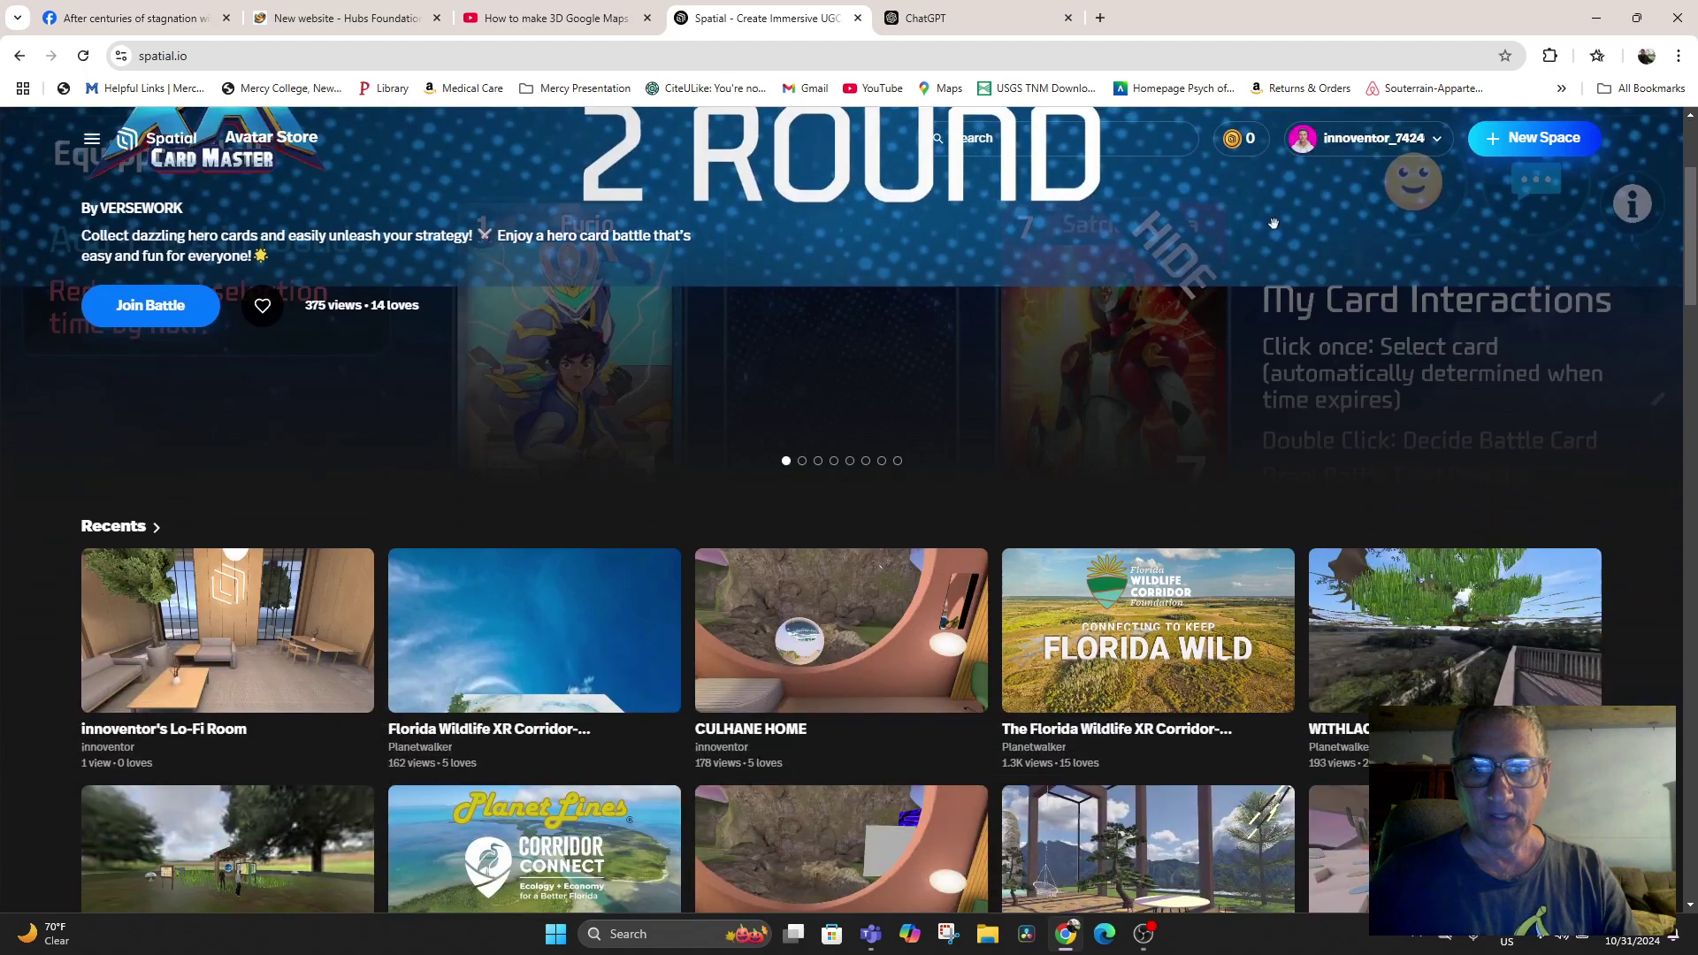
Create a new blank space in Spatial and dismiss the Spatial Pro upgrade offer
scroll(1273, 482, "up", 3)
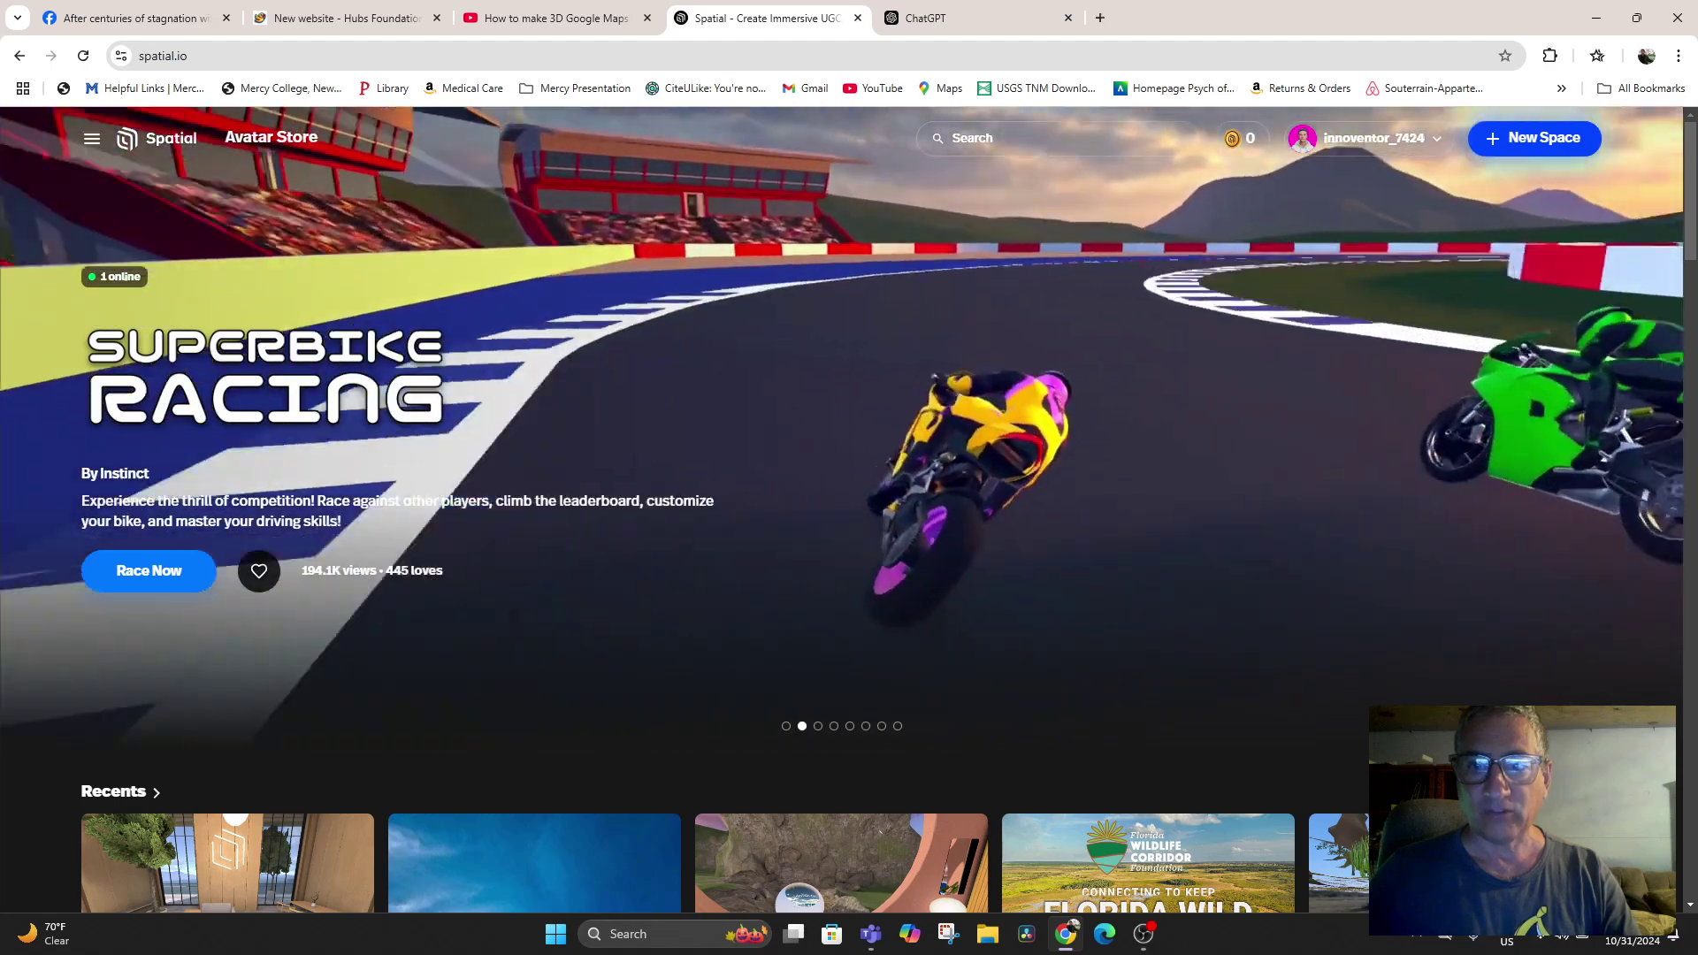
left_click(1546, 140)
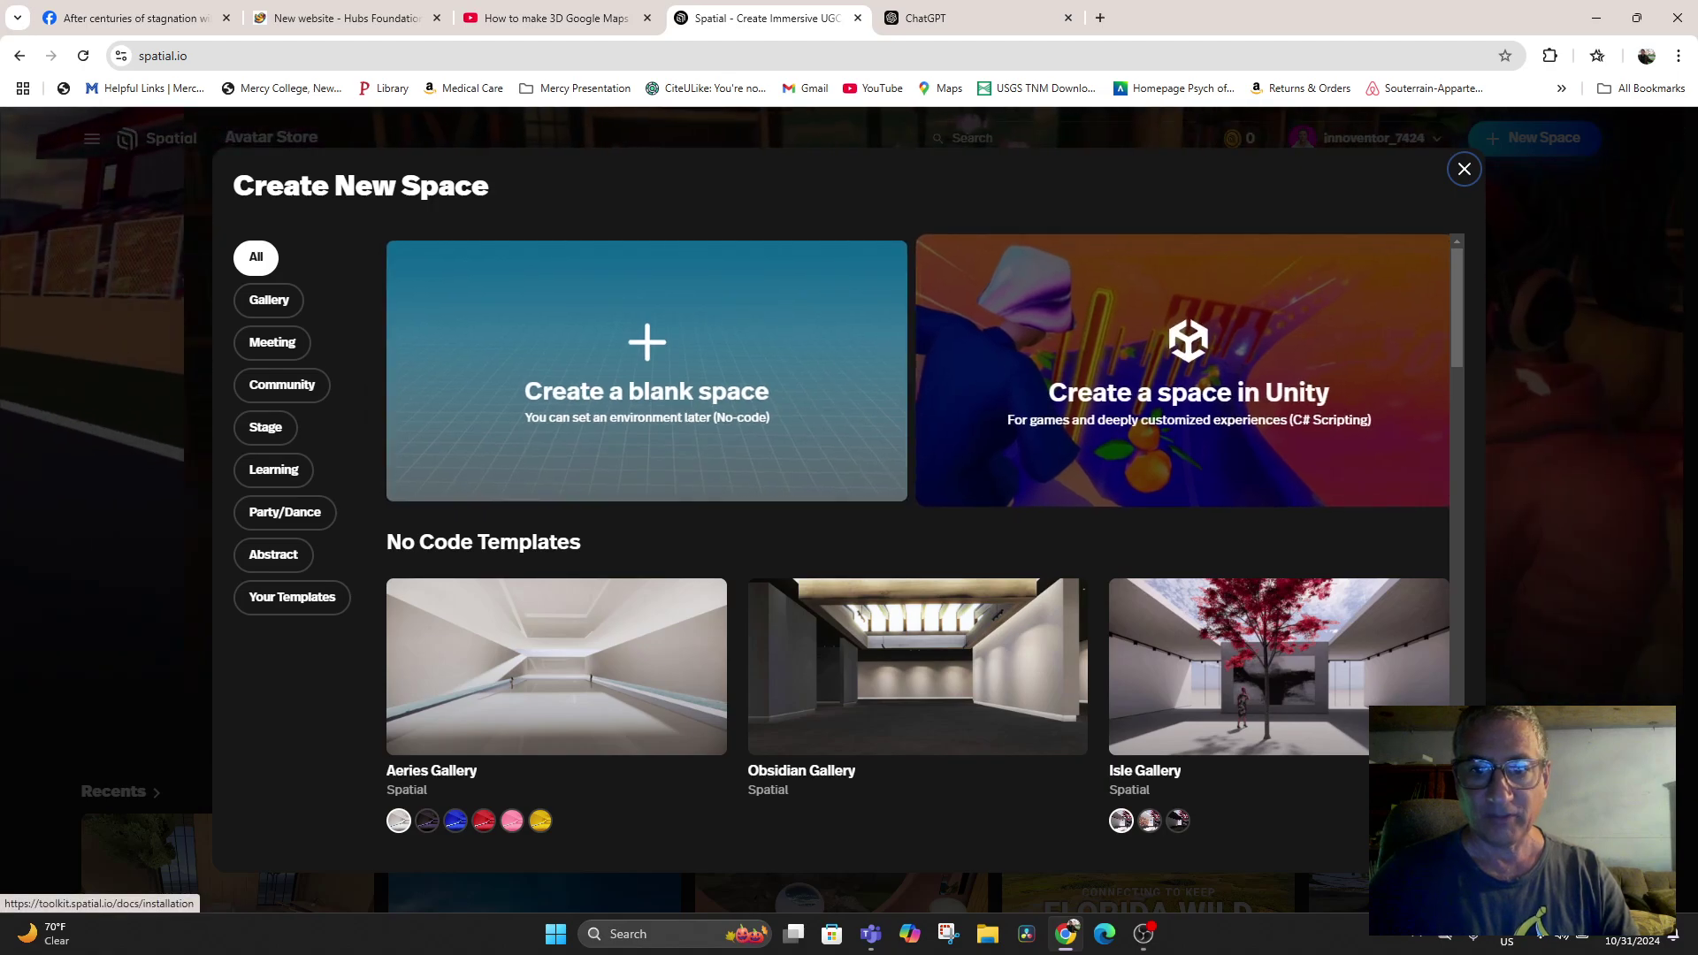
left_click(647, 371)
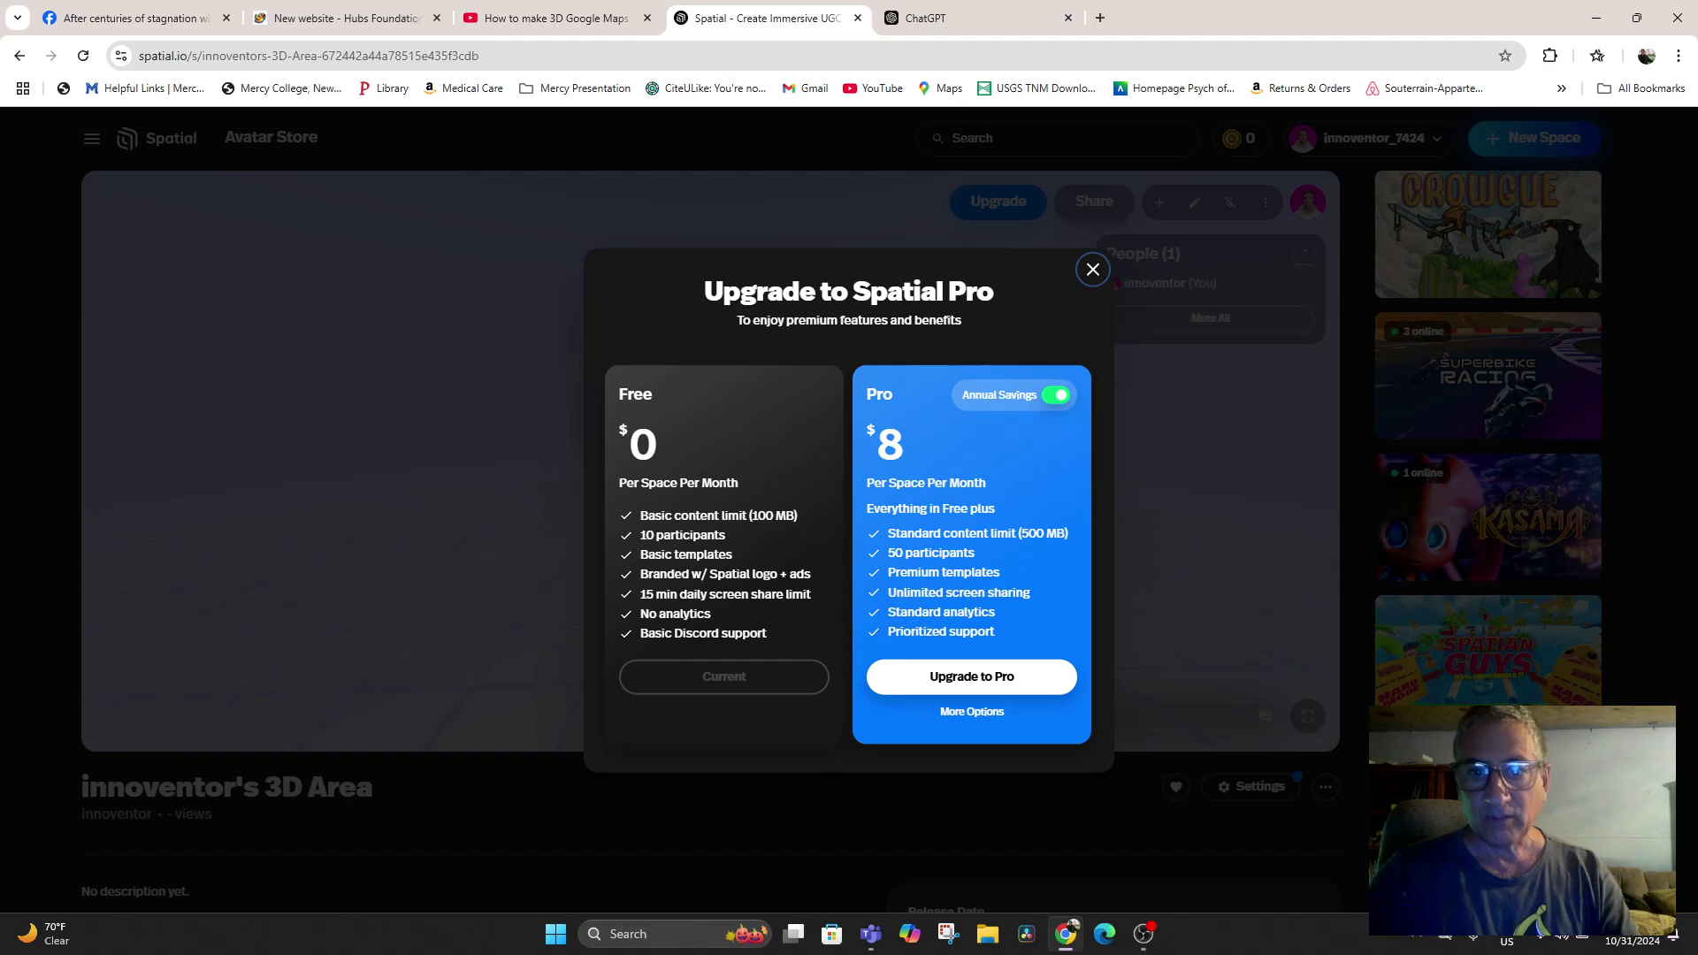
left_click(1093, 270)
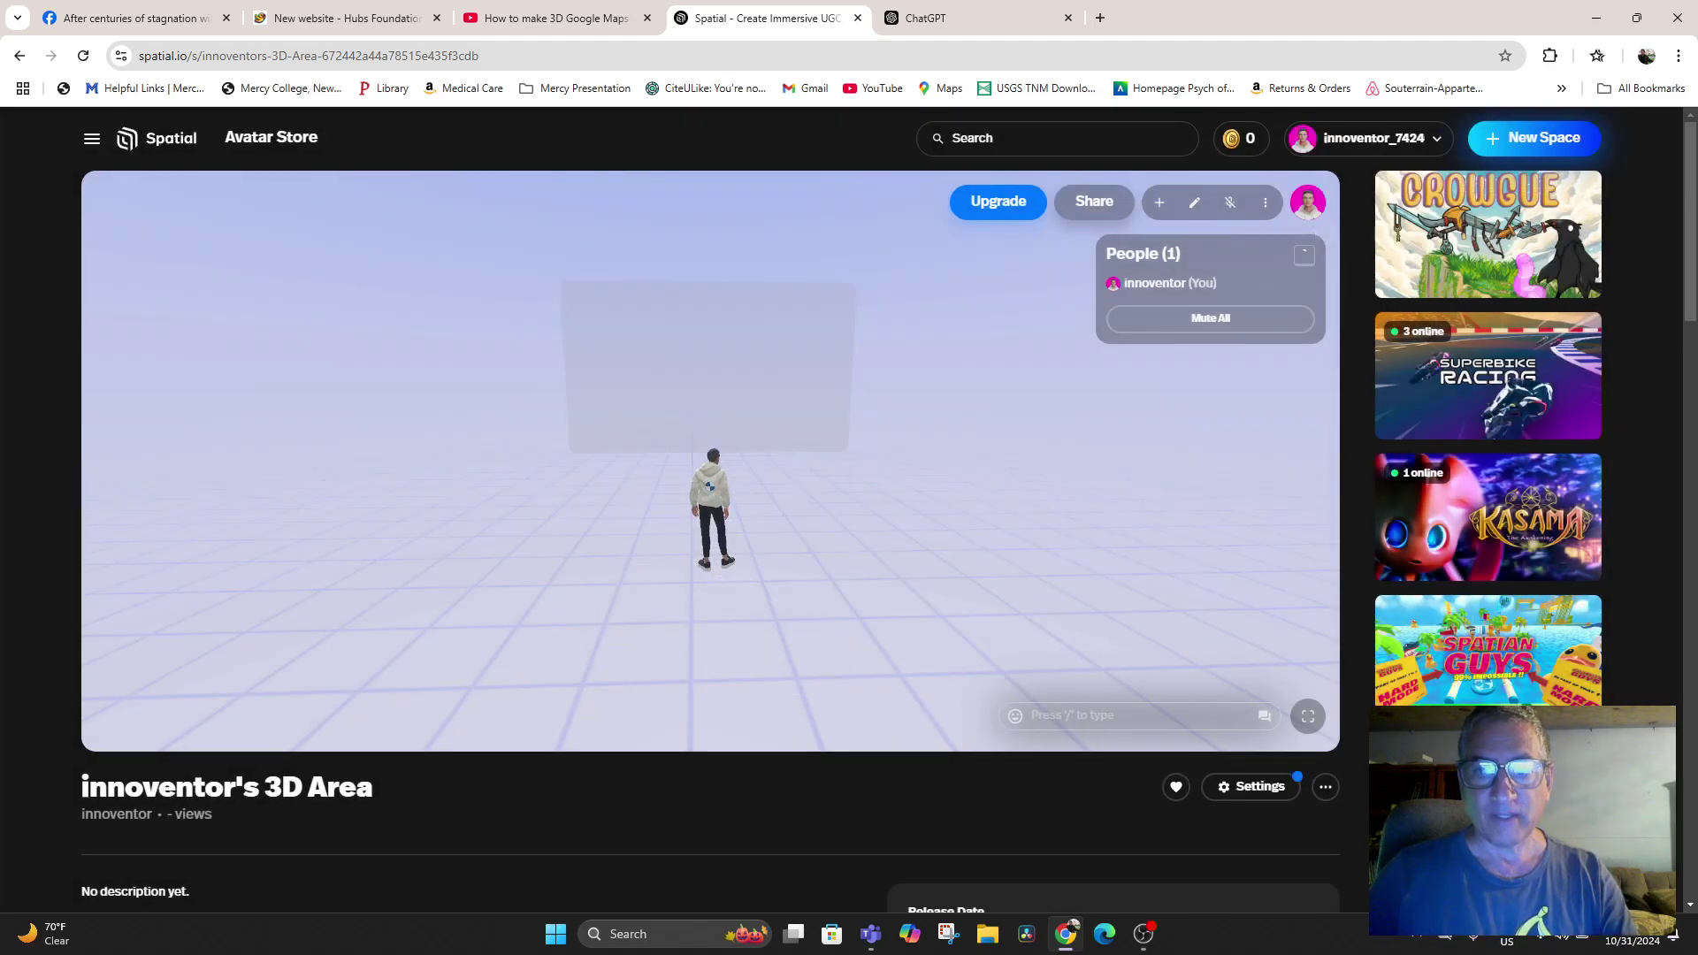
left_click_drag(710, 460, 743, 488)
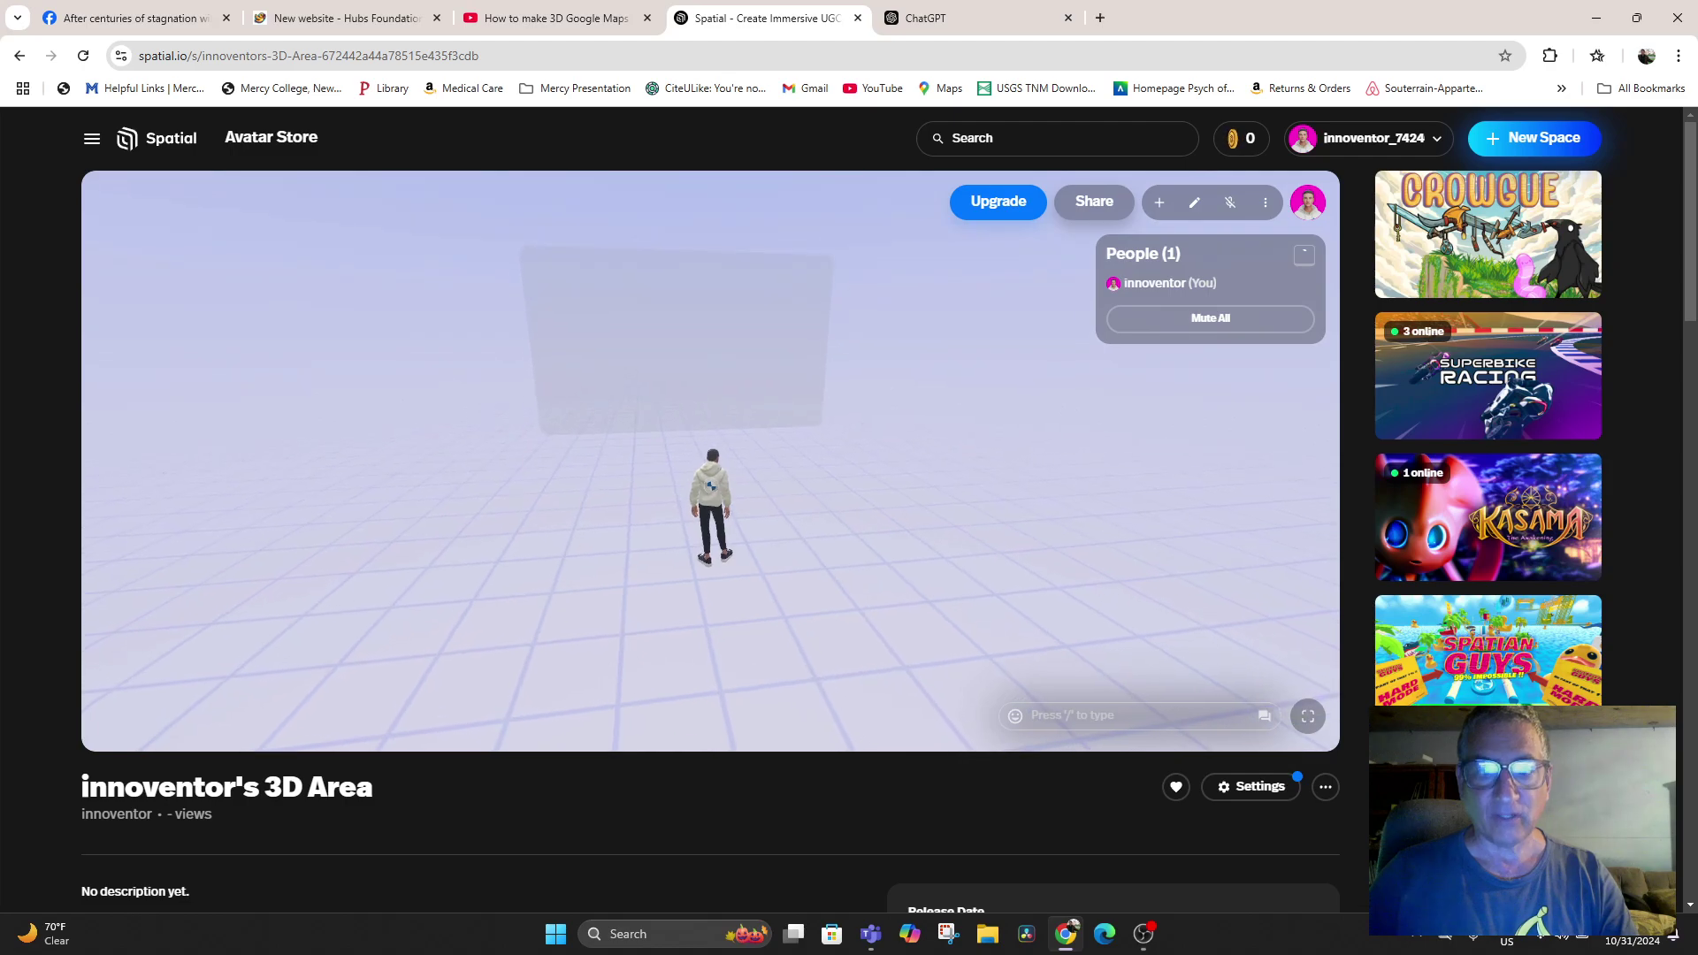
Launch Blender 4.2, open the recent file AkrichNurseryforSpatialandModelling.blend, and deselect all objects
key("super+s")
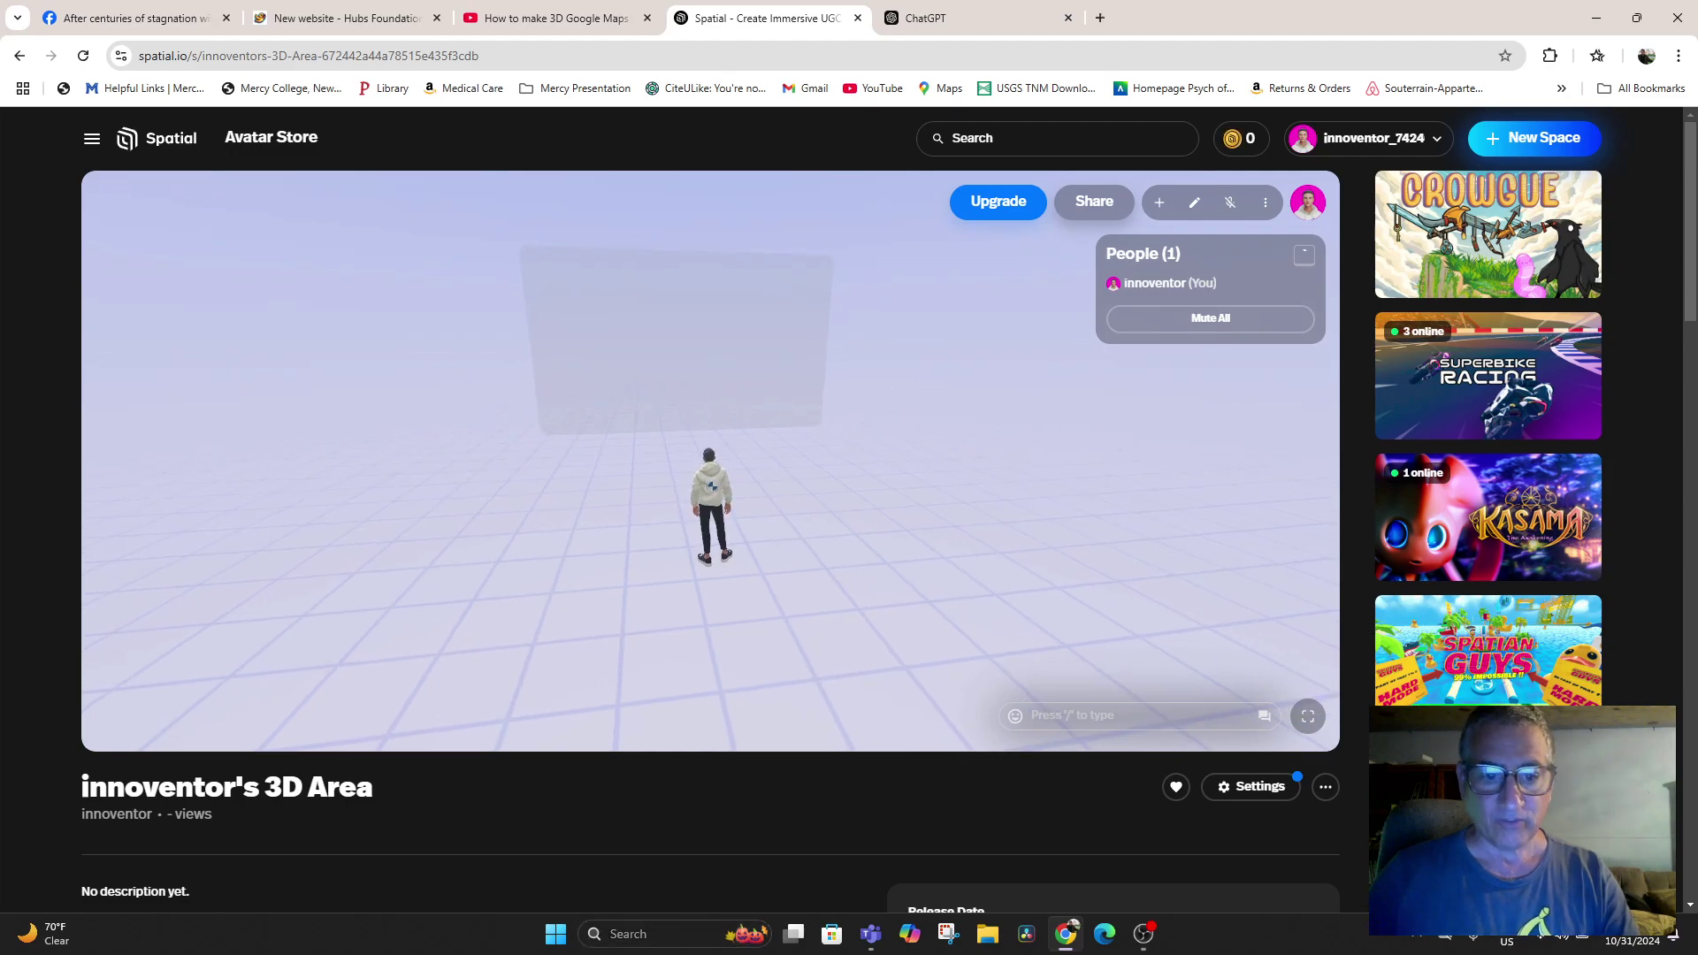
type("ble")
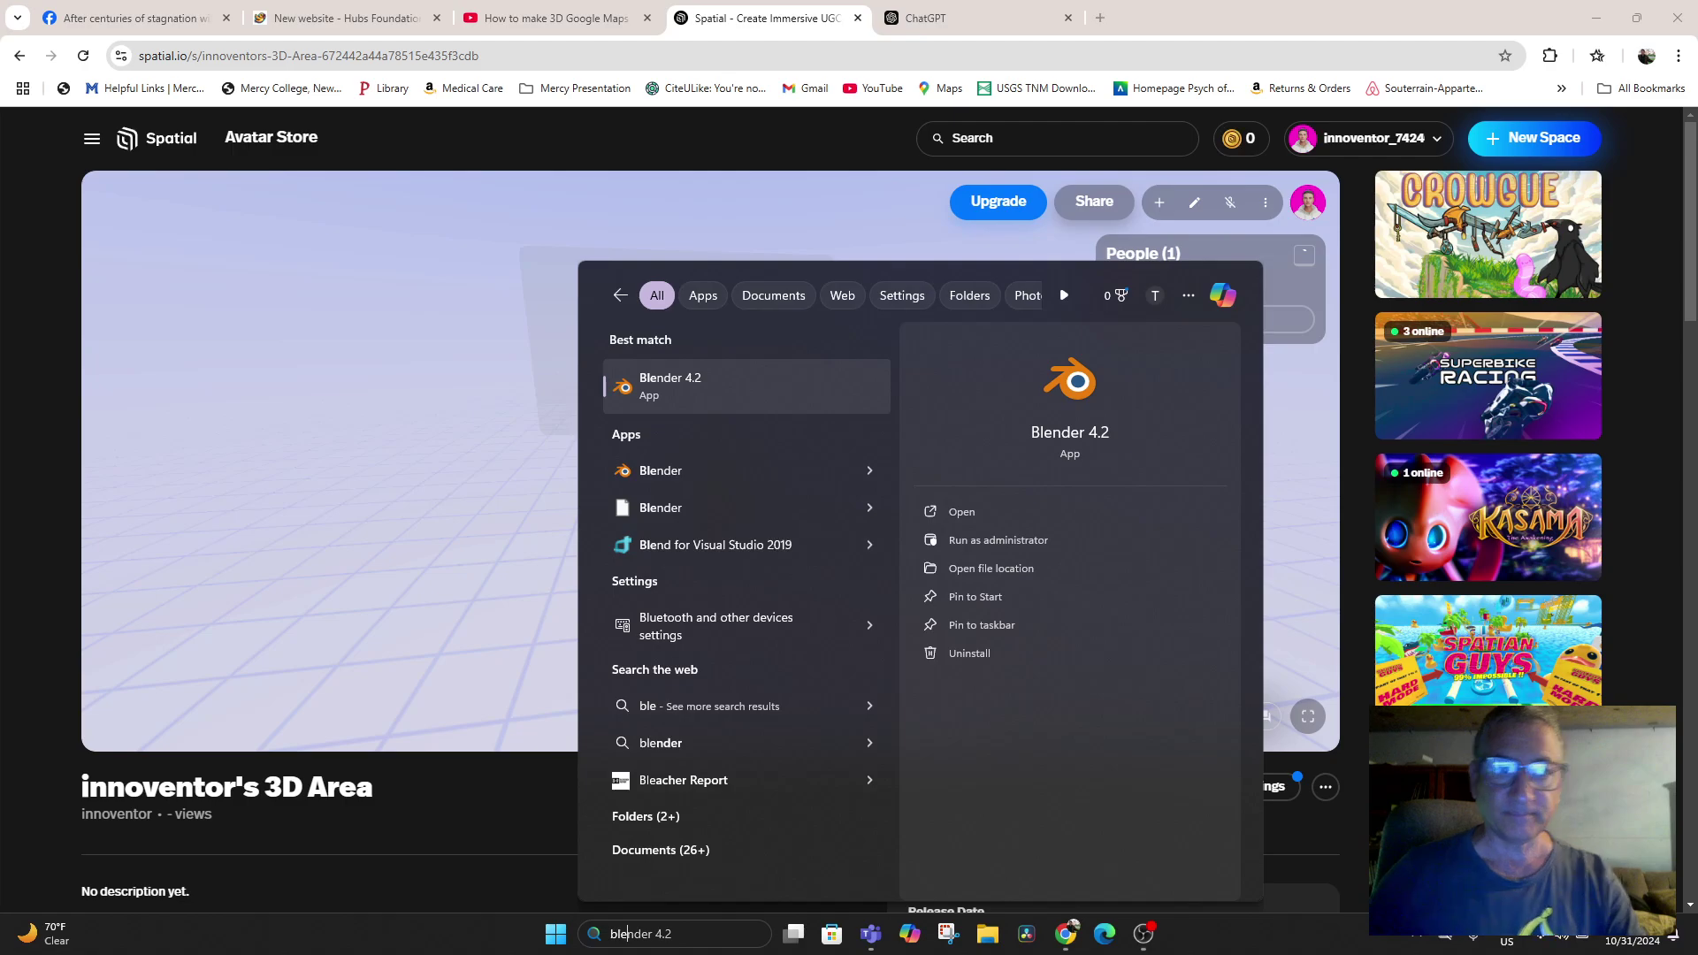
key("Return")
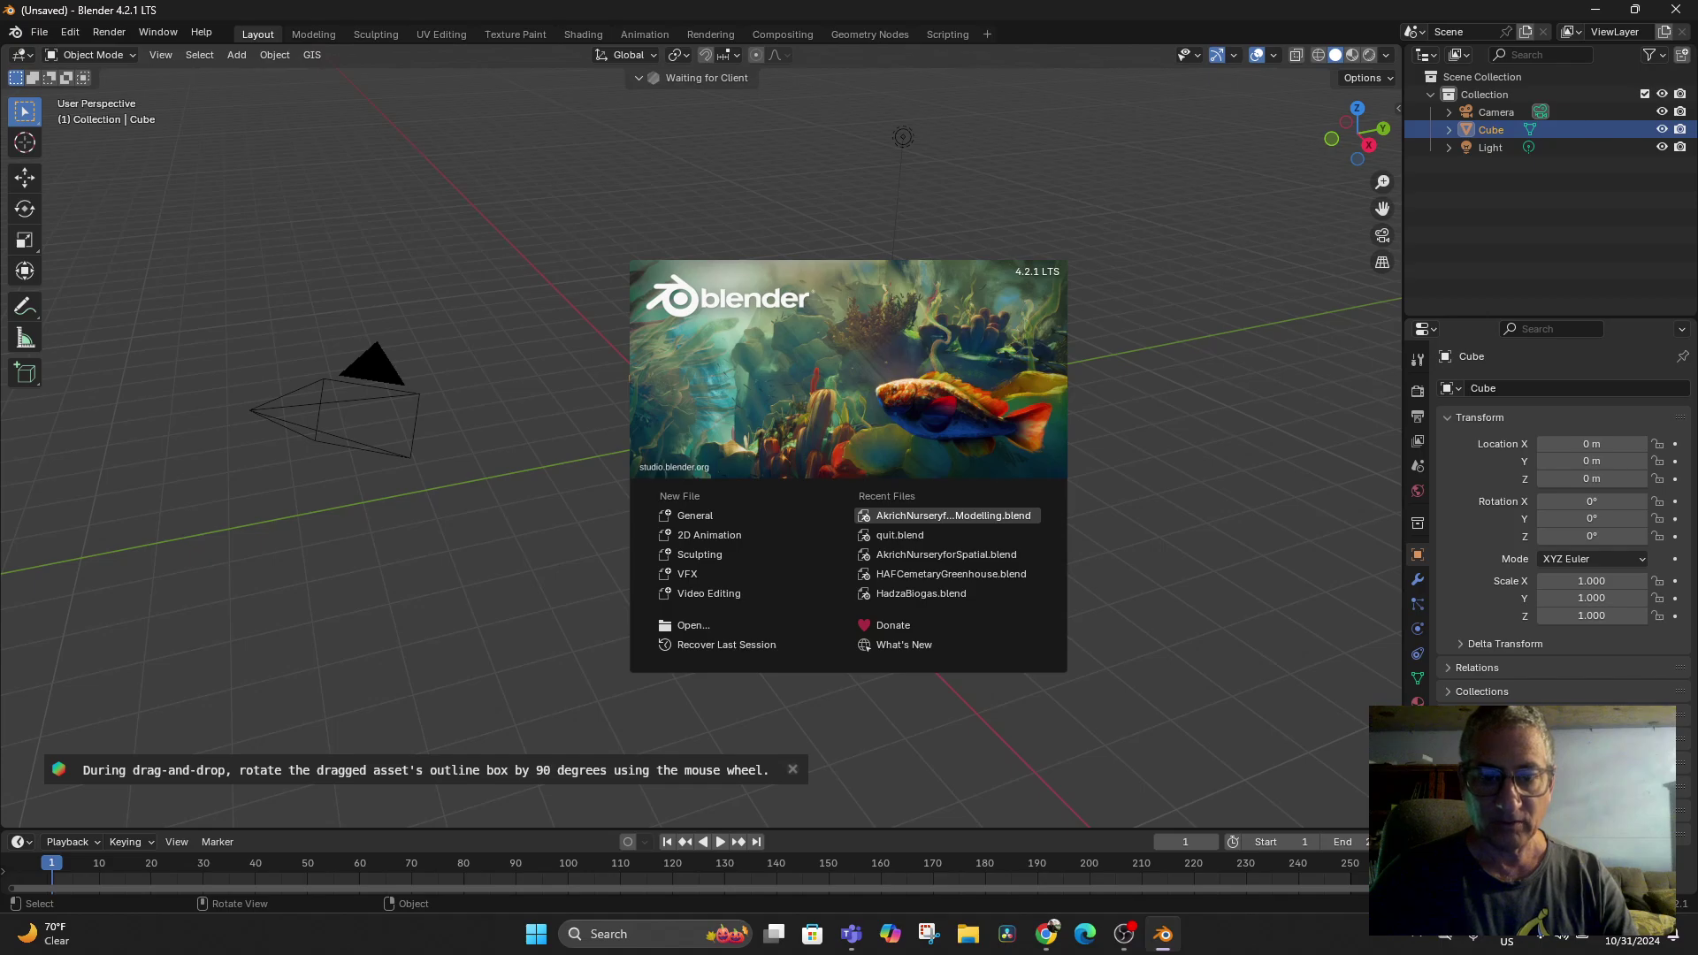
left_click(948, 515)
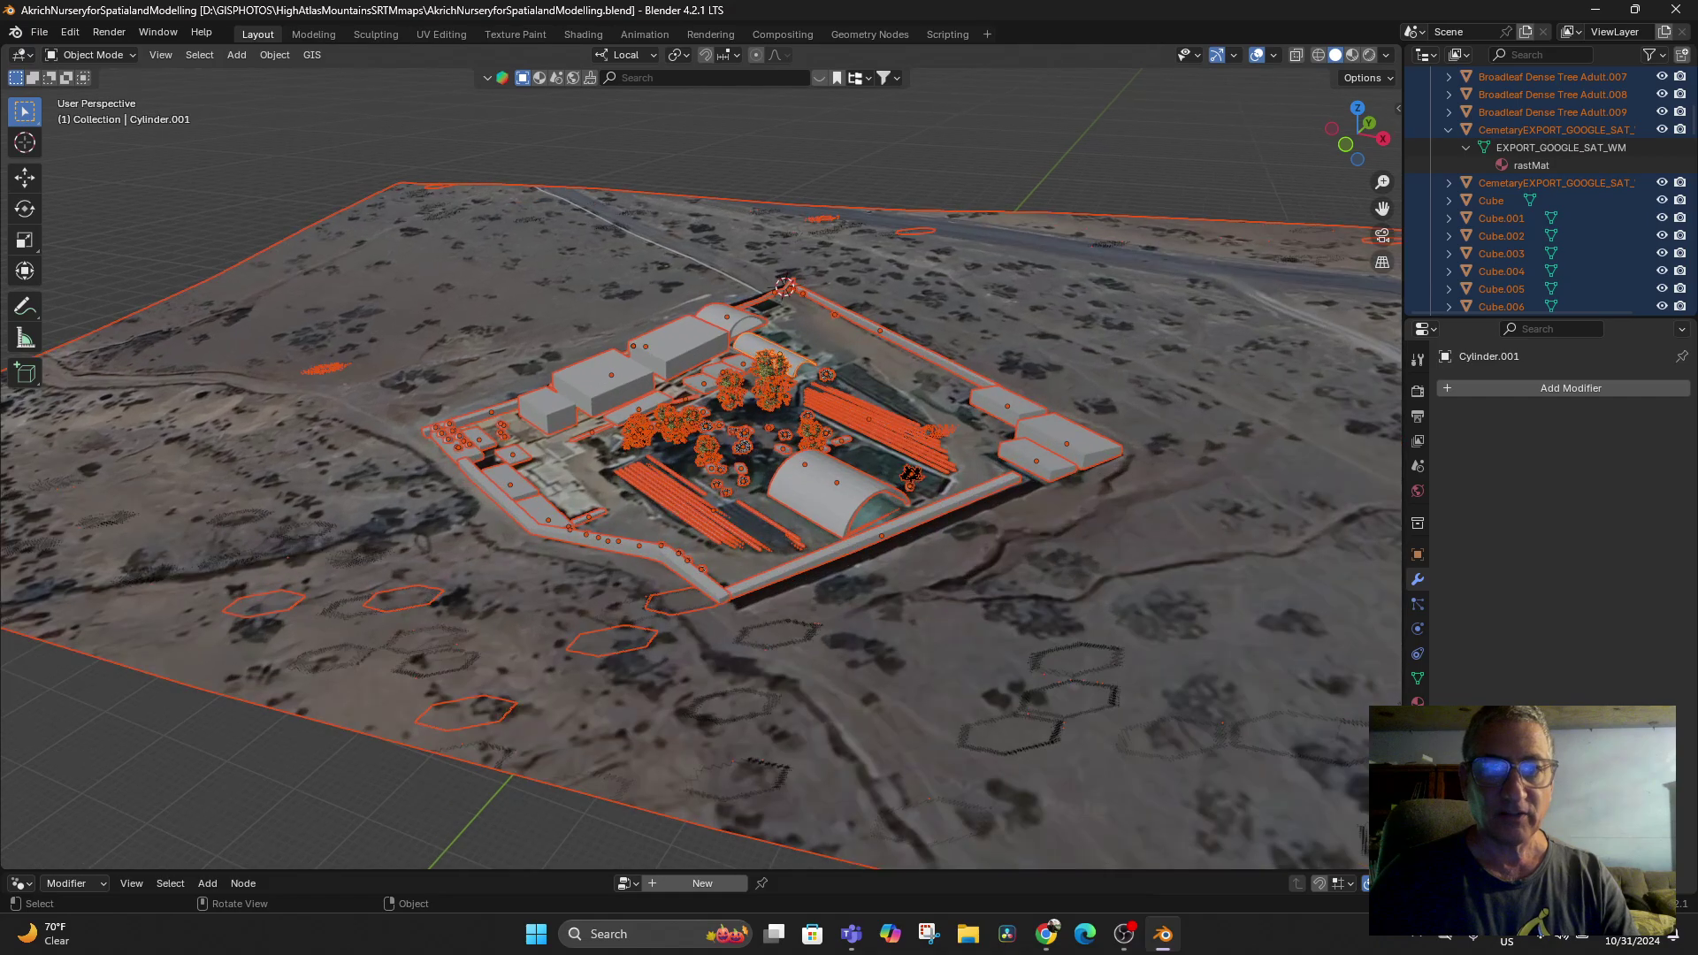
mouse_move(1049, 727)
middle_mouse_down()
mouse_move(1072, 725)
mouse_move(1071, 745)
middle_mouse_up()
key("alt+a")
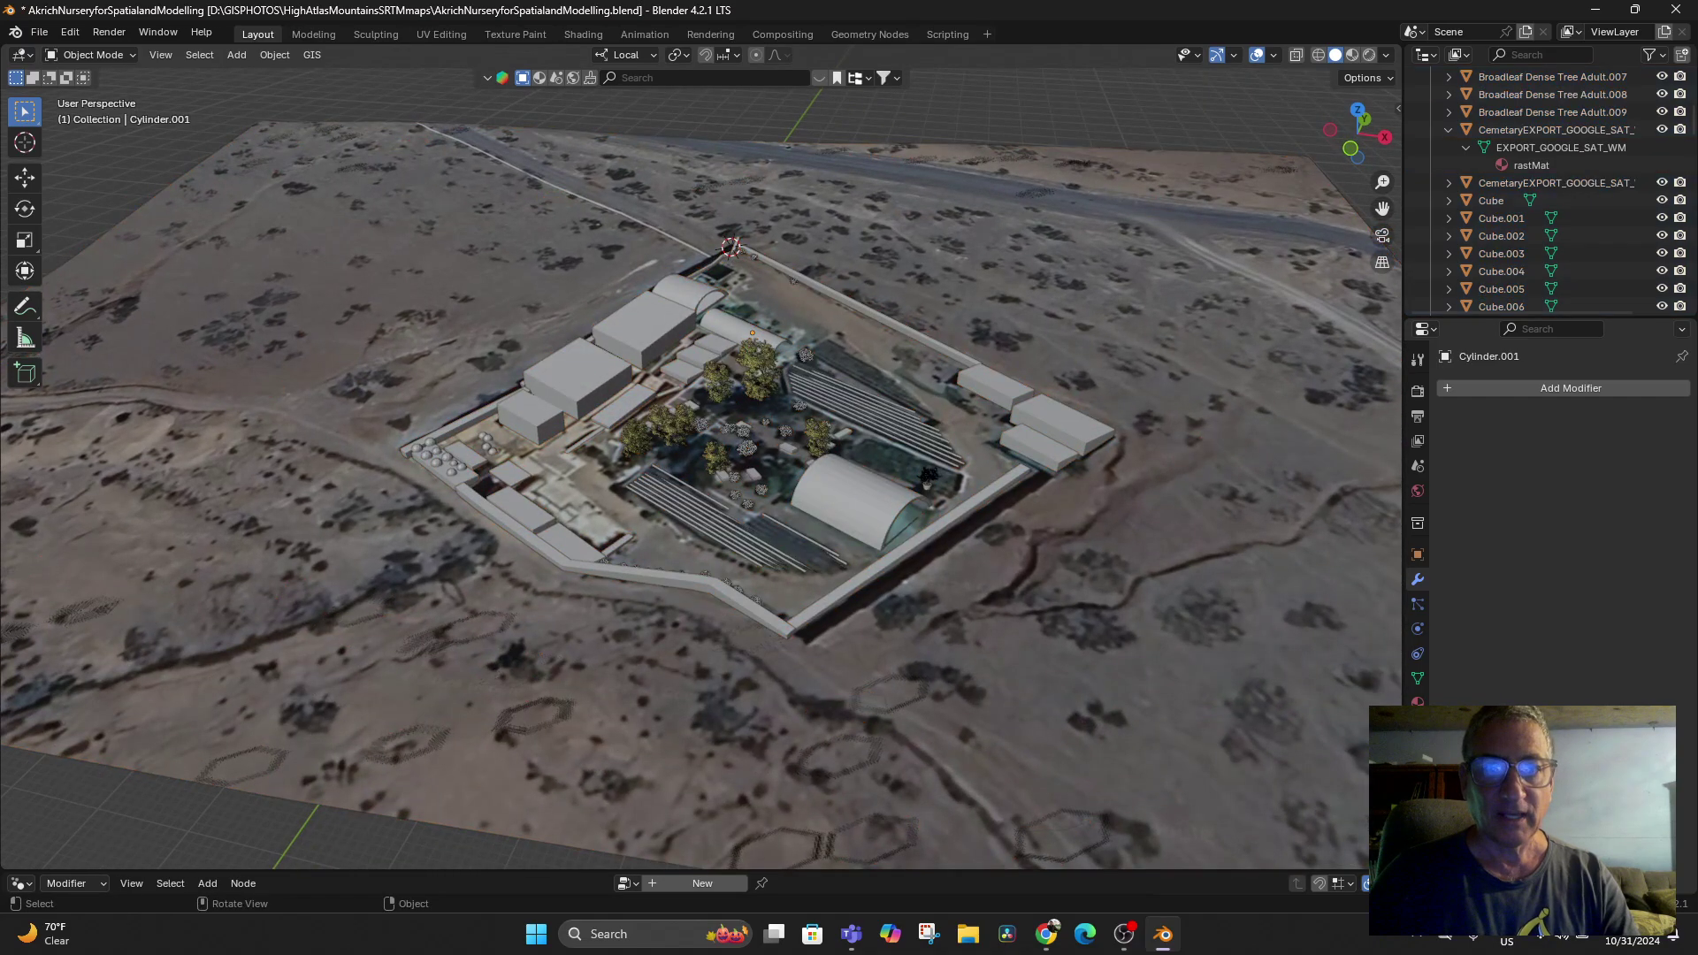
Select the whole nursery scene, including the terrain, and export it as AkrichNurseryforSpatialandModelling.glb in glTF Binary format to the ShapeFile Exports folder
scroll(1072, 744, "down", 3)
mouse_move(1071, 745)
middle_mouse_down()
mouse_move(1130, 674)
mouse_move(1139, 792)
mouse_move(1104, 727)
mouse_move(1099, 752)
middle_mouse_up()
mouse_move(637, 522)
middle_mouse_down()
mouse_move(619, 566)
mouse_move(635, 548)
mouse_move(596, 575)
mouse_move(640, 529)
middle_mouse_up()
scroll(596, 575, "down", 2)
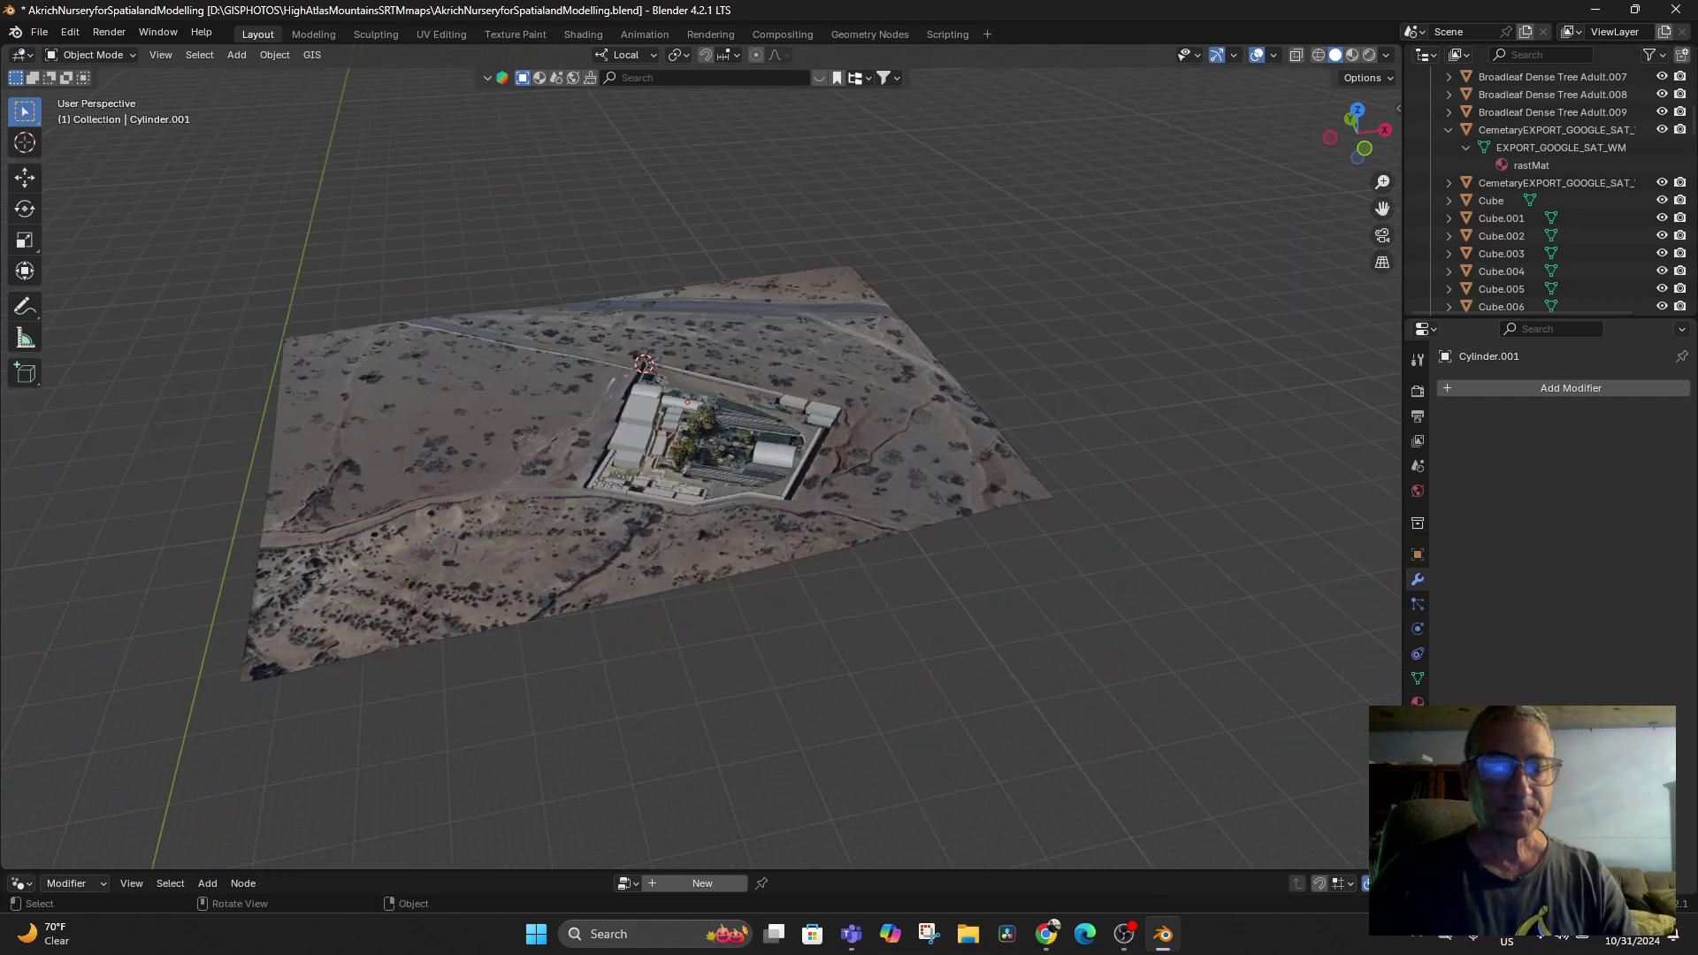
left_click_drag(242, 247, 985, 736)
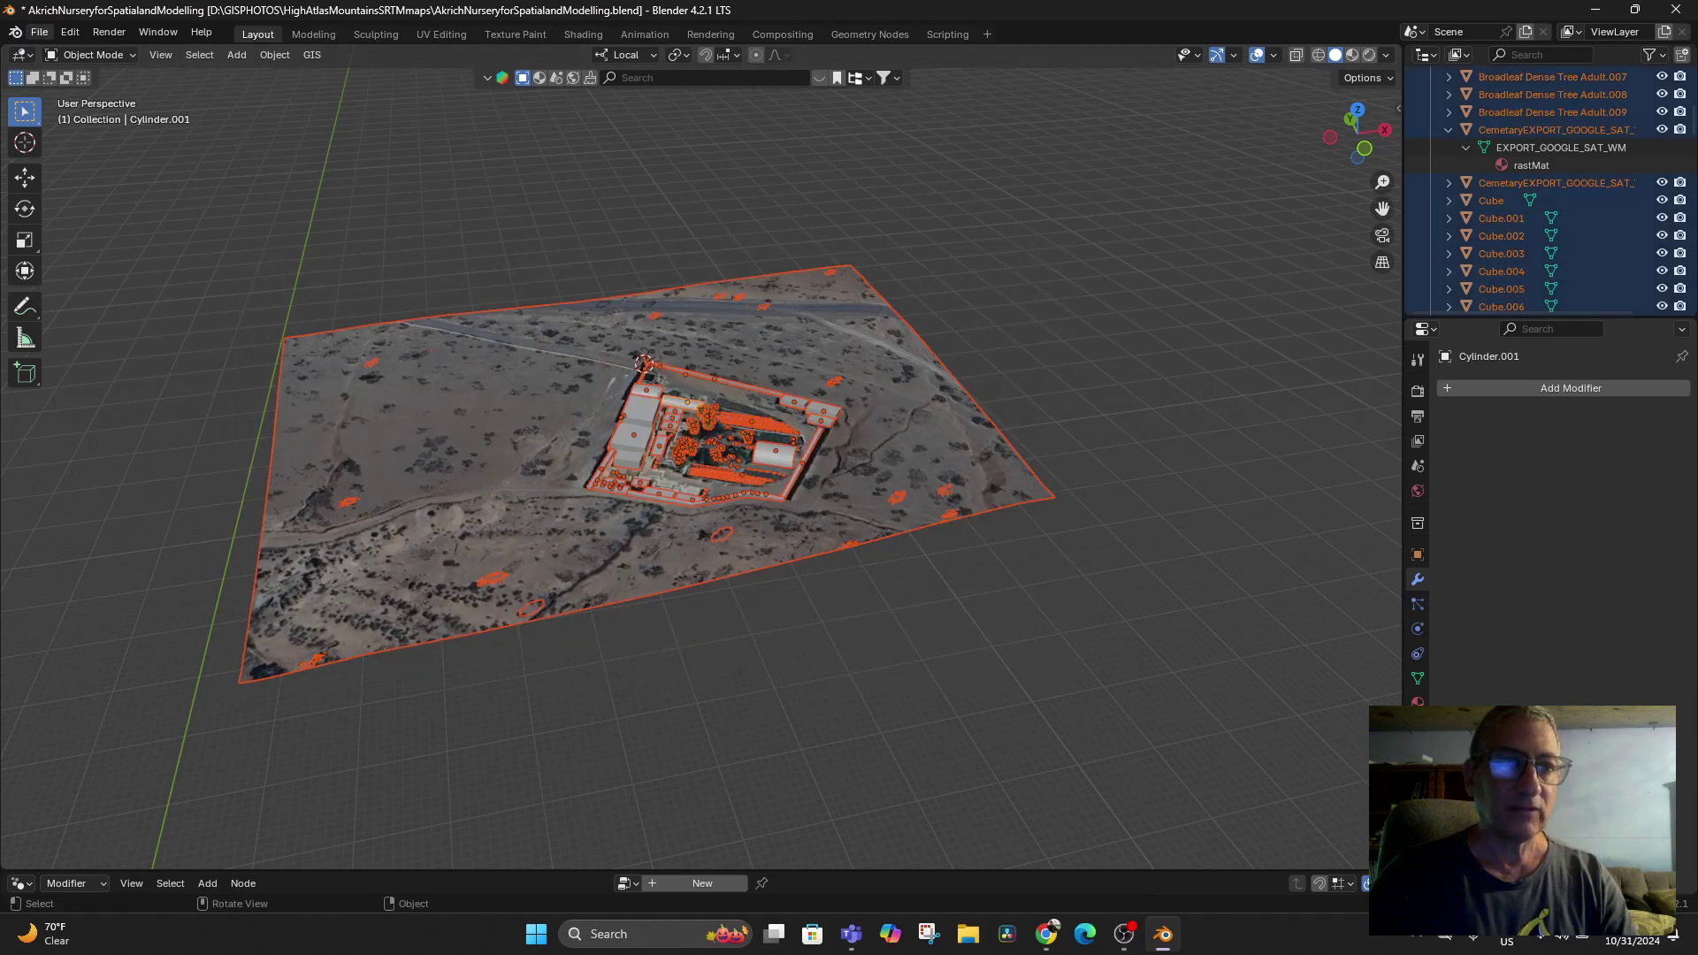
left_click(39, 32)
mouse_move(115, 301)
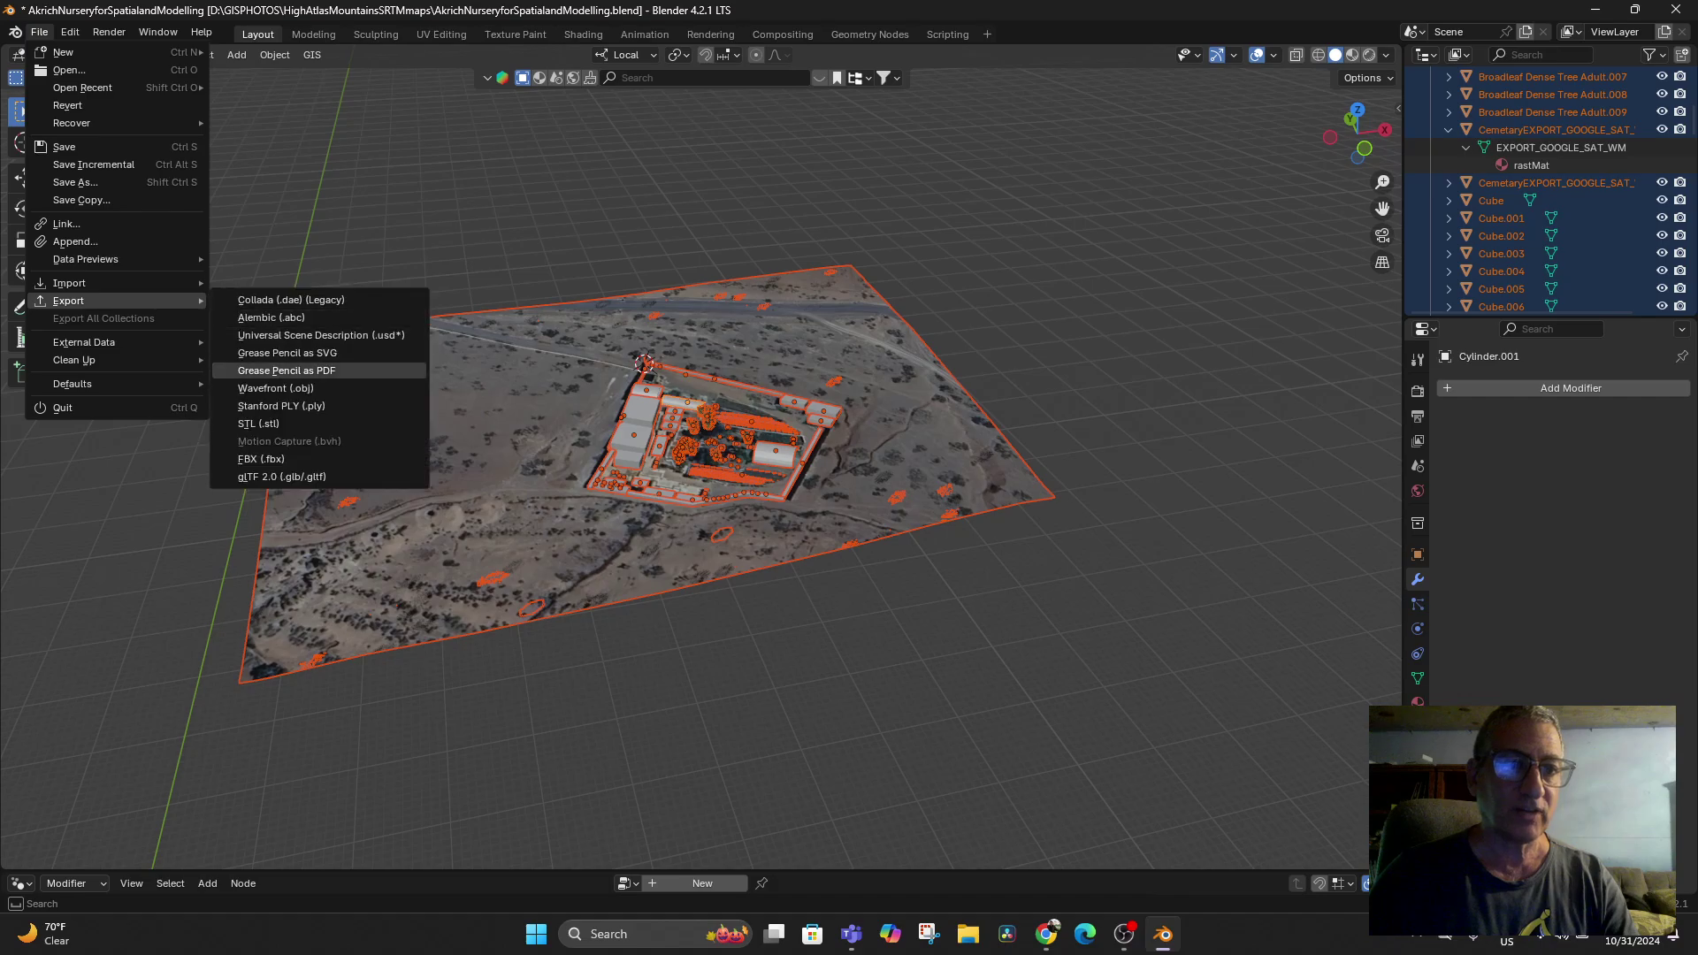
left_click(283, 477)
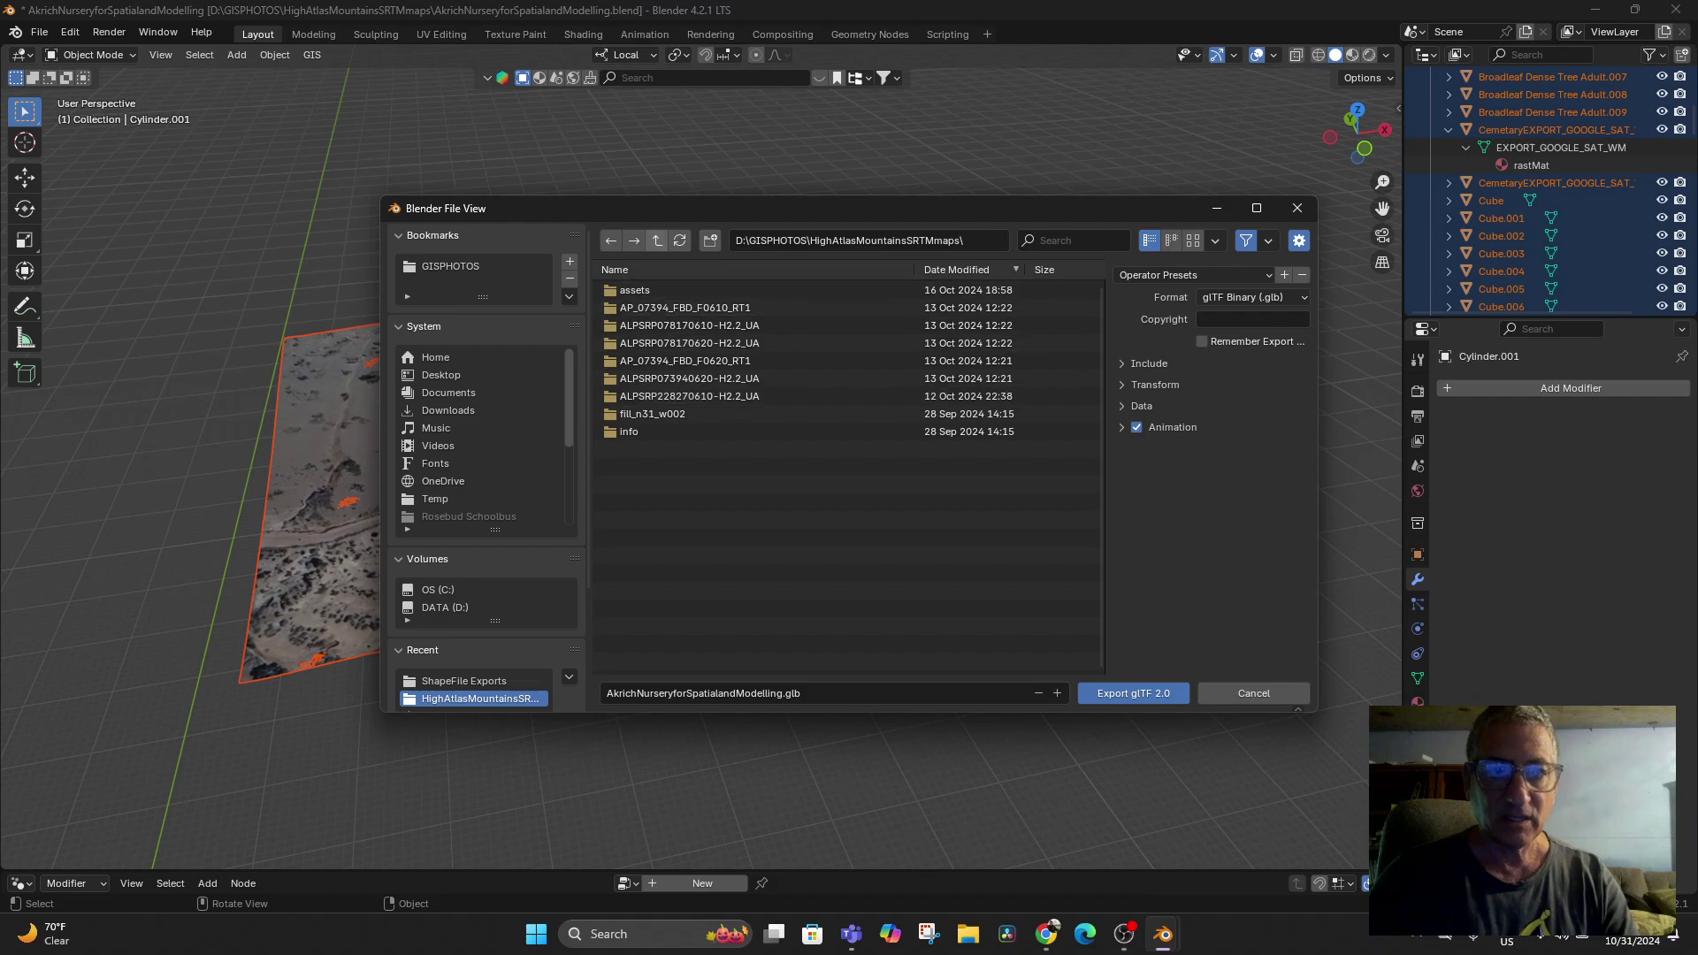
left_click(656, 241)
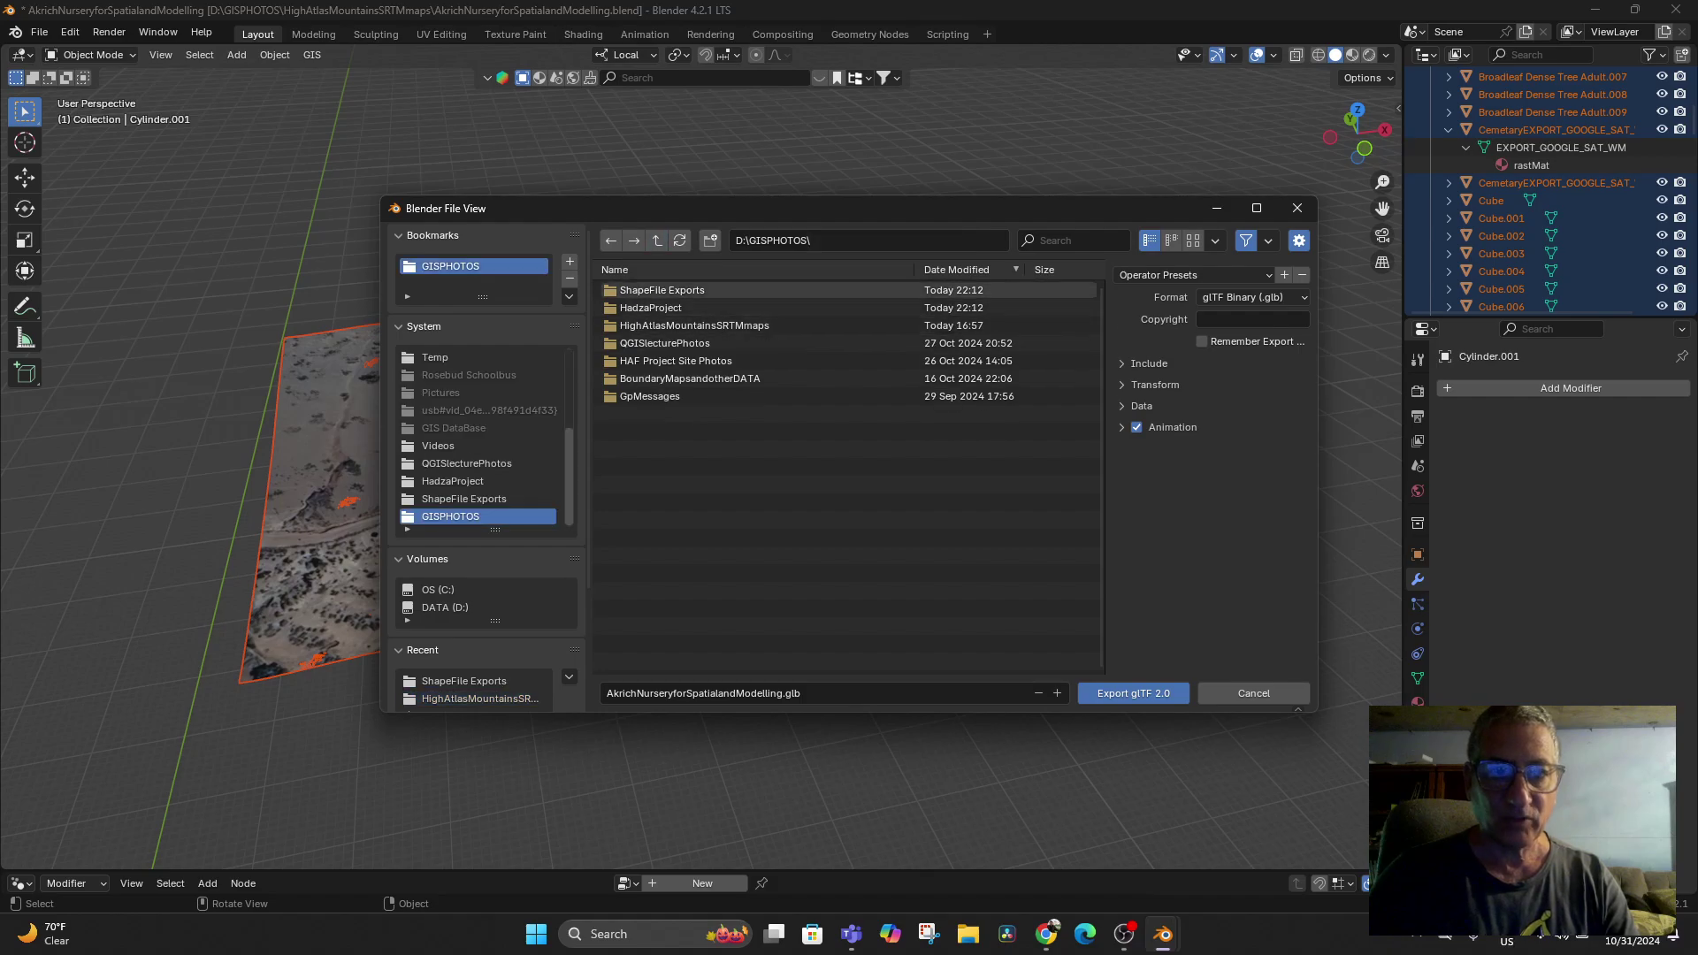
left_click(662, 290)
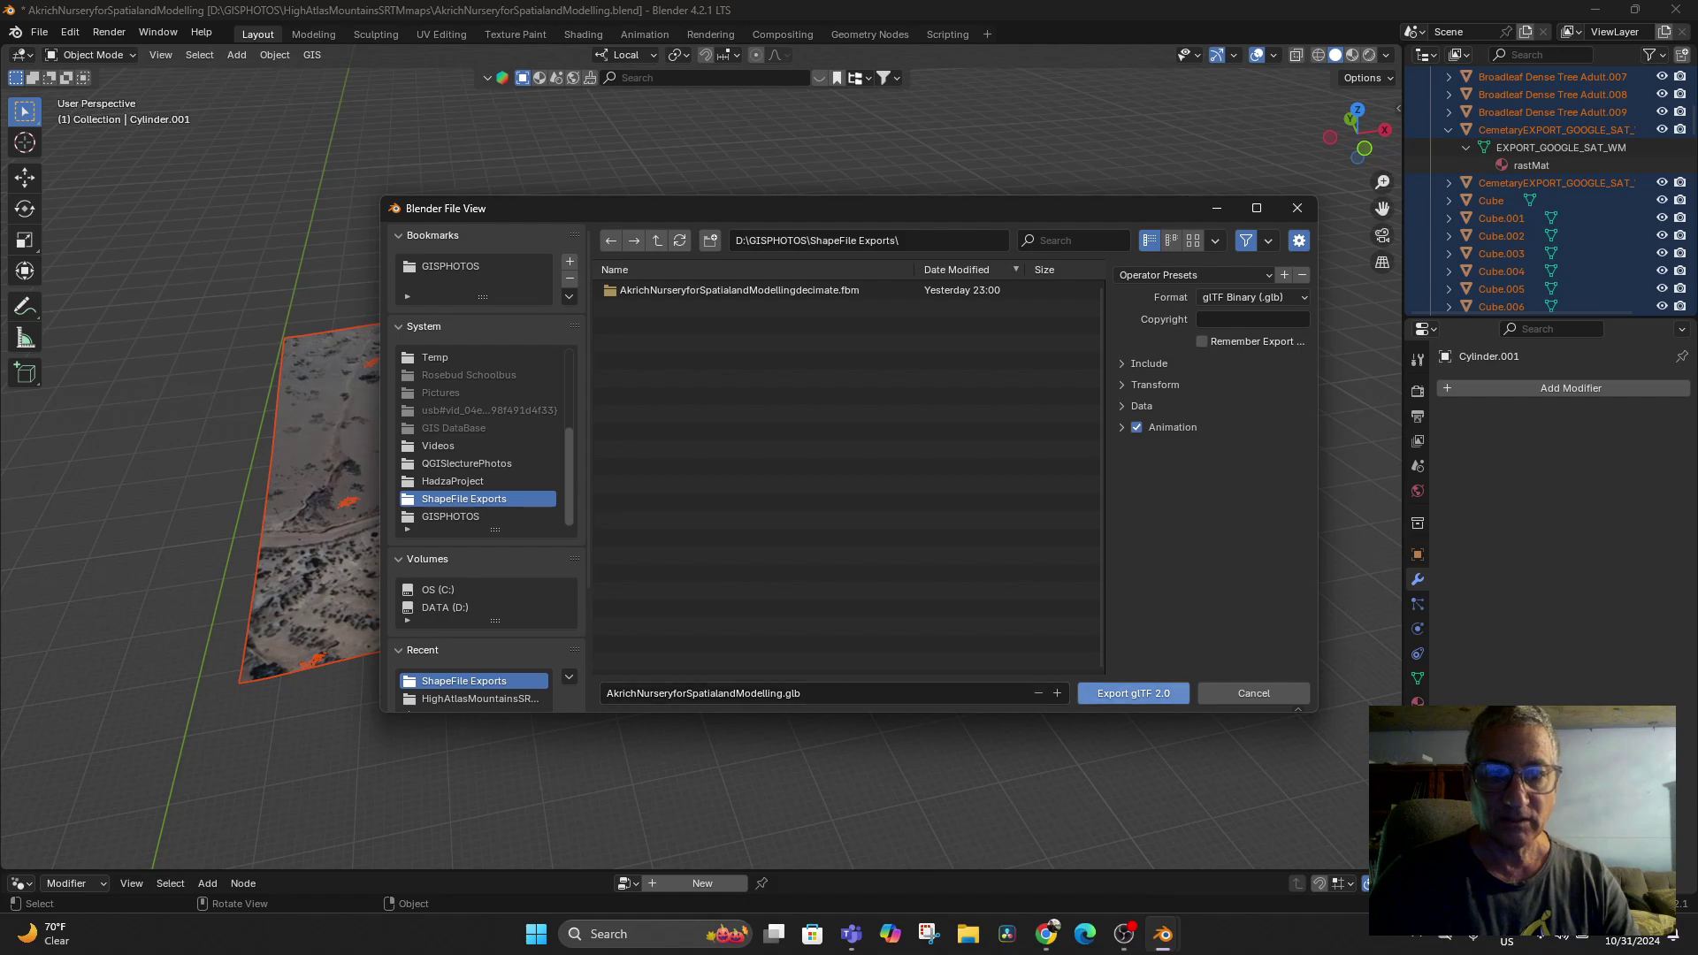
left_click(1133, 694)
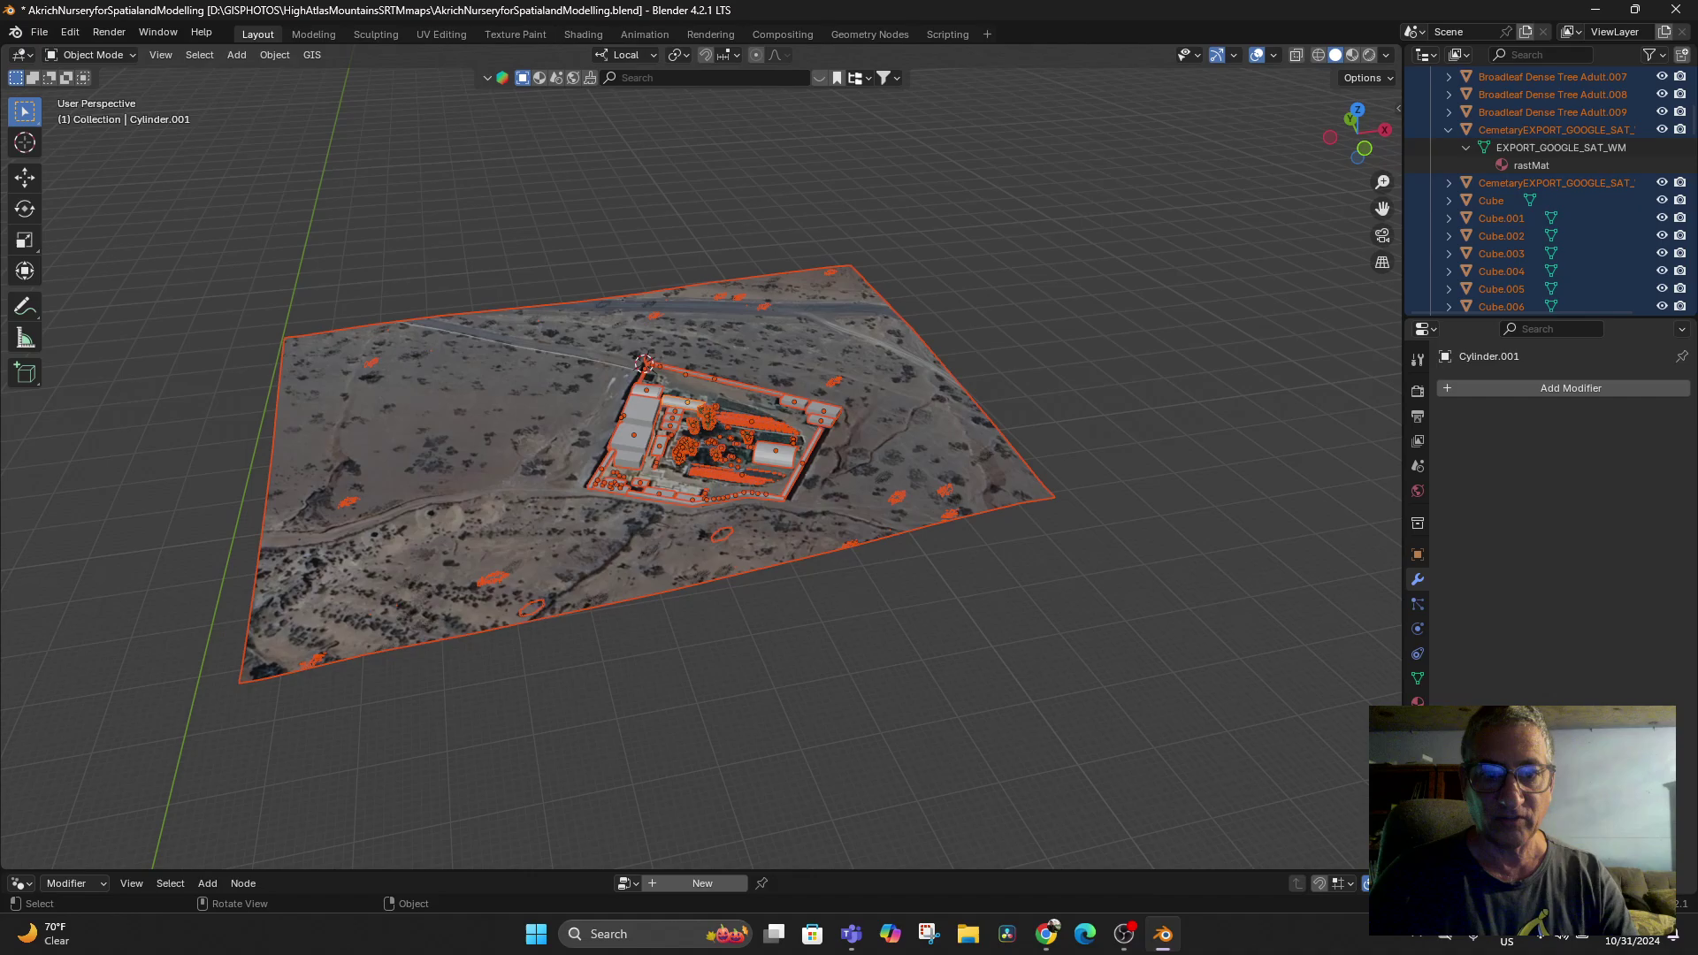
Switch to the Spatial space in Chrome and upload AkrichNurseryforSpatialandModelling.glb from the ShapeFile Exports folder, sorting the files by date modified
mouse_move(1123, 933)
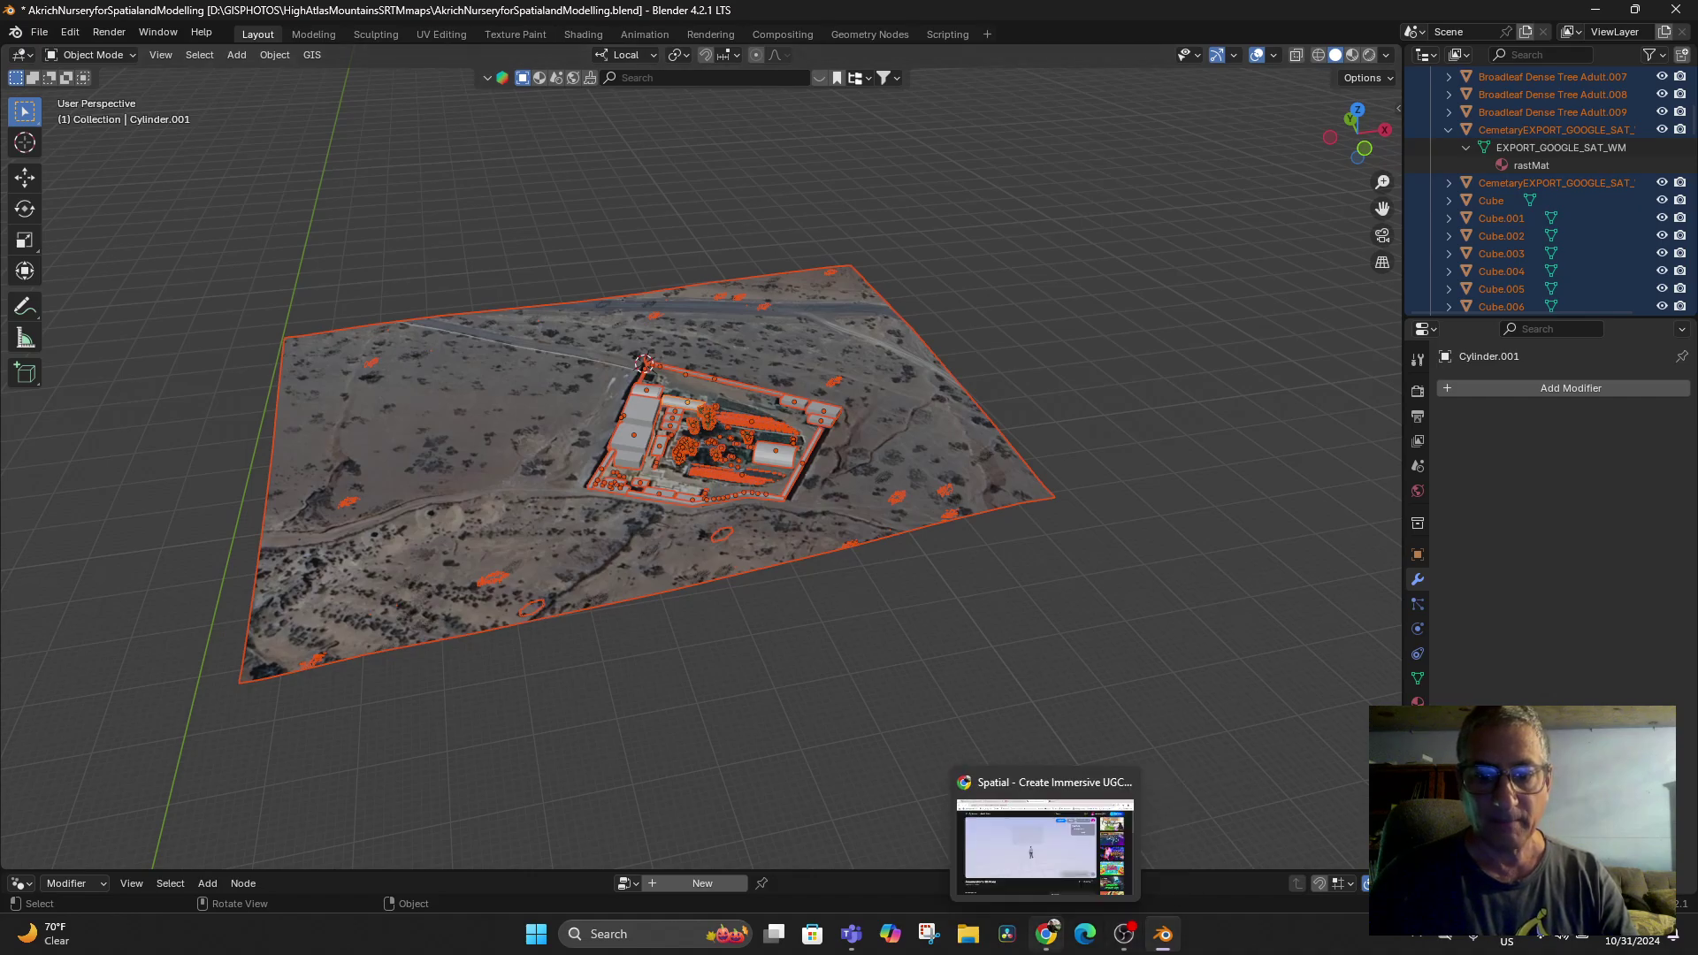
left_click(1047, 934)
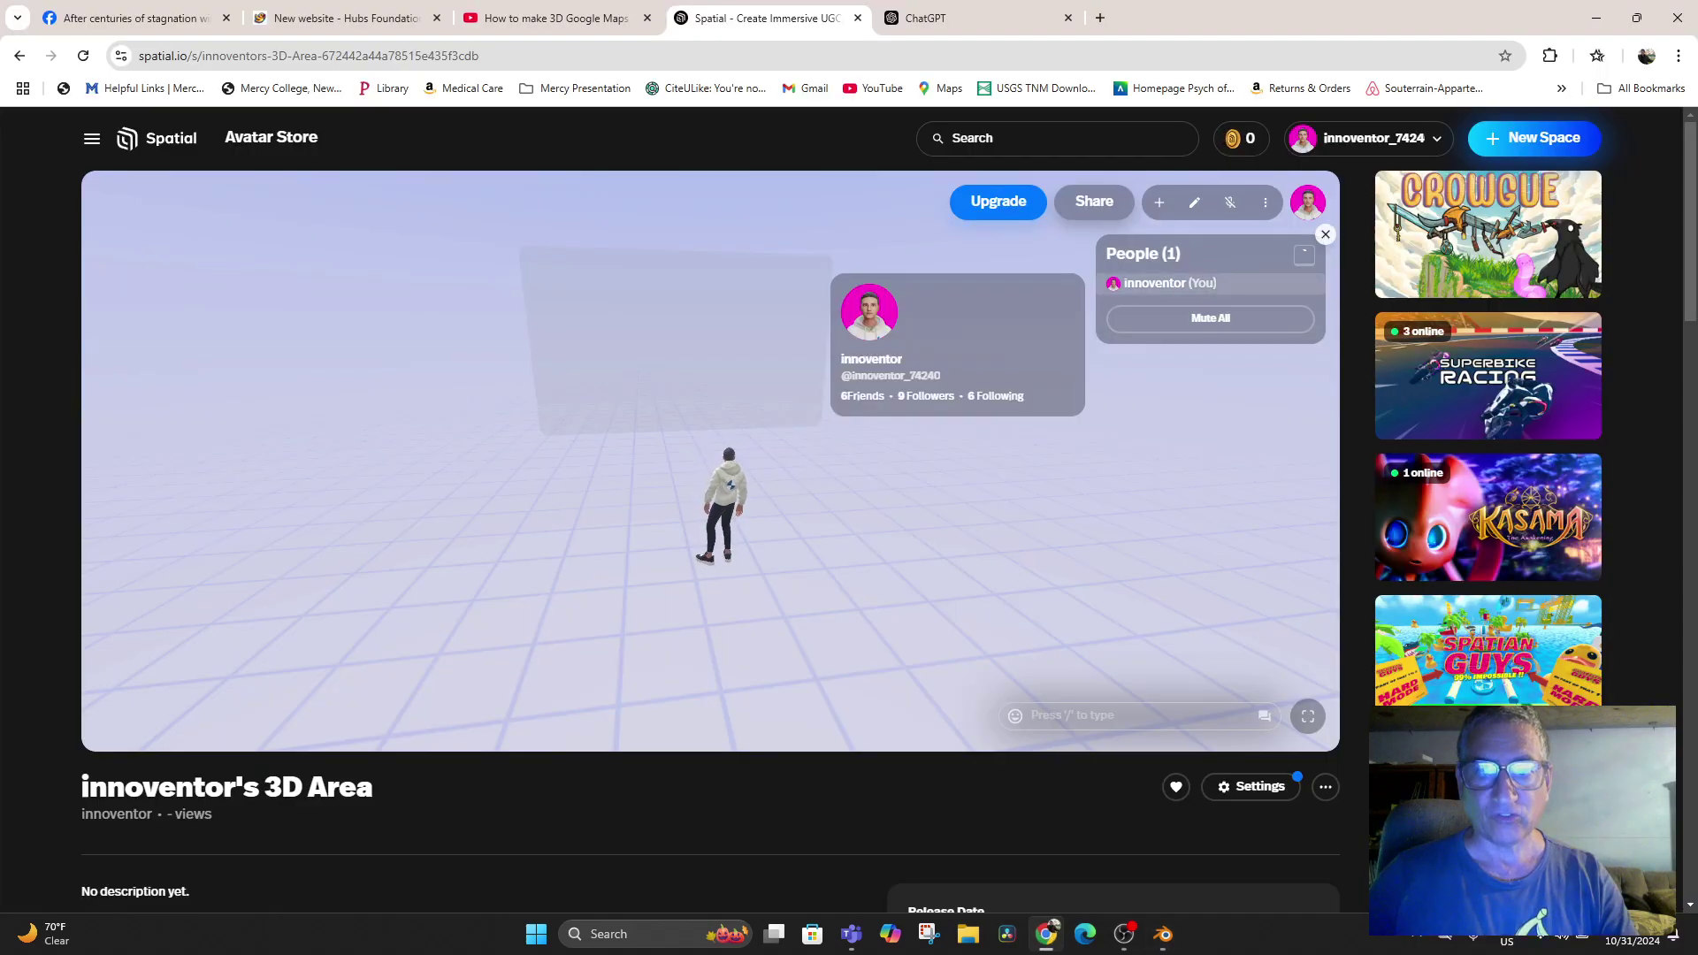
left_click(1158, 201)
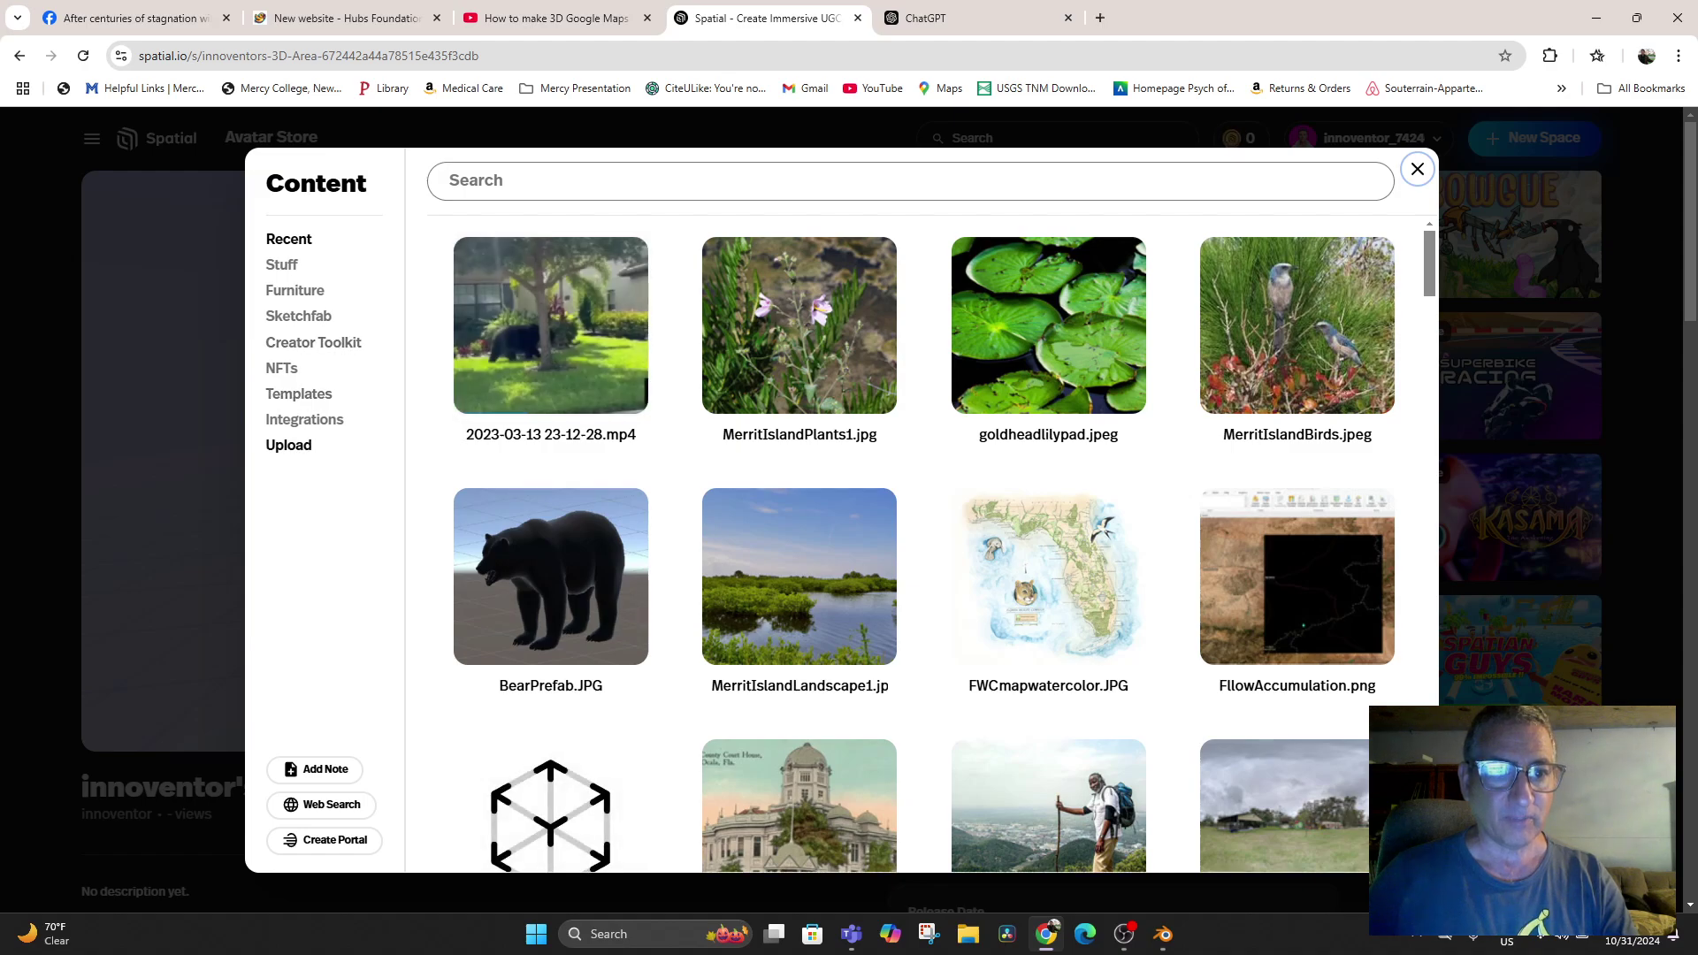
left_click(289, 444)
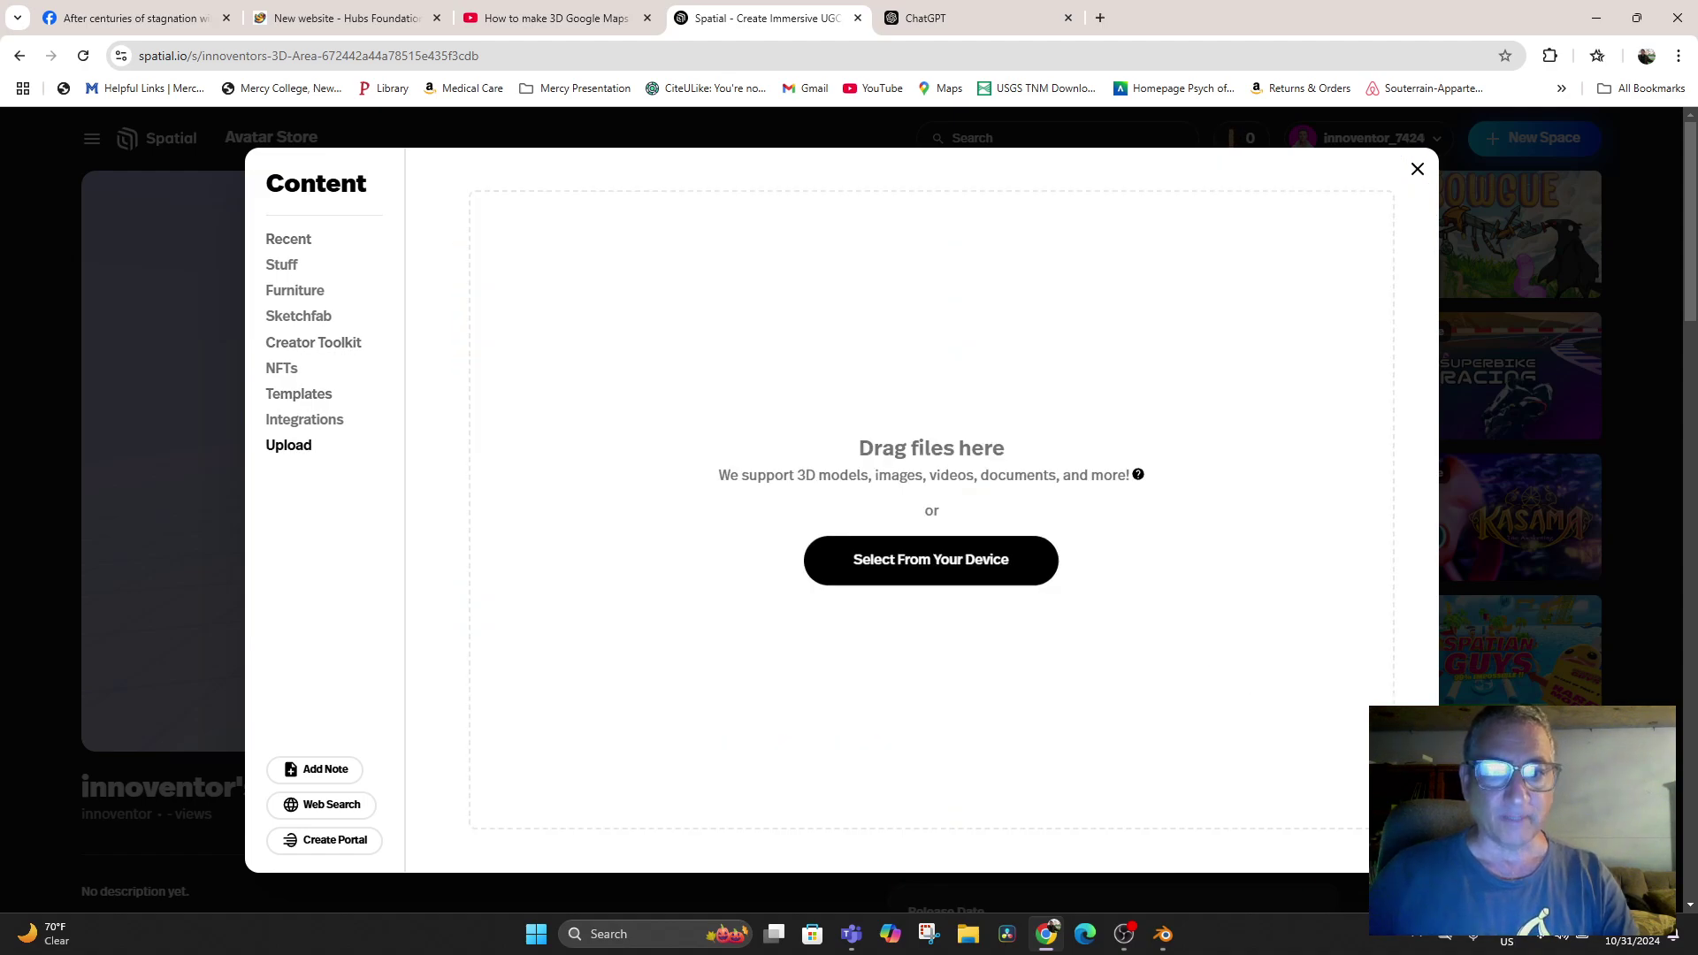
left_click(931, 560)
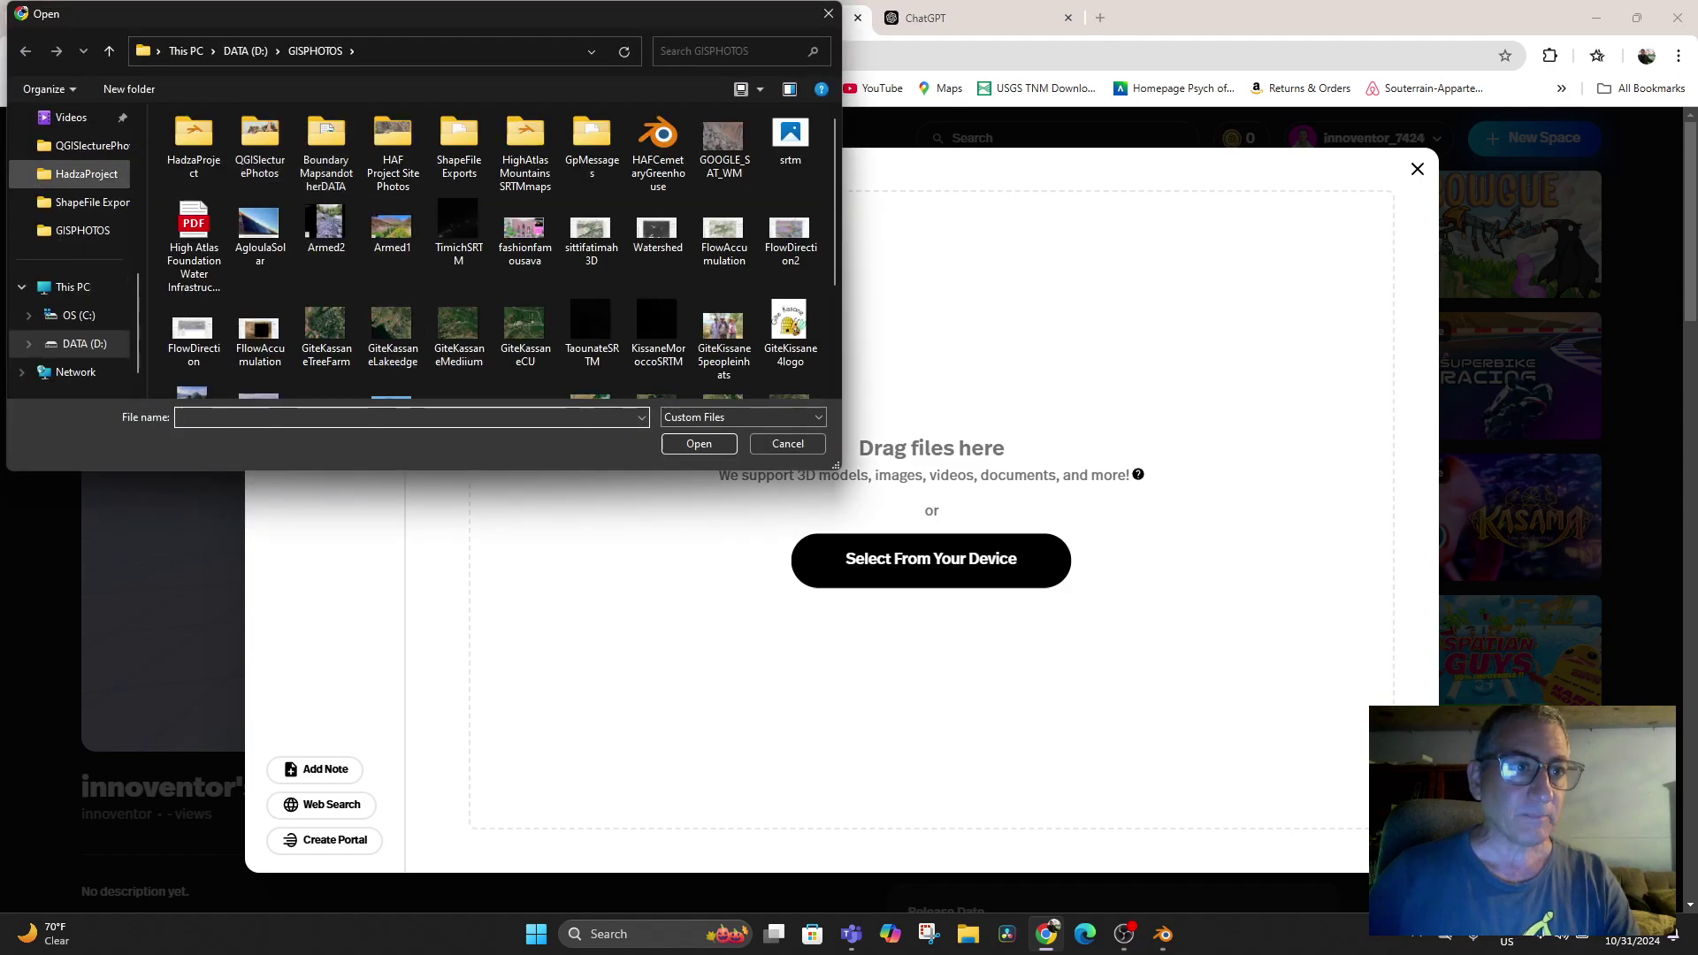
left_click(87, 202)
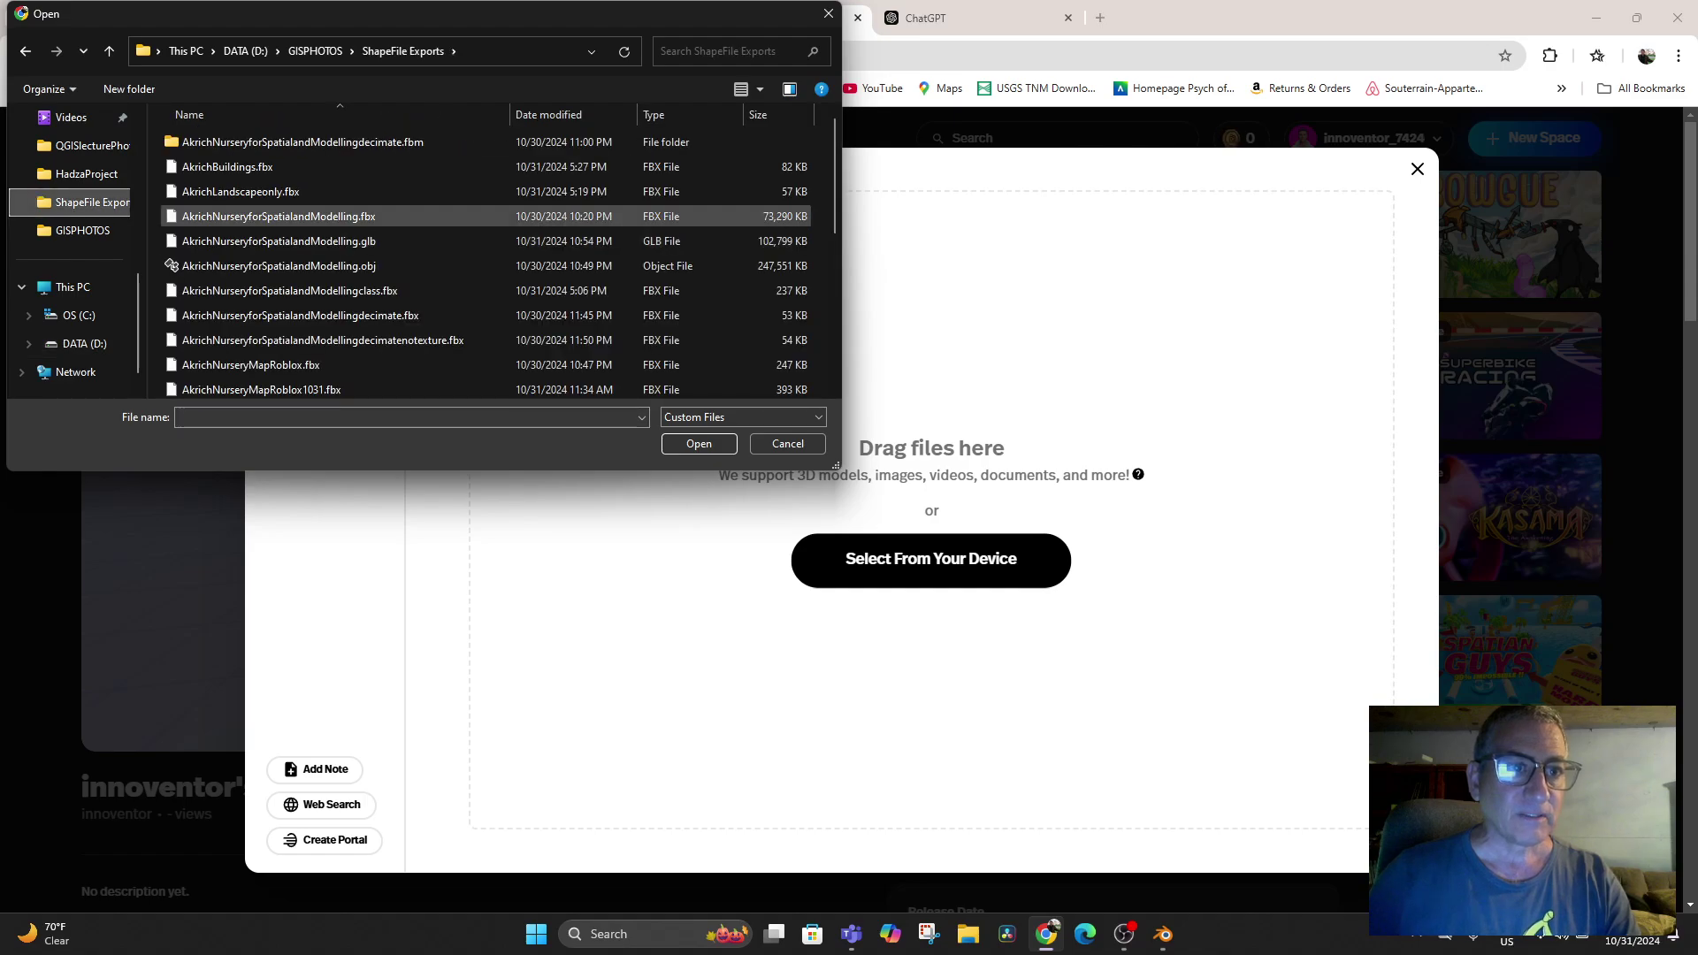
left_click(557, 115)
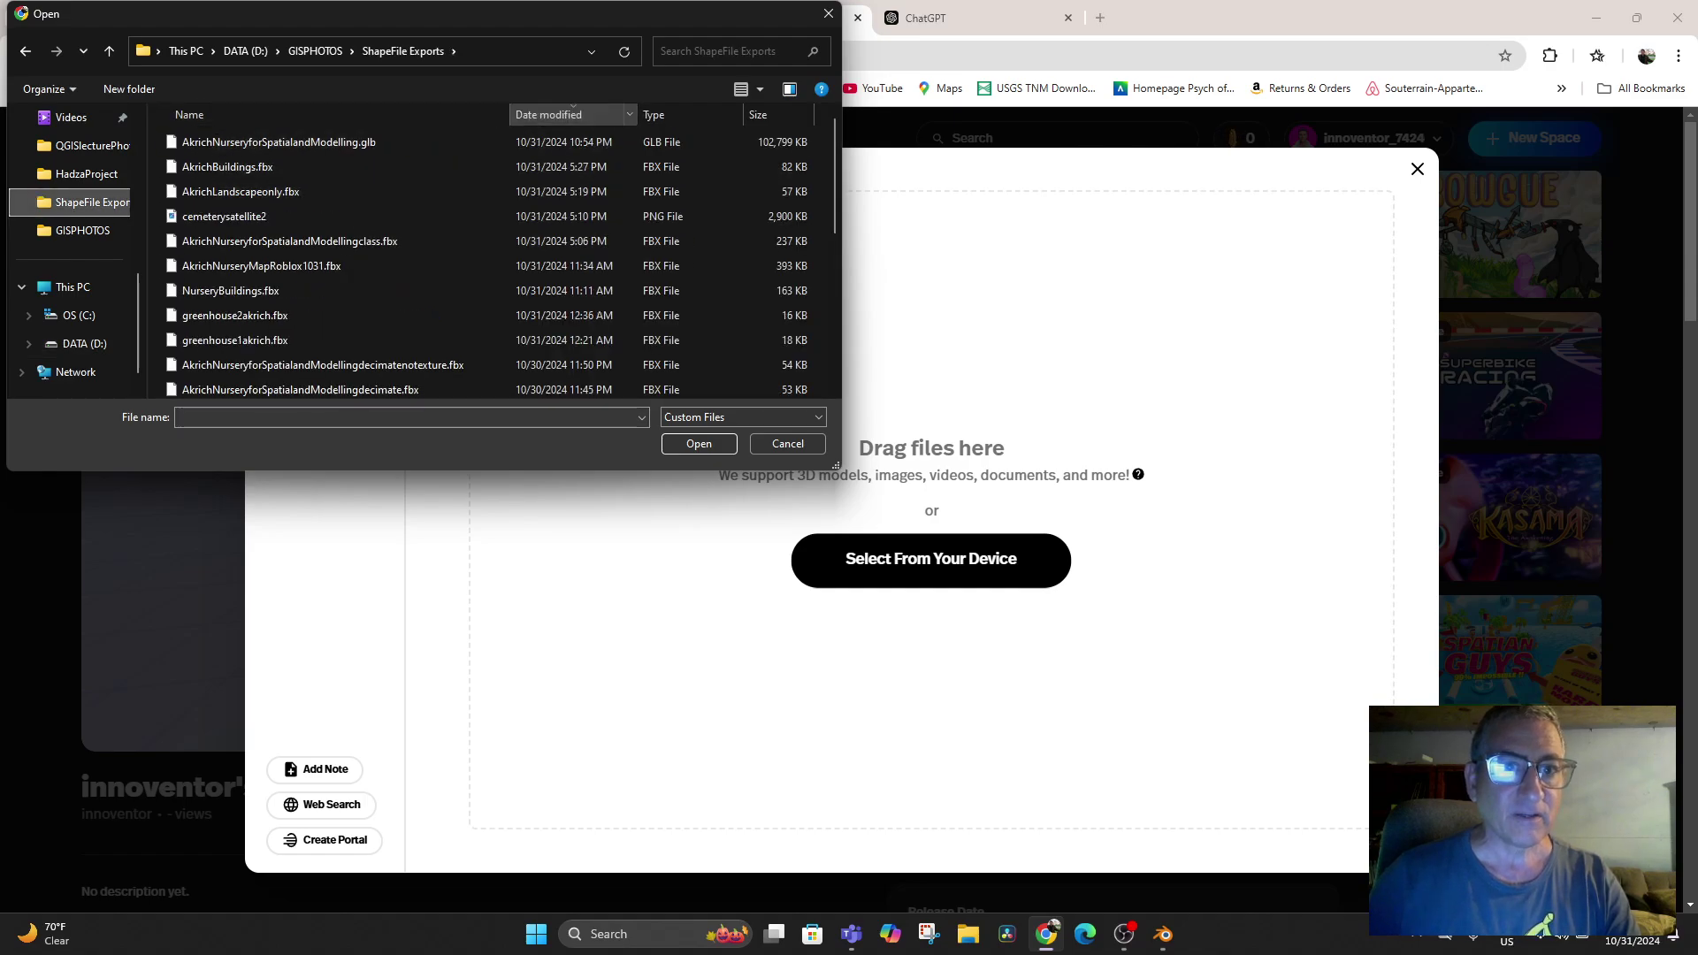
left_click(319, 142)
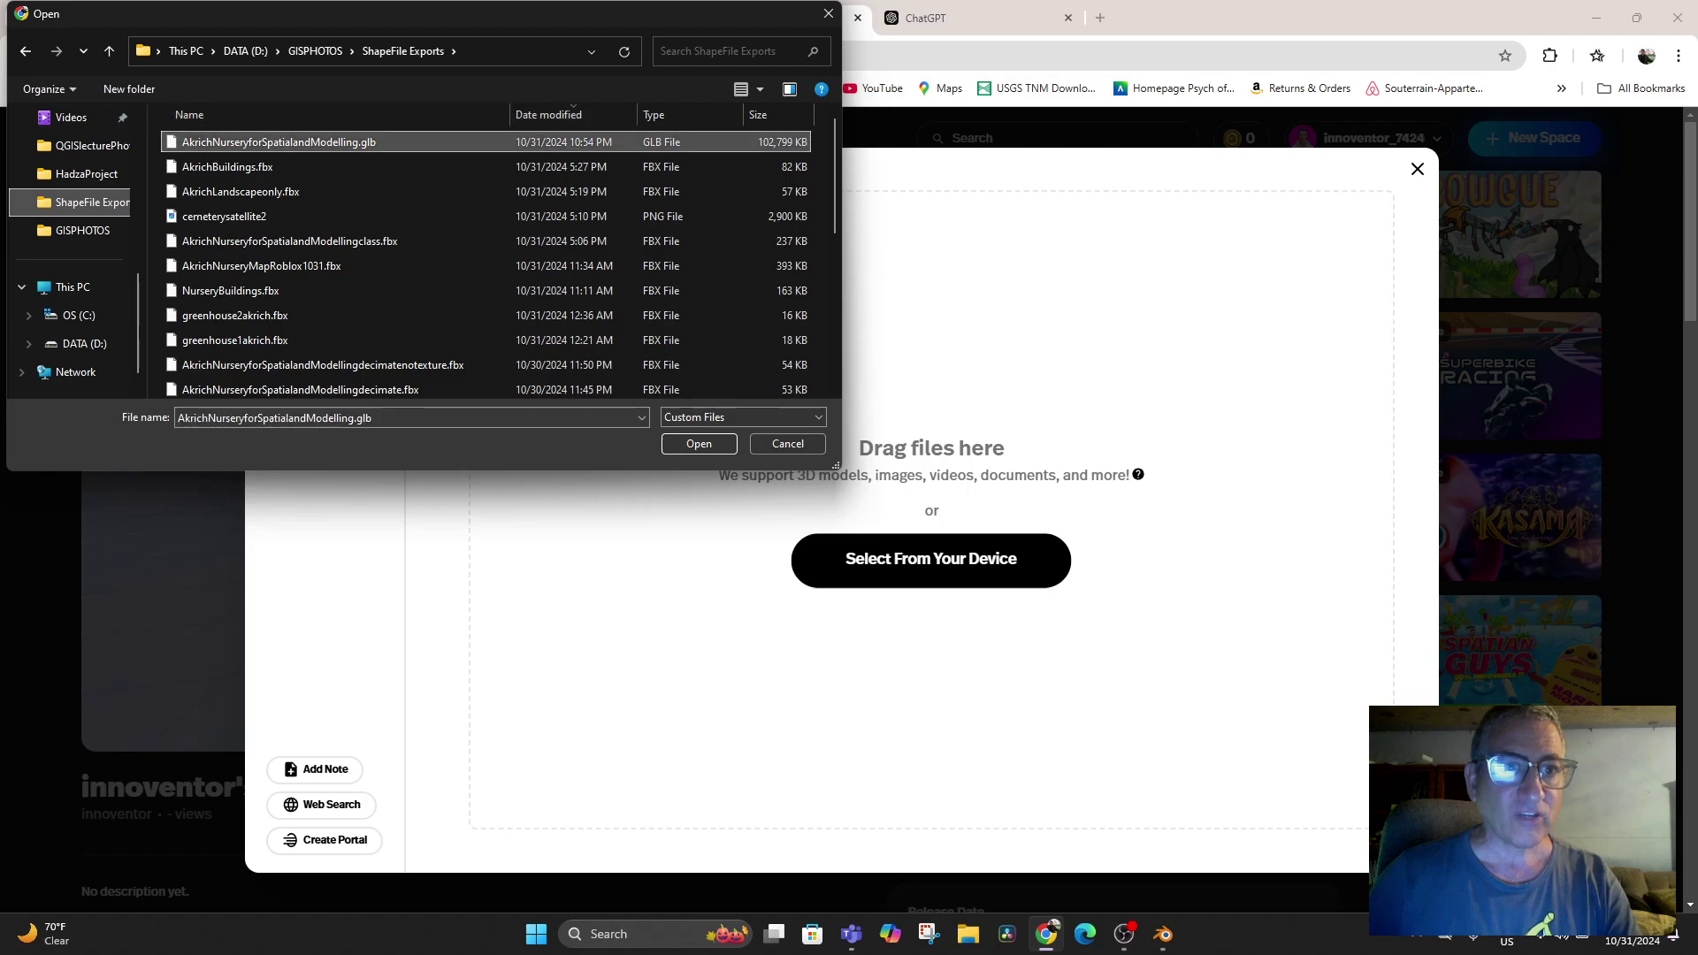
left_click(699, 444)
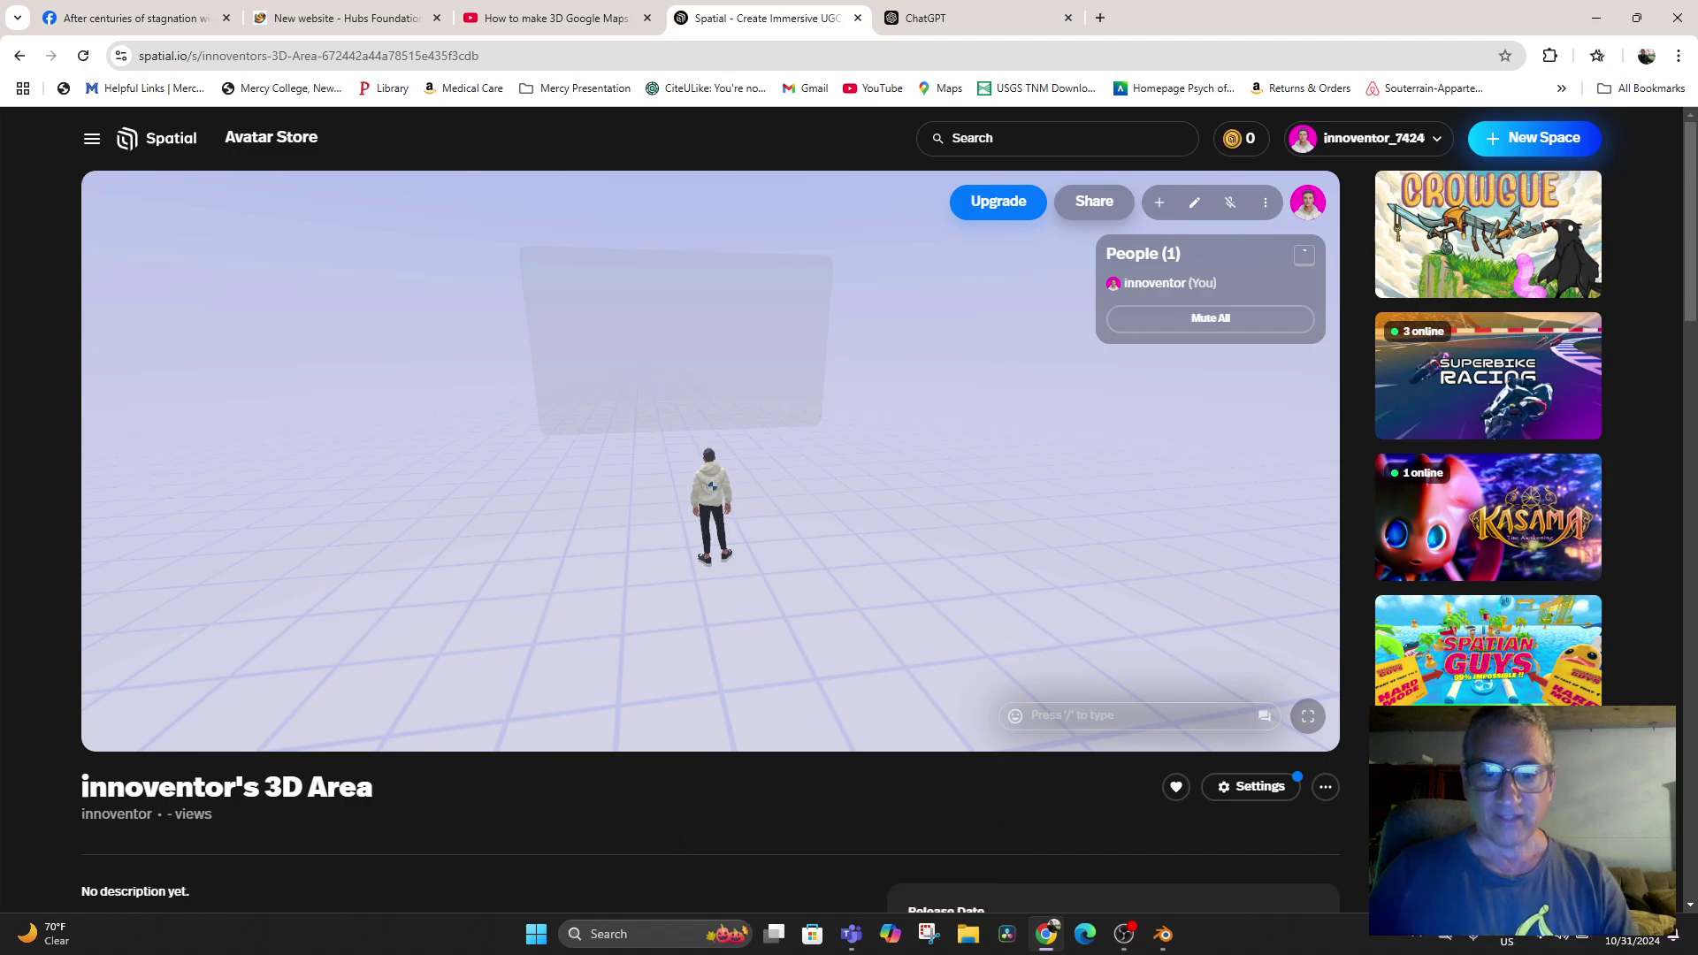
Switch back to Blender, select the satellite terrain, examine its full mesh grid in Edit Mode, and return to Object Mode
left_click(1163, 934)
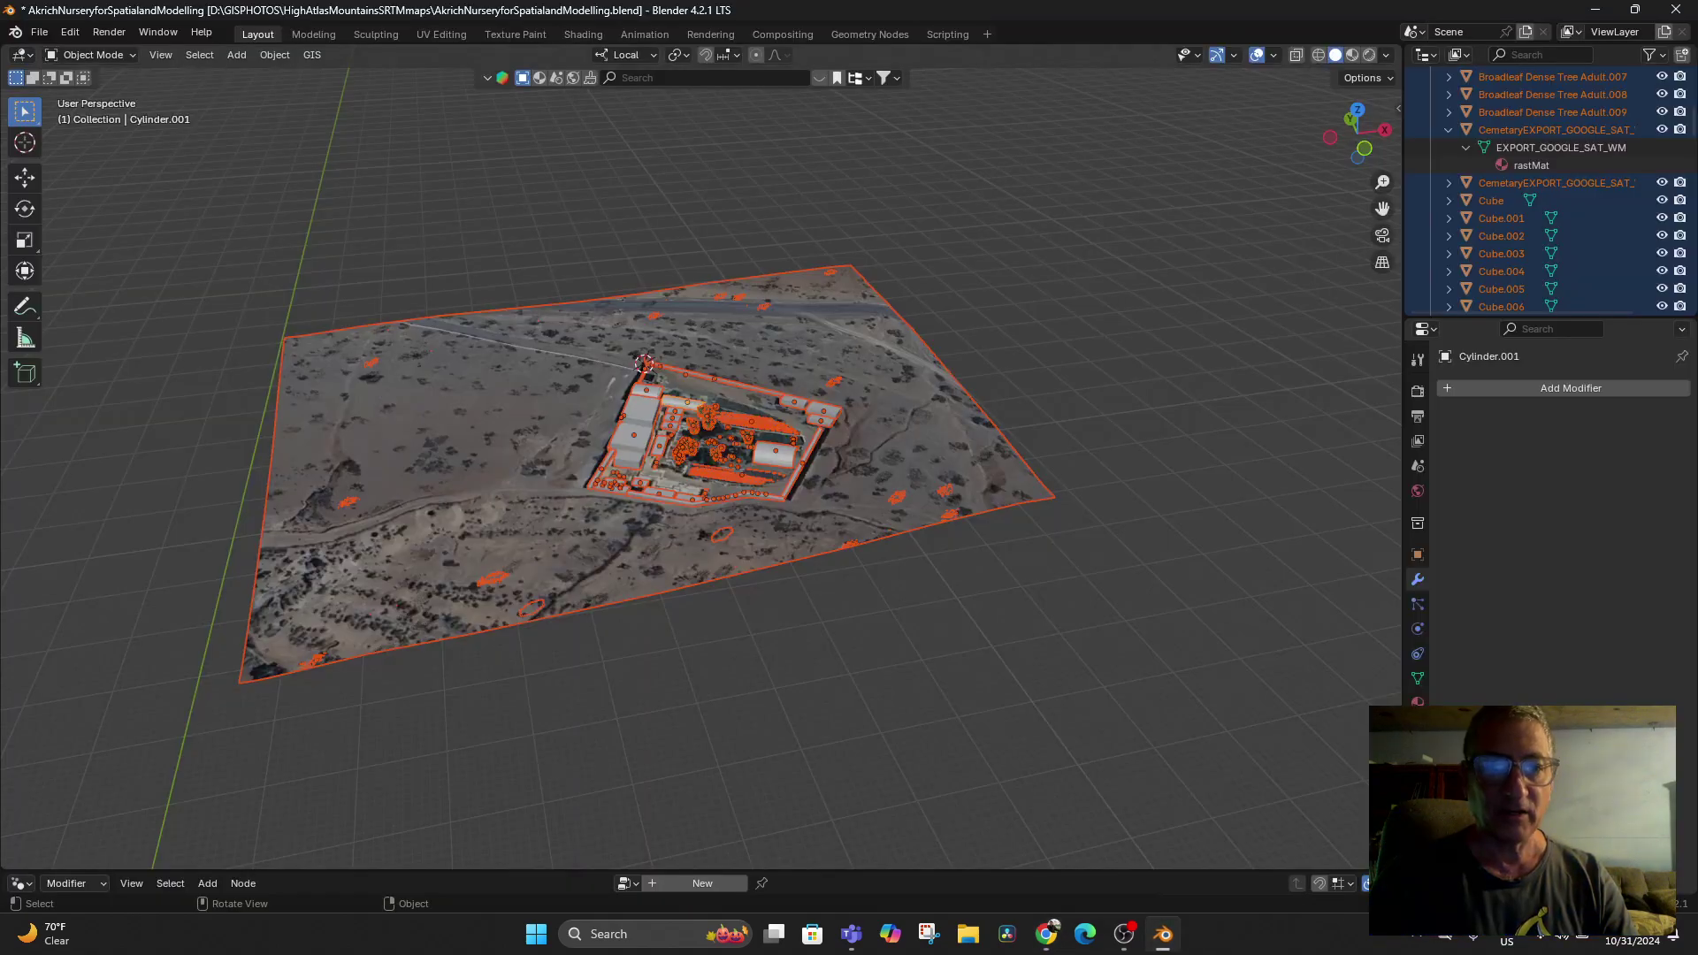
left_click(655, 557)
left_click(93, 55)
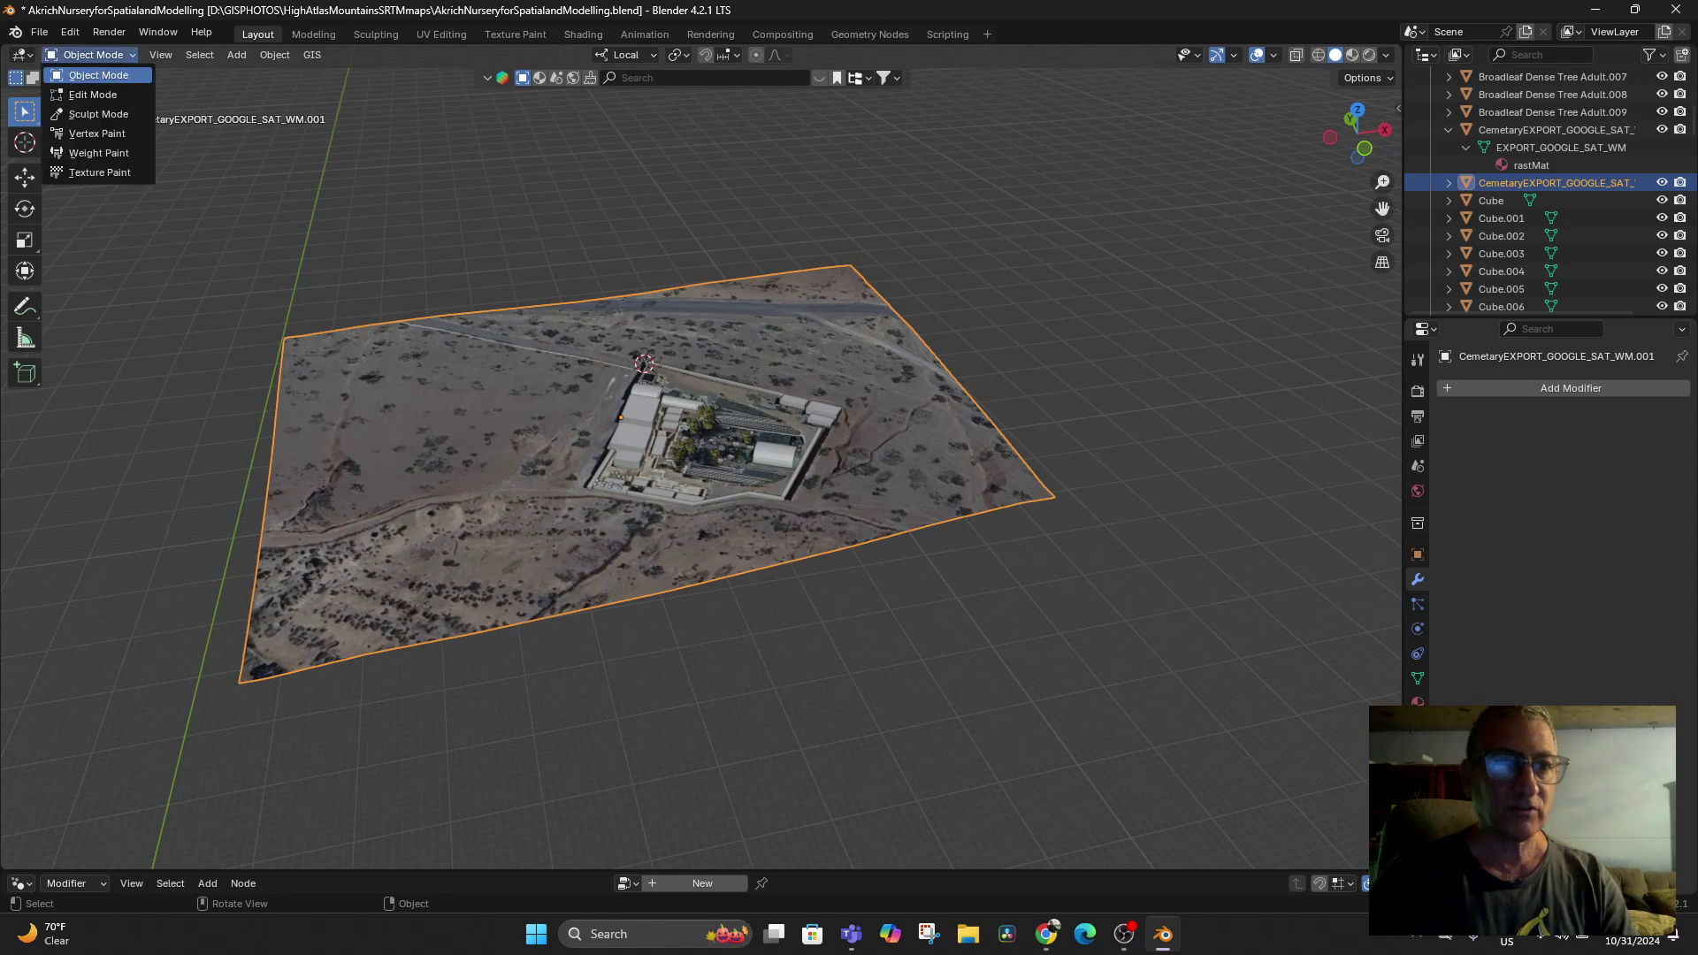
left_click(93, 94)
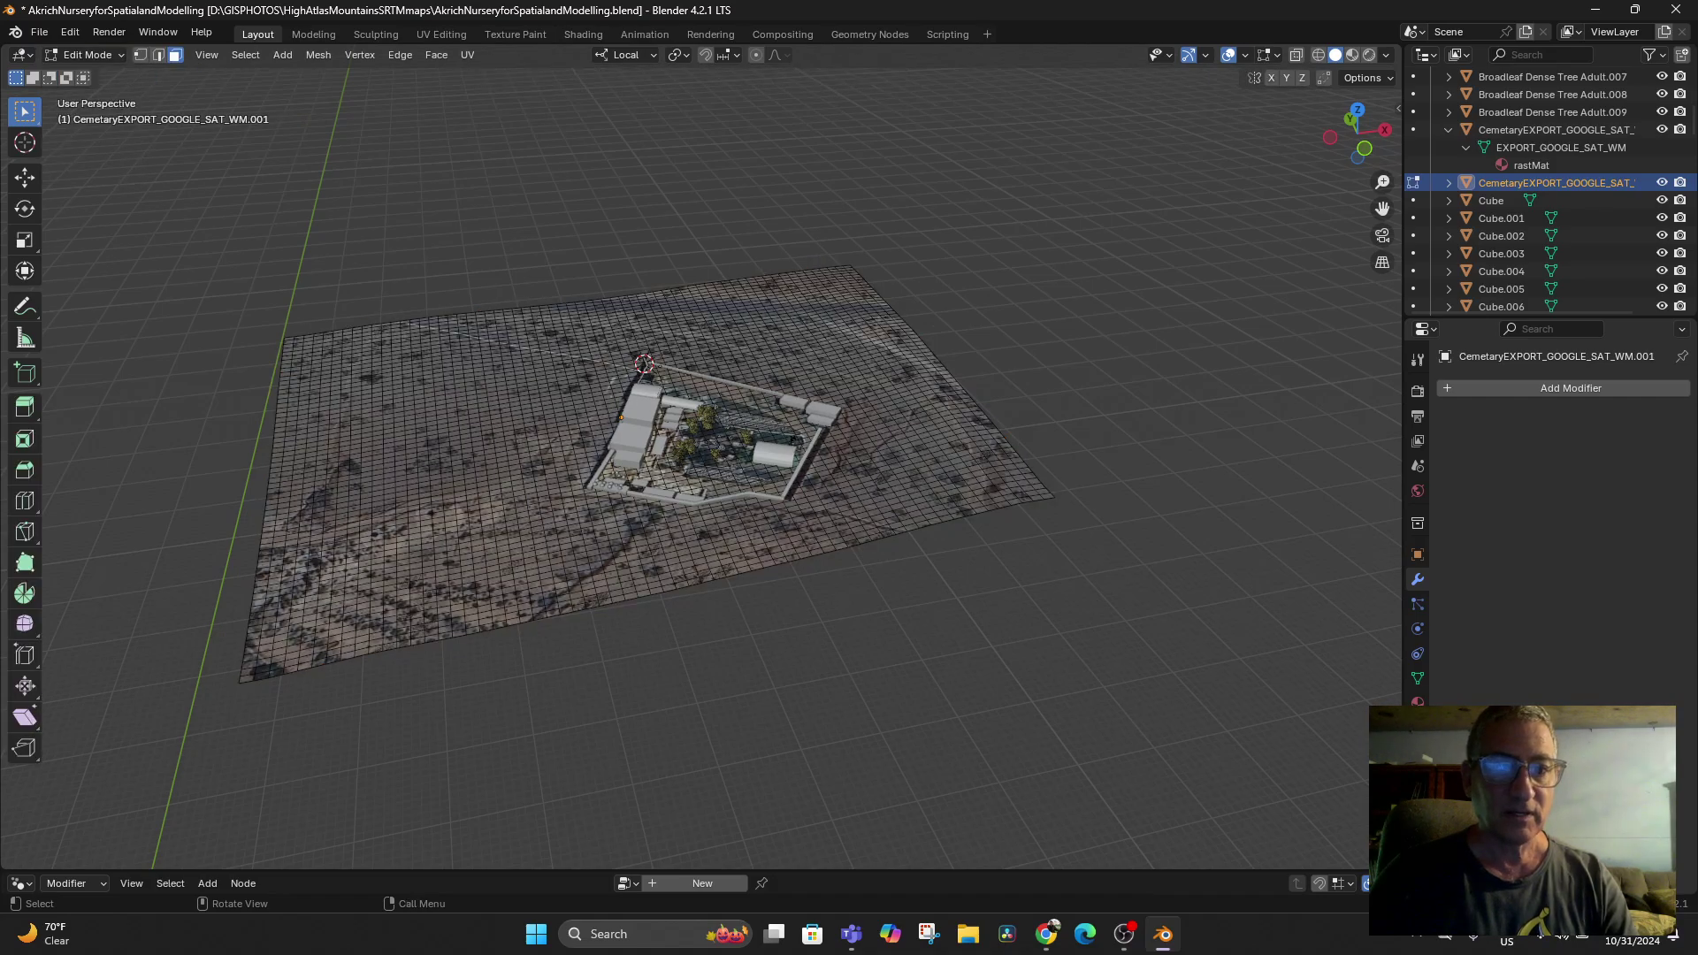
middle_click_drag(743, 460, 718, 522)
scroll(694, 480, "down", 3)
scroll(694, 480, "up", 4)
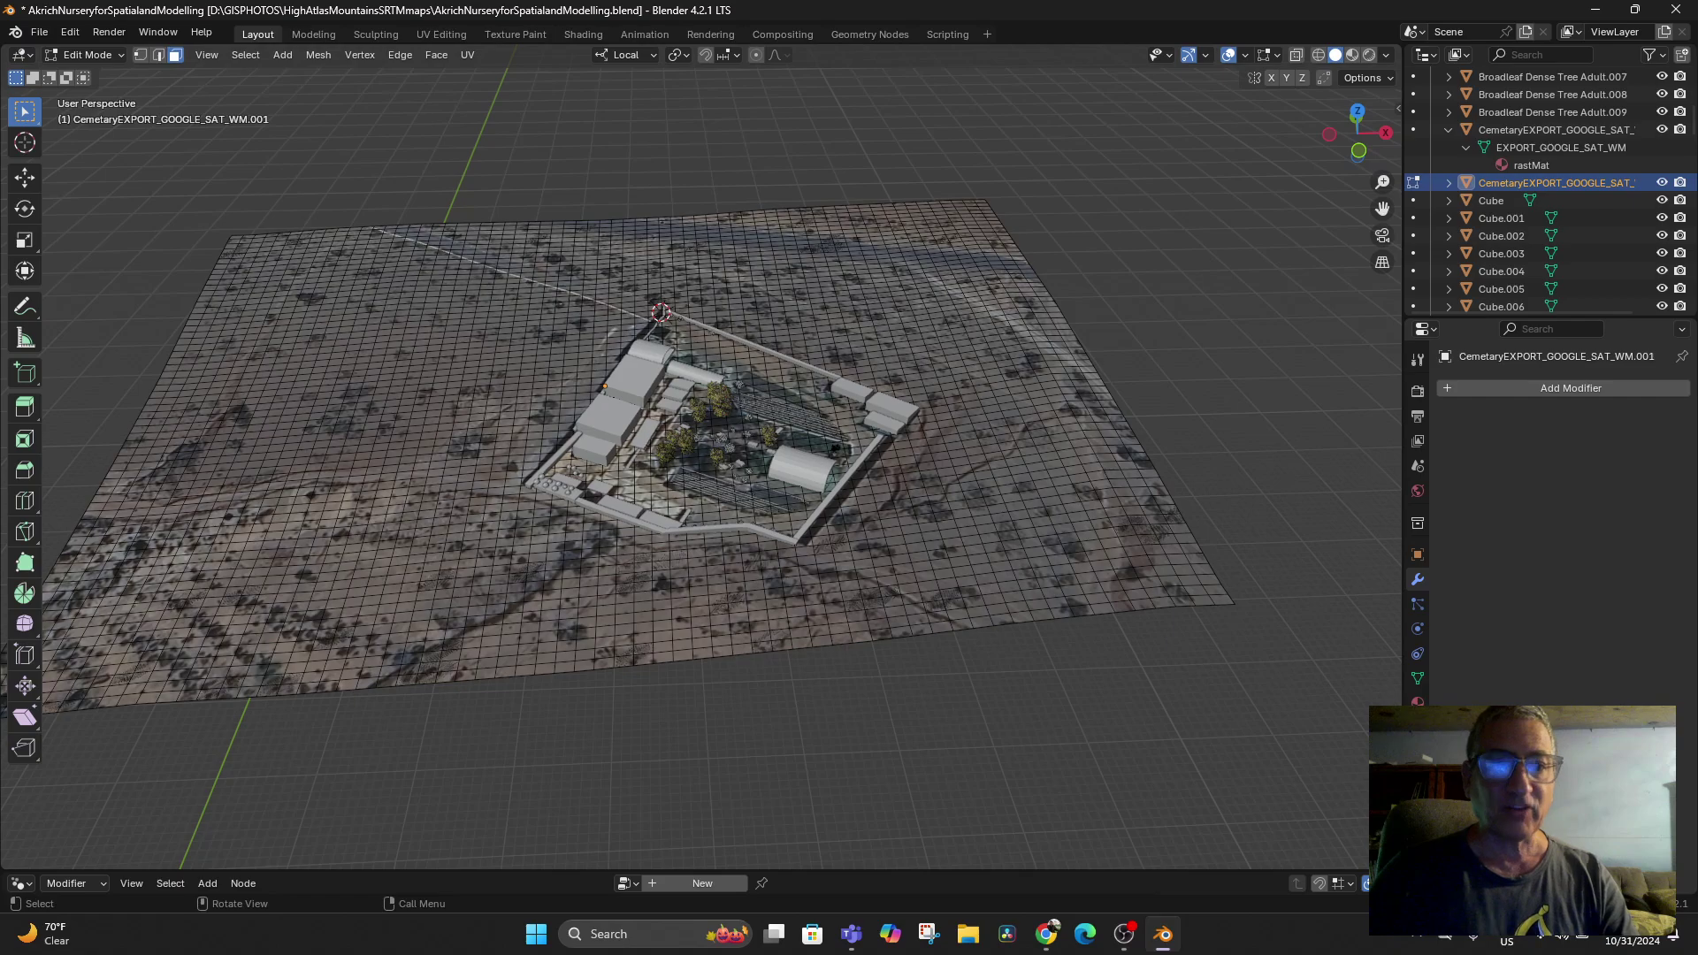
key("a")
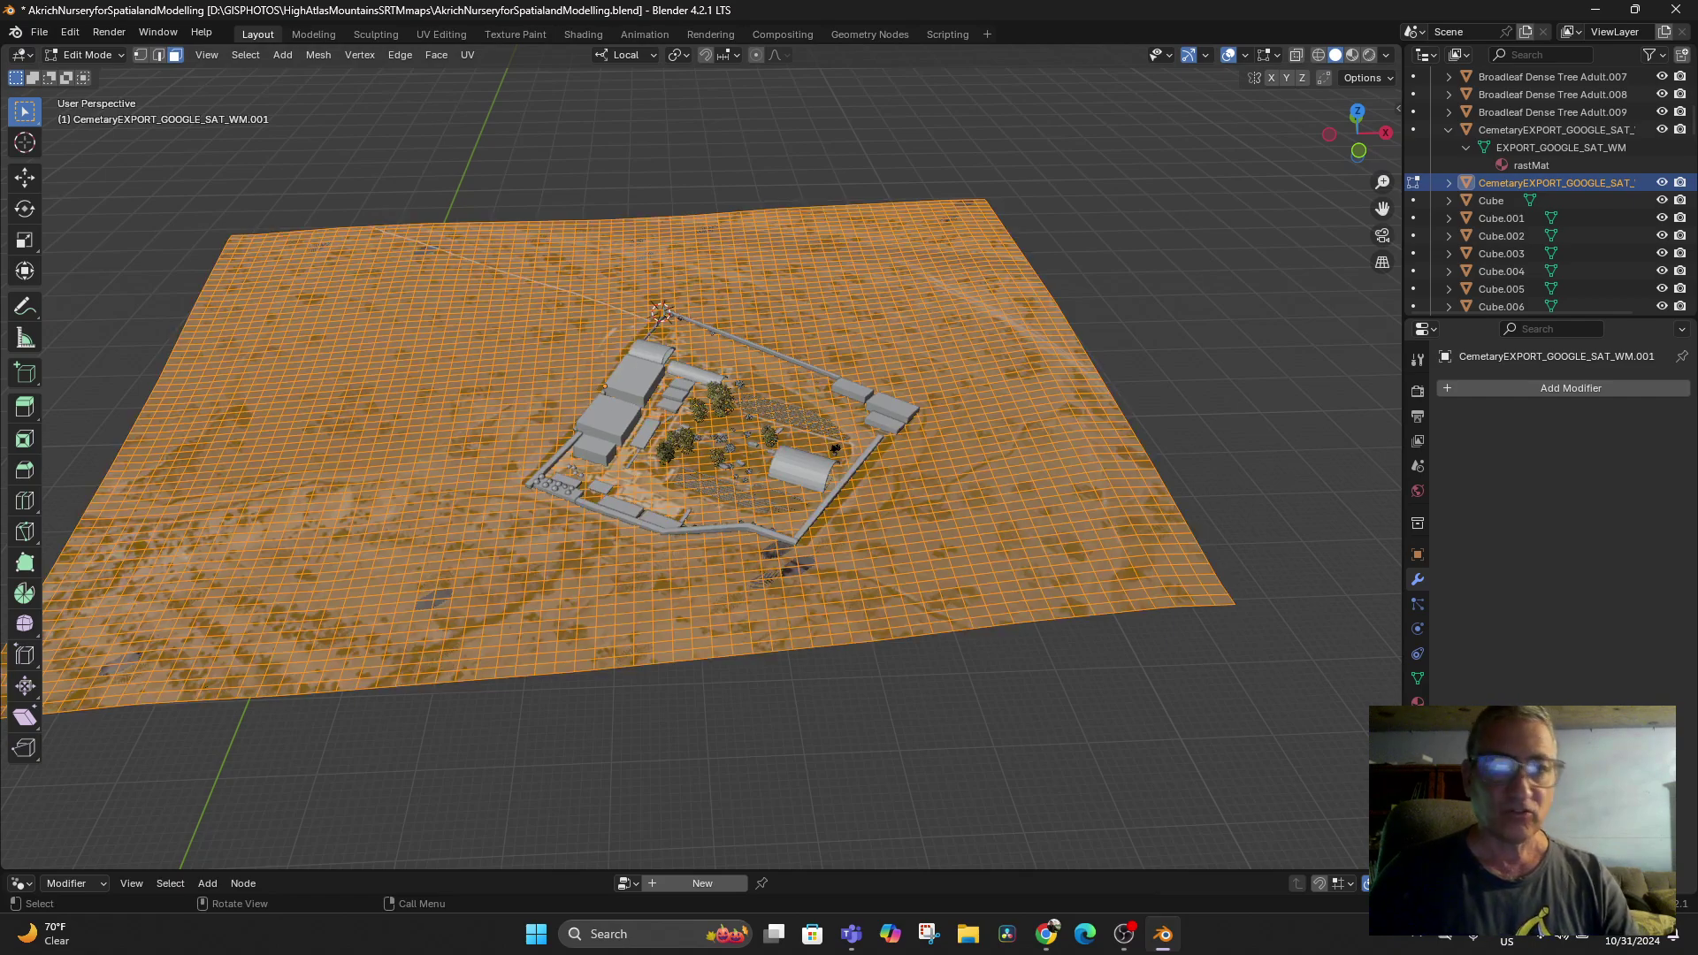
left_click(86, 55)
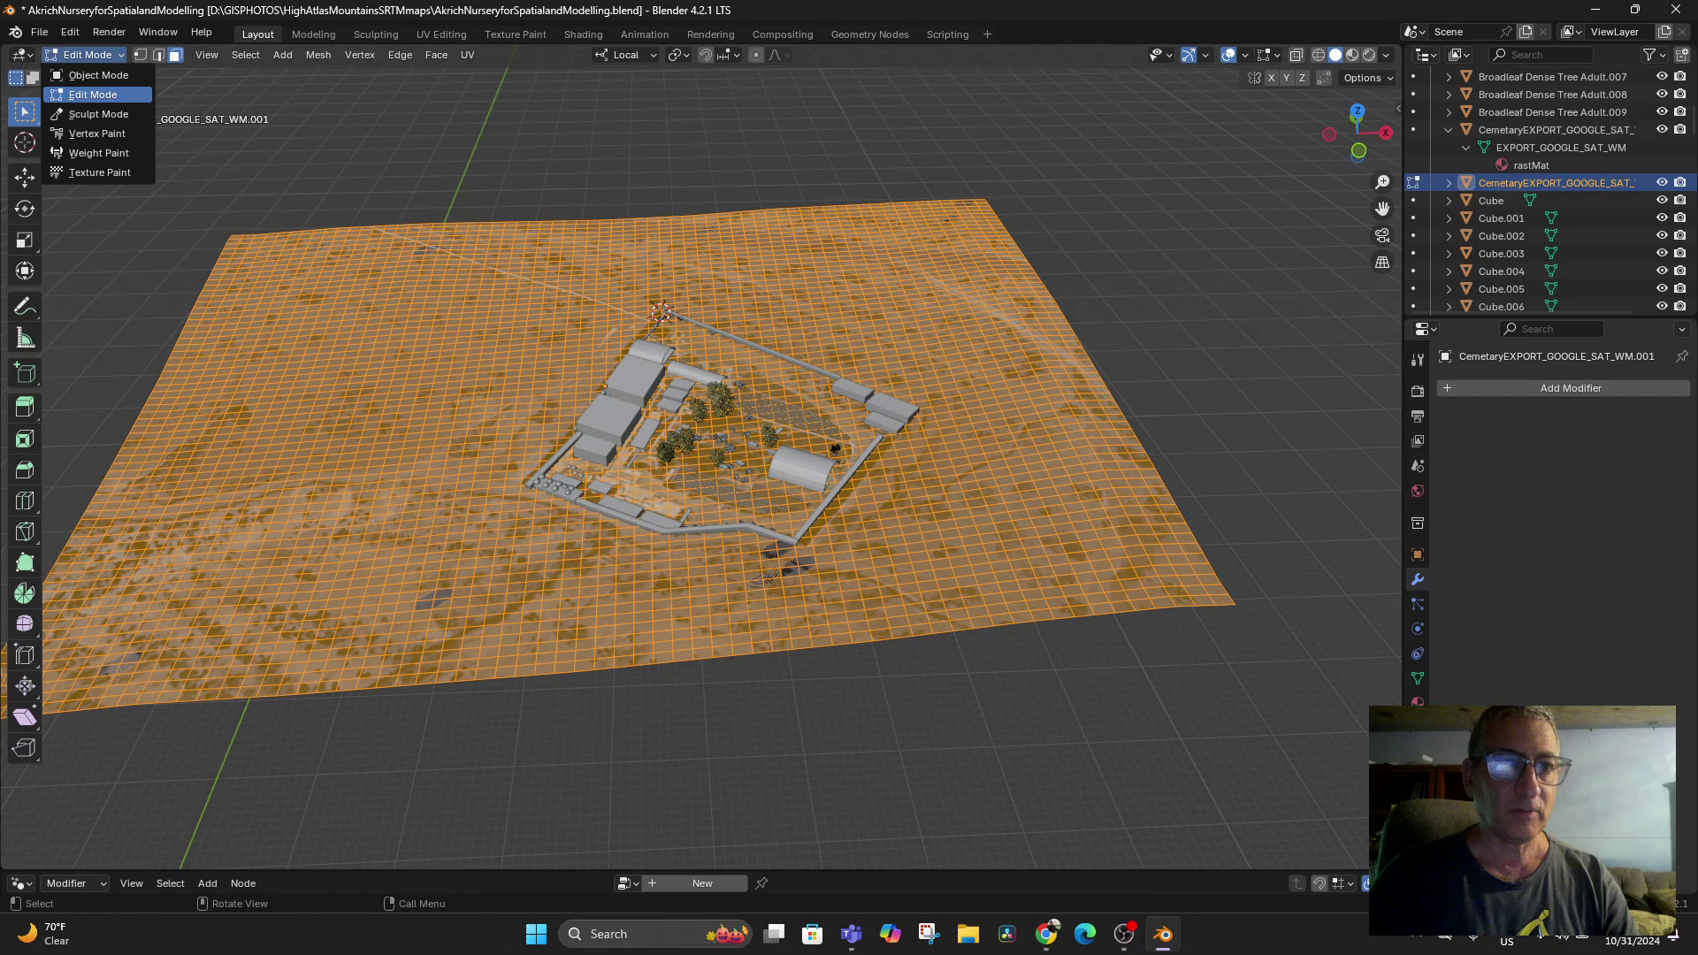
left_click(88, 75)
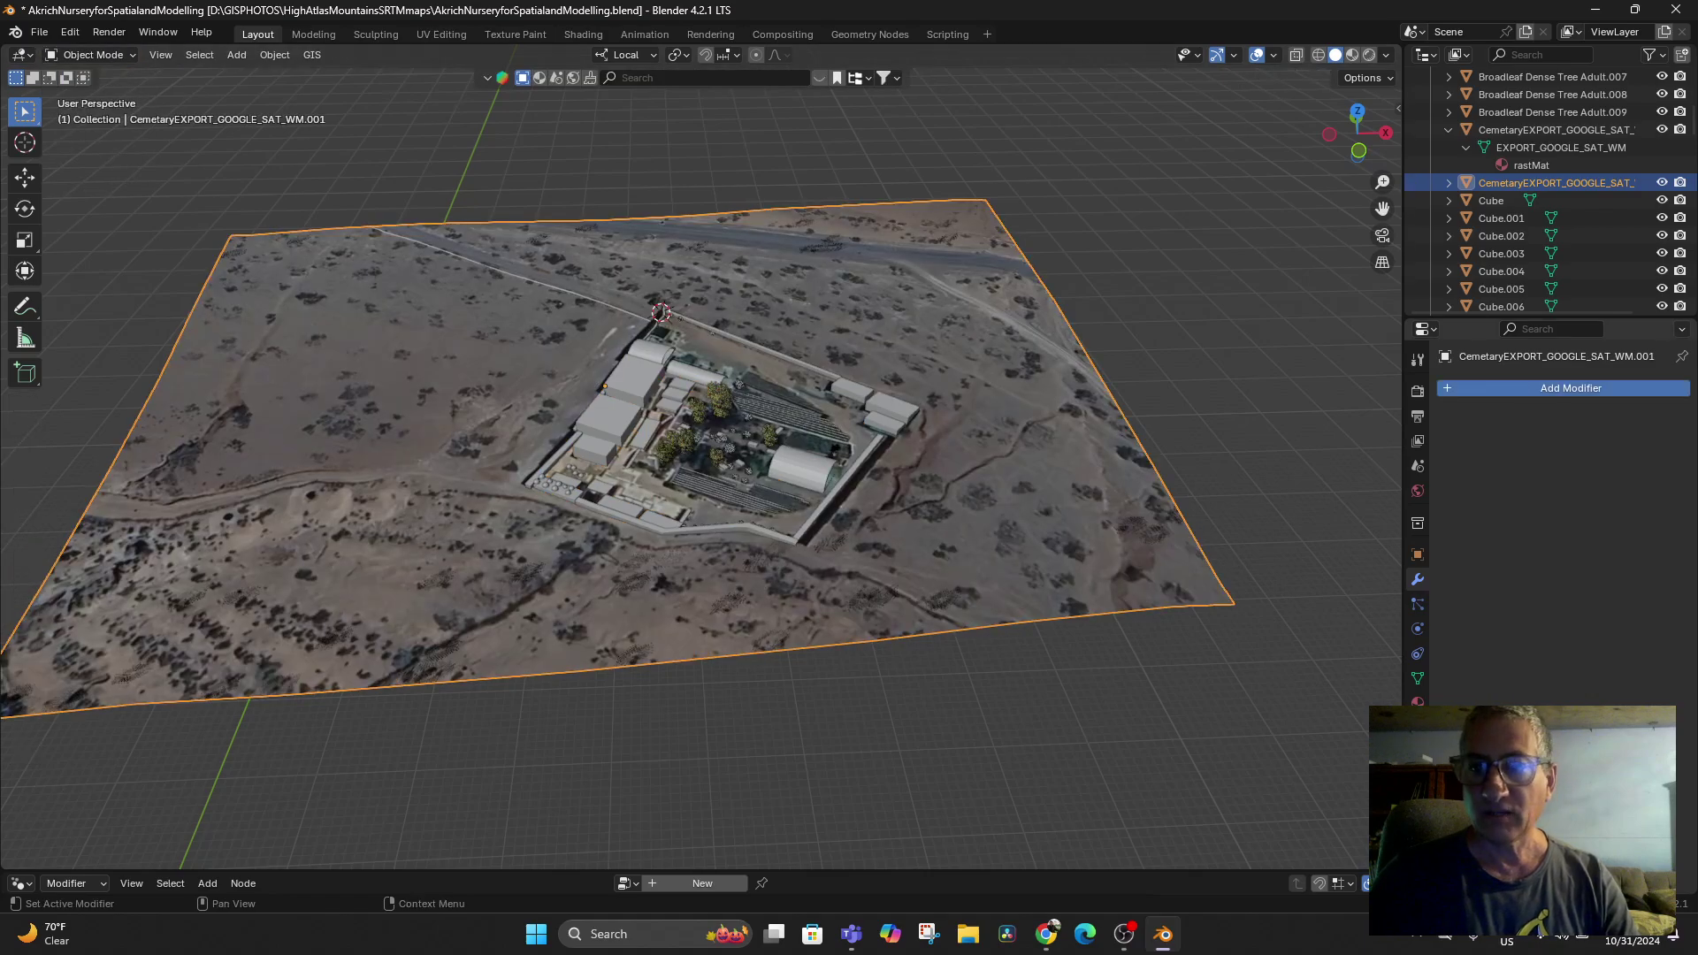
Add a Decimate modifier to the satellite terrain
left_click(1473, 388)
type("d")
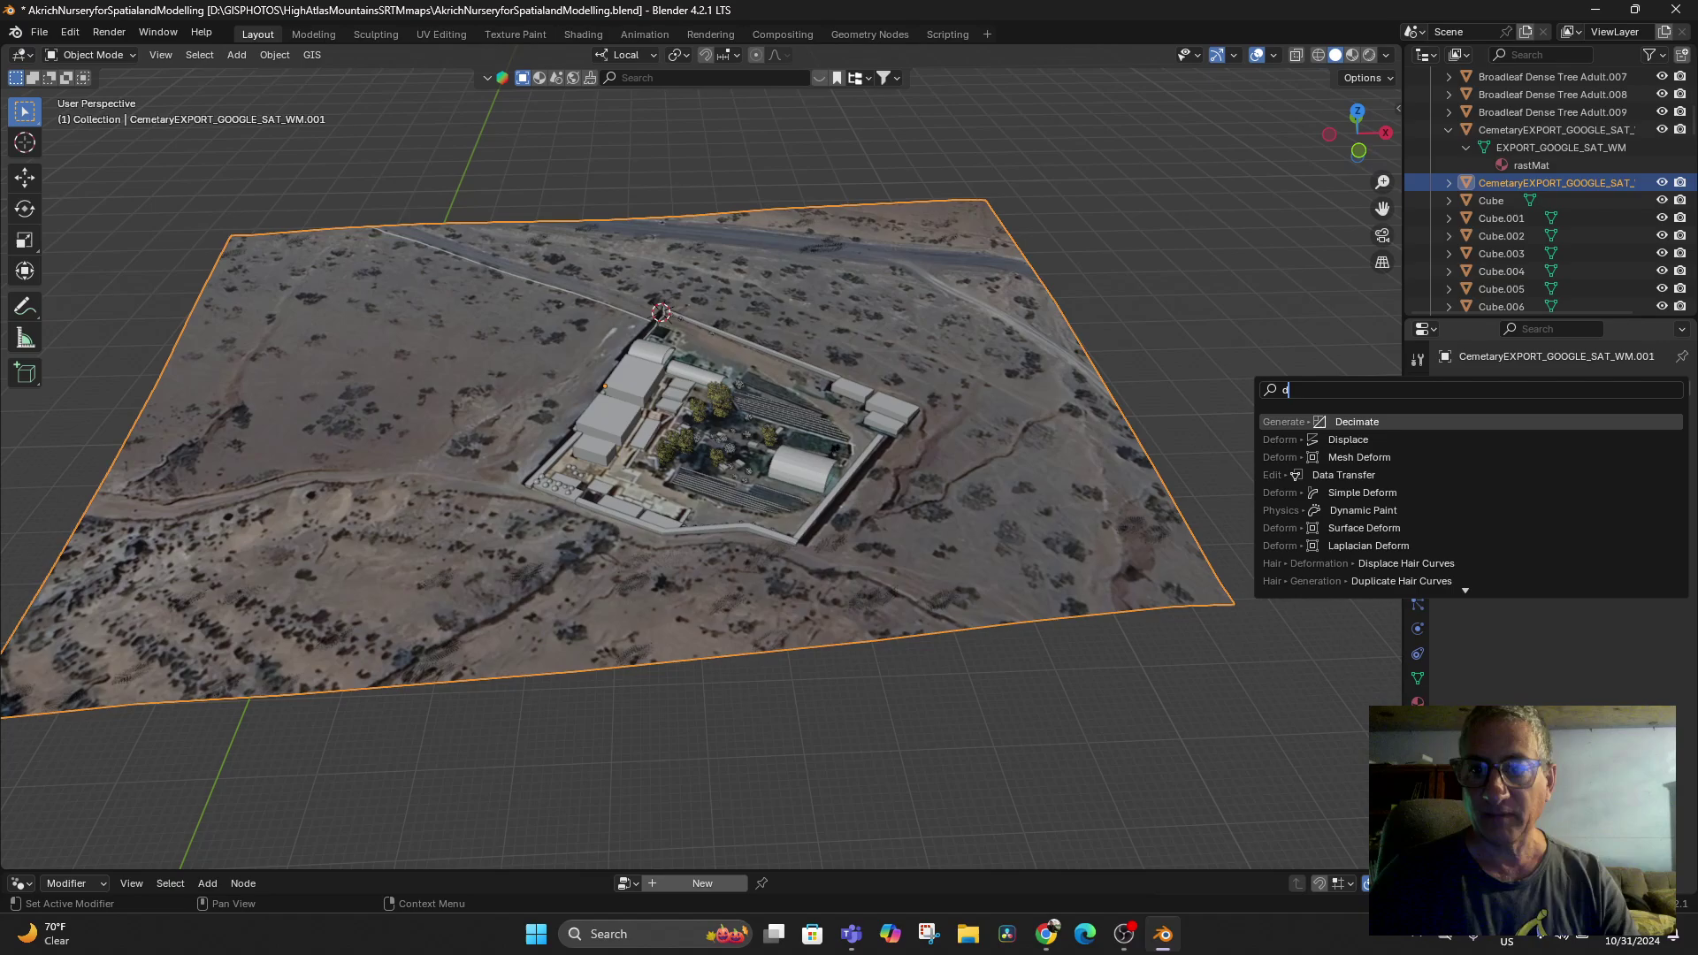
key("Return")
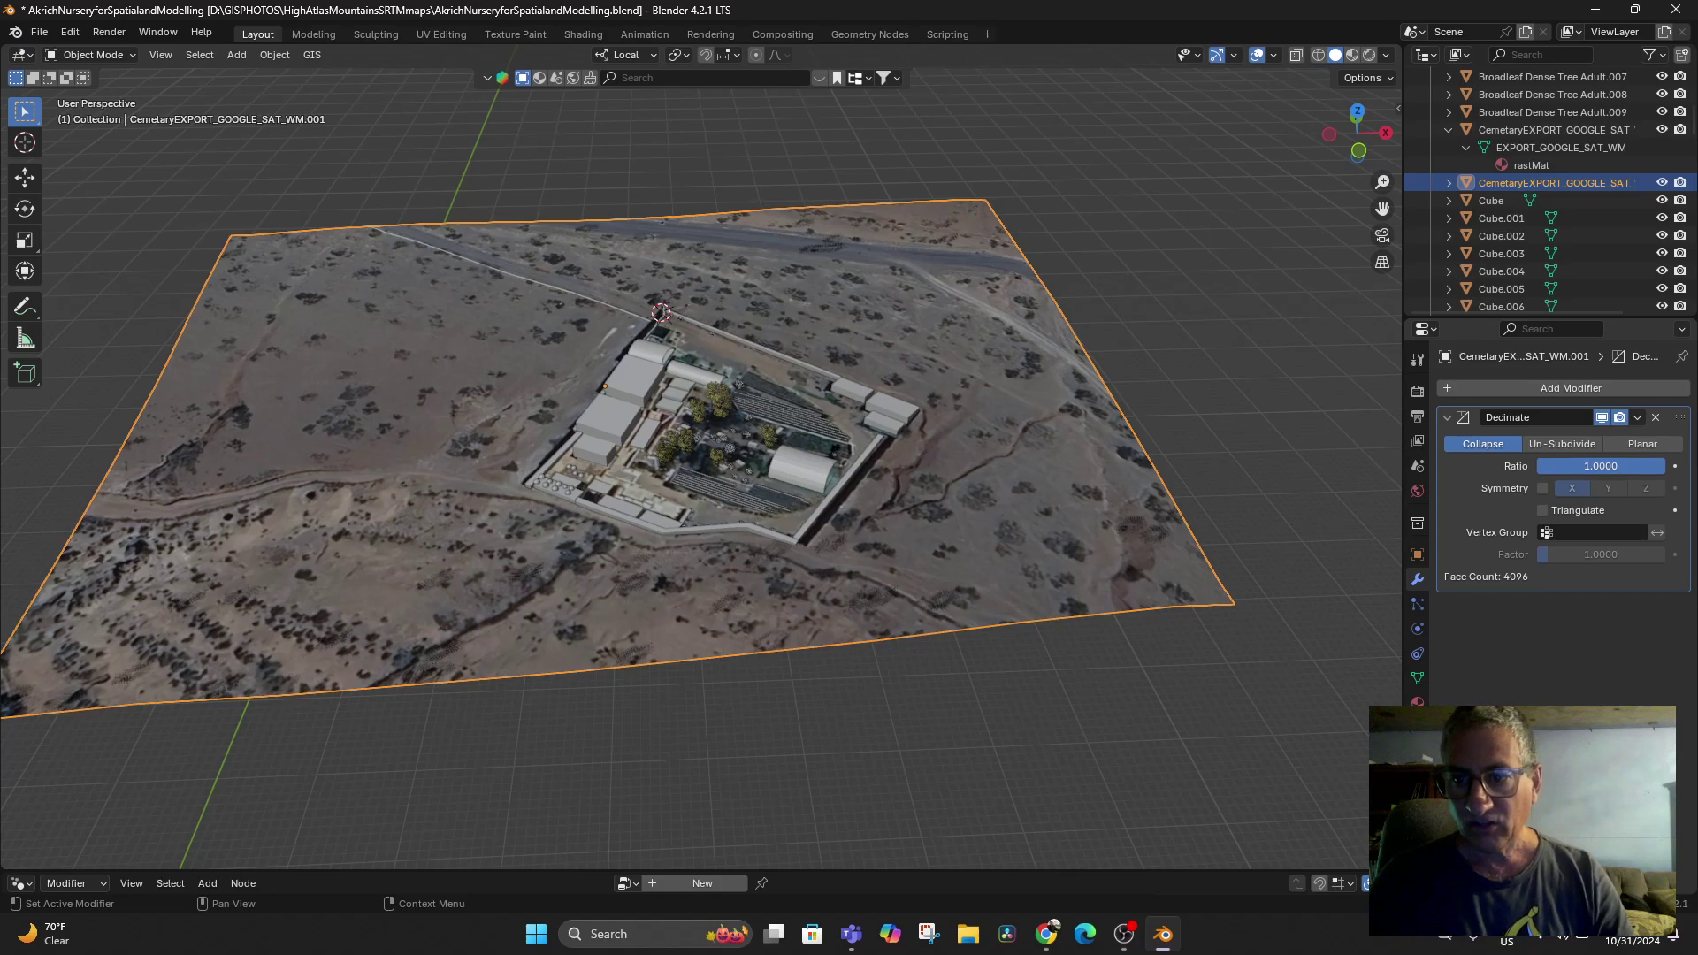
Try a Decimate ratio of 0.1 on the satellite terrain and lower it to 0.05
left_click(1601, 466)
type(".1")
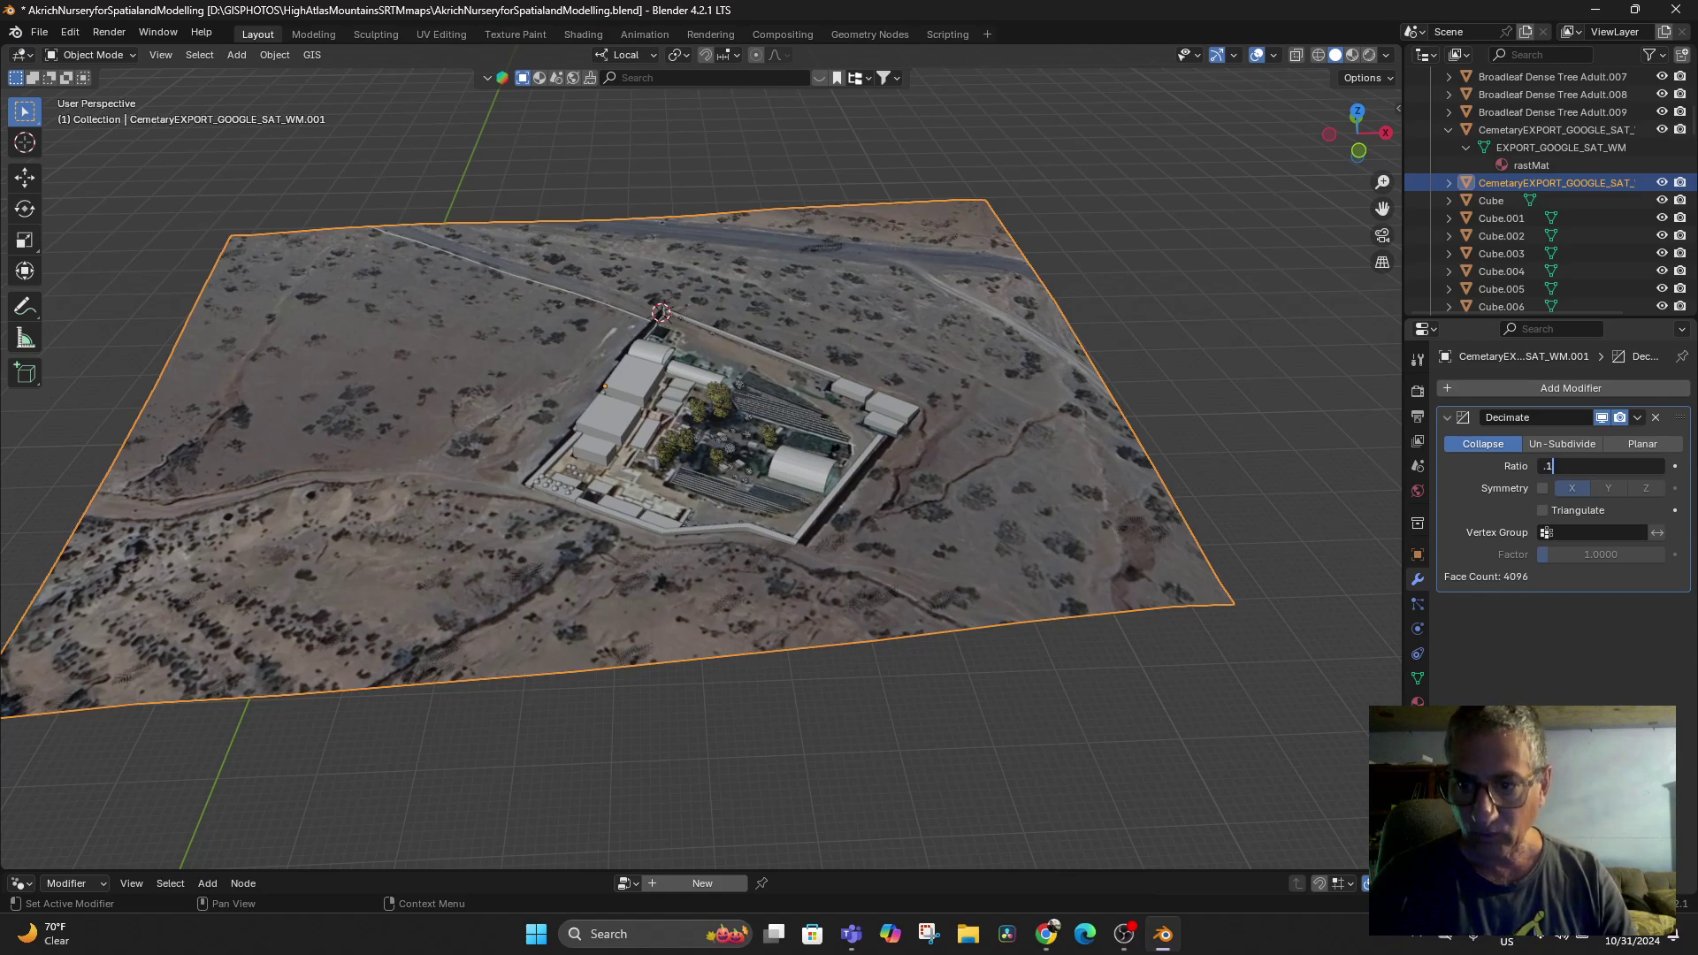
key("Return")
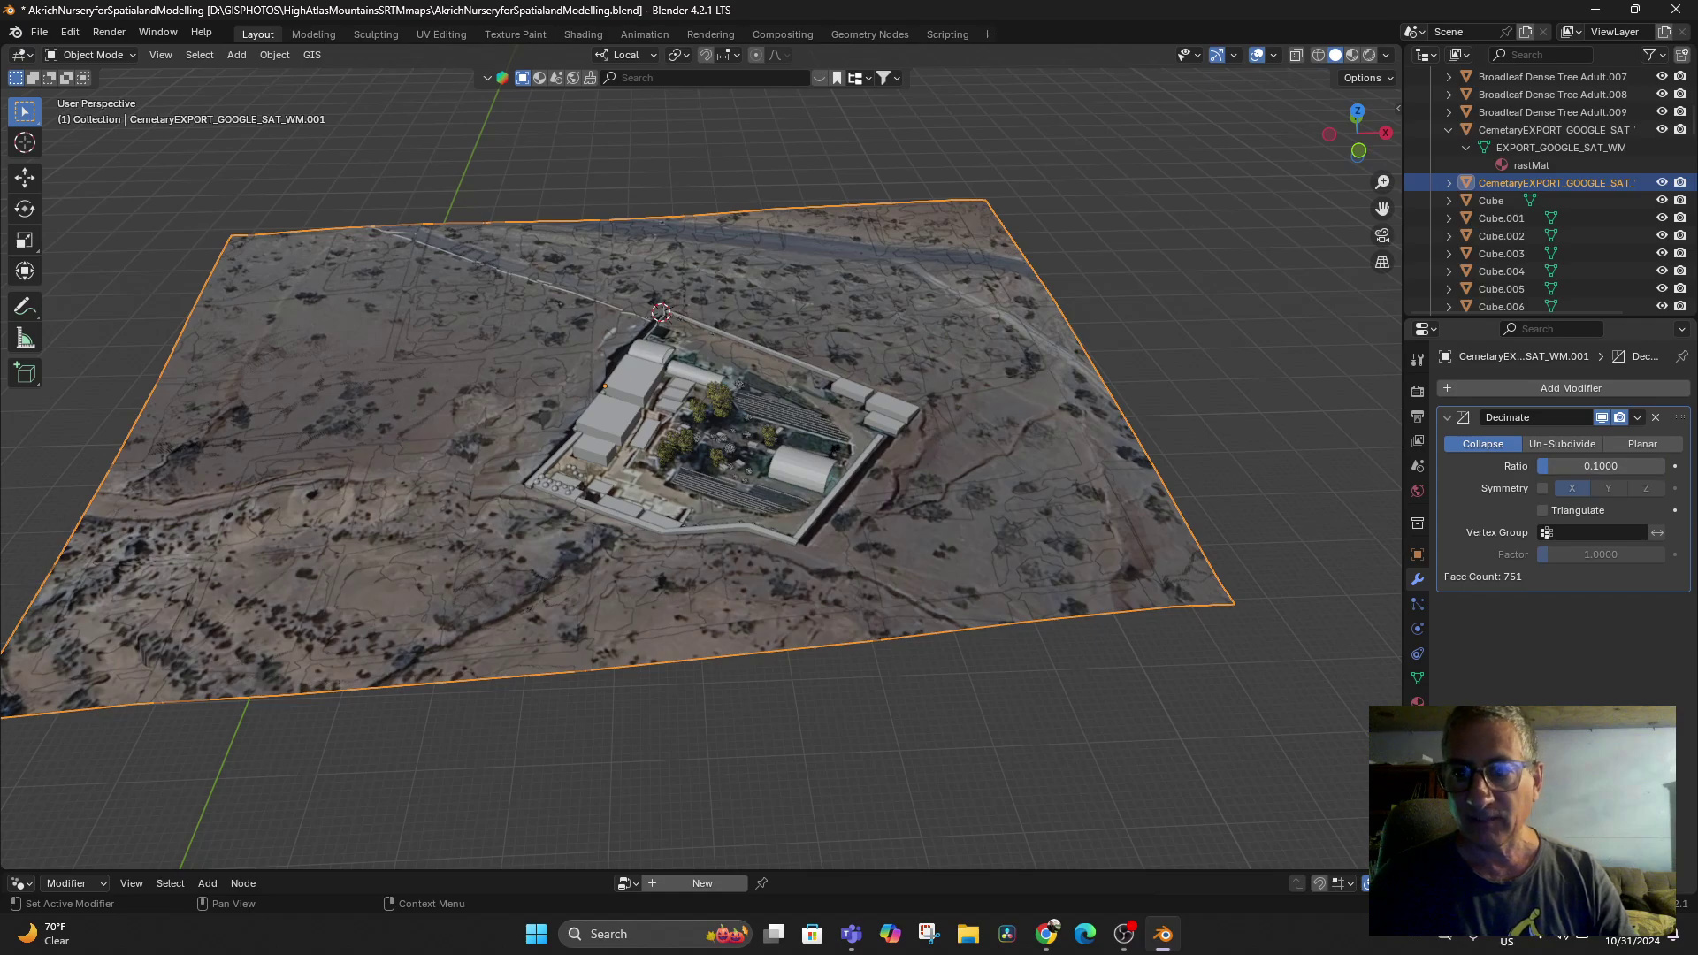
left_click(1601, 466)
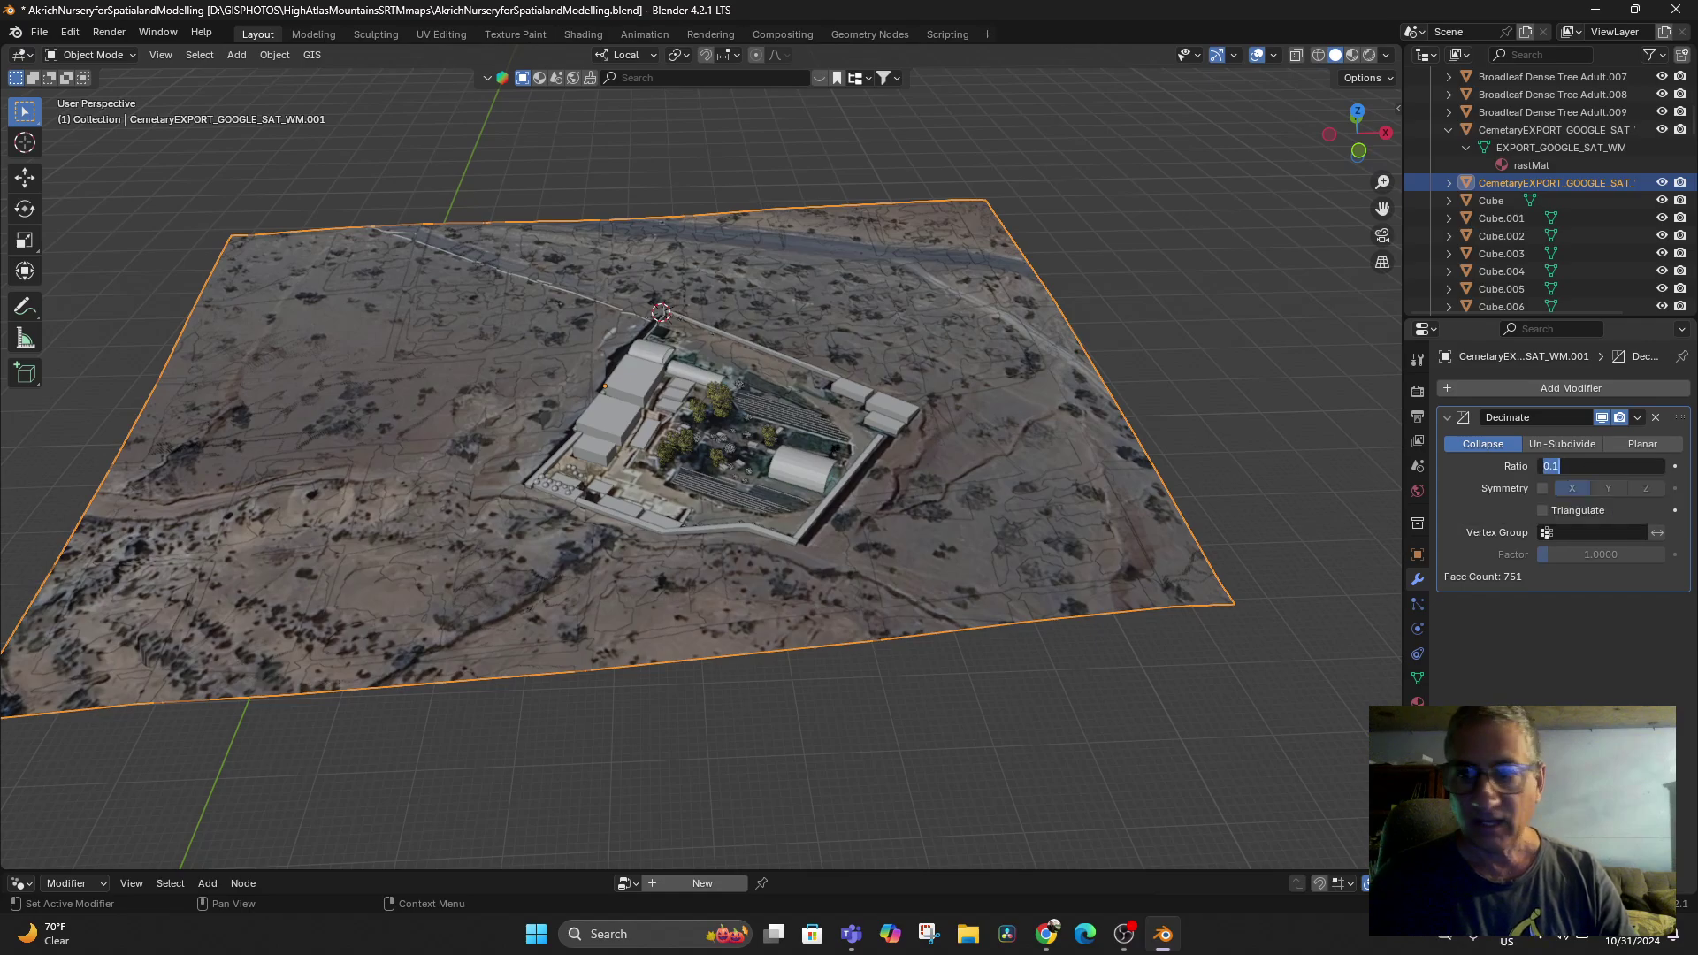
left_click(1562, 466)
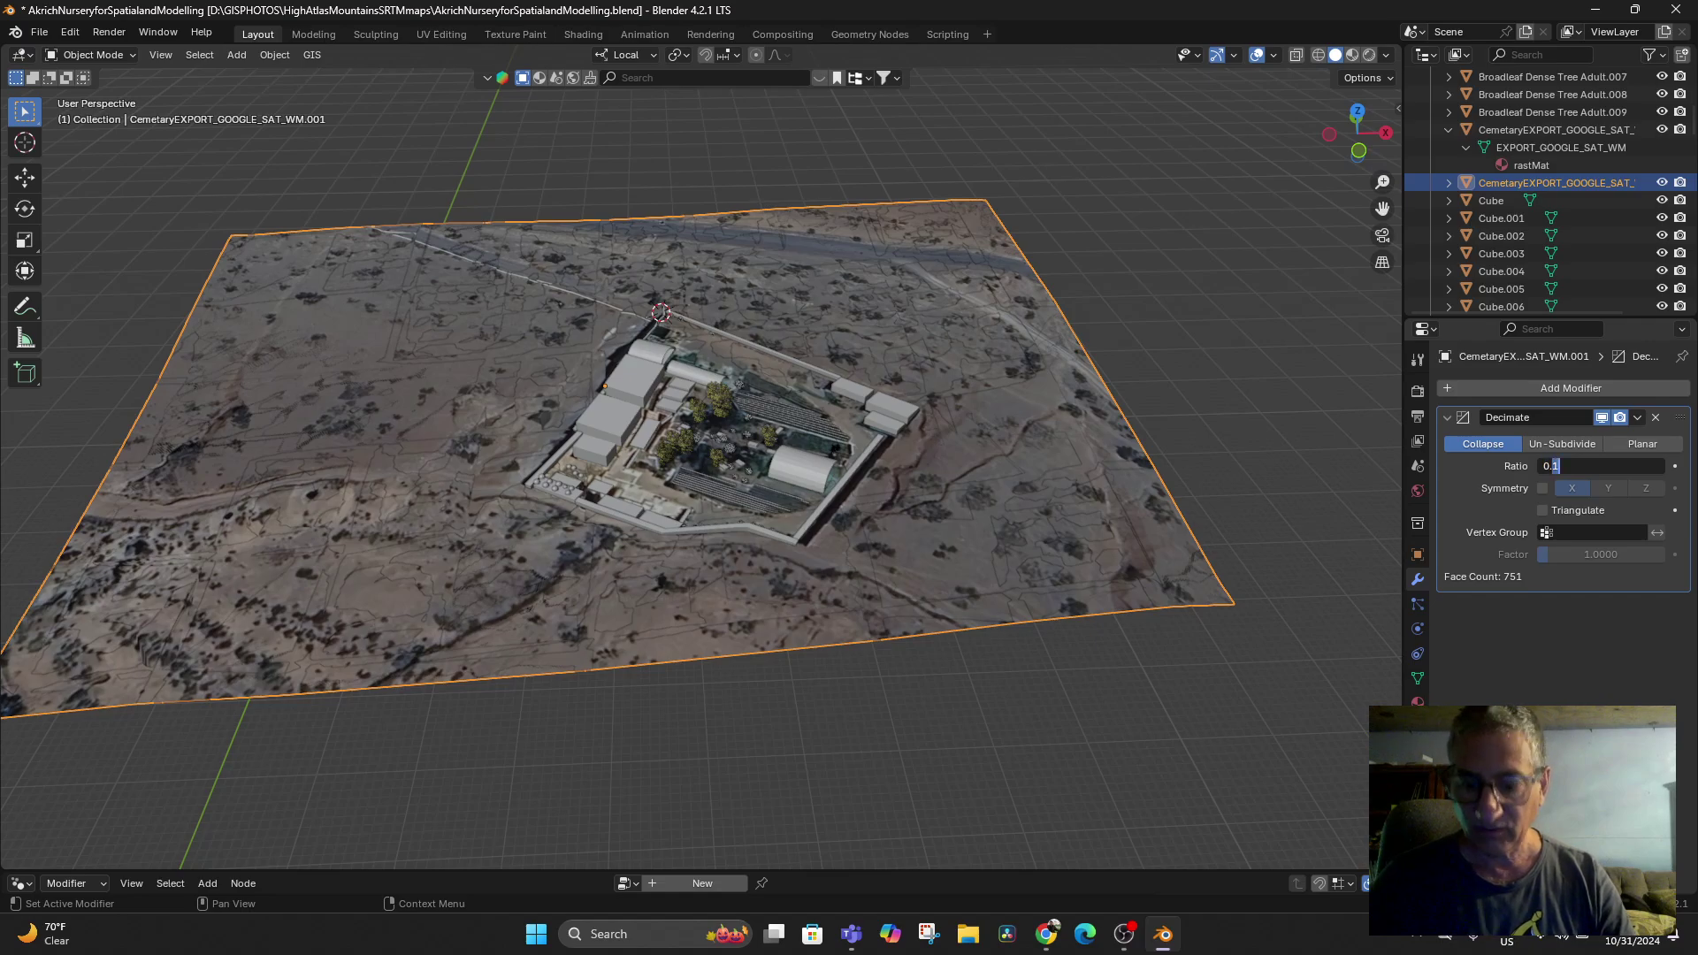
key("Return")
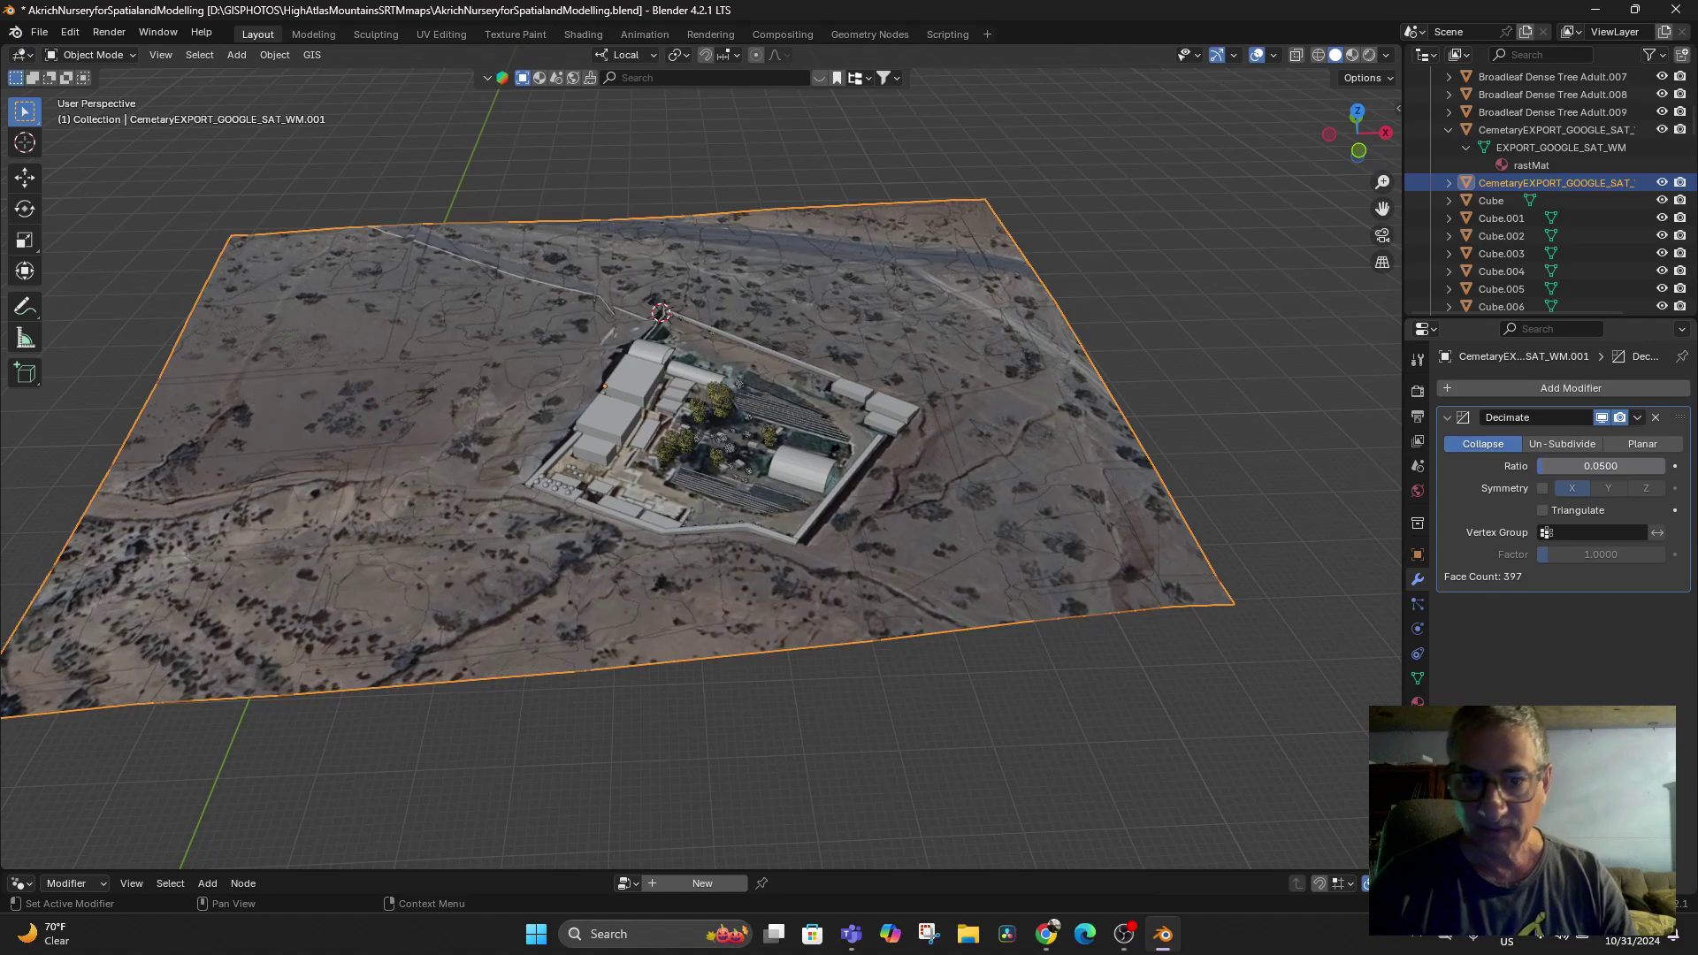
middle_click_drag(884, 548, 895, 587)
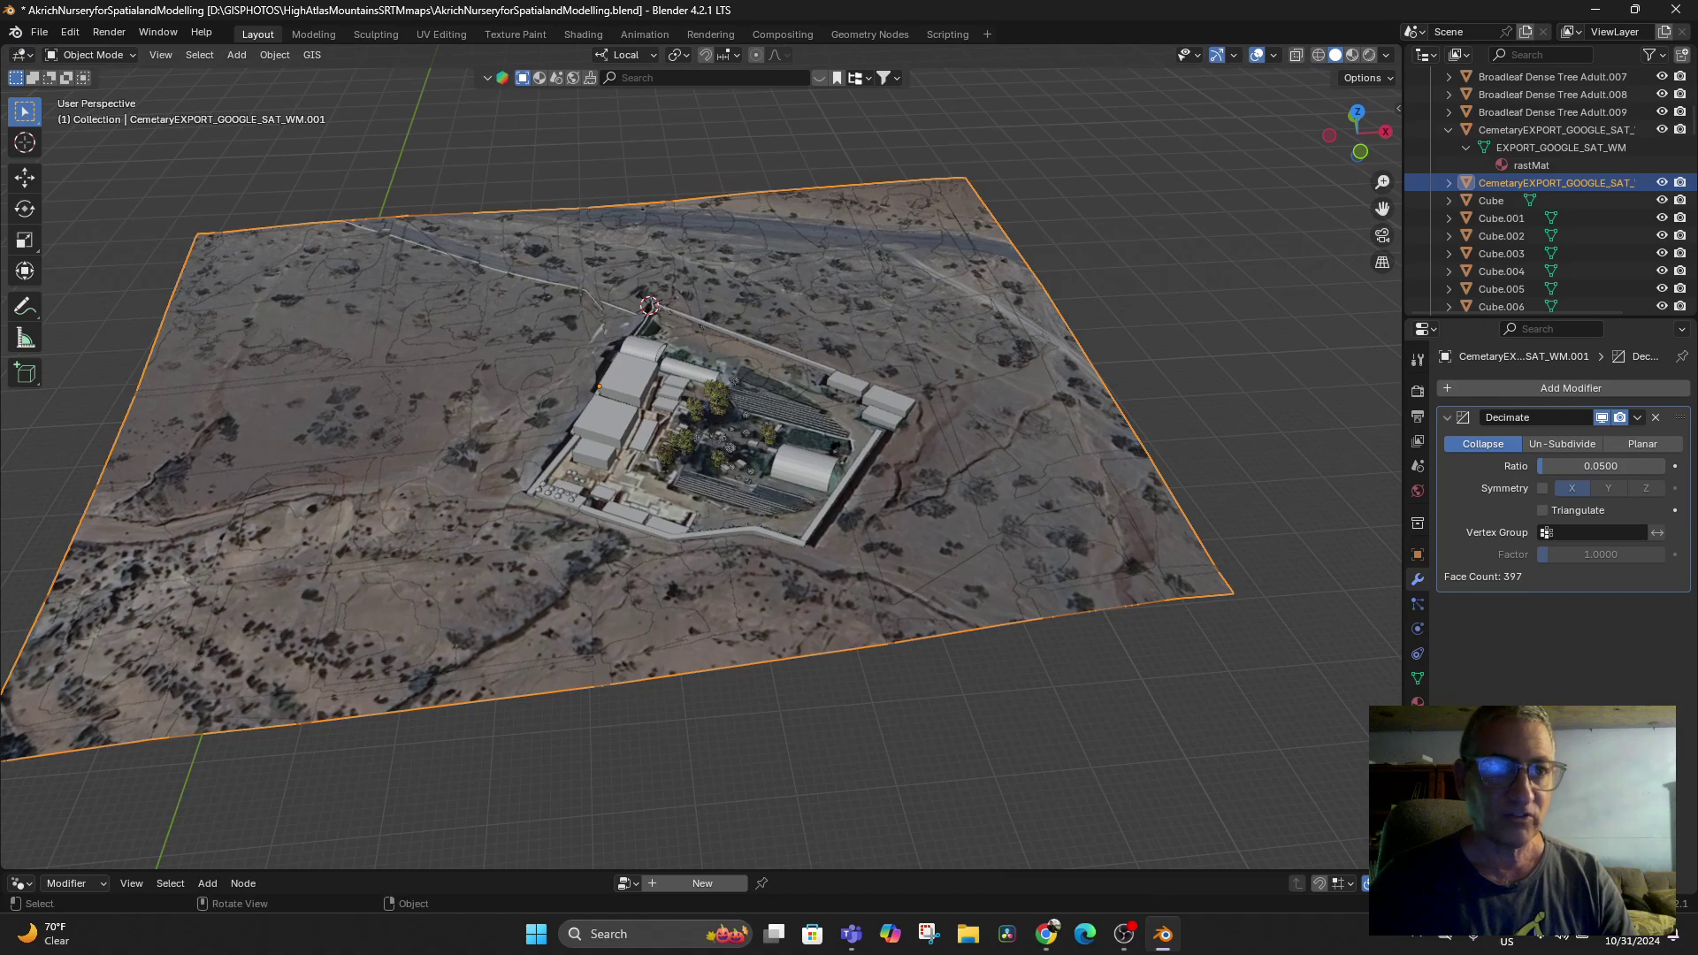
Examine the satellite terrain's mesh in Edit Mode, return to Object Mode, and inspect its surface around the nursery
left_click(92, 55)
left_click(89, 94)
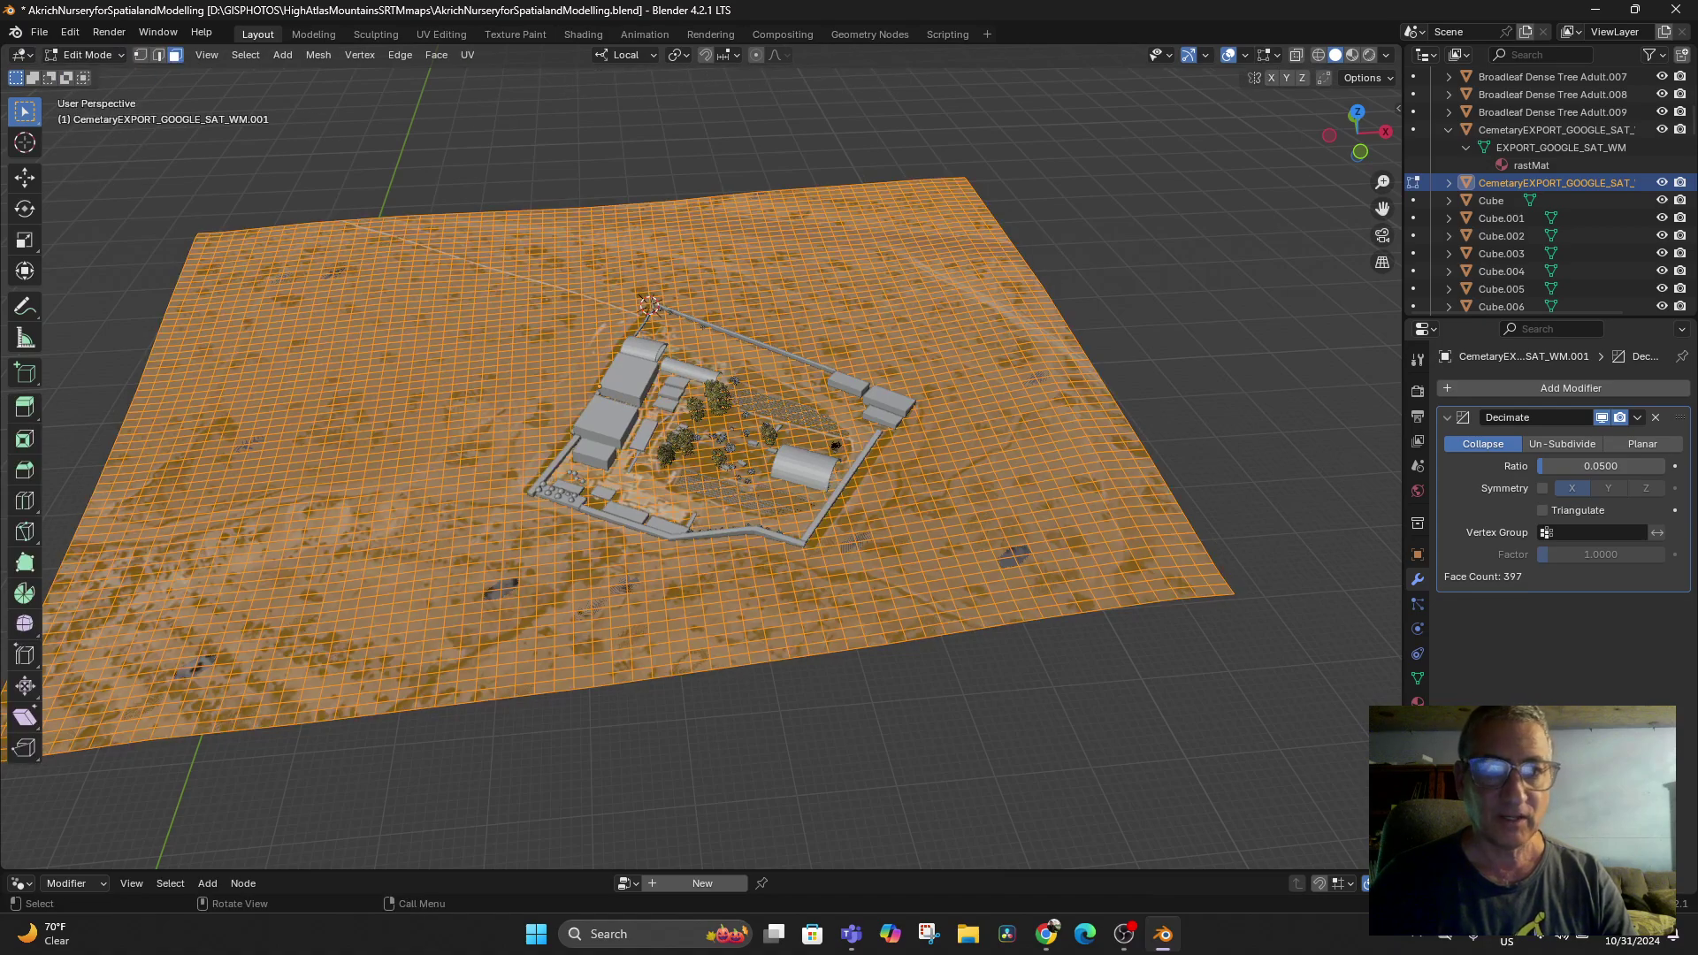
mouse_move(895, 588)
middle_mouse_down()
mouse_move(895, 531)
mouse_move(895, 619)
mouse_move(895, 566)
middle_mouse_up()
left_click(89, 55)
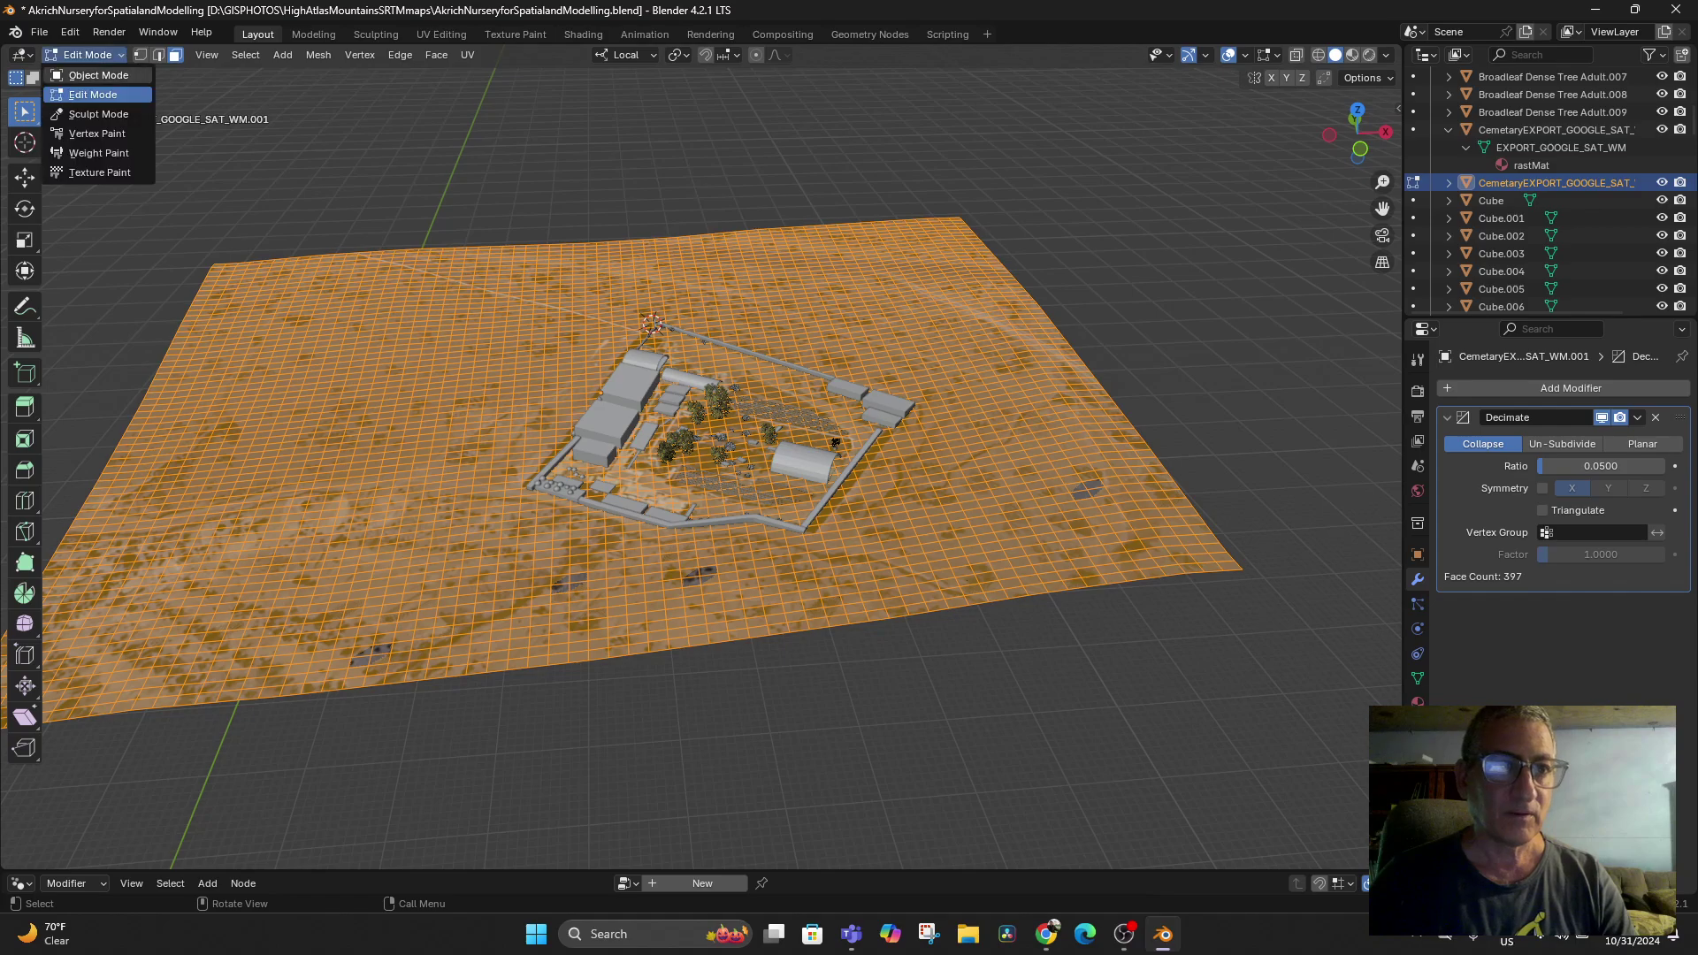
left_click(97, 76)
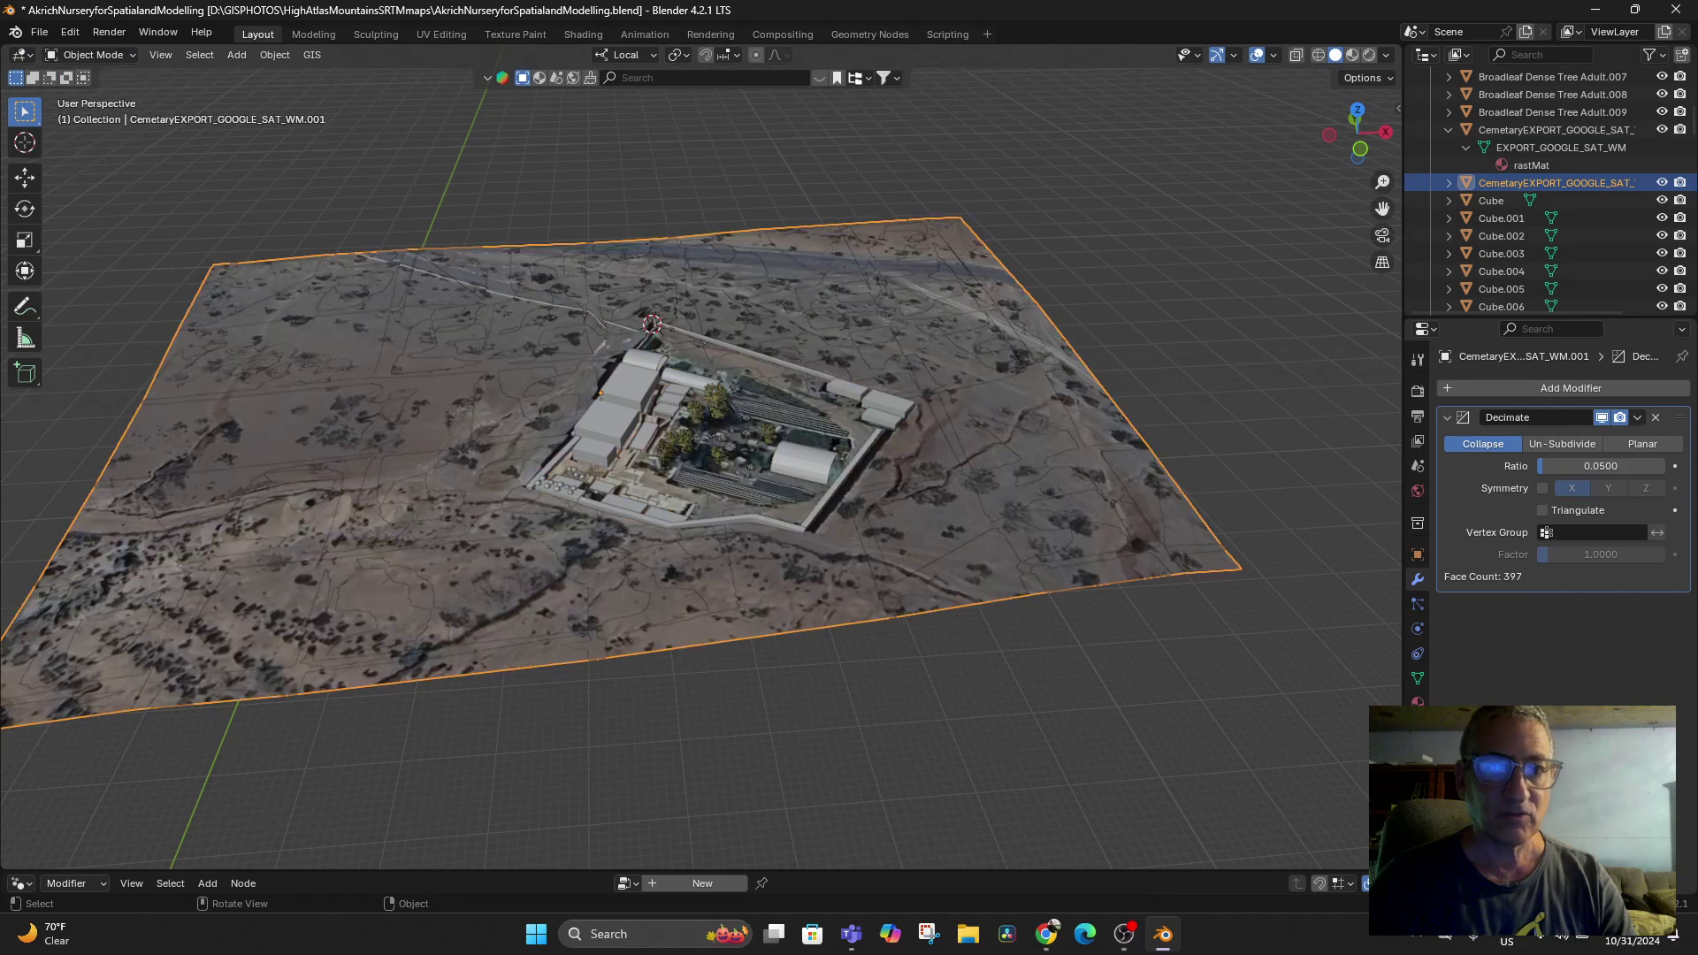
scroll(698, 460, "up", 3)
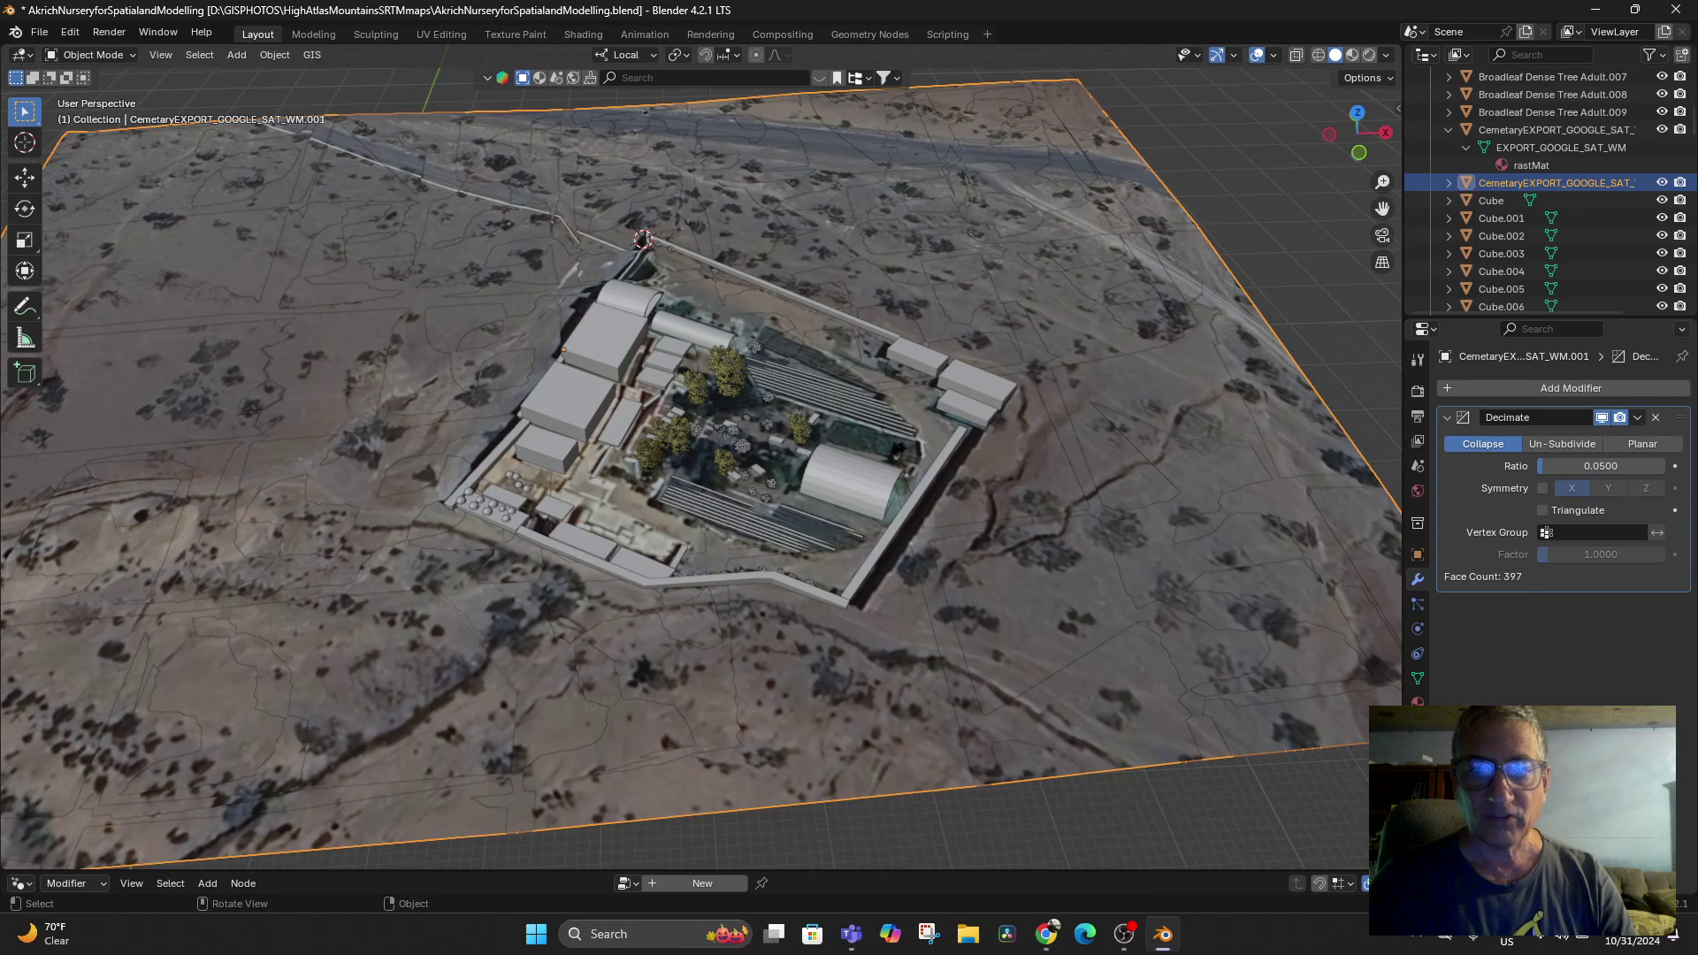
middle_click_drag(884, 496, 884, 456)
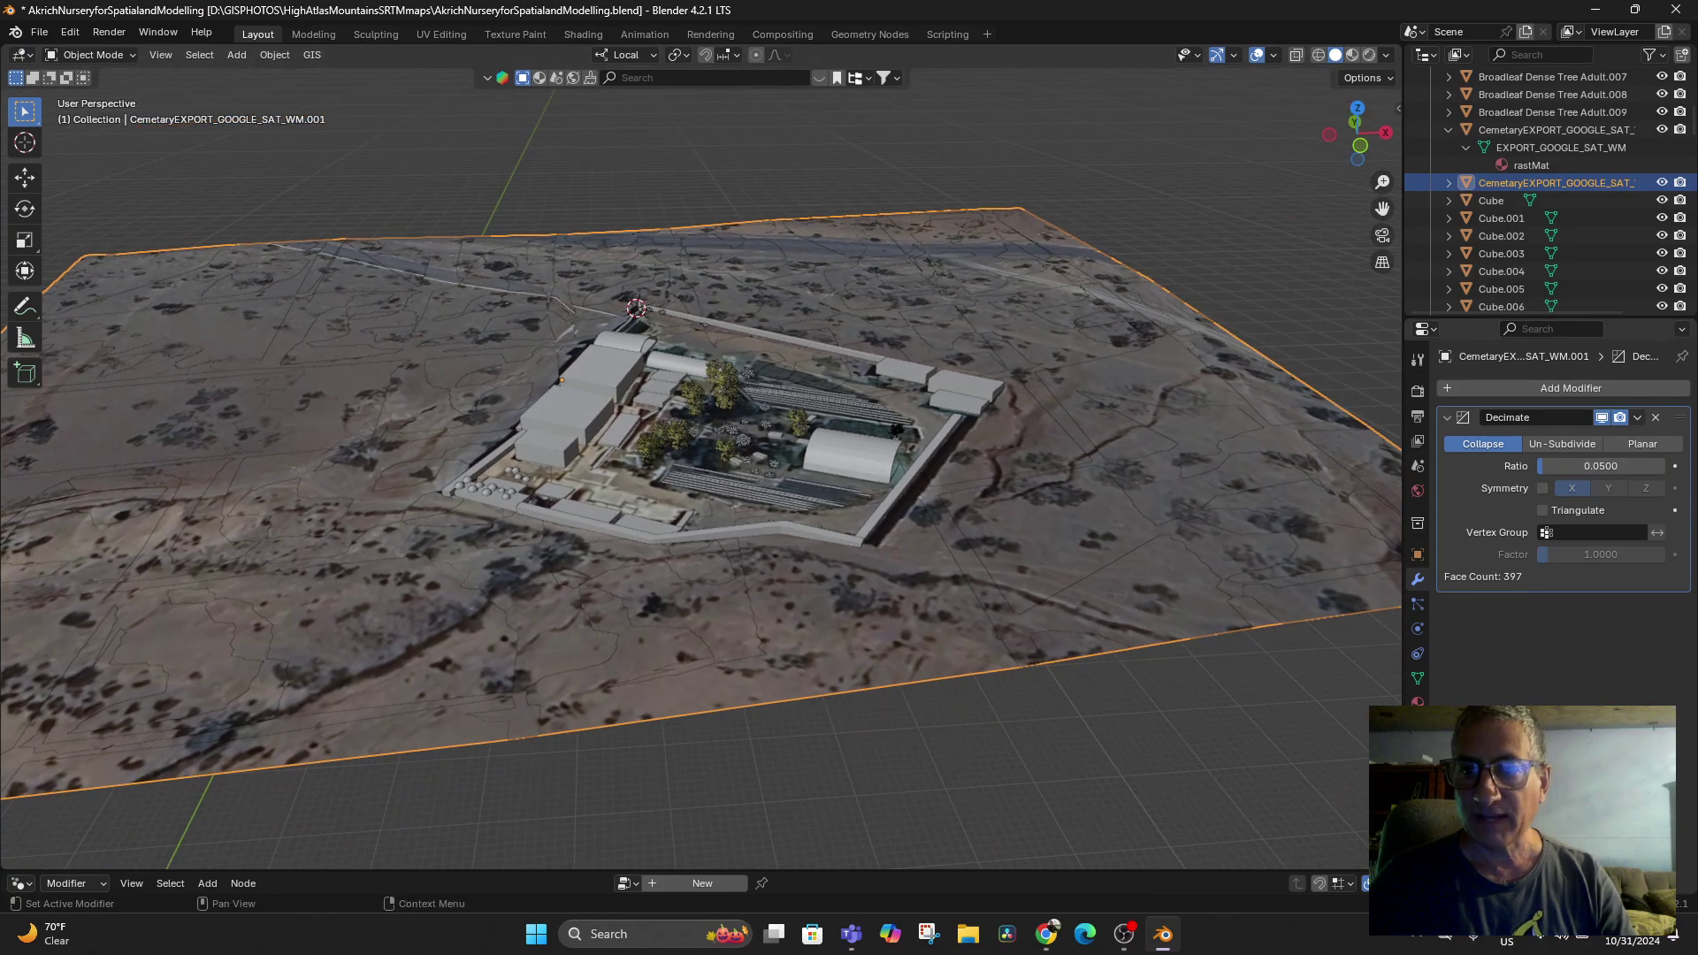
Apply the Decimate modifier to the satellite terrain and check its simplified triangle mesh in Edit Mode
left_click(1636, 418)
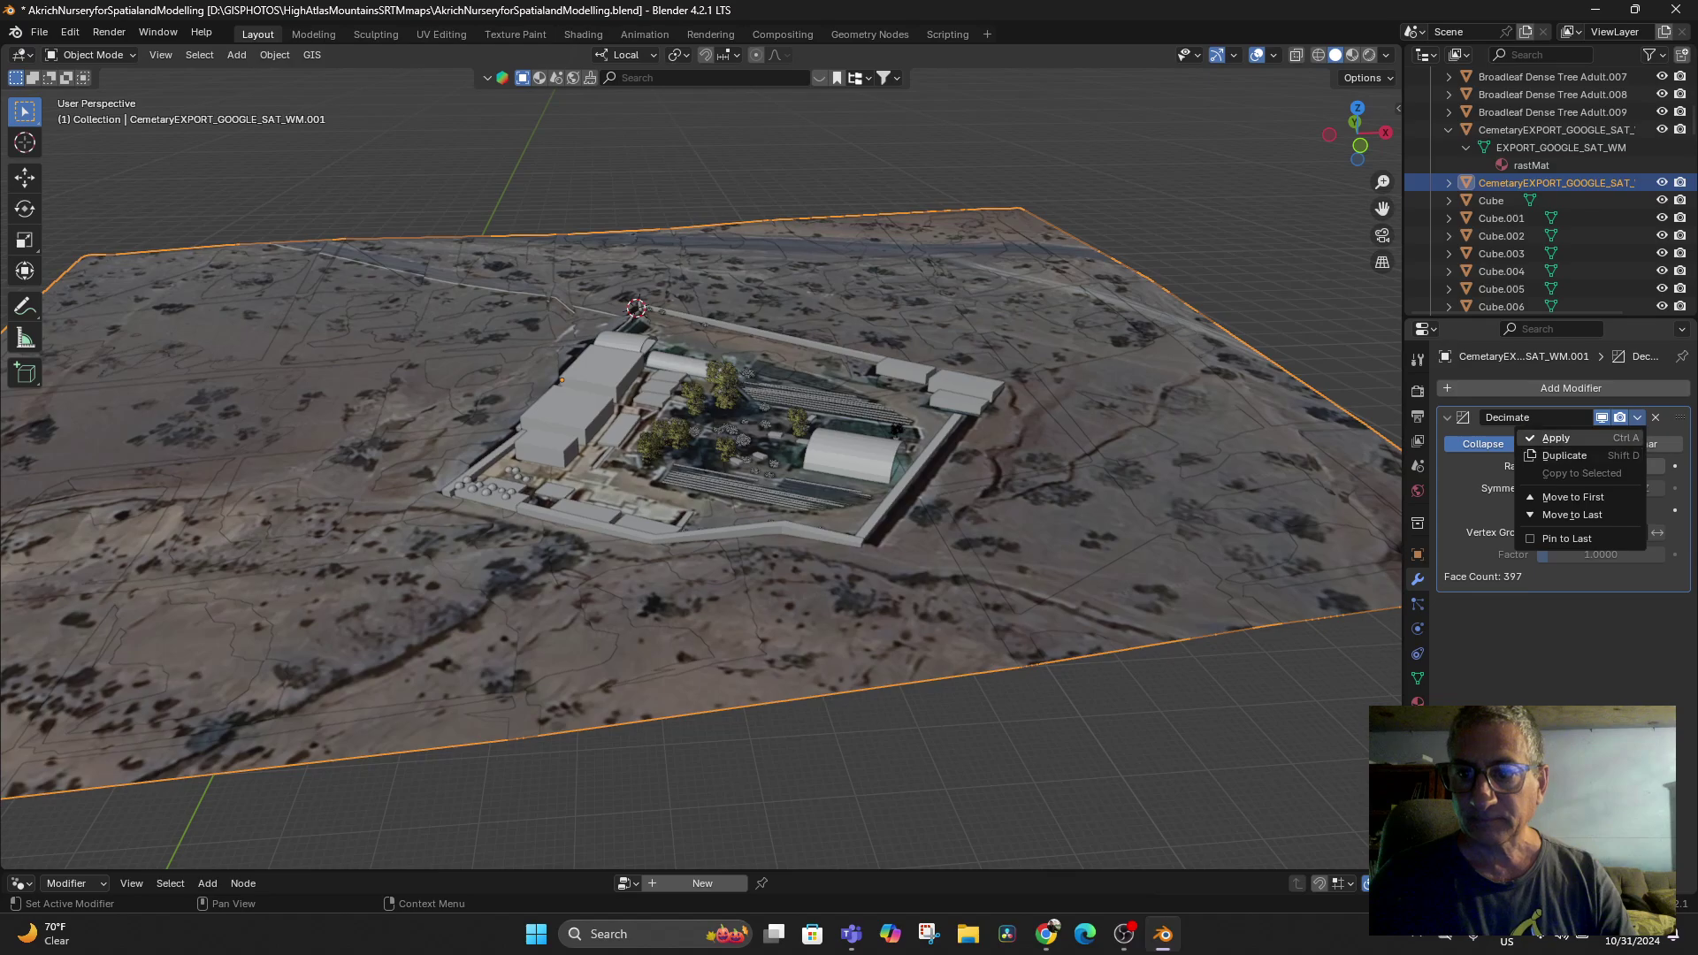
left_click(1556, 435)
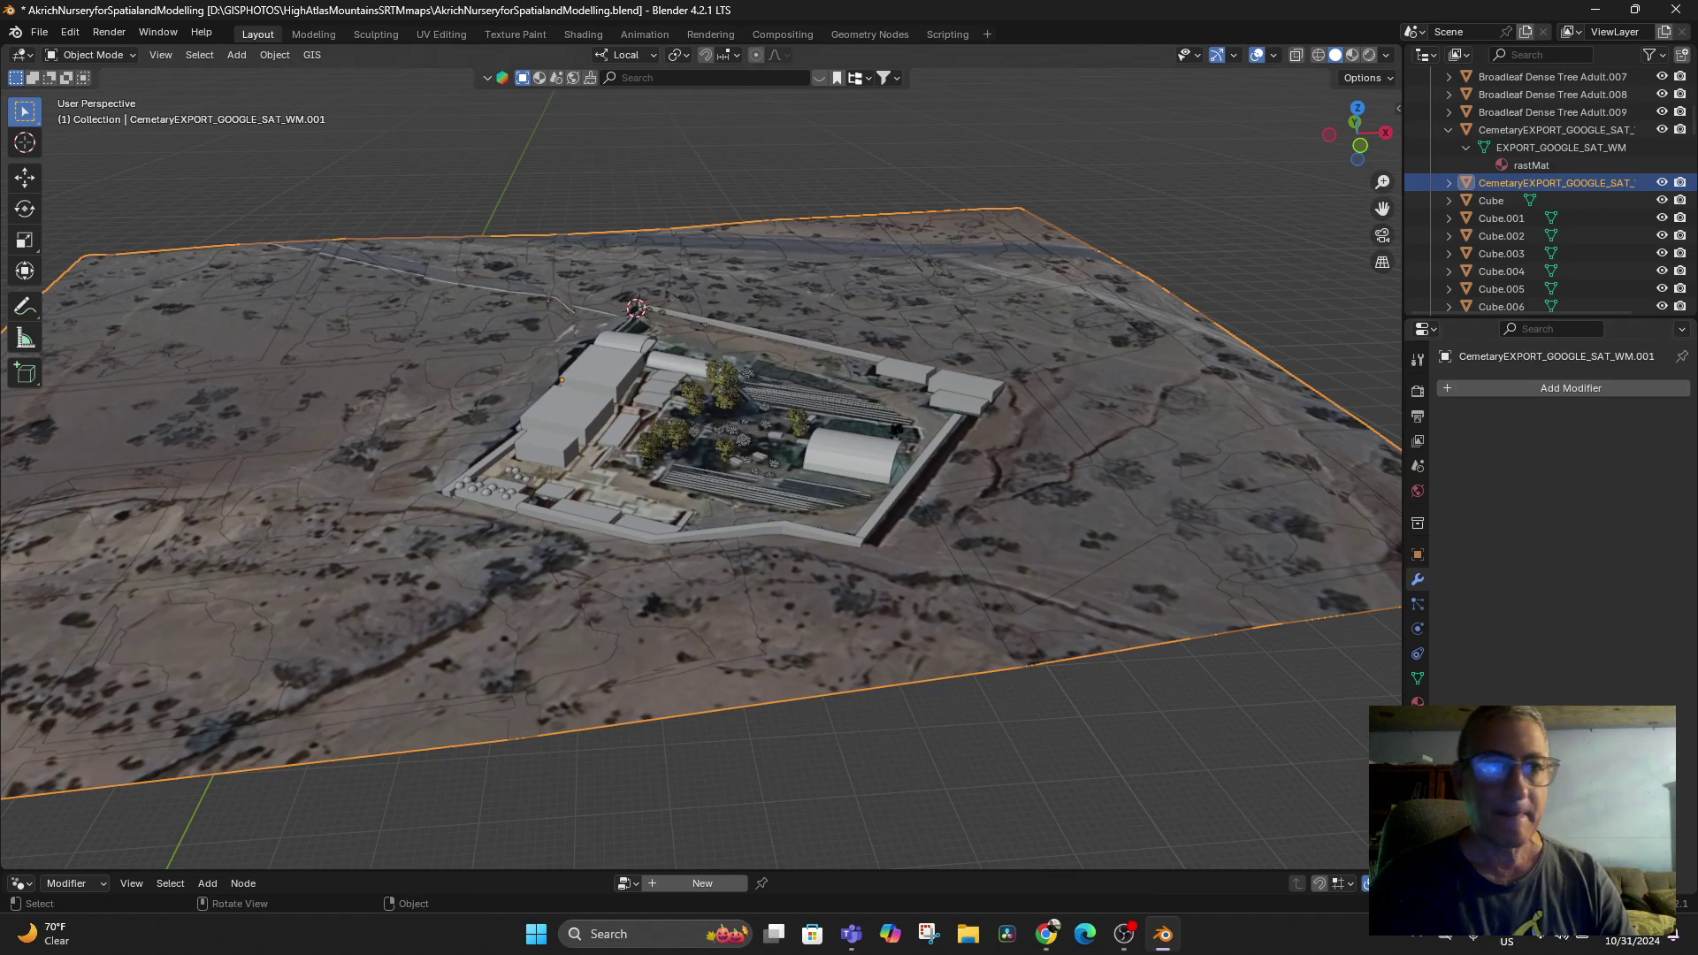
left_click(88, 55)
left_click(89, 94)
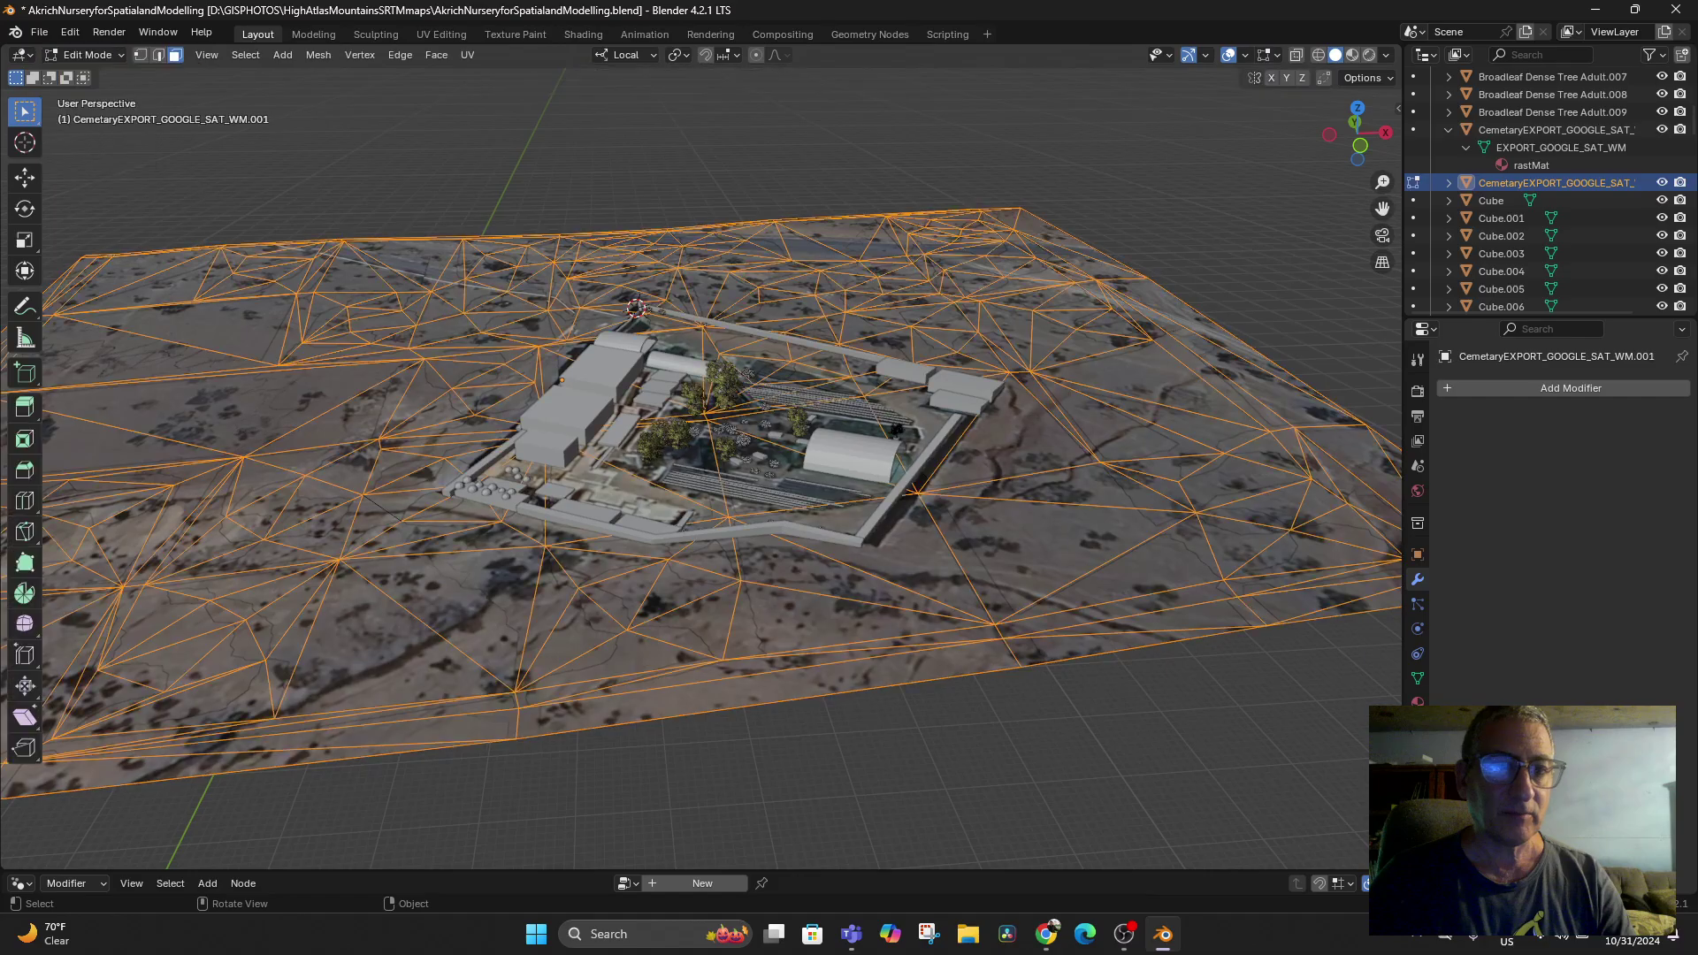
mouse_move(708, 495)
middle_mouse_down()
mouse_move(641, 562)
mouse_move(644, 535)
mouse_move(692, 493)
middle_mouse_up()
scroll(692, 494, "down", 2)
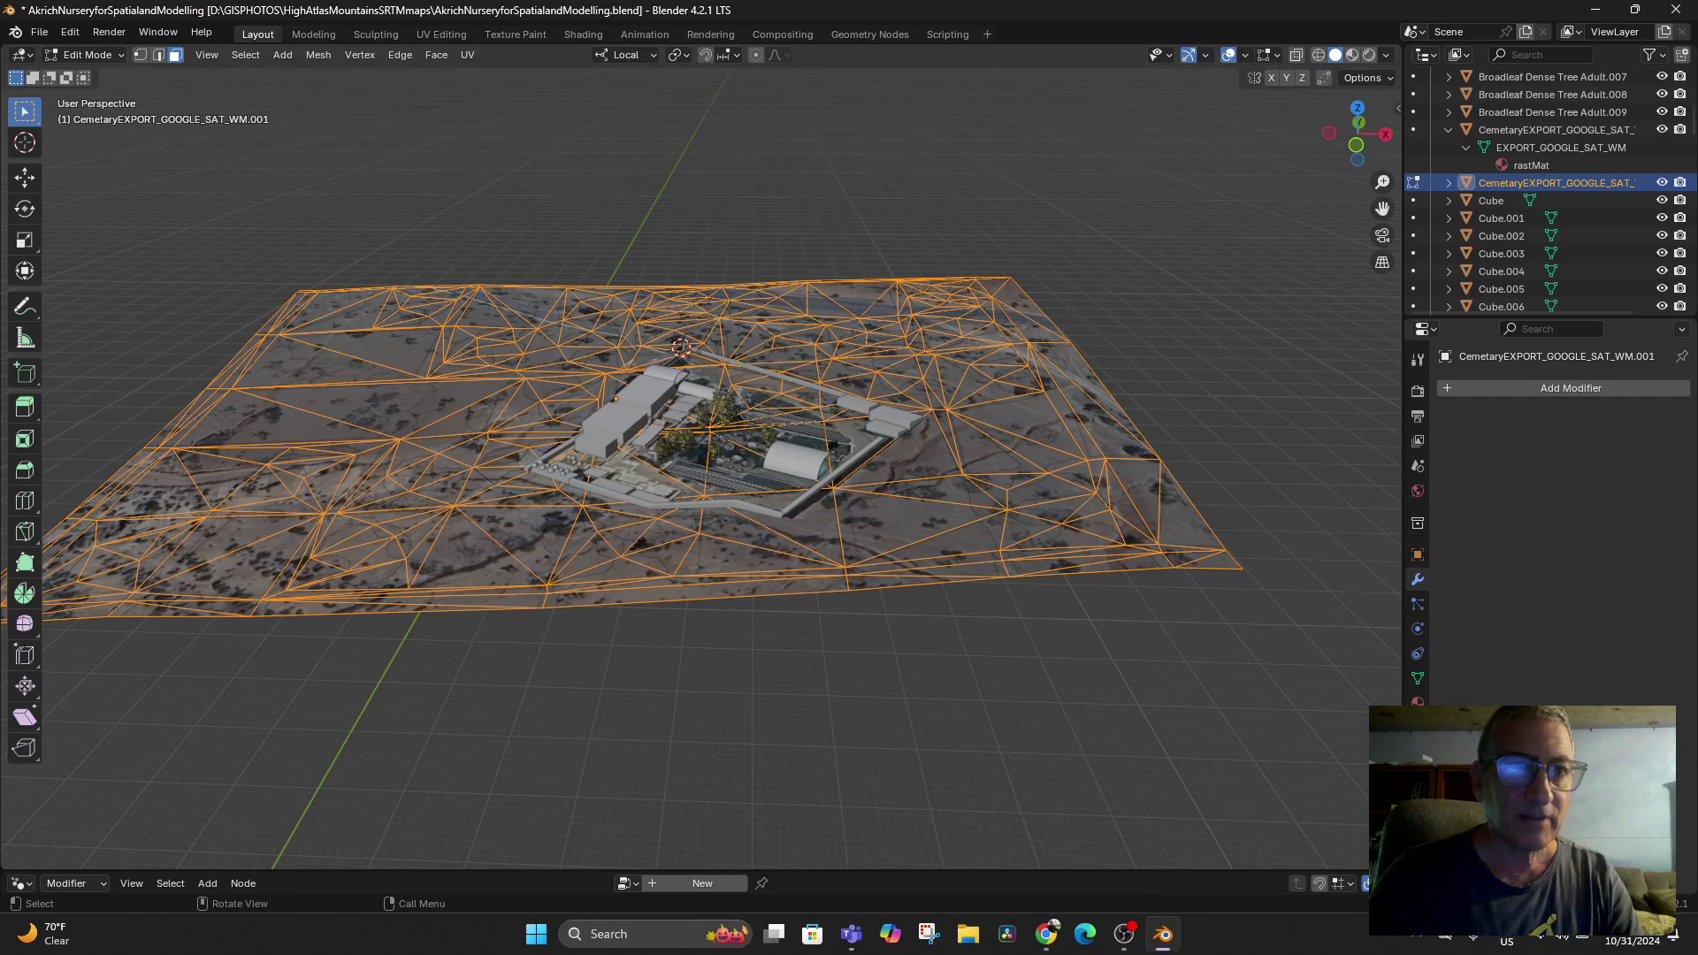
left_click(313, 34)
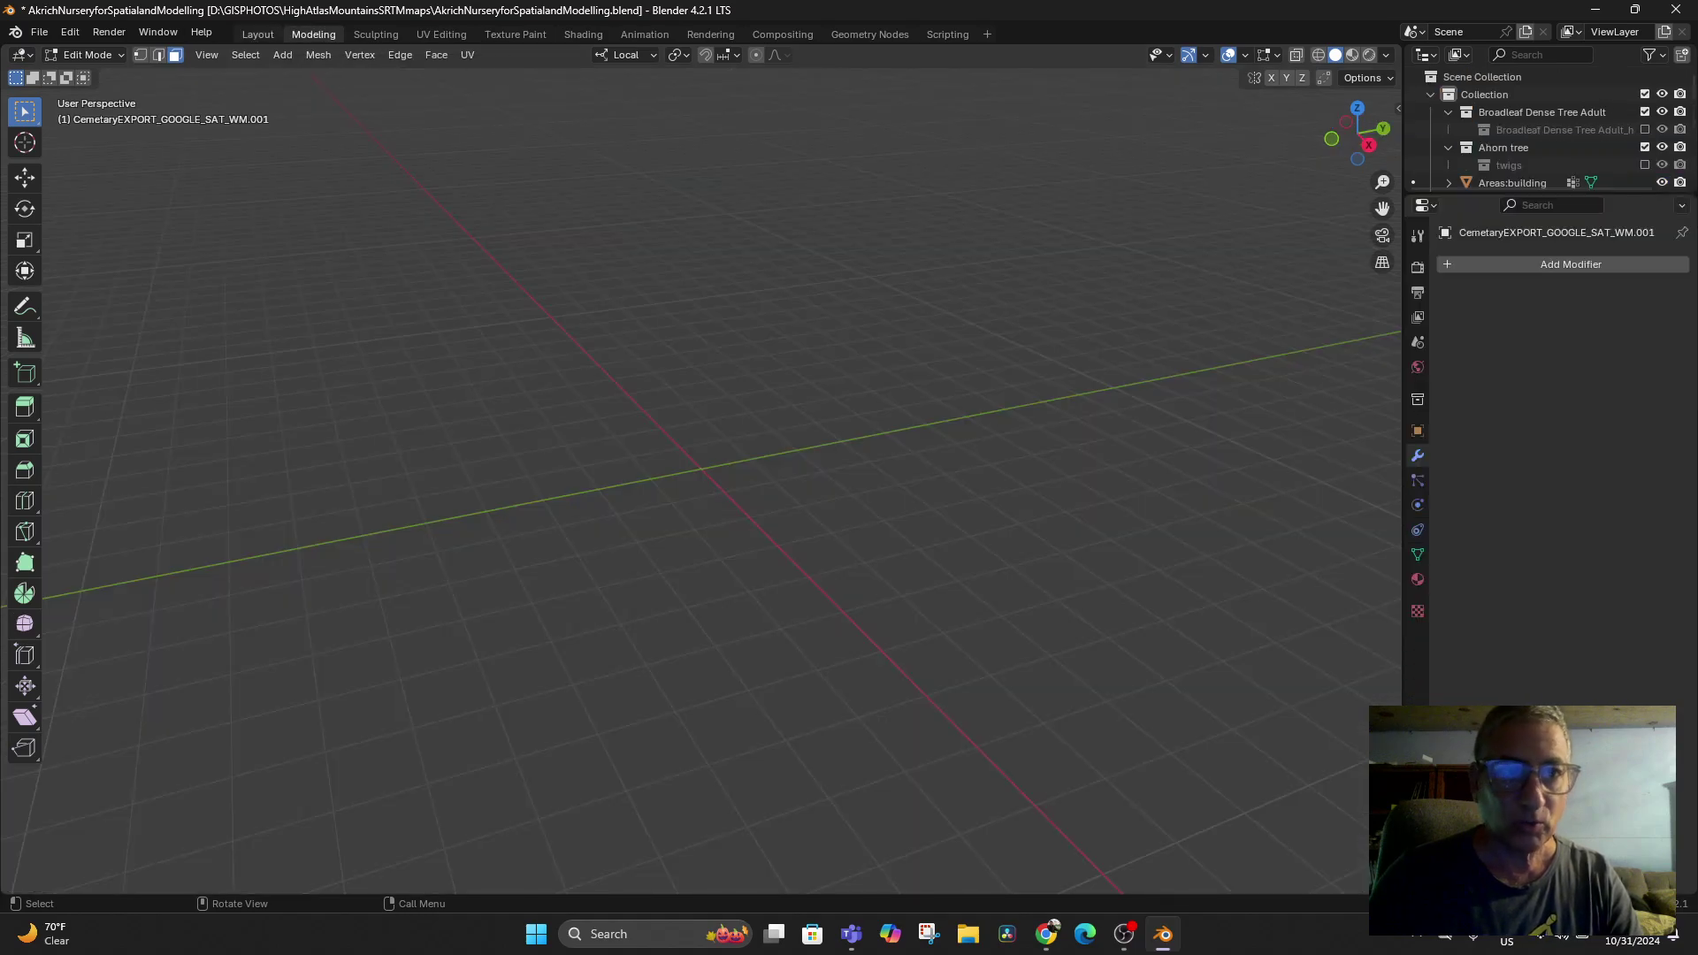
left_click(257, 35)
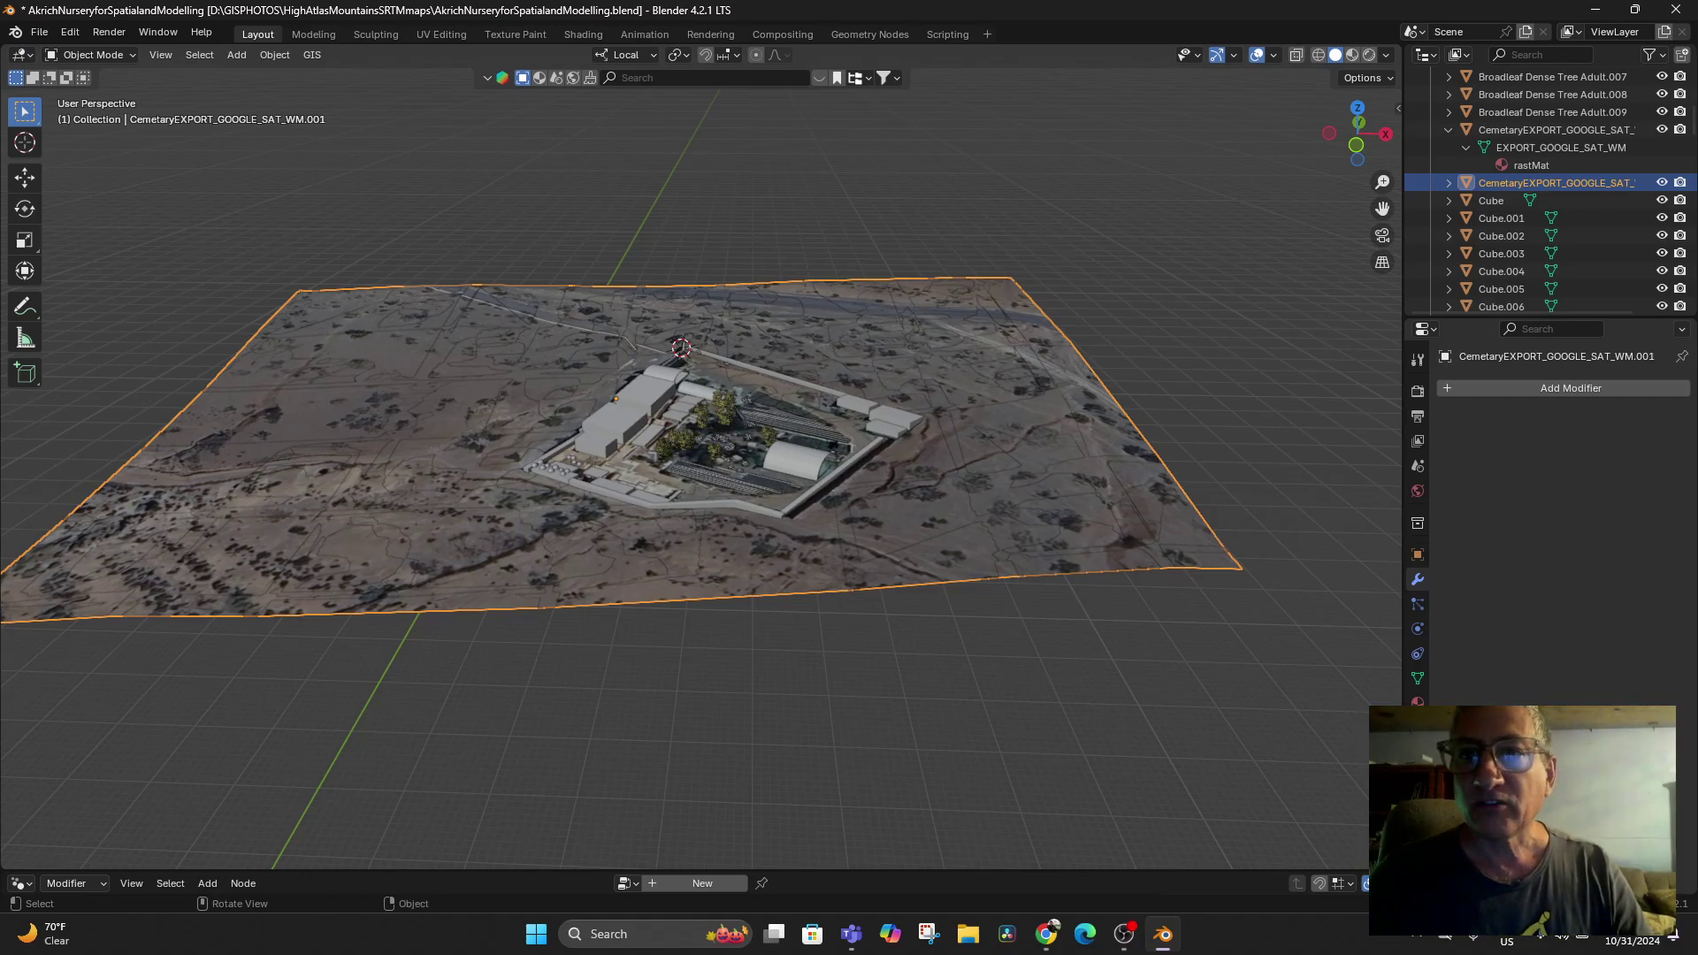
Show scene statistics in the viewport overlays and compare the geometry counts of the building block and the original terrain
left_click(1273, 55)
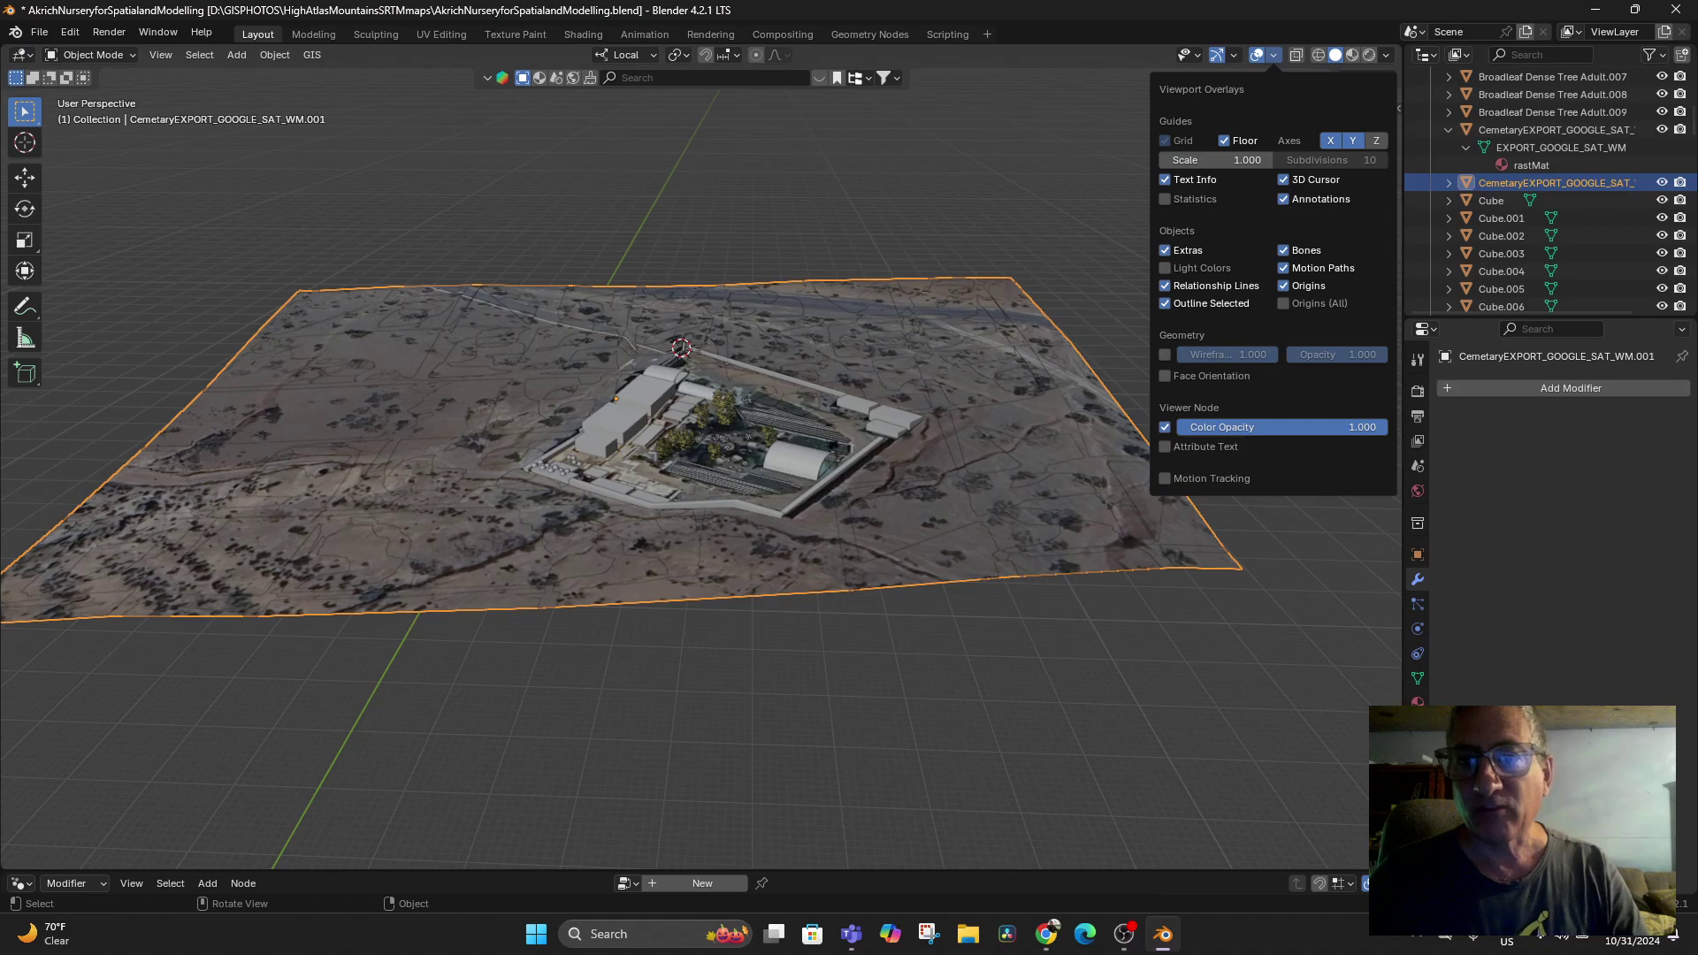
left_click(1274, 55)
left_click(1274, 55)
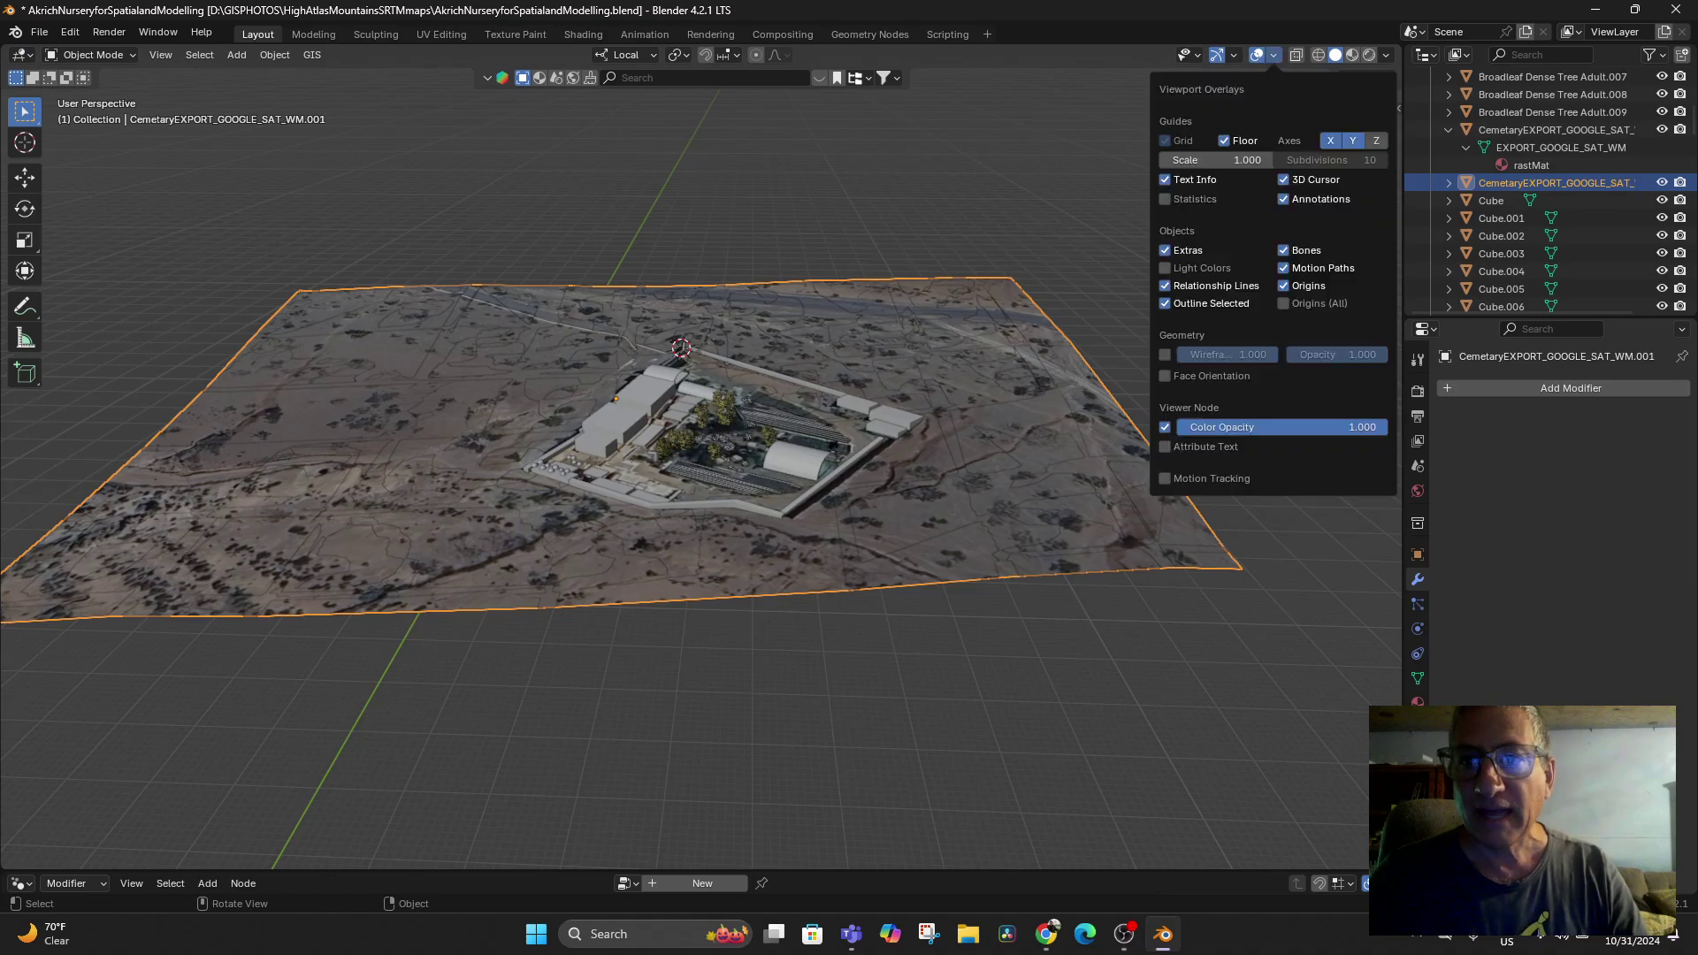
left_click(1164, 199)
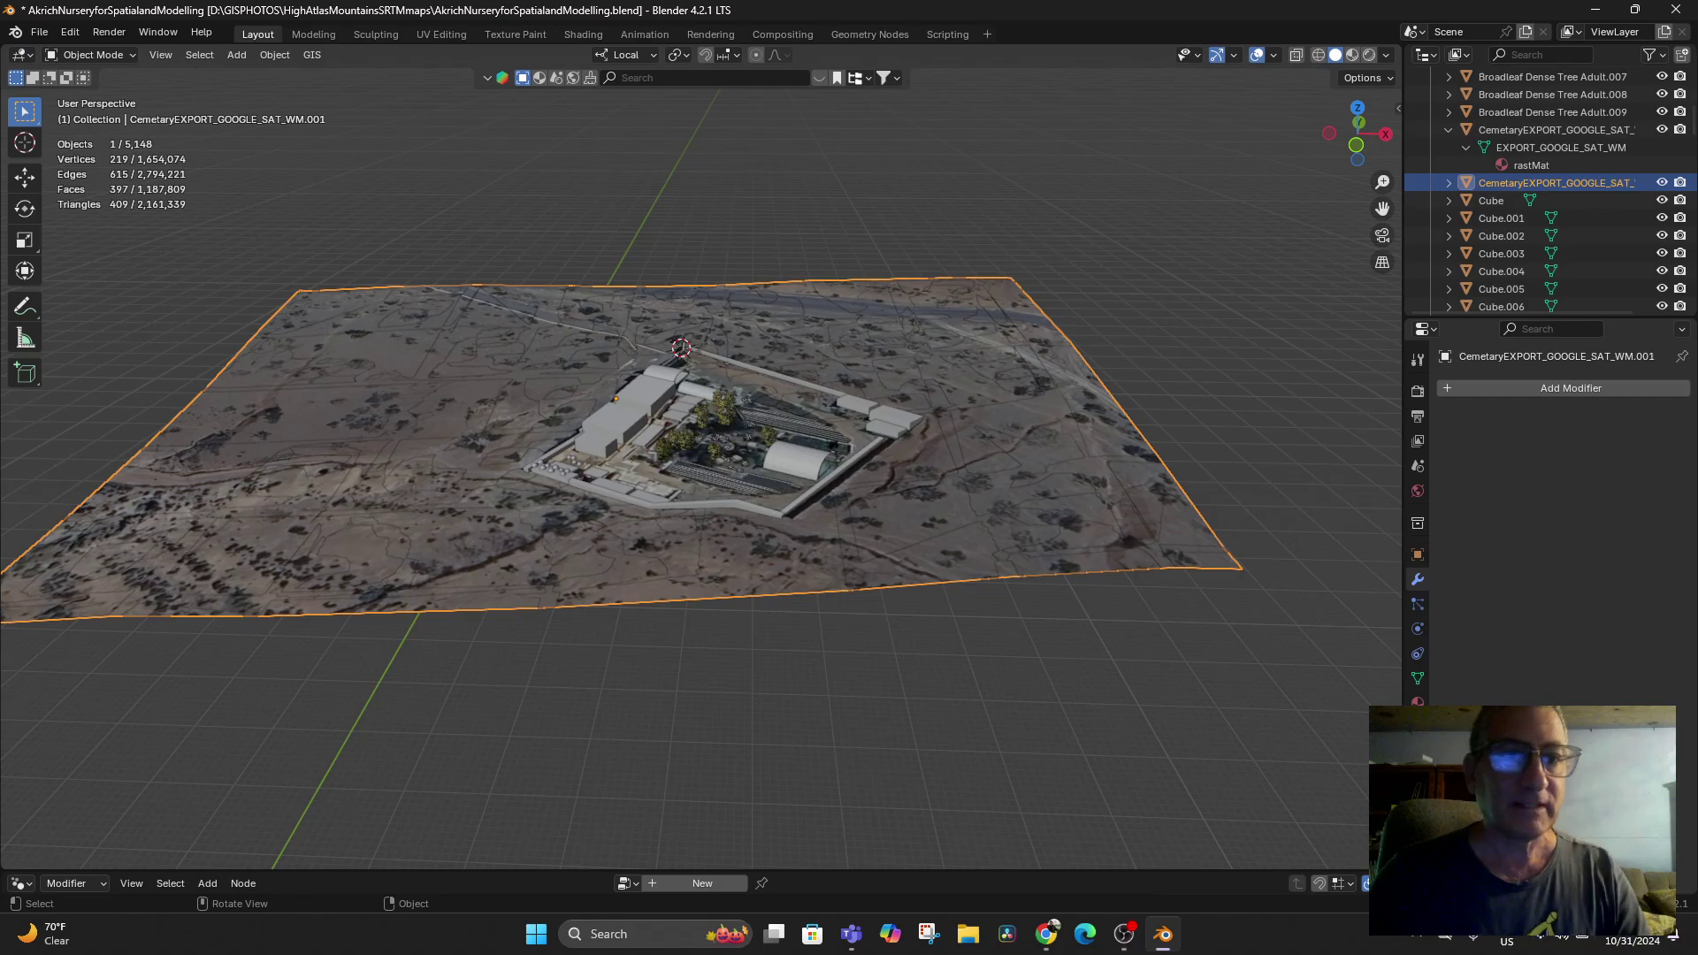
left_click(622, 418)
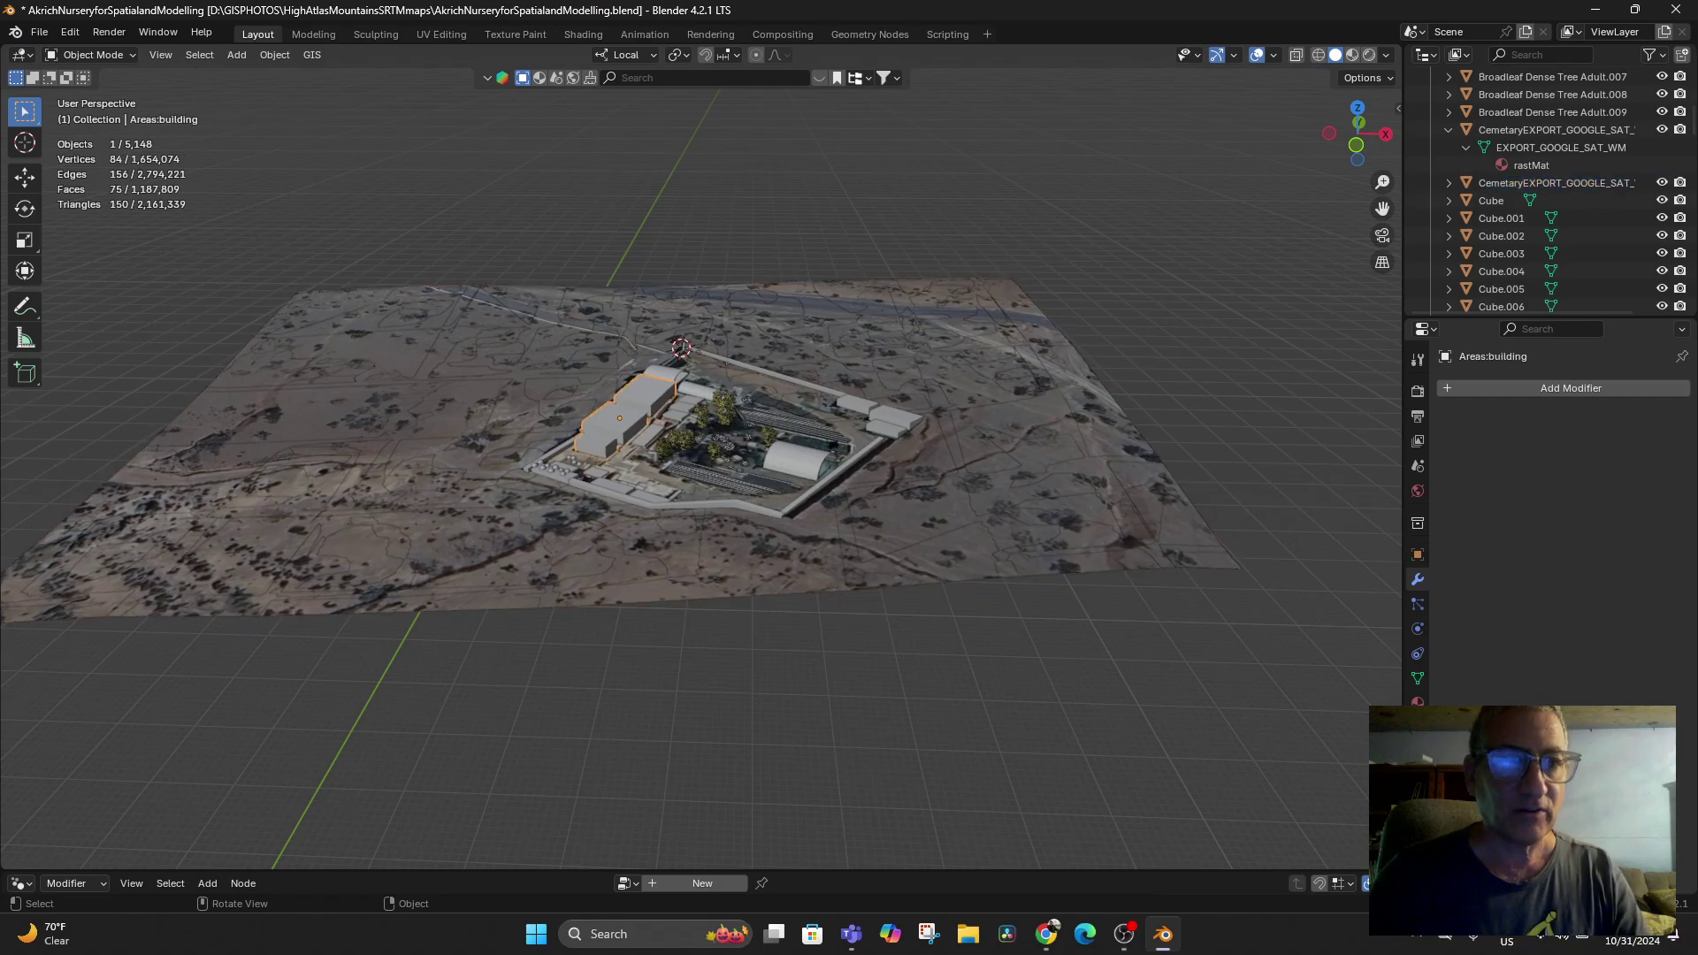
left_click(622, 418)
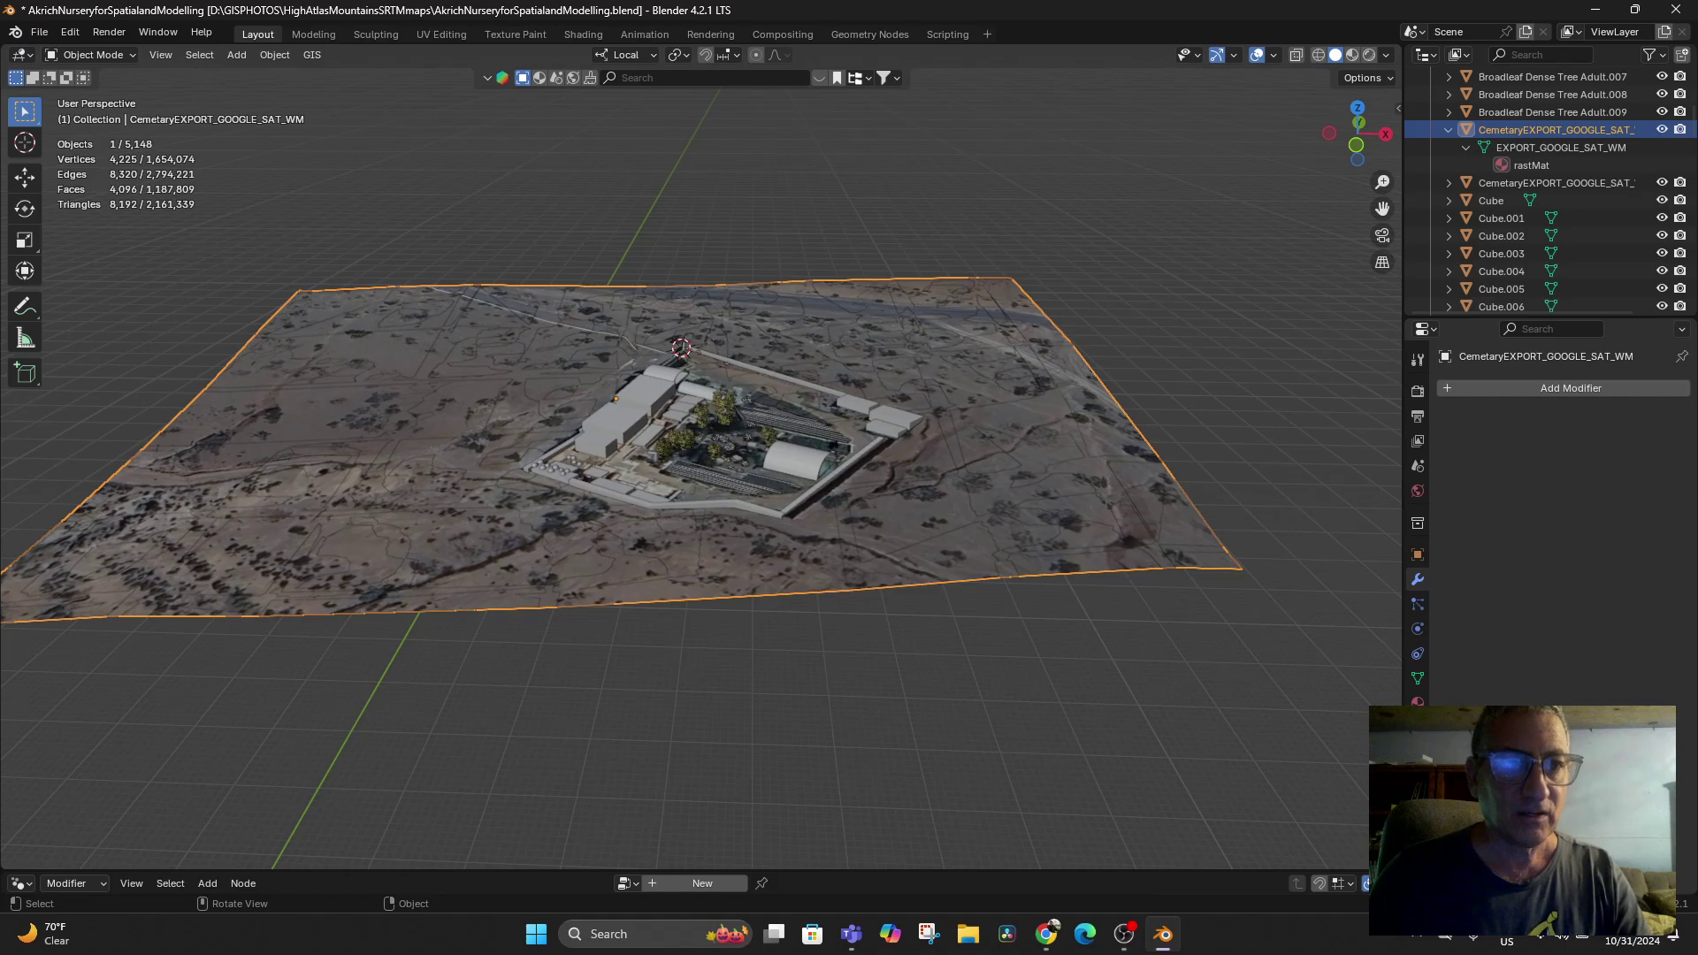
Add a Decimate modifier to the Areas:building block and set its ratio to 0.05
left_click(621, 418)
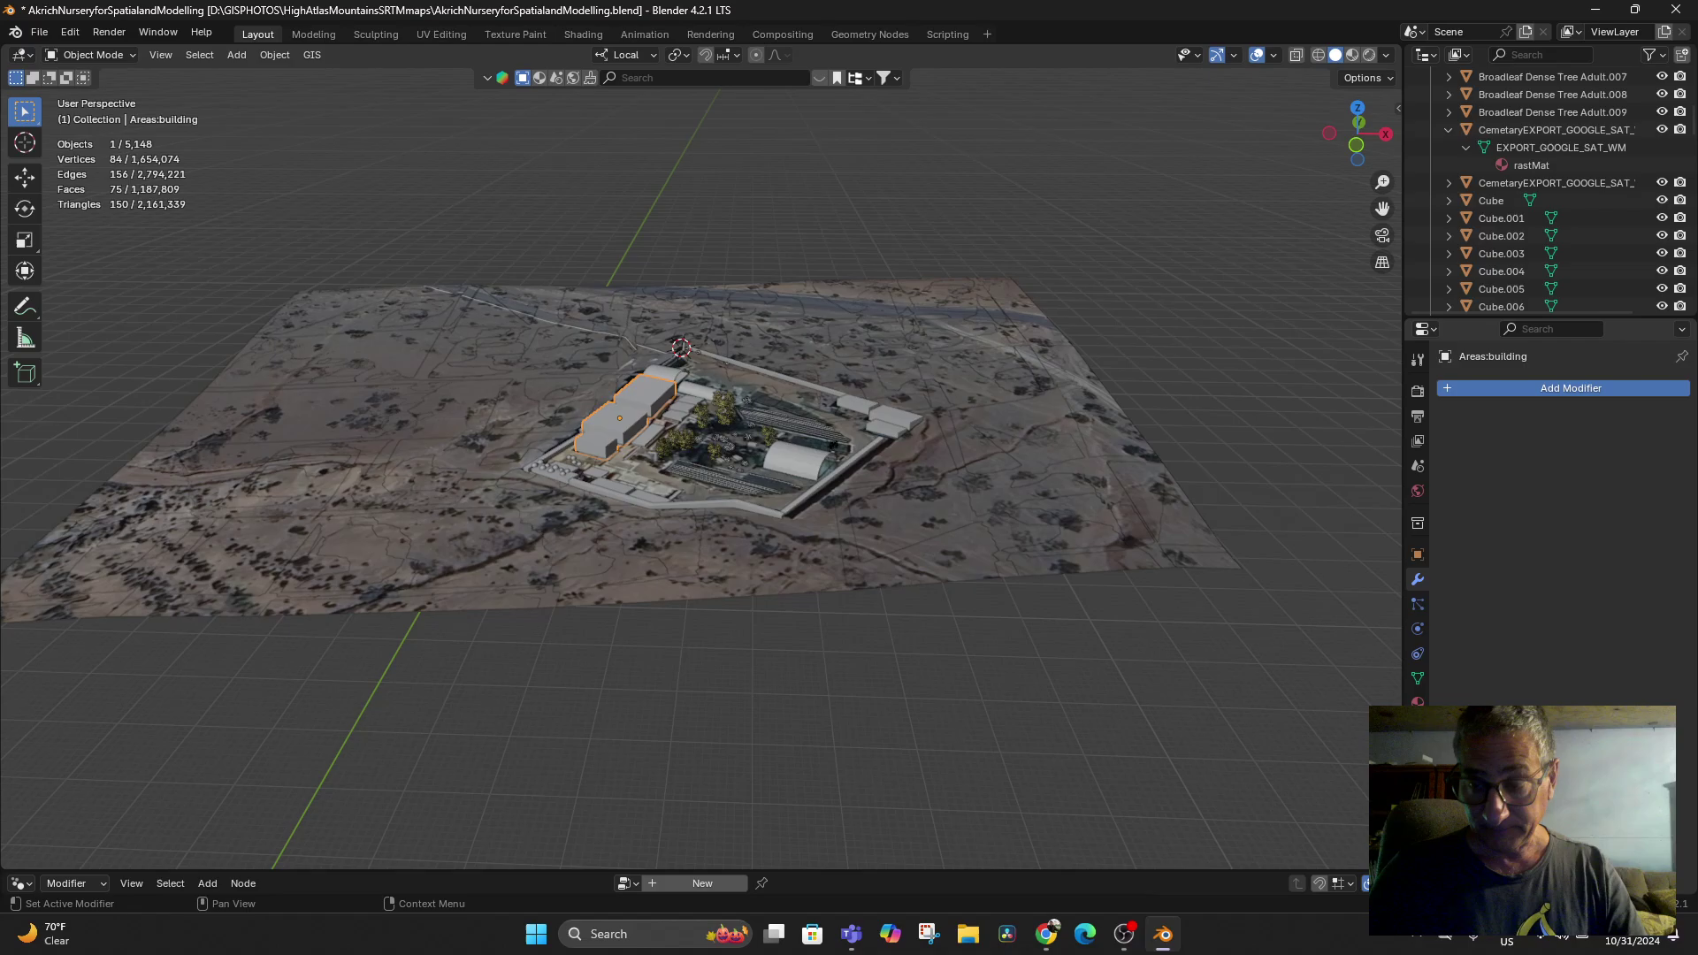
left_click(1459, 389)
left_click(1450, 390)
type("deci")
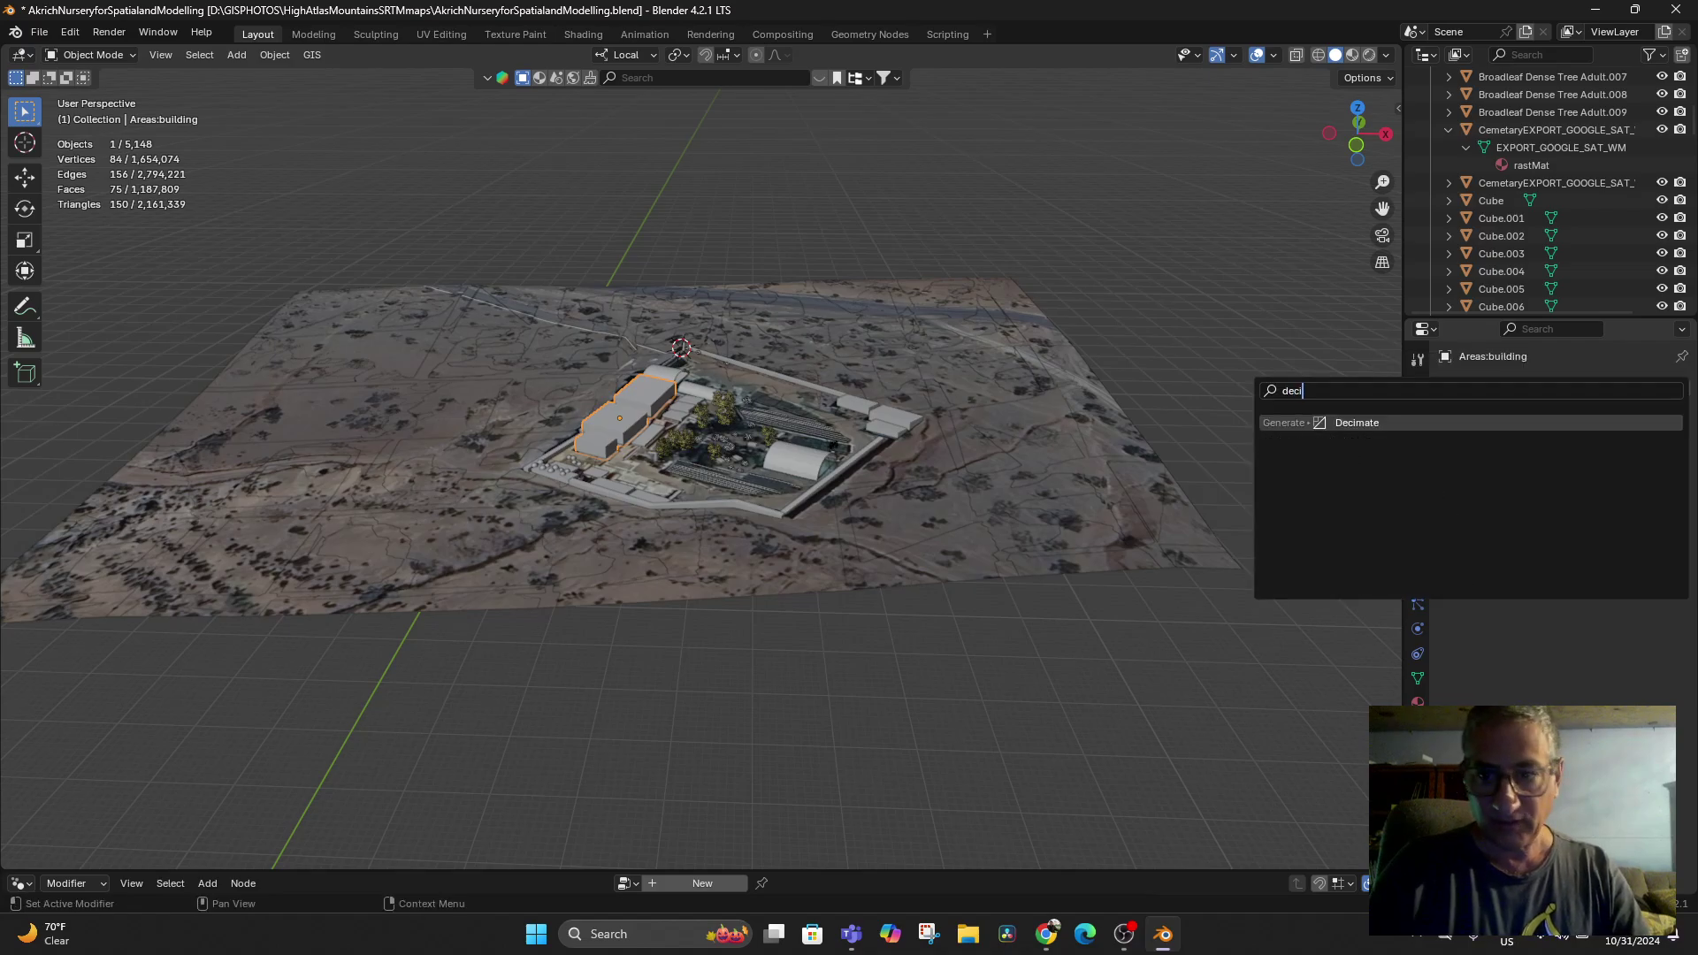
key("Return")
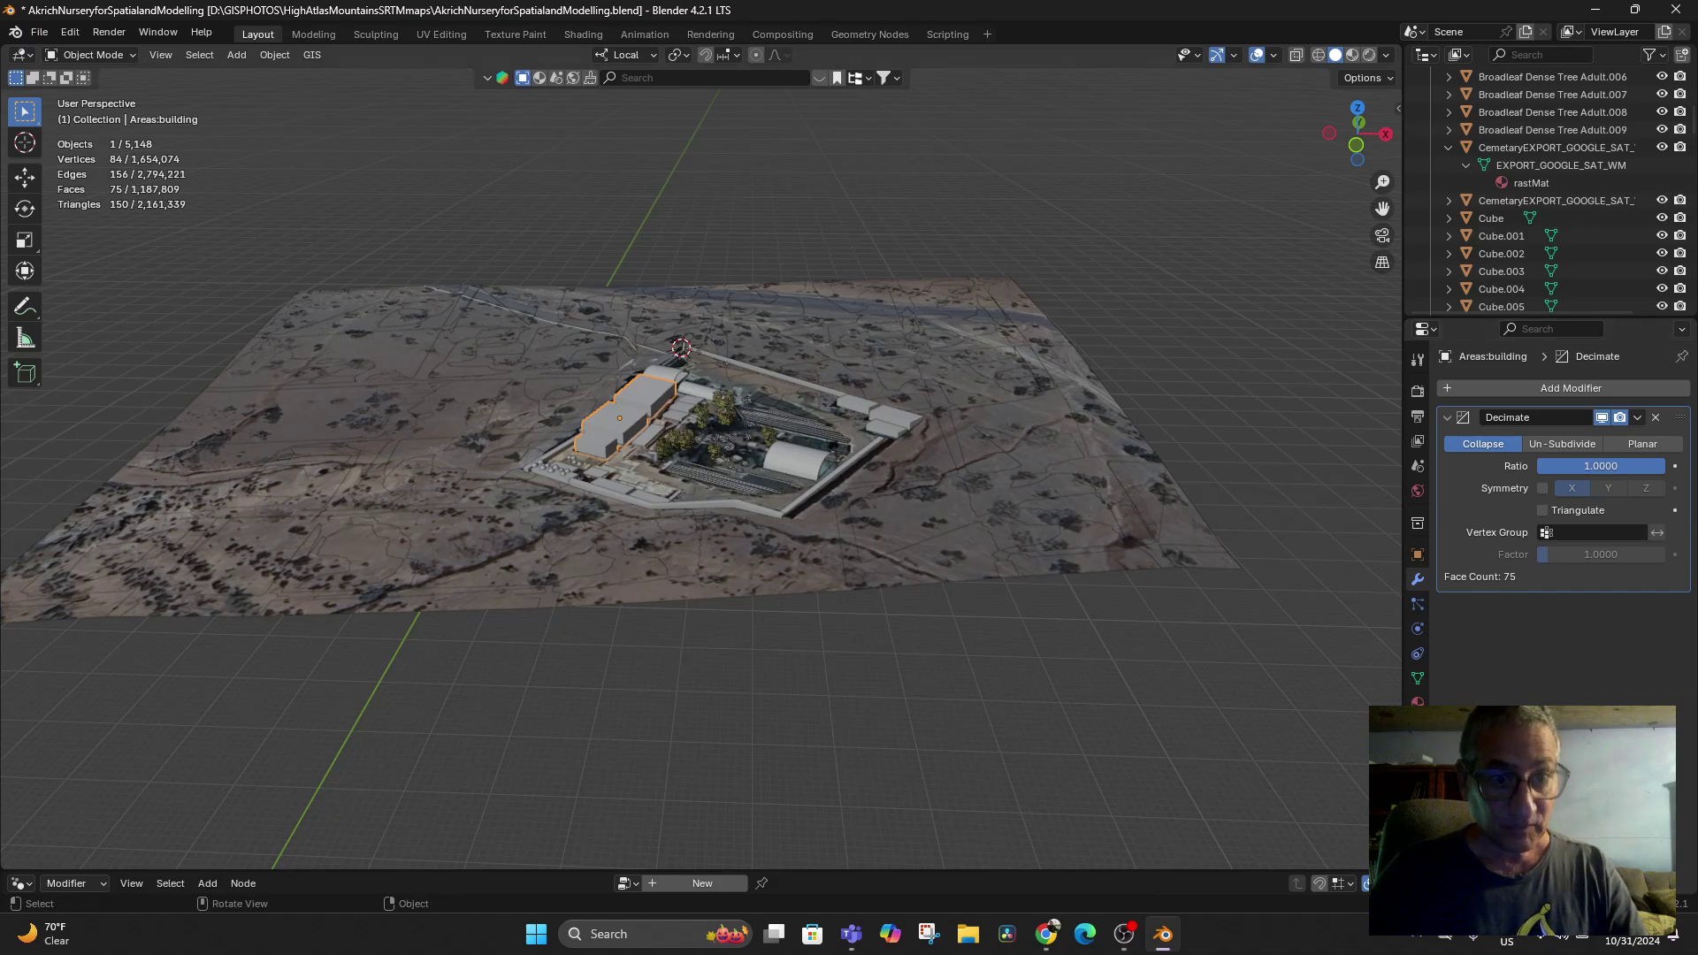
left_click(1601, 466)
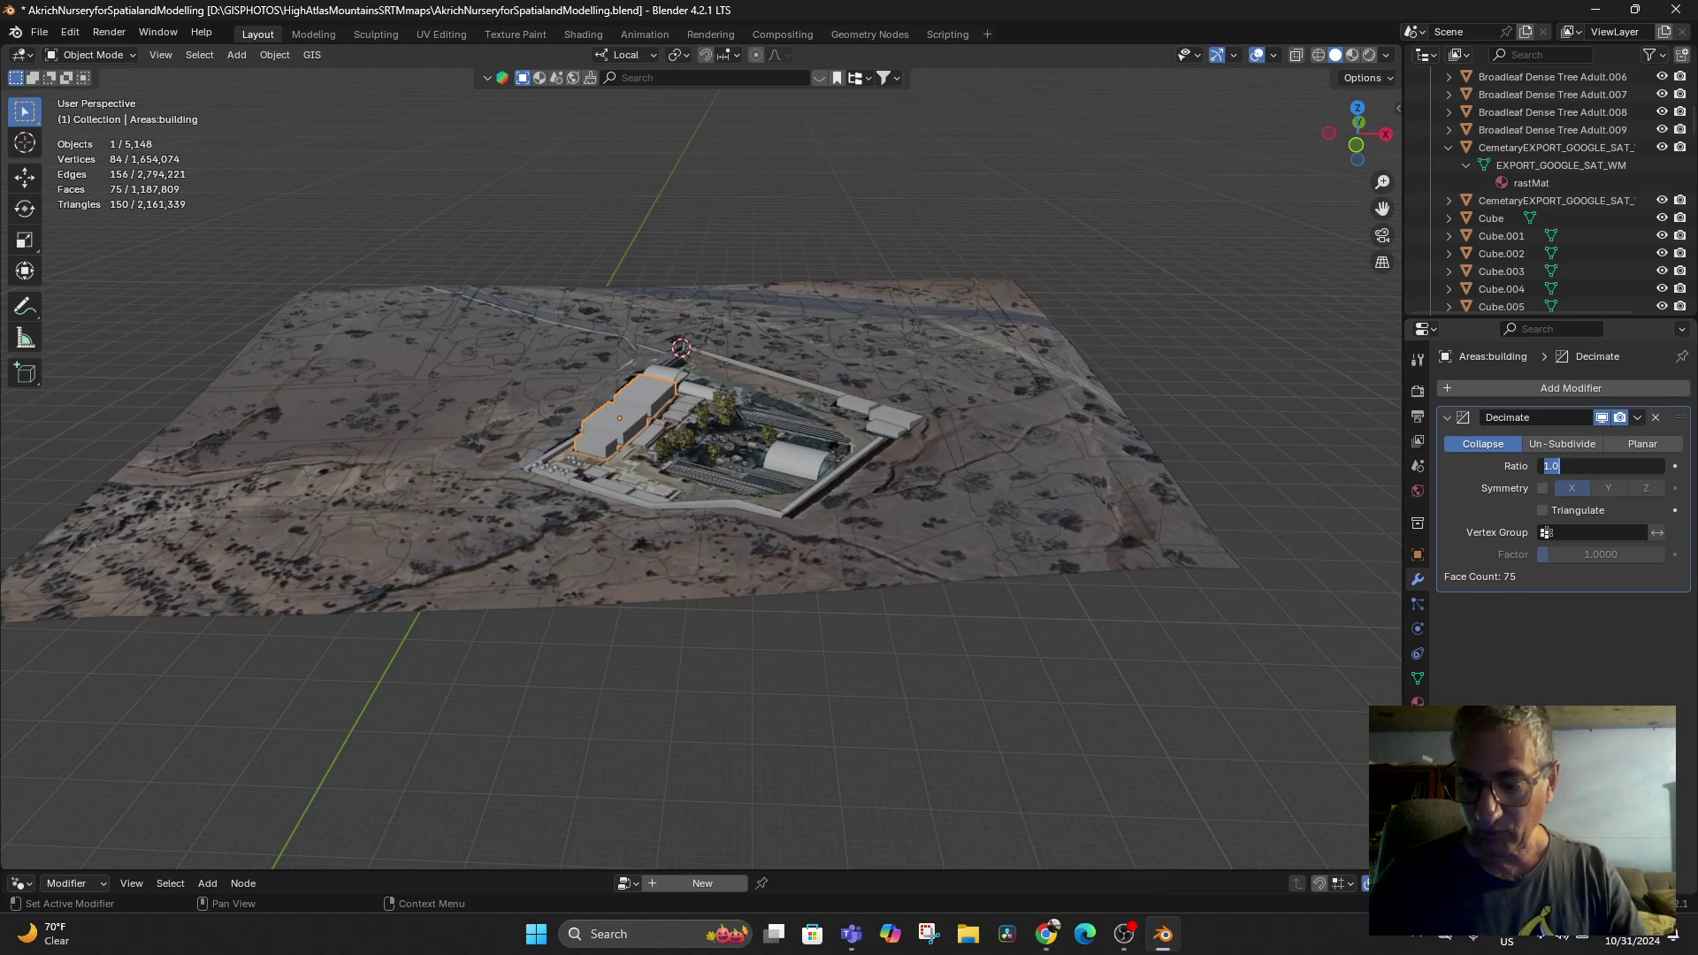
type(".05")
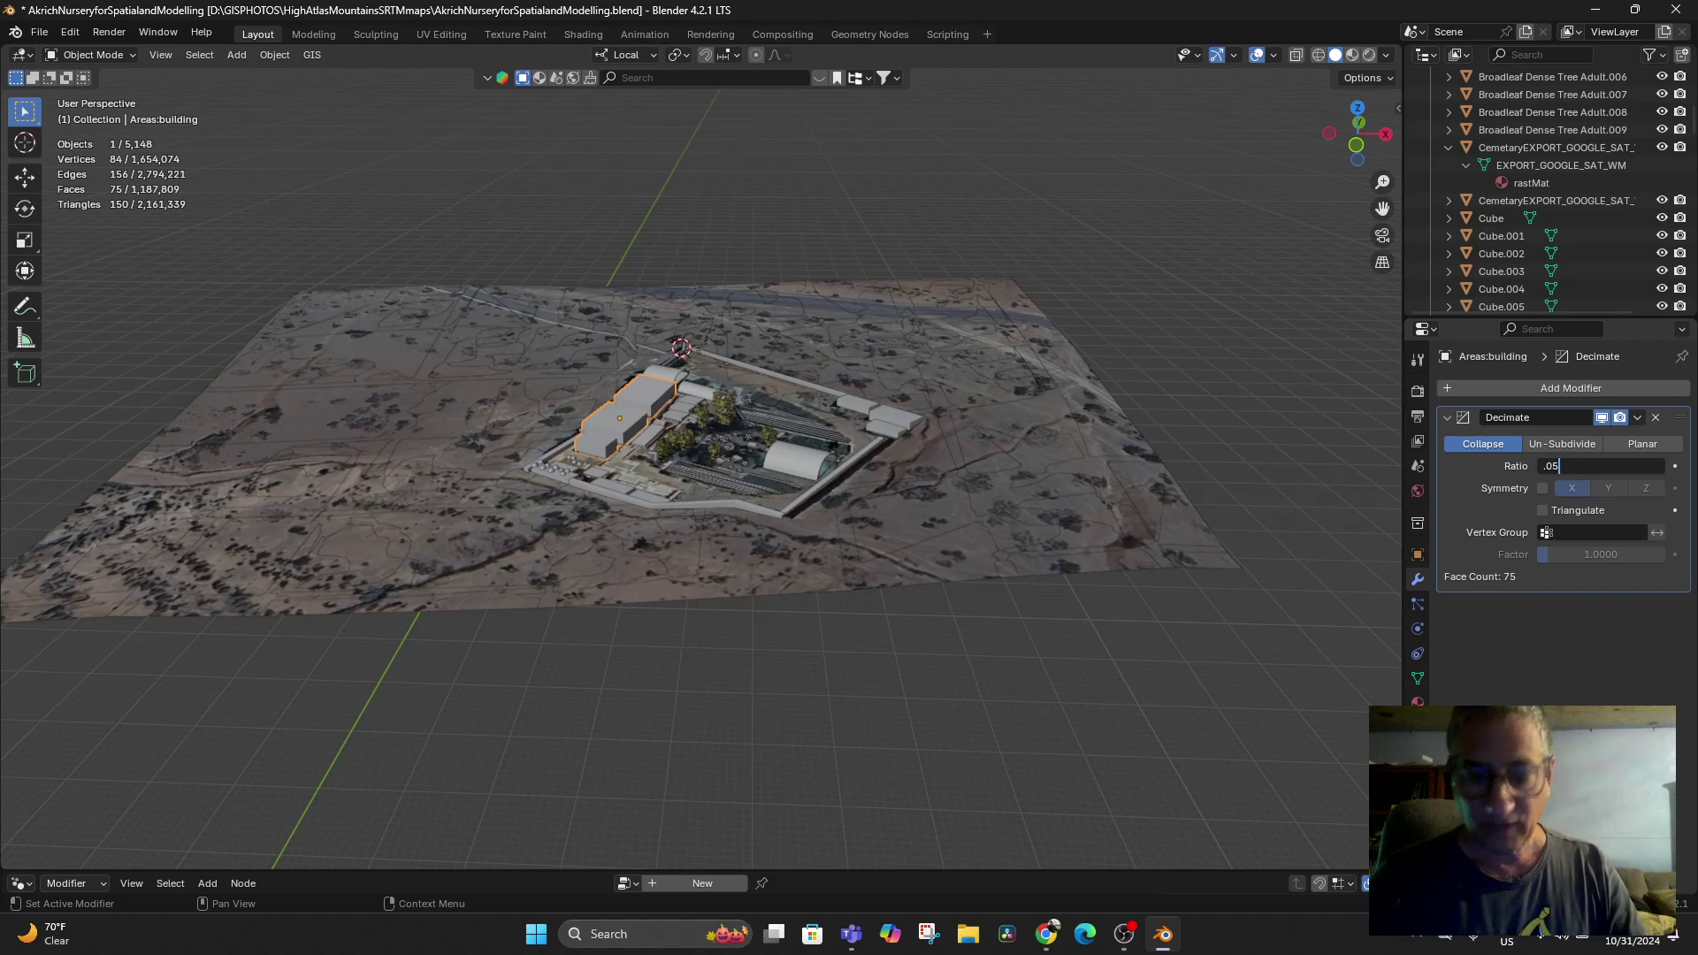
key("Return")
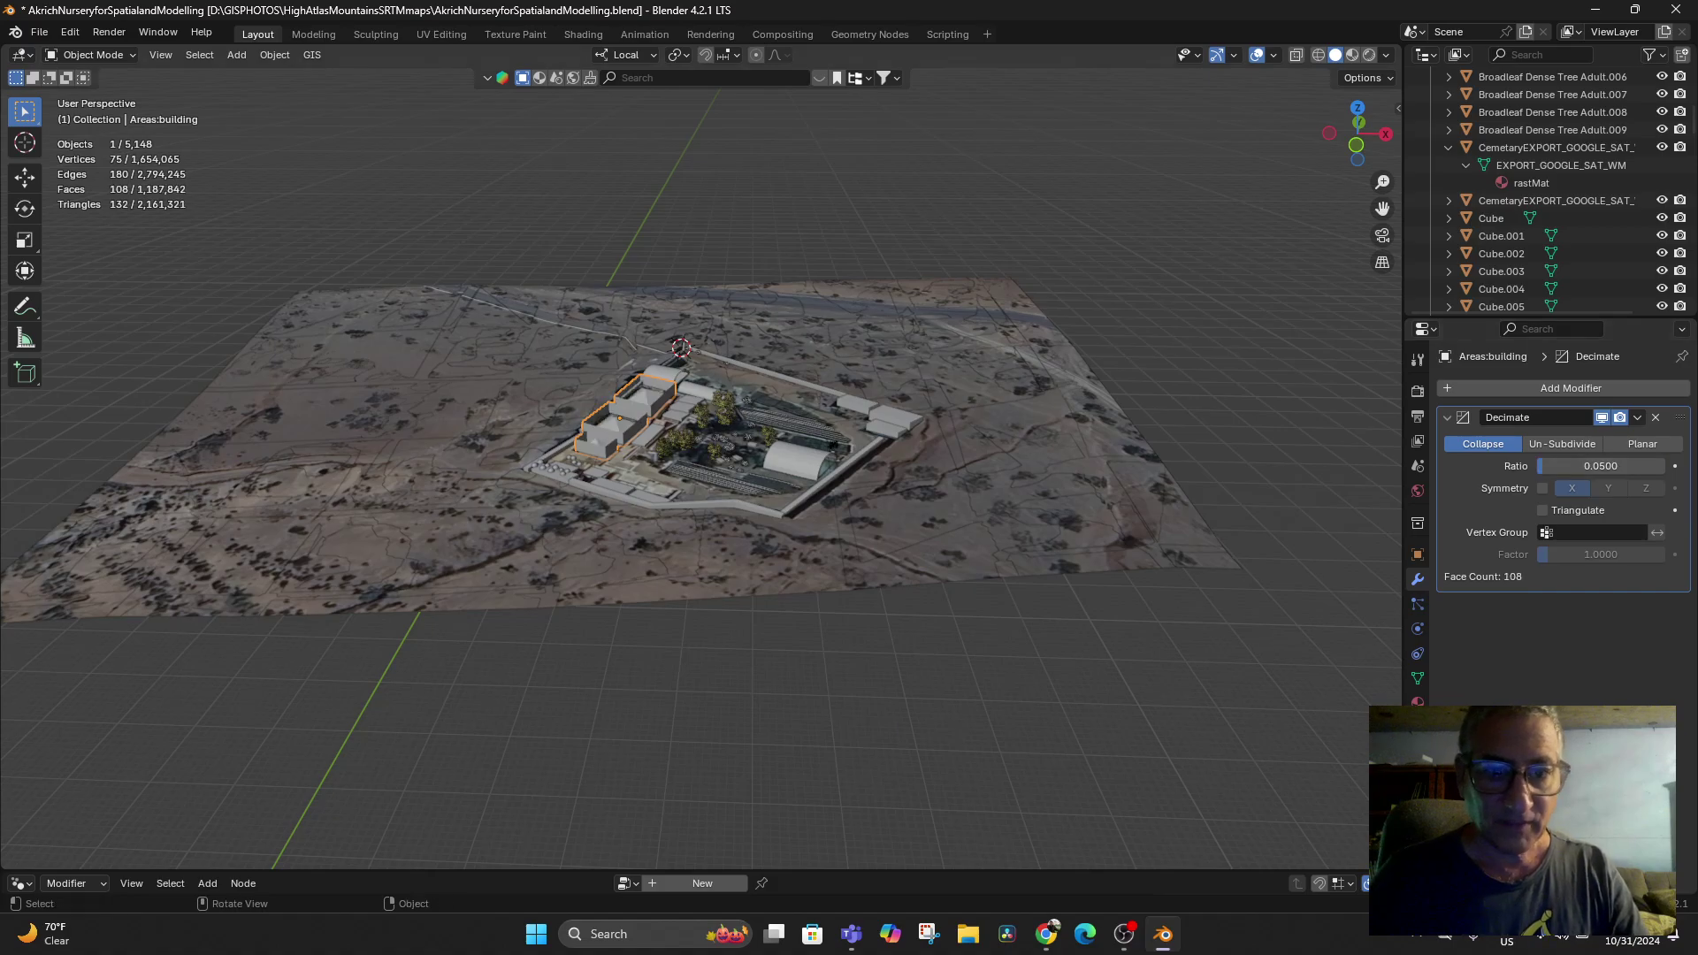
Inspect the decimated building block up close, restore its Decimate ratio to 1.0, and remove the modifier
scroll(701, 478, "up", 4)
middle_click_drag(701, 468, 708, 502)
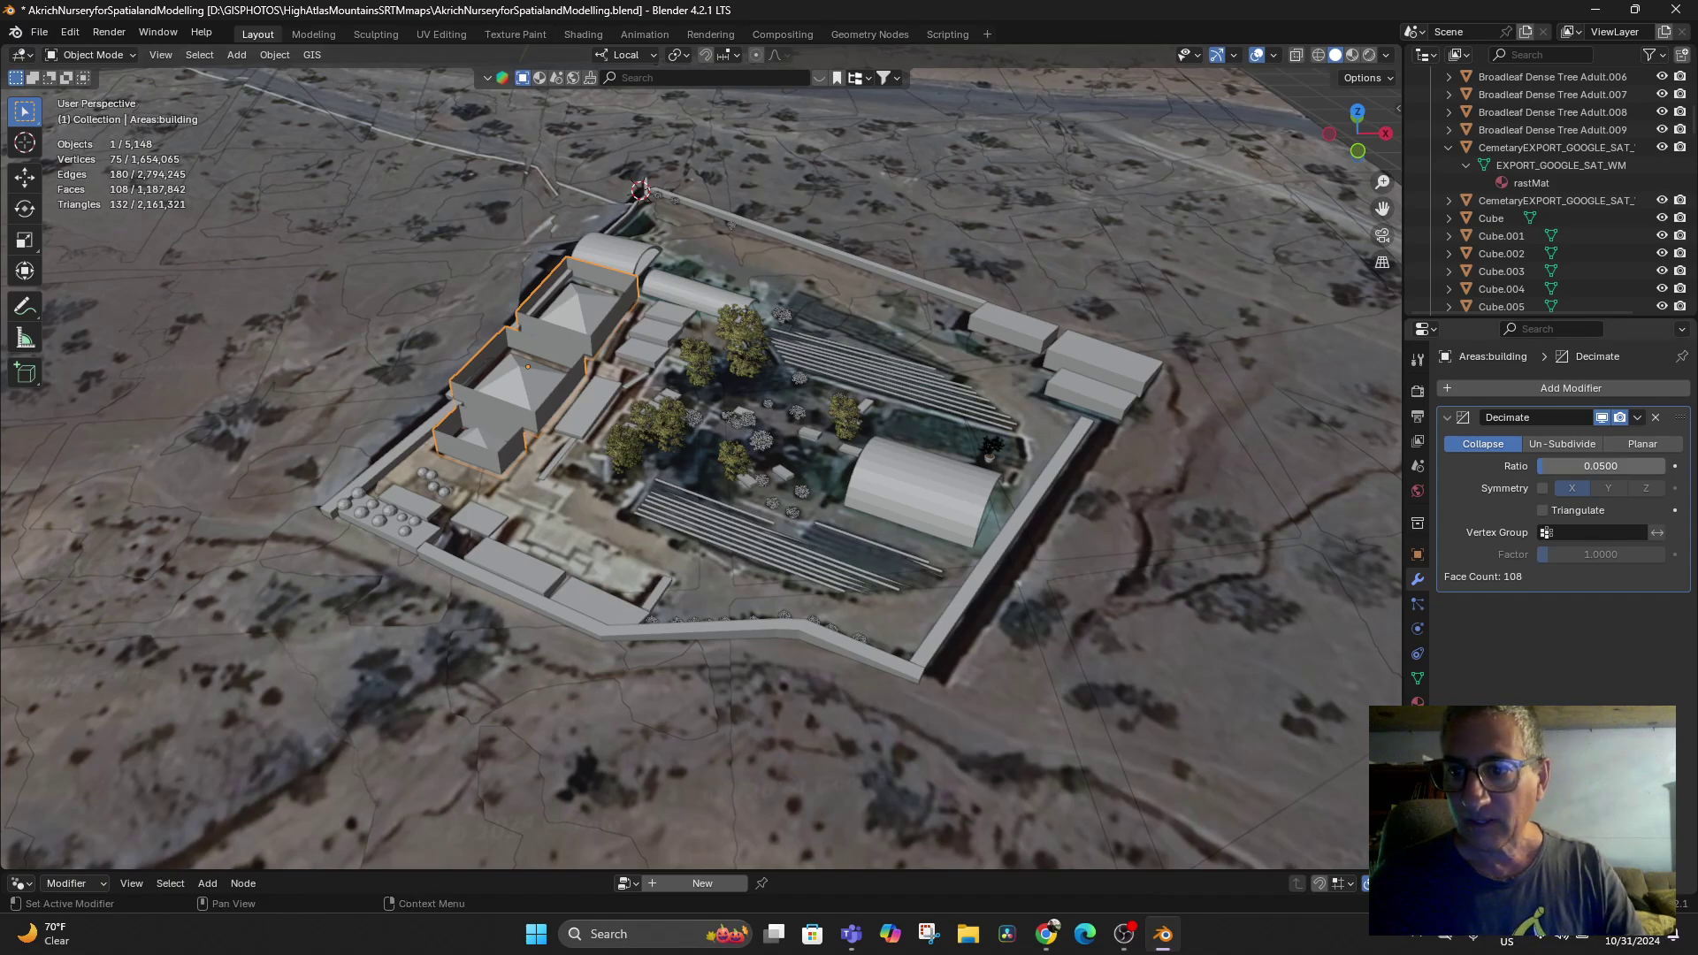
left_click_drag(1601, 466, 1664, 466)
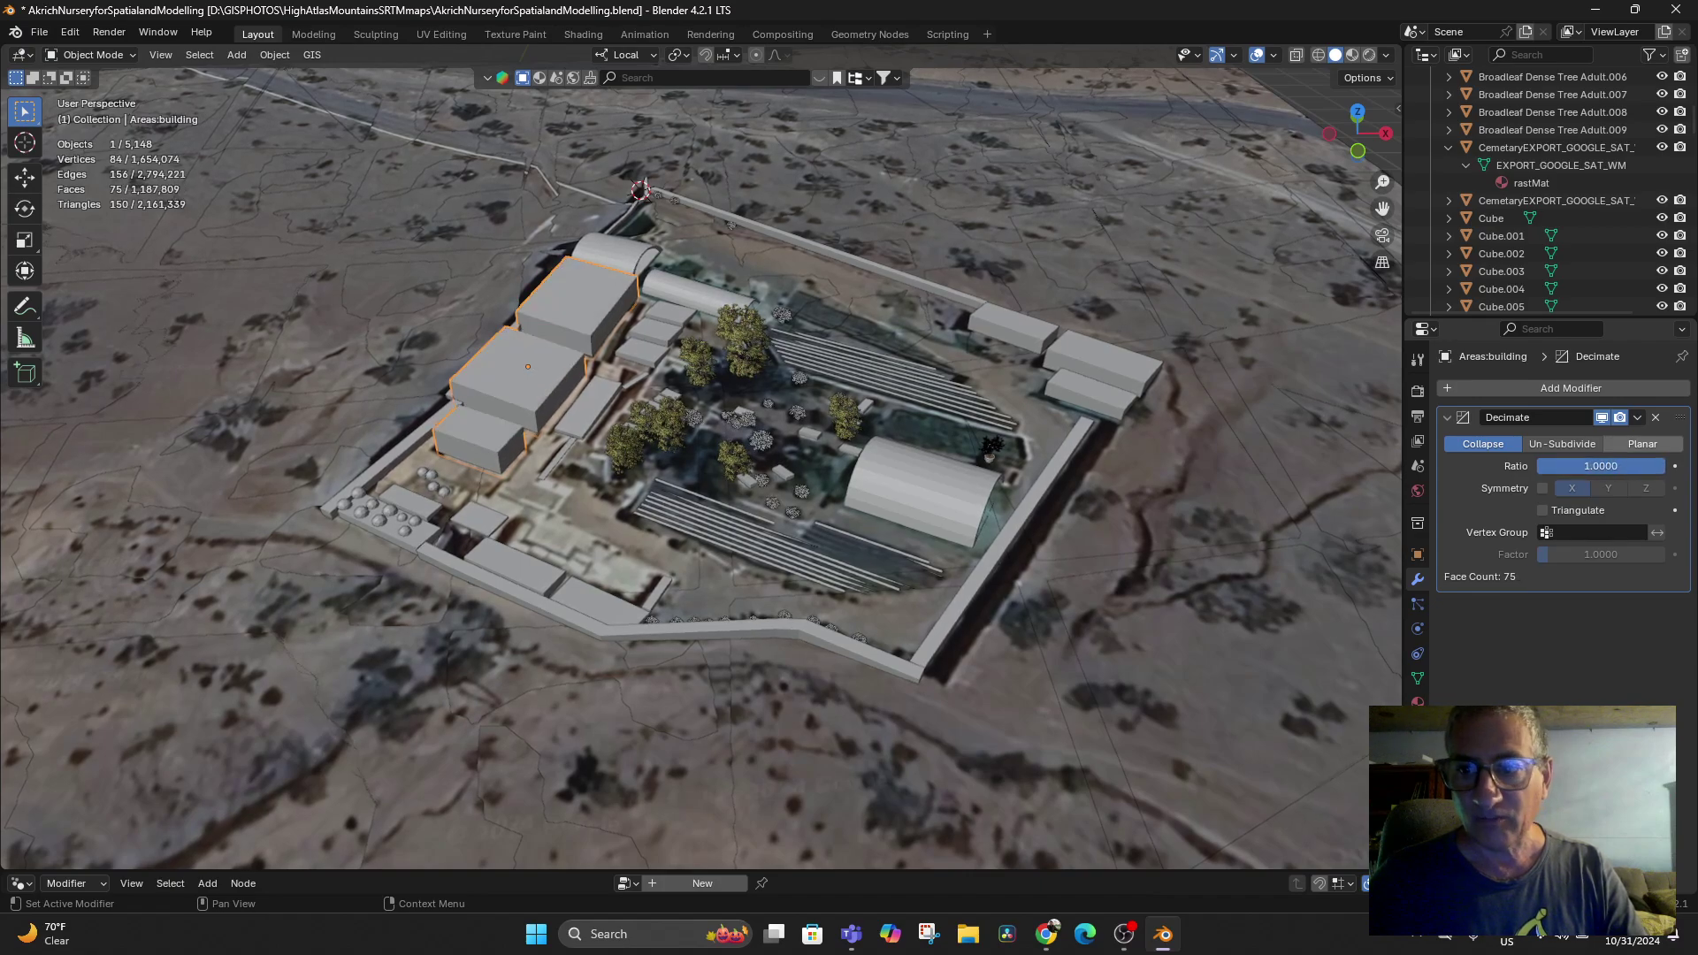
left_click(1656, 418)
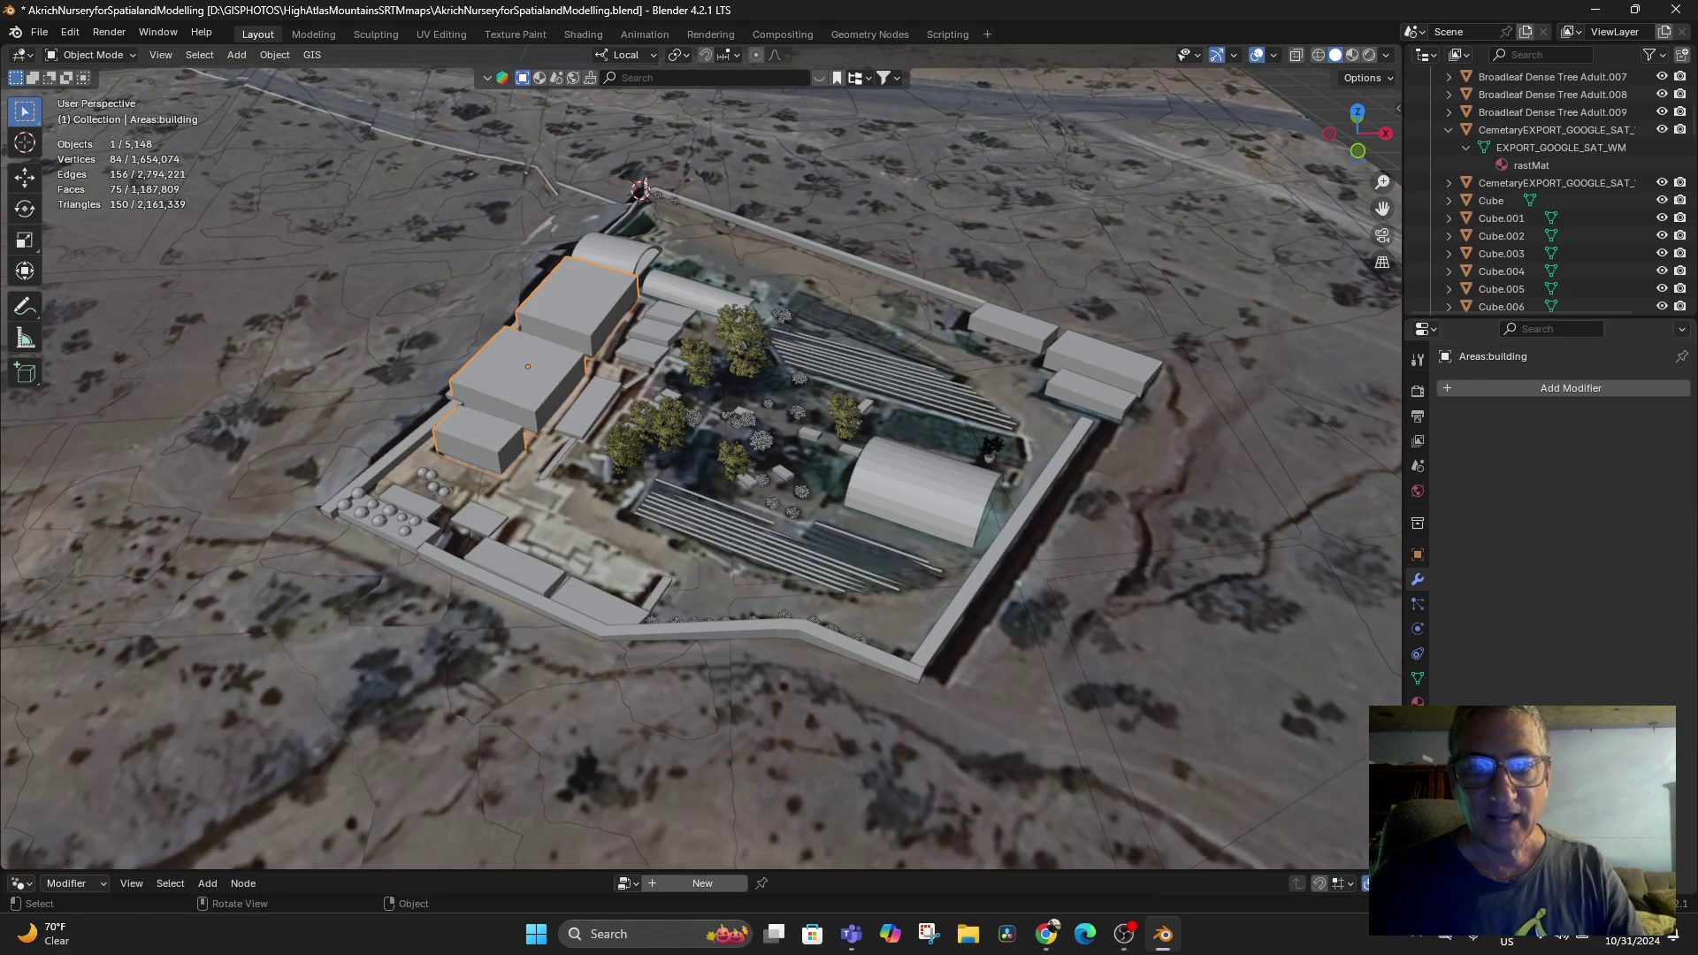
Add a Decimate modifier to the large arched greenhouse in the nursery yard
left_click(930, 492)
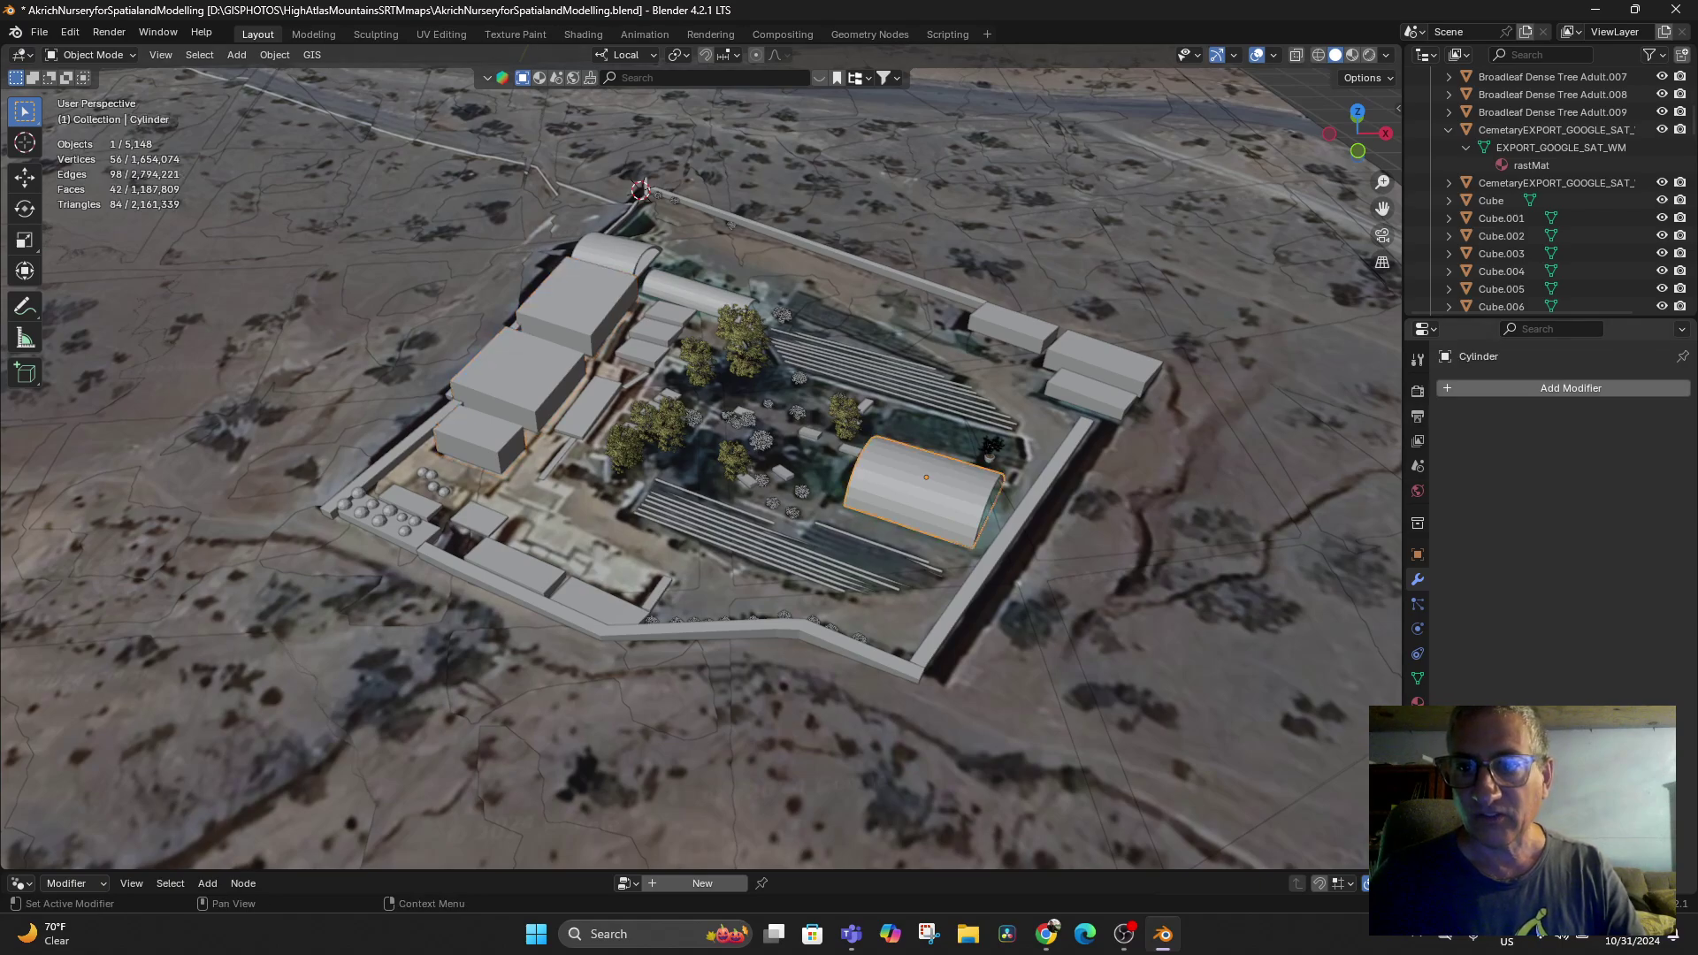
key("ctrl+f")
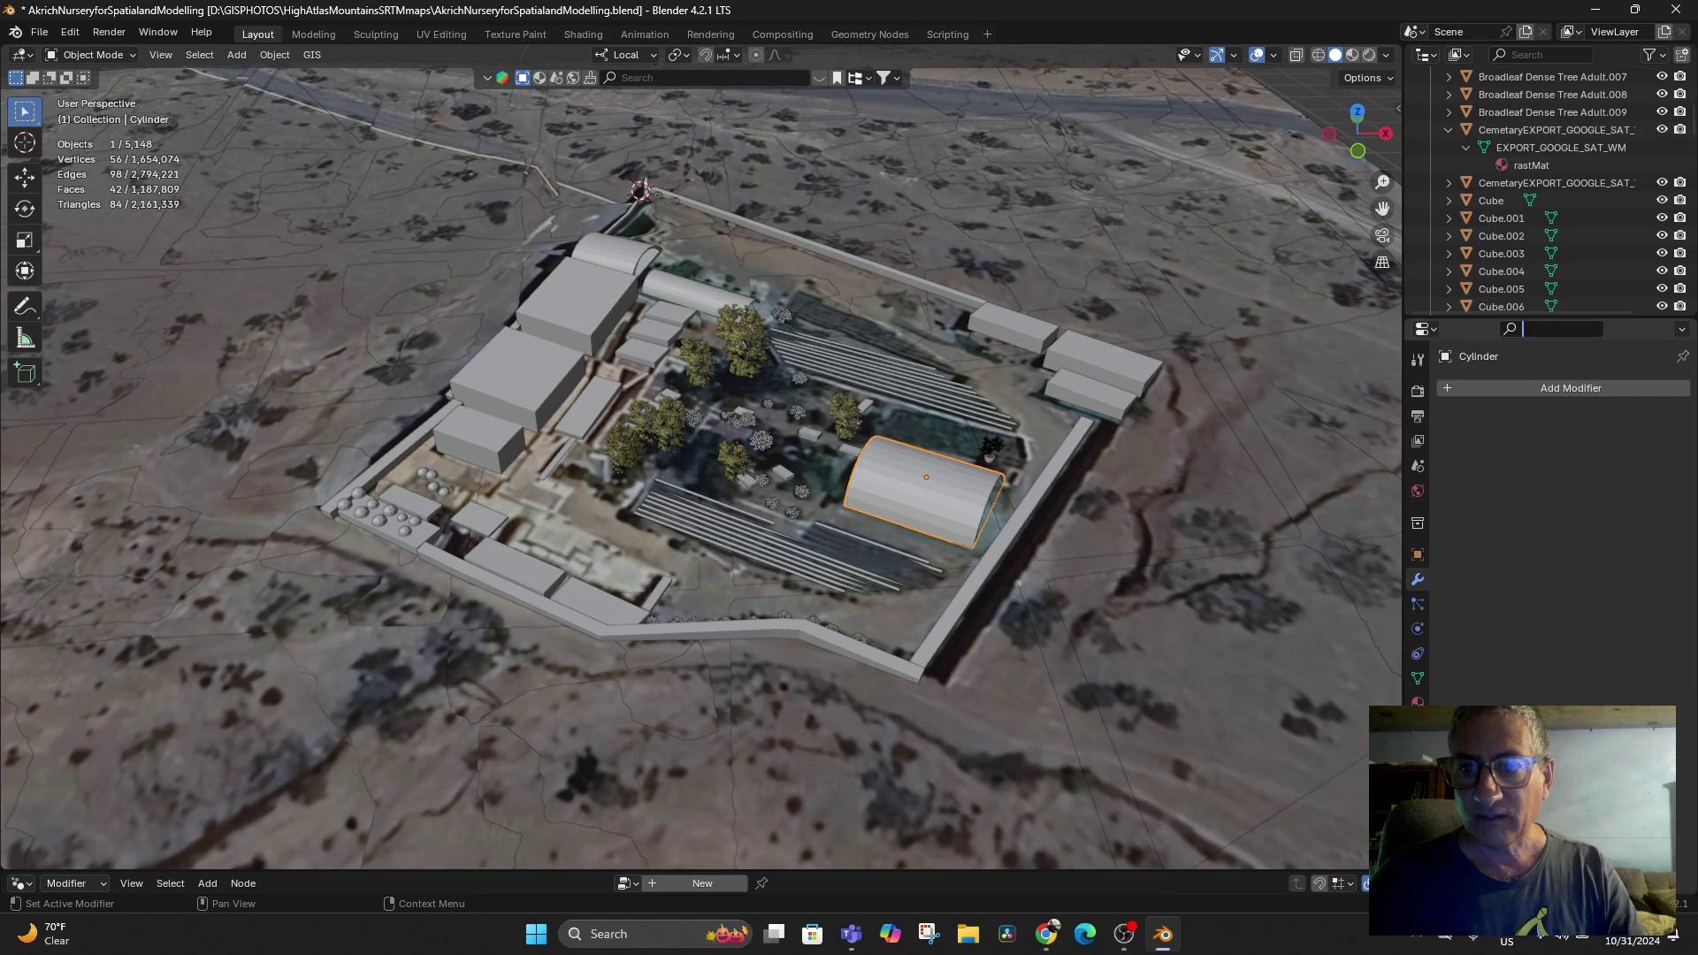
type("dec")
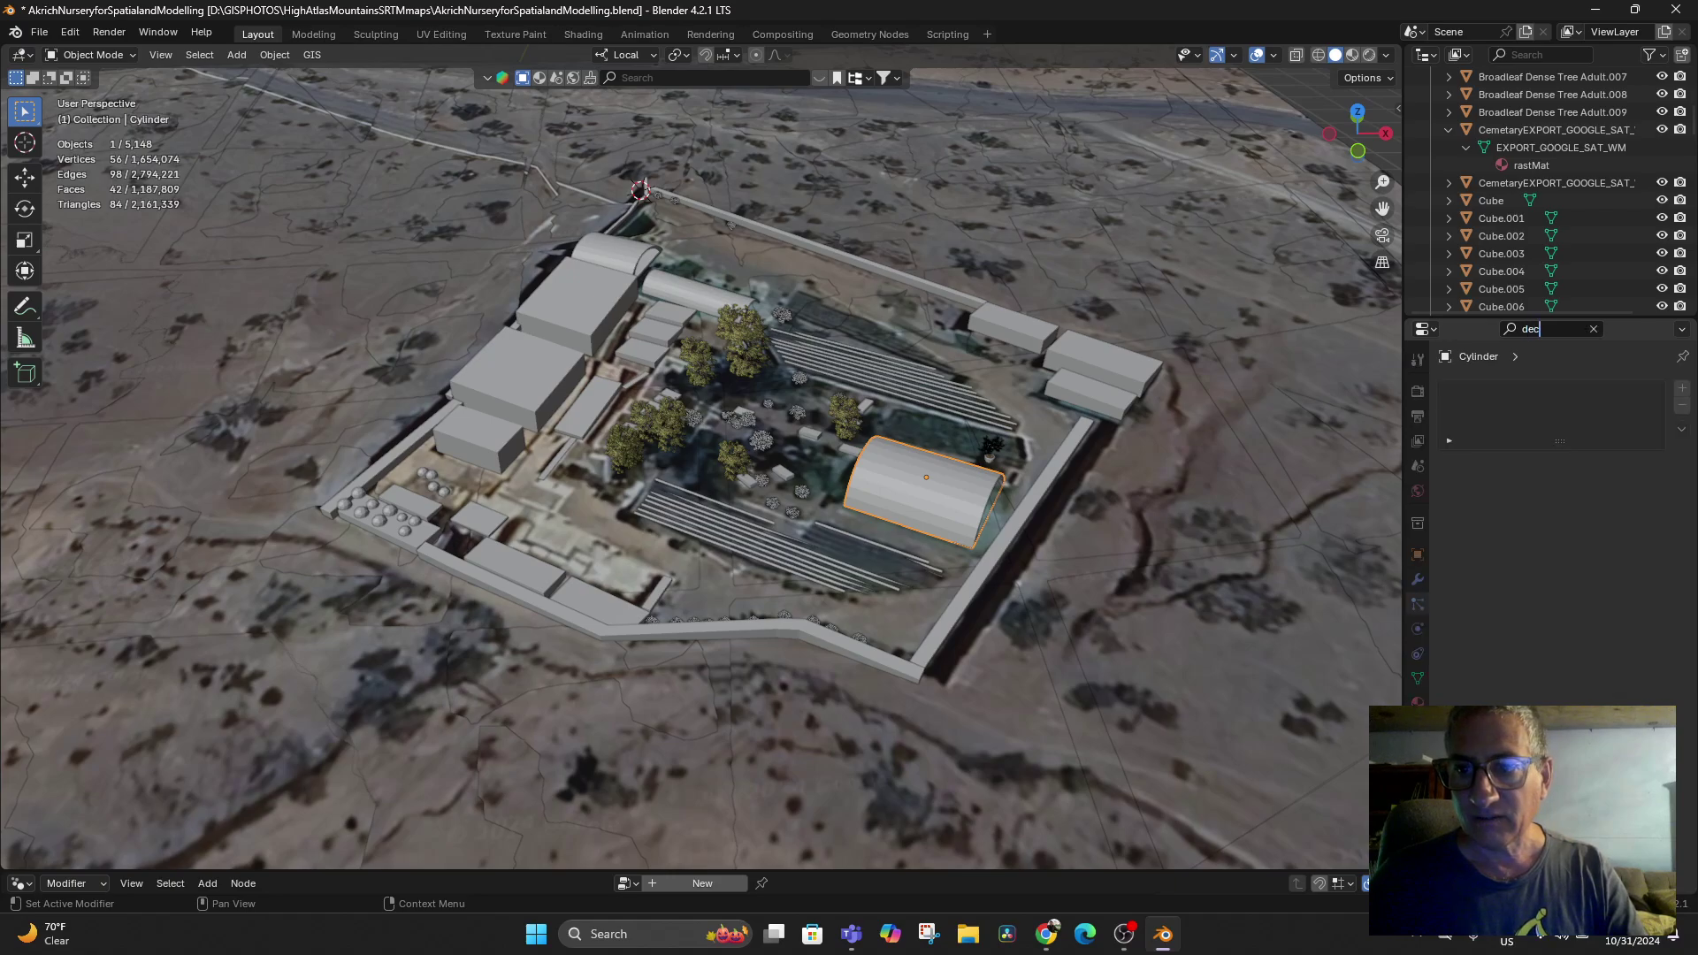
key("Escape")
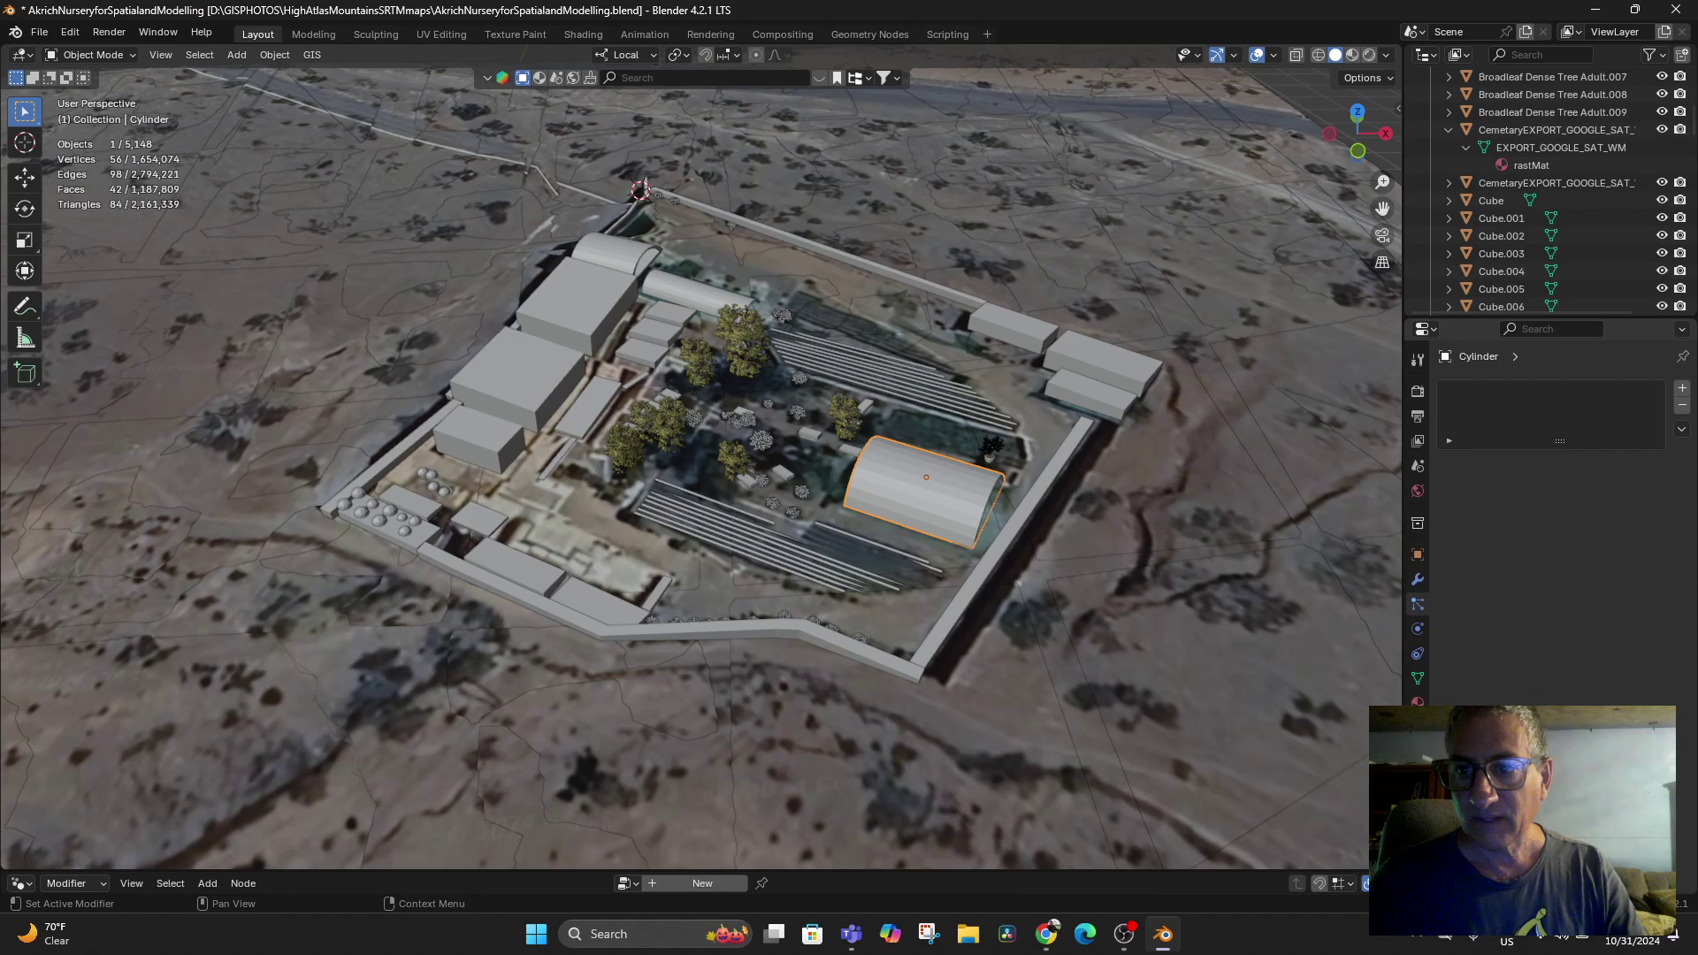
left_click(1416, 579)
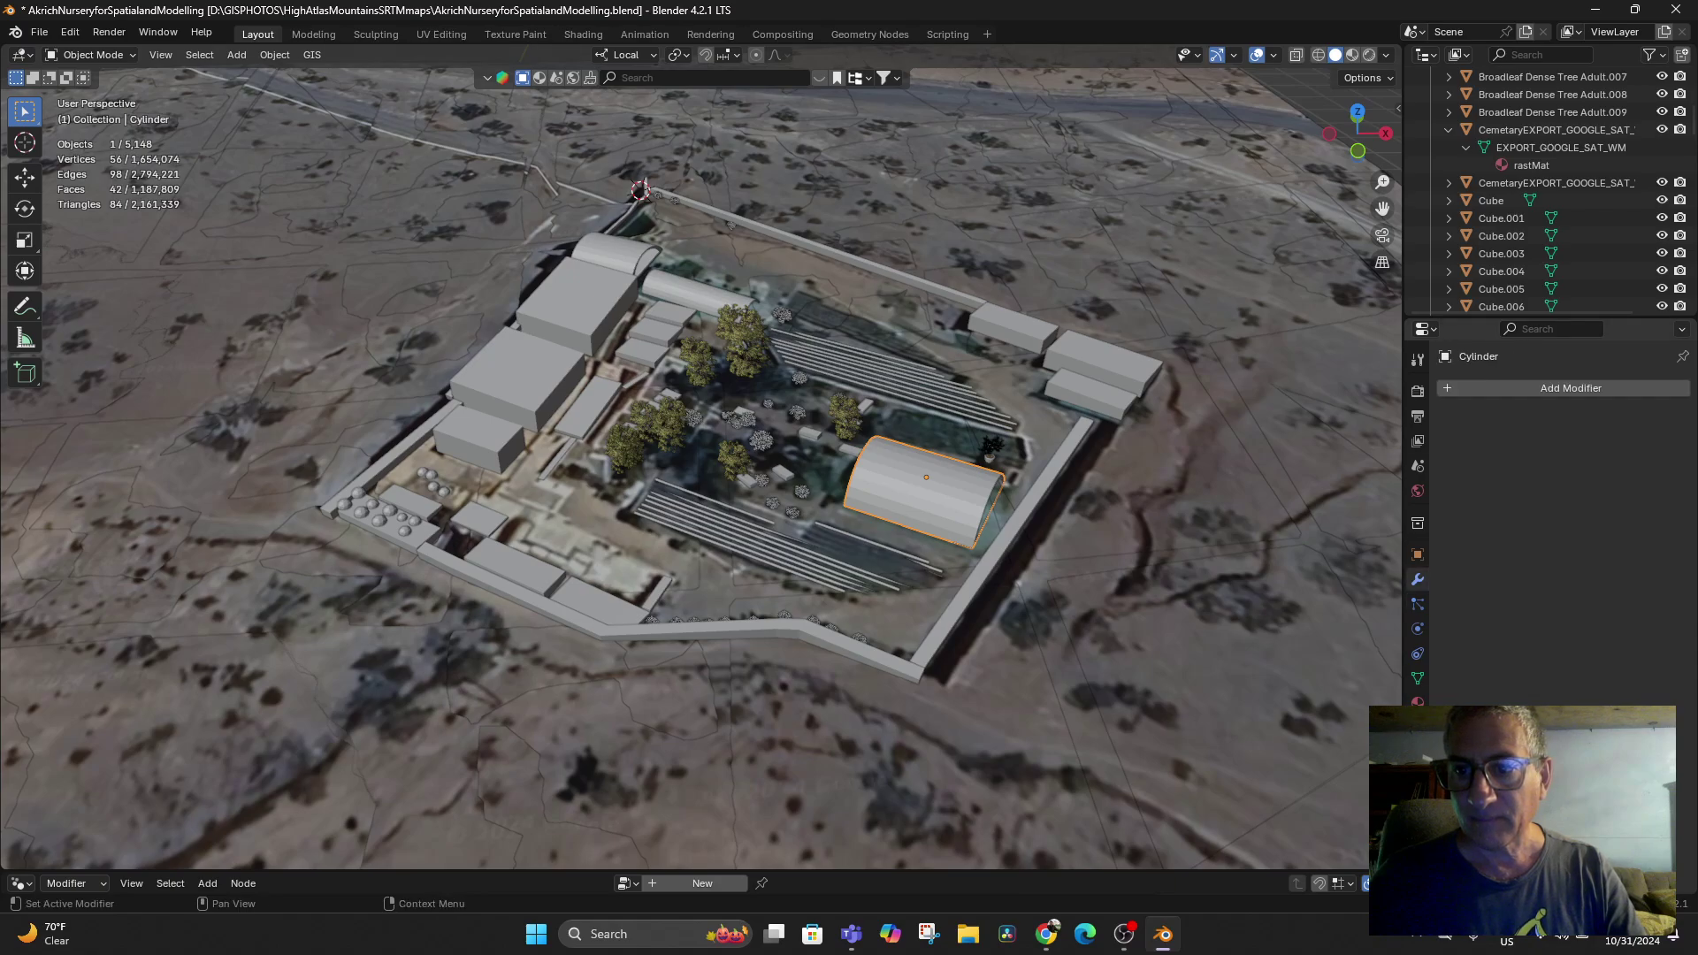
left_click(1468, 388)
type("d")
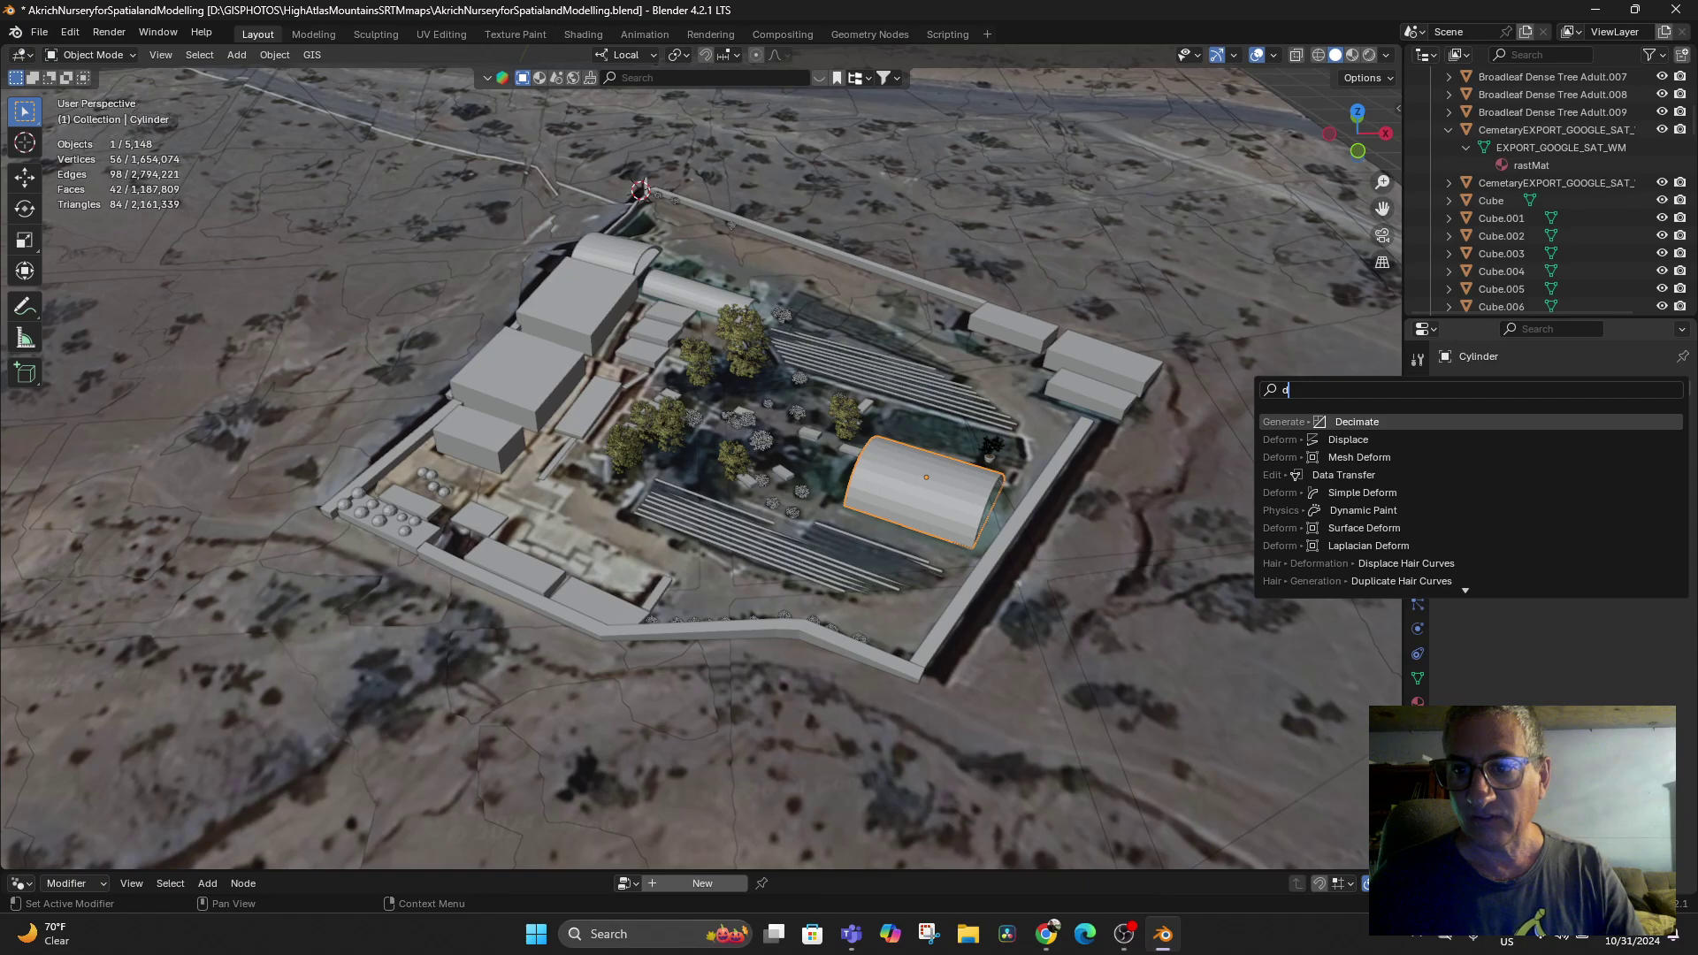
key("Return")
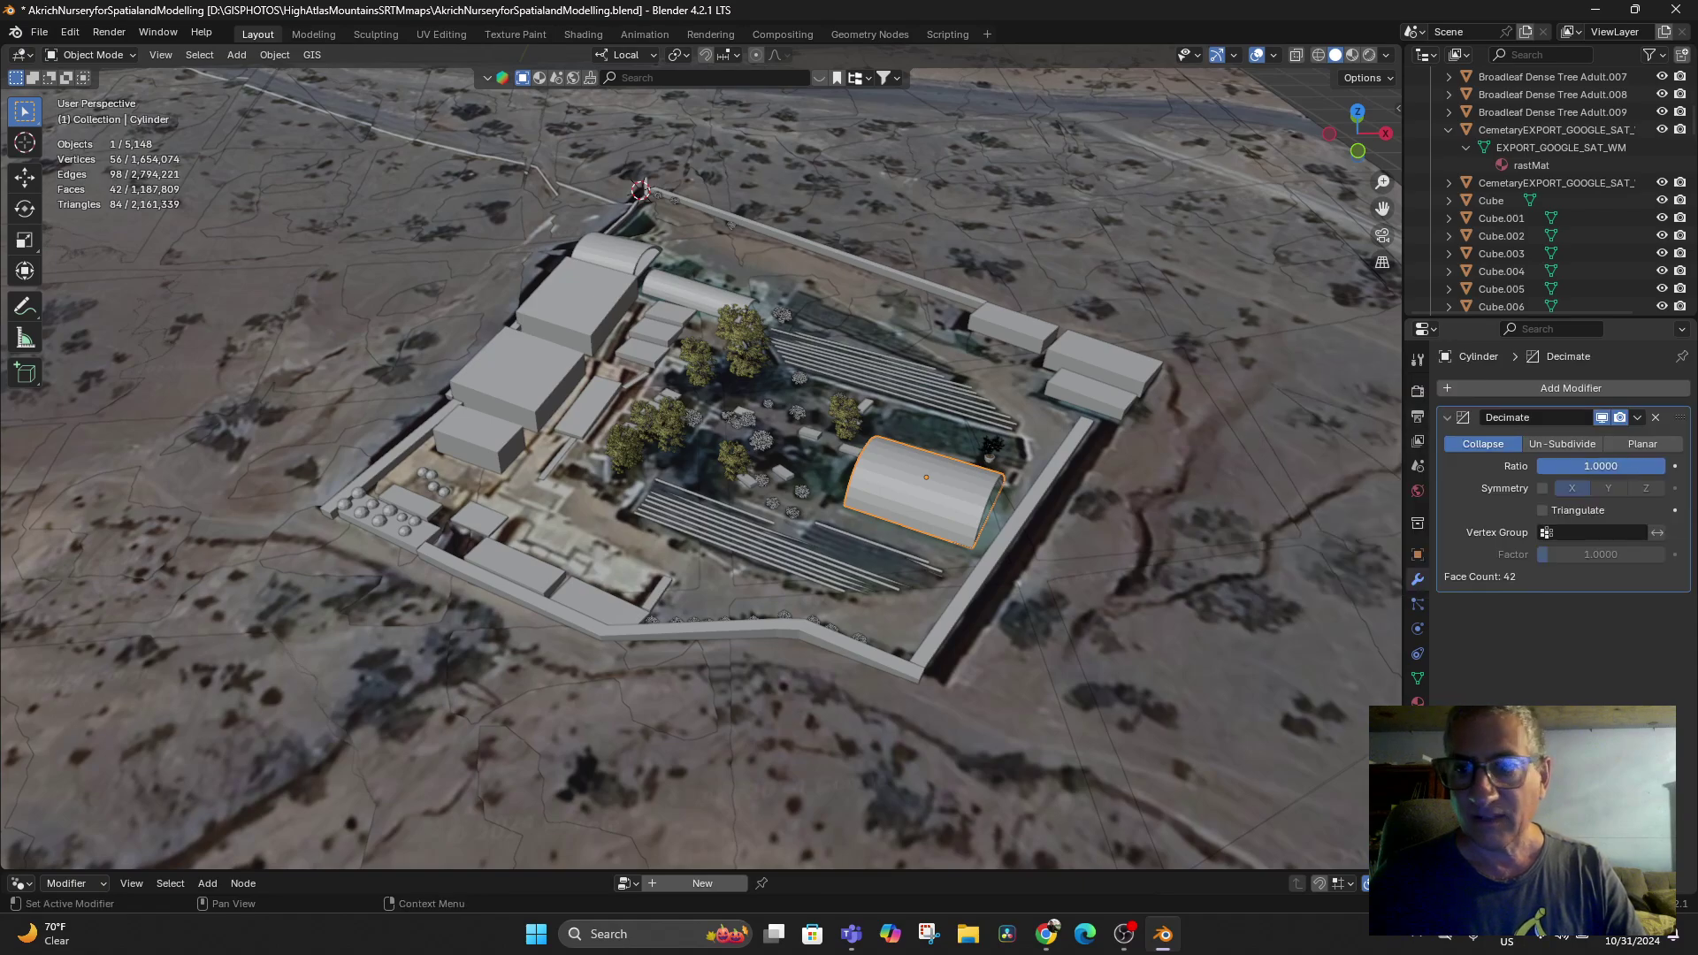
Try Decimate ratios of about 0.64 and about 0.73 on the large greenhouse and check its arch from a low angle
left_click_drag(1661, 466, 1615, 466)
middle_click_drag(1017, 495, 911, 422)
middle_click_drag(770, 367, 785, 459)
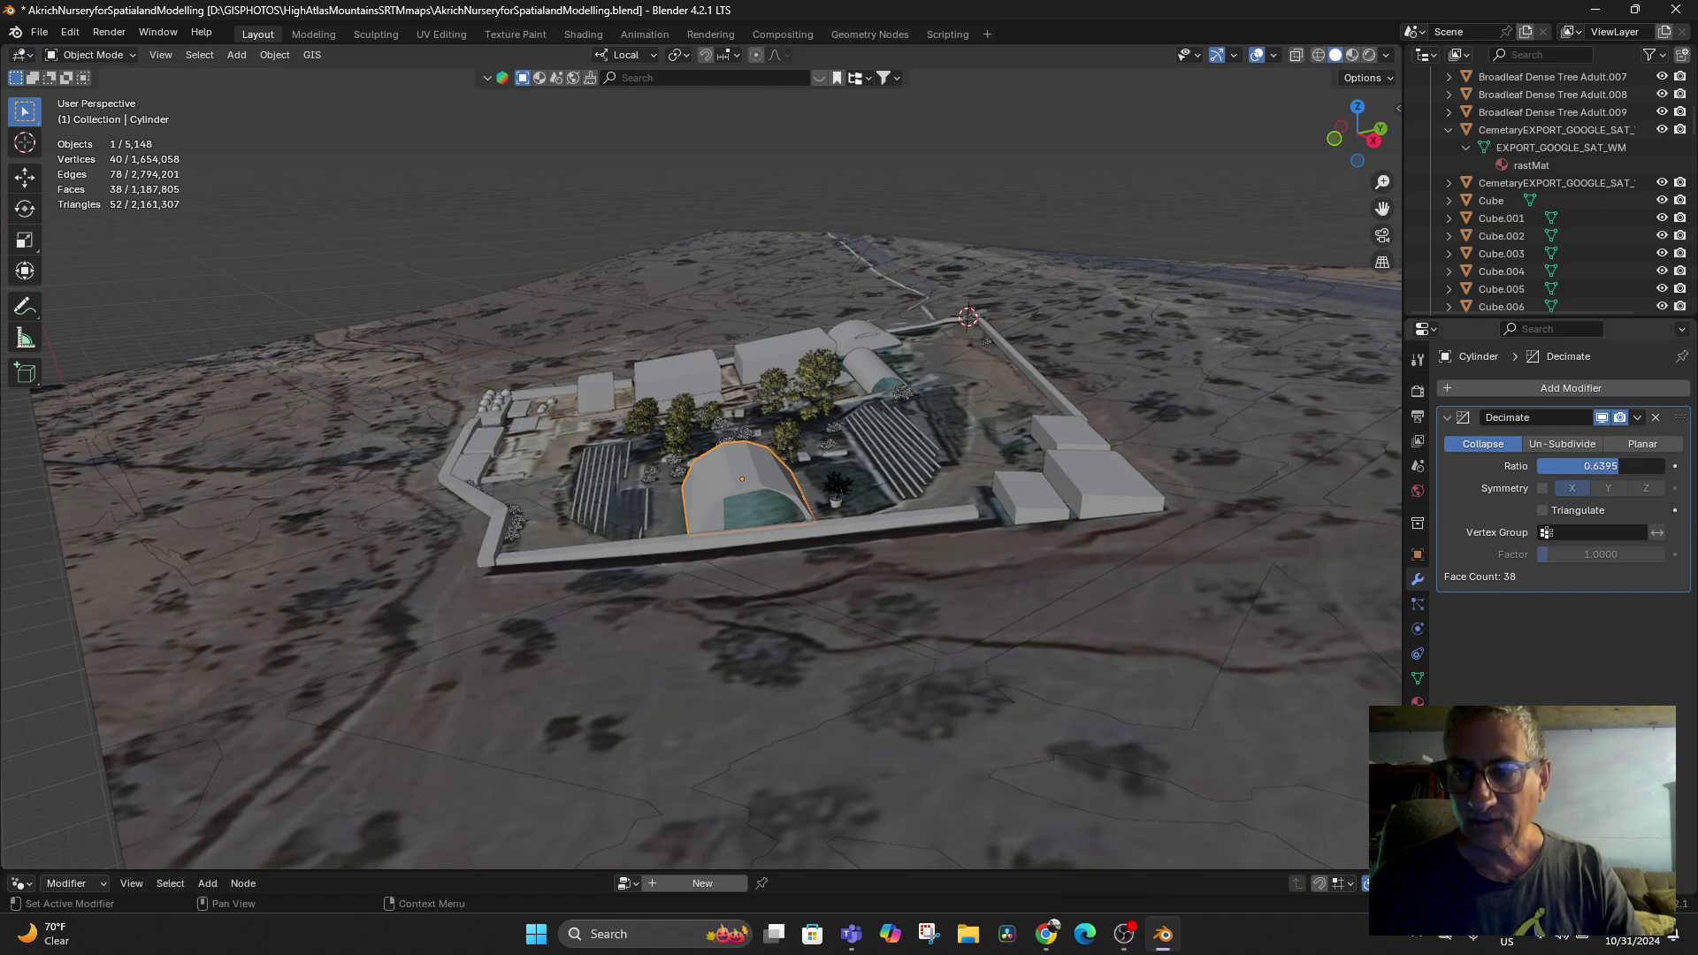
mouse_move(1618, 466)
left_mouse_down()
mouse_move(1561, 466)
mouse_move(1646, 466)
mouse_move(1629, 466)
left_mouse_up()
middle_click_drag(1105, 522, 1139, 503)
middle_click_drag(681, 557, 641, 517)
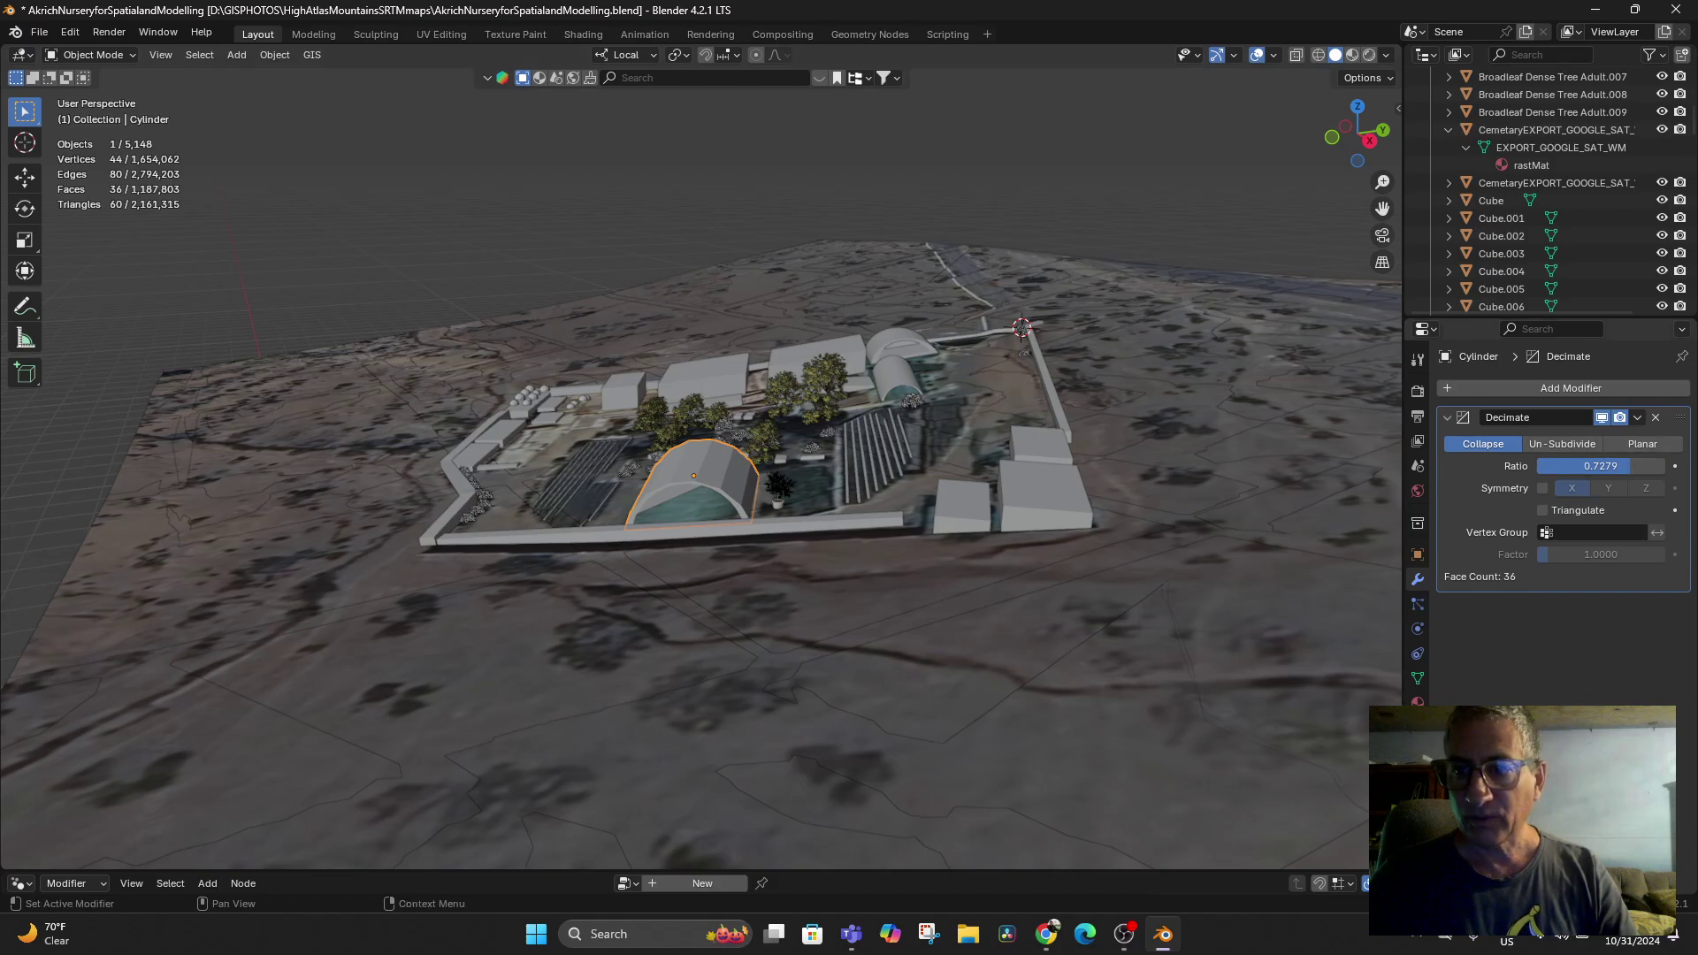
Set the large greenhouse's Decimate ratio to 0.75 and apply the modifier
left_click(1637, 417)
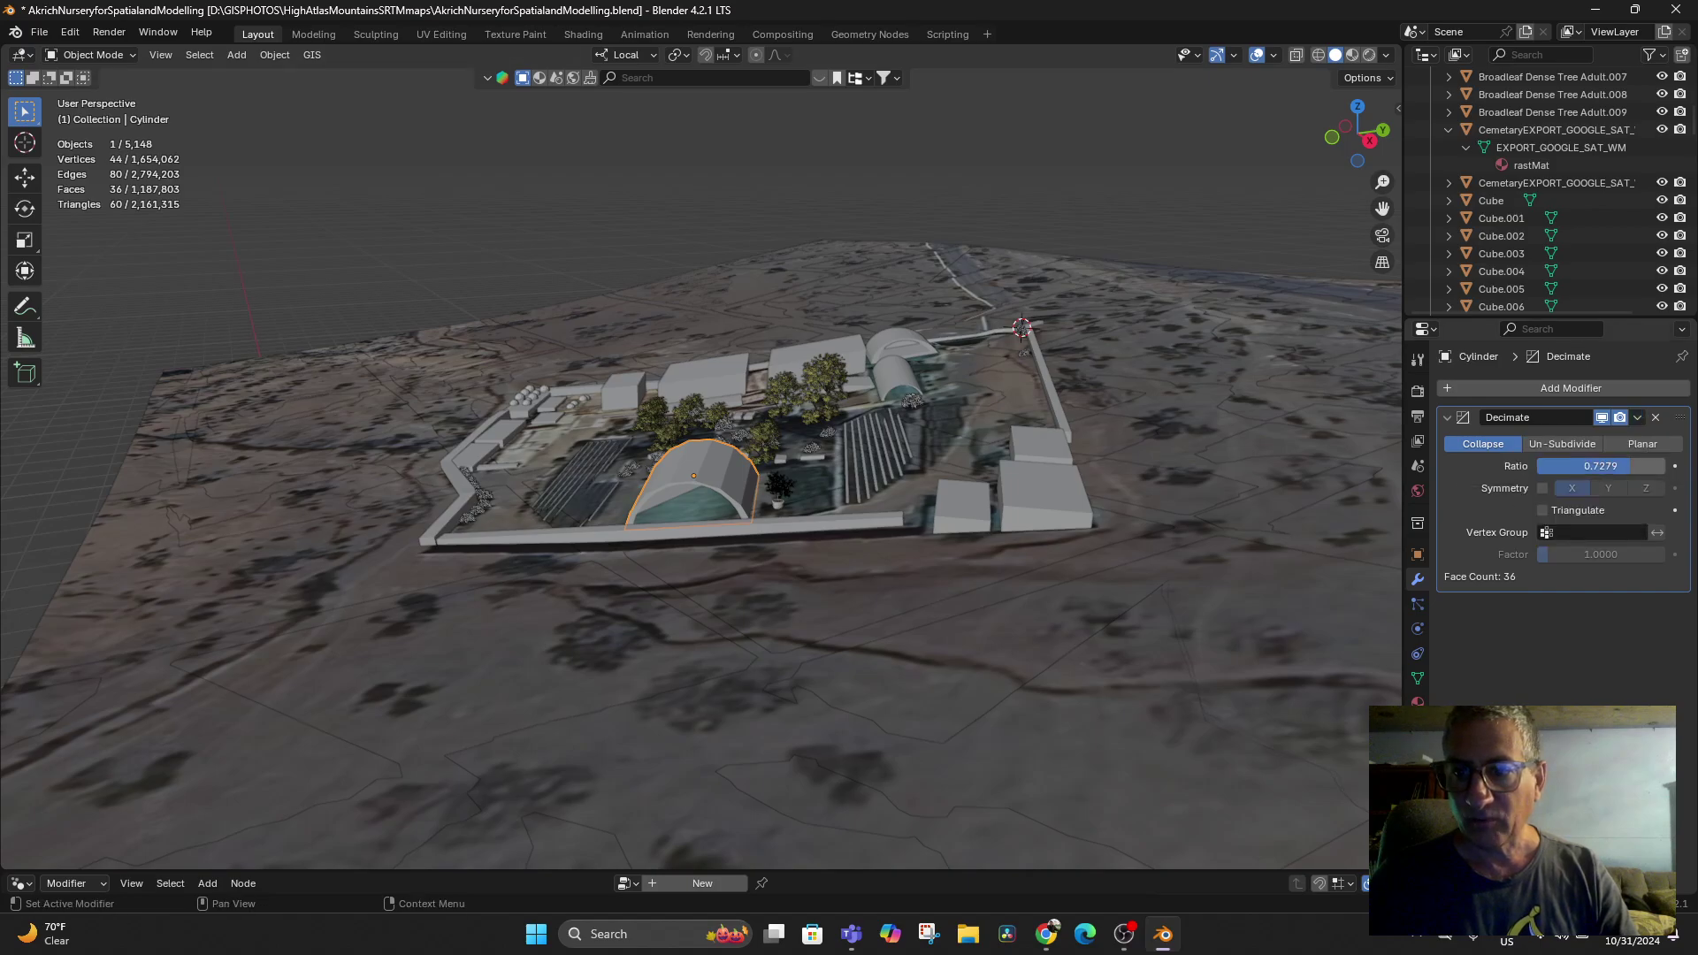
left_click(1620, 466)
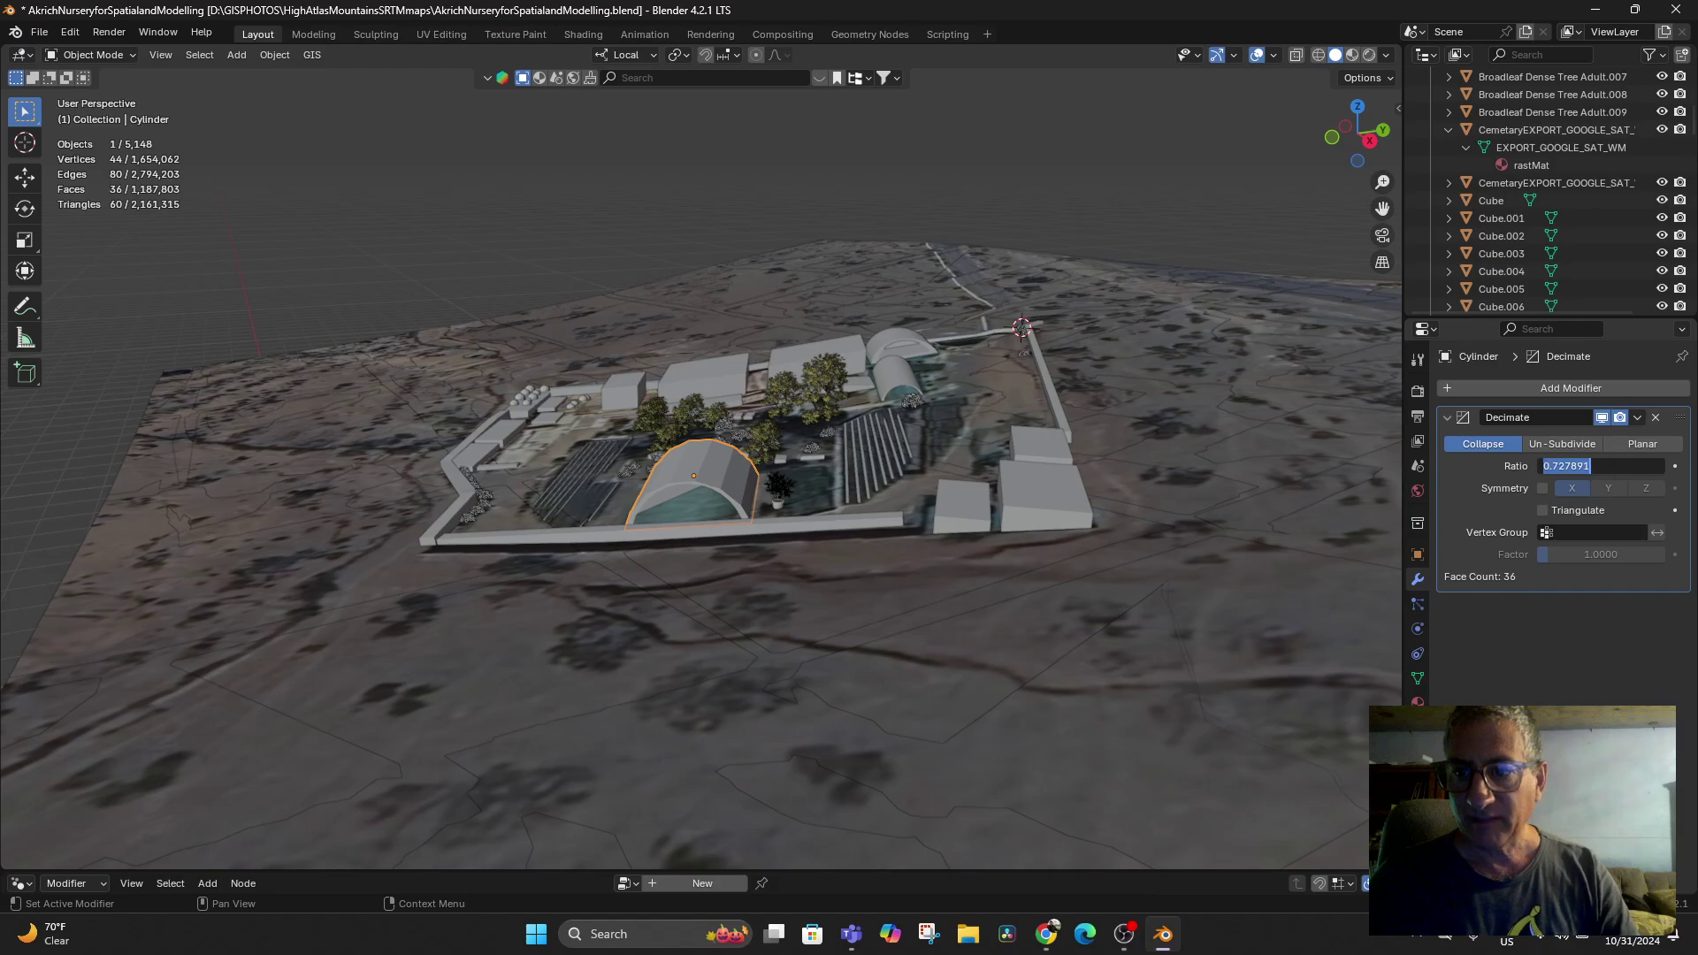
type("0.75")
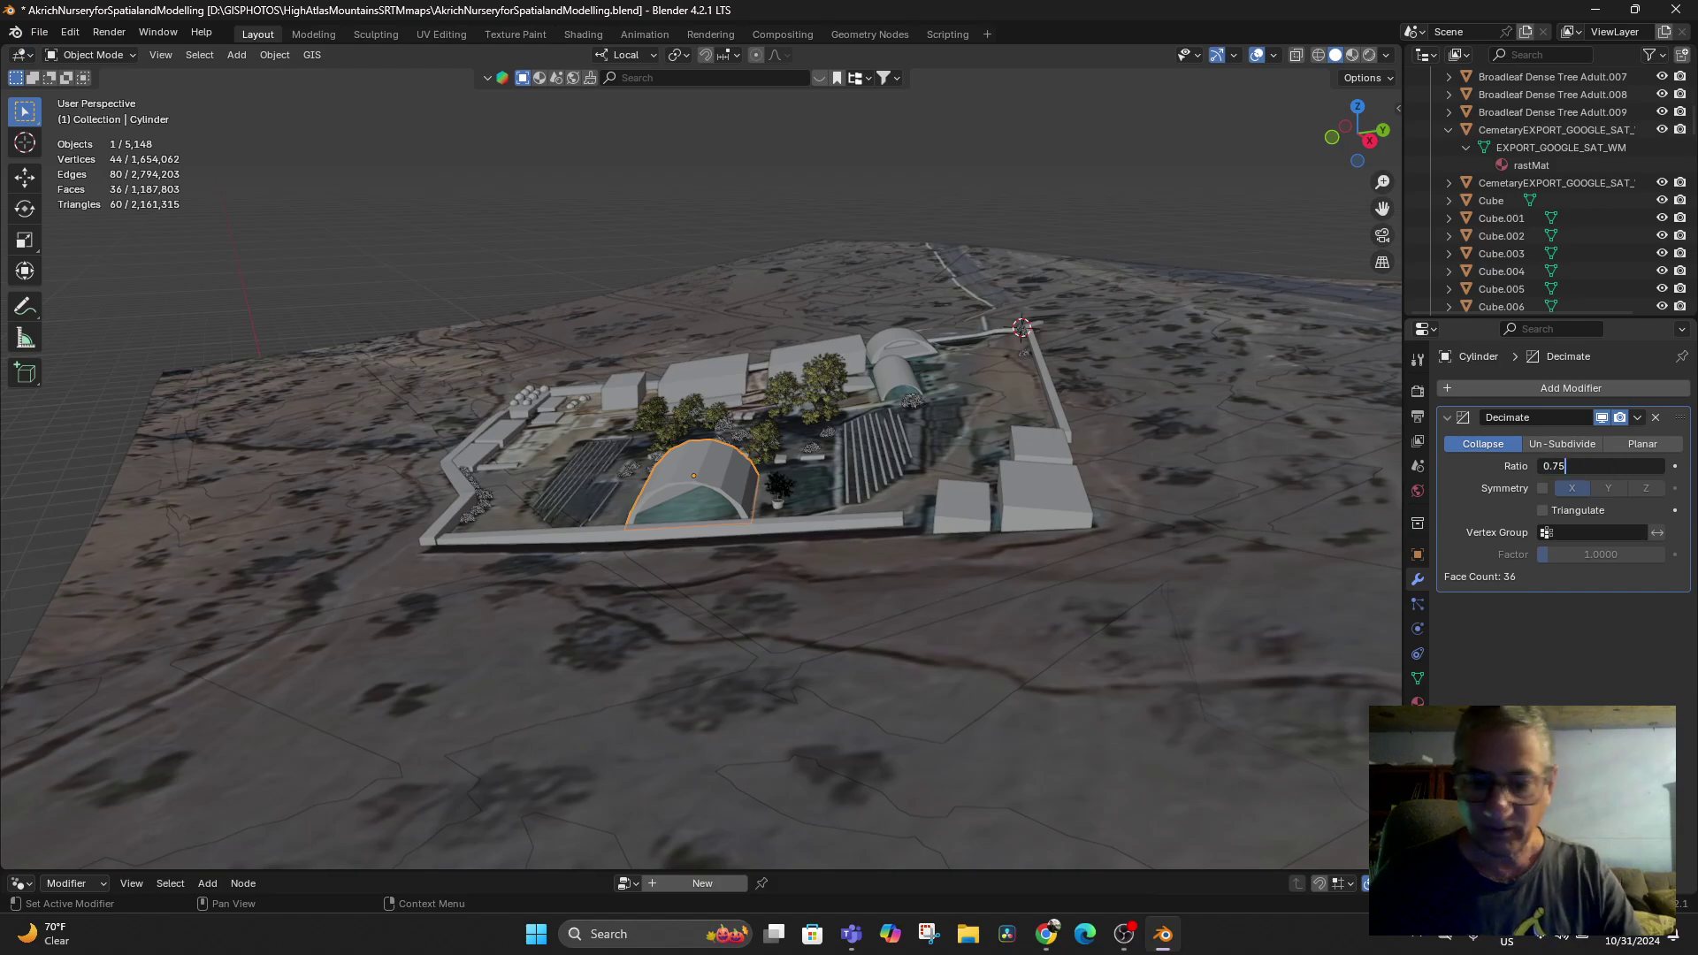
key("Return")
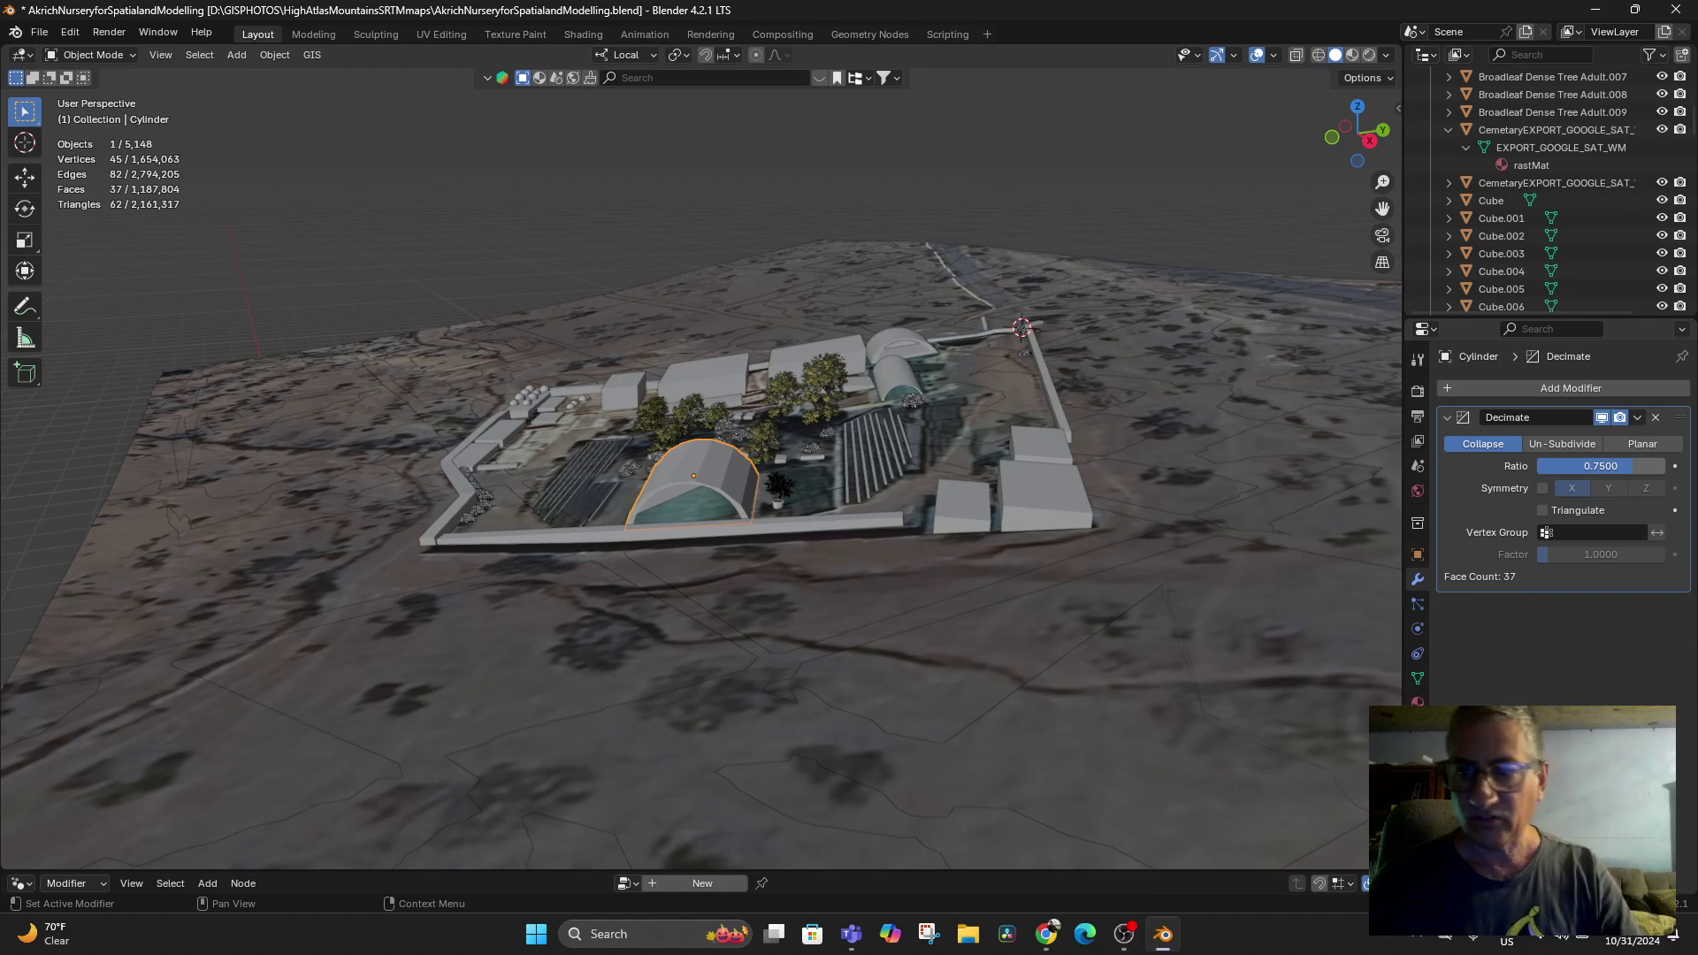
left_click(1637, 417)
left_click(1567, 438)
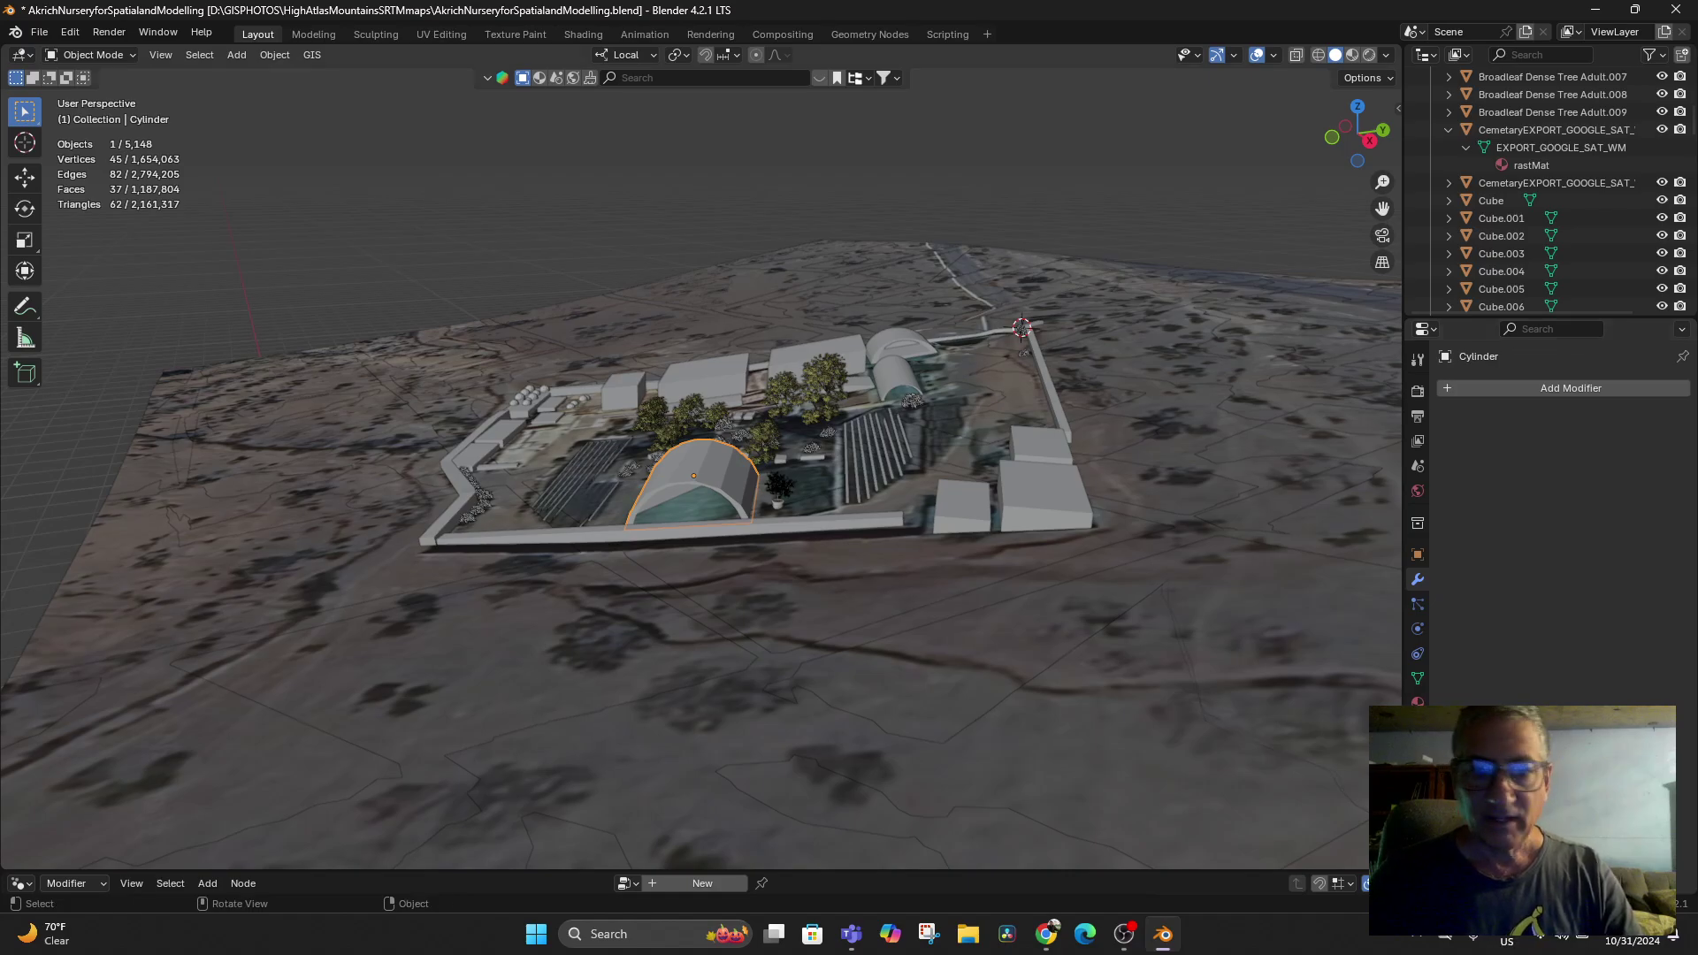
Decimate the narrow tunnel greenhouse (Cylinder.001) at a ratio of 0.75 and apply the modifier
left_click(897, 375)
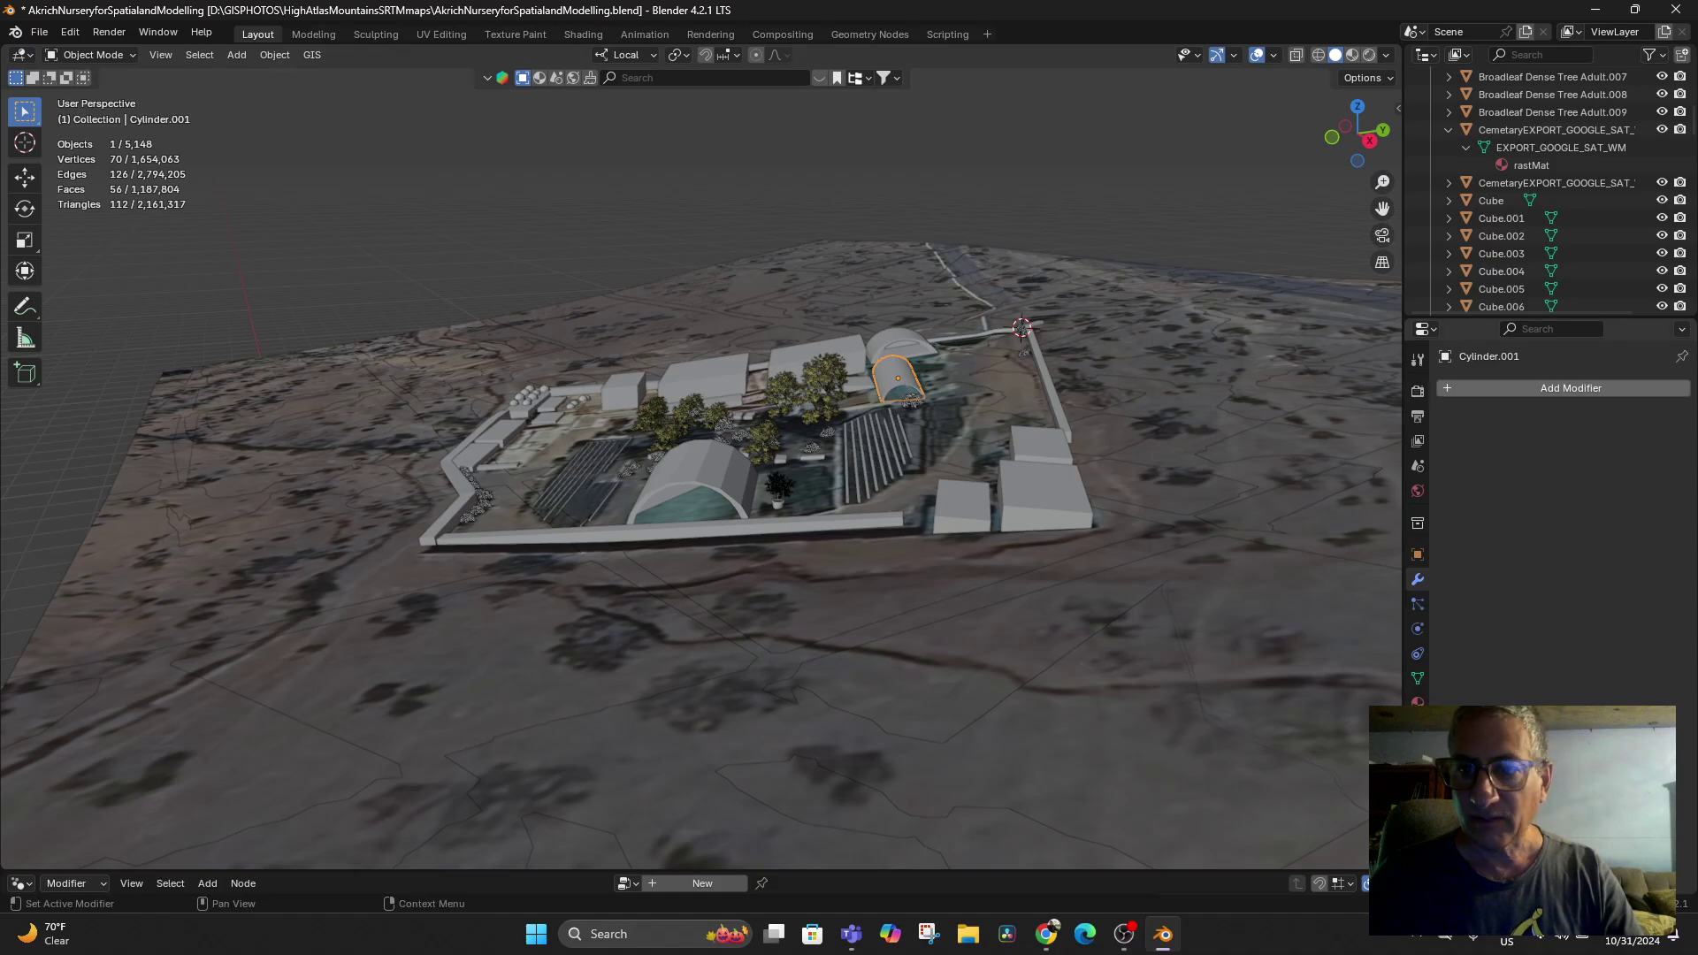
left_click(1450, 388)
type("d")
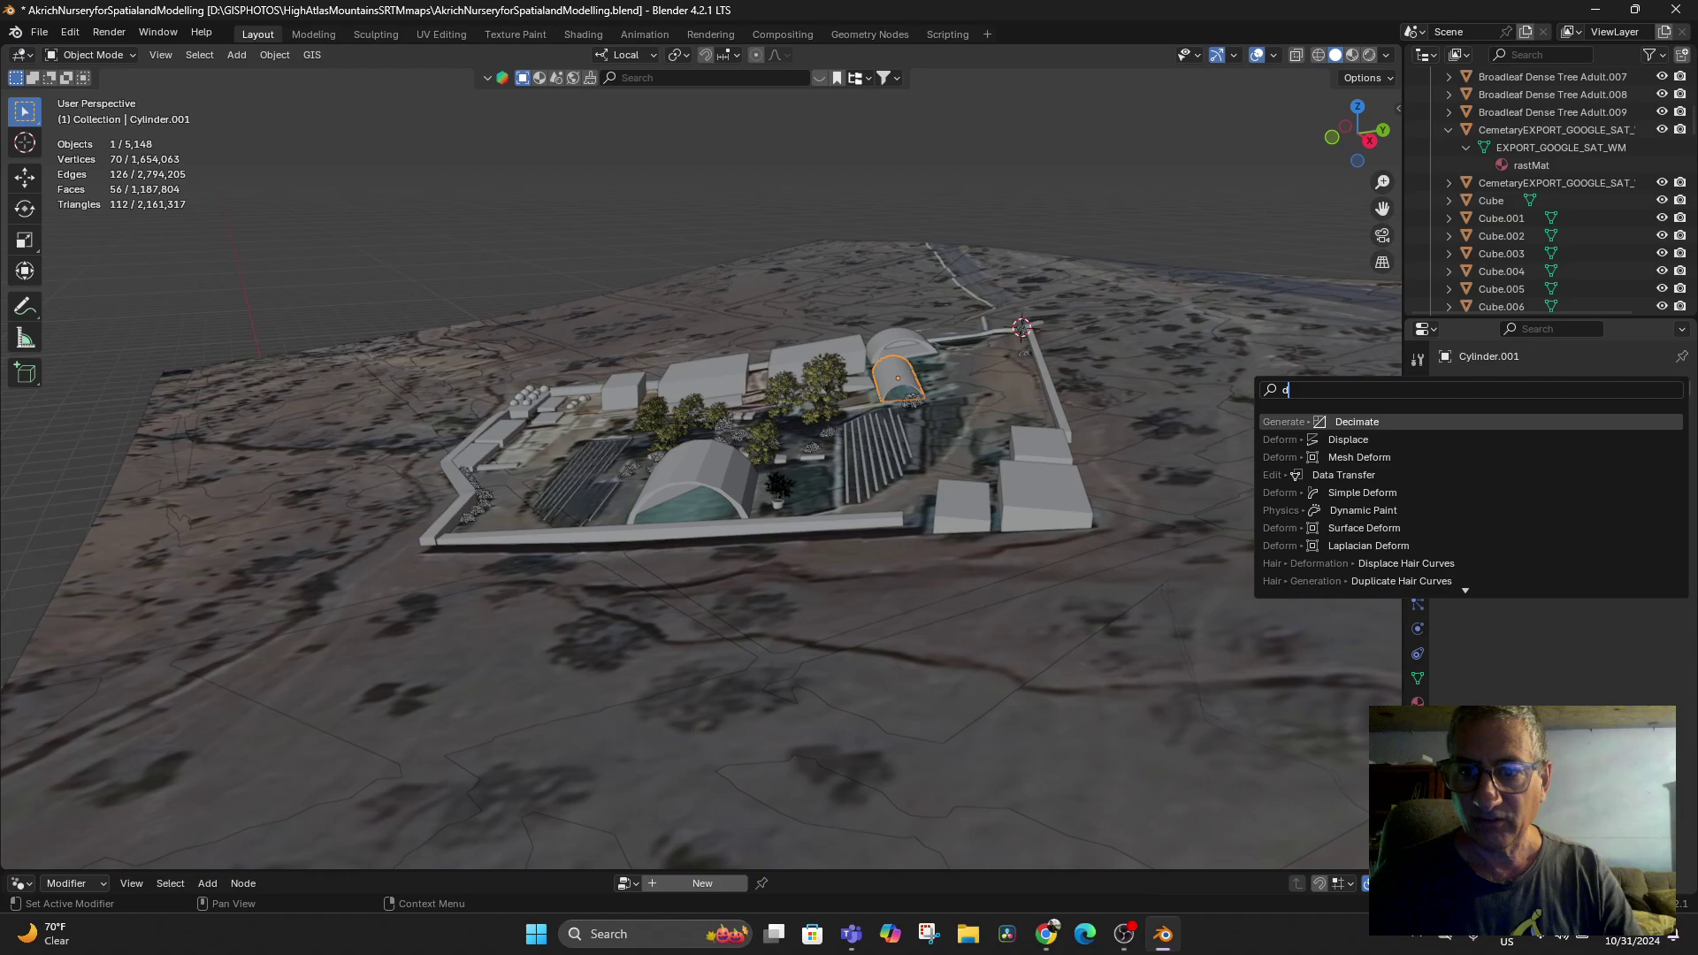
key("Return")
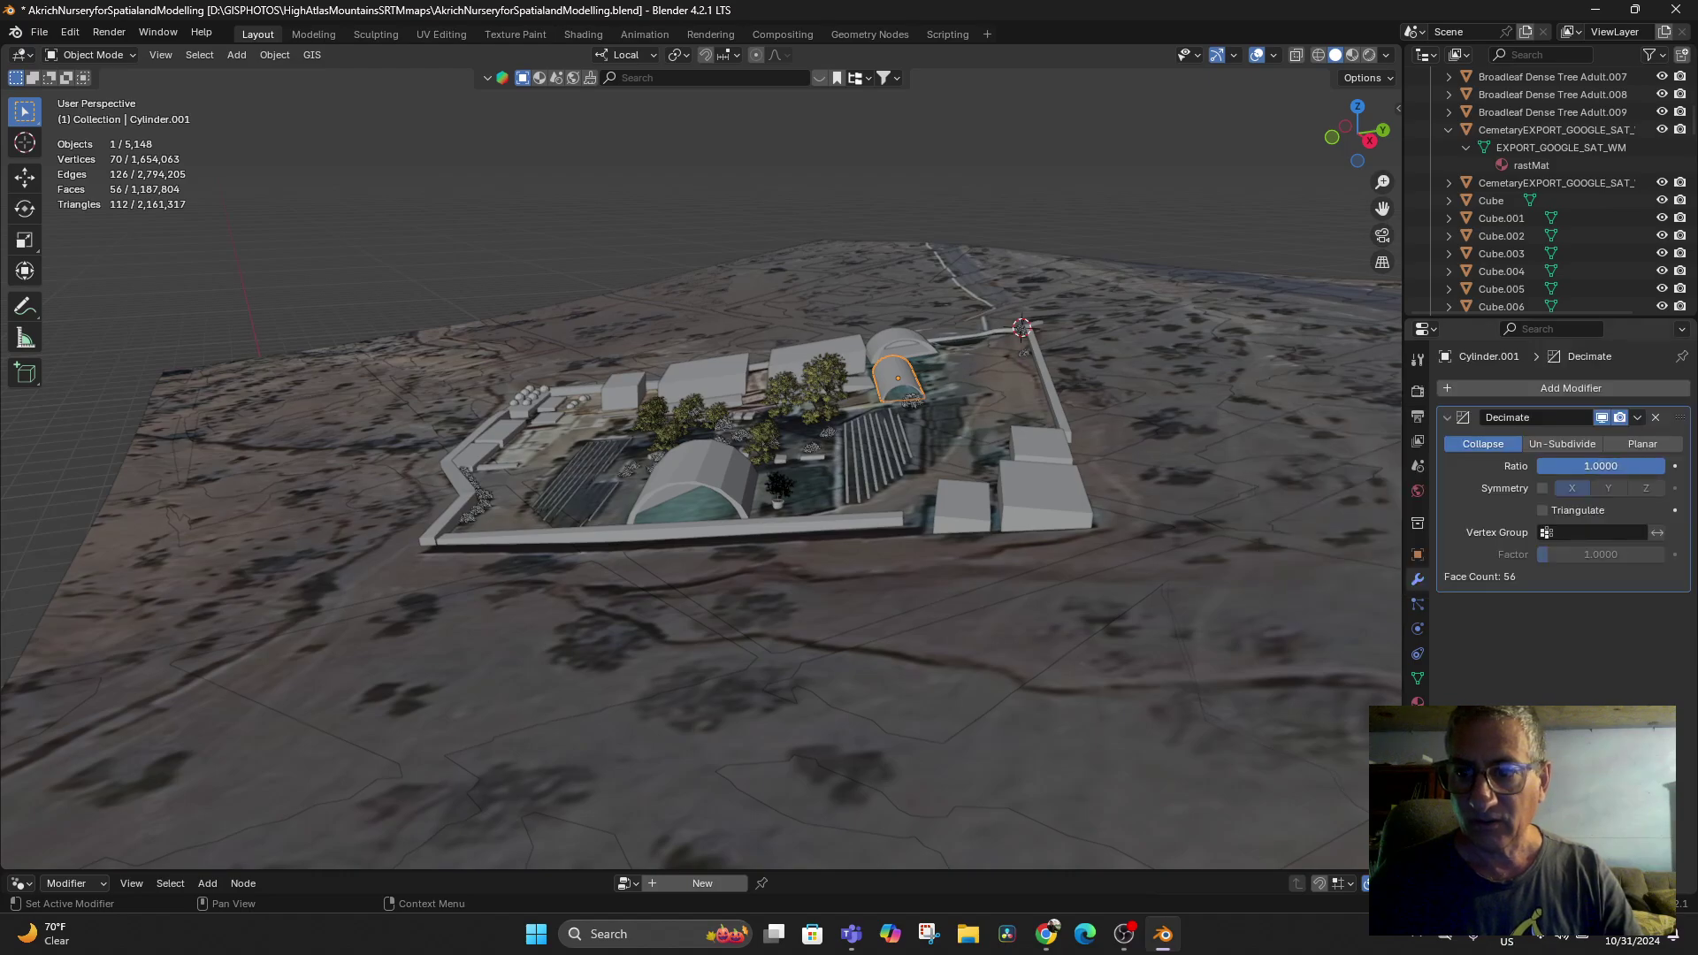
left_click(1592, 466)
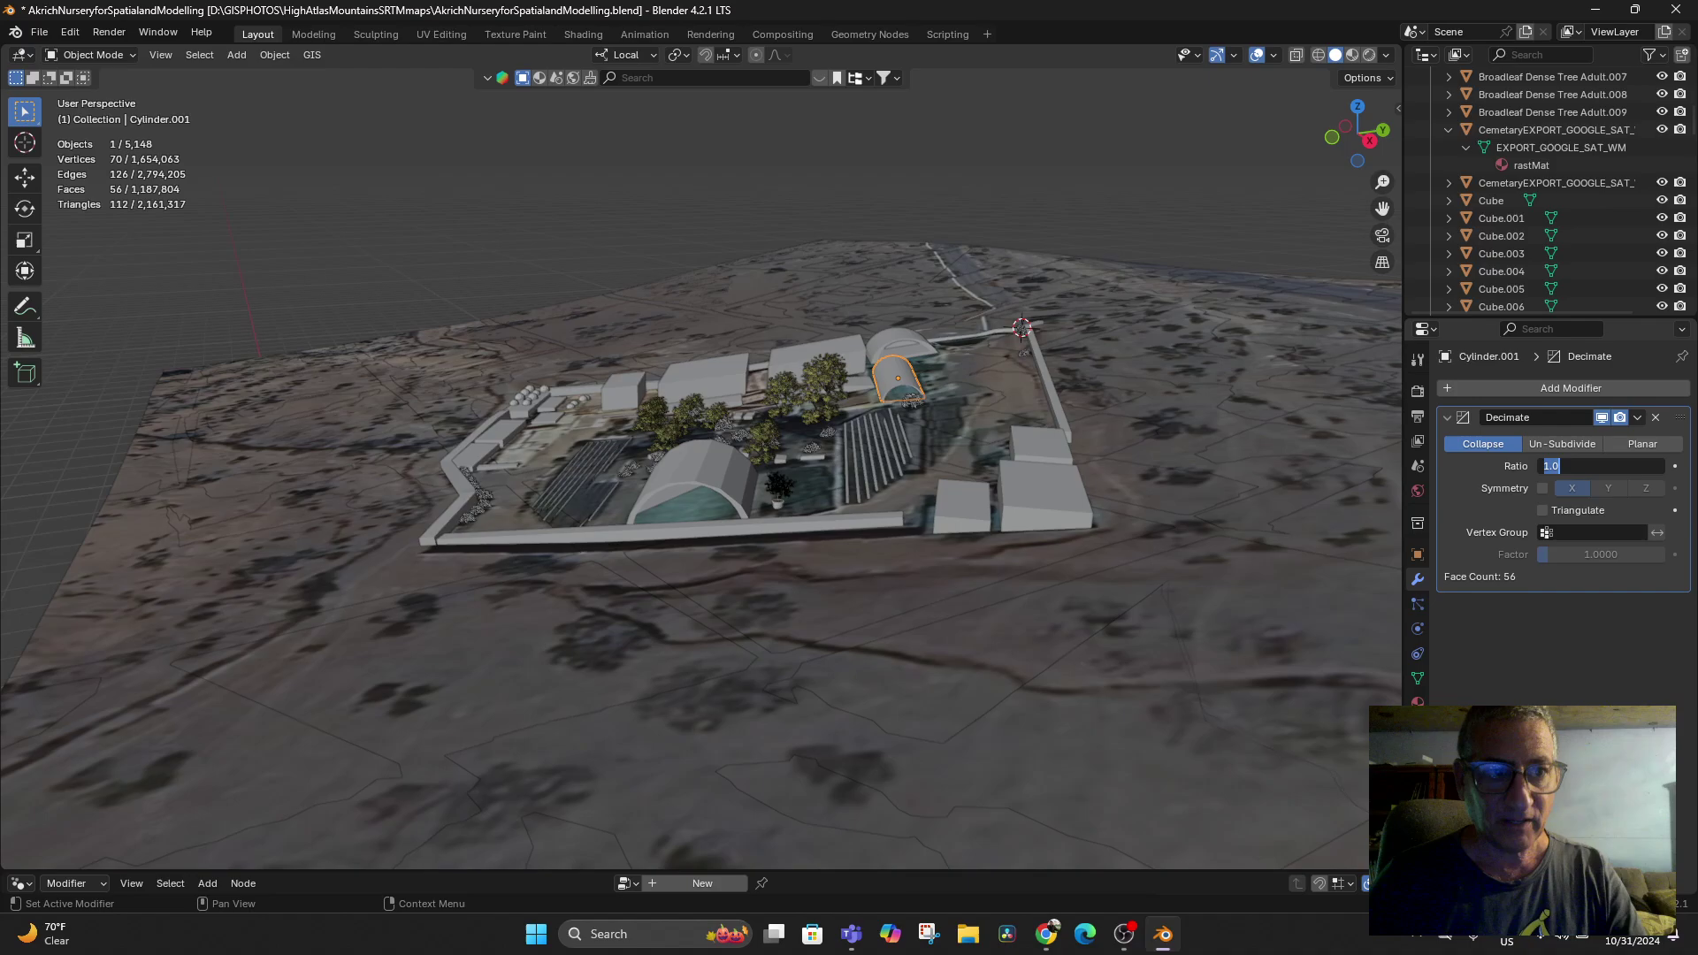
key("BackSpace")
type(".7")
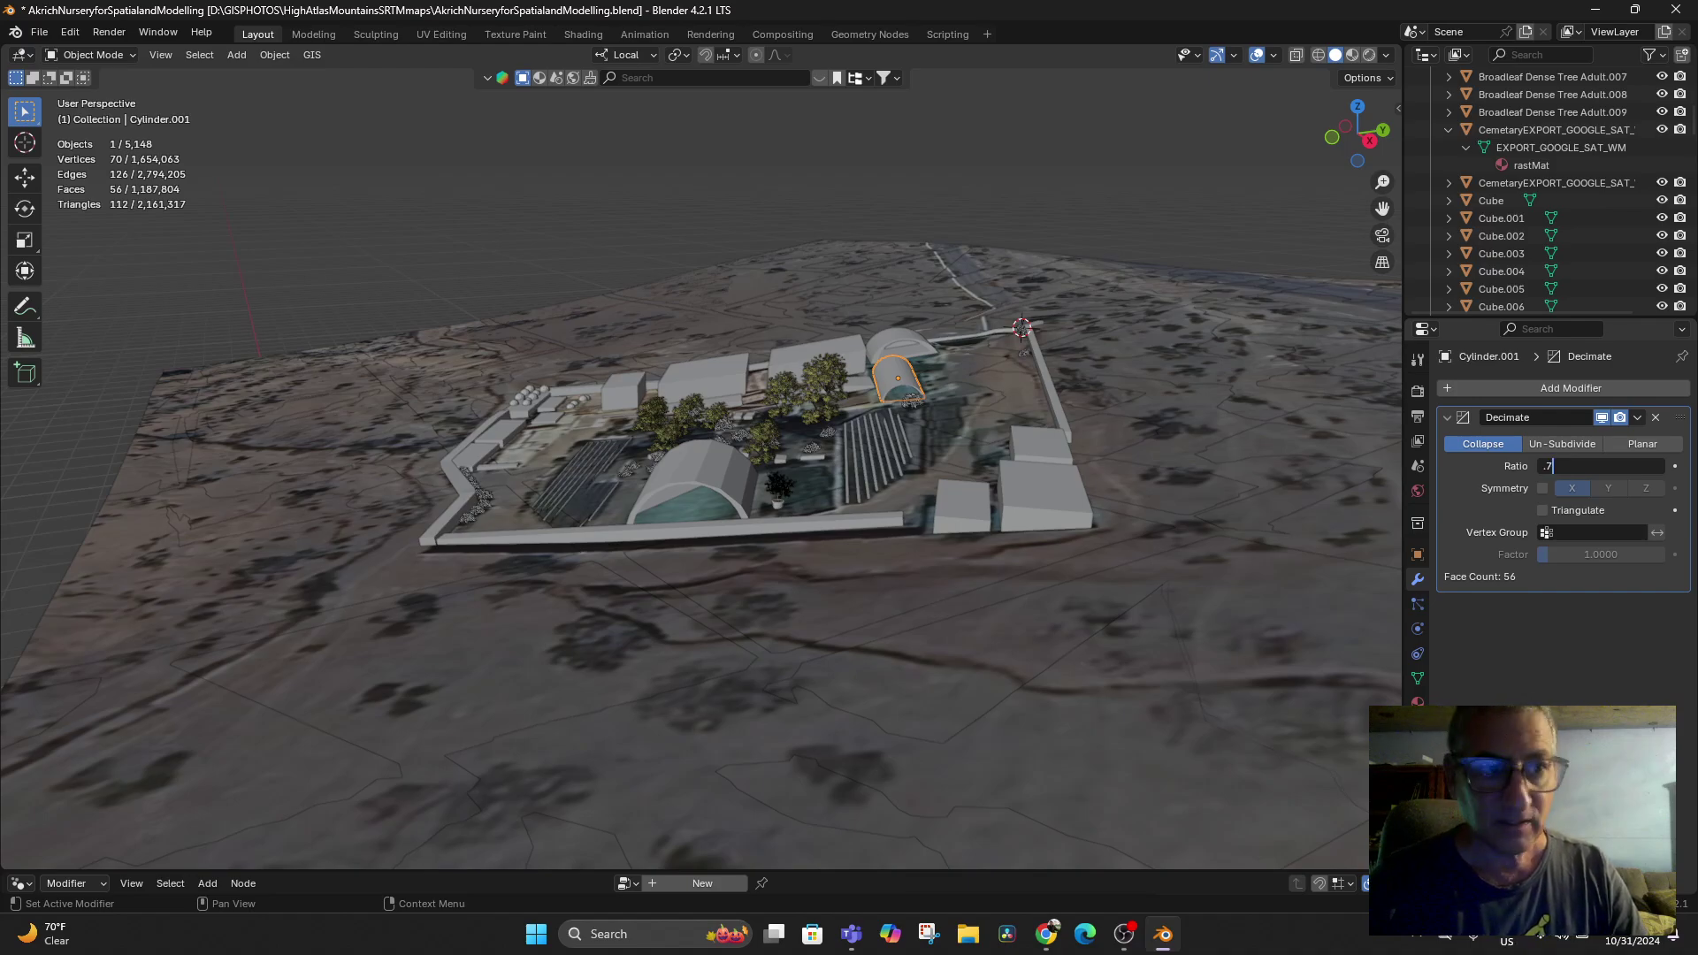
type("5")
key("Return")
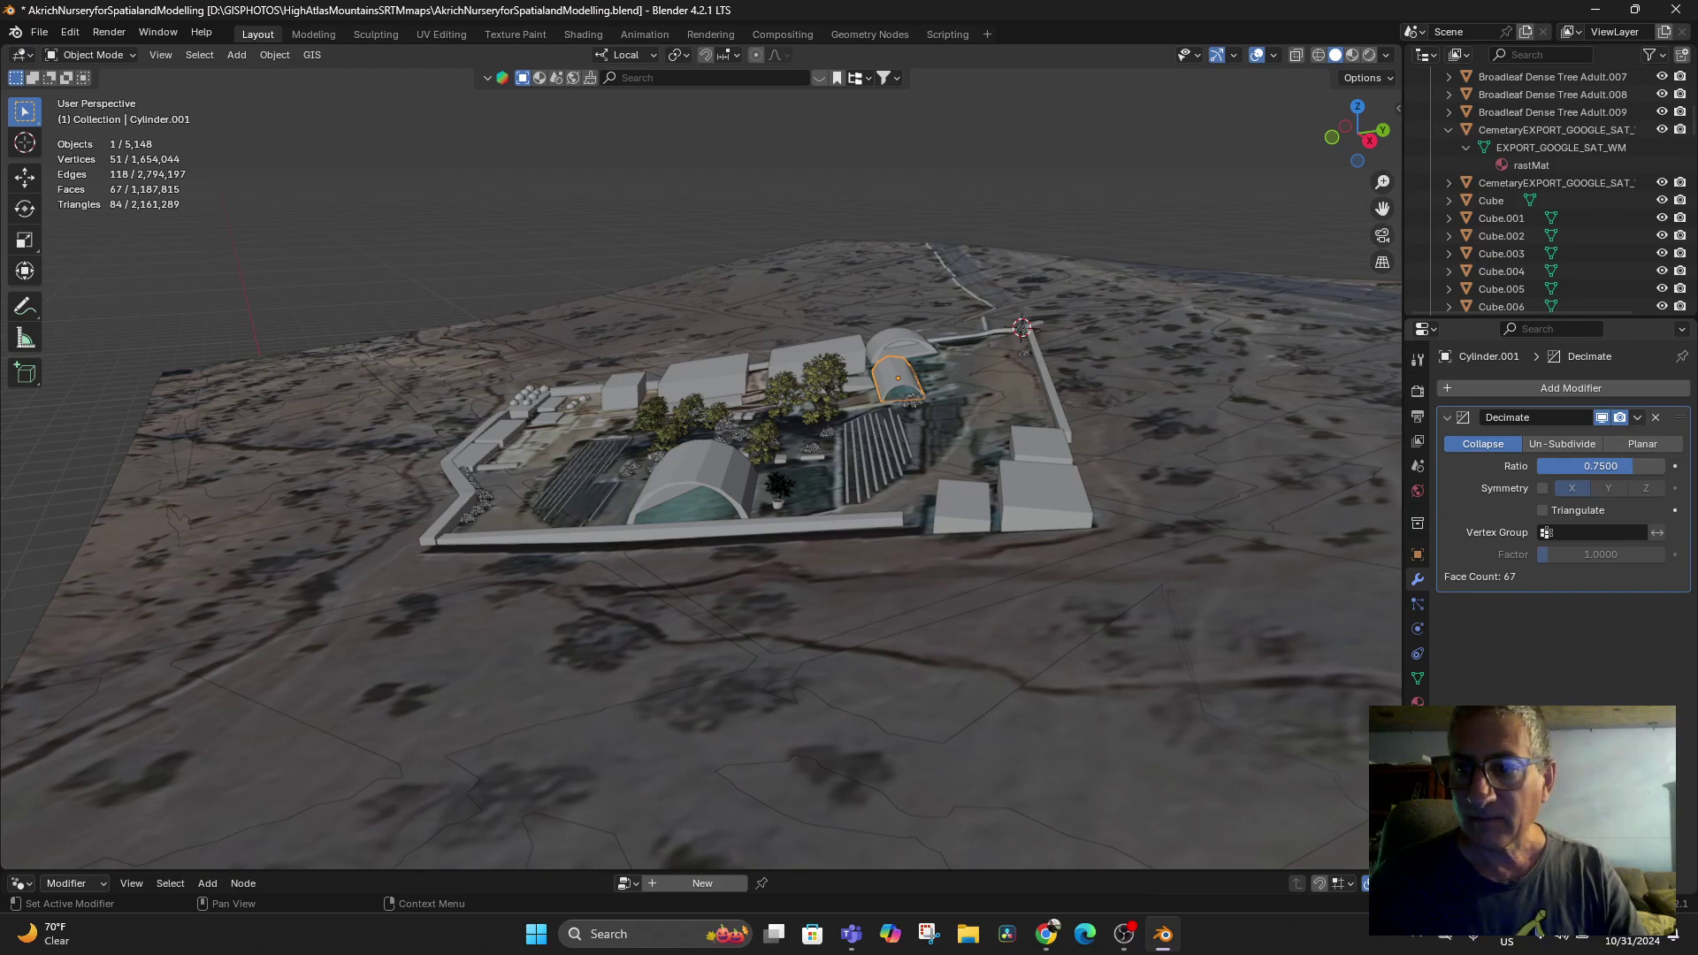
left_click(1637, 417)
left_click(1623, 438)
Decimate the arched building in the compound's far corner (Cylinder.002) at a ratio of 0.75 and apply the modifier
scroll(761, 443, "up", 2)
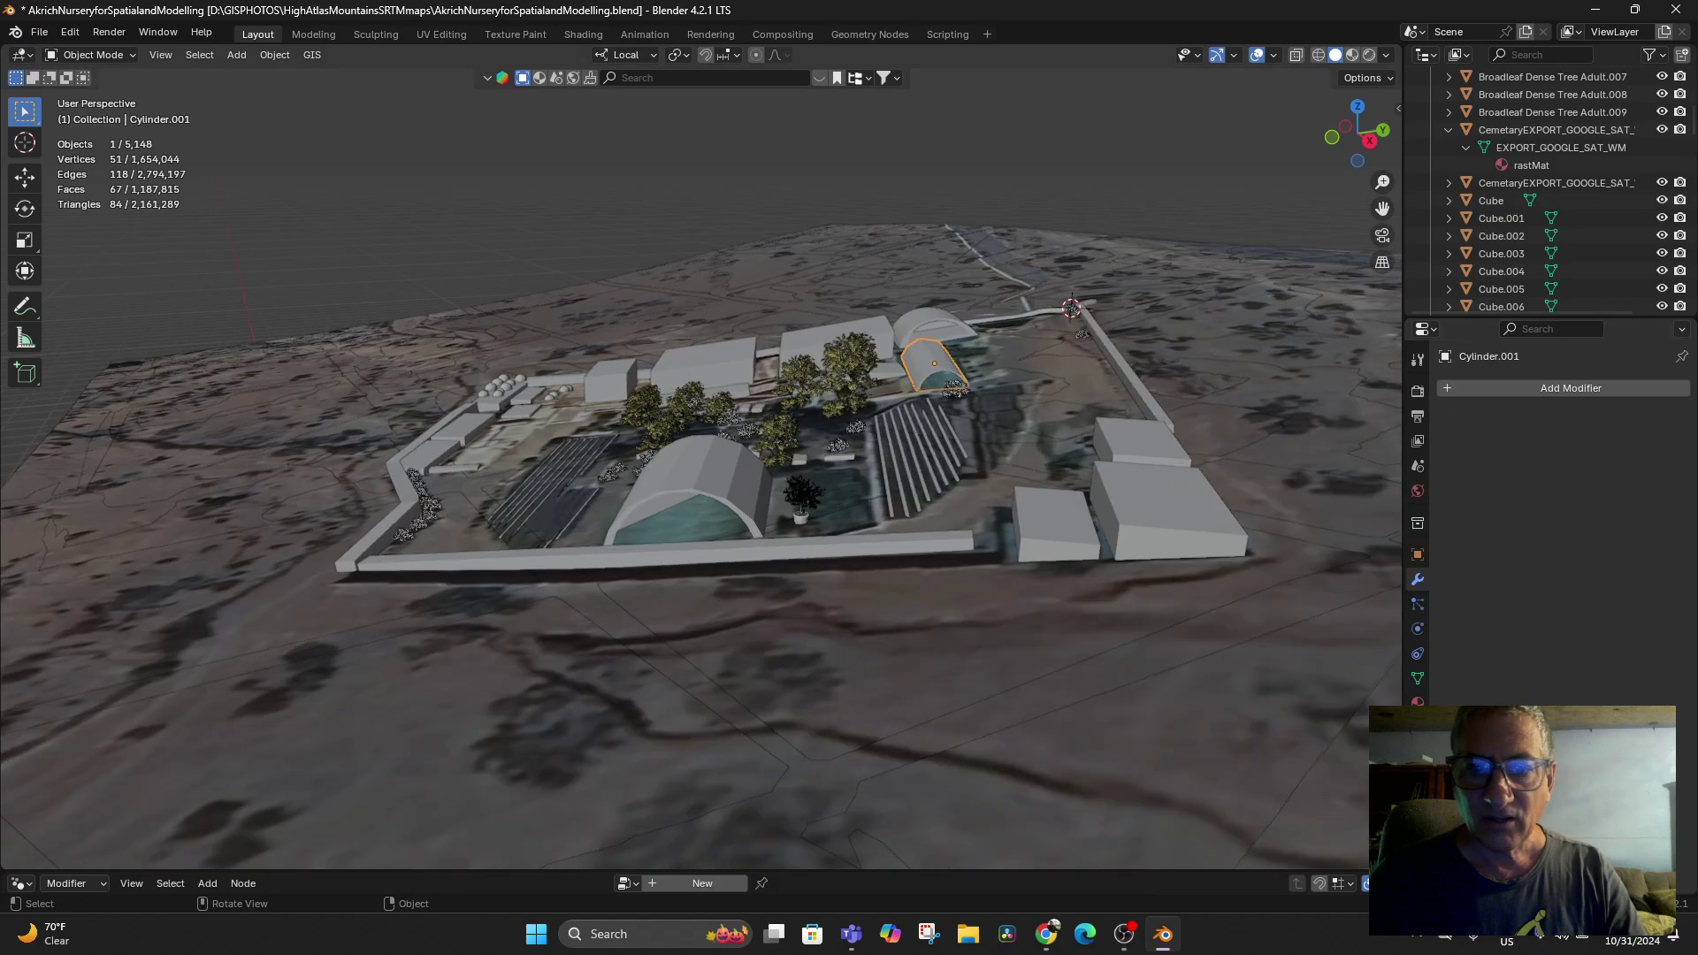
middle_click_drag(796, 415, 769, 496)
left_click(1010, 248)
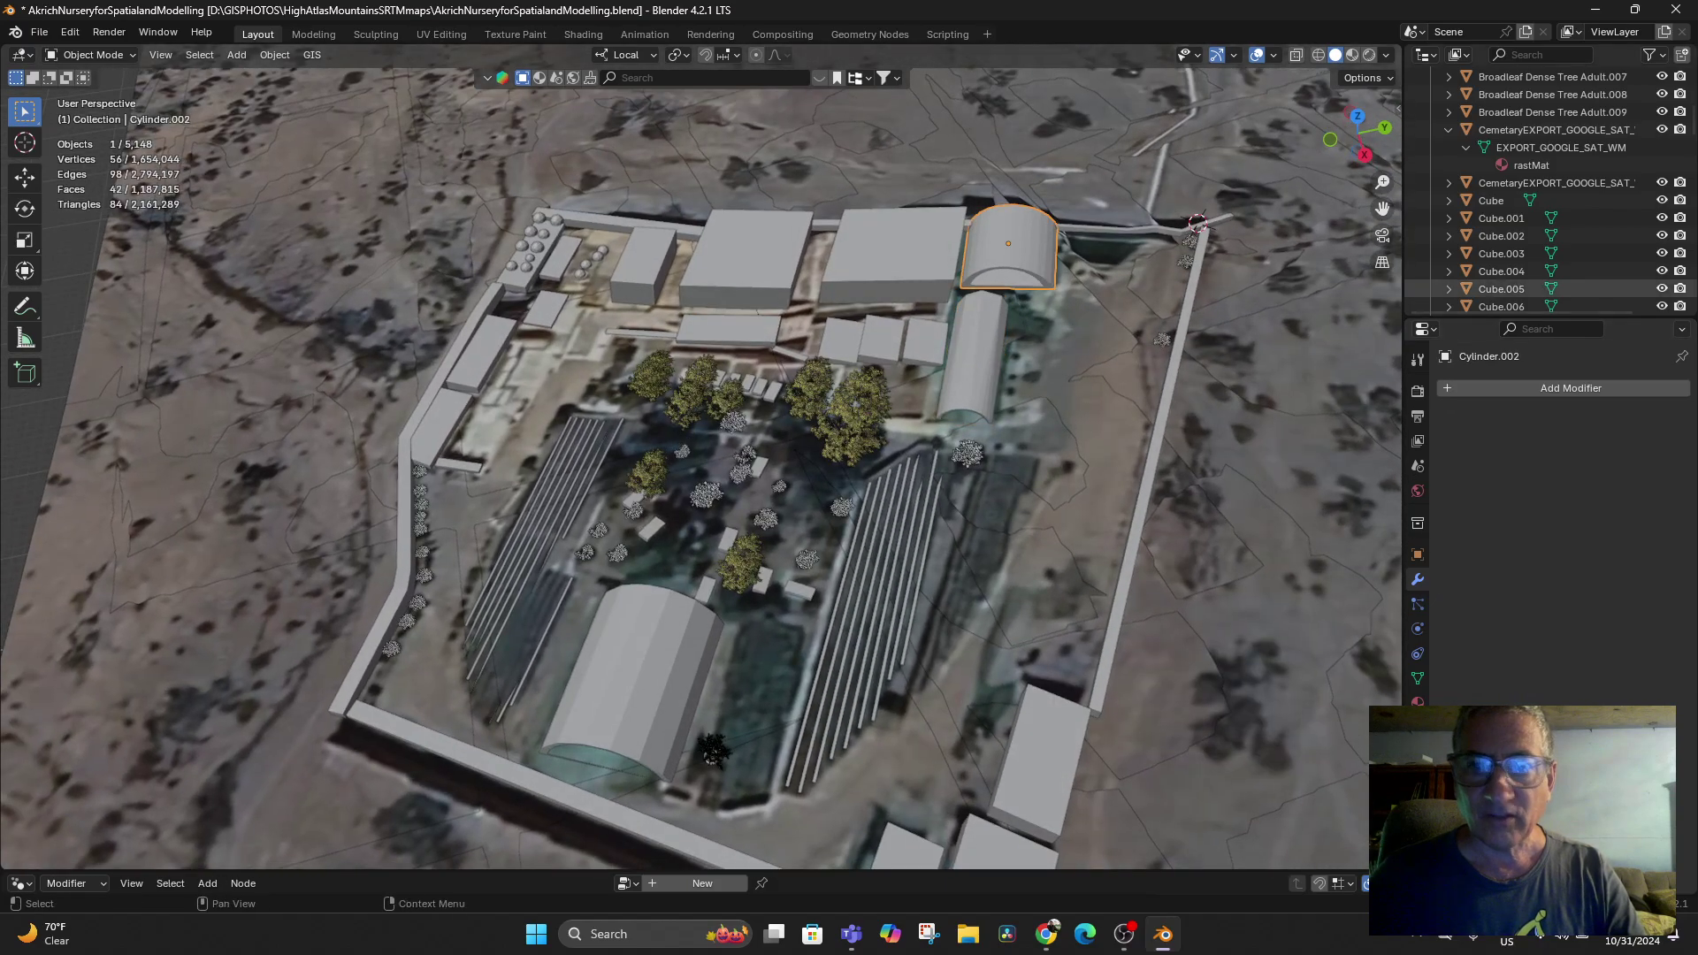
left_click(1451, 387)
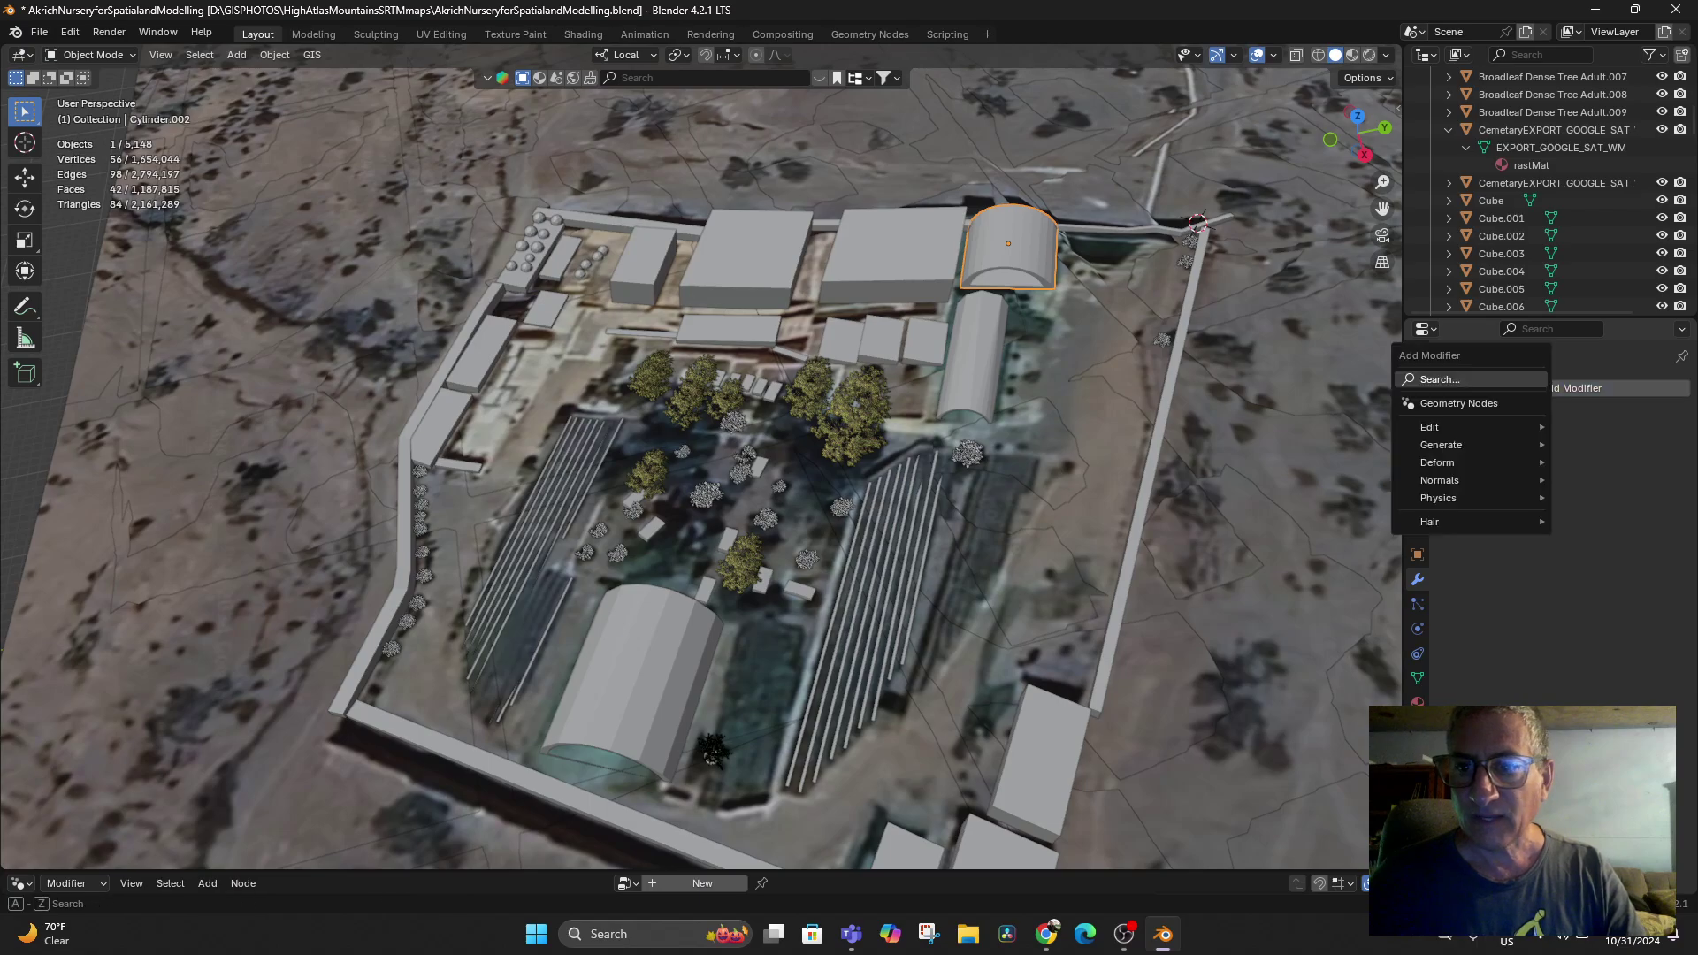
type("d")
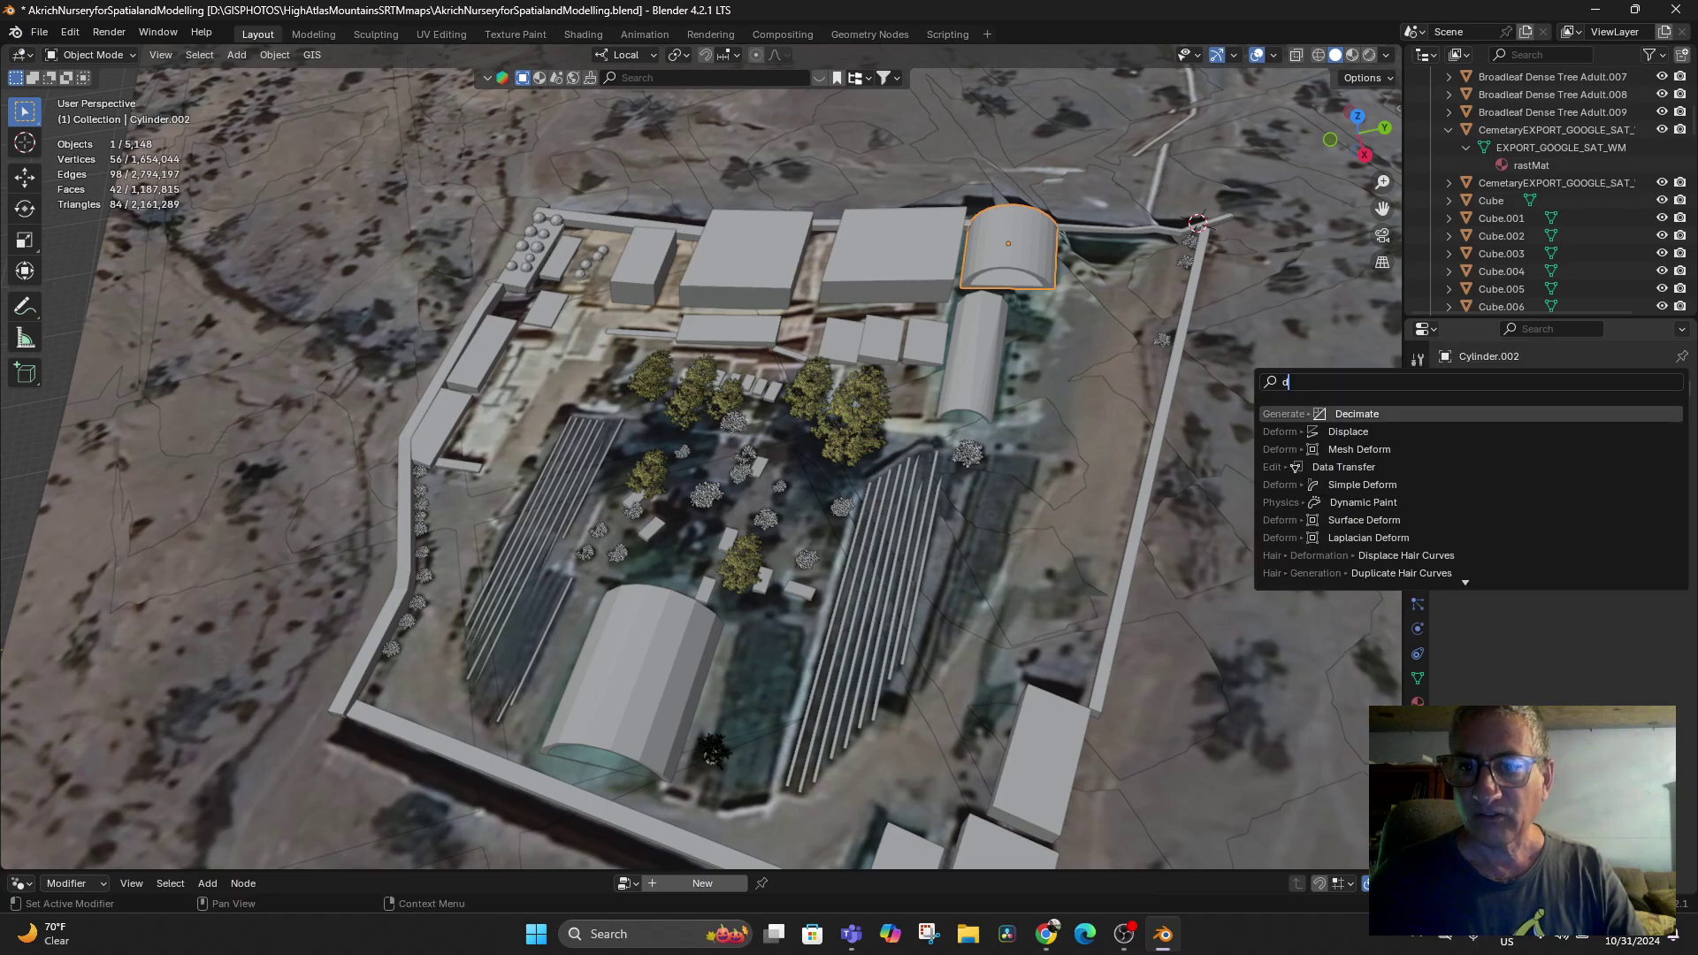
key("Return")
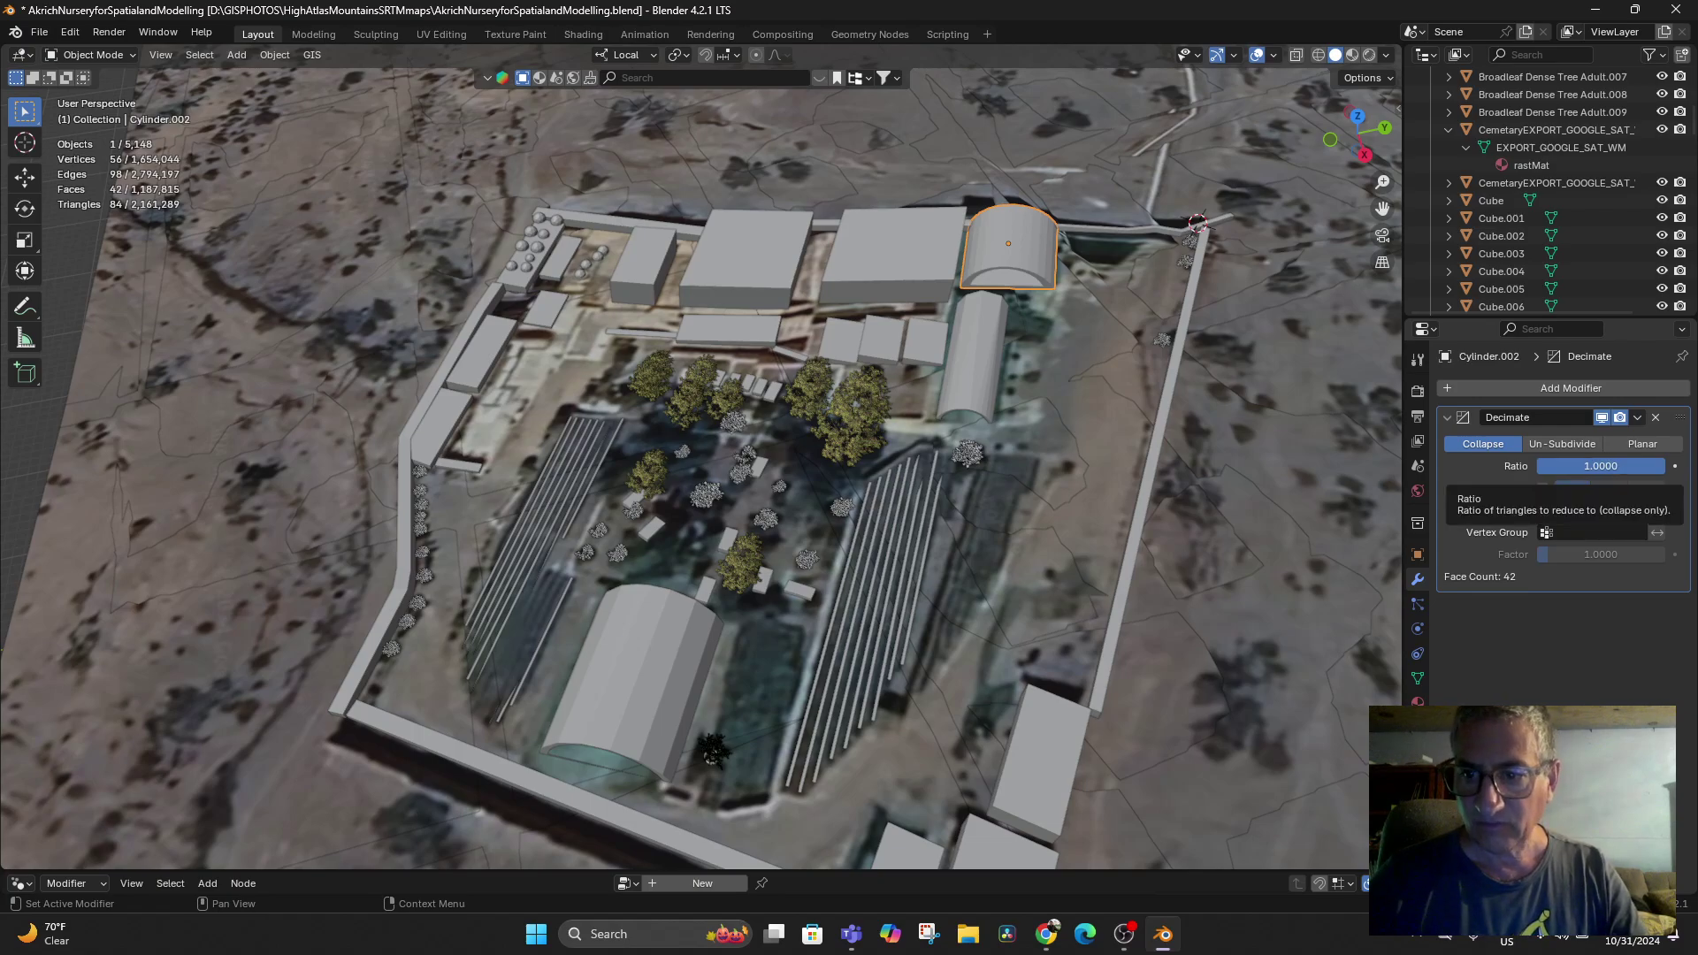
left_click(1601, 466)
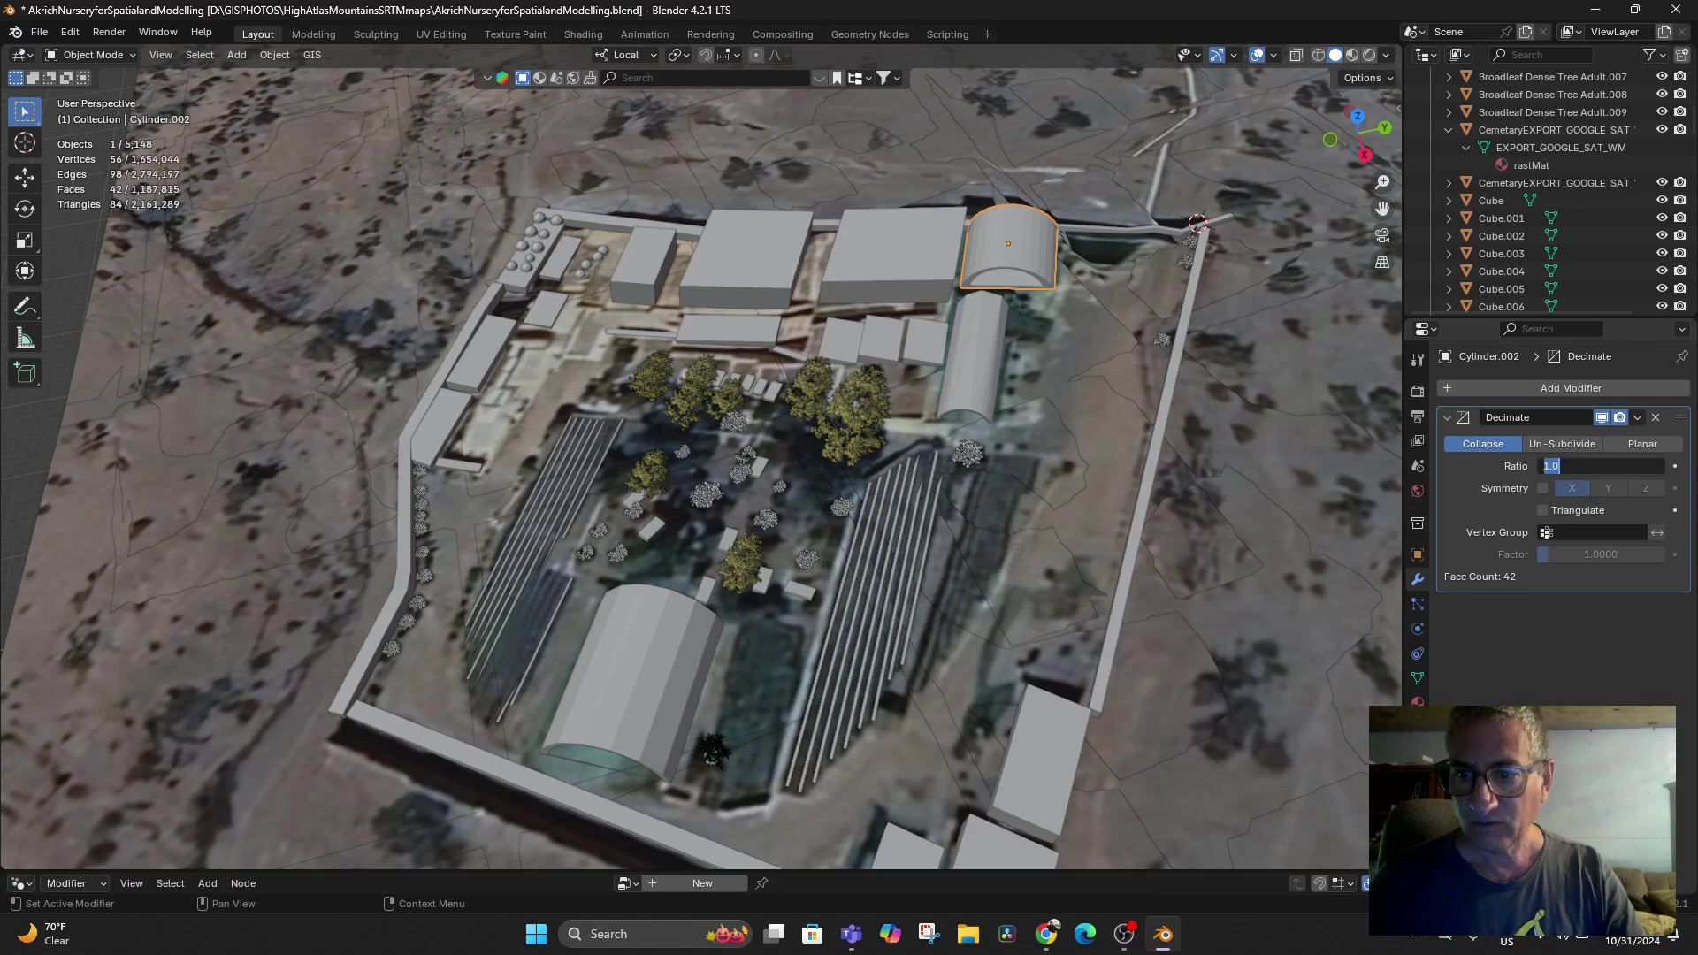
type(".75")
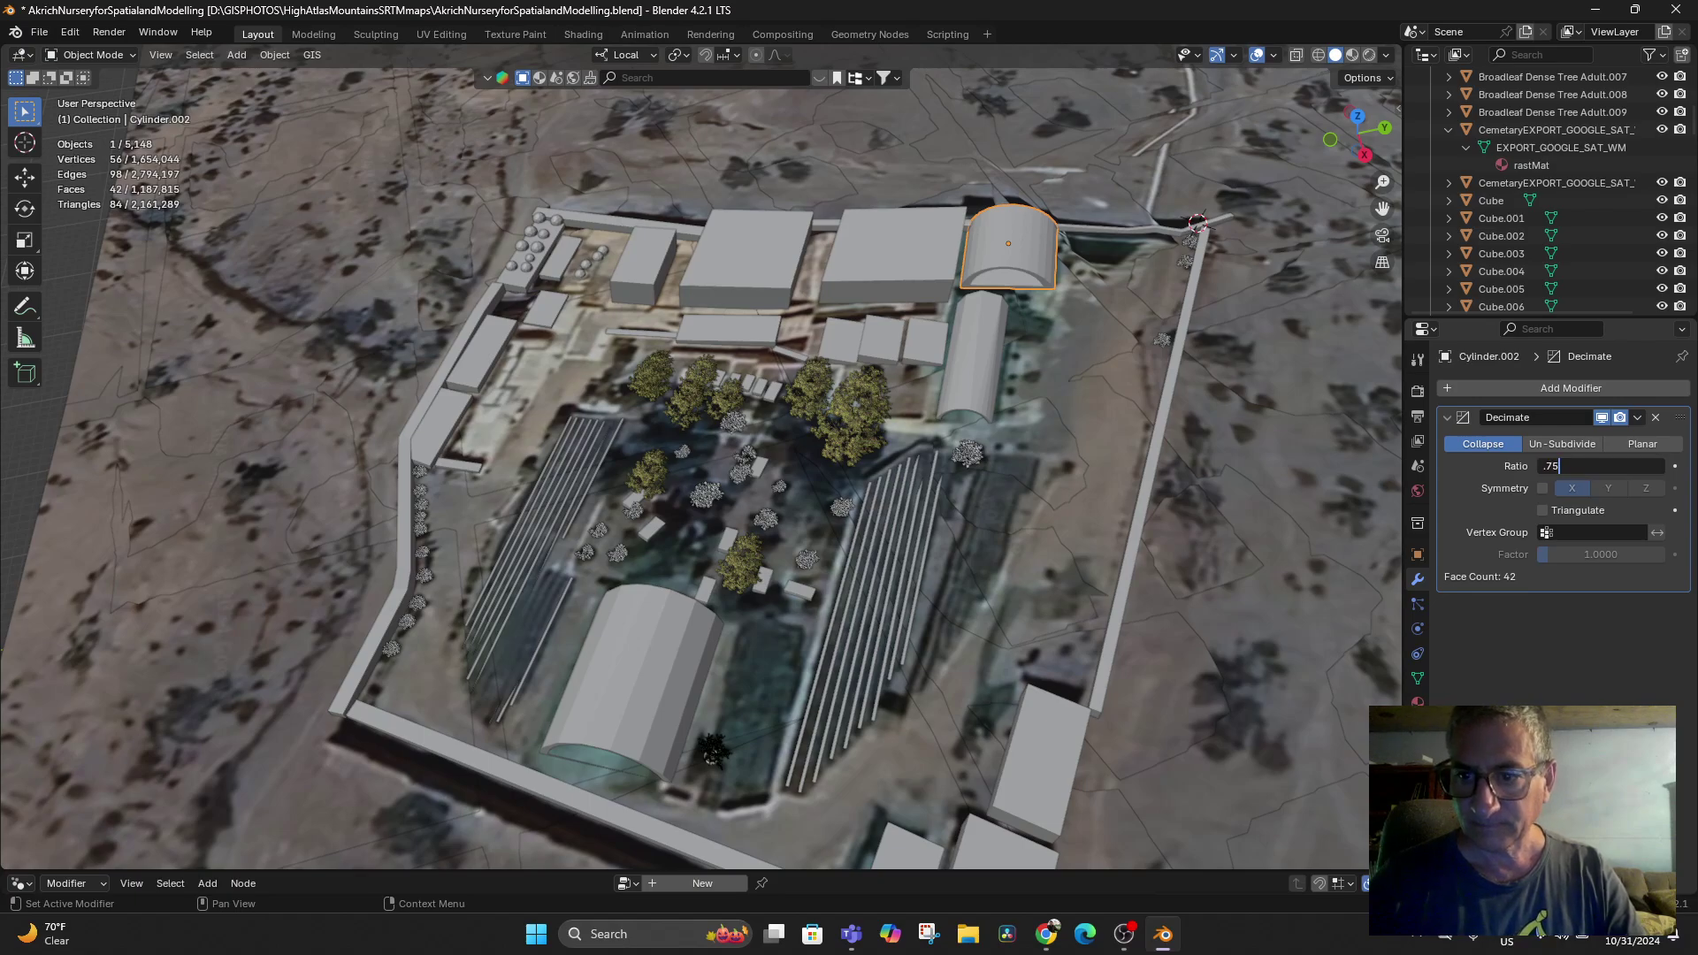
key("Return")
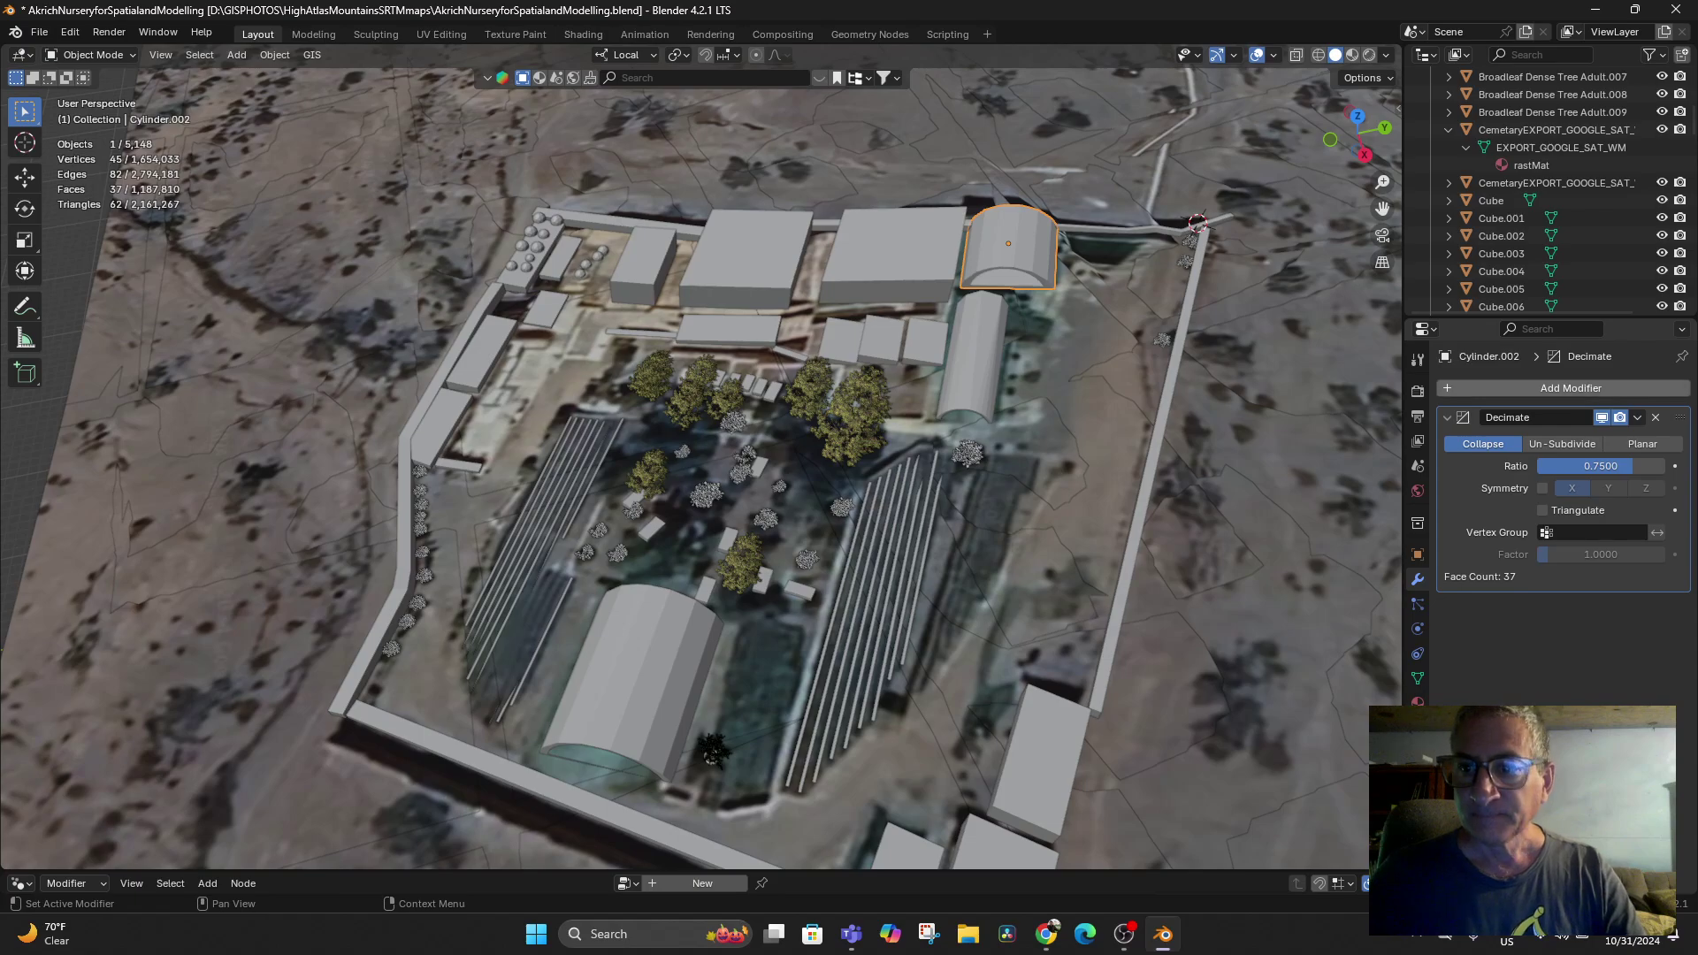
left_click(1637, 417)
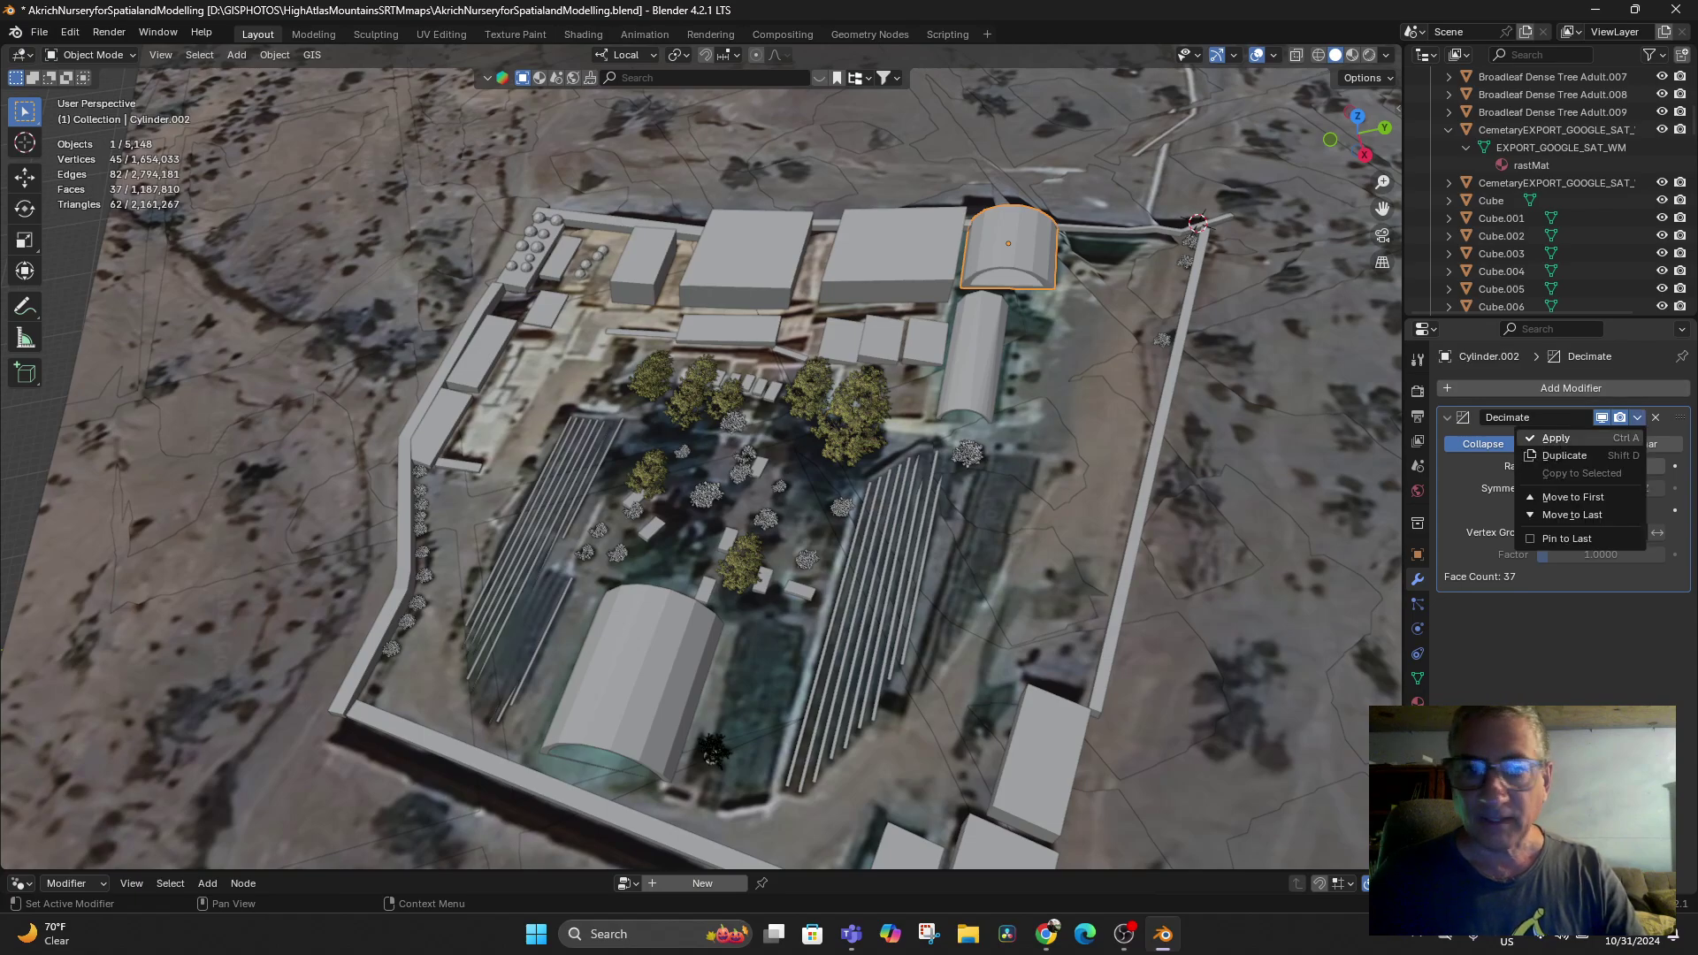
left_click(1556, 438)
Check the geometry counts of both sets of crop rows, the small side building and two perimeter walls
left_click(885, 579)
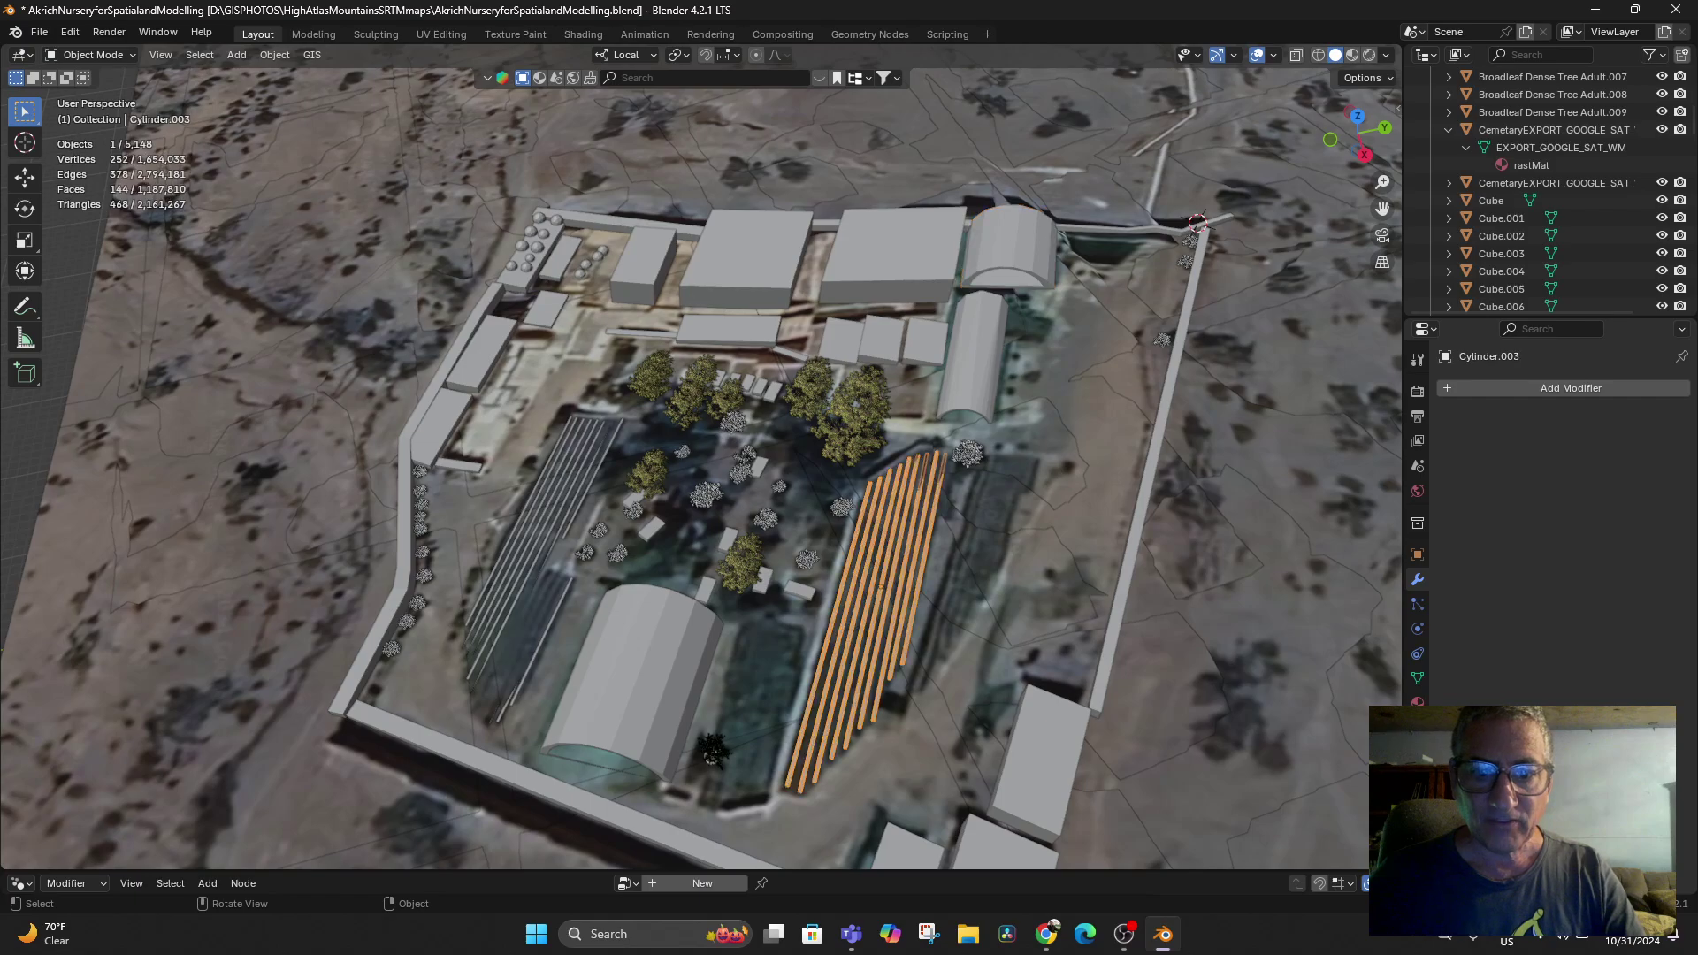
left_click(536, 568)
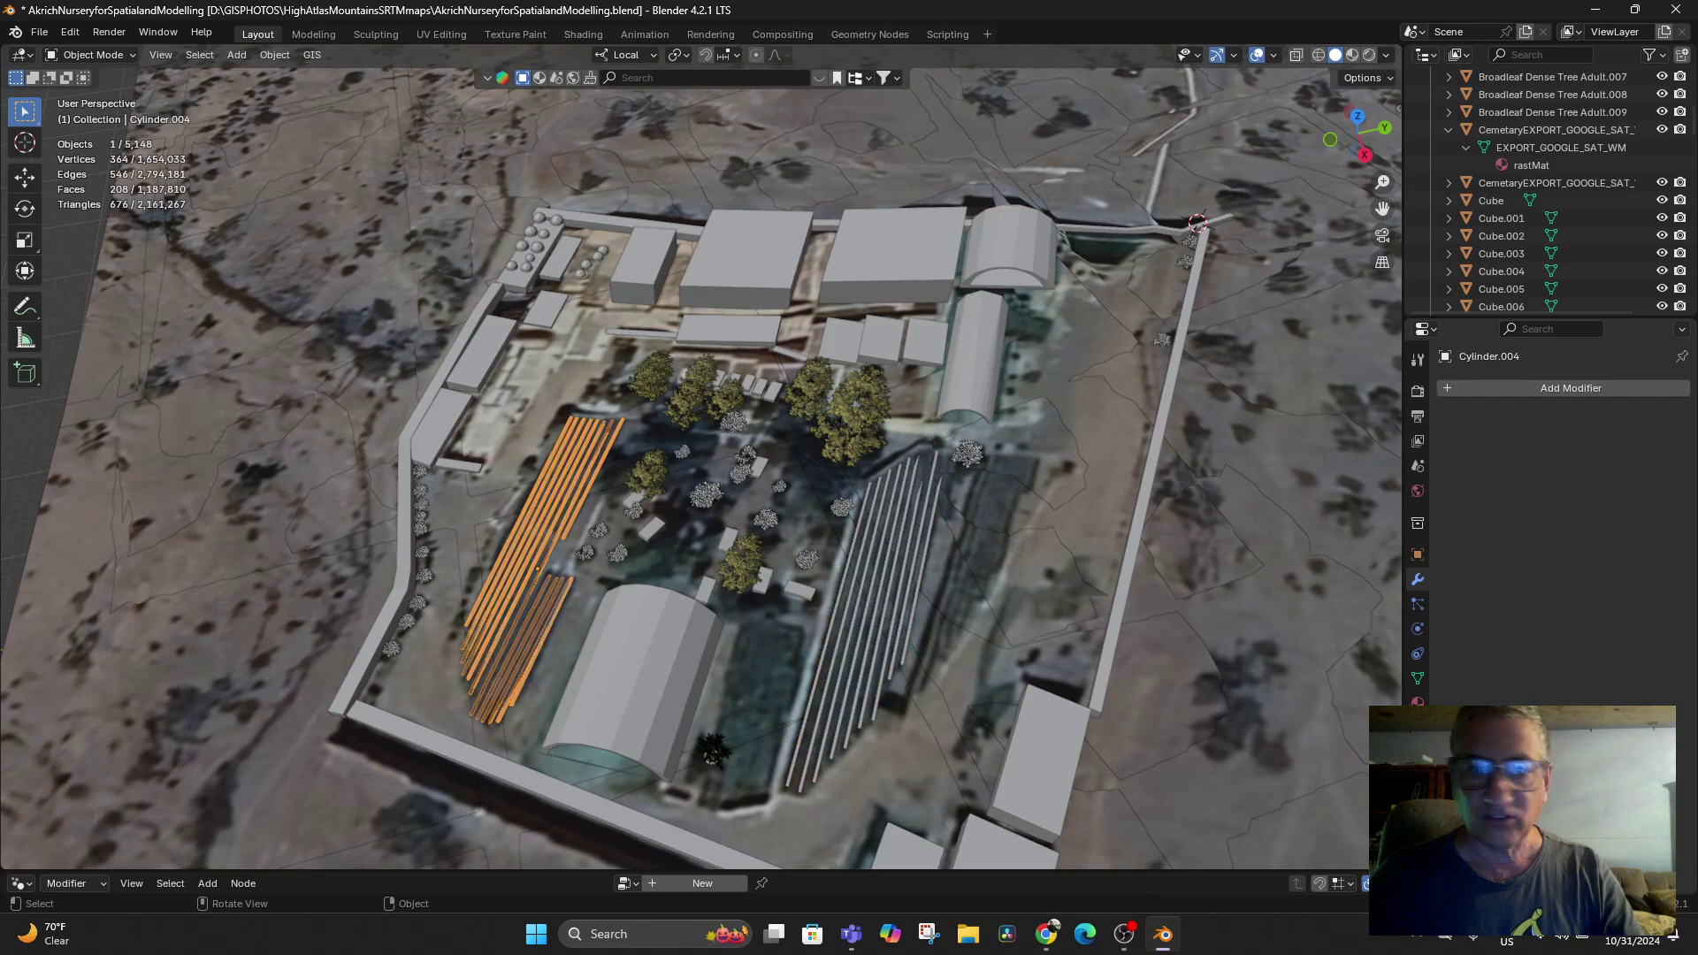
middle_click_drag(536, 568, 566, 566)
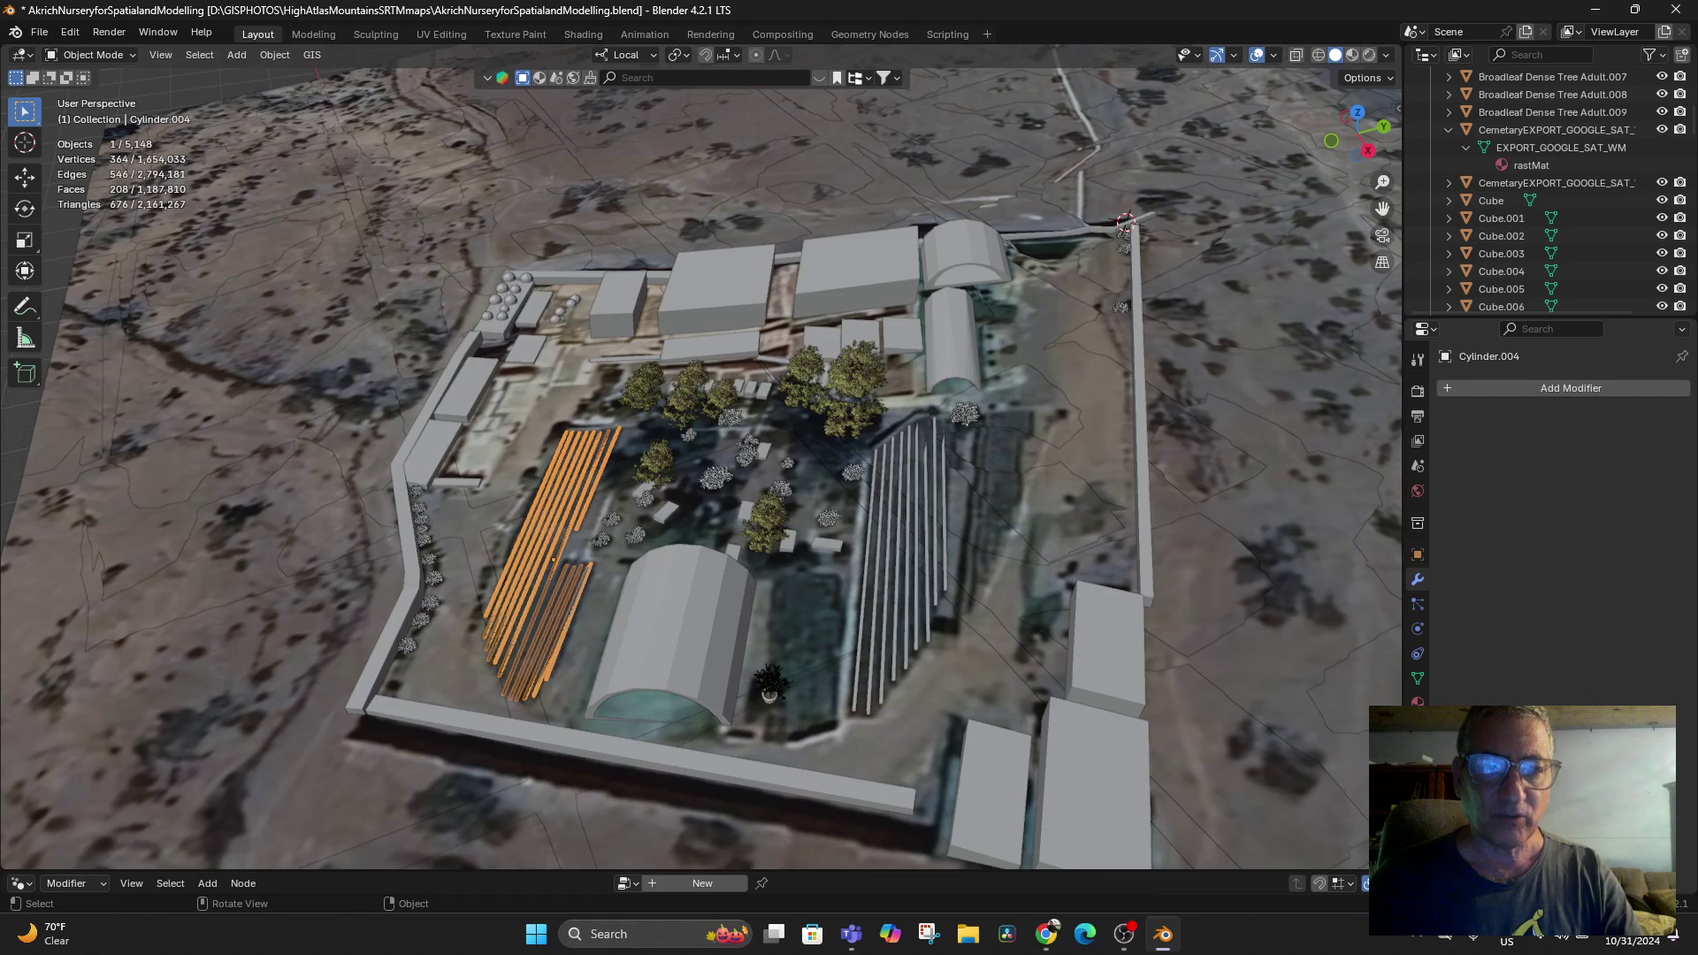
left_click(468, 390)
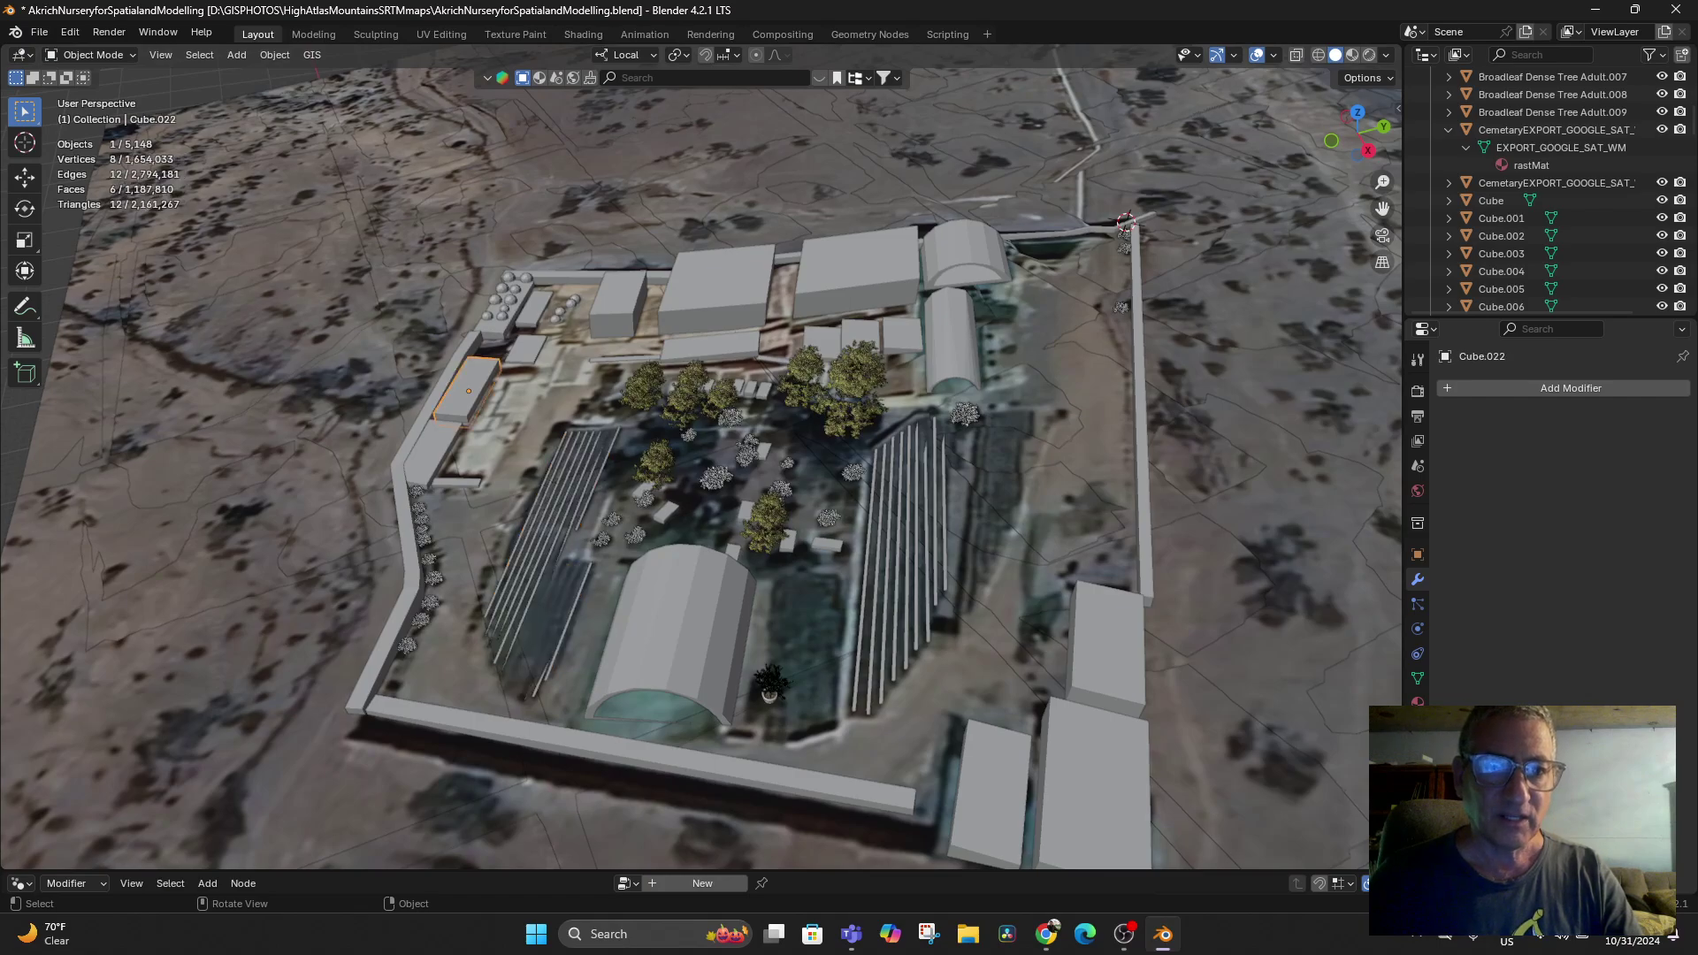
left_click(405, 518)
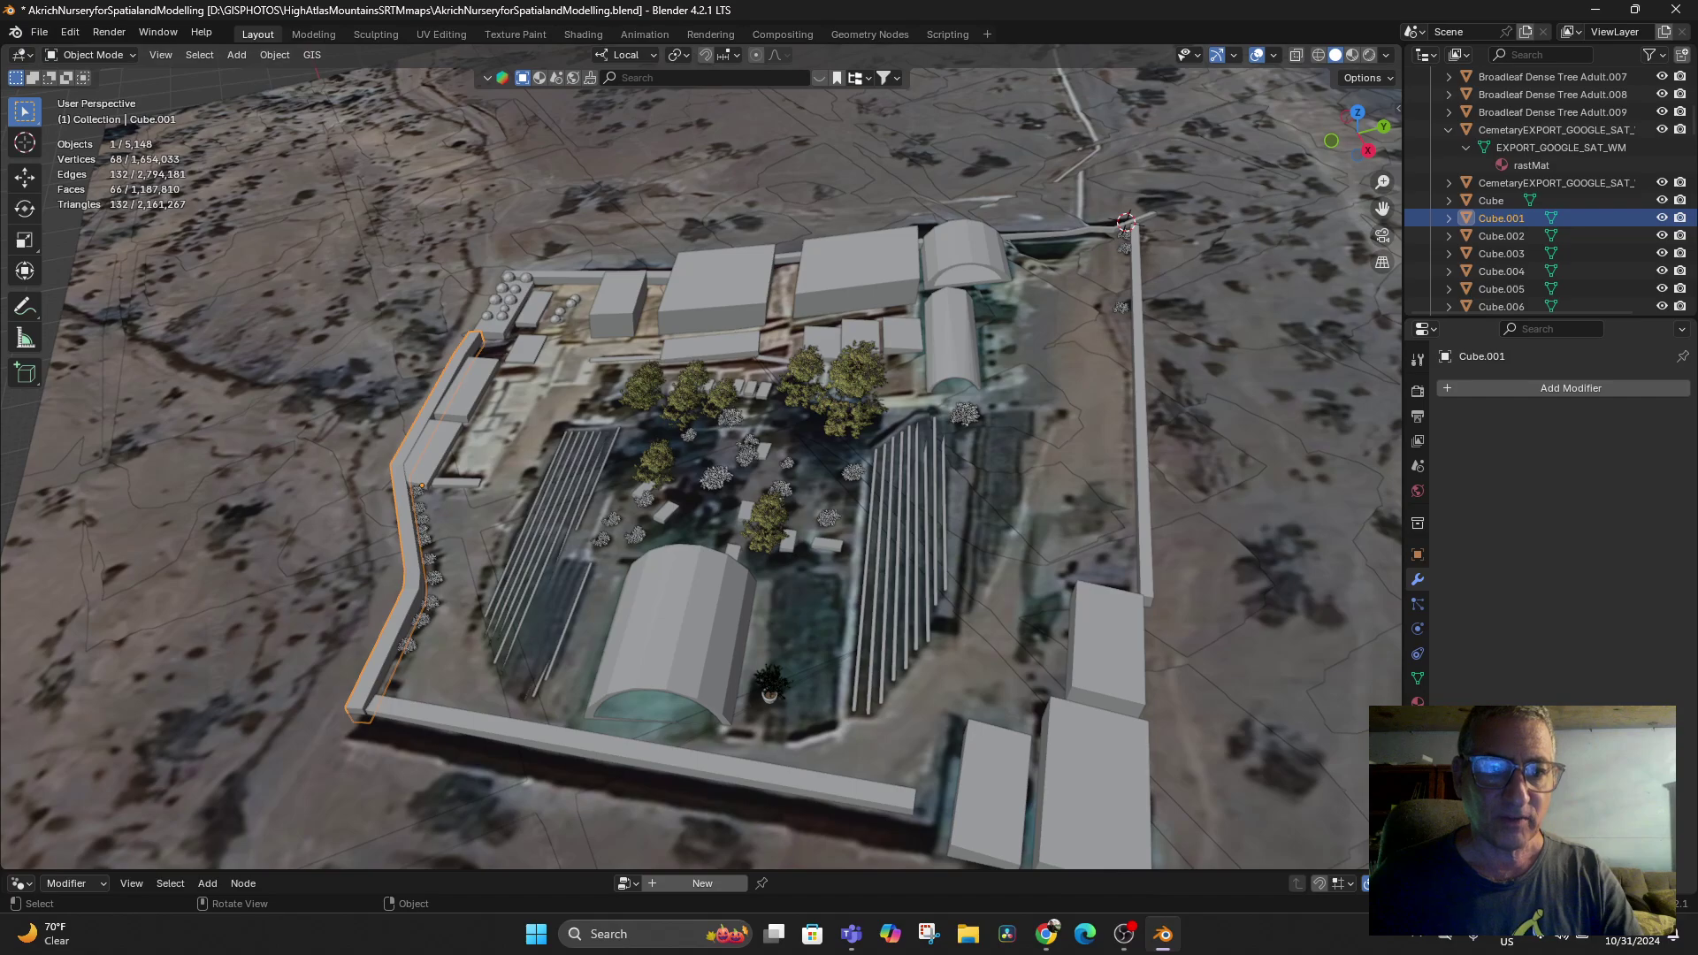
left_click(584, 745)
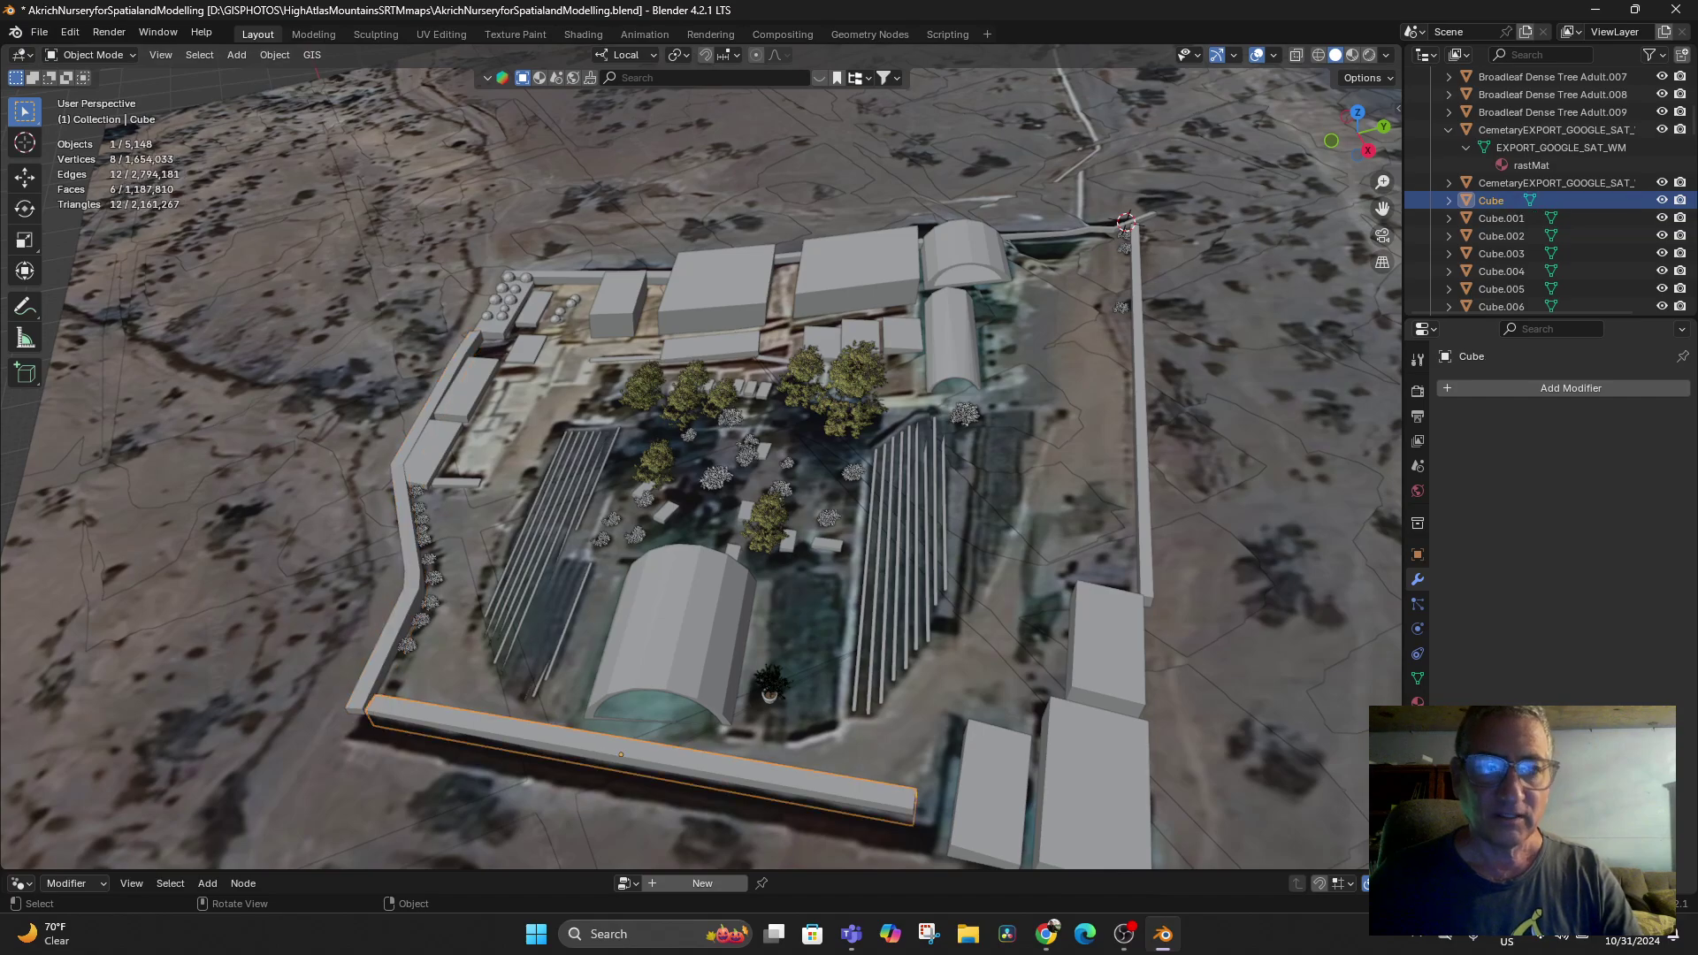
Rename the long bent perimeter wall (Cube.001) as Rightwall
left_click(405, 540)
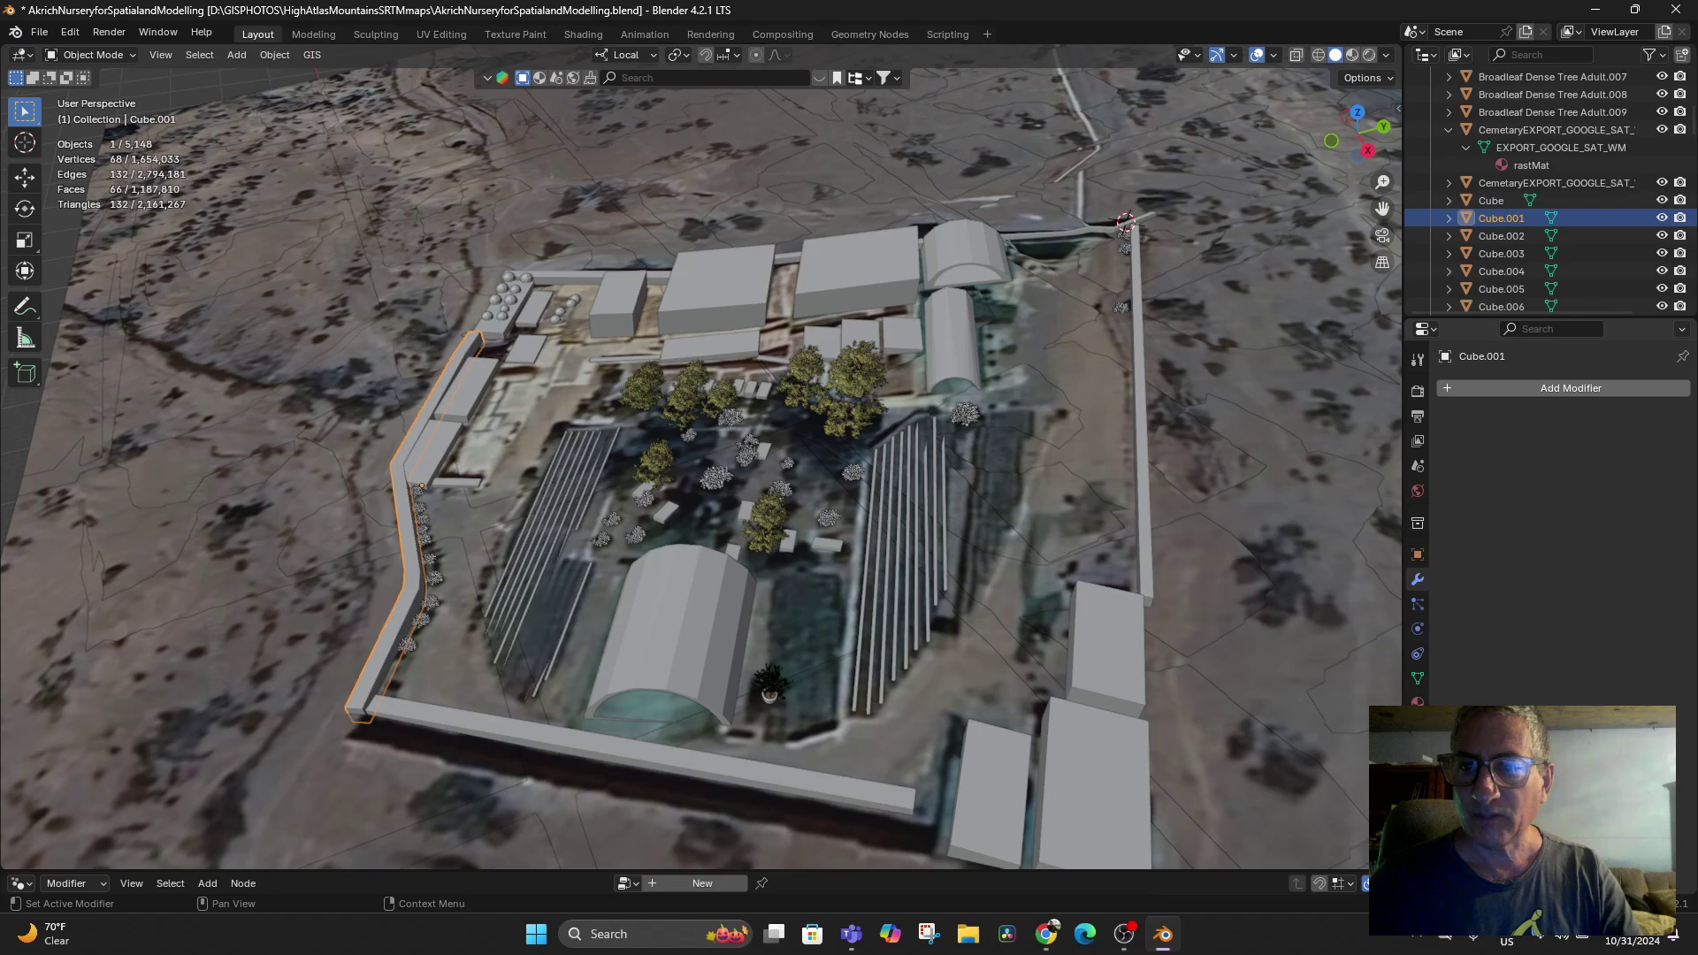
double_click(1501, 218)
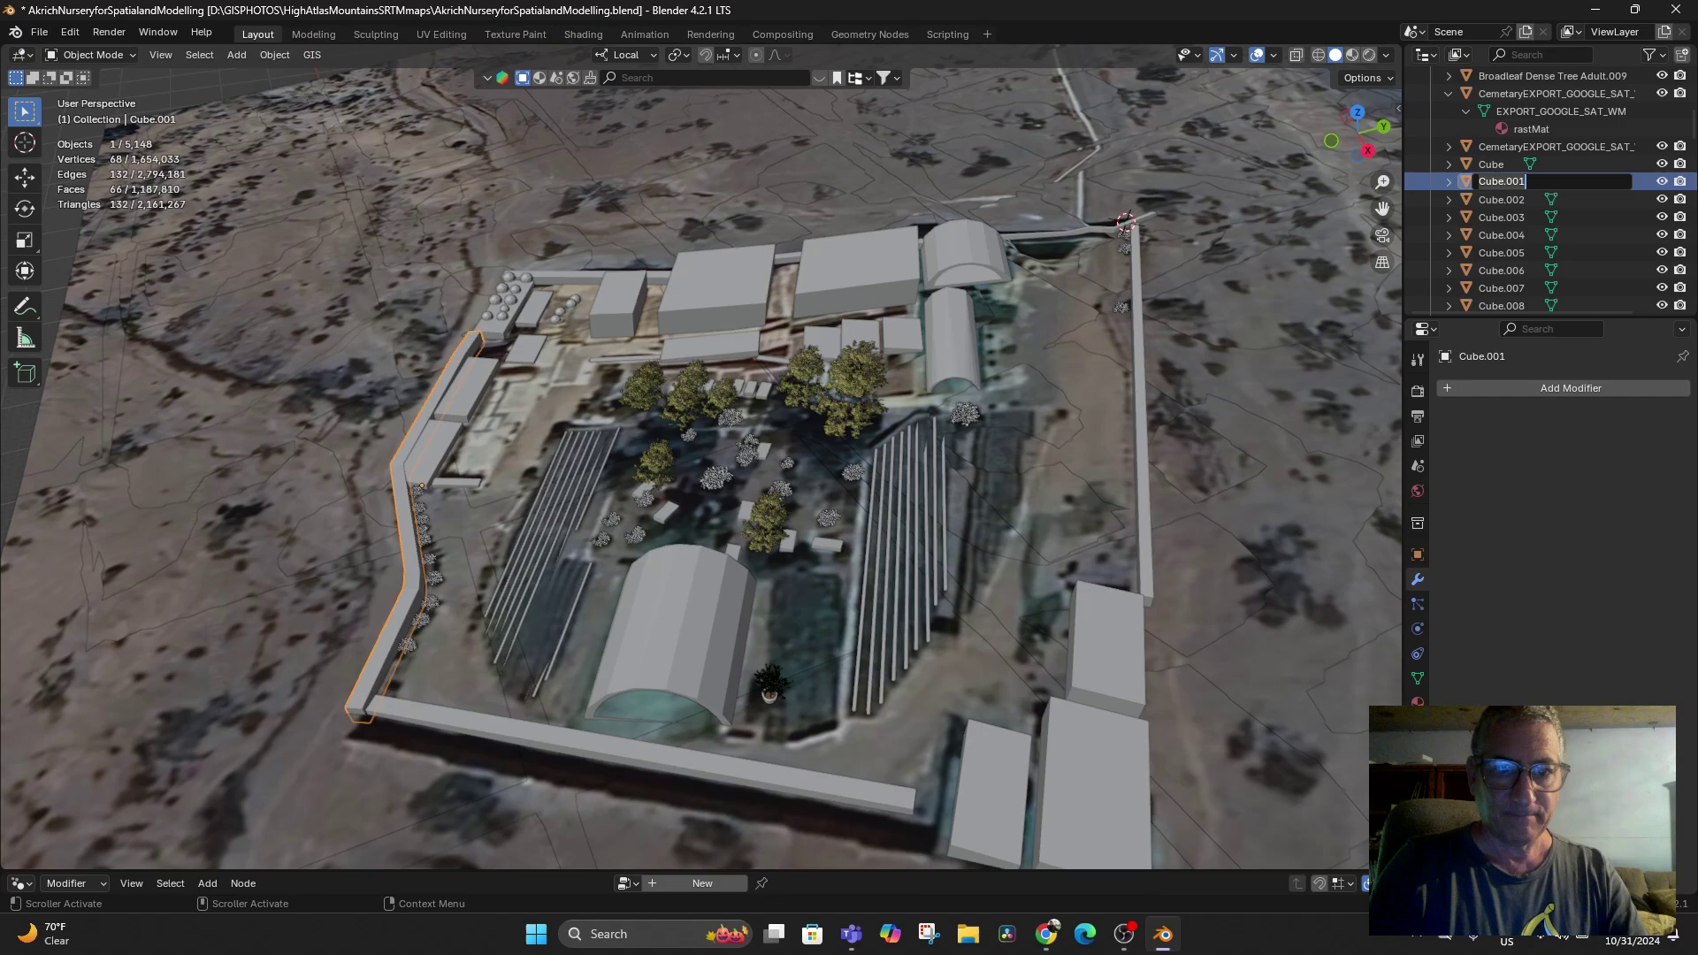
key("ctrl+a")
type("Rightwall")
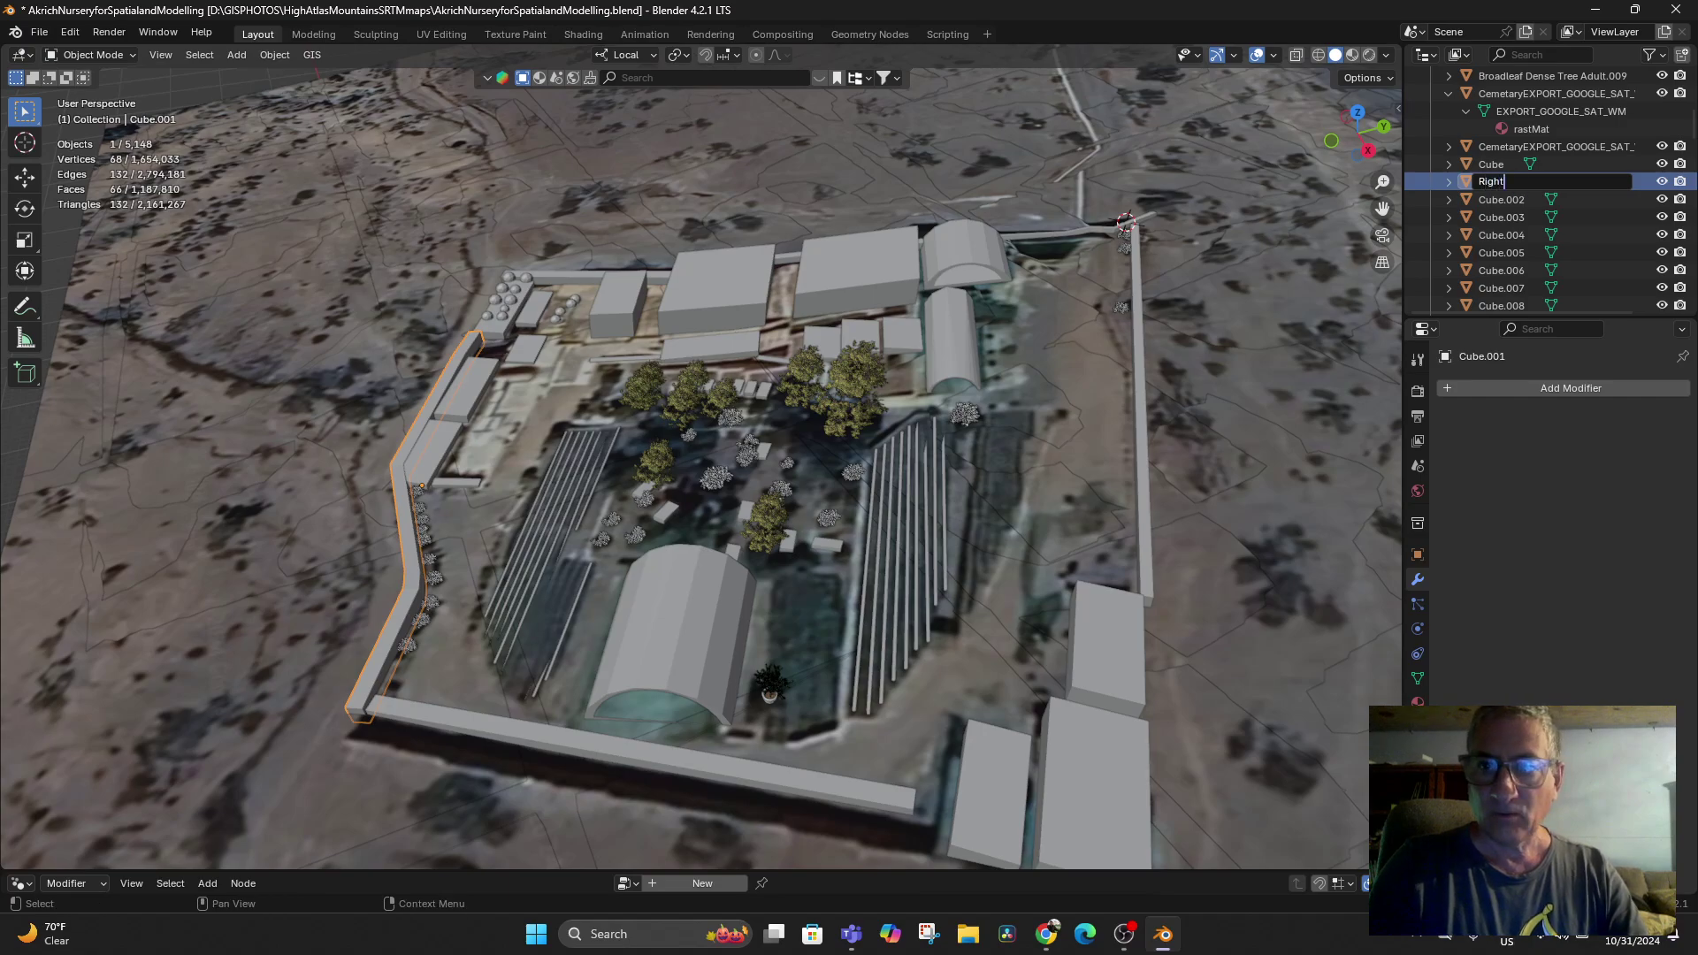
key("Return")
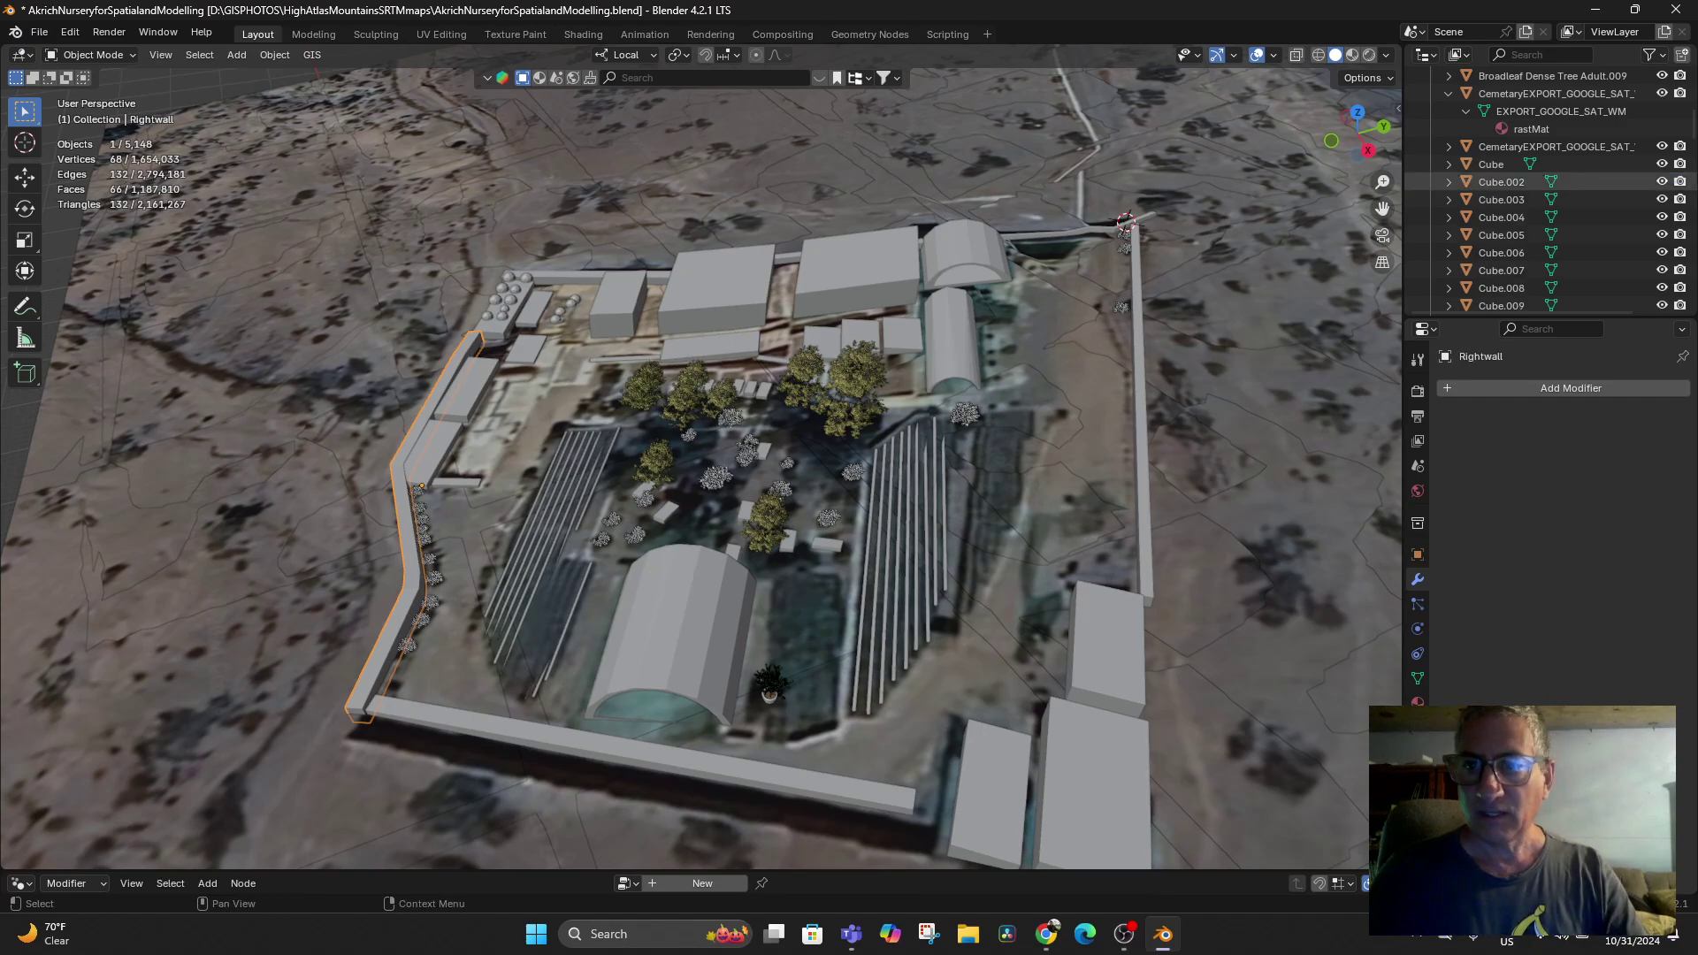
Rename the straight perimeter wall behind the large greenhouse (Cube) as WallBack
left_click(1495, 164)
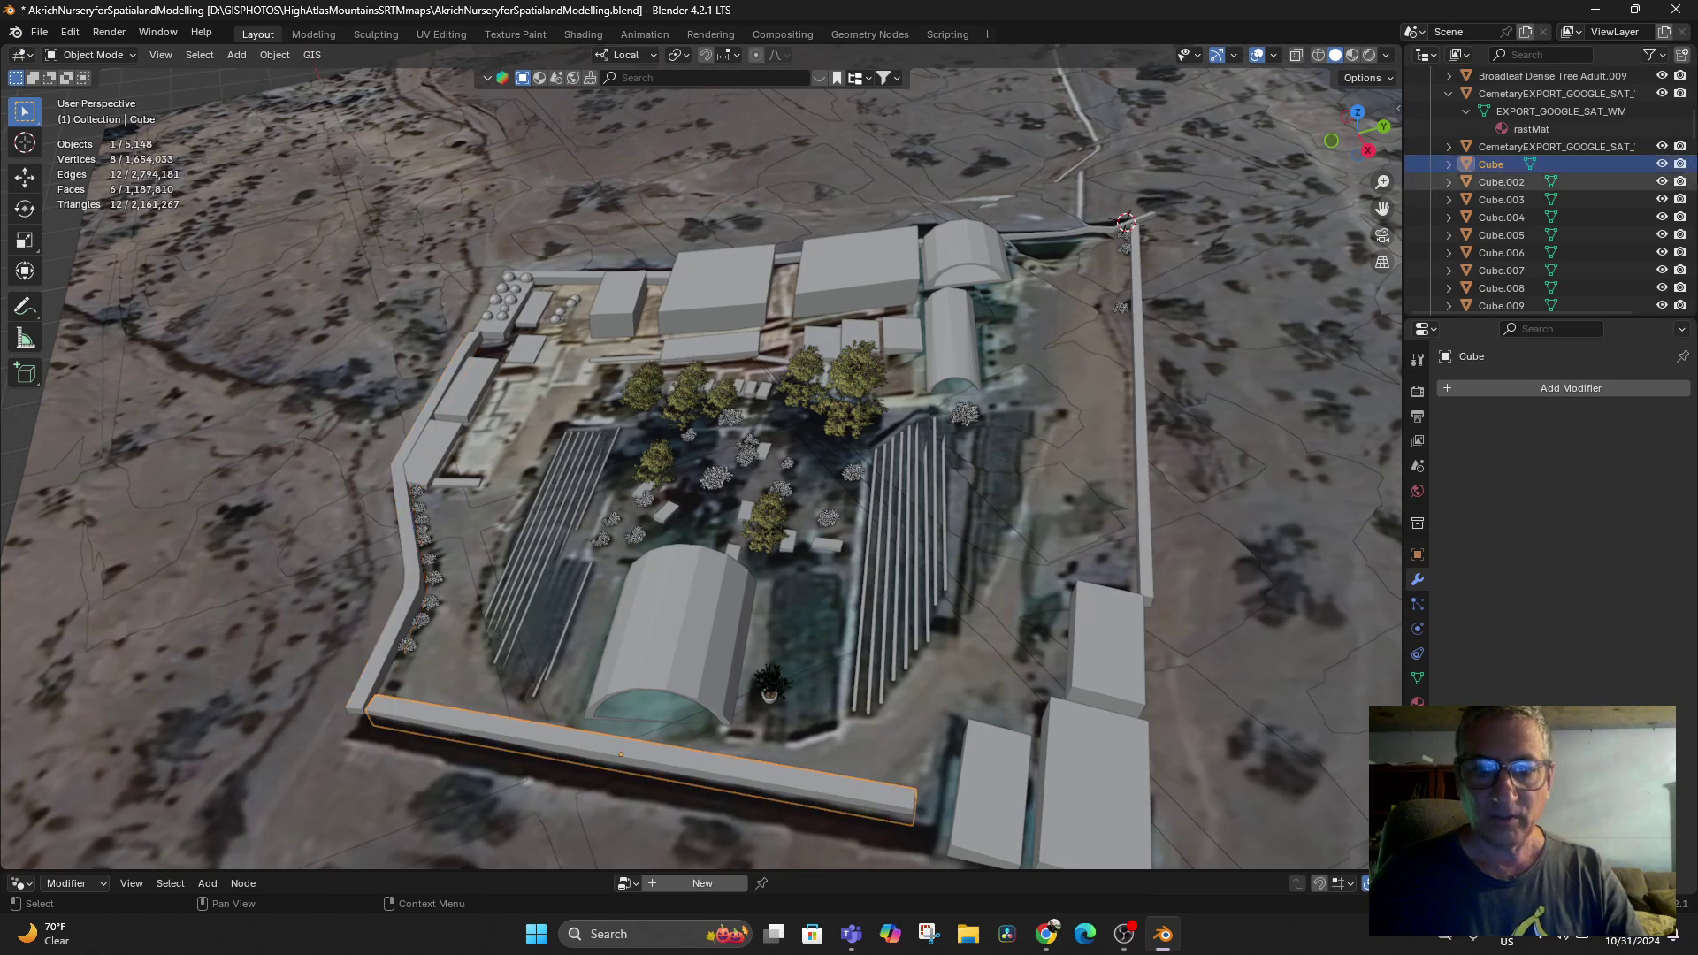
double_click(1495, 164)
scroll(1495, 177, "up", 1)
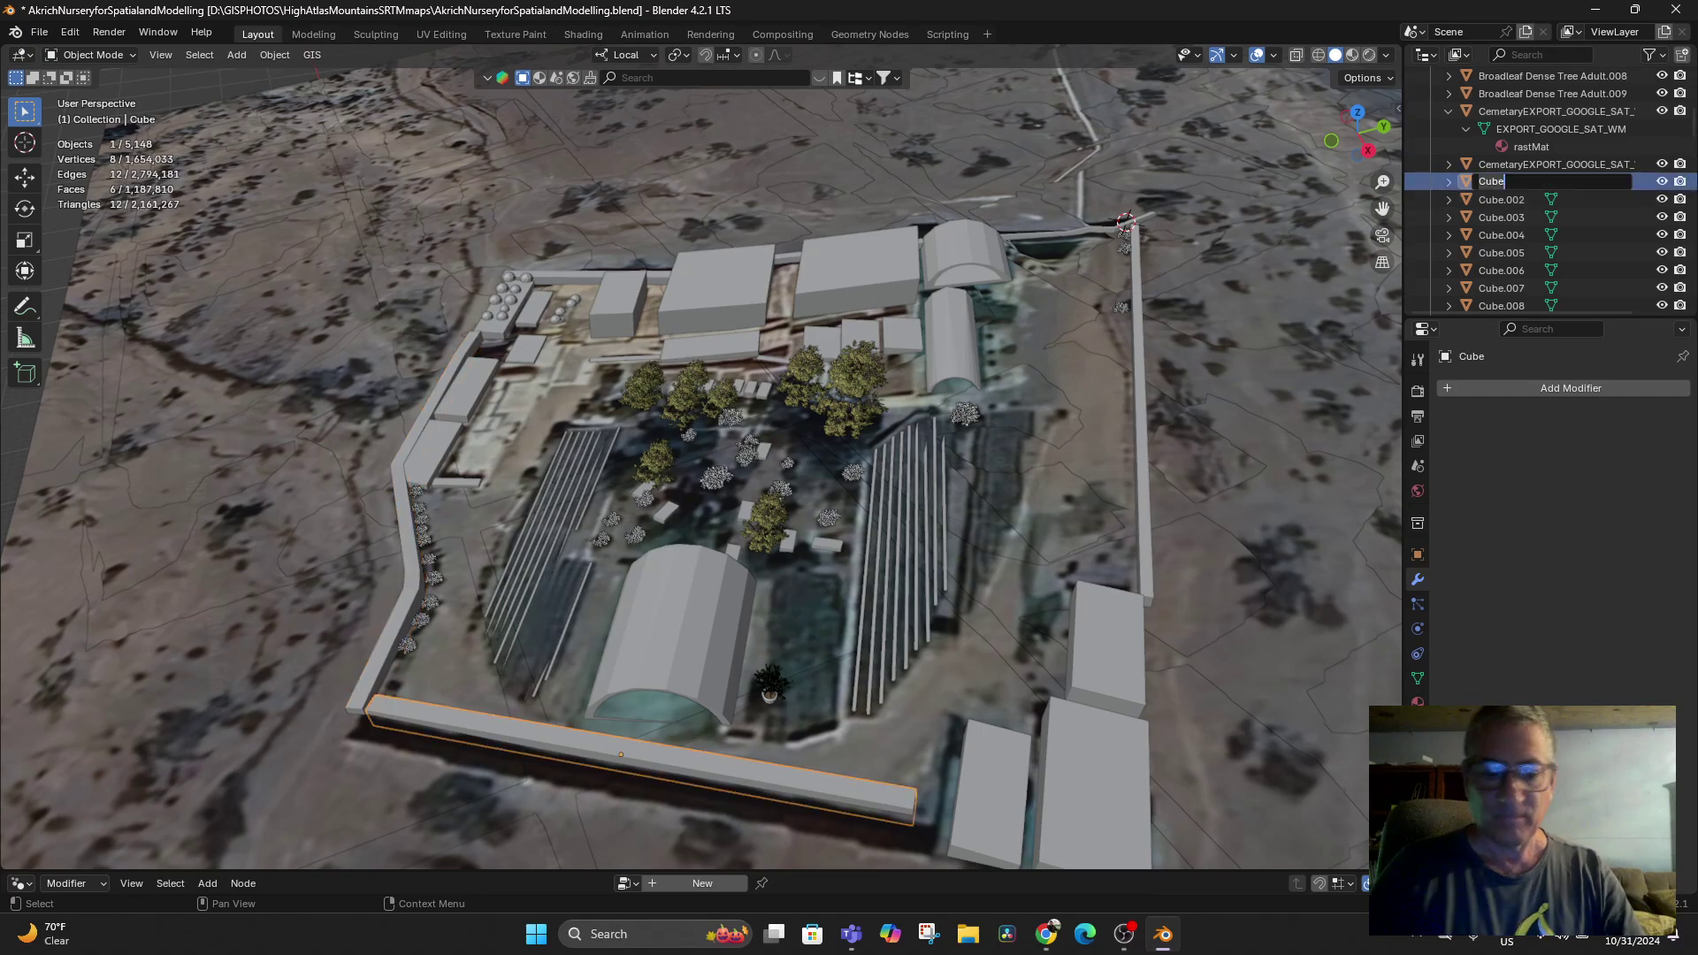
type("Wall")
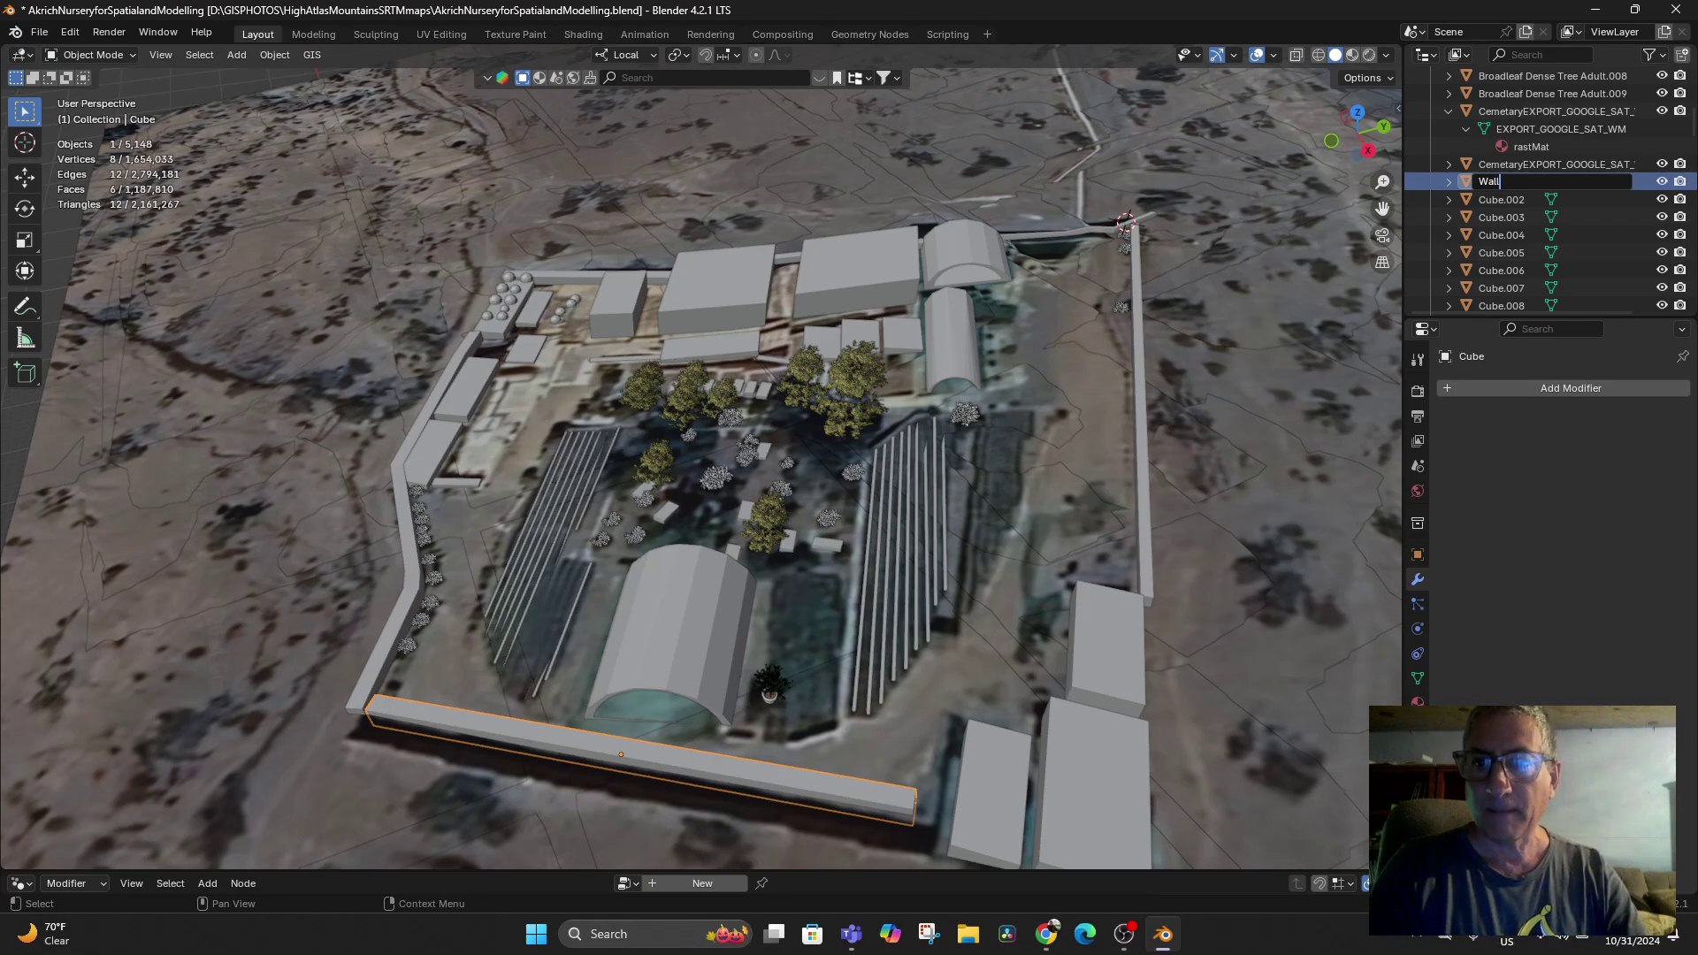
type("Back")
key("Return")
Find the Rightwall object in the scene's object list and rename it WallRight to match the other wall's naming
scroll(1521, 217, "down", 10)
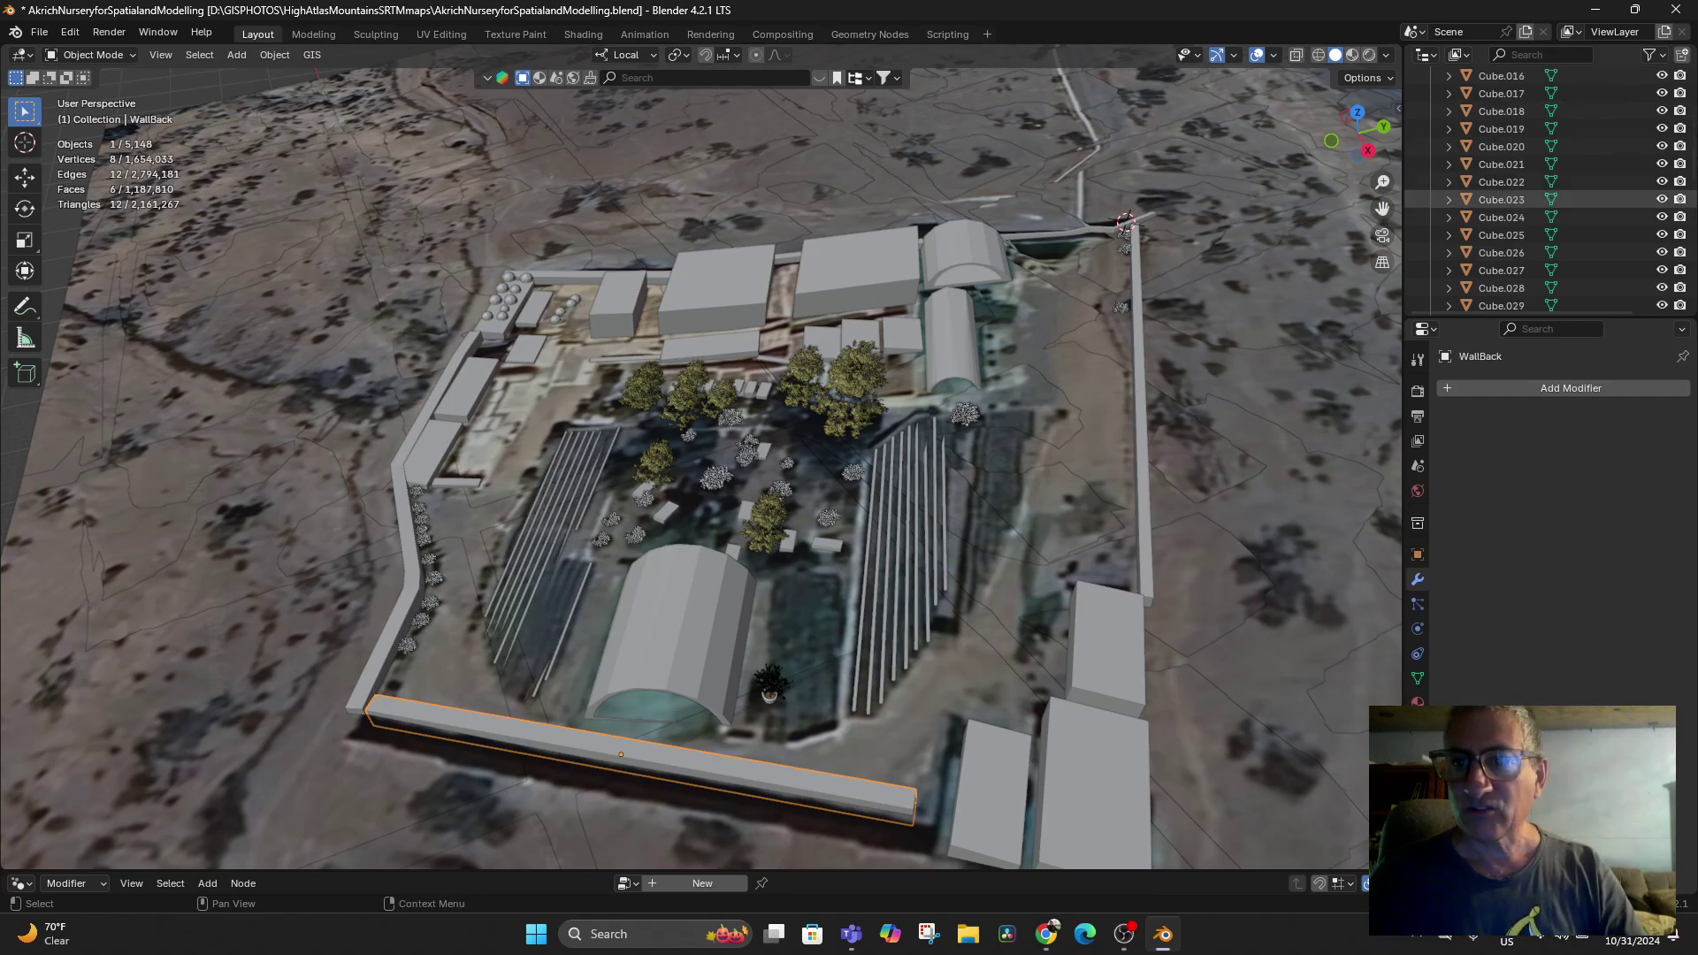
scroll(1521, 216, "down", 6)
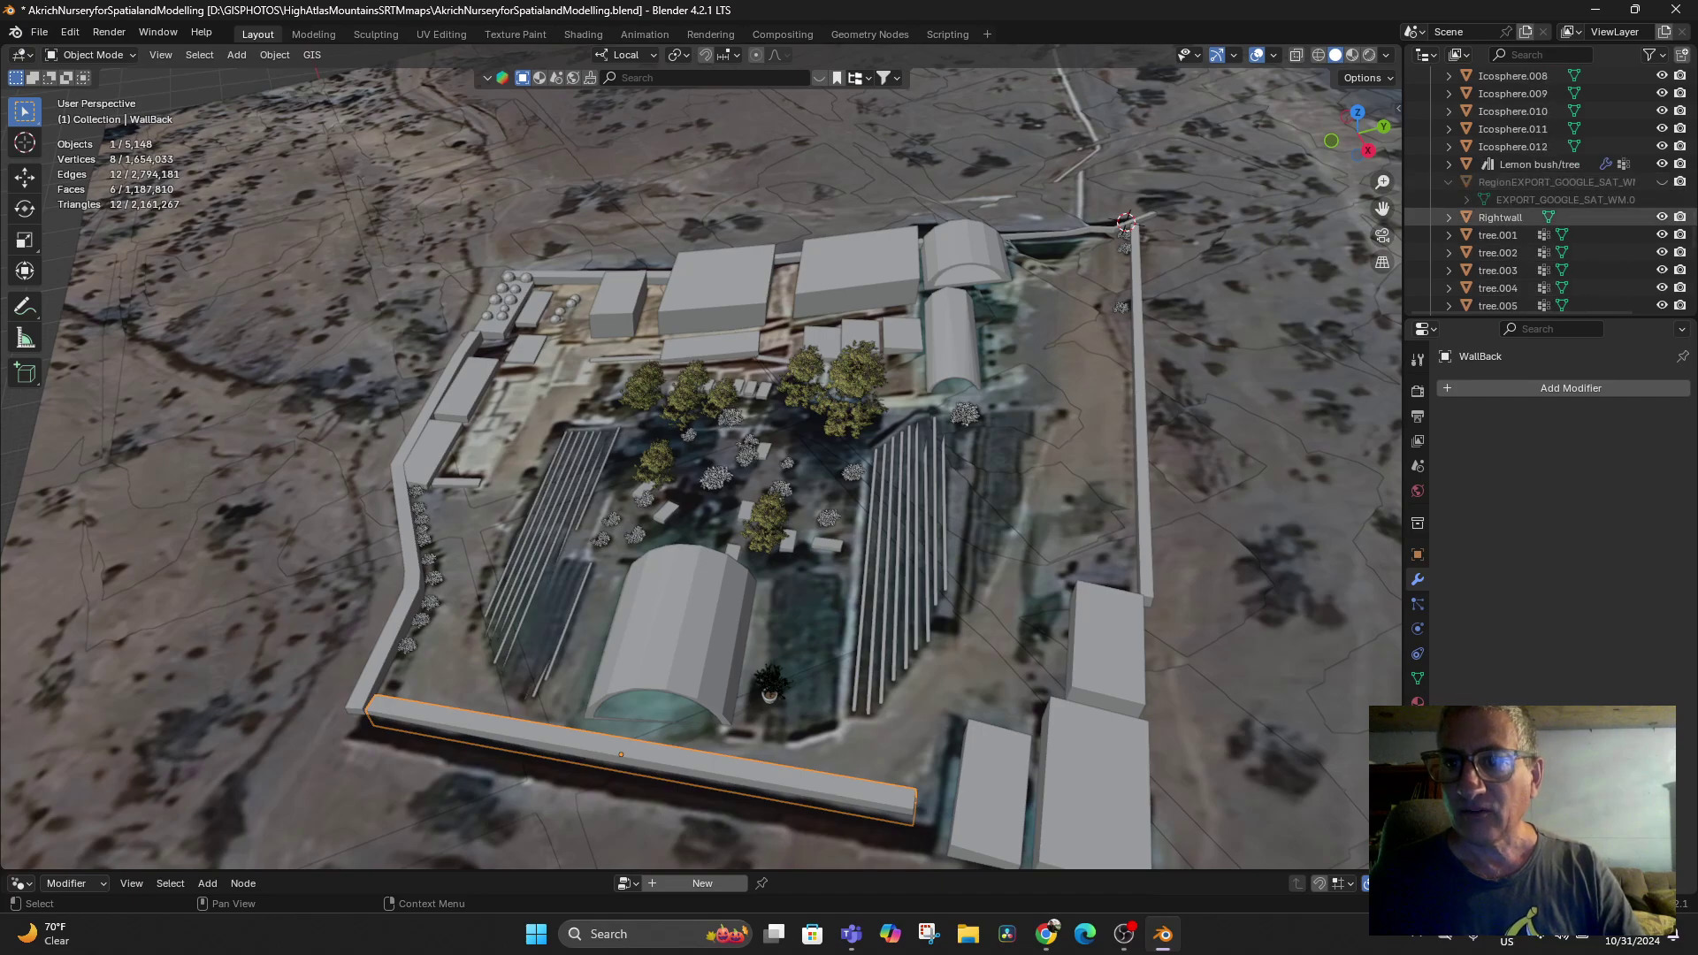
scroll(1521, 225, "down", 6)
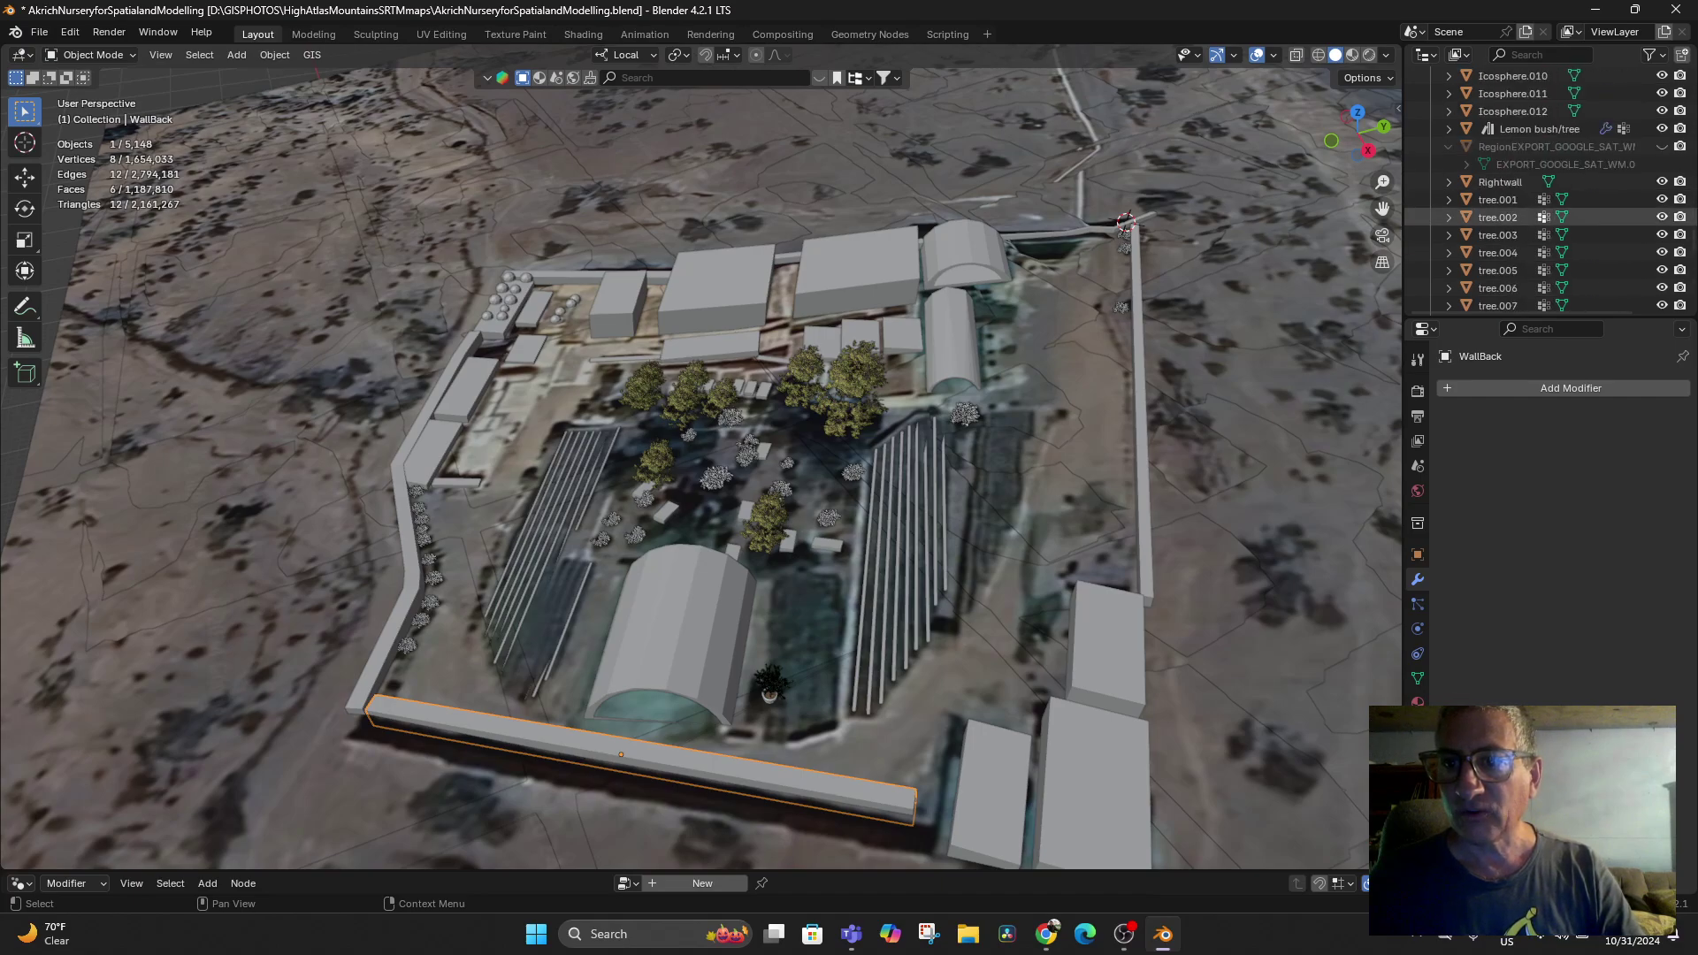
scroll(1521, 235, "up", 5)
left_click(1500, 147)
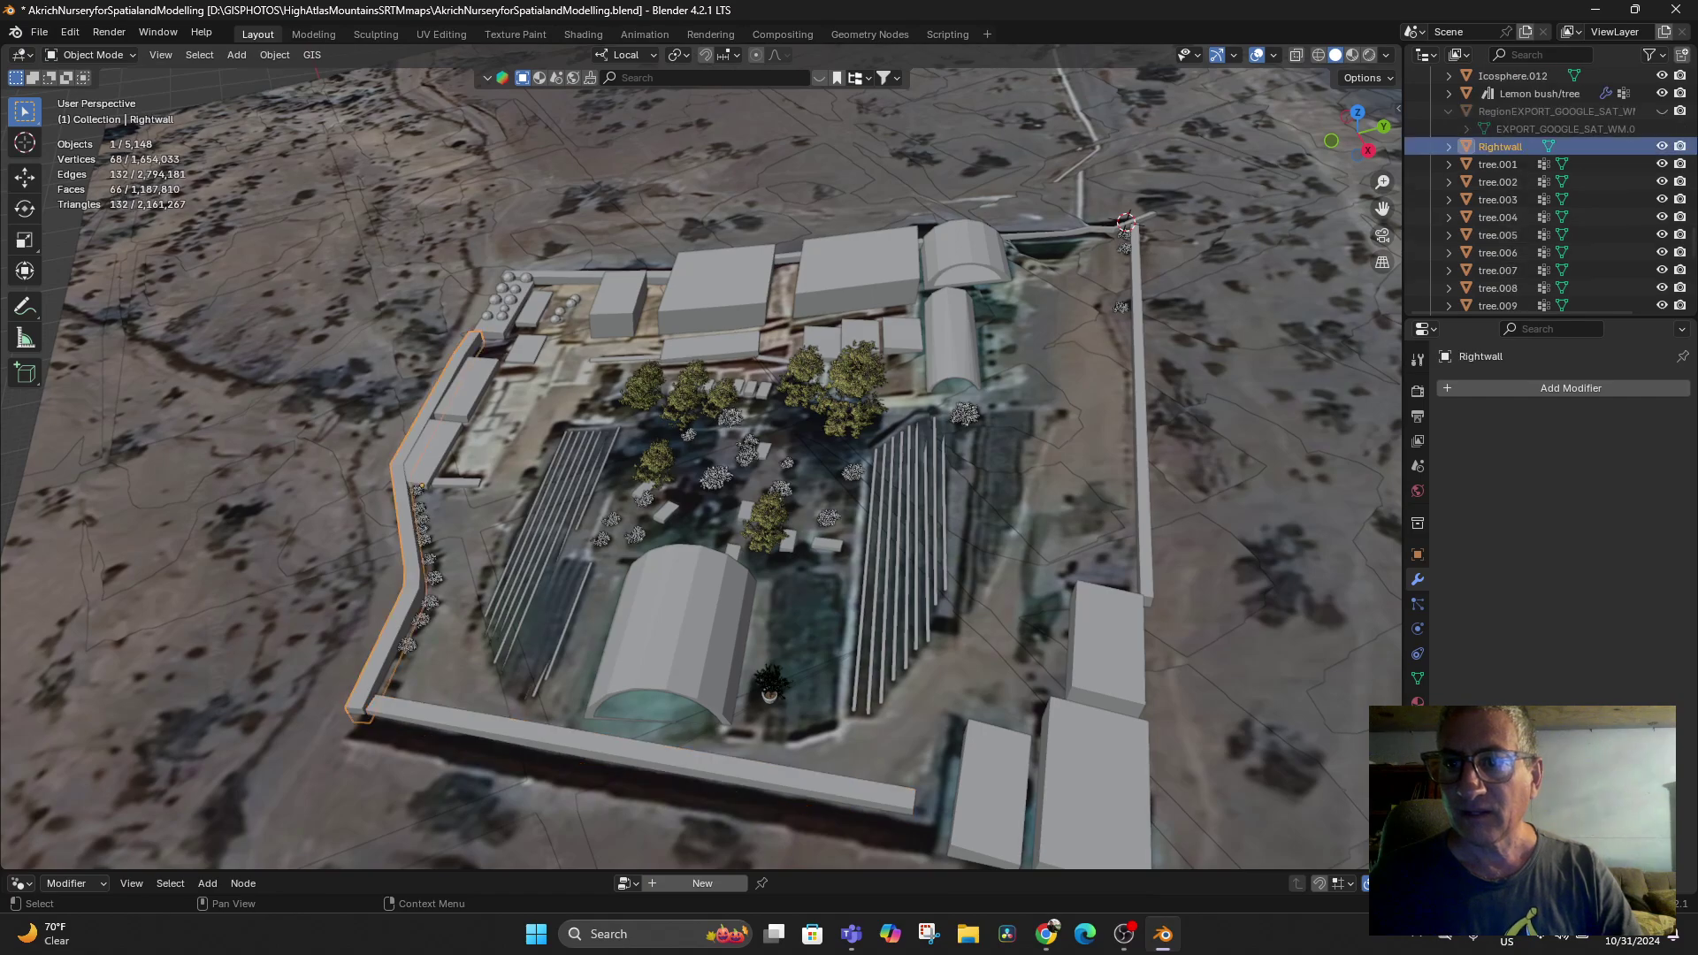
scroll(1501, 163, "up", 1)
double_click(1501, 182)
type("Wa")
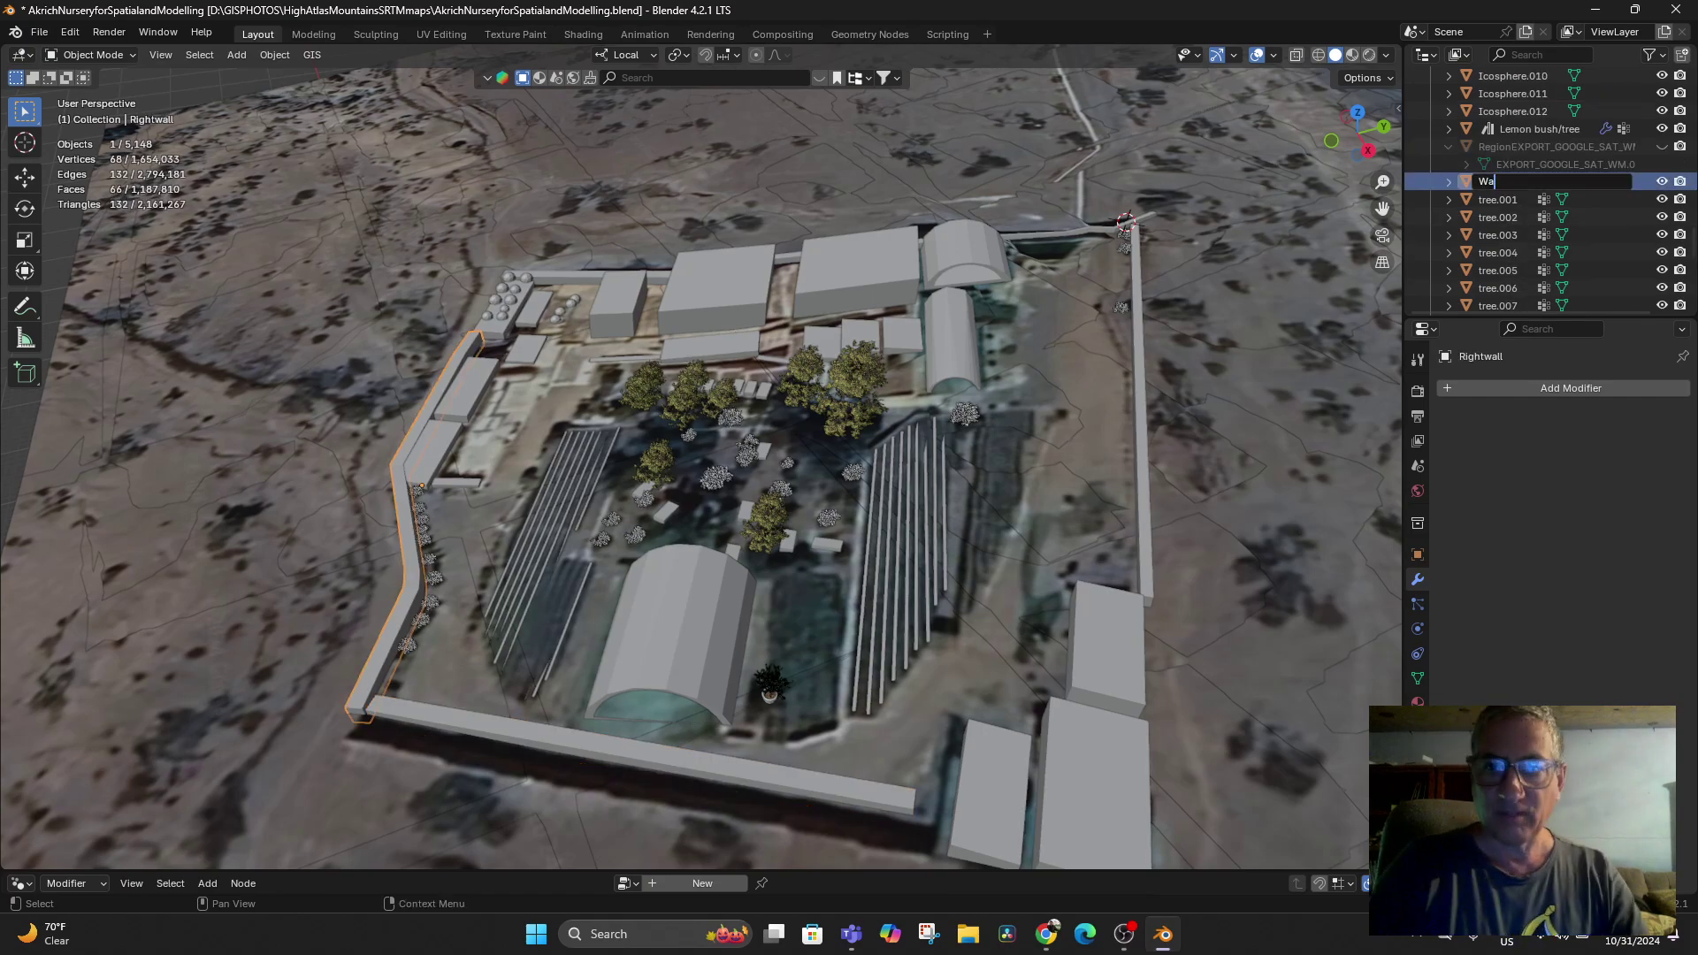
type("llRight")
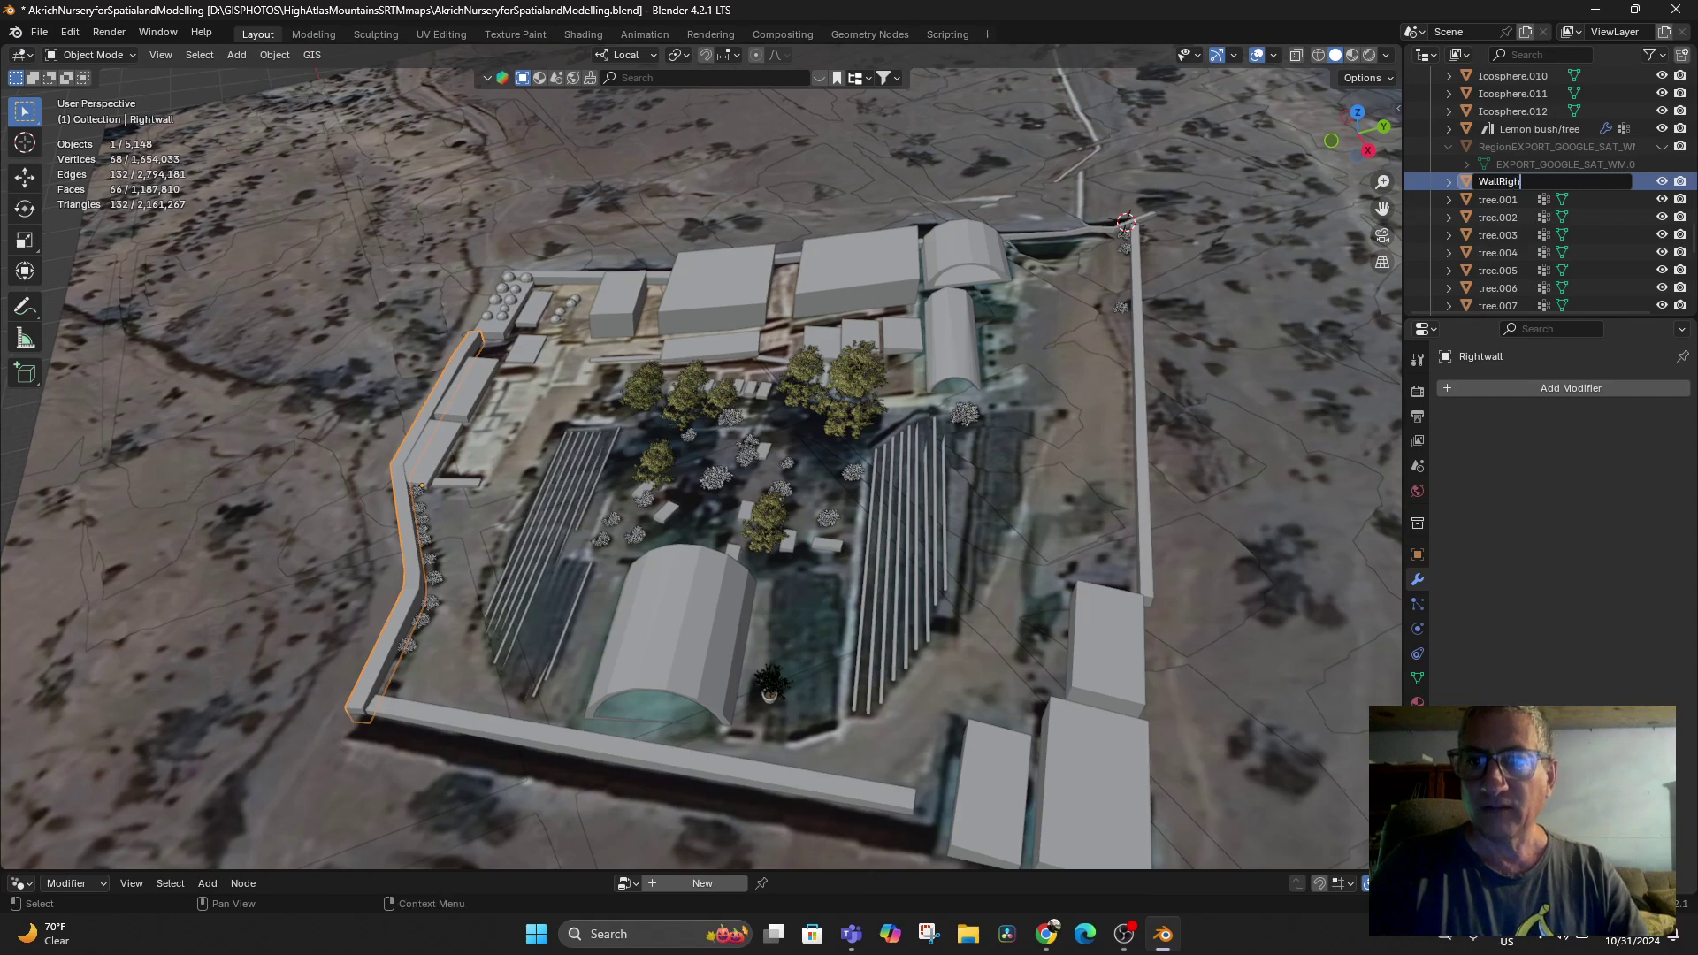
key("Return")
Rename the long straight perimeter wall opposite the bent one (Cube.002) as WallLeft
scroll(1521, 164, "up", 10)
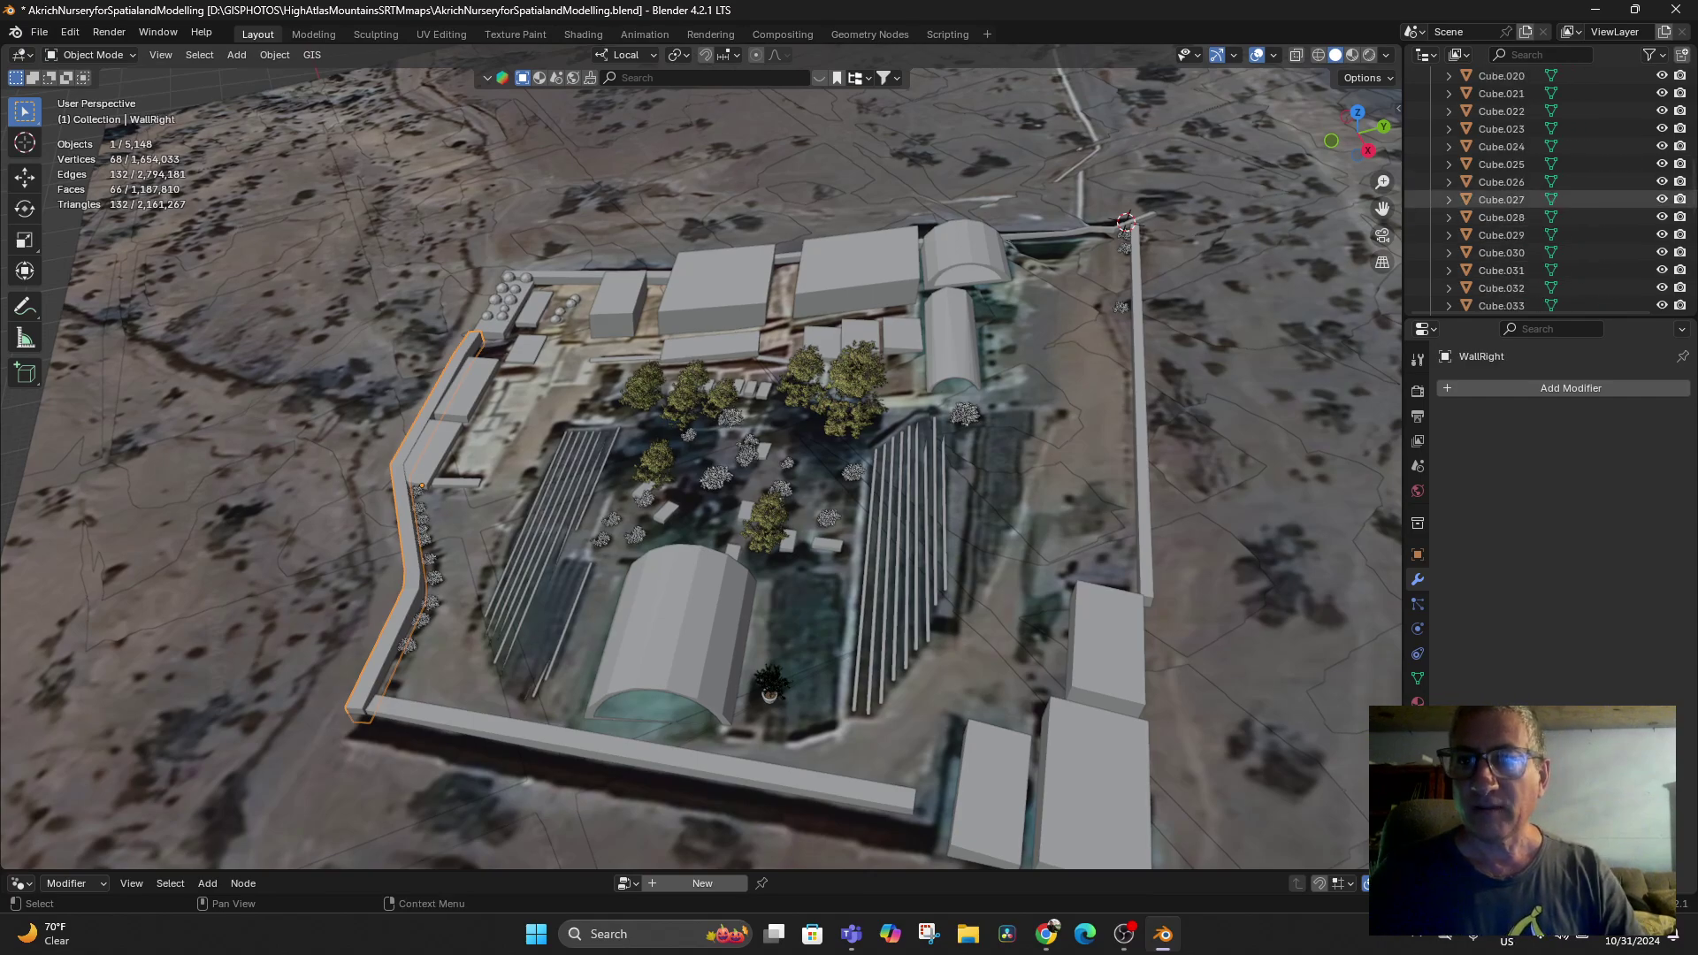
scroll(1504, 234, "up", 1)
left_click(1500, 181)
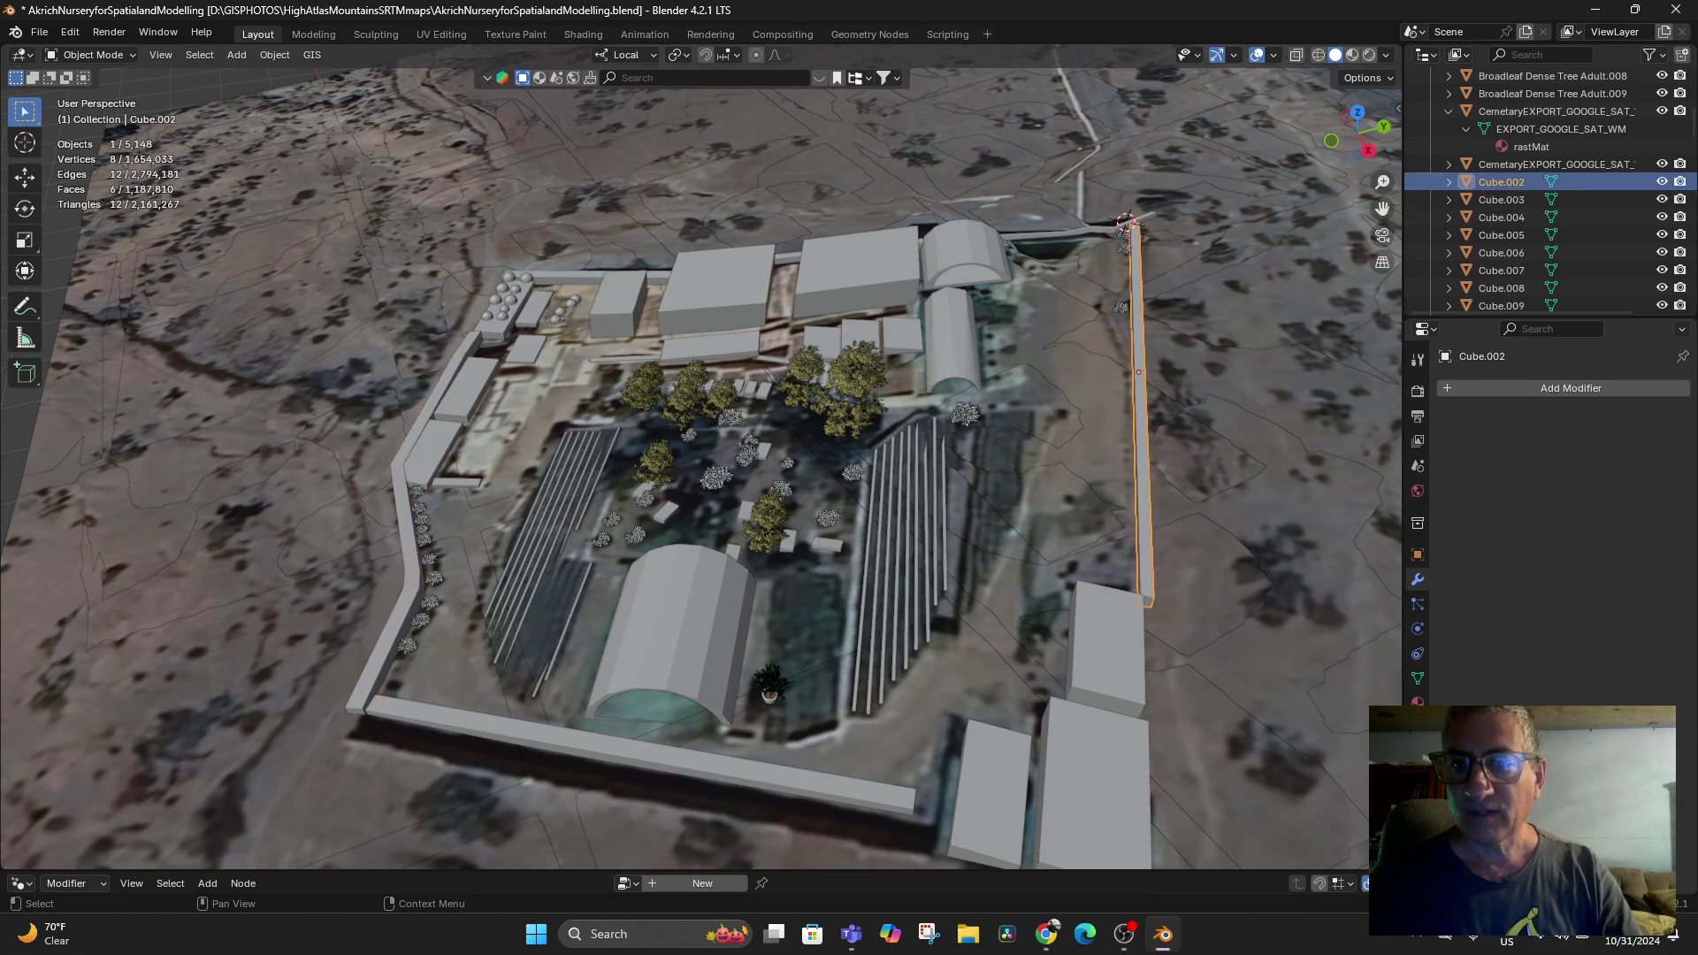
double_click(1501, 181)
type("Wall")
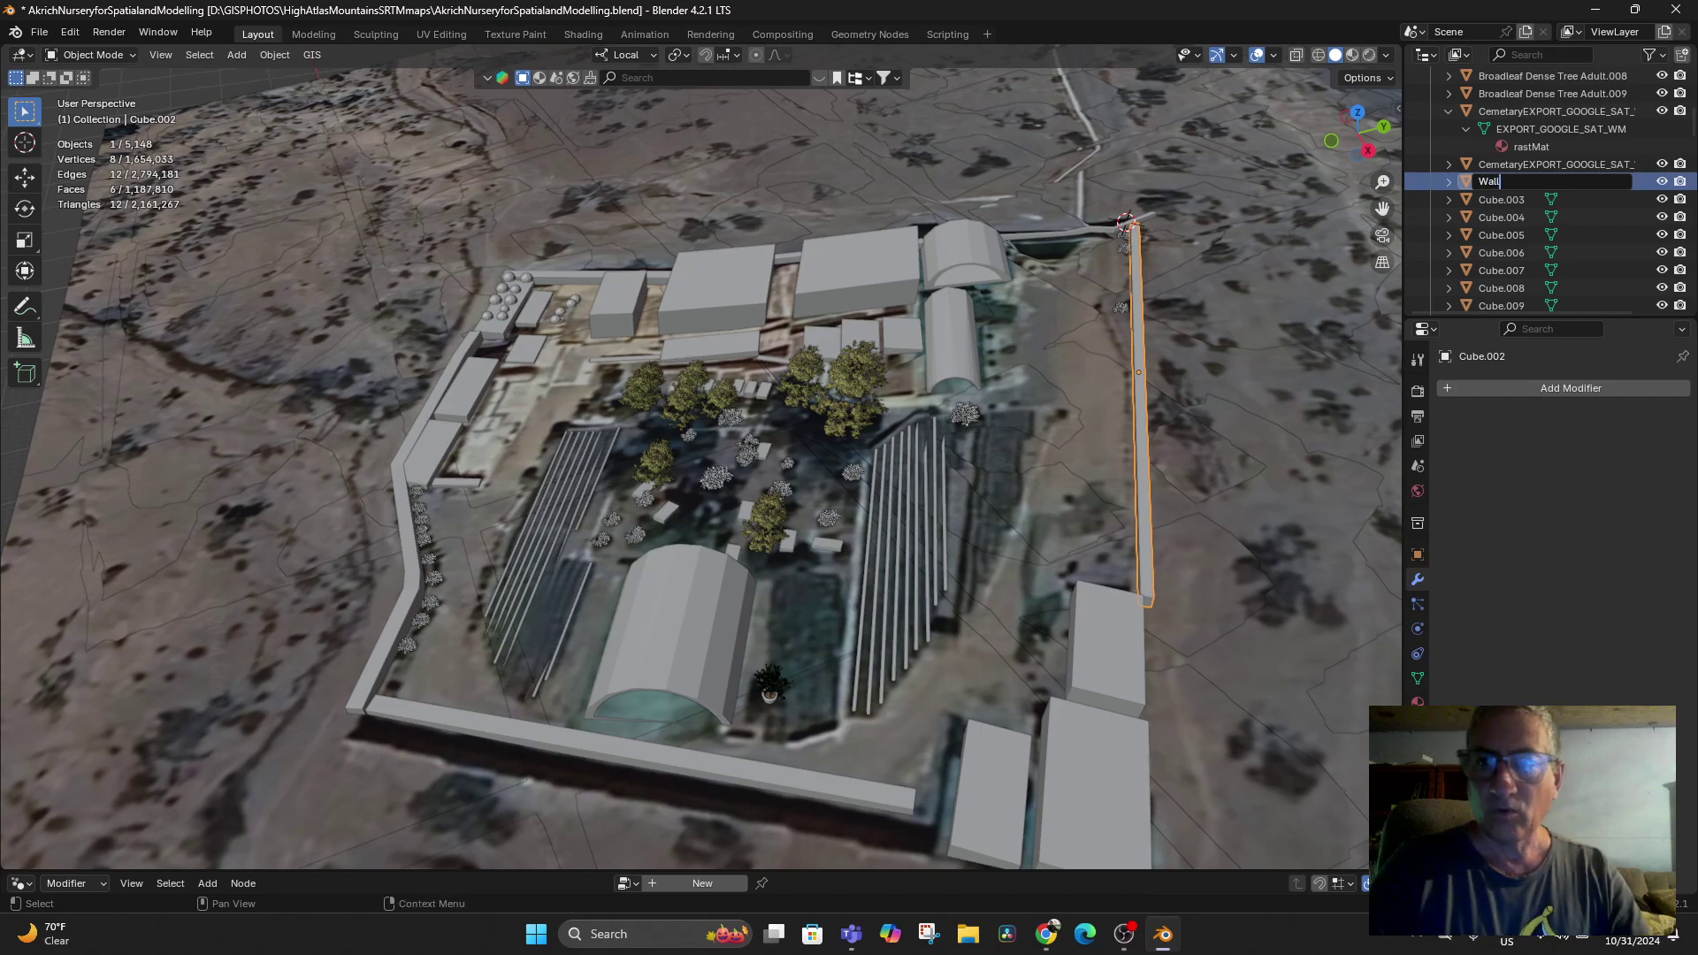
type("Left")
key("Return")
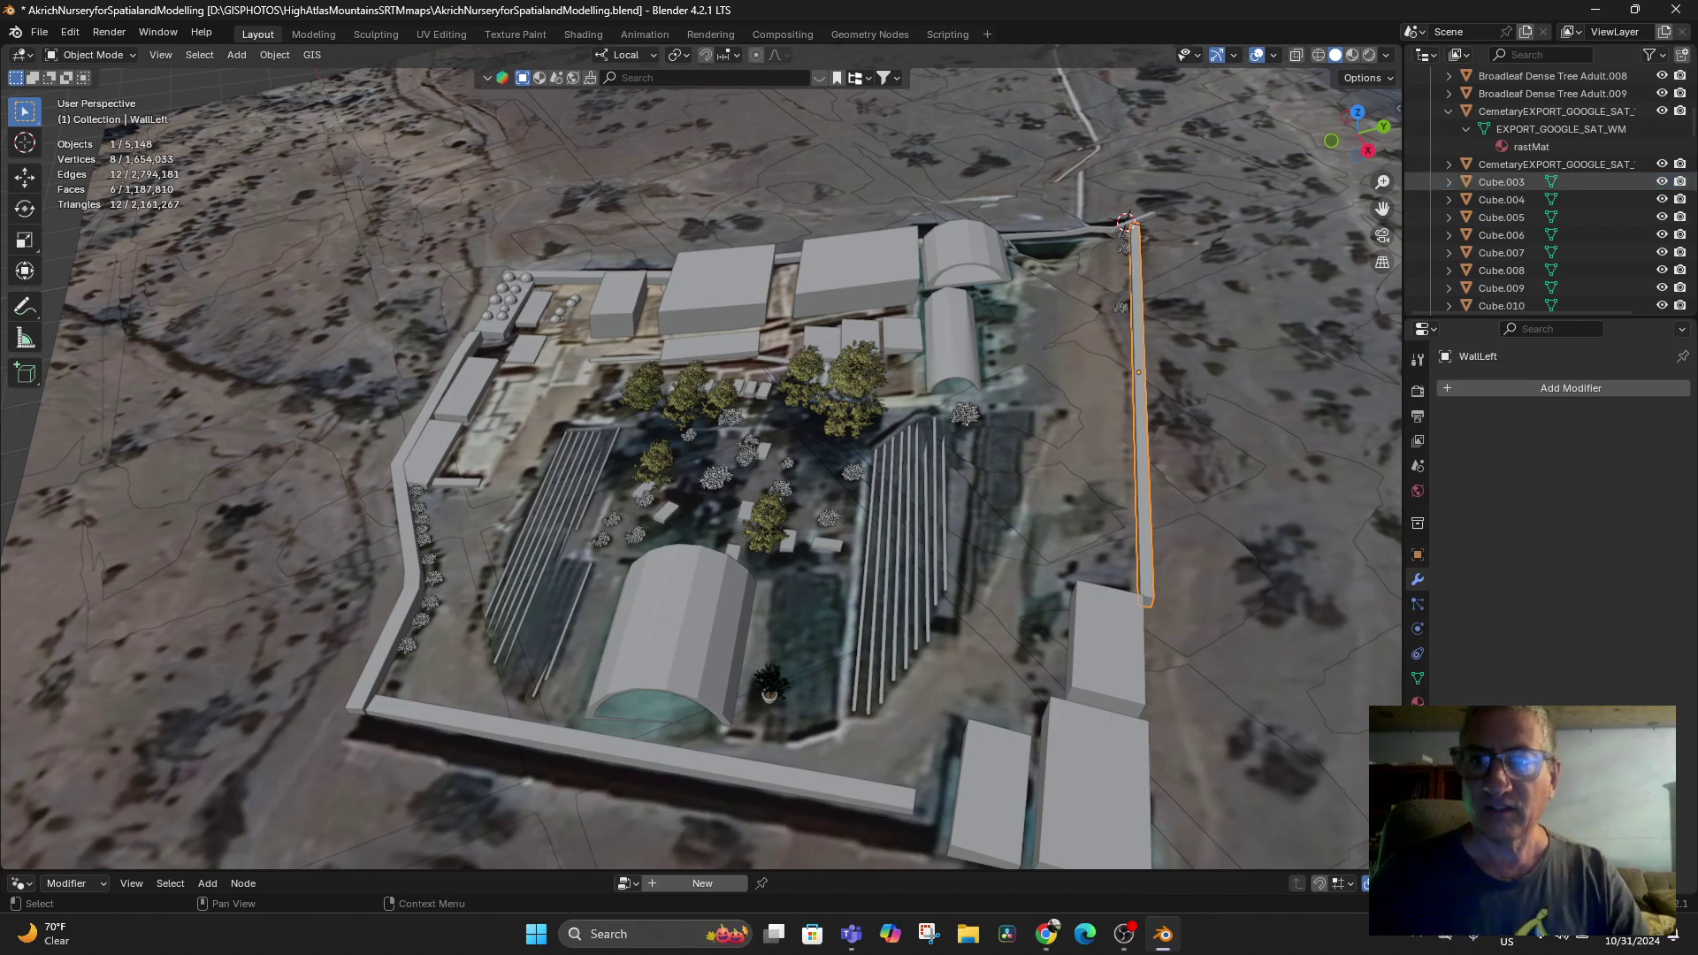
Rename the largest building in the corner cluster outside the walls (Cube.003) as BuildingBack
left_click(1501, 181)
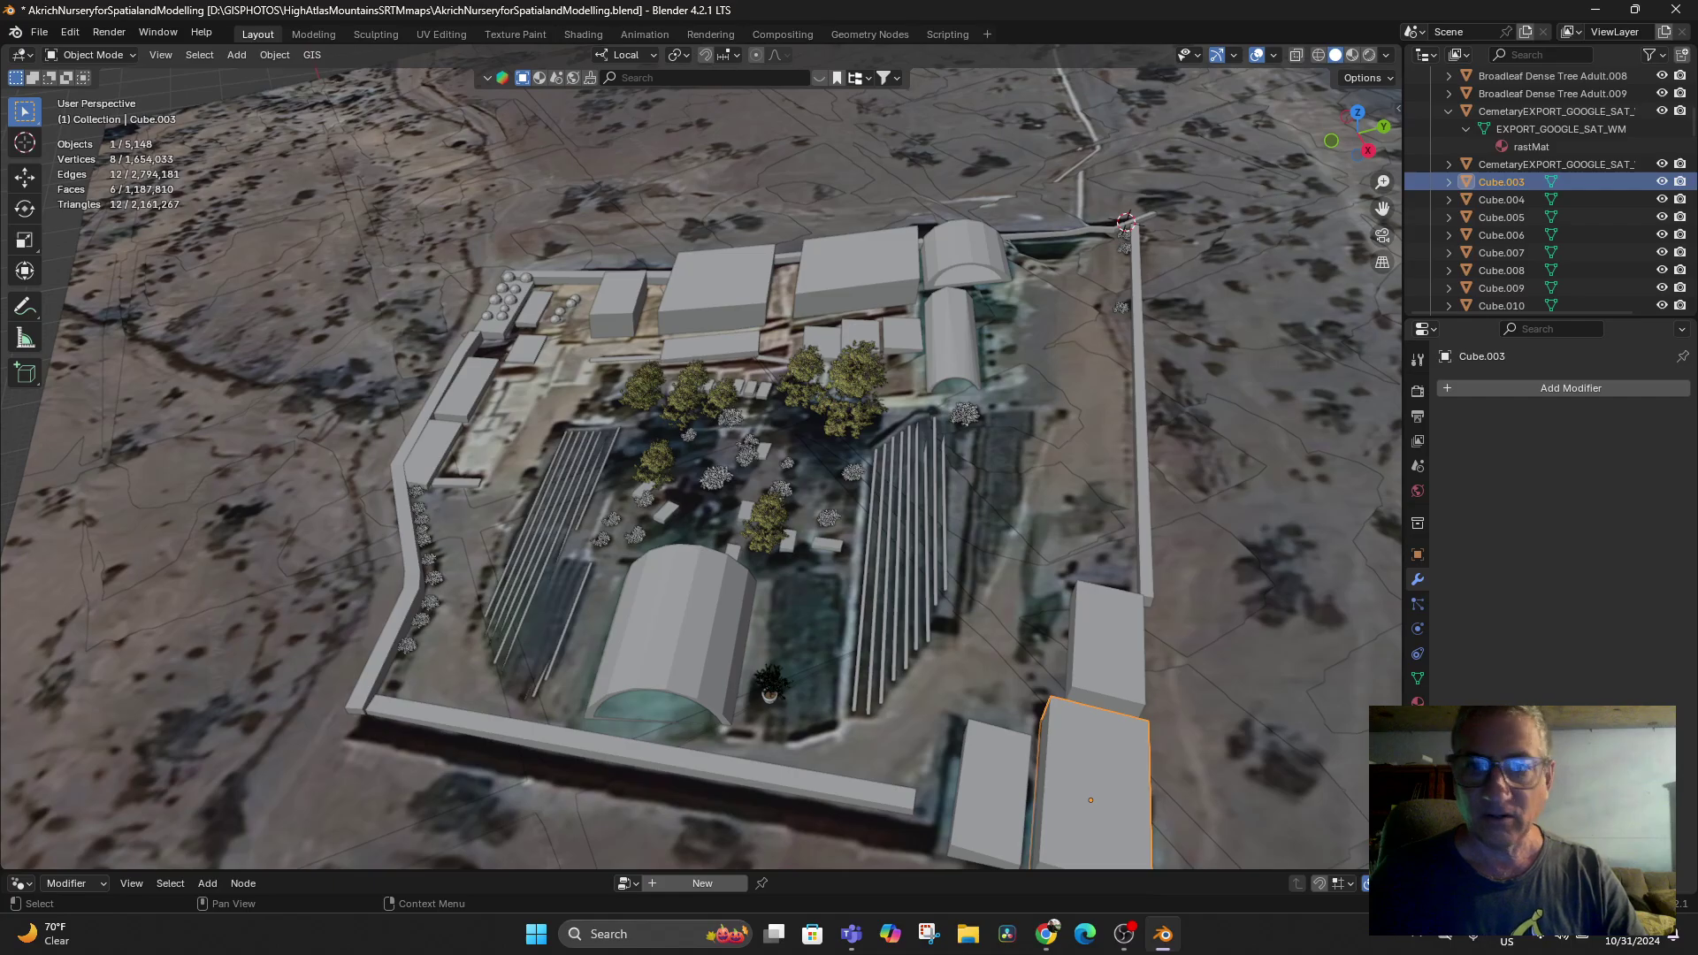
mouse_move(1044, 301)
middle_mouse_down()
mouse_move(1036, 380)
mouse_move(1065, 325)
middle_mouse_up()
scroll(1065, 326, "down", 3)
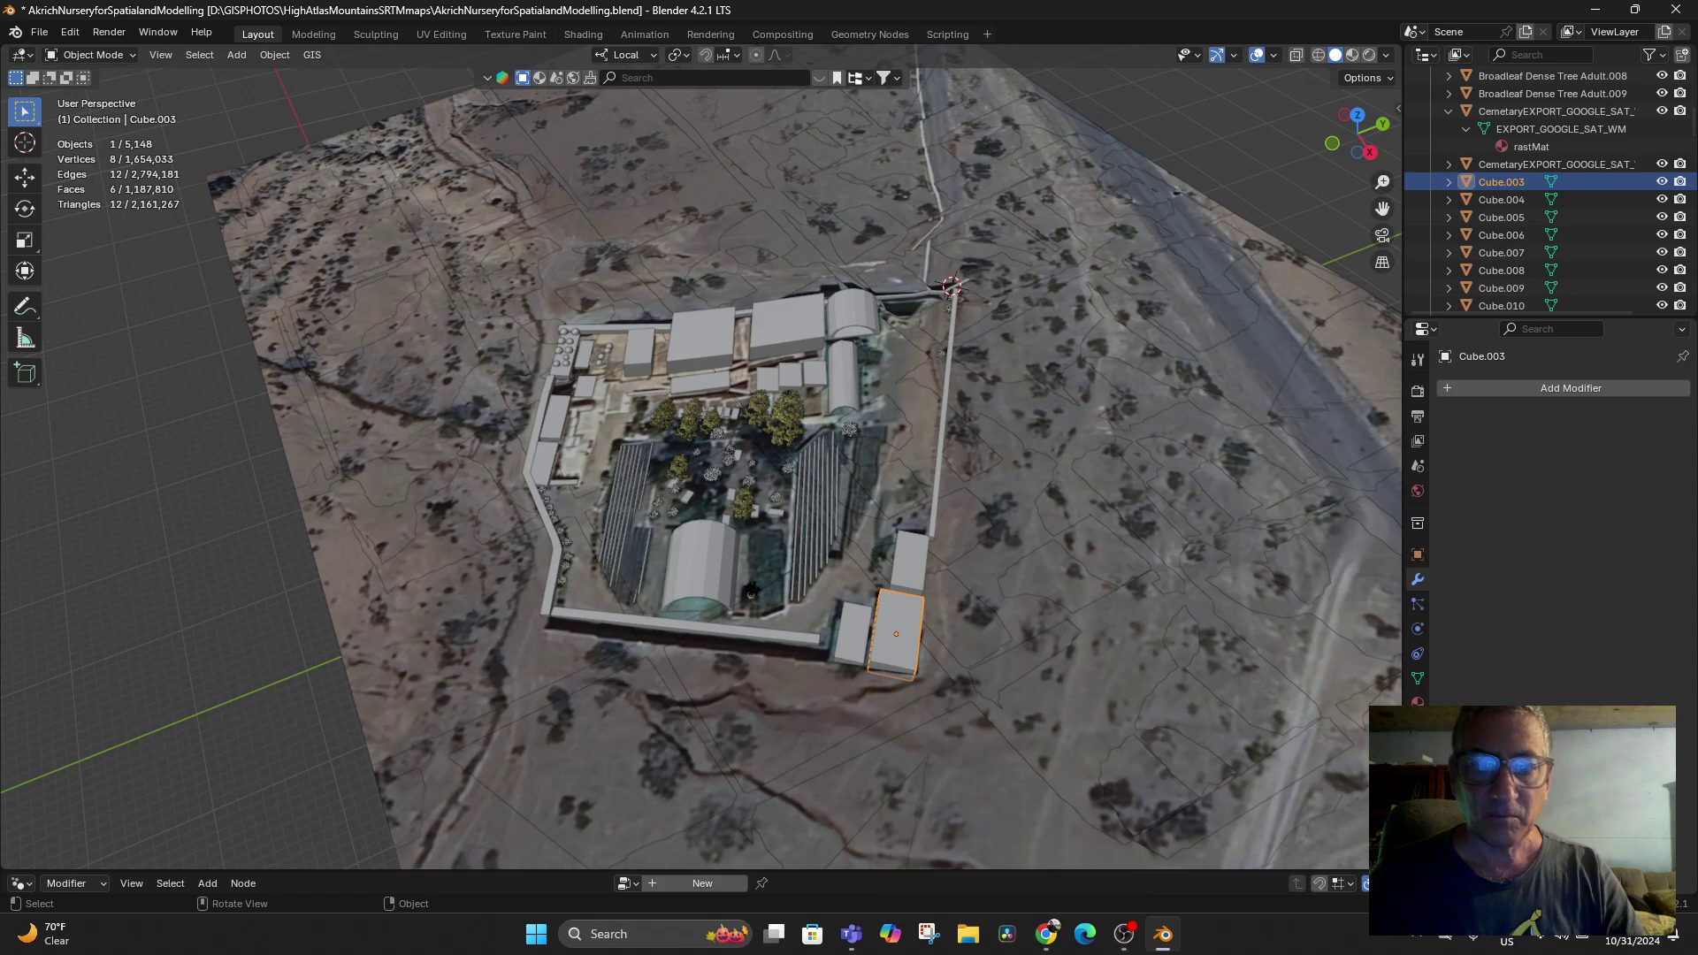
double_click(1501, 181)
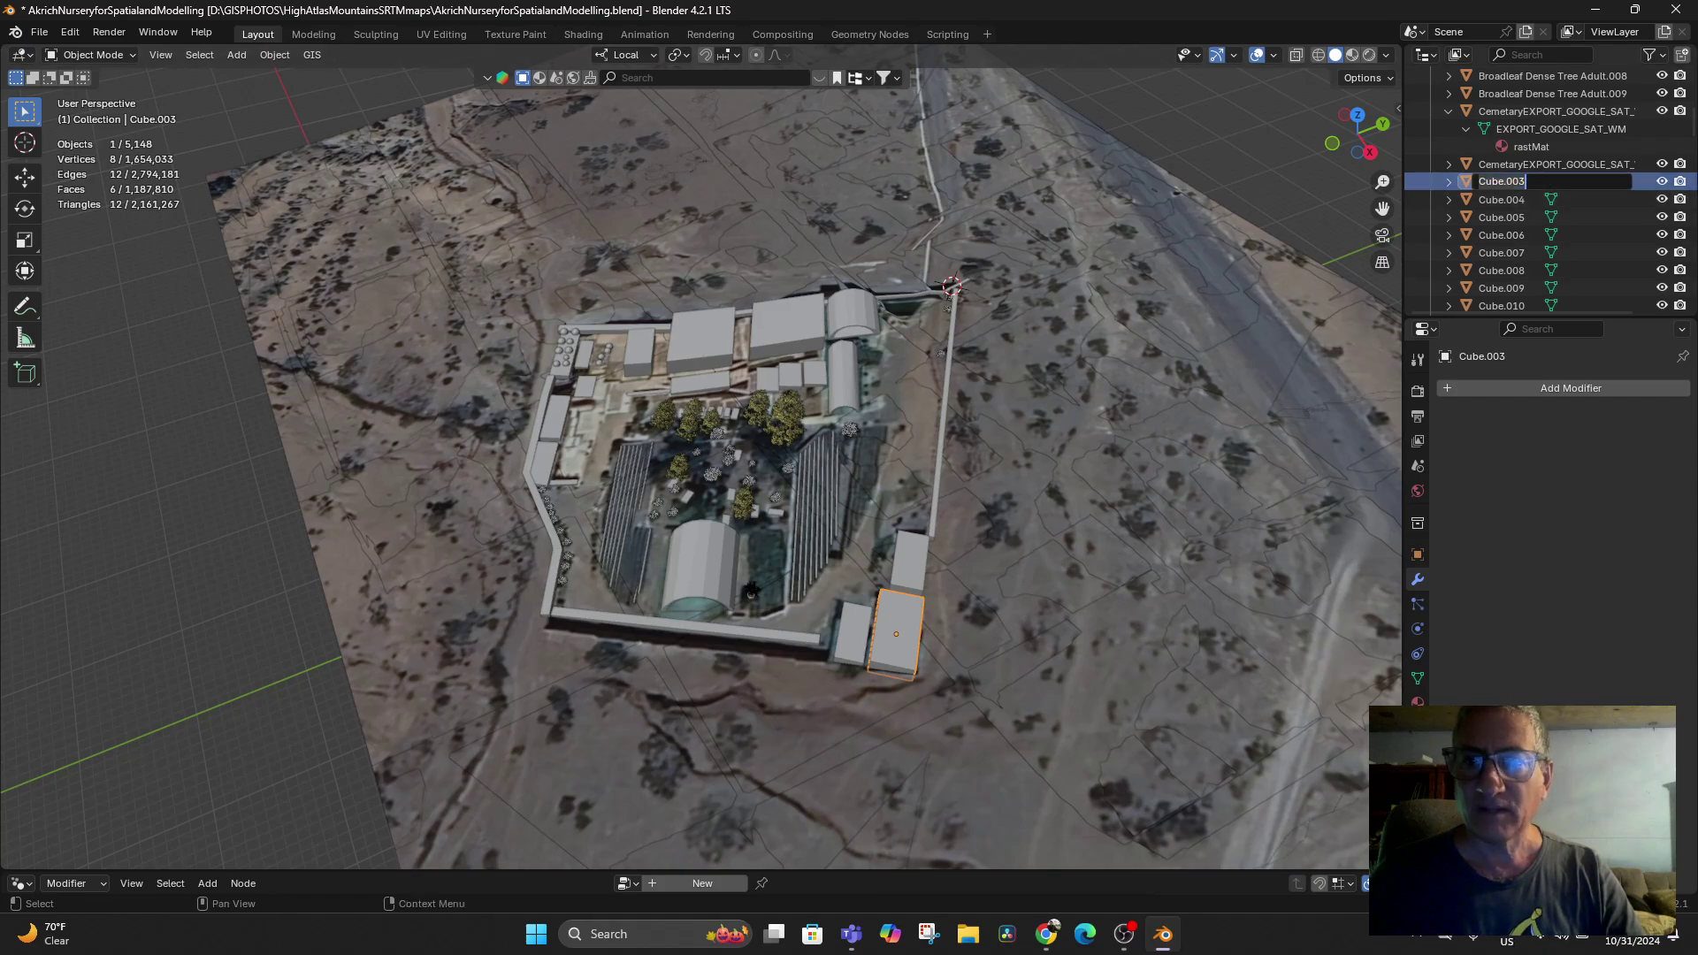
type("Backb")
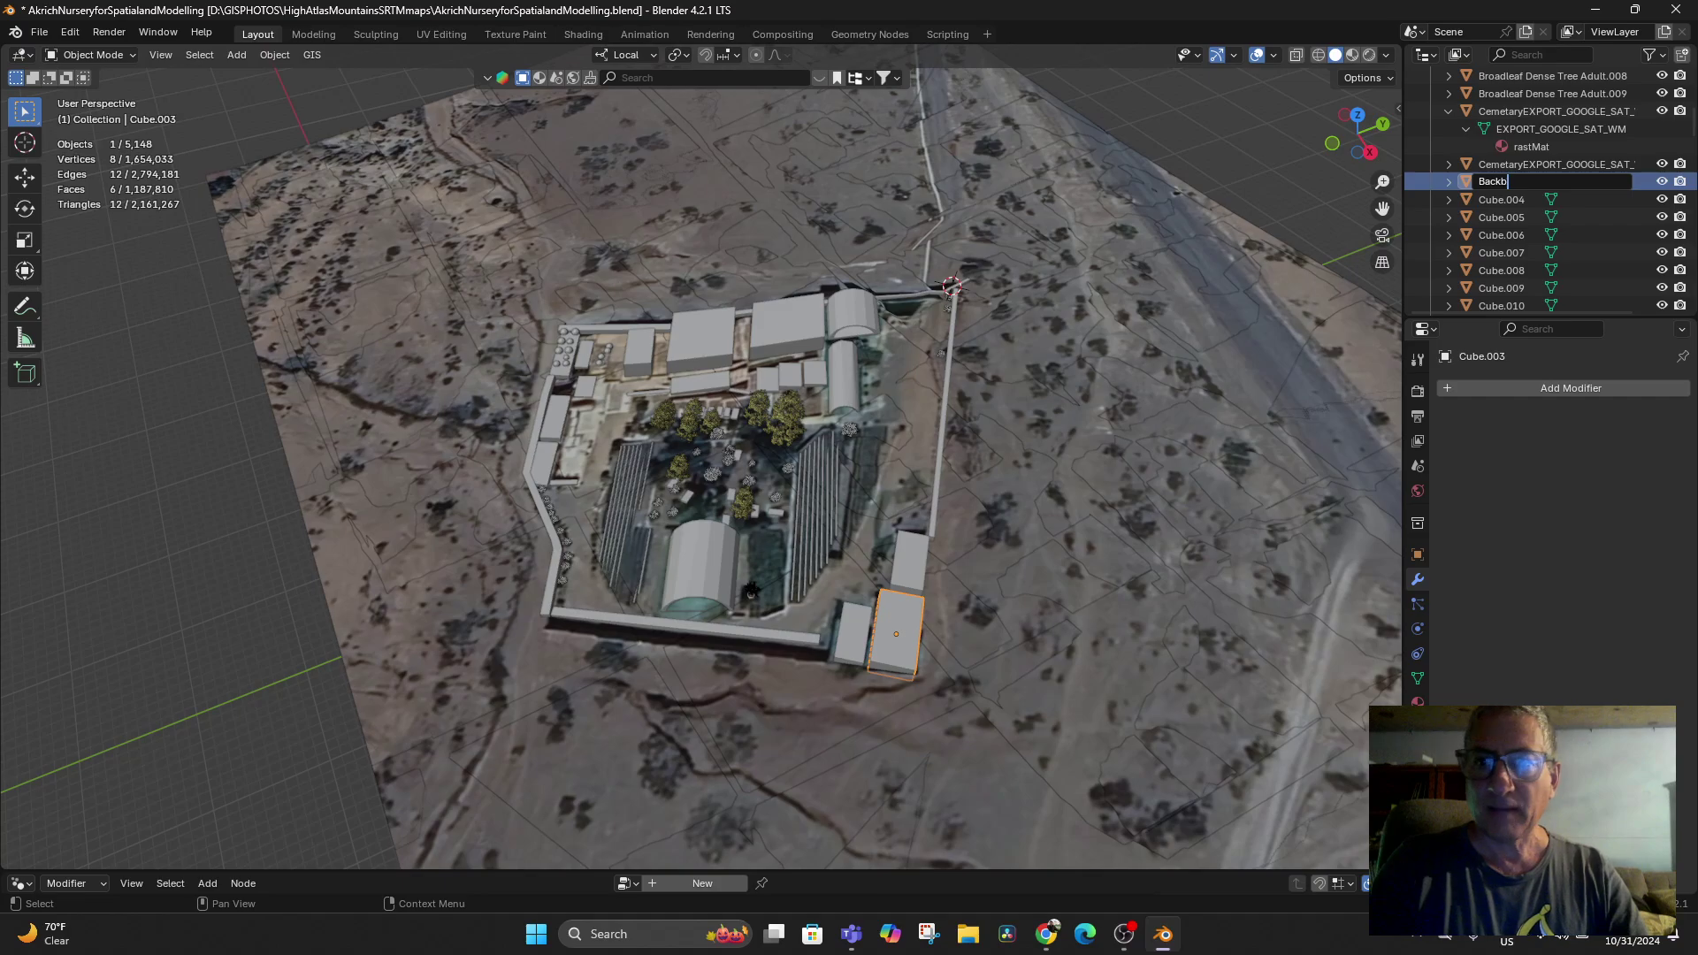
type("uild")
key("BackSpace")
key("BackSpace")
key("BackSpace")
key("BackSpace")
key("BackSpace")
key("BackSpace")
key("BackSpace")
key("BackSpace")
key("BackSpace")
type("B")
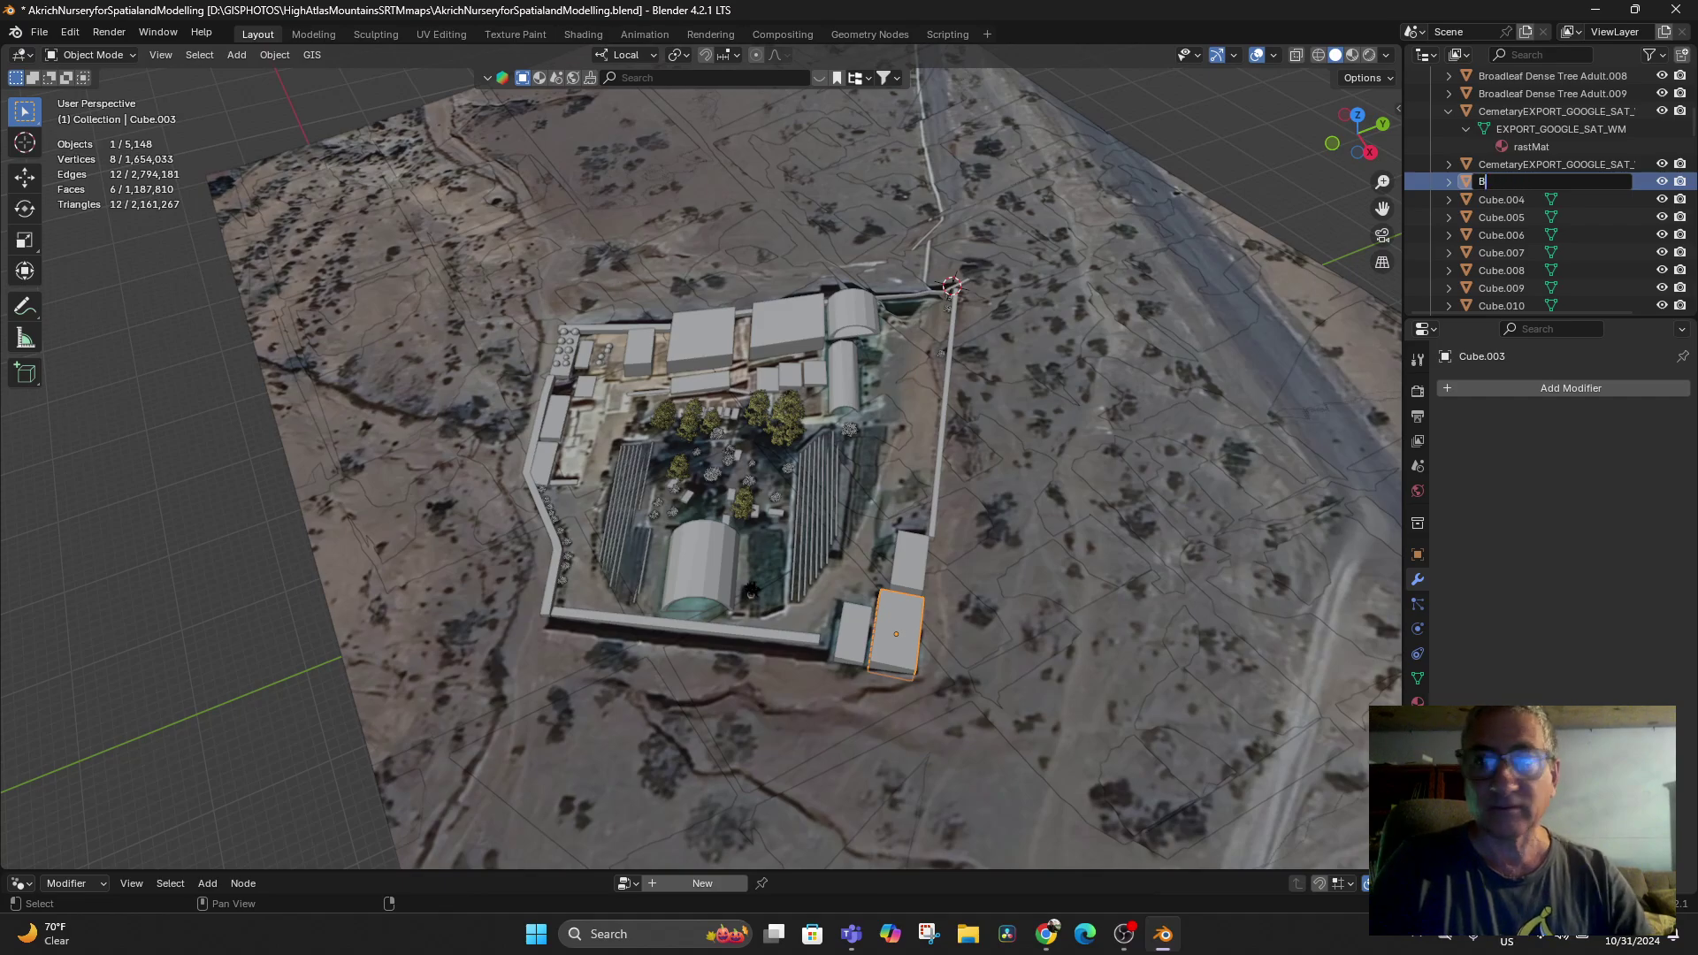
type("uildi")
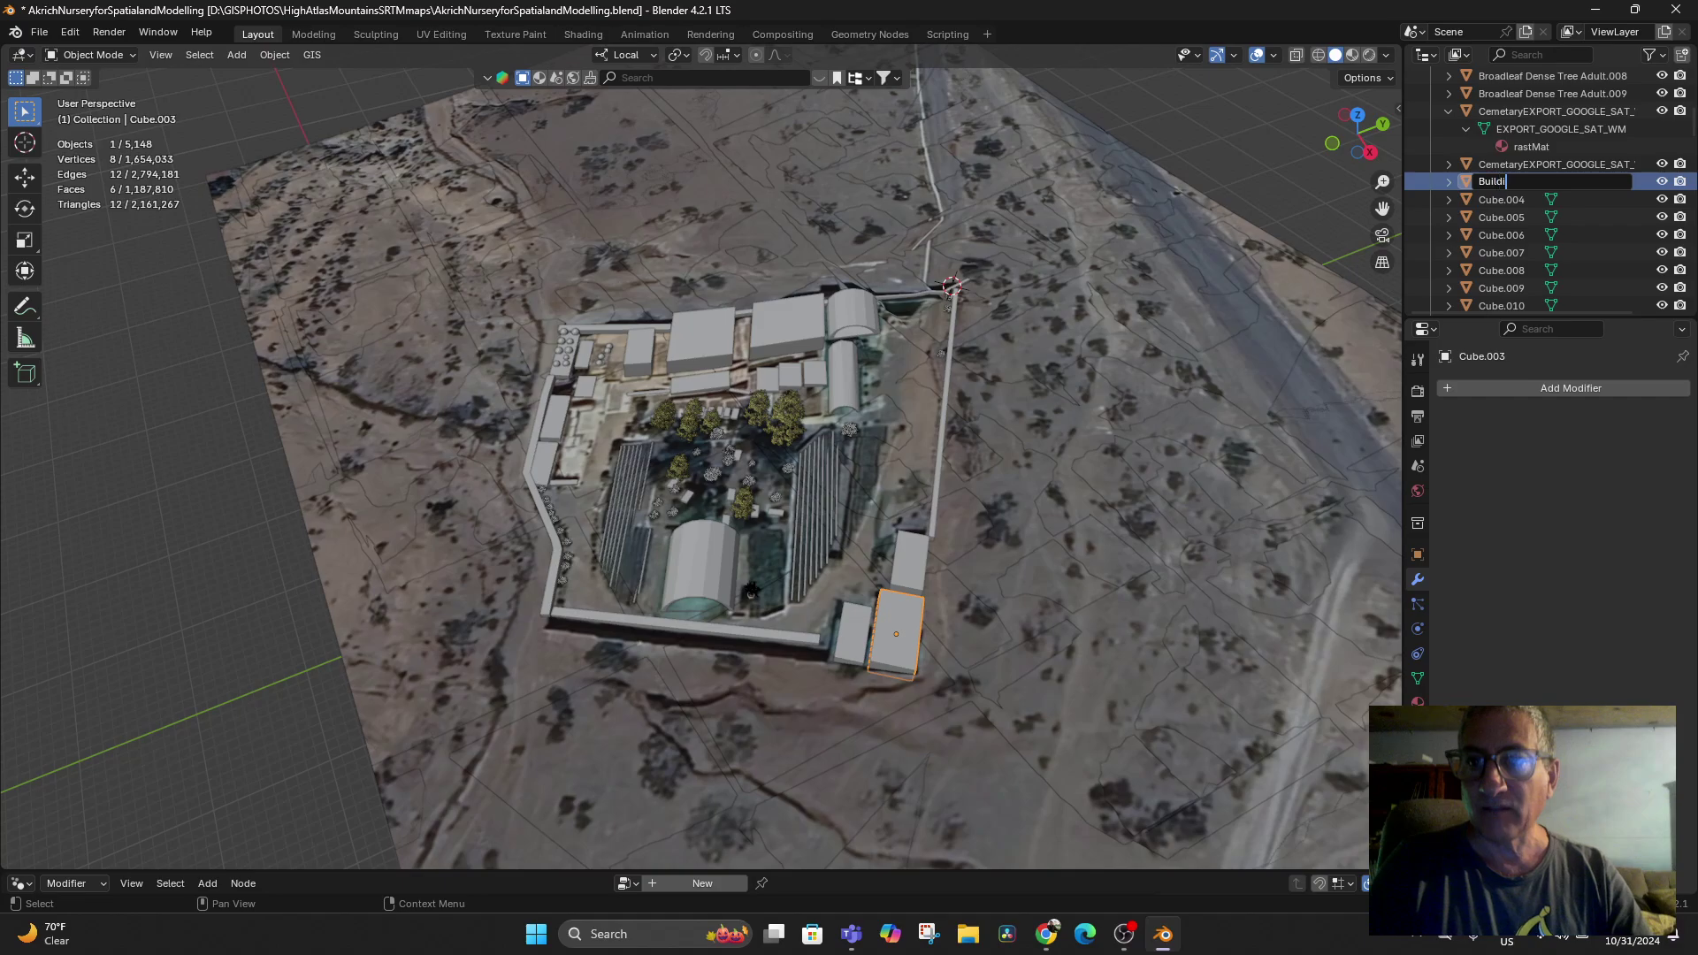
type("ngBack")
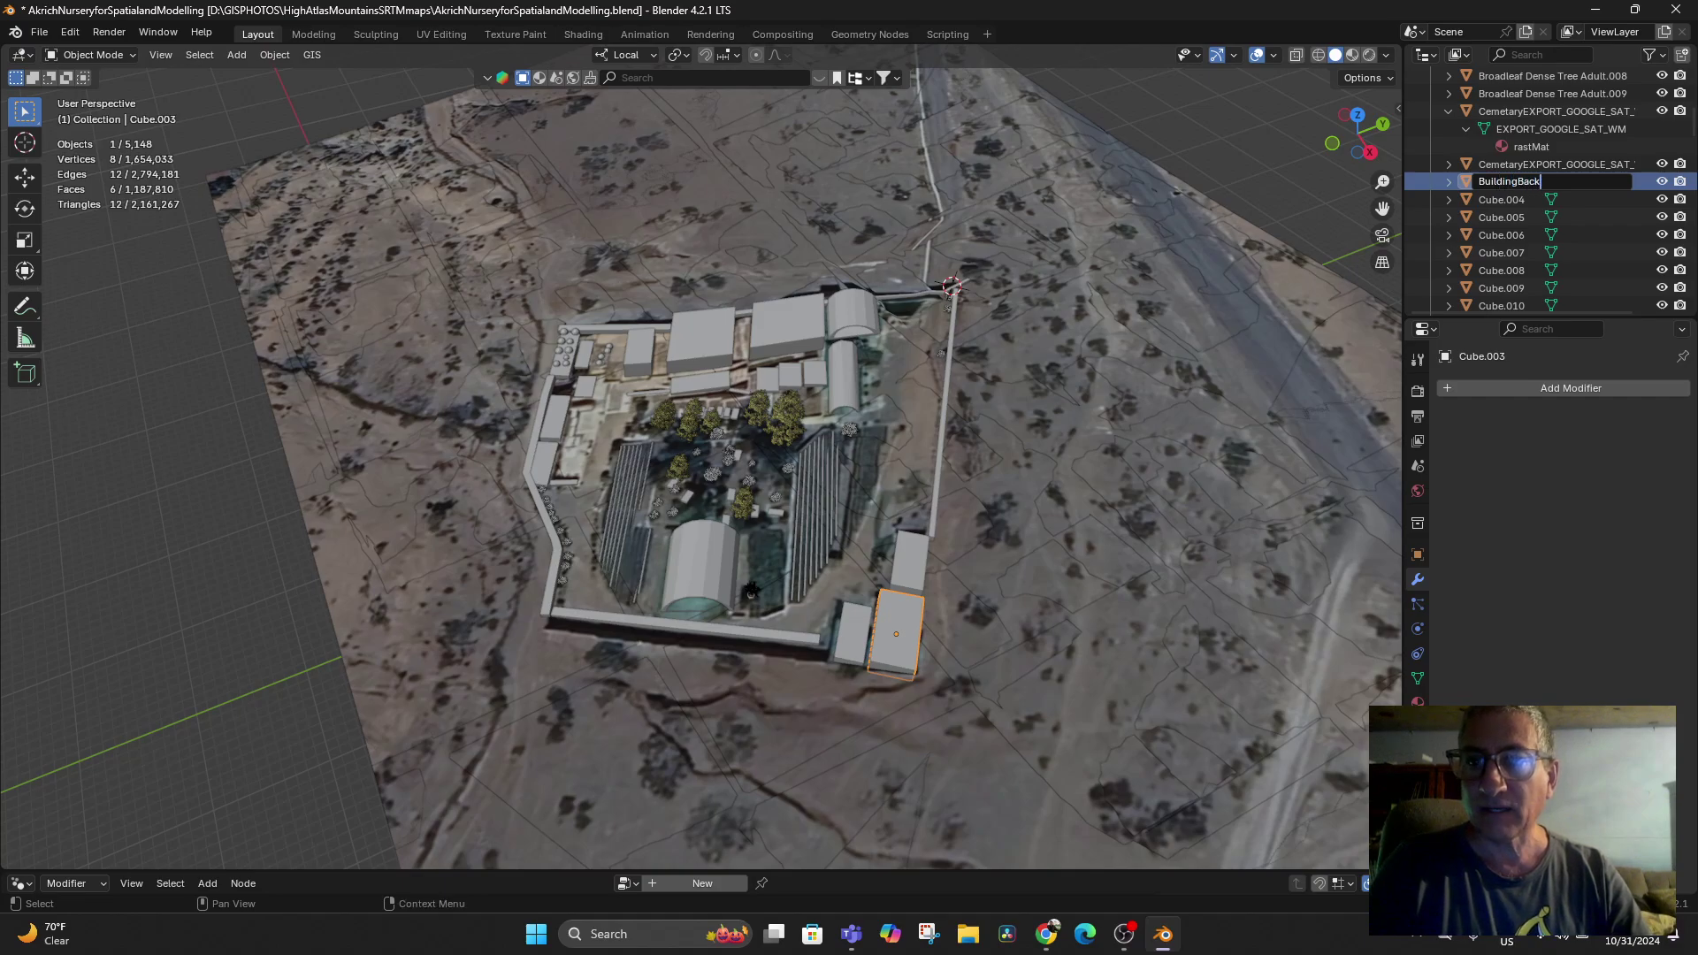
key("Return")
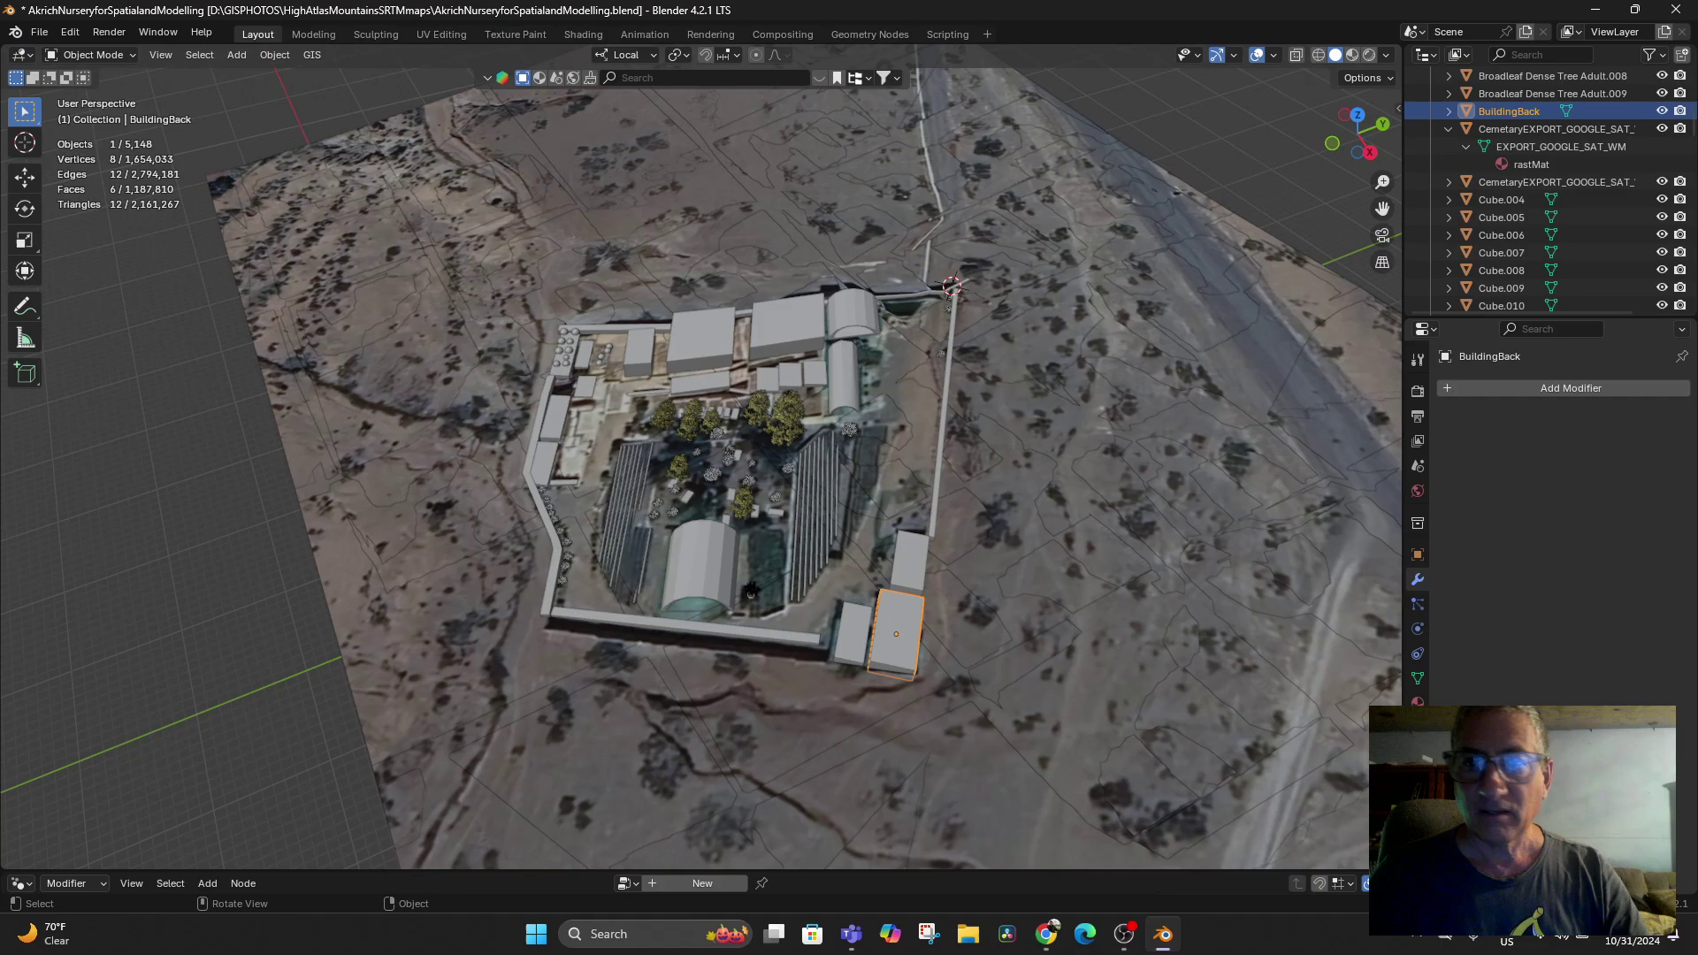
Rename the corner-cluster building at the end of WallLeft (Cube.005) as BuildingBack2
left_click(909, 563)
double_click(1501, 217)
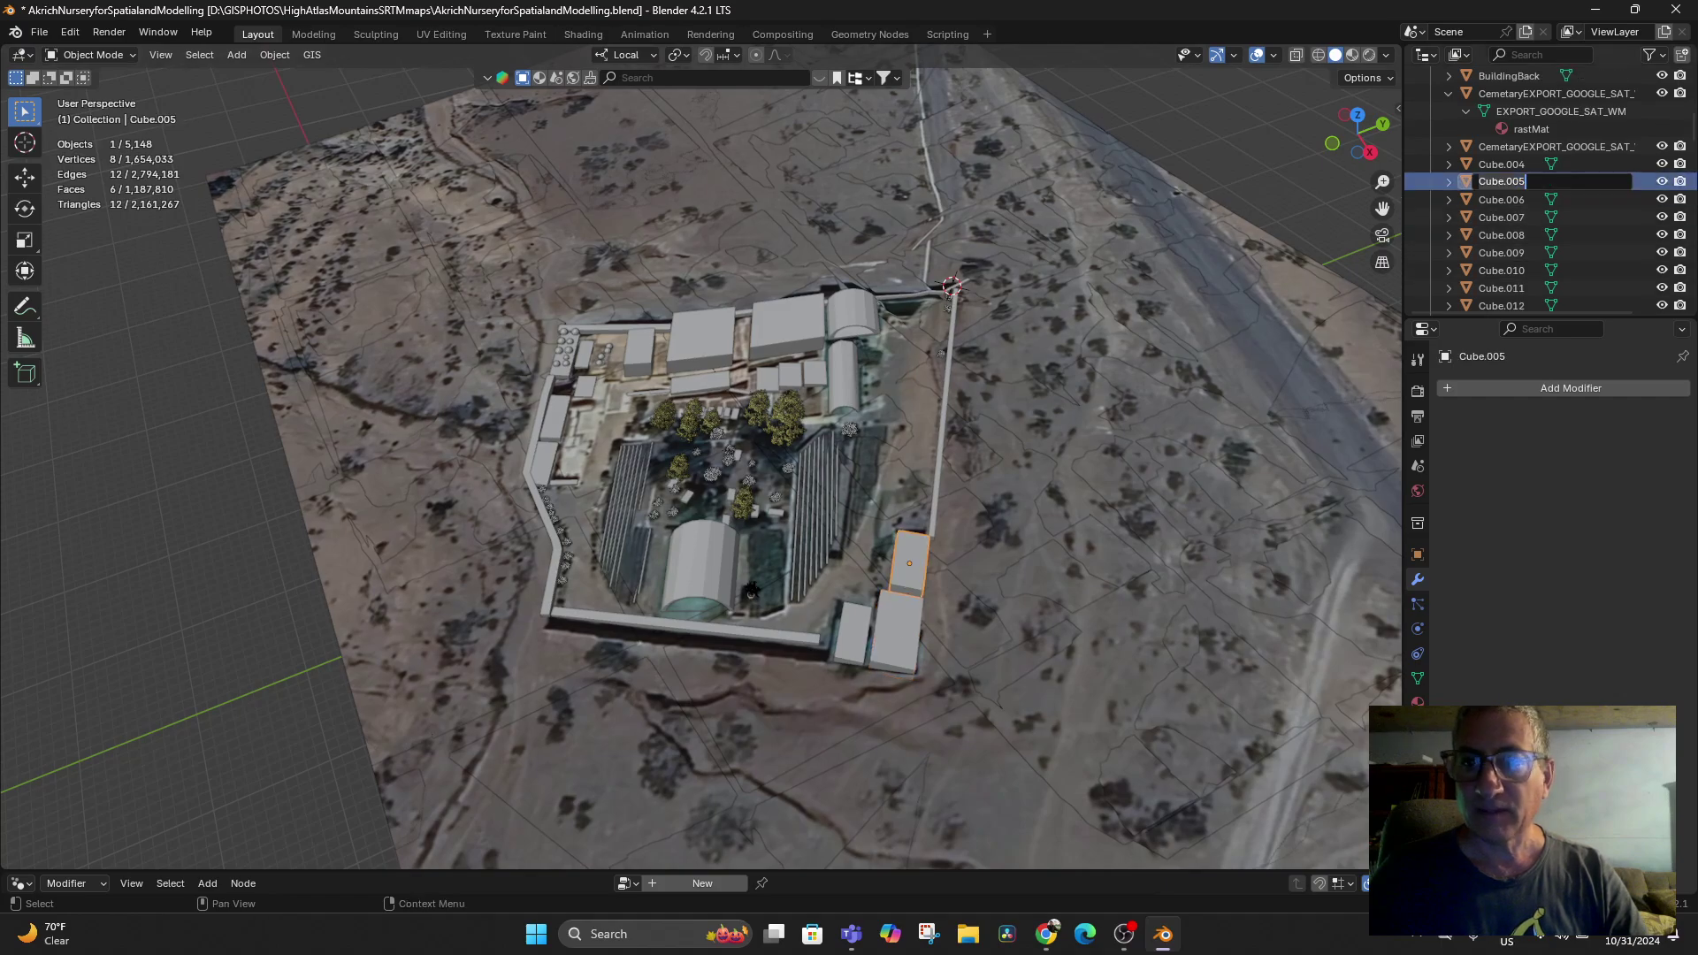
type("Build")
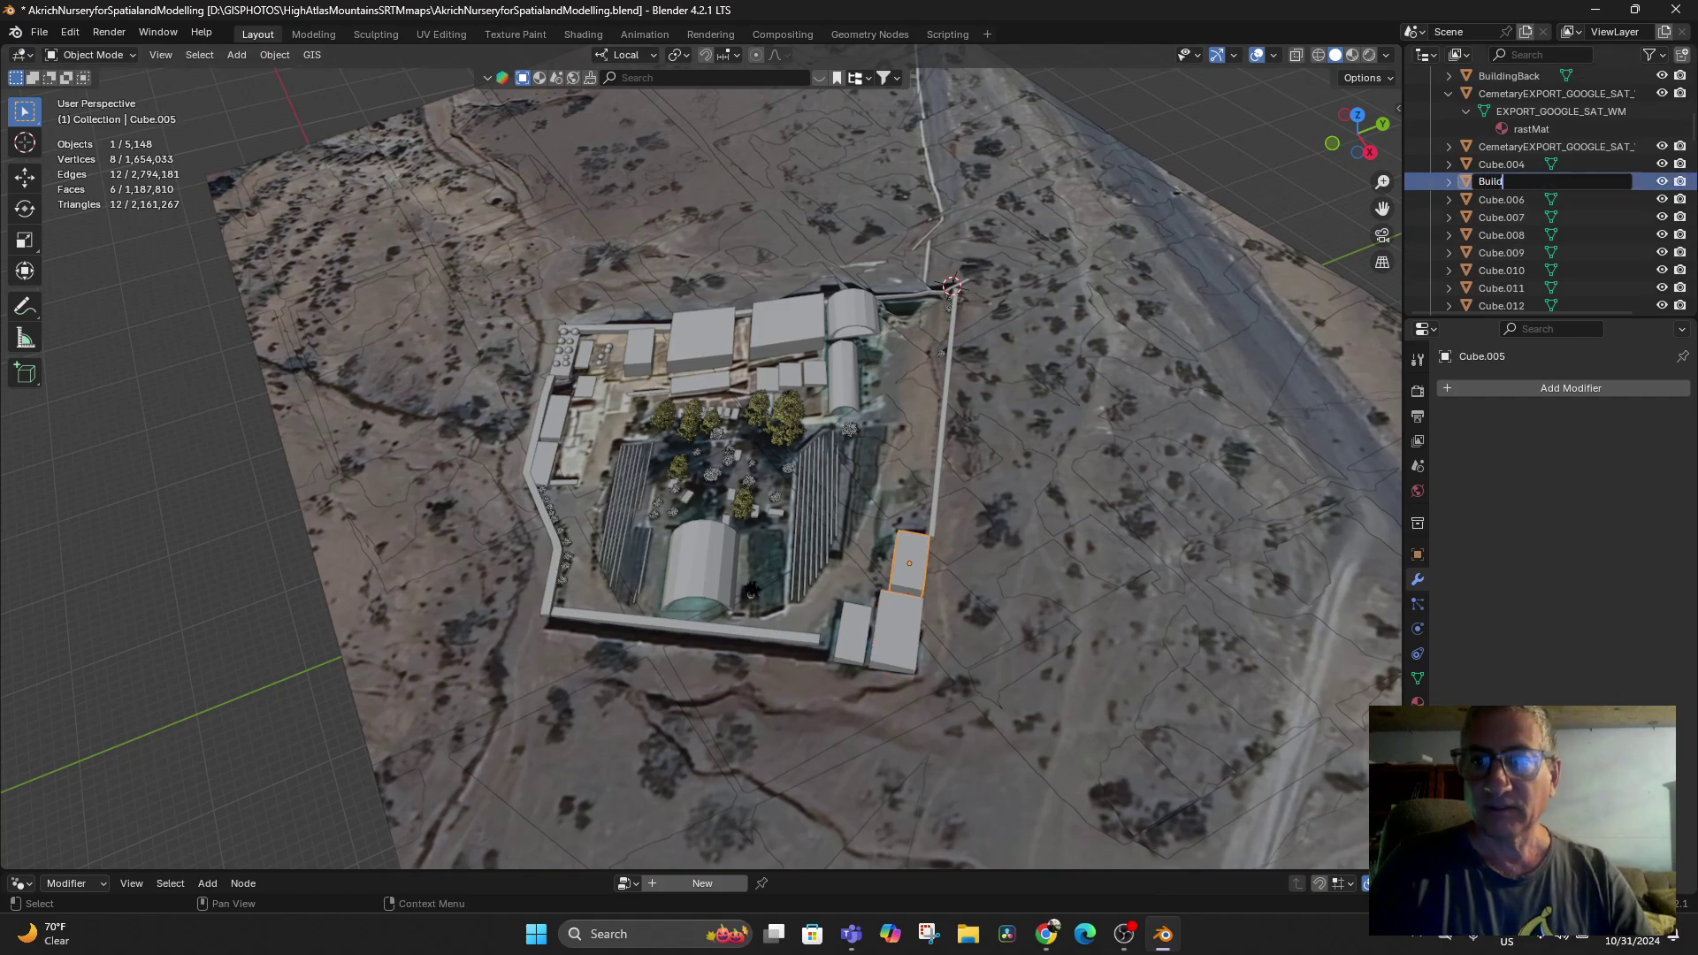
type("ingBack2")
key("Return")
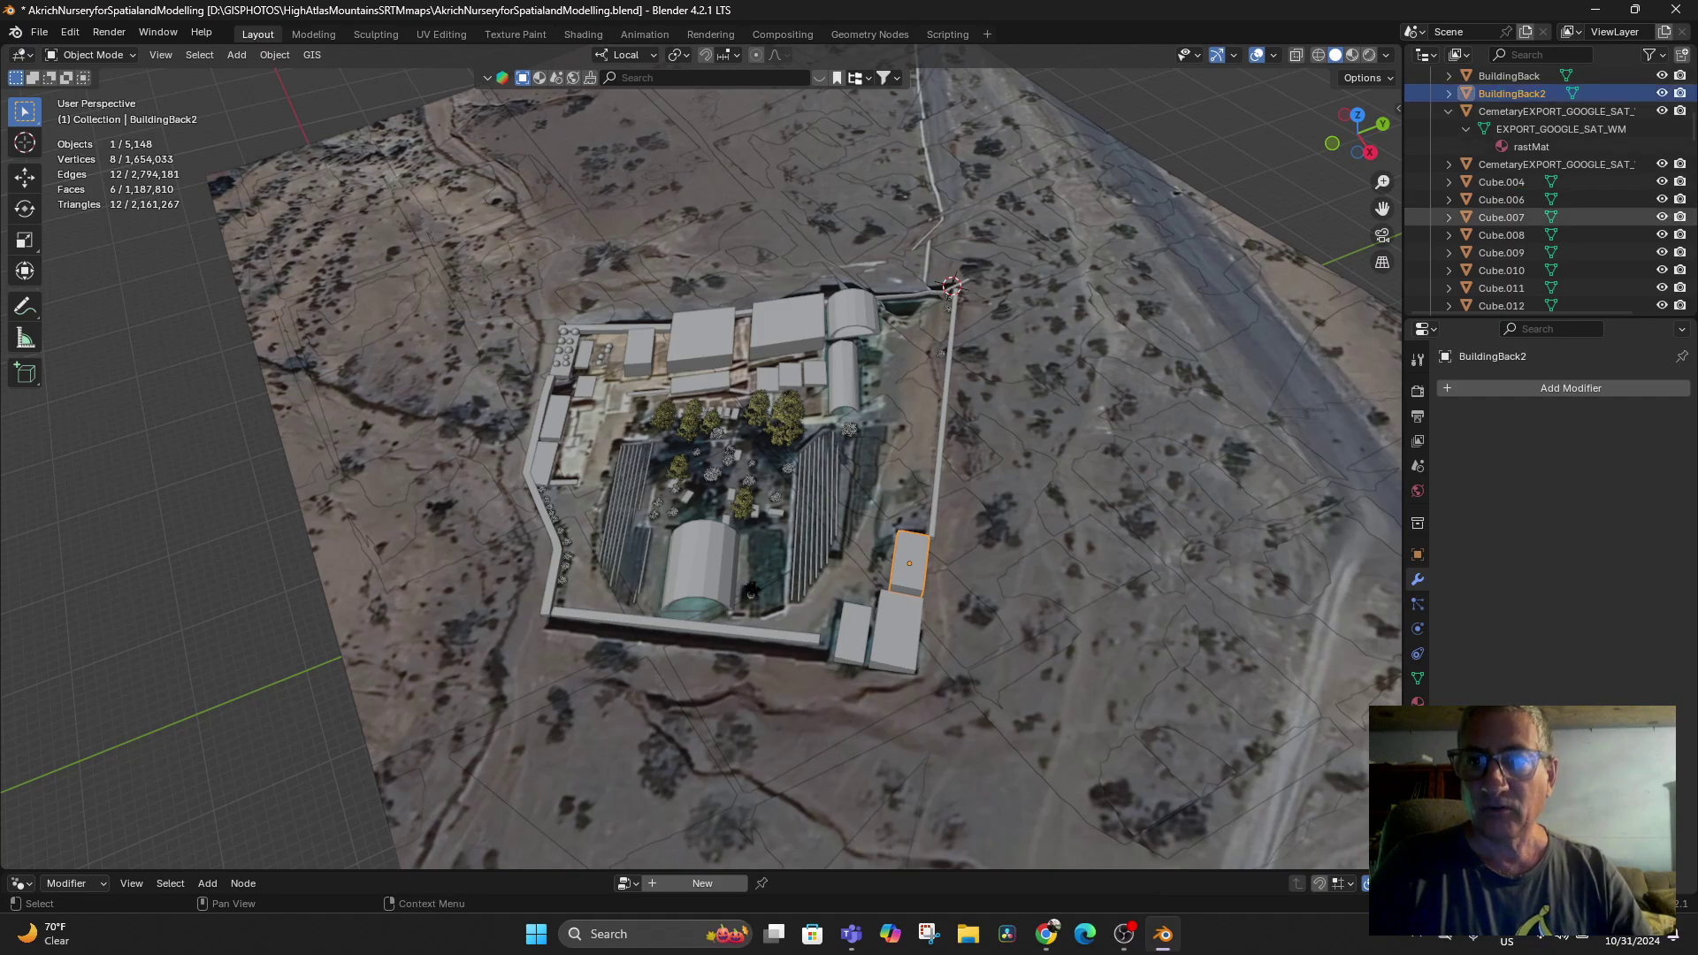
Rename the narrow corner-cluster building at the end of WallBack (Cube.004) as BuildingBackRight
left_click(851, 633)
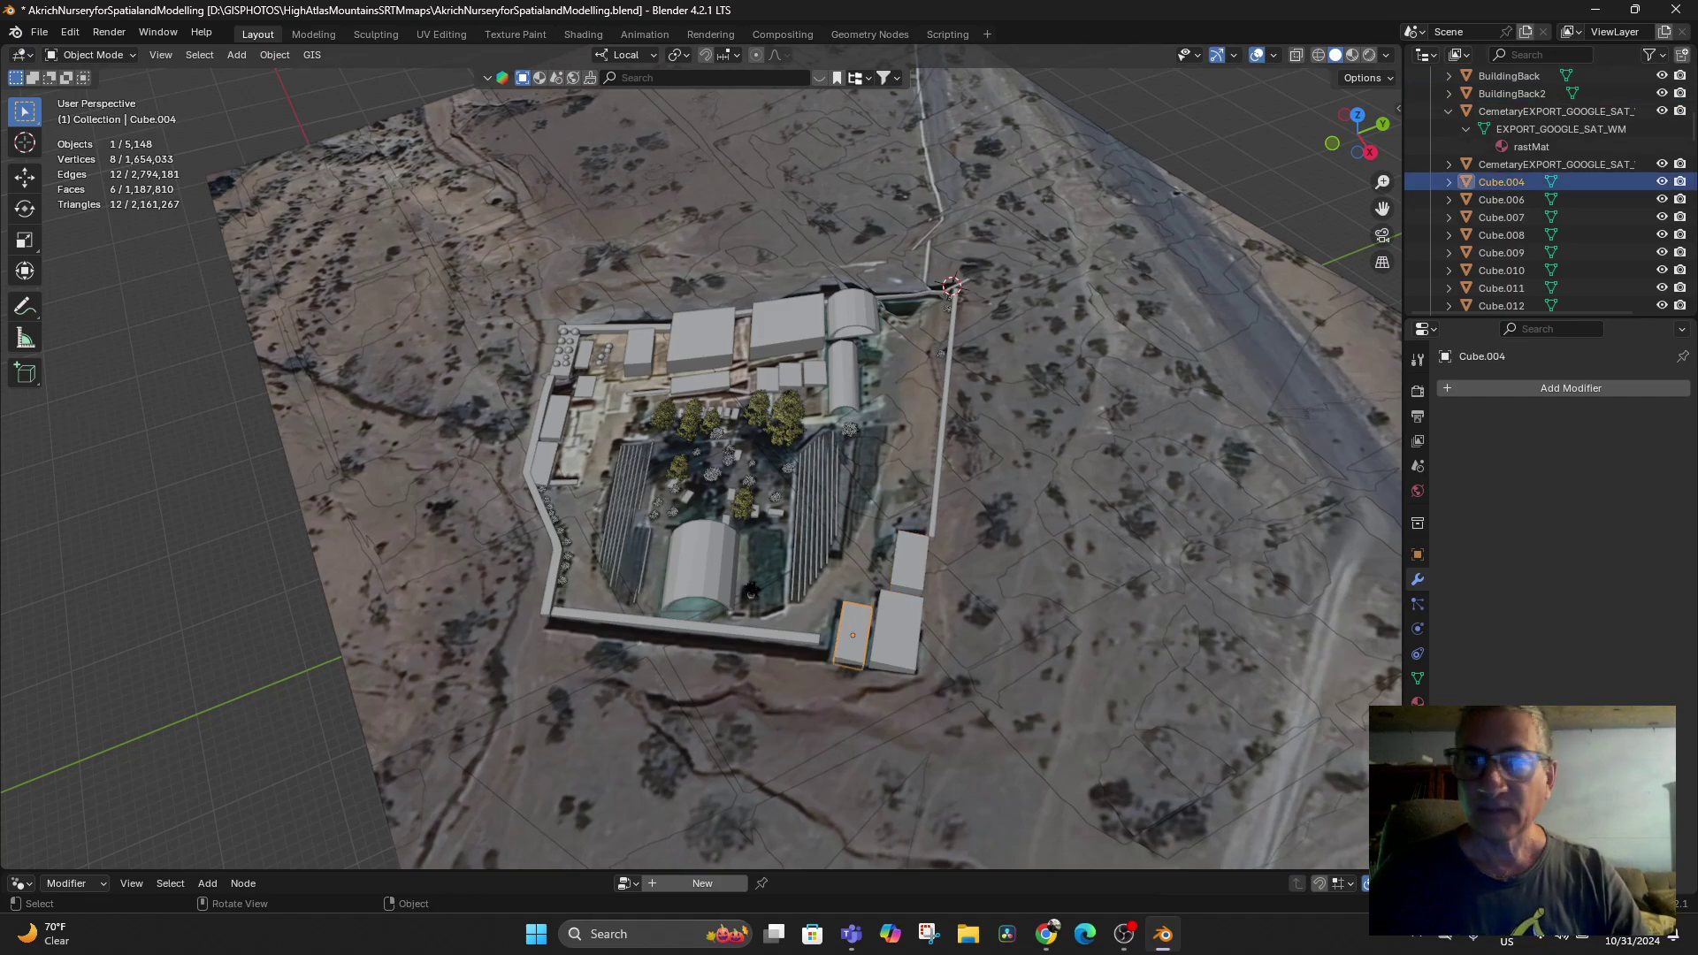
double_click(1500, 181)
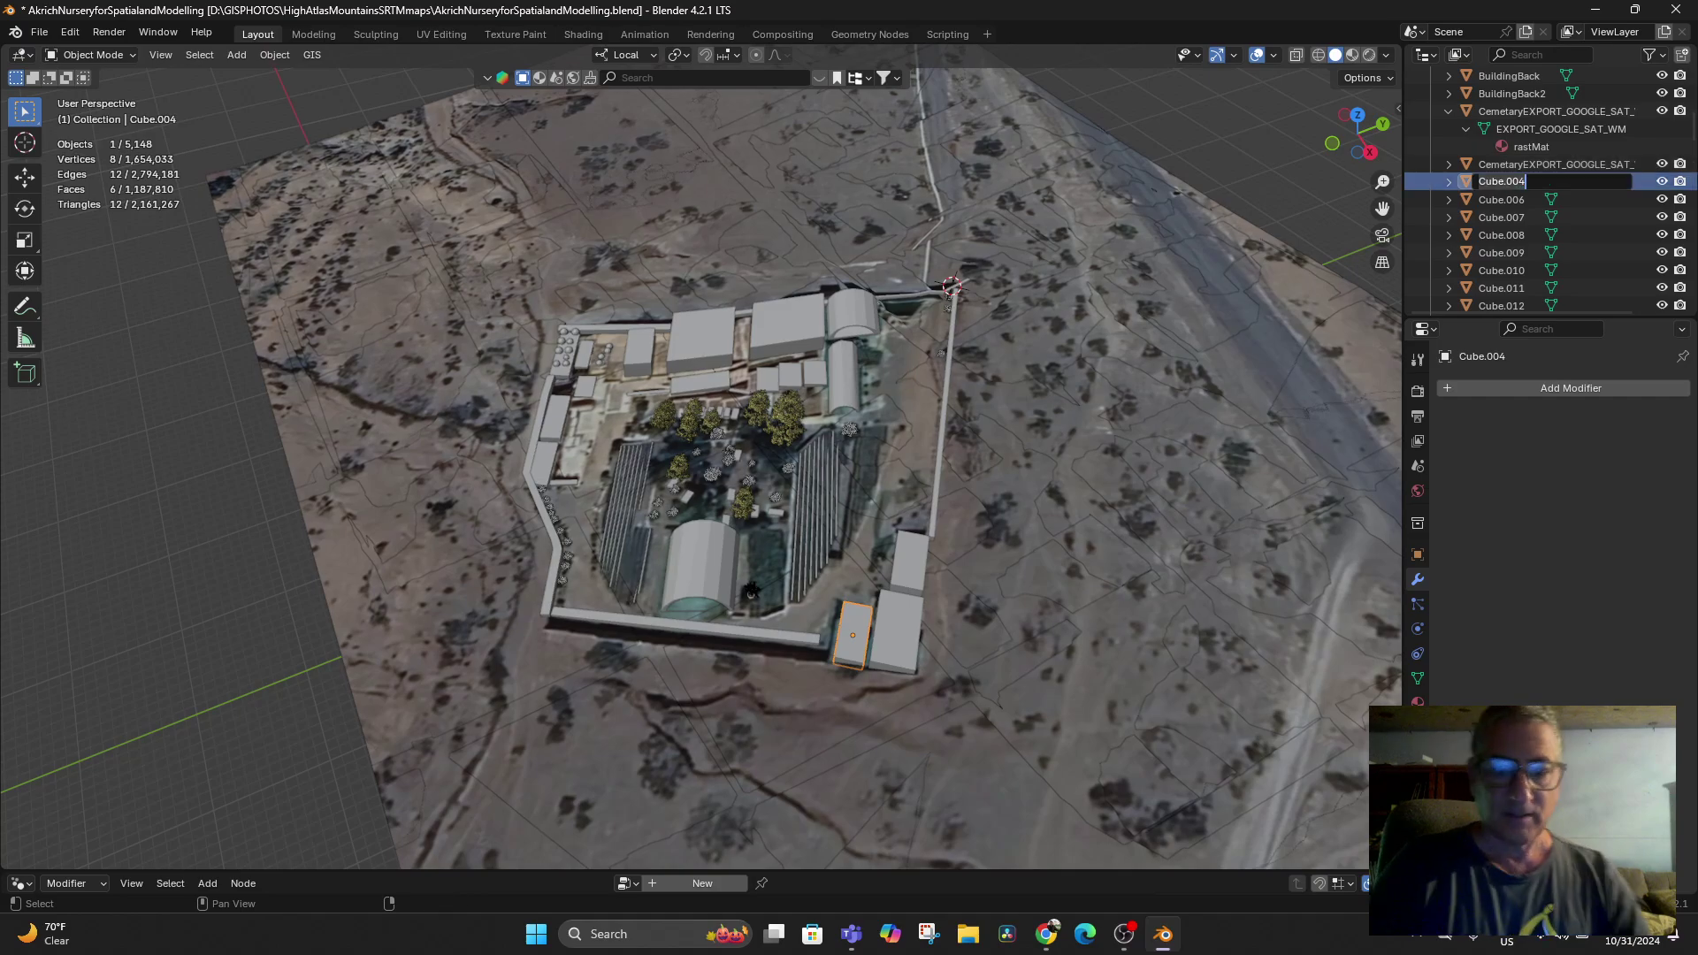
type("Building")
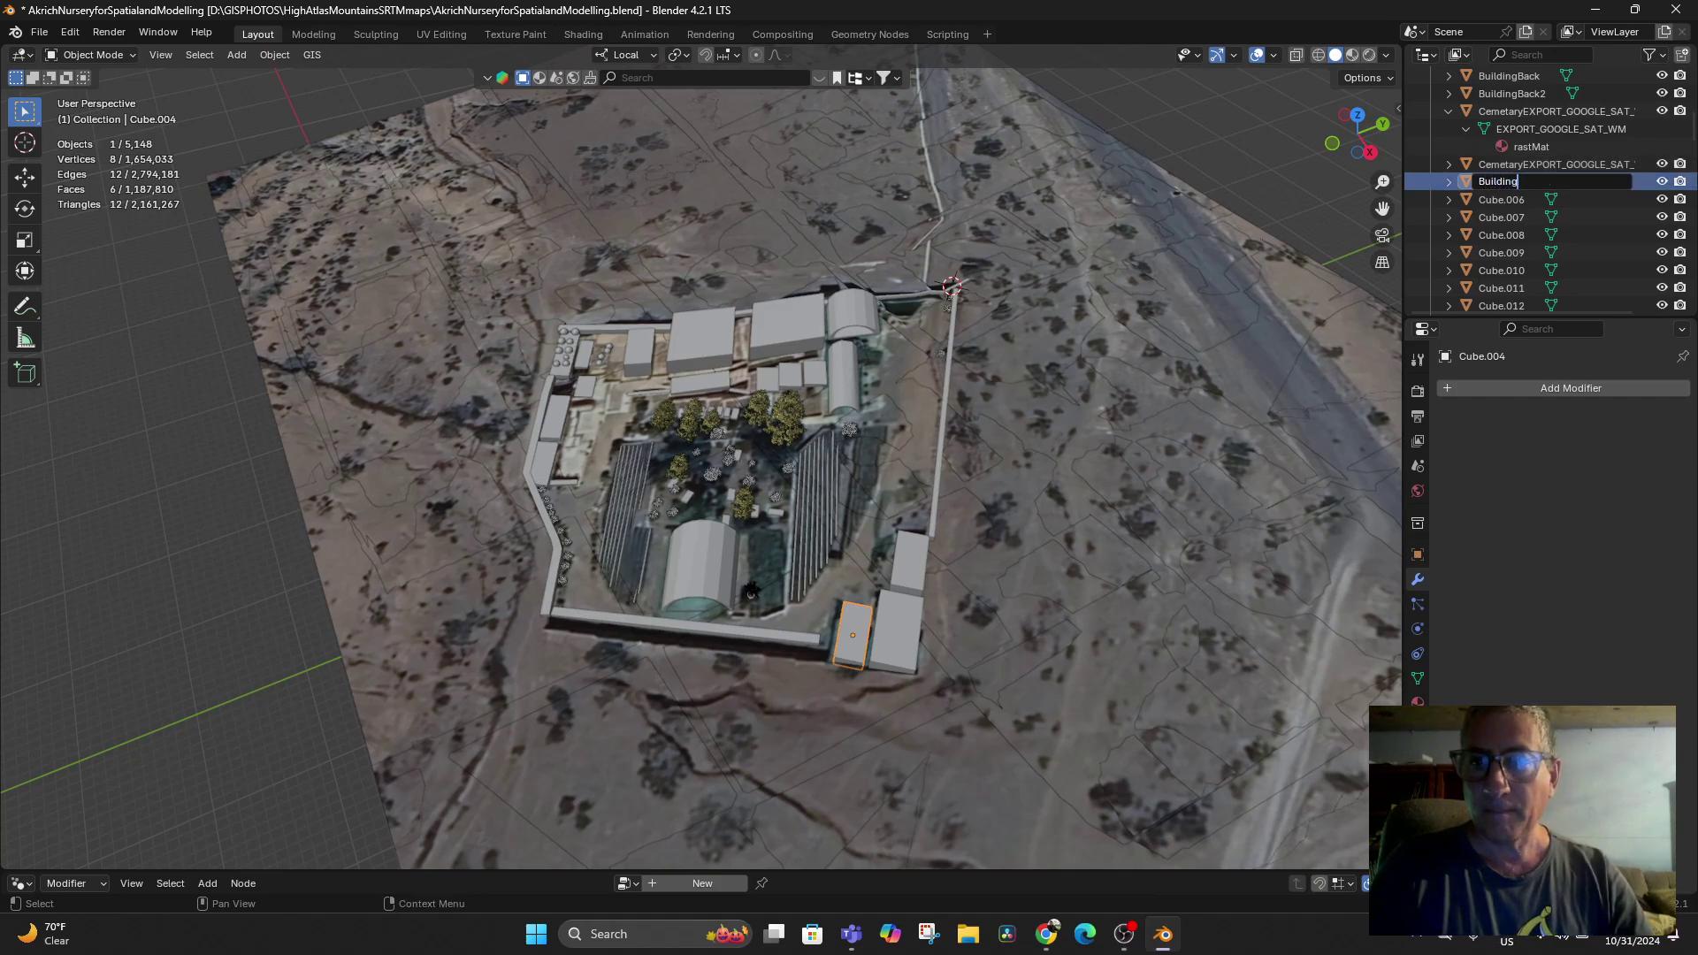
type("Back")
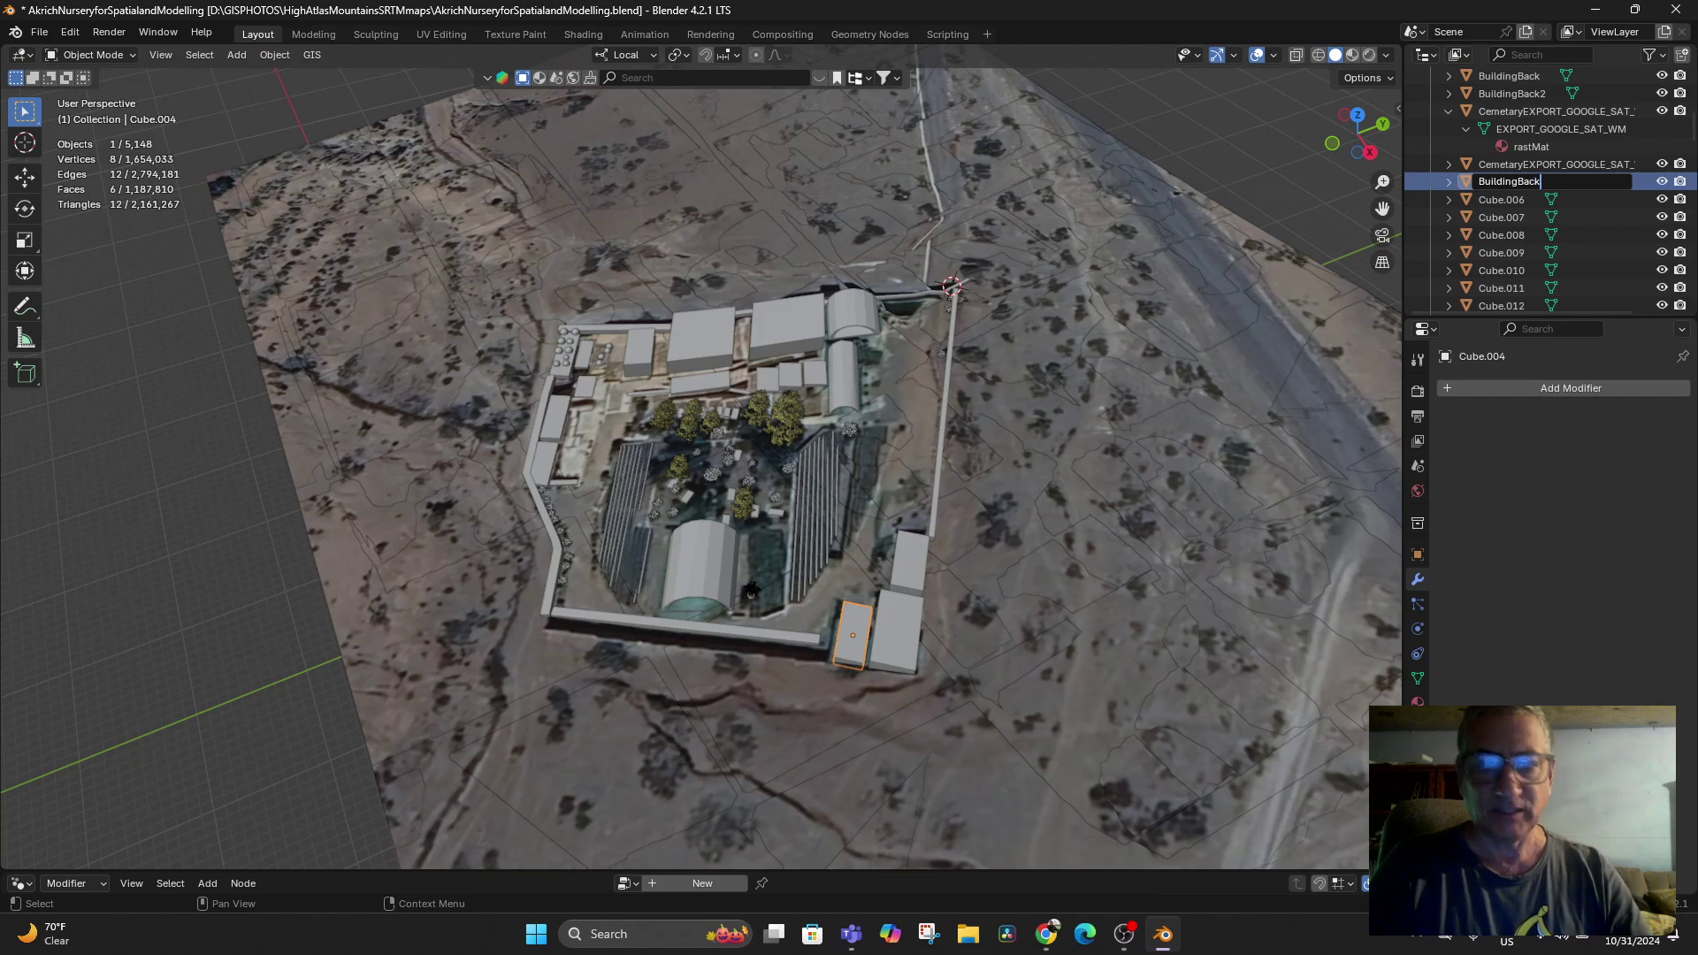
type("Right")
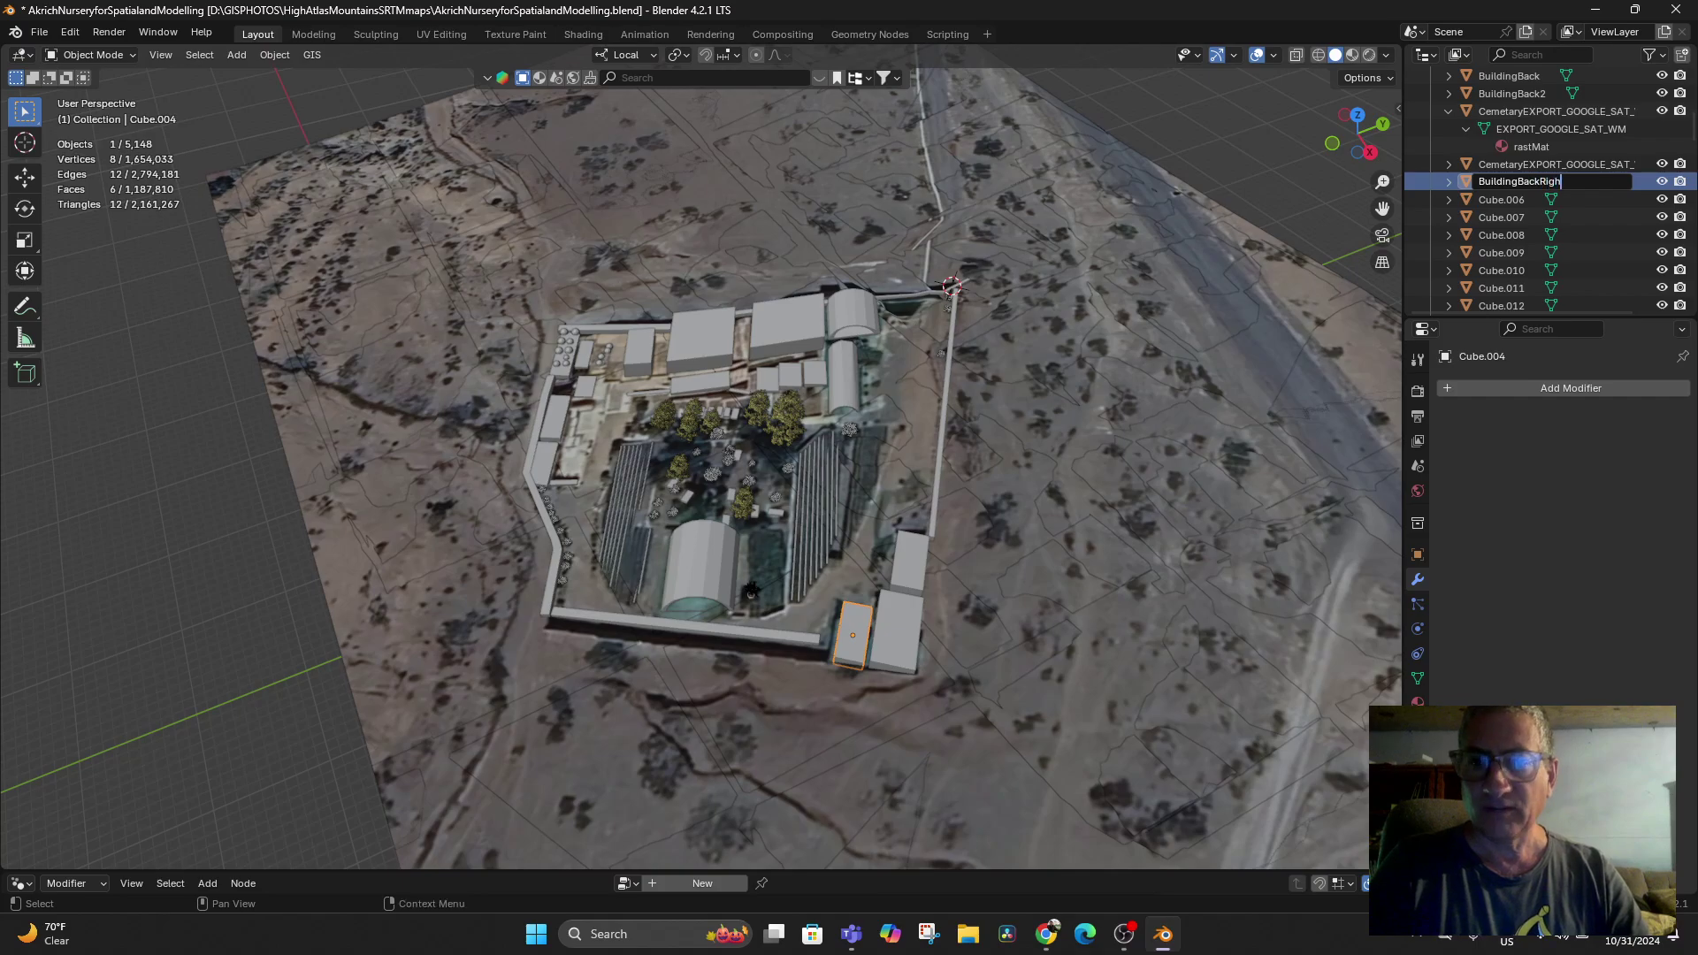
key("Return")
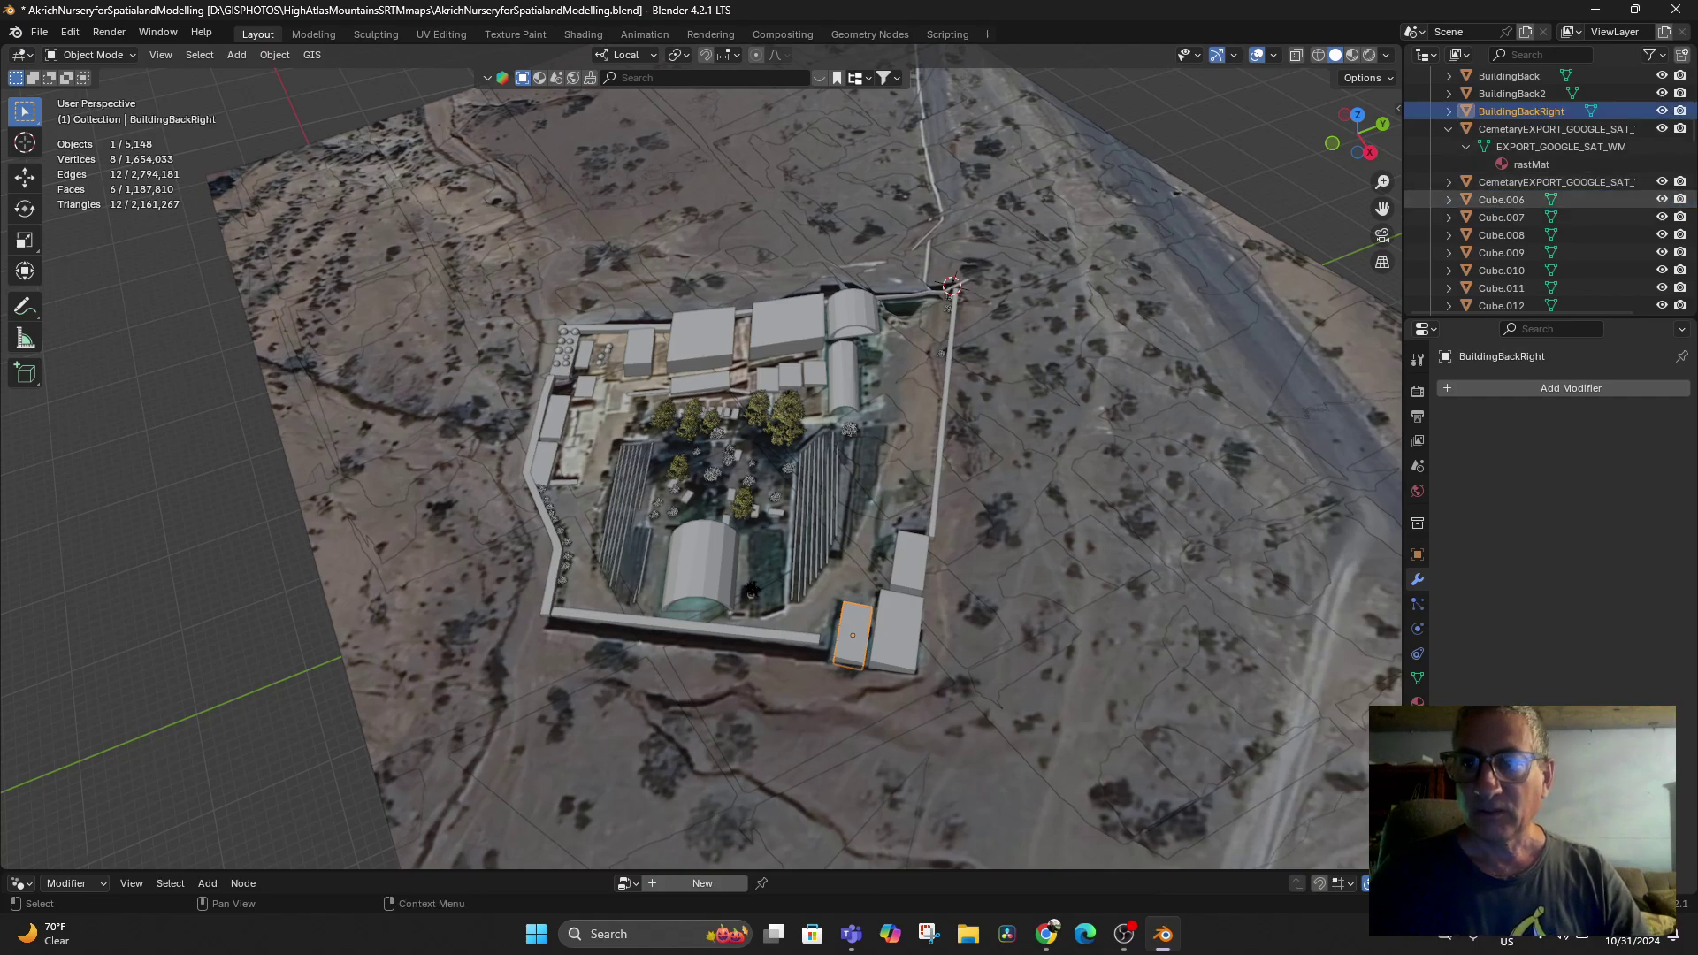
Rename the small object Cube.006 among the trees in the middle of the nursery as Grave
left_click(1501, 200)
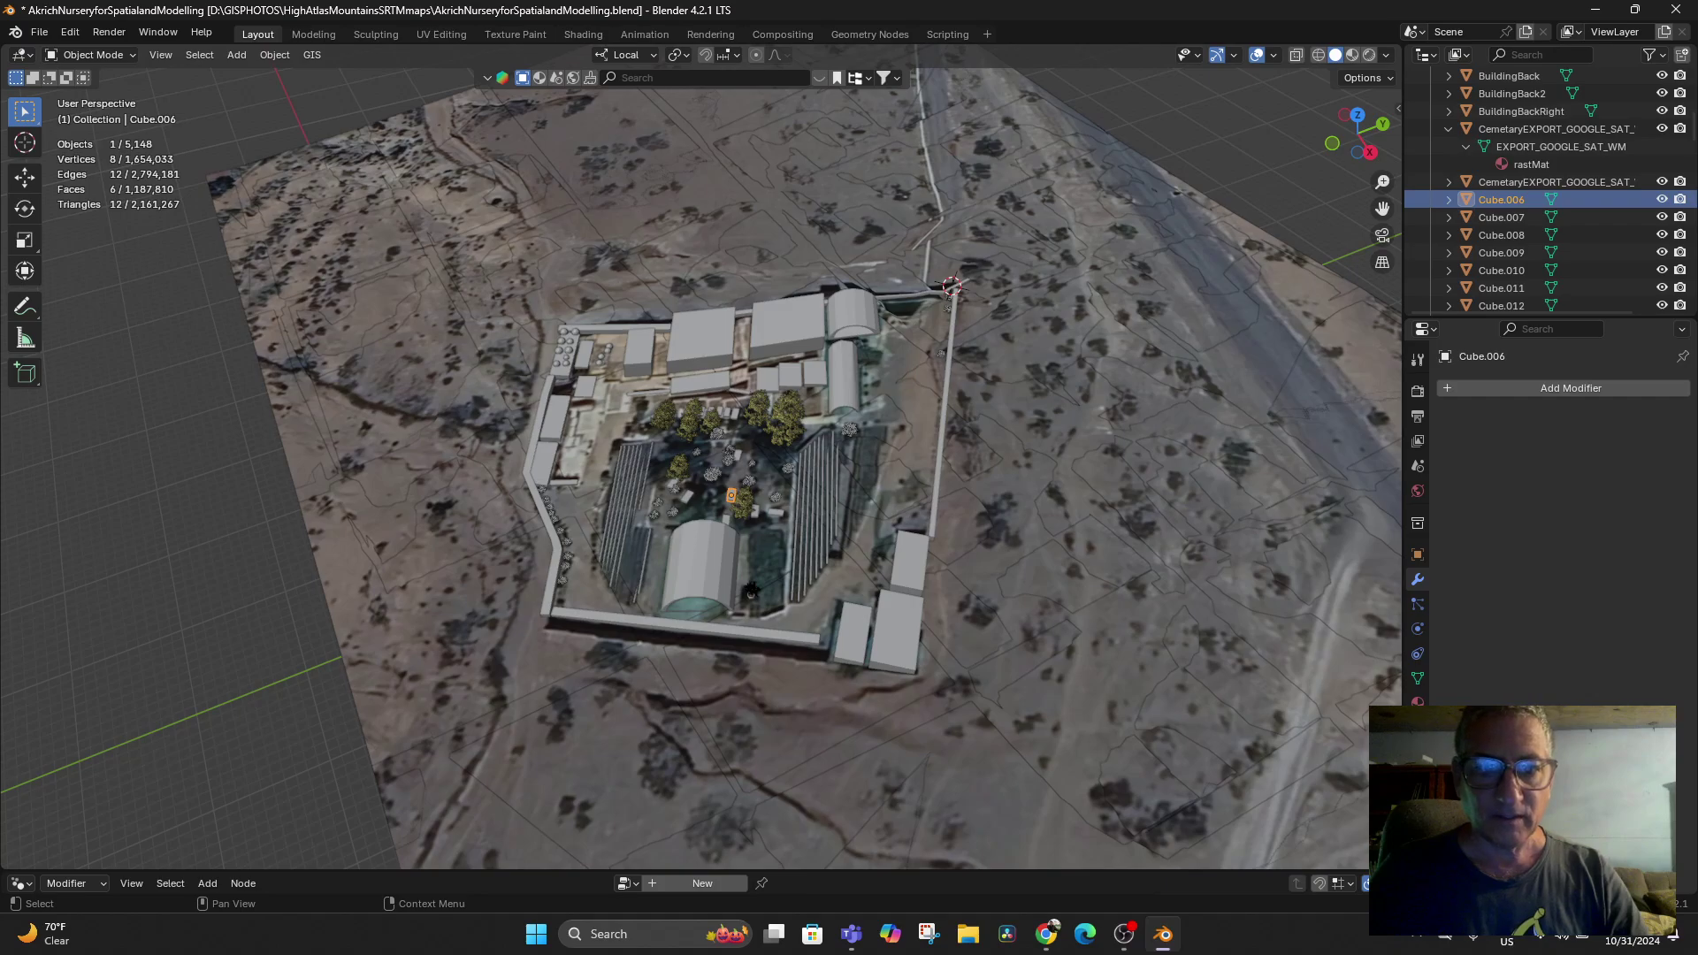
double_click(1501, 200)
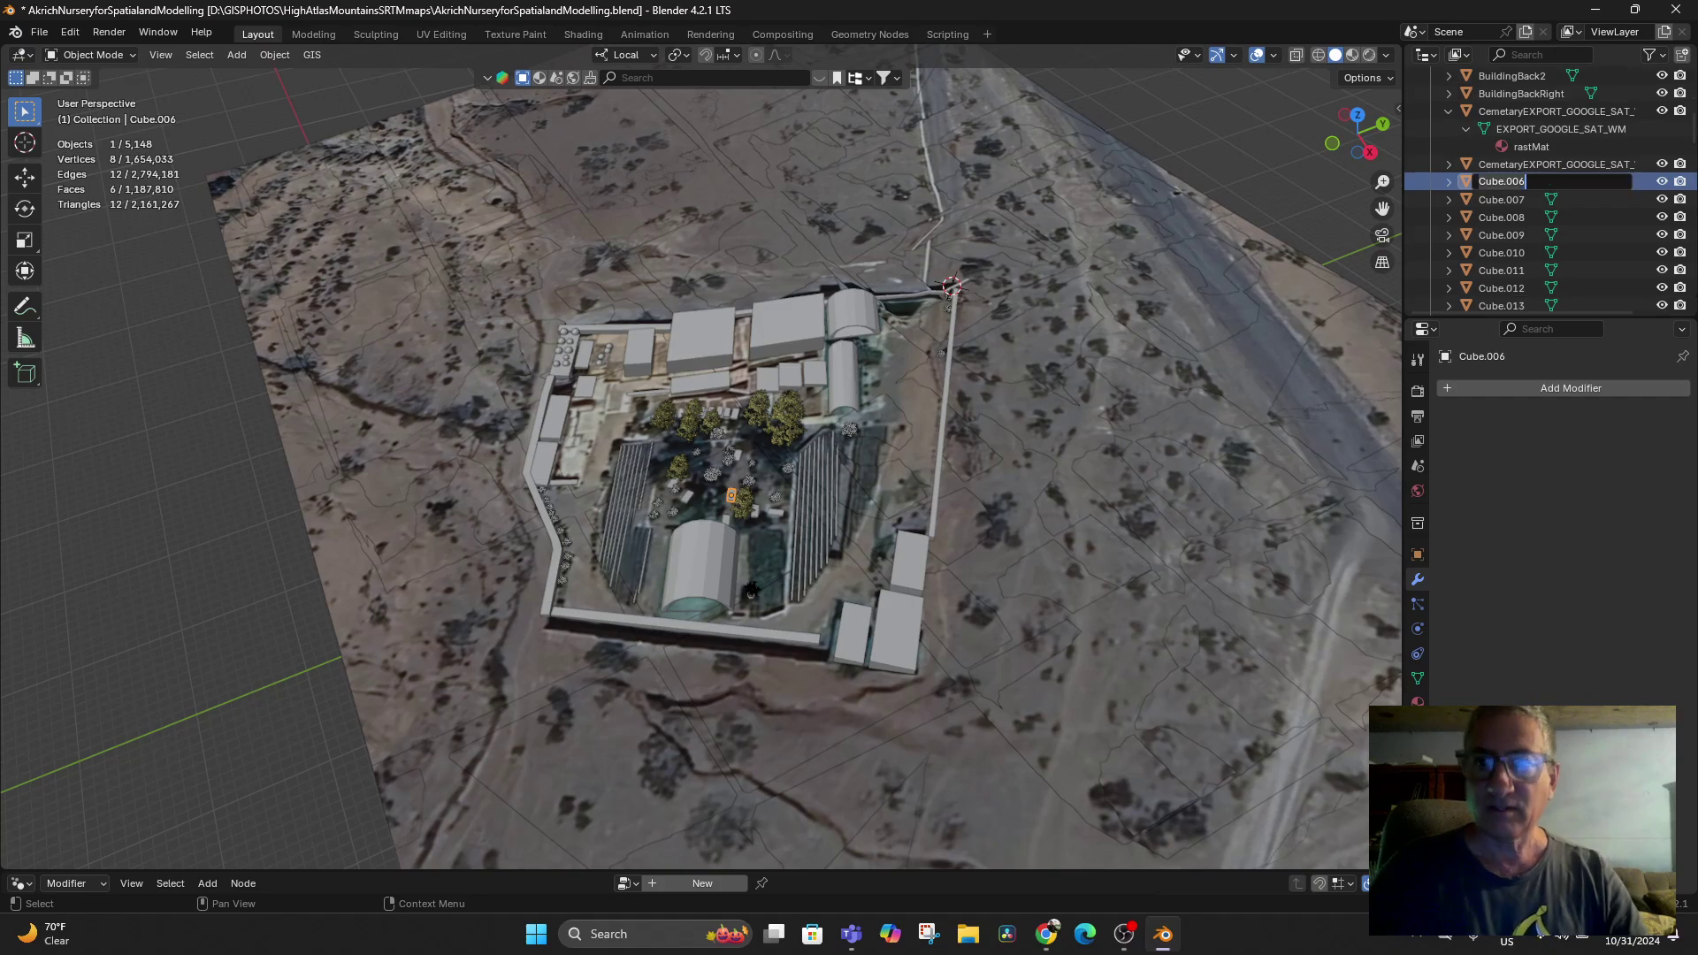
type("Grave")
key("Return")
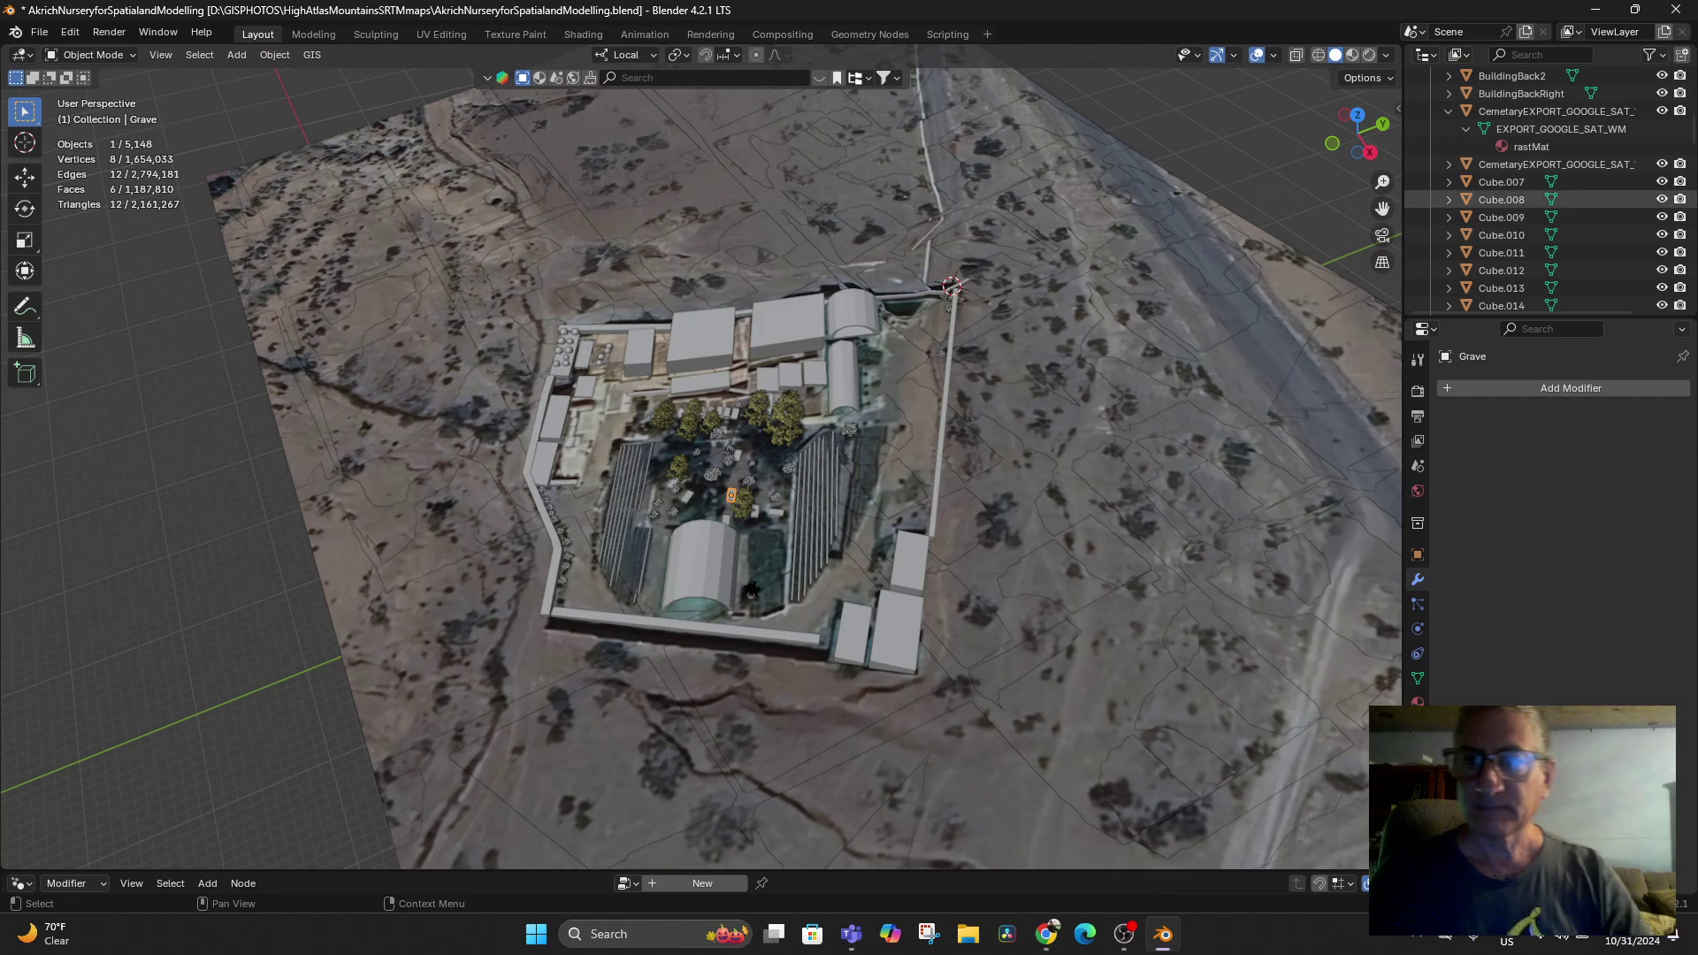
Check which parts of the model Cube.007, Cube.008 and Cube.009 are and look through the remaining cubes
left_click(1501, 184)
left_click(1500, 202)
left_click(1501, 220)
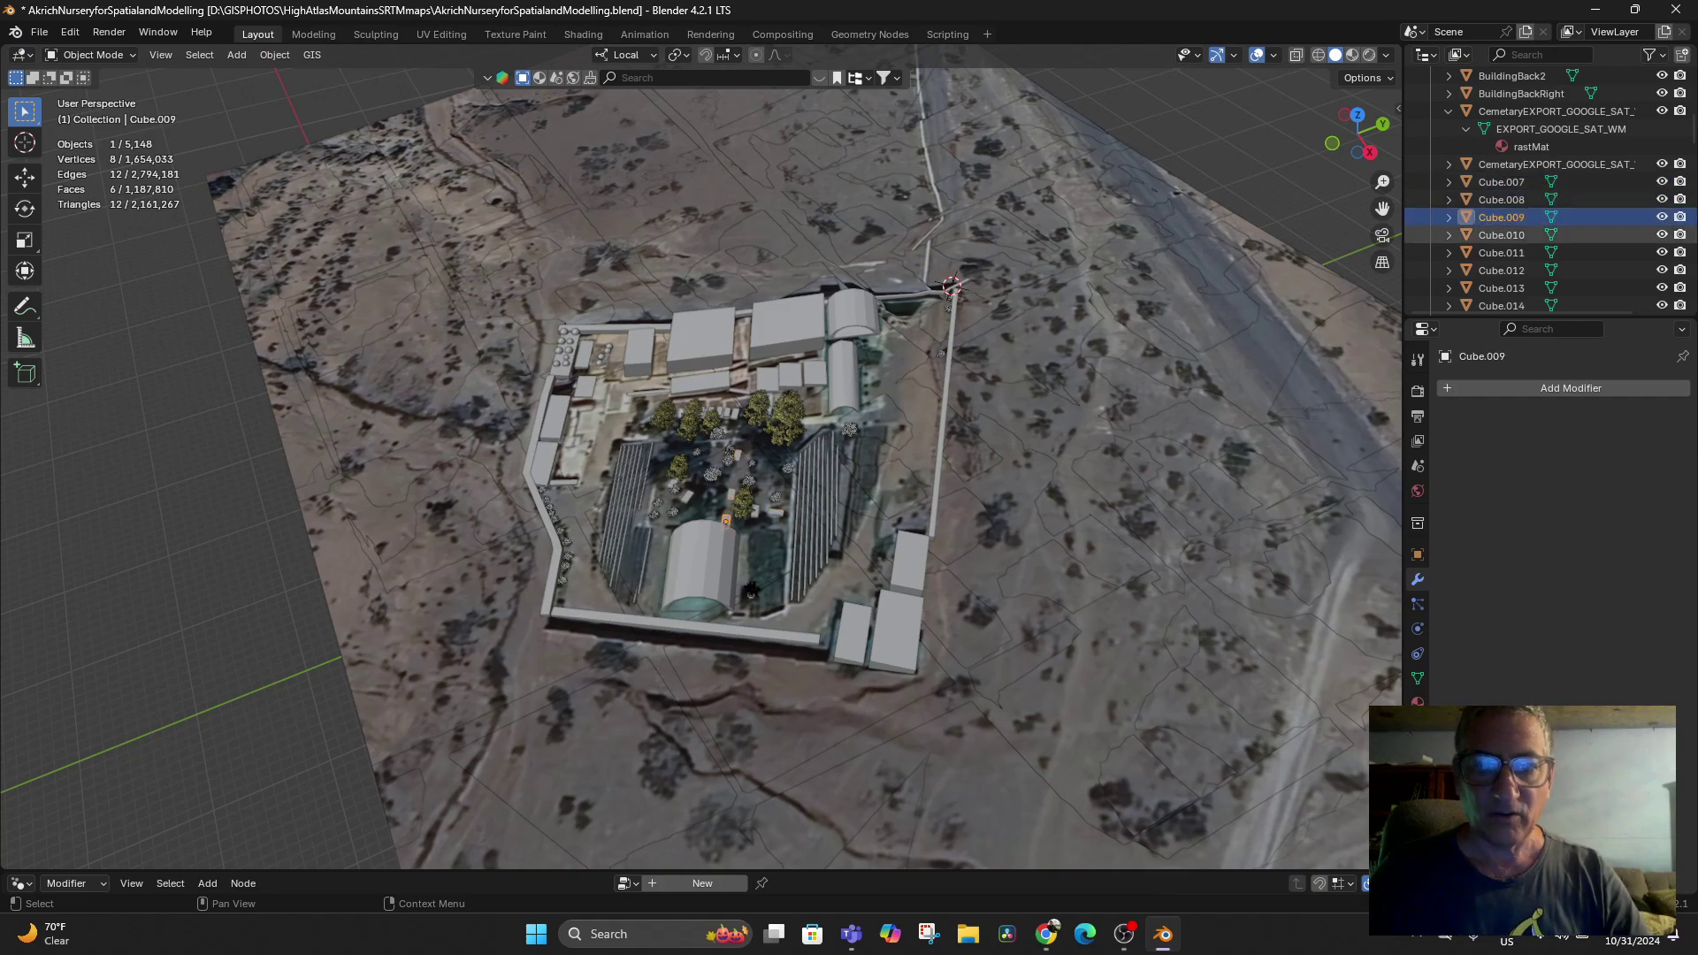
scroll(1501, 228, "down", 4)
scroll(1503, 216, "down", 3)
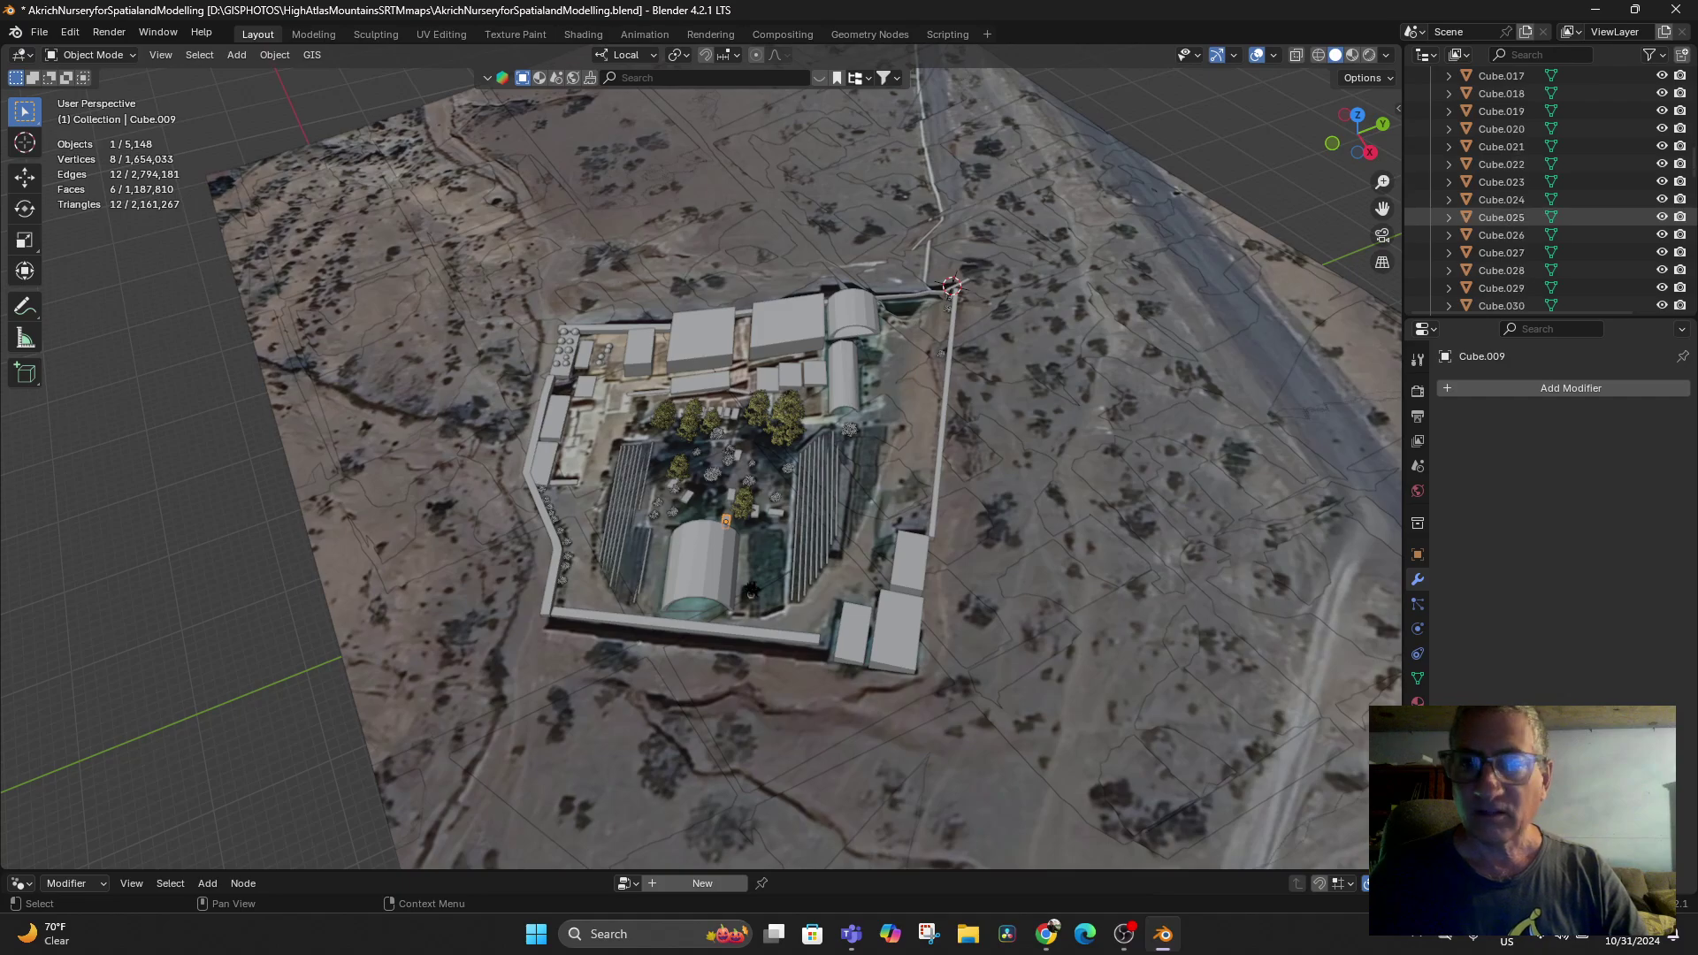
Locate the Areas:building object in the outliner and open its name for editing
left_click(773, 329)
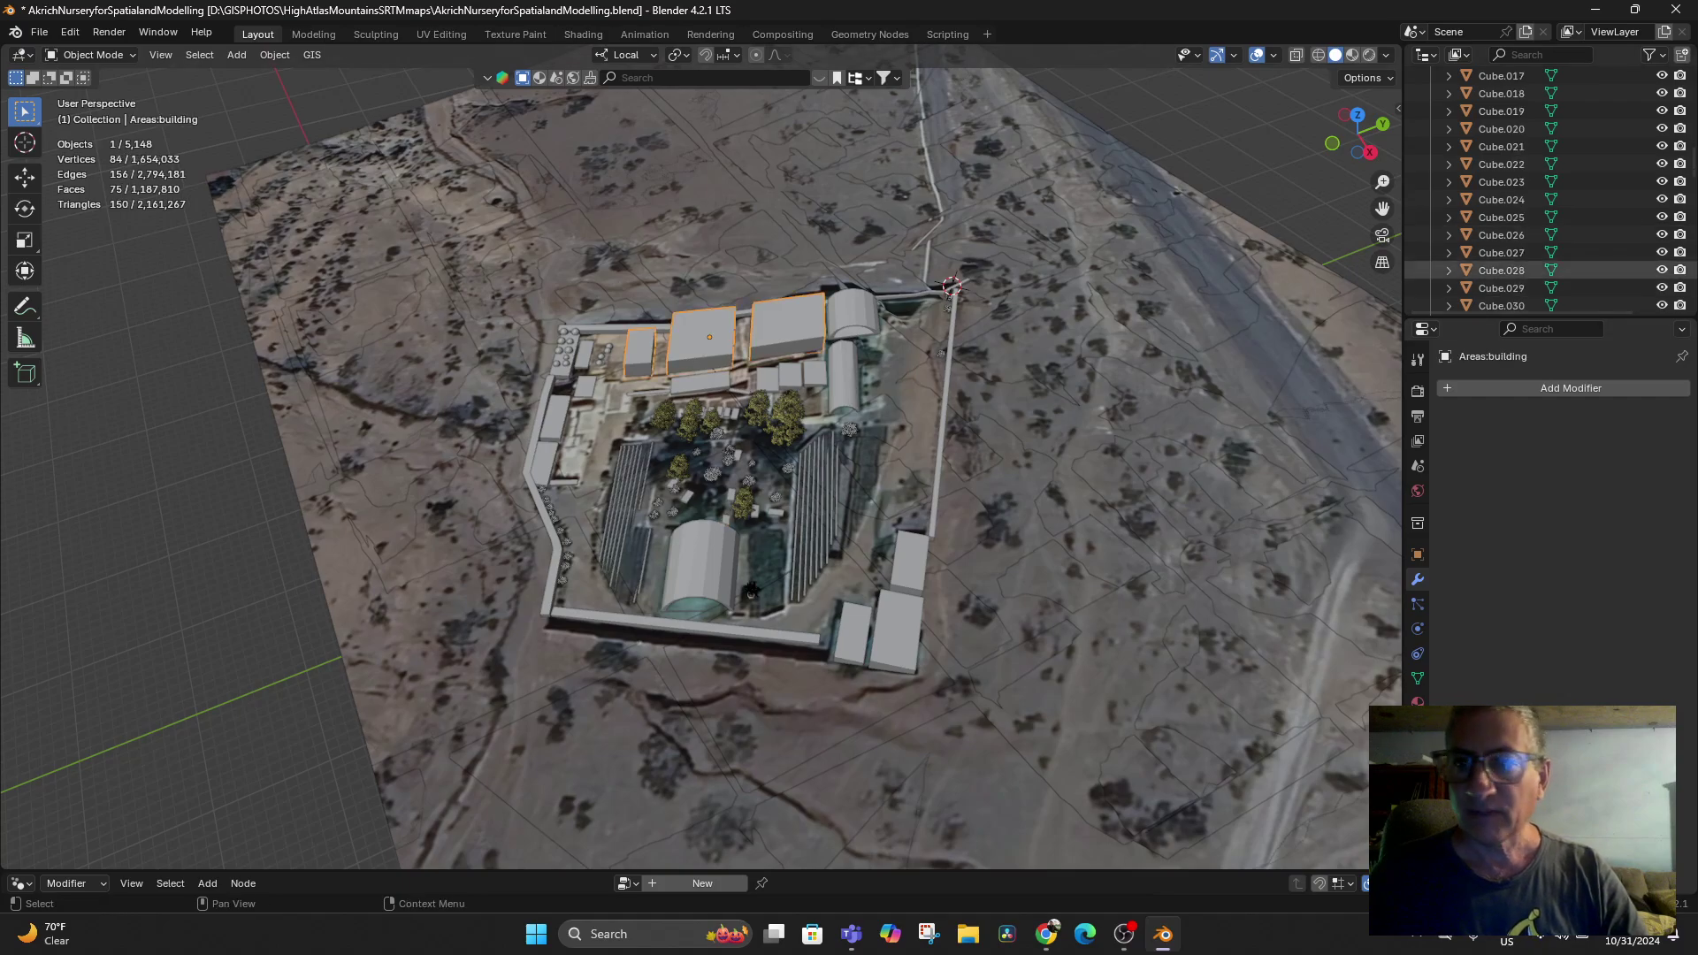
scroll(1503, 253, "down", 2)
key("period")
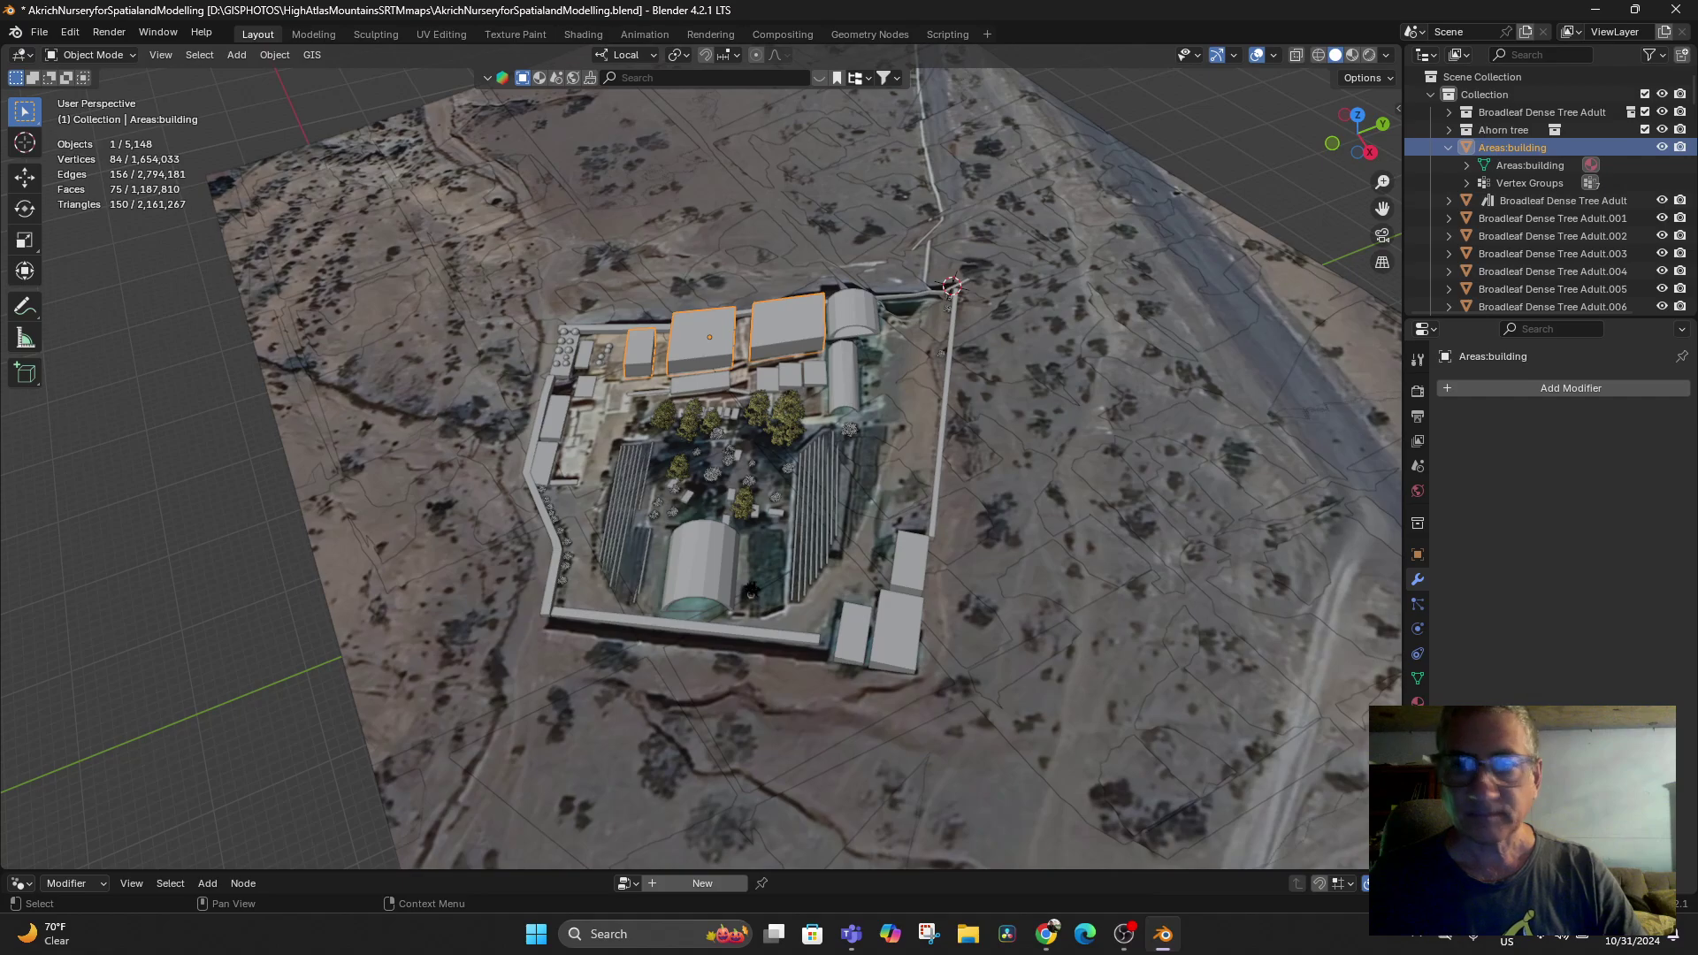
key("F2")
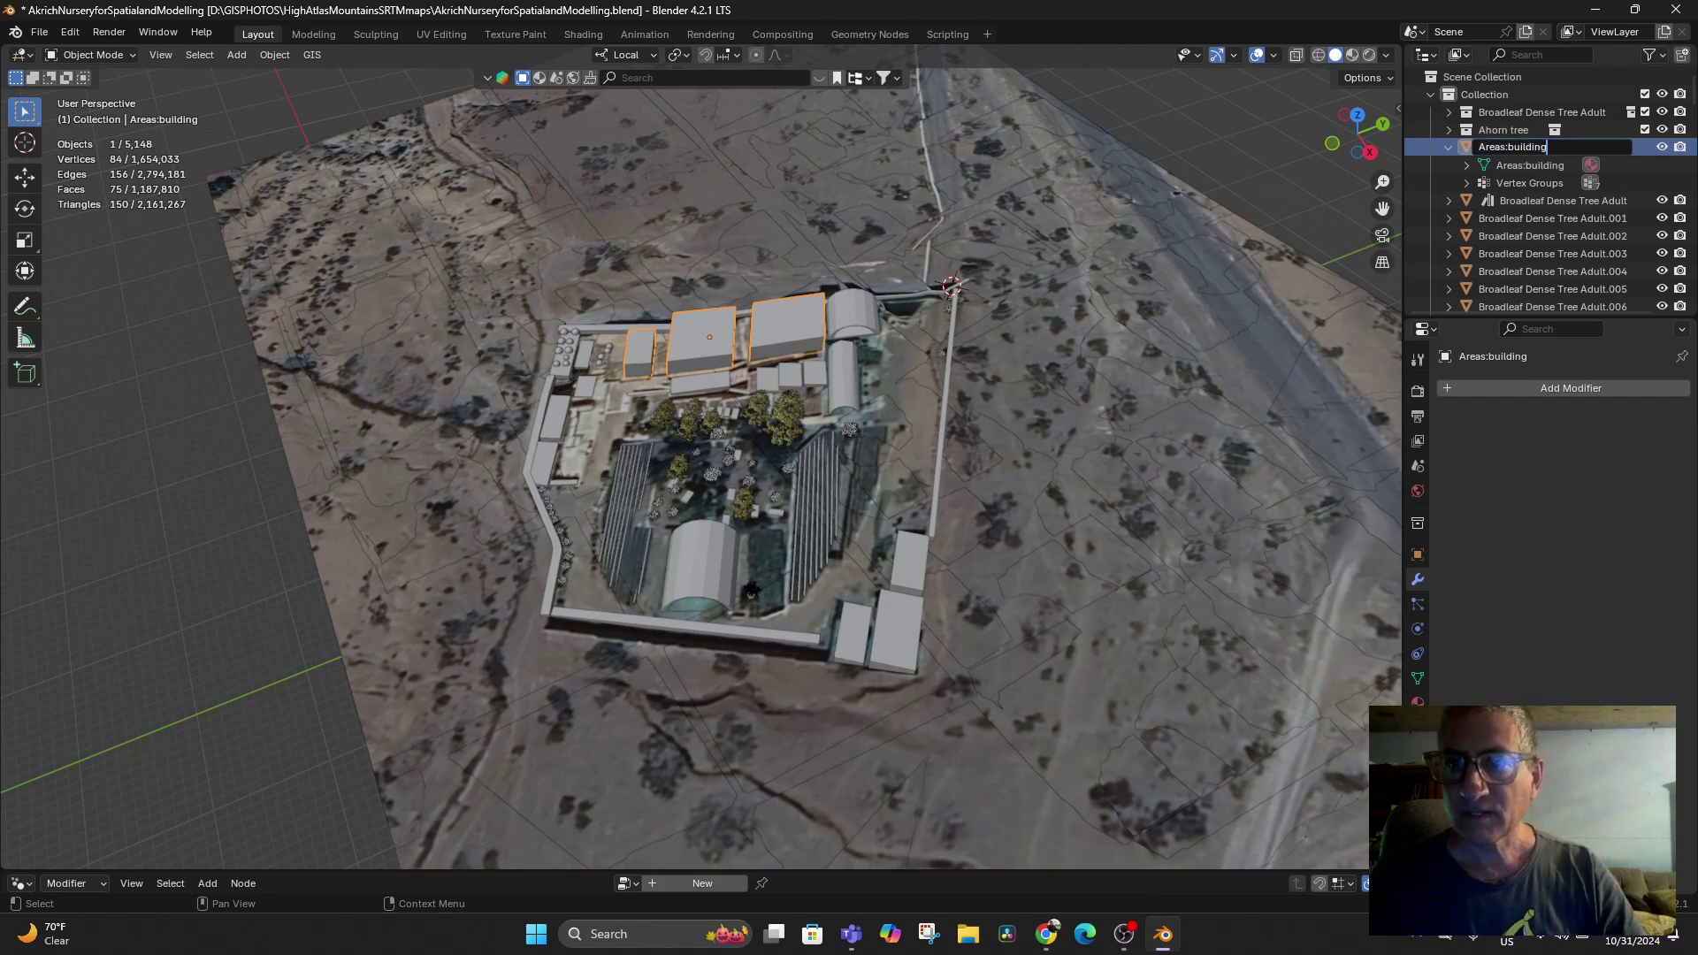
left_click_drag(1547, 147, 1476, 148)
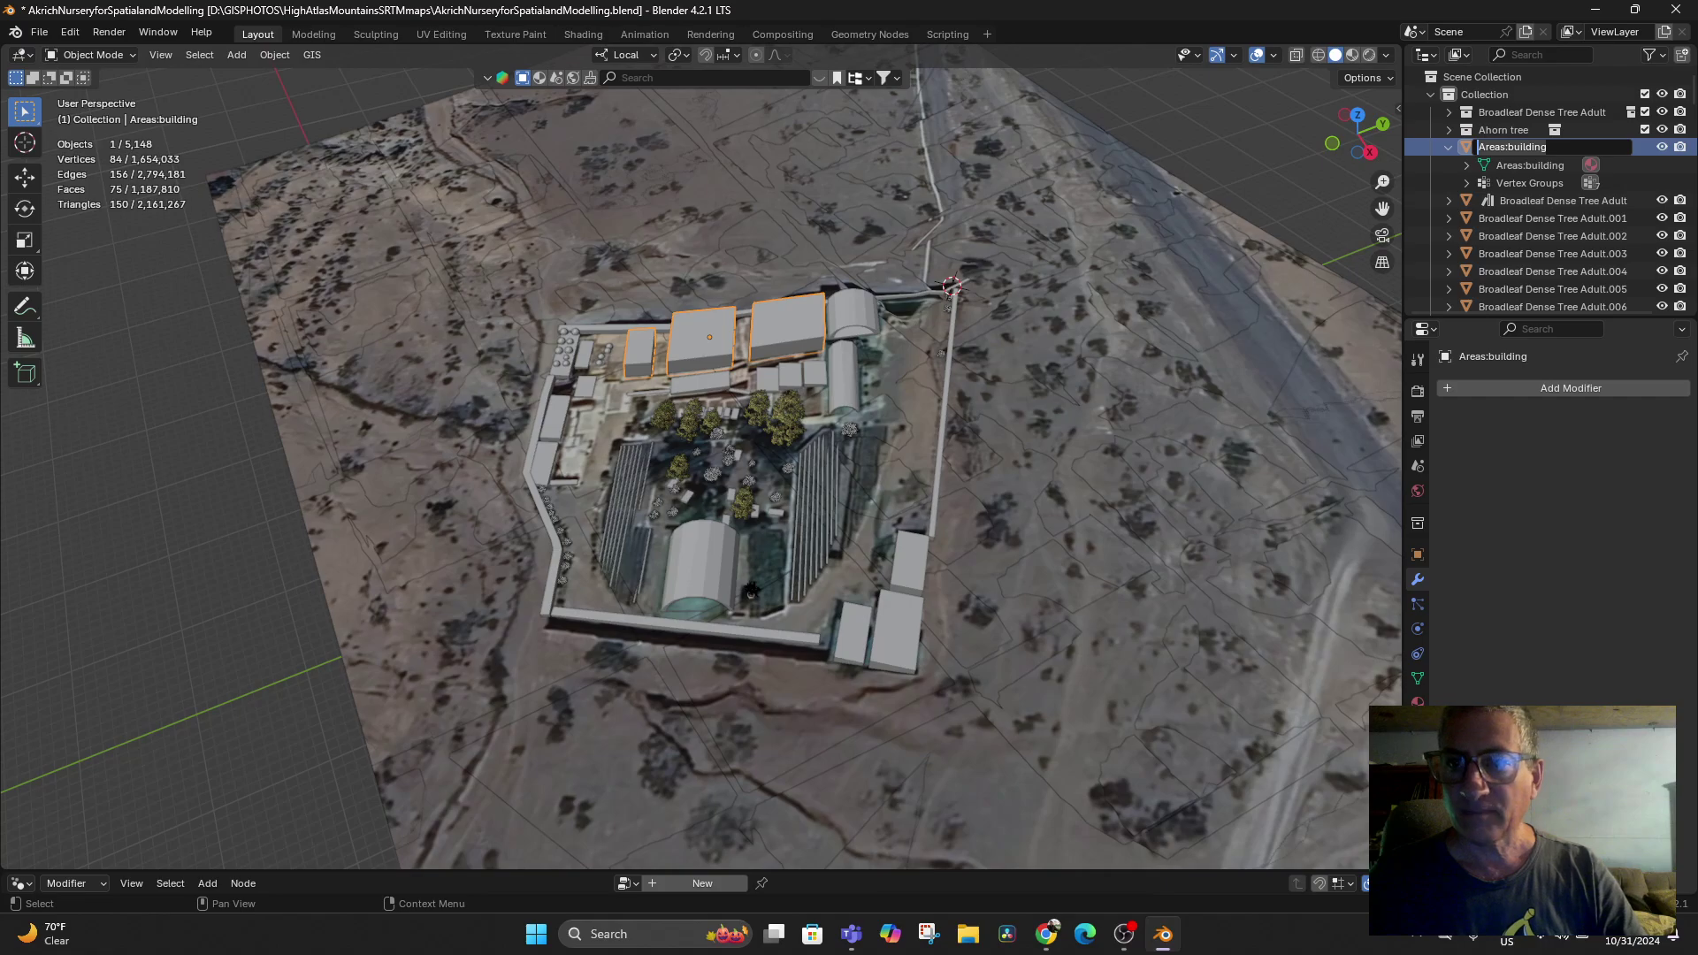
key("End")
key("Return")
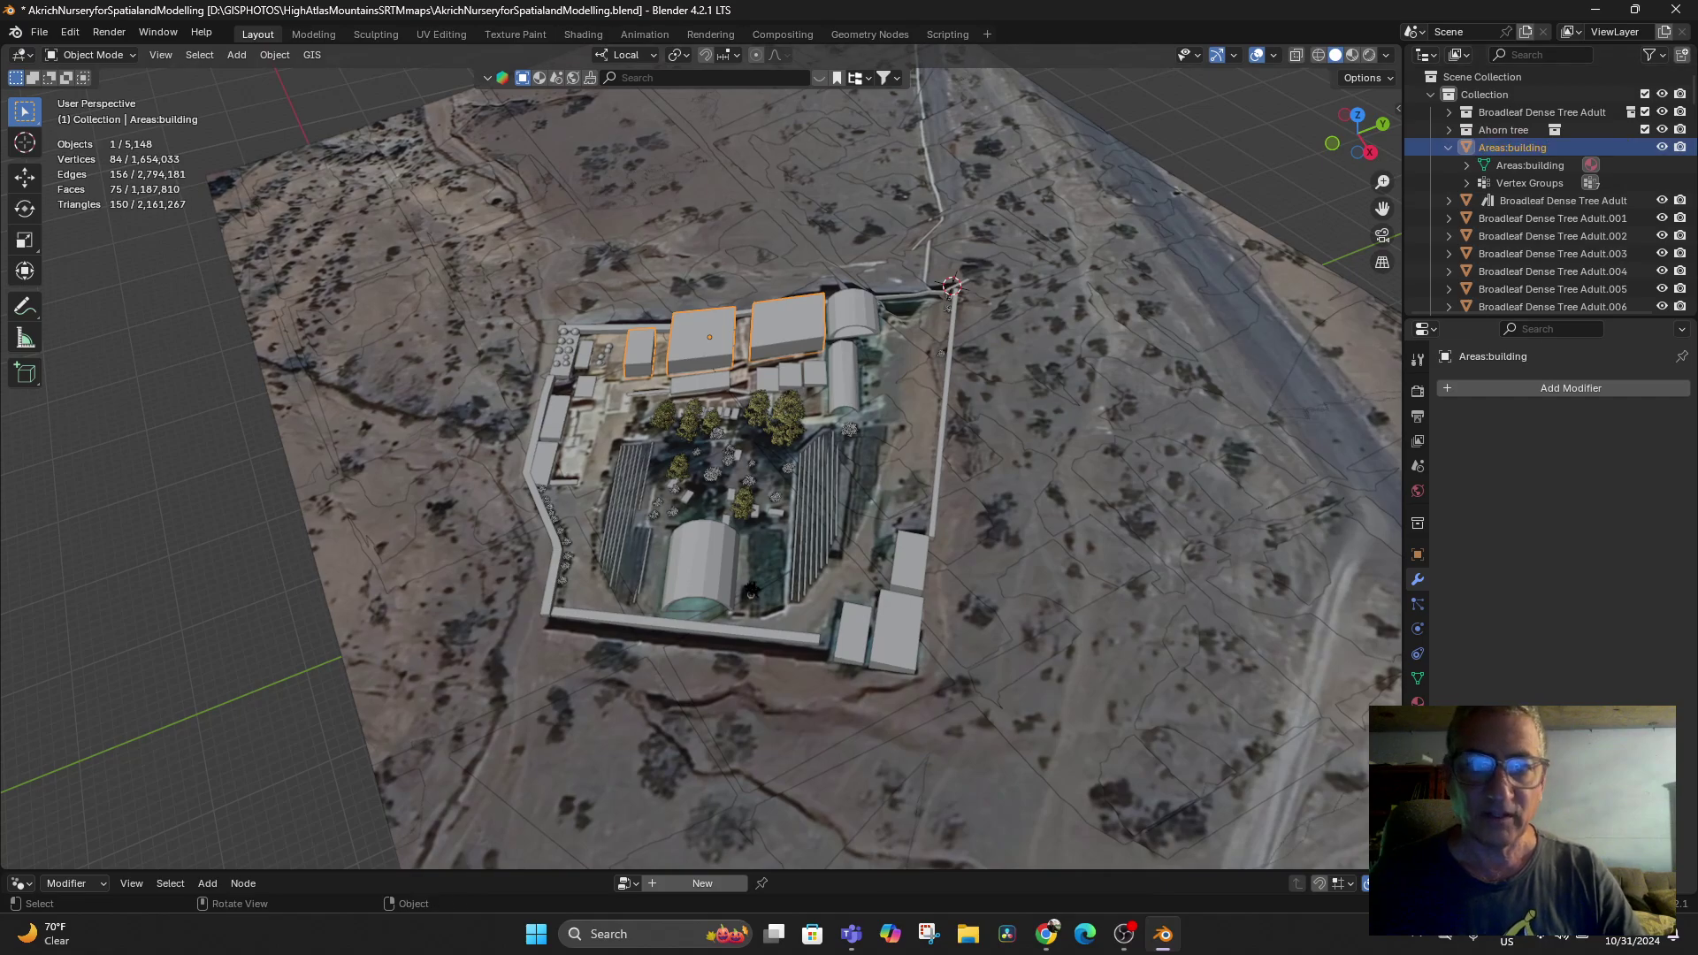
Try to select the satellite terrain together with the buildings near the bent wall
left_click(555, 419)
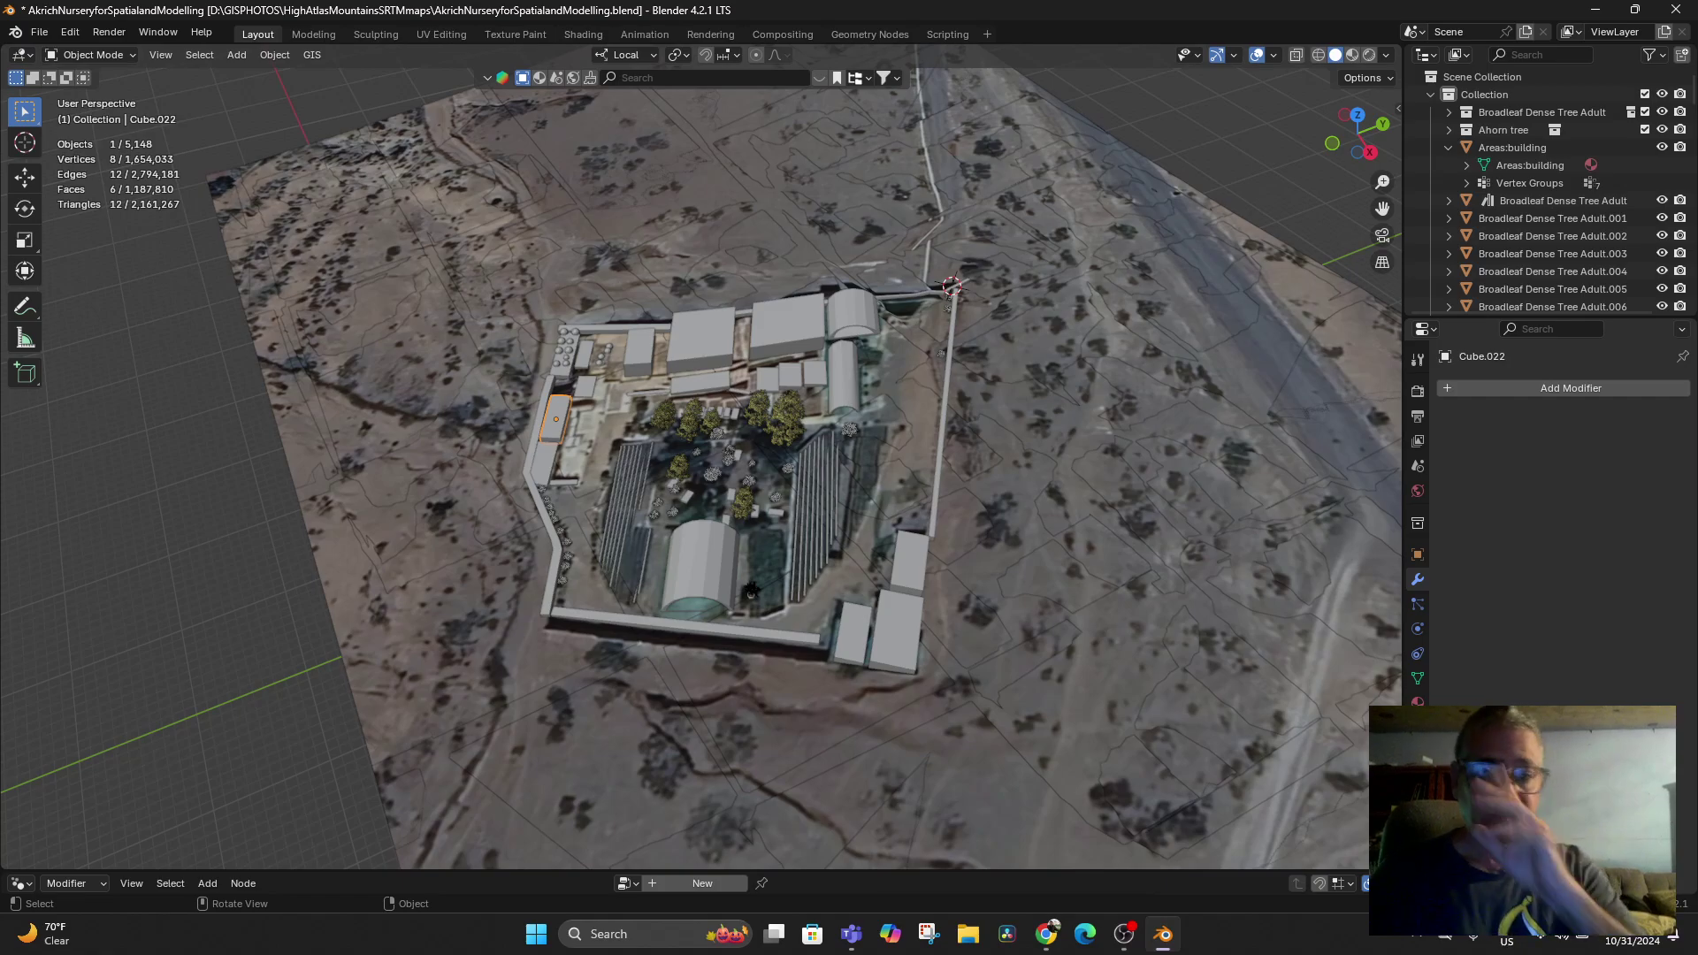
scroll(699, 456, "down", 2)
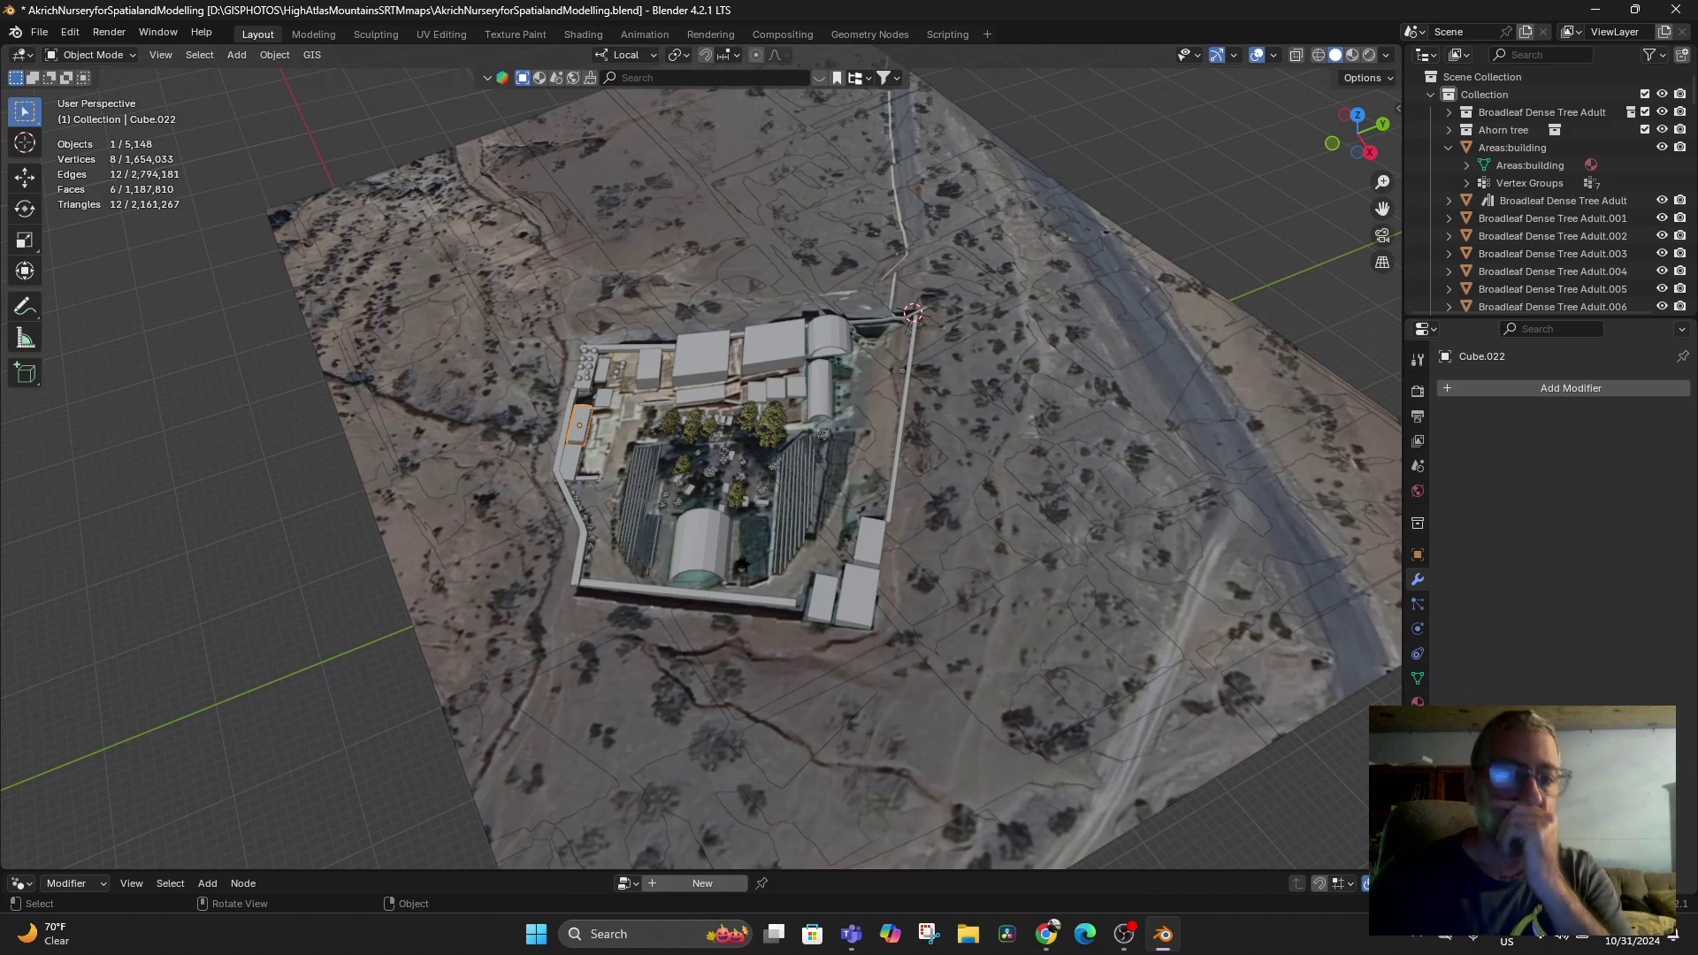
left_click(990, 495)
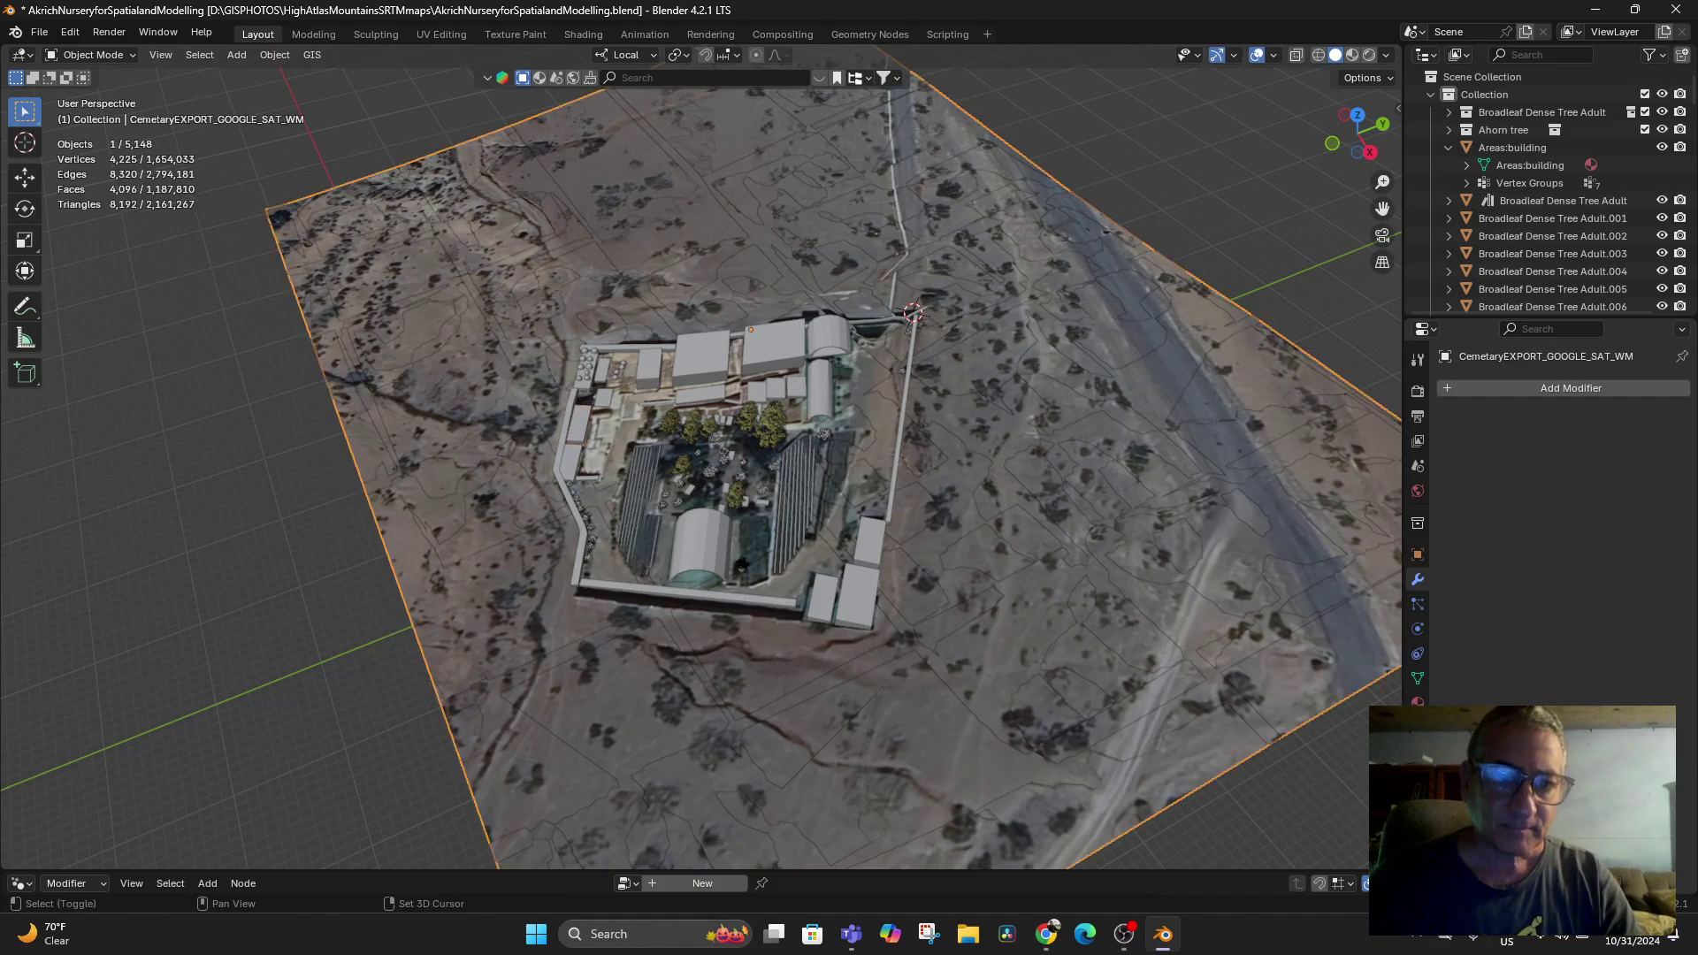
left_click(579, 424, "shift")
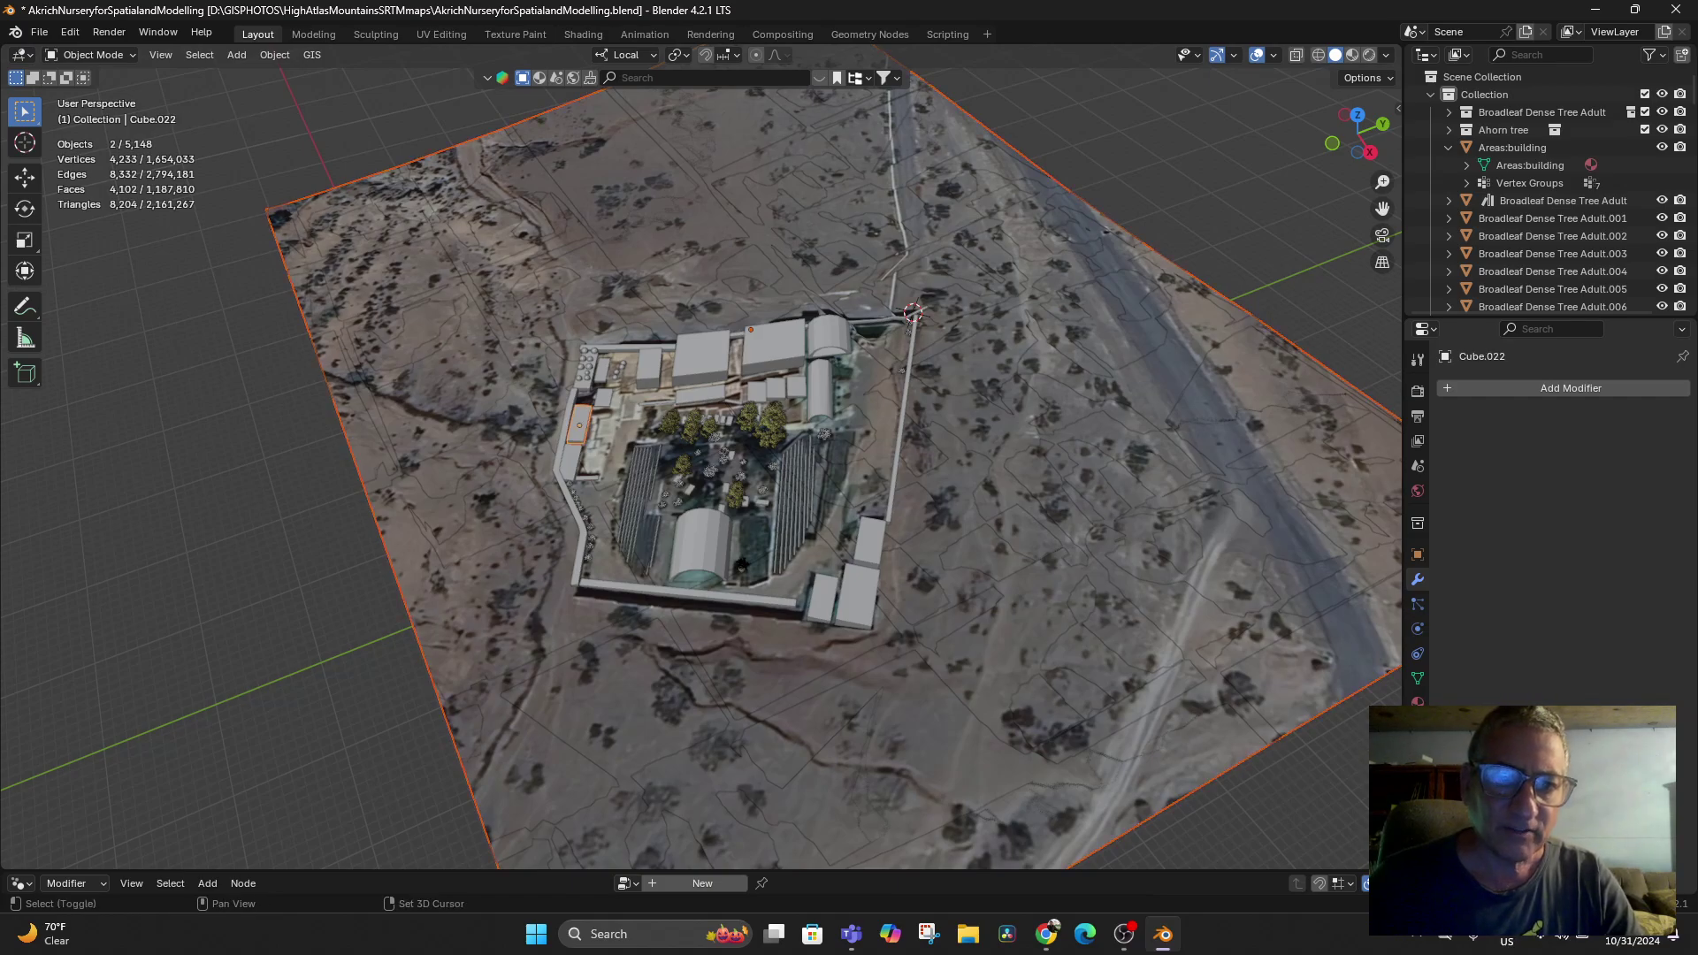
left_click_drag(574, 398, 625, 351, "shift")
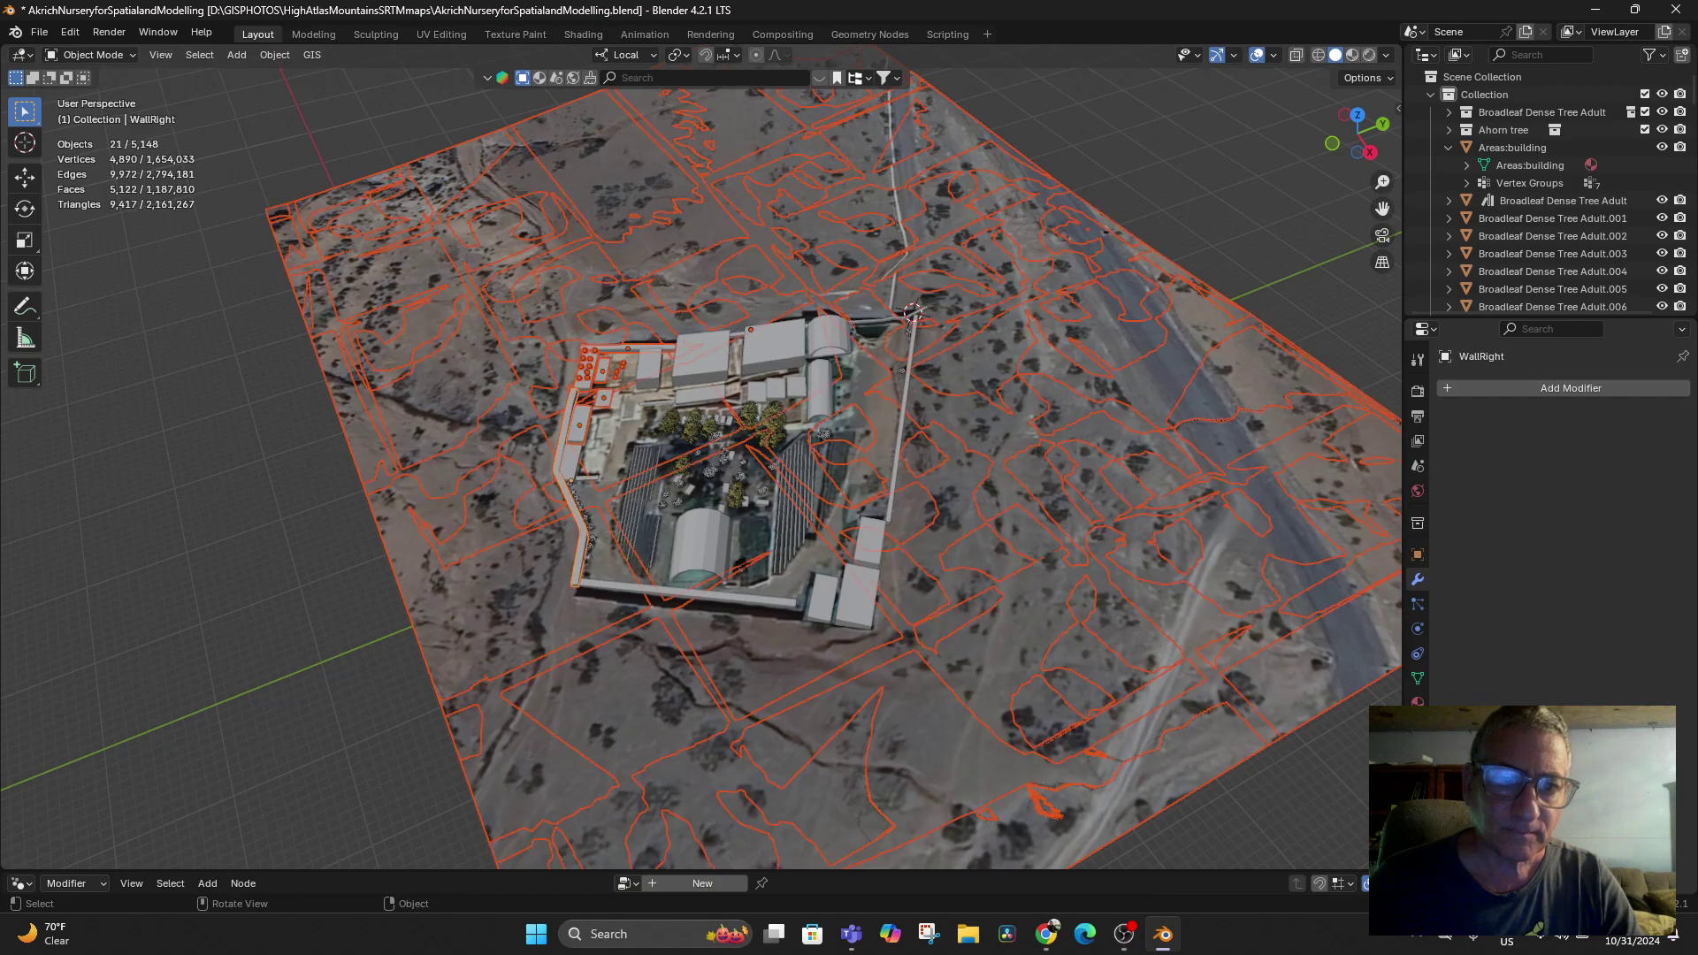
left_click(522, 353)
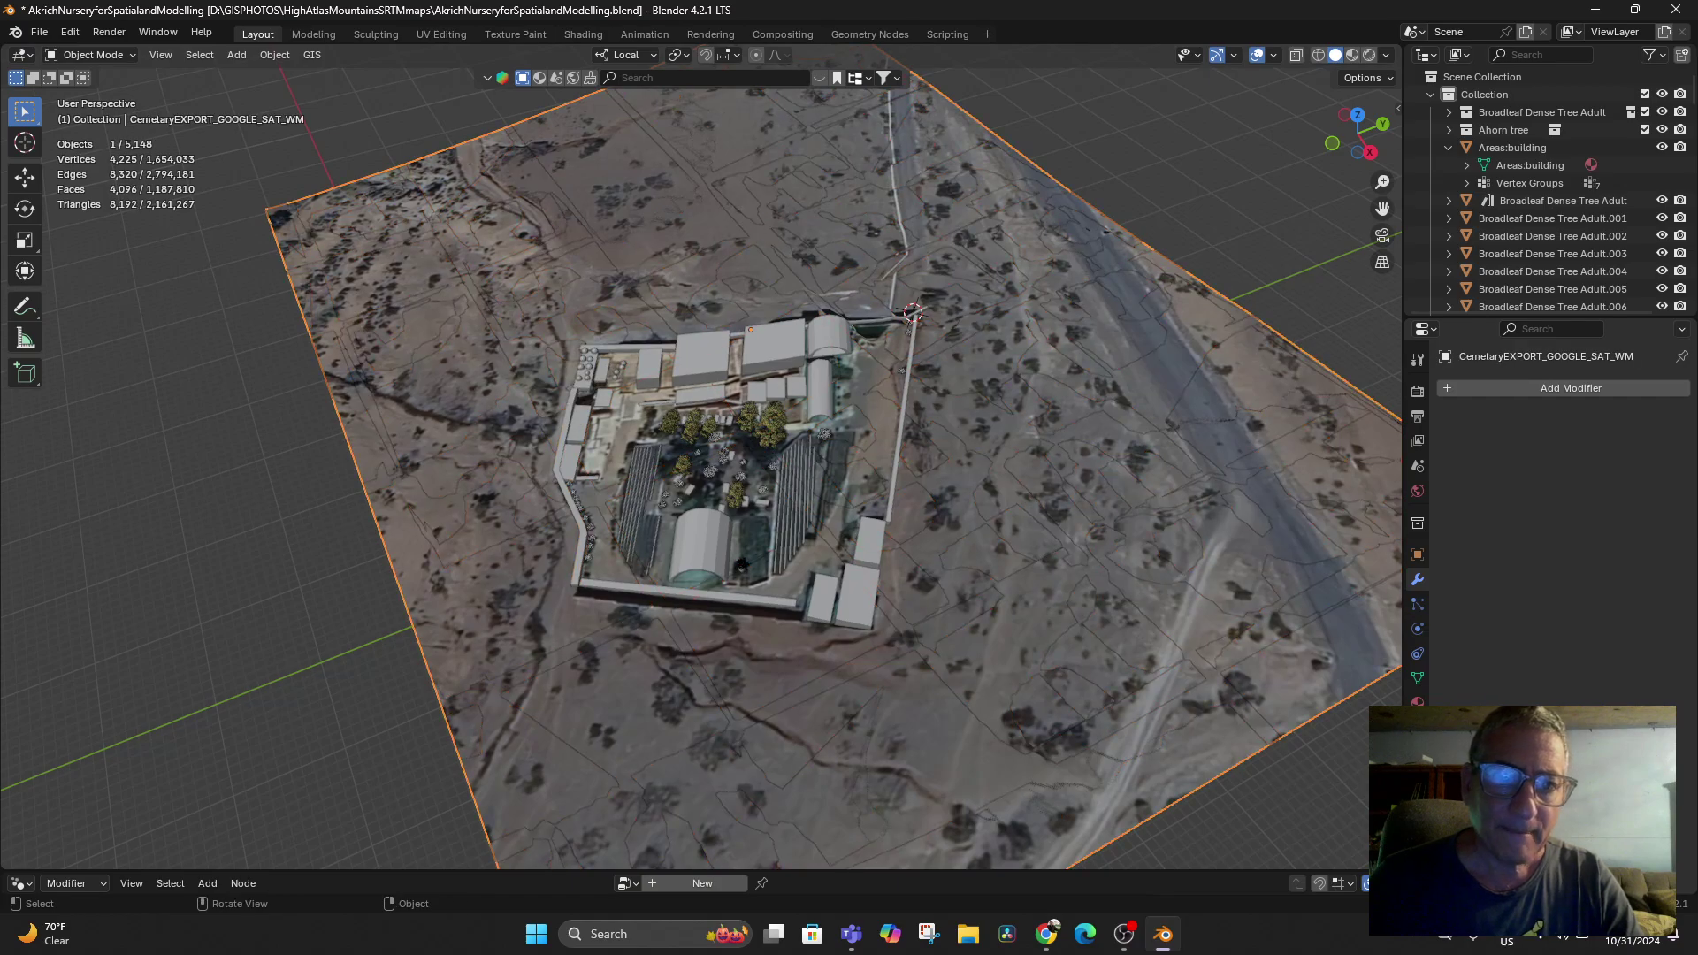
key("a")
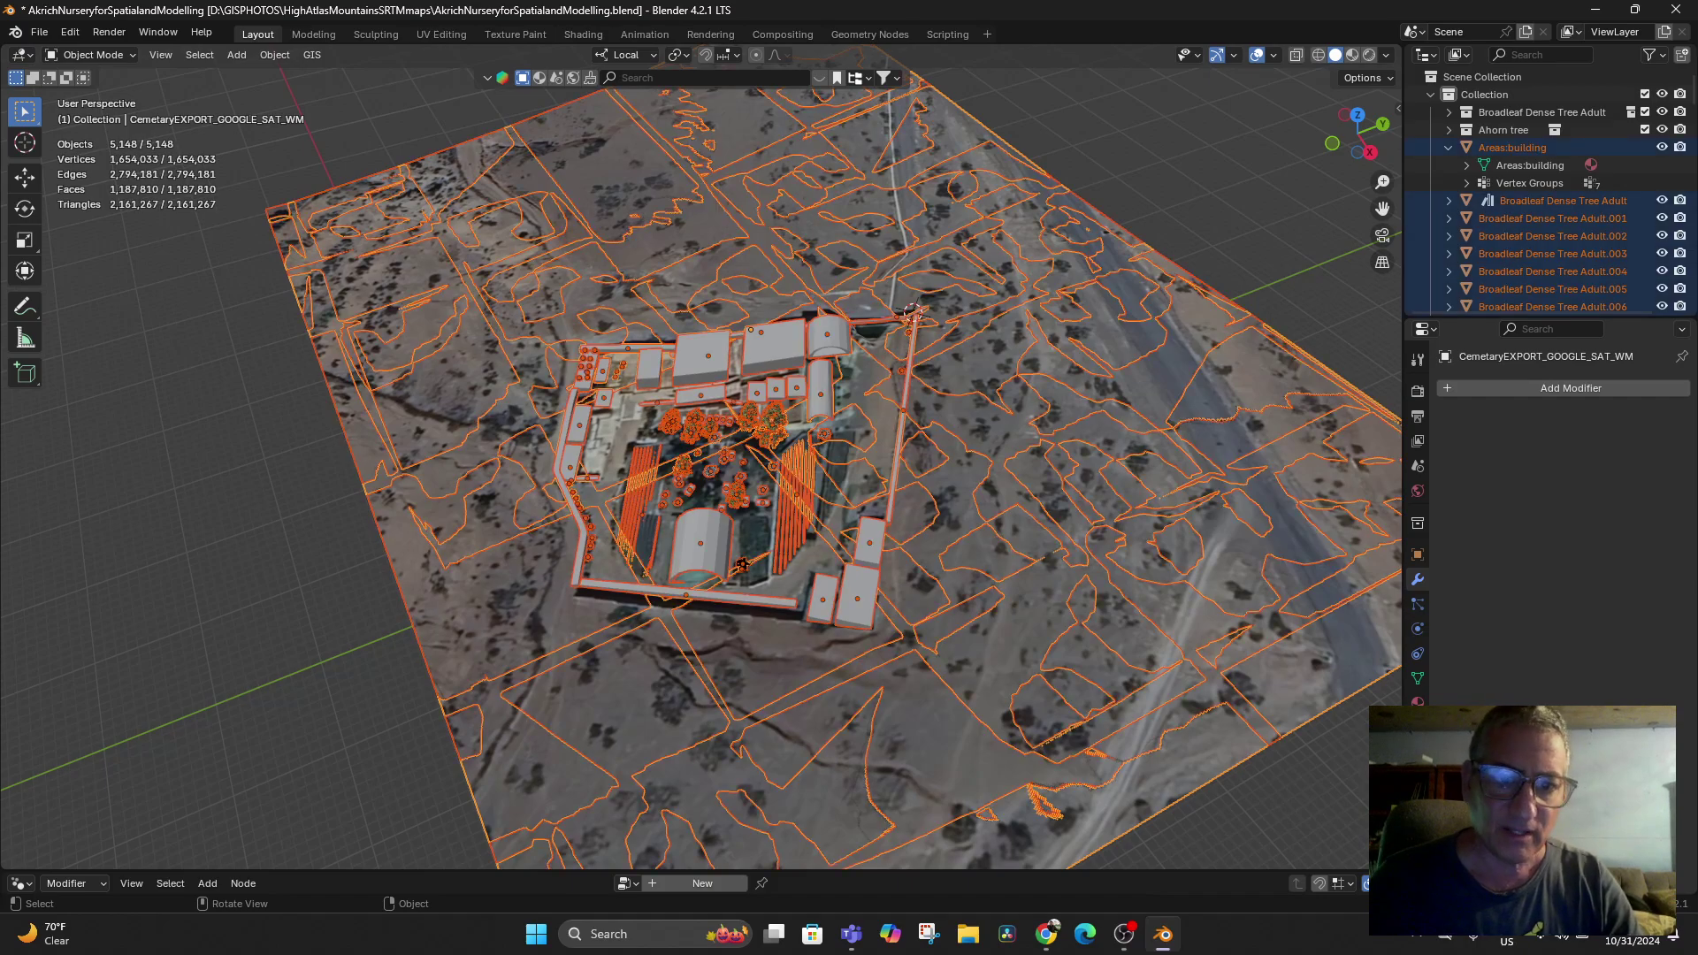
Box-select the main building row with the terrain and side walls, and add the large barrel-vaulted greenhouse and WallBack
scroll(702, 456, "up", 4)
left_click(703, 296)
left_click_drag(448, 230, 1093, 360)
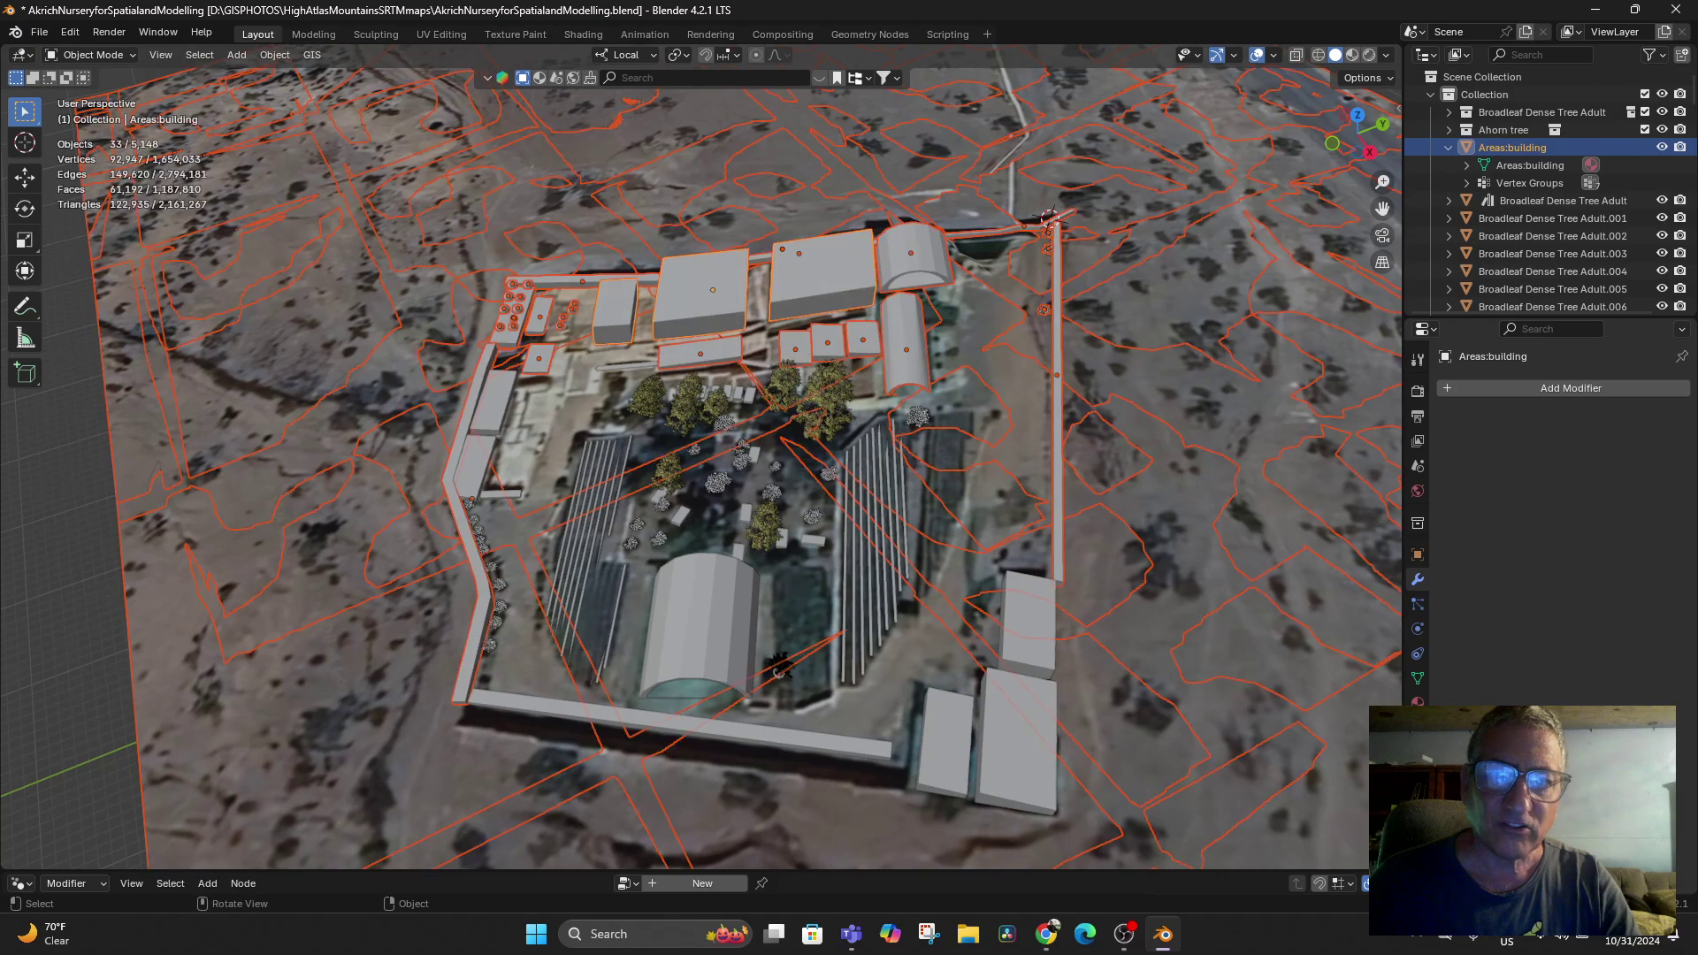
left_click(699, 632, "shift")
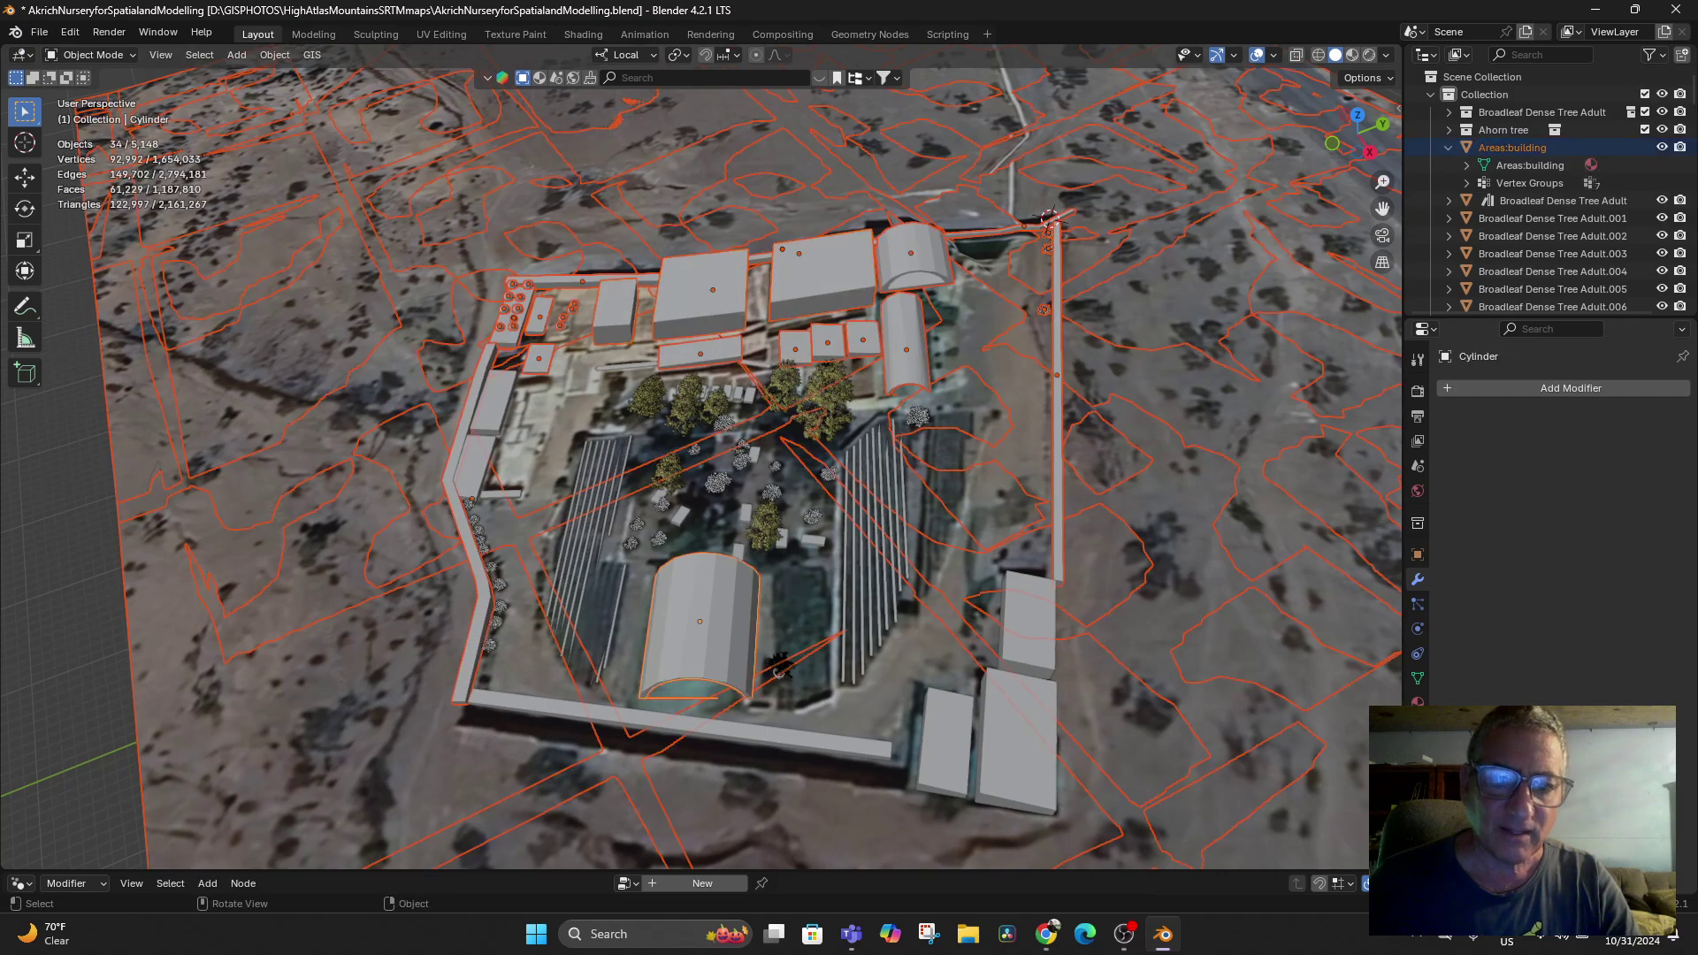
left_click(699, 724, "shift")
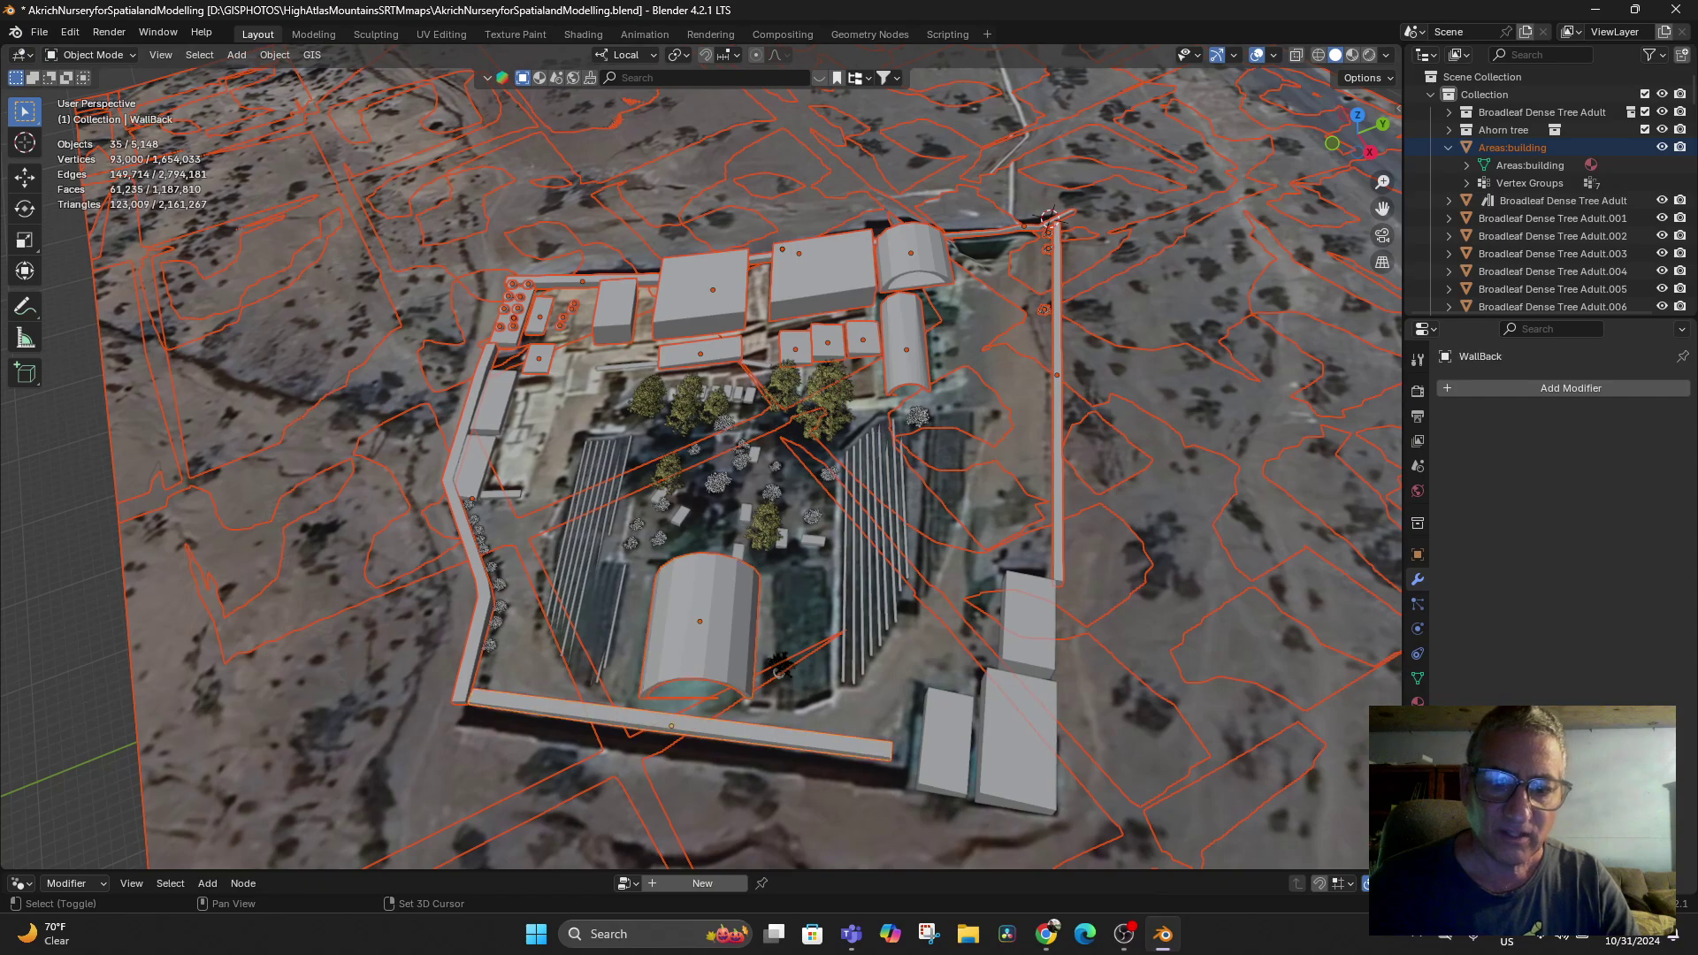
Add the three corner-cluster buildings and the two narrow buildings along the bent wall to the selection
left_click(944, 743, "shift")
left_click(1015, 743, "shift")
left_click(1027, 623, "shift")
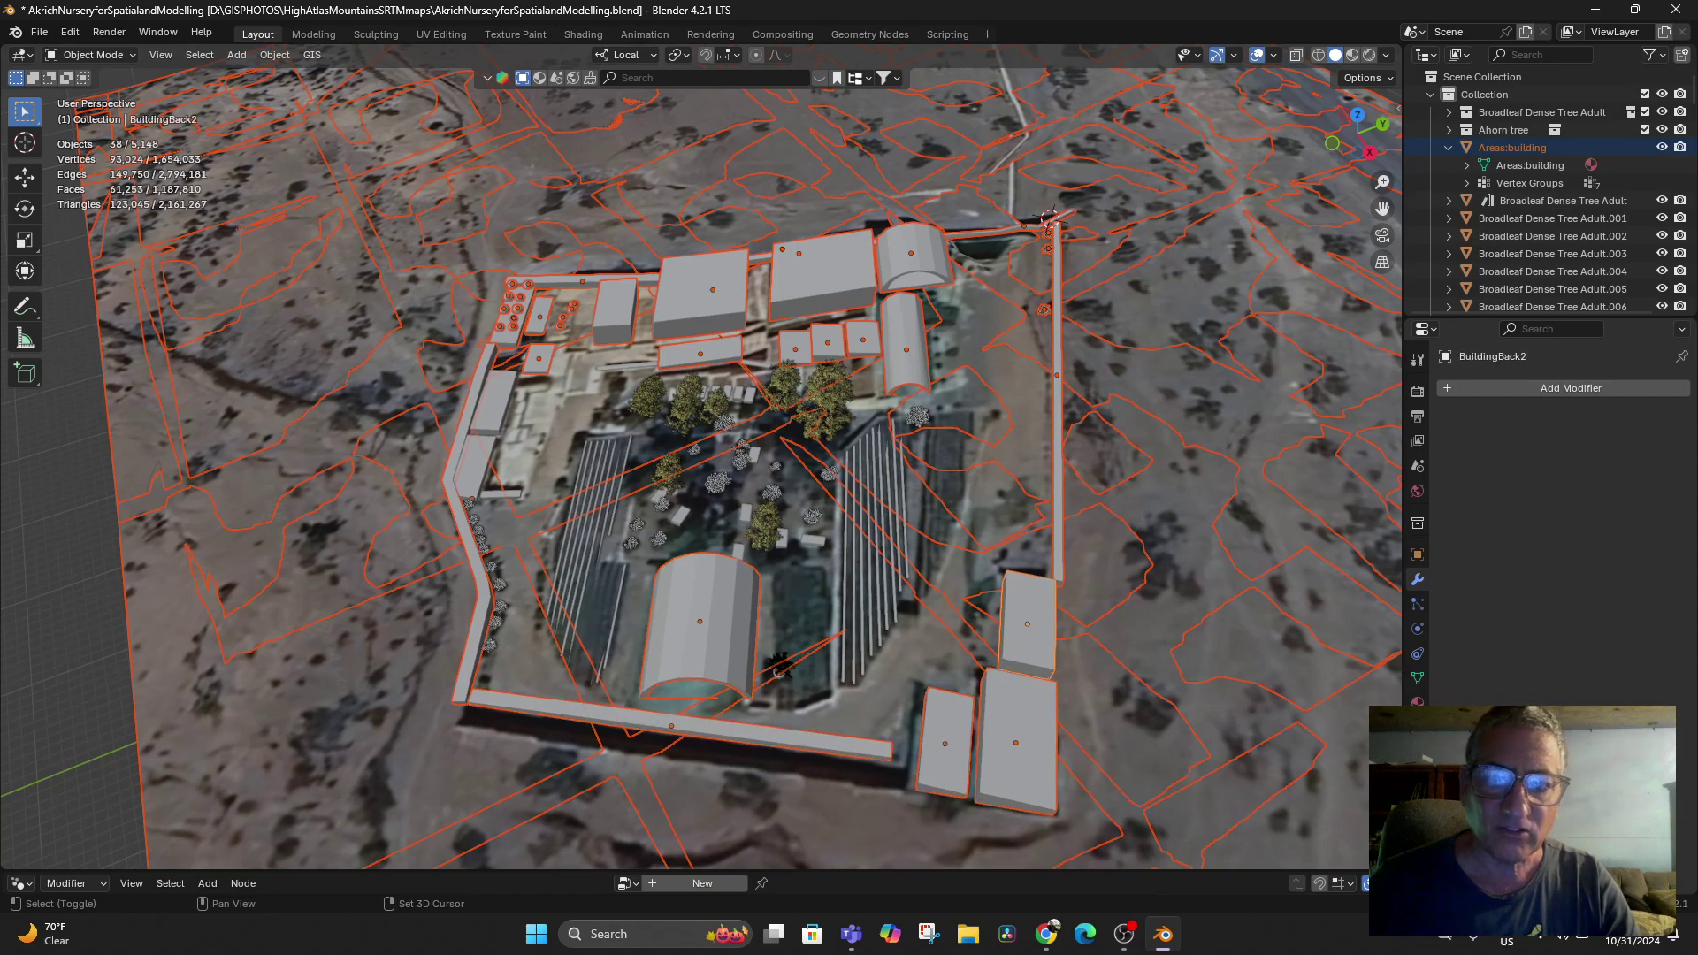
middle_click_drag(1027, 624, 1054, 610)
left_click(482, 428, "shift")
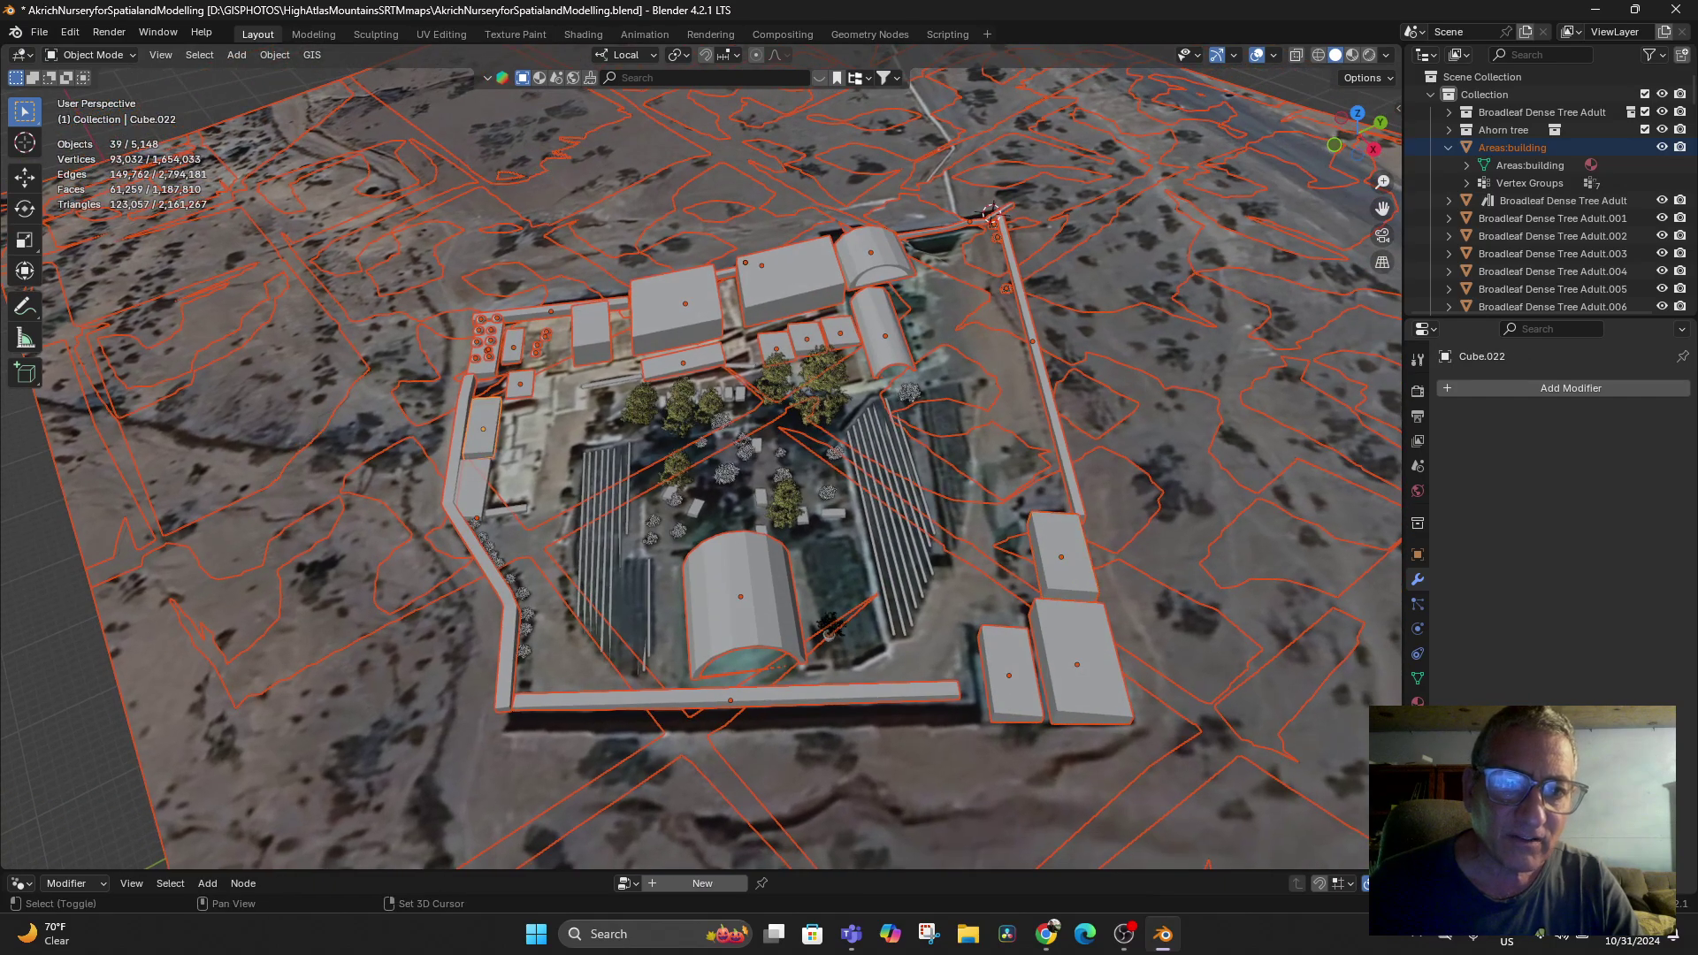
left_click(473, 494, "shift")
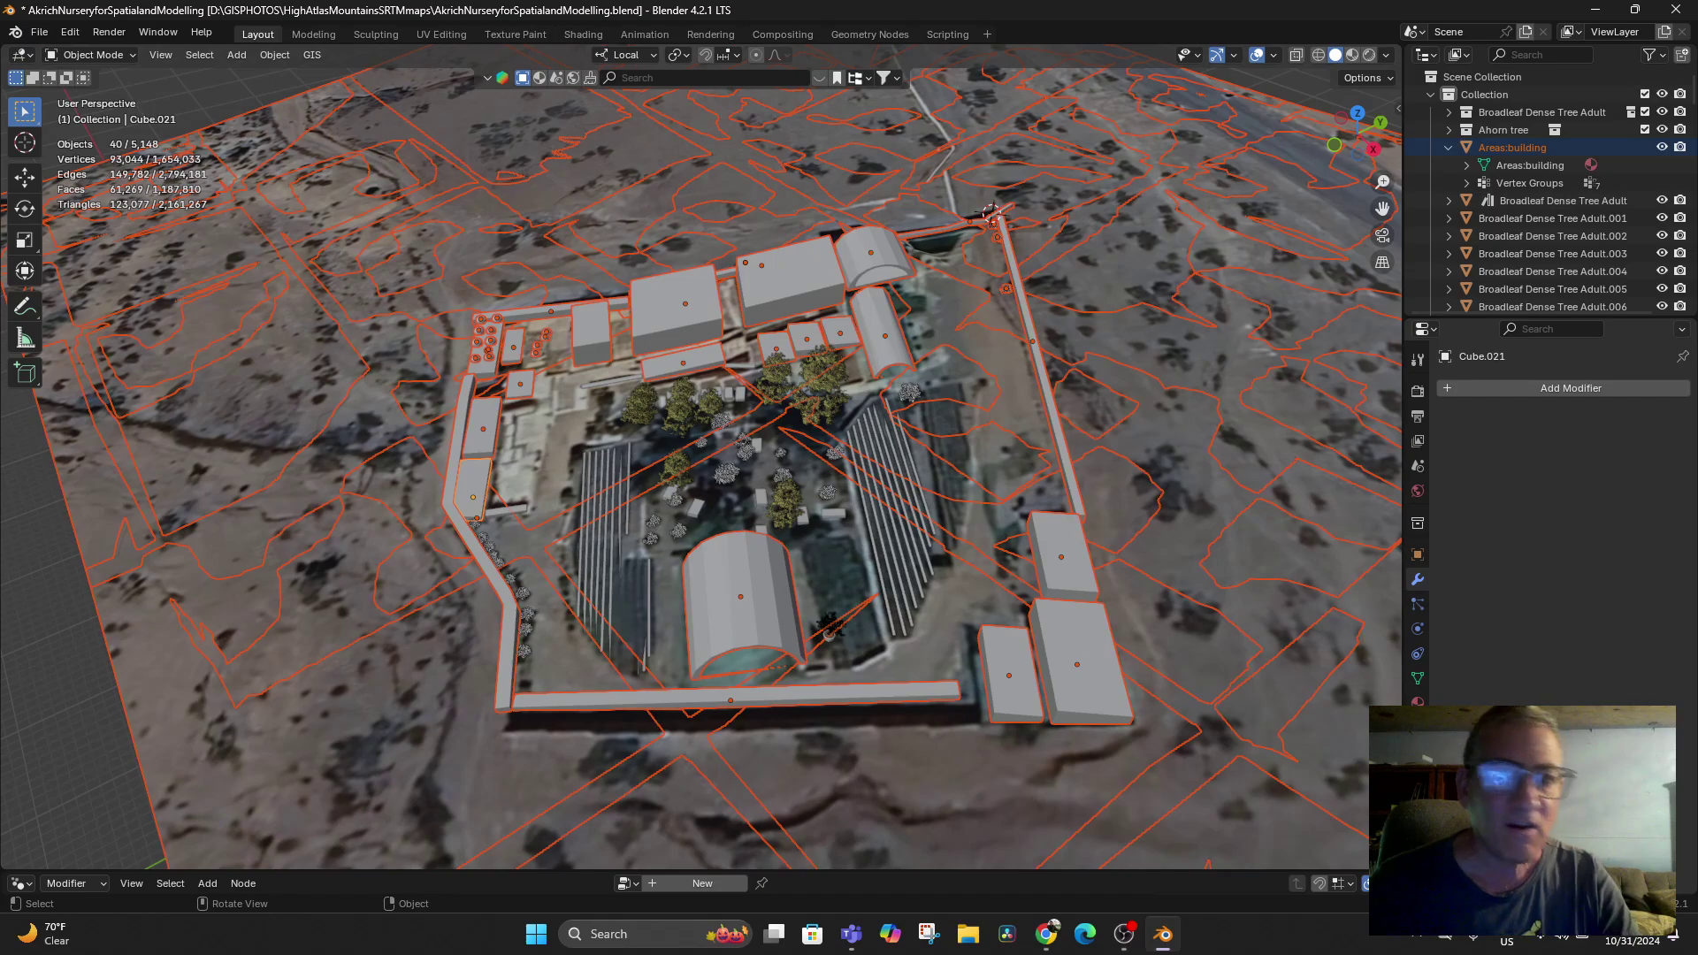
Export only the selected objects without animation as glTF Binary, overwriting AkrichNurseryforSpatialandModelling.glb in the ShapeFile Exports folder
scroll(699, 460, "down", 5)
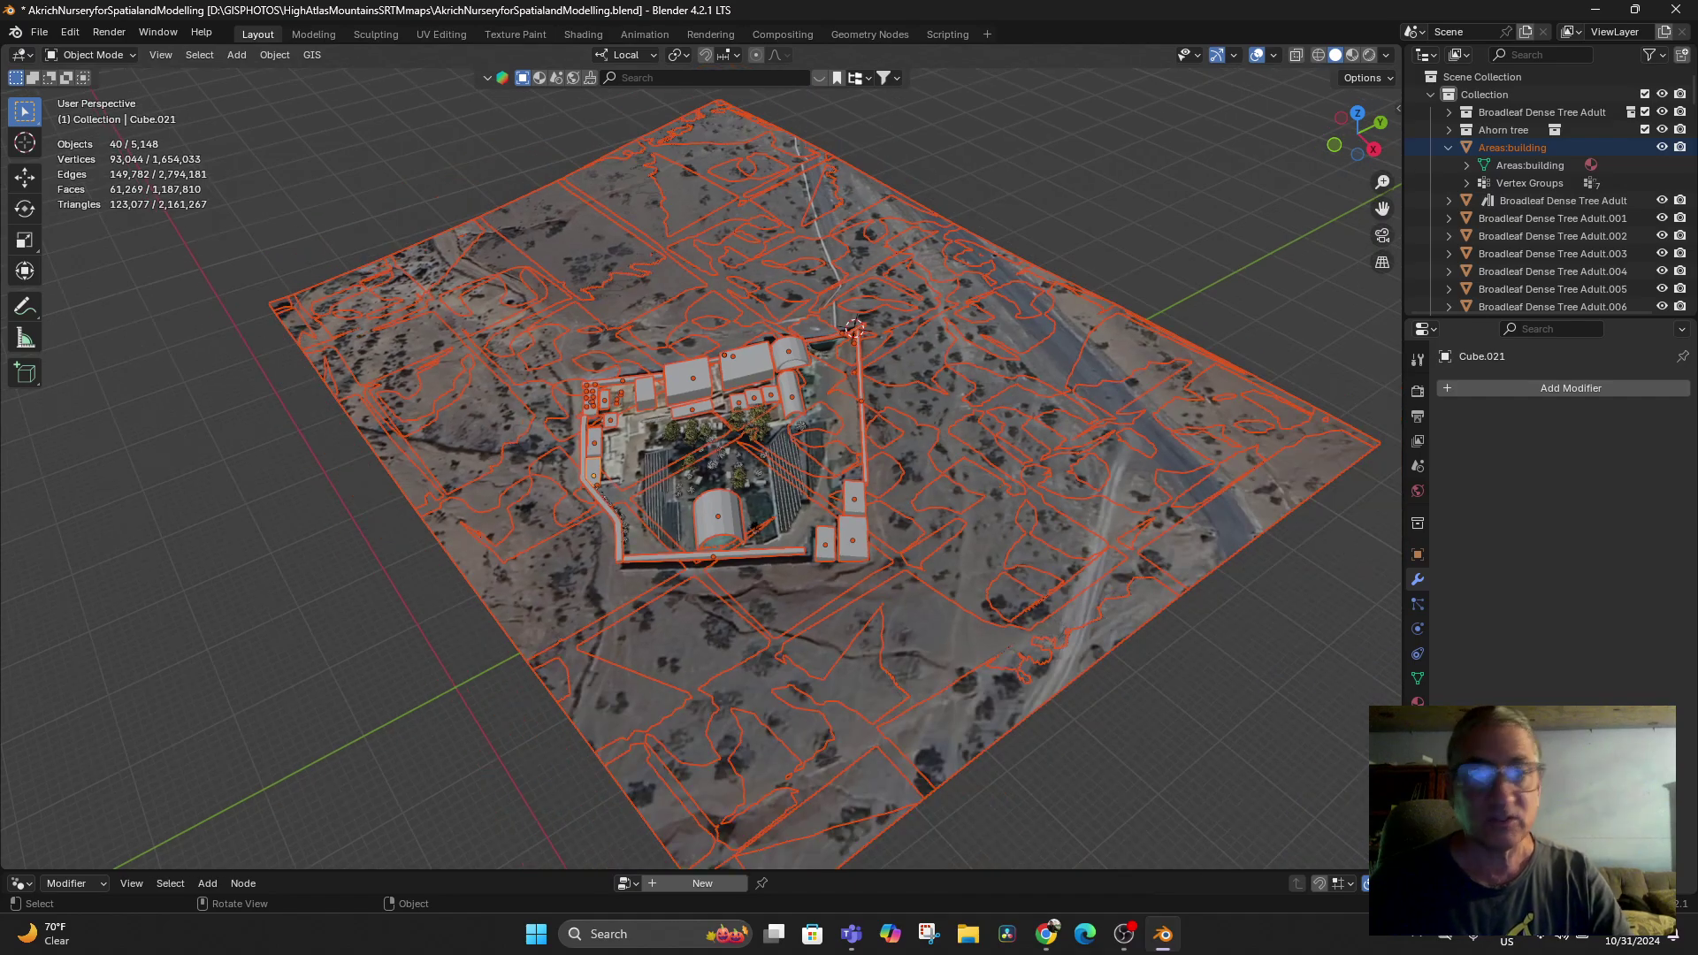
left_click(39, 32)
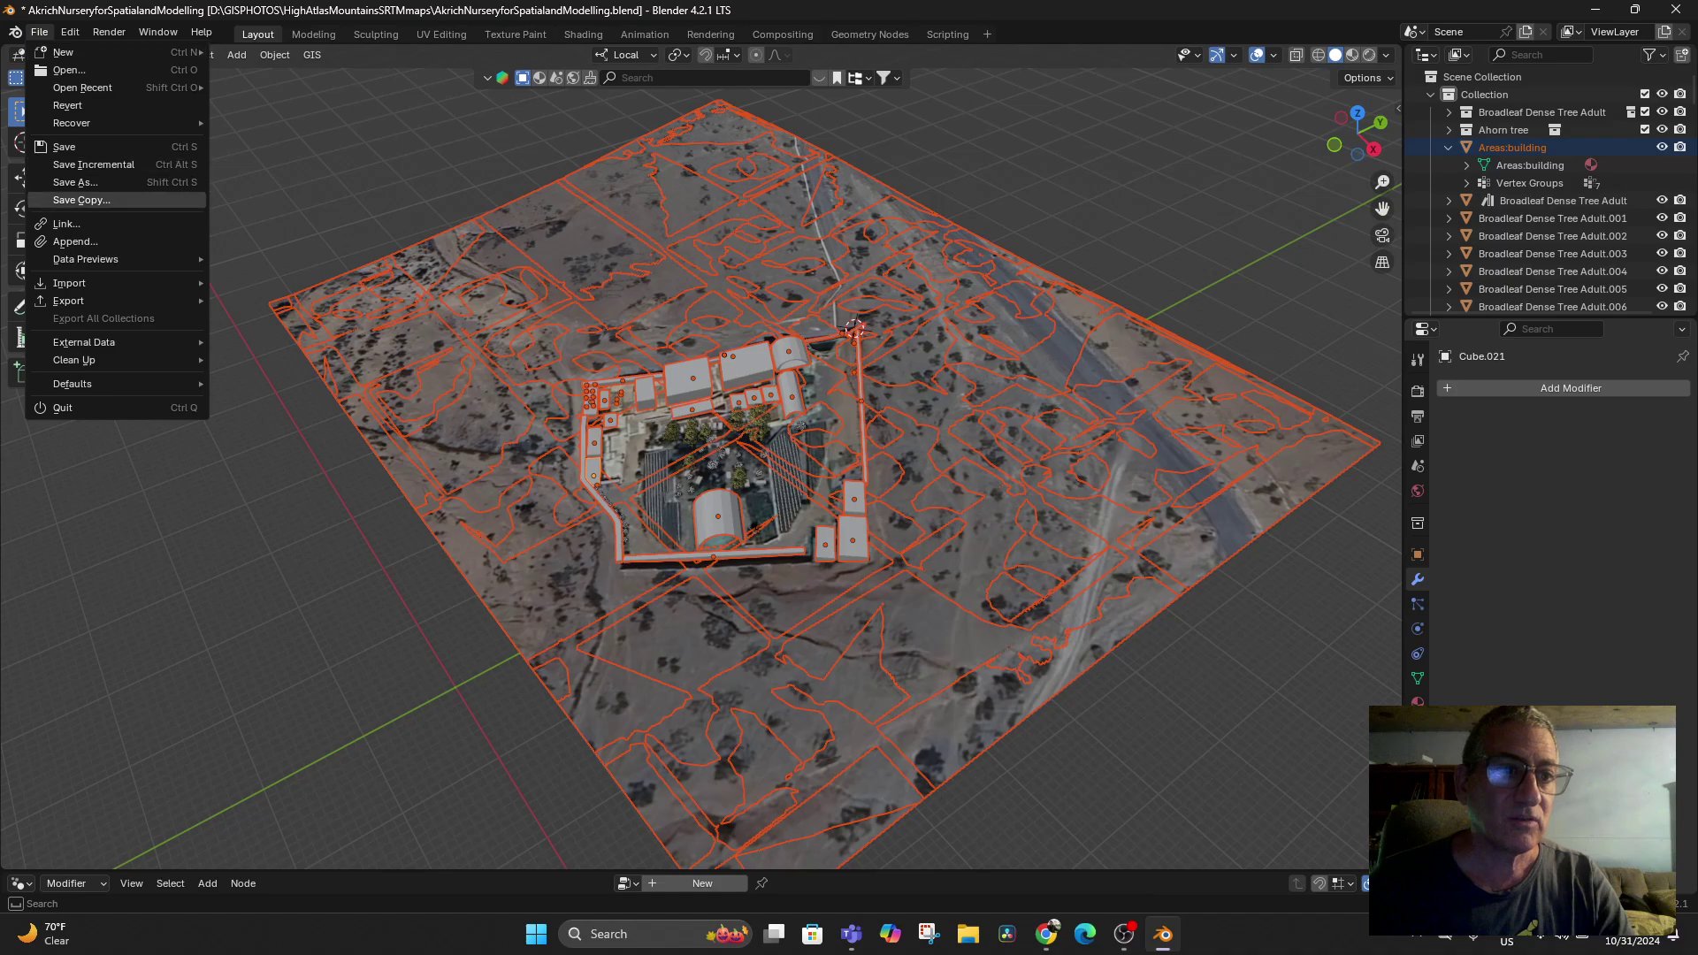
mouse_move(69, 300)
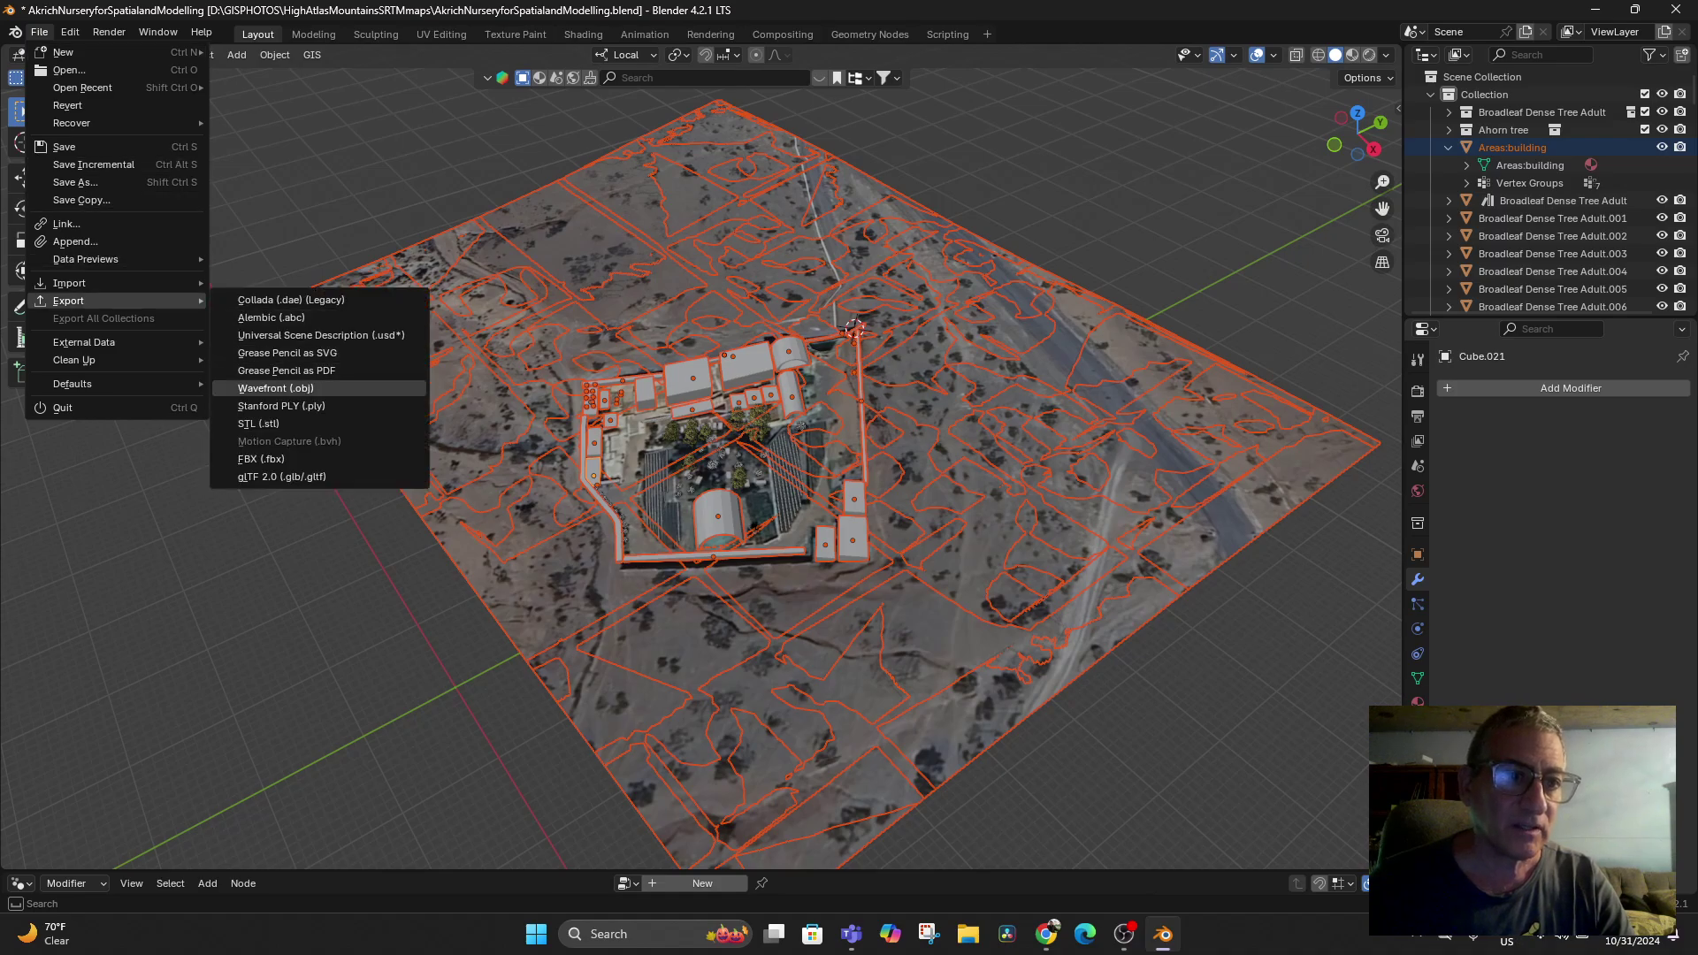
left_click(282, 477)
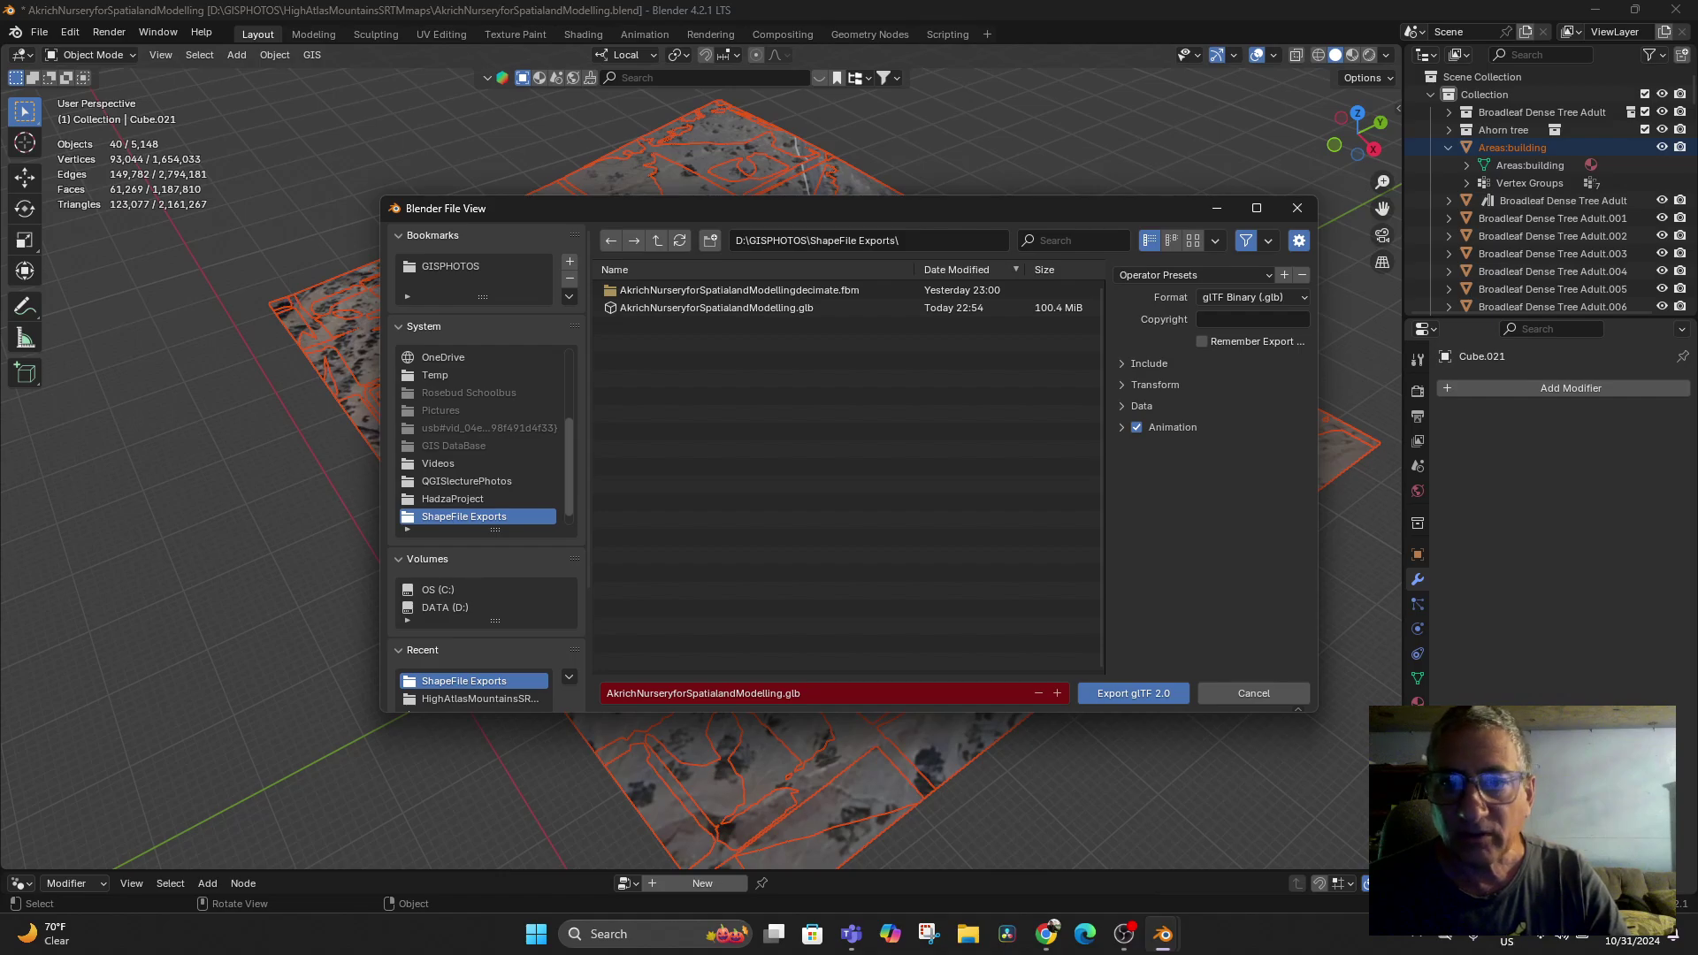
left_click(1123, 363)
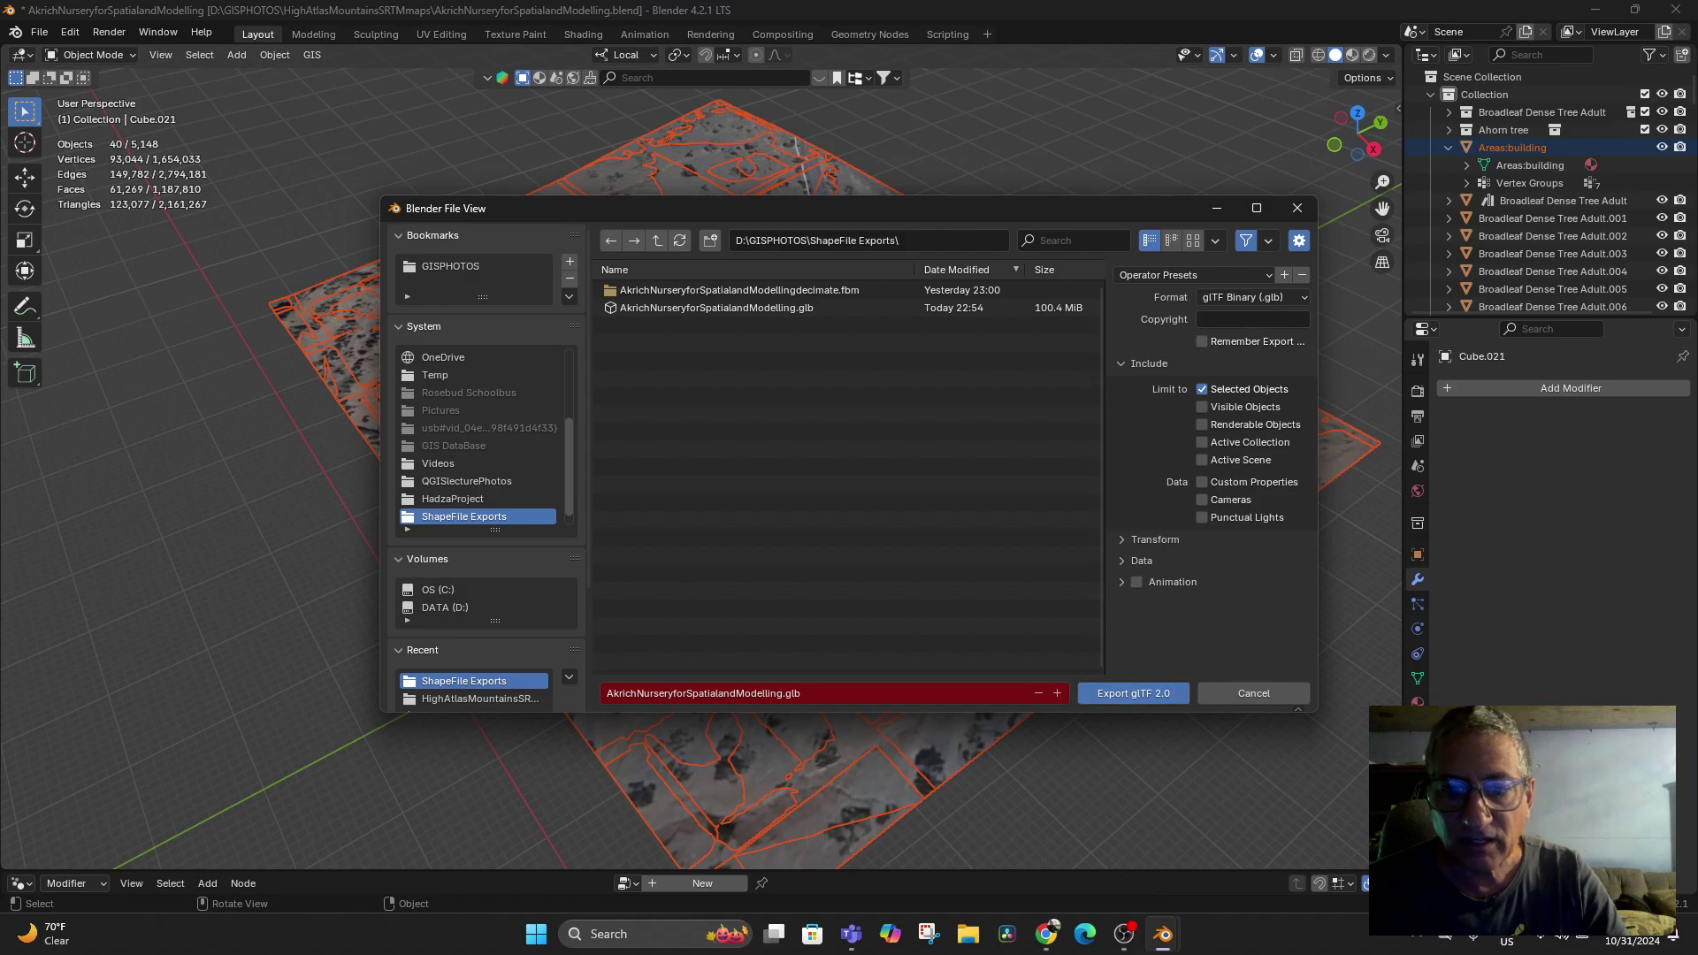
left_click(1133, 693)
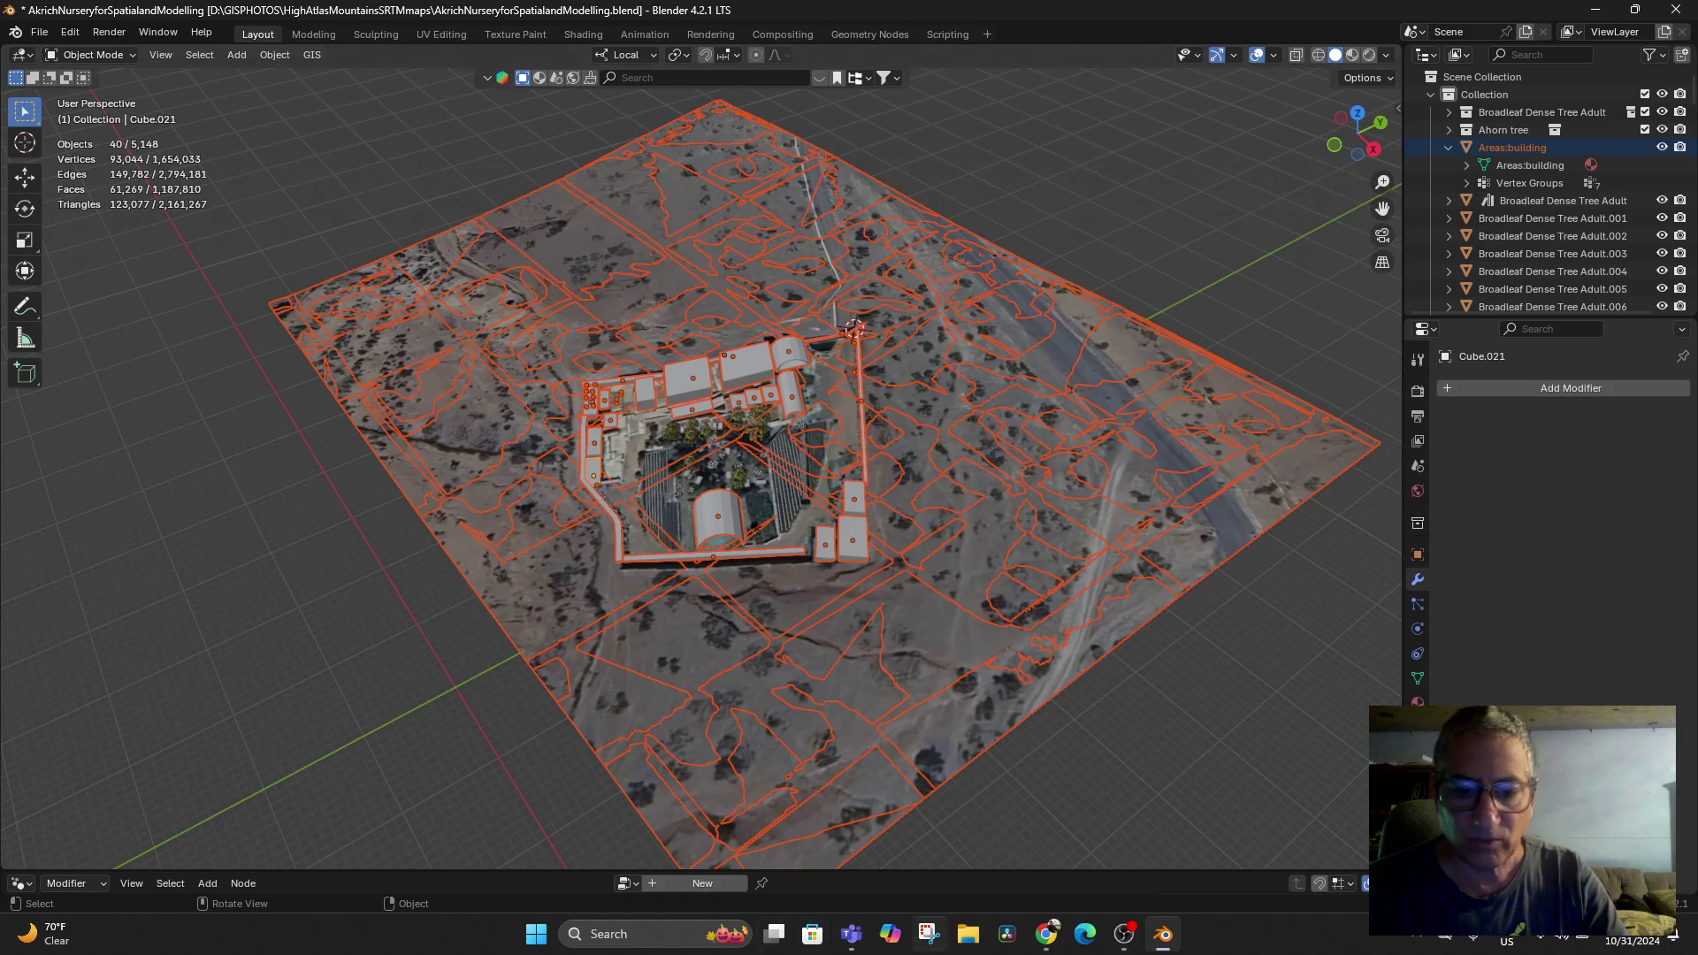
Open the ShapeFile Exports folder in File Explorer and sort it by date modified to check the exported GLB's size
left_click(968, 933)
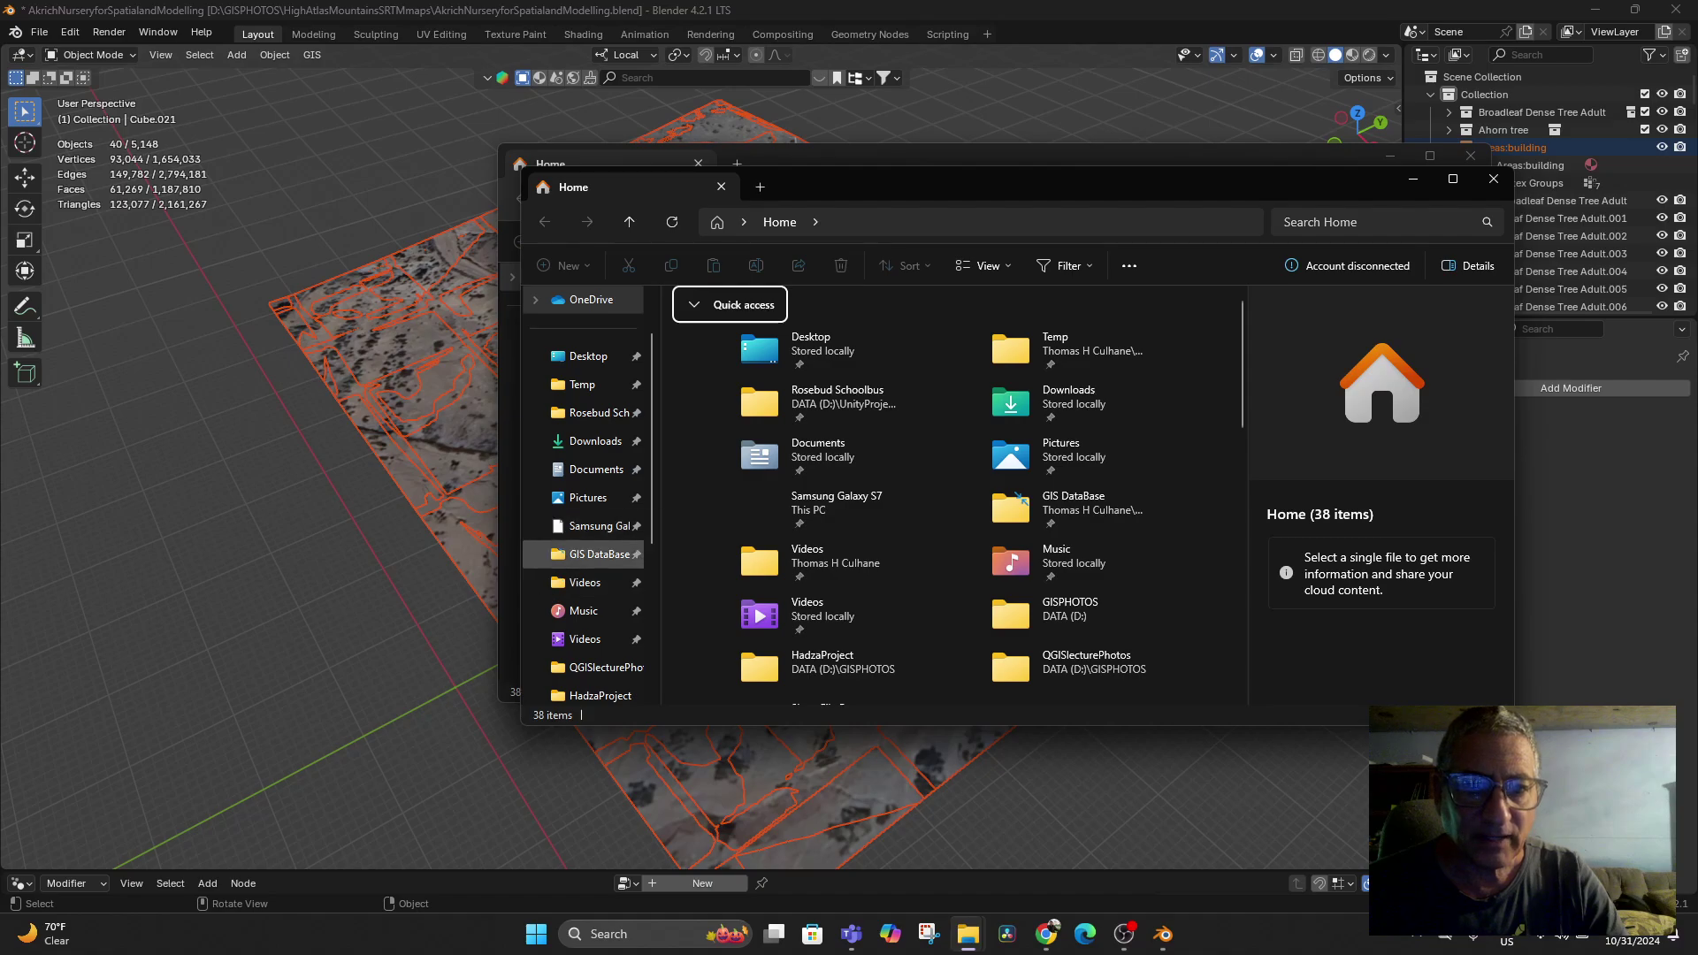
scroll(584, 611, "down", 2)
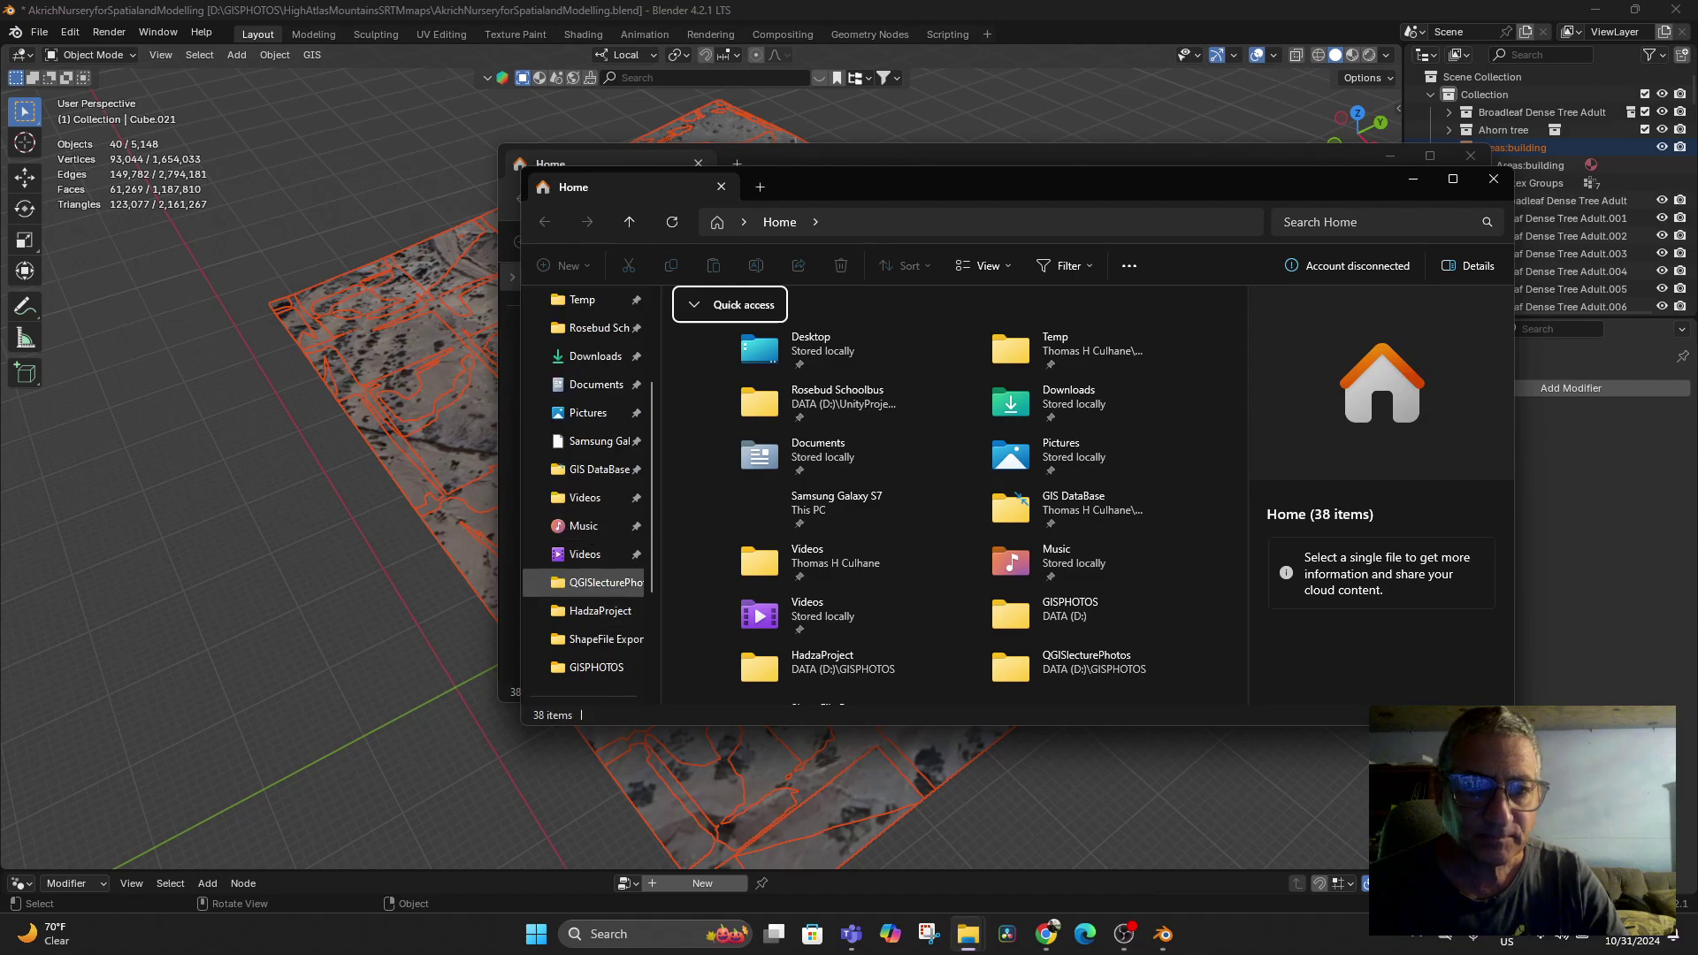
left_click(606, 638)
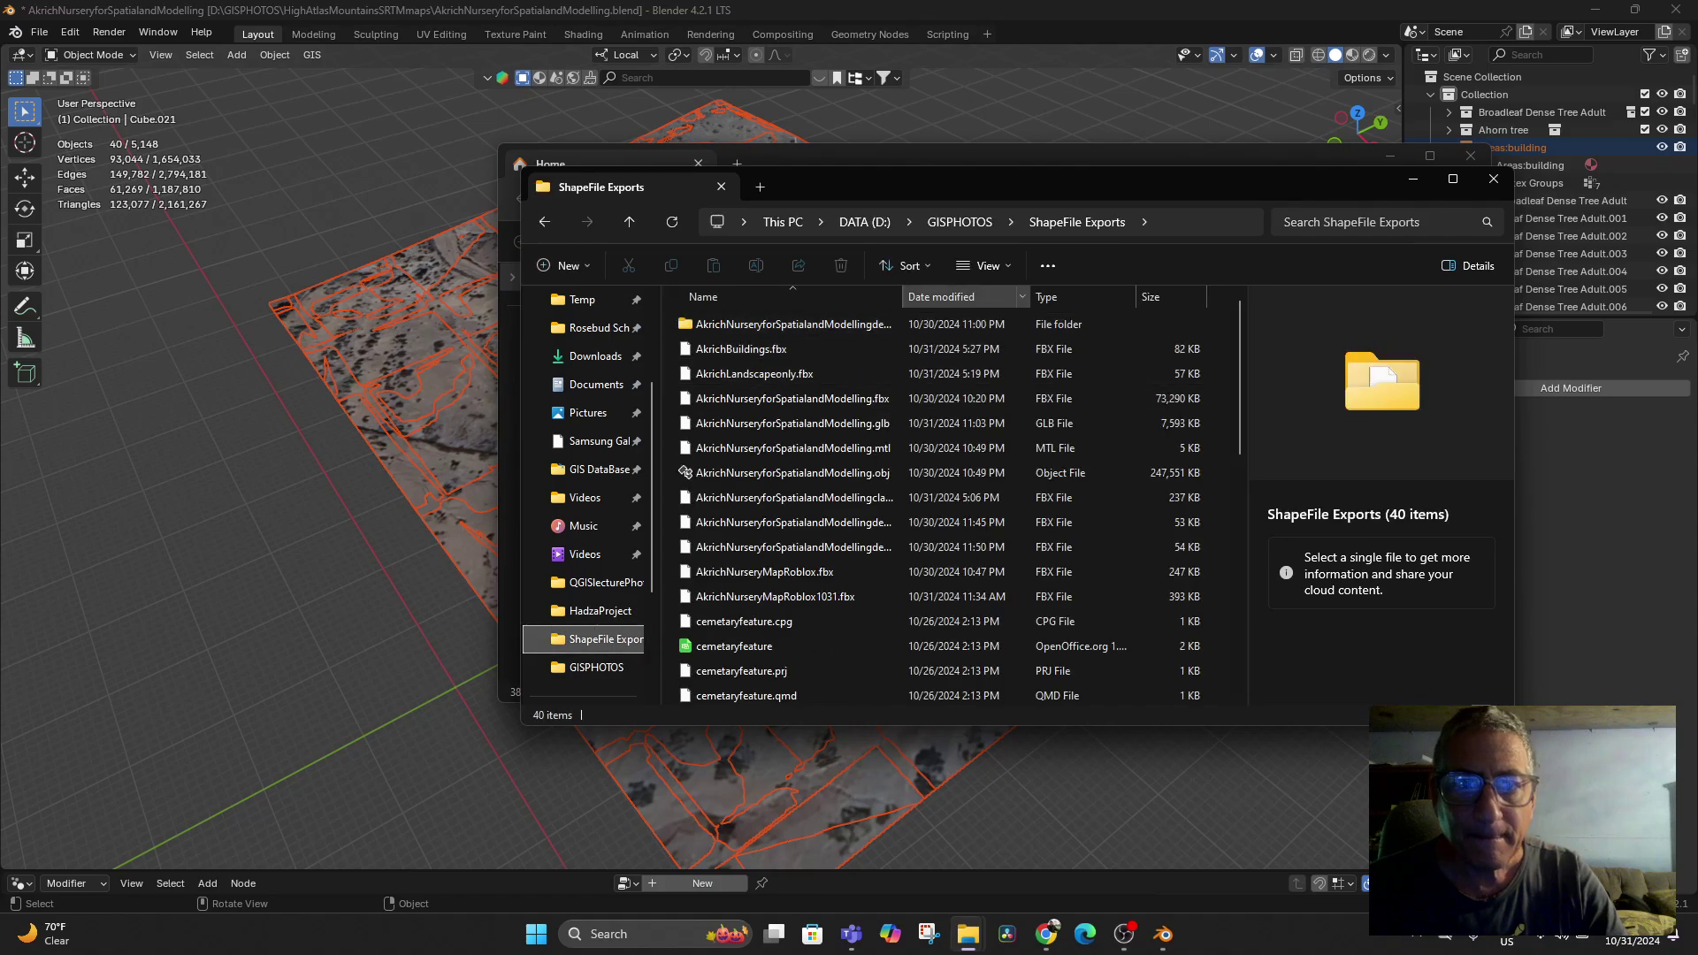
left_click(942, 297)
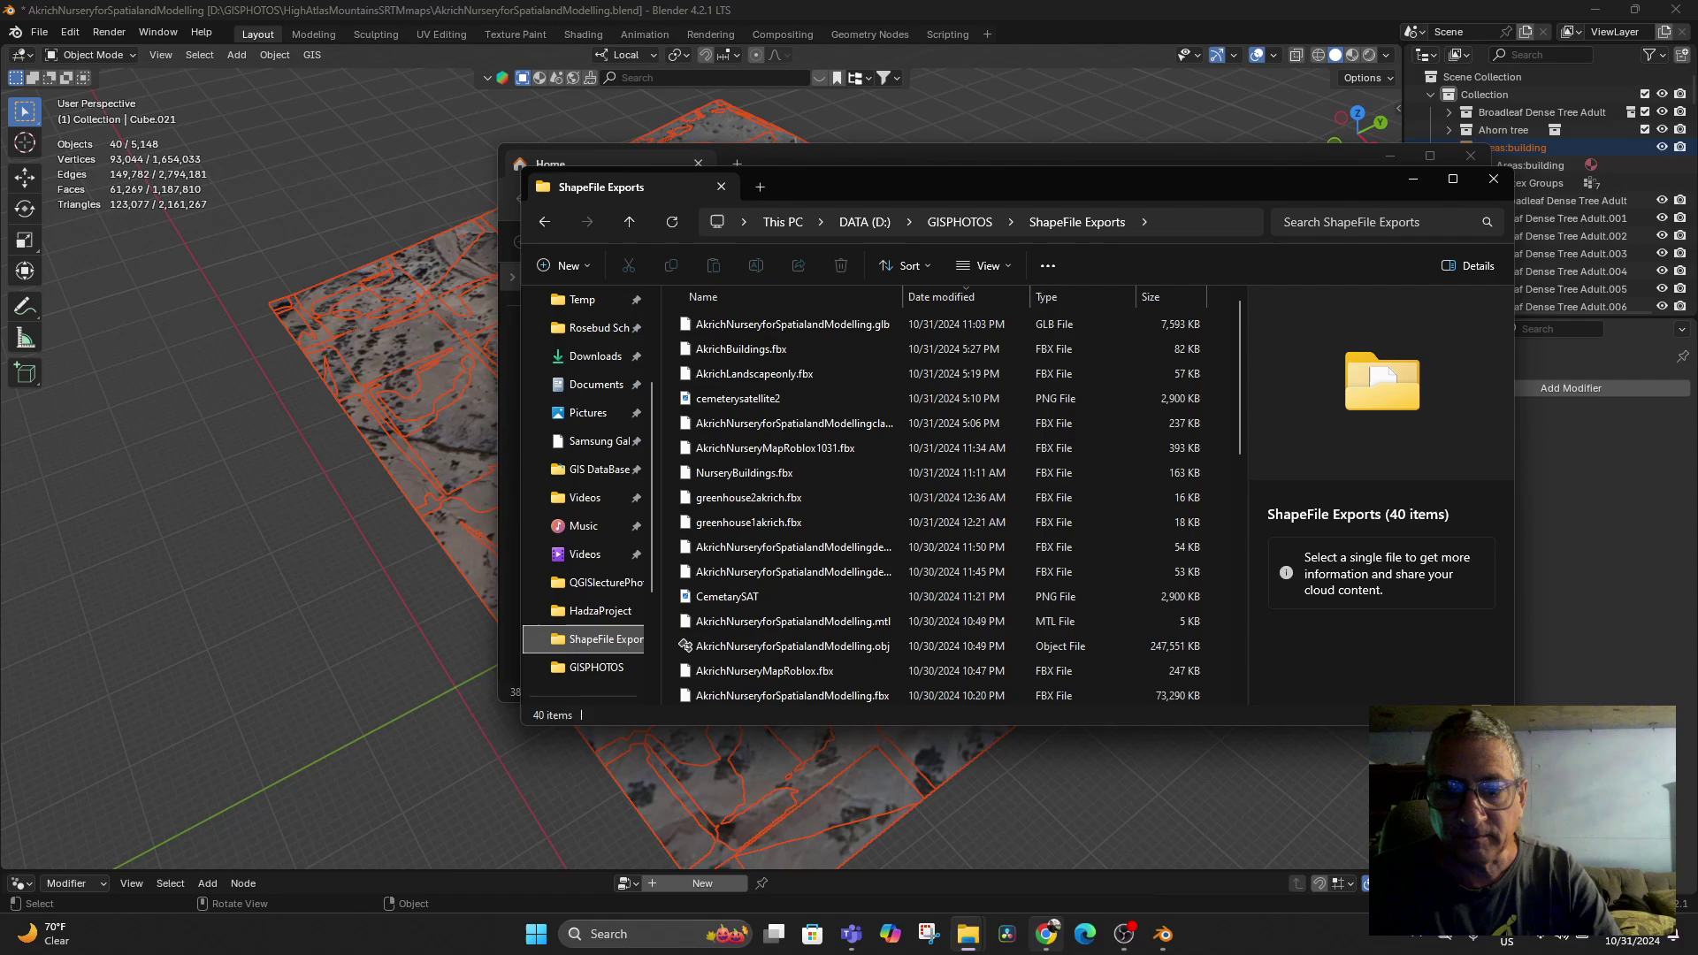
Switch to the Spatial 3D Area space in Chrome and upload AkrichNurseryforSpatialandModelling.glb from the ShapeFile Exports folder as content
left_click(1046, 933)
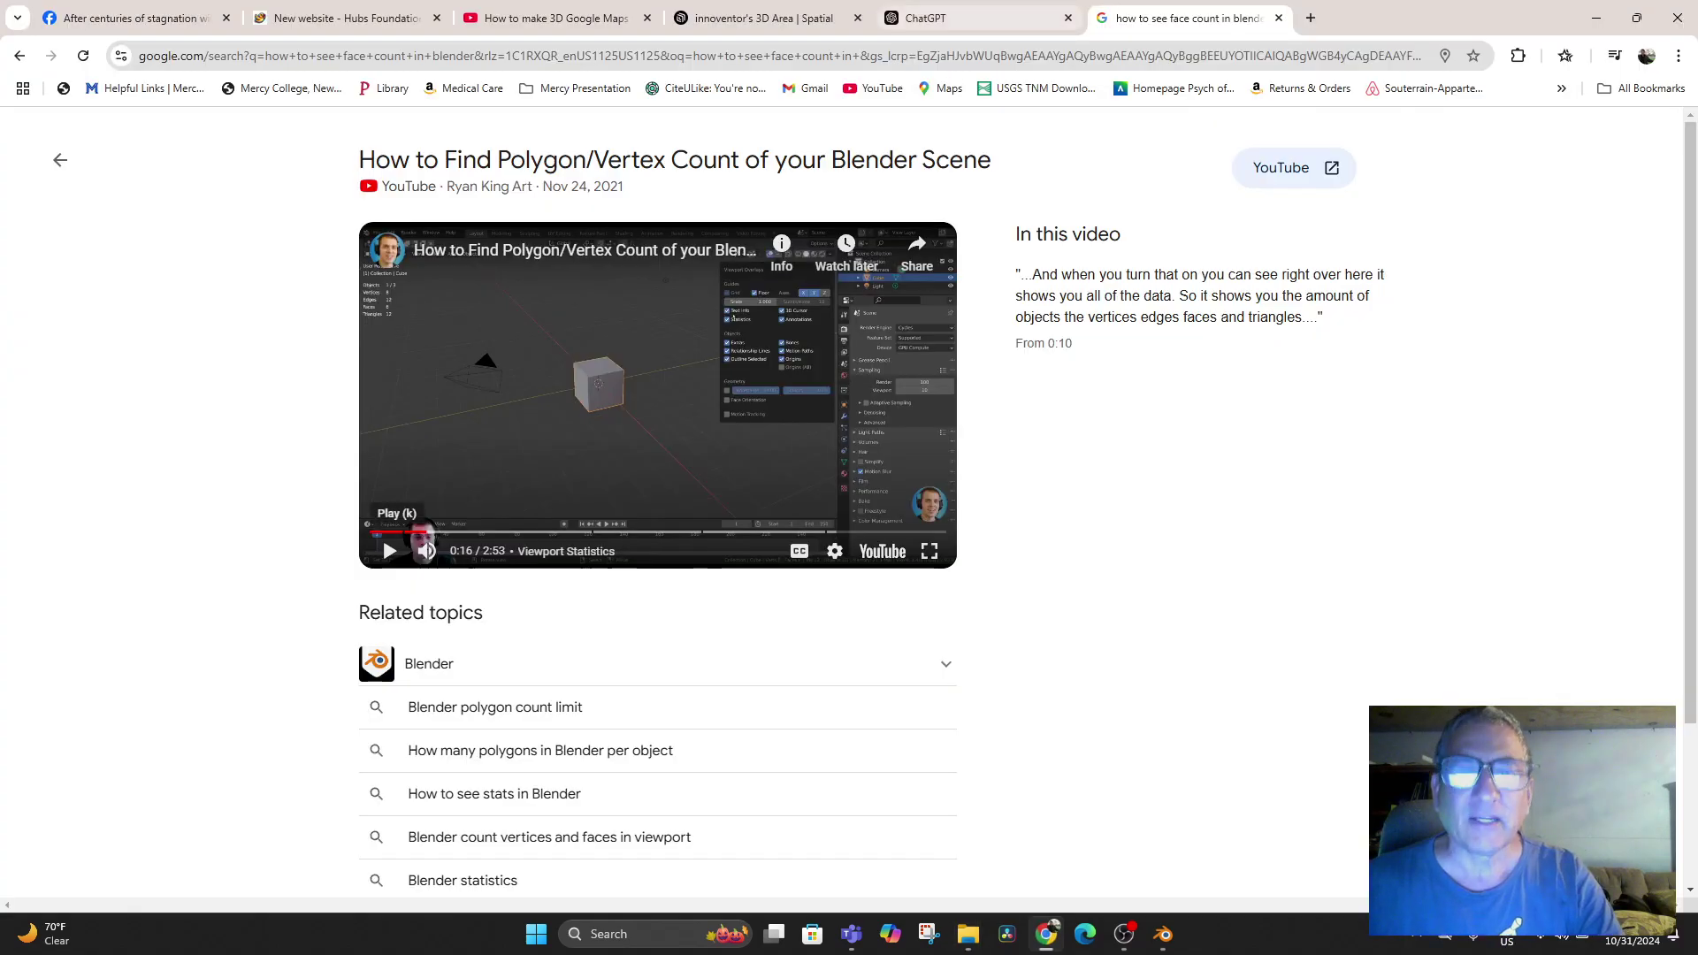
left_click(757, 18)
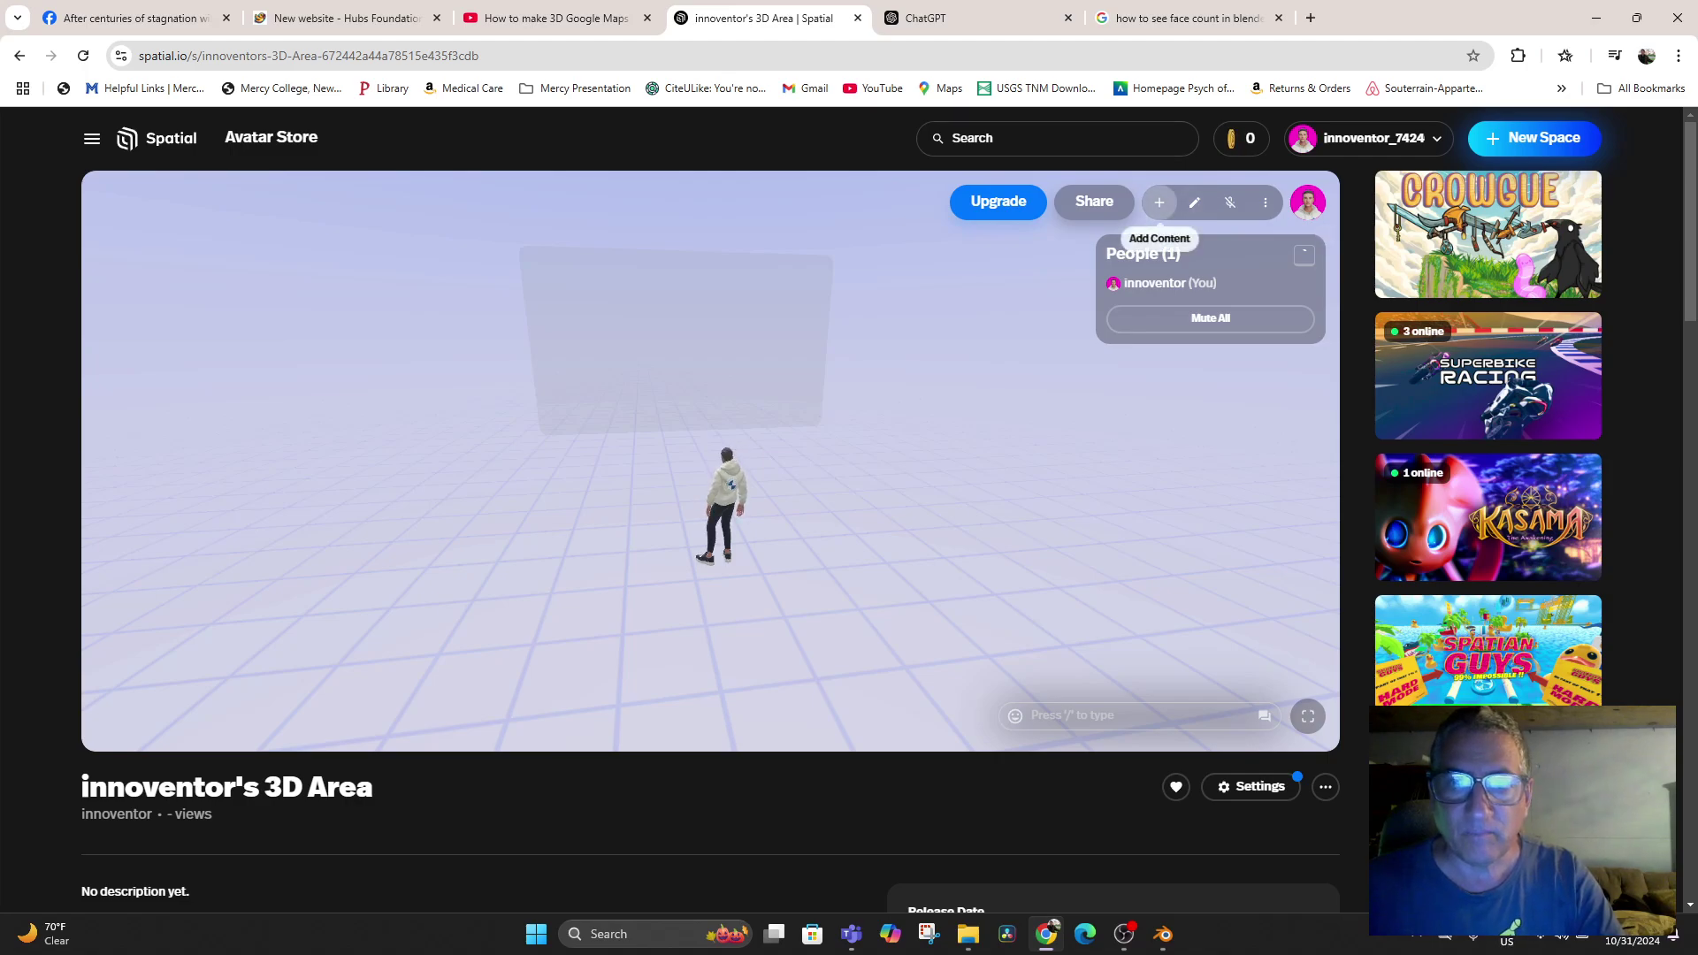
left_click(1158, 202)
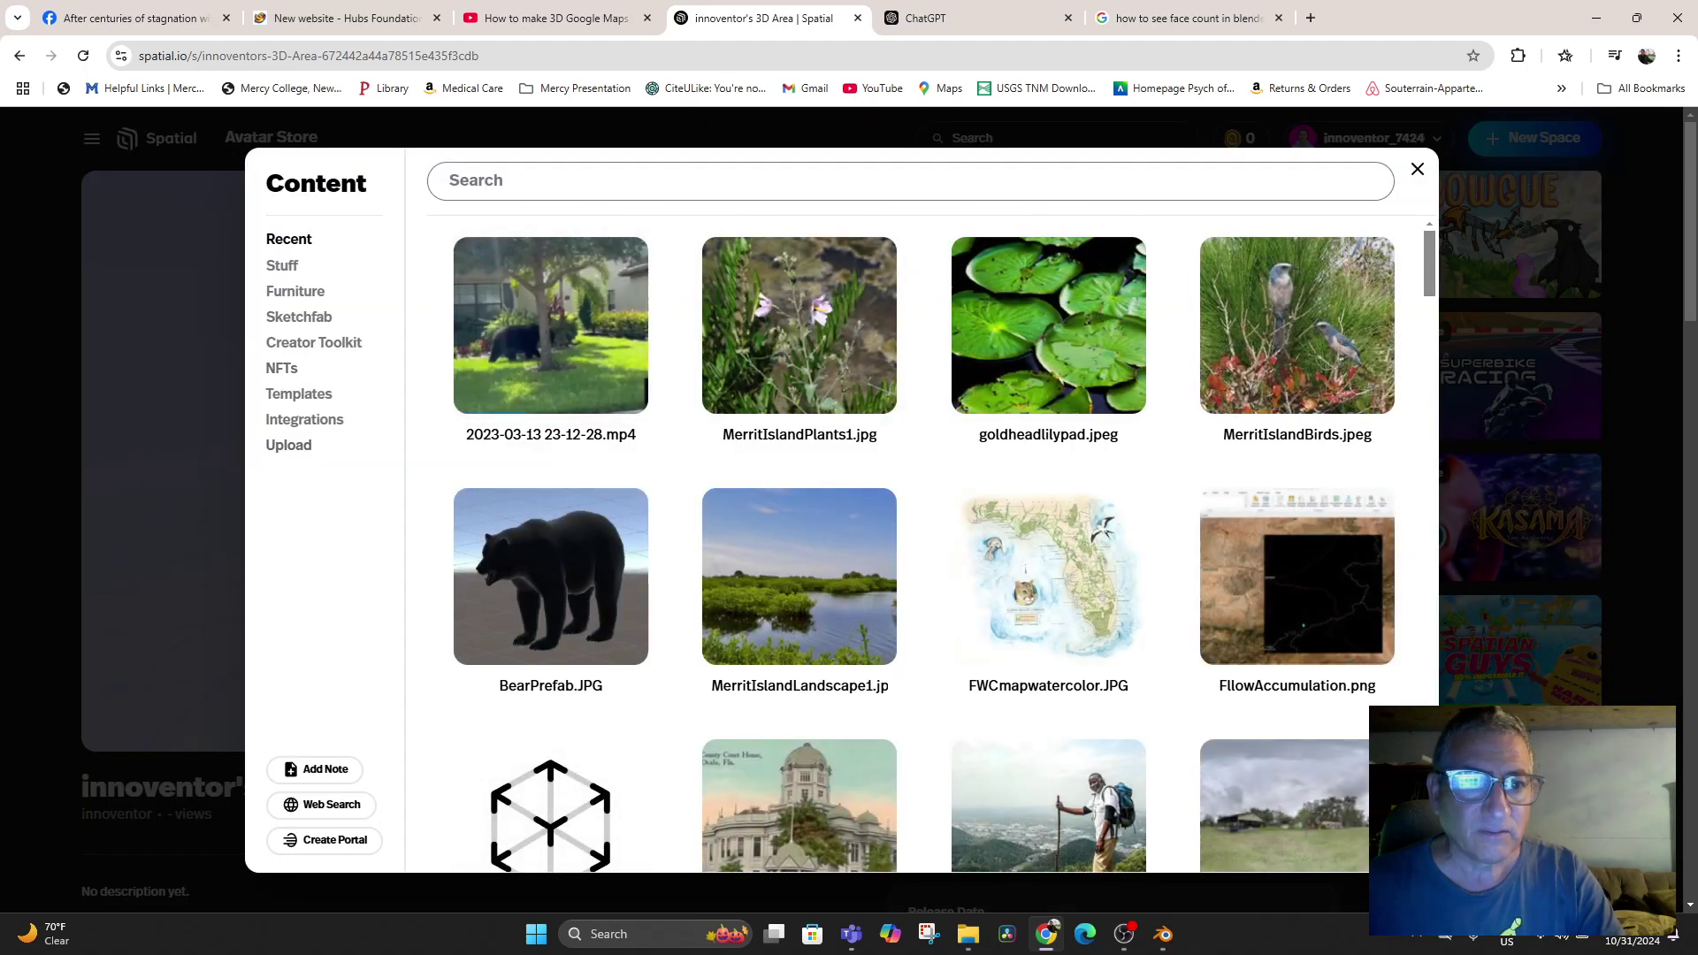
left_click(288, 445)
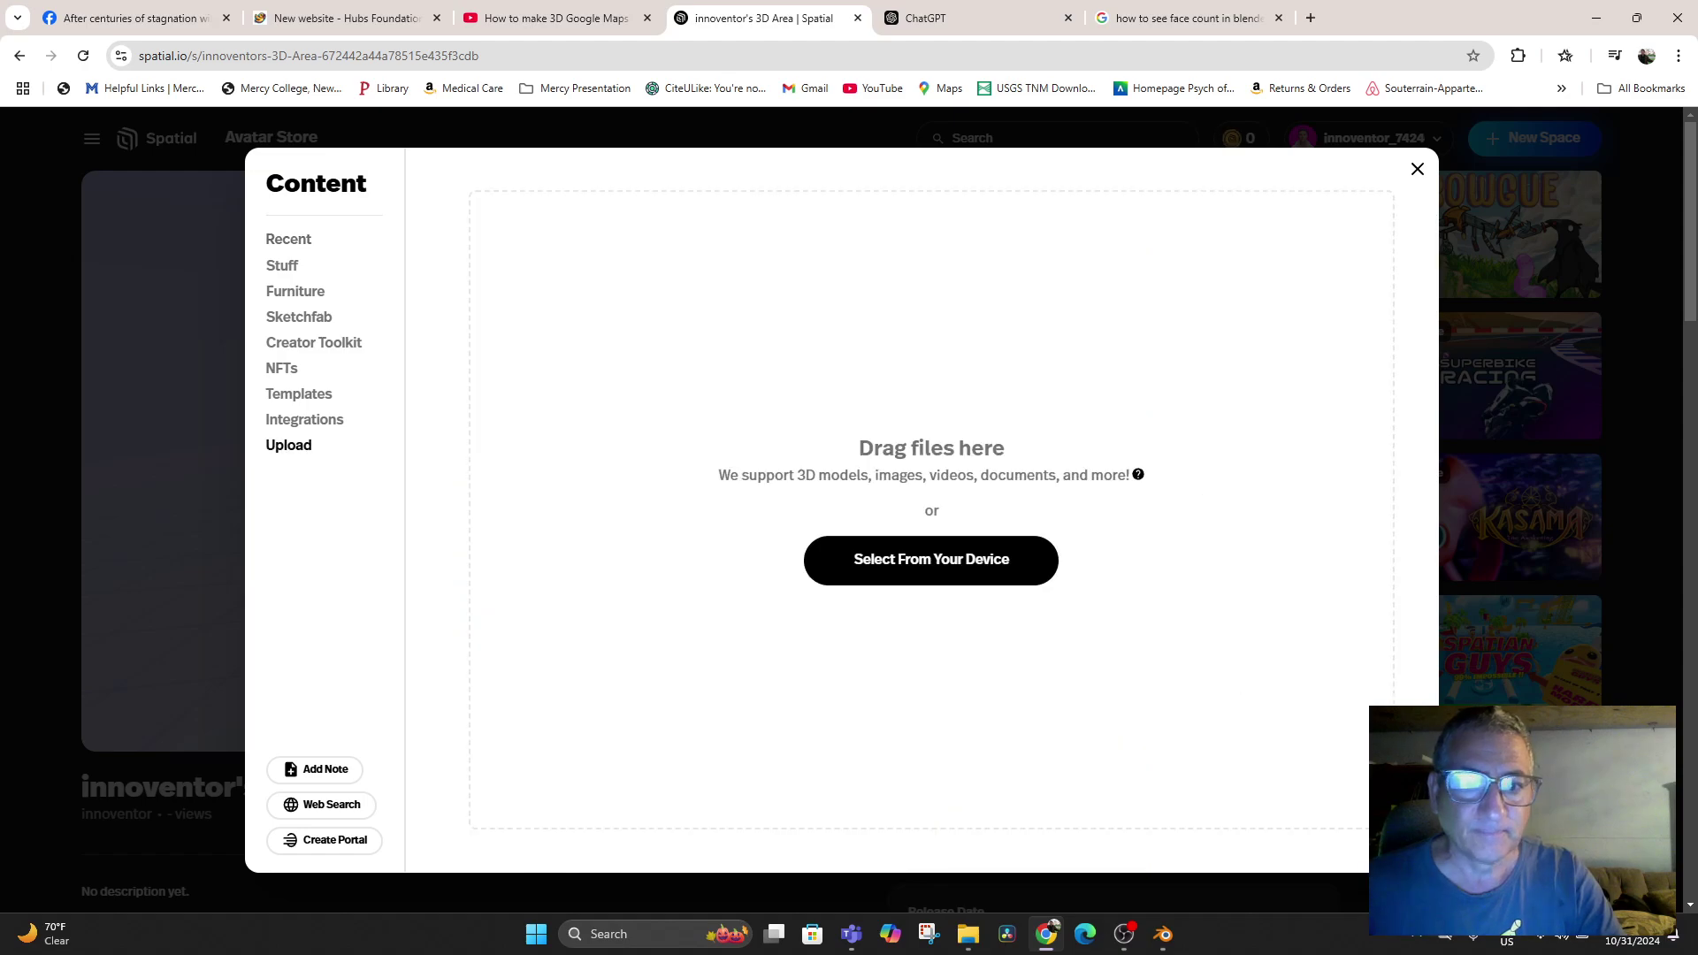
left_click(931, 559)
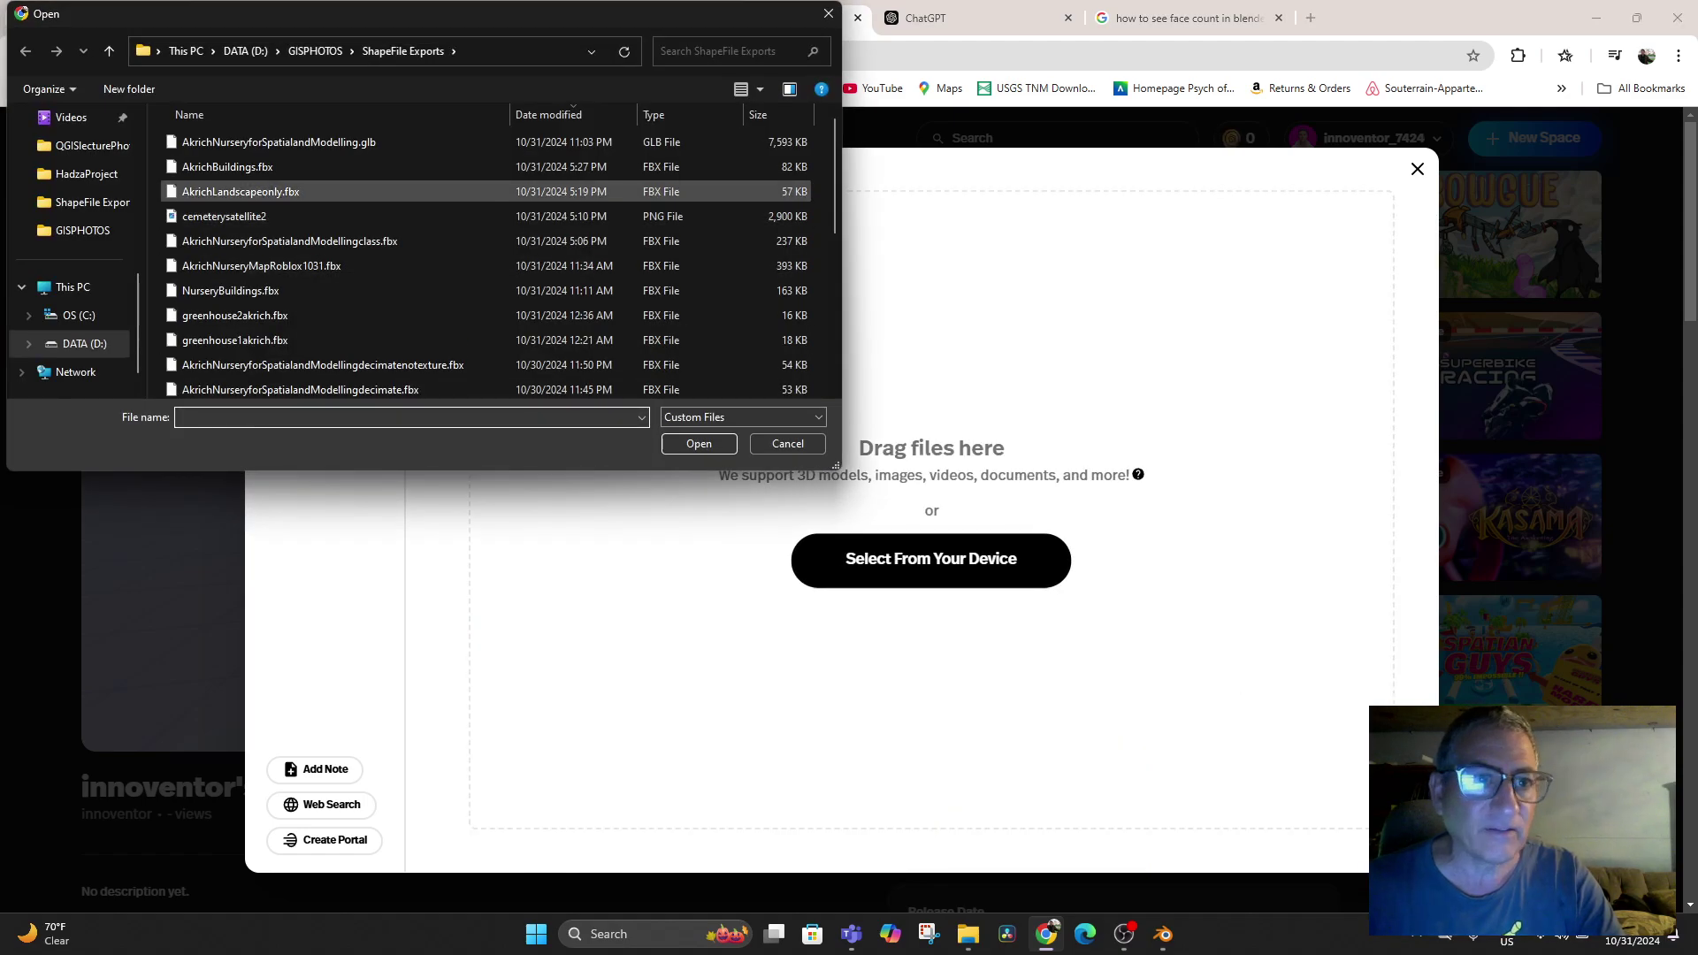
left_click(278, 142)
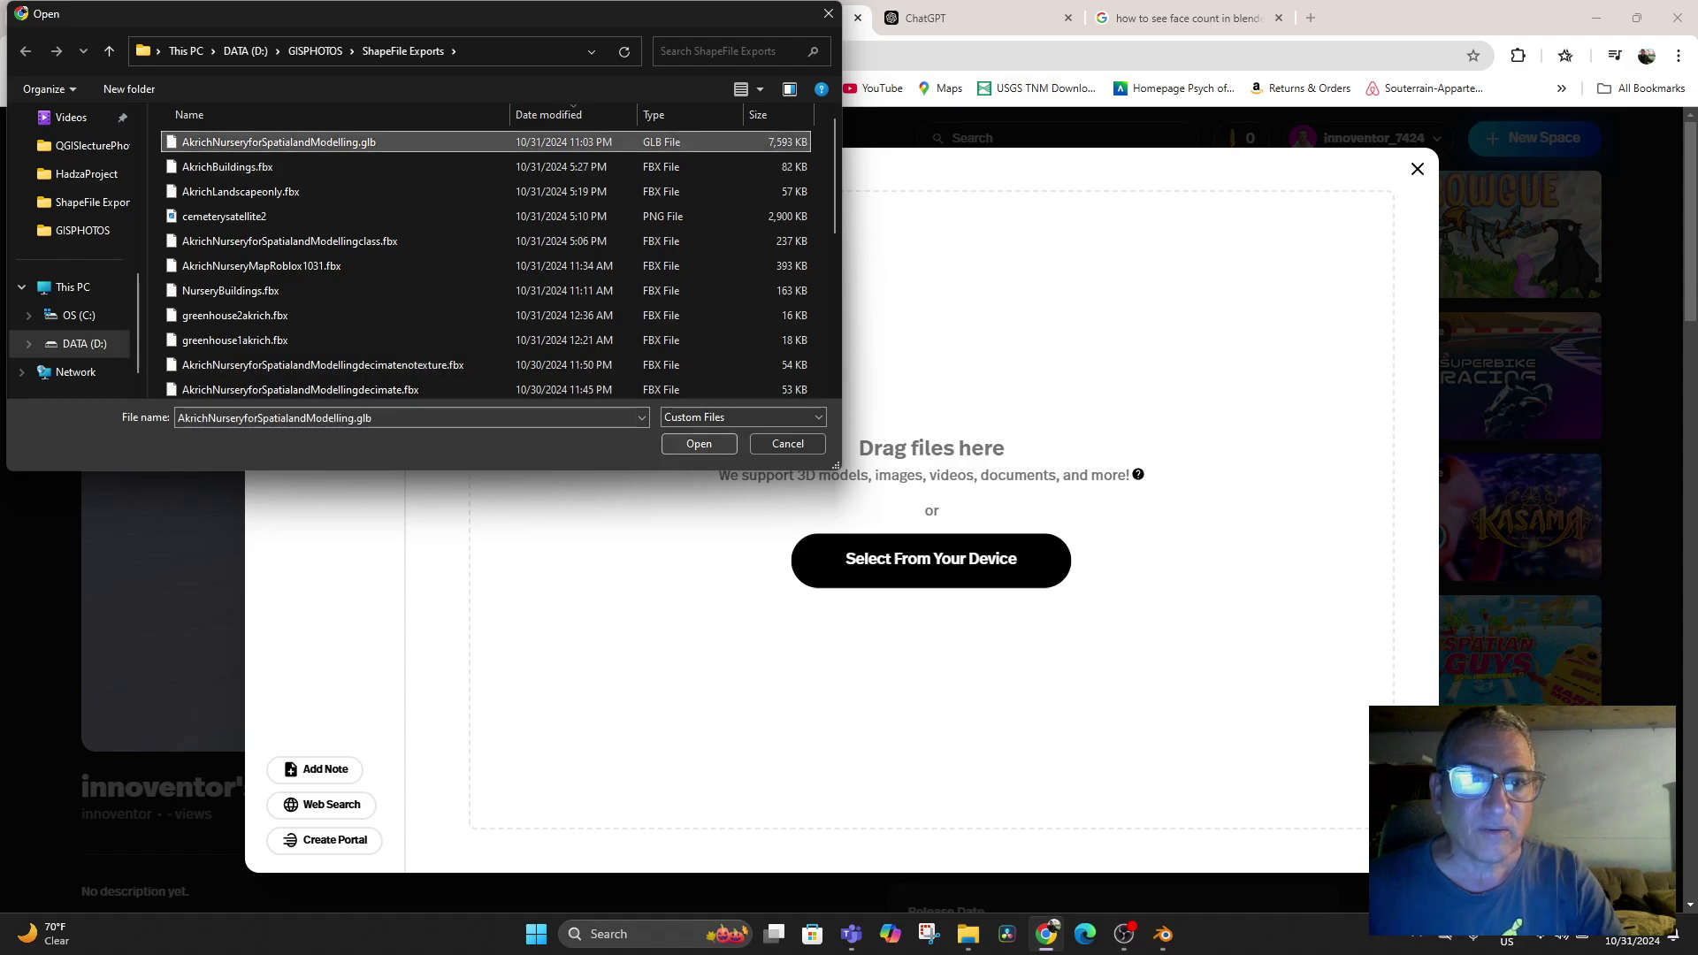
left_click(699, 444)
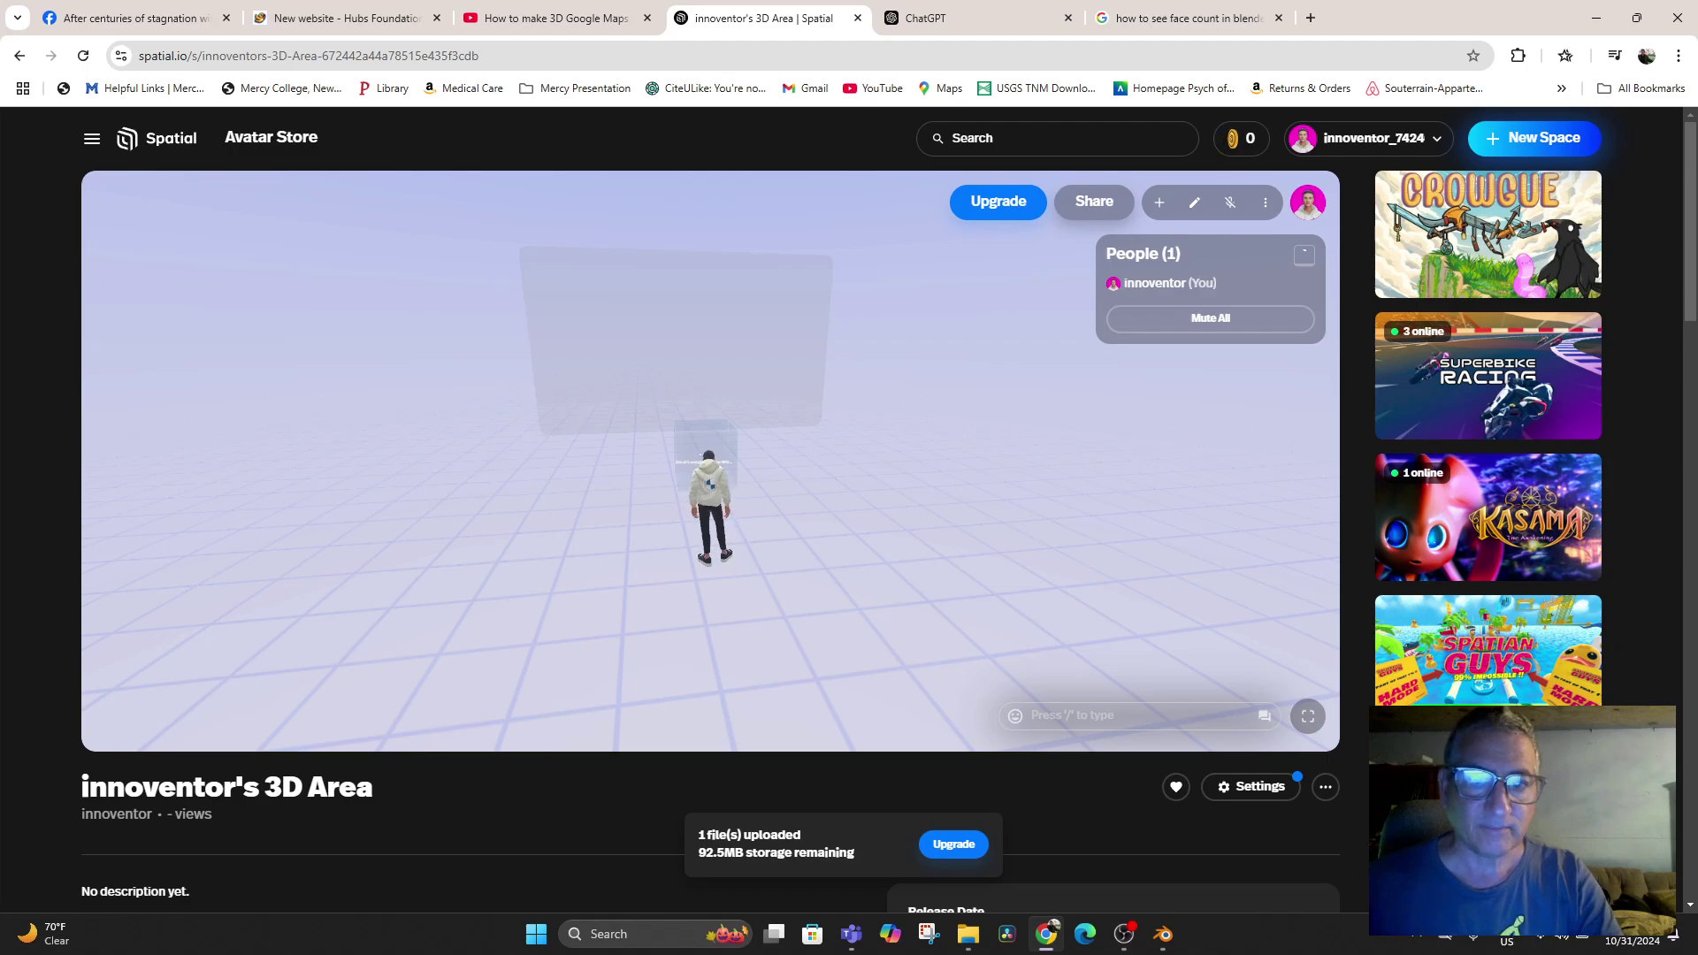
Set the uploaded Akrich nursery model as the space's custom environment and apply a uniform scale of 31.80
key("w")
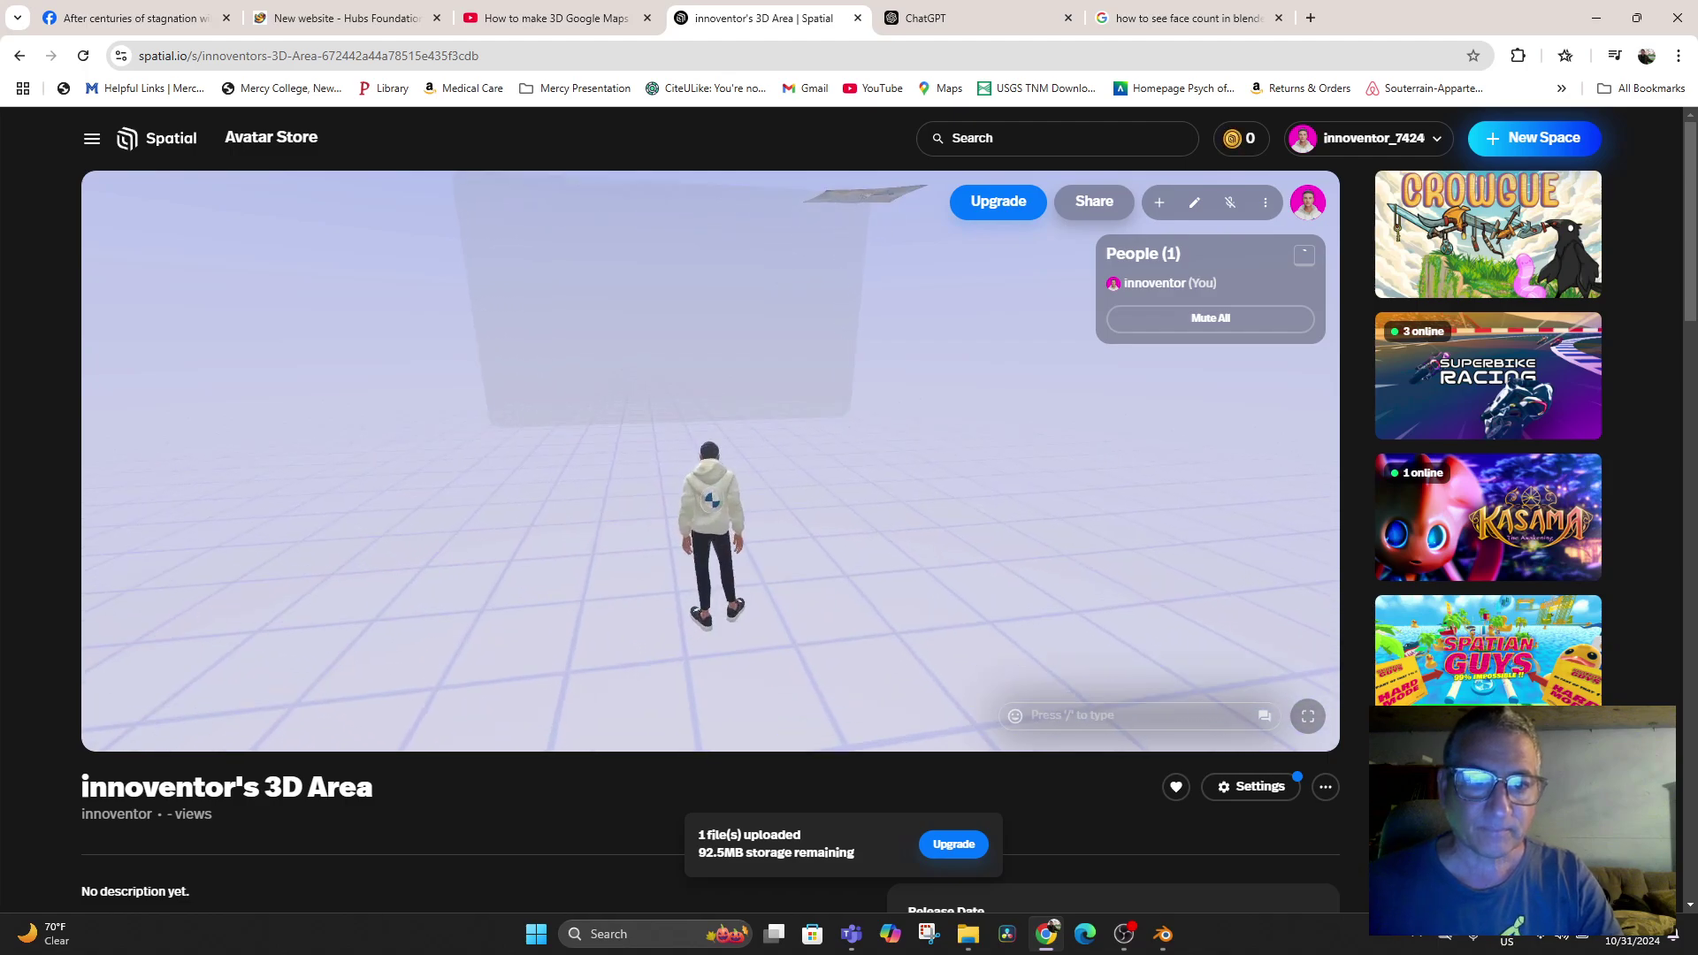
key("s")
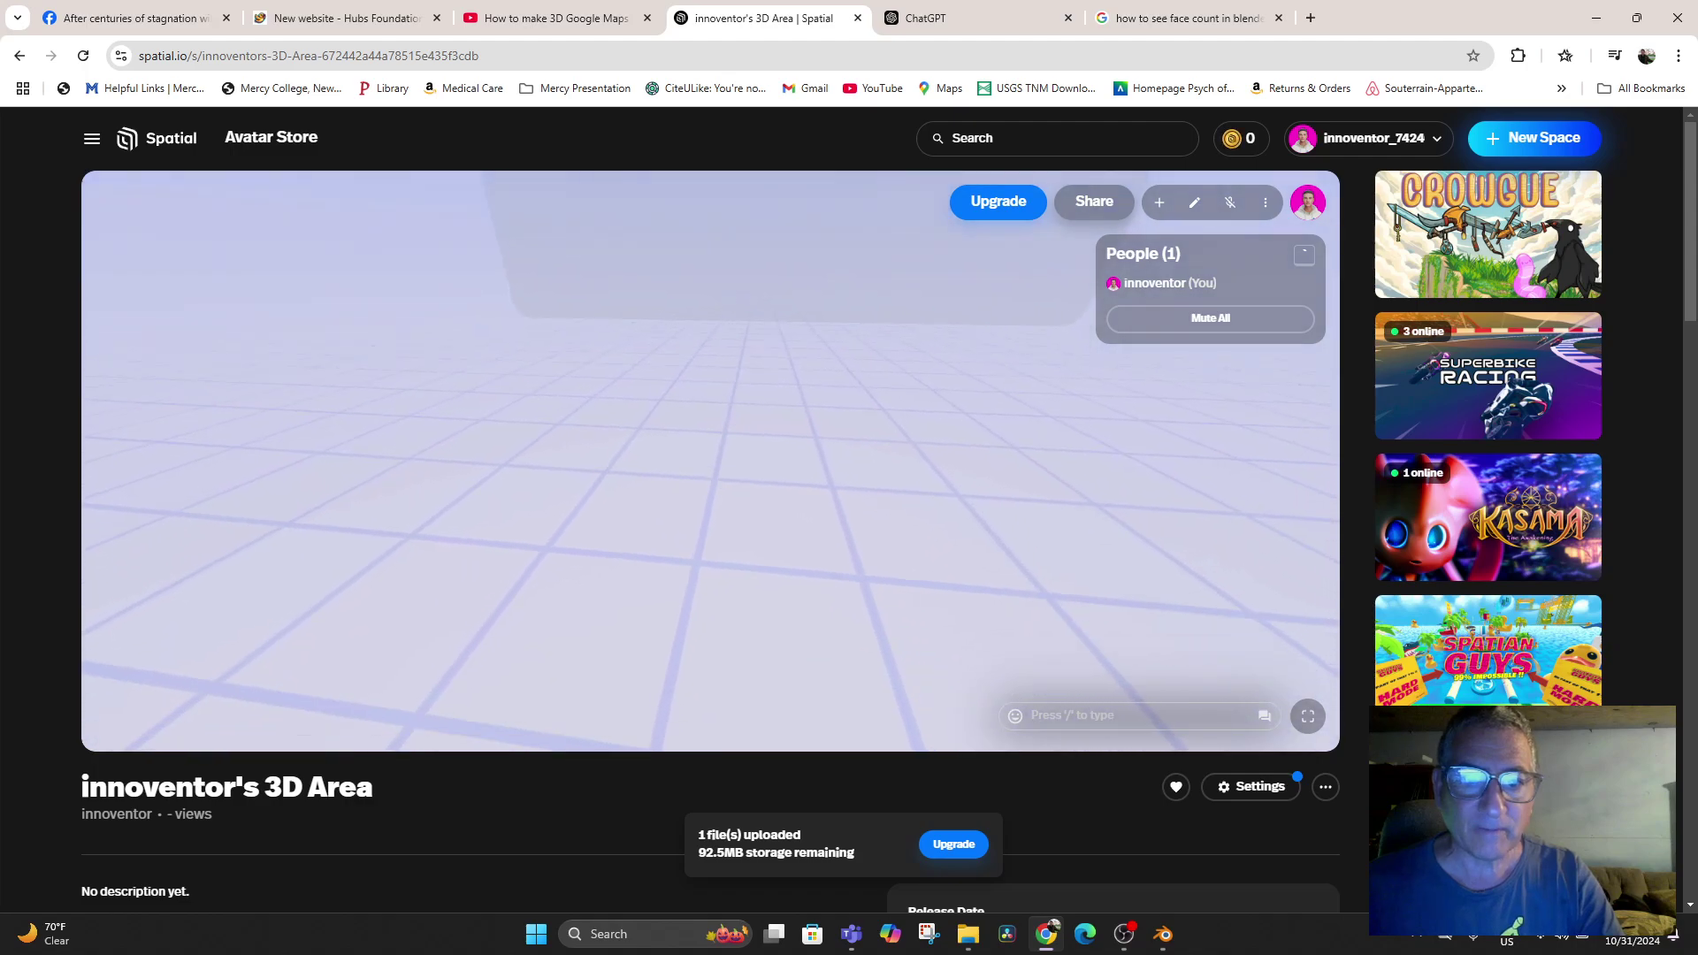
left_click_drag(710, 460, 558, 613)
scroll(710, 461, "down", 5)
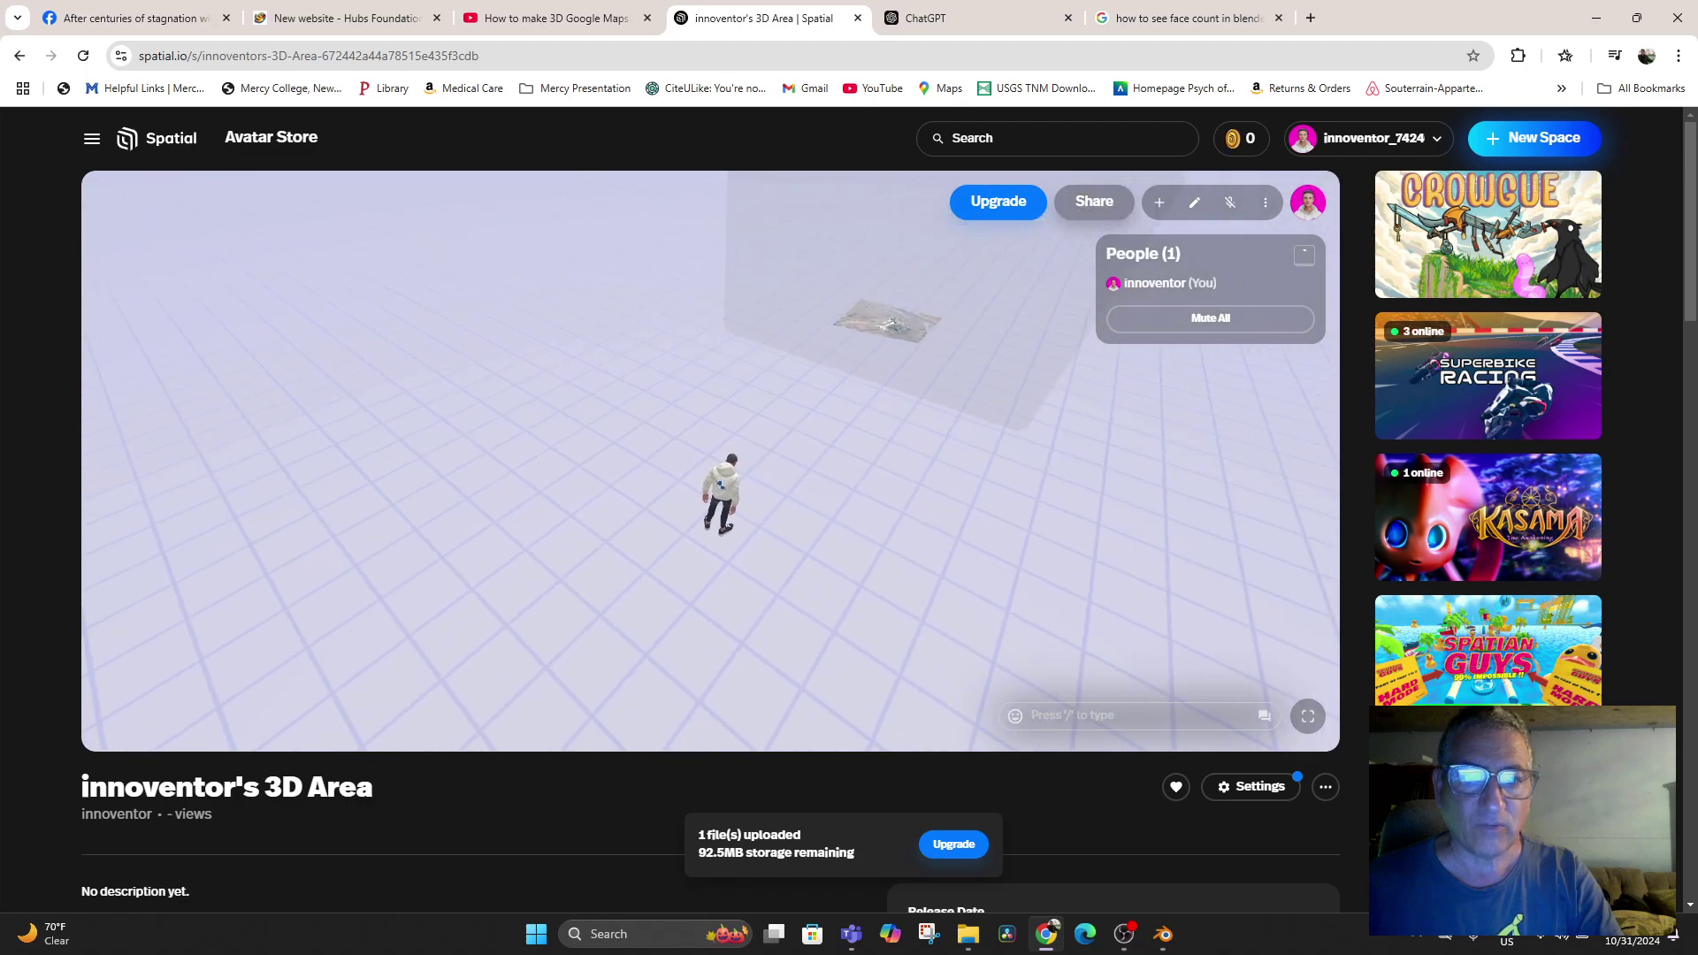
left_click(865, 340)
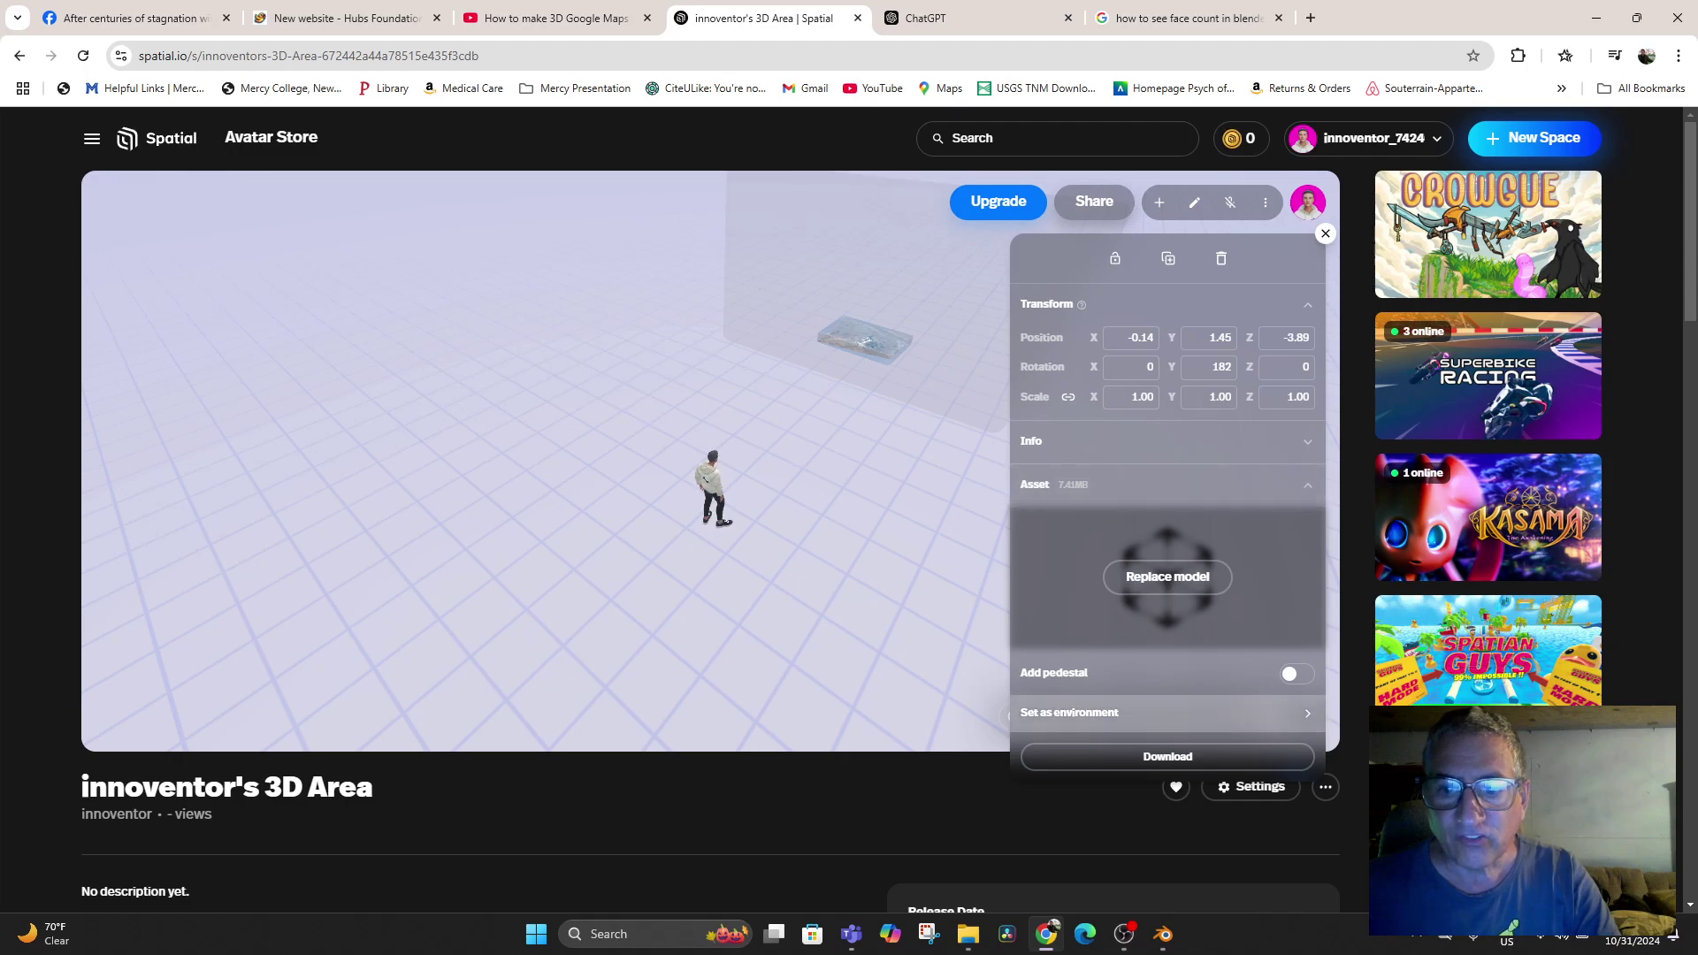
left_click(1070, 712)
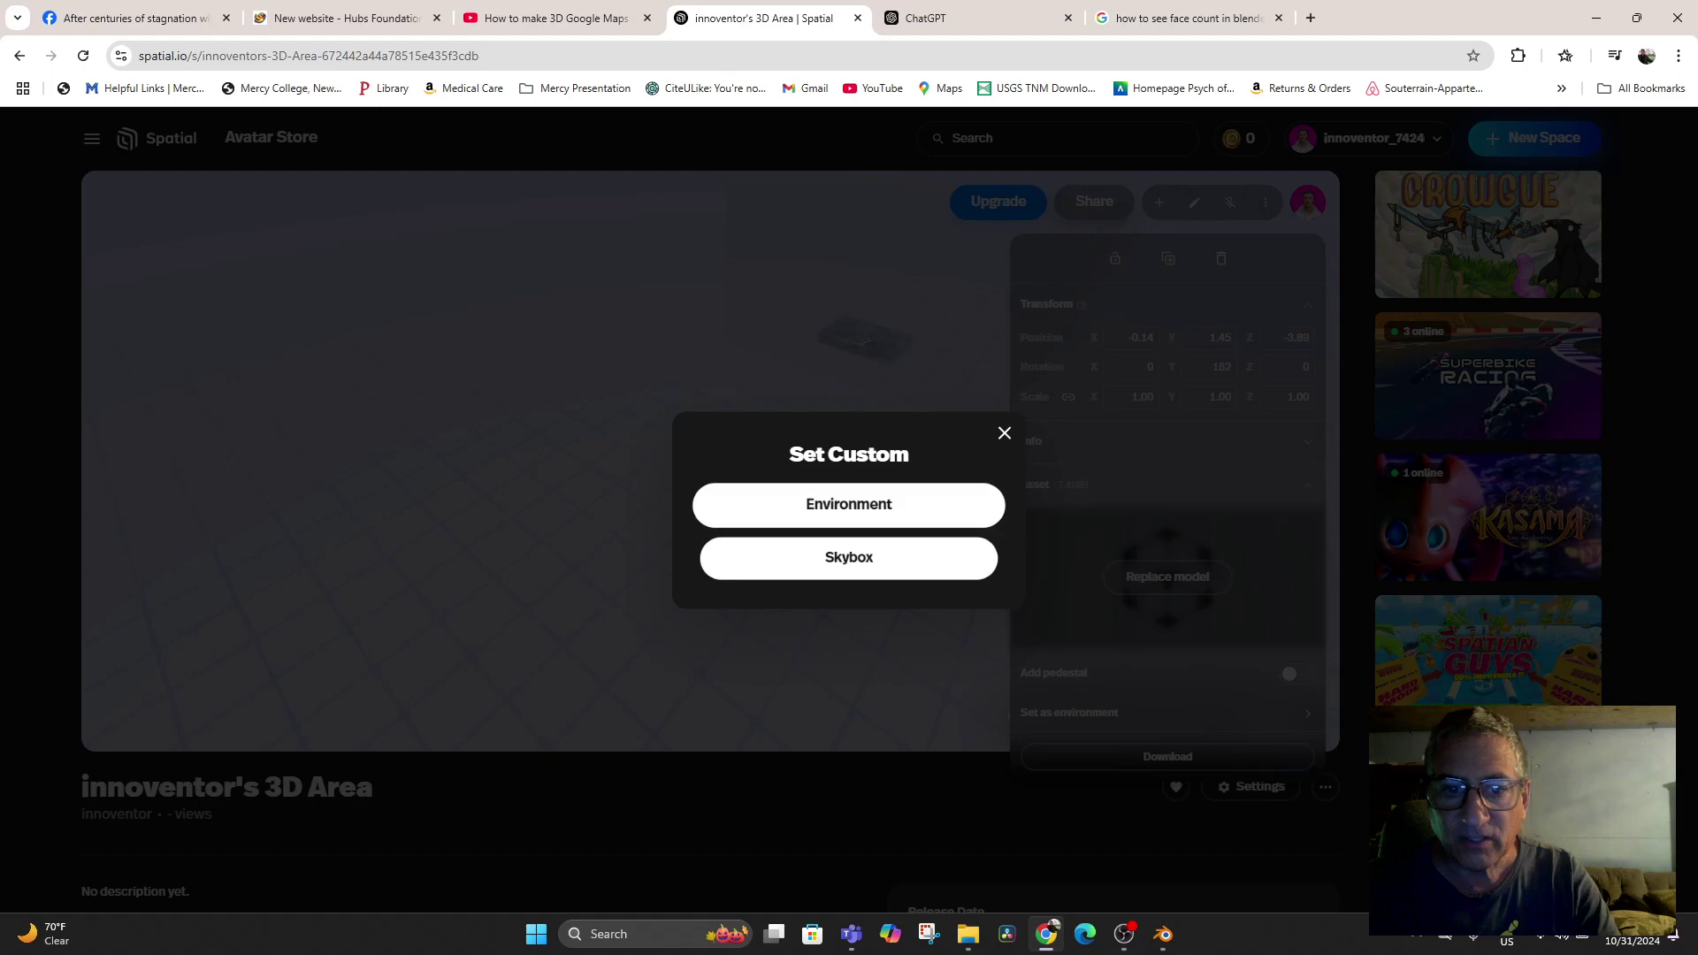
left_click(848, 504)
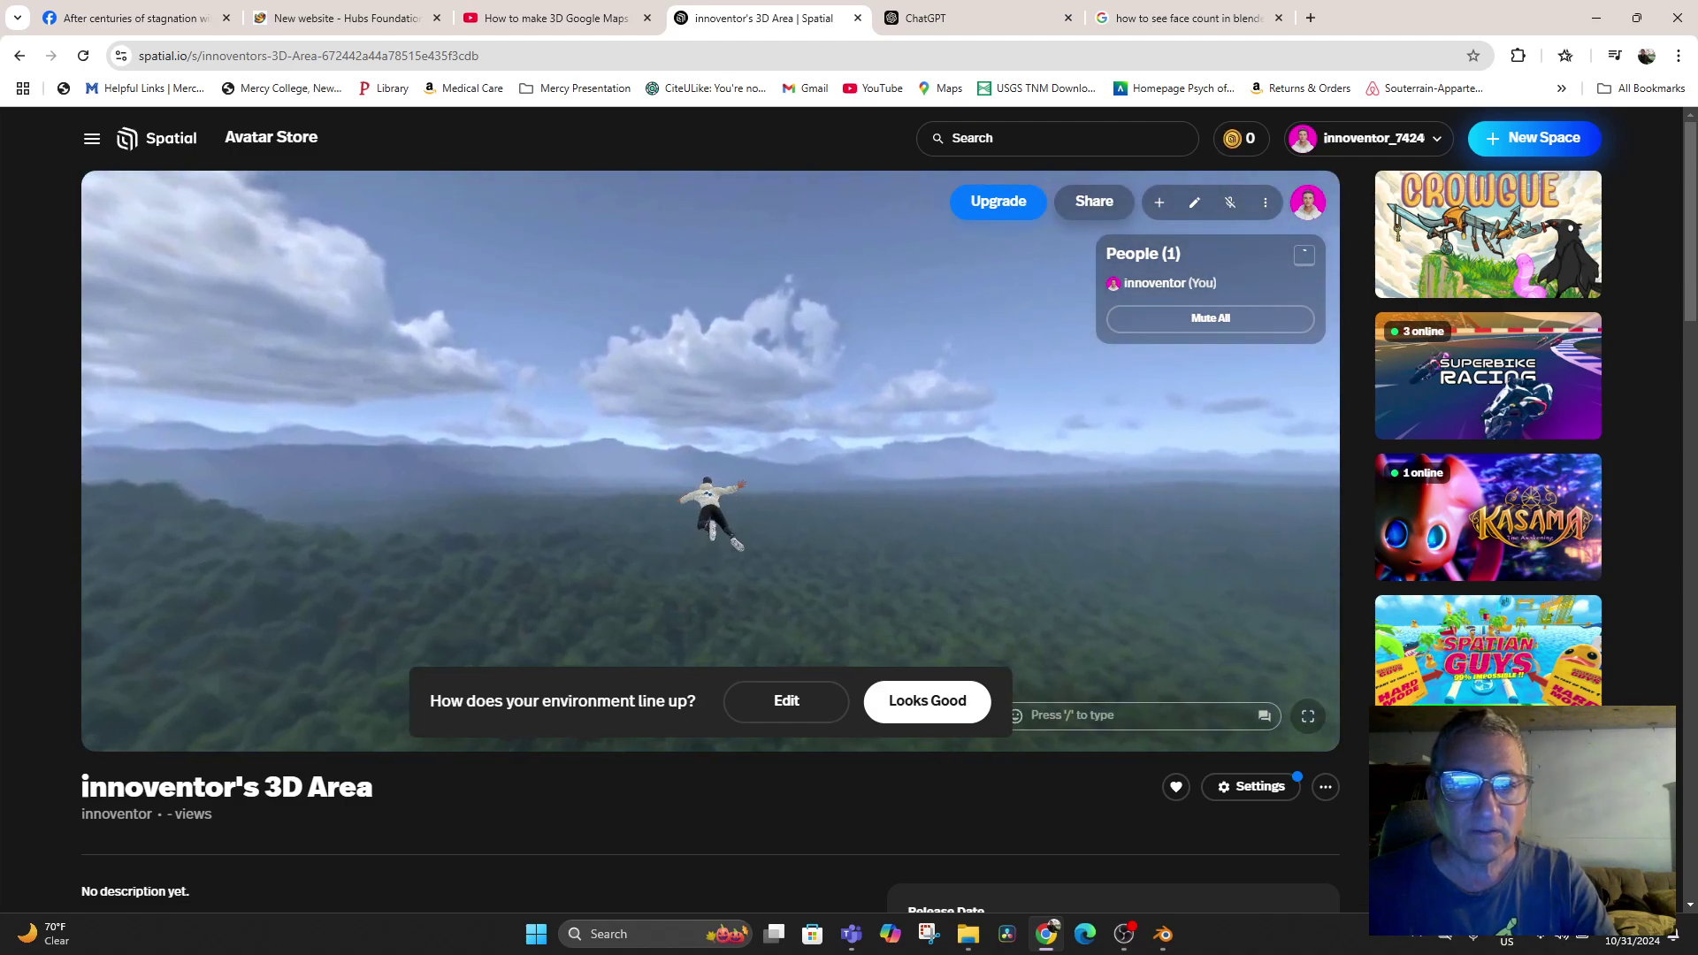
left_click(786, 700)
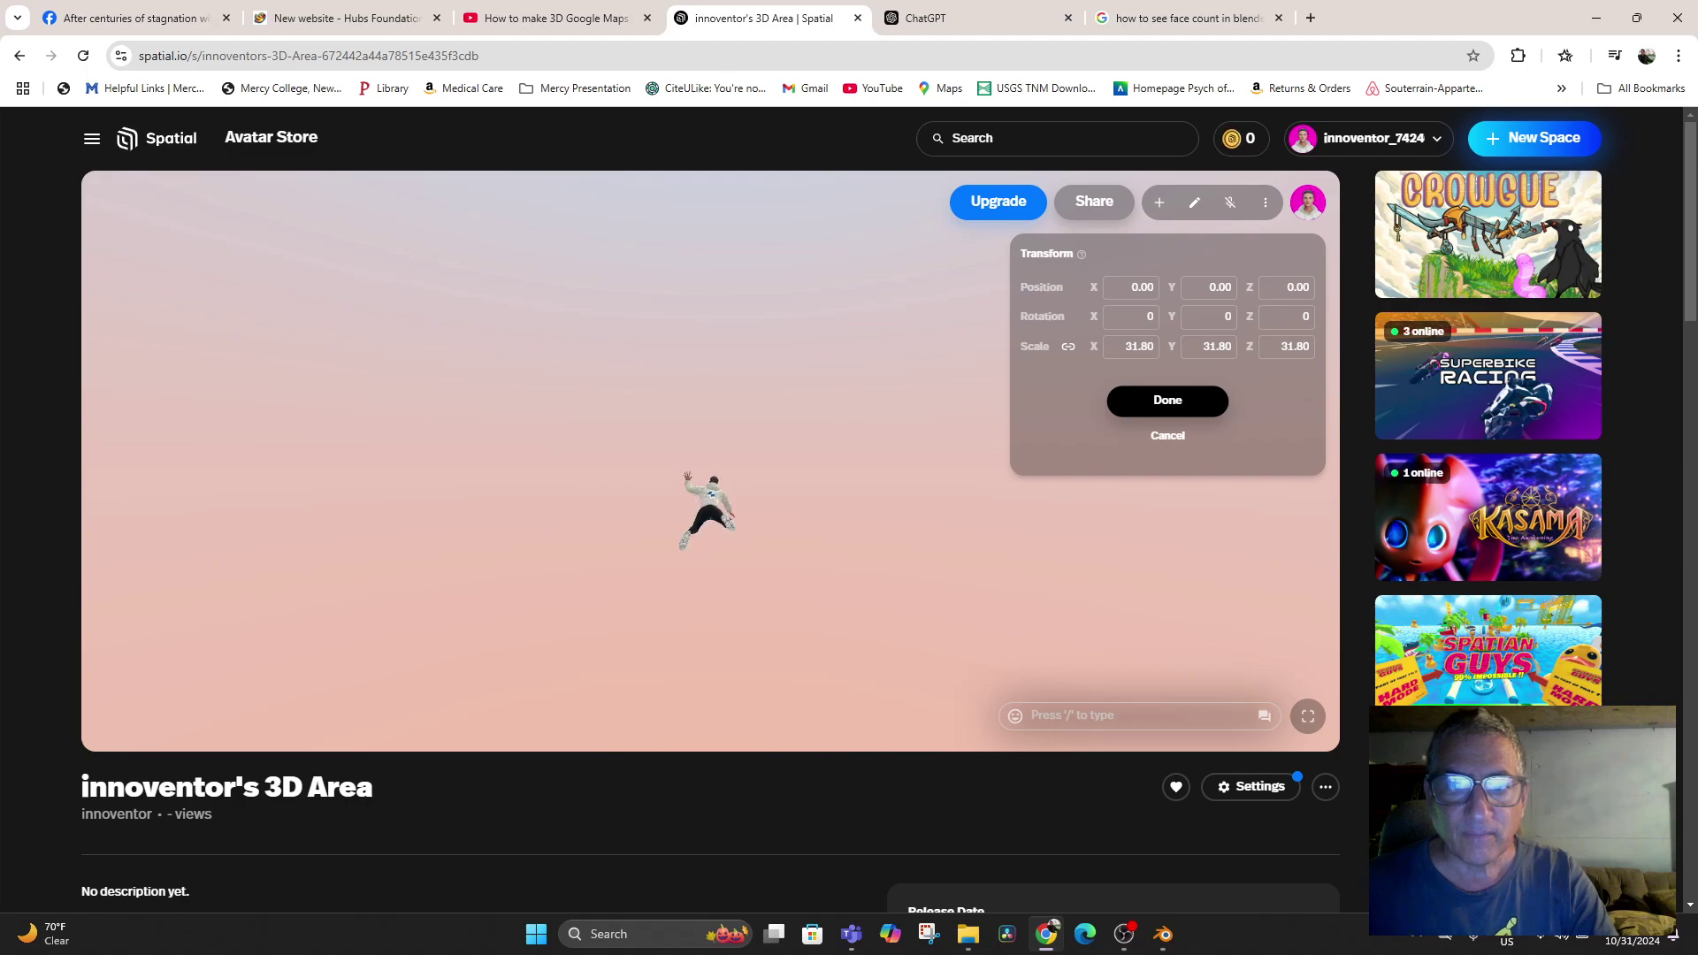
left_click(1167, 399)
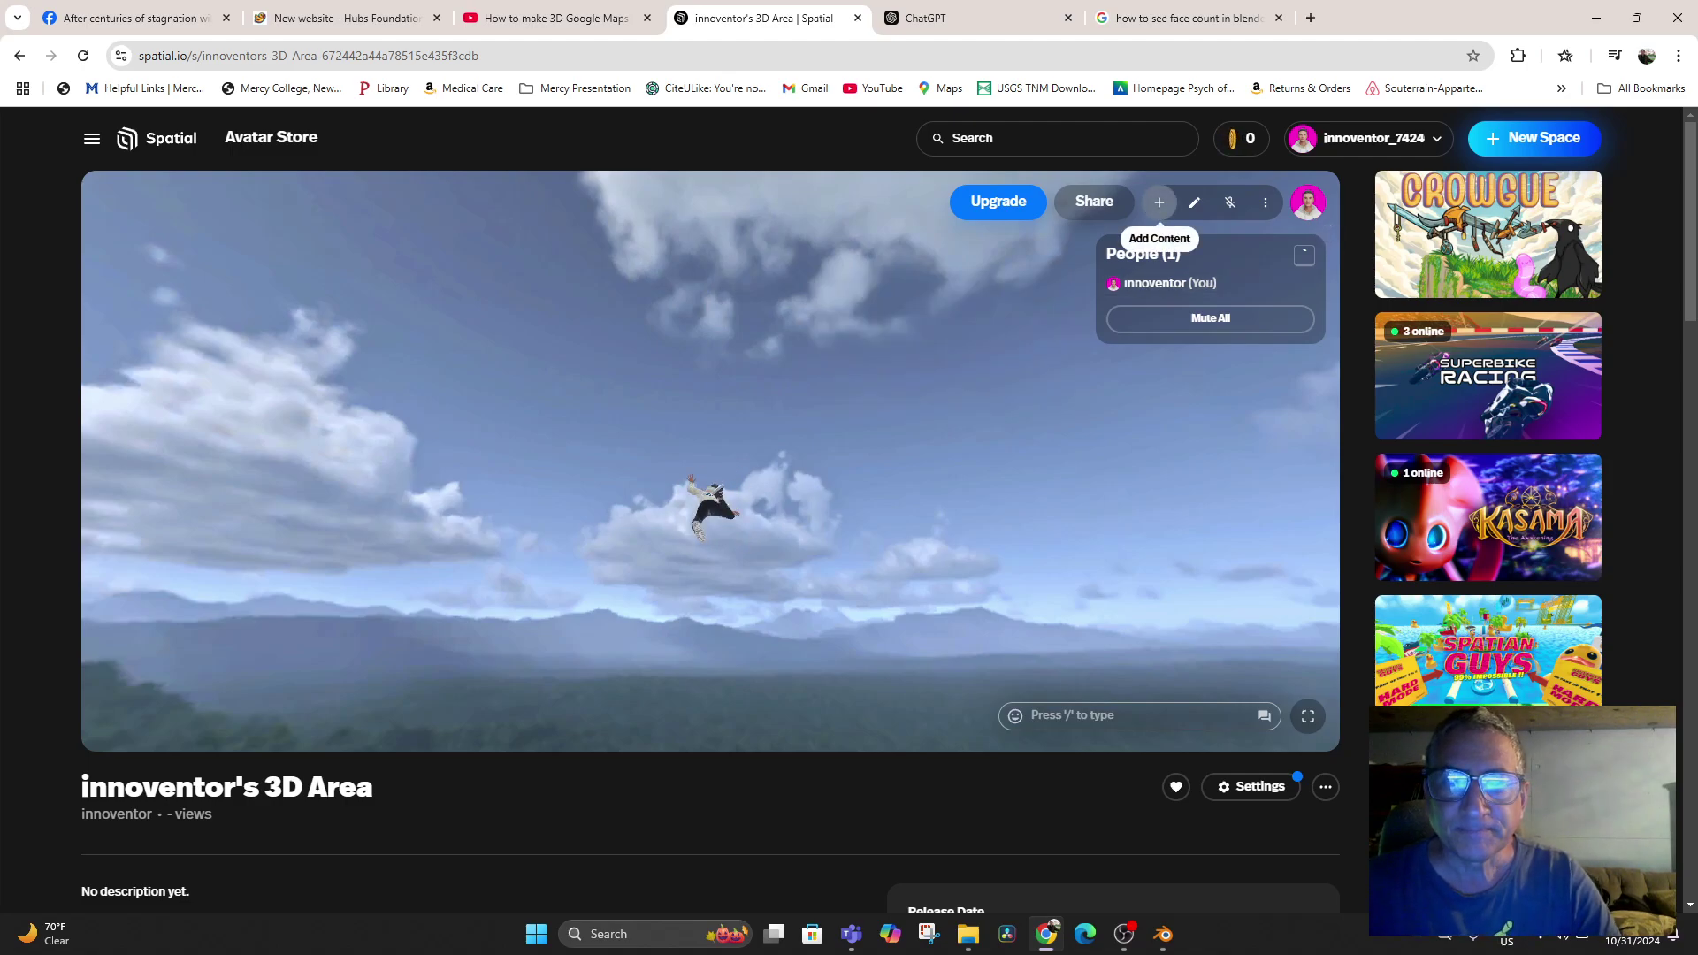
Upload AkrichNurseryforSpatialandModelling.glb into the space a second time and look around for the placed model
left_click(1159, 202)
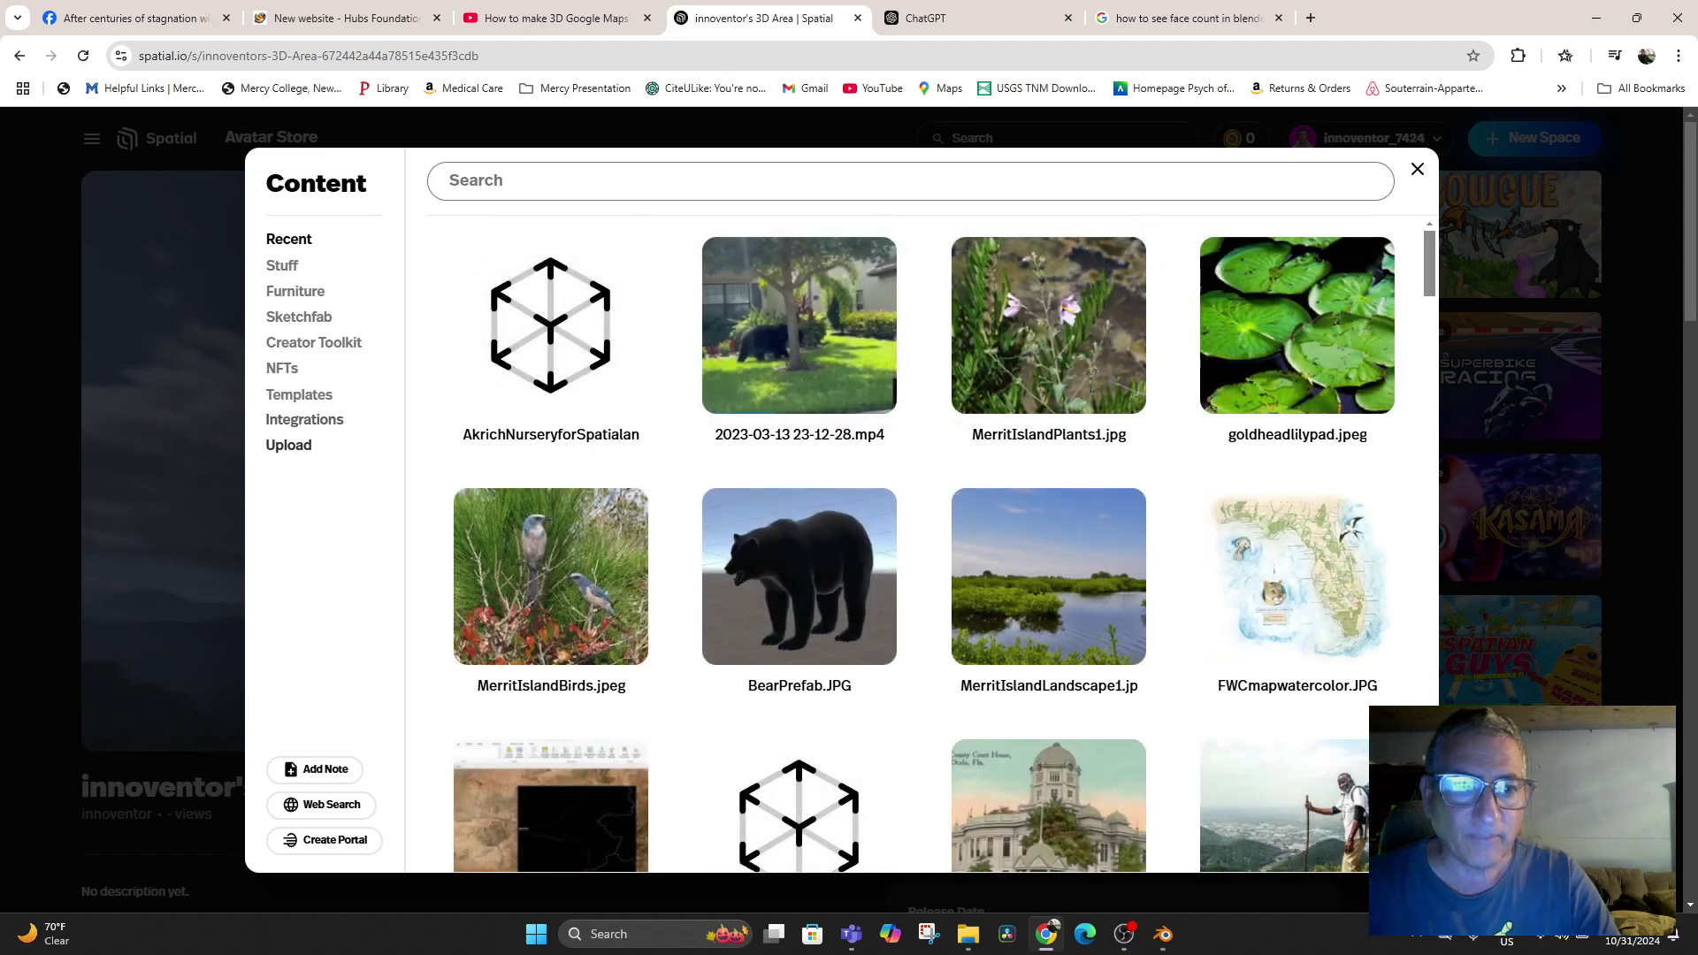
left_click(290, 445)
left_click(931, 558)
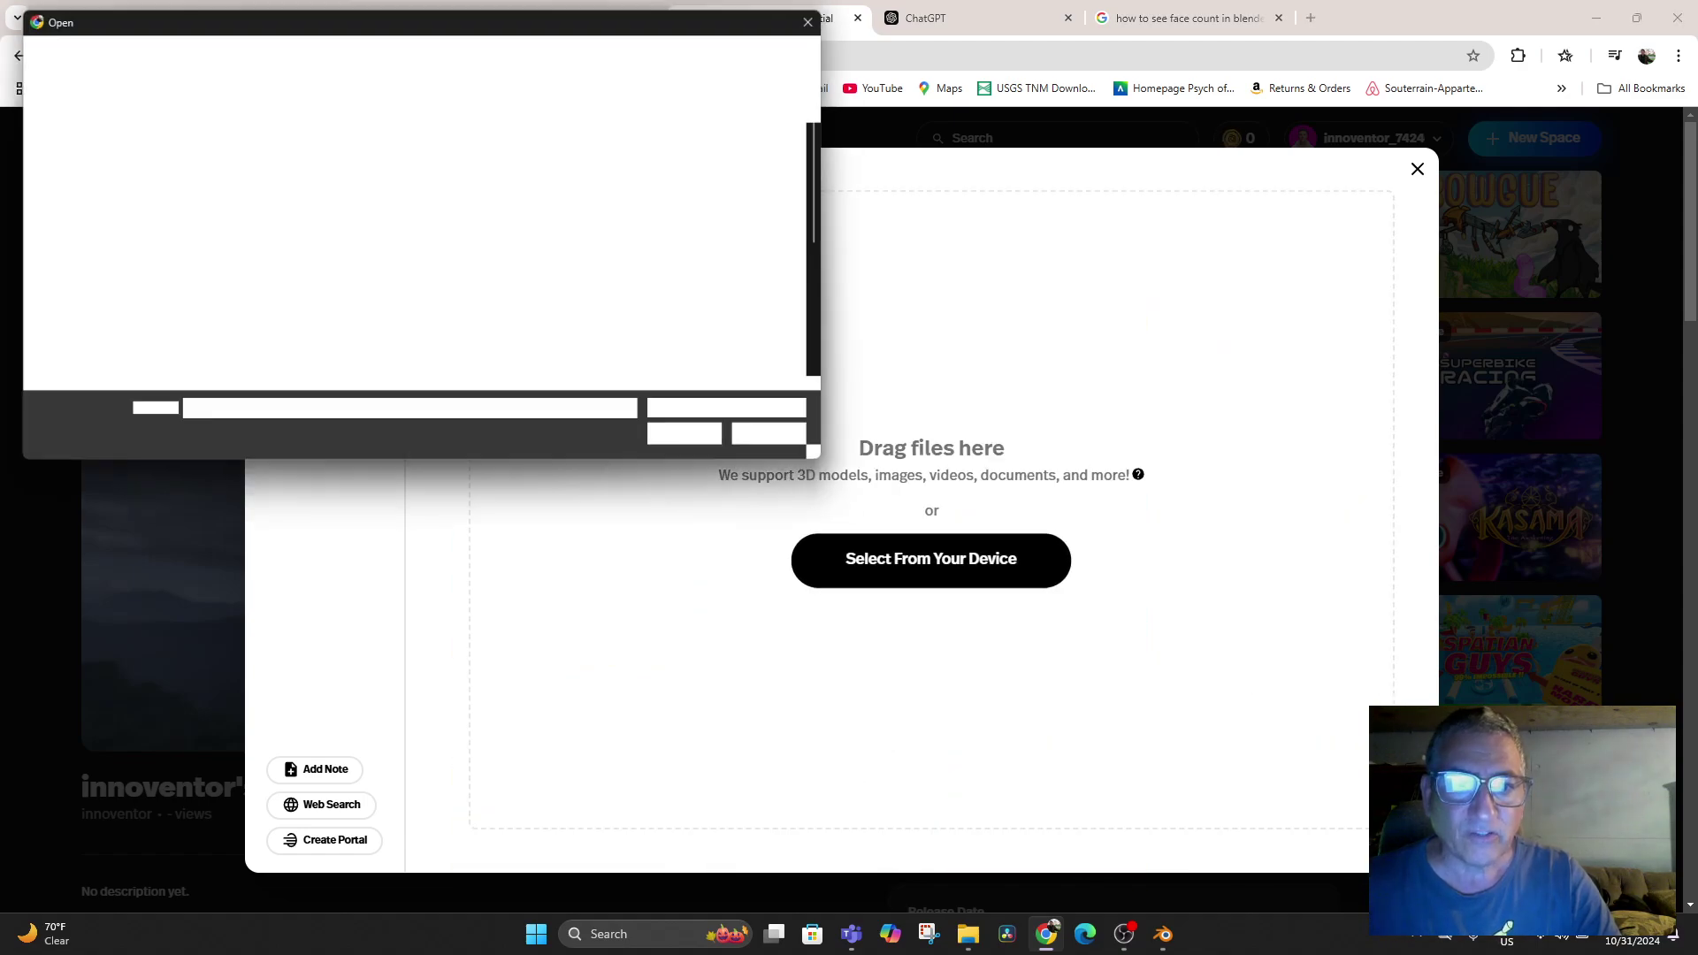
double_click(279, 141)
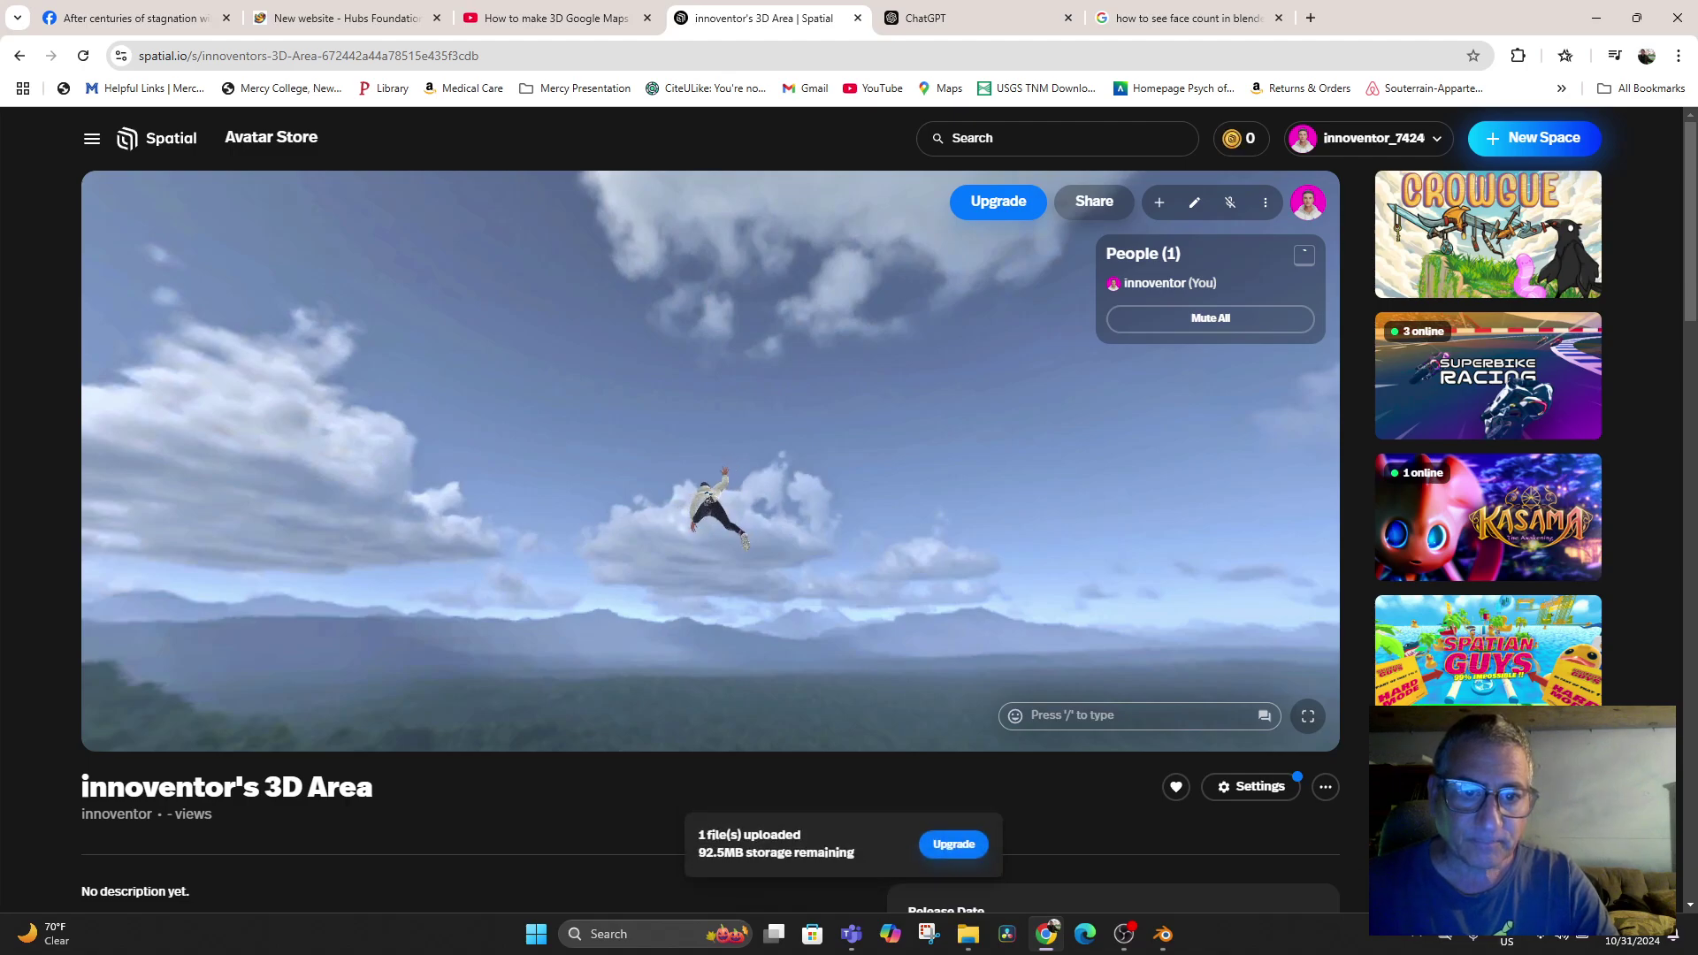
left_click_drag(710, 461, 694, 566)
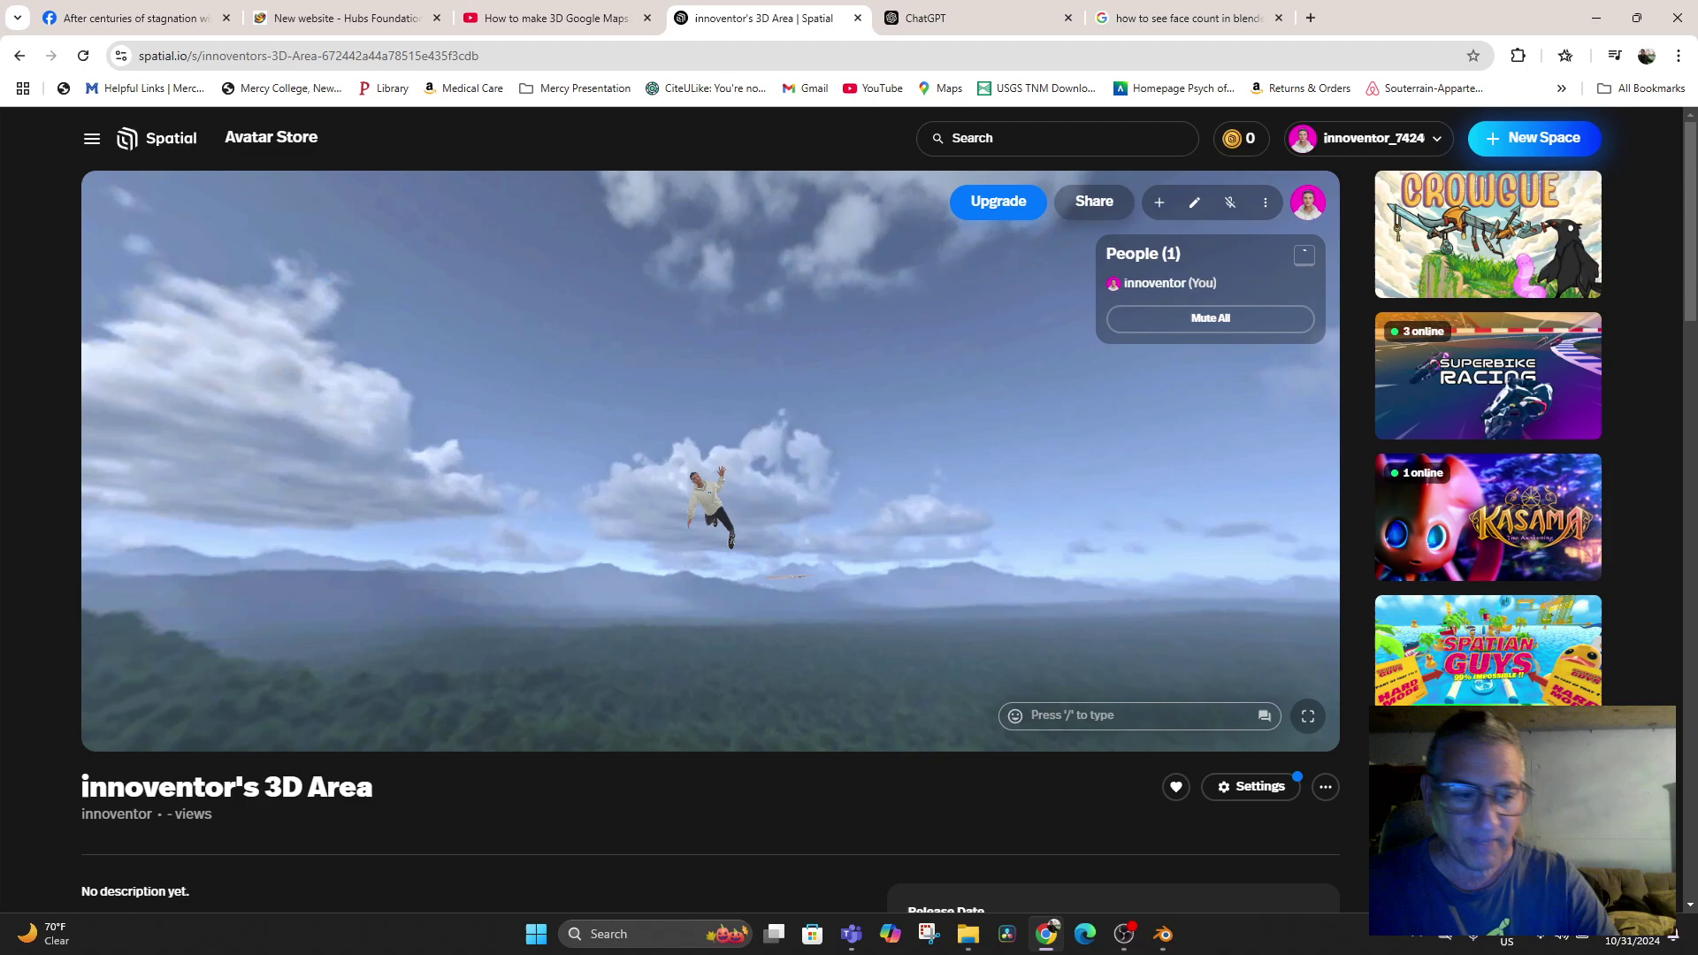
Look through the space, audio and graphics settings, the environment settings and the available environment templates
key("Escape")
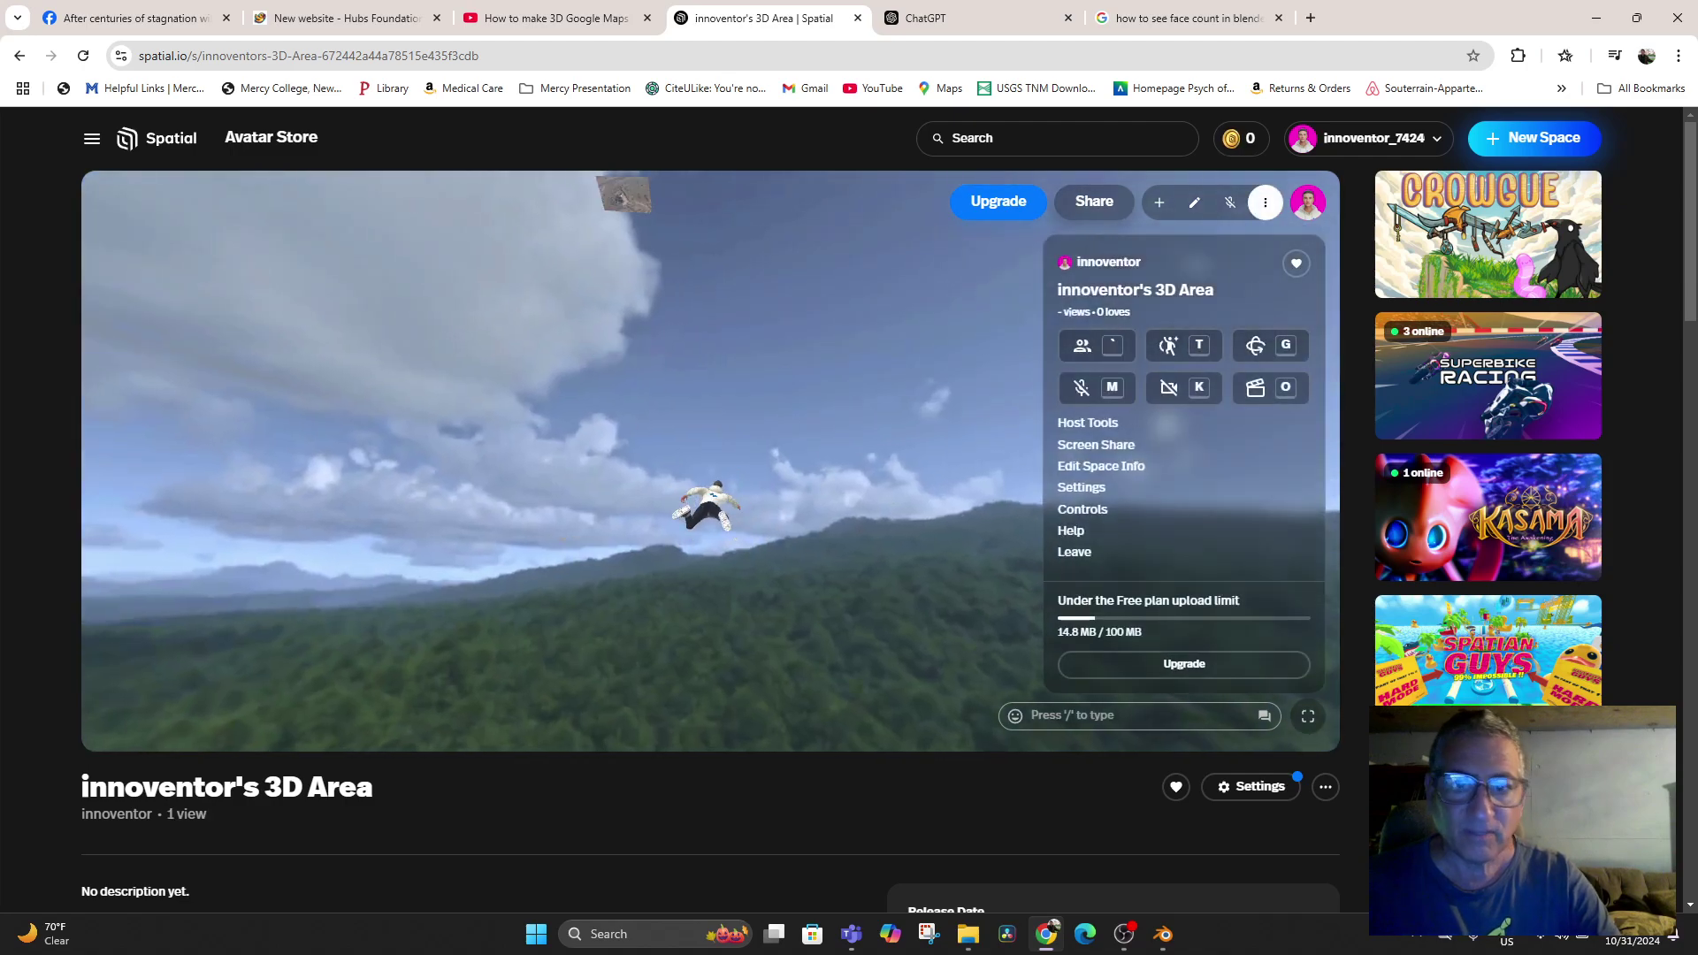
left_click(1264, 203)
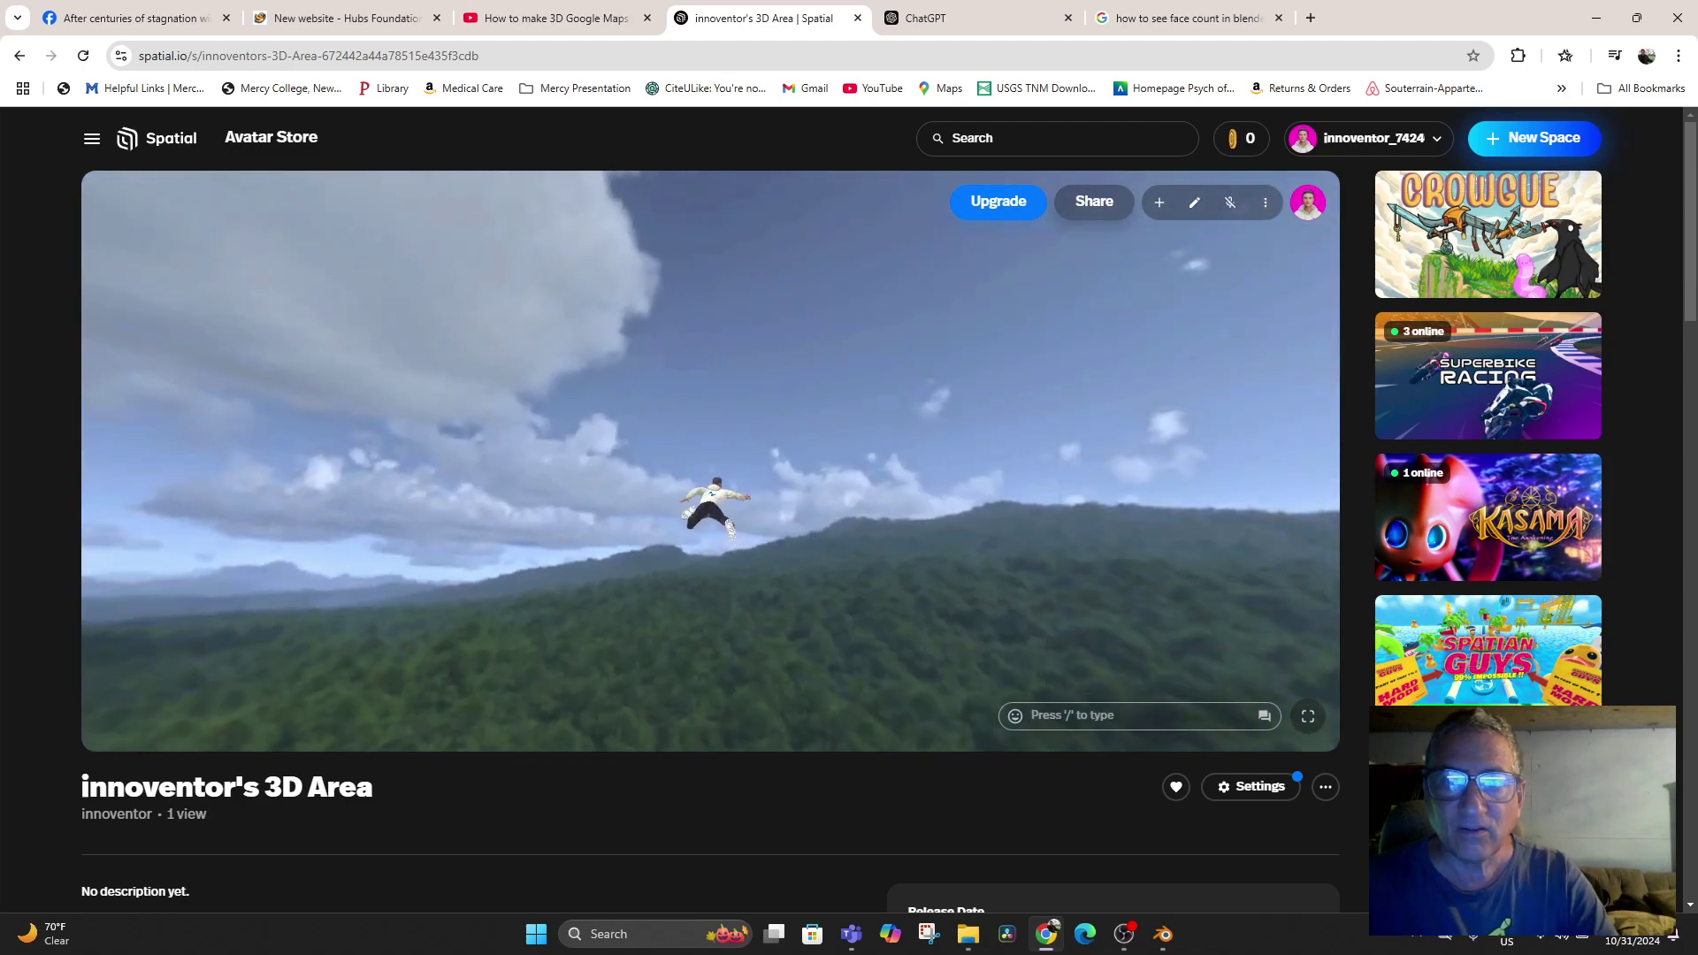
left_click(1265, 202)
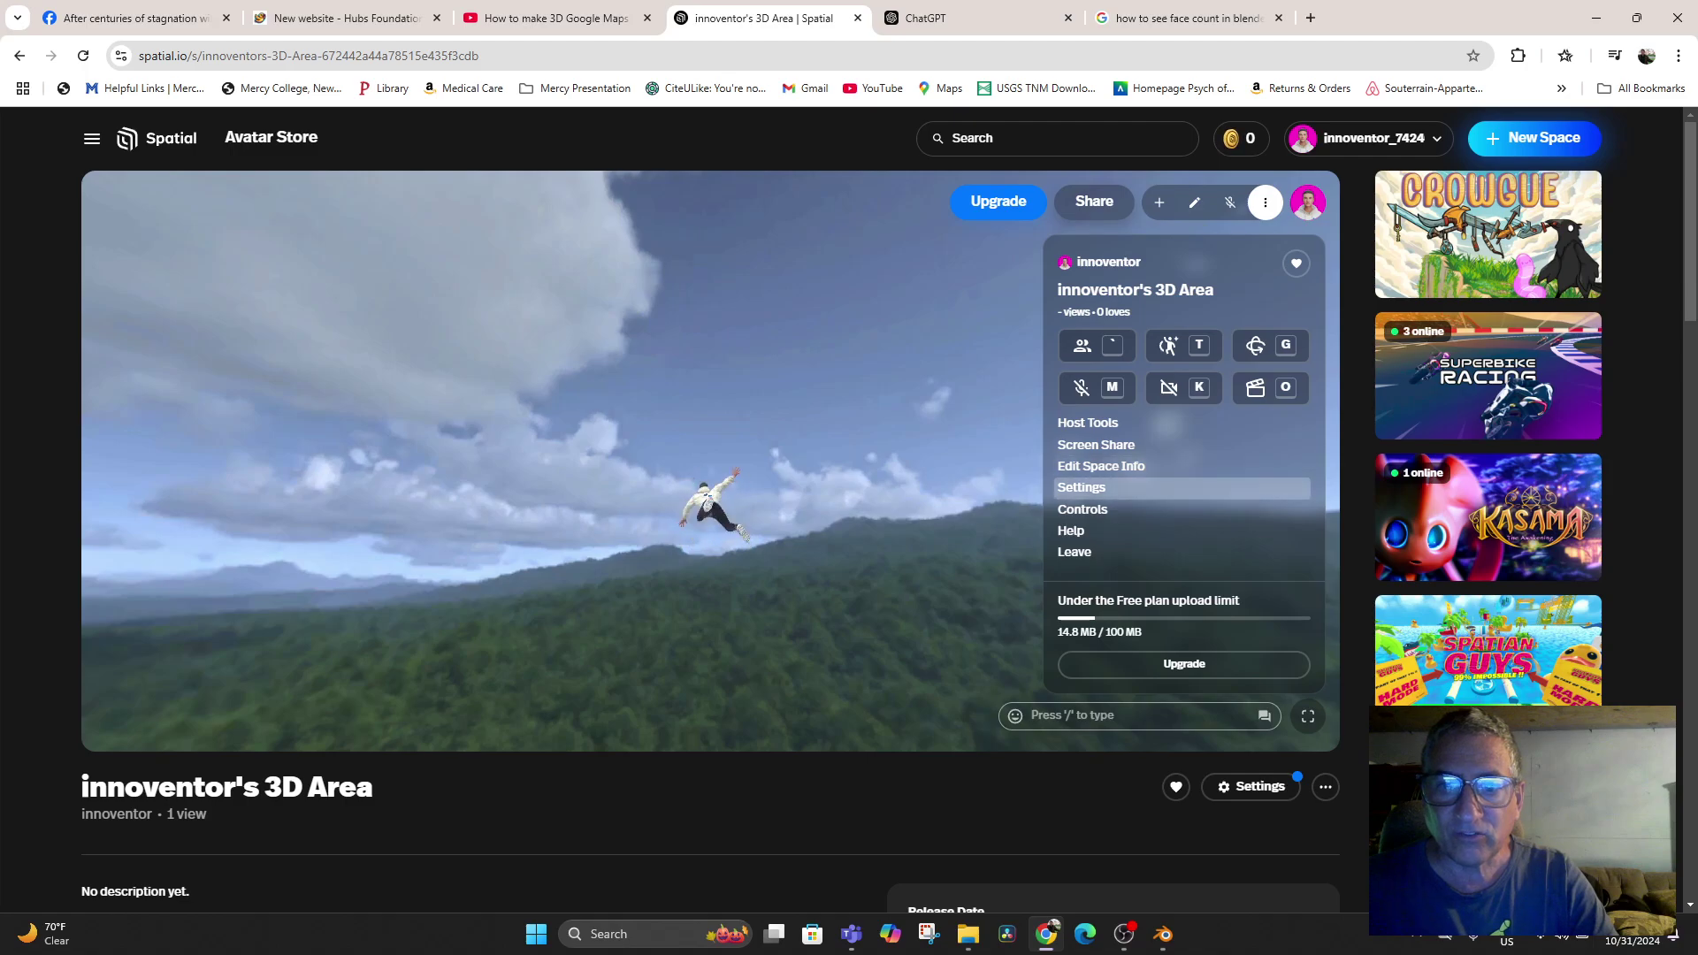
left_click(1083, 487)
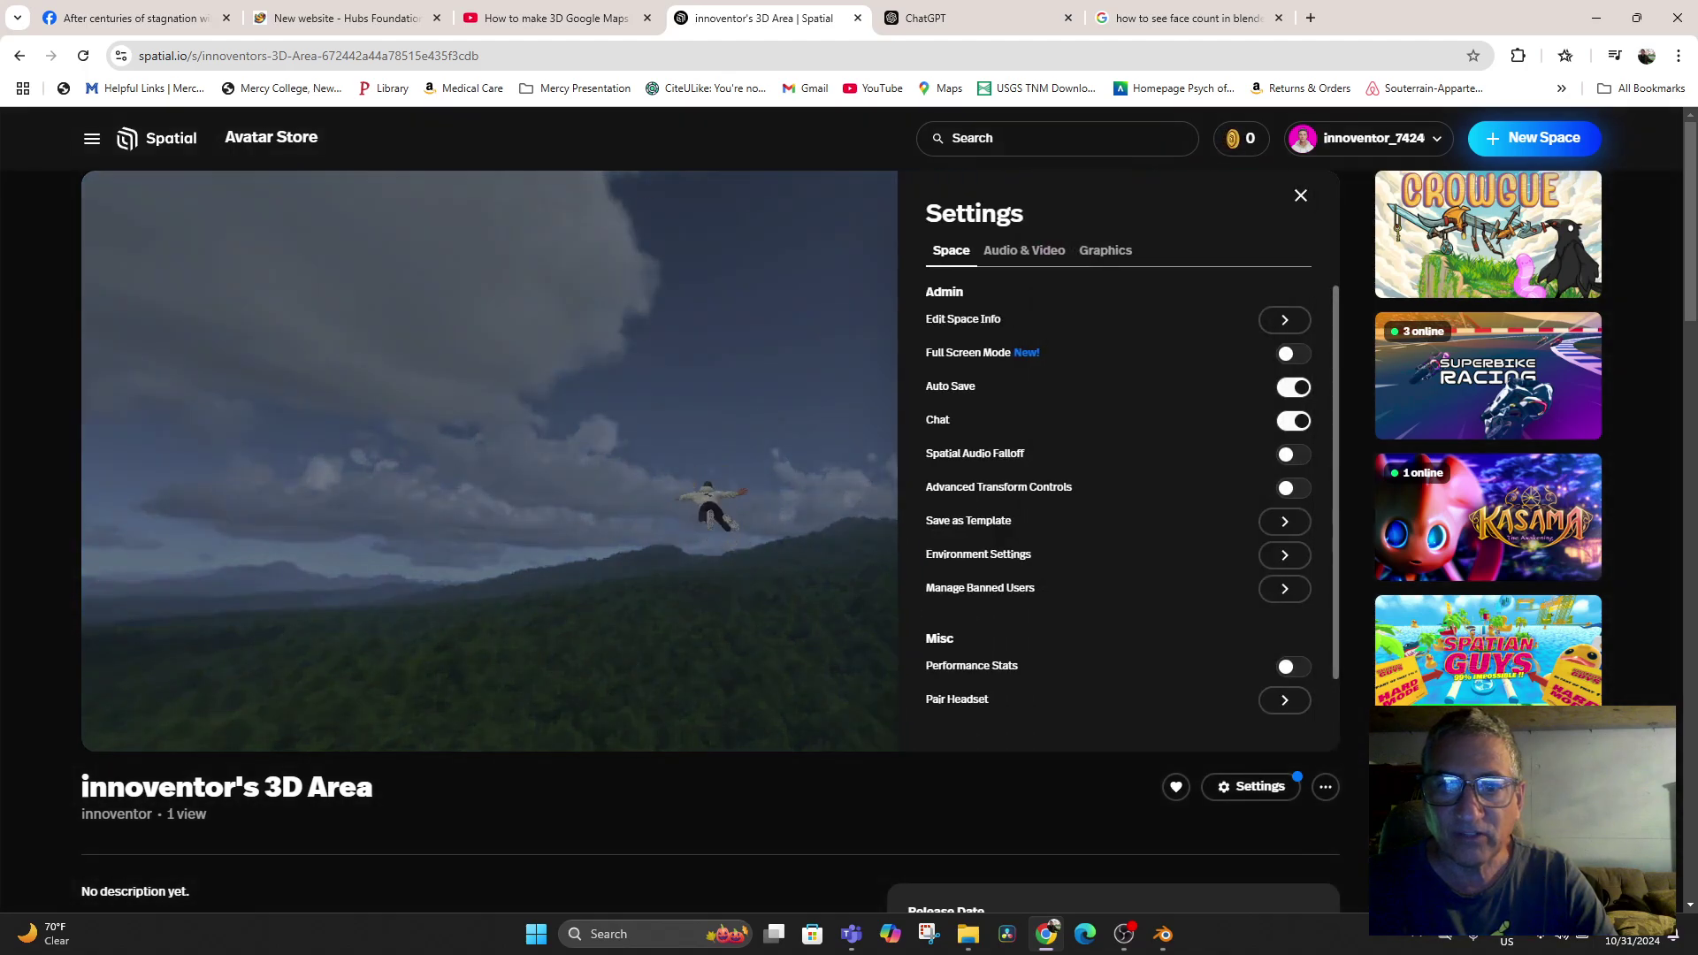
left_click(1024, 251)
left_click(1106, 251)
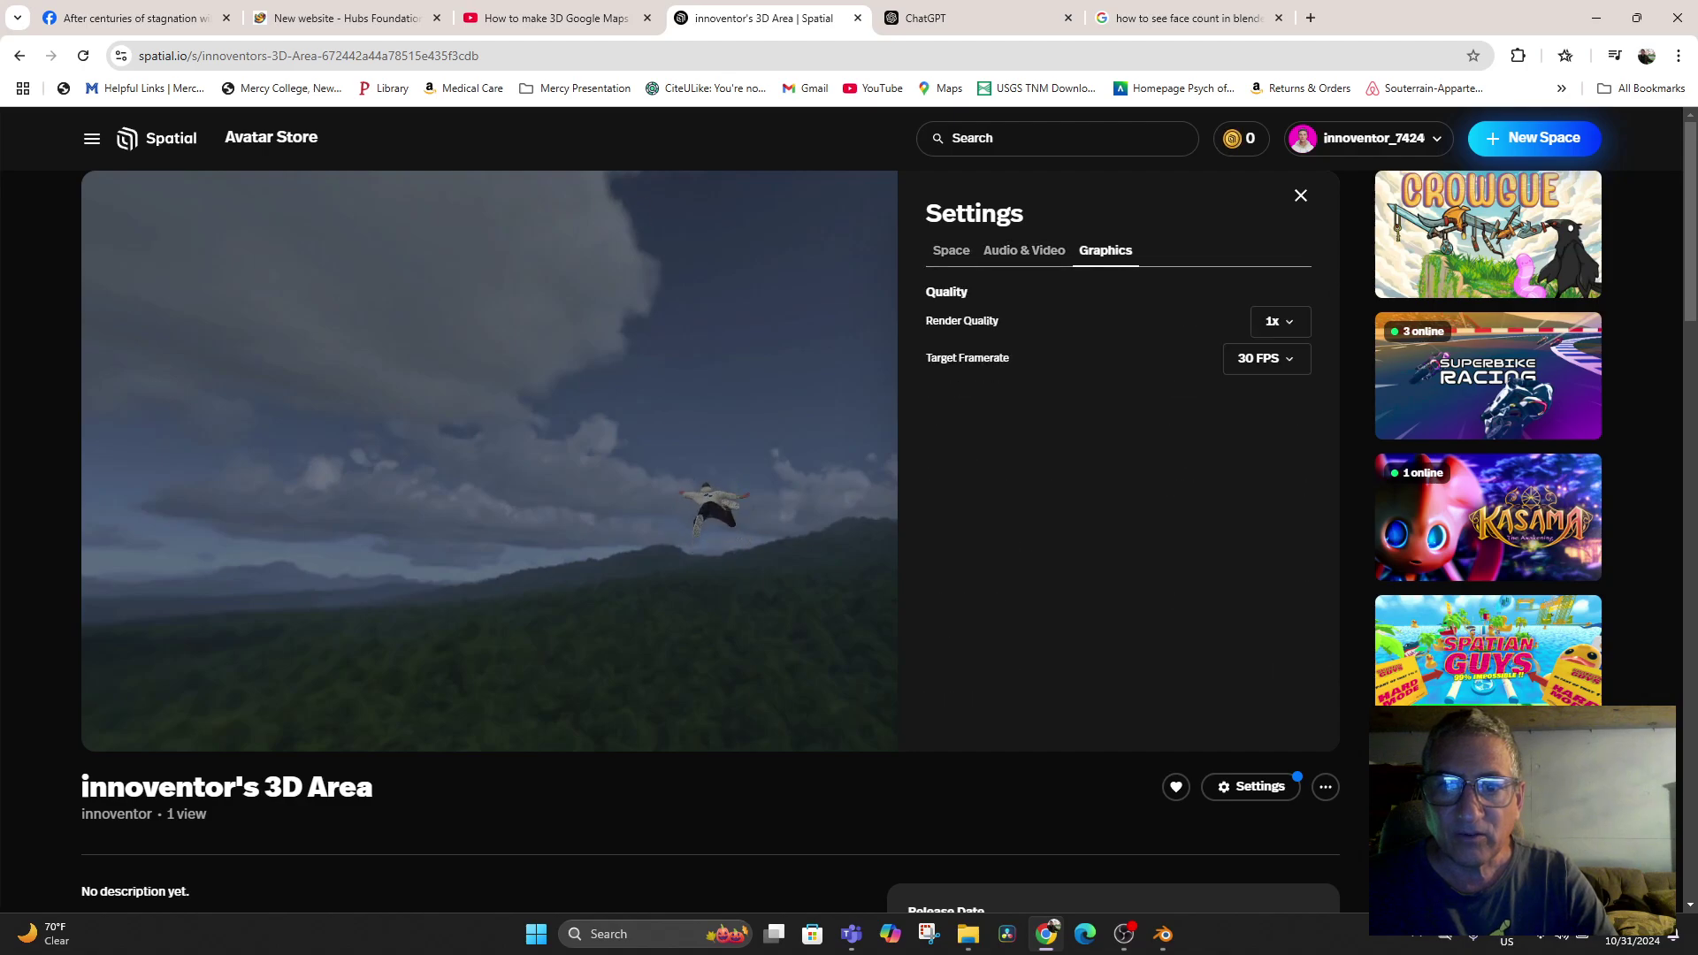
left_click(951, 251)
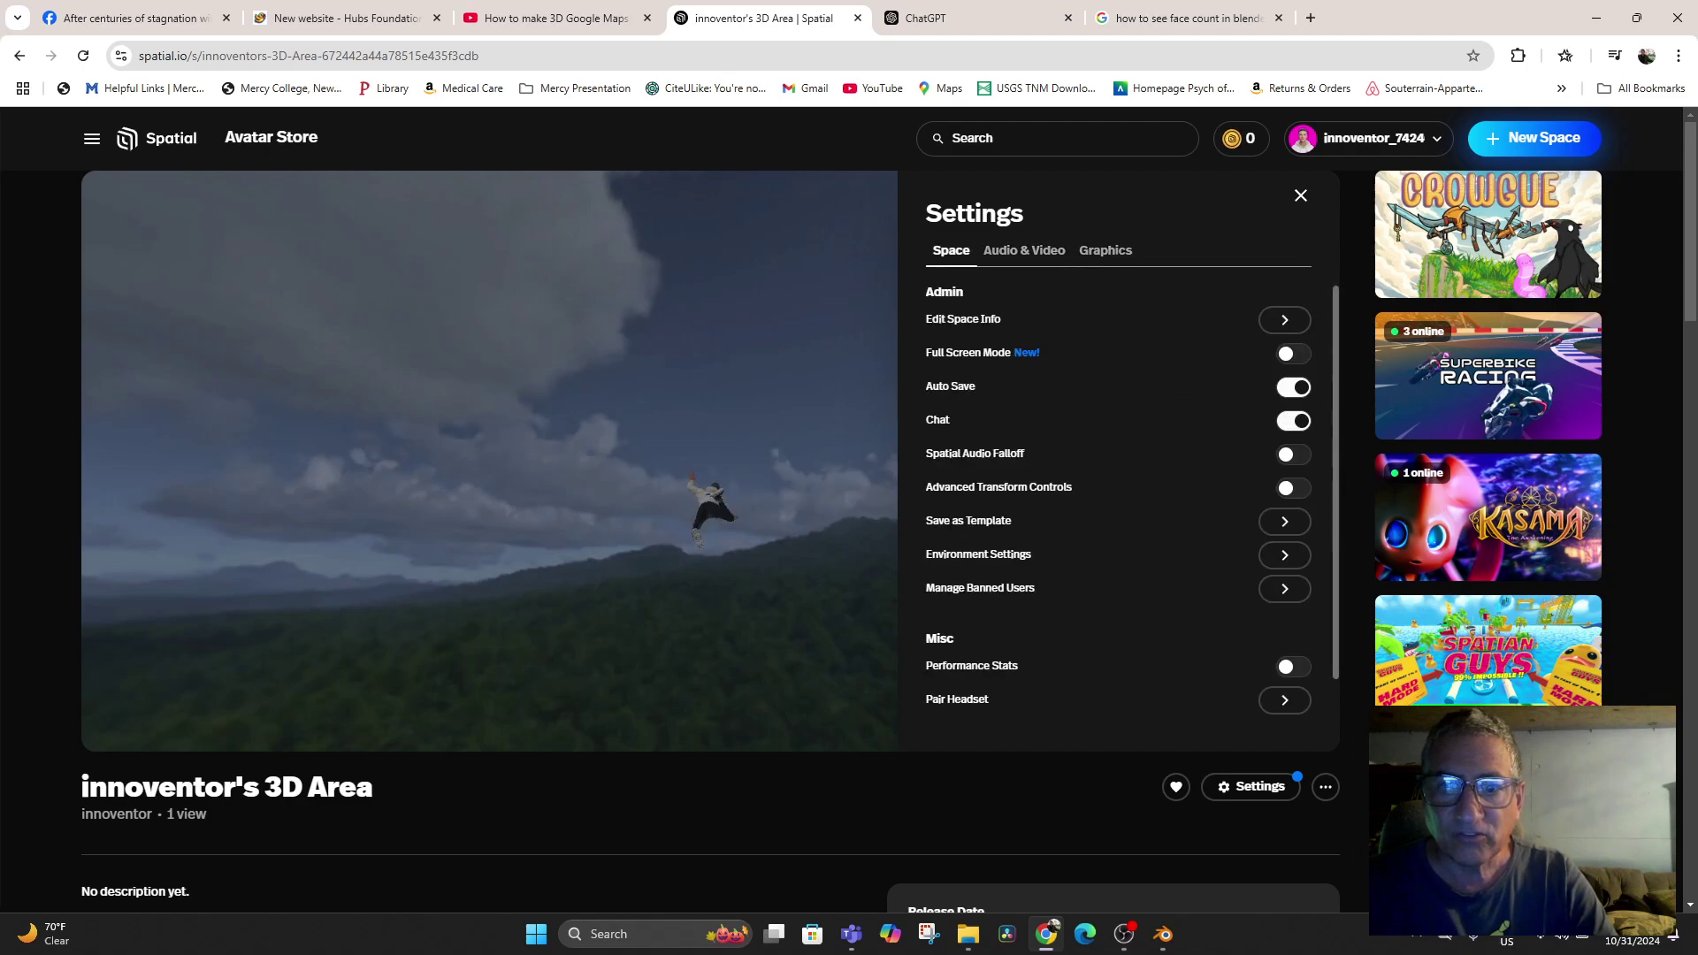
scroll(1118, 500, "down", 5)
scroll(1114, 442, "up", 8)
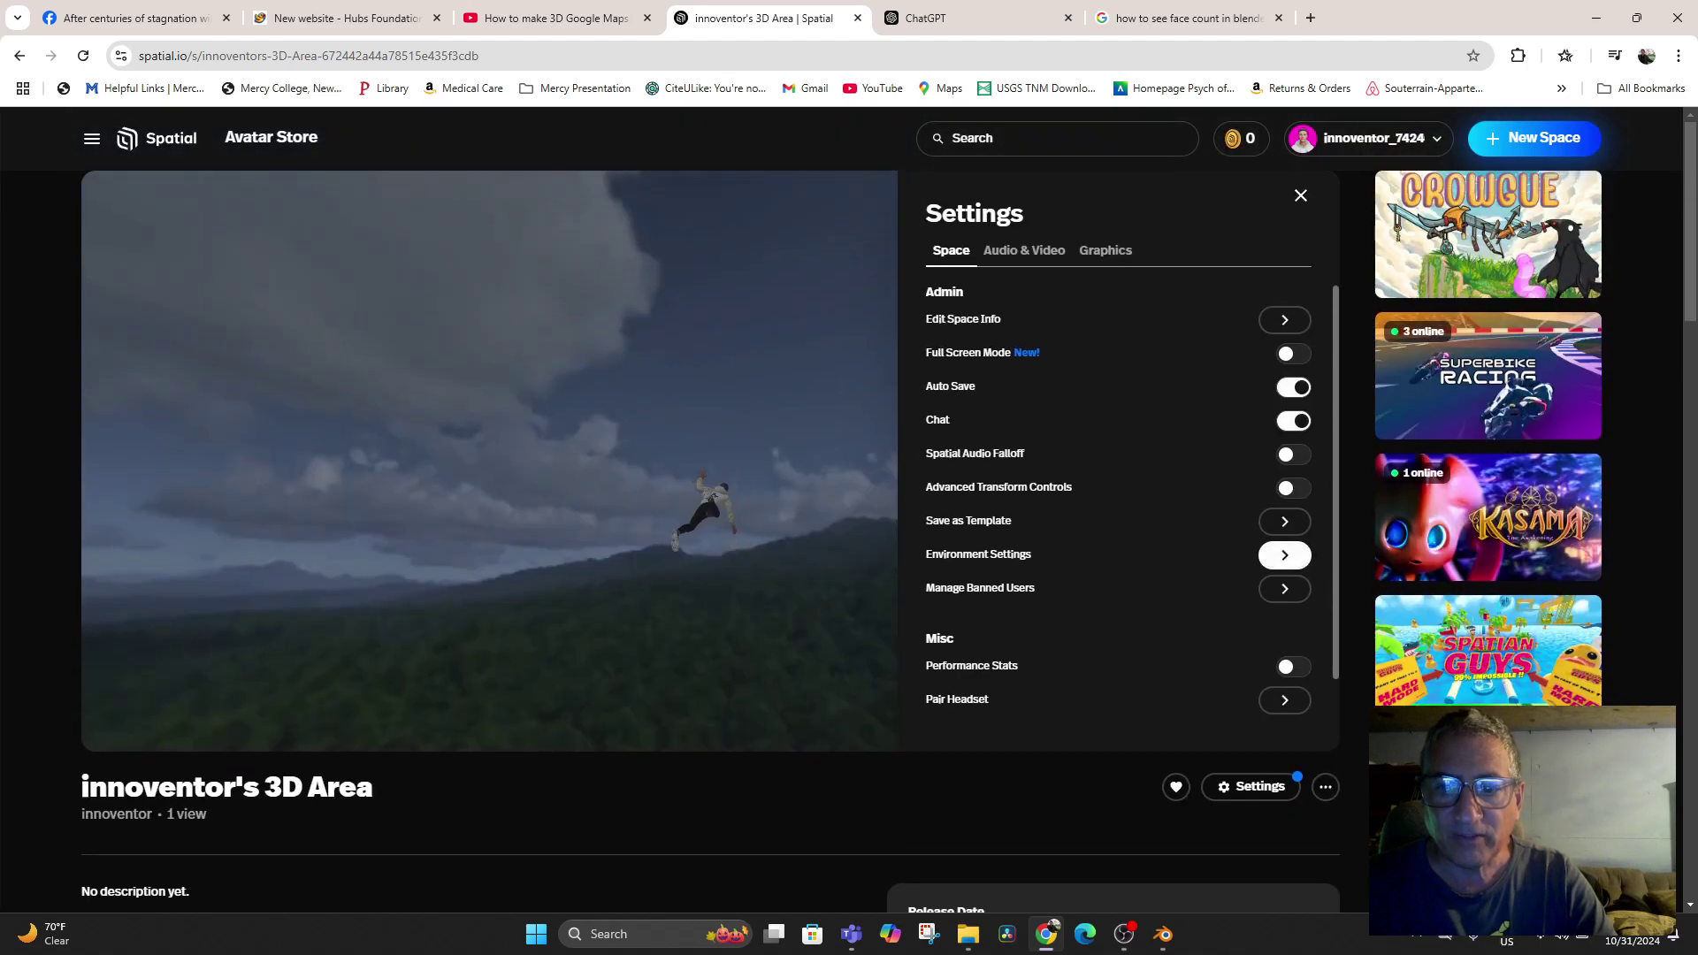
left_click(1284, 554)
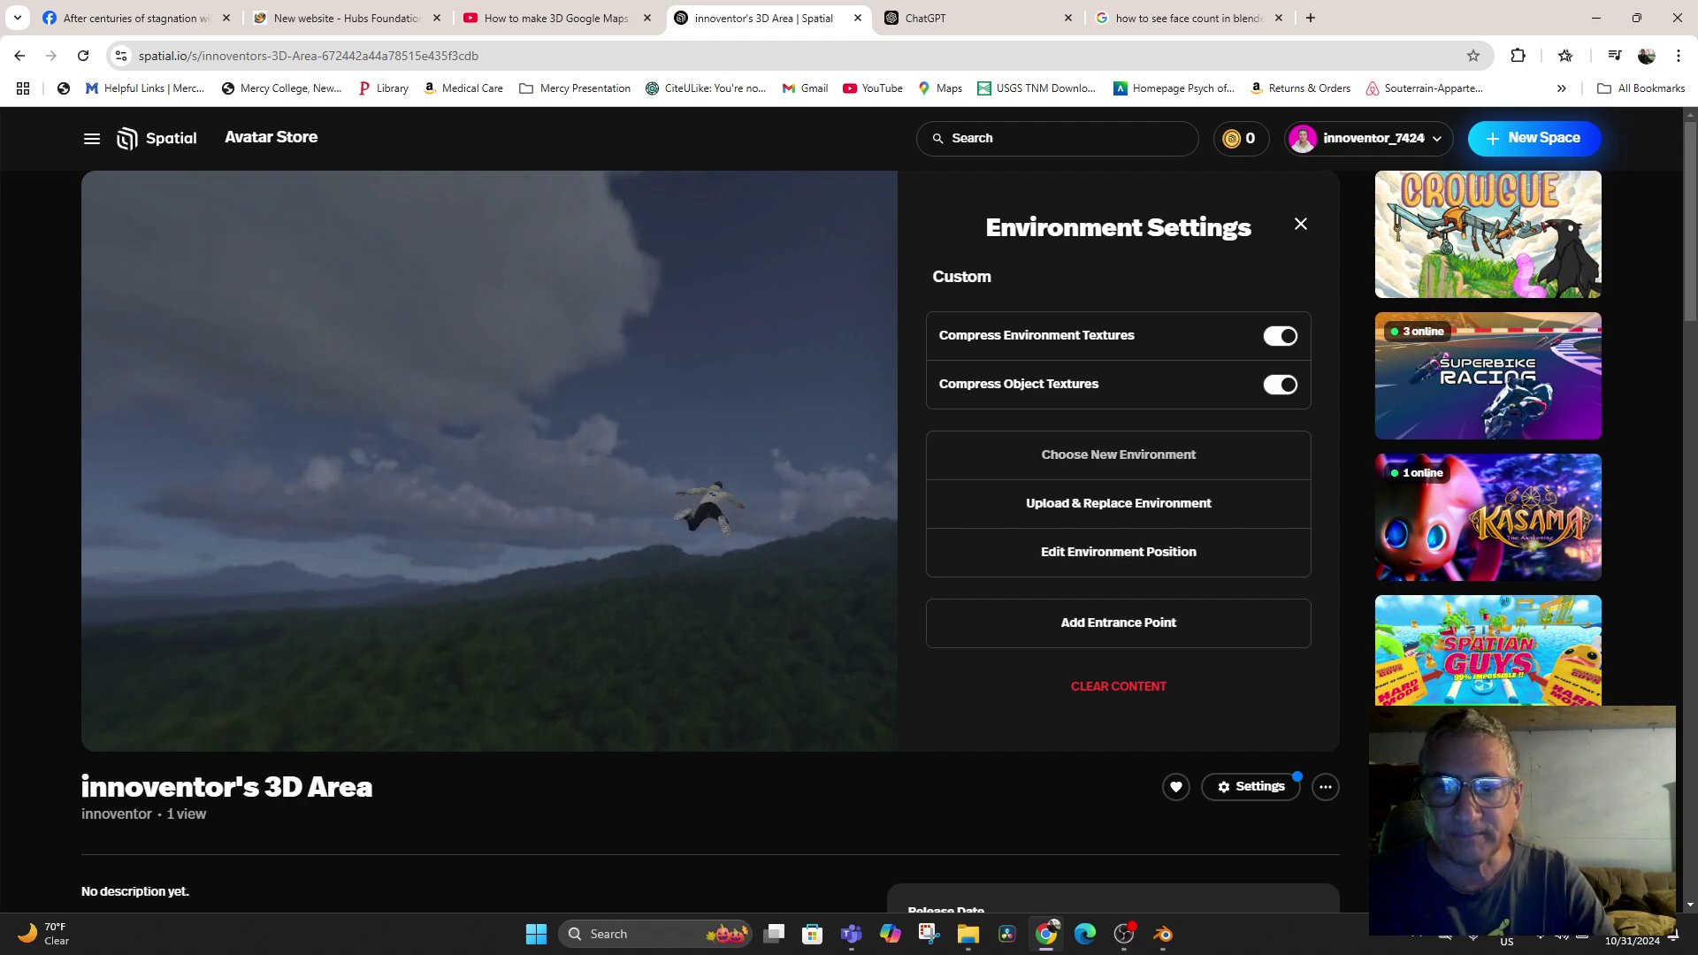
left_click(1119, 454)
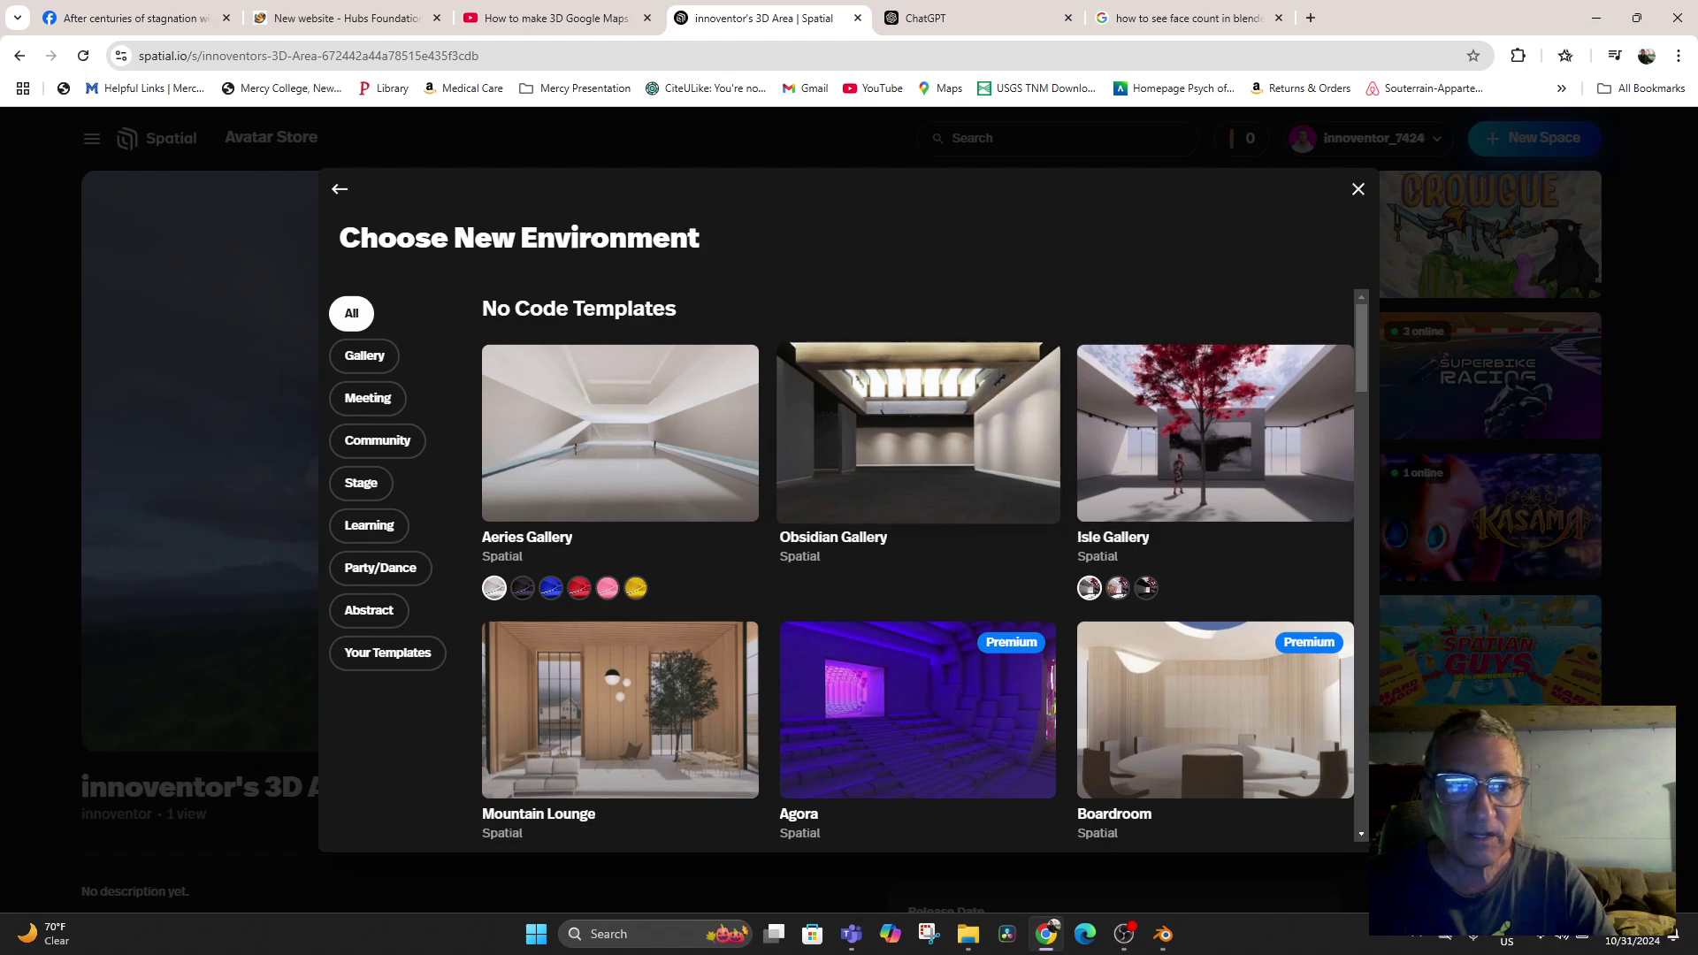
left_click(1358, 189)
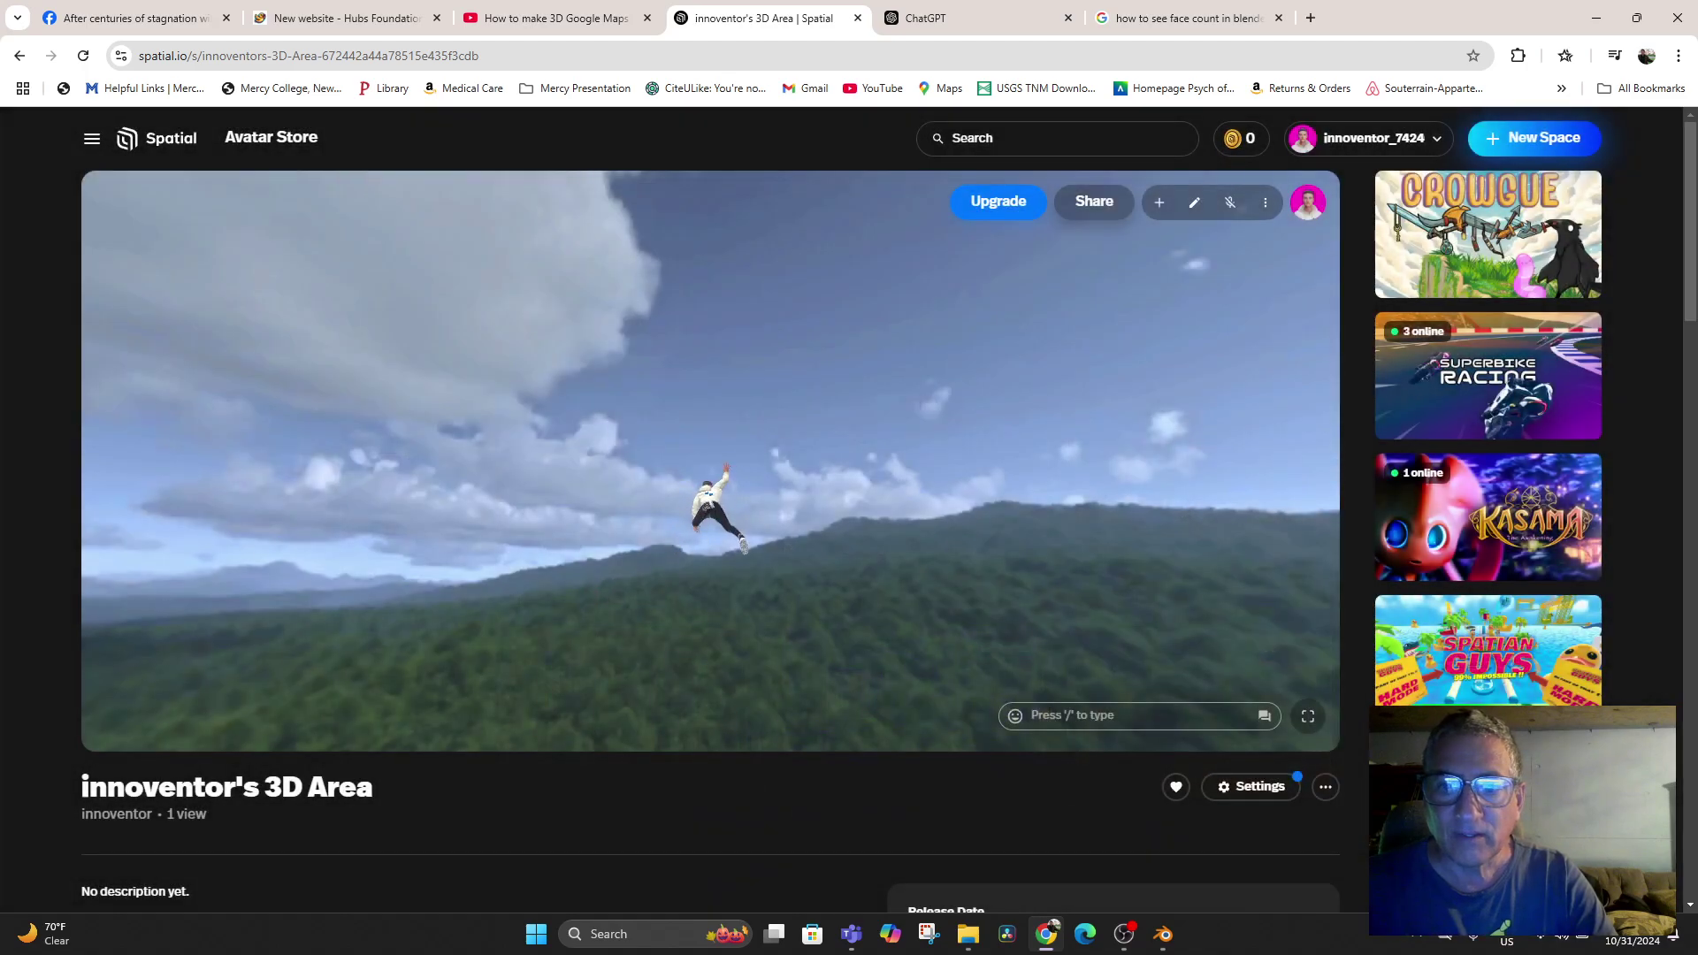
Edit the custom environment's position settings and set its scale to 111.80 on all three axes
left_click(1265, 202)
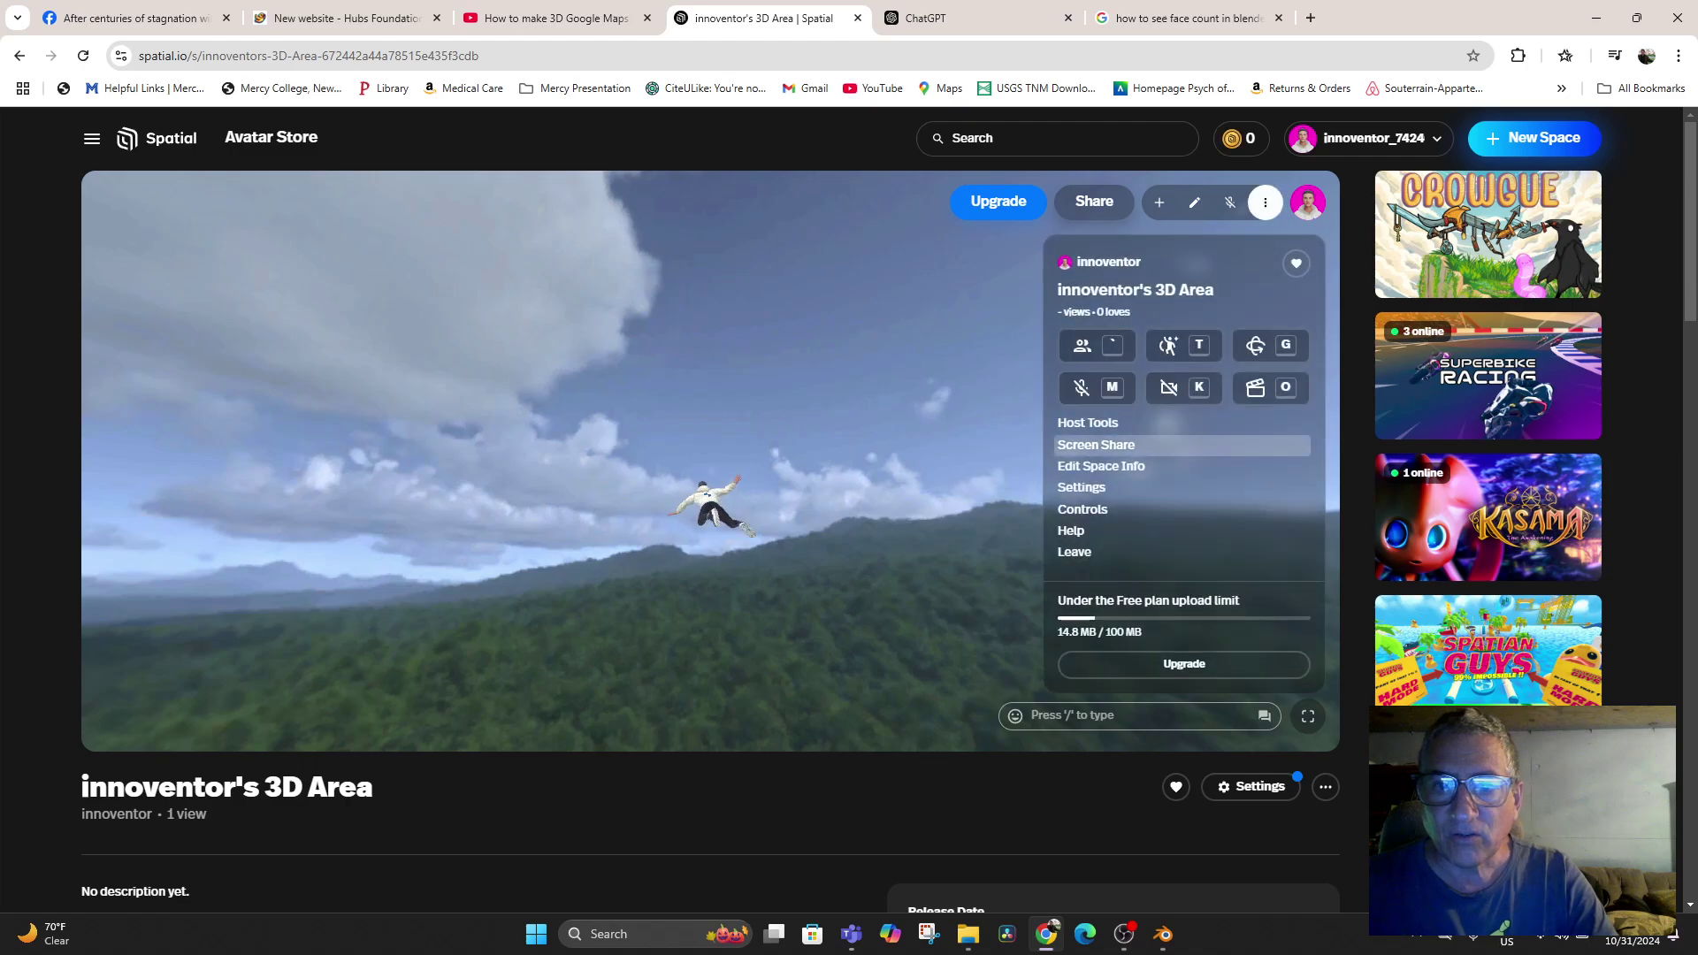
left_click(1082, 488)
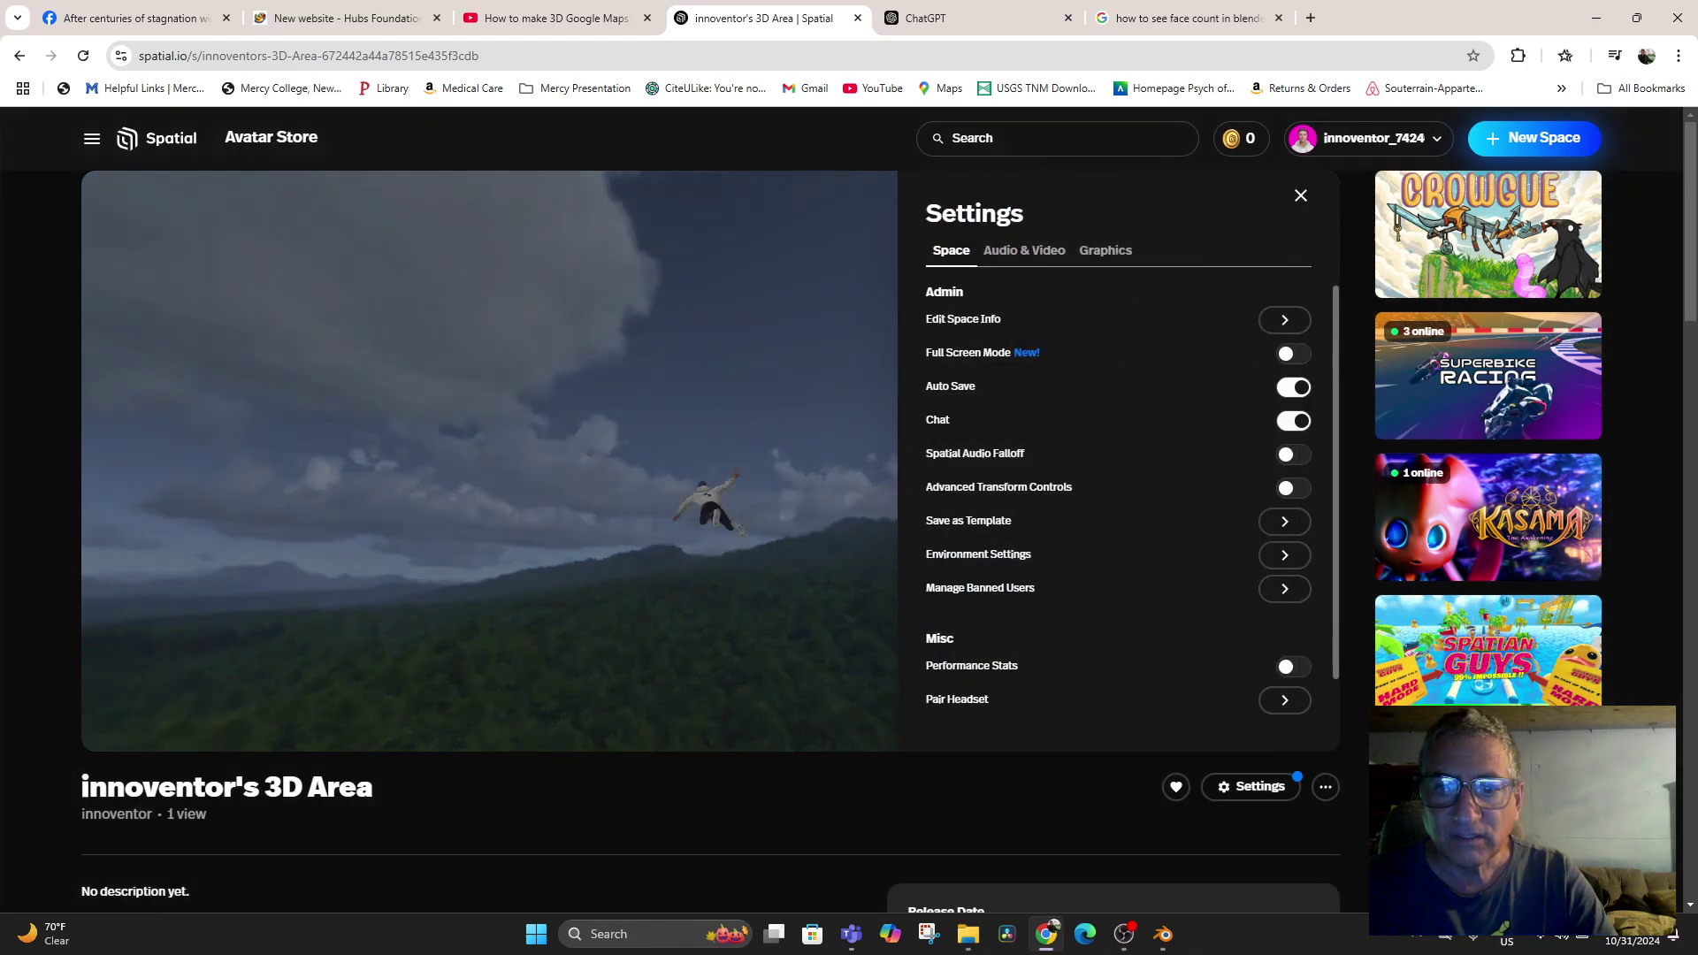
left_click(1284, 554)
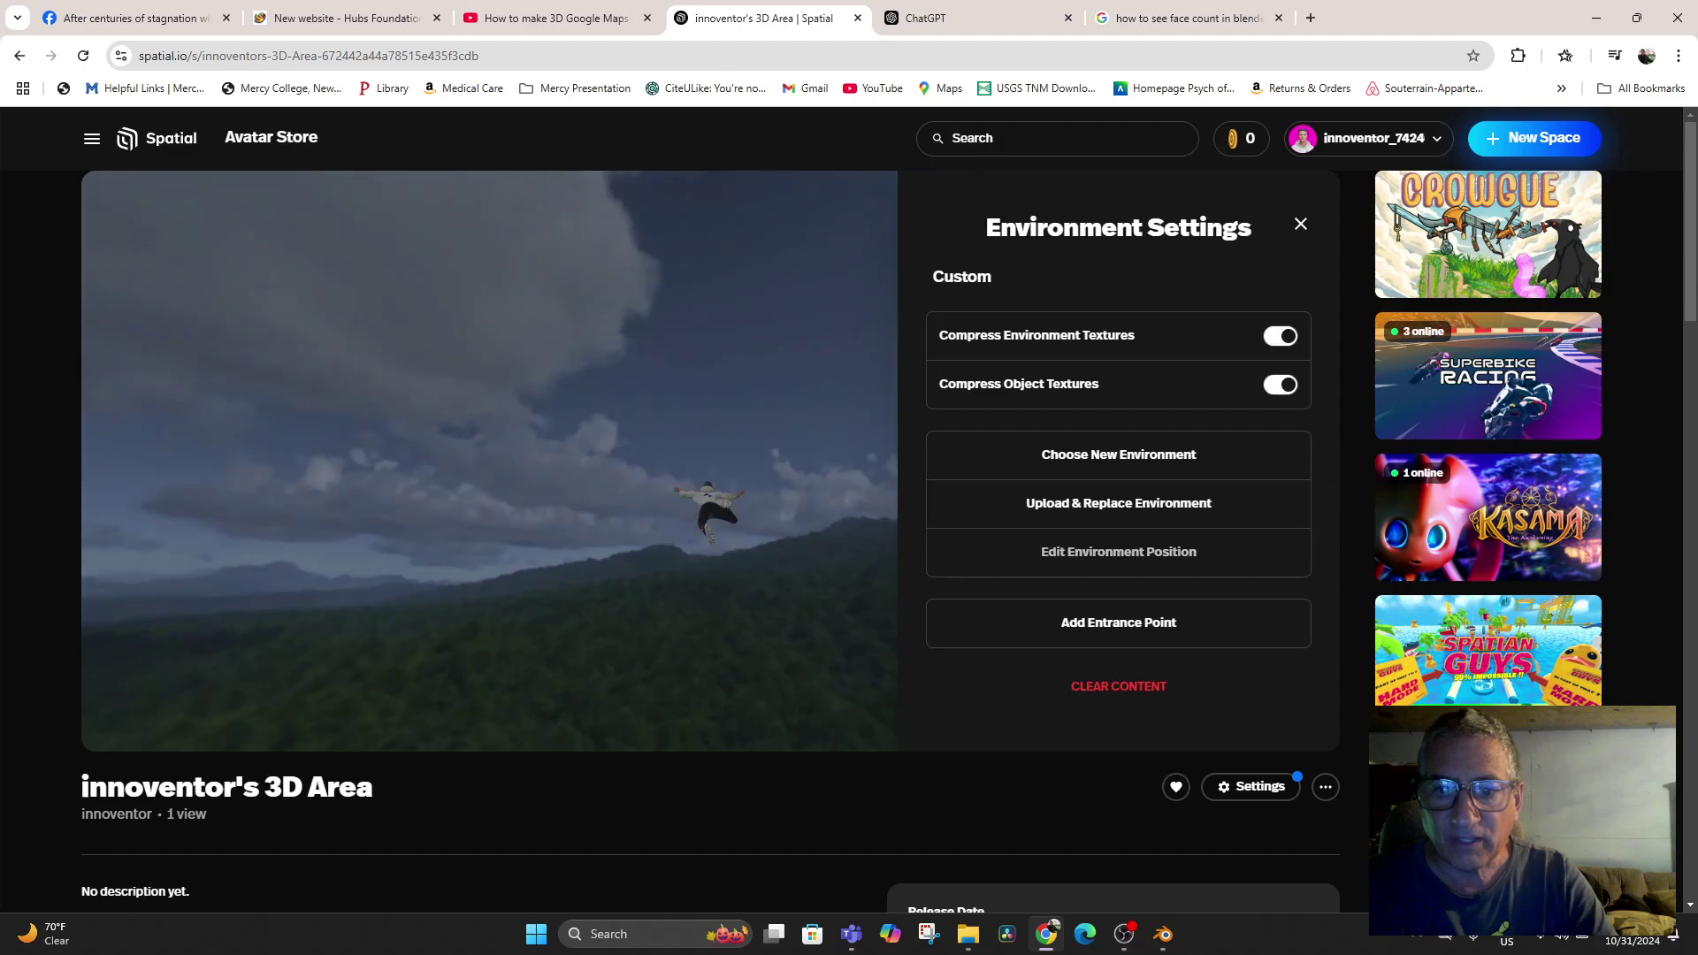
left_click(1118, 552)
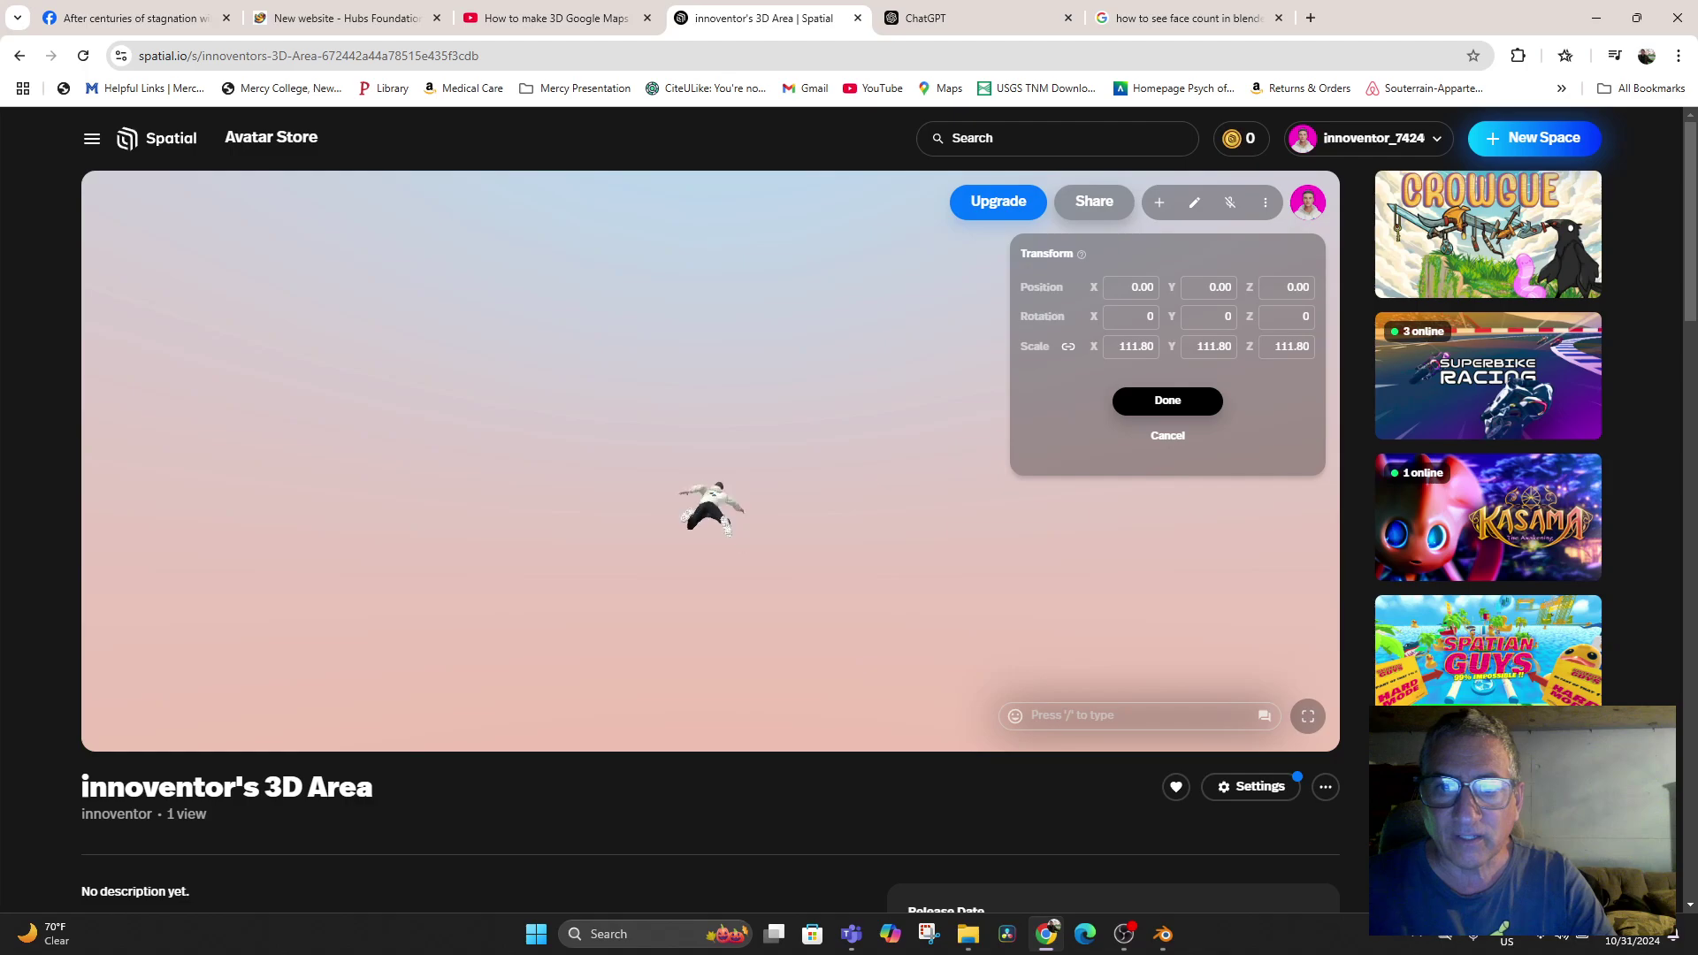
left_click(1167, 401)
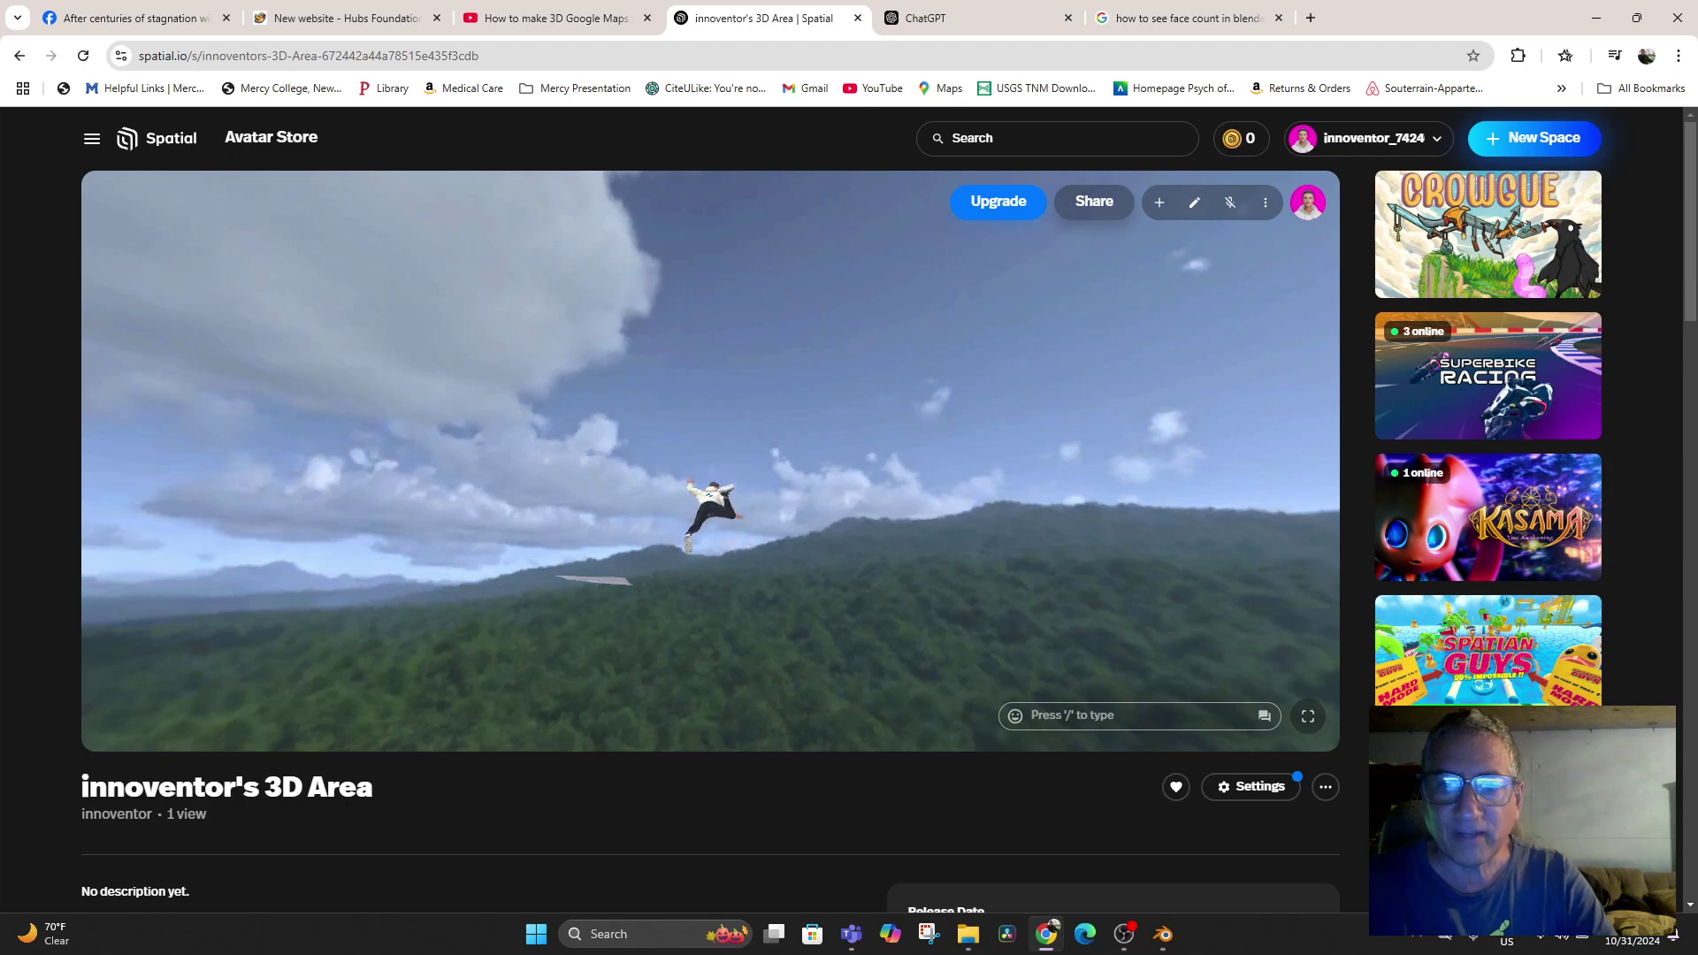
Clear all content from the space through its environment settings and reload the space to look around
left_click(1264, 202)
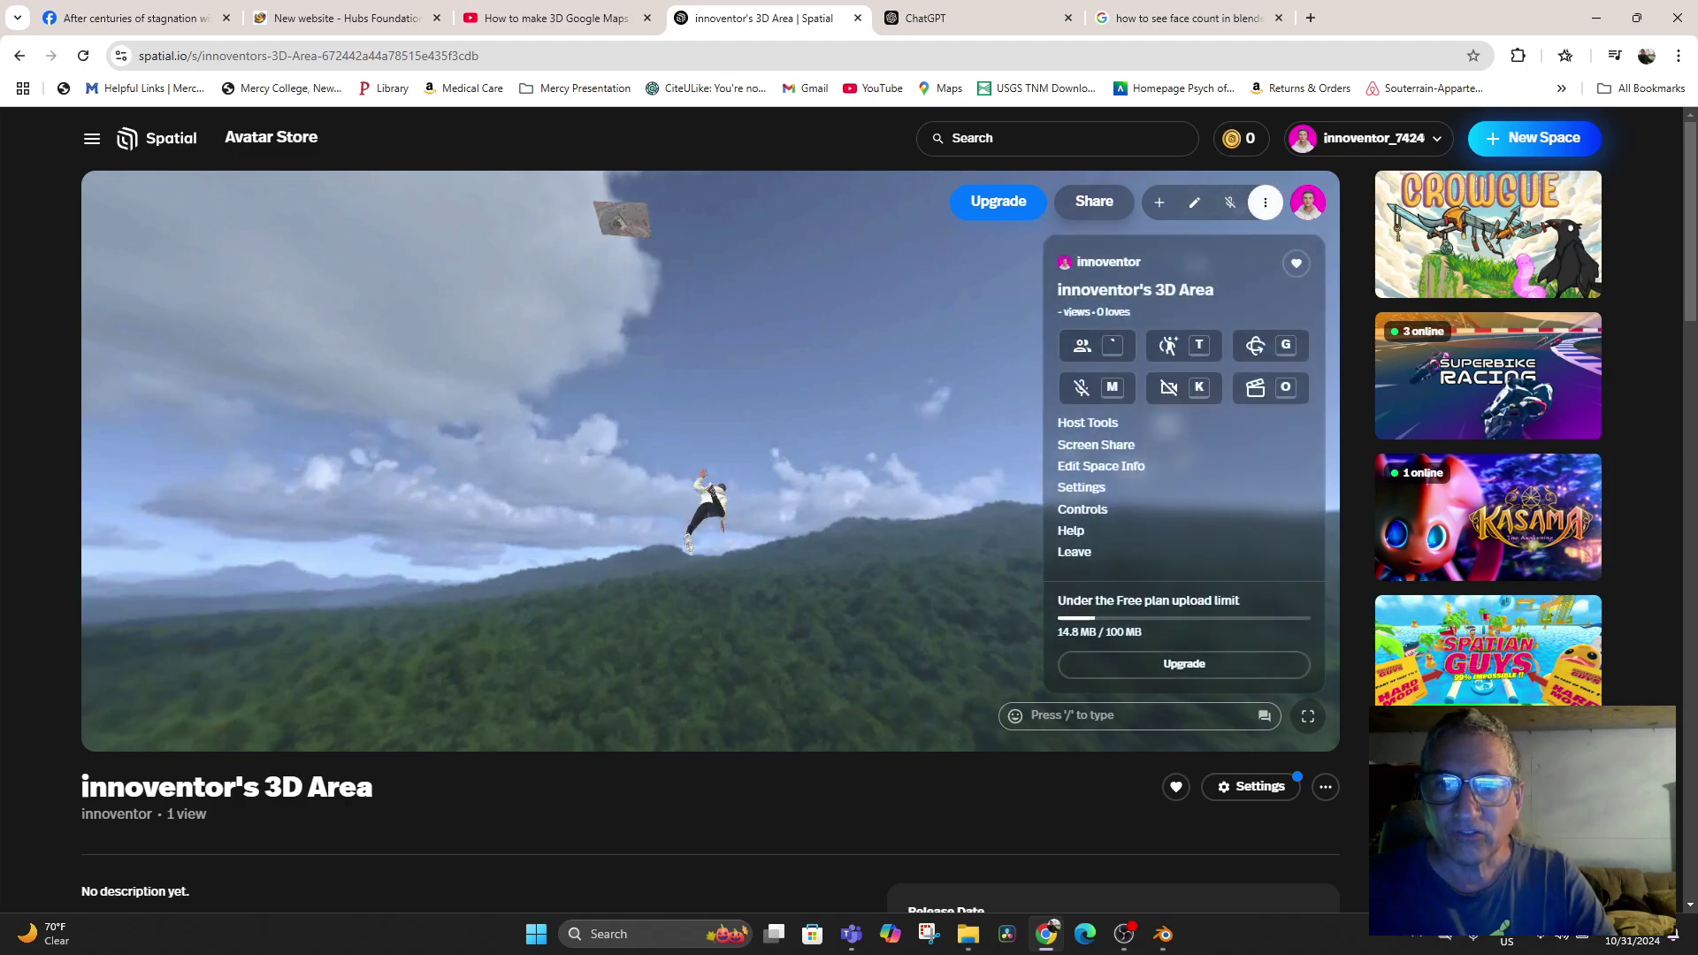
left_click(1081, 487)
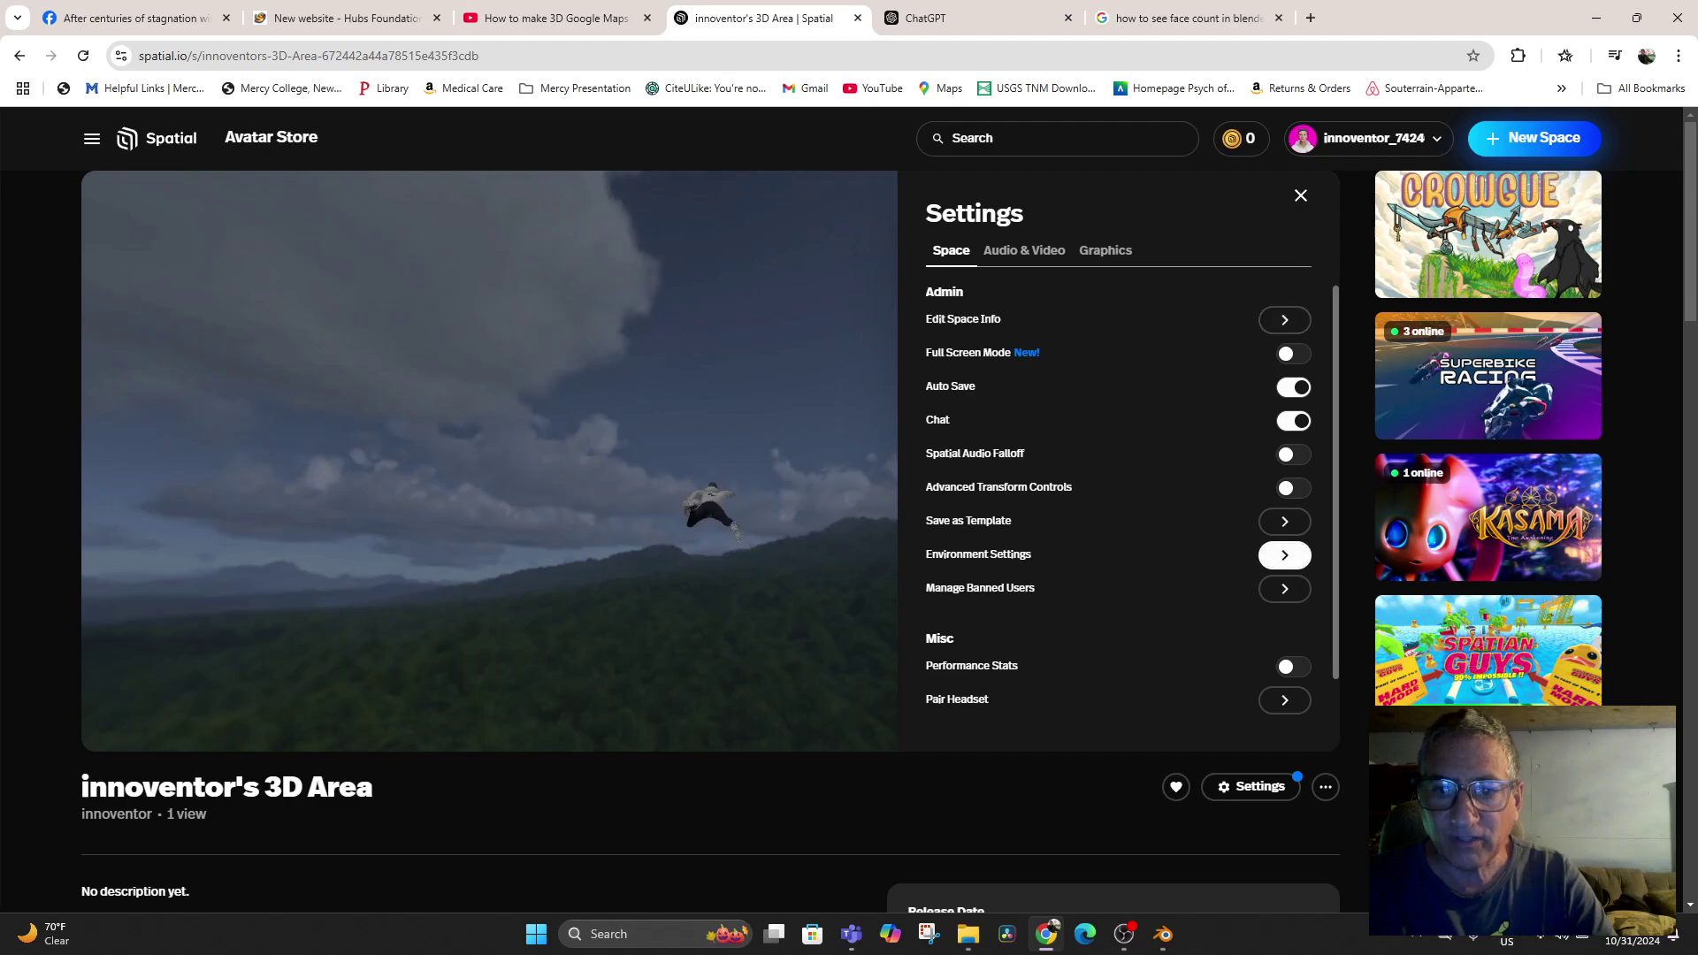
left_click(1284, 555)
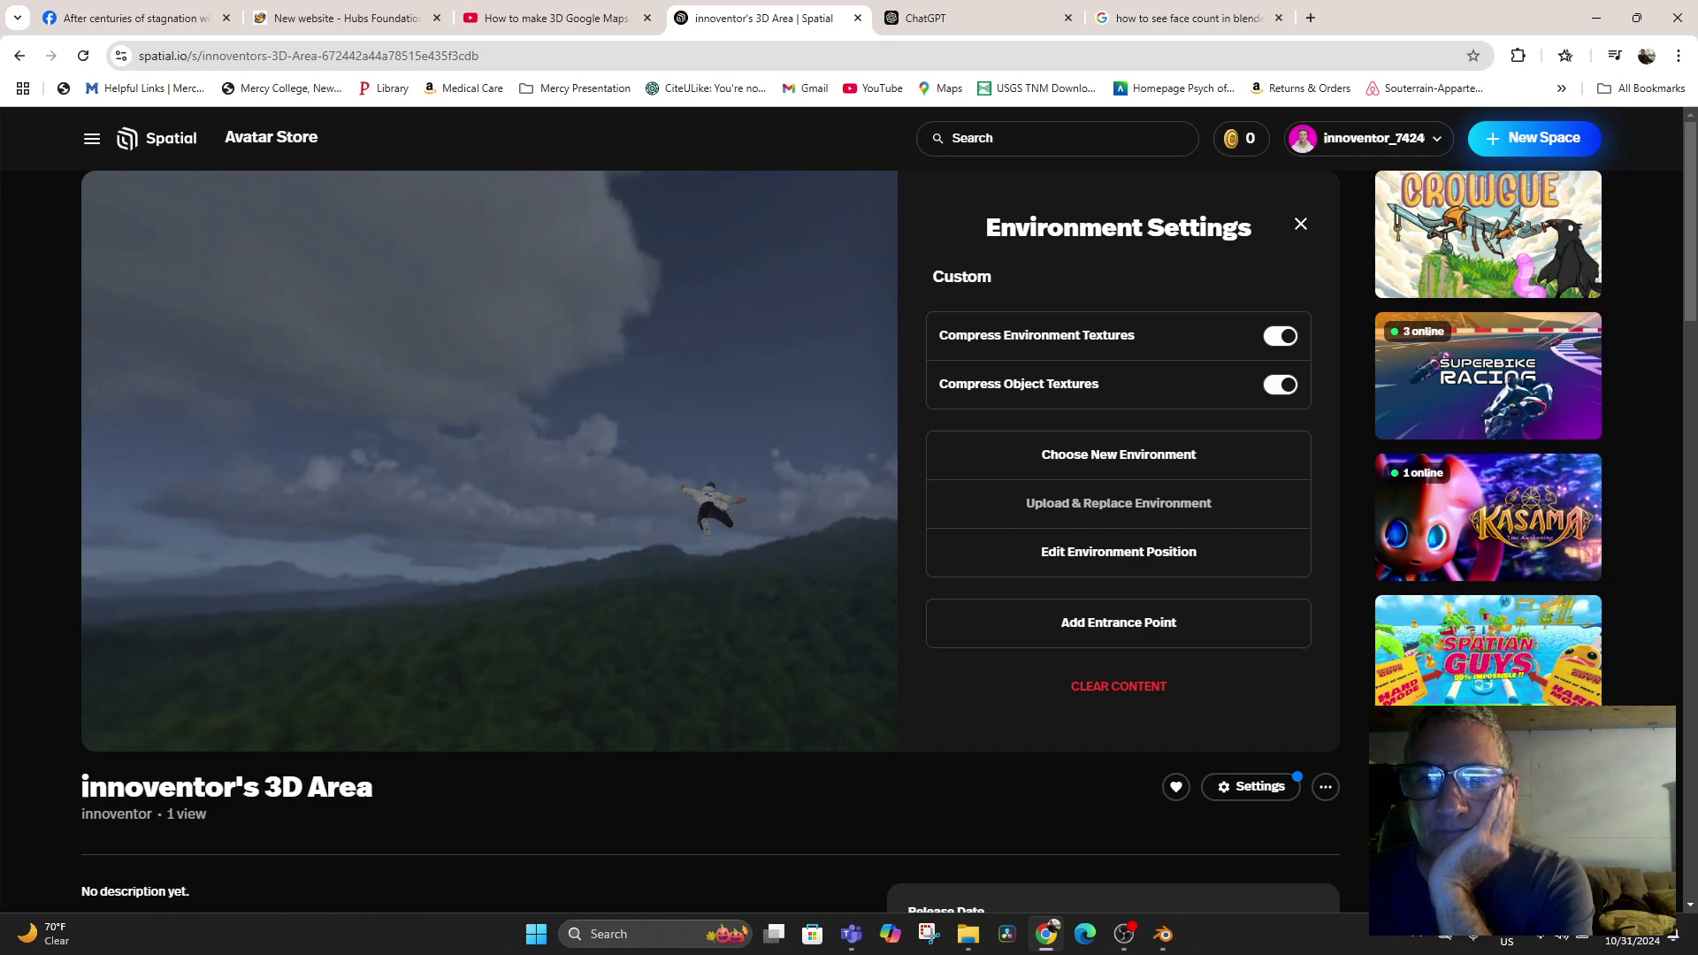
left_click(1119, 687)
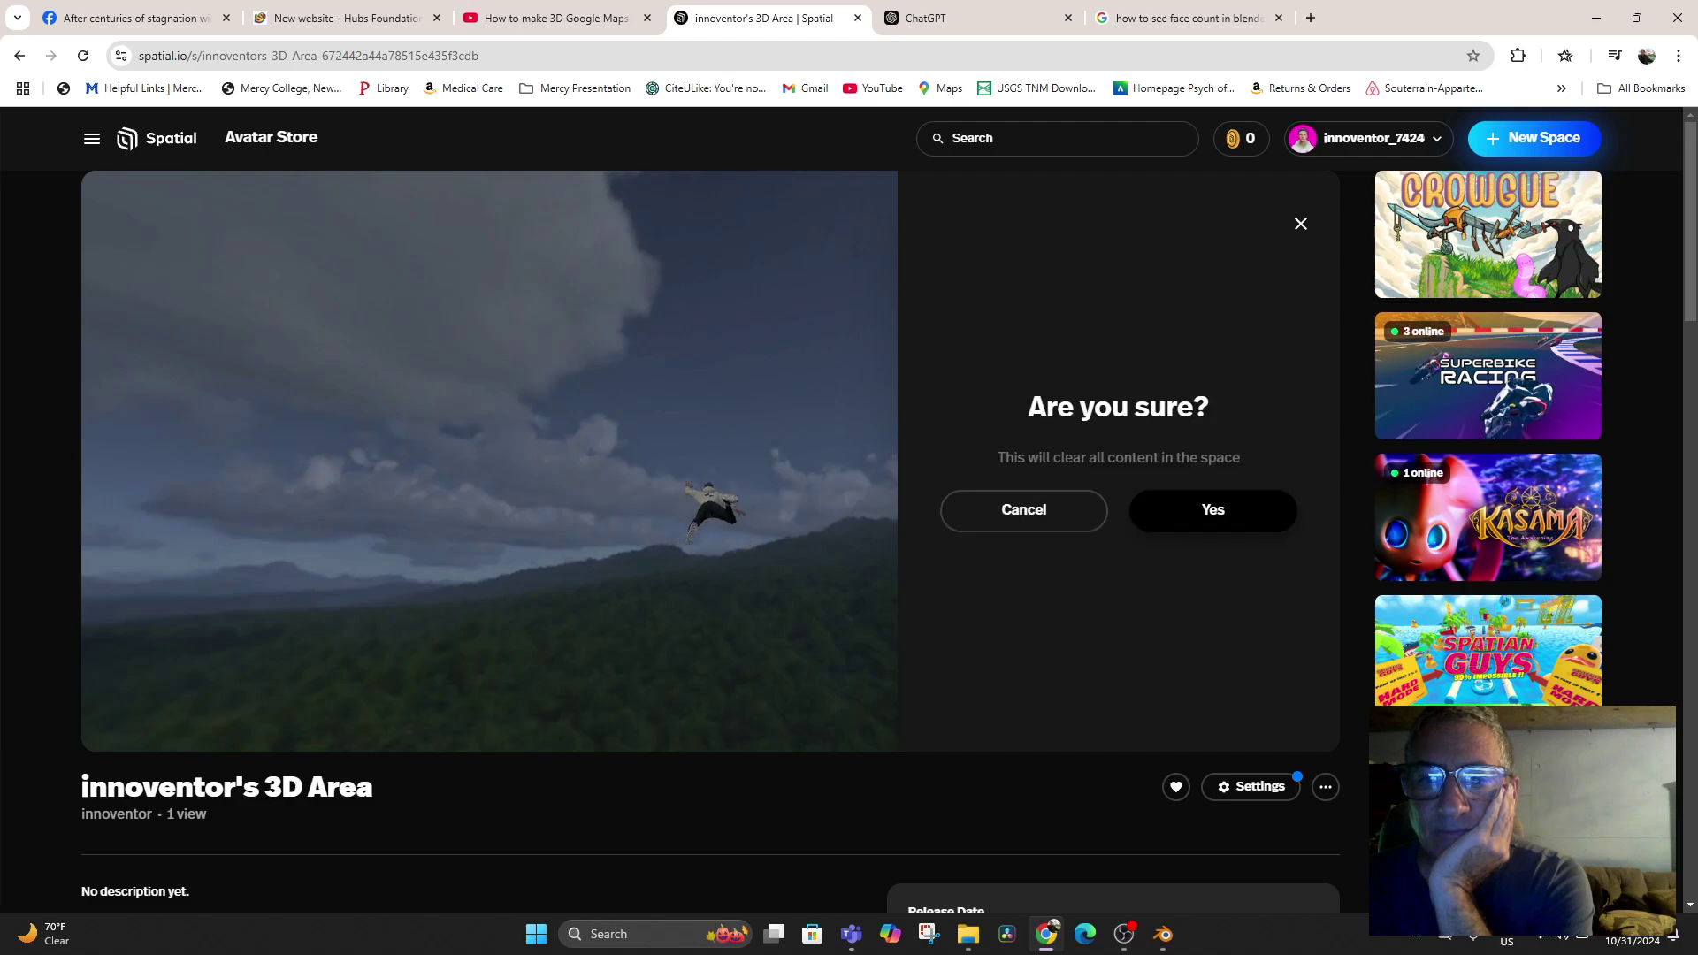
left_click(1212, 510)
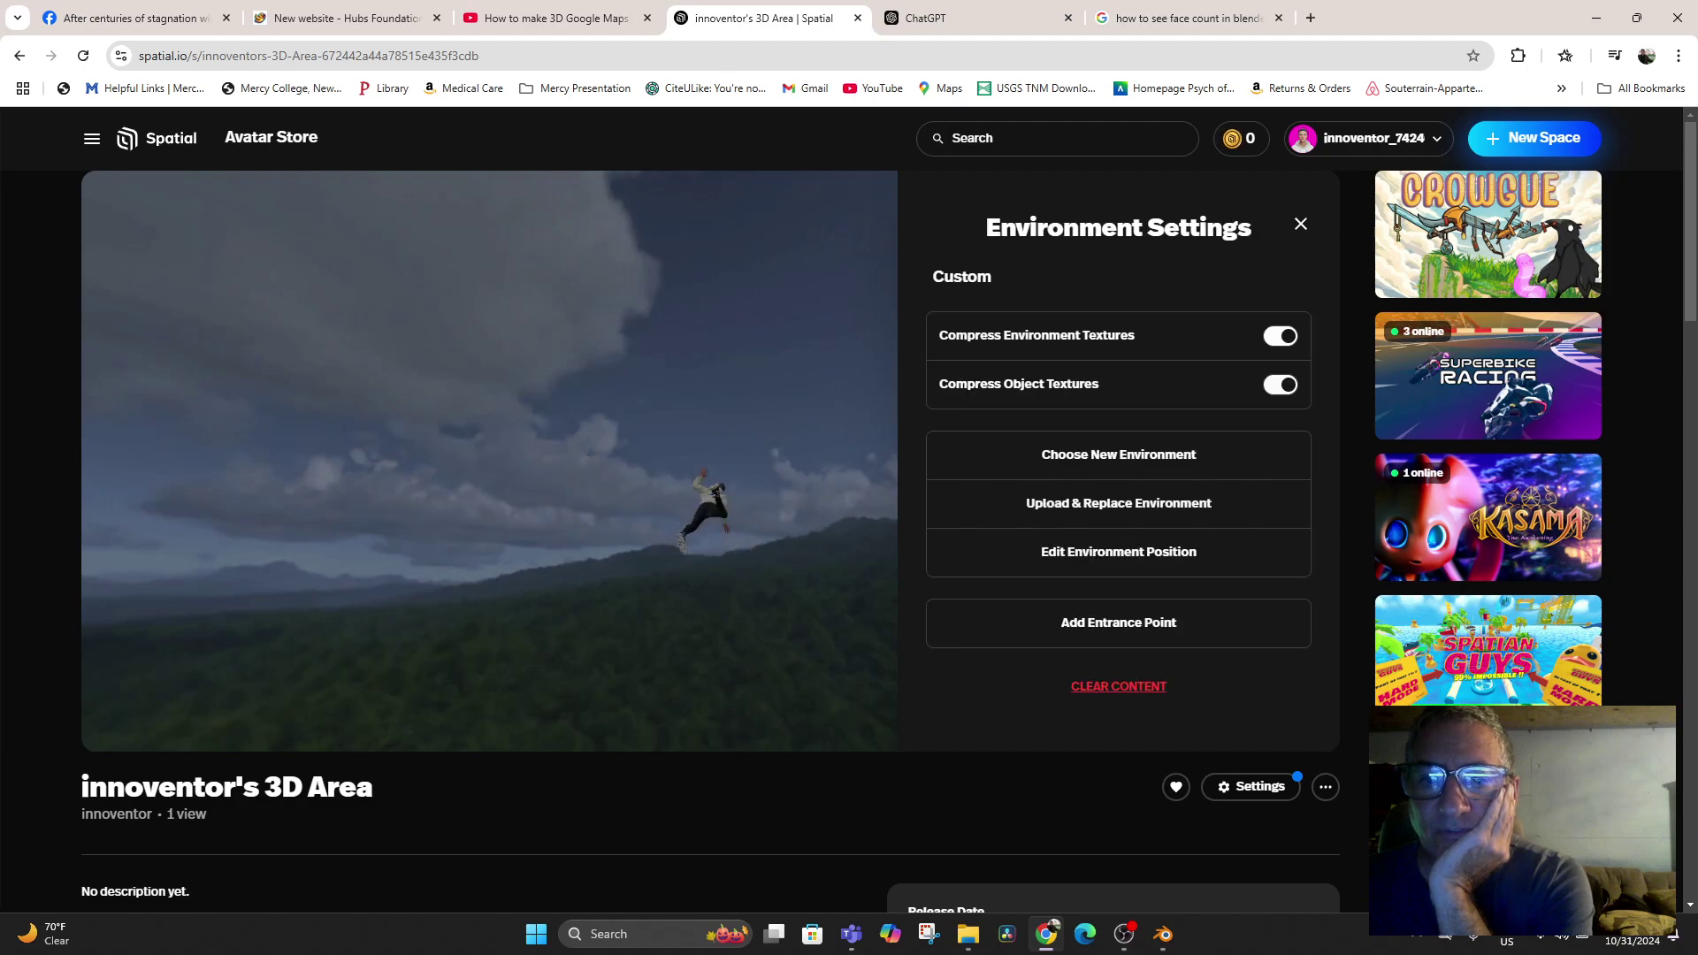
left_click(1300, 224)
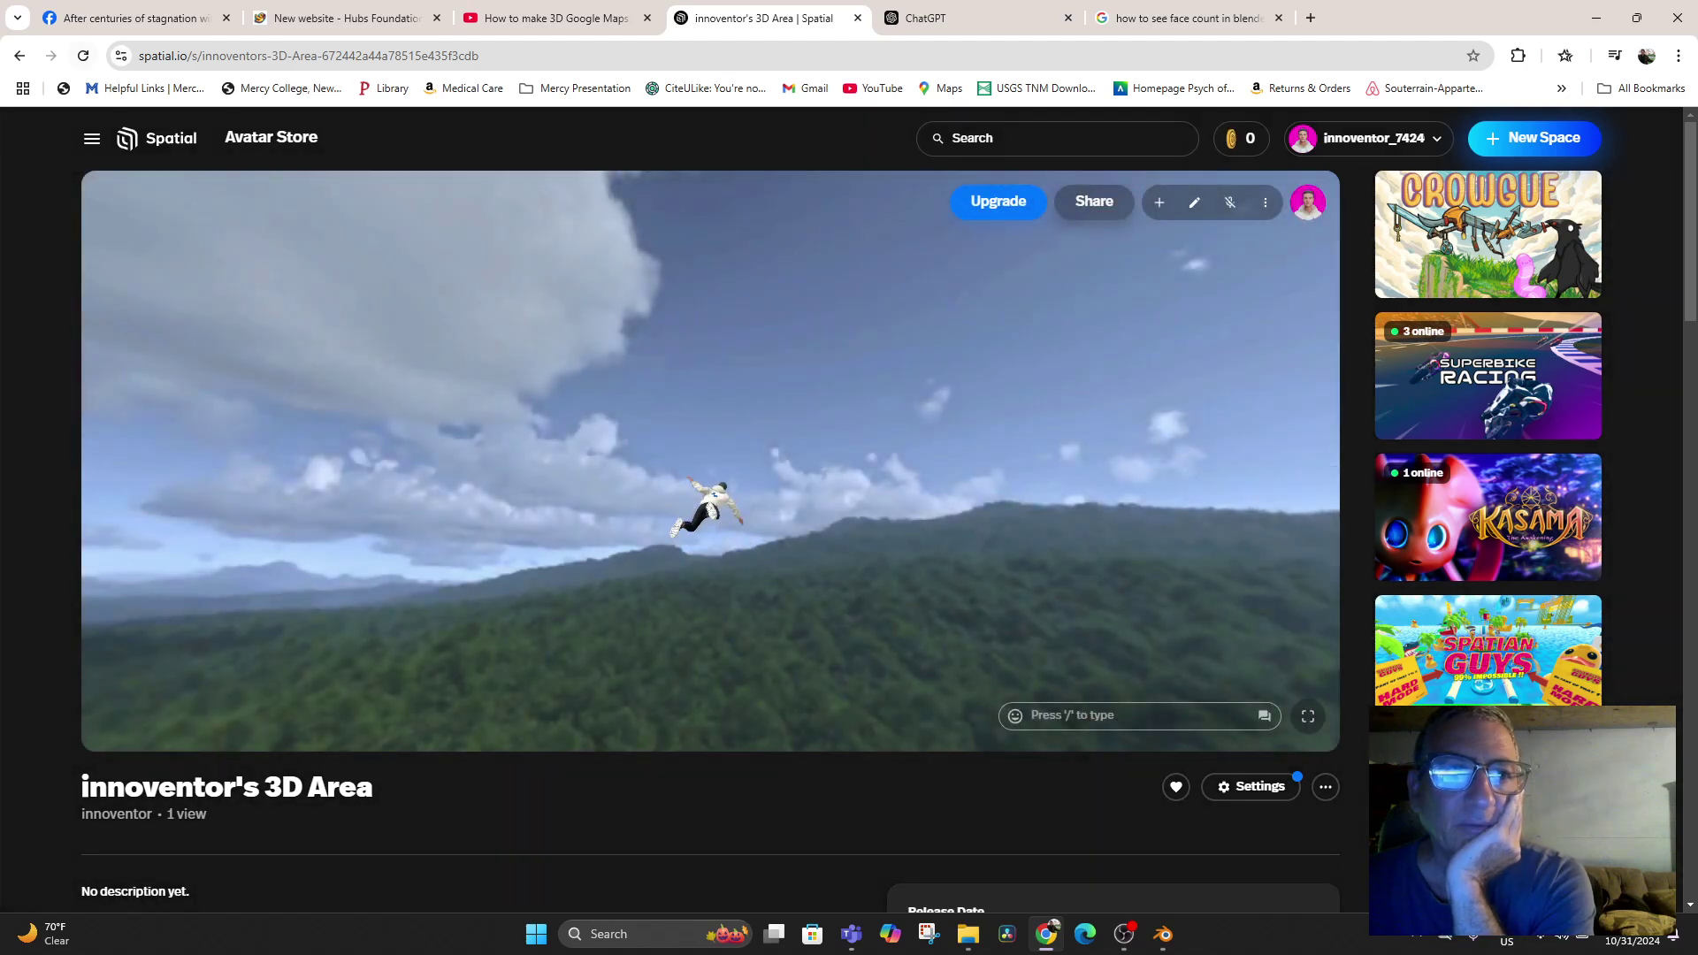
left_click(83, 56)
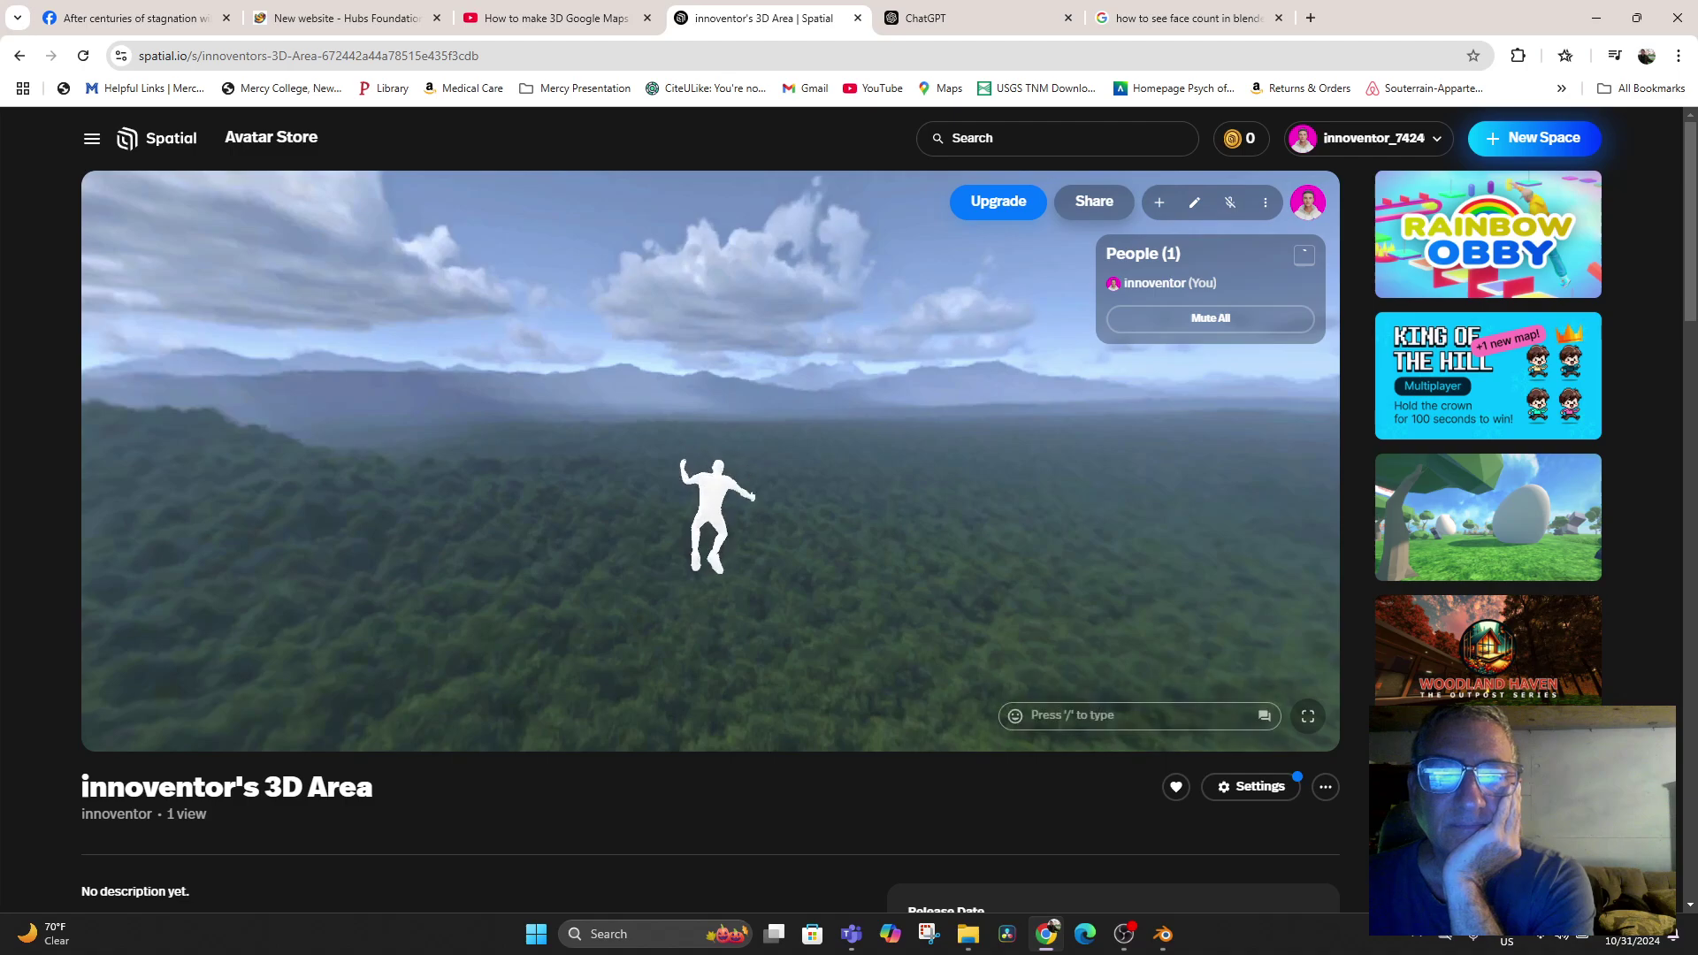
key("Left")
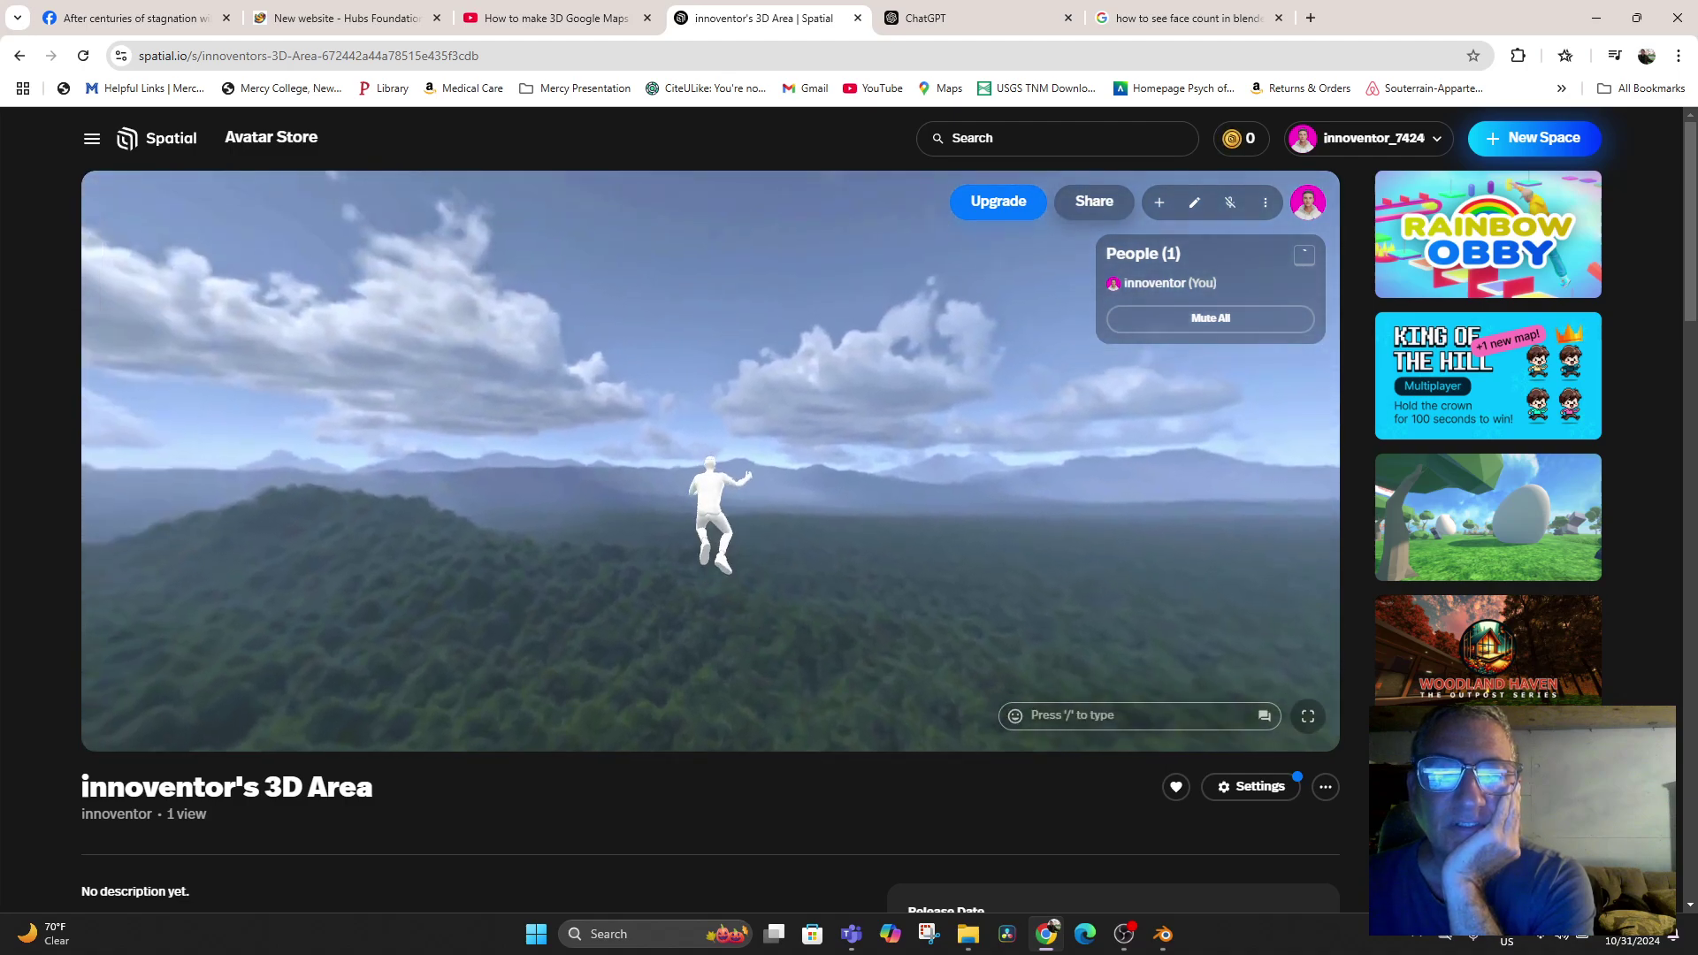
key("Left")
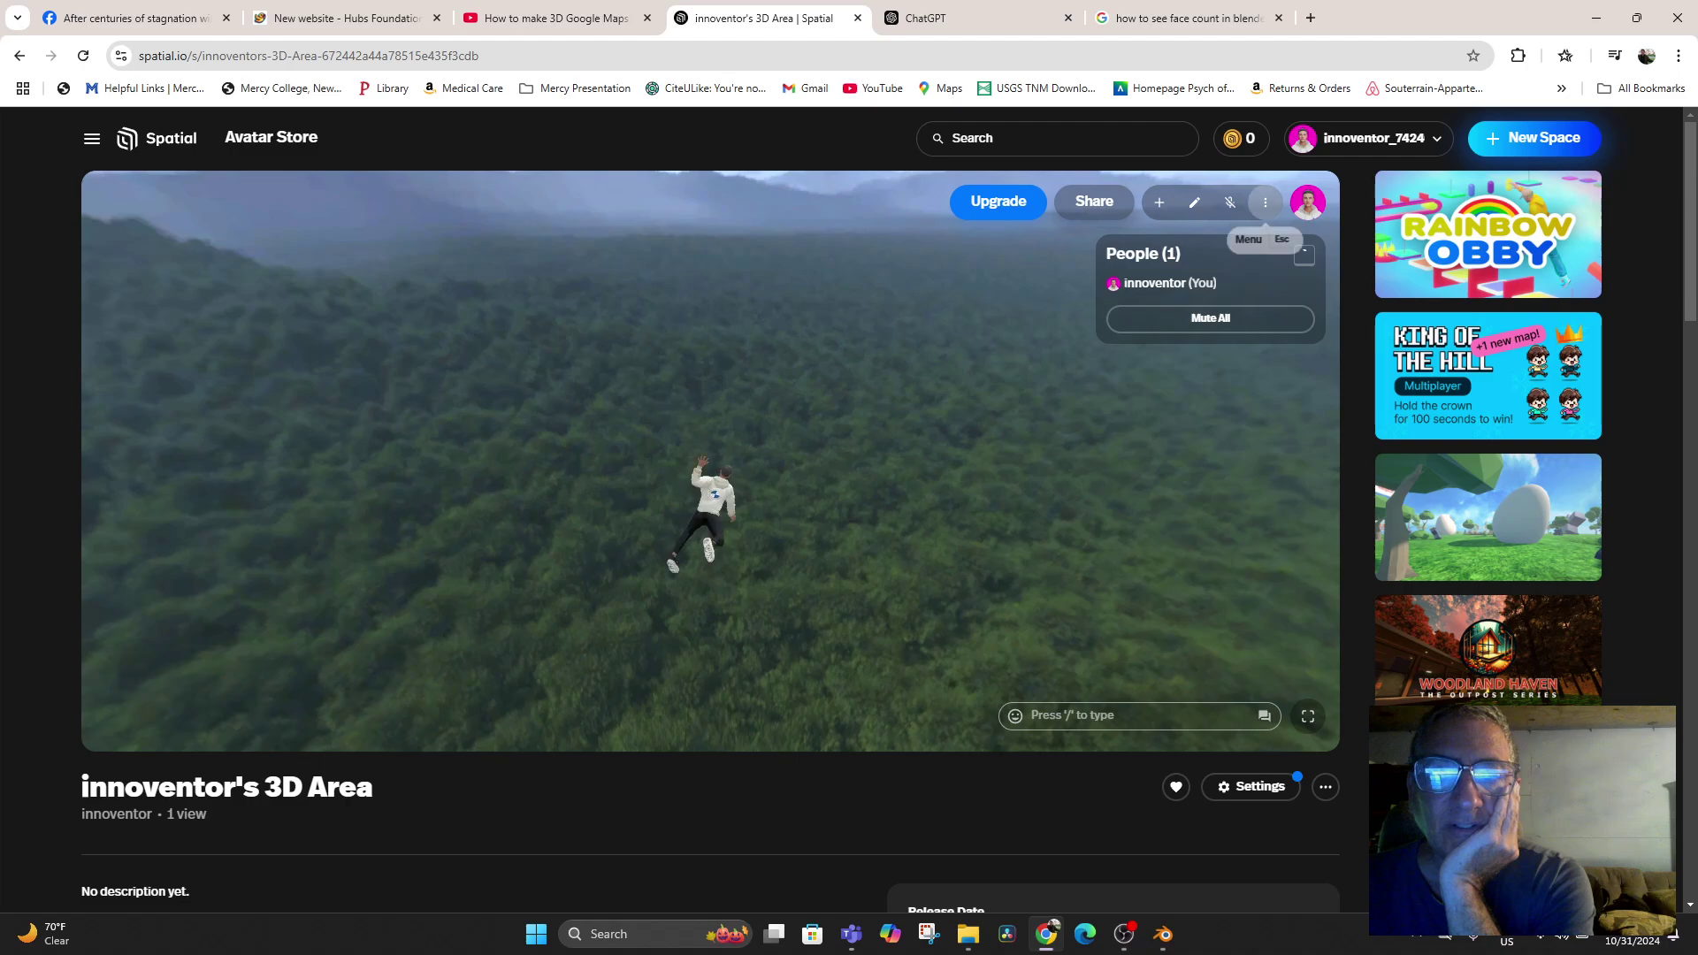
Replace the custom environment with AkrichNurseryforSpatialandModelling.glb and reset its position
left_click(1264, 202)
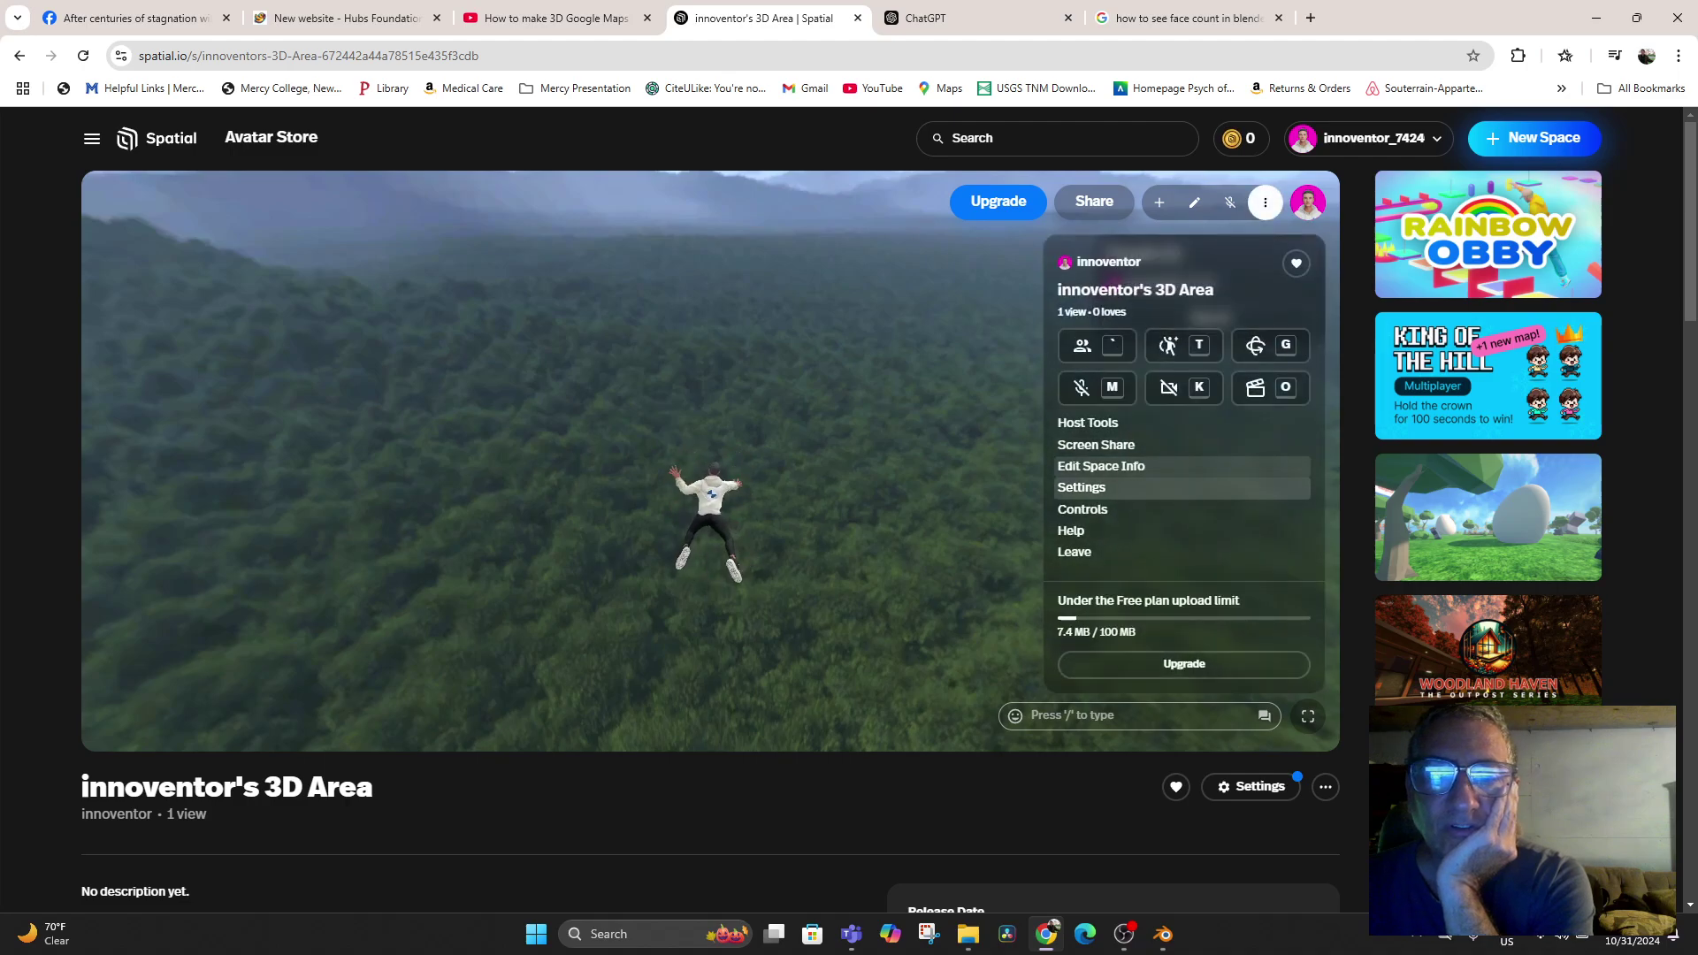
left_click(1081, 487)
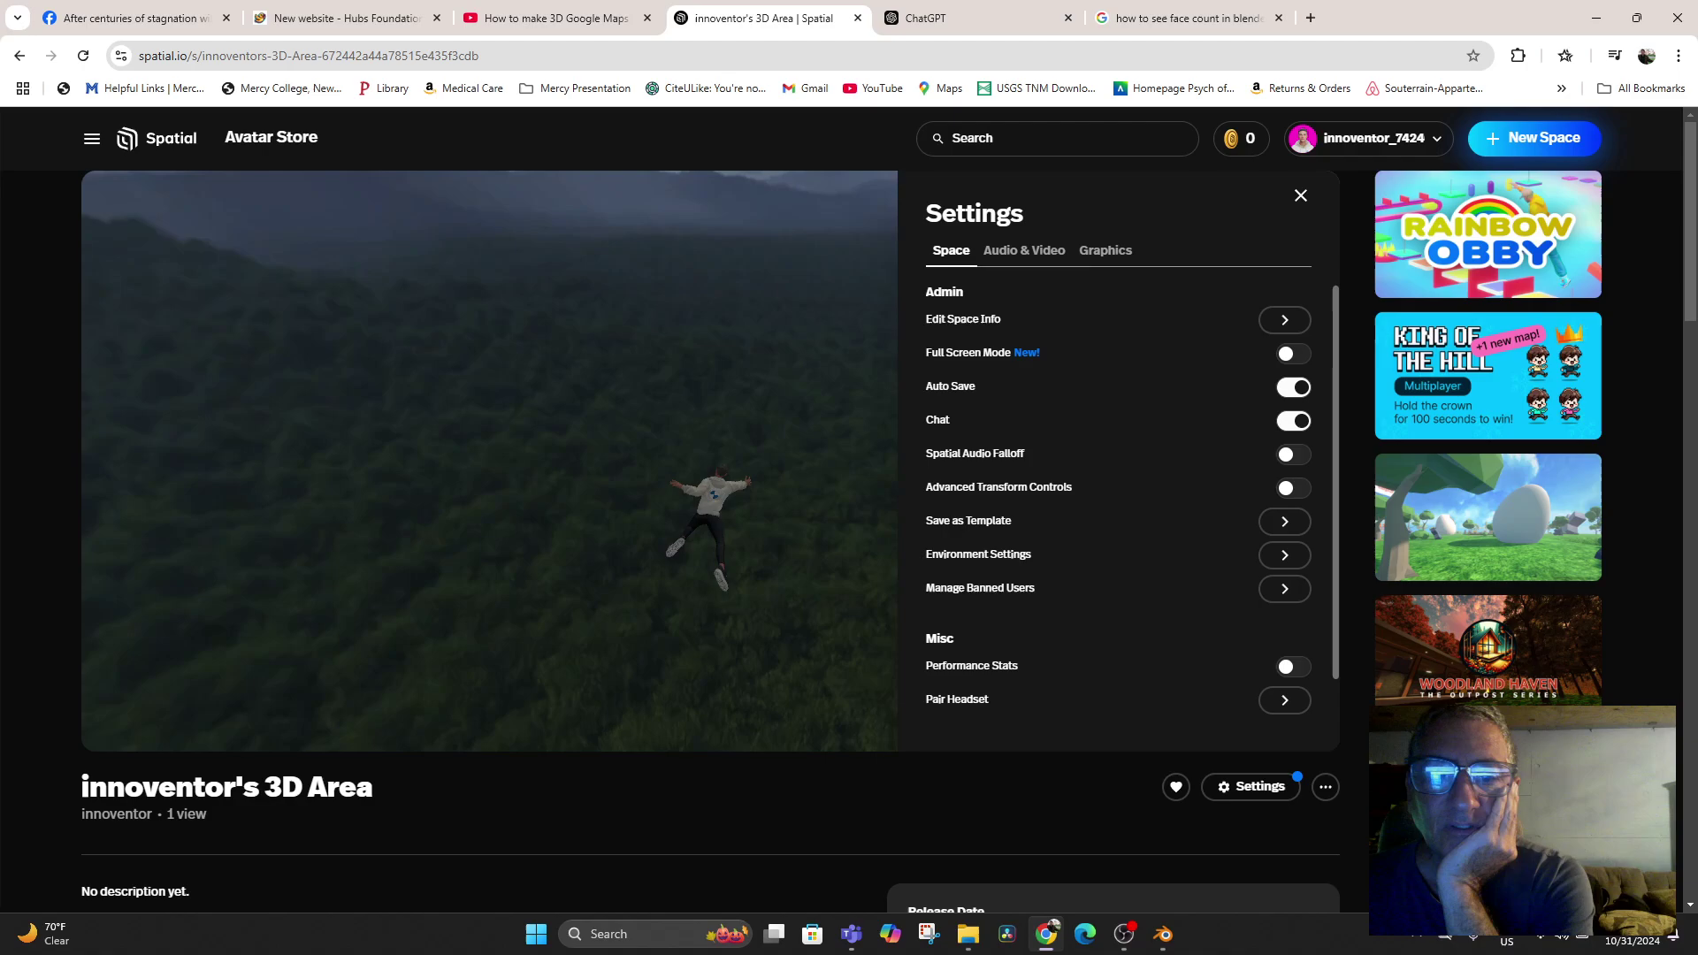
left_click(1284, 554)
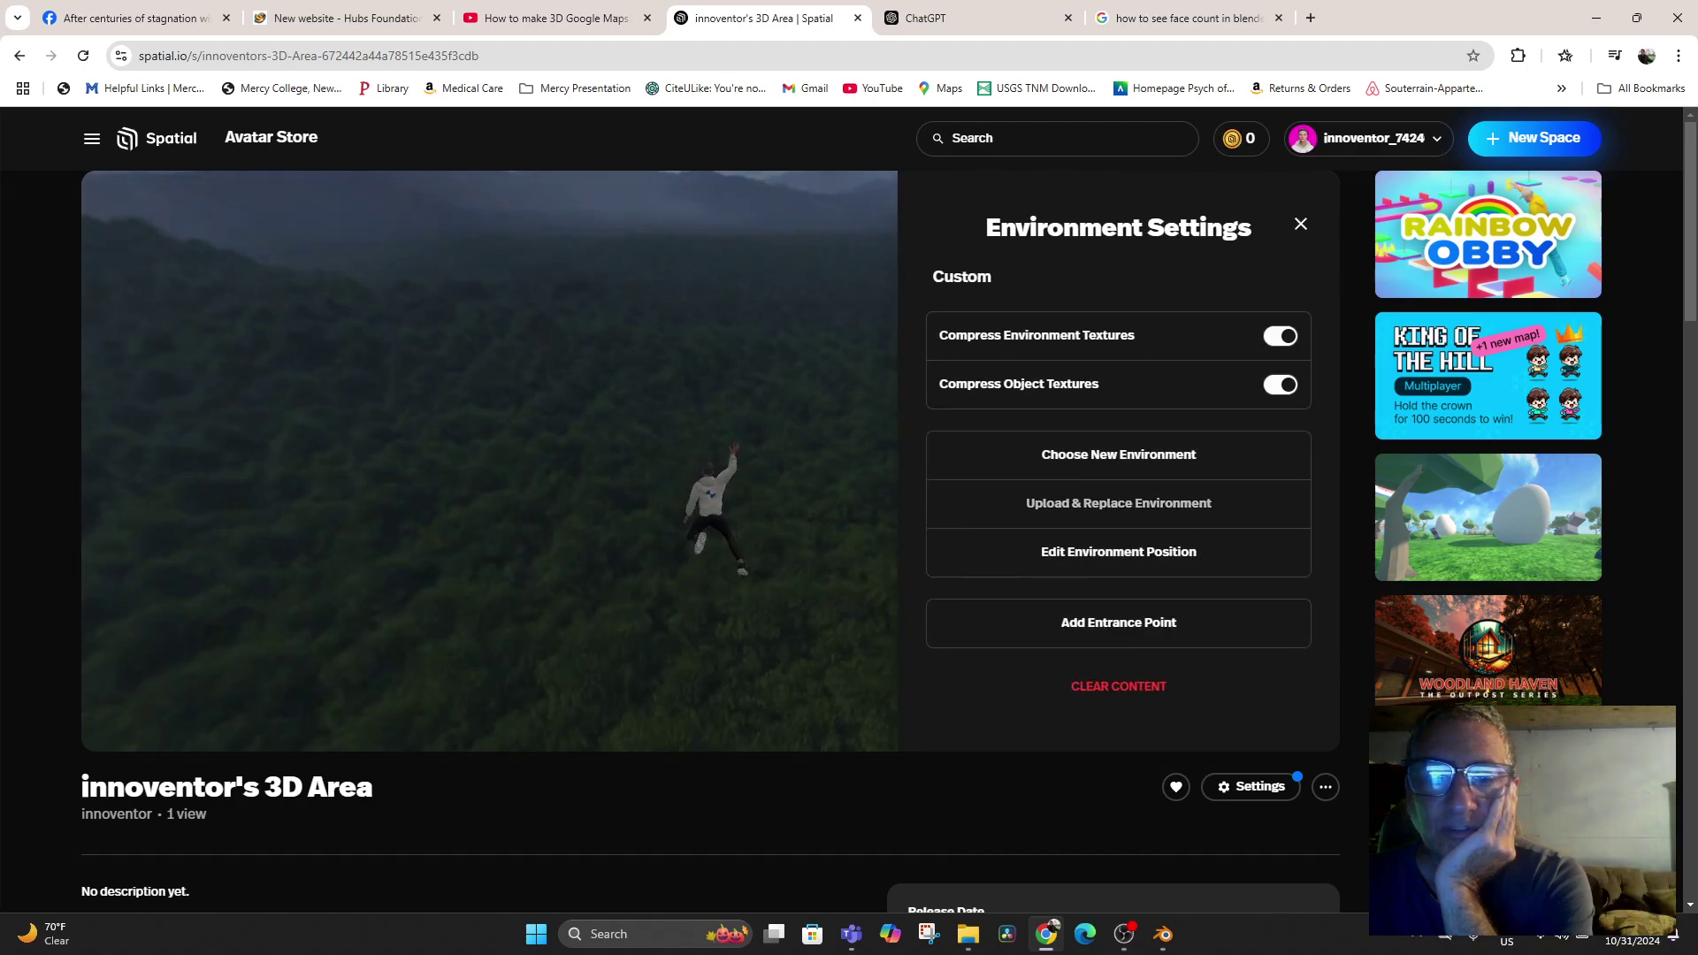
left_click(1118, 503)
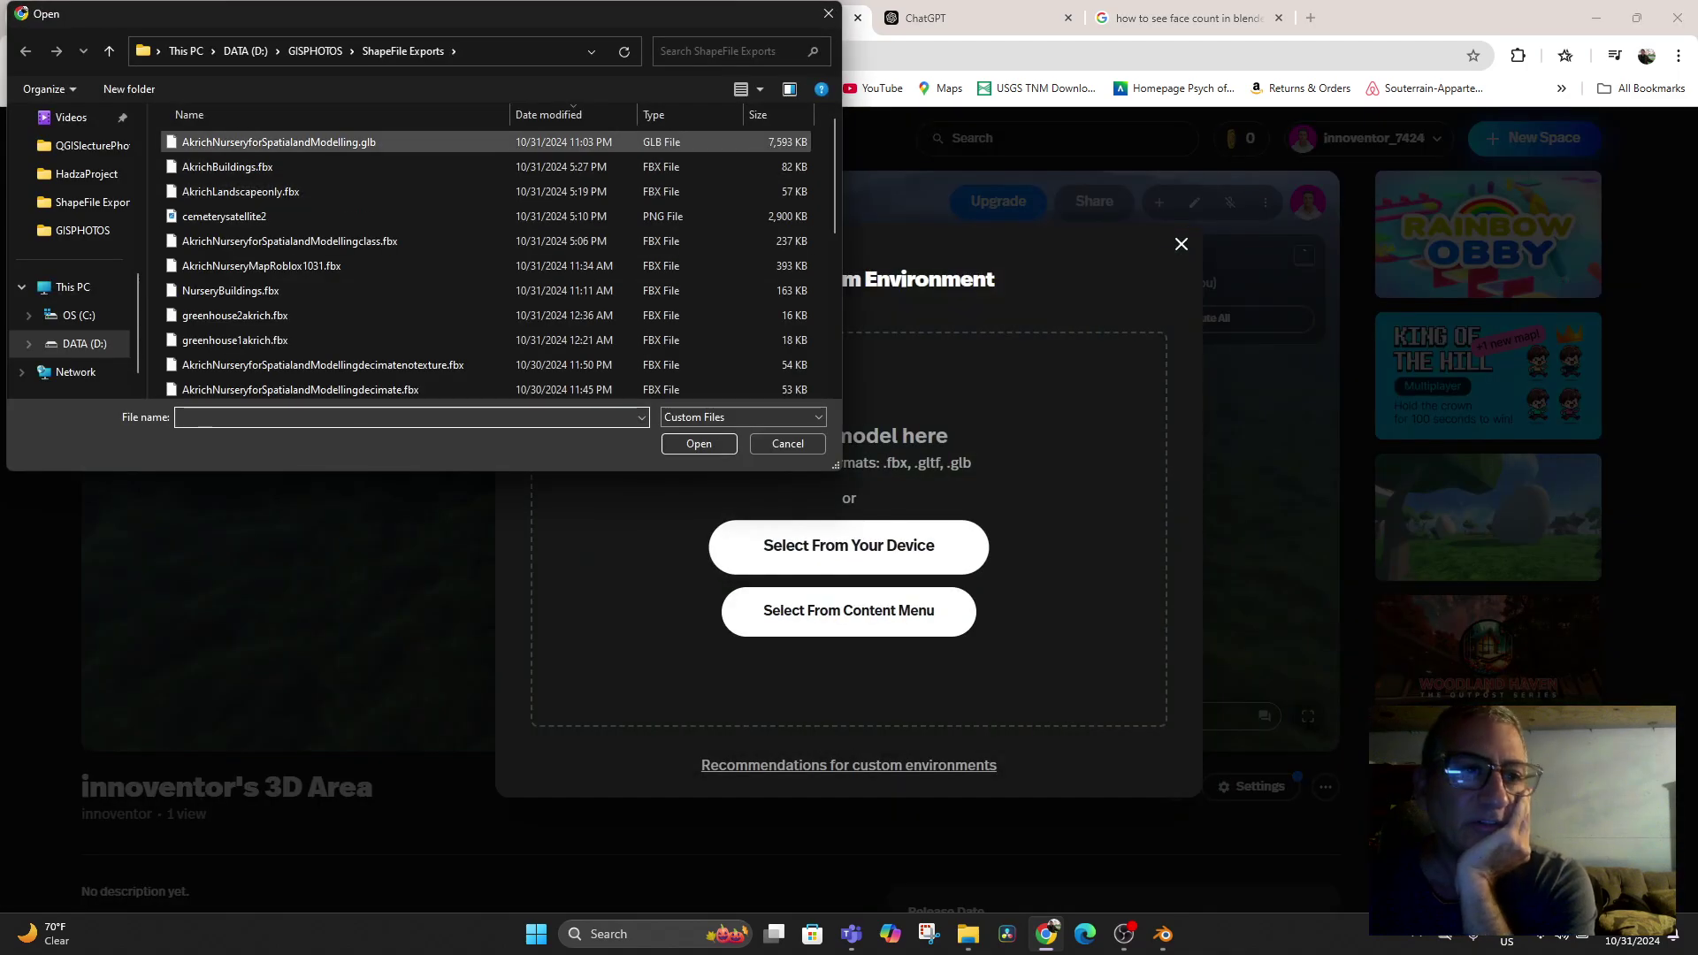
double_click(279, 143)
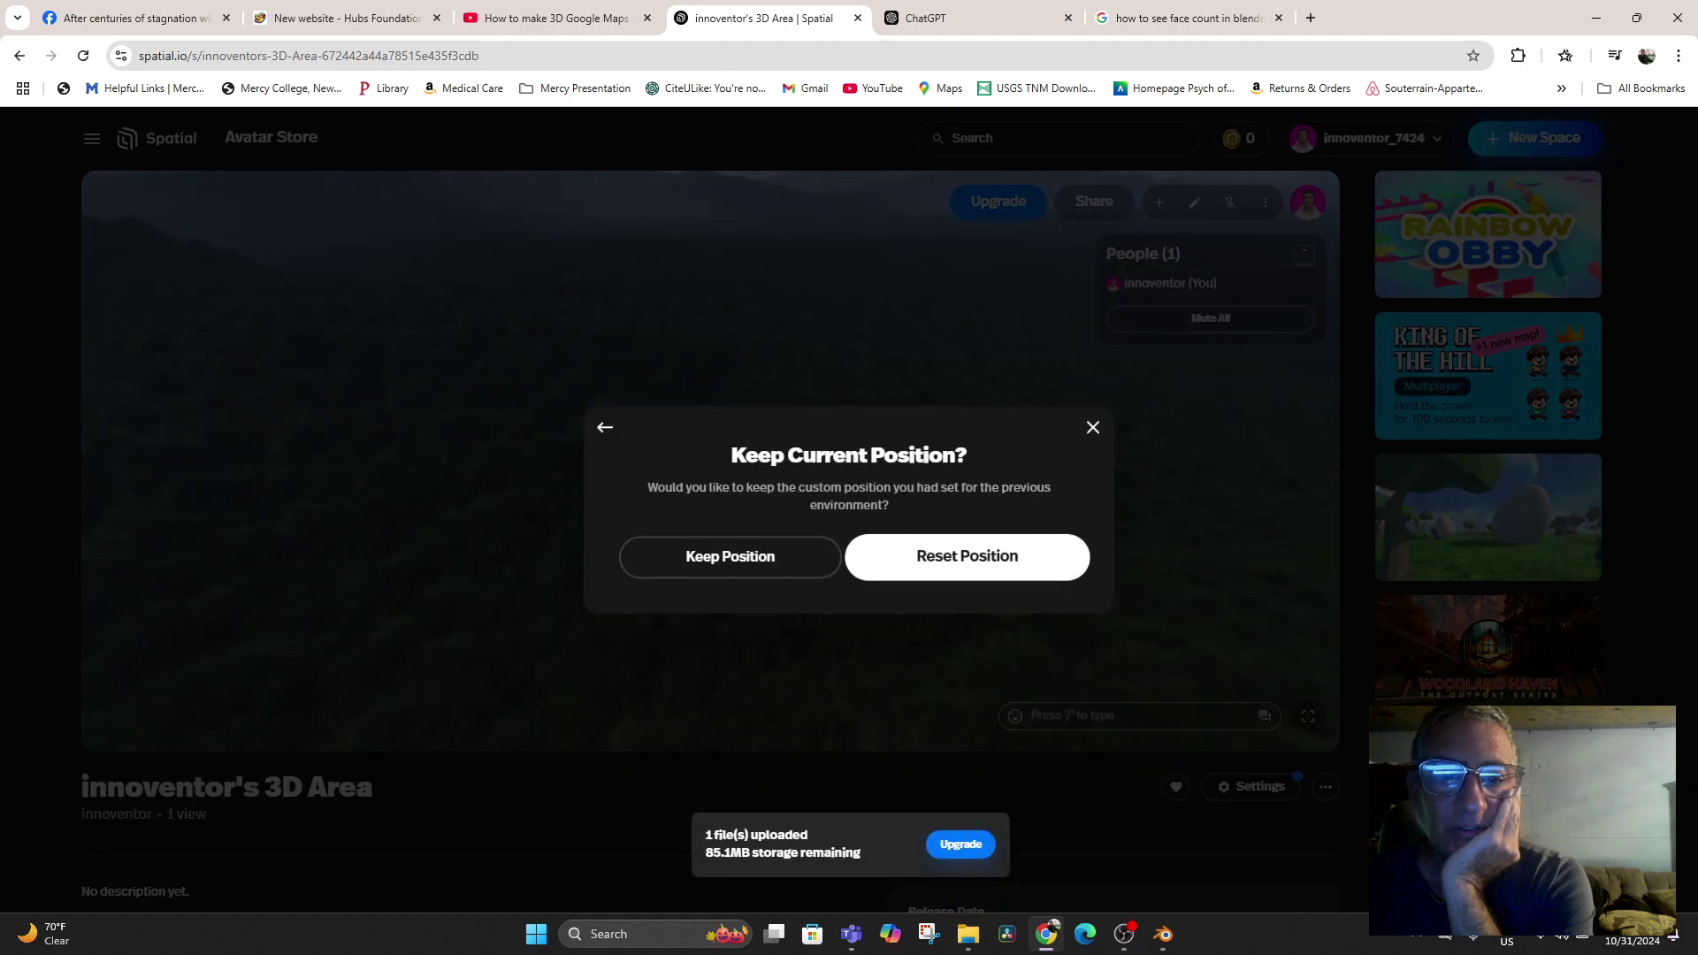
left_click(967, 557)
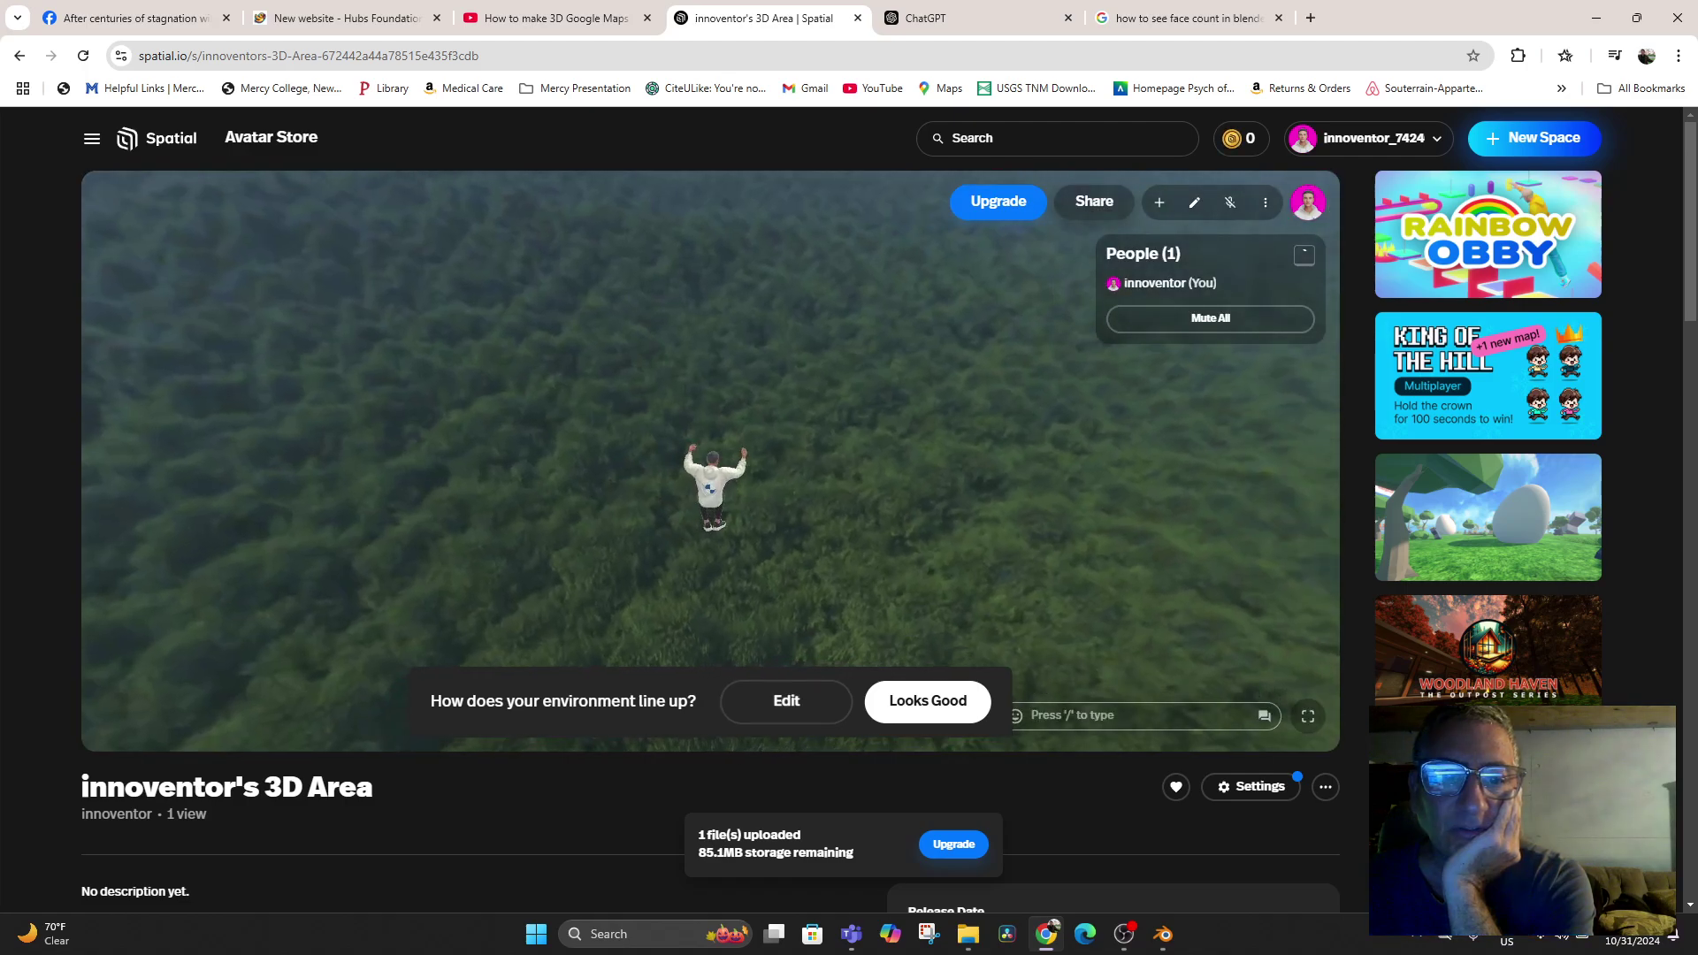
Scale the new environment uniformly to 779.20 and set its Y position to -83.00
left_click(786, 702)
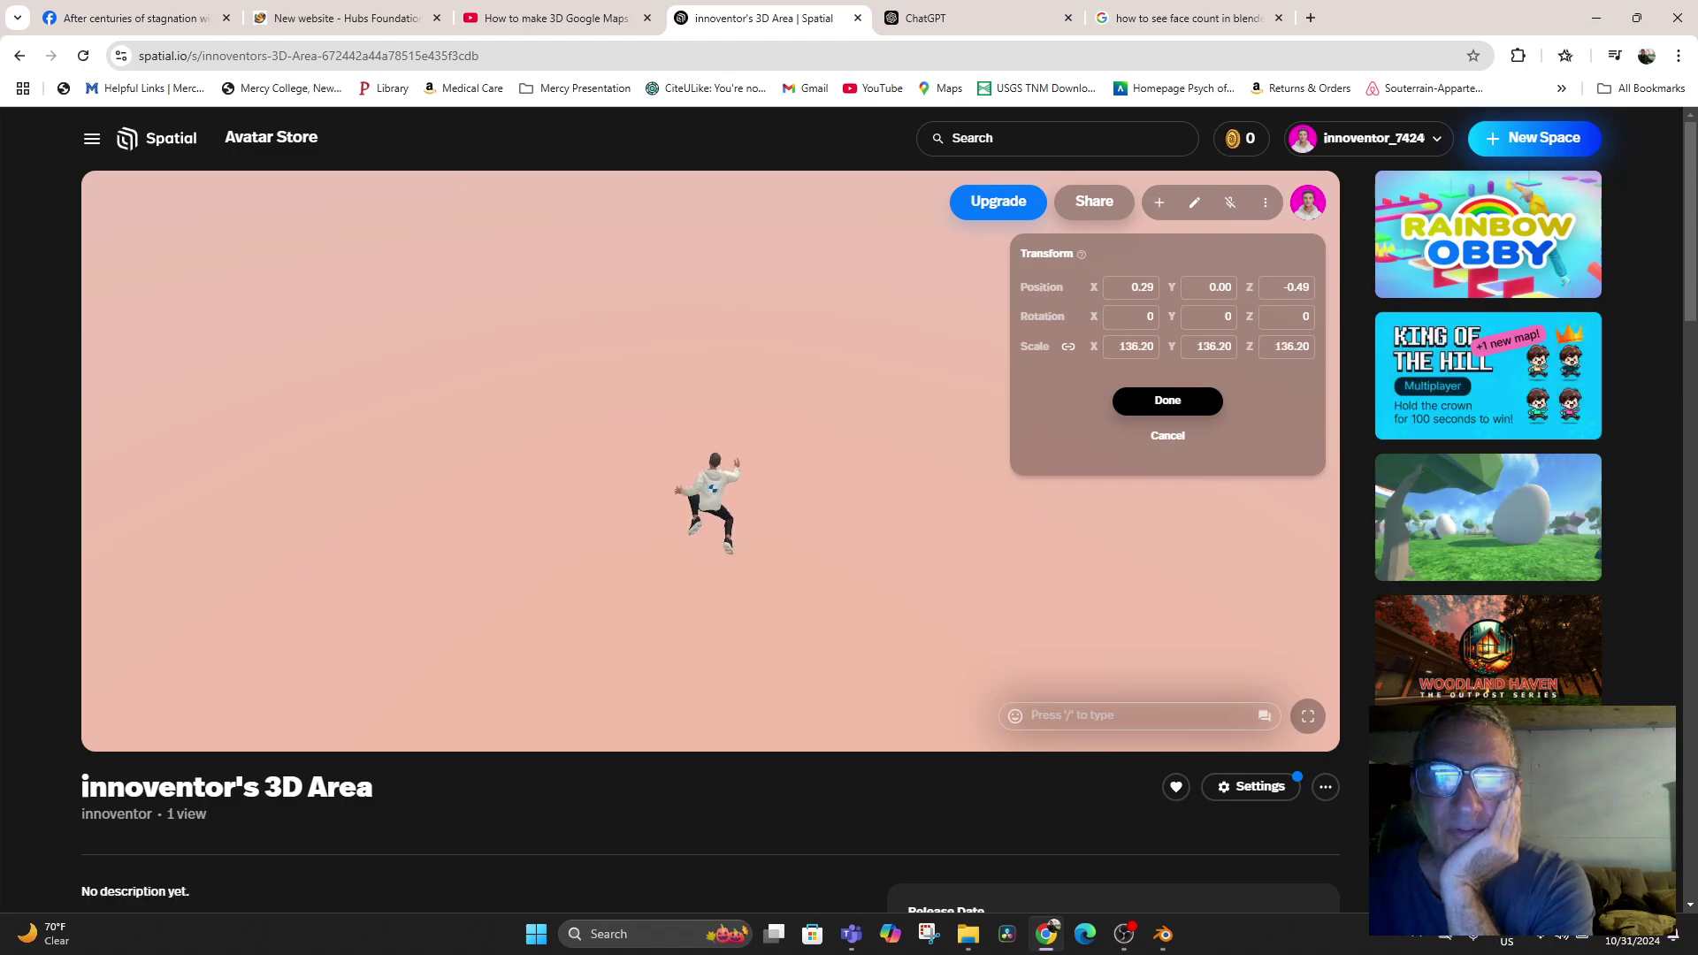
left_click_drag(1094, 347, 1617, 347)
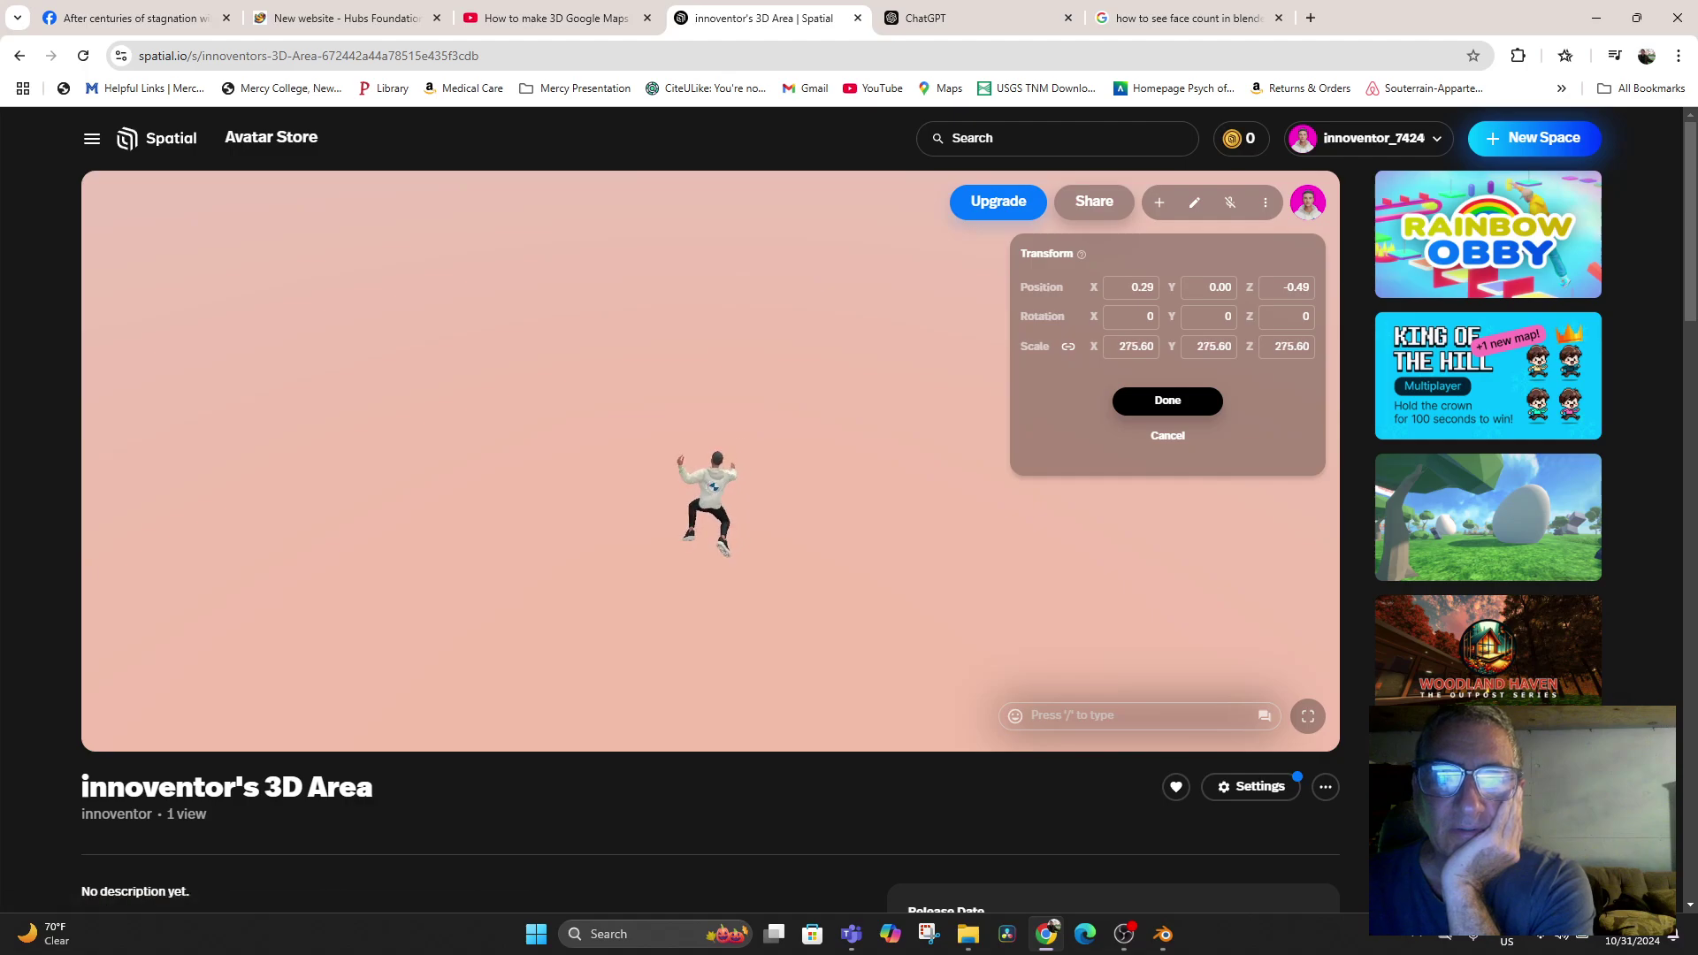
left_click_drag(1094, 346, 1671, 347)
left_click_drag(1094, 347, 1672, 347)
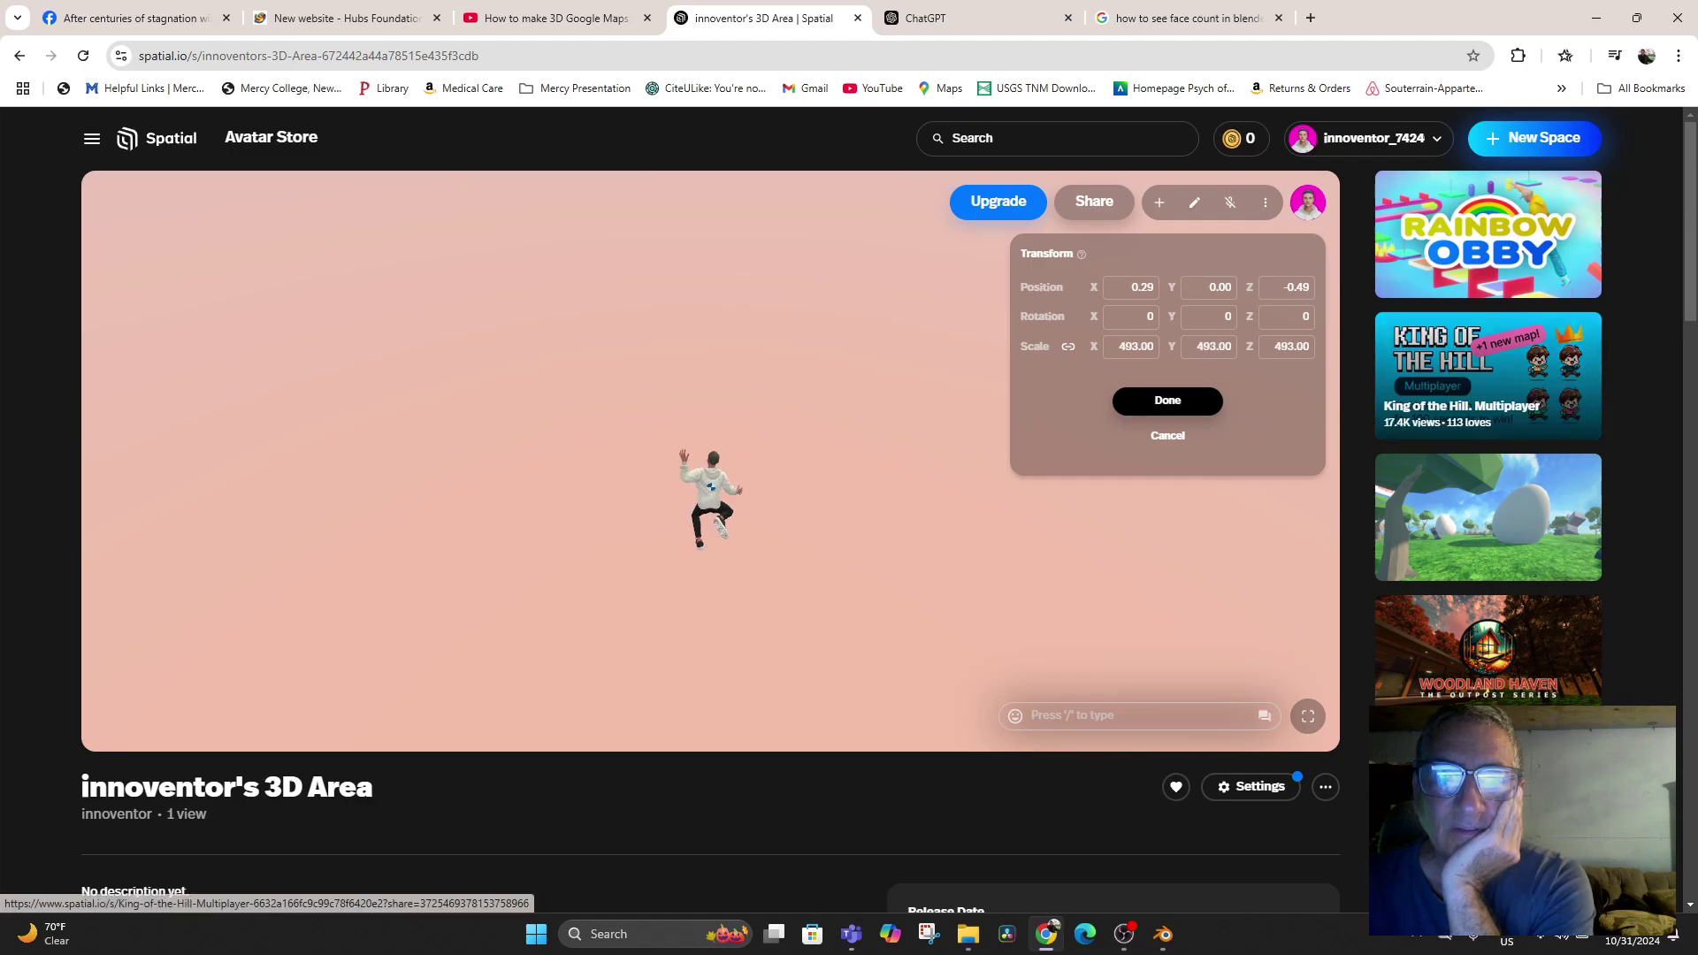
left_click_drag(1094, 346, 1672, 346)
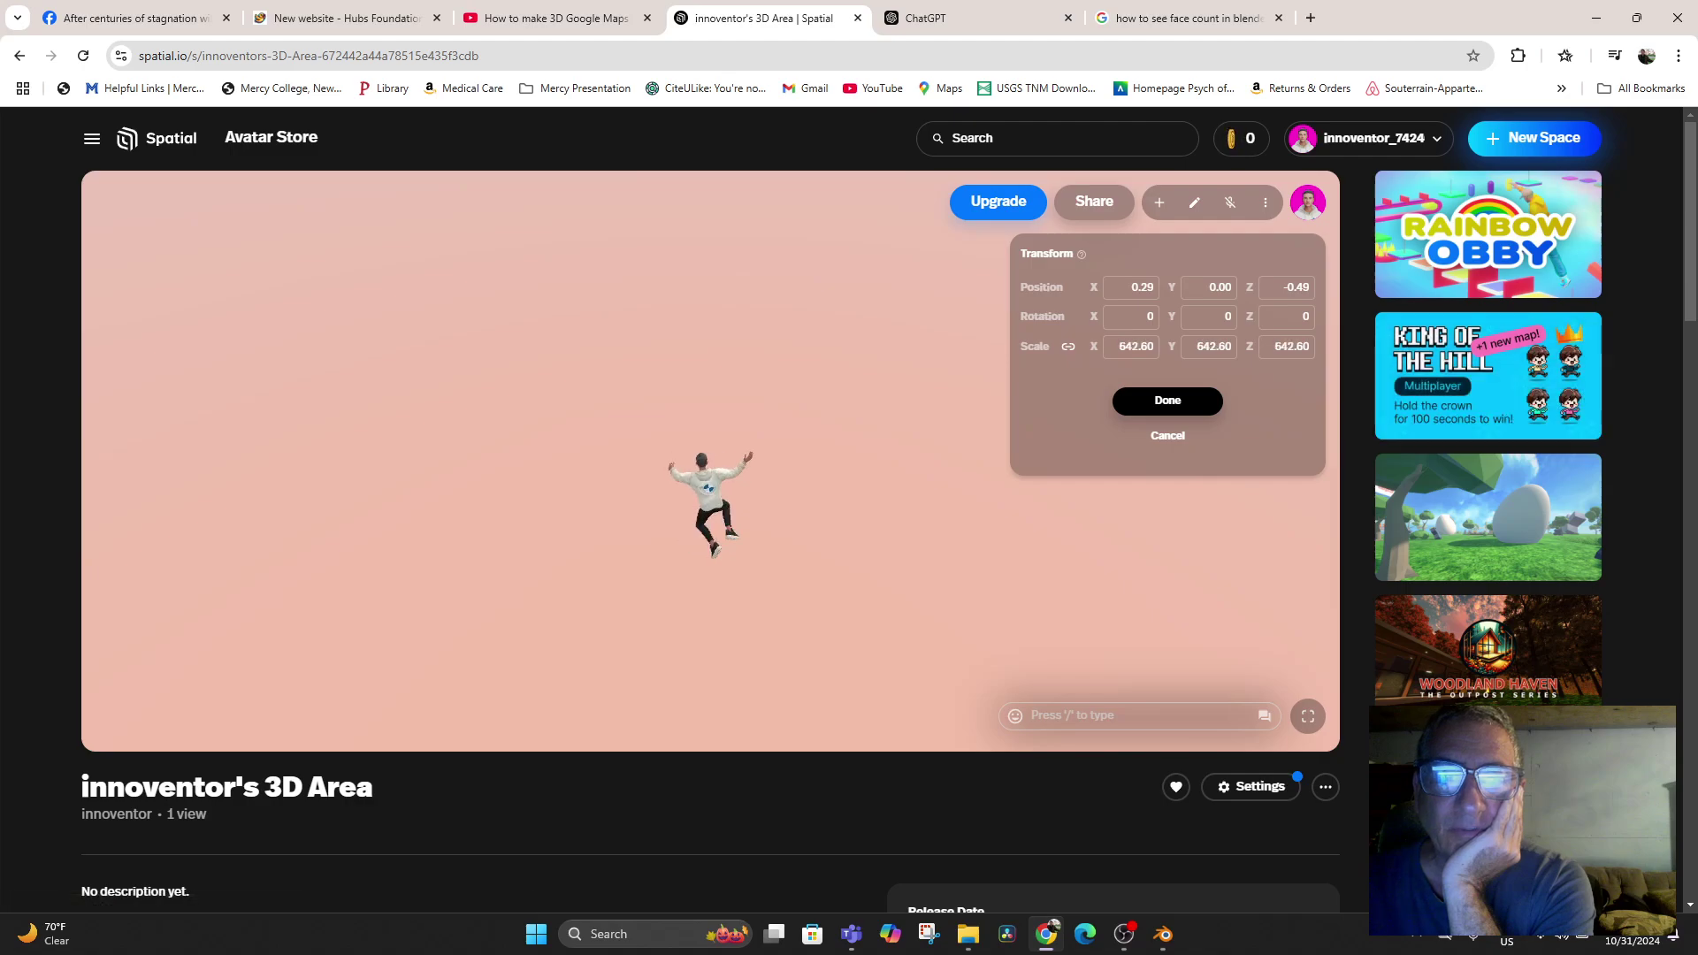
left_click_drag(1093, 347, 1433, 347)
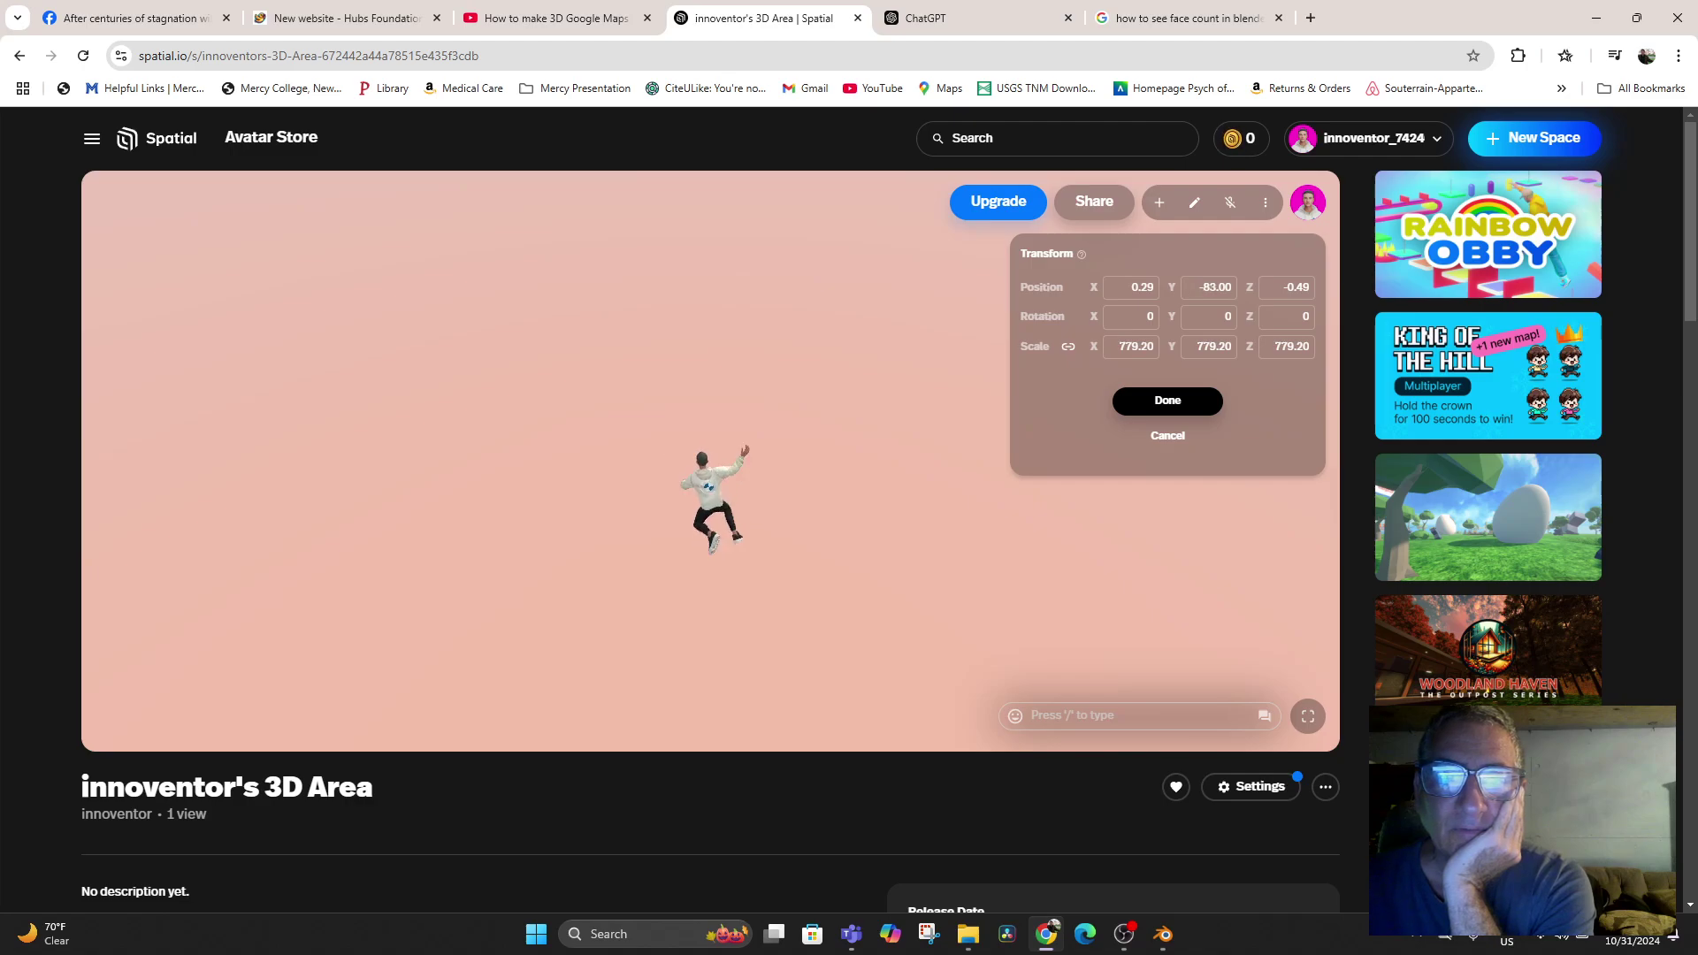
key("Return")
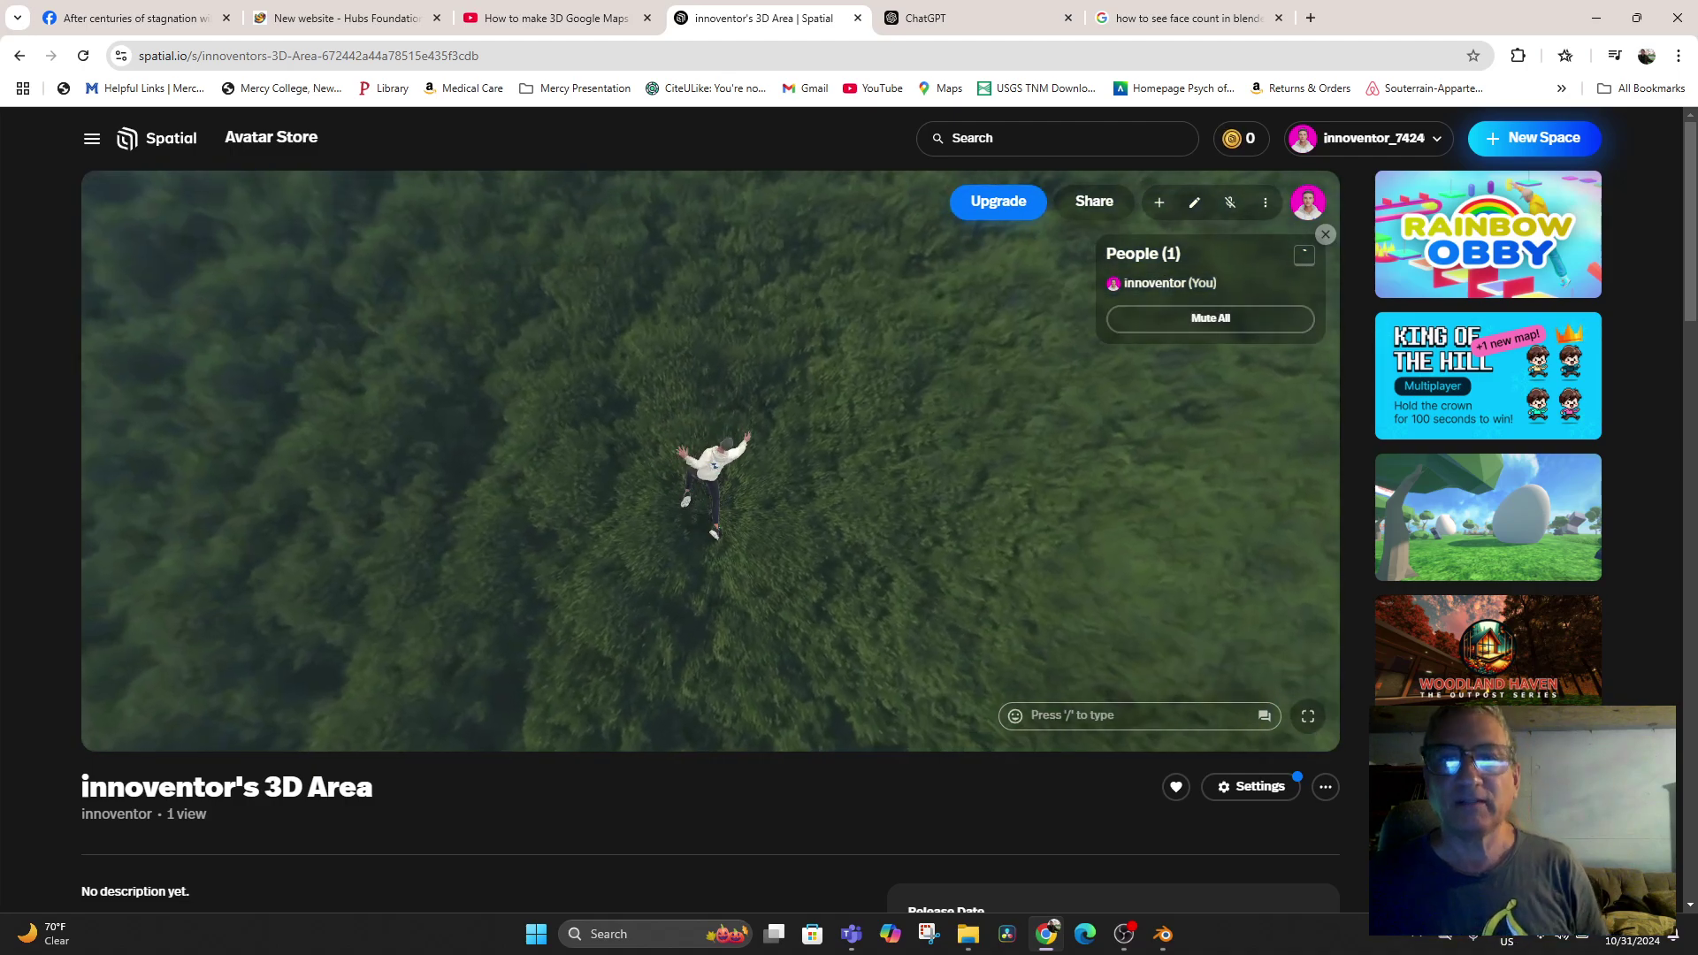
Leave the space and go to the list of your own spaces
left_click(1264, 201)
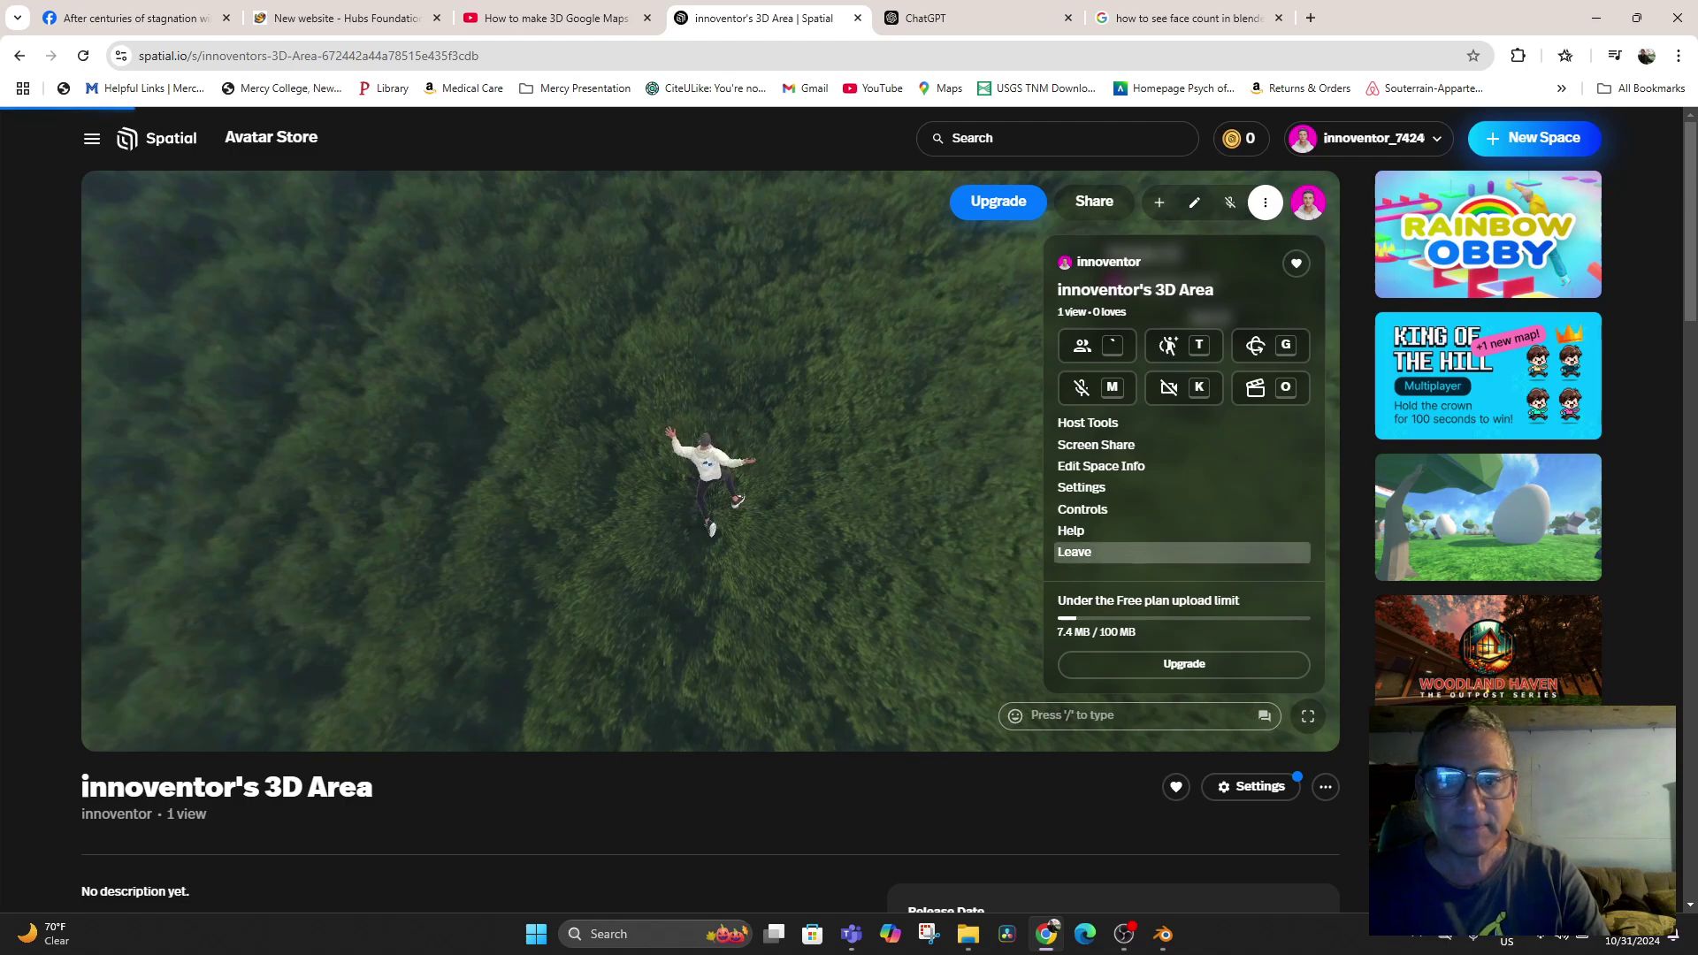
left_click(1088, 552)
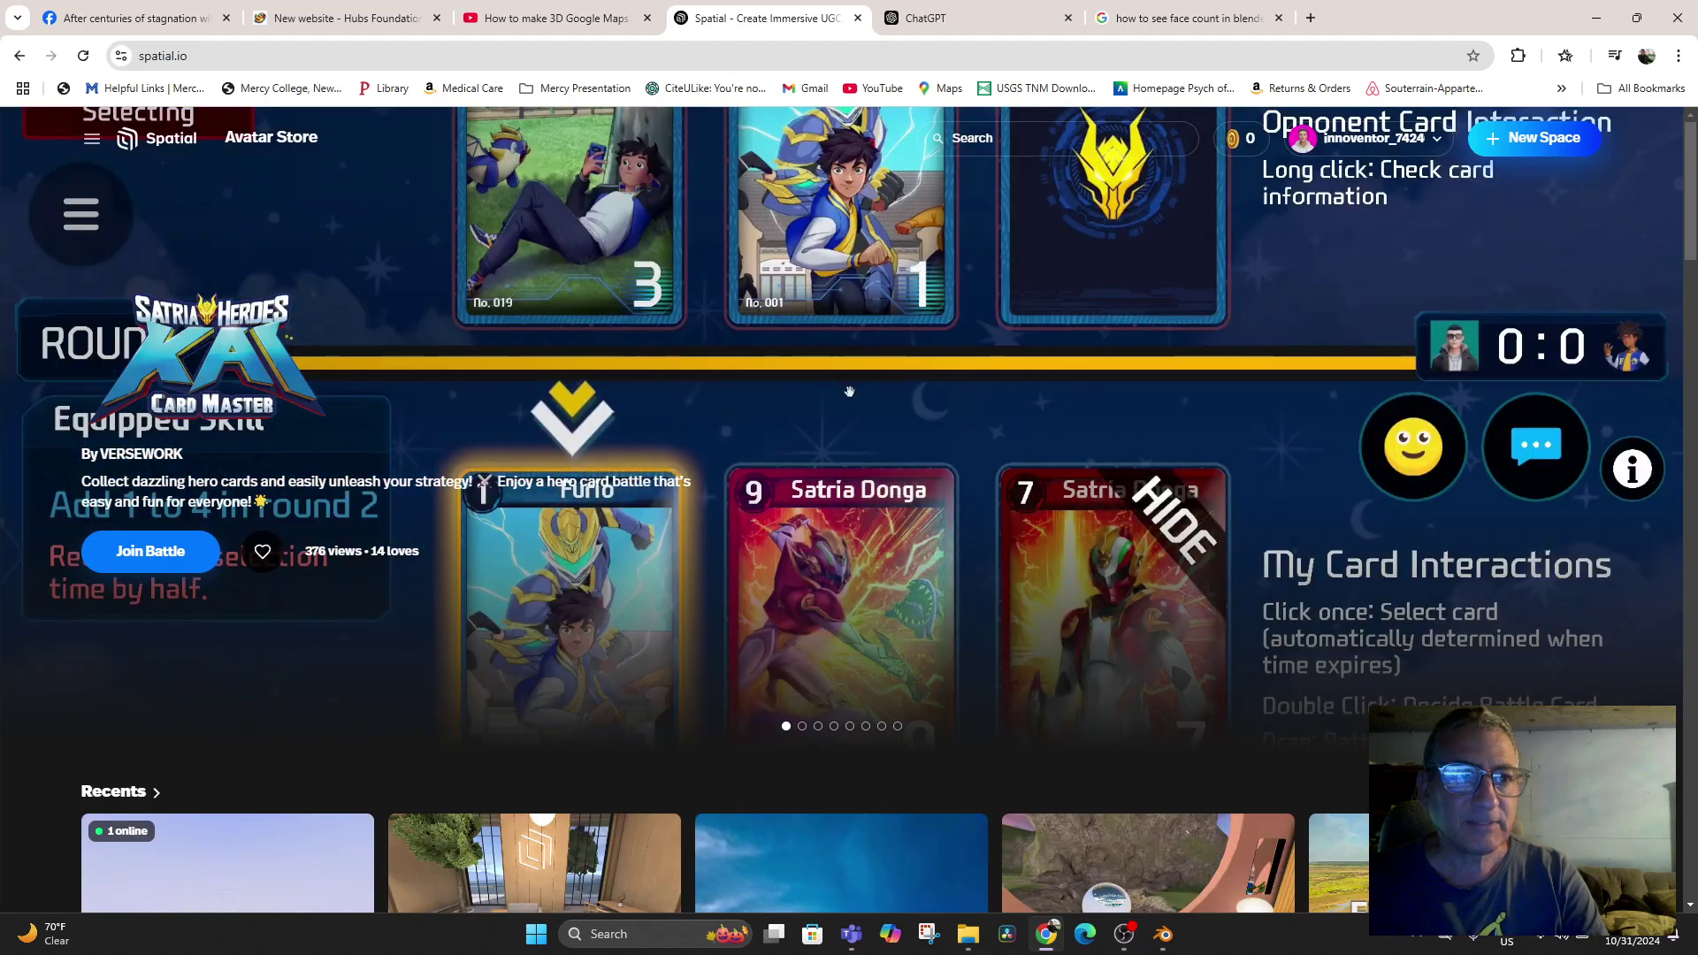
left_click(92, 139)
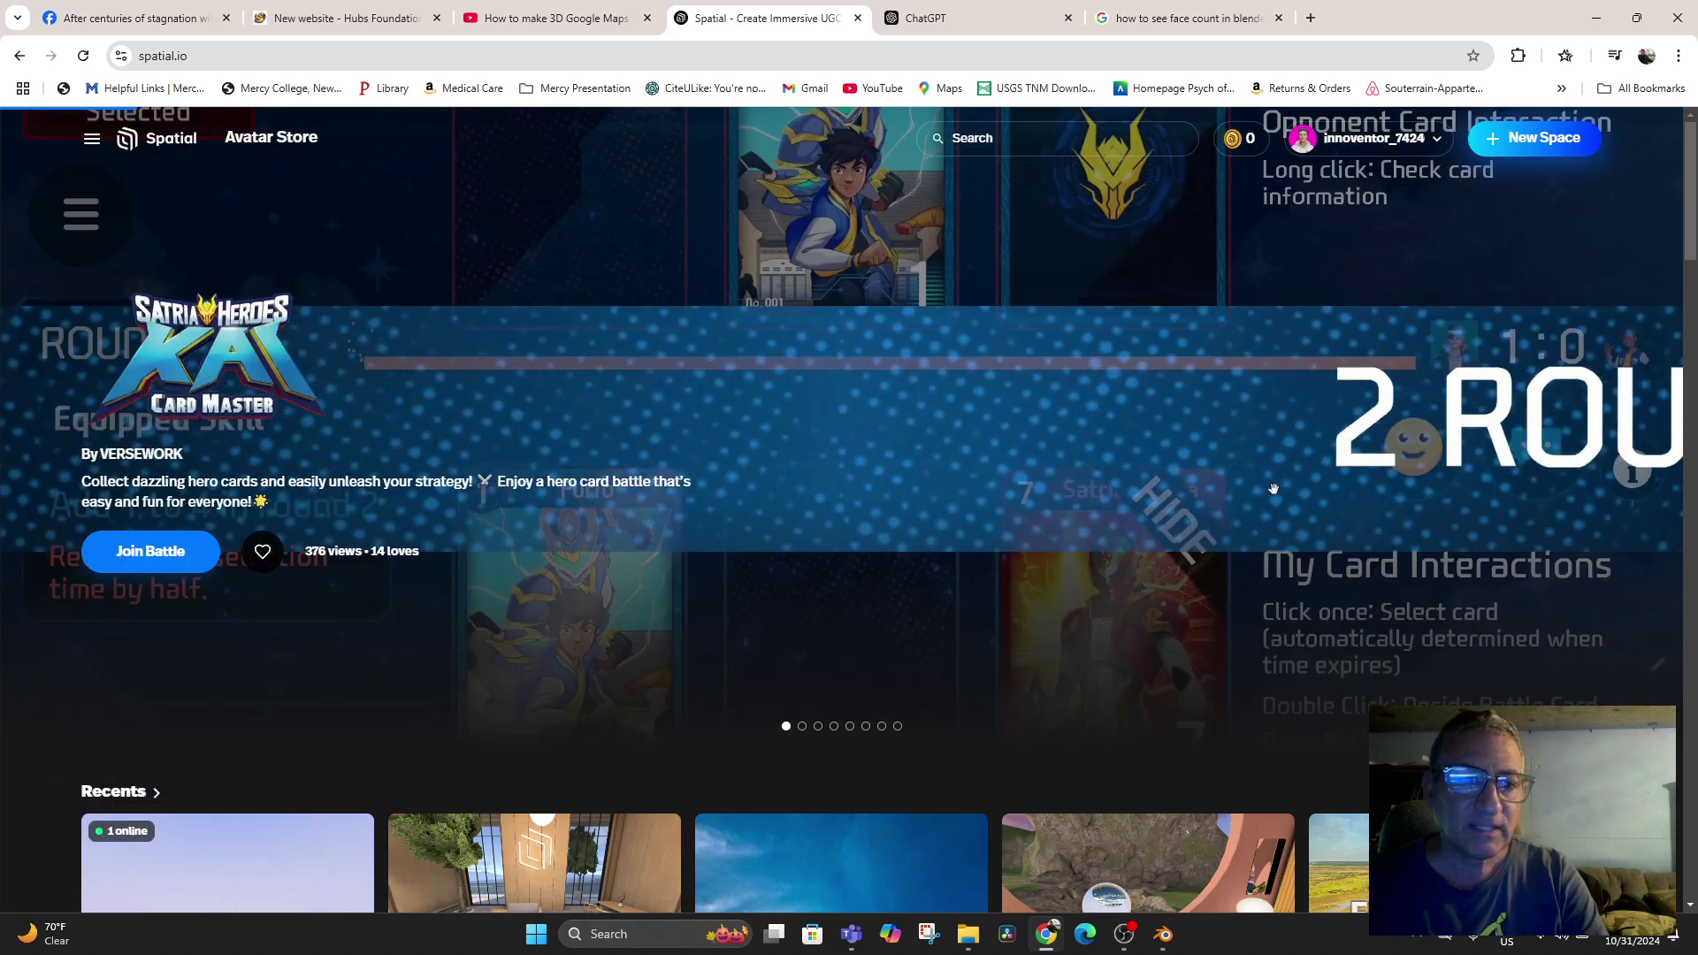
scroll(531, 460, "down", 5)
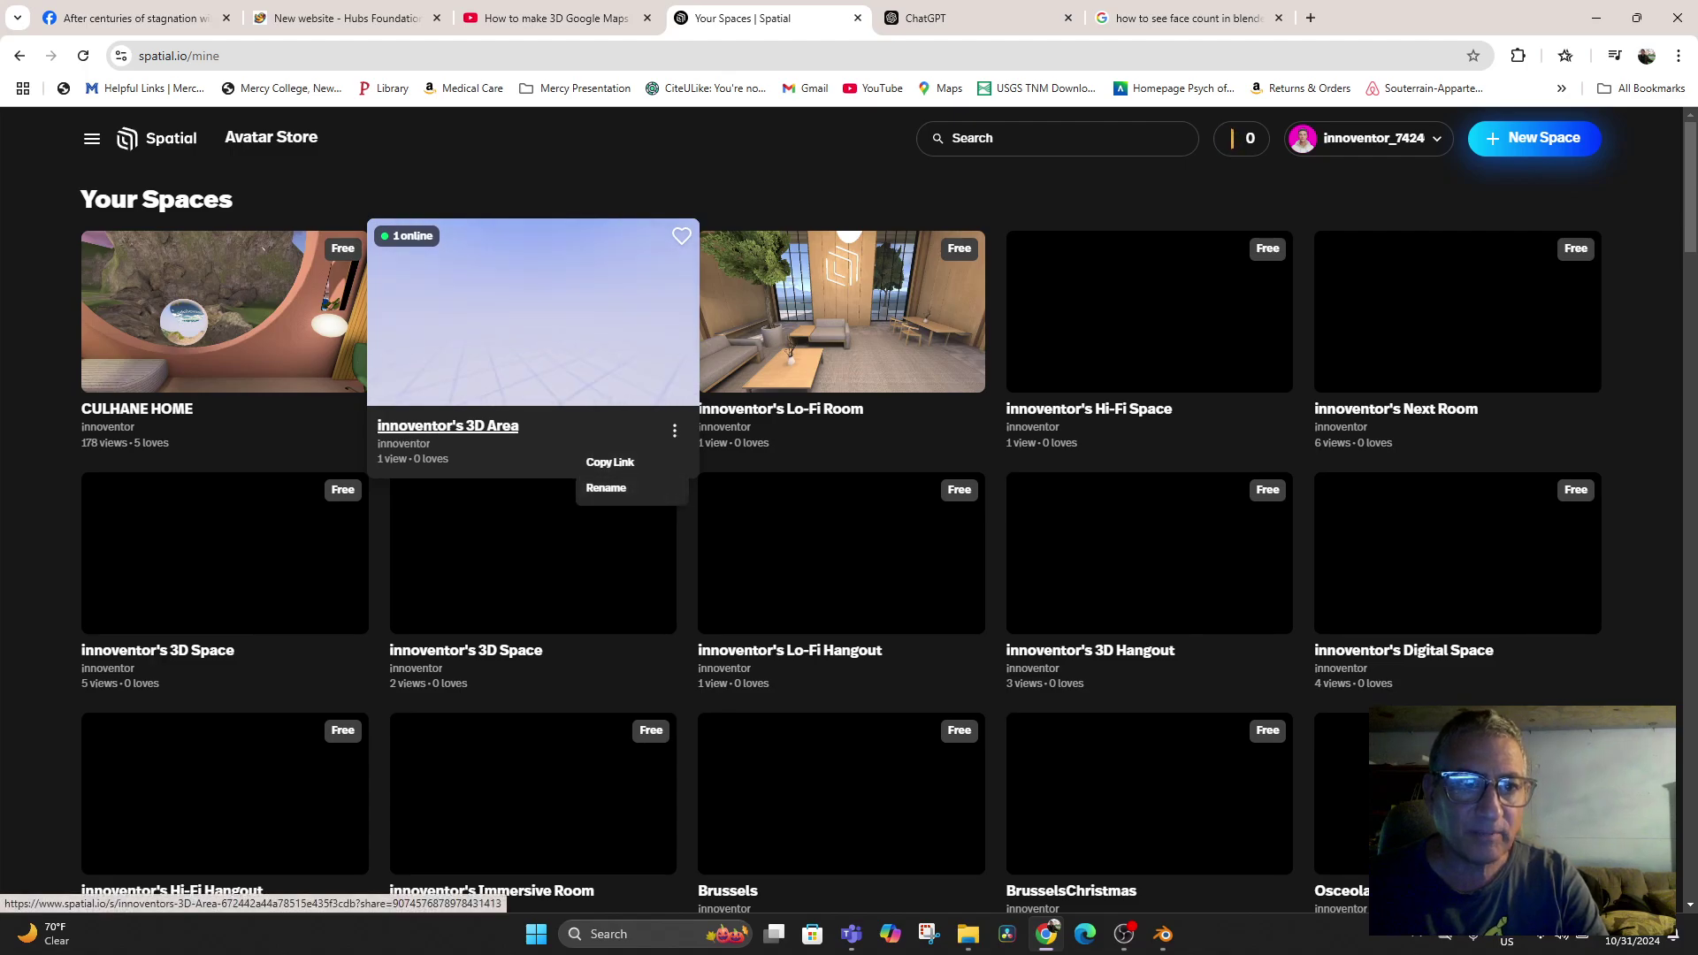
left_click(447, 425)
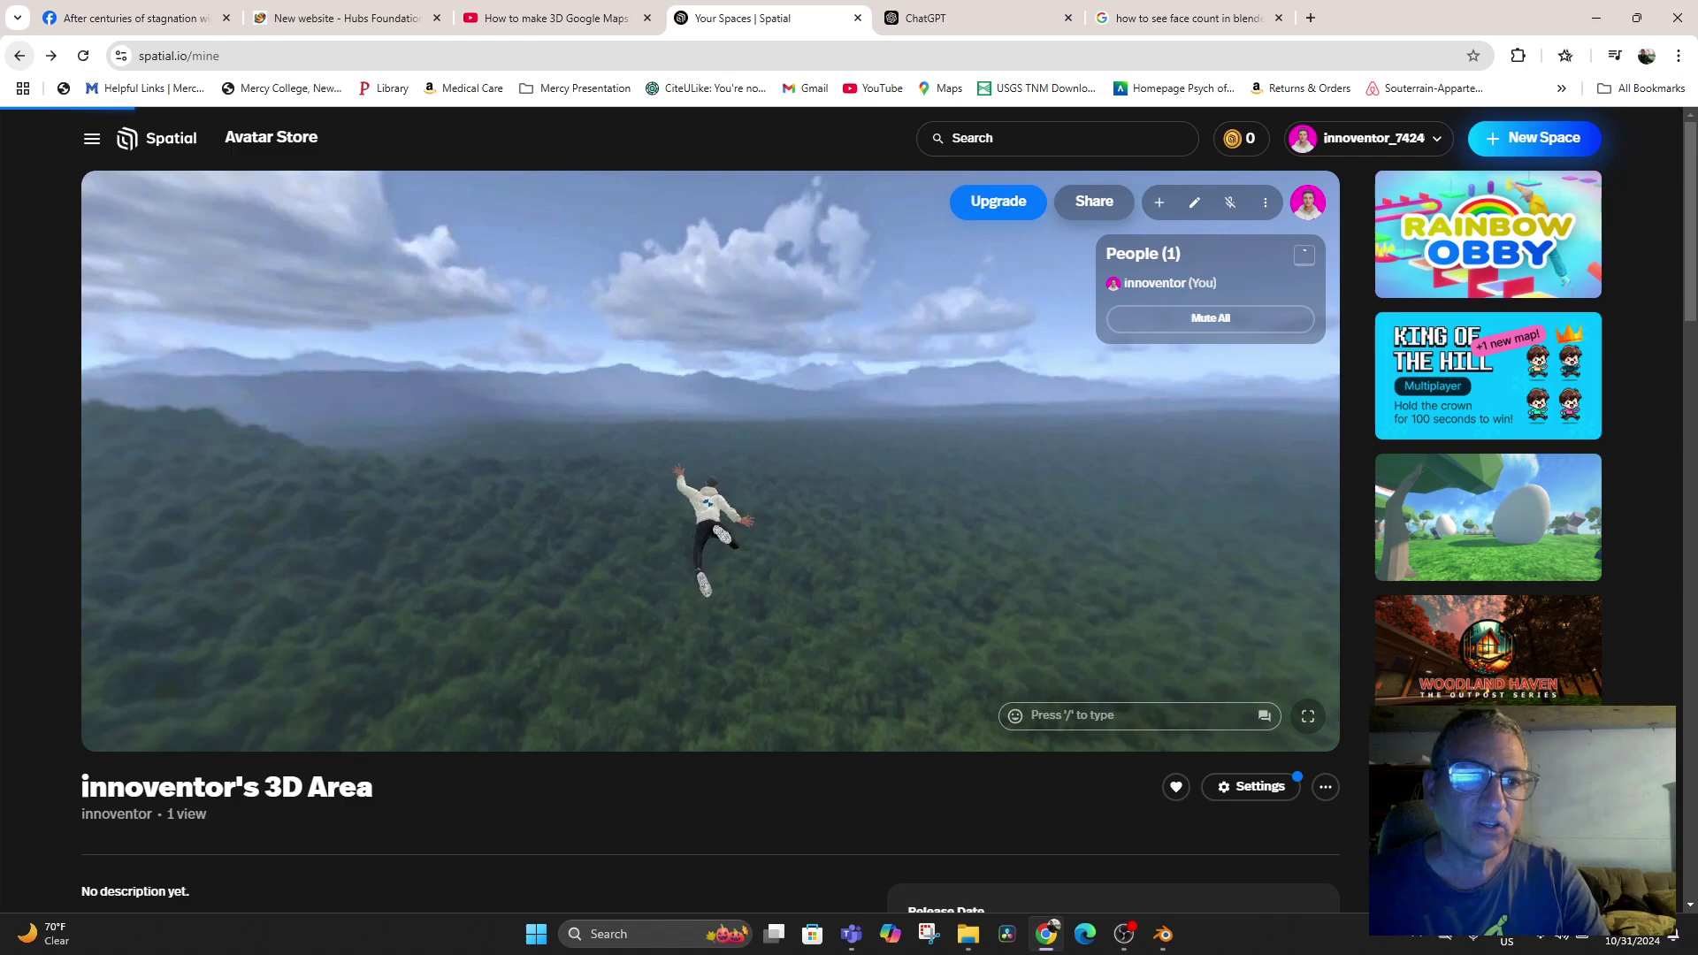
key("alt+Left")
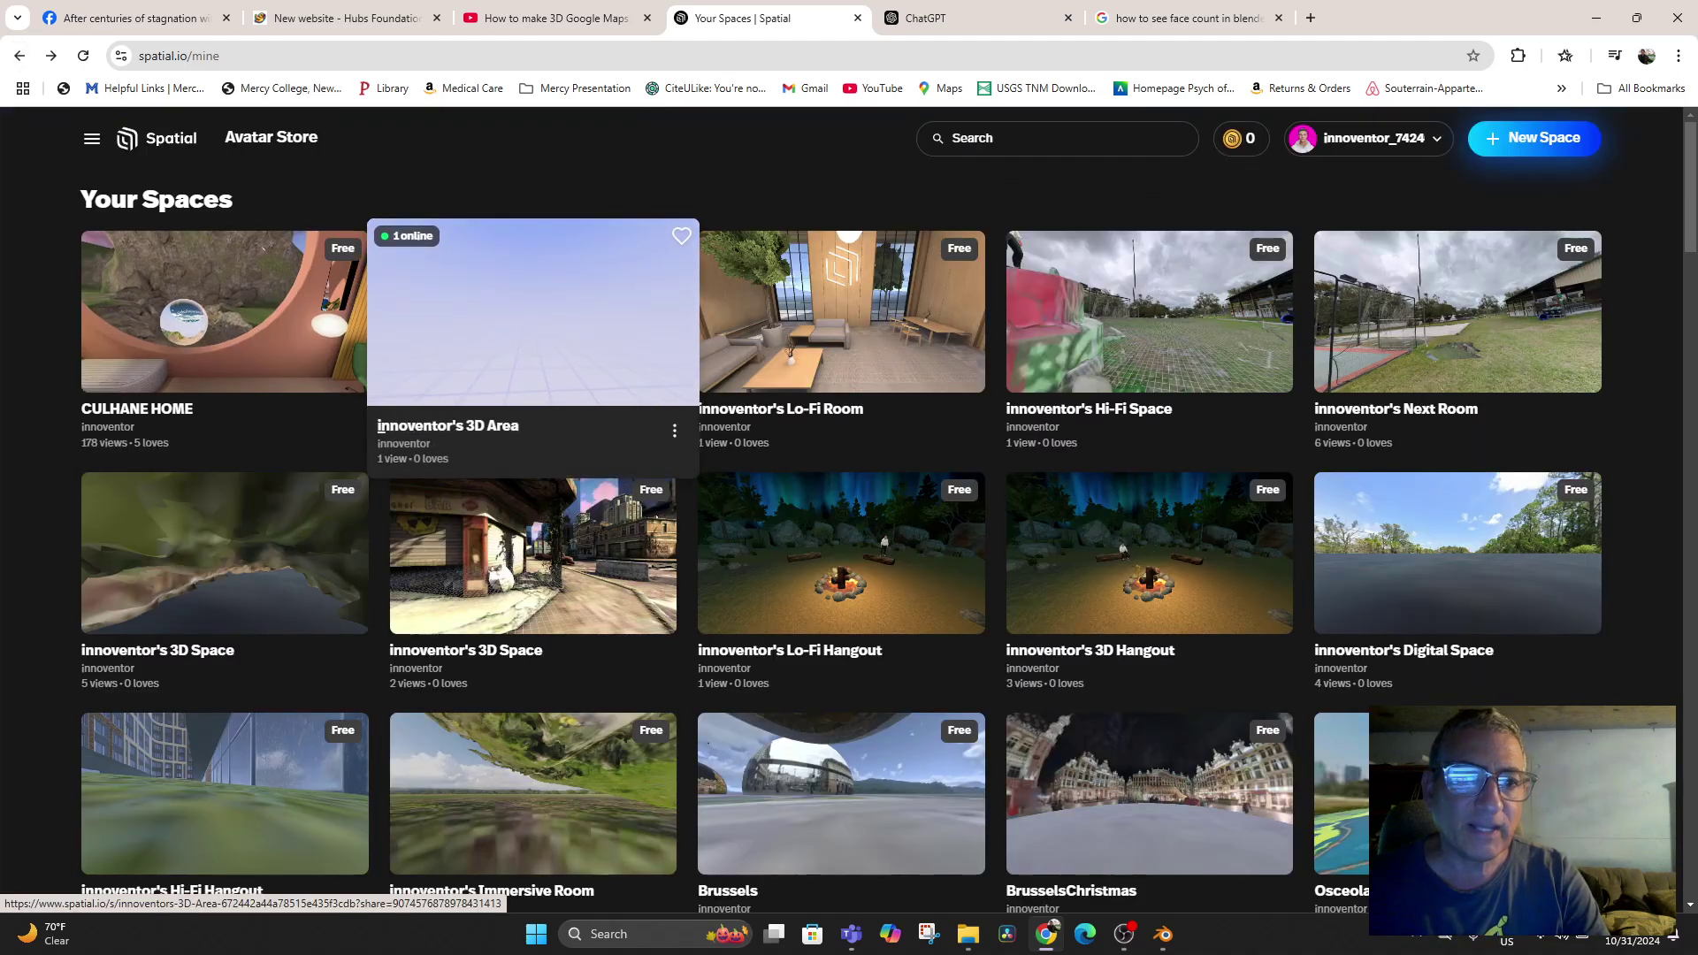
Rename the 3D Area space by appending Yuck to the end of its name
left_click(674, 431)
left_click(605, 488)
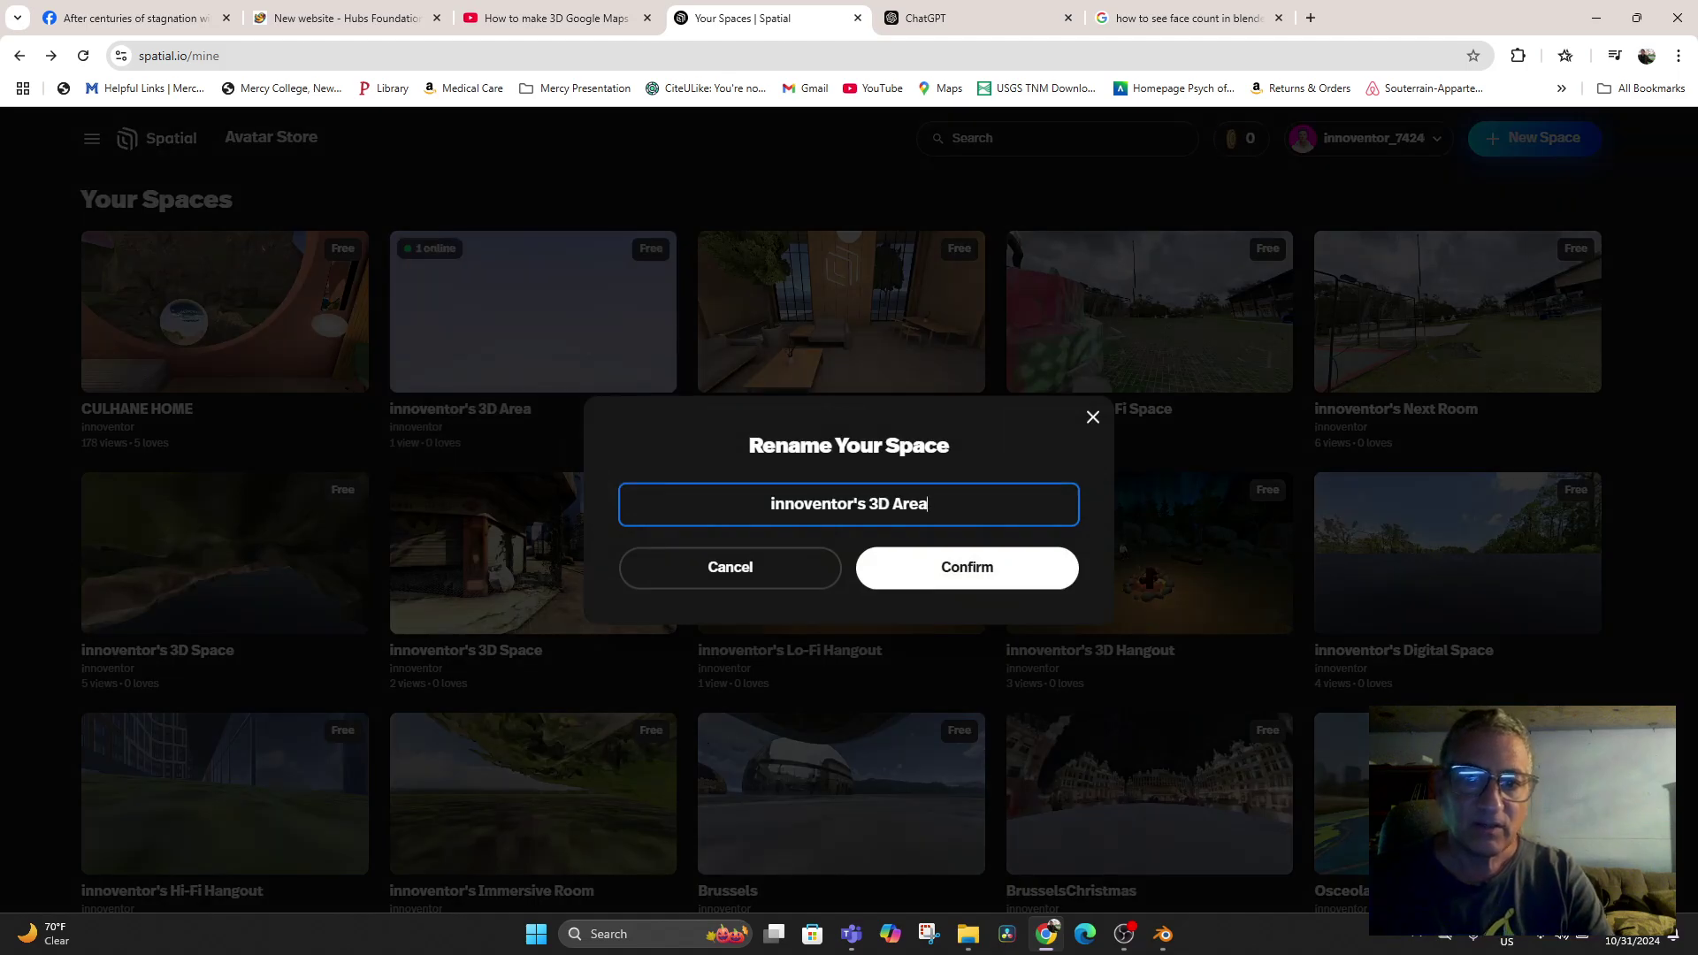
type("Y")
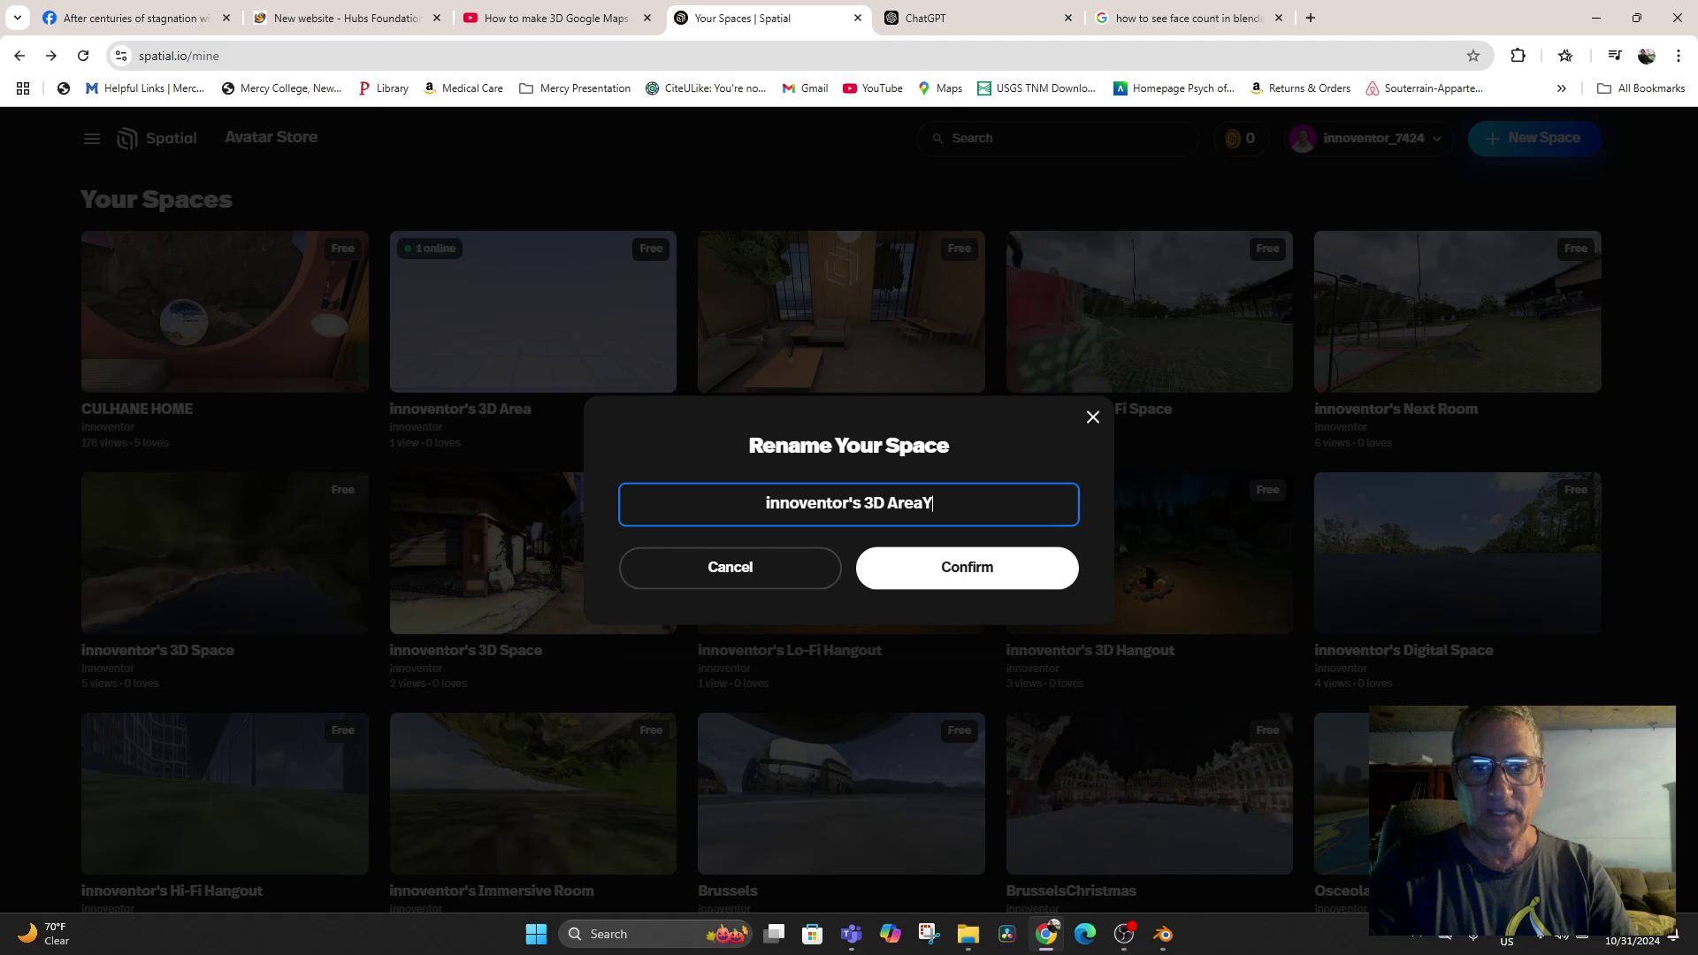
type("uck")
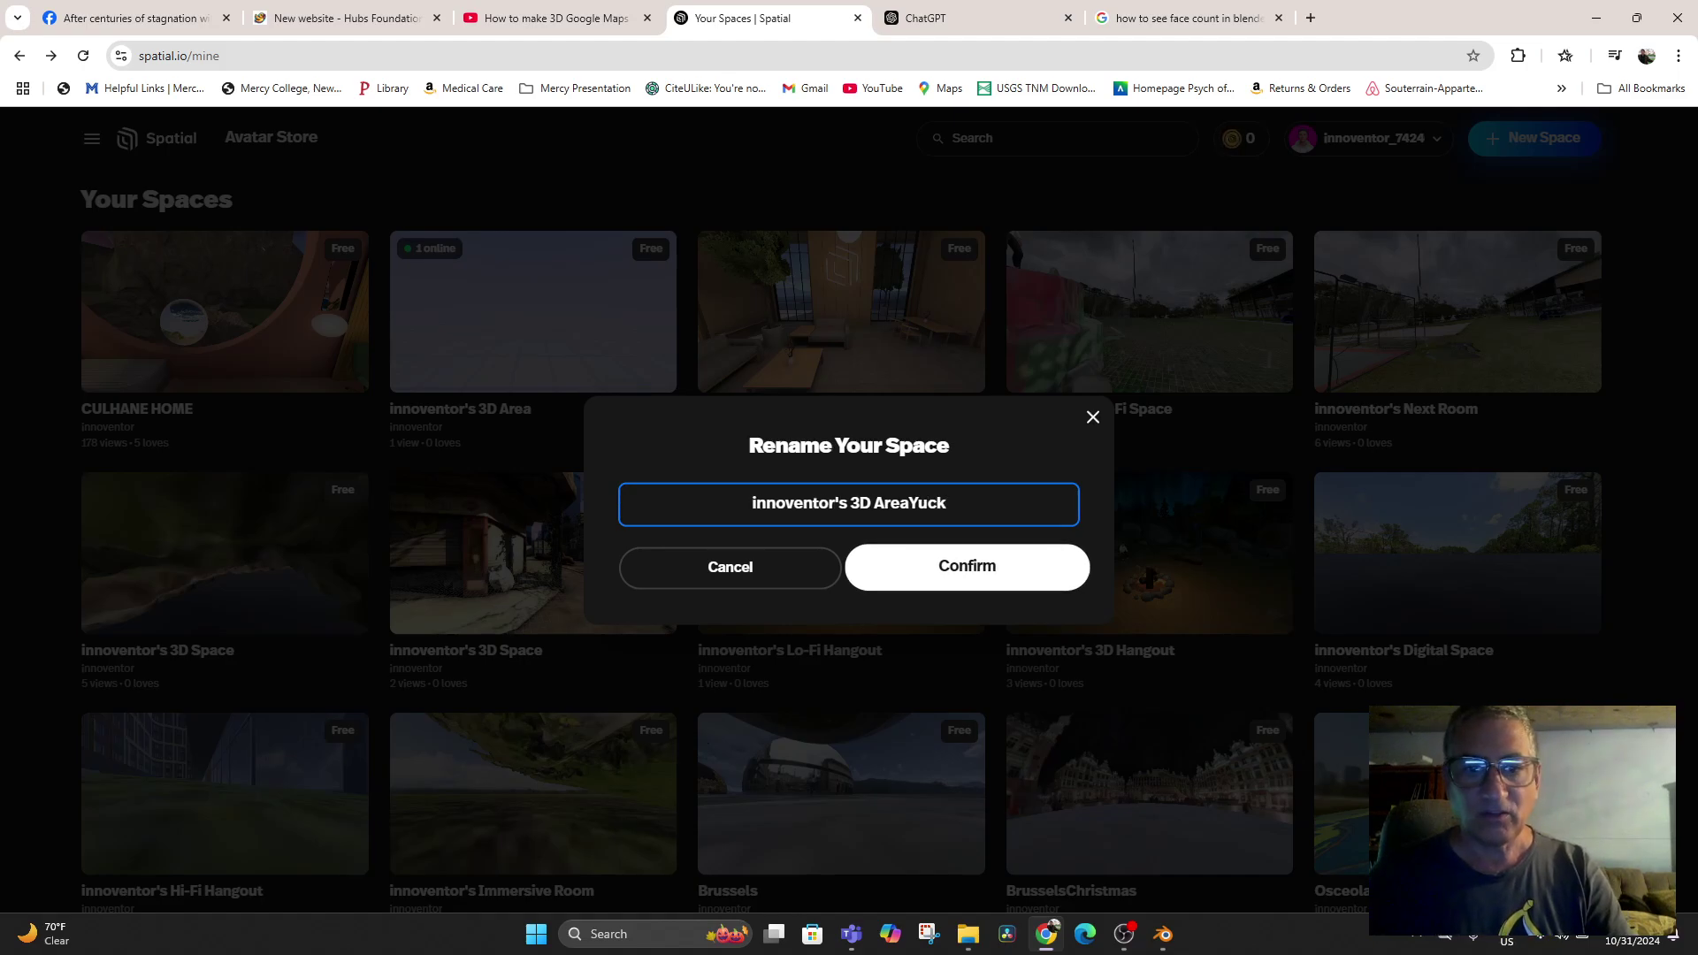
left_click(967, 567)
Delete the Lo-Fi Room space from your own spaces and confirm the deletion
left_click(661, 414)
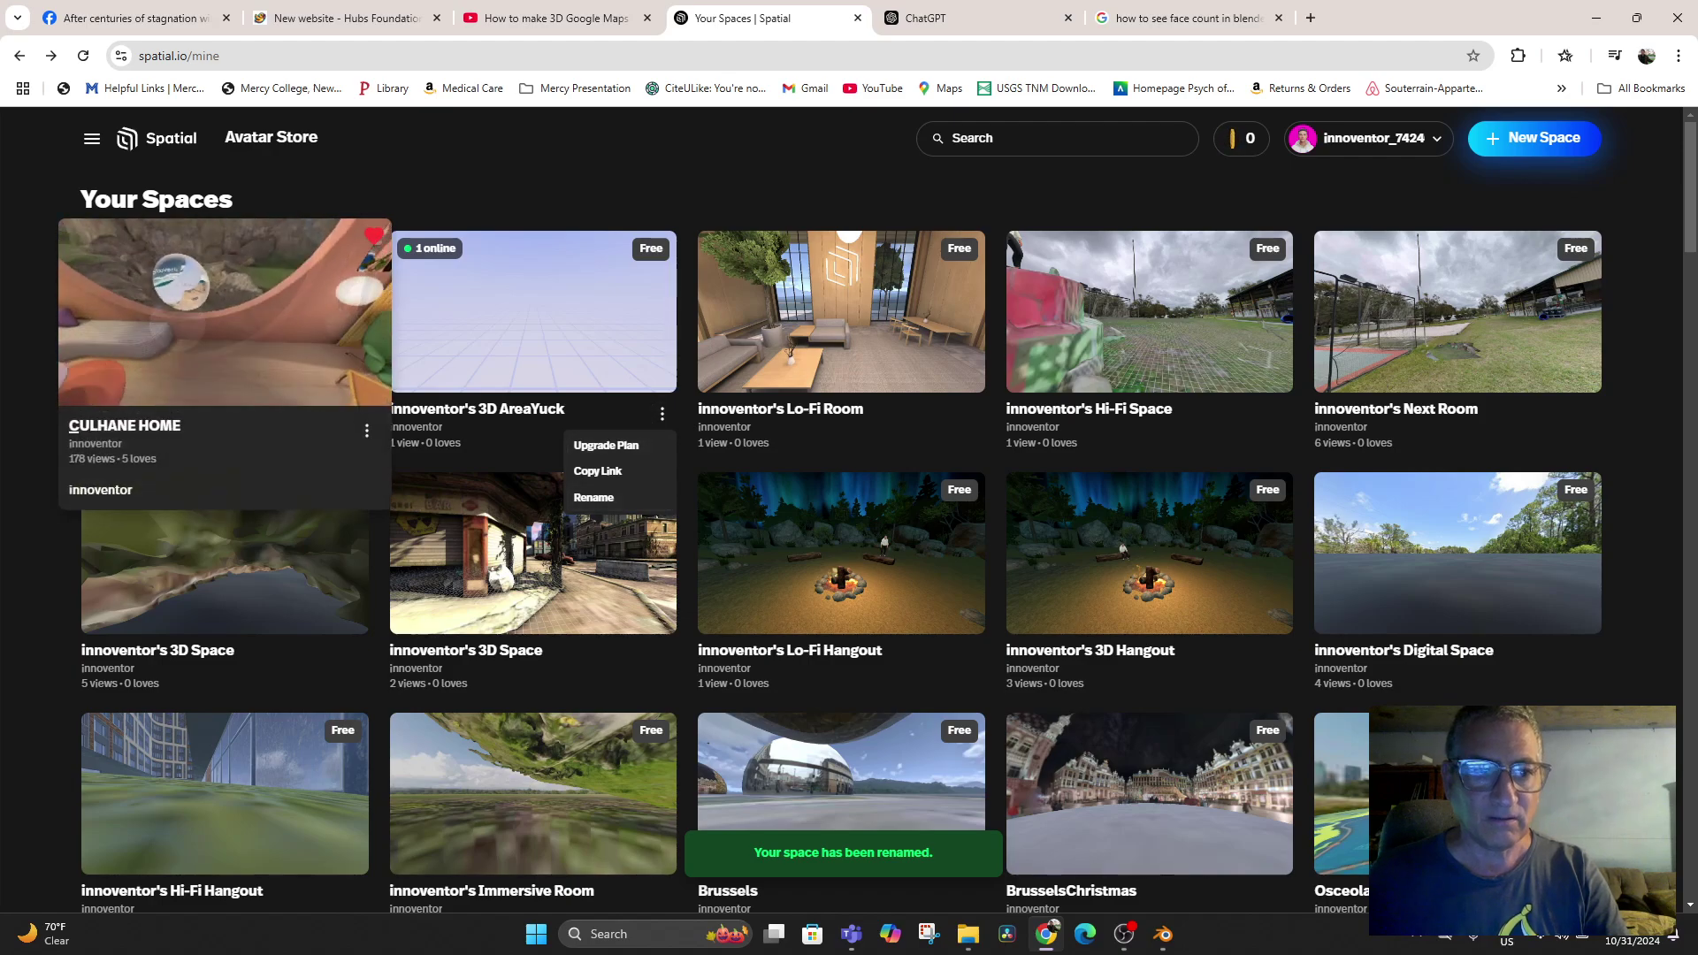
left_click(354, 414)
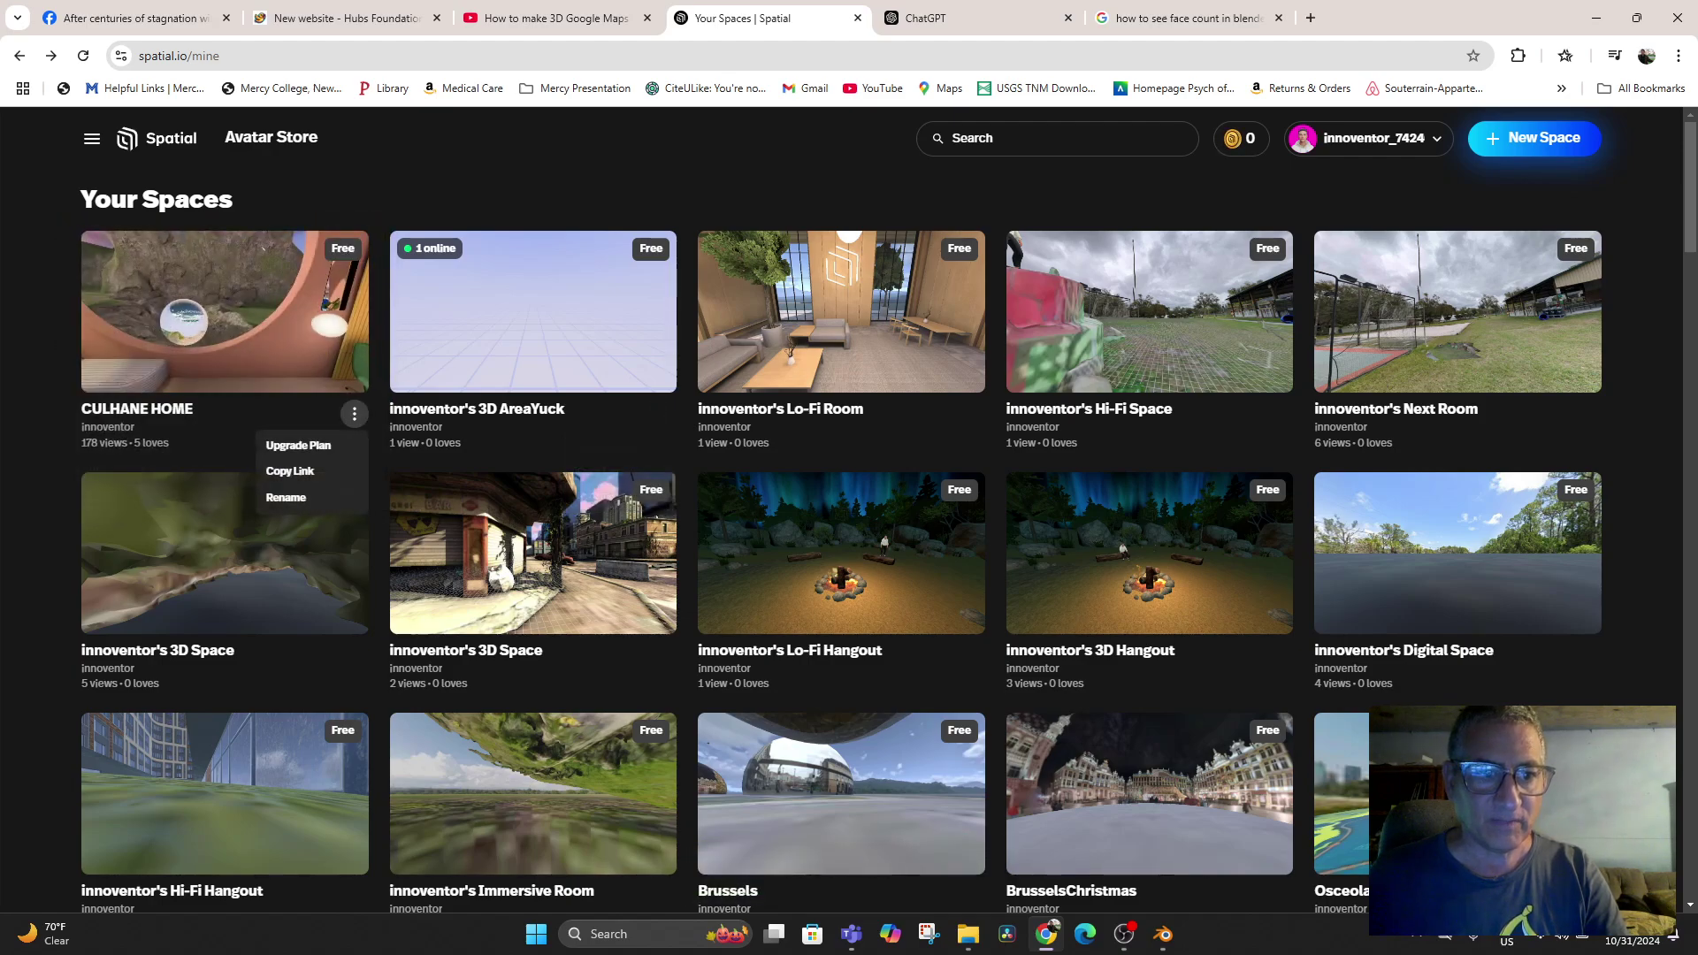
left_click(970, 414)
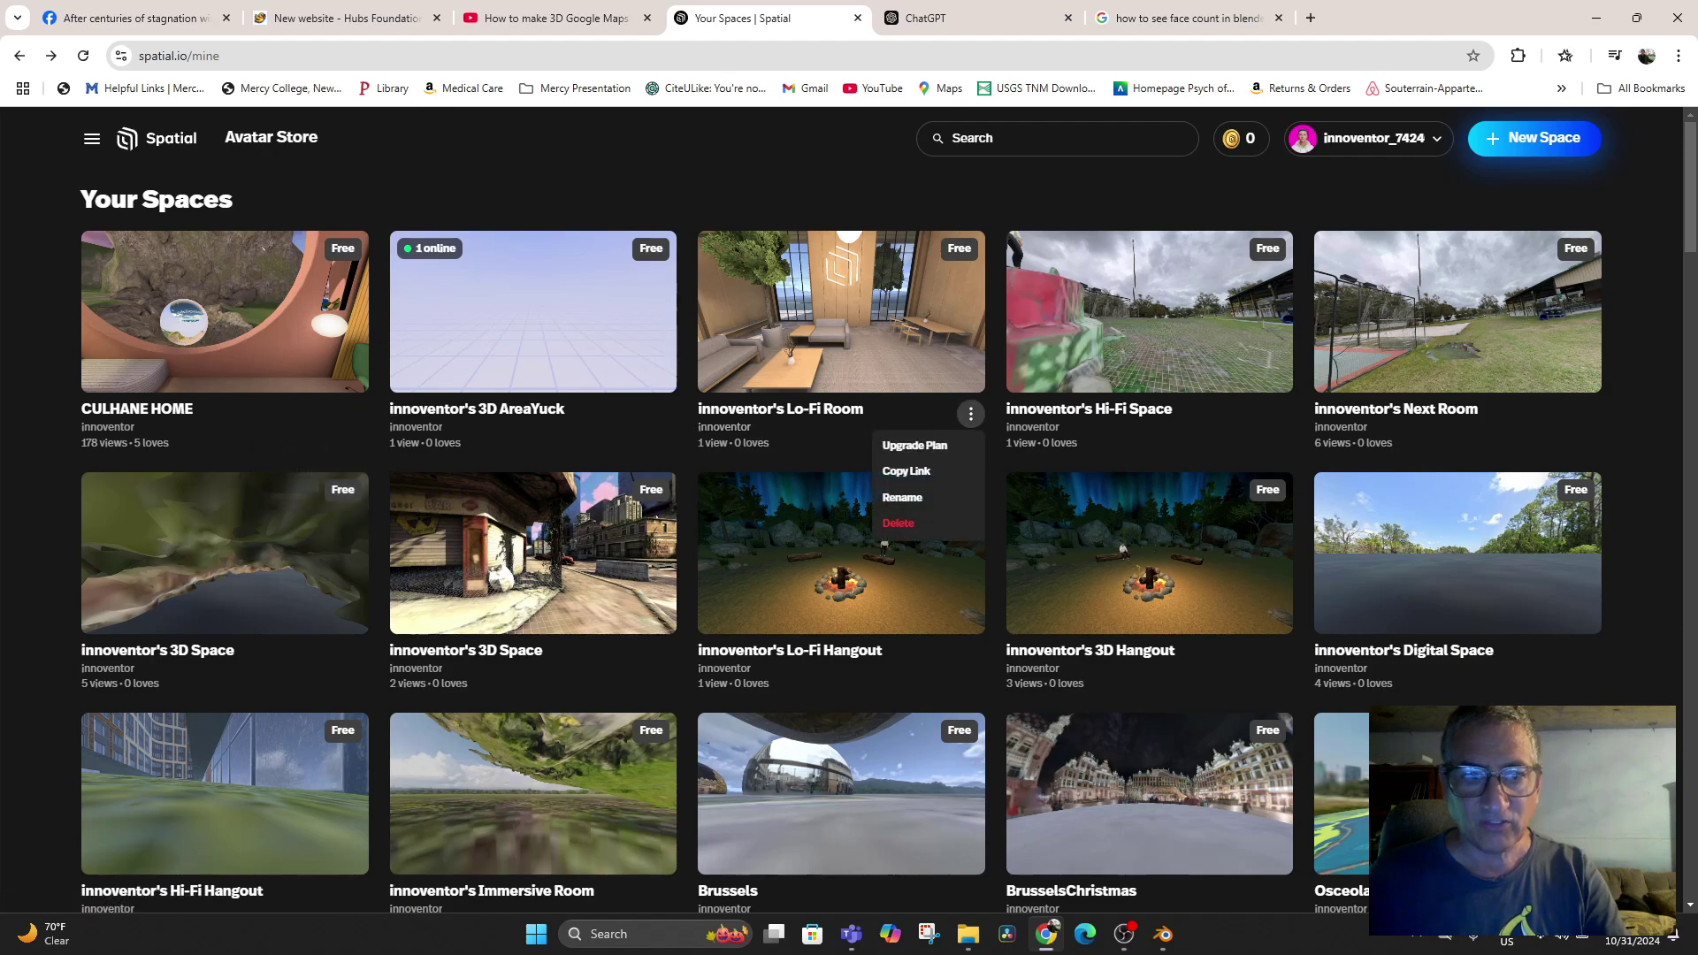
left_click(970, 414)
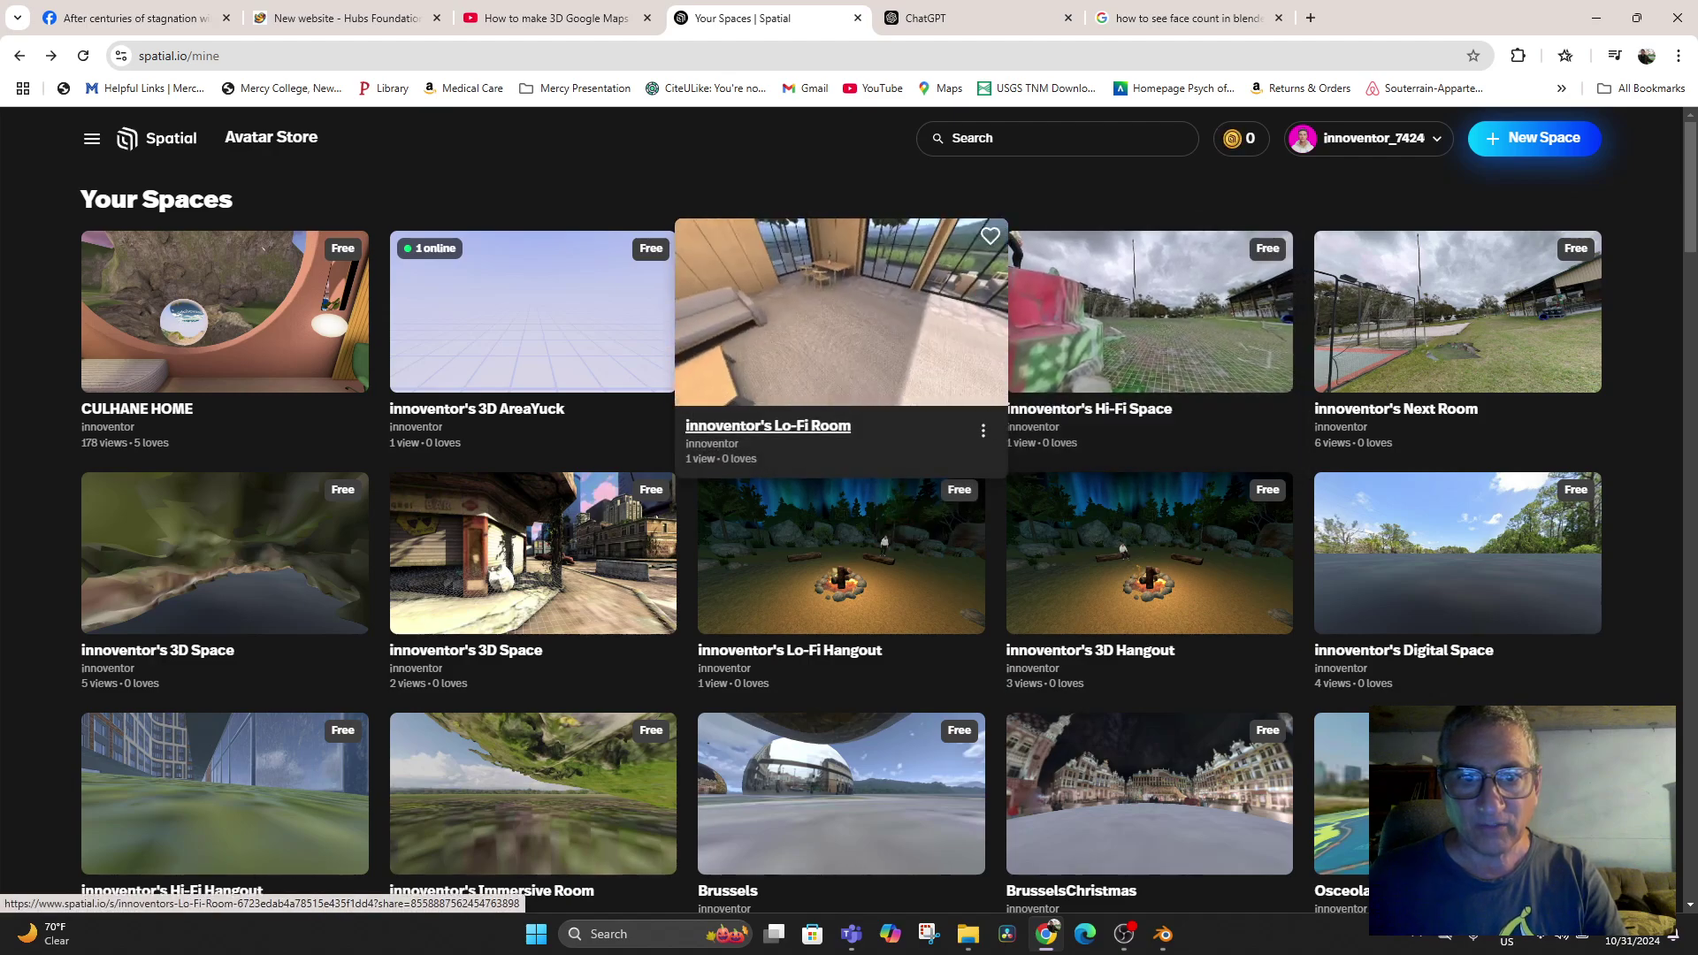
left_click(982, 431)
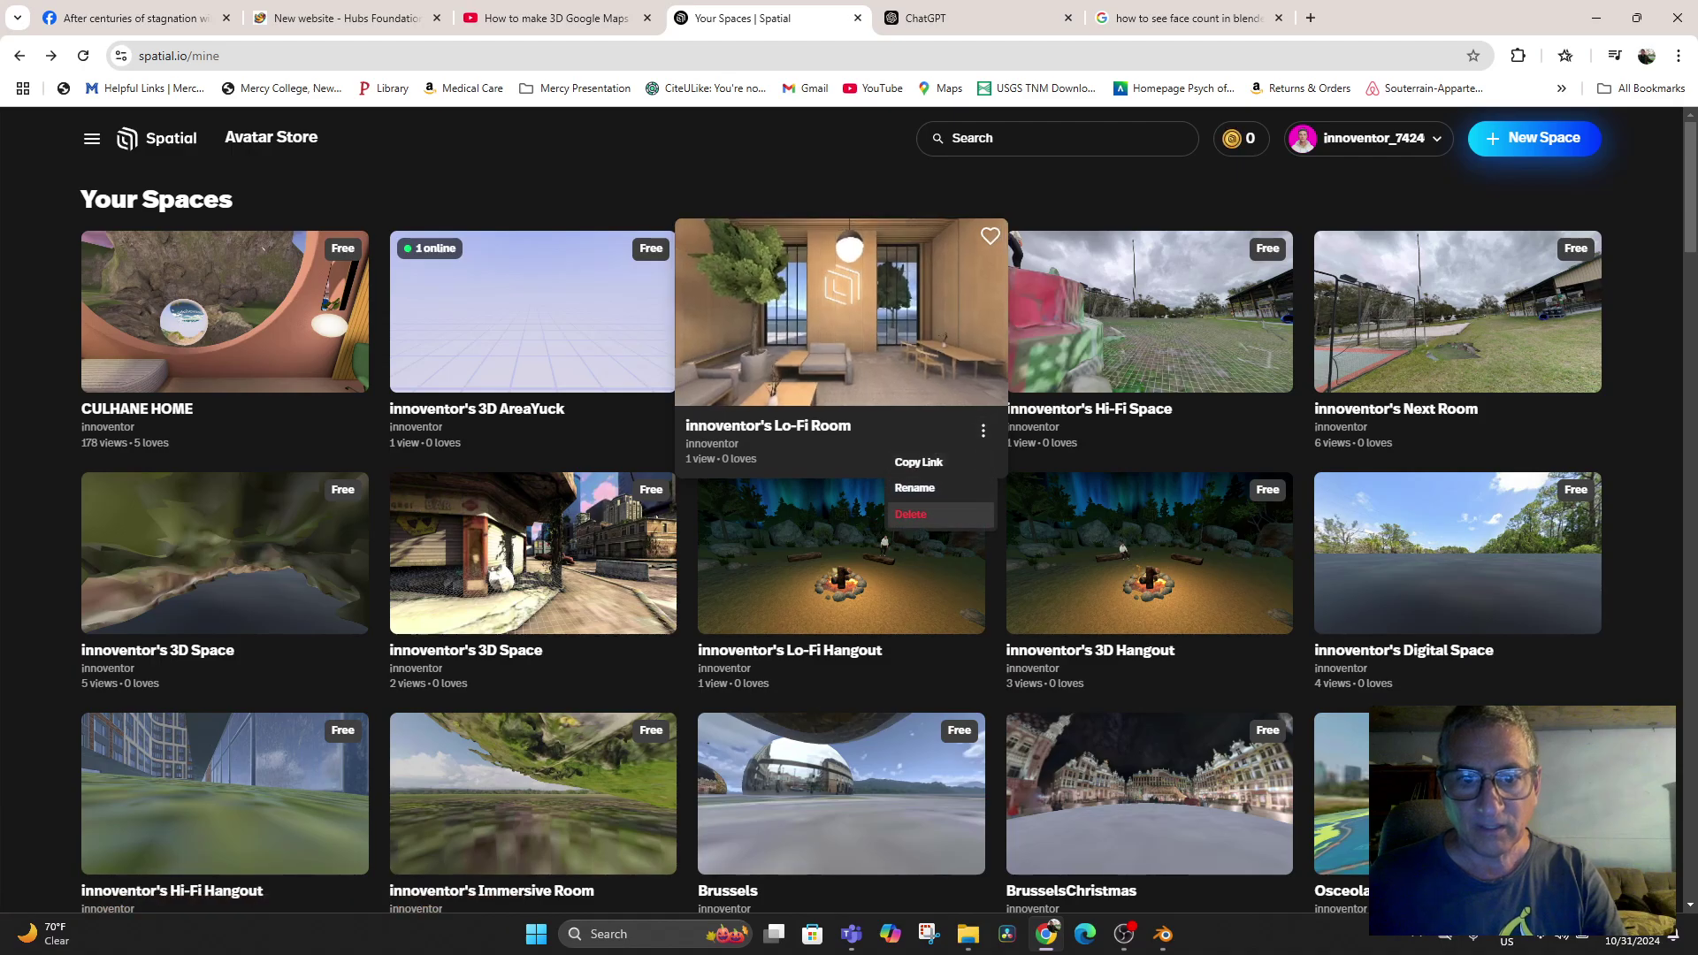
left_click(939, 515)
left_click(967, 564)
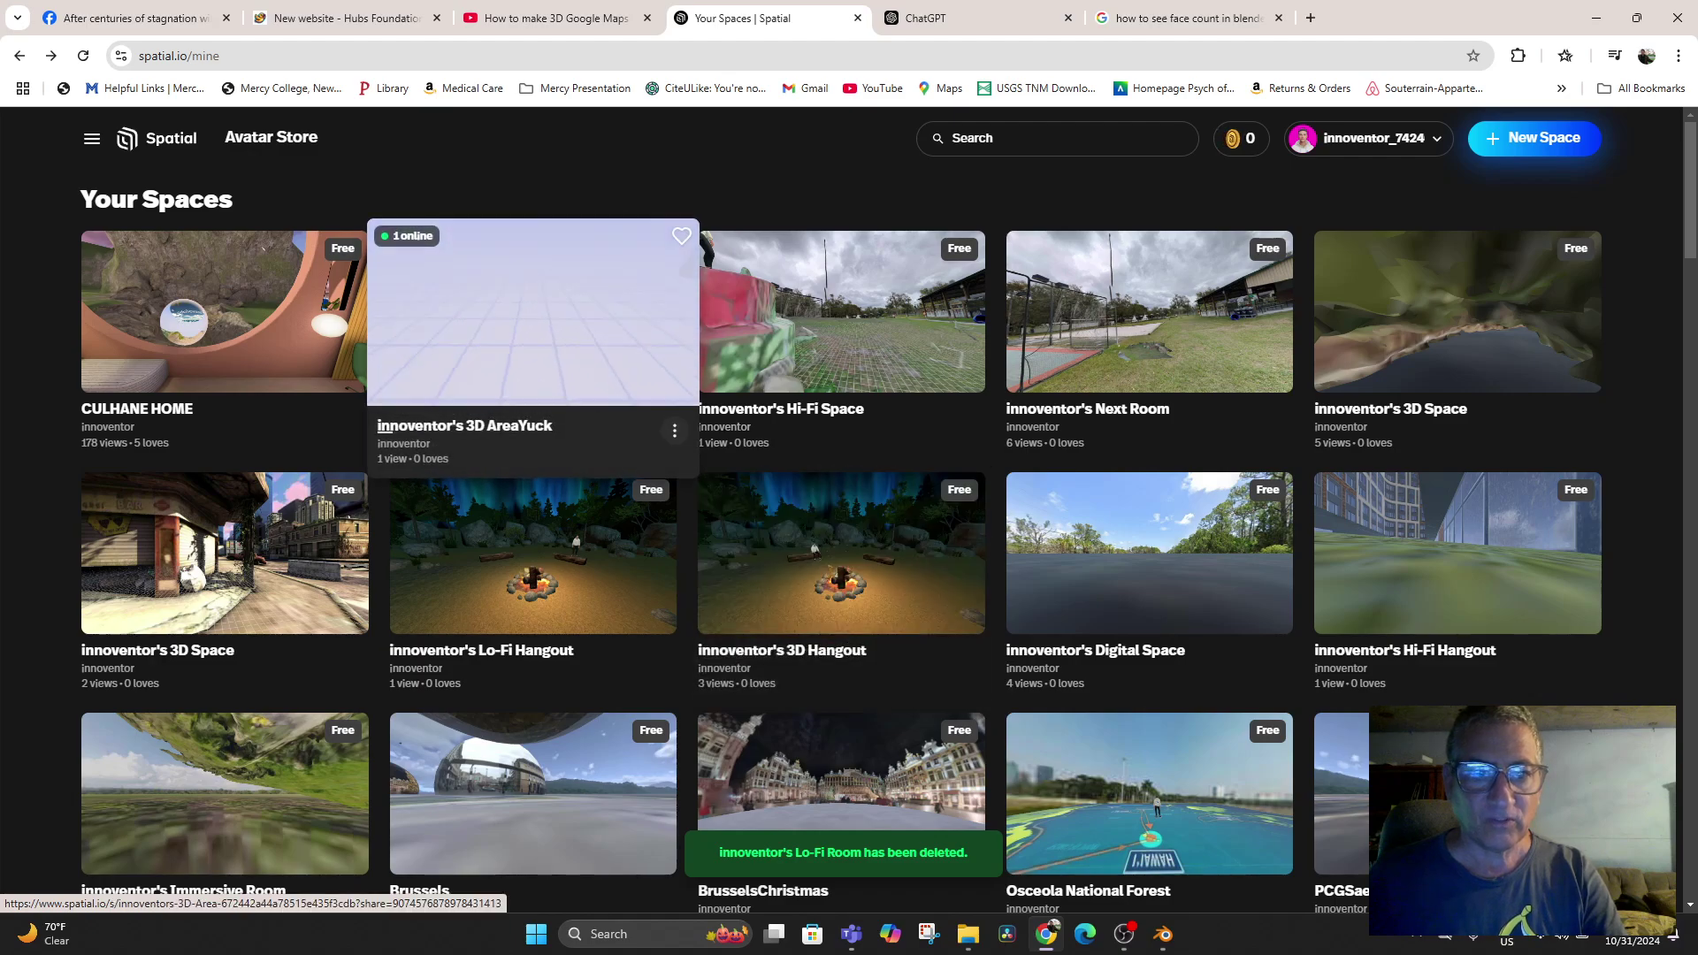
Enter the 3D AreaYuck space and return to the list of your own spaces
left_click(674, 431)
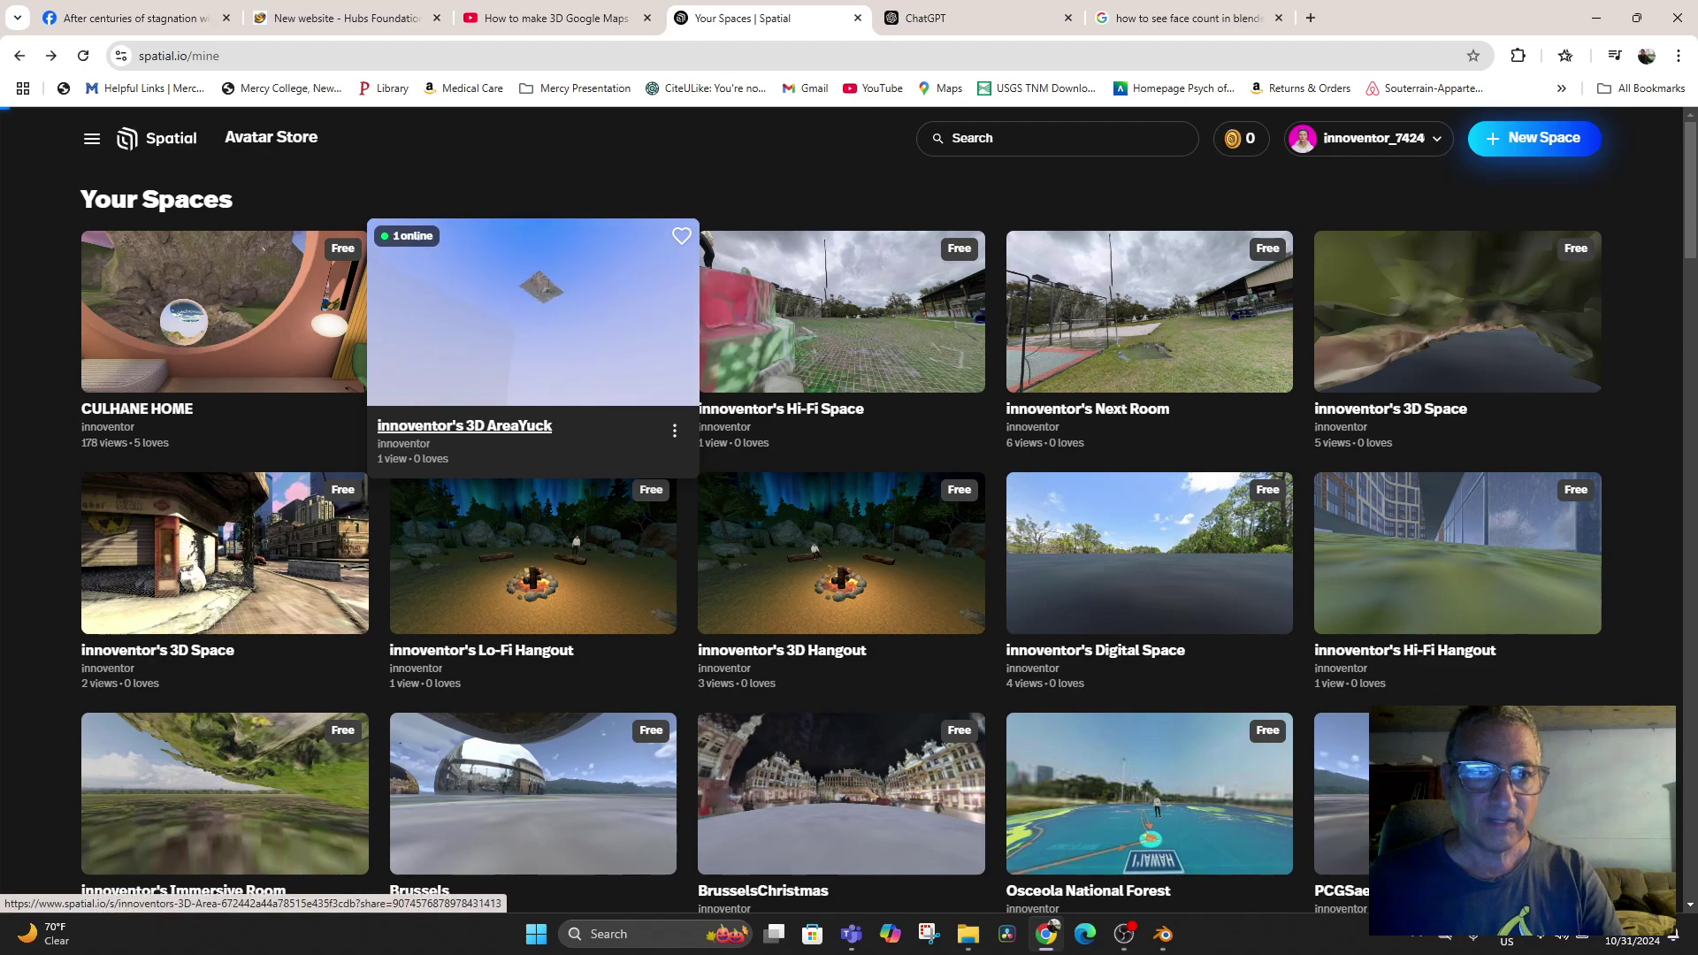
left_click(464, 425)
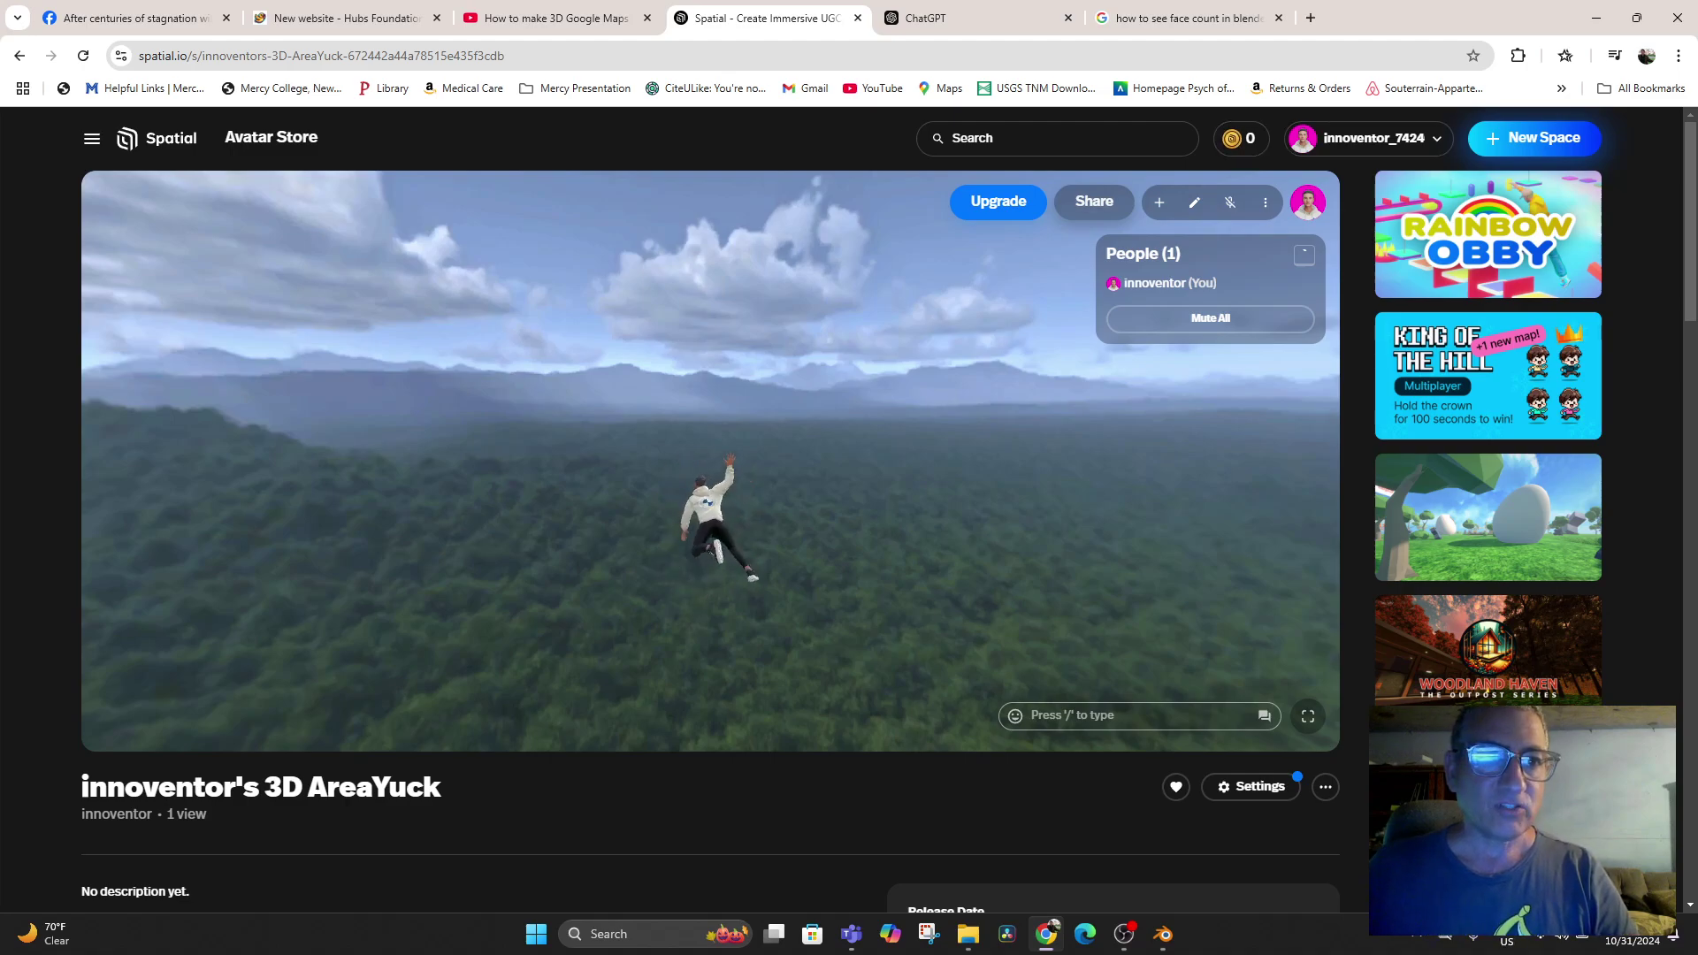
left_click(91, 138)
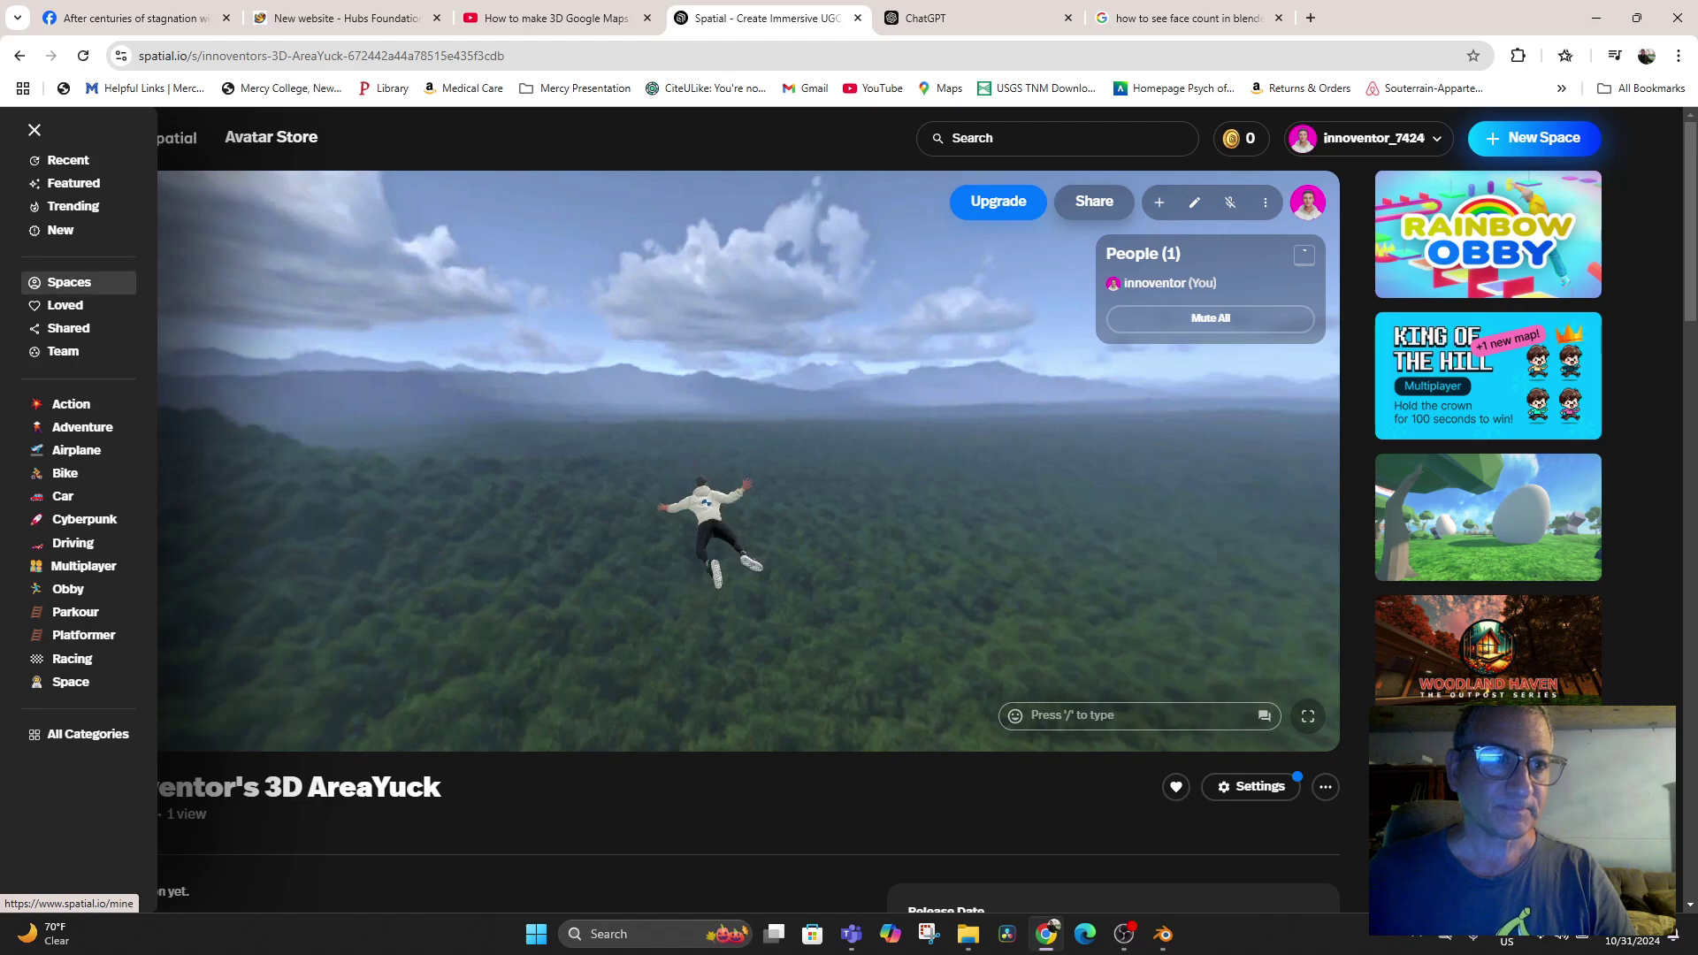
left_click(69, 281)
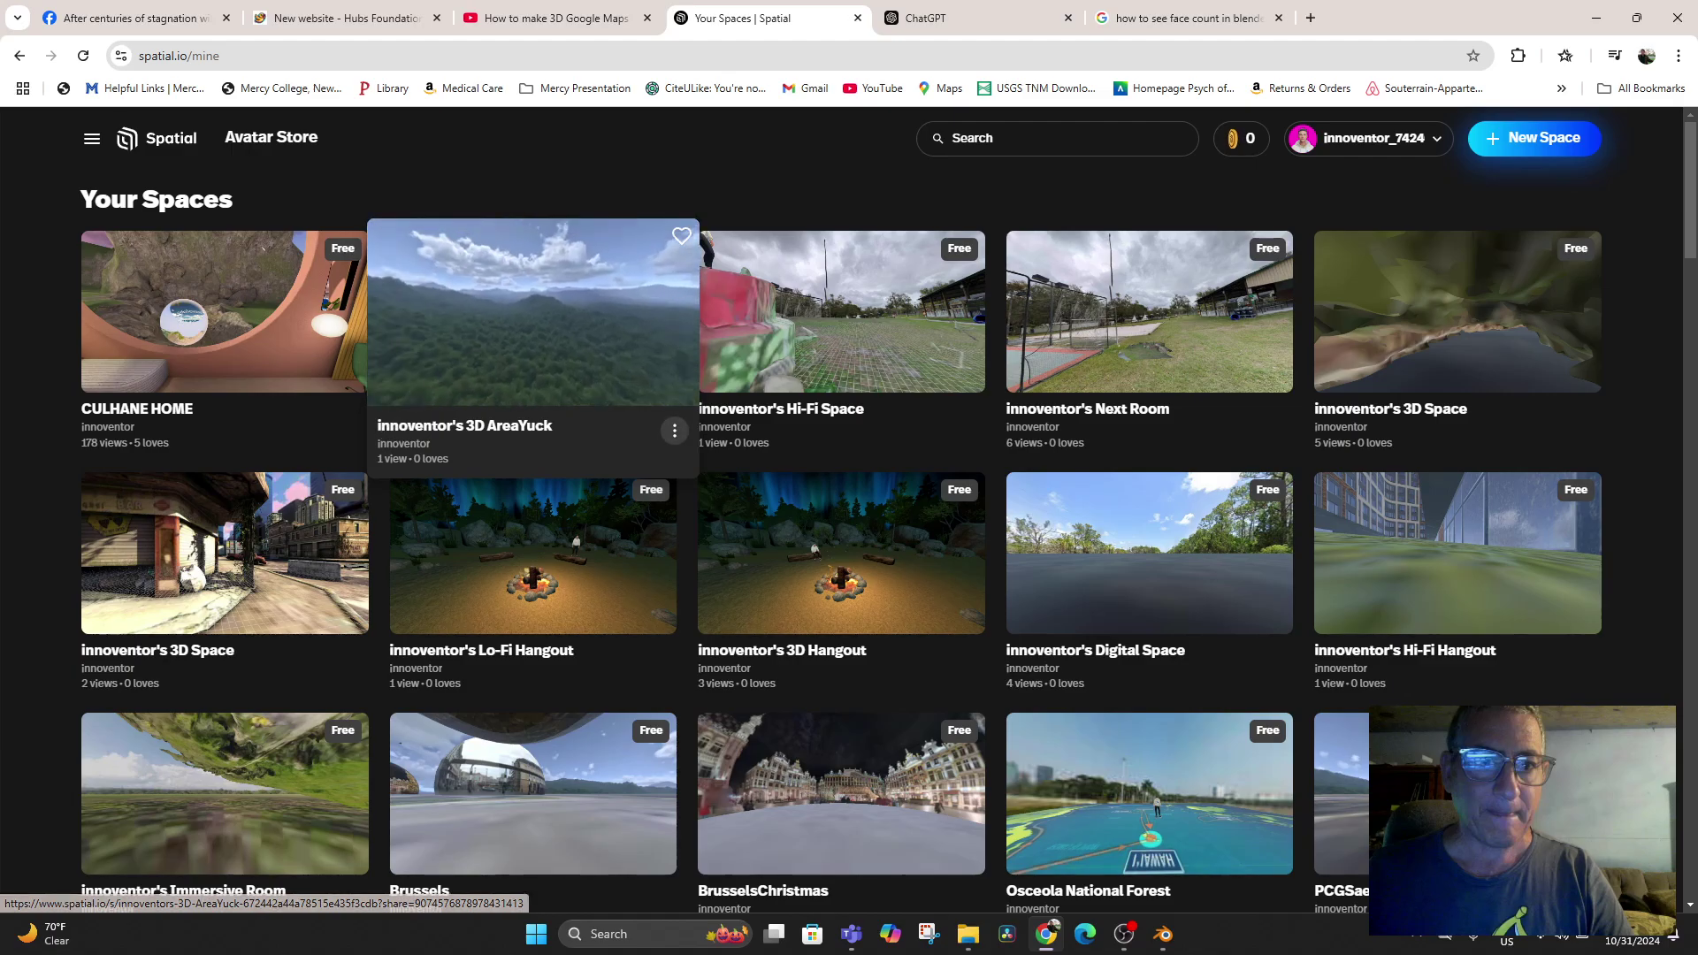
Delete the 3D AreaYuck space and confirm the deletion
left_click(673, 431)
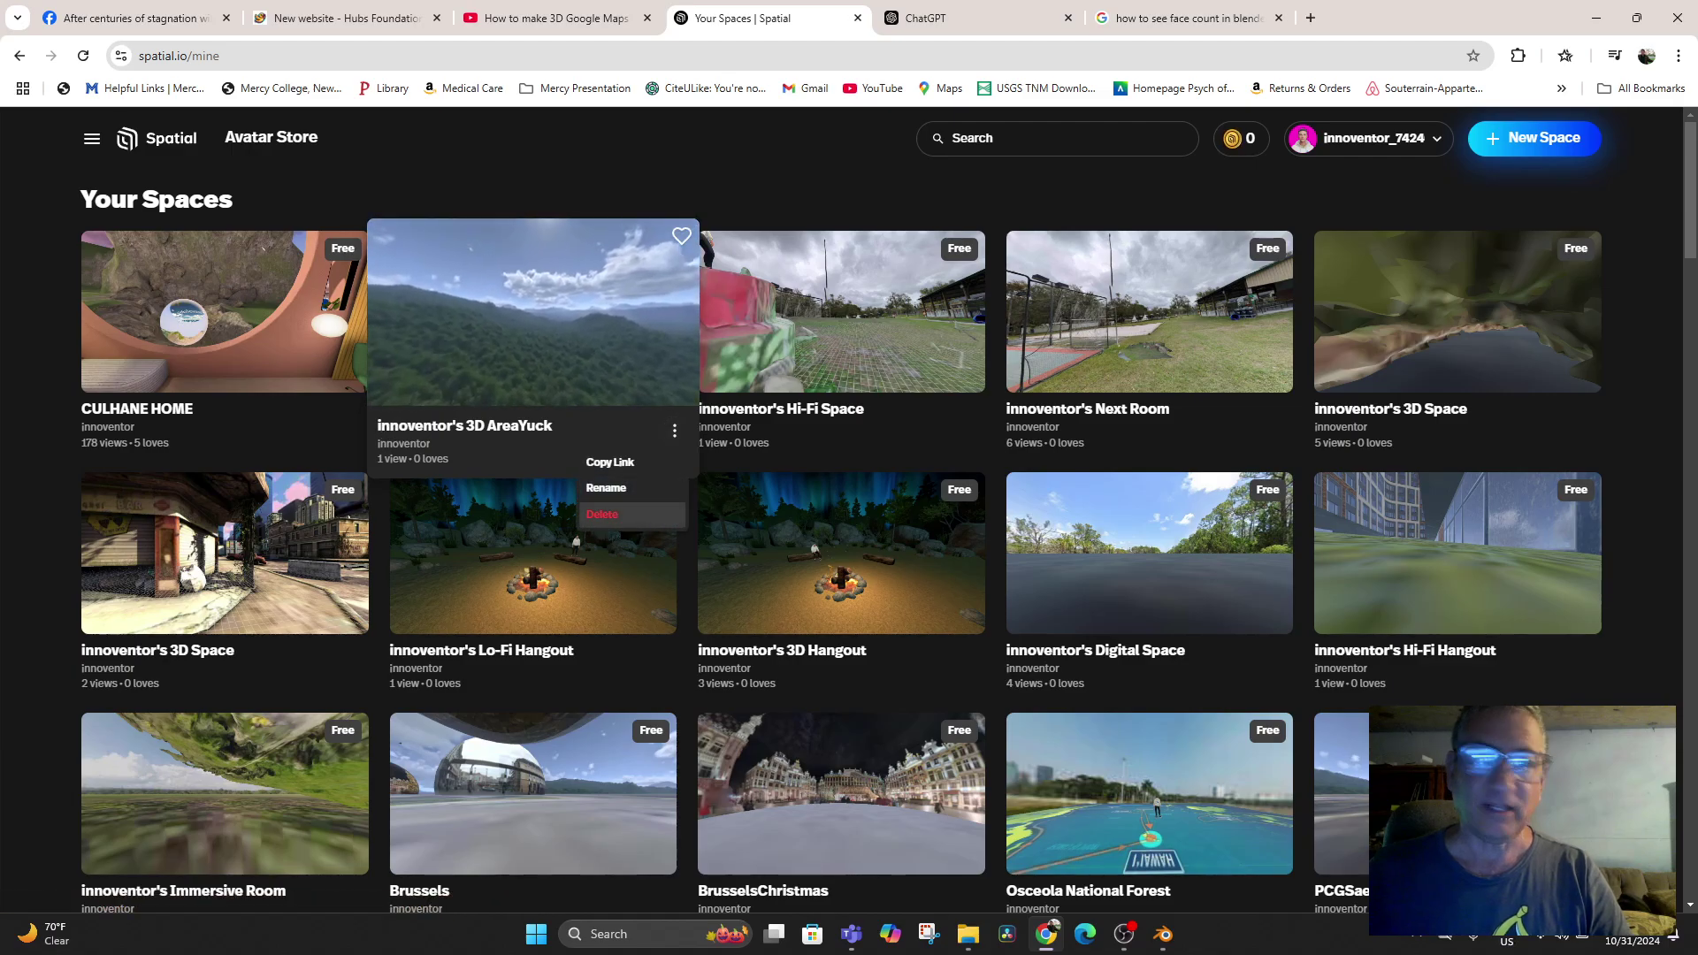
left_click(610, 514)
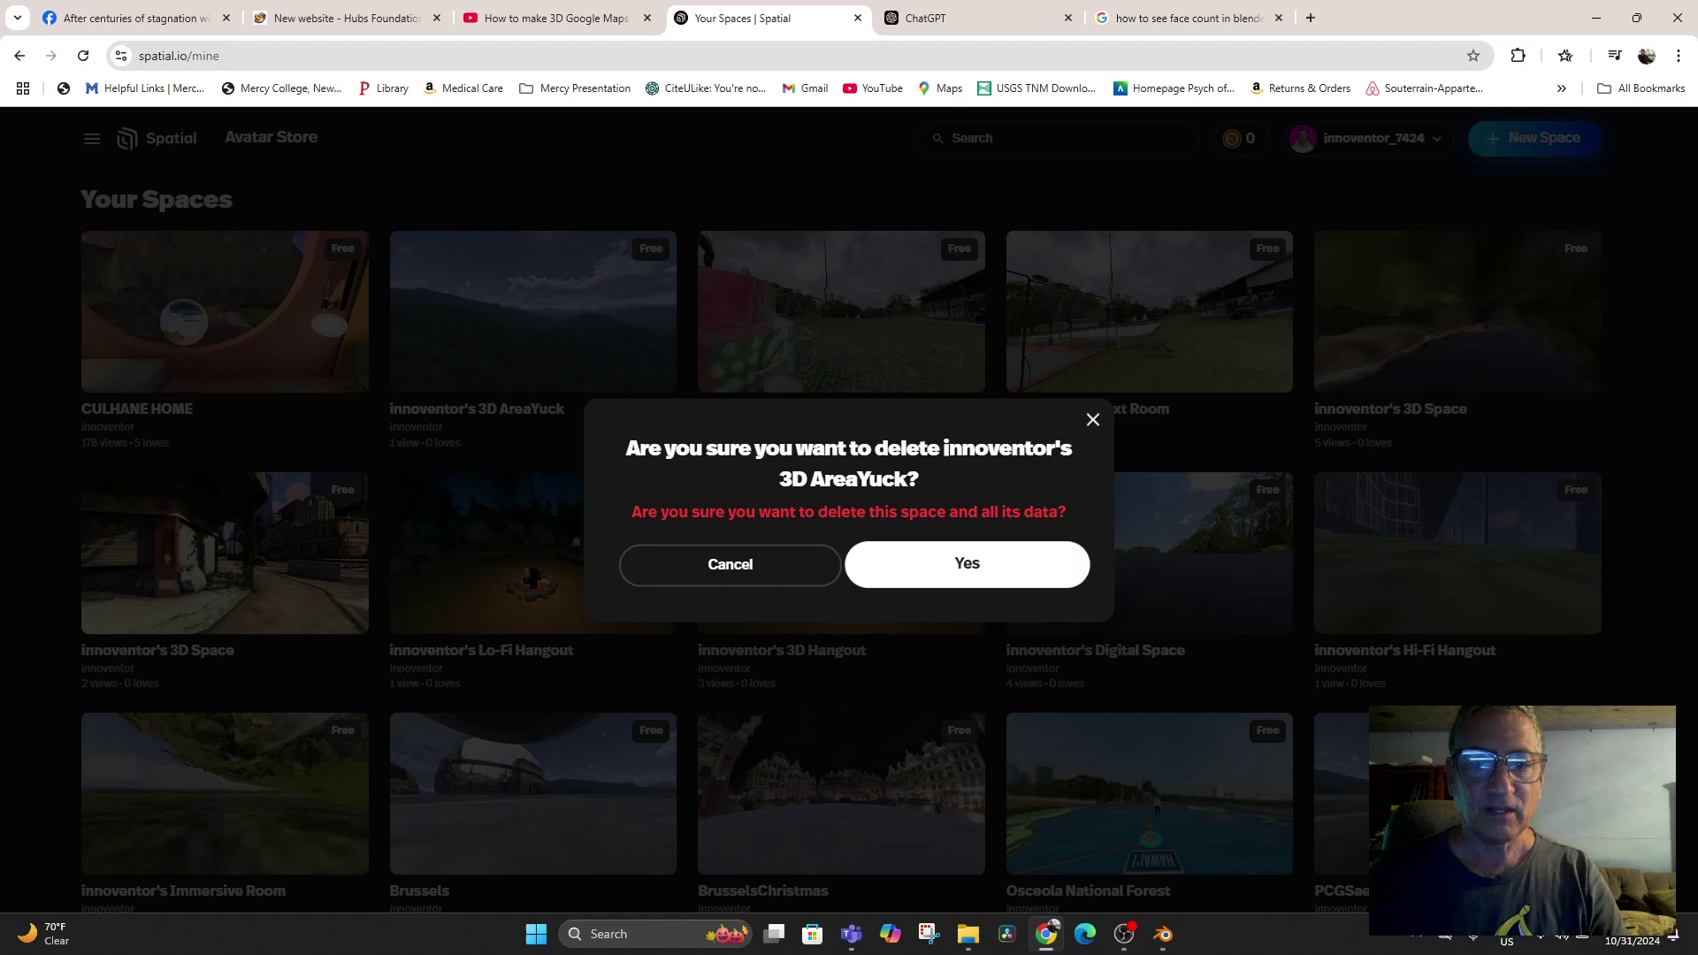
left_click(967, 563)
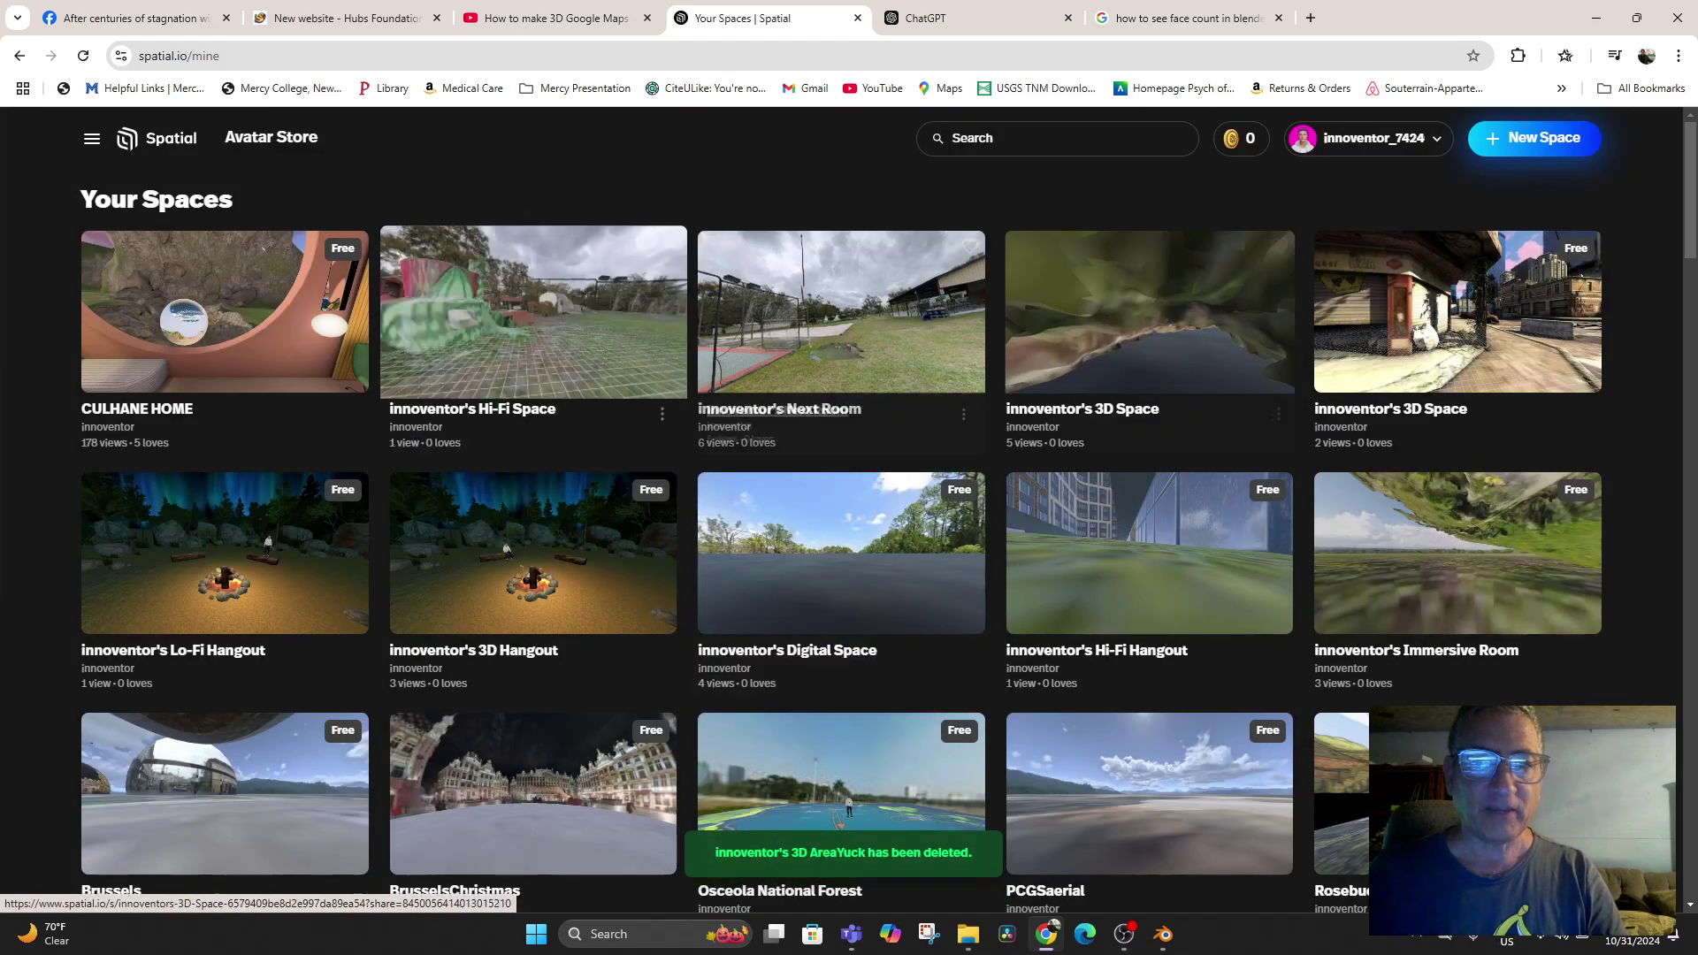
Create a new blank space and upload AkrichNurseryforSpatialandModelling.glb into it from the device
left_click(1534, 138)
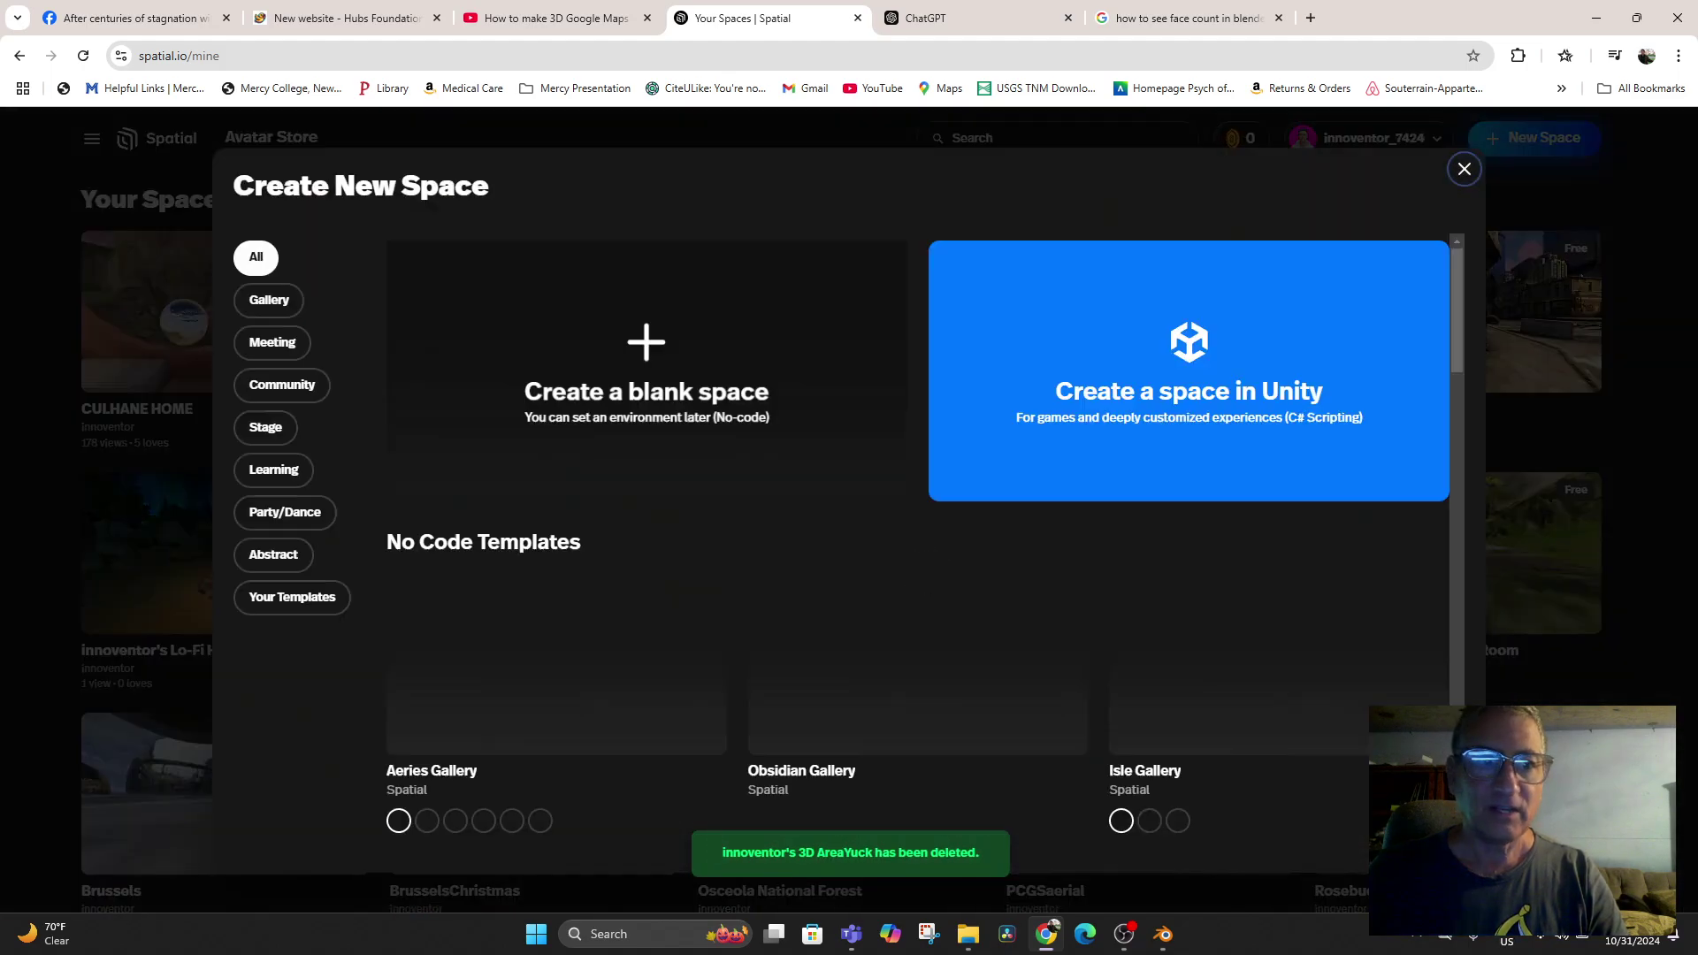
left_click(647, 371)
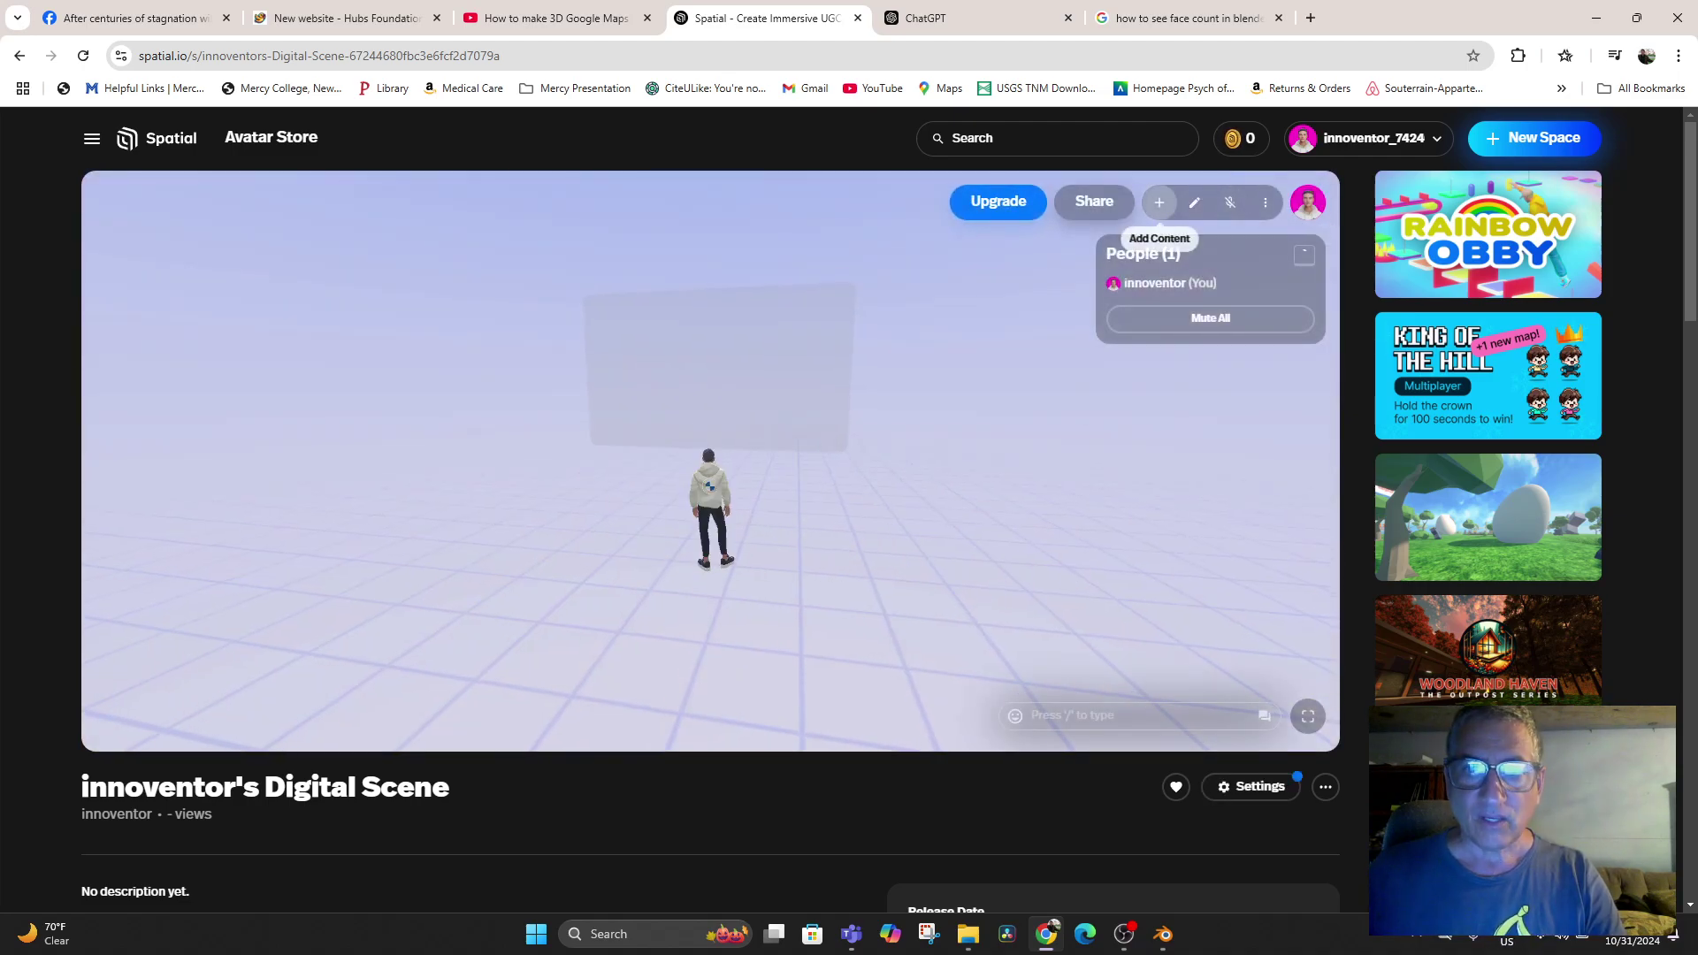
left_click(1158, 202)
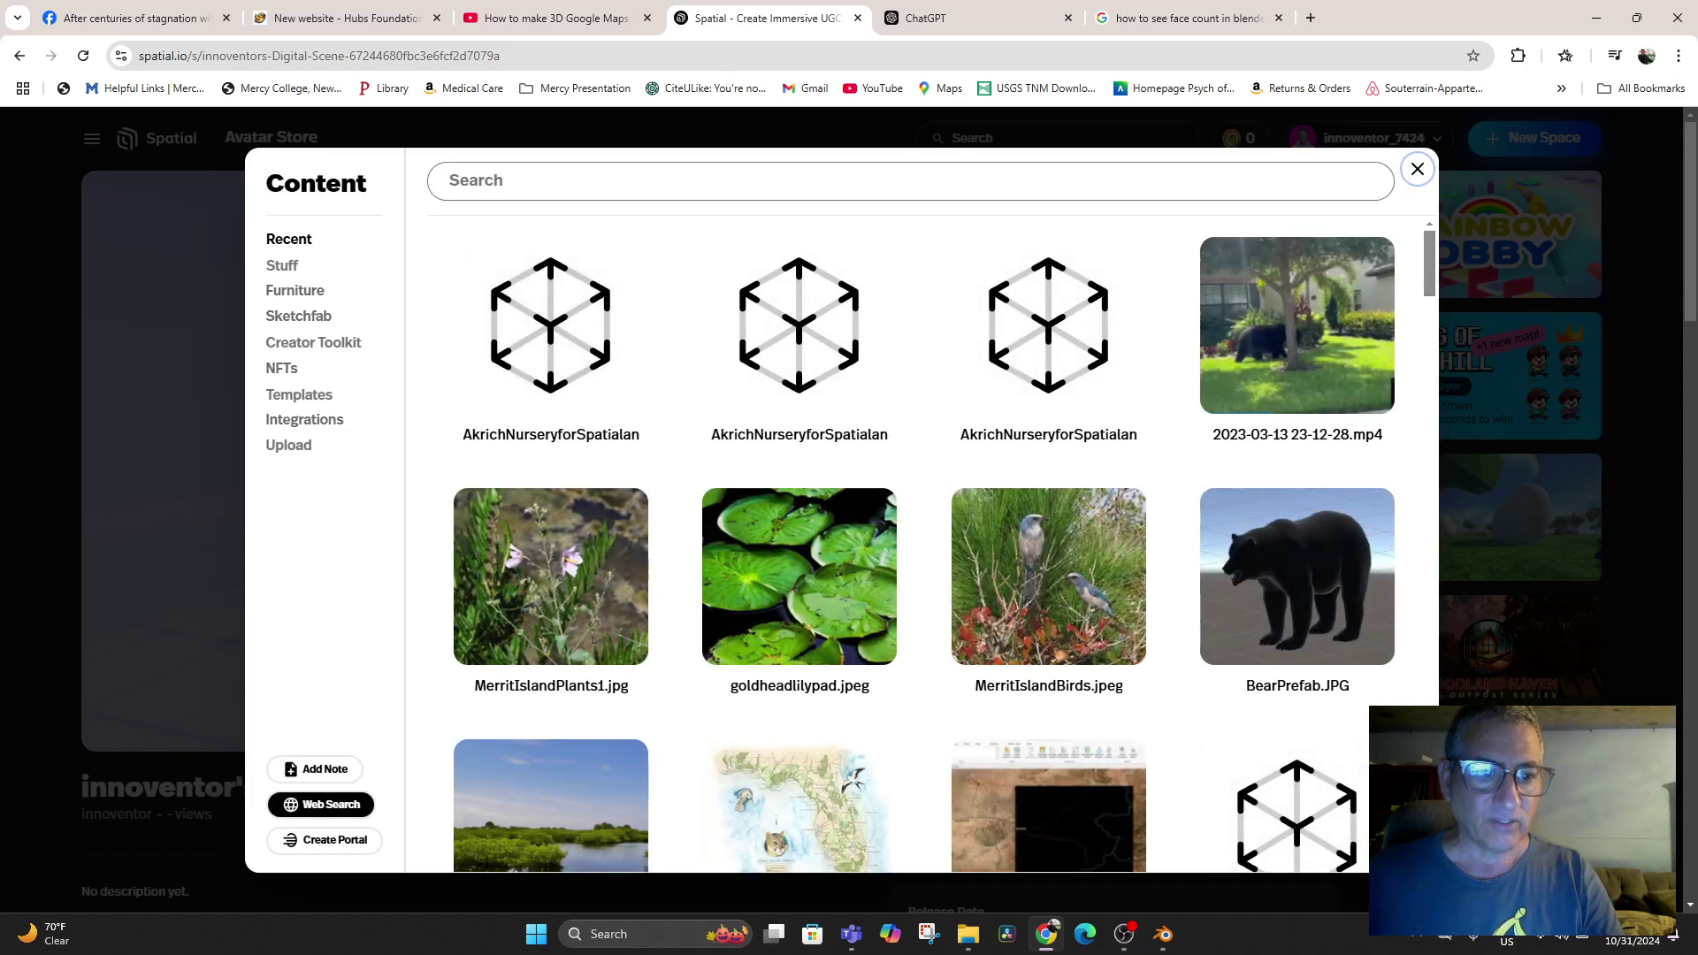
left_click(288, 444)
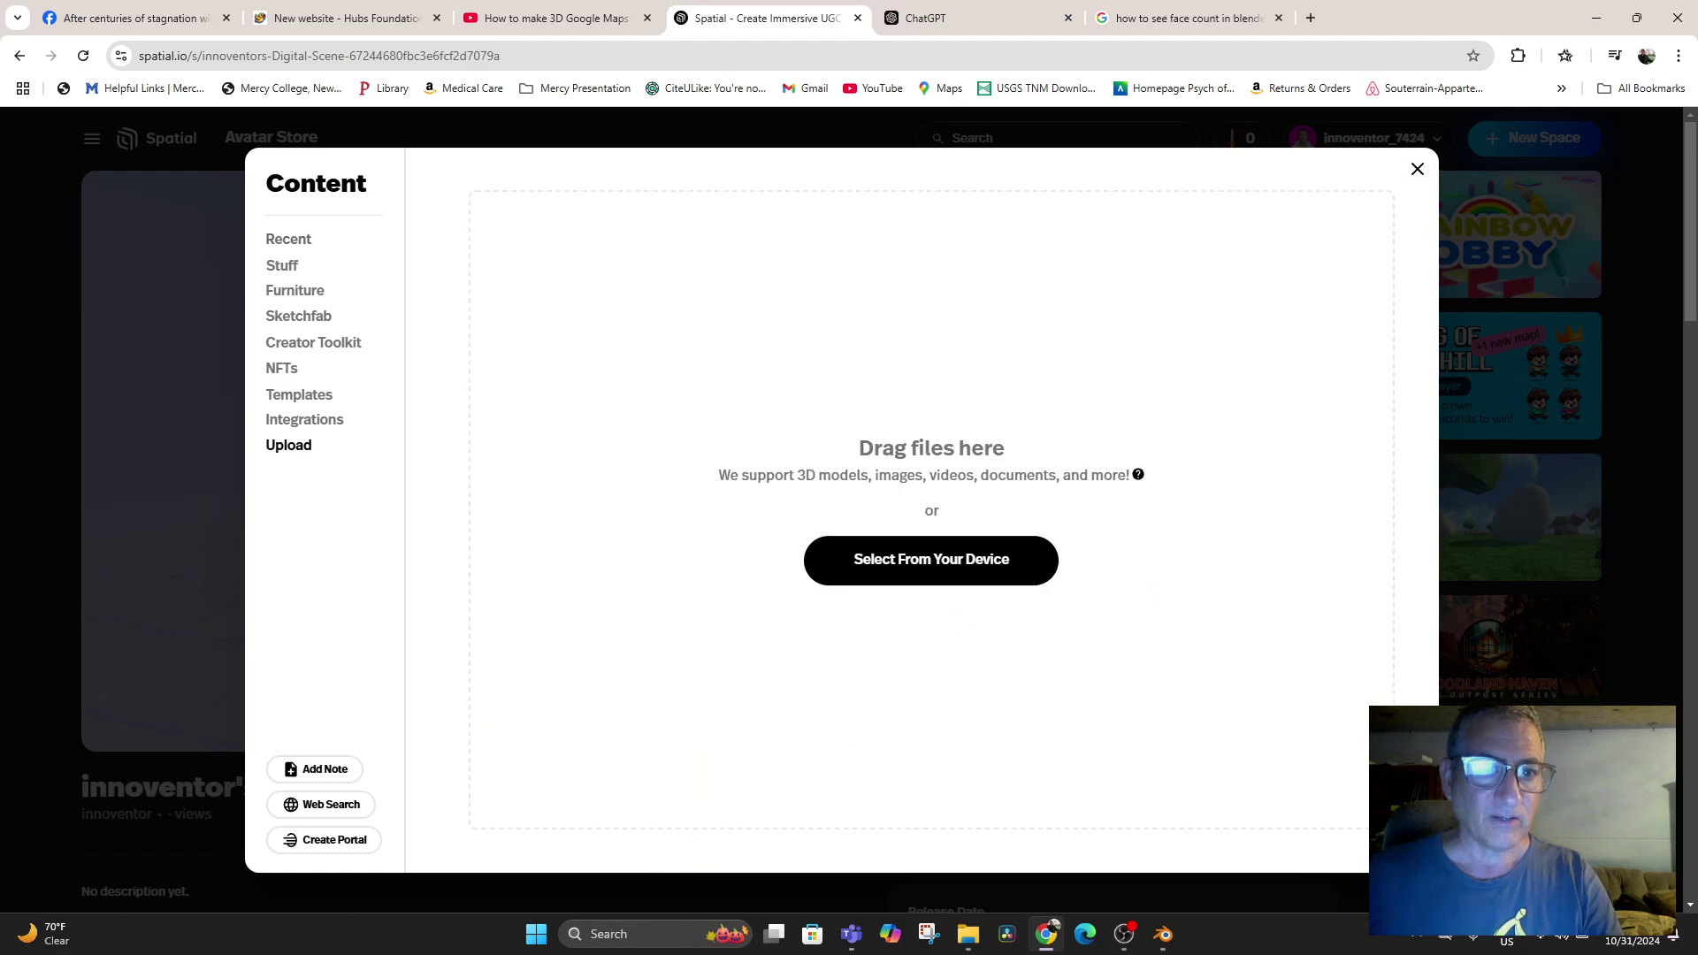
left_click(931, 559)
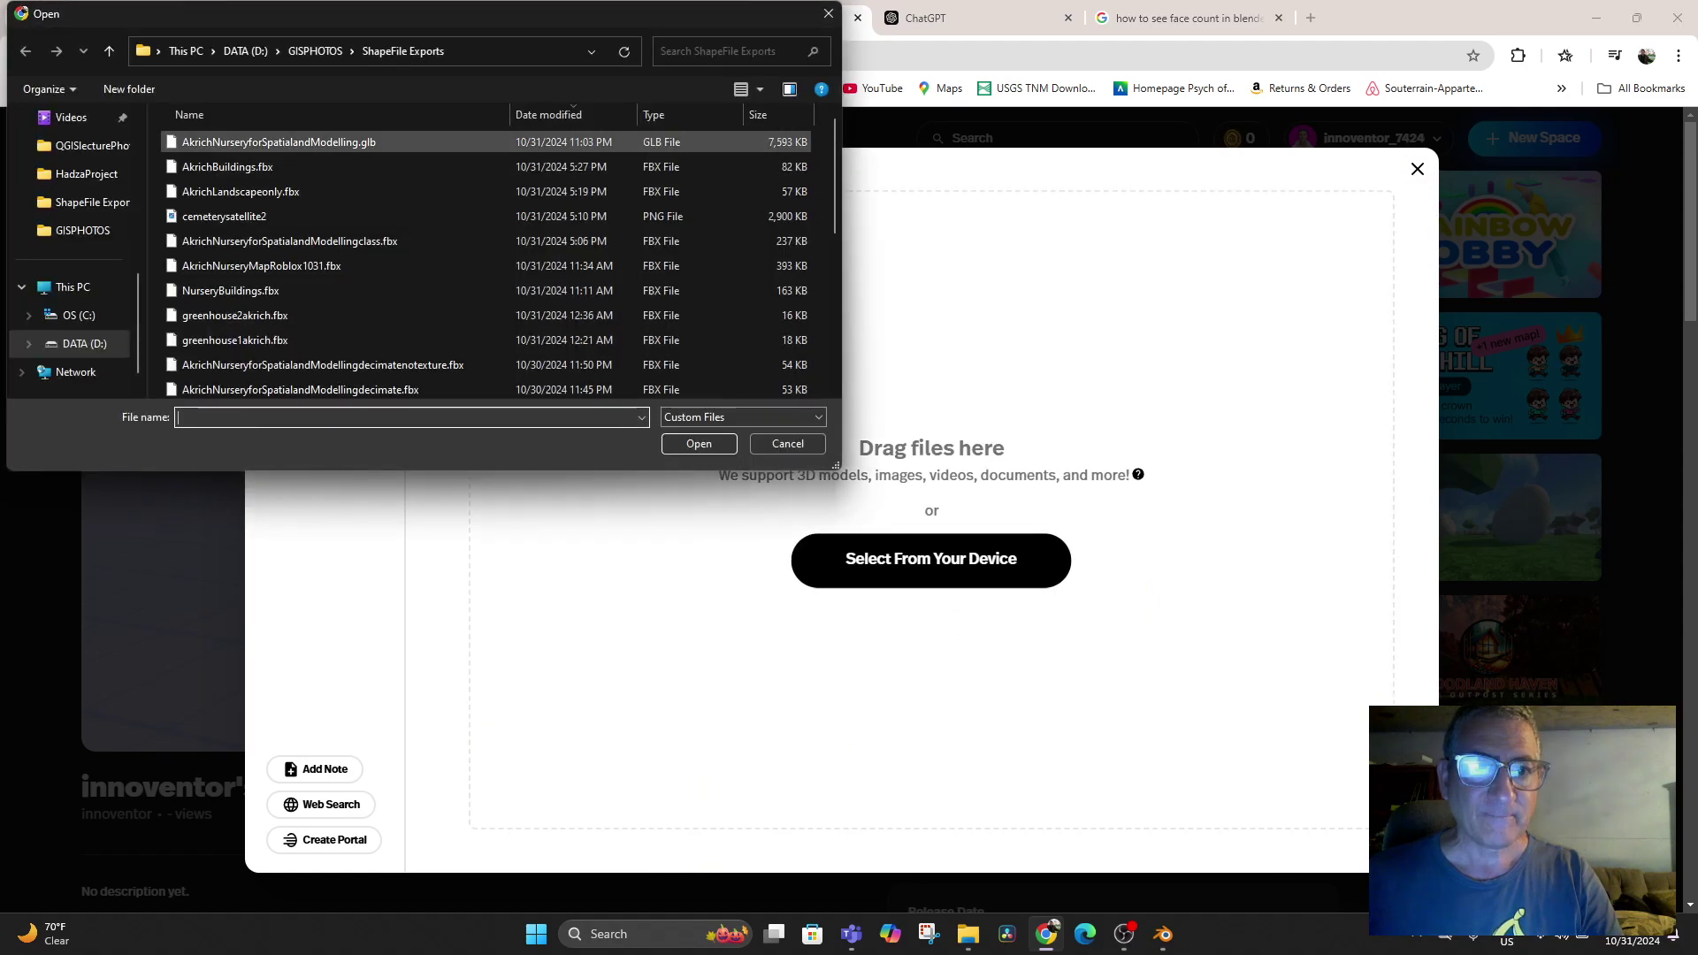
double_click(279, 143)
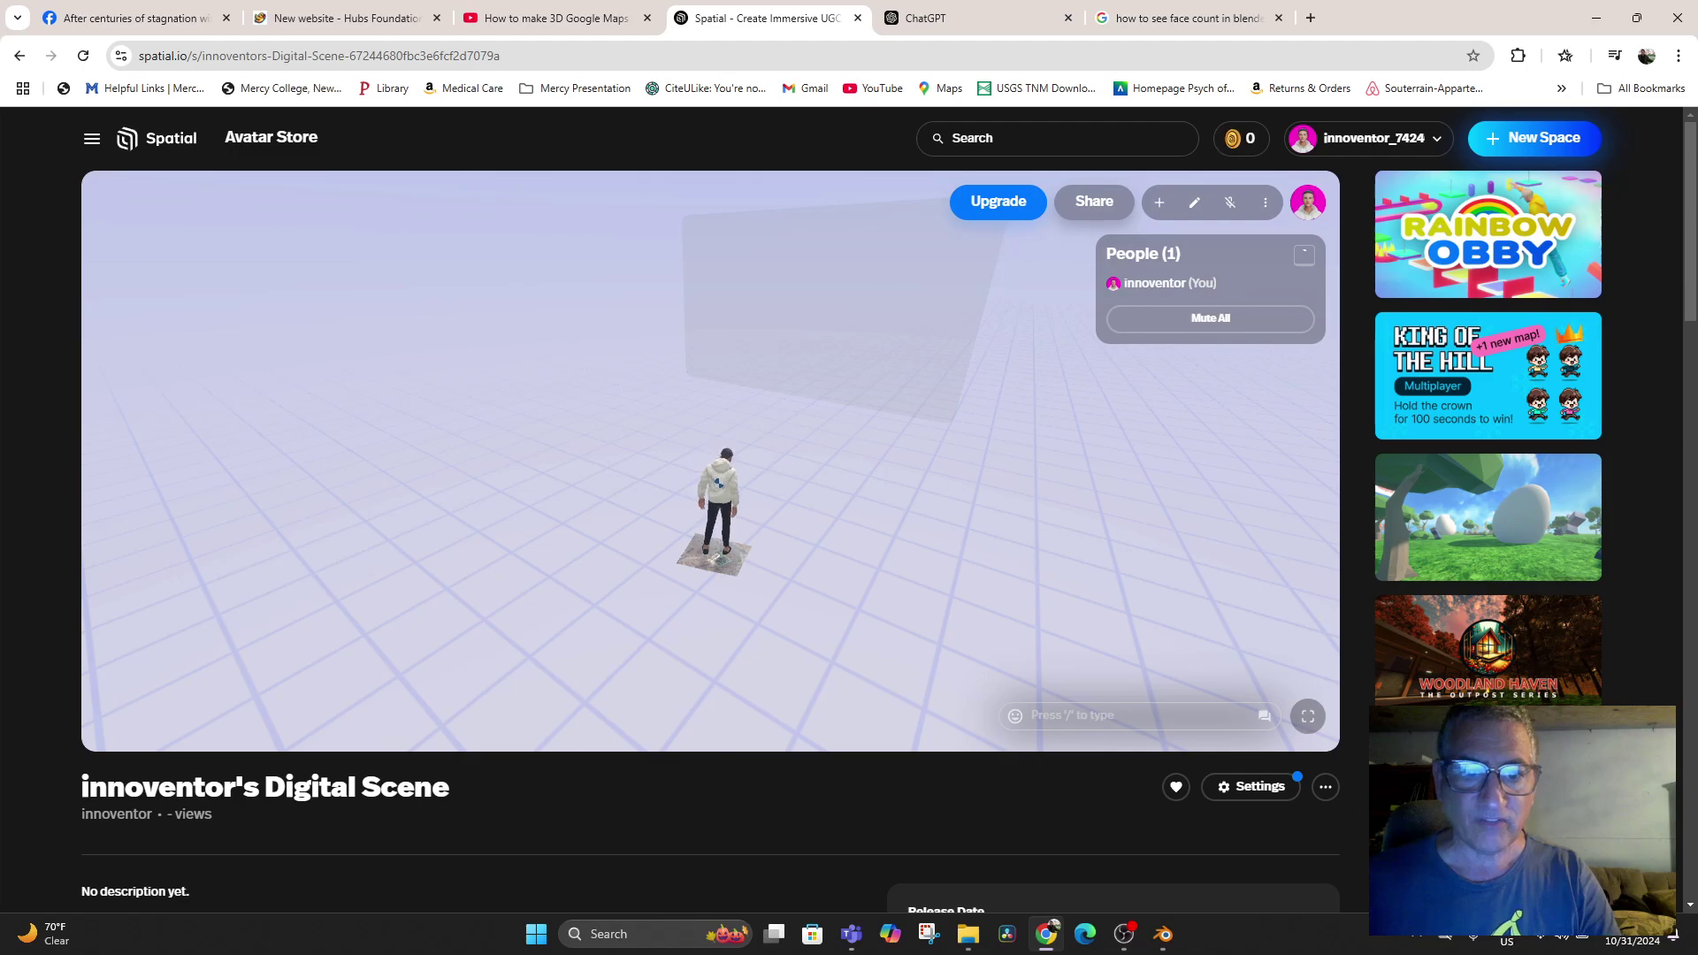
Scale the uploaded nursery model beneath the avatar uniformly to 100.00
left_click_drag(715, 557, 805, 500)
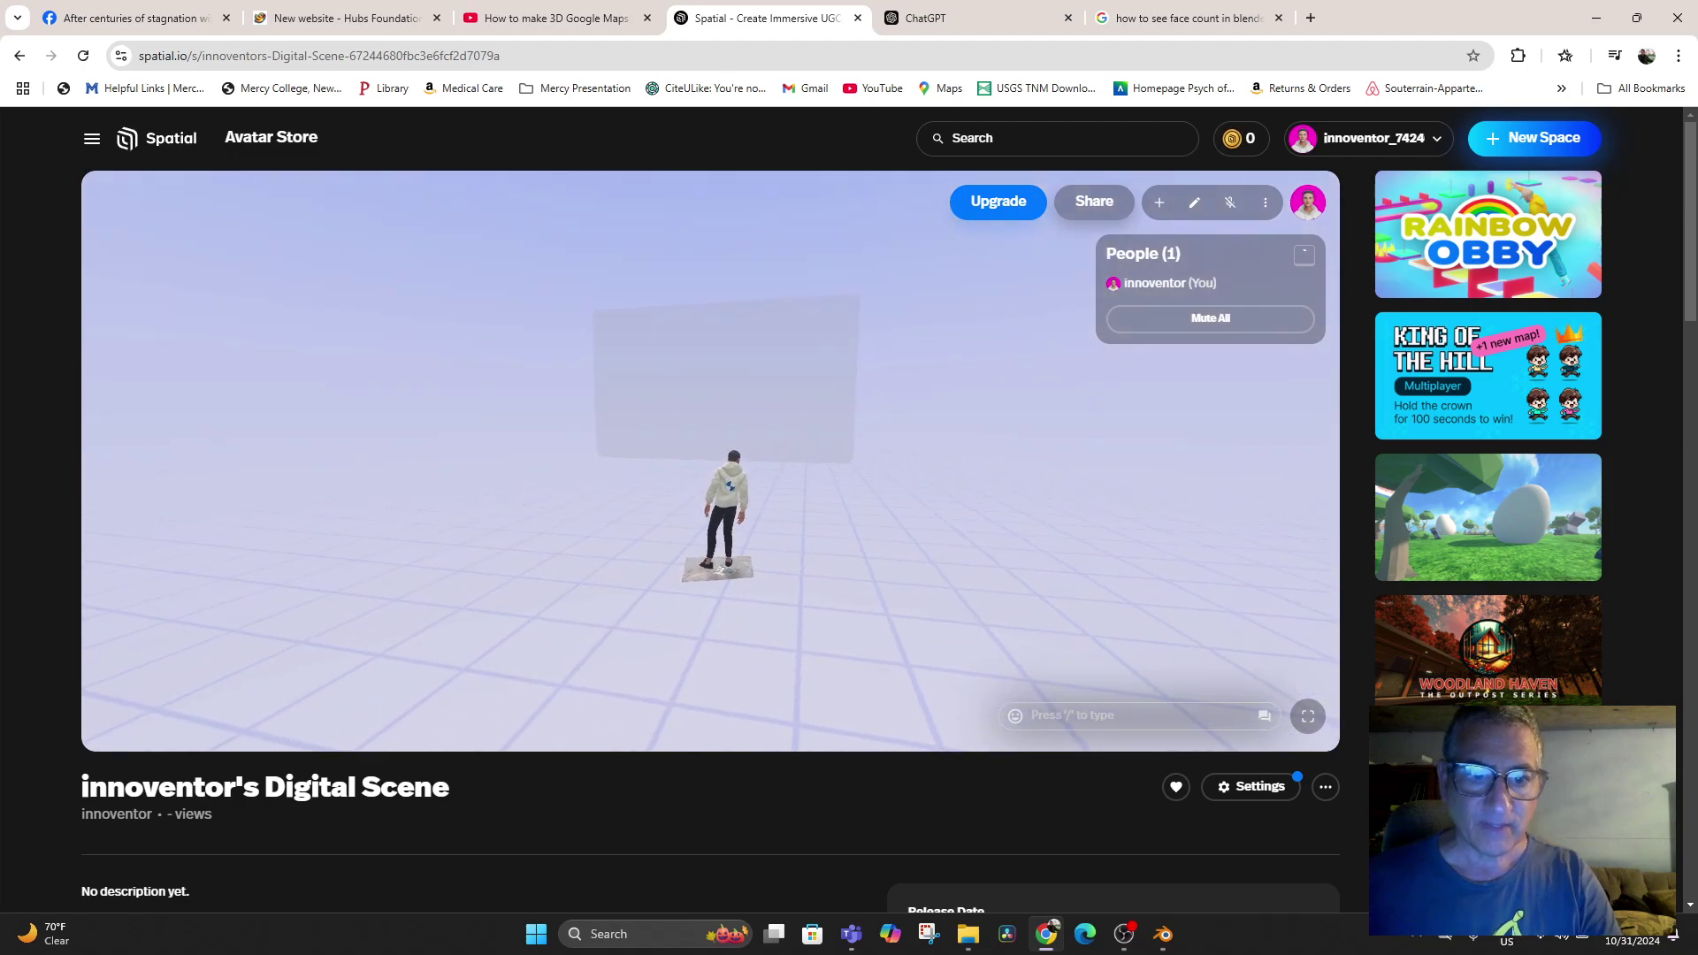
left_click(721, 570)
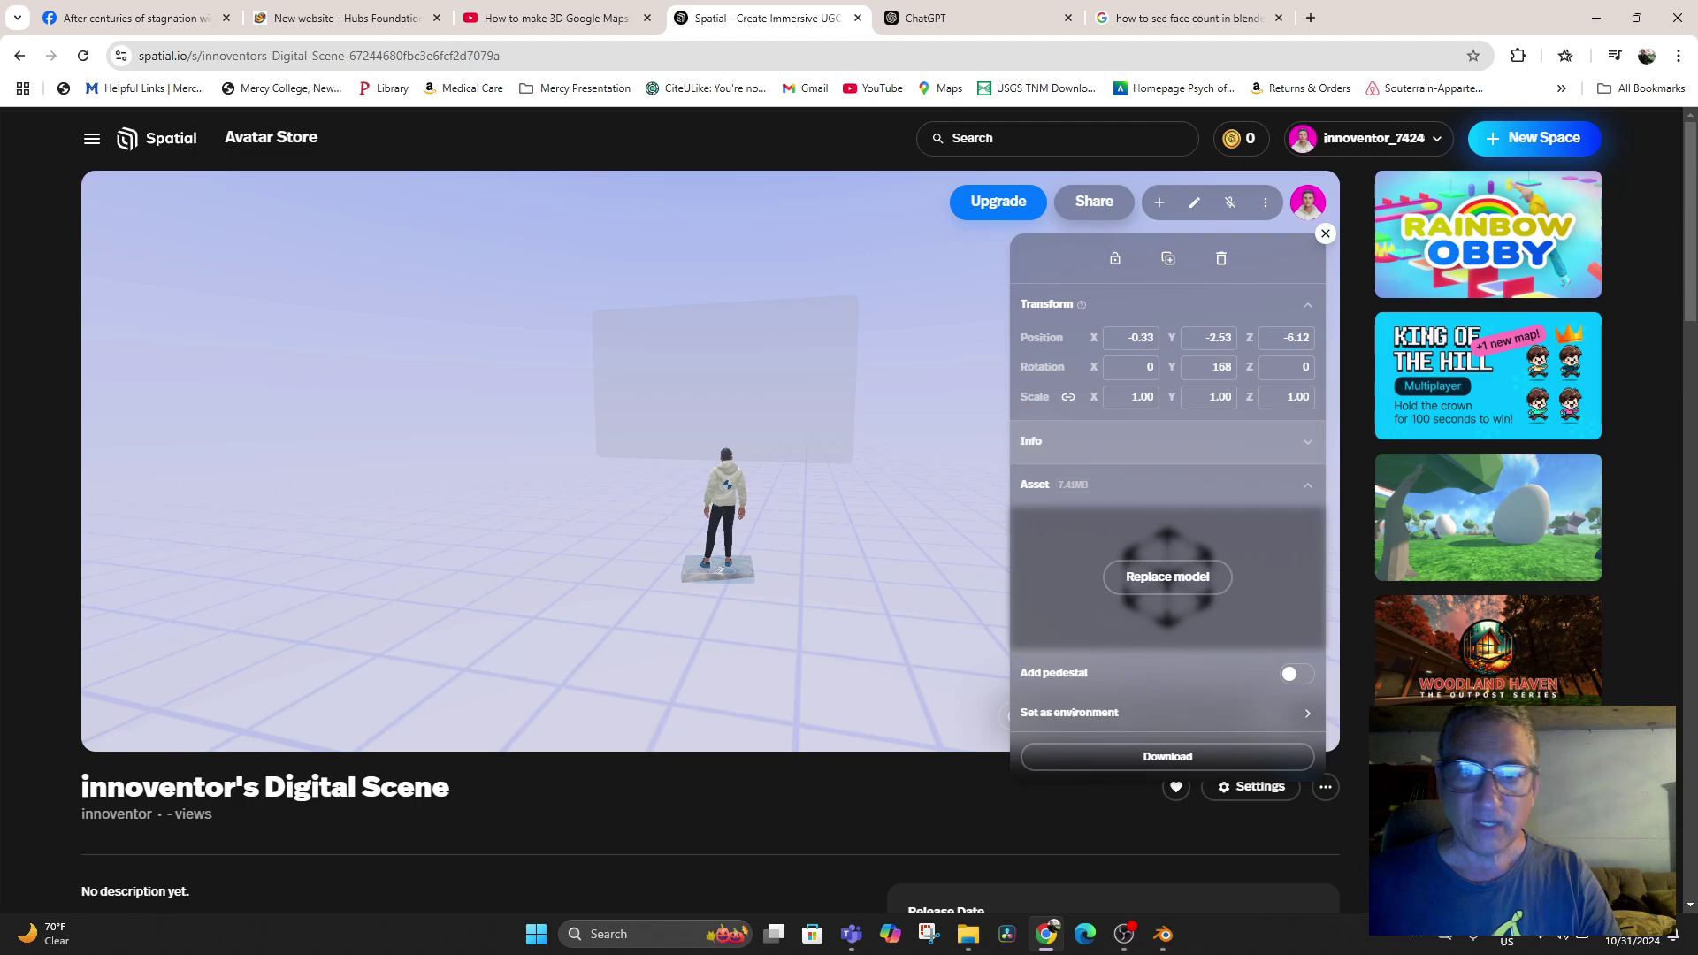
left_click_drag(1151, 397, 1118, 397)
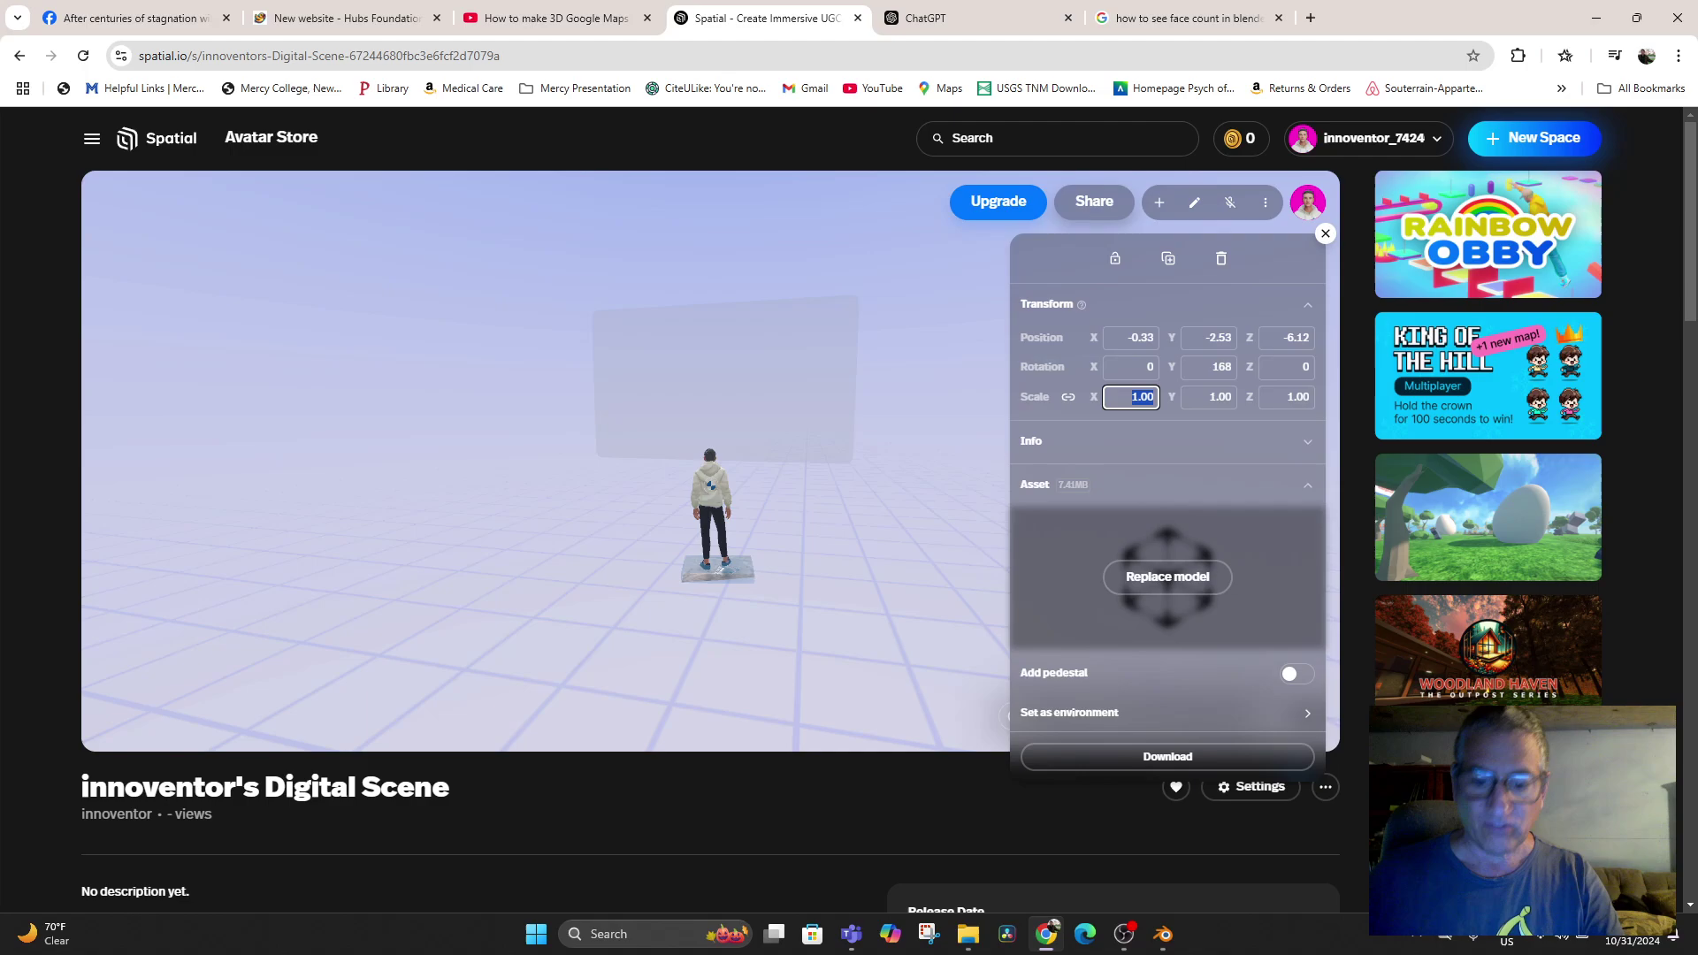
type("100")
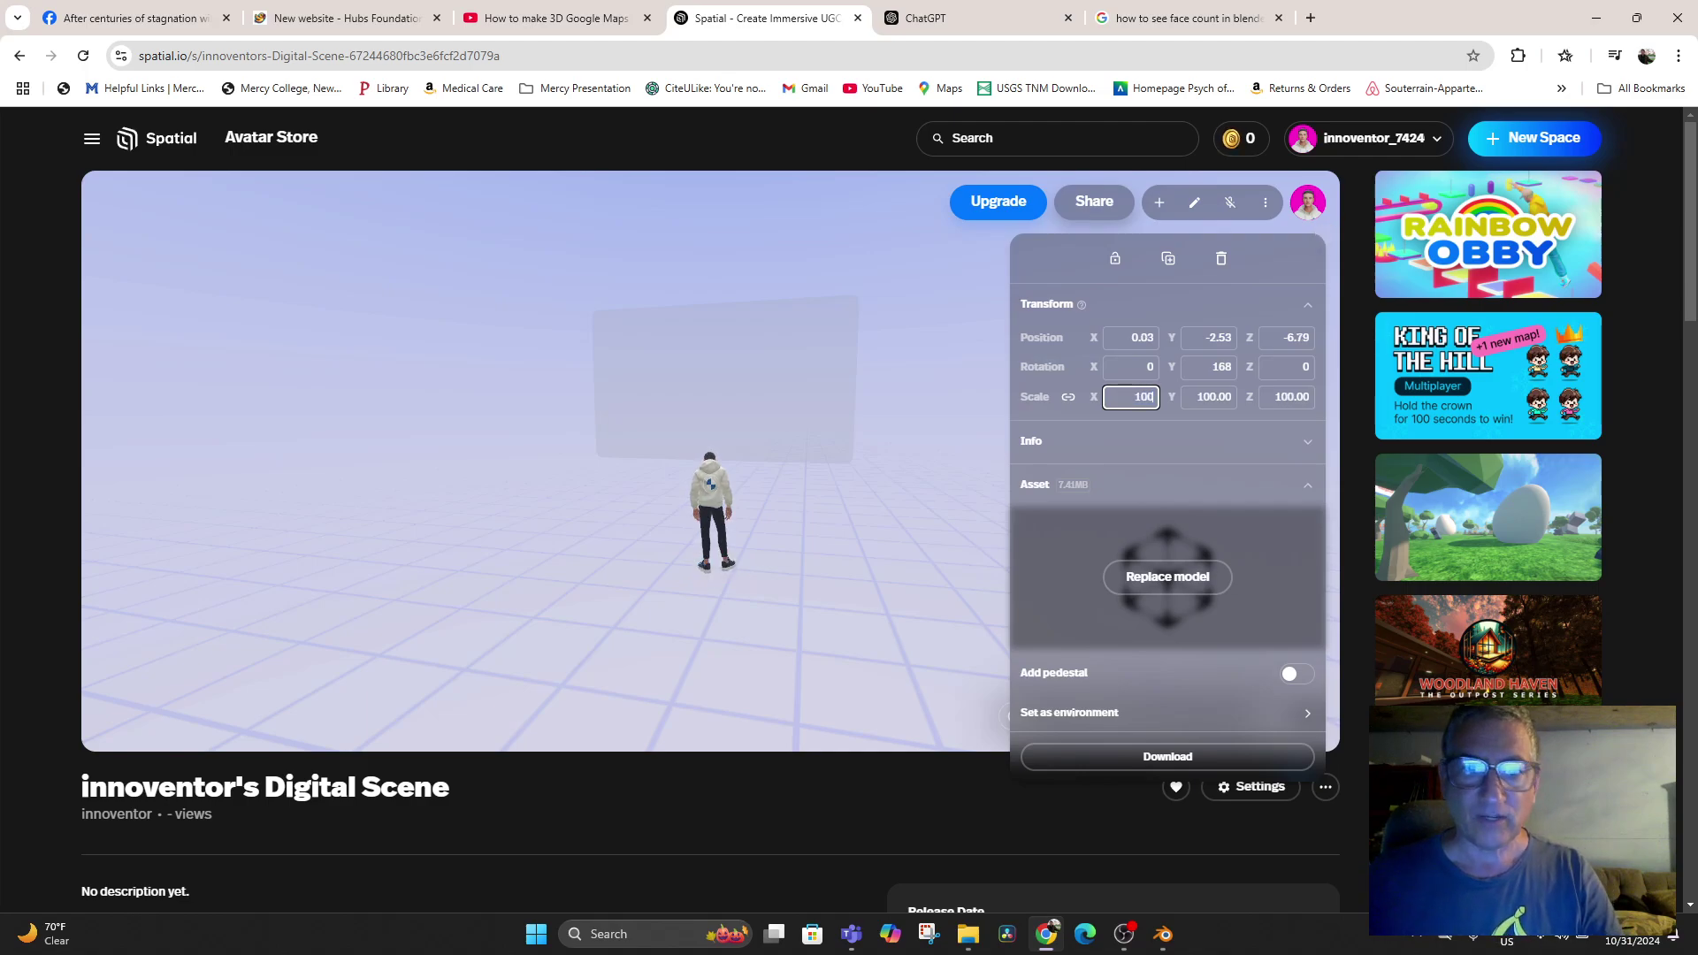
scroll(849, 522, "down", 2)
scroll(849, 522, "up", 2)
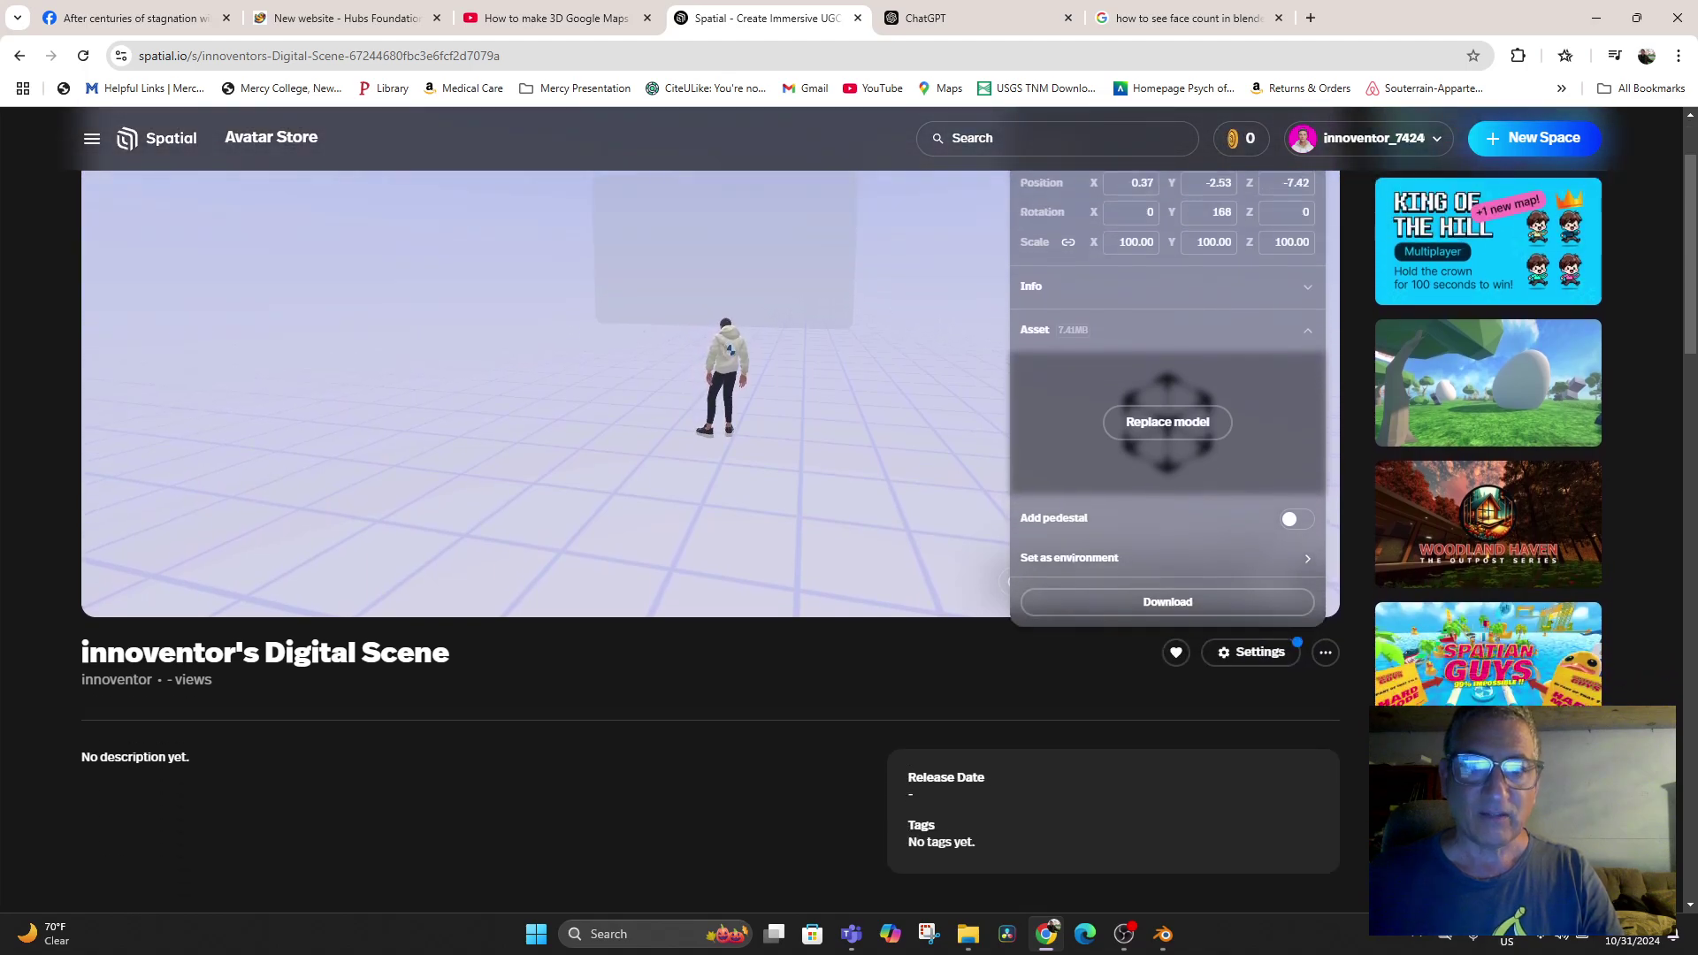
mouse_move(728, 398)
left_mouse_down()
mouse_move(725, 478)
mouse_move(748, 541)
mouse_move(743, 483)
mouse_move(796, 353)
mouse_move(708, 411)
mouse_move(727, 444)
mouse_move(681, 432)
mouse_move(709, 485)
mouse_move(796, 522)
mouse_move(707, 548)
mouse_move(720, 570)
mouse_move(752, 398)
left_mouse_up()
key("w")
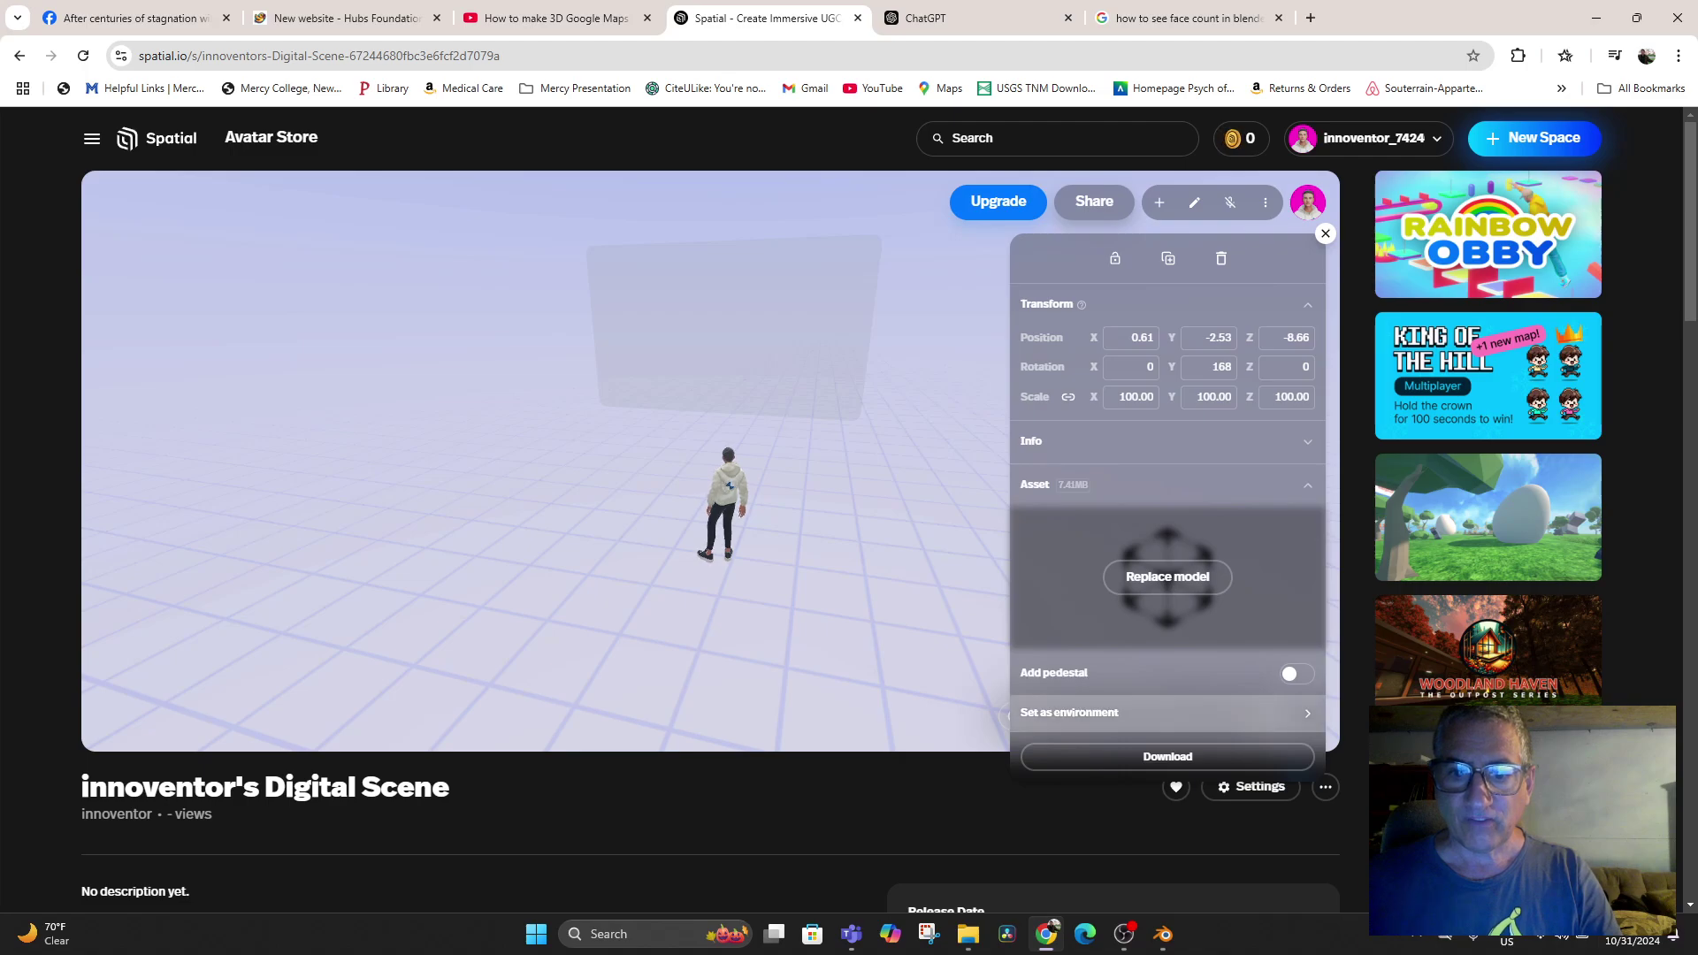
Set the scaled nursery model as the space's custom environment and edit its position to X 363.85, Y -779.89, Z 55.65
left_click(1070, 713)
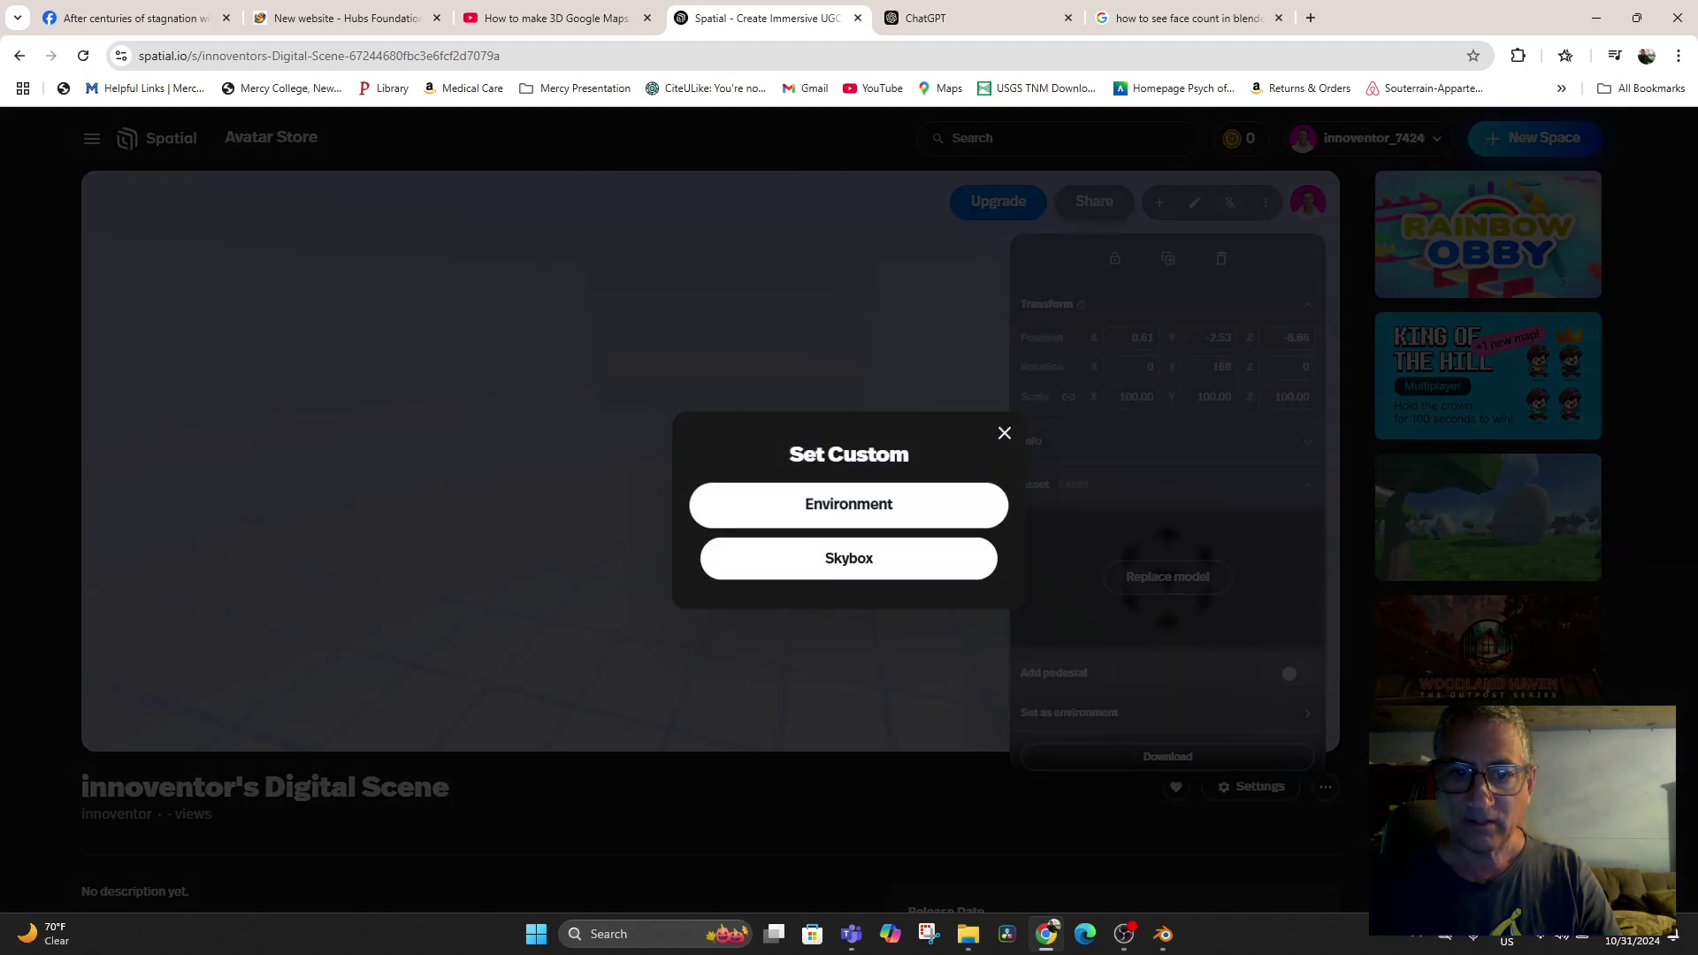
left_click(849, 504)
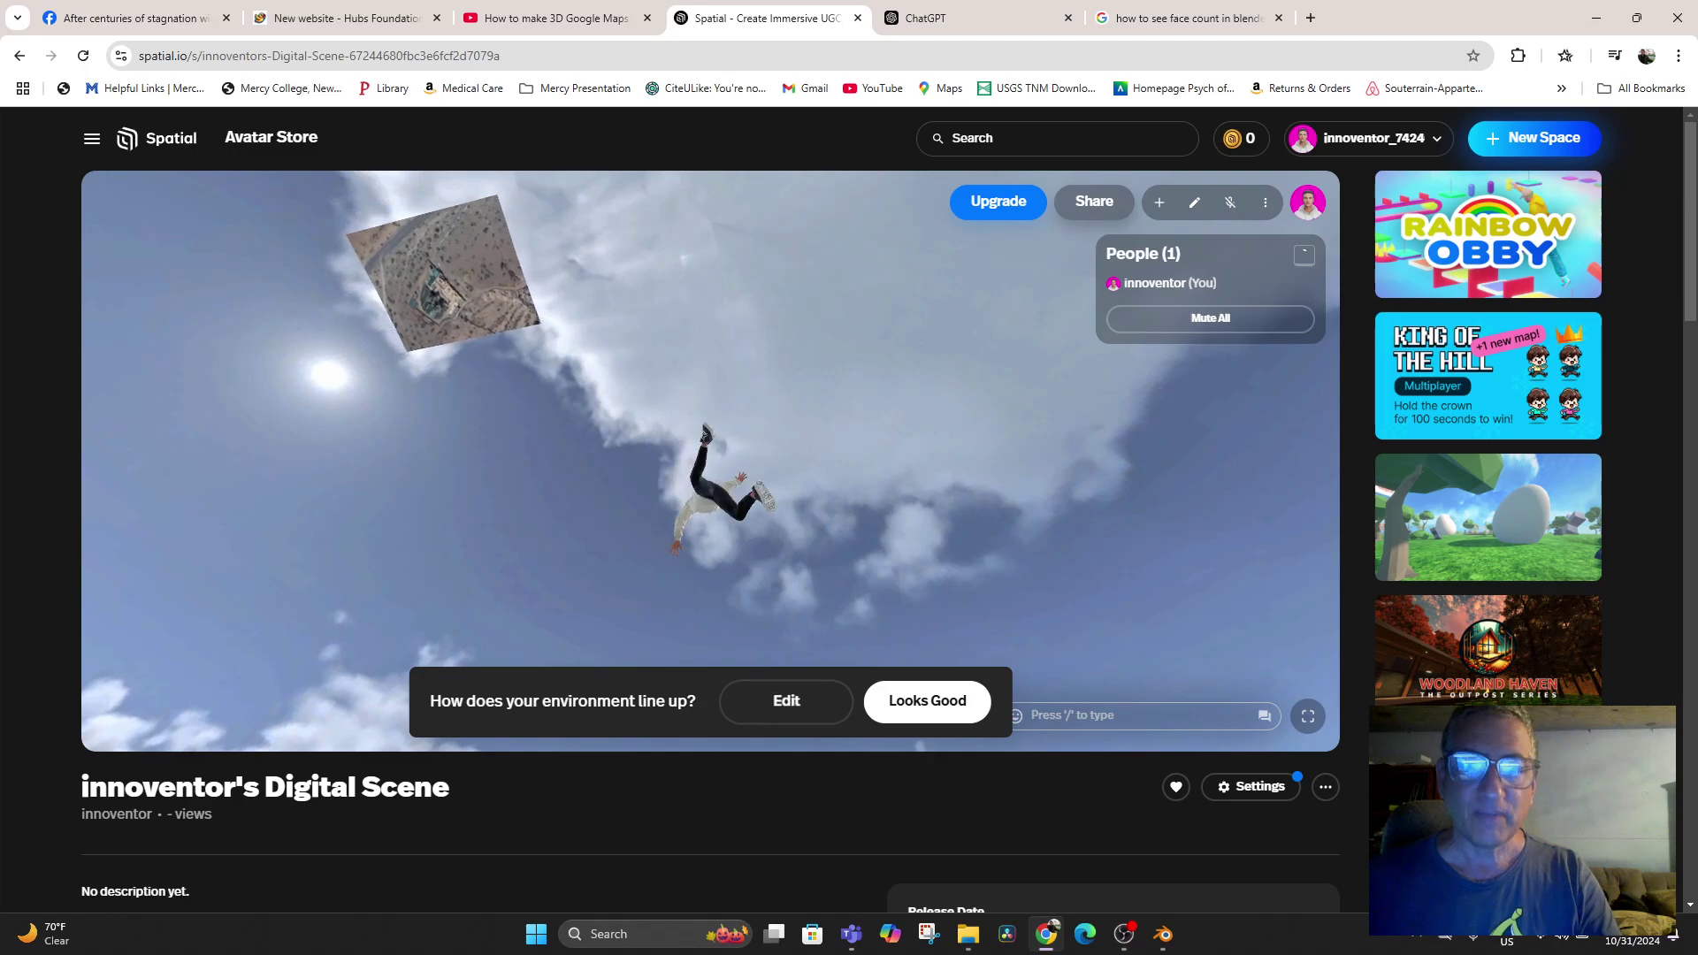
left_click(786, 702)
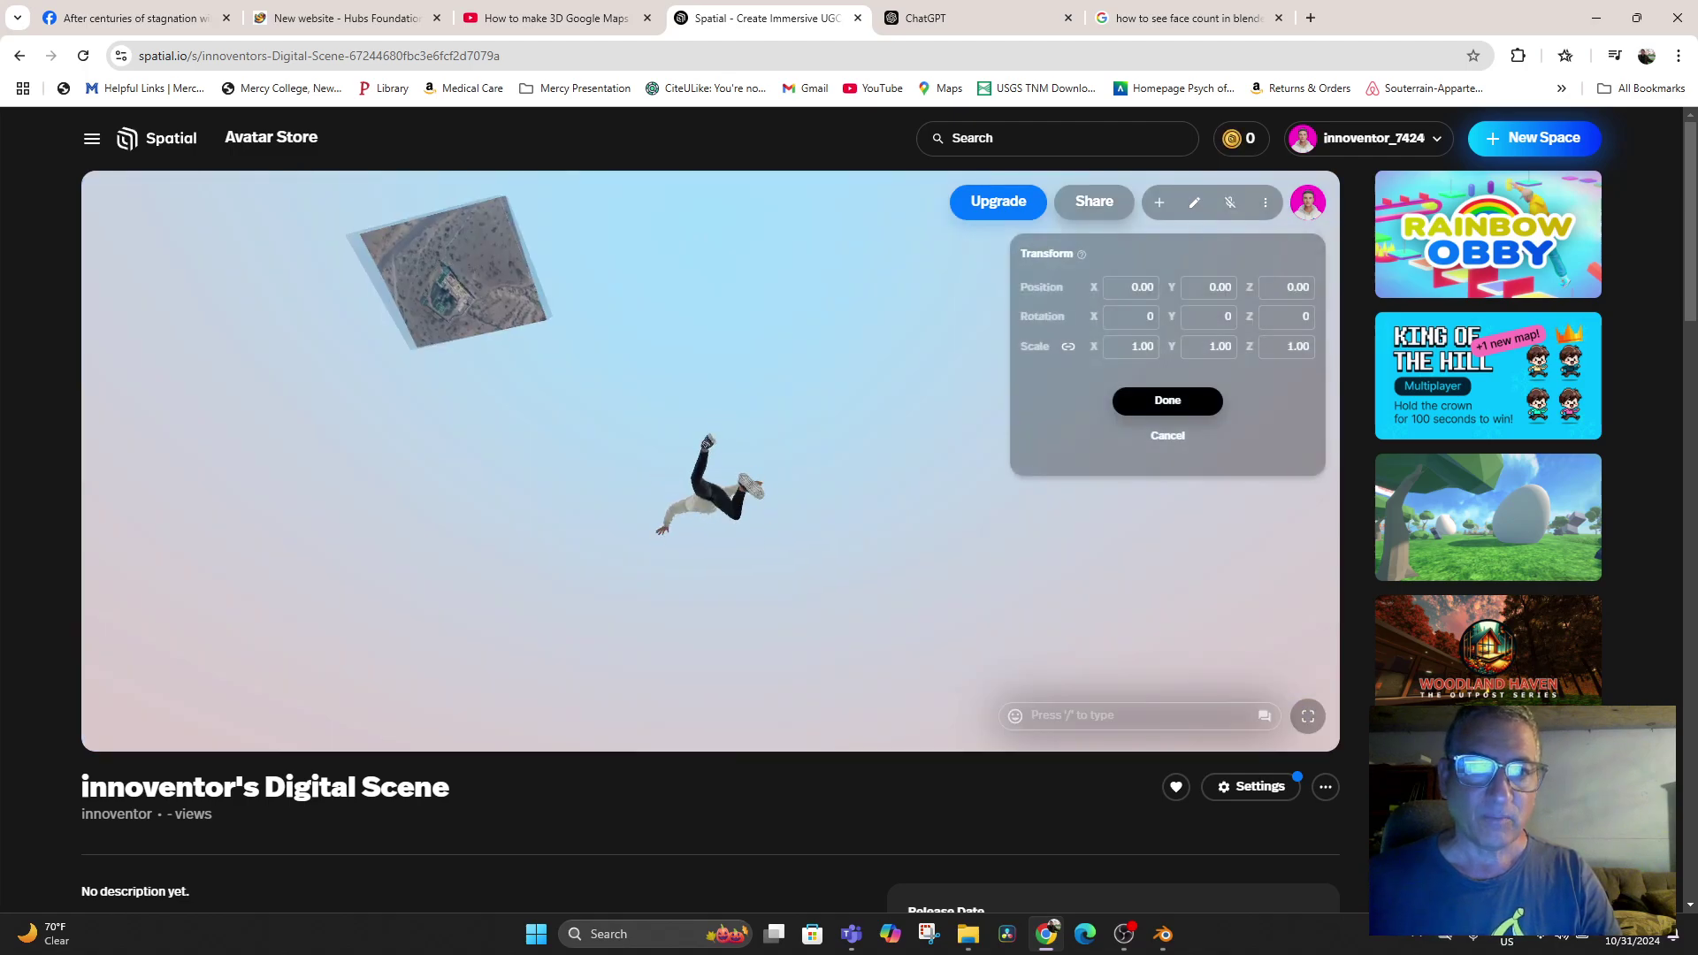
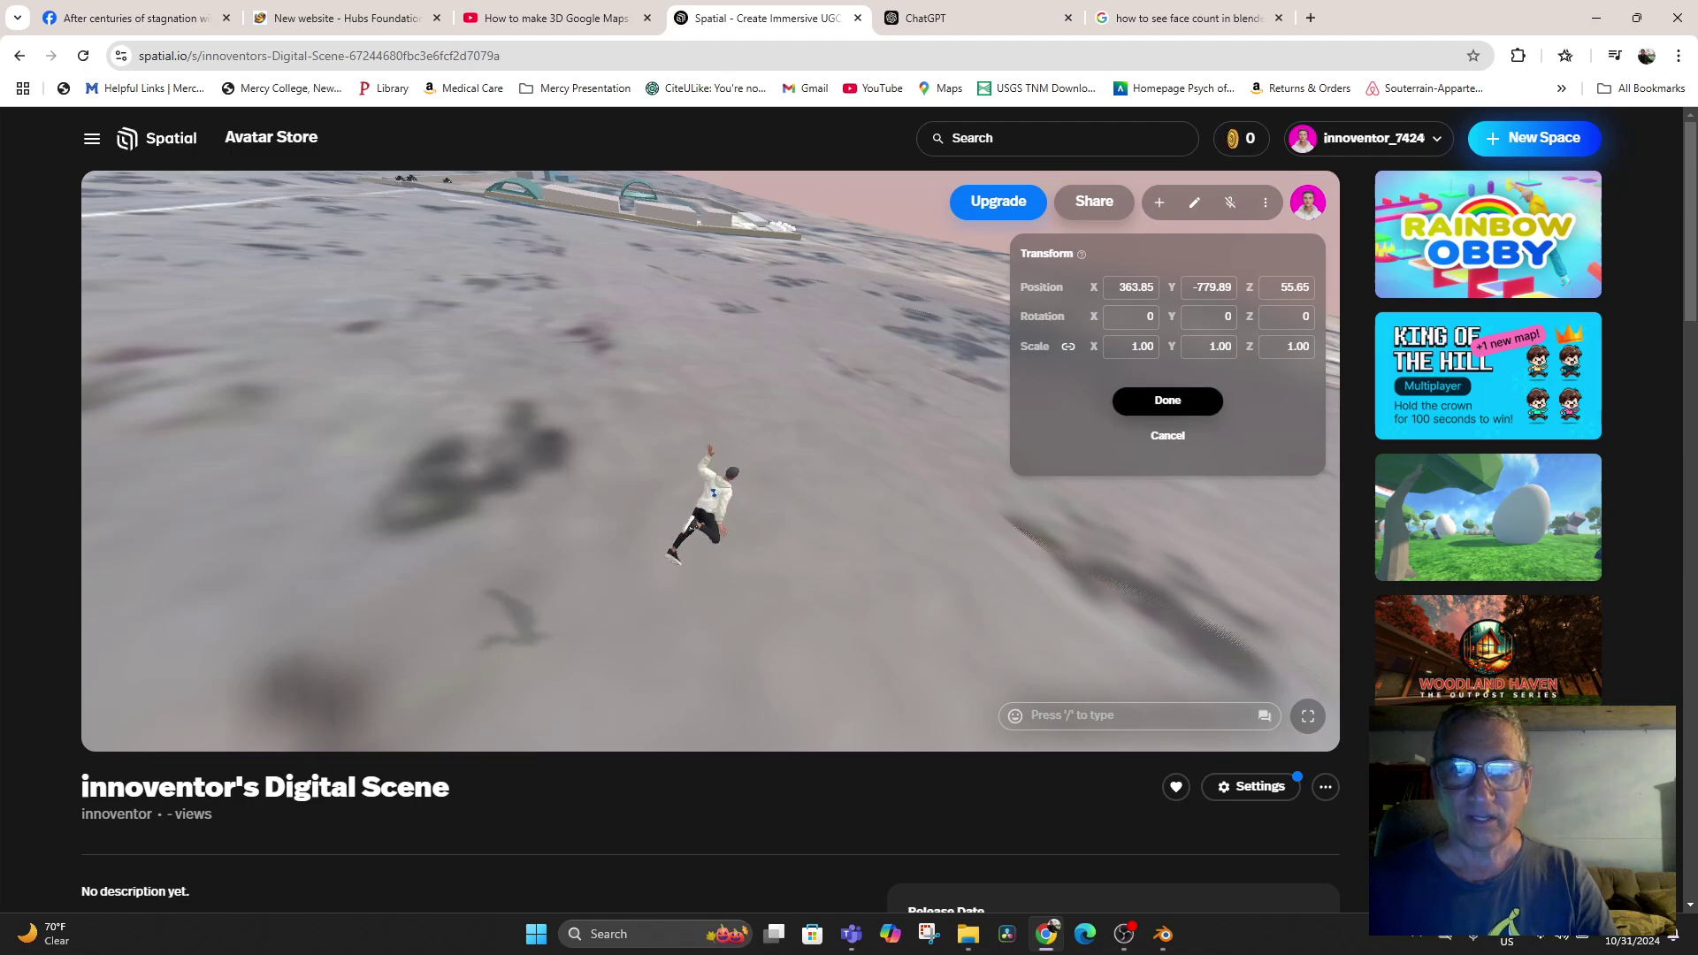
Try a Z rotation of 29 on the environment, reset it to 0, and set it to 7
type("29")
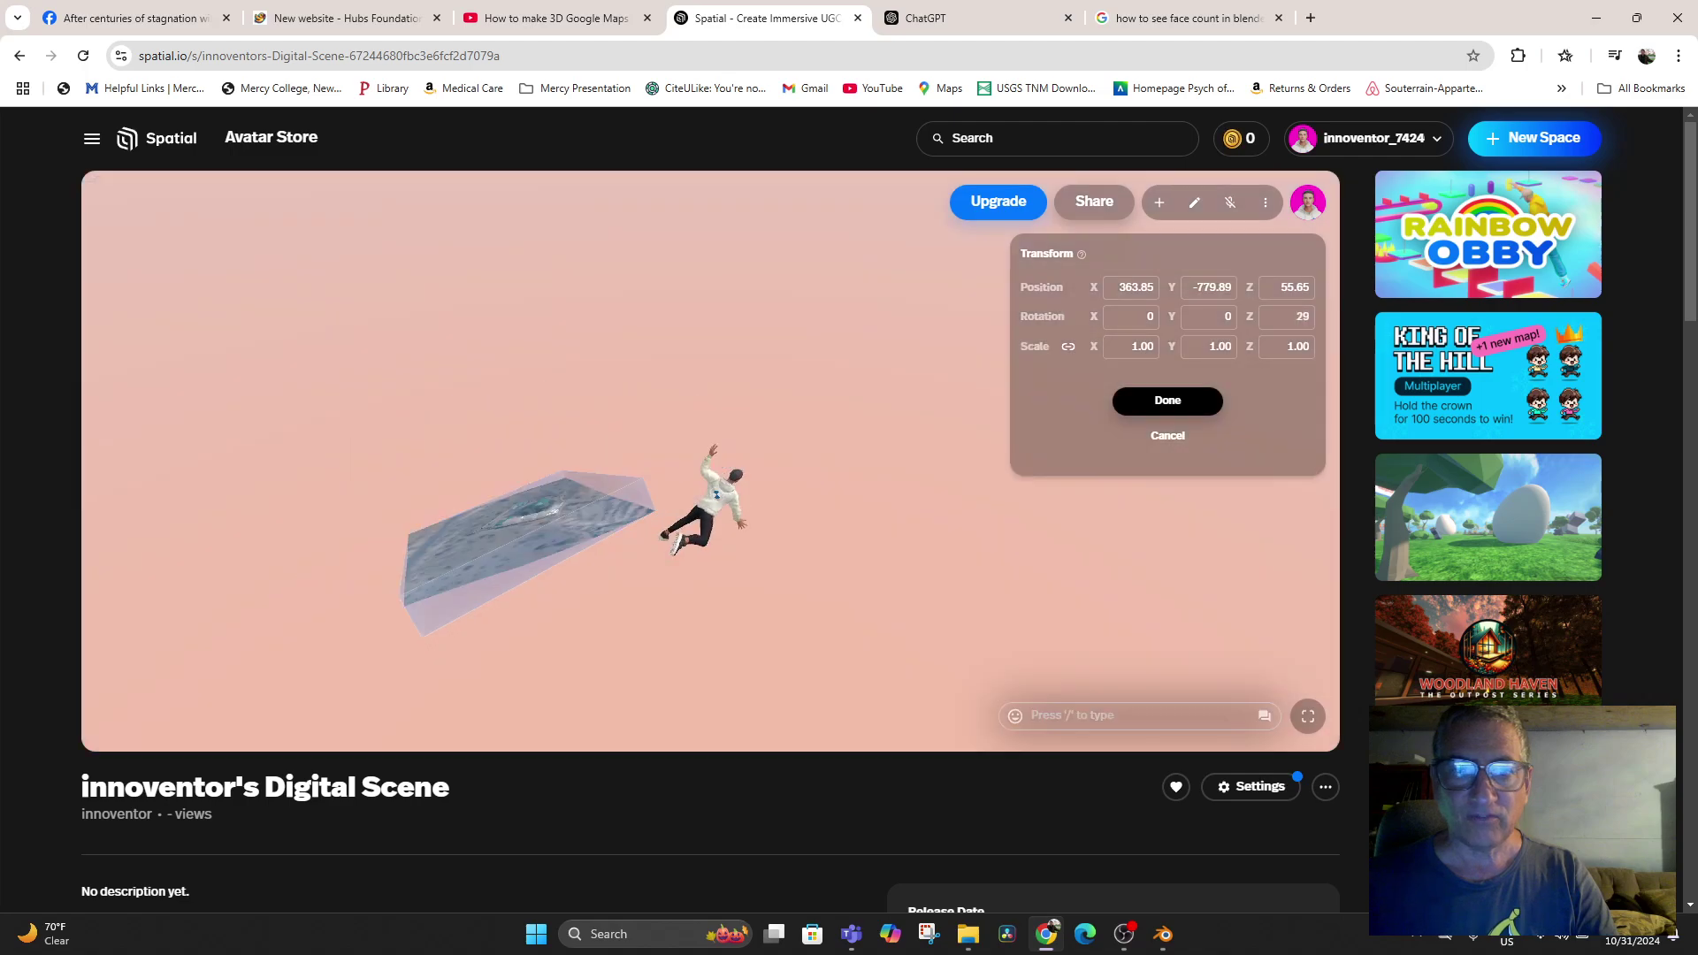
key("Delete")
left_click_drag(1251, 316, 1249, 317)
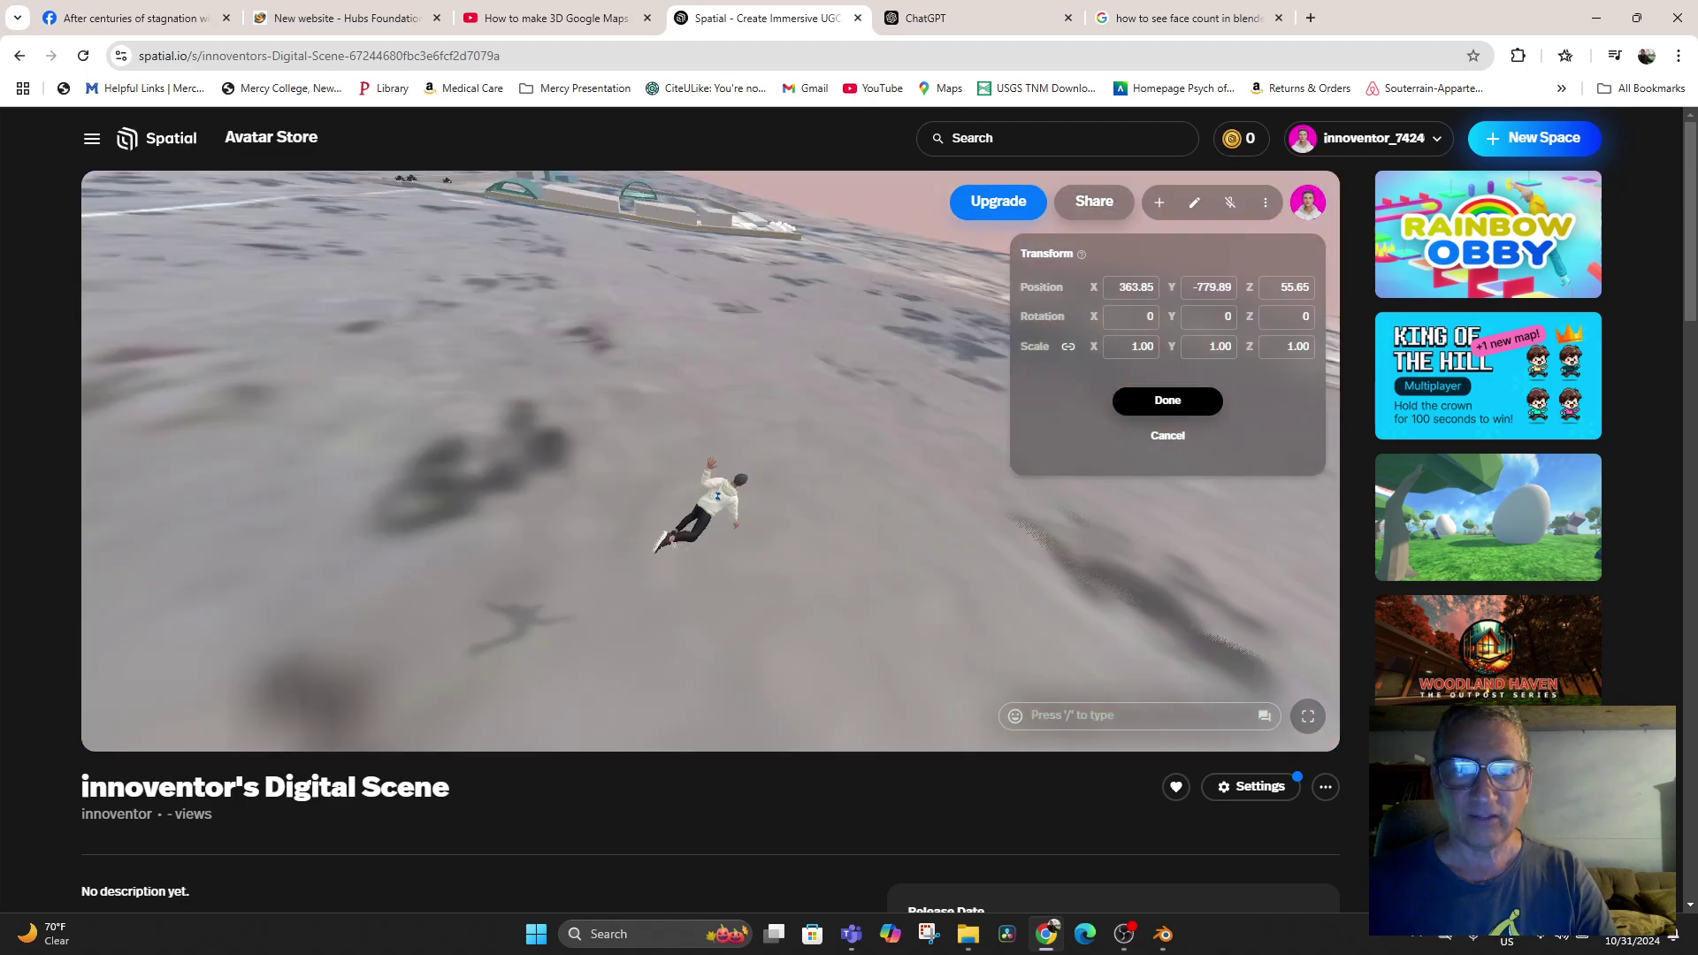
key("BackSpace")
type("7")
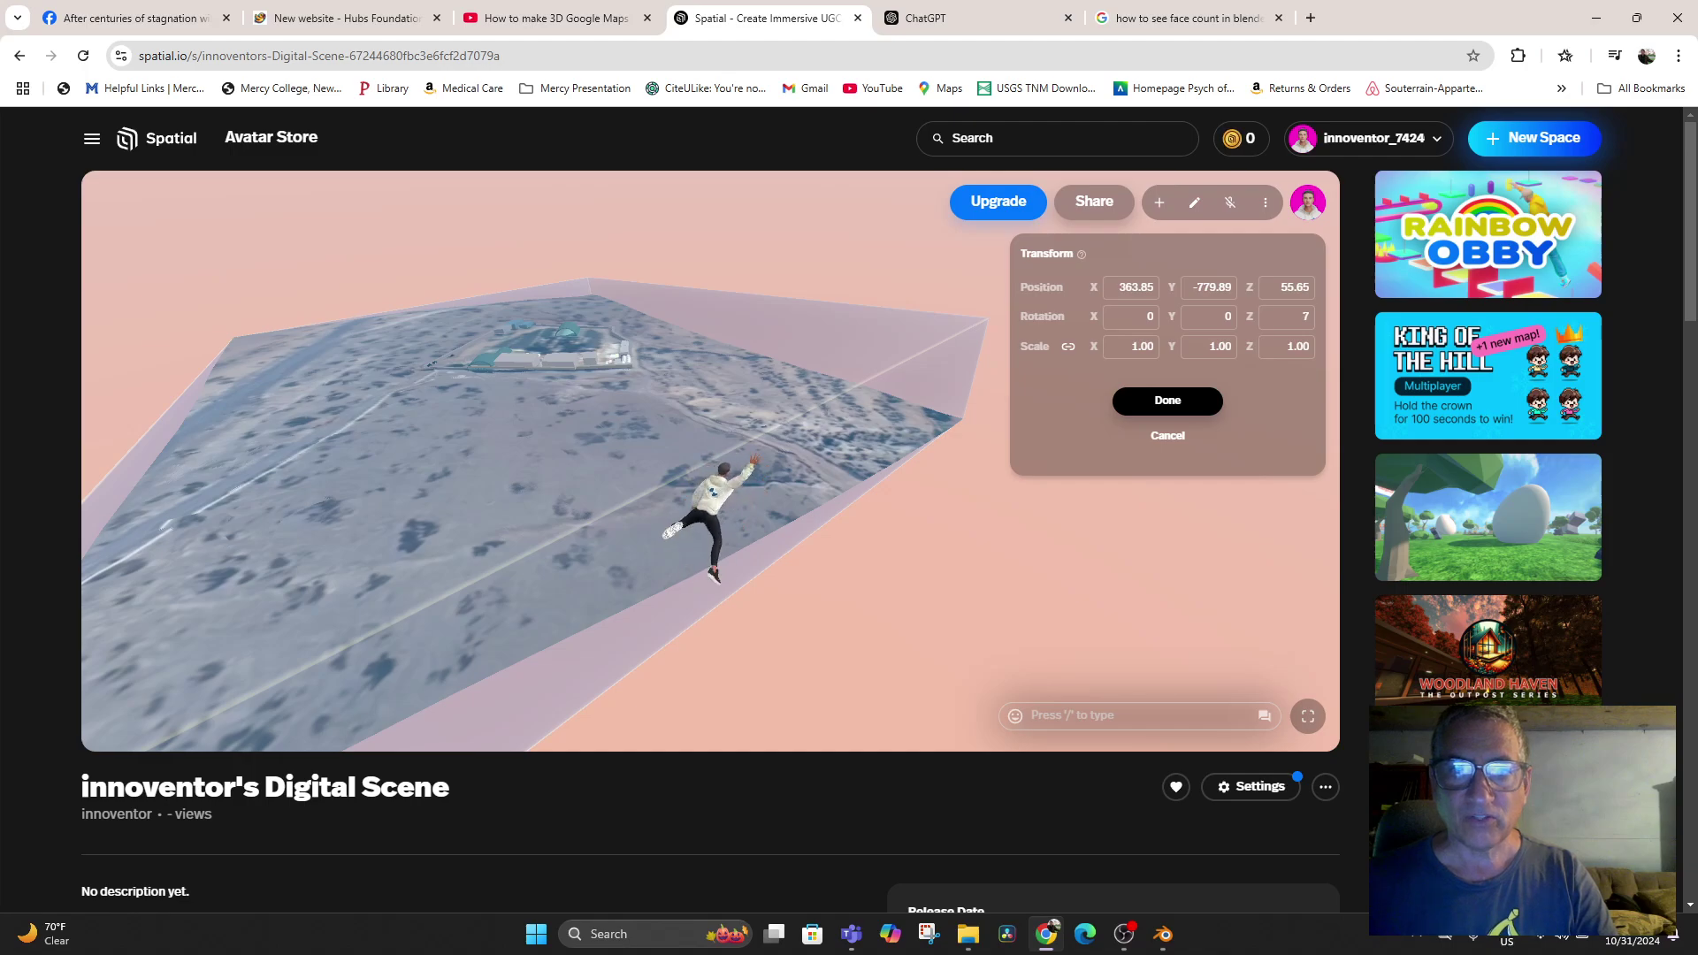
Move the environment to X position 491.85 and apply the transform changes
left_click_drag(1094, 287, 1207, 288)
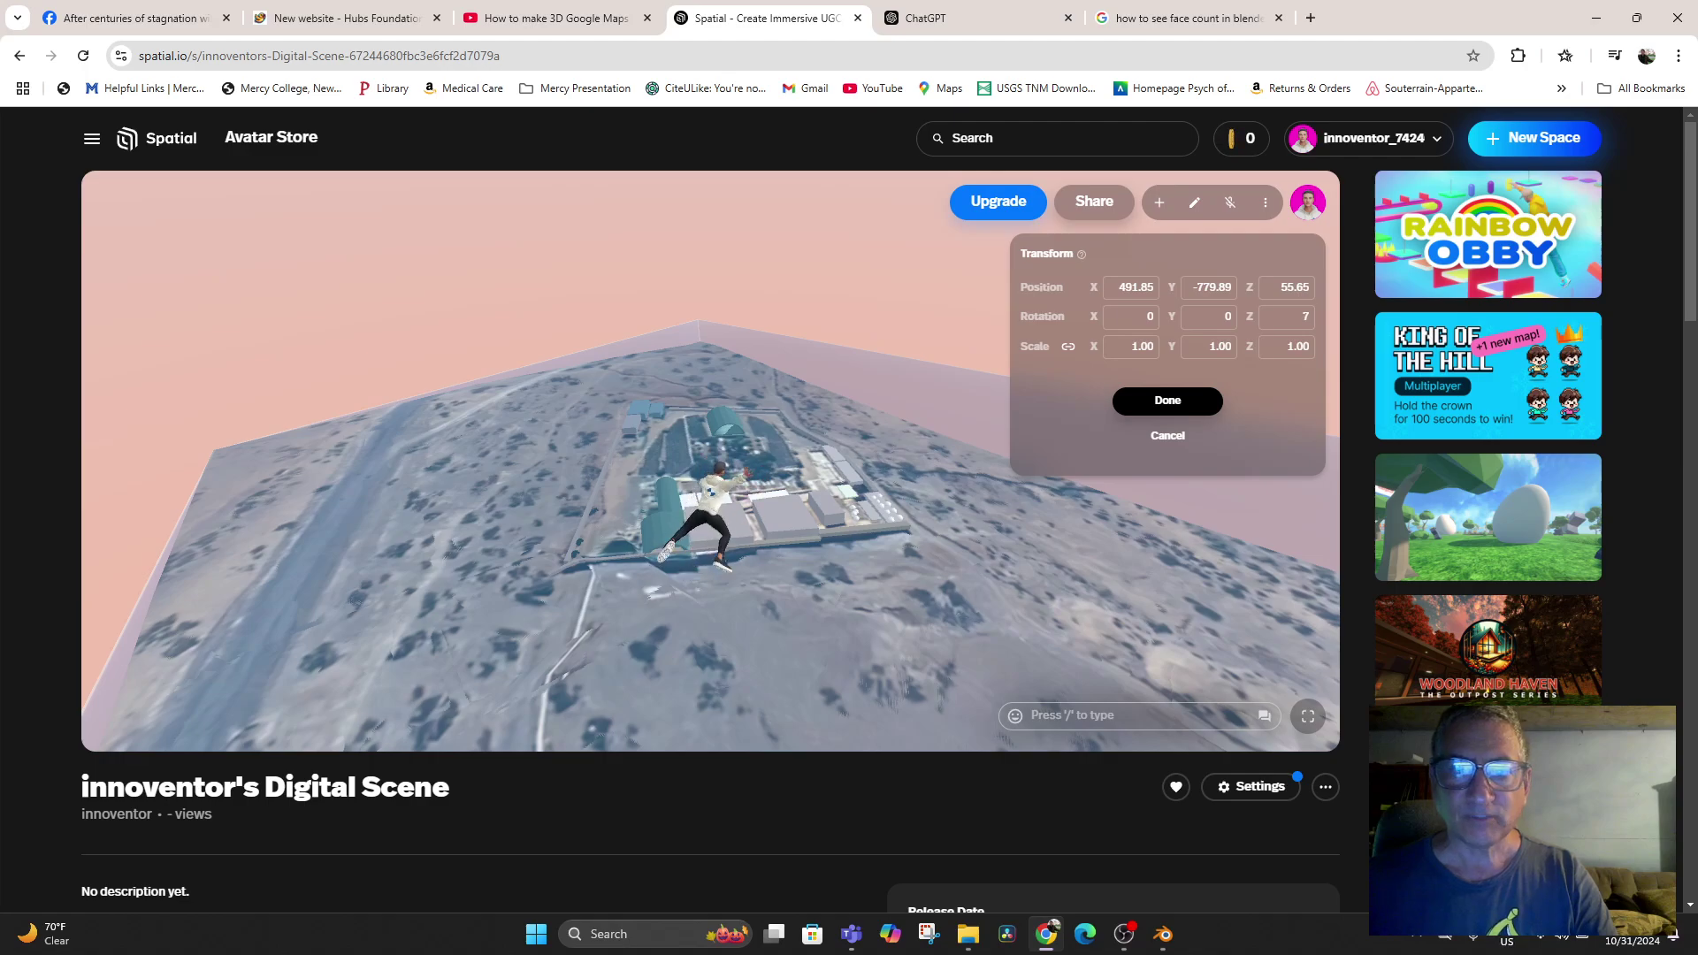
left_click(1209, 287)
left_click_drag(1210, 288, 1221, 286)
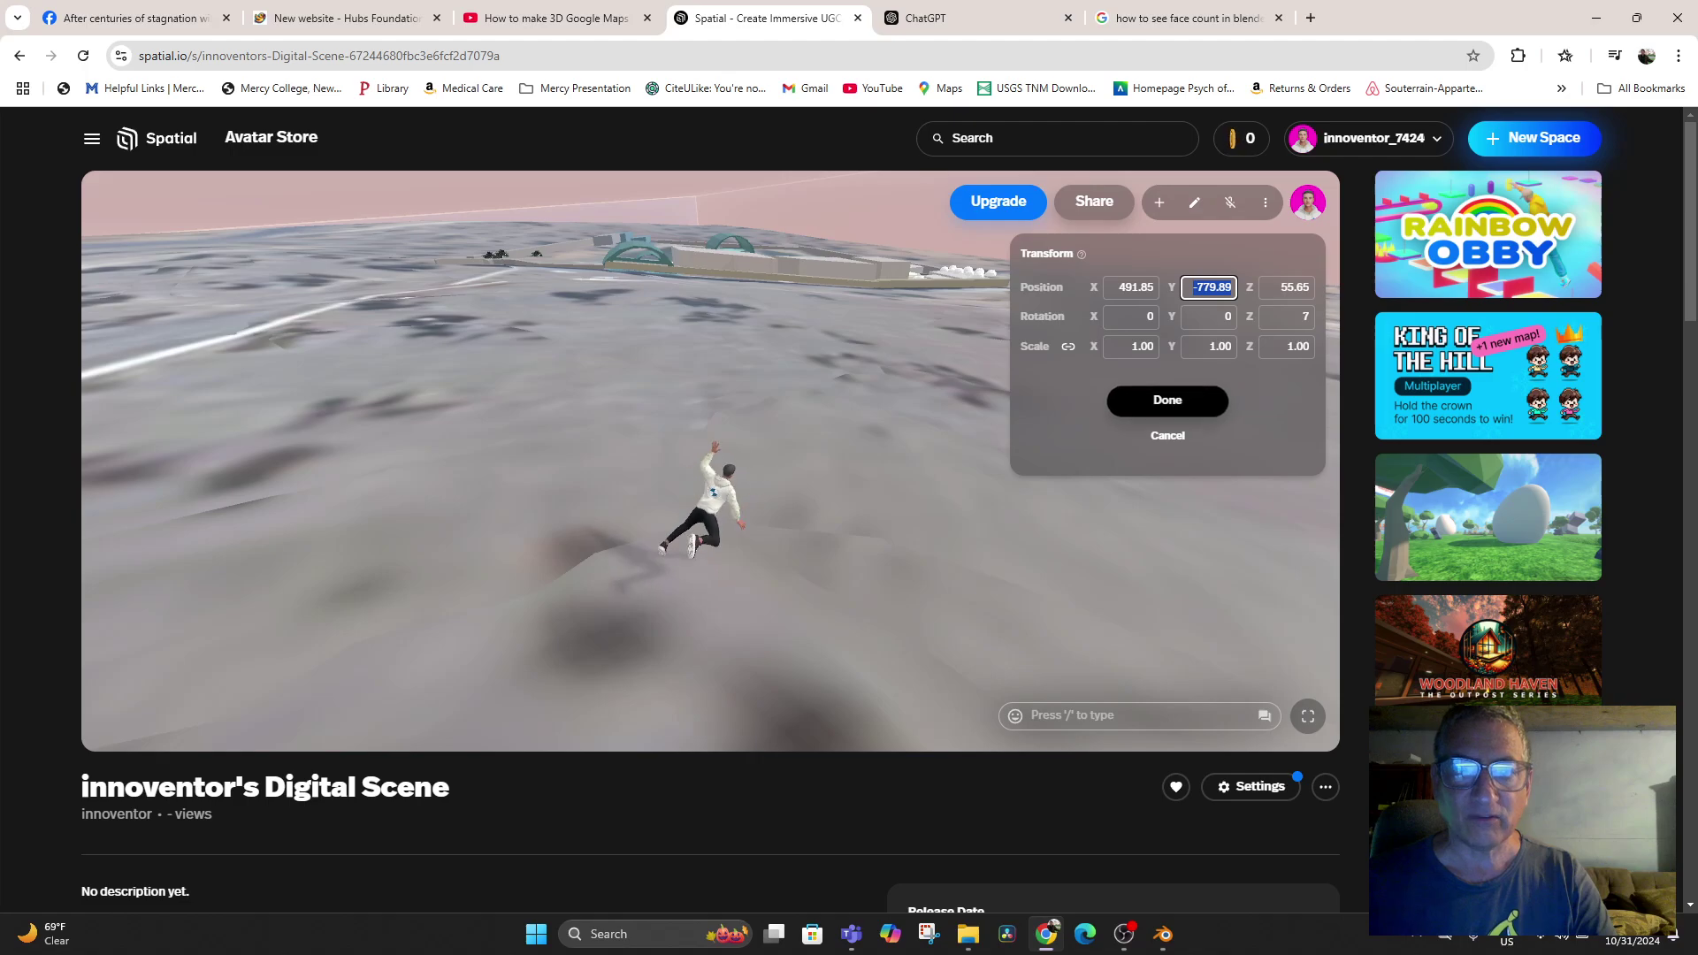
left_click(1167, 400)
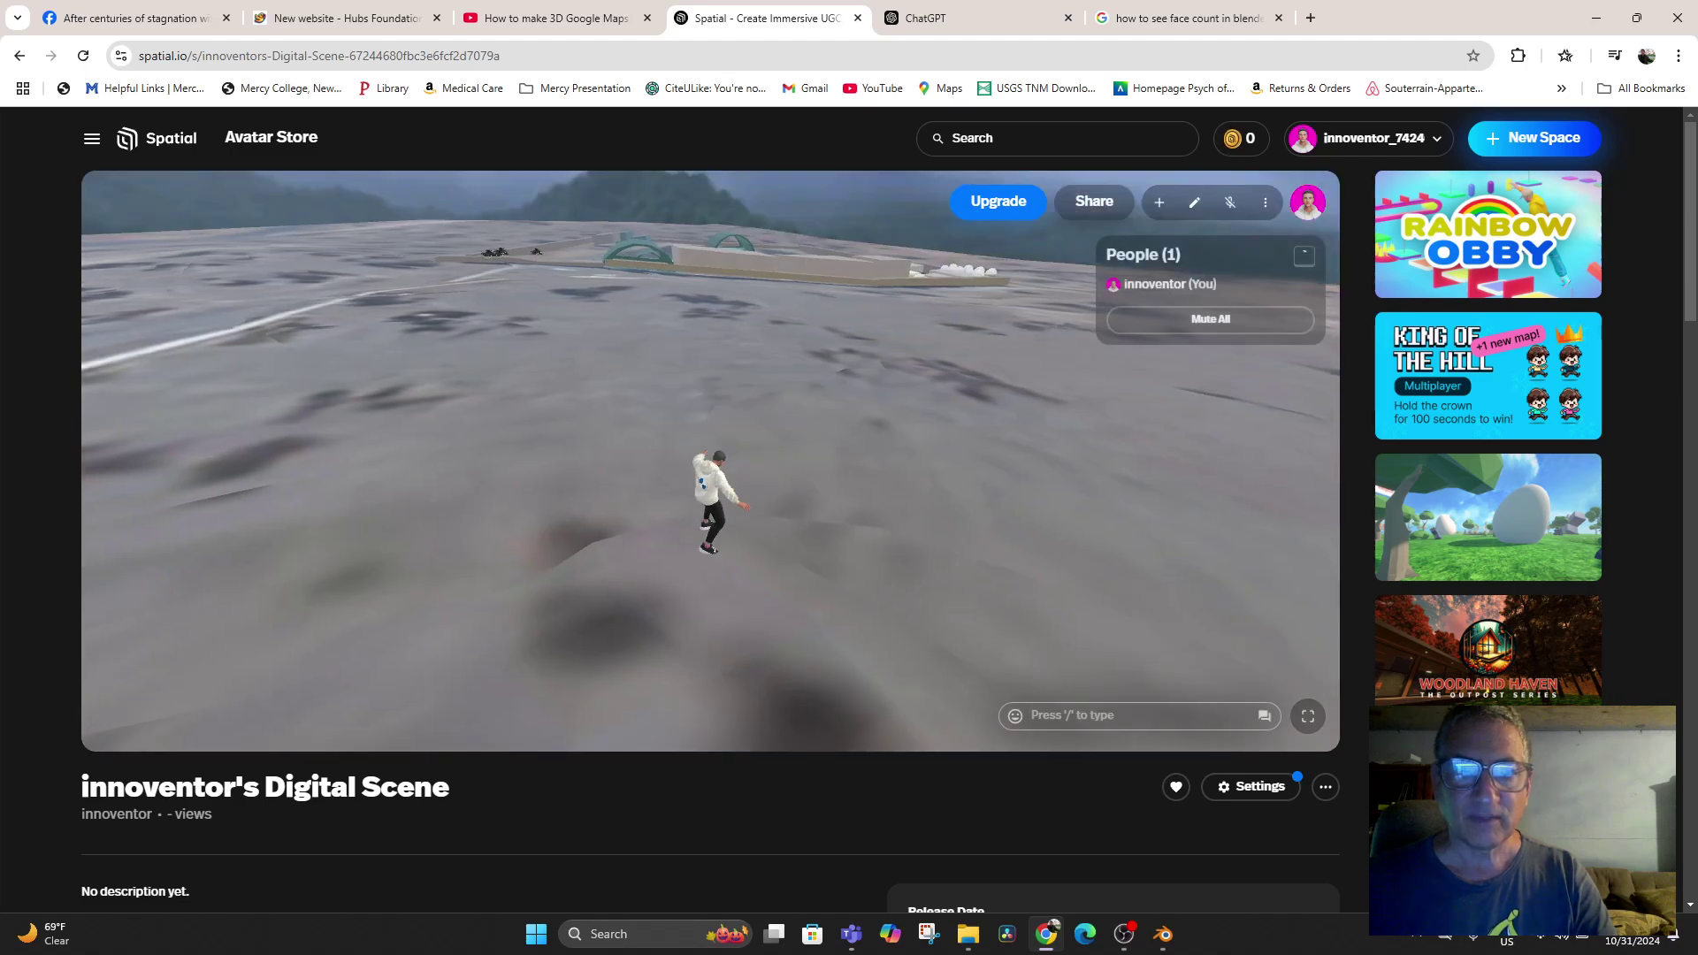
Walk the avatar across the open terrain to the gap between the near arched greenhouse and the adjacent grey building
key("w")
key("w")
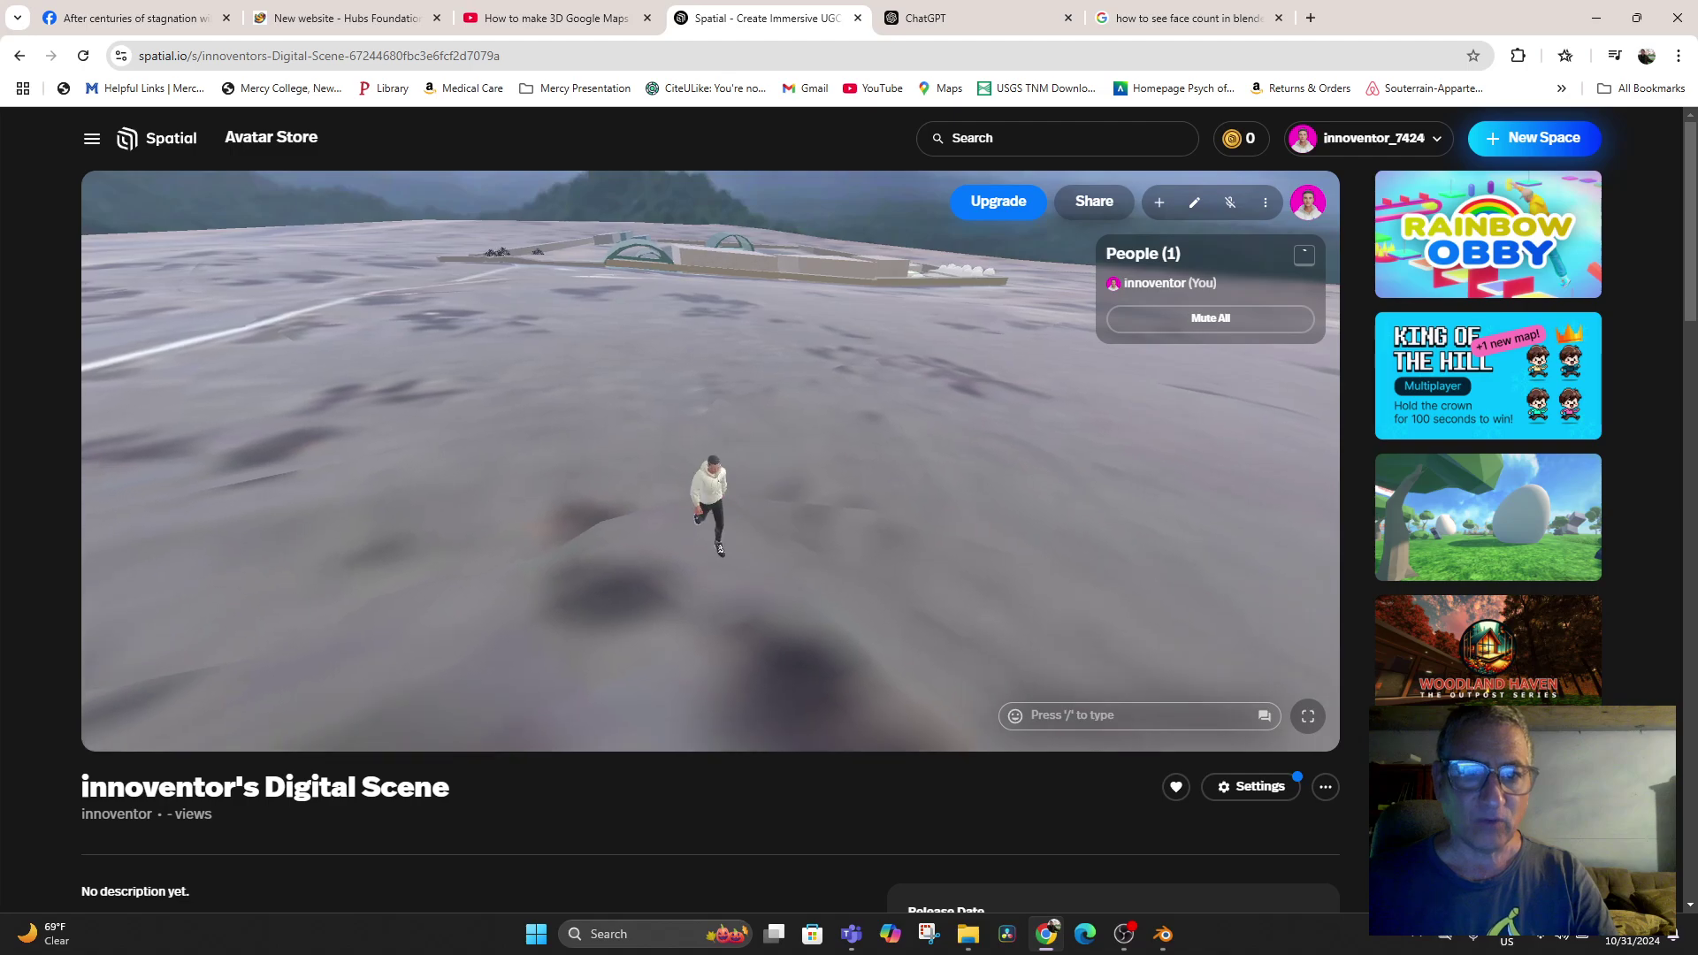
key("w")
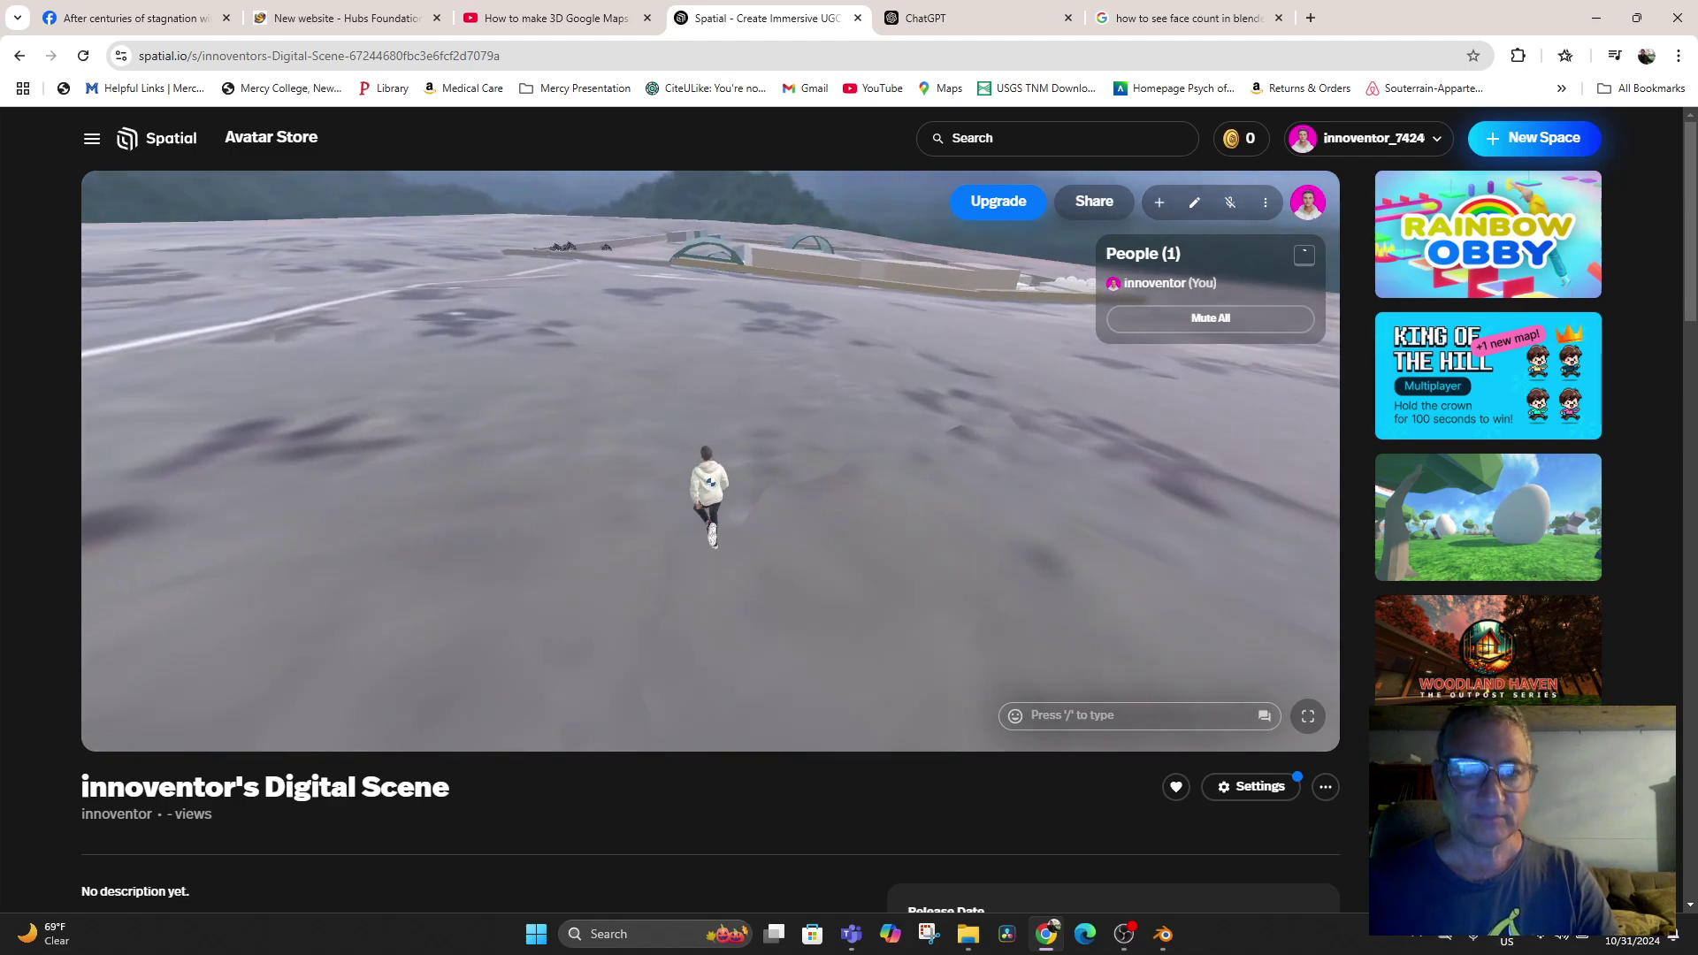
key("w")
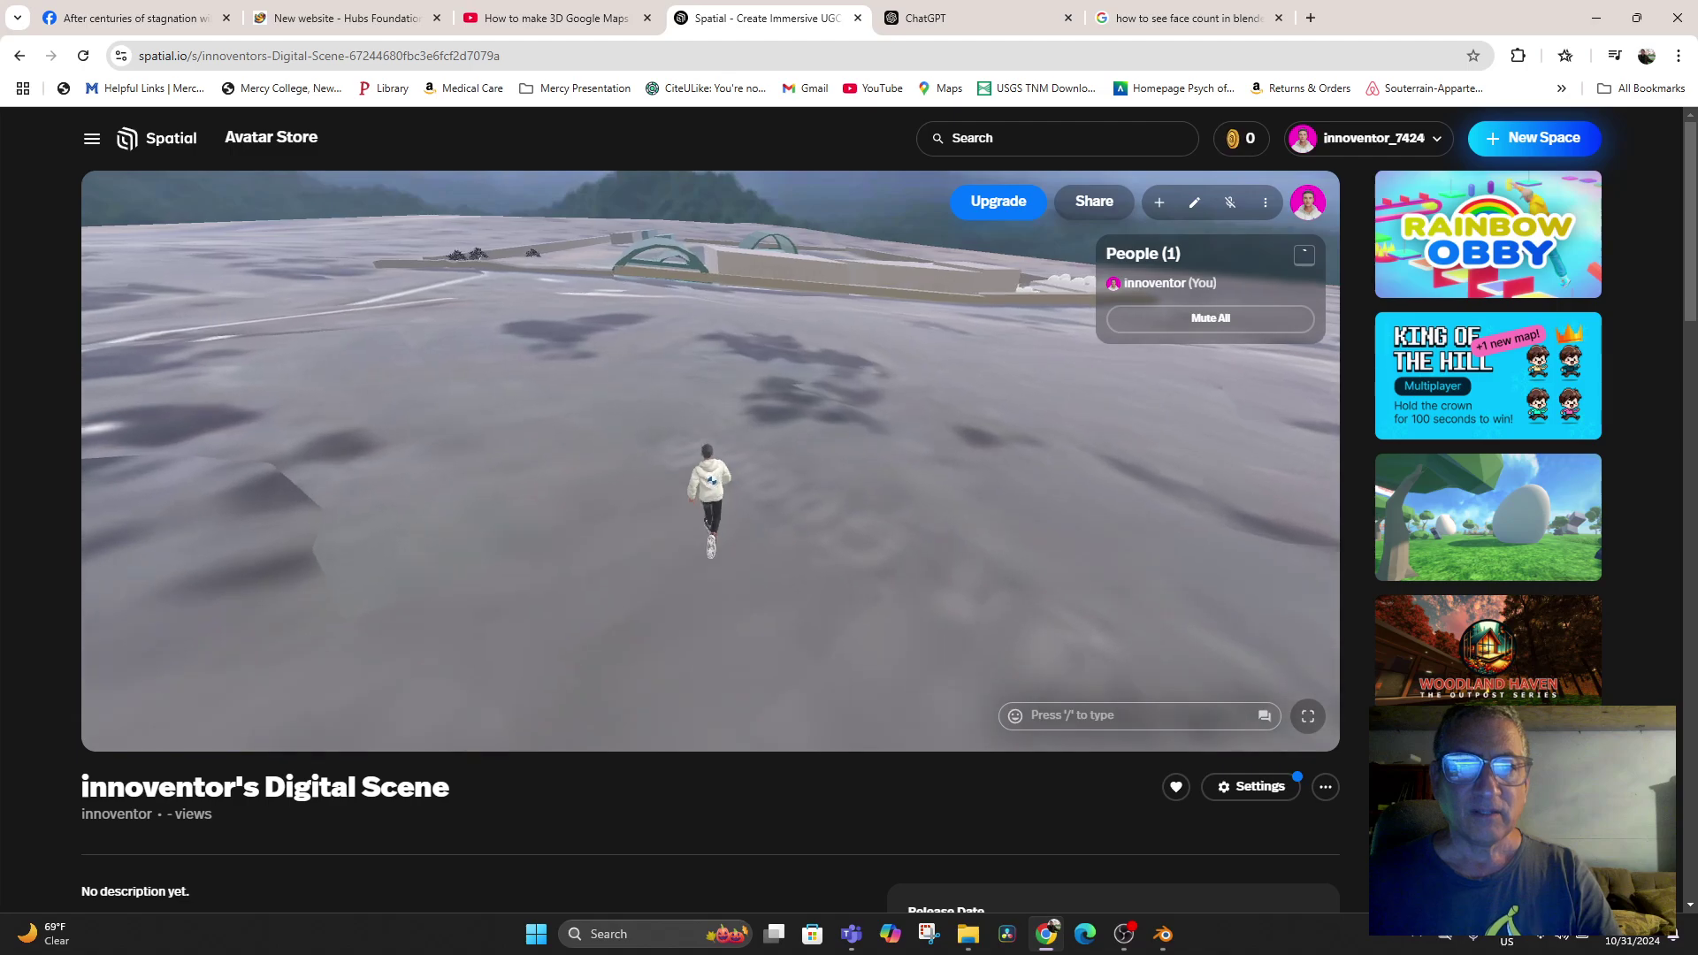
key("w")
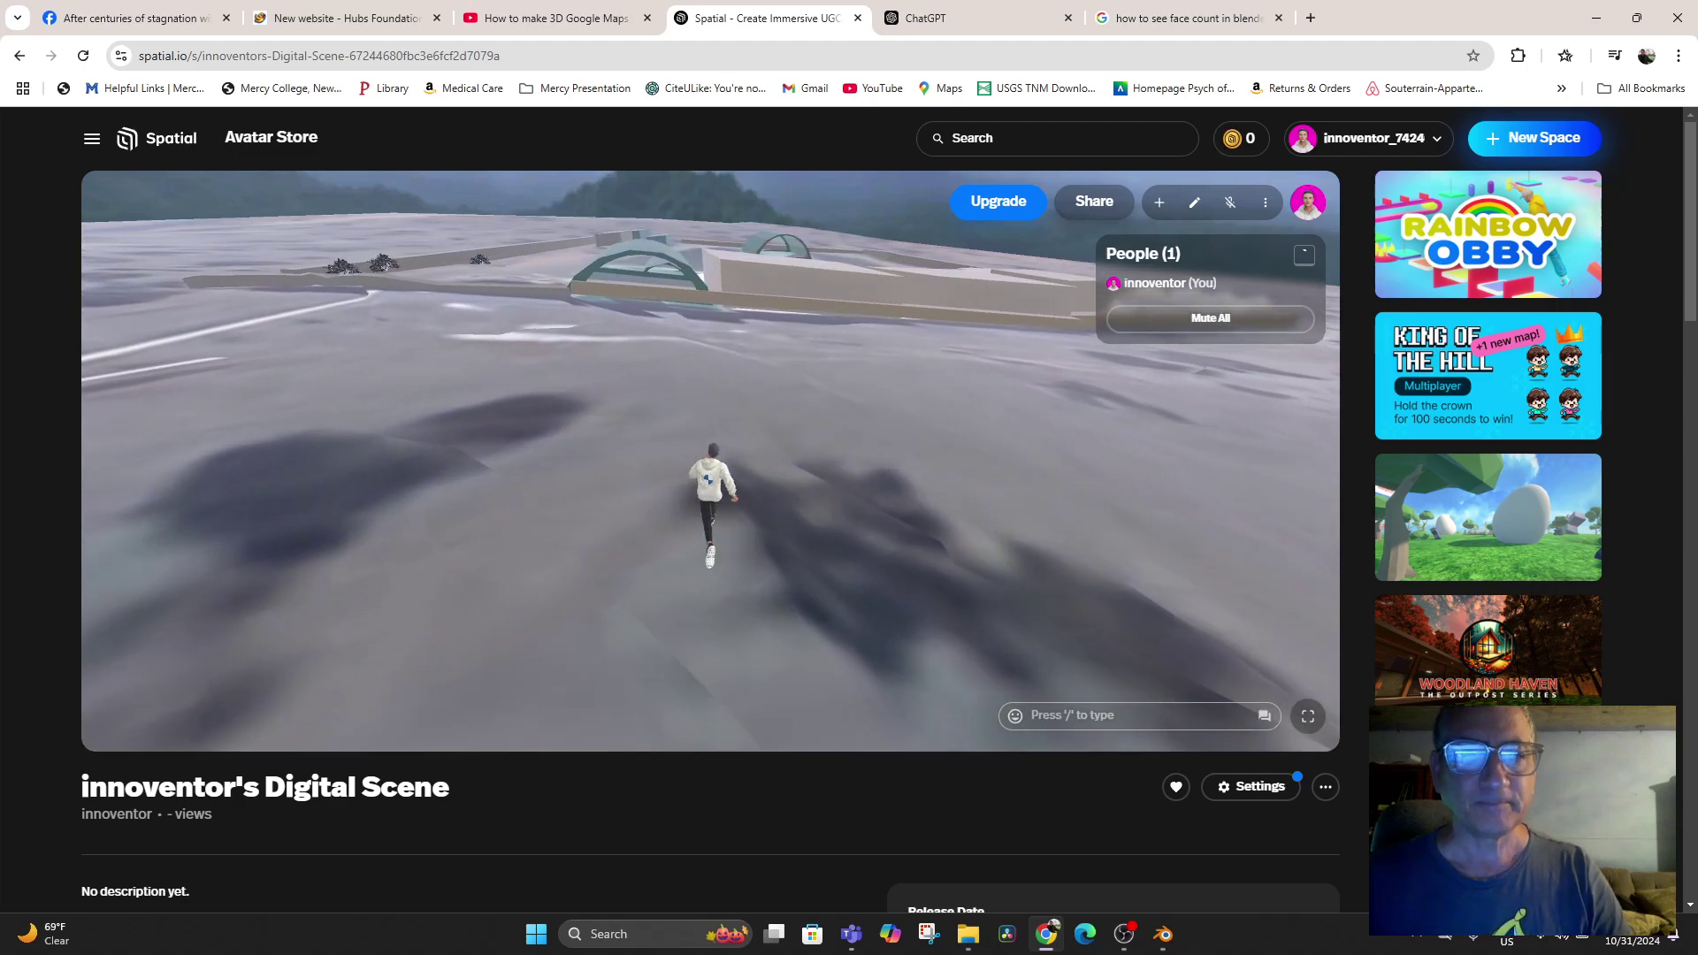
key("w")
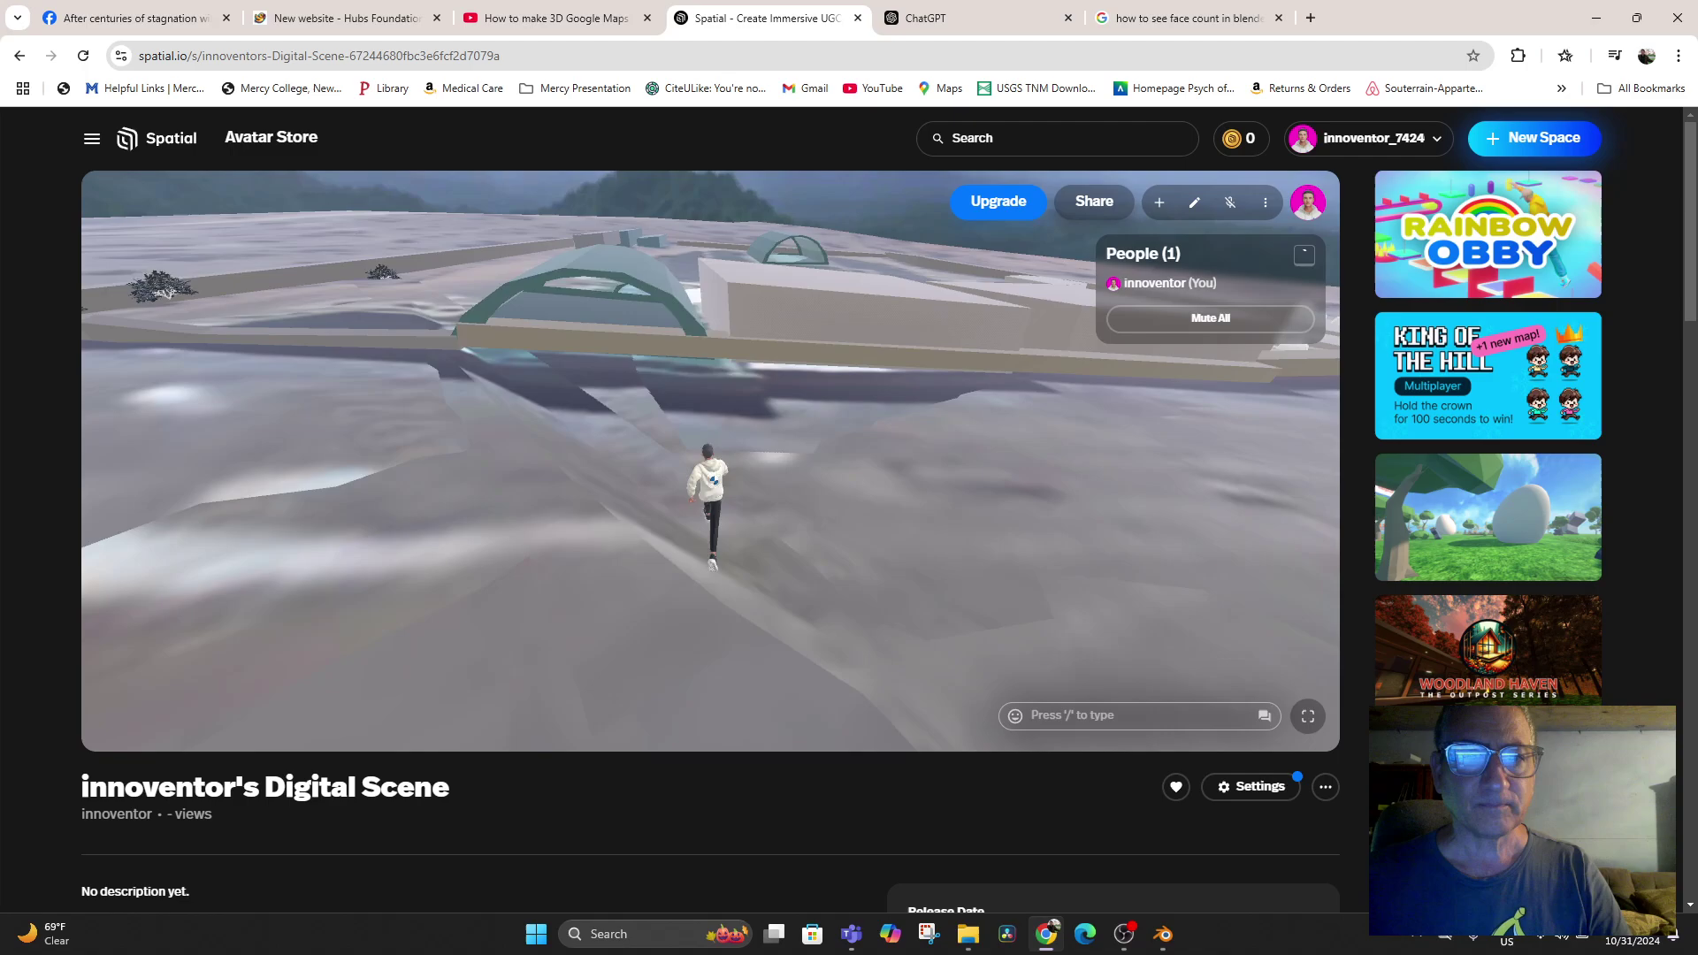
key("w")
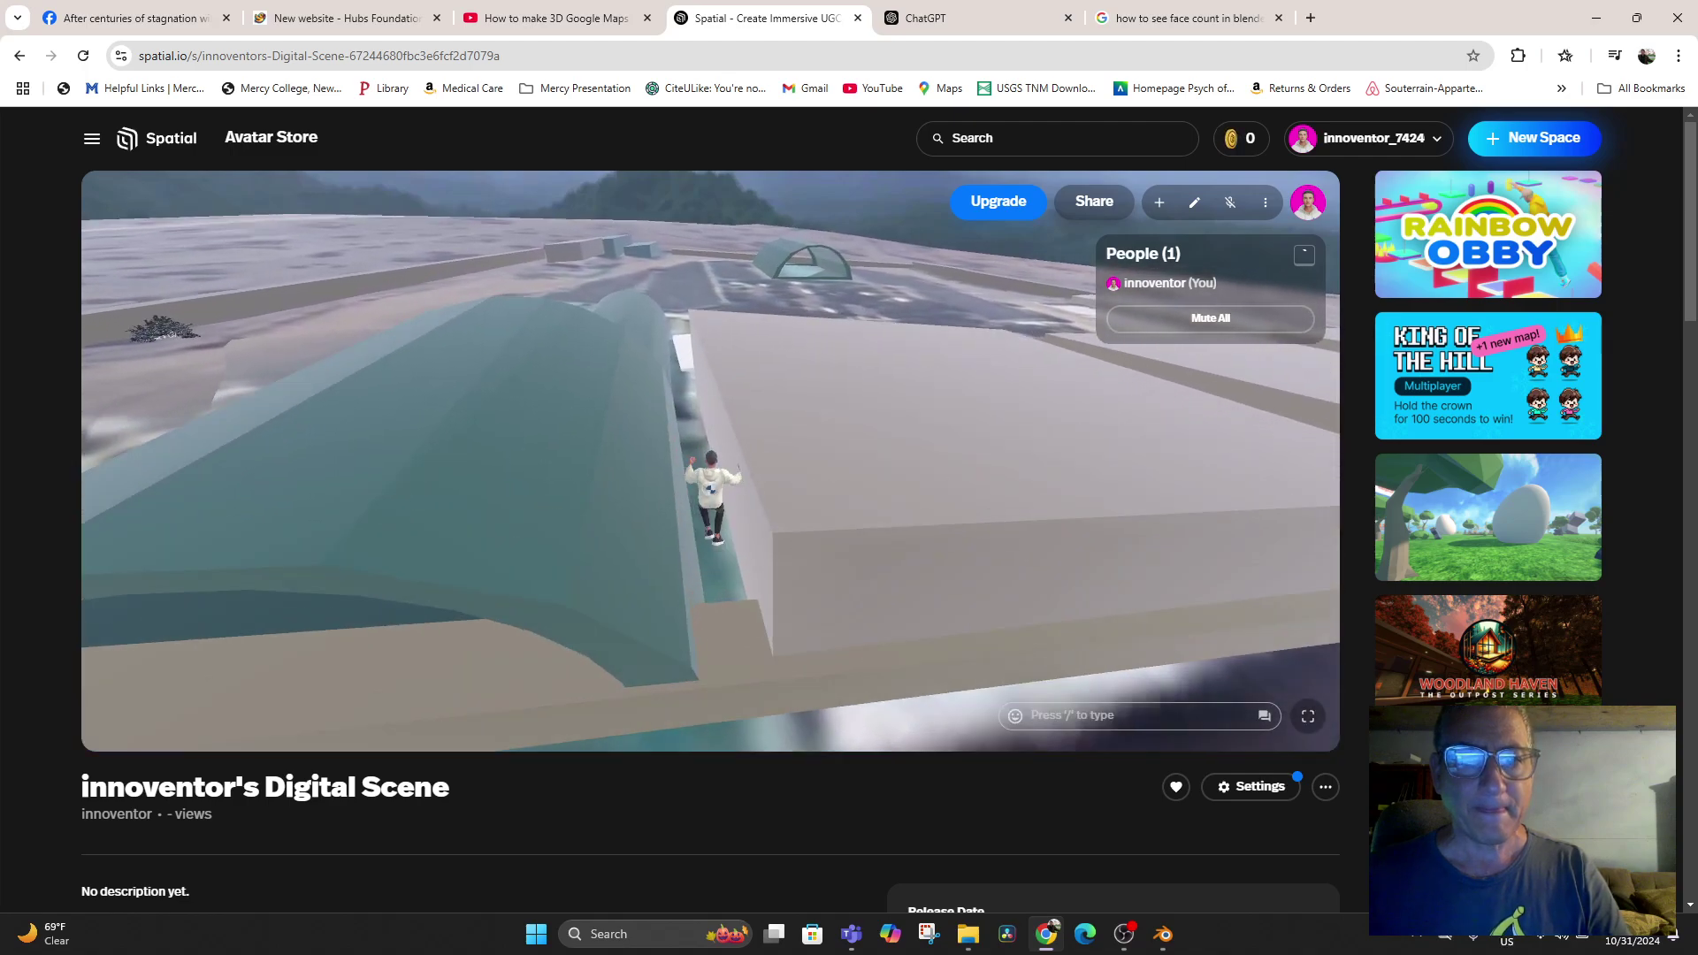
Explore the greenhouse roof and the white slabs with the avatar, ending with a jump onto a grey building's roof
key("w")
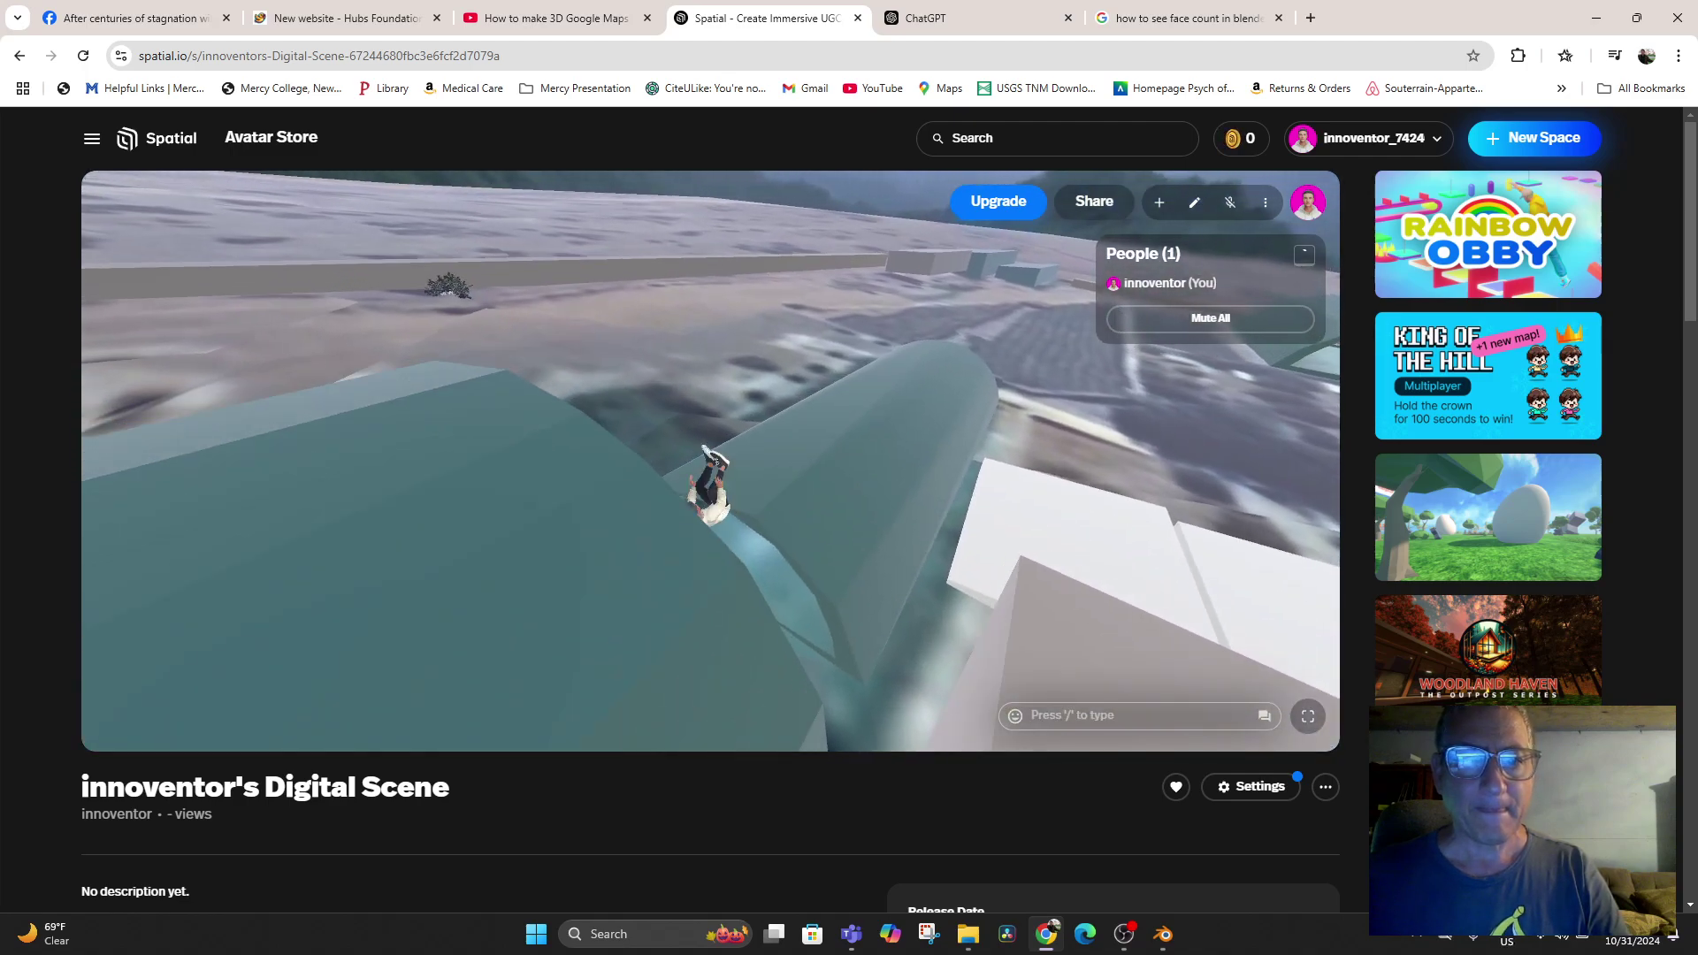
key("w")
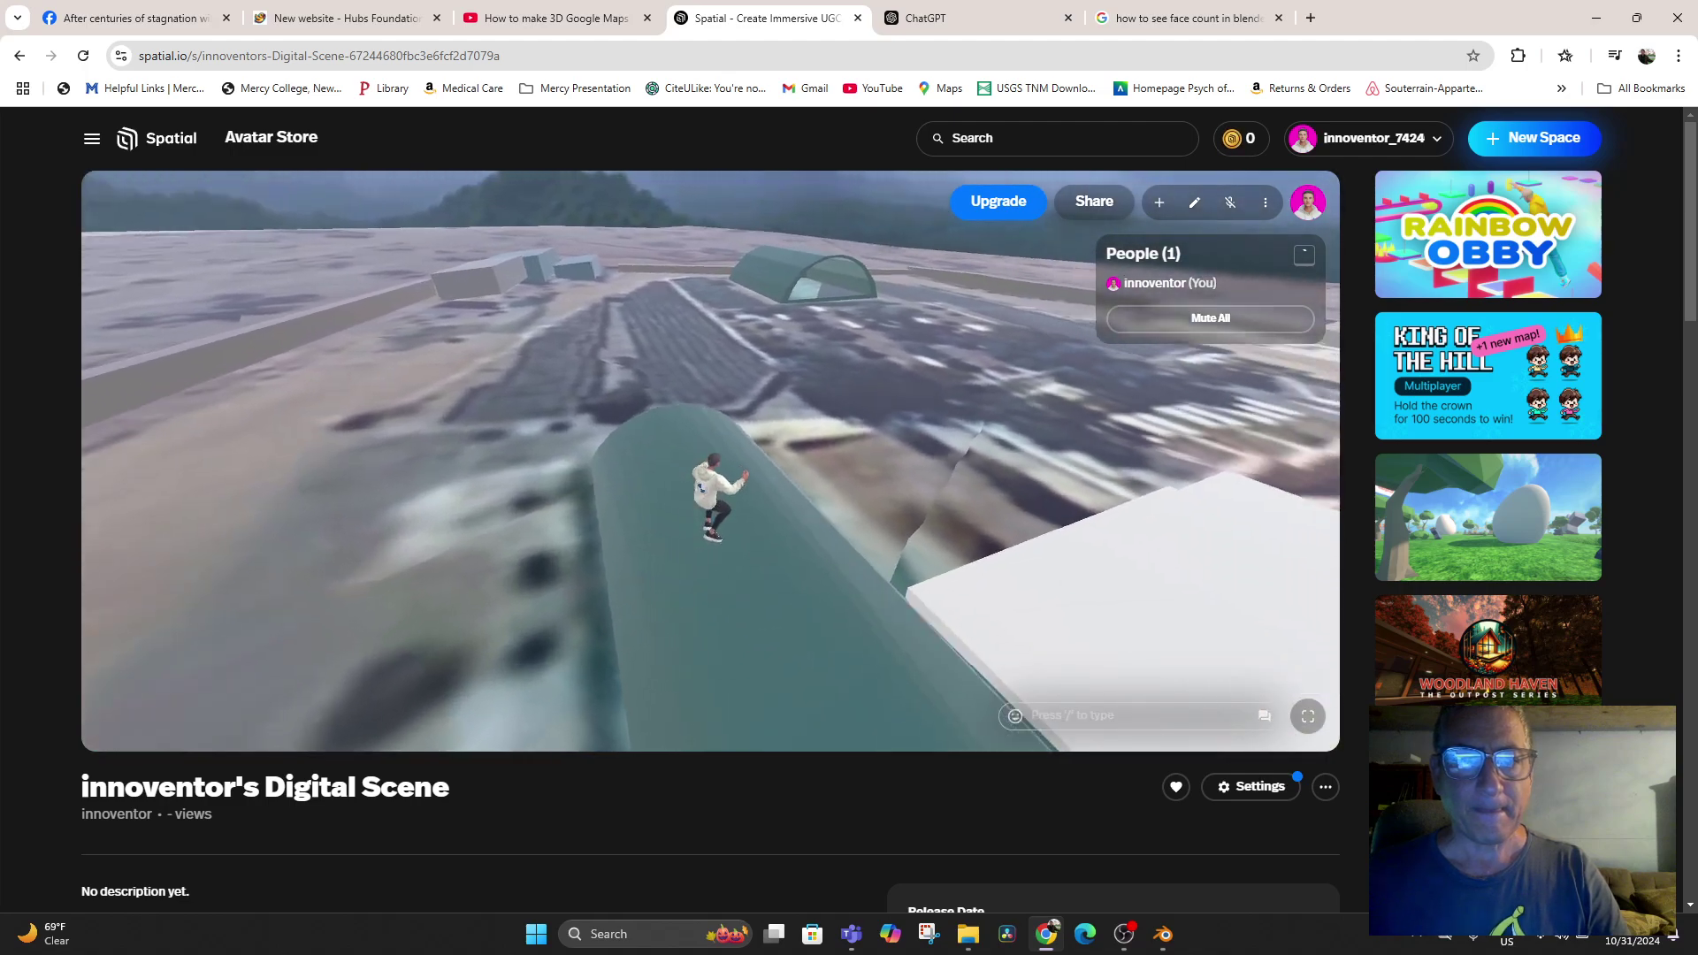
key("w")
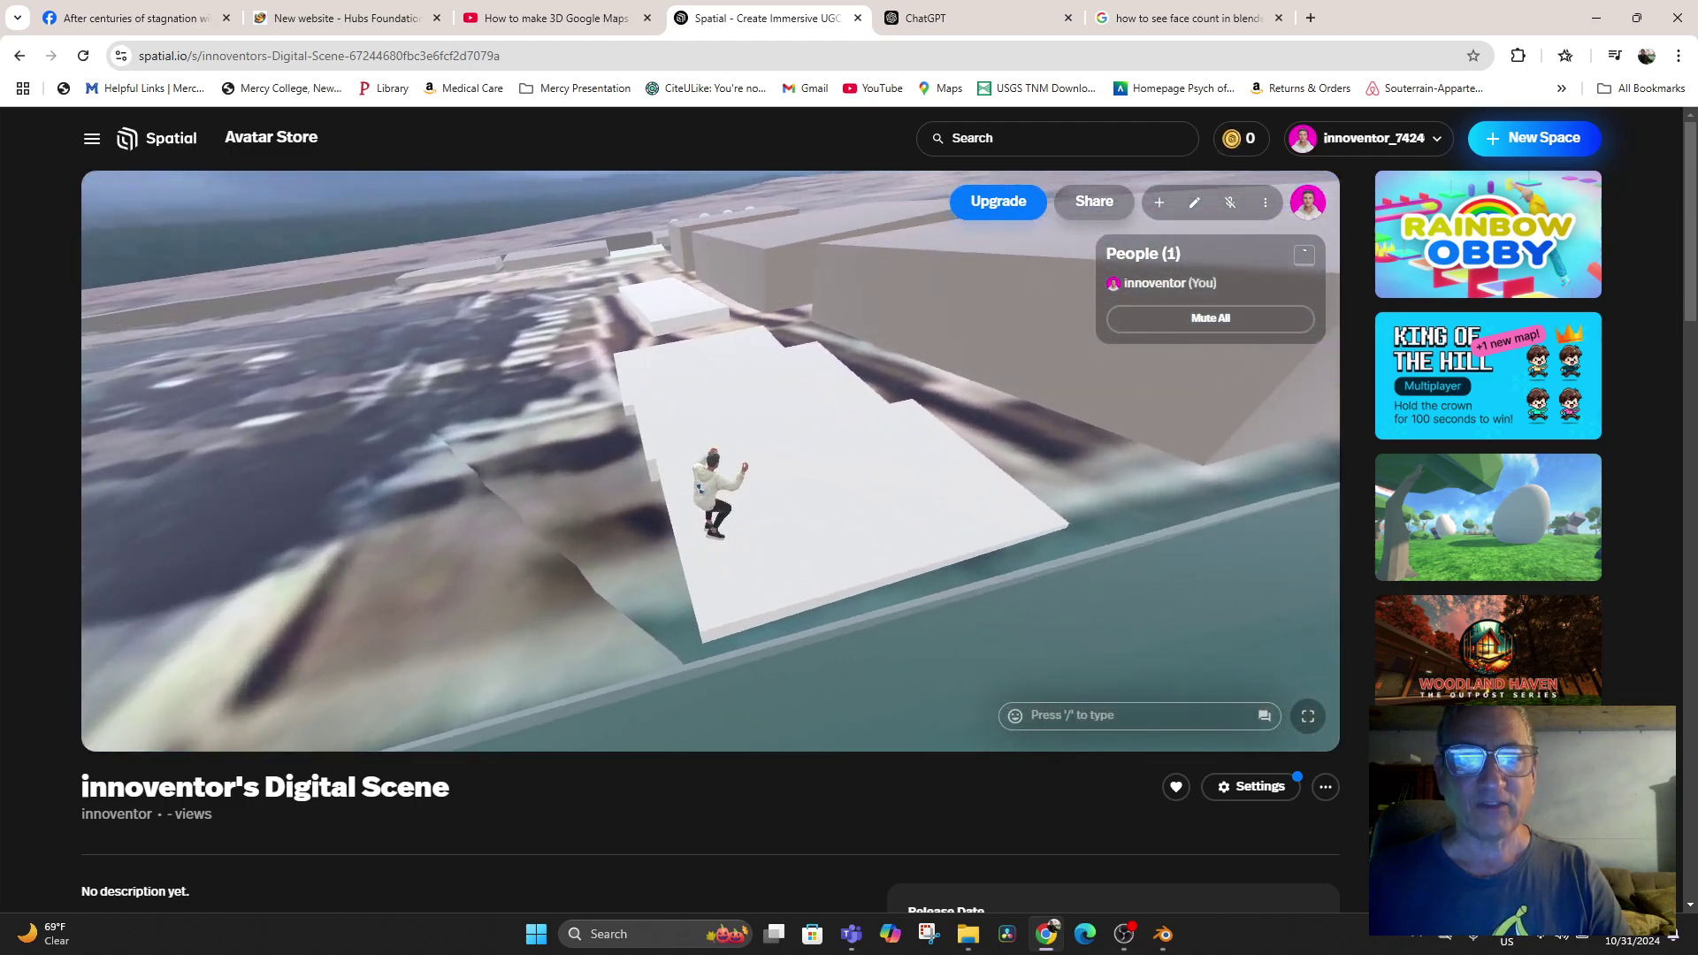
key("w")
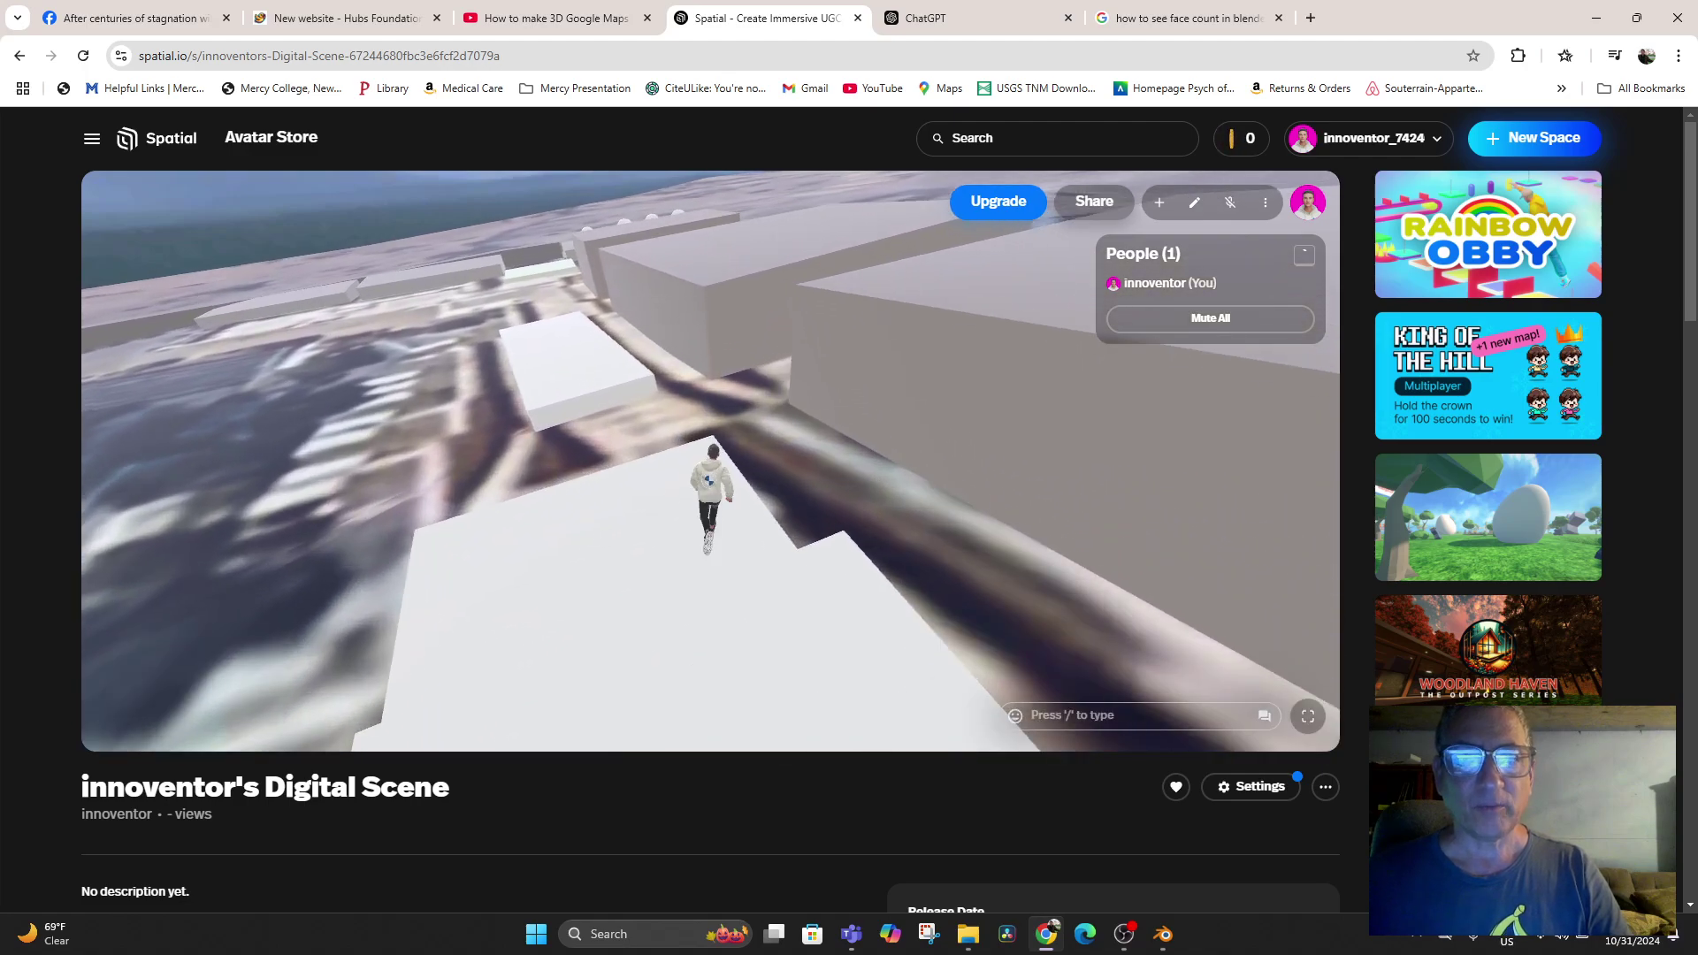
key("w")
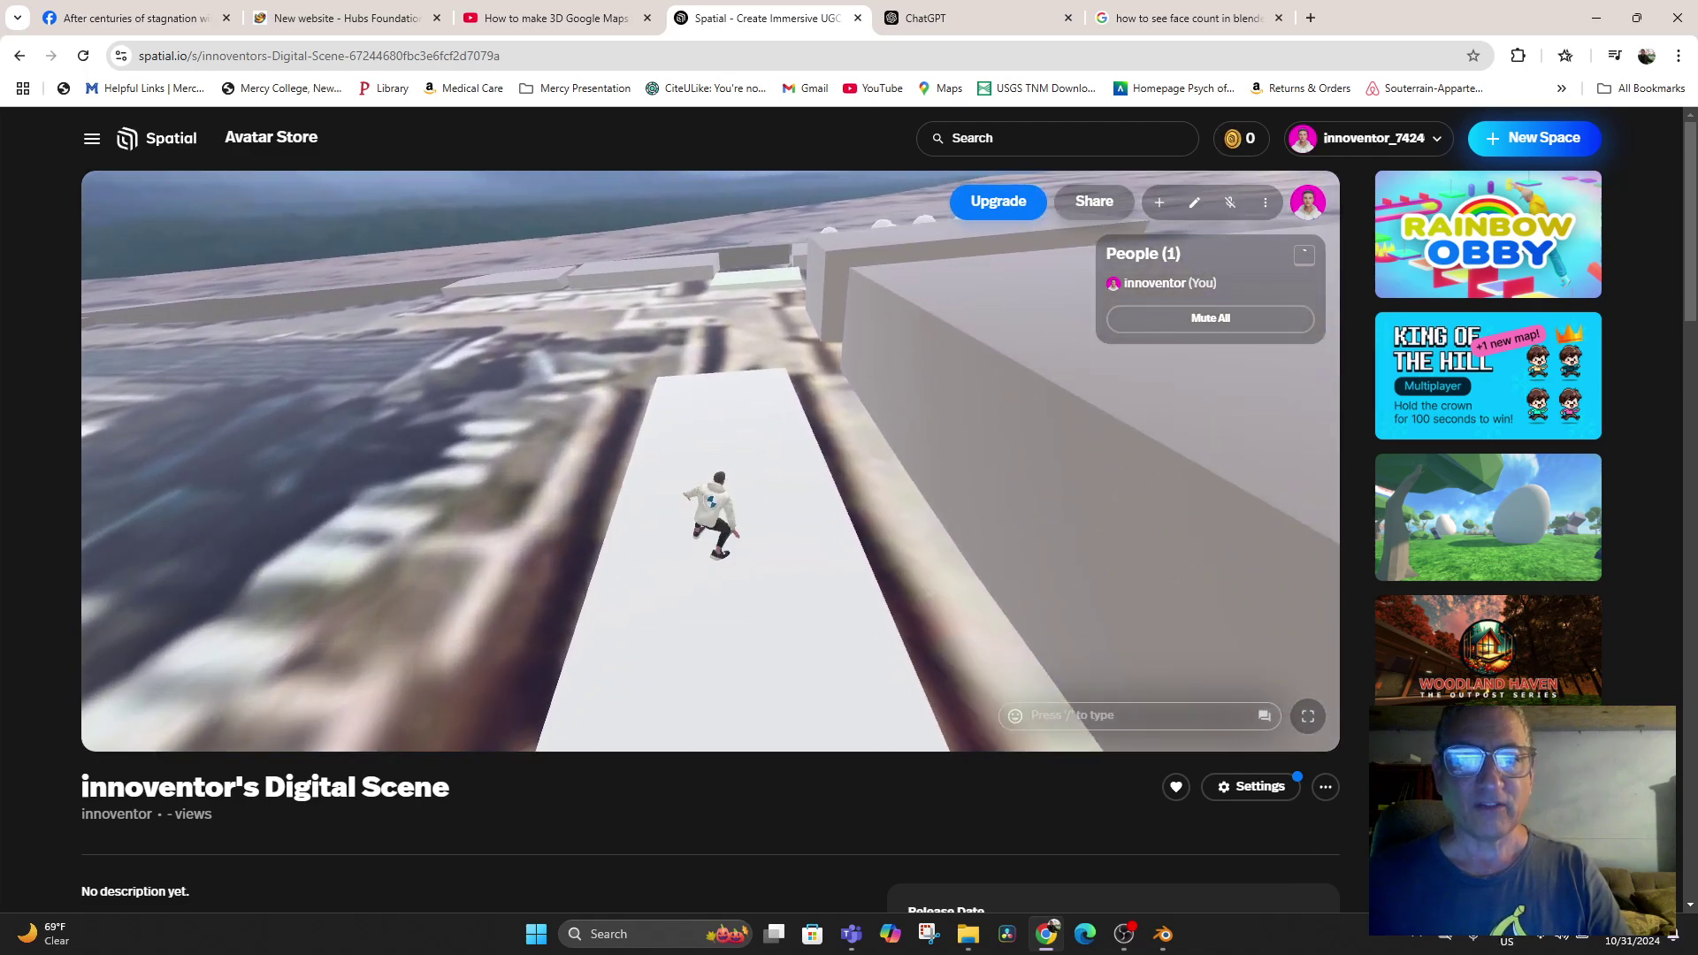
key("w")
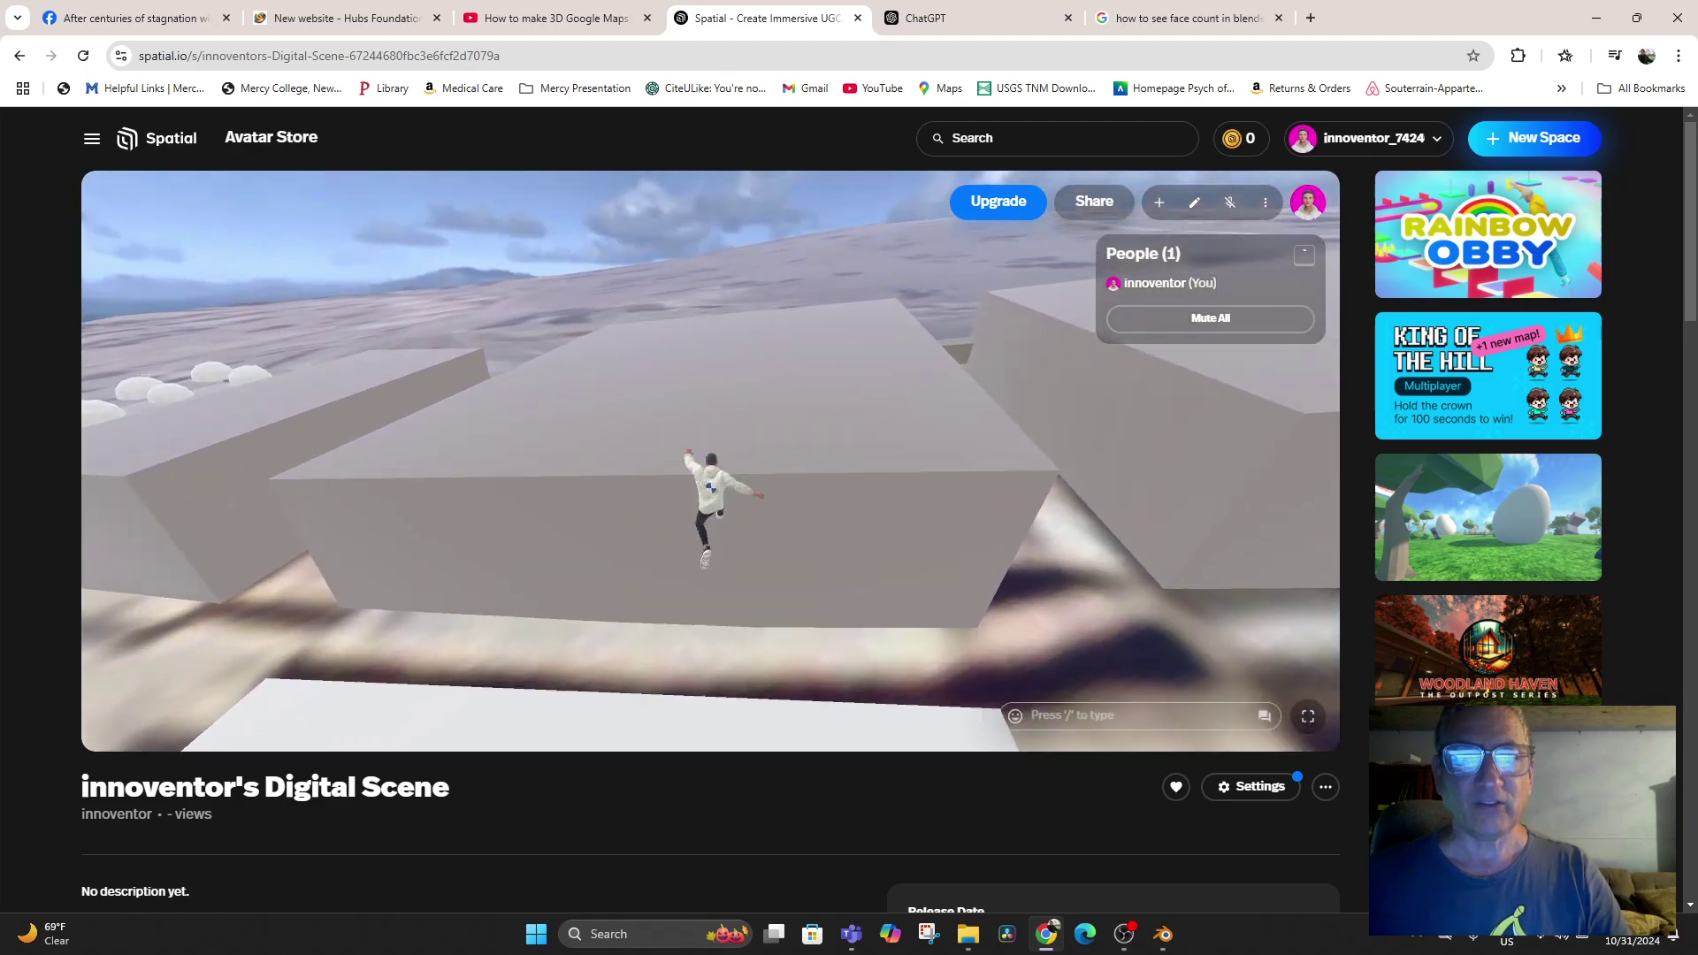
key("space")
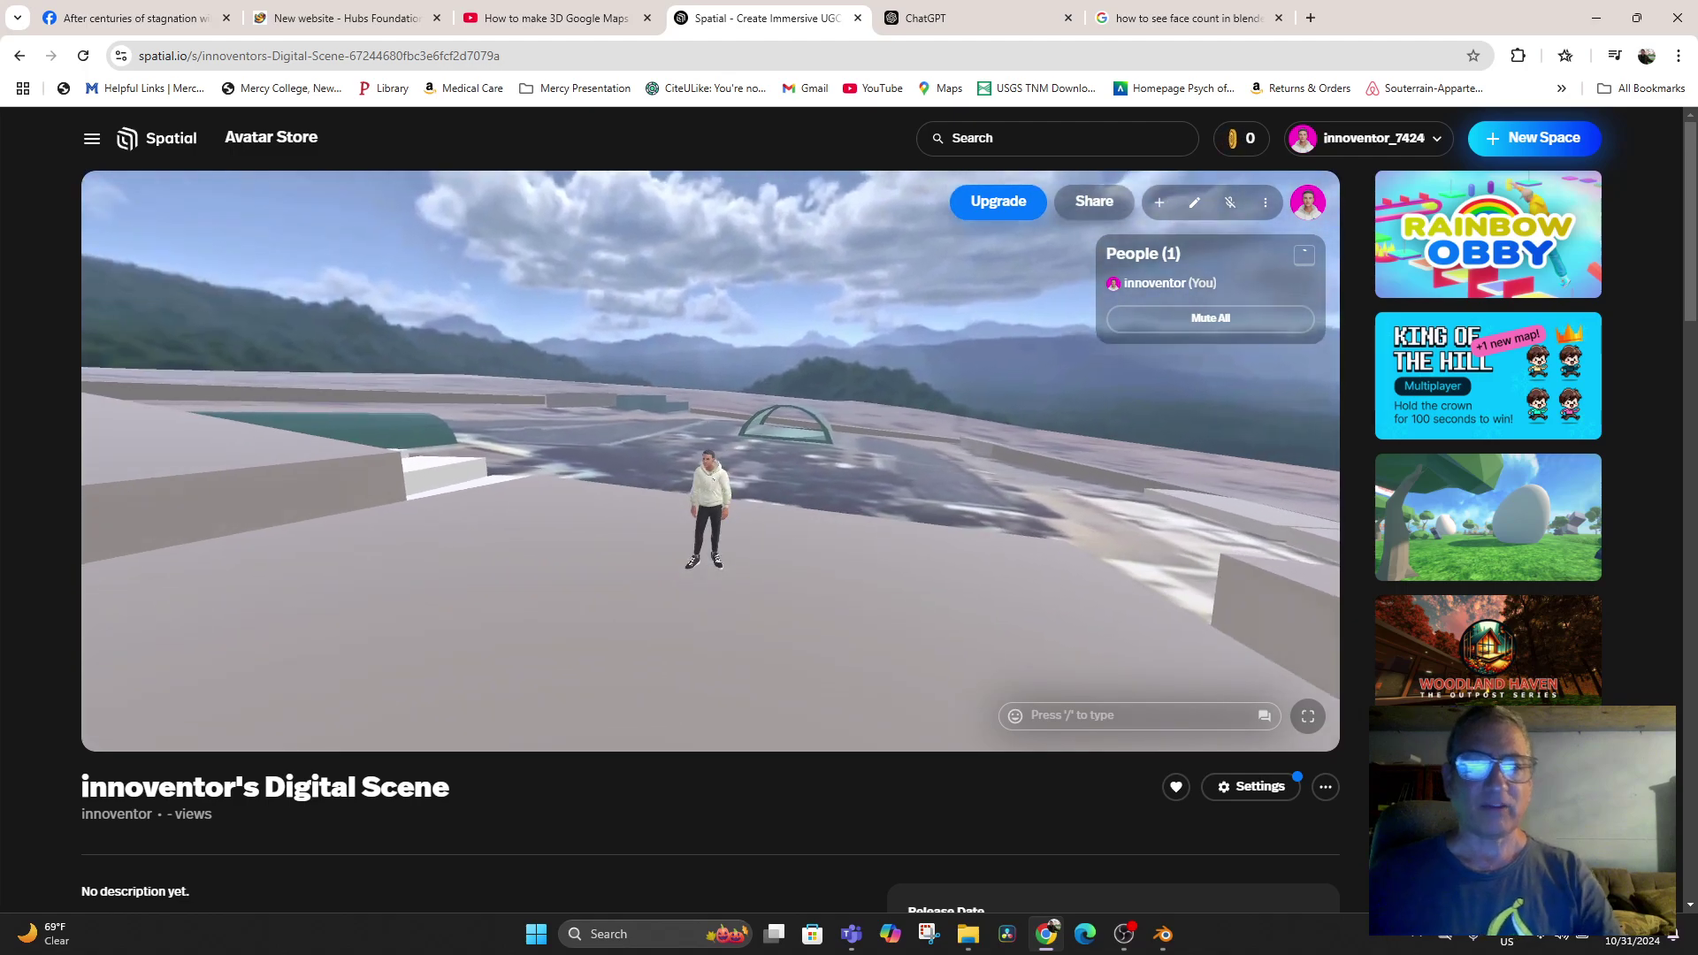
Walk the avatar from the grey roof through the distant arched greenhouse and along the perimeter wall behind it
left_click_drag(713, 479, 711, 478)
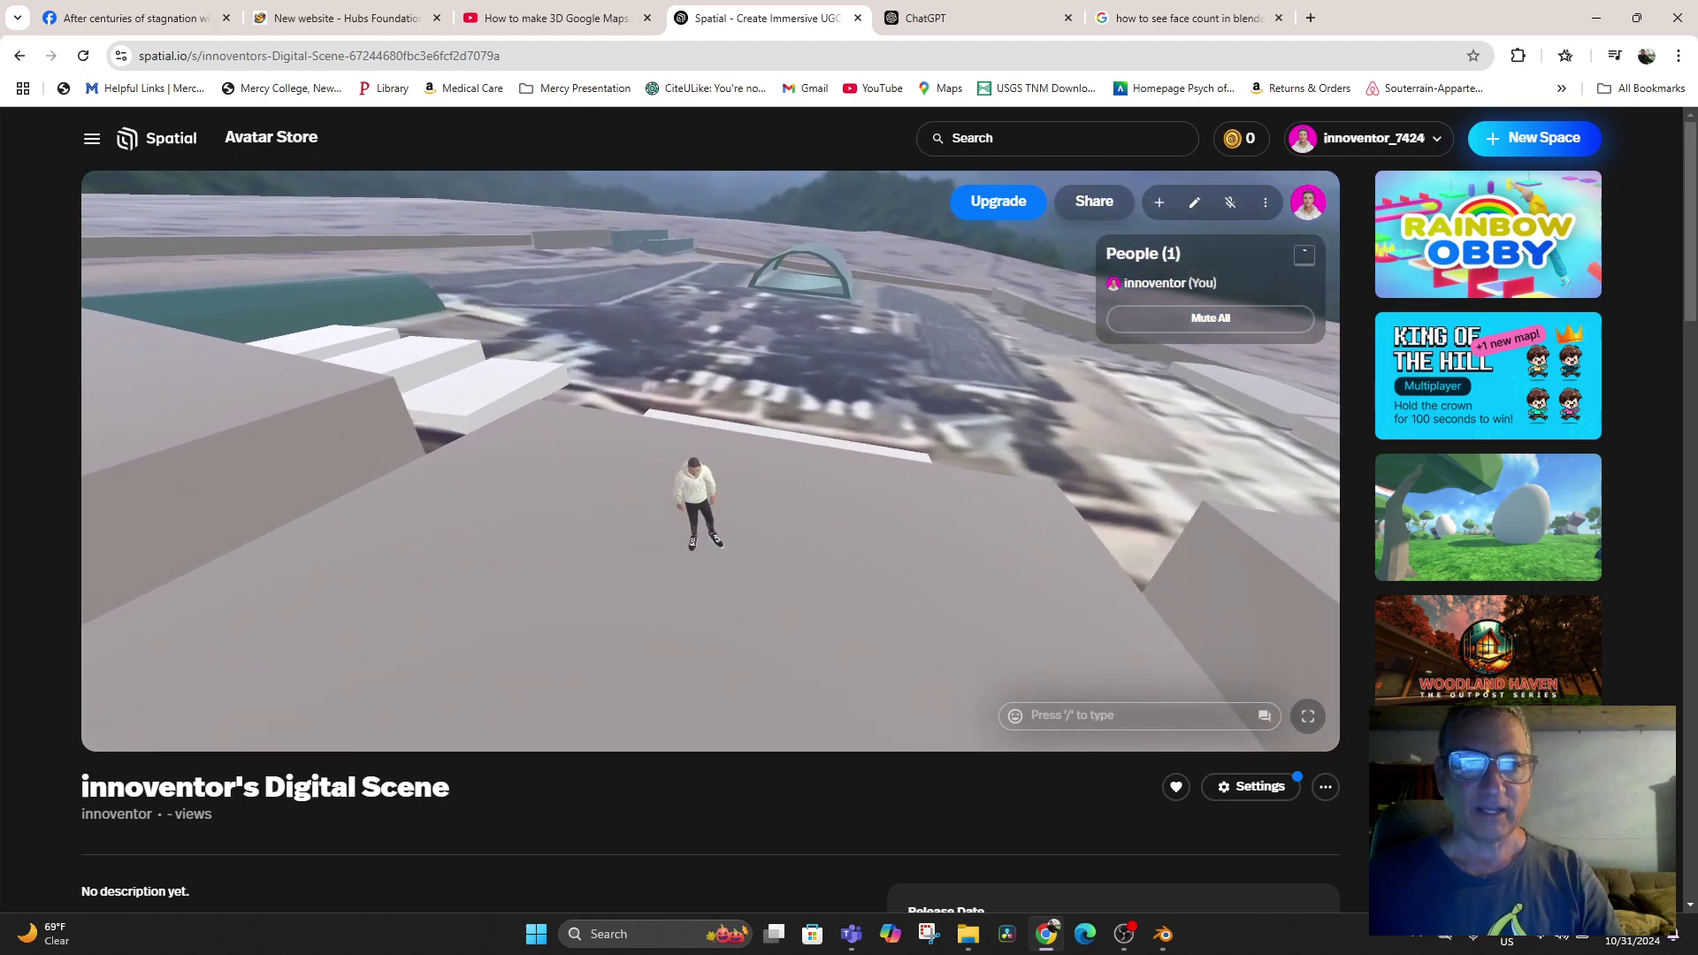
key("w")
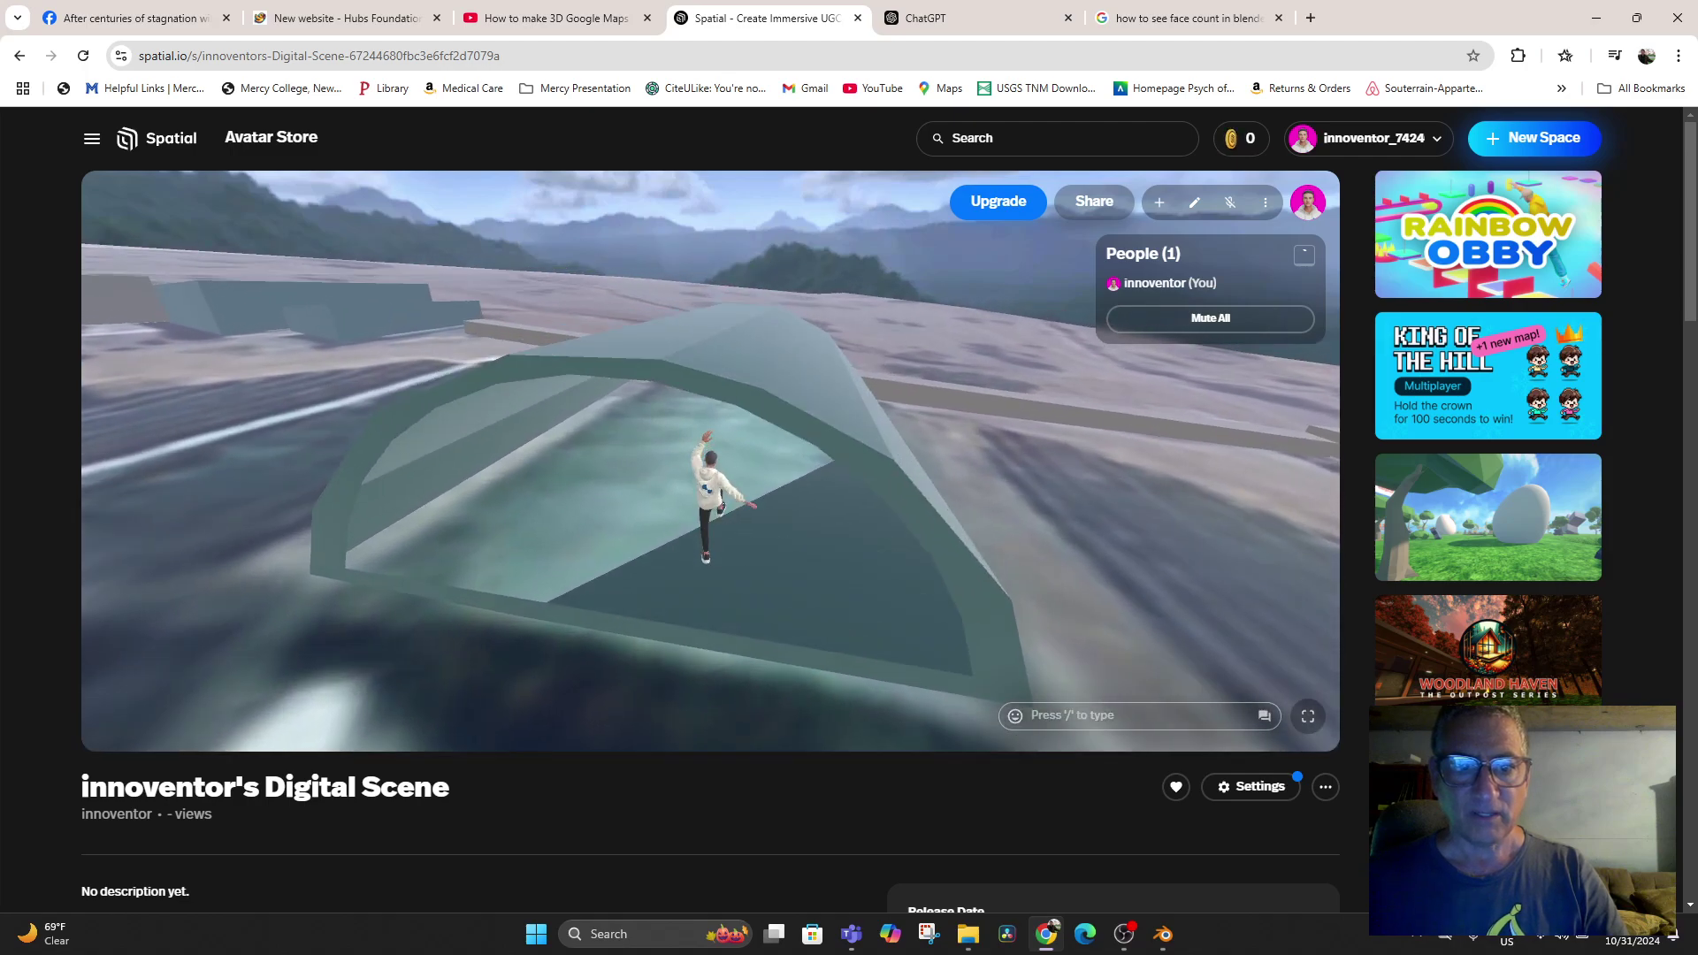
key("w")
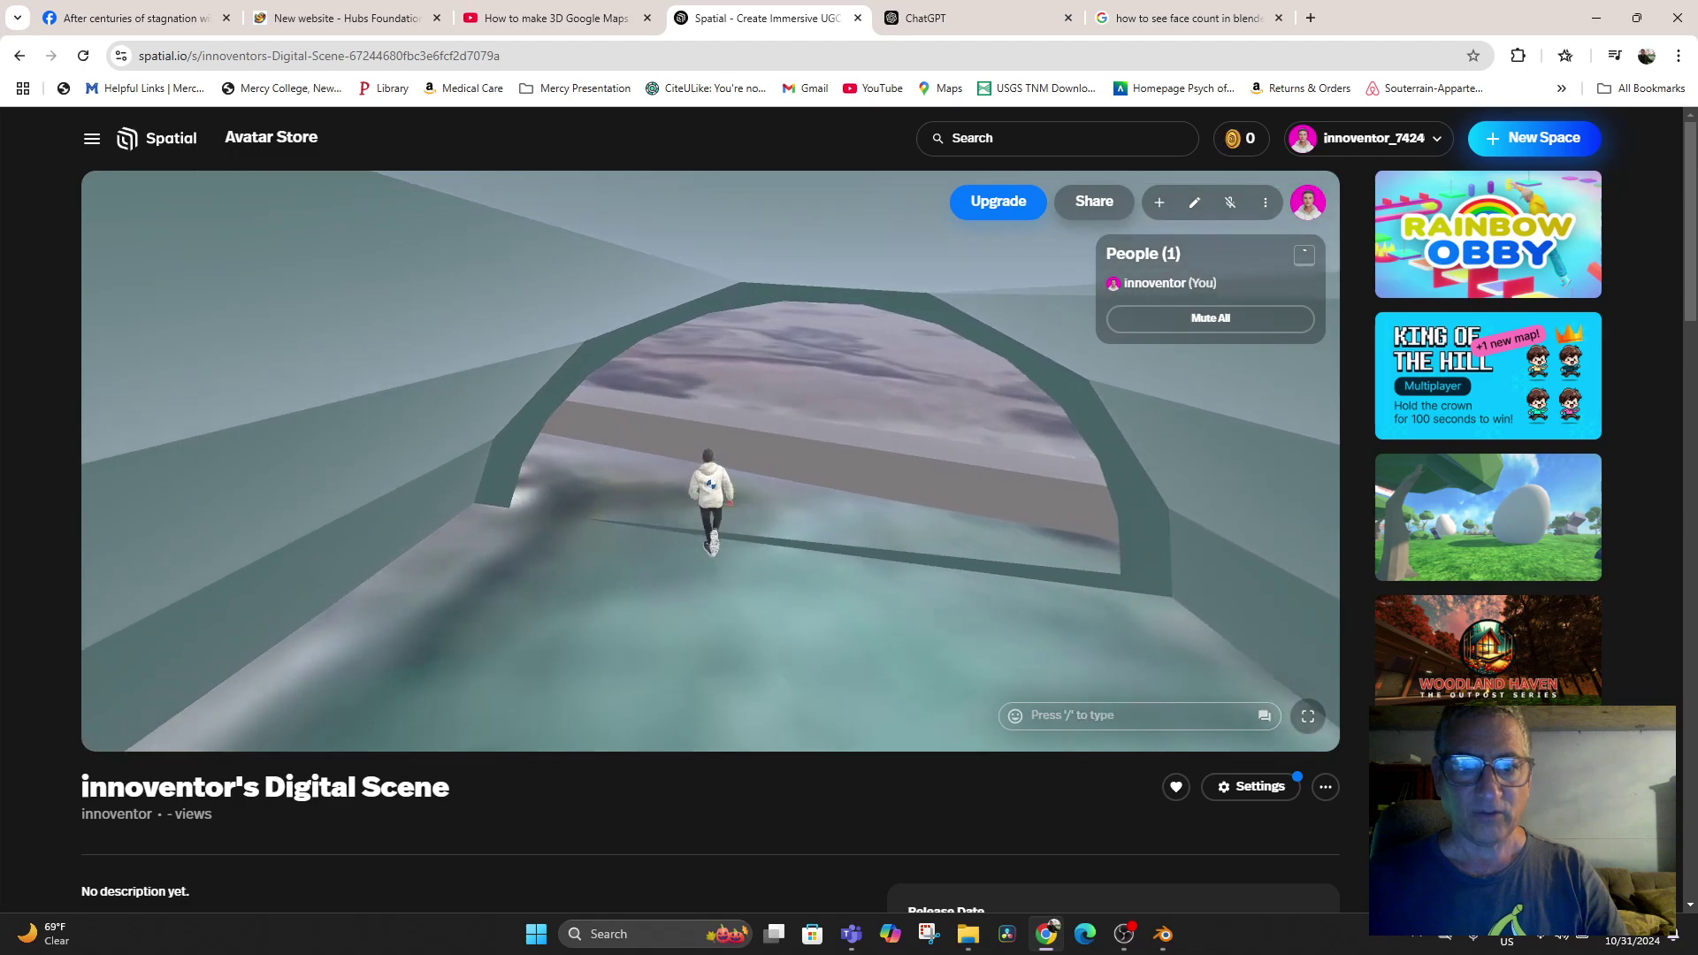
key("w")
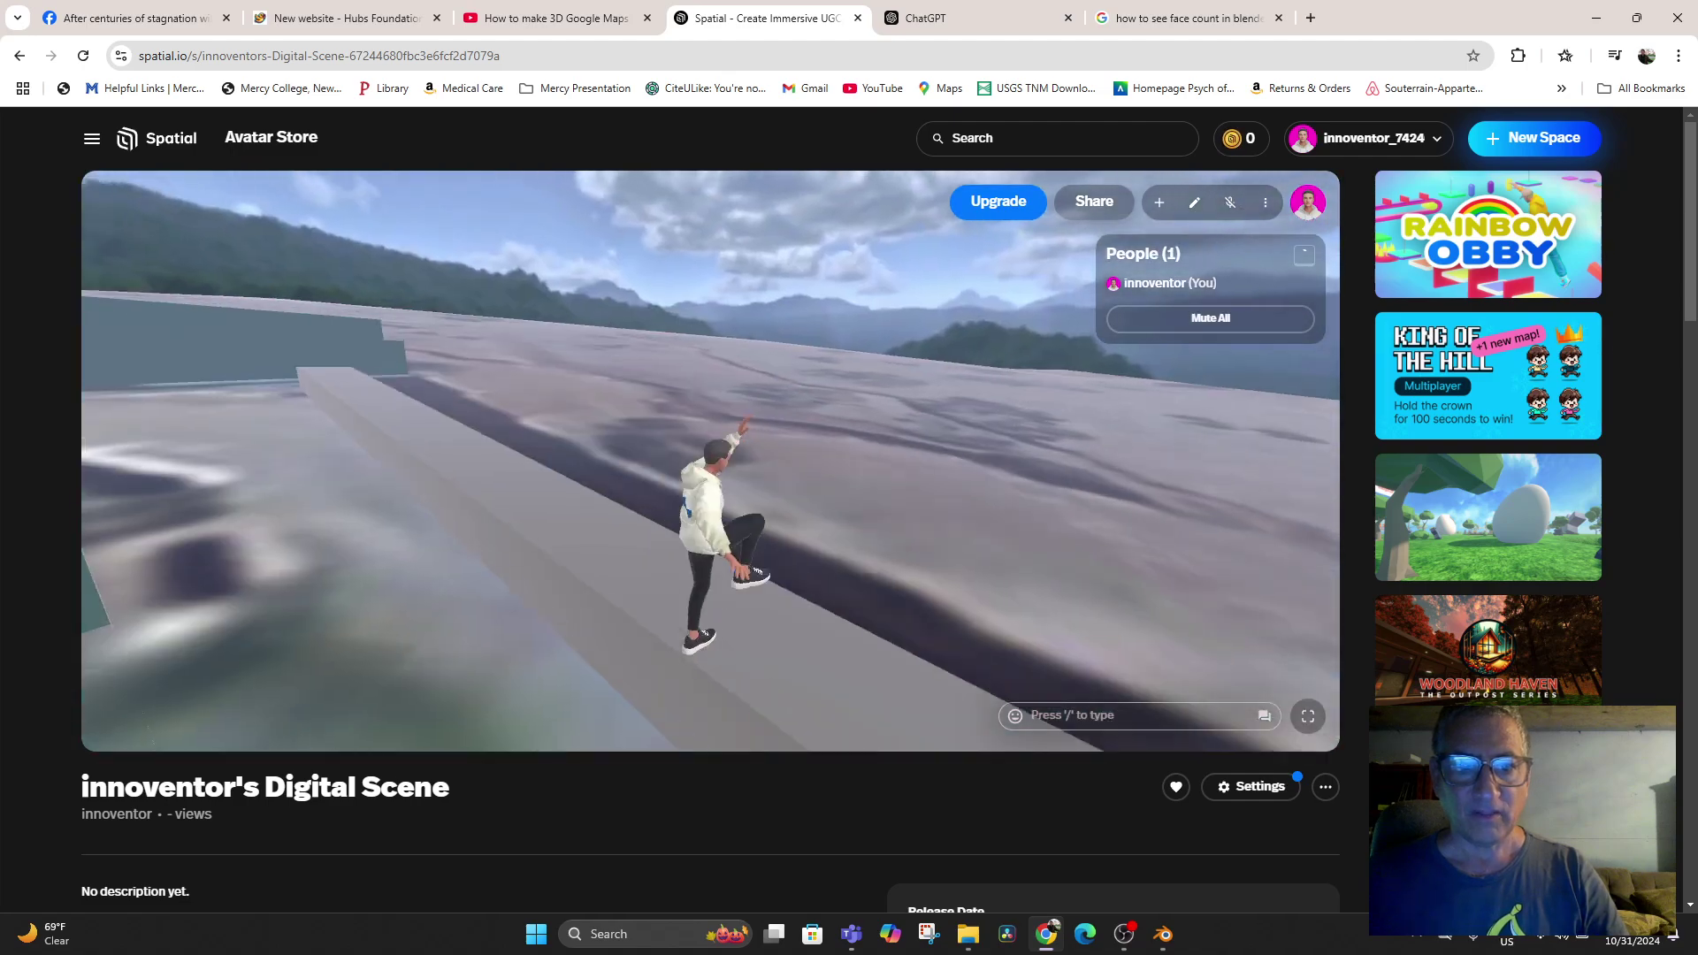
key("w")
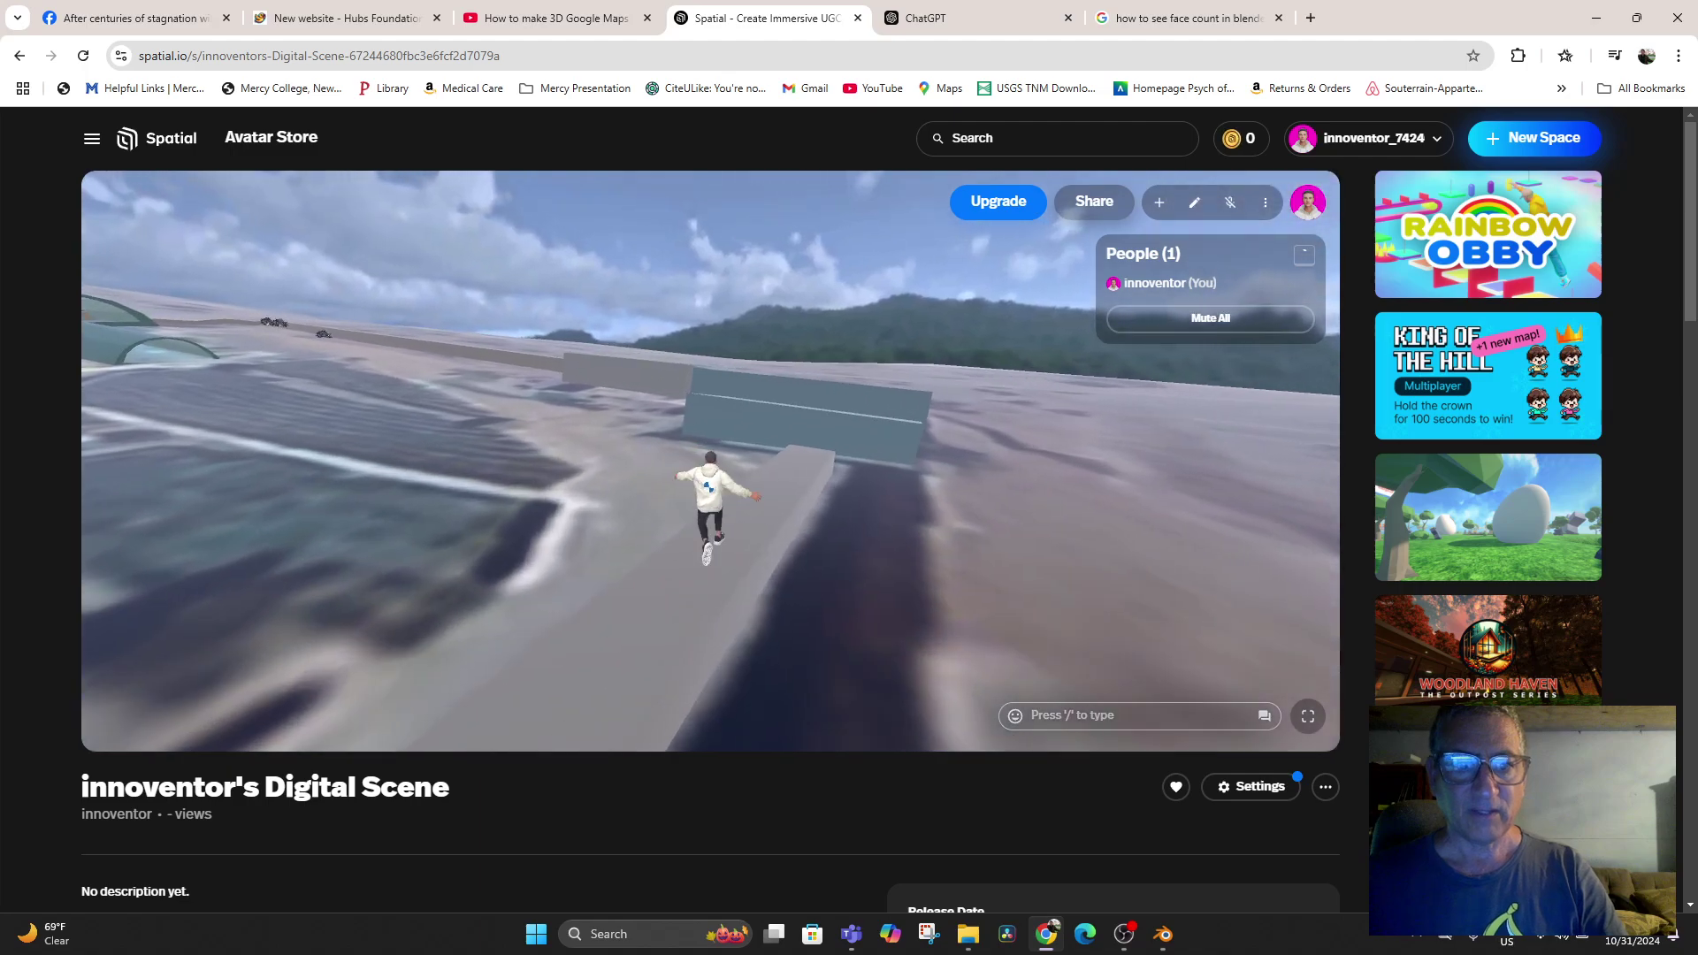
Walk the avatar back across the striped field to the entrance of the long arched greenhouse
key("a")
key("w")
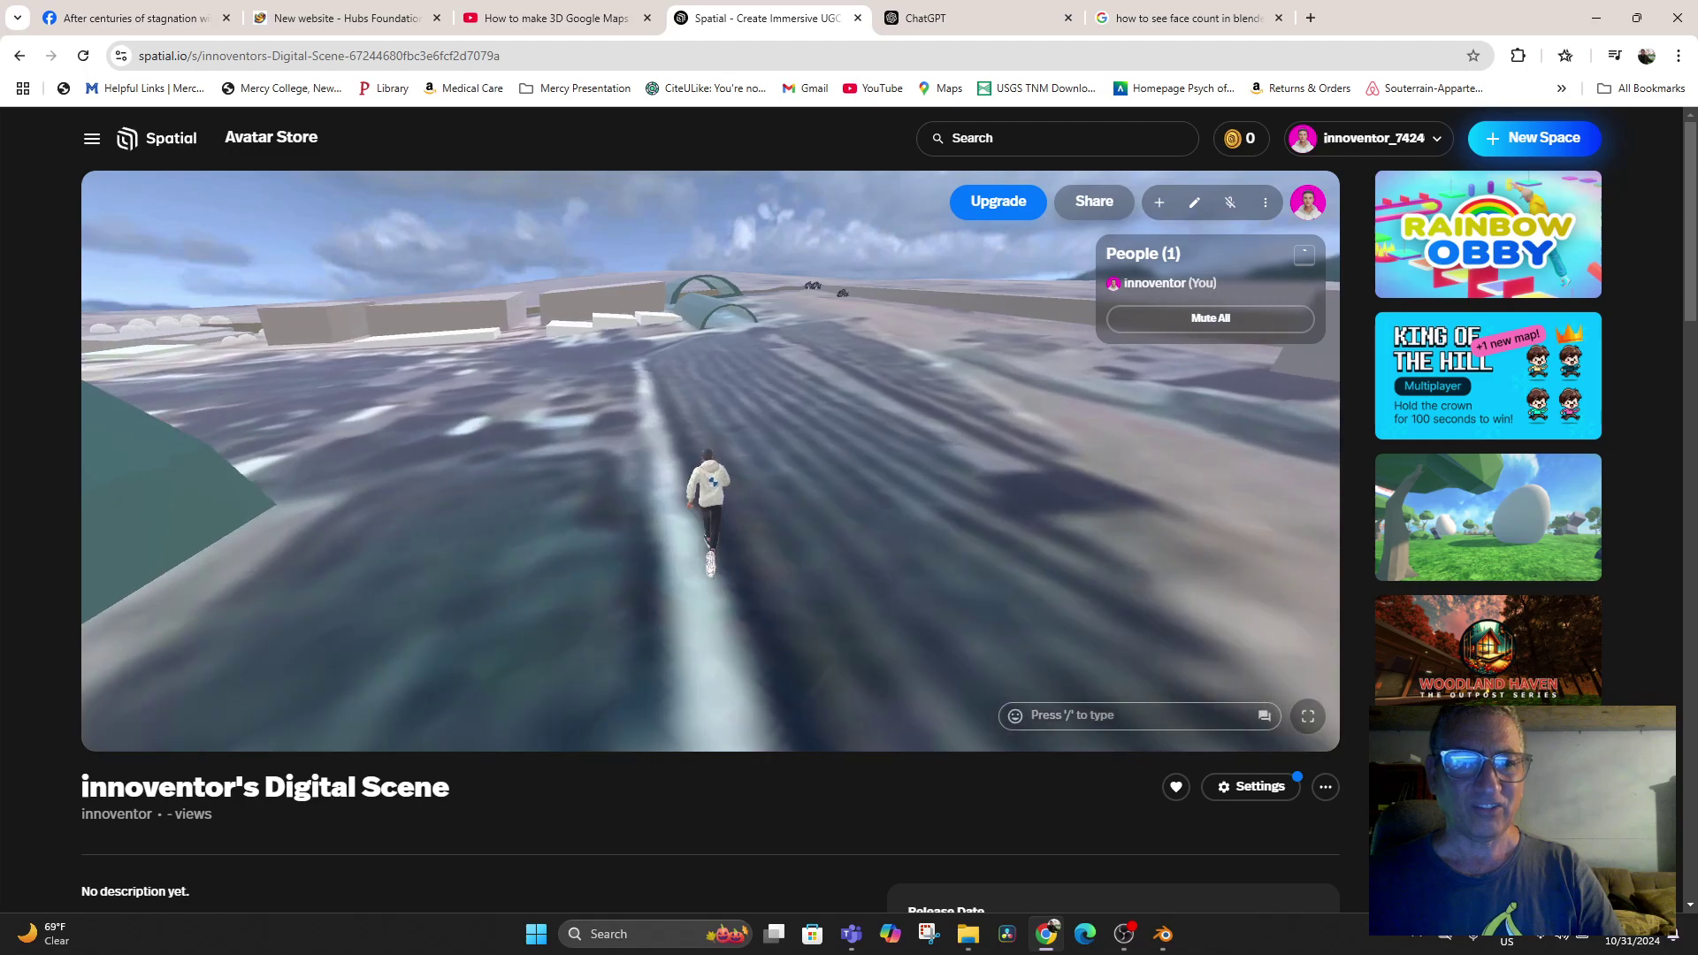
key("w")
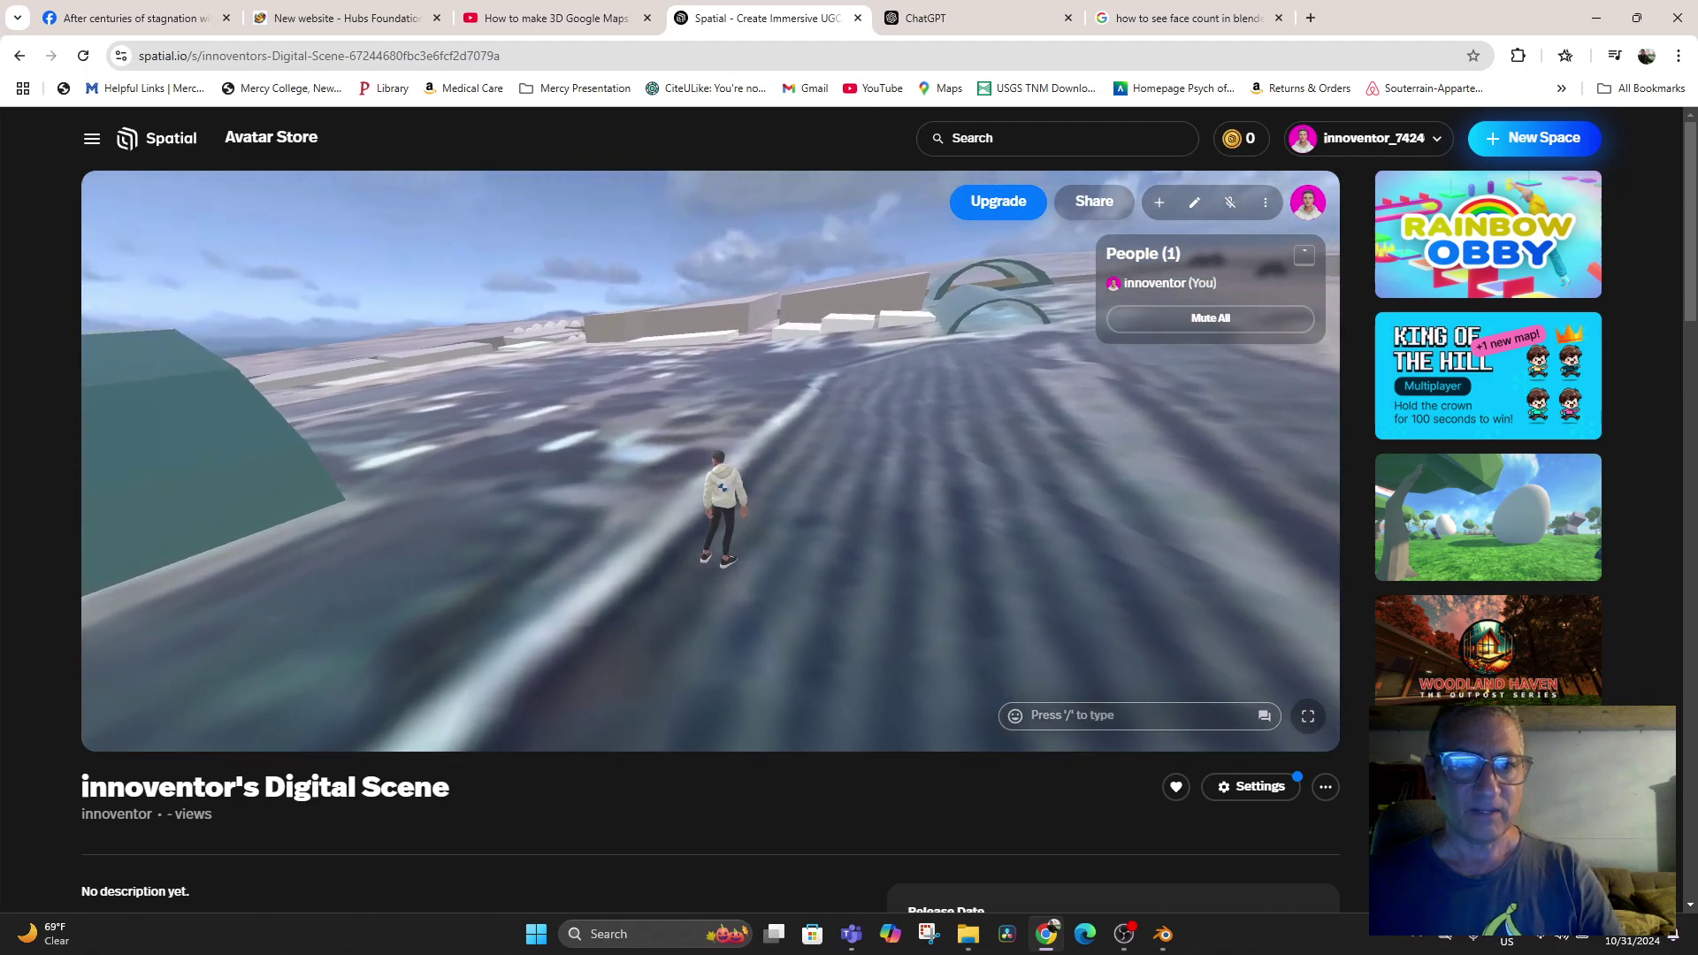
key("w")
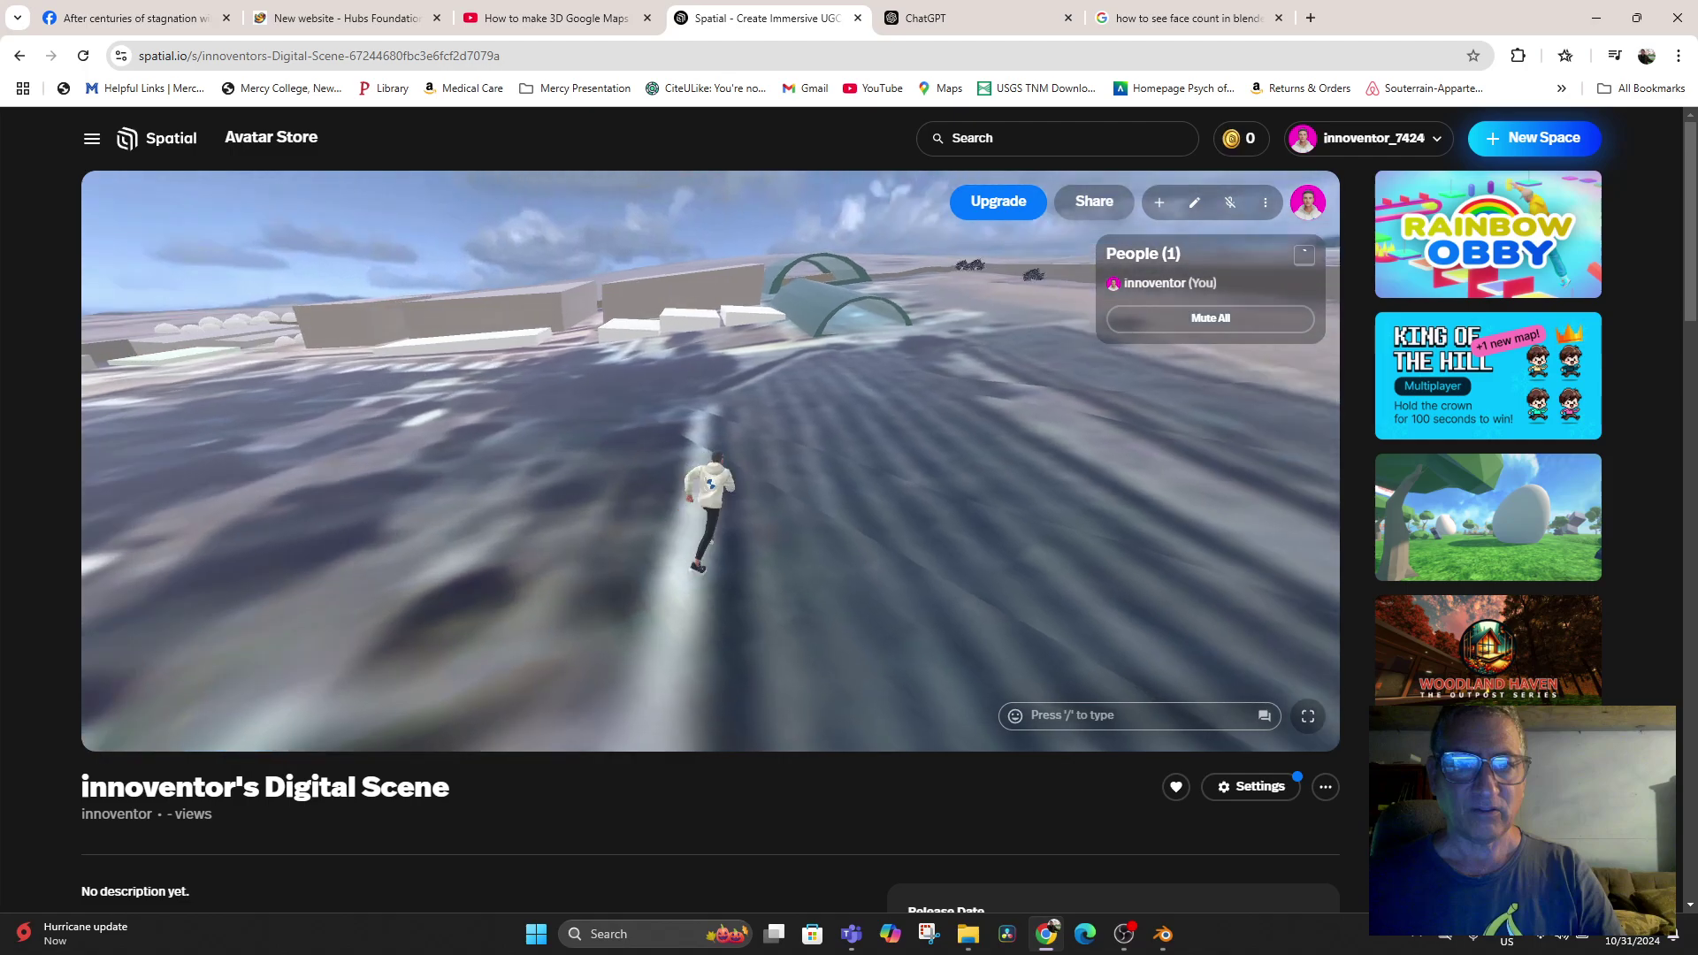
key("w")
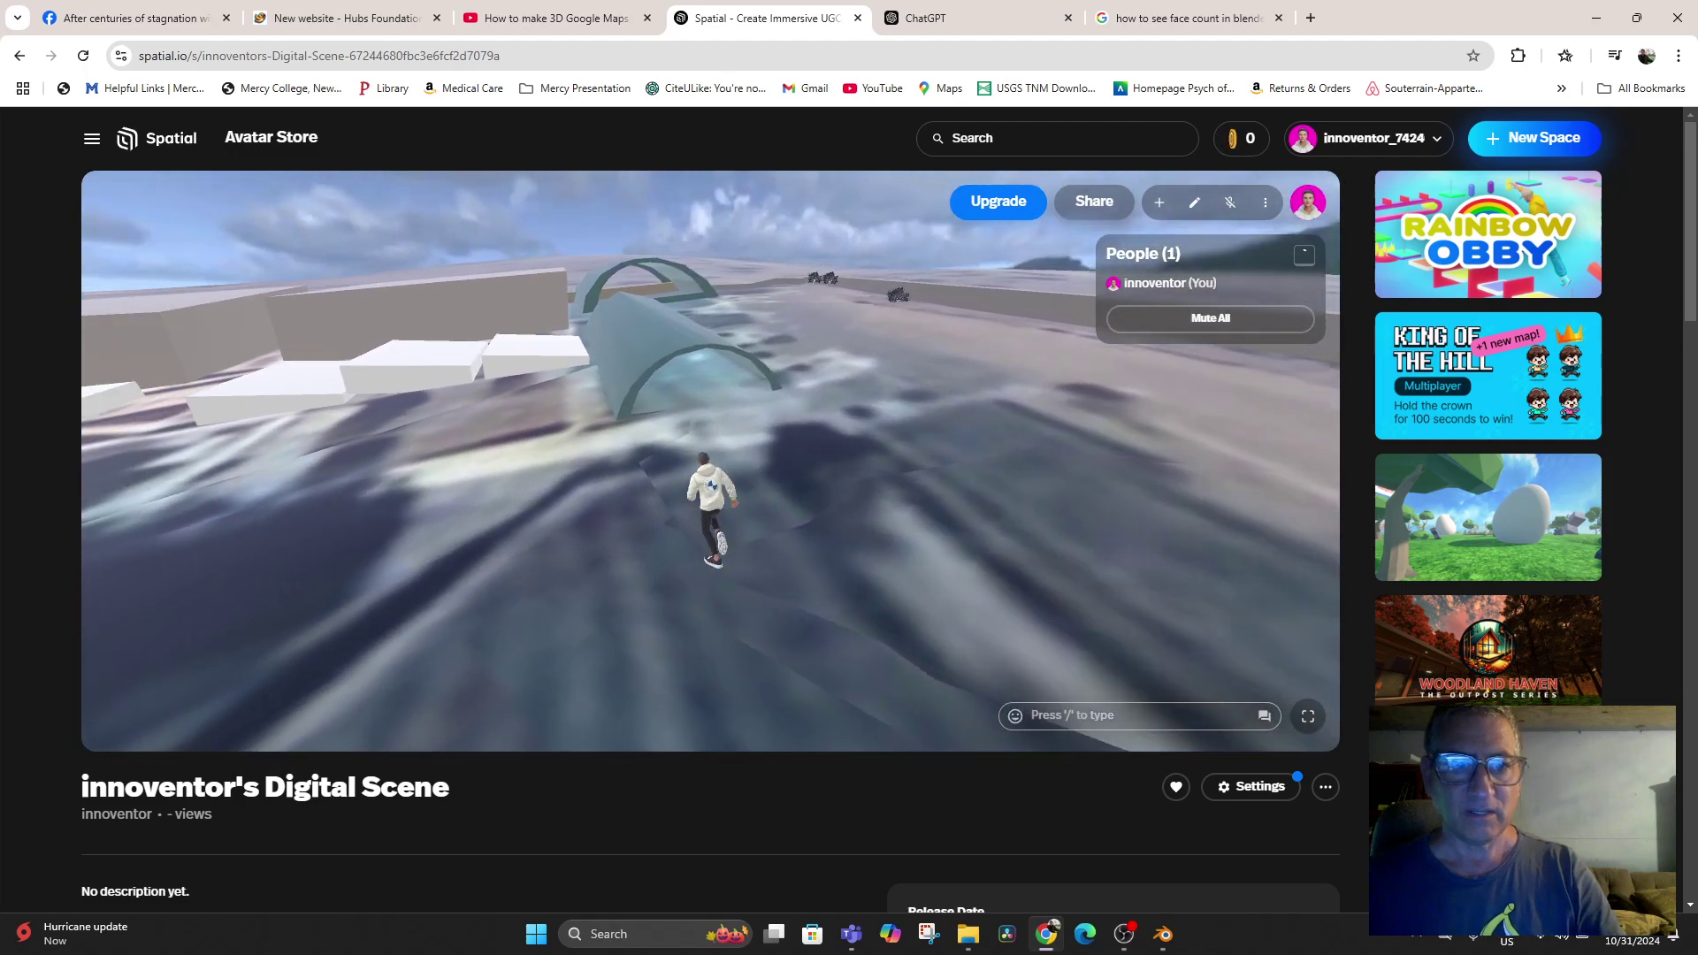
key("w")
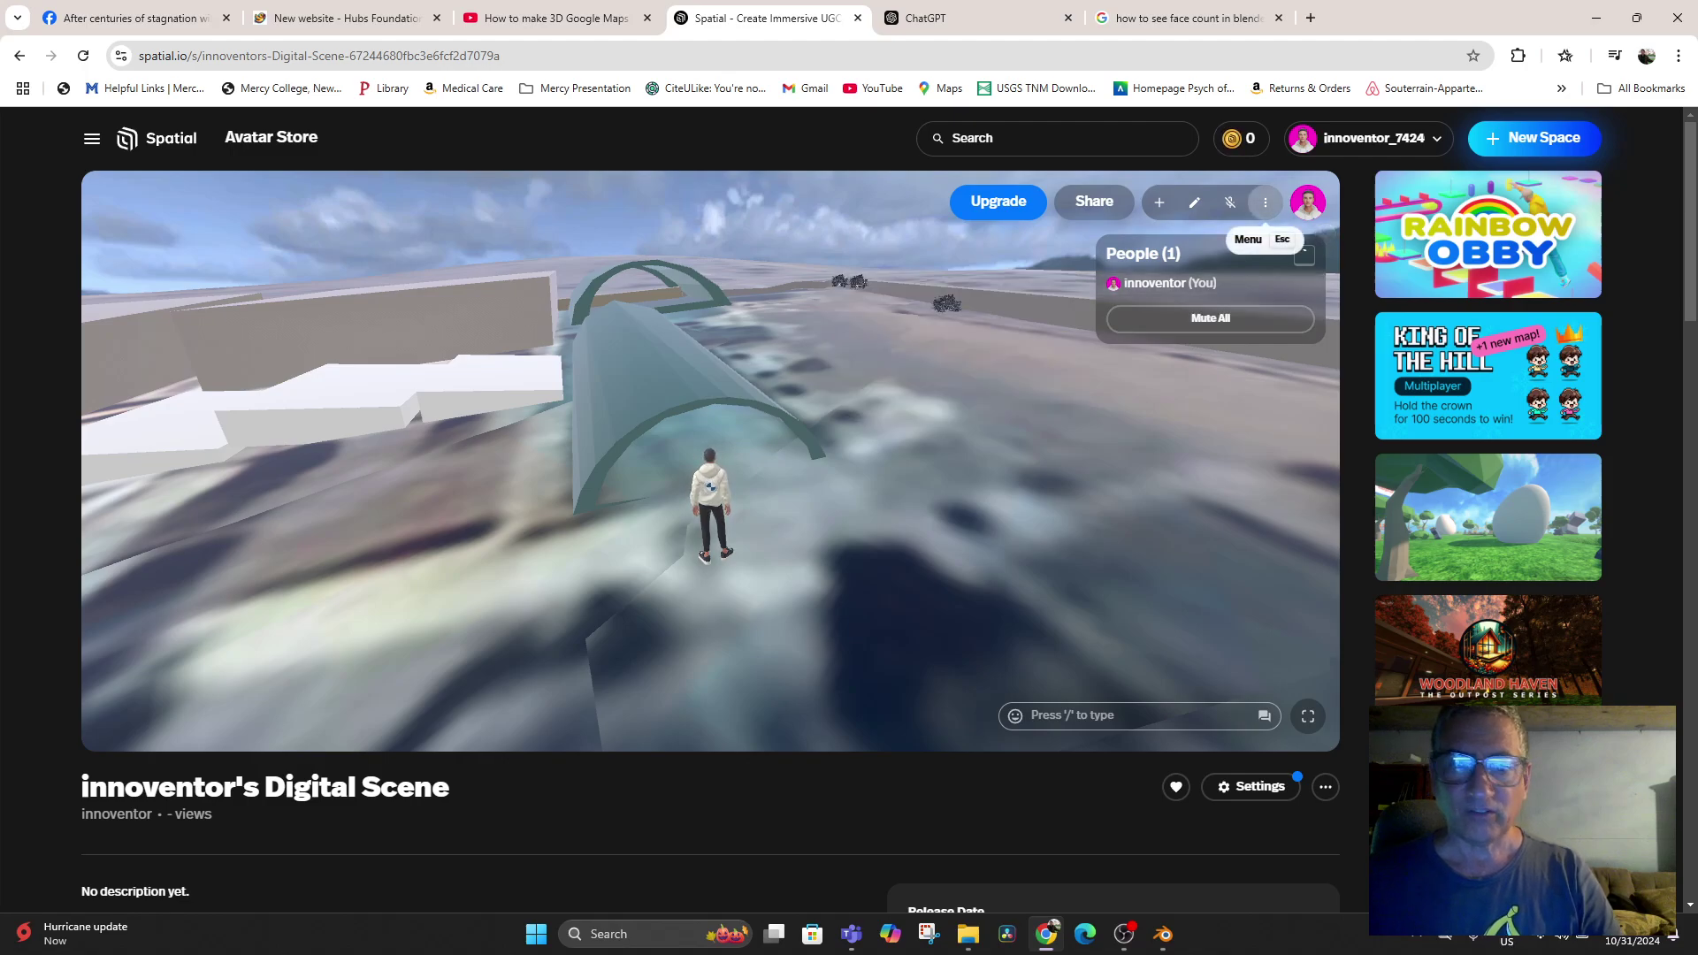
Reopen the custom environment's position for editing and lower its Y position to -723.29
left_click(1264, 202)
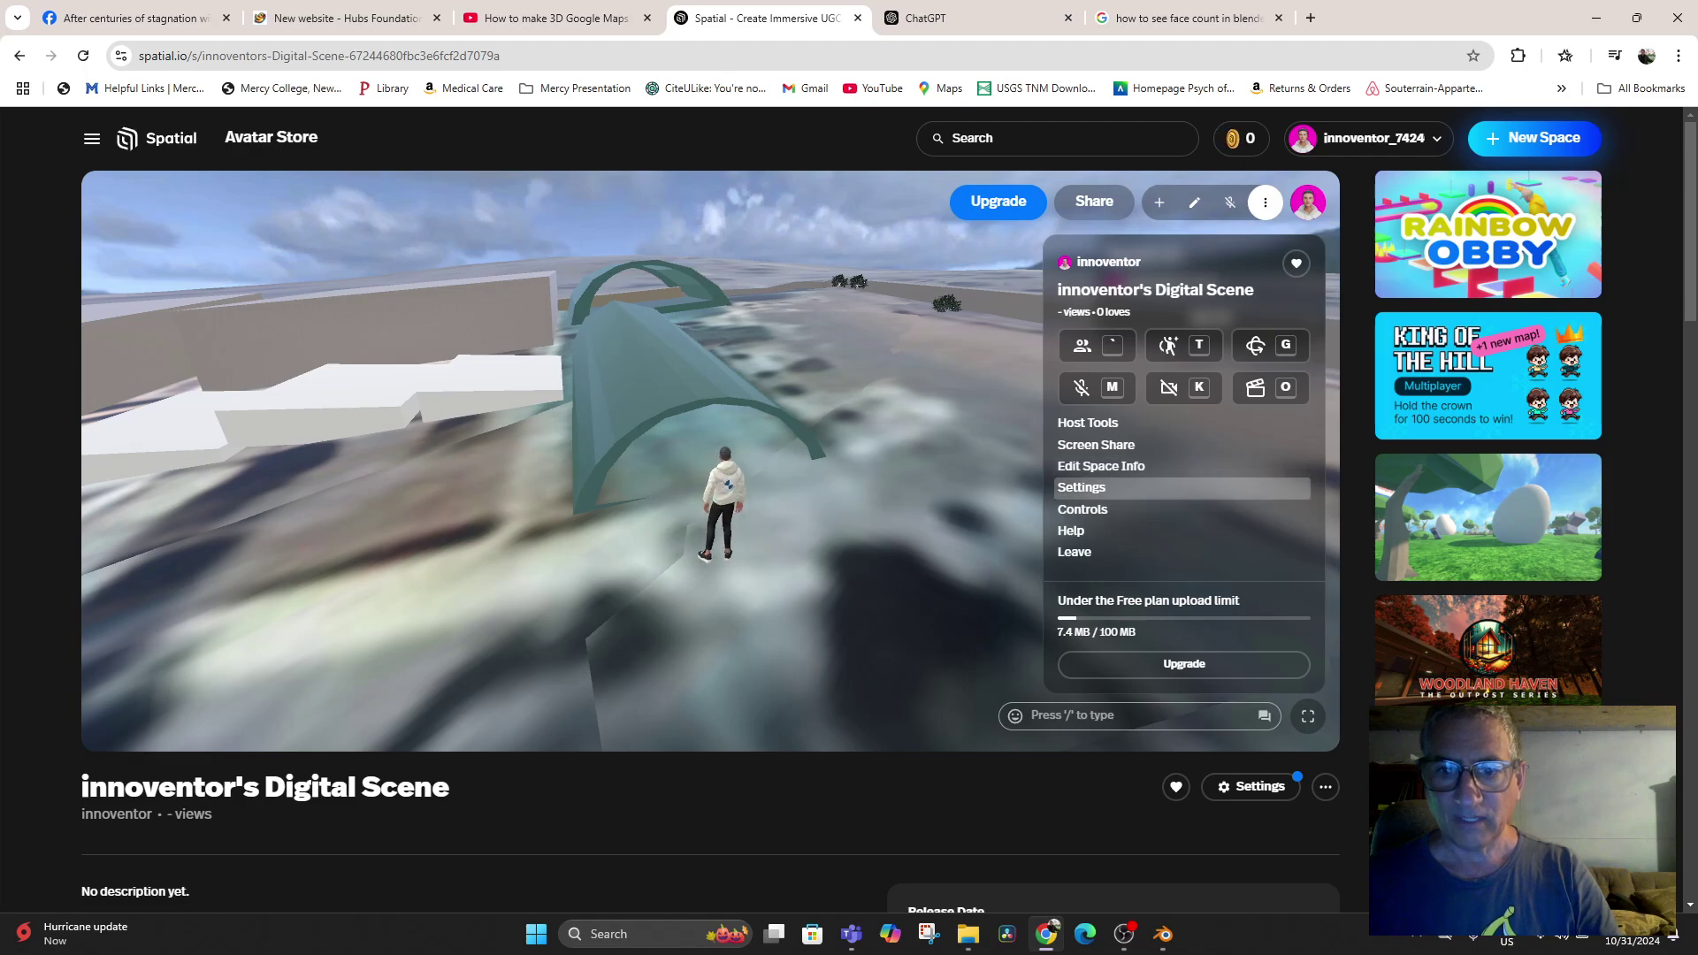
left_click(1087, 487)
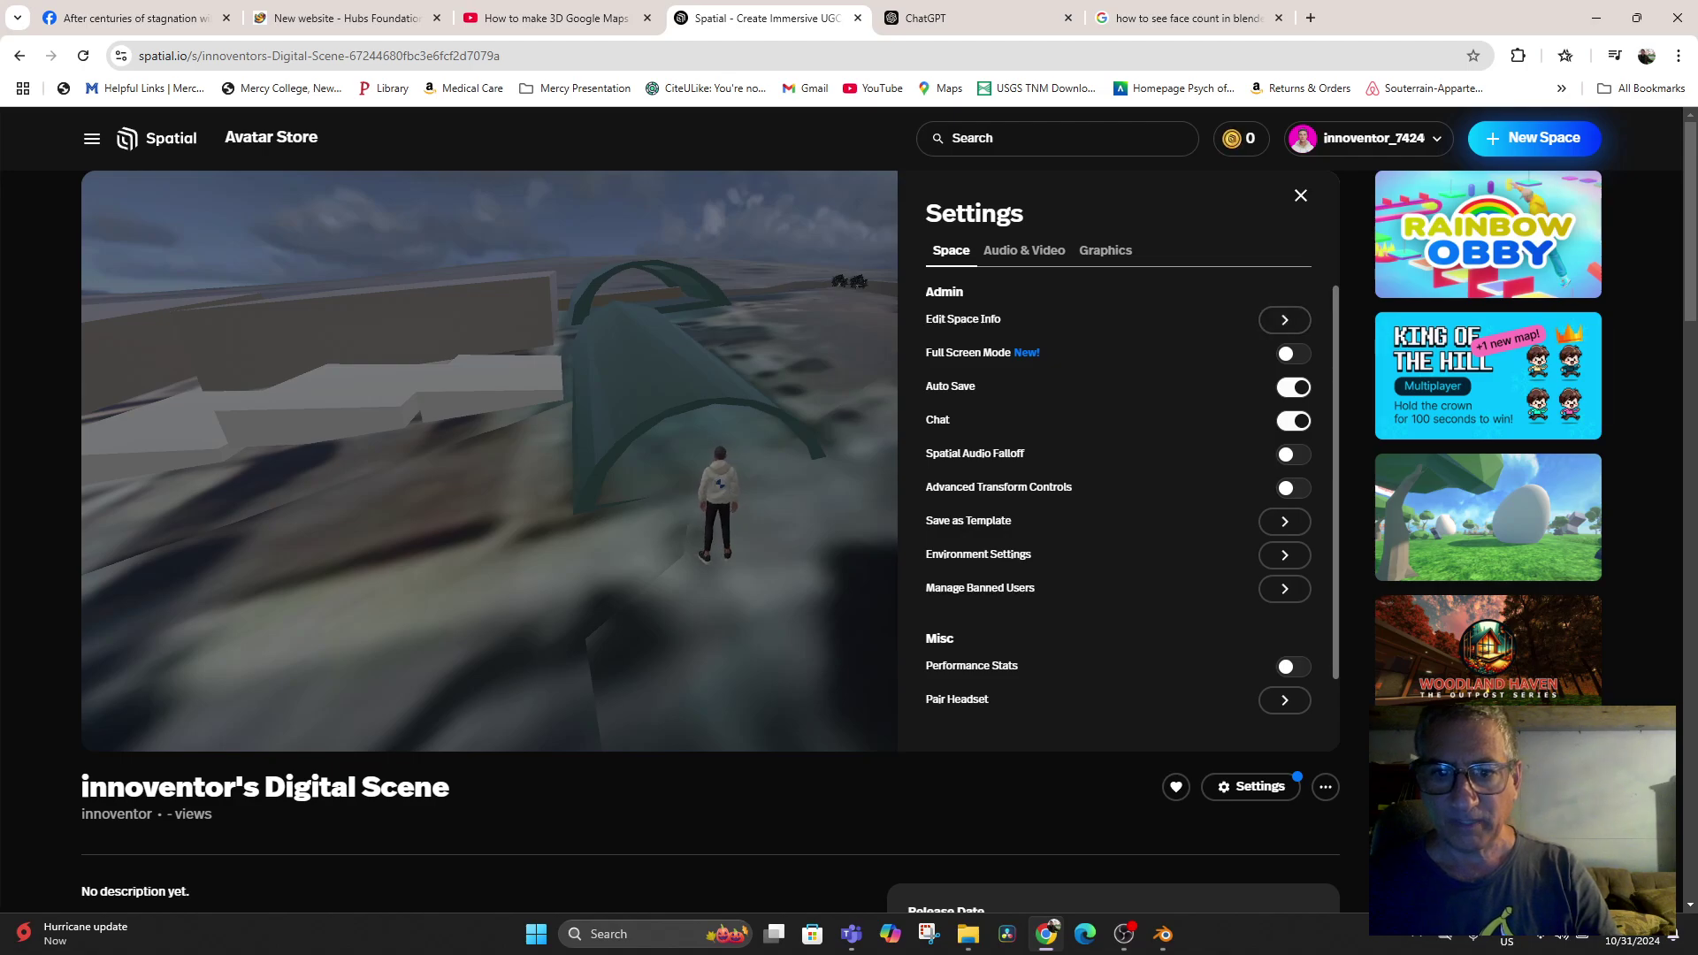
left_click(1285, 555)
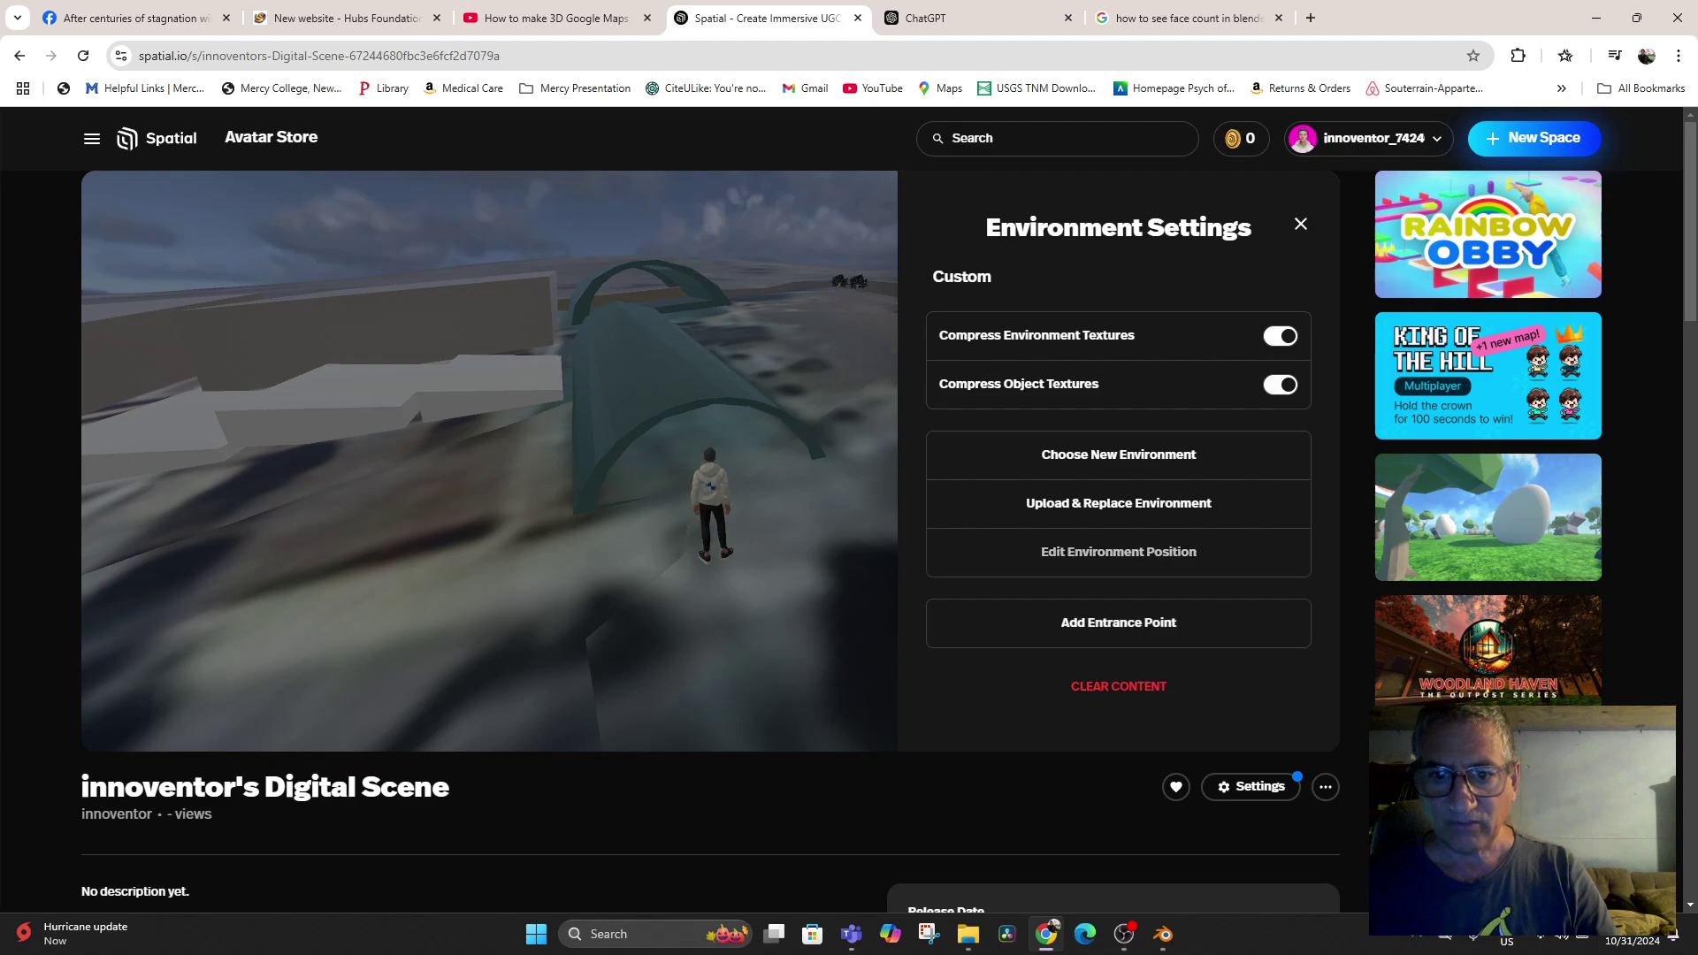
left_click(1117, 551)
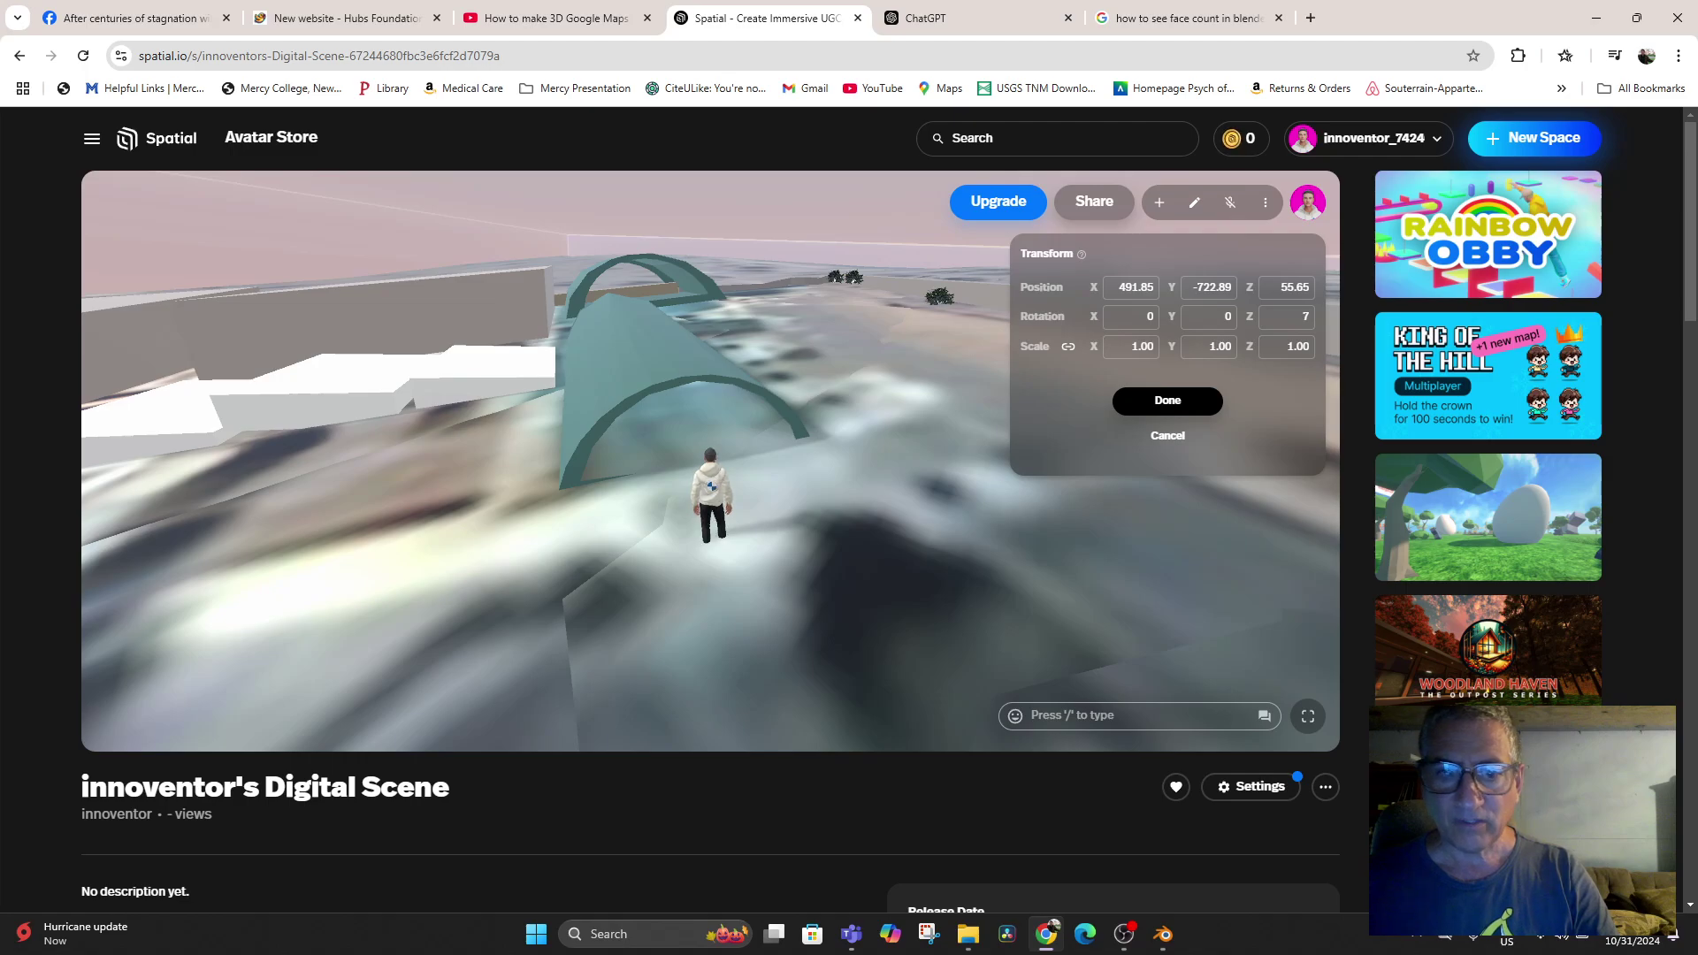
key("Down")
key("Down")
key("Down")
key("Down")
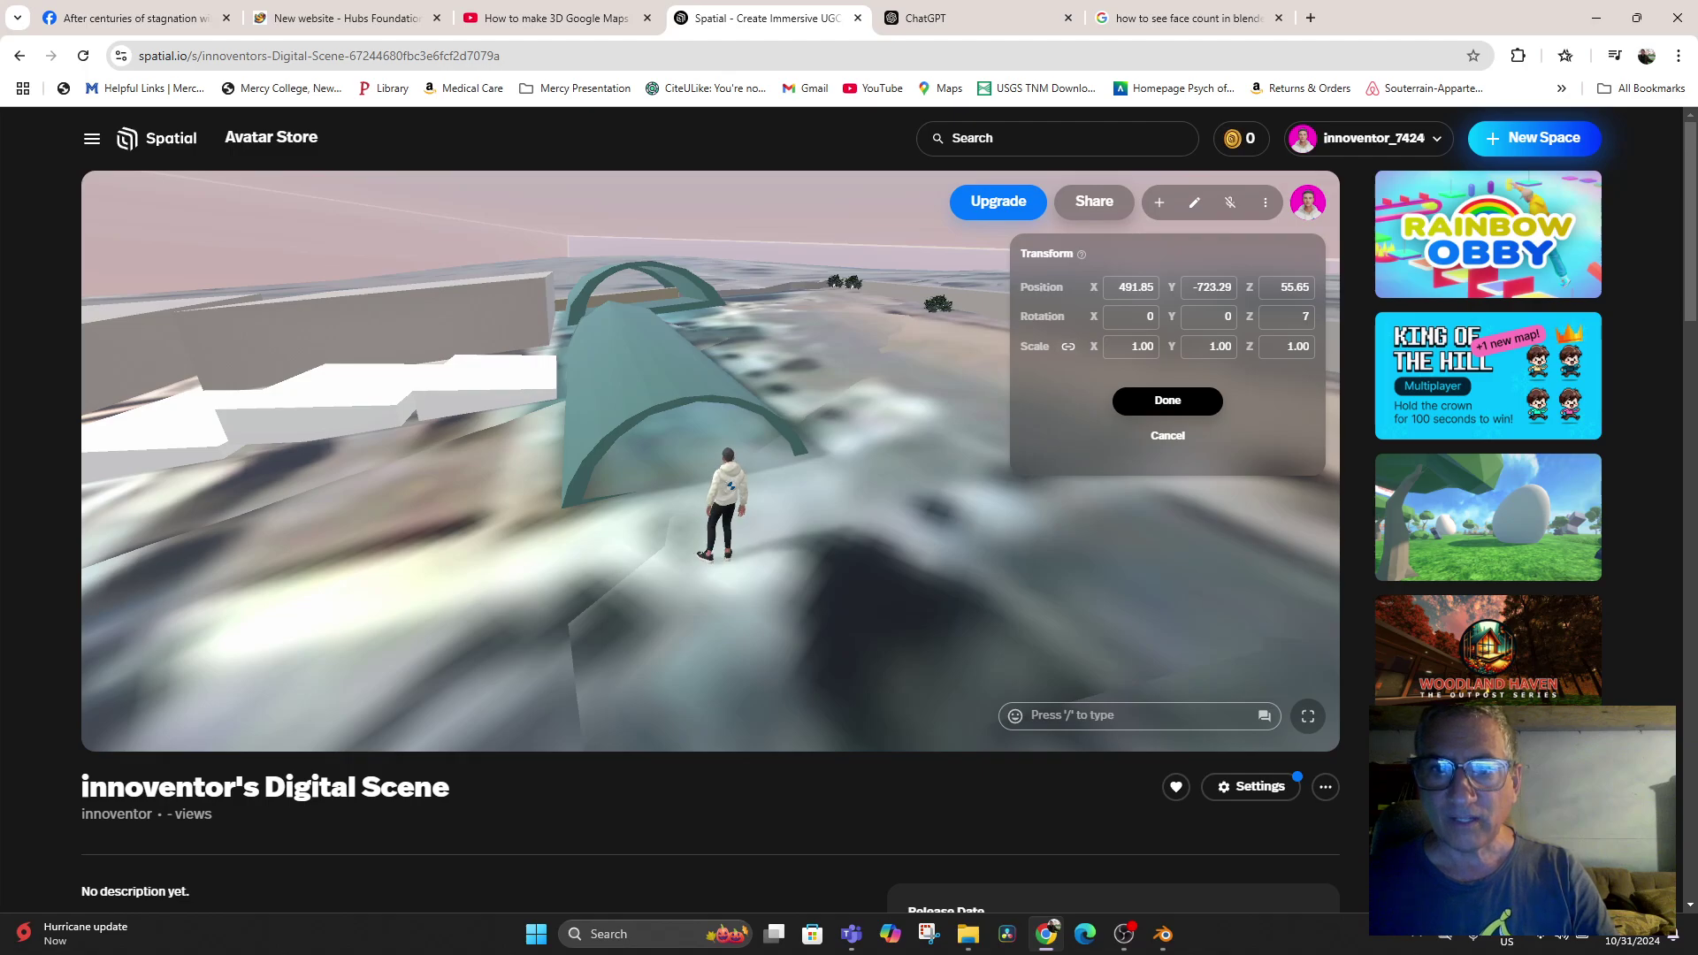
Try tilting the environment to an X rotation of 344, and return the rotation to 0
mouse_move(1094, 317)
left_mouse_down()
mouse_move(1108, 316)
mouse_move(1092, 317)
left_mouse_up()
key("Down")
key("Down")
key("Down")
key("Down")
key("Down")
key("Down")
key("Down")
key("Down")
key("Down")
key("Down")
key("Down")
key("Down")
key("Down")
key("Down")
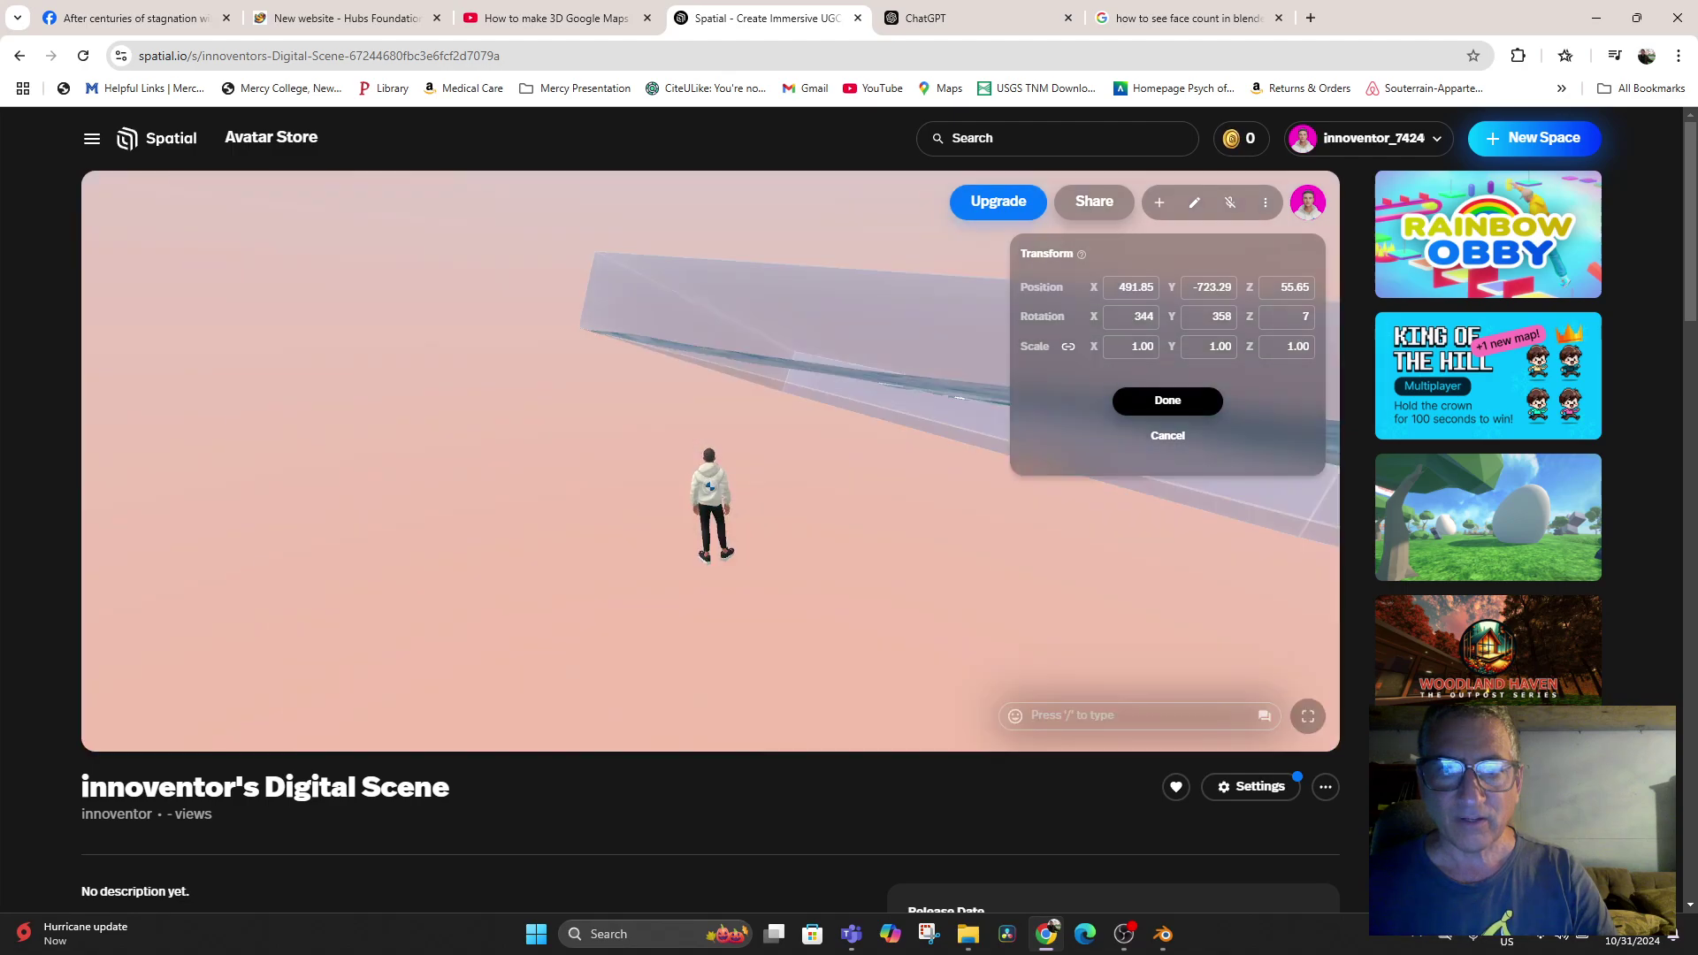
key("Up")
key("Up")
key("Up")
key("Up")
key("Up")
key("Up")
key("Up")
key("Up")
key("Up")
key("Up")
key("Up")
key("Up")
key("Up")
key("Up")
key("Up")
key("Up")
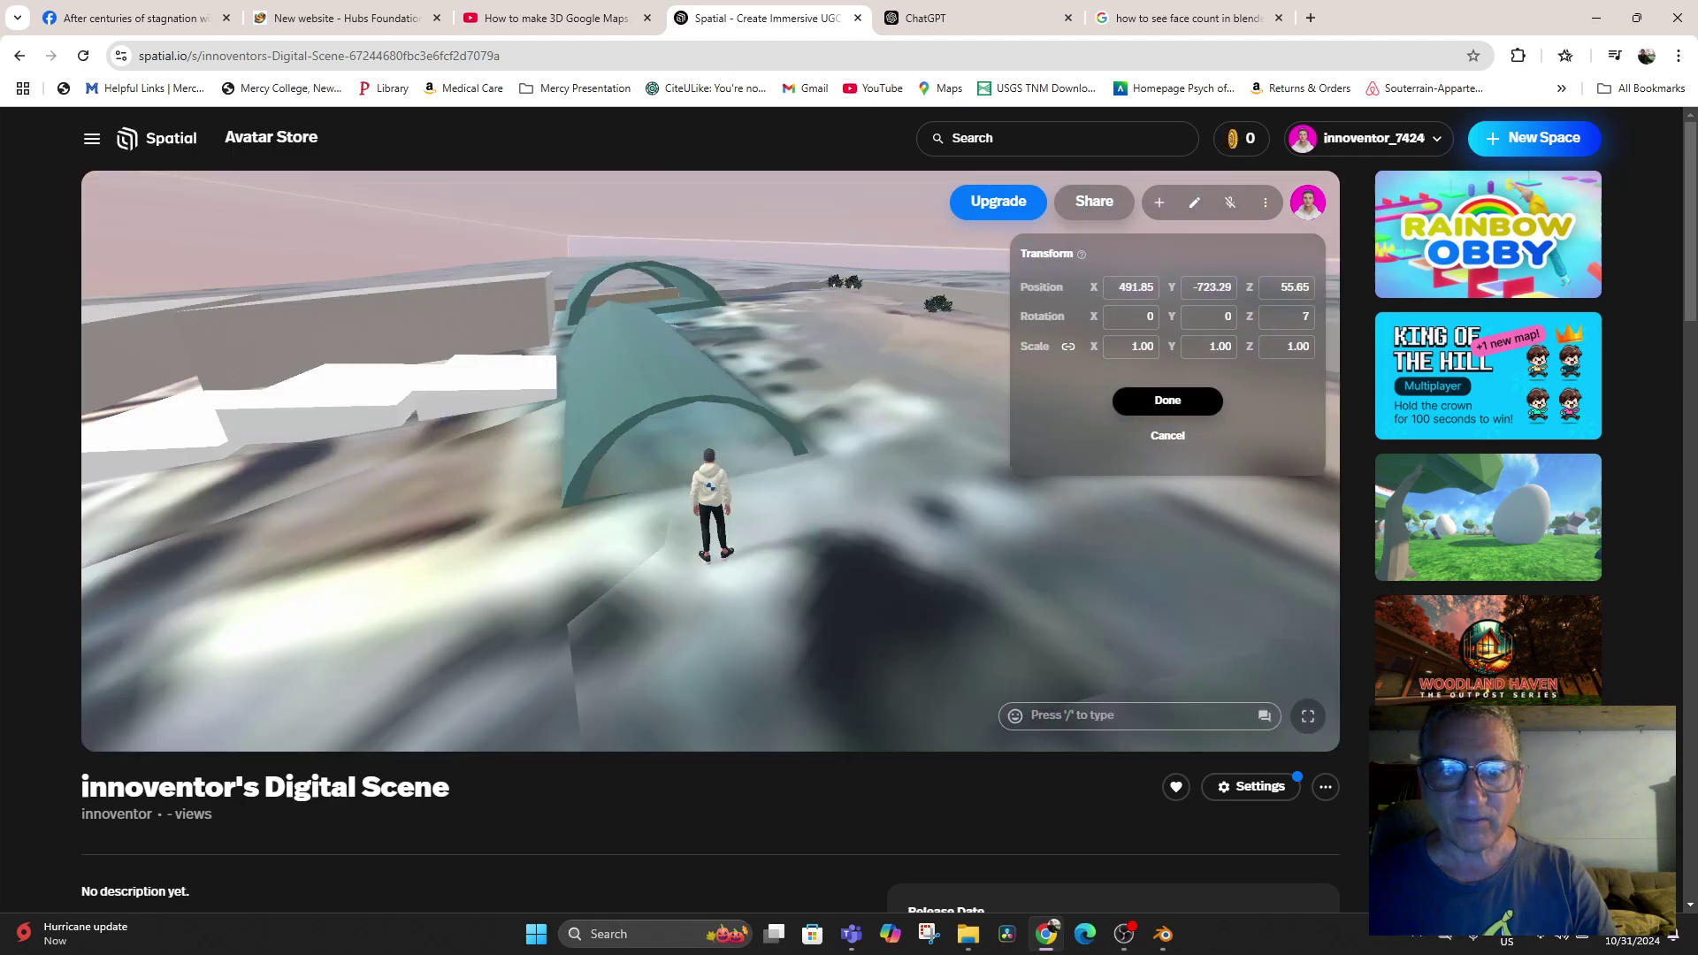
Try environment X rotations of 1 and 10, and adjust the rotation to X 353, Y 359
left_click_drag(1150, 316, 1123, 317)
type("1")
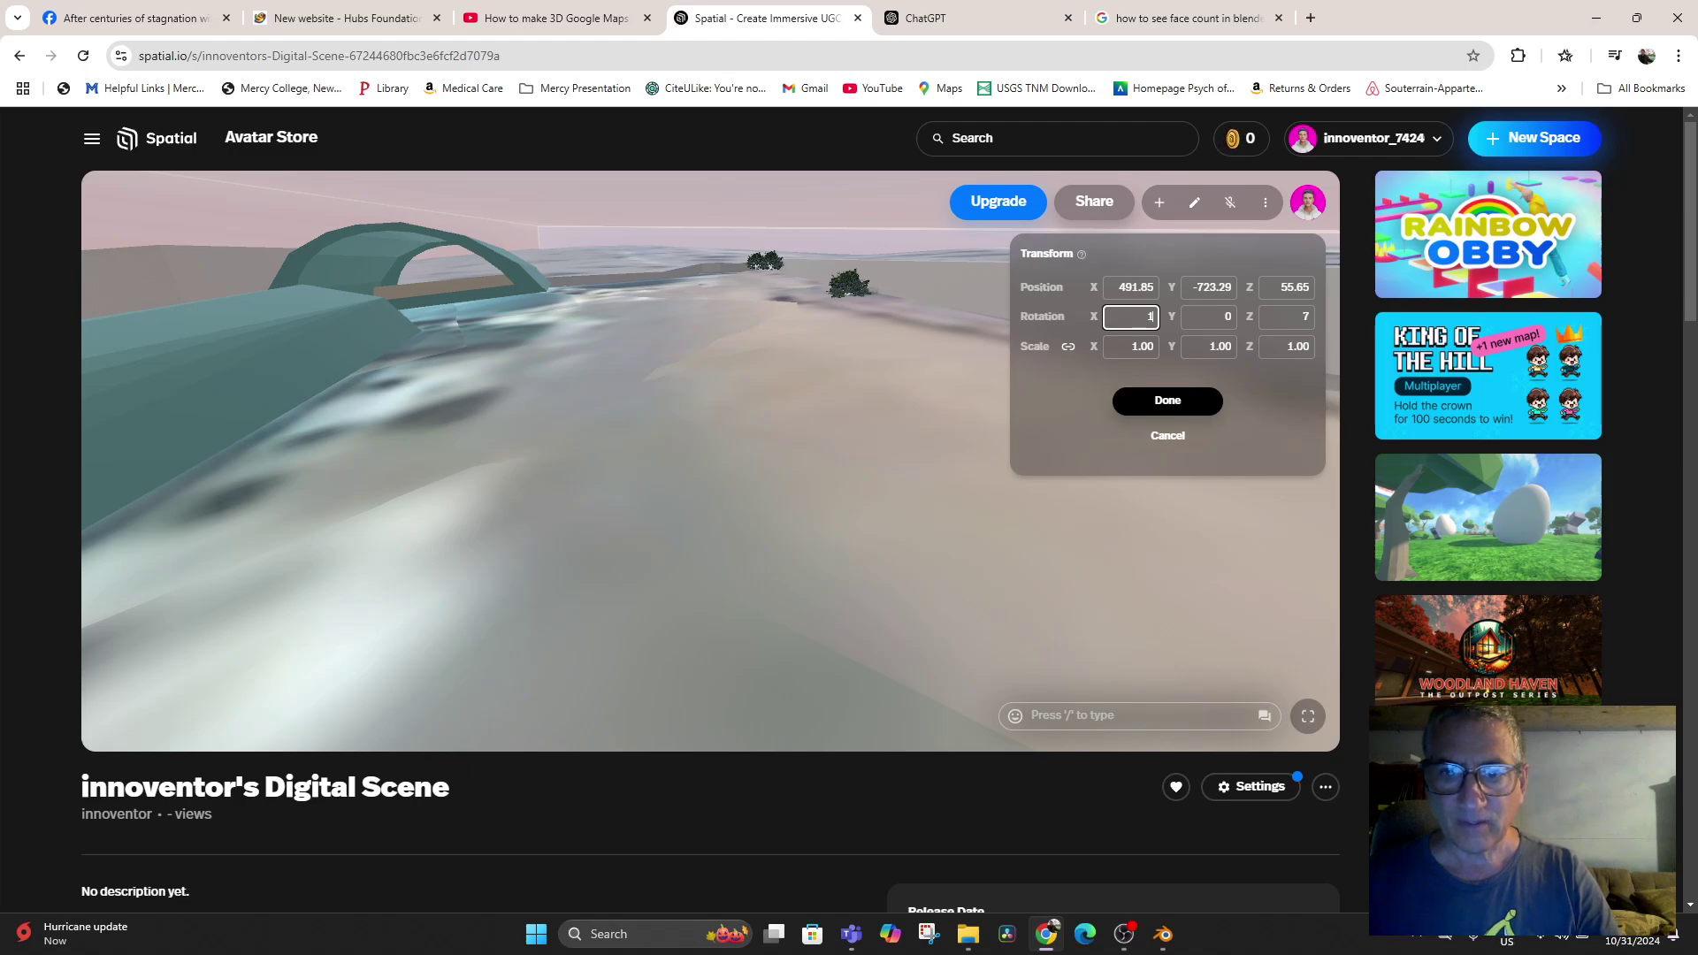
type("0")
key("BackSpace")
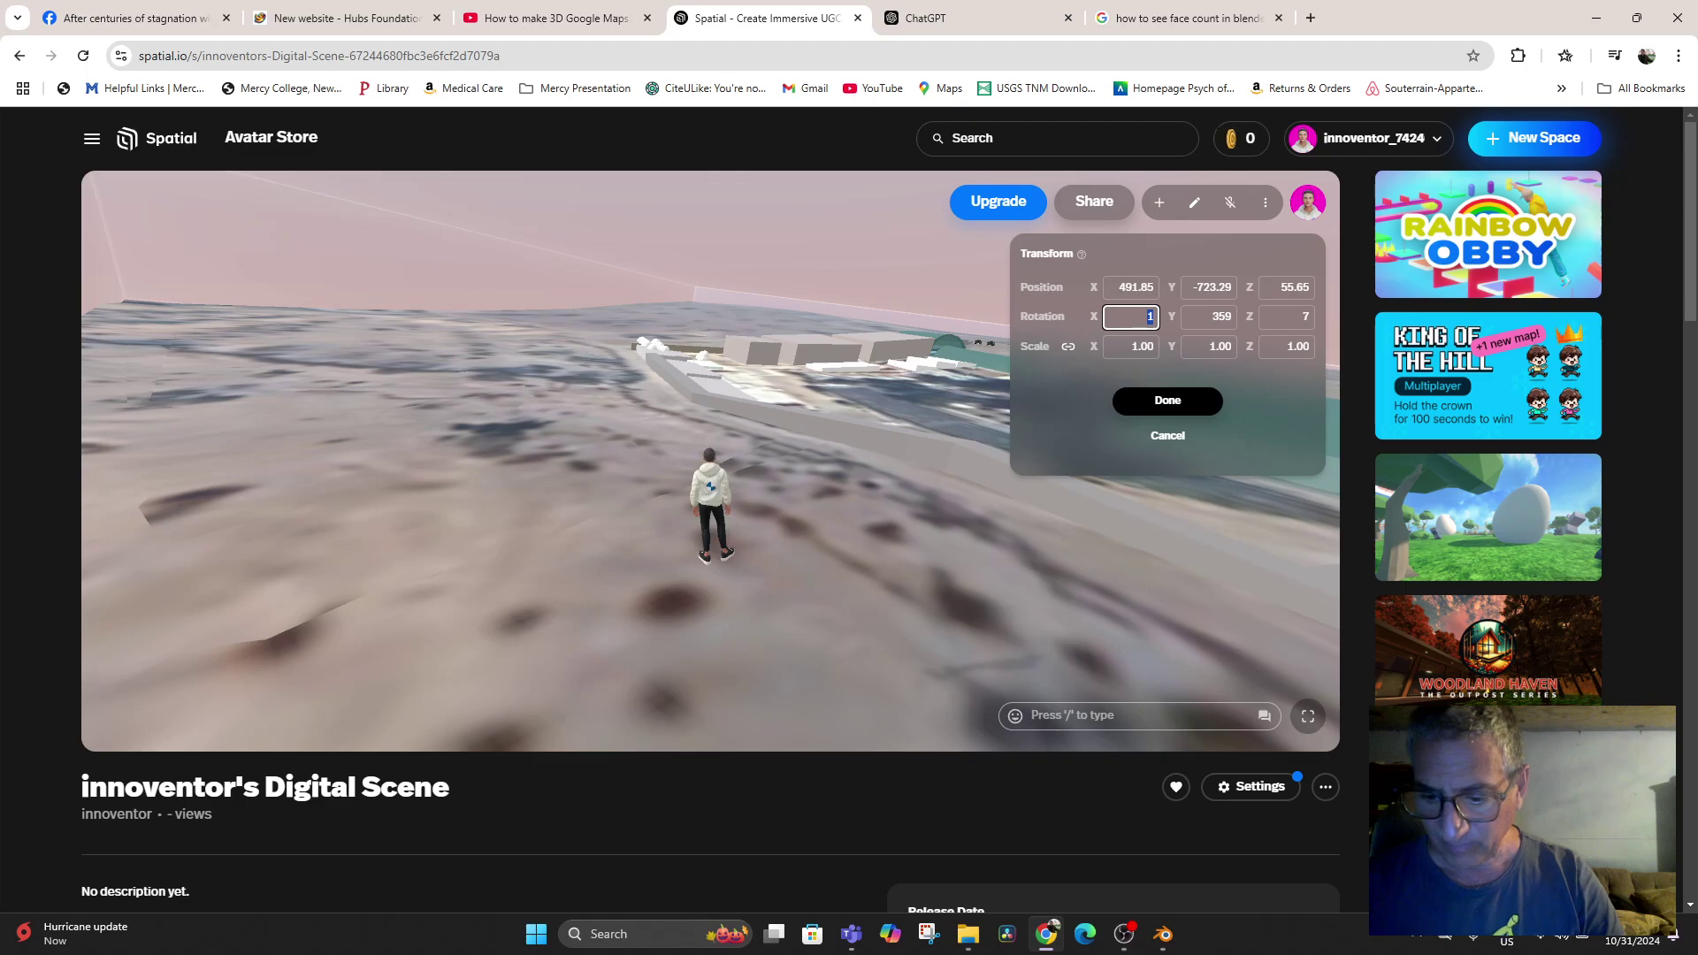
type("0")
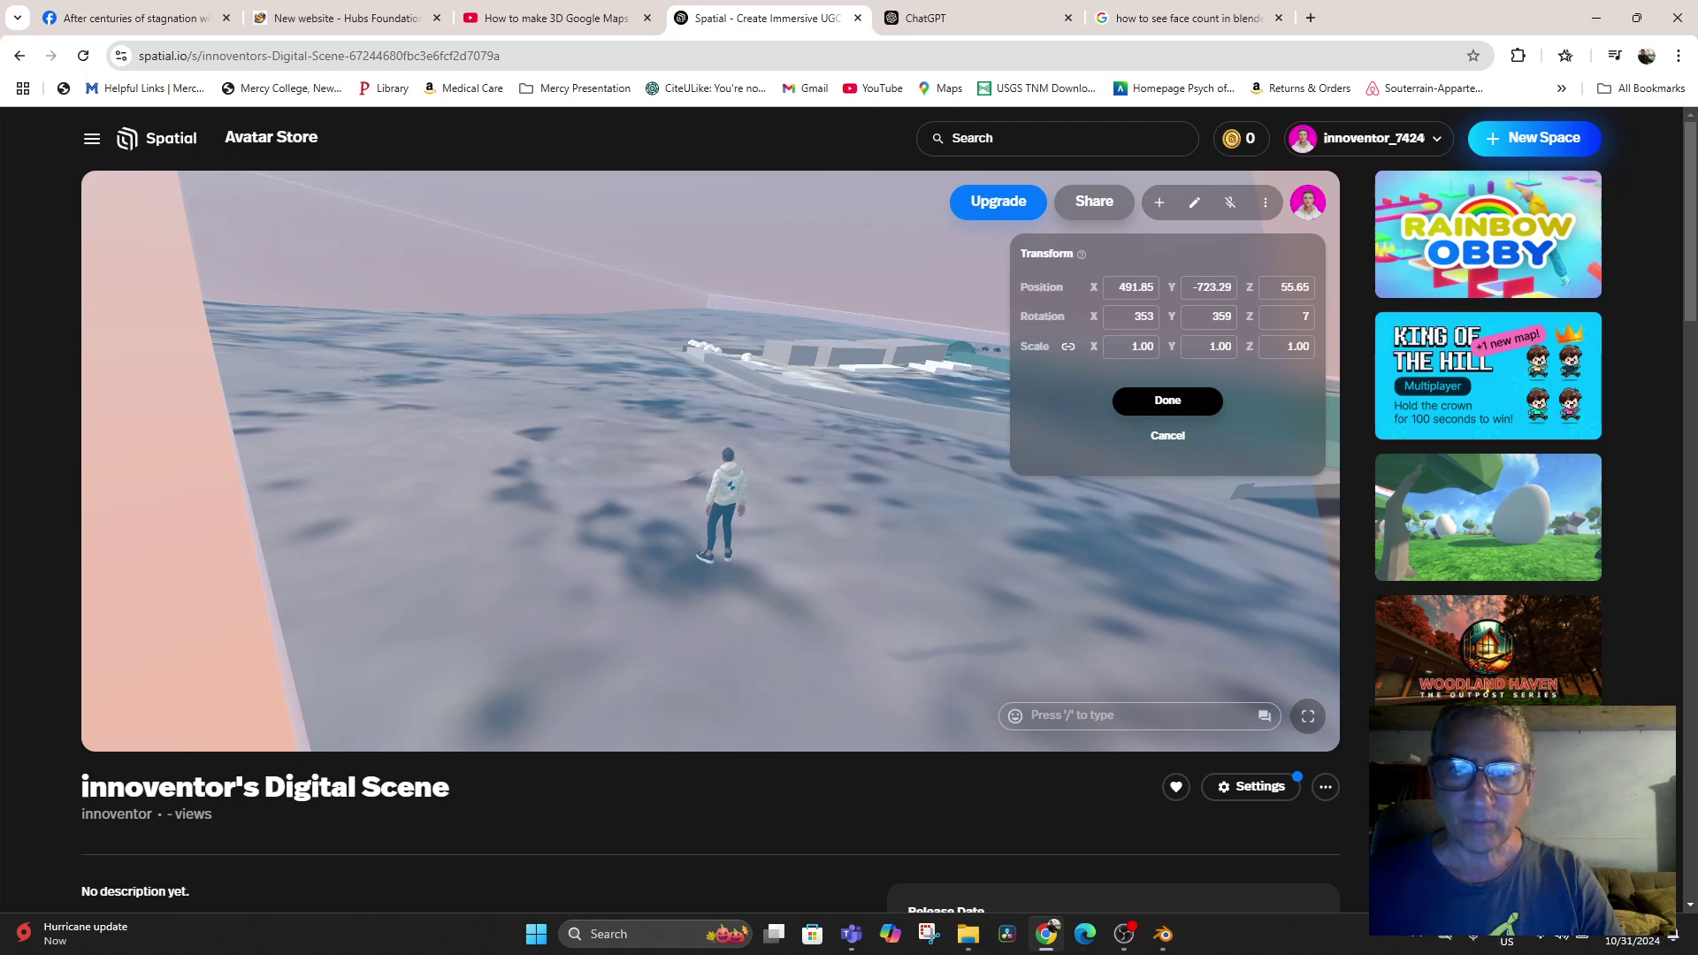
Increase the environment's X position to 508.85
key("Up")
key("Up")
key("Up")
key("Up")
key("Up")
key("Up")
key("Up")
key("Up")
key("Up")
key("Up")
key("Up")
key("Up")
key("Up")
key("Up")
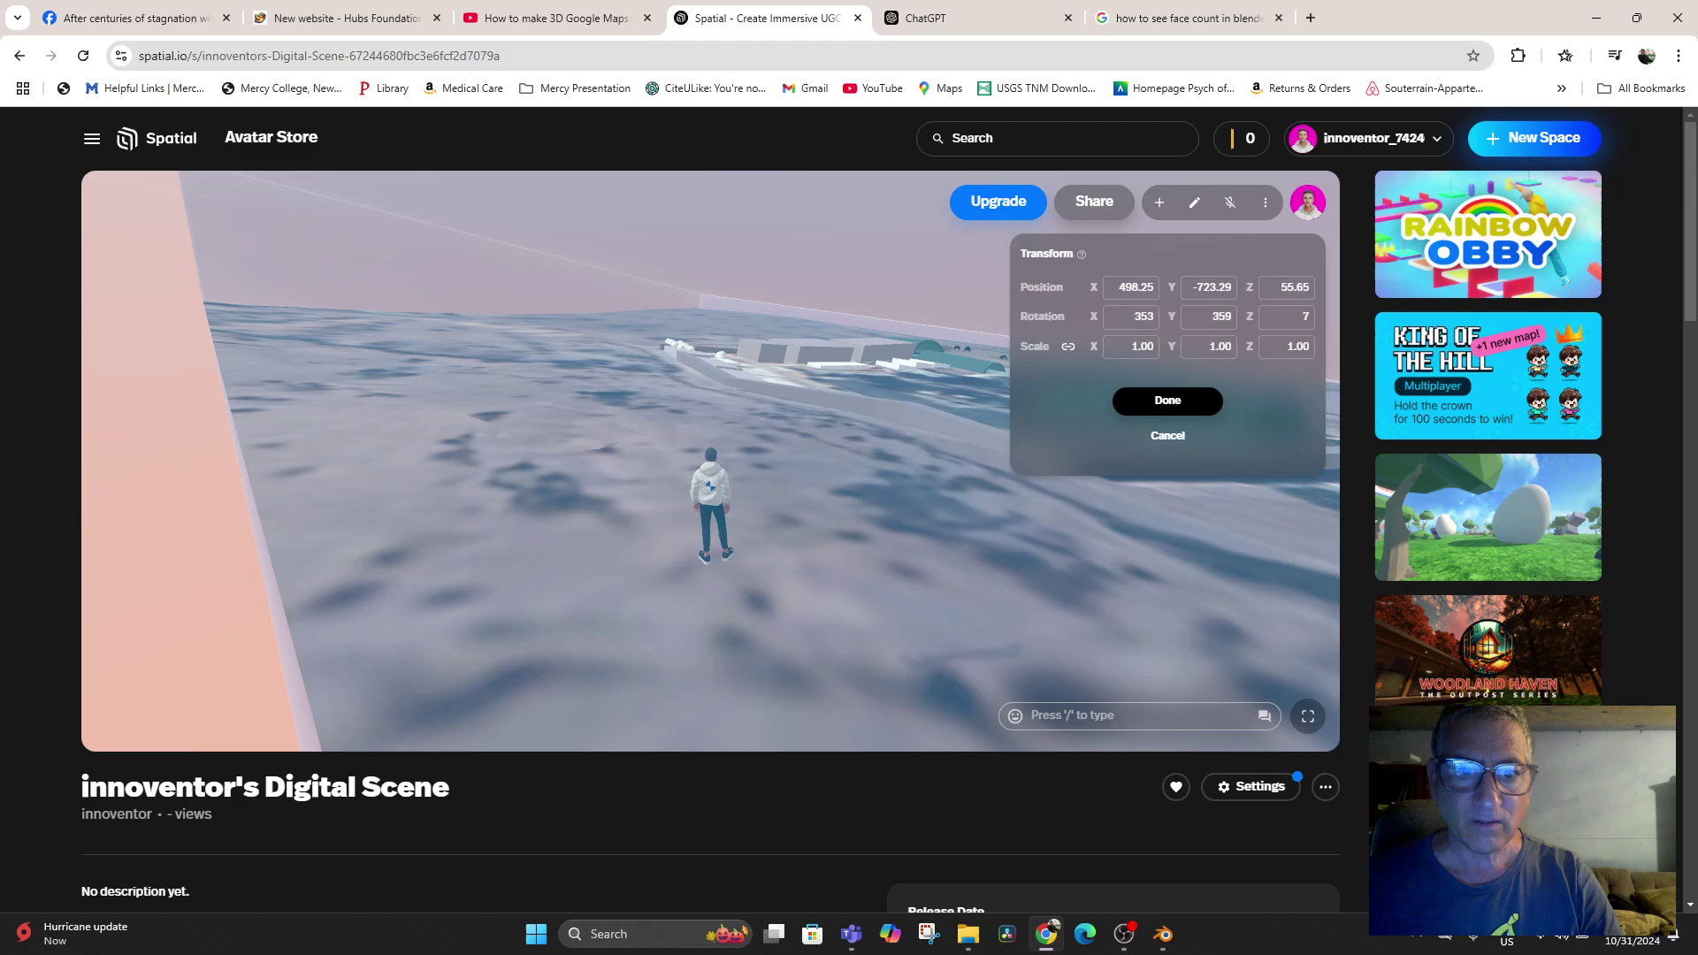
key("Up")
key("Up")
key("Up")
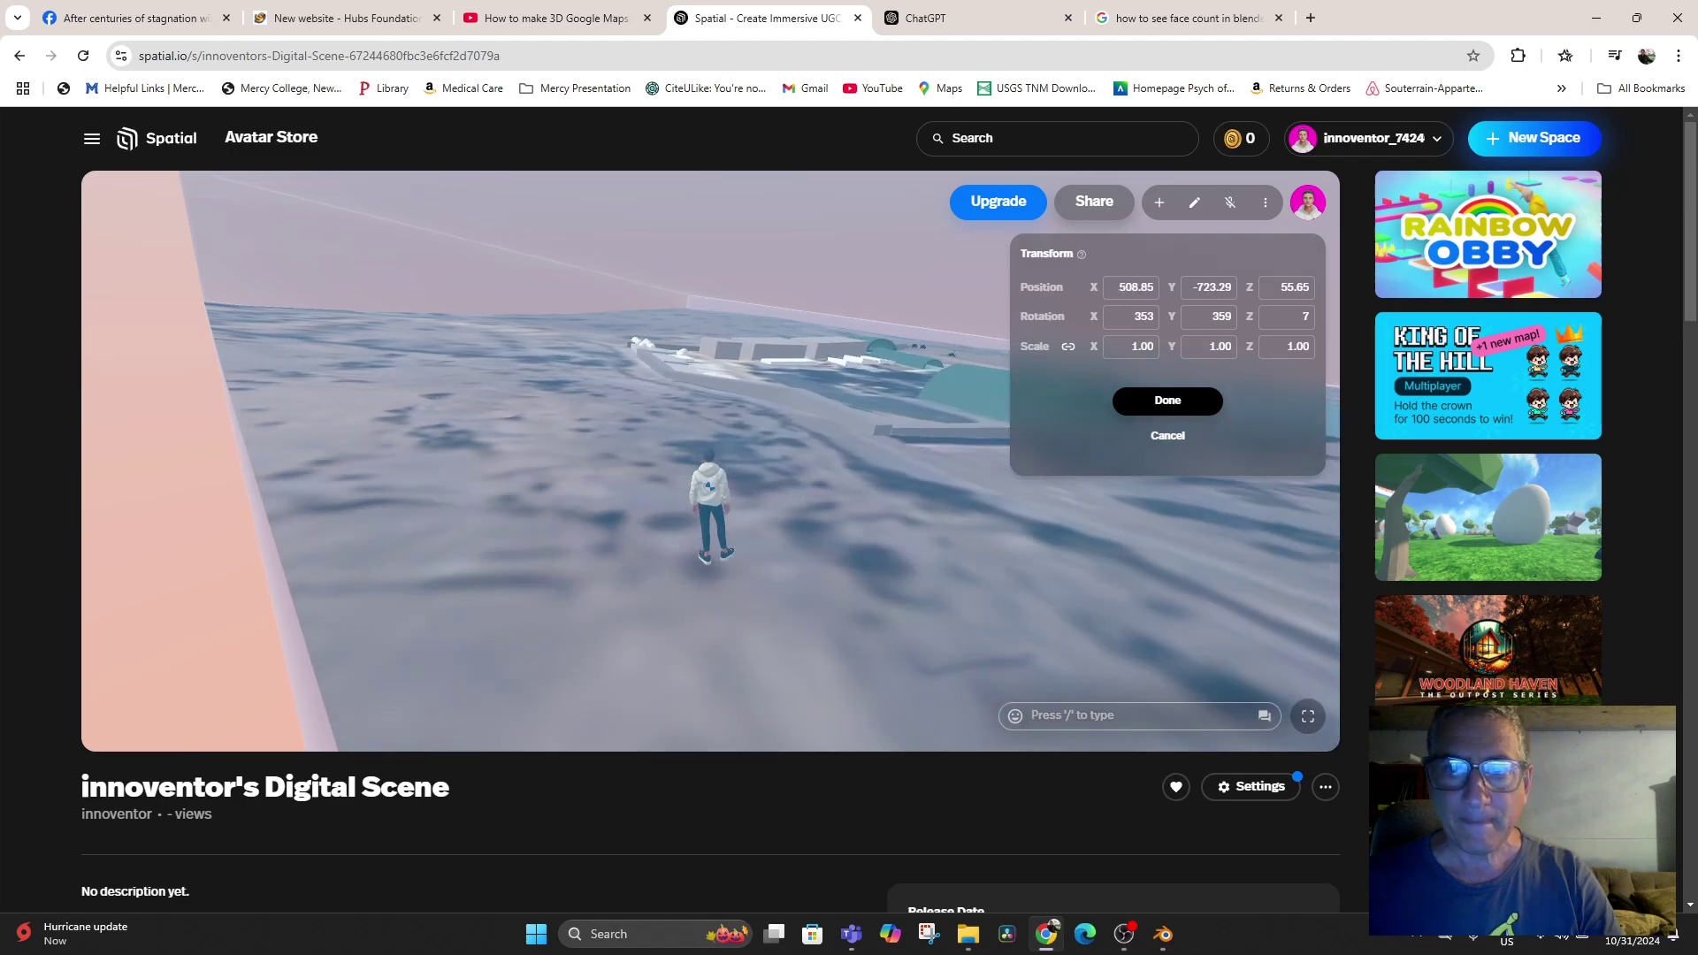
Lower the environment's Y position to -724.19 and bring it back up to -723.39
key("Down")
key("Down")
key("Down")
key("Down")
key("Down")
key("Down")
key("Down")
key("Down")
key("Up")
key("Up")
key("Up")
key("Up")
key("Up")
key("Up")
key("Up")
key("Up")
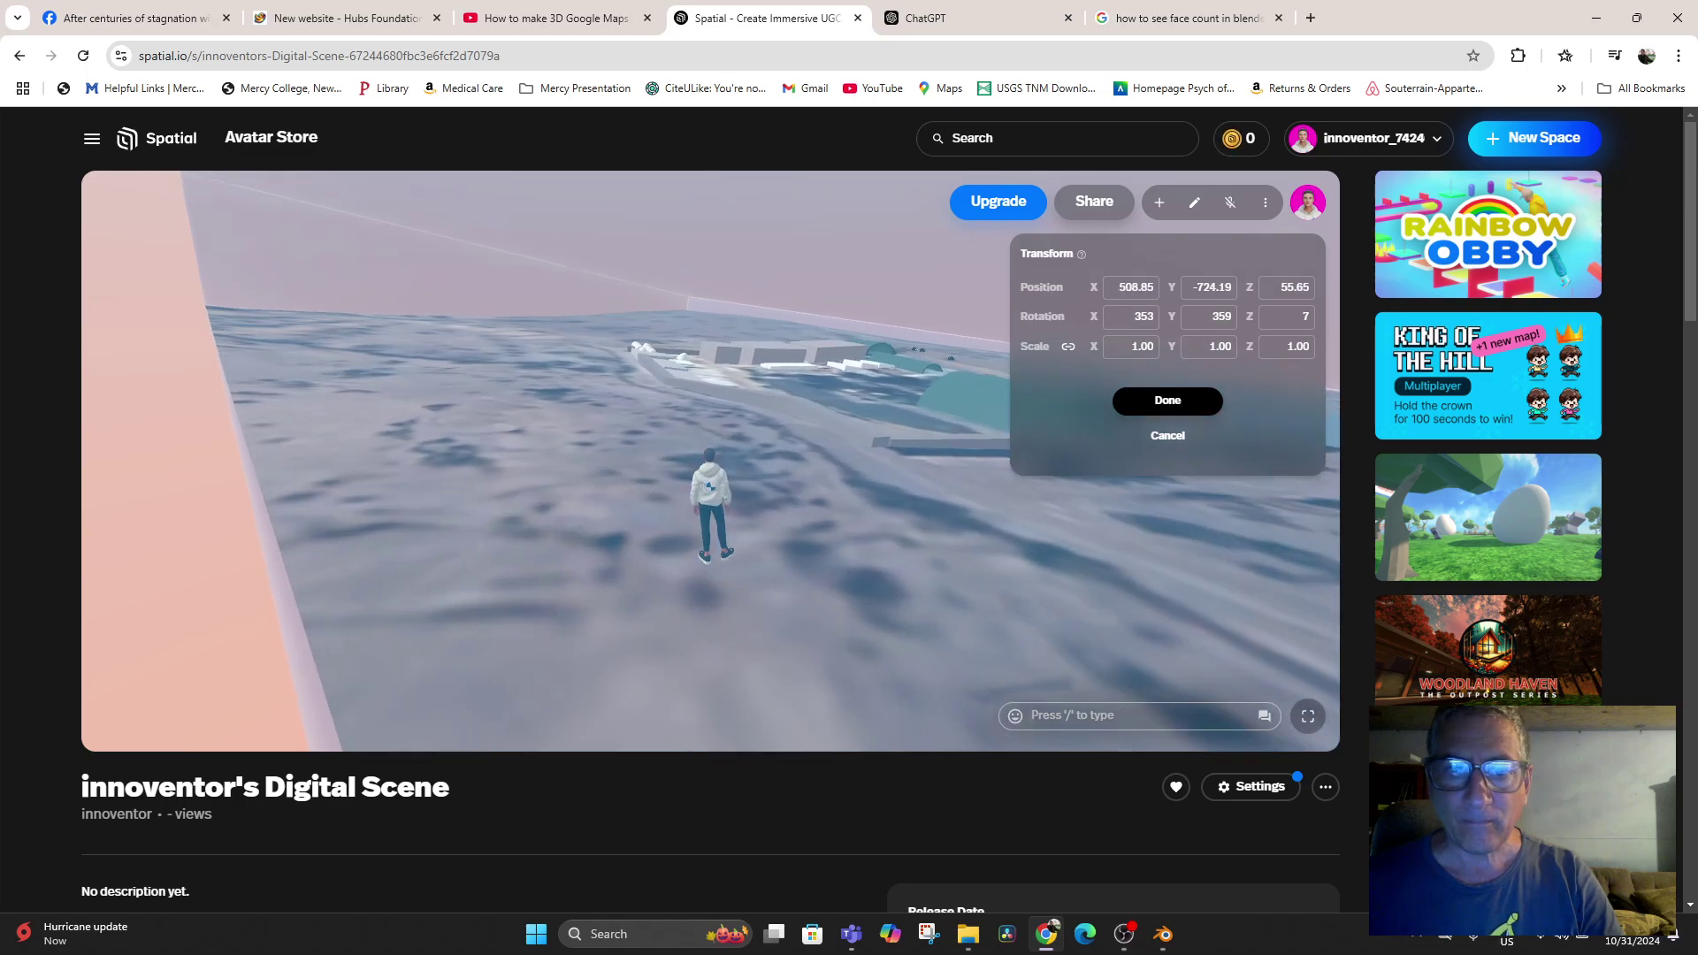
Increase the environment's Z position to 114.65, moving the nursery compound and its striped field under the avatar
left_click_drag(1249, 288, 1391, 287)
key("Up")
key("Up")
key("Up")
key("Up")
key("Up")
key("Up")
key("Up")
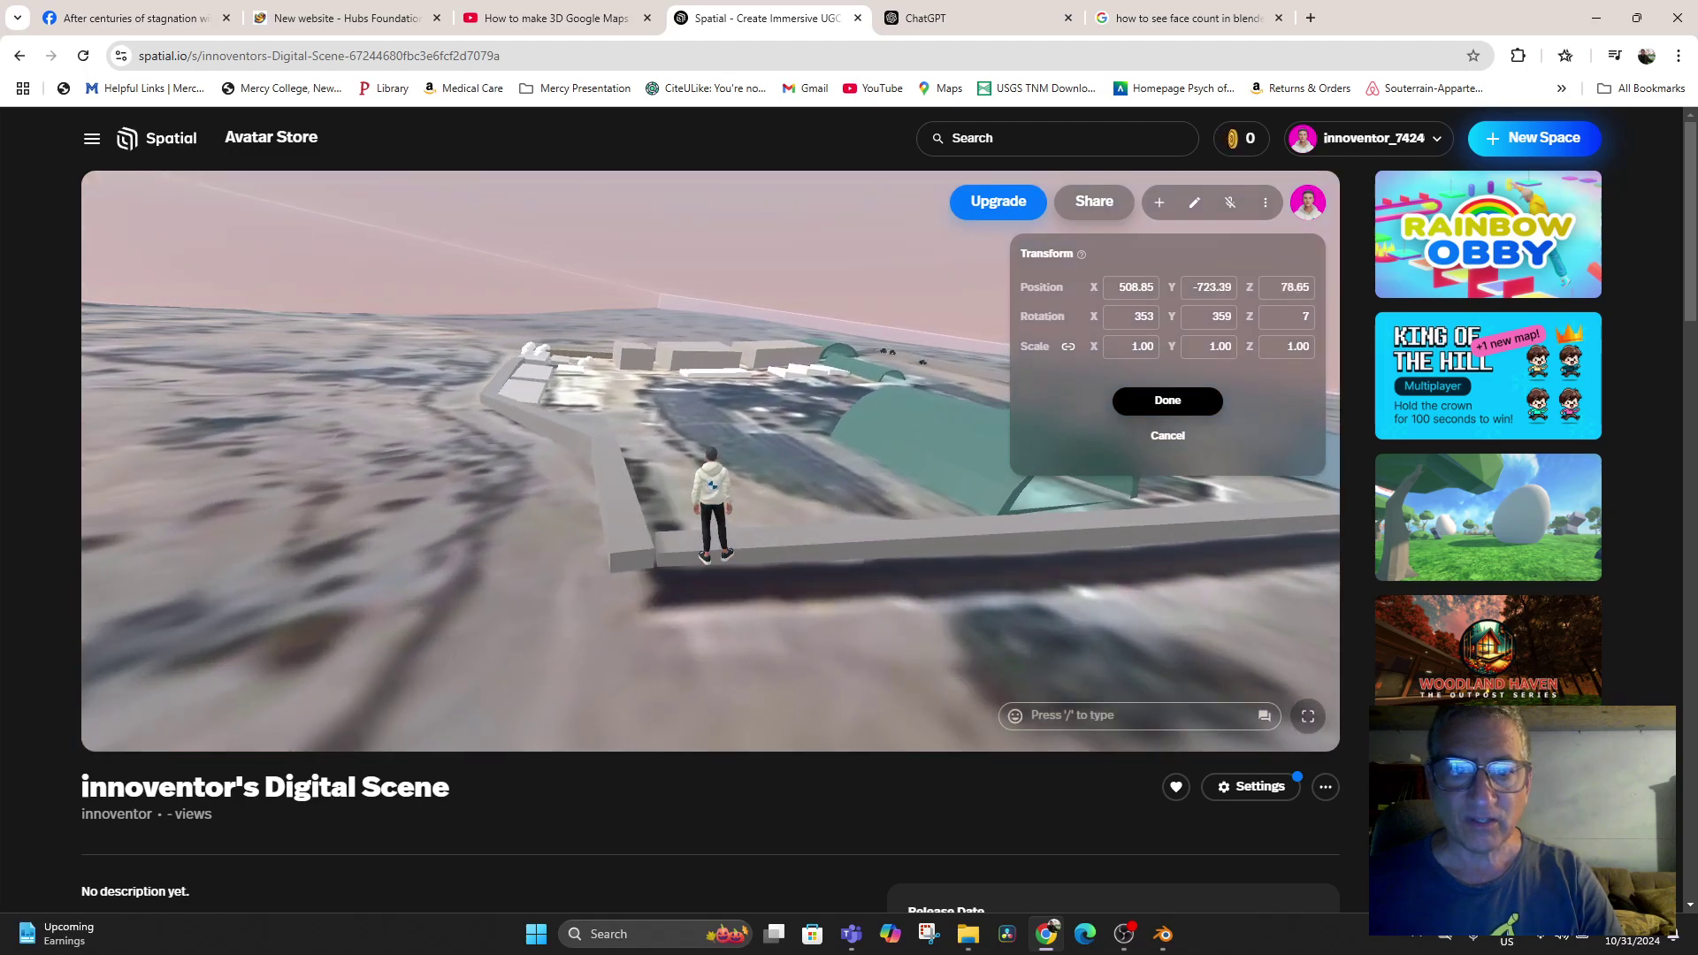
key("Up")
key("Up")
key("Up")
key("Up")
key("Up")
key("Up")
key("Up")
key("Up")
key("Up")
key("Up")
key("Up")
key("Up")
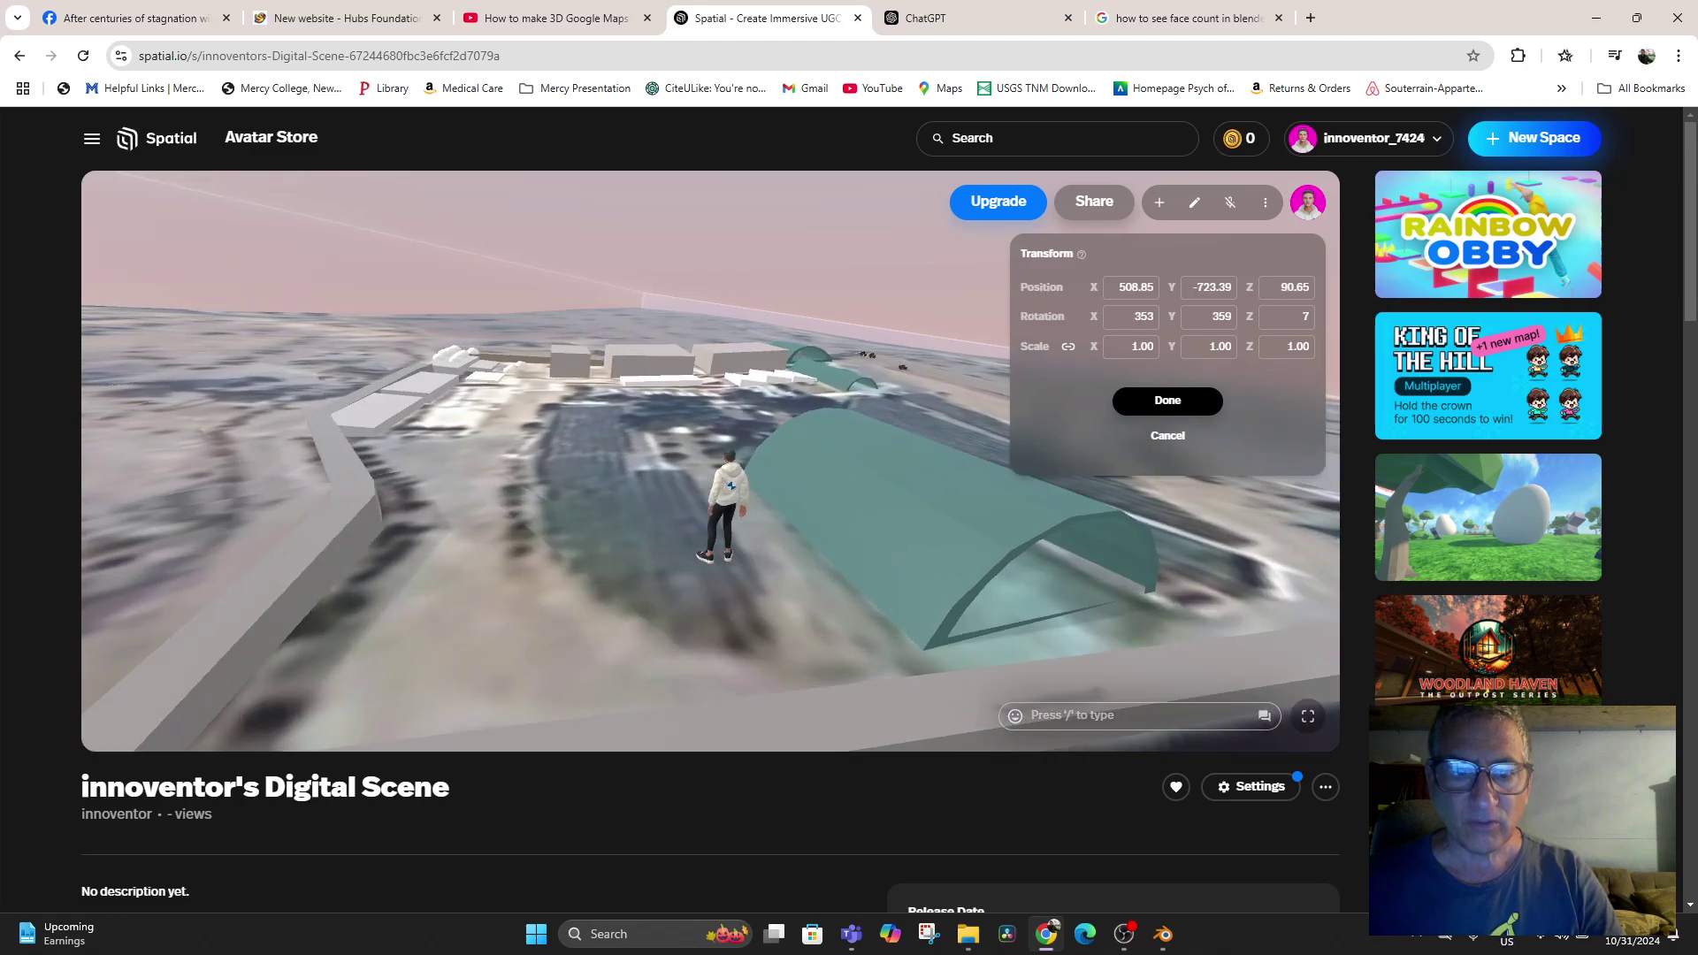
key("Up")
key("Up")
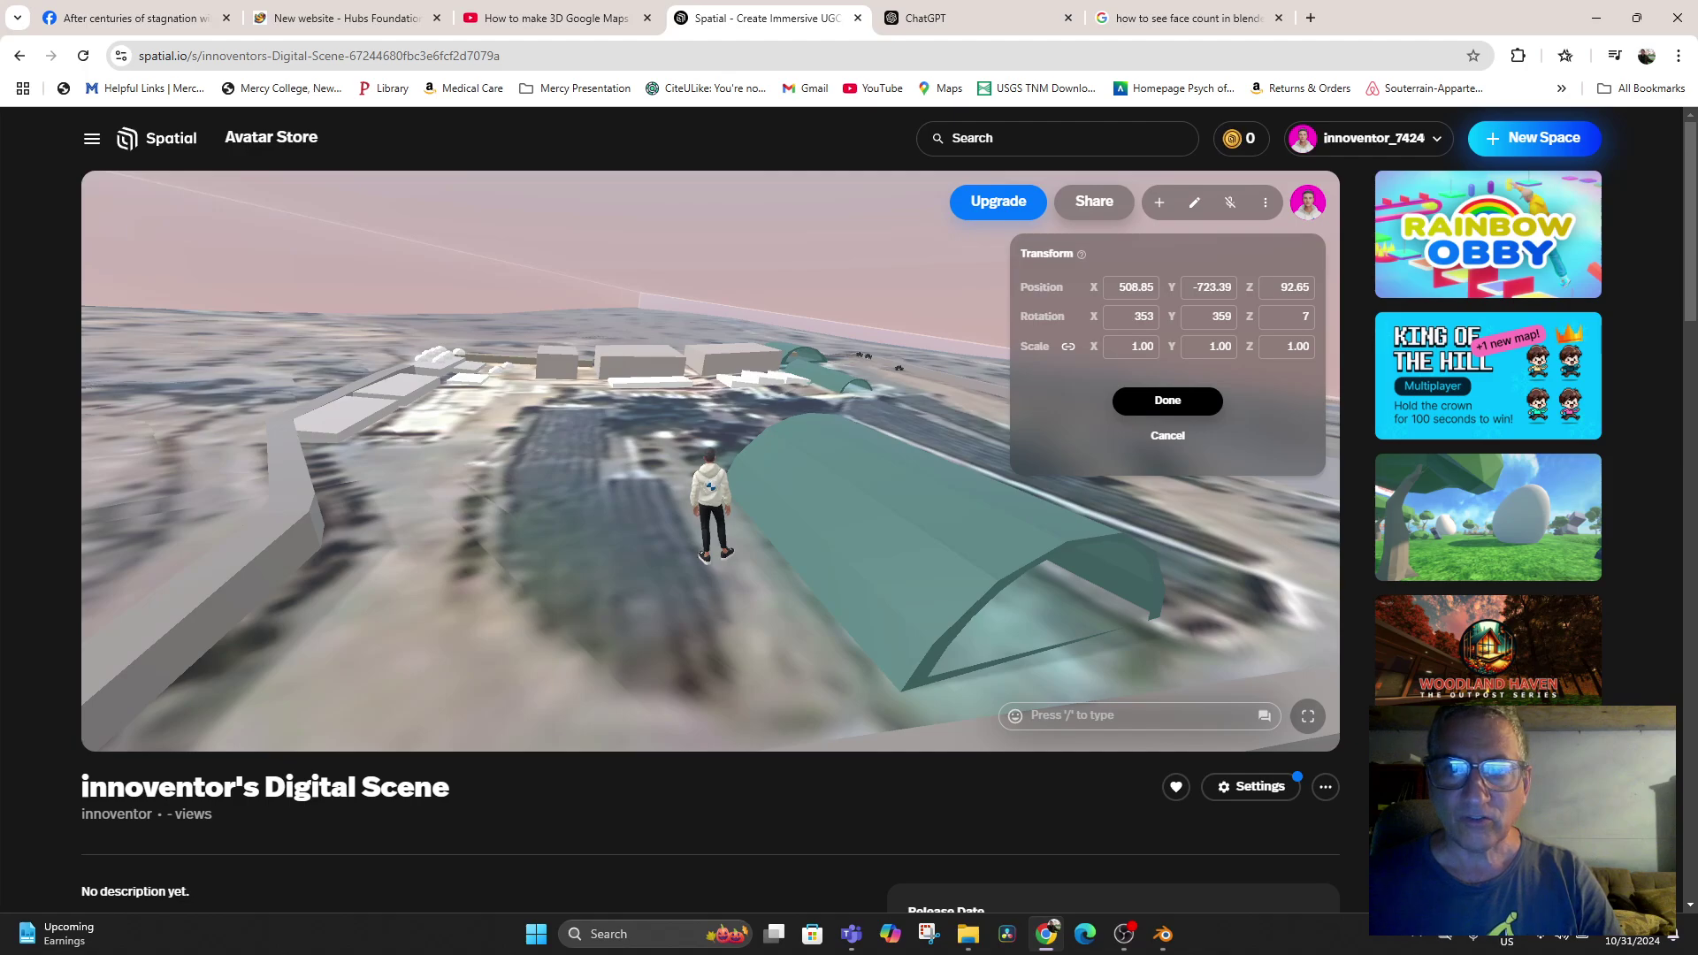
key("Up")
key("Up")
key("Up")
key("Up")
key("Up")
key("Up")
key("Up")
key("Up")
key("Up")
key("Up")
key("Up")
key("Up")
key("Up")
key("Up")
key("Up")
key("Up")
key("Up")
key("Up")
key("Up")
key("Up")
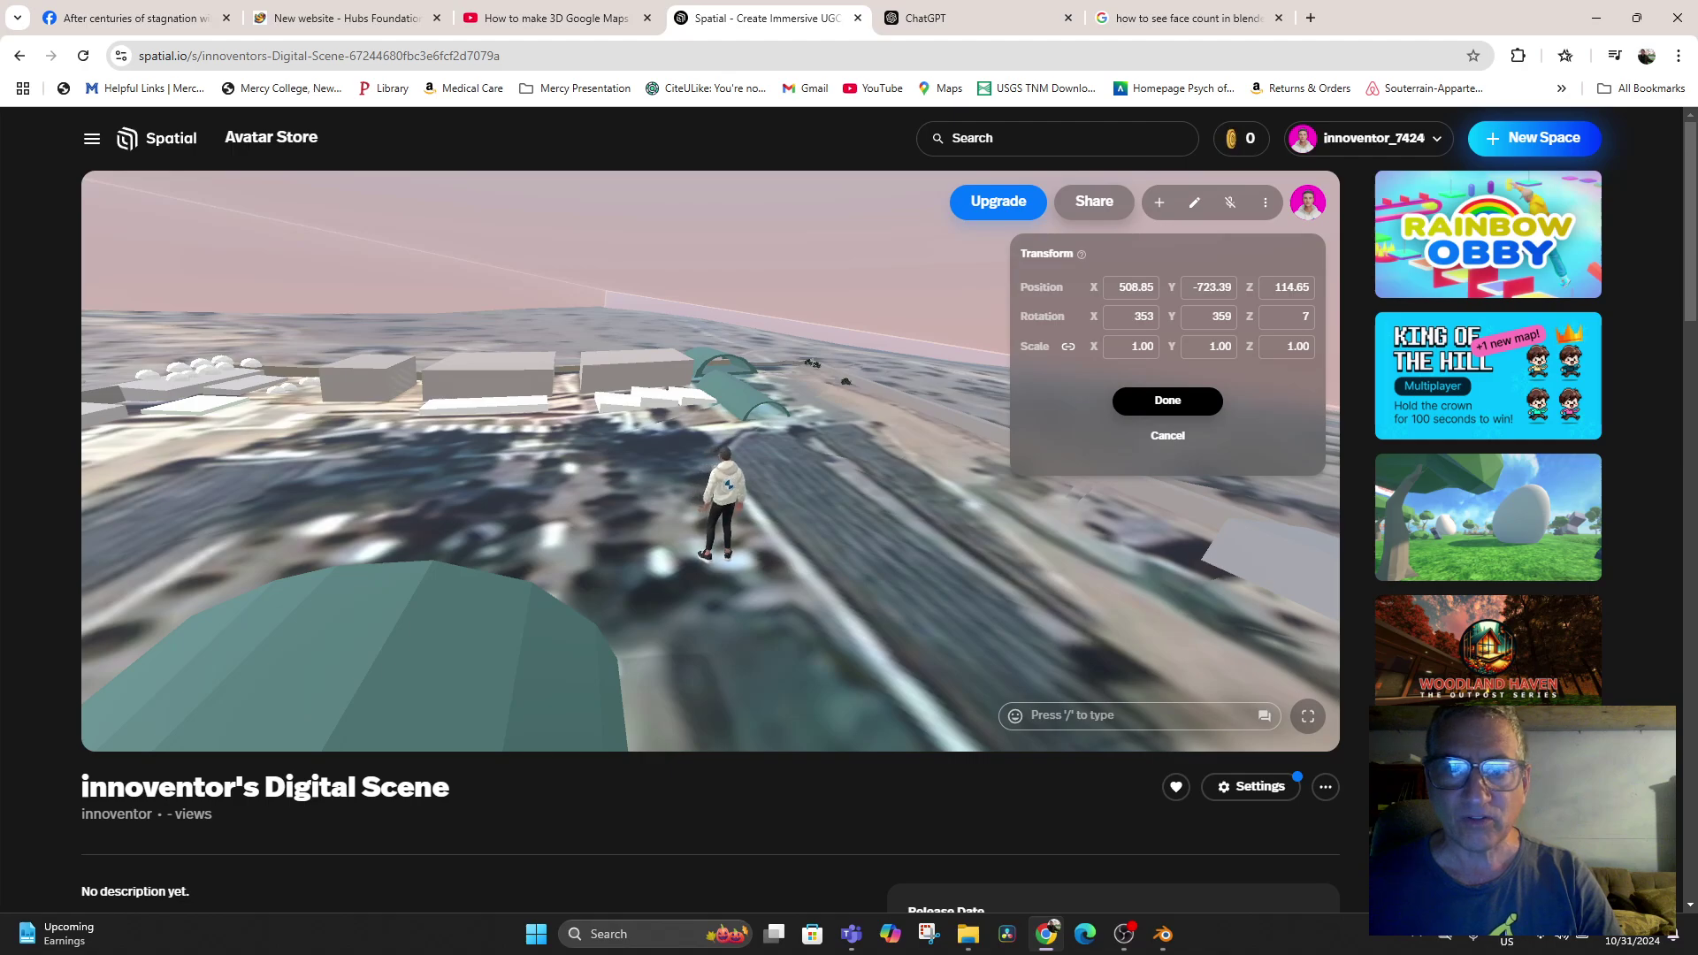
Set the environment's Y rotation to 1, nudge its position to X 508.44, Z 114.61, and apply the transform
key("r")
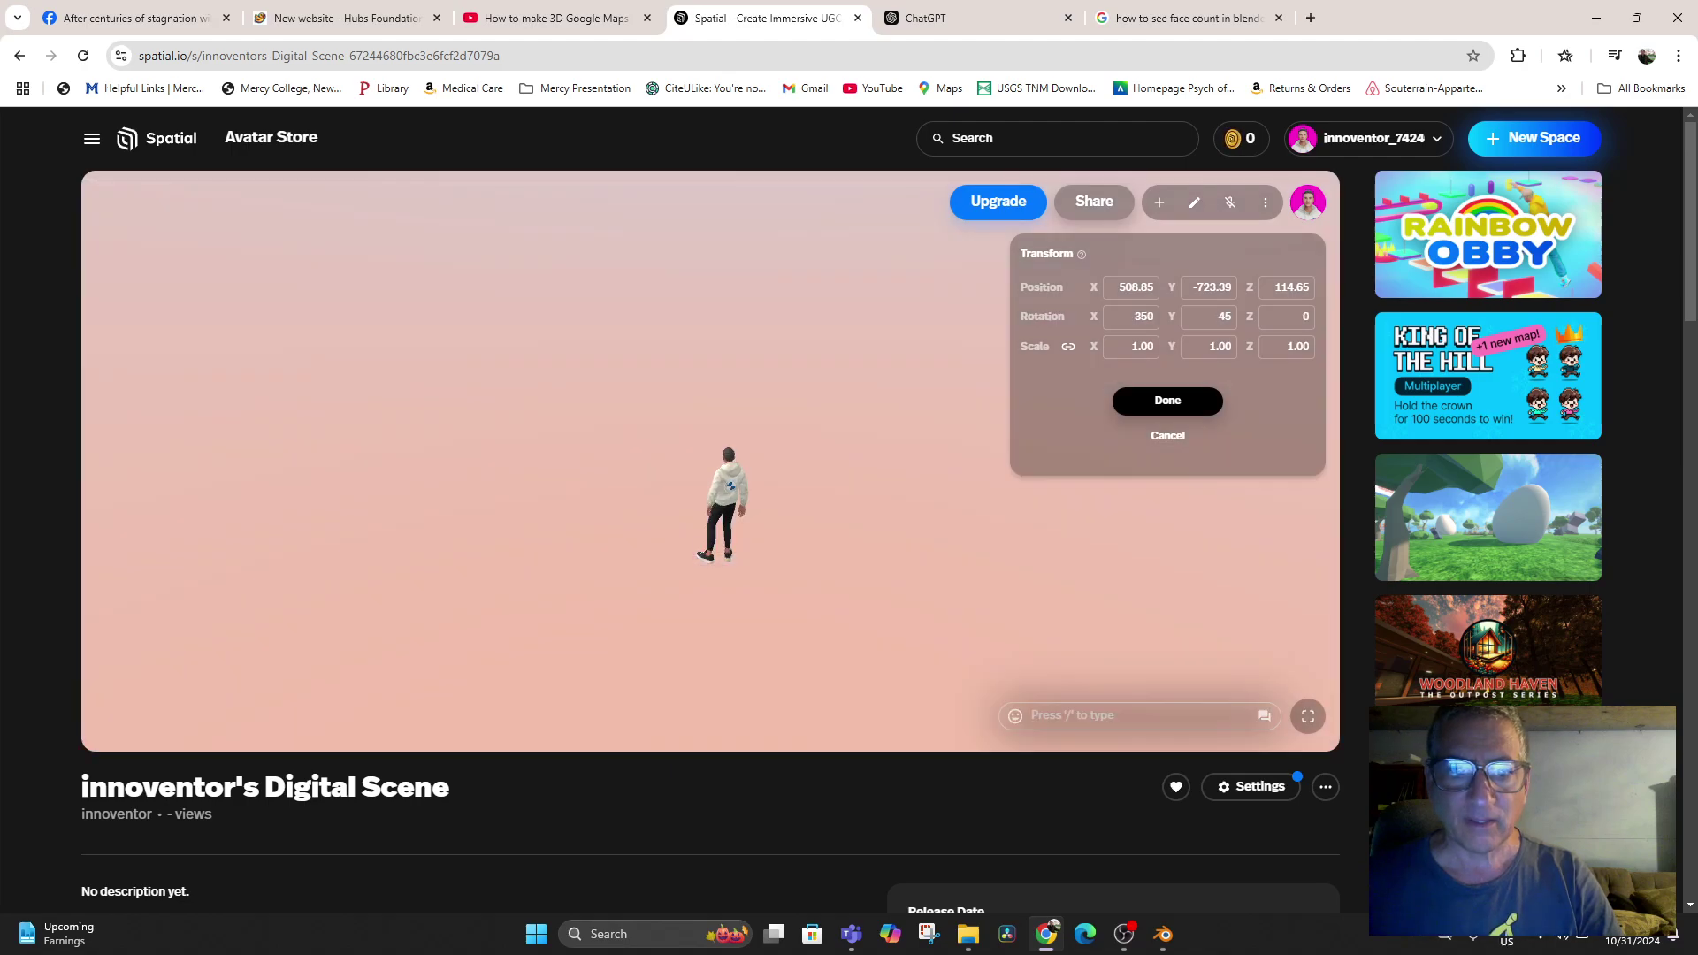
key("ctrl+z")
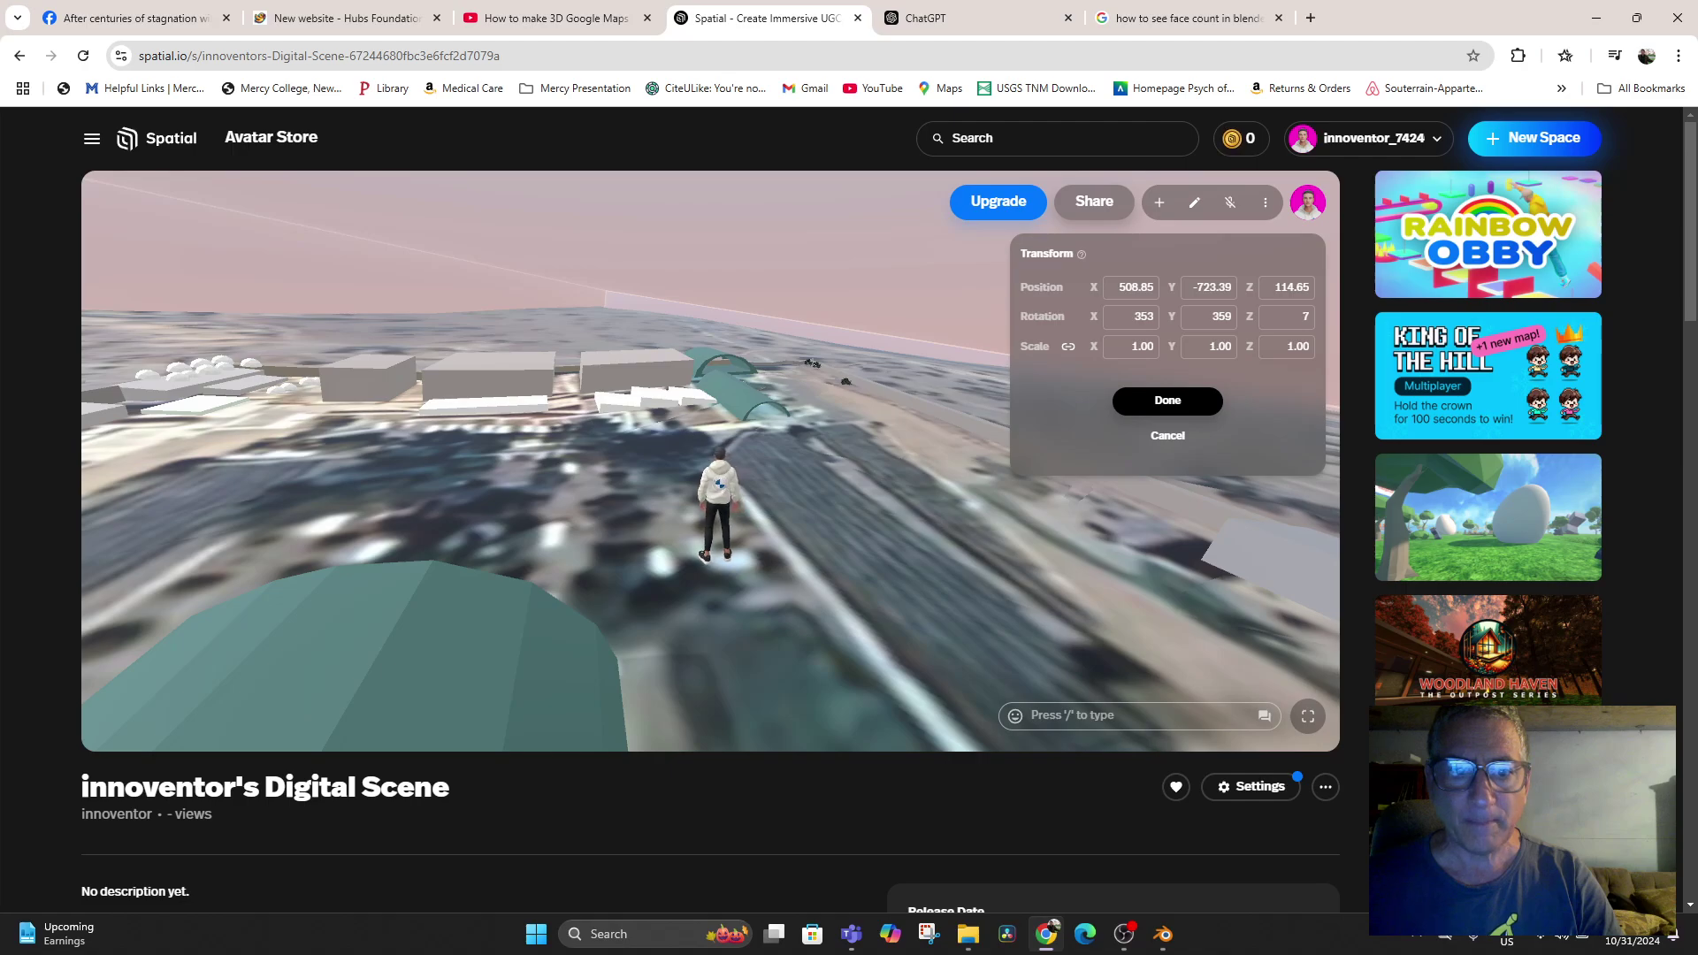
key("Up")
key("Up")
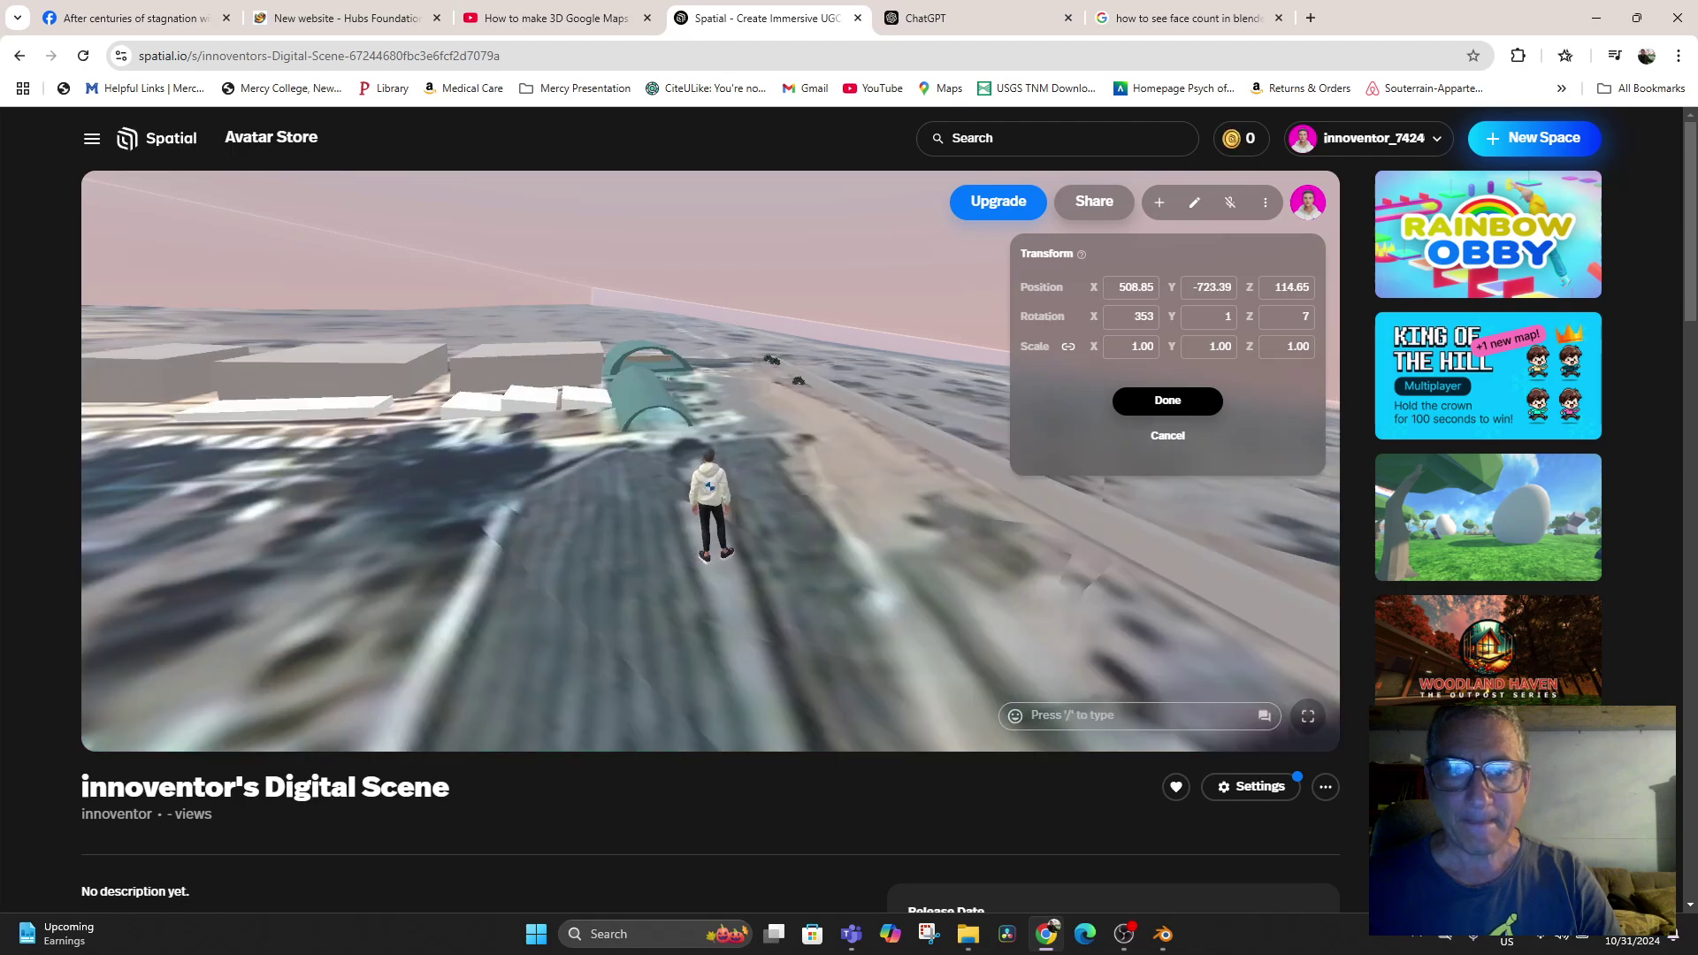
key("Right")
key("Right")
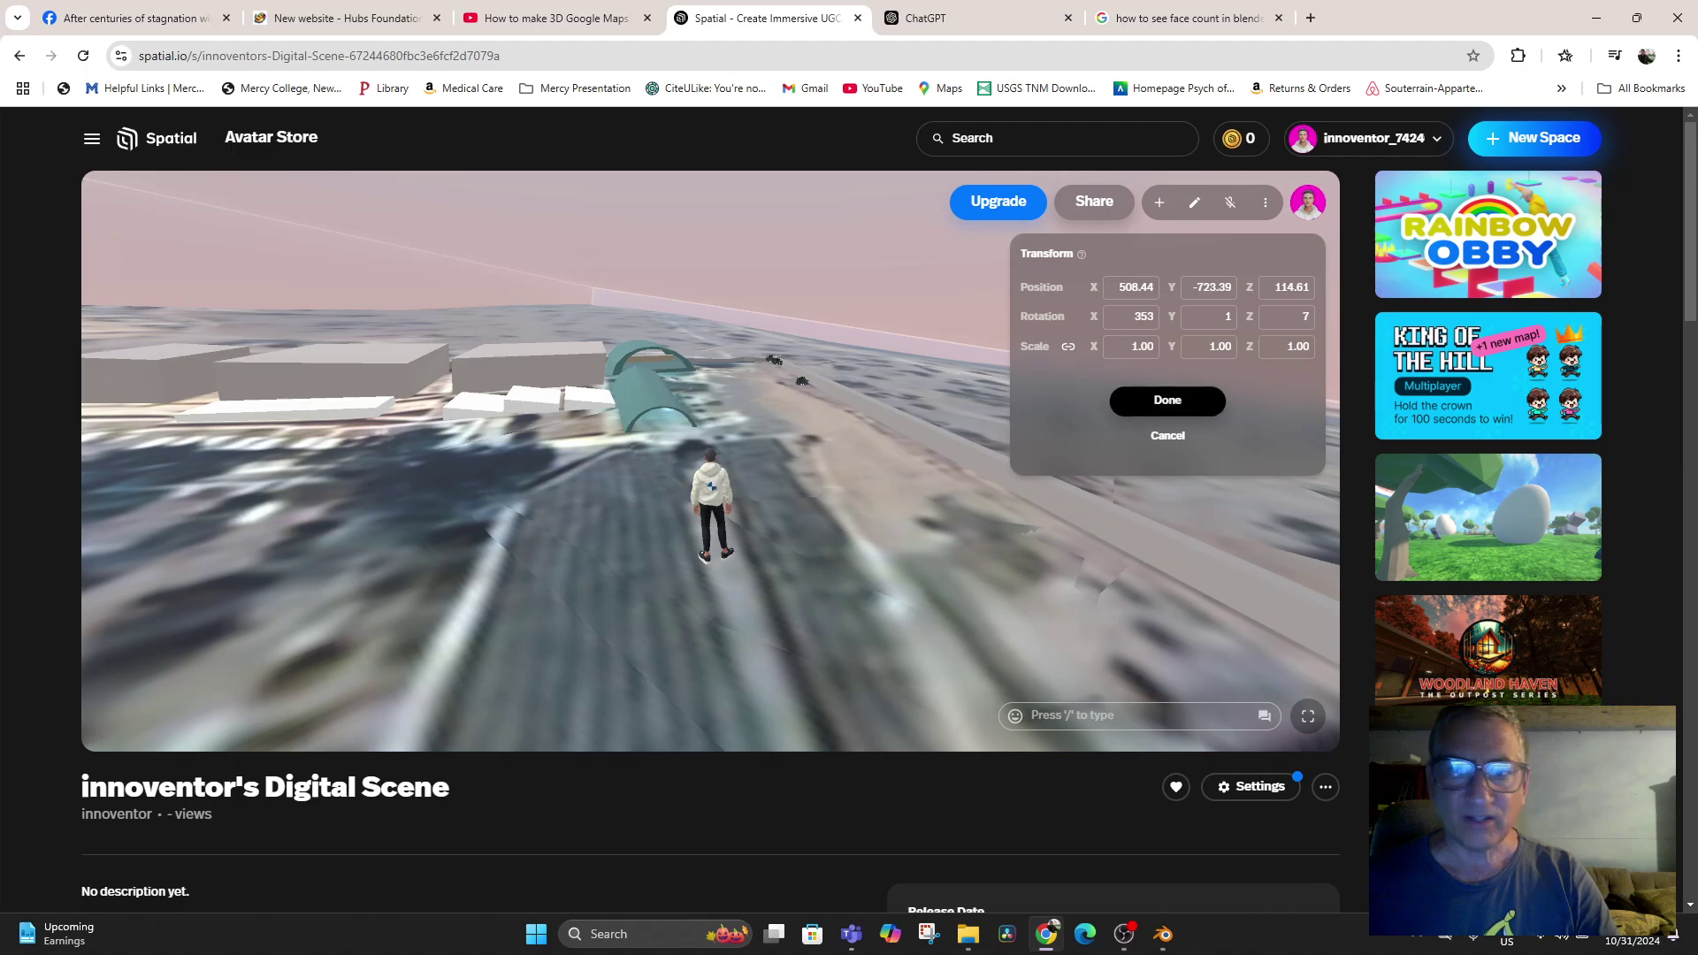
left_click(1167, 401)
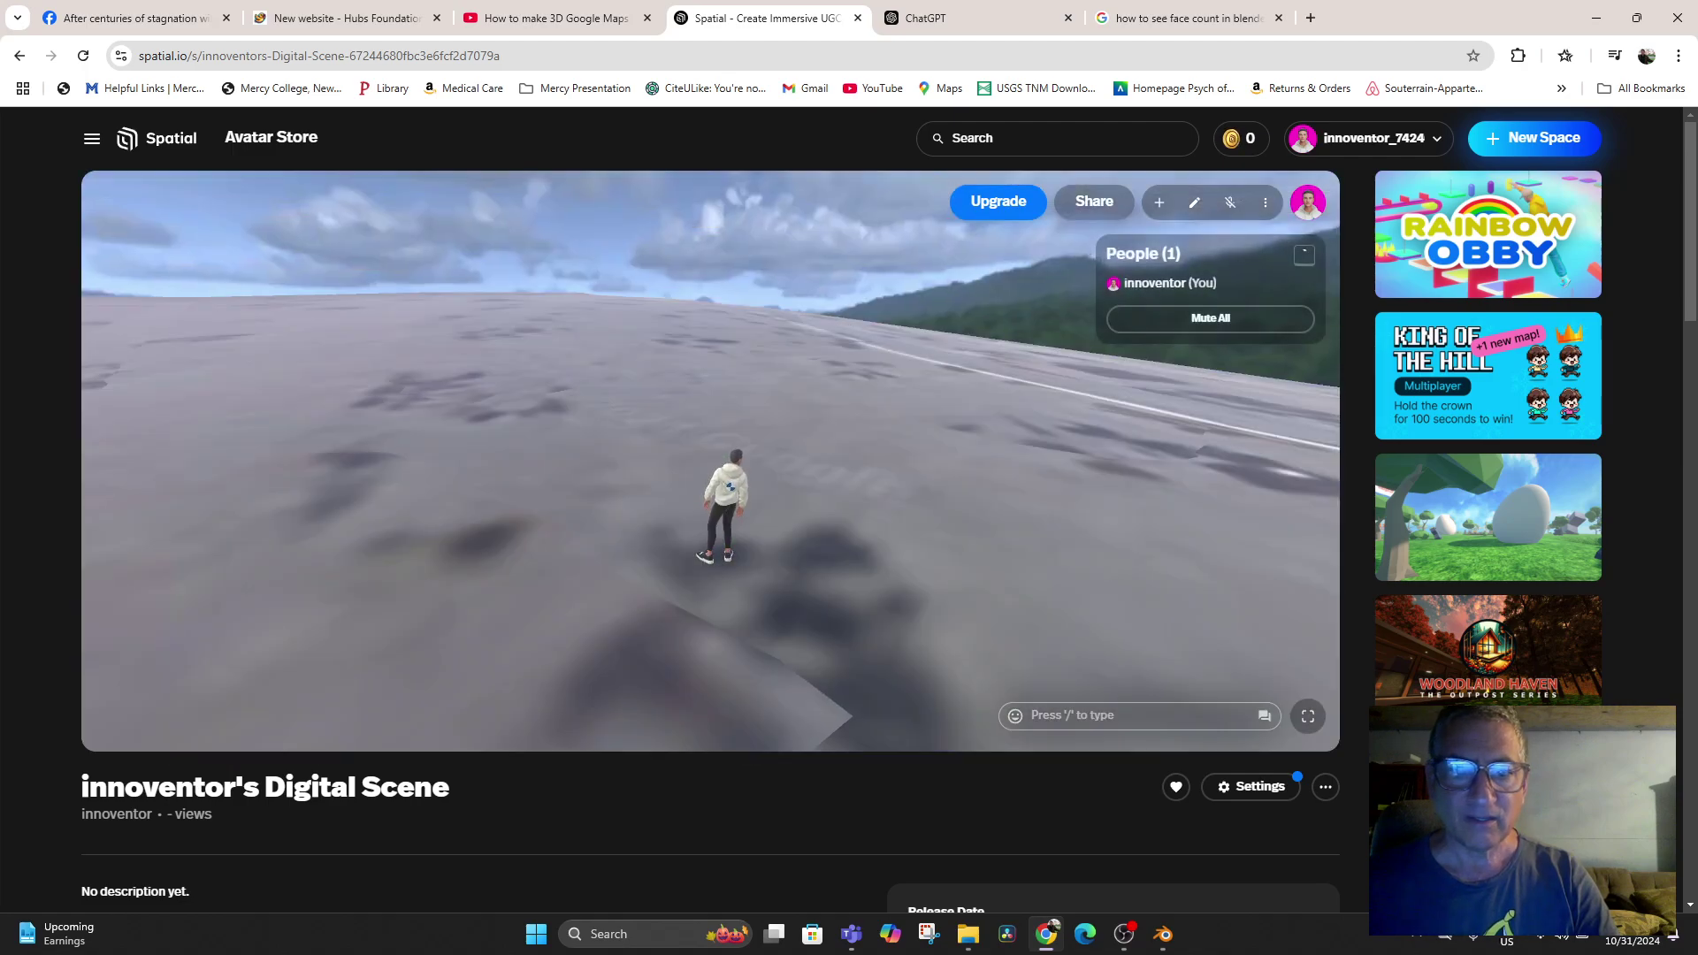
Walk the avatar across the open terrain toward the compound wall and the arched greenhouse to check the ground
key("Left")
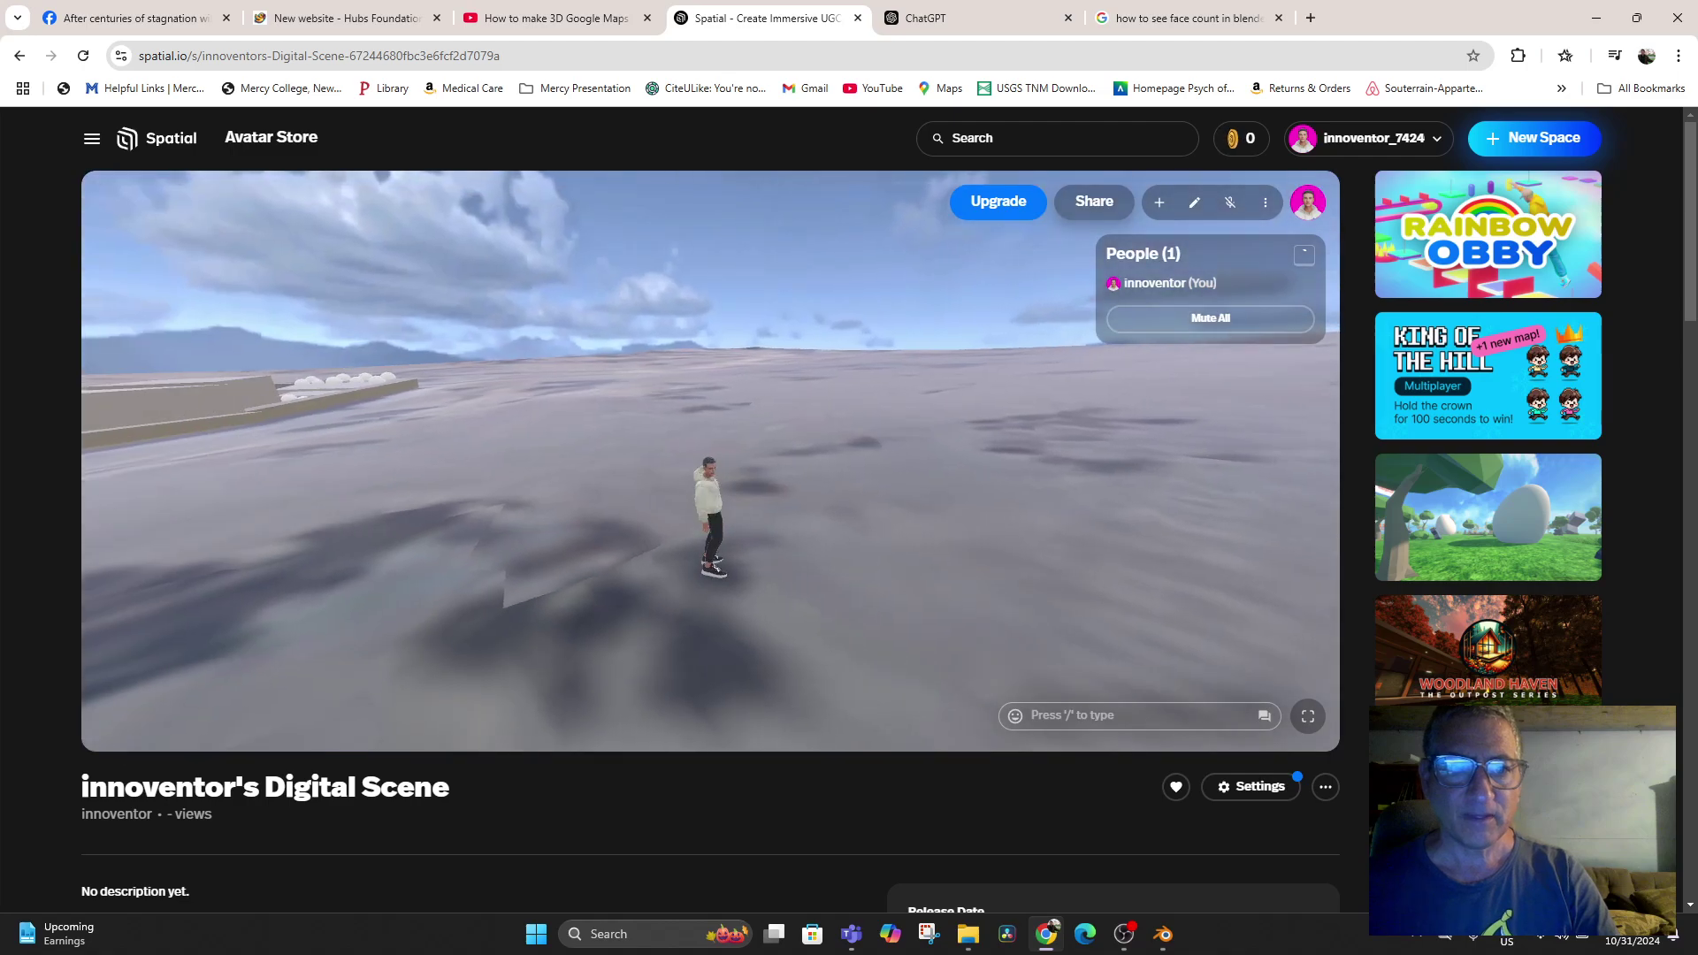
key("Down")
key("Left")
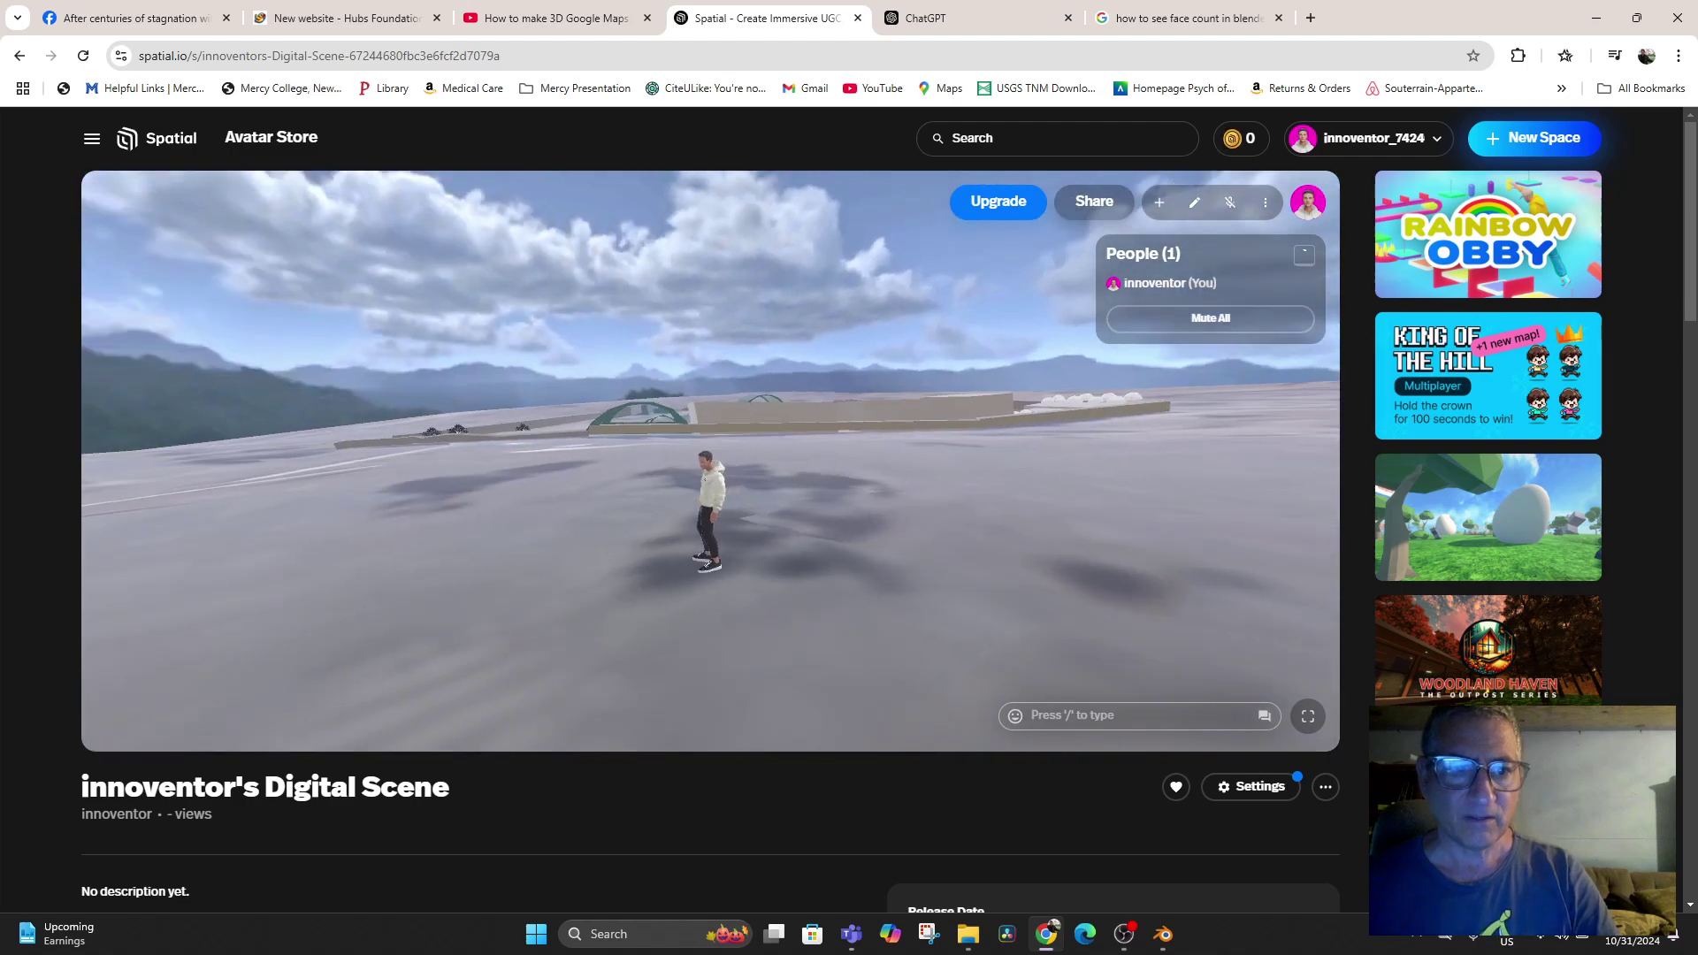
key("Up")
key("Up")
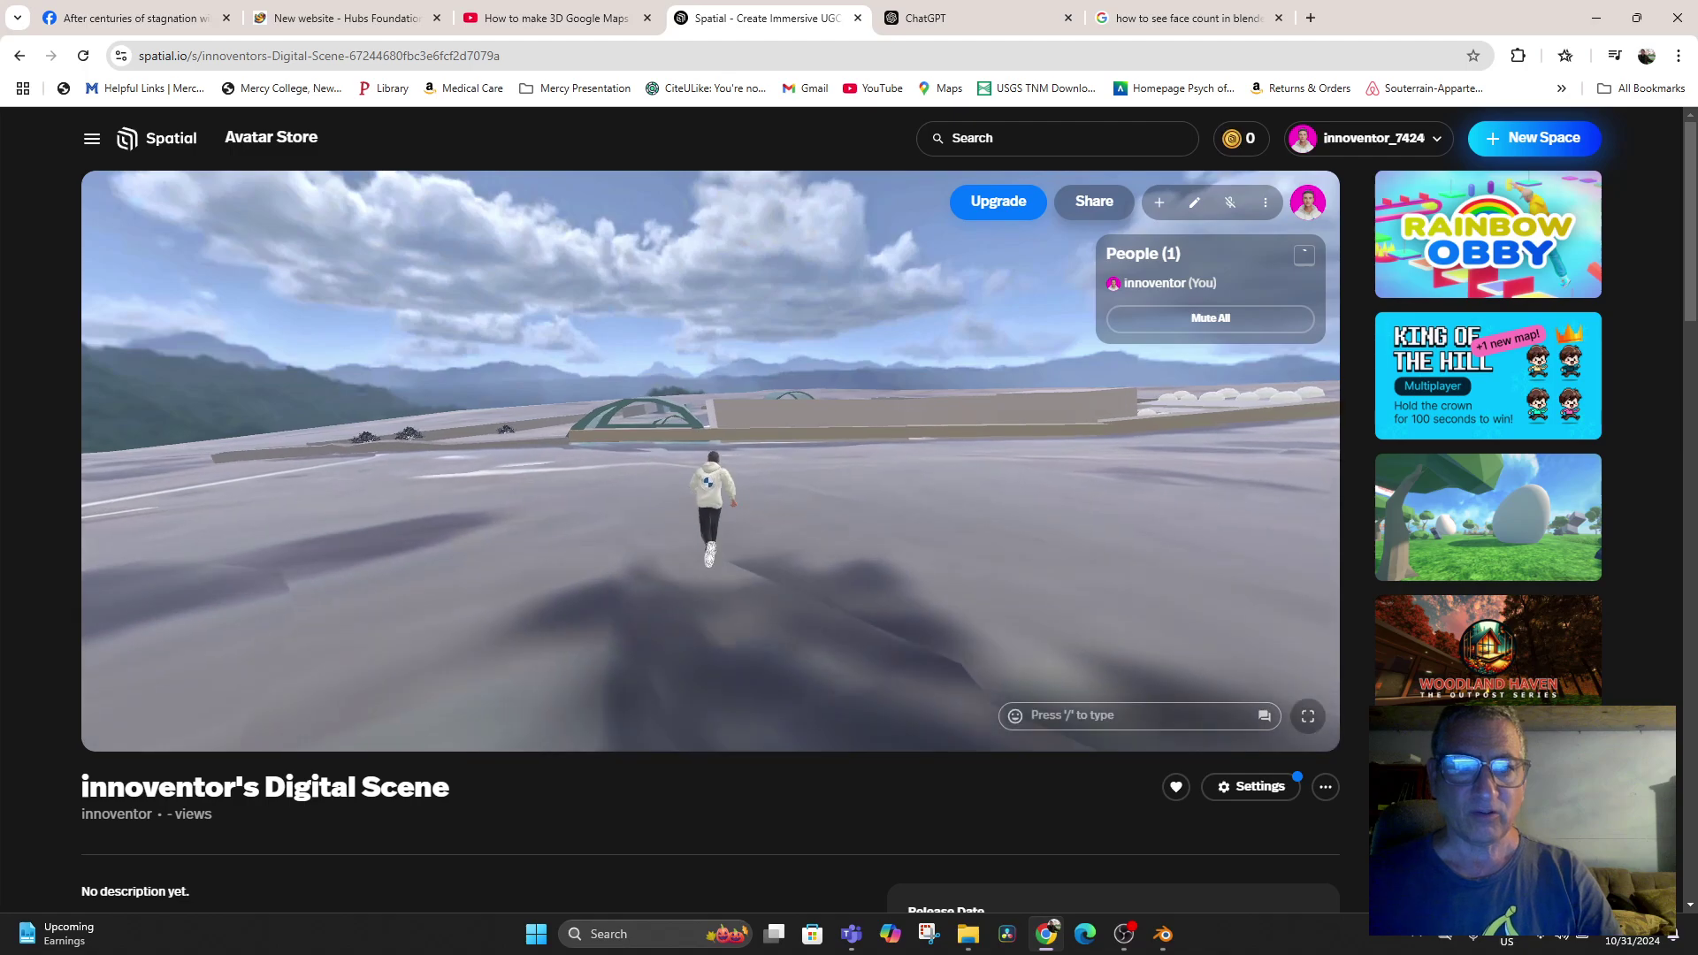
key("Right")
key("Up")
key("Left")
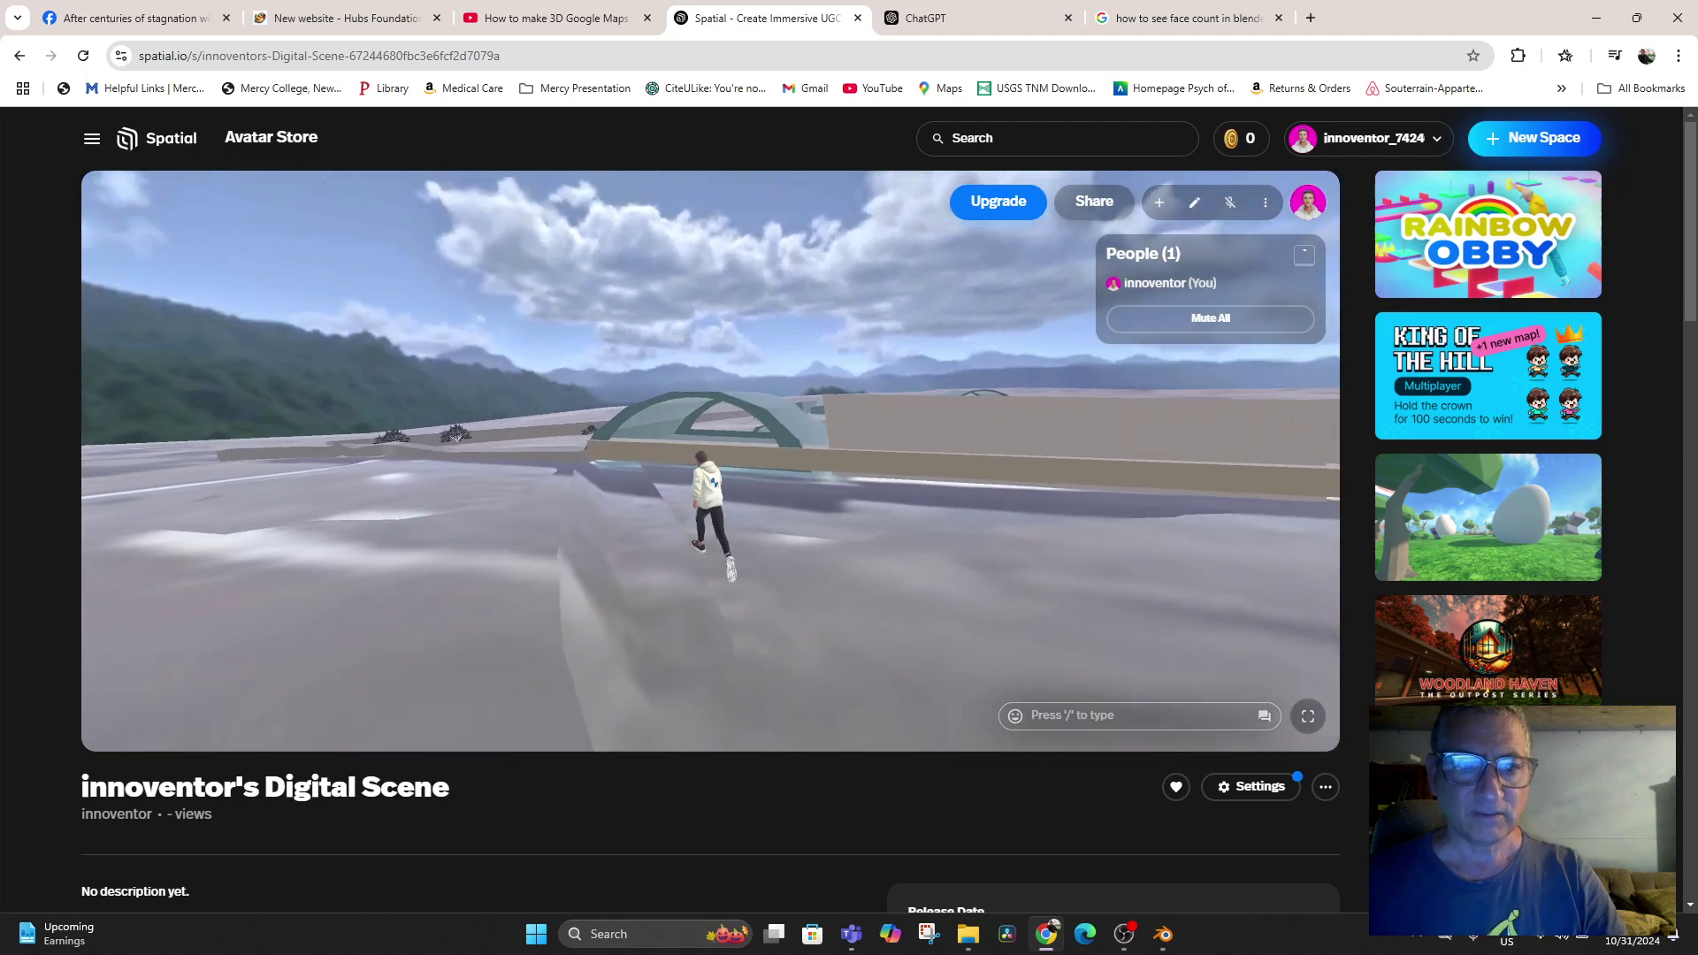
key("Up")
key("Left")
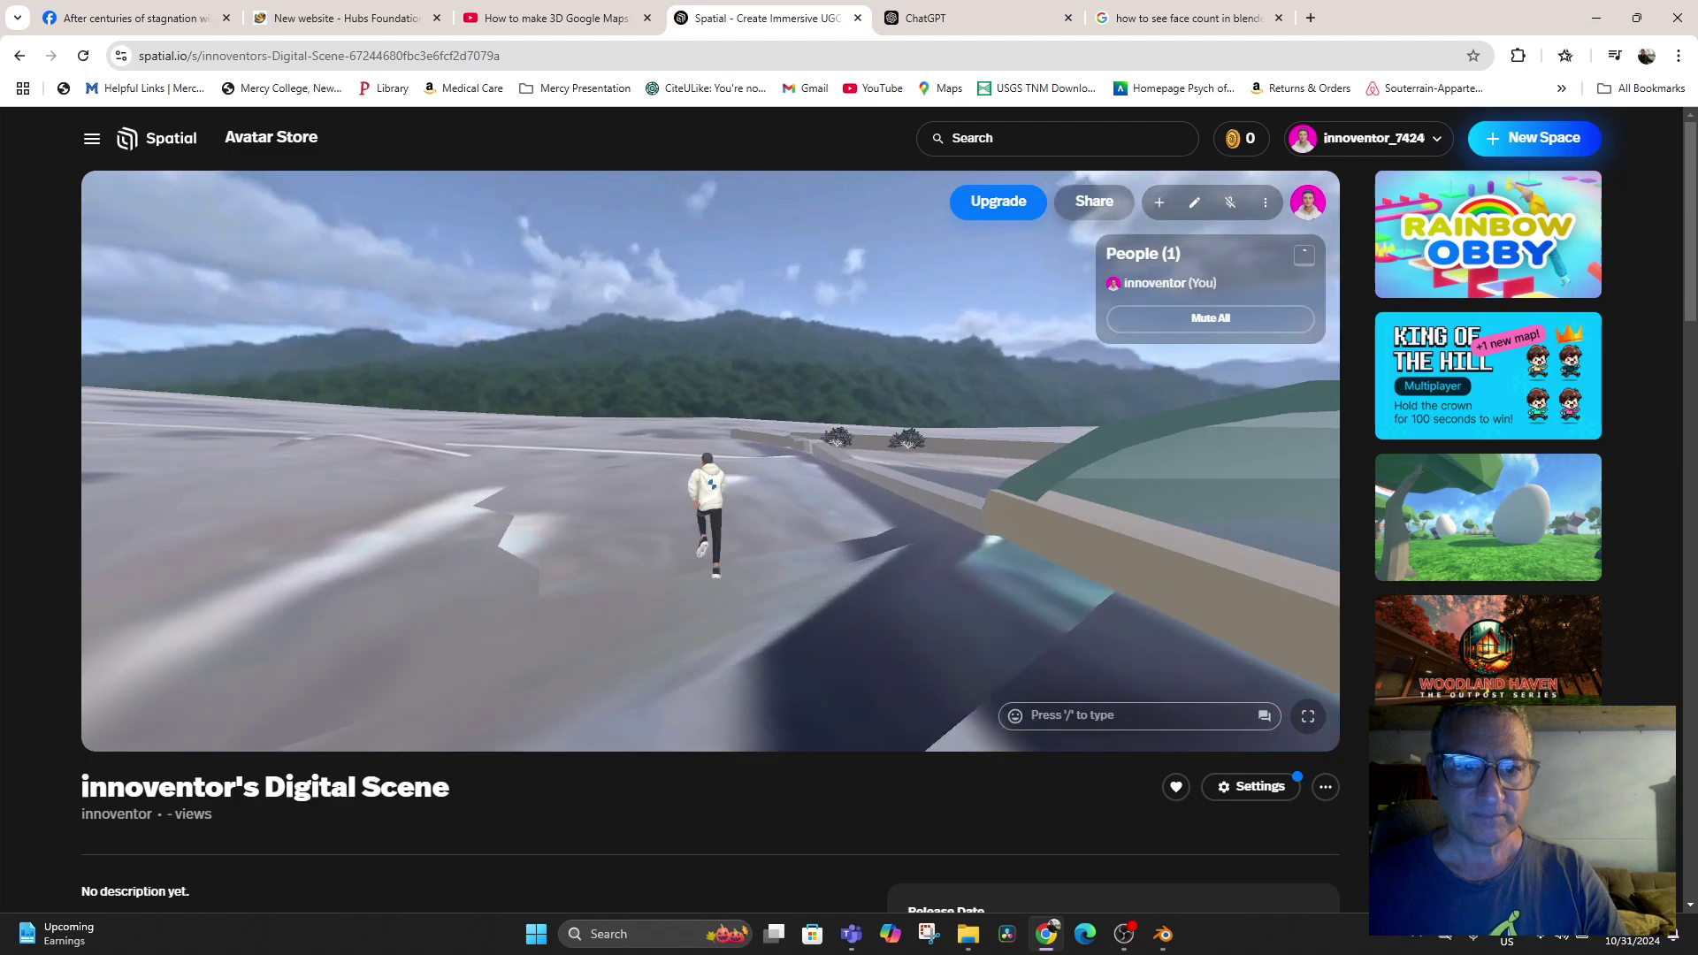
key("Right")
key("Up")
key("space")
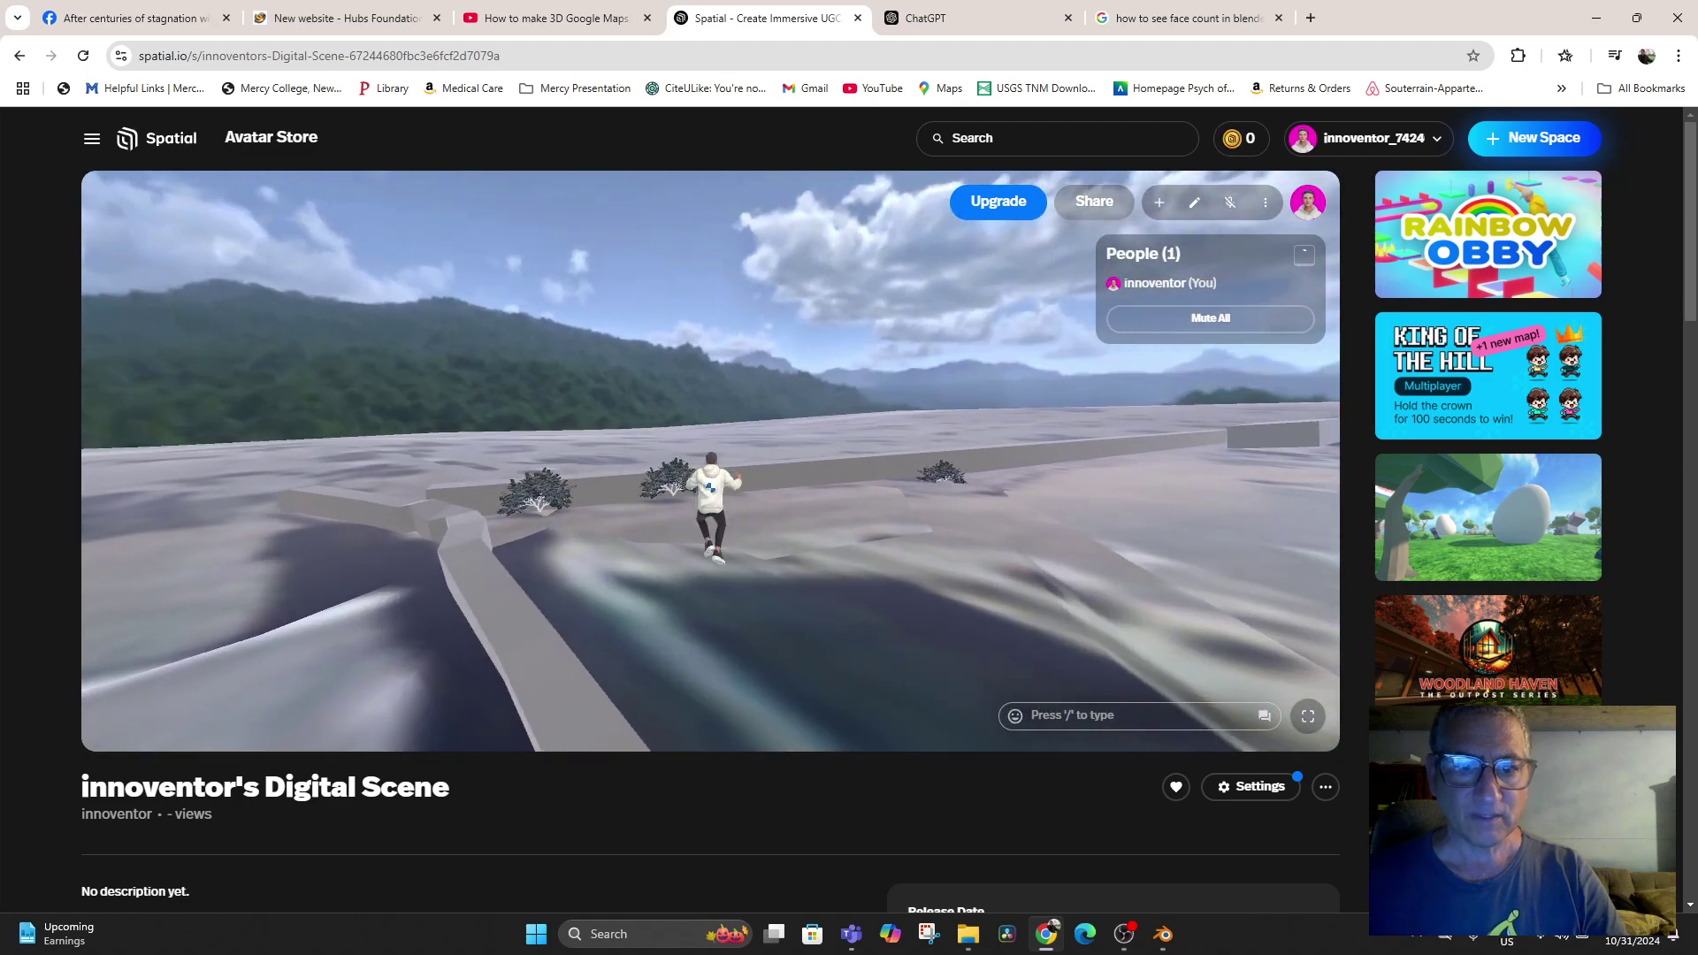
key("Right")
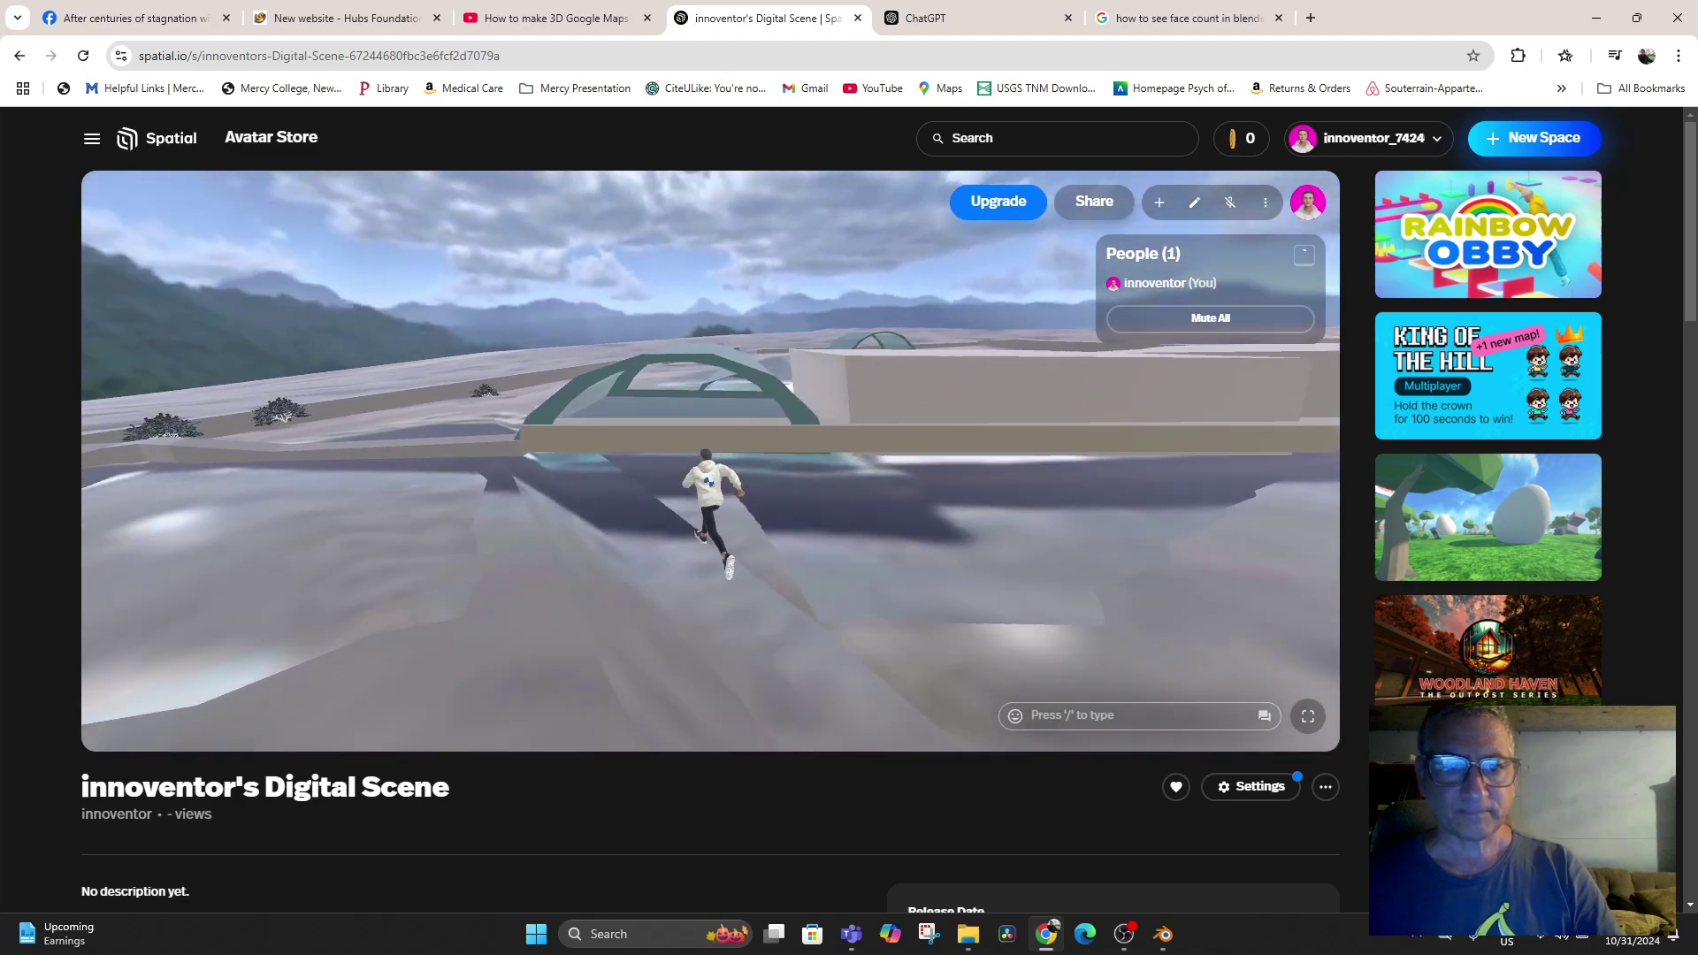
Move the avatar over the compound wall and along the roof of the long arched greenhouse
left_click_drag(710, 460, 752, 557)
key("w")
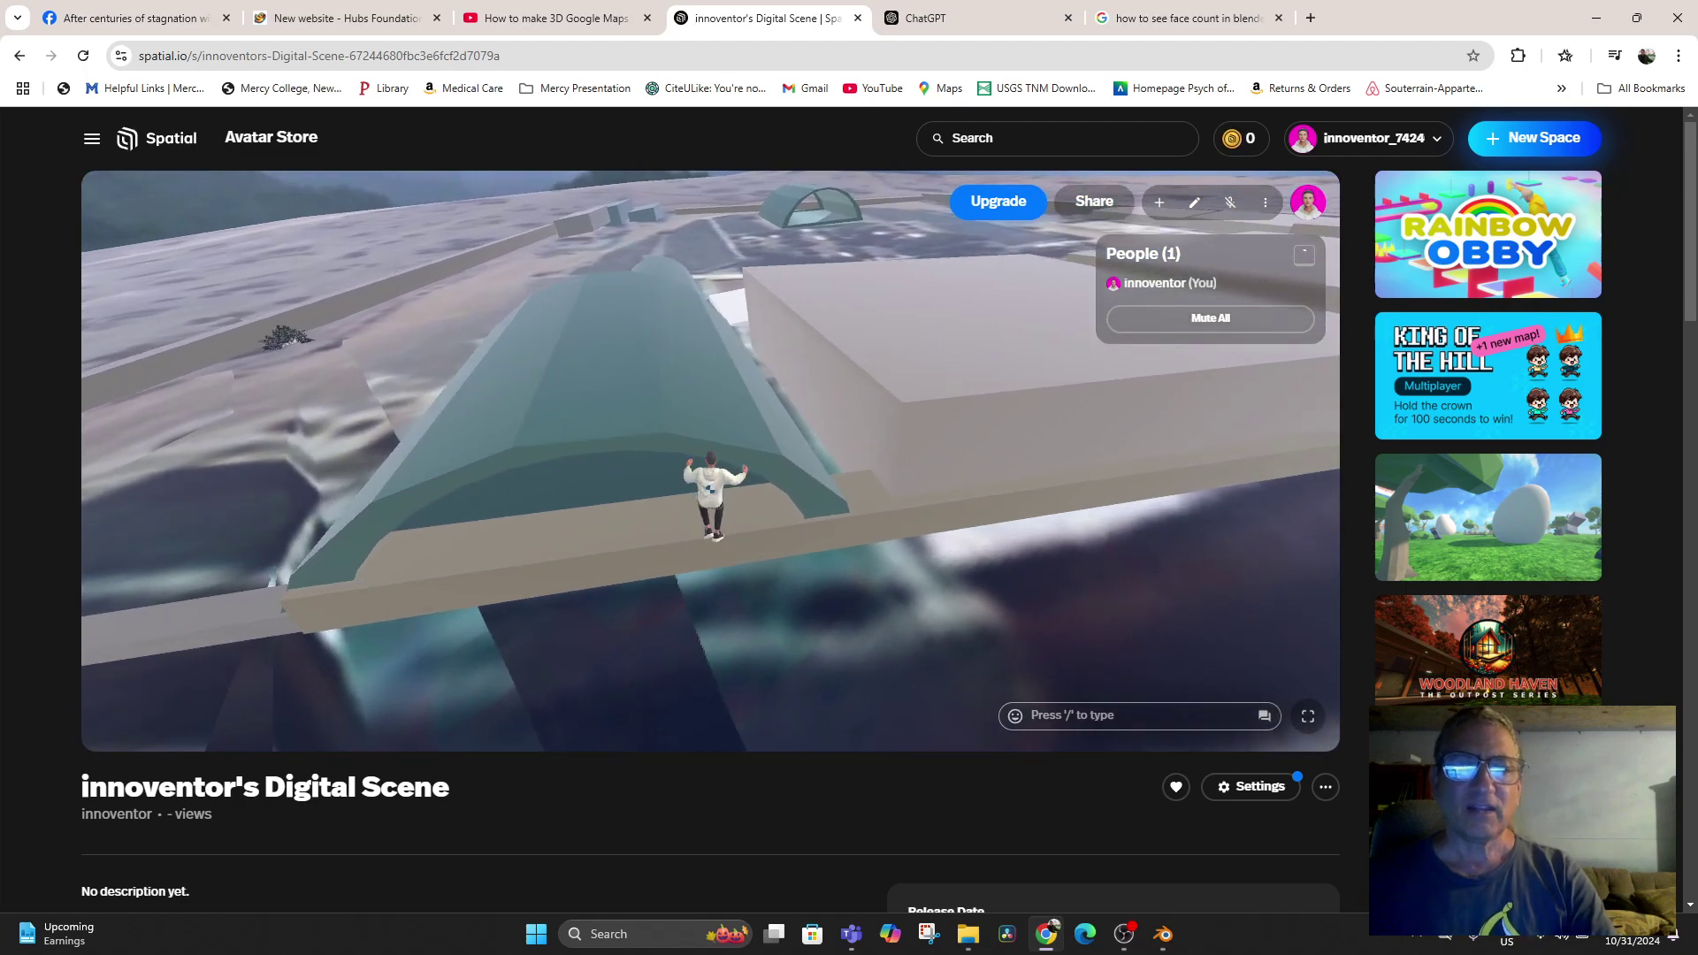
key("w")
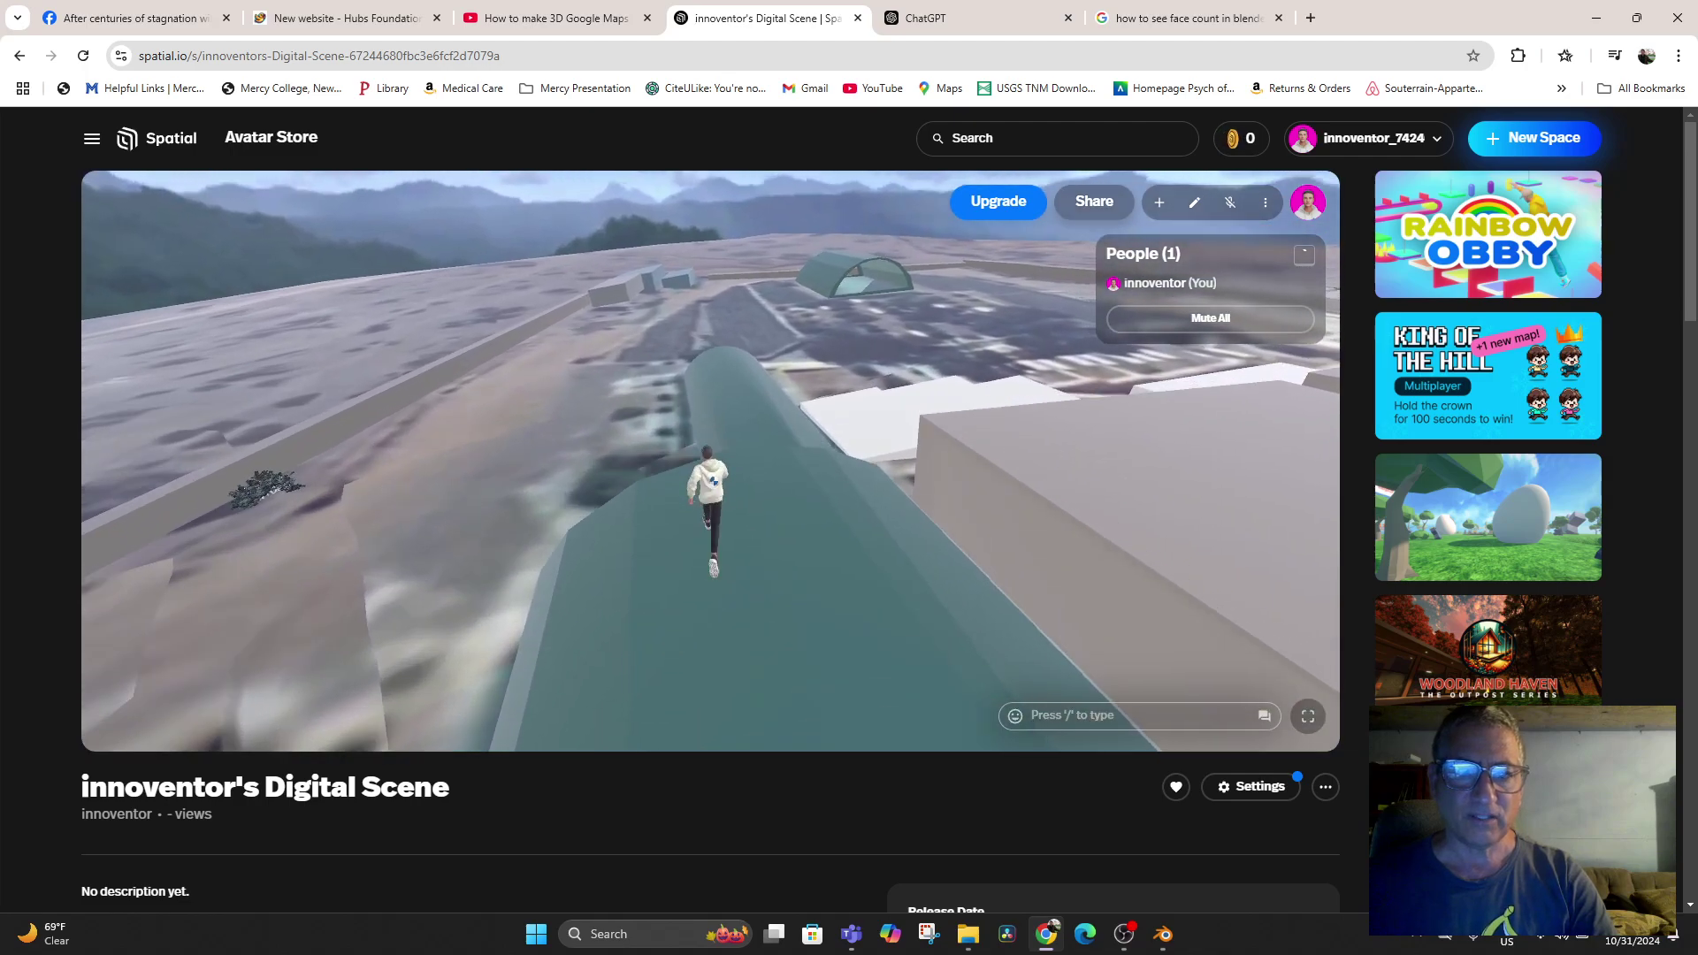
key("d")
key("w")
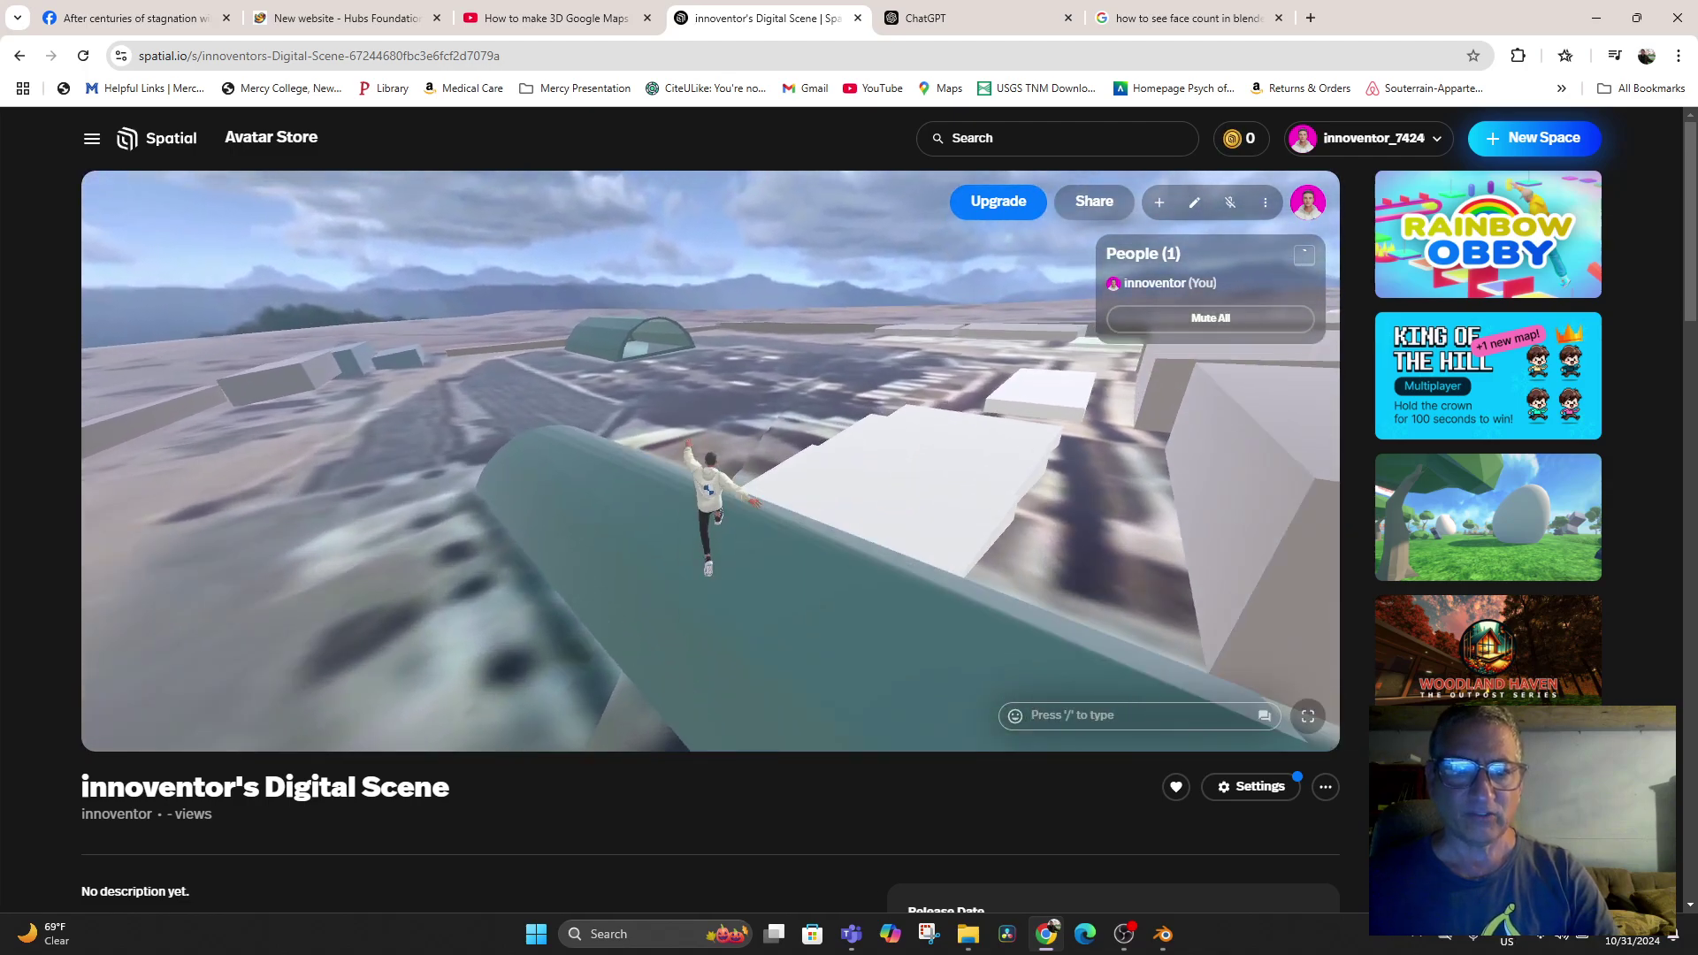
Run the avatar across the dark field and into the open-ended arched greenhouse at its far side
key("w")
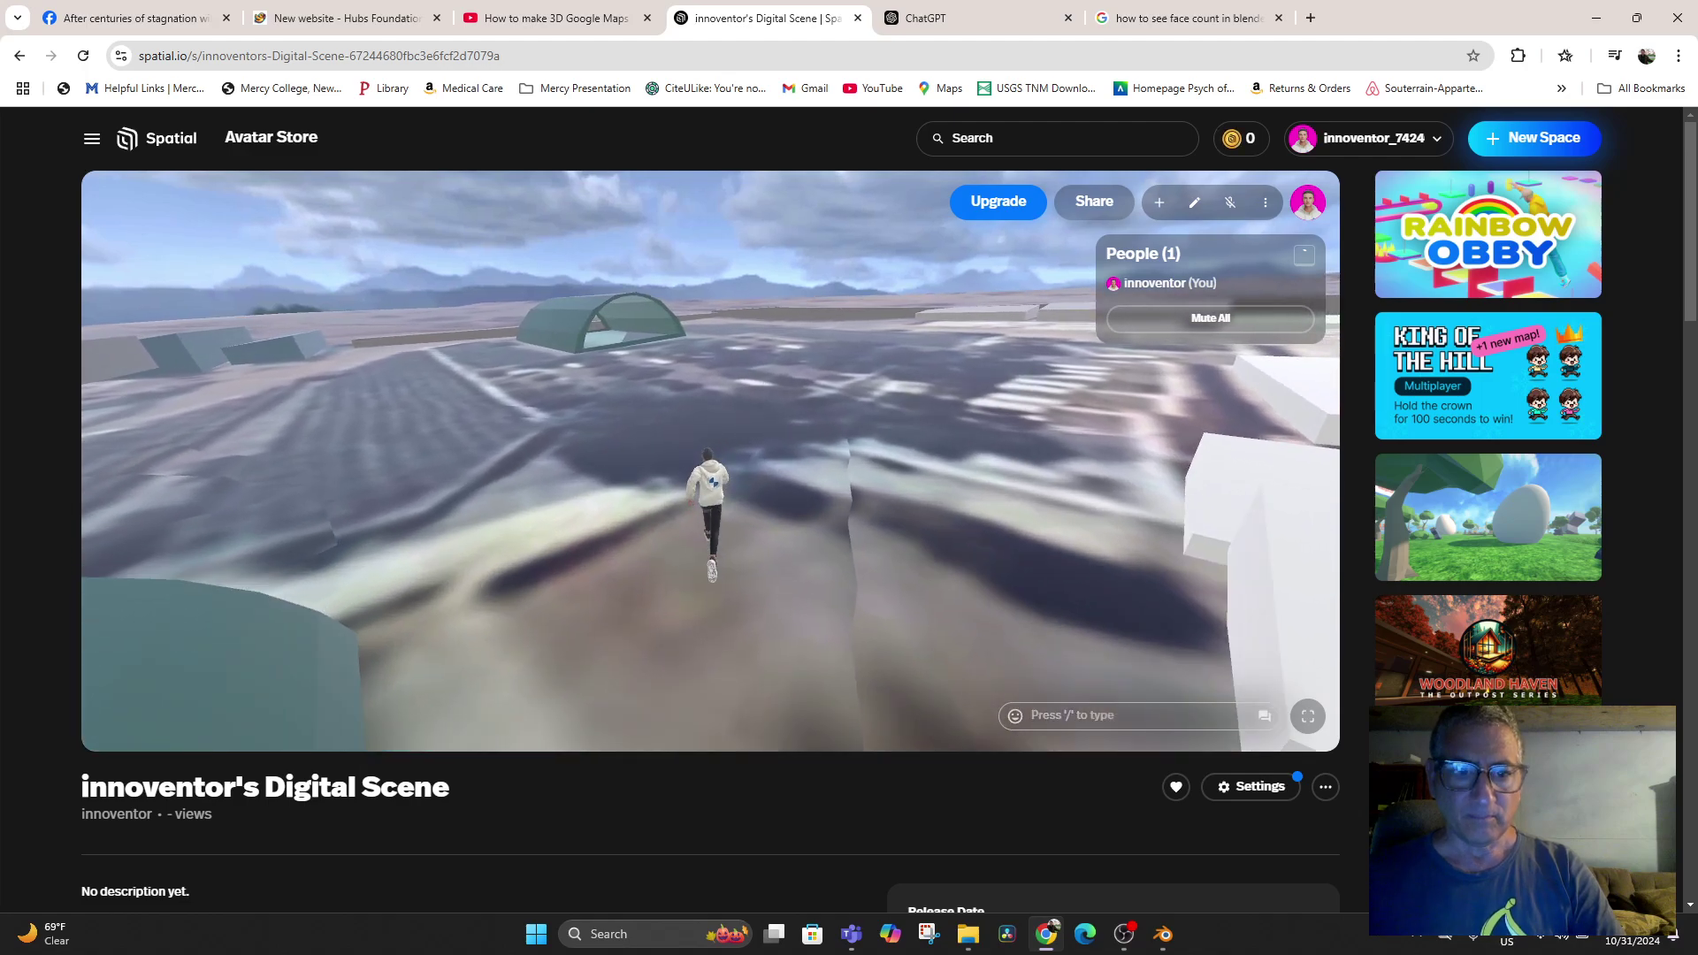
key("w")
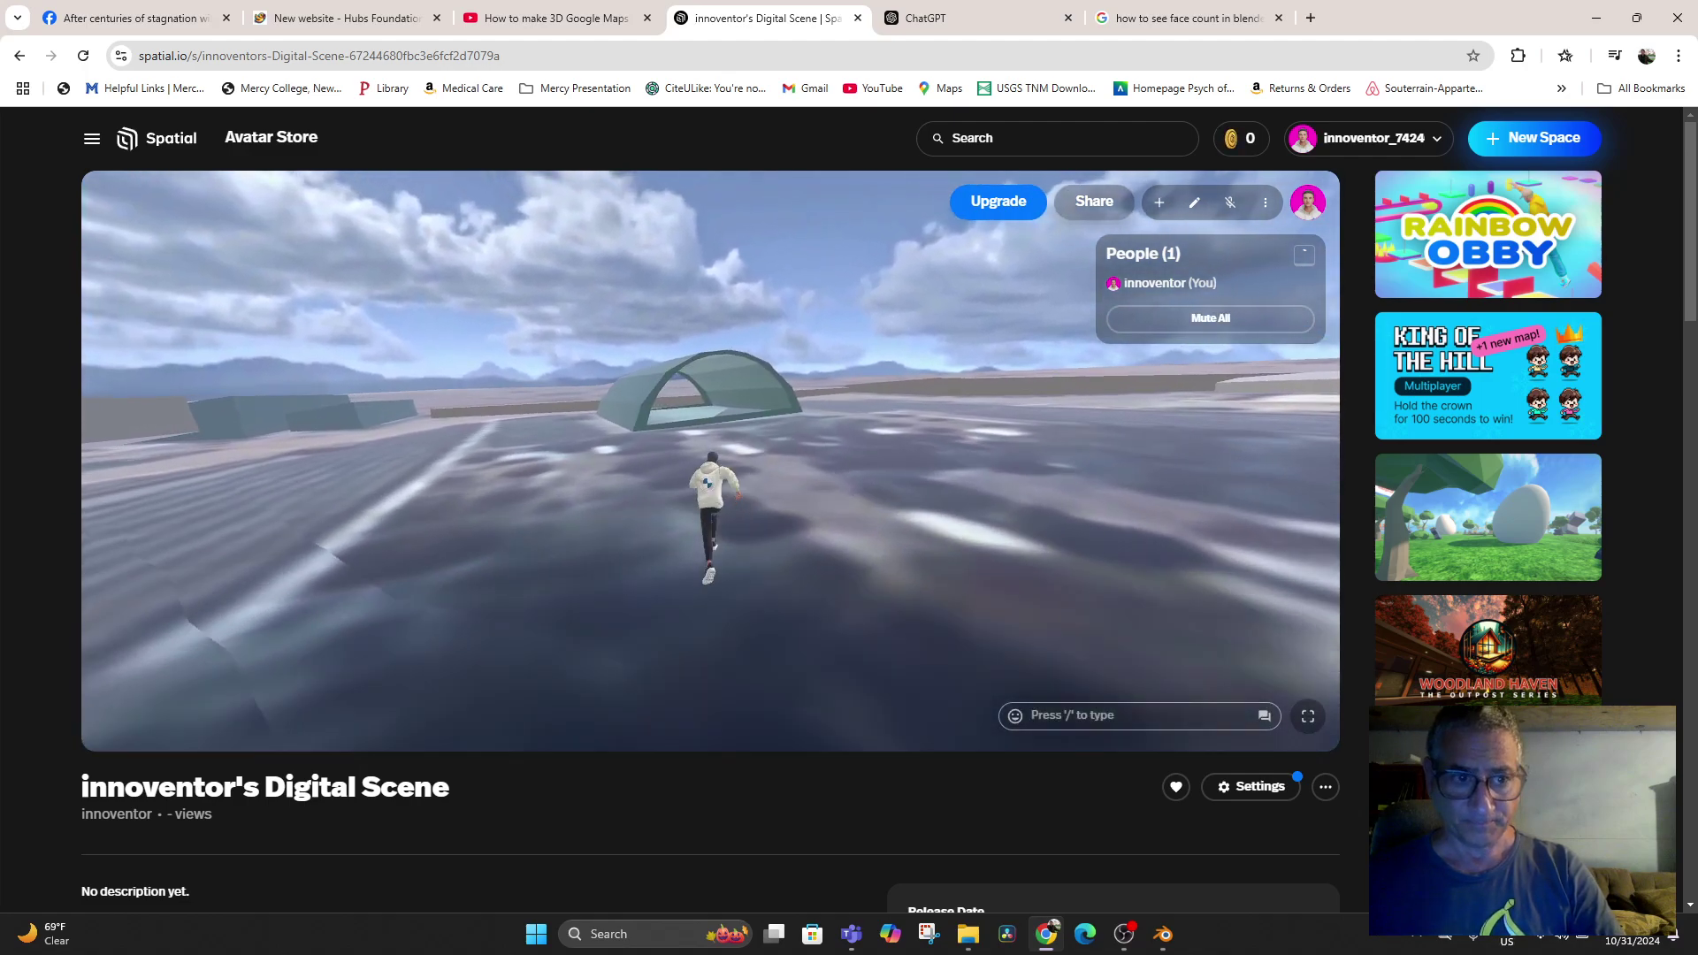
key("w")
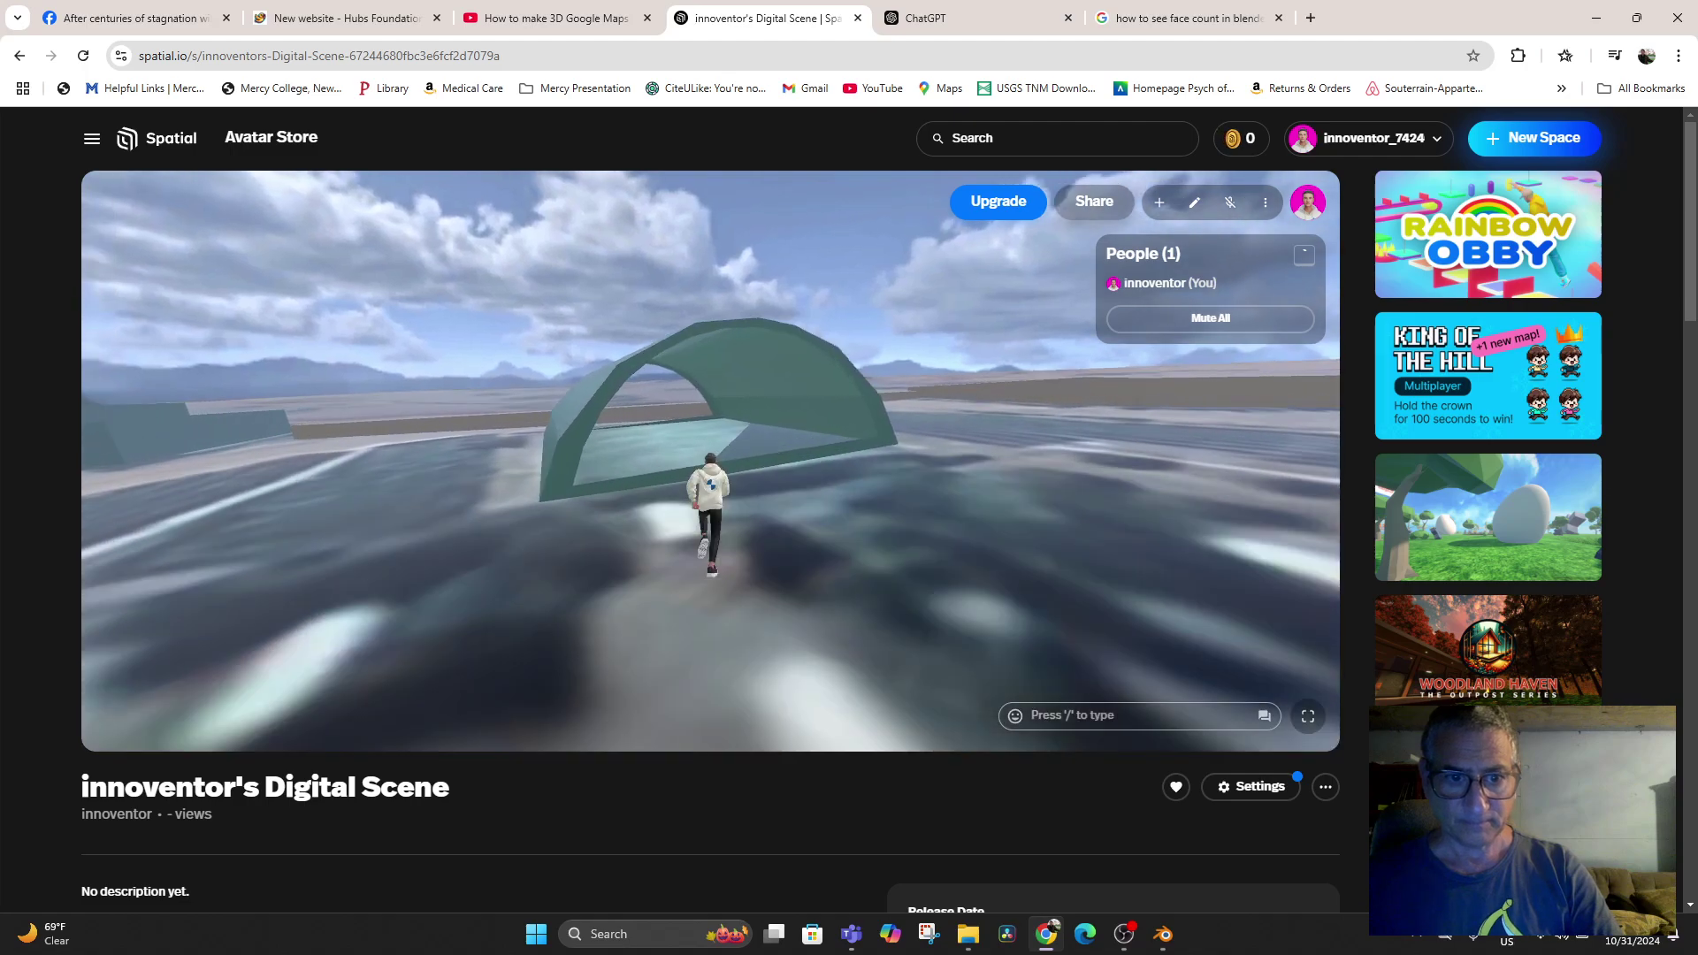
key("w")
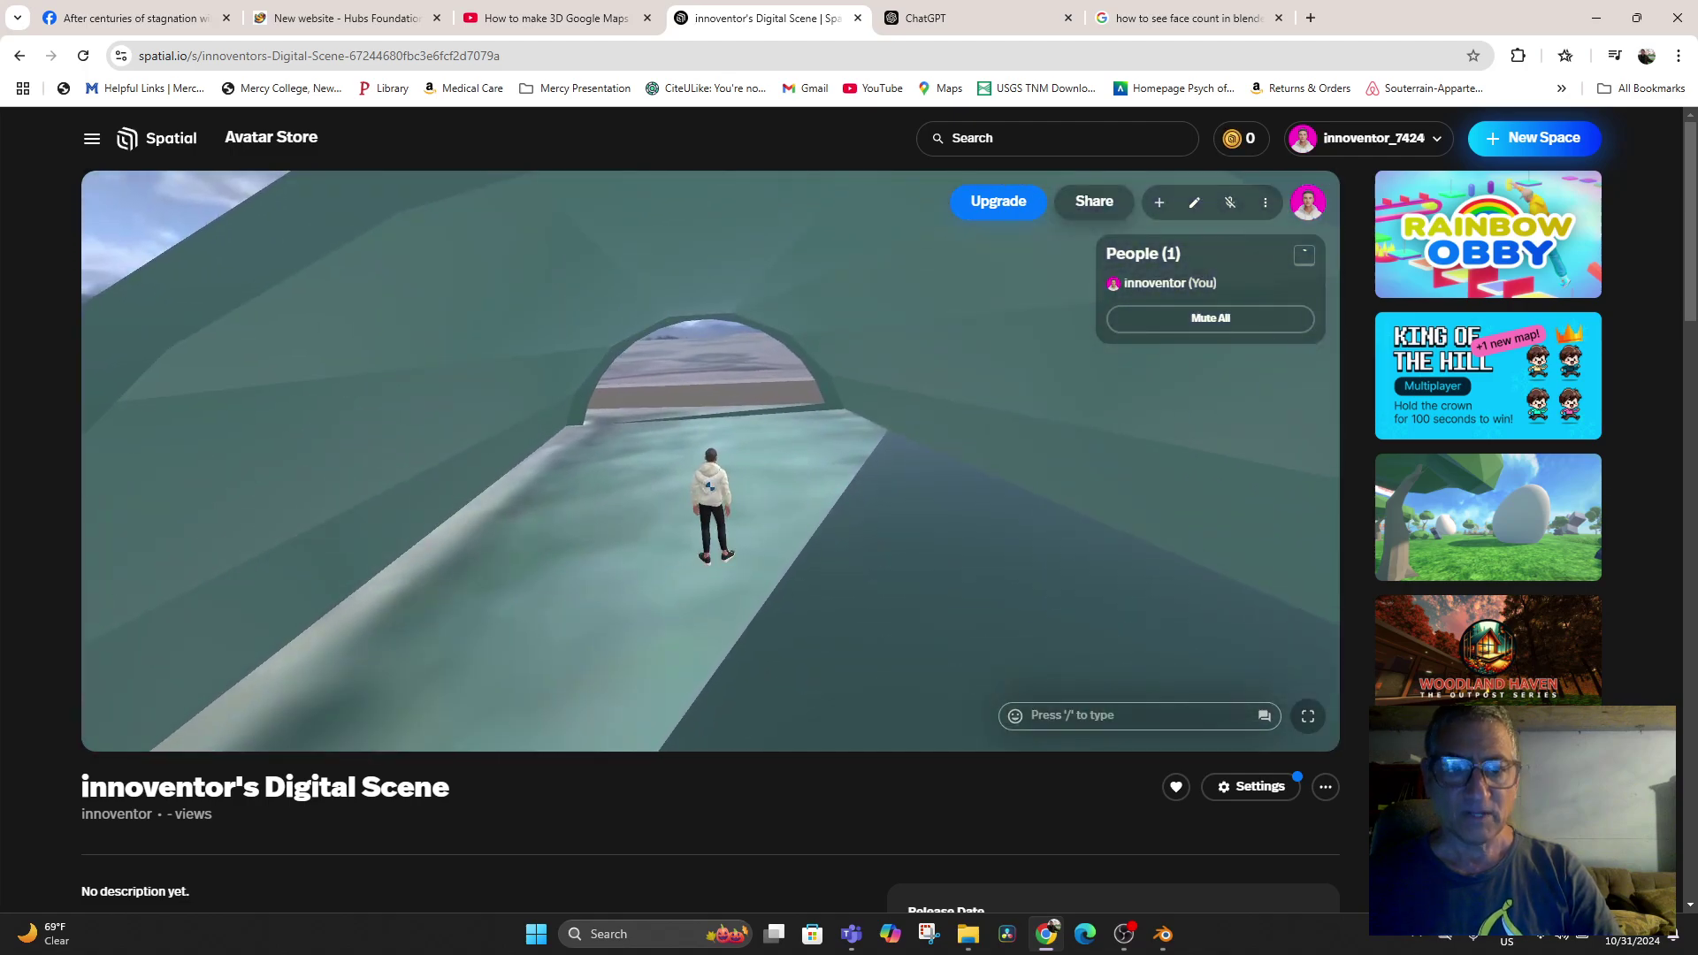
Open the content library and search the Sketchfab models for "TREE"
left_click(1158, 202)
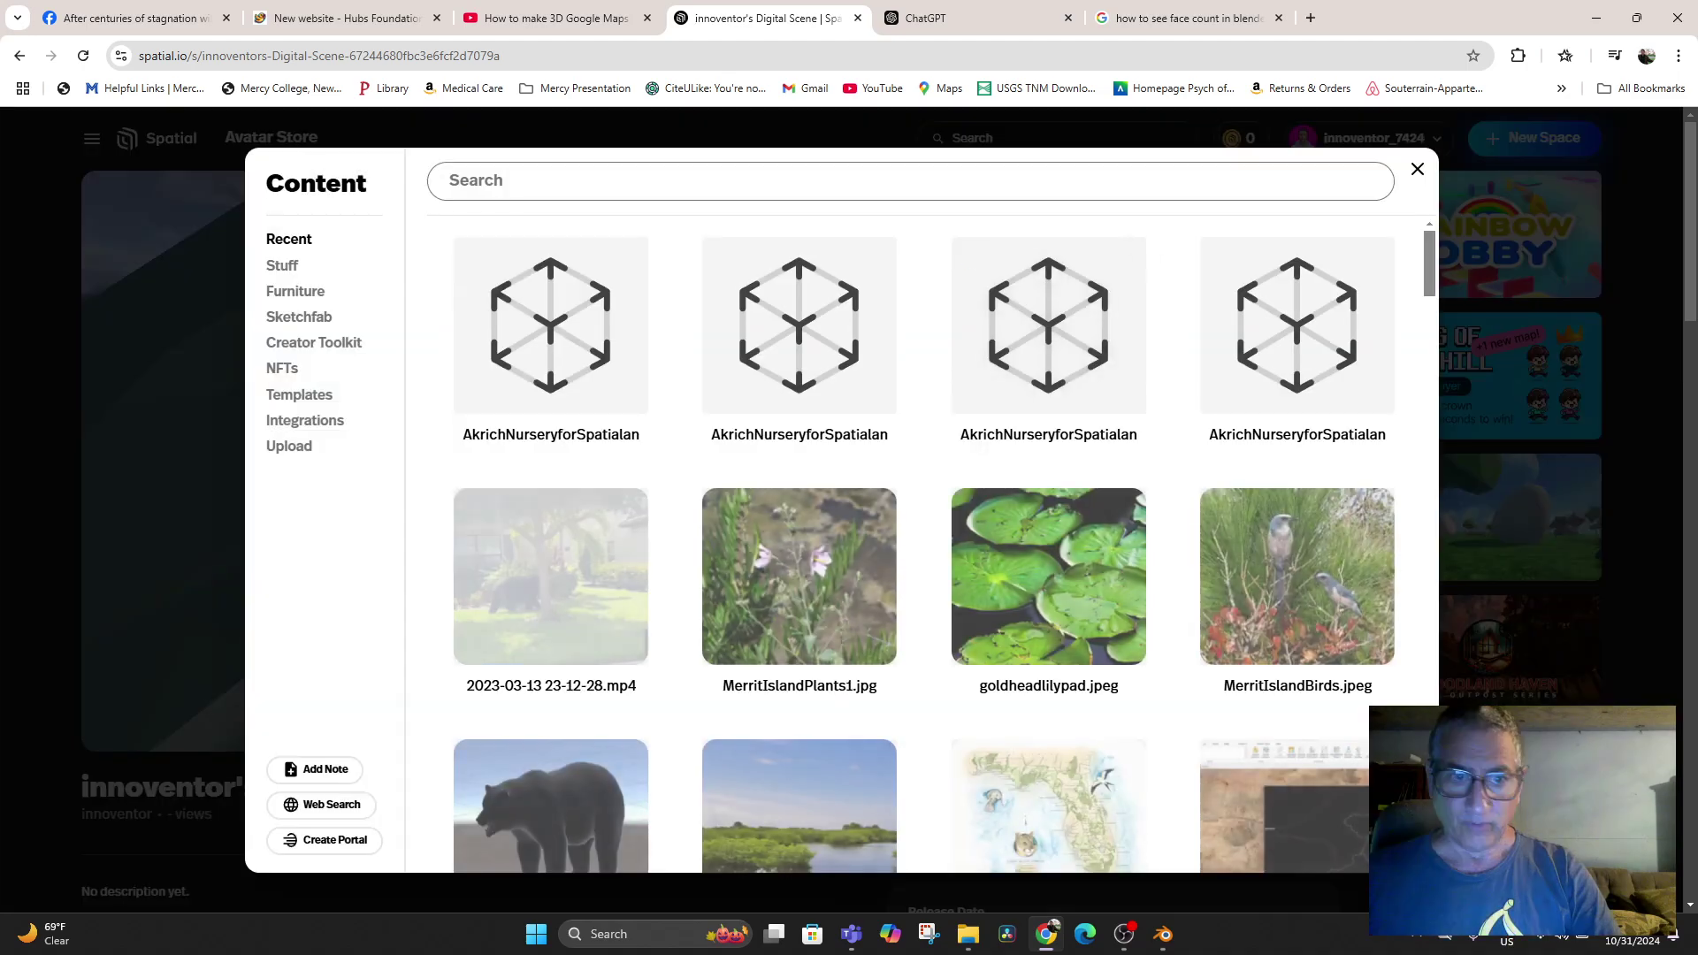
left_click(298, 316)
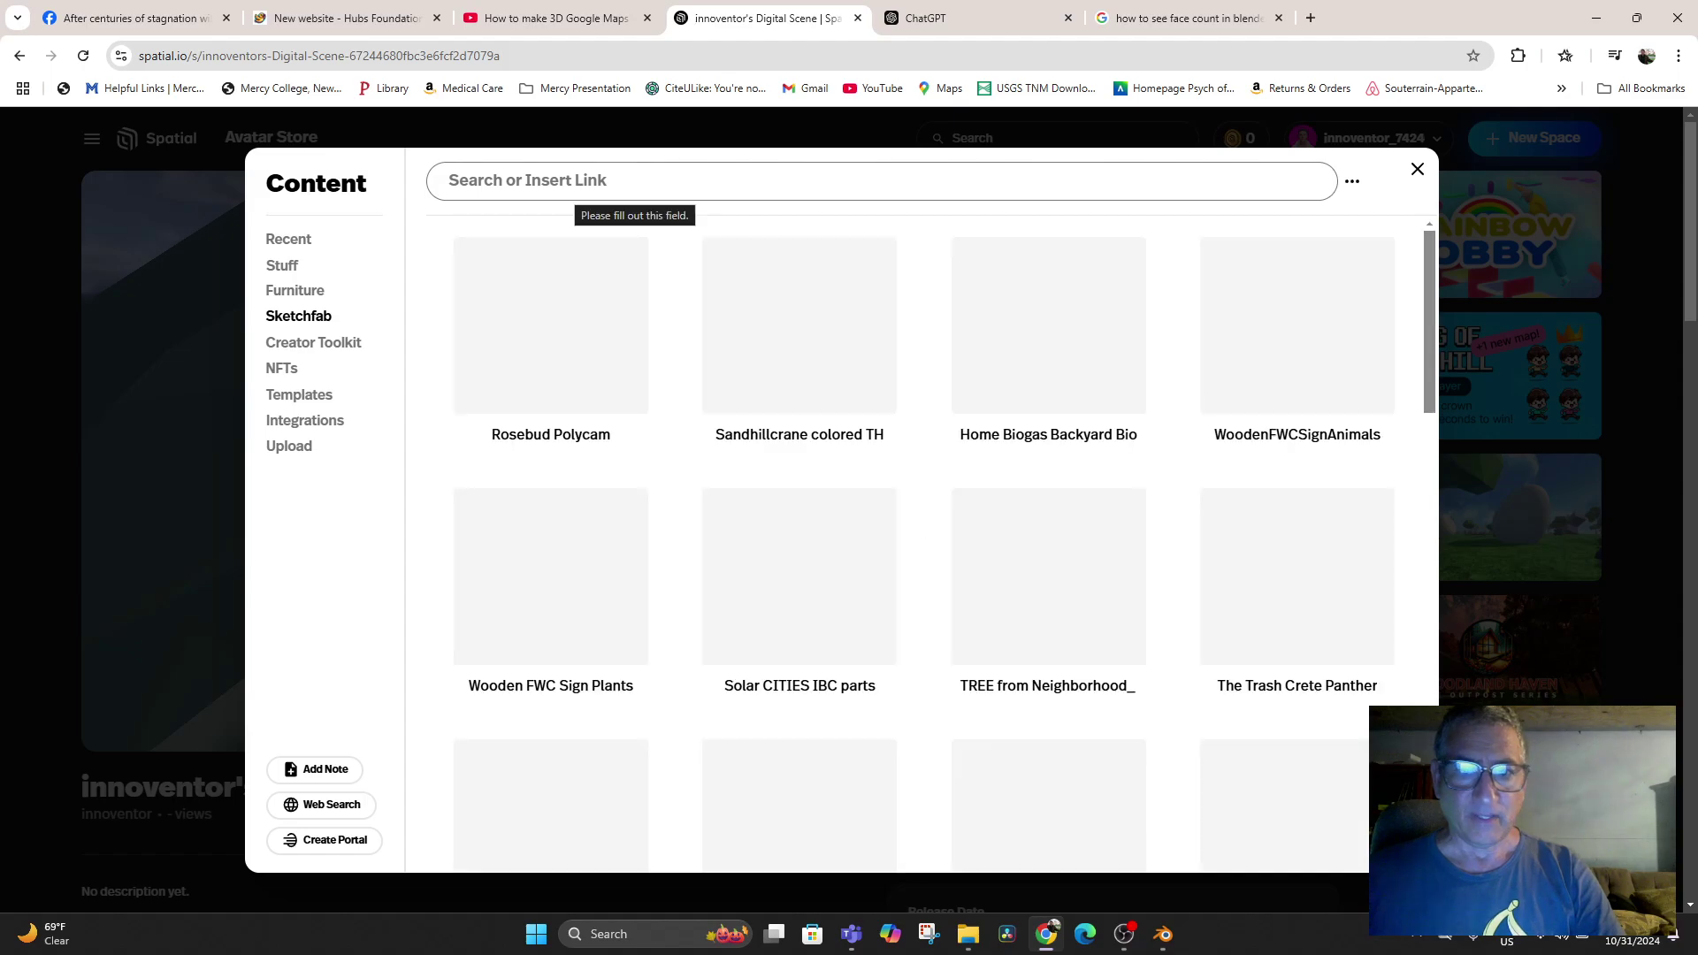
type("TREE")
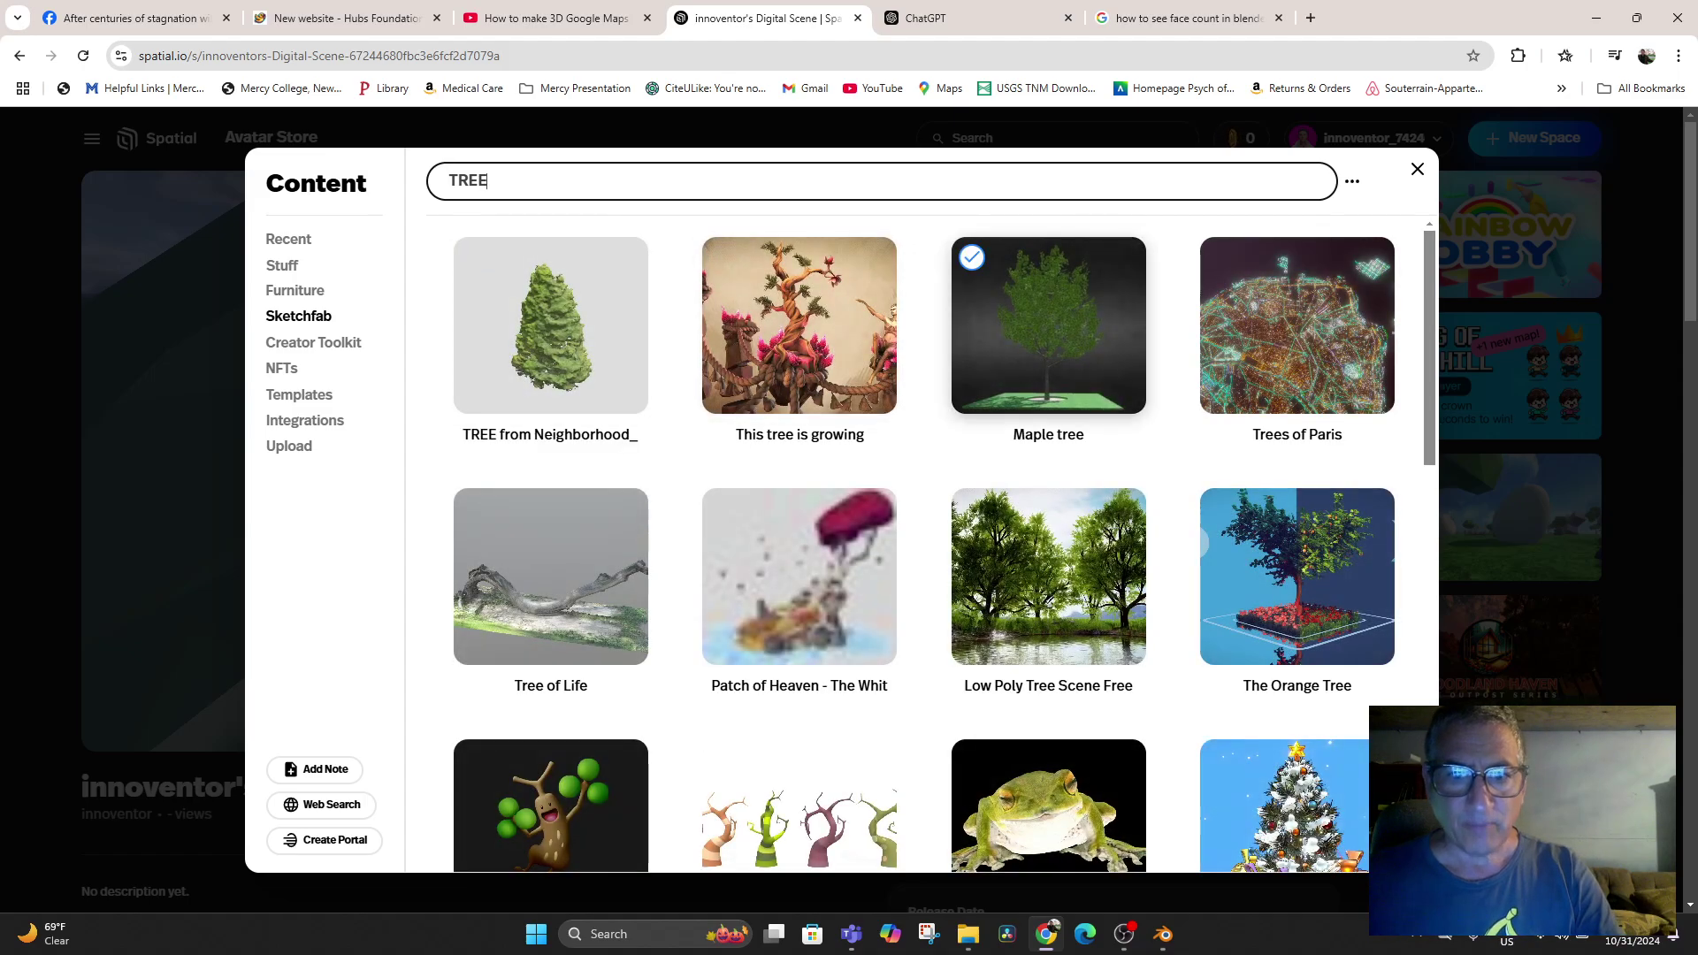
Add the Stylized Tree model to the scene inside the arched greenhouse
scroll(1048, 442, "down", 2)
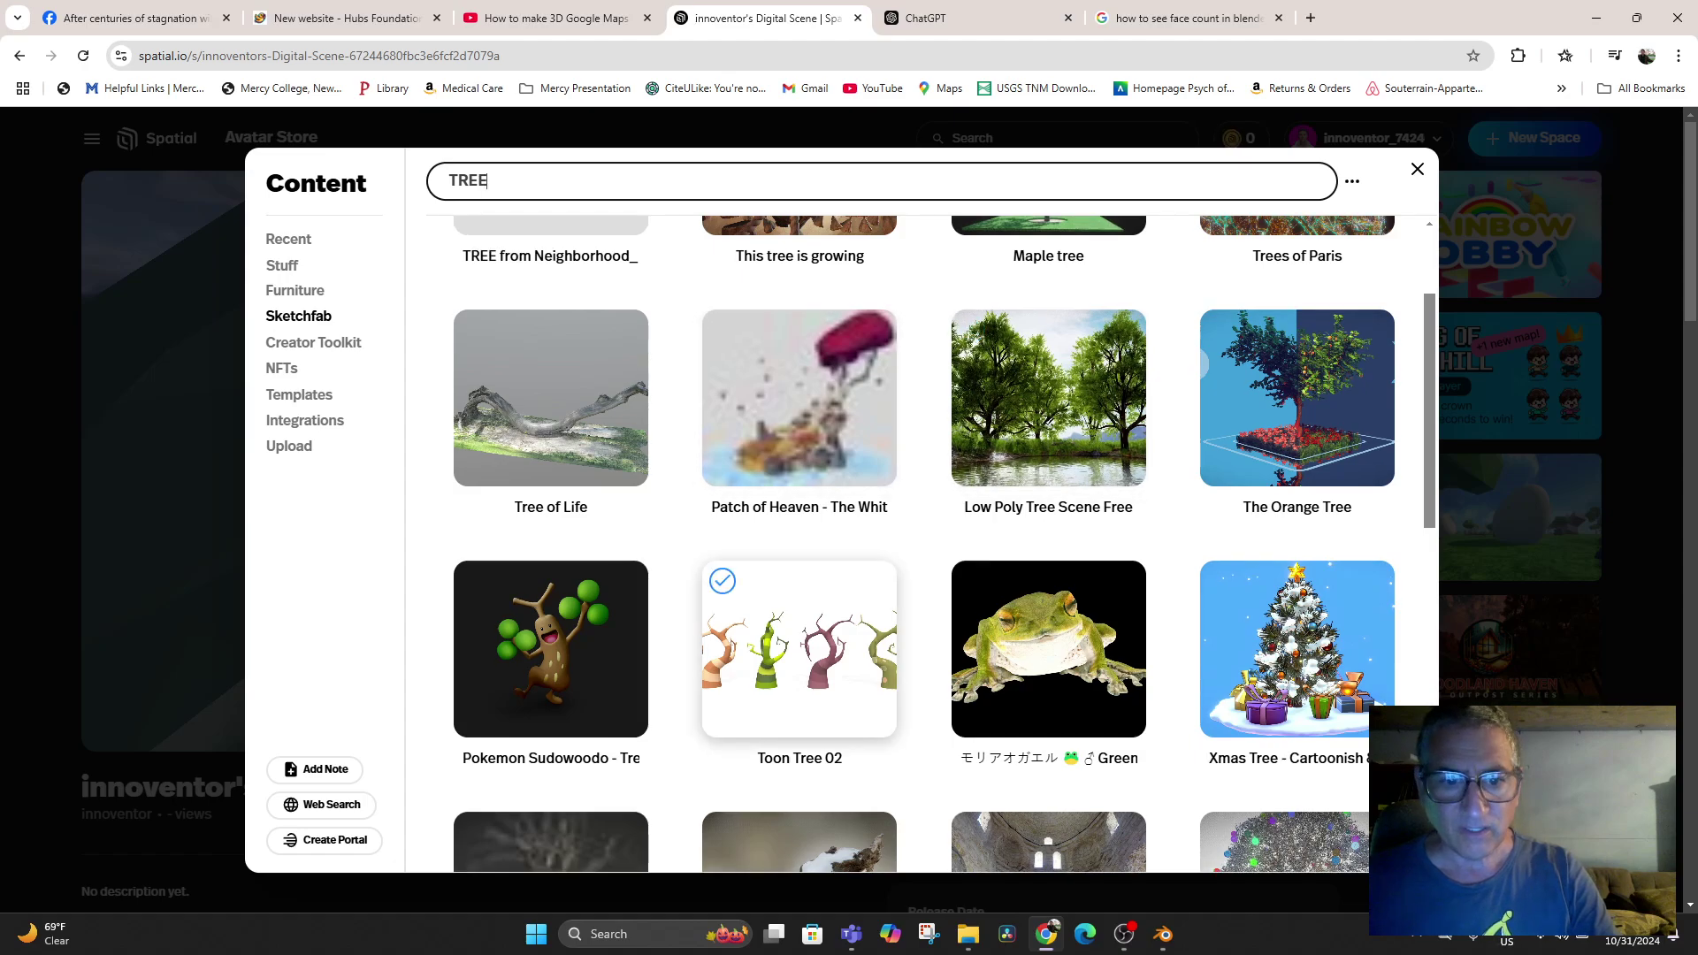
scroll(799, 611, "down", 6)
scroll(799, 610, "down", 4)
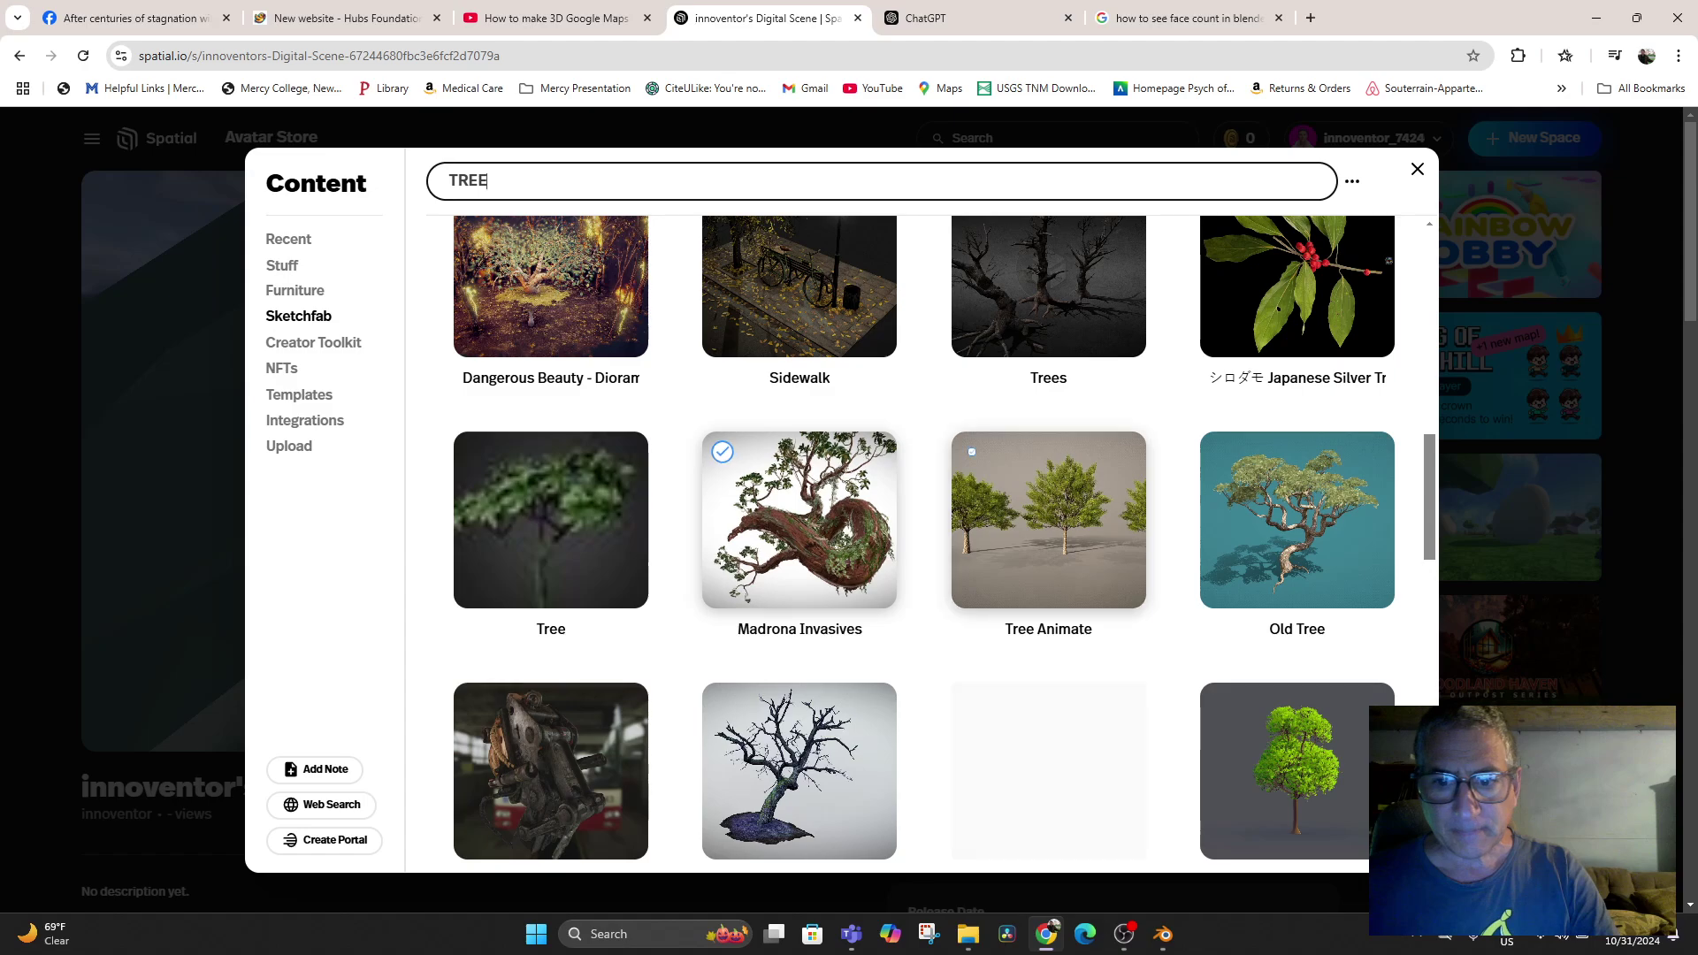
scroll(1048, 575, "down", 4)
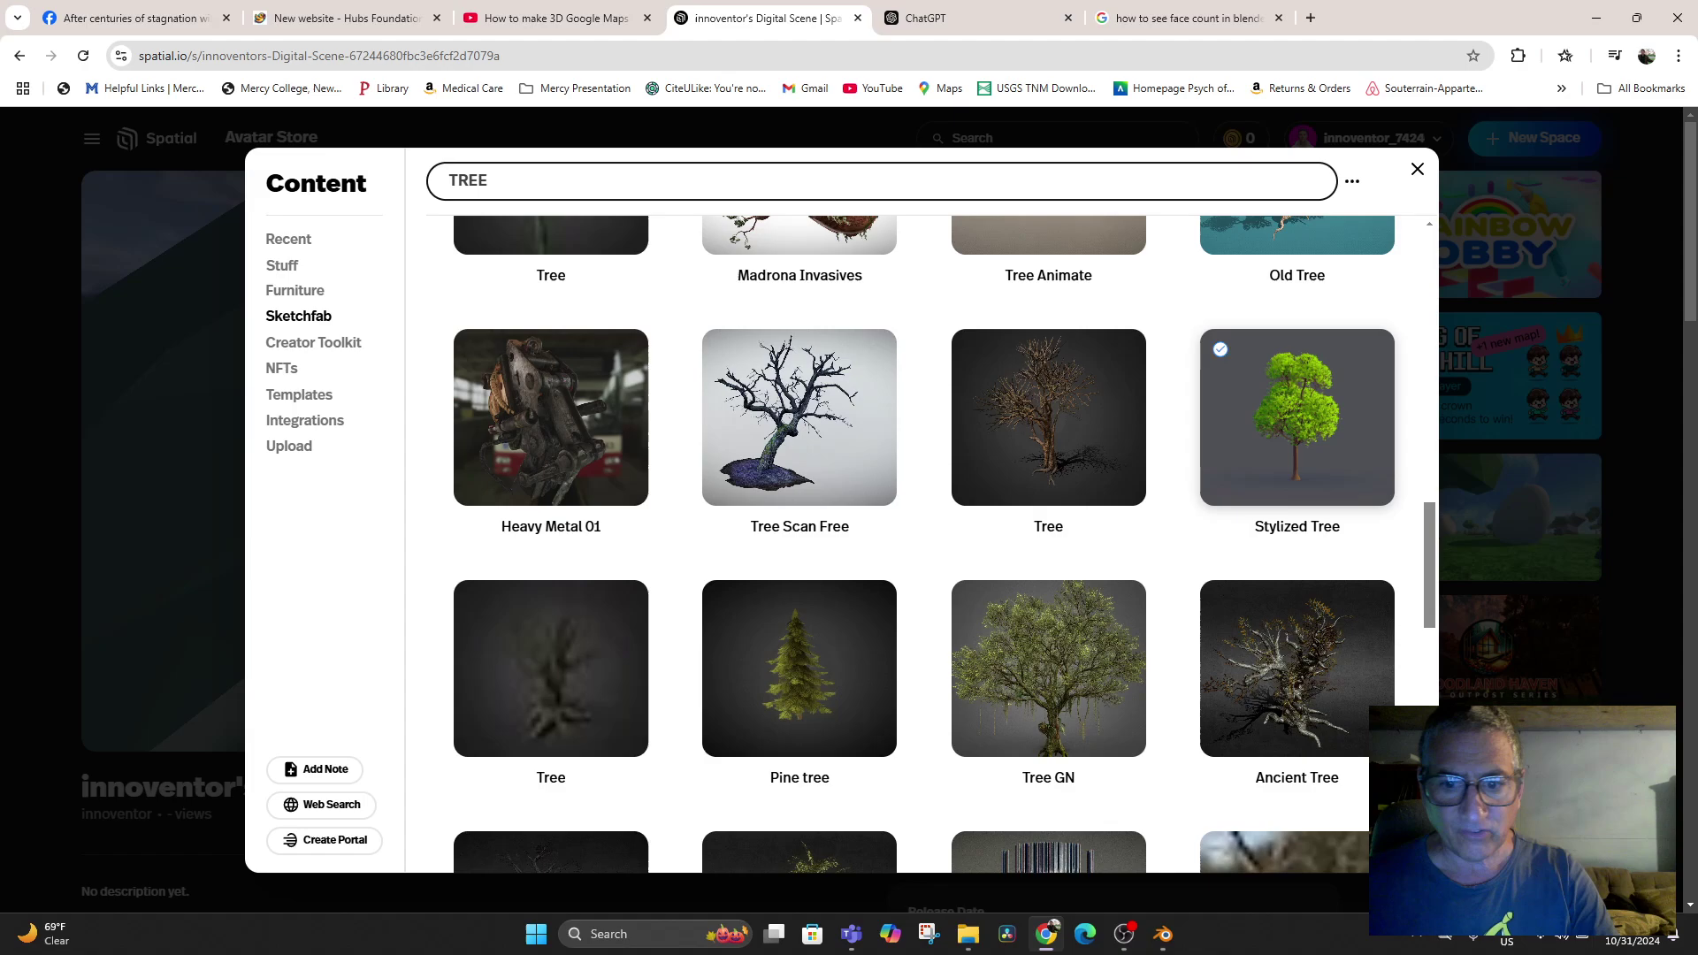
scroll(1296, 416, "down", 2)
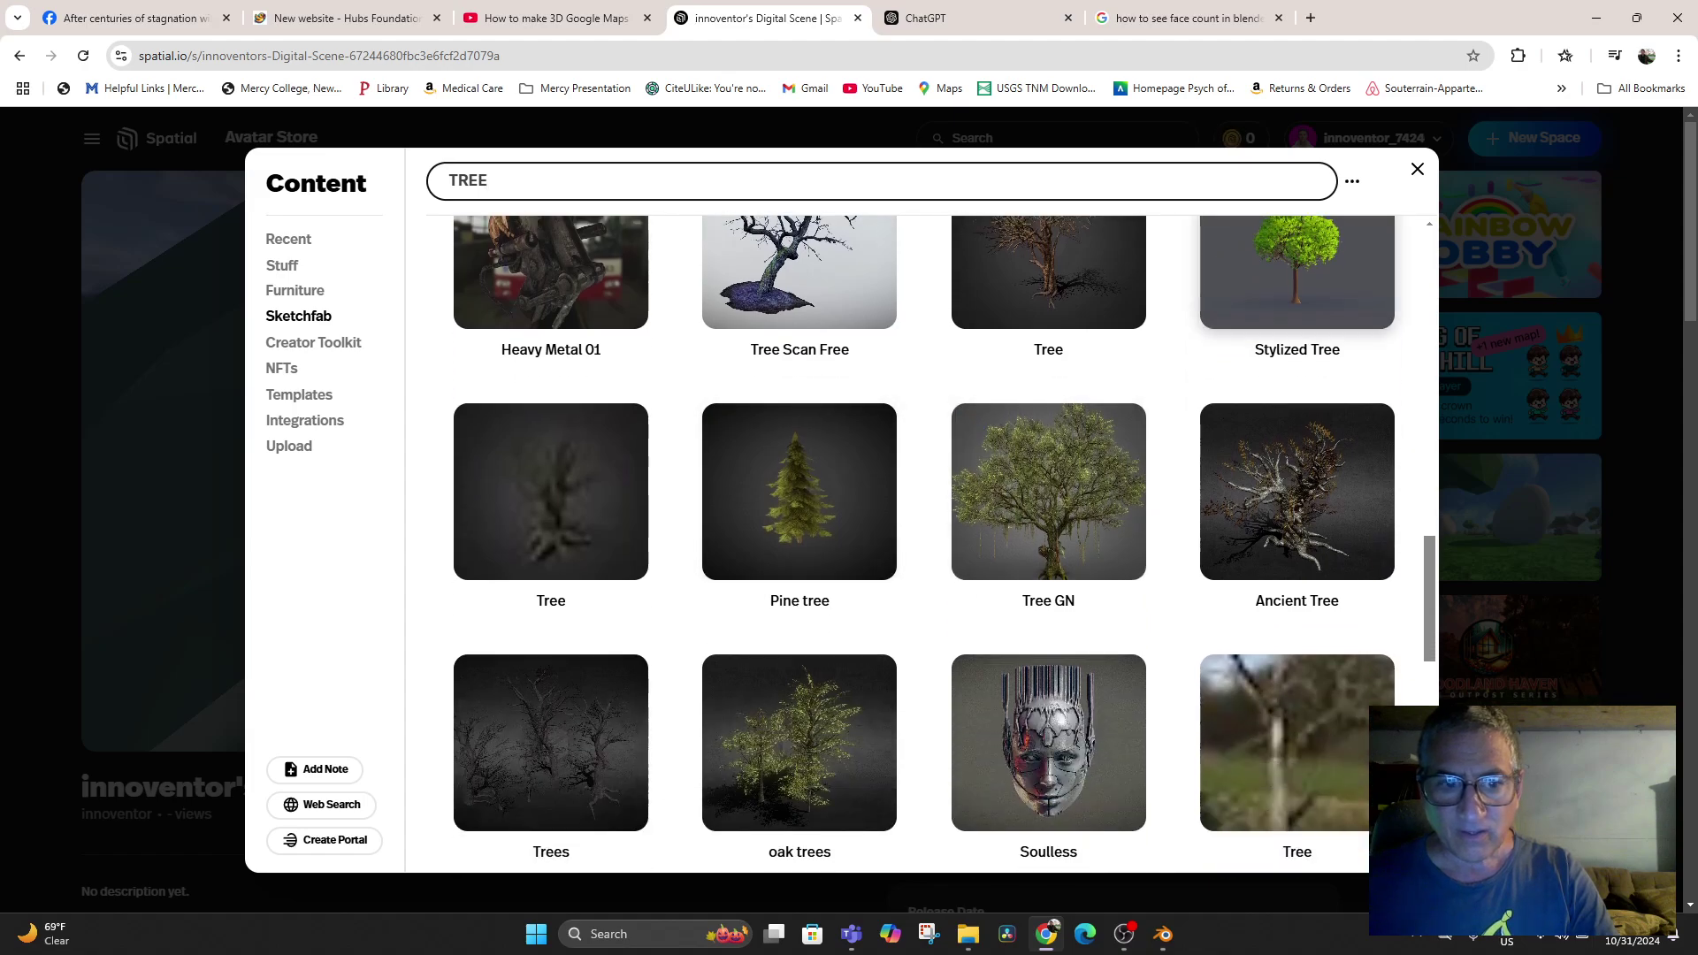
left_click(1270, 314)
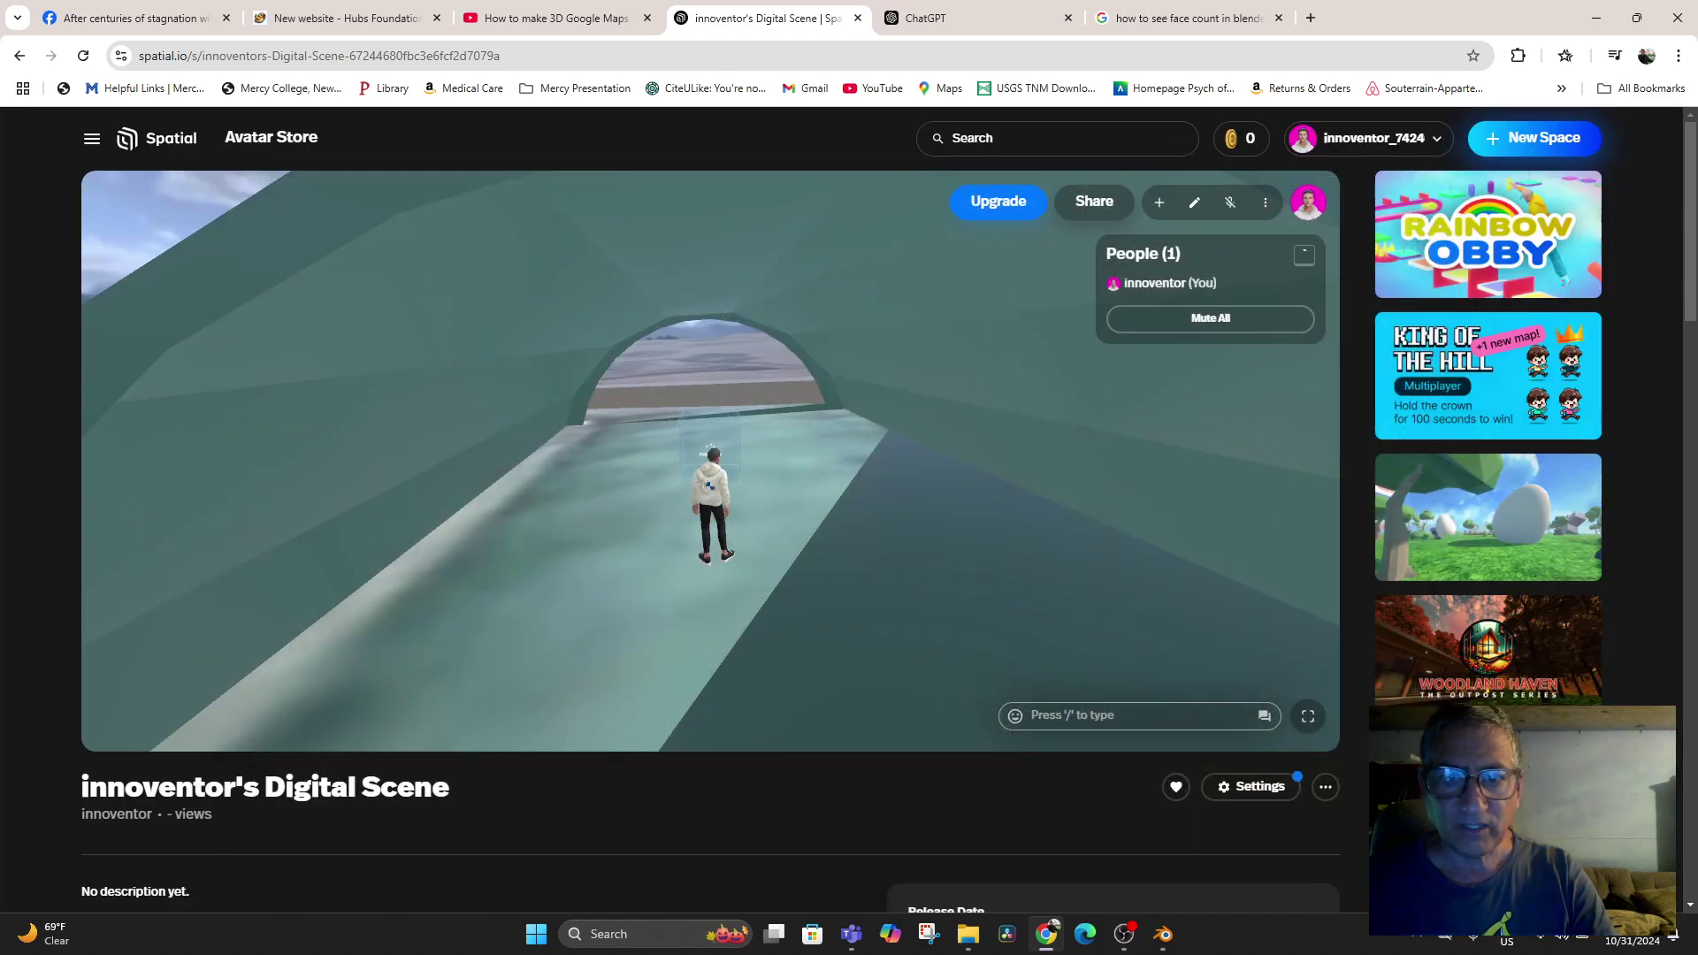
scroll(710, 461, "down", 5)
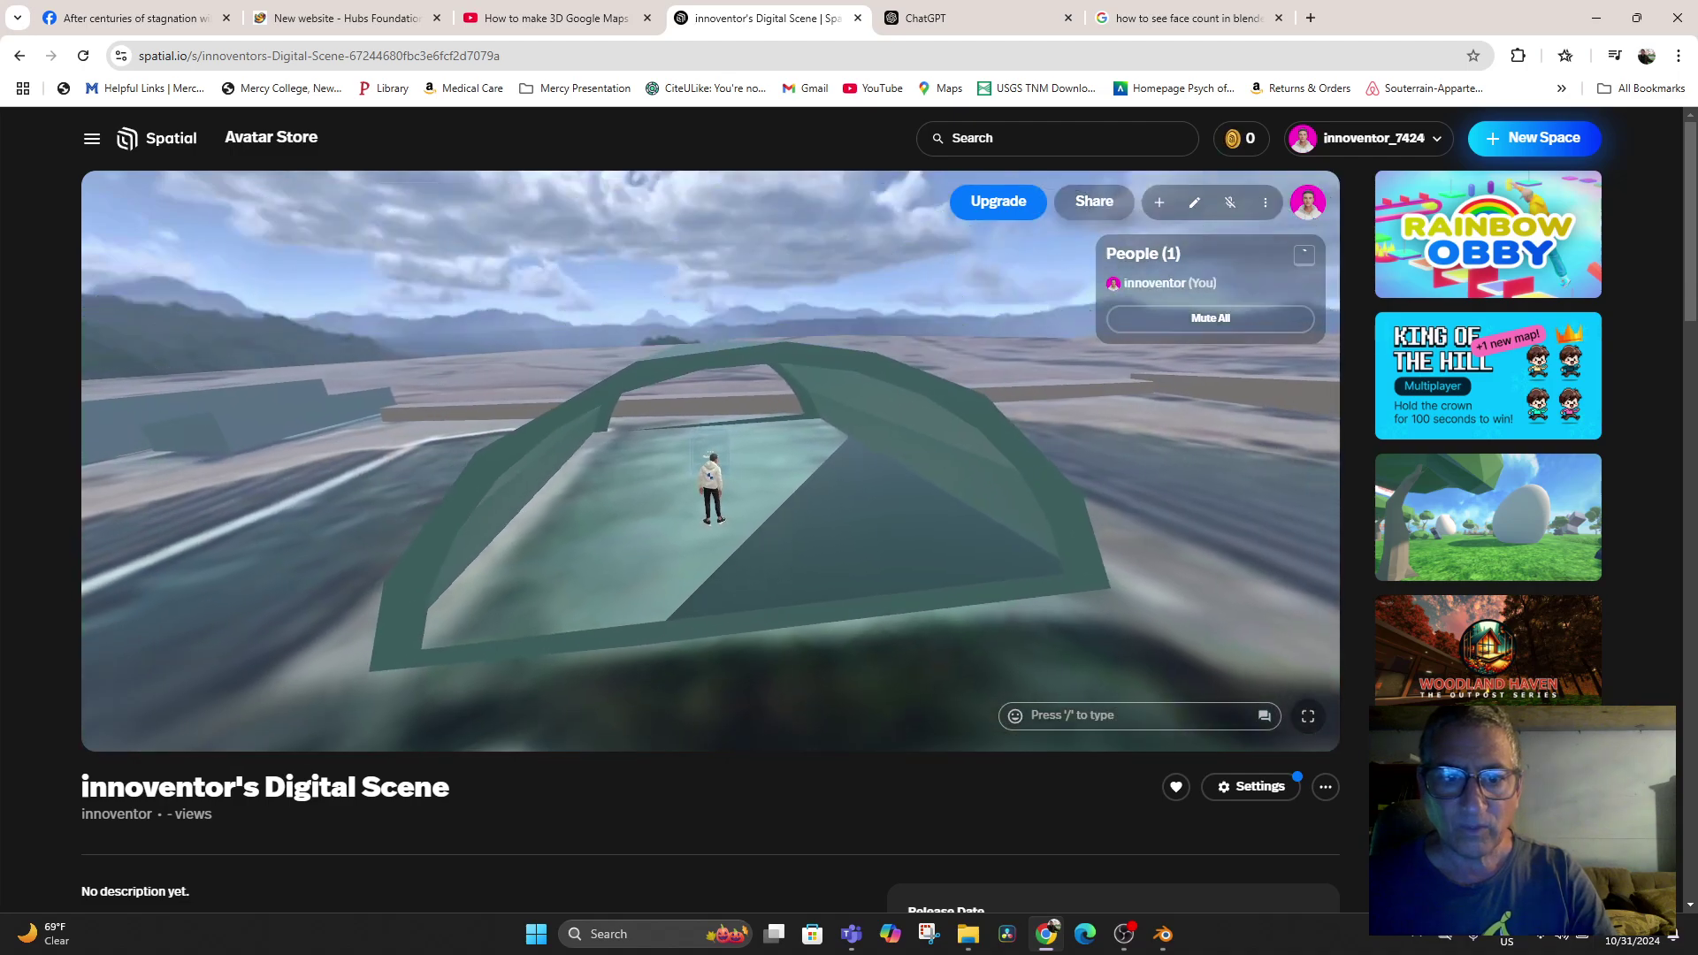
Select the Stylized Tree inside the arched greenhouse and scale it up uniformly to about 1.98
scroll(710, 461, "up", 5)
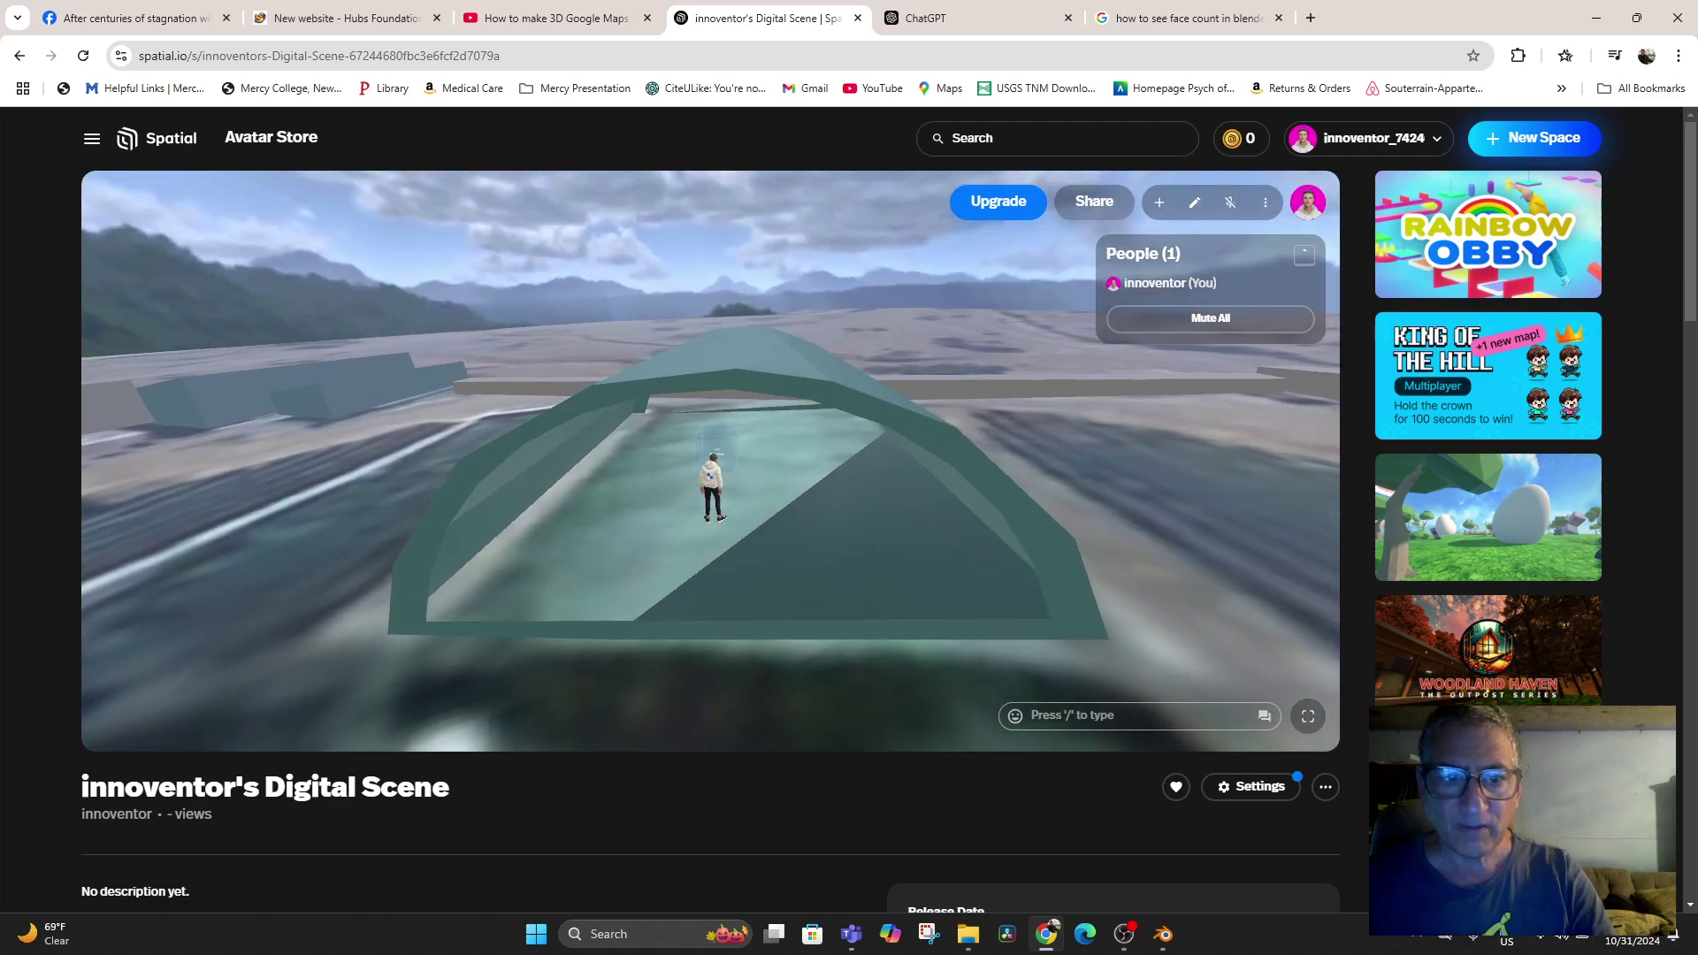
scroll(710, 460, "up", 5)
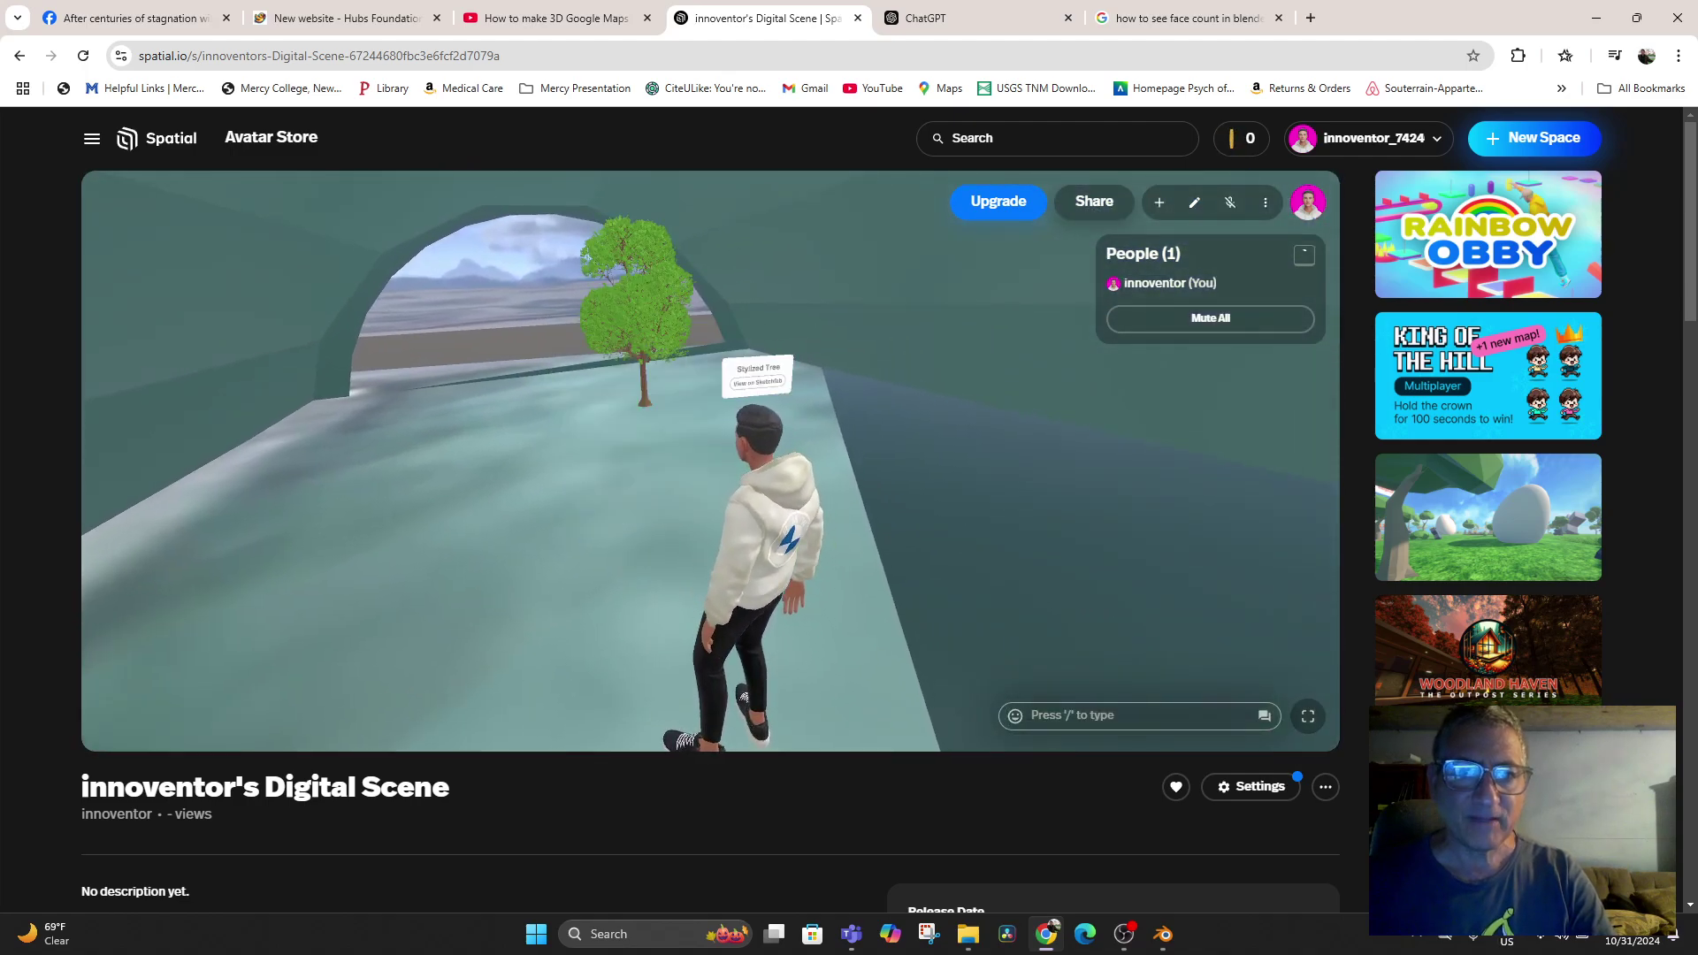
key("w")
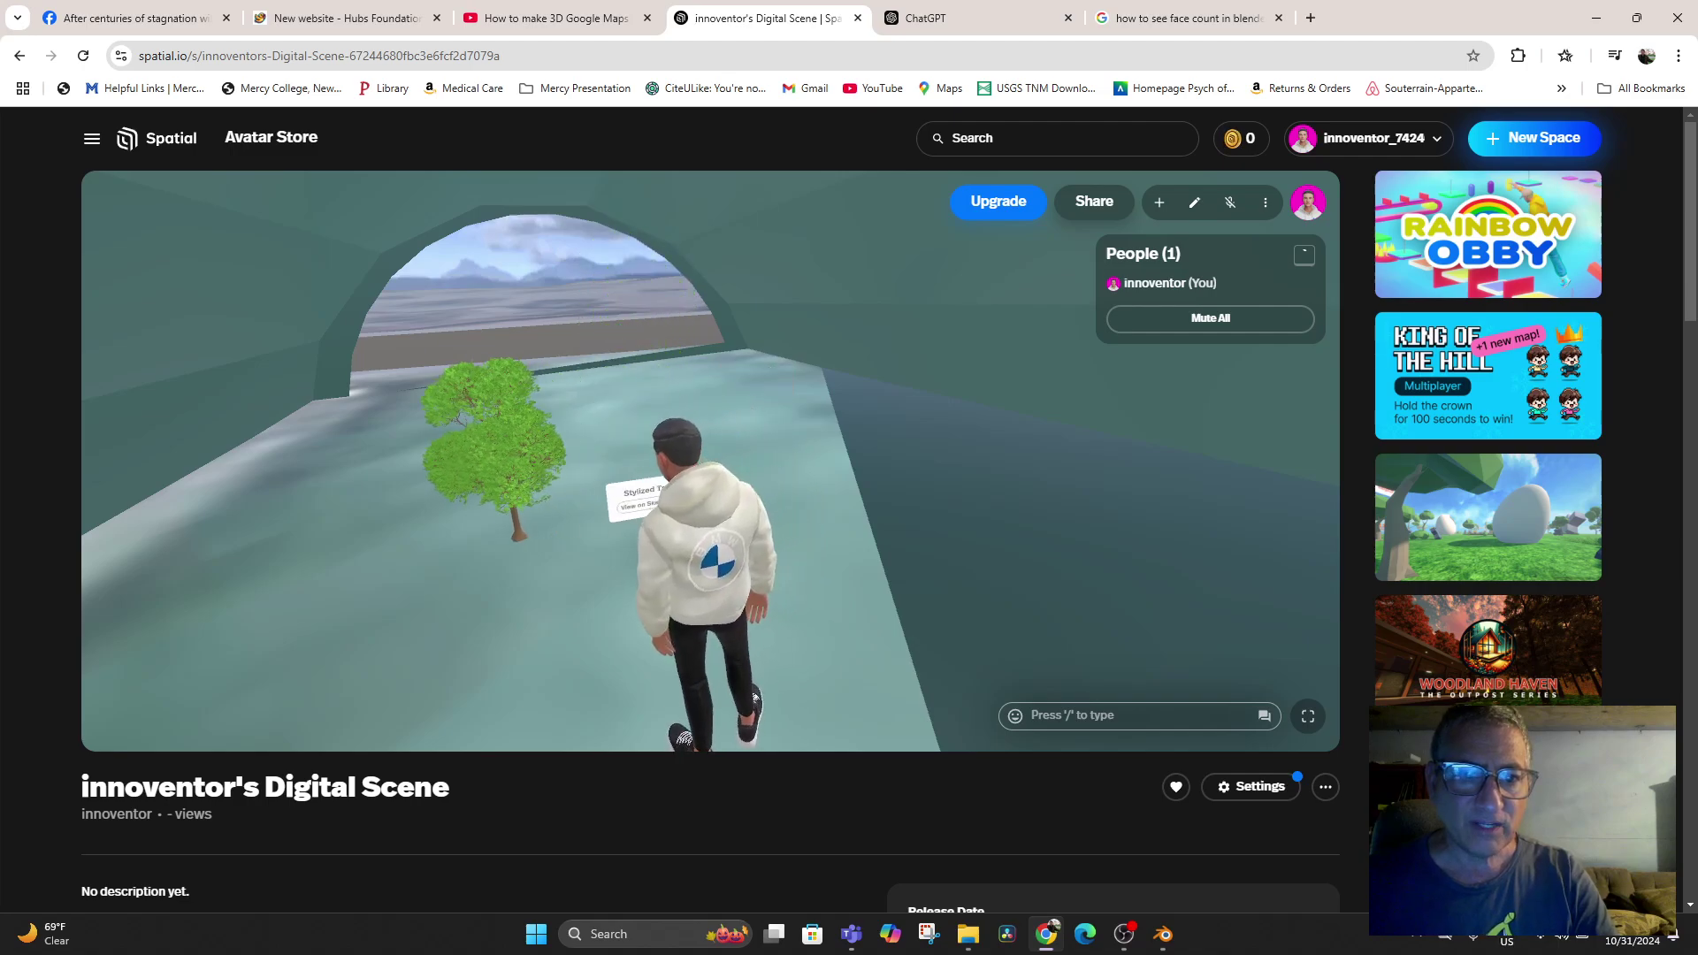
scroll(710, 460, "down", 5)
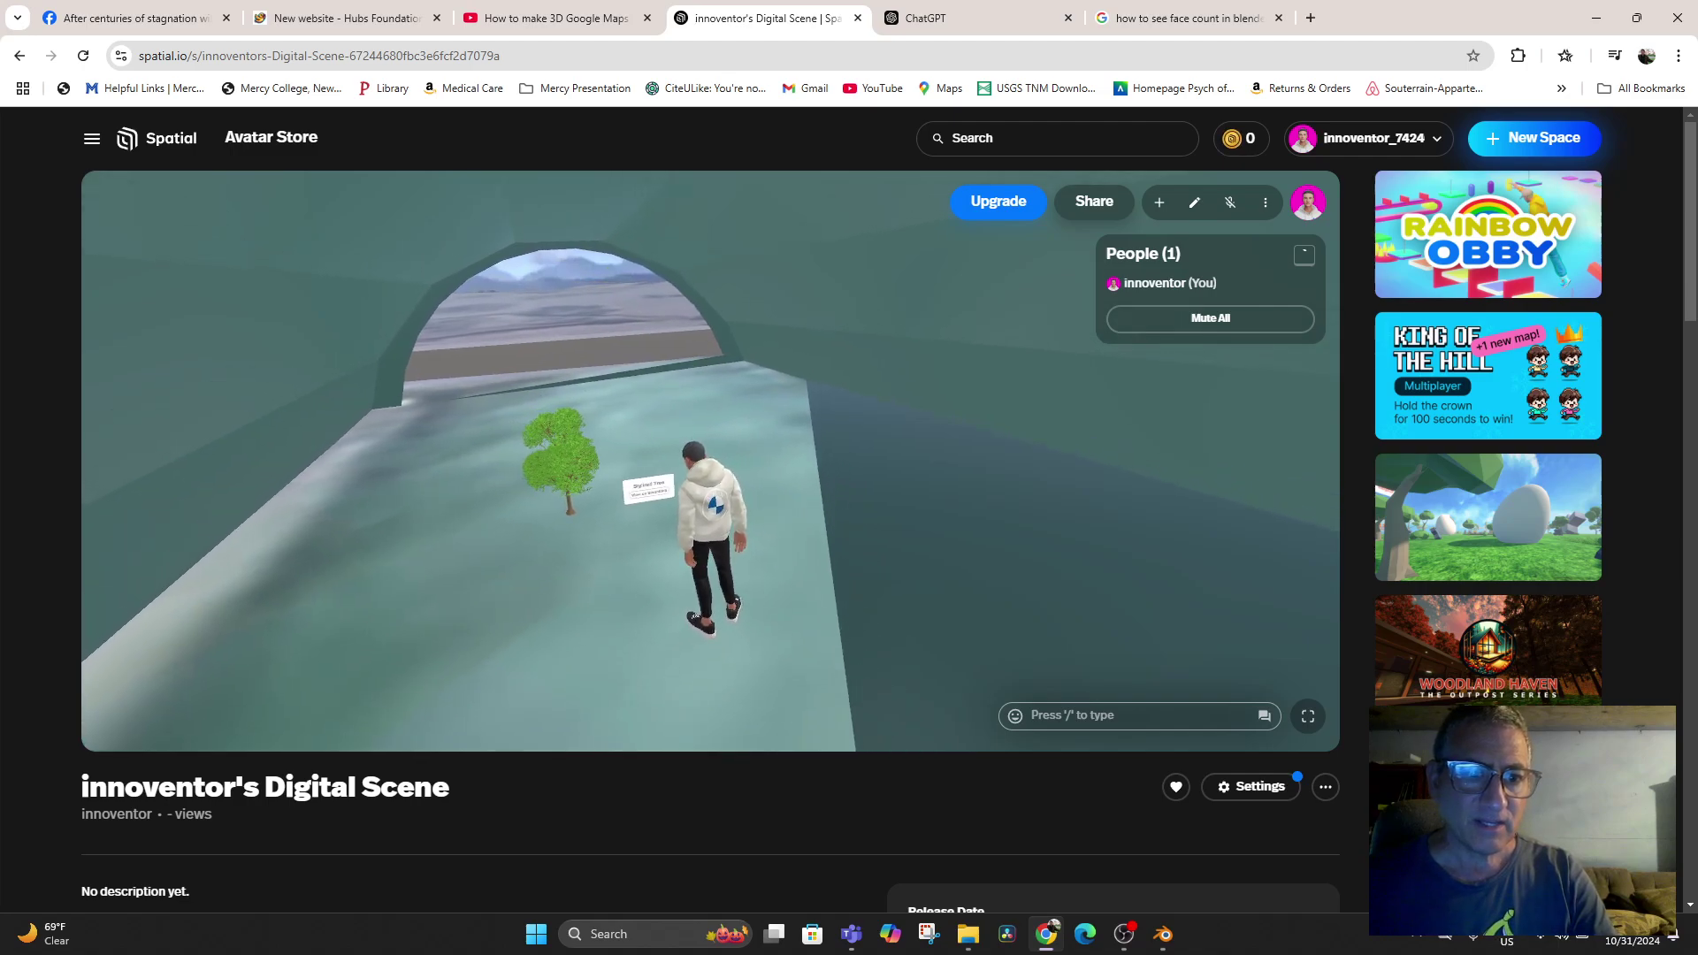
left_click_drag(710, 461, 592, 482)
left_click(622, 426)
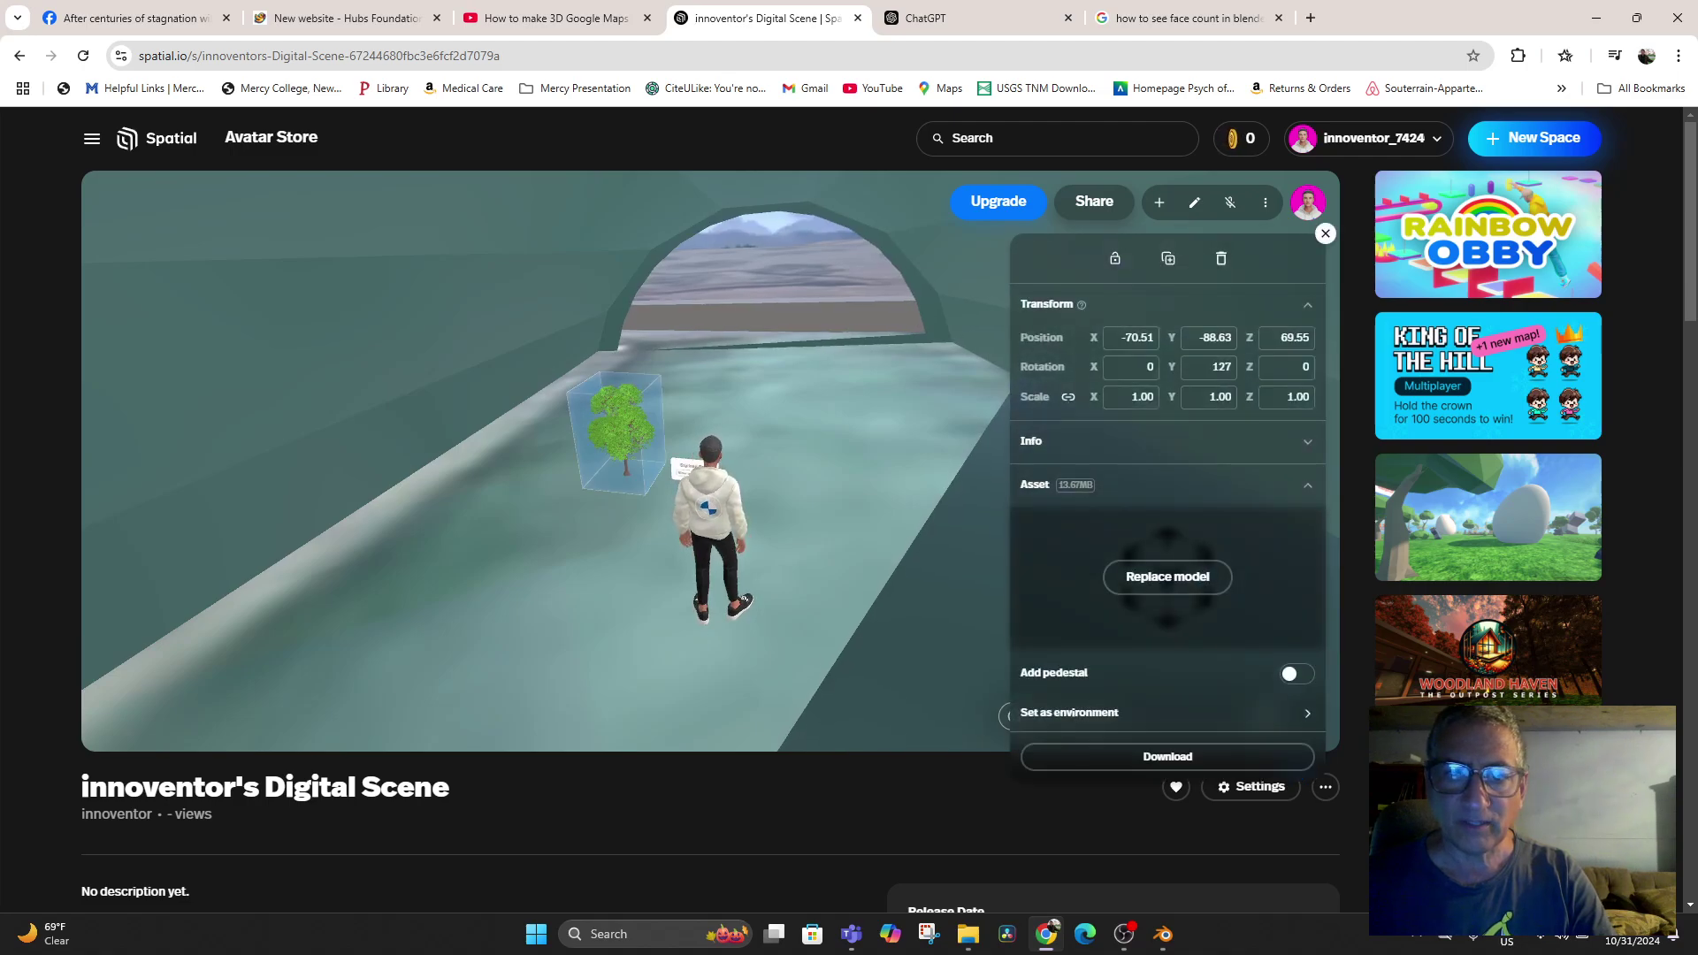
key("c")
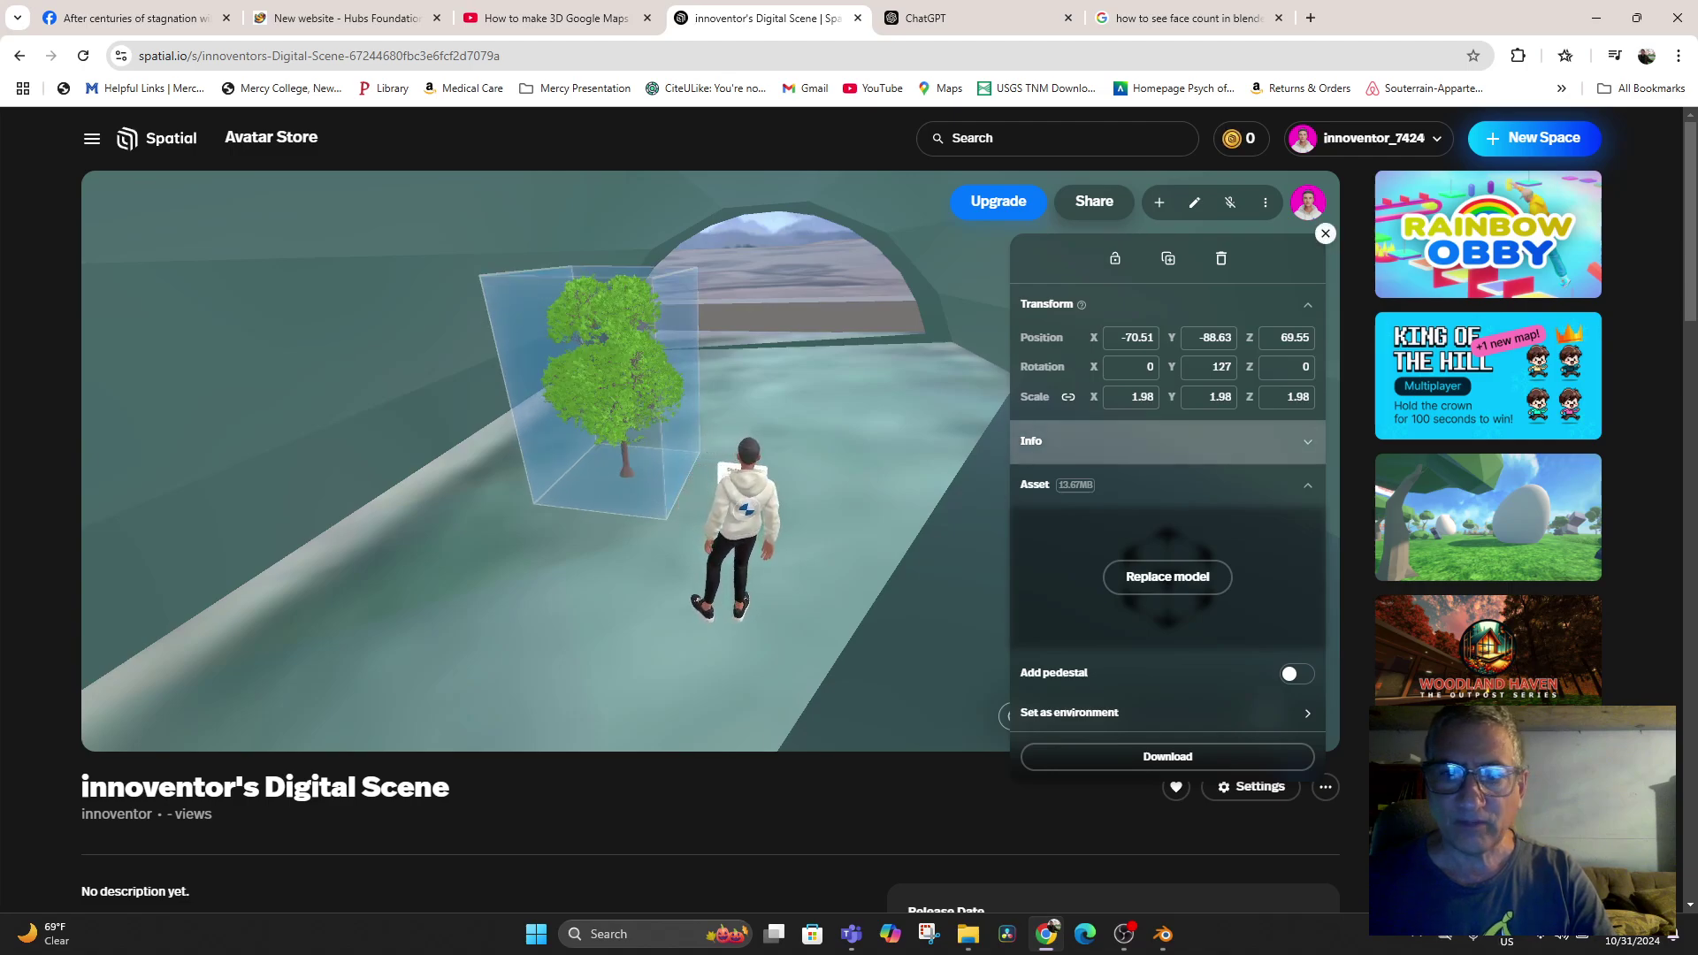
Turn off the tree's in-space info panel and move the tree to about X -70.84, Z 69.13, closer to the greenhouse wall
left_click(1167, 440)
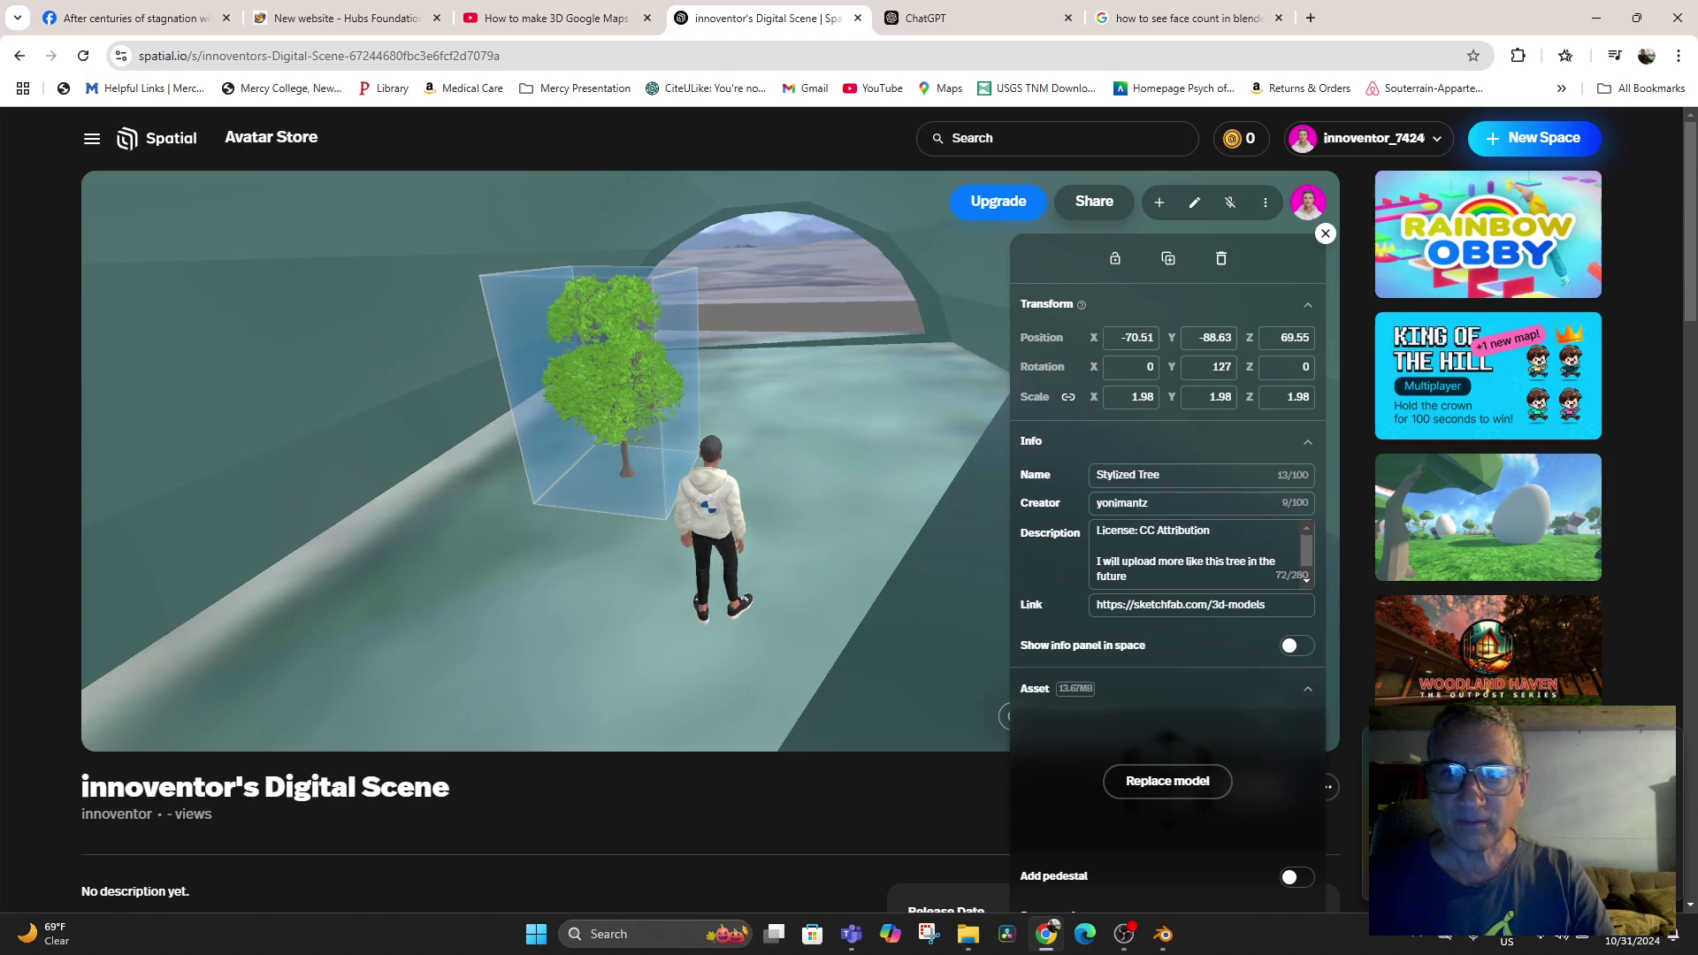
left_click(1326, 233)
left_click_drag(612, 382, 561, 385)
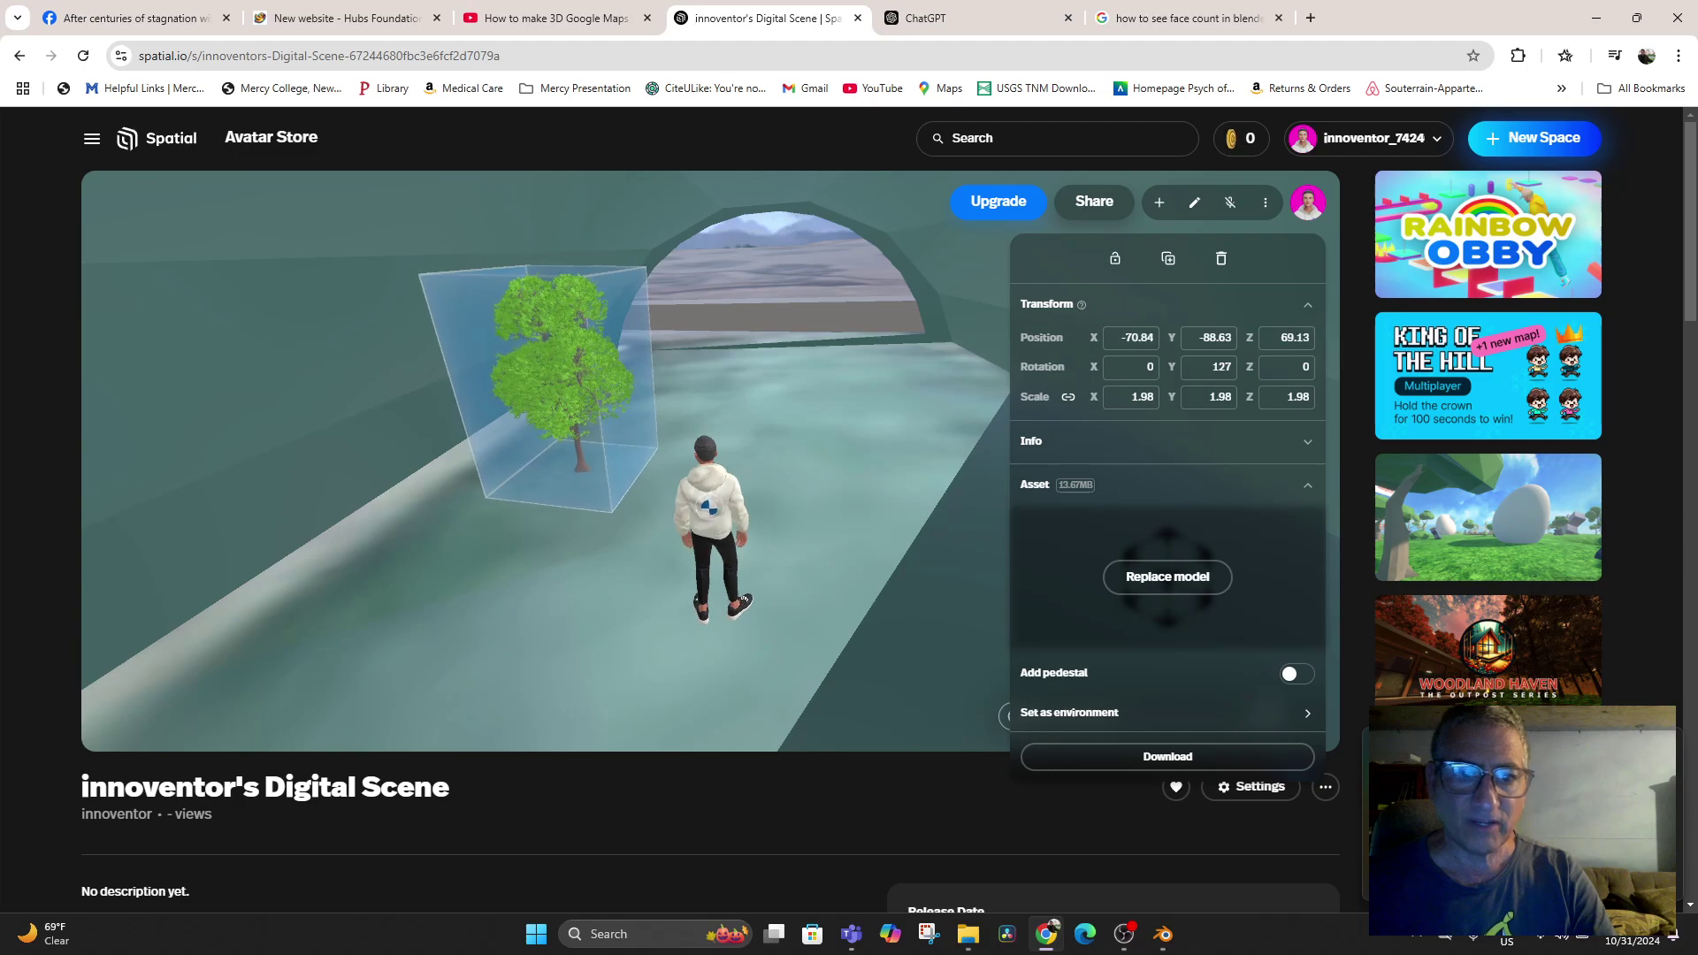
Lower the tree to the greenhouse floor and shift it along the wall to about X -69.59, Y -89.69, Z 66.68
left_click_drag(796, 531, 835, 460)
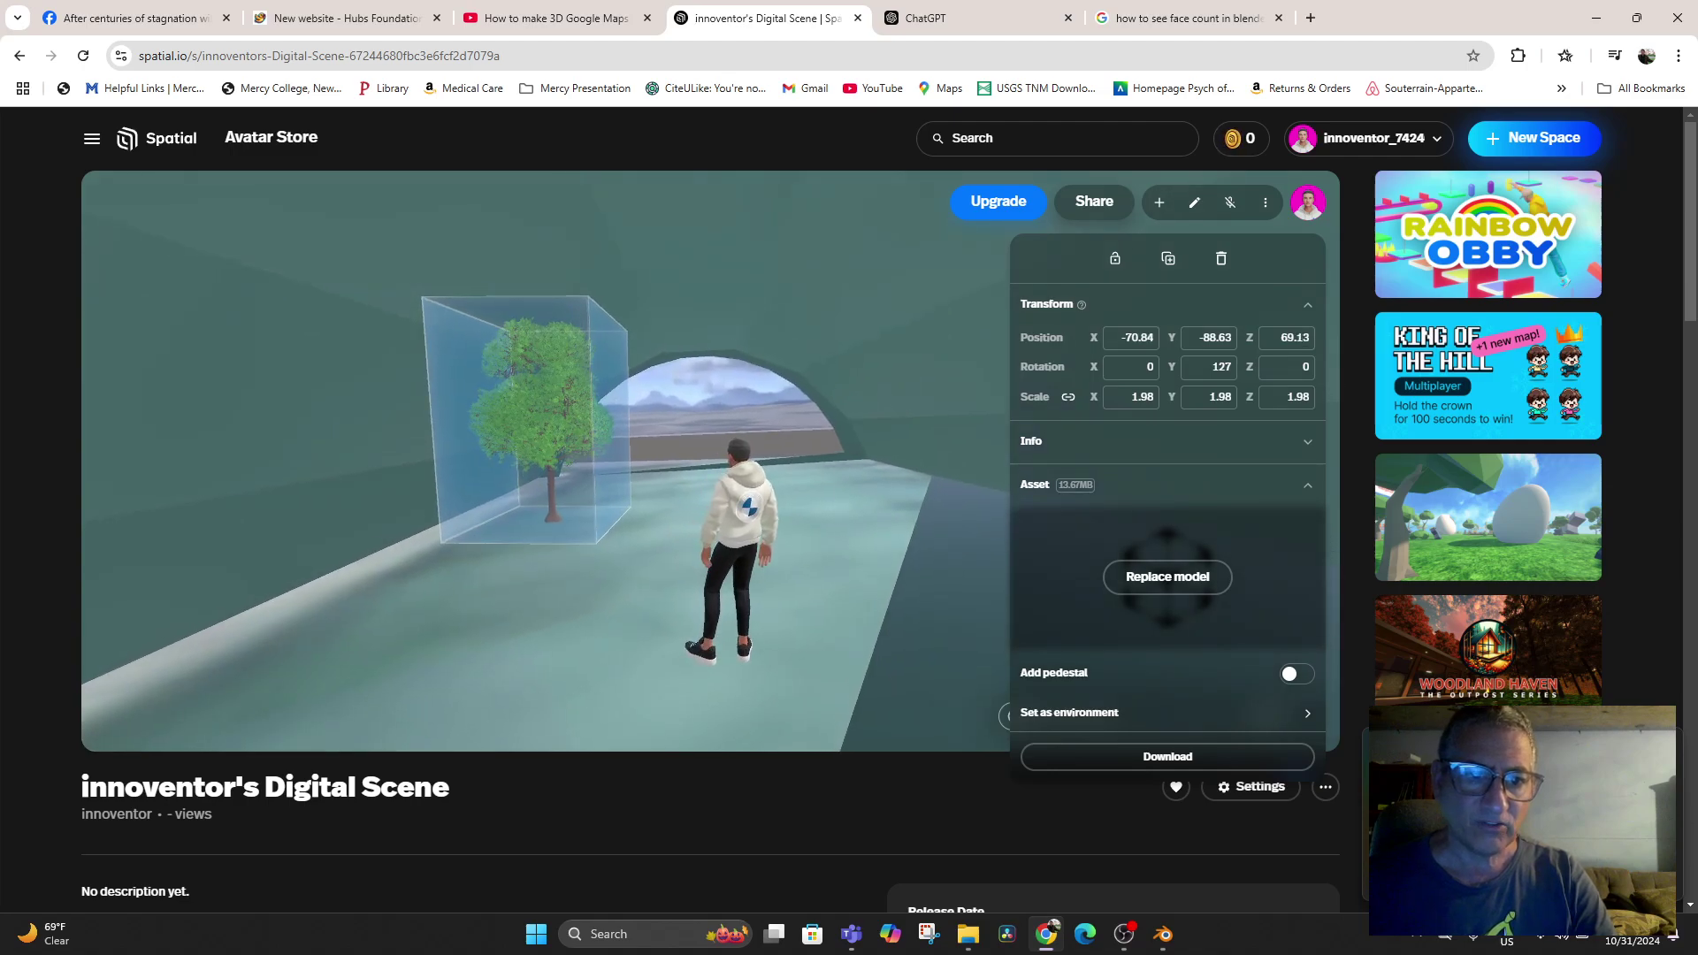
left_click_drag(536, 416, 527, 536)
left_click_drag(517, 469, 389, 513)
left_click_drag(619, 398, 911, 420)
scroll(751, 398, "down", 1)
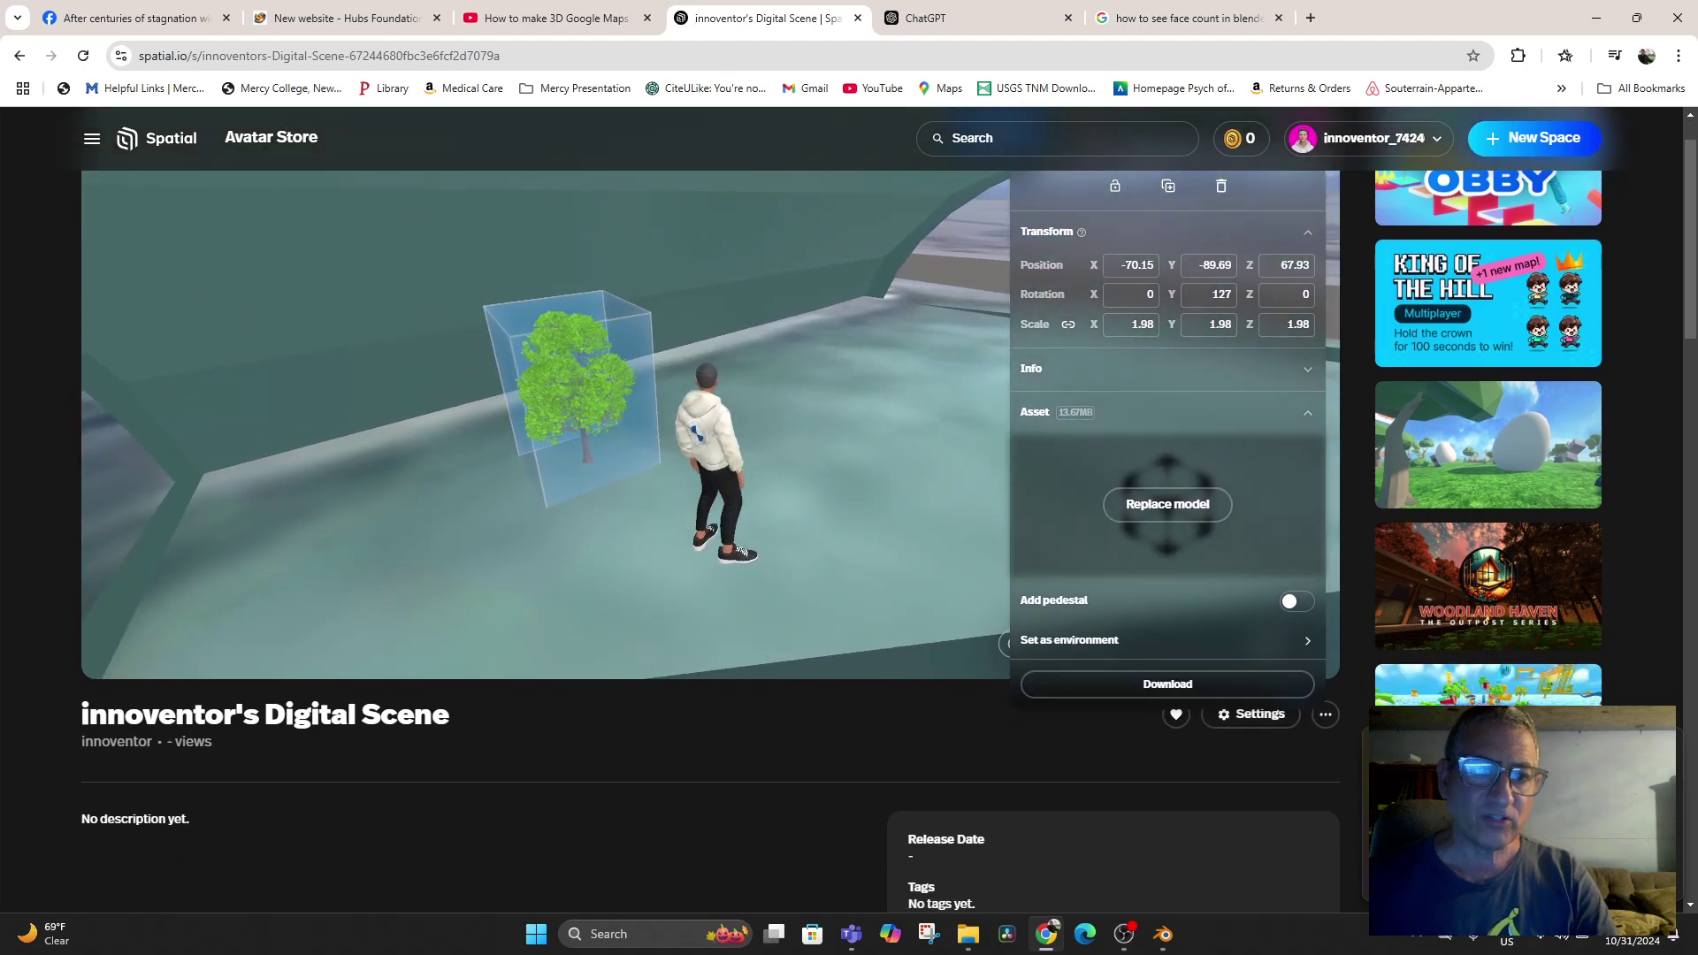
left_click_drag(573, 369, 447, 402)
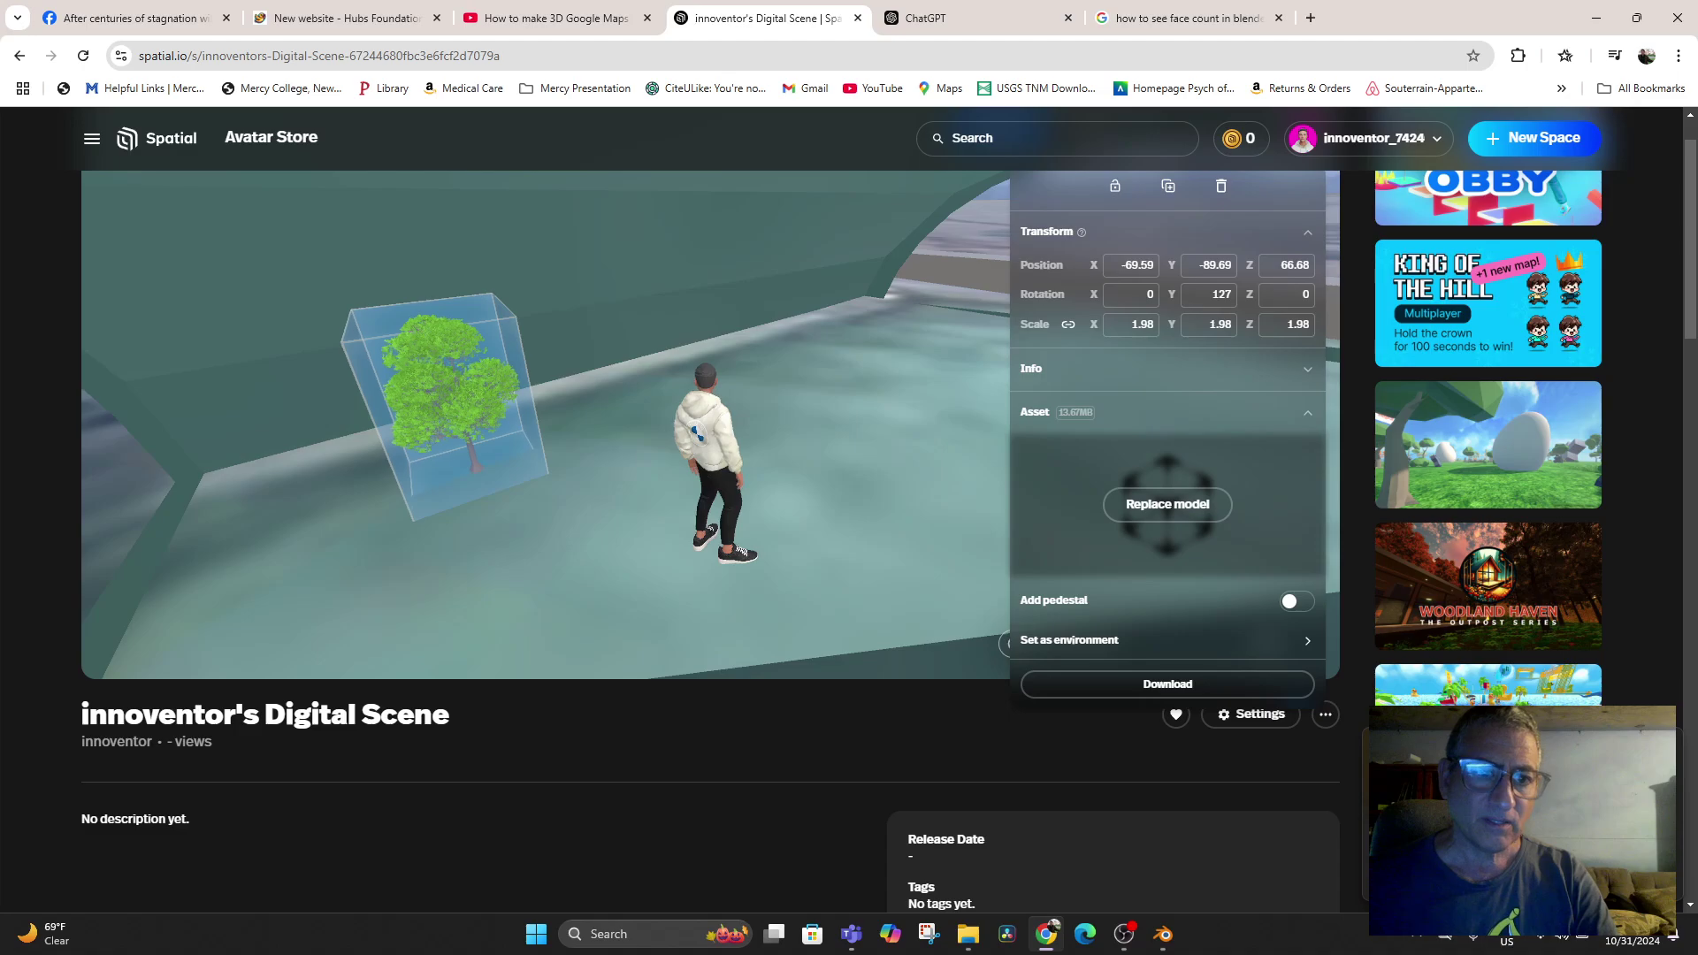
Fine-tune the tree's placement on the floor to about X -69.36, Y -89.59, Z 66.90
left_click_drag(619, 398, 557, 402)
left_click_drag(708, 517, 765, 518)
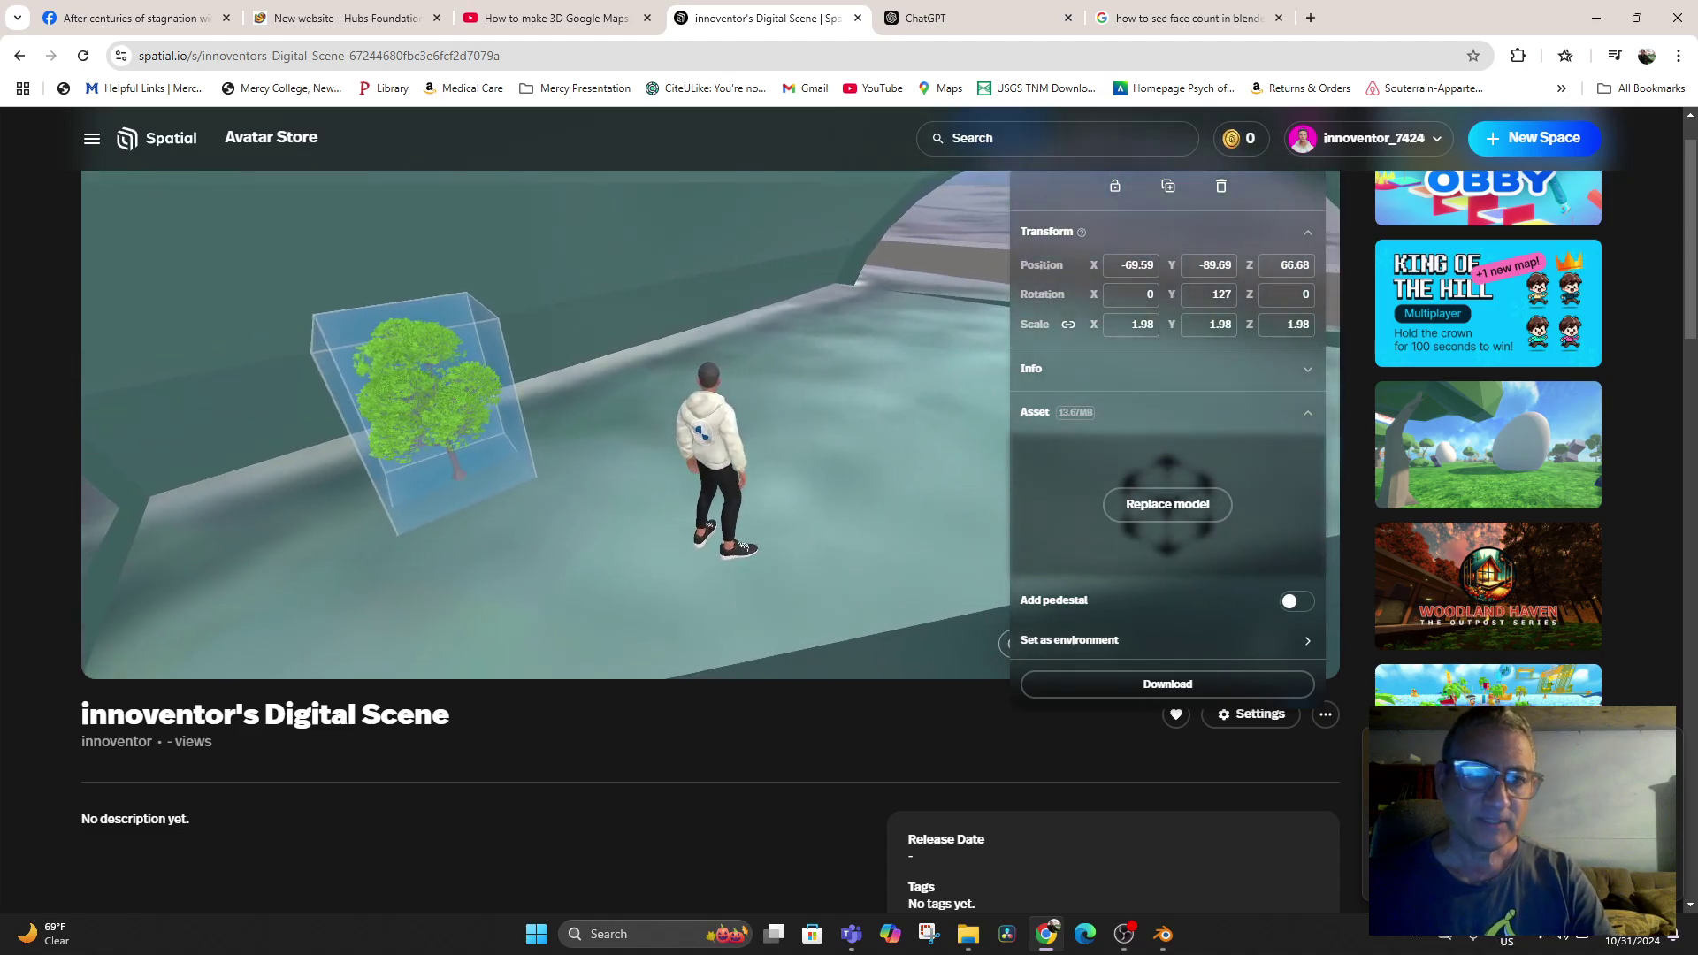
left_click_drag(429, 398, 429, 413)
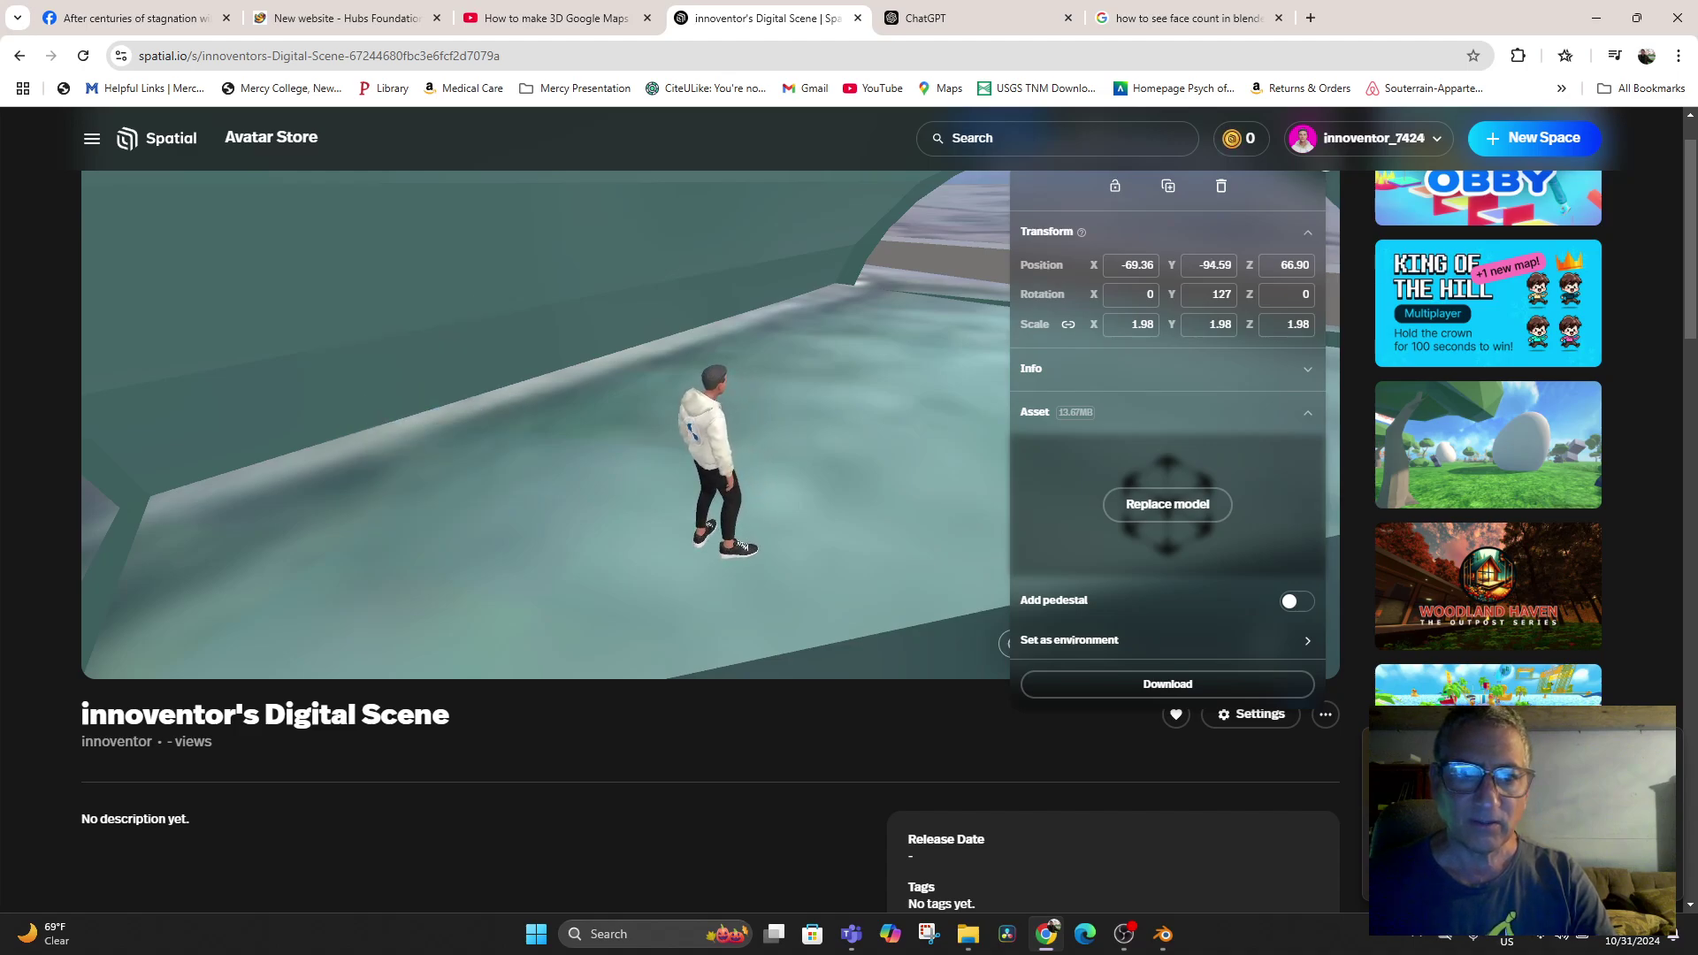
left_click_drag(429, 411, 427, 402)
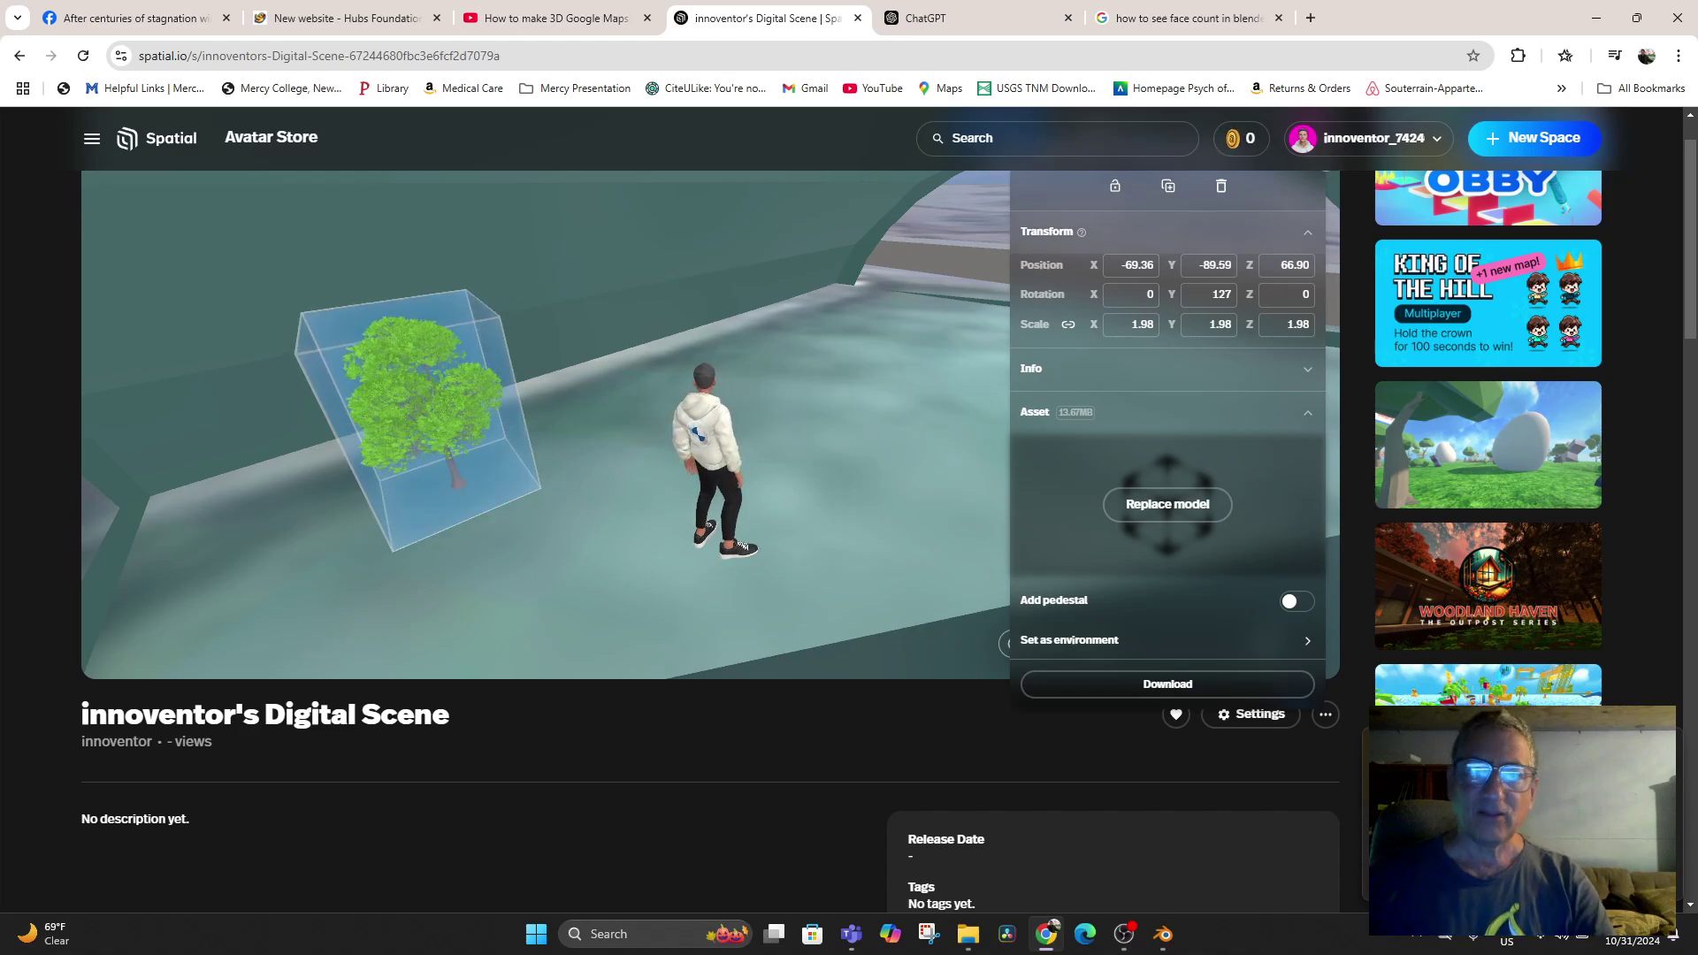
Duplicate the tree twice and space the copies in a row along the greenhouse wall
left_click(1168, 186)
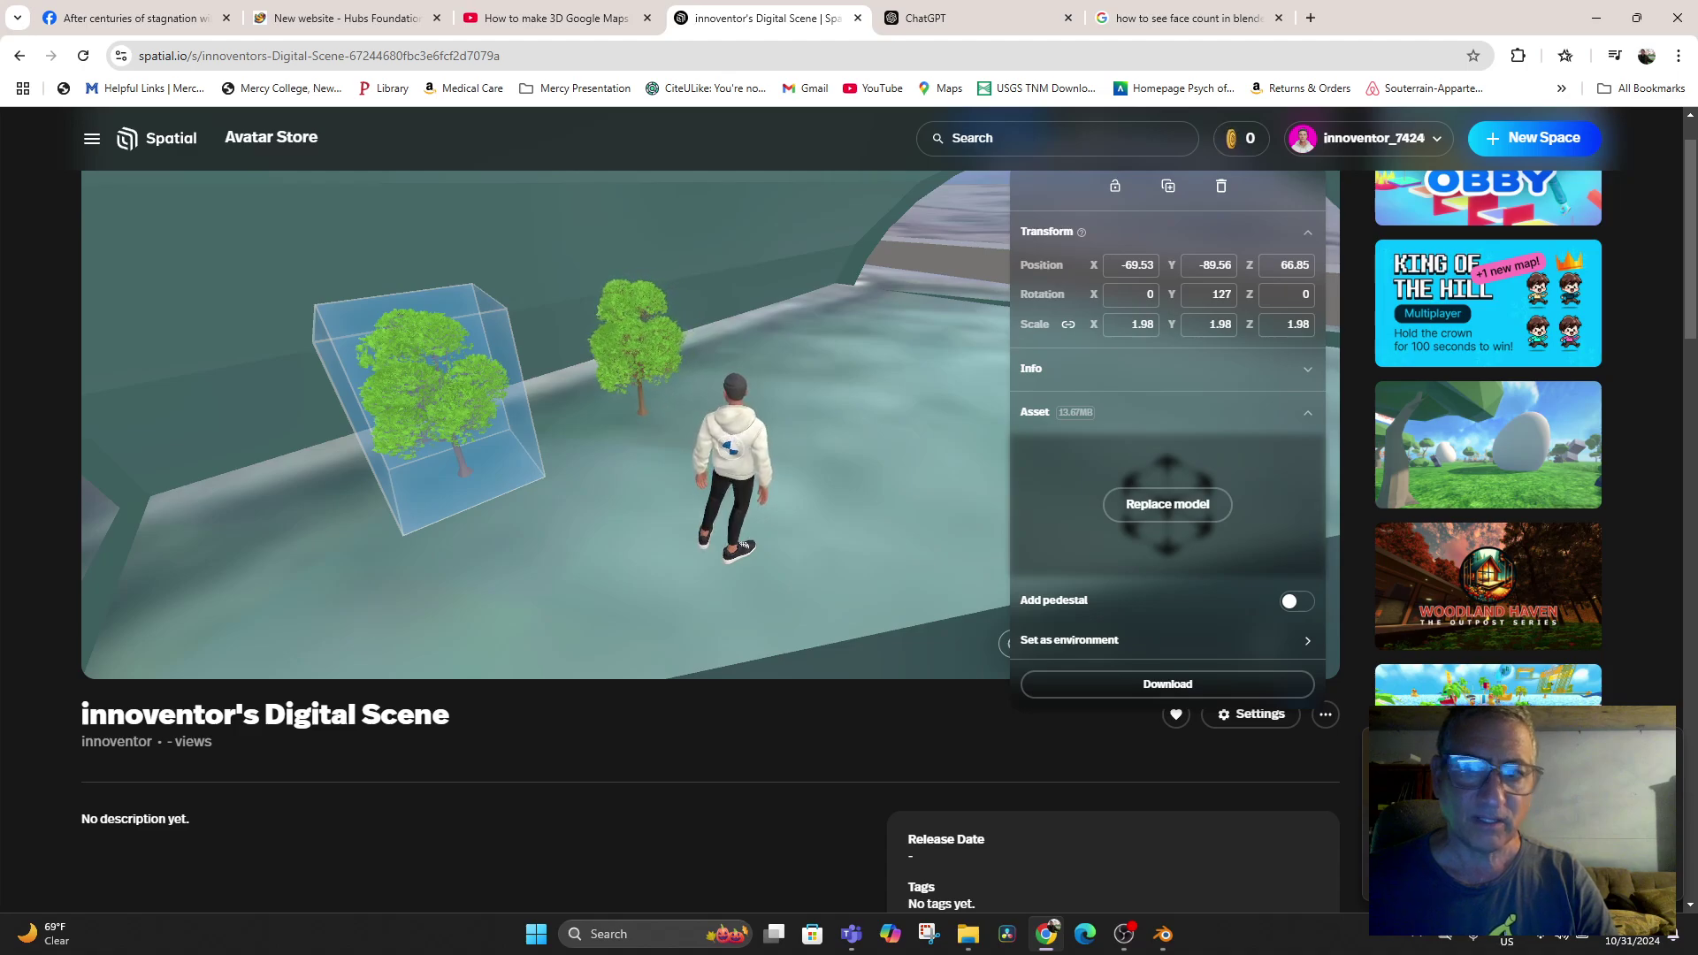
left_click(1168, 186)
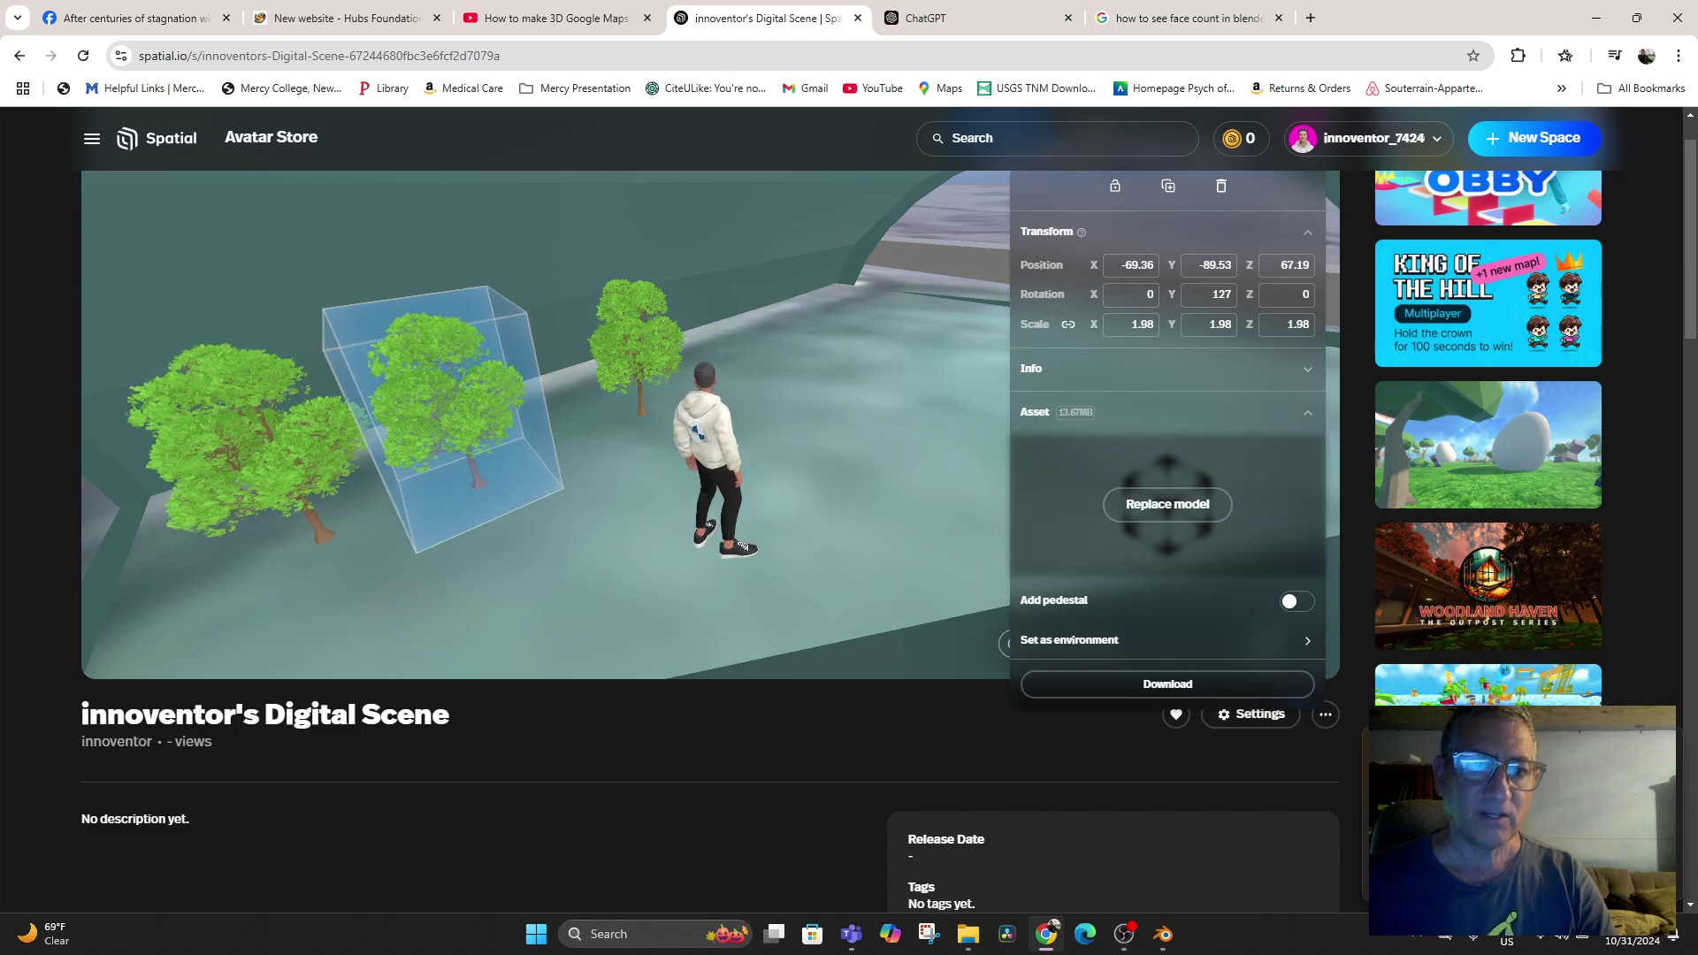
left_click_drag(444, 416, 435, 393)
left_click_drag(566, 530, 632, 490)
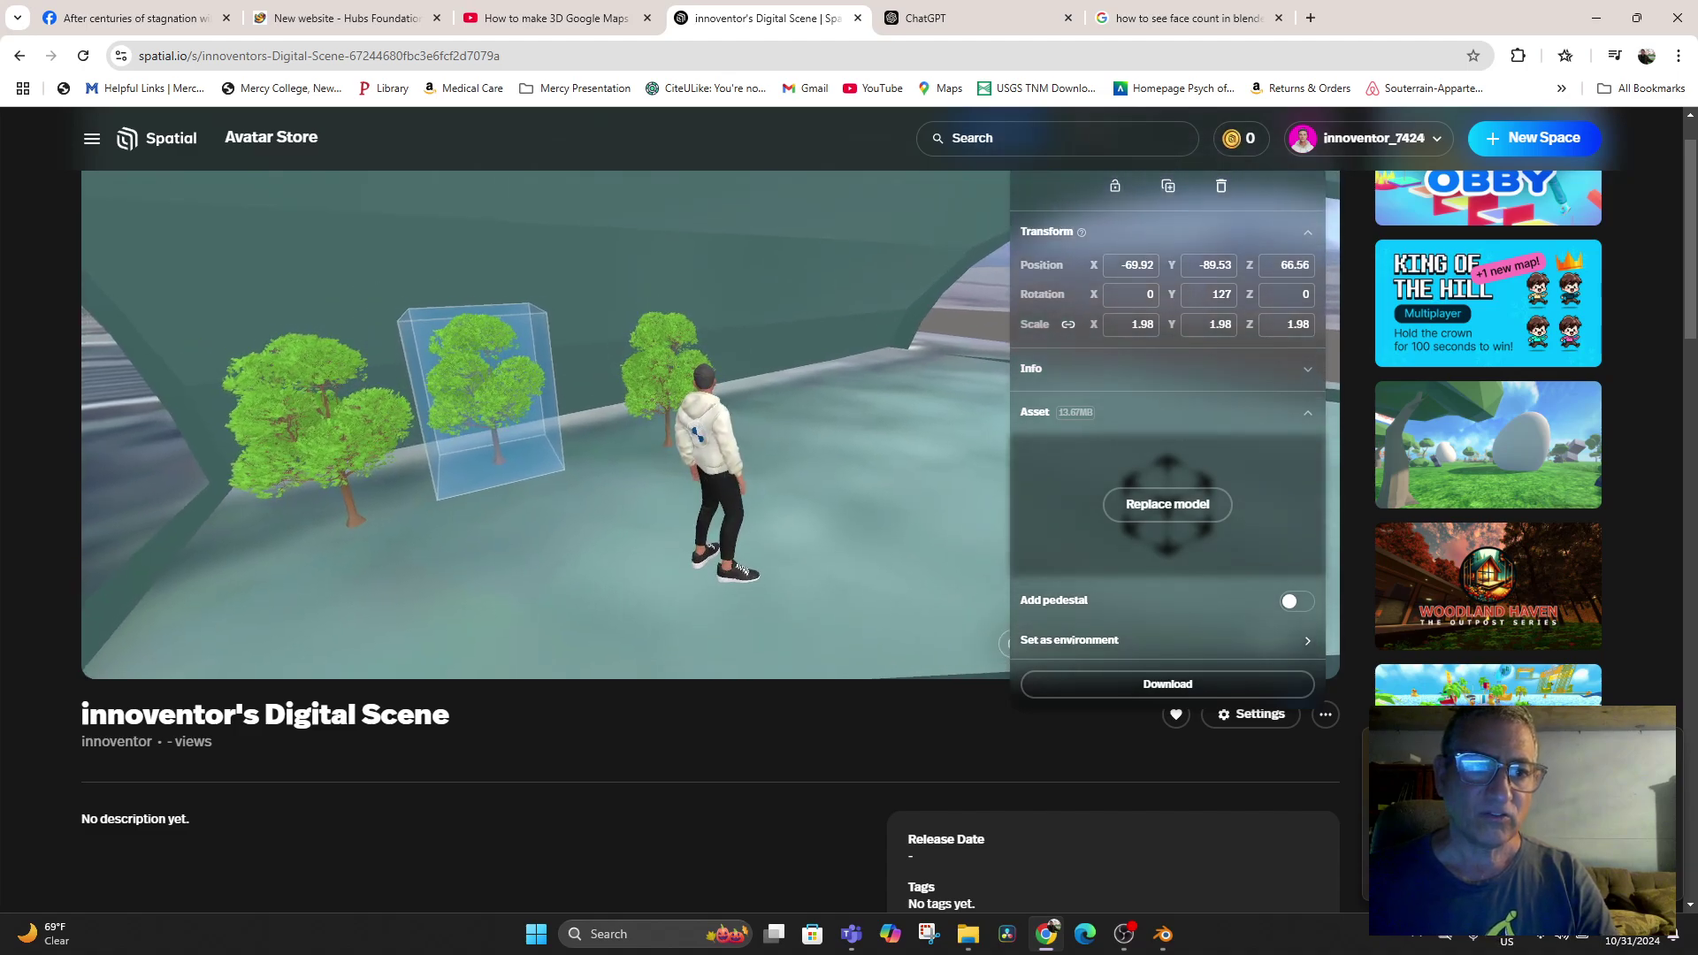
Place one tree copy at about X -71.52, Y -89.55, Z 68.37, and add a fourth tree to extend the row along the wall
left_click(305, 426)
left_click_drag(305, 426, 668, 400)
key("w")
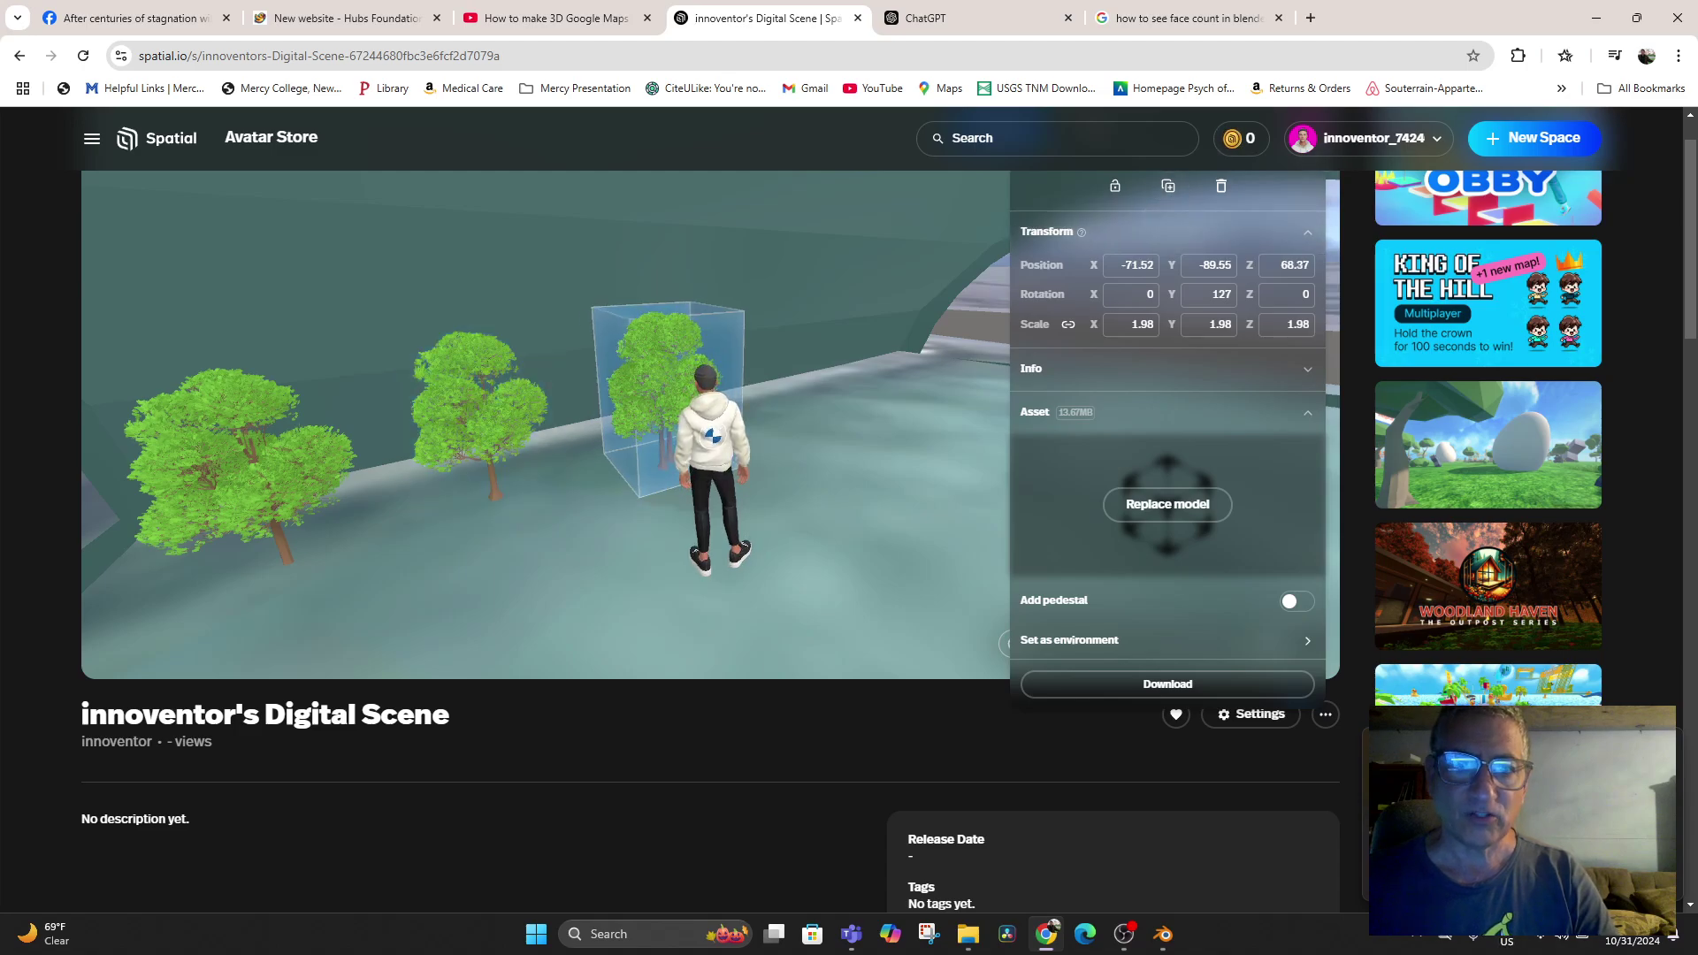
key("ctrl+v")
key("w")
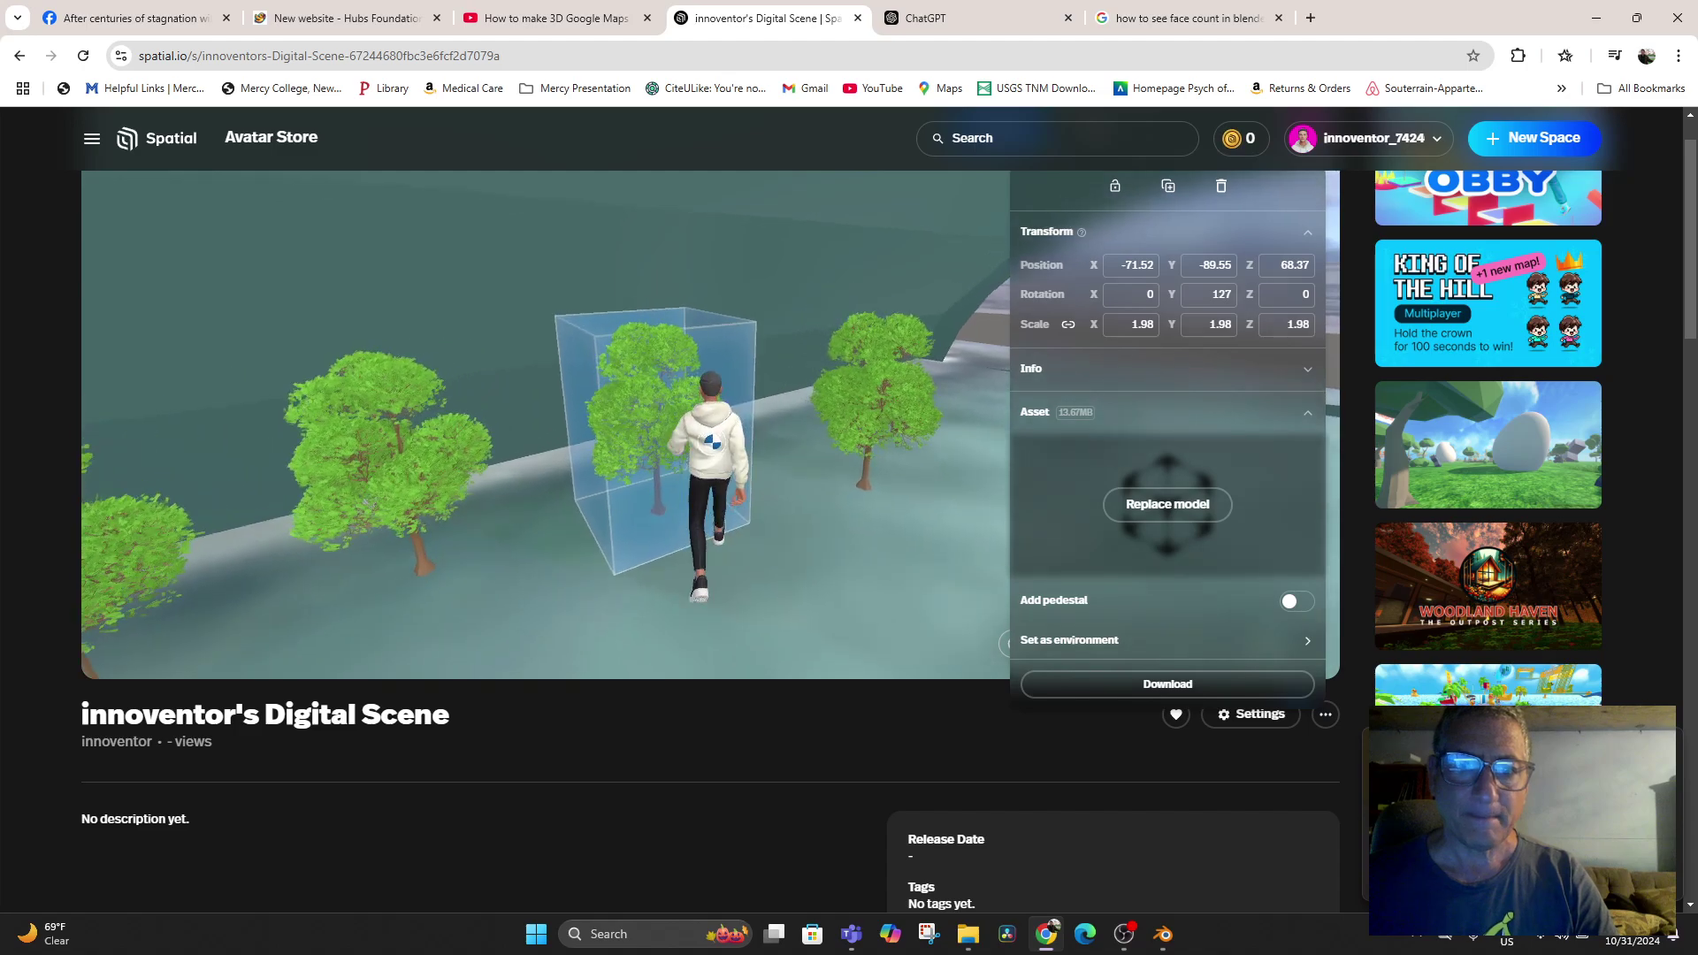
key("w")
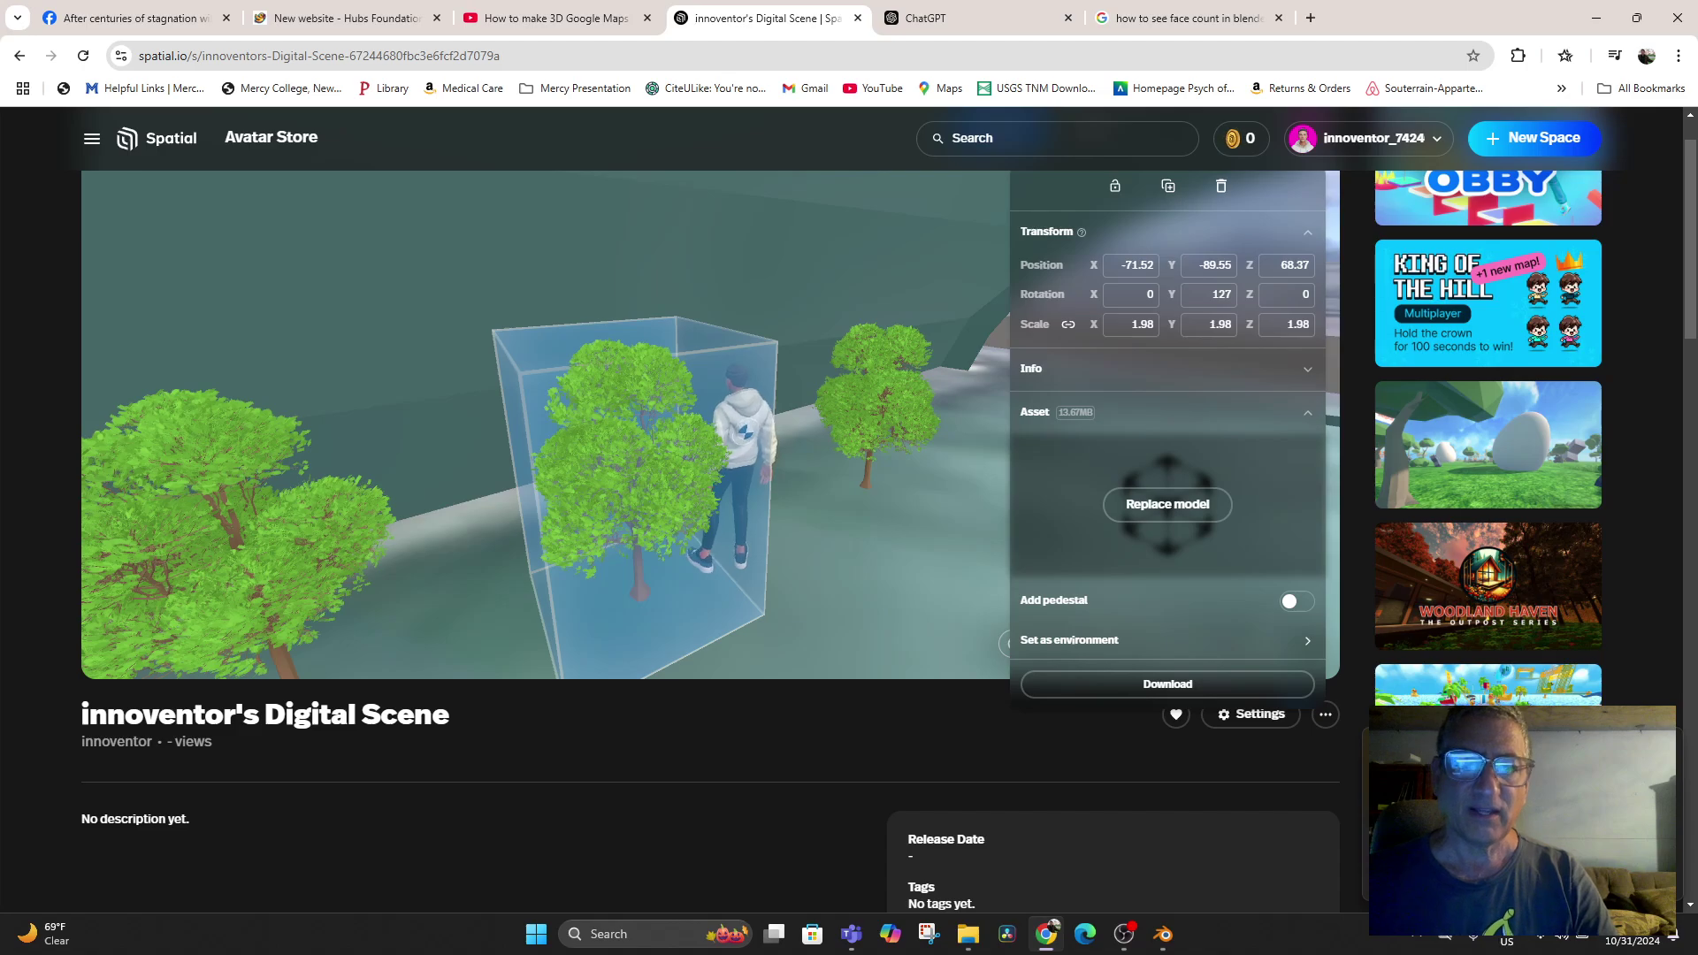
Line up the selected tree with the others at about X -71.92, Y -89.64, Z 67.82
left_click_drag(398, 548, 619, 539)
mouse_move(635, 460)
left_mouse_down()
mouse_move(853, 446)
mouse_move(688, 425)
mouse_move(628, 469)
left_mouse_up()
key("w")
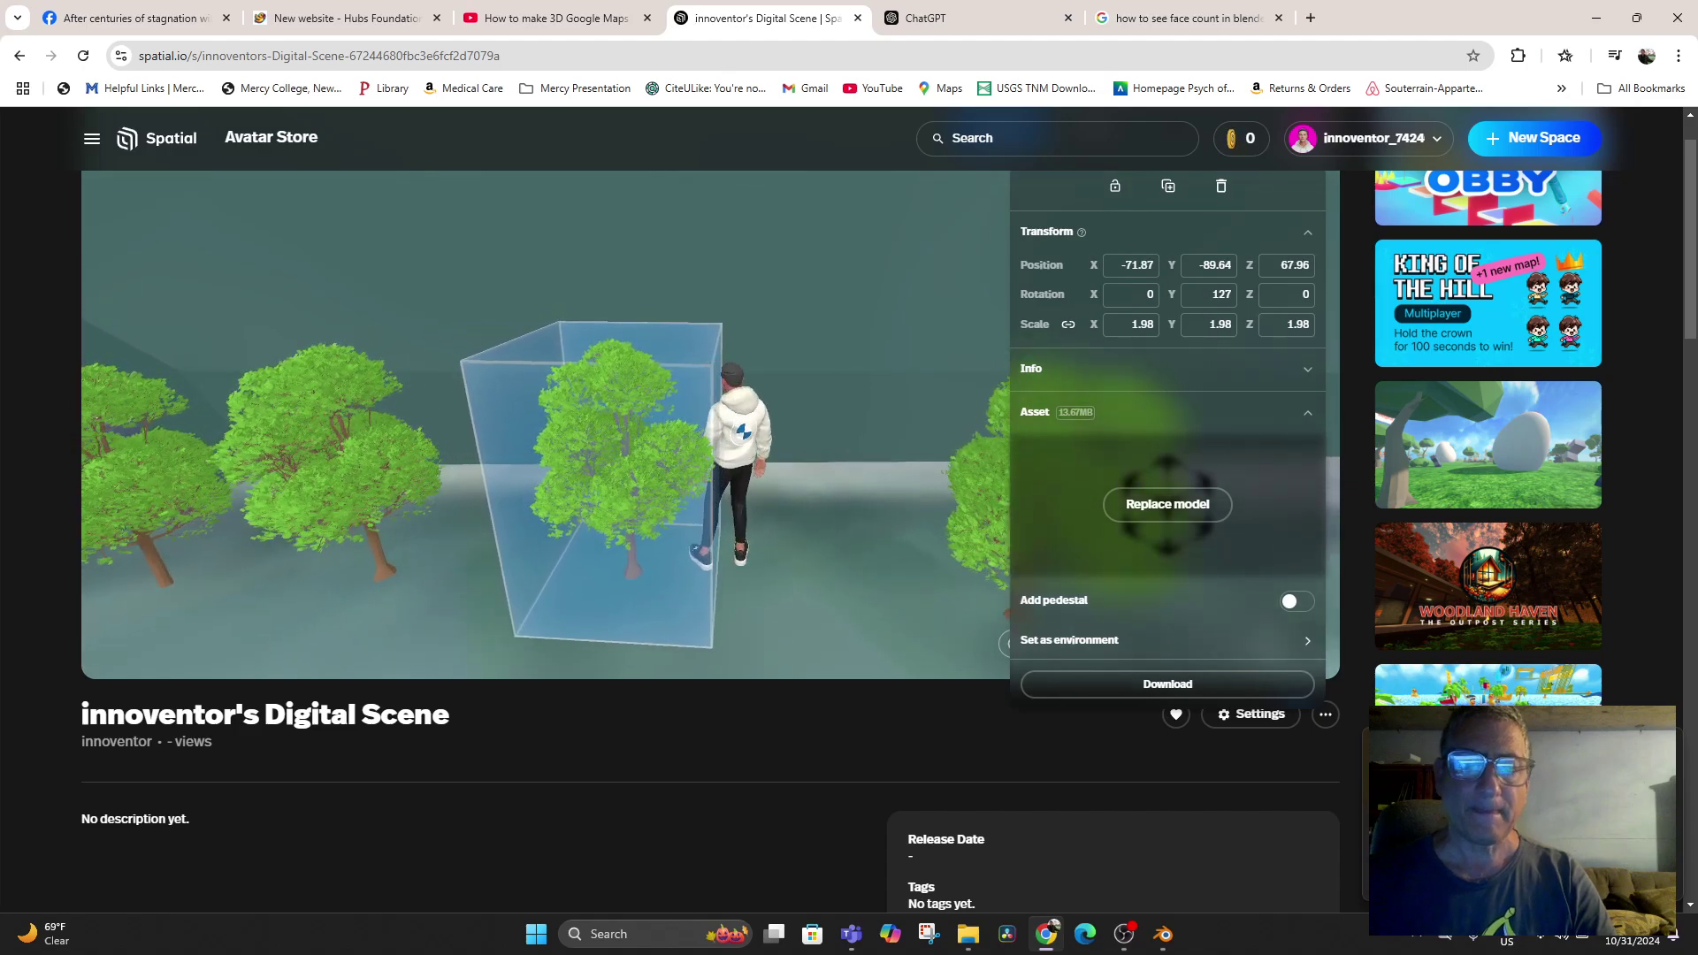
left_click_drag(796, 442, 973, 469)
Walk the avatar clear of the trees toward the greenhouse's open end and lock the selected tree
scroll(1167, 504, "up", 1)
key("s")
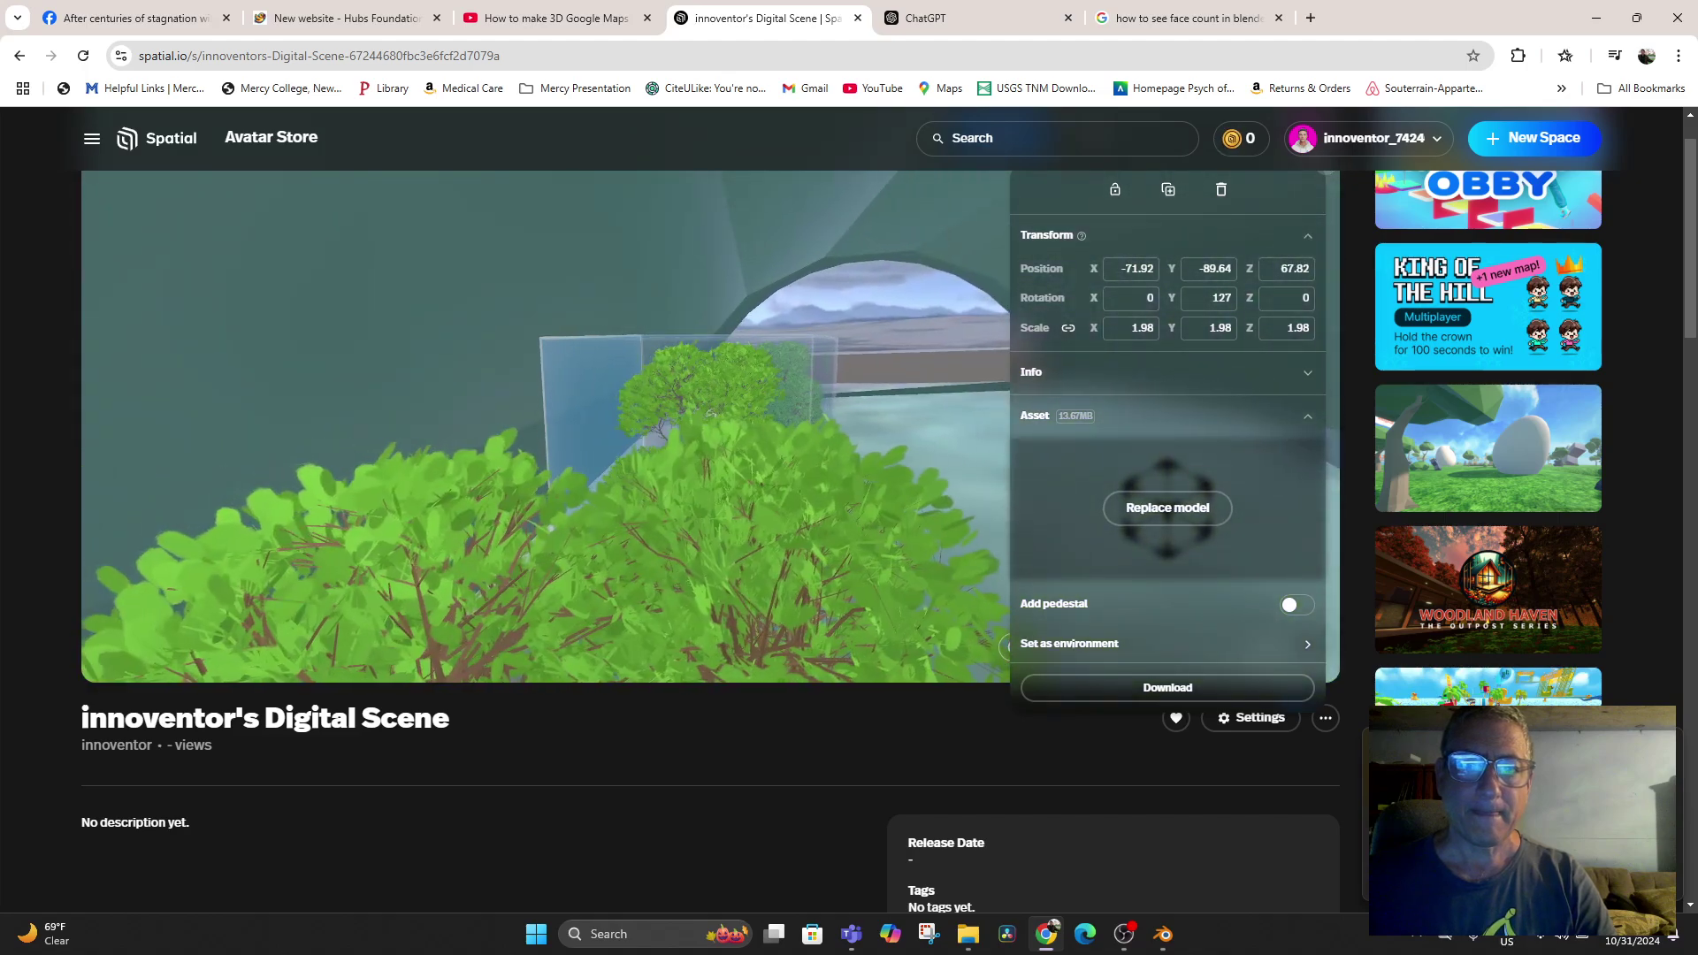
key("d")
key("w")
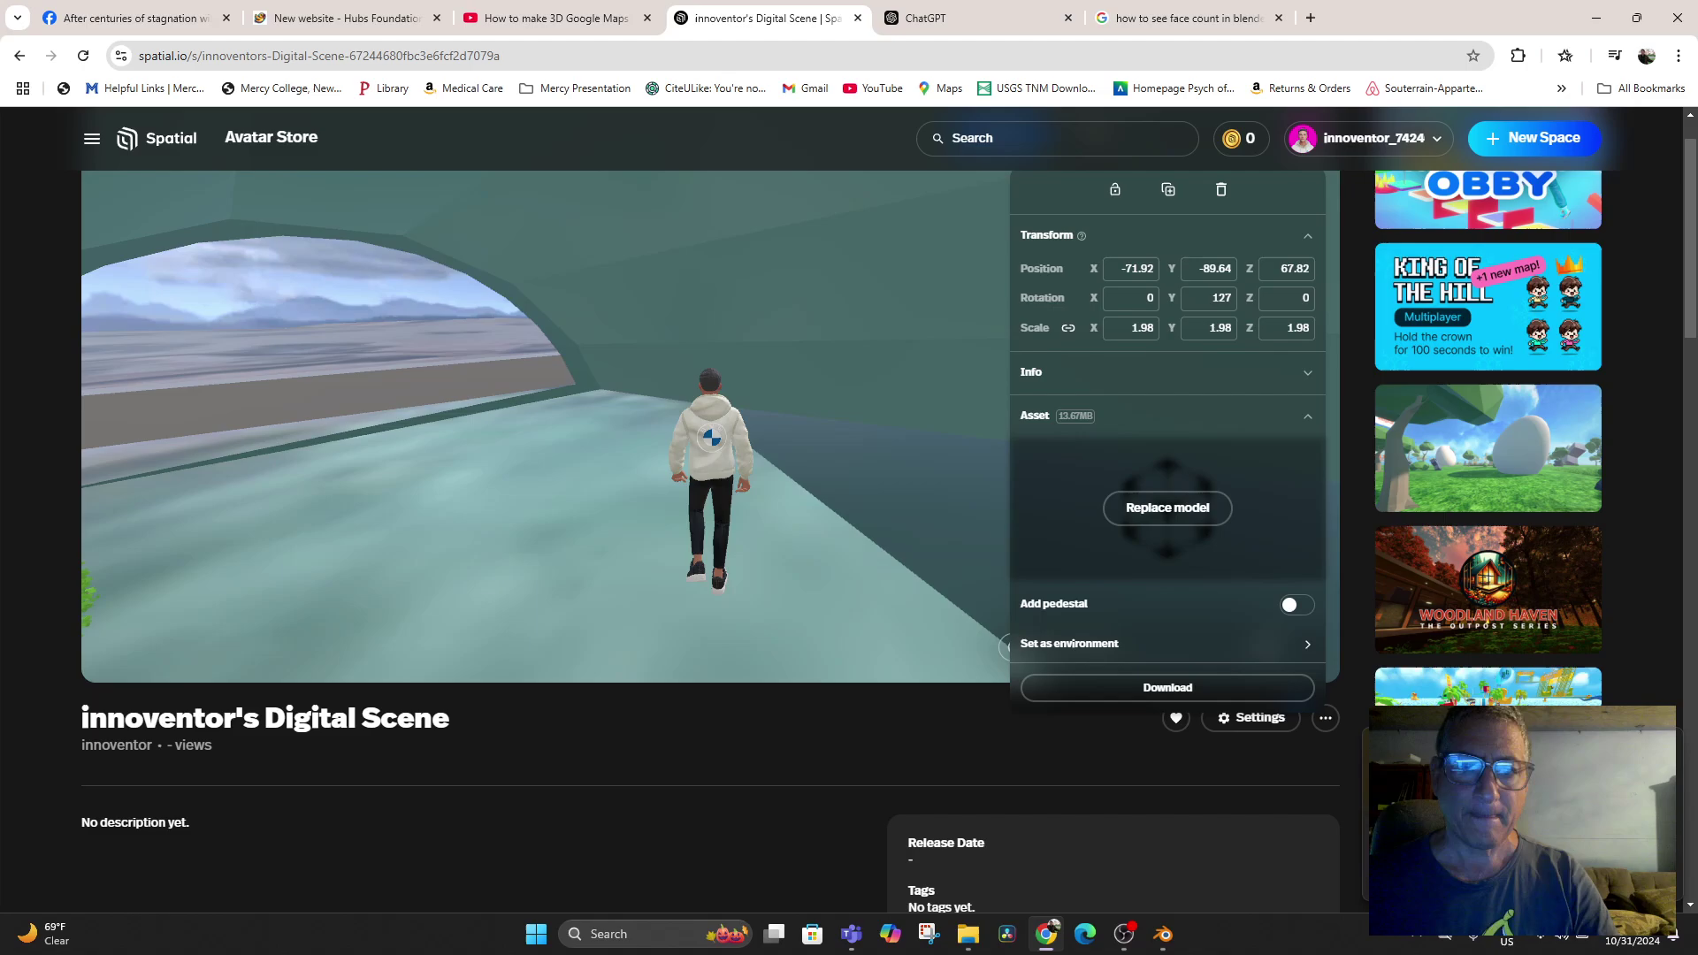
key("w")
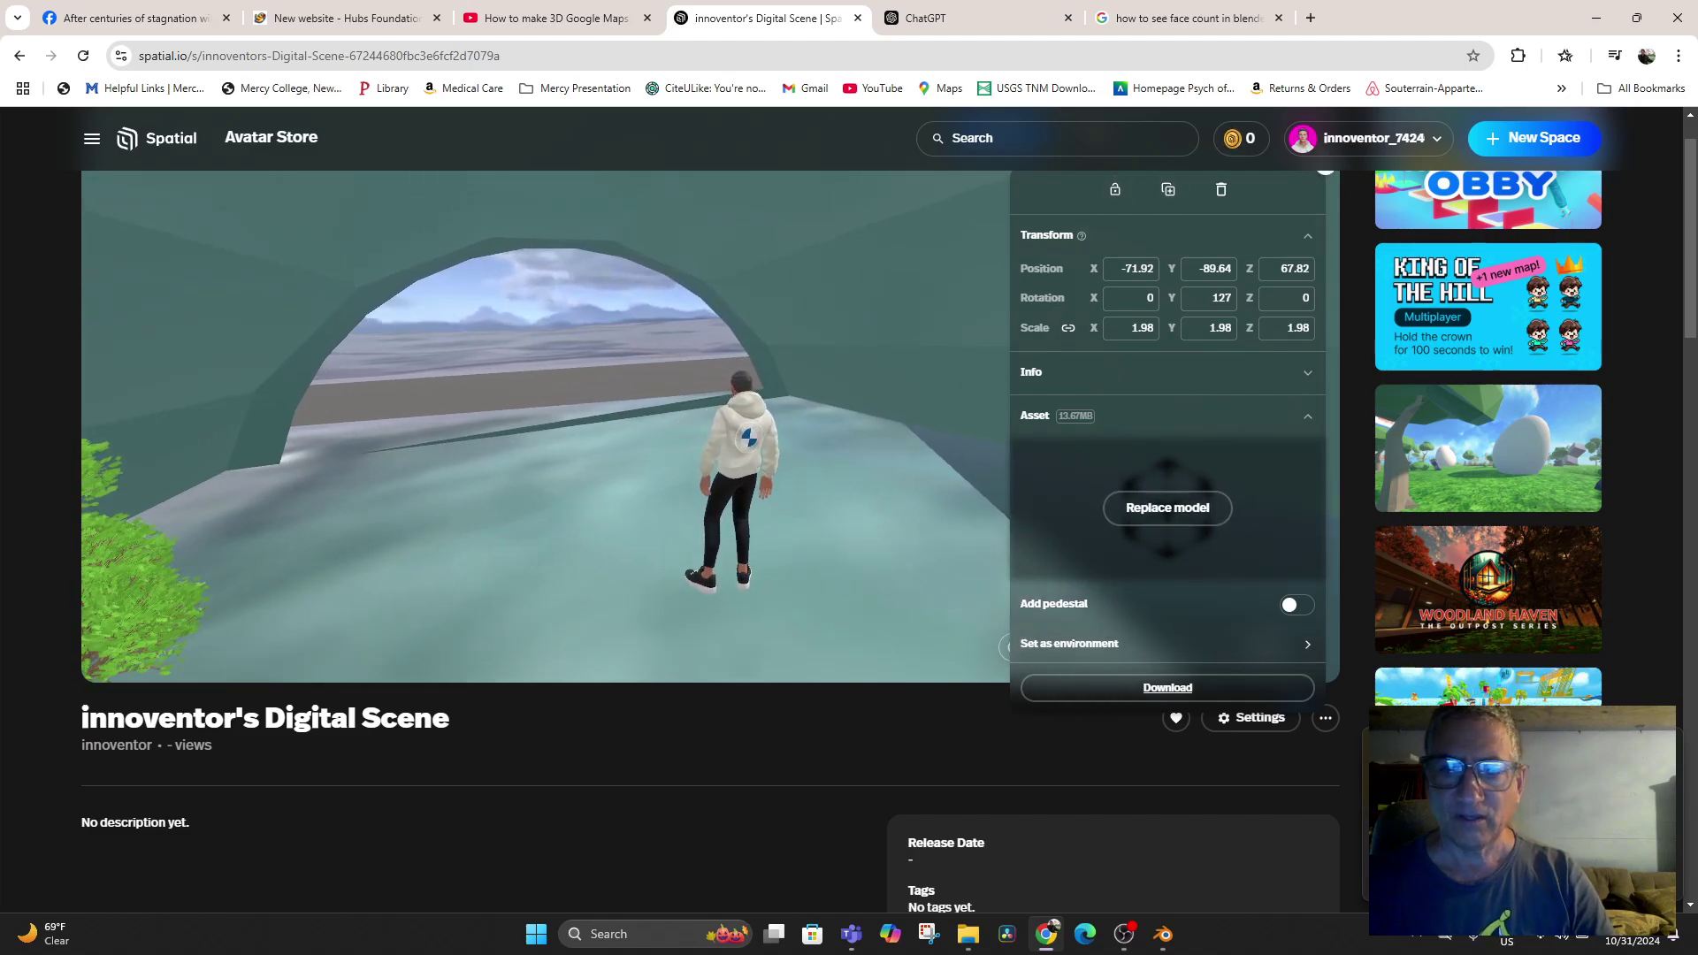
left_click(1115, 189)
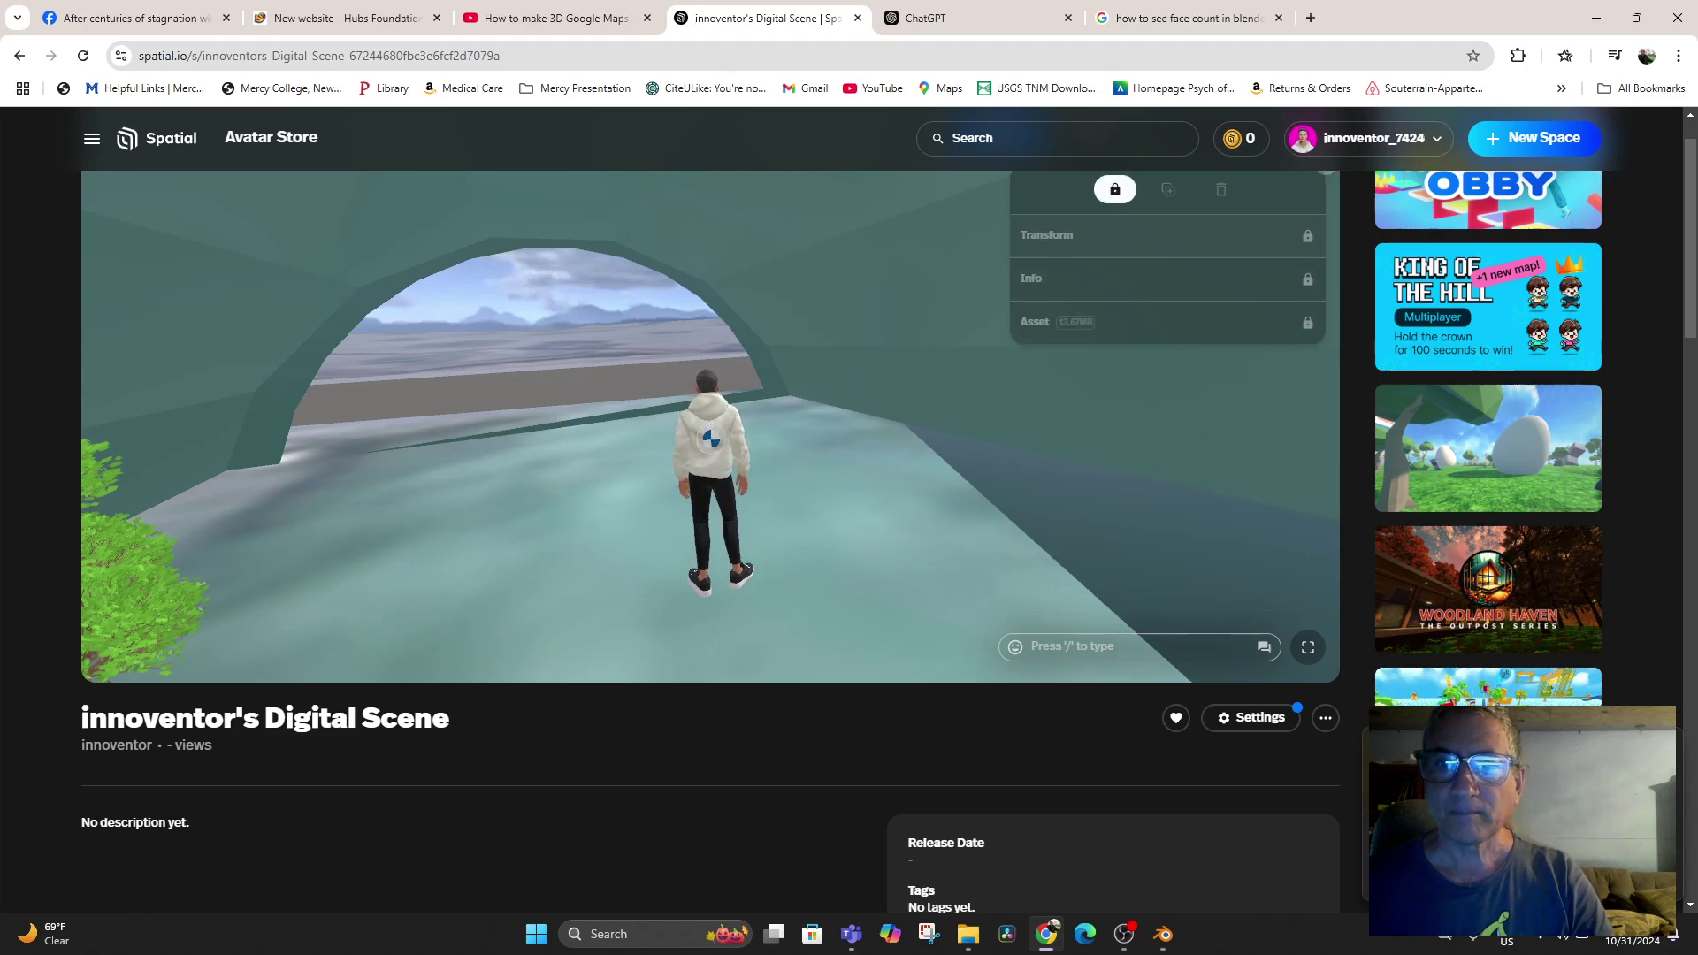
Open the content library and search its Sketchfab models for "TREE" again
scroll(849, 509, "up", 1)
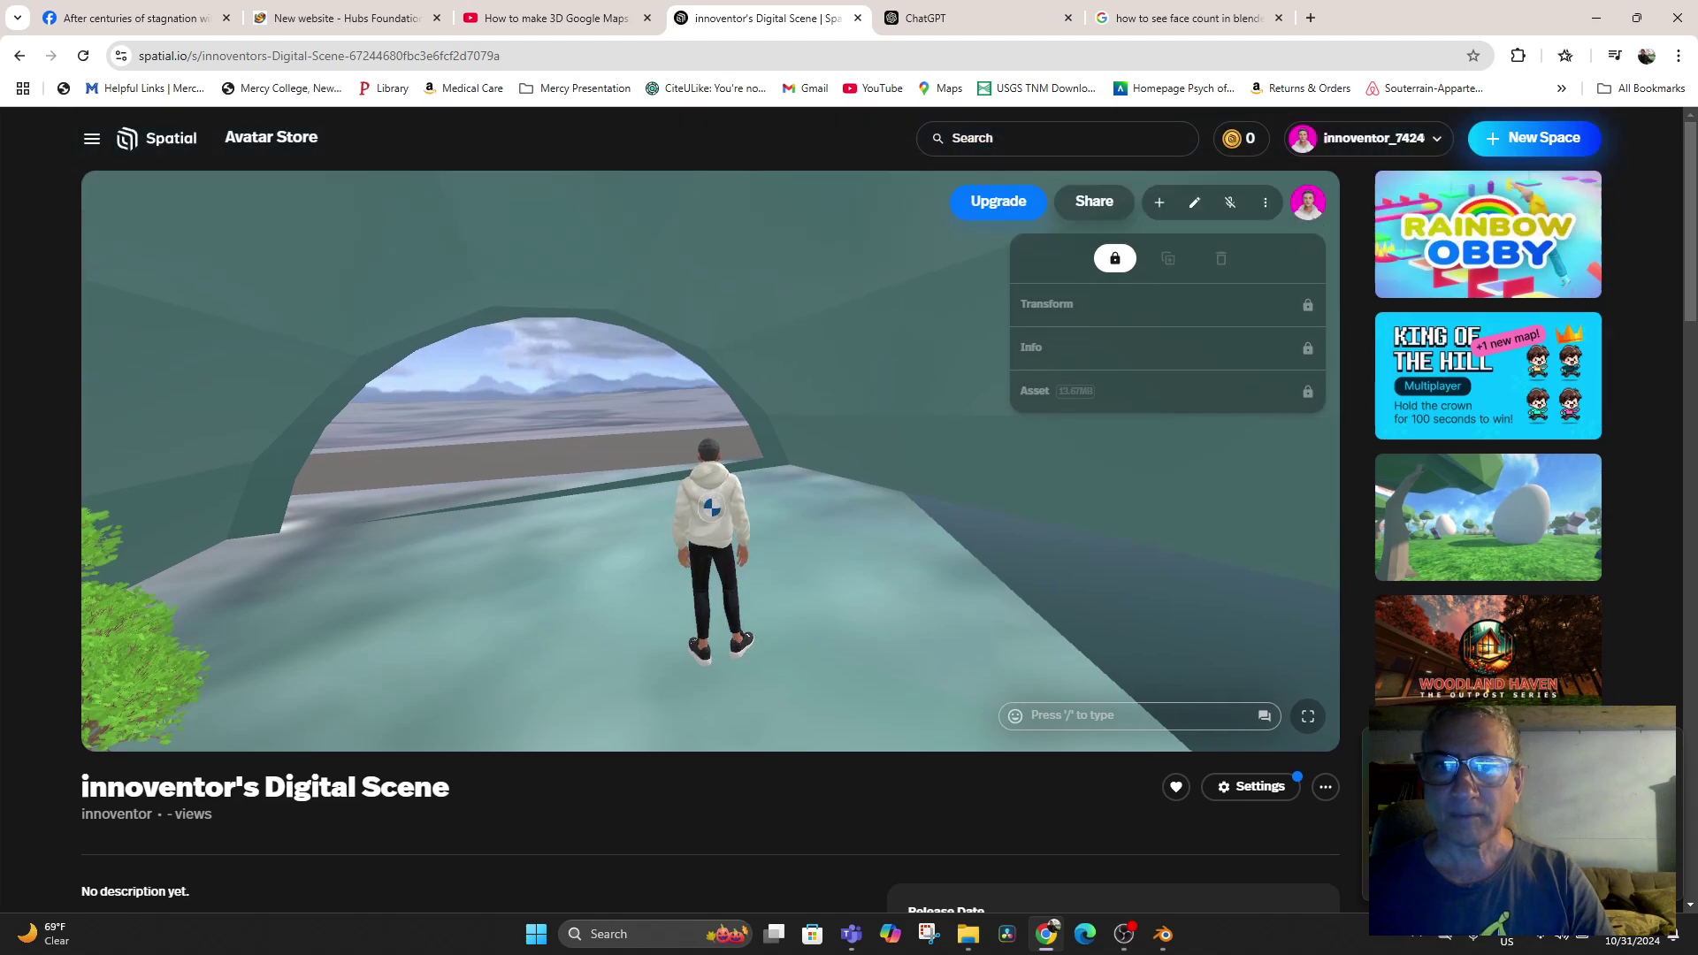
left_click(1158, 201)
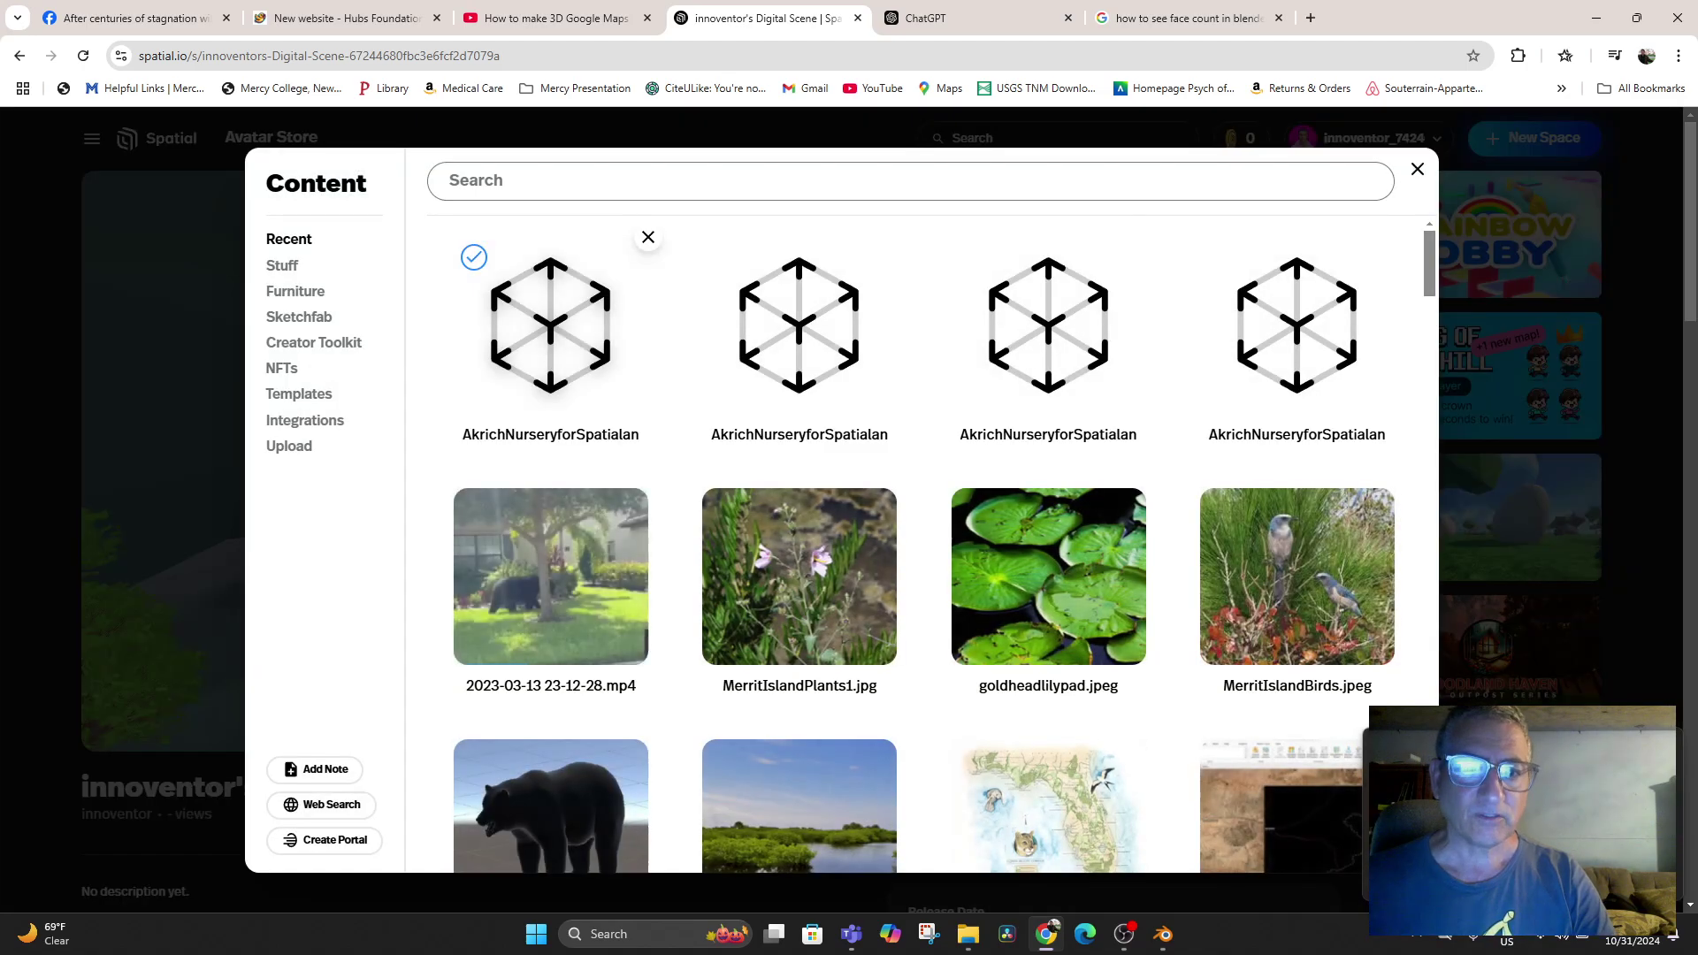
left_click(298, 316)
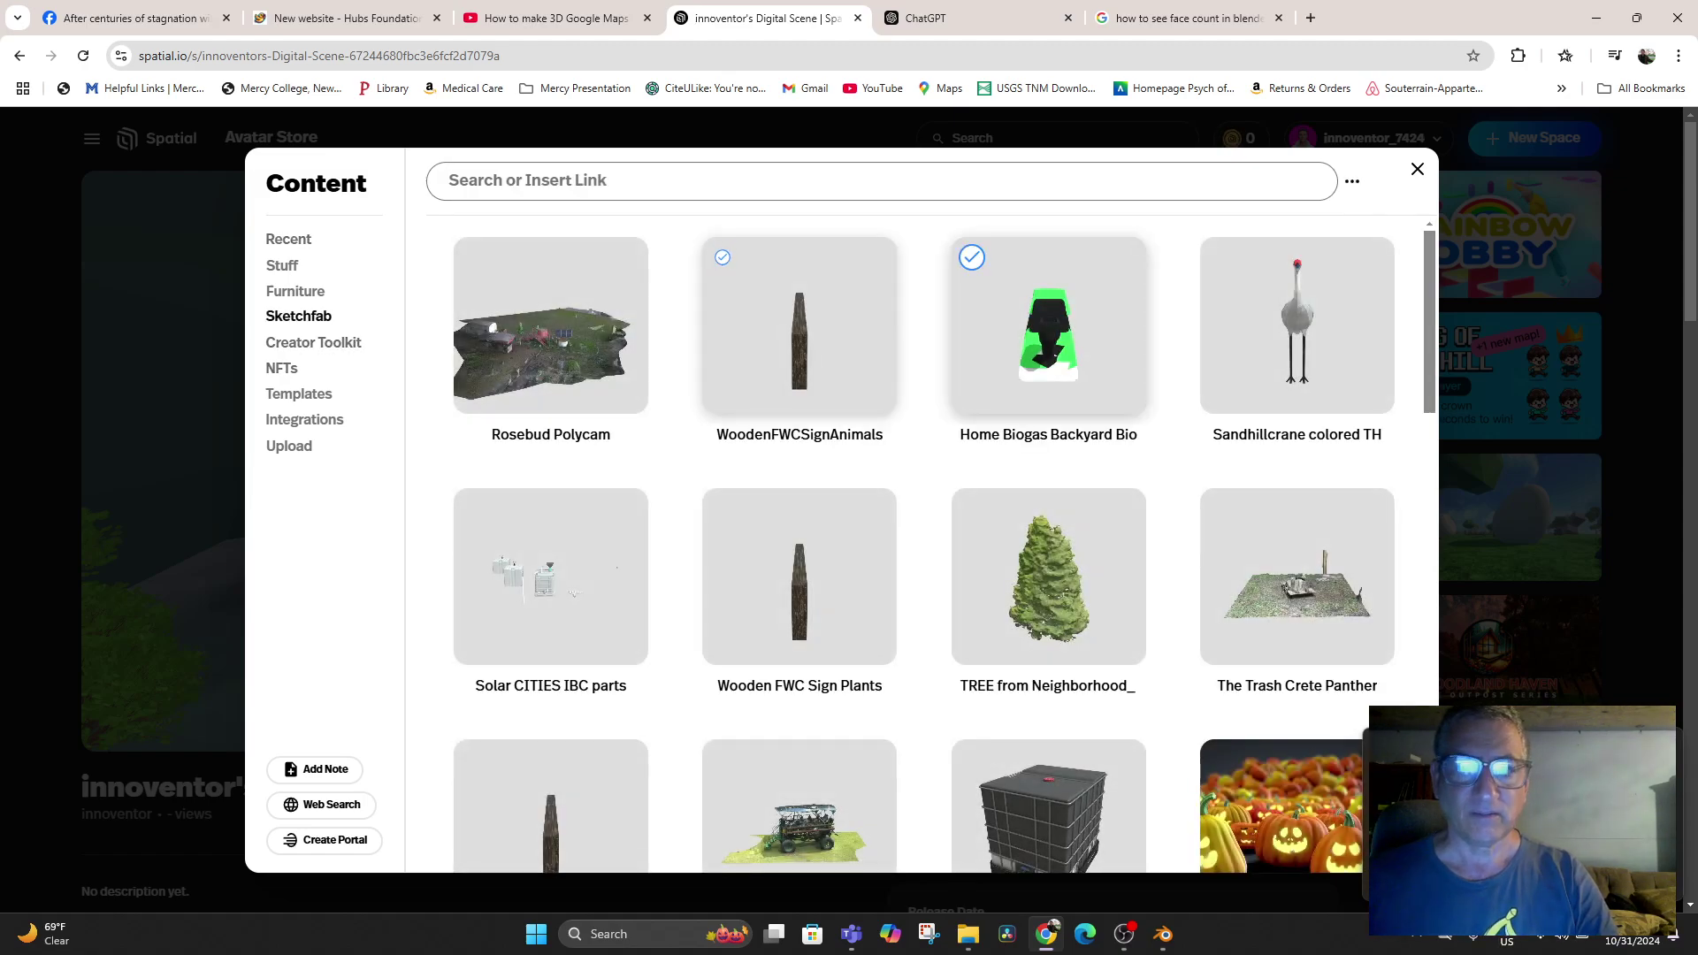
scroll(1048, 459, "down", 4)
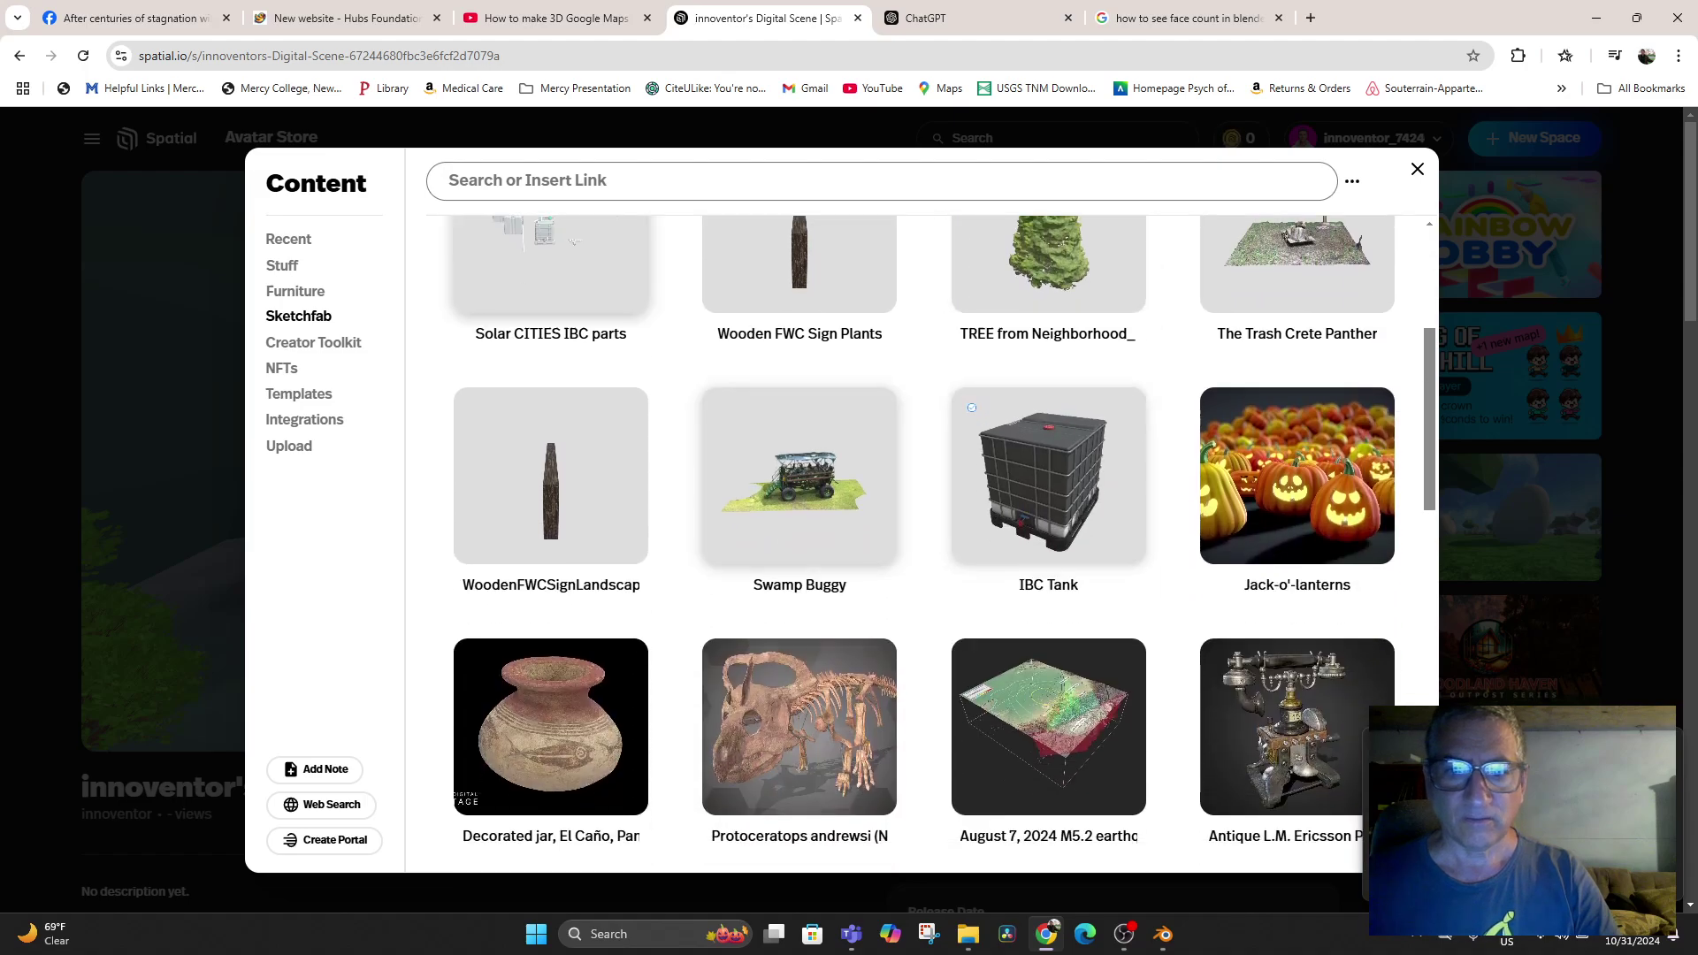
scroll(548, 354, "up", 4)
type("TRE")
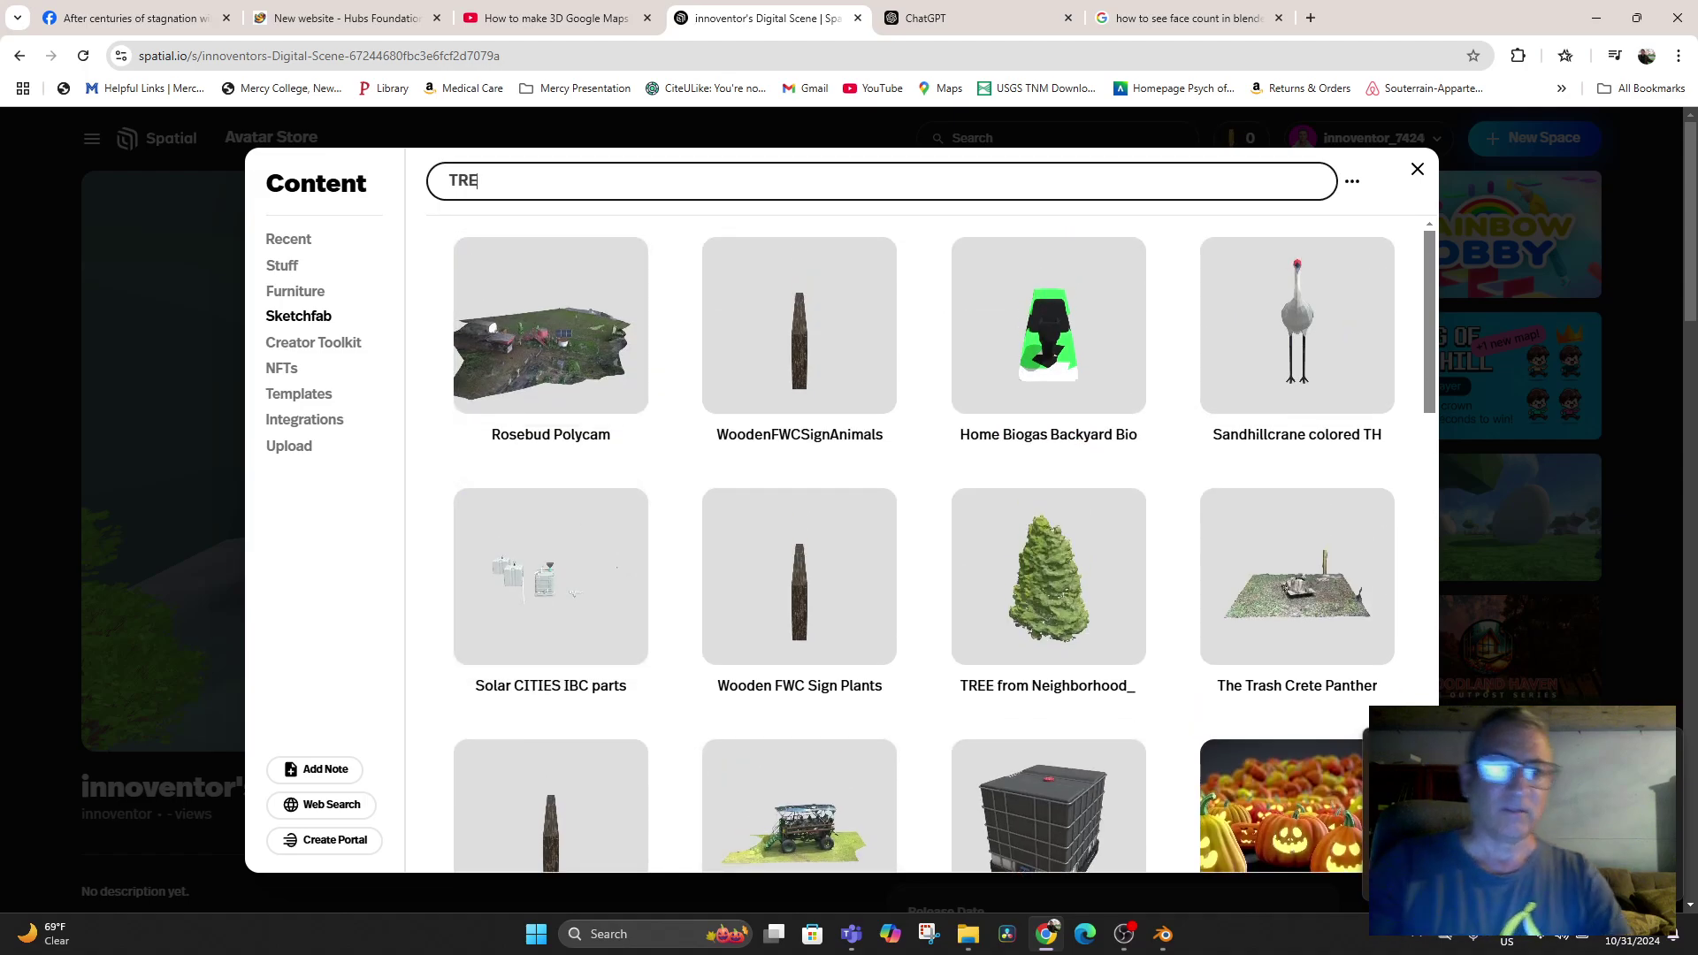
type("E")
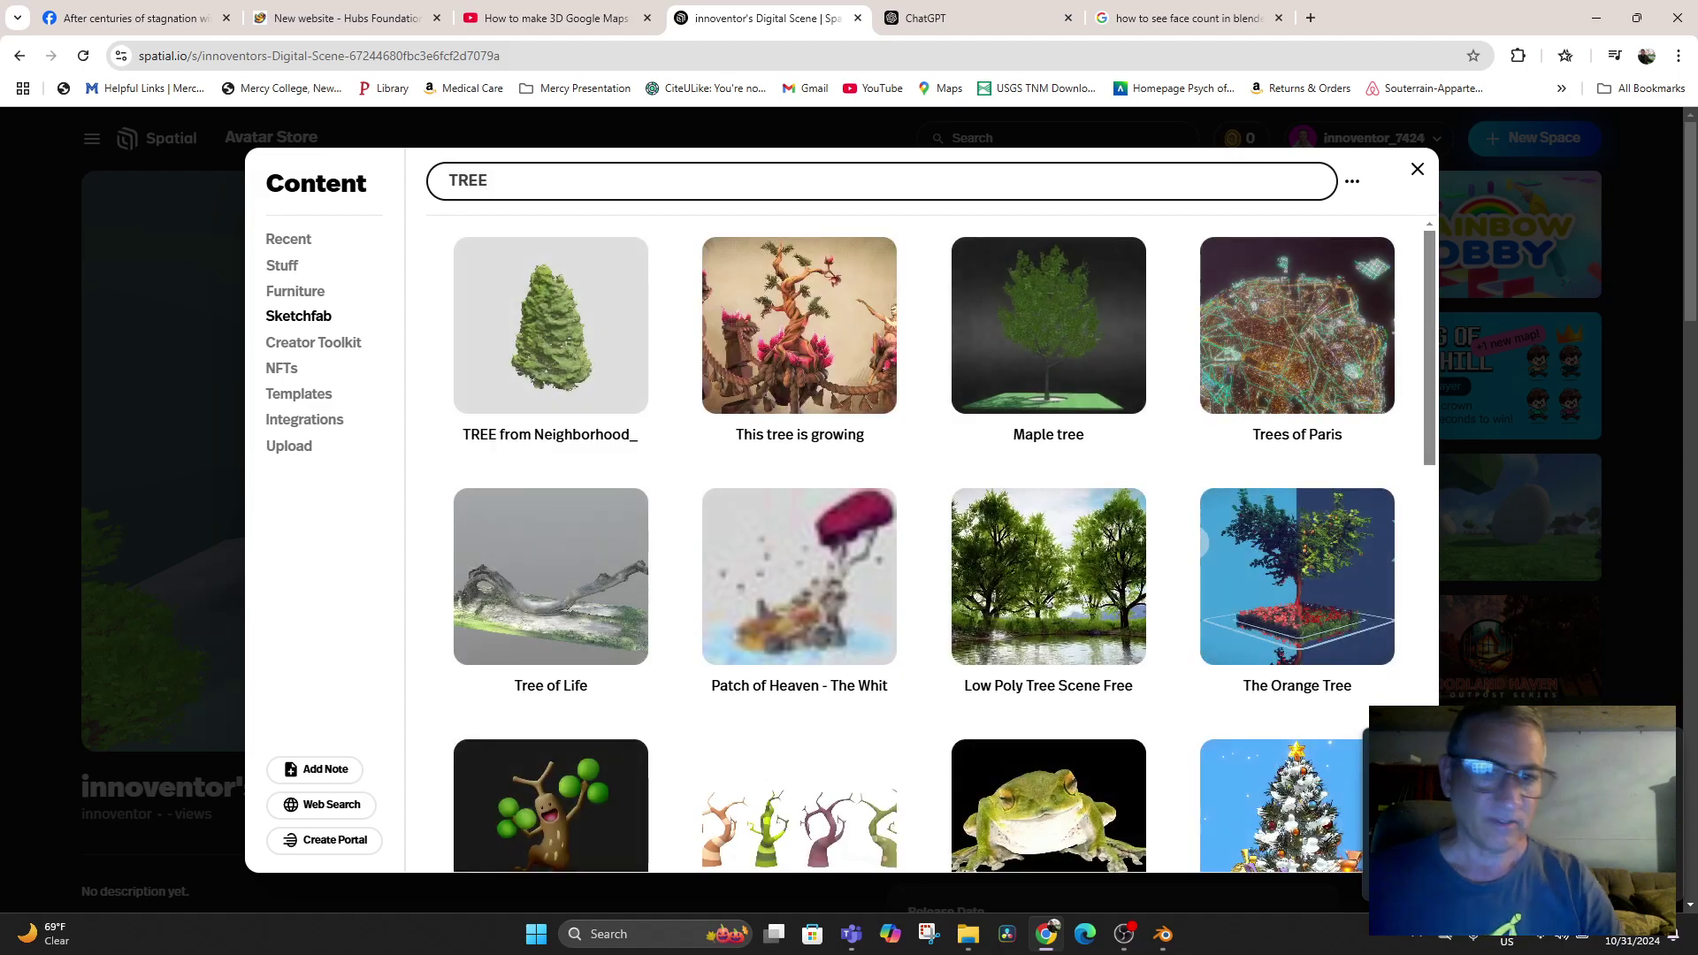
Browse the tree search results and add the slender-trunked "Tree" model listed between Tree House and Old tree
scroll(796, 363, "down", 3)
scroll(796, 371, "down", 14)
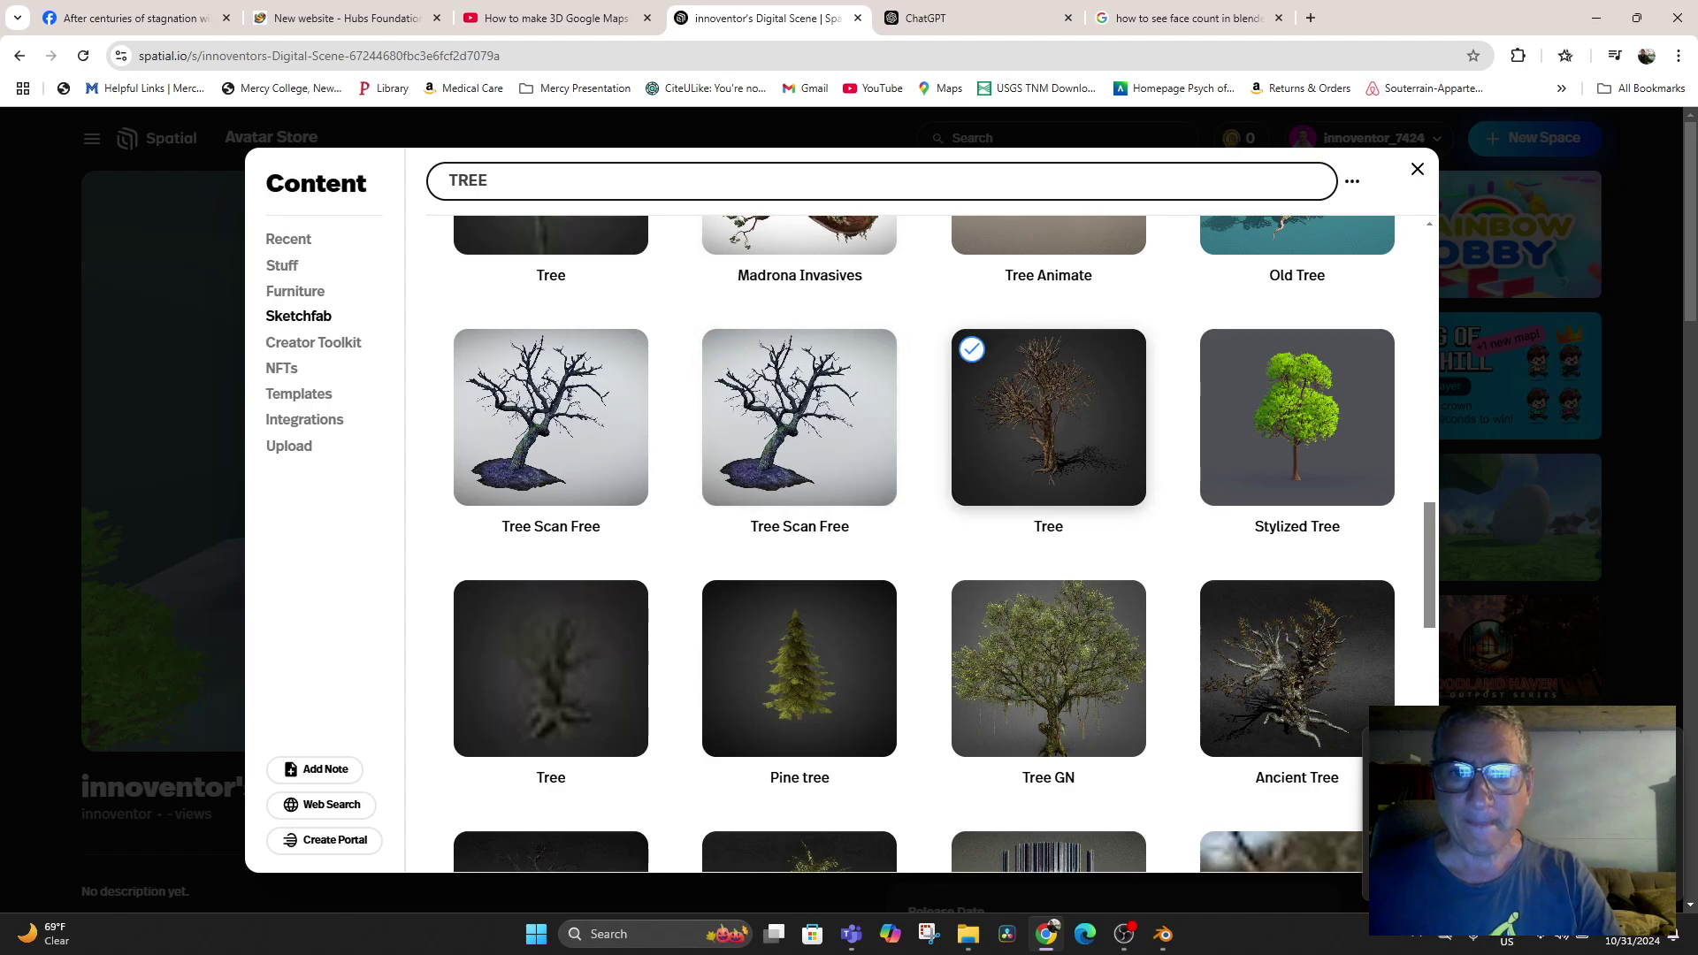
scroll(796, 442, "down", 2)
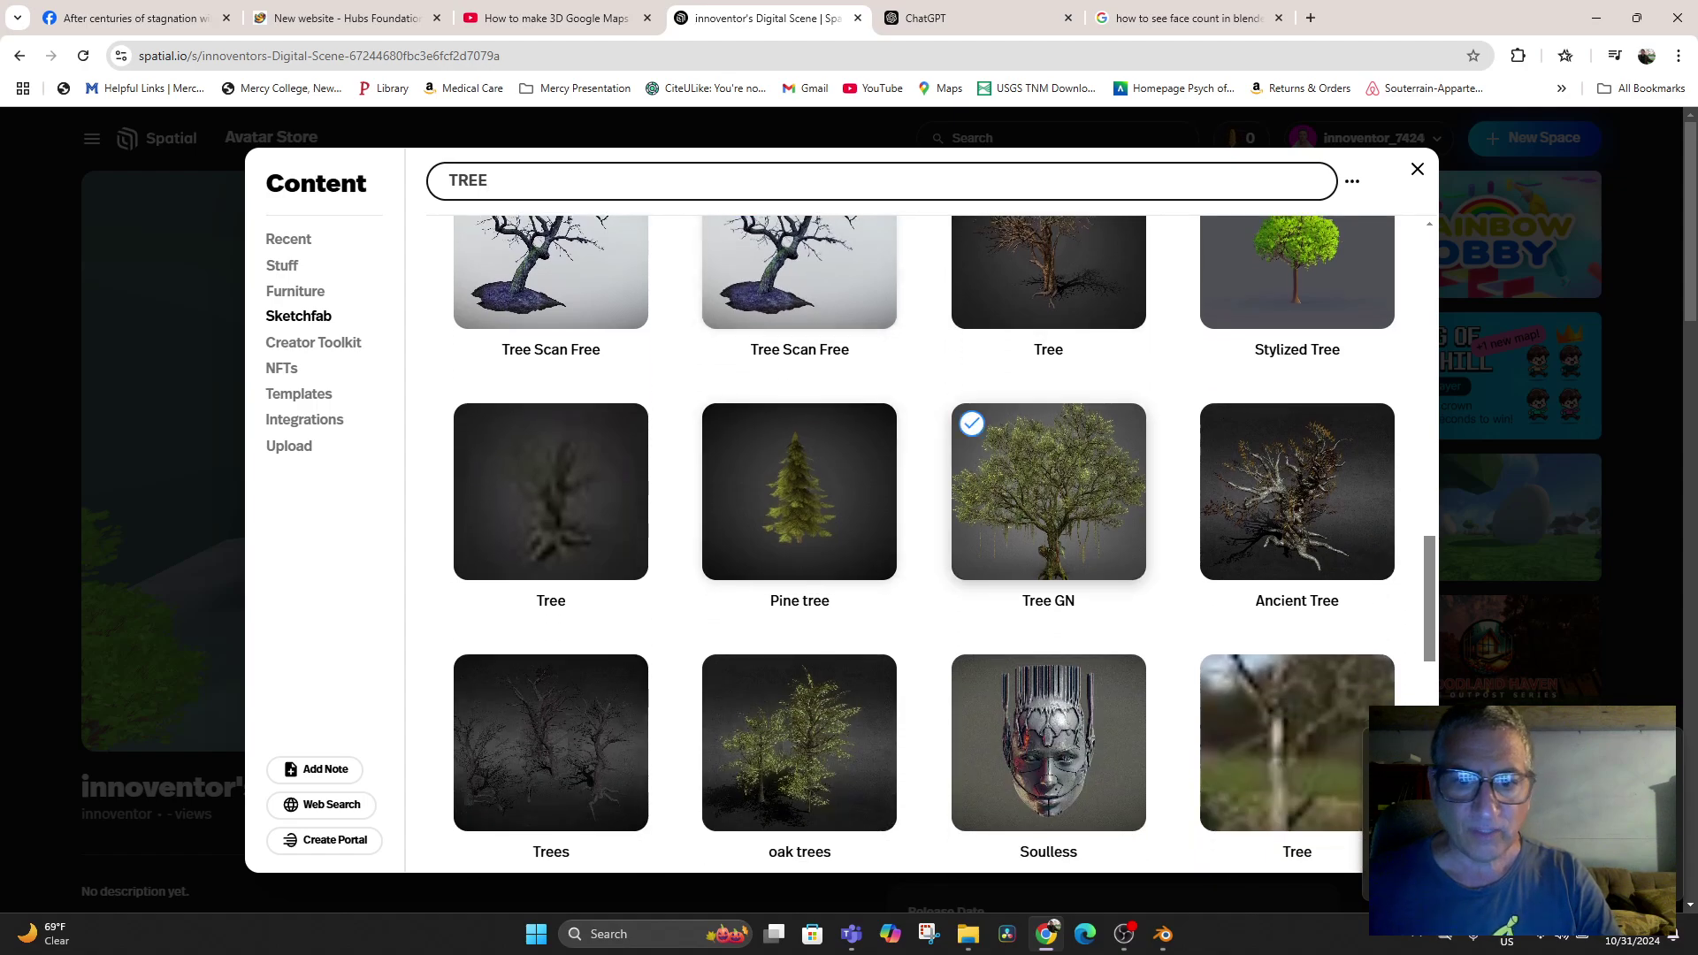
scroll(973, 398, "down", 4)
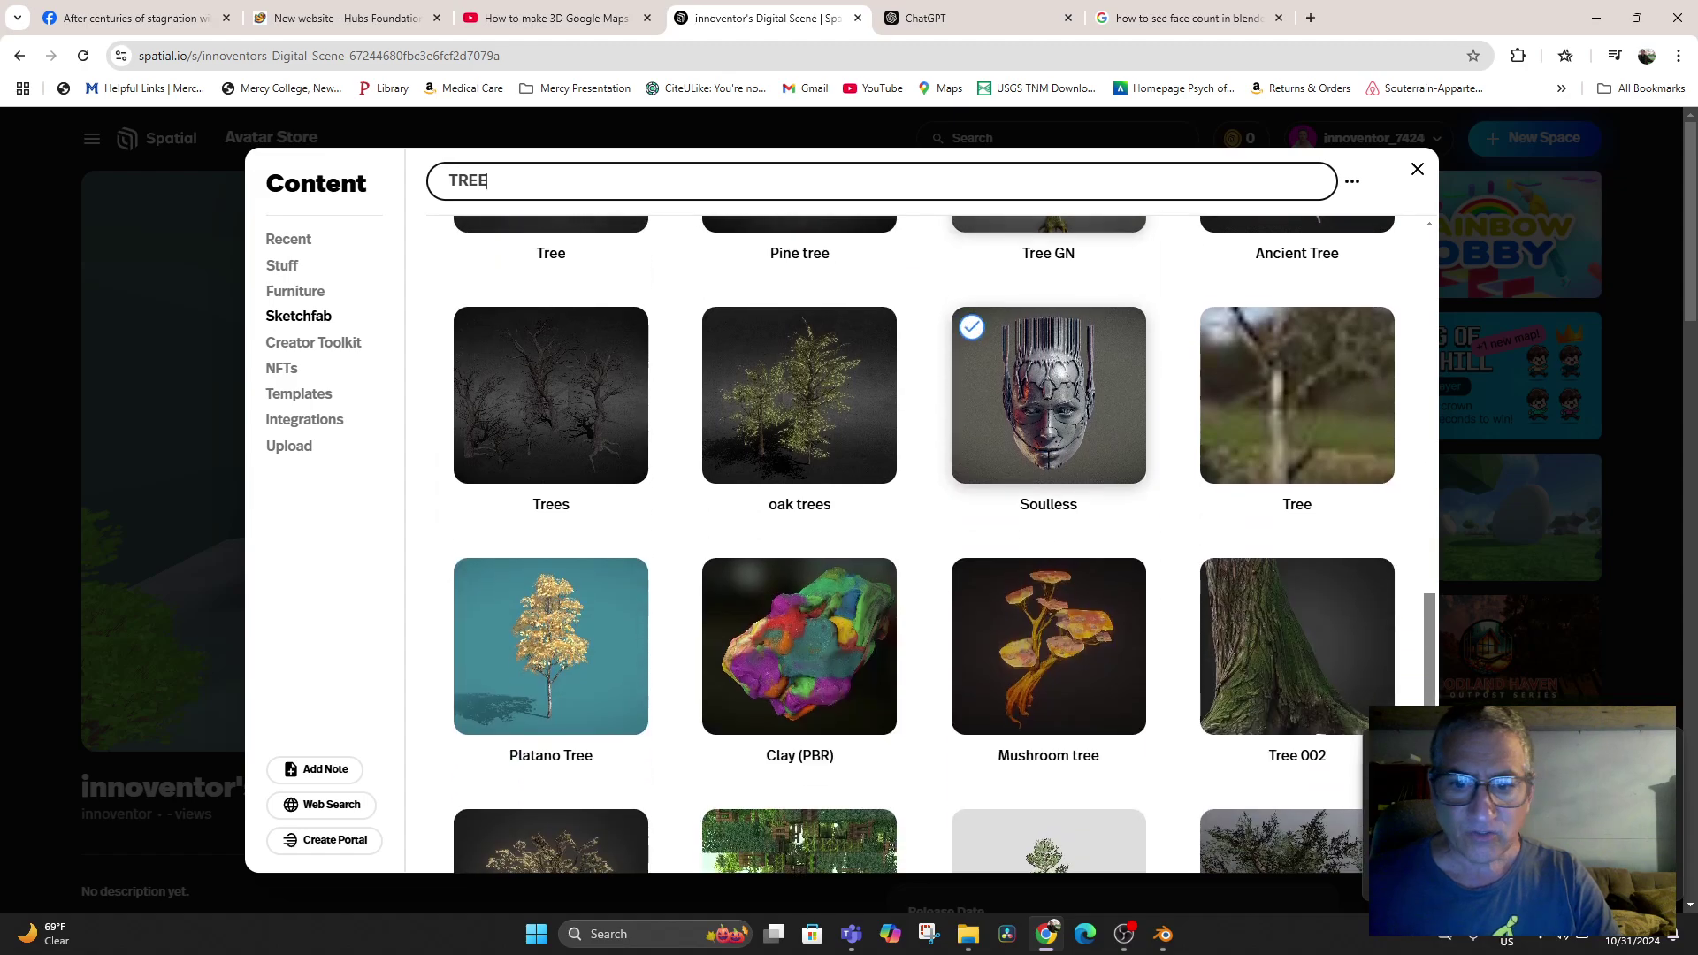
scroll(1105, 397, "down", 6)
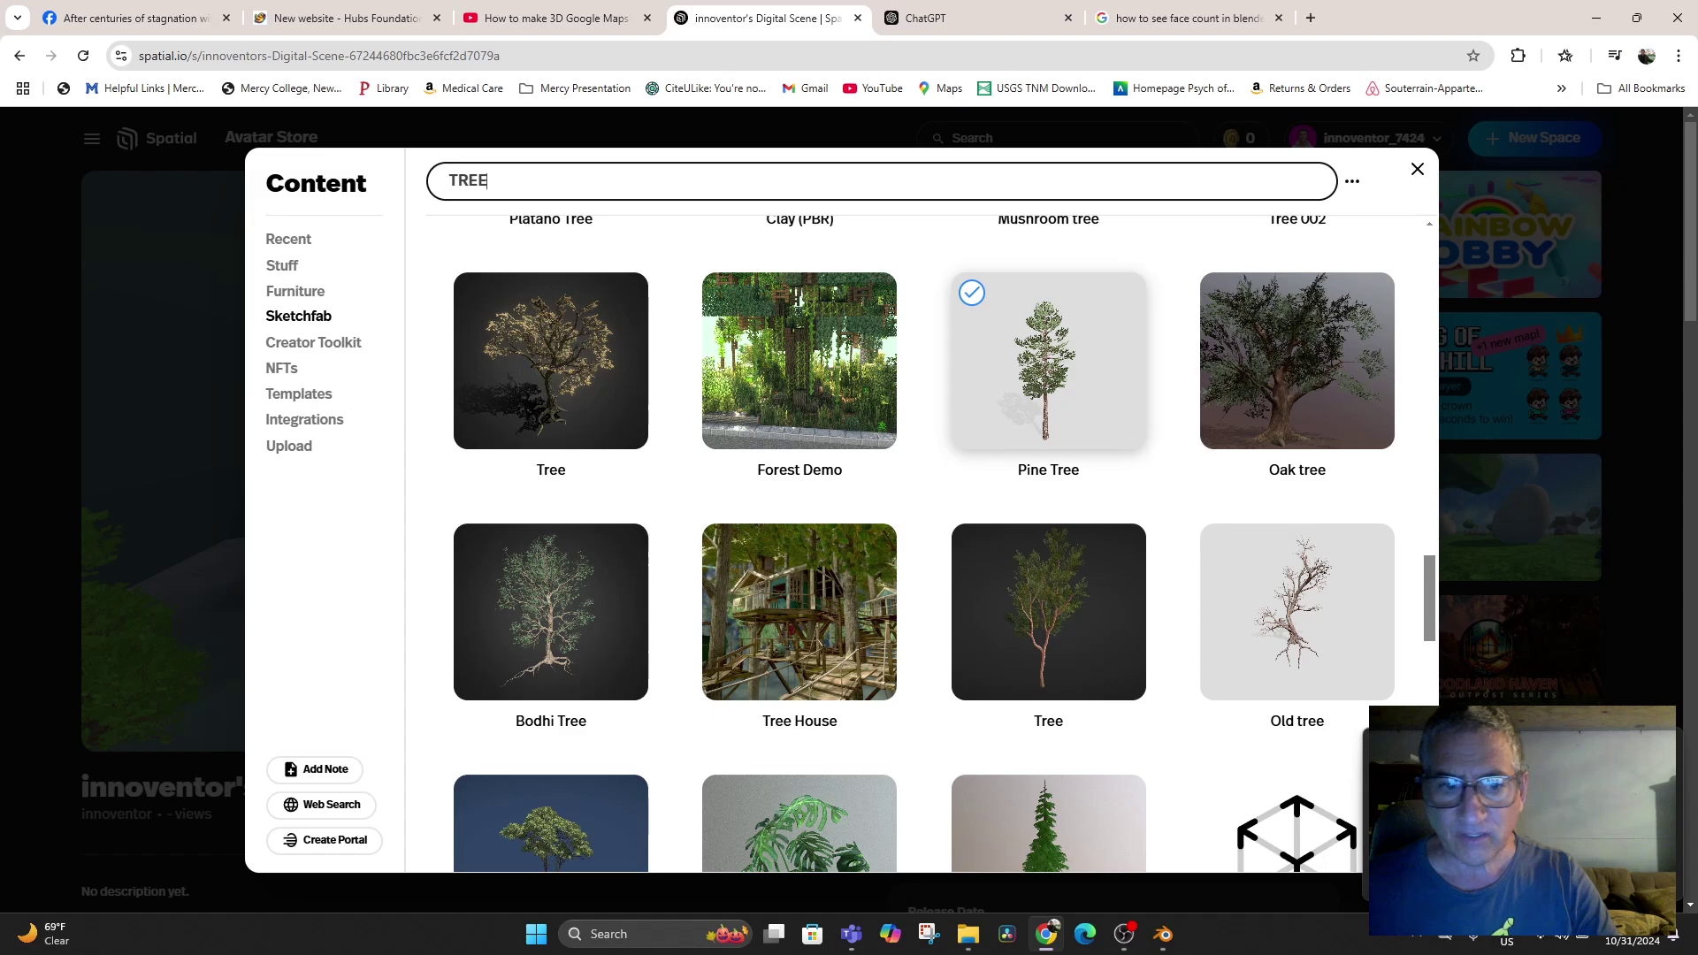
scroll(1047, 371, "down", 3)
scroll(1048, 428, "up", 2)
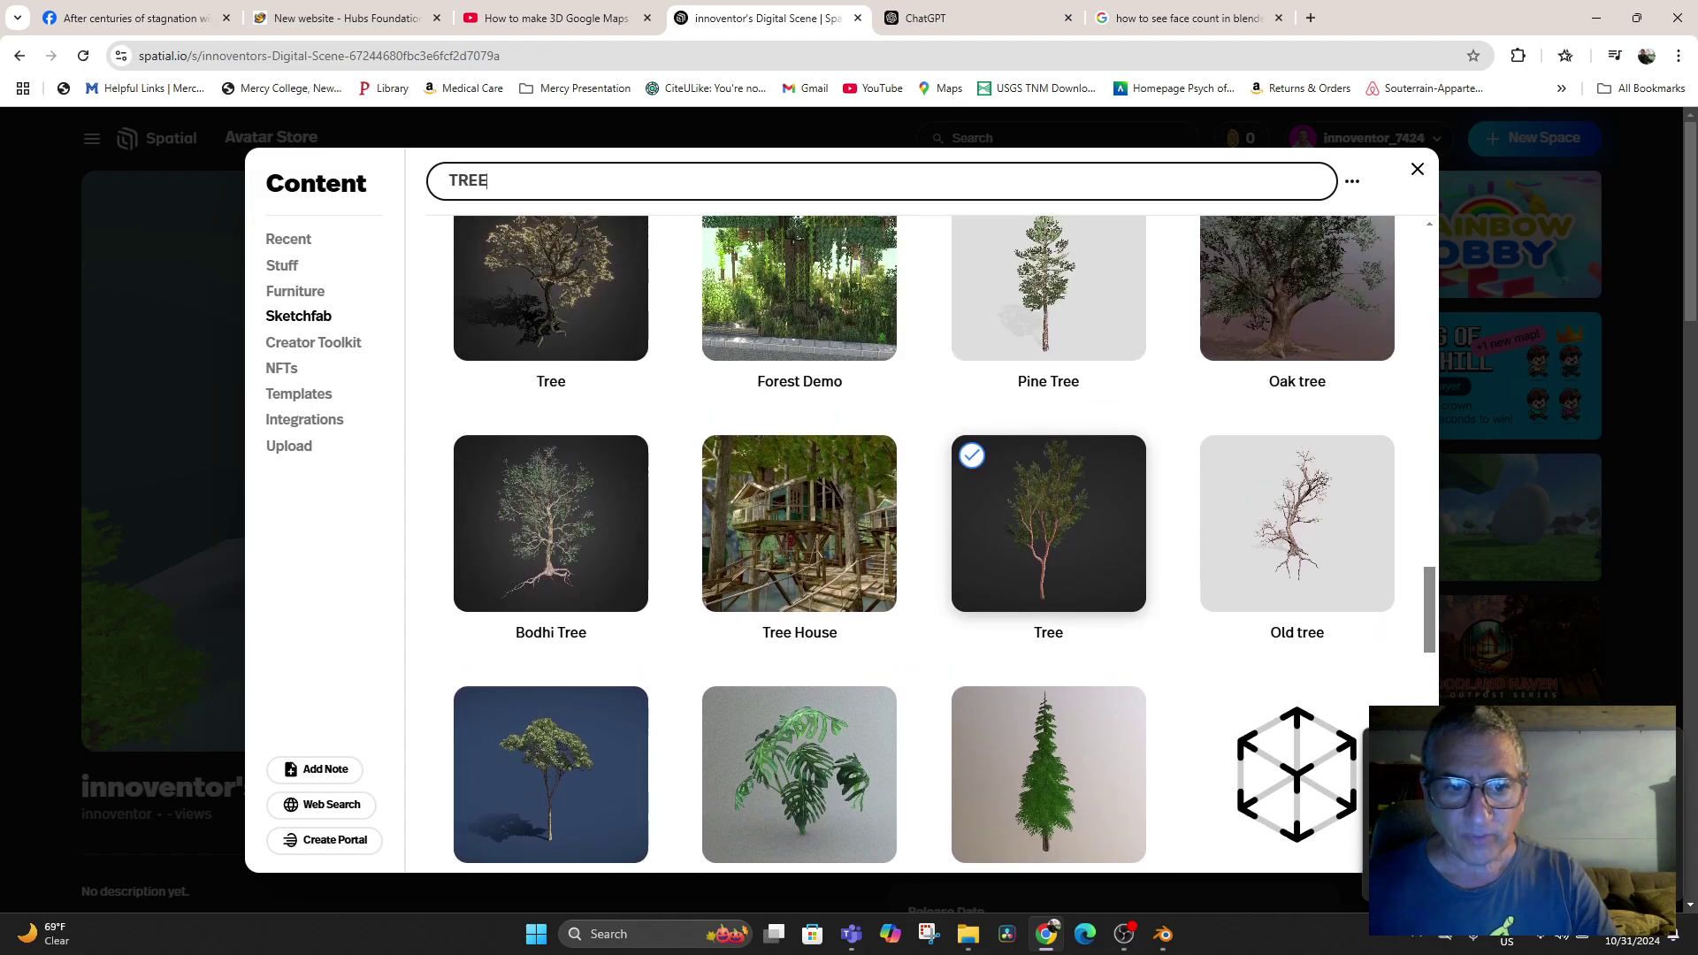
scroll(1048, 428, "down", 3)
scroll(1048, 513, "up", 3)
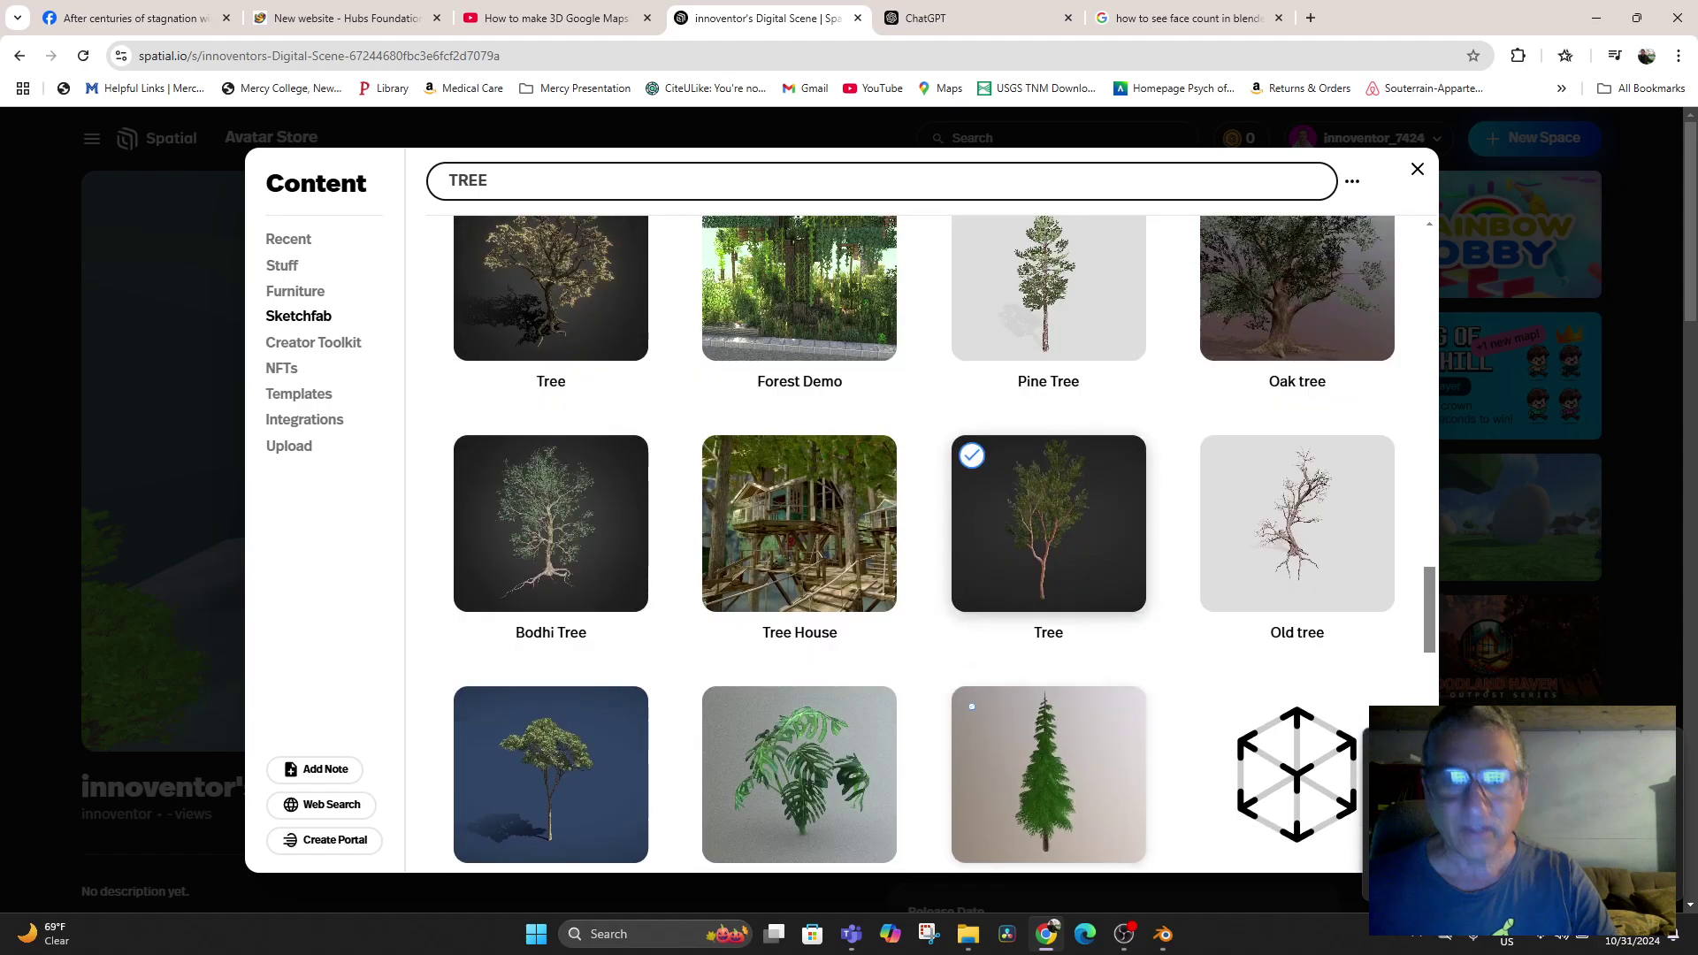
left_click(1048, 518)
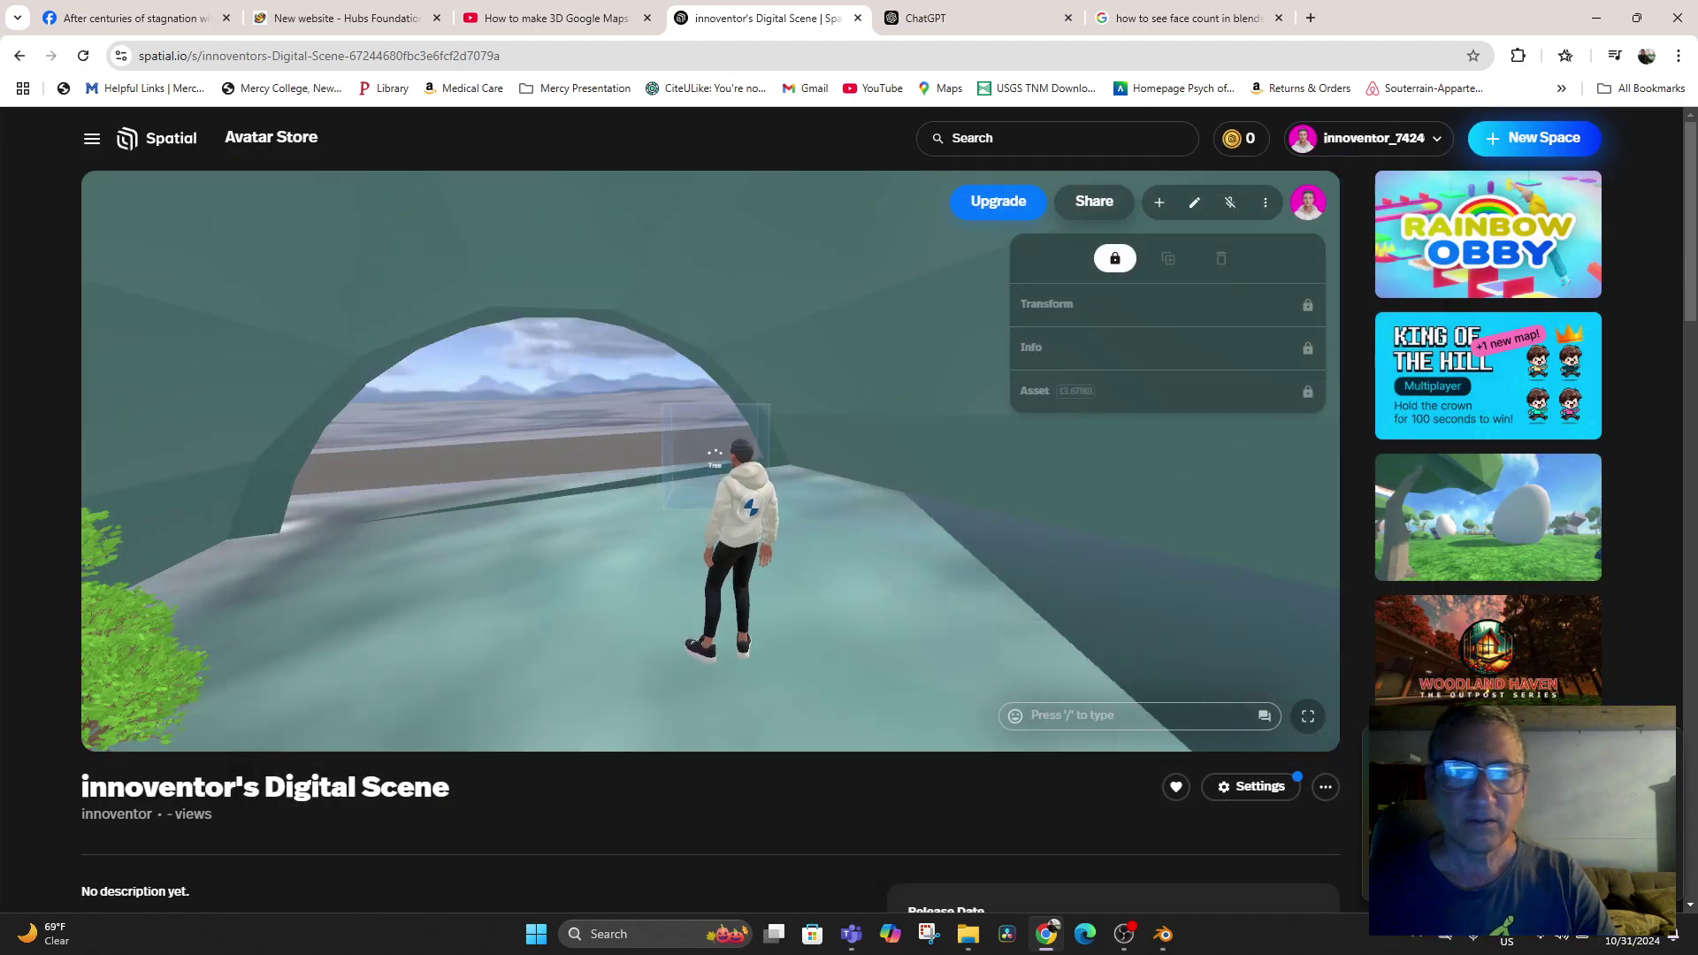
Hide the new tree's info panel in the space and enlarge the tree to scale 2.62, lowering it to about Y -89.58
left_click_drag(1048, 517, 1145, 535)
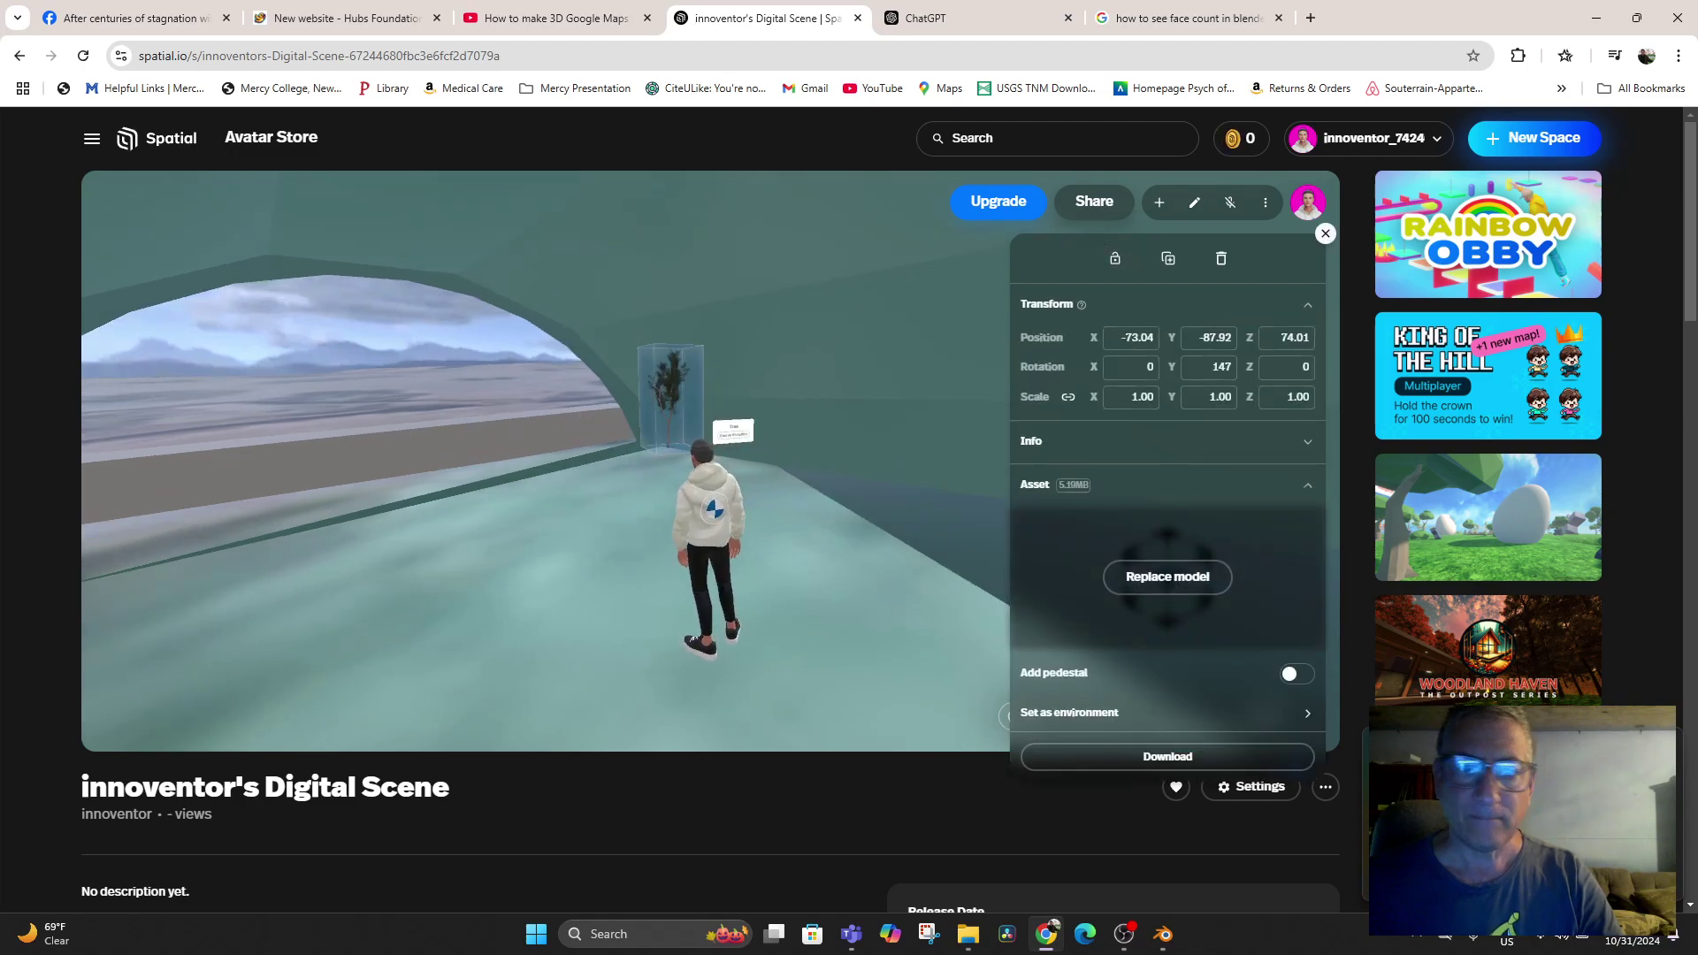
left_click(1167, 440)
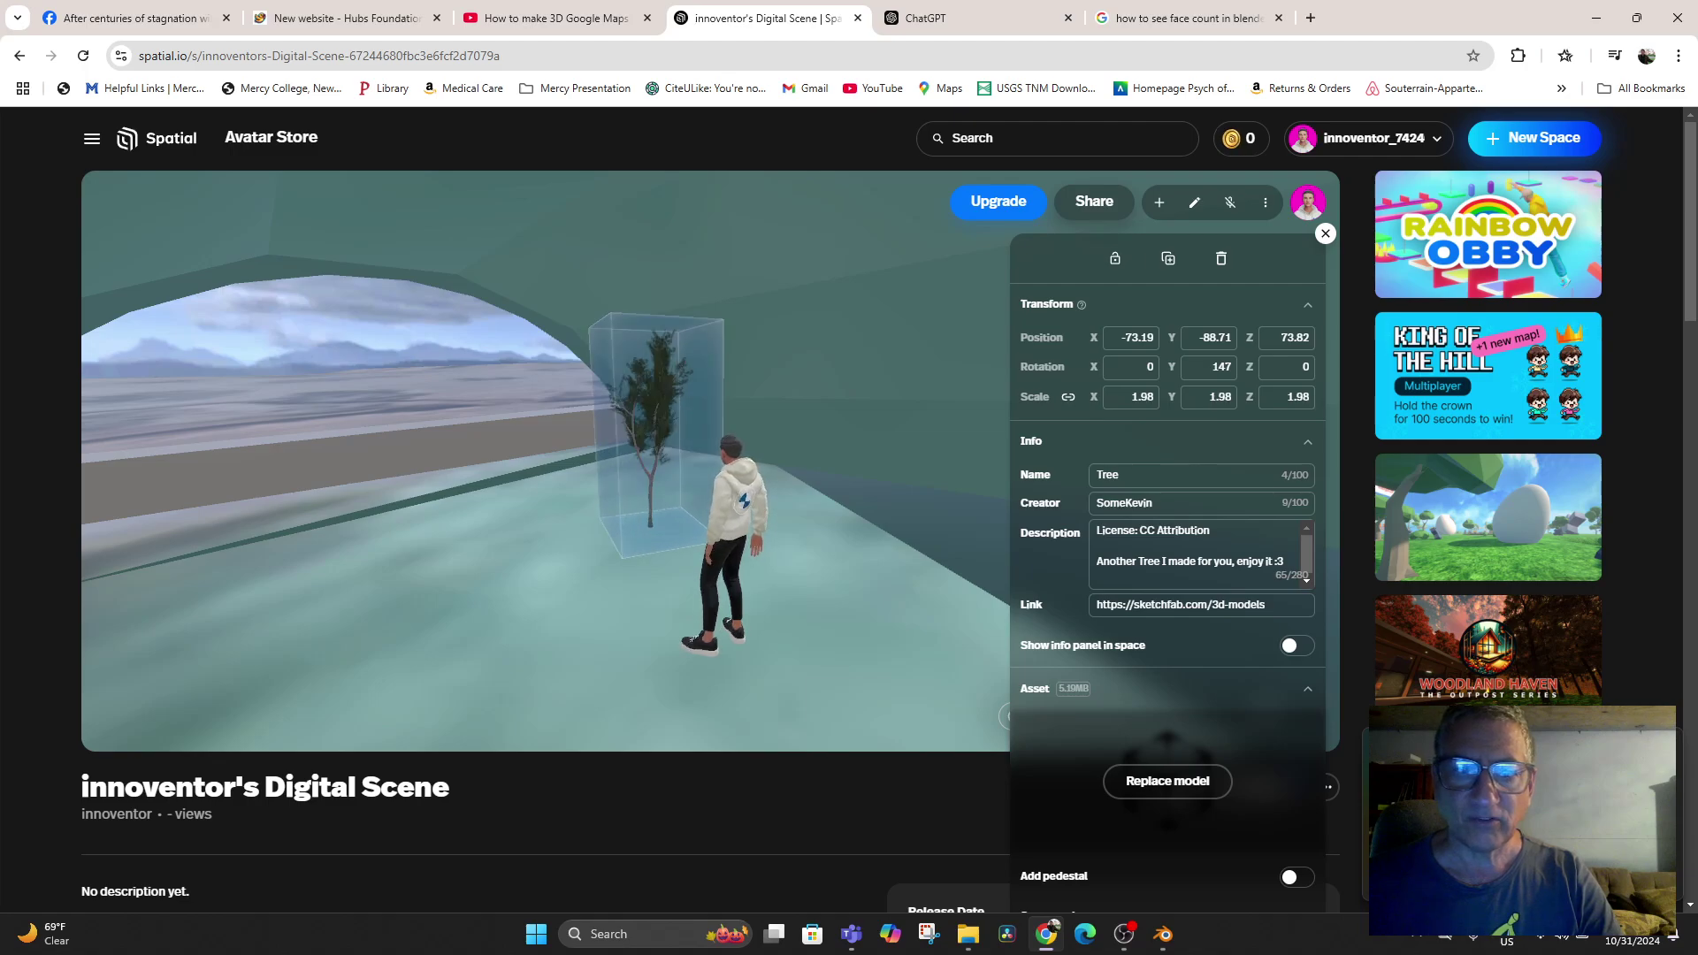
scroll(656, 398, "up", 3)
left_click_drag(656, 381, 654, 506)
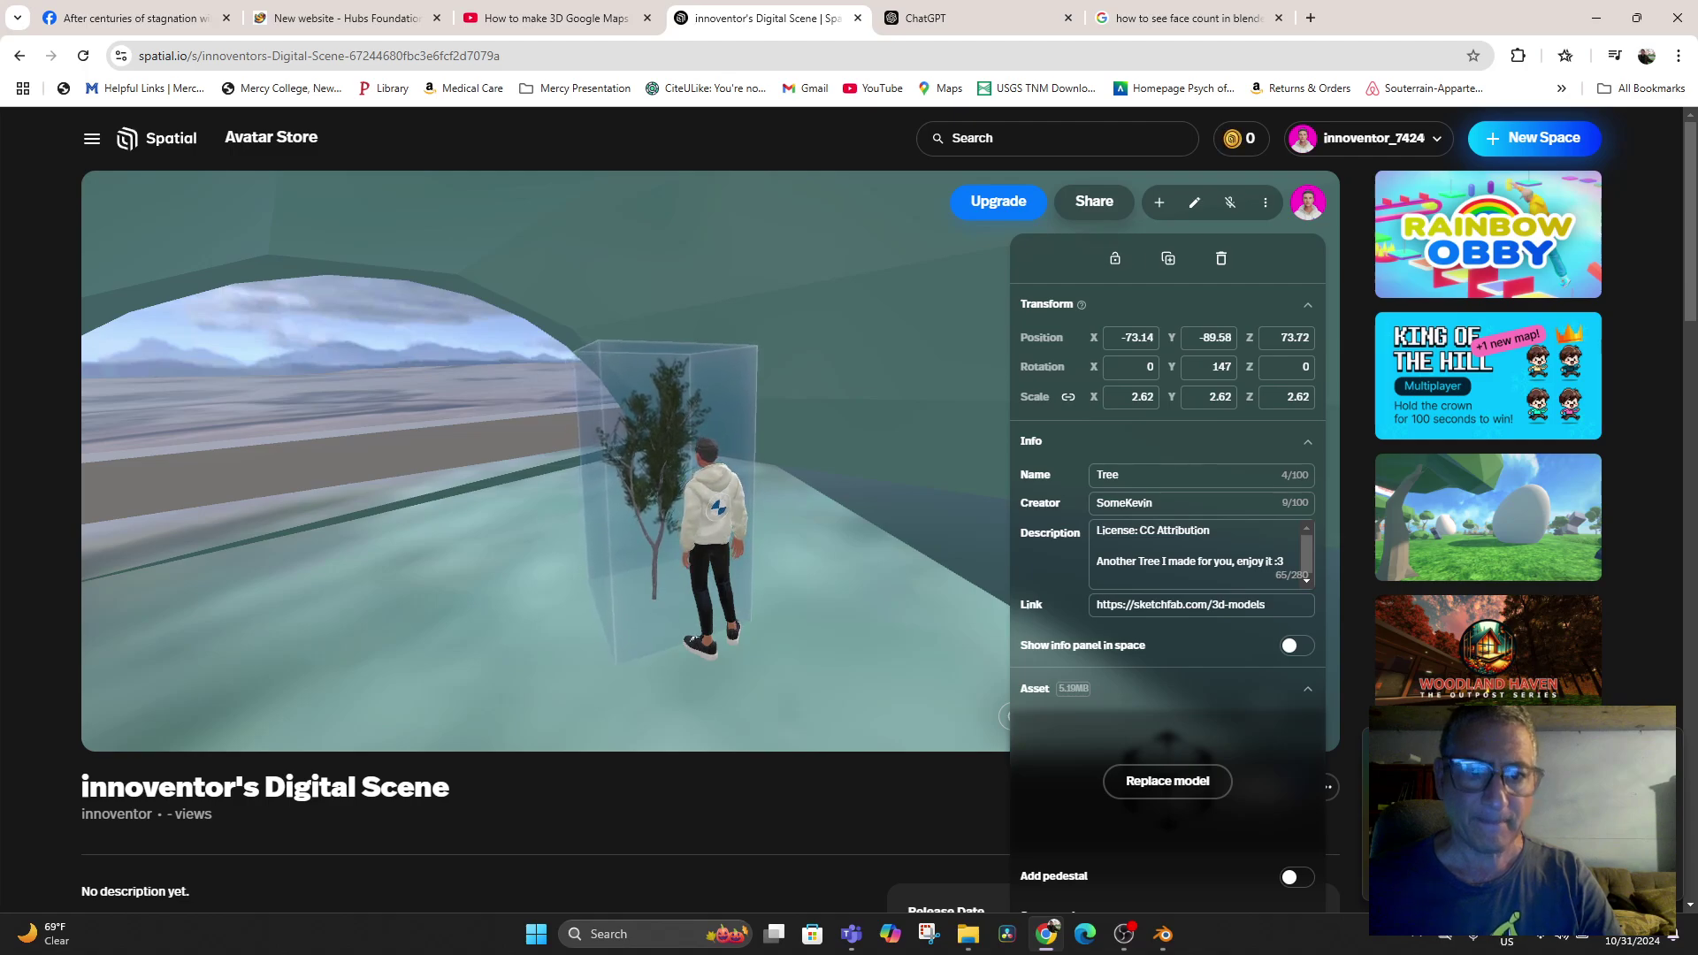
Move the new tree beside the greenhouse wall at about X -71.66, Y -89.33, Z 76.97, and deselect it
left_click_drag(389, 531, 382, 436)
key("w")
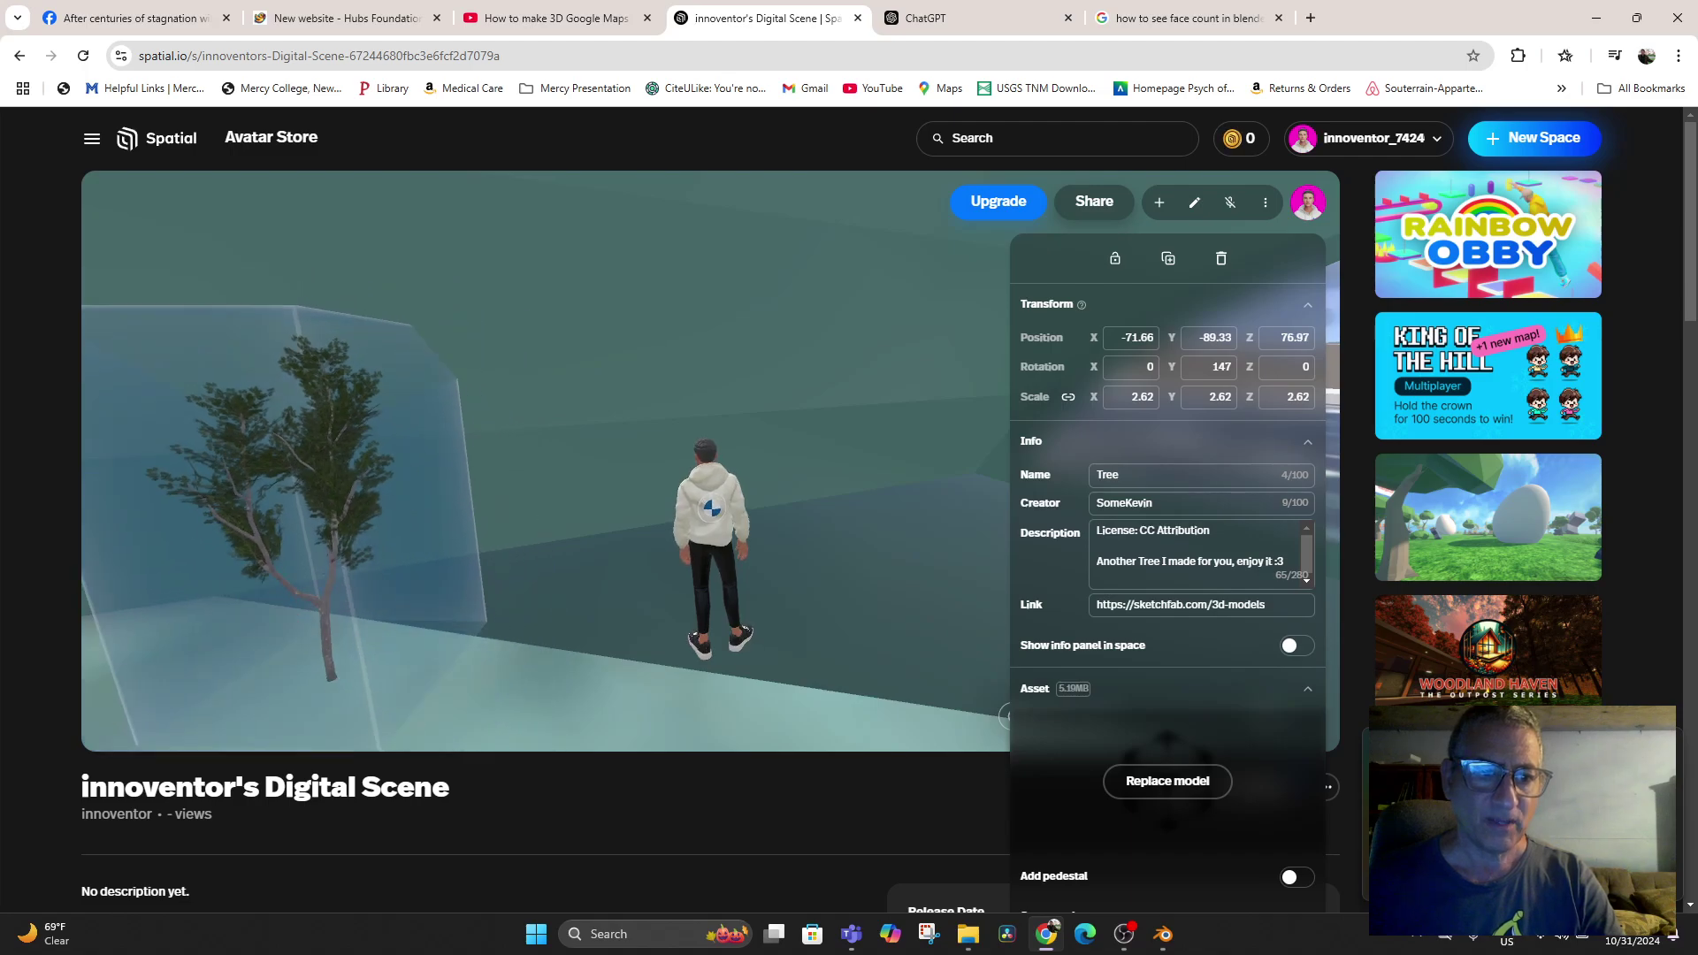
key("Escape")
left_click_drag(710, 461, 893, 461)
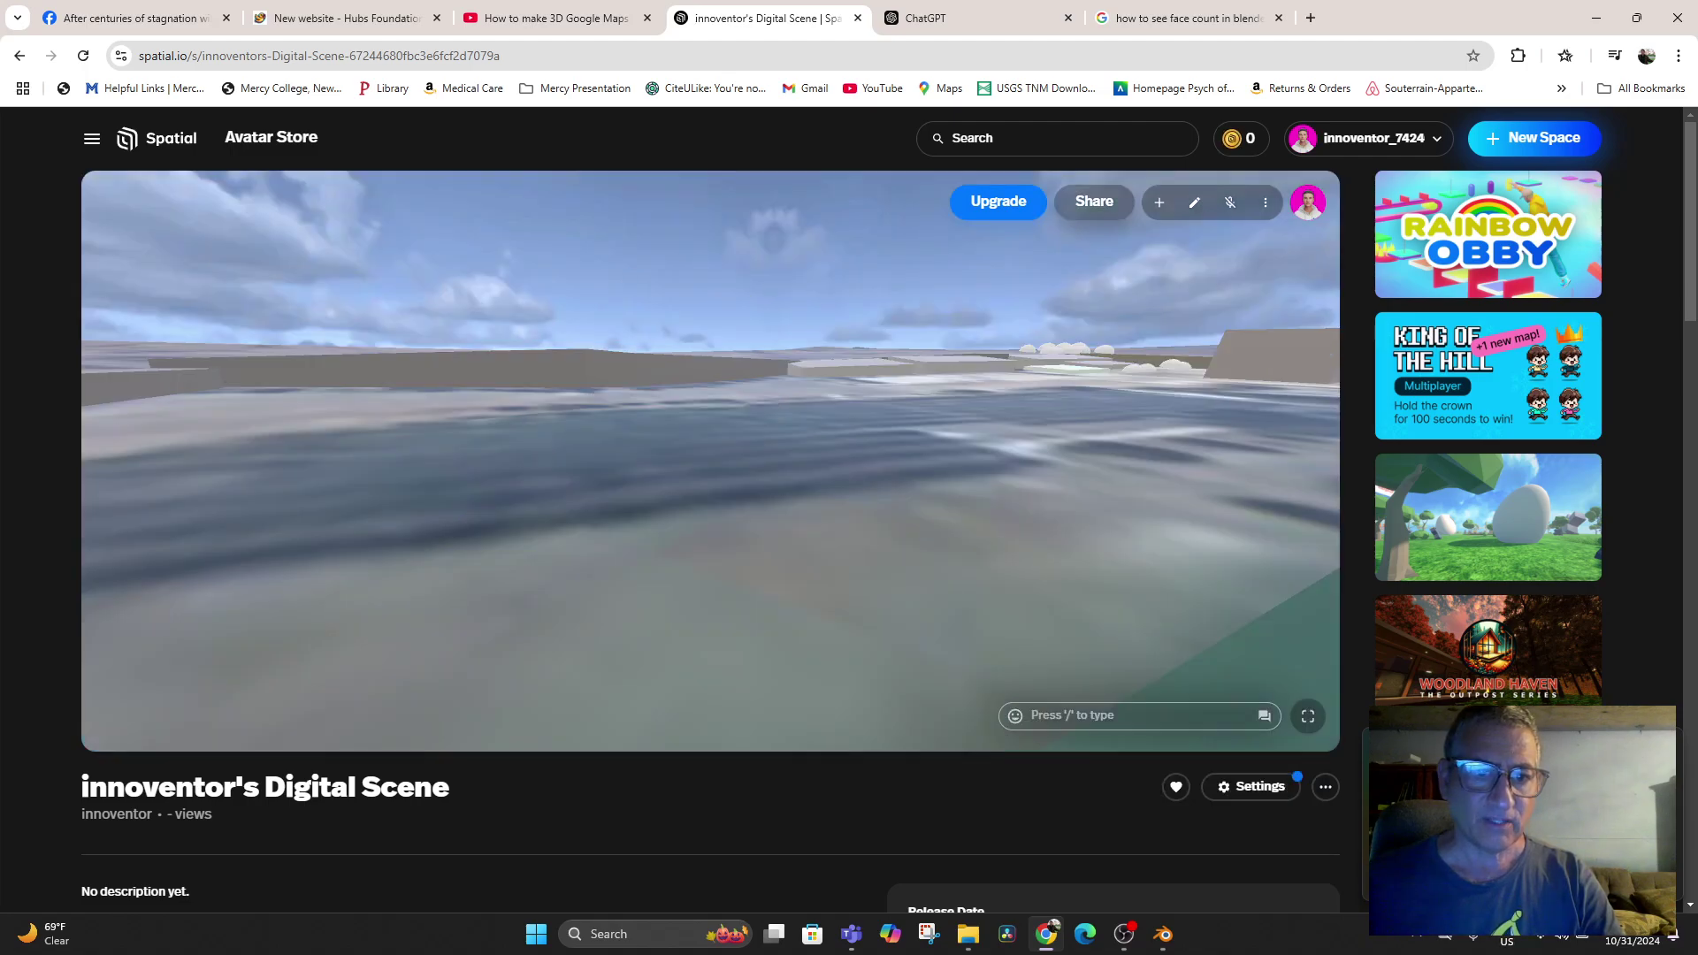
Walk the avatar over the green arched structure and down to its open end to examine the scene
scroll(710, 460, "down", 1)
key("d")
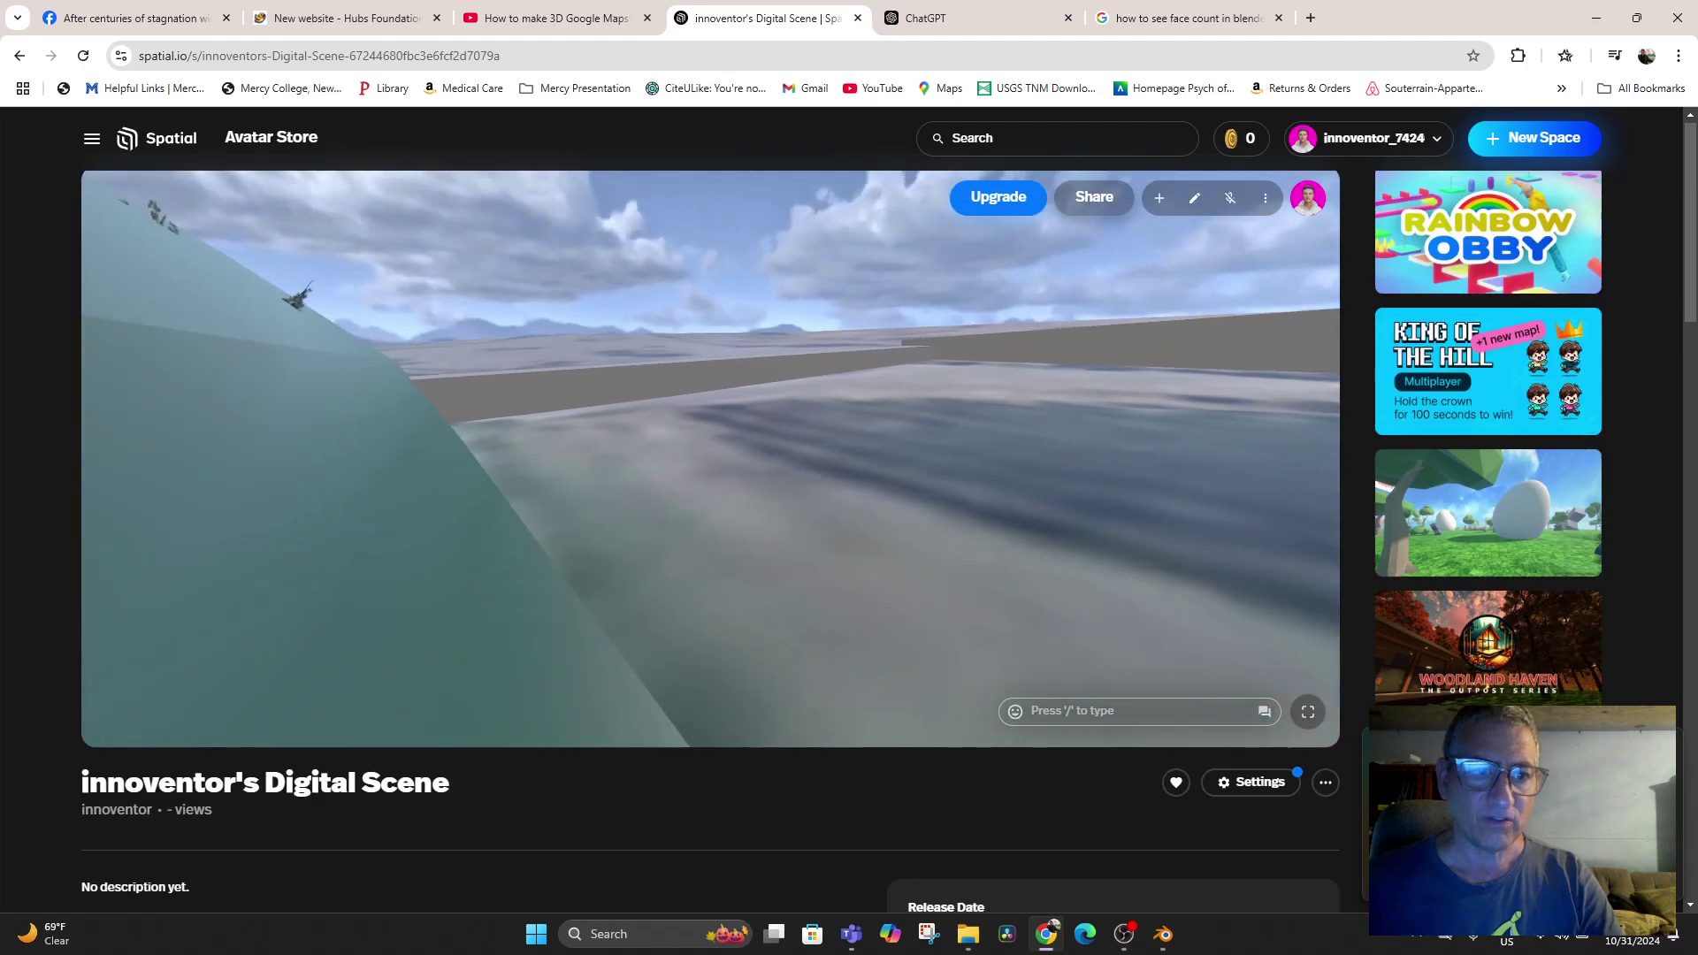
key("a")
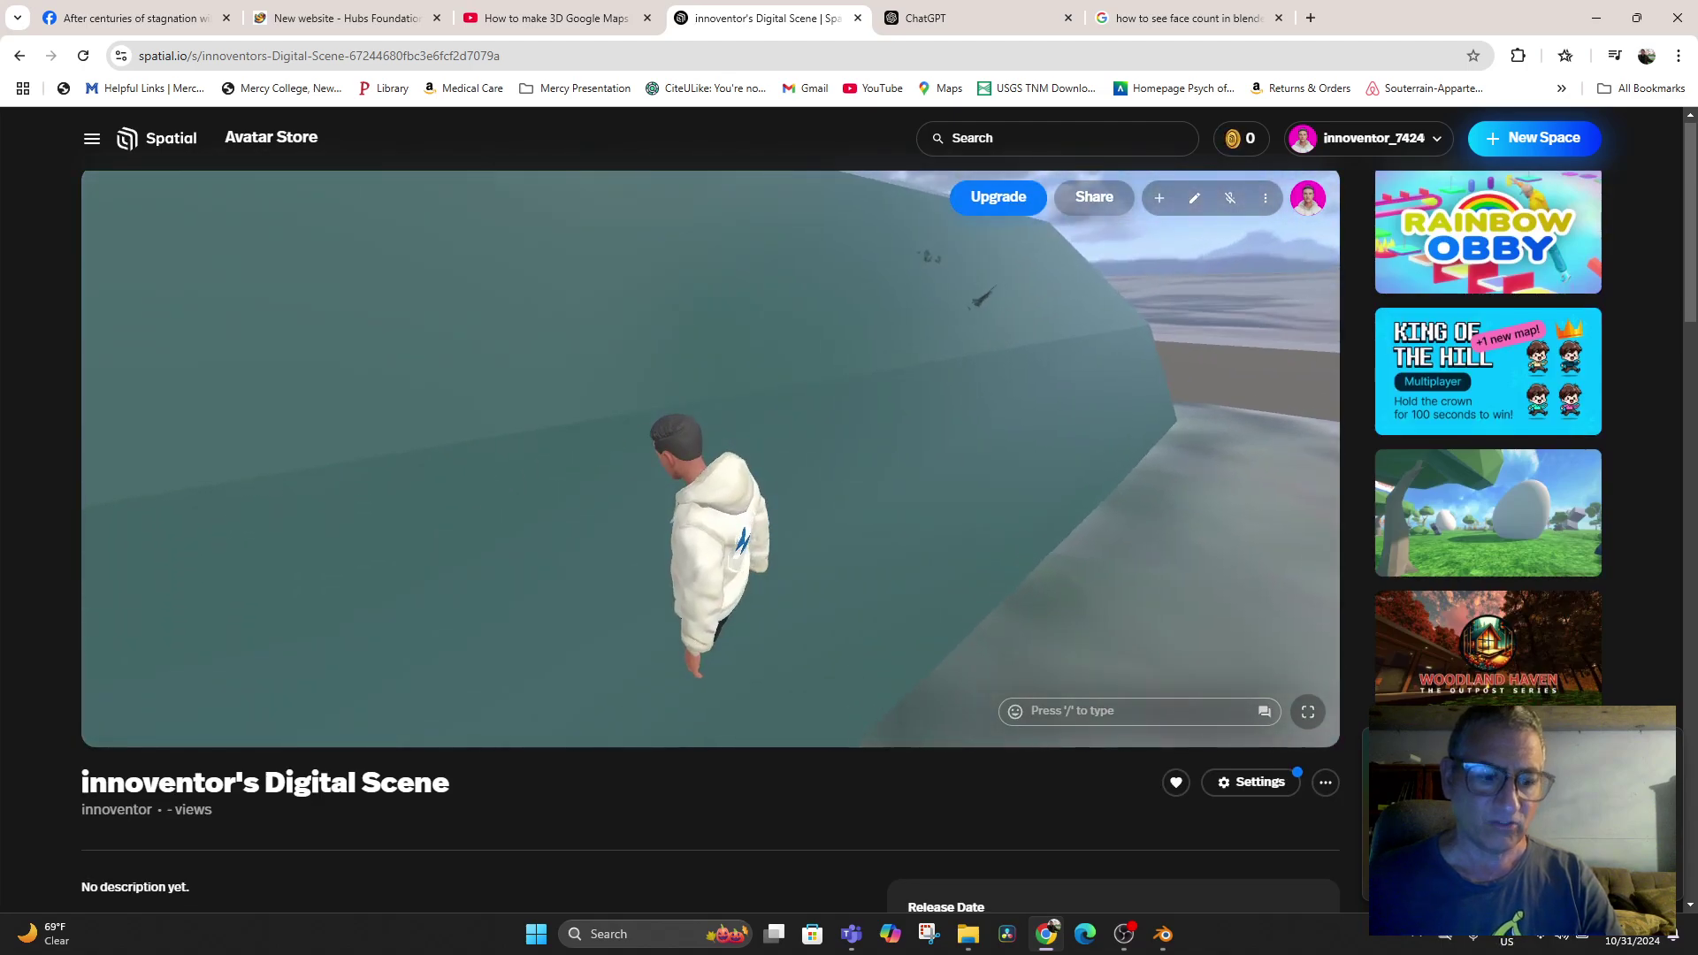
key("w")
key("space")
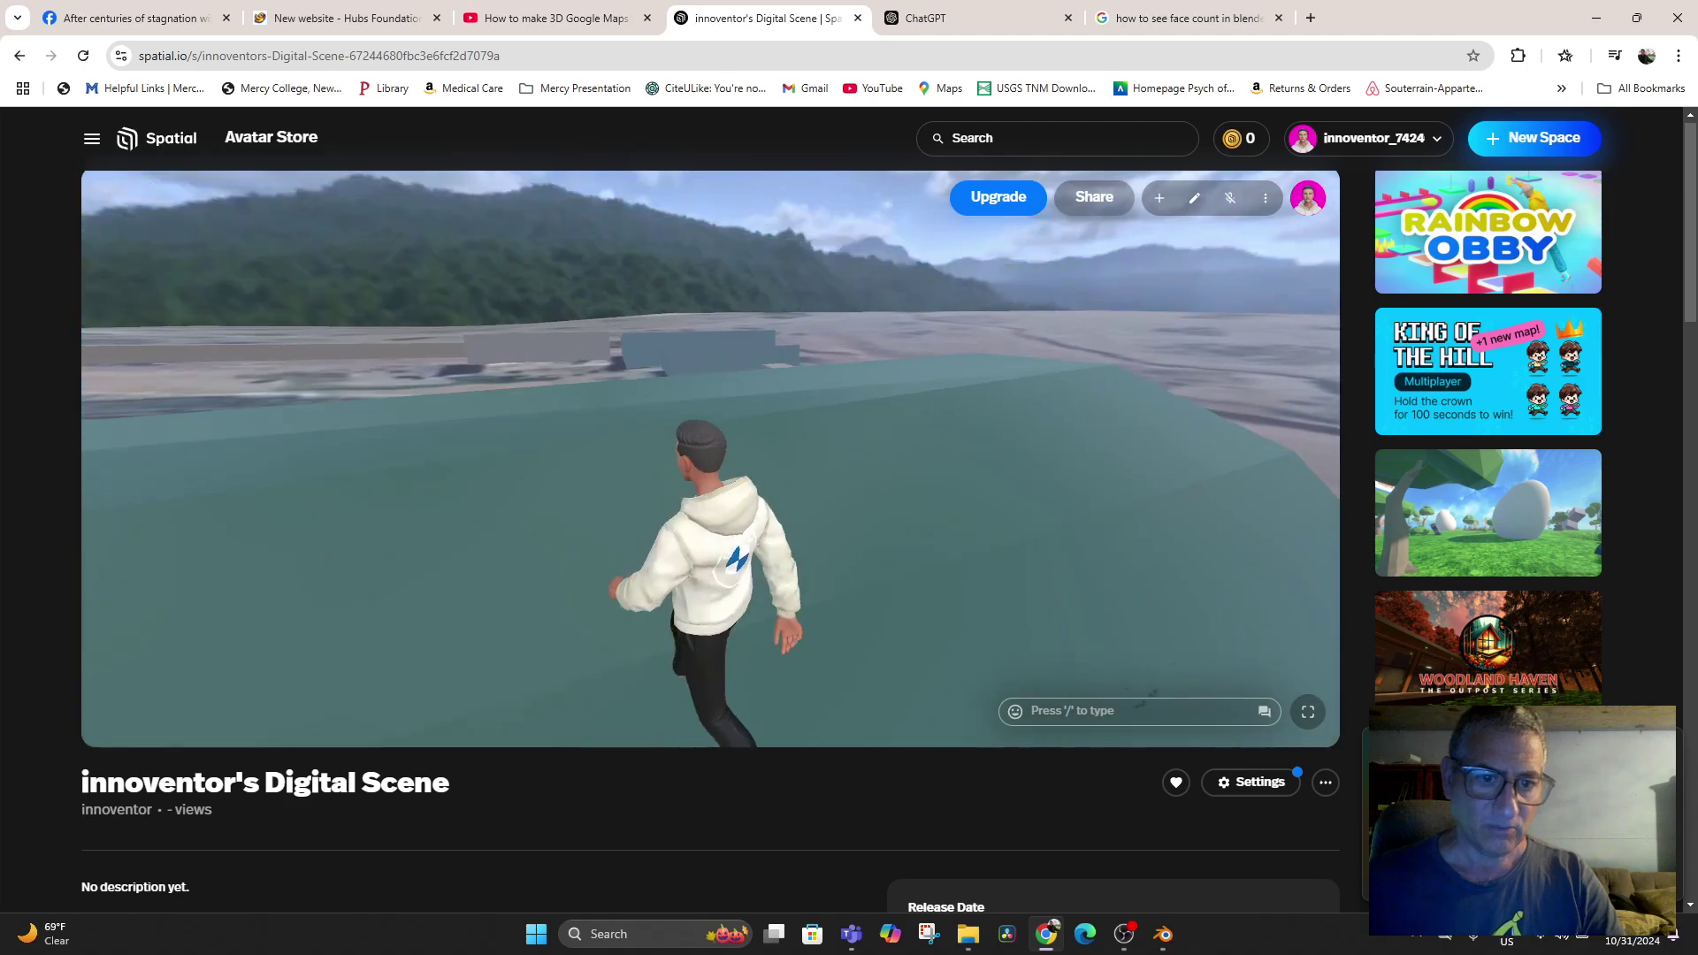
key("w")
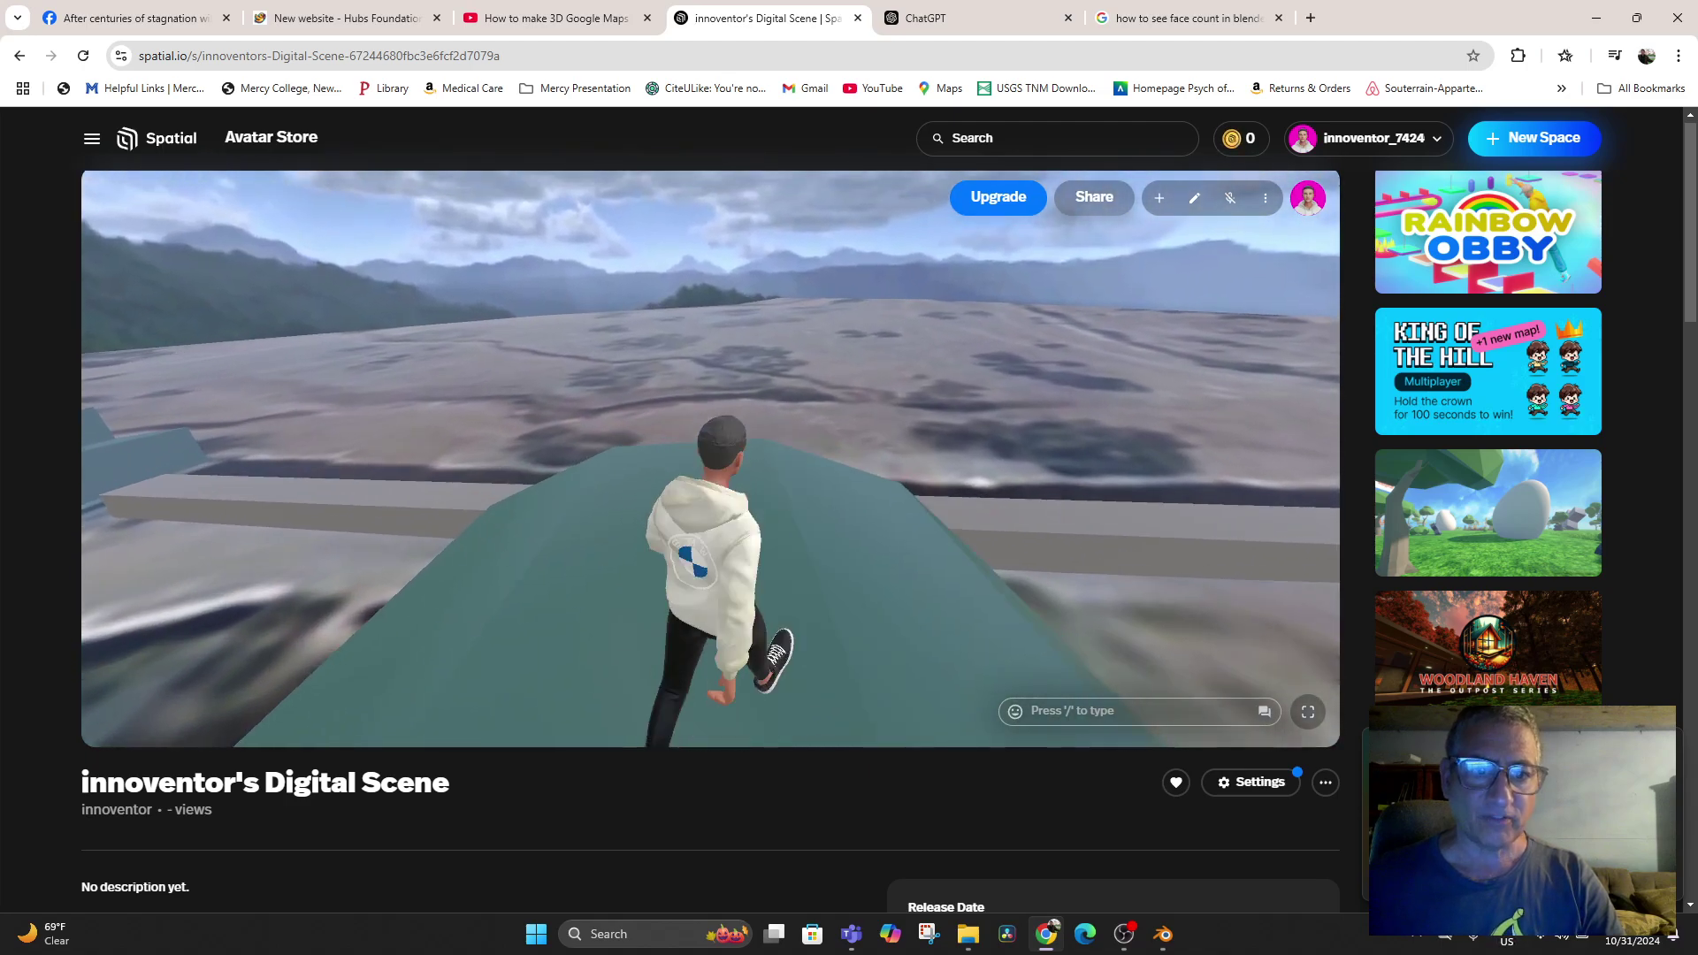
key("w")
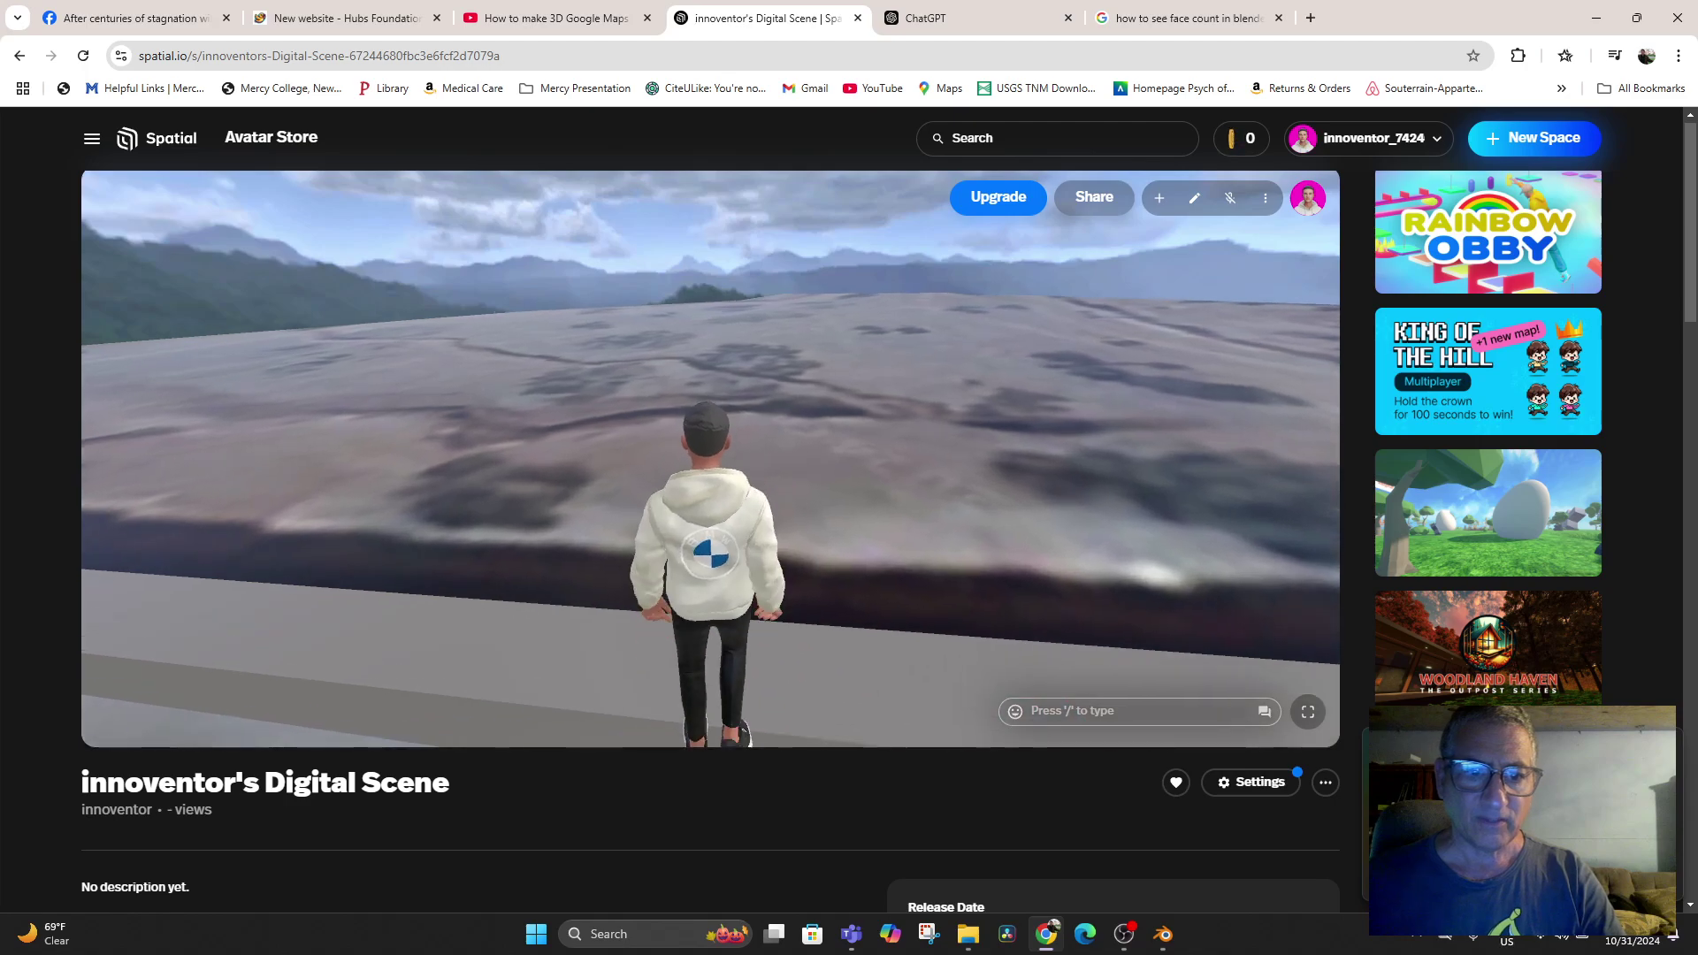
key("a")
key("d")
key("w")
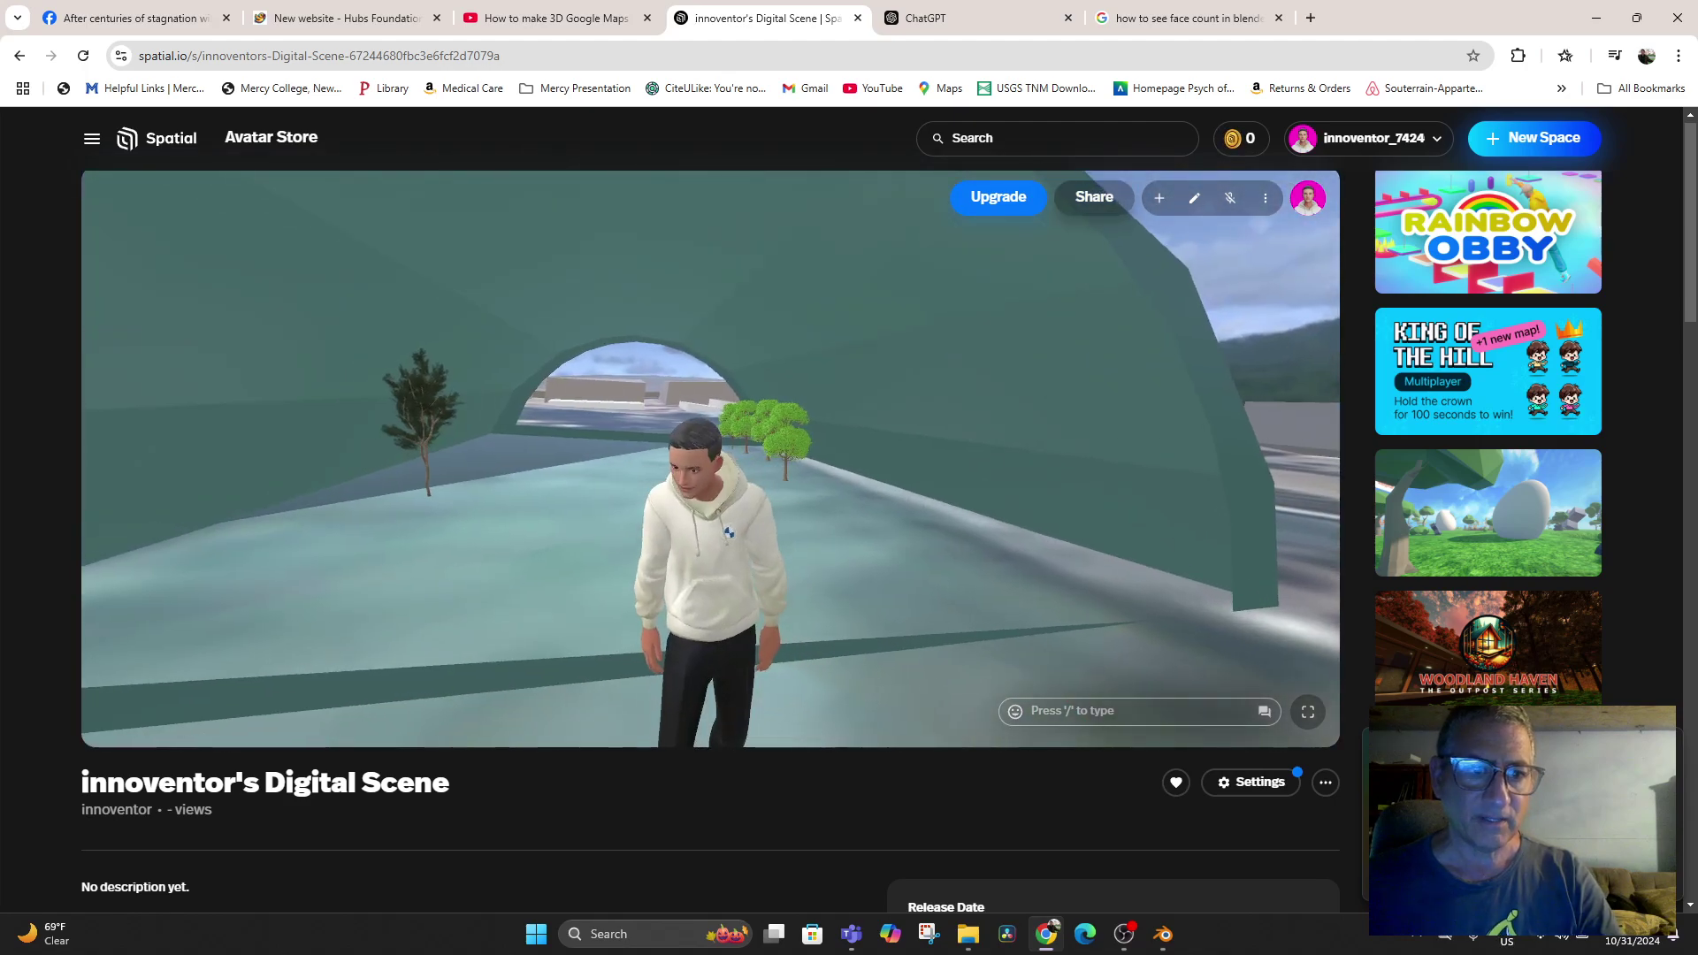
Examine the structure's interior trees and the surrounding terrain in first-person view while moving inside and outside it
key("v")
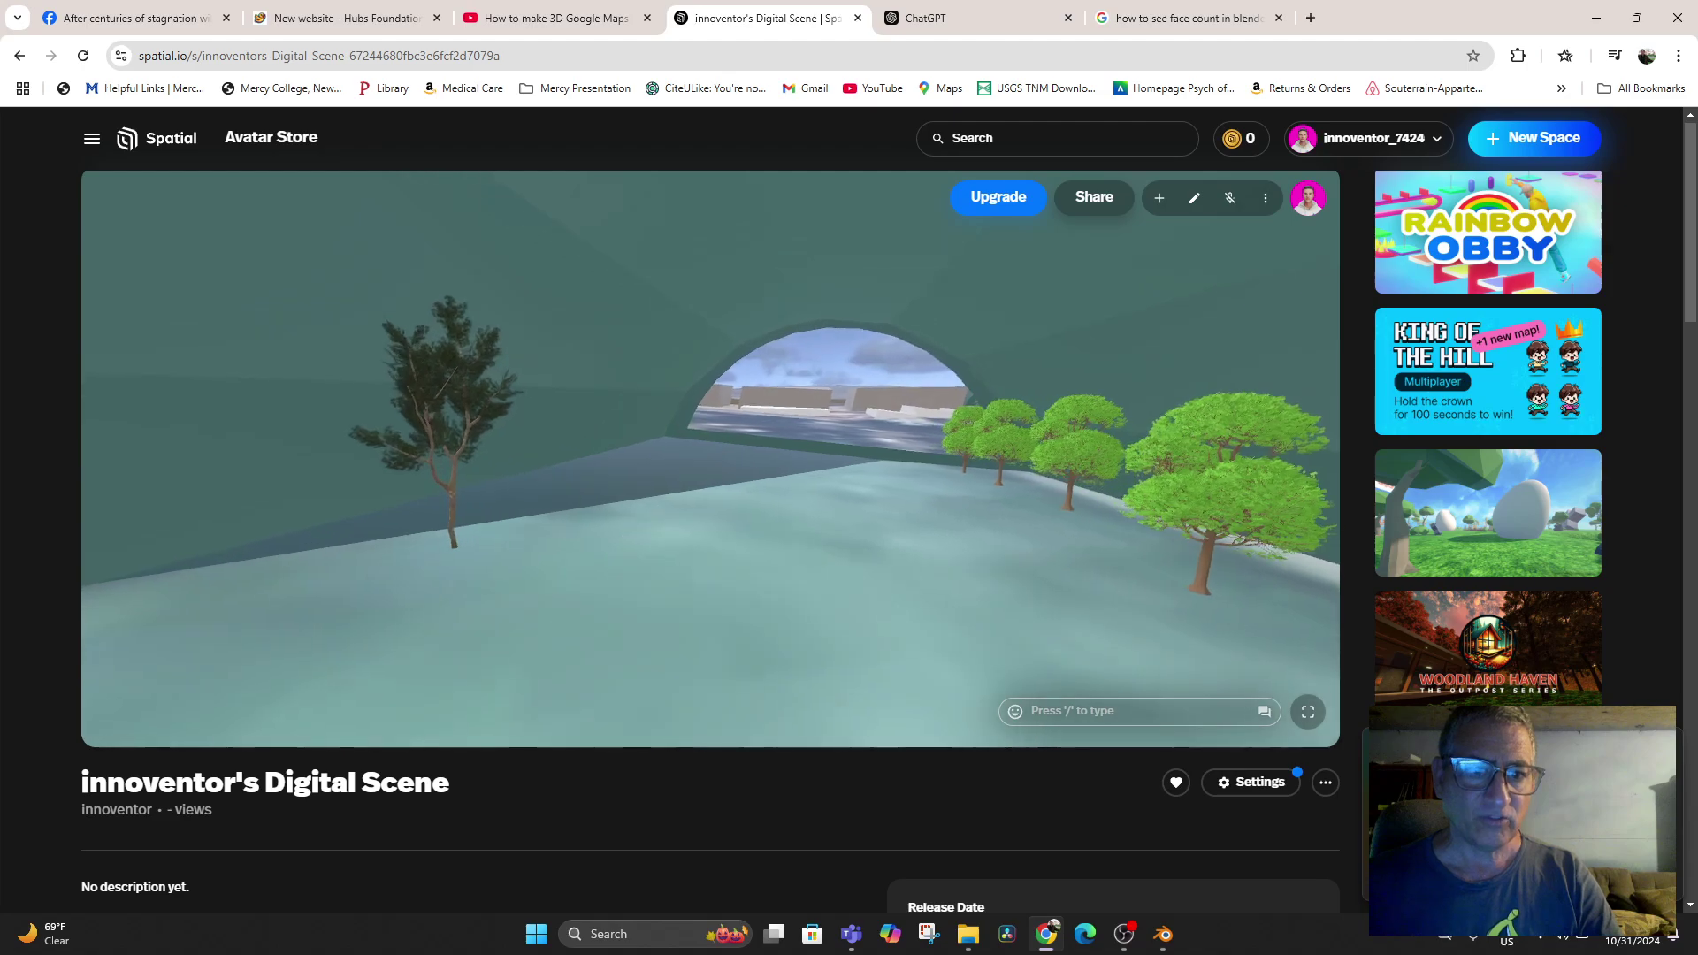
key("w")
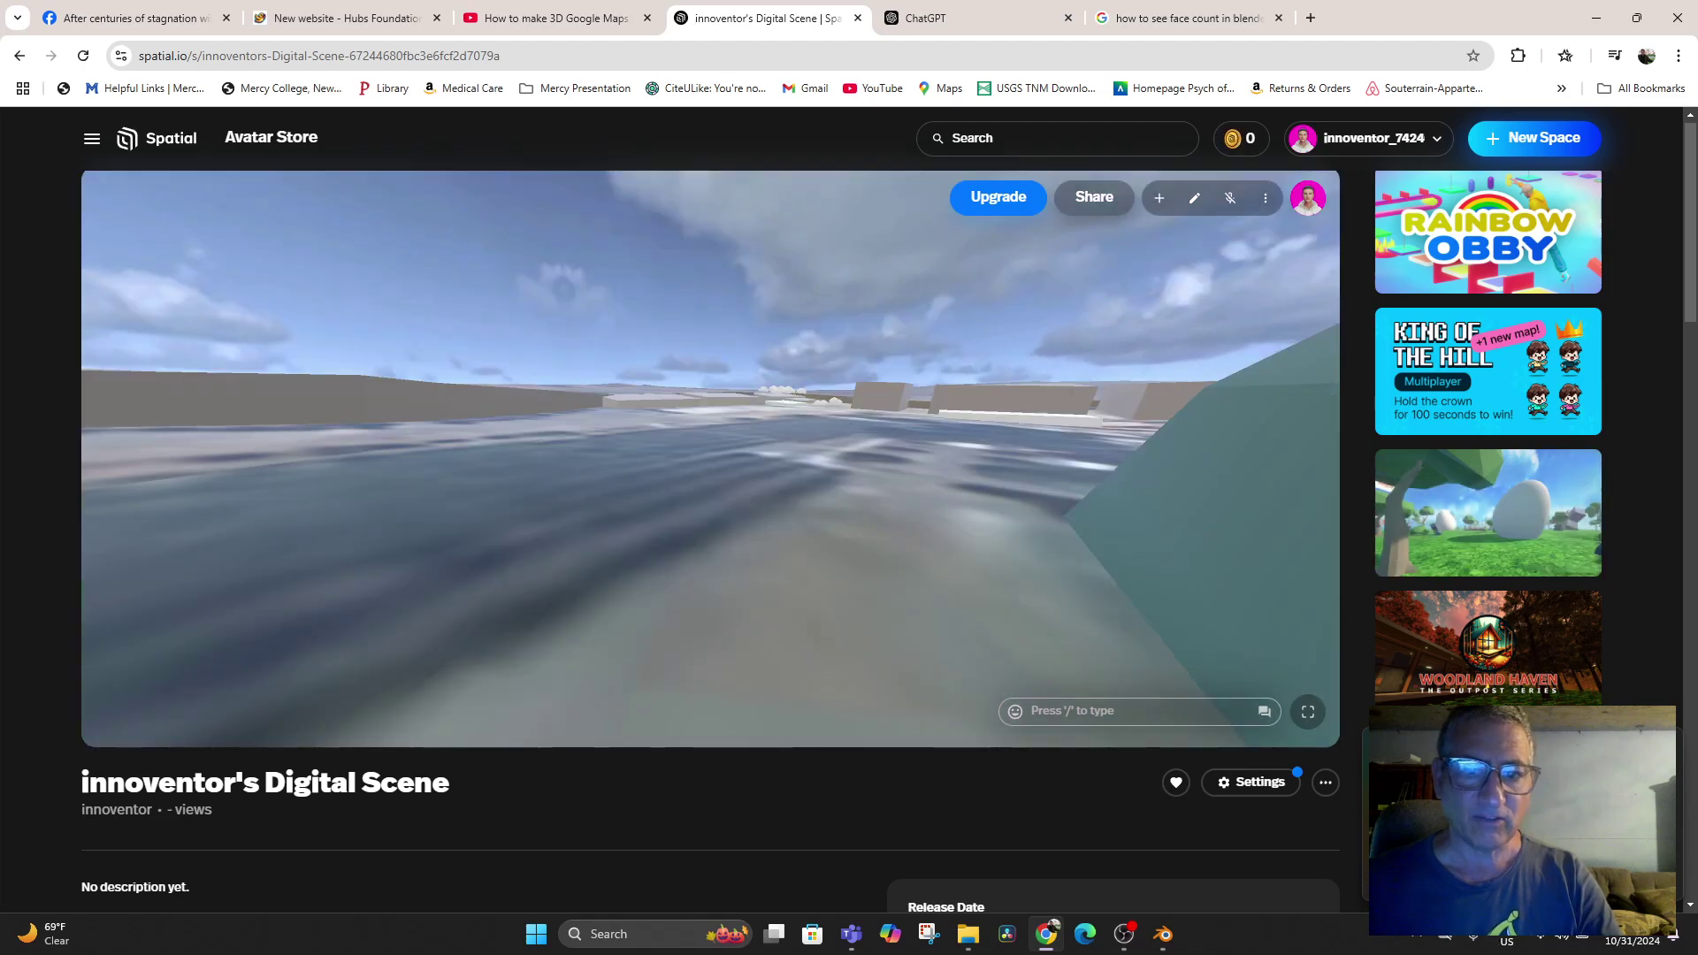
left_click_drag(796, 460, 1326, 496)
left_click_drag(619, 478, 1238, 477)
key("w")
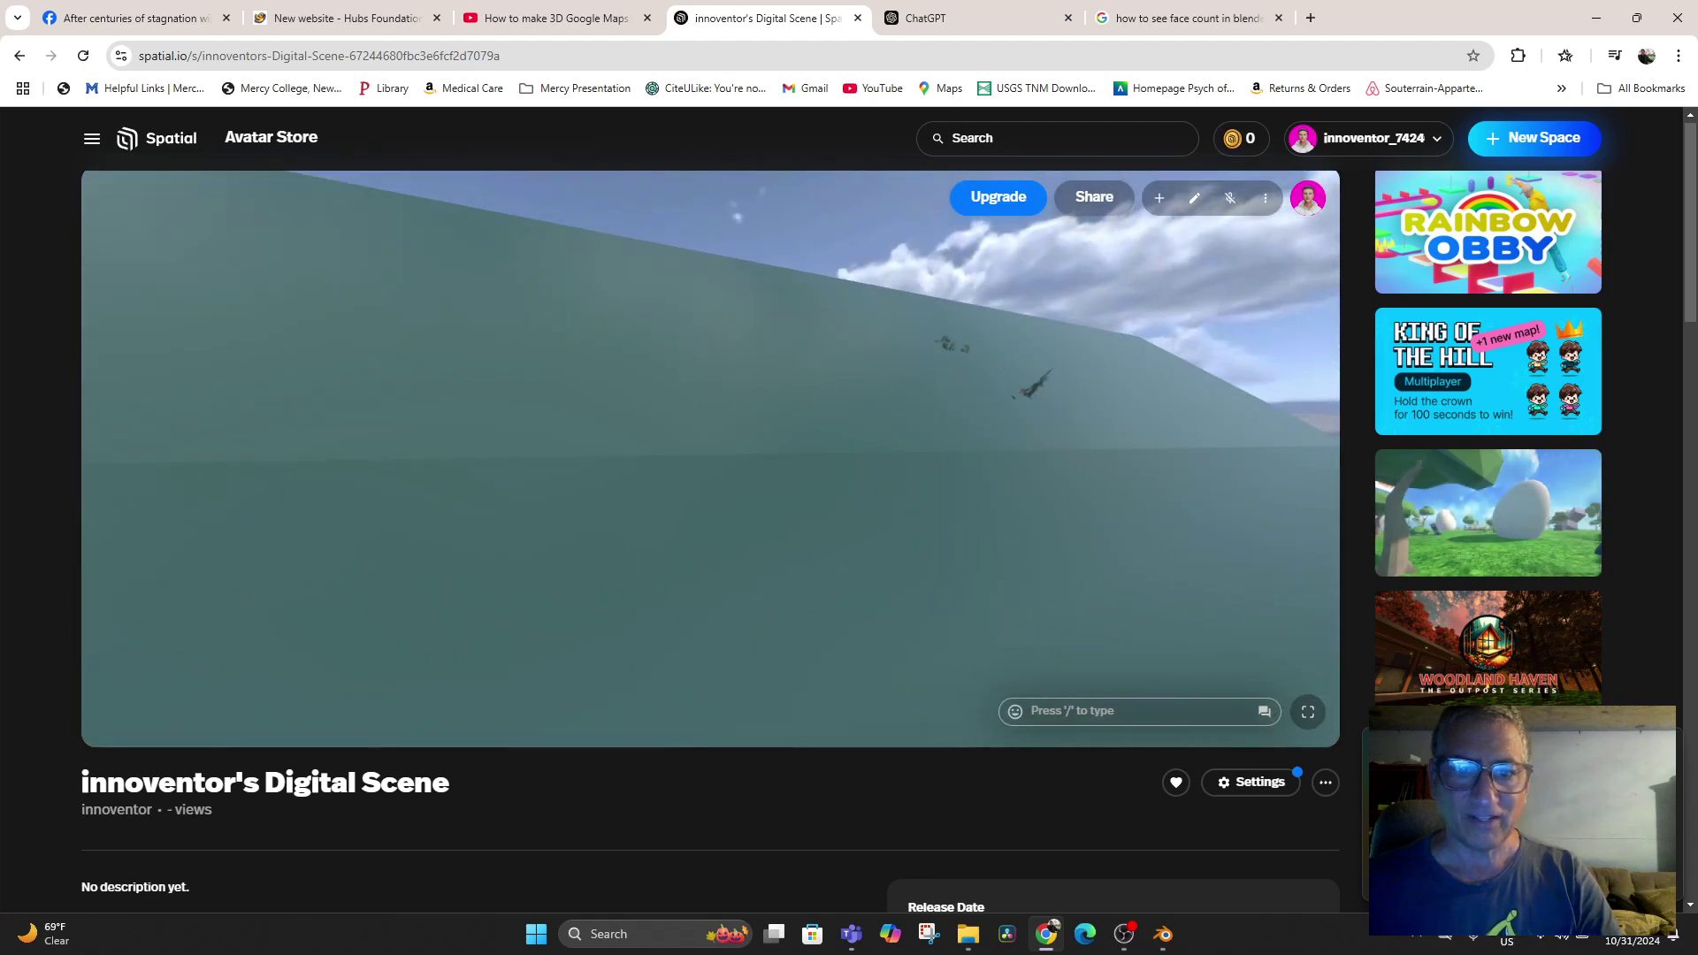
key("space")
key("w")
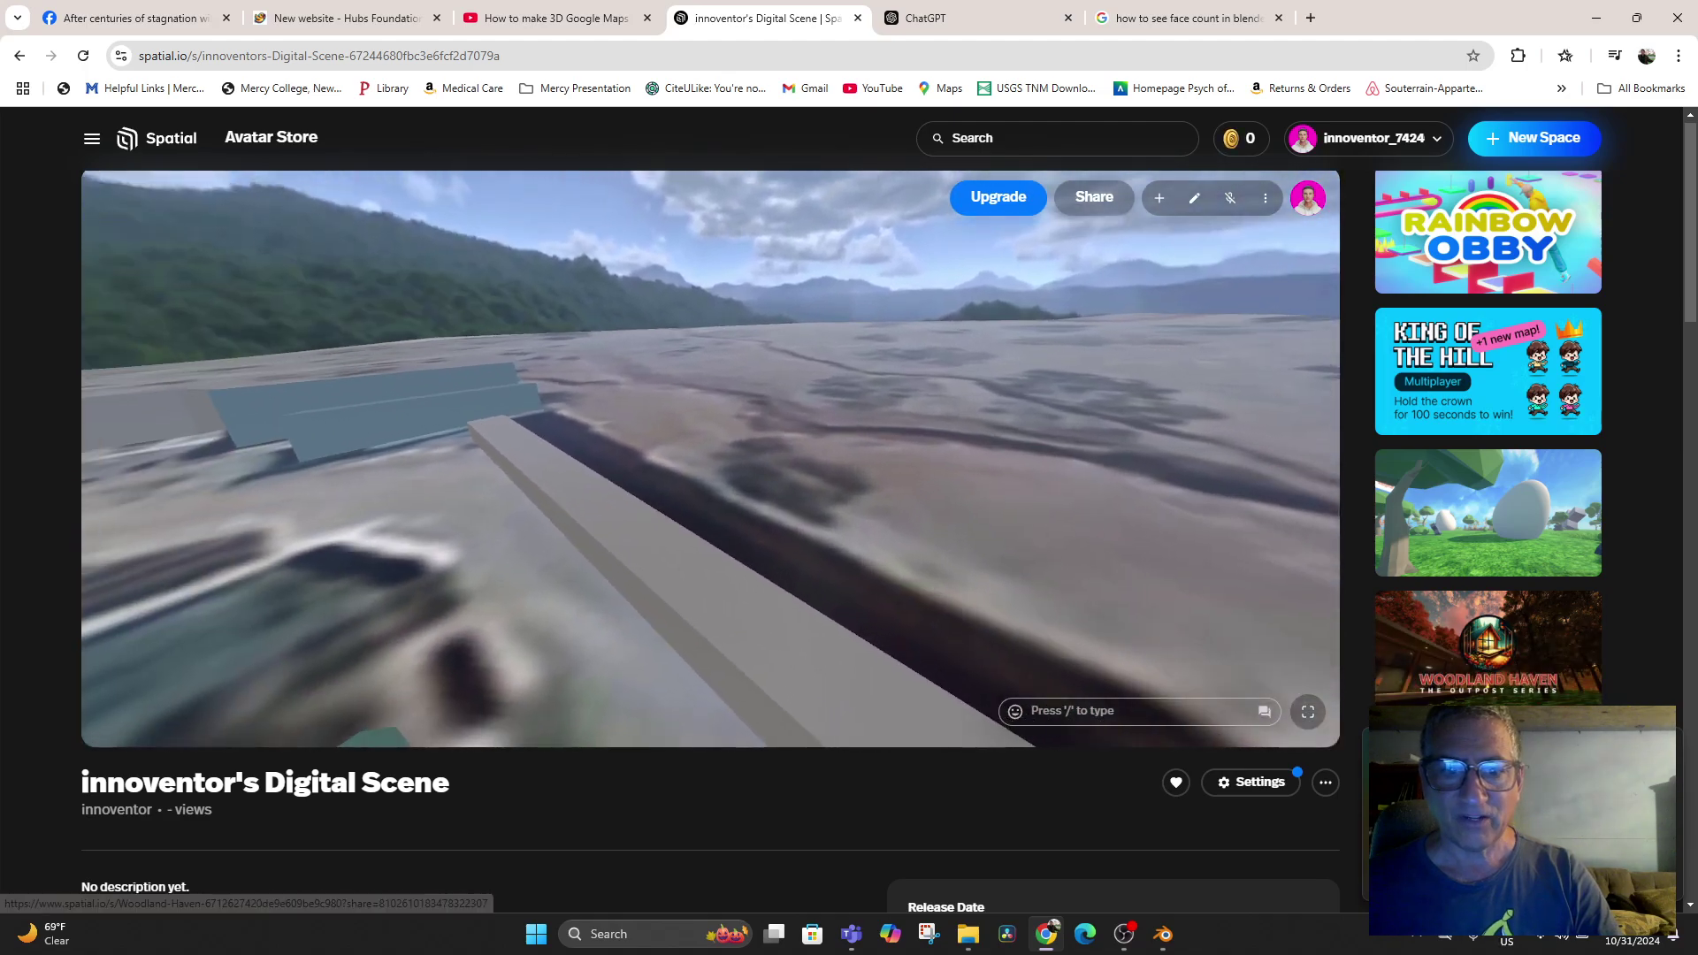
scroll(1486, 637, "down", 6)
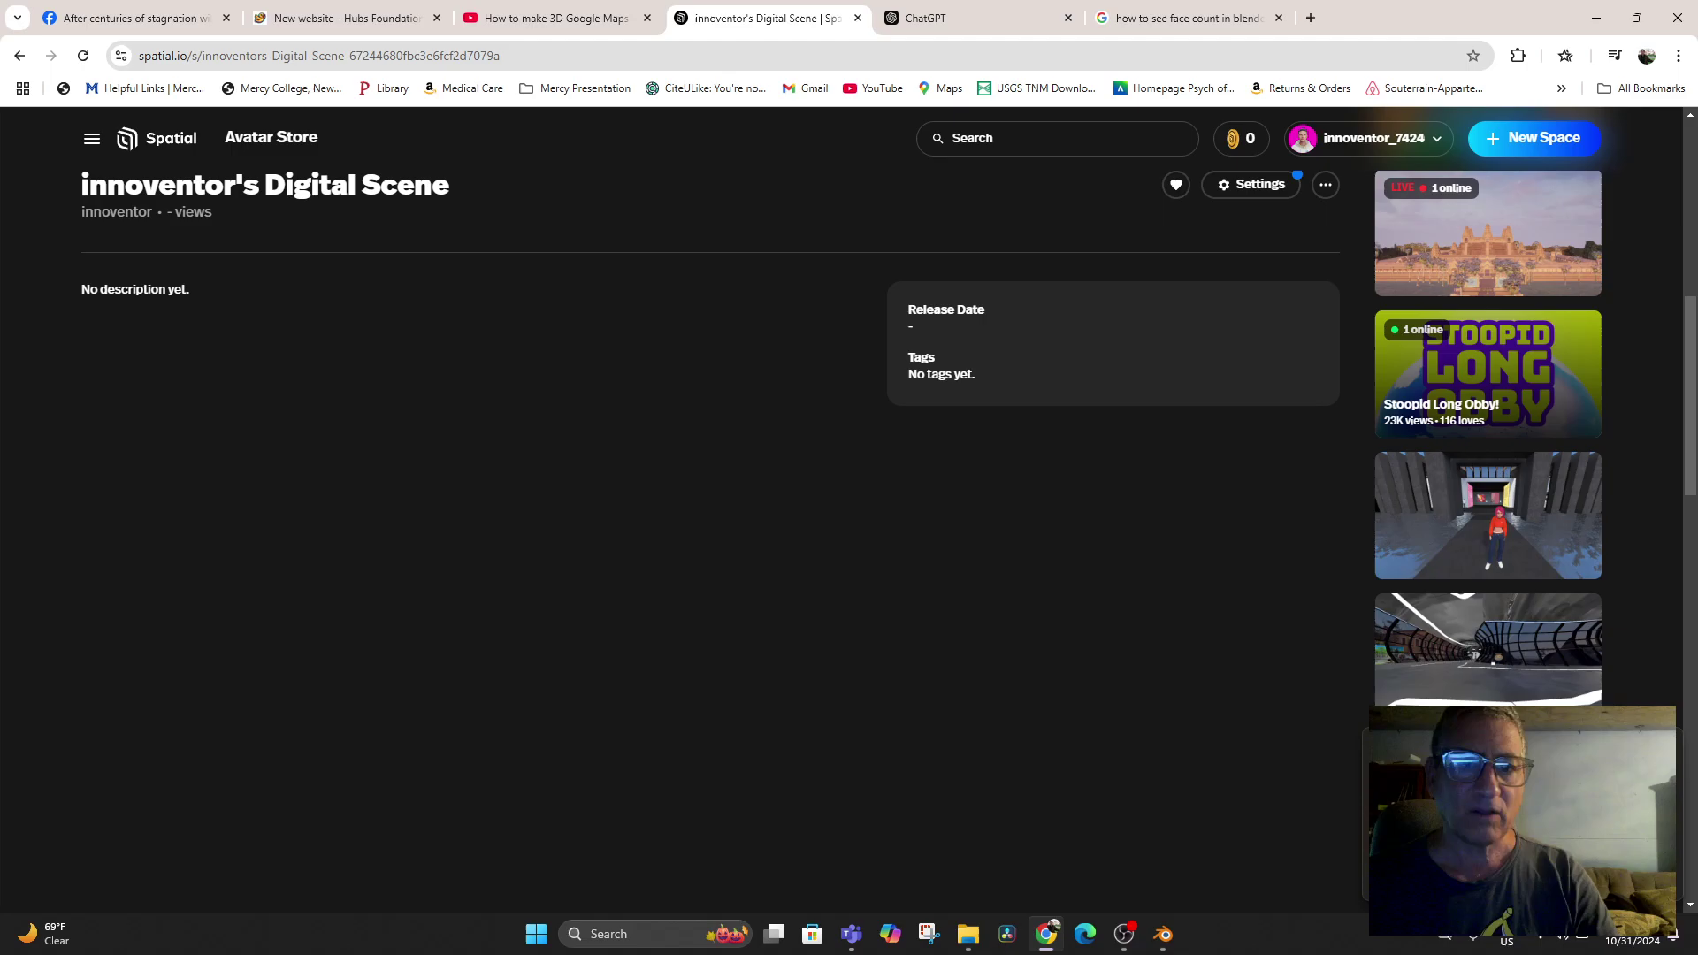
scroll(1486, 531, "up", 6)
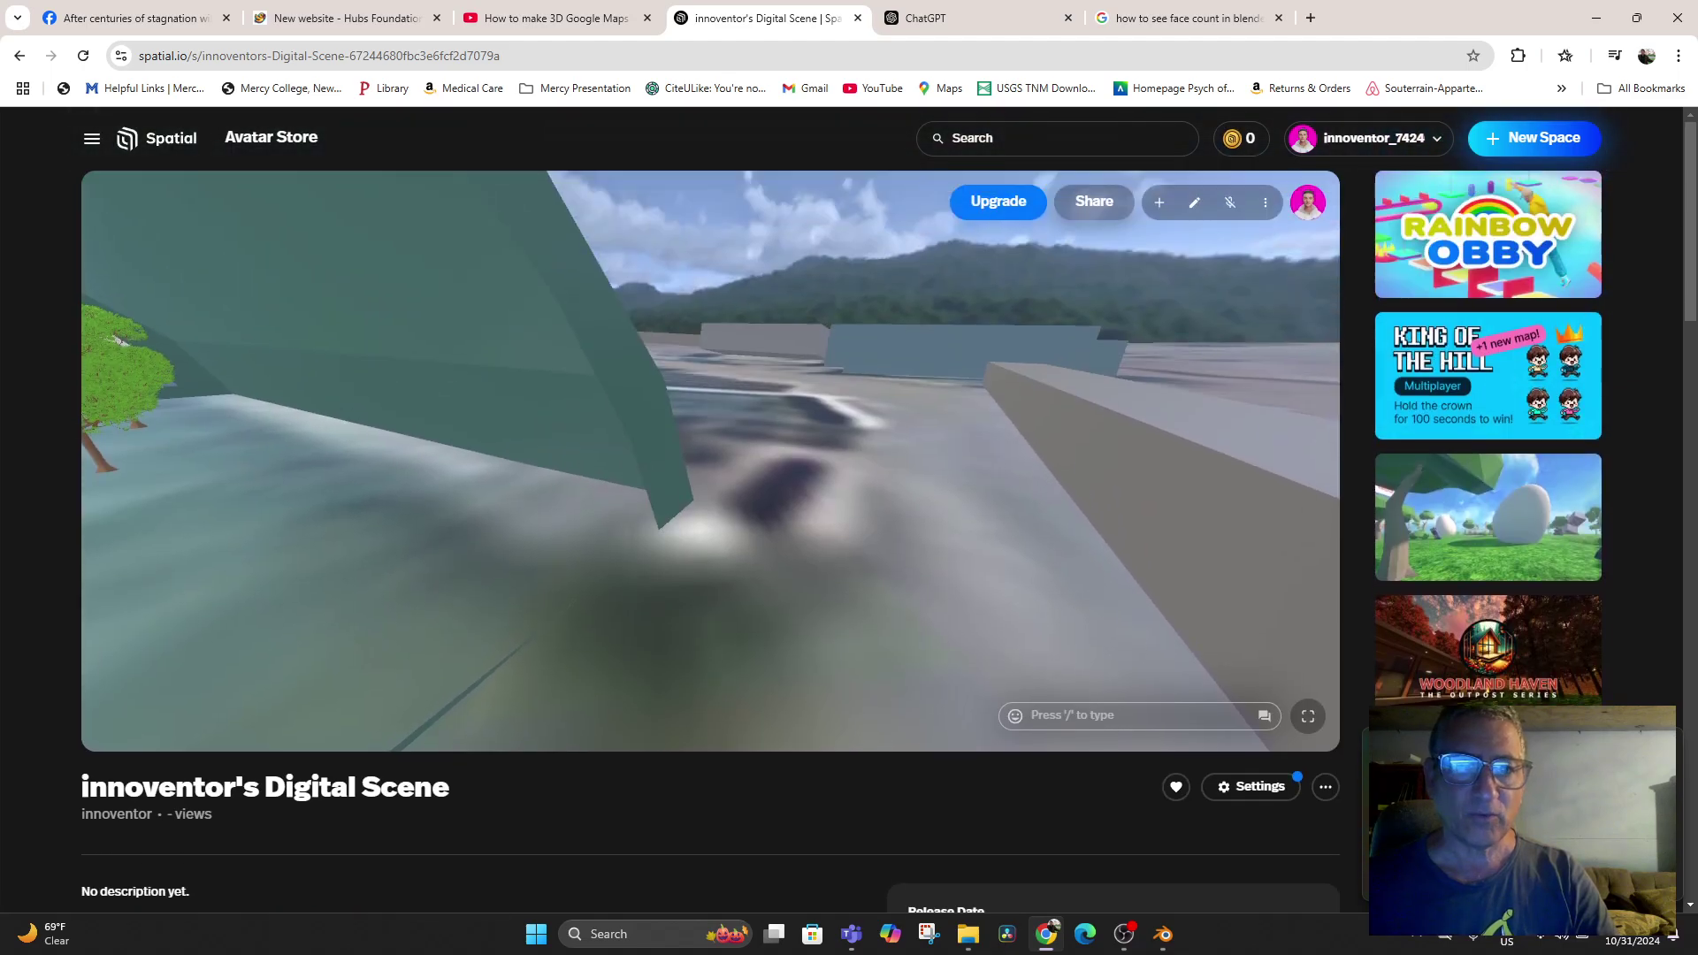
Move the dark tree inside the arched structure to about X -74.84, Y -89.38, Z 78.46, near the open end
key("Left")
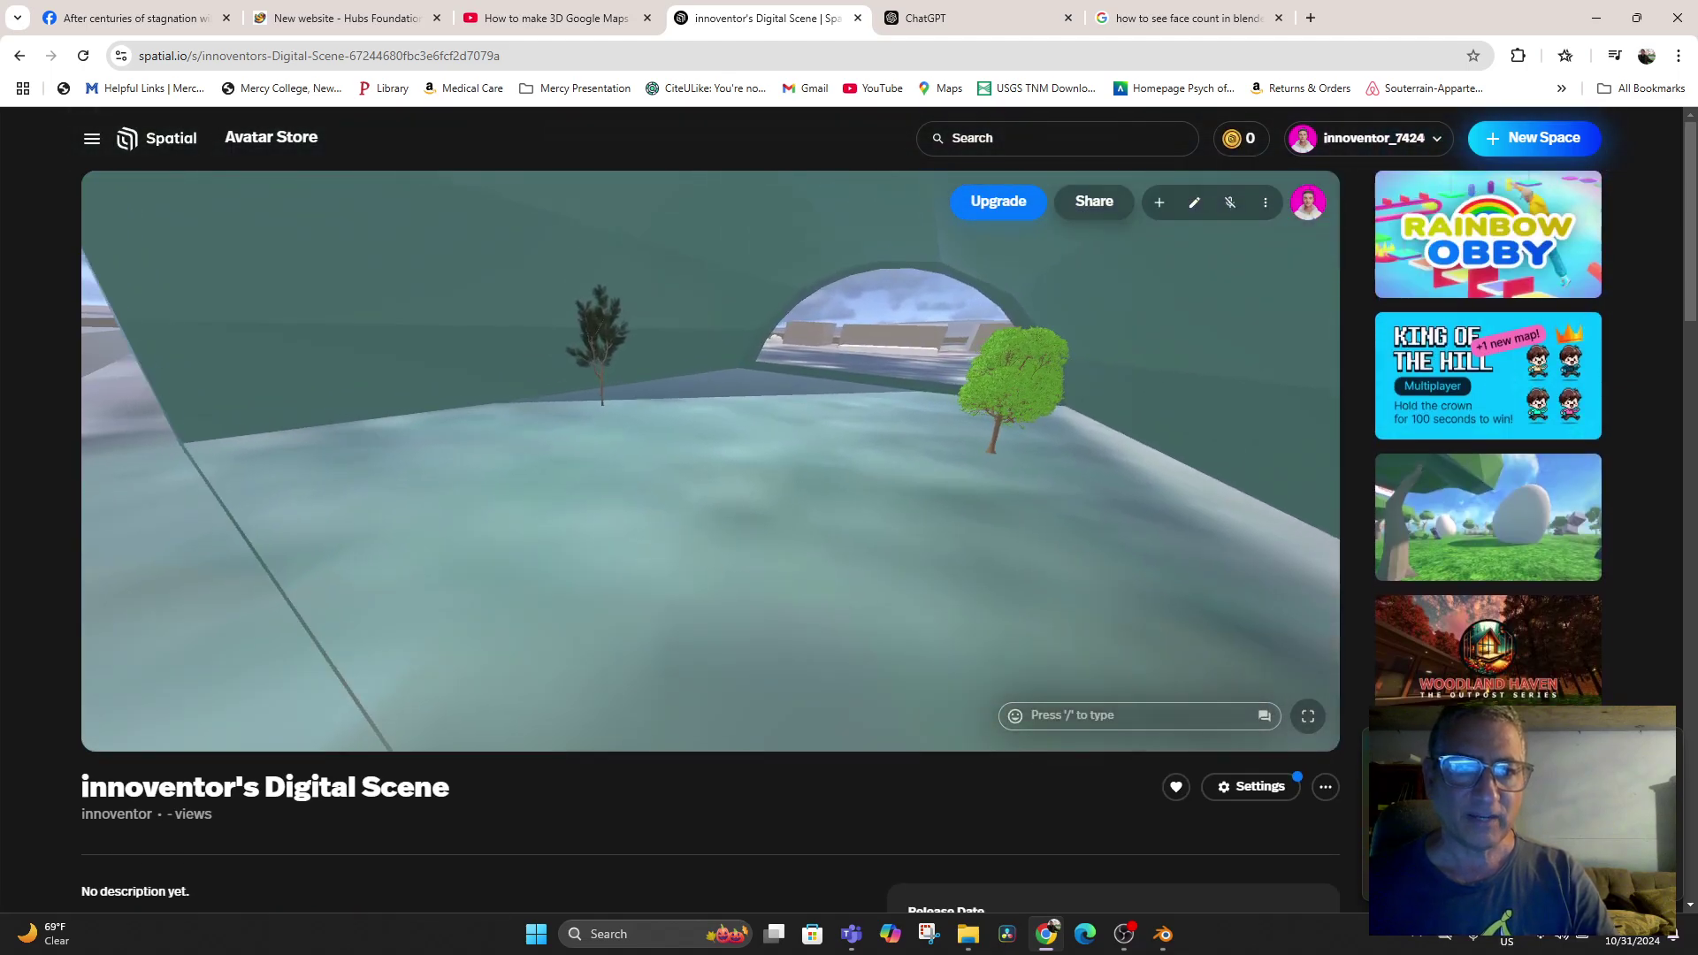
key("Up")
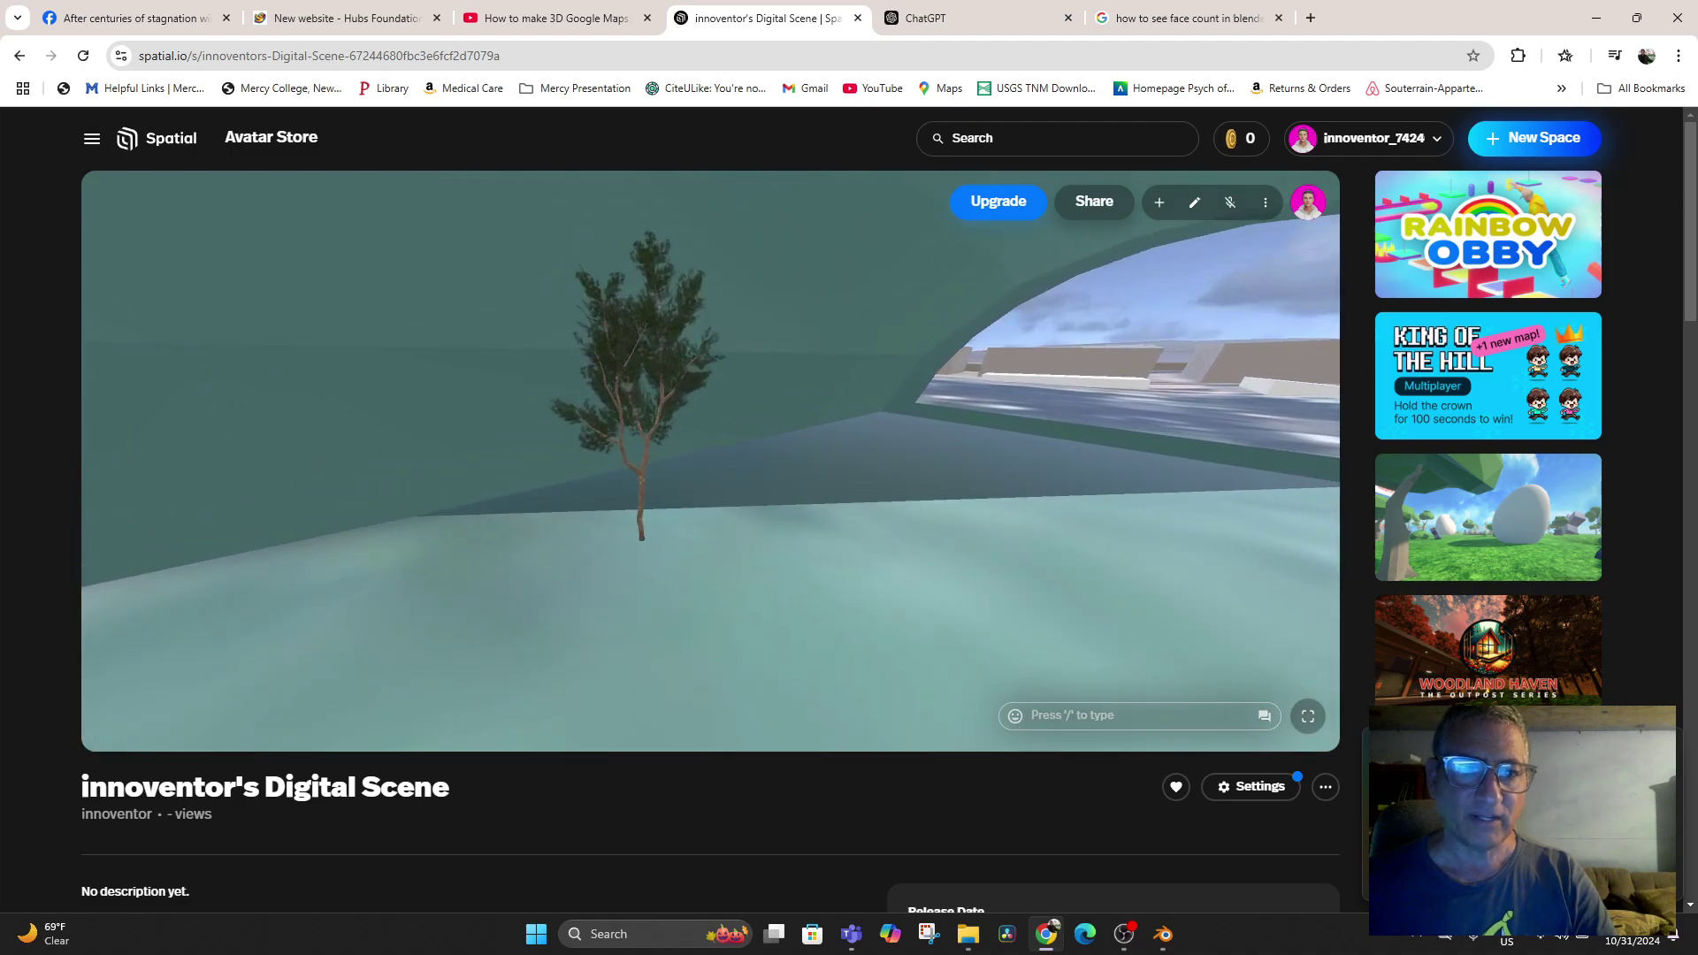
left_click(641, 398)
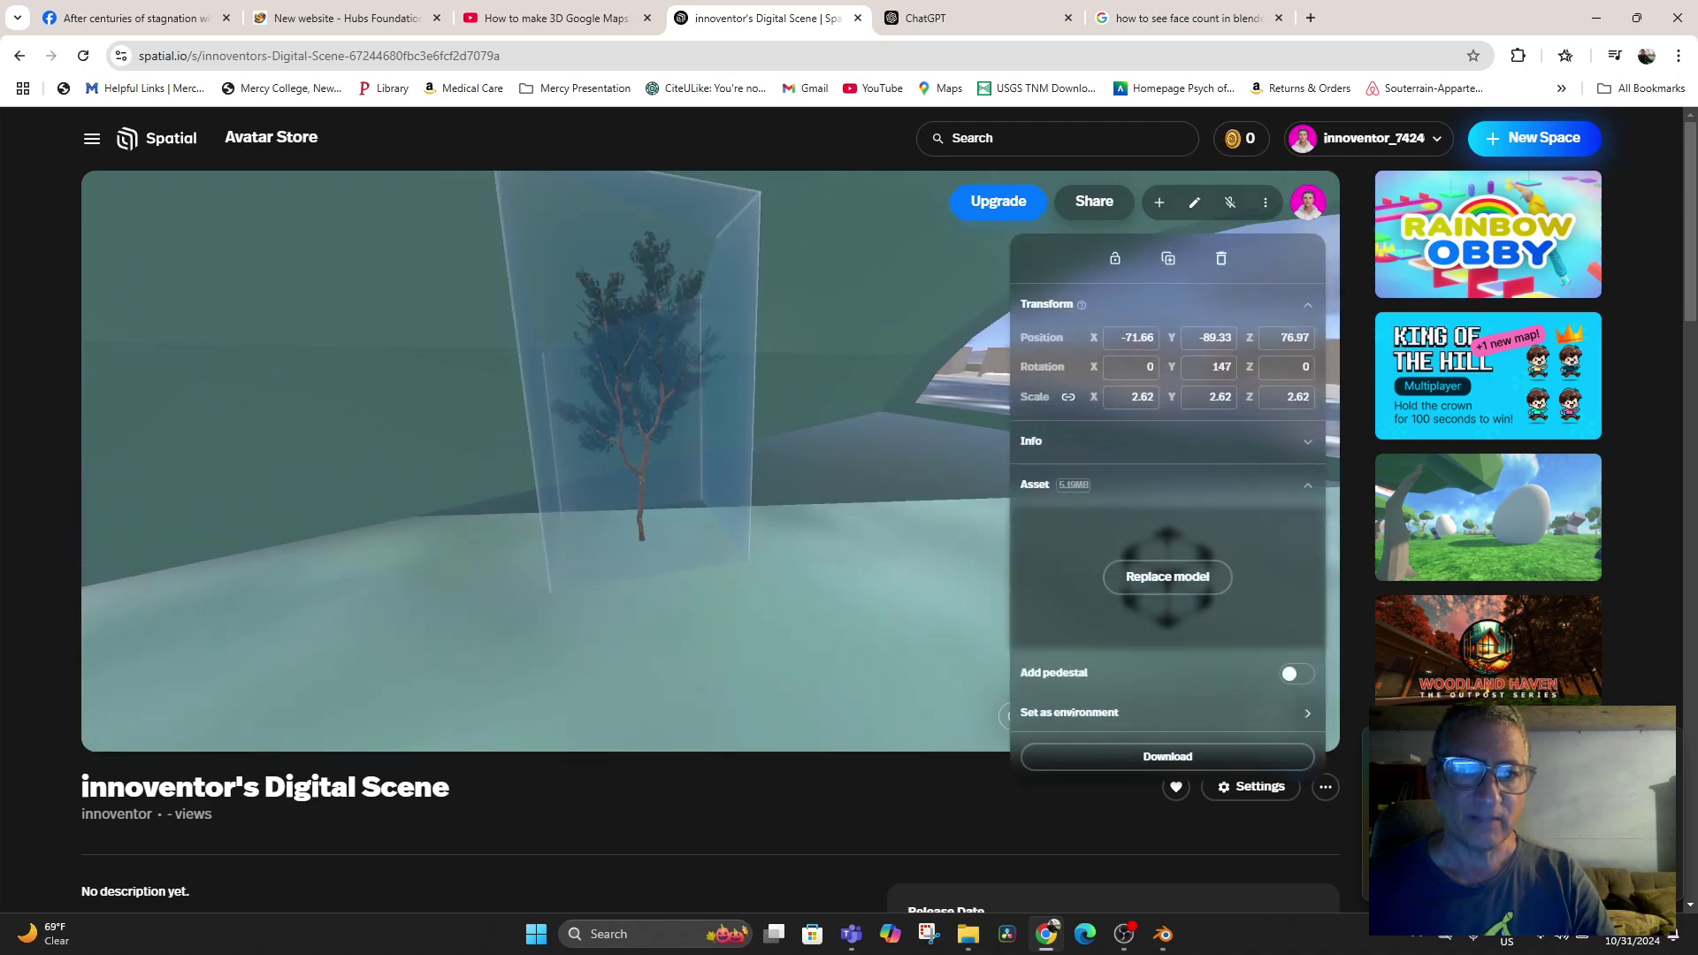
left_click_drag(641, 398, 541, 412)
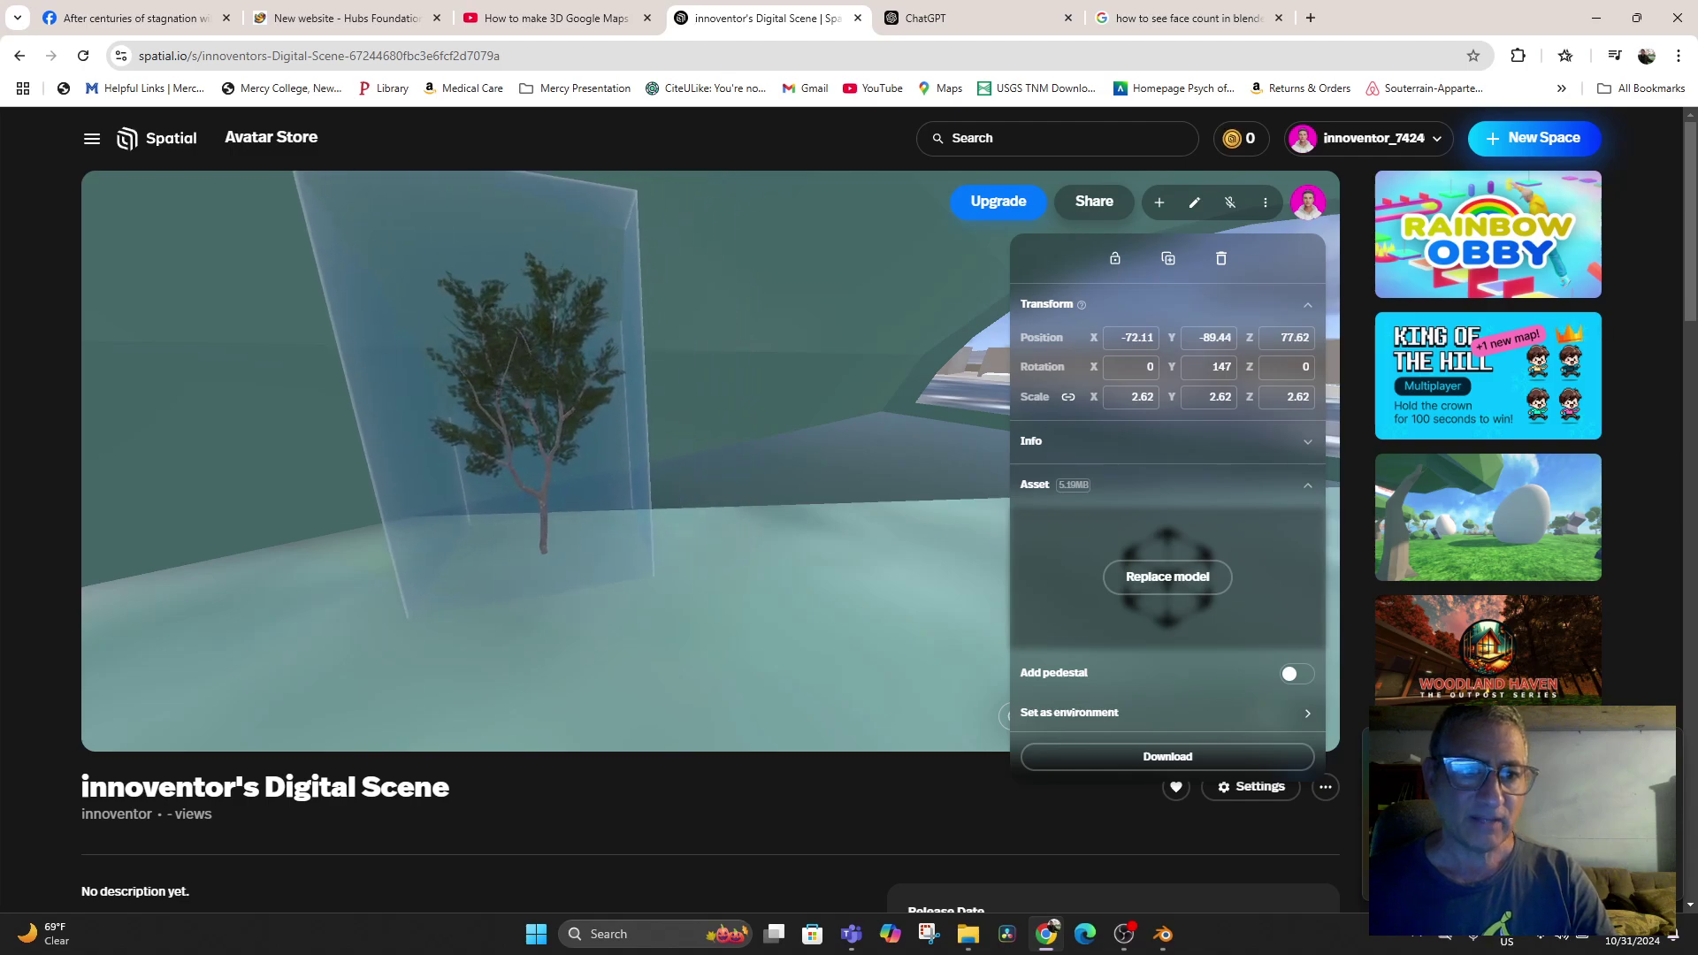
key("Left")
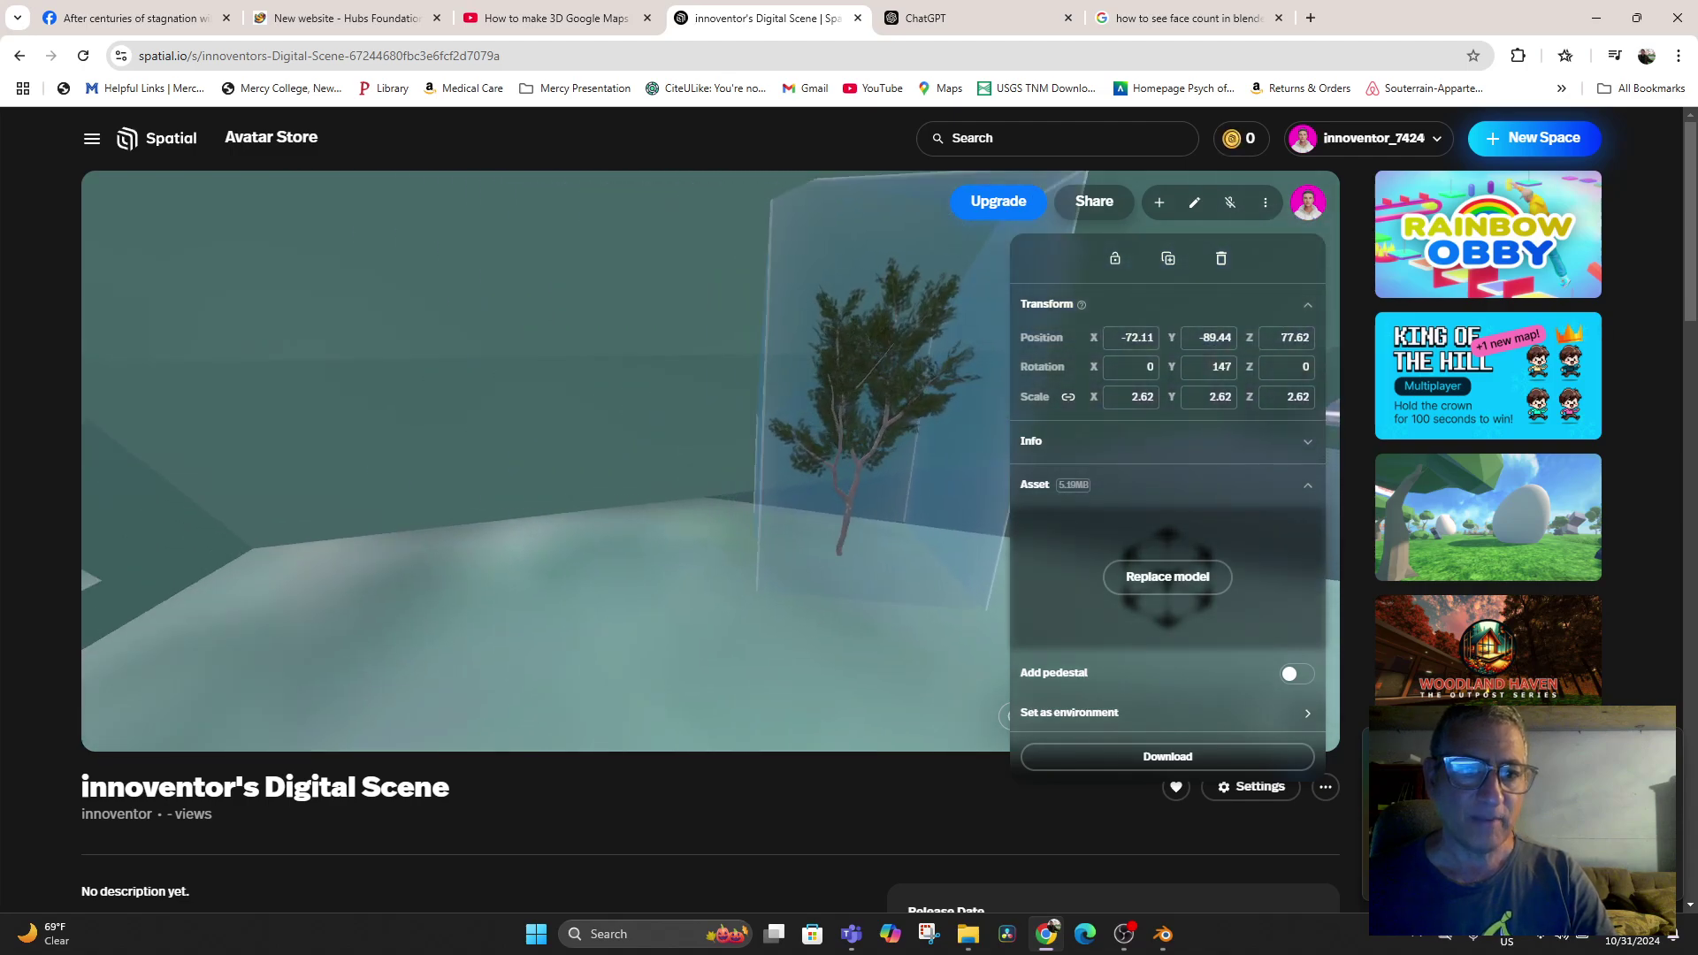
left_click_drag(866, 398, 671, 428)
key("Left")
key("Down")
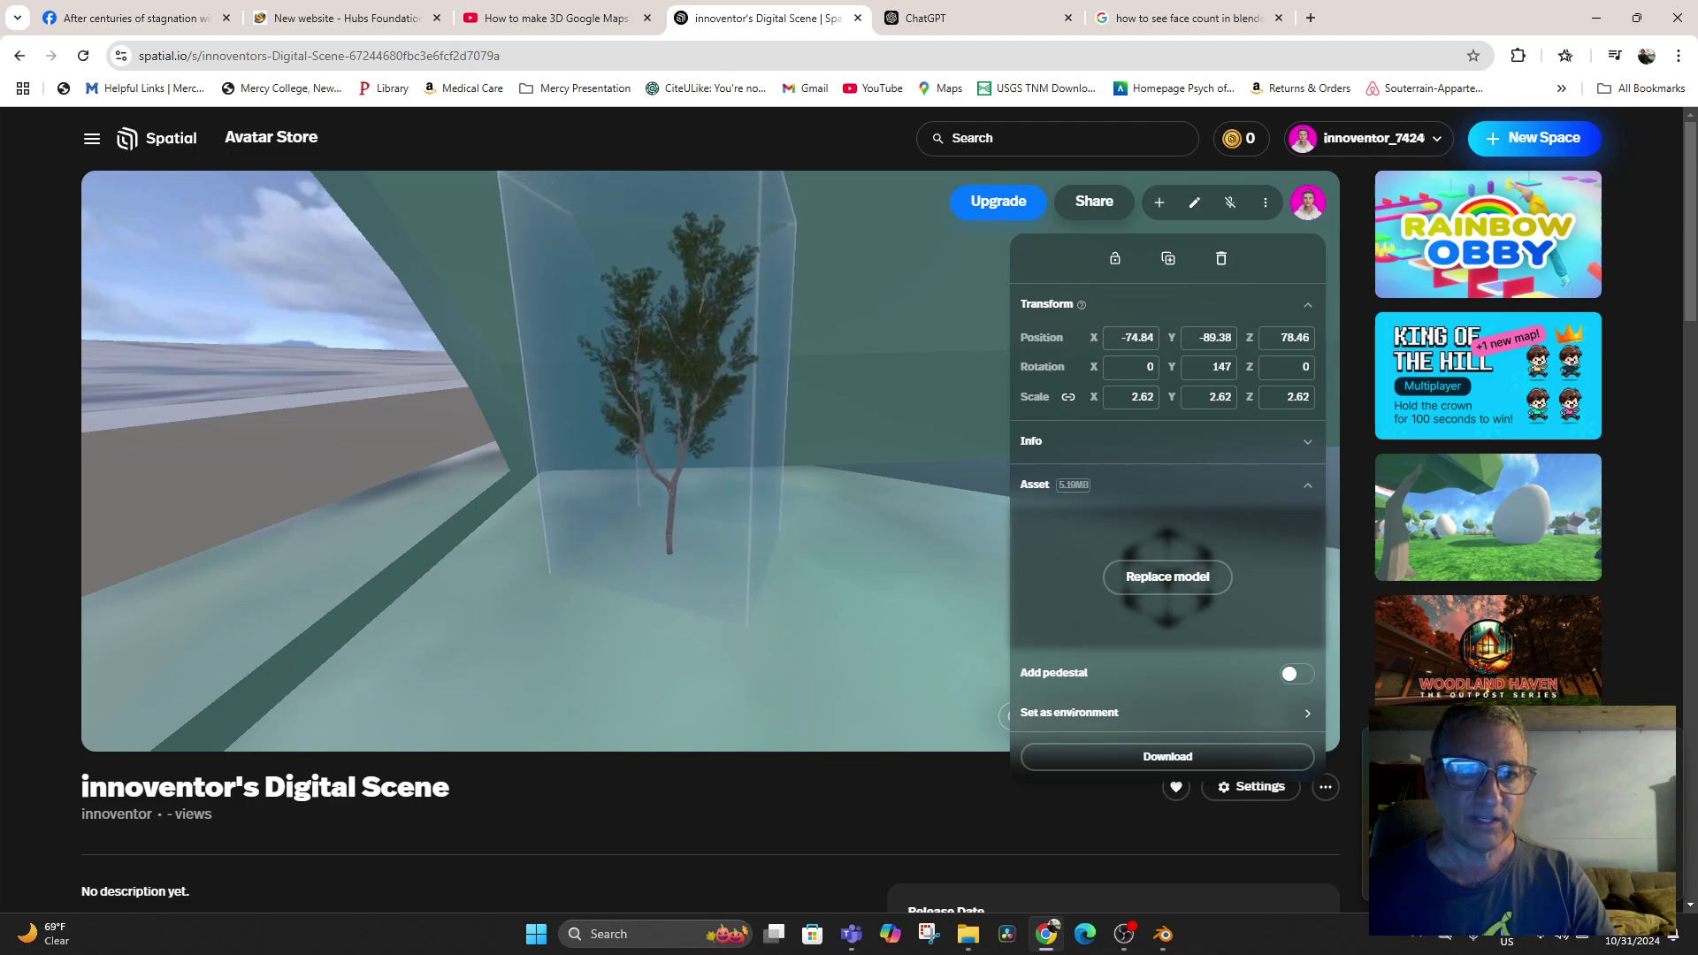
Duplicate the dark tree and place the copy farther along the structure at about X -73.20, Y -89.32, Z 76.87
left_click(1169, 258)
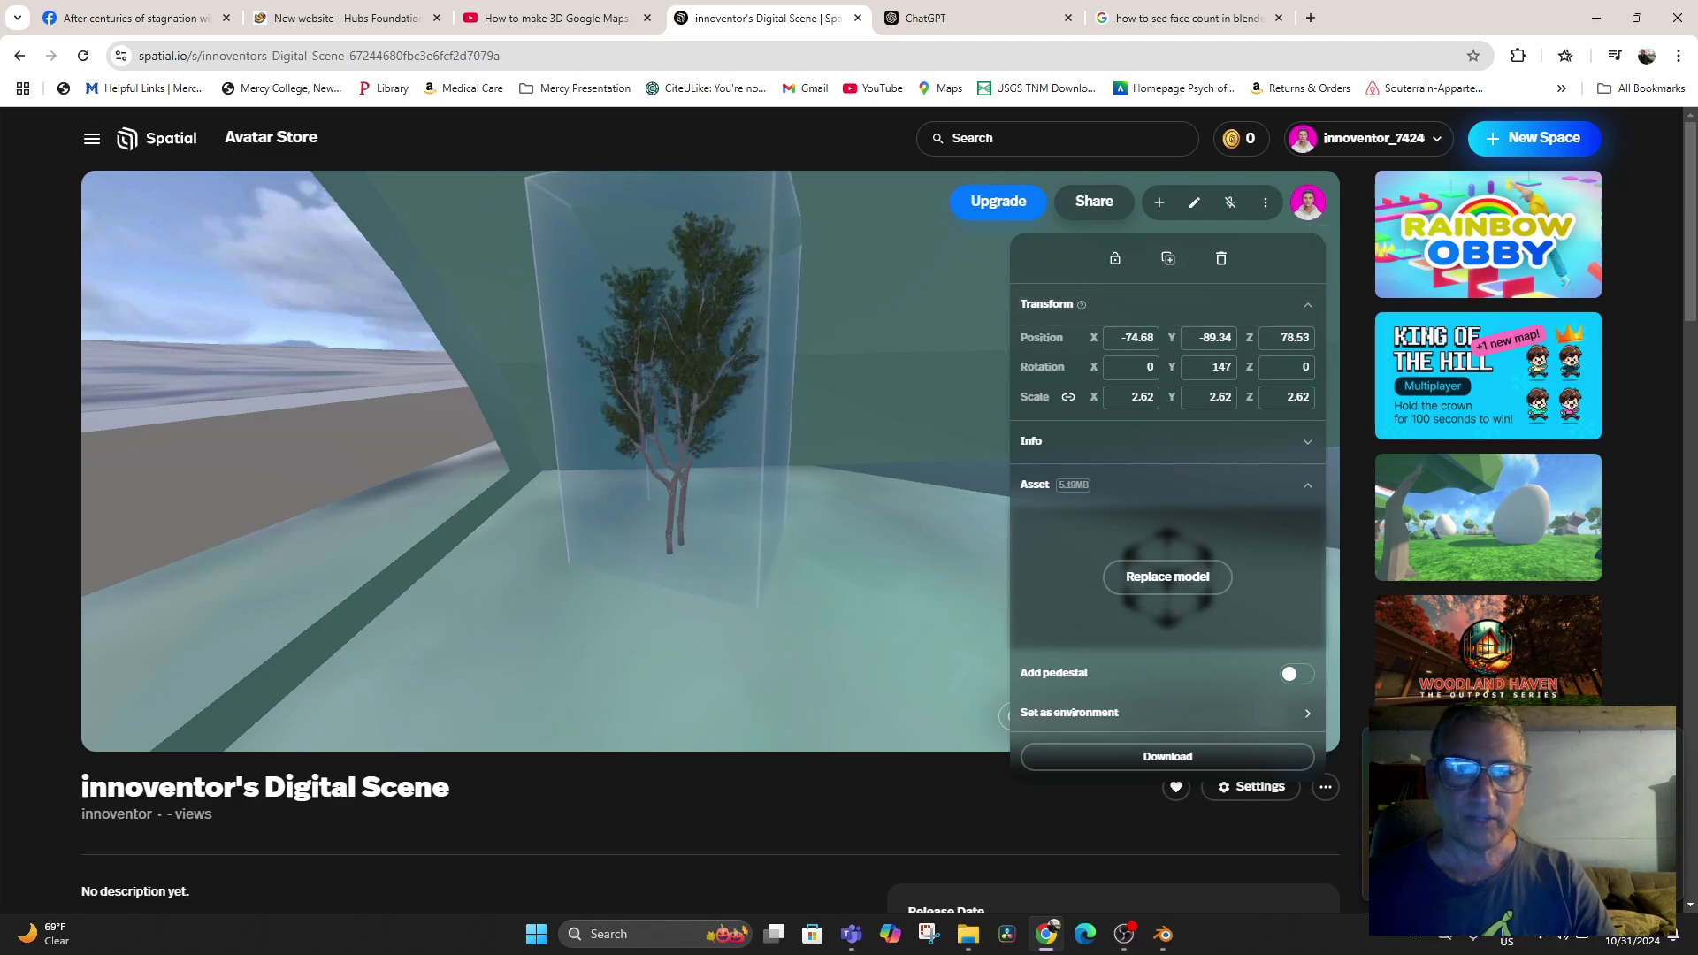
left_click_drag(676, 415, 520, 391)
key("Down")
key("Right")
key("Right")
key("Left")
key("Right")
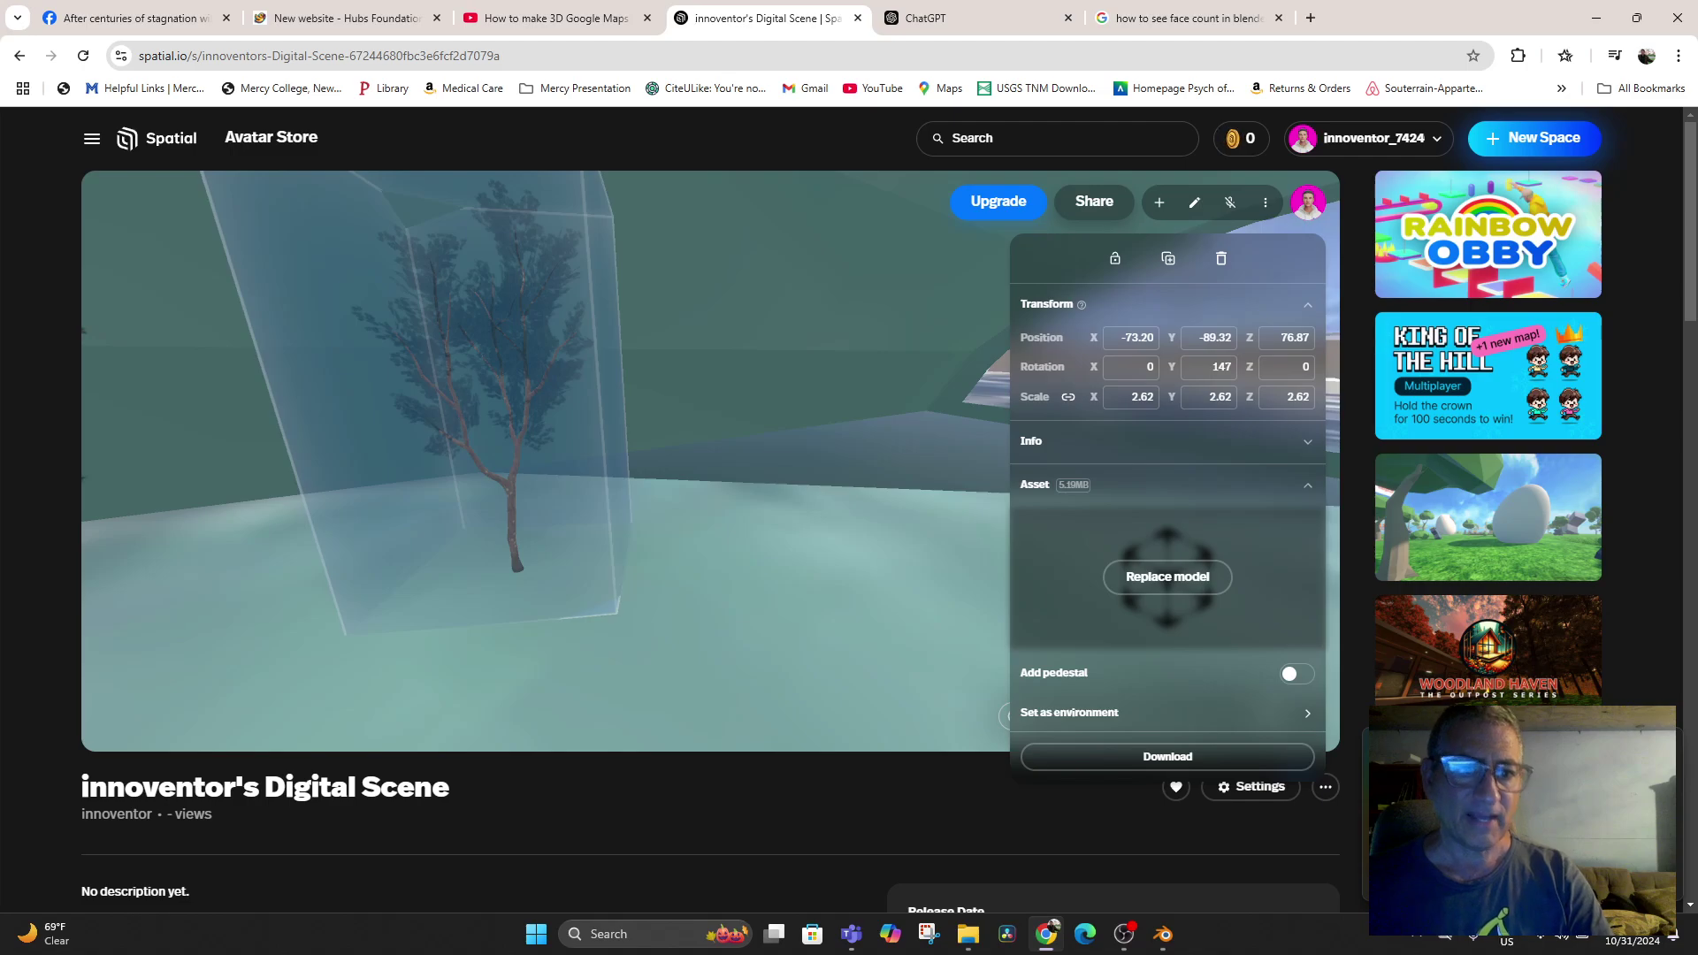
Duplicate the second dark tree and place the copy farther along the row at about X -71.43, Y -89.41, Z 75.23
left_click(1168, 259)
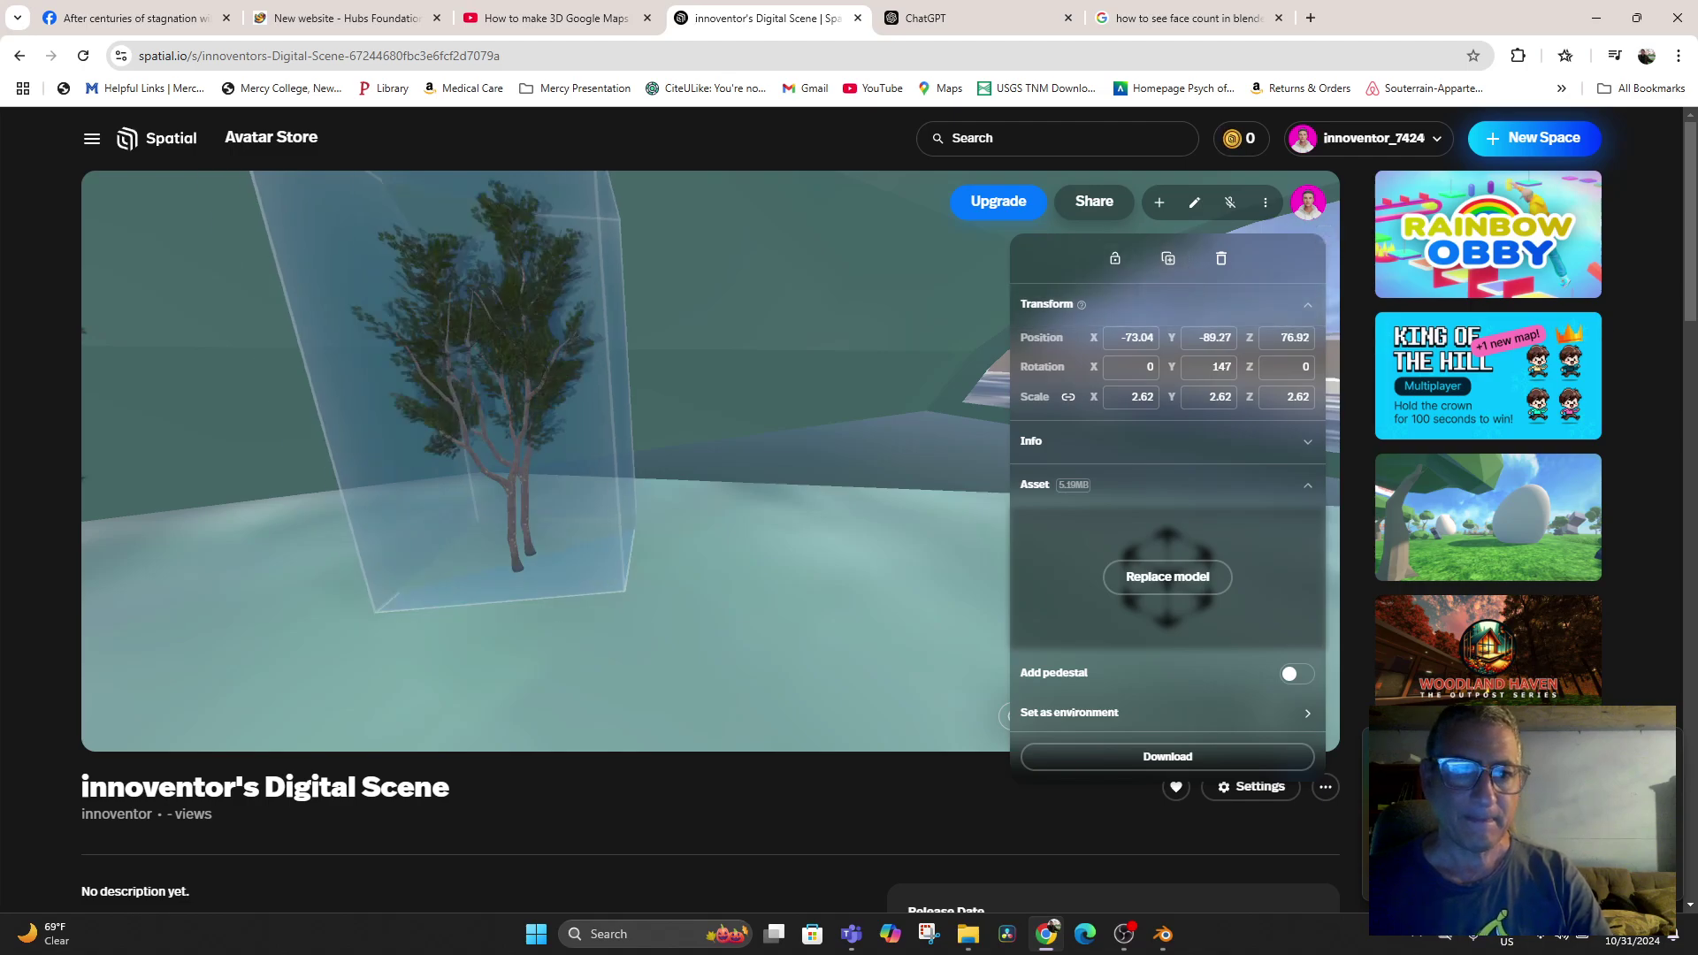
left_click_drag(529, 398, 409, 412)
key("Right")
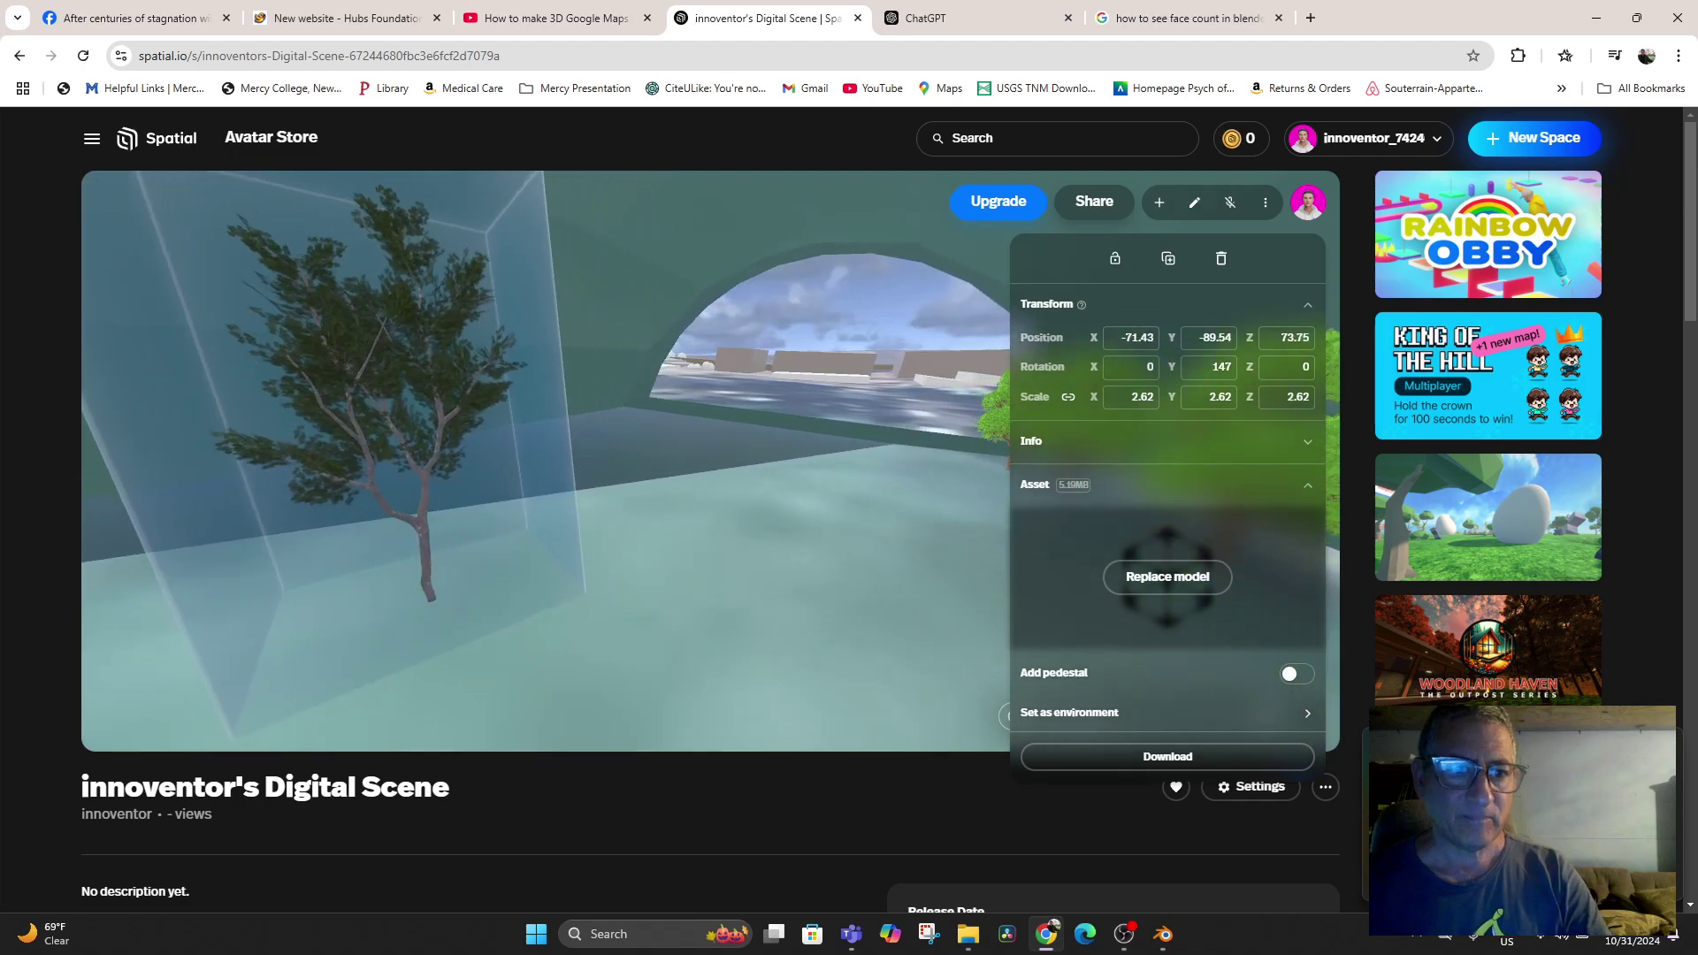
key("d")
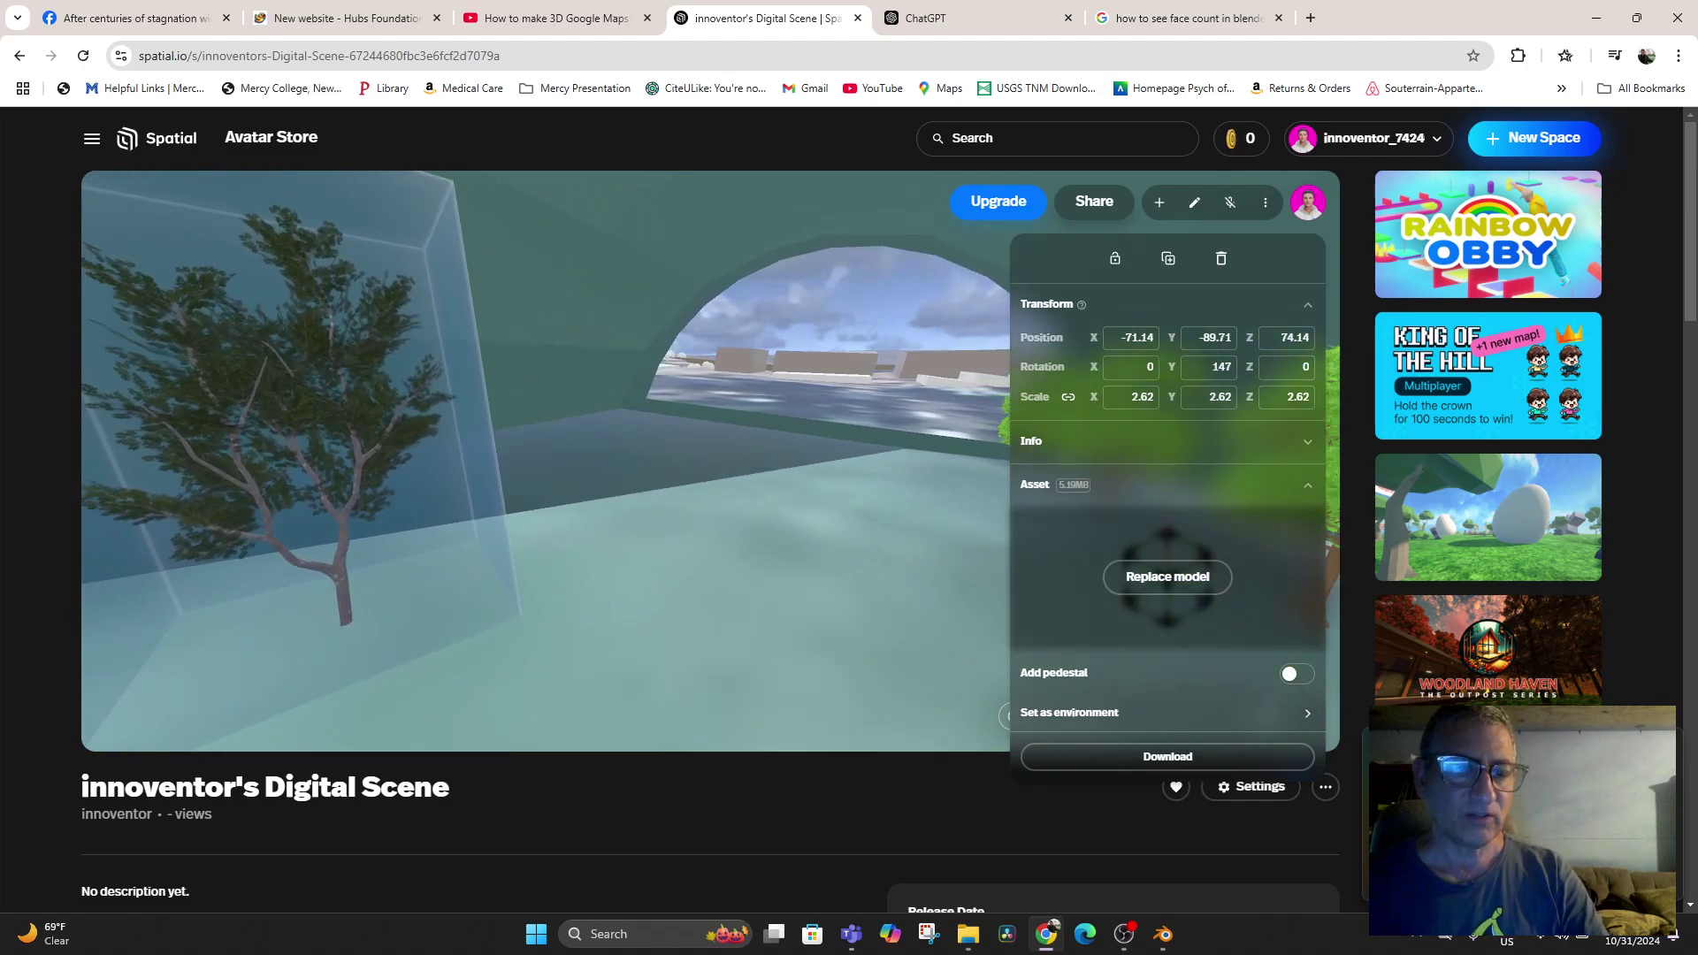
key("a")
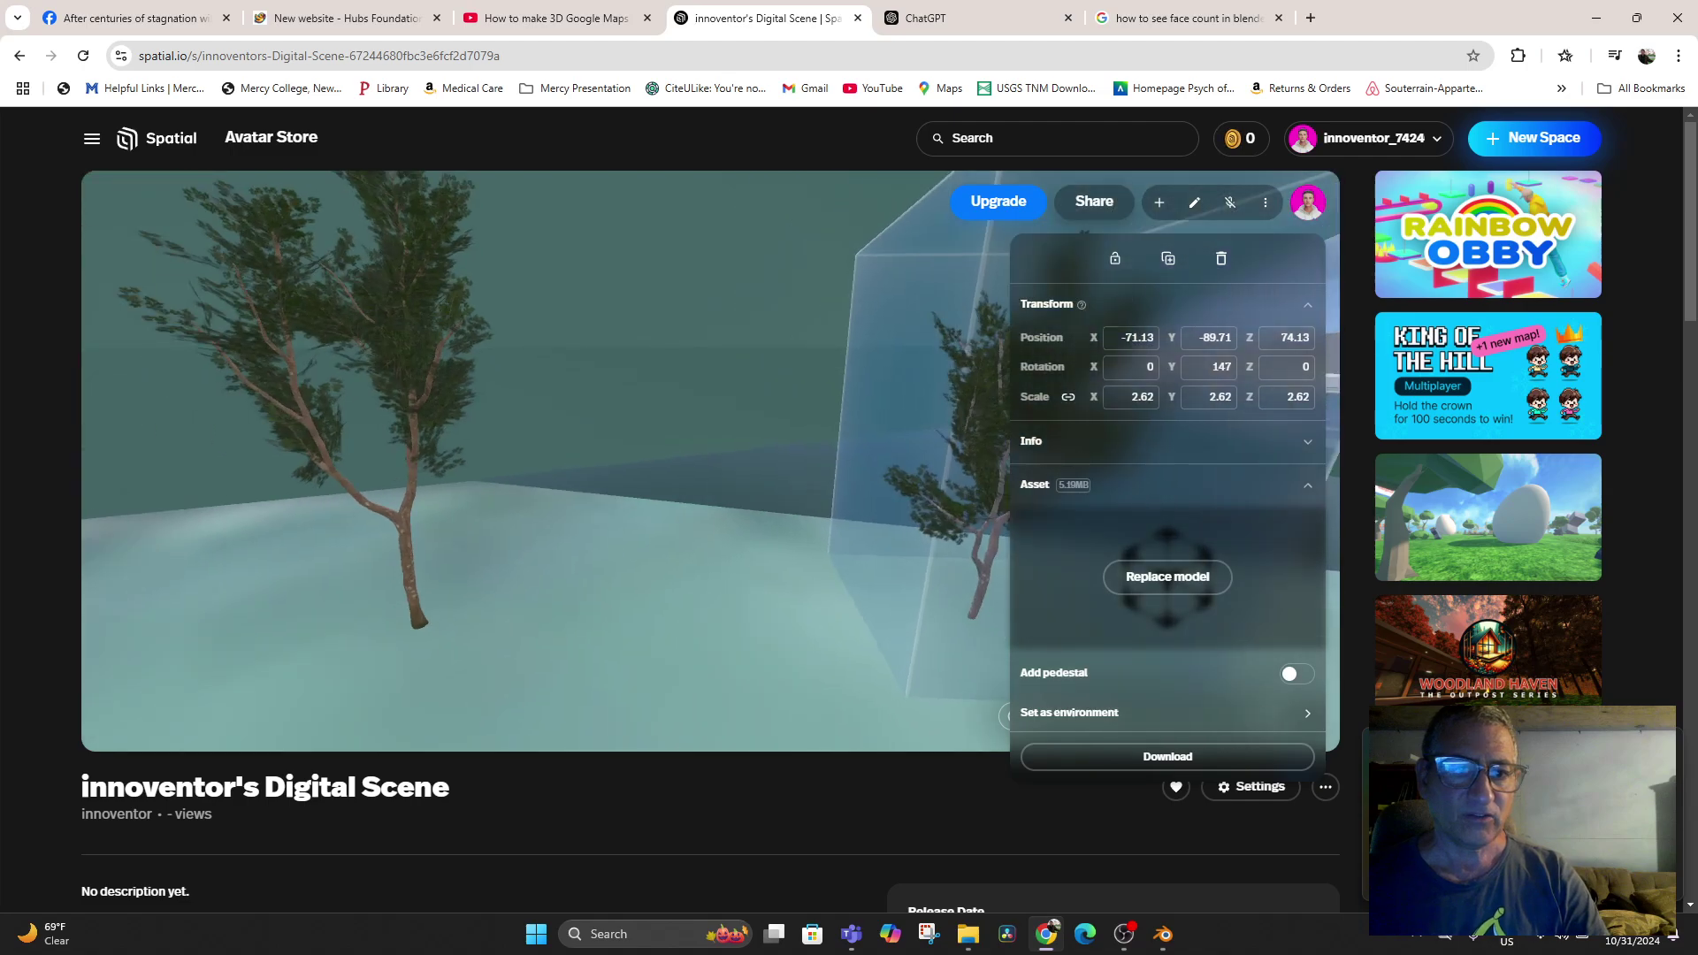
left_click_drag(973, 442, 793, 383)
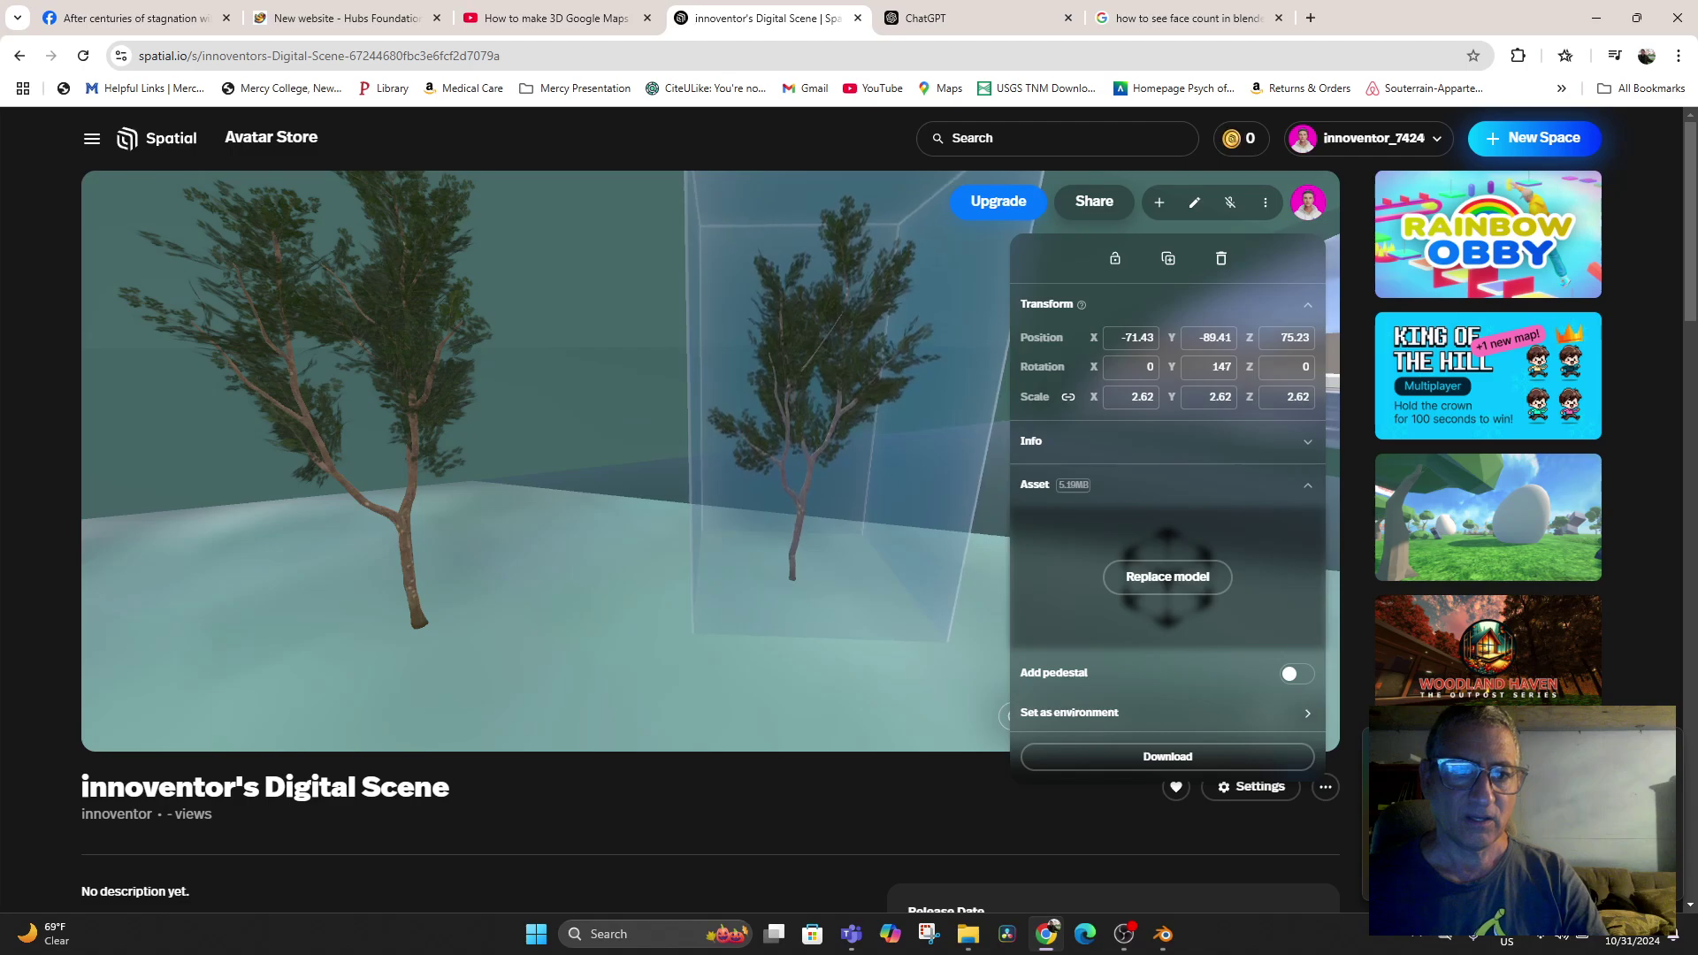
Walk out through the structure's far opening to look back at both tree rows, and deselect the tree
key("Right")
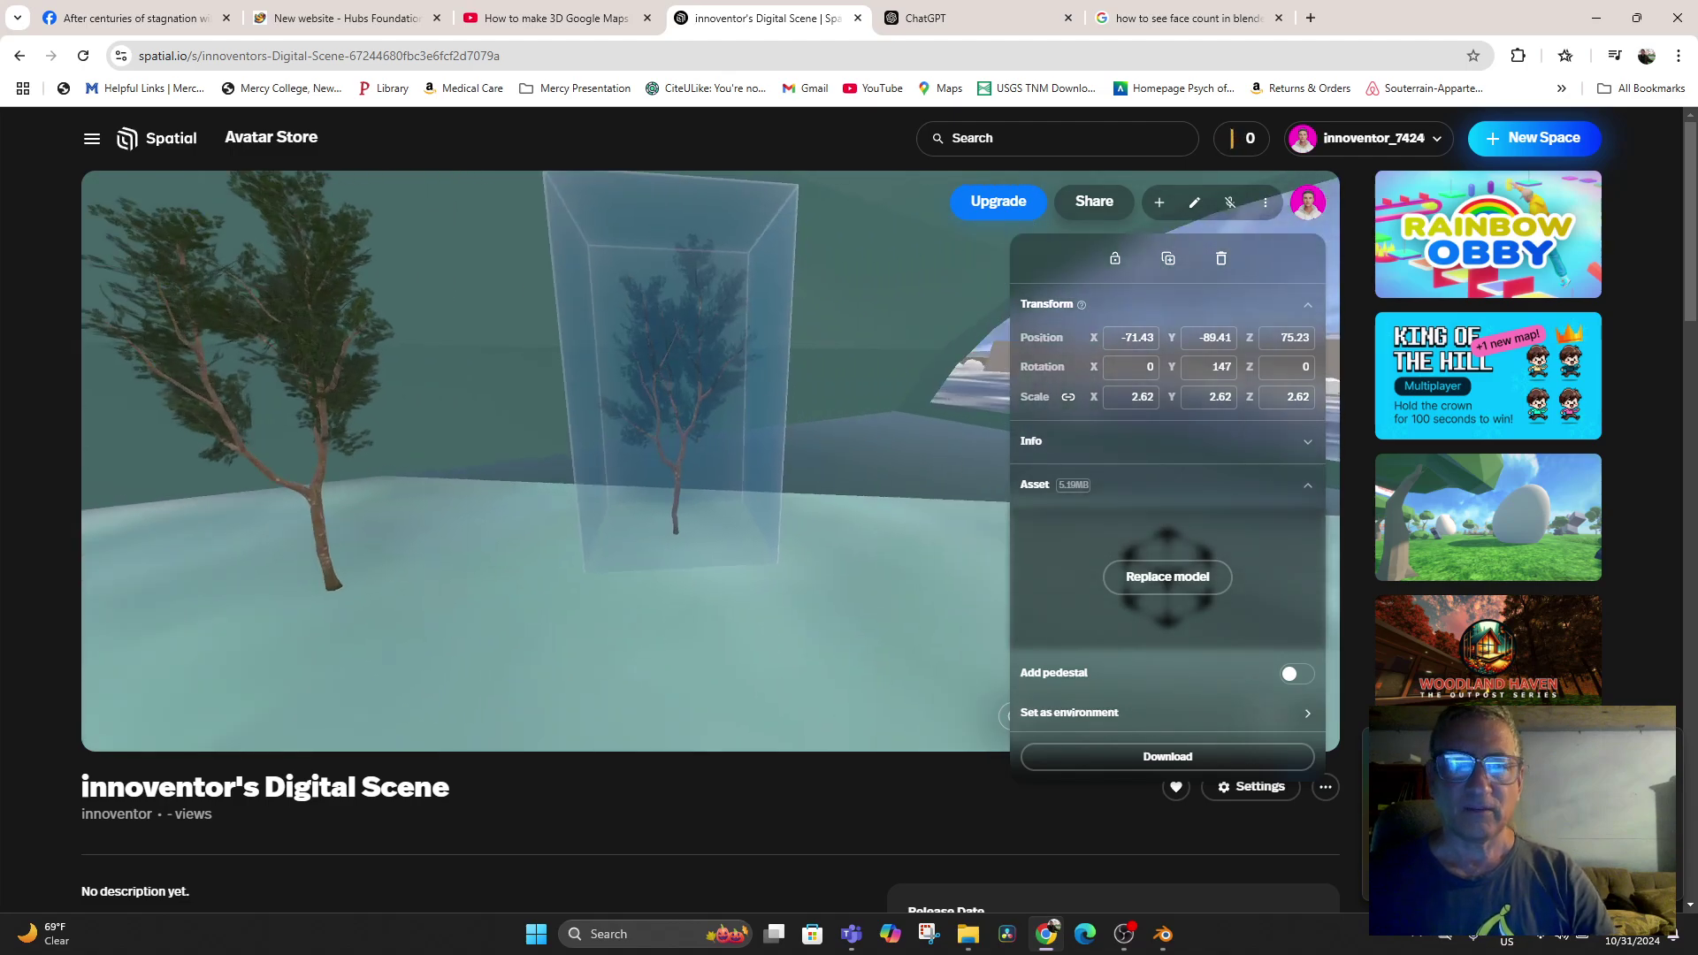
key("Up")
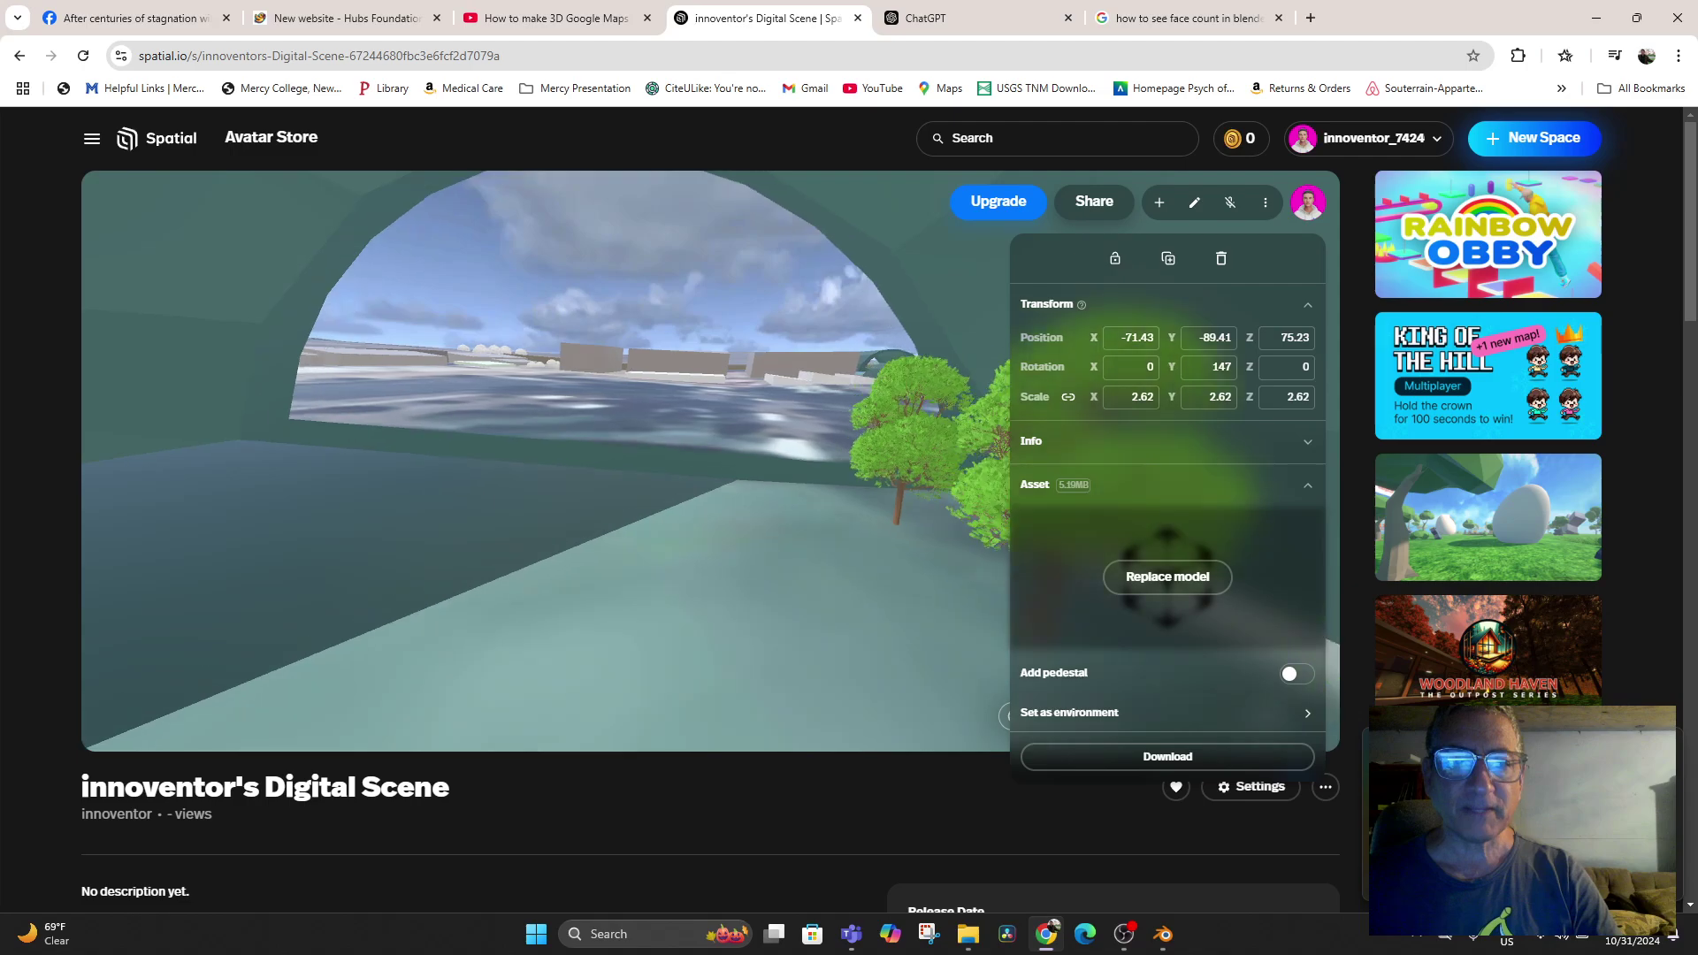
key("Up")
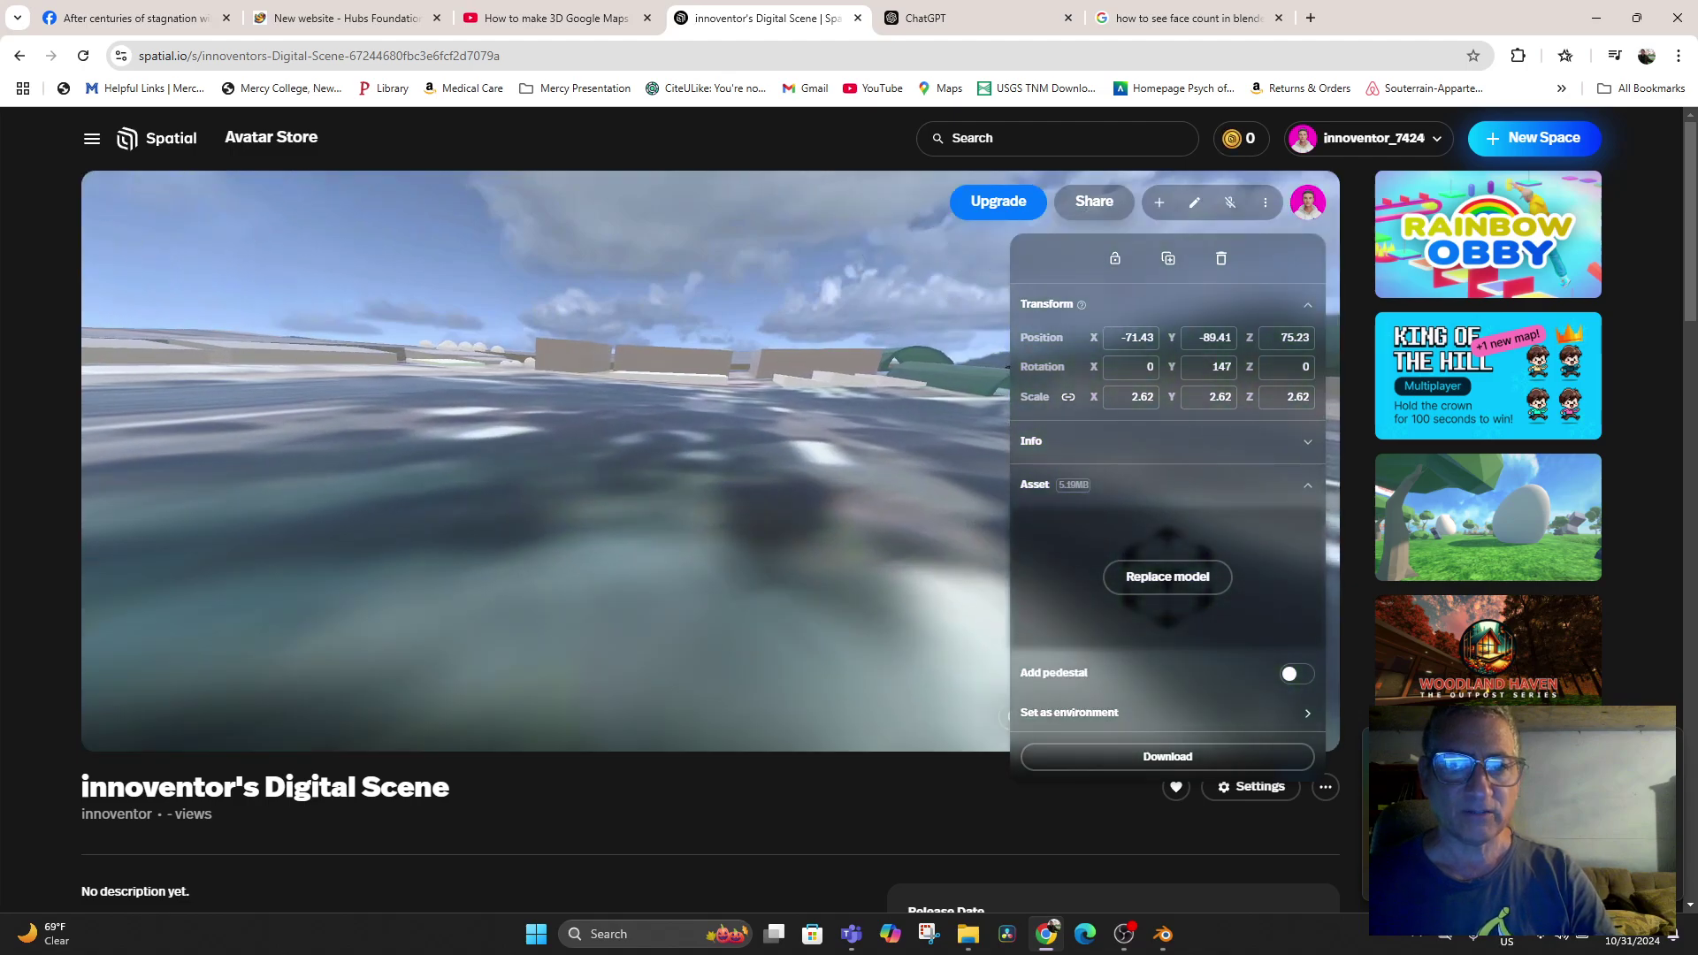
key("Left")
key("Down")
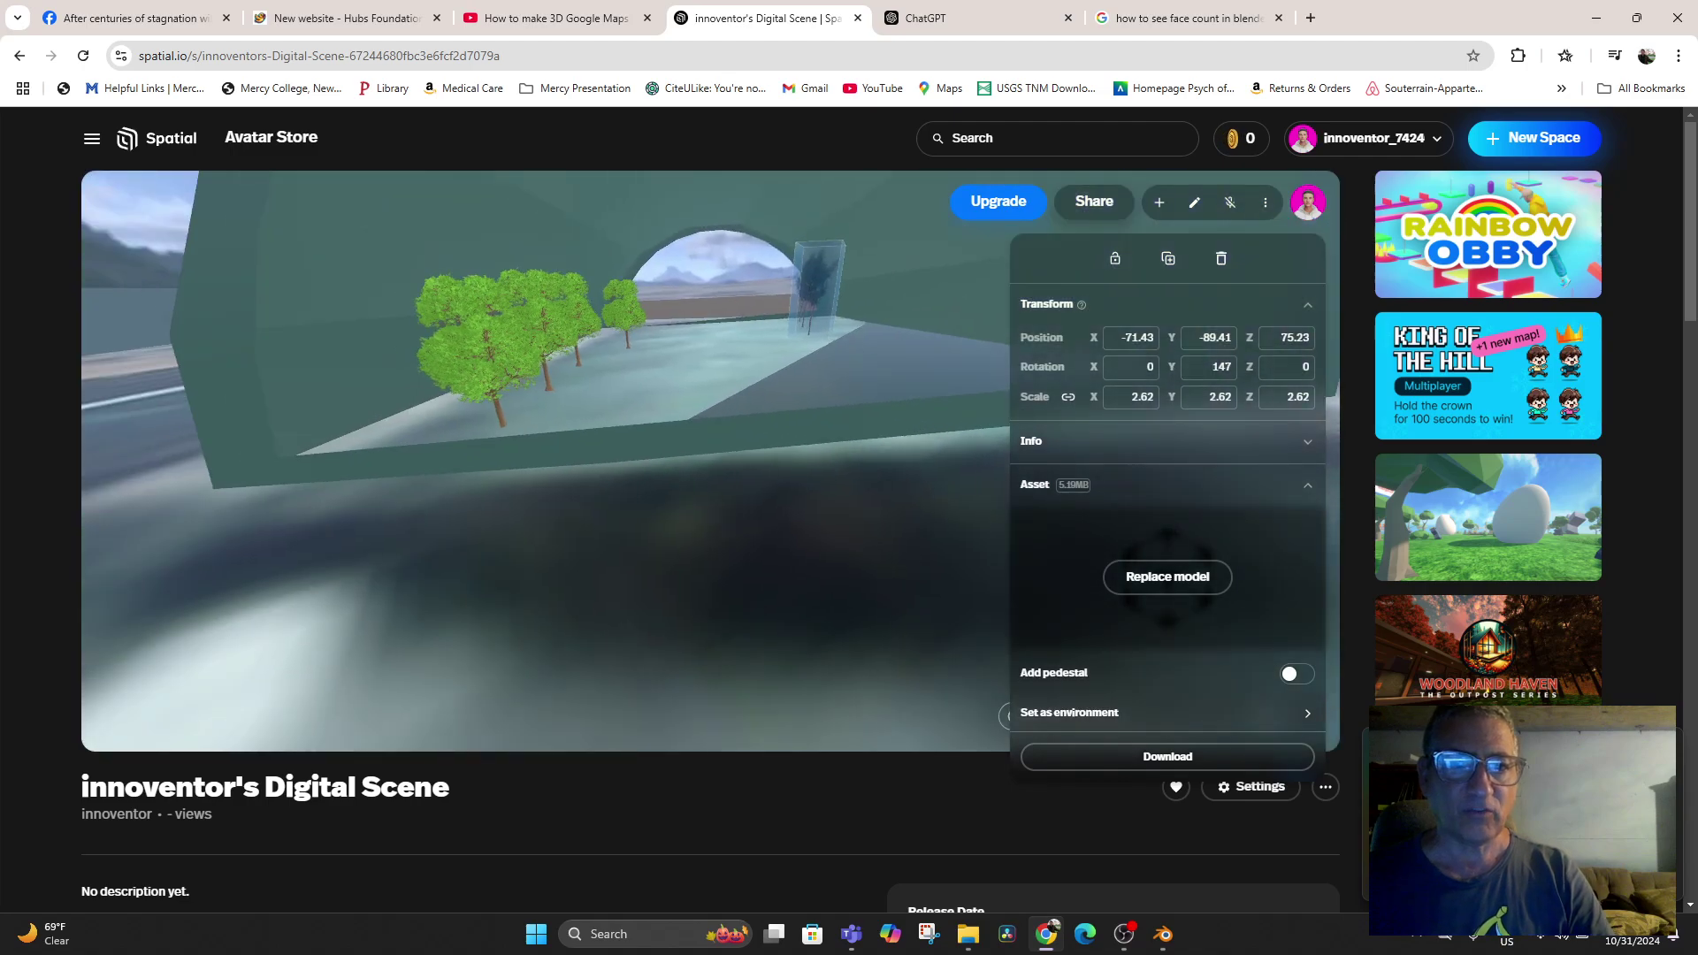
key("Escape")
Survey the structure and surrounding grounds from outside, ending with a wide third-person view of the avatar
key("Right")
key("Down")
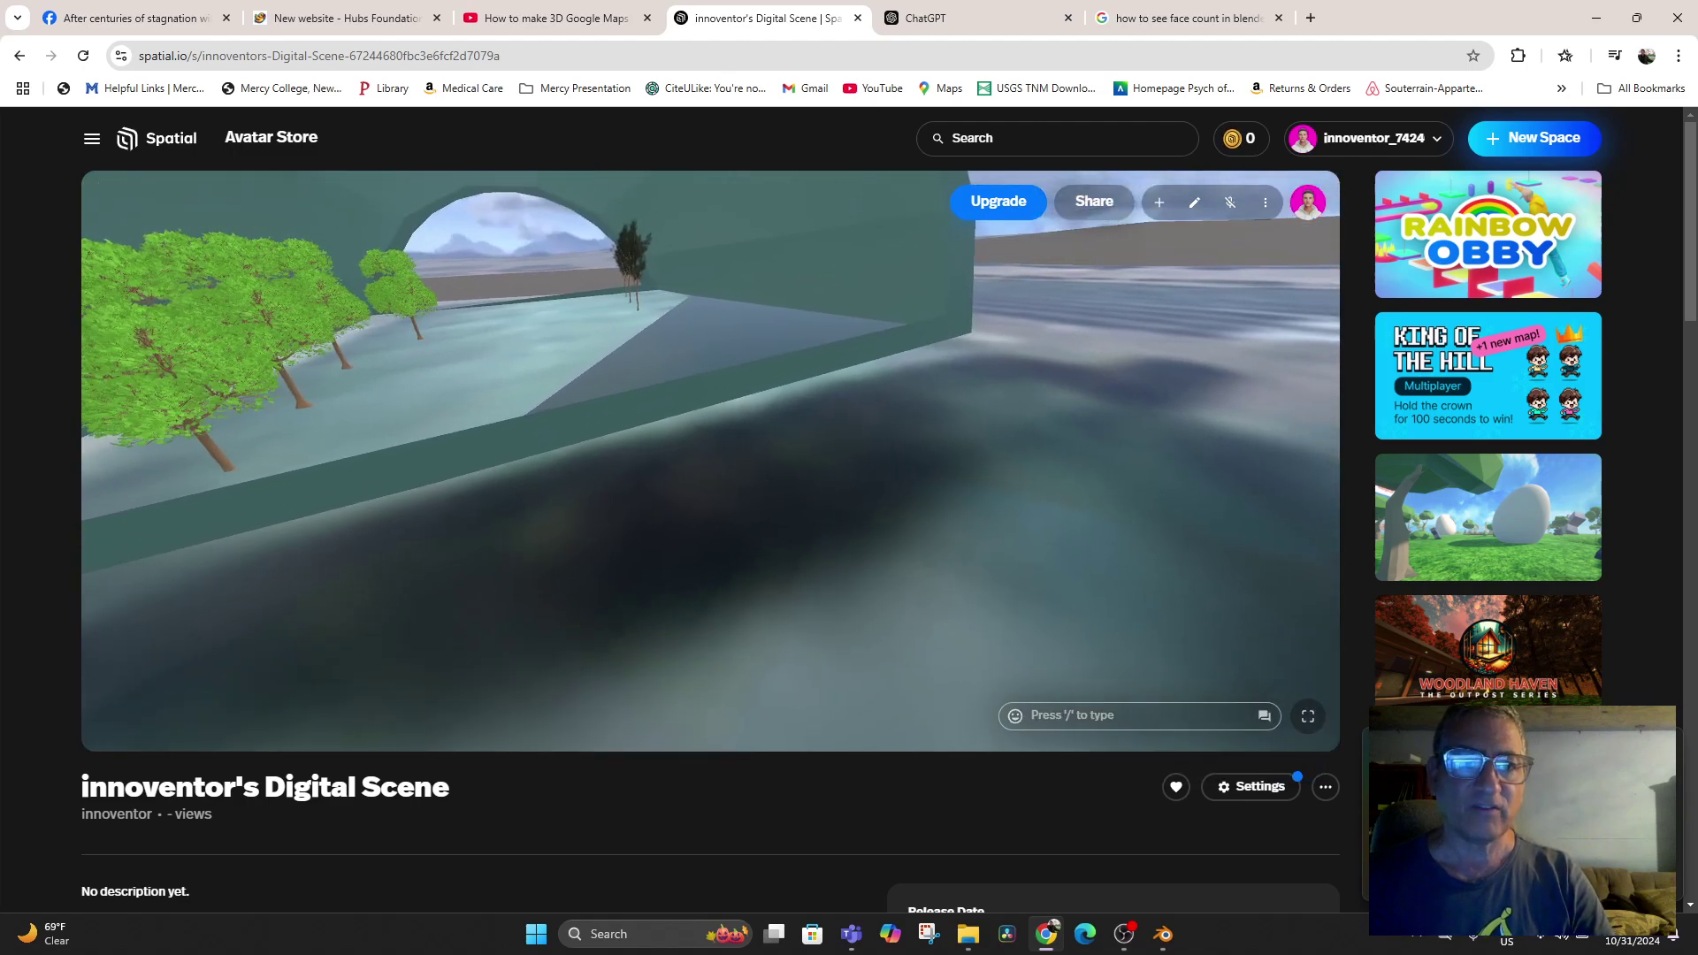
key("Right")
key("Left")
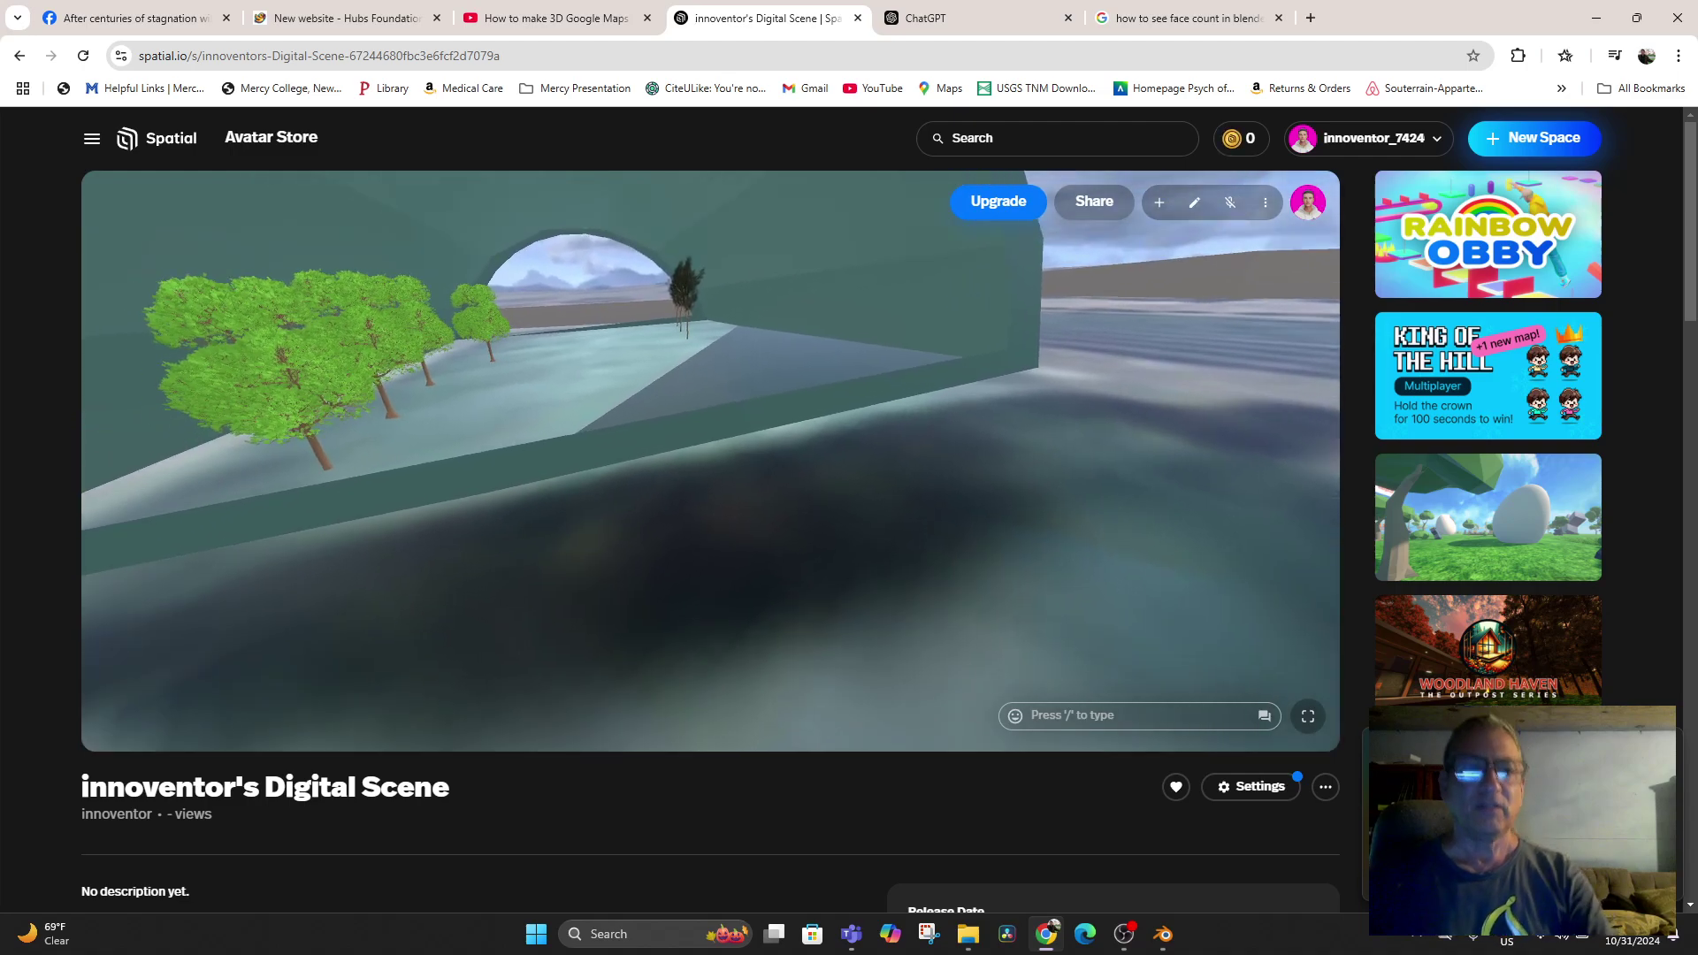
key("Right")
key("Left")
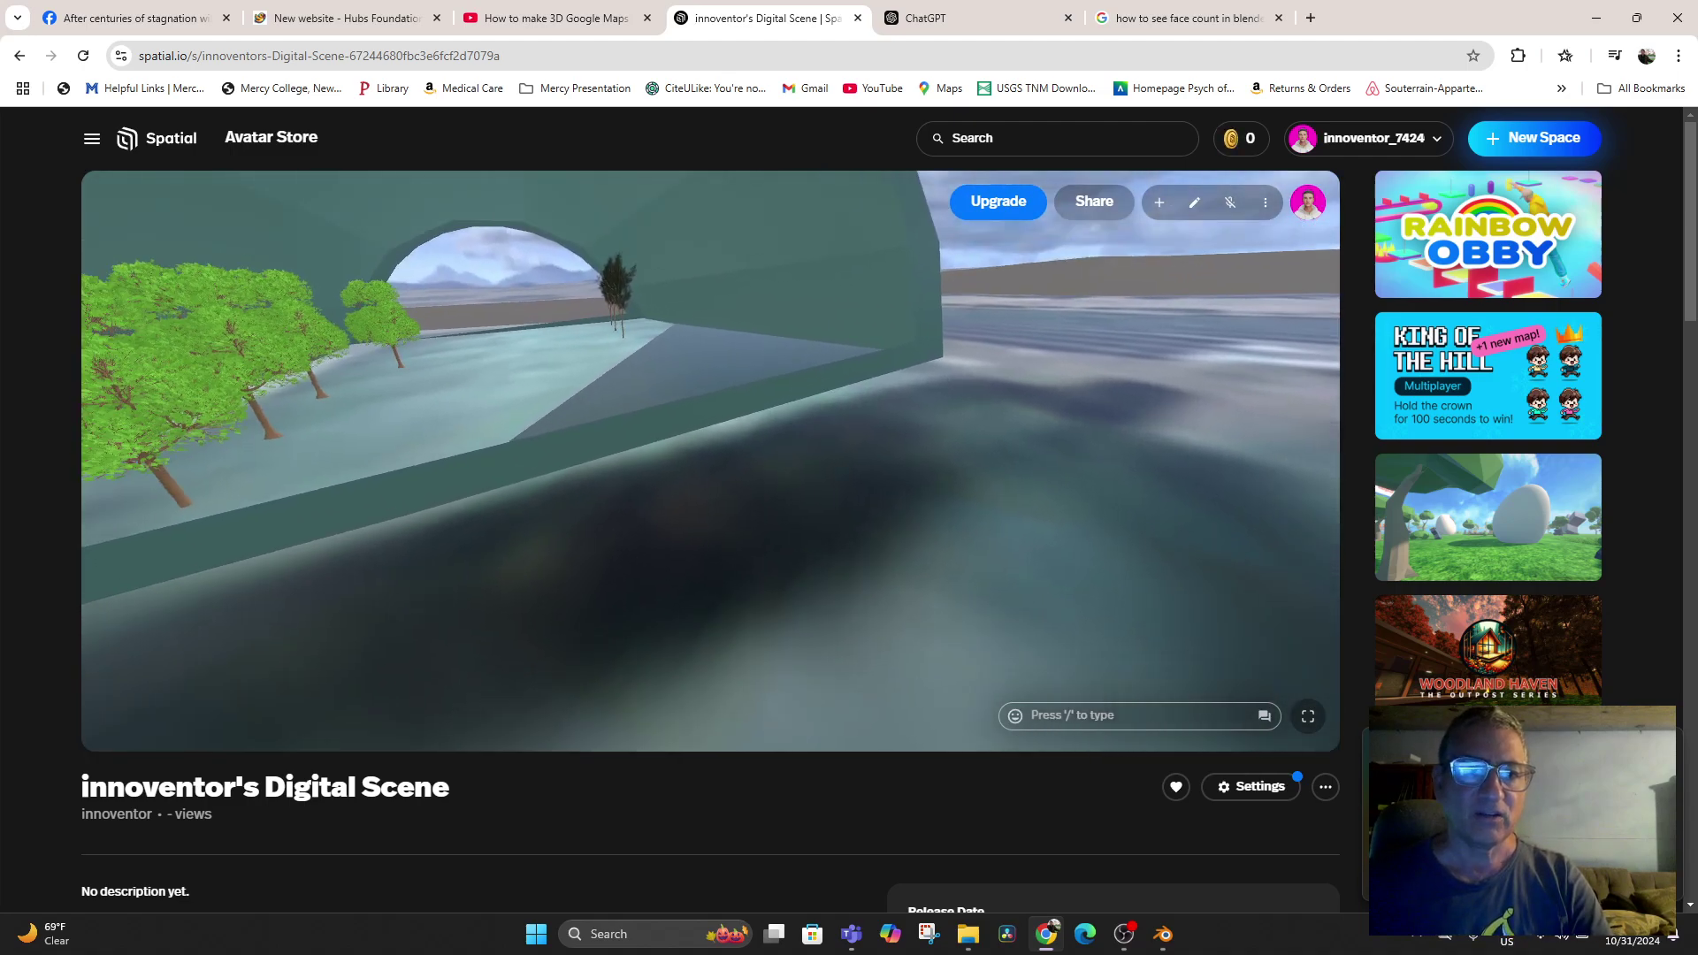
key("Right")
key("Right")
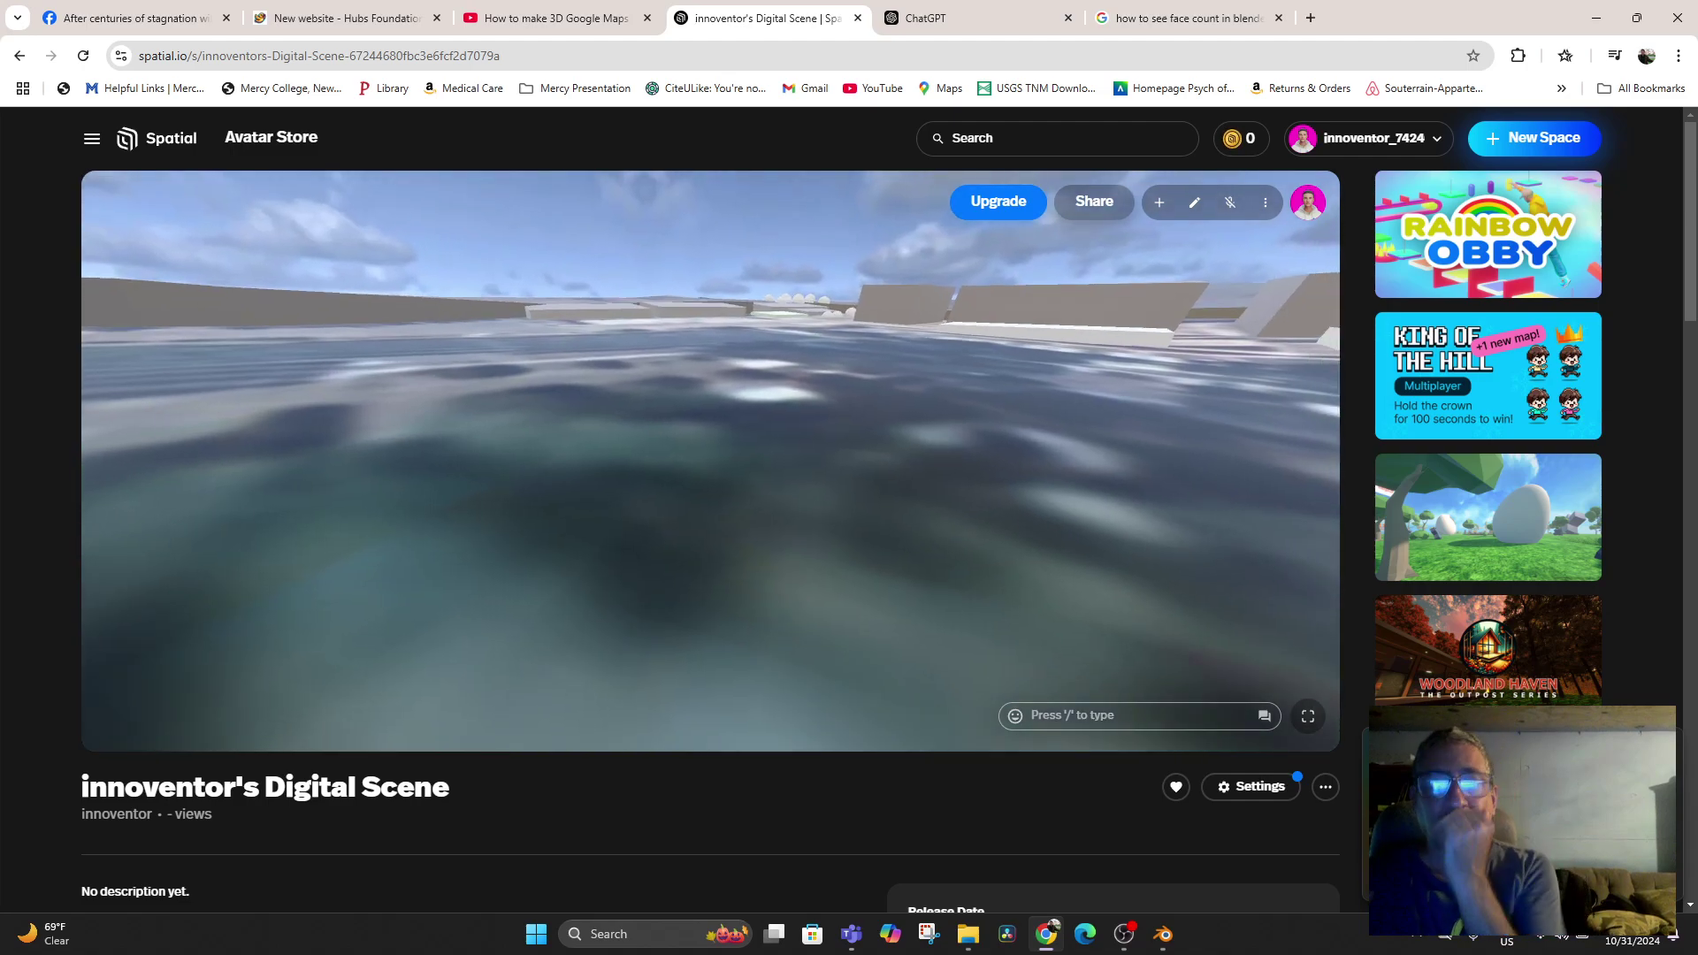
key("Left")
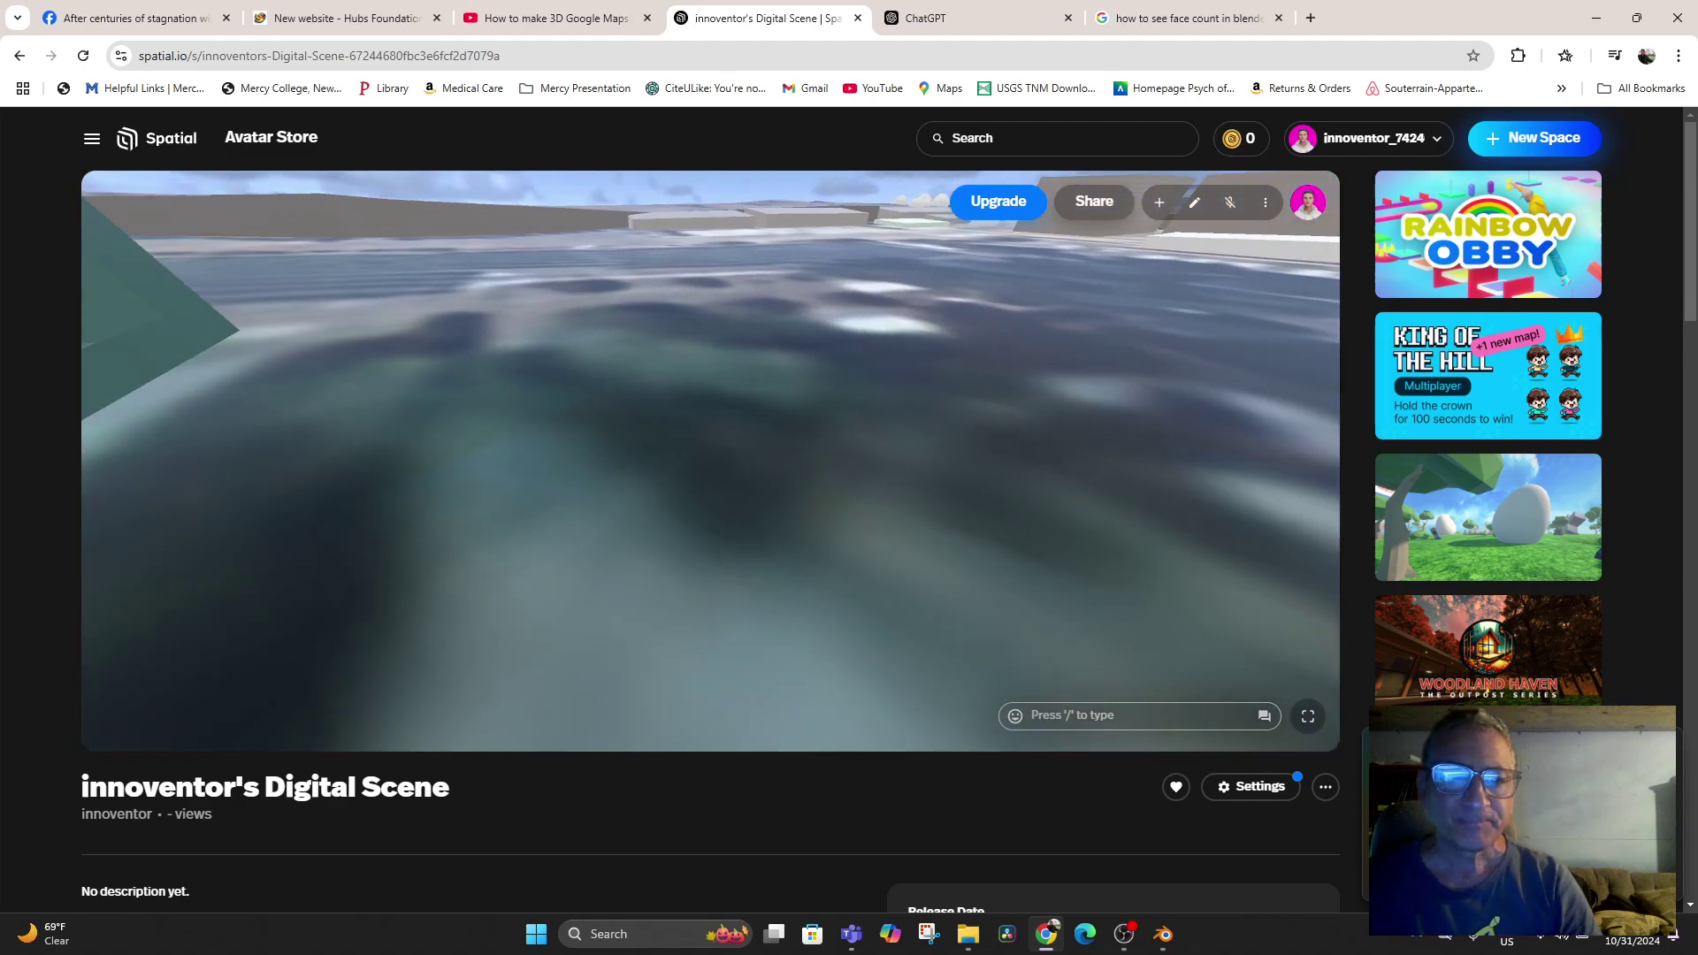
scroll(710, 461, "down", 10)
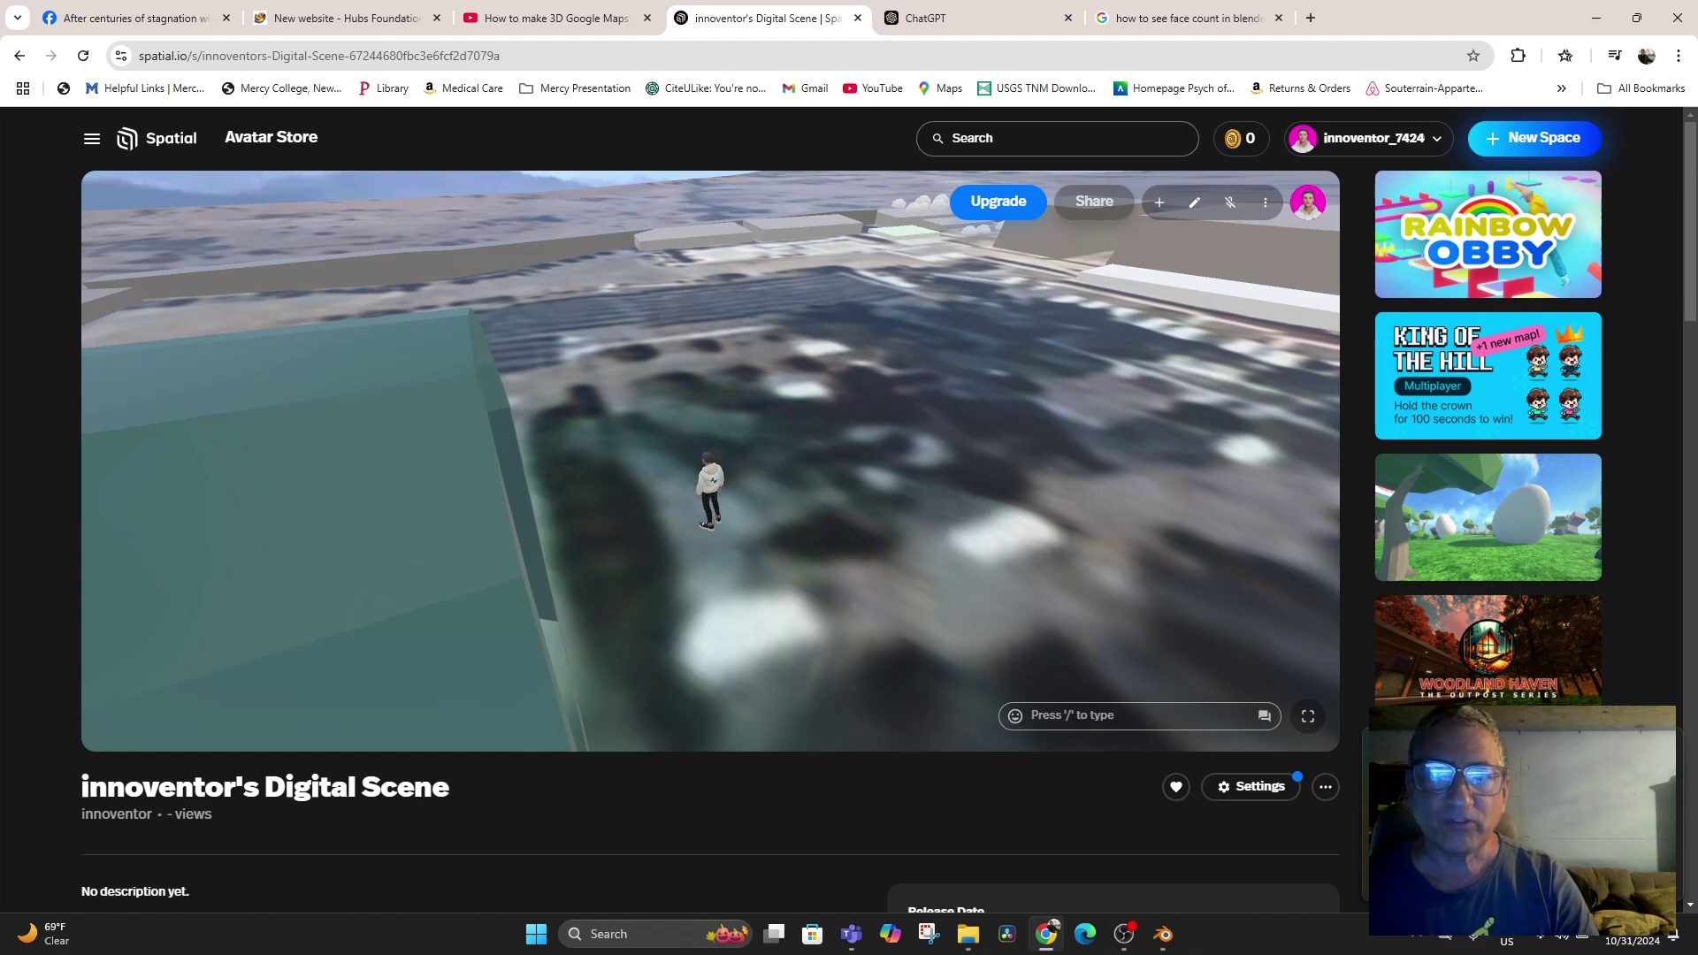
Open the content library and search the recent assets for "plan", clearing the search field at the end
left_click(1158, 202)
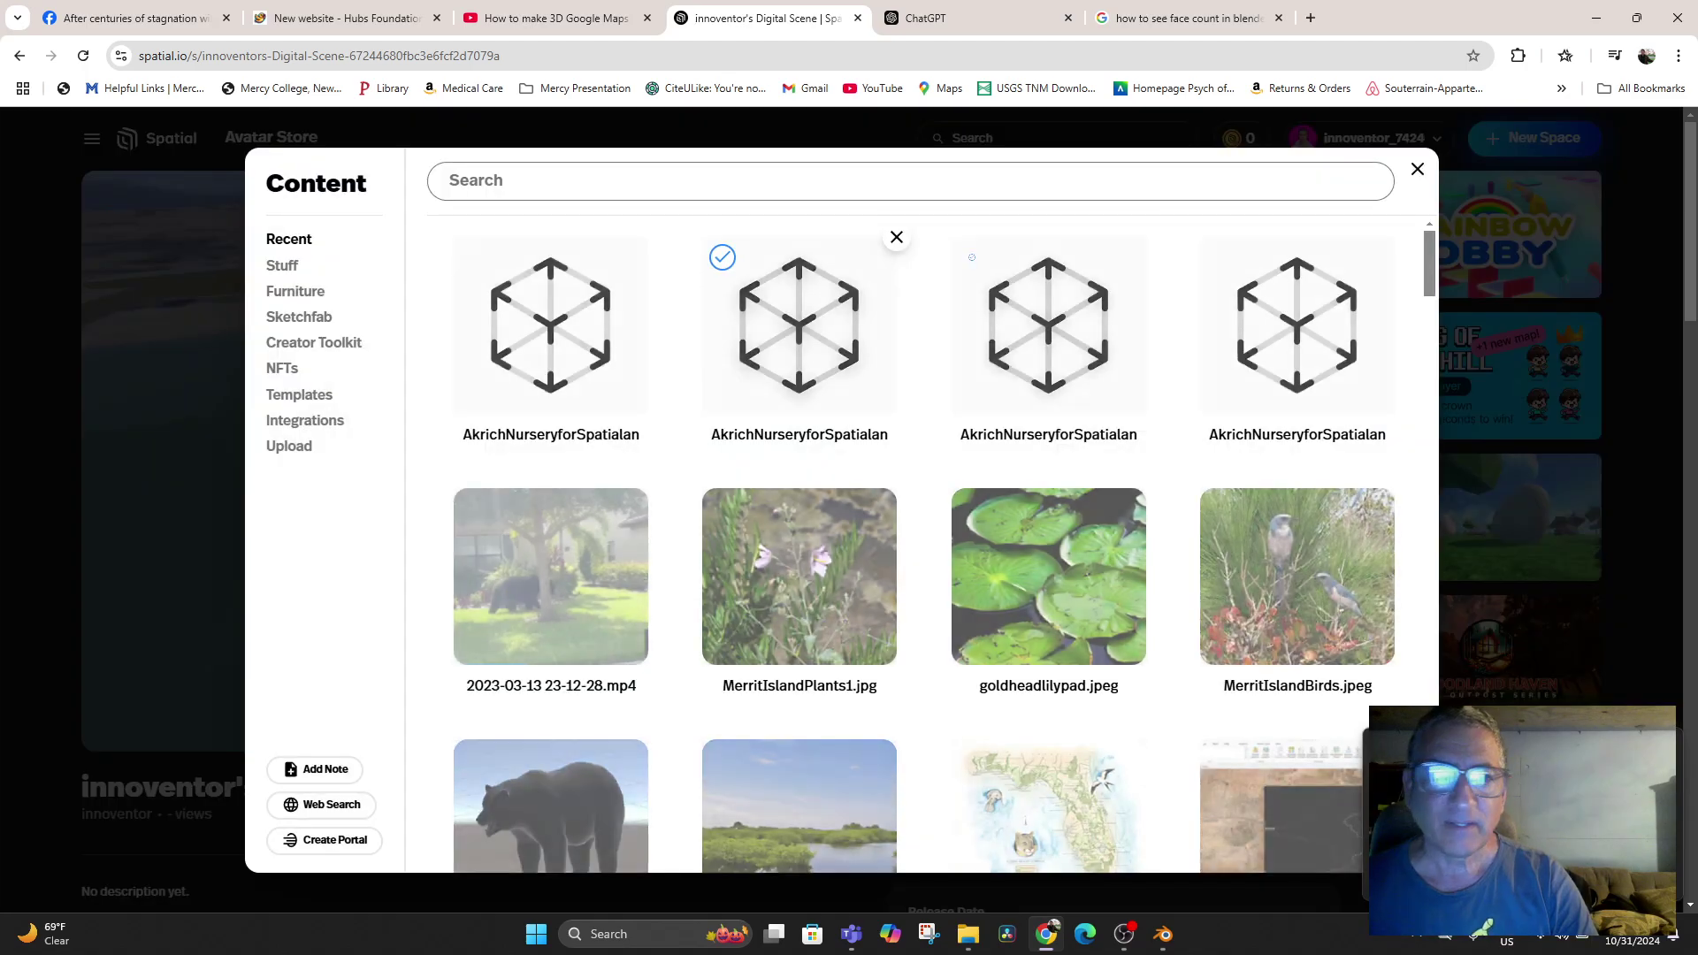
type("shru")
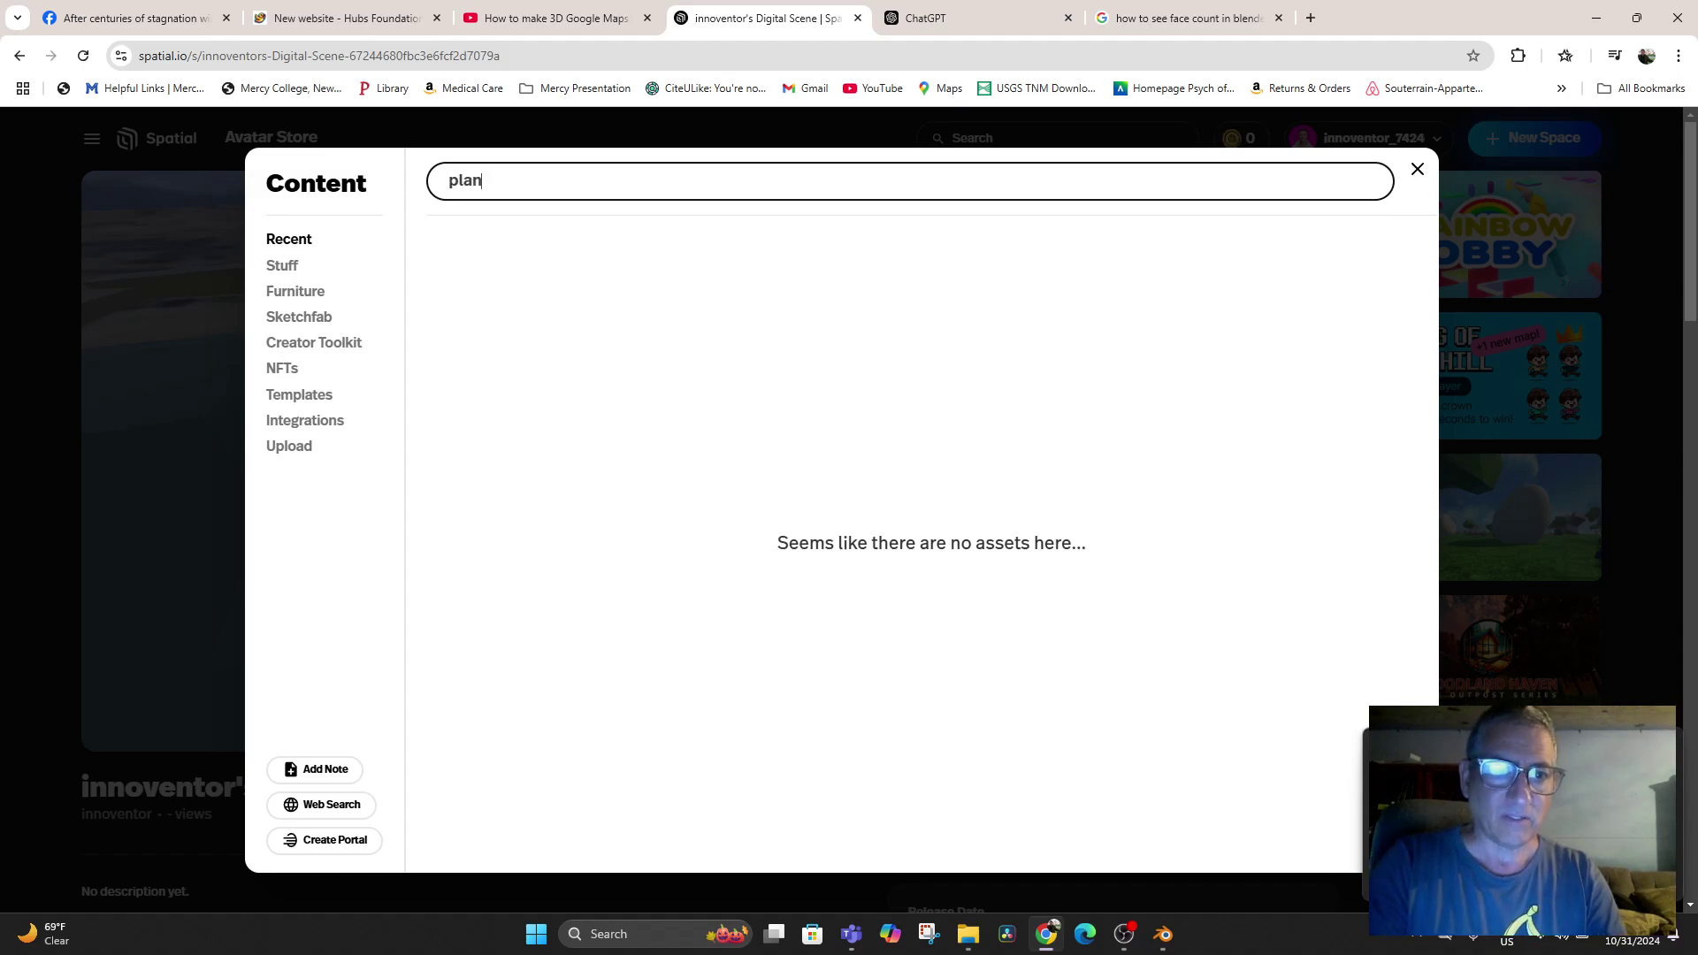
key("BackSpace")
key("BackSpace")
key("BackSpace")
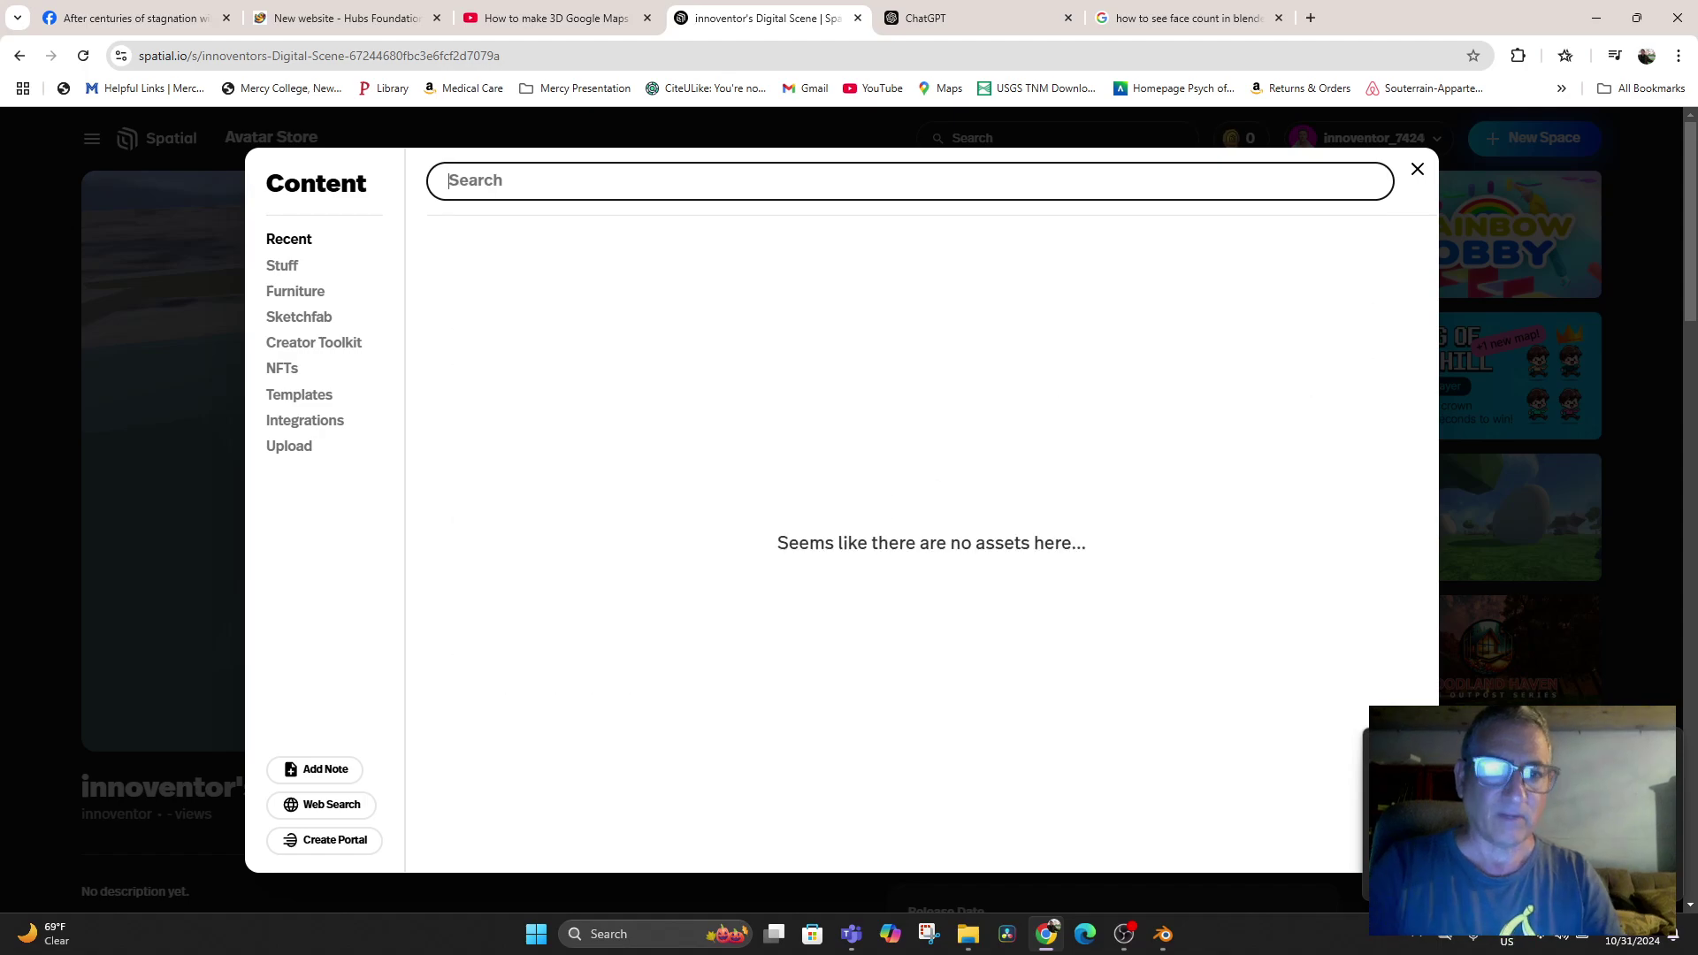
Search the Sketchfab models for "shrub" and add the Cliff Shrub For Terrain model to the scene
left_click(299, 316)
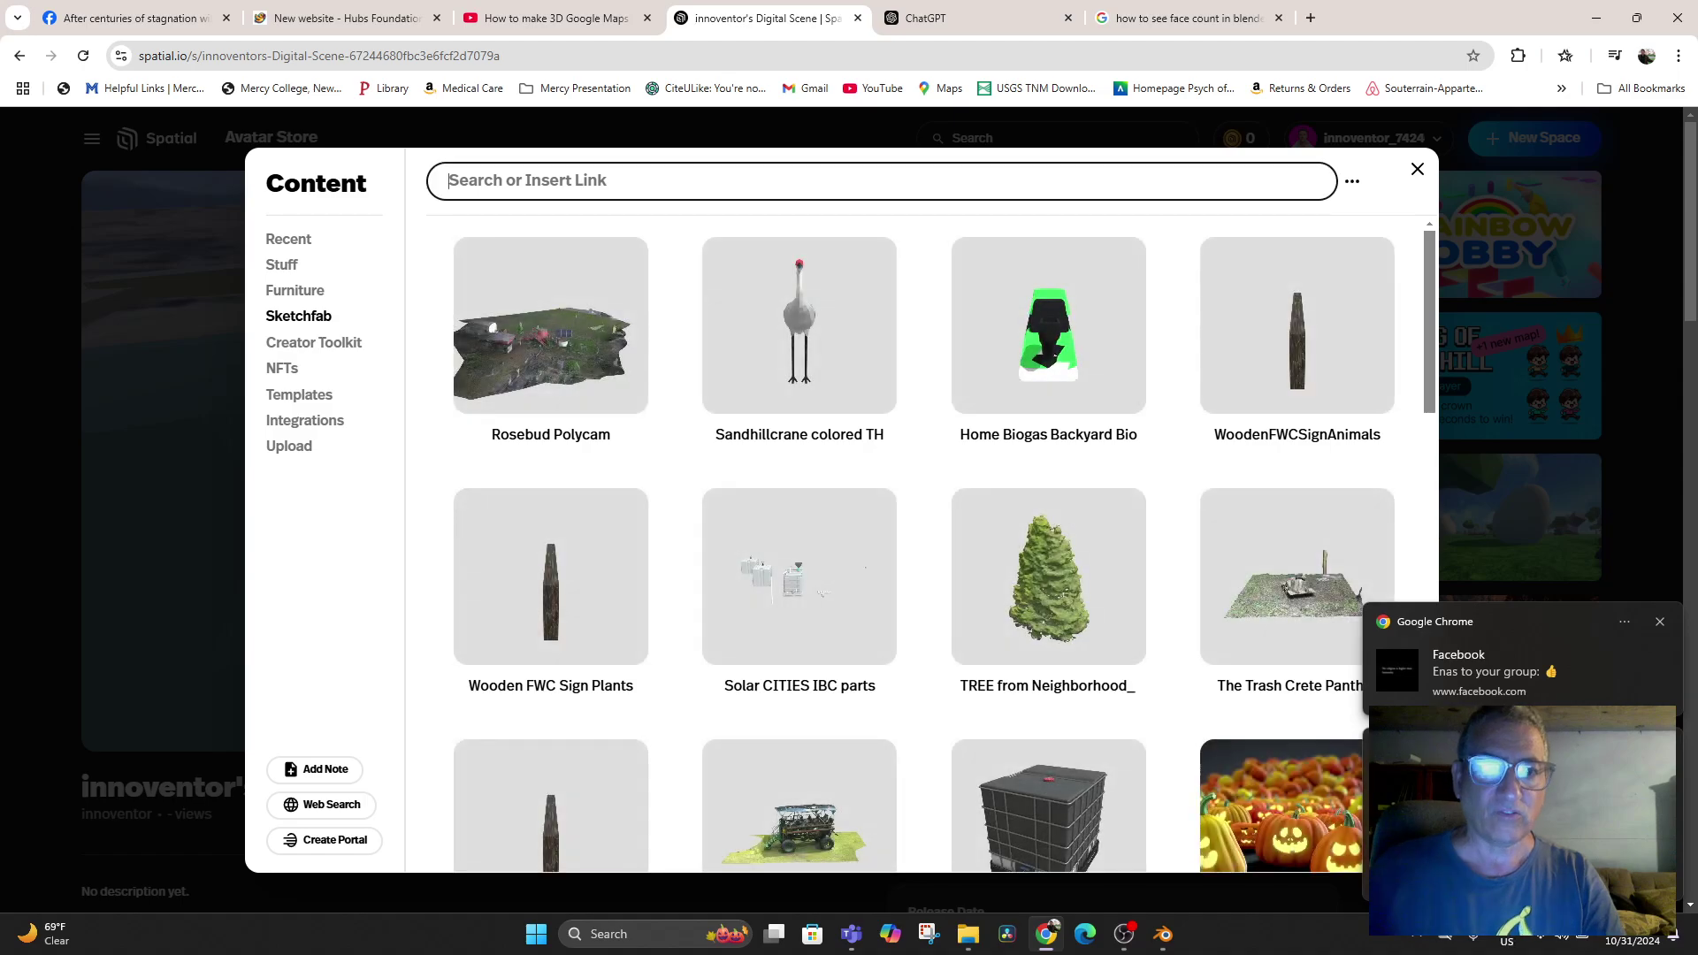
type("shrug")
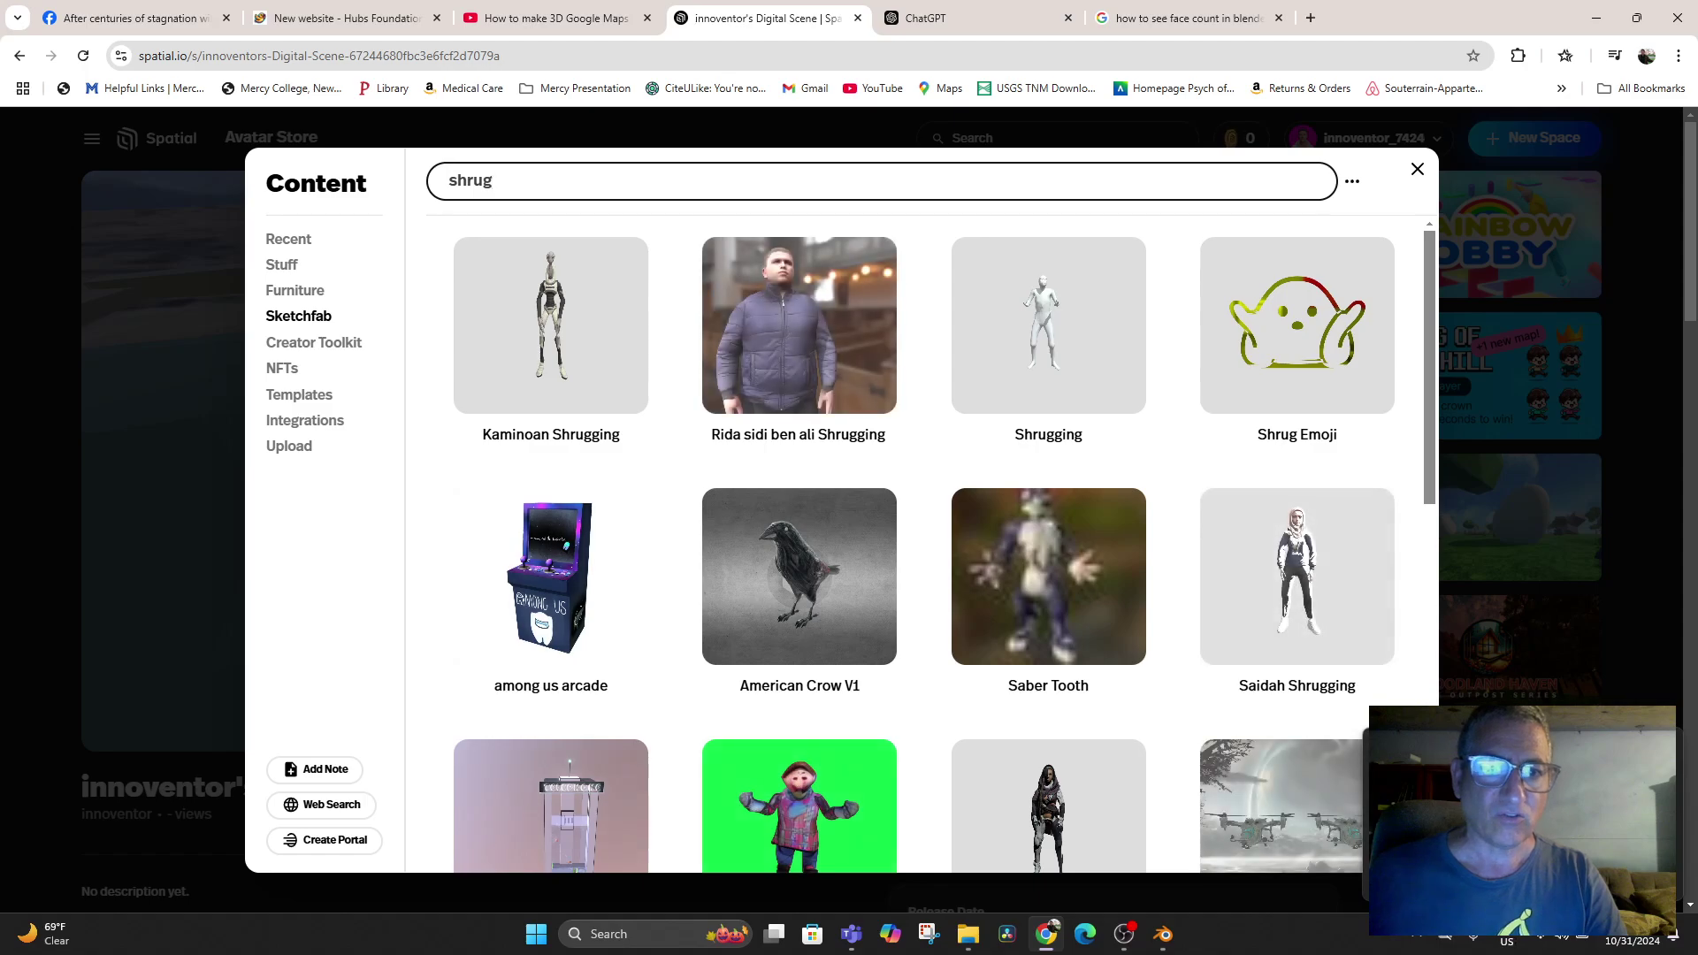
key("BackSpace")
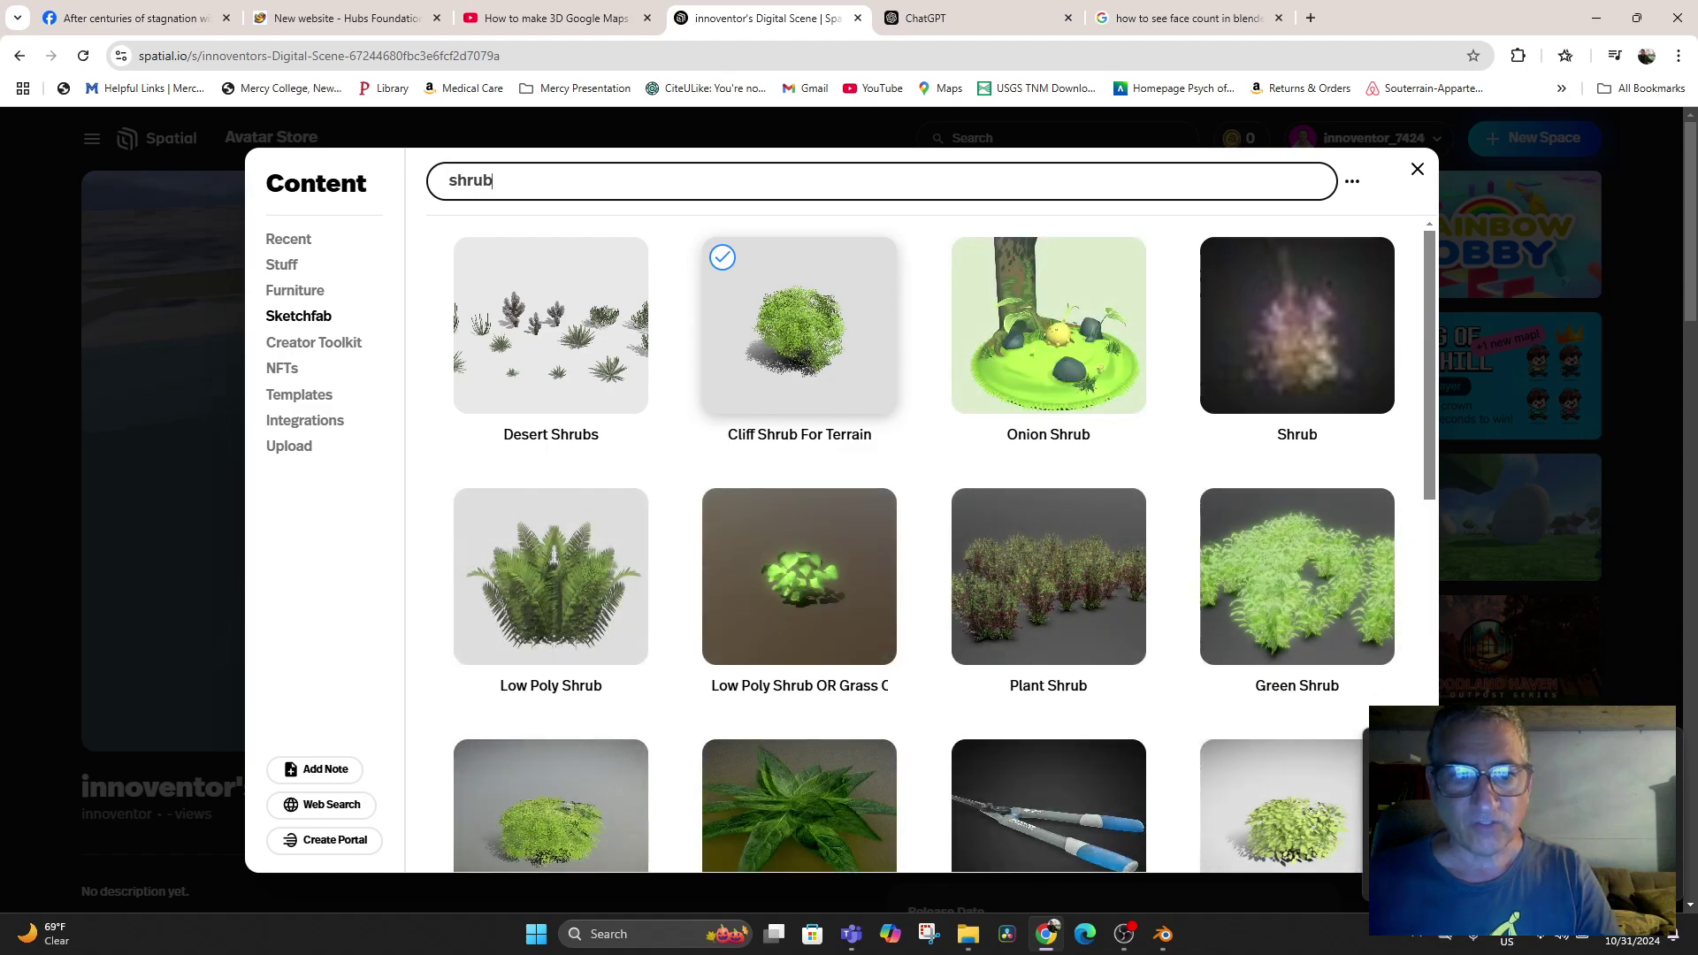
scroll(800, 371, "down", 2)
scroll(800, 372, "up", 2)
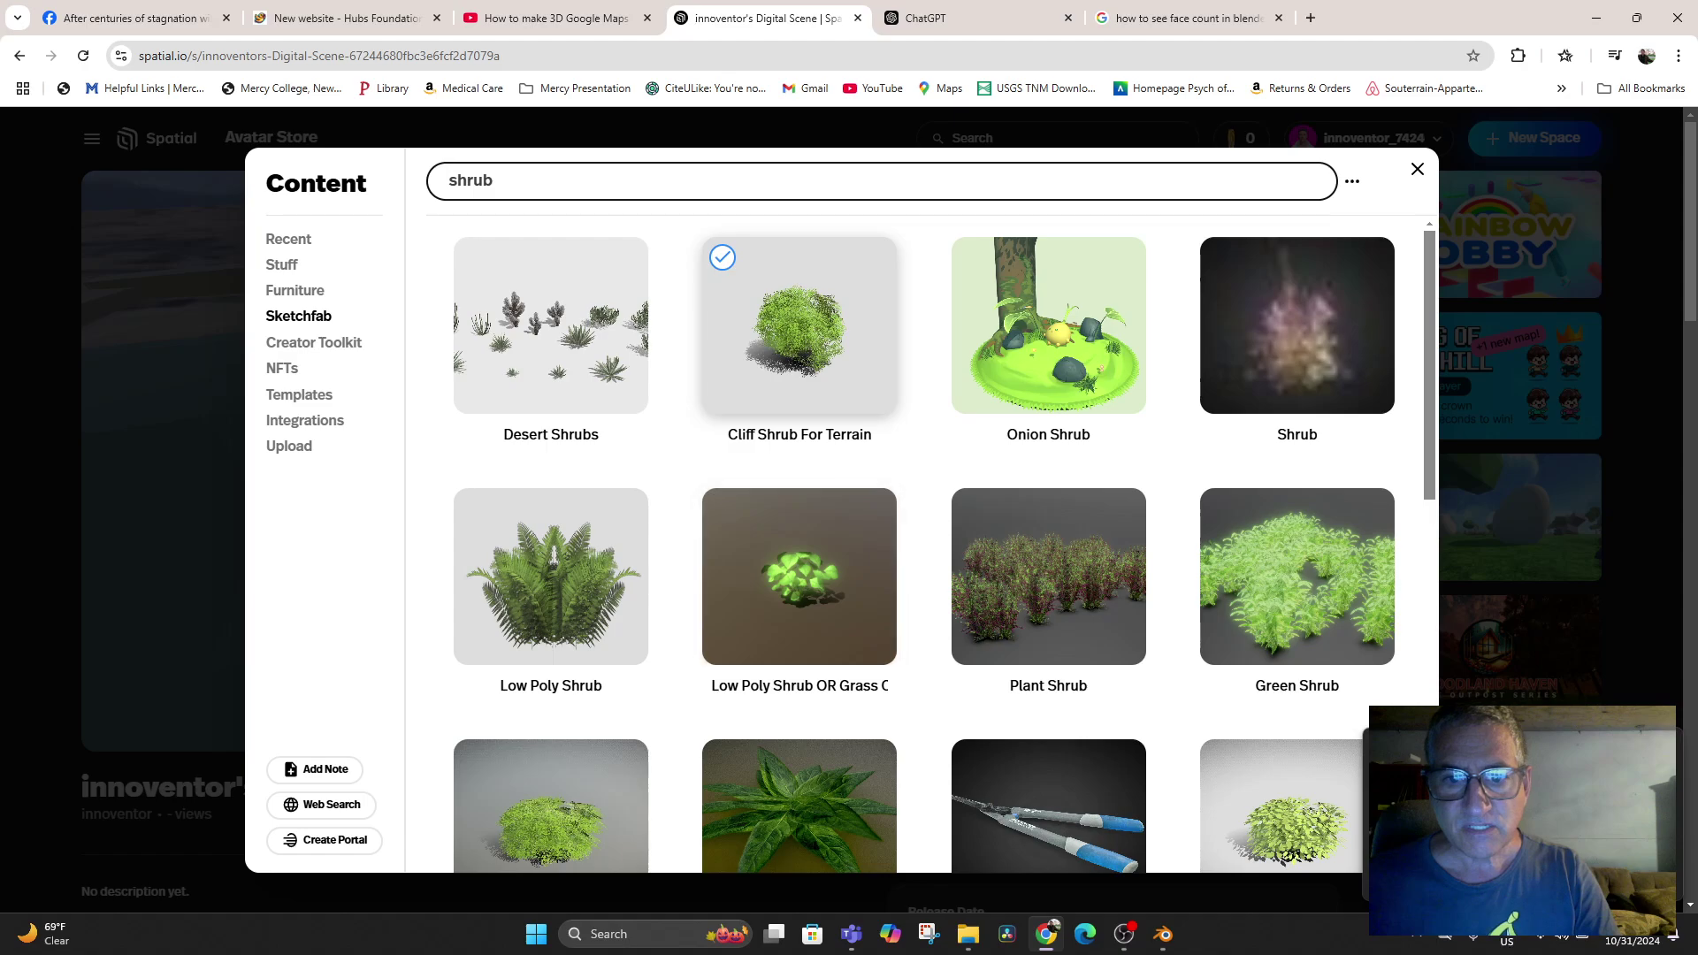
left_click(800, 372)
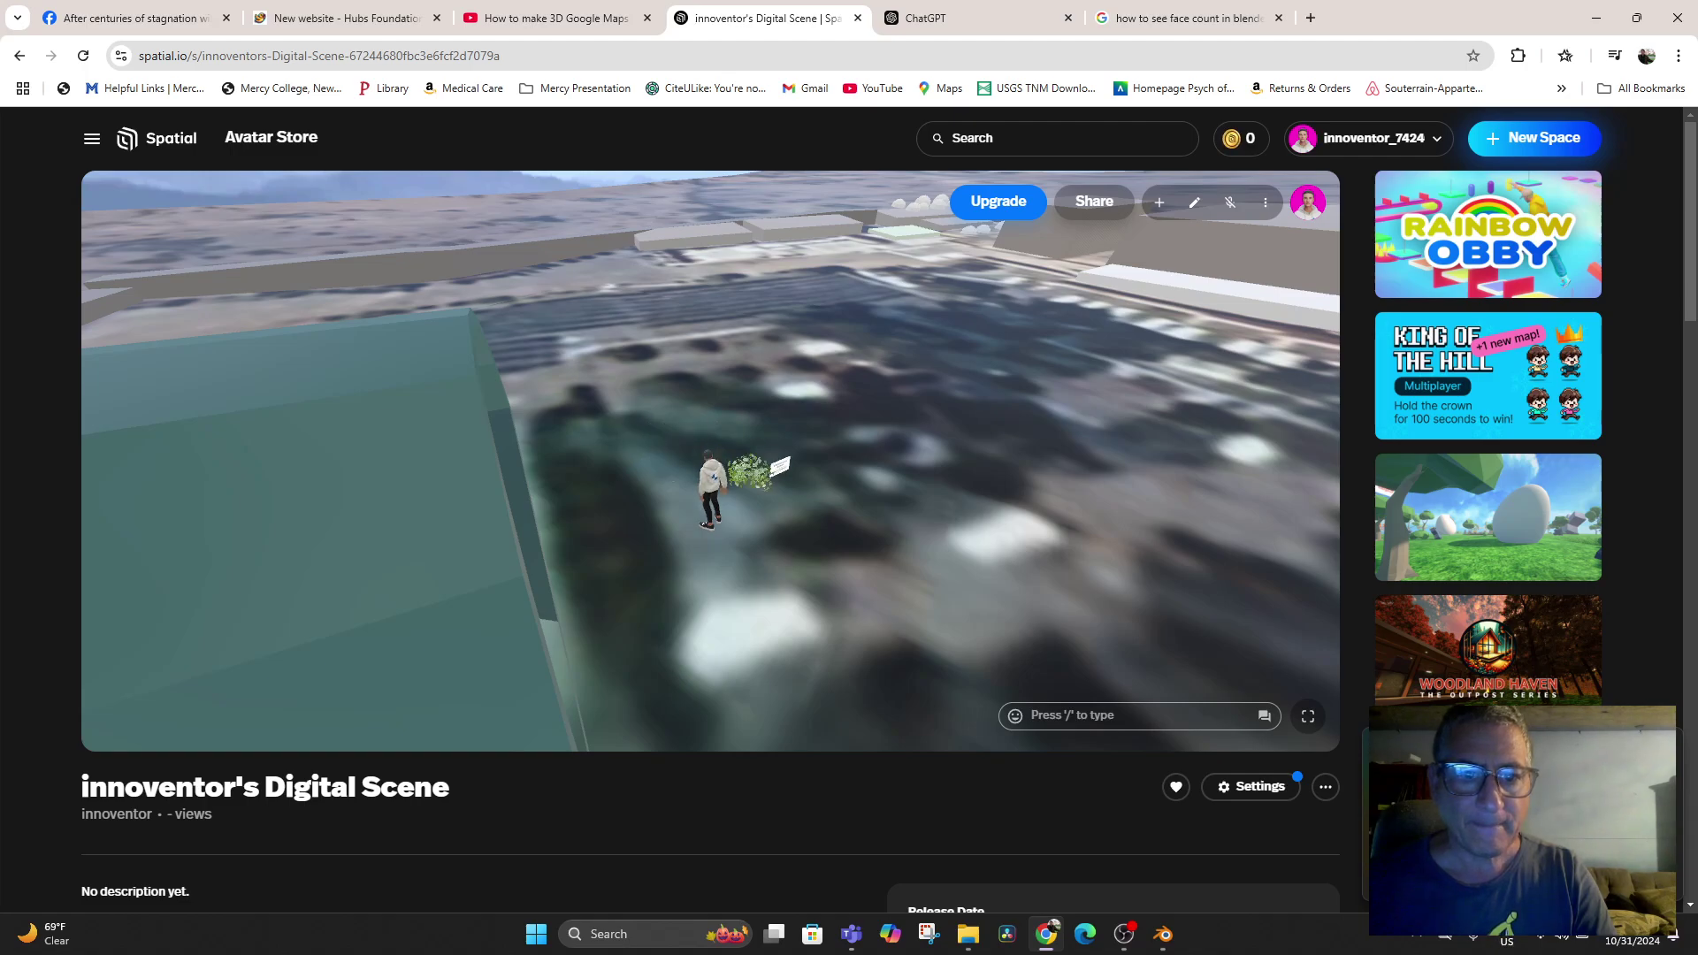
Approach the new shrub in first-person view and move it down to the ground at about X -62.16, Y -89.58, Z 63.46
left_click_drag(821, 531, 741, 363)
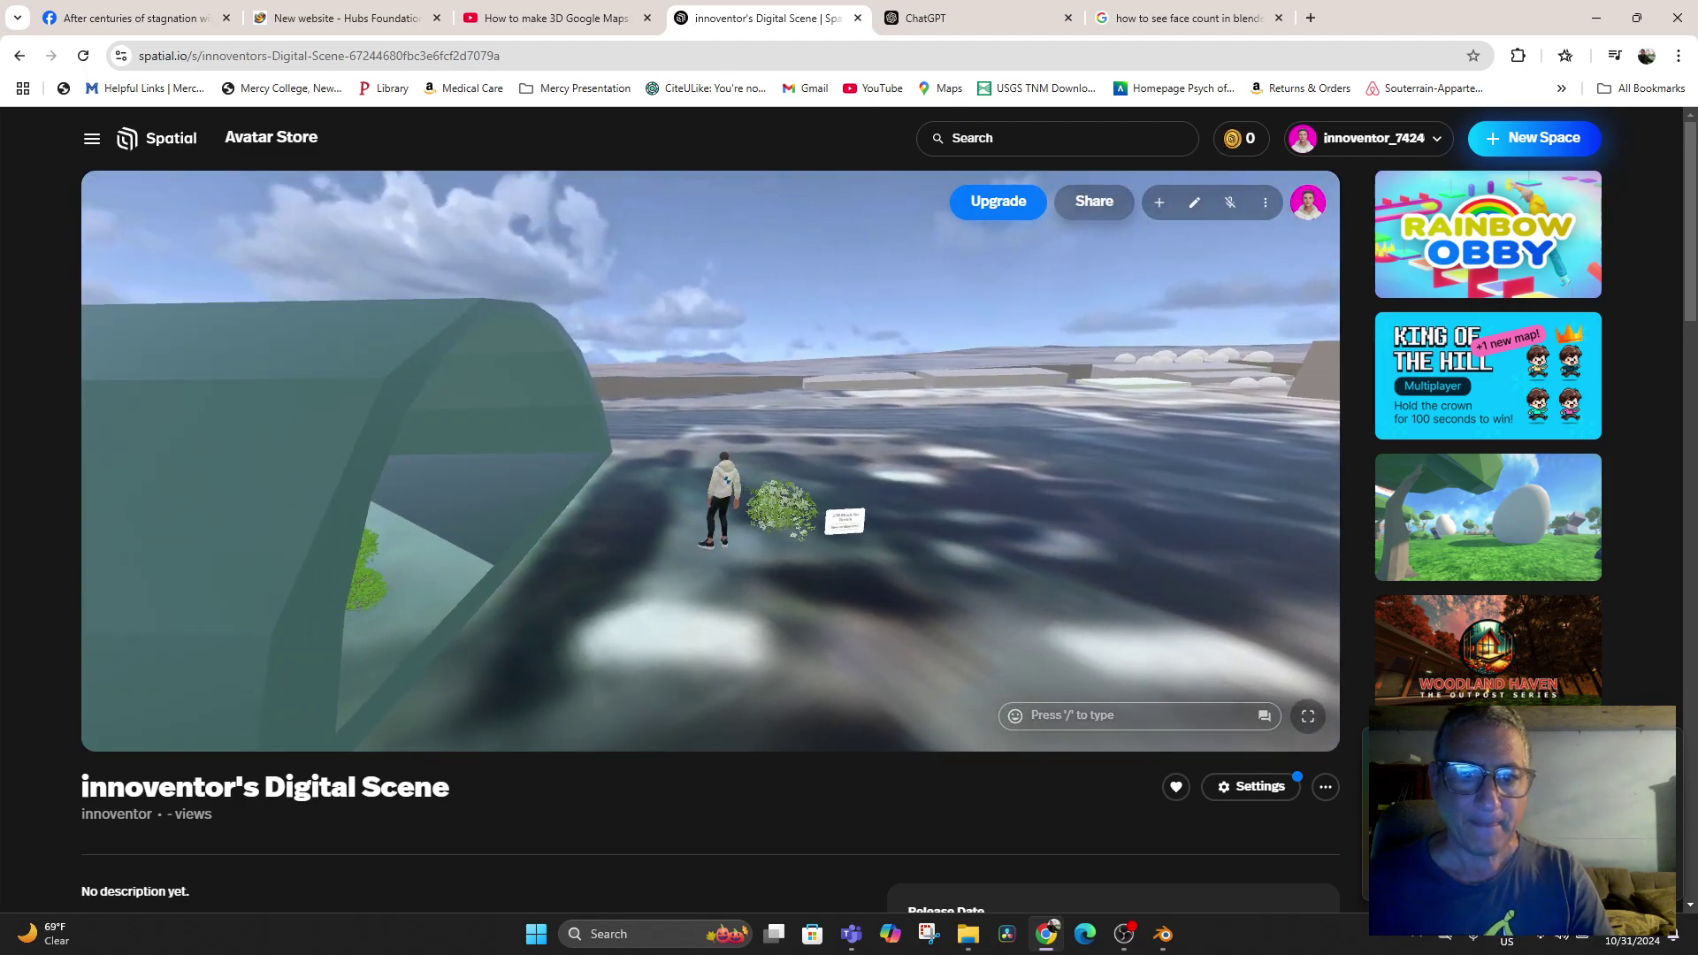
scroll(814, 532, "up", 5)
scroll(711, 459, "up", 3)
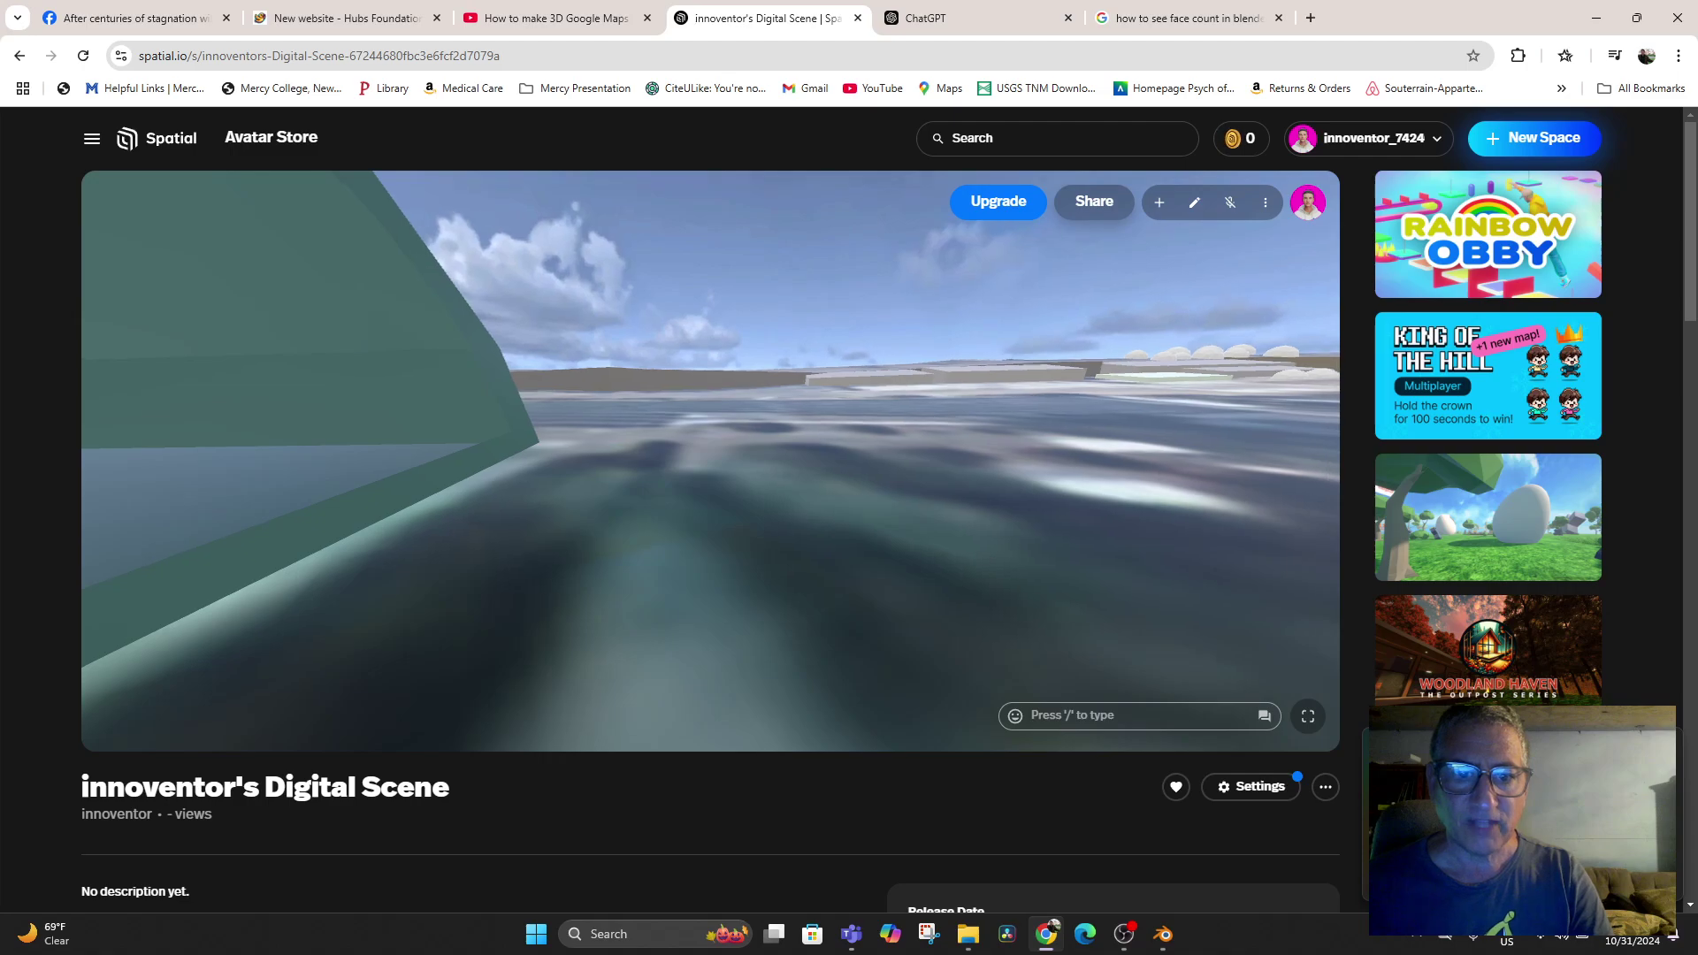
key("Right")
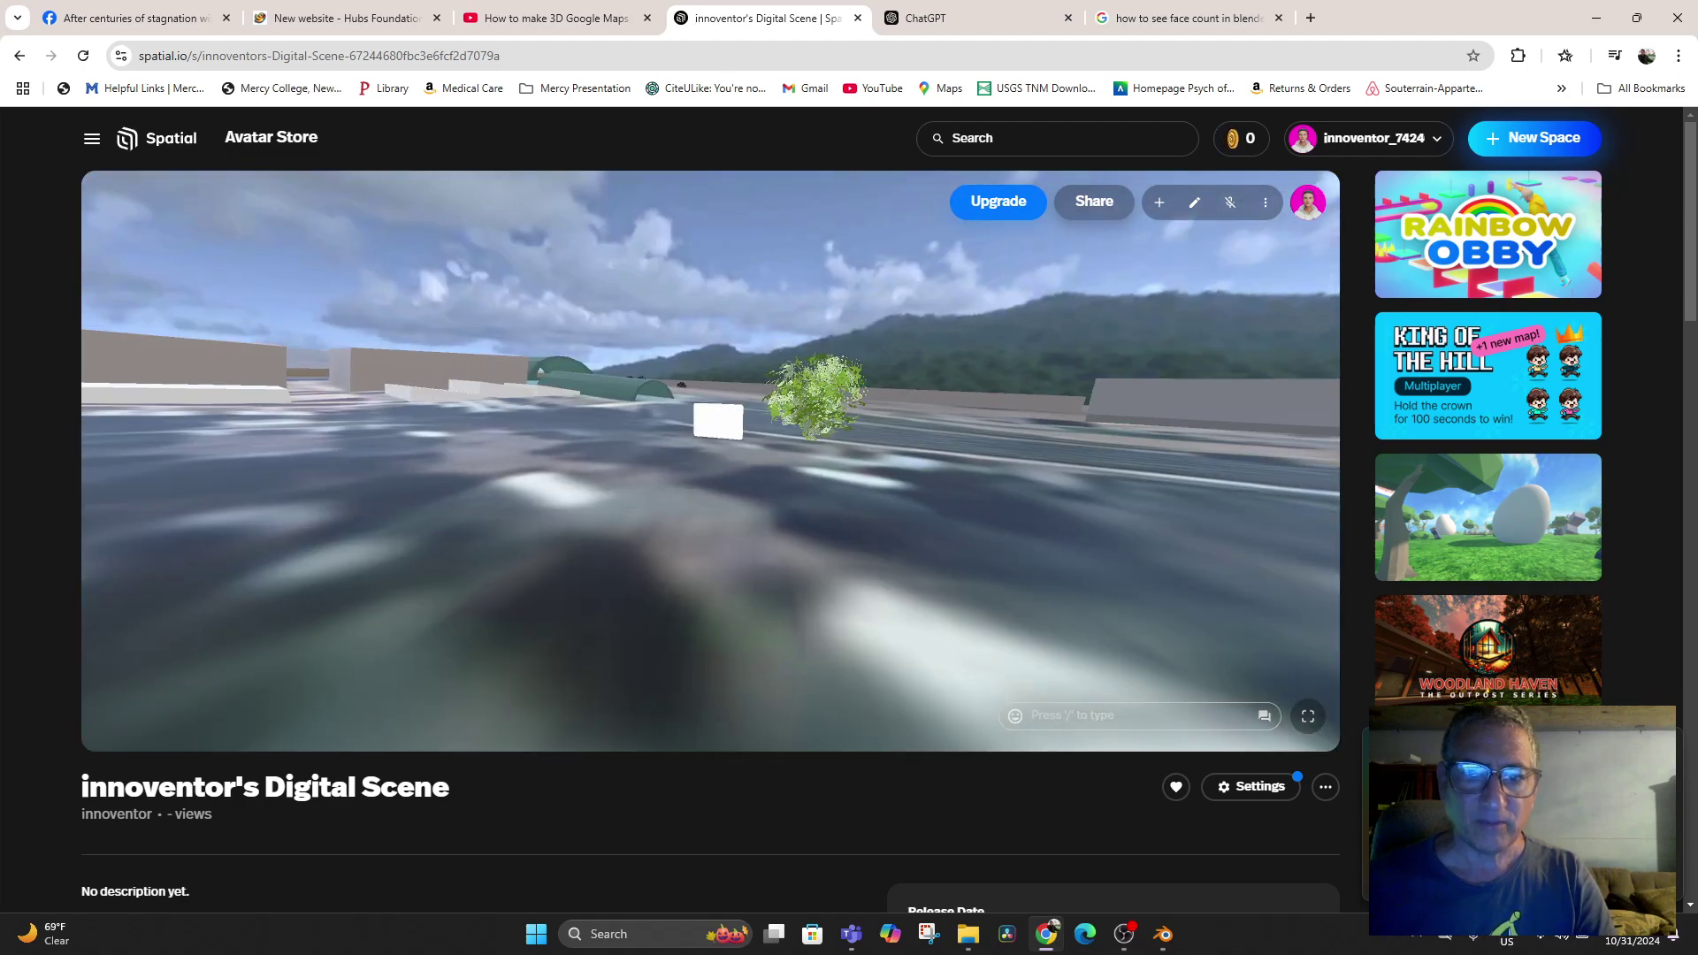
key("Up")
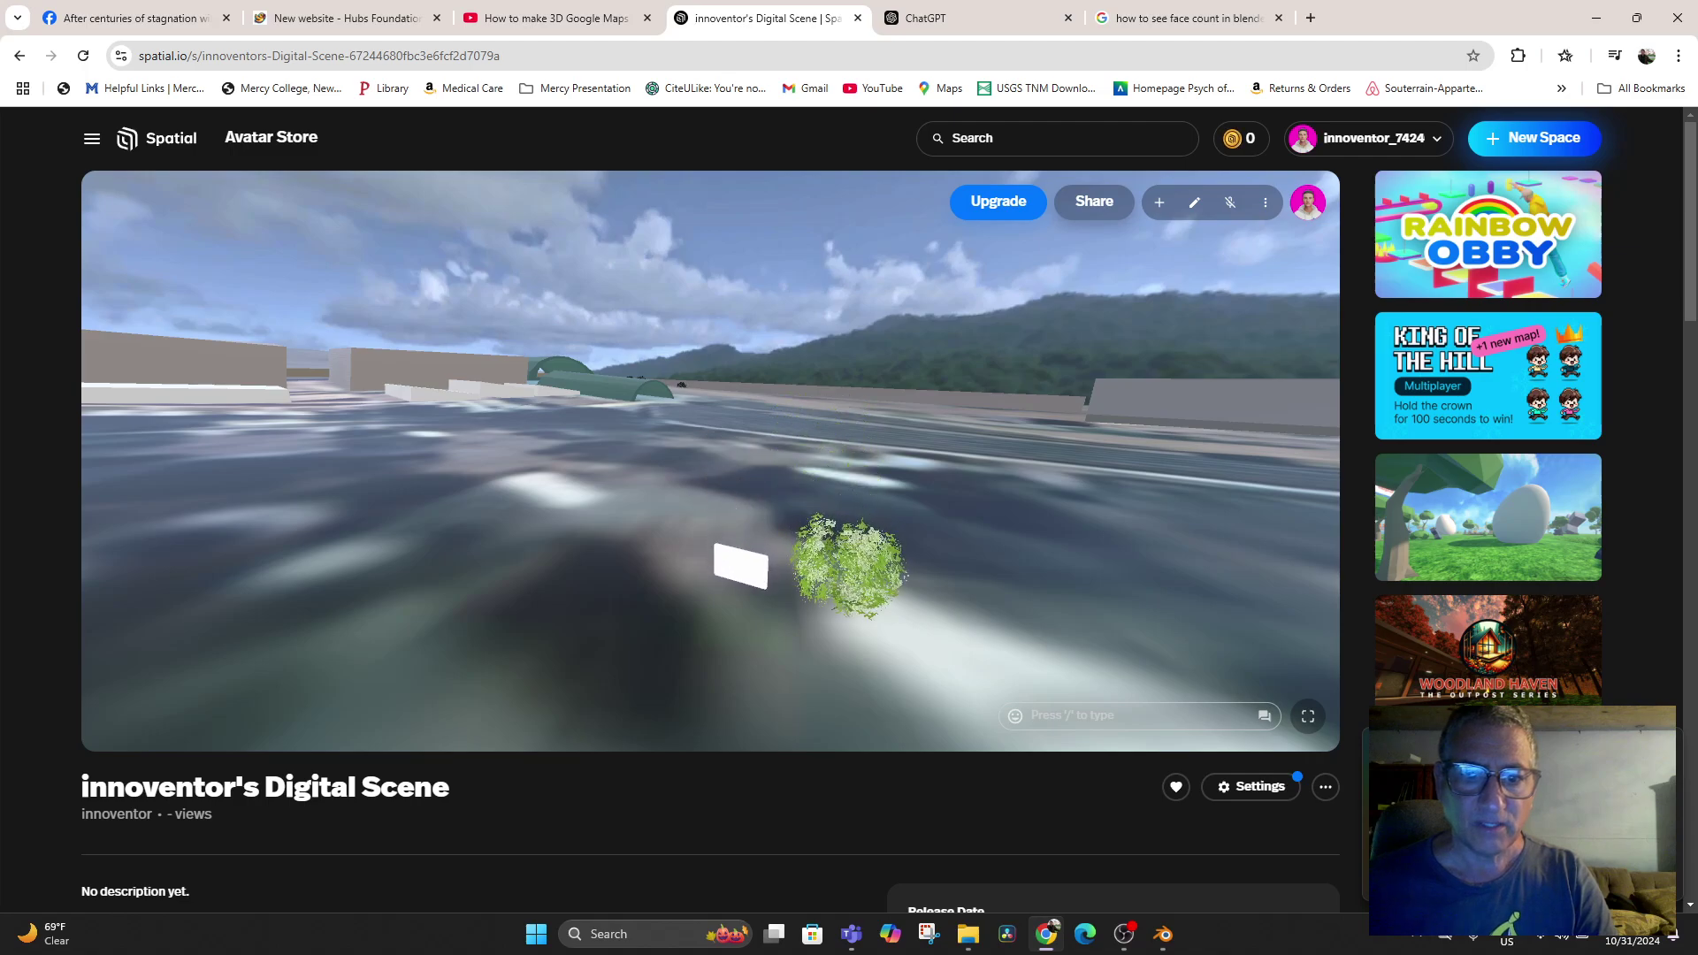
key("w")
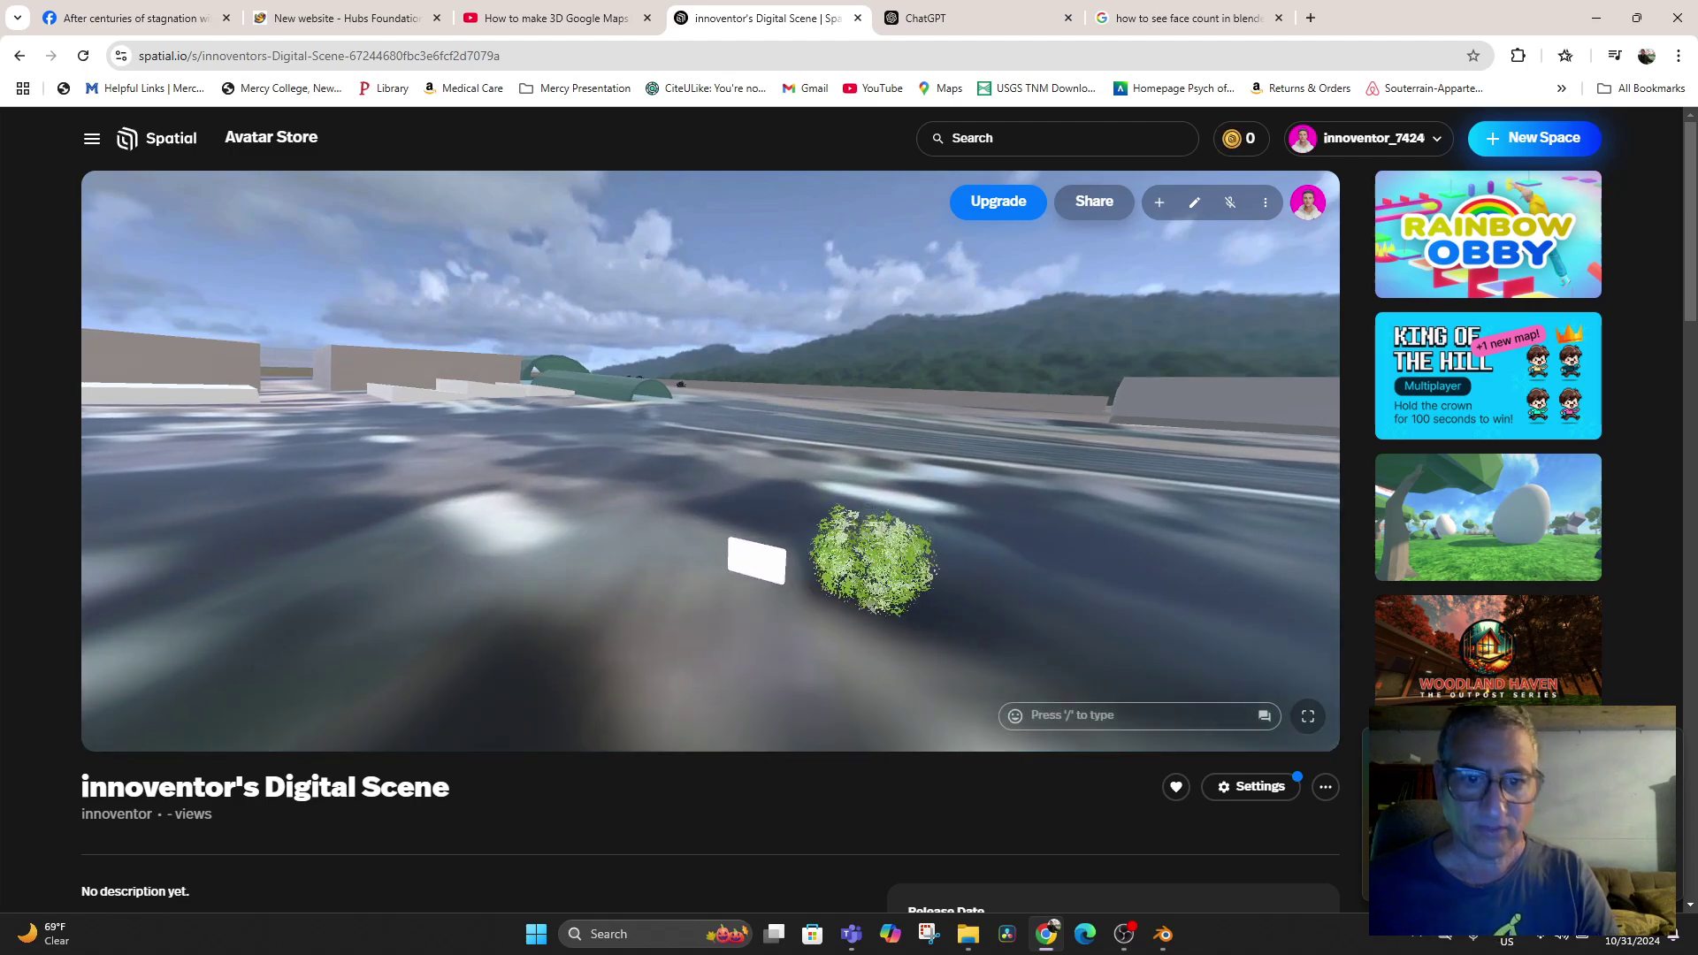
left_click_drag(874, 560, 643, 617)
key("a")
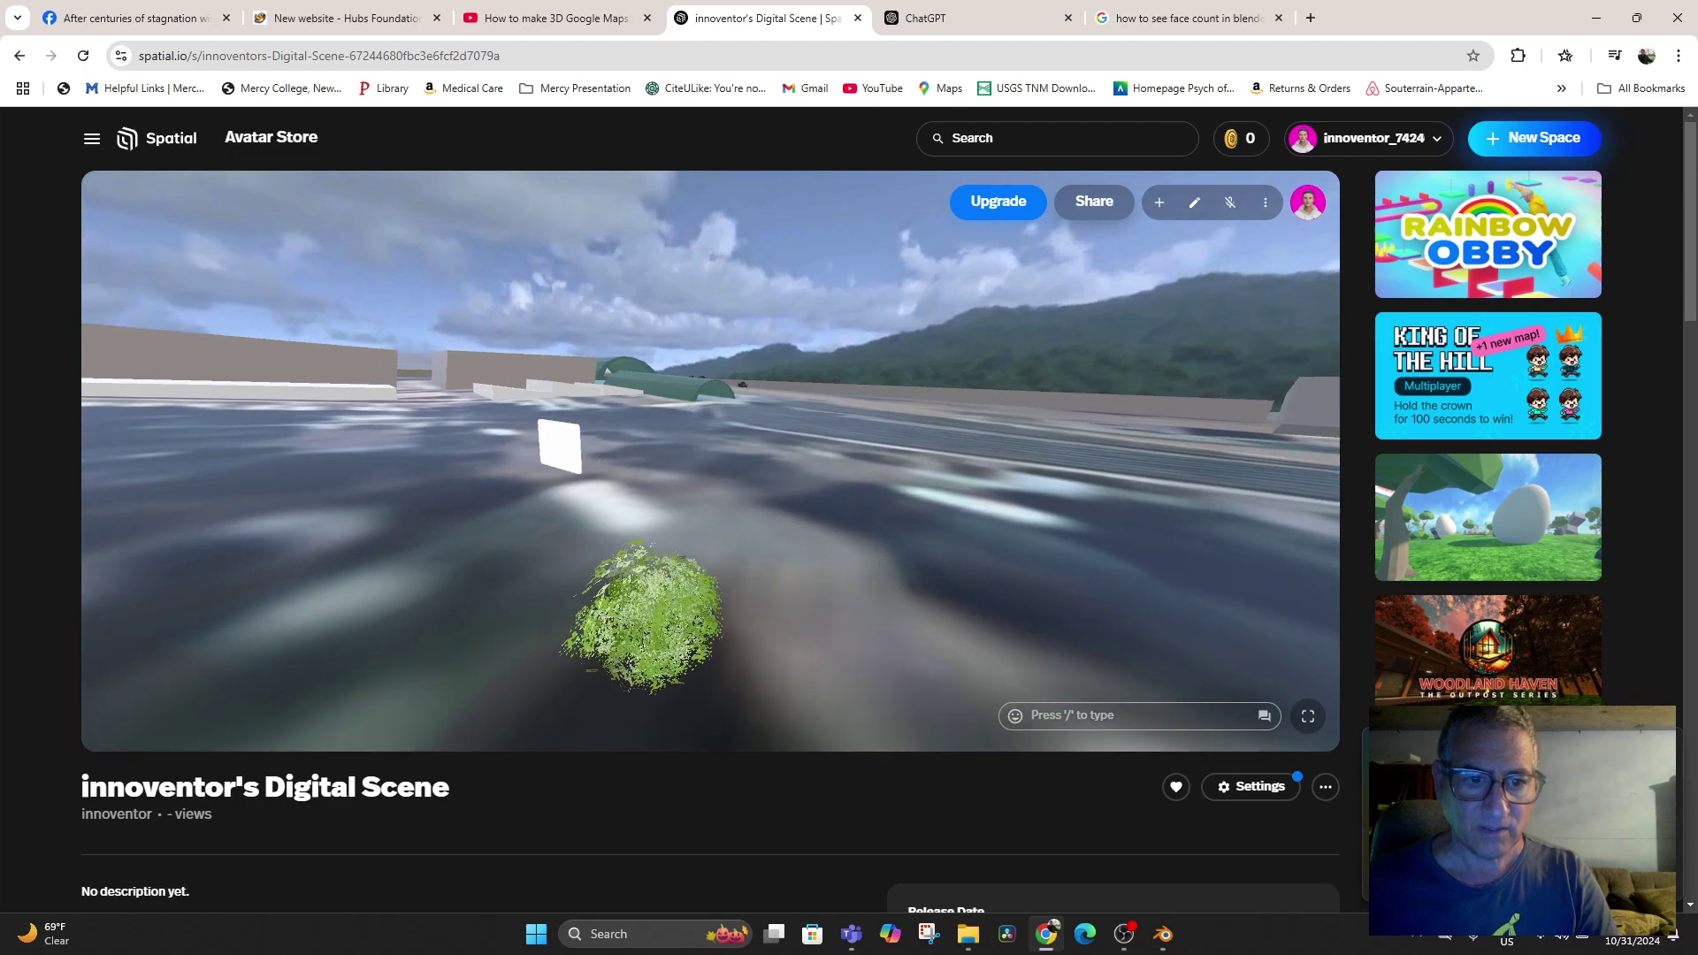
key("s")
key("w")
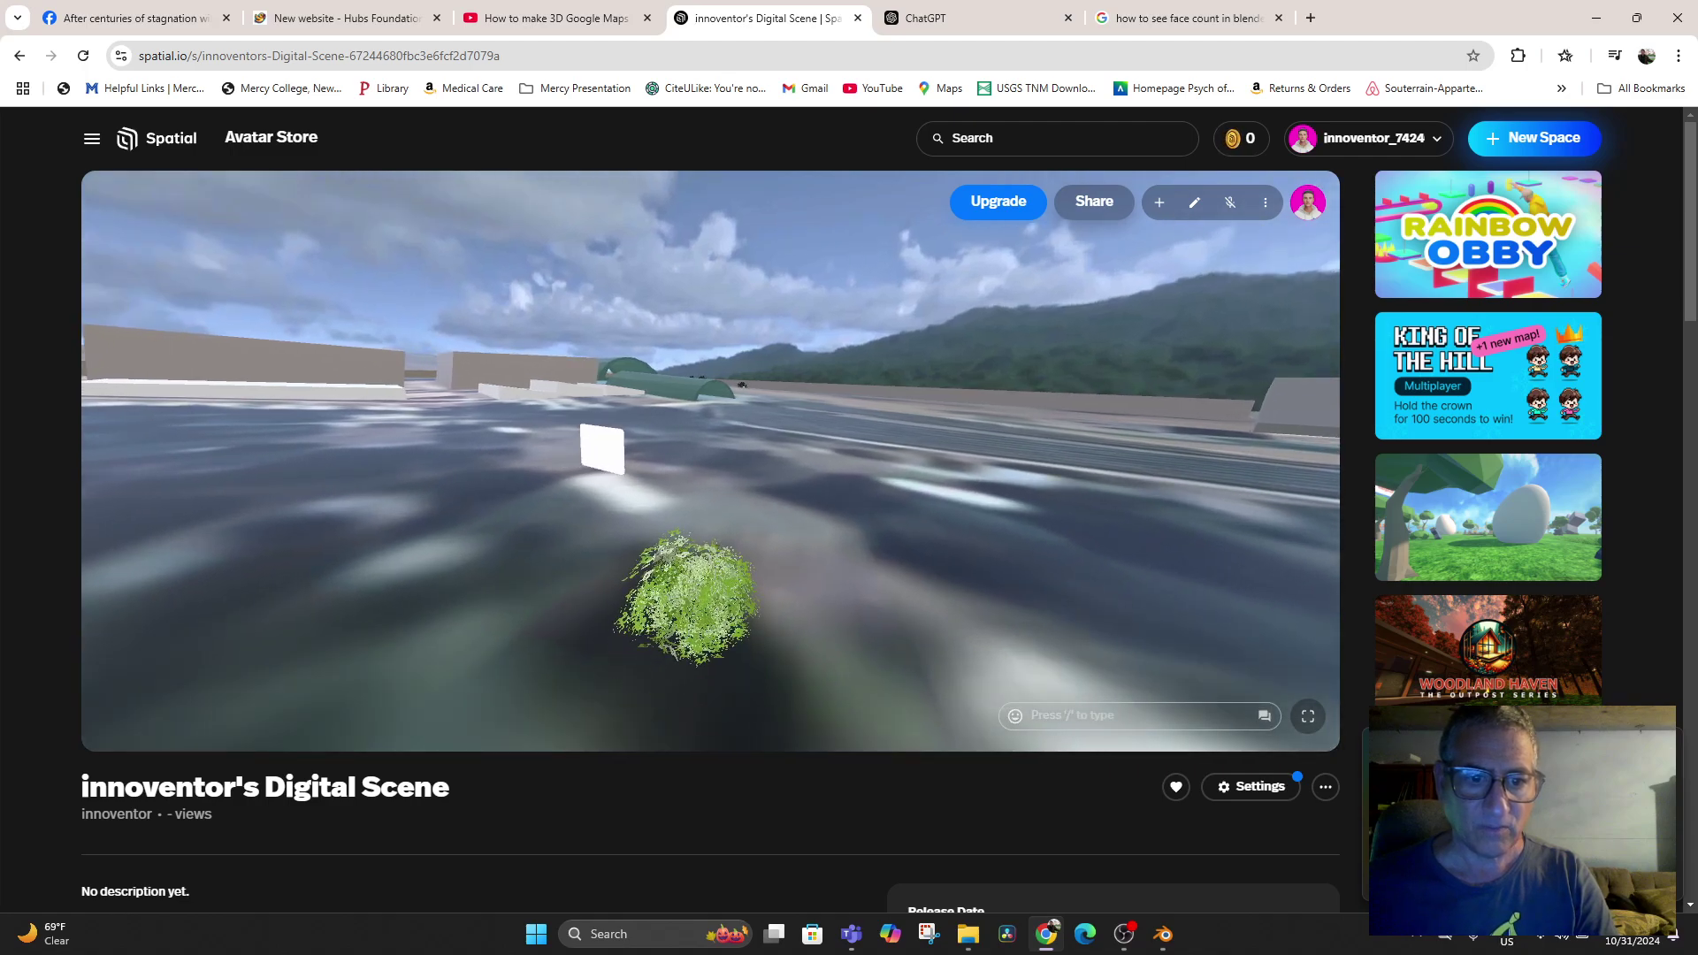
Rotate the shrub to about 273 on the Y axis and lower its Y position to -89.68
left_click(689, 601)
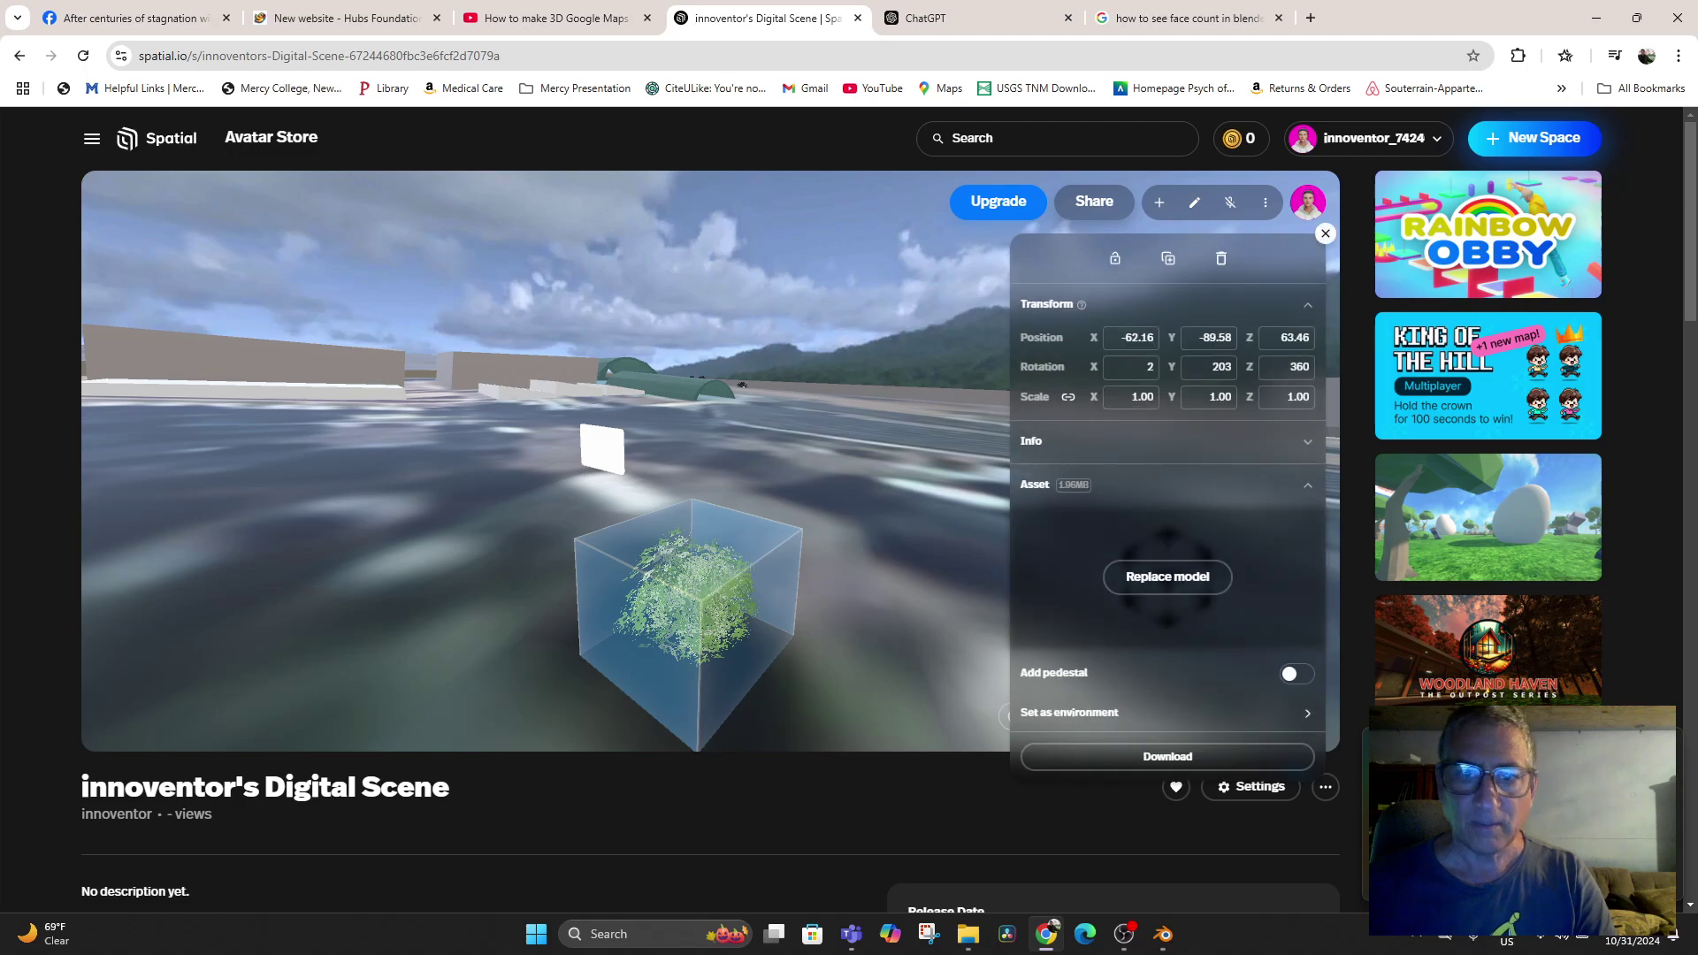
key("q")
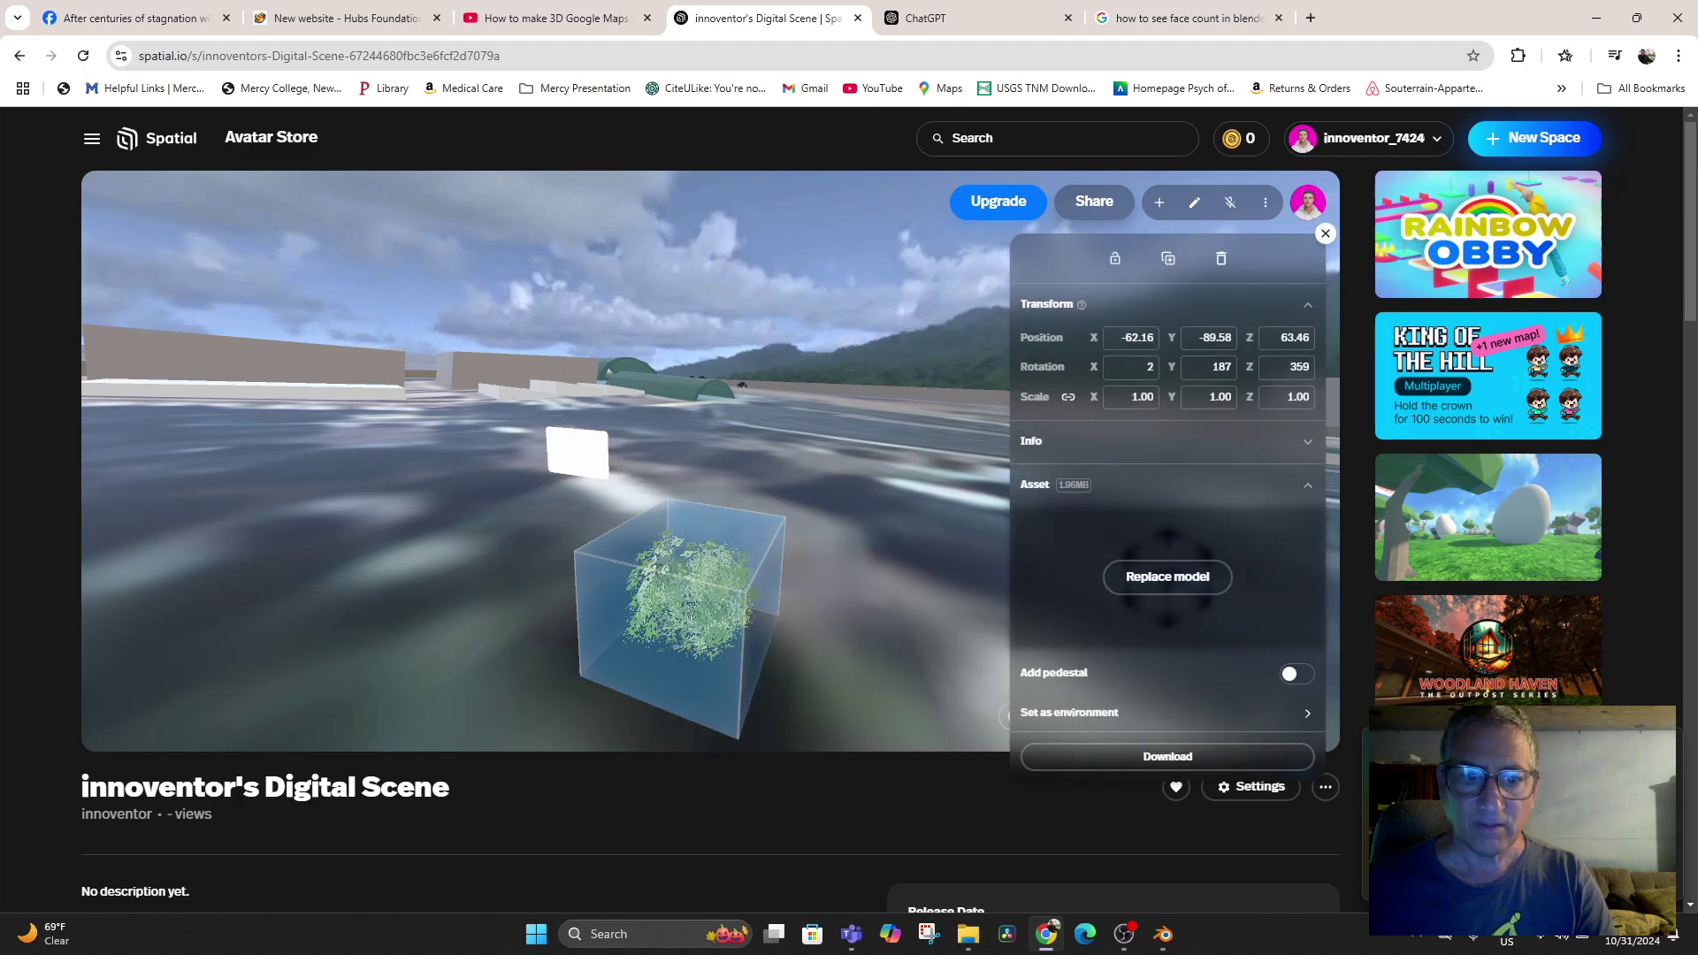
scroll(687, 601, "up", 2)
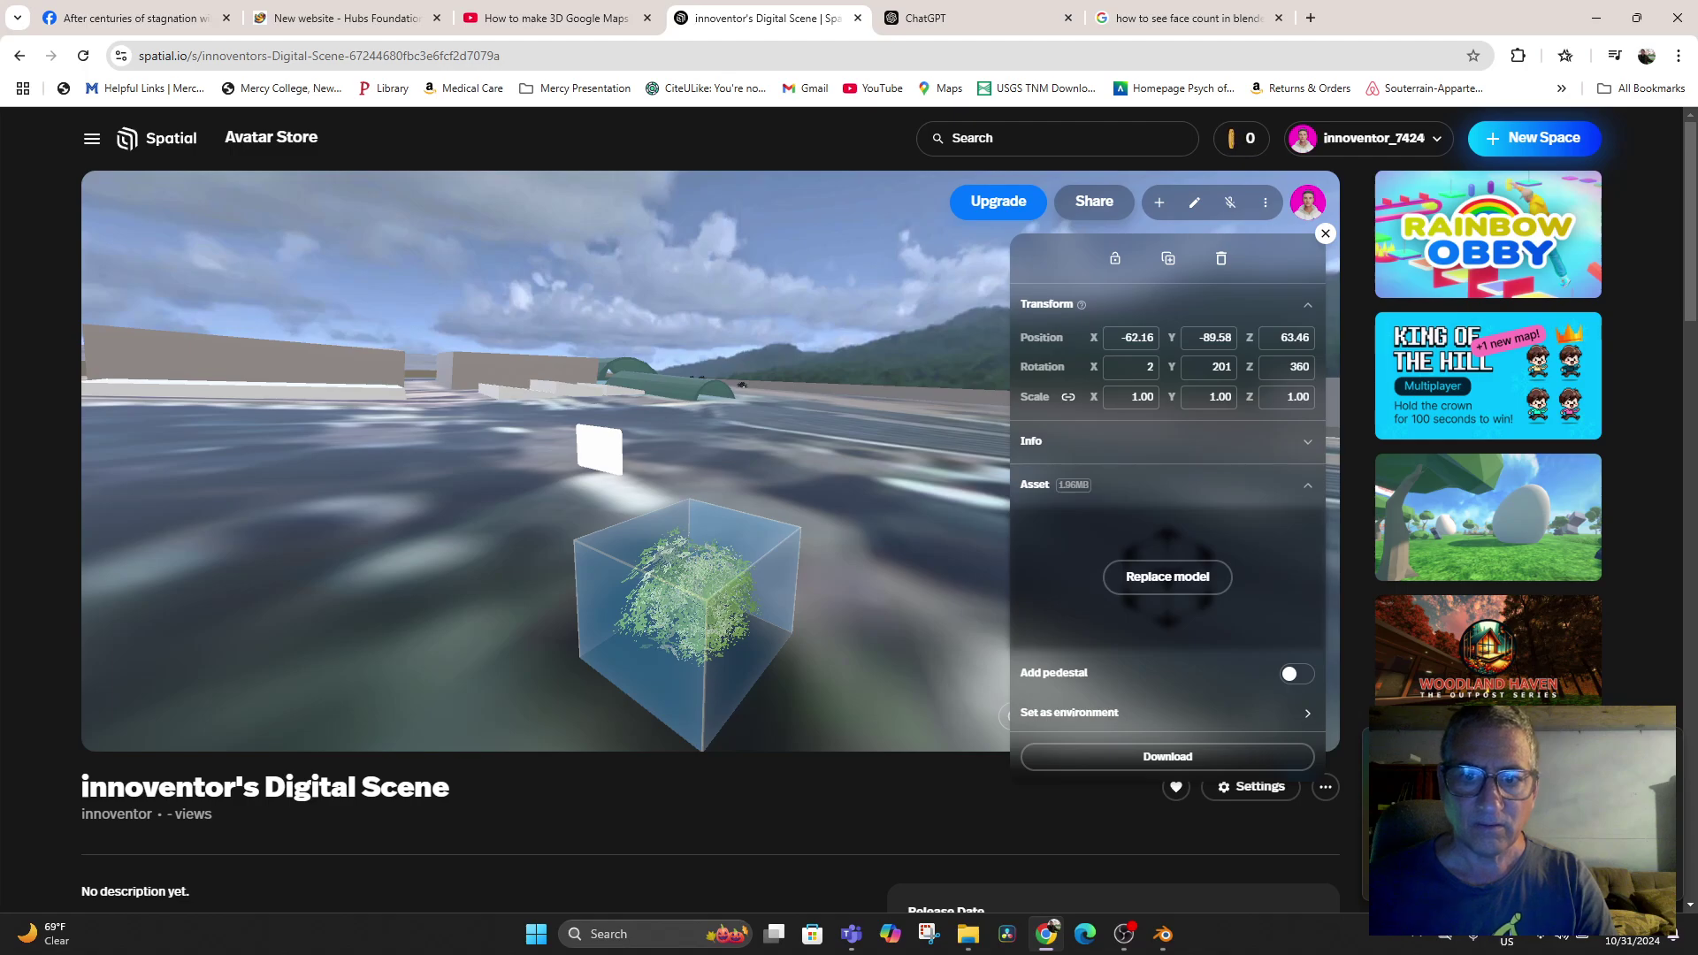
scroll(687, 602, "up", 8)
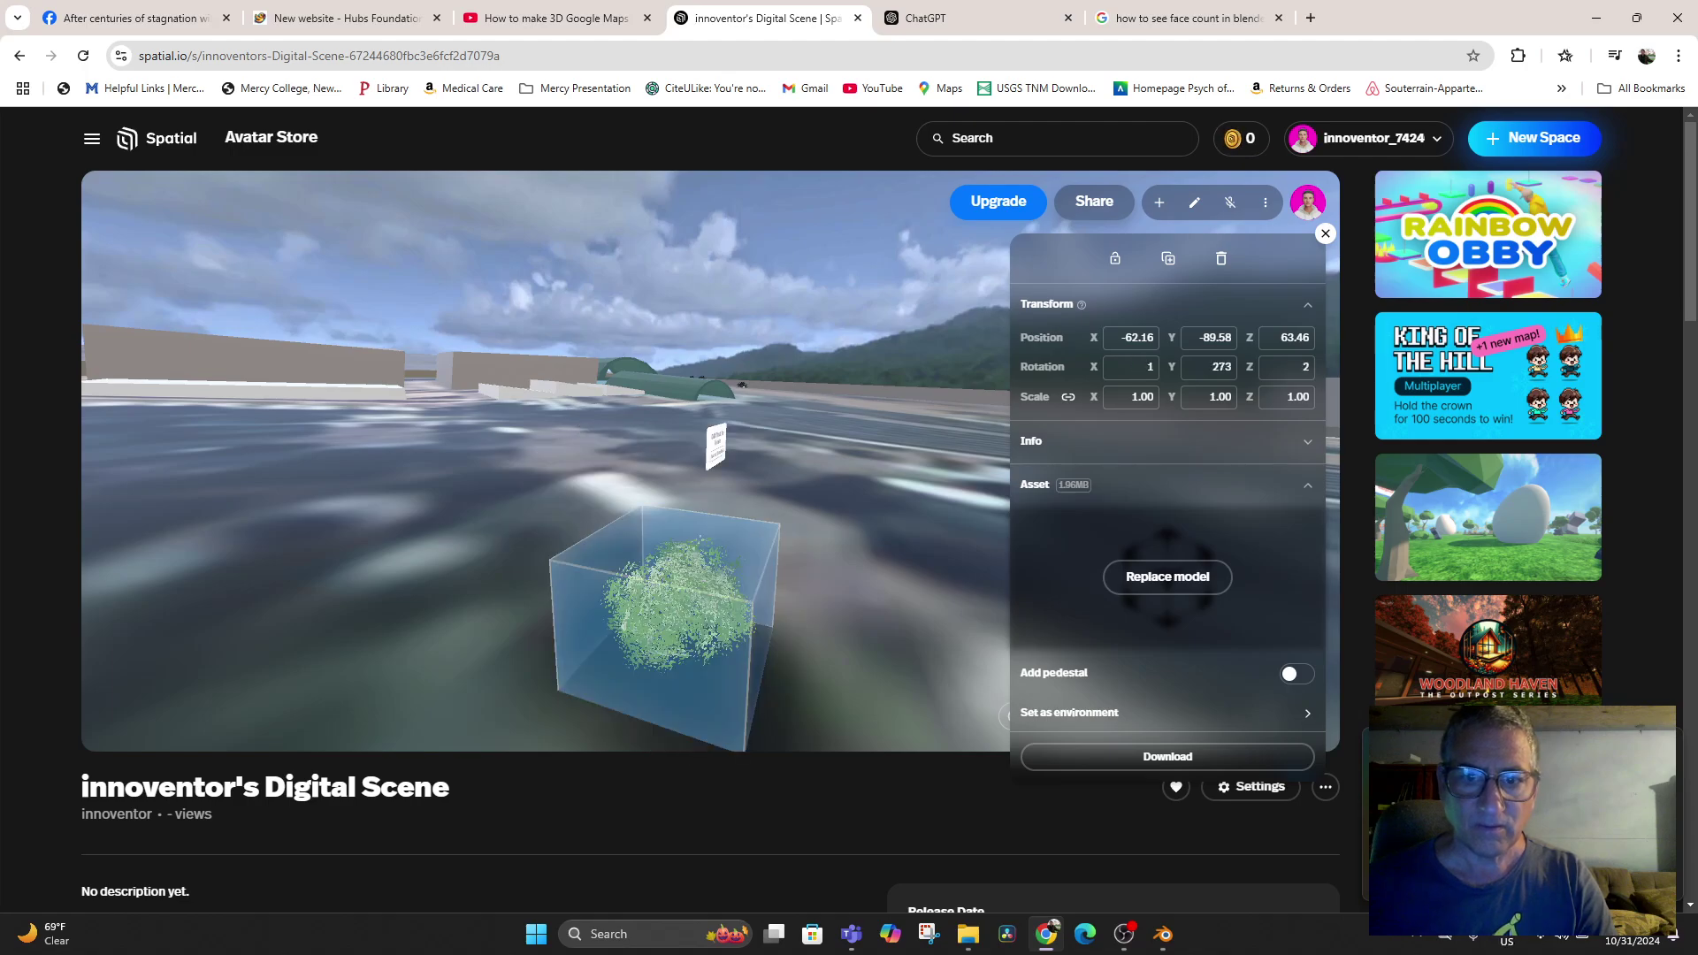
mouse_move(1172, 338)
left_mouse_down()
mouse_move(1146, 337)
mouse_move(1172, 338)
left_mouse_up()
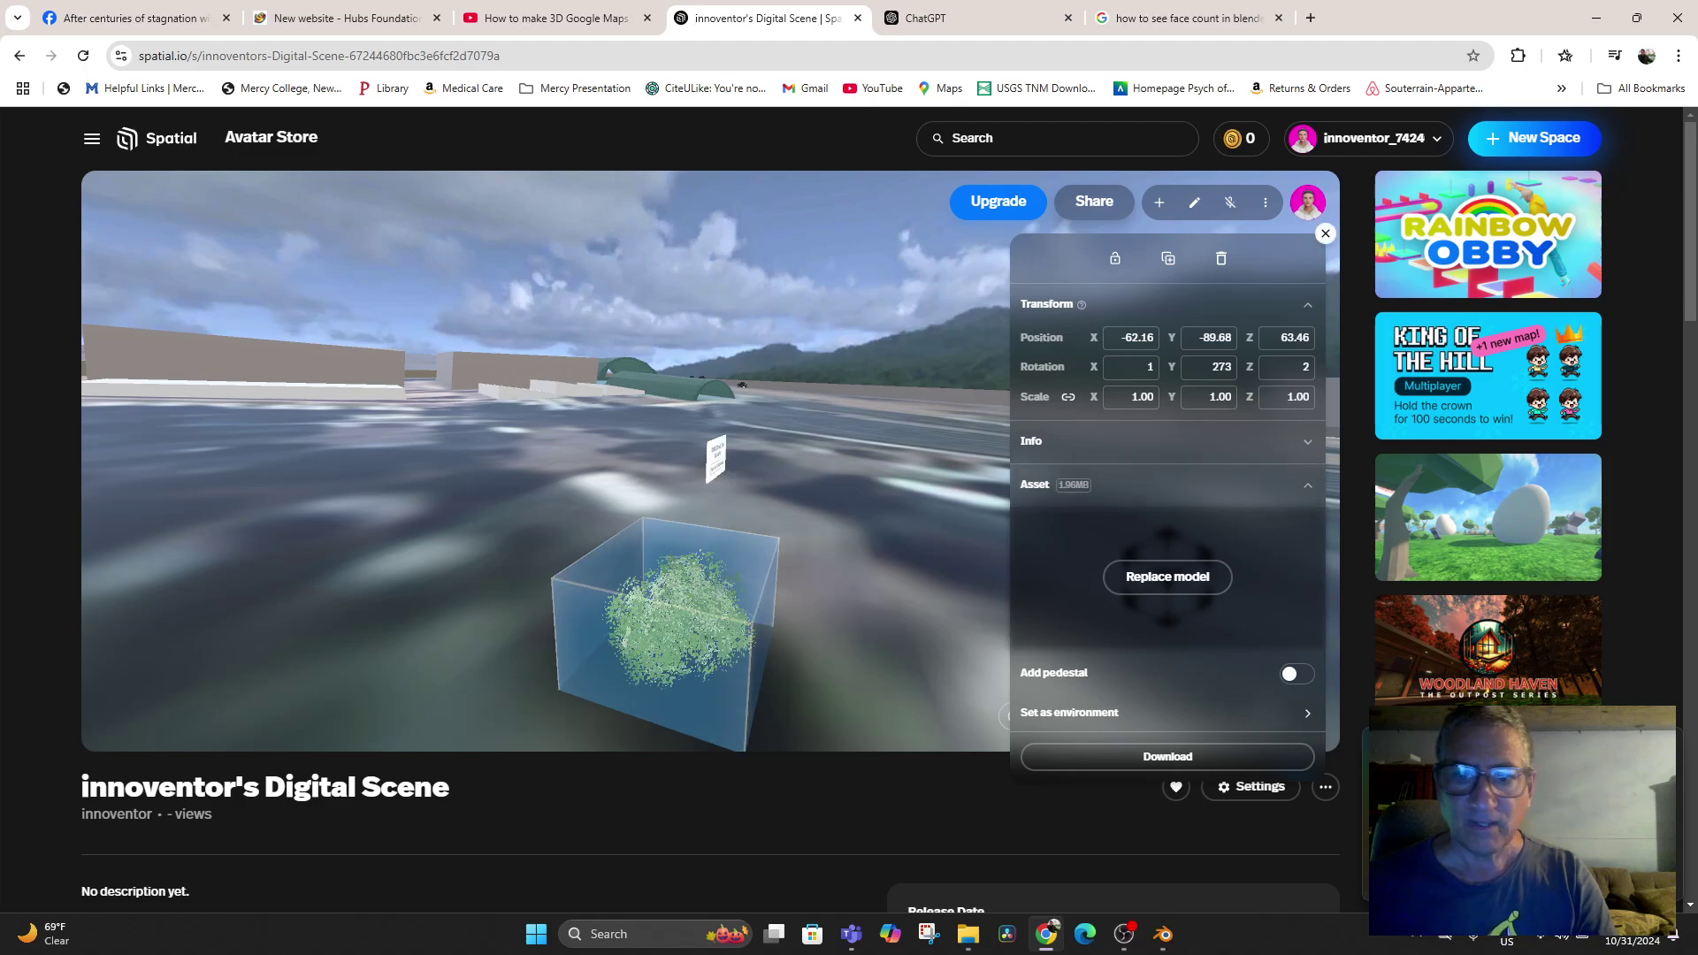
Expand the shrub's info settings and turn off showing its info panel in the space
left_click_drag(1169, 654, 1169, 446)
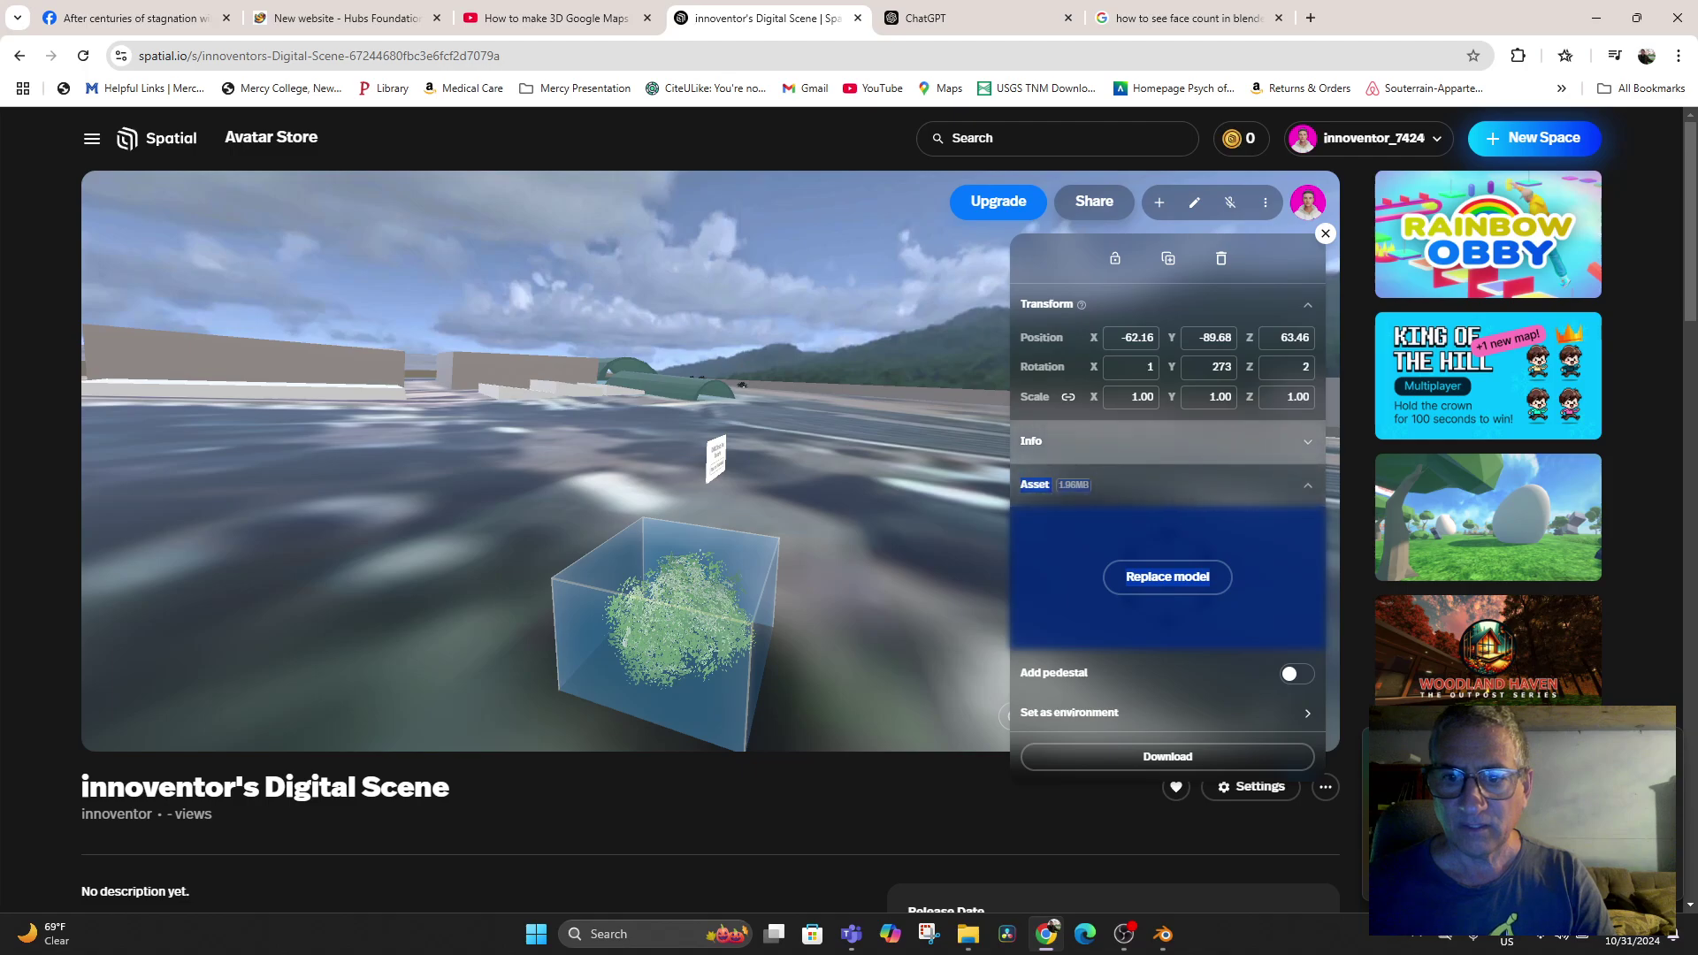
left_click(1169, 442)
left_click(1297, 645)
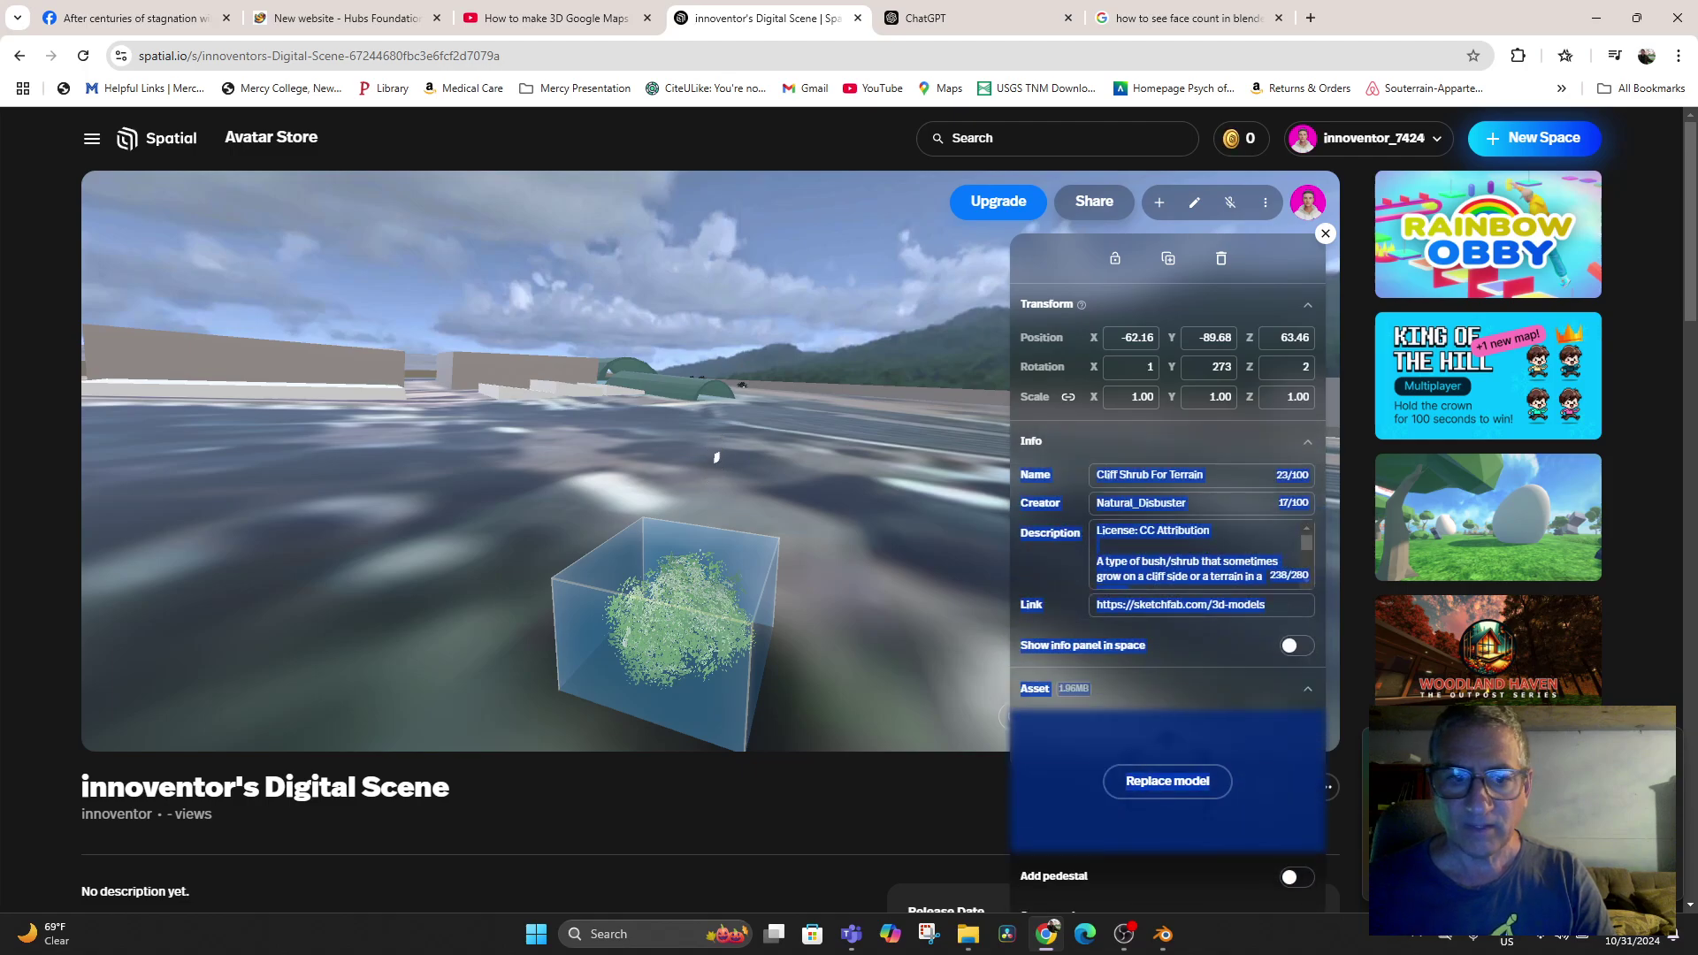
Duplicate the shrub and place the copy farther along the ground at about X -57.87, Y -89.91, Z 60.68
left_click_drag(690, 496, 894, 443)
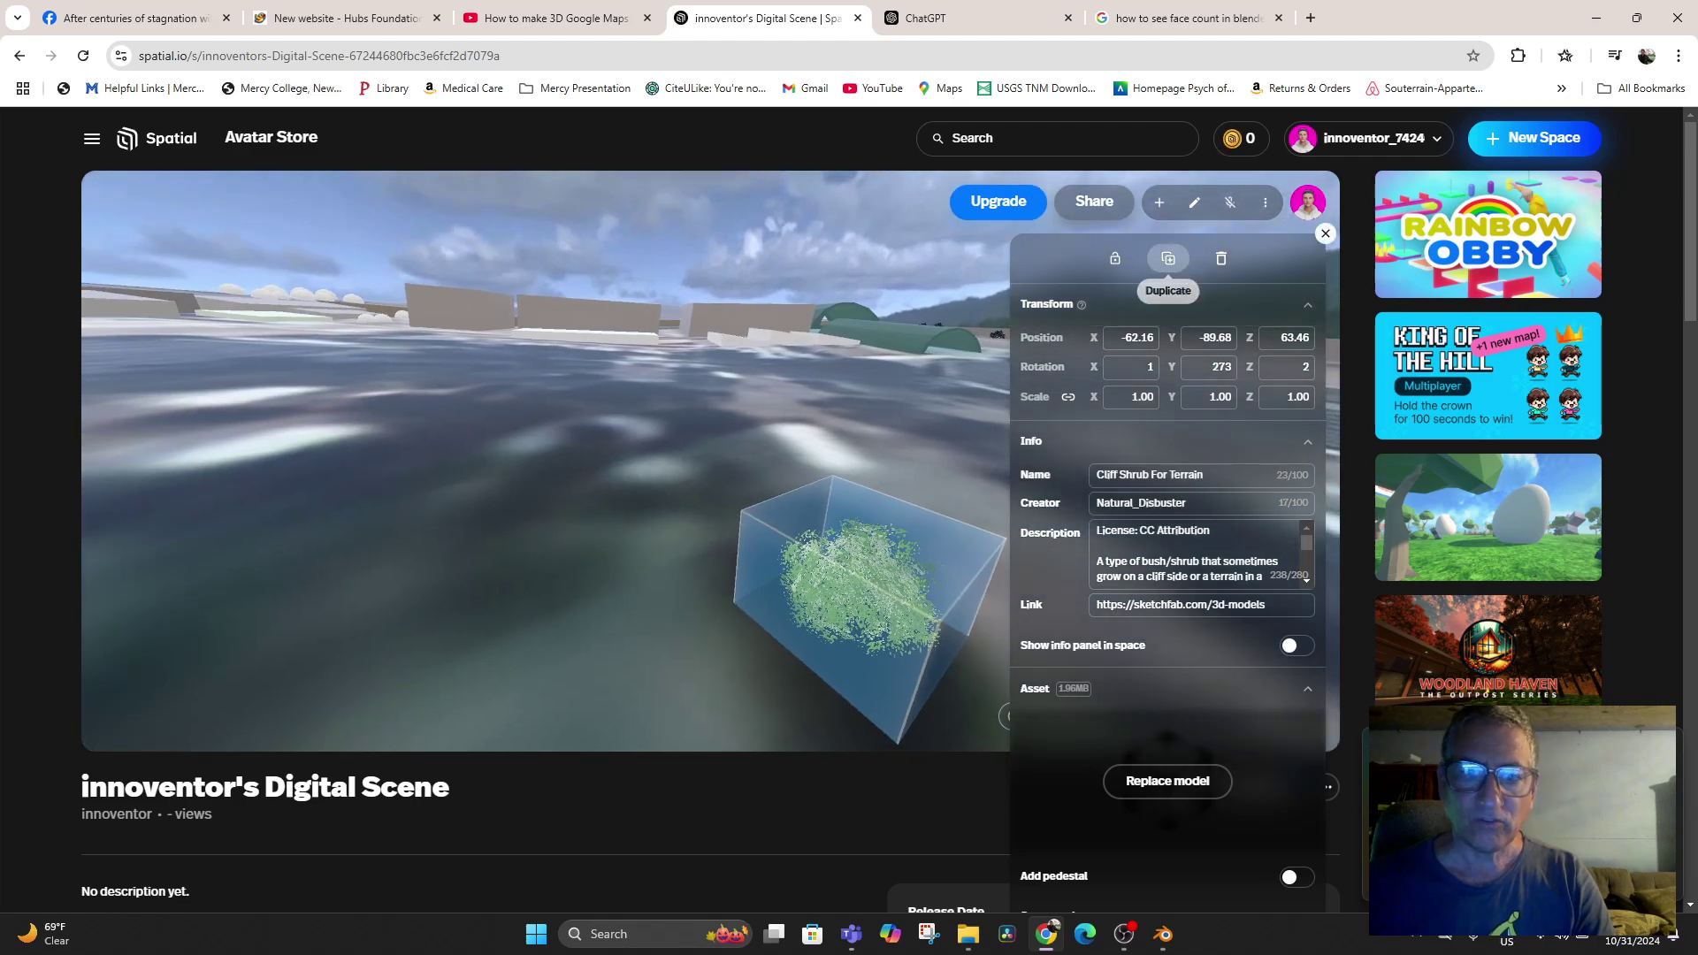
left_click(1168, 258)
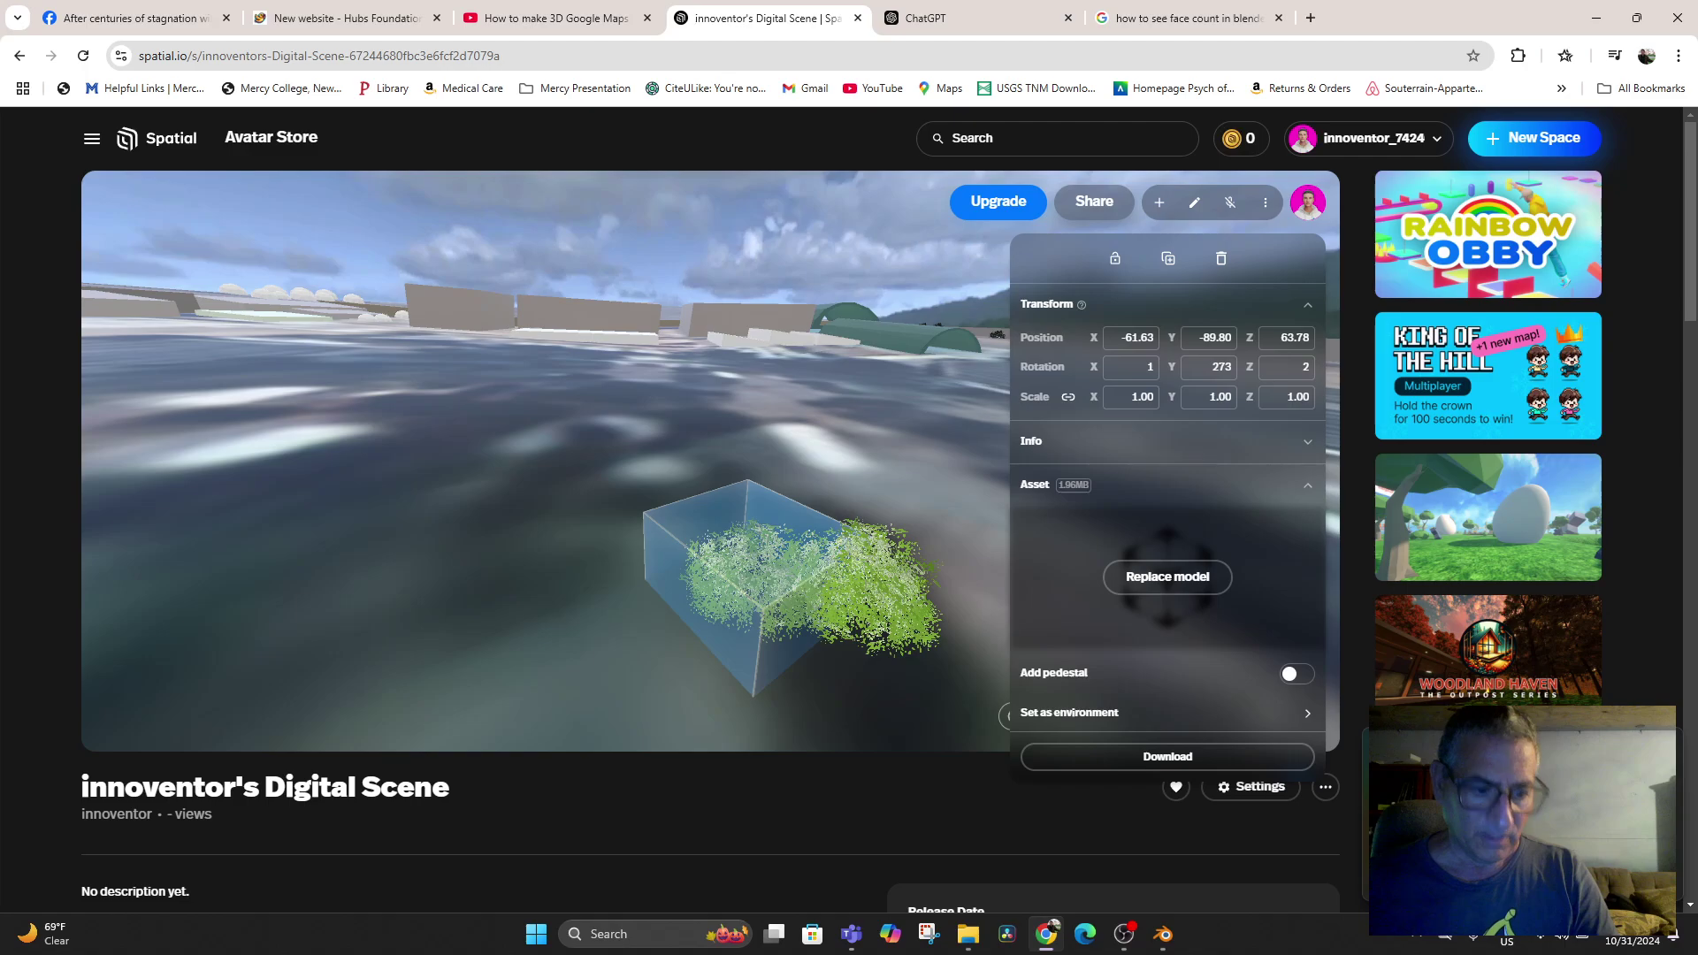
key("w")
key("Down")
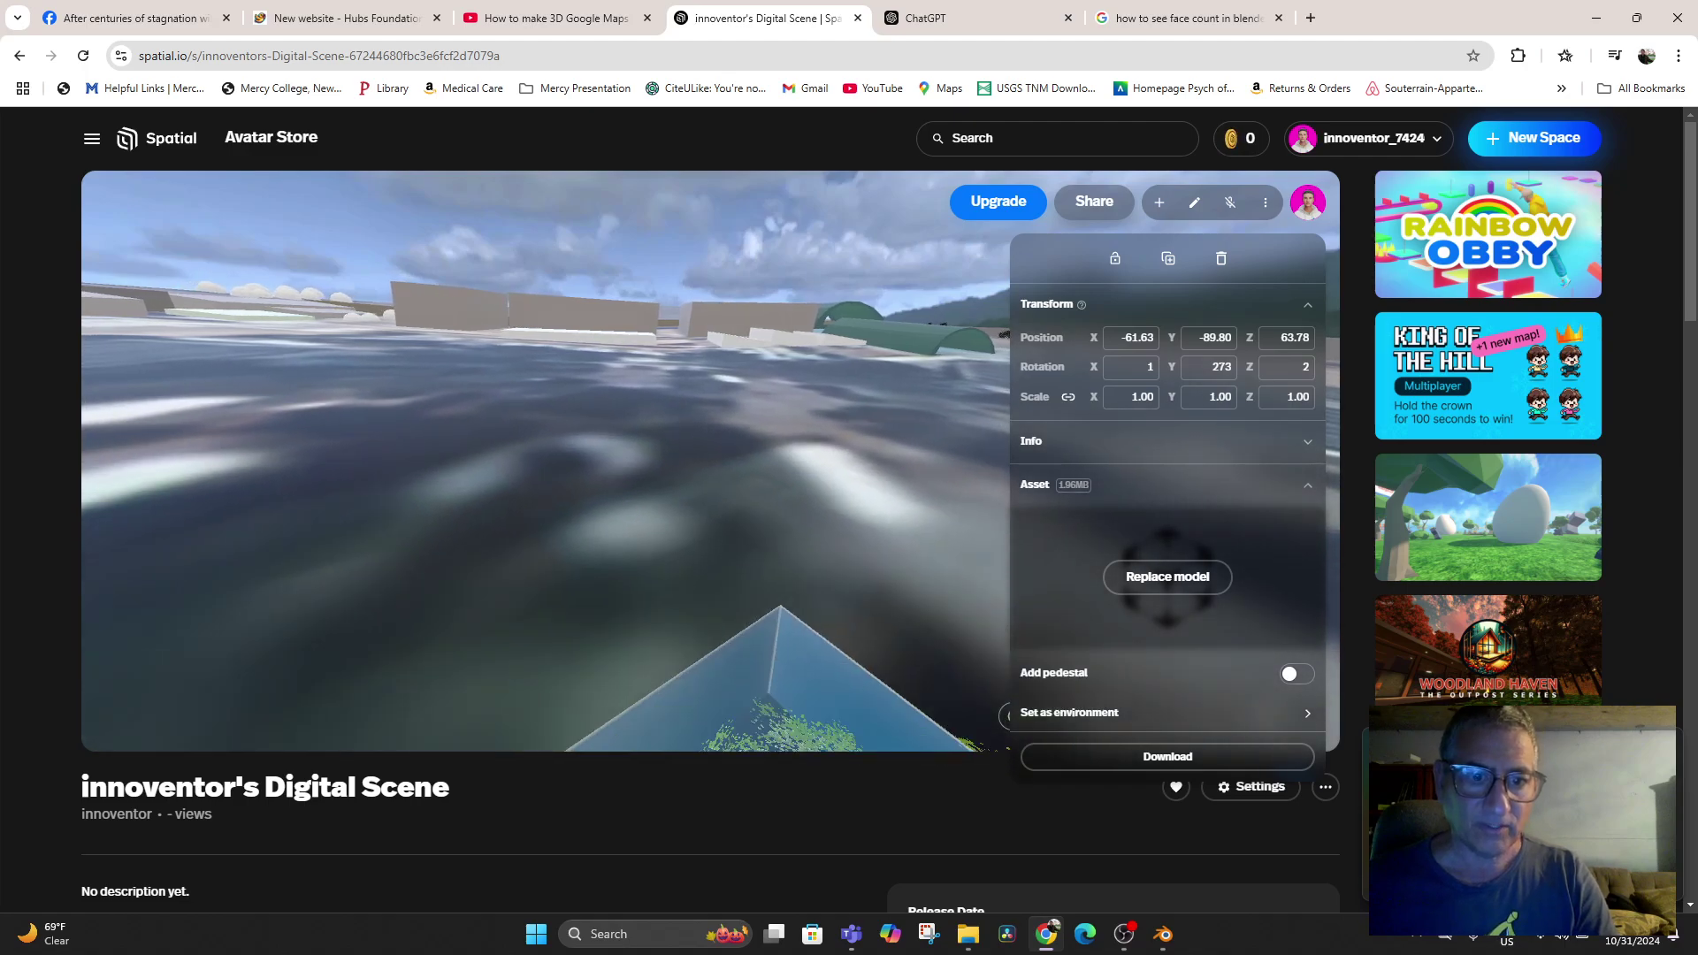
left_click_drag(750, 570, 714, 574)
key("w")
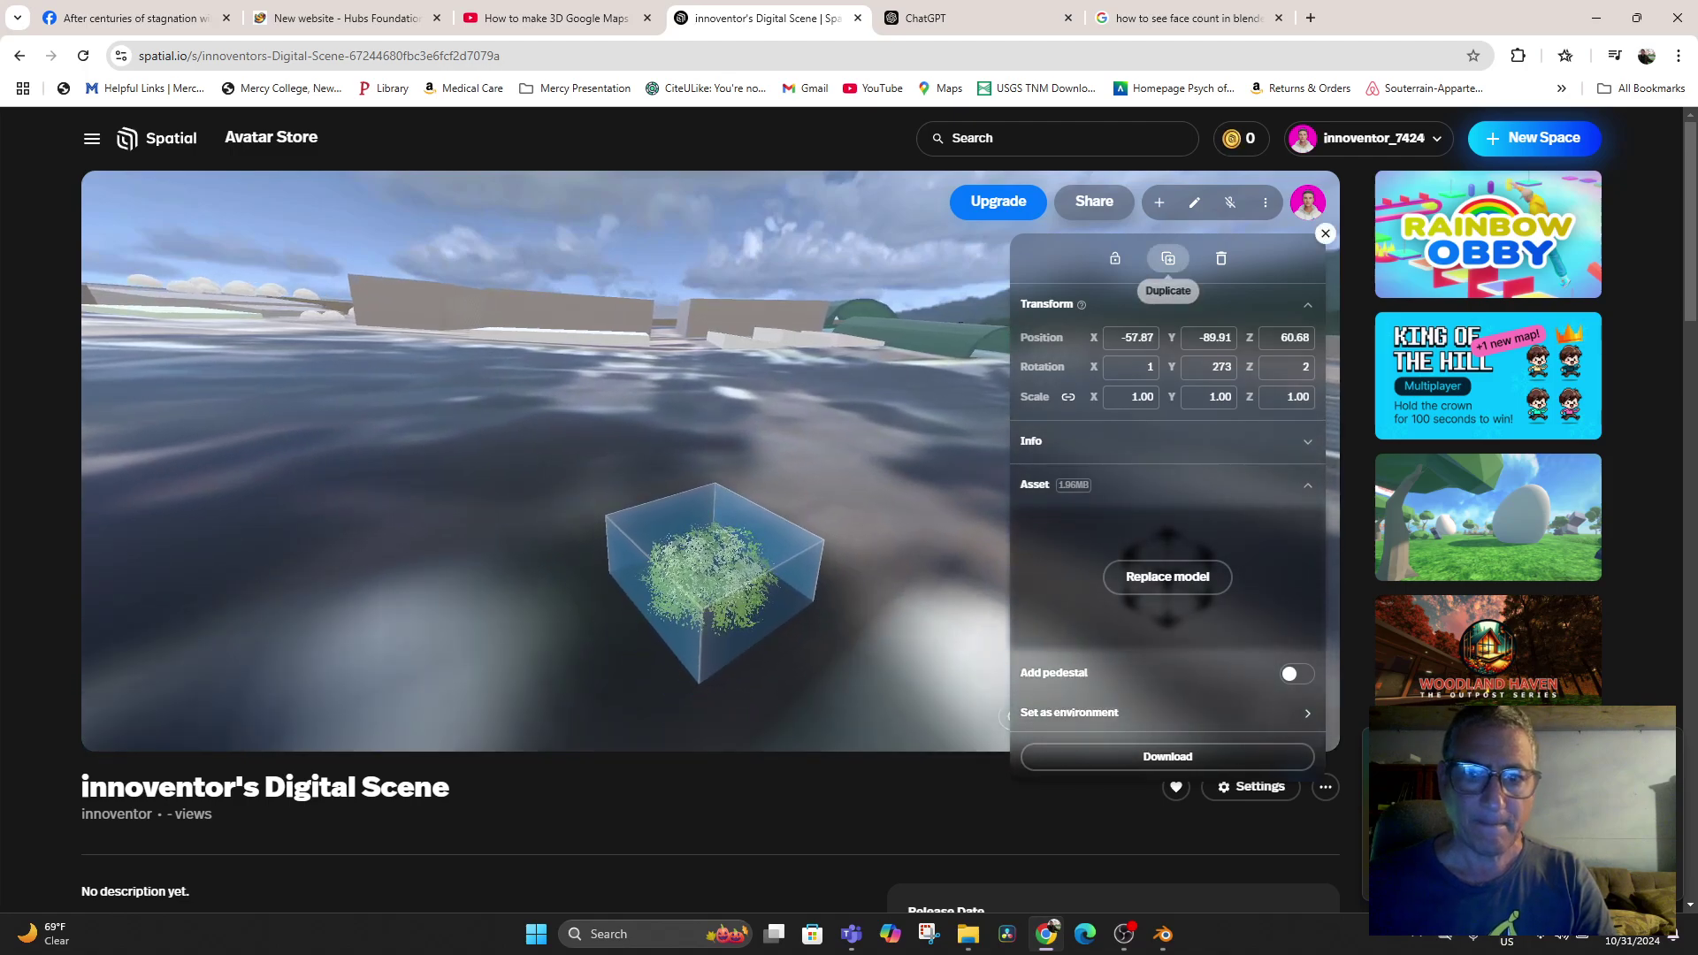
Duplicate the second shrub and place the copy farther along the row at about X -55.43, Y -89.91, Z 52.98
left_click(1168, 258)
key("w")
mouse_move(715, 575)
left_mouse_down()
mouse_move(693, 603)
mouse_move(836, 570)
mouse_move(946, 584)
mouse_move(734, 557)
mouse_move(867, 614)
mouse_move(915, 619)
mouse_move(732, 549)
left_mouse_up()
key("w")
key("w")
key("w")
key("Up")
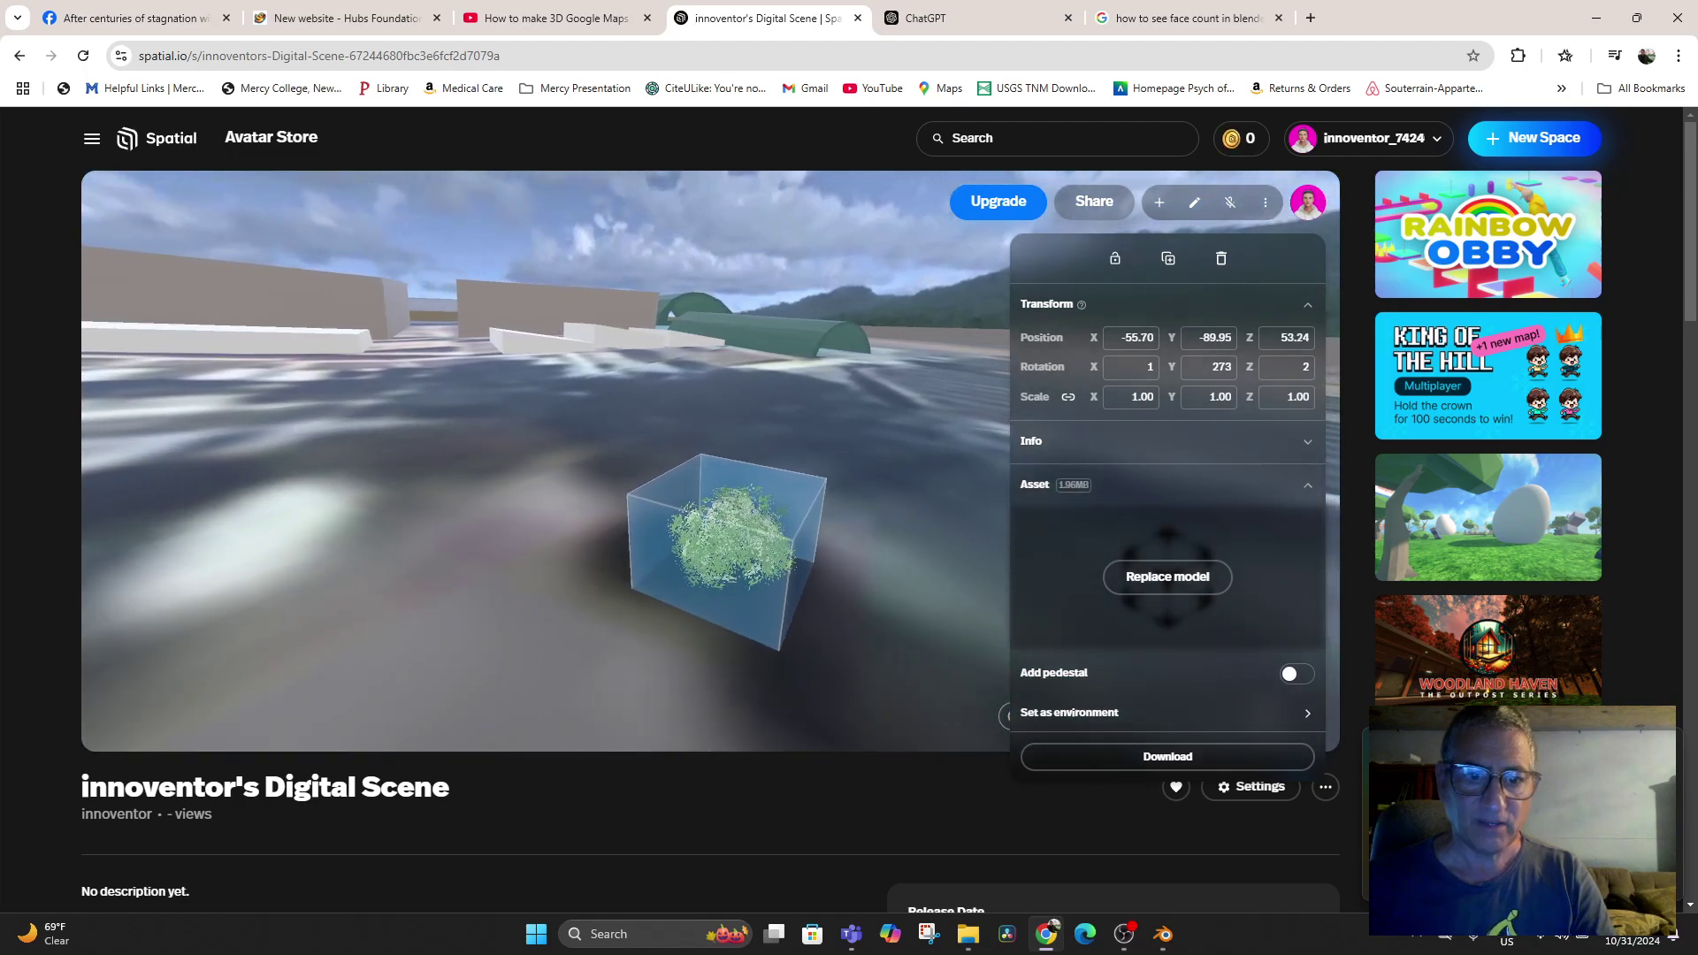
key("w")
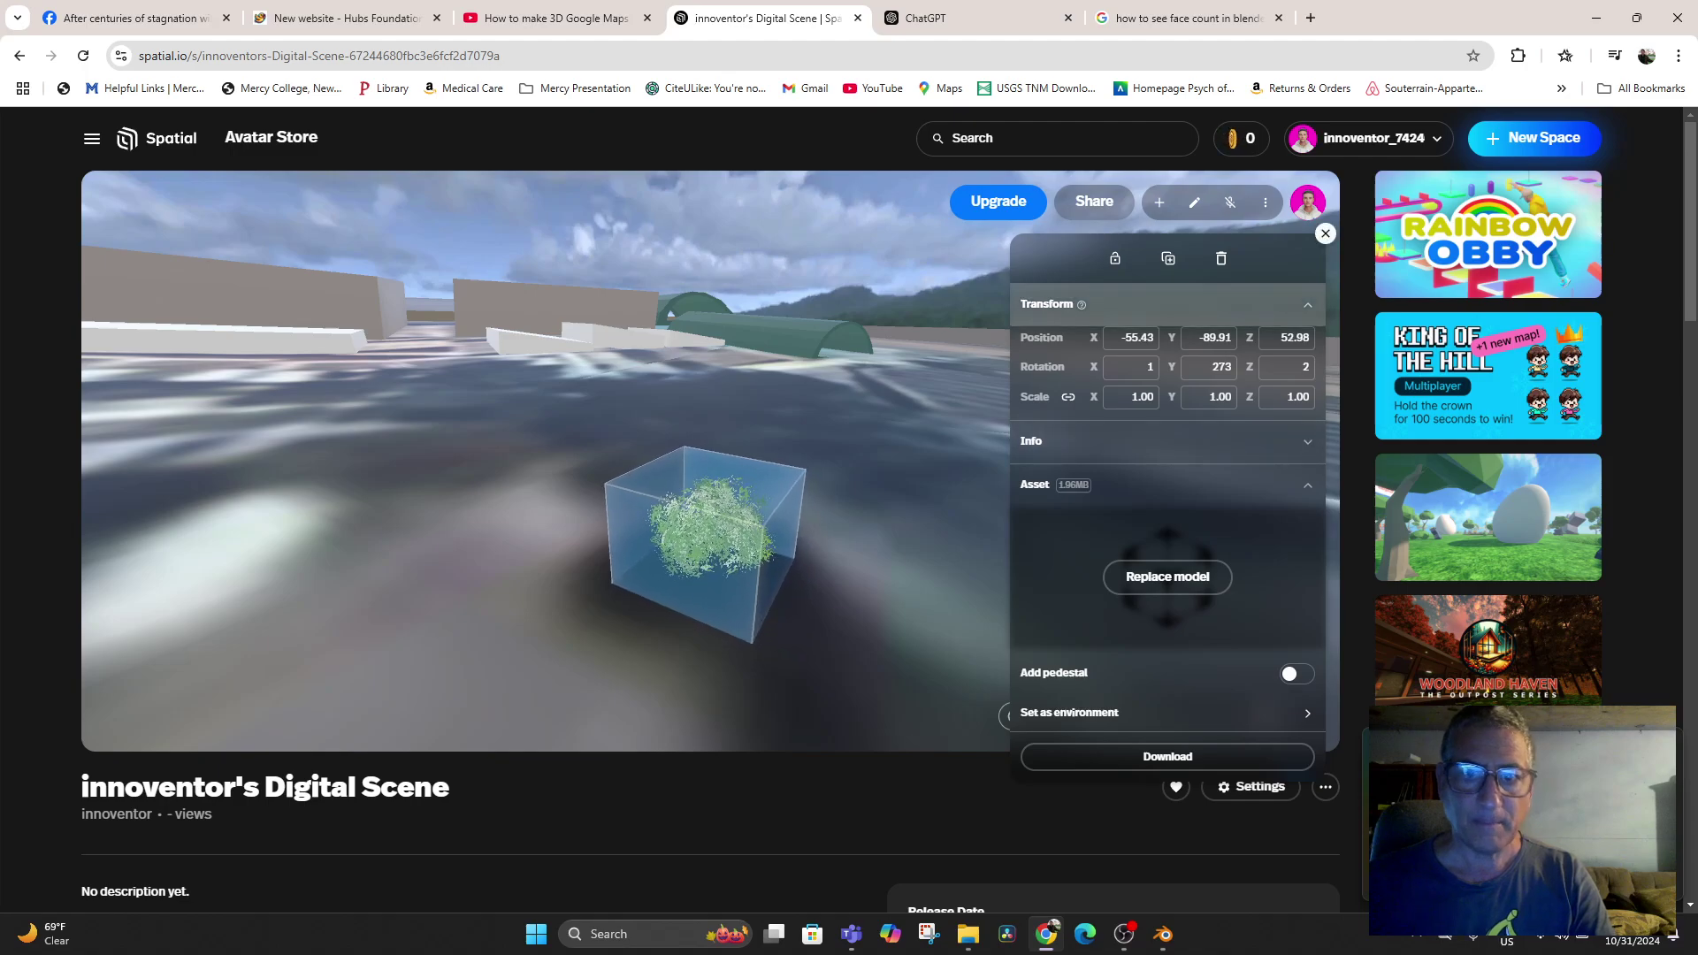
Duplicate the third shrub and place the copy beside it at about X -56.70, Y -90.14, Z 53.74
left_click(1168, 258)
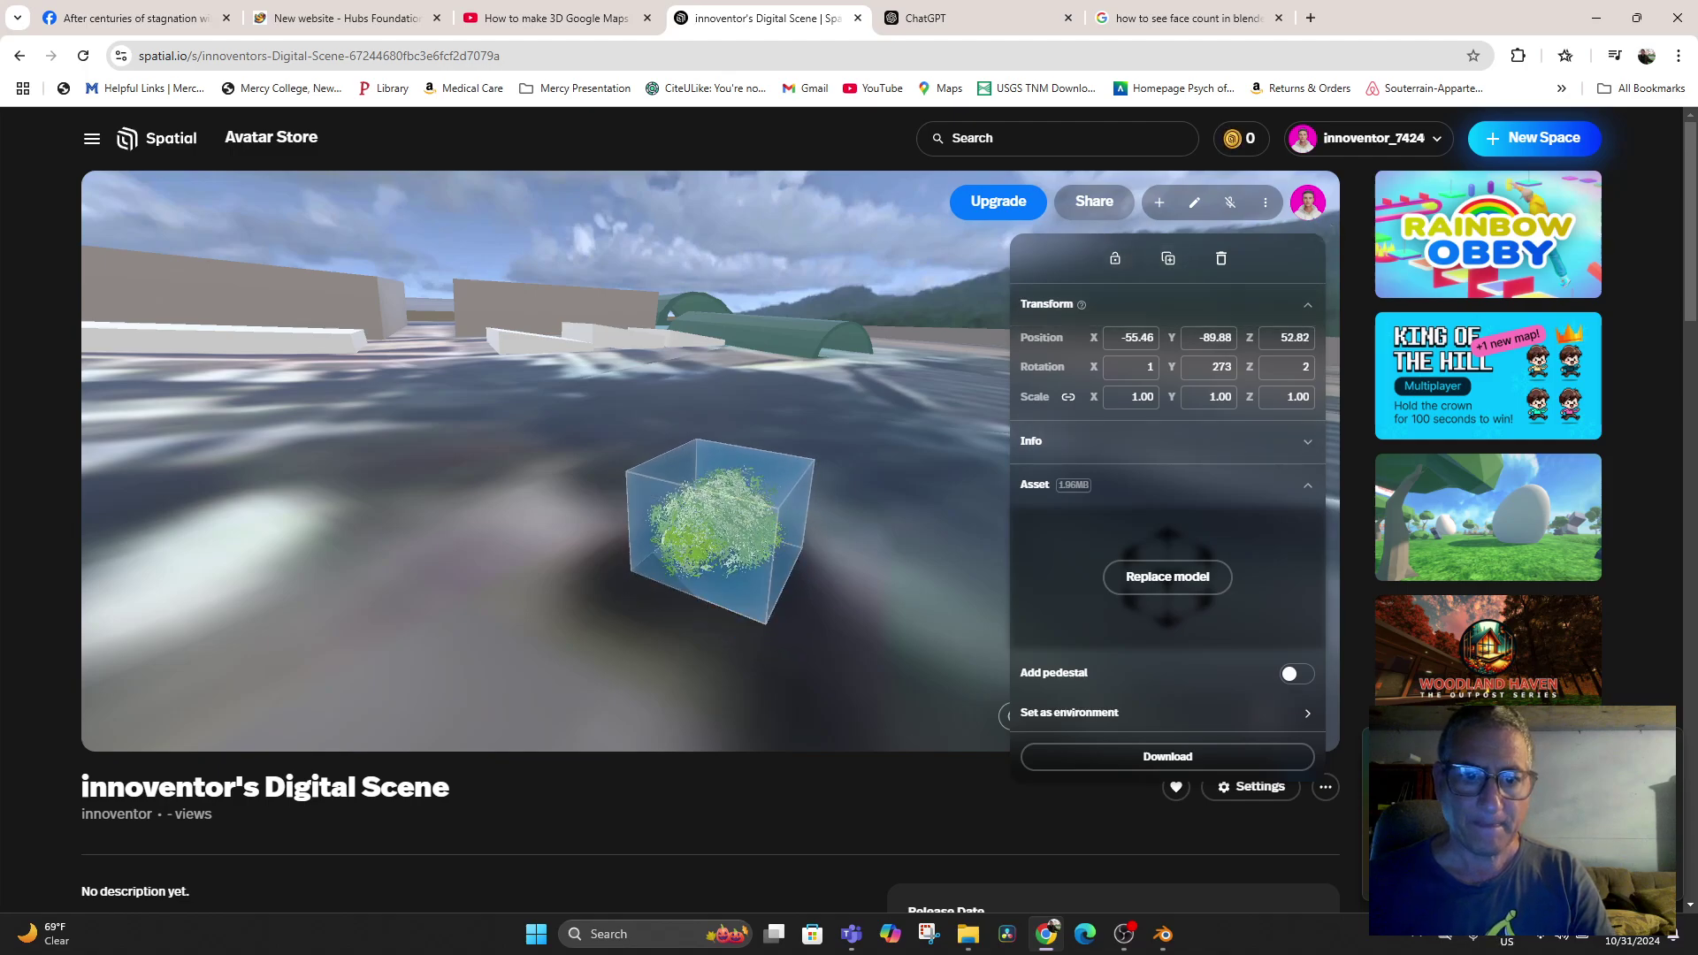
key("s")
left_click_drag(718, 482, 773, 452)
key("s")
key("s")
key("s")
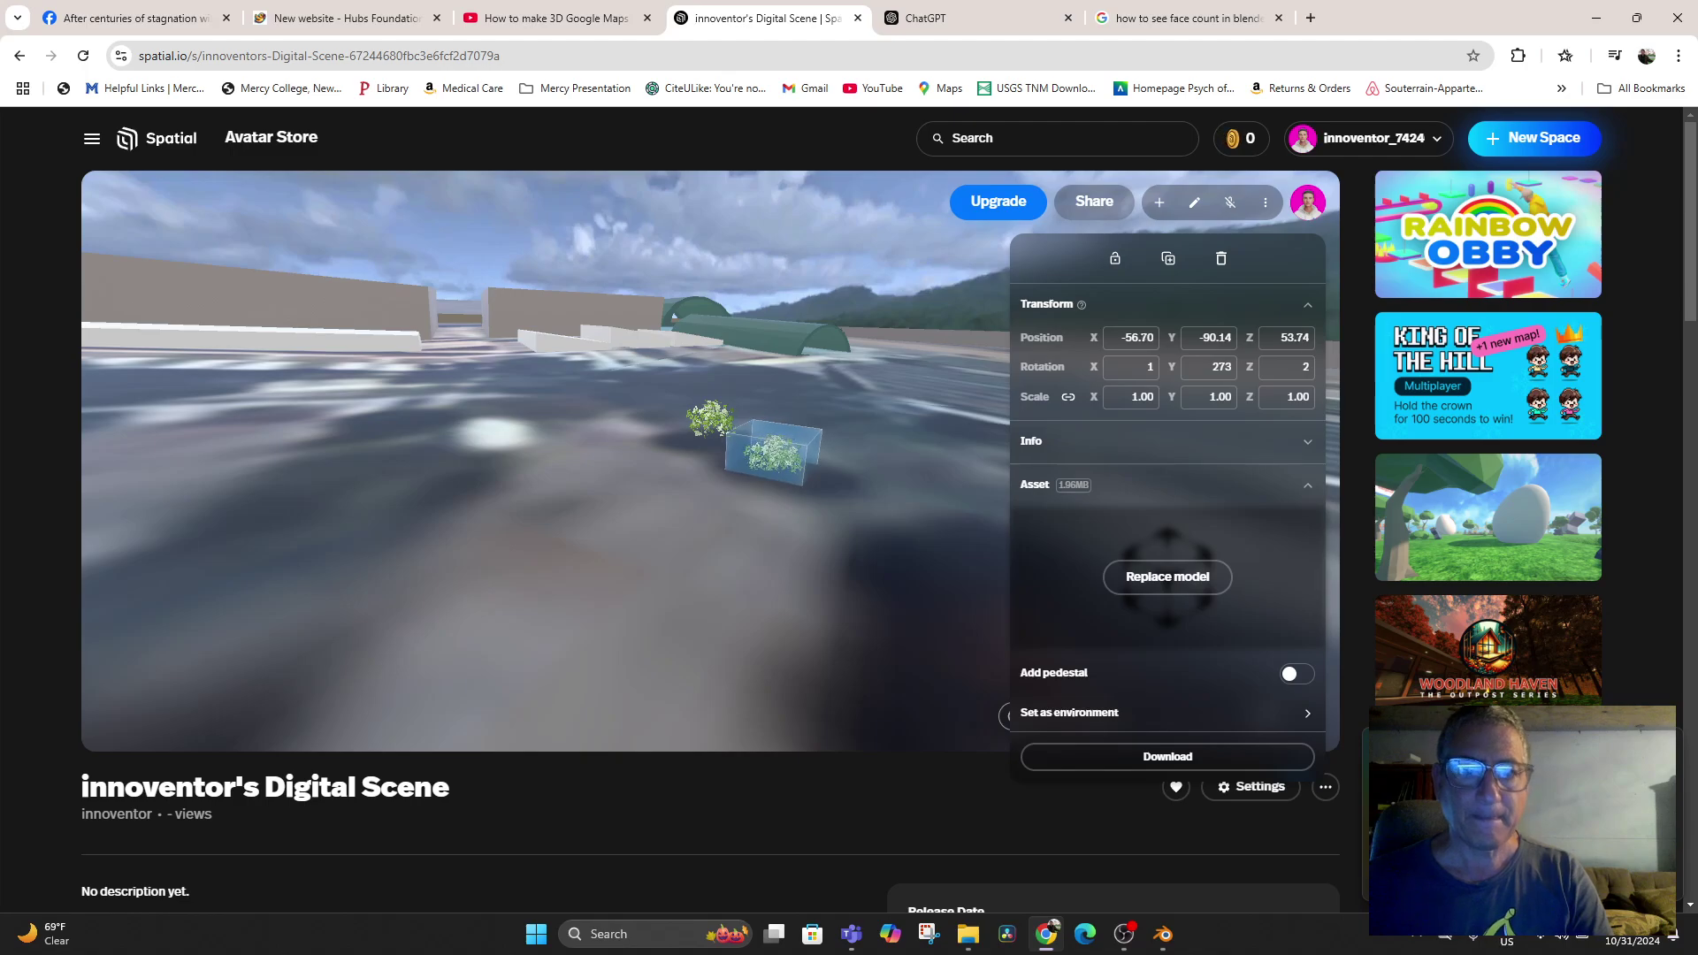
Lock the two shrubs leading up to the arched structure and the bright green tree inside it
key("Escape")
left_click_drag(566, 460, 857, 548)
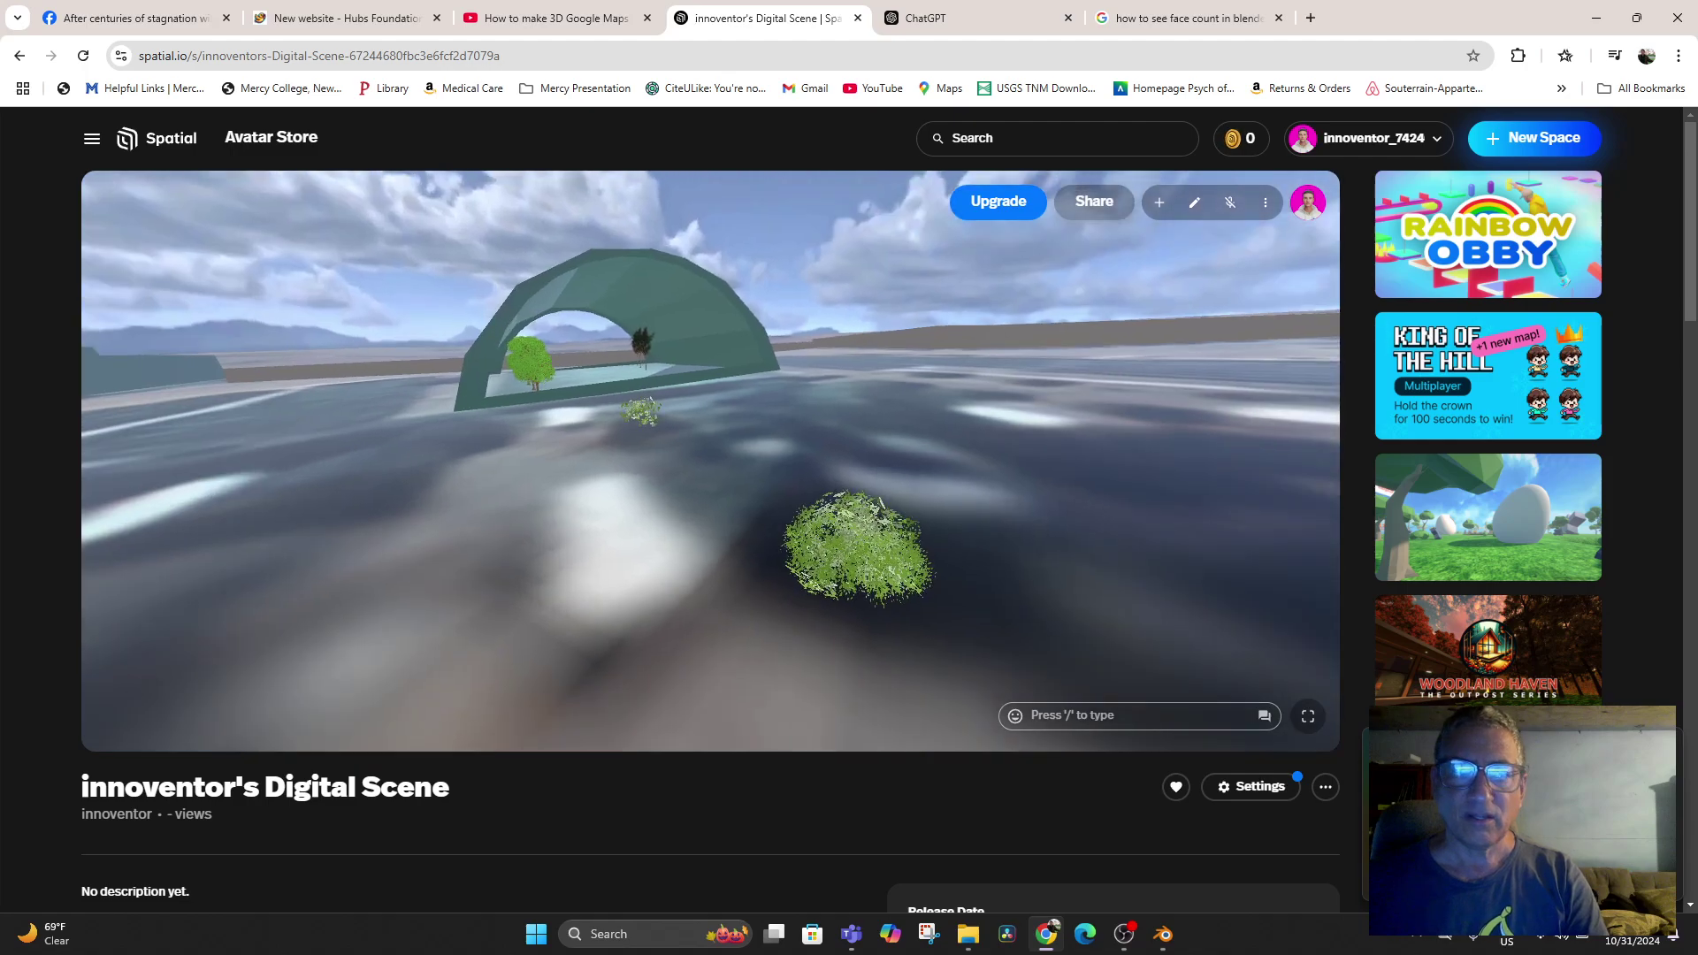
left_click(858, 549)
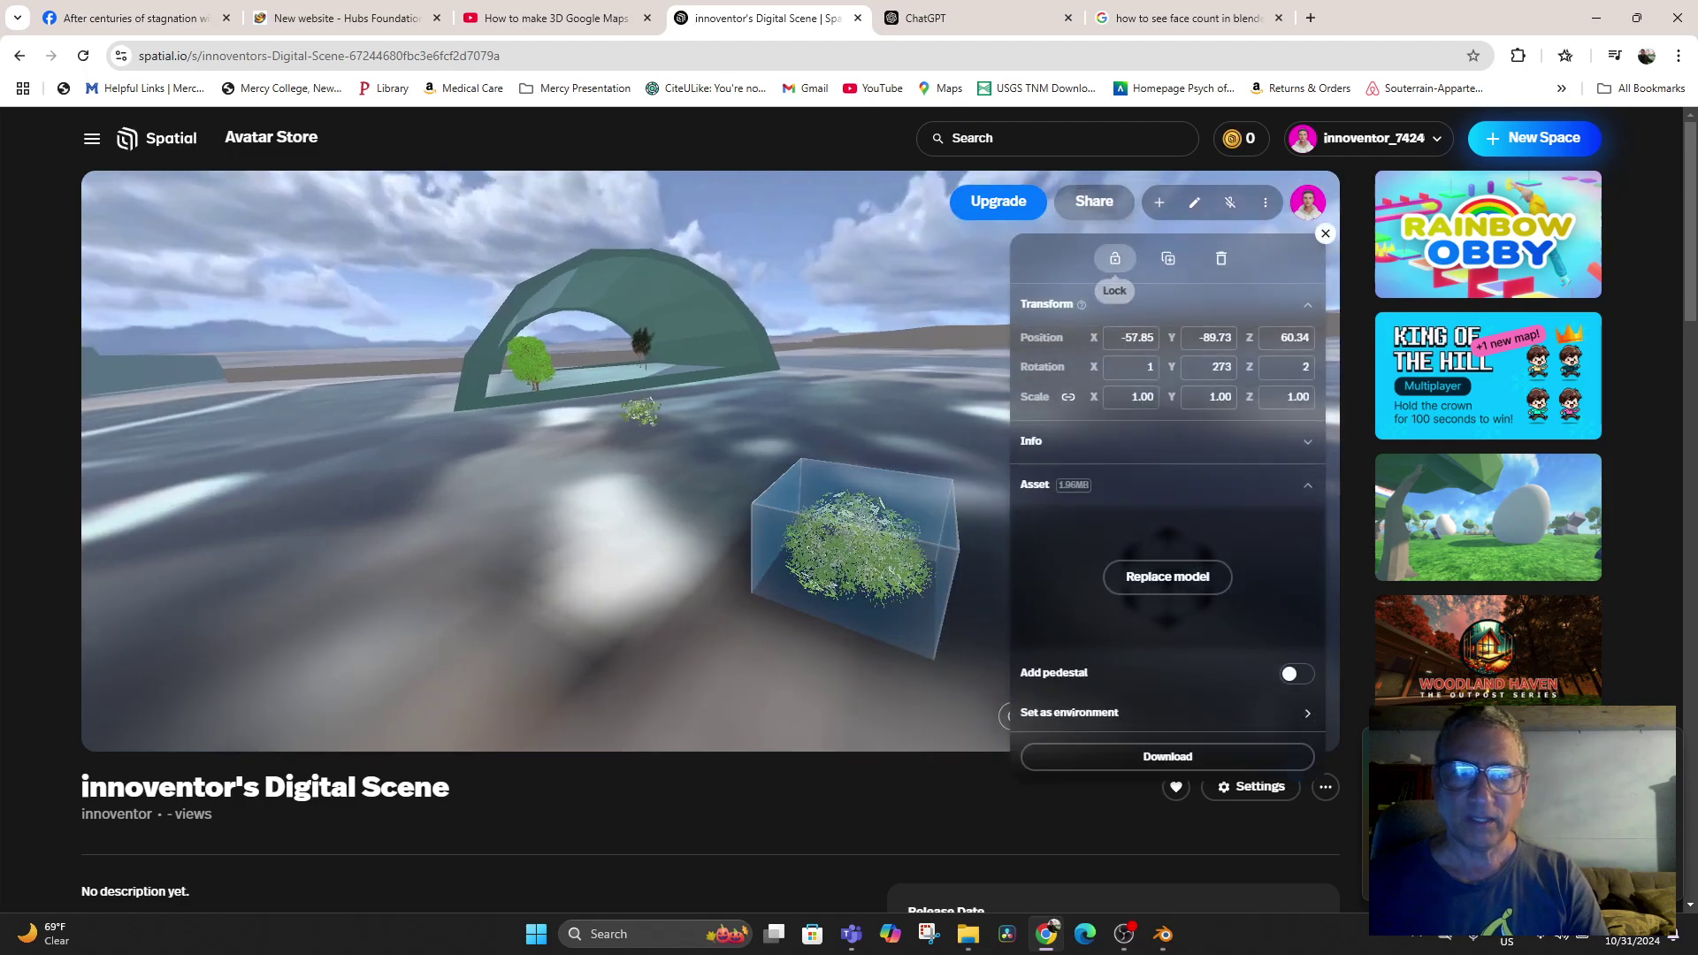
left_click(1114, 258)
left_click(1115, 258)
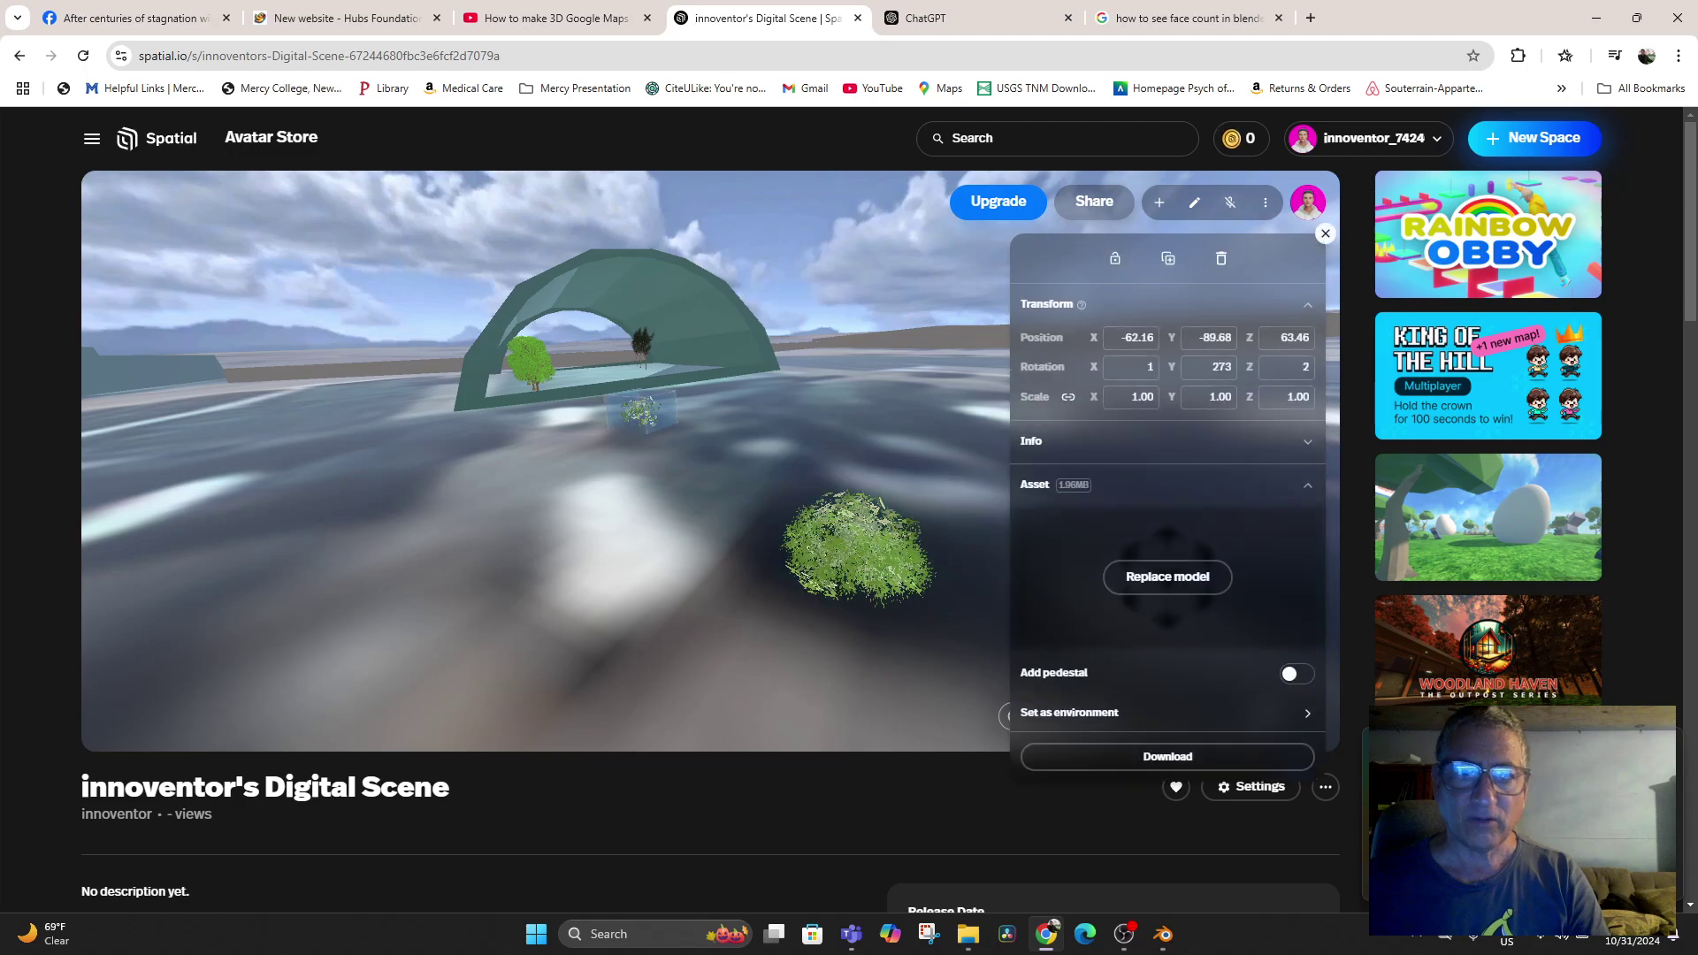
left_click(1115, 259)
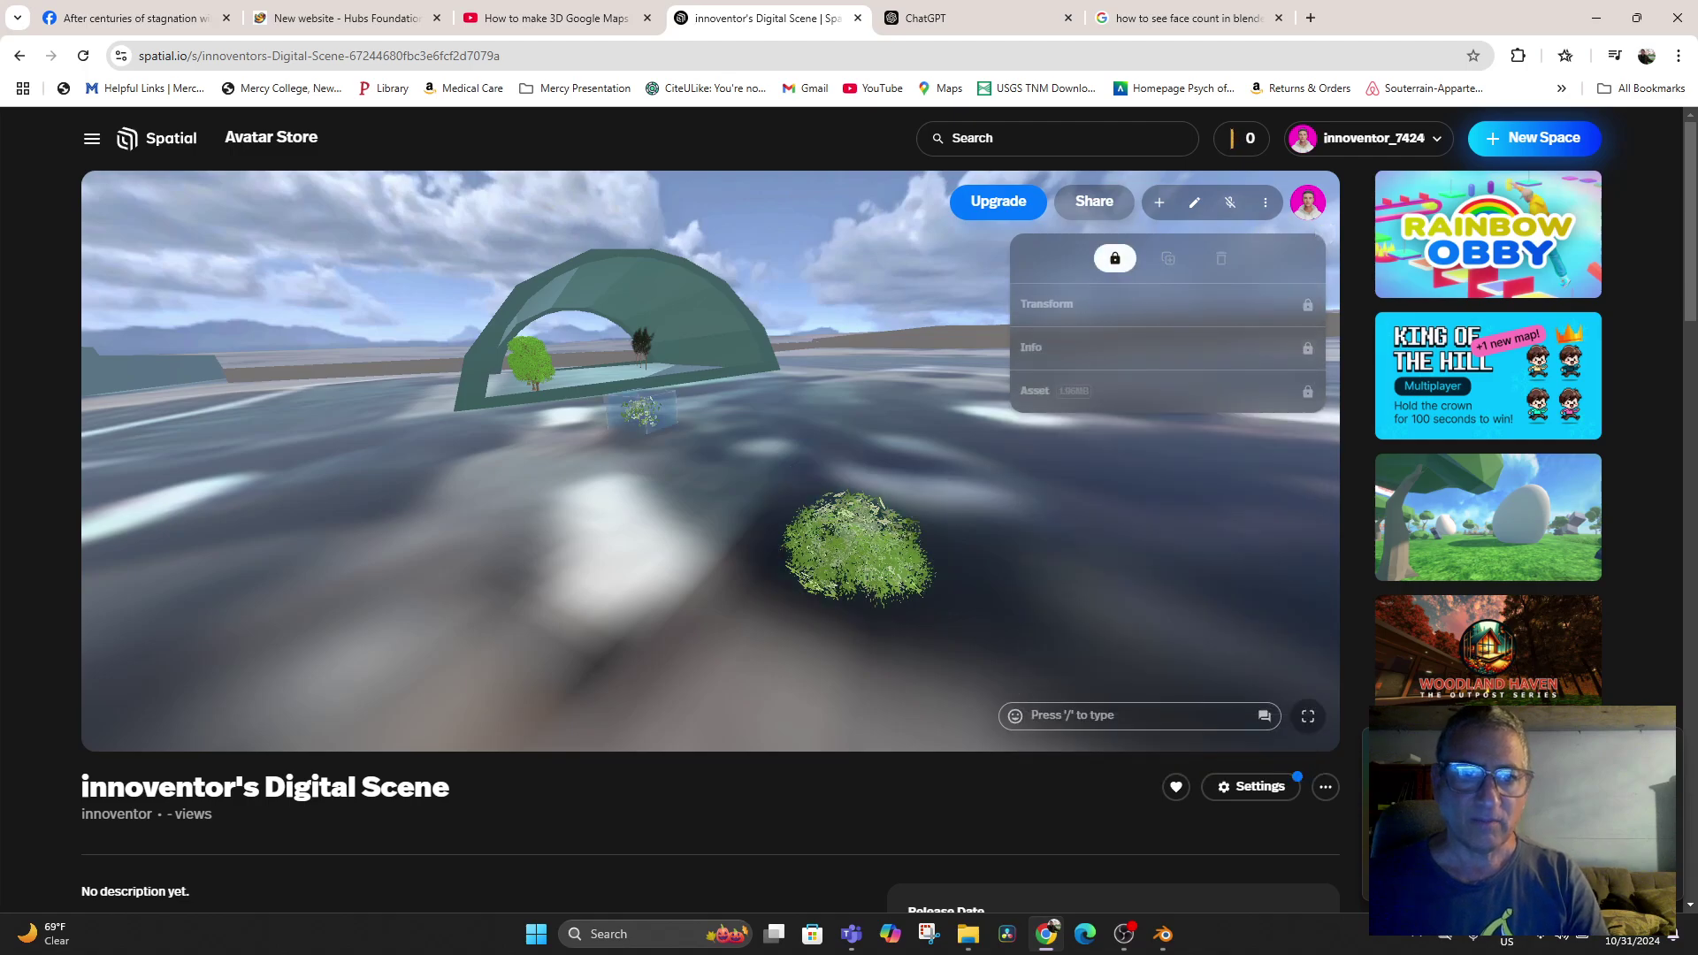
left_click(1116, 258)
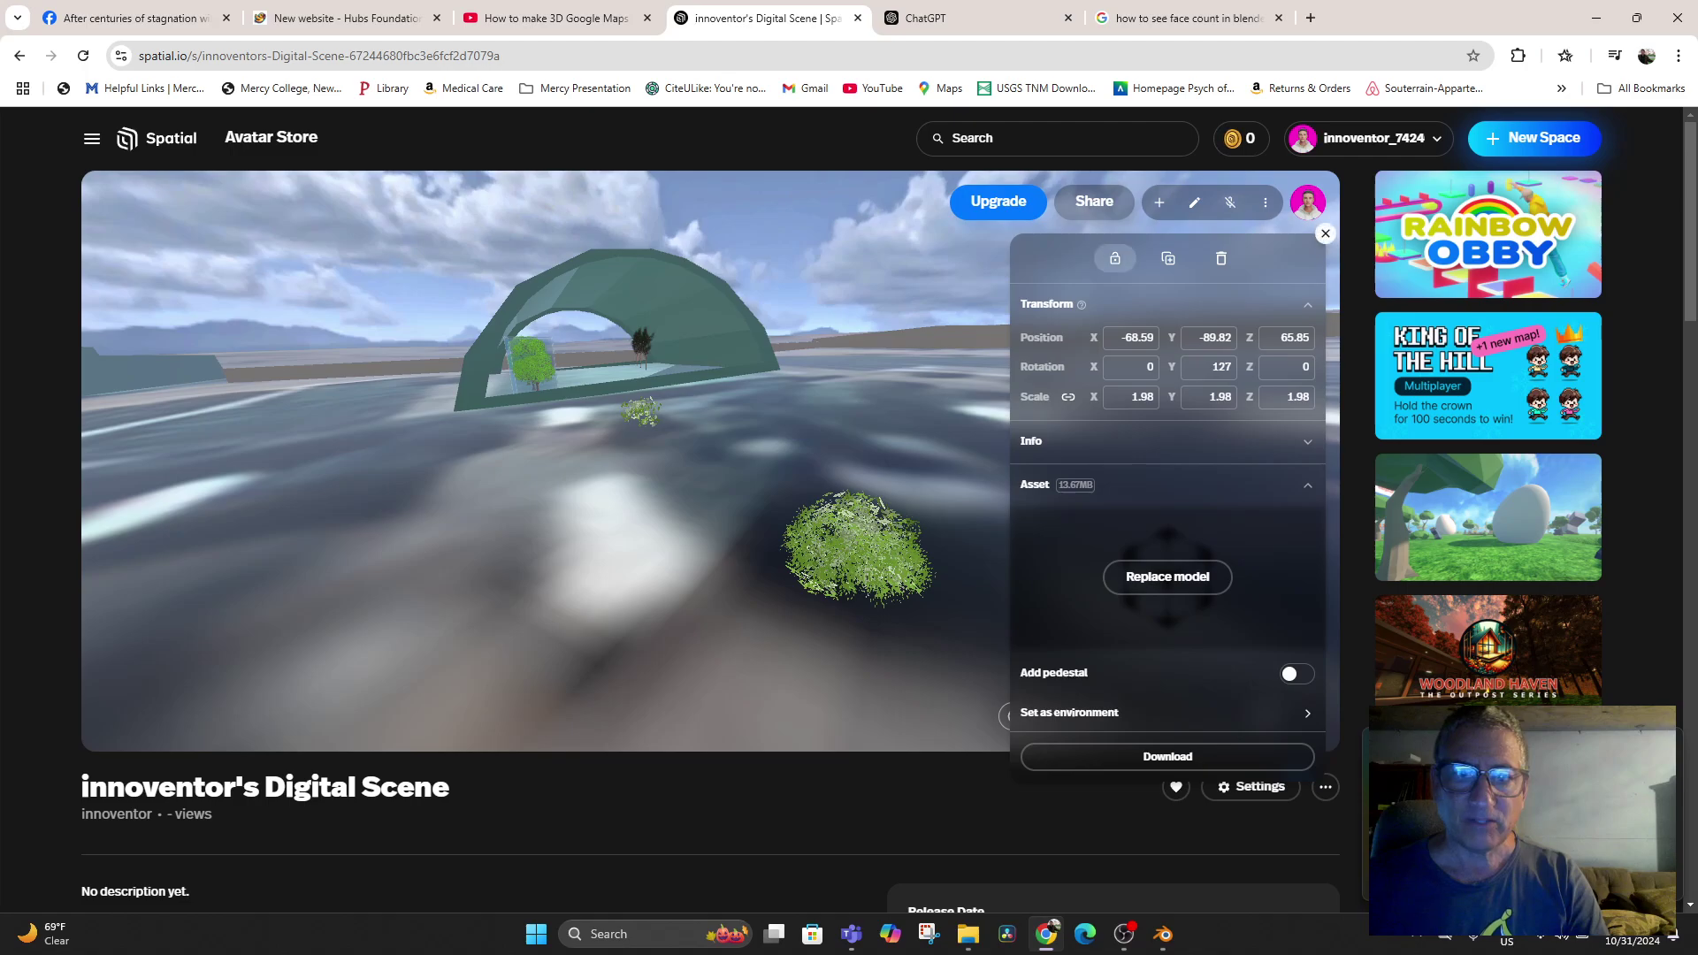
left_click(1115, 258)
Lock the two neighbouring shrubs at the far end of the row
left_click_drag(796, 460, 372, 478)
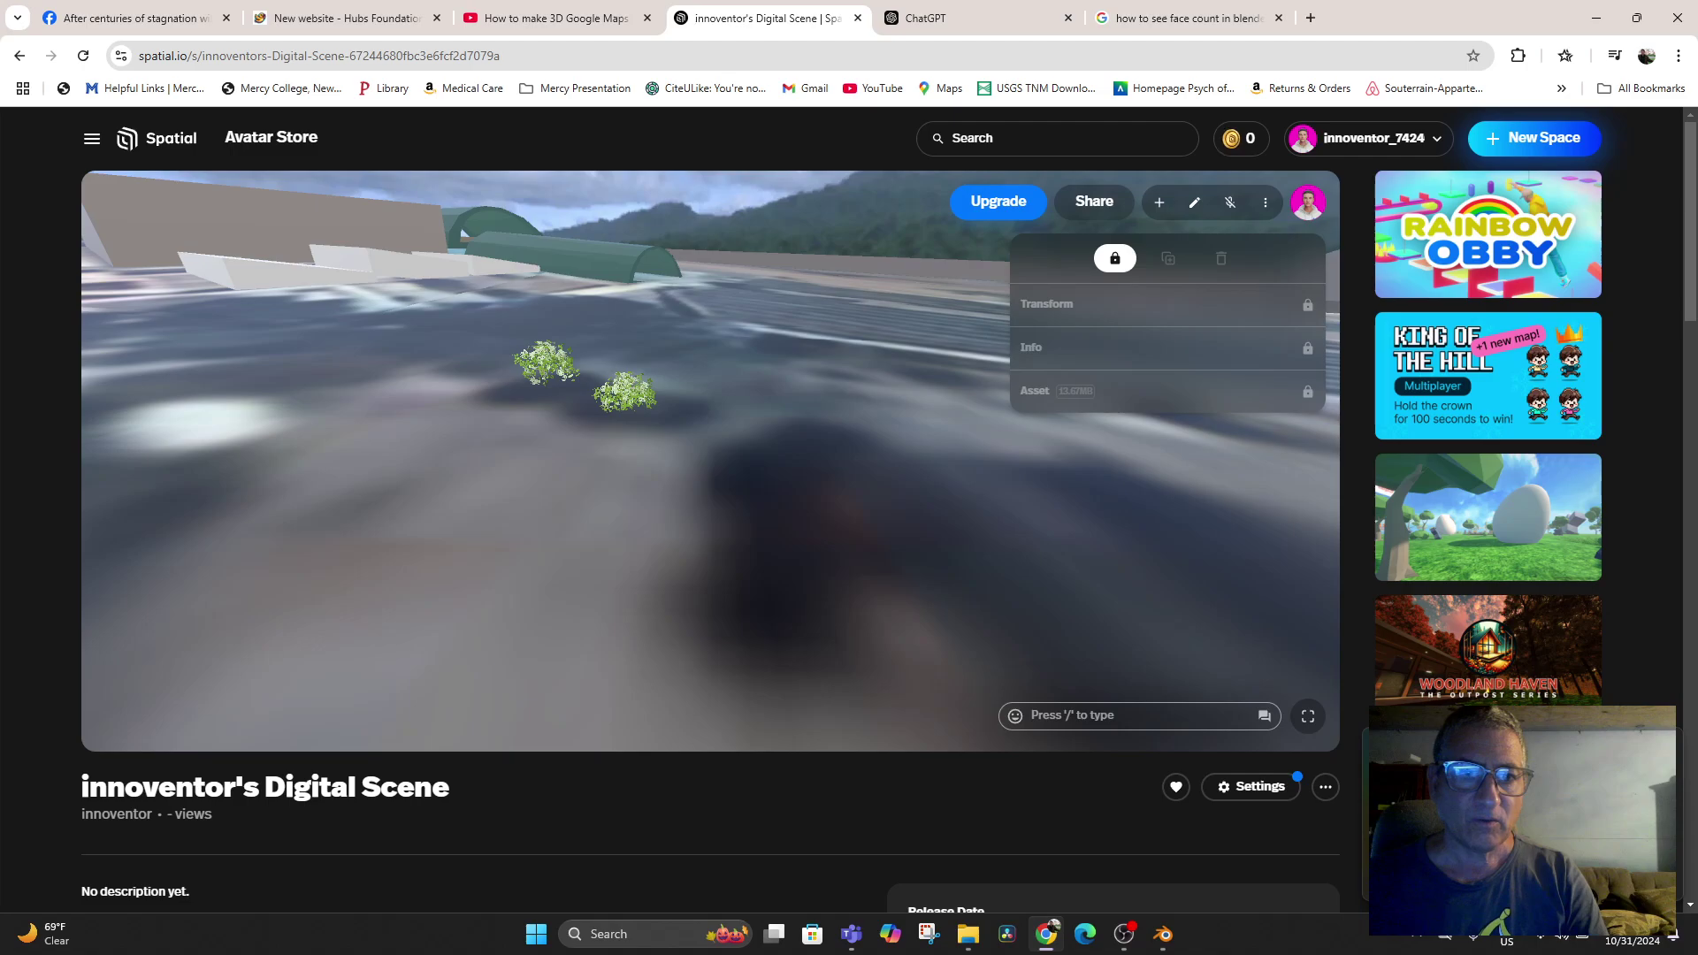
left_click(624, 393)
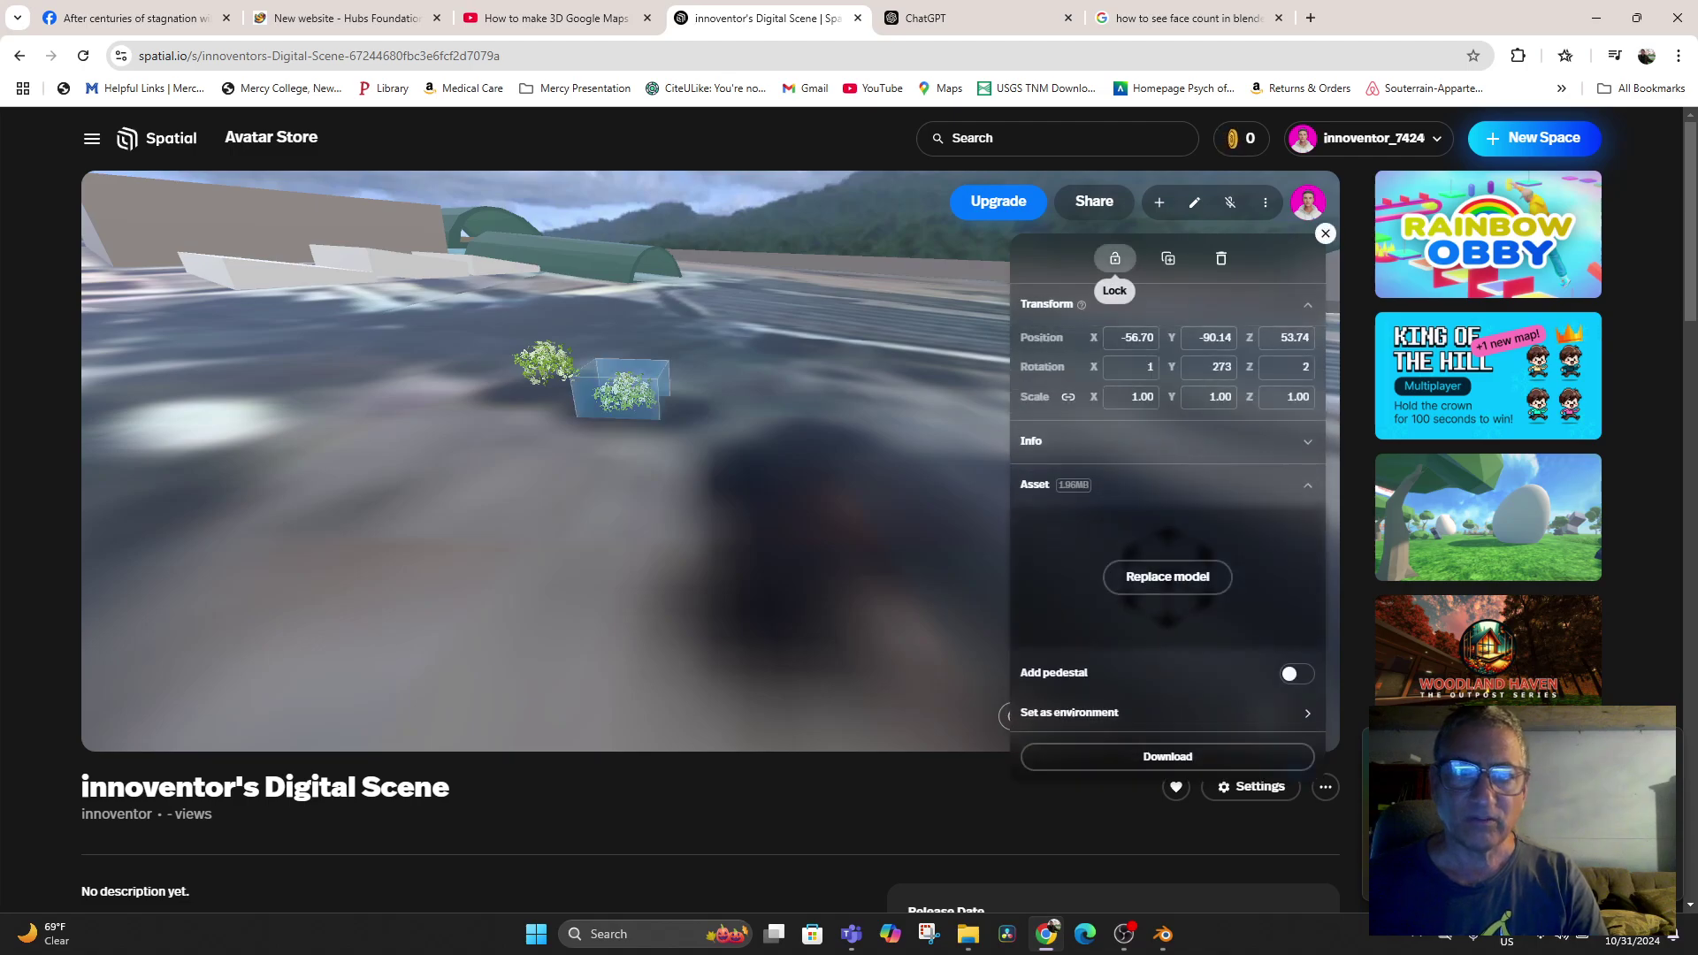
left_click(1115, 259)
left_click(544, 363)
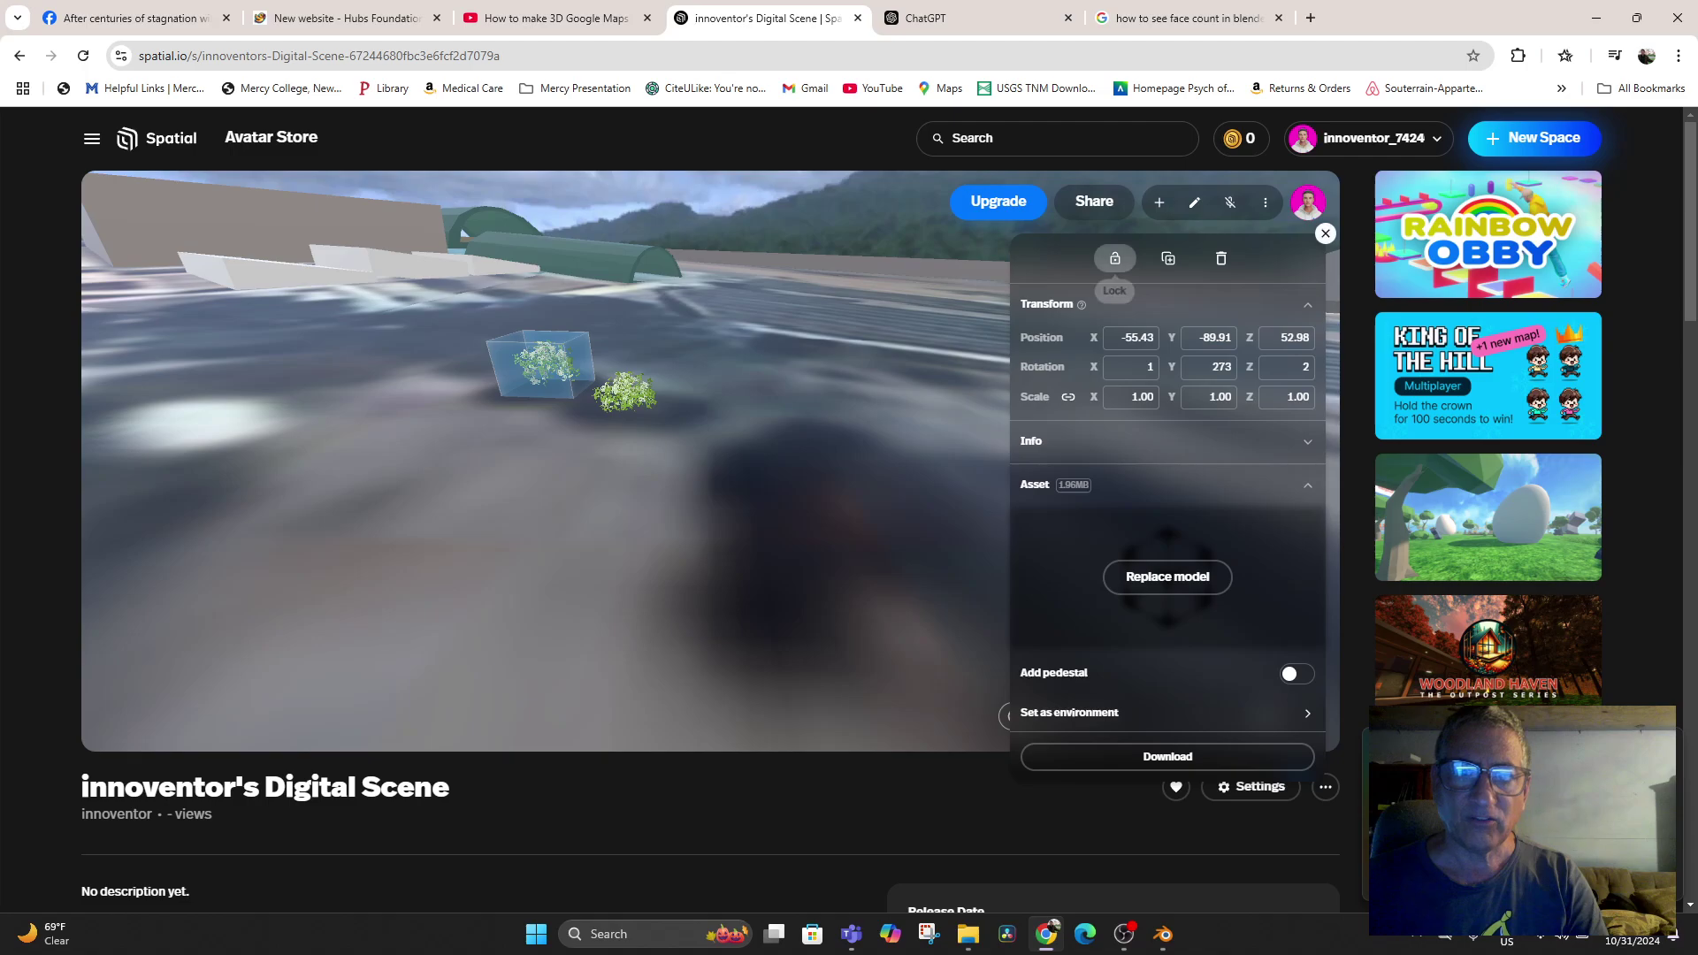
left_click(1115, 258)
Walk through the scene past the low walls, look back toward the arched structure, and close the object settings
left_click_drag(796, 442, 959, 379)
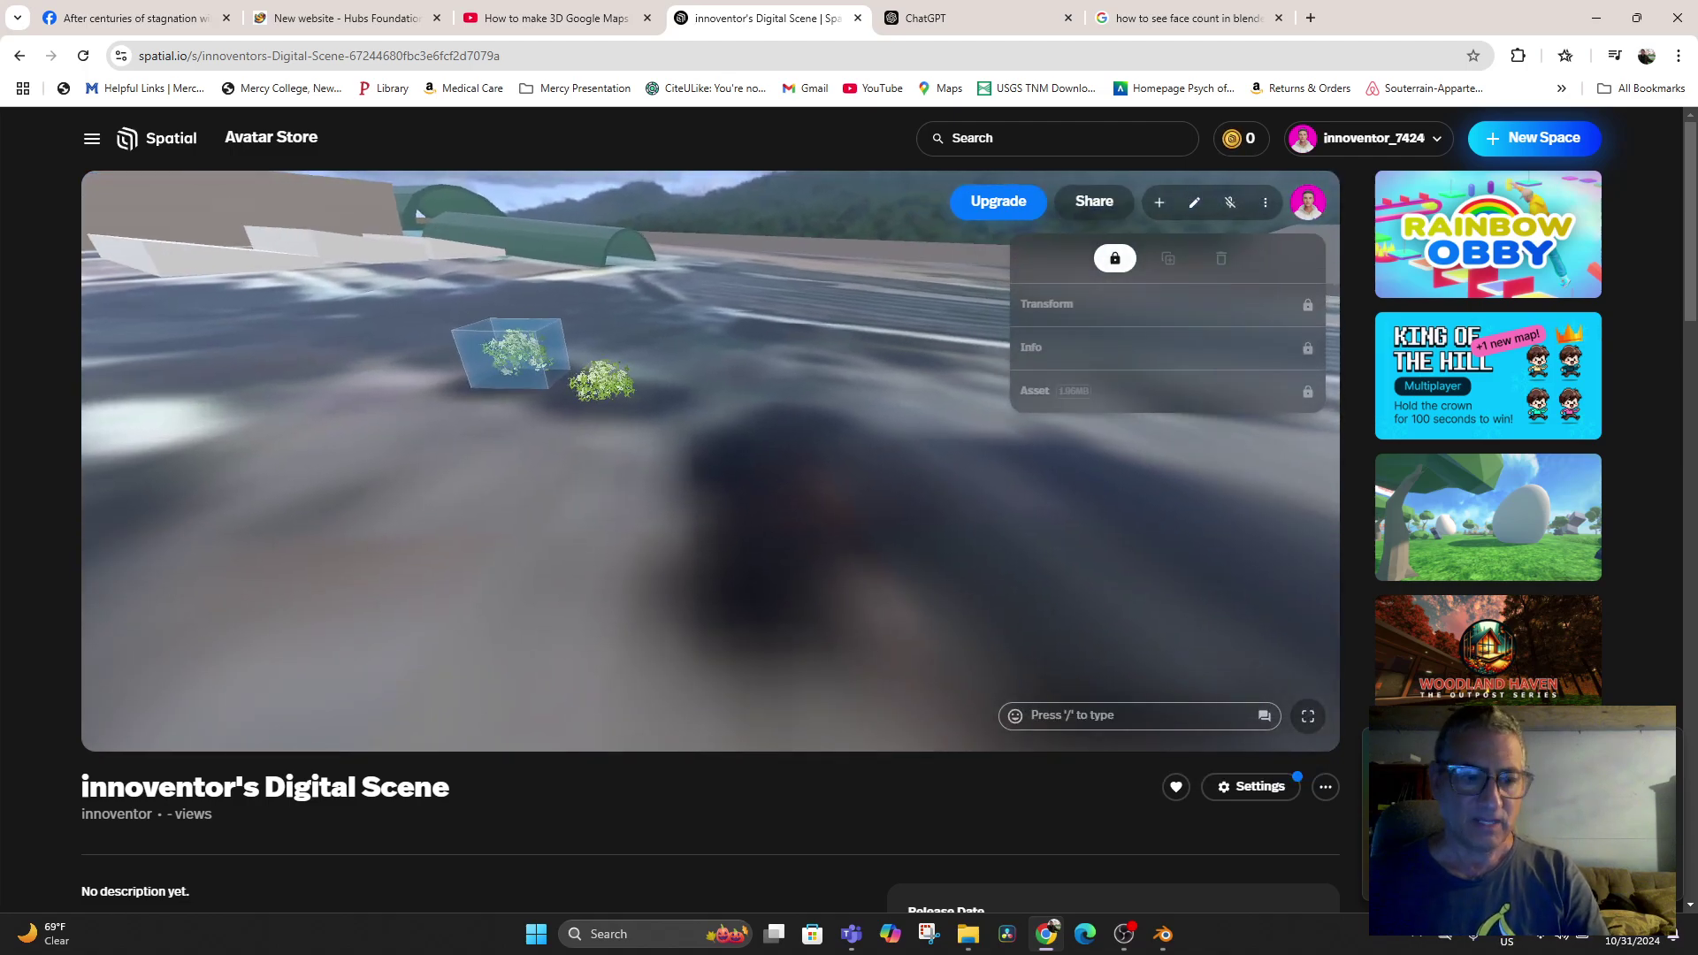
key("s")
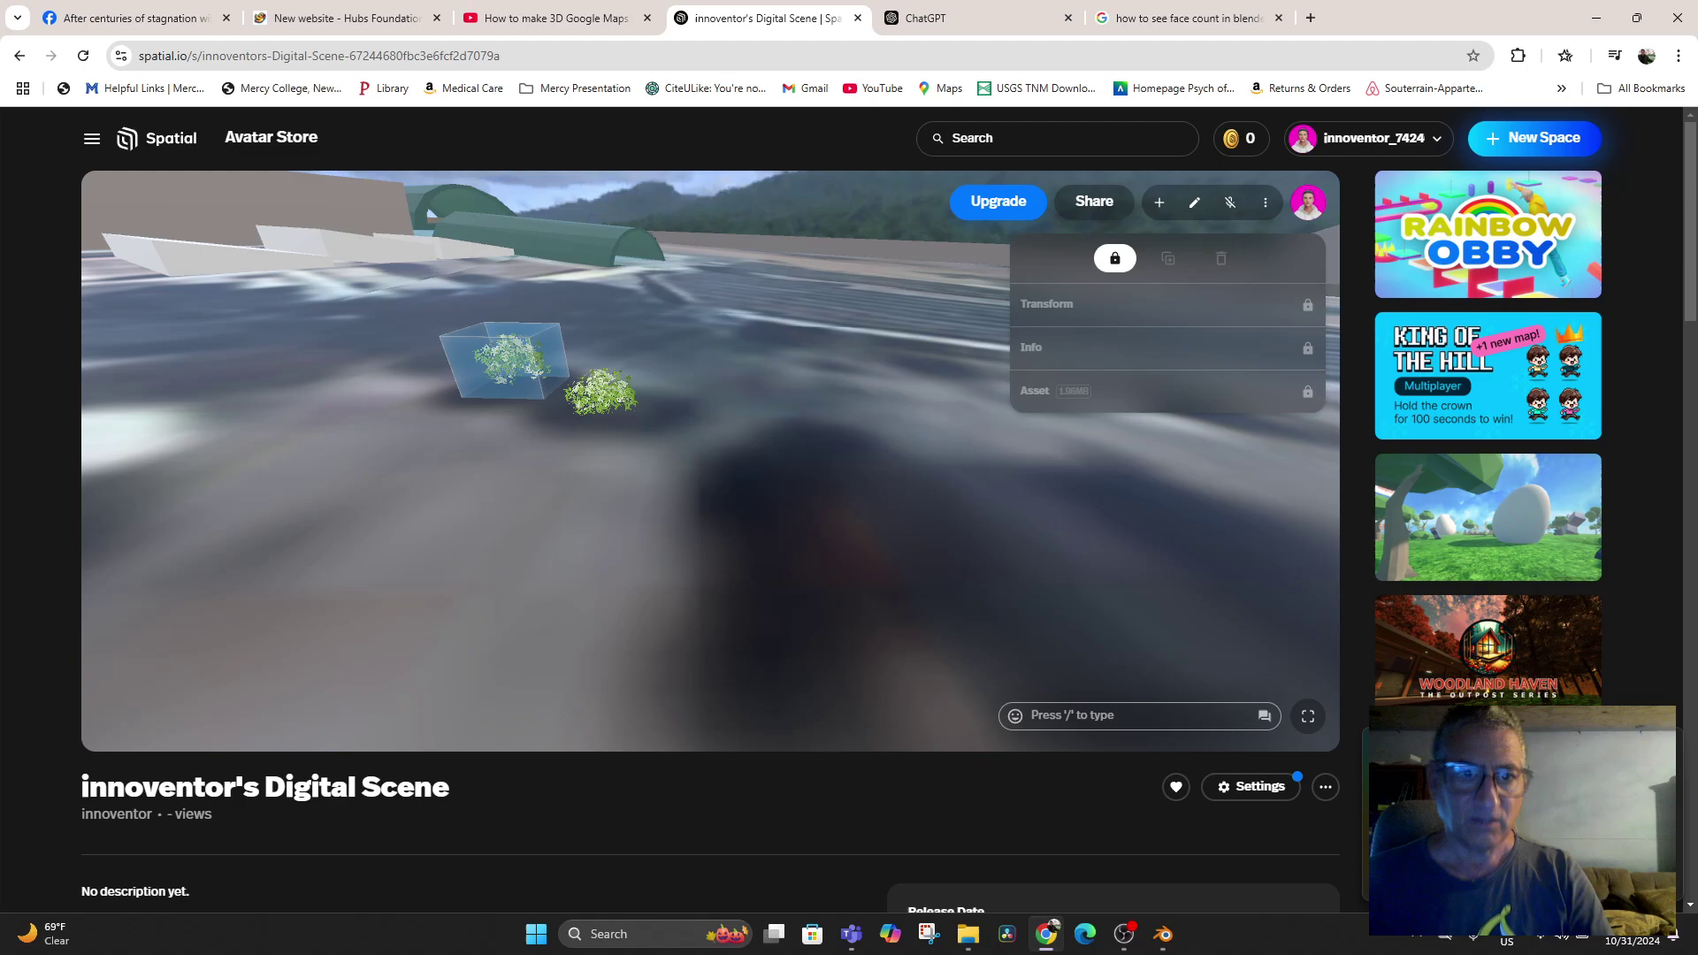
key("w")
key("w")
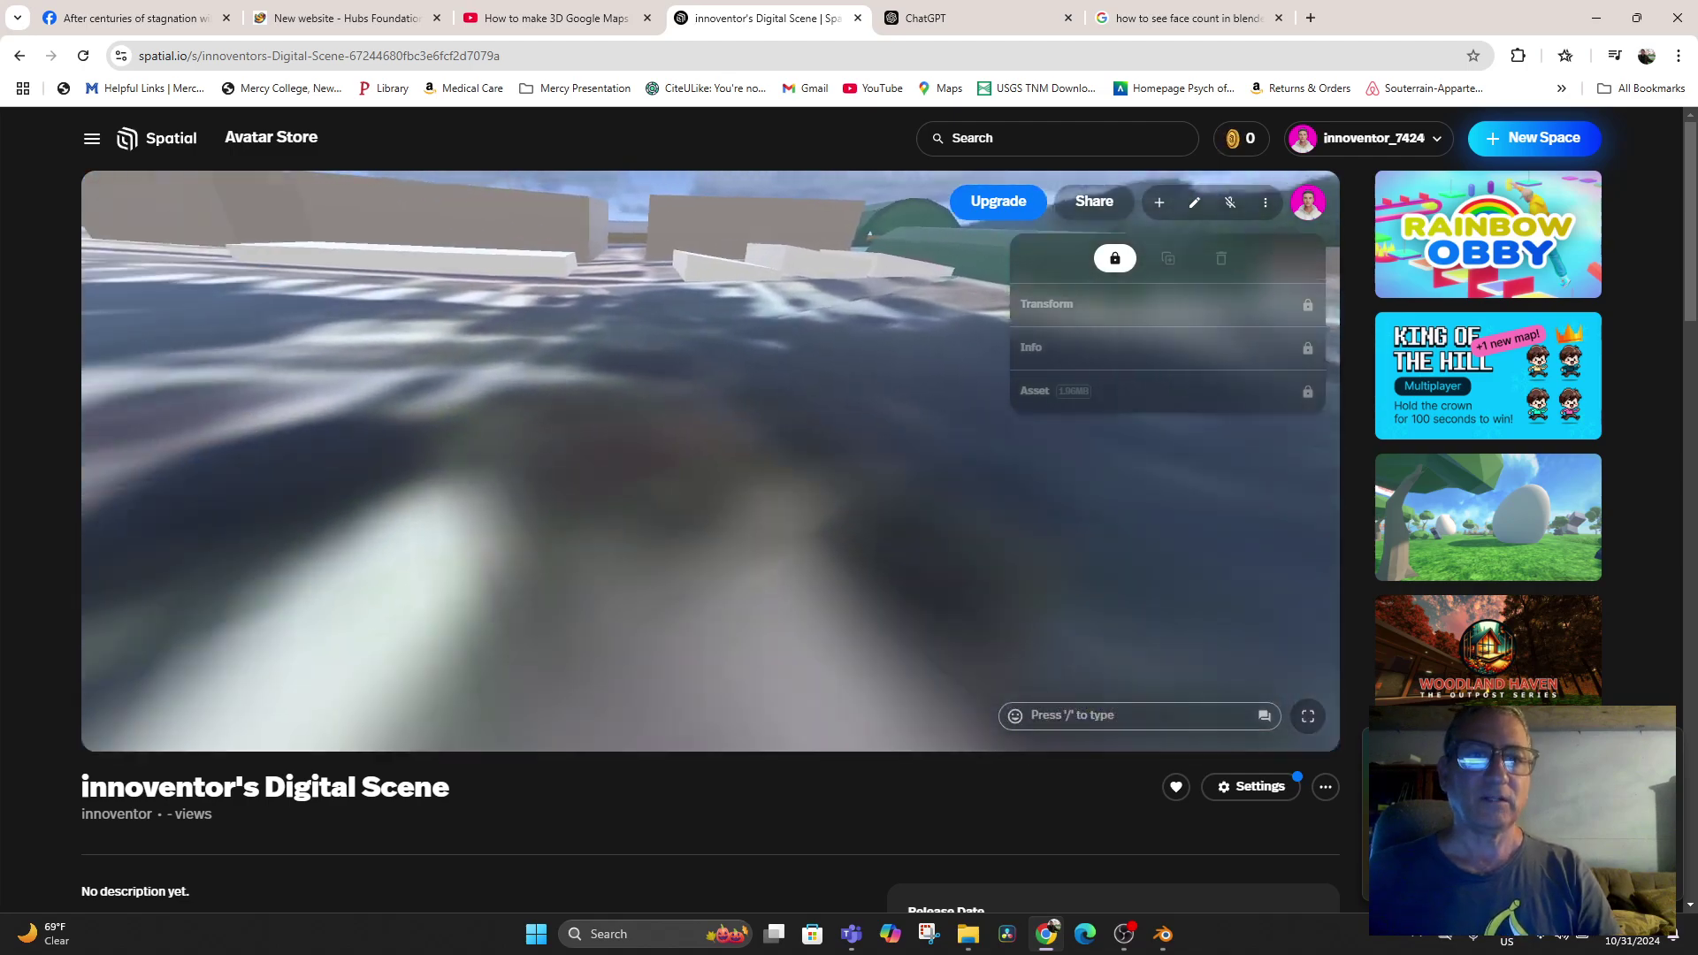
key("w")
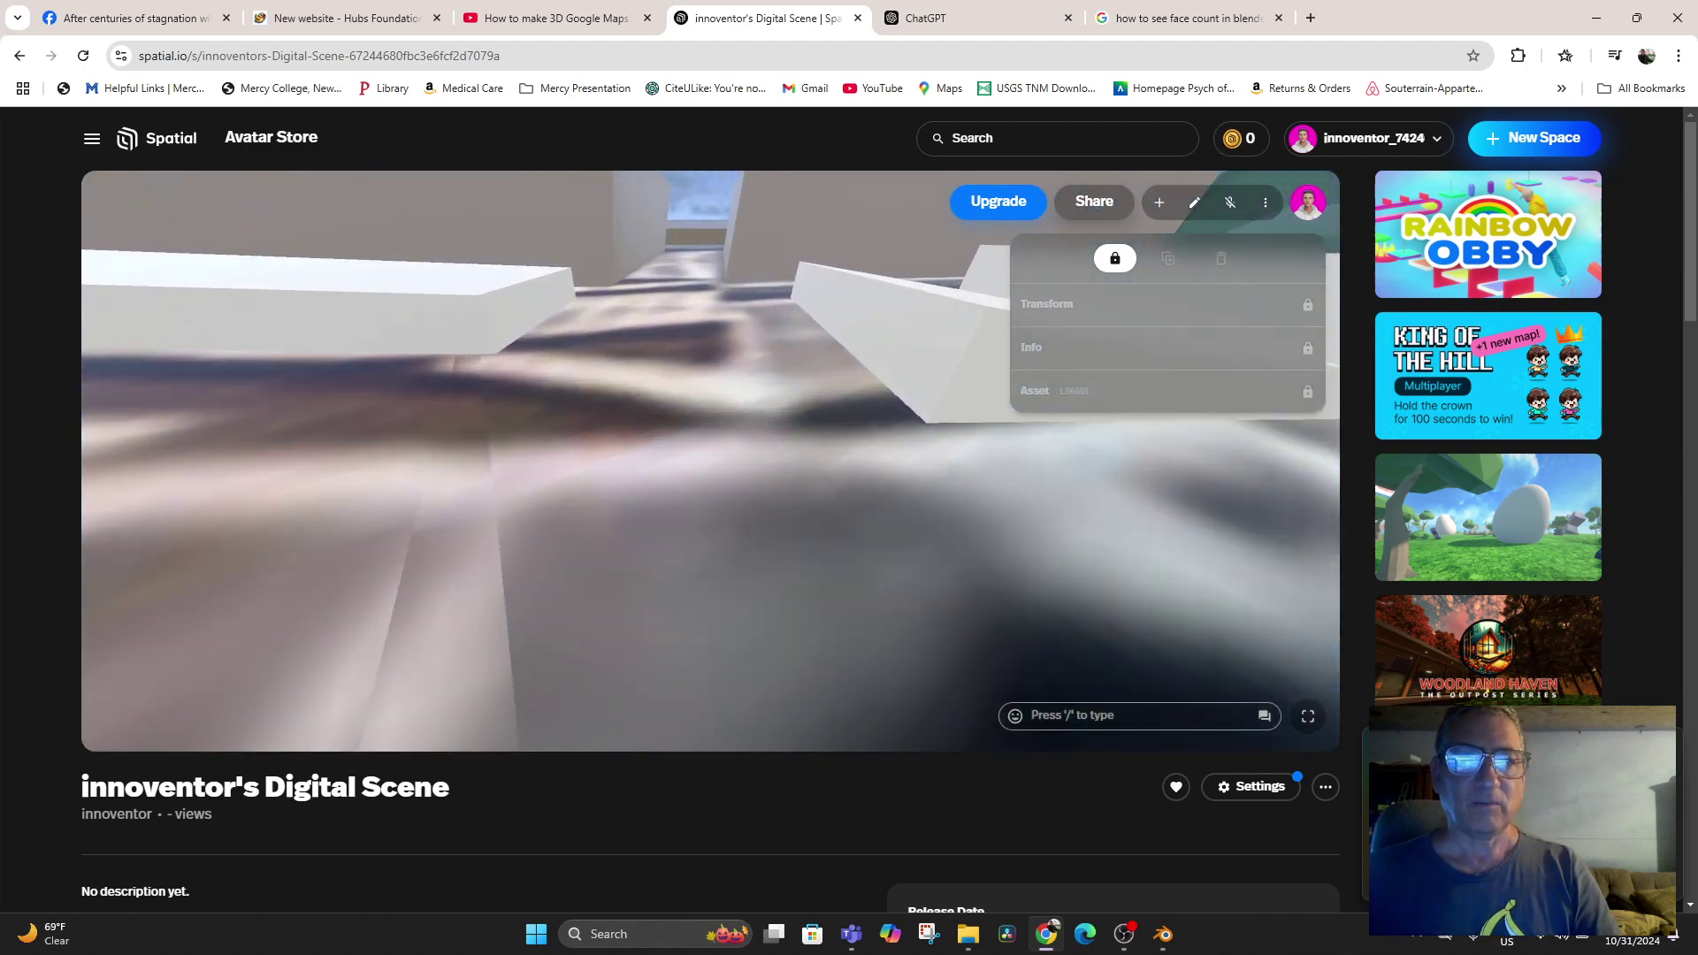
key("a")
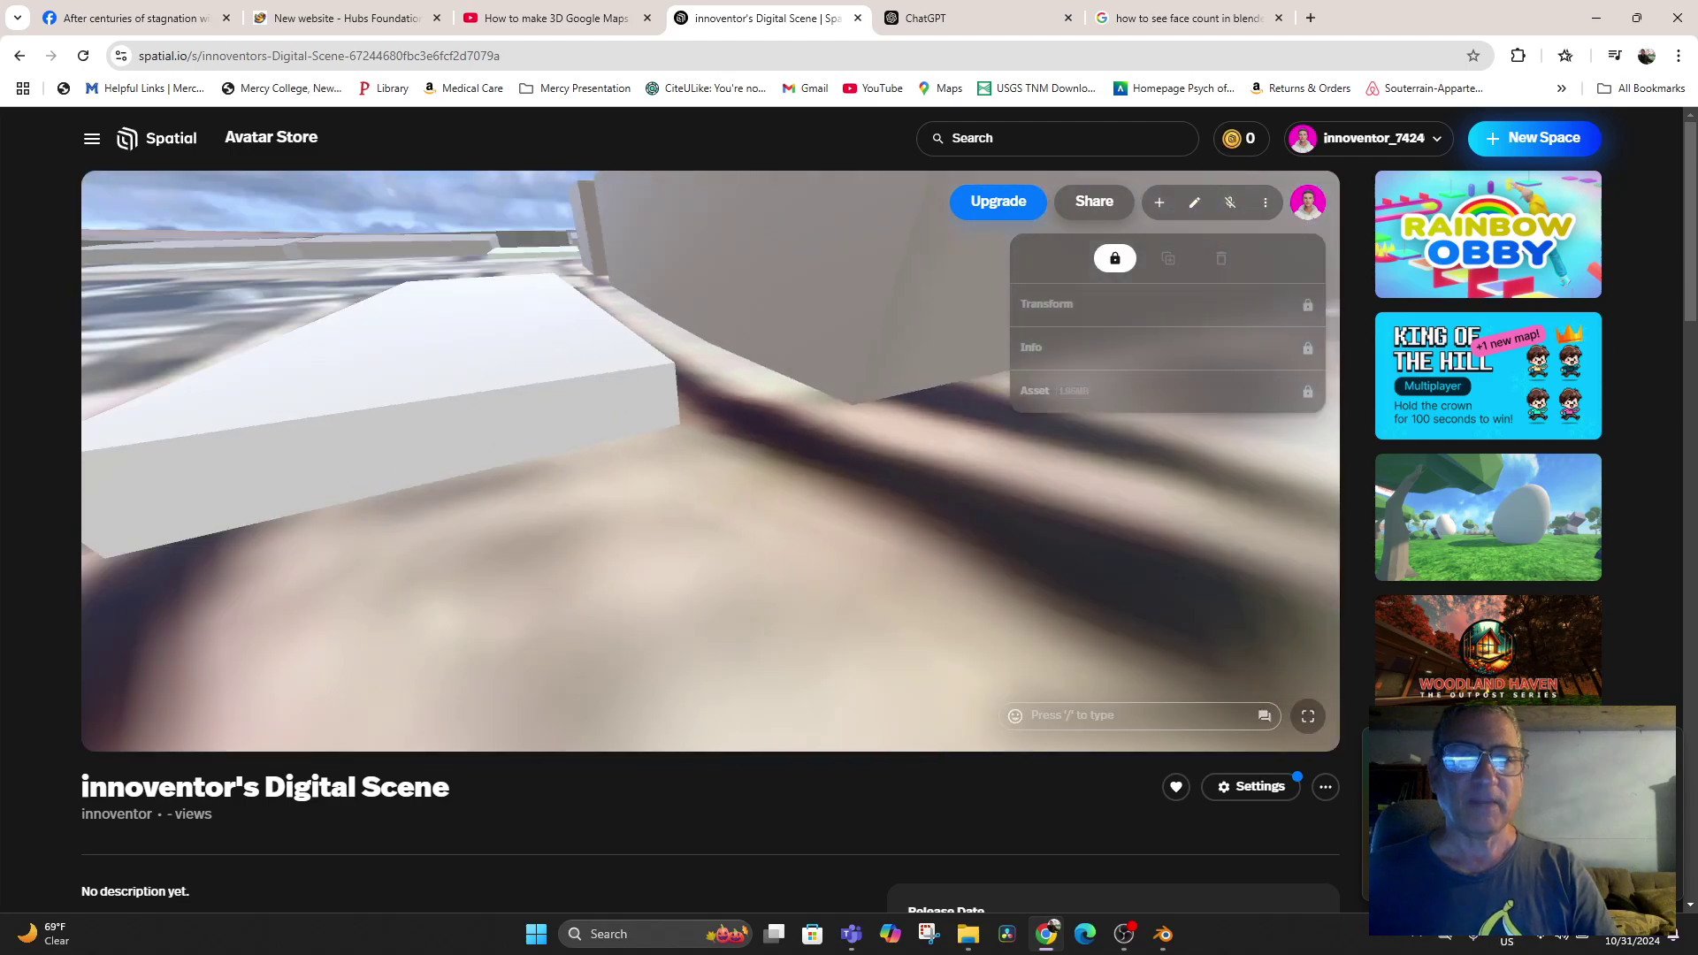
key("w")
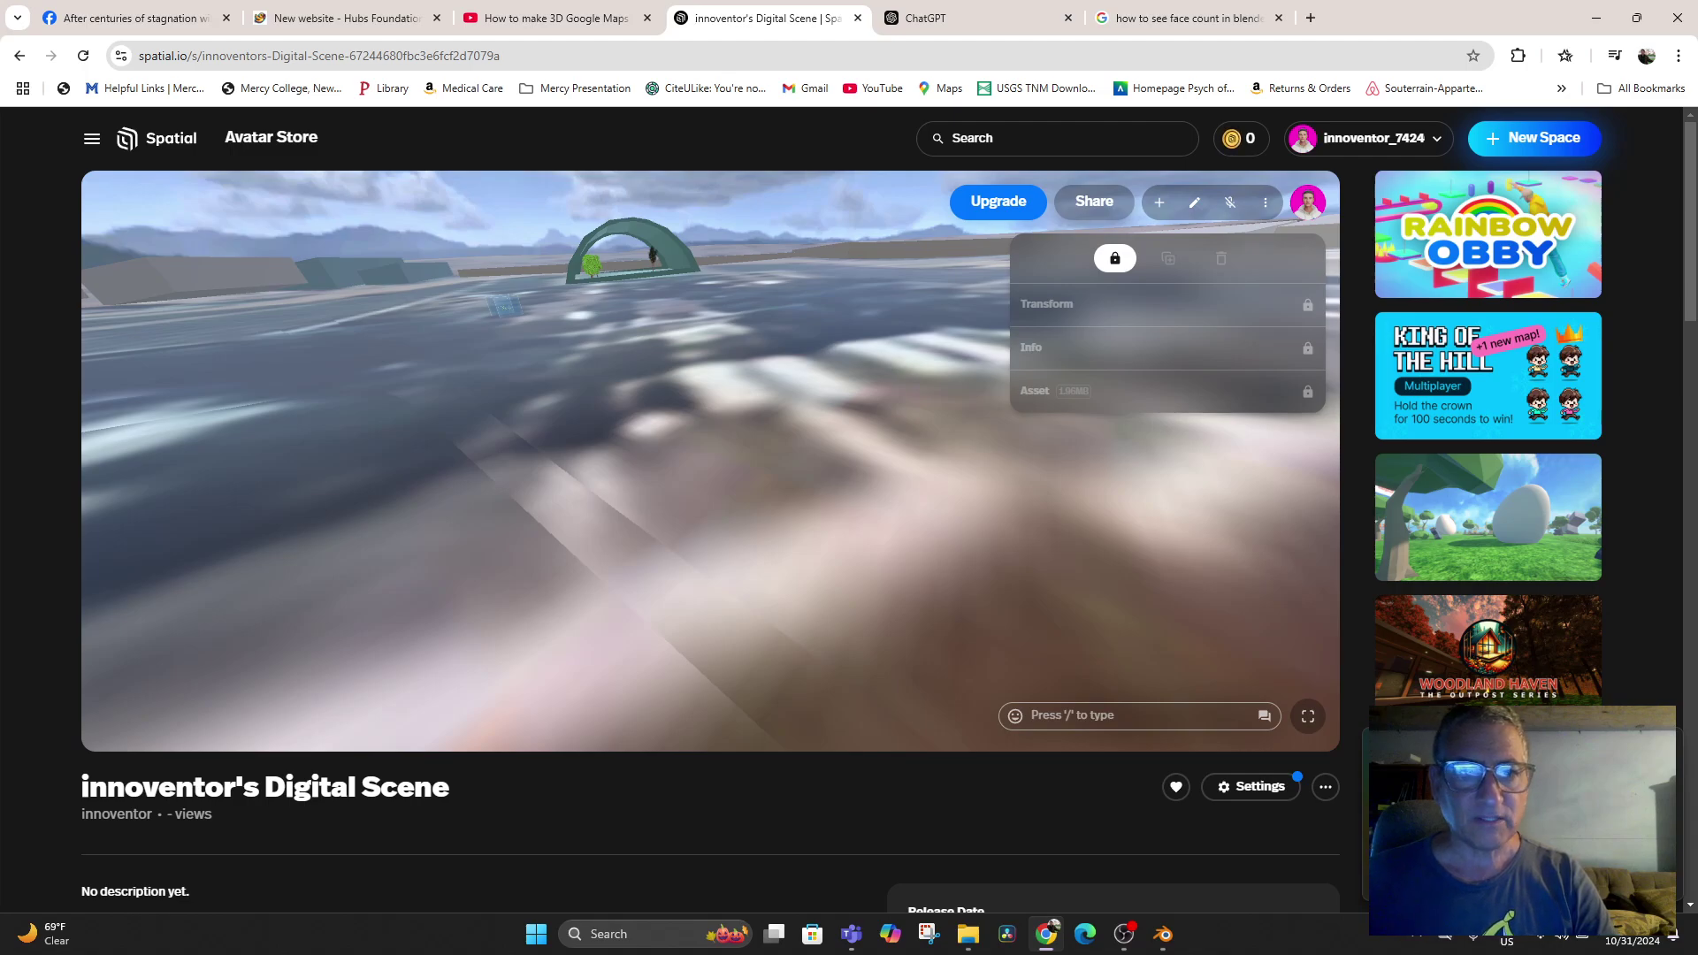
key("Escape")
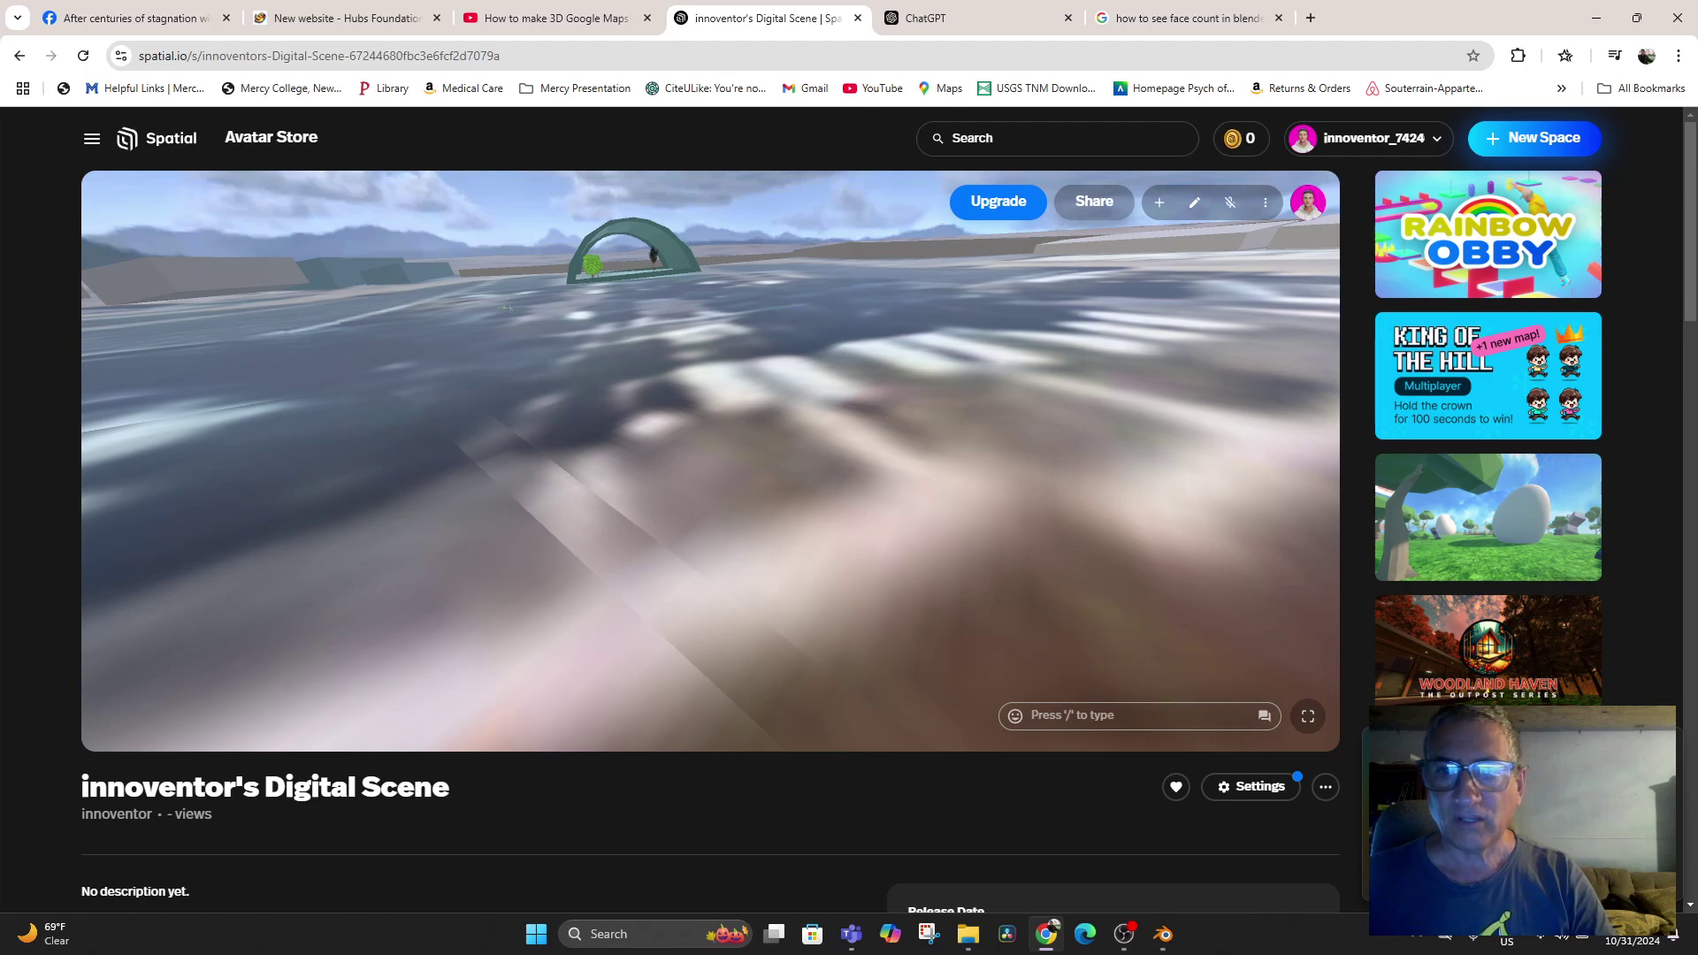
Switch to Blender and select only the satellite-textured ground in the nursery model
left_click(1163, 934)
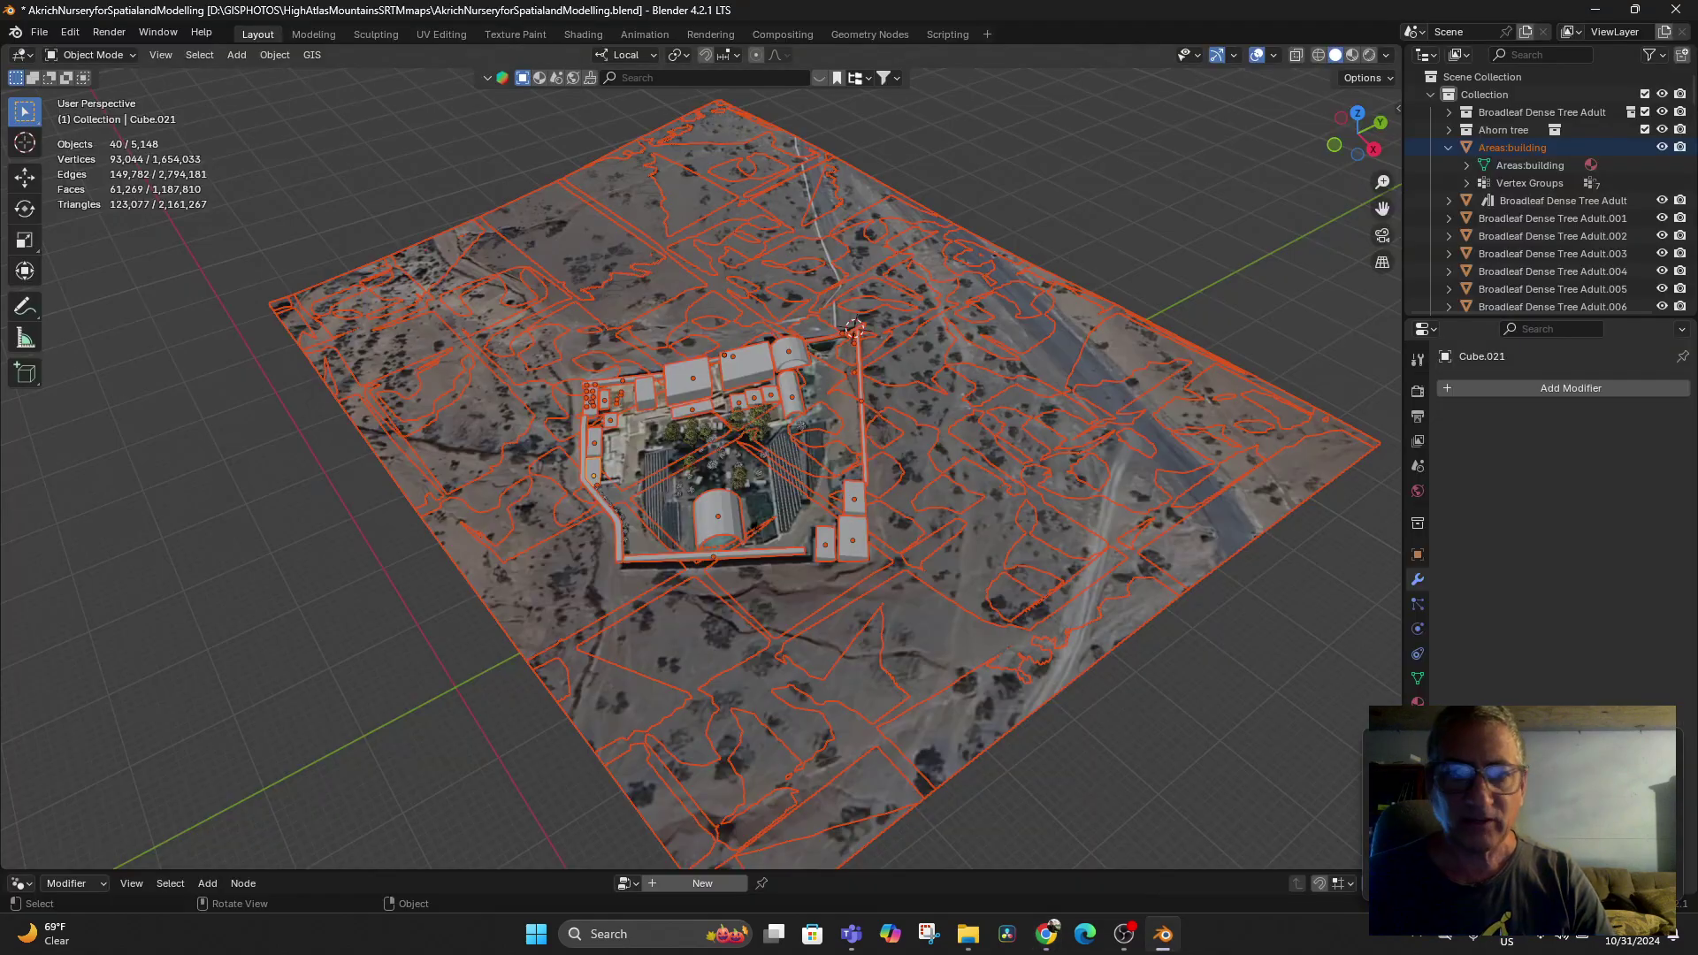
scroll(708, 456, "up", 7)
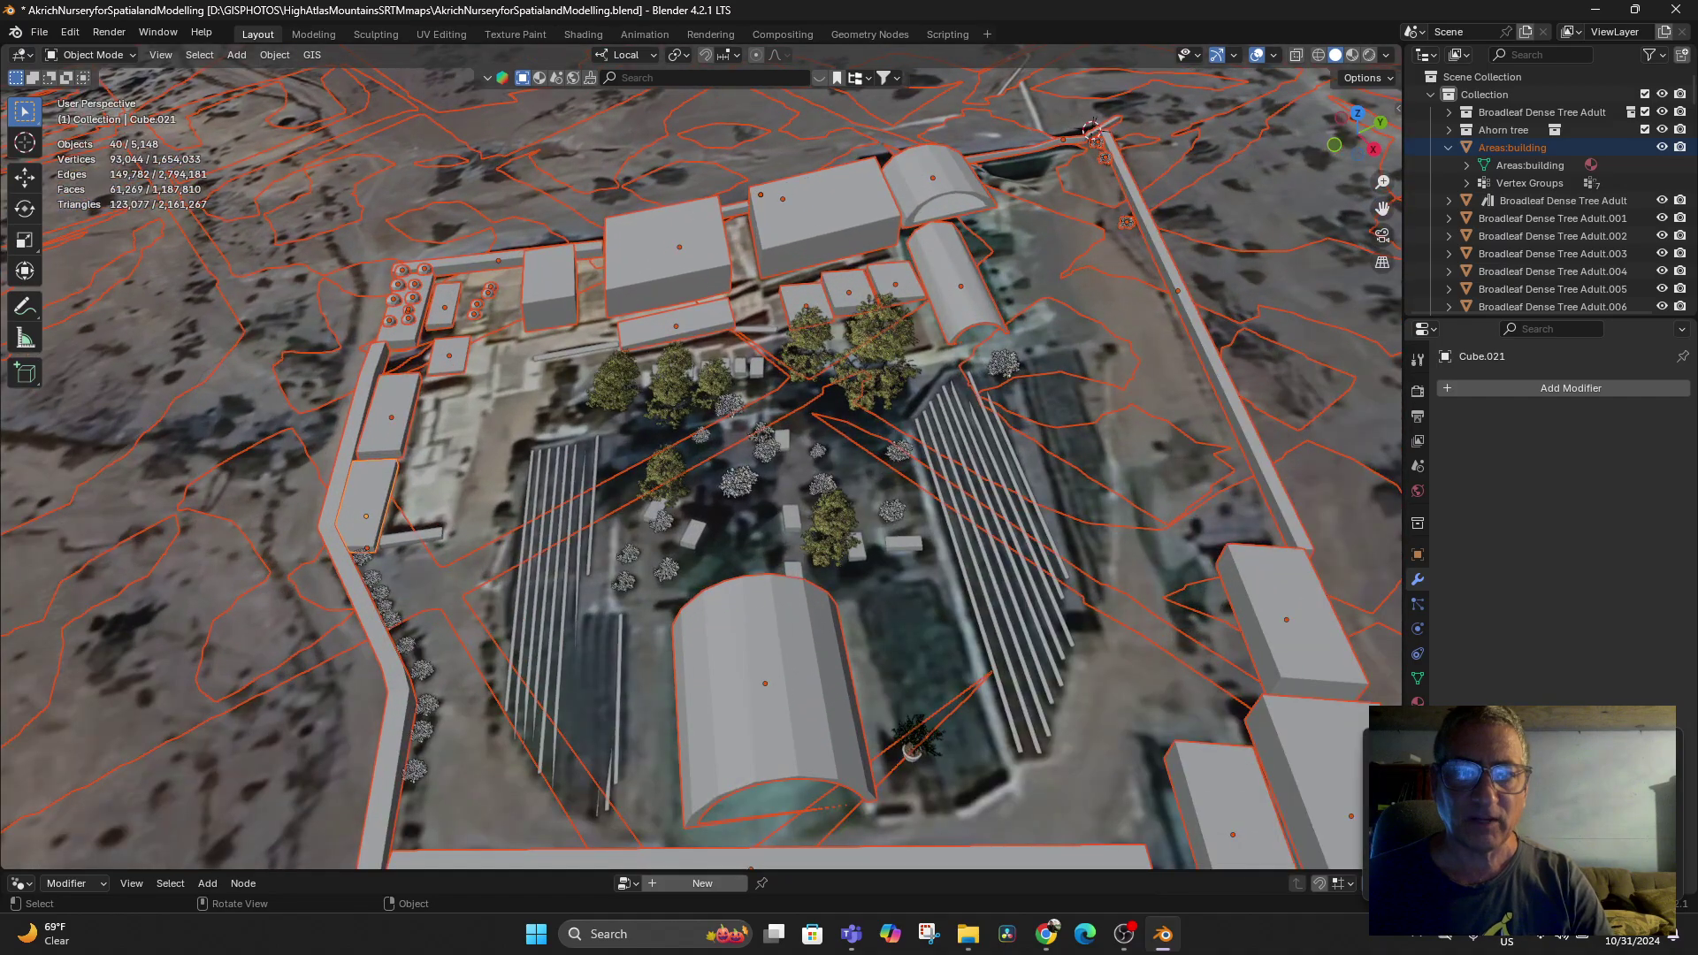
left_click_drag(1134, 619, 1228, 525)
left_click(1225, 524)
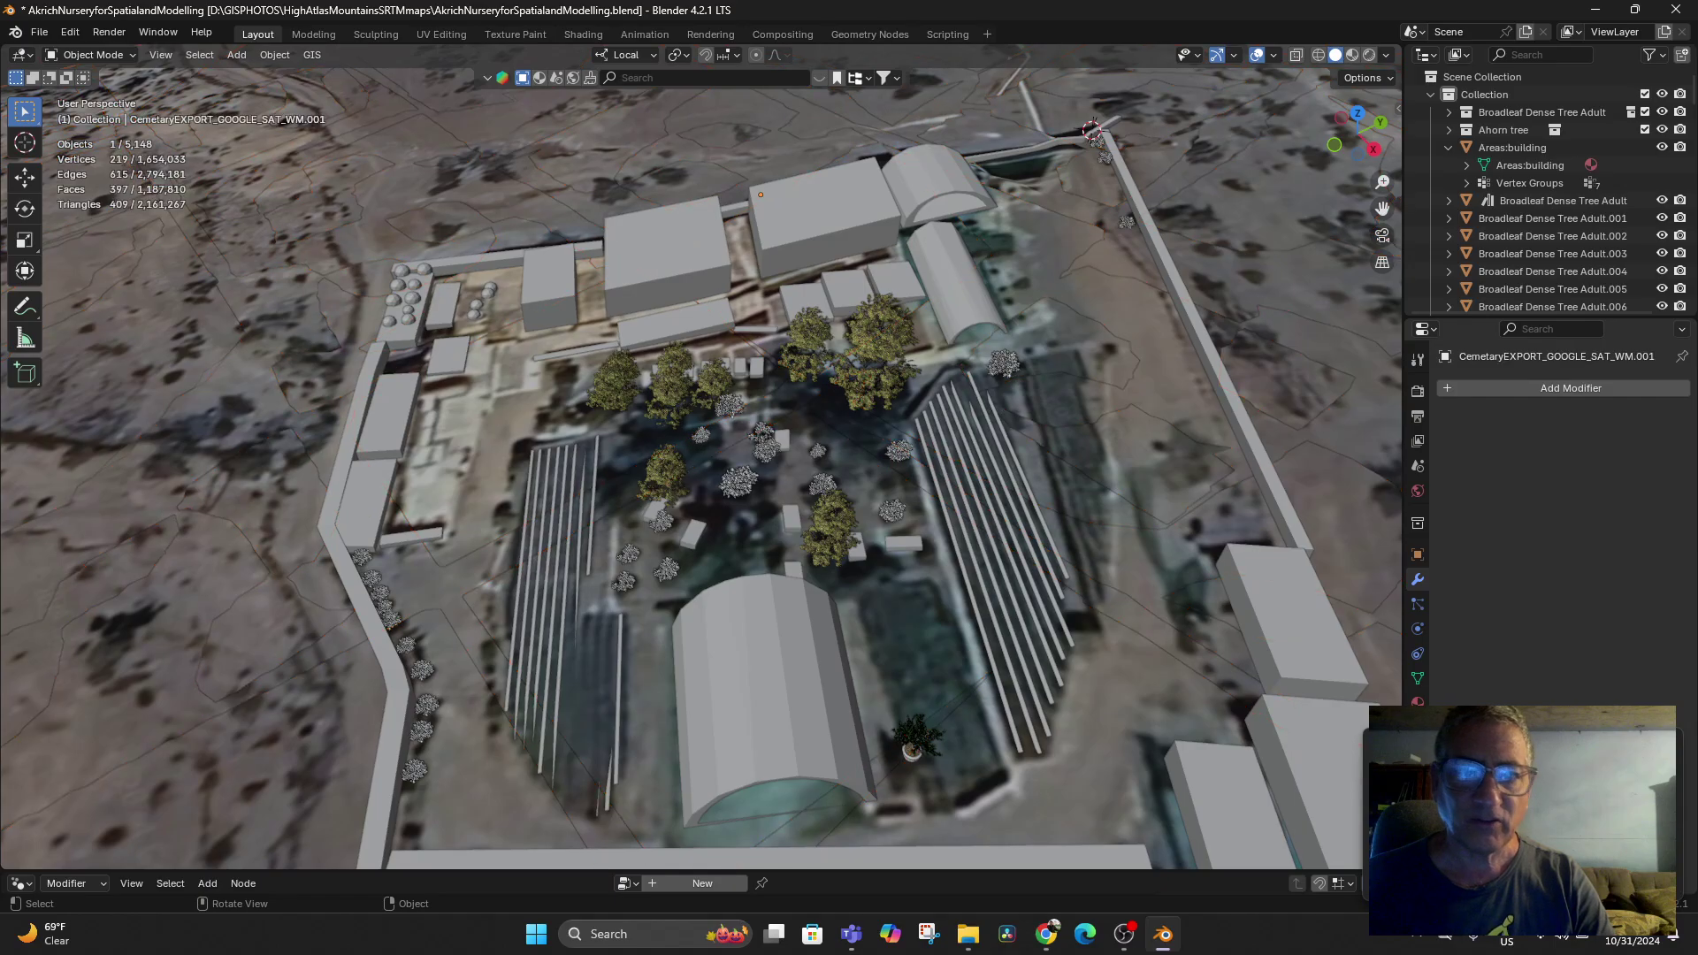
Box-select the long parallel strips beside the trees and examine them against the surrounding ground and buildings
scroll(466, 495, "up", 4)
key("b")
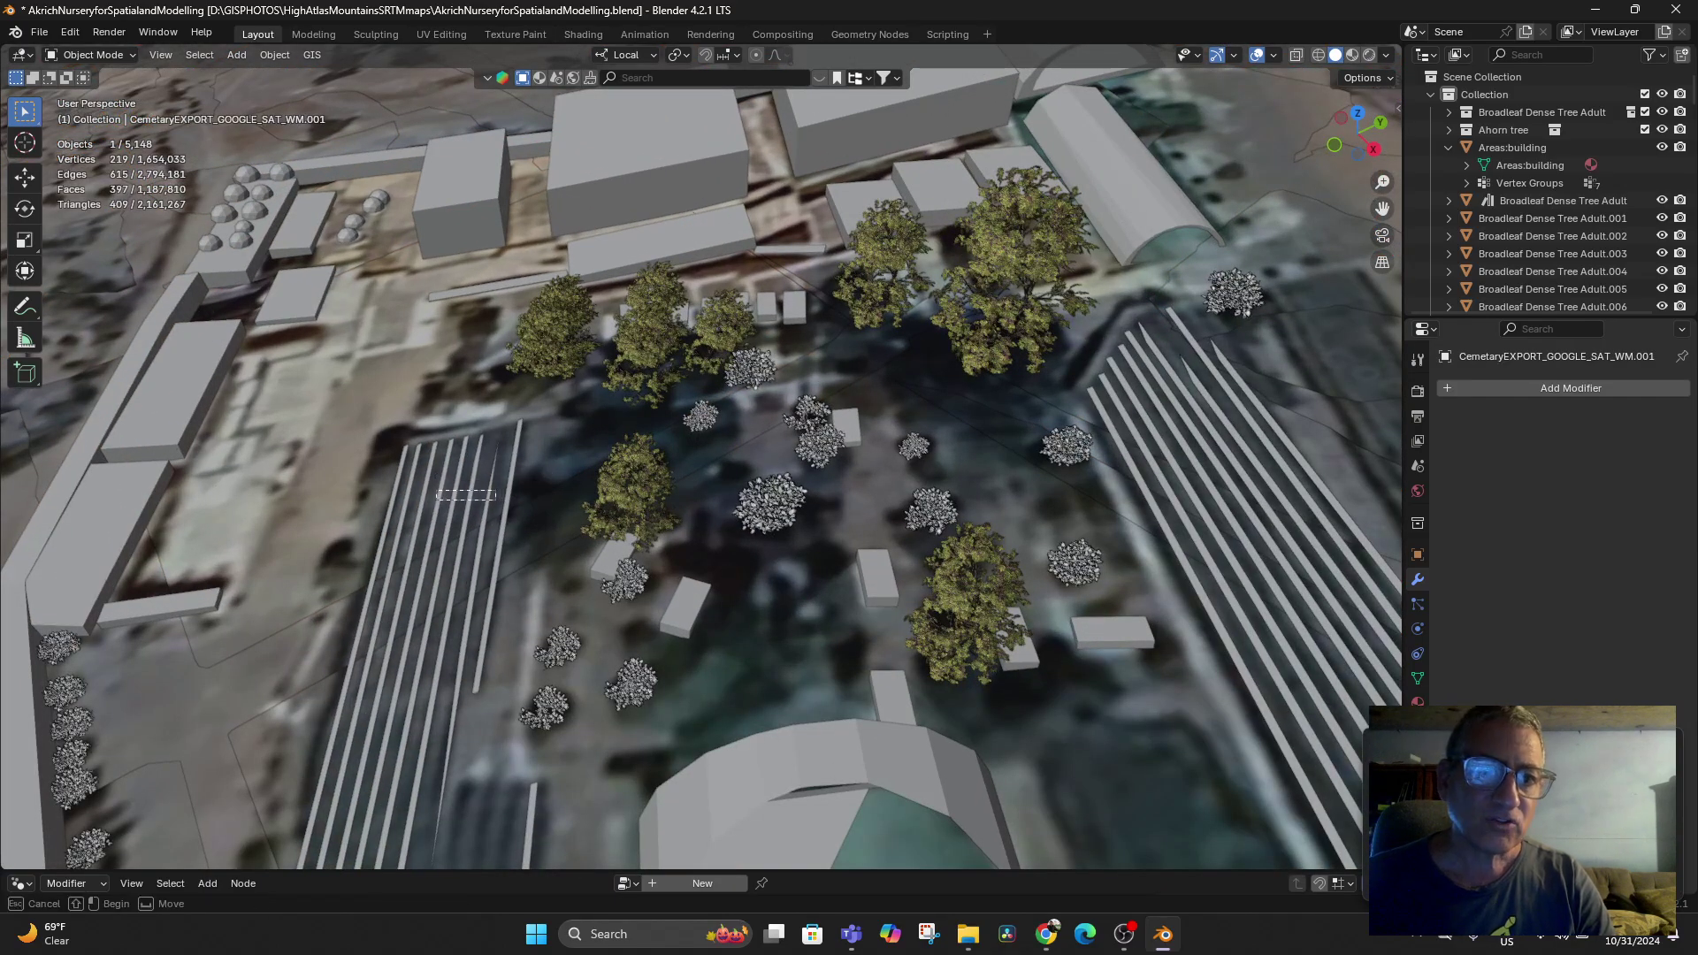
left_click_drag(436, 490, 496, 501)
middle_click_drag(496, 500, 914, 454)
scroll(915, 454, "up", 2)
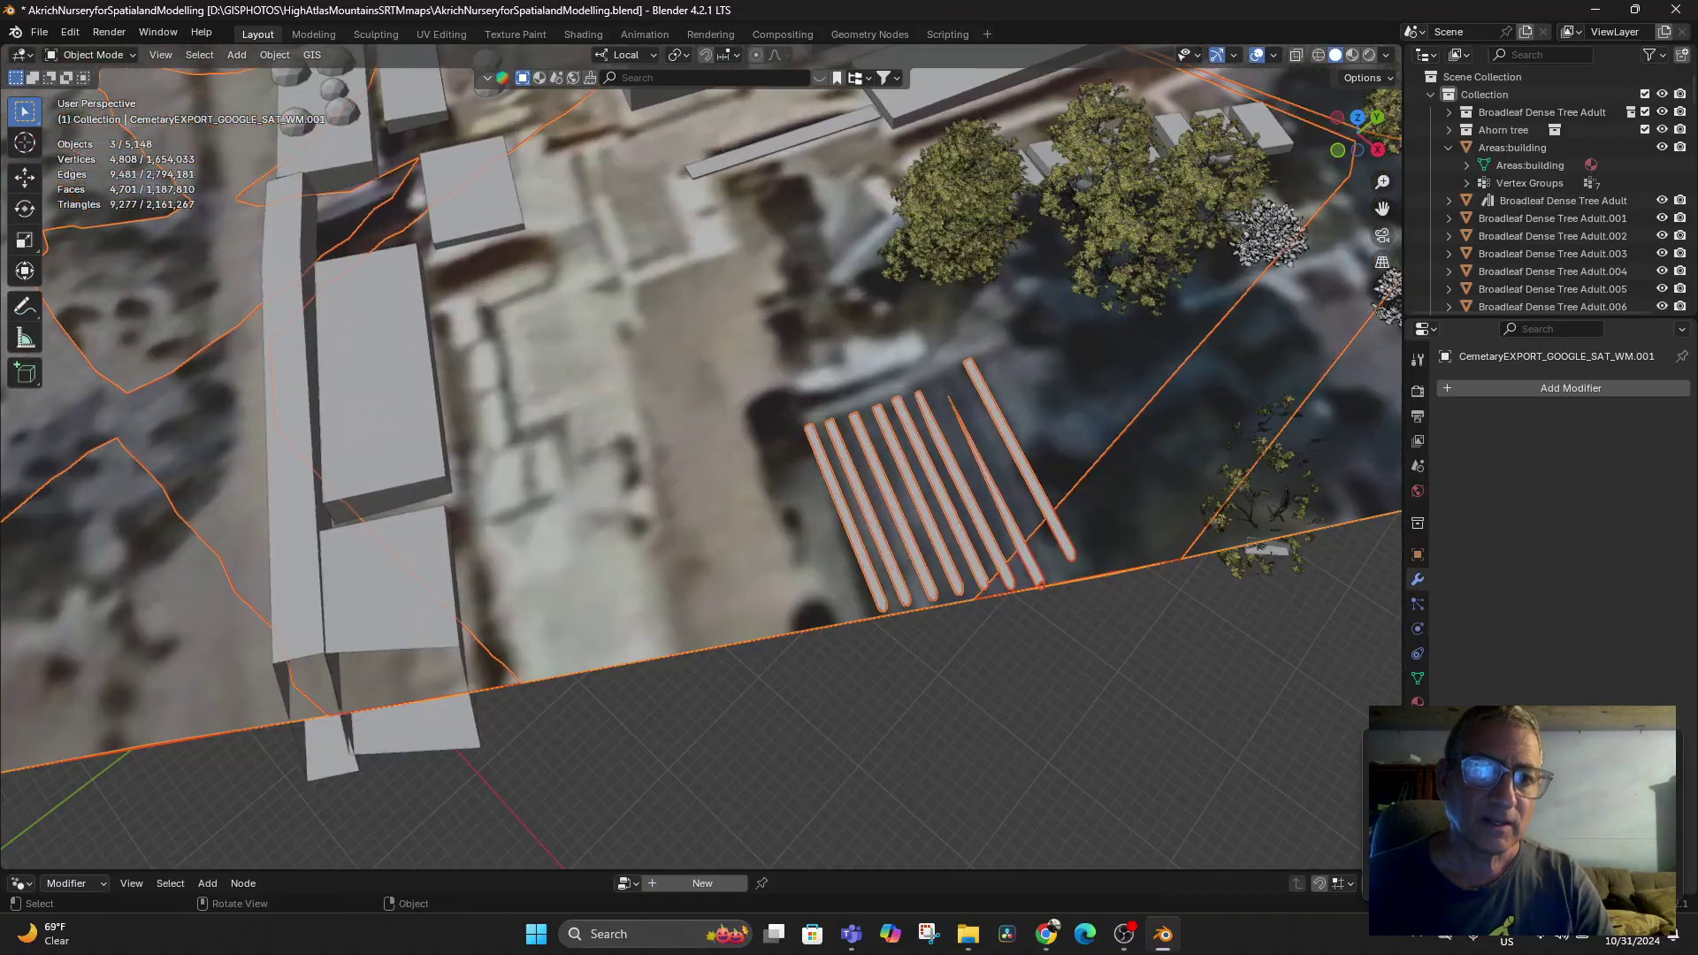
scroll(702, 457, "down", 3)
mouse_move(701, 458)
middle_mouse_down()
mouse_move(742, 420)
mouse_move(704, 452)
middle_mouse_up()
scroll(704, 453, "up", 3)
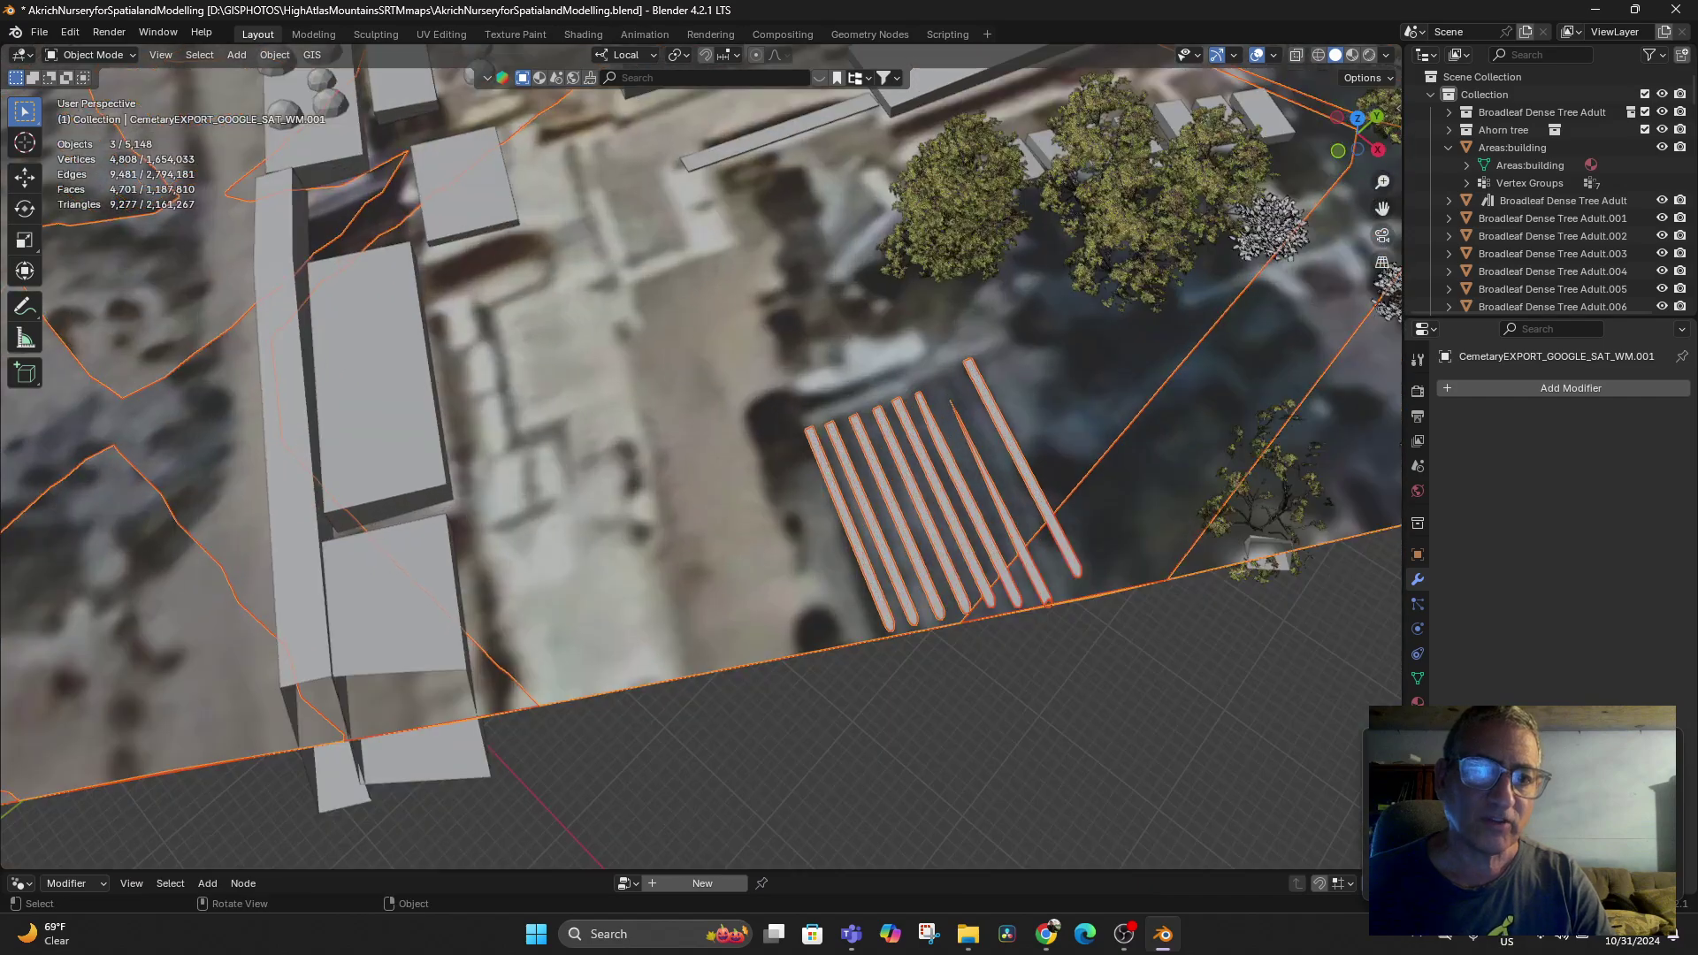
scroll(701, 457, "down", 3)
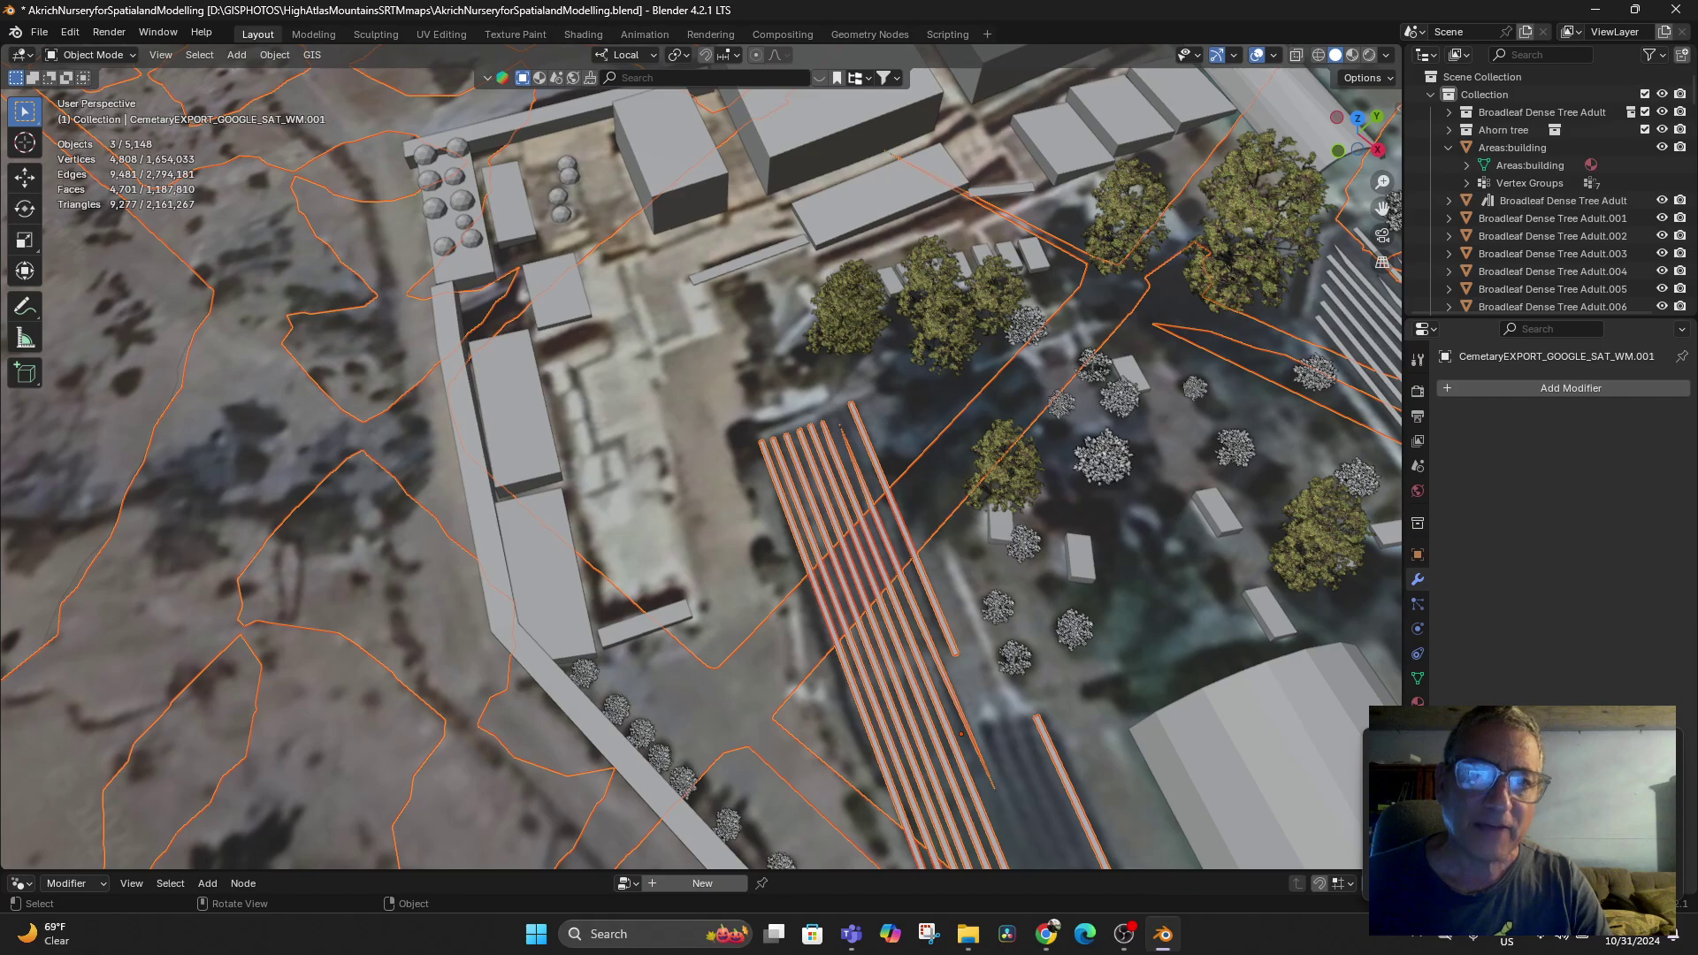
Enter Edit Mode on the narrow wall above the strips and move its end face outward about 1.2 m
left_click(749, 259)
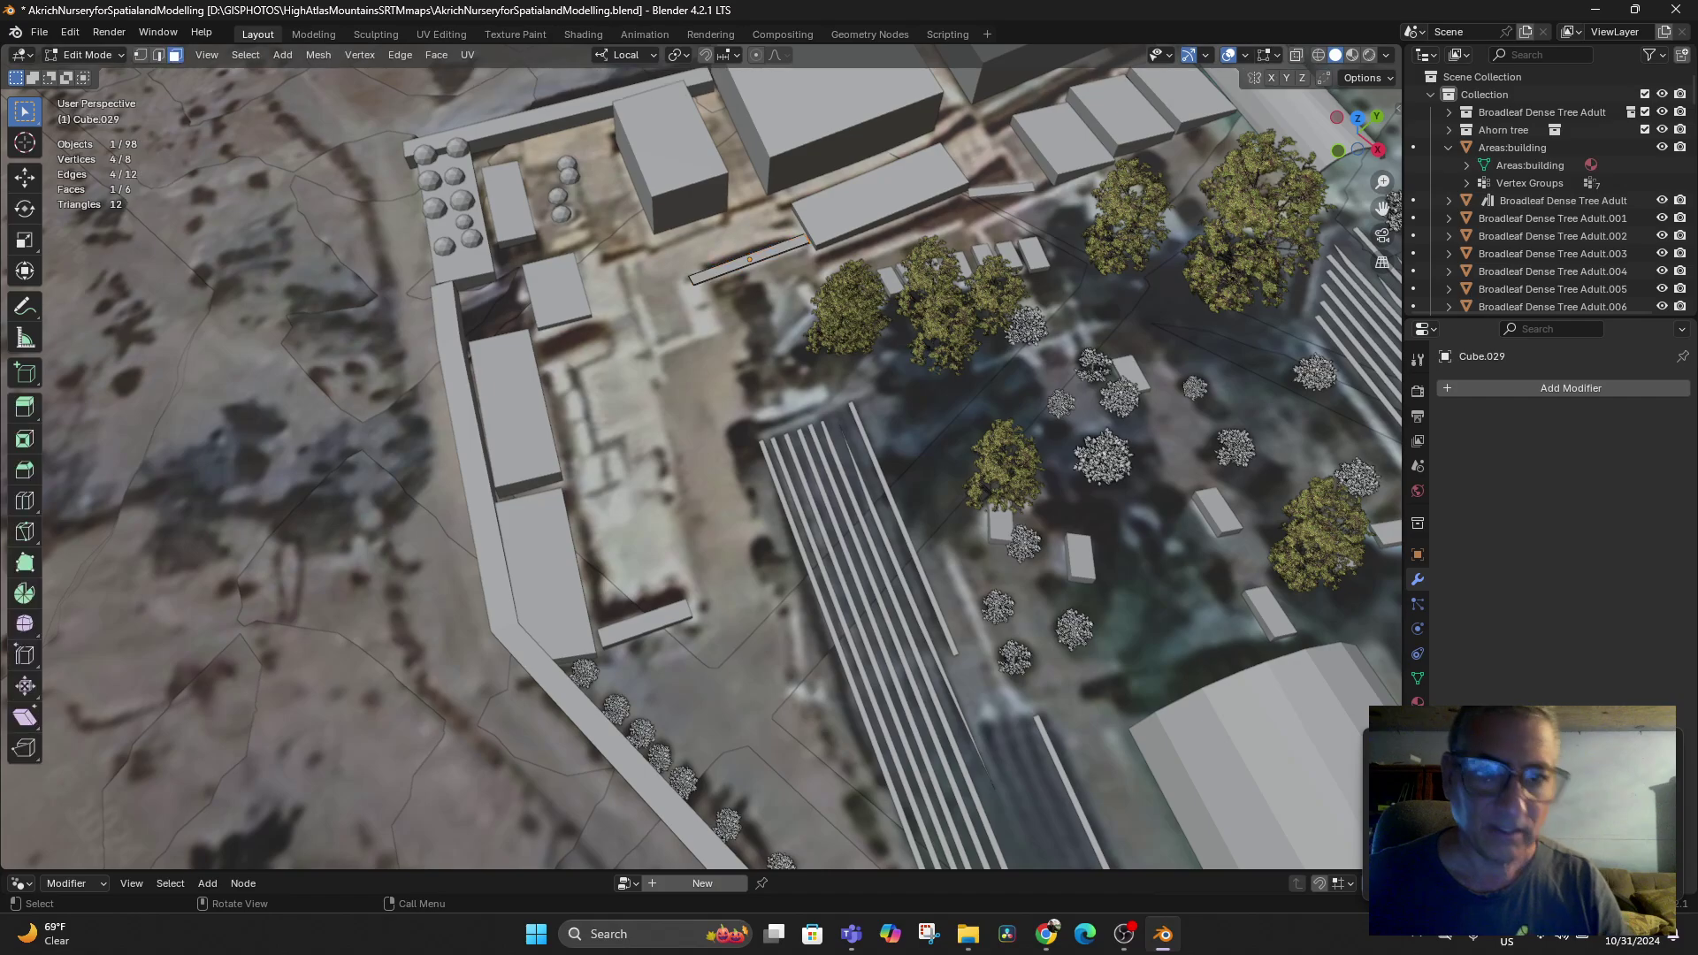
key("Tab")
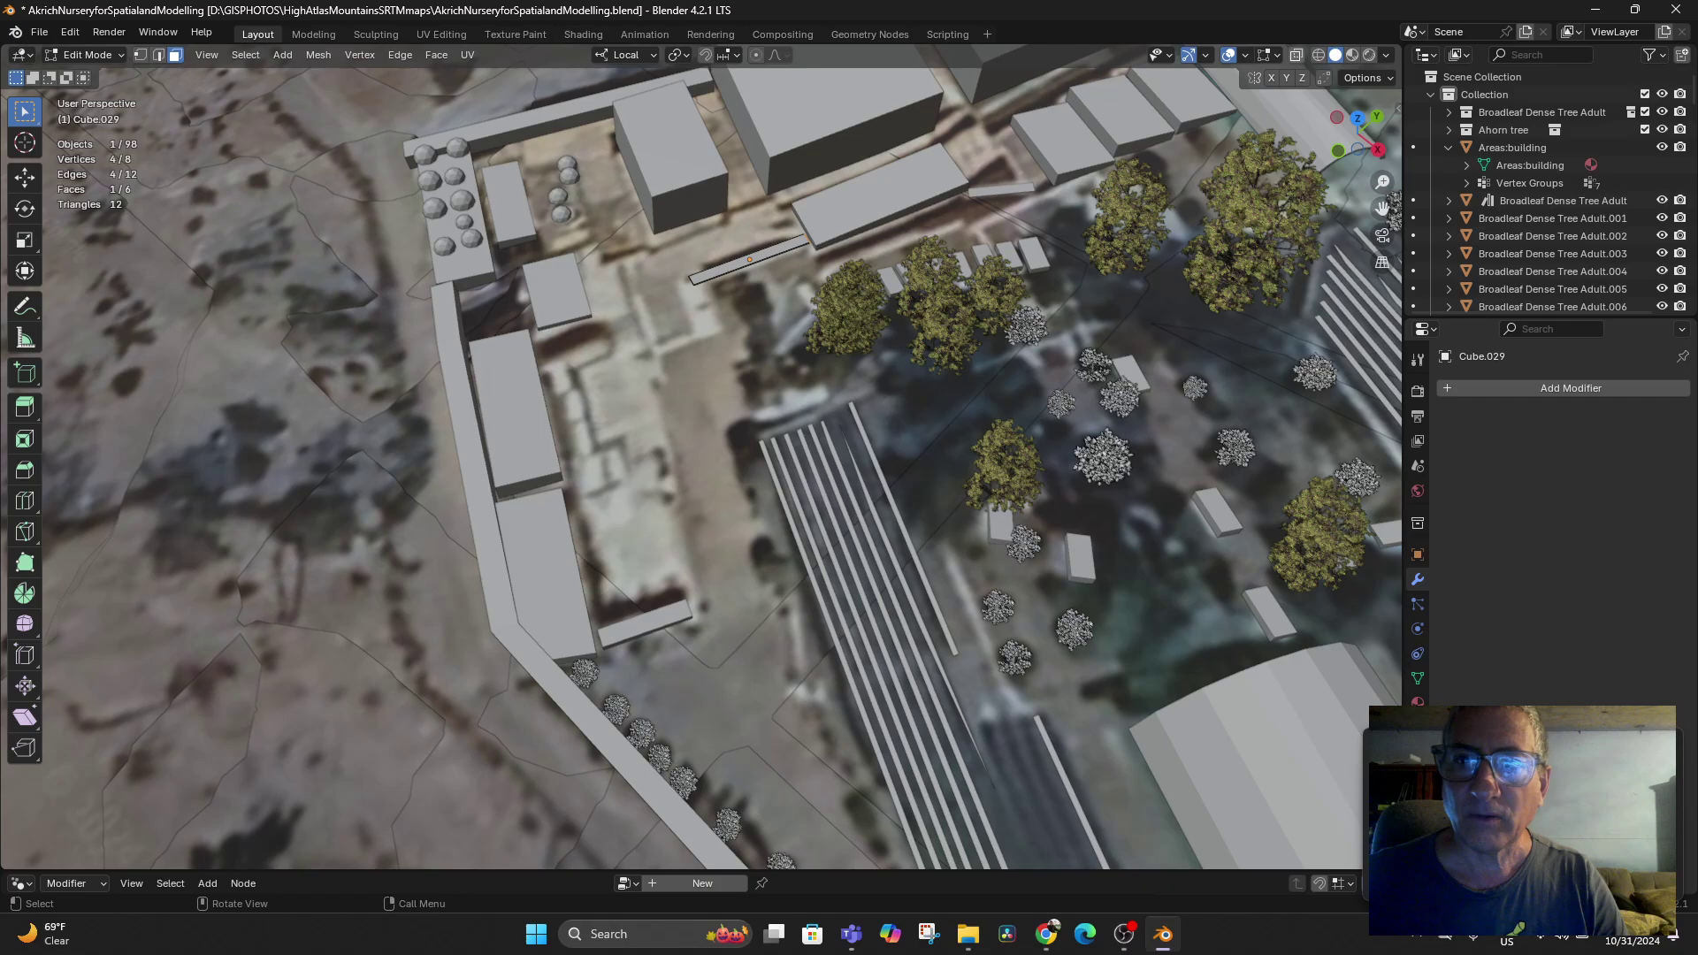
key("shift+z")
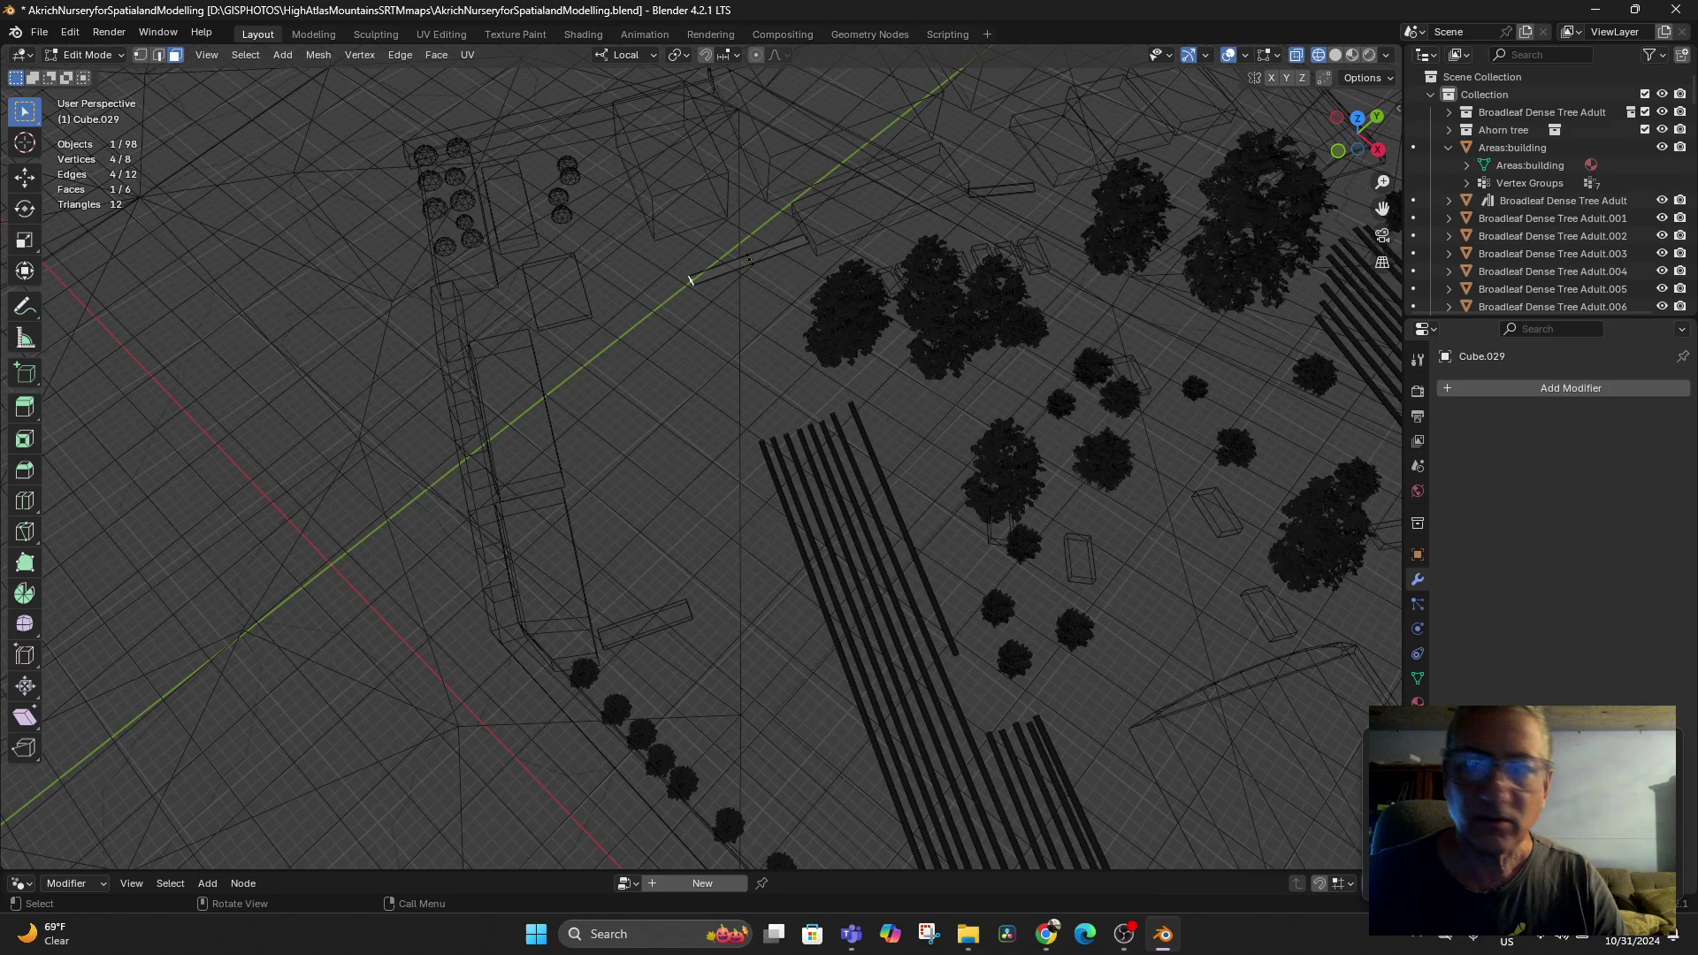
key("shift+z")
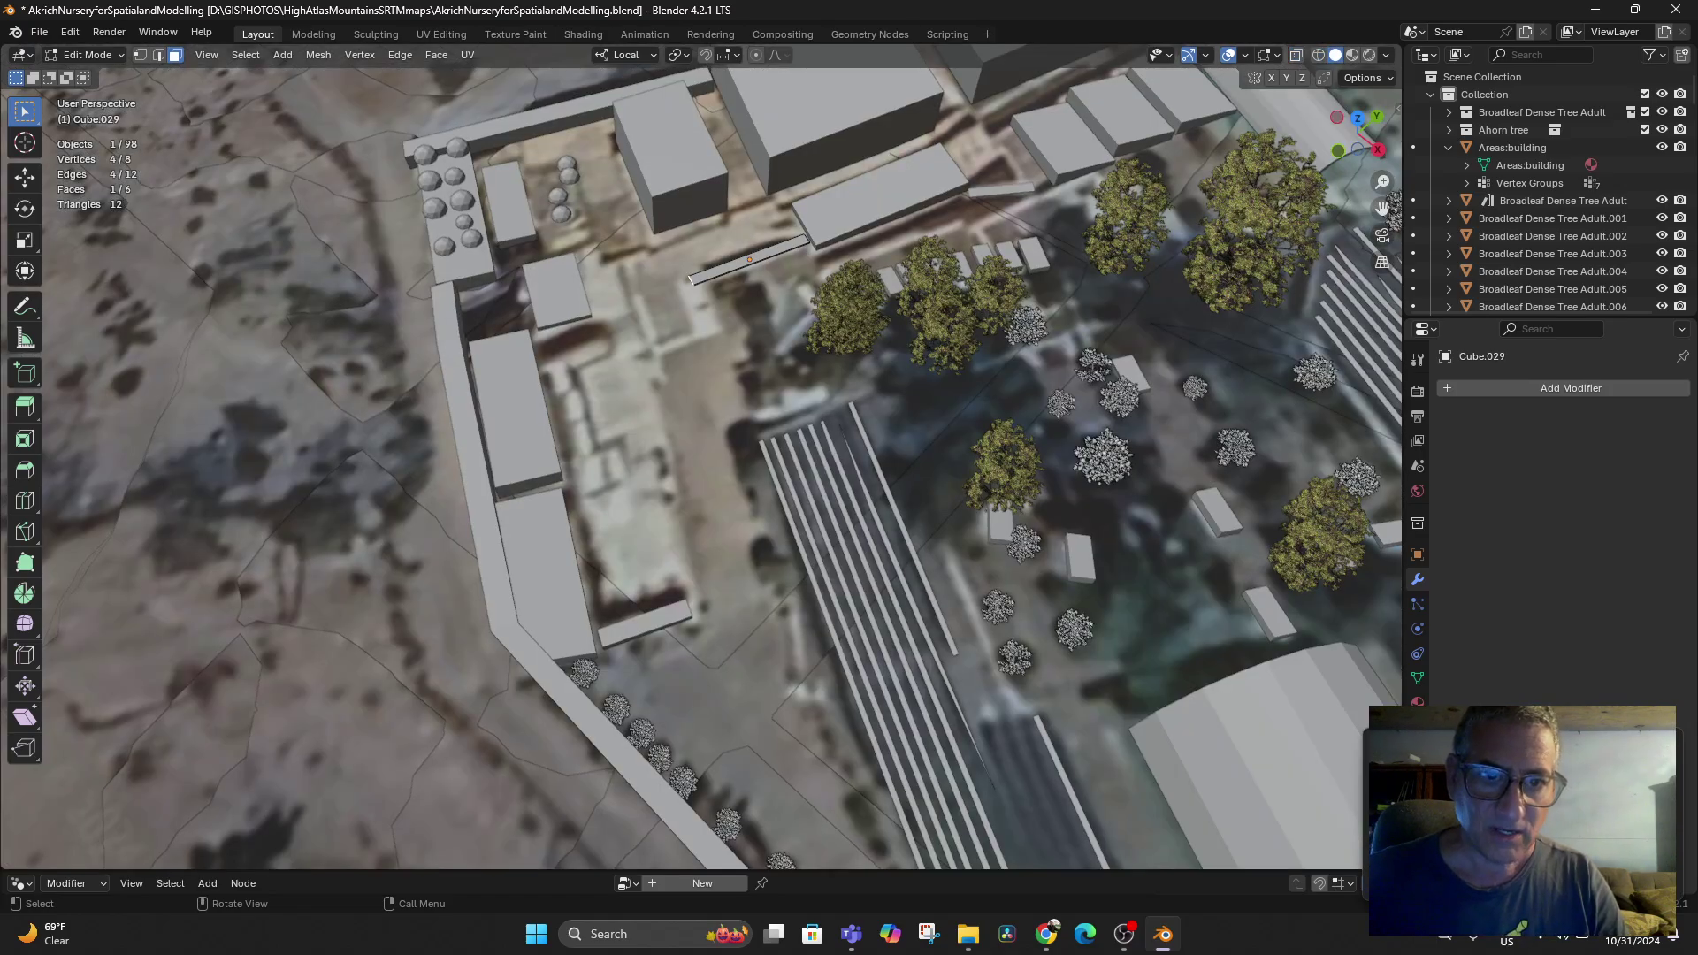
key("g")
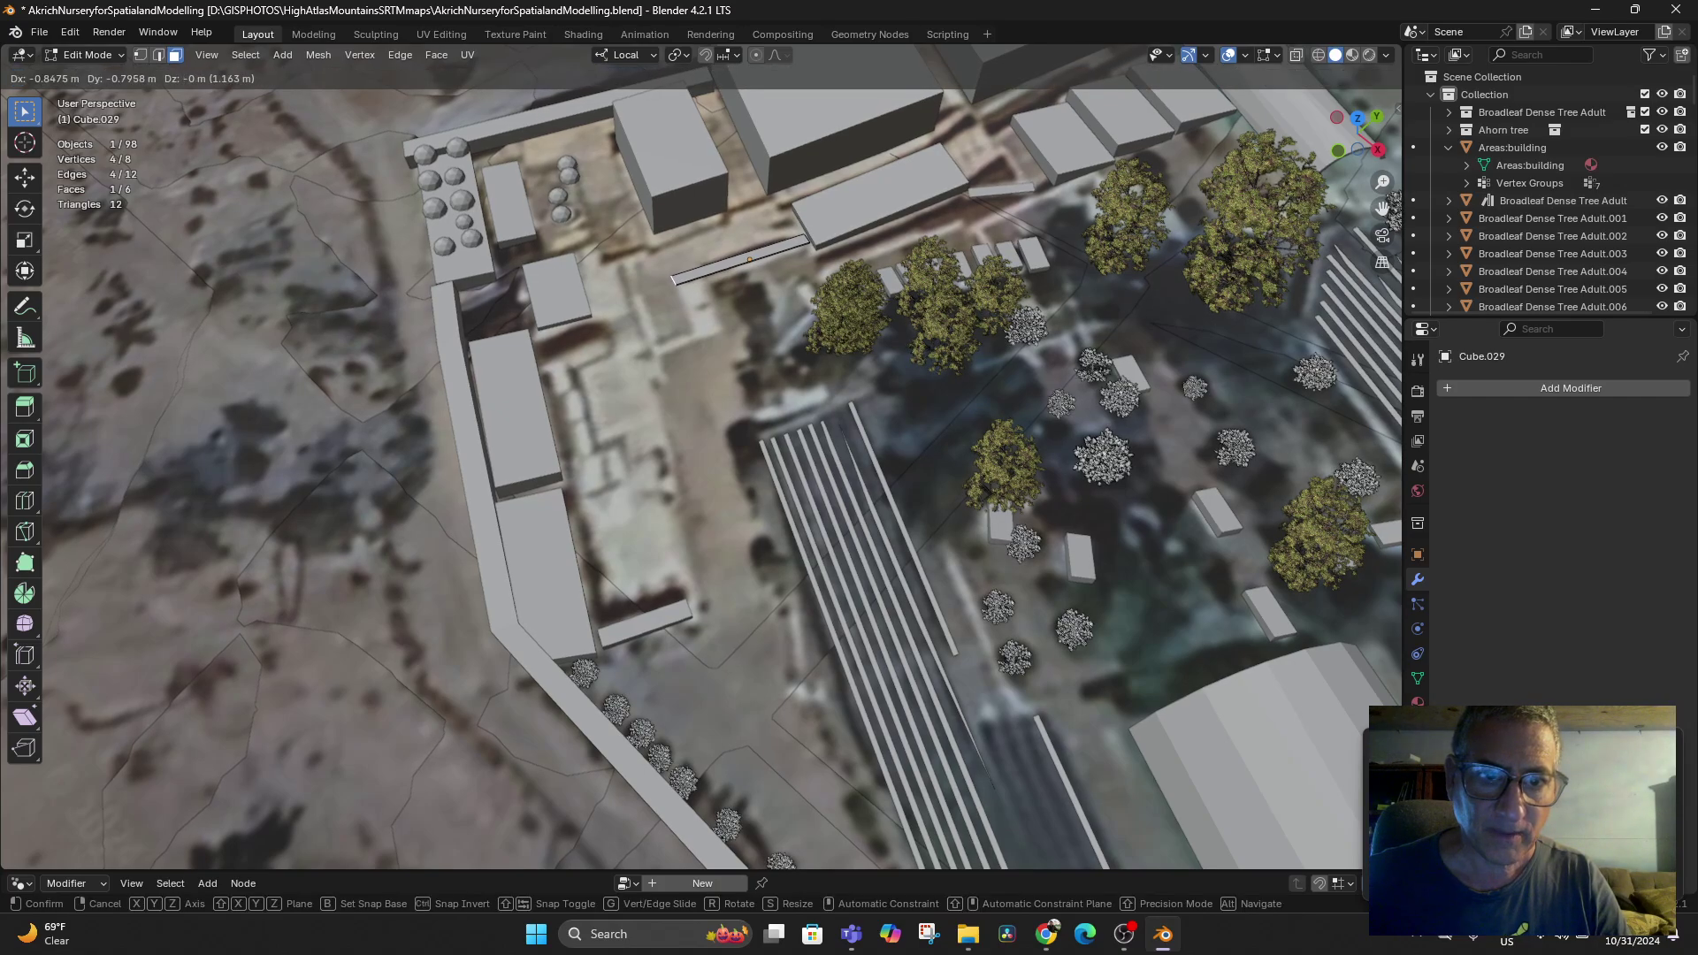
key("Return")
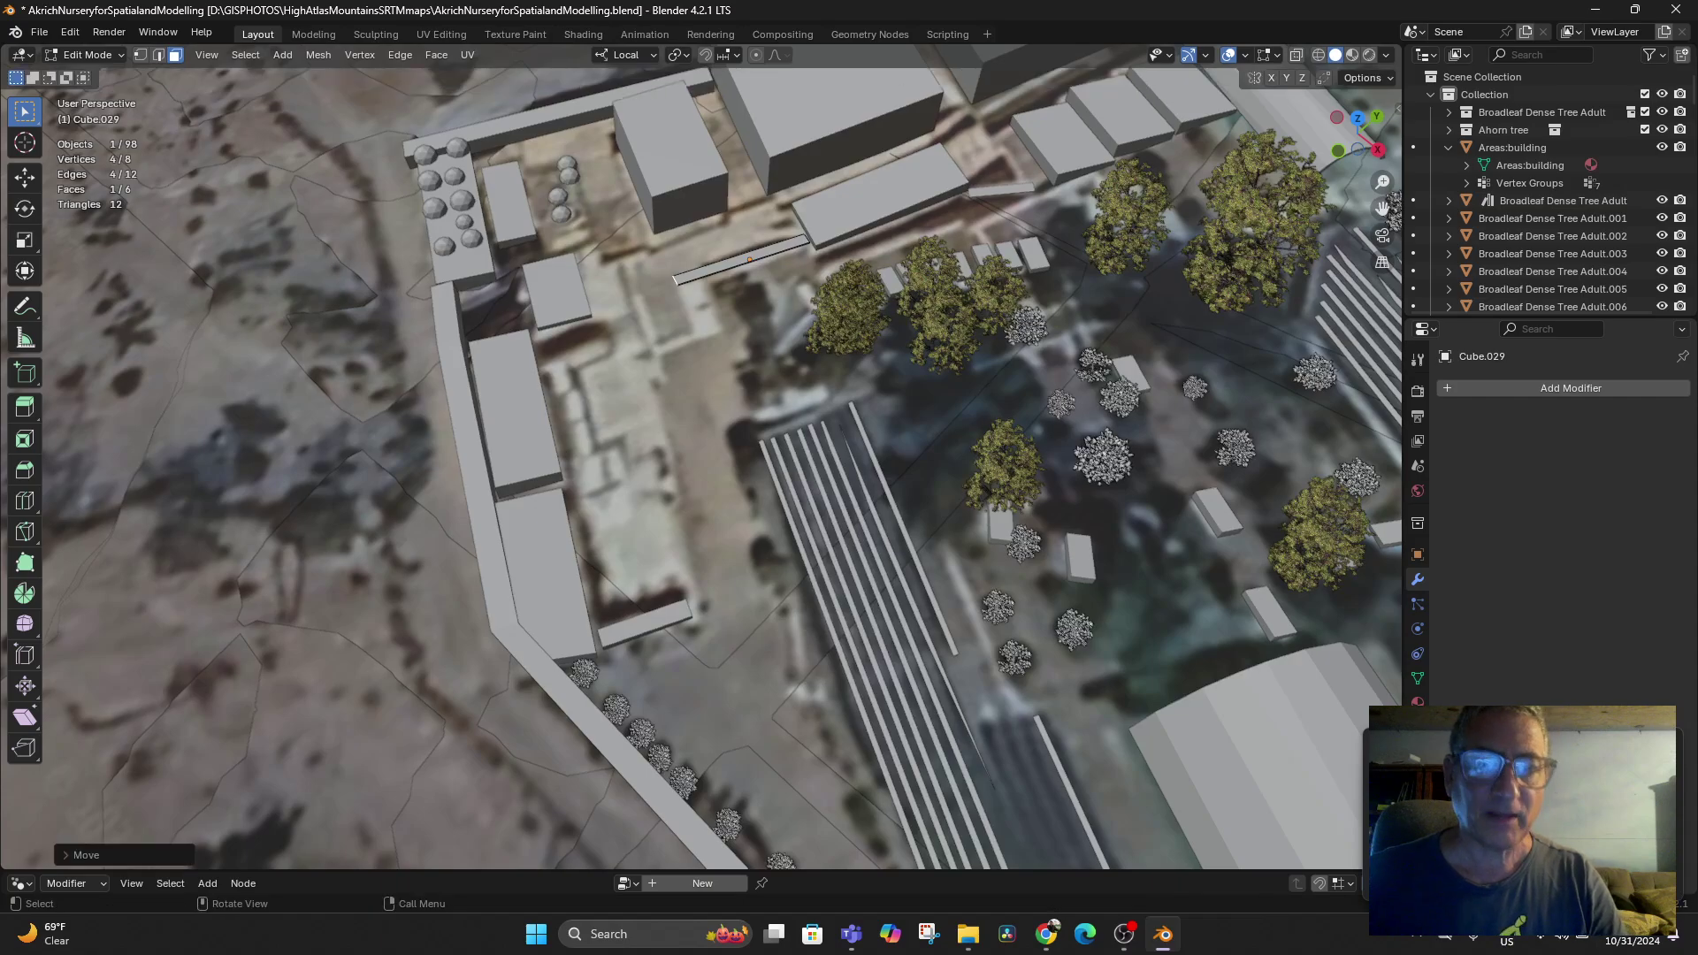
Switch to vertex selection and add two loop cuts across the narrow wall
left_click(139, 55)
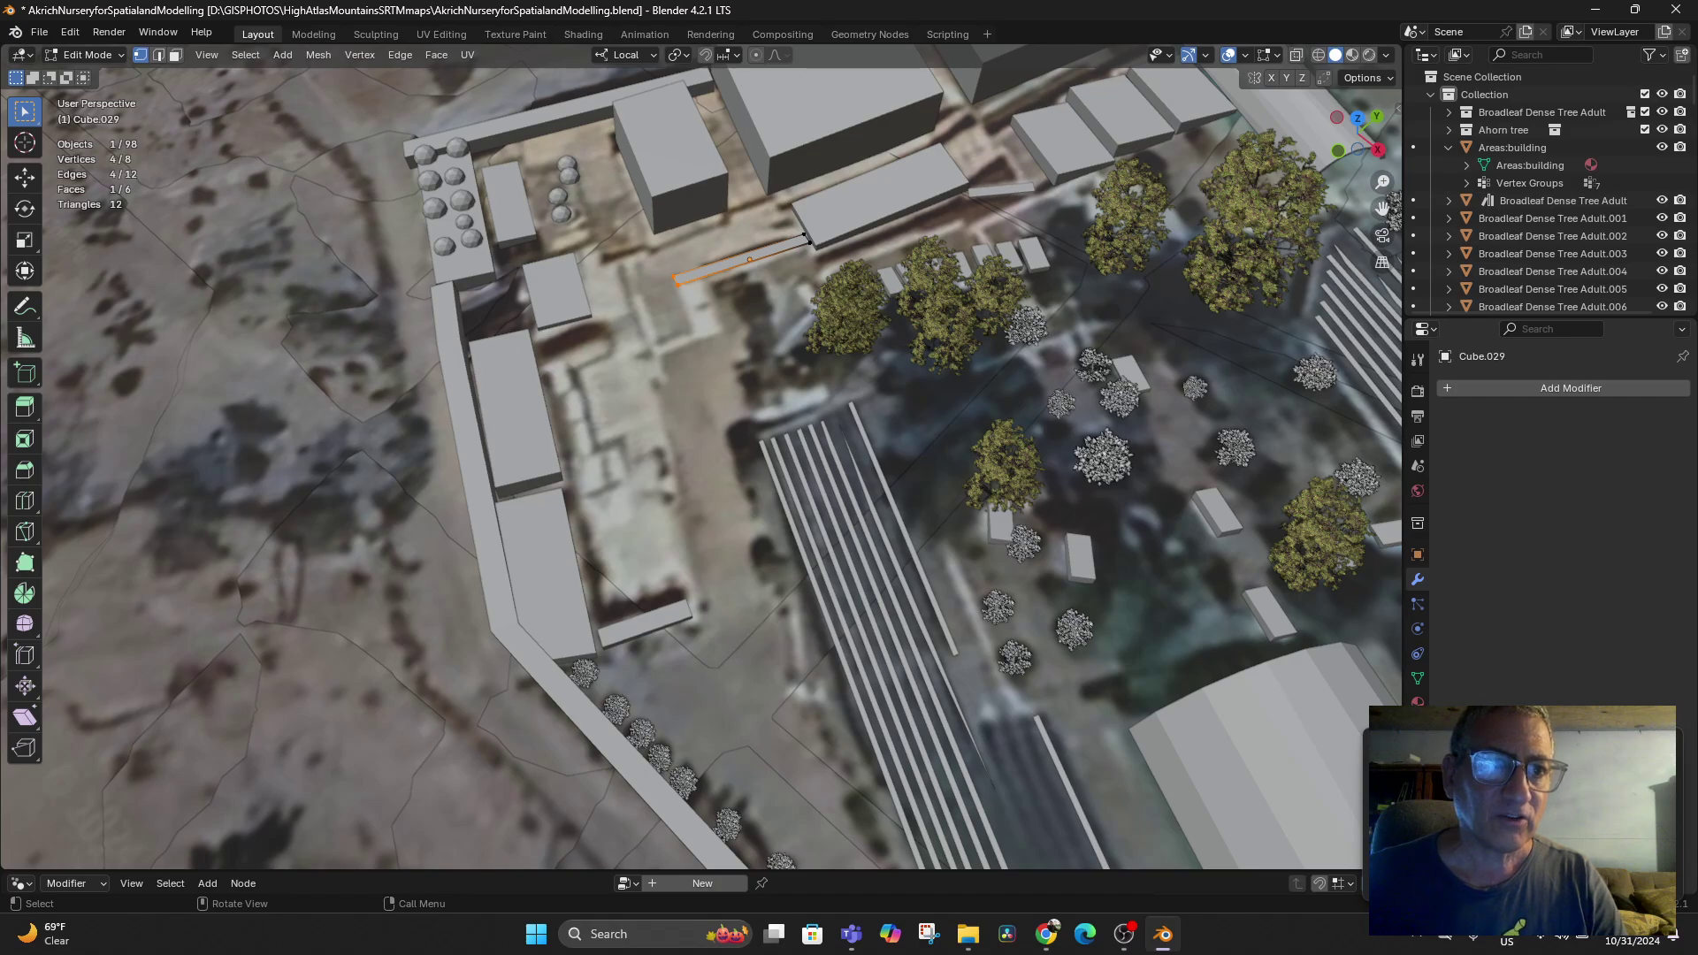
left_click(25, 500)
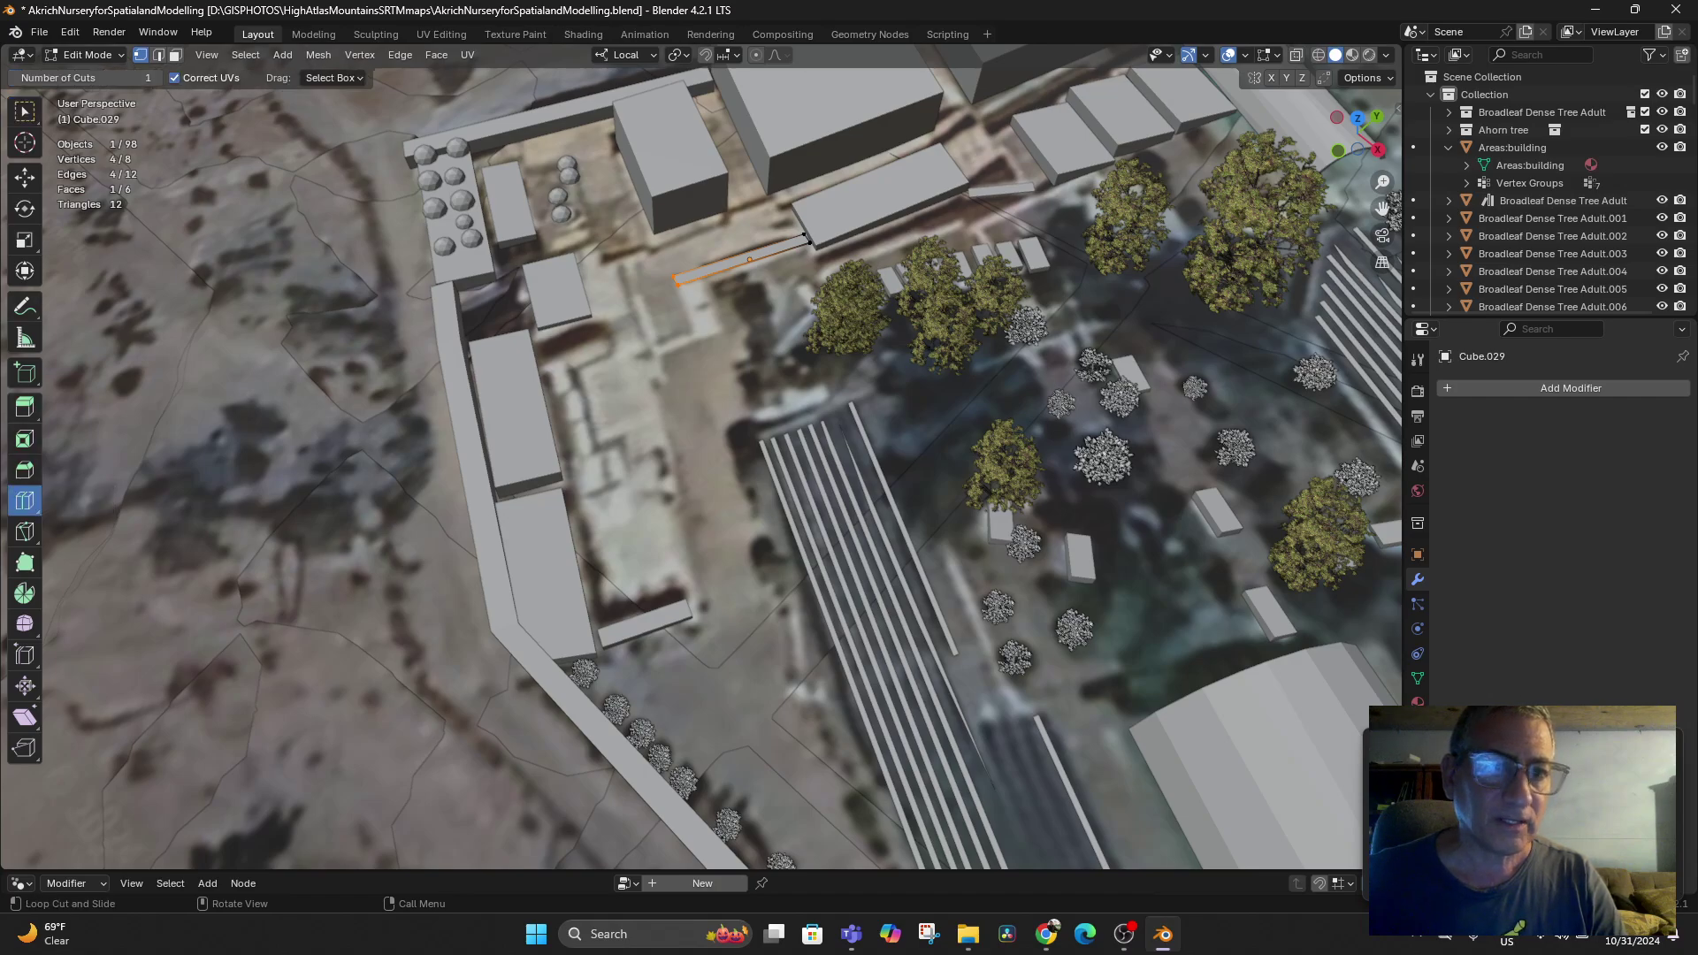
left_click(743, 260)
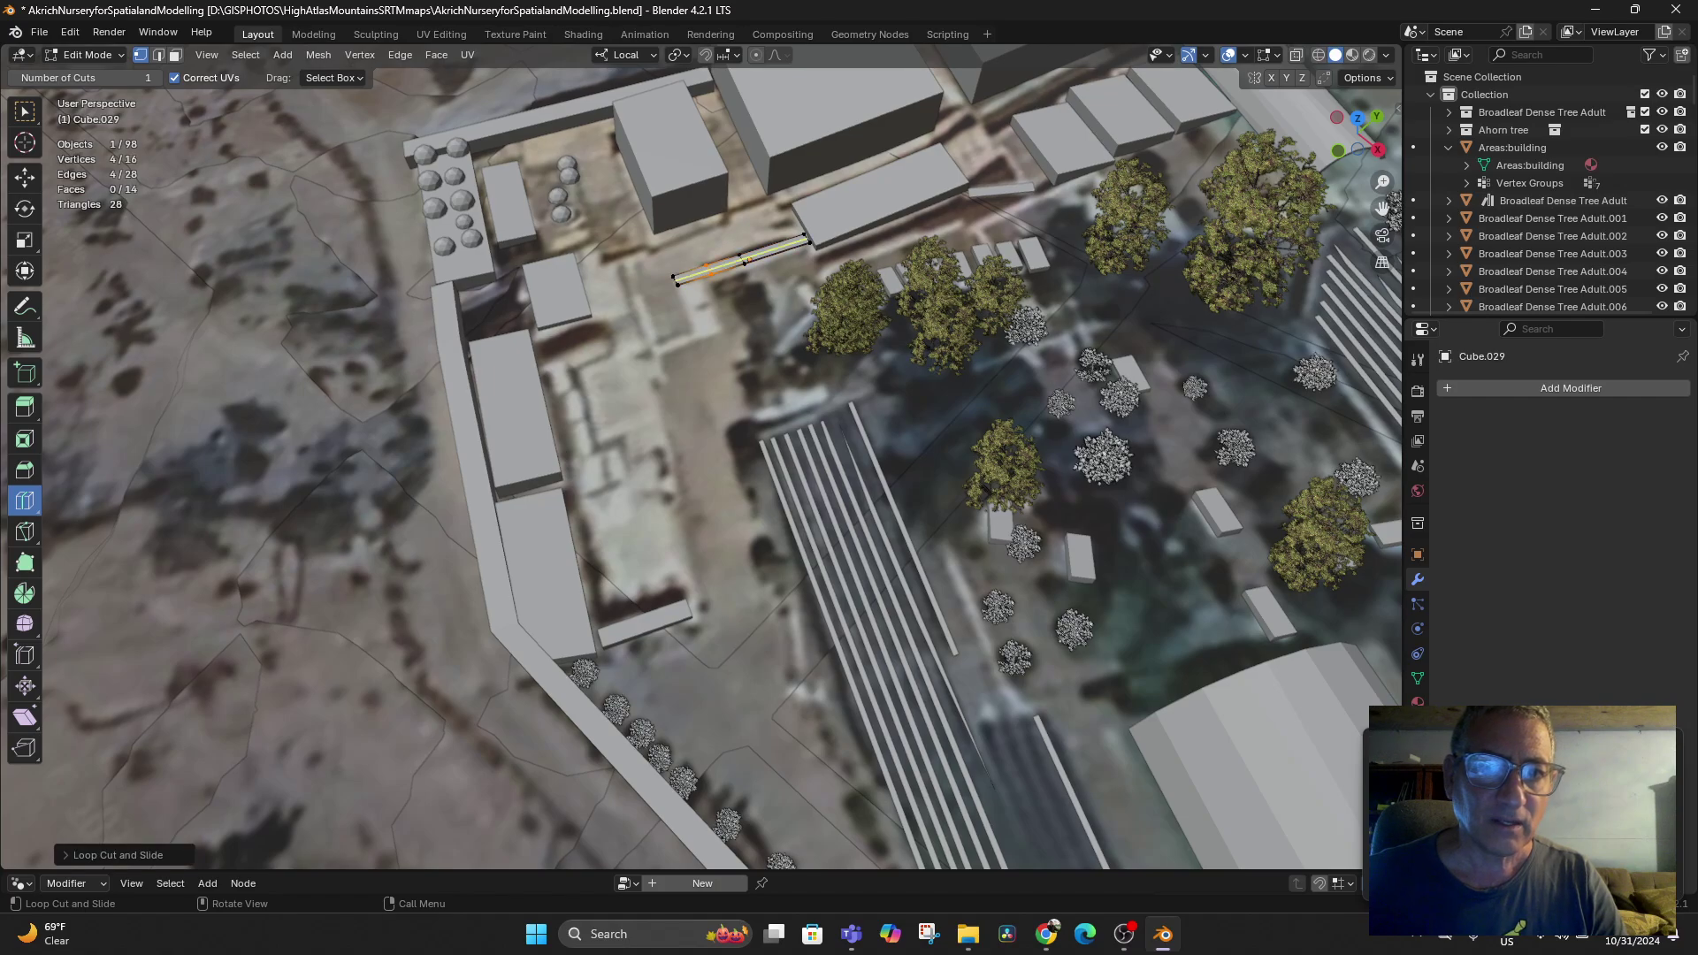
scroll(701, 456, "down", 1)
scroll(701, 456, "up", 2)
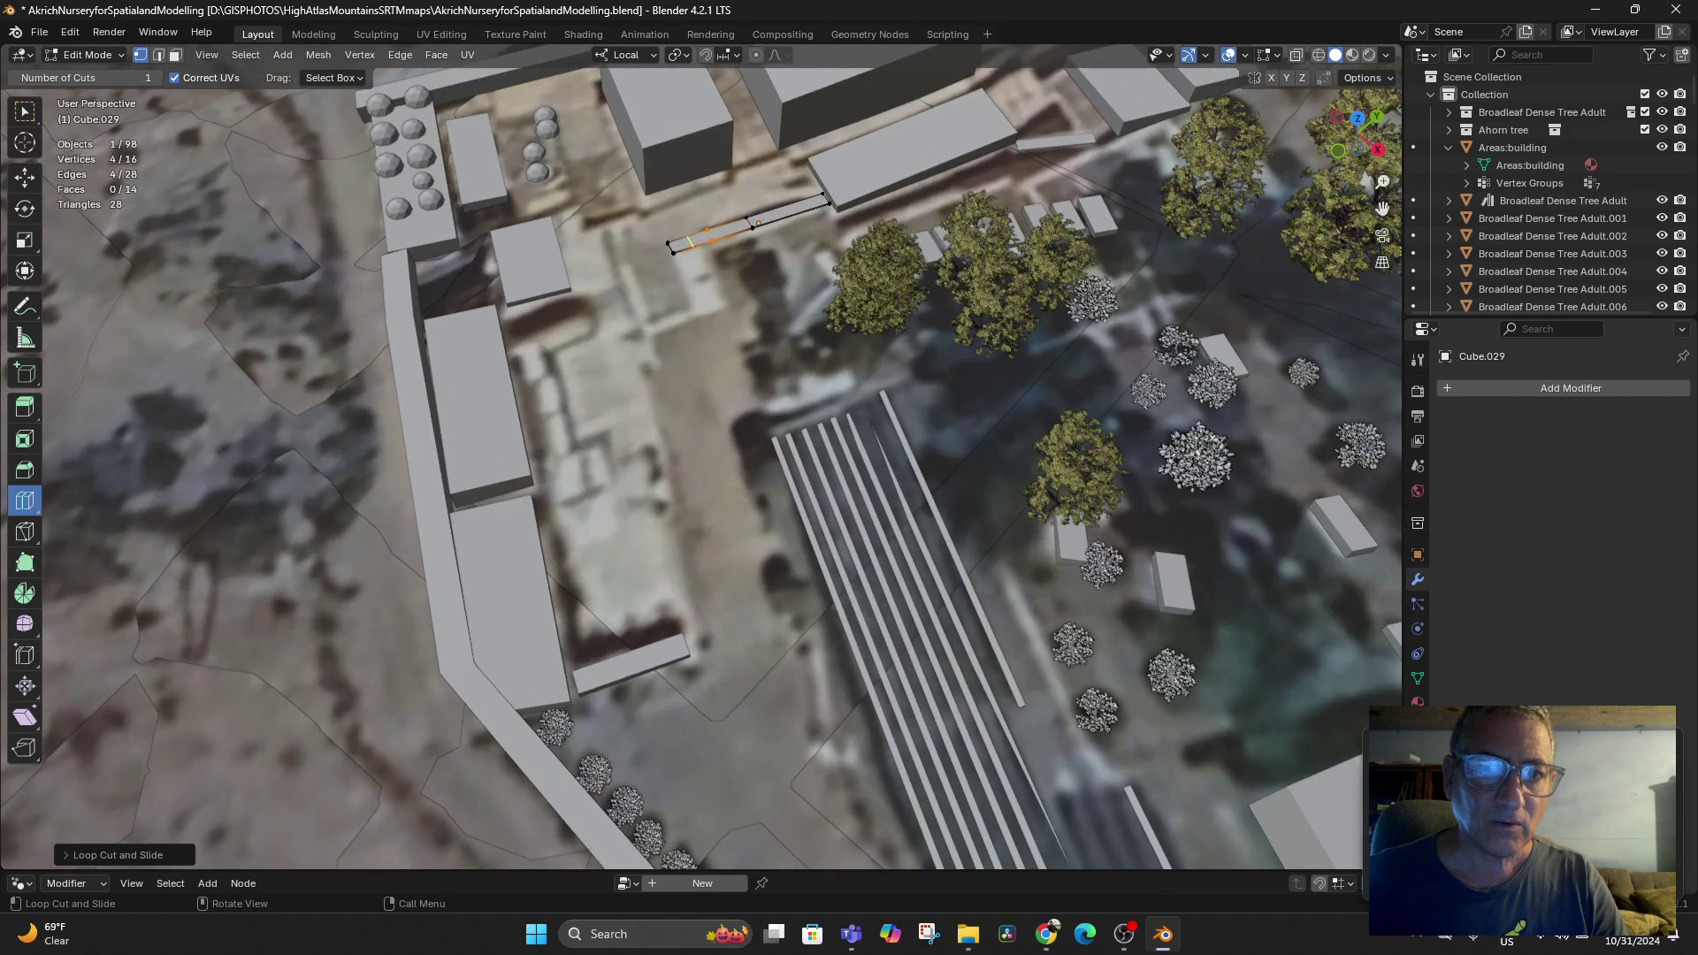
scroll(702, 457, "up", 1)
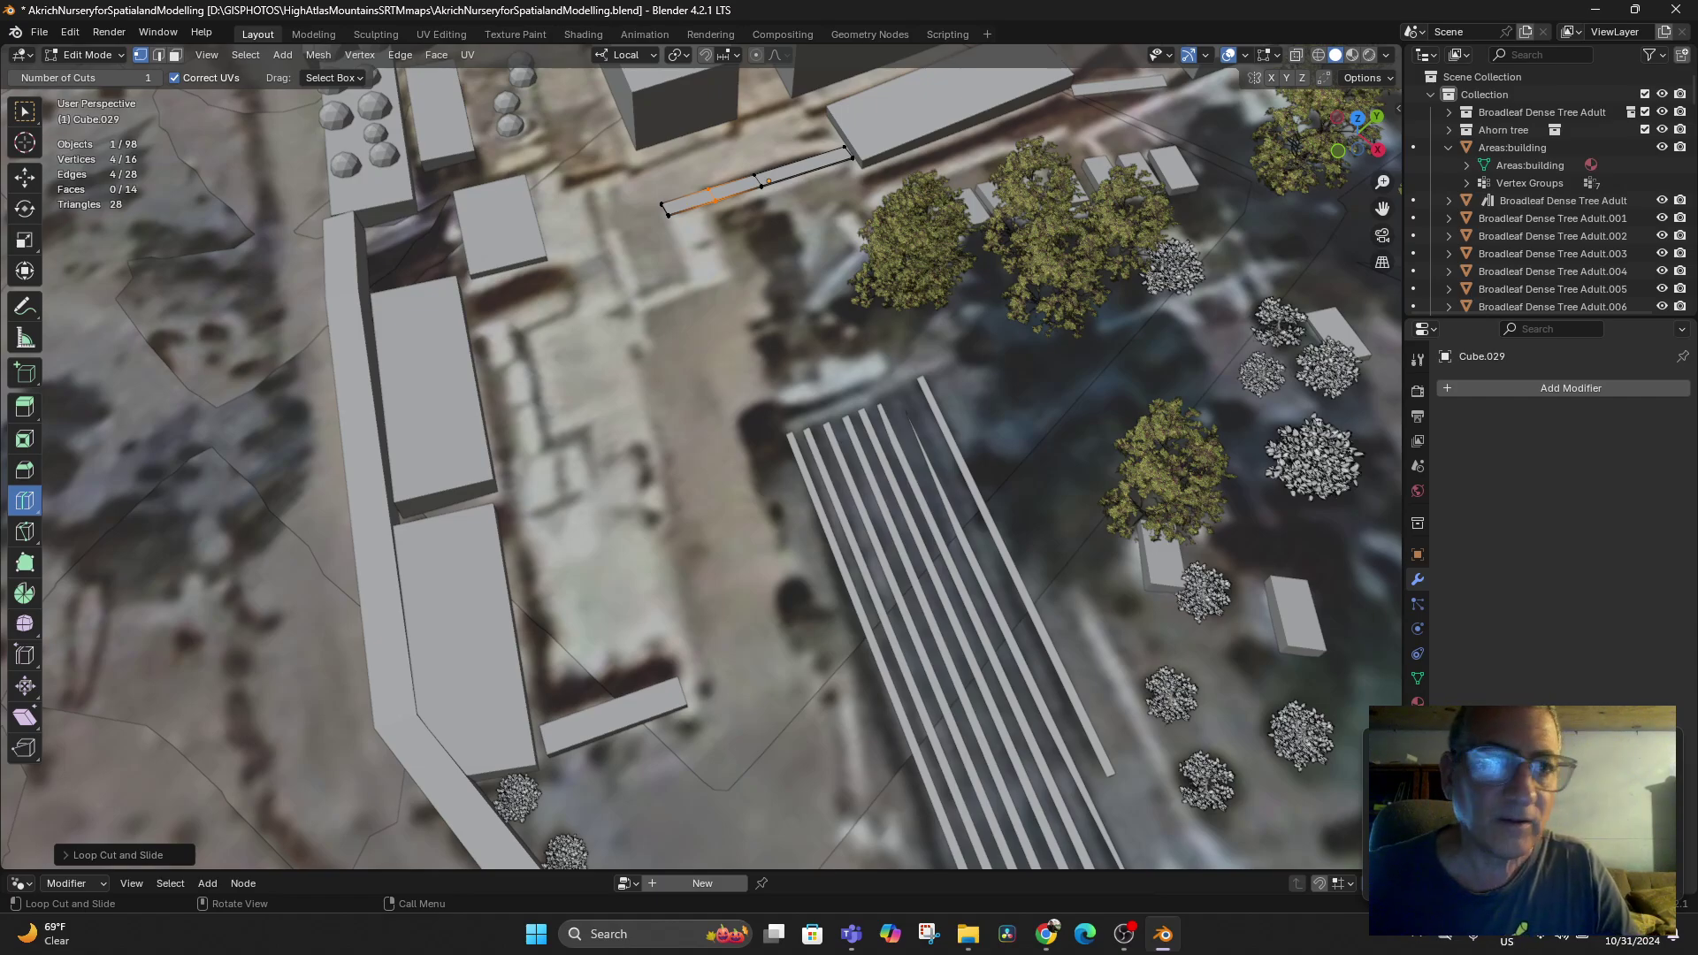
Move the newest loop cut along the narrow wall's local Y axis by about 0.56 m, near its free end
left_click(24, 111)
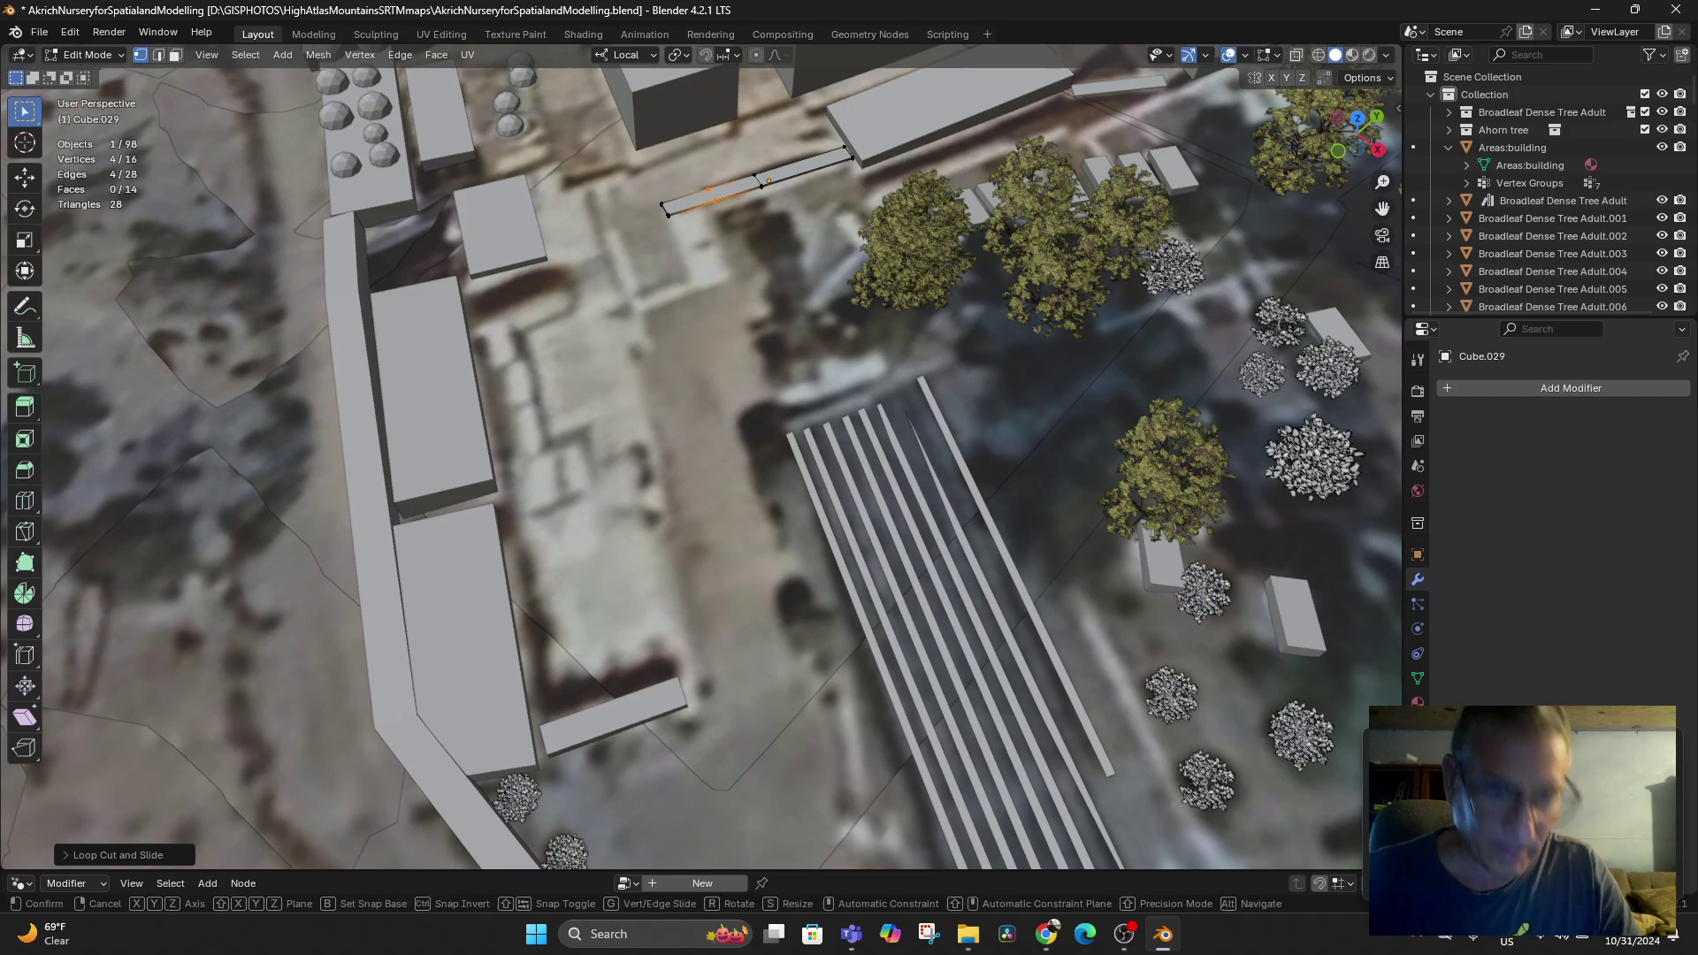
key("g")
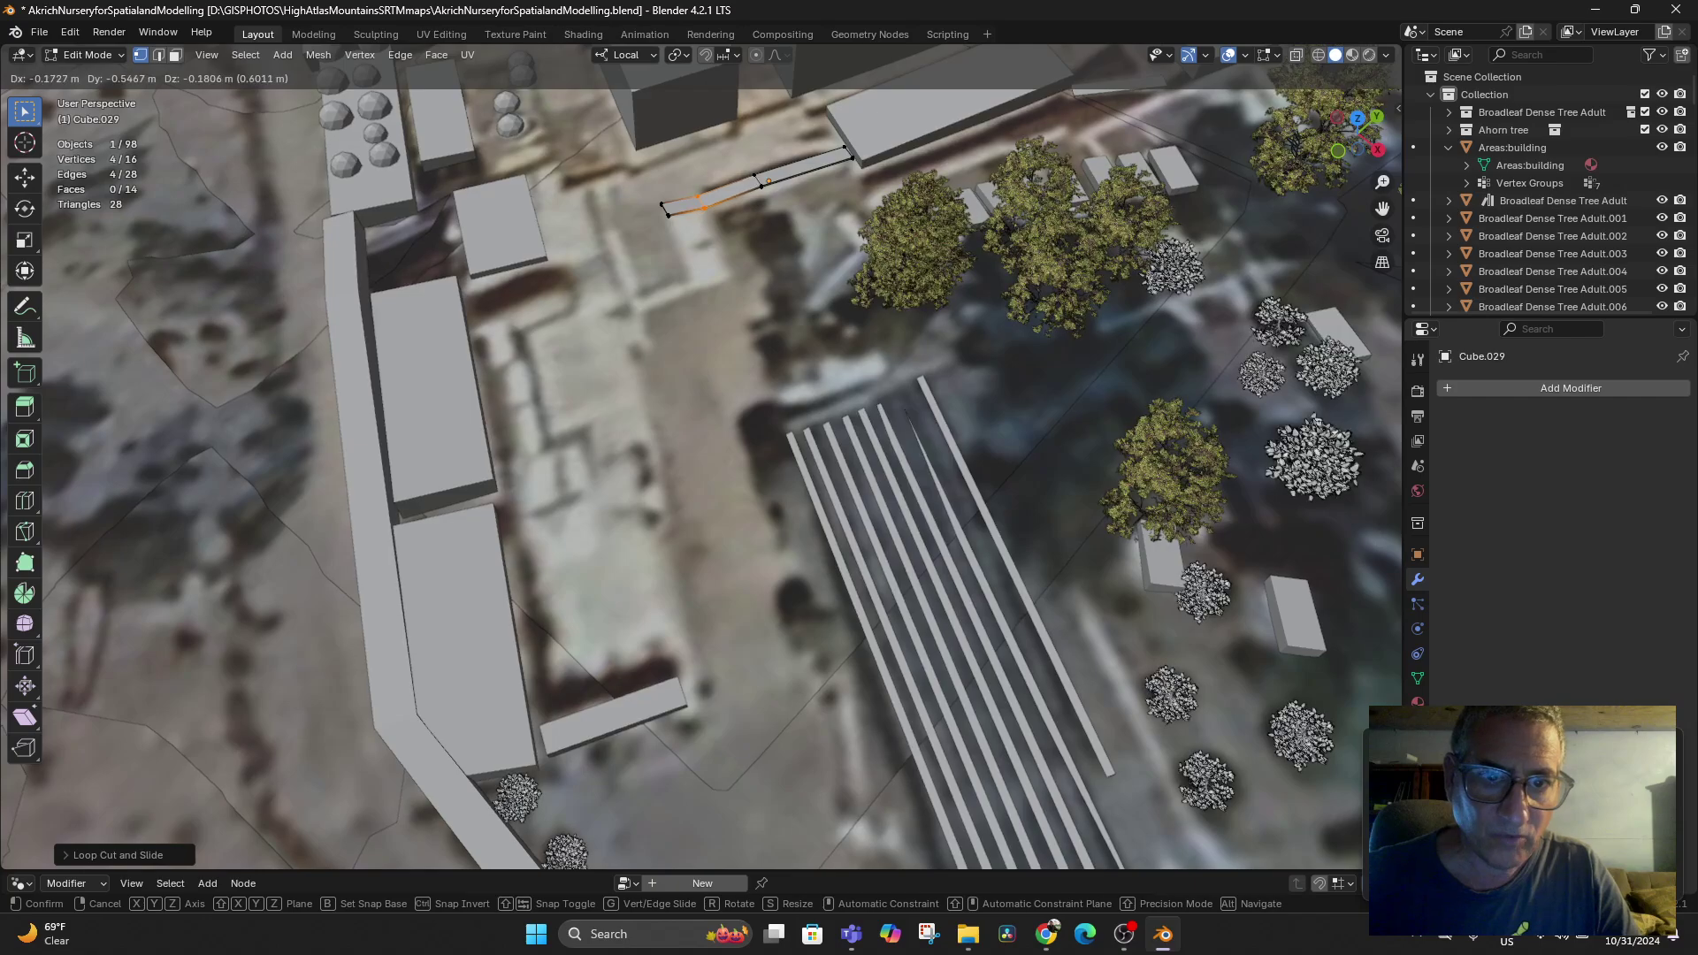
key("x")
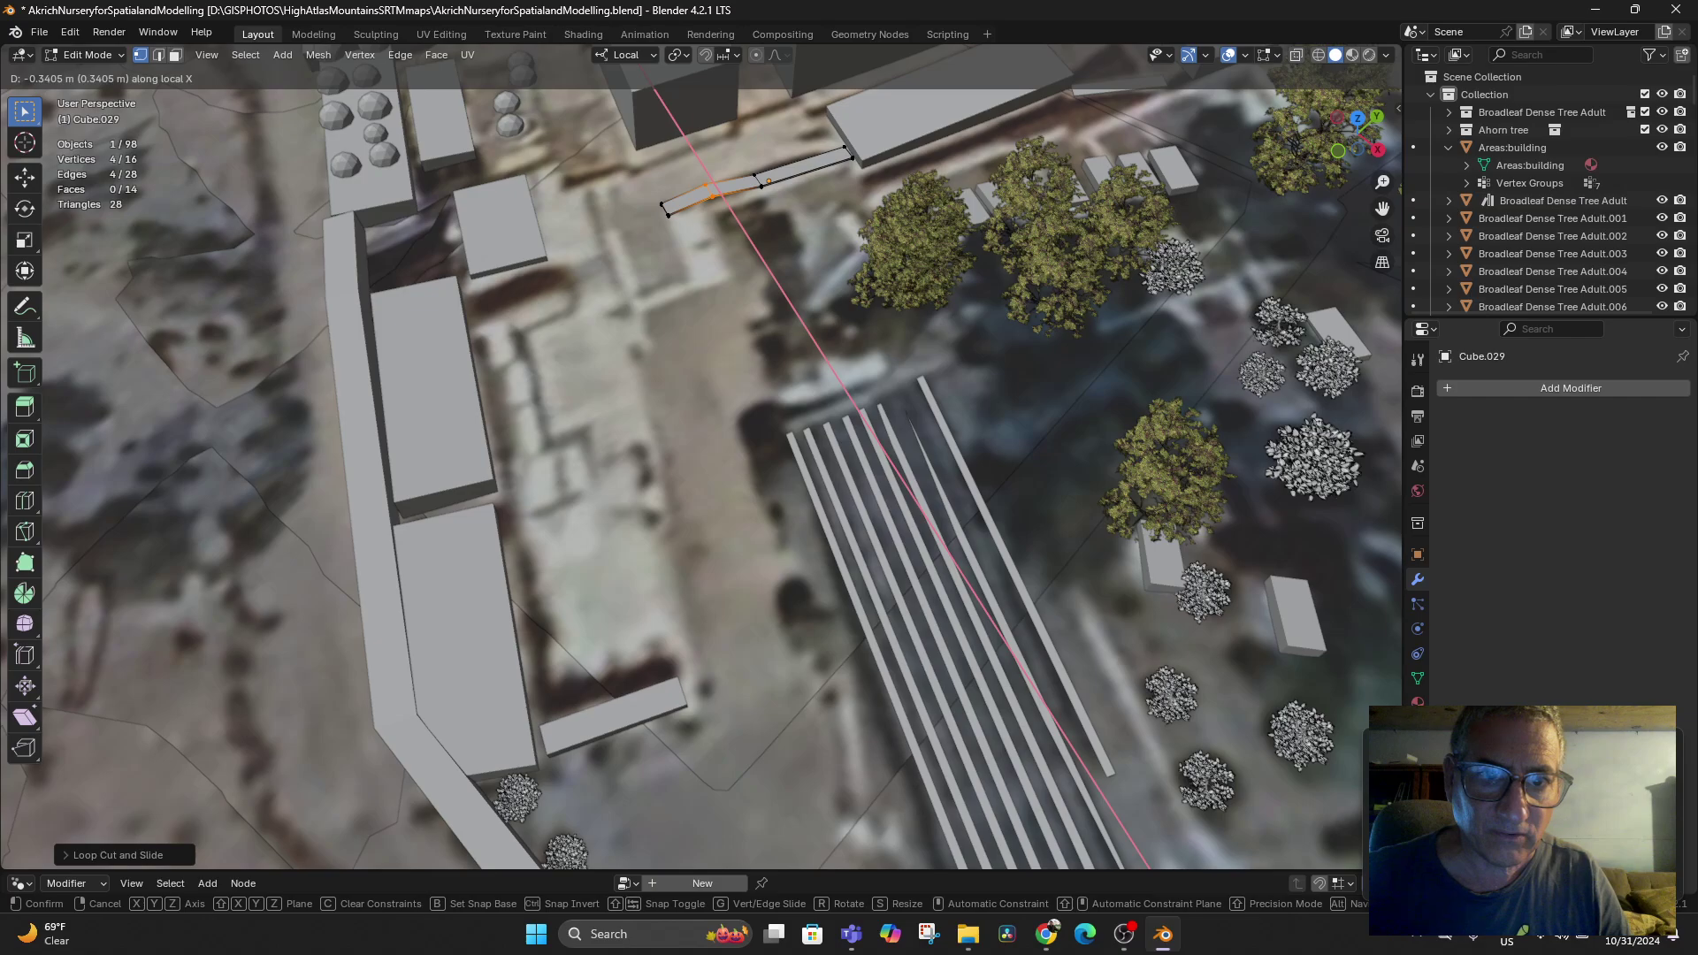
key("Return")
key("g")
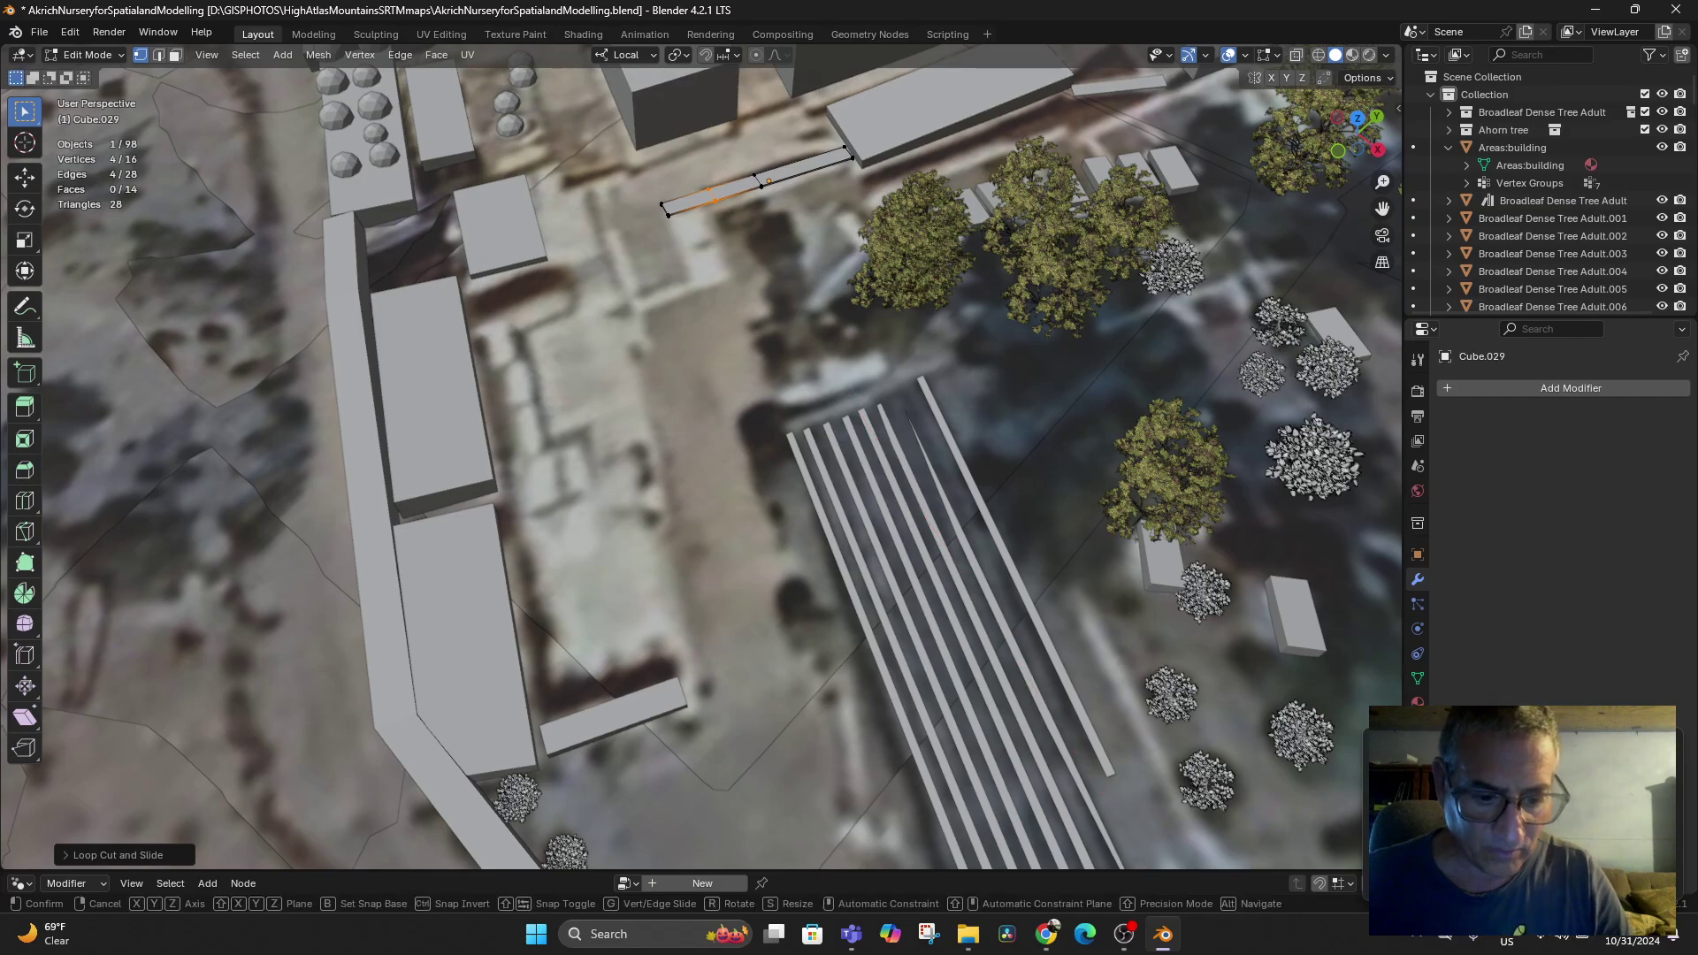
key("y")
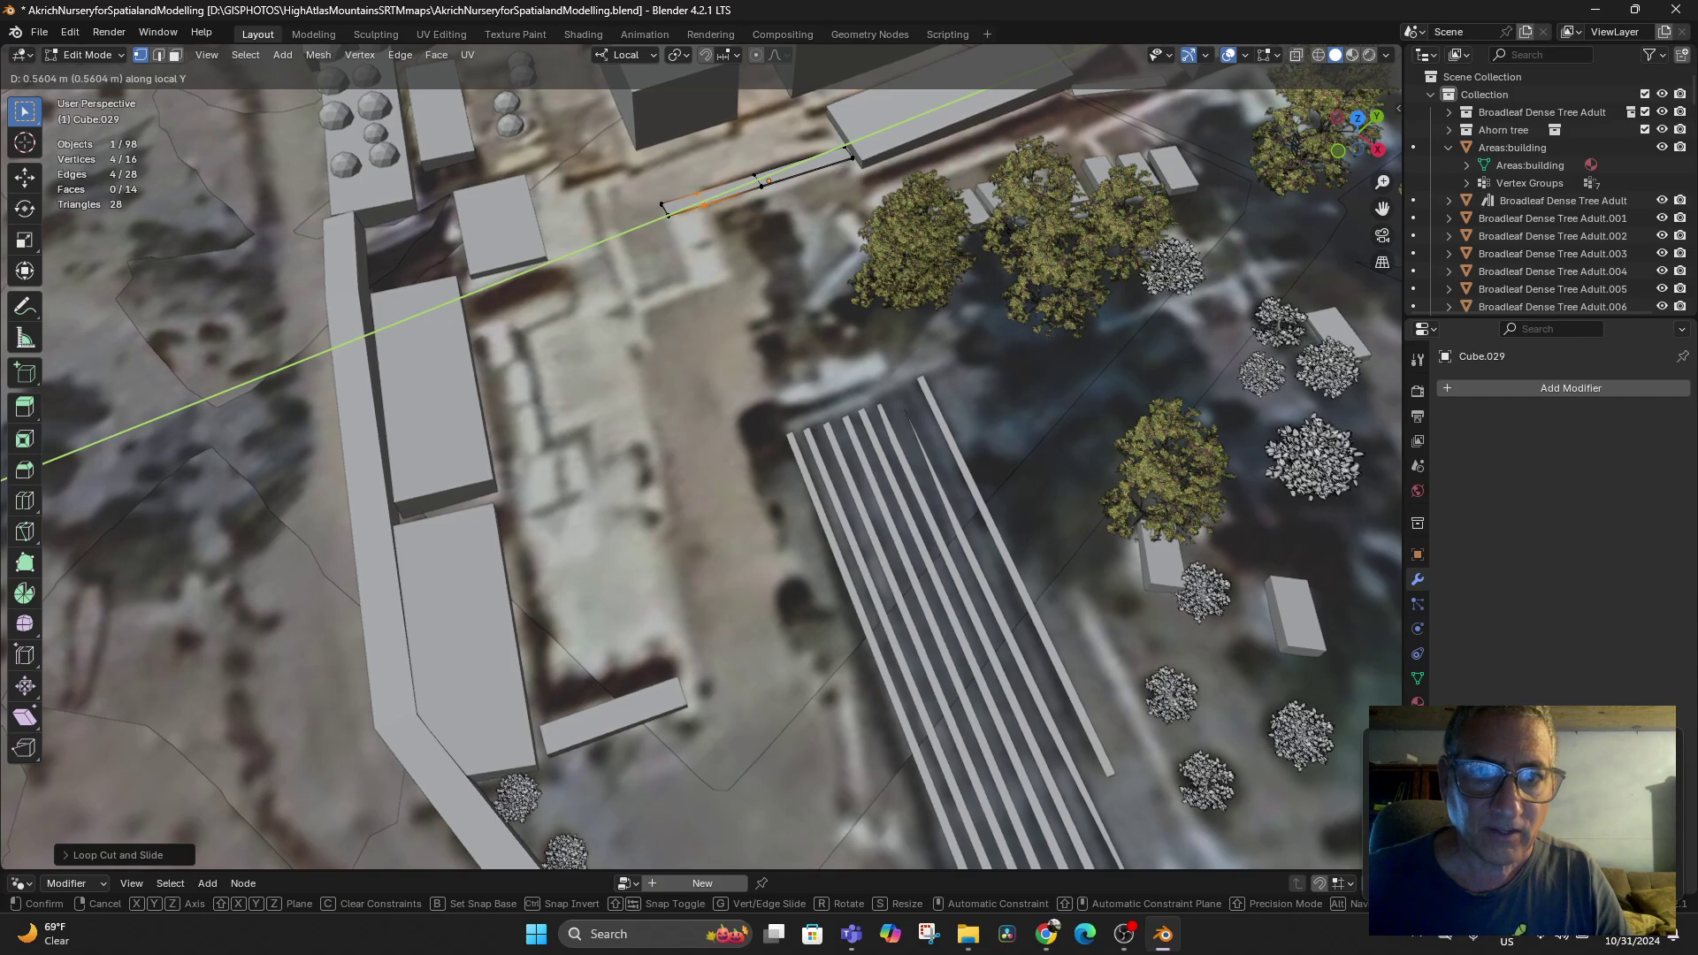
key("Return")
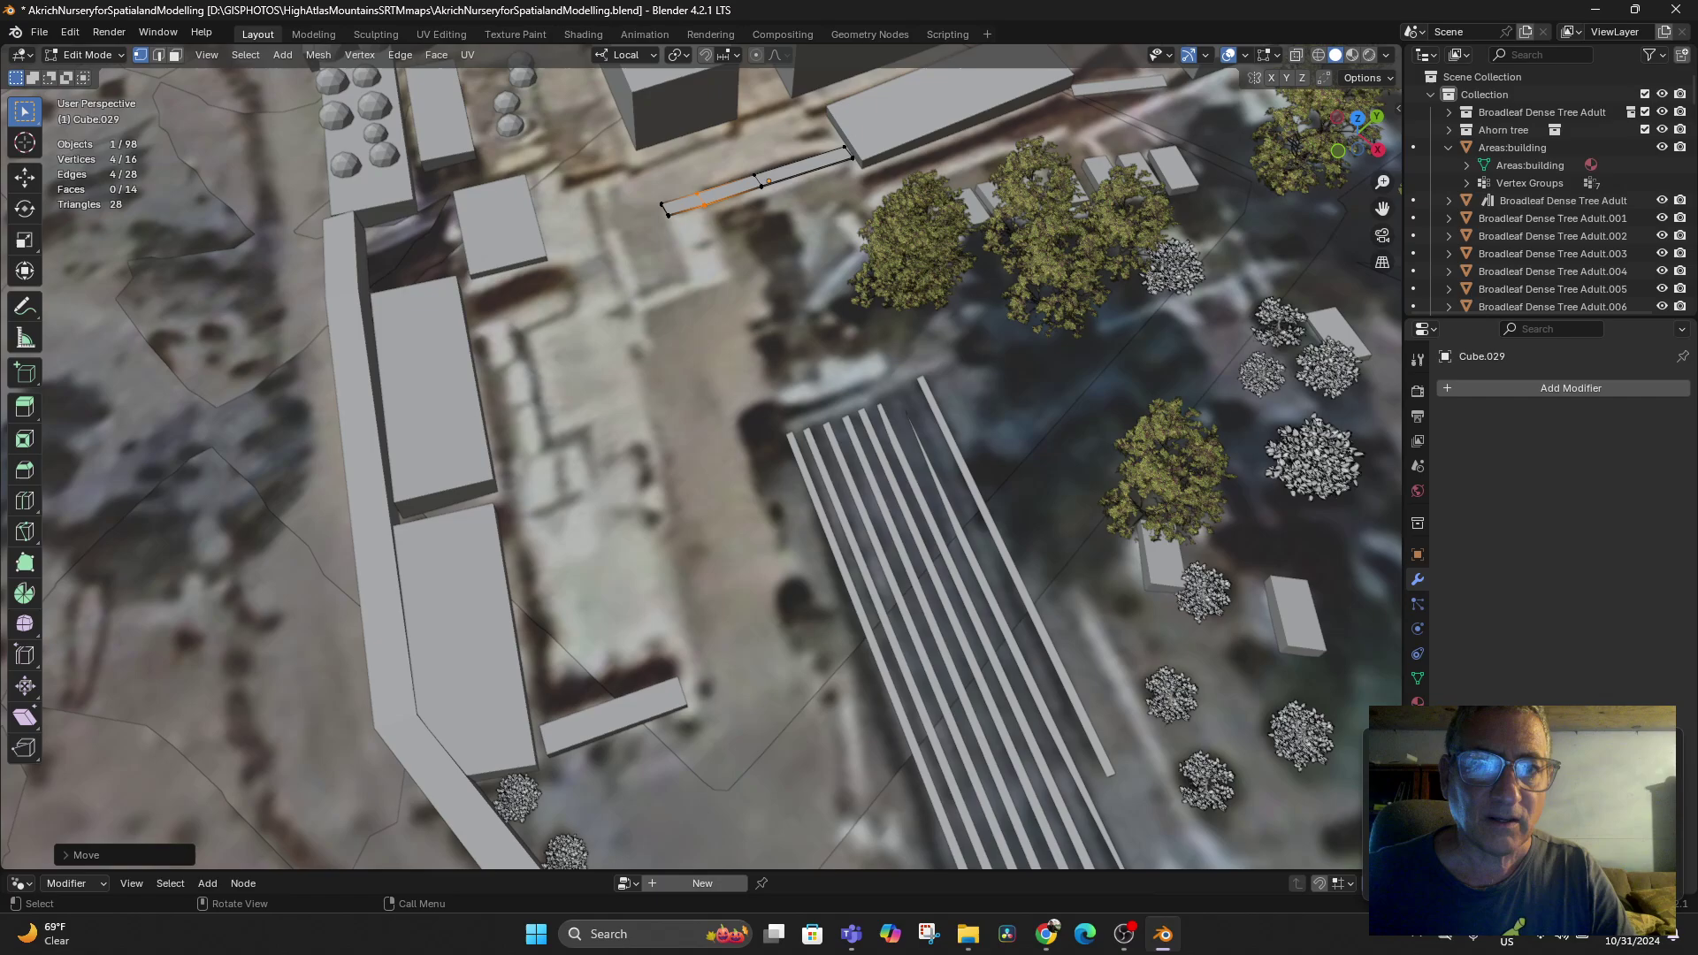
Select the side face of the wall's short end section through wireframe shading and extrude it about 4.4 m toward the strips
left_click_drag(656, 212, 679, 228)
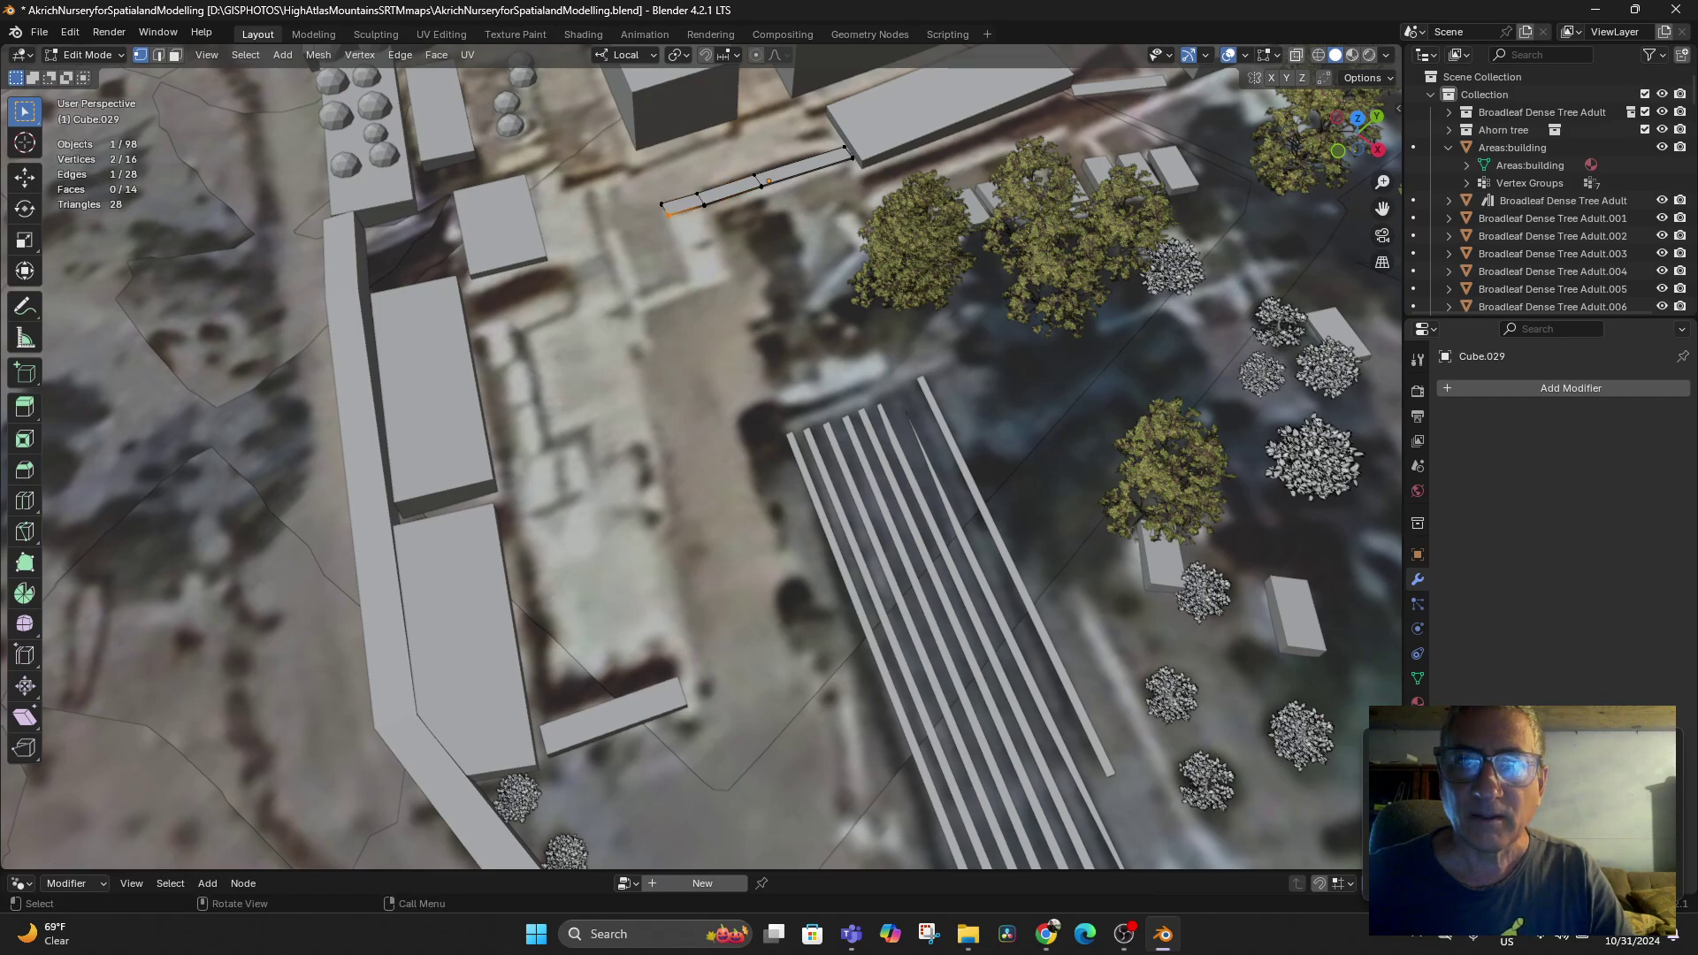
left_click(1317, 54)
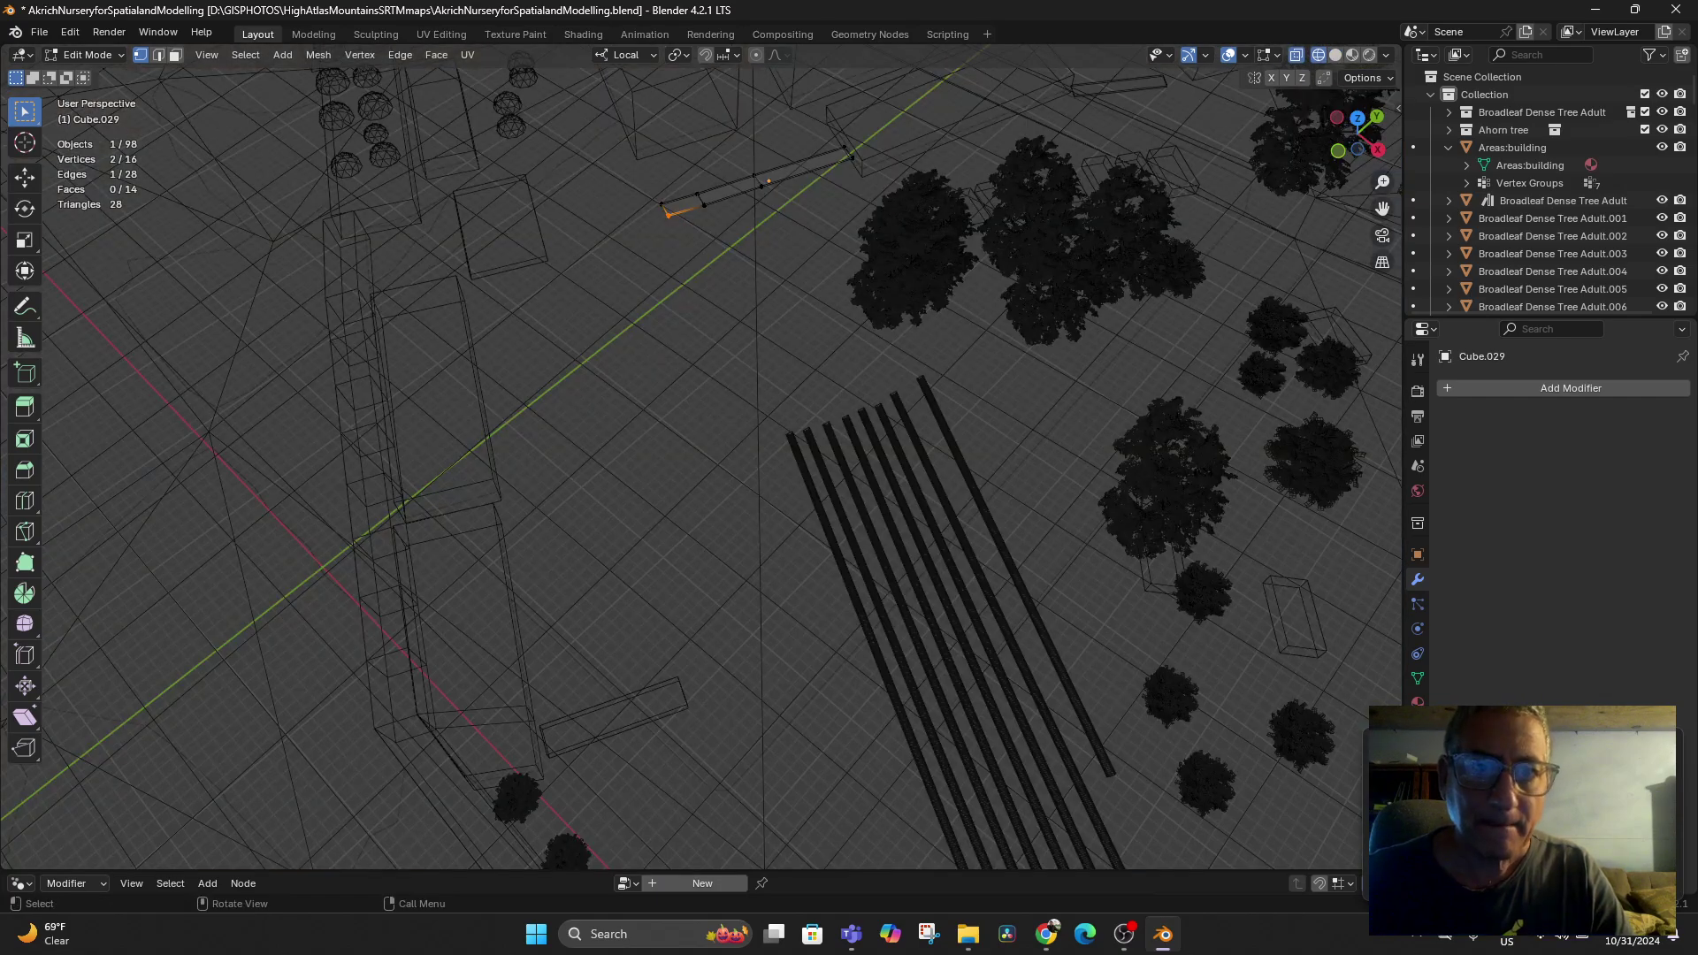
key("b")
mouse_move(718, 212)
left_mouse_down()
mouse_move(748, 204)
mouse_move(683, 225)
mouse_move(715, 214)
left_mouse_up()
left_click(669, 216)
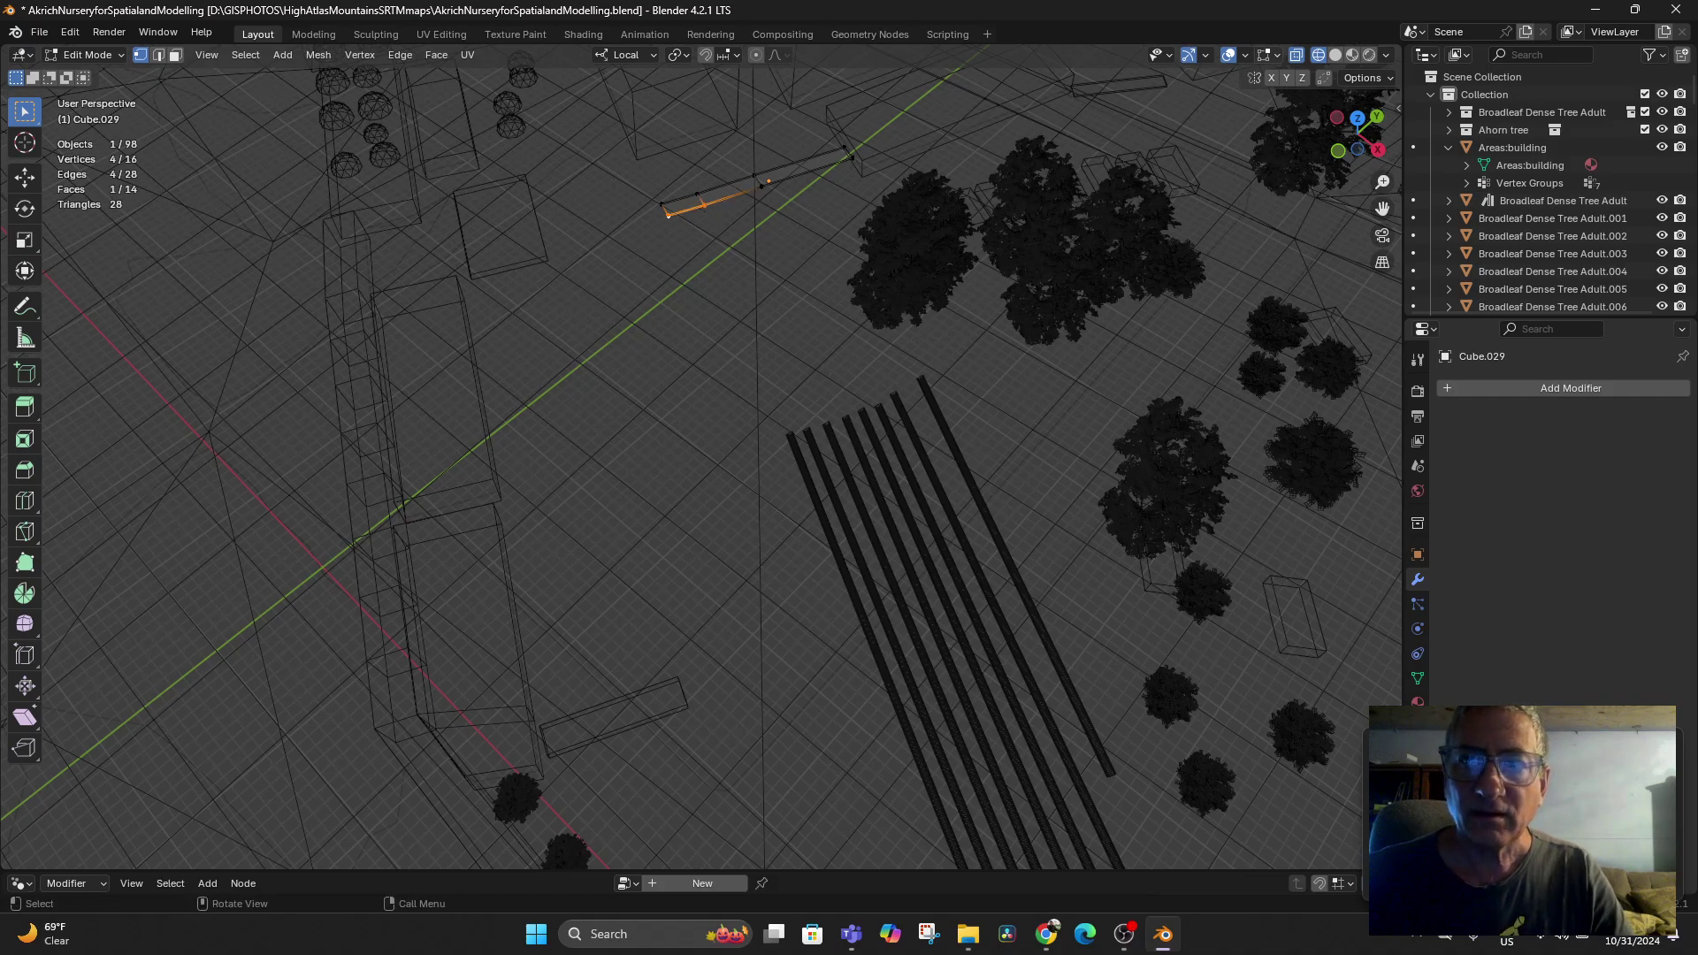
key("shift+z")
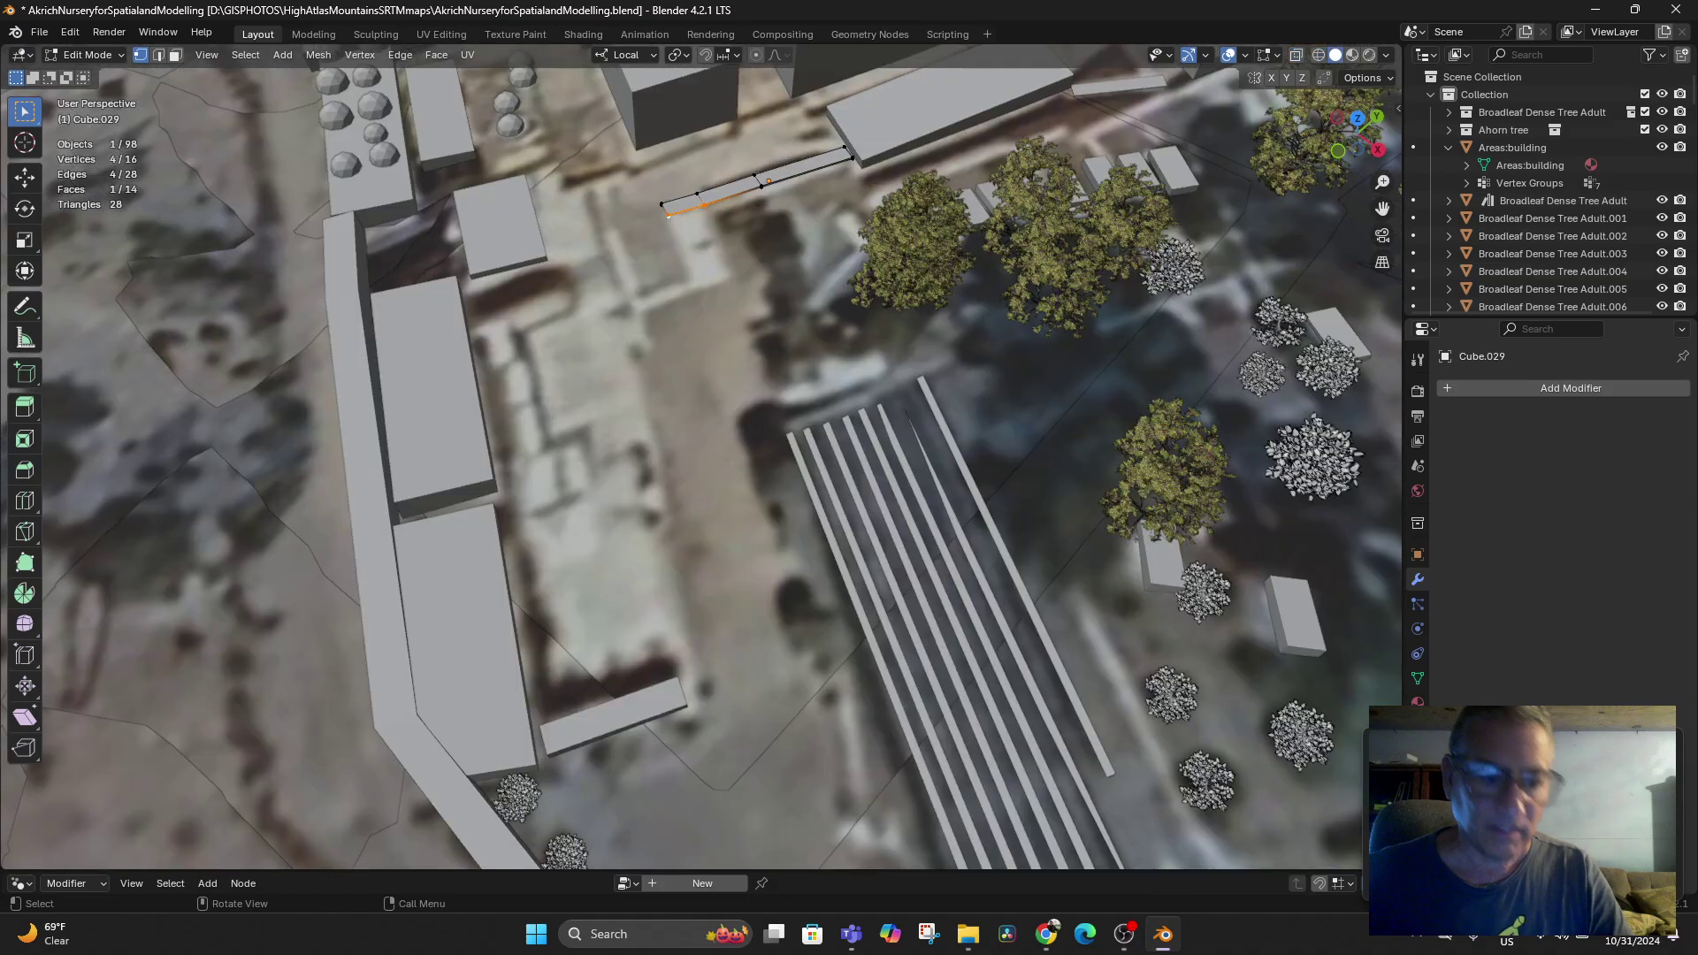
key("e")
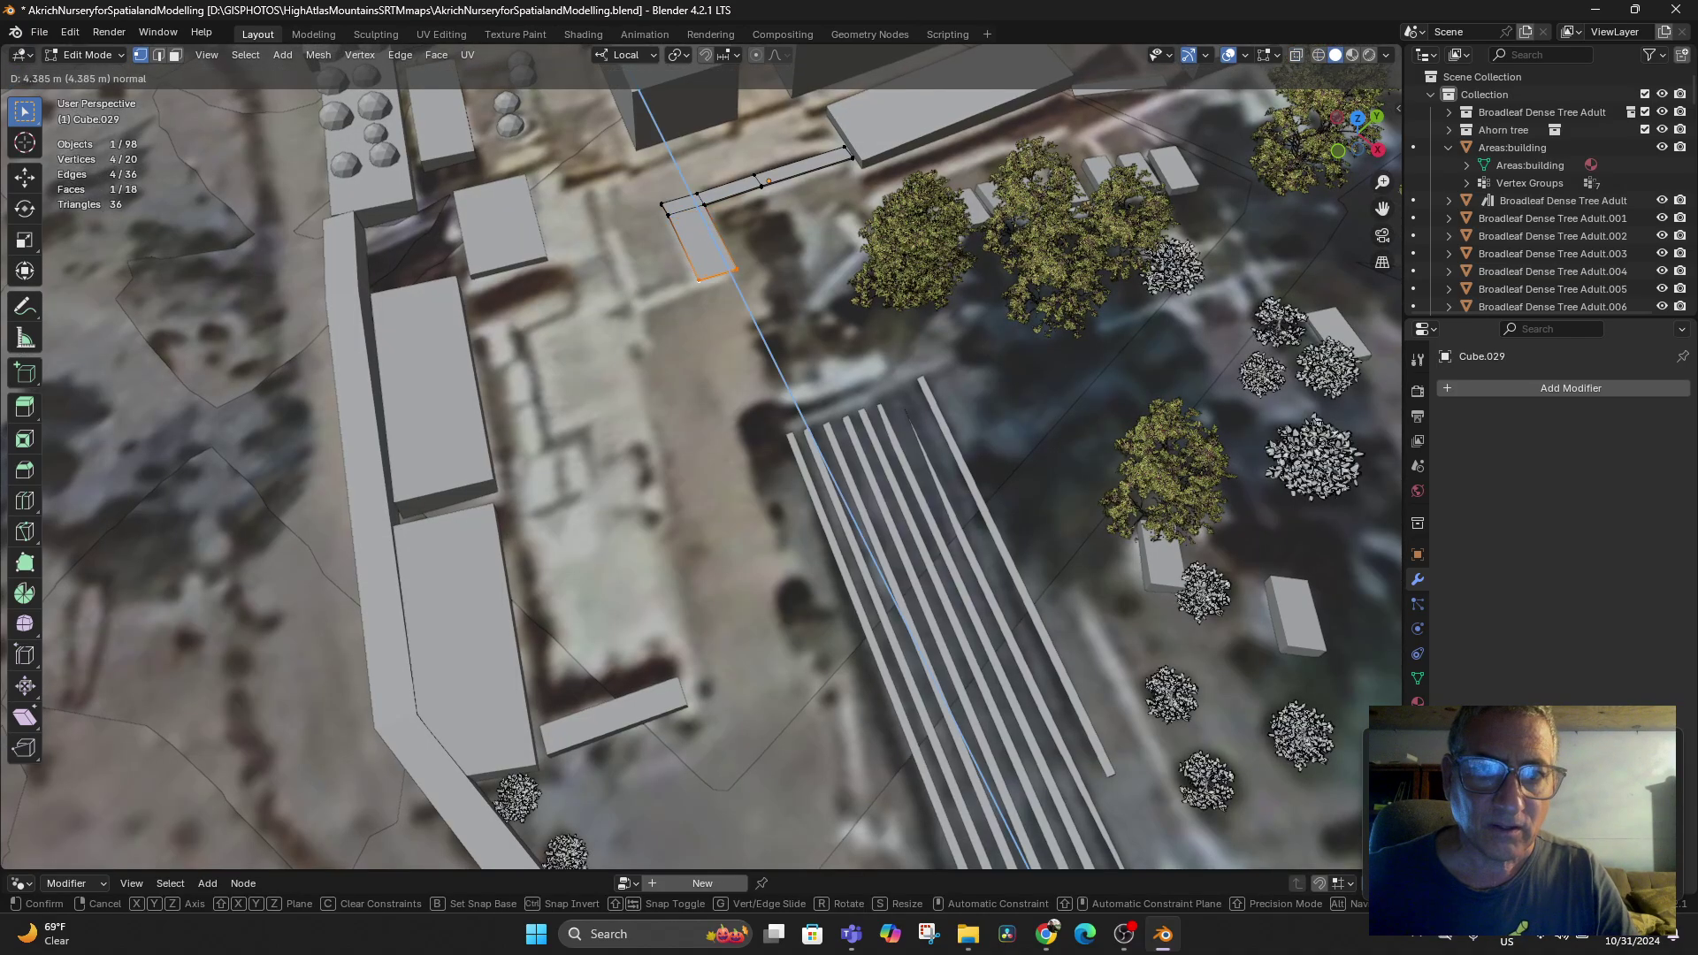
key("Return")
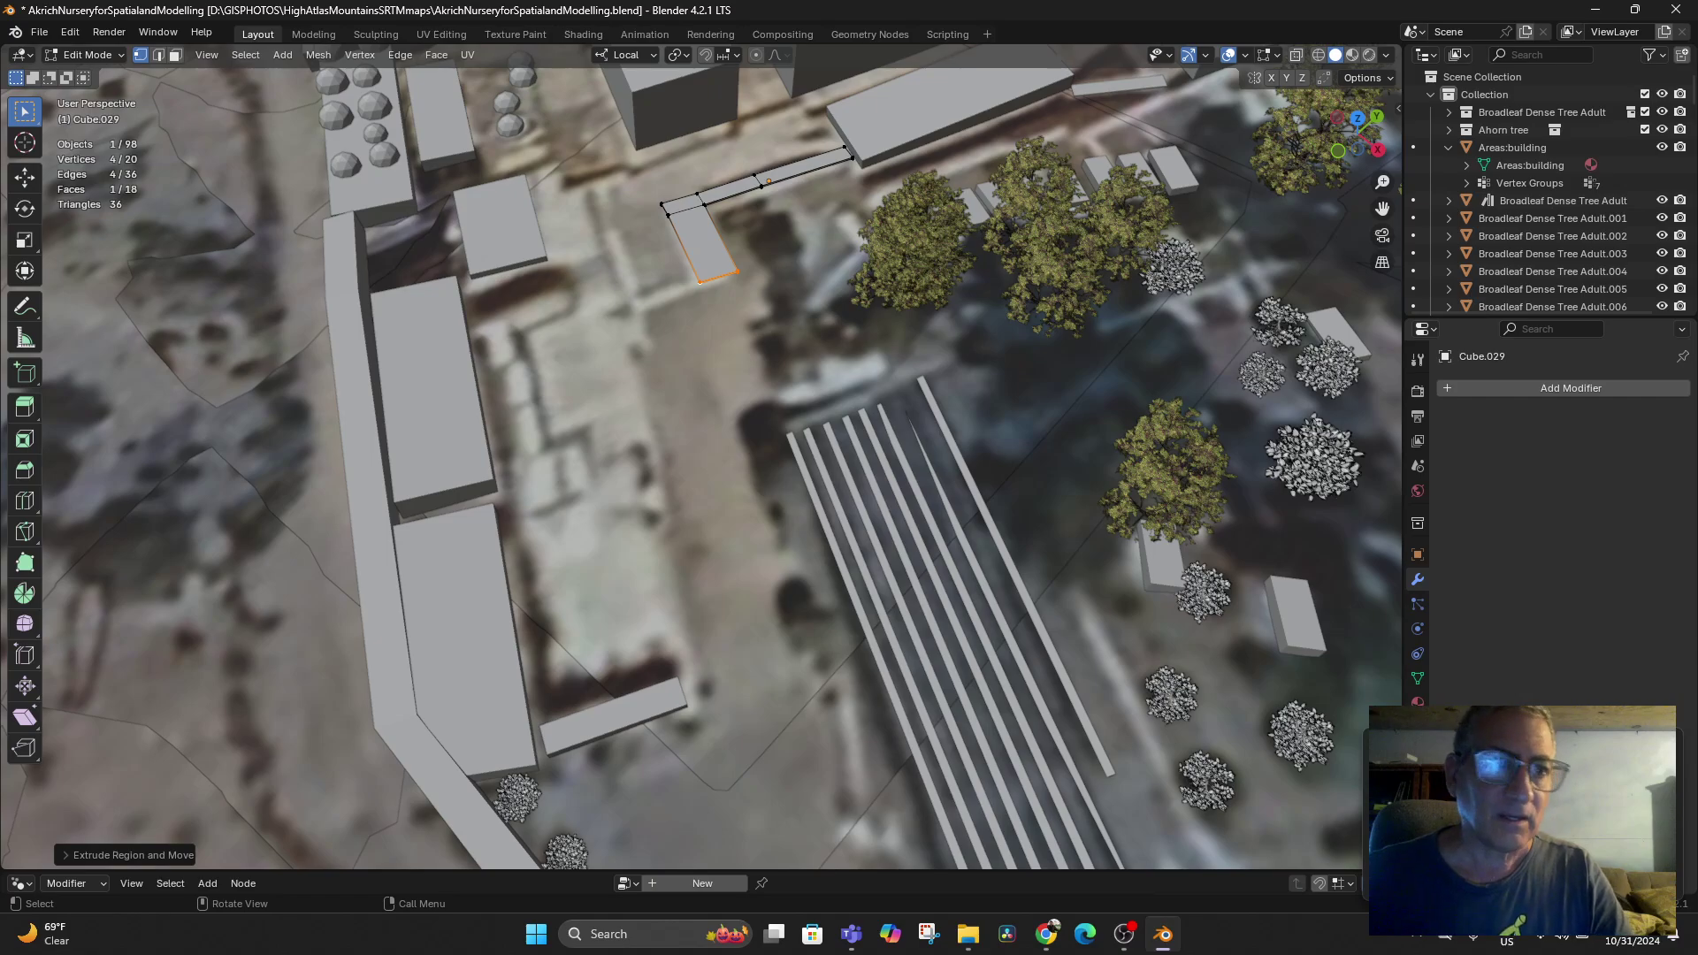
Add a loop cut across the newly extruded branch and move it along local X toward the branch's outer end
left_click(25, 500)
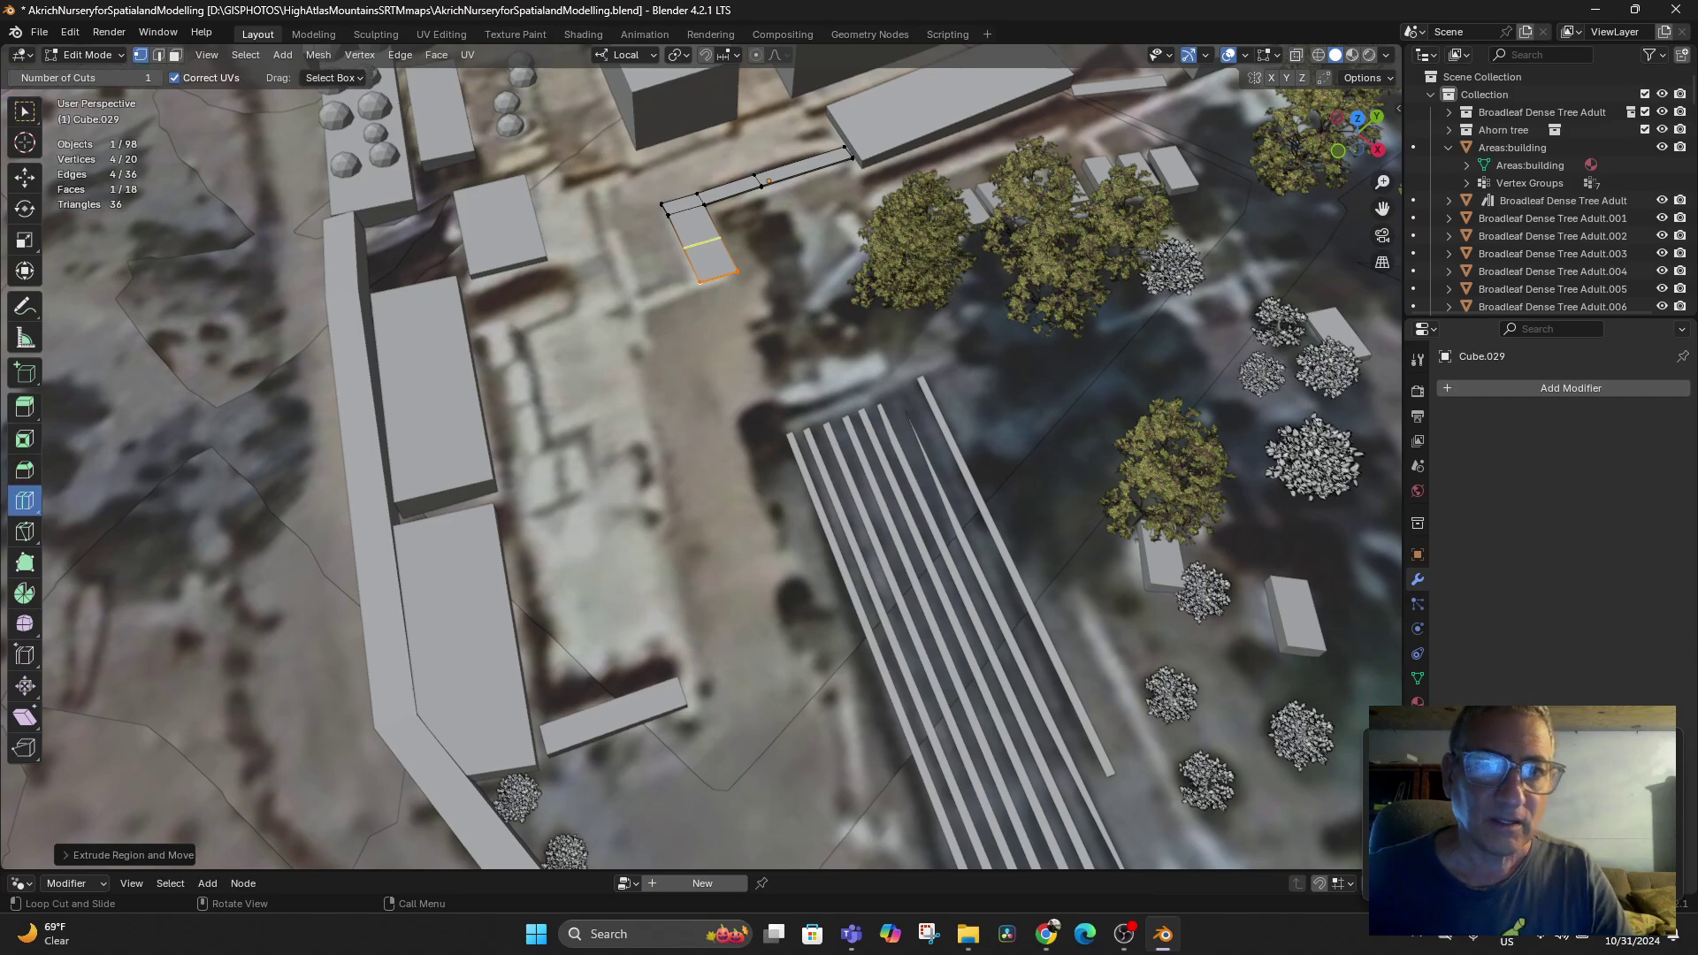
left_click(705, 242)
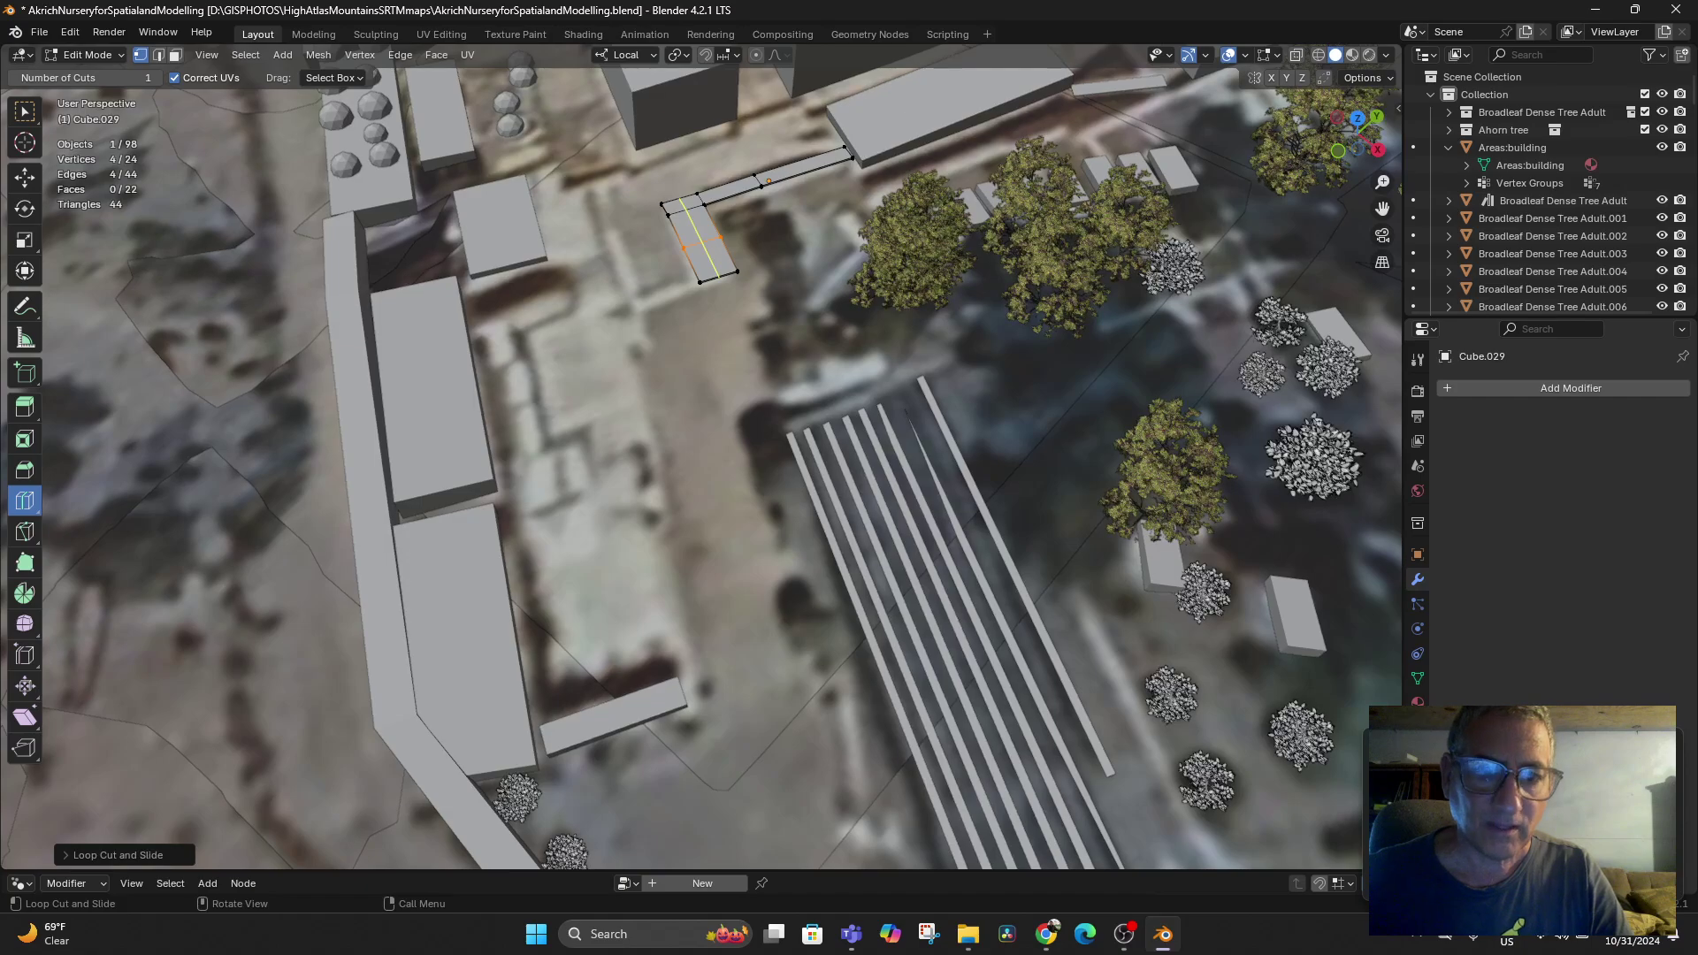
key("g")
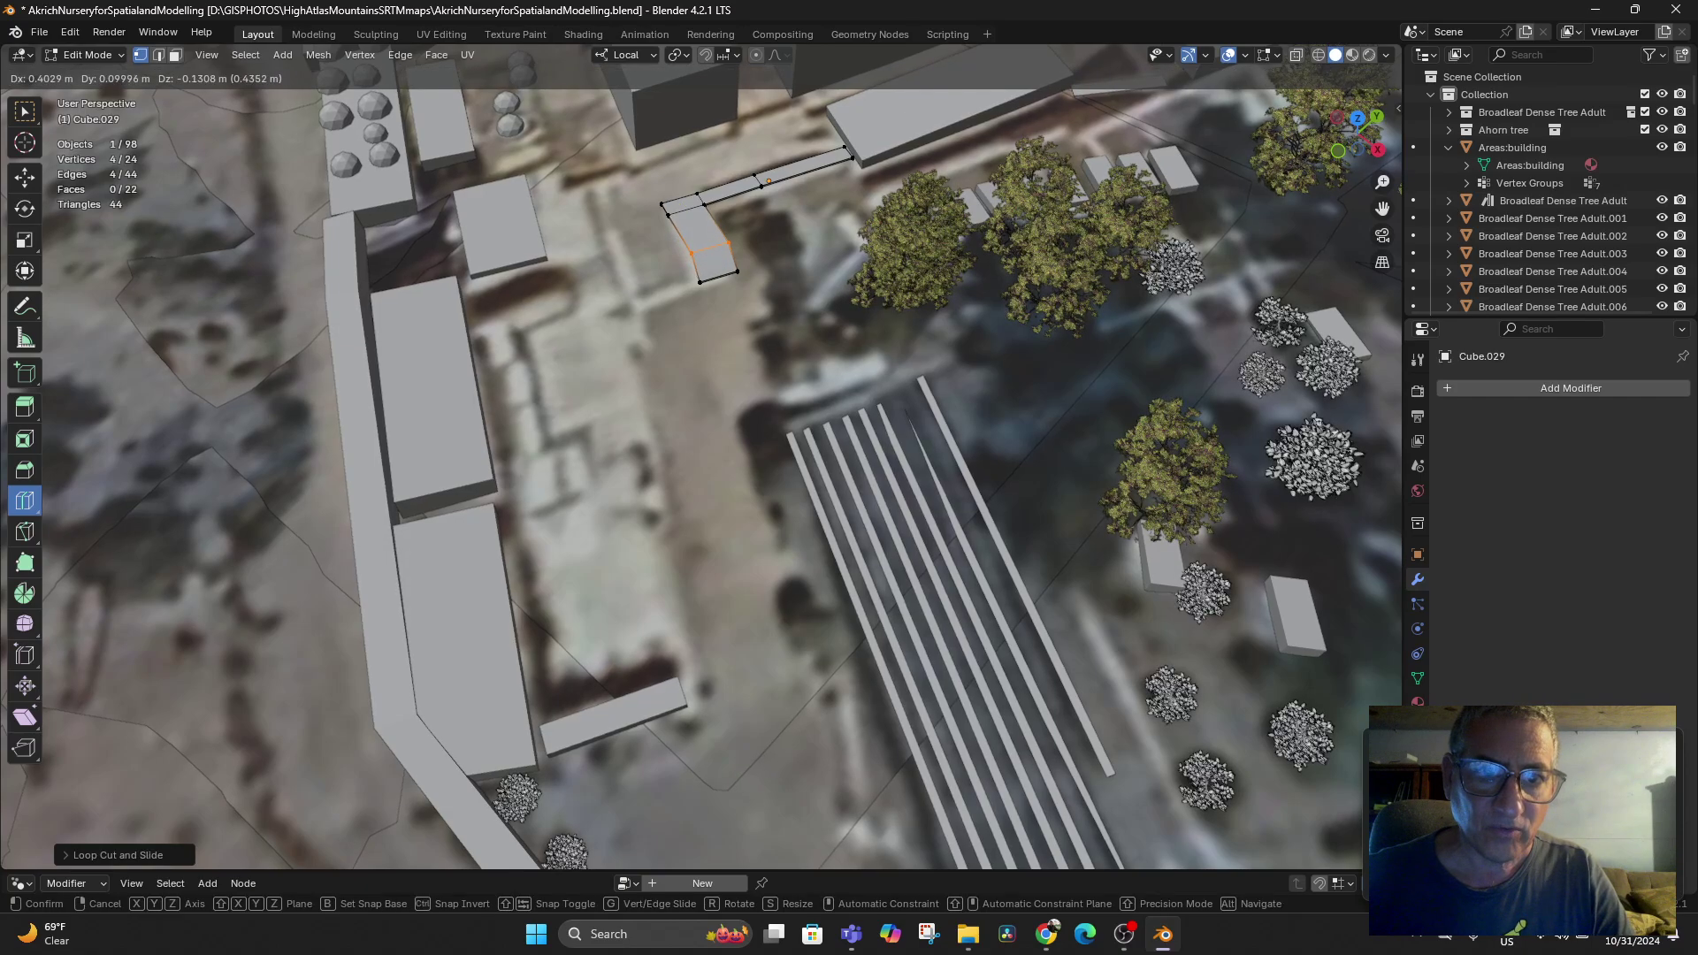
key("y")
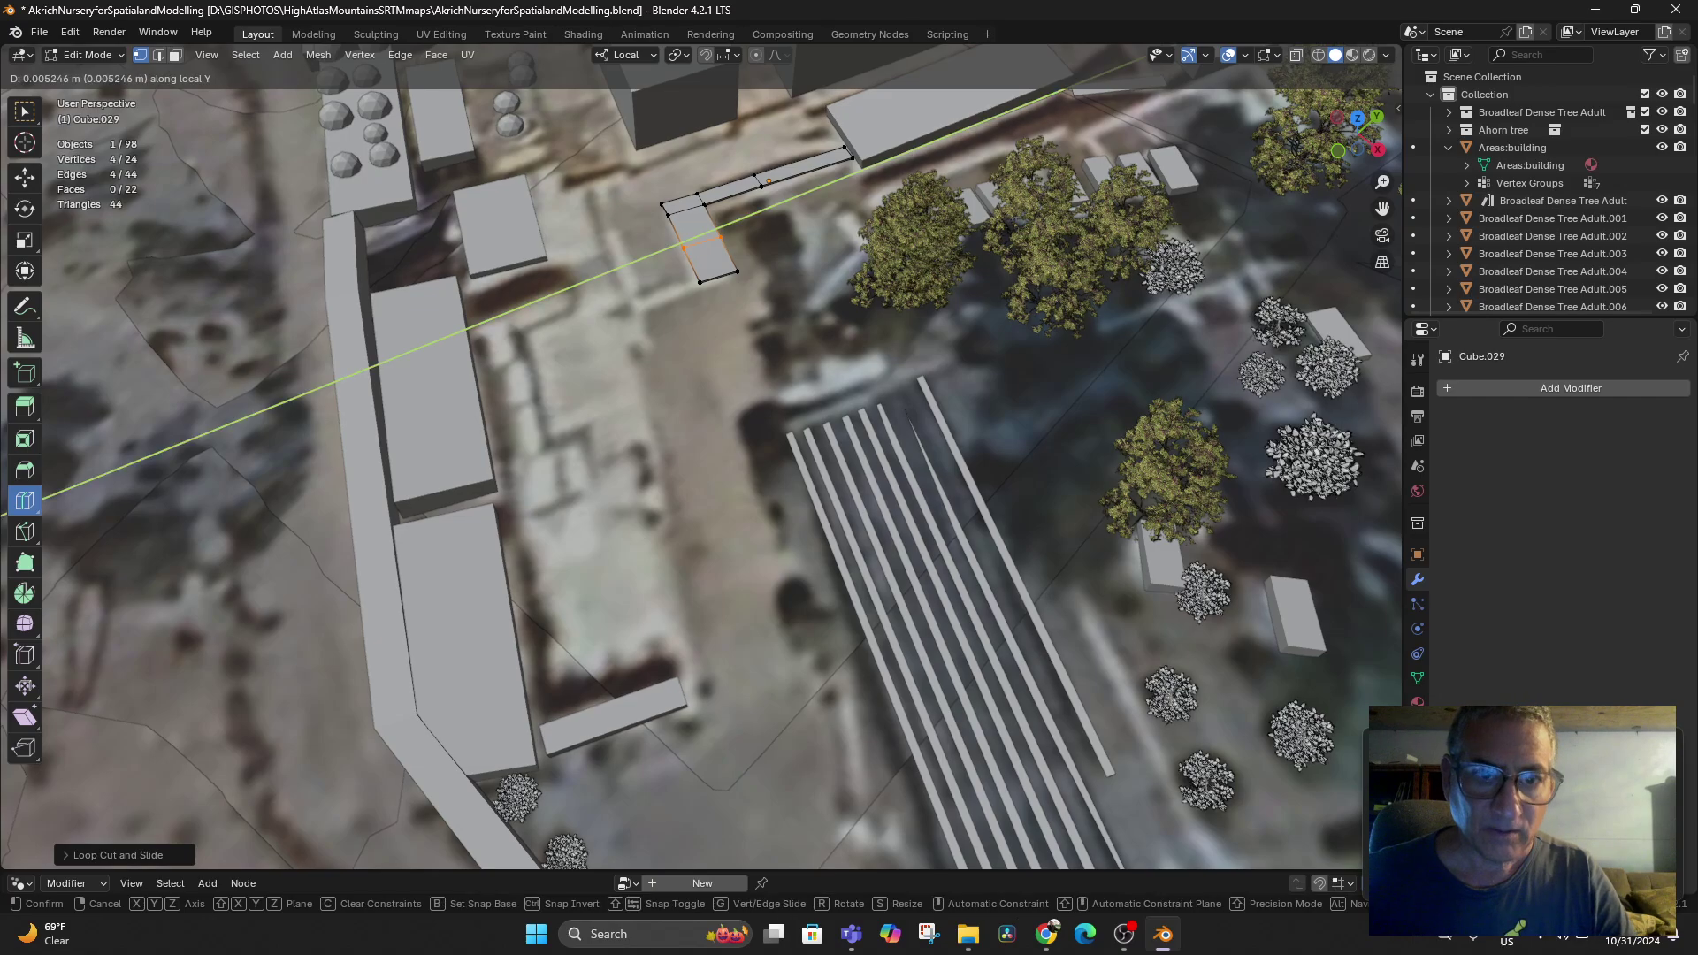
key("x")
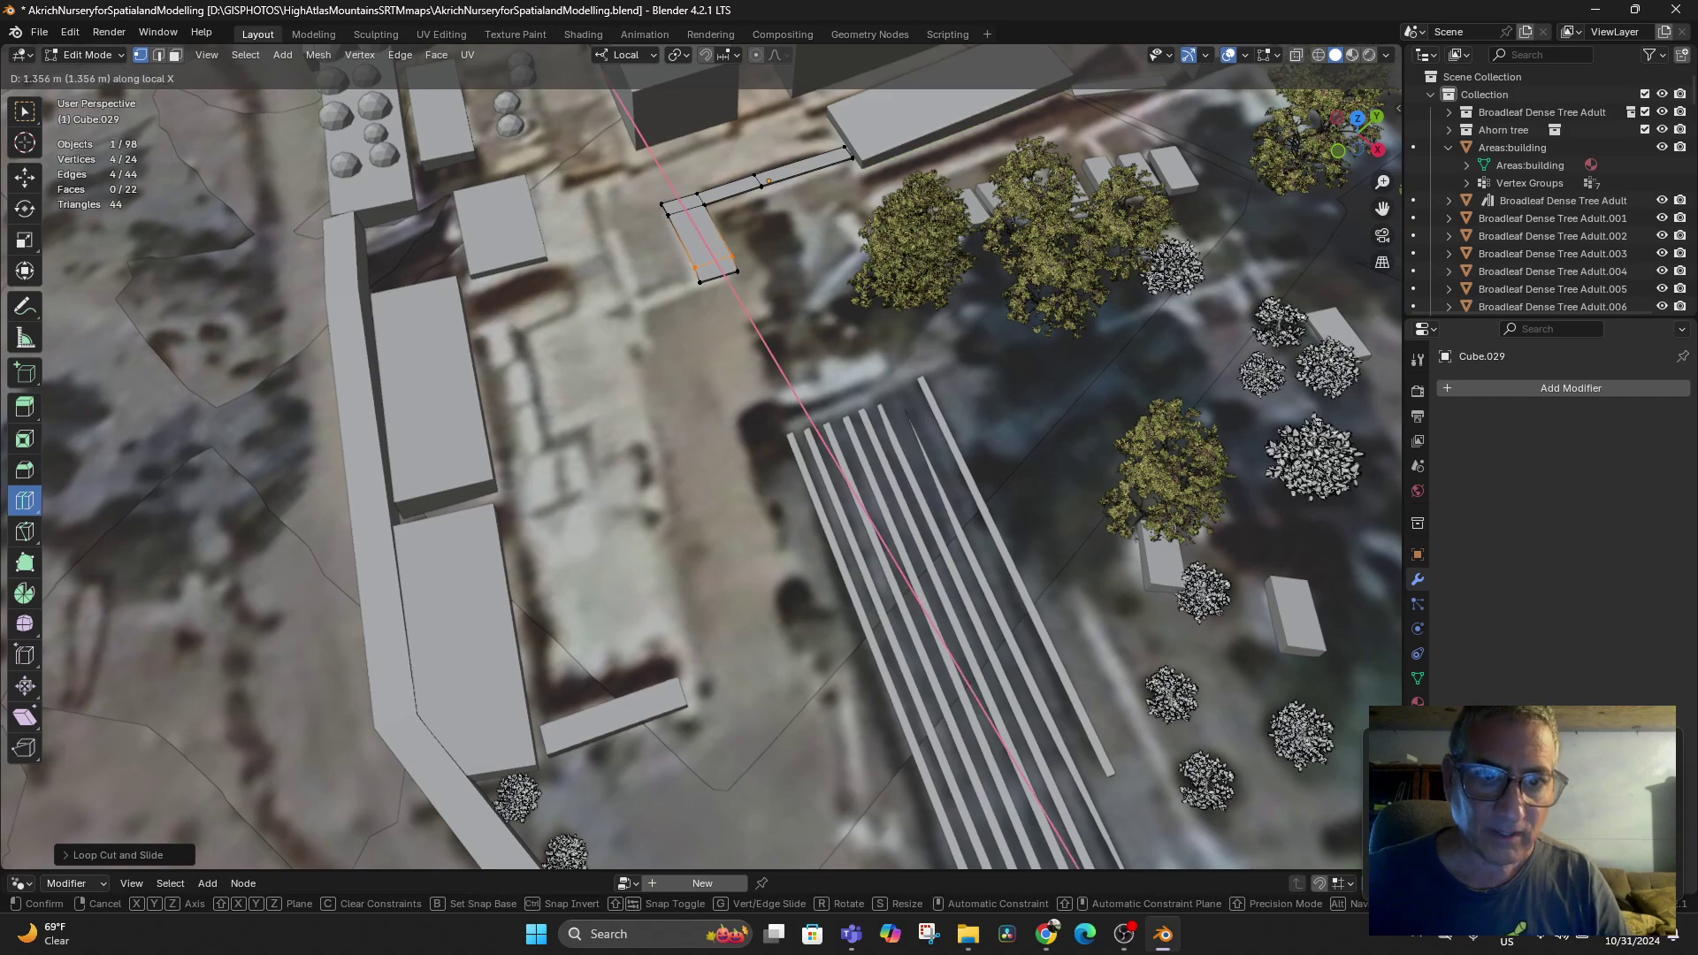
key("Return")
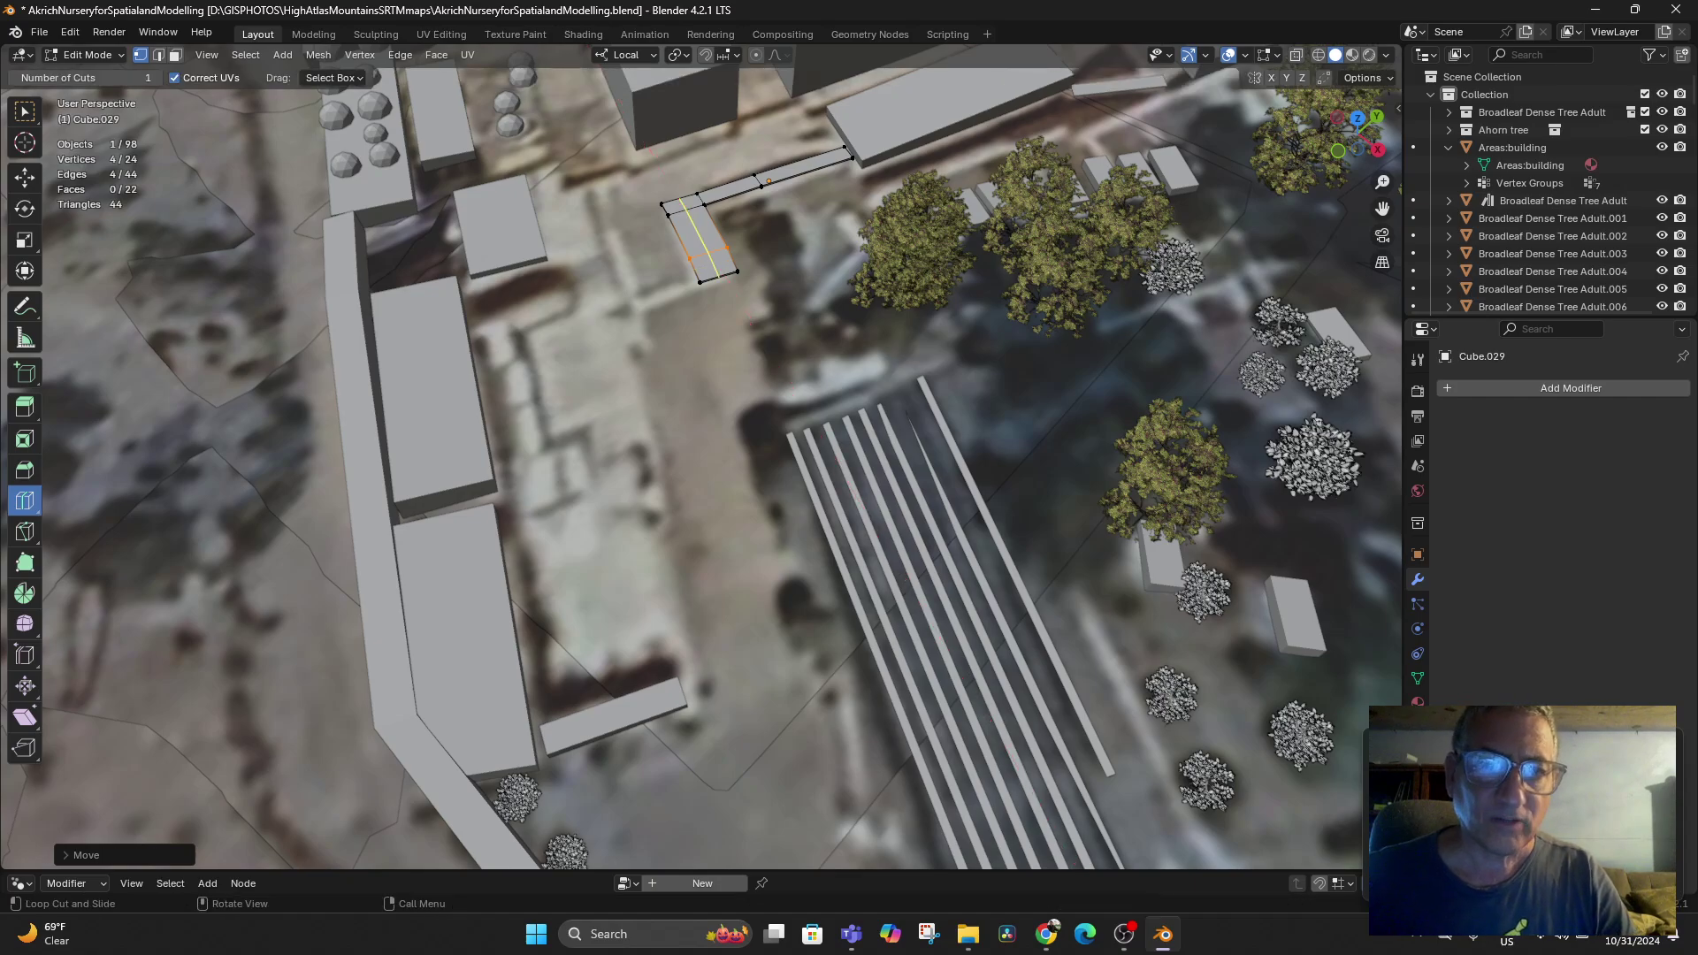
Move the branch's loop cut closer to its outer end, finishing with a nudge of about 0.6 m in top view
key("g")
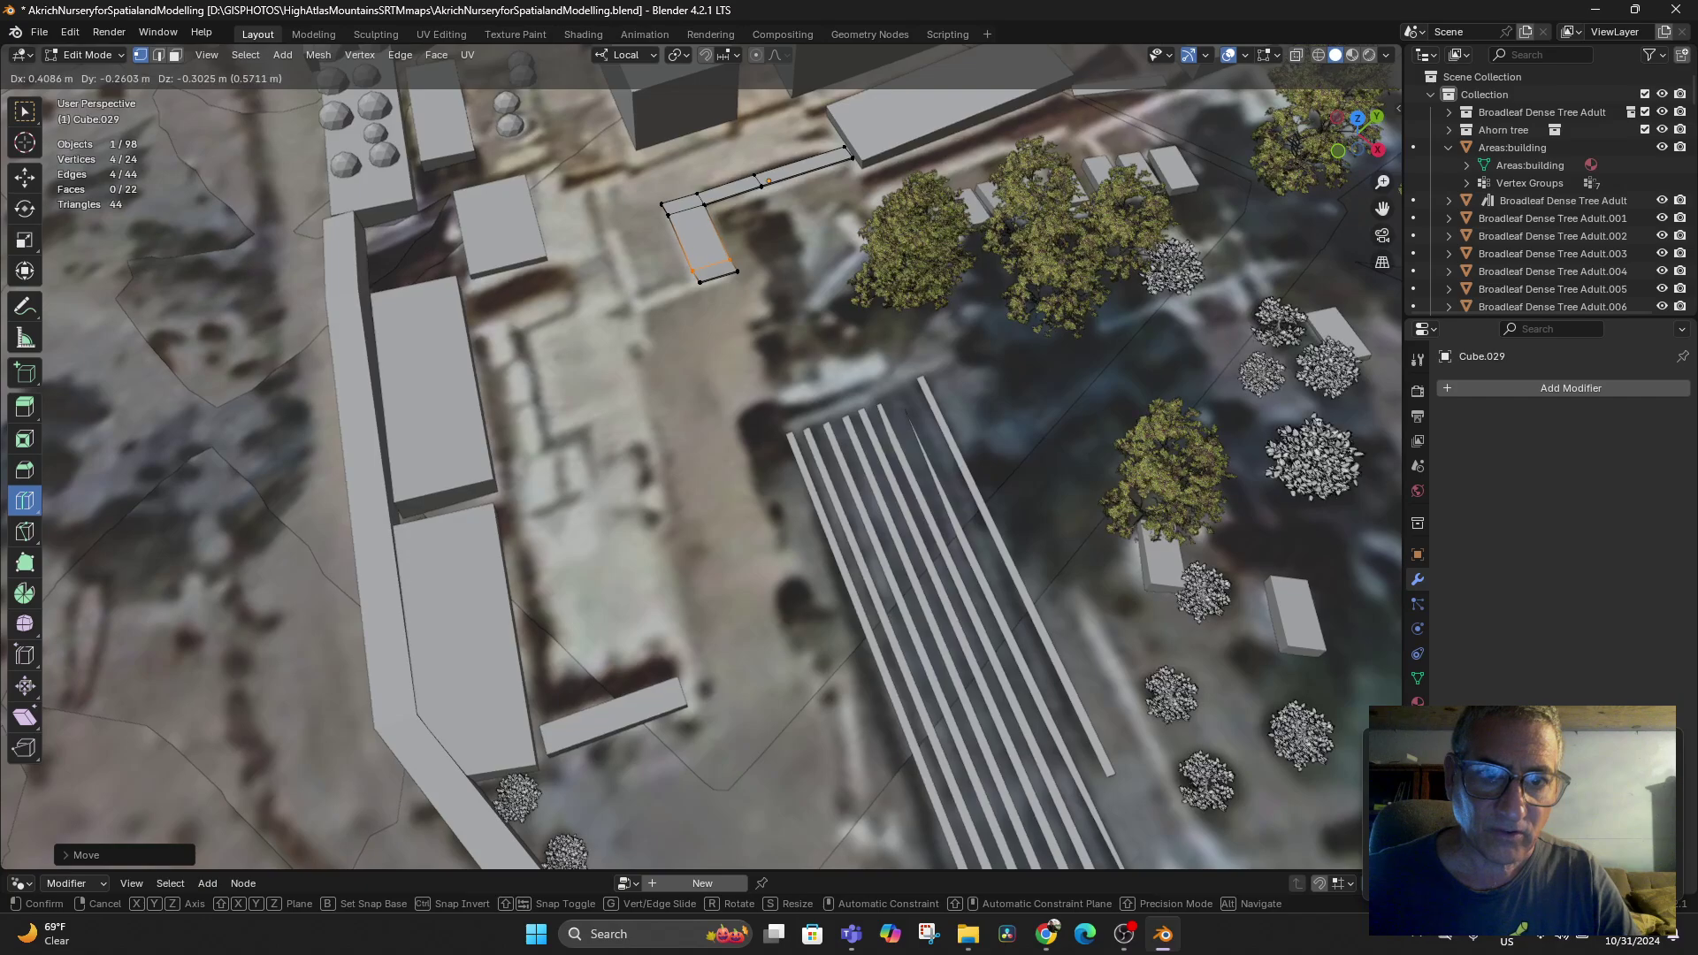
key("Return")
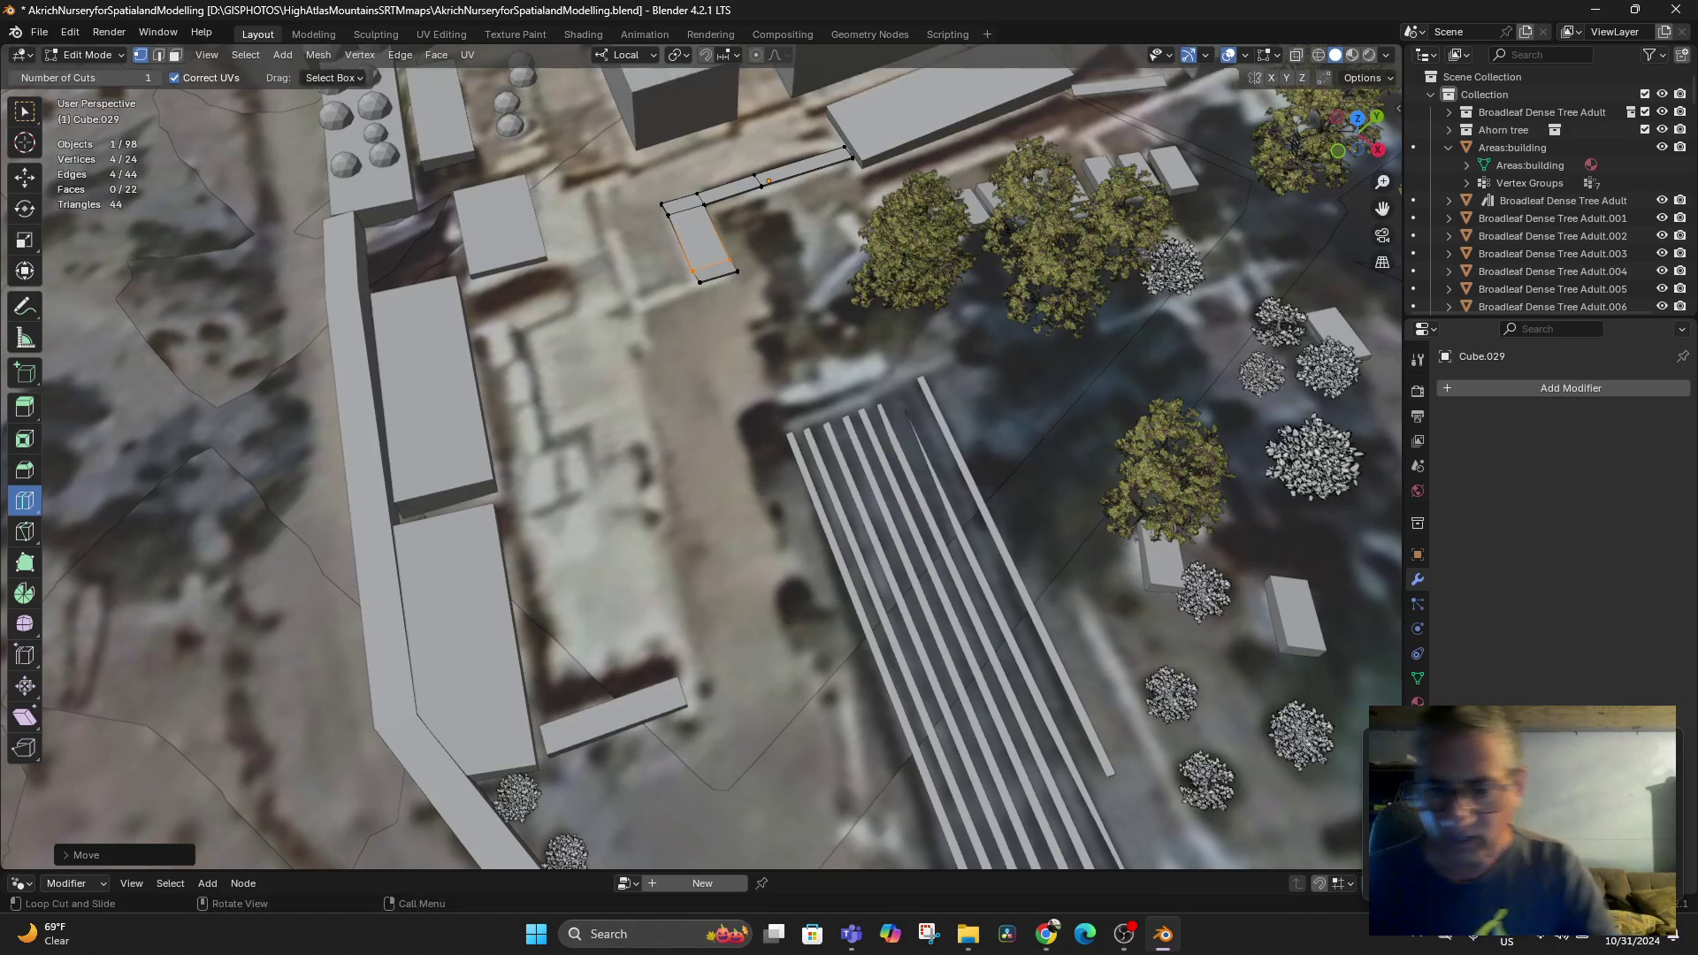
key("KP_7")
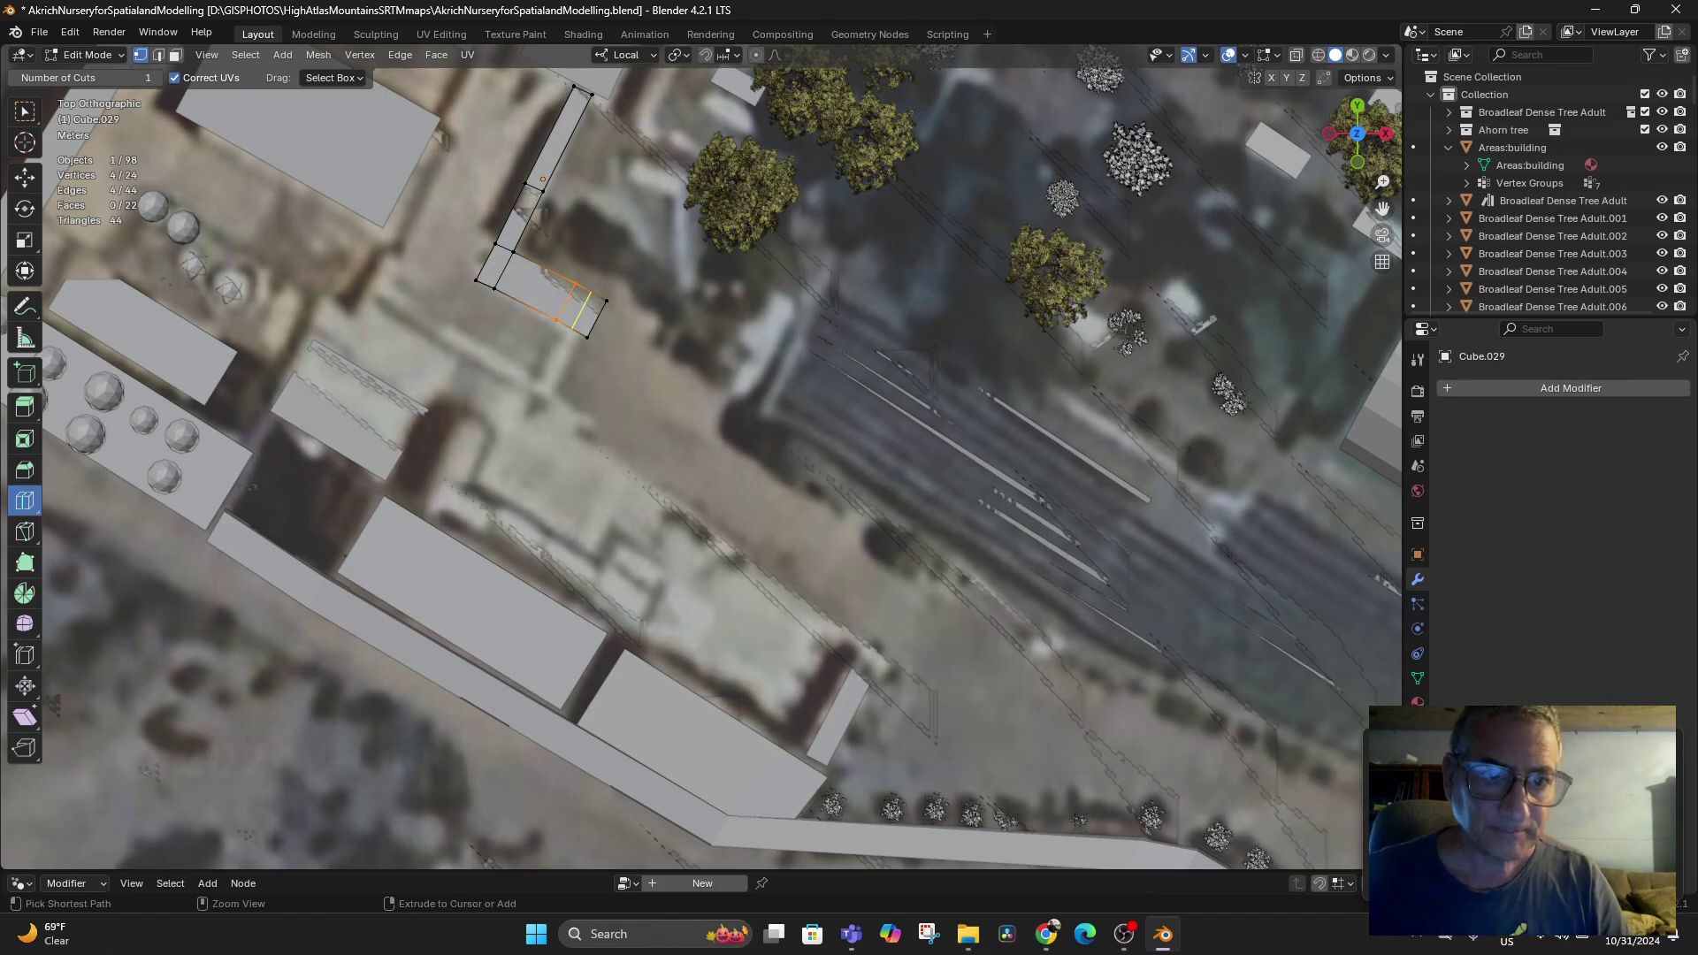
key("g")
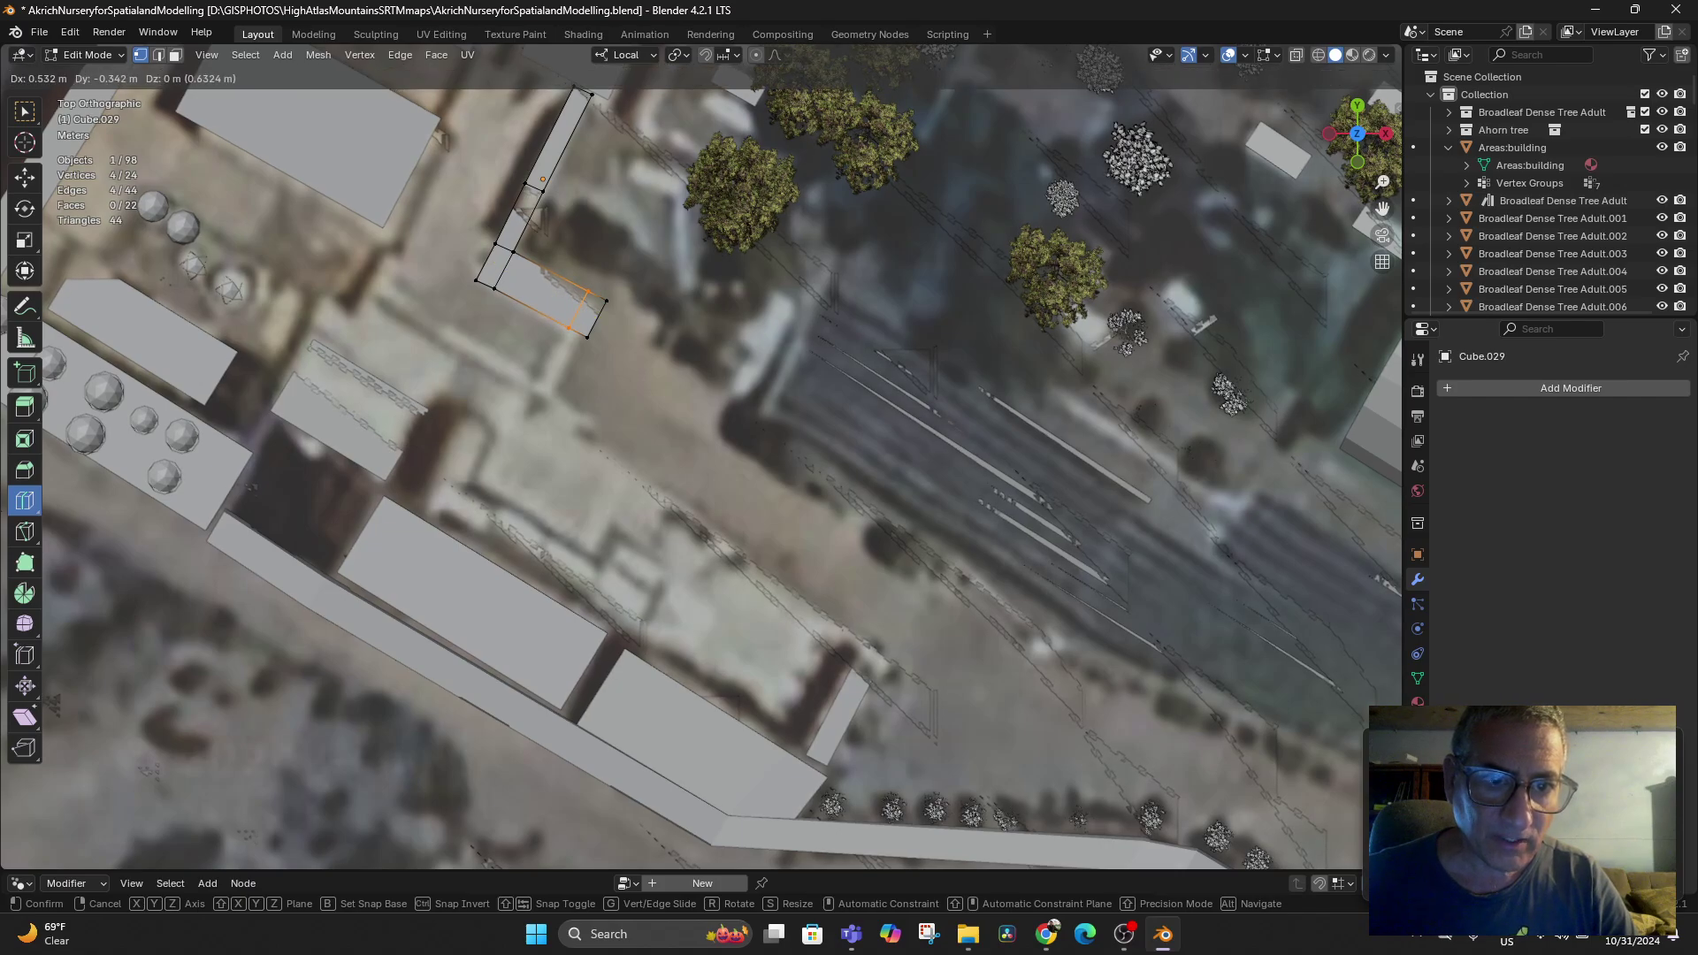
left_click(541, 289)
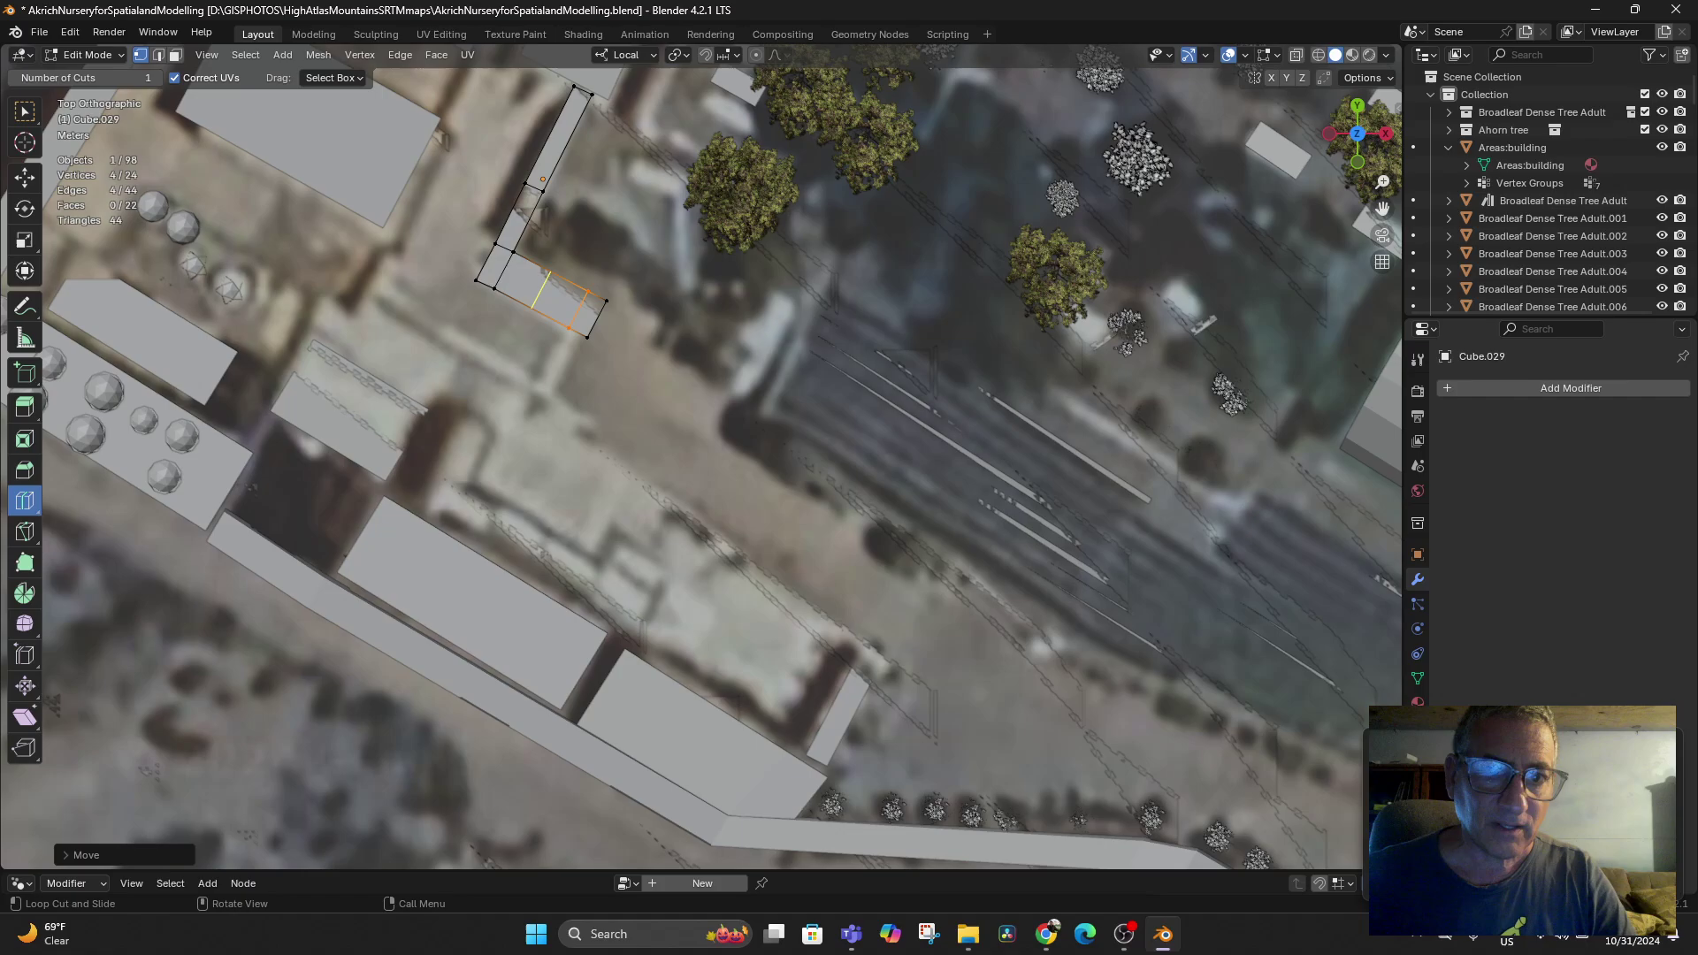
Box-select the end section's side face facing the buildings in wireframe and extrude it about 3.4 m
left_click(1318, 55)
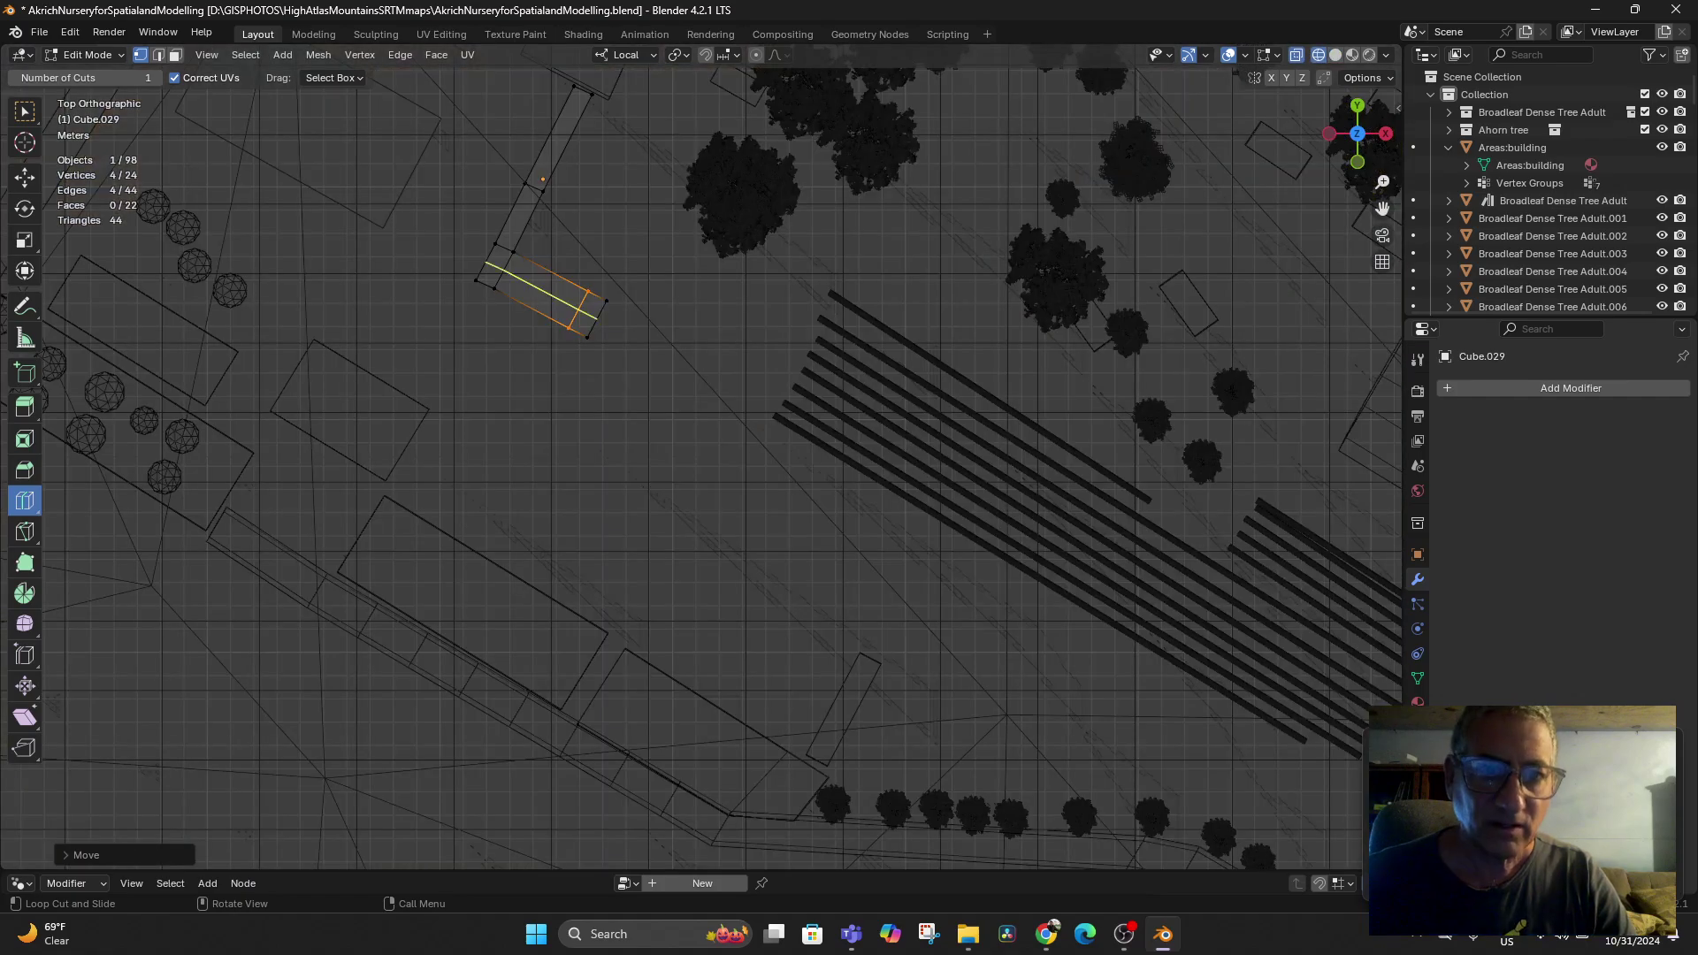
key("w")
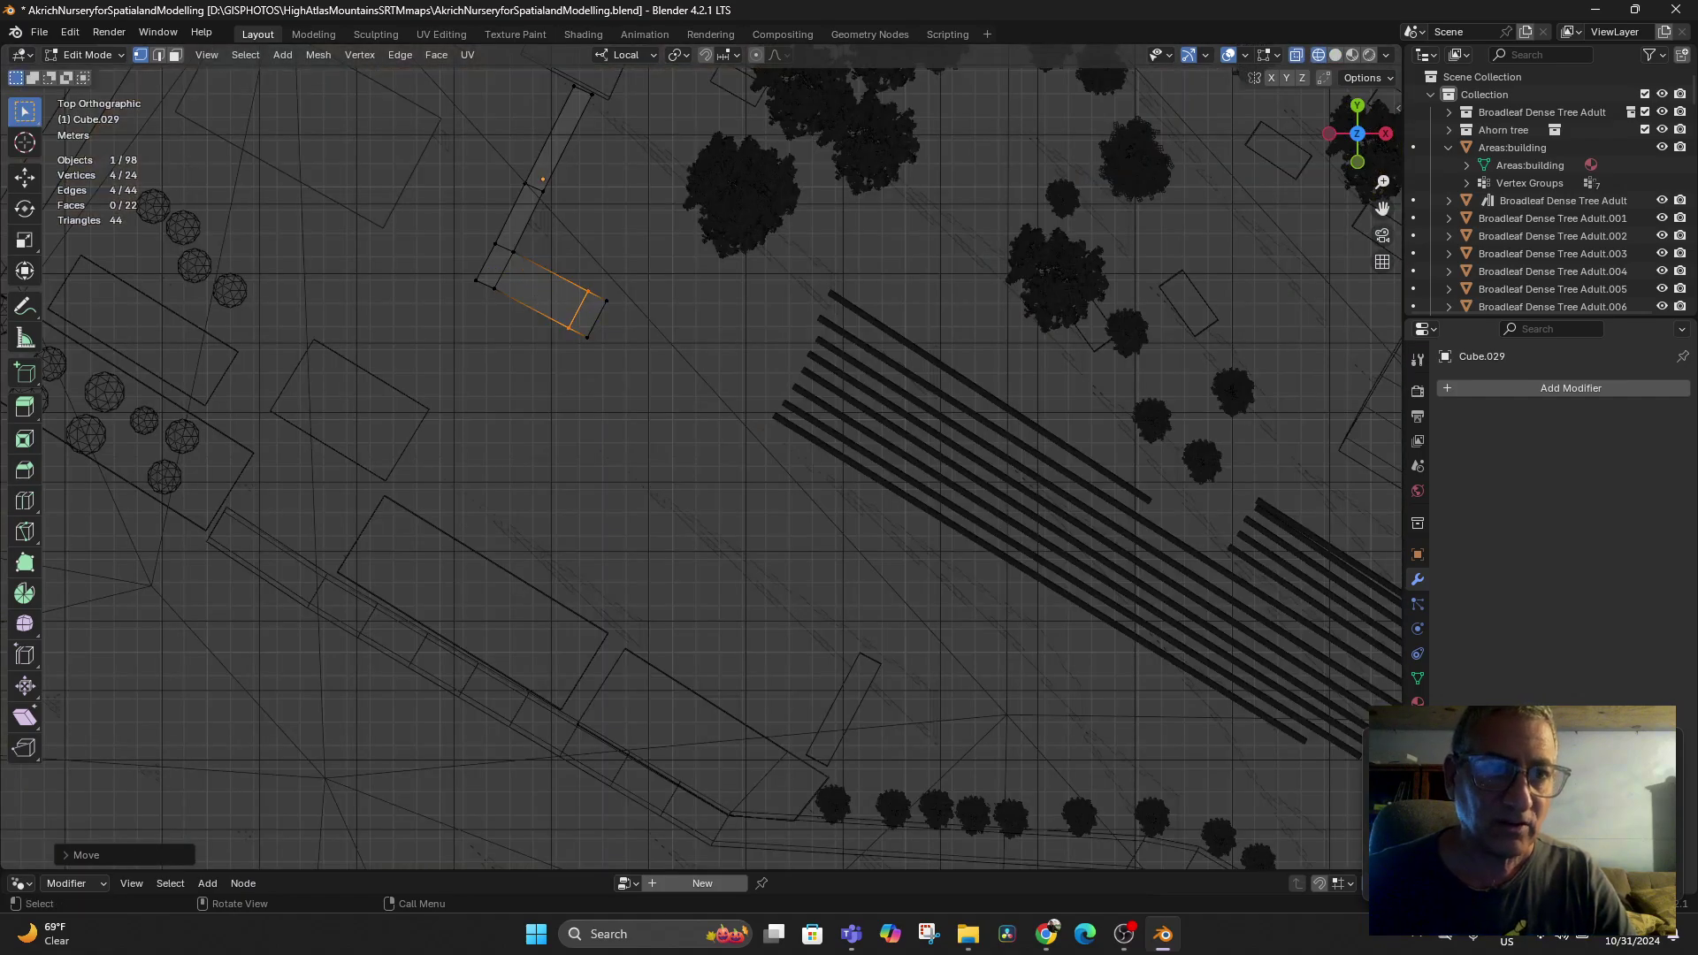
left_click_drag(559, 319, 619, 362)
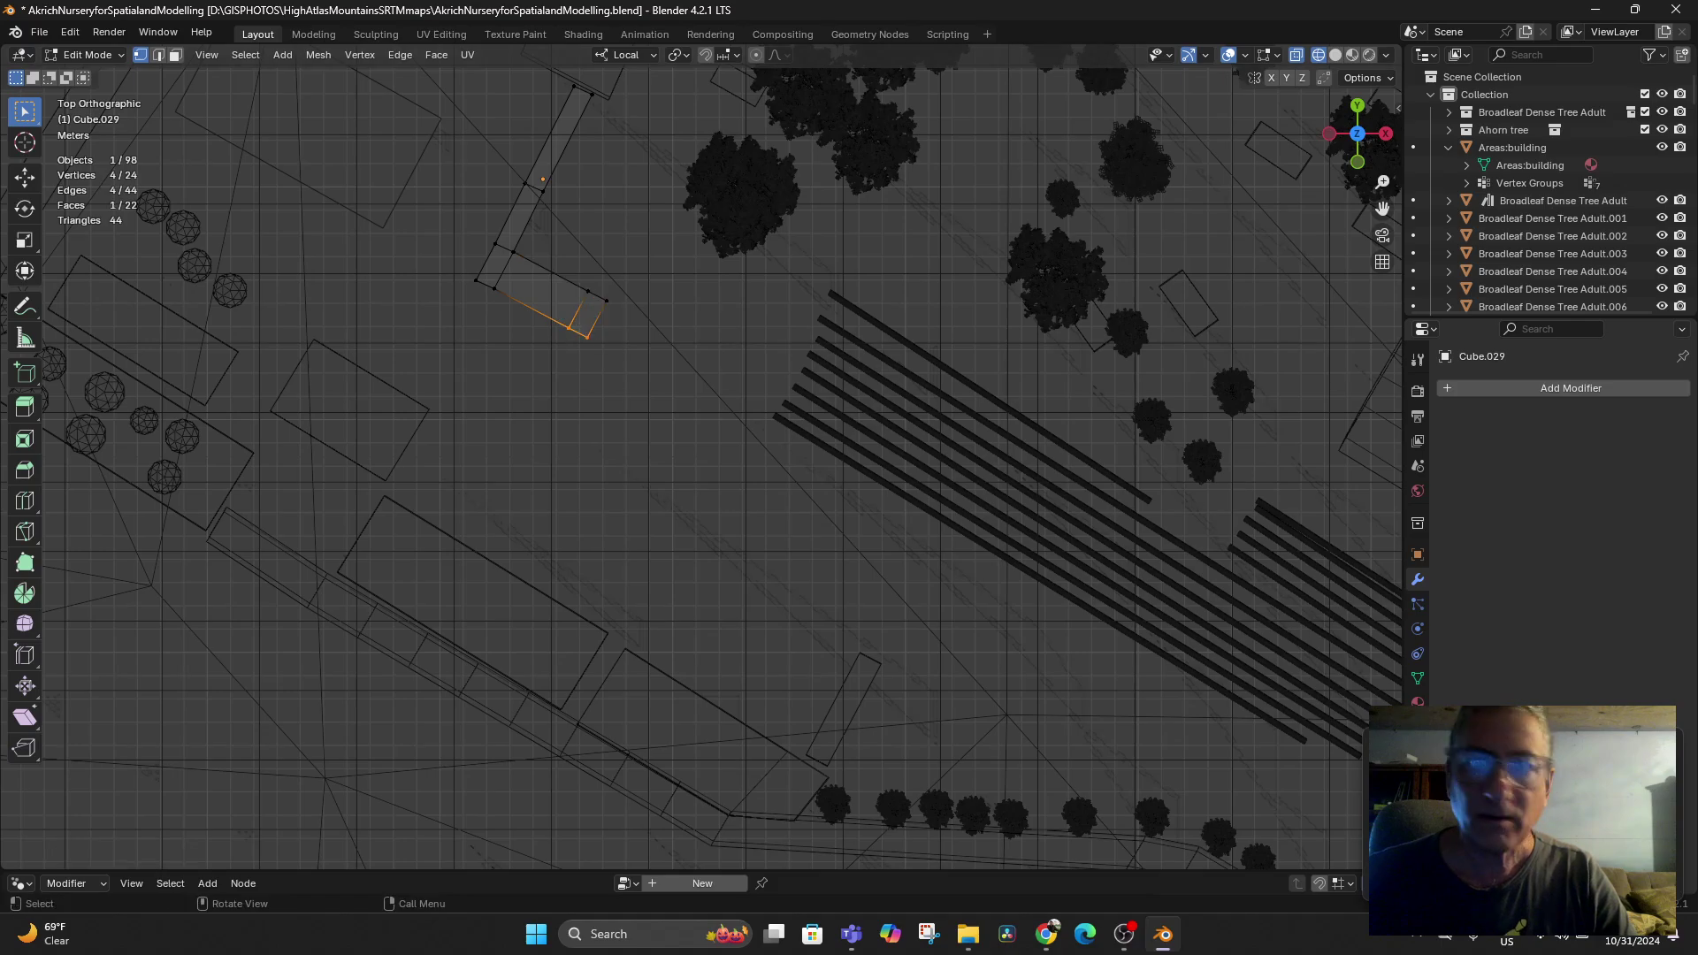
left_click(1335, 55)
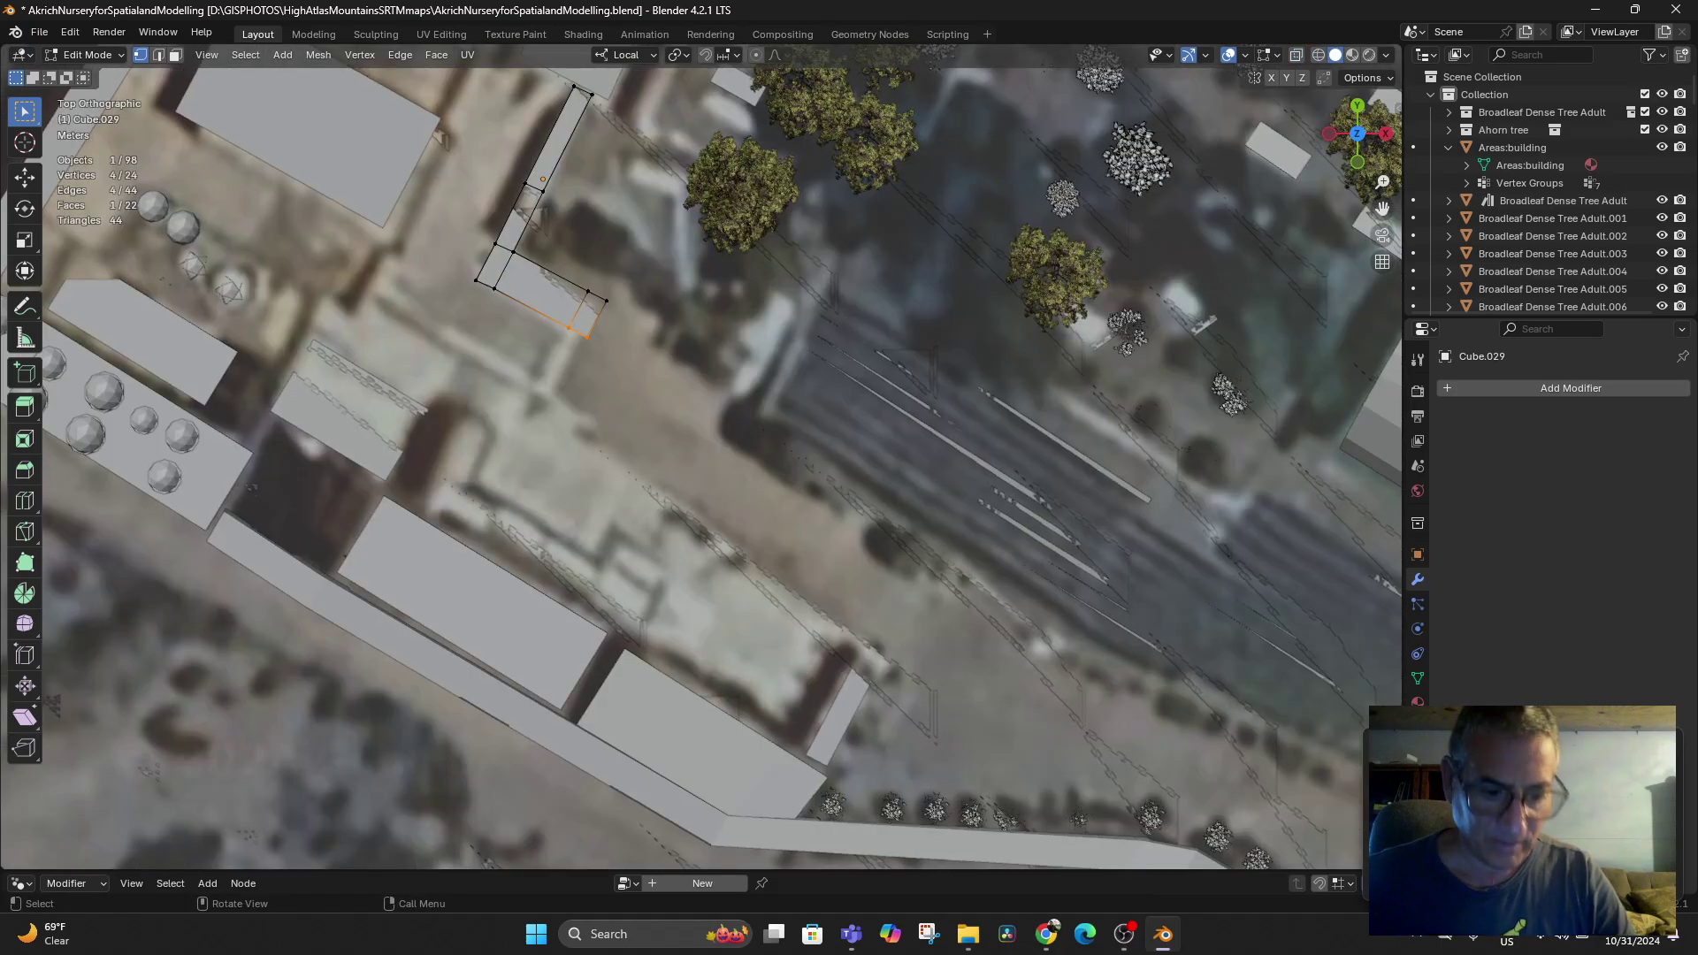
key("e")
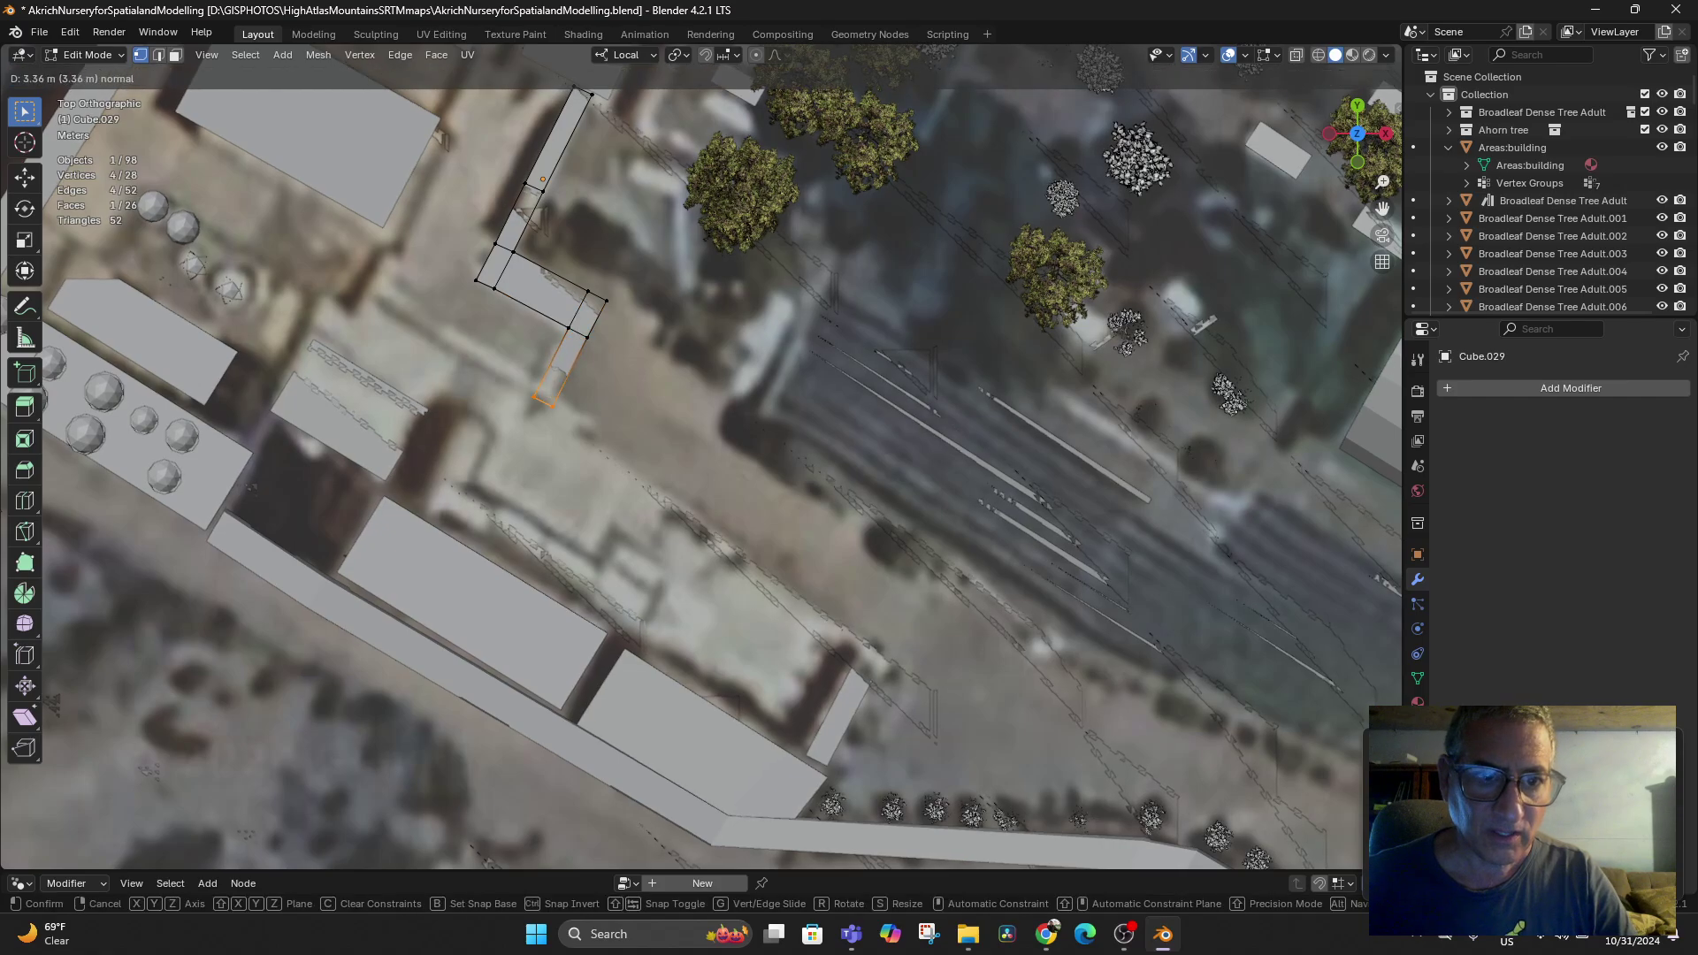
left_click(545, 399)
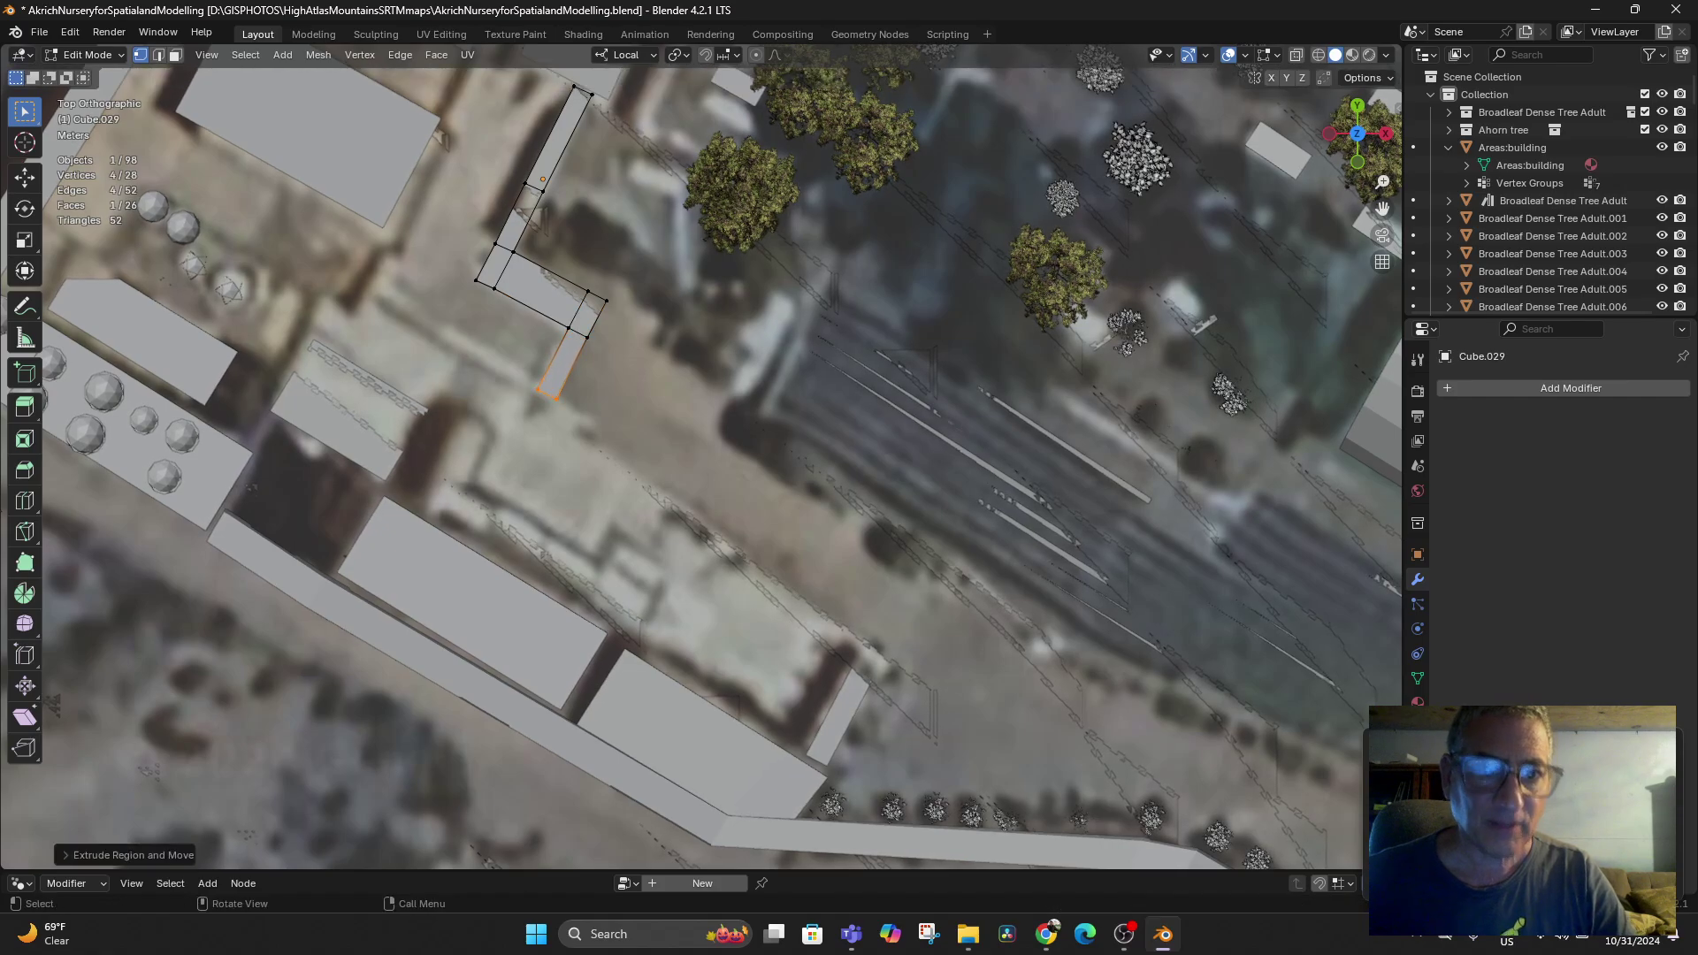
Check the wall from an angle, then extrude its end face again in top view up to the long building's edge
middle_click_drag(545, 399, 644, 338)
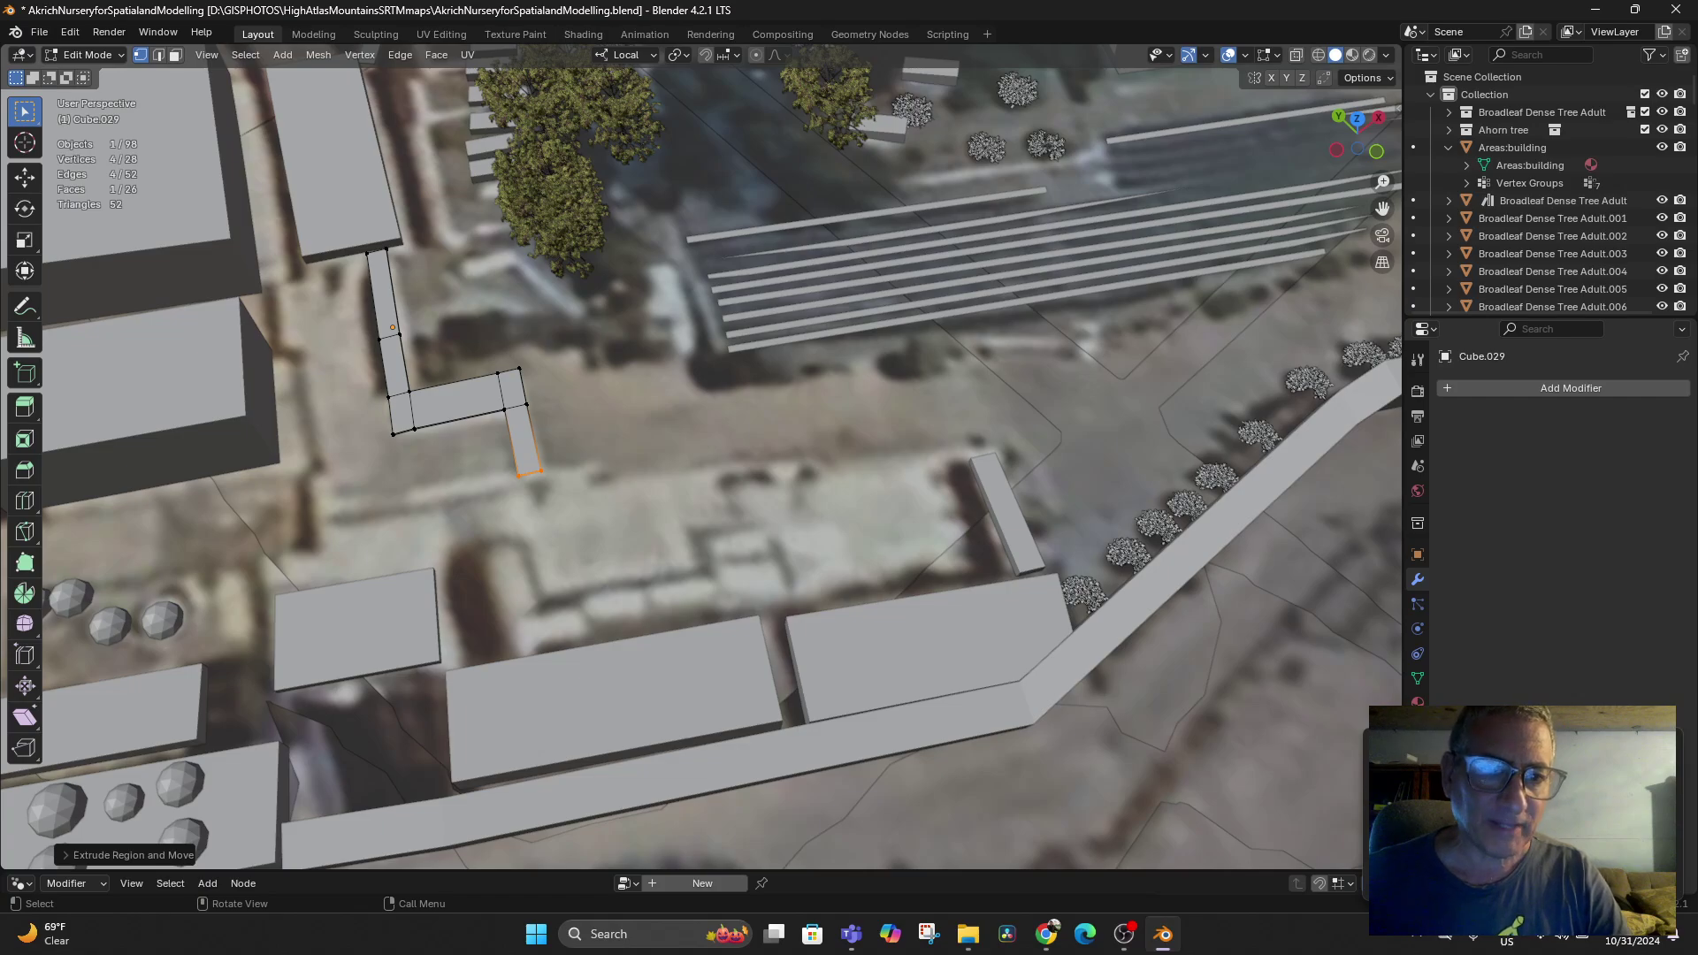
key("KP_7")
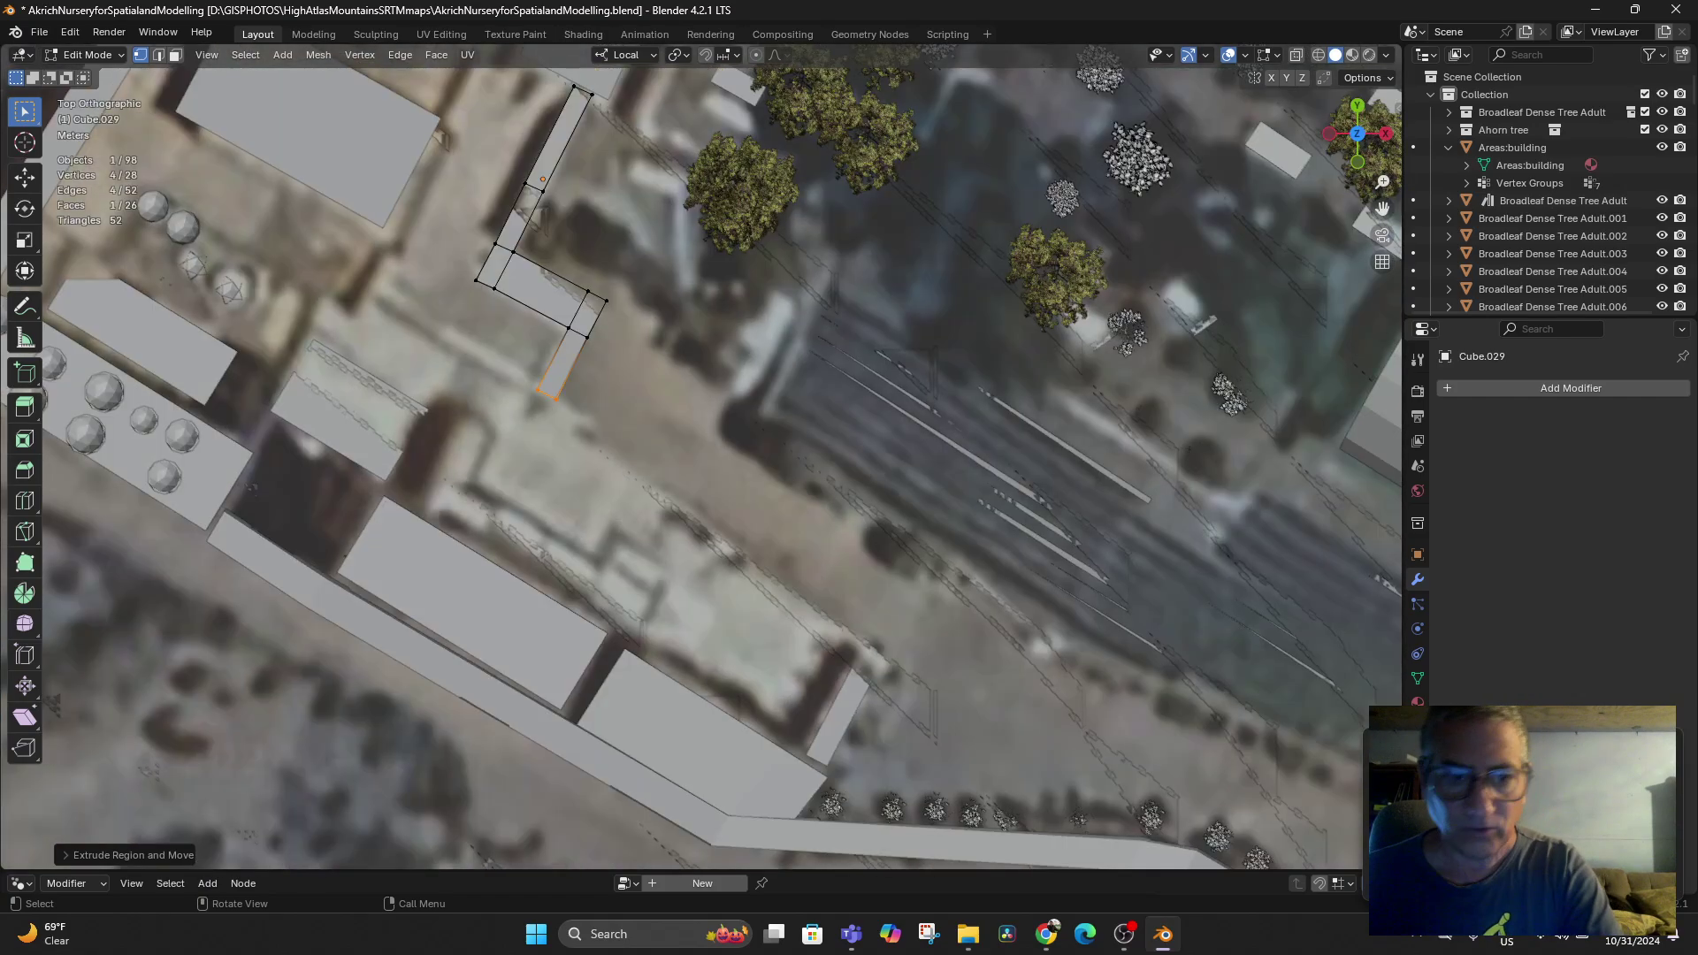
key("e")
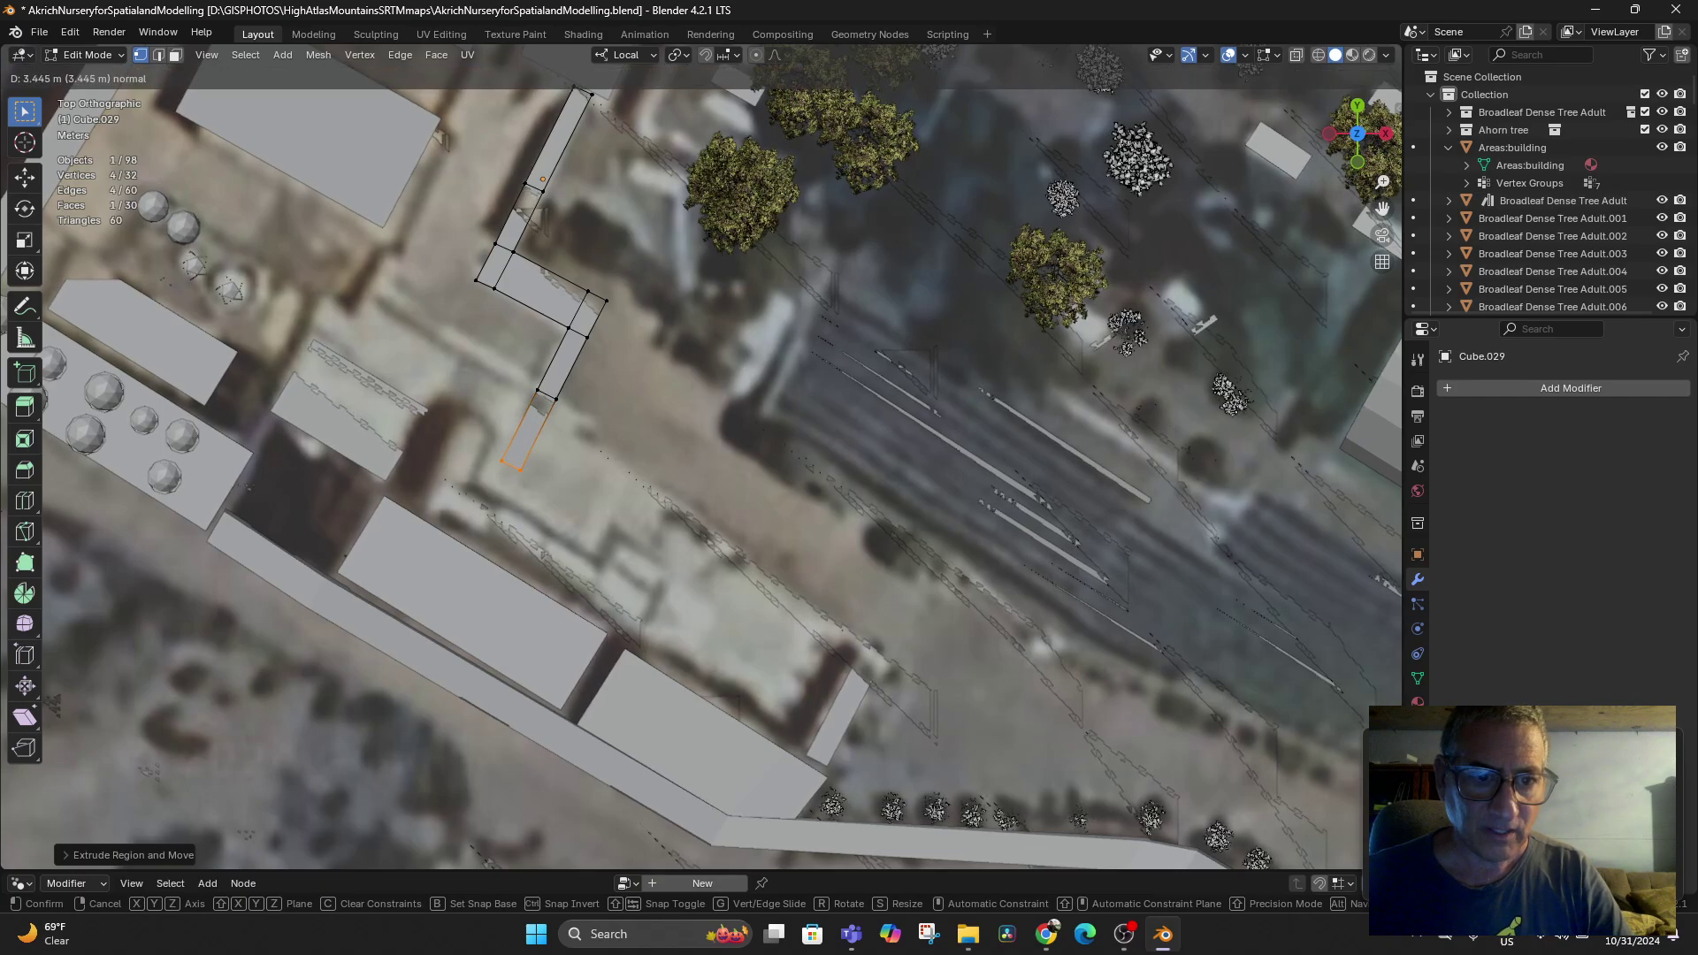
key("Return")
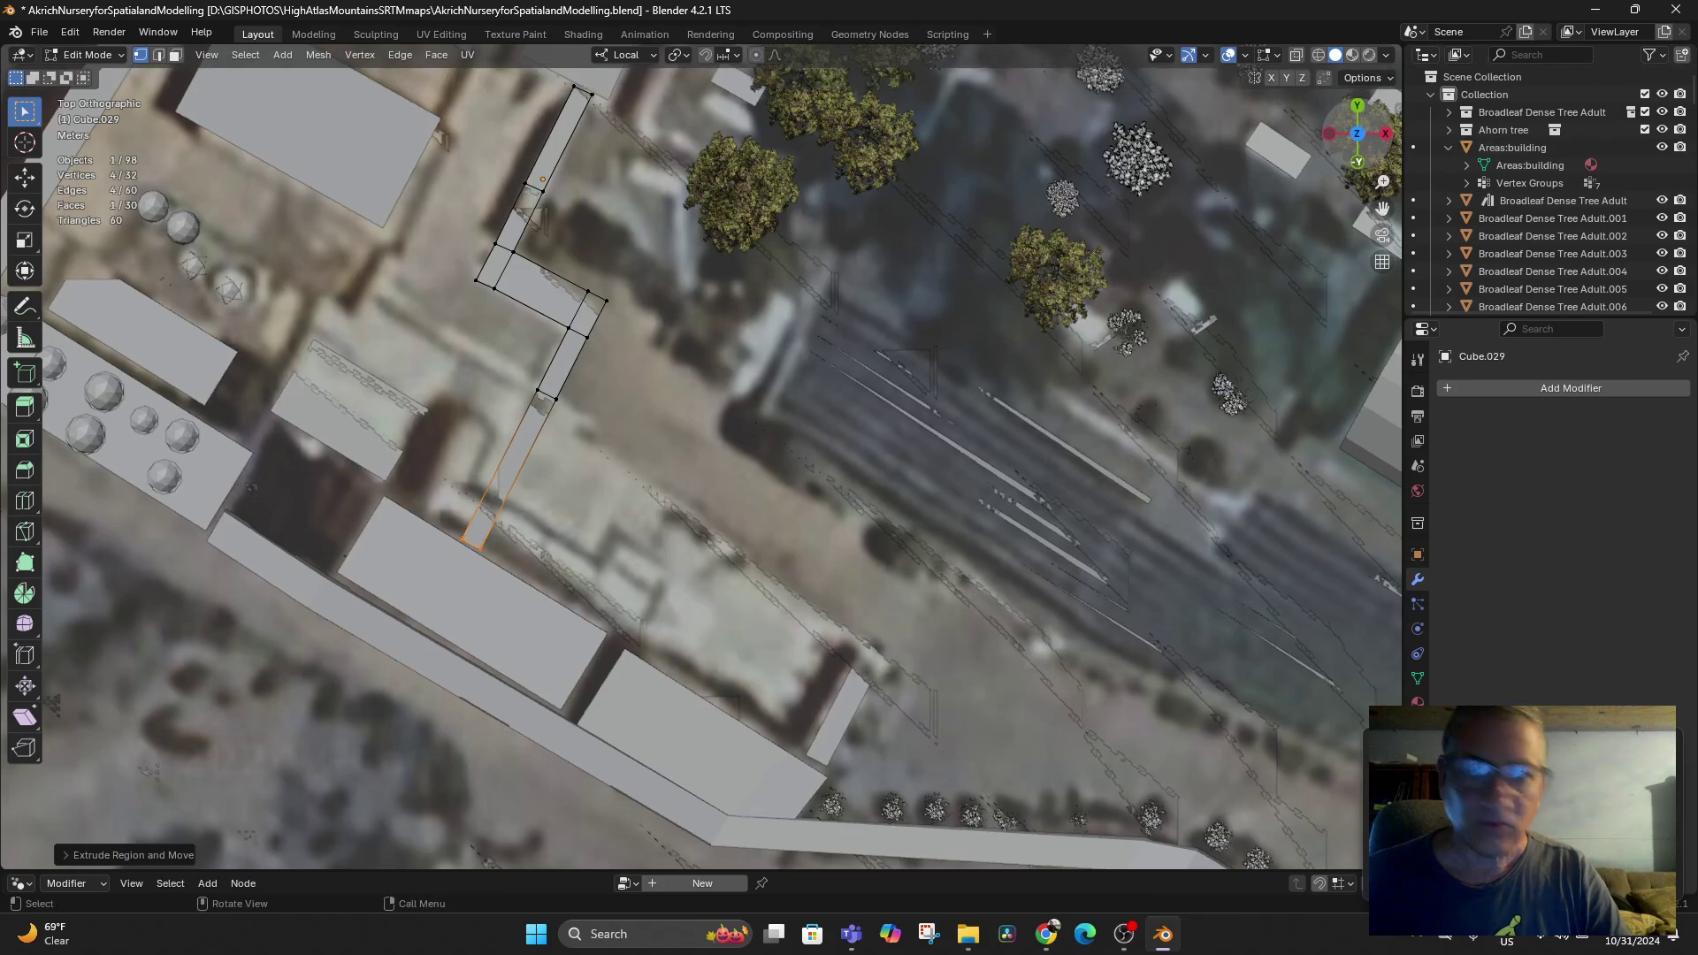
Select the new wall section's side face away from the buildings in wireframe and extrude it about 16.5 m in top view
left_click(1318, 55)
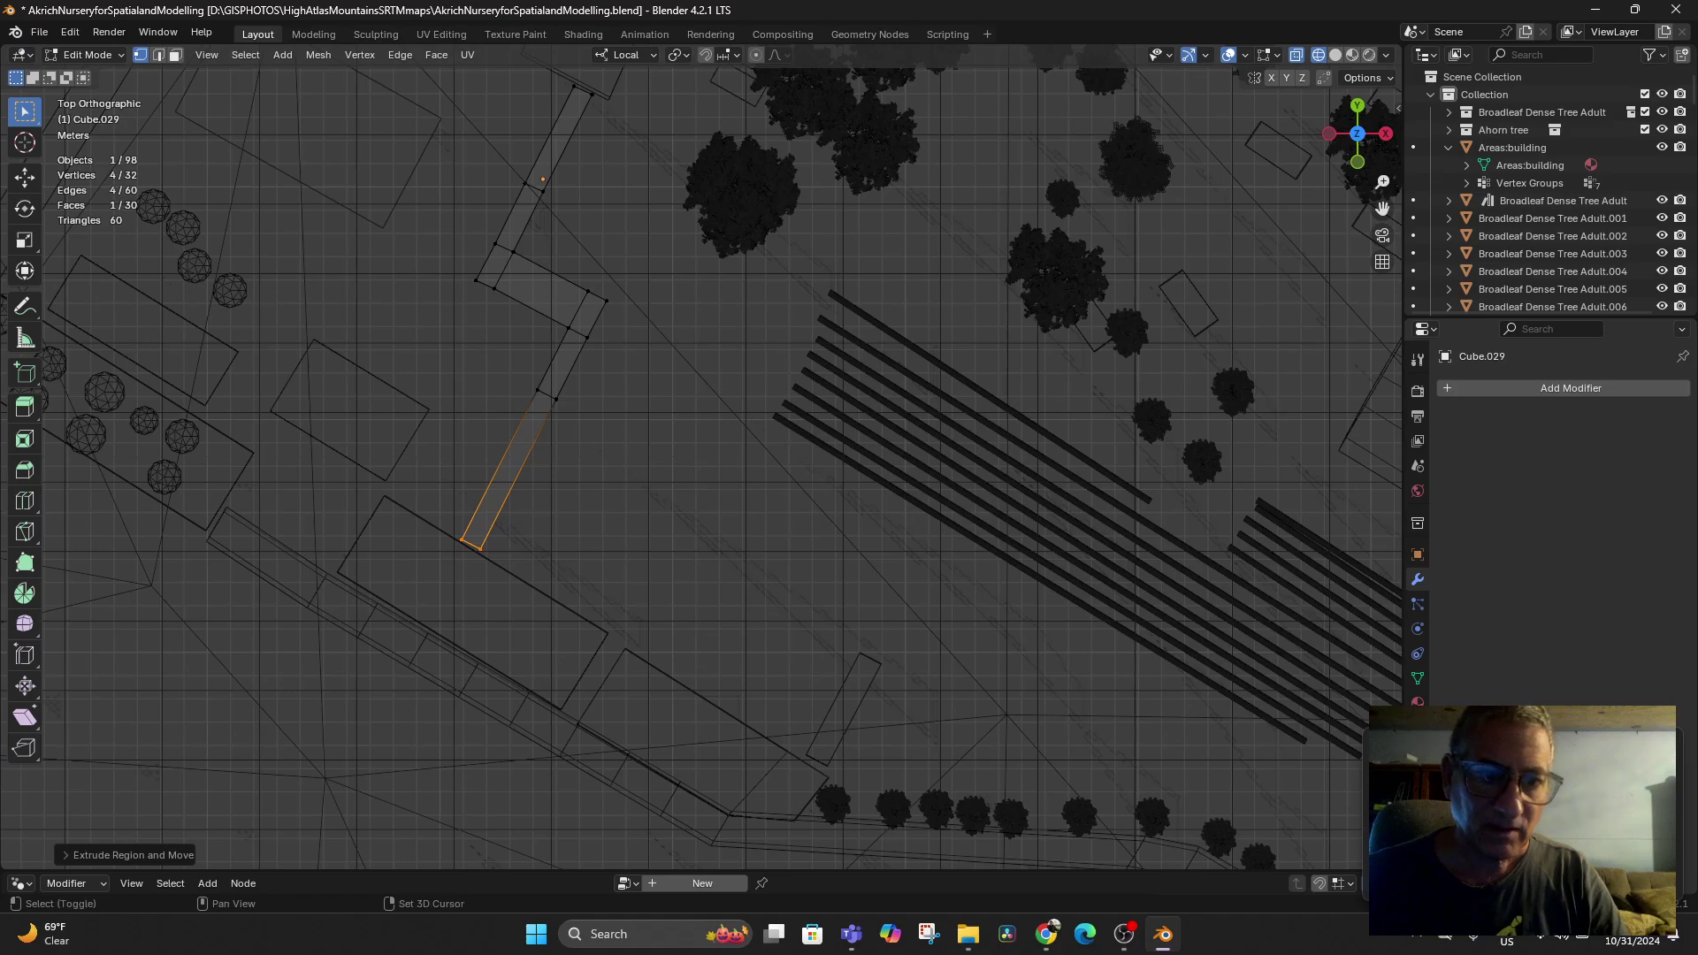
left_click(557, 395, "shift")
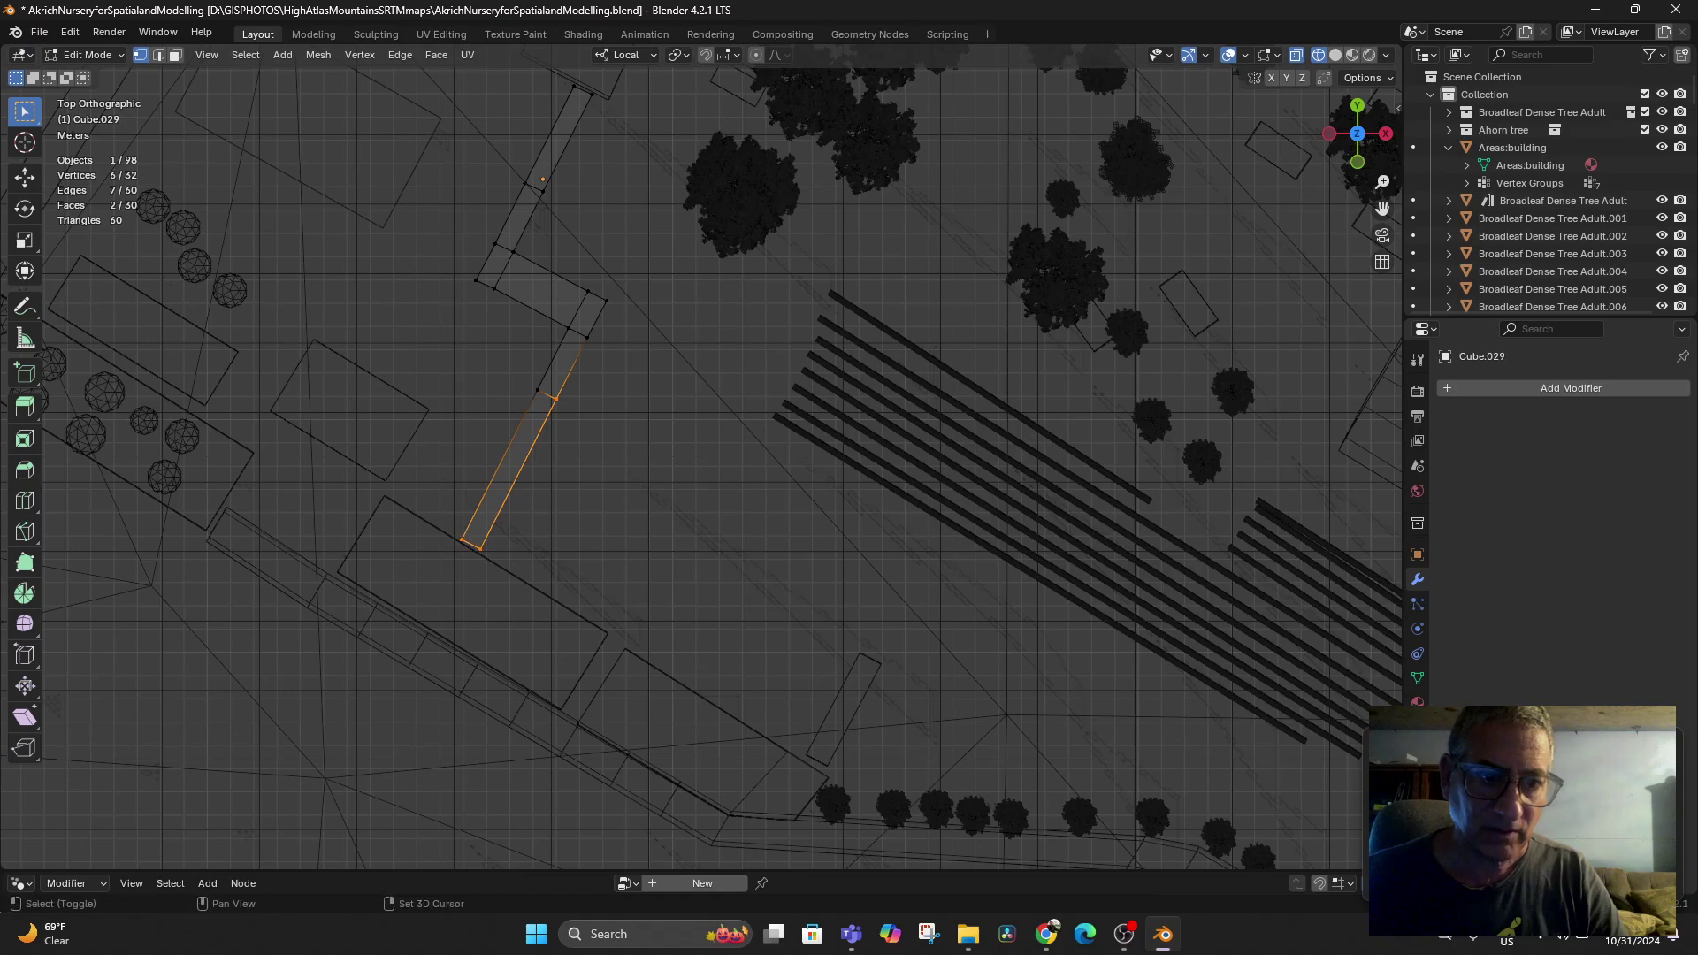
left_click_drag(454, 529, 474, 546)
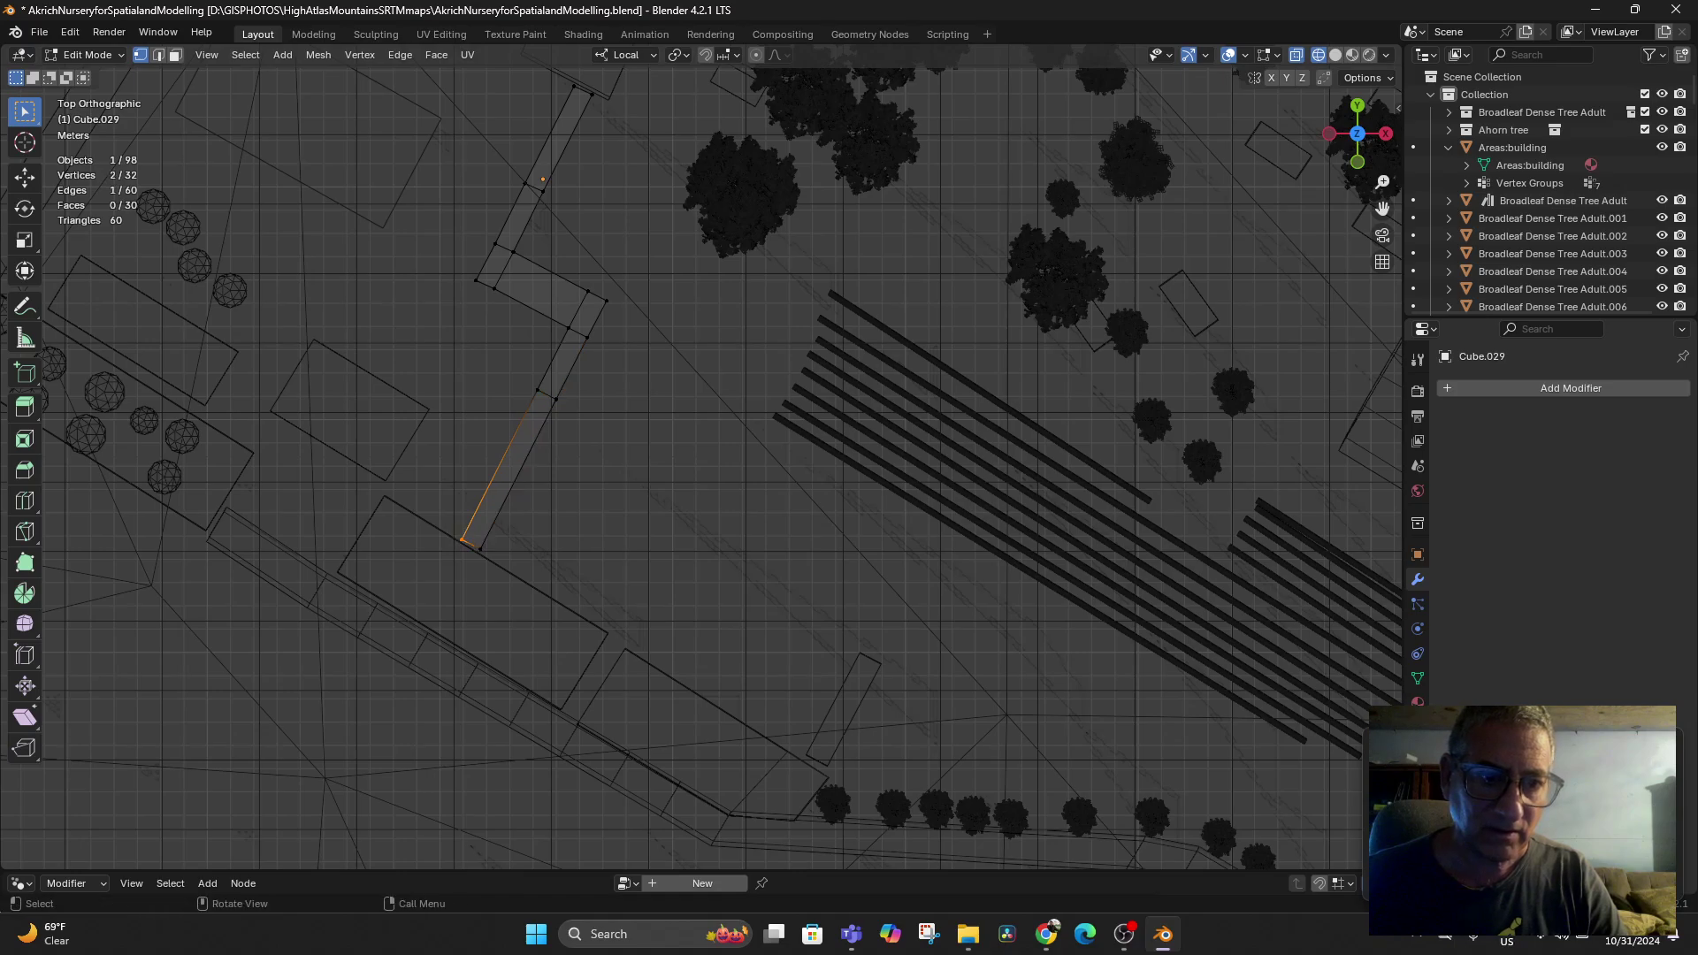
left_click(482, 544)
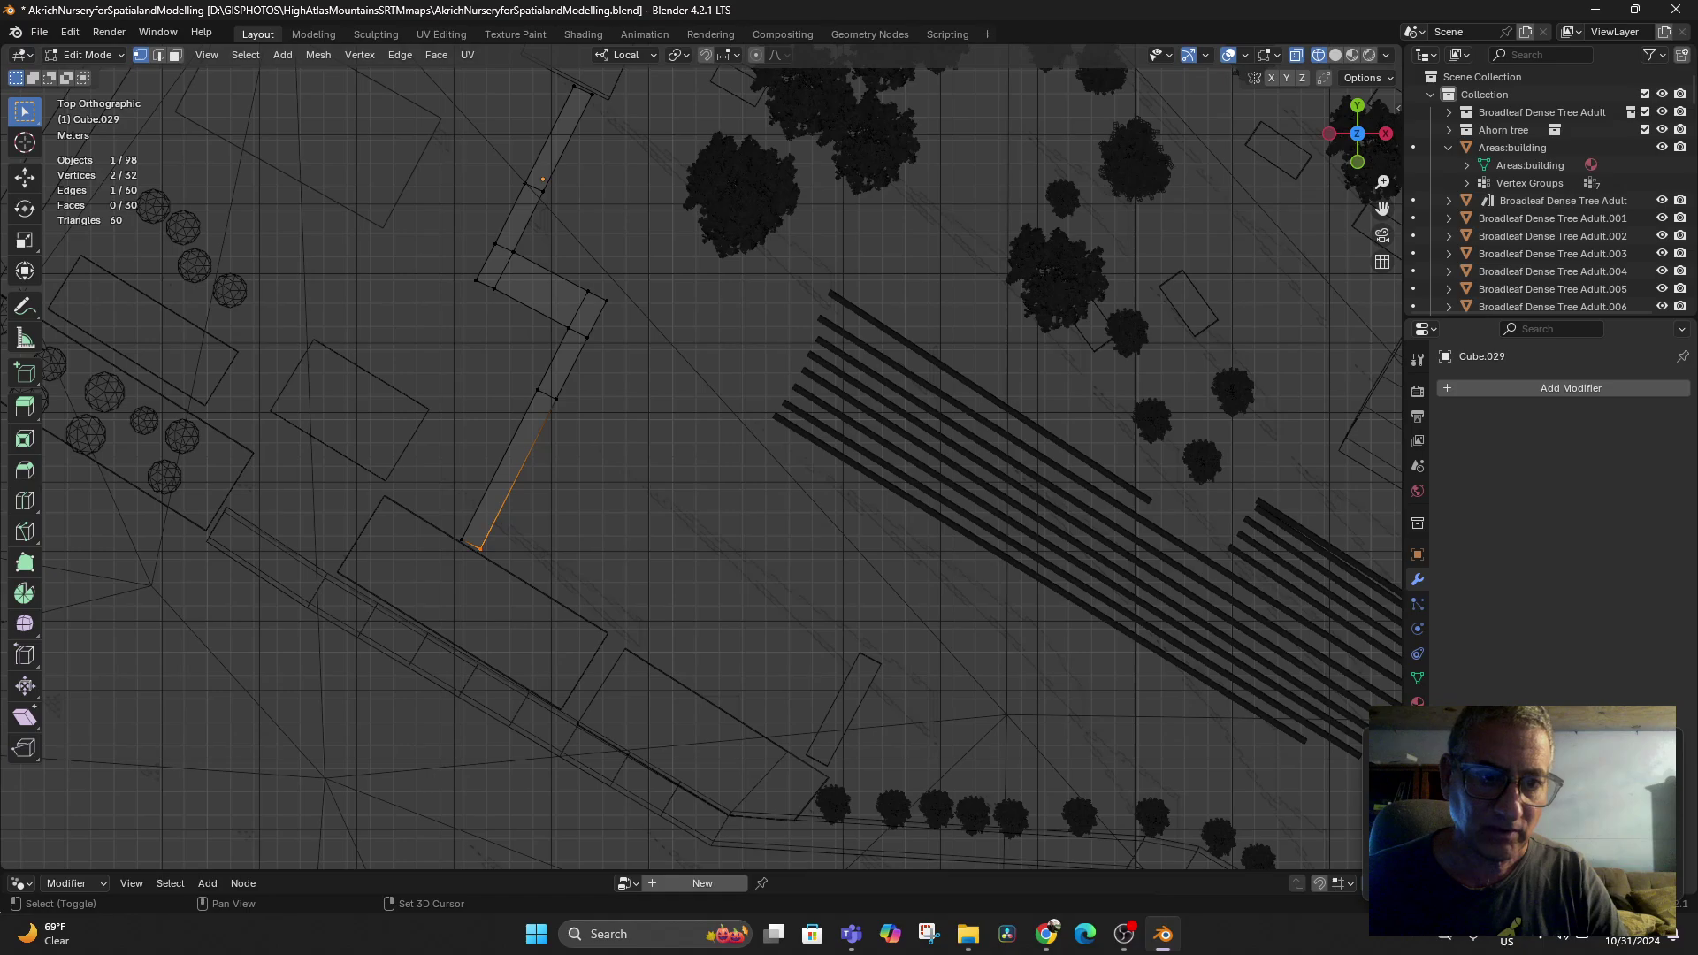
left_click_drag(545, 390, 569, 410, "shift")
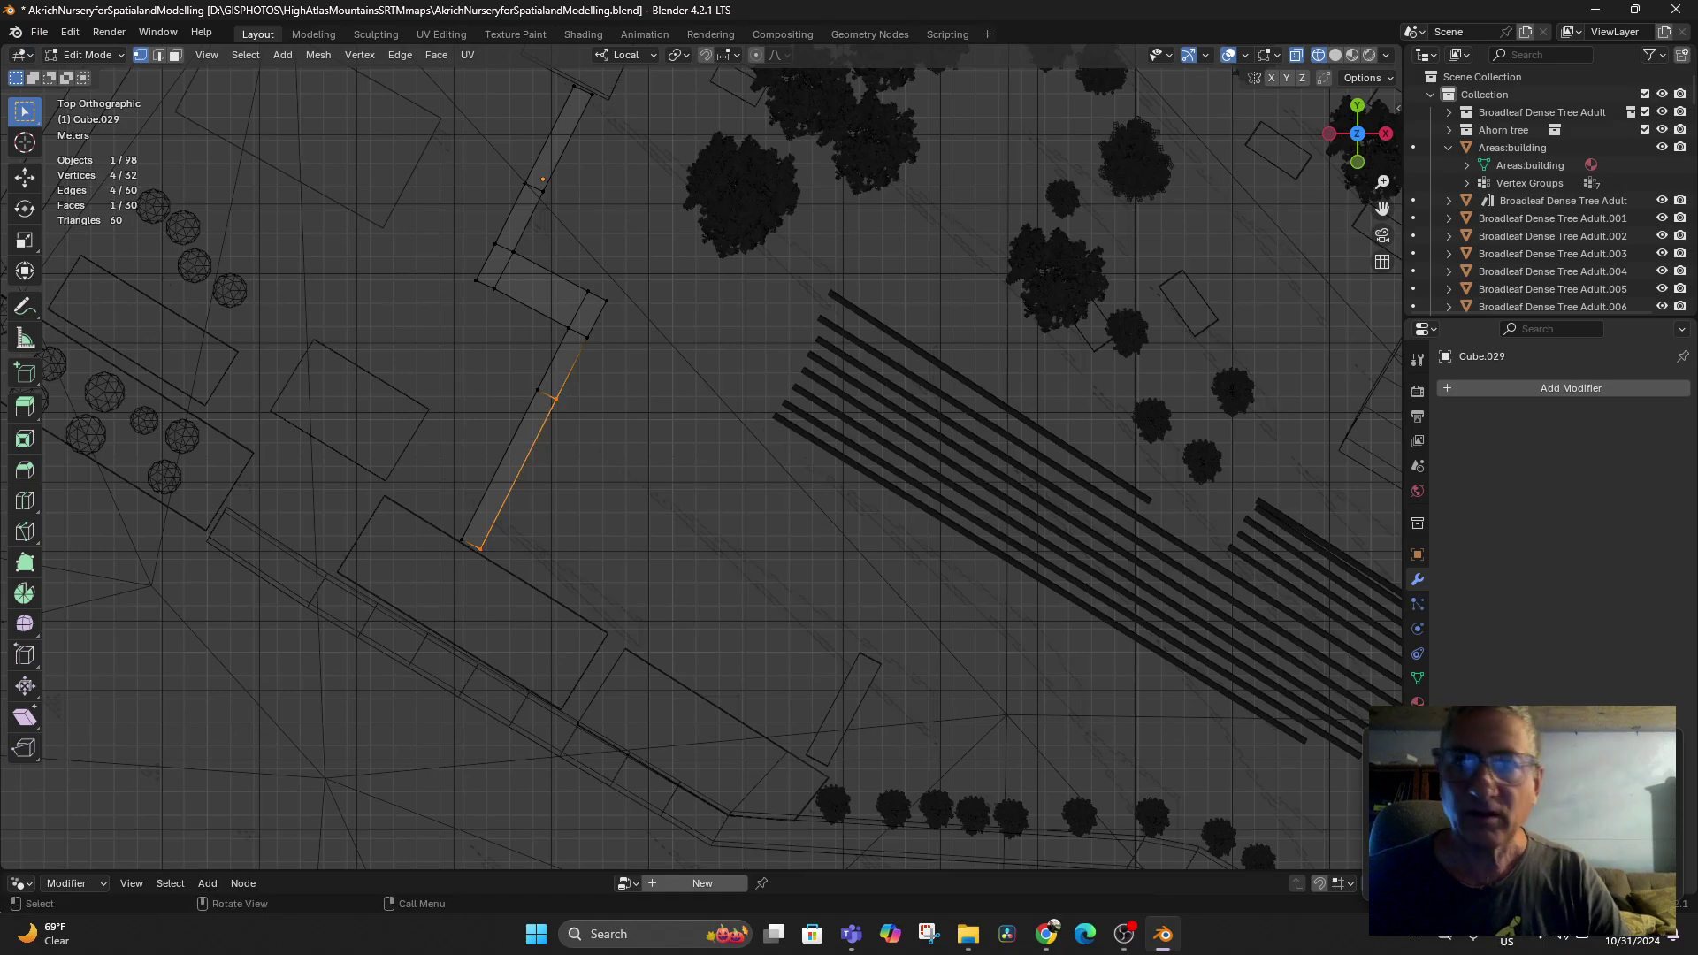
key("shift+z")
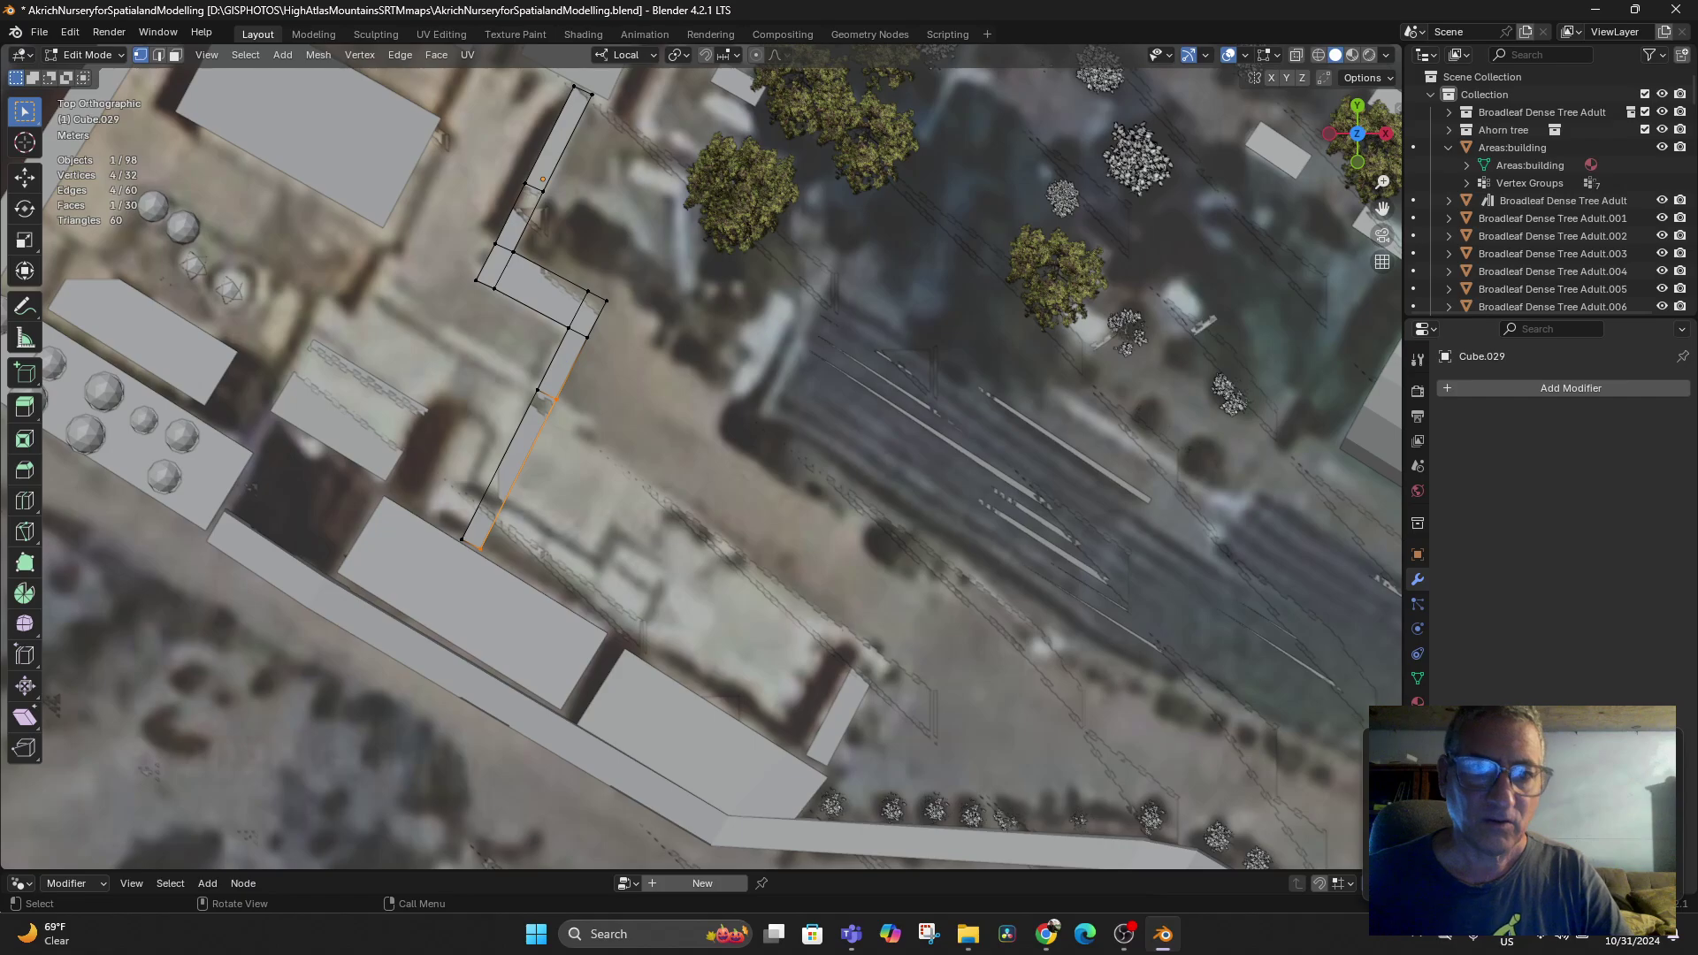
key("e")
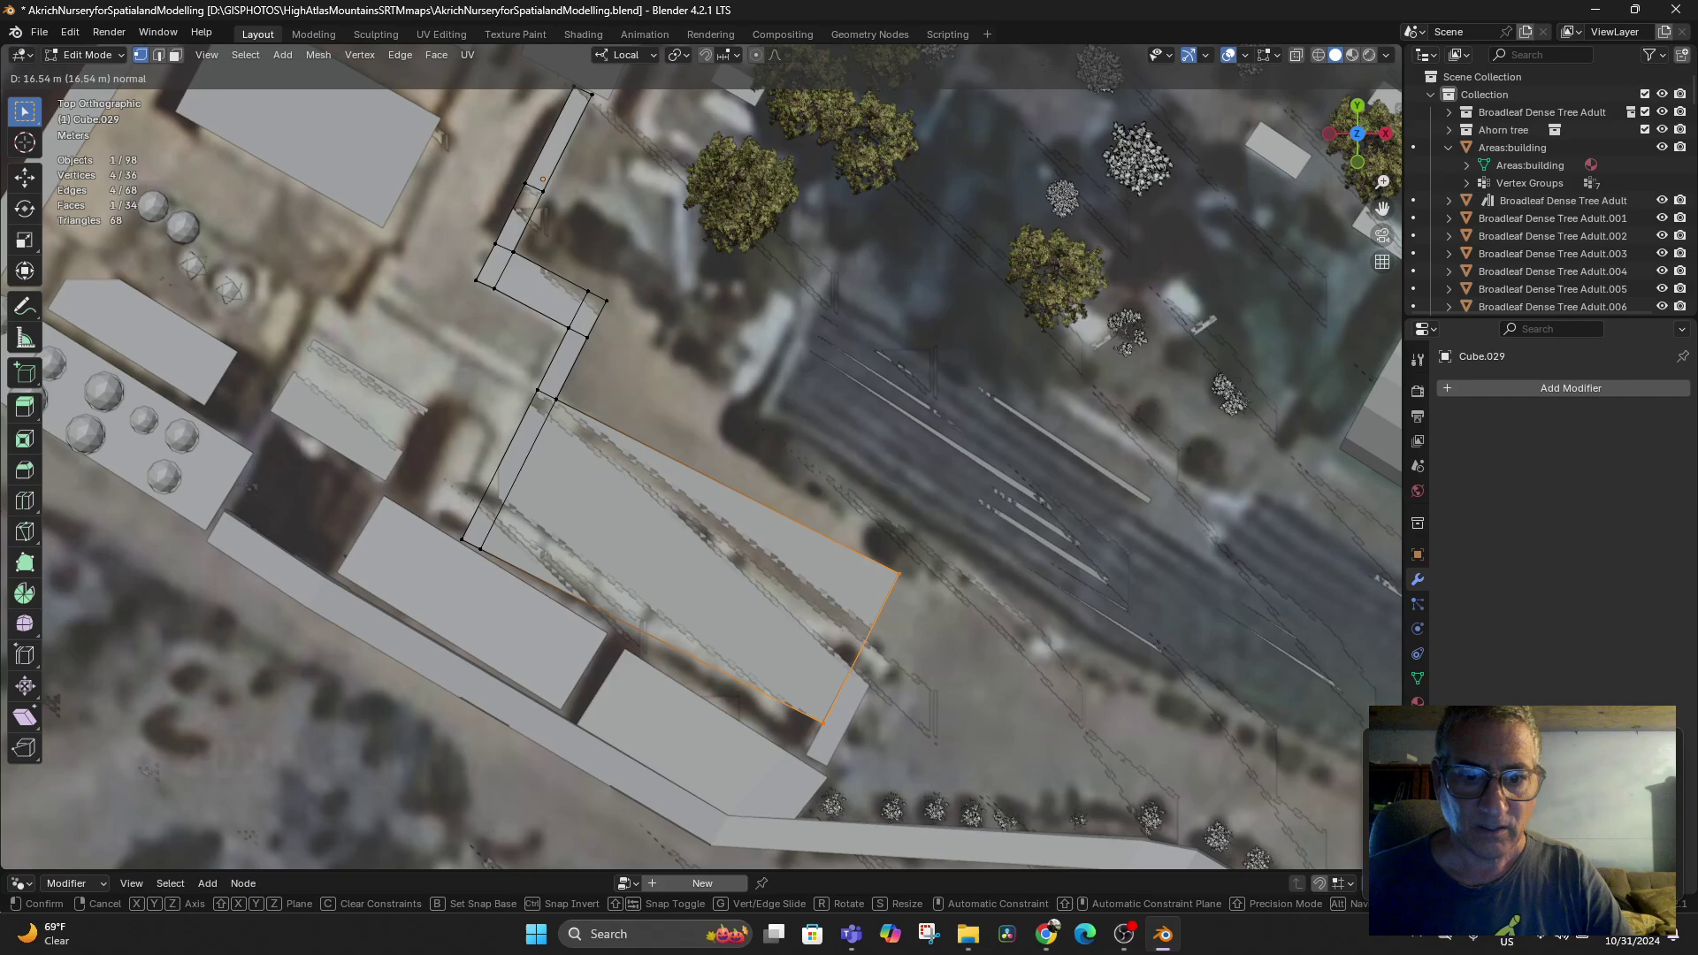
left_click(862, 648)
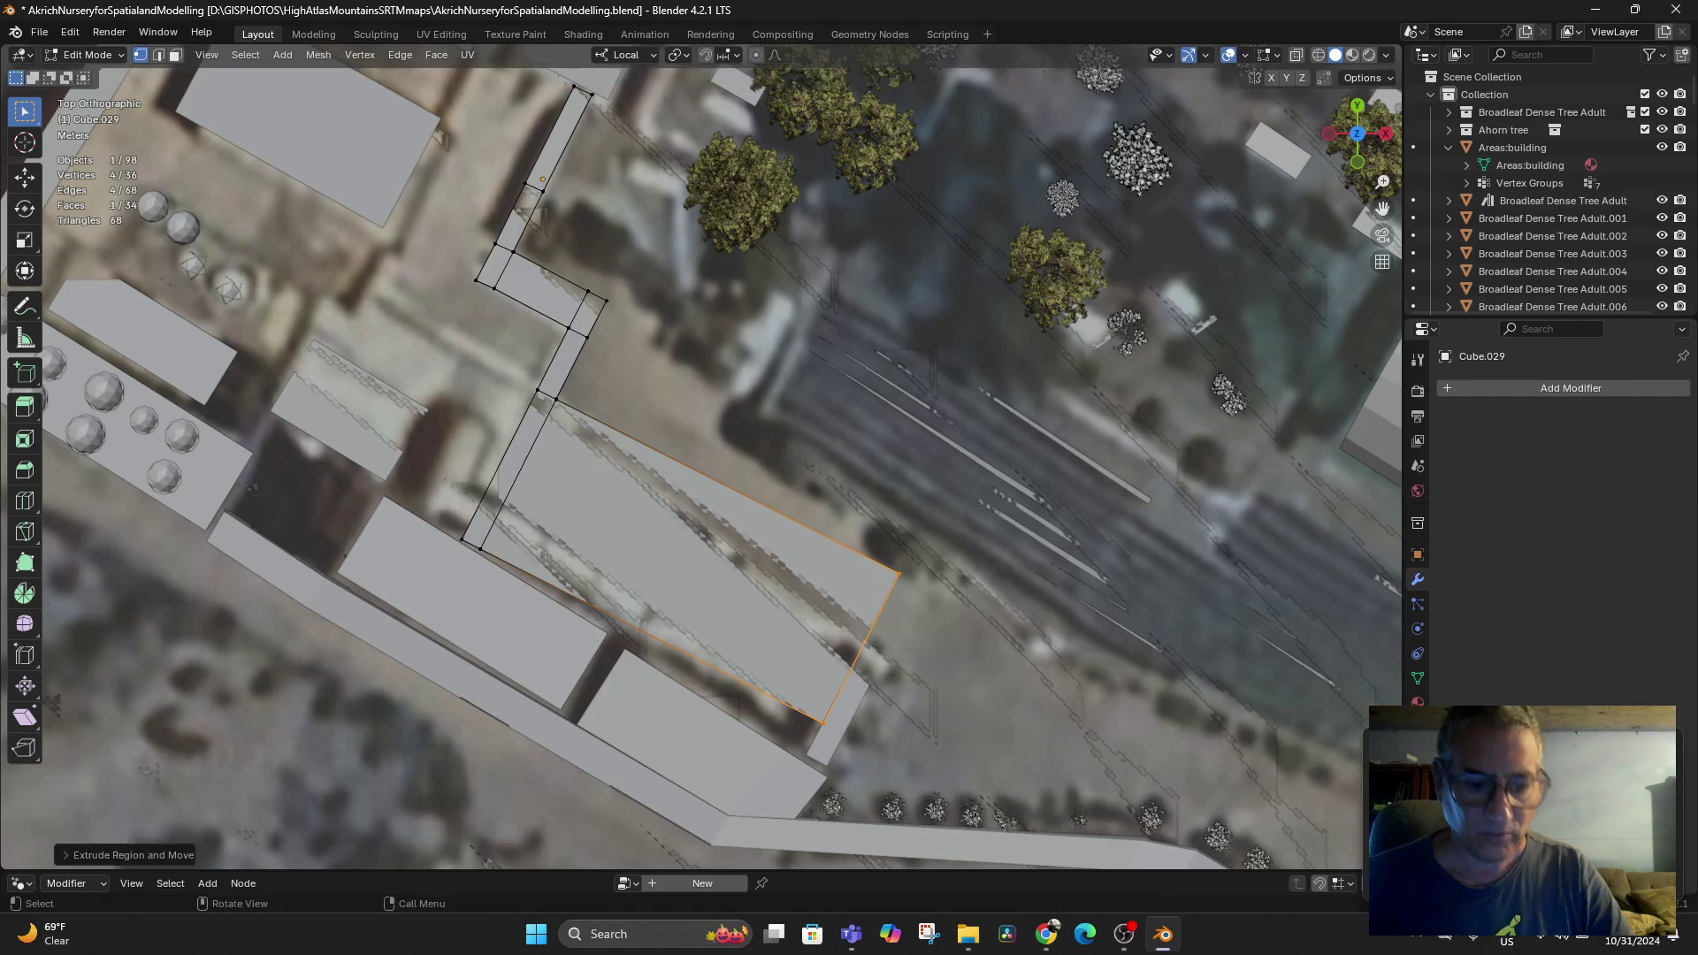
key("r")
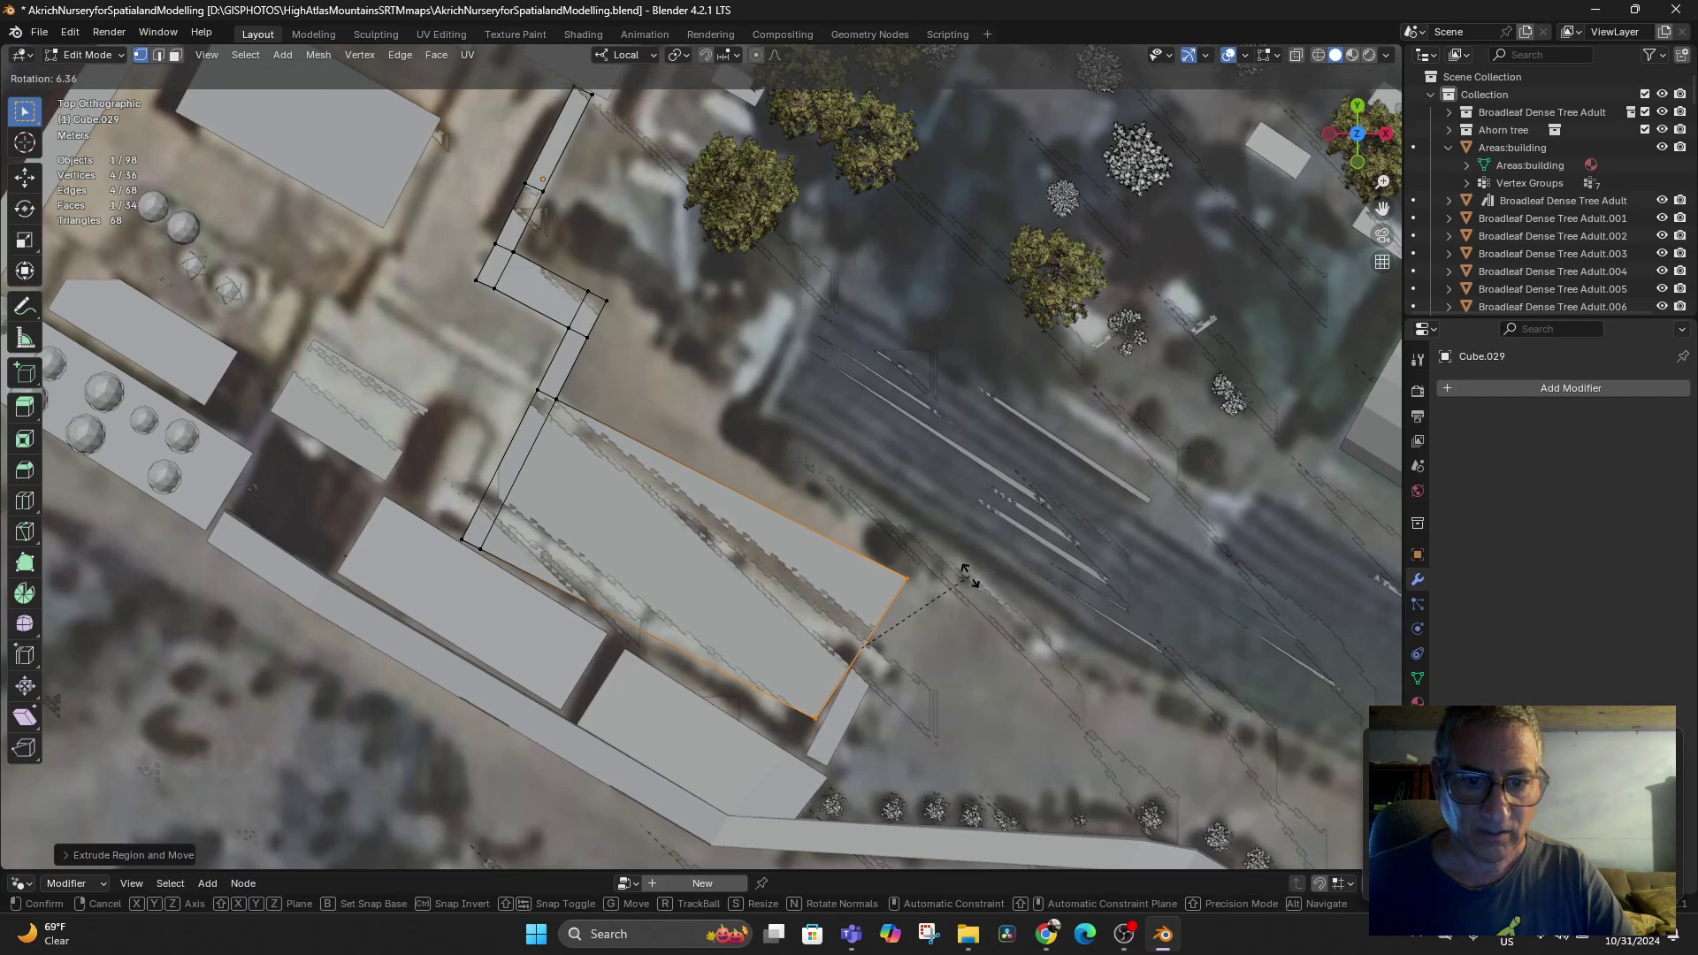
key("Escape")
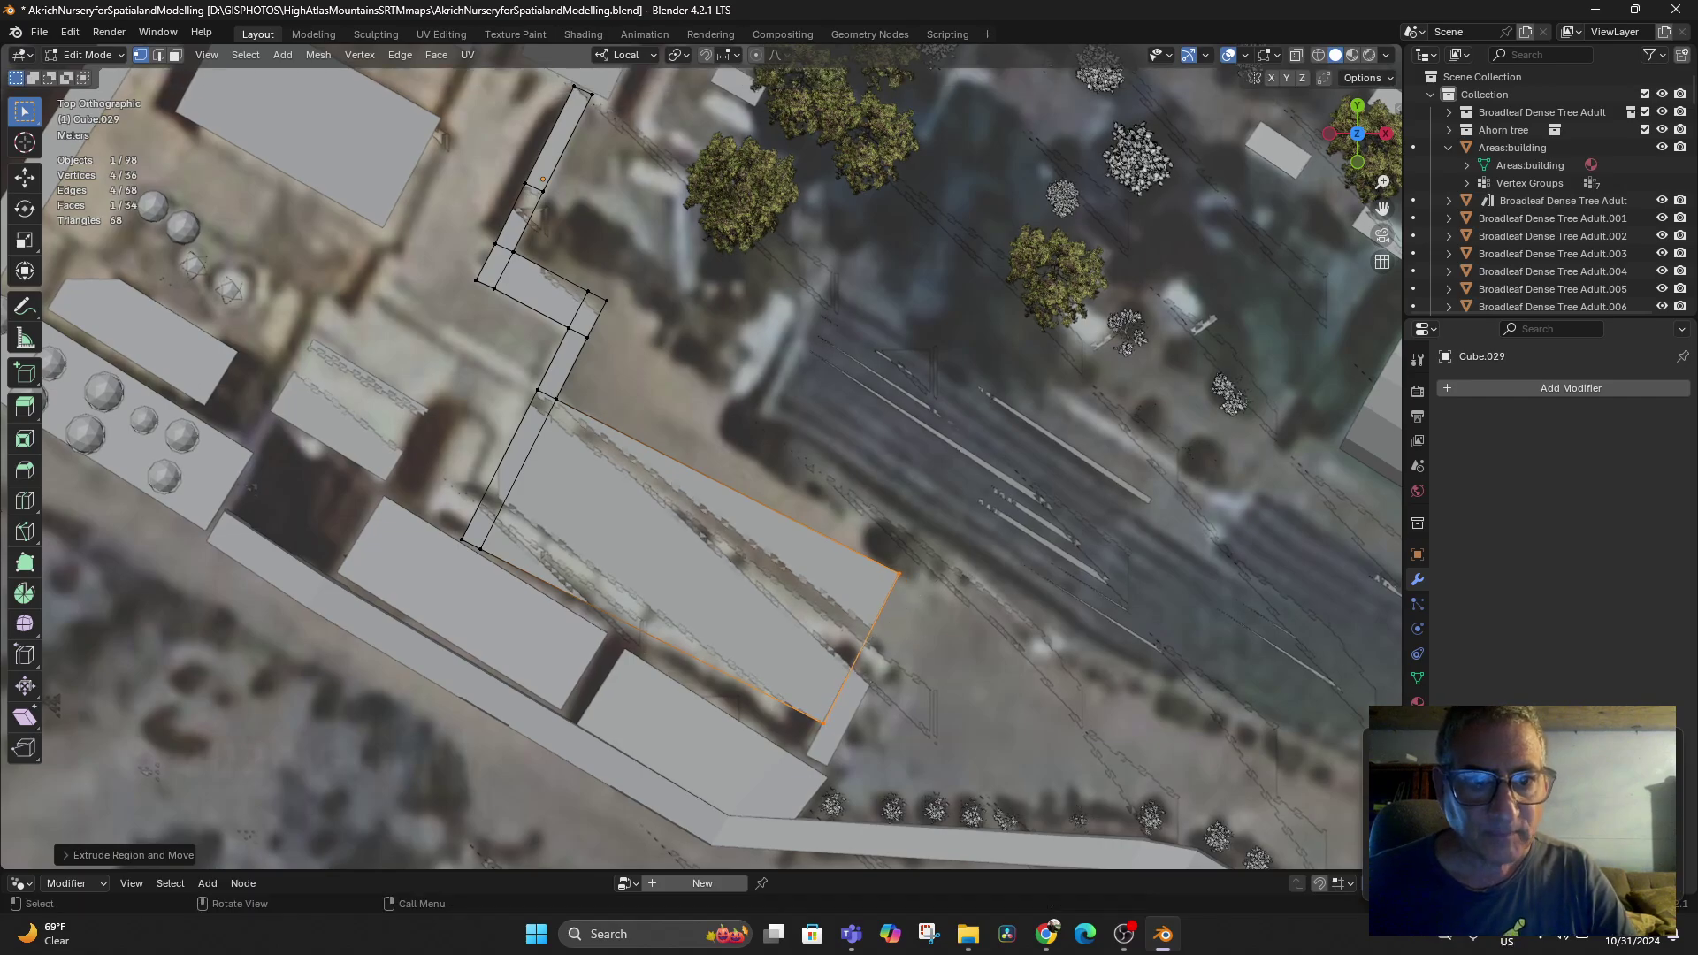
left_click(555, 400, "shift")
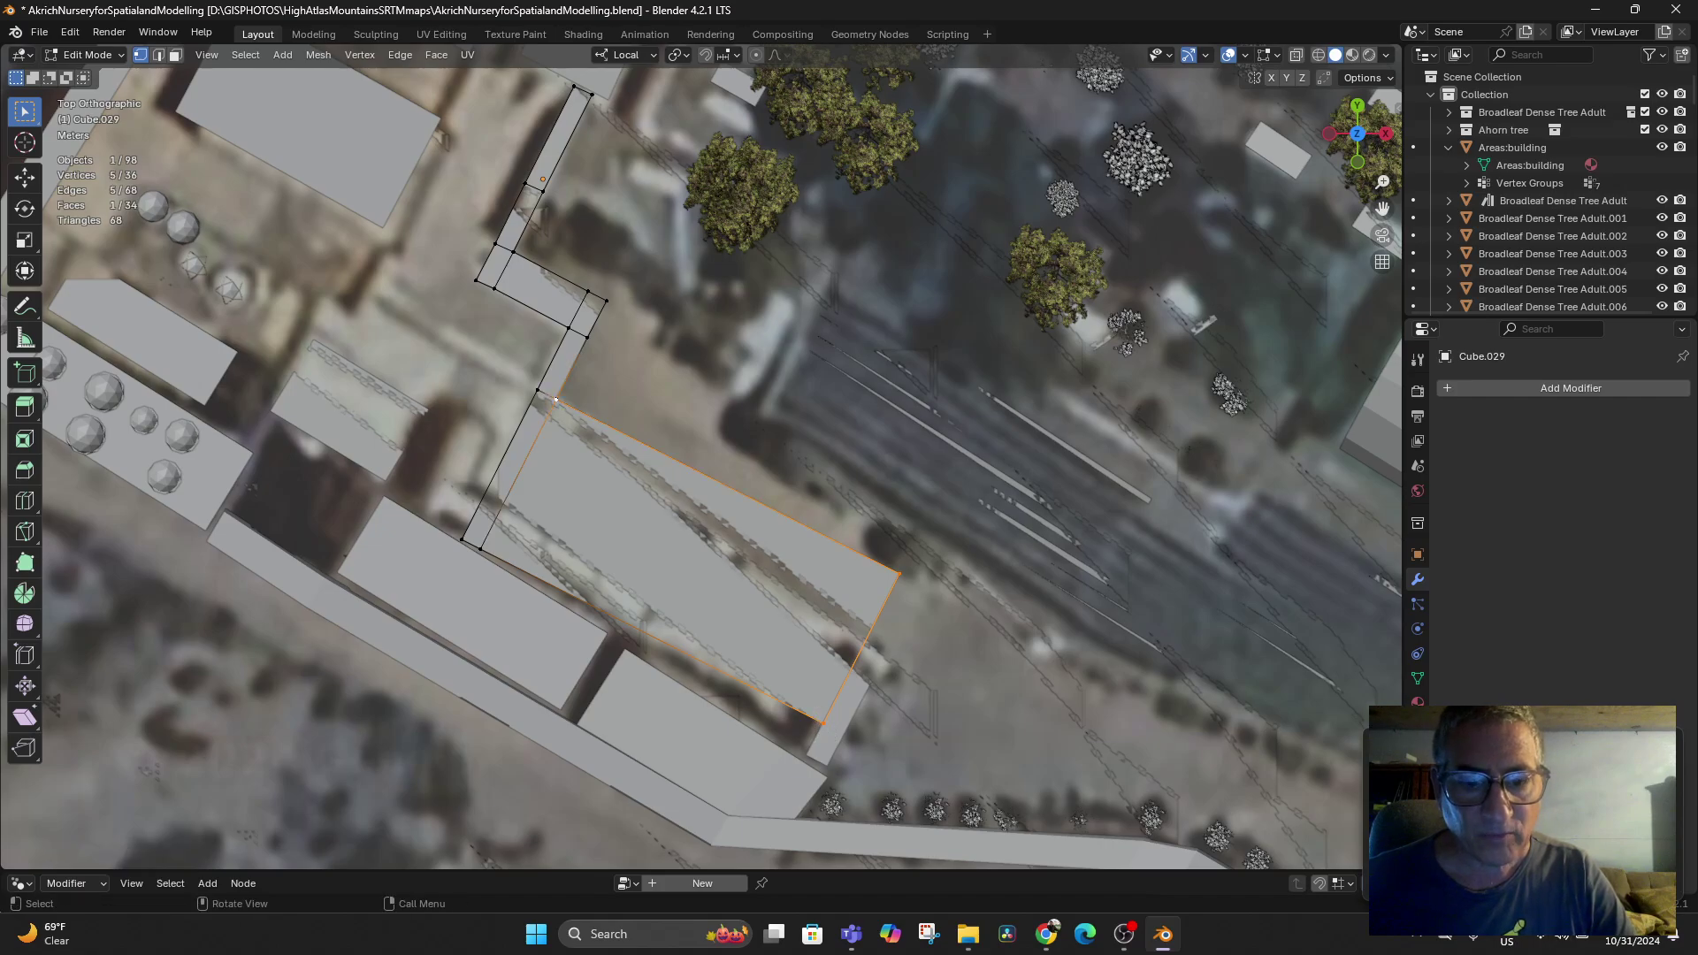
left_click(822, 723)
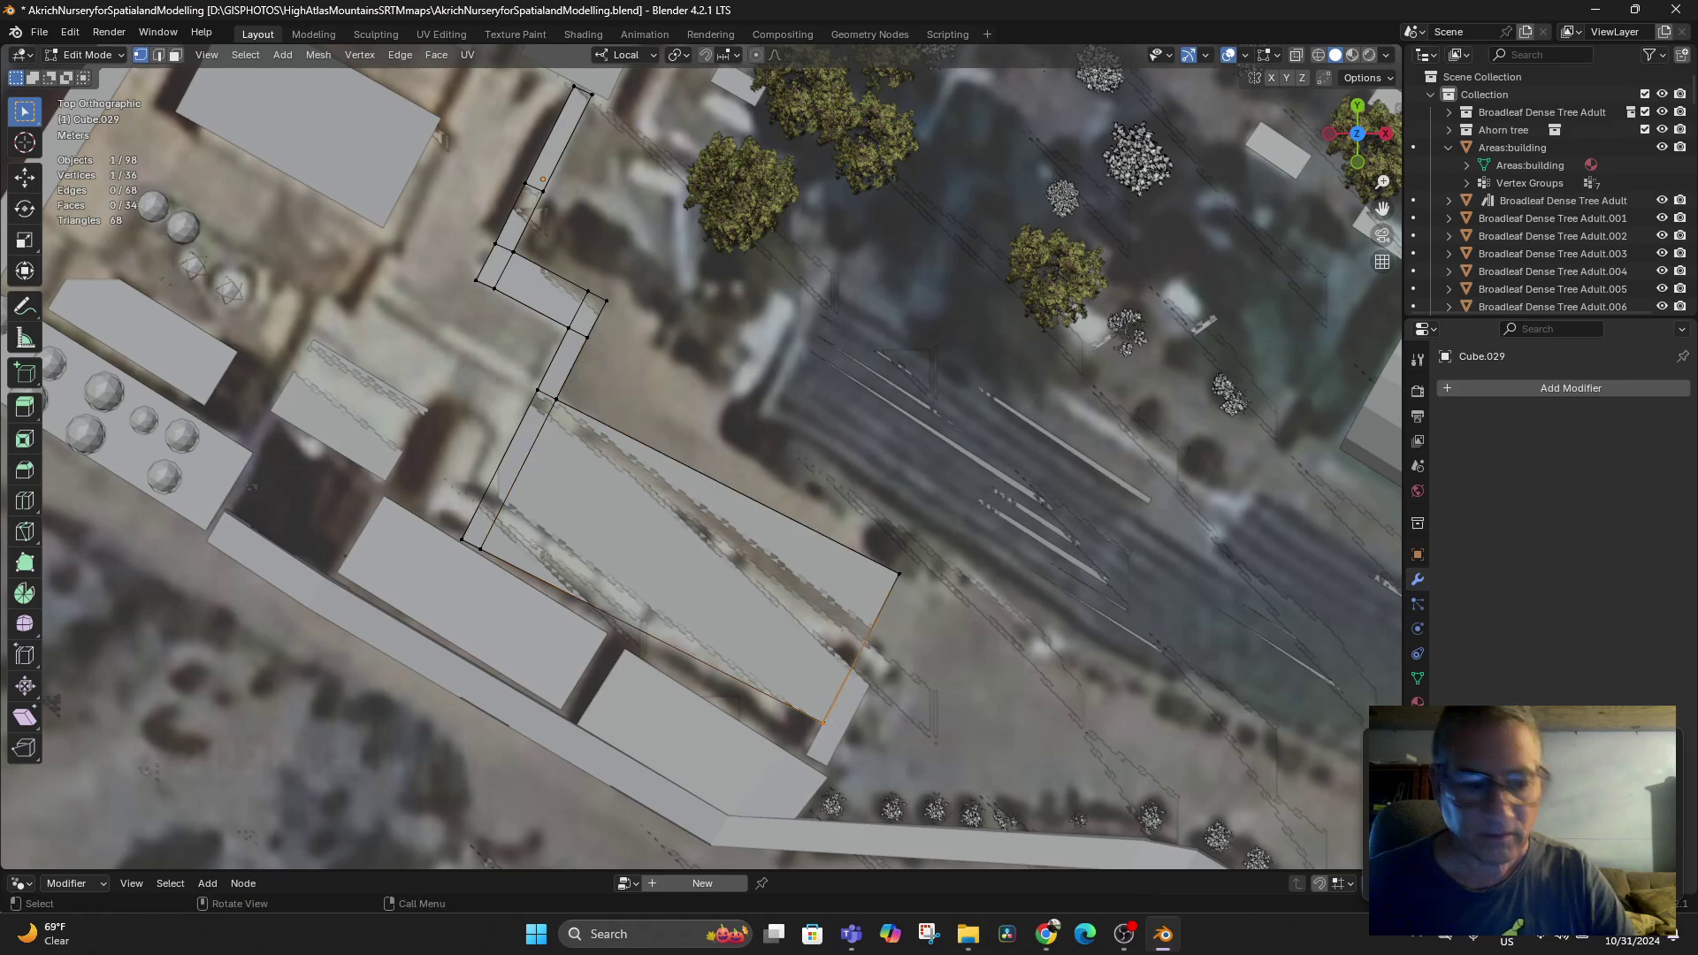
key("a")
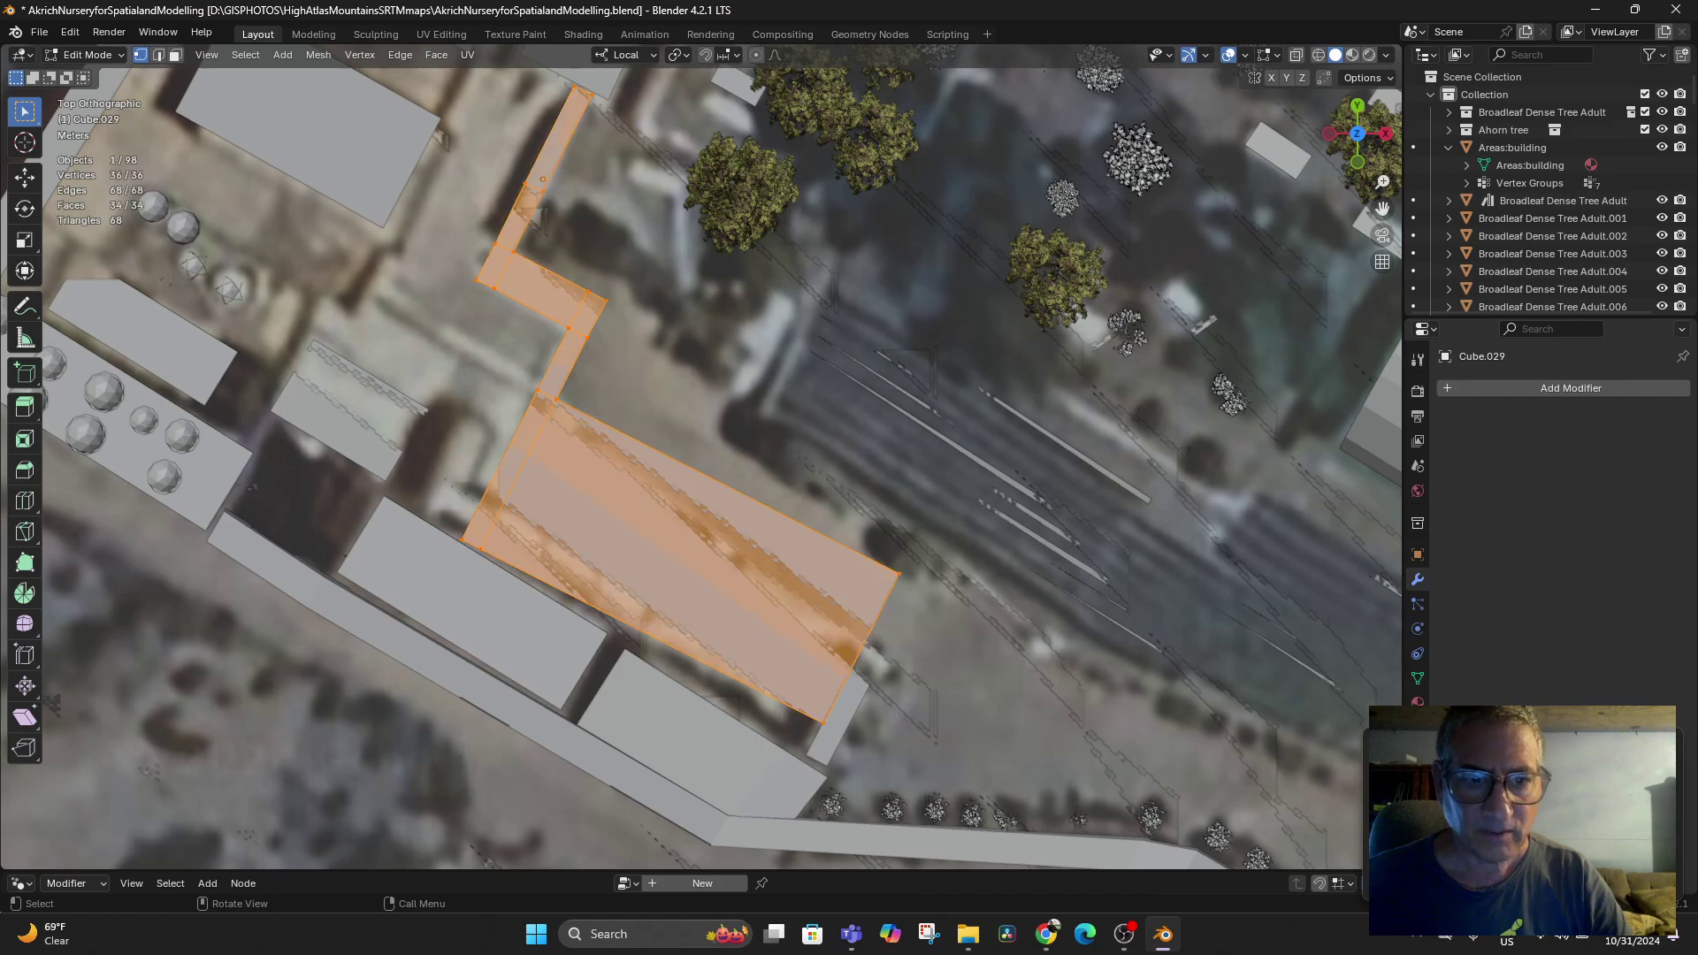
key("alt+a")
key("b")
left_click_drag(888, 566, 910, 582)
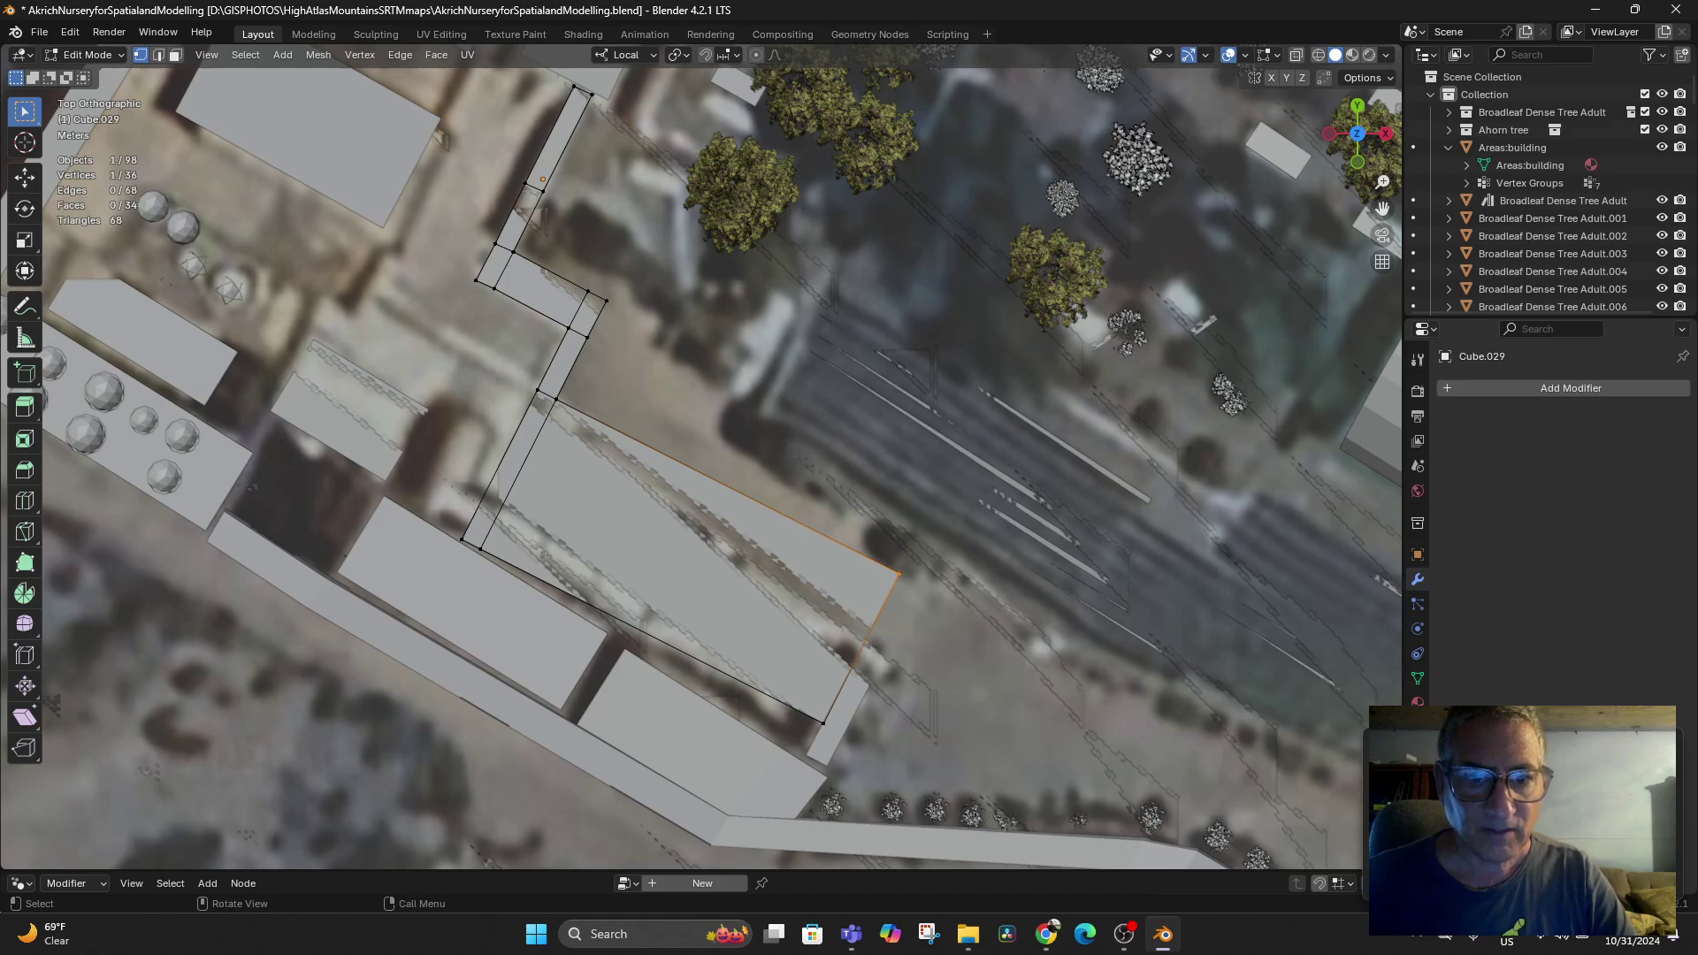
key("g")
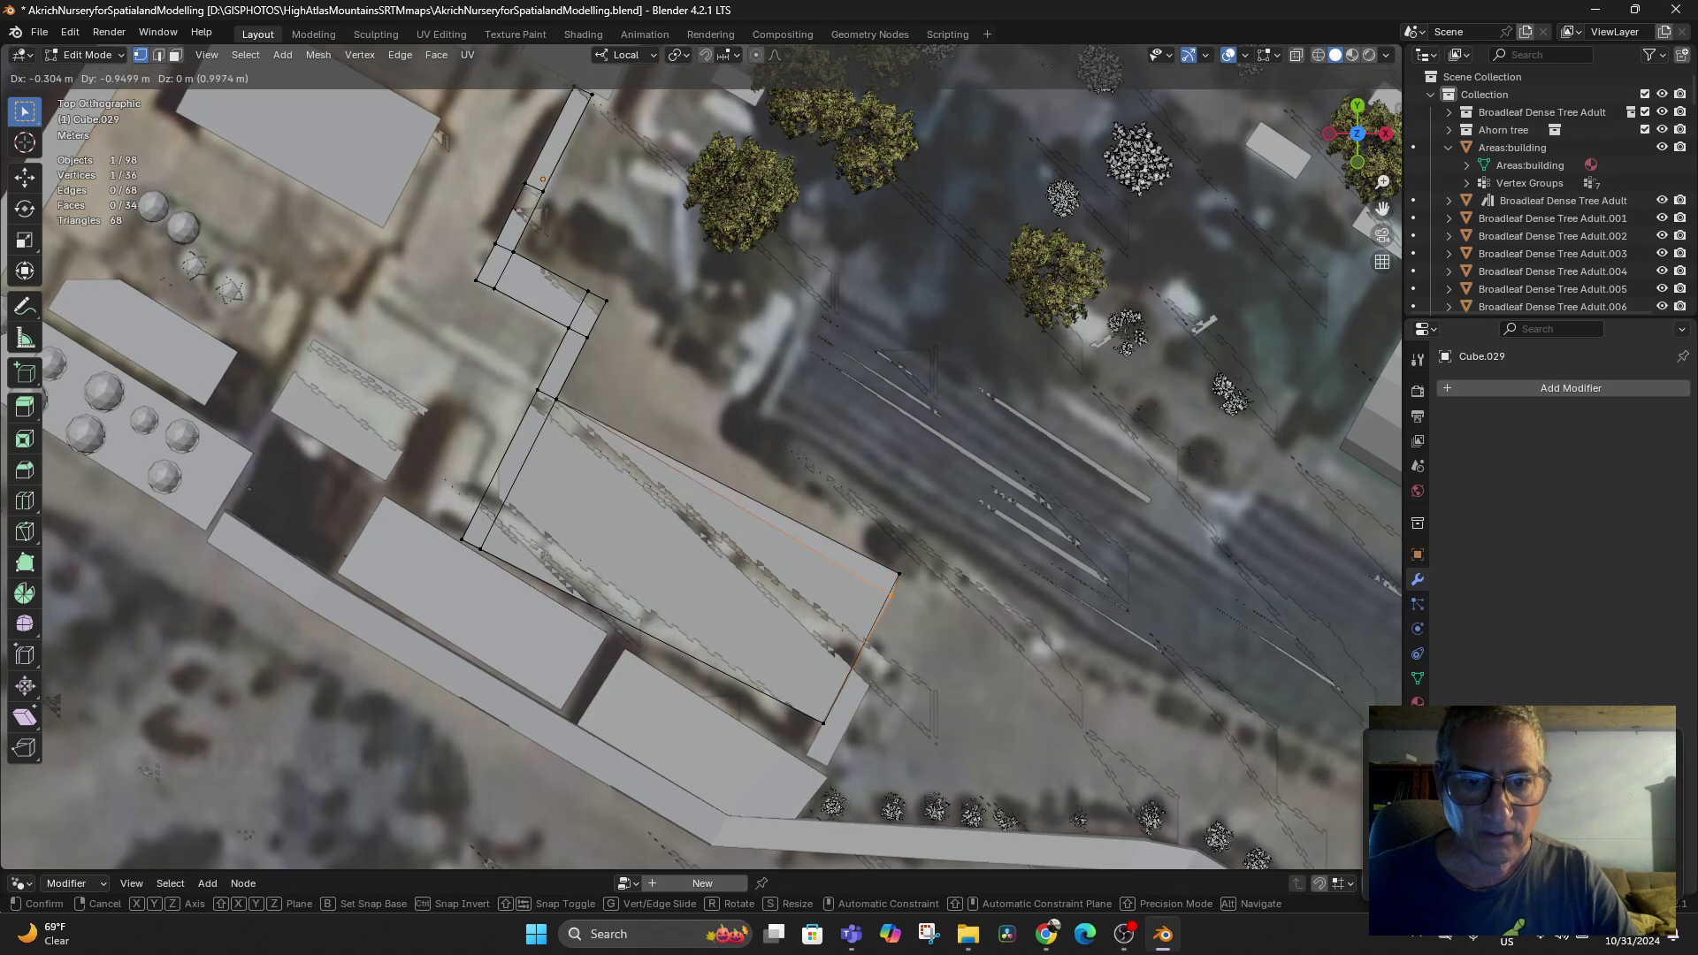
key("Escape")
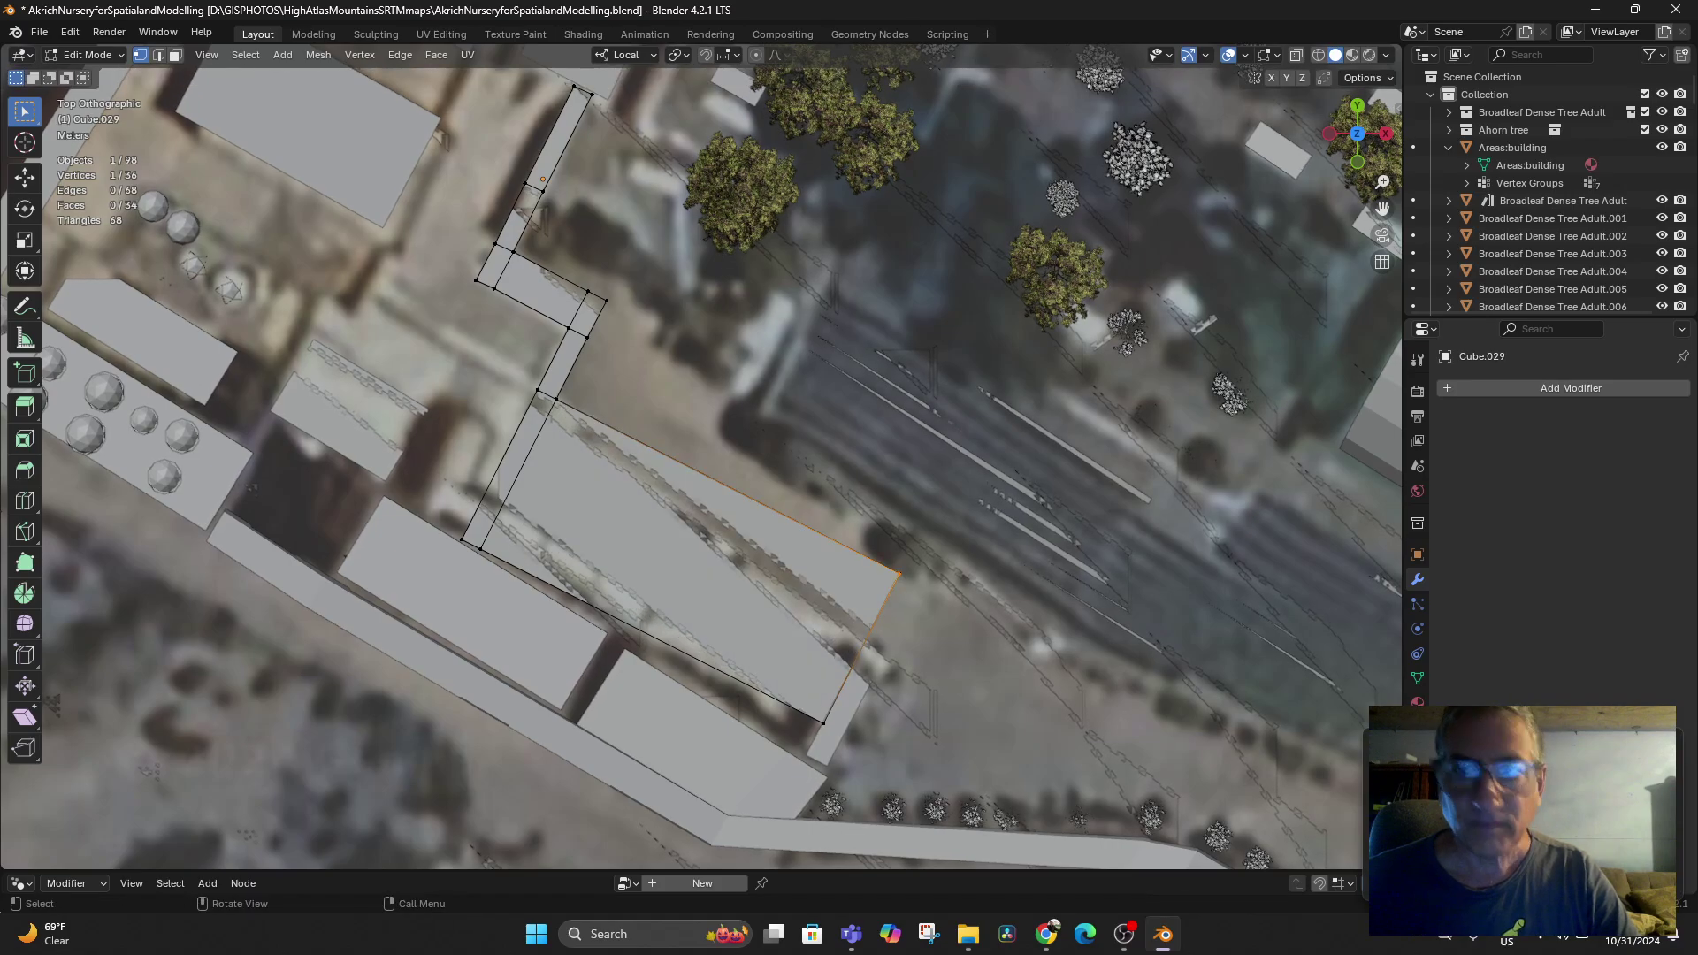
Box-select both vertices of the extruded block's outer corner nearest the planting rows in wireframe and move them about 3.3 m inward
key("shift+z")
left_click_drag(879, 539, 907, 607)
key("shift+z")
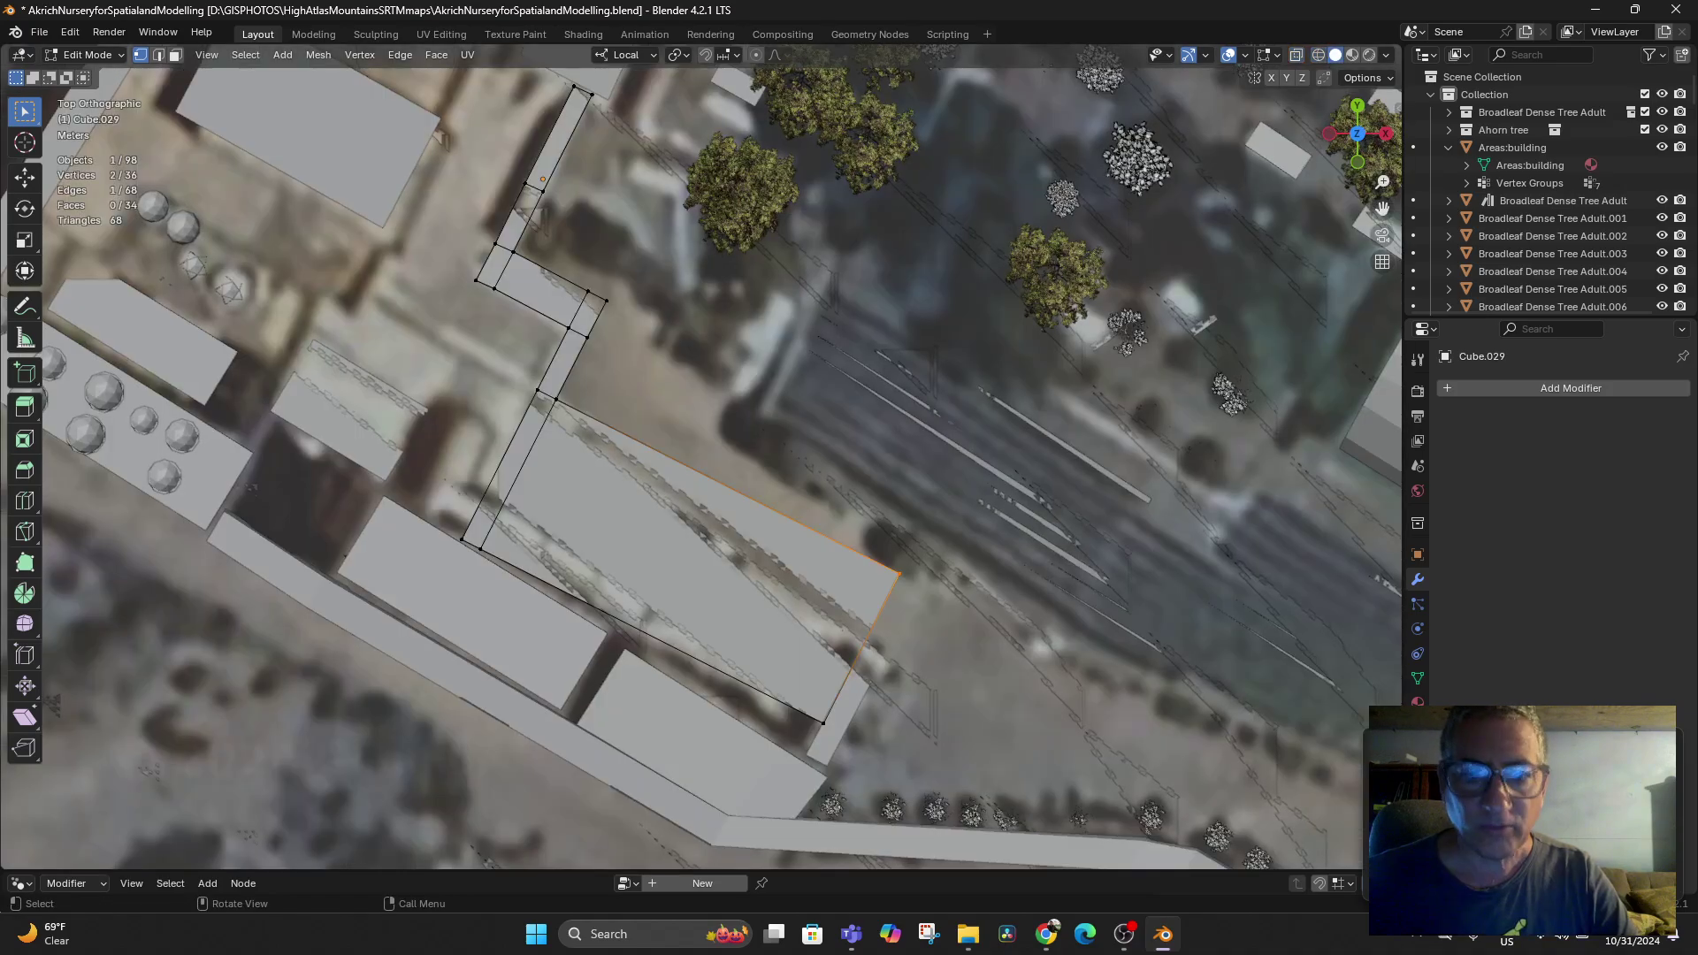
key("alt+a")
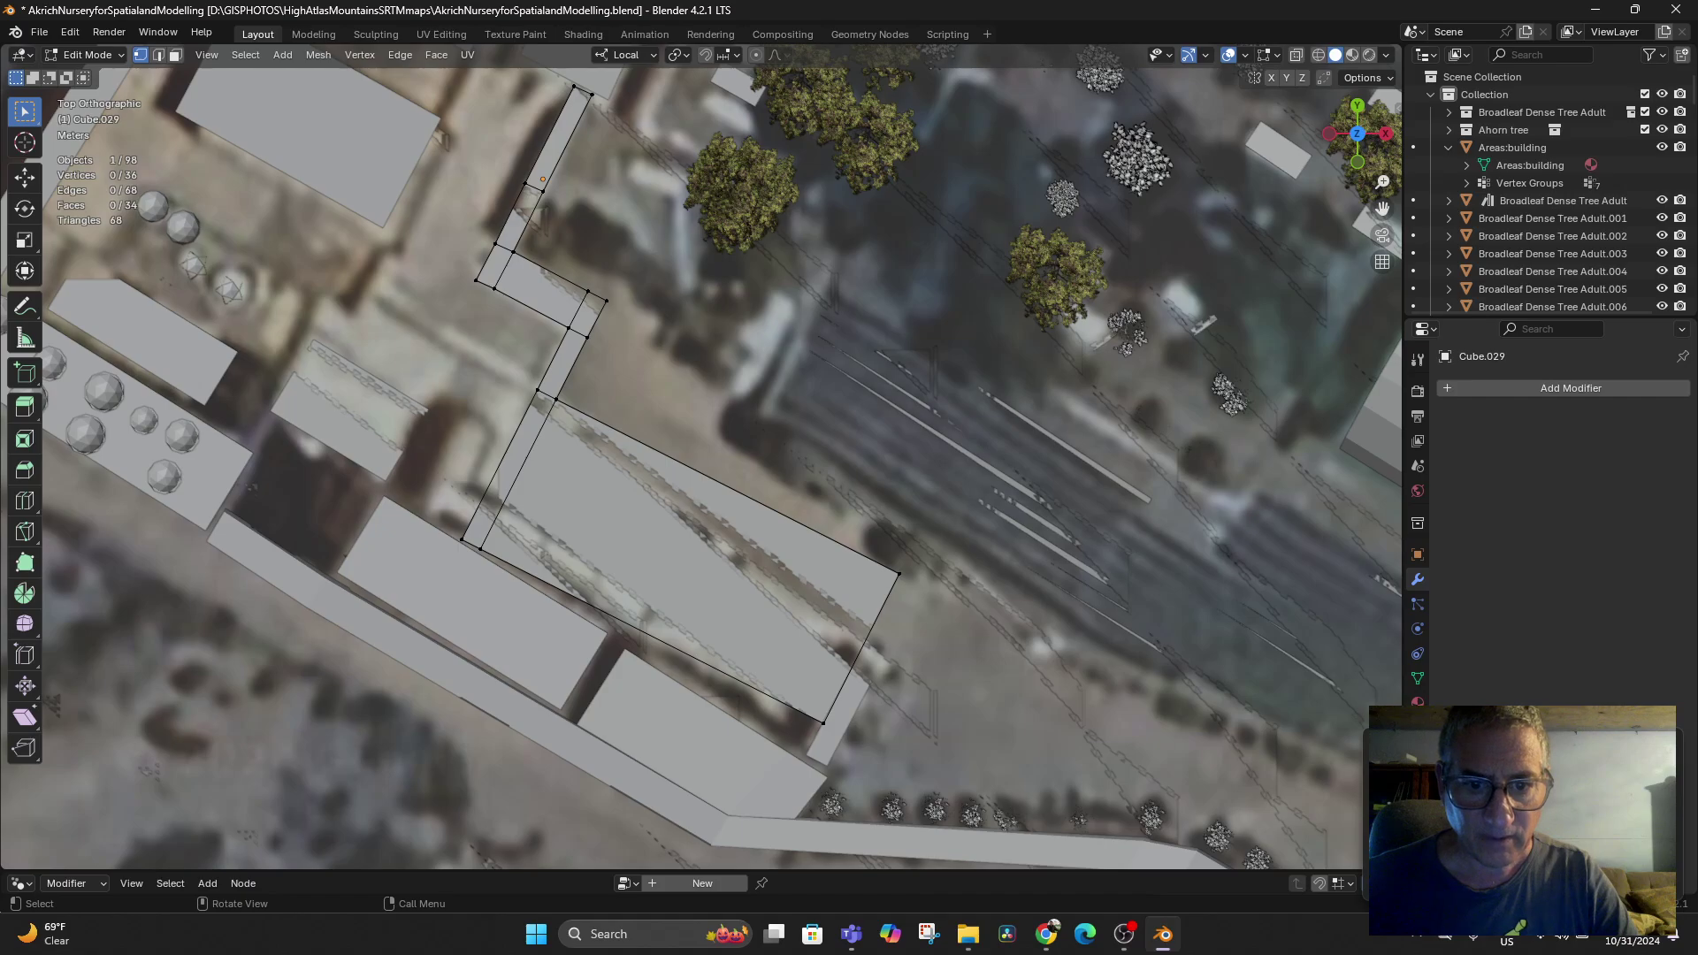
key("shift+z")
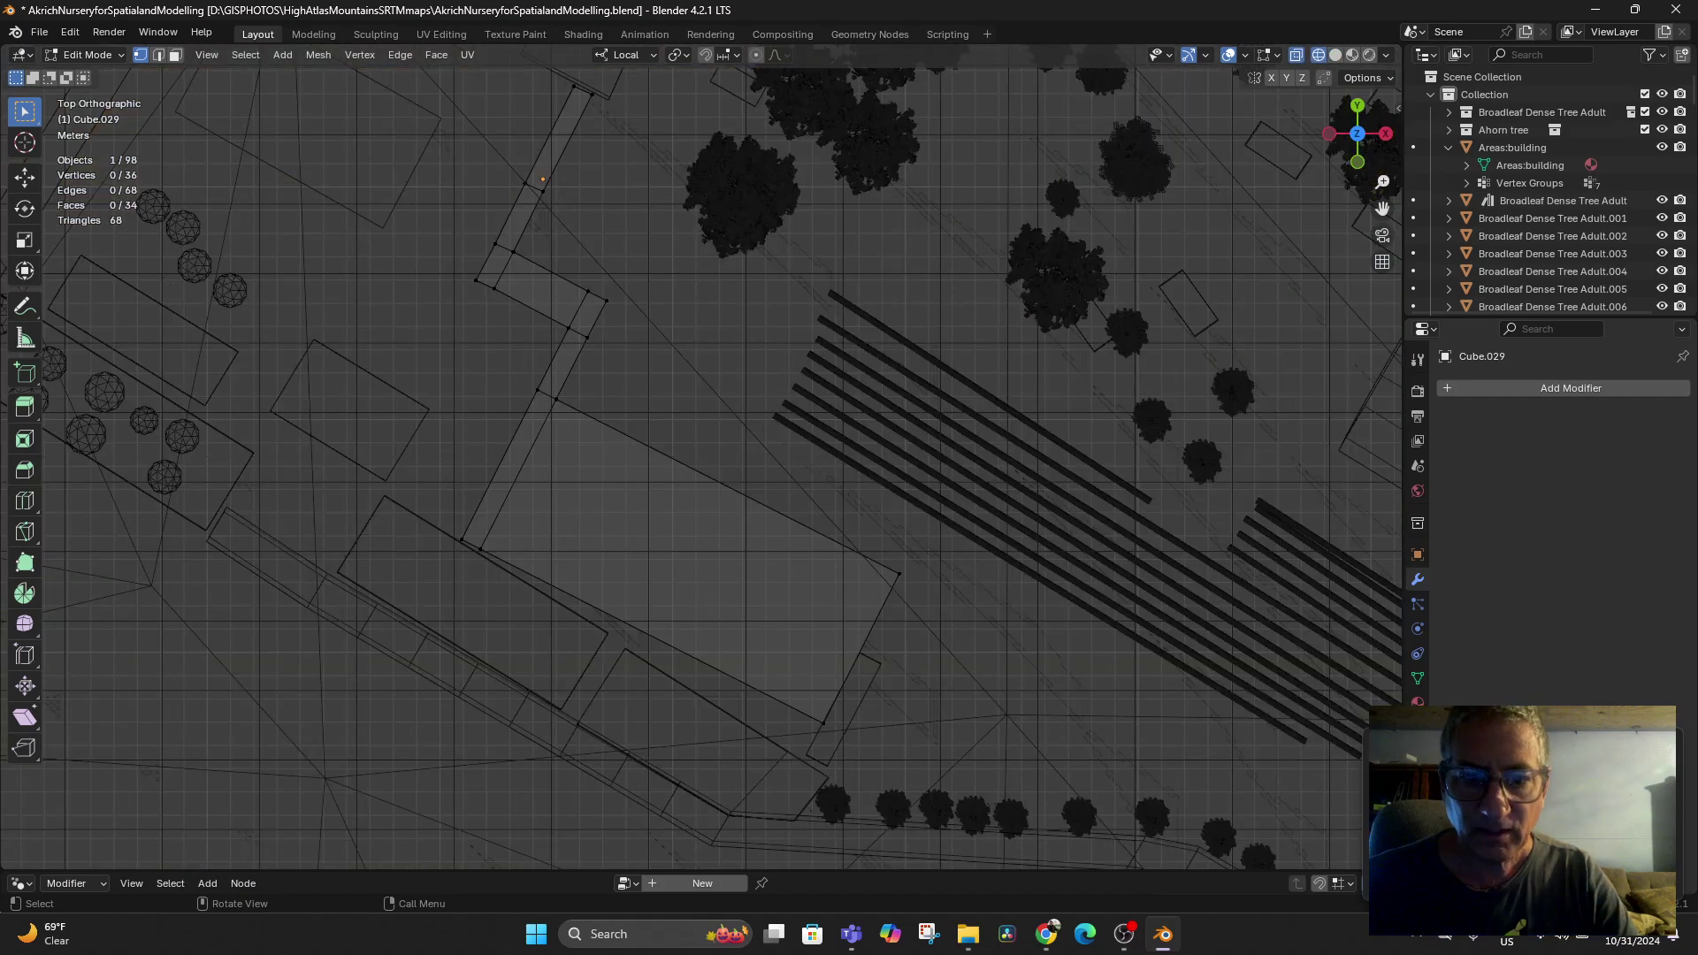
left_click_drag(877, 548, 910, 594)
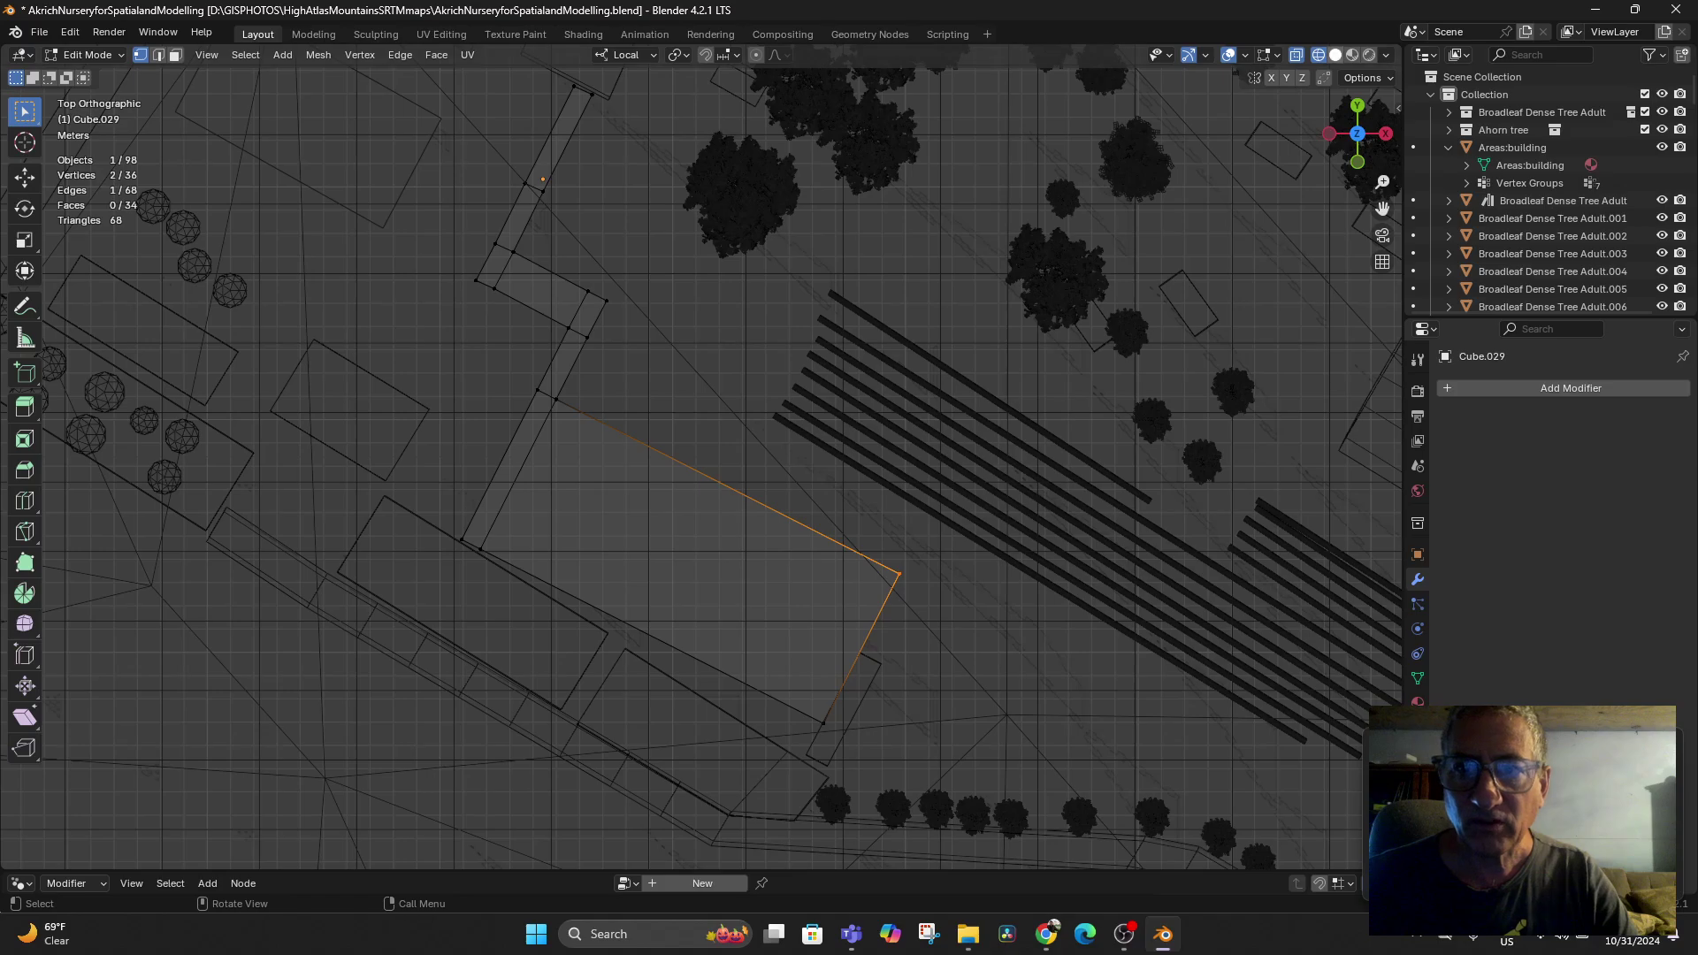
key("shift+z")
key("g")
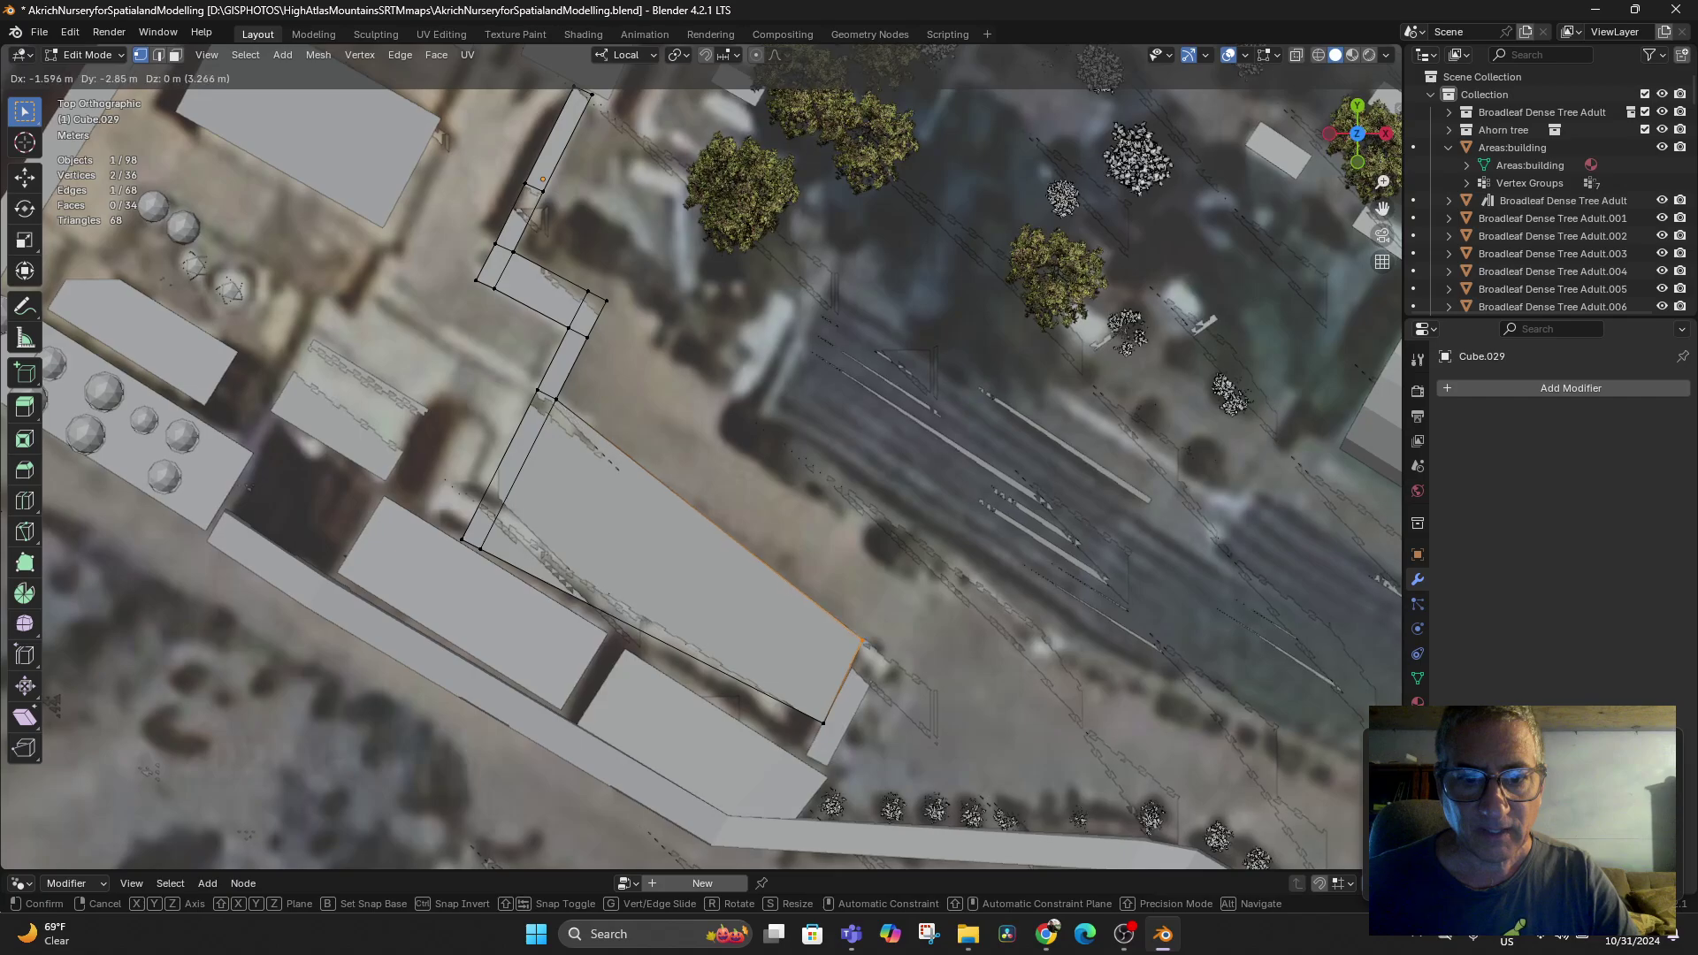
key("Return")
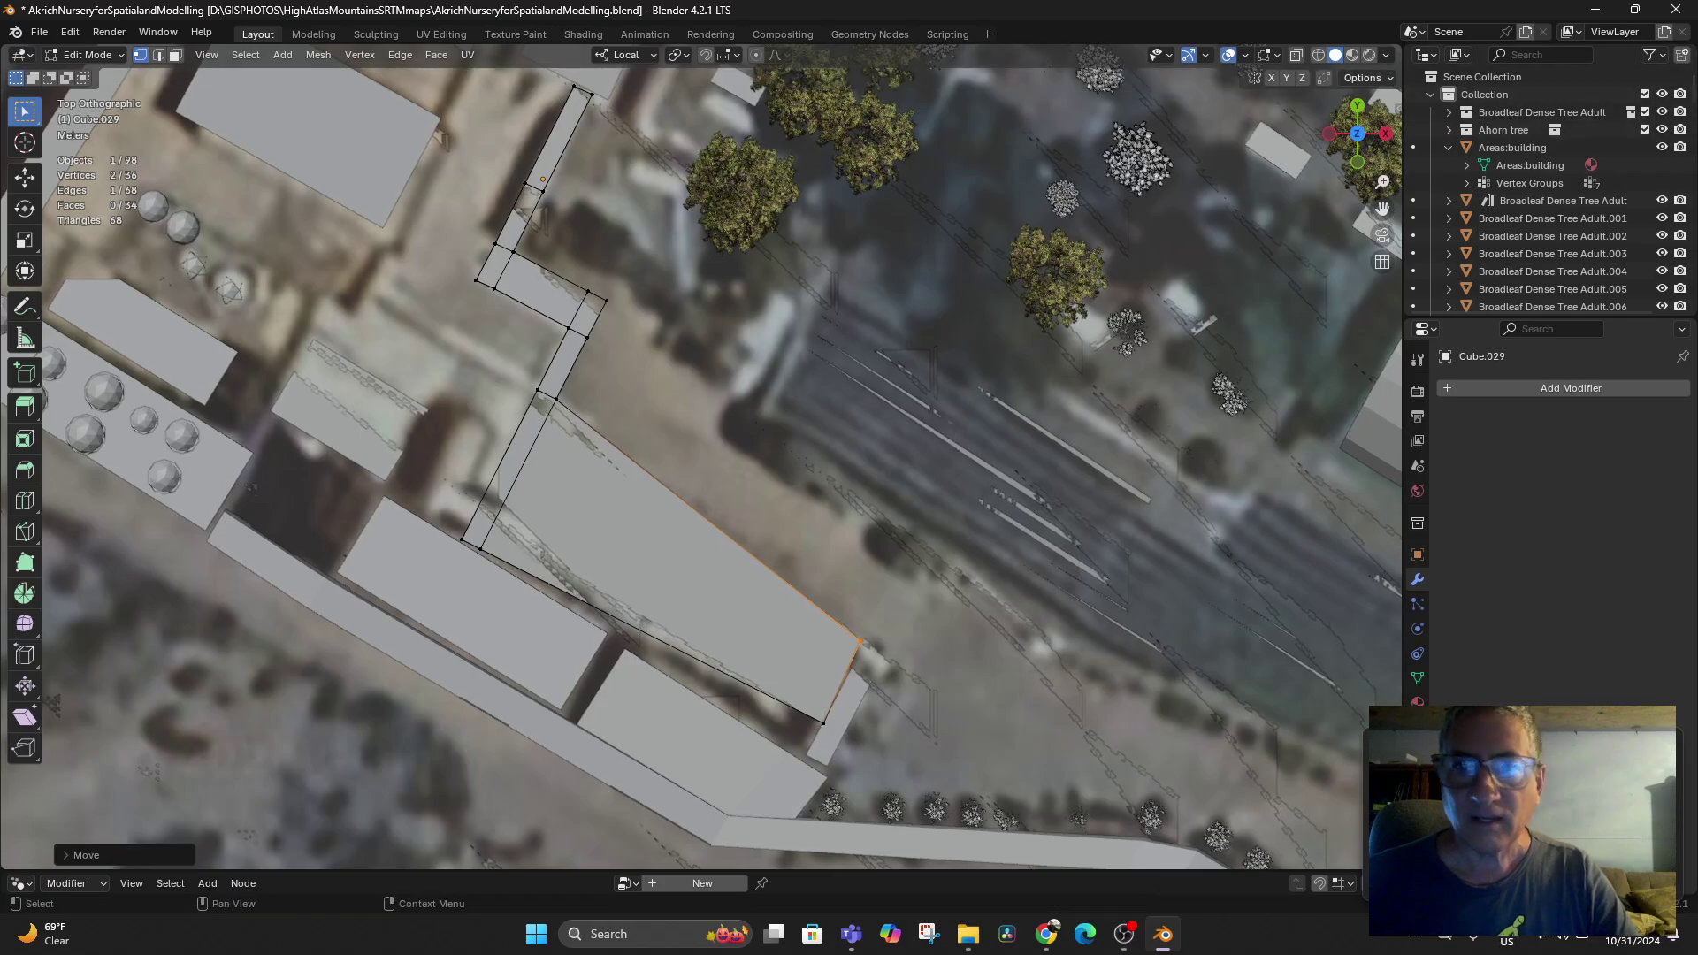
Box-select the block's other far corner in wireframe and move it about 1.7 m to line up with the adjacent building
key("shift+z")
left_click_drag(808, 698, 828, 731)
key("shift+z")
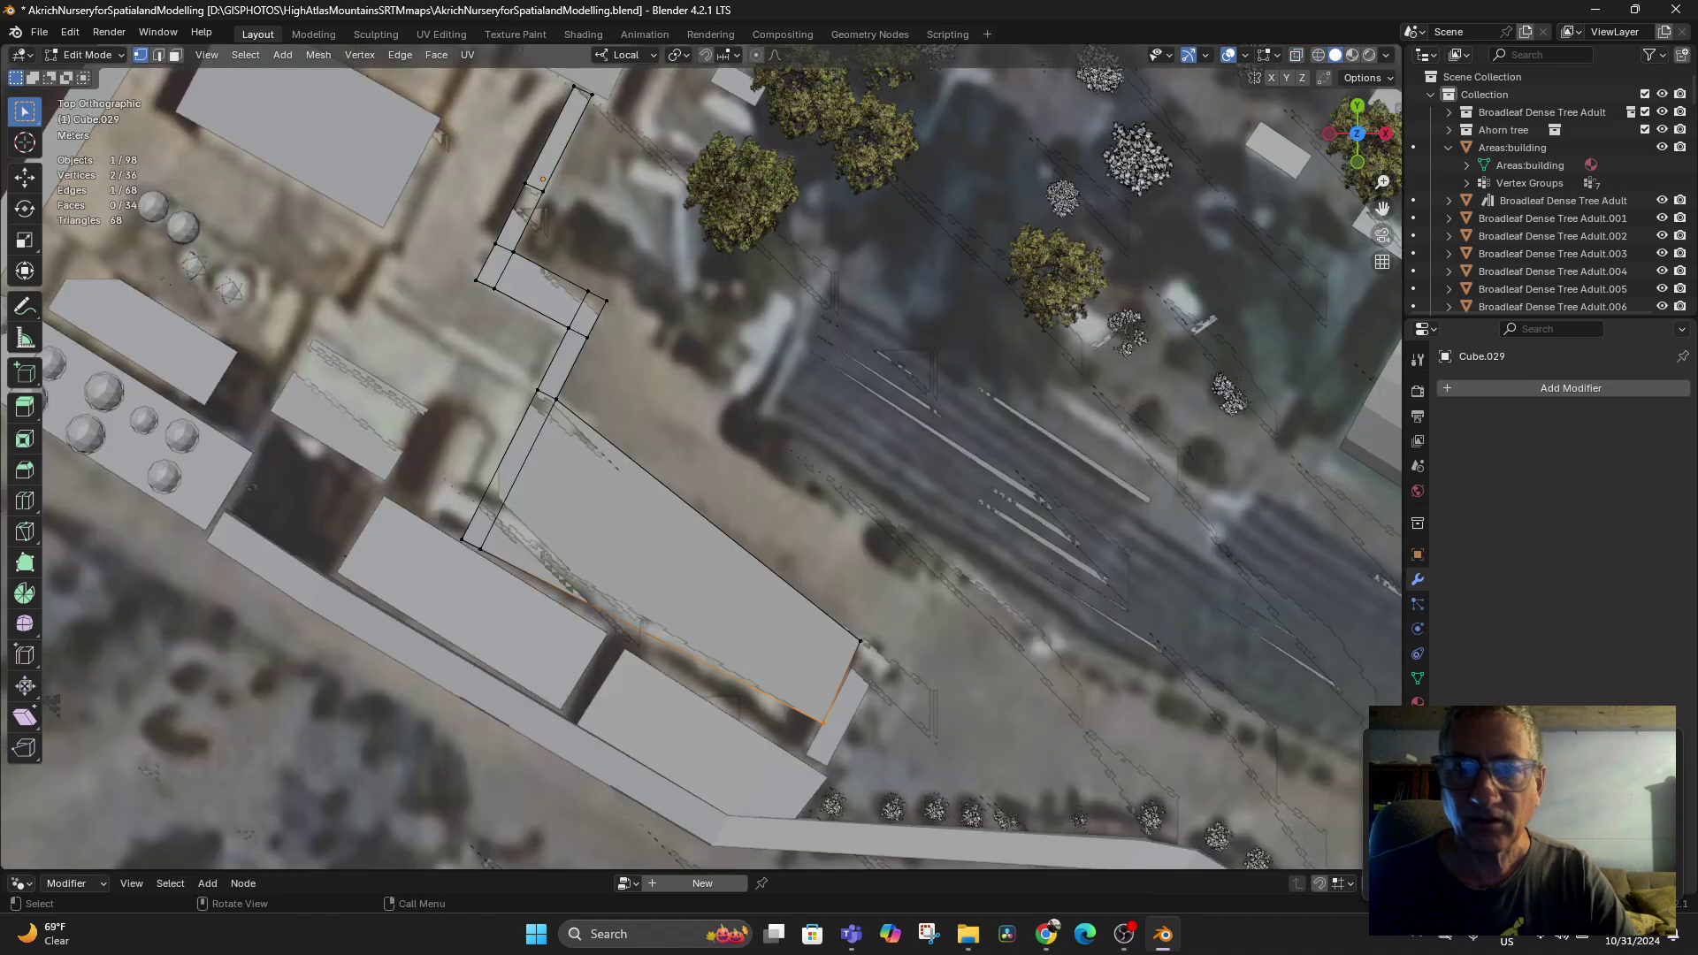
key("g")
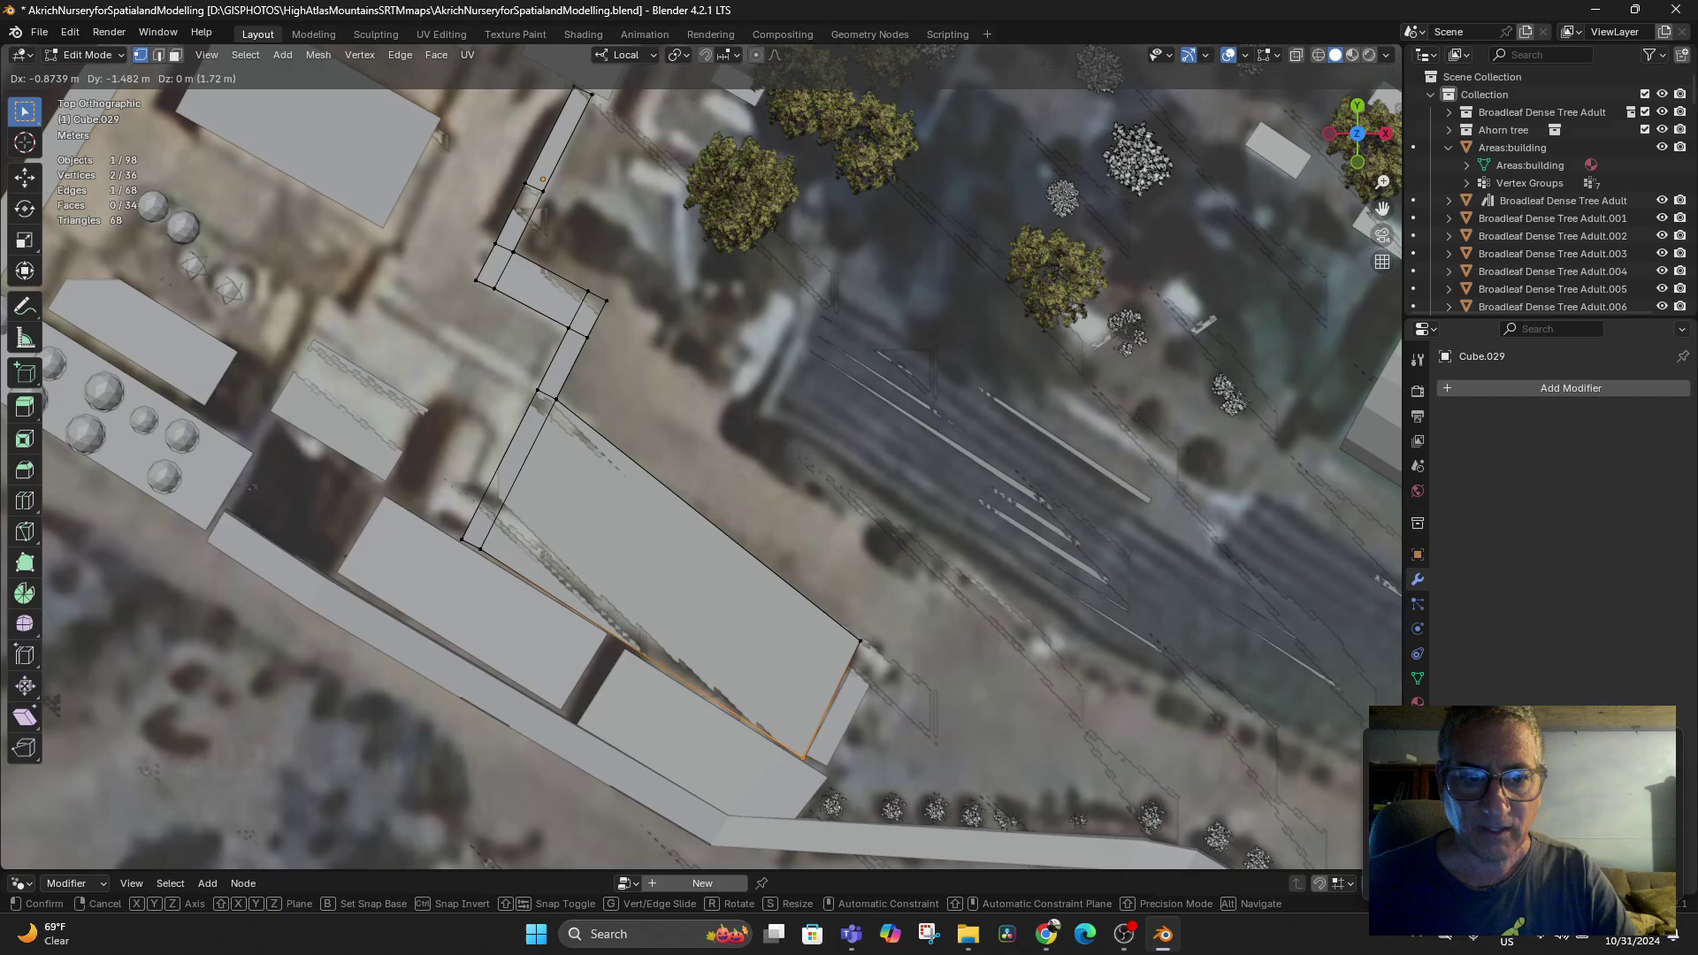
left_click(807, 763)
View the block from an angle, select its far outer corner and move it about 1 m
middle_click_drag(807, 763, 632, 644)
left_click_drag(506, 502, 556, 533)
key("g")
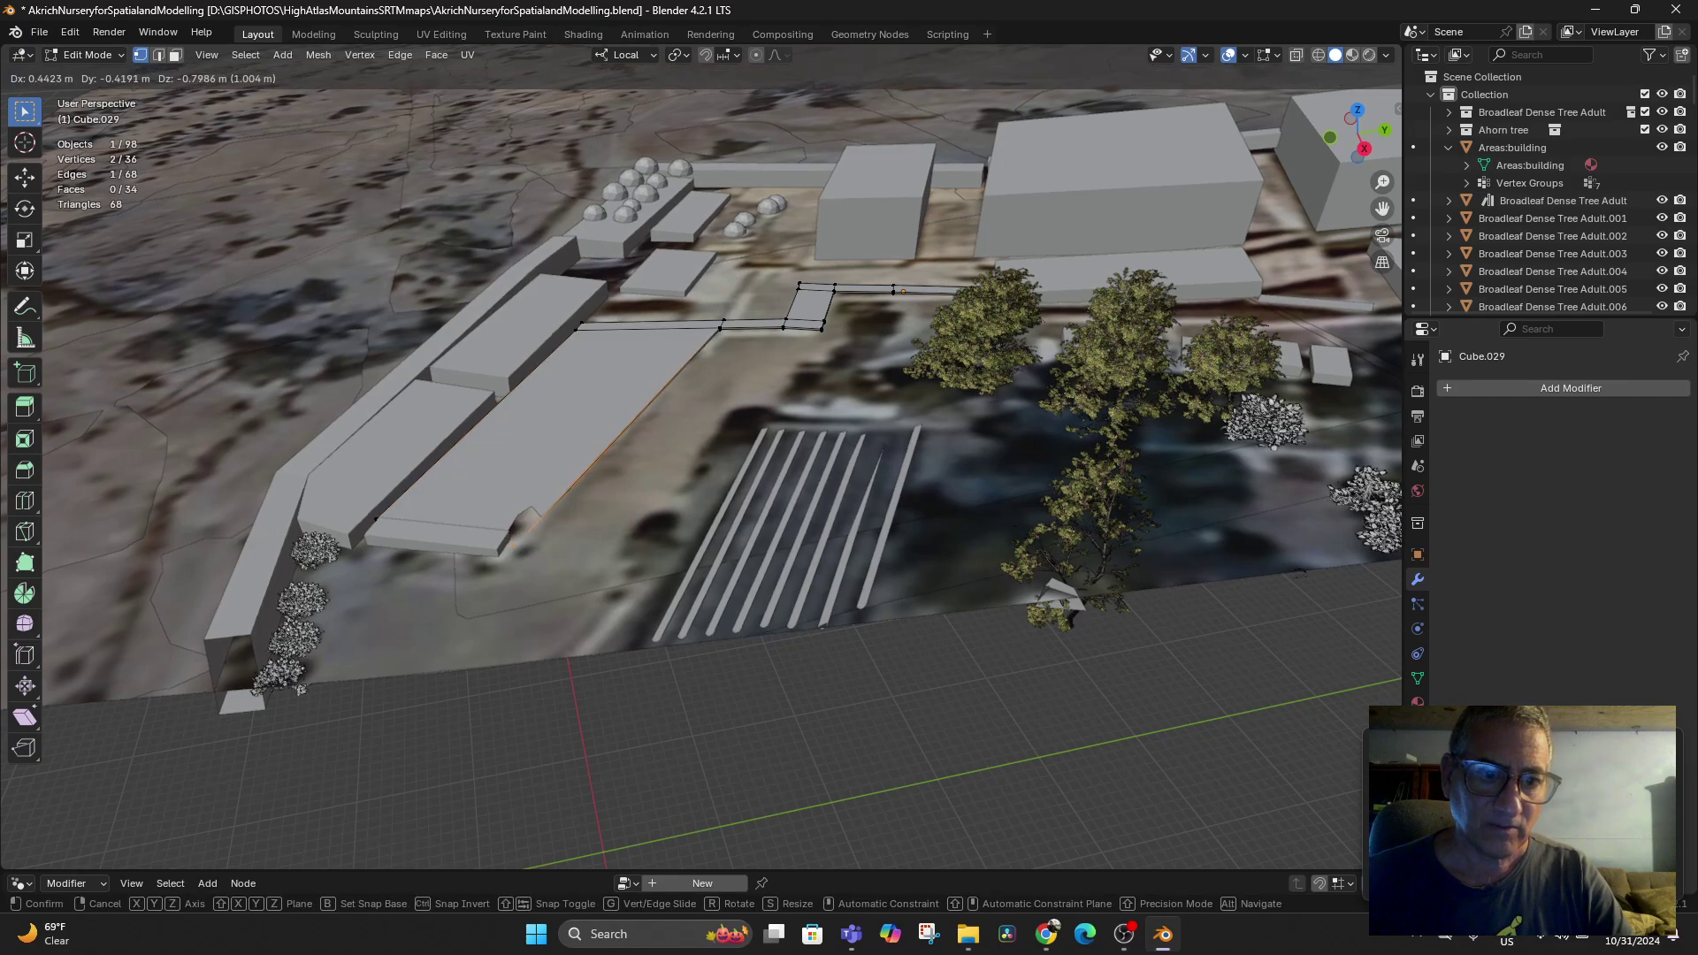
left_click(541, 552)
Select the wall section's opposite side face using wireframe and extrude it about 3.5 m toward the small building
middle_click_drag(541, 552, 542, 633)
key("b")
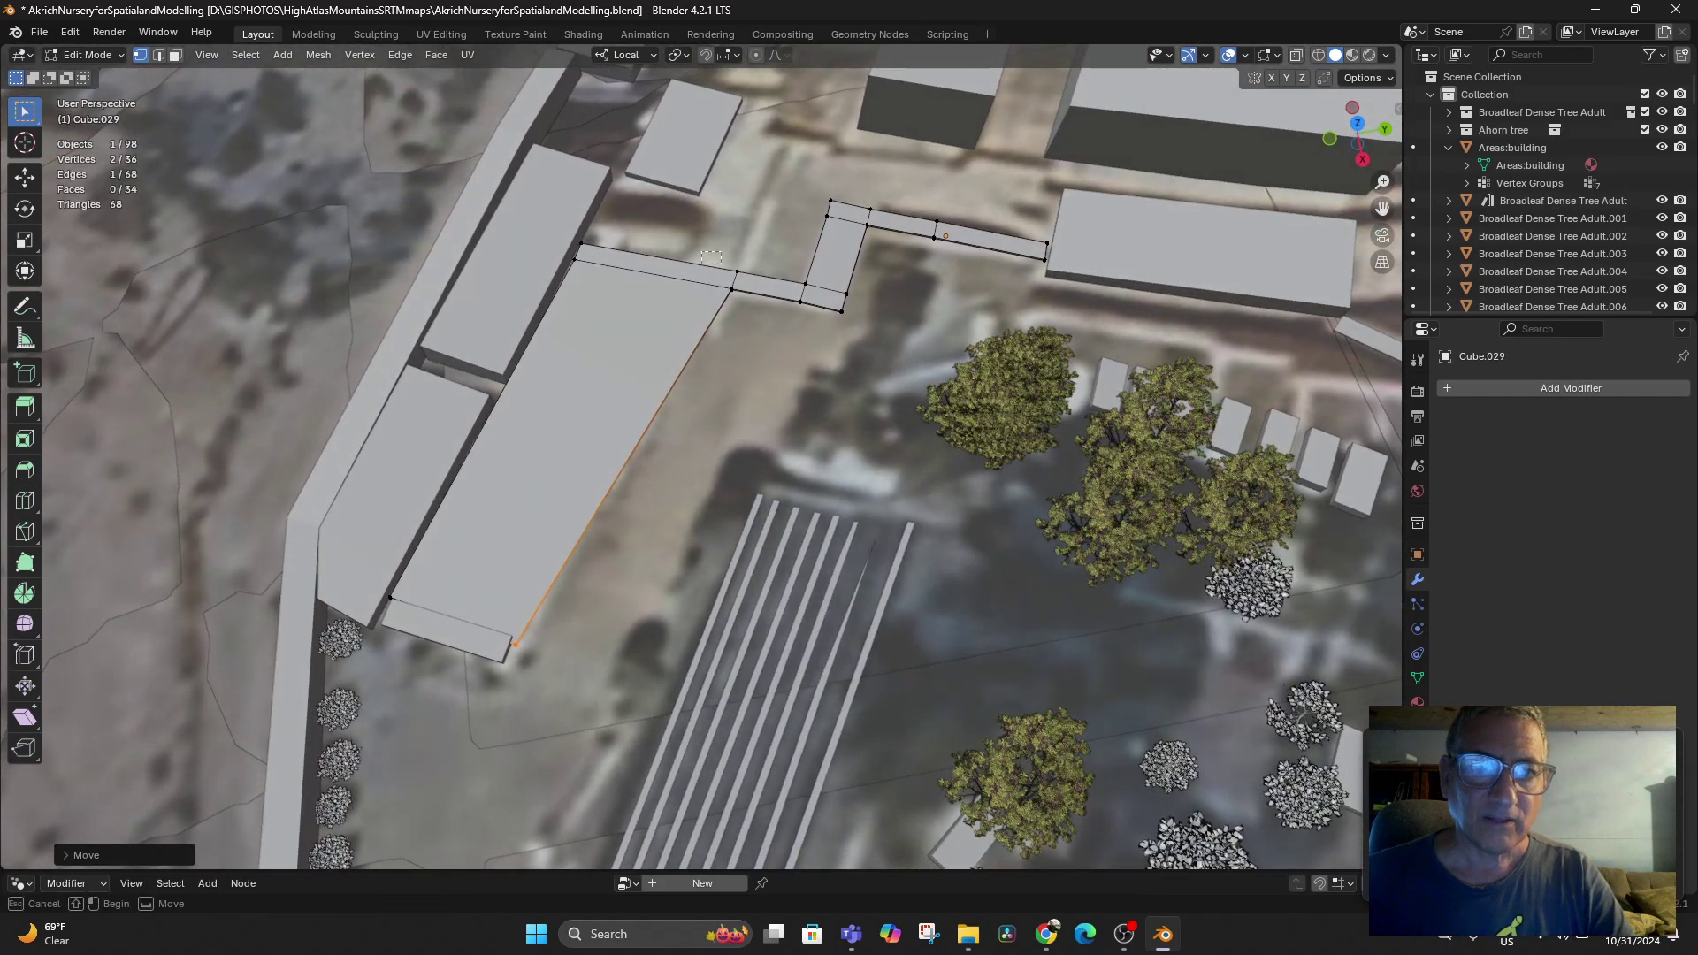
left_click_drag(701, 252, 747, 281)
key("shift")
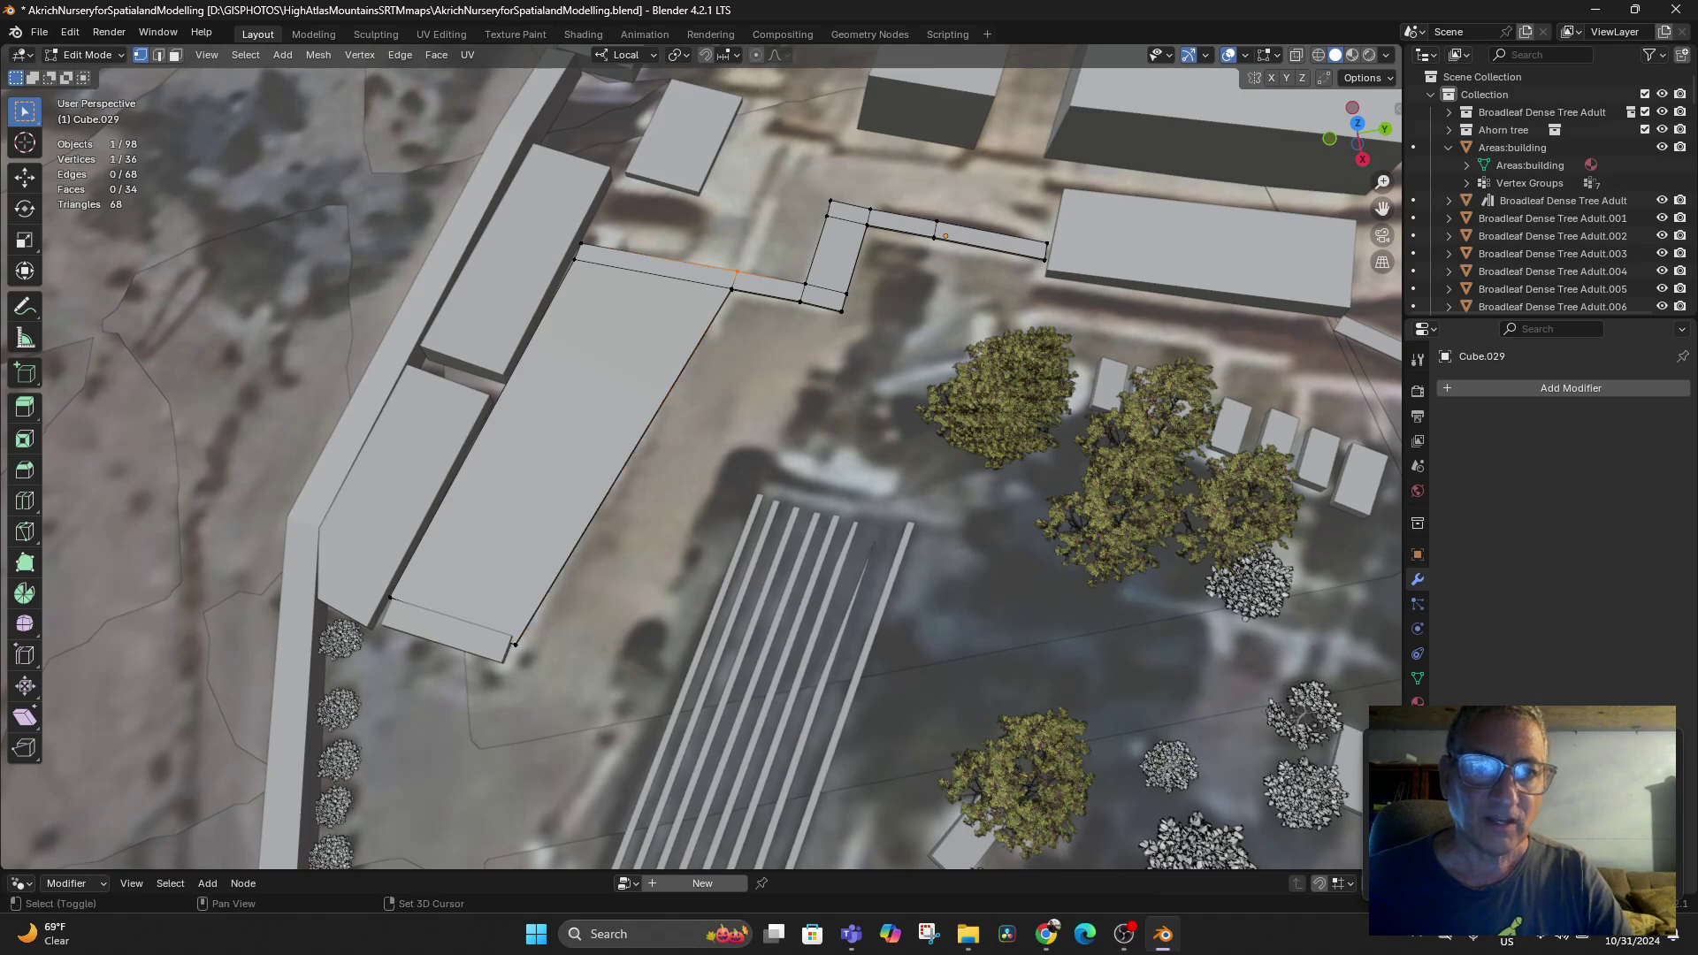
left_click_drag(557, 226, 594, 251, "shift")
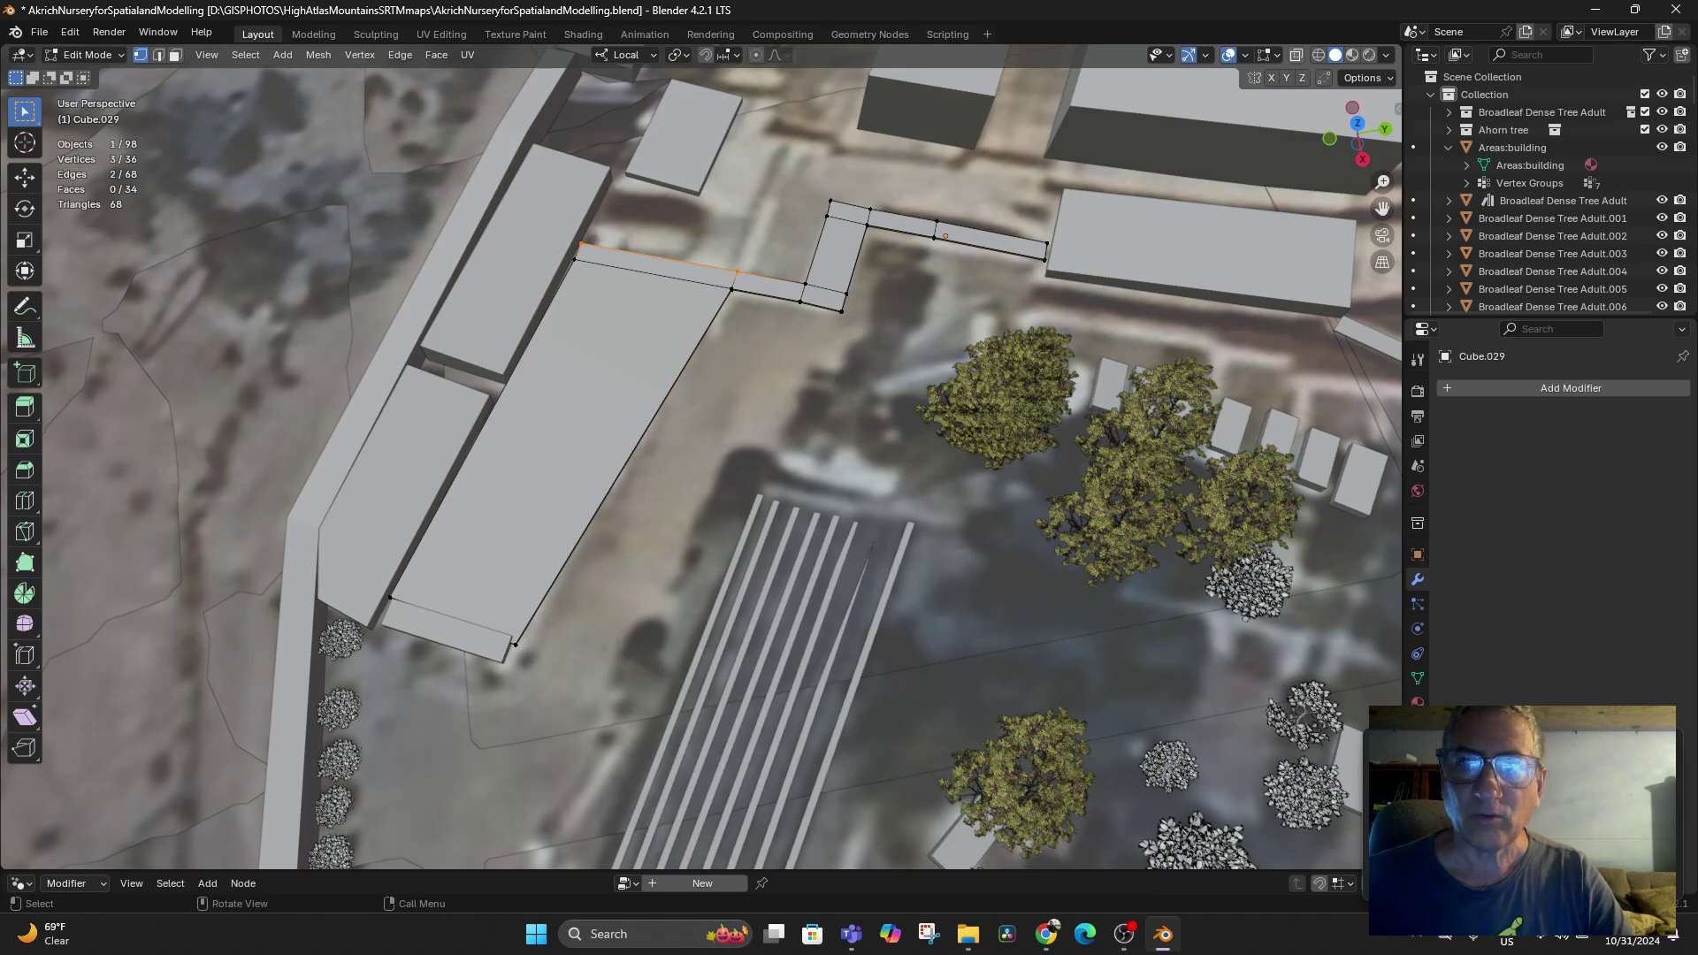
key("shift+z")
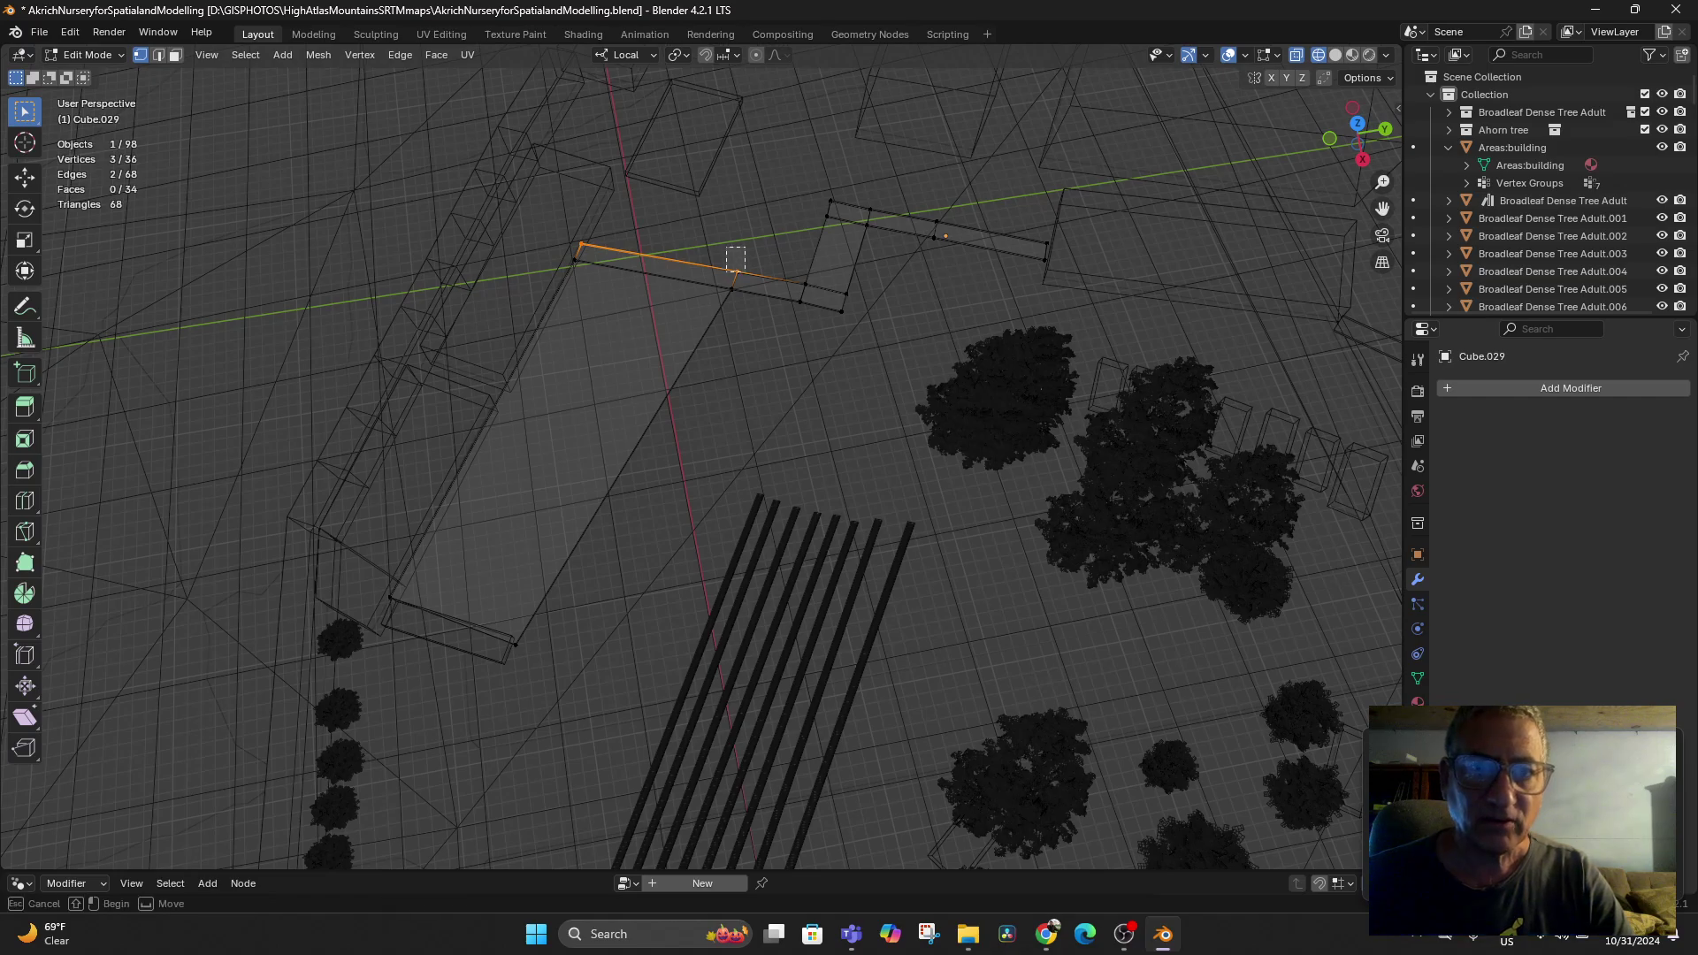
left_click(732, 287, "shift")
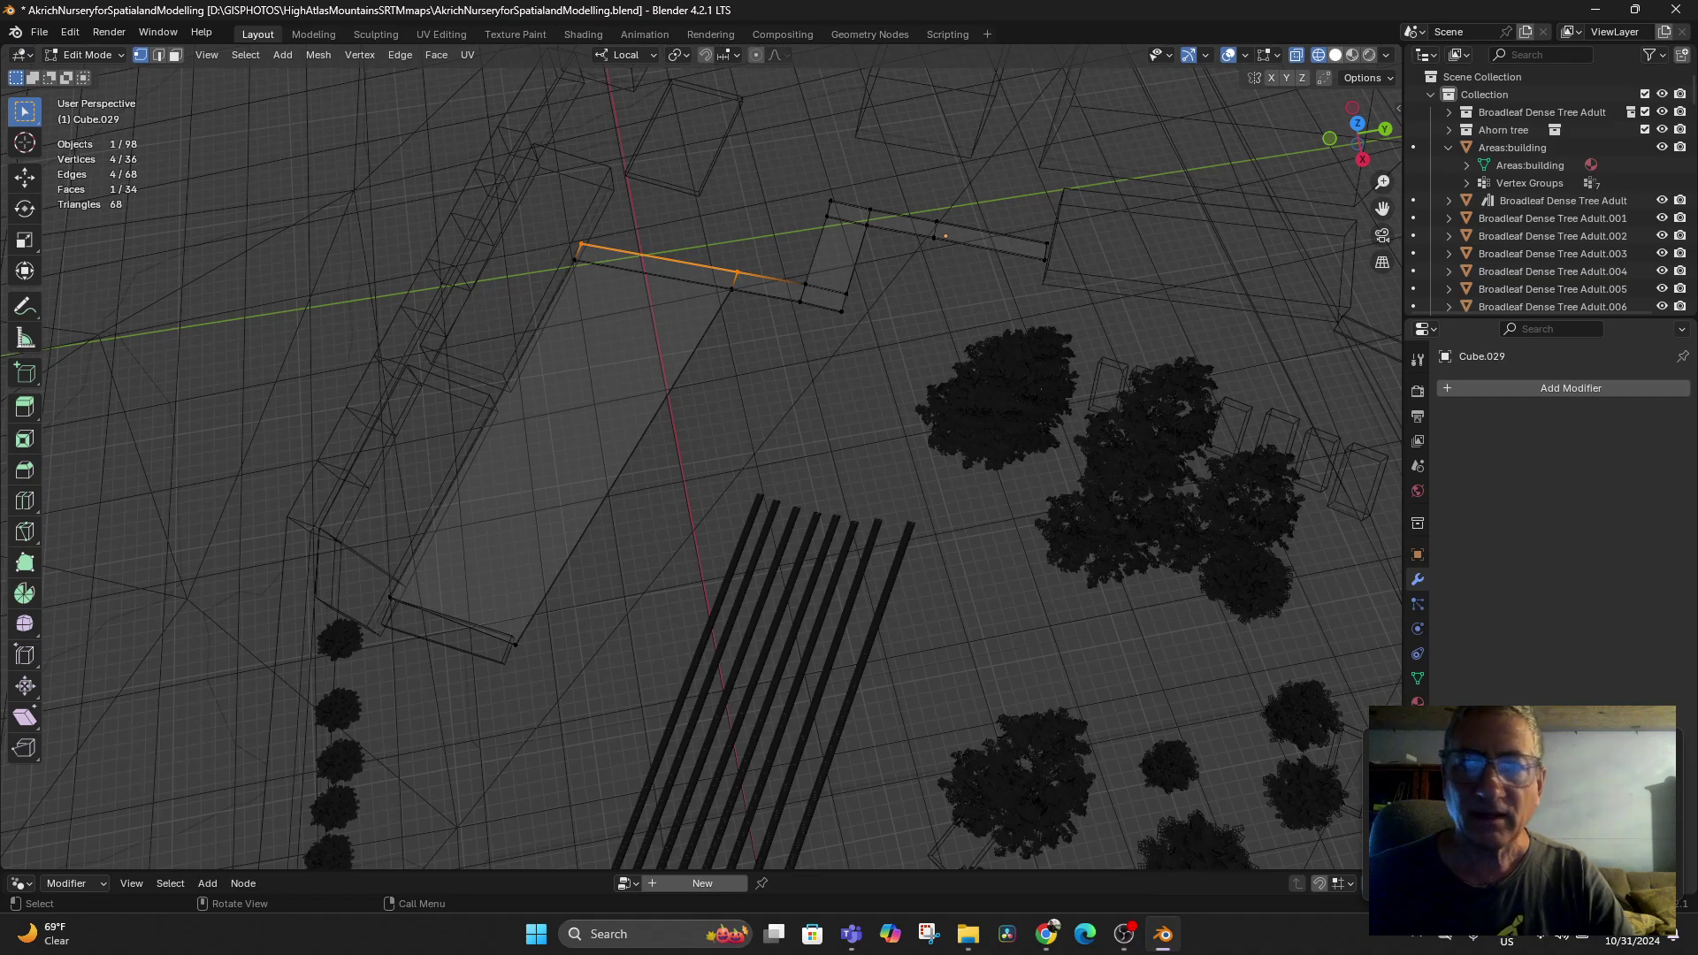
left_click(1335, 55)
key("e")
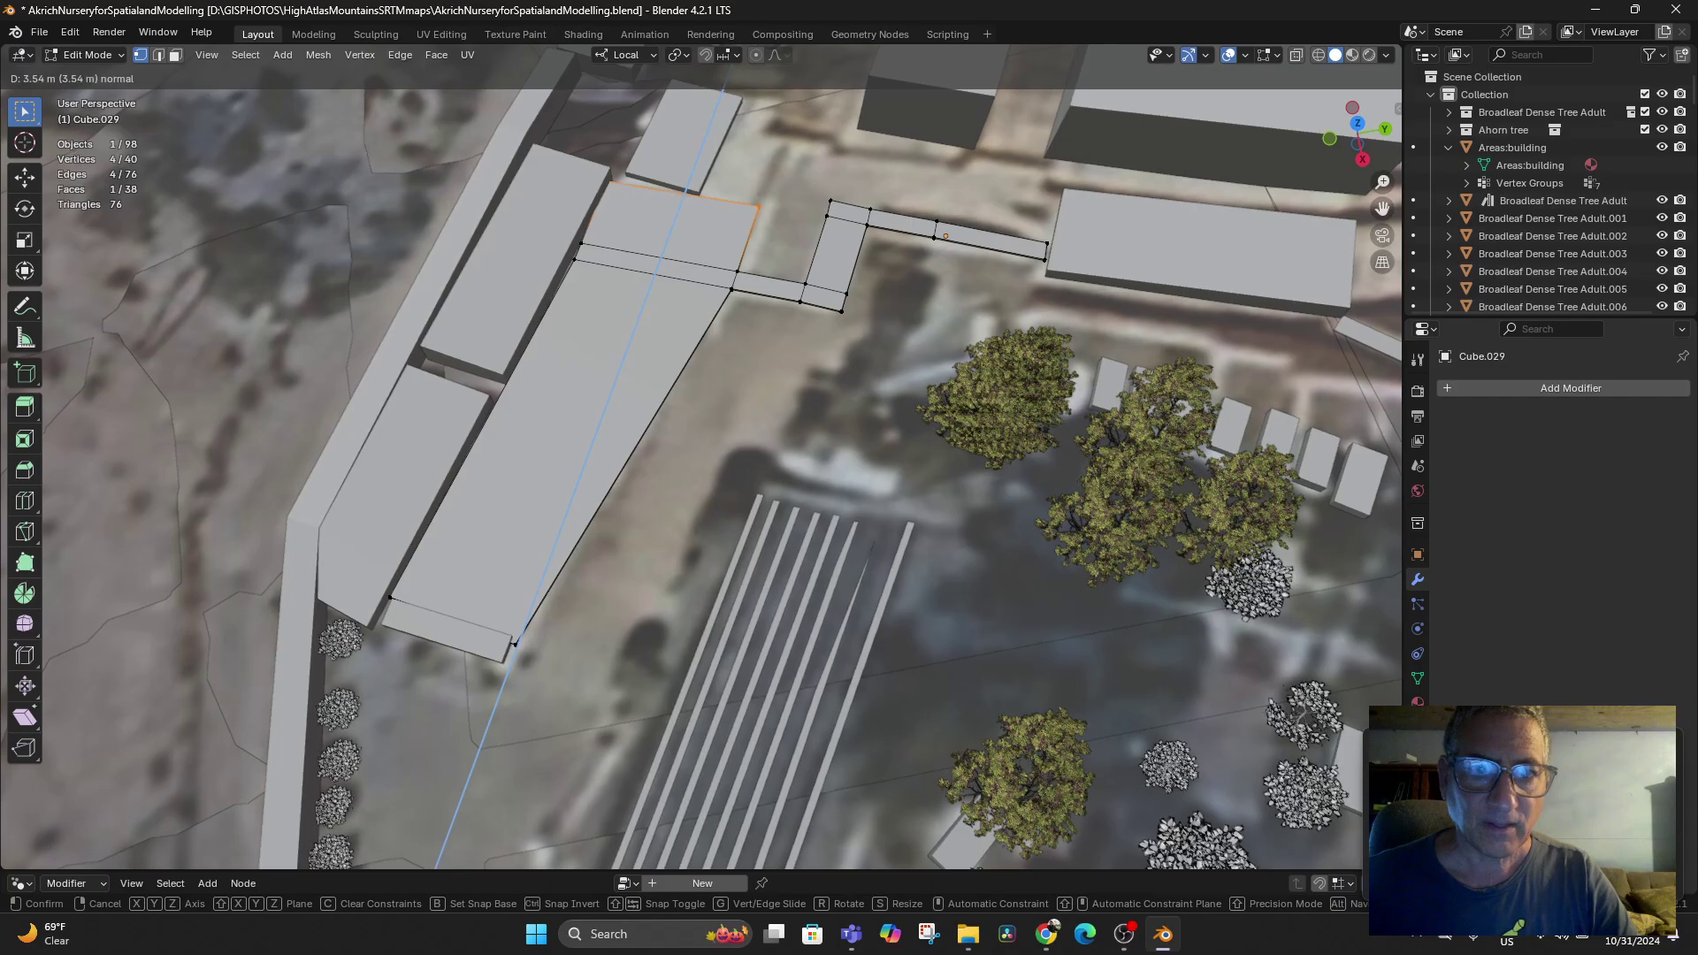
left_click(752, 265)
Review the whole site, return to Object Mode and reveal the selected wall object in the outliner
middle_click_drag(752, 265, 581, 146)
middle_click_drag(836, 146, 1009, 389)
scroll(707, 442, "down", 4)
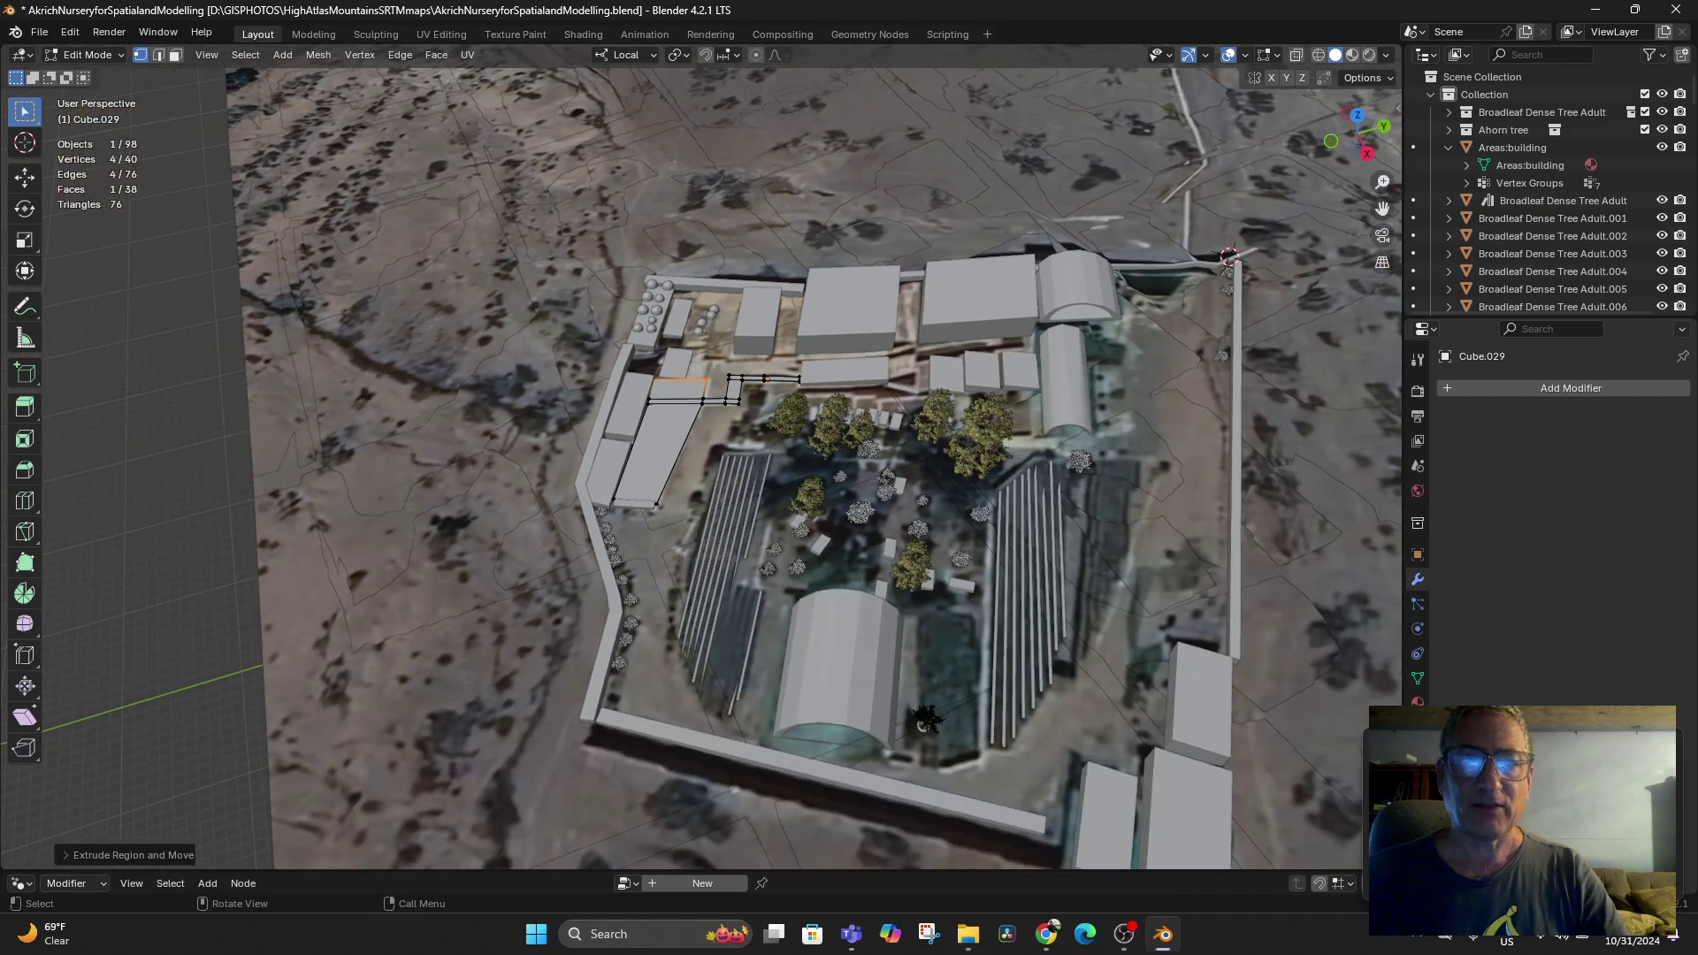
left_click(85, 55)
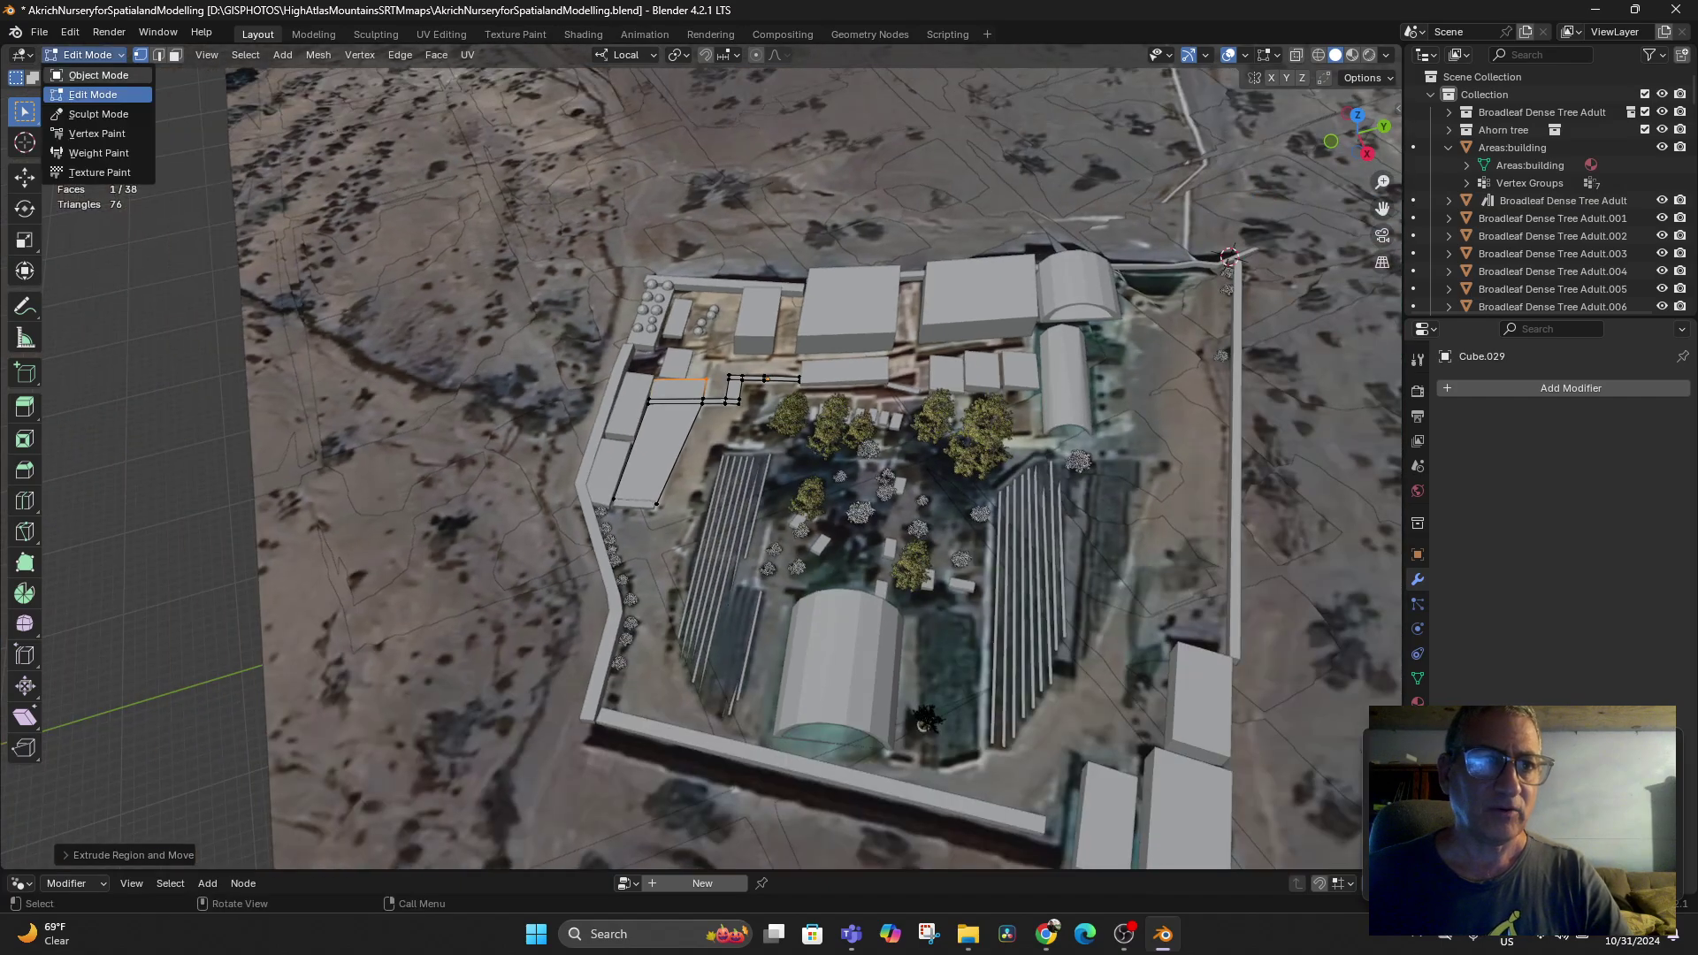
left_click(98, 75)
middle_click_drag(619, 425, 663, 397)
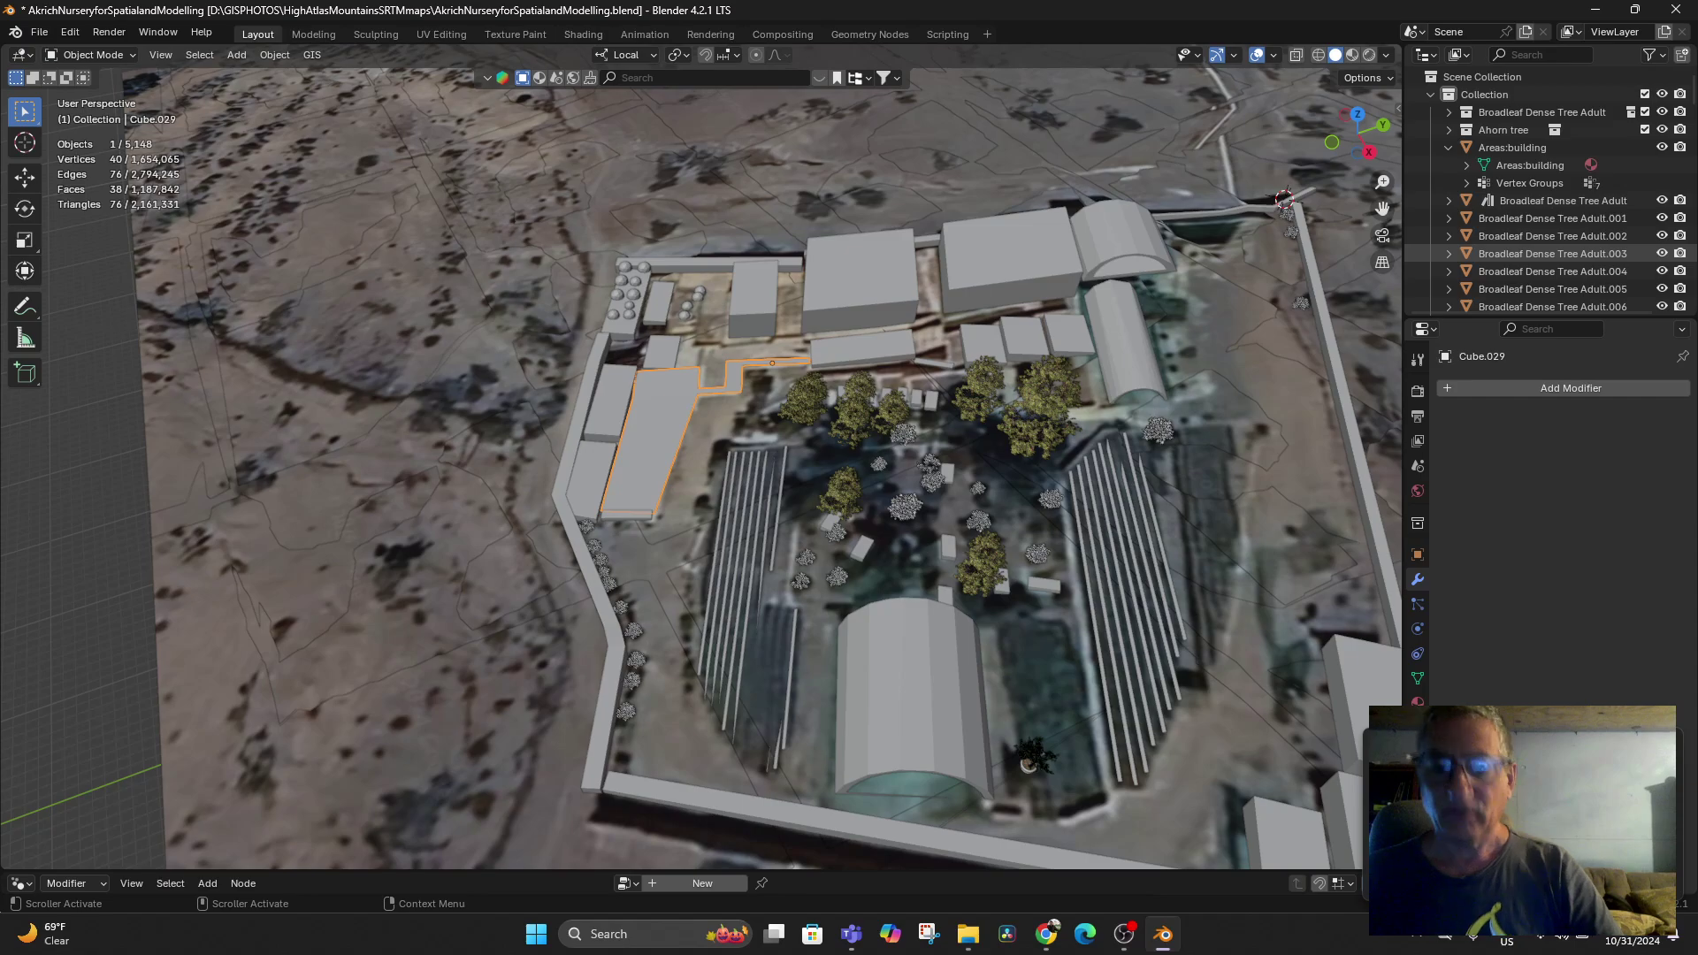
key("KP_Decimal")
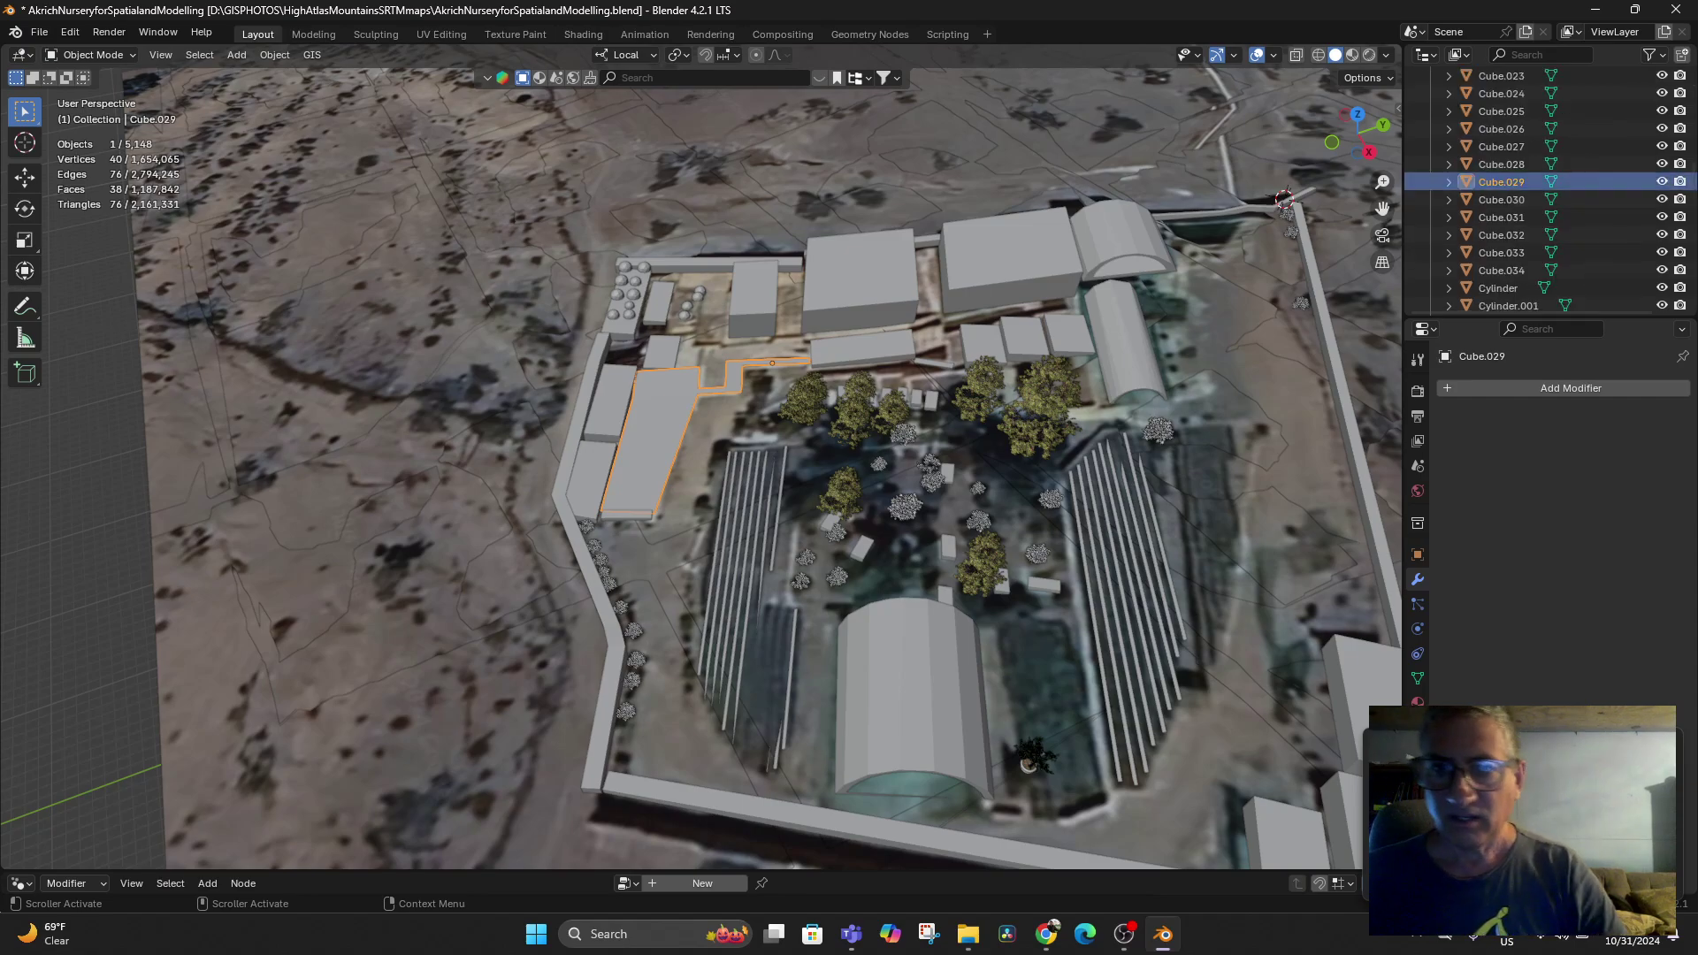
Rename the selected Cube.029 object as Path in the outliner
double_click(1501, 181)
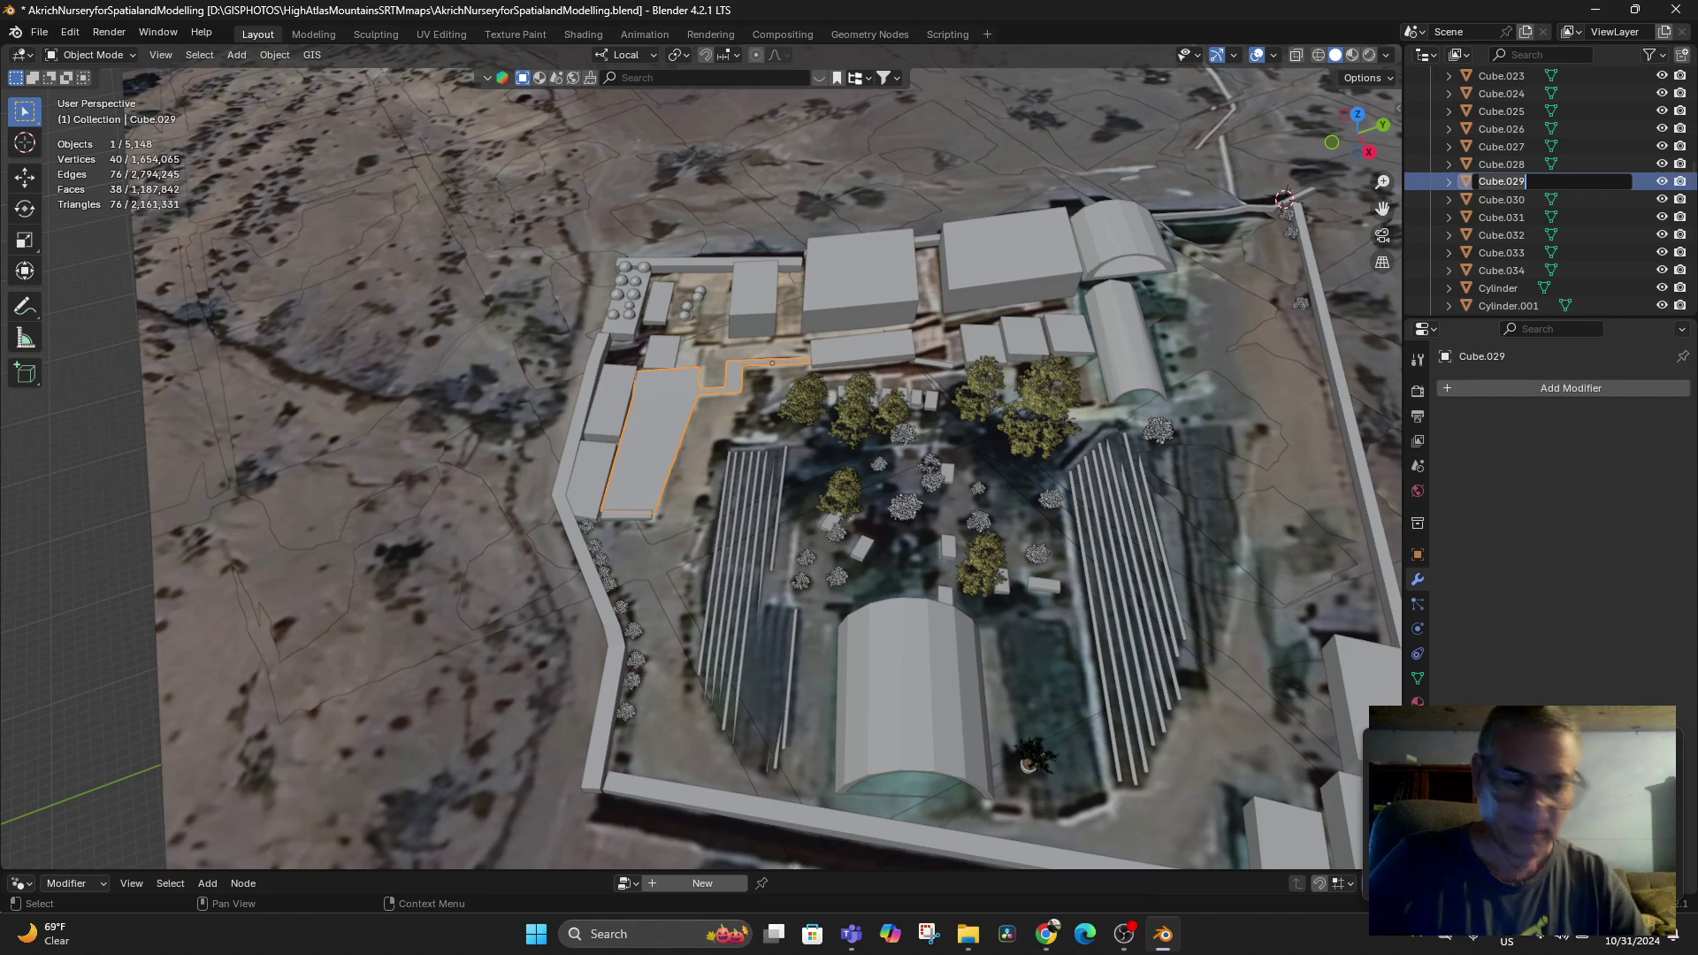
type("t")
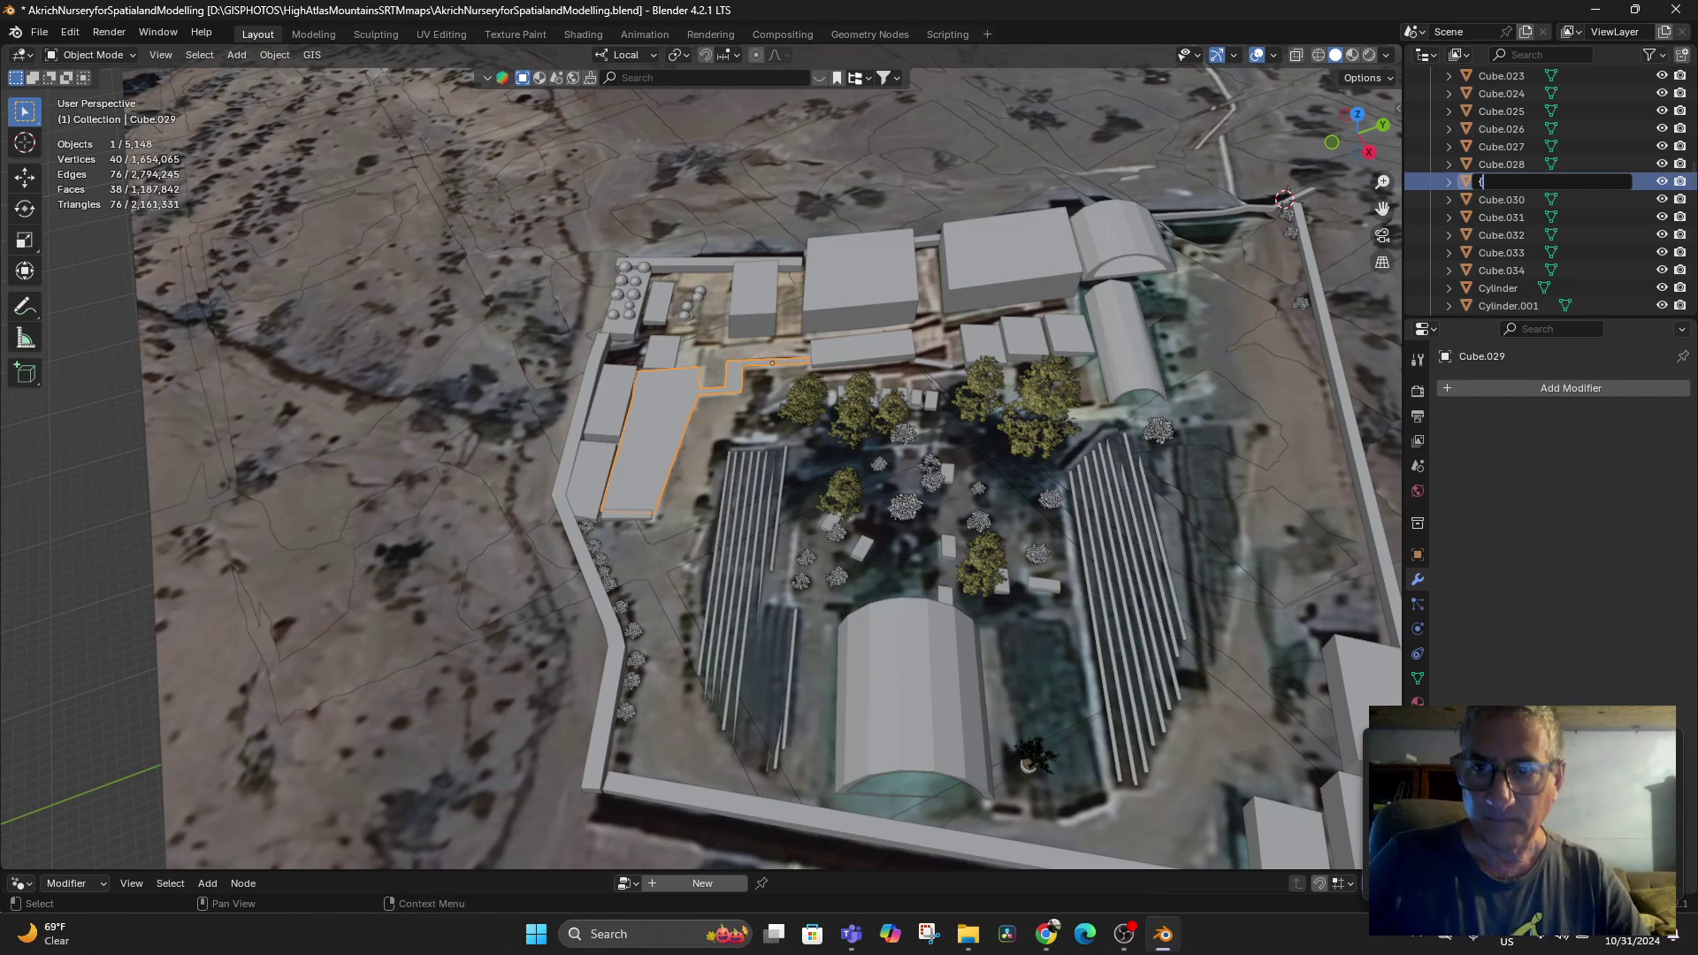
key("BackSpace")
type("Ps")
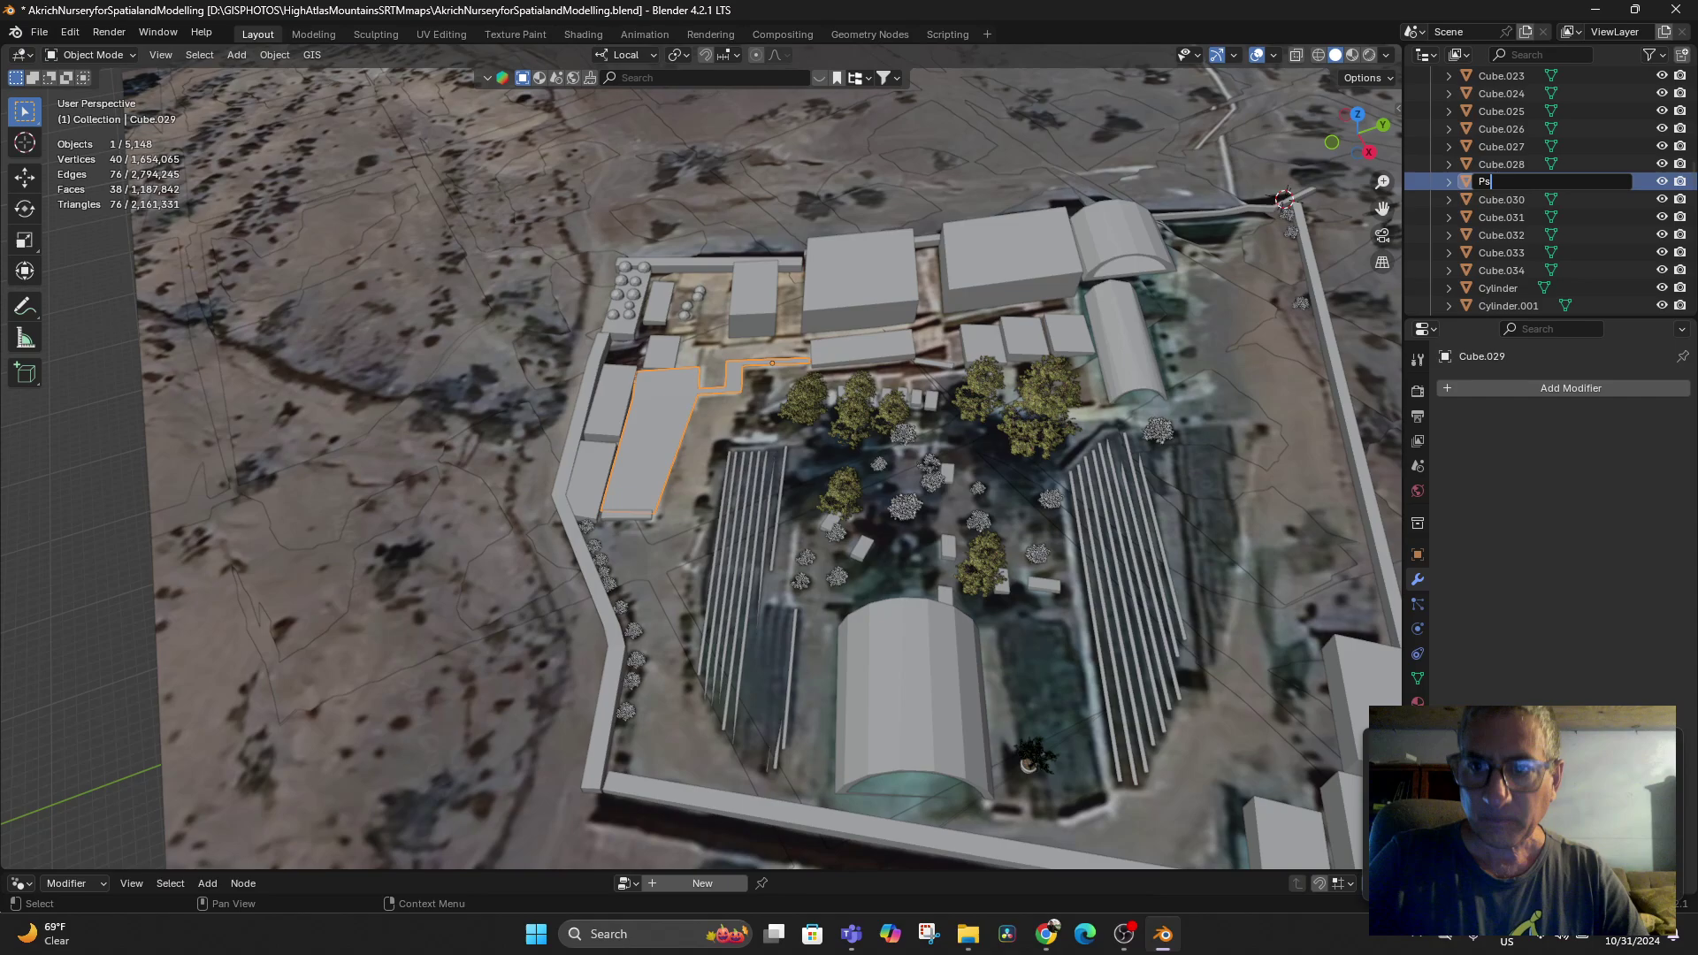
key("BackSpace")
type("ath")
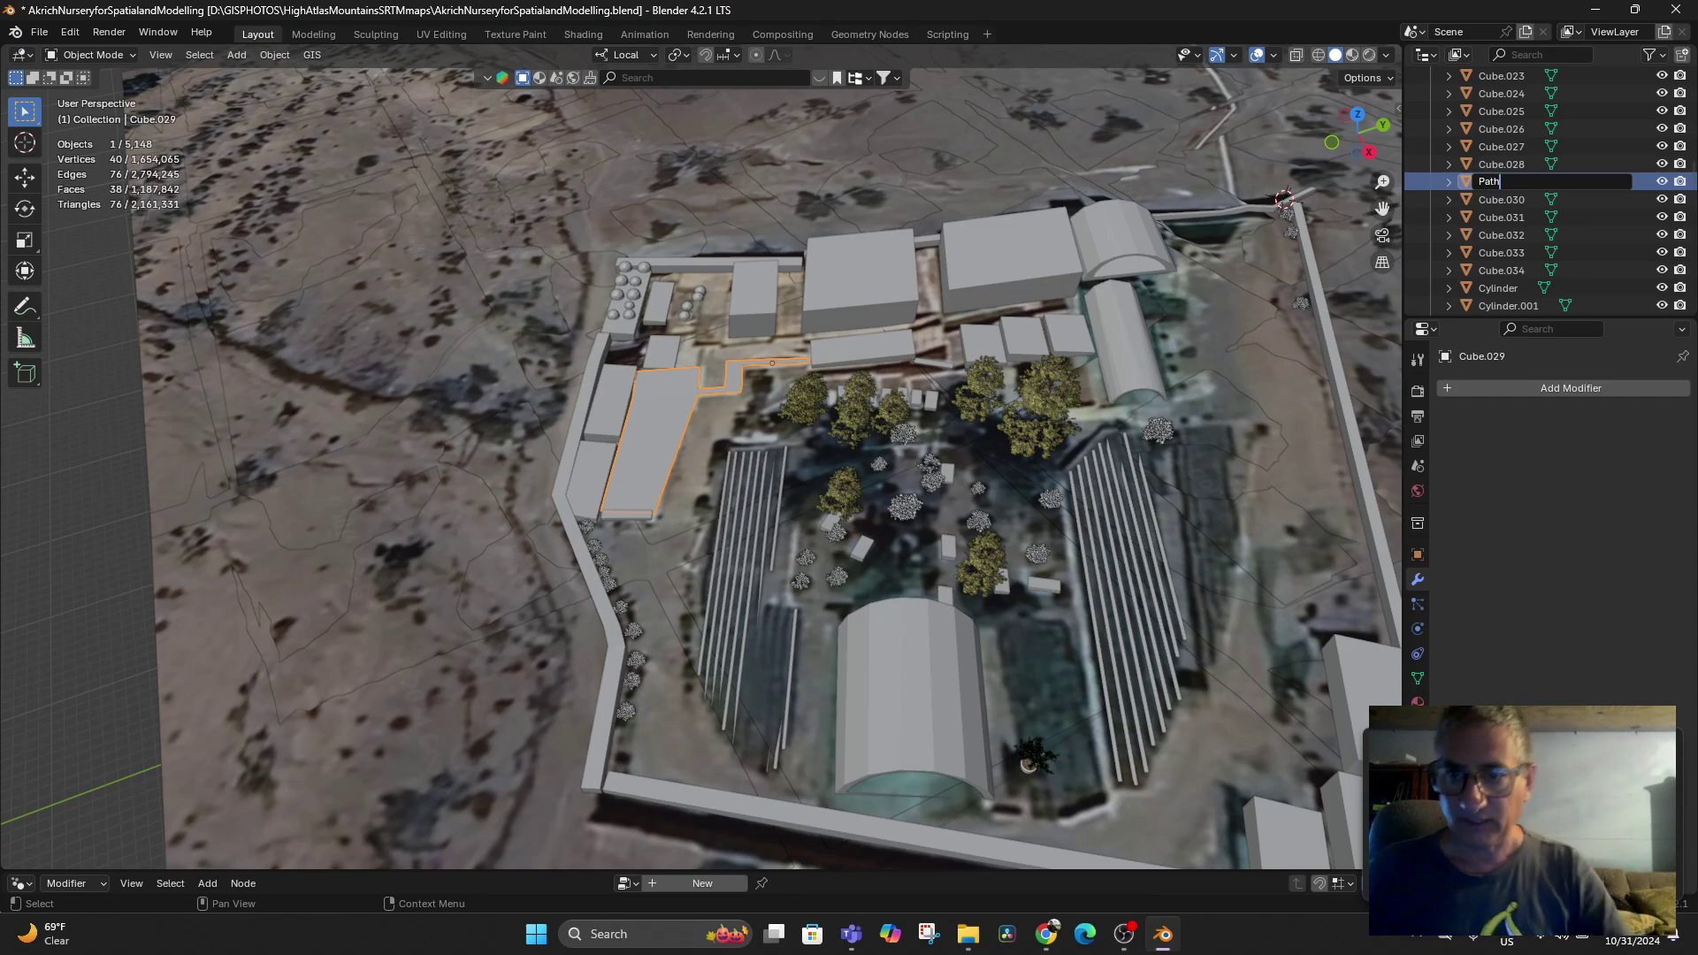
key("Return")
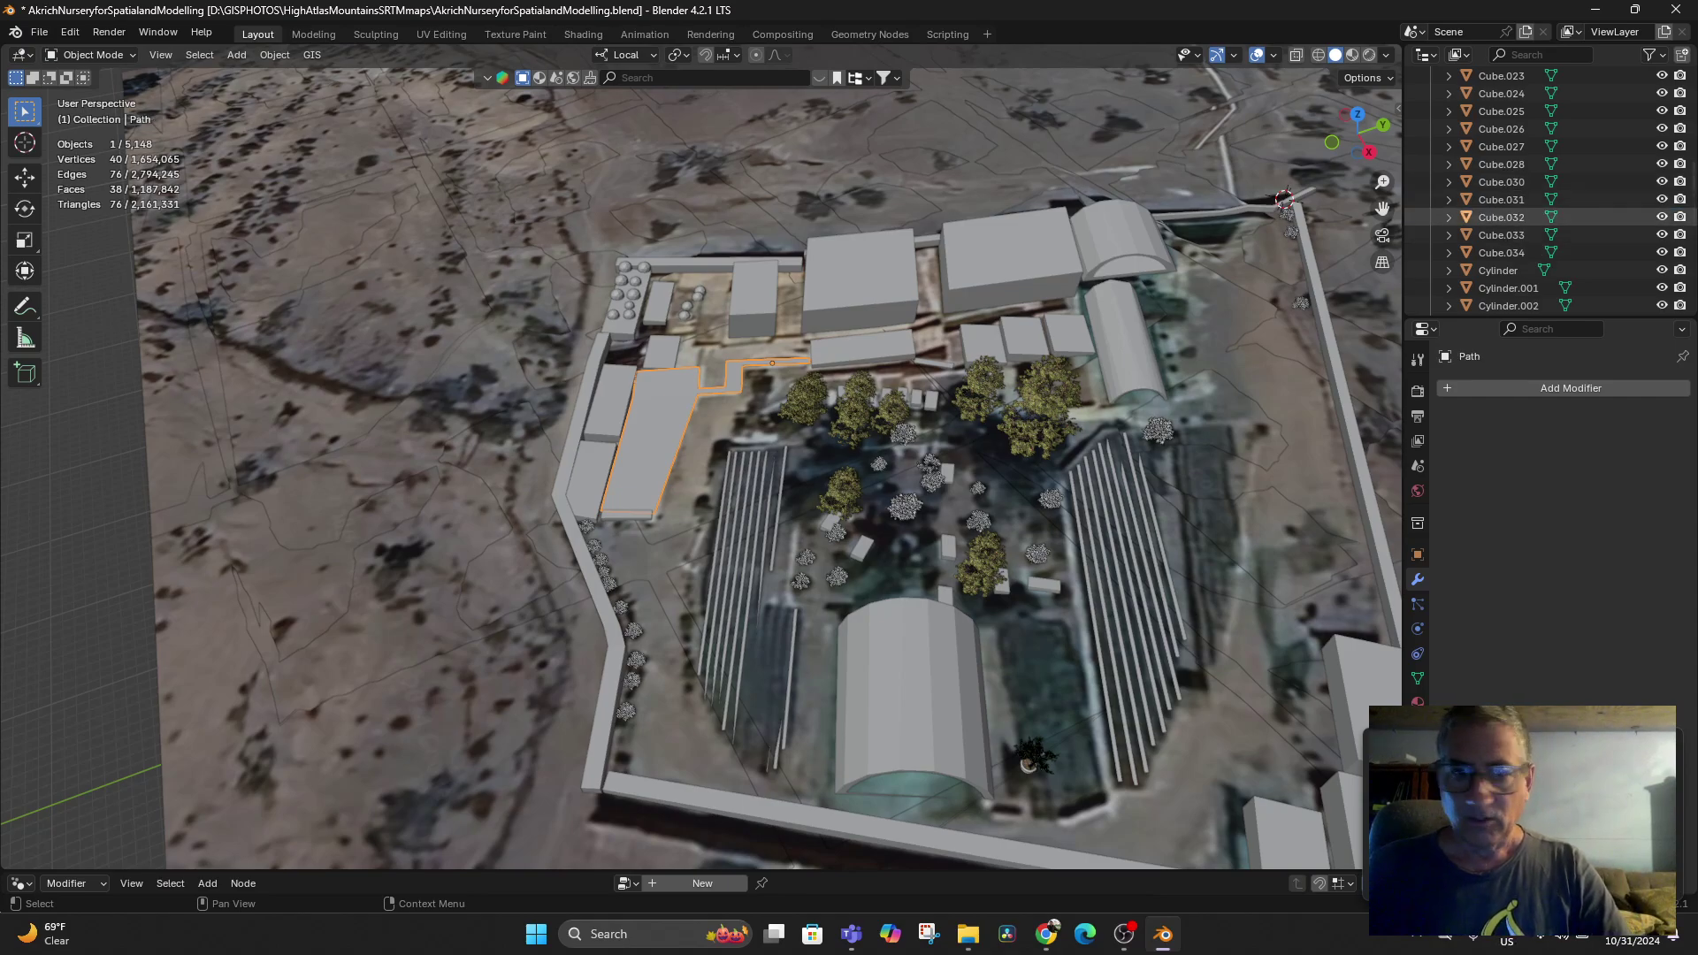
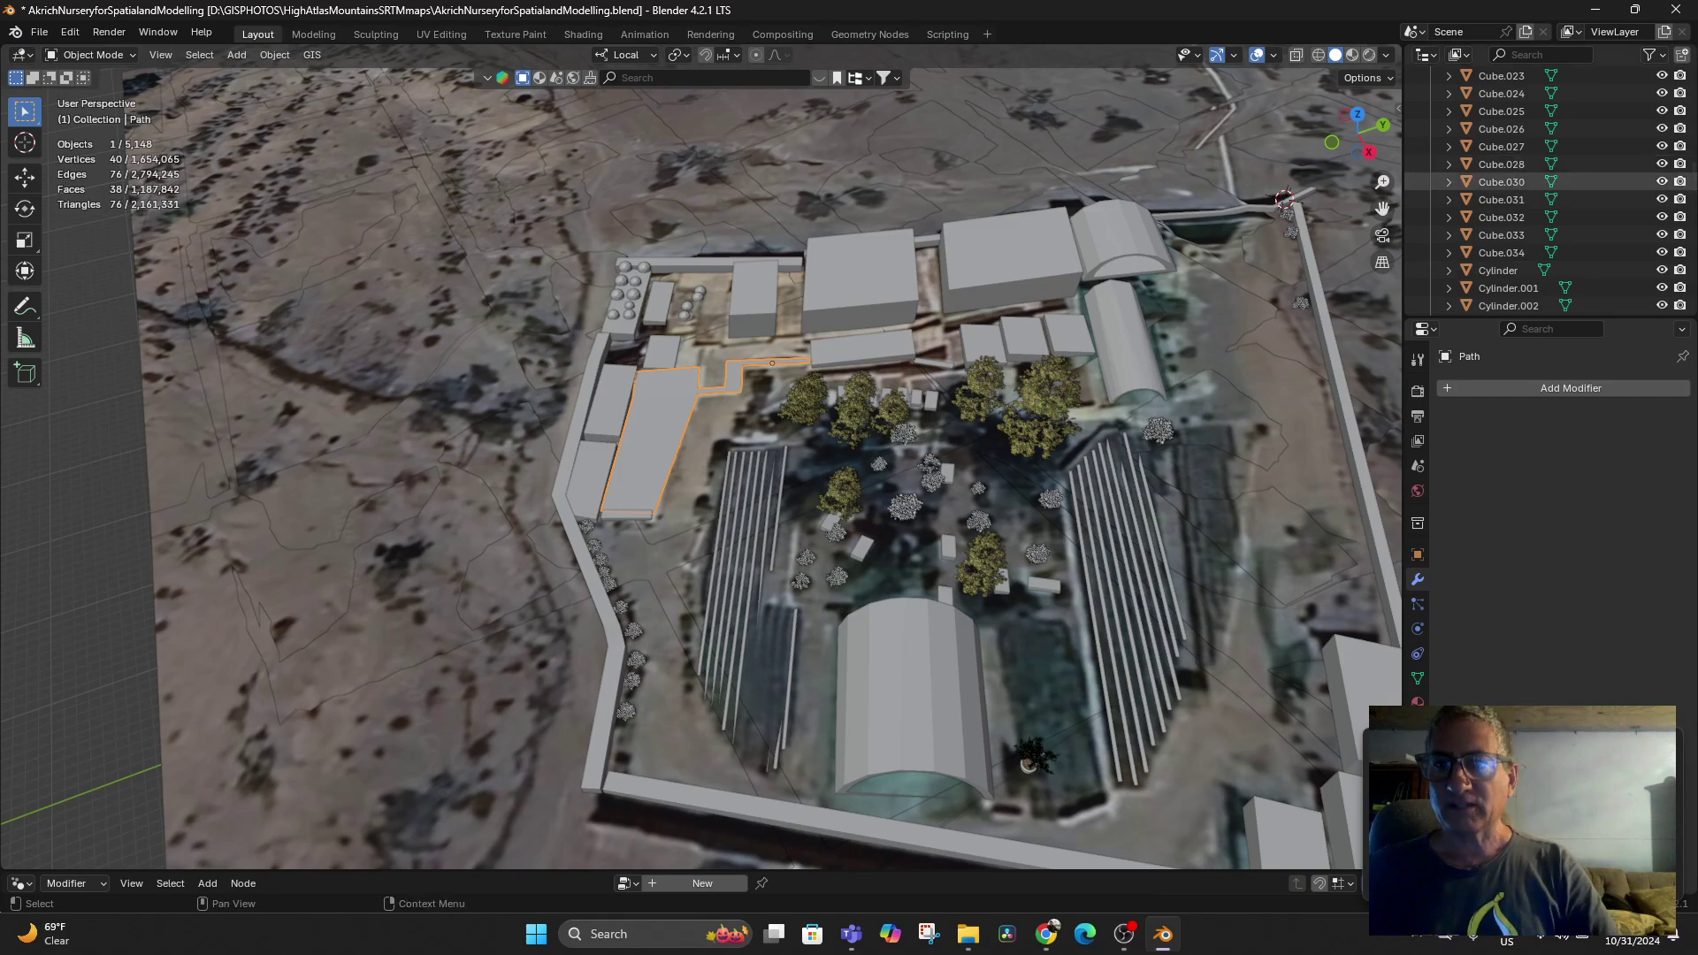
Hide the Ahorn tree and Broadleaf Dense Tree Adult collections in the viewport
scroll(1521, 147, "up", 10)
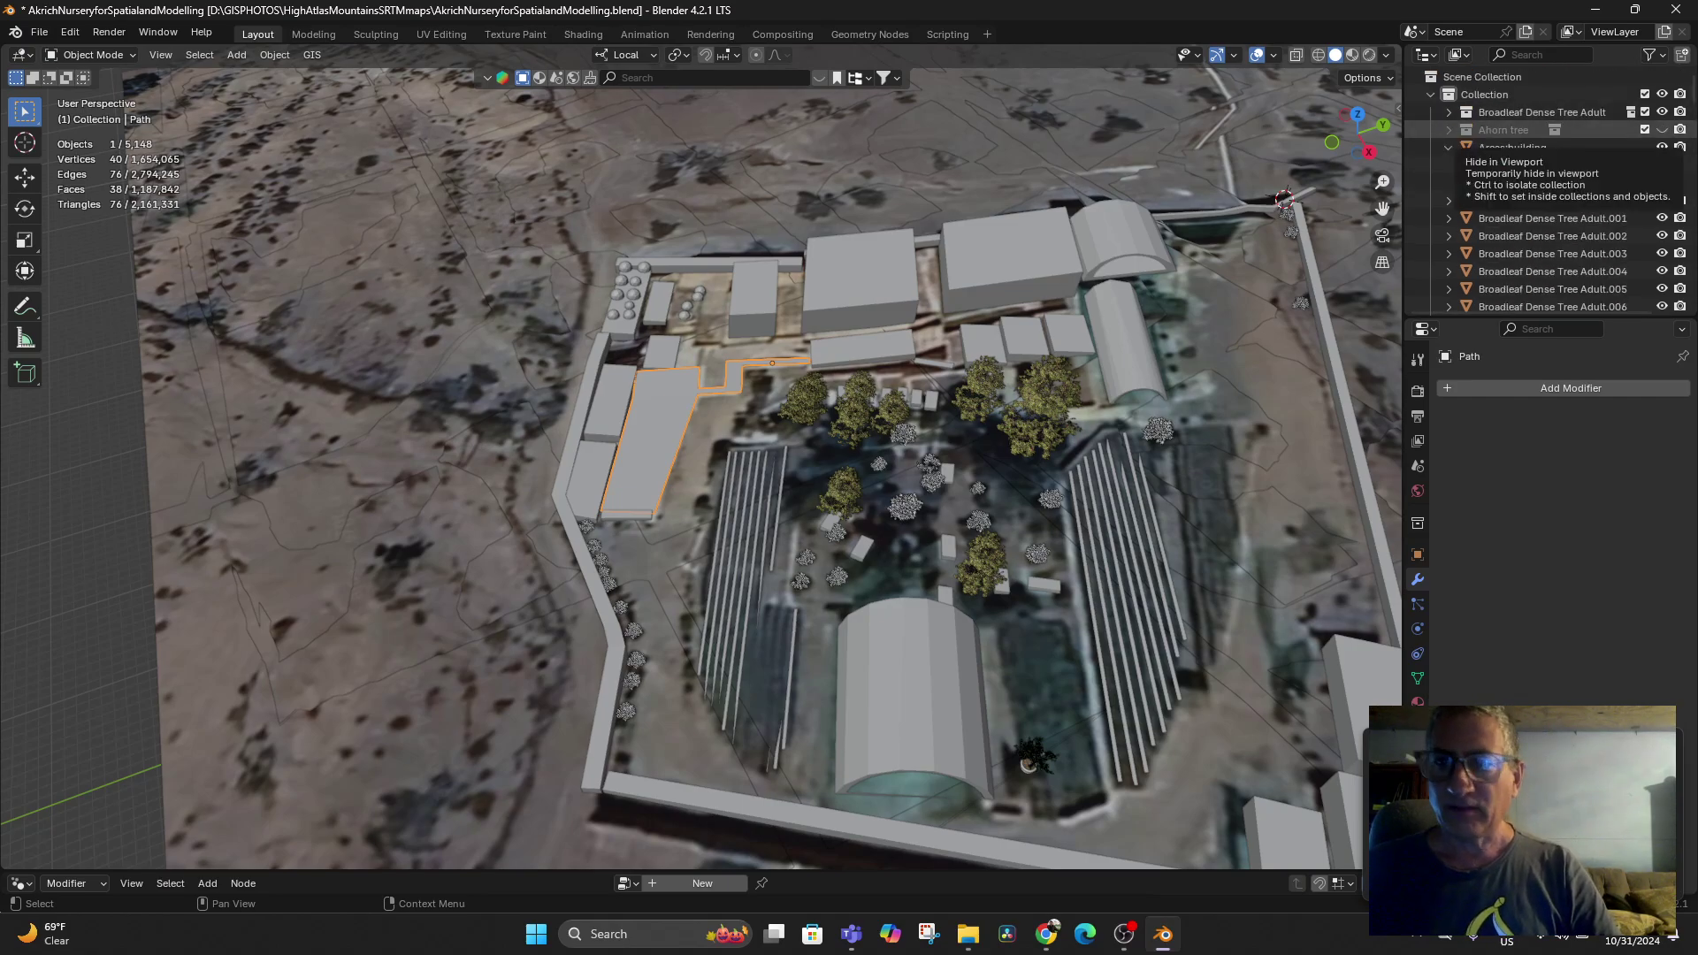
left_click(1663, 129)
left_click(1663, 111)
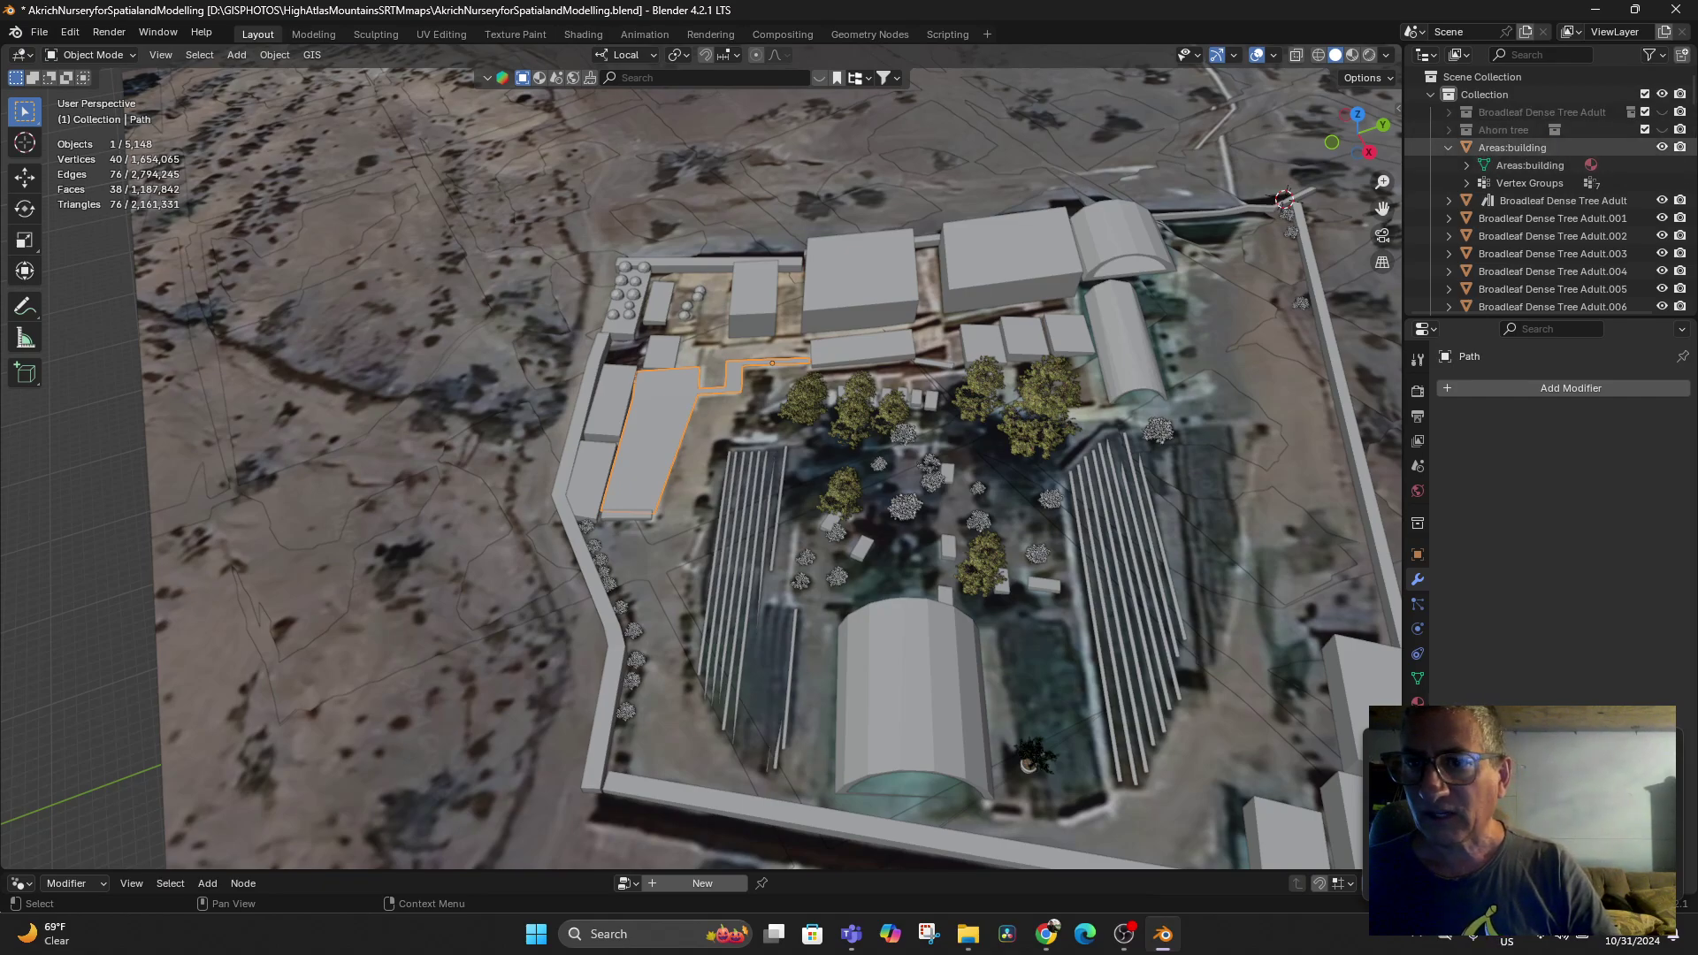
Hide the individual Broadleaf Dense Tree Adult objects up to .009 in the viewport, leaving BuildingBack shown
scroll(1547, 165, "down", 3)
scroll(1557, 147, "up", 1)
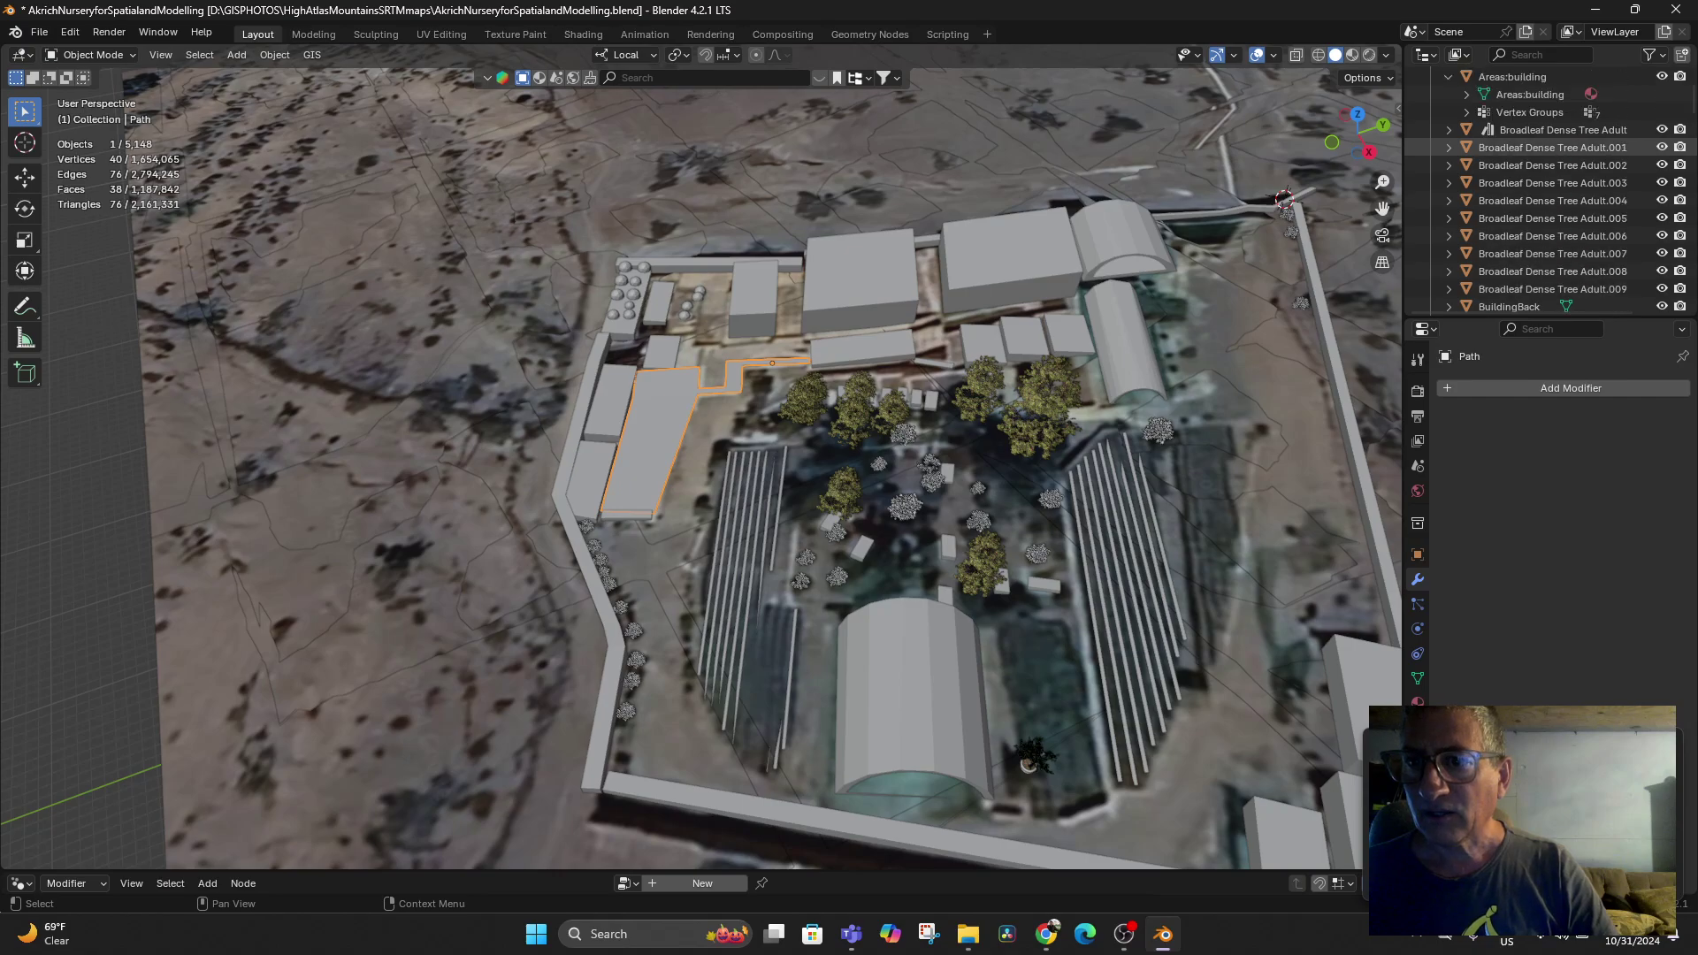
left_click(1663, 129)
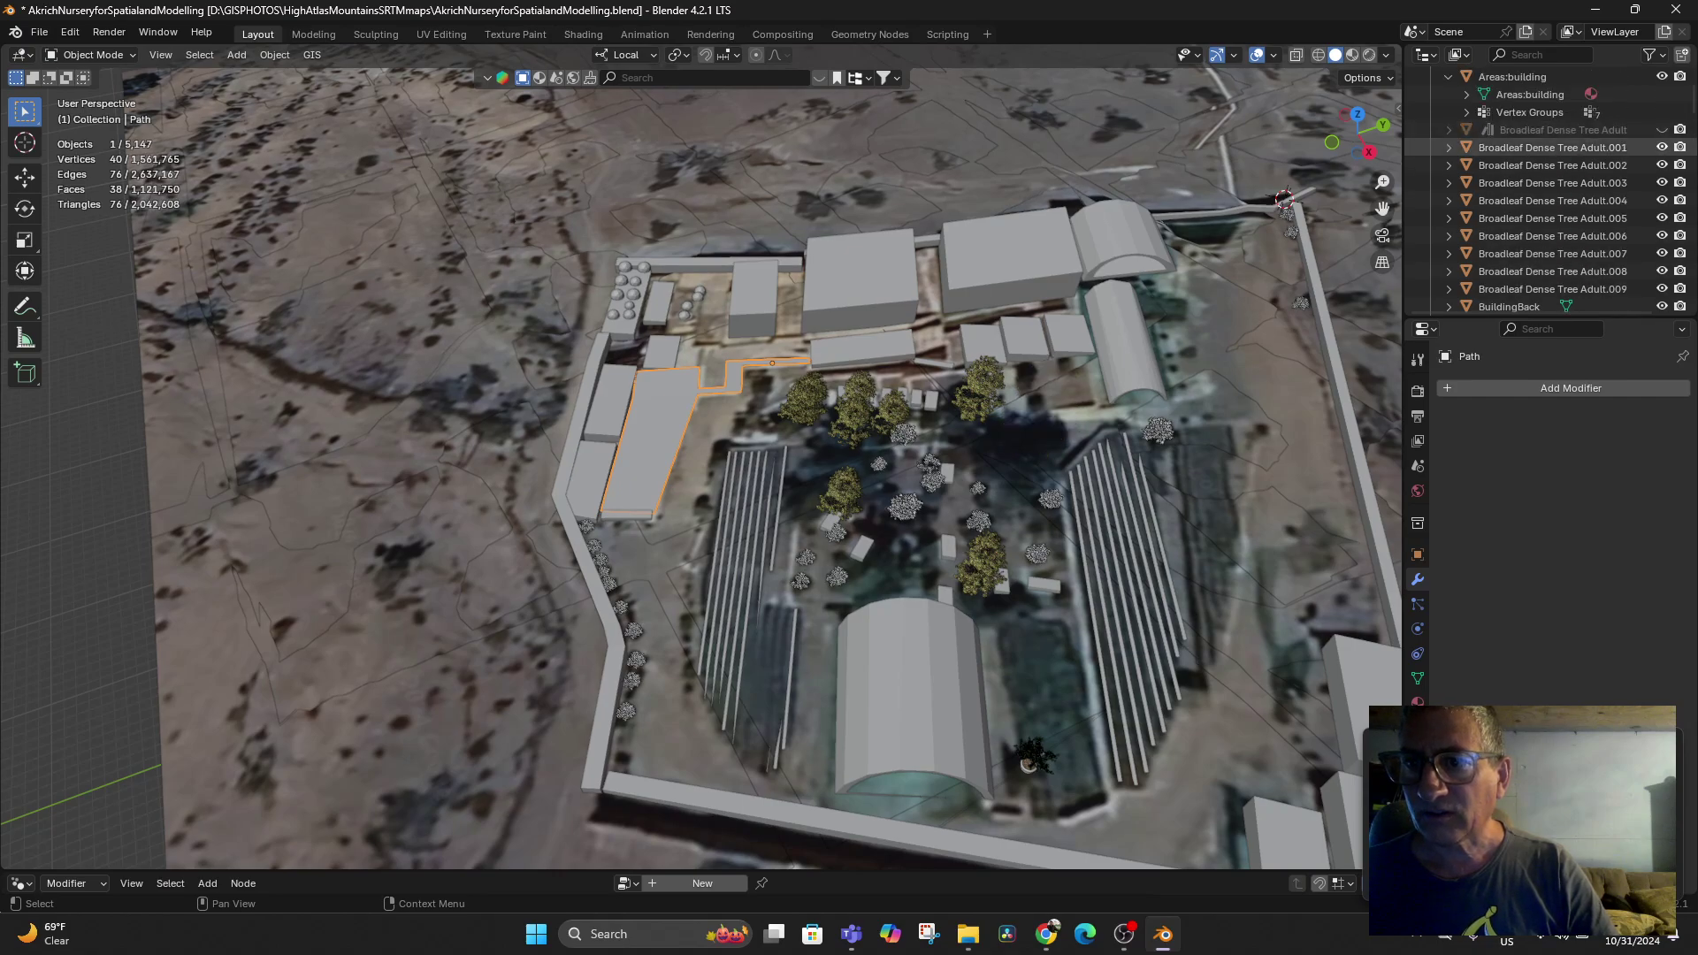
left_click(1663, 147)
left_click_drag(1662, 165, 1662, 270)
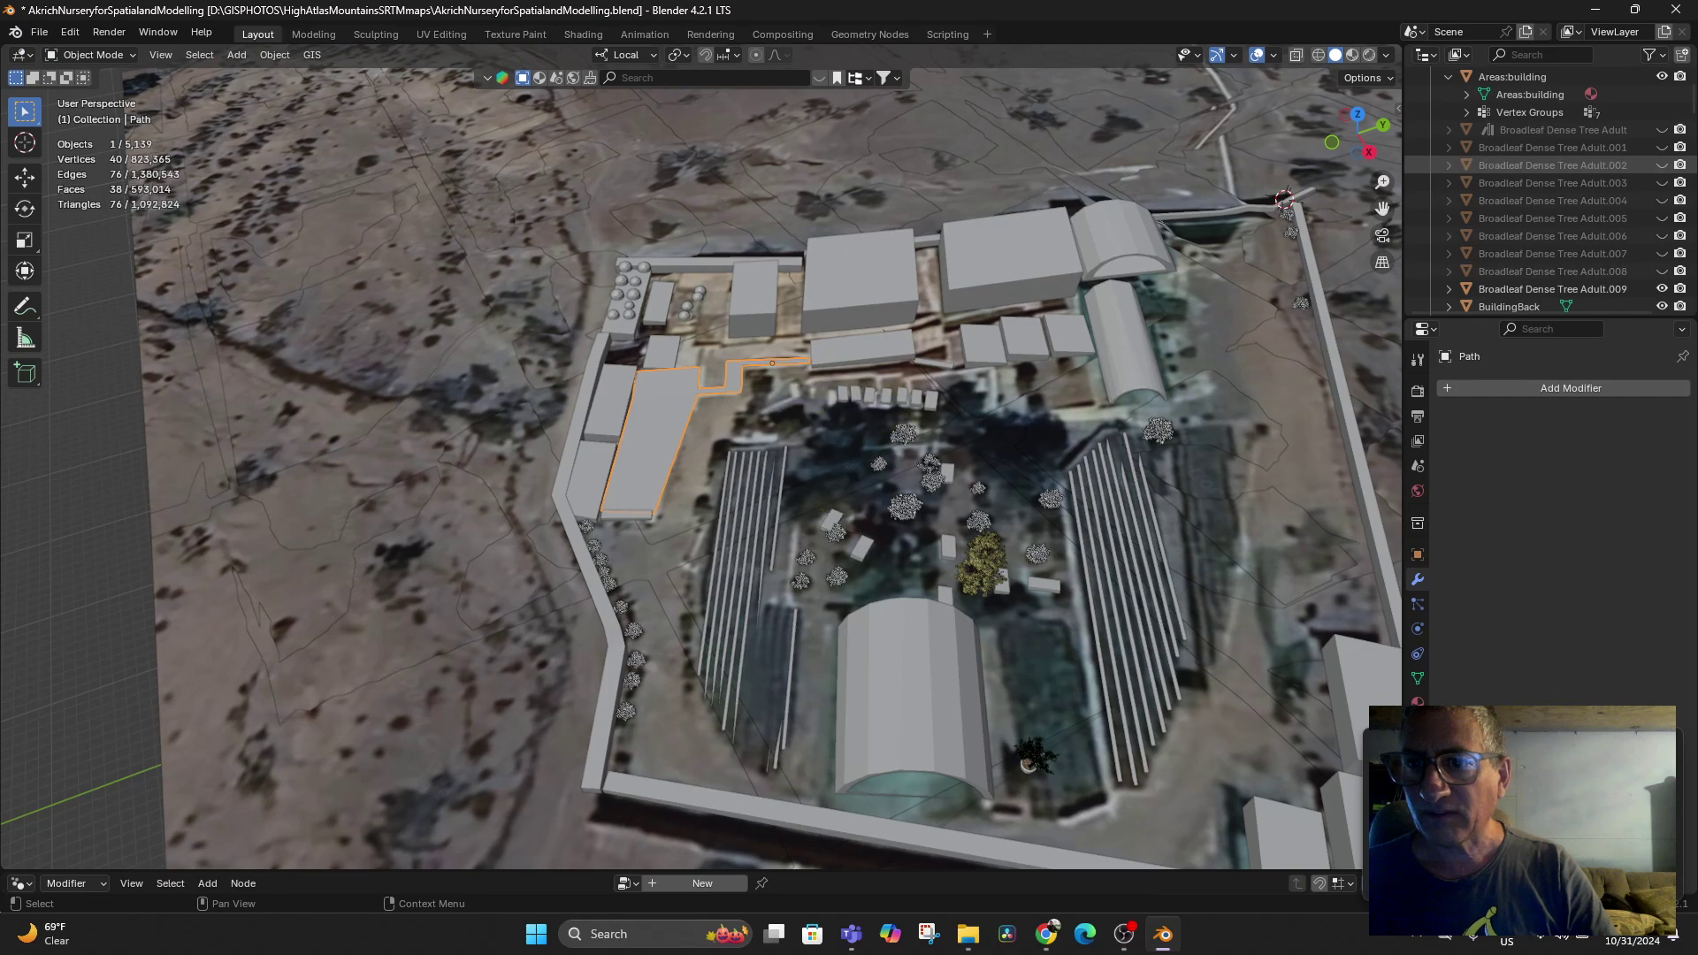
scroll(1662, 271, "down", 2)
left_click(1662, 217)
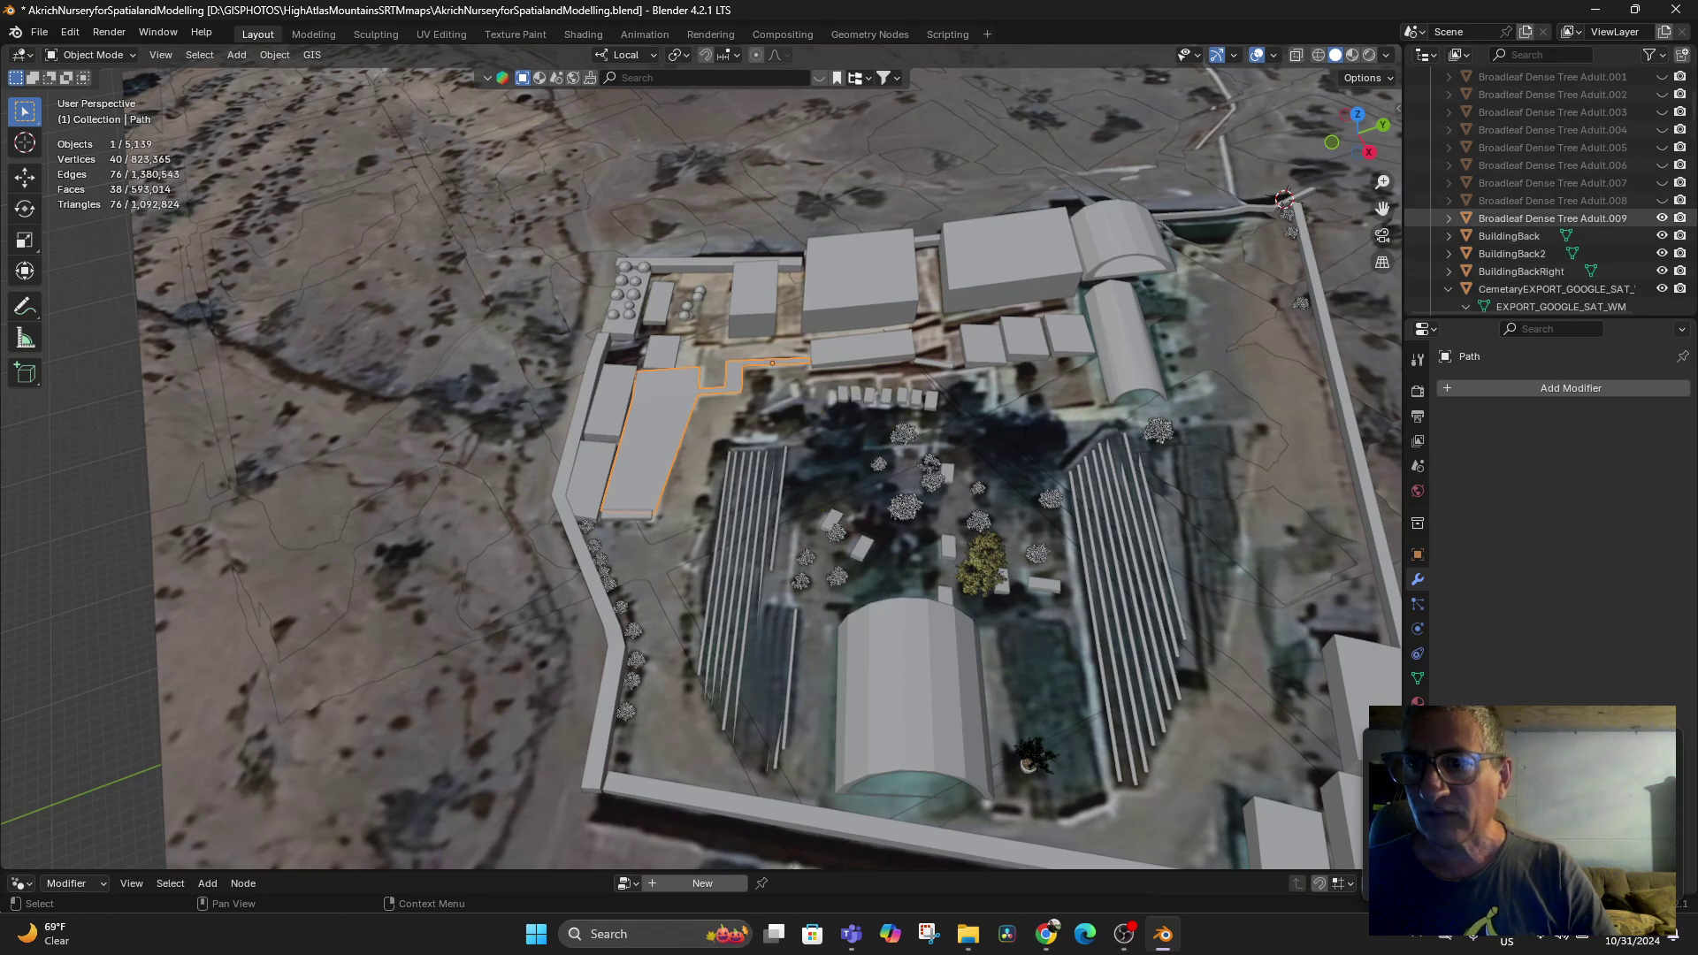
left_click(1662, 235)
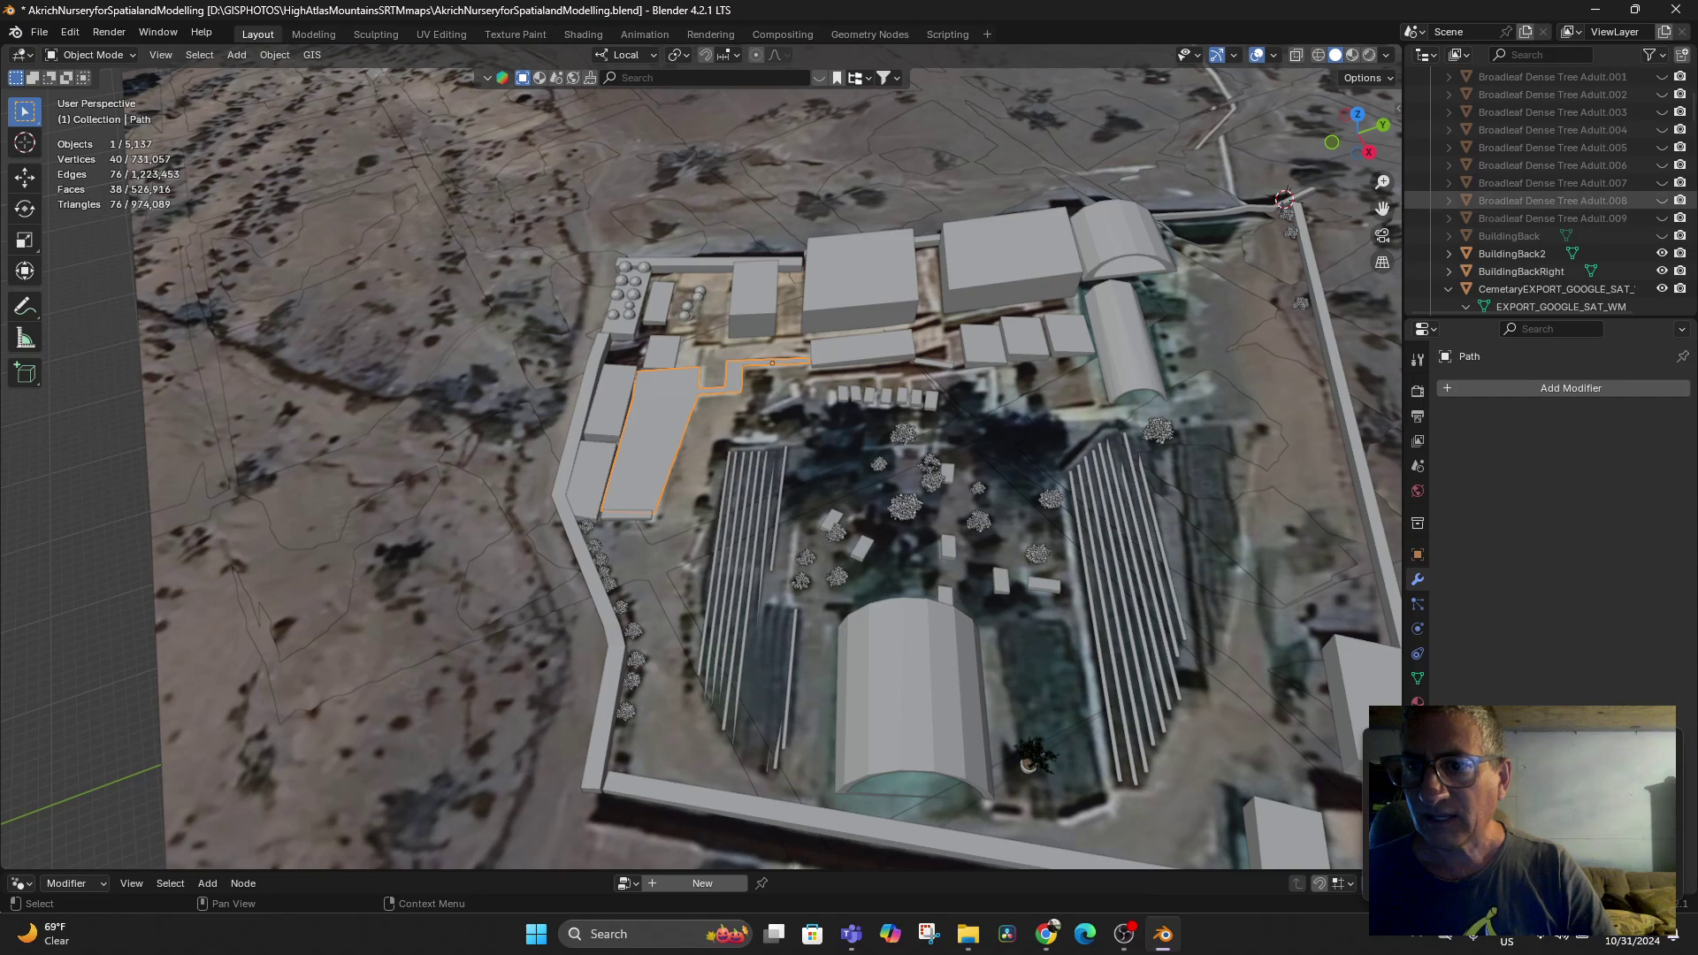
left_click(1663, 218)
left_click(1663, 236)
left_click(1662, 218)
Hide the numbered tree objects, from tree.029 back to tree.001, in the viewport while keeping the walls shown
scroll(1547, 190, "down", 5)
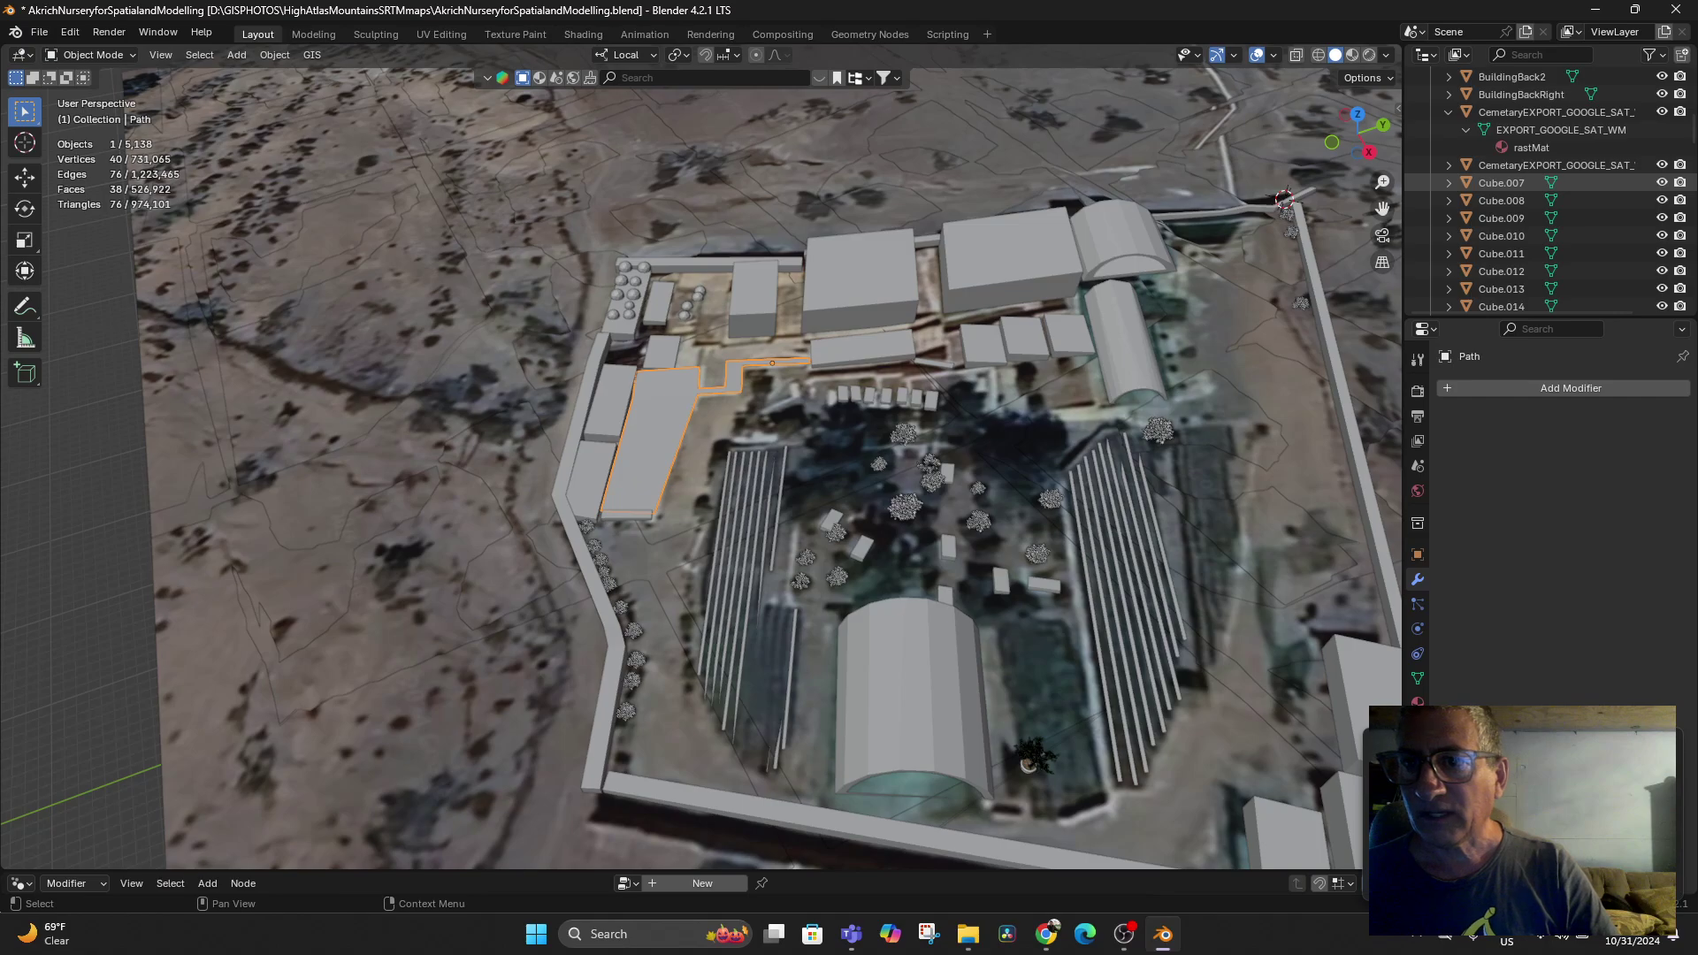
scroll(1547, 182, "down", 15)
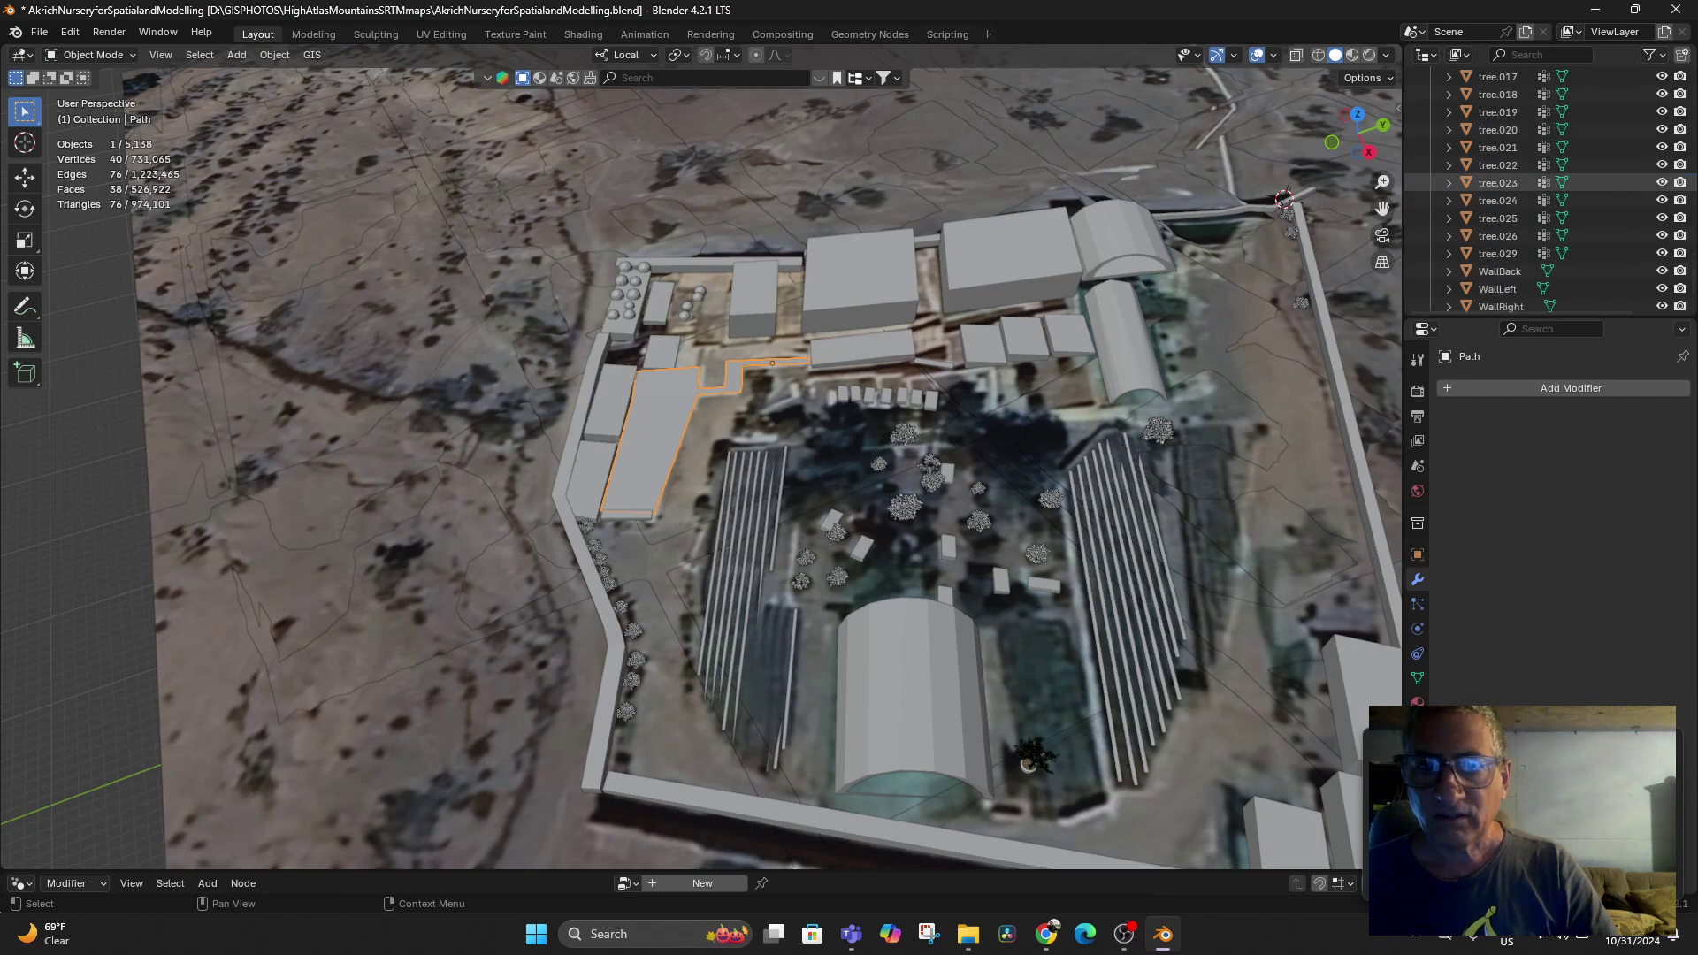
scroll(1548, 183, "down", 2)
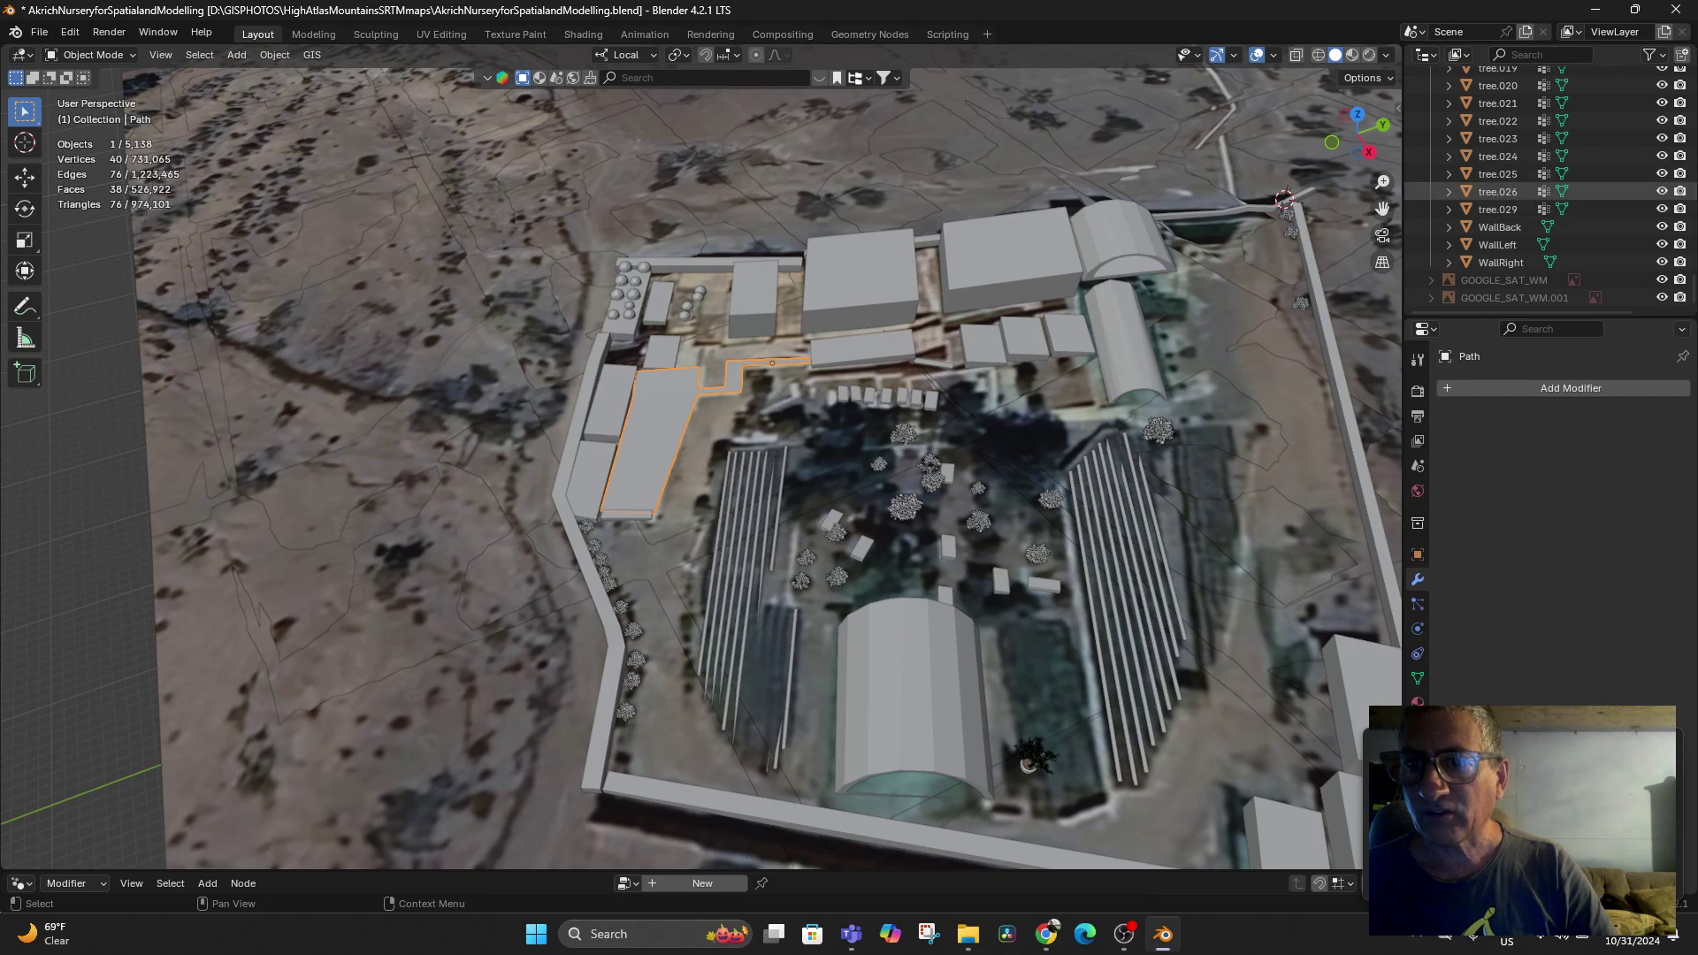
left_click_drag(1662, 209, 1661, 68)
scroll(1547, 160, "up", 3)
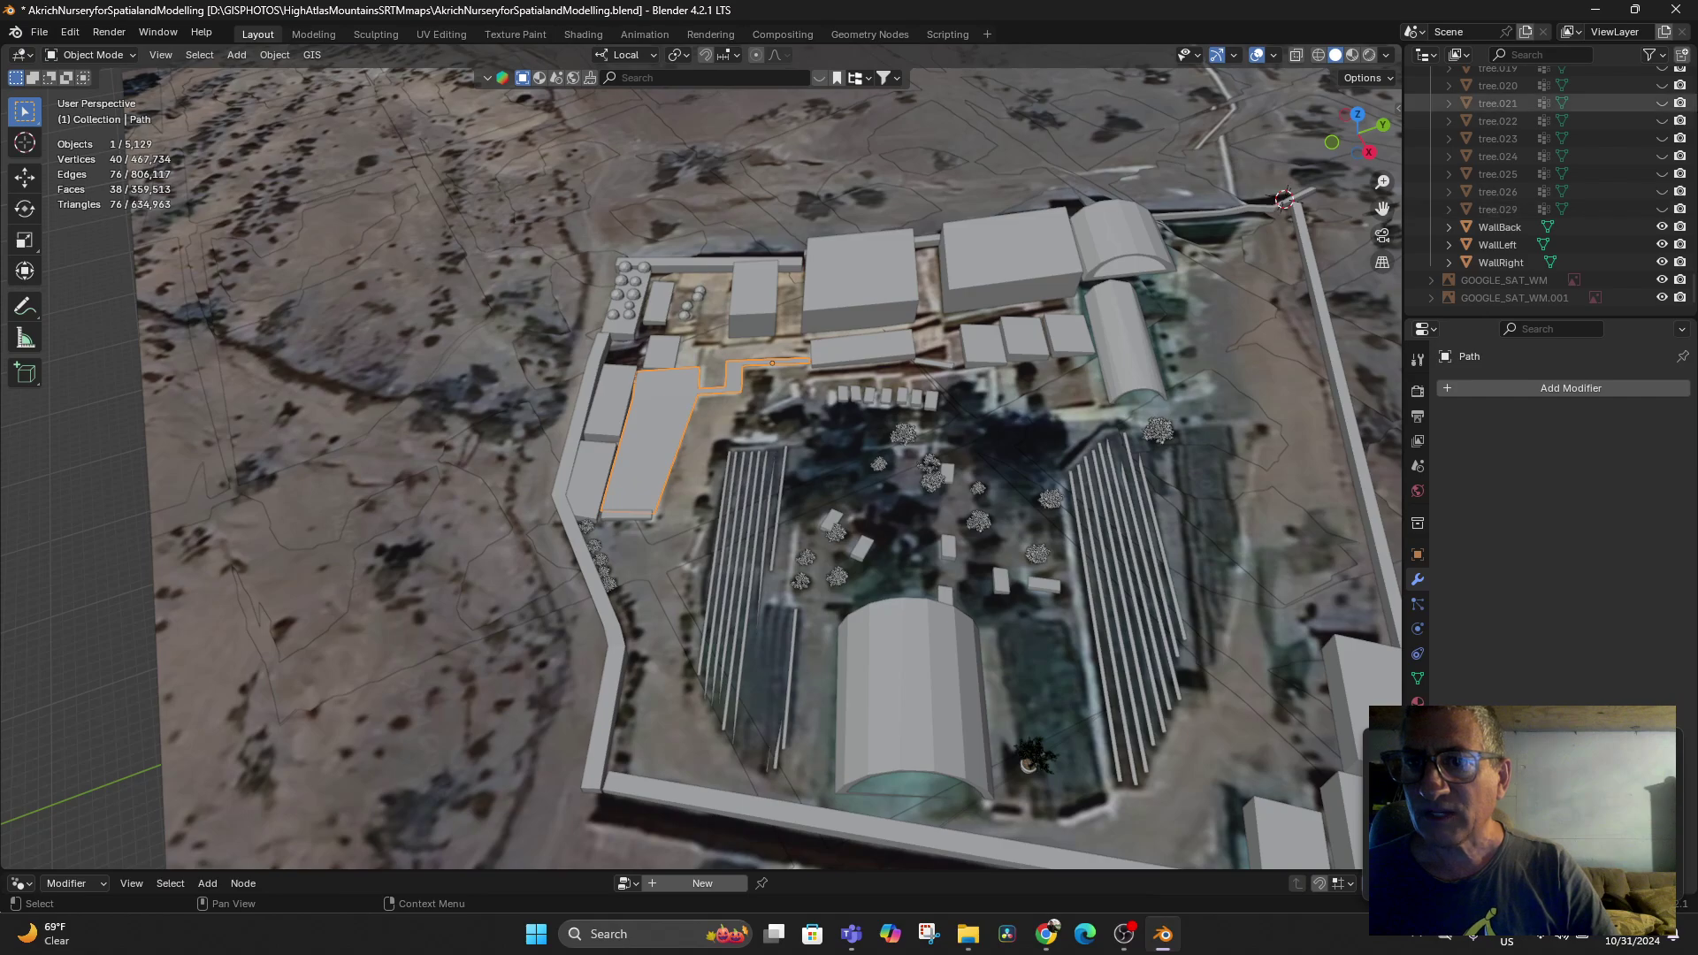
left_click_drag(1662, 120, 1662, 85)
scroll(1661, 155, "up", 4)
left_click_drag(1662, 155, 1662, 227)
scroll(1548, 156, "up", 6)
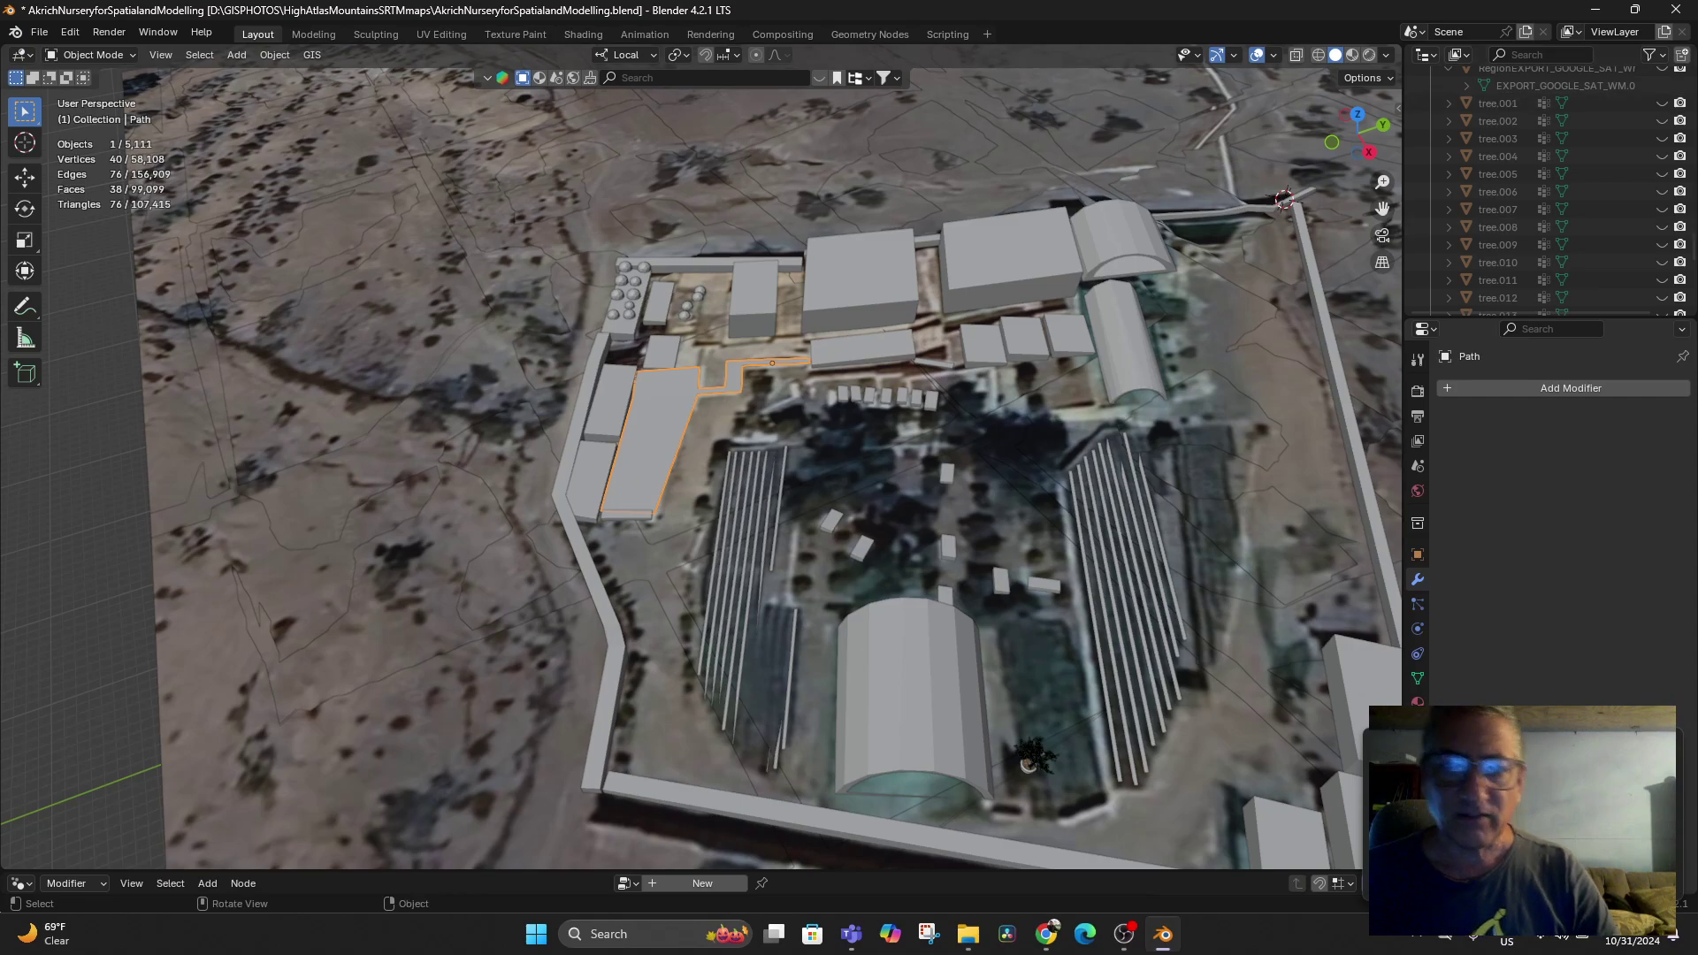
Select the two sets of planting rows in turn, and box-select the entire site including its terrain, buildings and walls
scroll(699, 455, "down", 2)
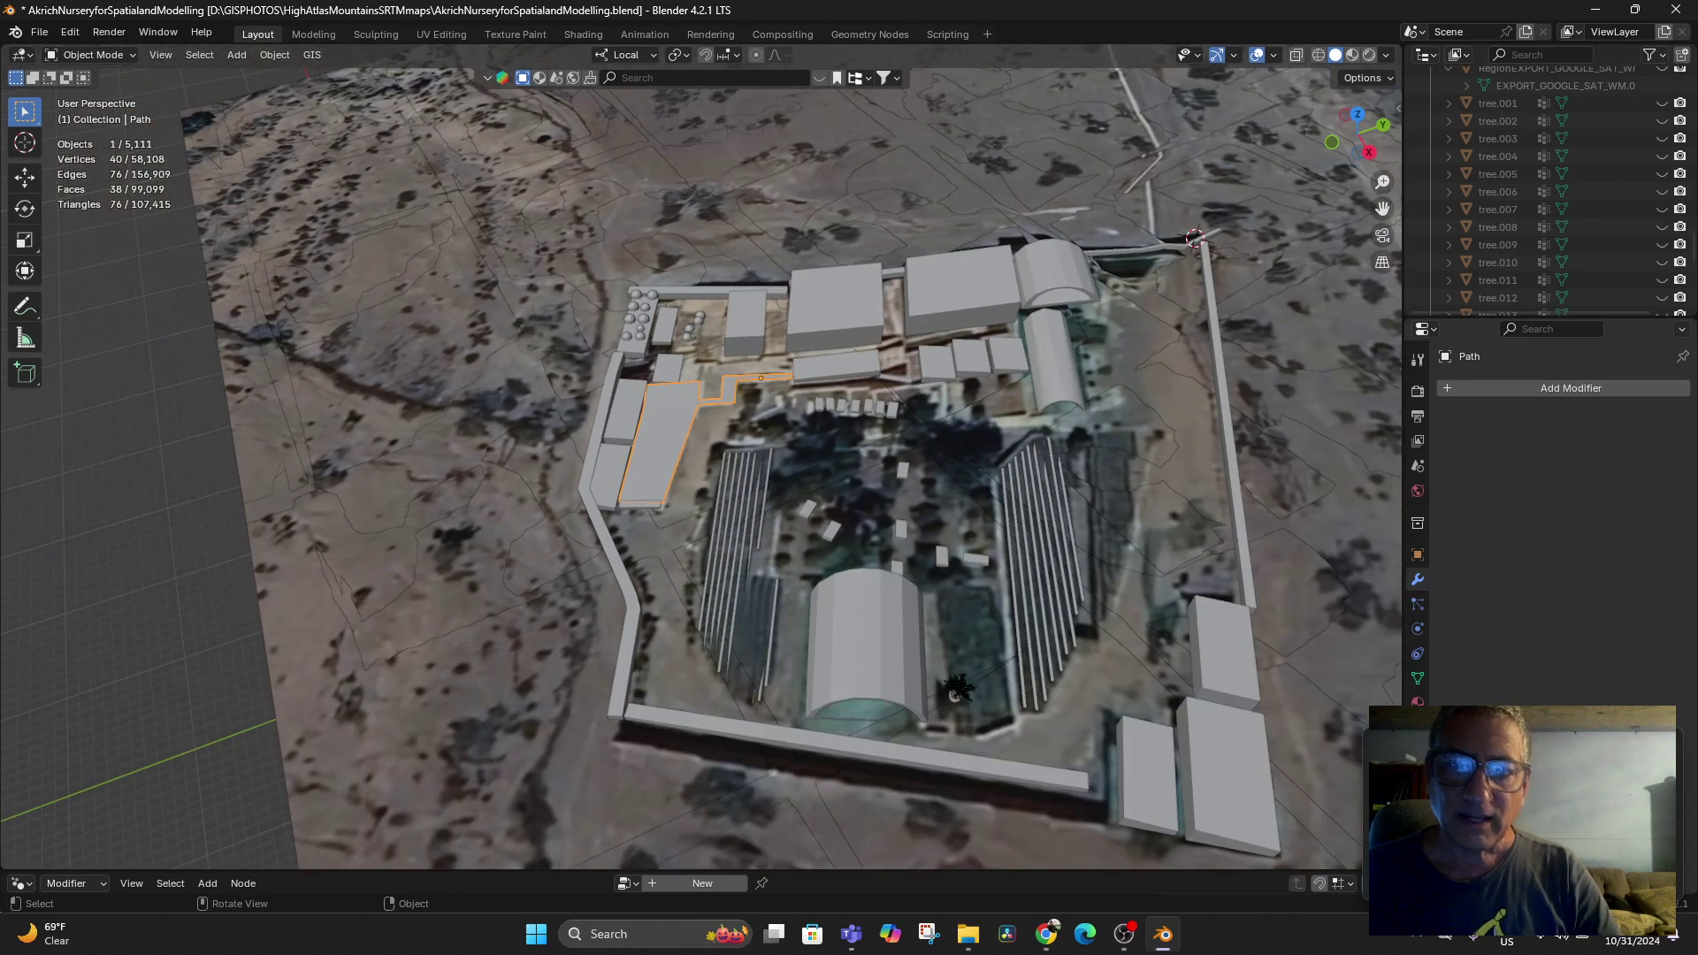
left_click(1044, 547)
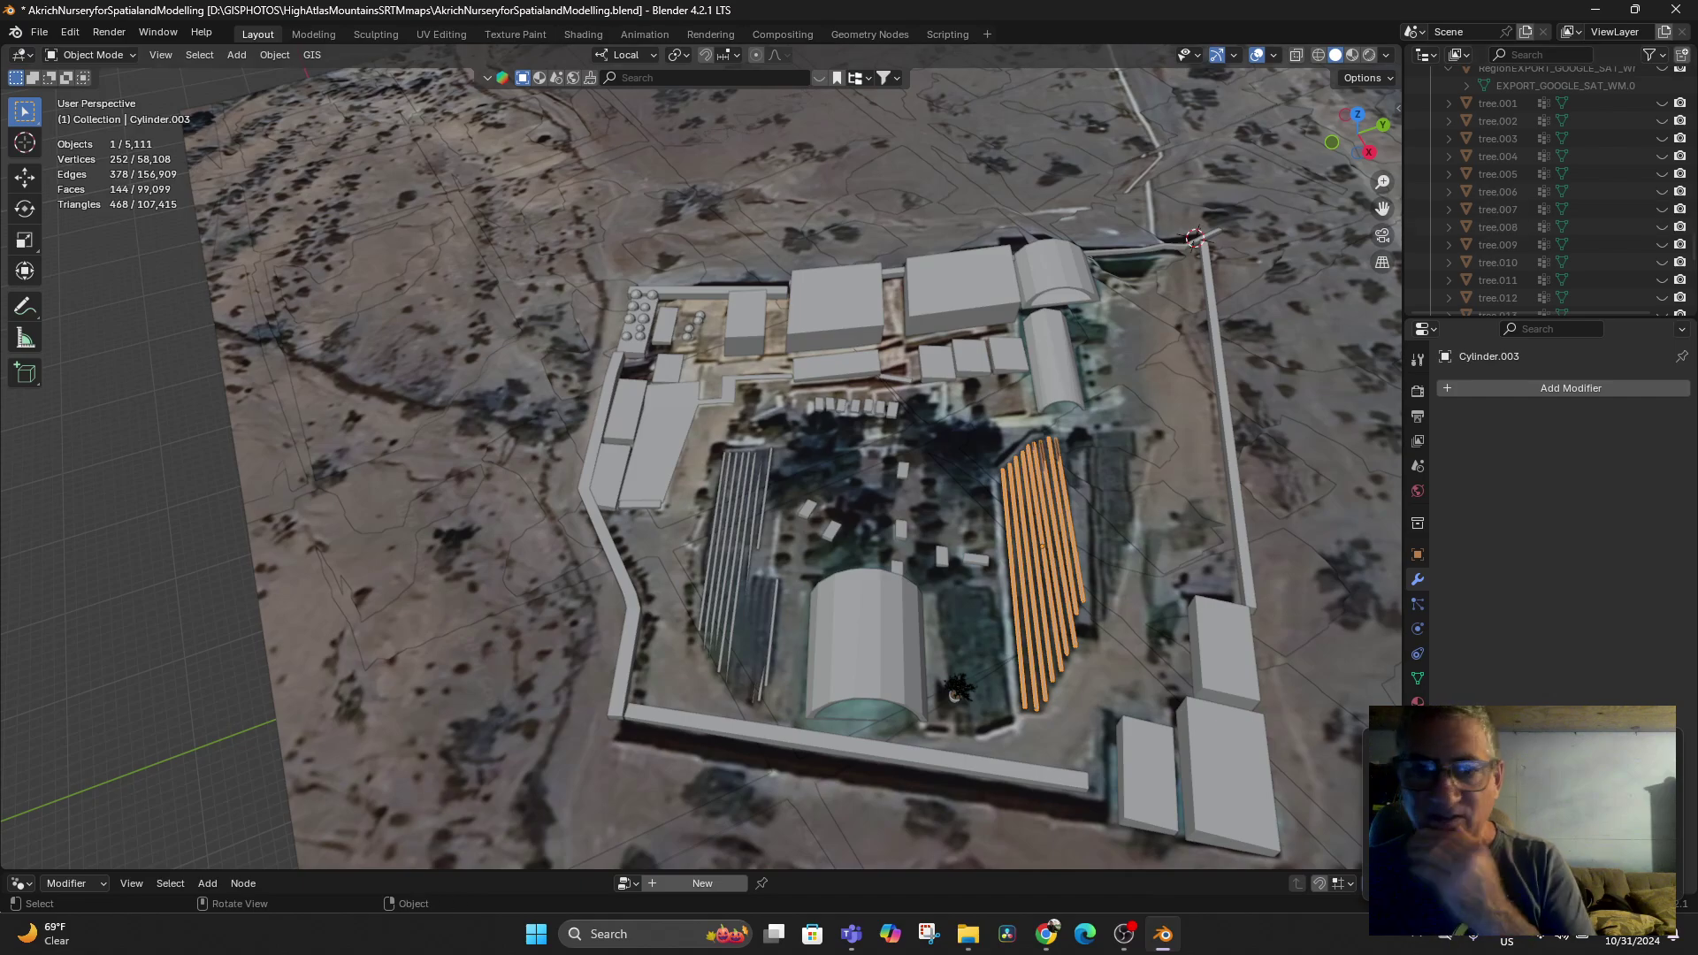
left_click(737, 550)
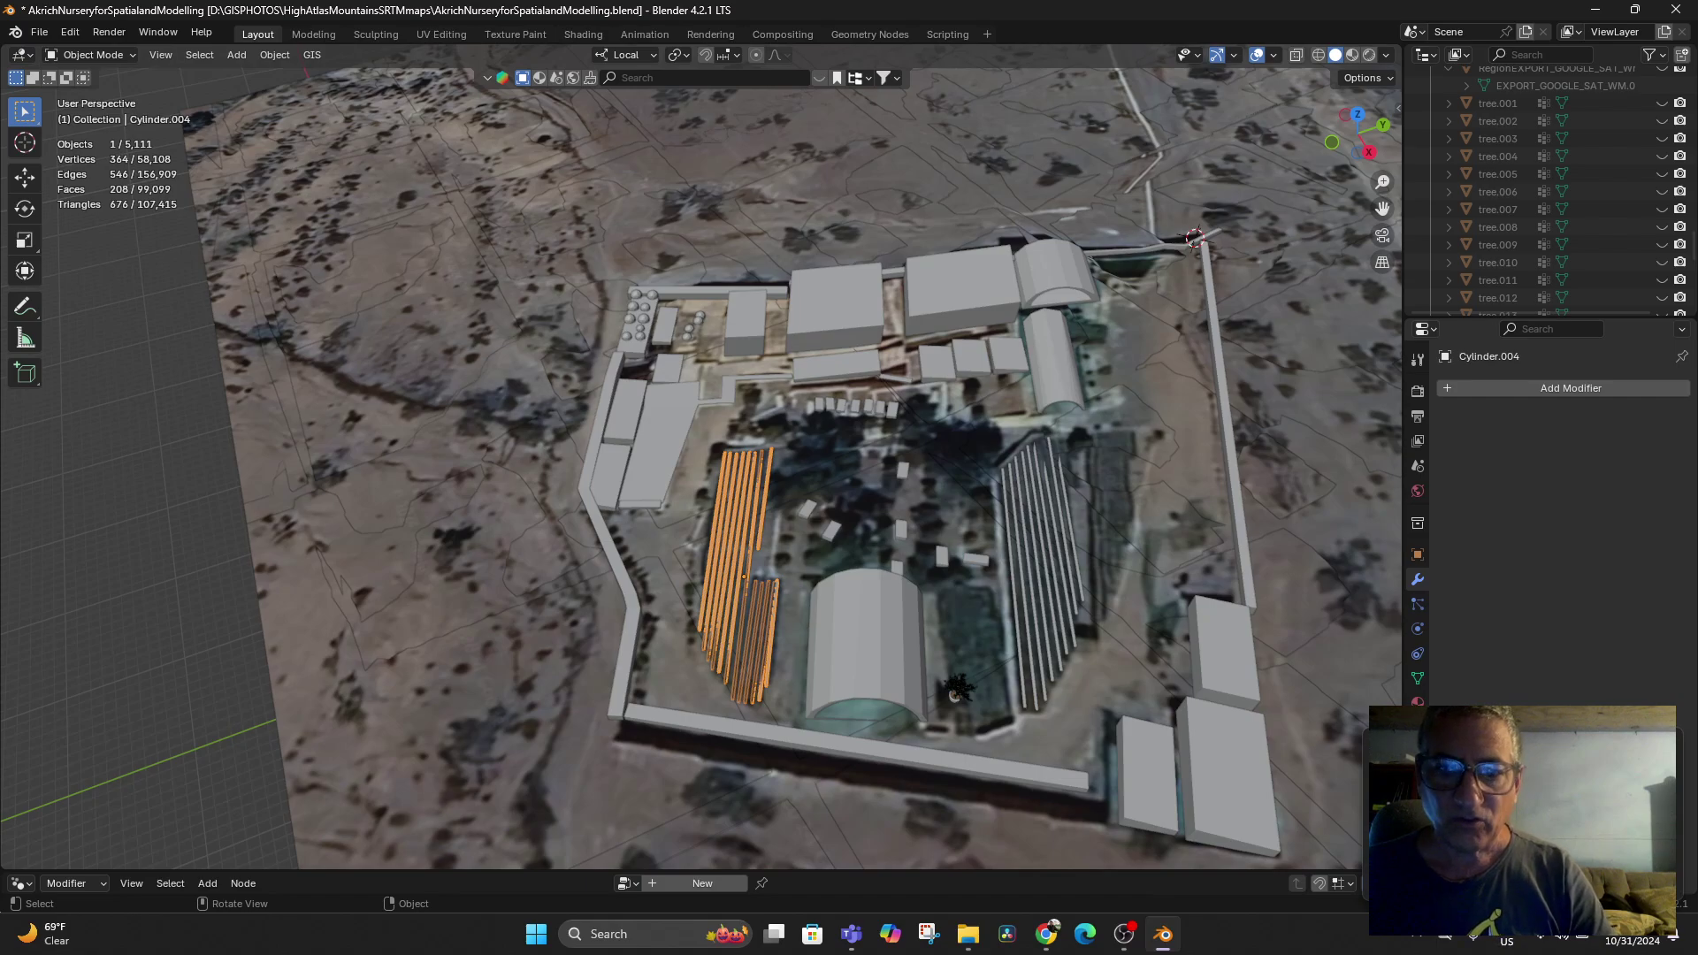
left_click_drag(428, 232, 1300, 871)
scroll(701, 457, "down", 4)
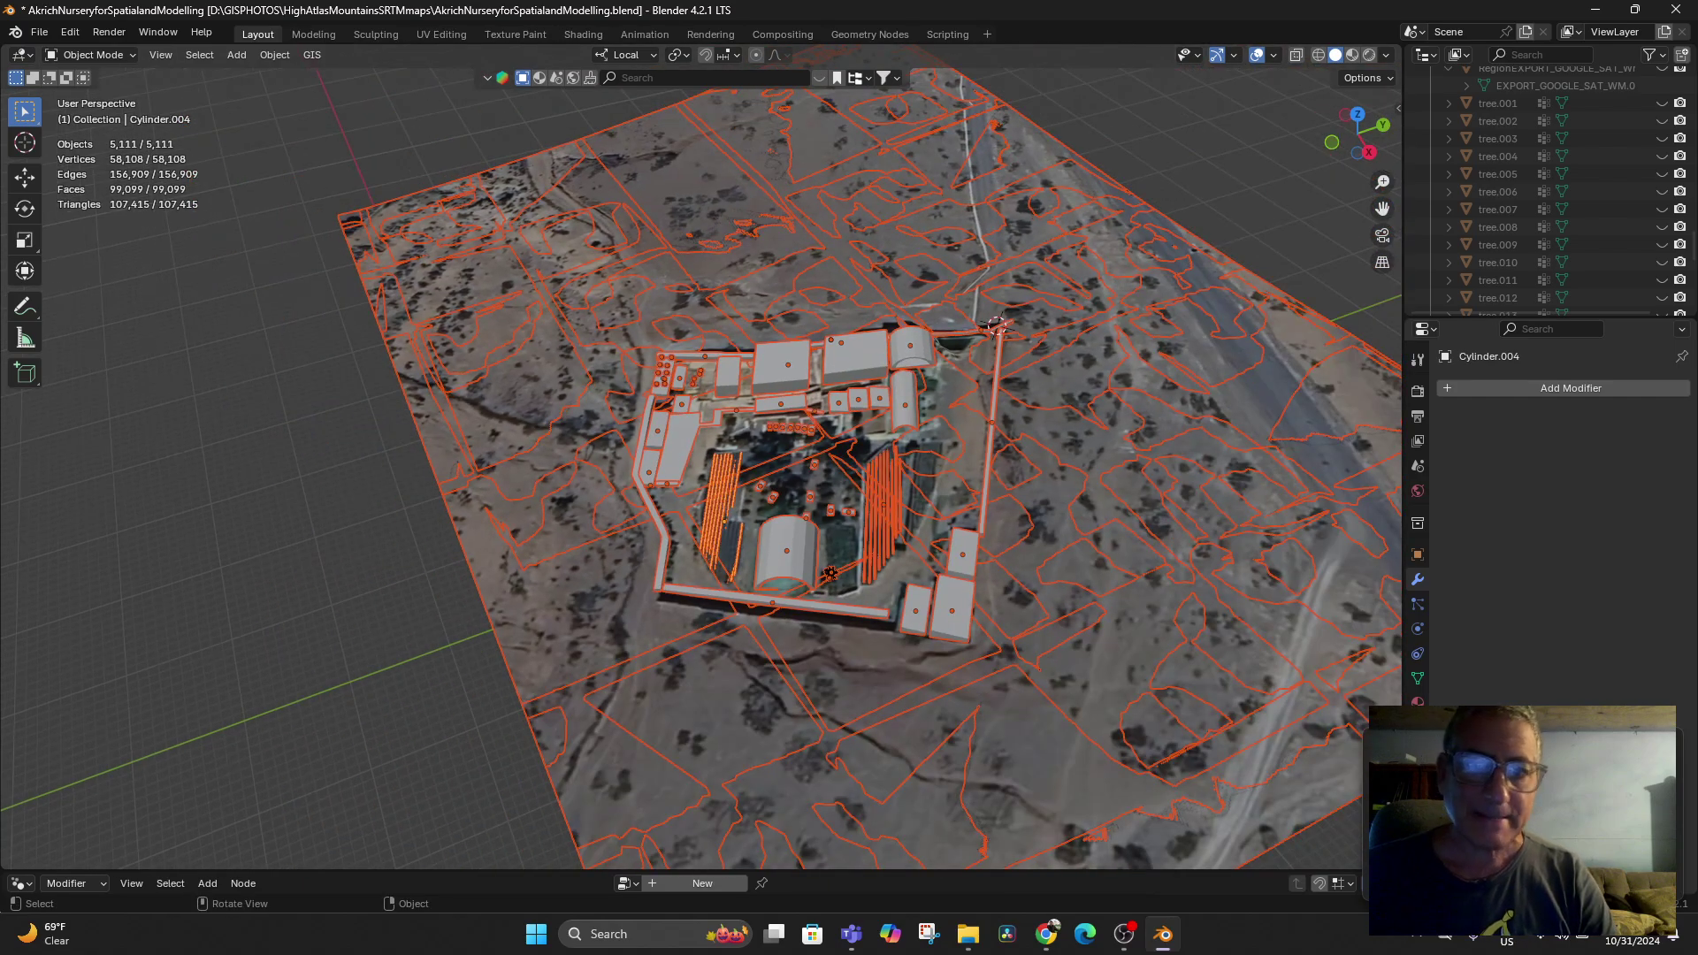
Export the model as glTF Binary to ShapeFile Exports, overwriting AkrichNurseryforSpatialandModelling.glb
left_click(39, 32)
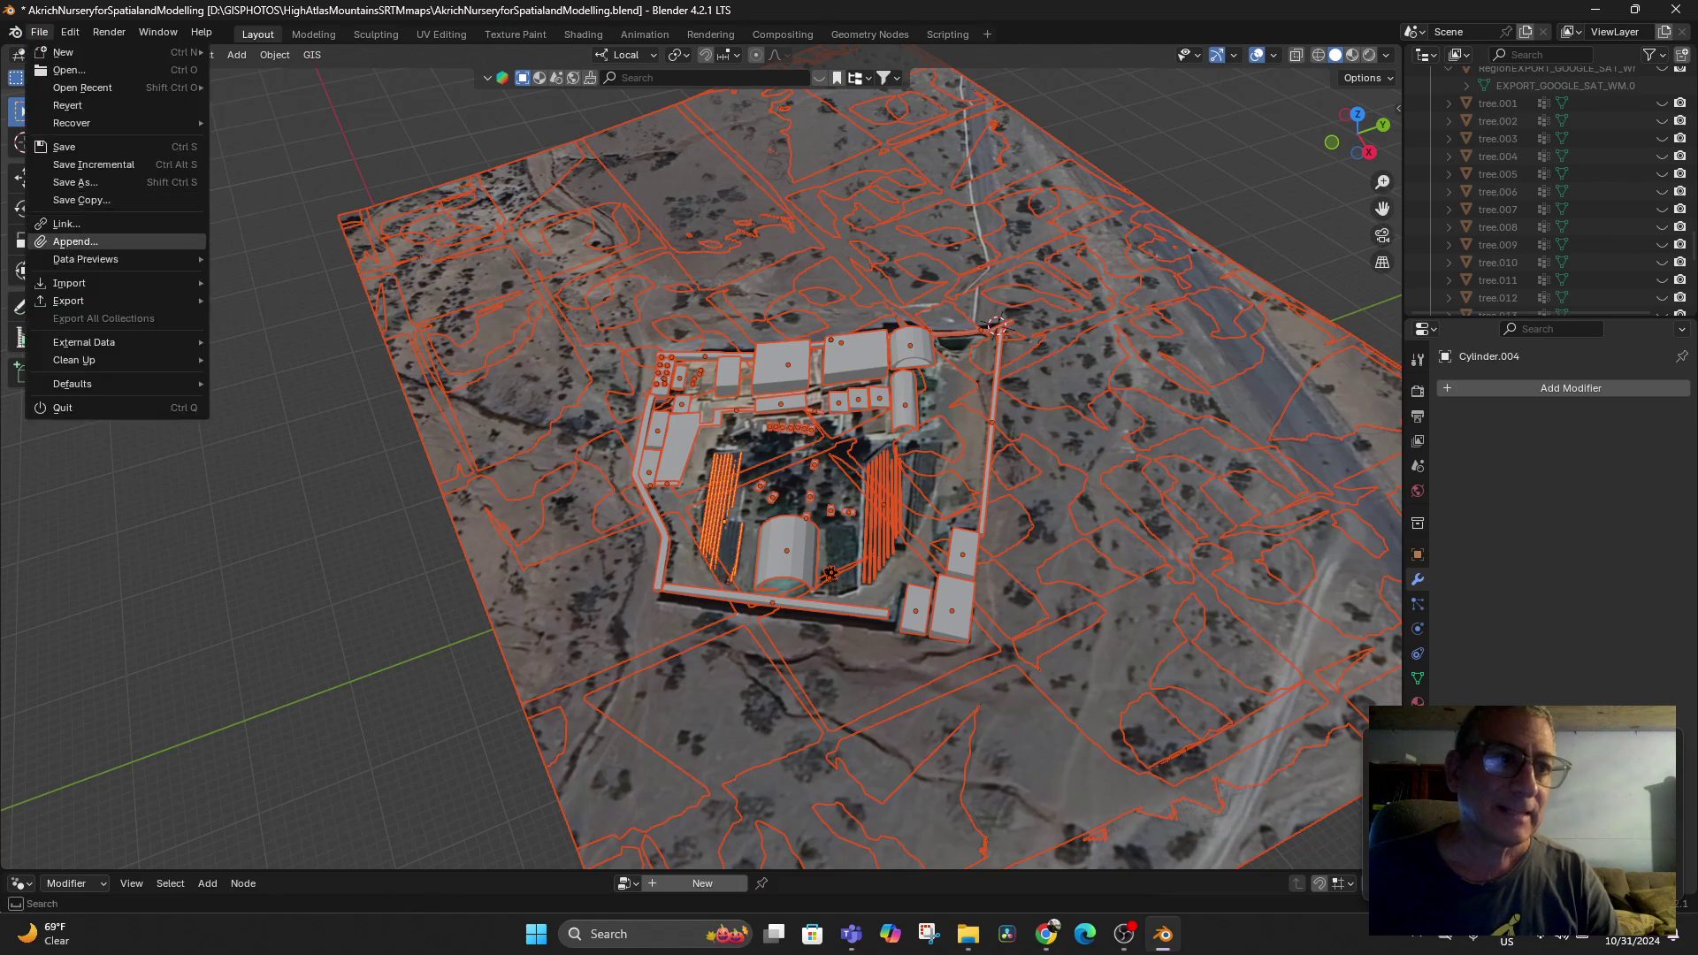
mouse_move(88, 300)
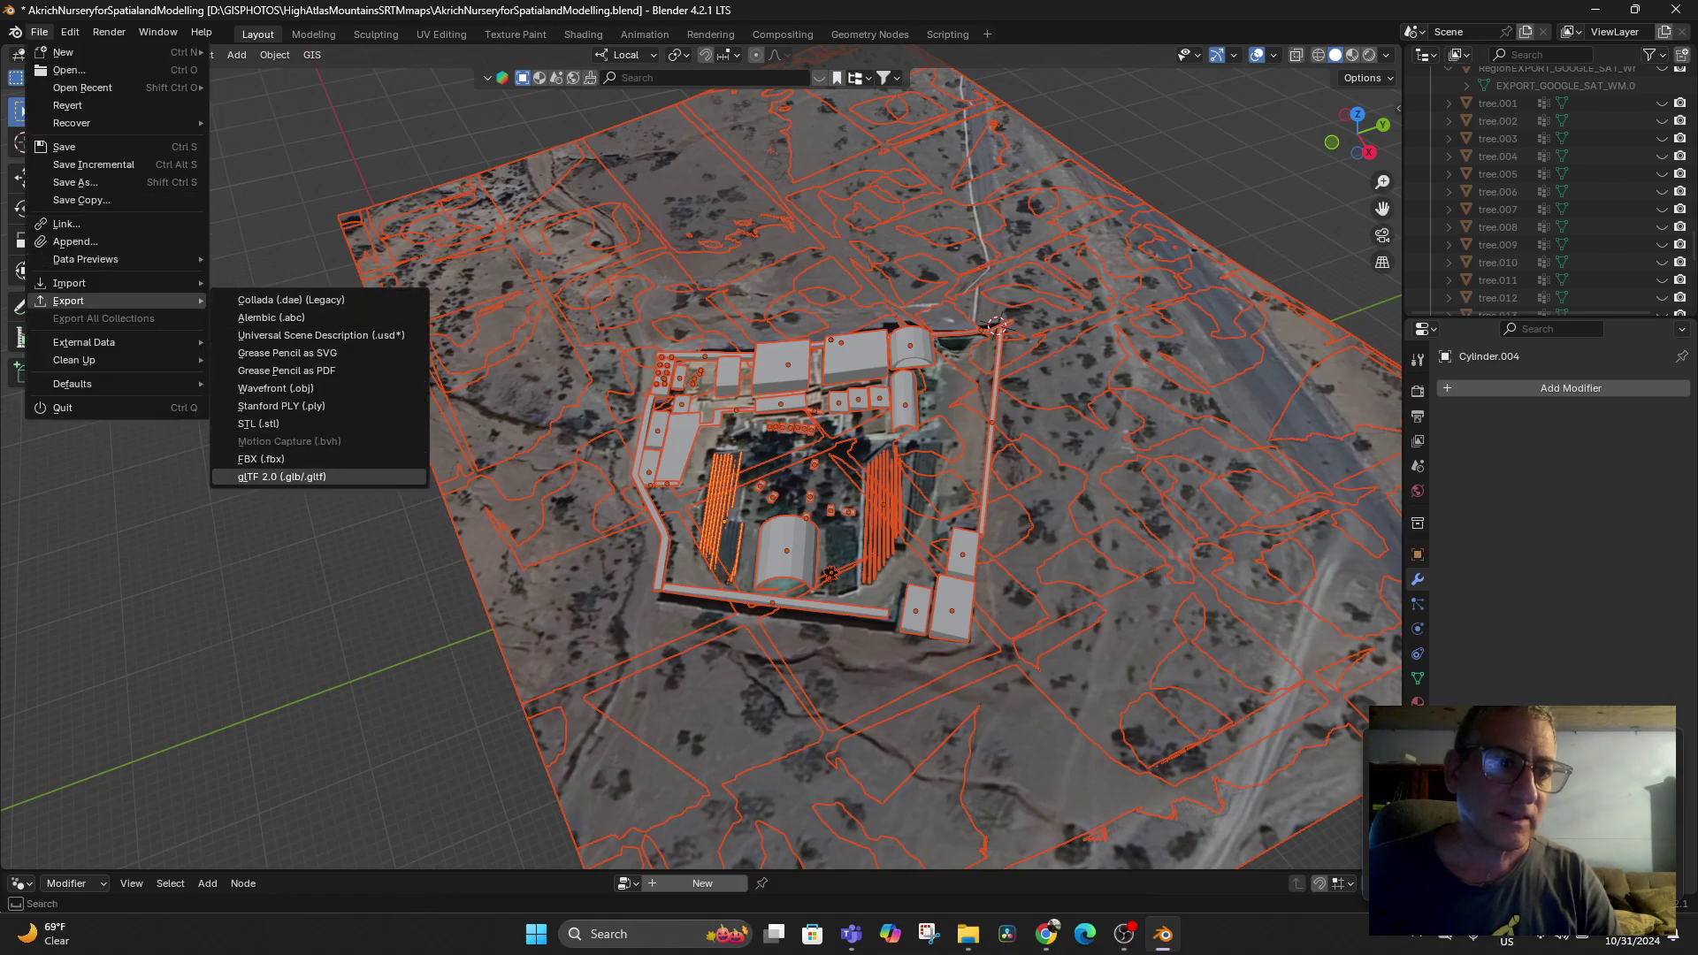
left_click(281, 476)
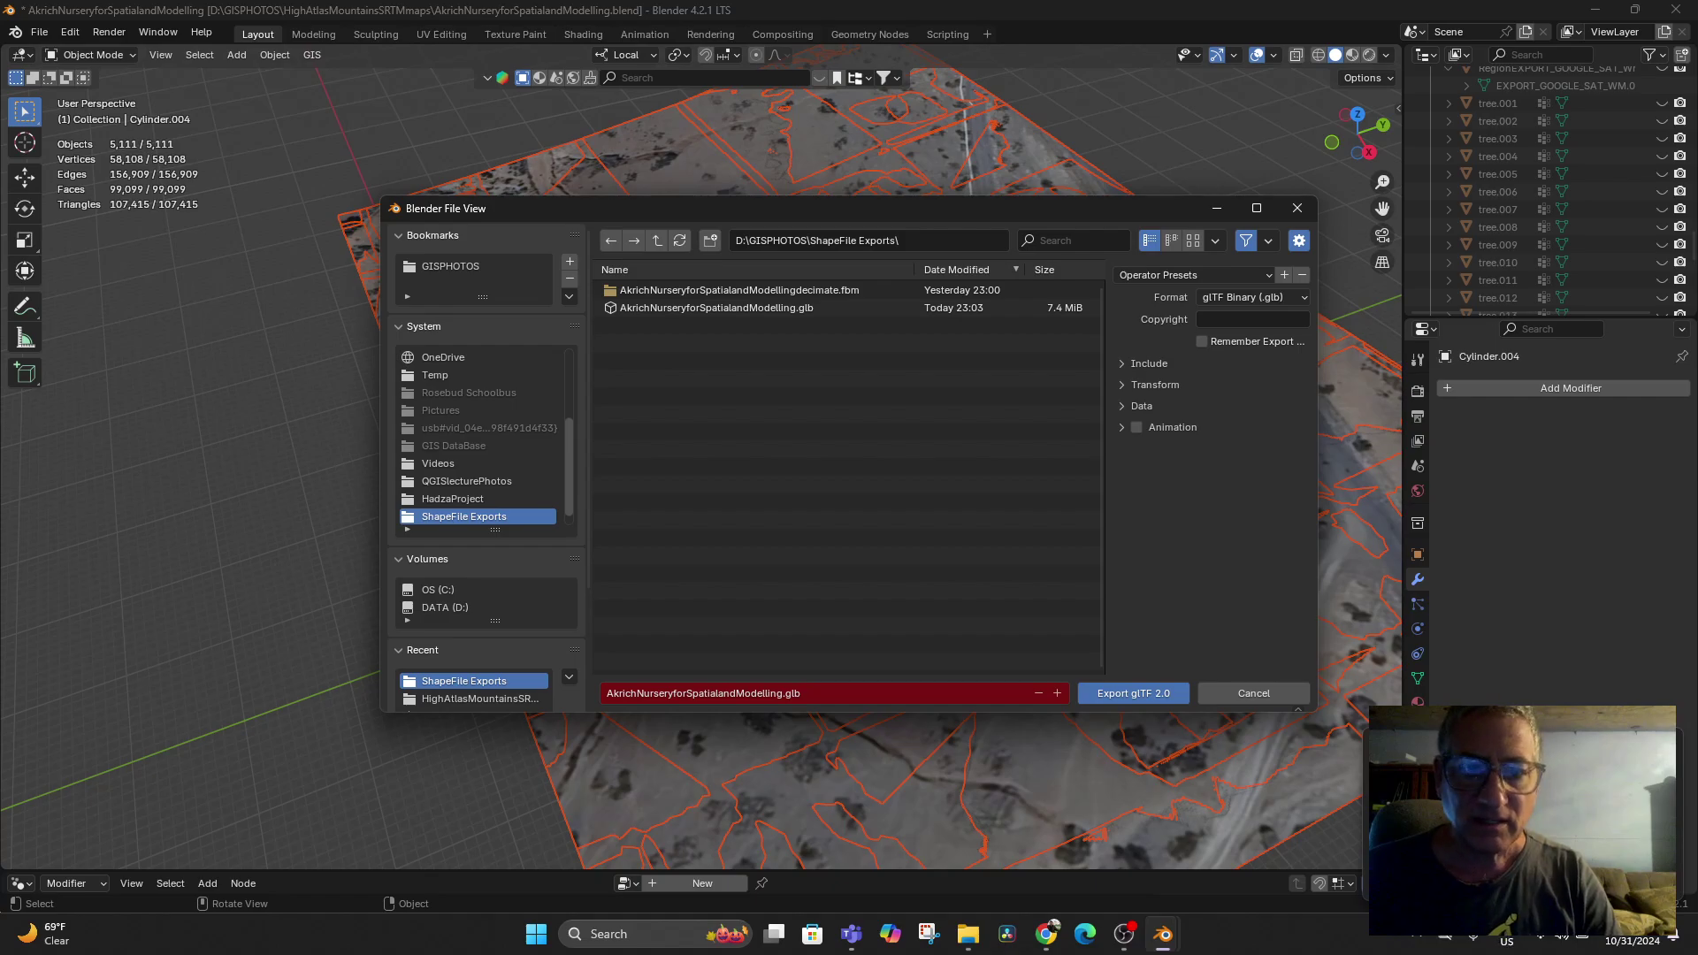
left_click(1133, 693)
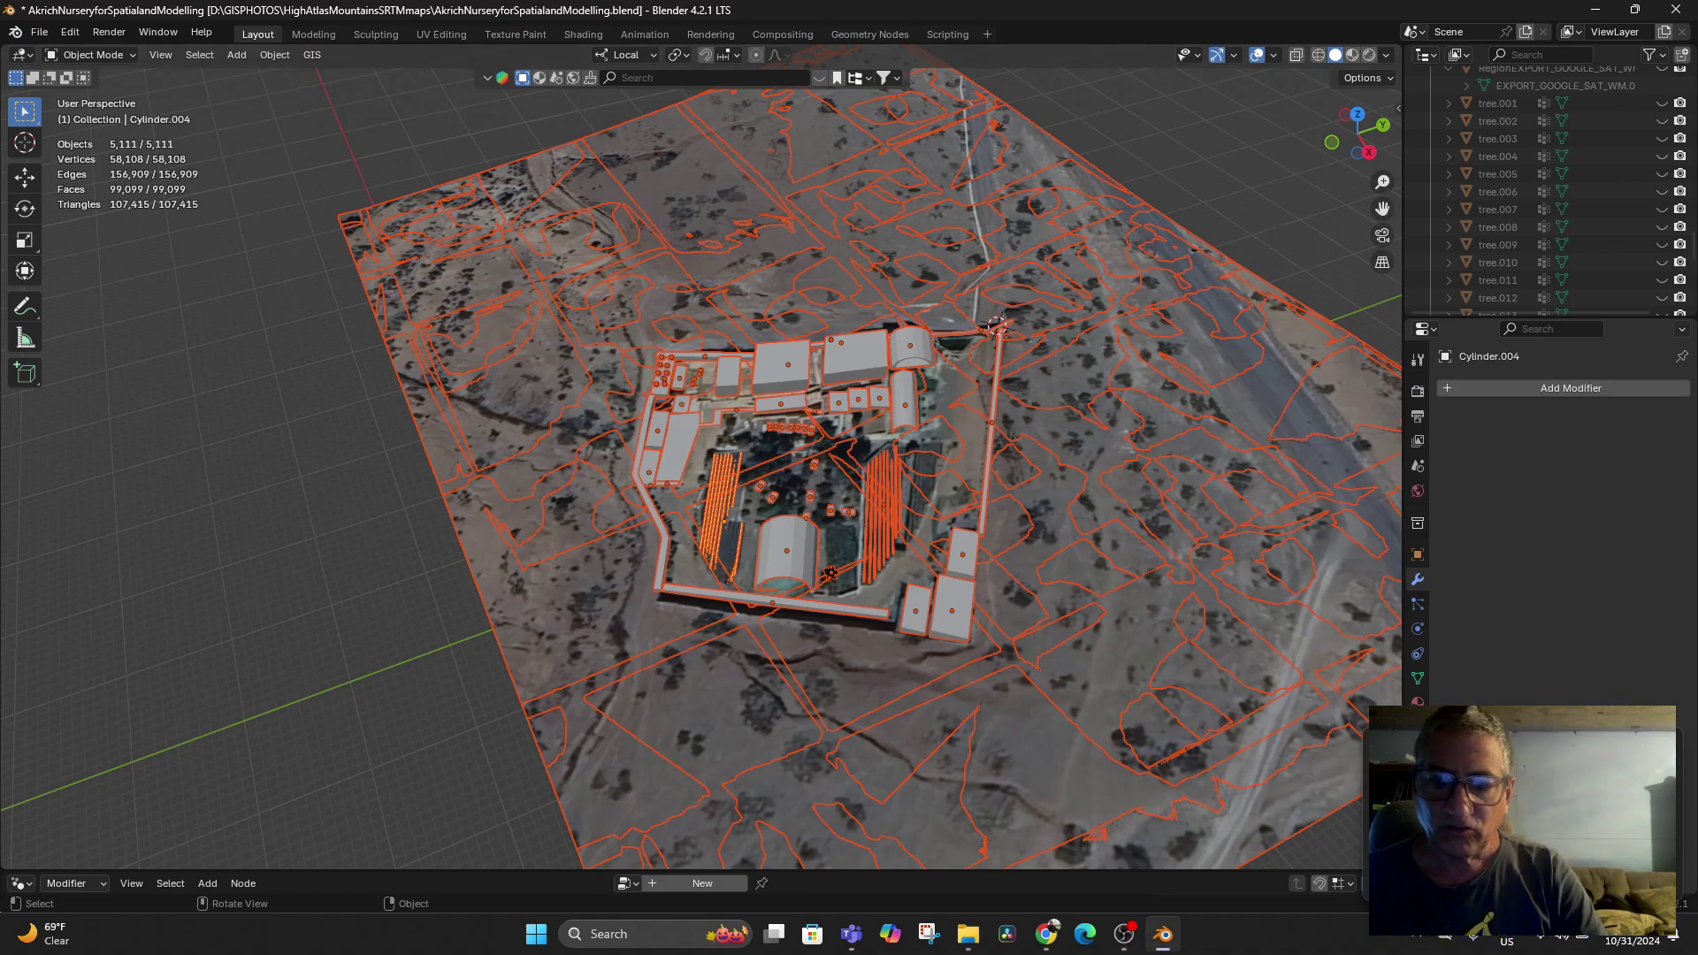
Switch to the ShapeFile Exports folder in File Explorer and check the size of AkrichNurseryforSpatialandModelling.glb
mouse_move(968, 934)
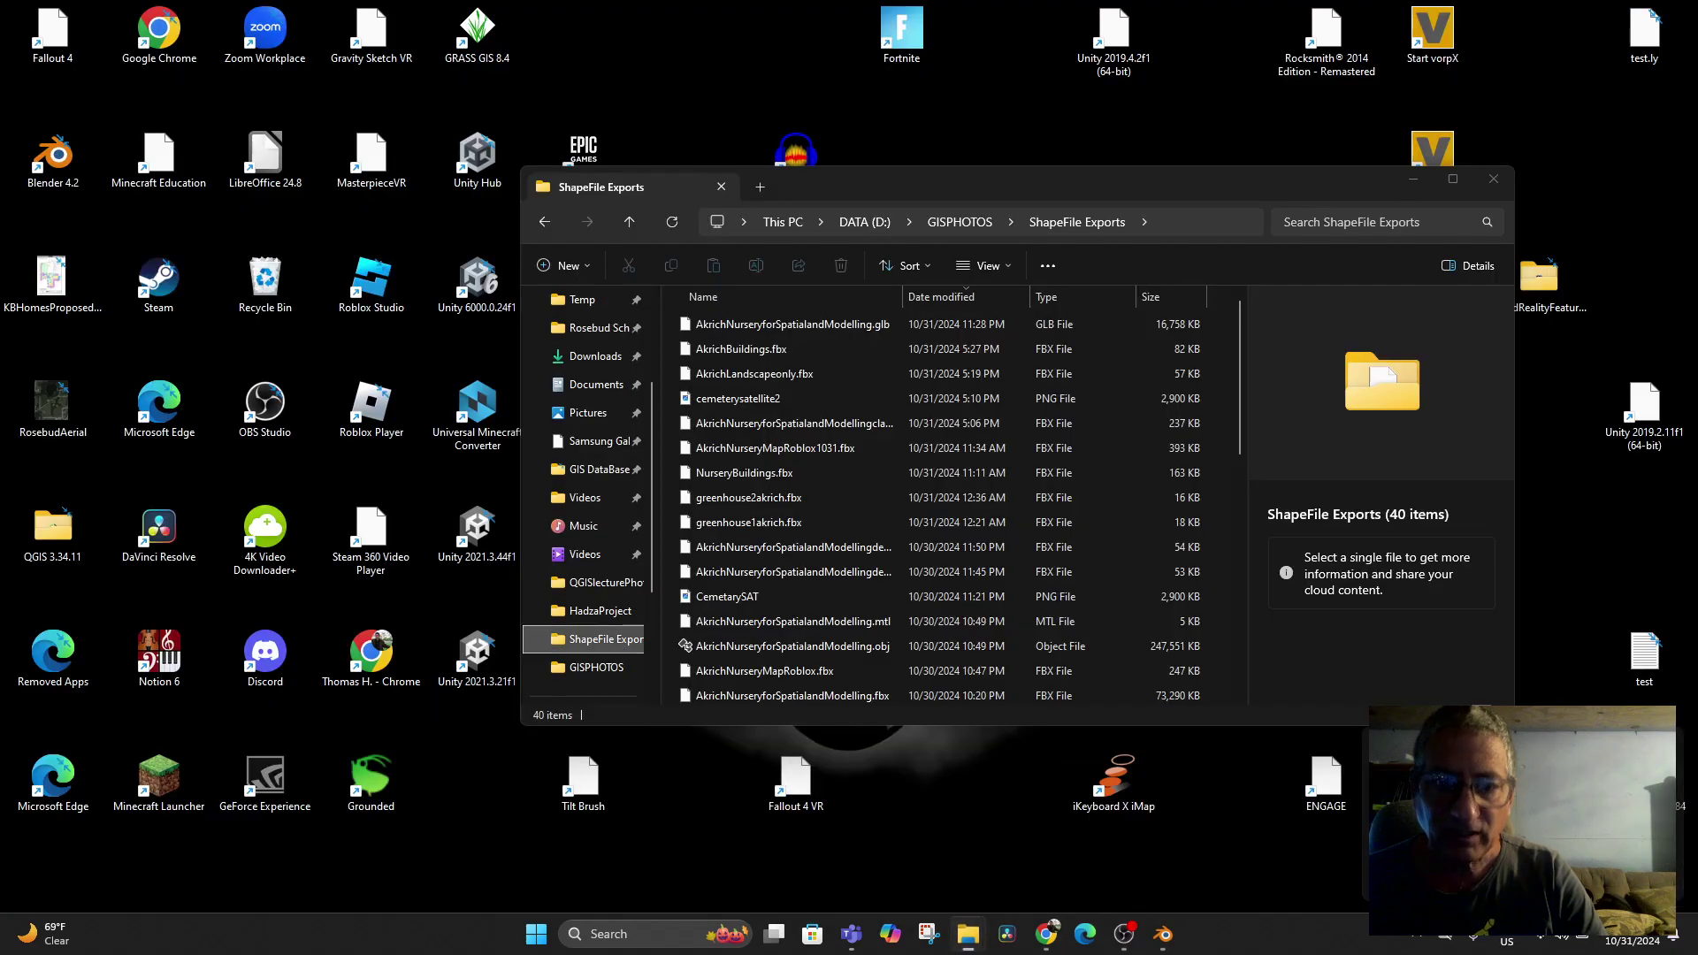
left_click(1059, 845)
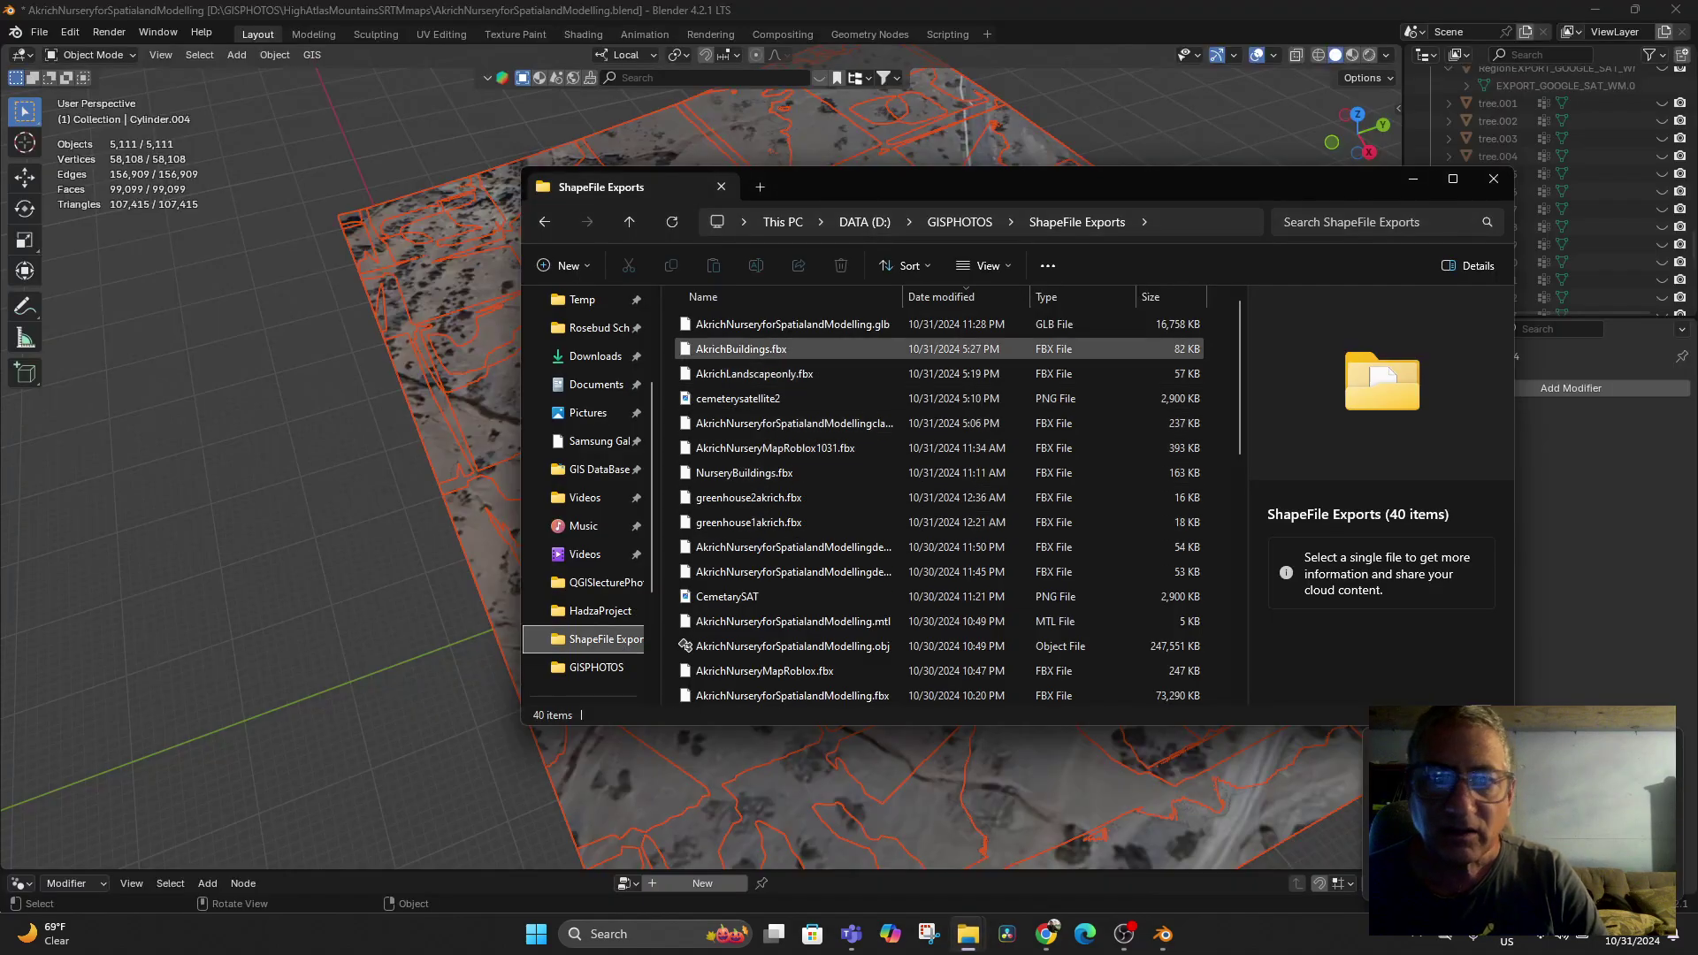
left_click(779, 324)
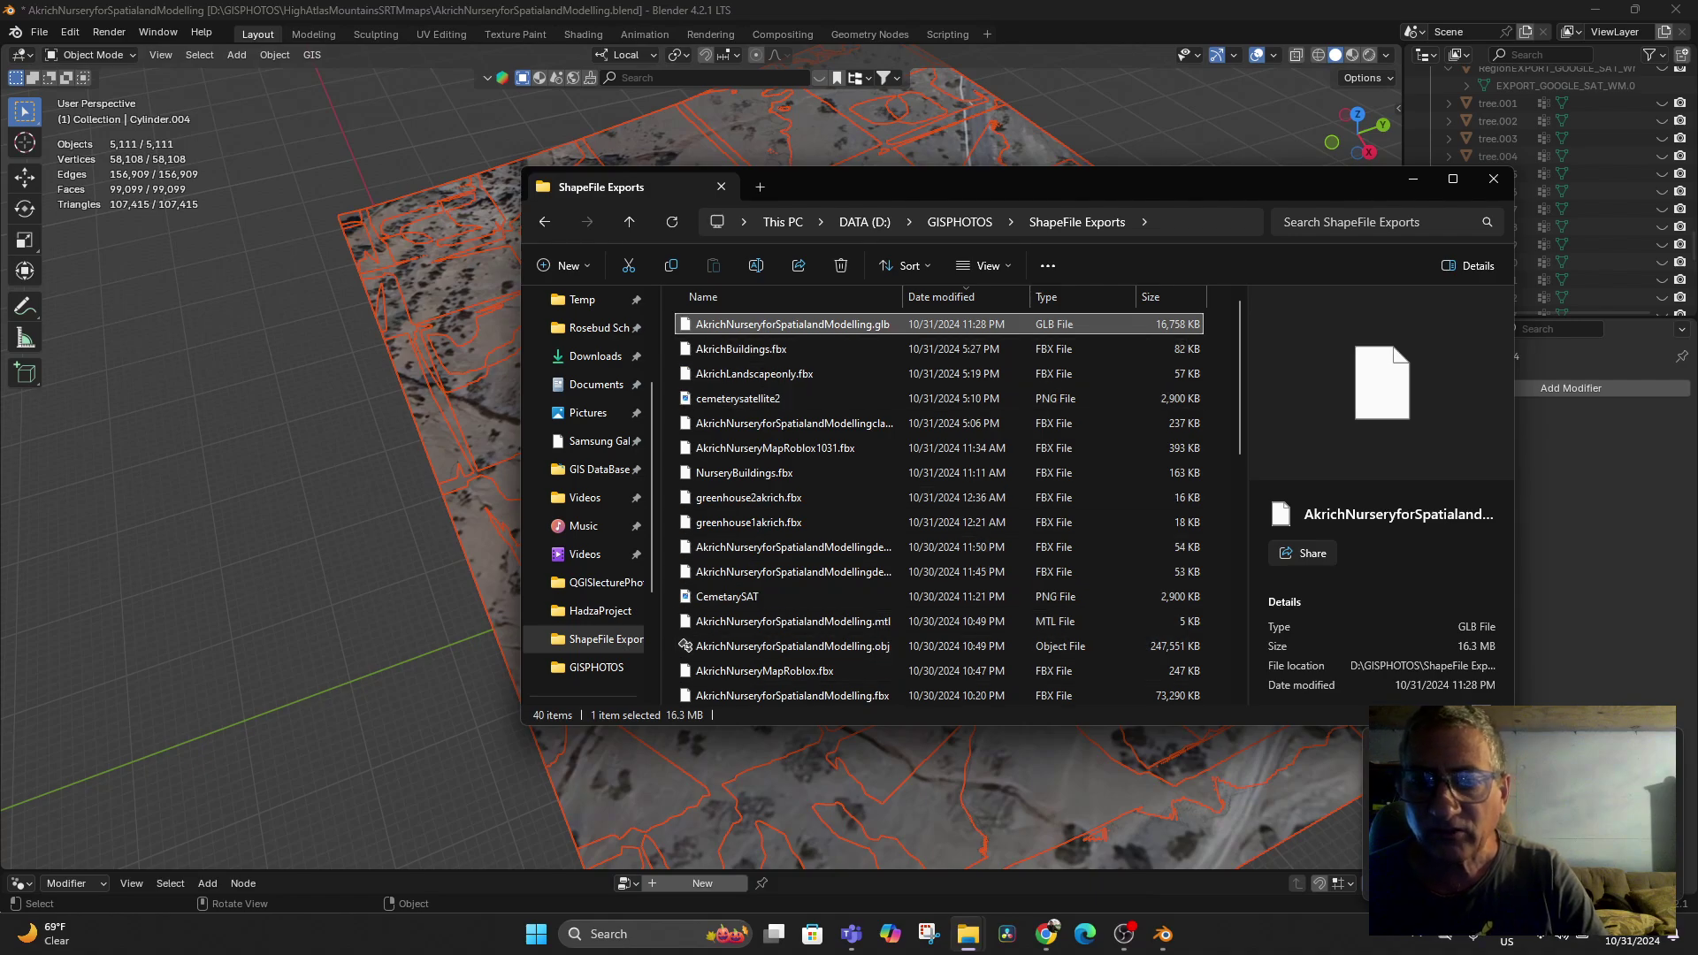
Switch to the Spatial scene in Chrome and upload AkrichNurseryforSpatialandModelling.glb from ShapeFile Exports to replace the custom environment
mouse_move(1163, 934)
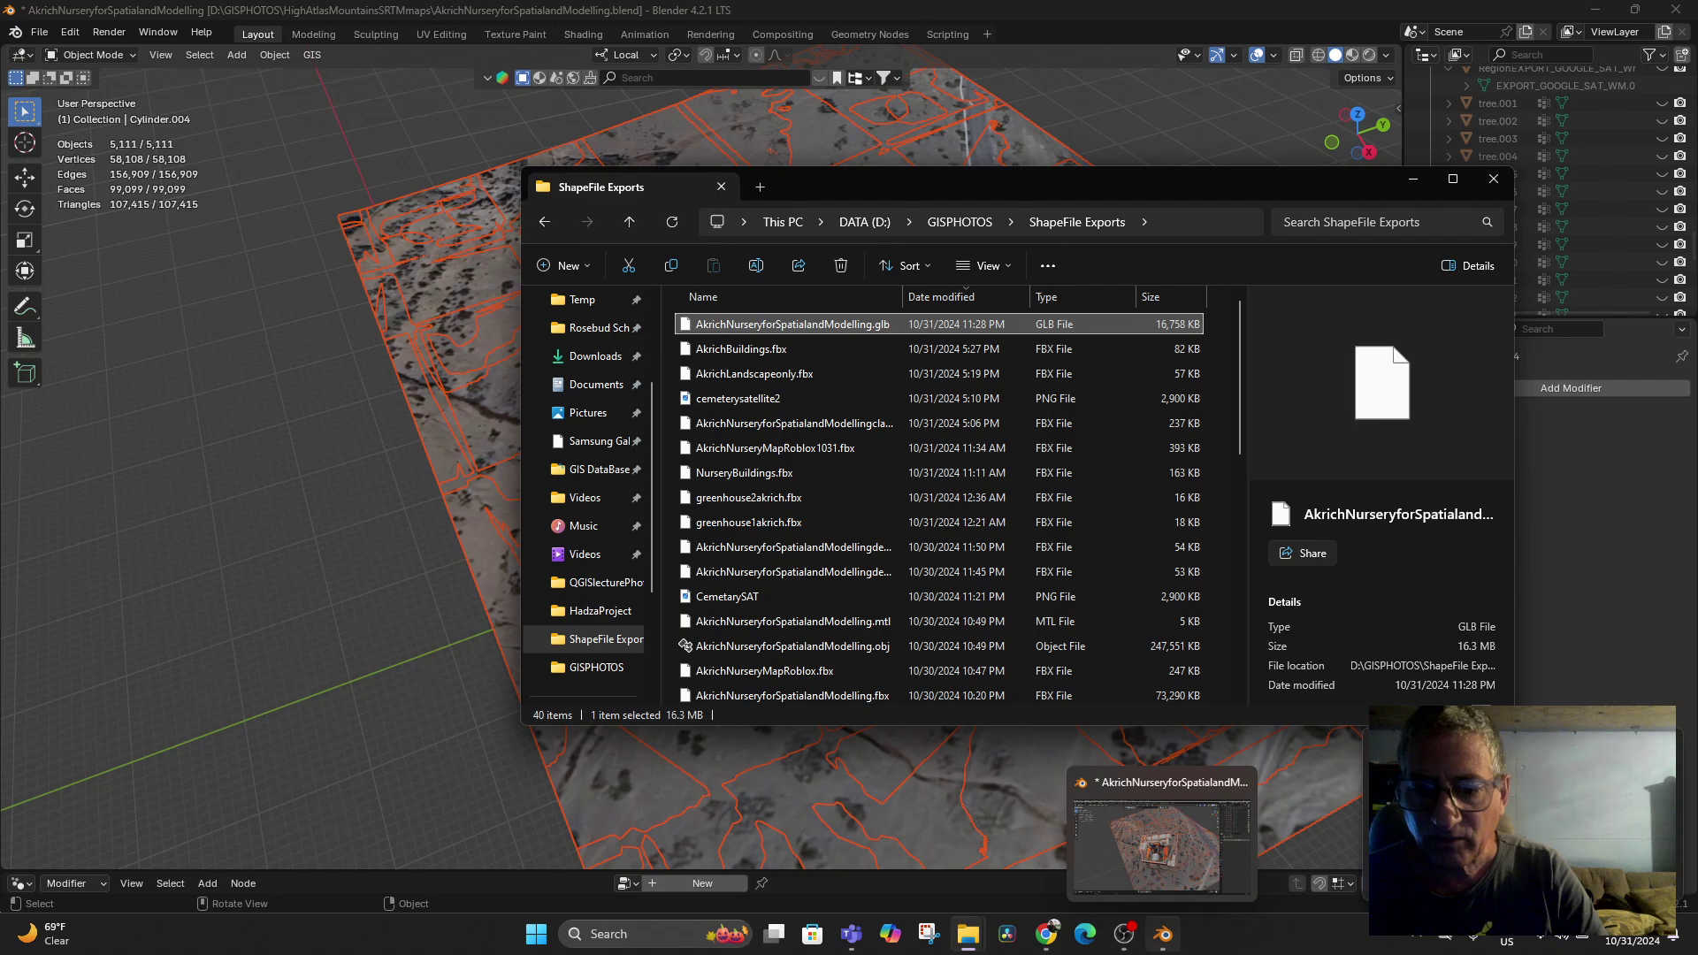
left_click(1046, 934)
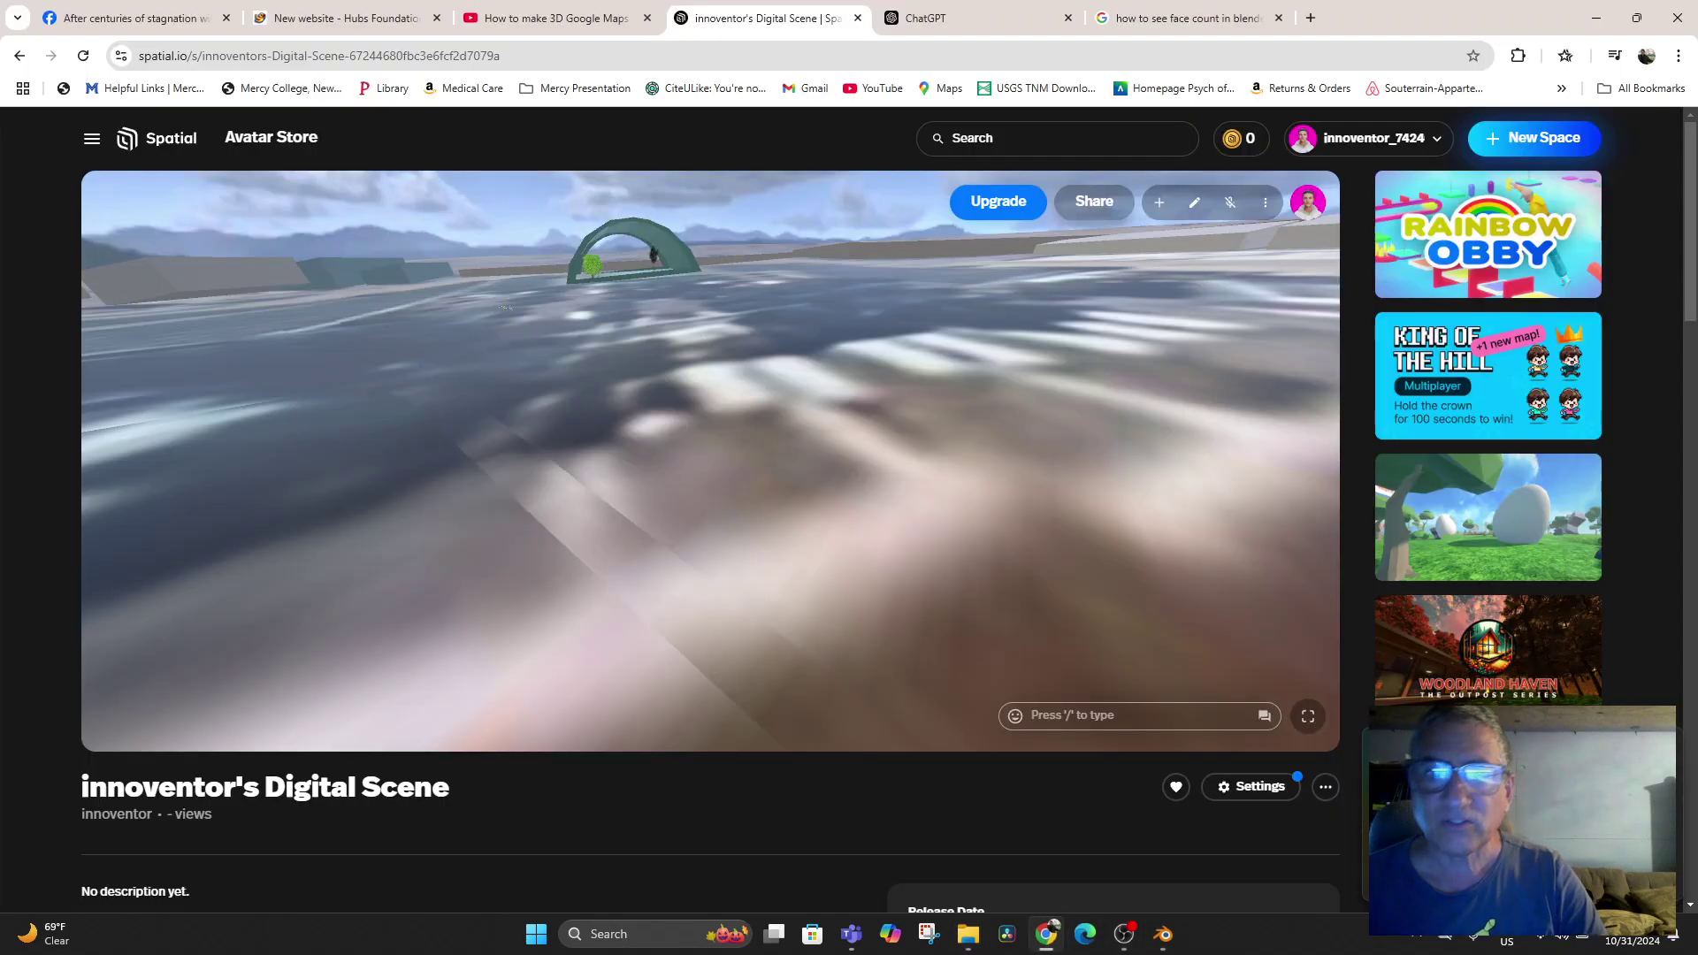
left_click(1266, 203)
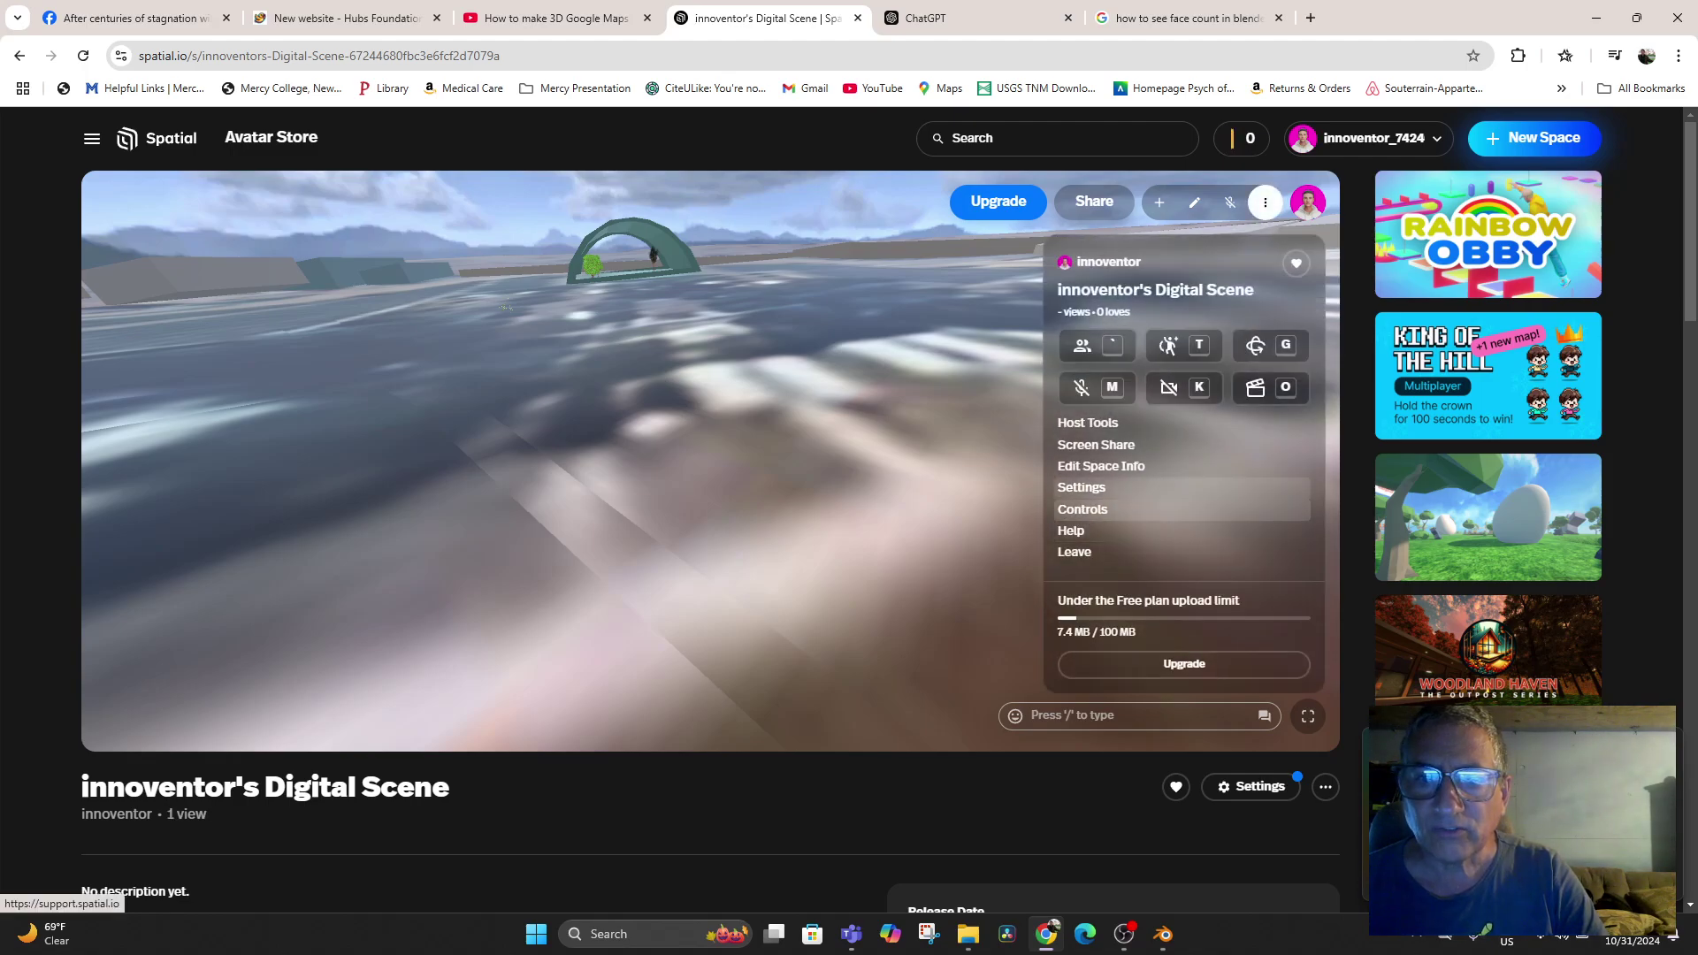
left_click(1081, 487)
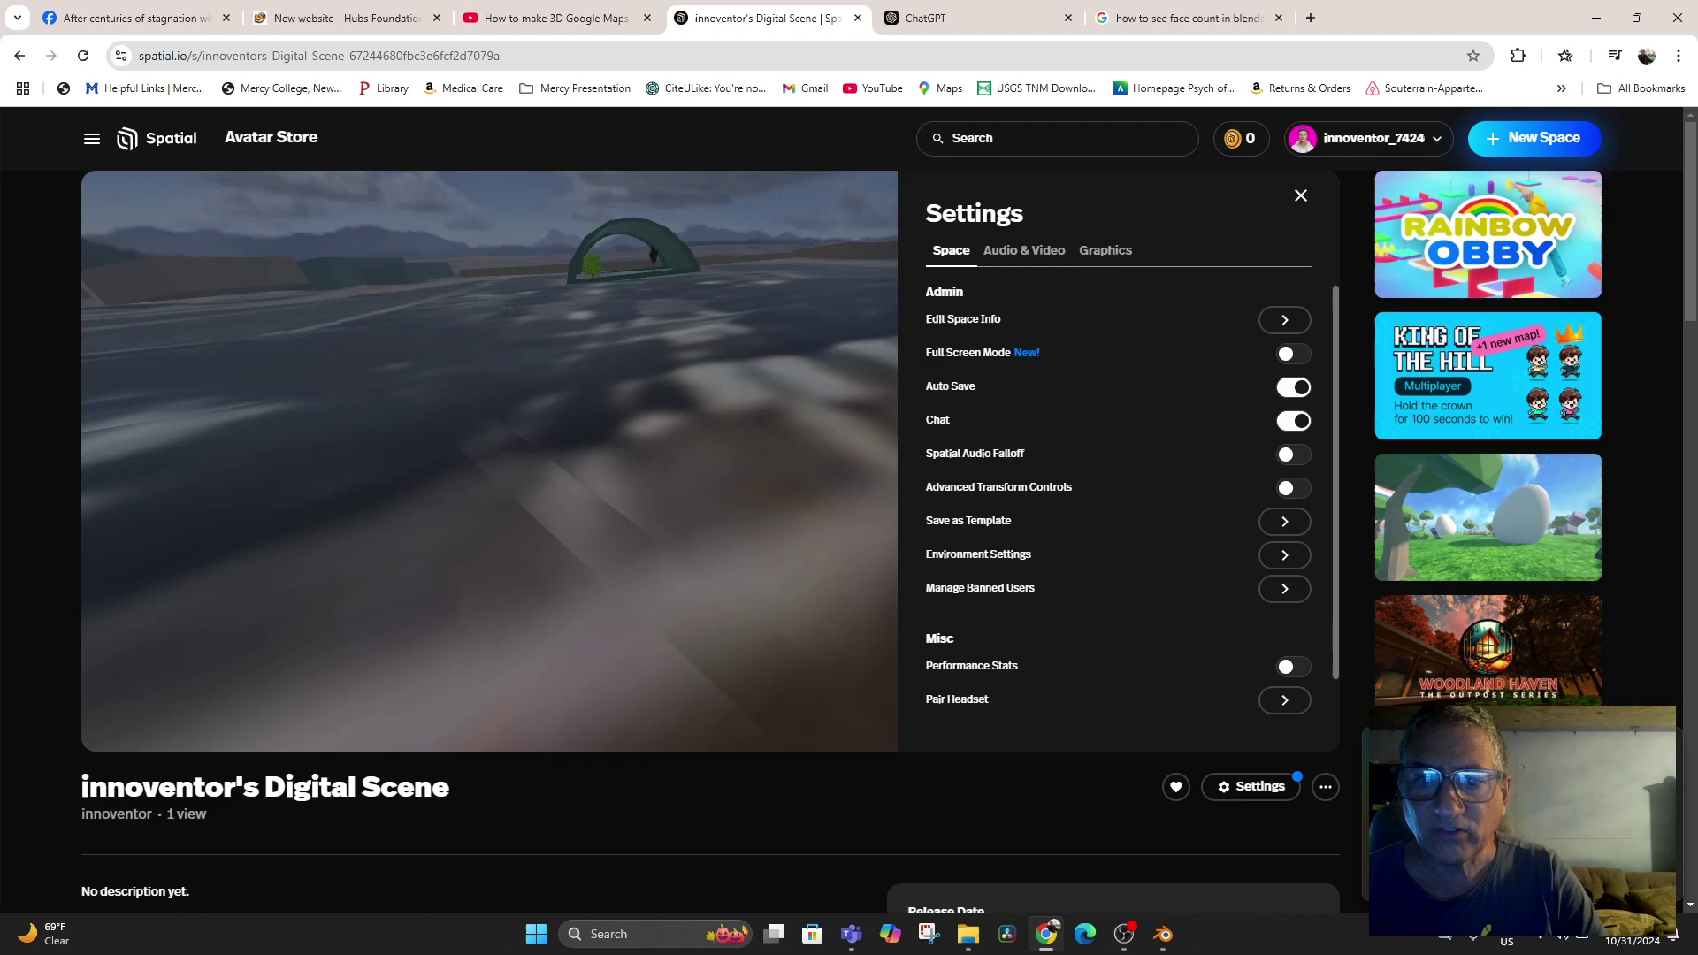
left_click(1284, 554)
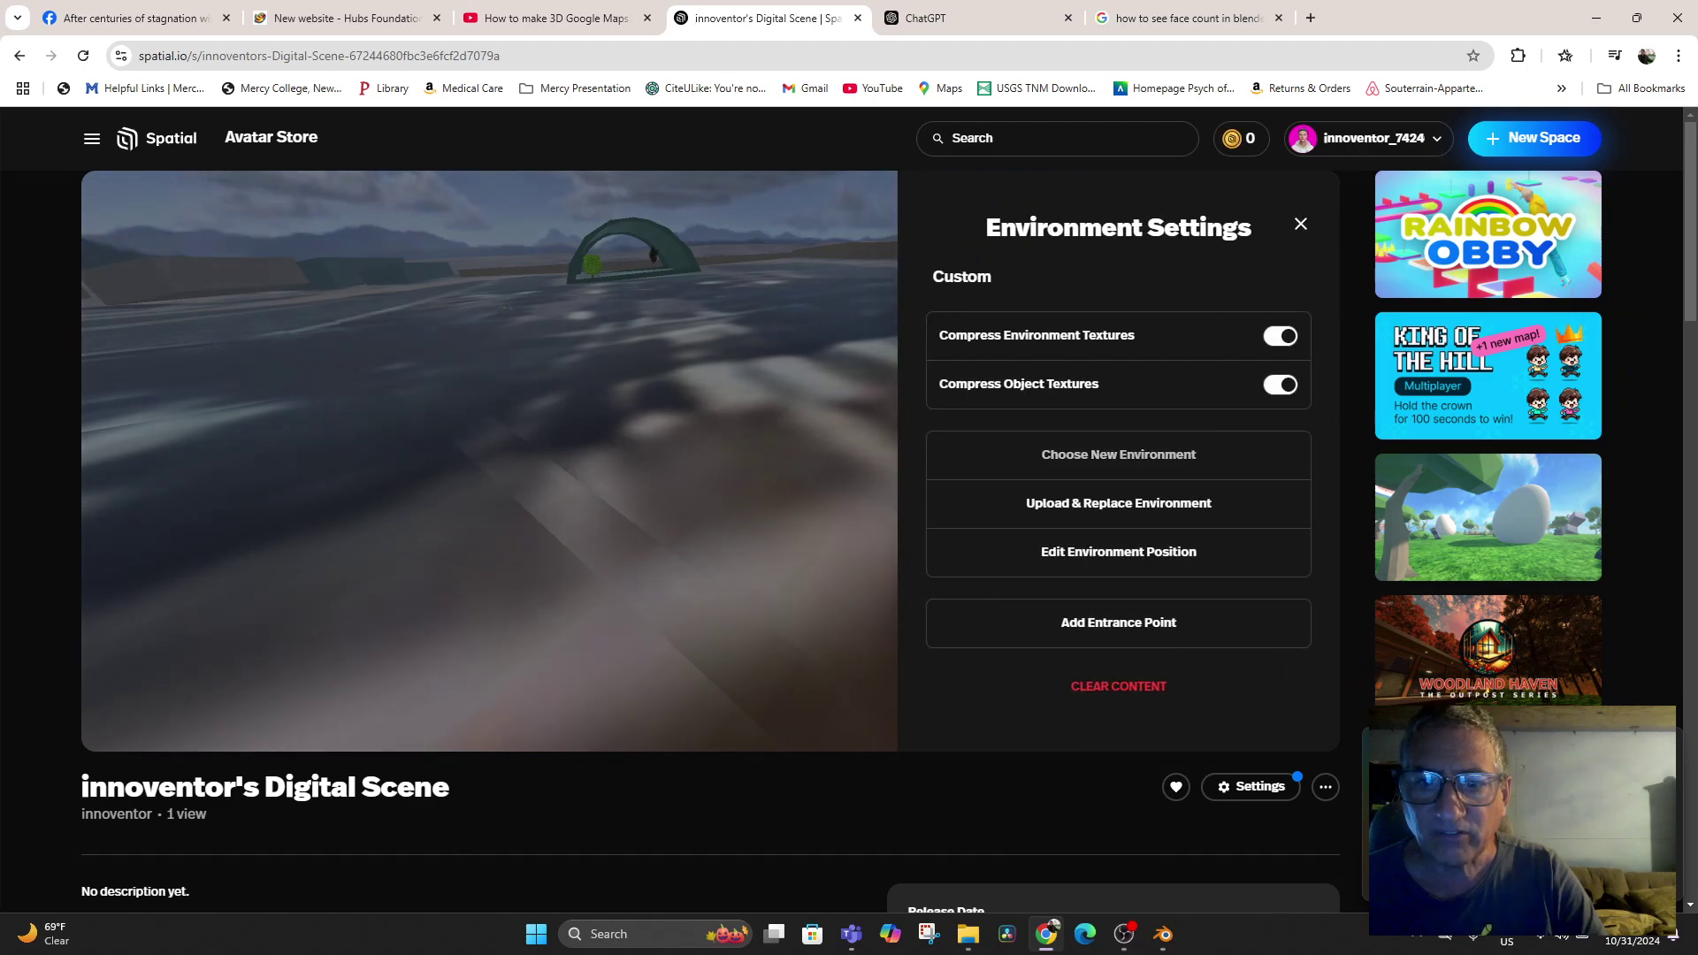
left_click(1118, 502)
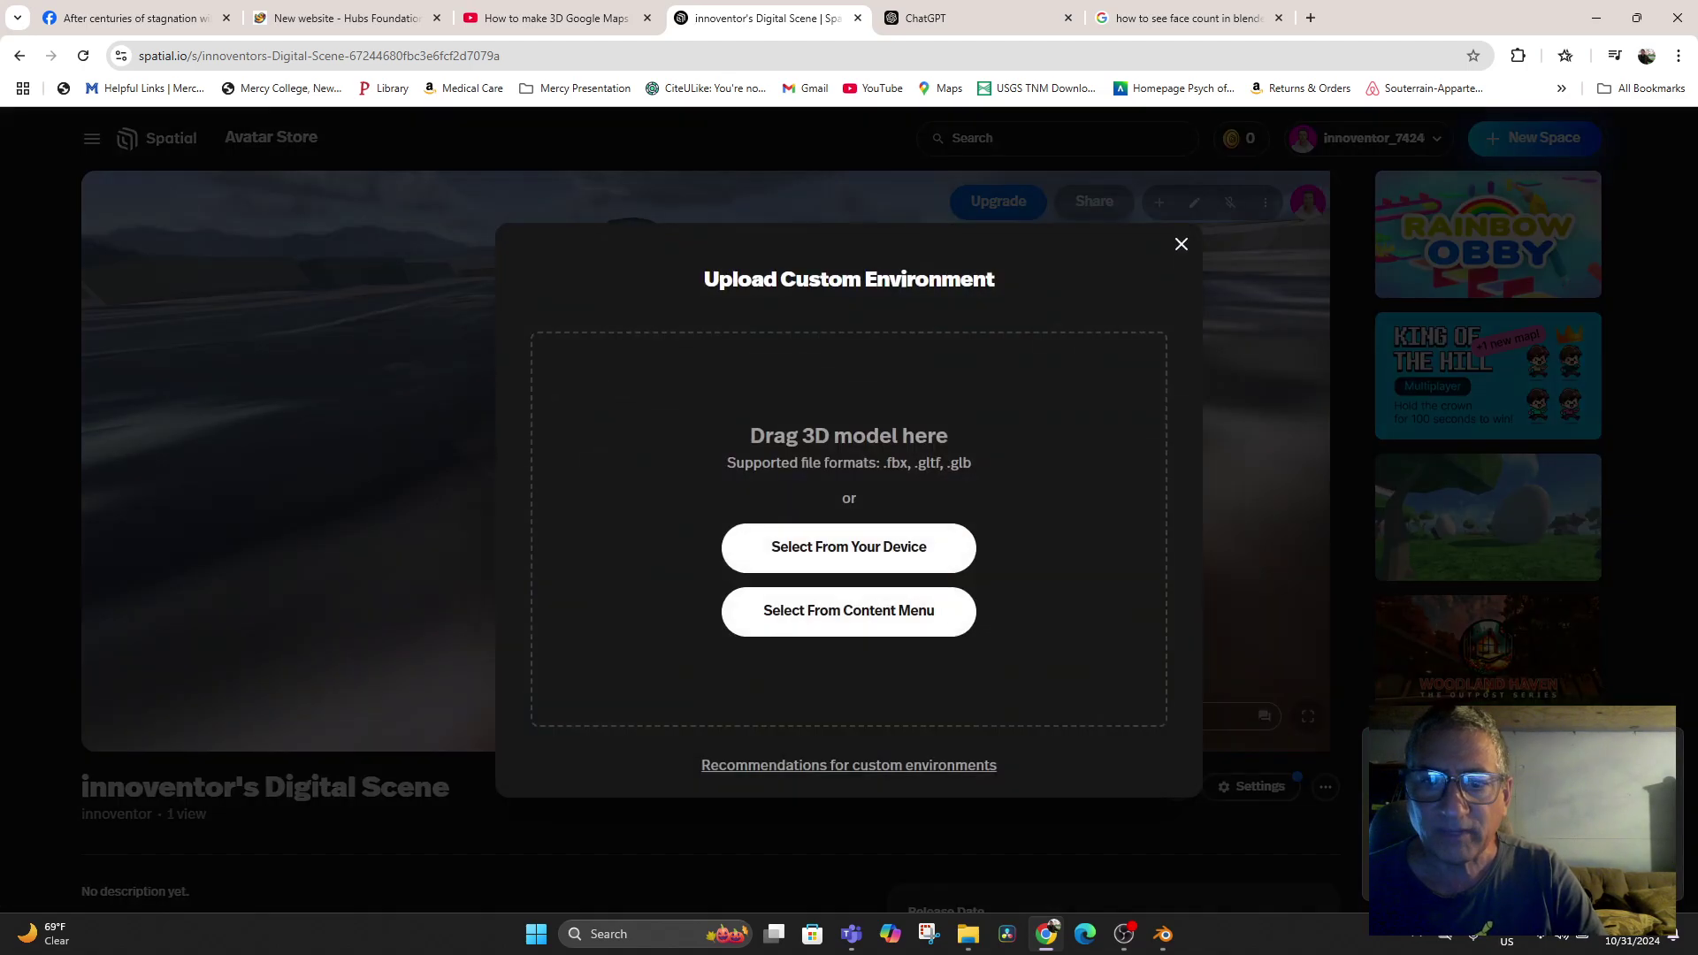
left_click(849, 547)
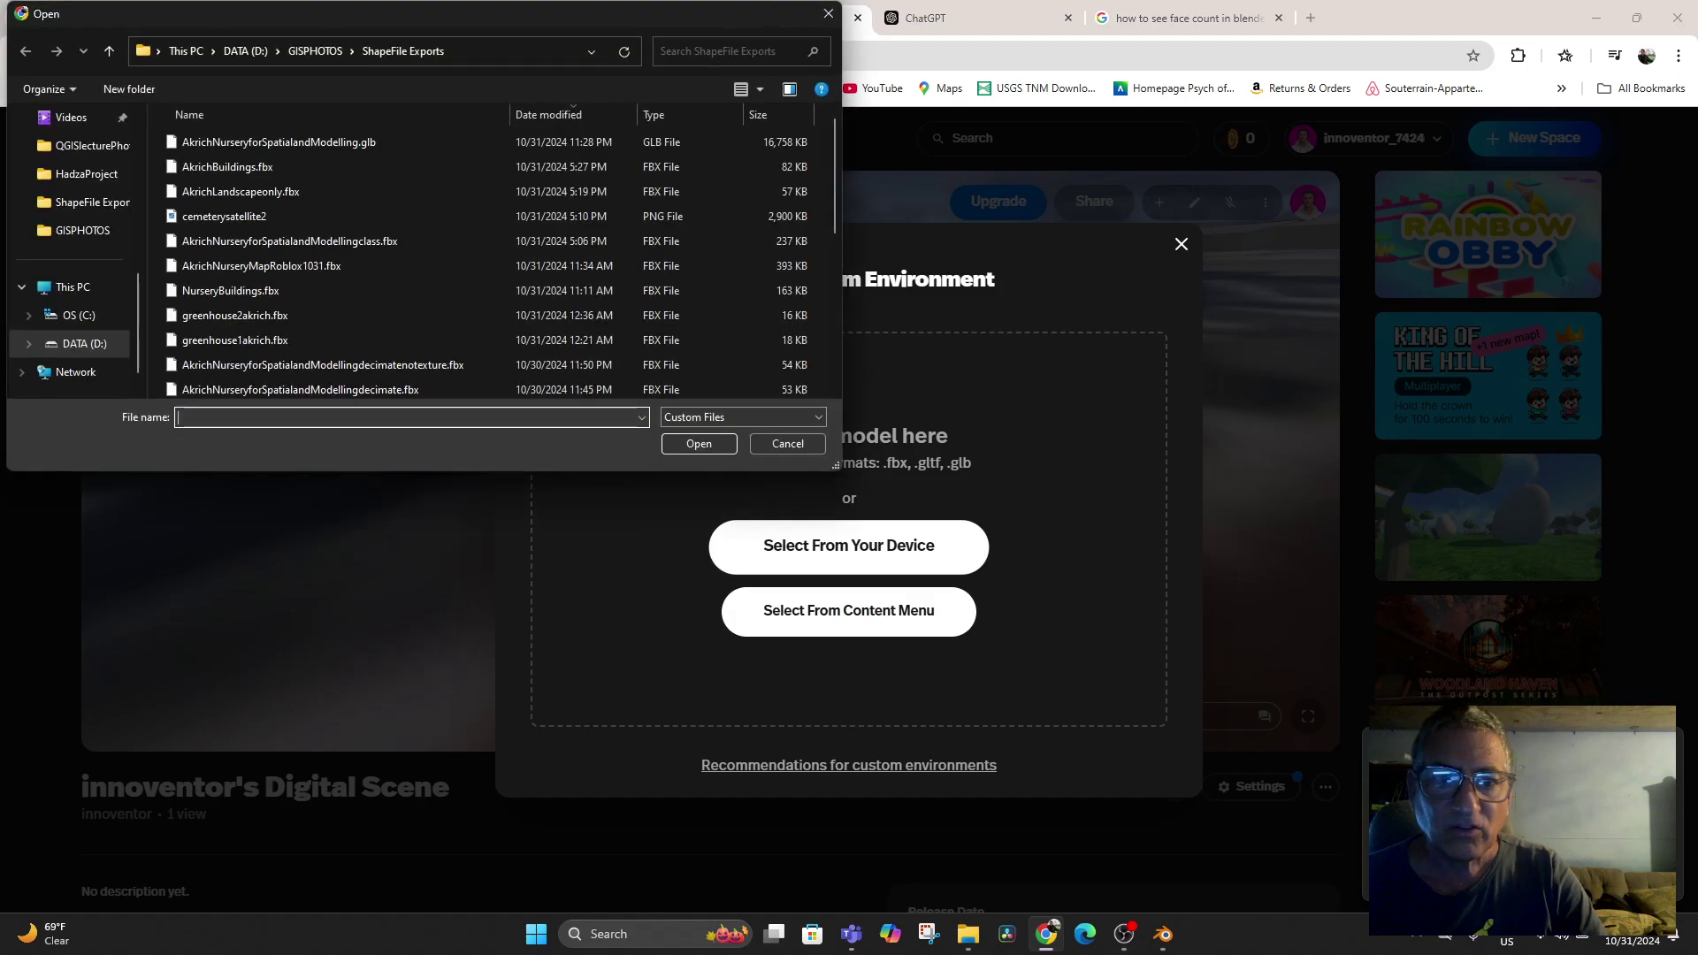
left_click(278, 142)
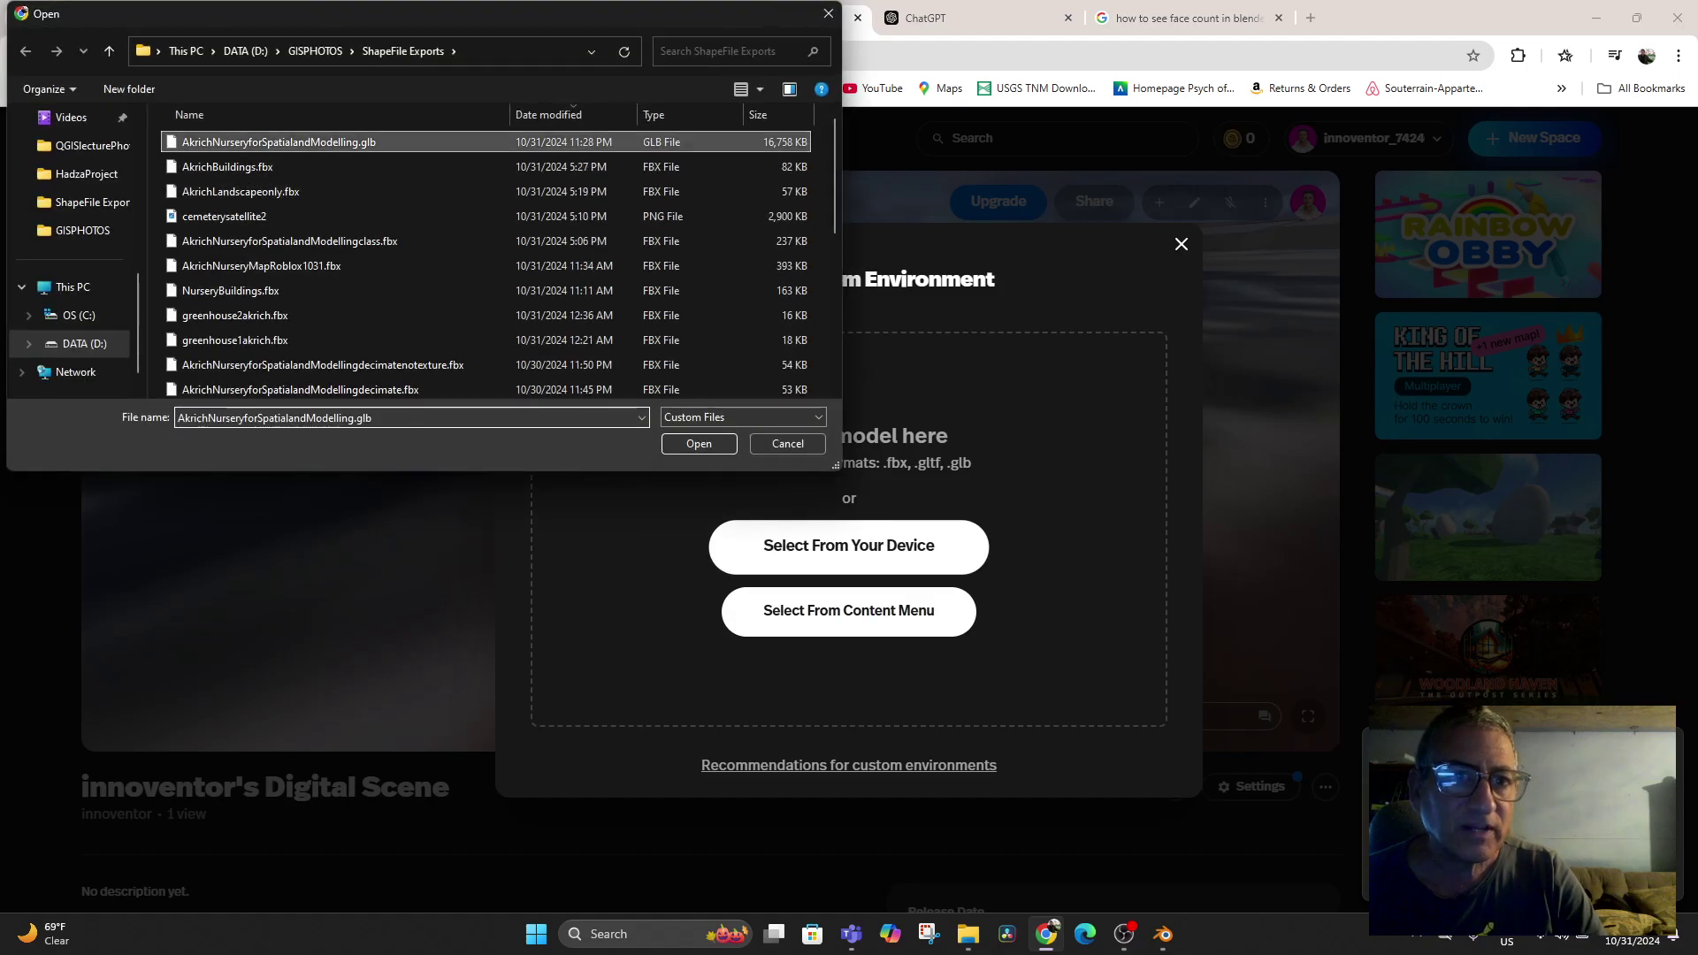
left_click(698, 444)
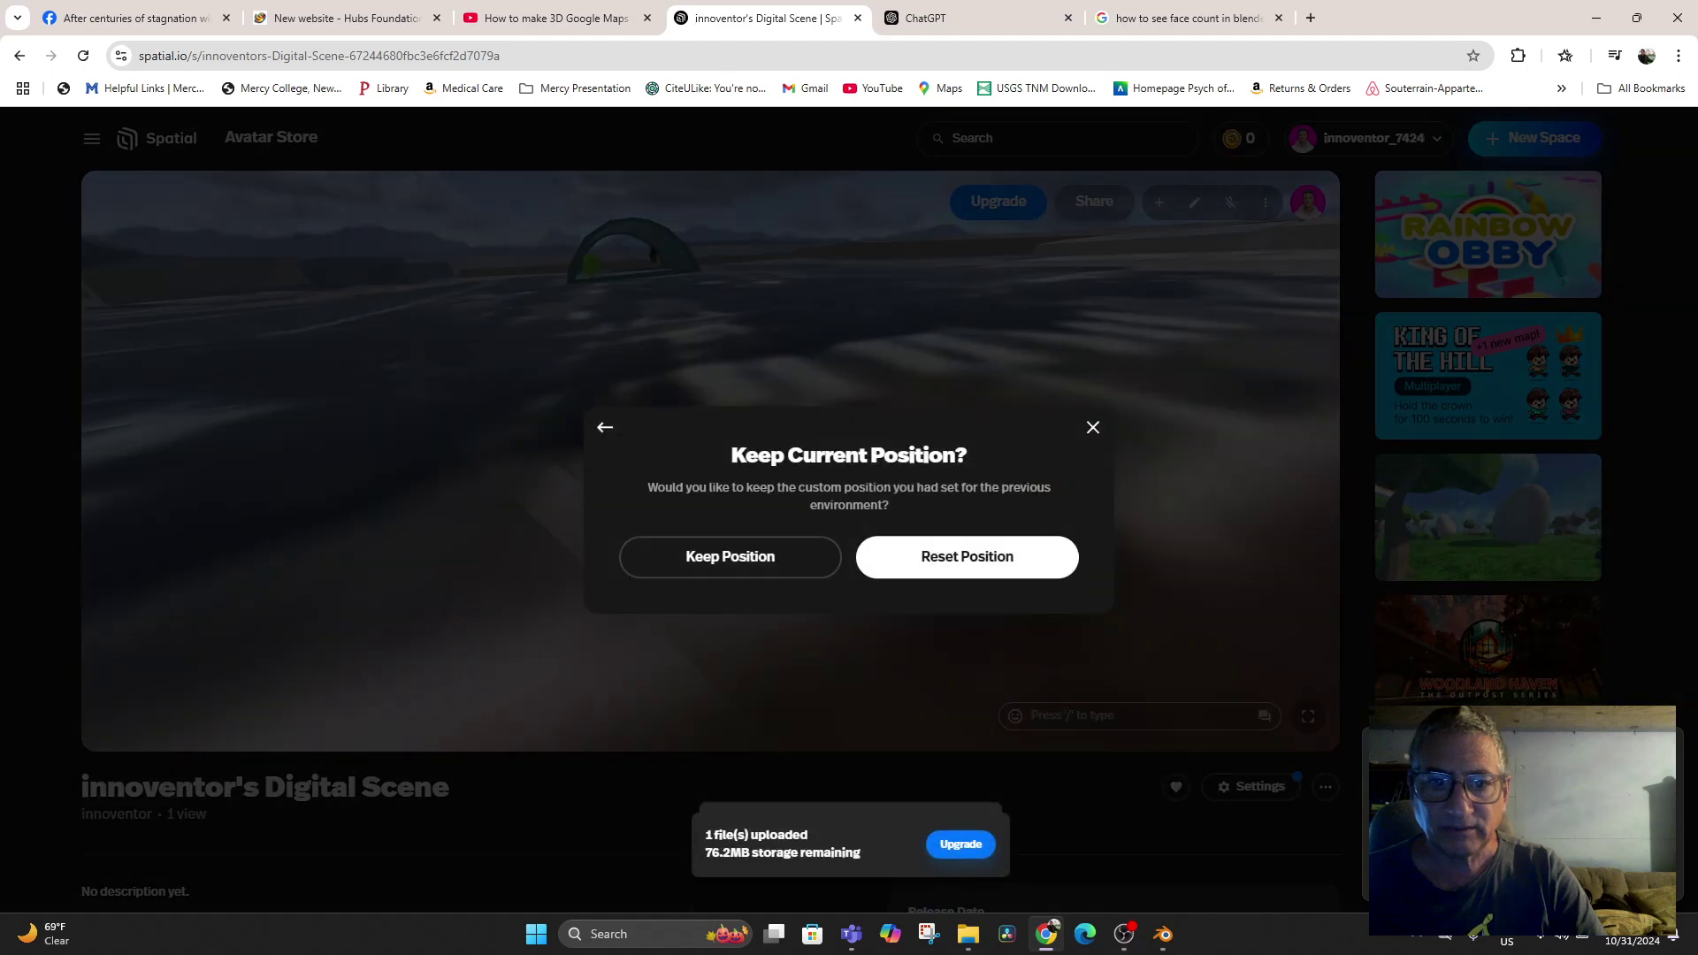
Keep the previous environment's custom position for the new model, review its transform in edit mode and accept it
left_click(730, 556)
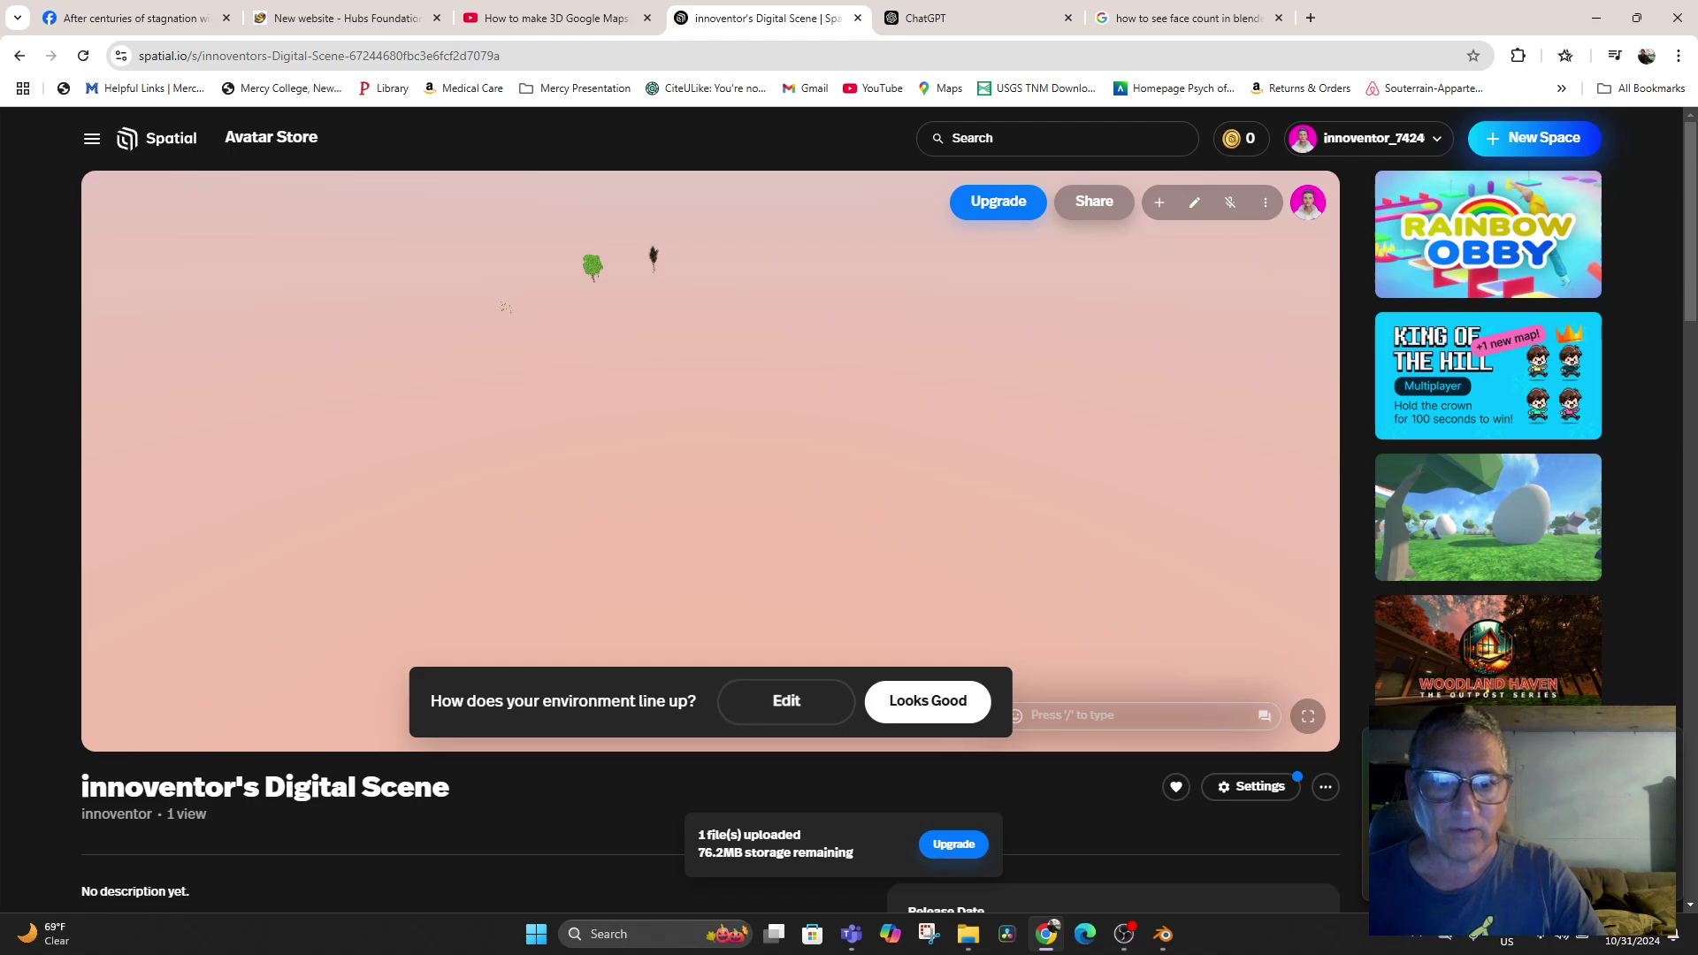
left_click(787, 700)
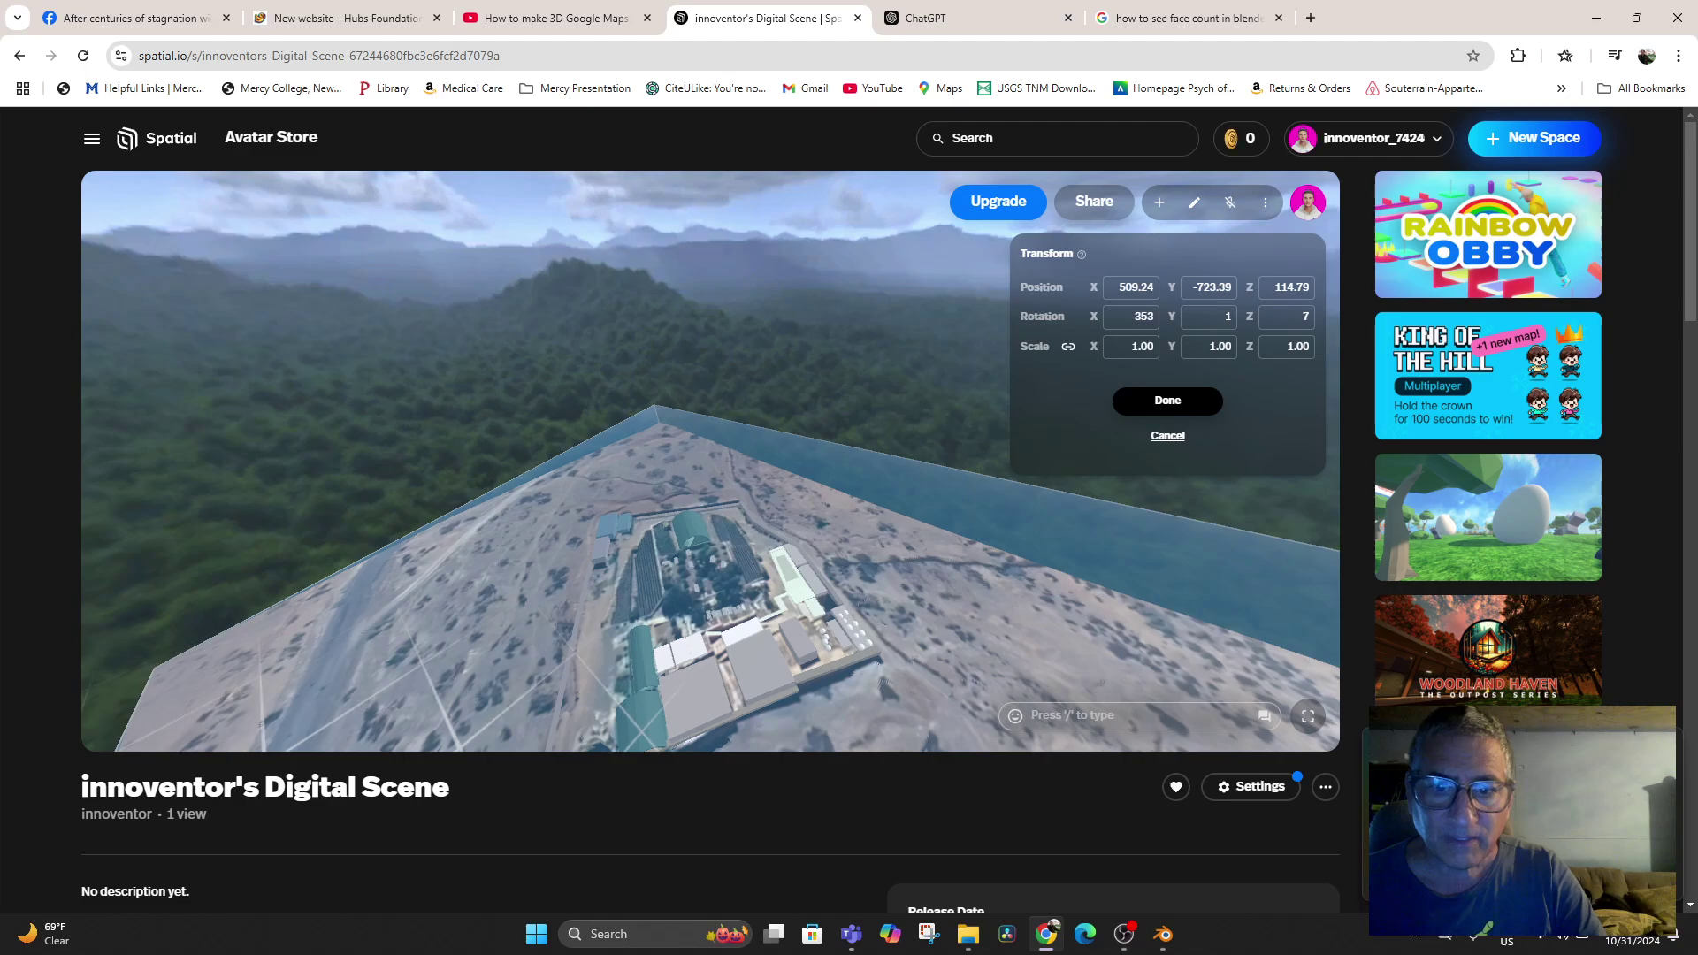
left_click(1168, 400)
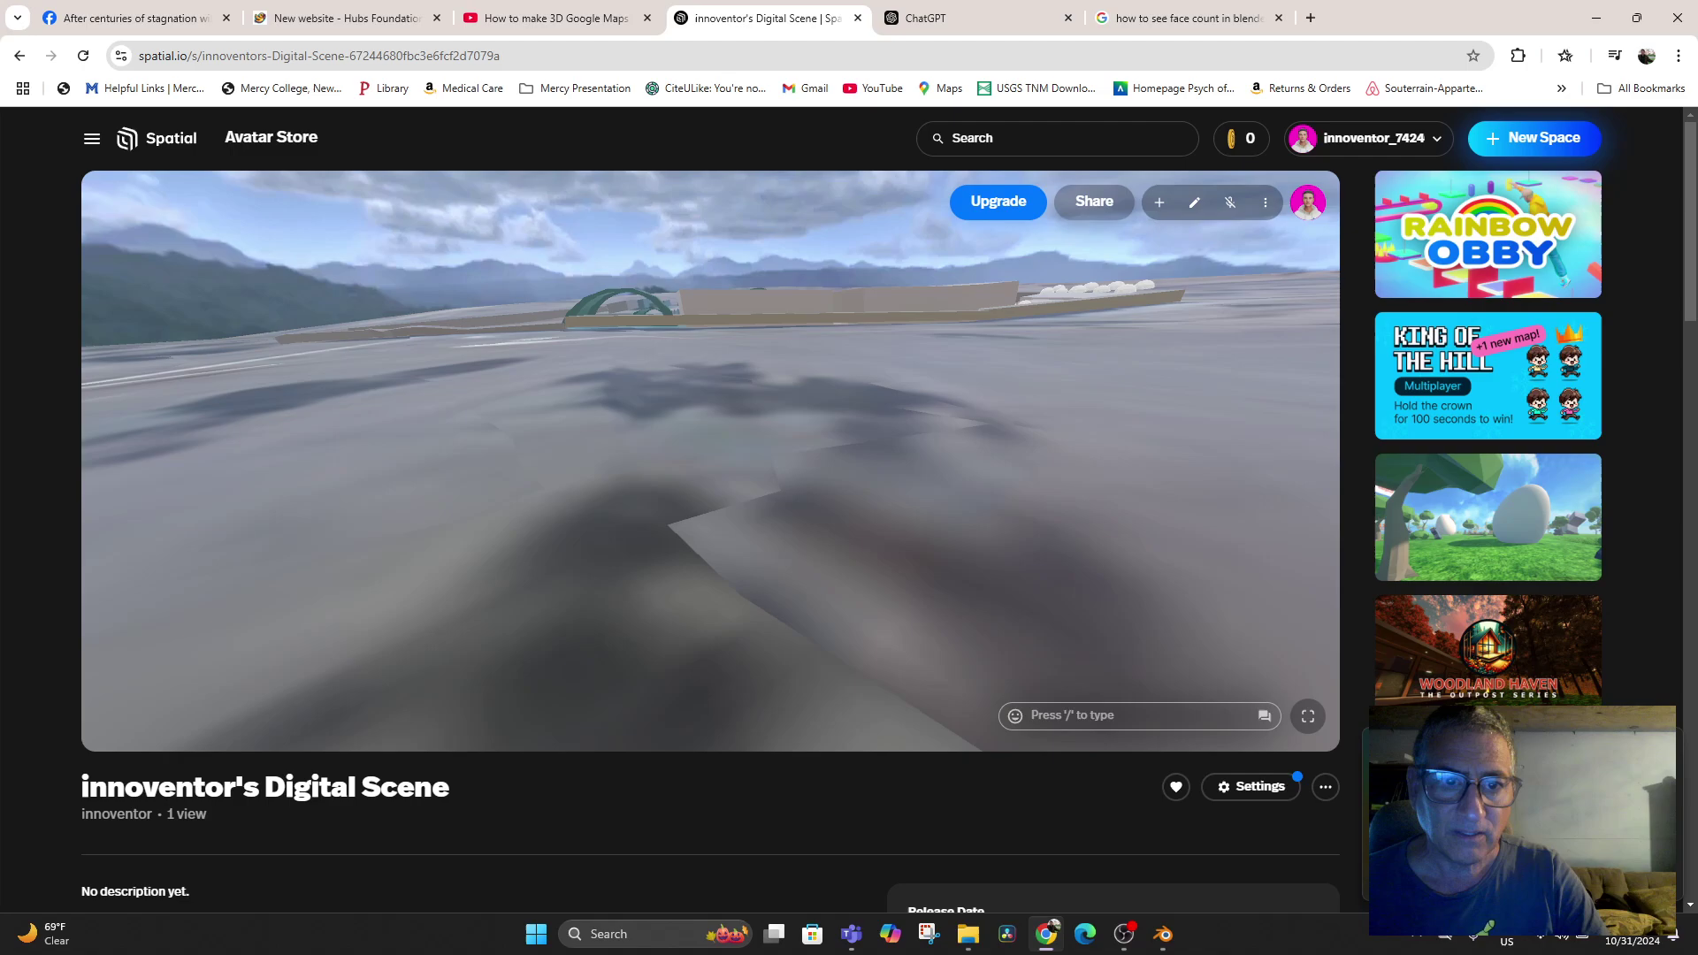
Inspect the new environment by running the avatar from the open terrain over the wall and building roofs to the pale green path
scroll(710, 460, "down", 5)
key("w")
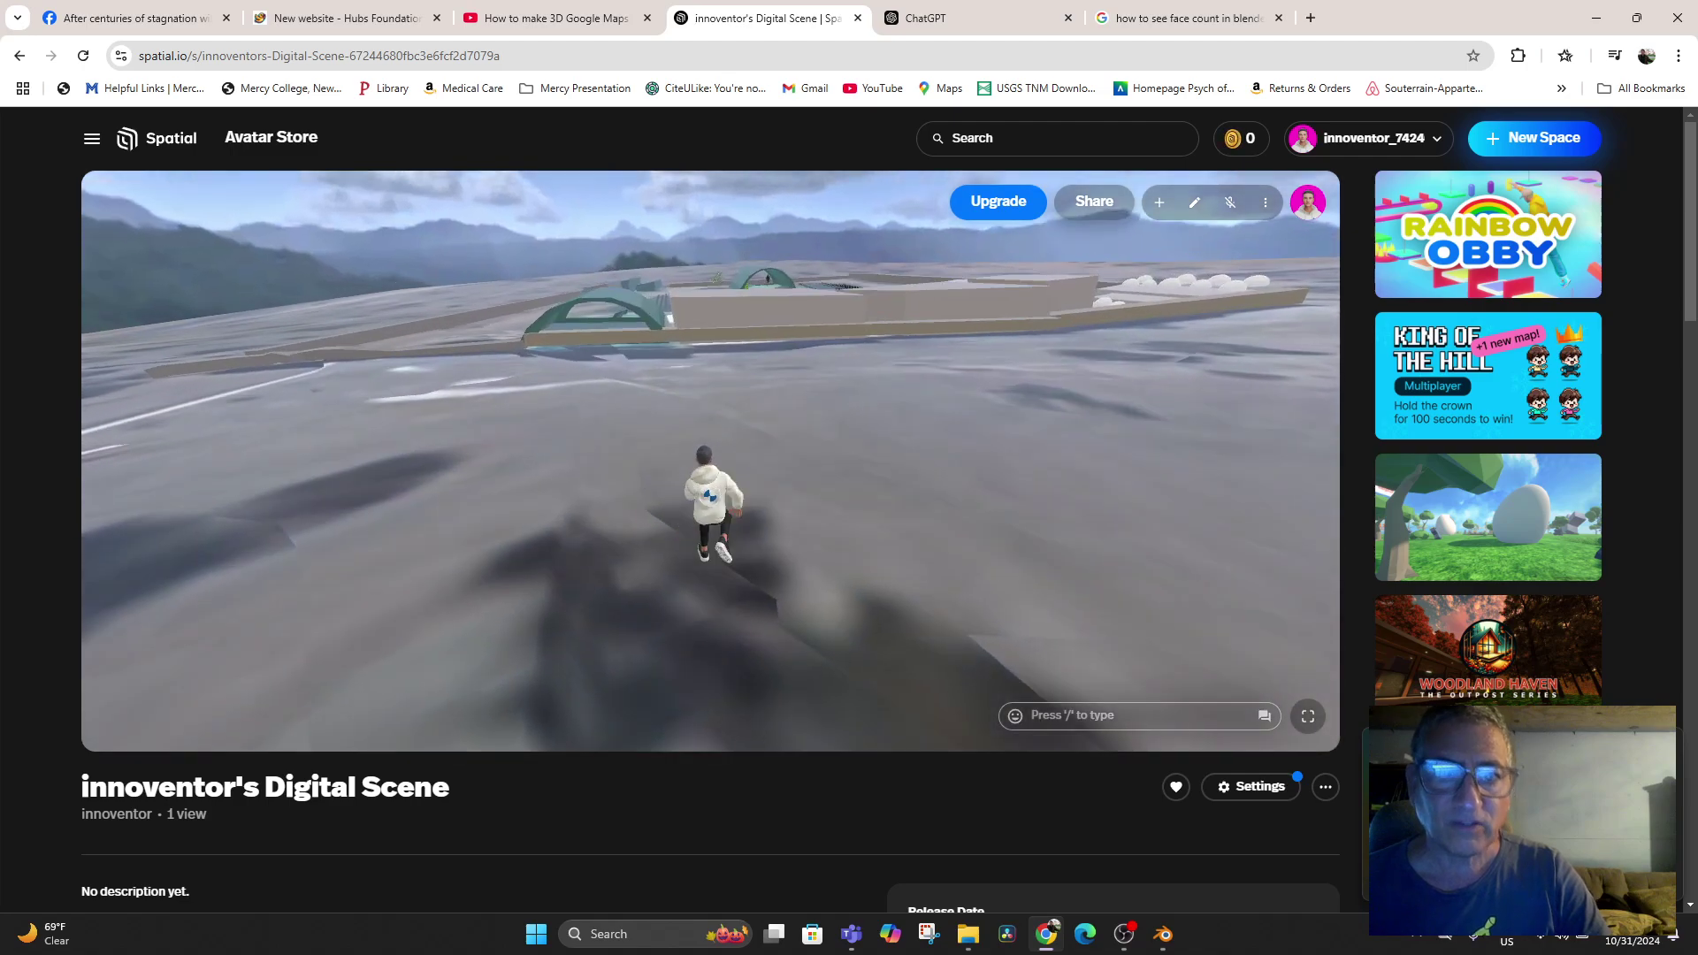
key("w")
key("d")
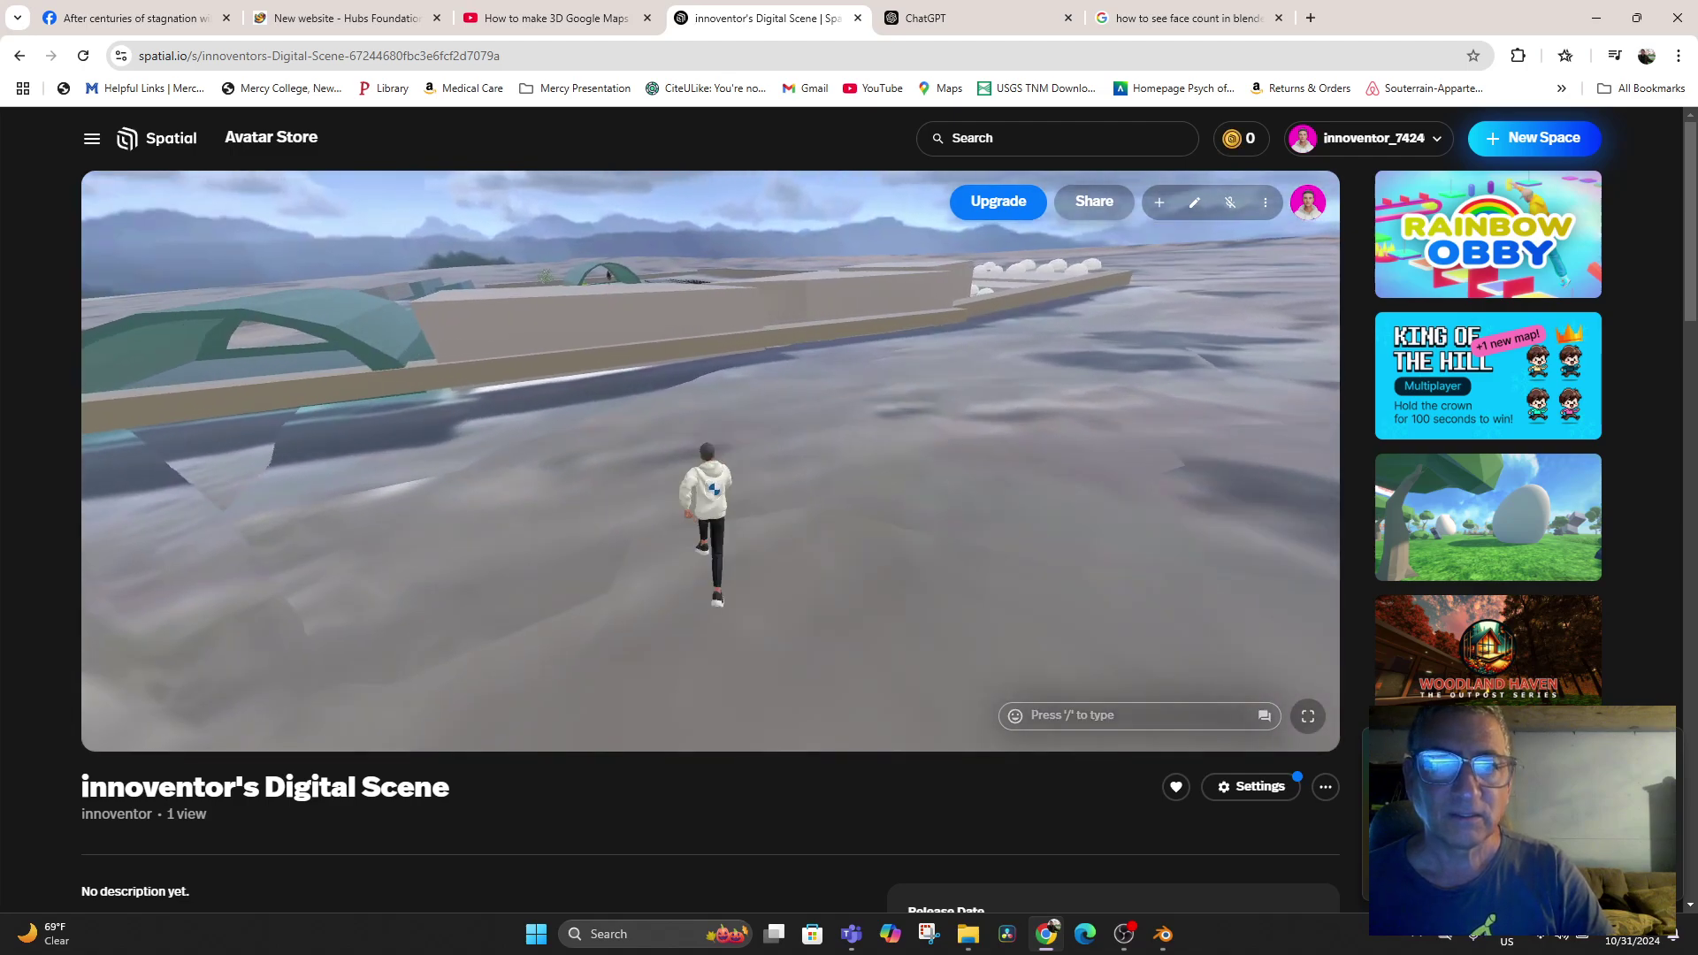
key("w")
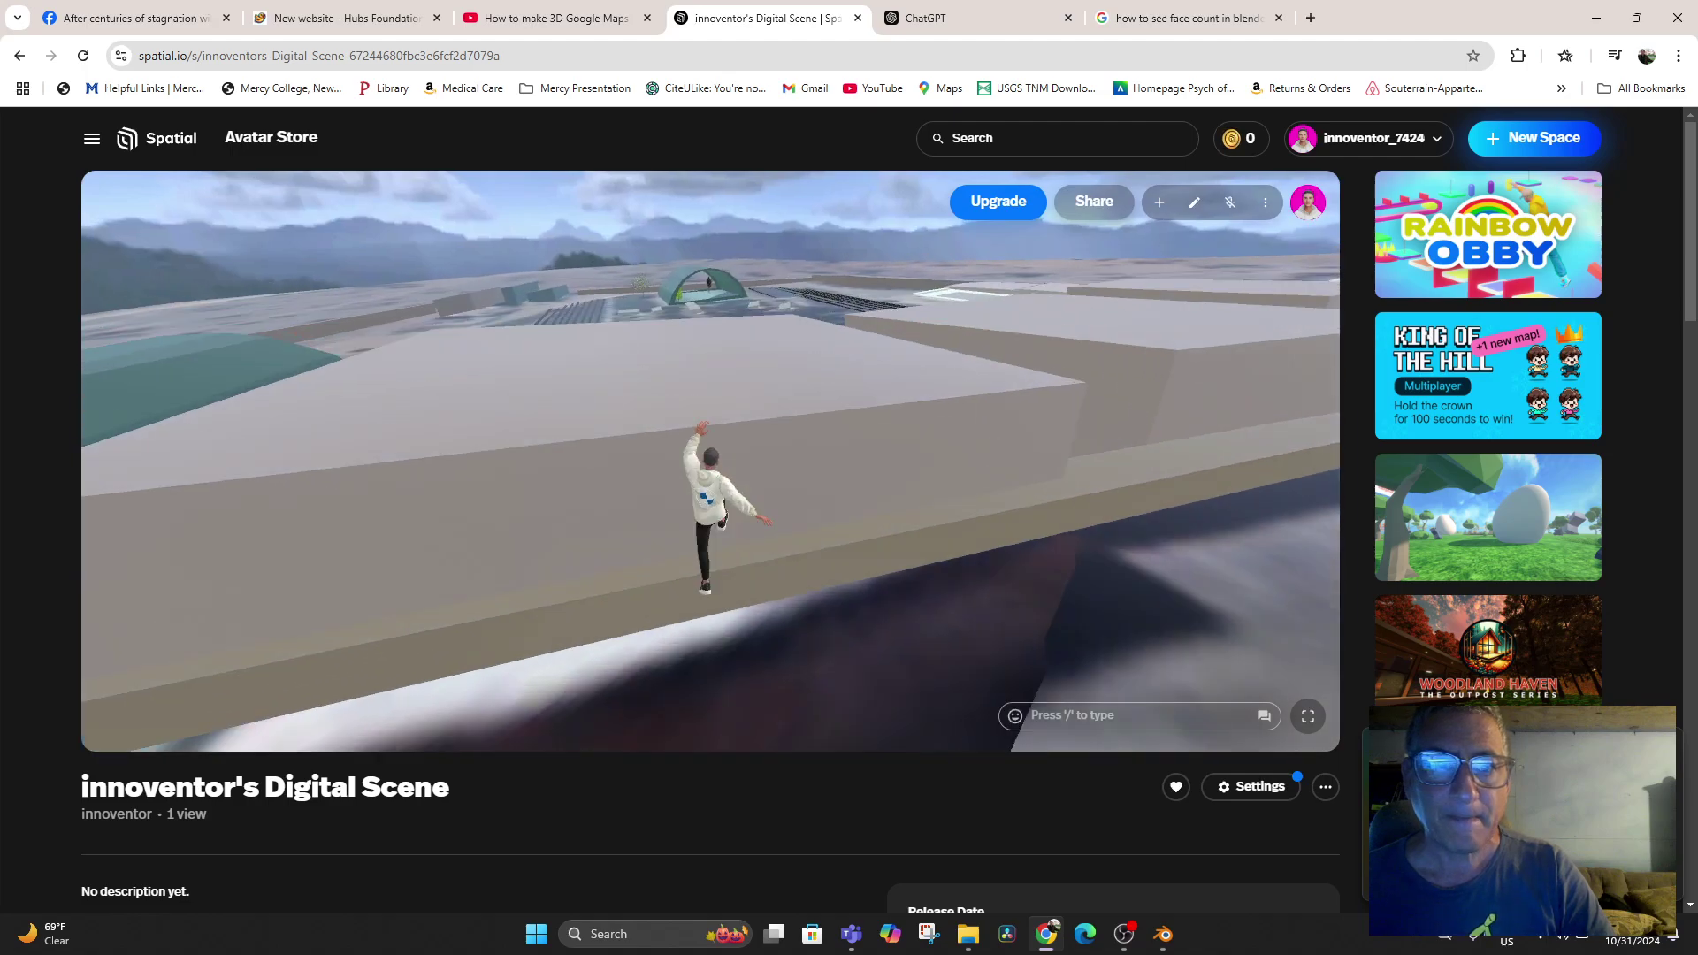
key("w")
key("d")
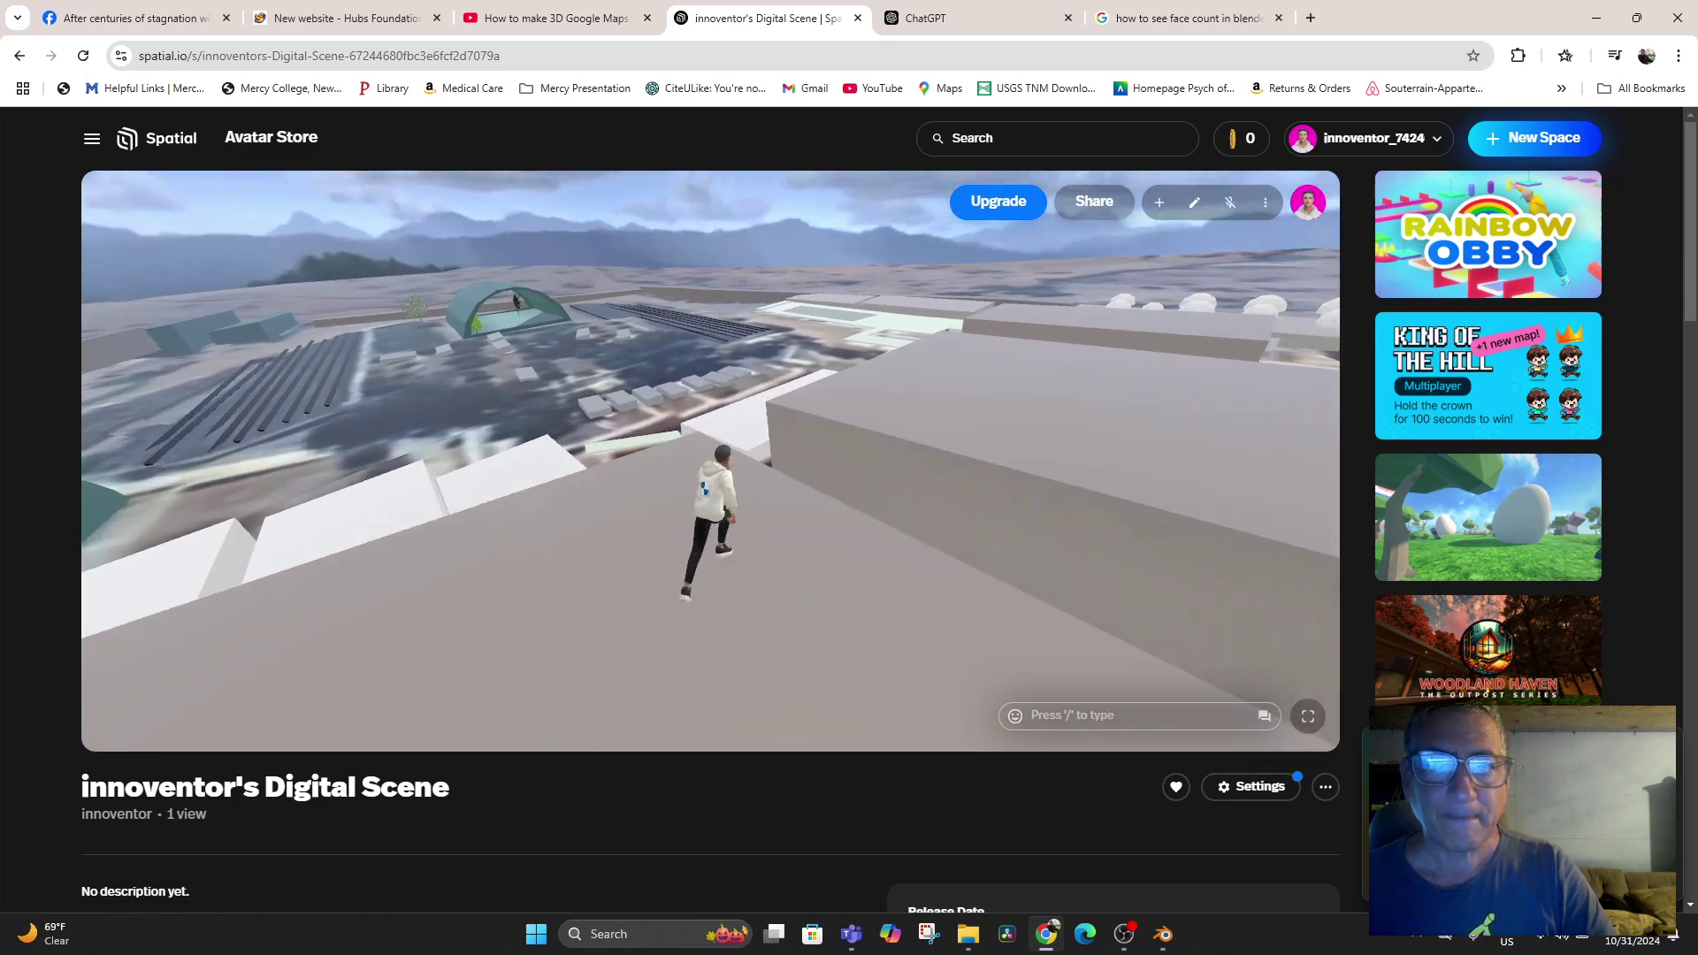
key("w")
key("d")
key("space")
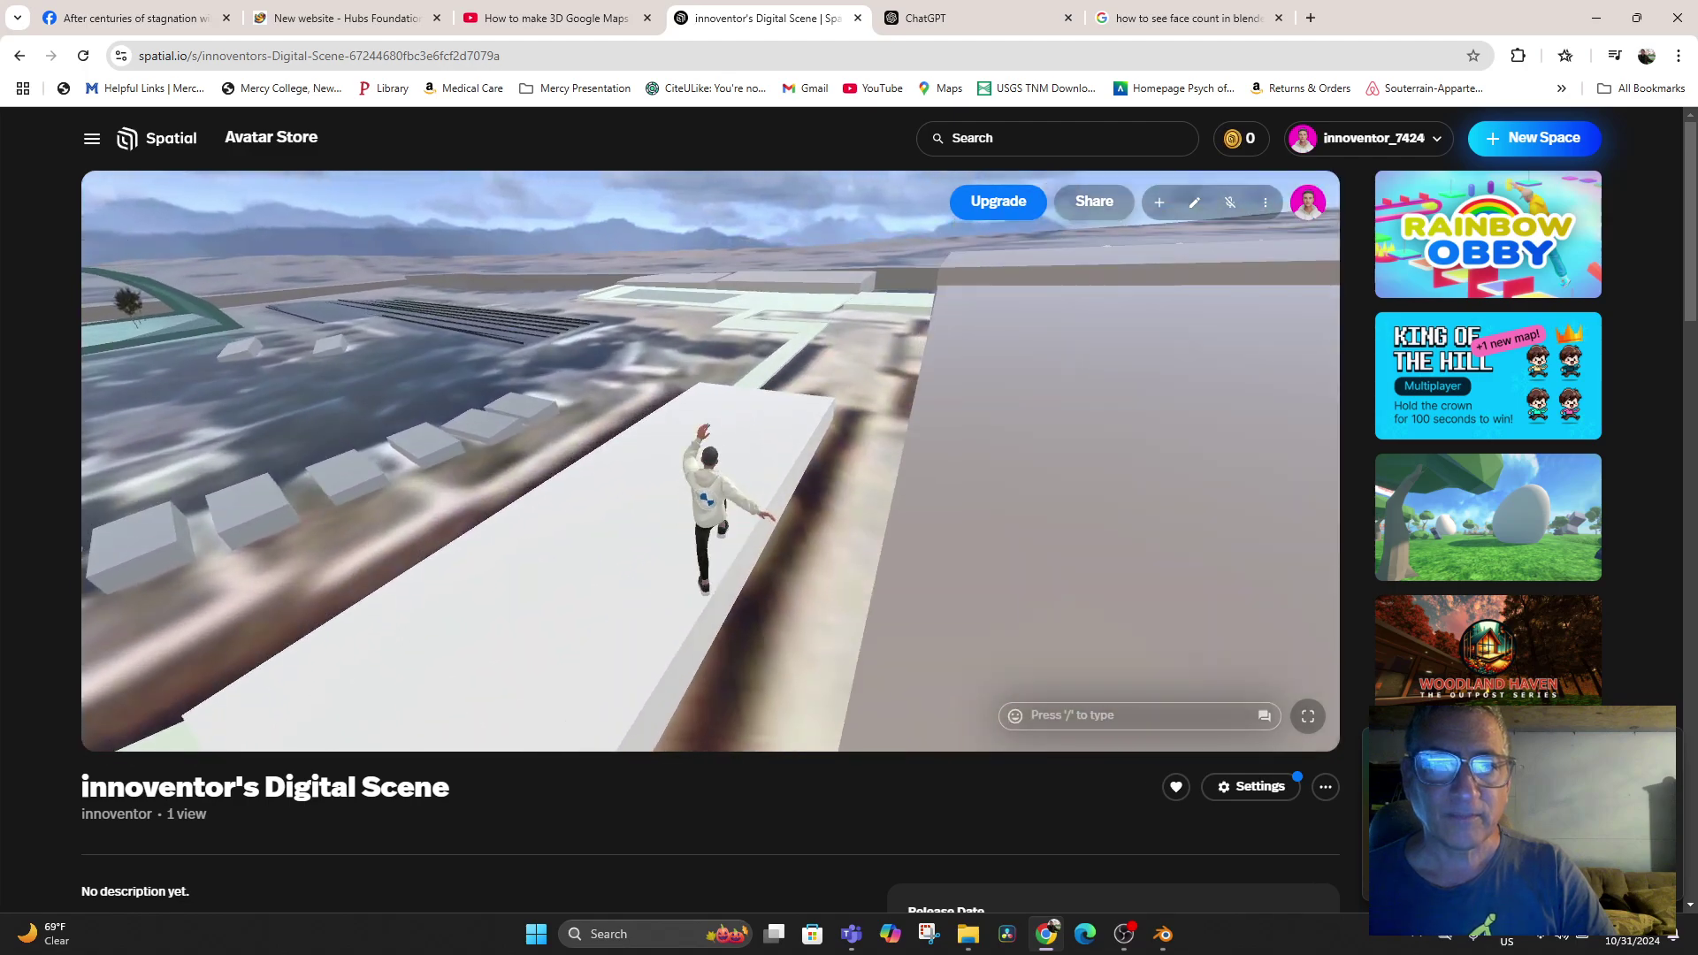
key("w")
key("d")
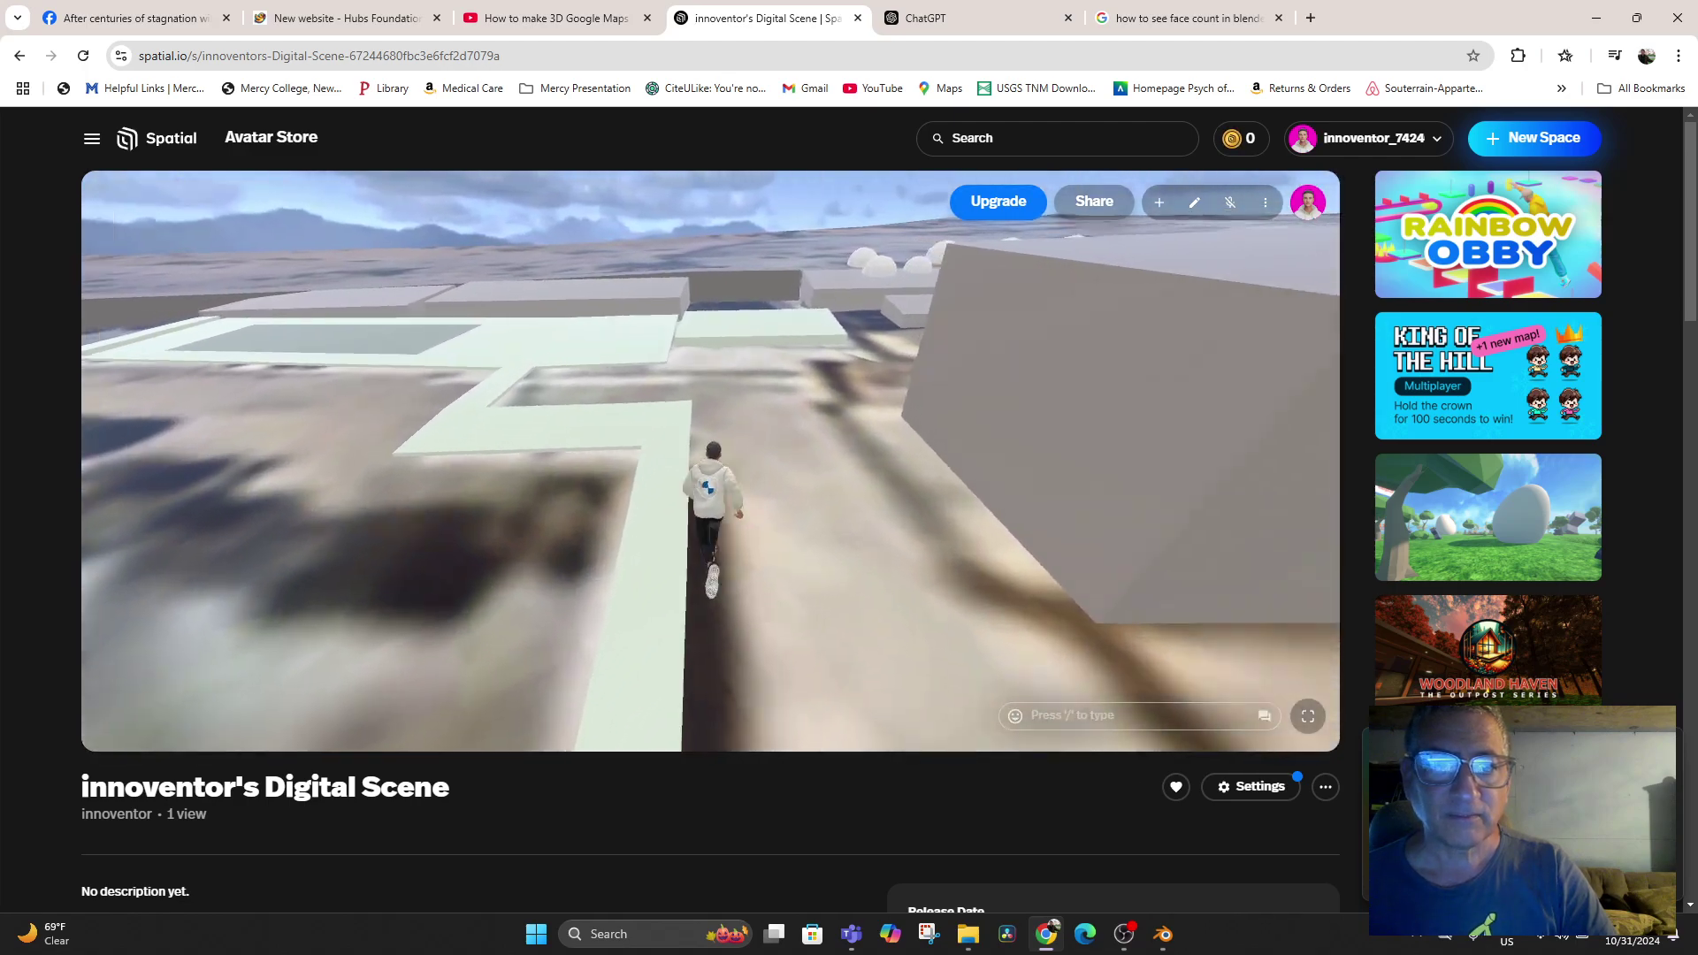
Run the avatar along the path and into the arched greenhouse, and look around at the trees inside it
key("a")
key("w")
key("a")
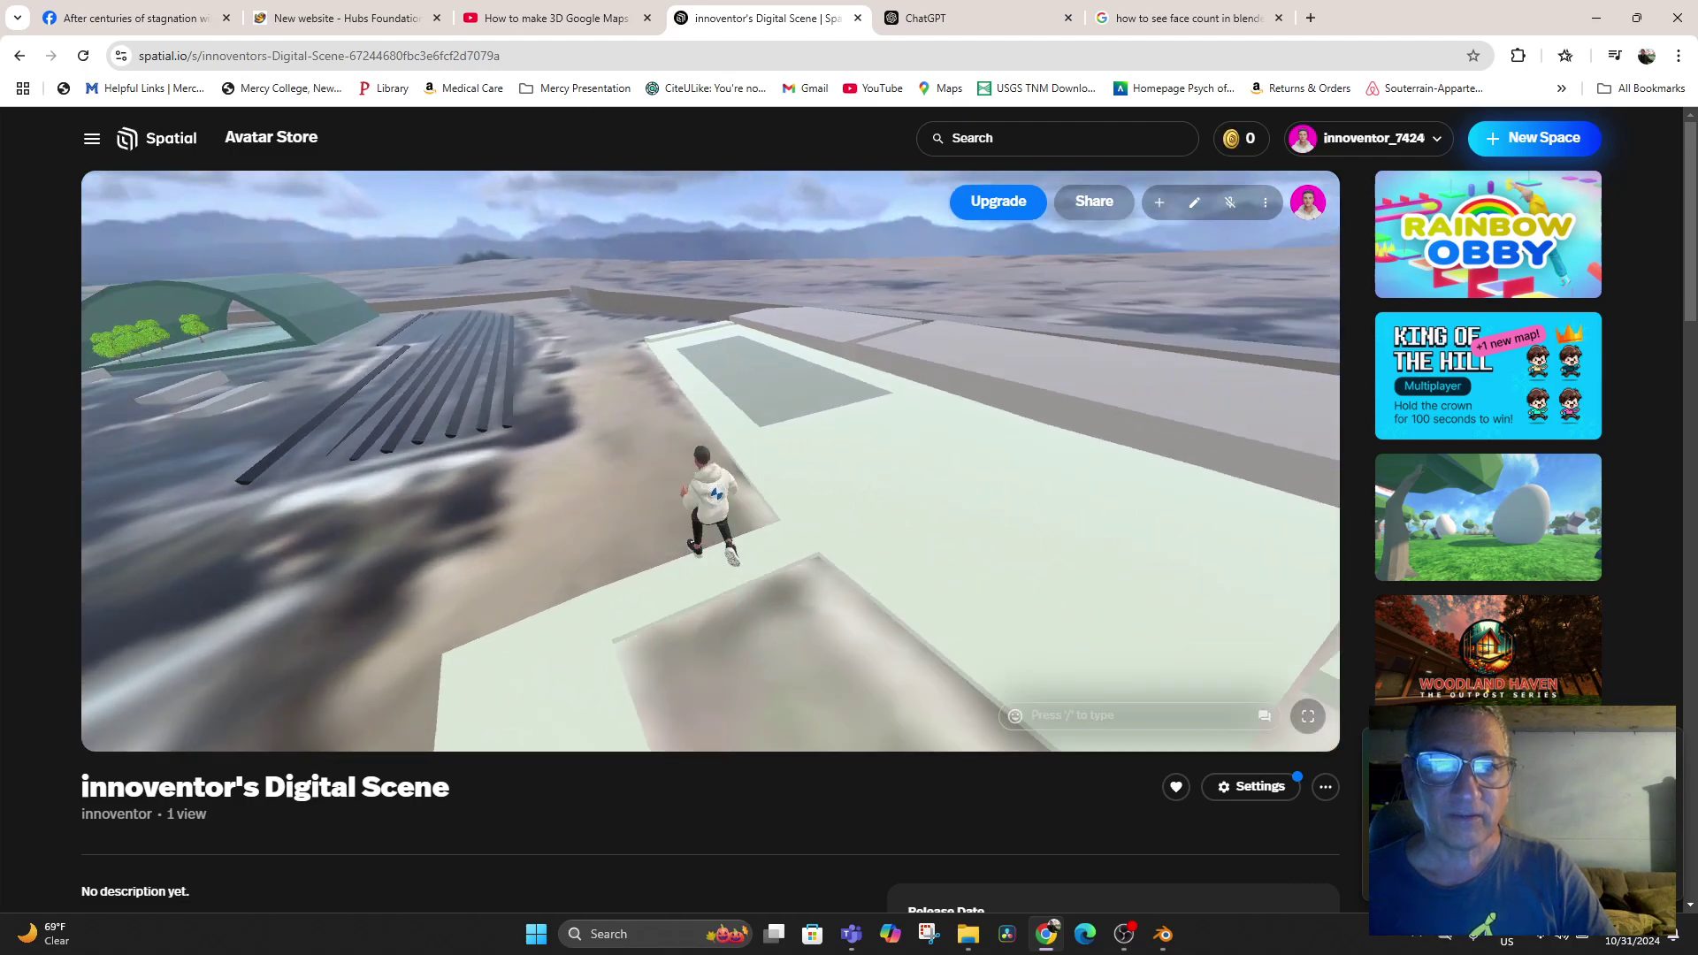
key("d")
key("a")
key("w")
key("a")
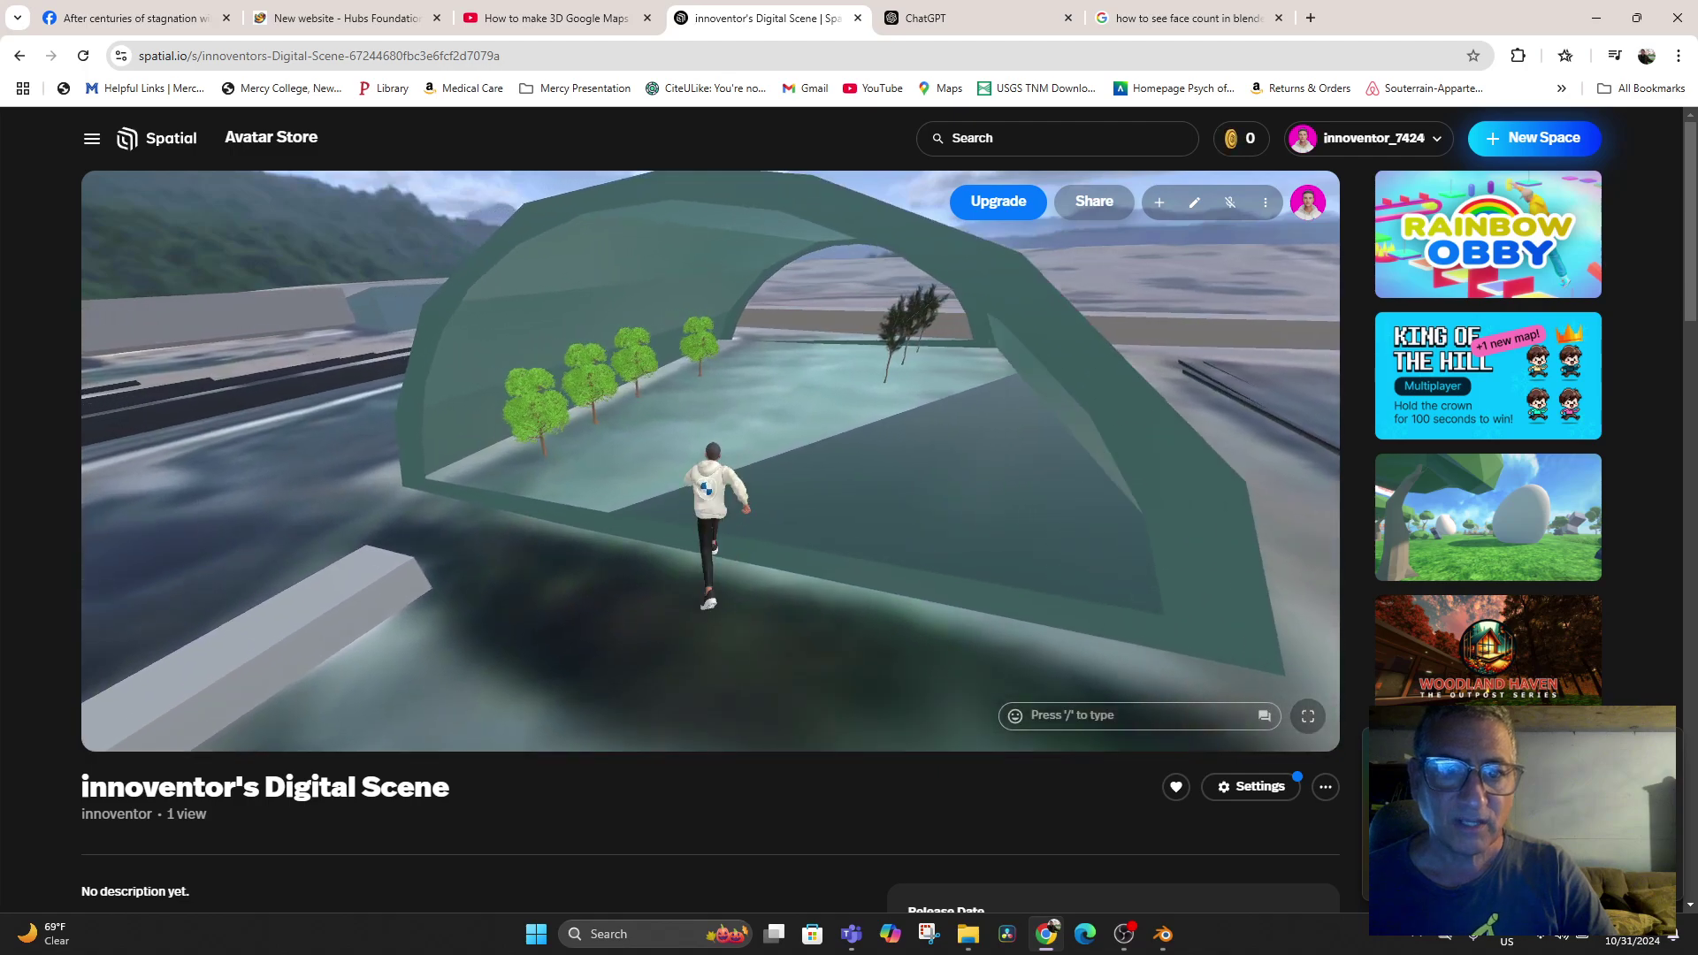
key("w")
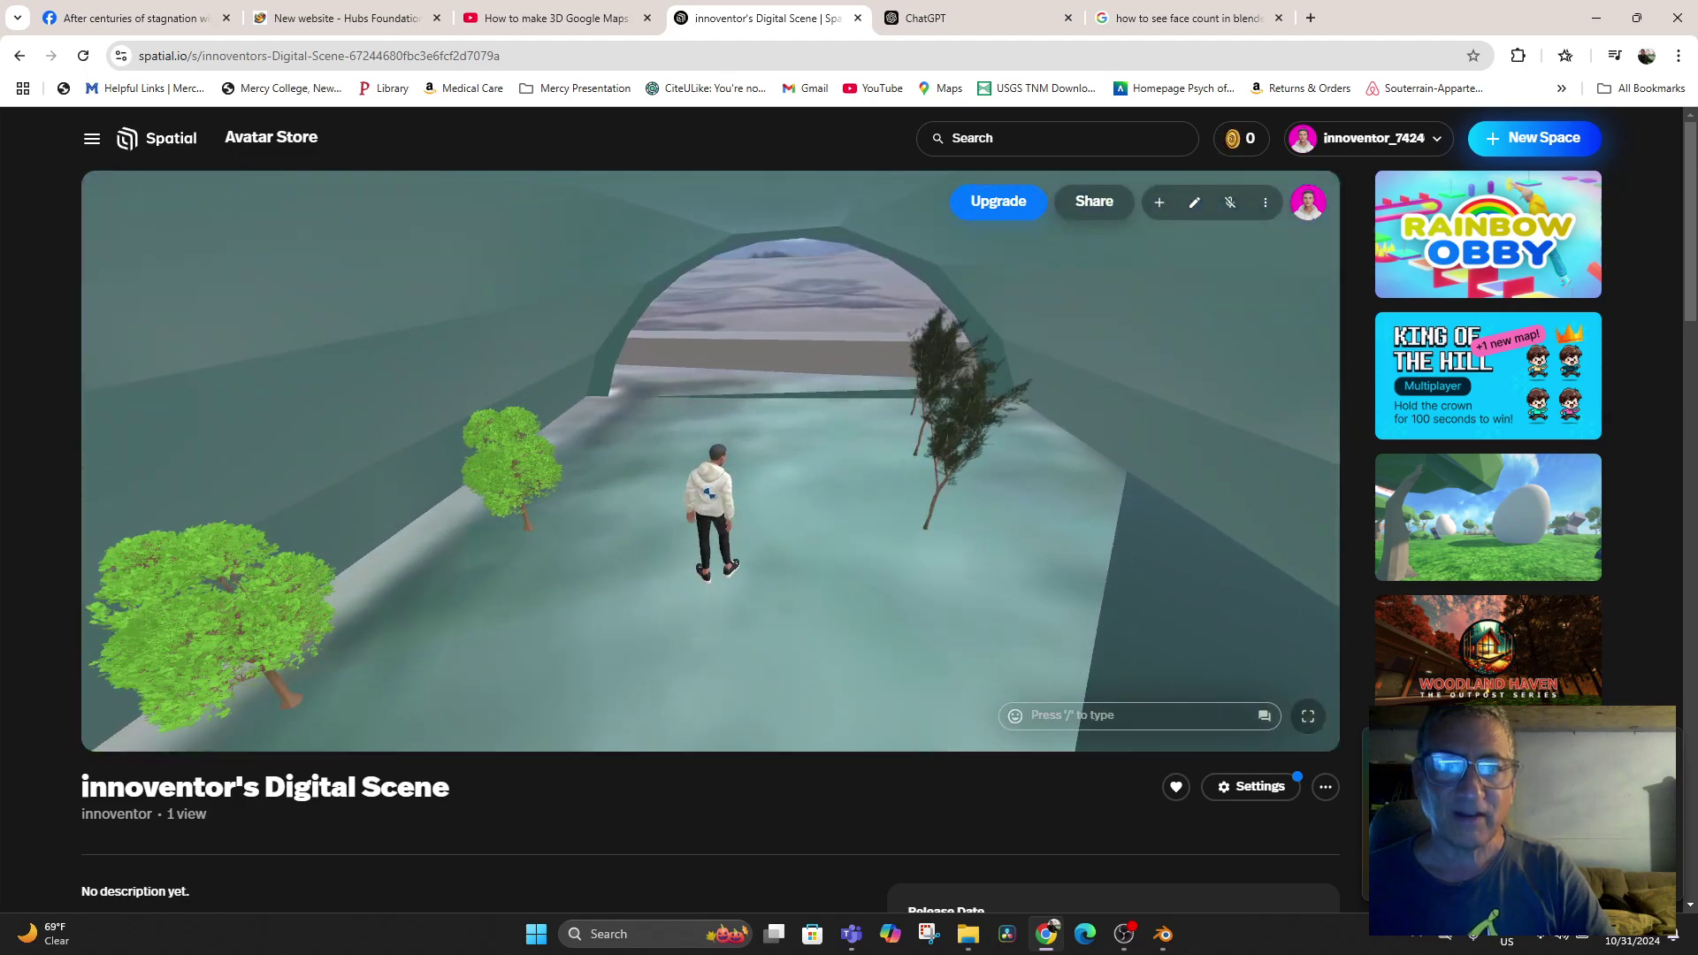
key("a")
key("s")
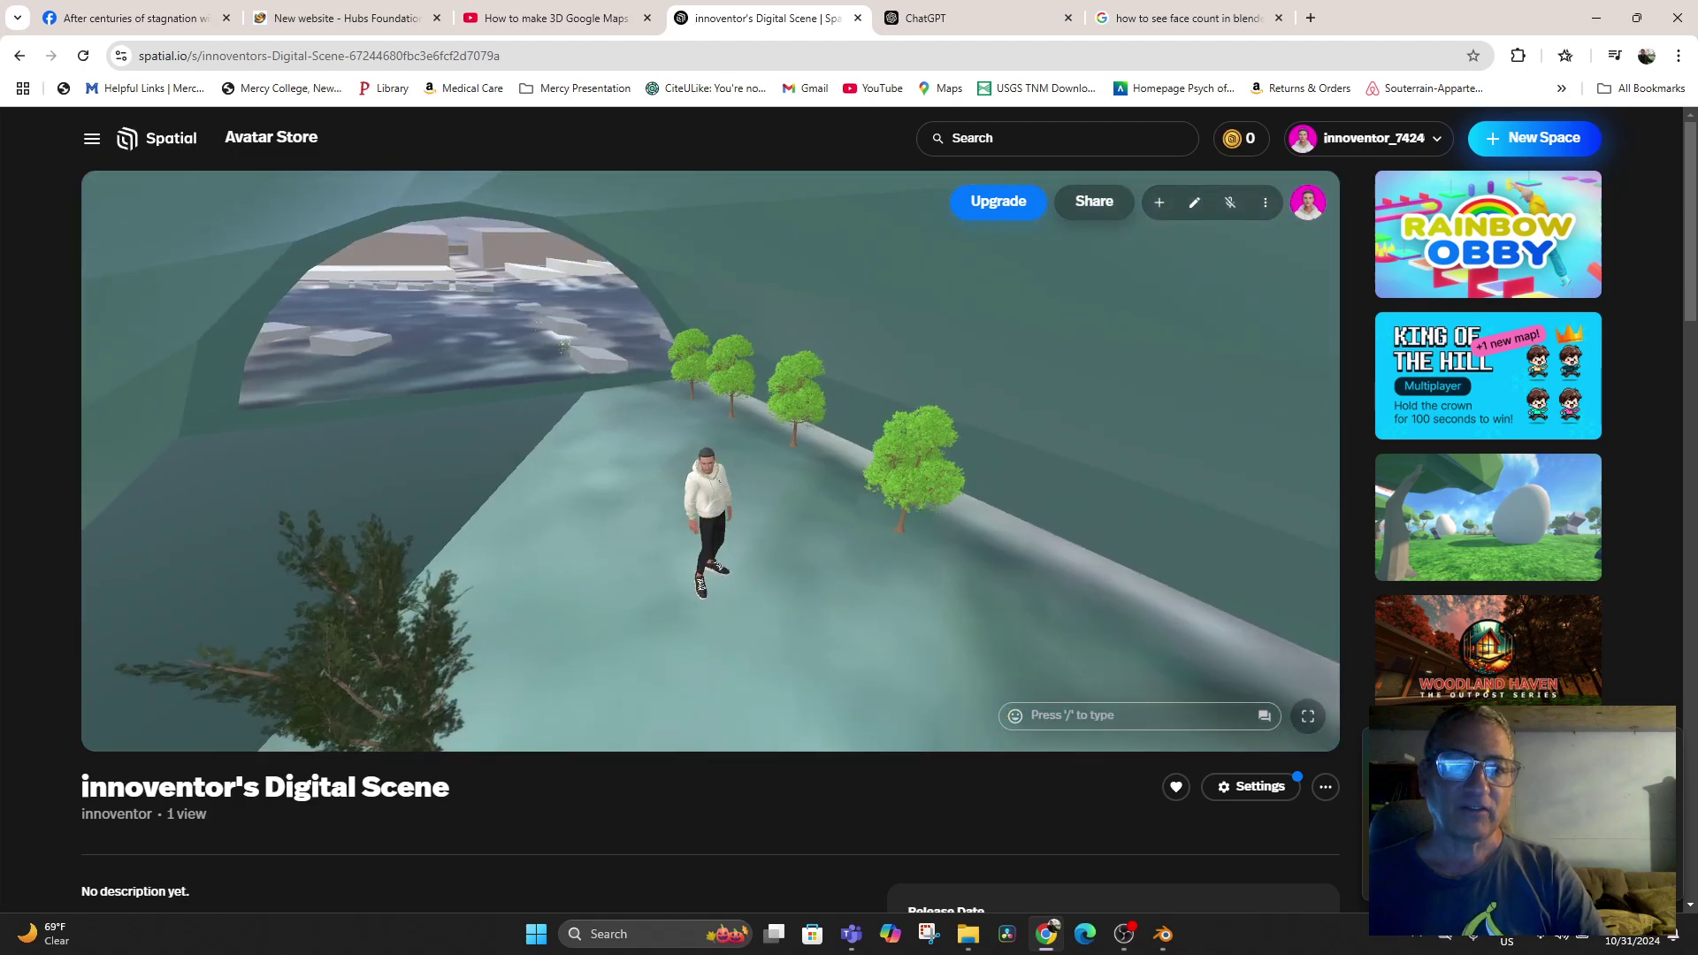
key("a")
key("w")
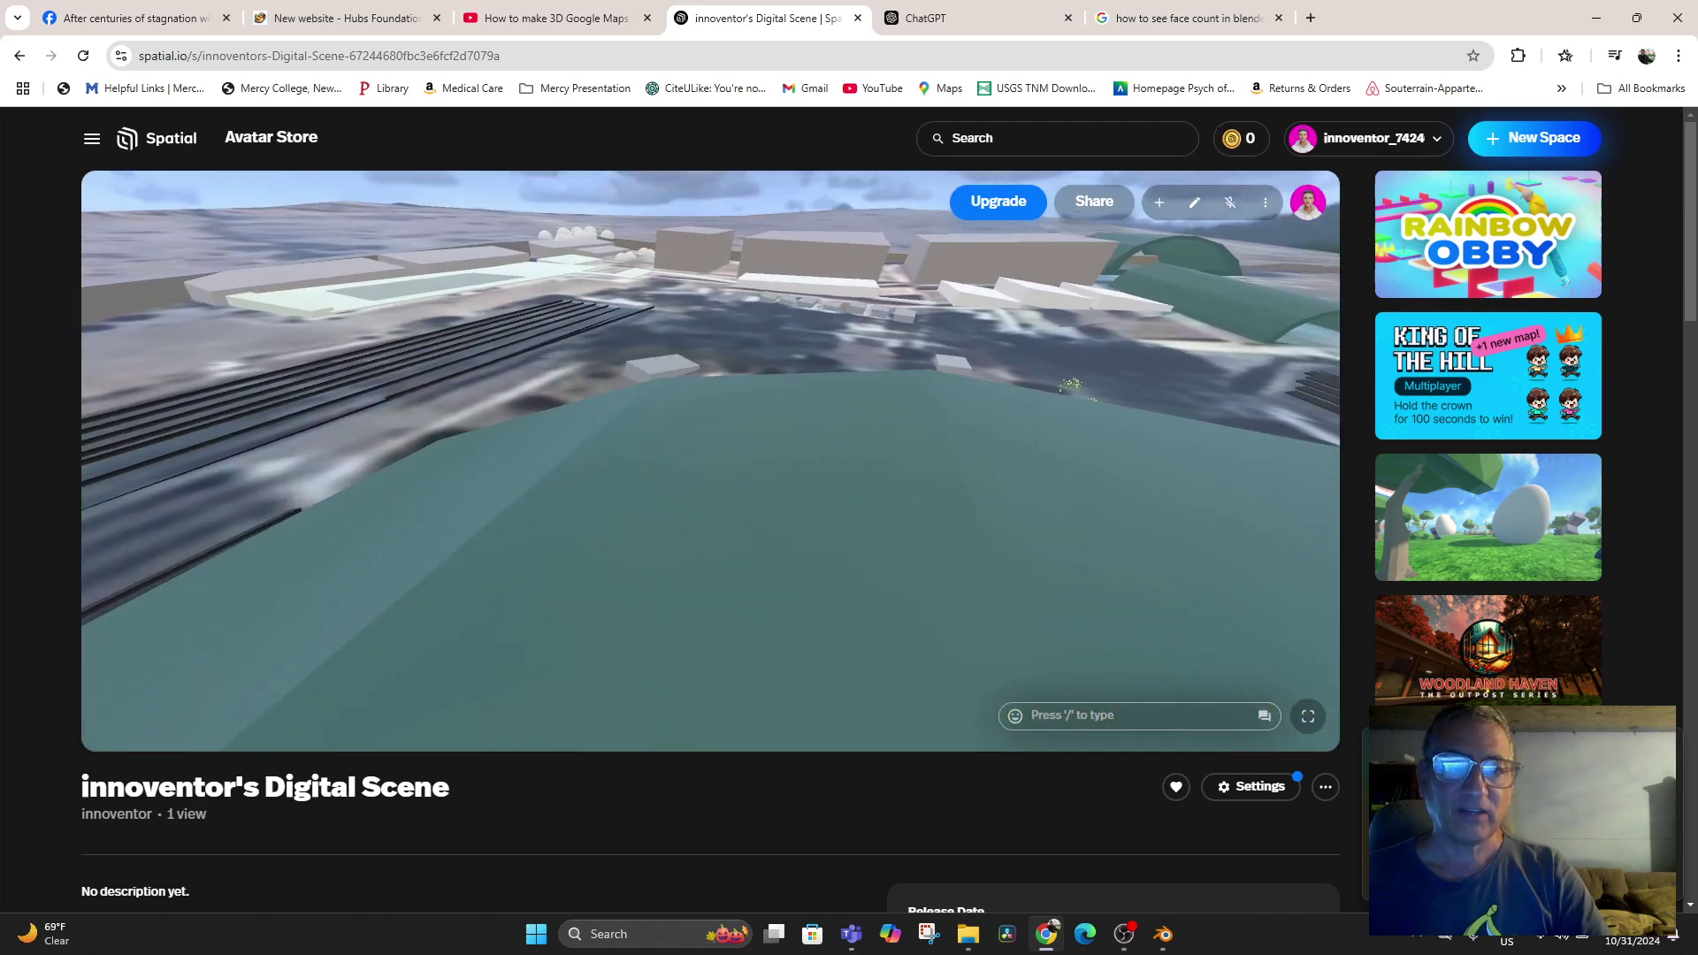
Run the avatar past the row of grey blocks to the long planting rows and examine both
key("w")
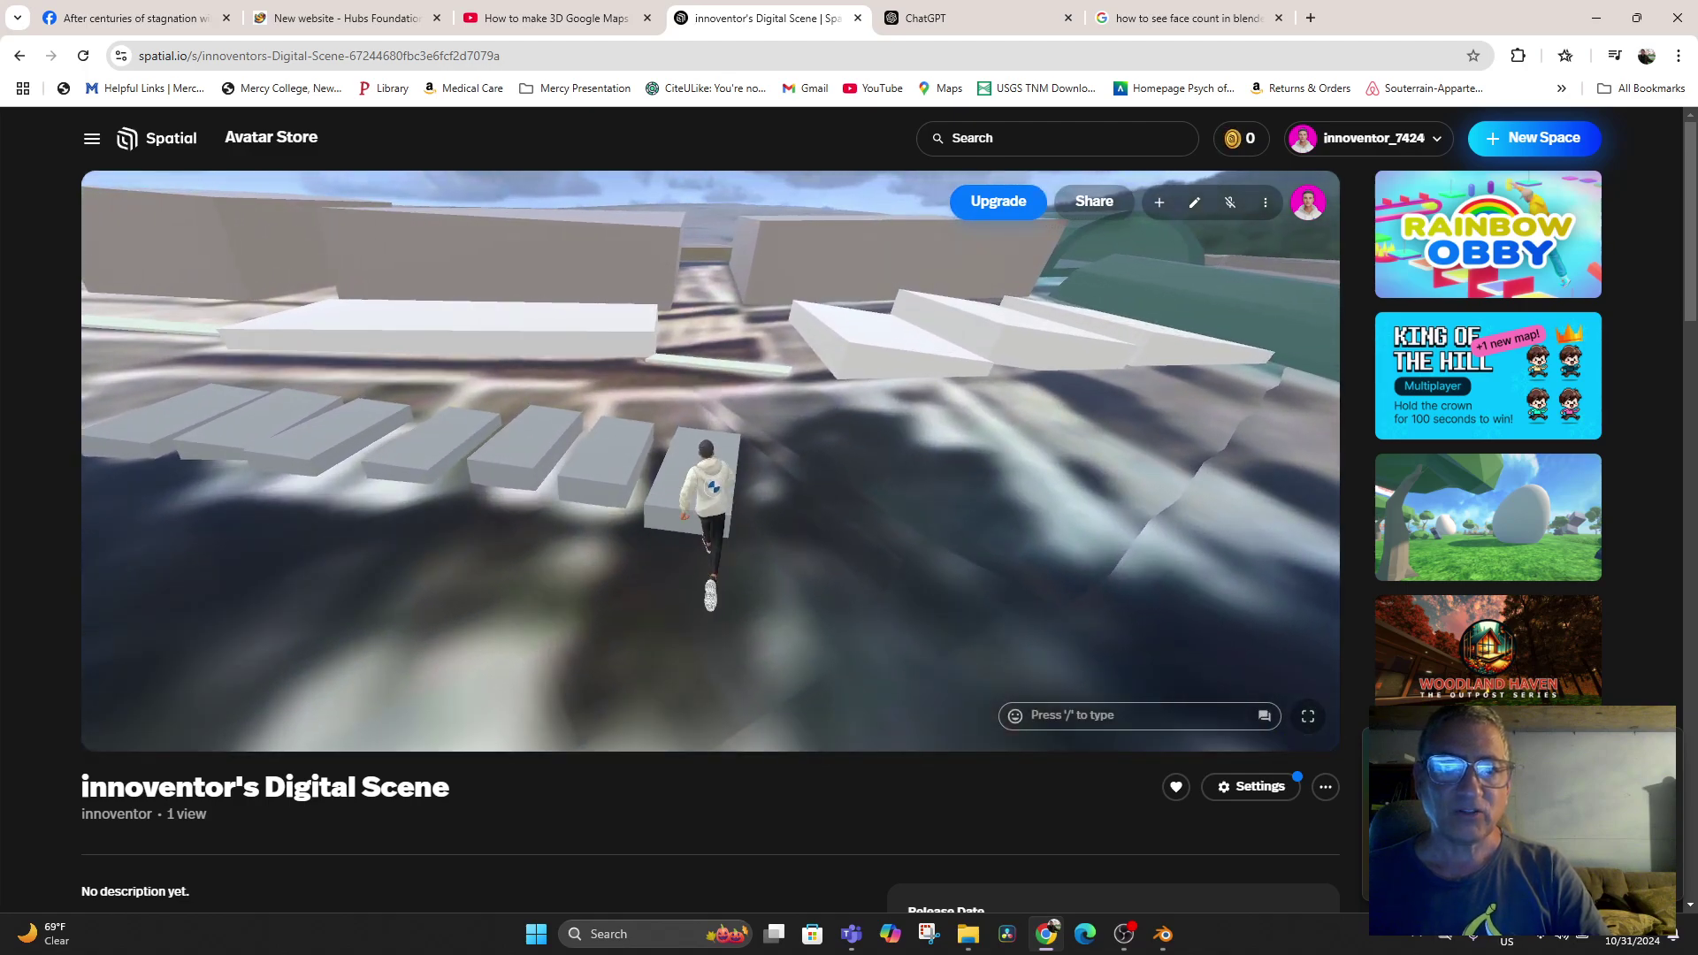
left_click_drag(710, 461, 531, 406)
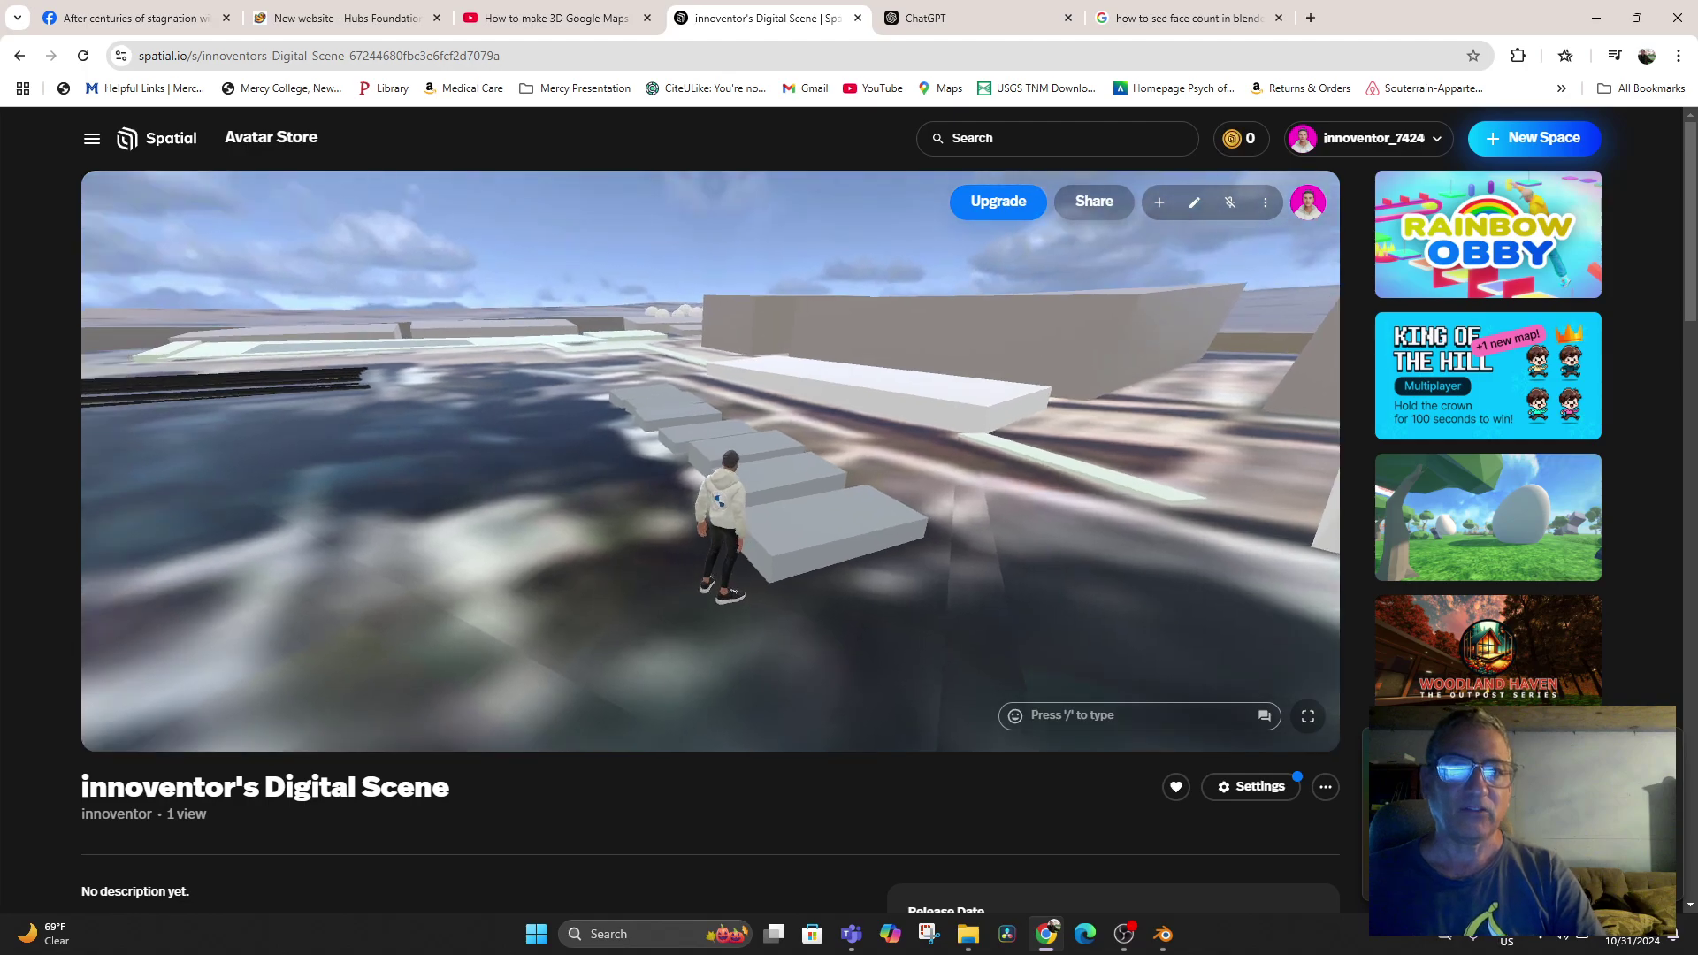
key("a")
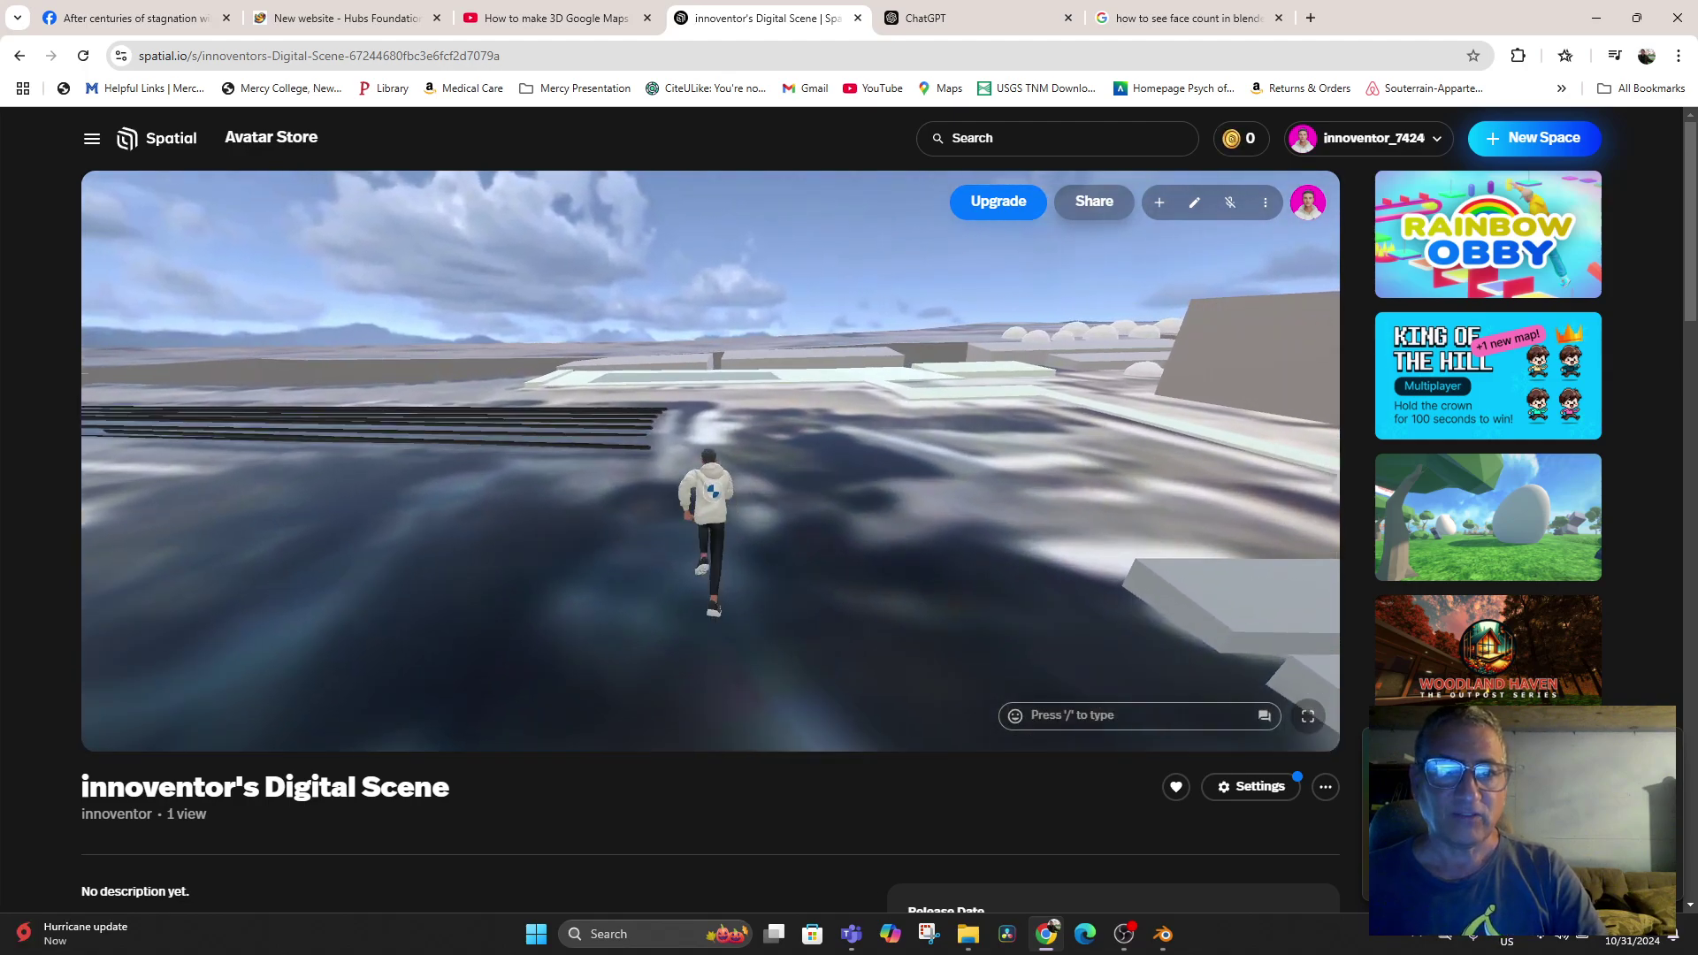
key("w")
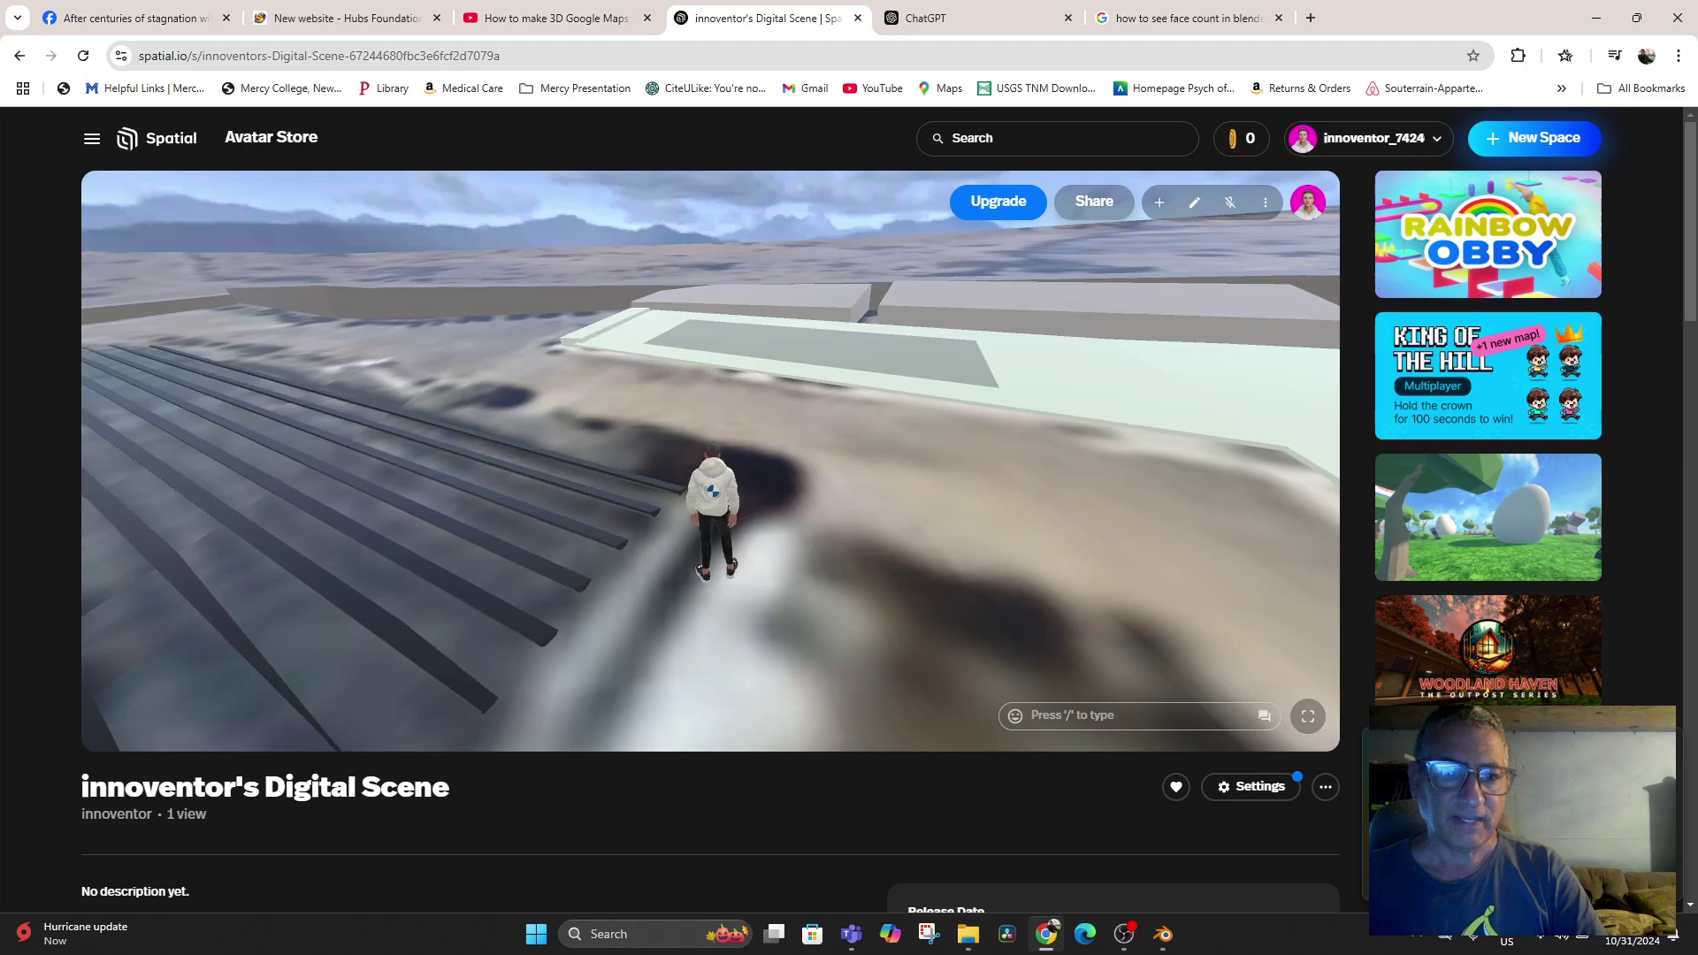
key("w")
key("a")
key("a")
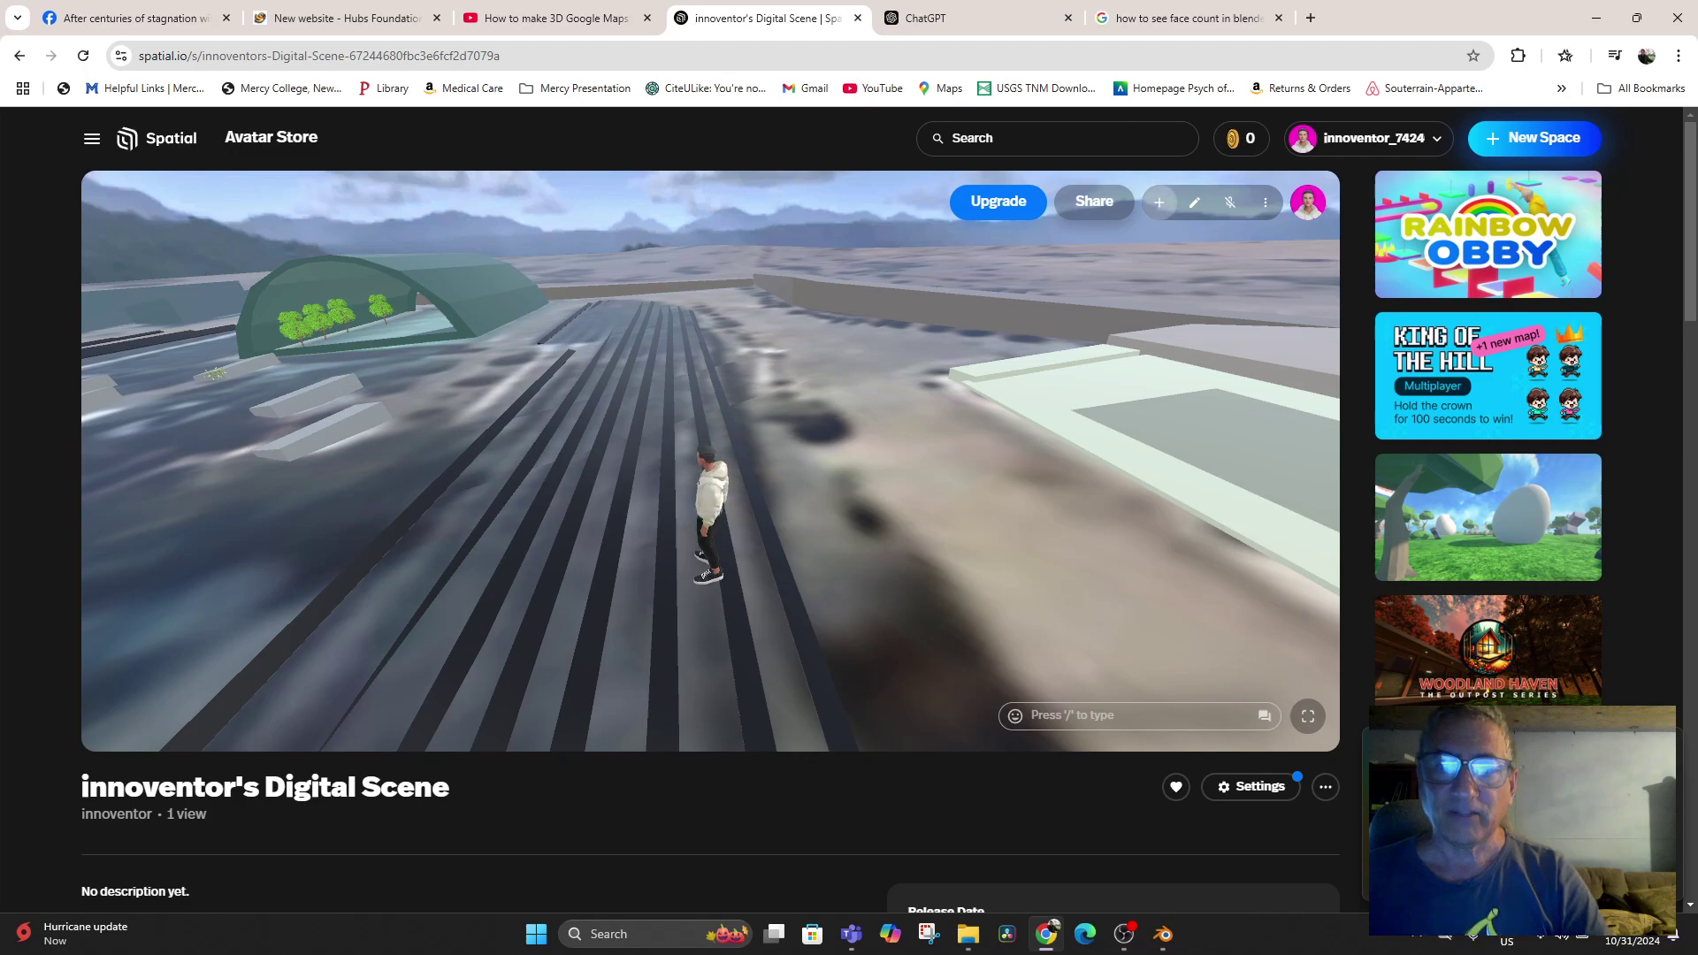
Open the content library and search its recent items for "strawberries"
left_click(1159, 202)
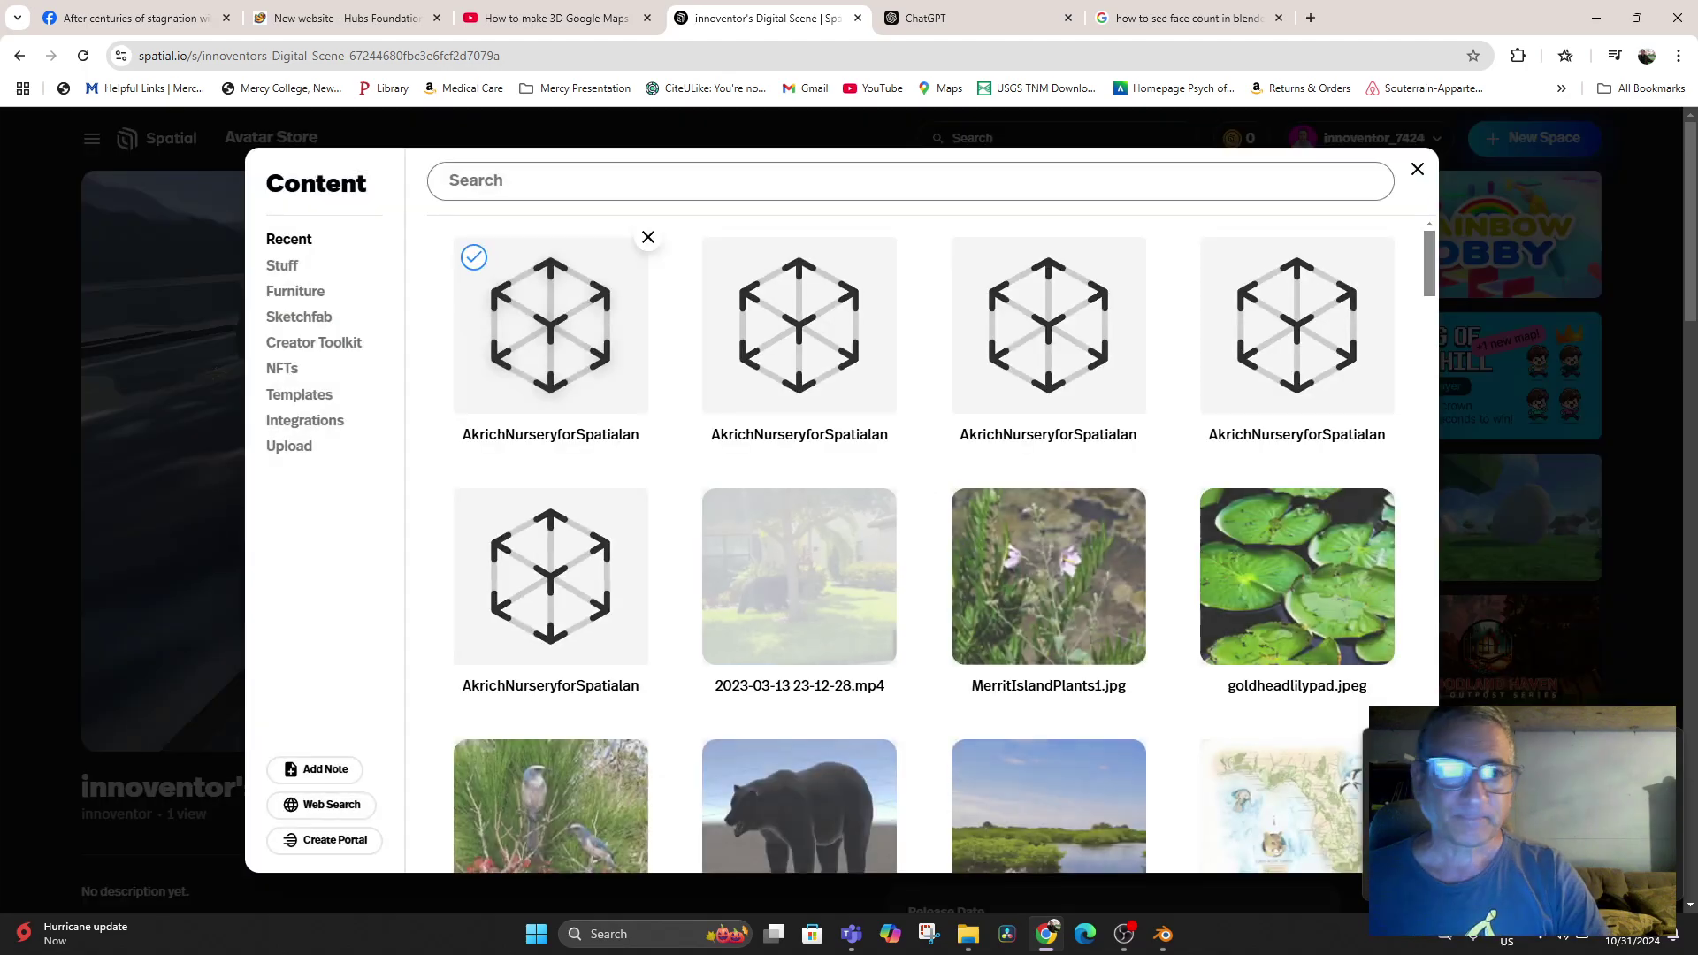
type("stra")
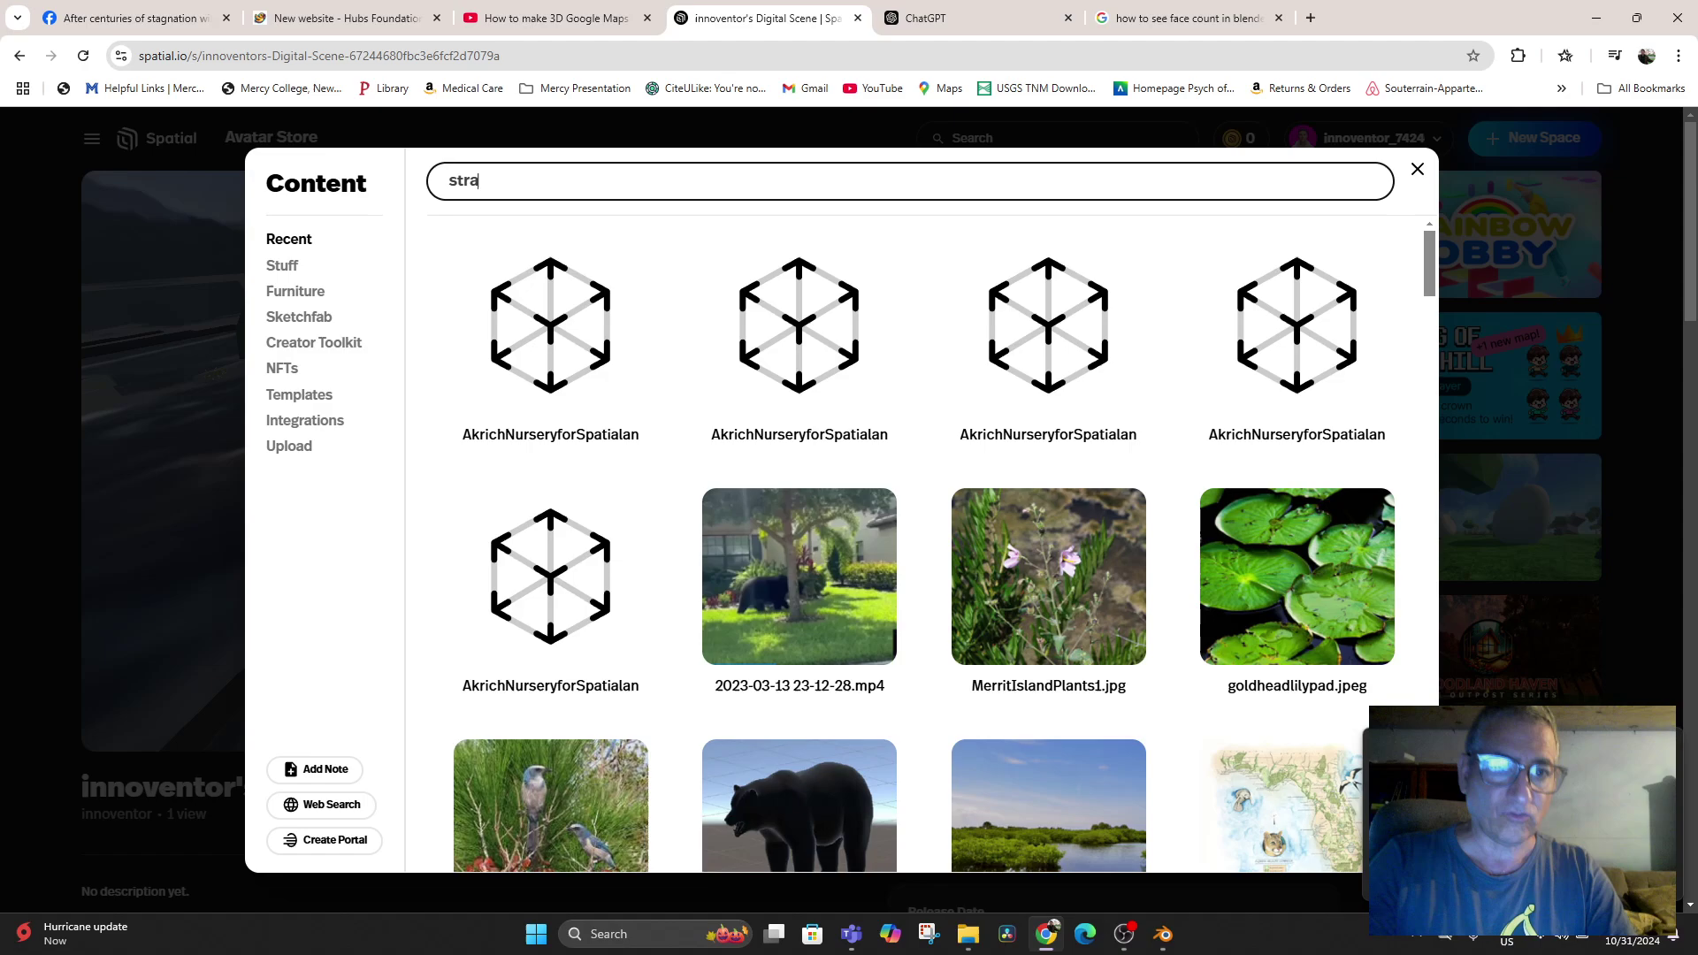
type("wberr")
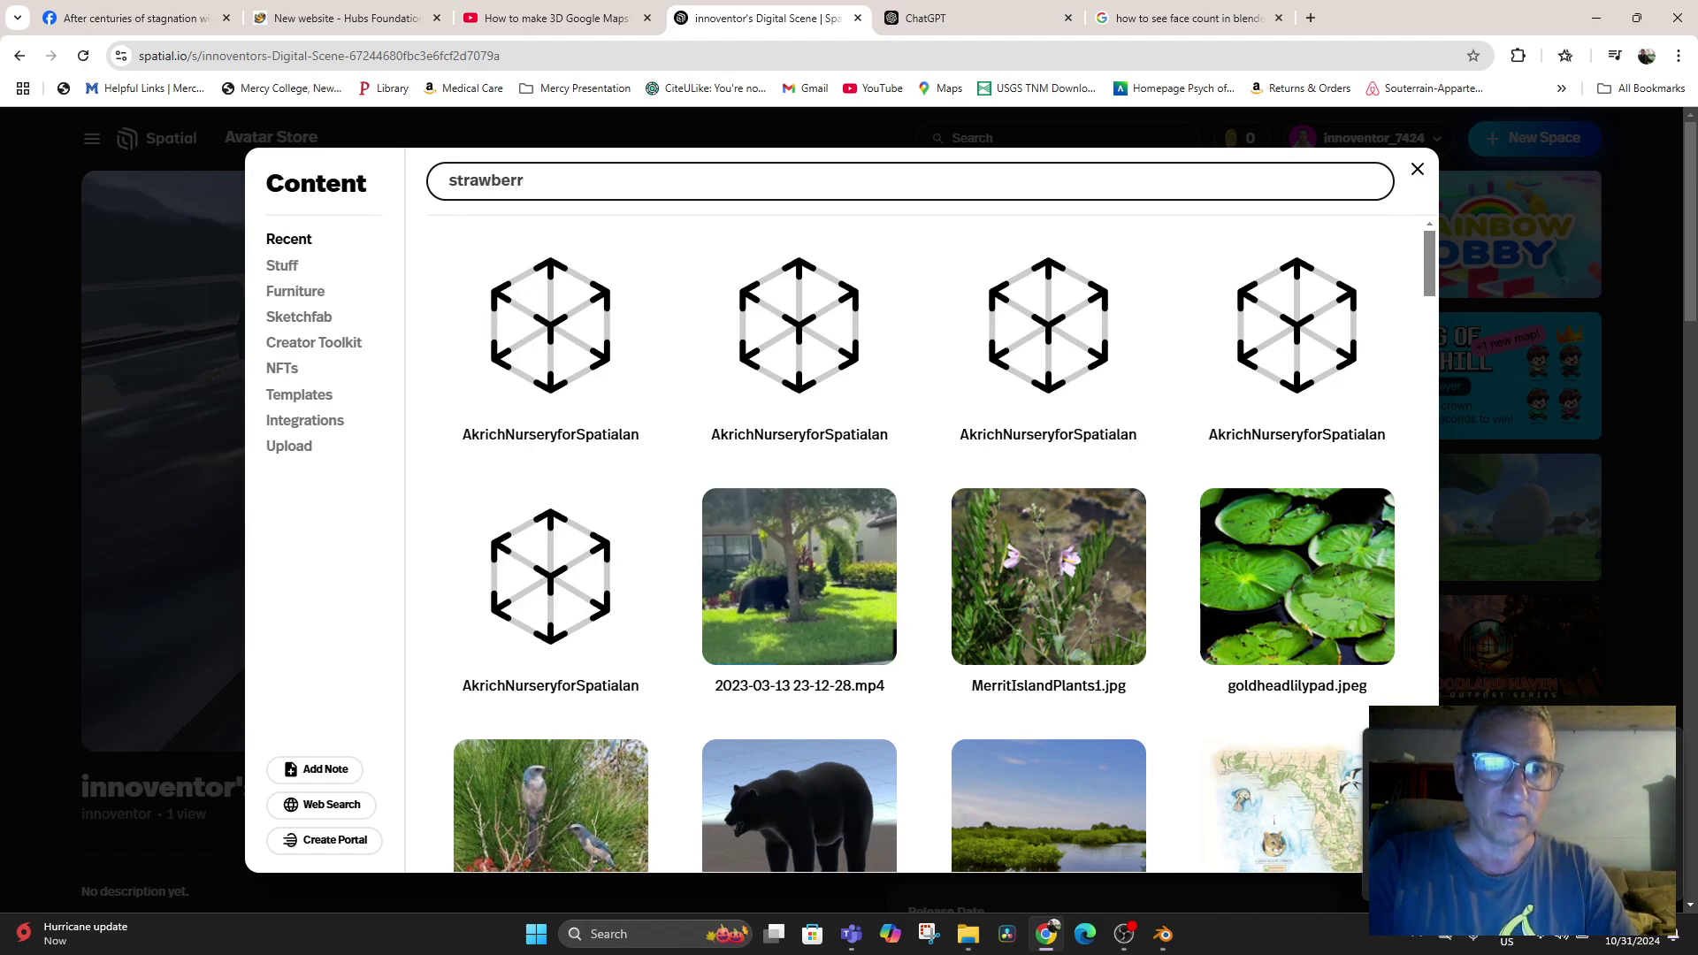
type("ies")
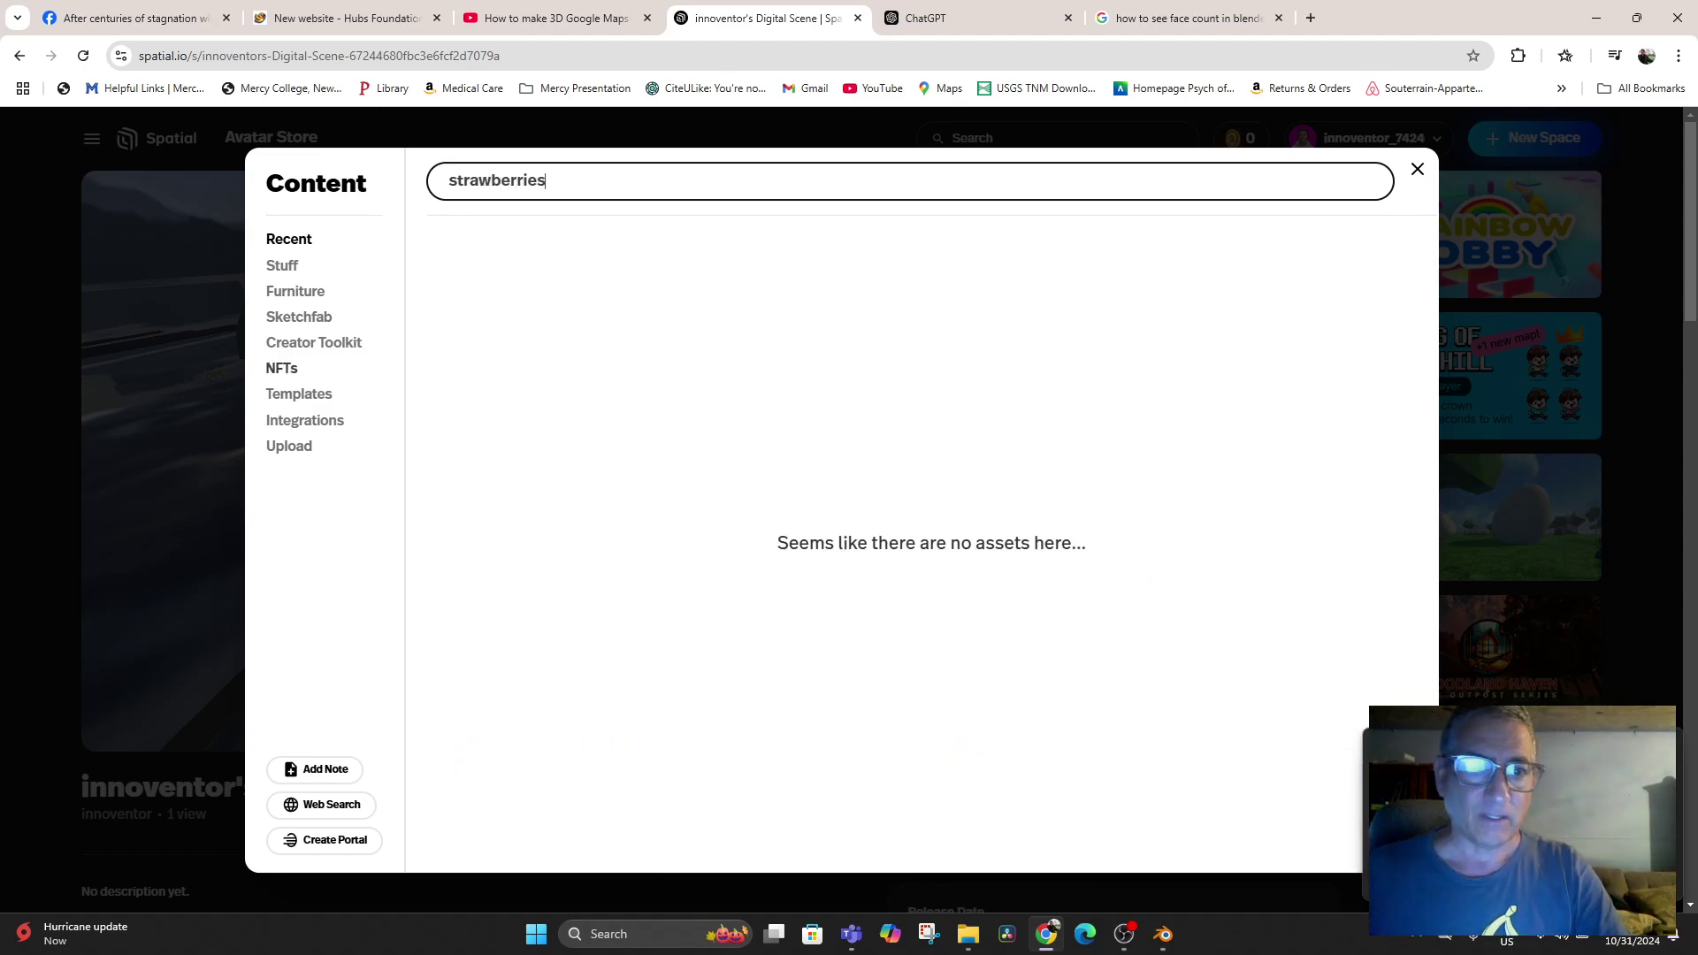
Search the library's Sketchfab models for "strawberries"
left_click(299, 316)
left_click(548, 181)
type("st")
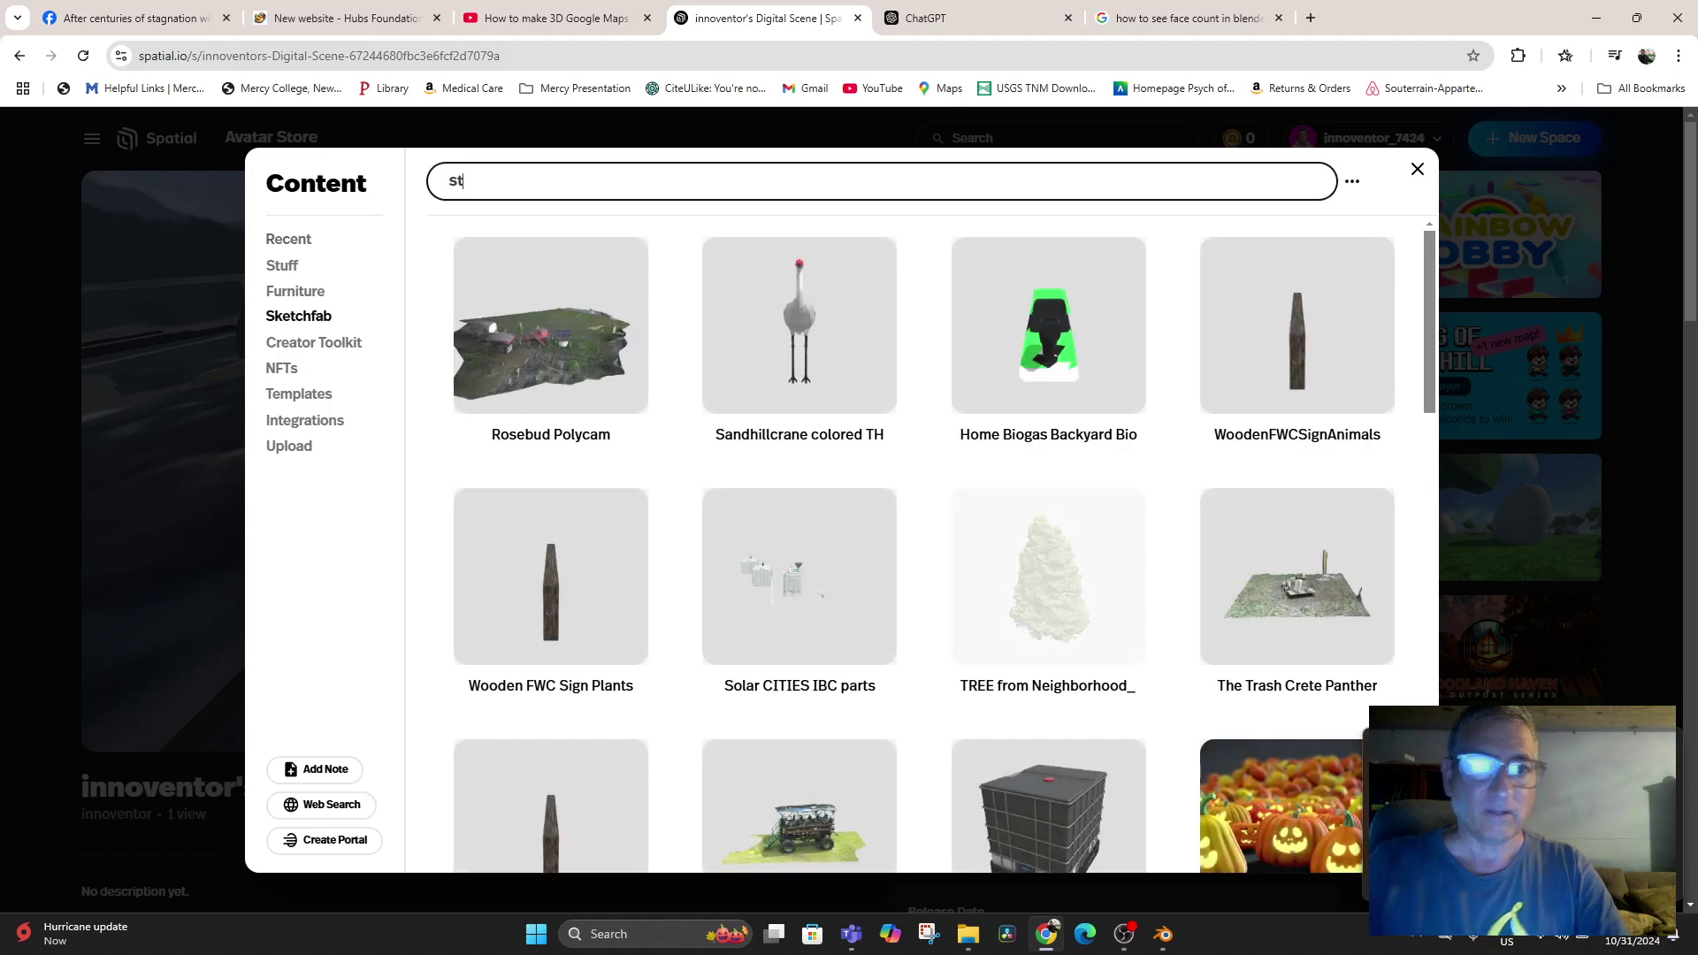
type("rw")
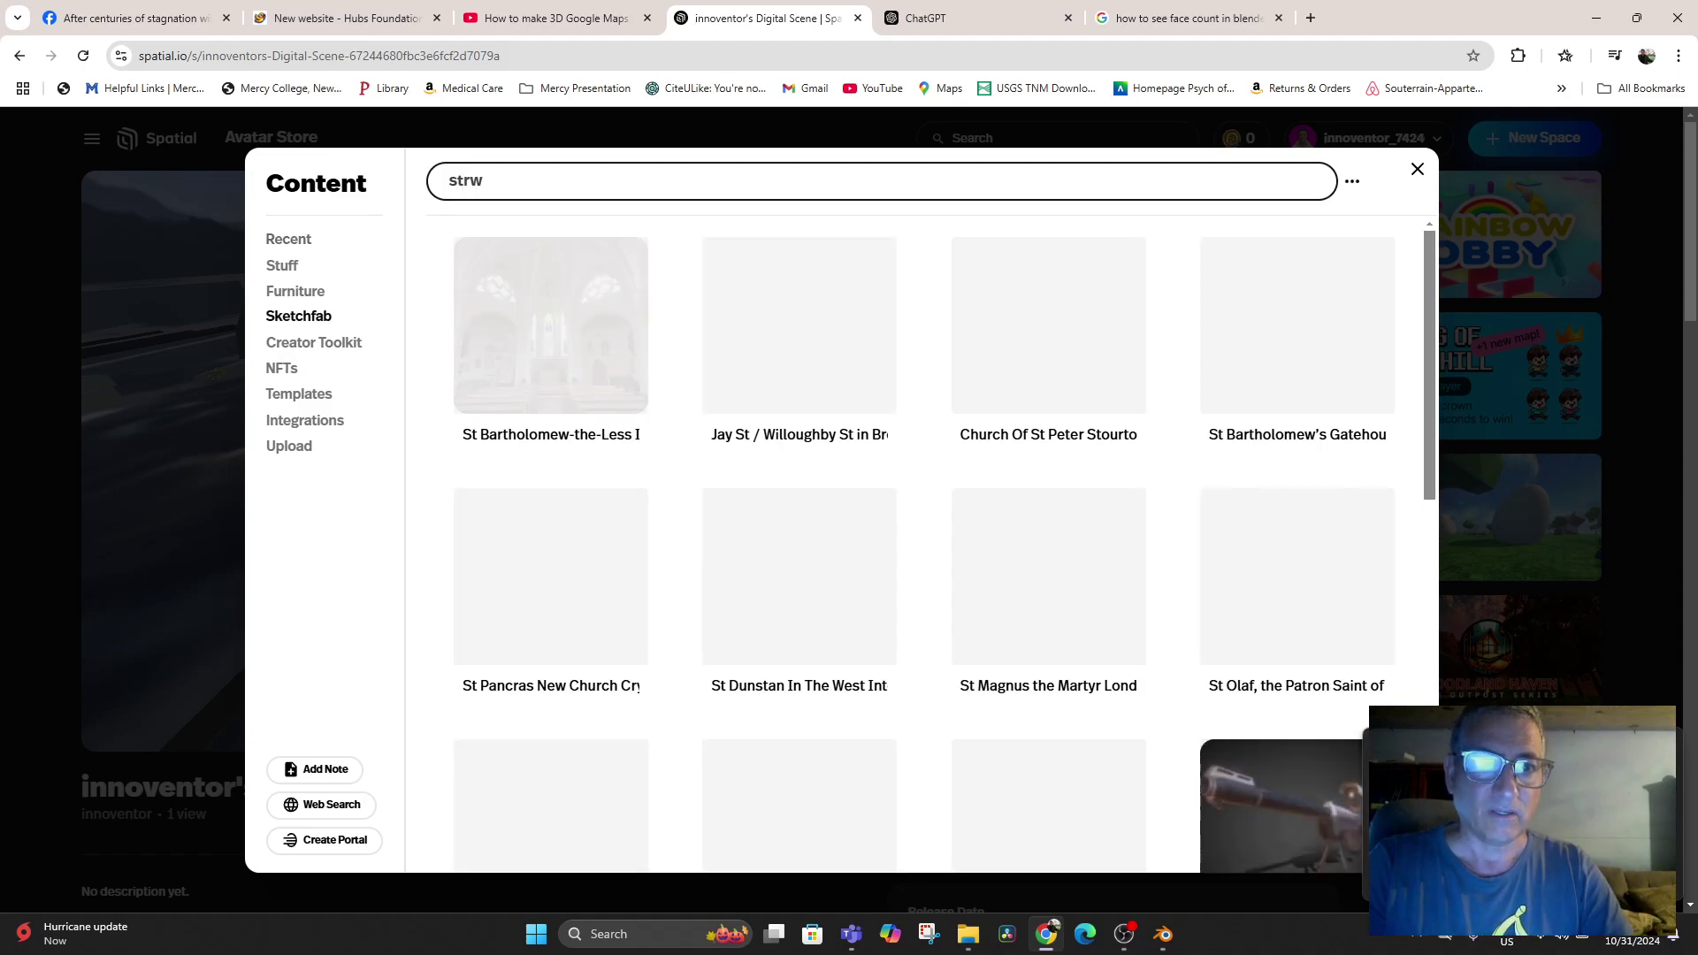
key("BackSpace")
type("awberries")
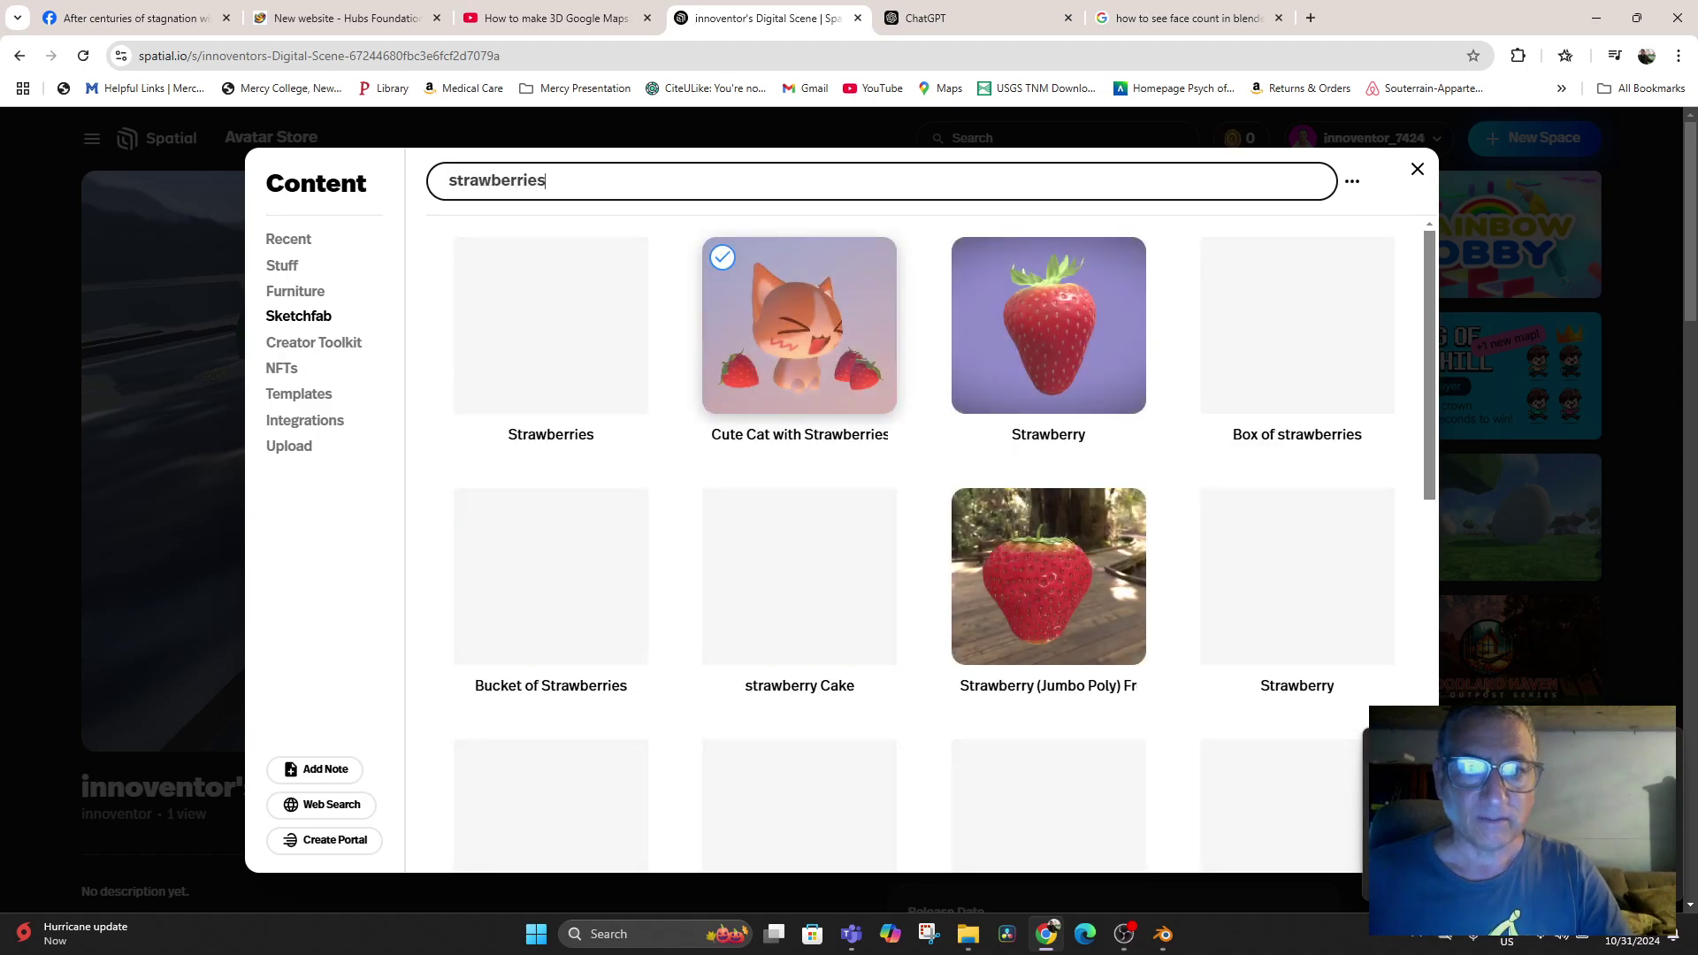
Browse the Sketchfab strawberry results and add the "Lowpoly Strawberries" model to the scene
scroll(945, 544, "down", 6)
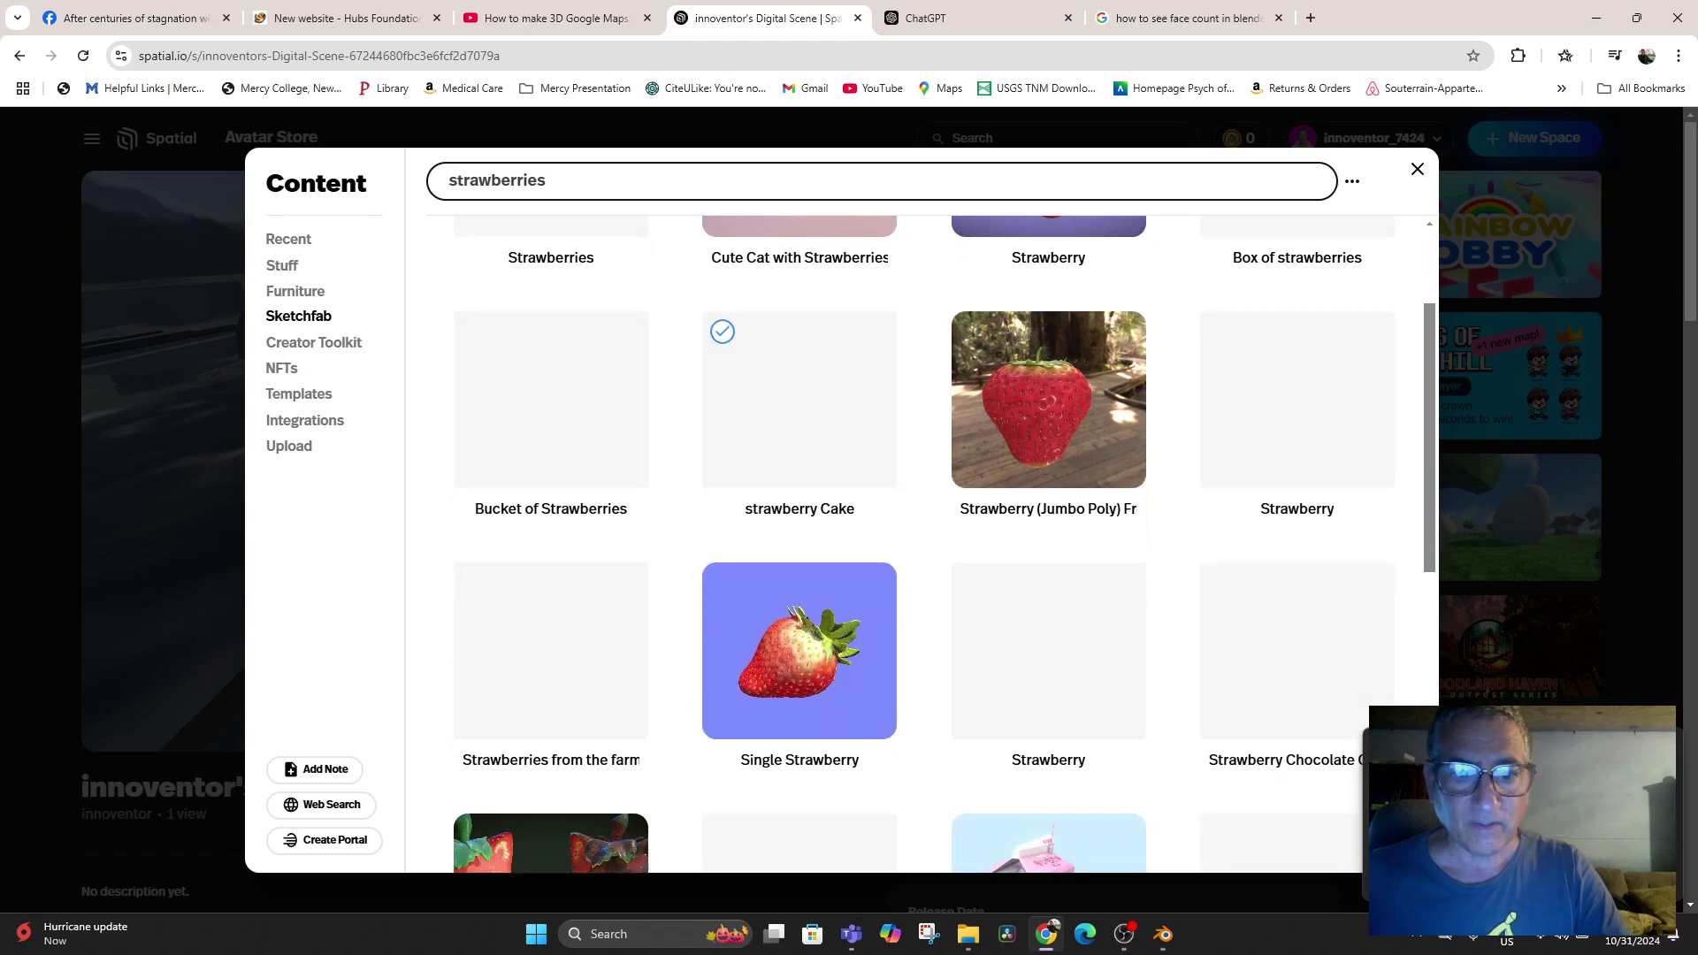
scroll(944, 544, "down", 7)
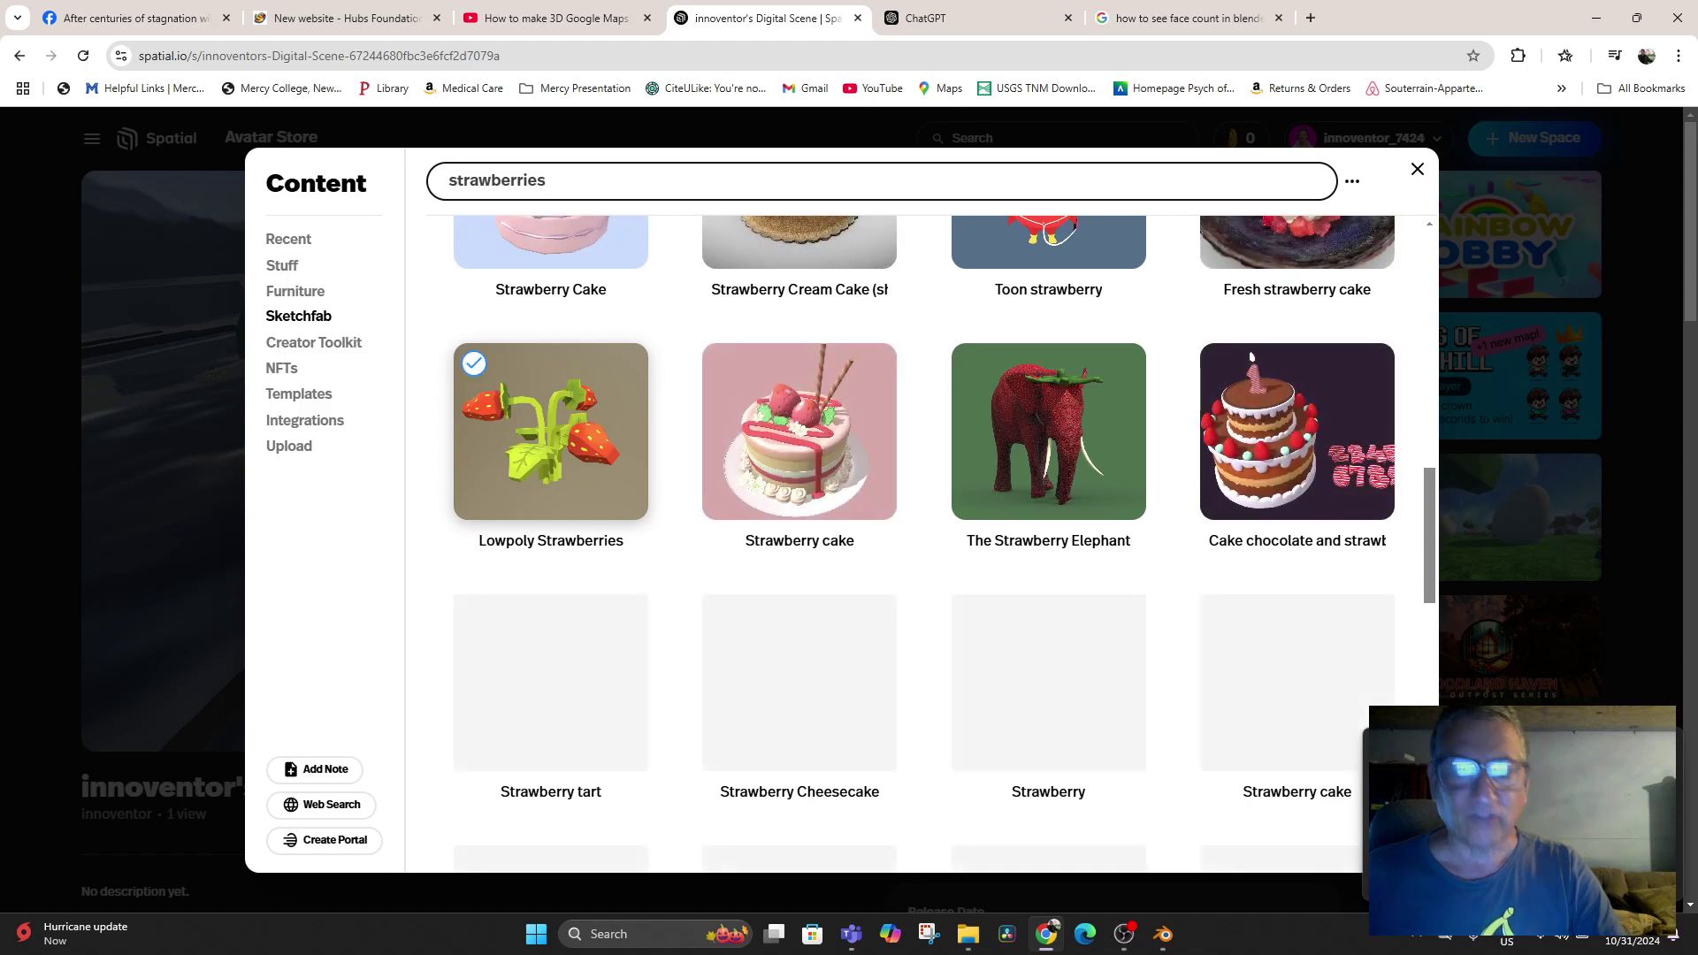
left_click(550, 430)
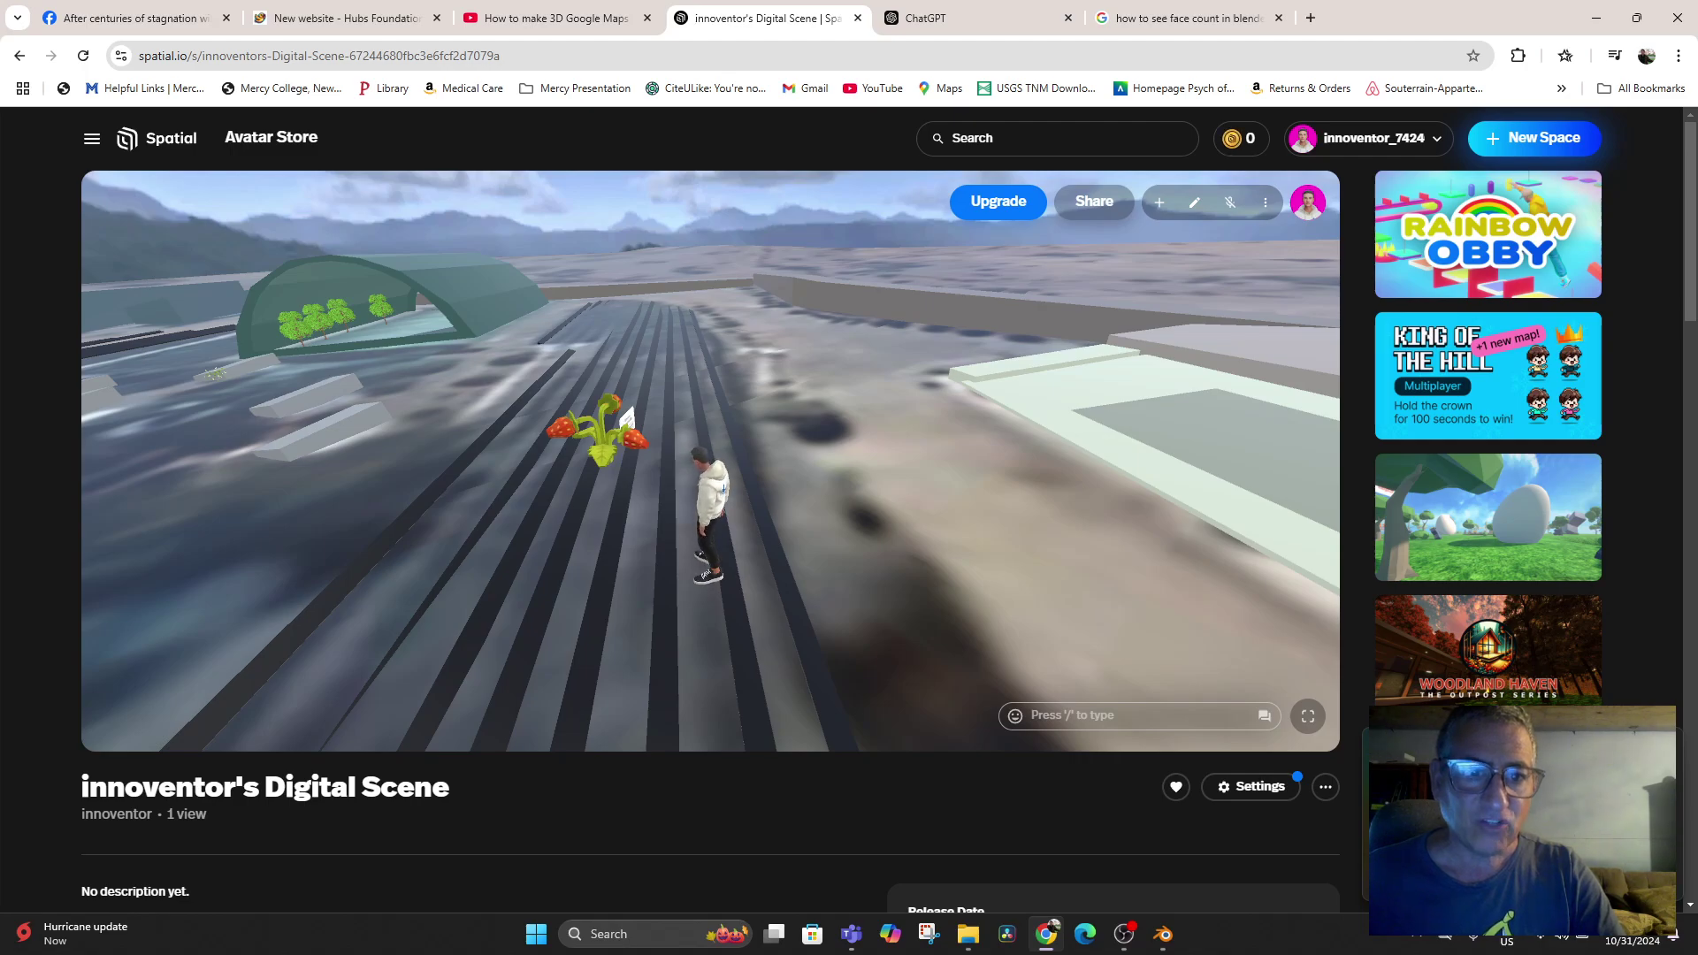
Scale the strawberry model uniformly to 0.28 and shift it slightly over the planting rows
left_click(626, 419)
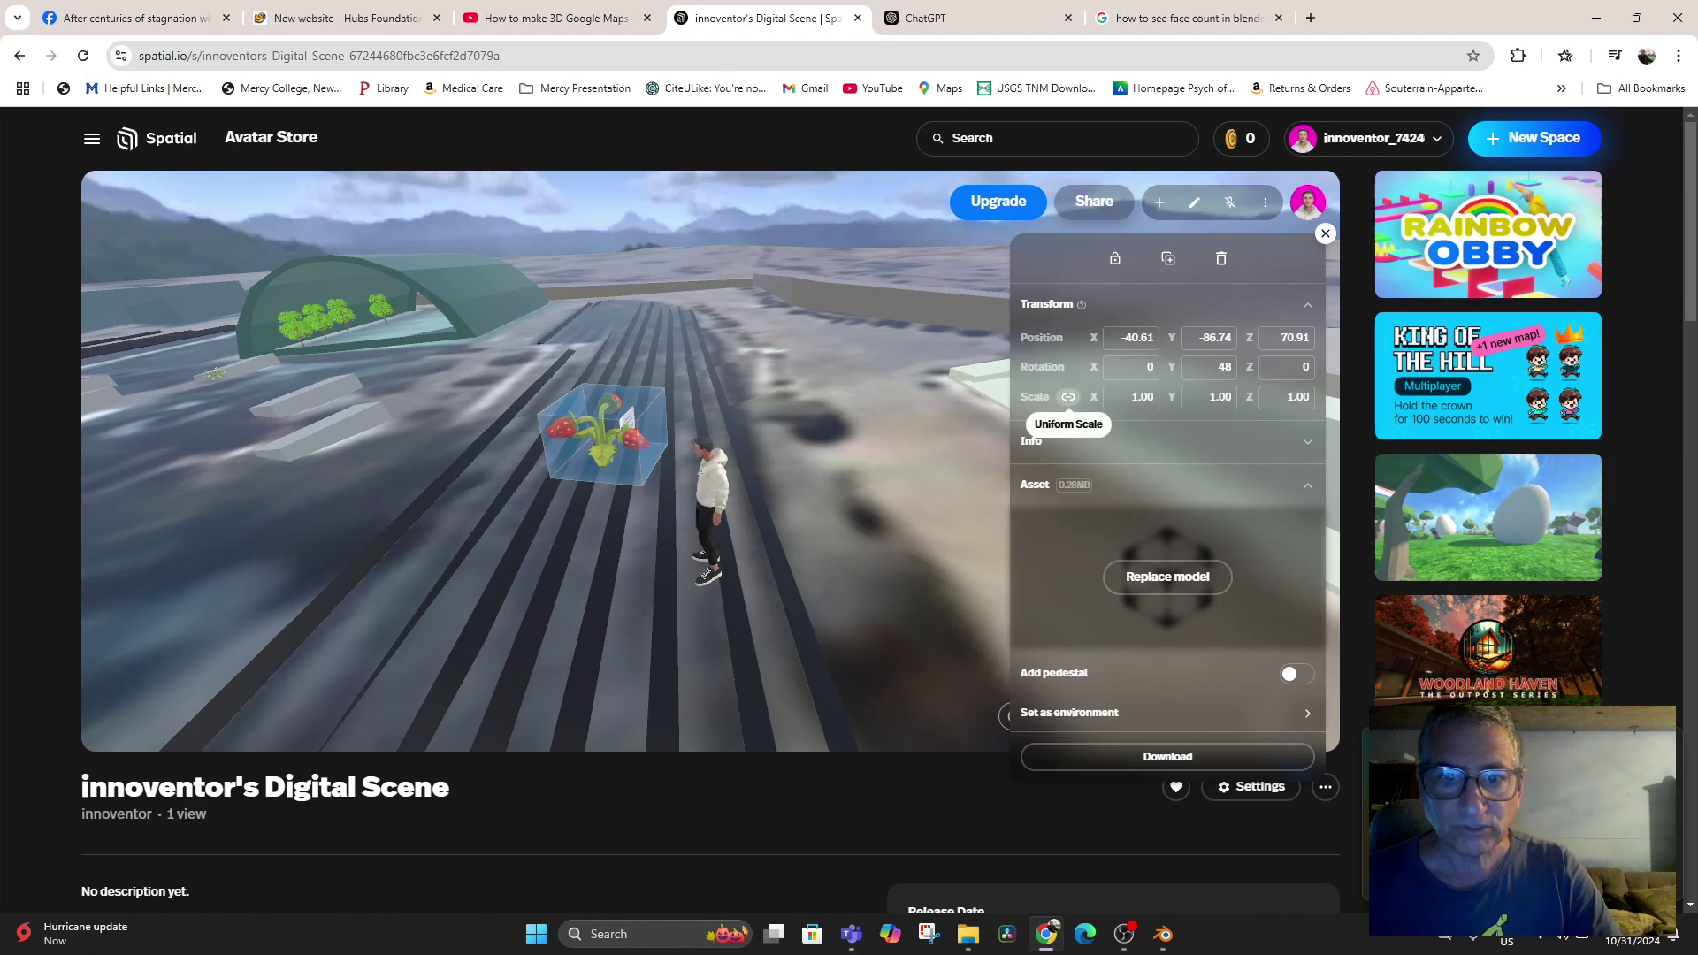
left_click_drag(1094, 397, 1033, 397)
mouse_move(607, 455)
left_mouse_down()
mouse_move(605, 437)
mouse_move(608, 463)
left_mouse_up()
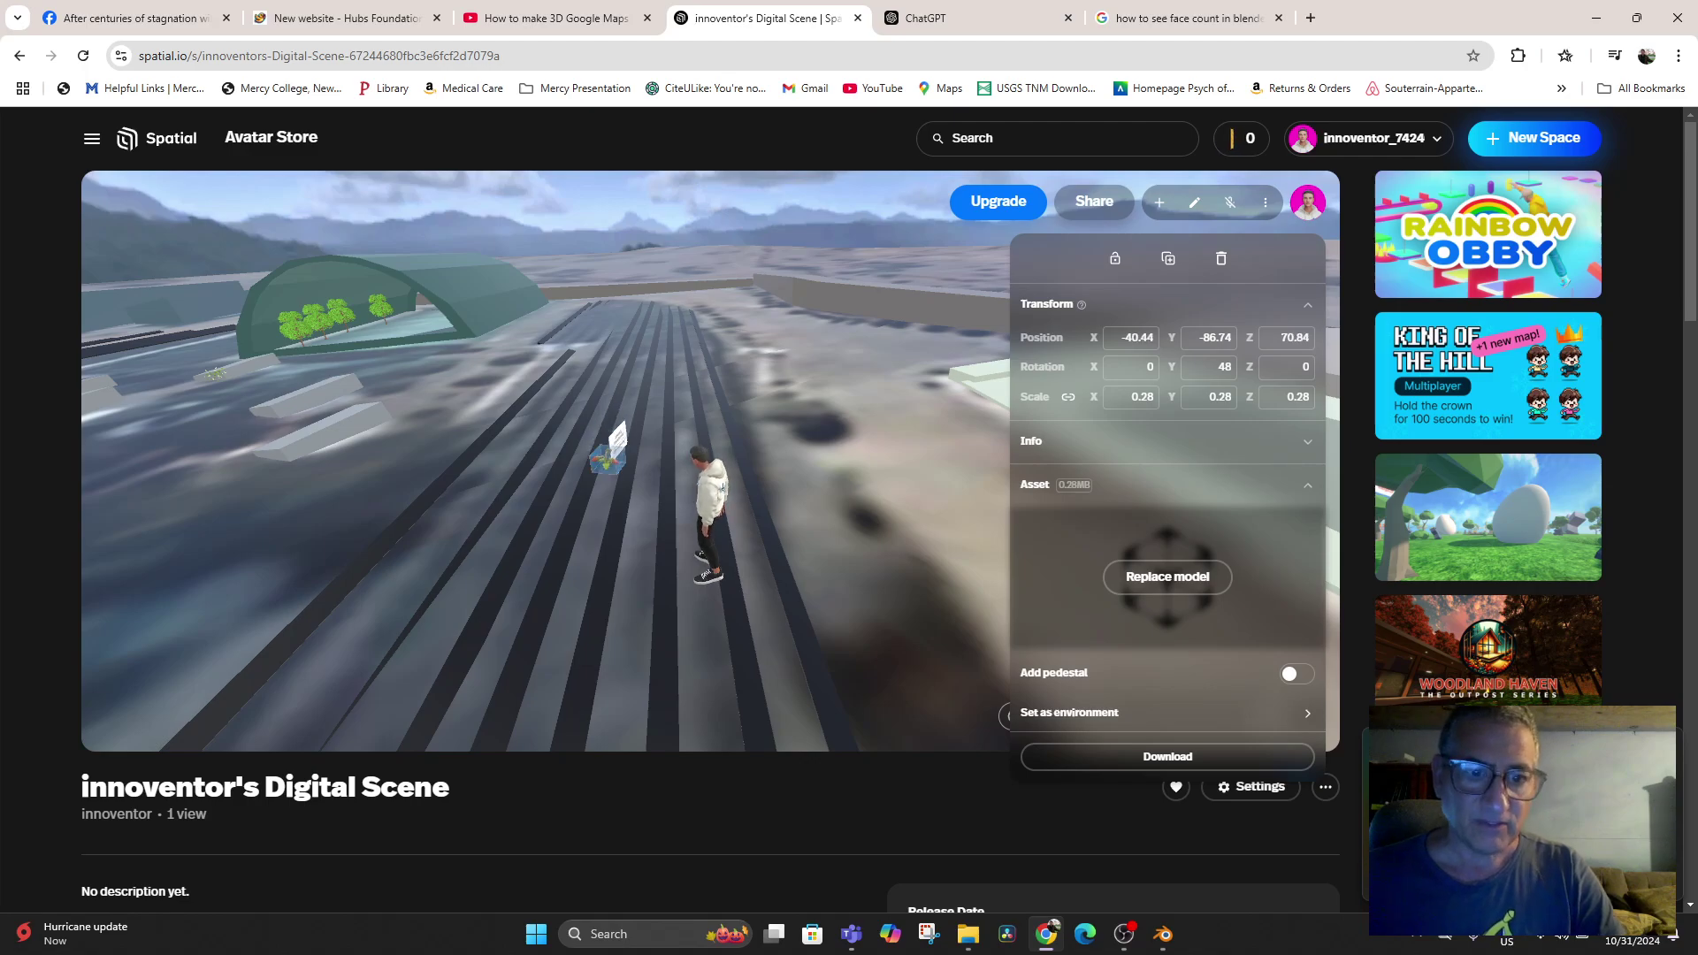
left_click(659, 442)
Bring the strawberry plant closer and set it down on the second dark planting strip from the open ground
scroll(659, 442, "up", 5)
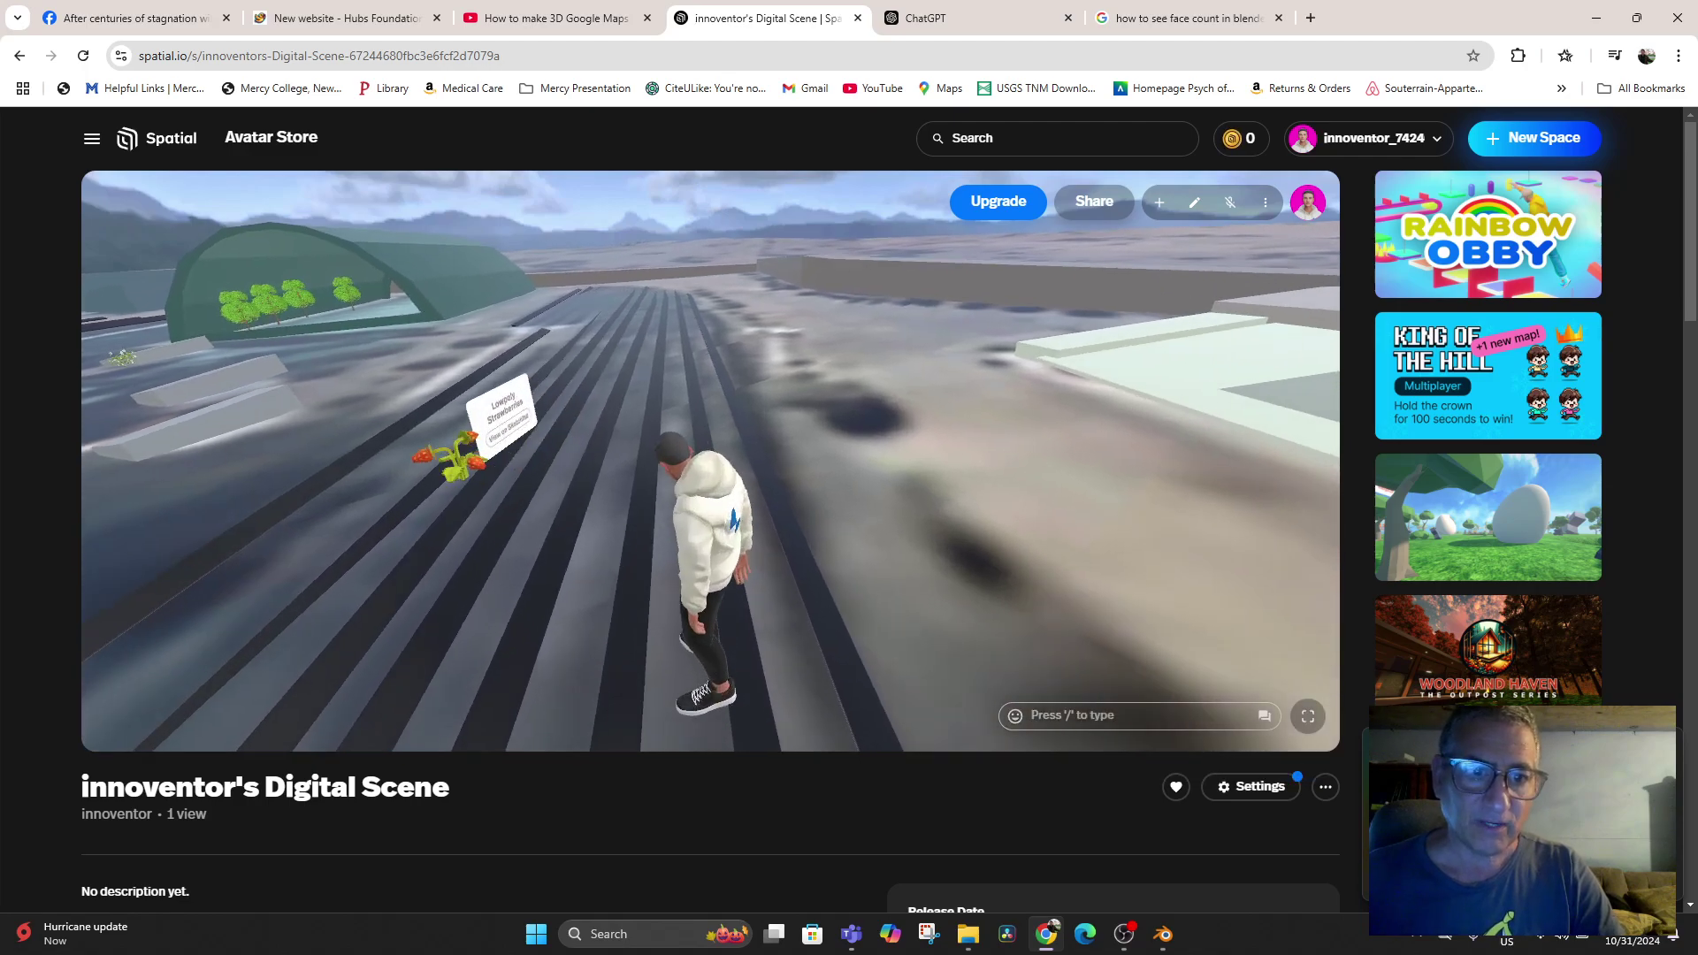
scroll(659, 442, "up", 2)
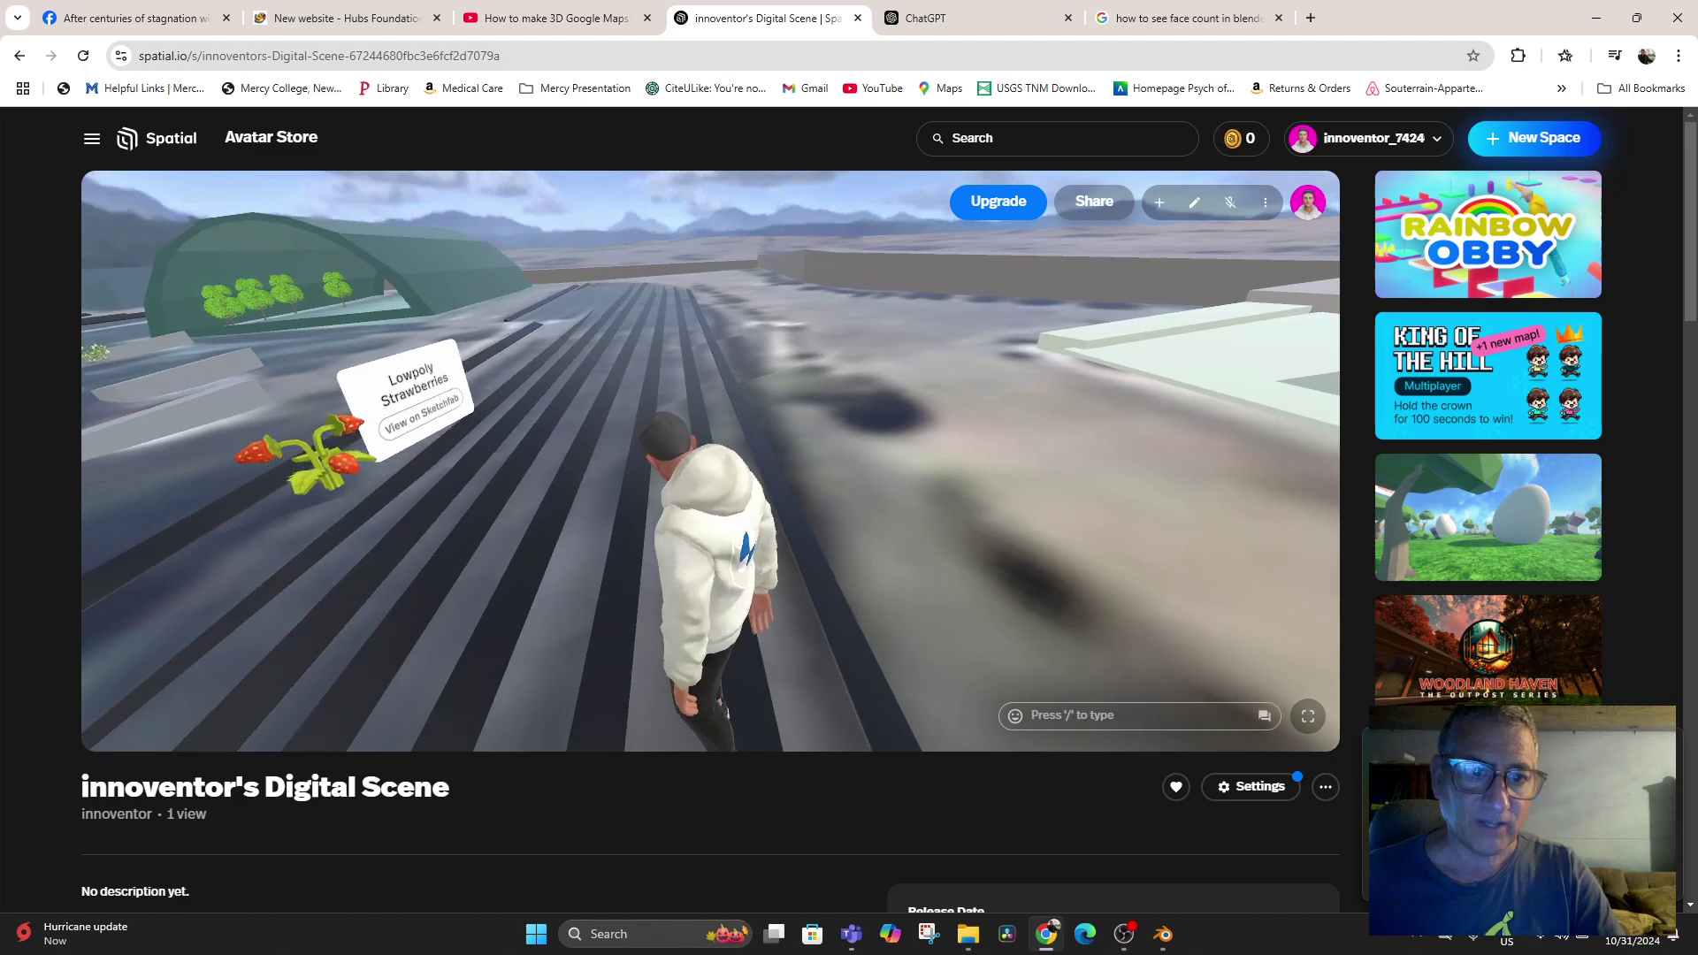
left_click_drag(659, 442, 486, 435)
scroll(659, 442, "up", 3)
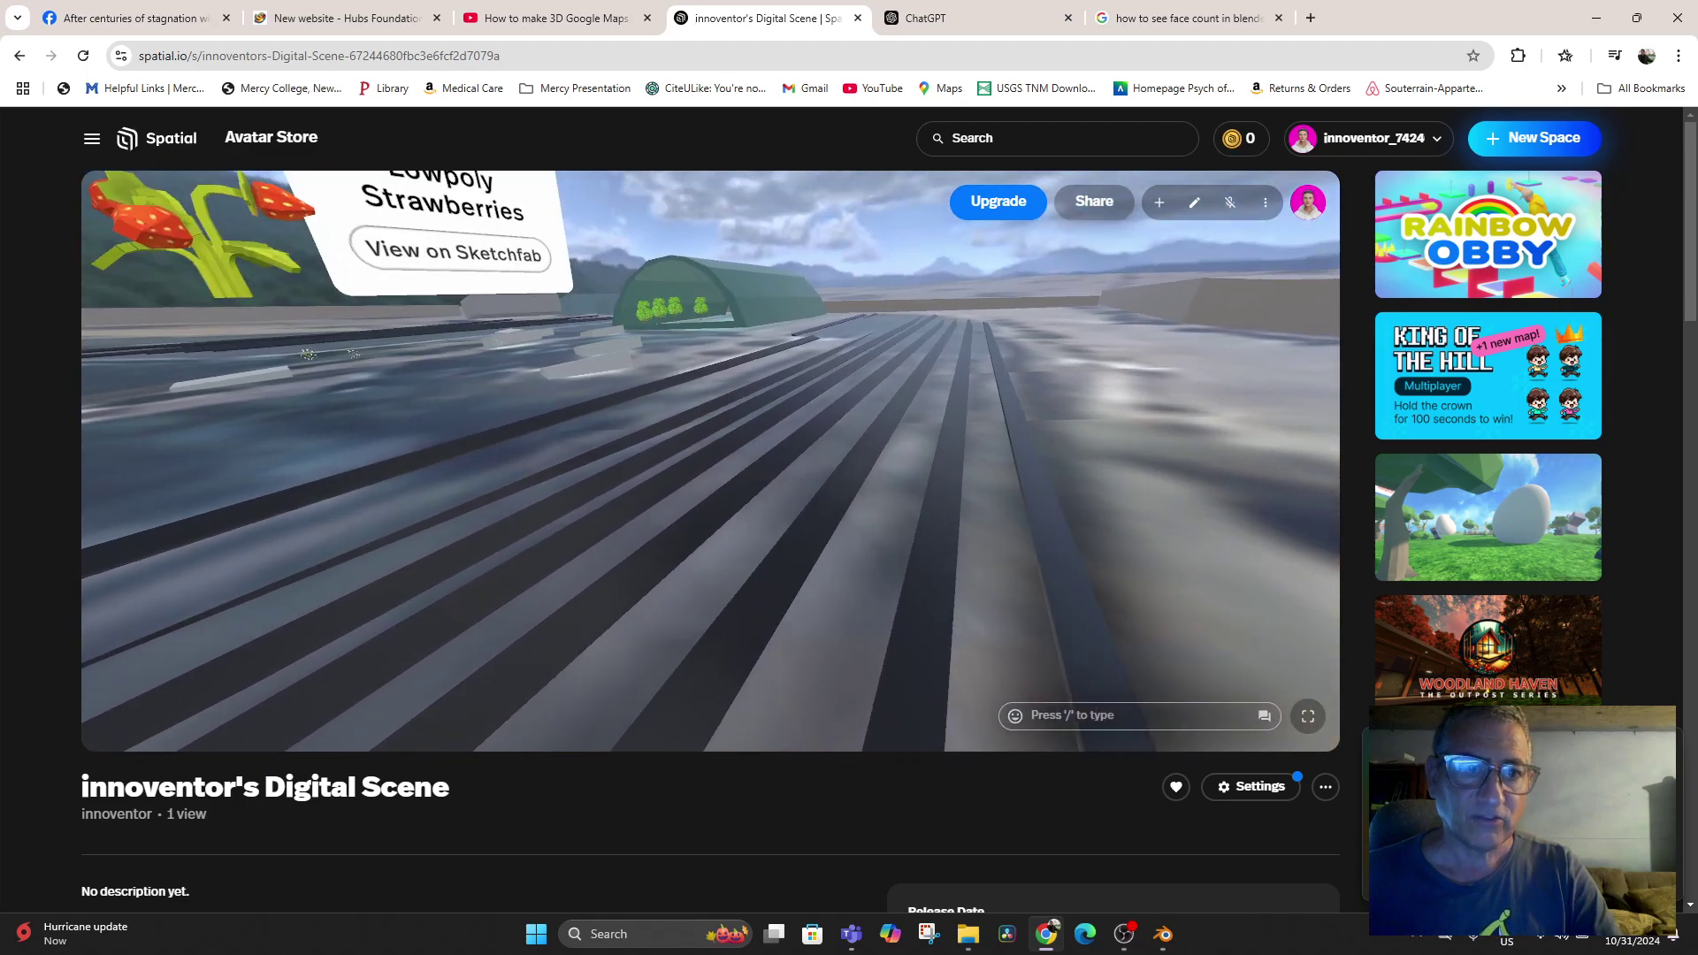
left_click_drag(202, 231, 833, 432)
key("w")
key("s")
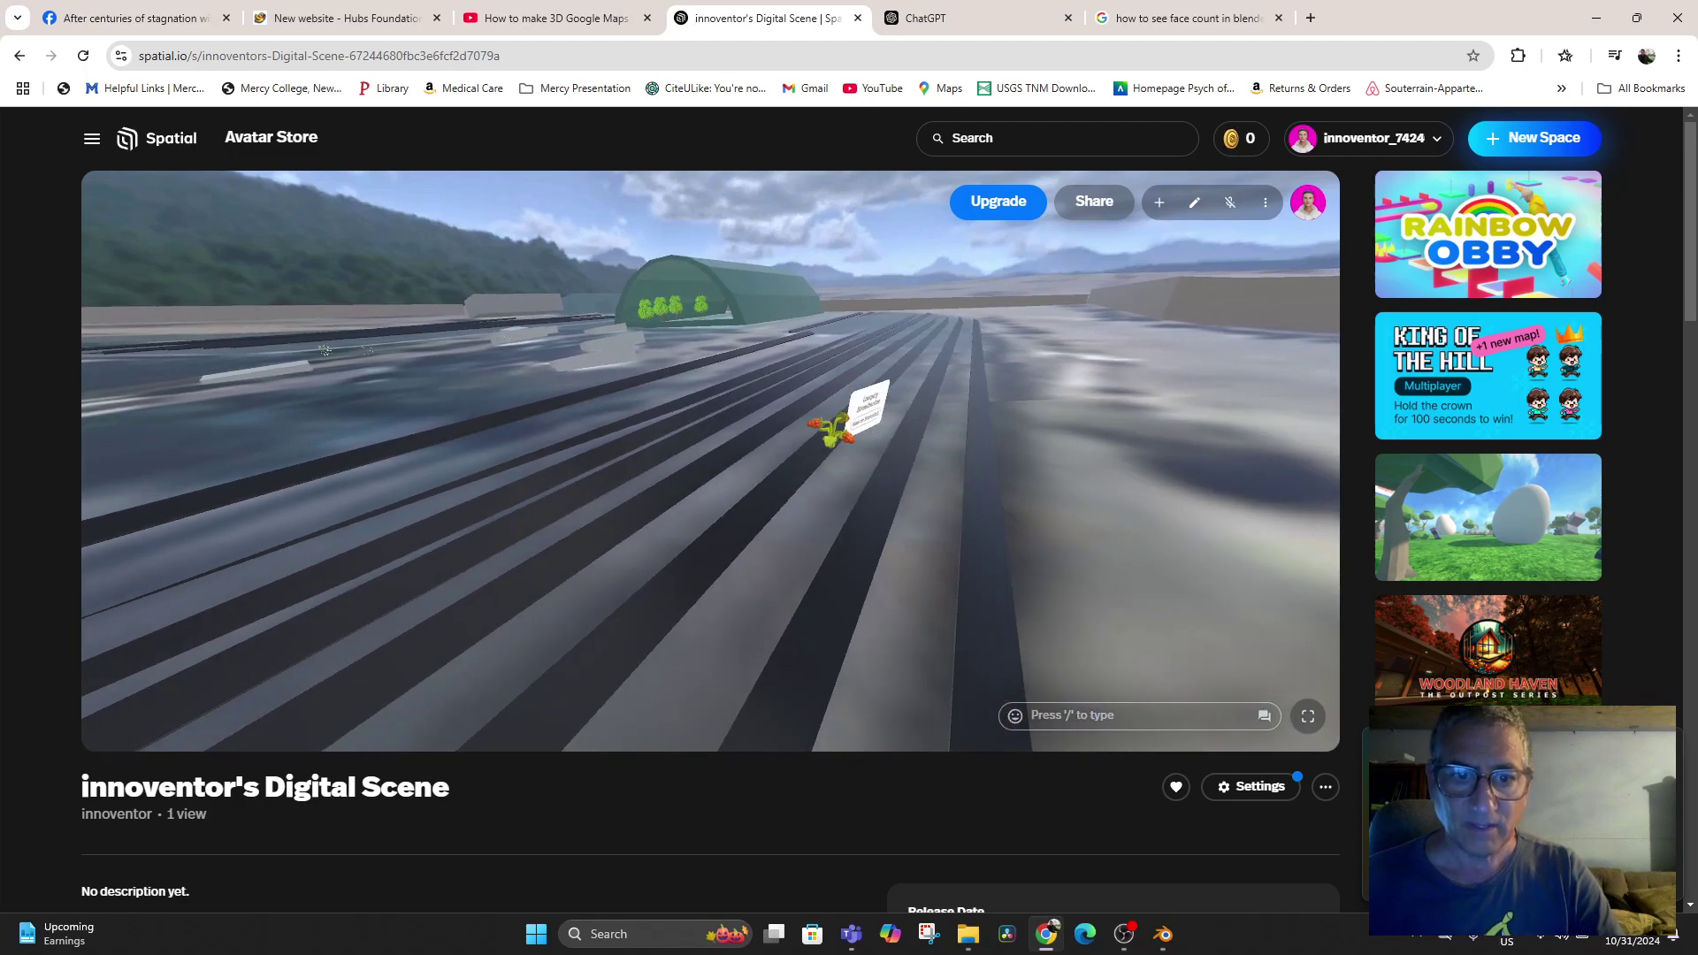
key("s")
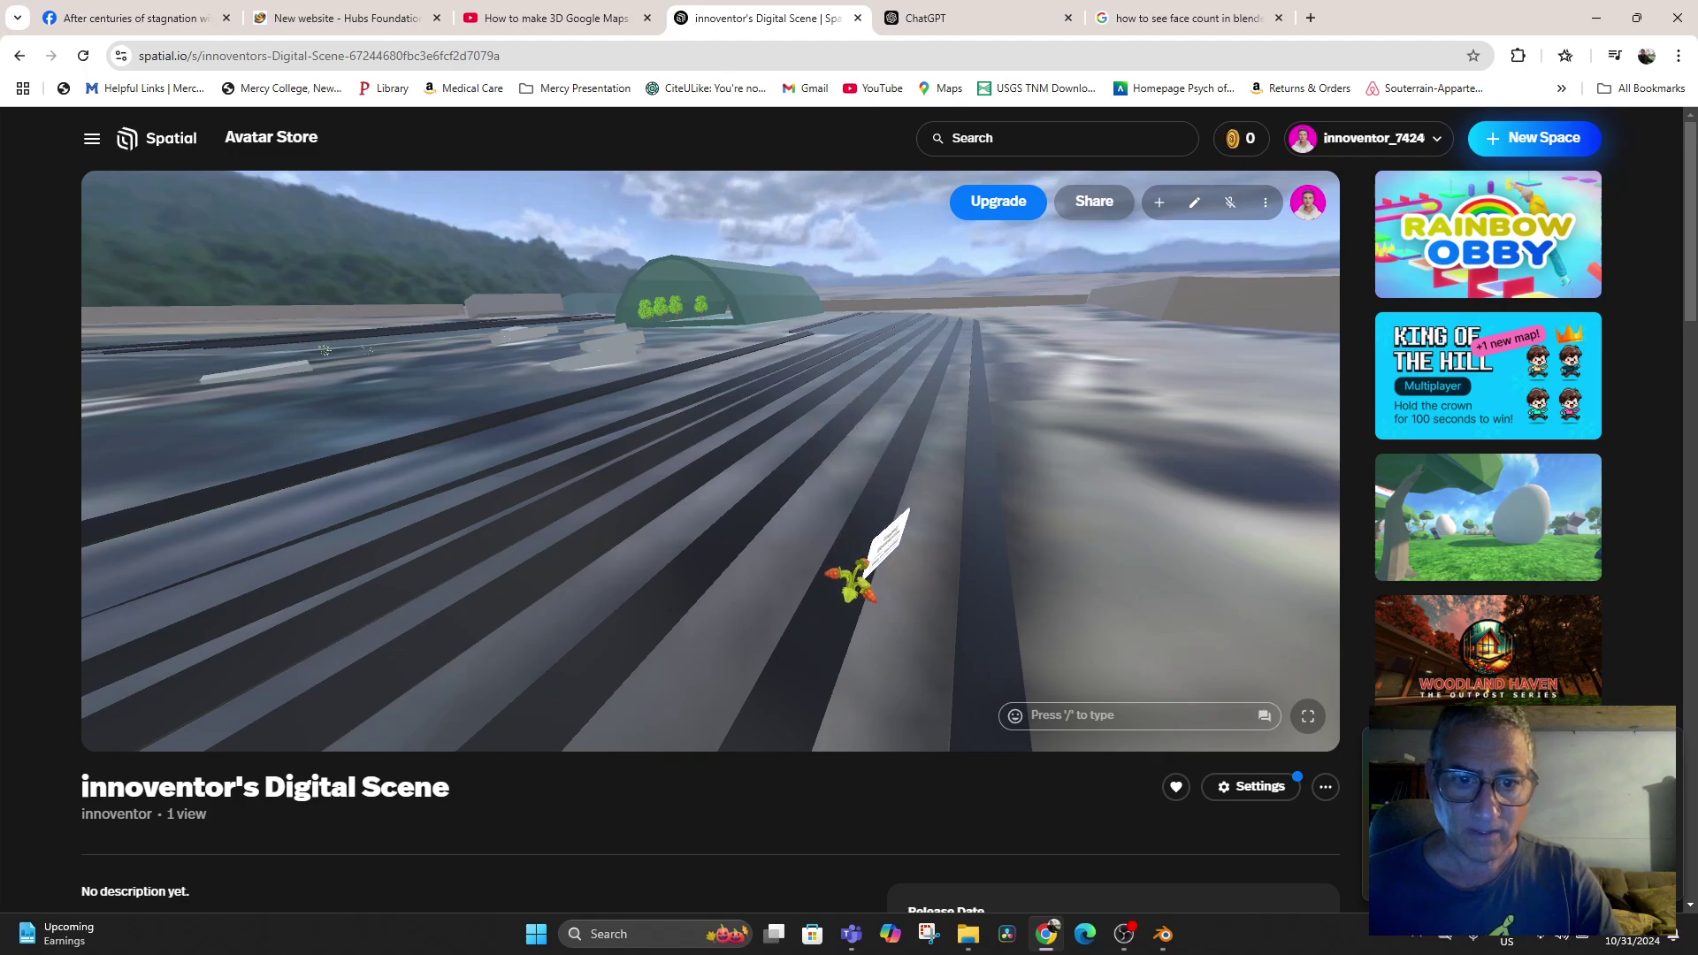
left_click_drag(853, 581, 834, 605)
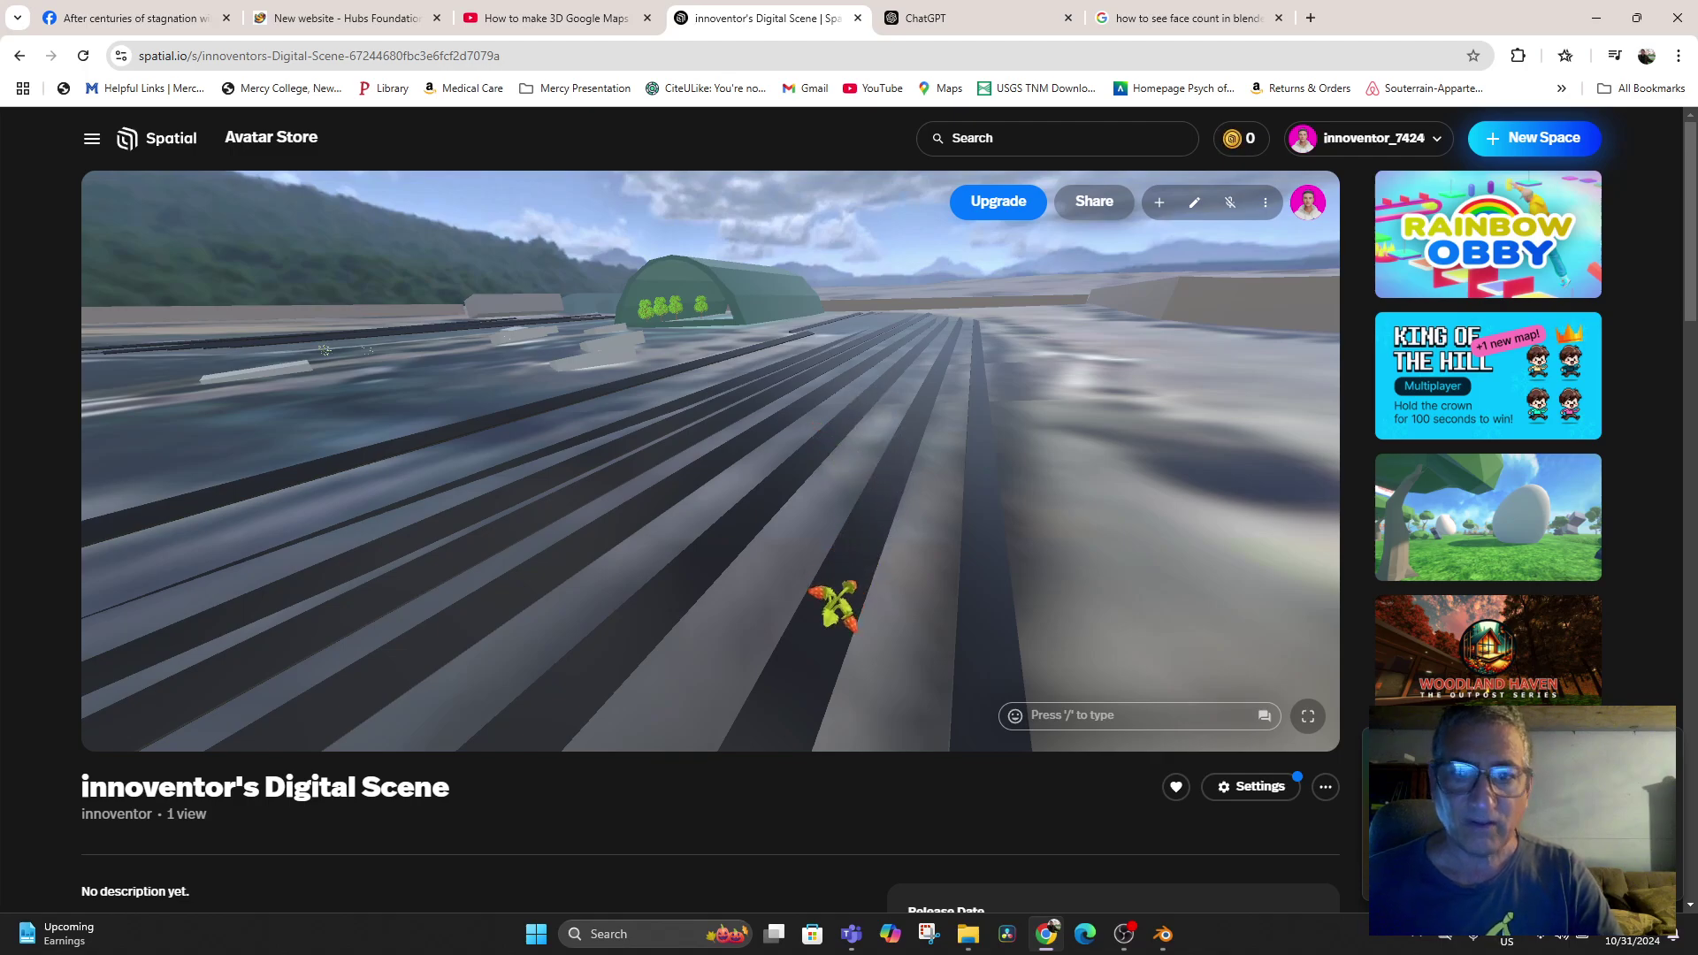
Rotate the strawberry plant upright to about X 343, Y 46, Z 5 and set its uniform scale to 0.2
left_click(839, 607)
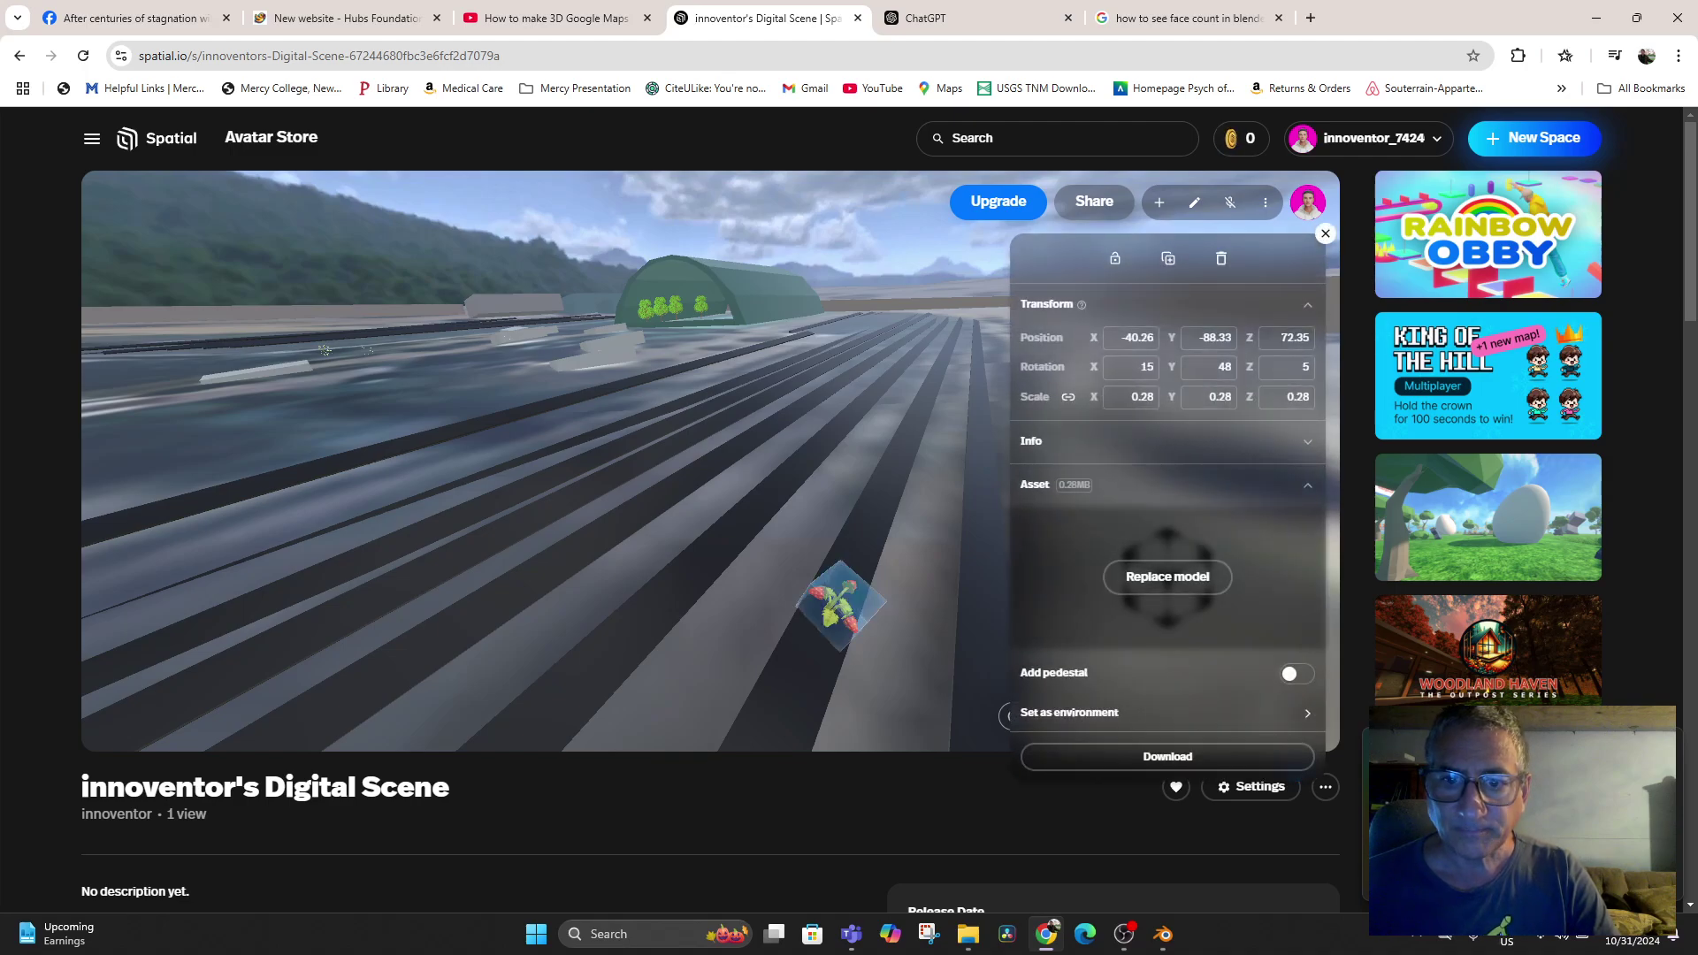
left_click(840, 607)
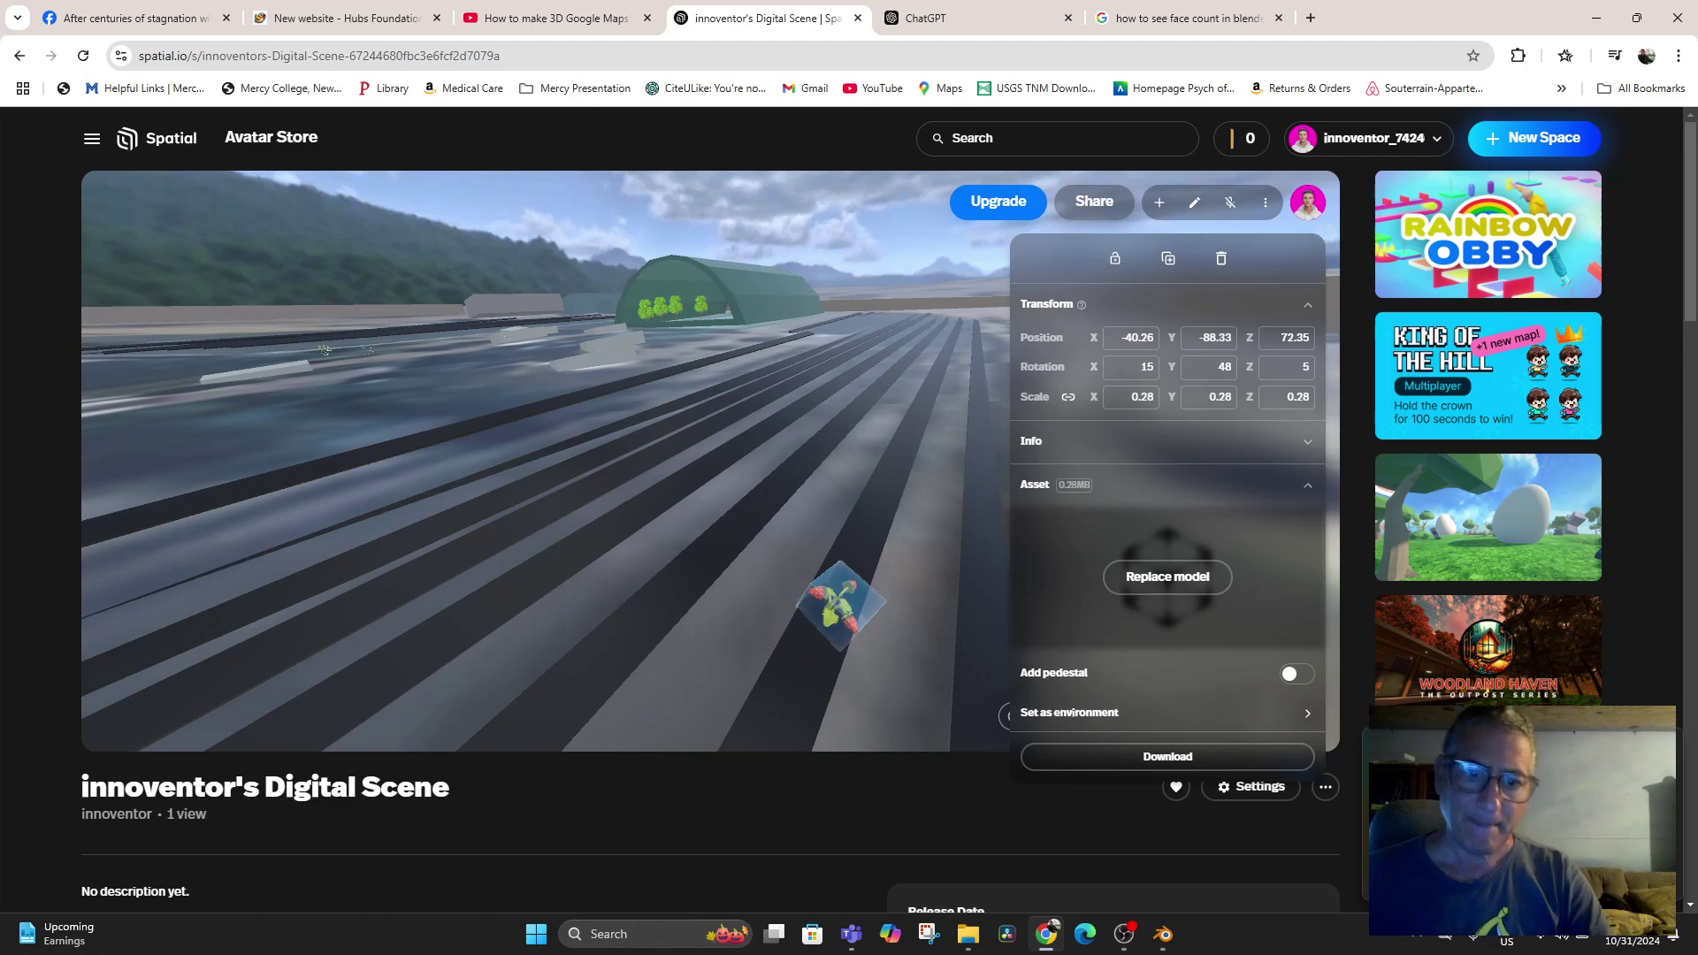
mouse_move(841, 606)
left_mouse_down()
mouse_move(815, 592)
mouse_move(828, 599)
left_mouse_up()
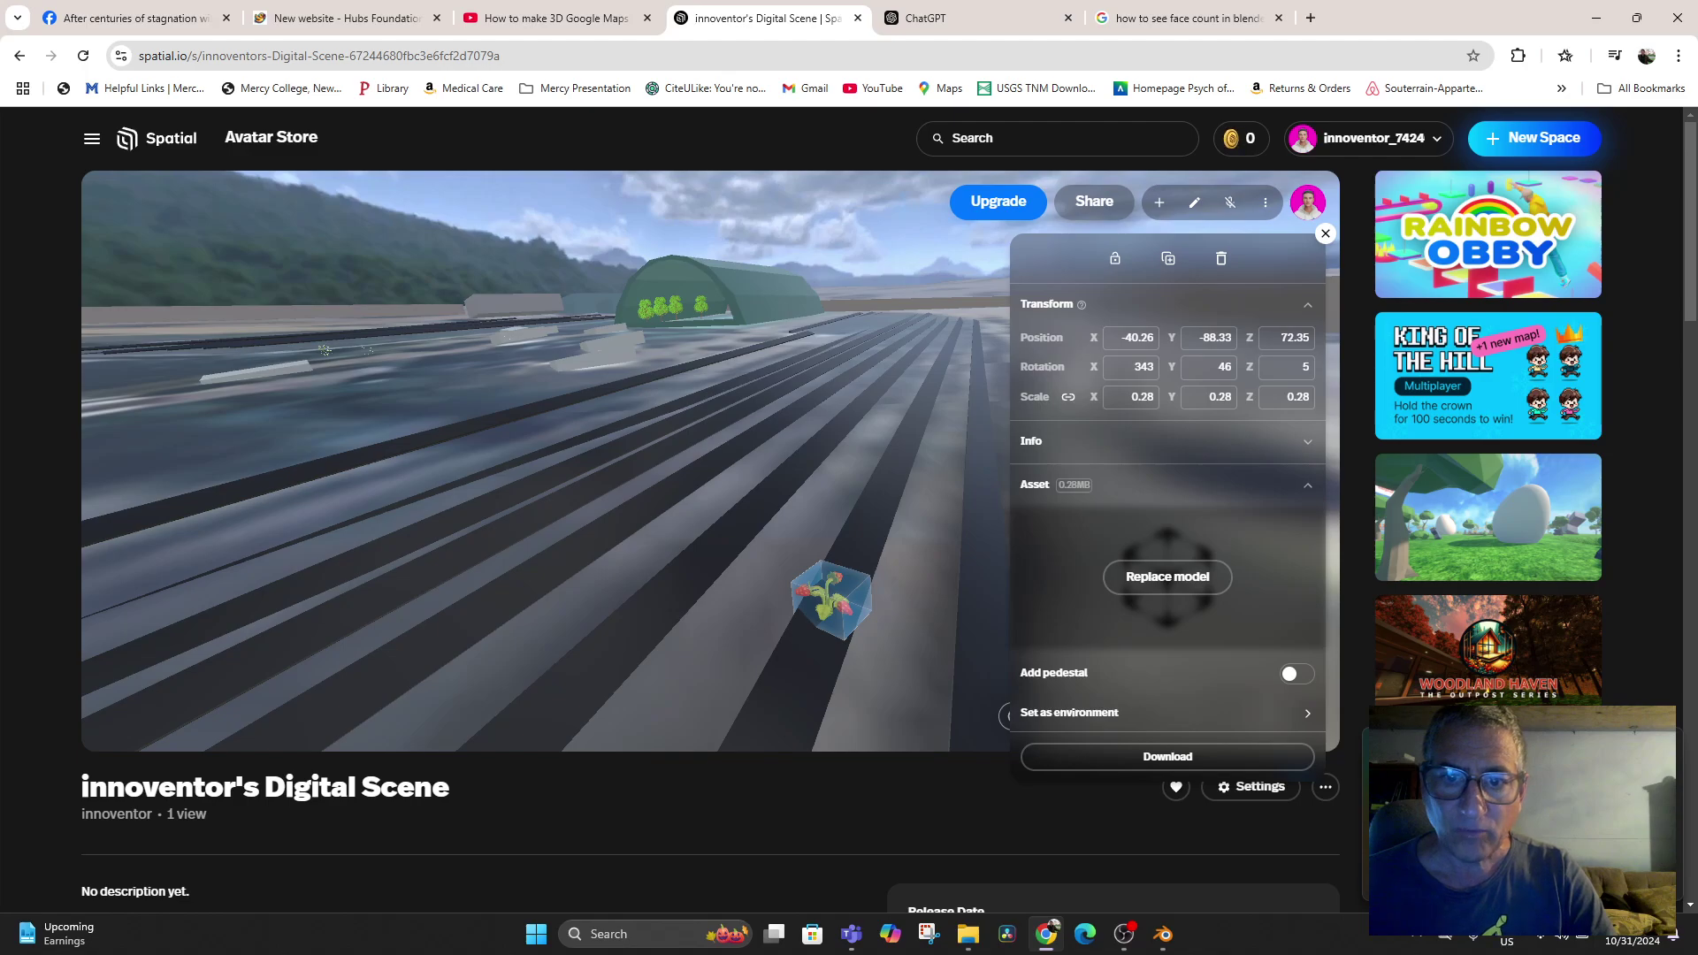
left_click_drag(1143, 397, 1116, 397)
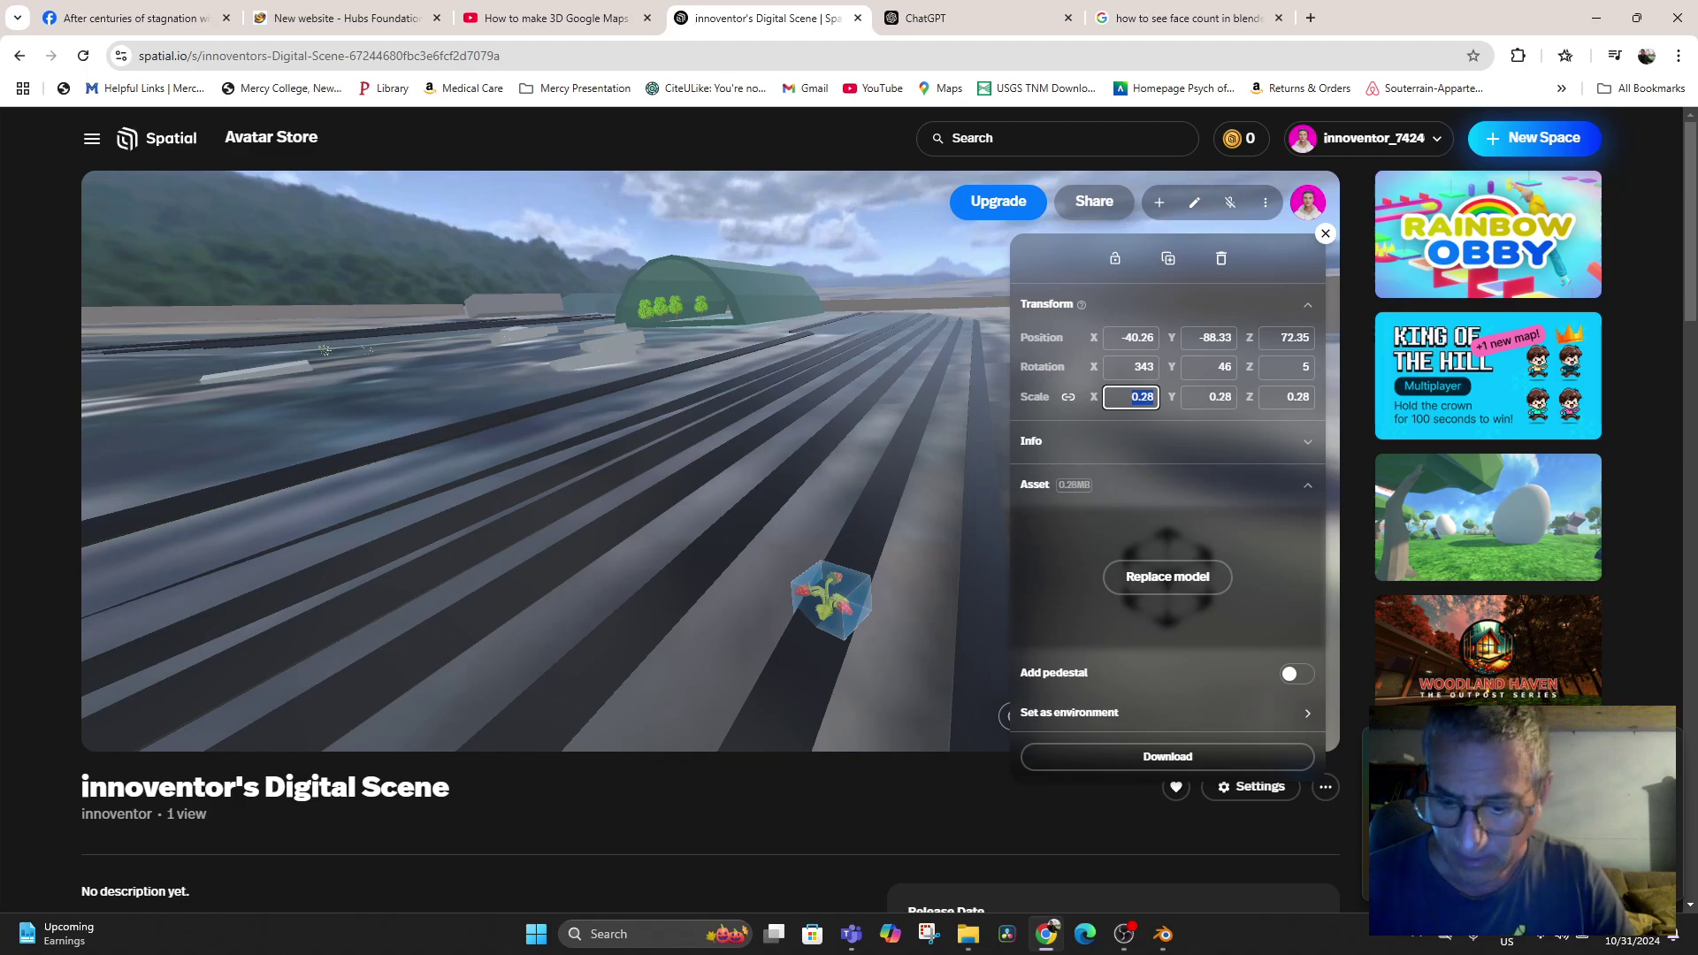
type(".2")
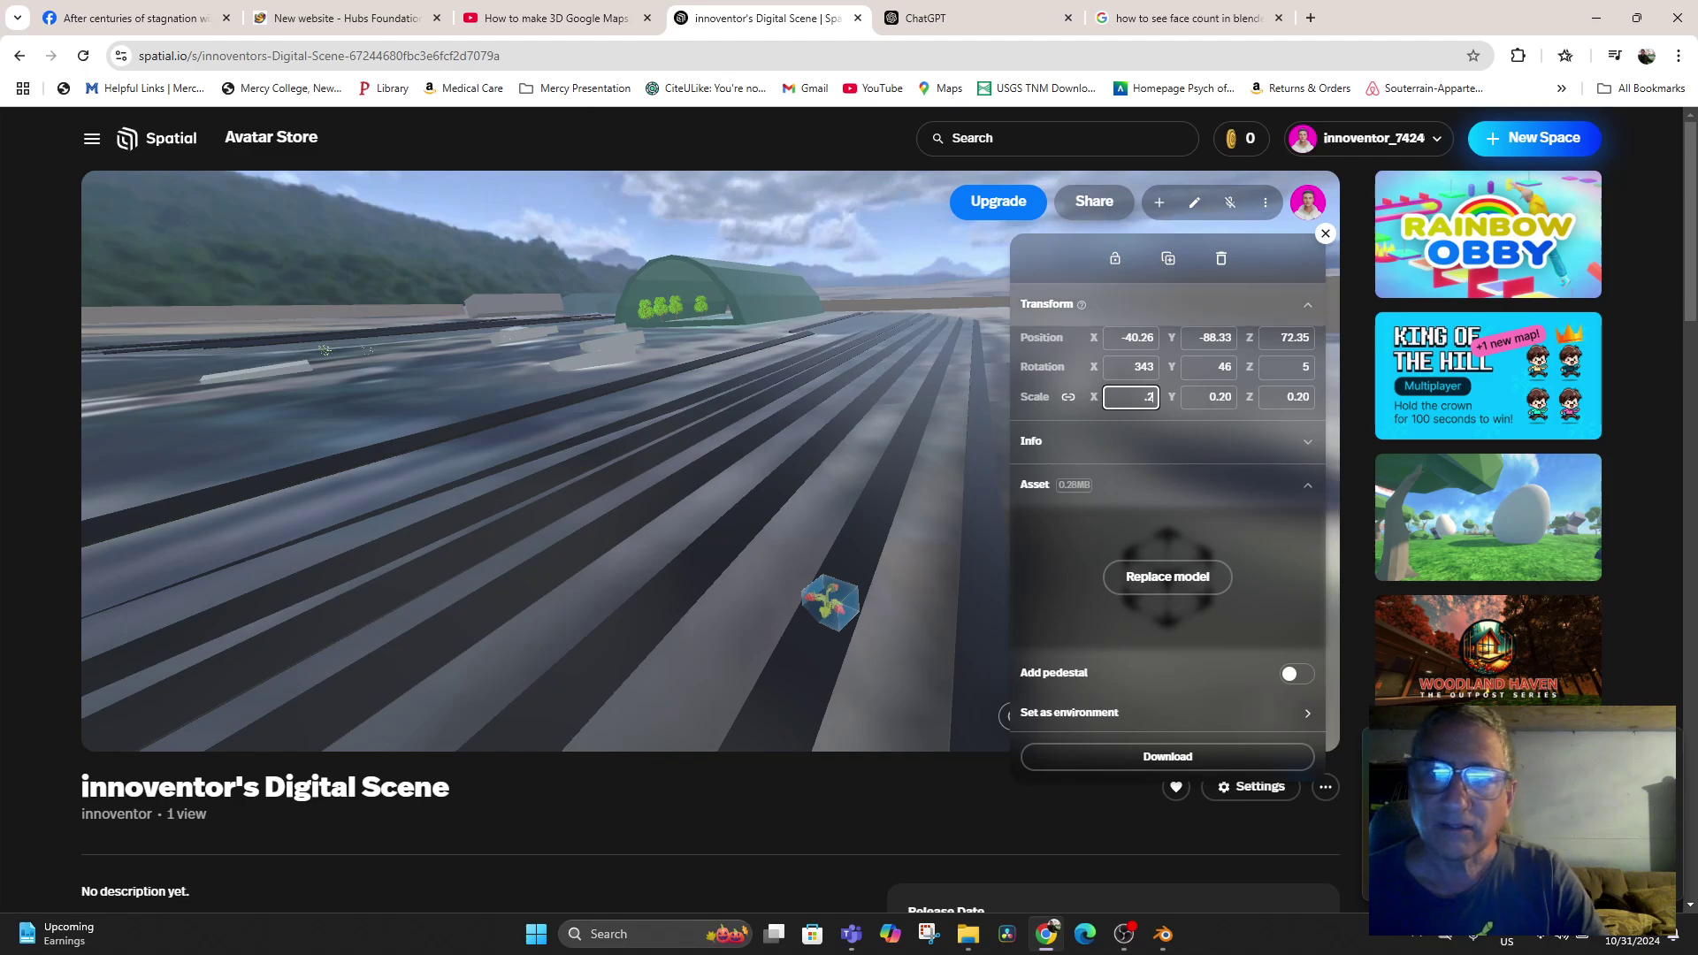
Duplicate the strawberry plant and place the copy a short distance farther along the same planting strip
left_click(1114, 258)
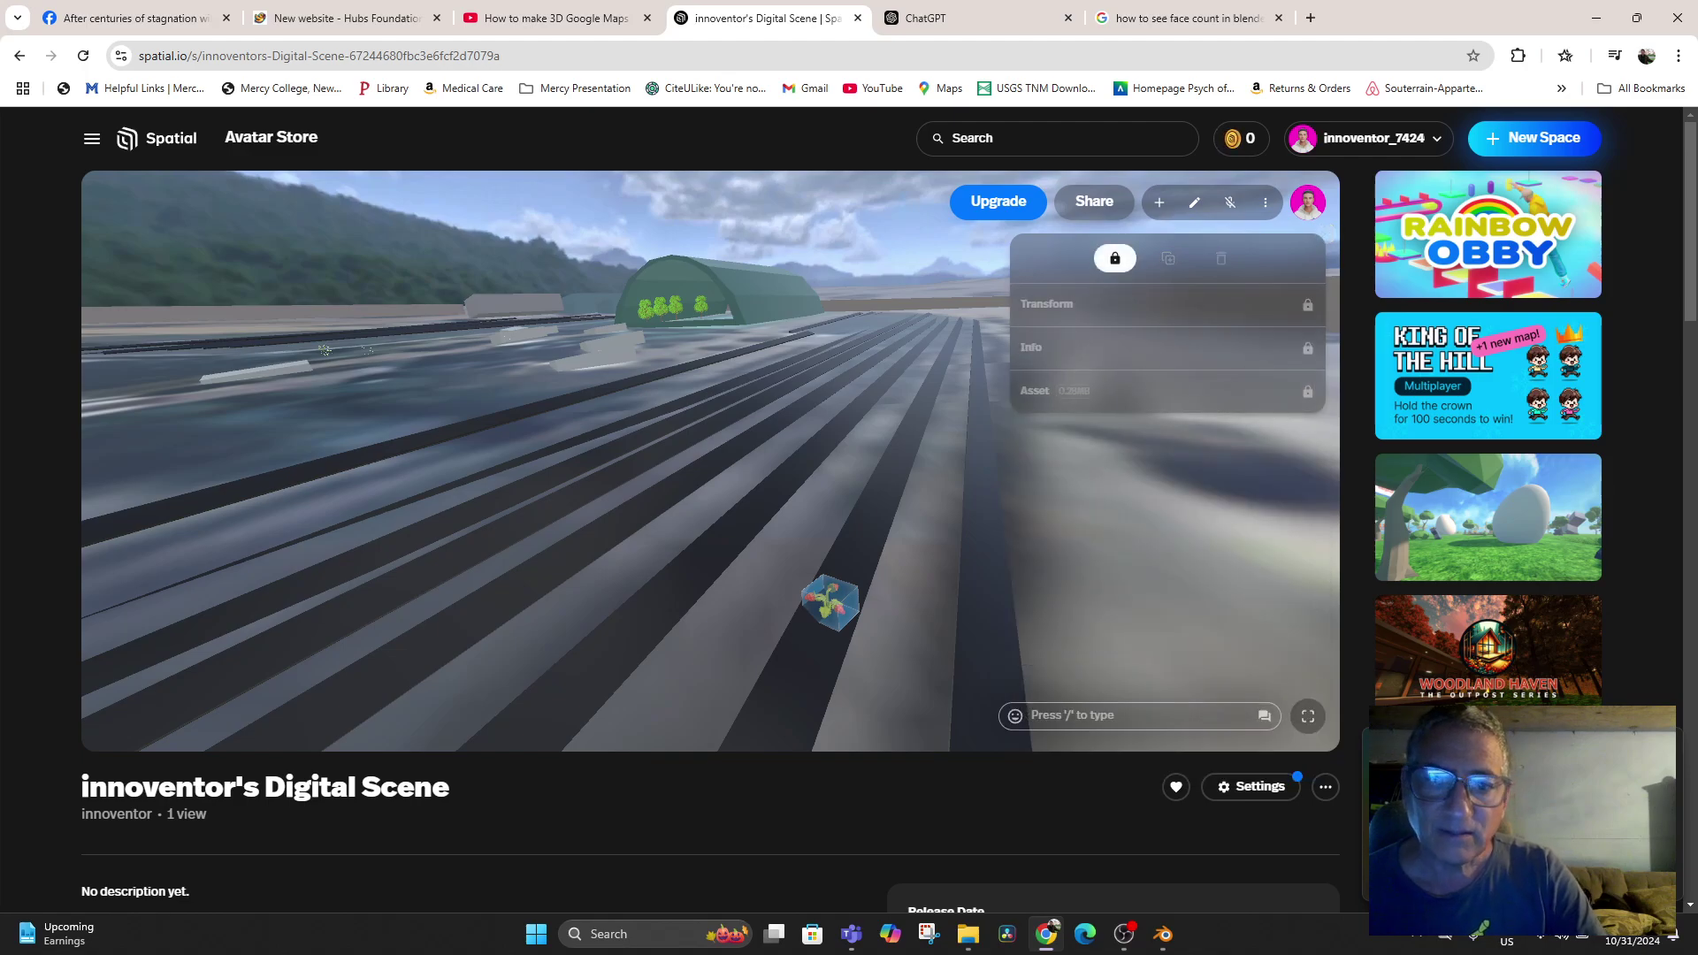
left_click(1114, 258)
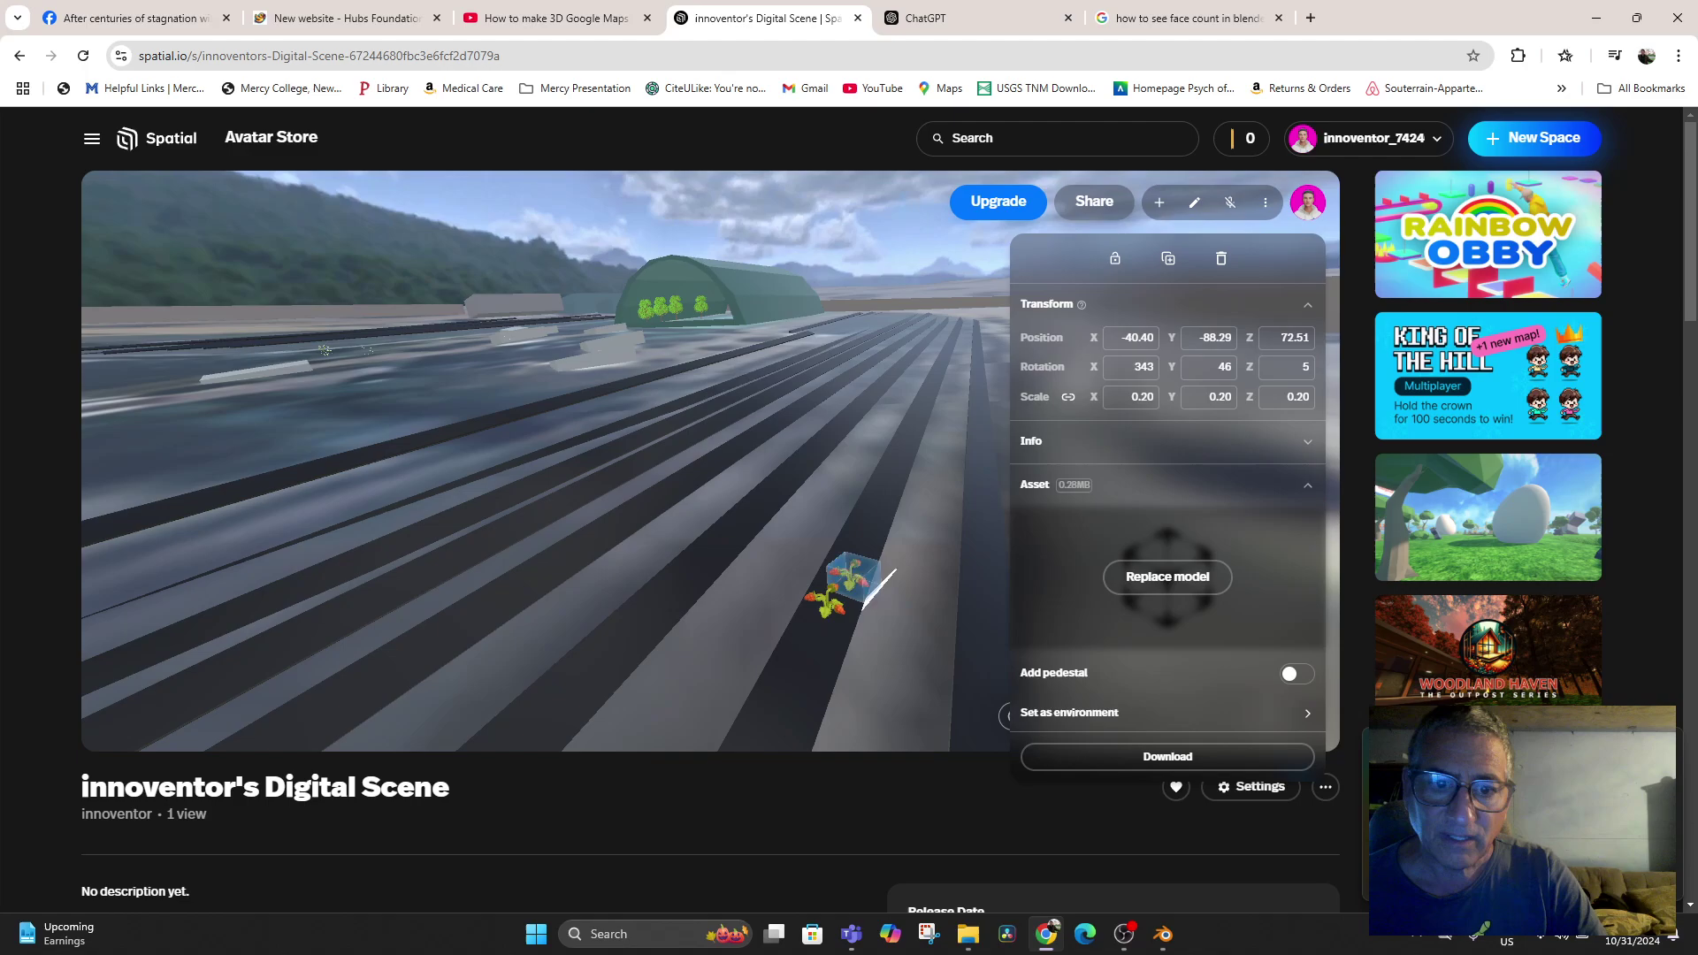
key("w")
key("s")
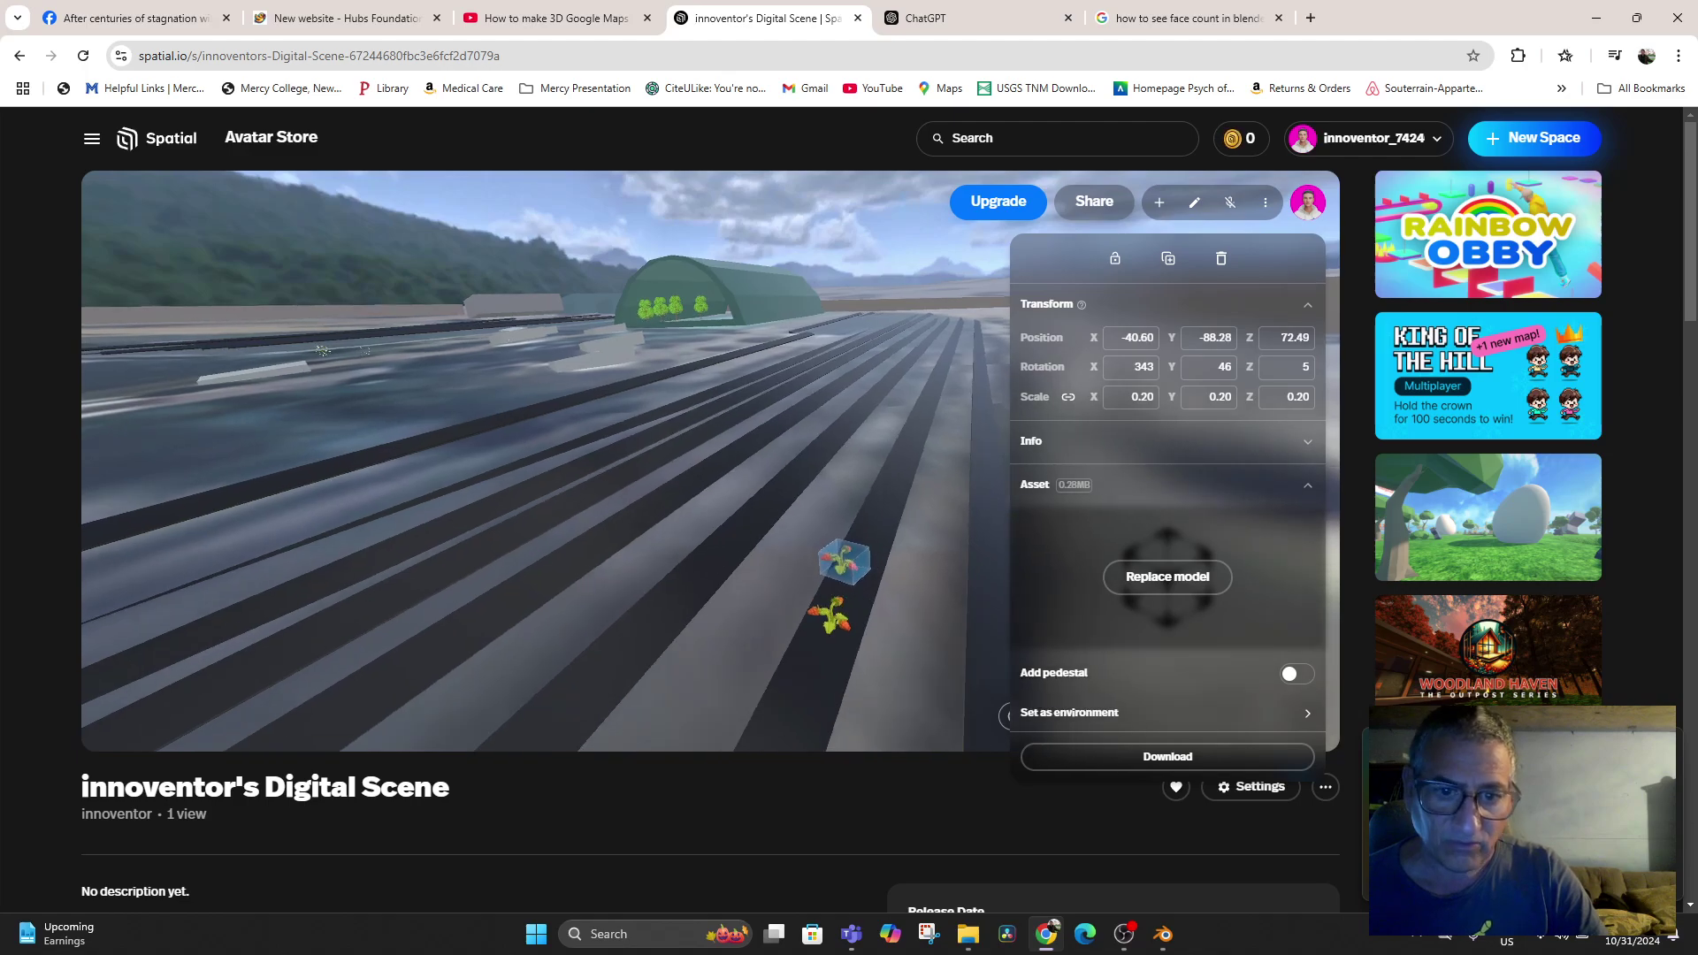
key("w")
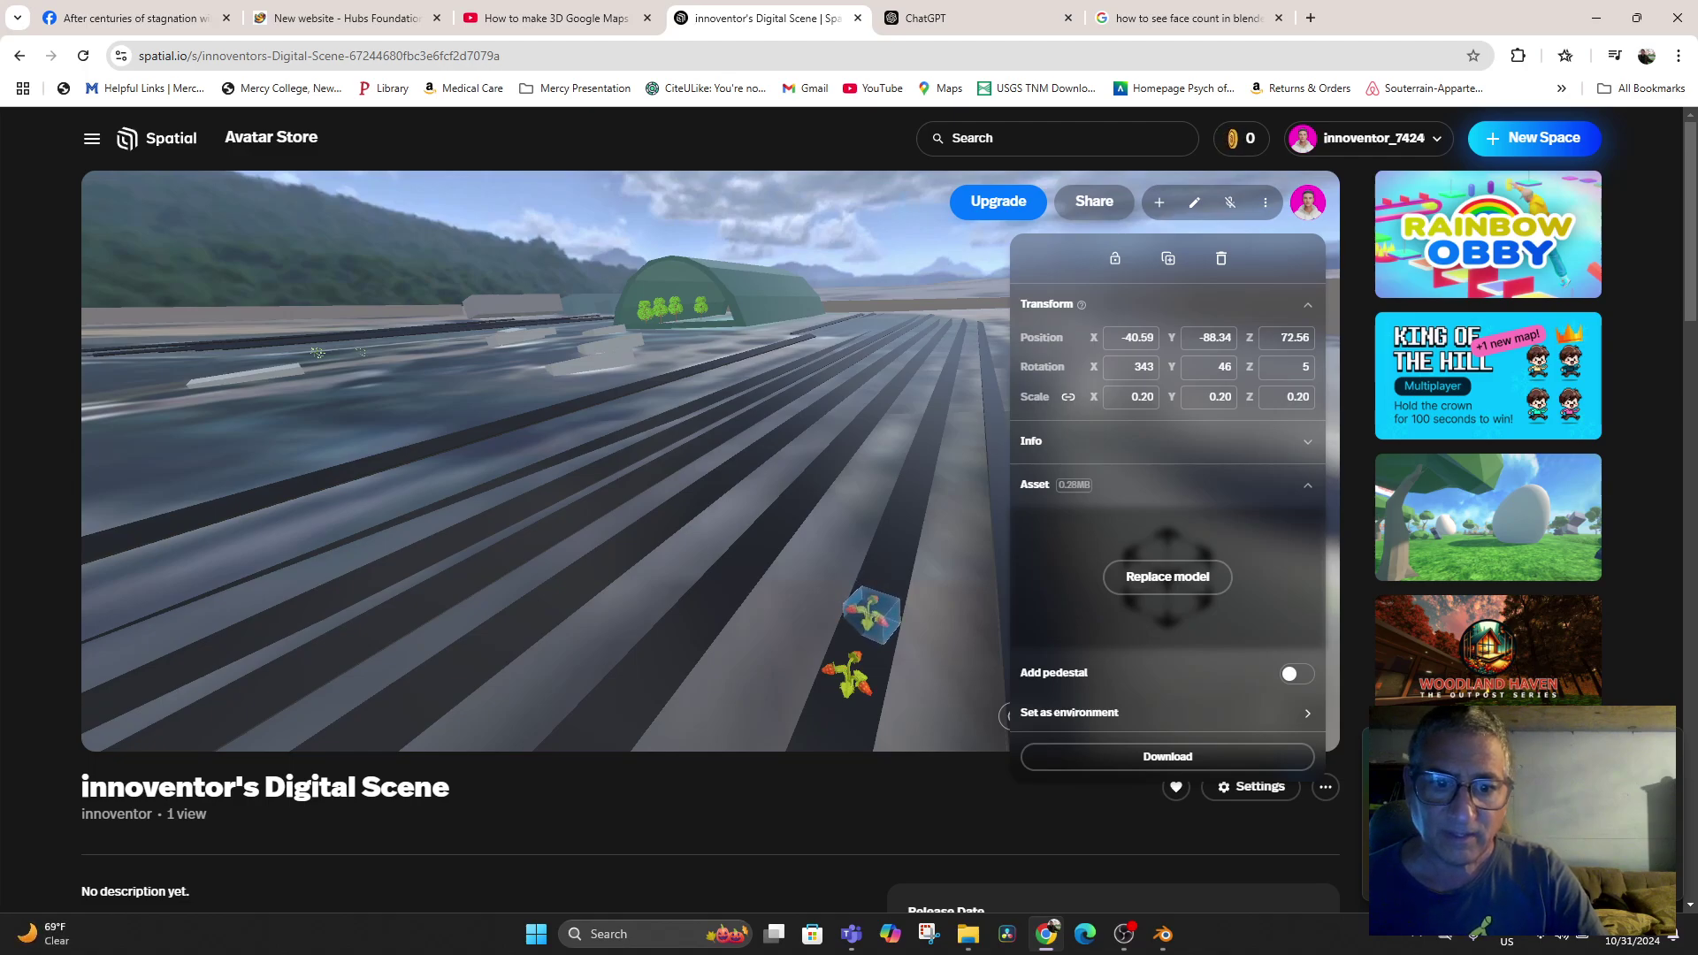
Create a third strawberry plant by duplication and place it next in line, turned to about X 353, Y 47
left_click(1115, 258)
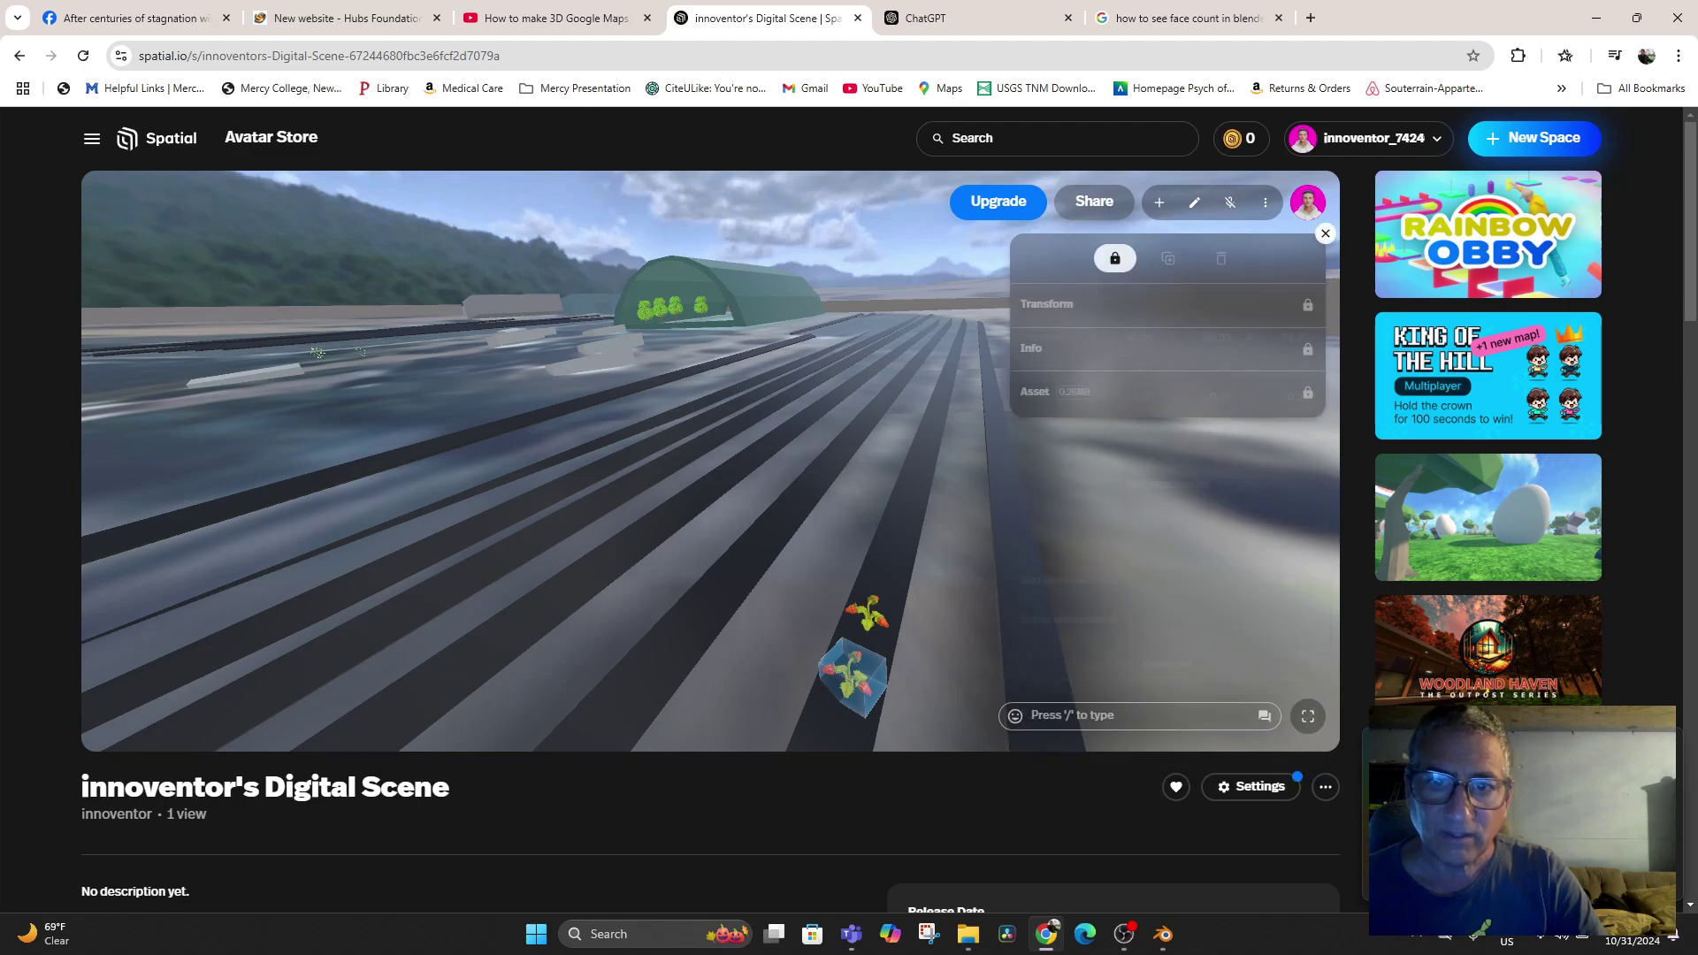
left_click(1115, 258)
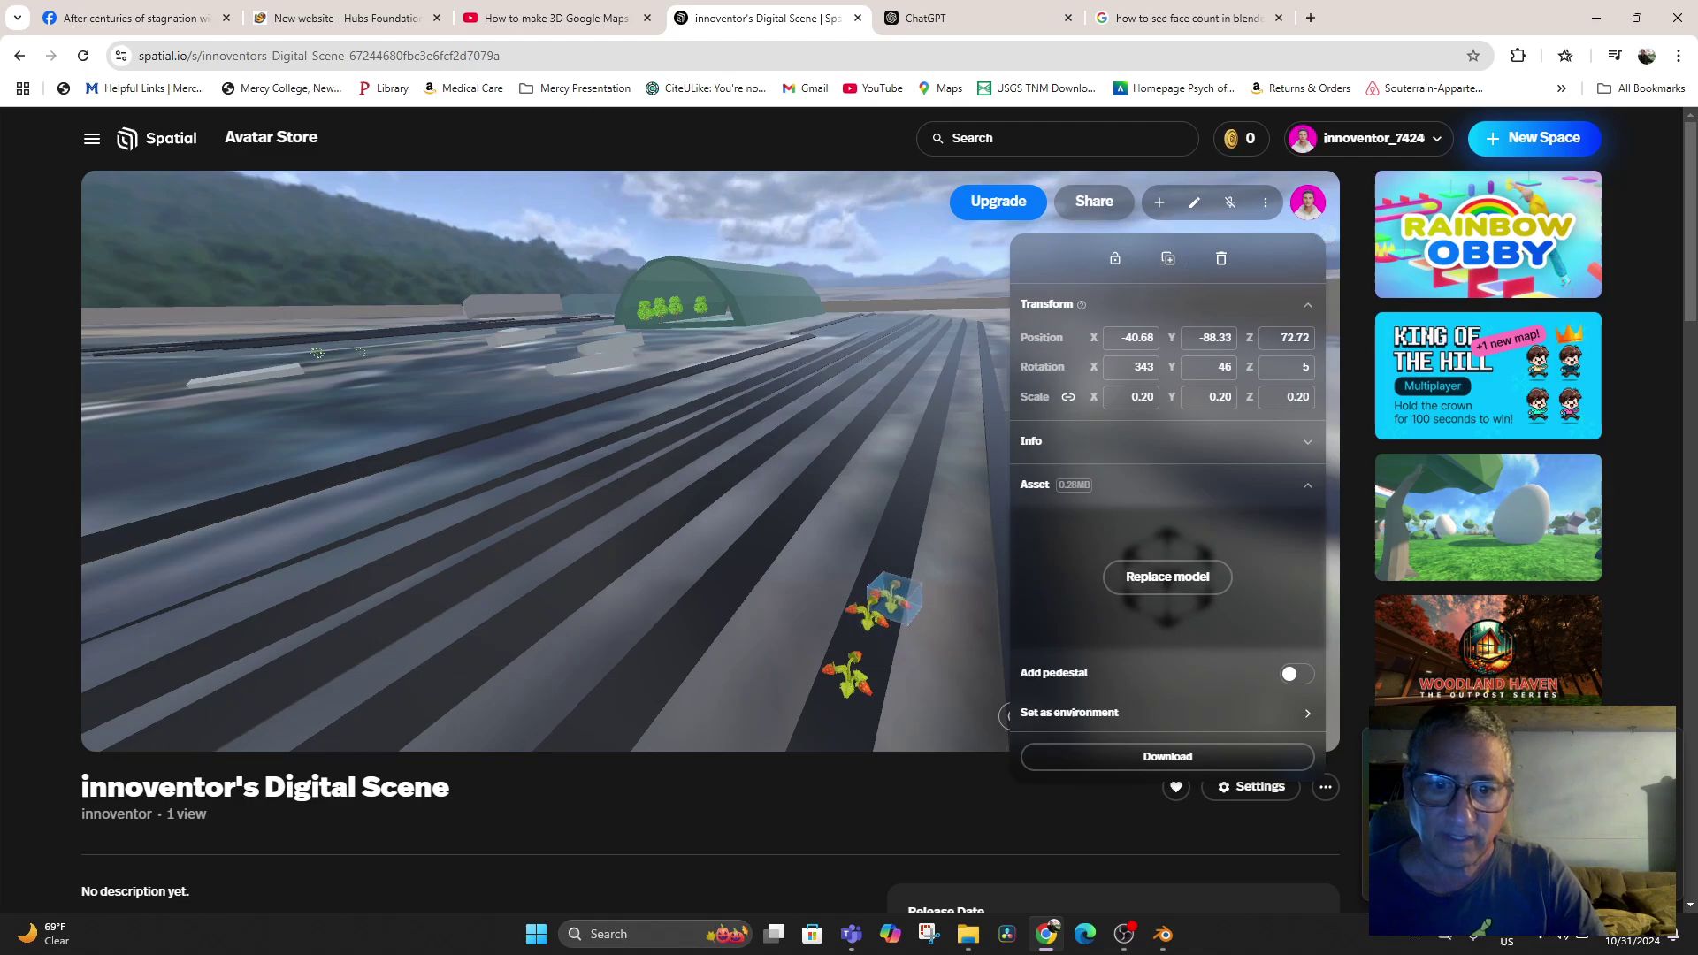
key("w")
mouse_move(897, 607)
left_mouse_down()
mouse_move(927, 629)
mouse_move(916, 602)
mouse_move(920, 630)
left_mouse_up()
key("s")
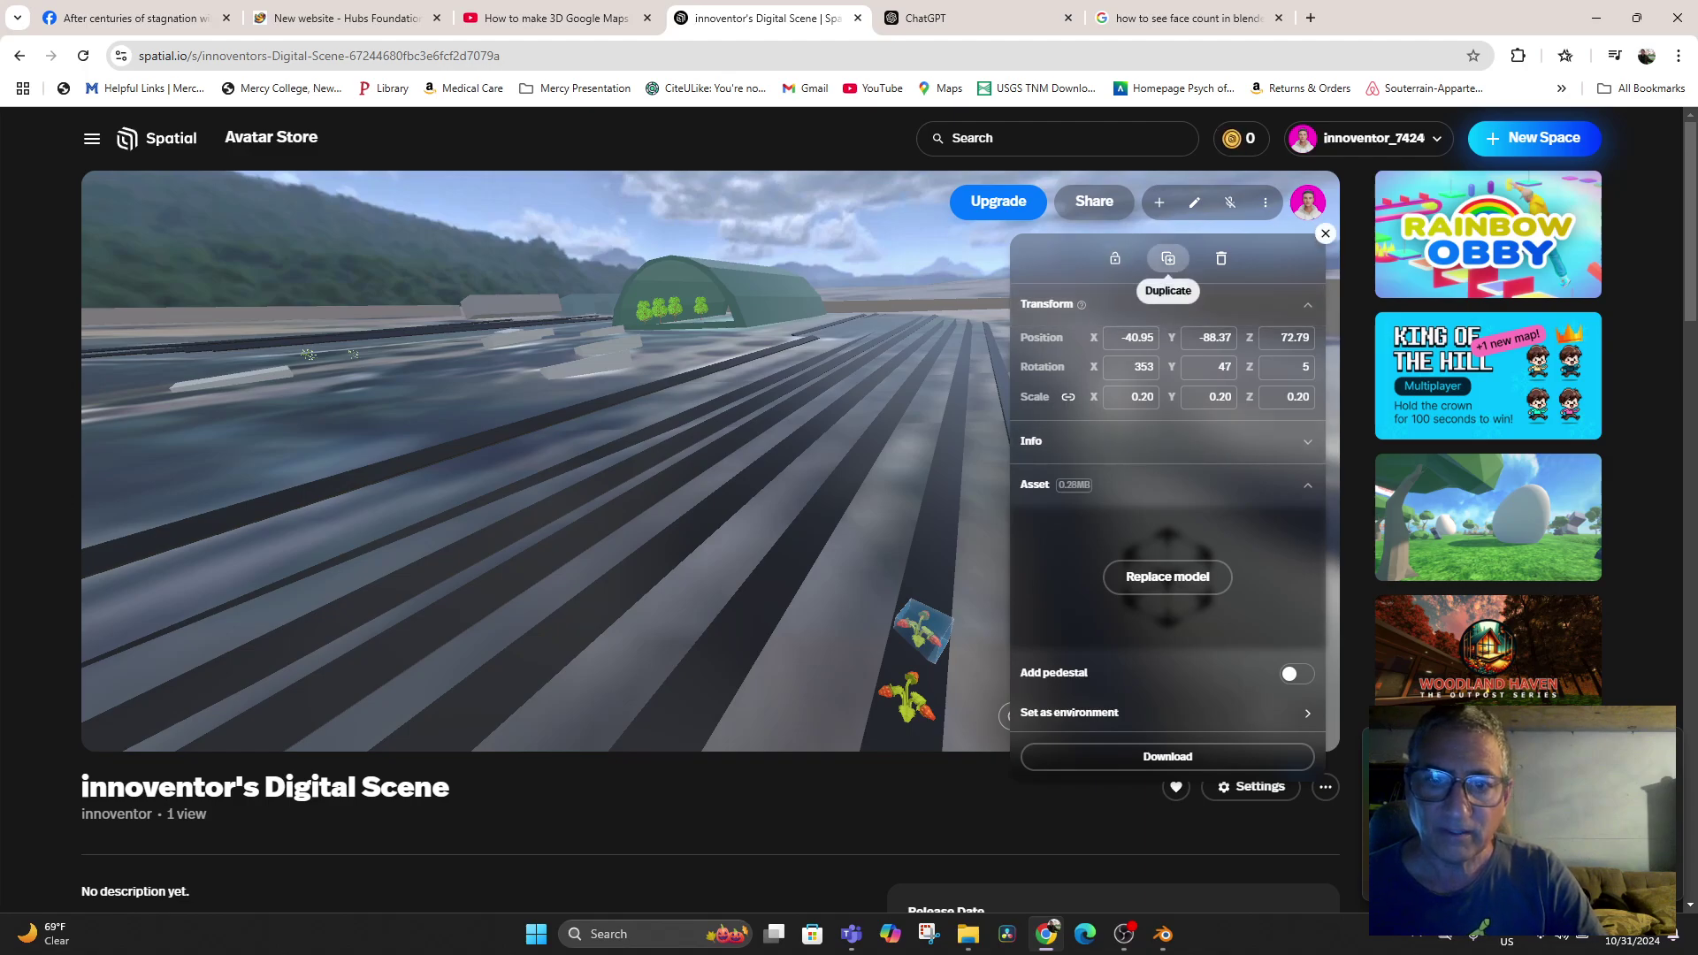
Duplicate the last strawberry plant twice more and space the fourth and fifth copies along the strip
left_click(1167, 258)
mouse_move(953, 624)
left_mouse_down()
mouse_move(938, 596)
mouse_move(974, 599)
mouse_move(993, 644)
mouse_move(969, 602)
left_mouse_up()
key("w")
key("w")
key("s")
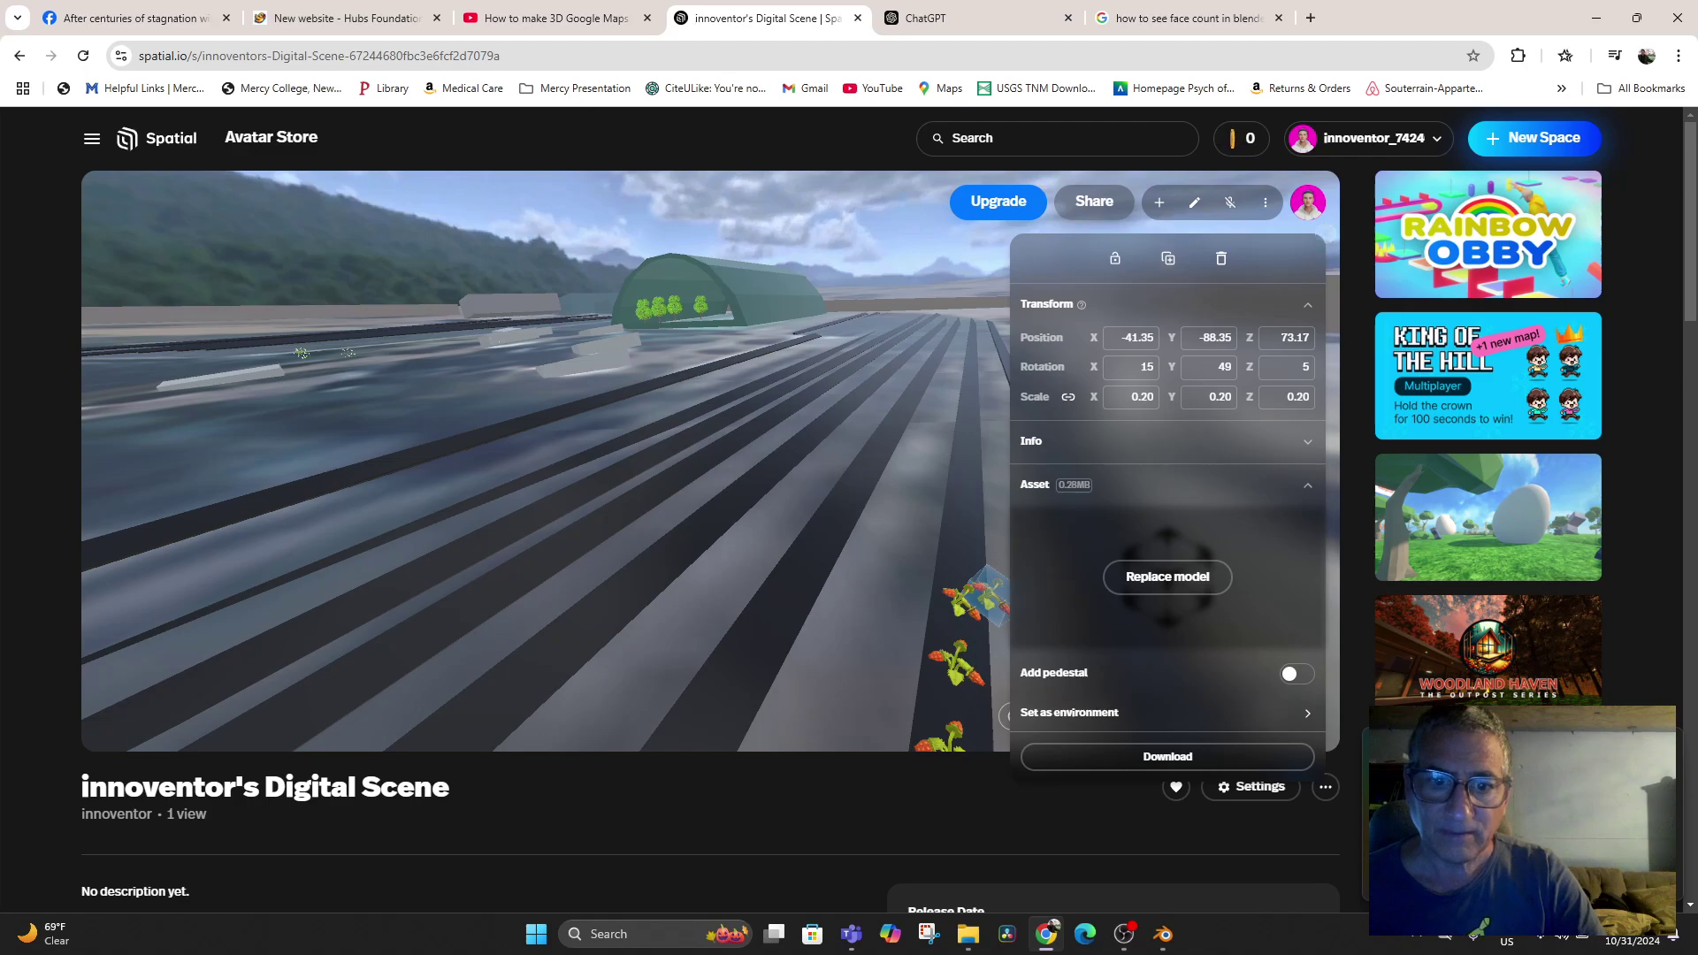
key("w")
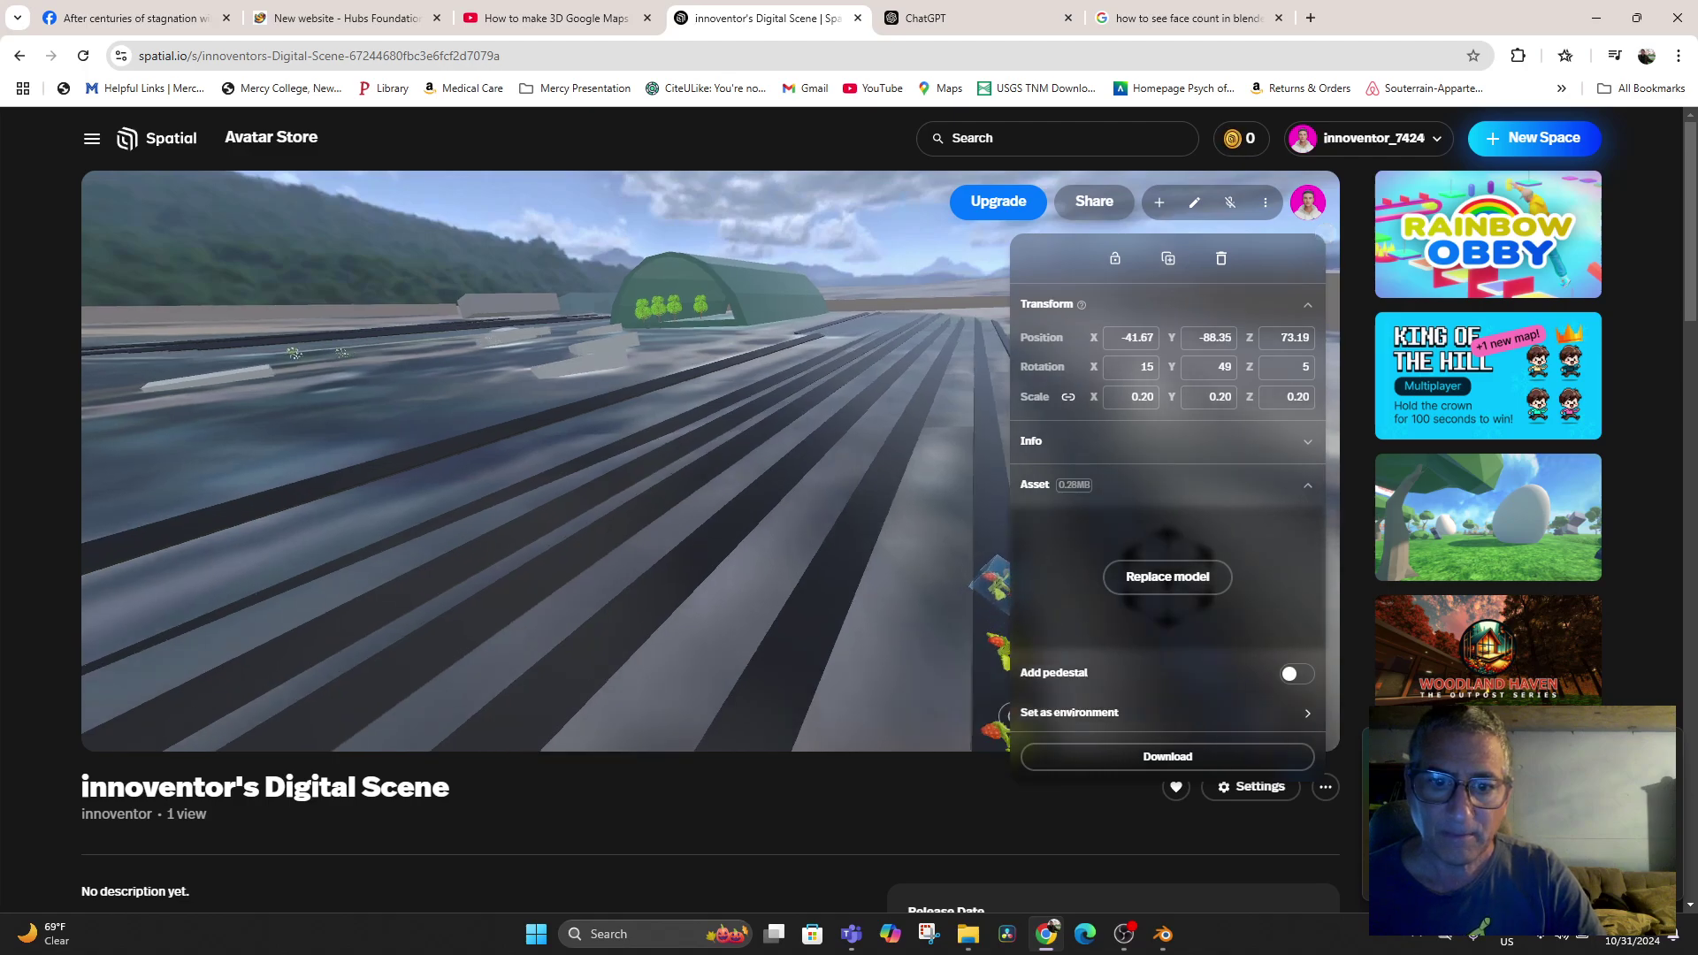
From beside the planting rows, duplicate the fifth strawberry plant and place the sixth at the end of the line
left_click_drag(672, 398, 809, 397)
key("s")
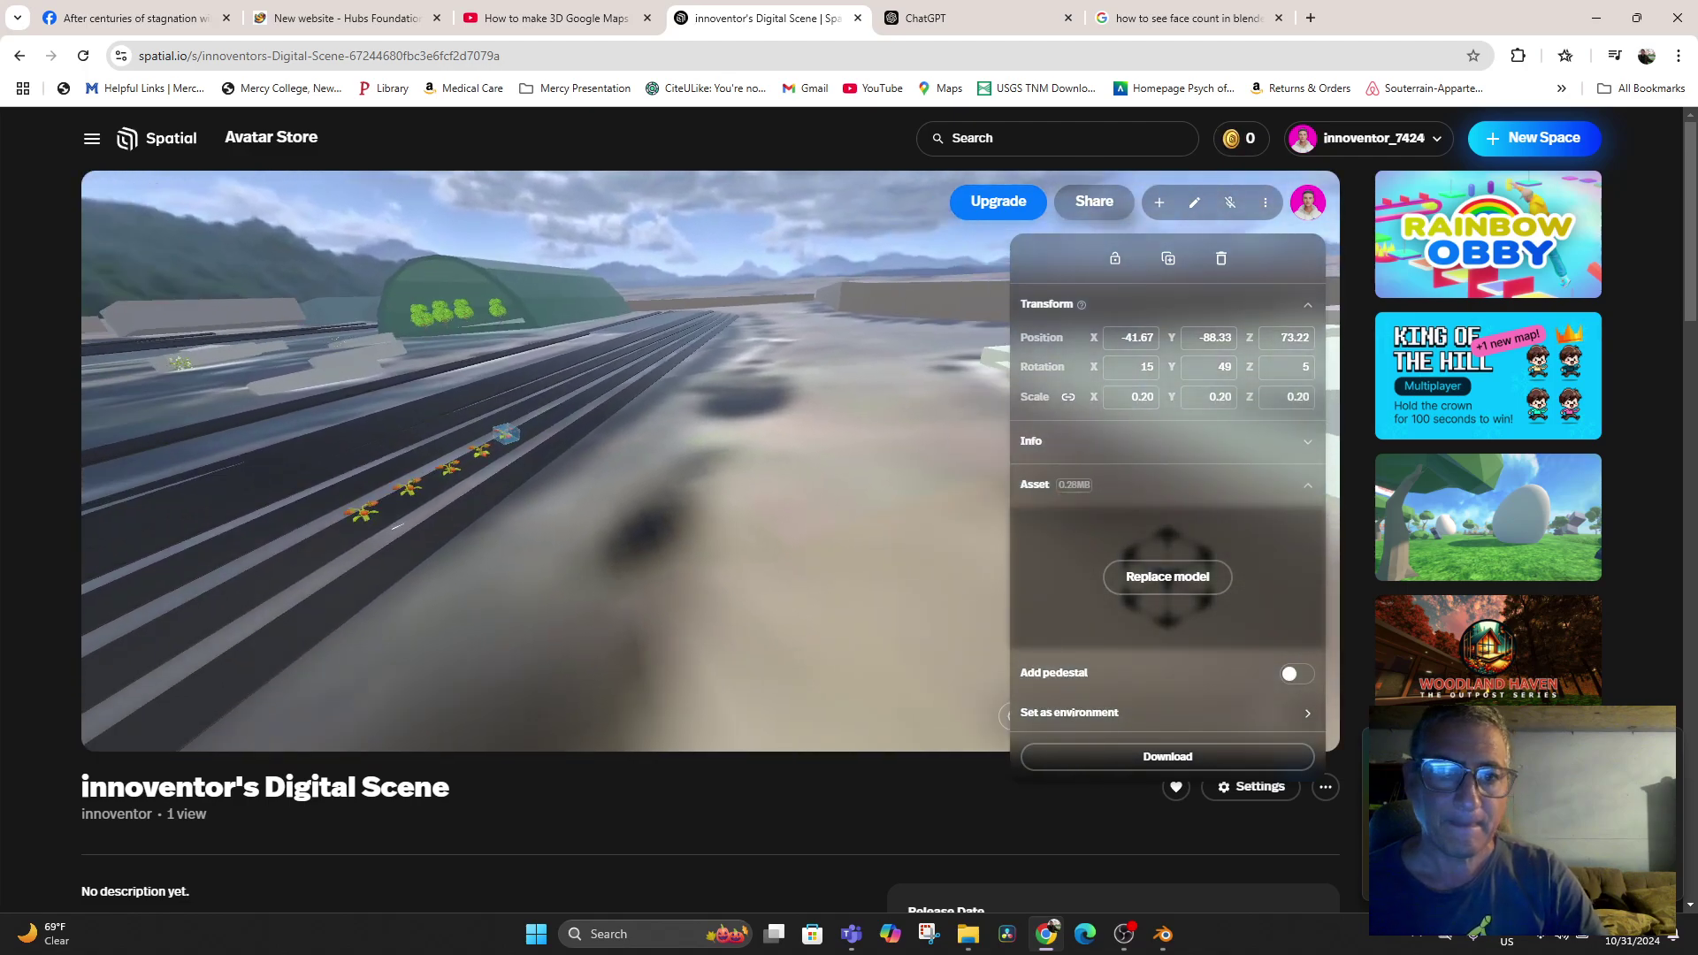
key("w")
key("w")
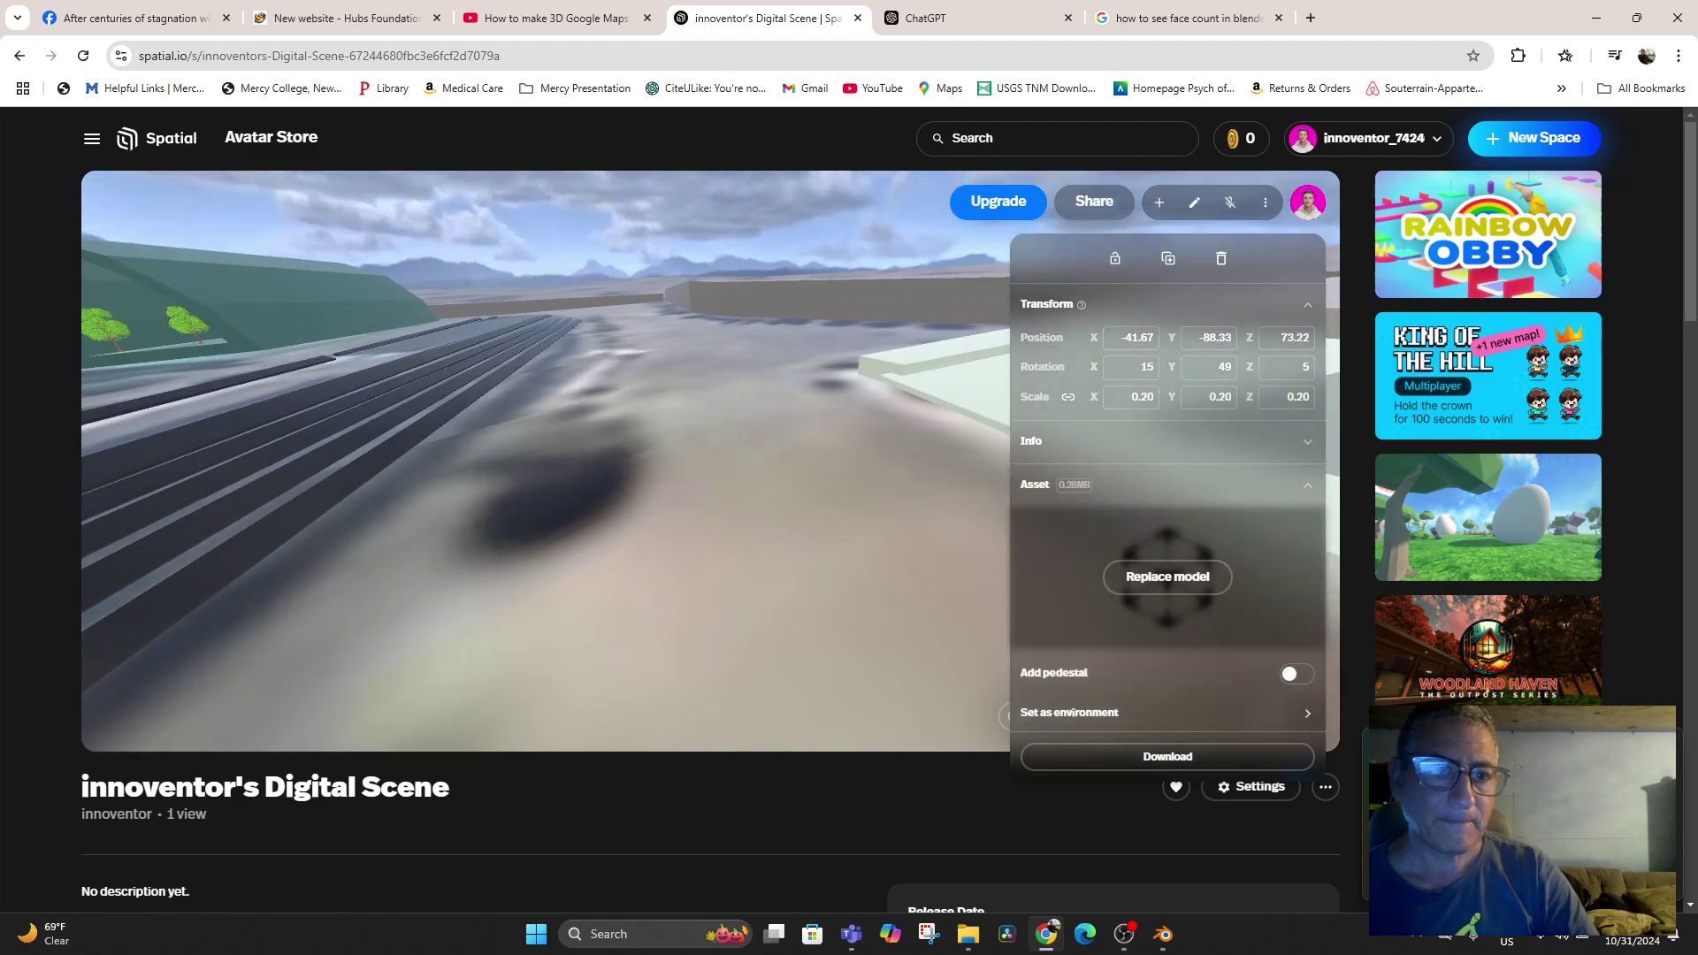
key("s")
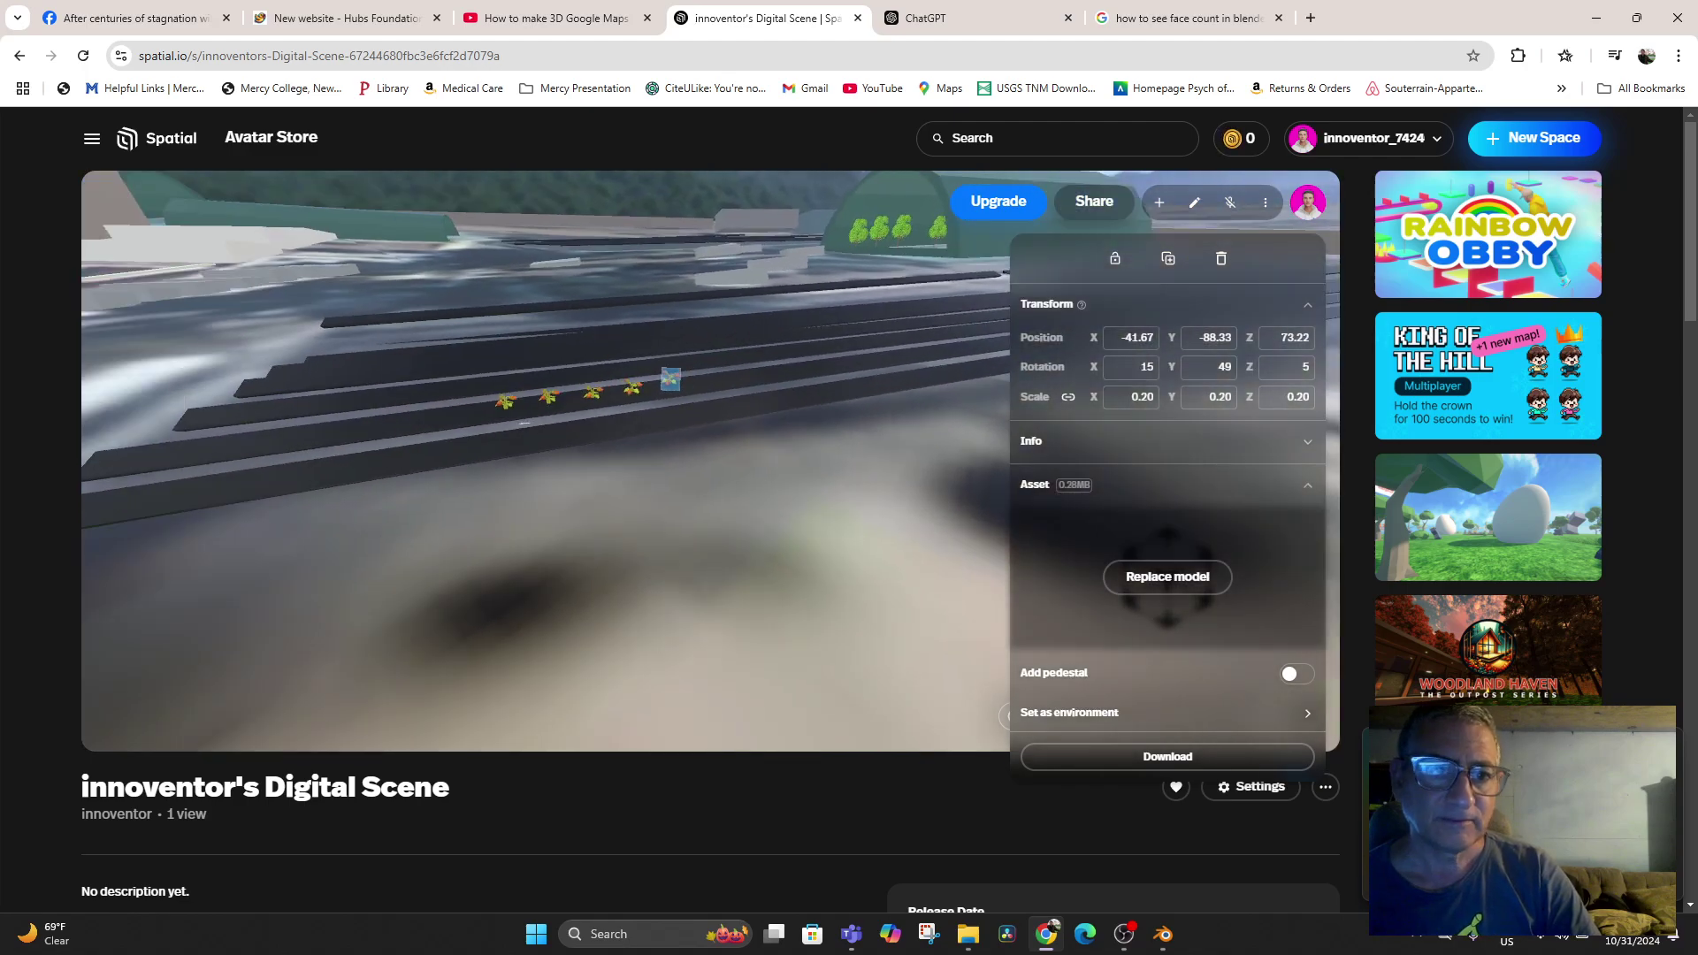
key("w")
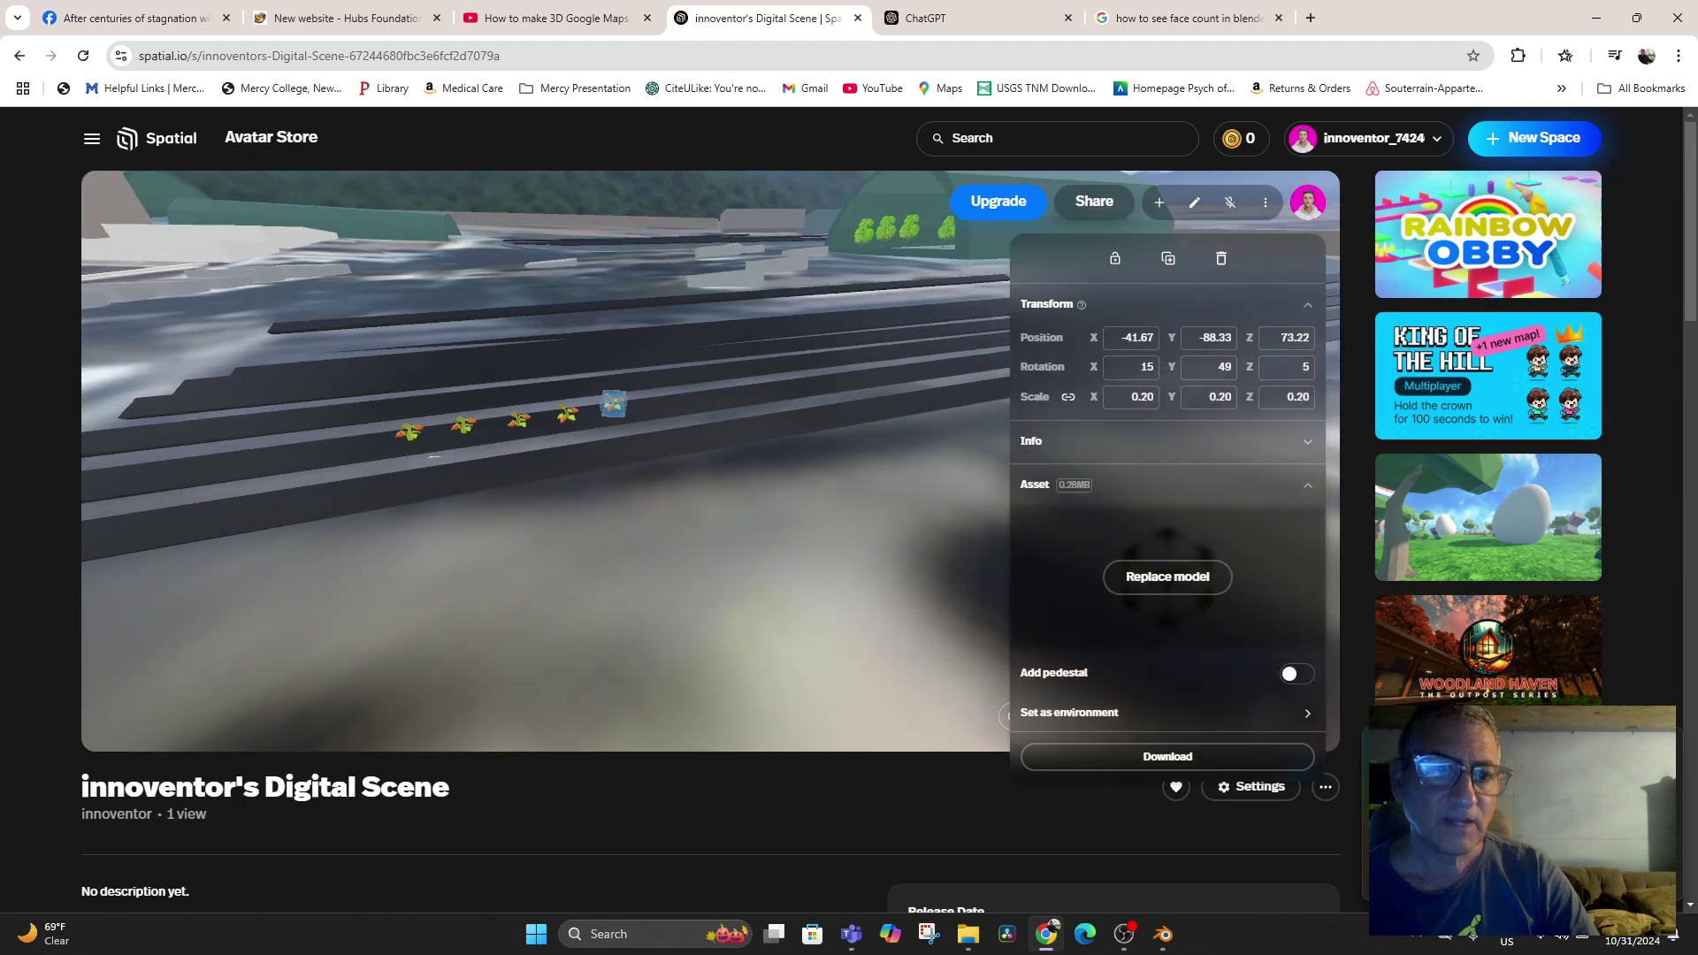
key("w")
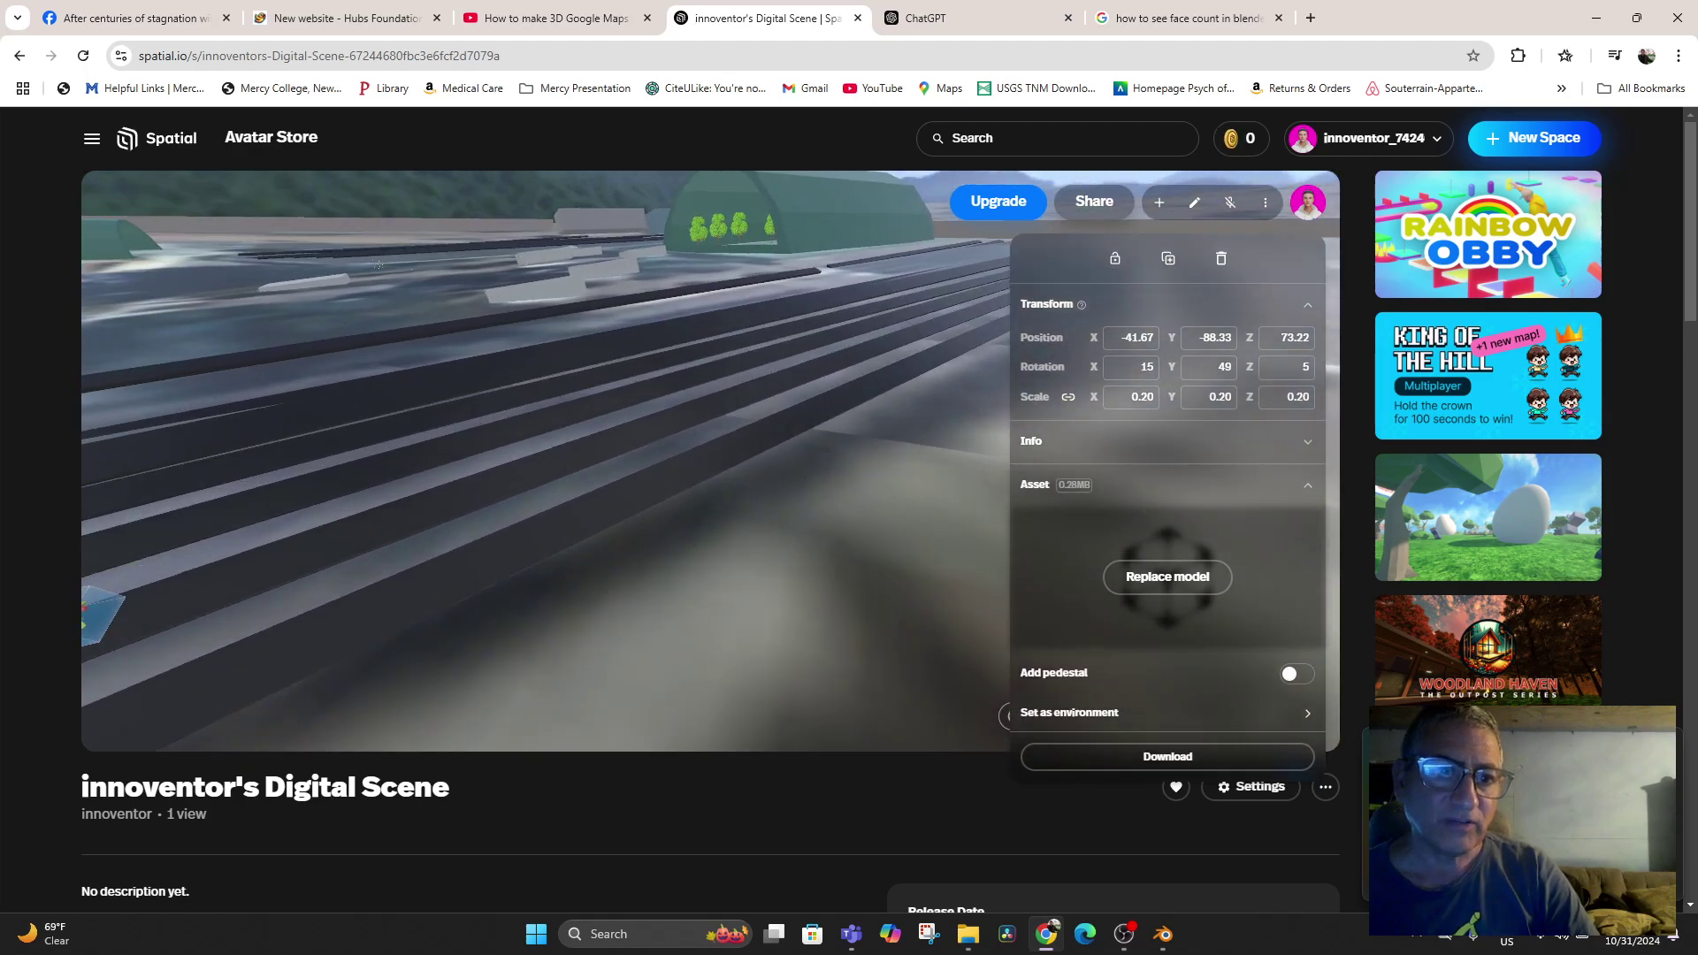
key("a")
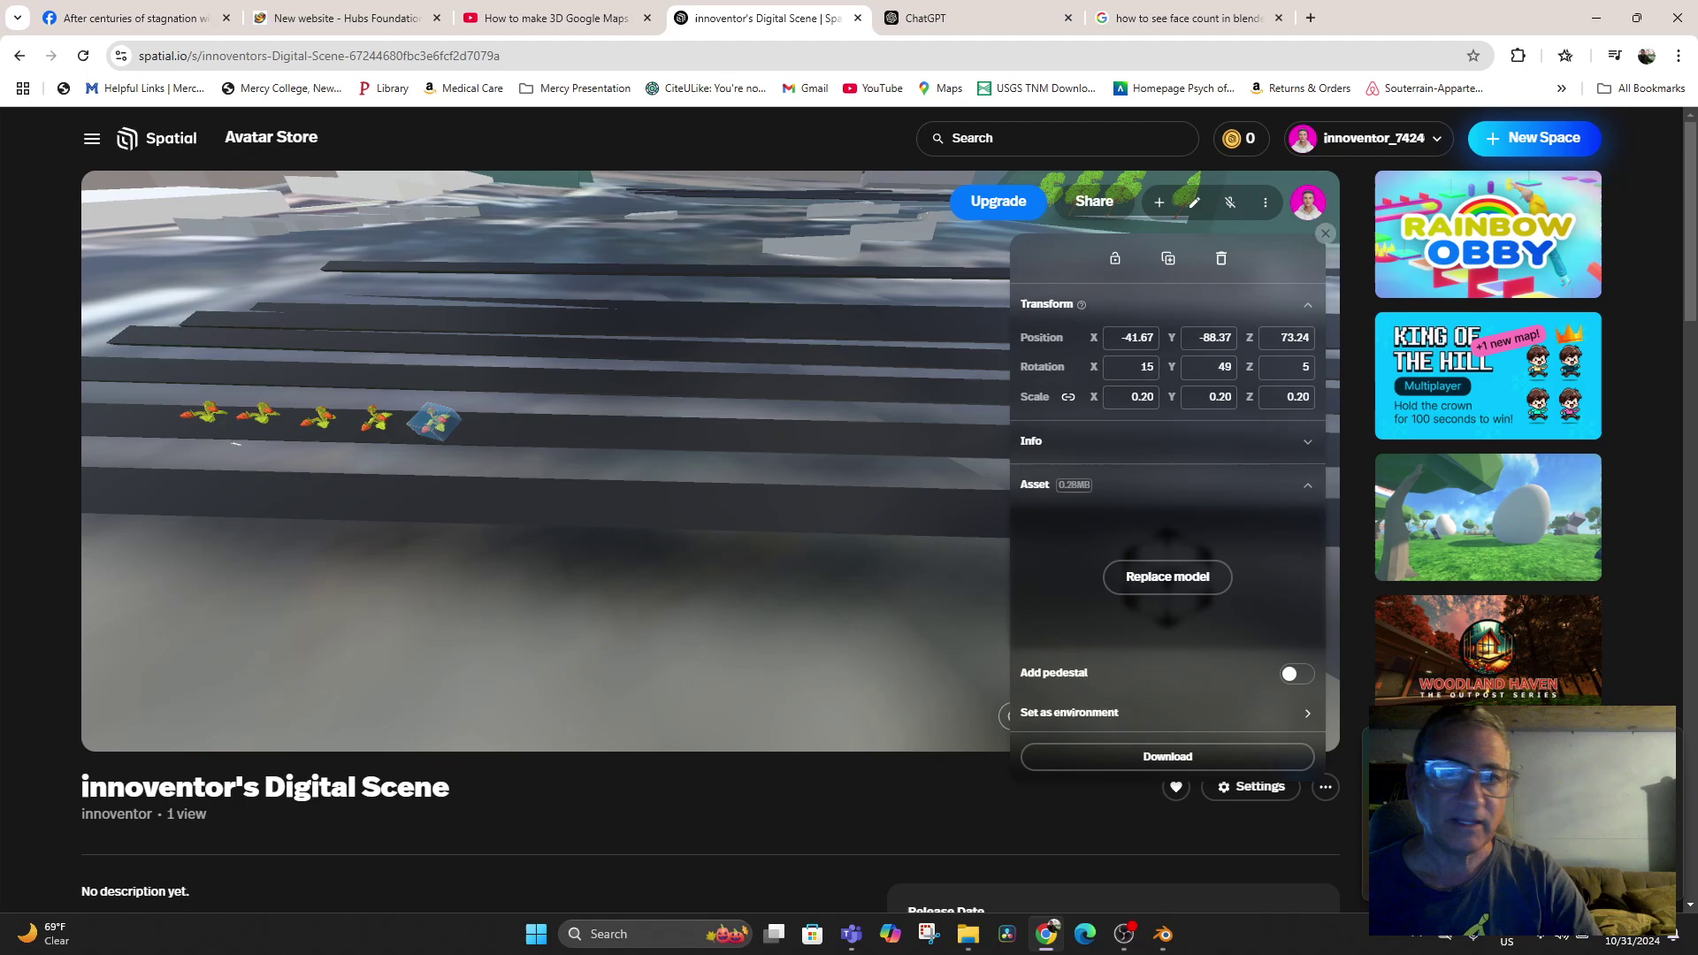
left_click(1167, 258)
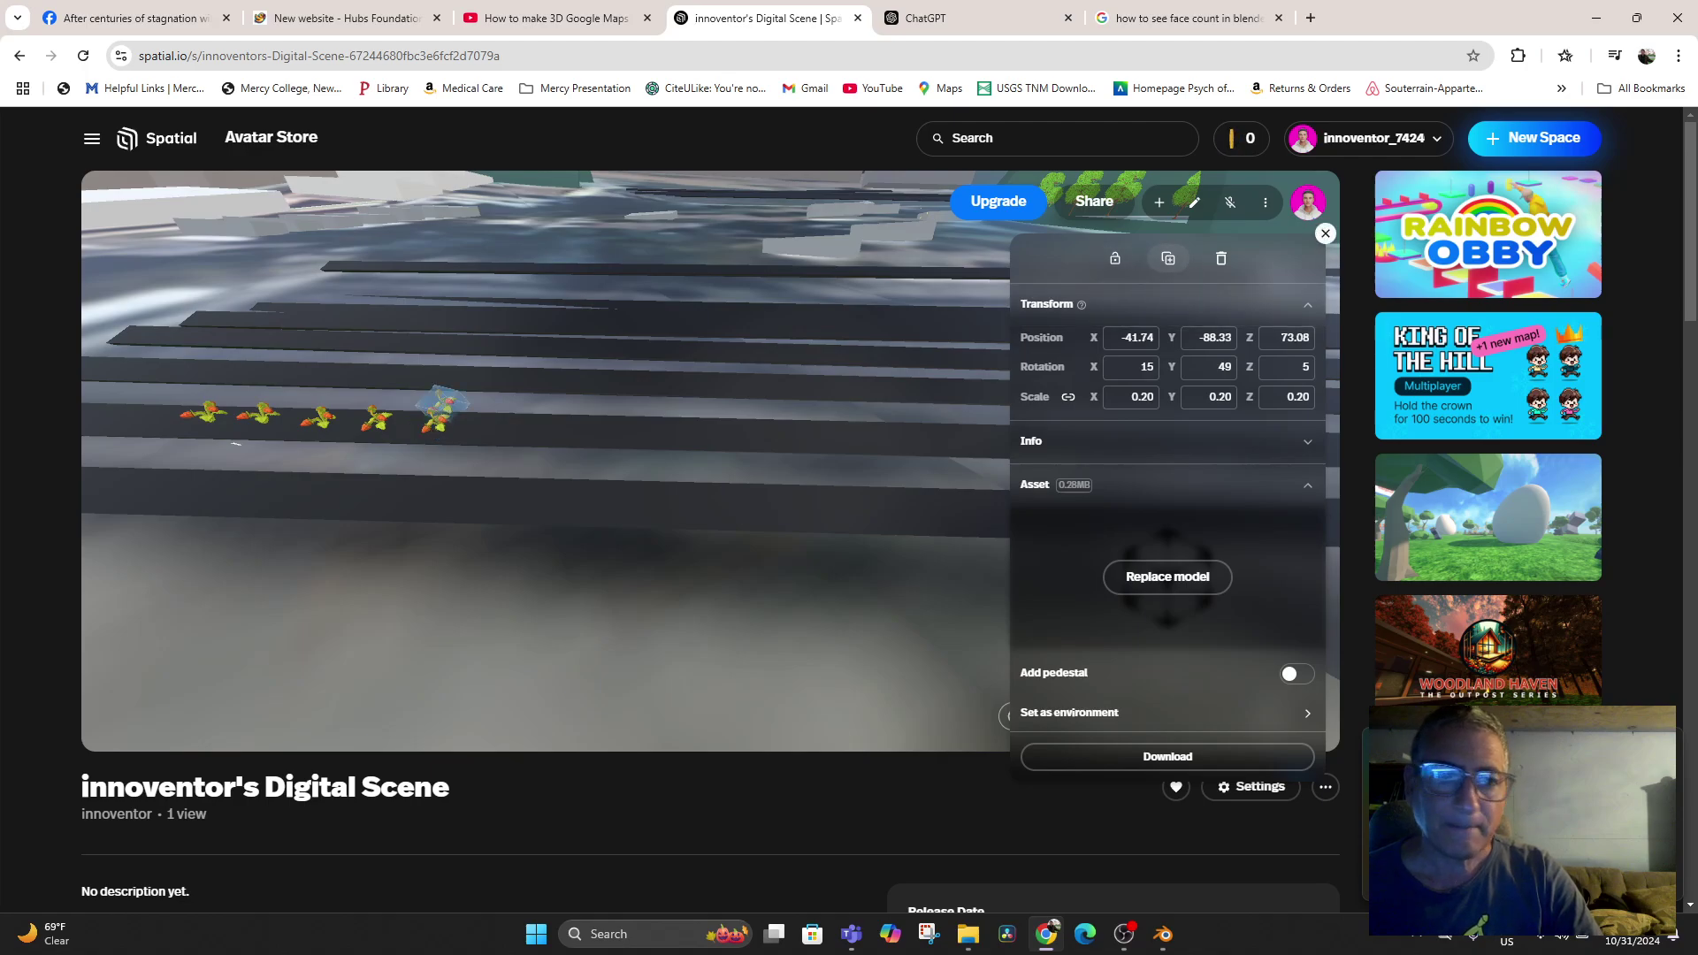
left_click_drag(444, 405, 489, 421)
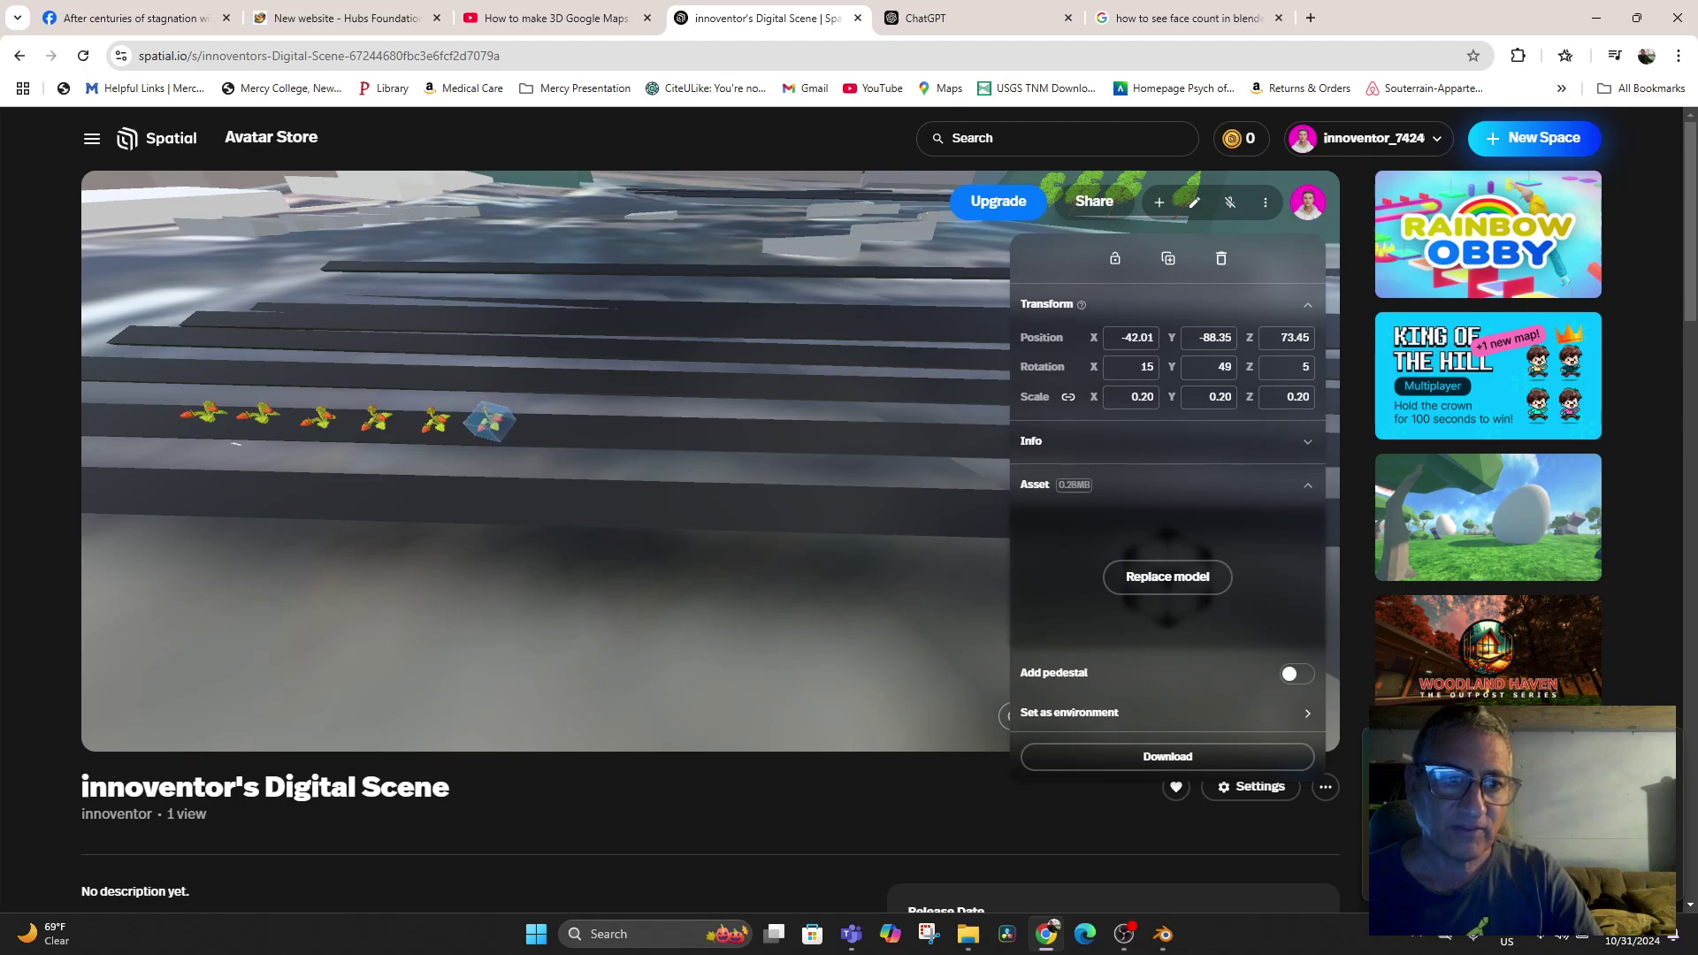
Nudge the sixth strawberry plant slightly farther along the strip to about X -42.06, Z 73.43
mouse_move(566, 495)
left_mouse_down()
mouse_move(619, 500)
mouse_move(549, 566)
mouse_move(553, 539)
mouse_move(637, 490)
mouse_move(690, 487)
mouse_move(548, 505)
left_mouse_up()
key("w")
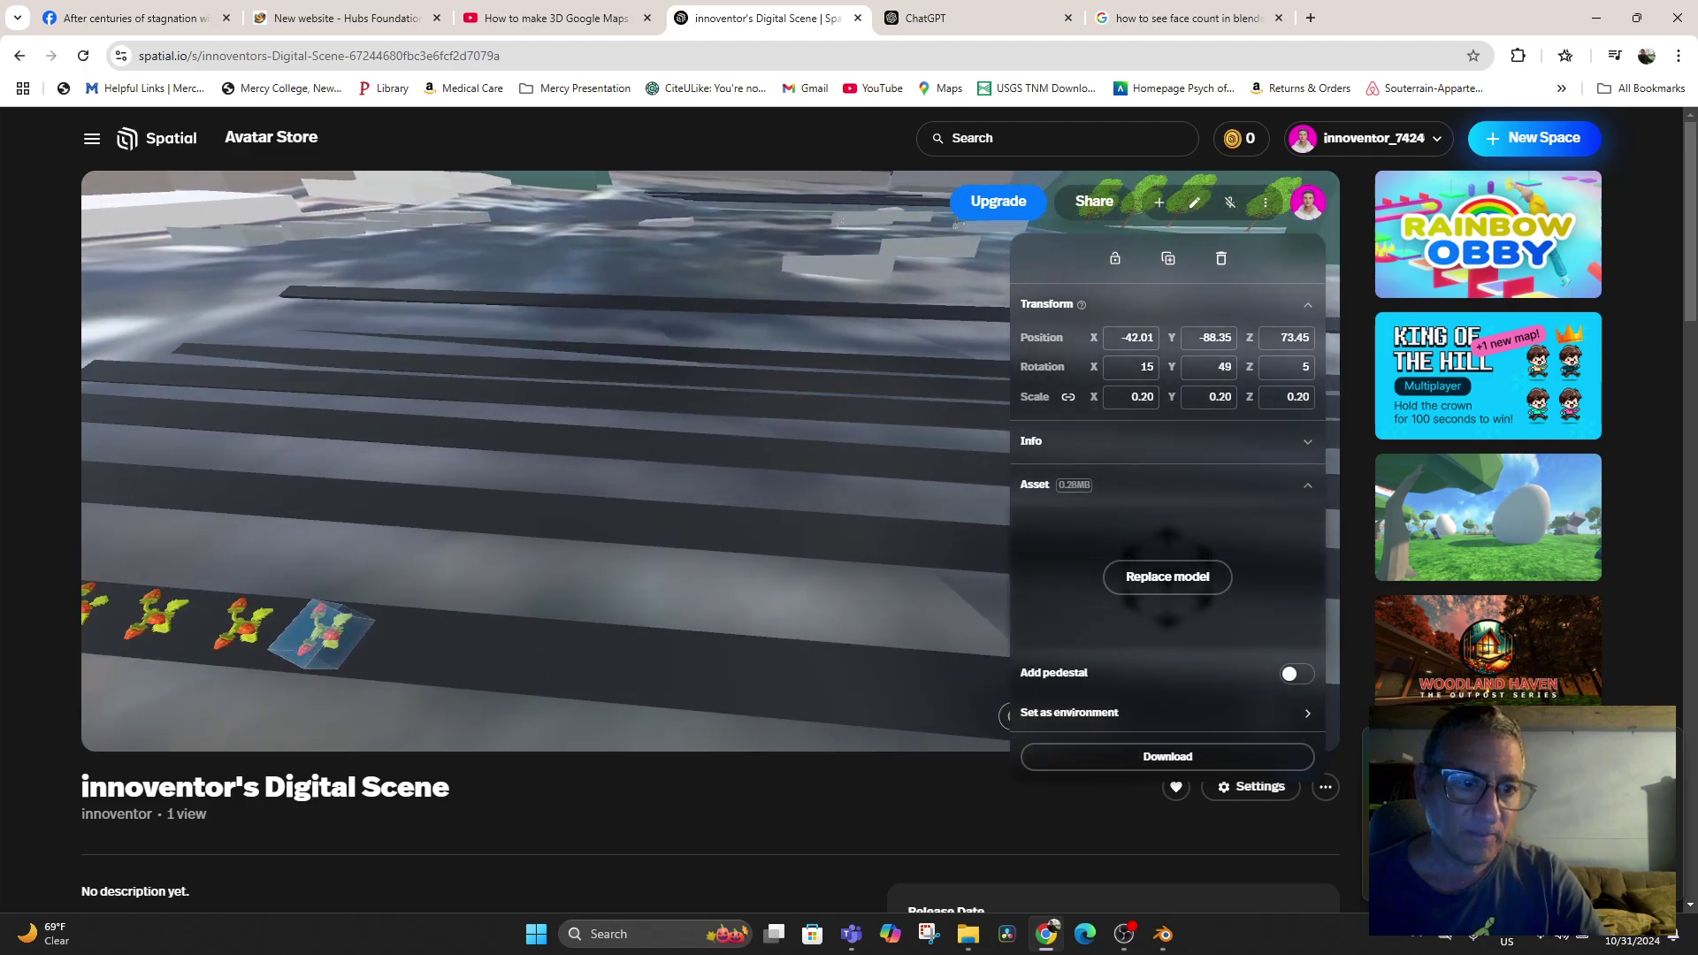
left_click_drag(322, 634, 339, 626)
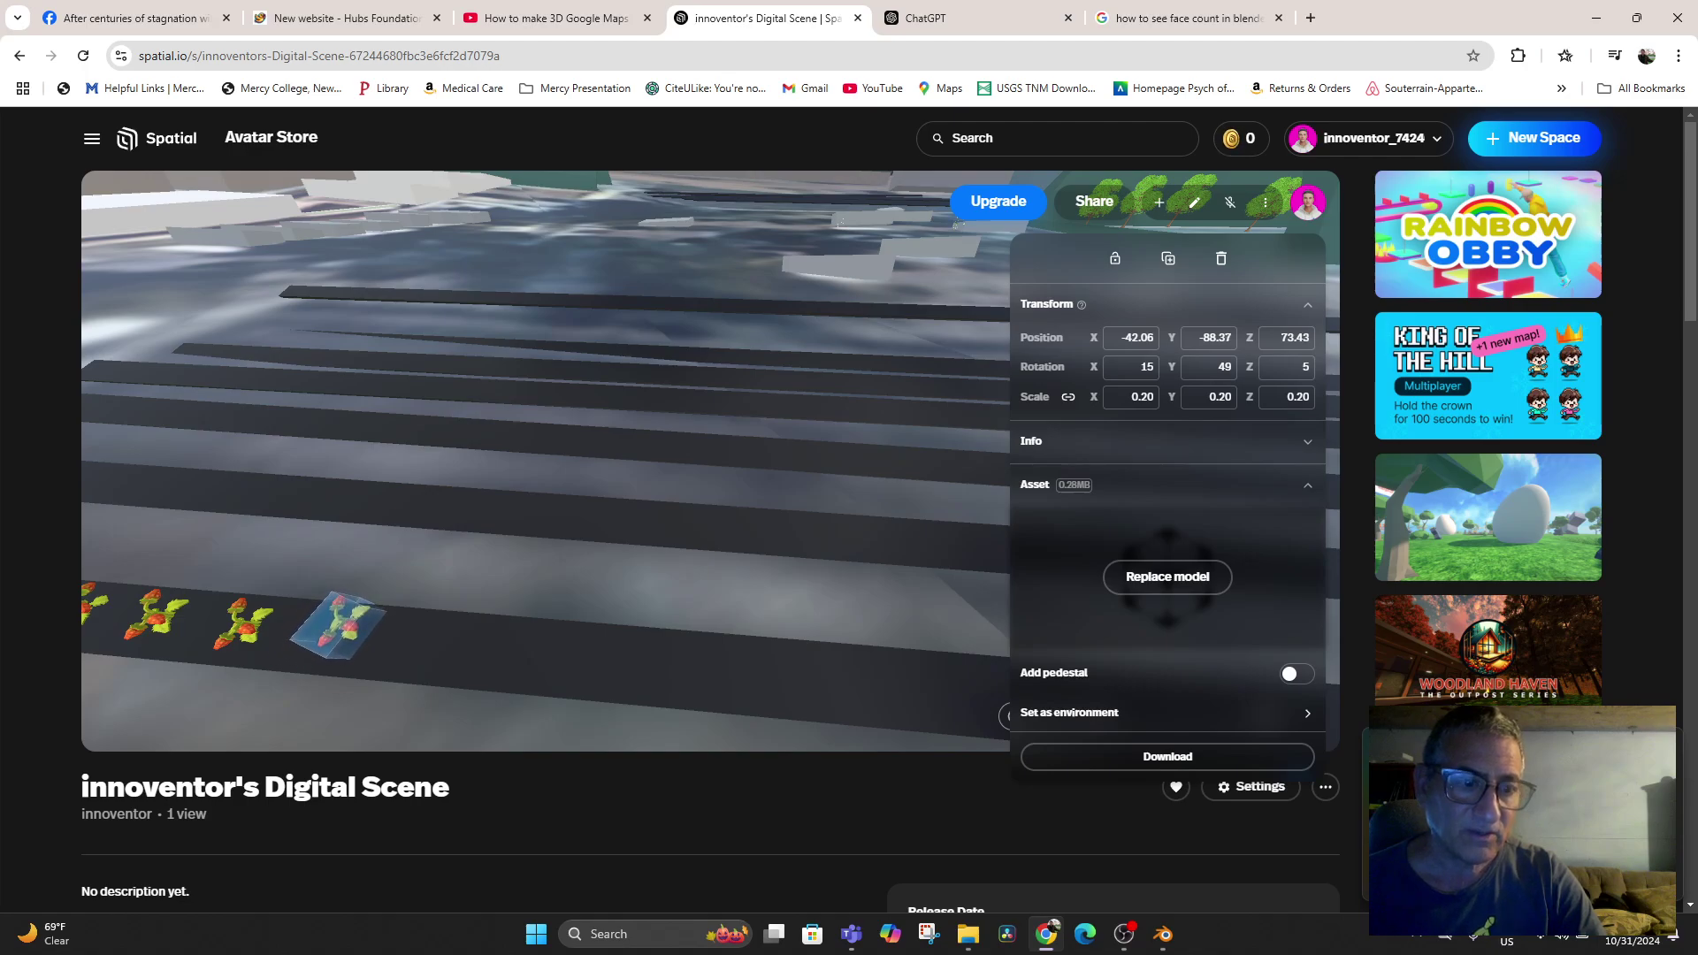
Lock the row of six strawberry plants along the planting strip one by one, starting with the one at the near end
key("Escape")
left_click_drag(531, 478, 708, 459)
key("d")
key("w")
key("w")
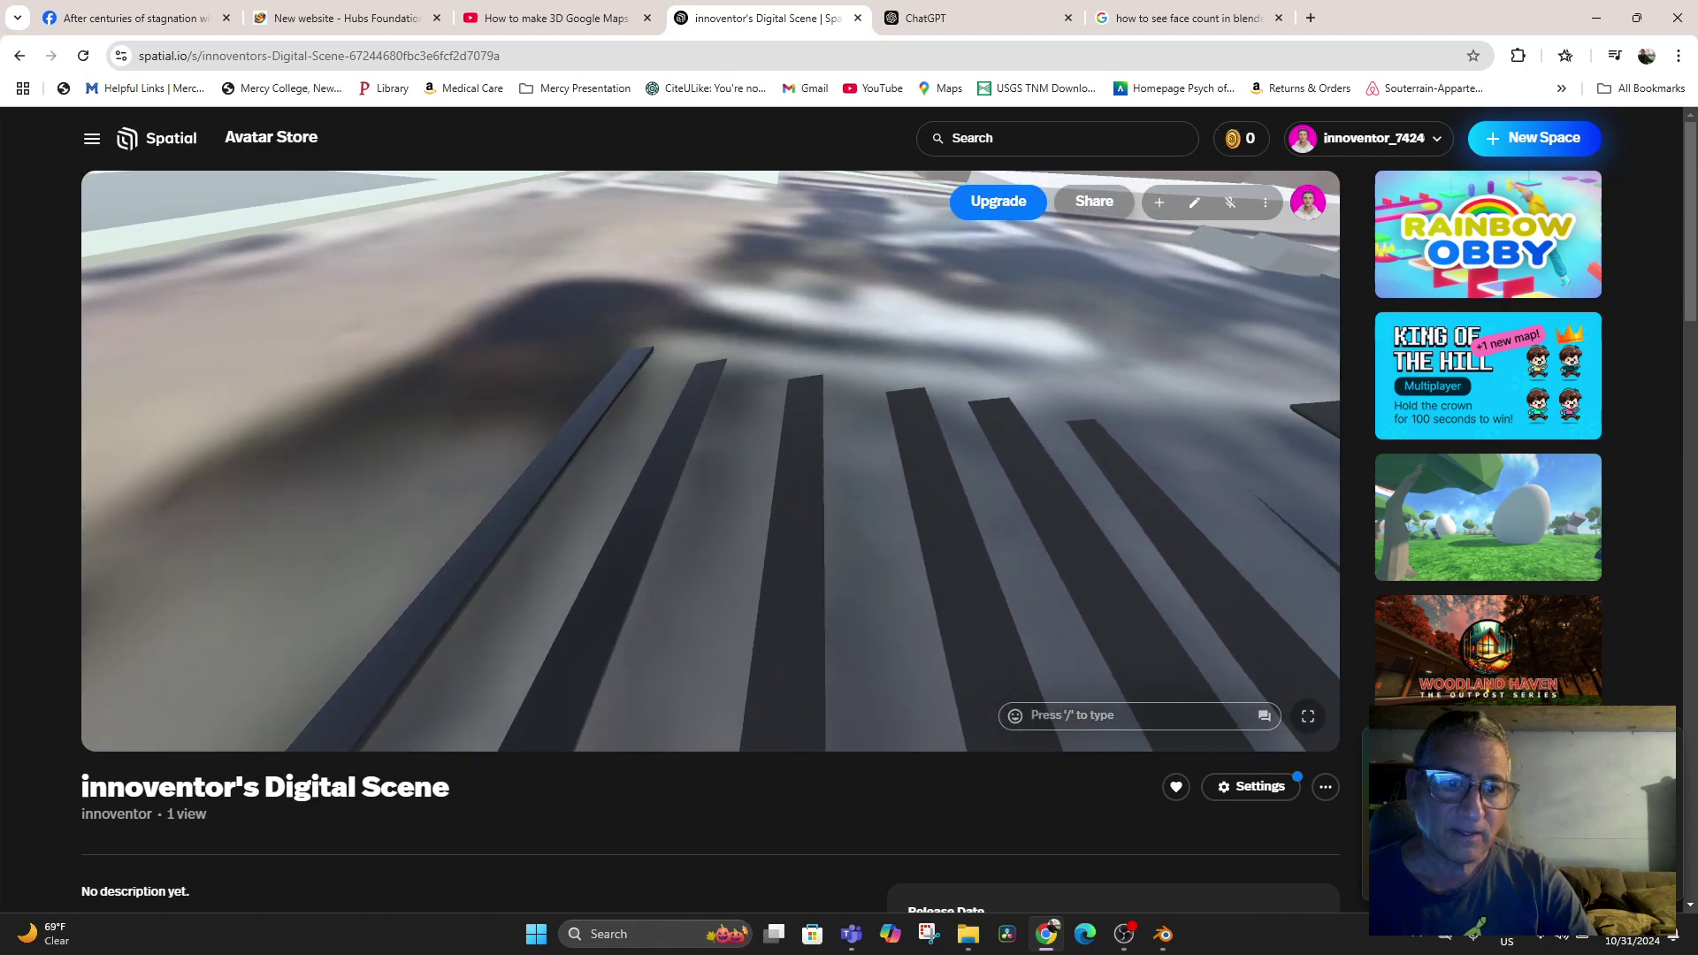
key("s")
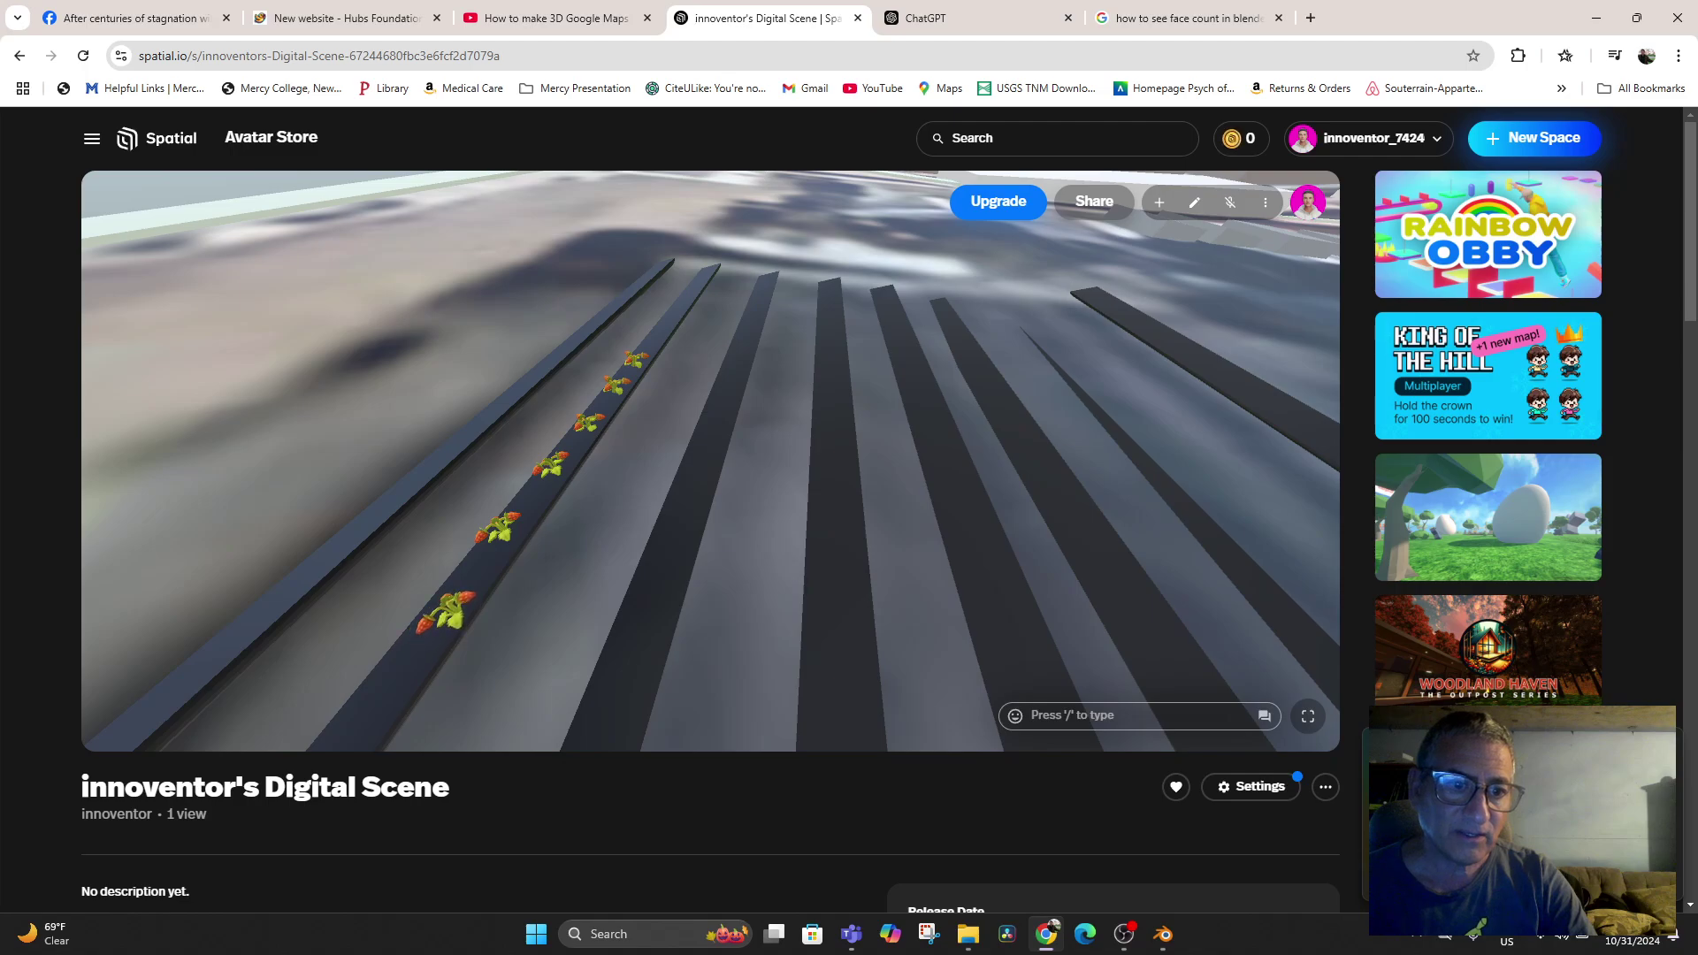
left_click(447, 608)
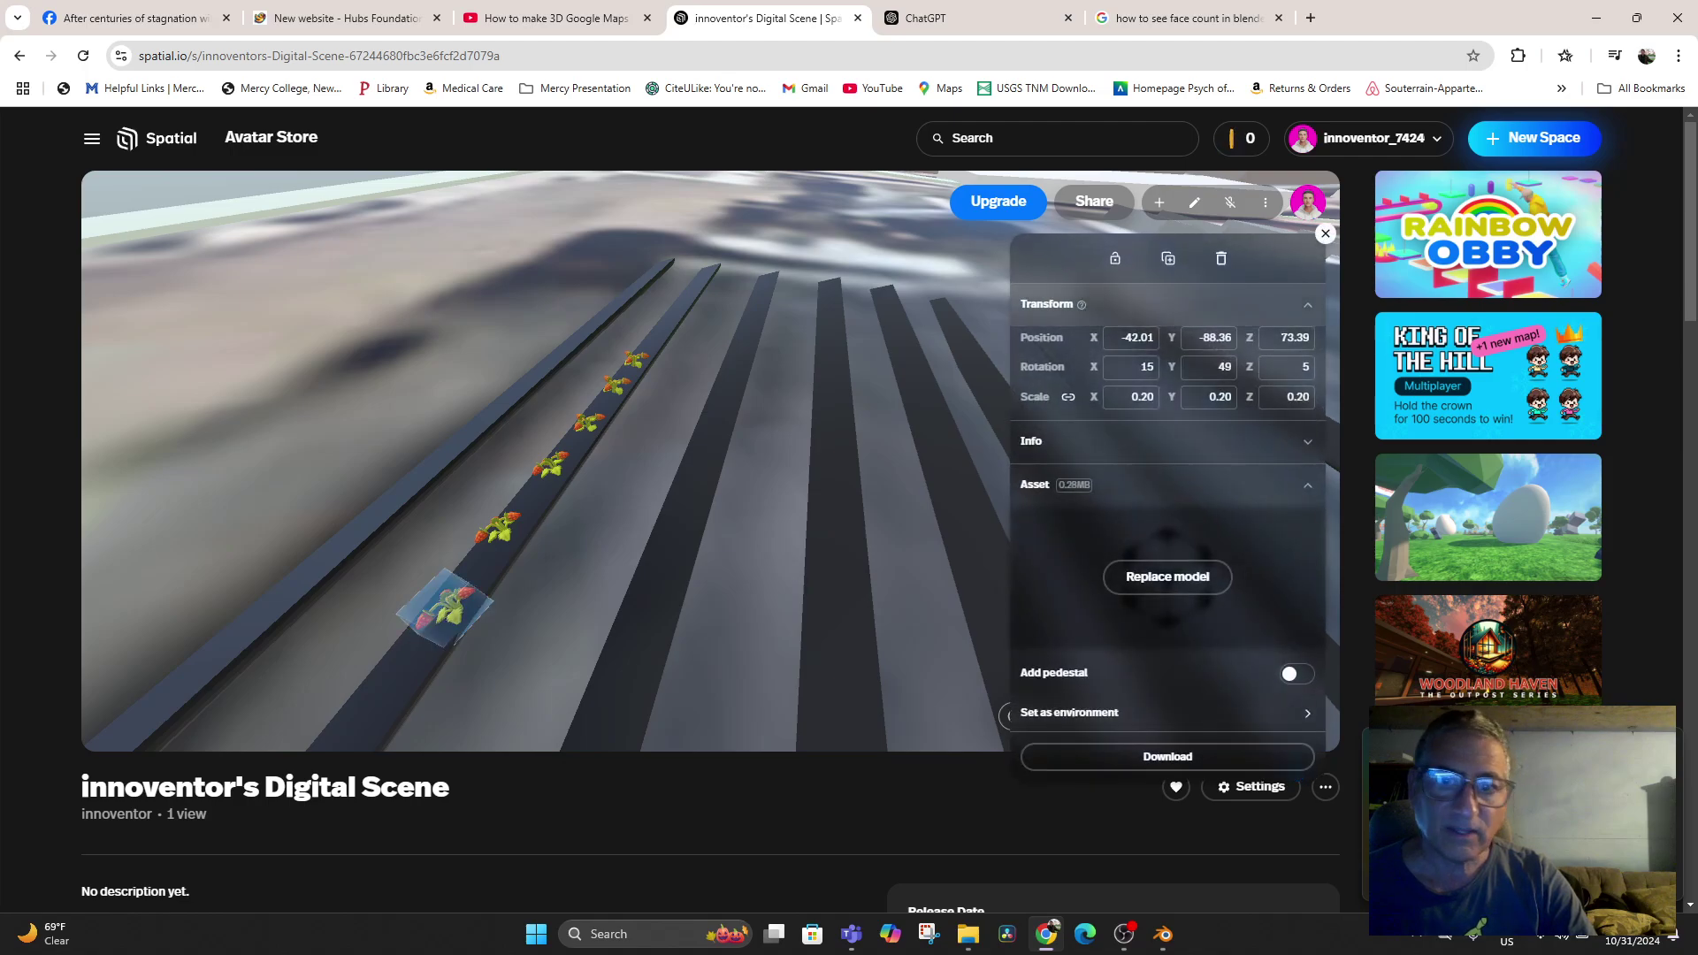
left_click(1116, 258)
left_click(500, 529)
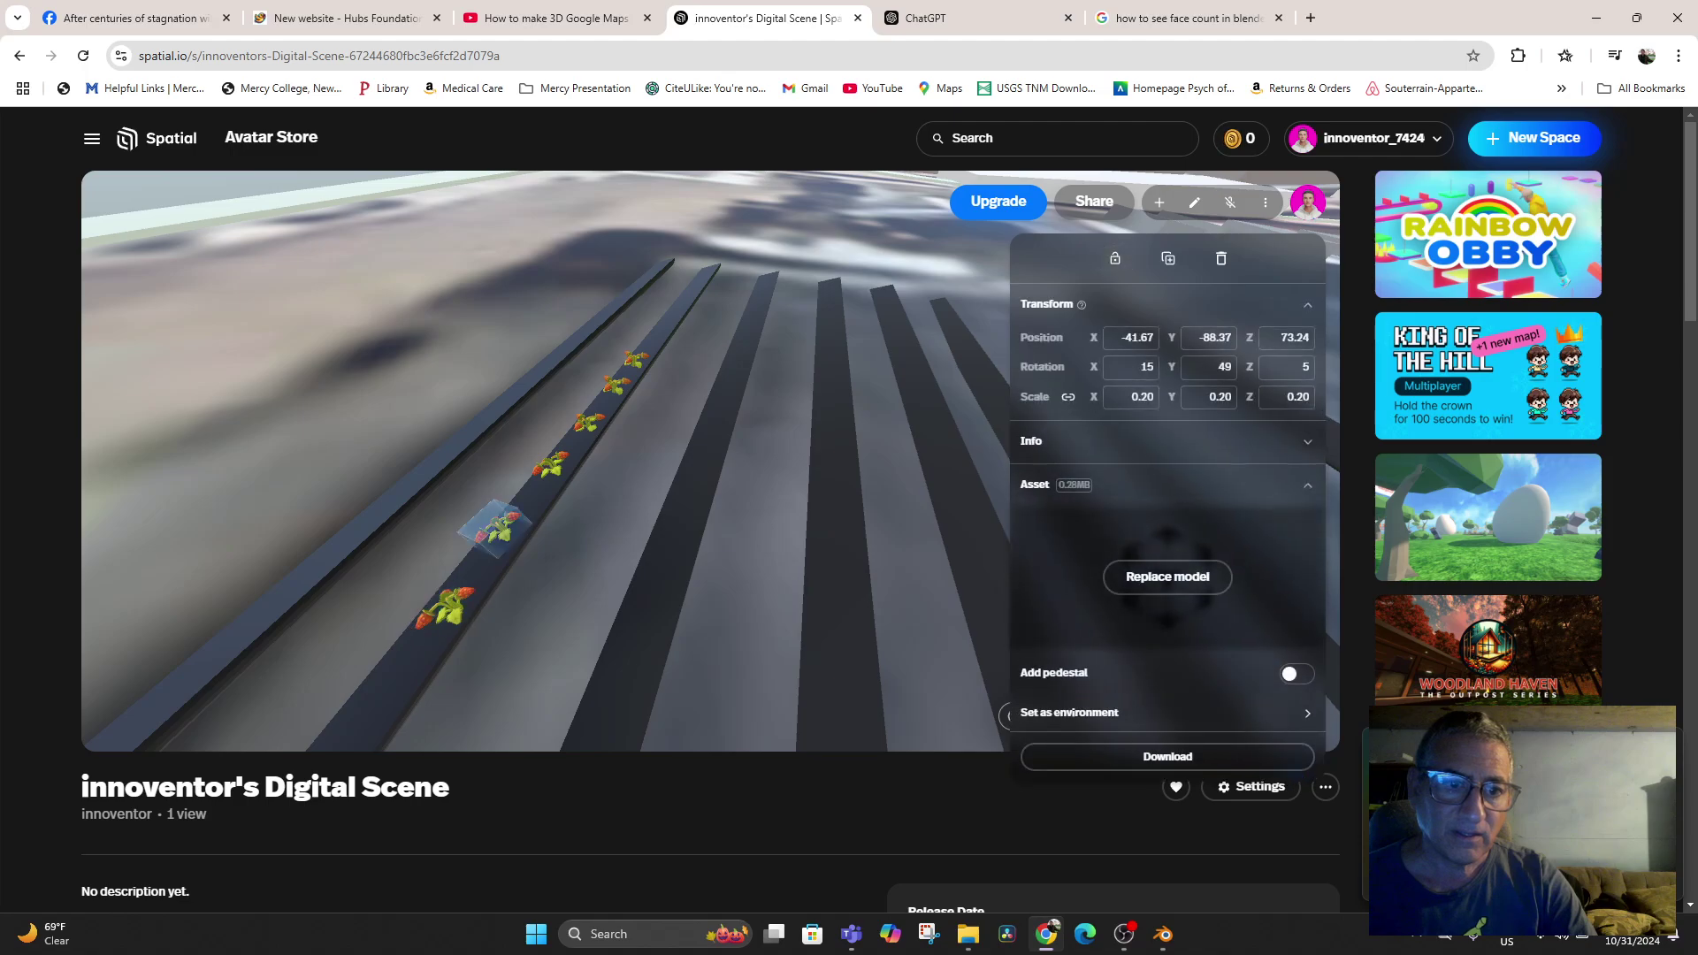
left_click(1115, 258)
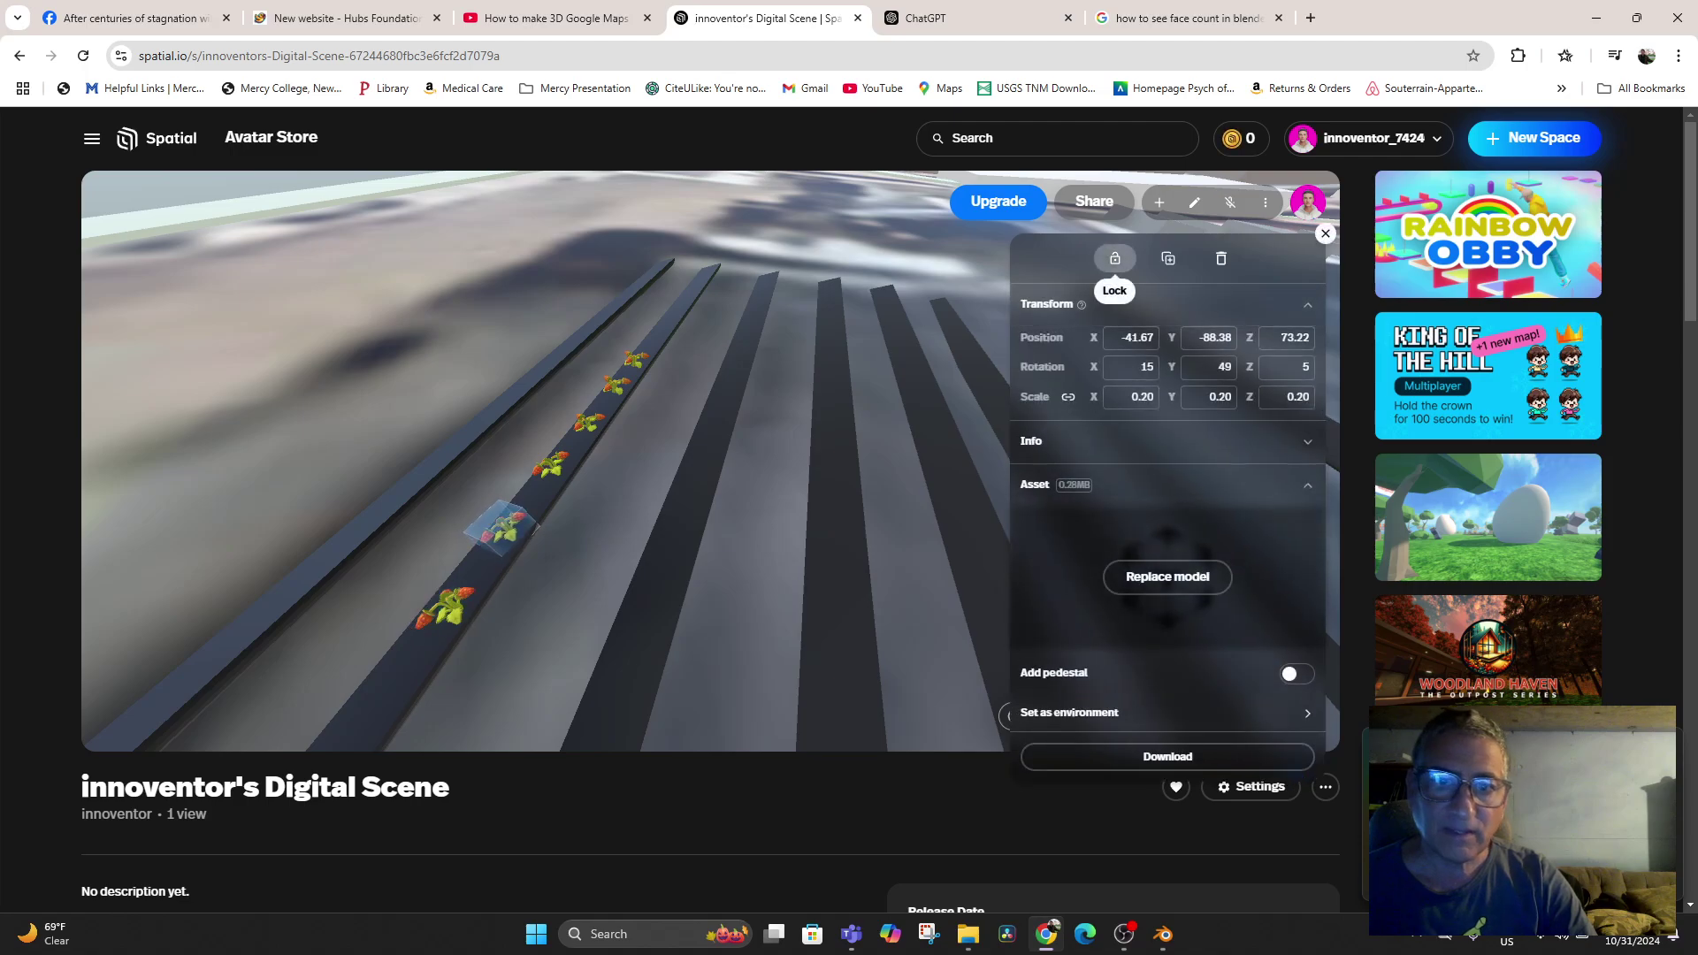
left_click(550, 465)
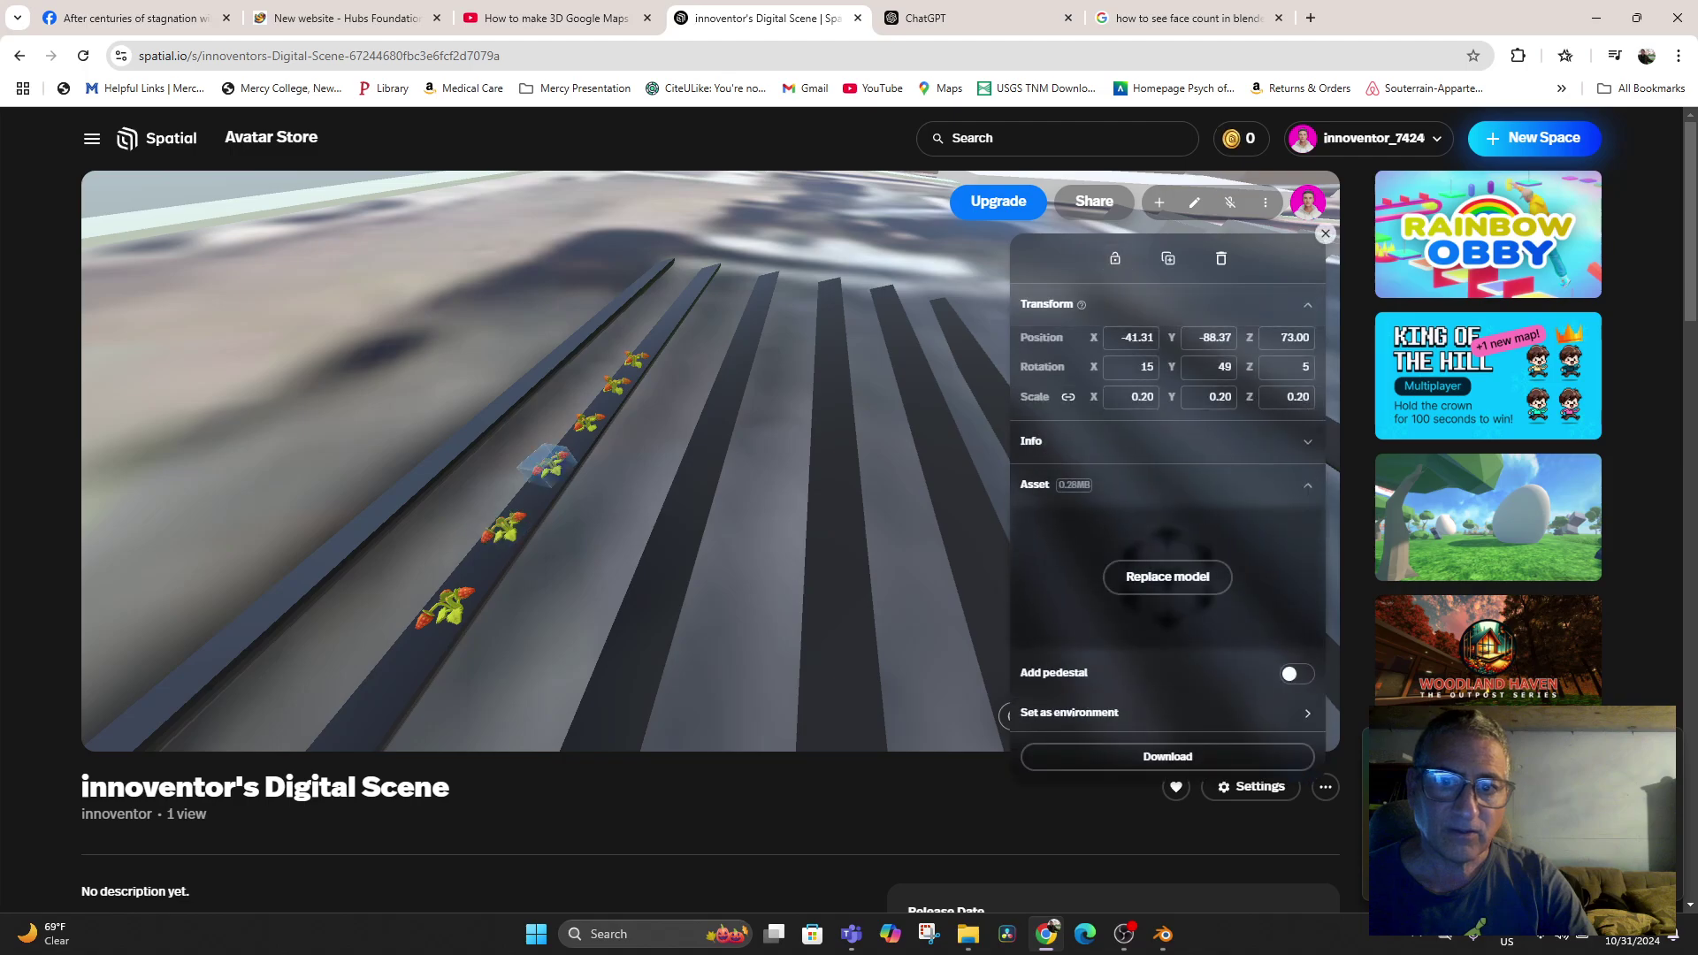
left_click(1115, 258)
left_click(586, 423)
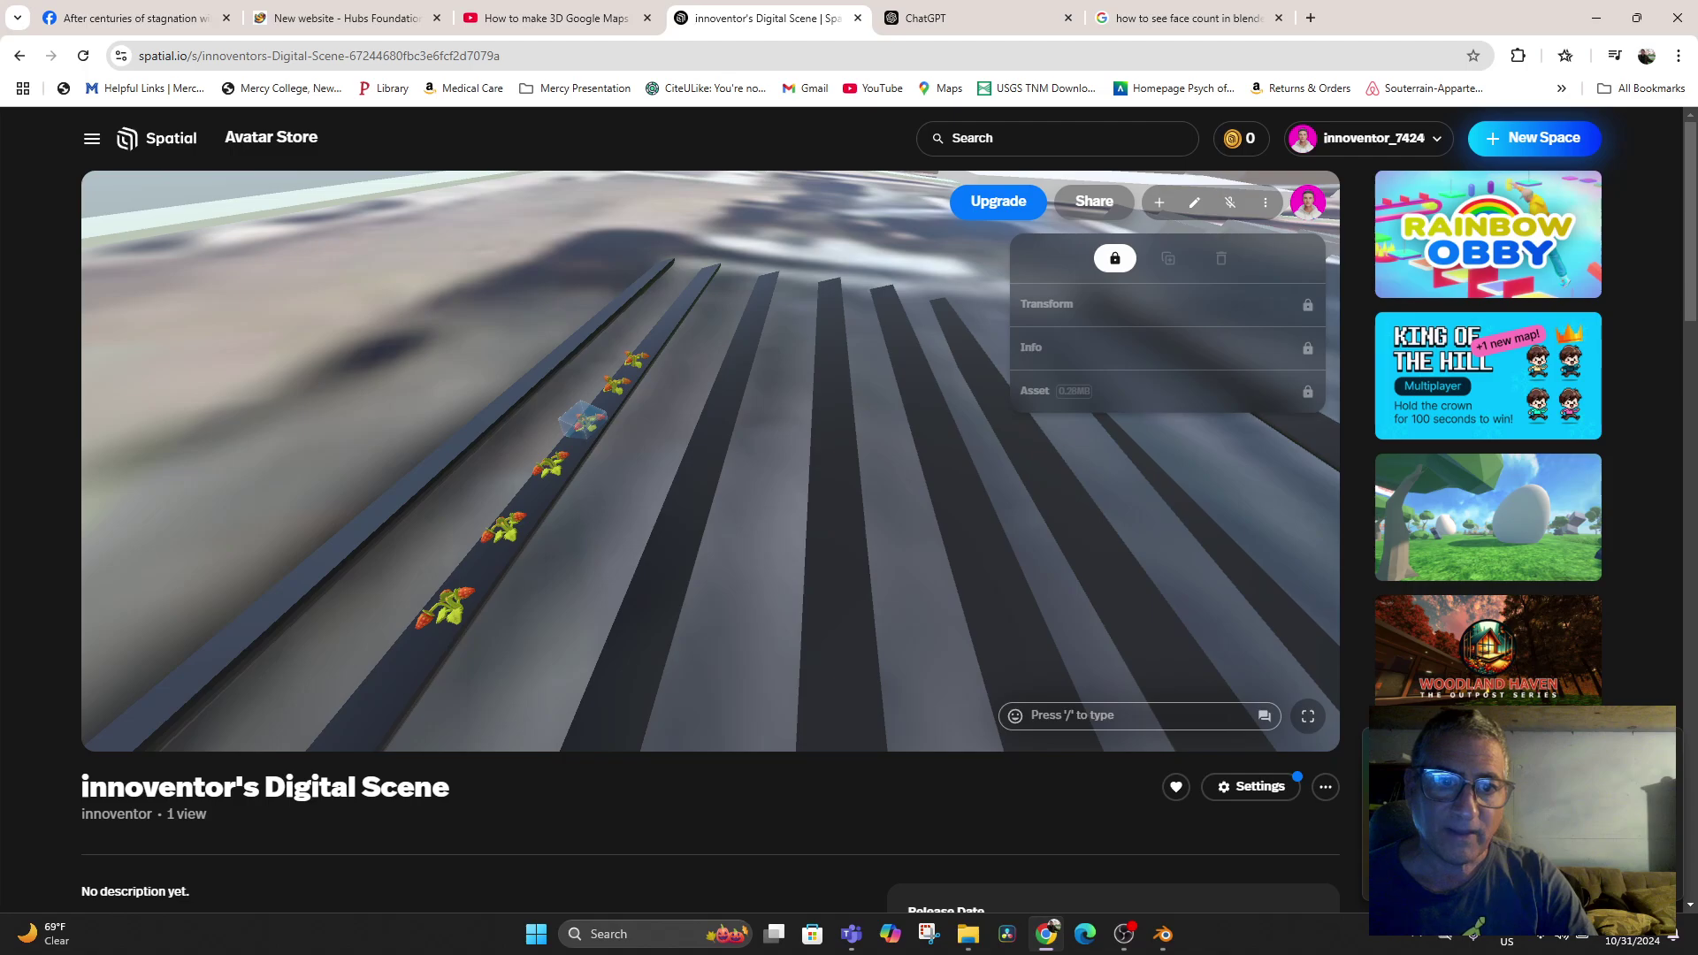
left_click(614, 385)
left_click(1114, 258)
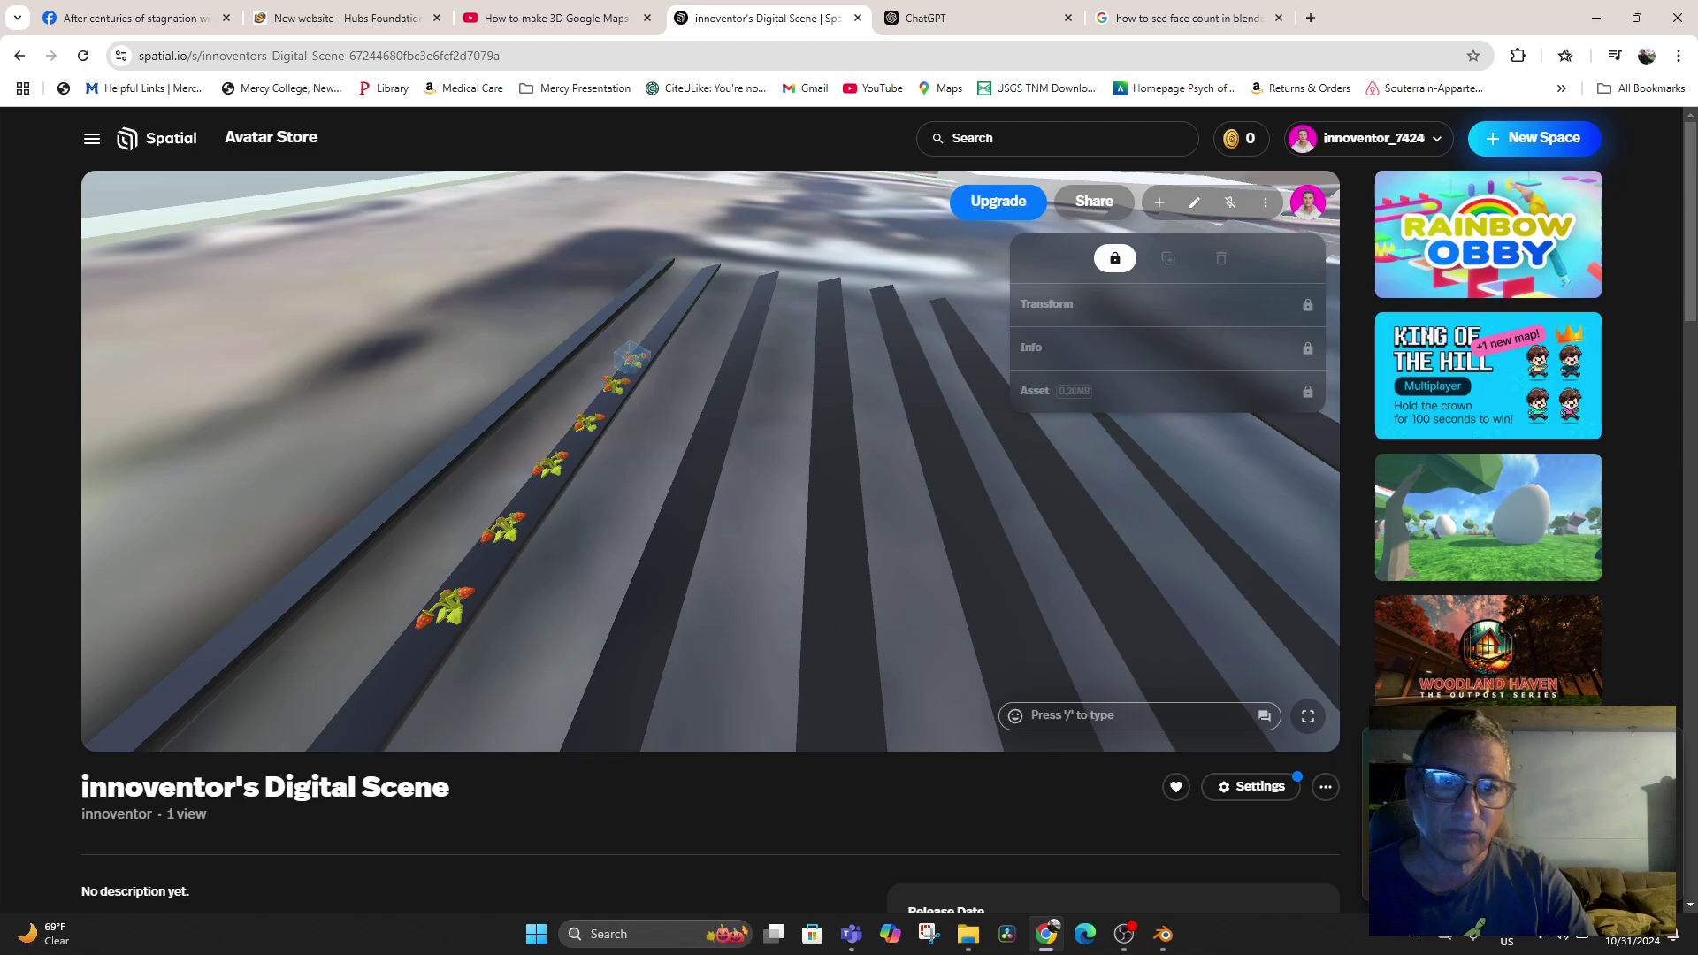
Leave the planting rows and cross the nursery to examine the green trees inside the arched greenhouse
key("s")
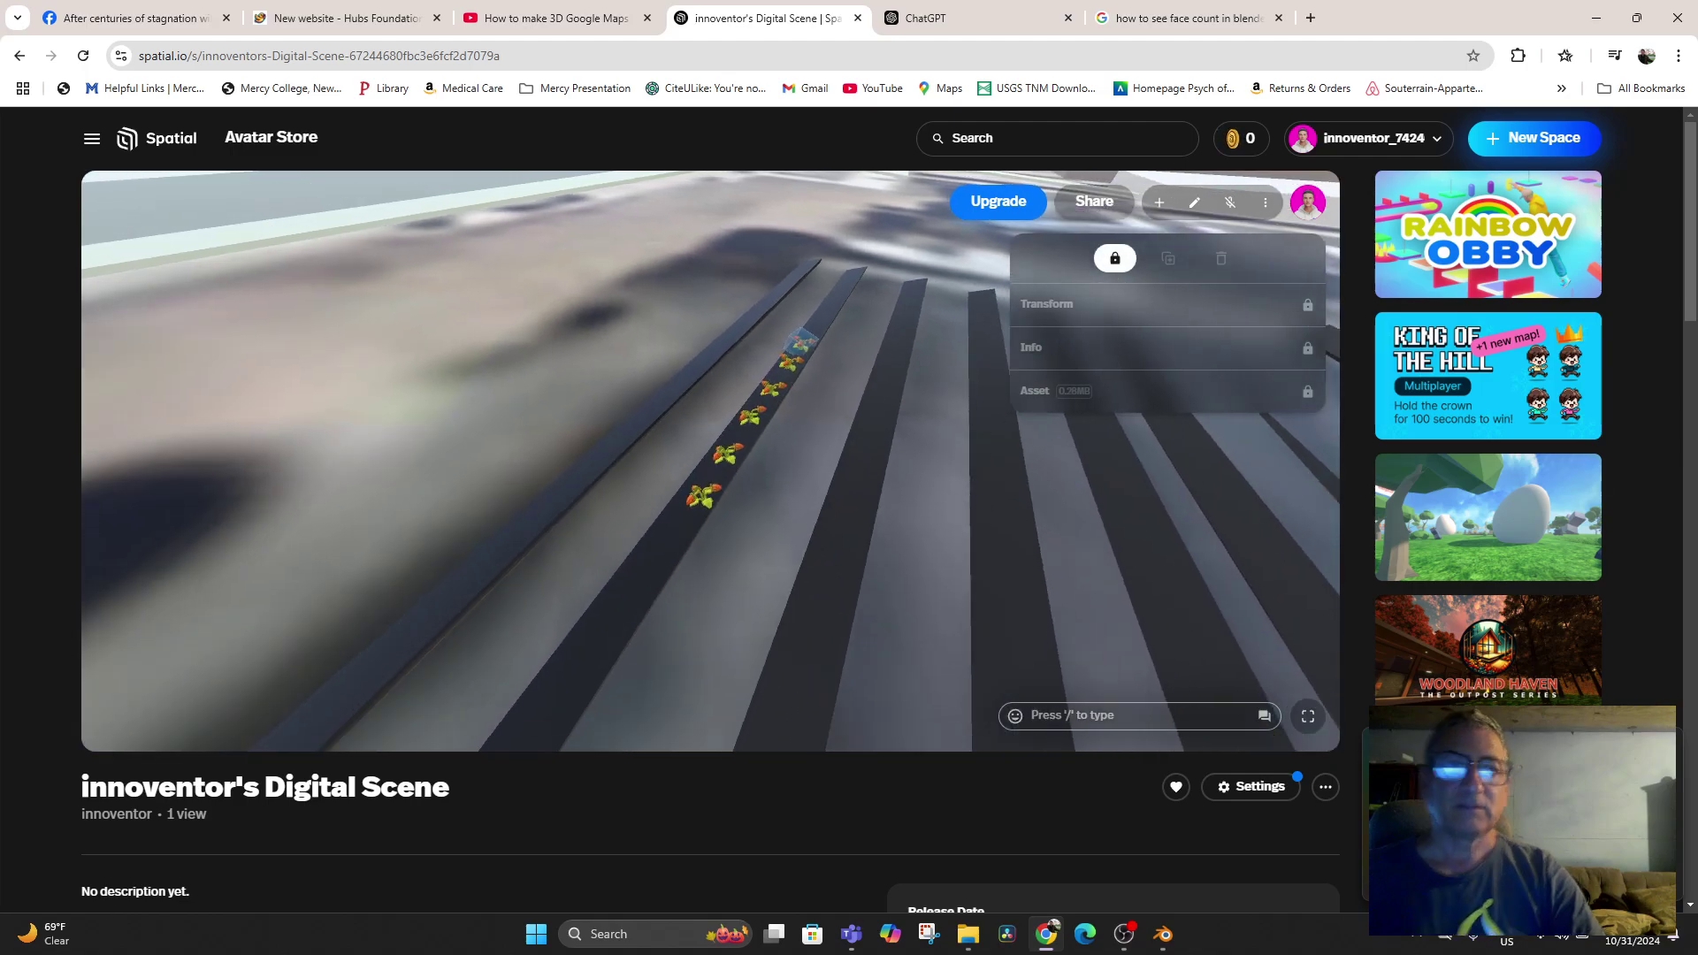
key("w")
key("d")
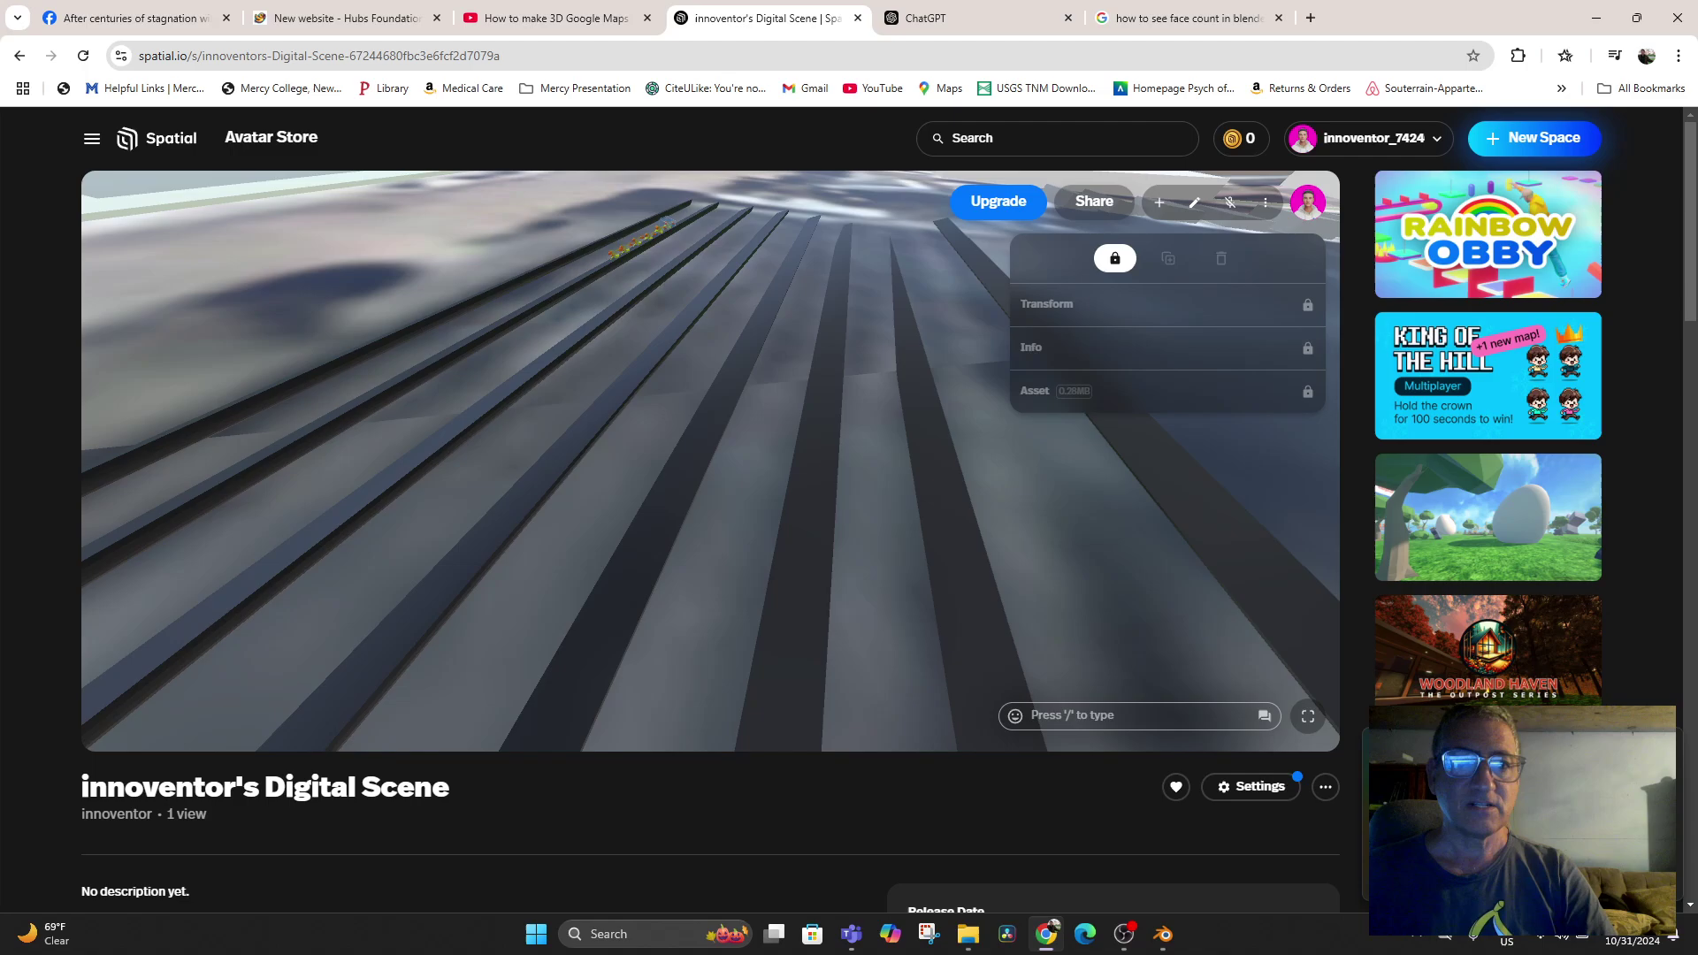
key("d")
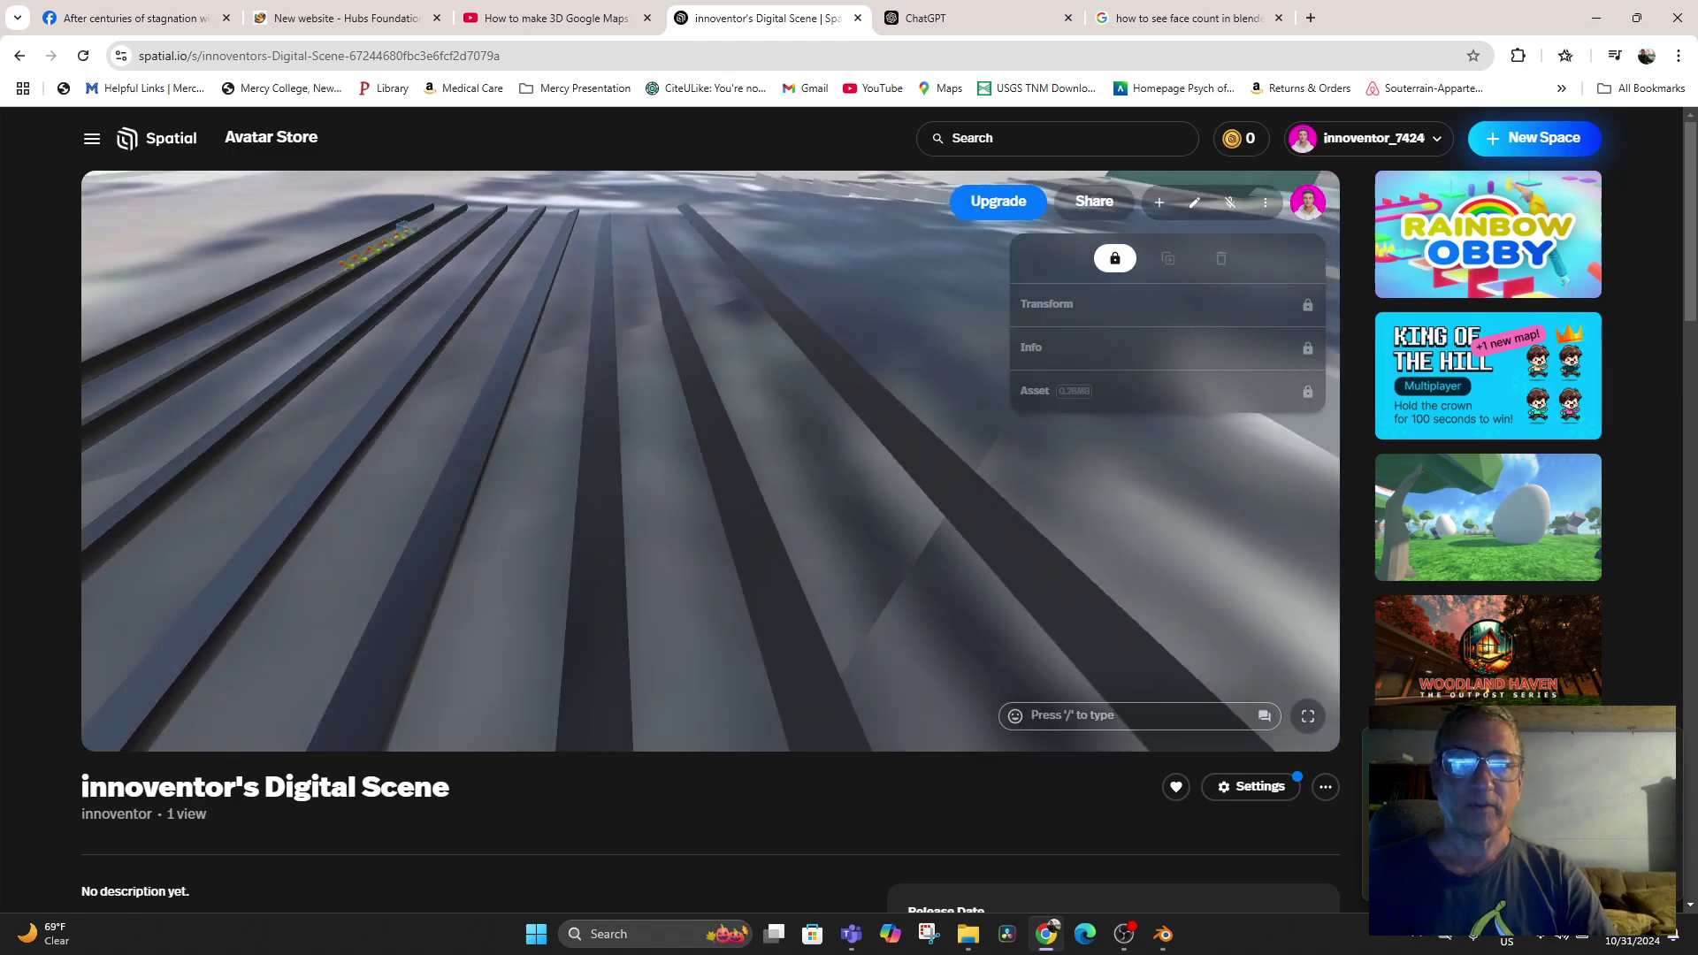
key("w")
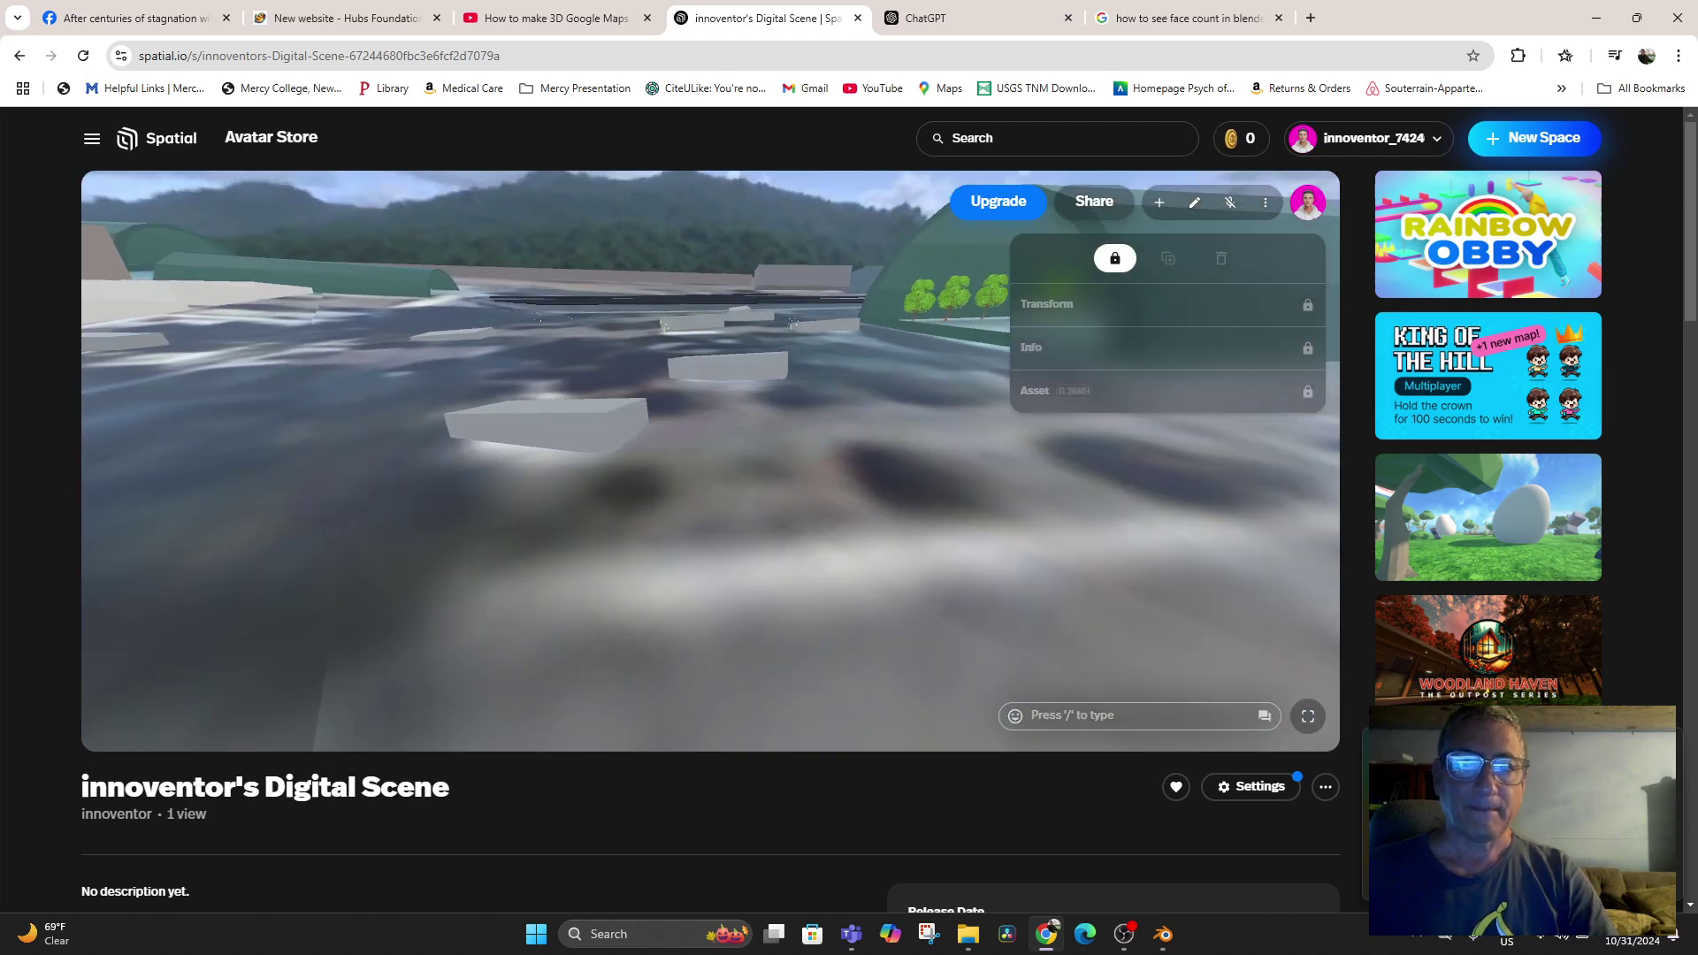
key("w")
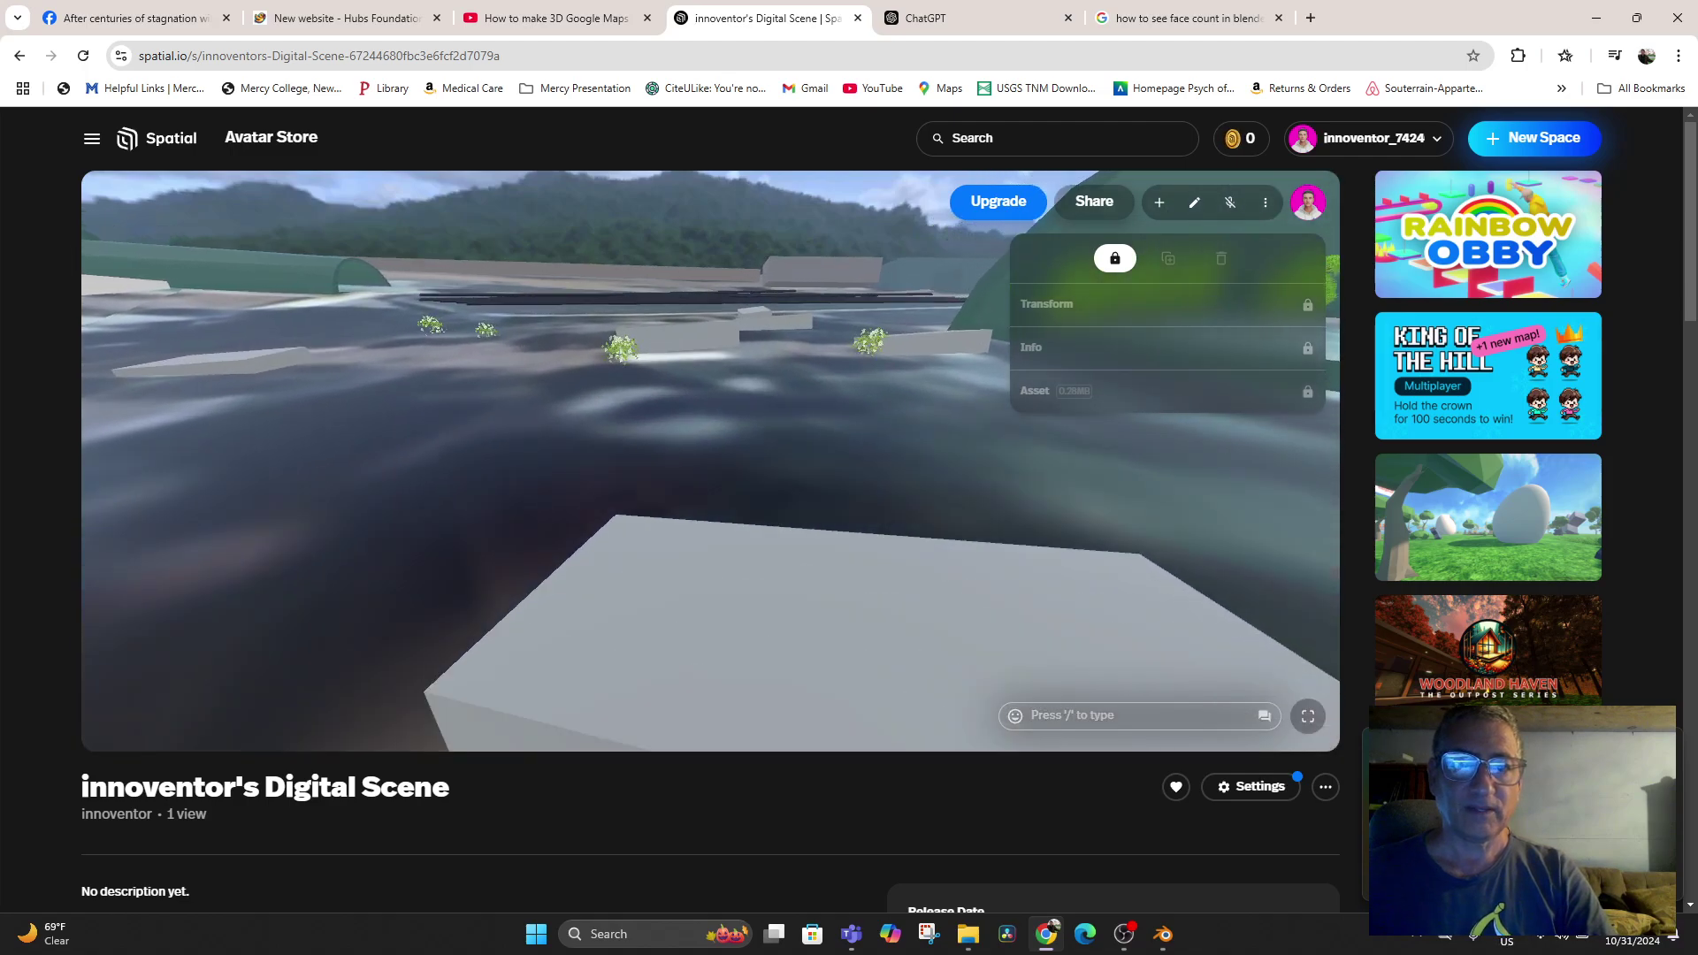
key("a")
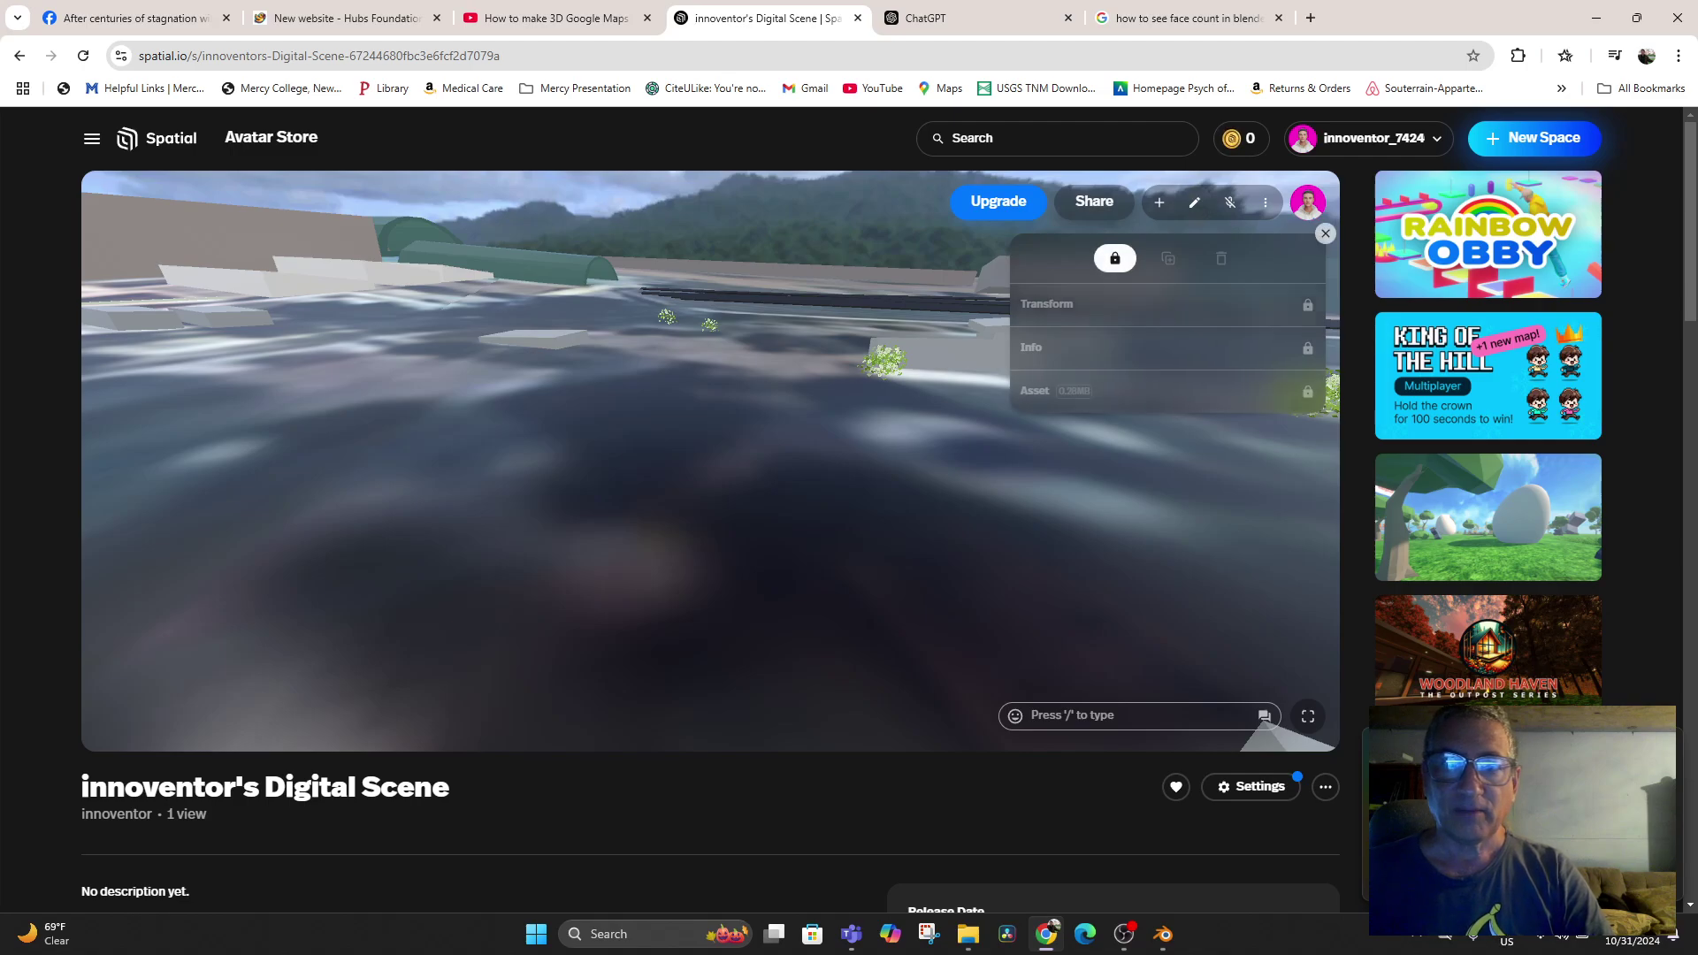
key("a")
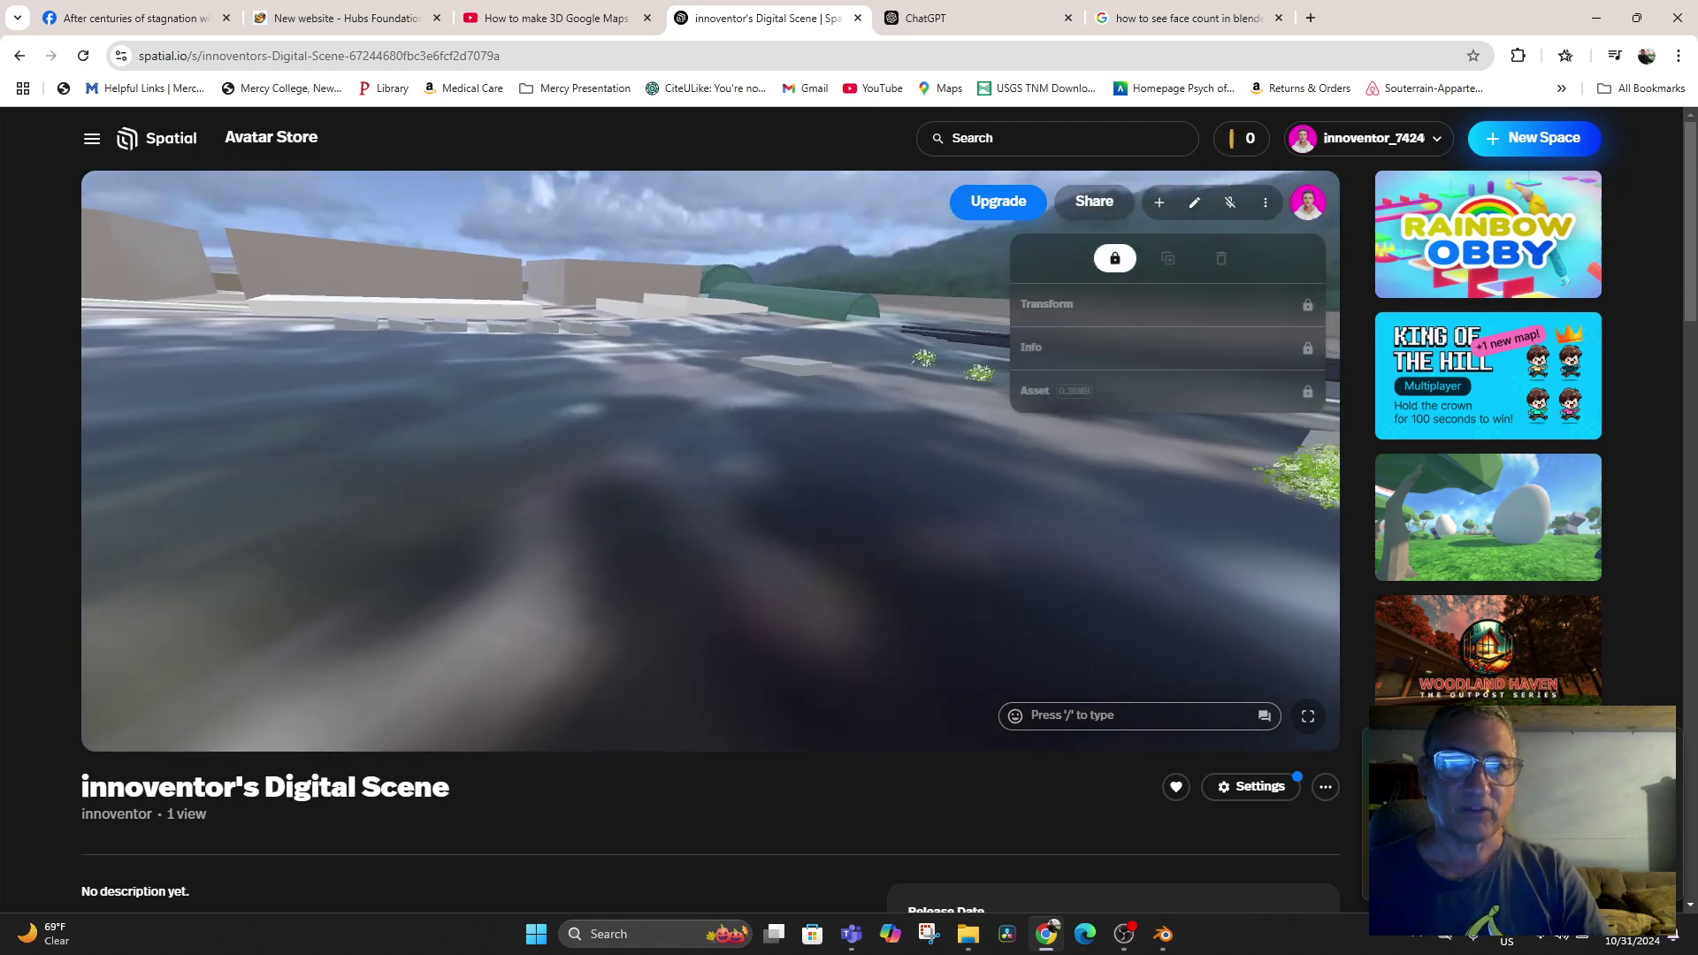
key("d")
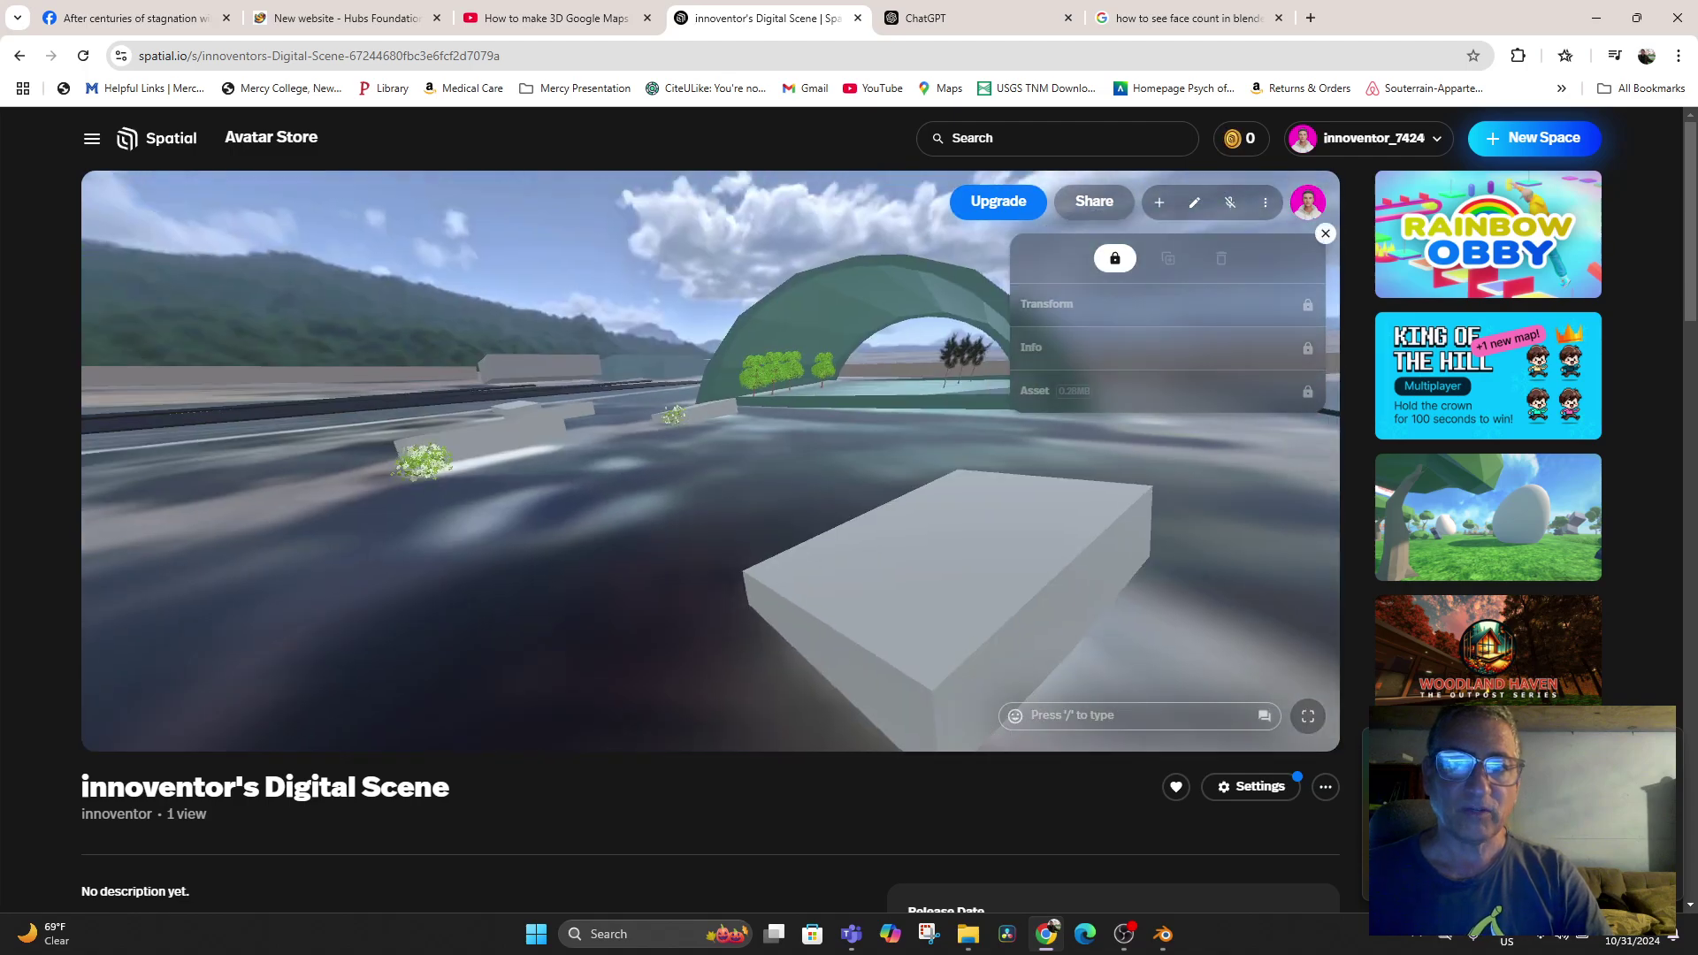
left_click(1325, 234)
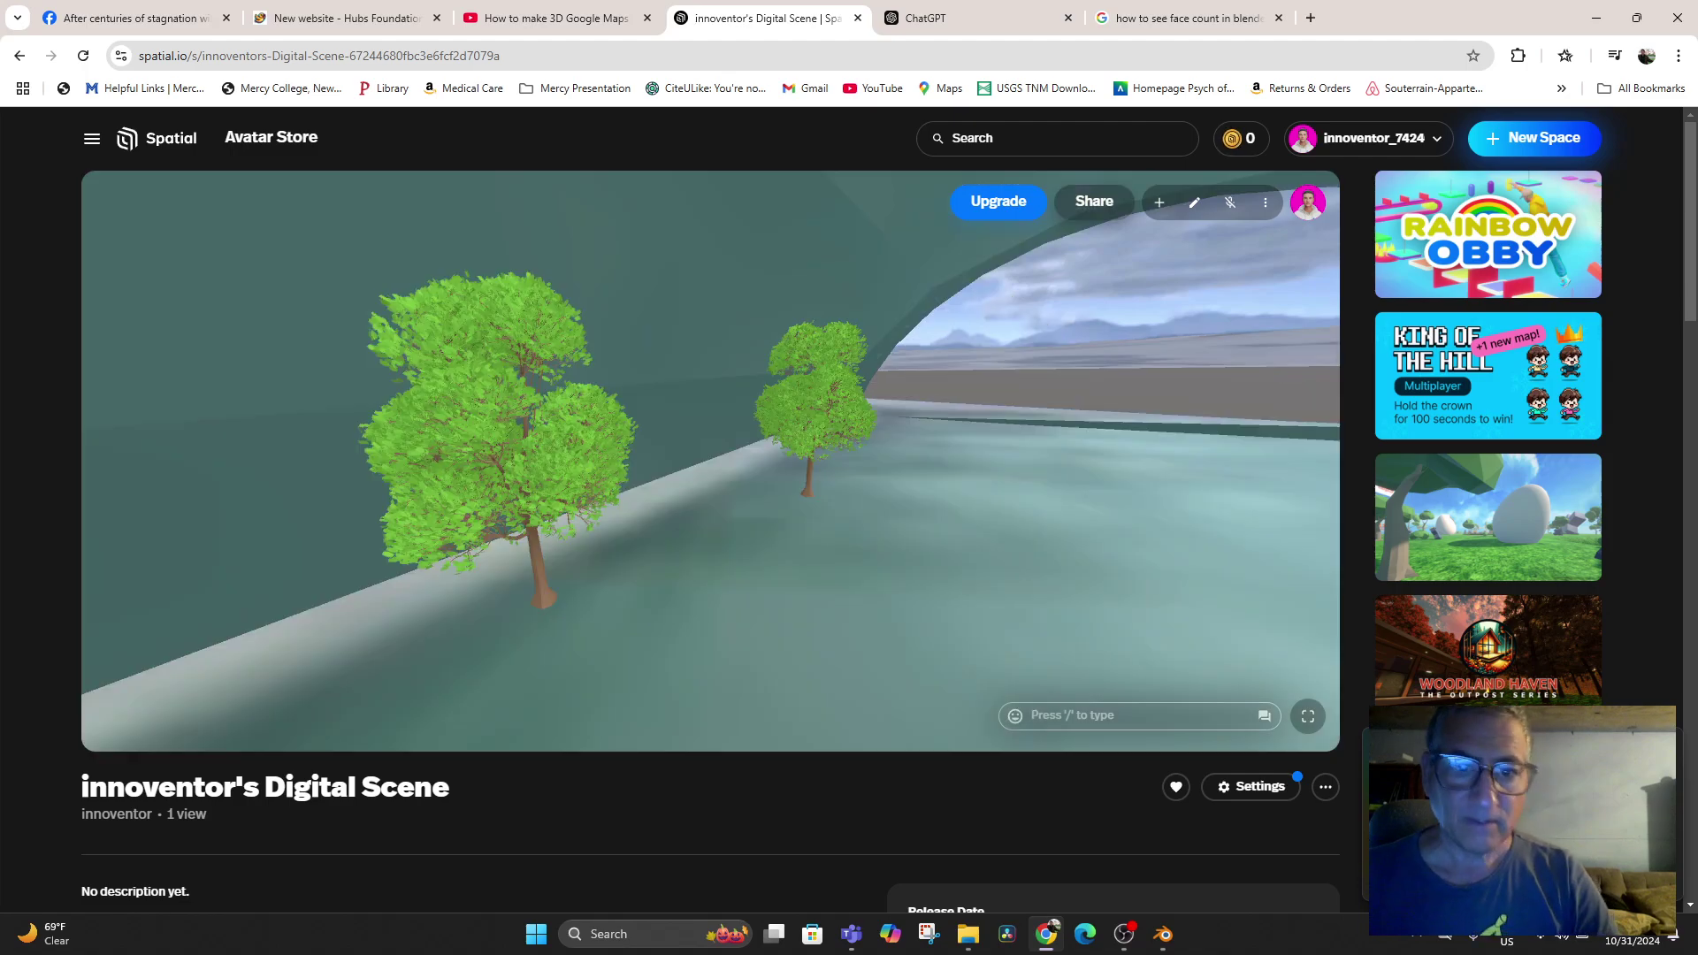
Unlock the green tree nearest the open end of the arched greenhouse
key("w")
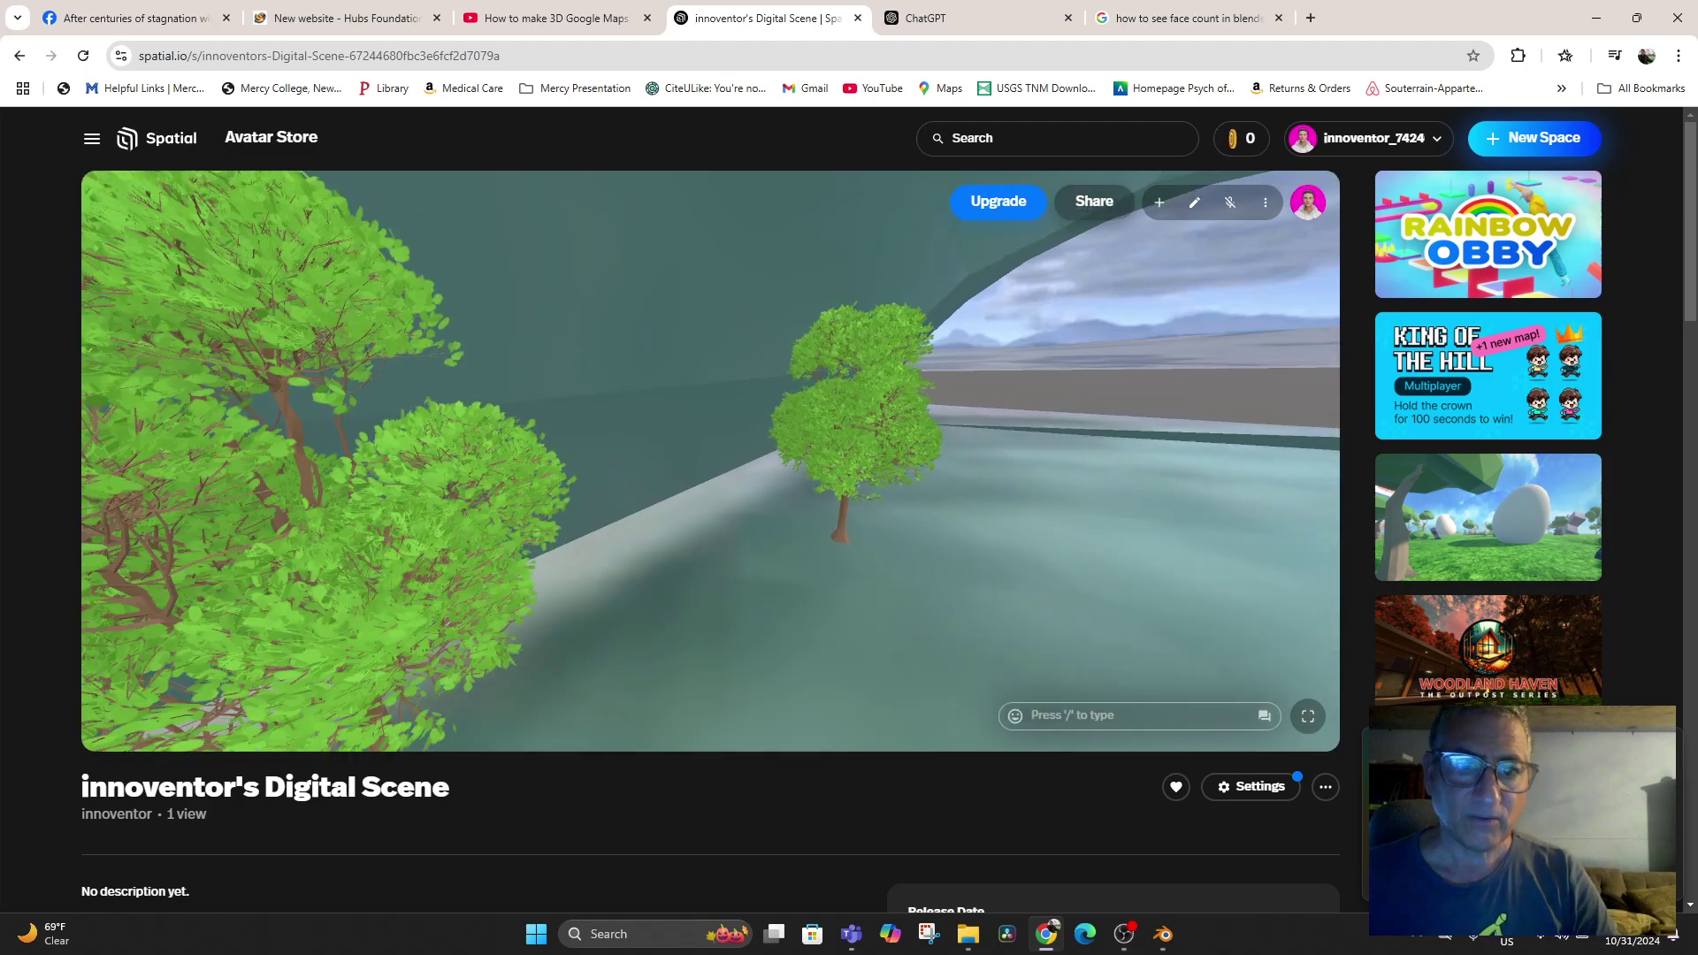
key("a")
key("Up")
key("Down")
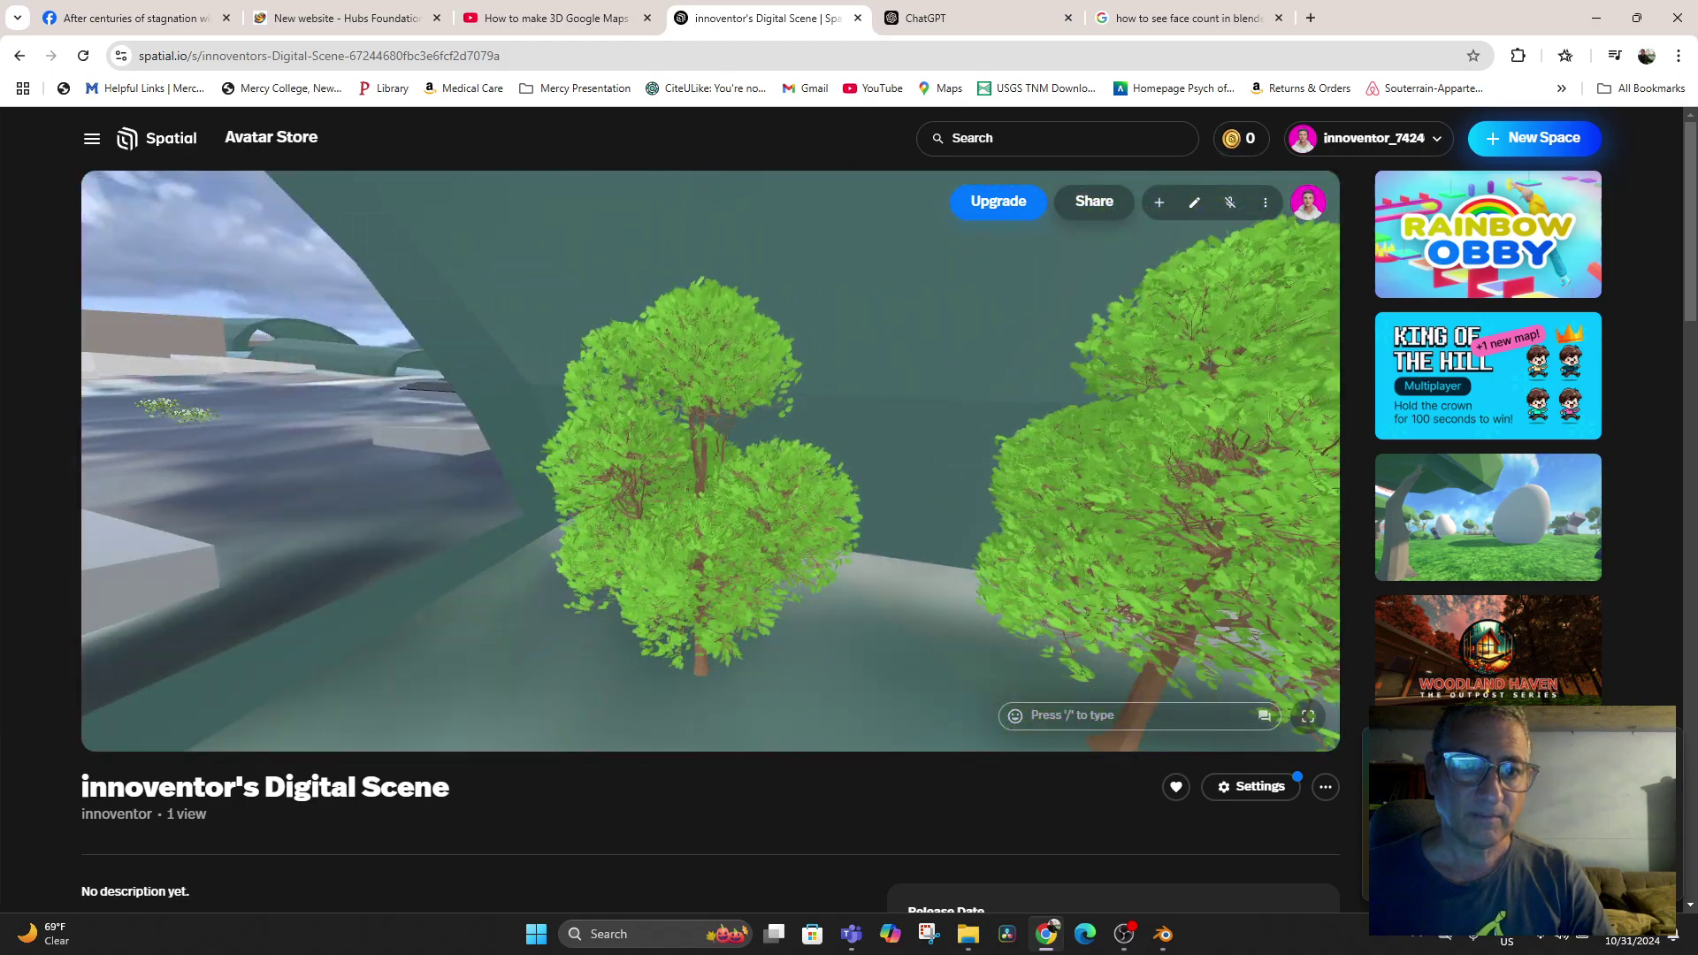
left_click(699, 478)
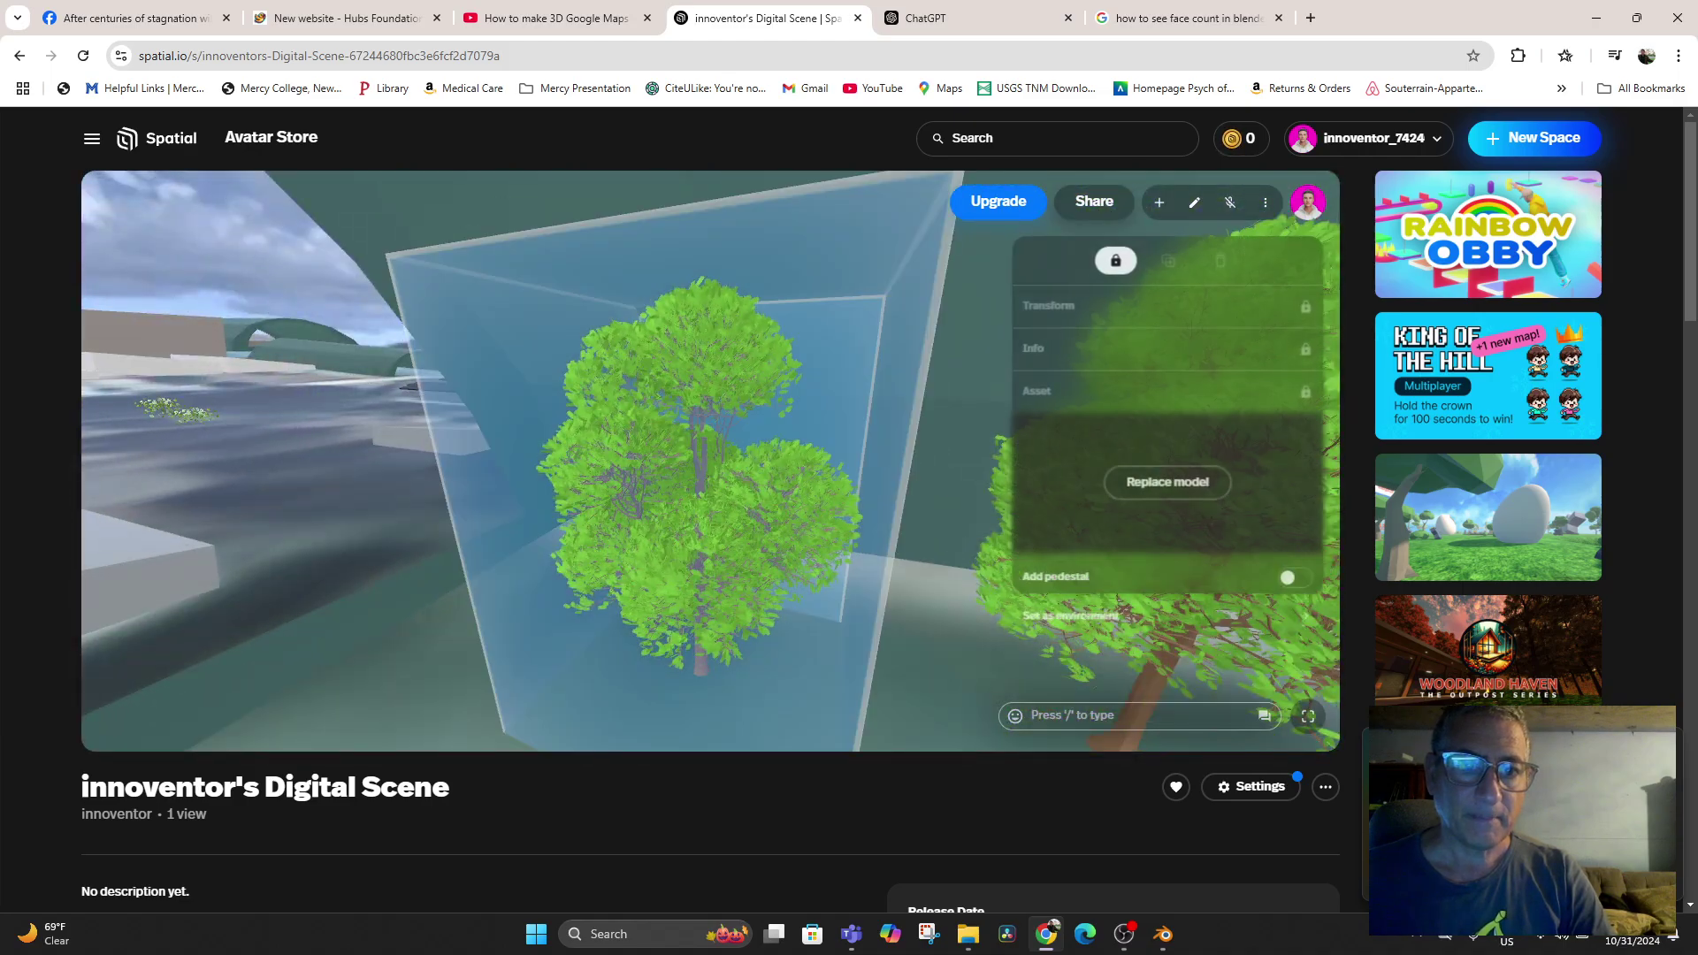
left_click(1115, 258)
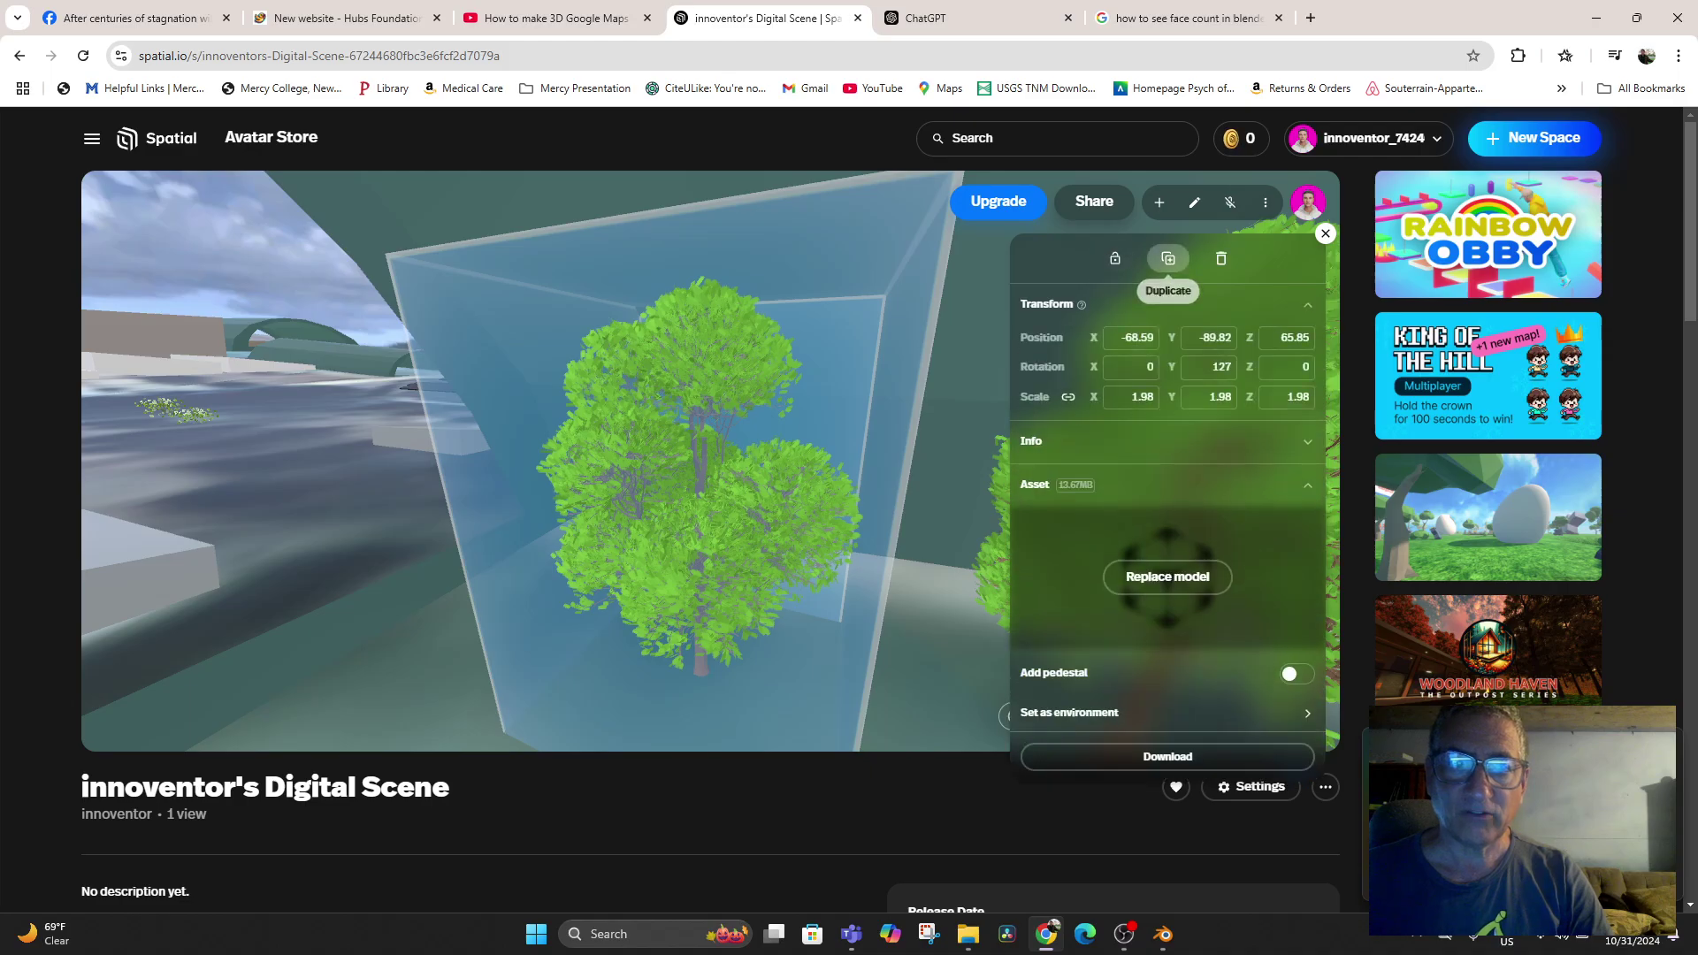
Duplicate the unlocked greenhouse tree and place the copy outside beside the grey block at about X -63.92, Y -89.82, Z 61.89
key("Up")
key("Up")
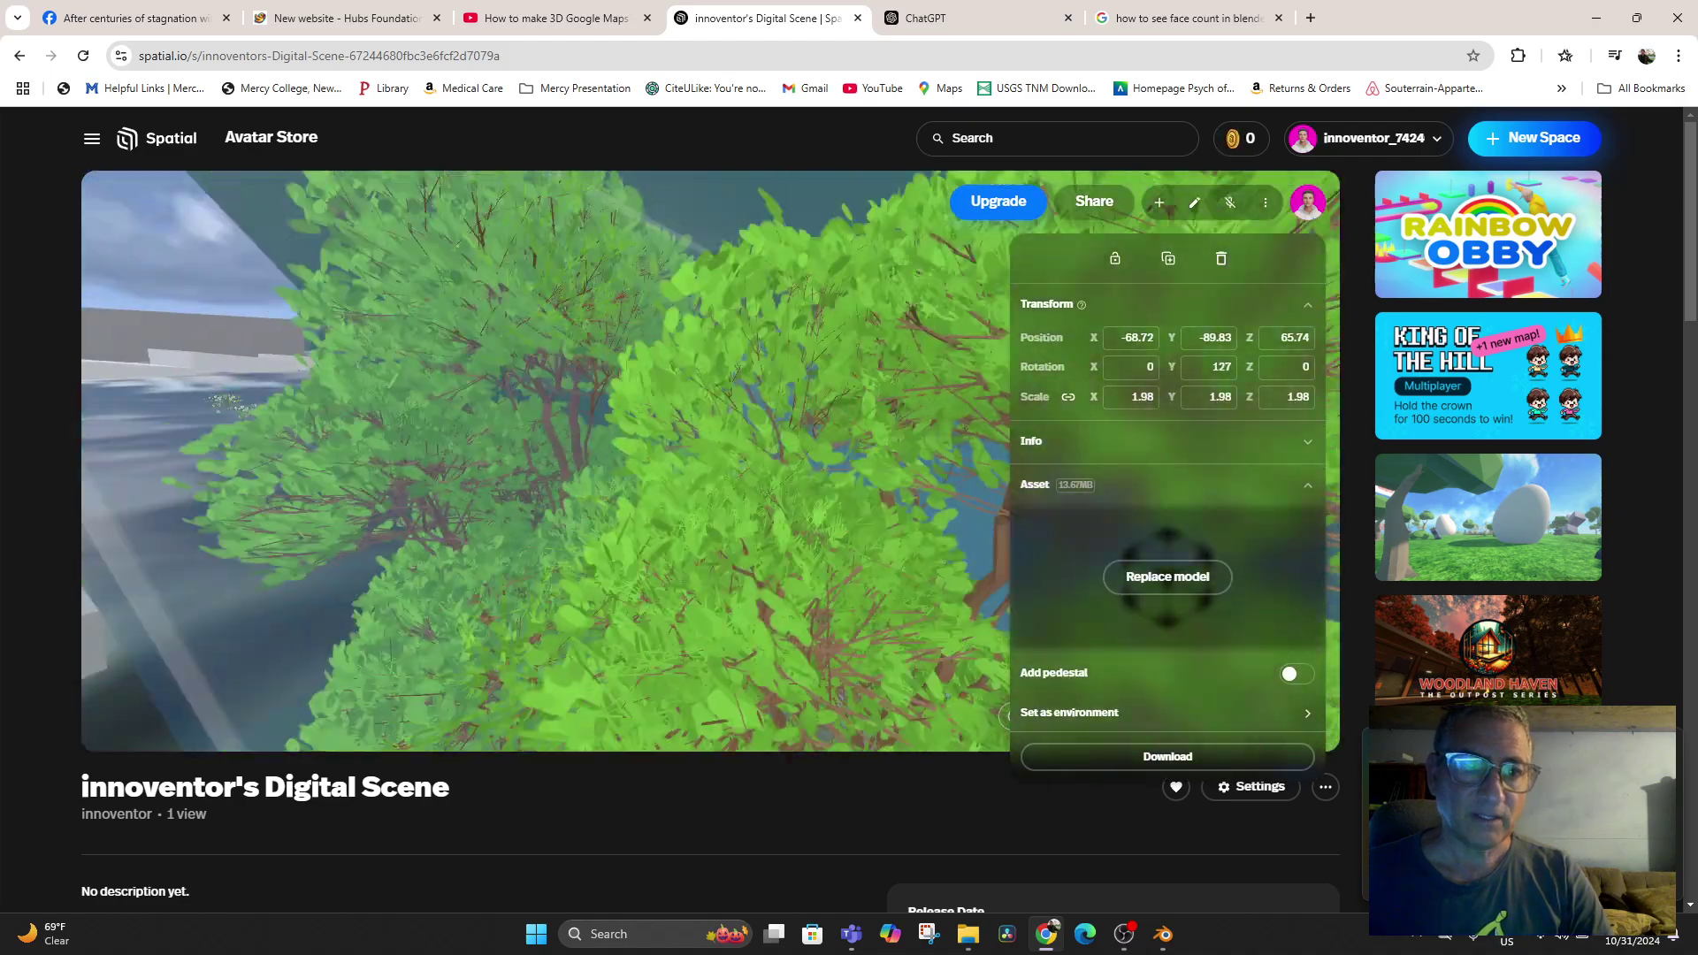
key("Up")
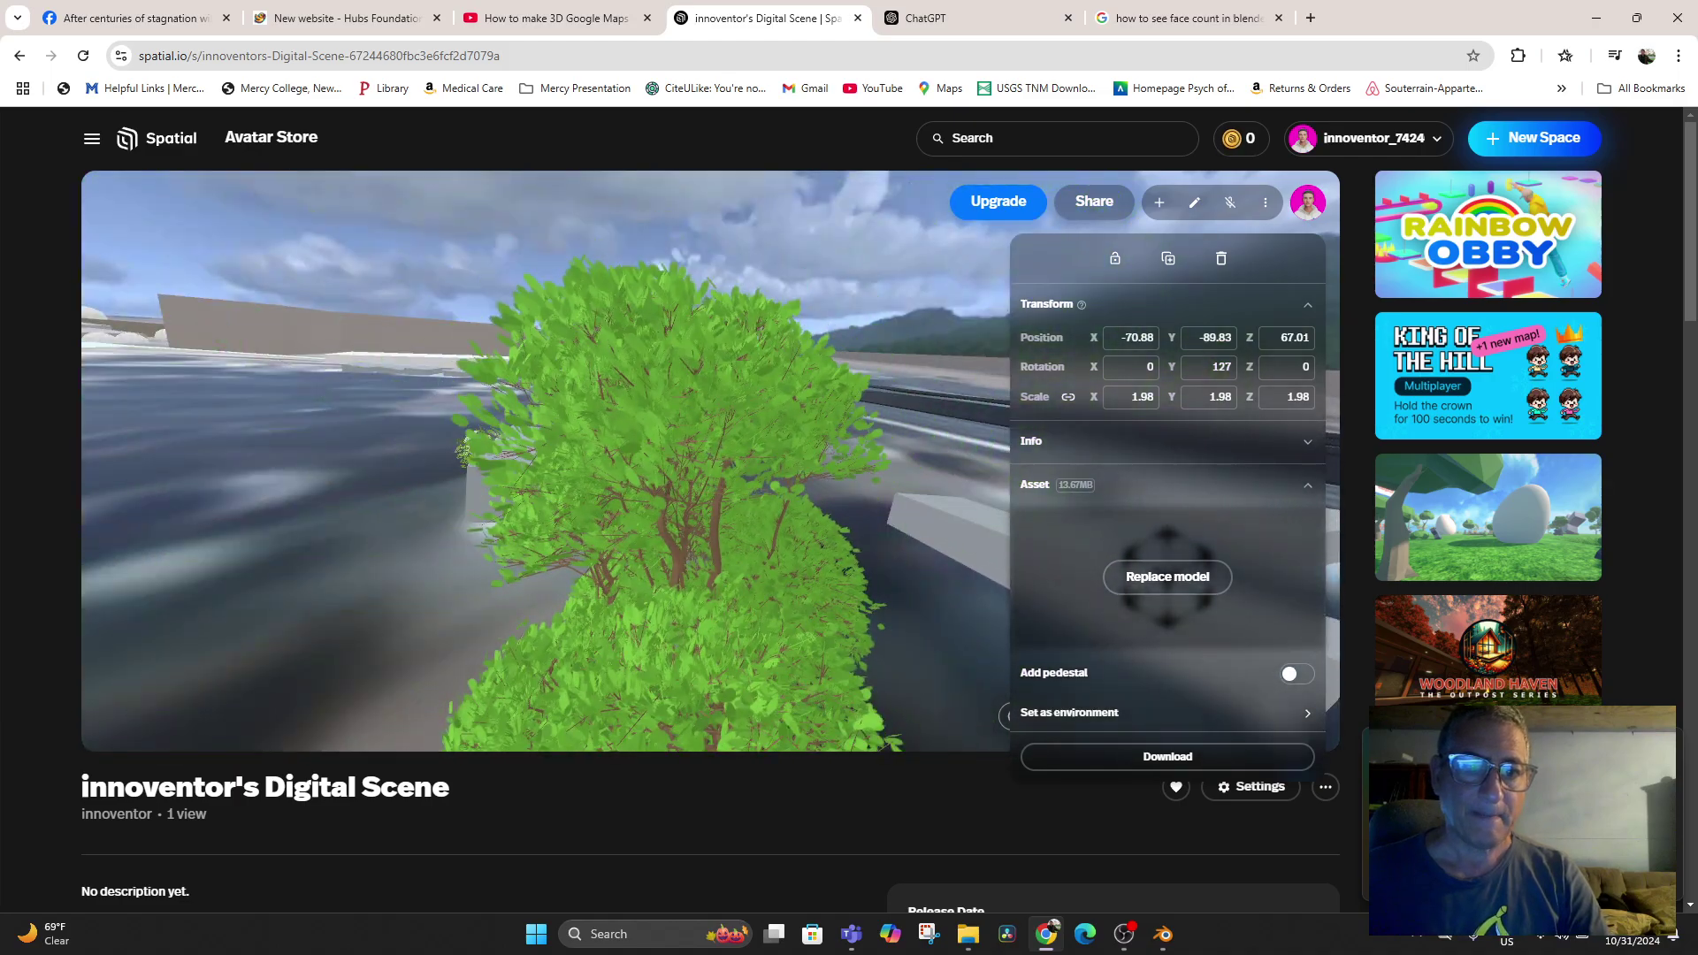
key("Right")
left_click_drag(650, 513, 677, 473)
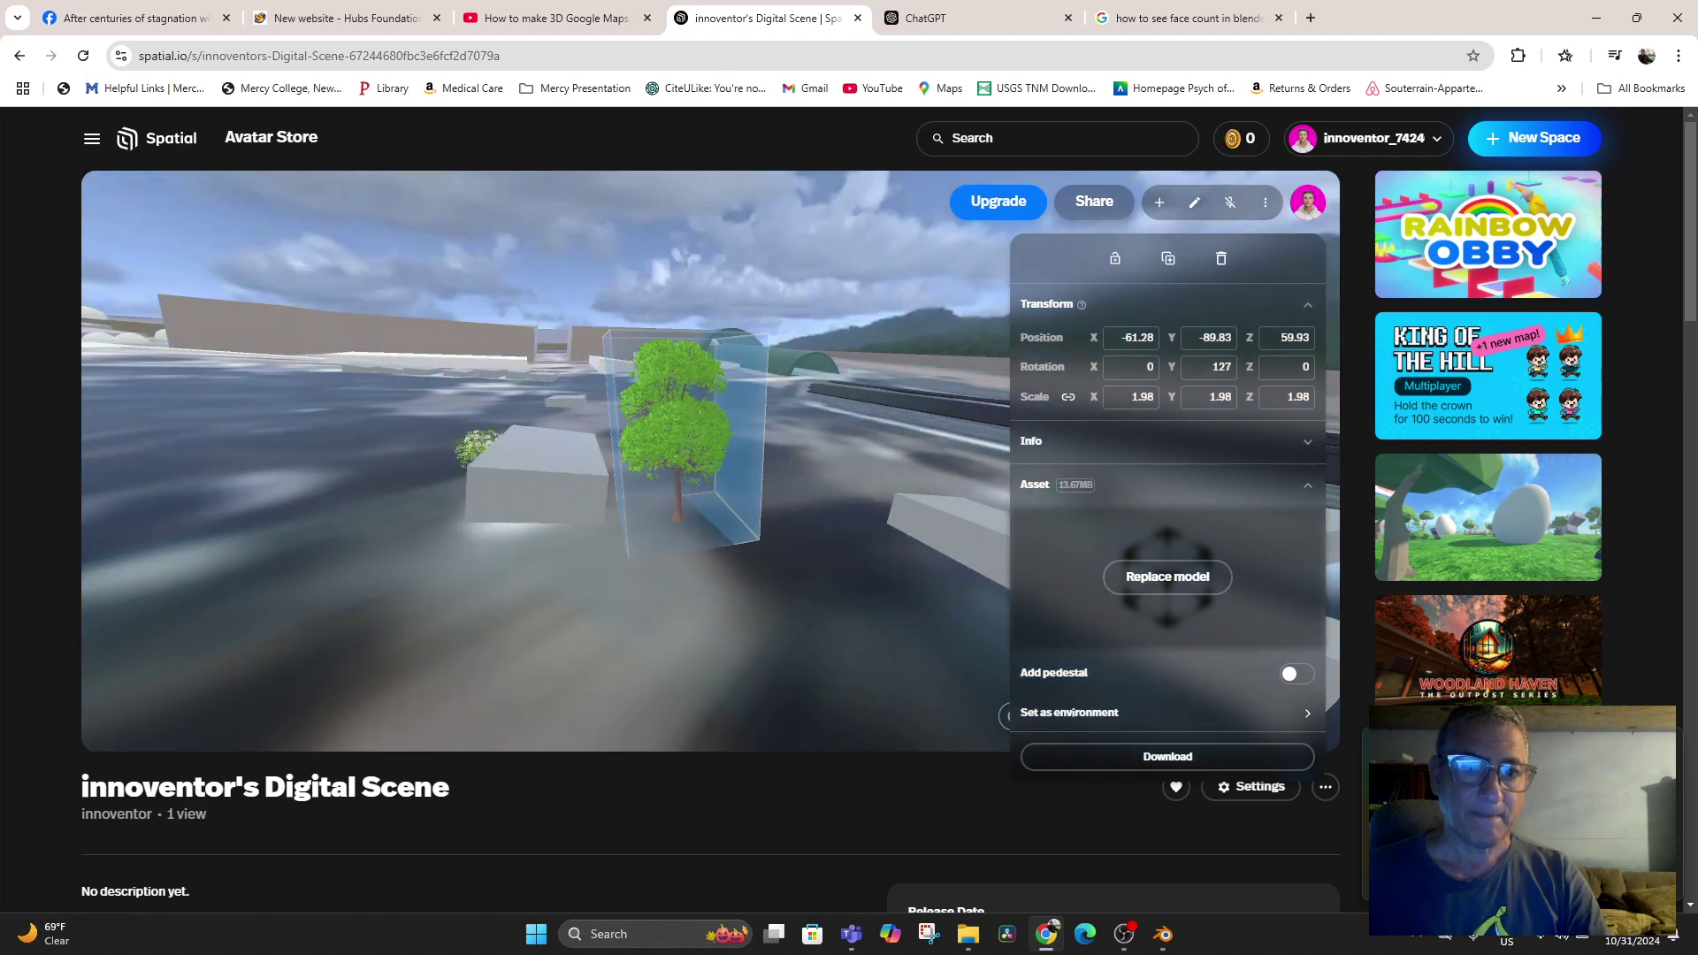
key("Up")
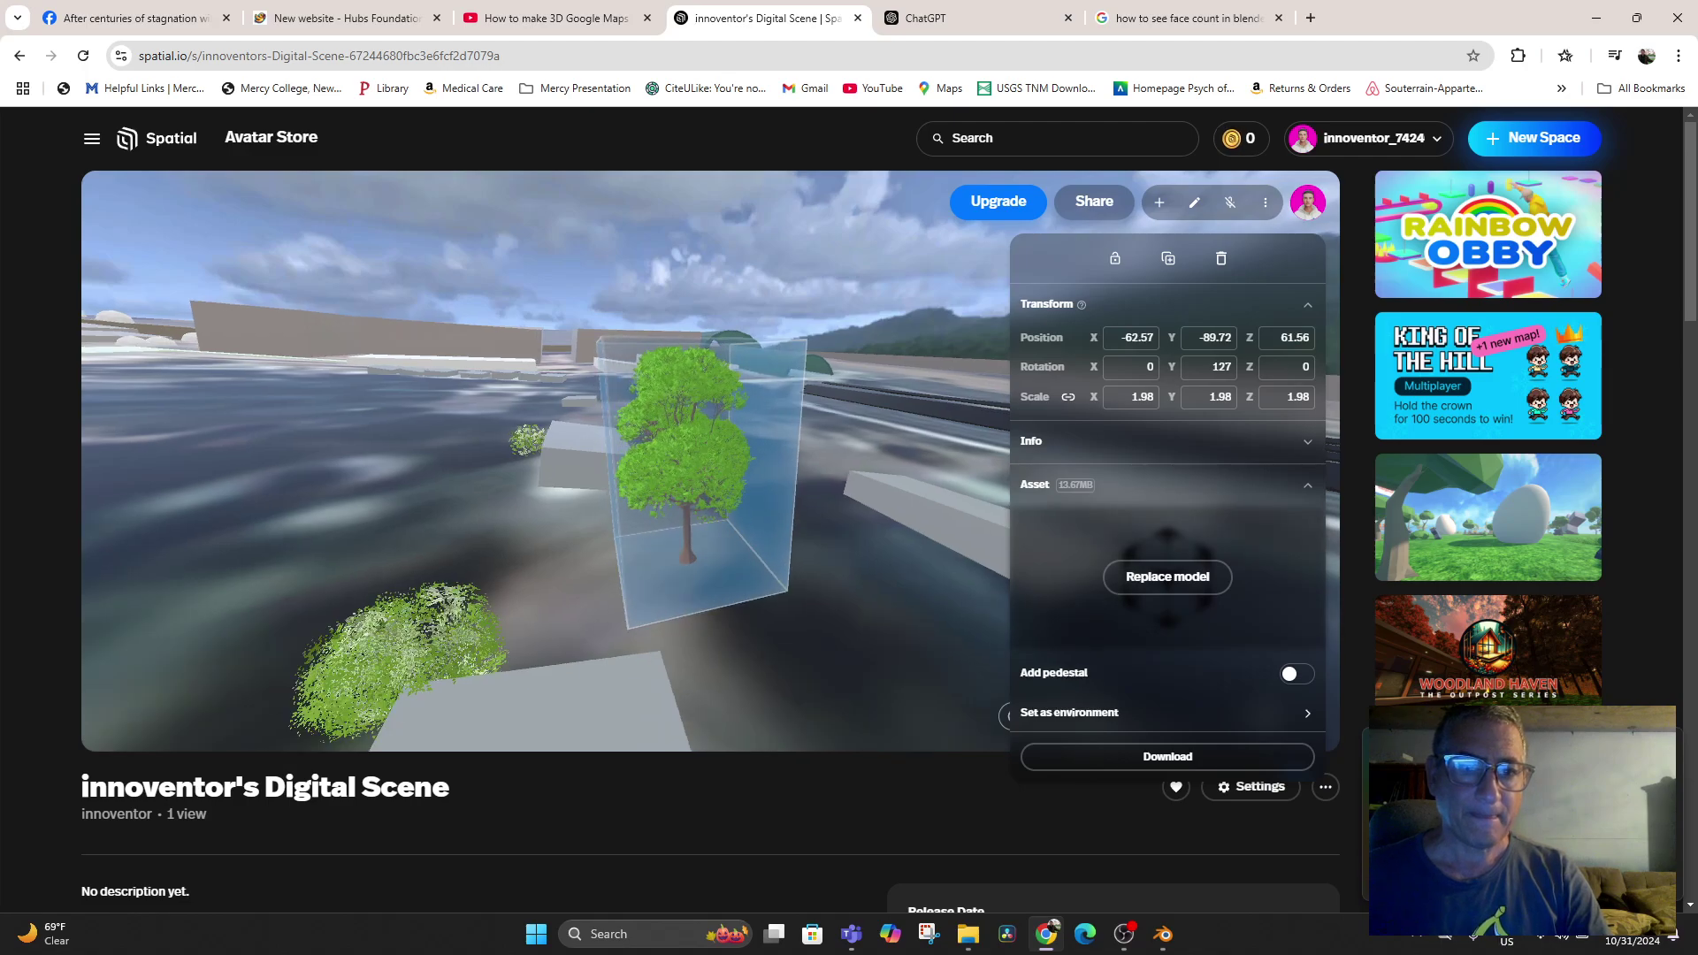
key("Escape")
Enlarge the copied tree beside the grey block outside the greenhouse to a uniform scale of 3.98
scroll(719, 484, "down", 10)
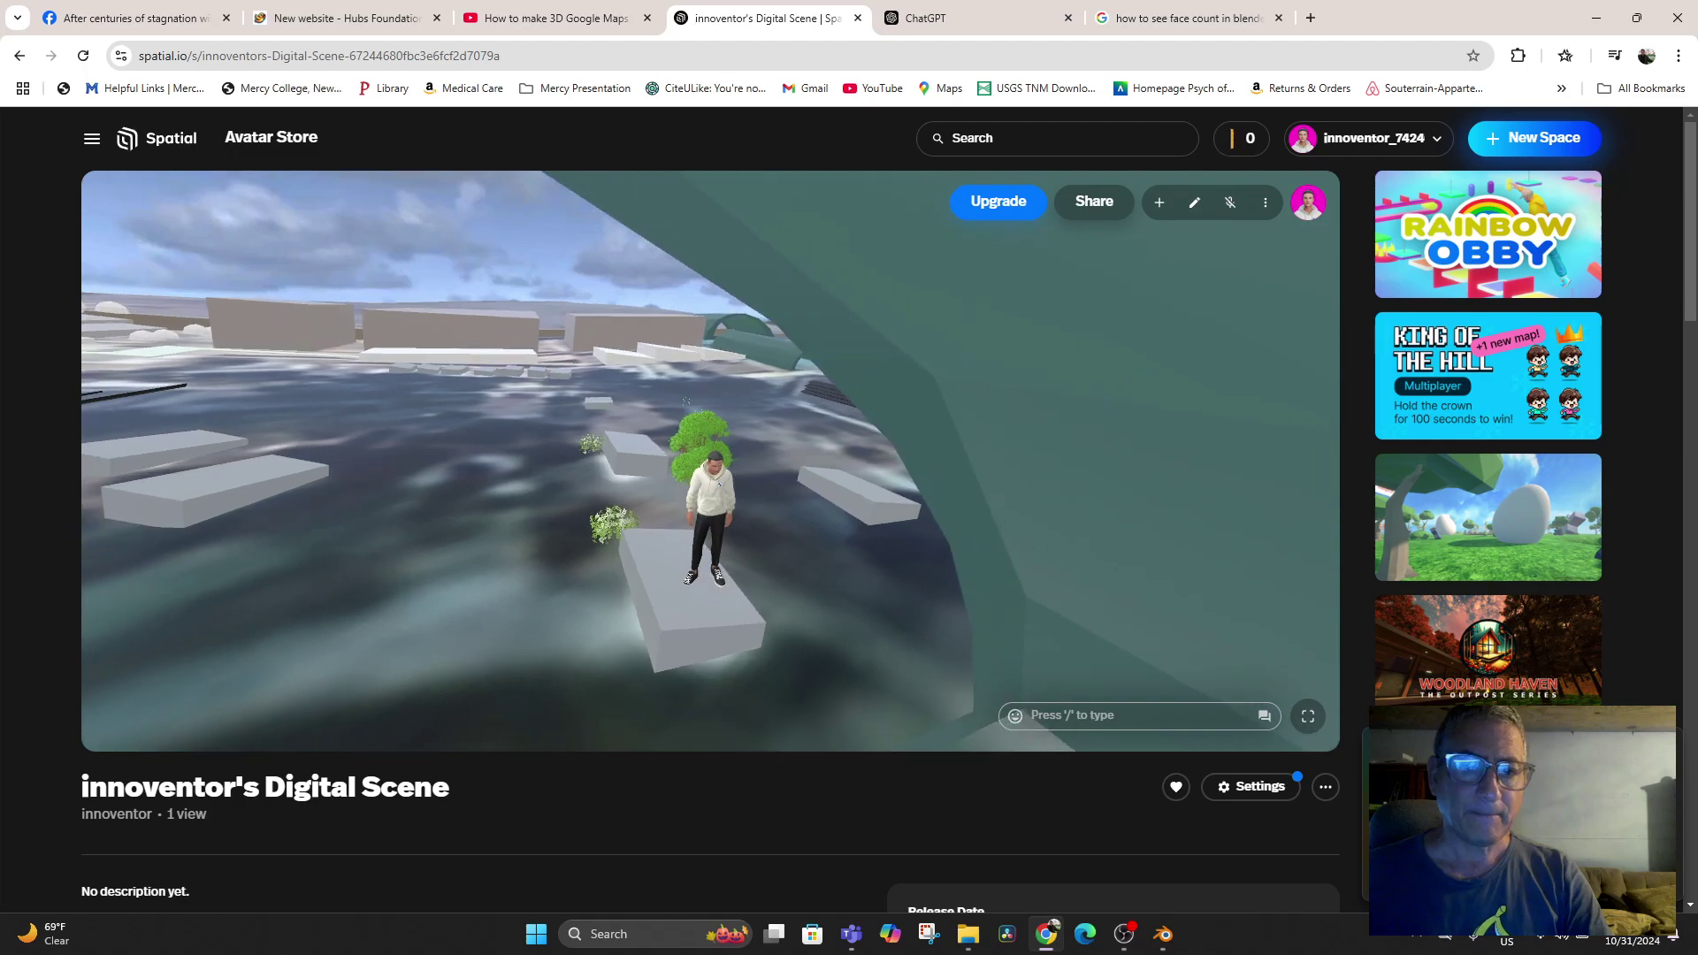
mouse_move(719, 484)
left_mouse_down()
mouse_move(711, 506)
mouse_move(714, 477)
left_mouse_up()
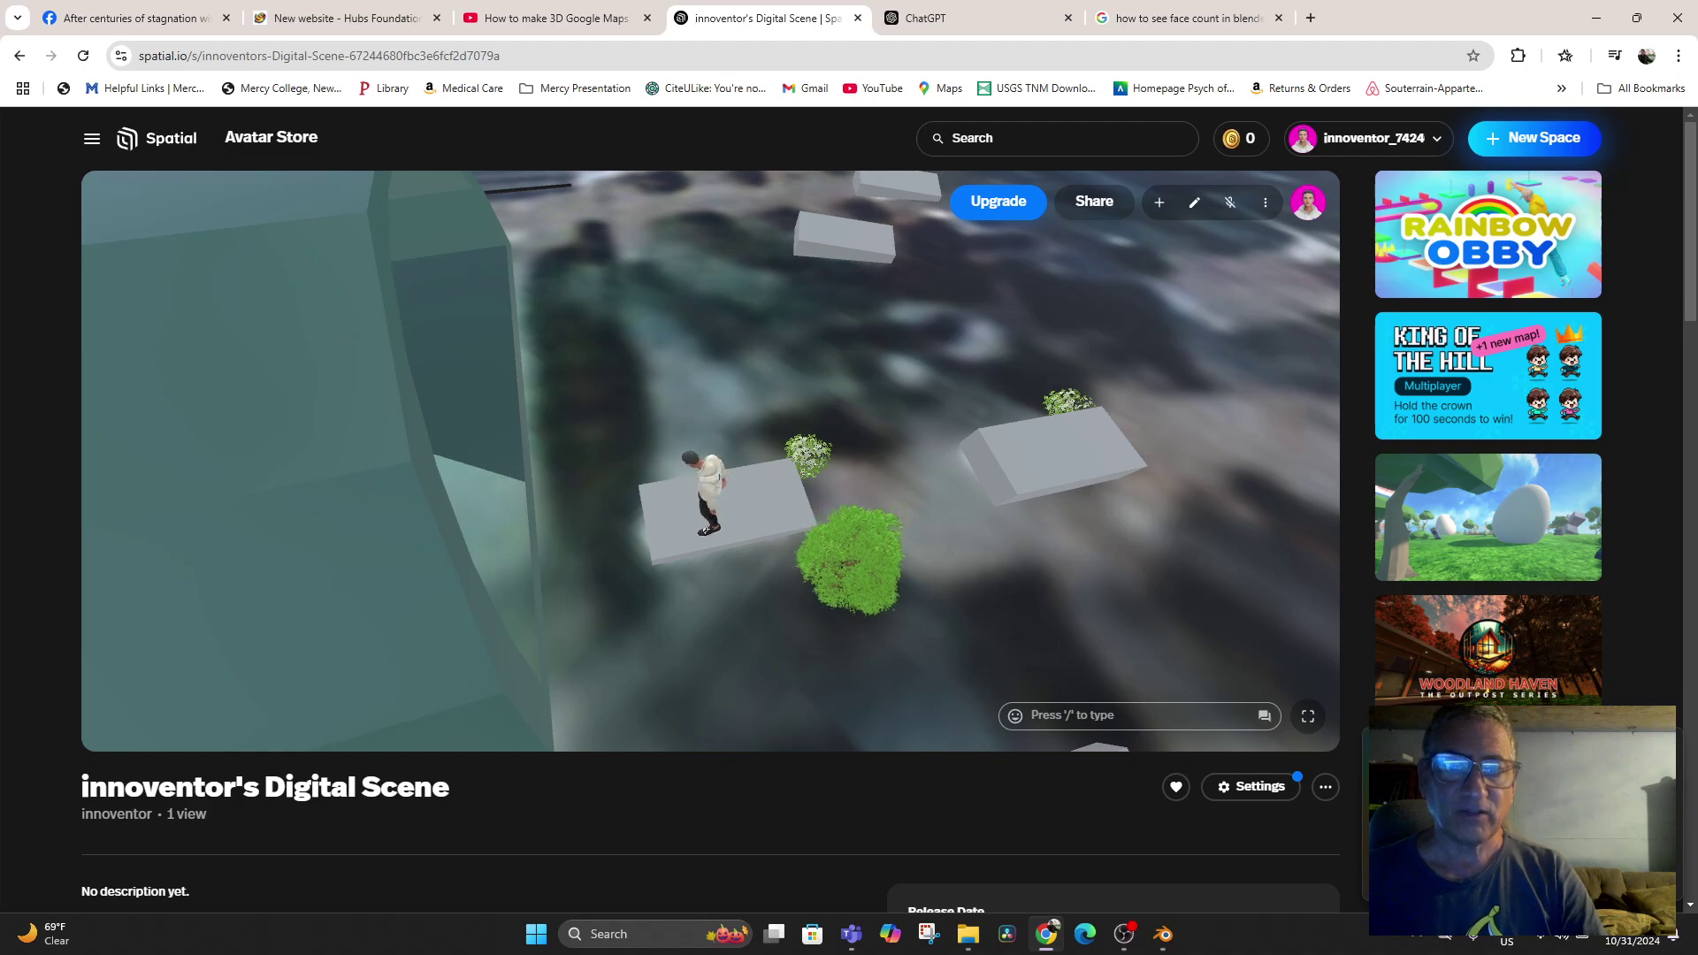
left_click_drag(714, 478, 712, 414)
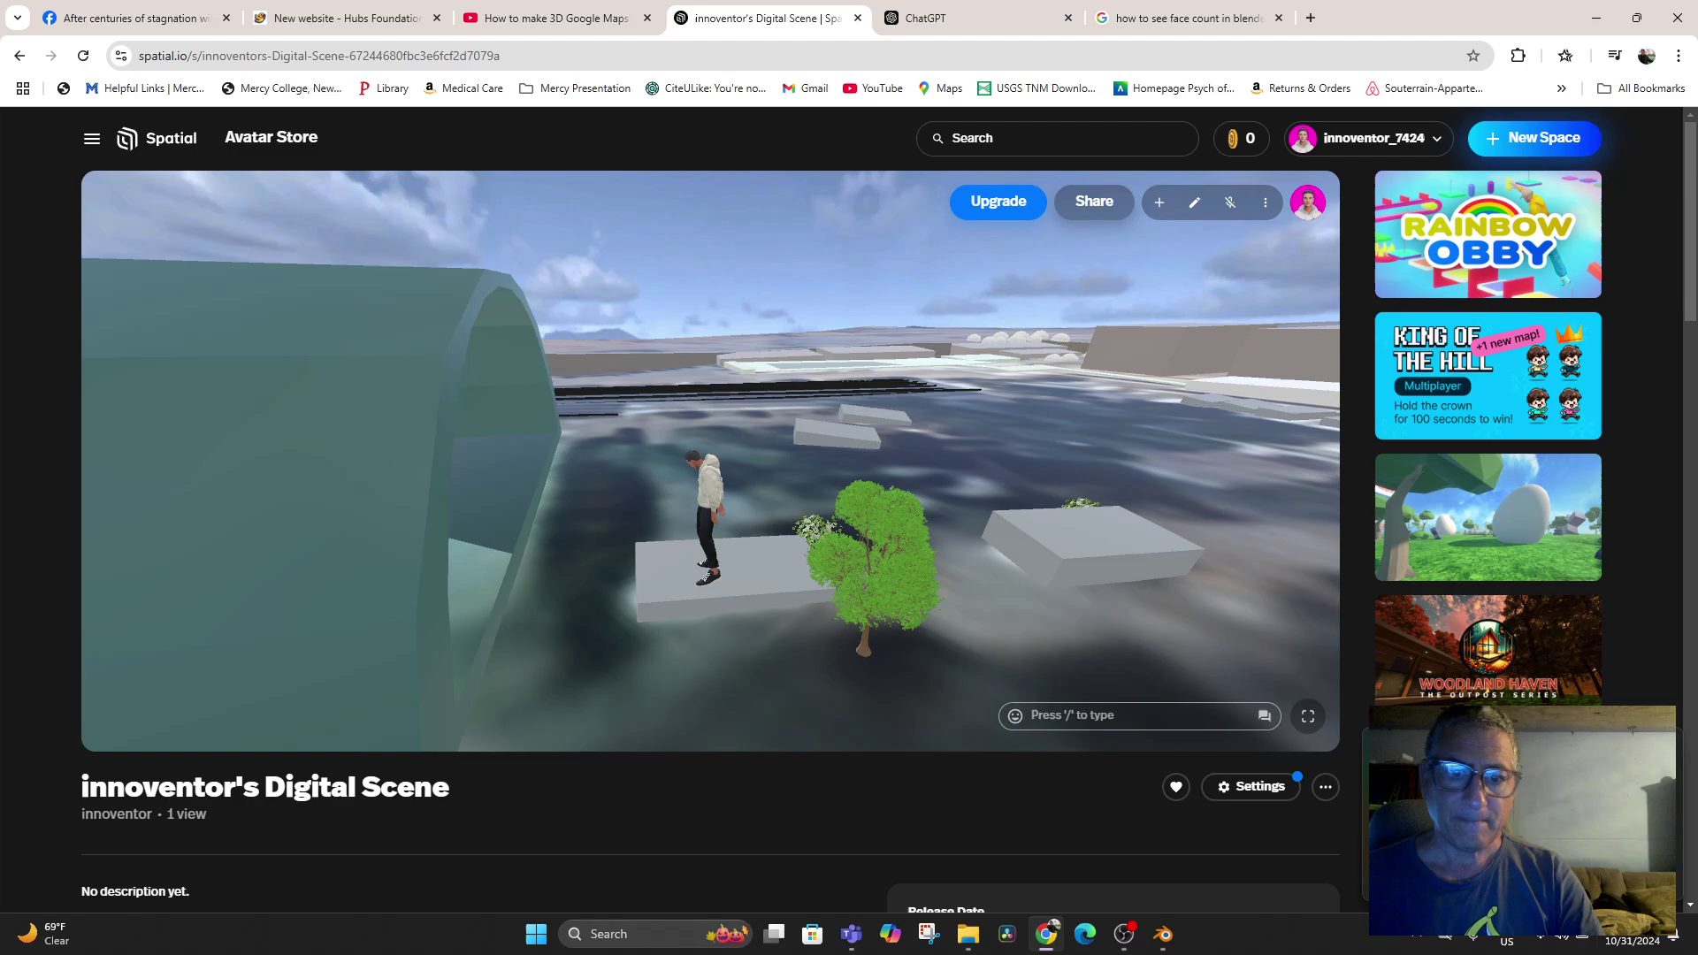
key("s")
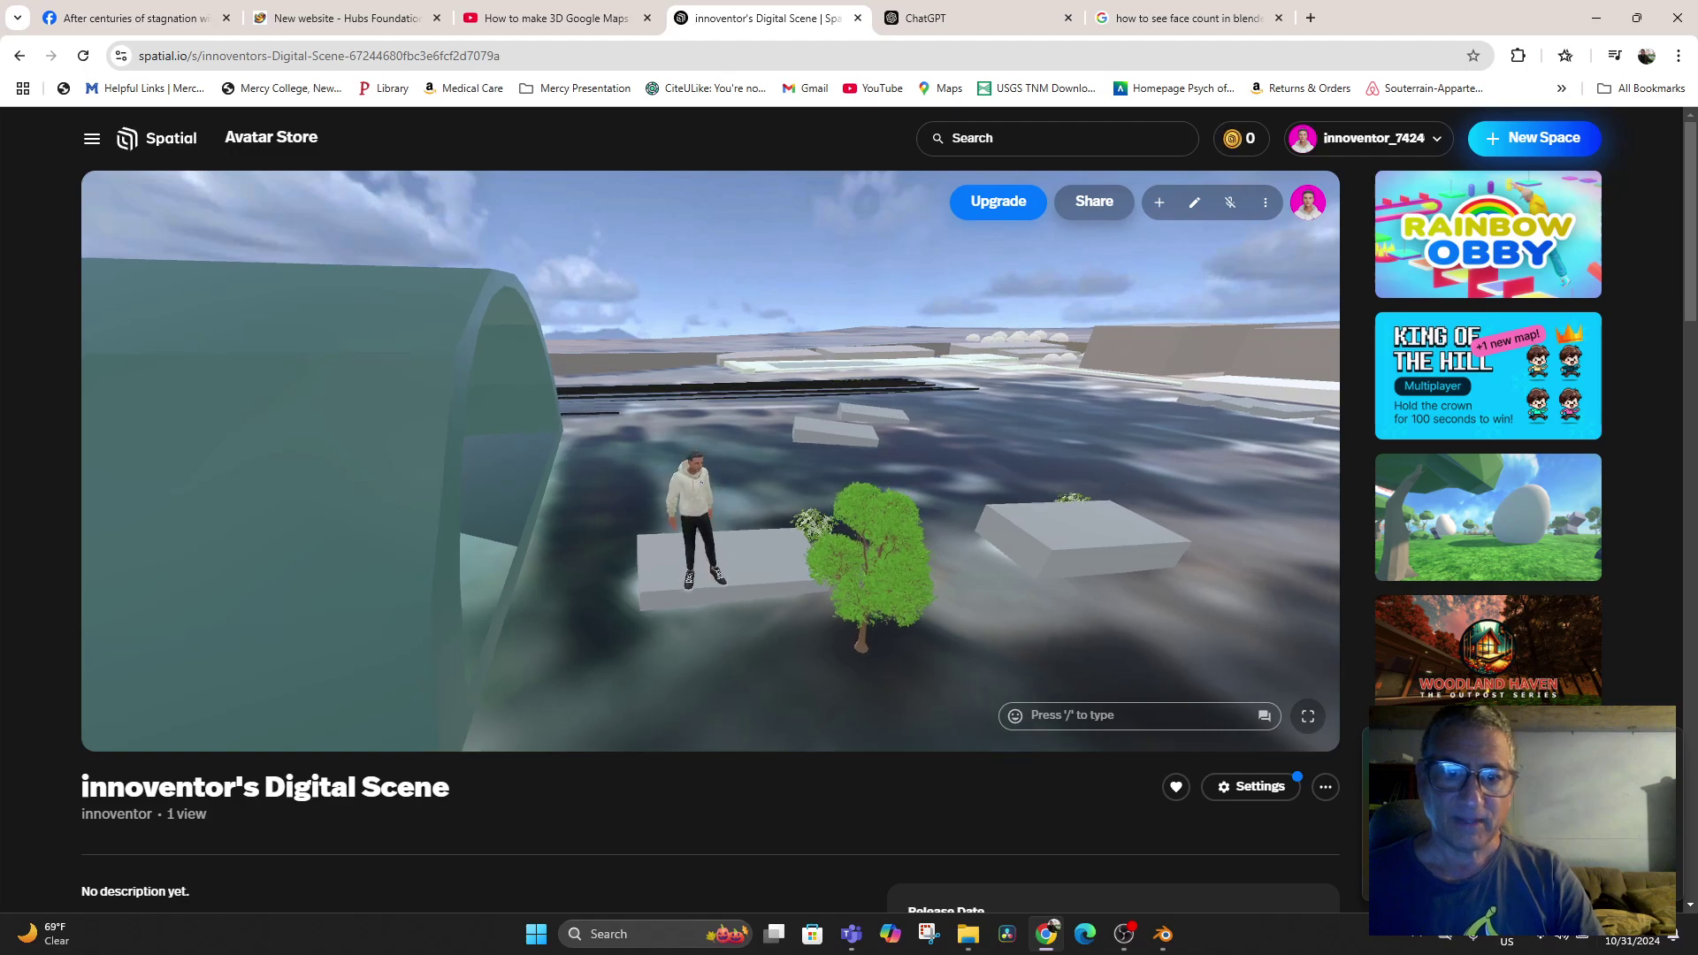
left_click(874, 559)
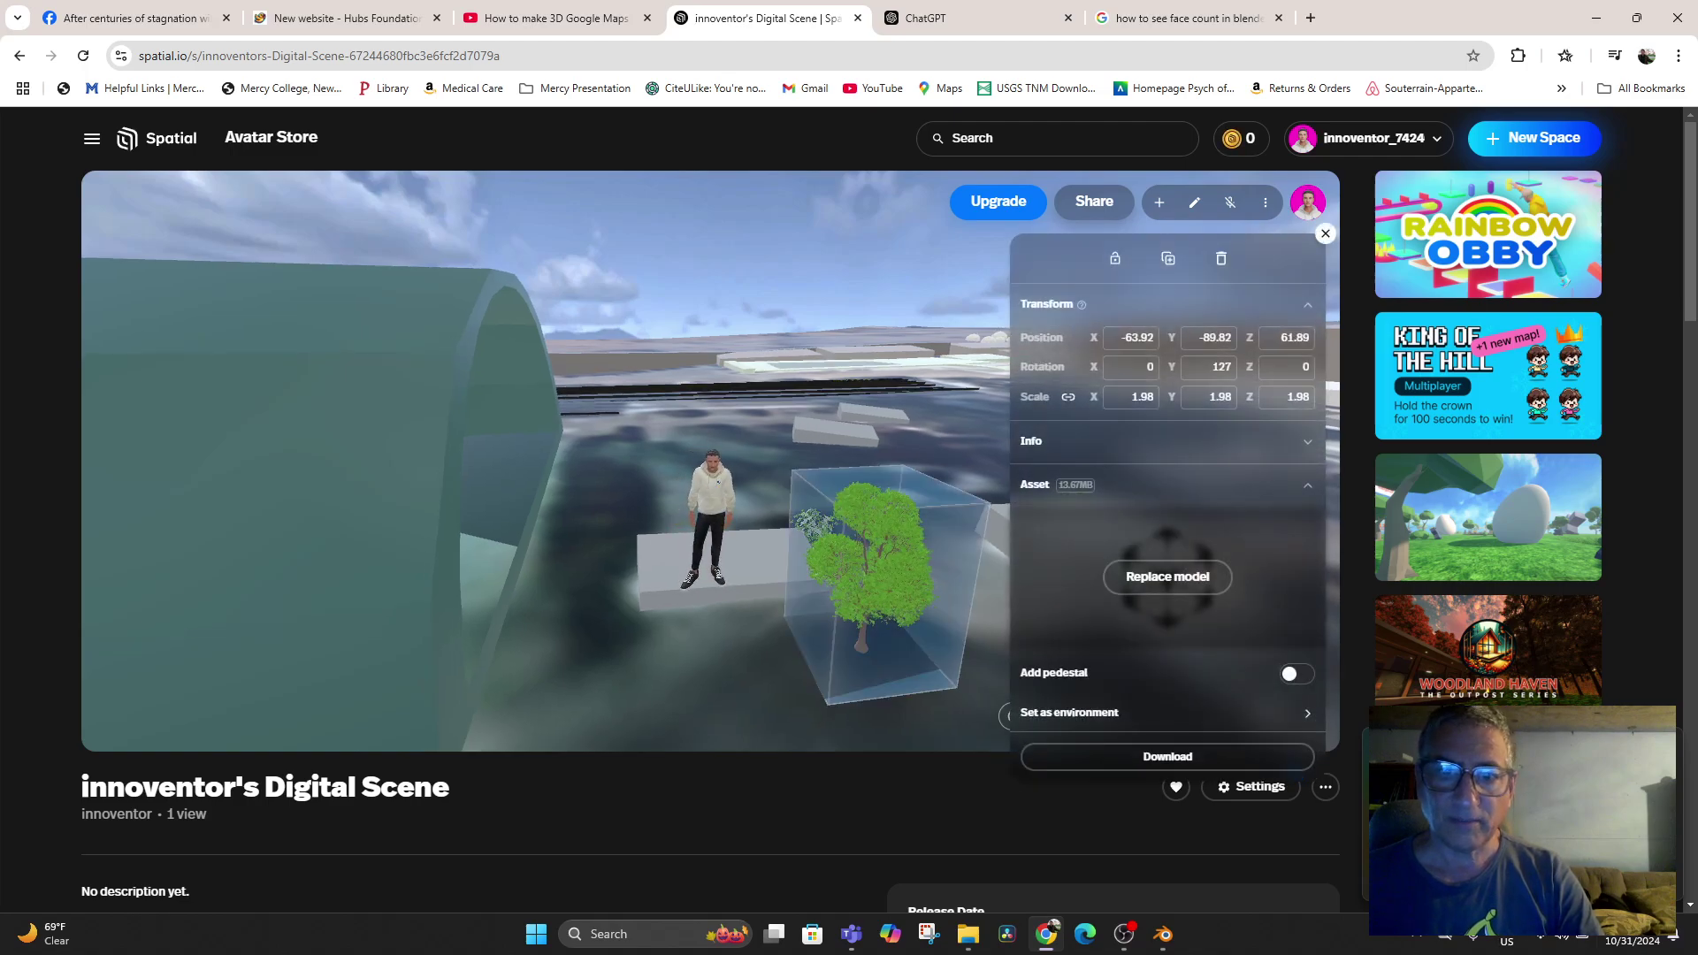
key("equal")
key("equal")
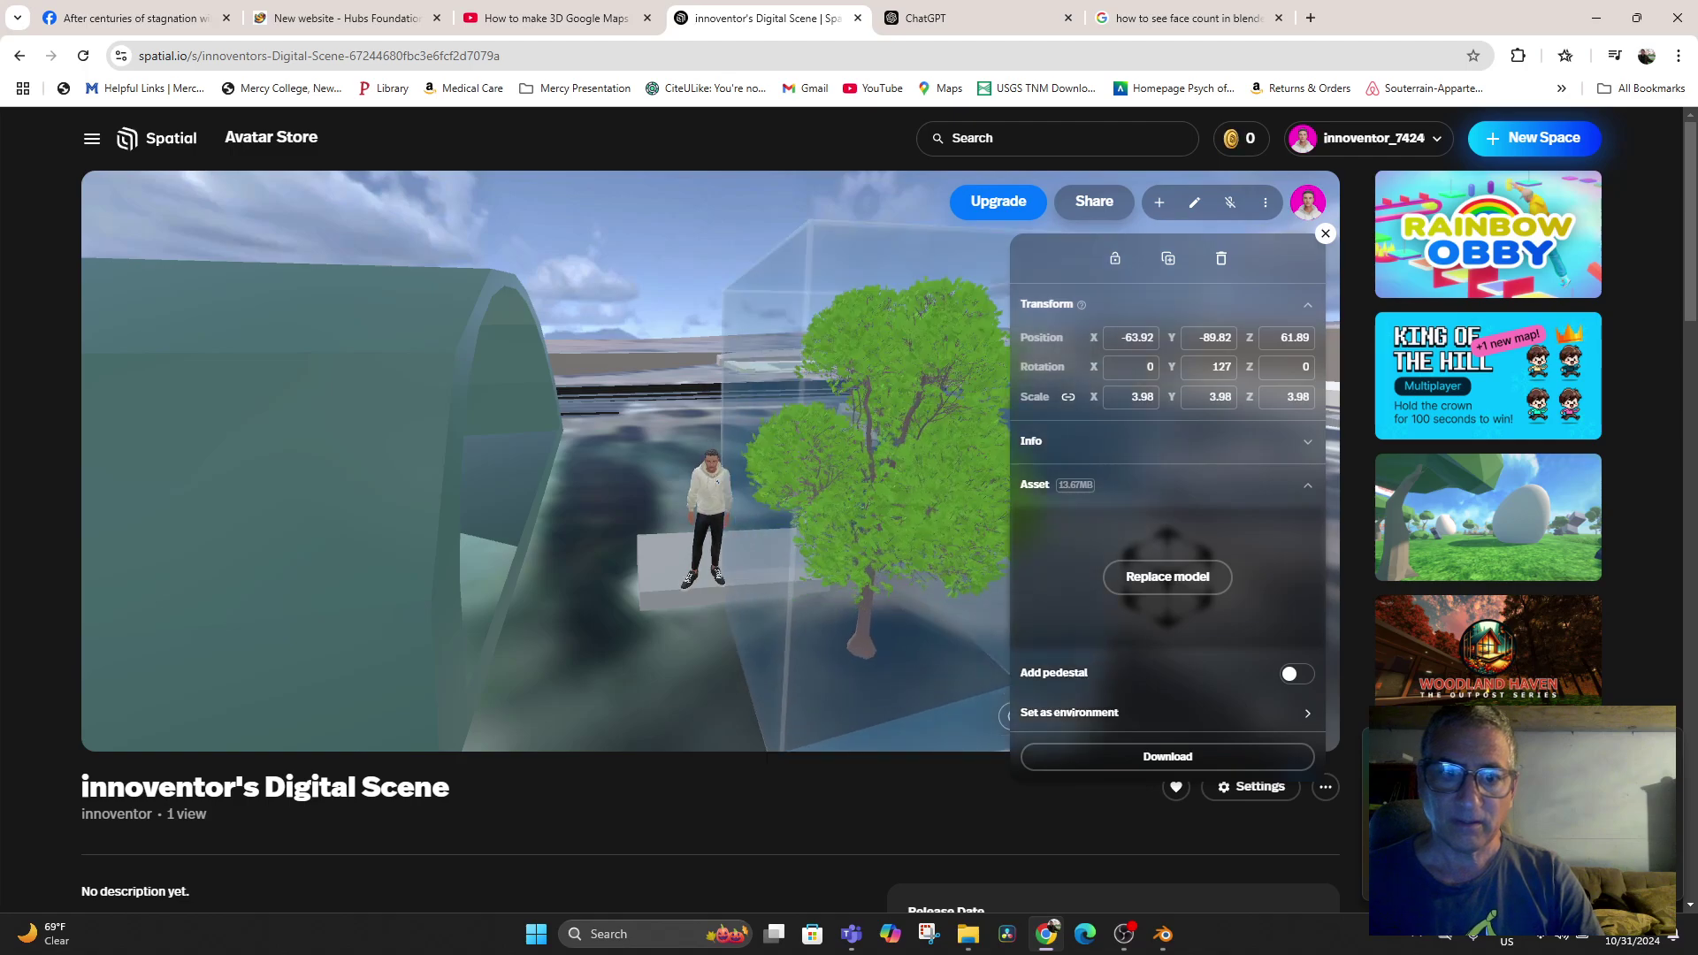
Adjust the enlarged tree's height to about Y -89.32 at X -63.89, Z 61.94, and duplicate it
left_click_drag(619, 371, 629, 469)
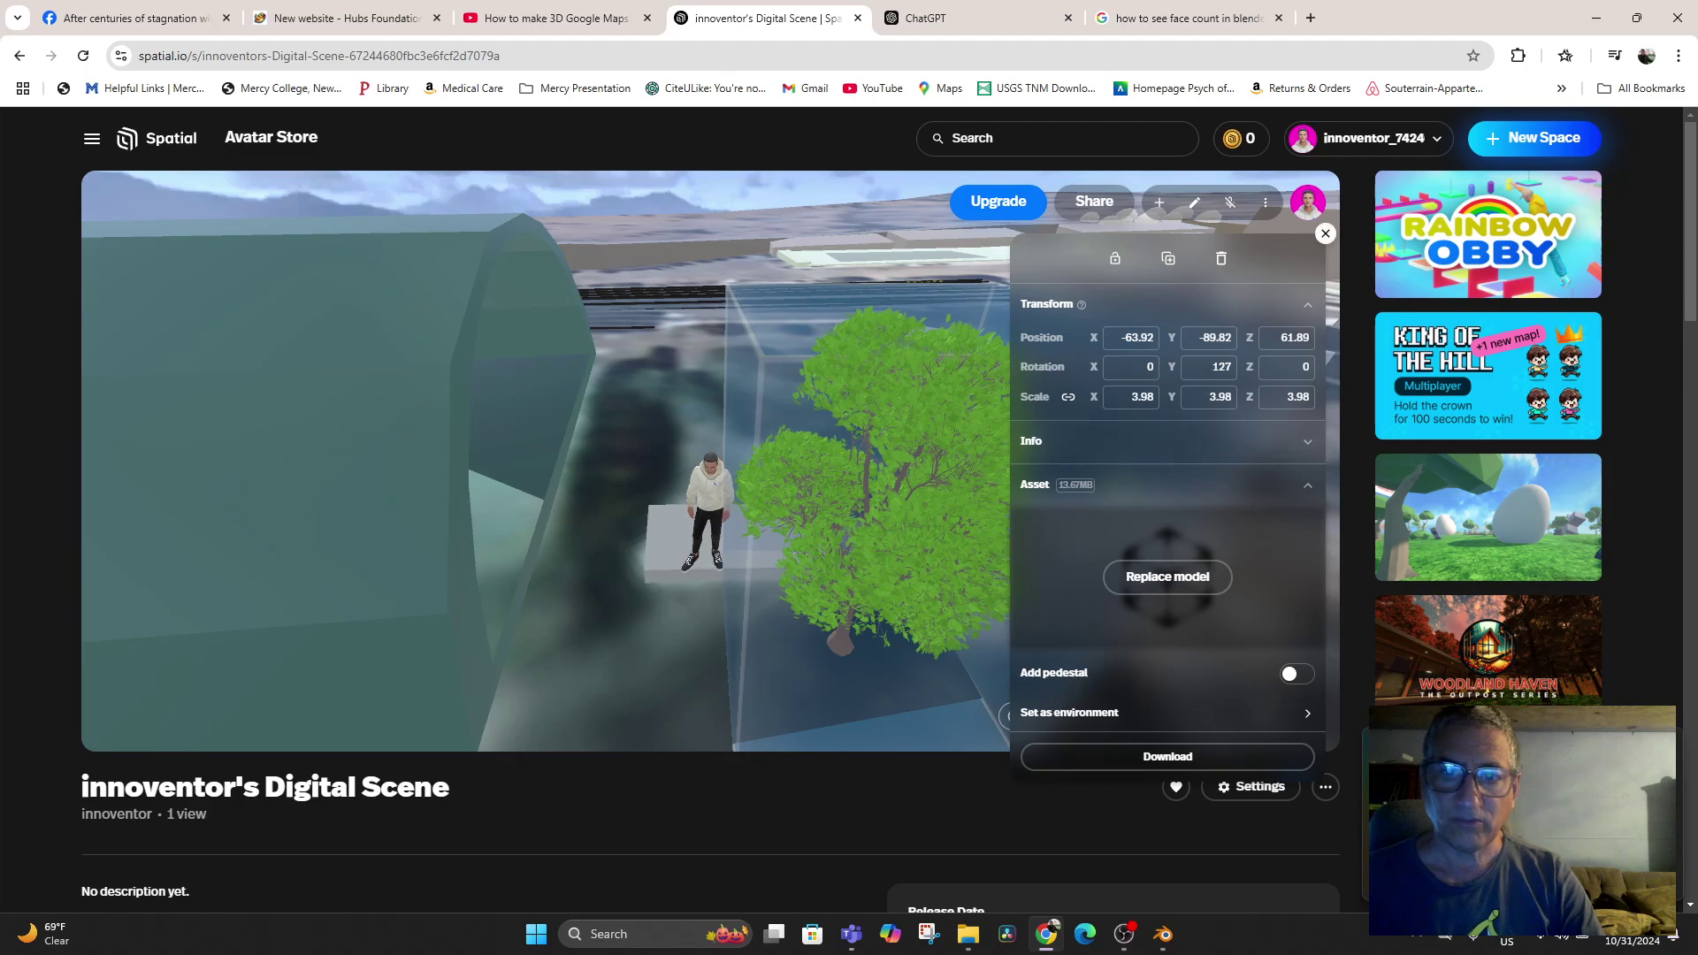
mouse_move(876, 495)
left_mouse_down("shift")
mouse_move(856, 602)
mouse_move(874, 526)
mouse_move(924, 451)
mouse_move(872, 523)
left_mouse_up("shift")
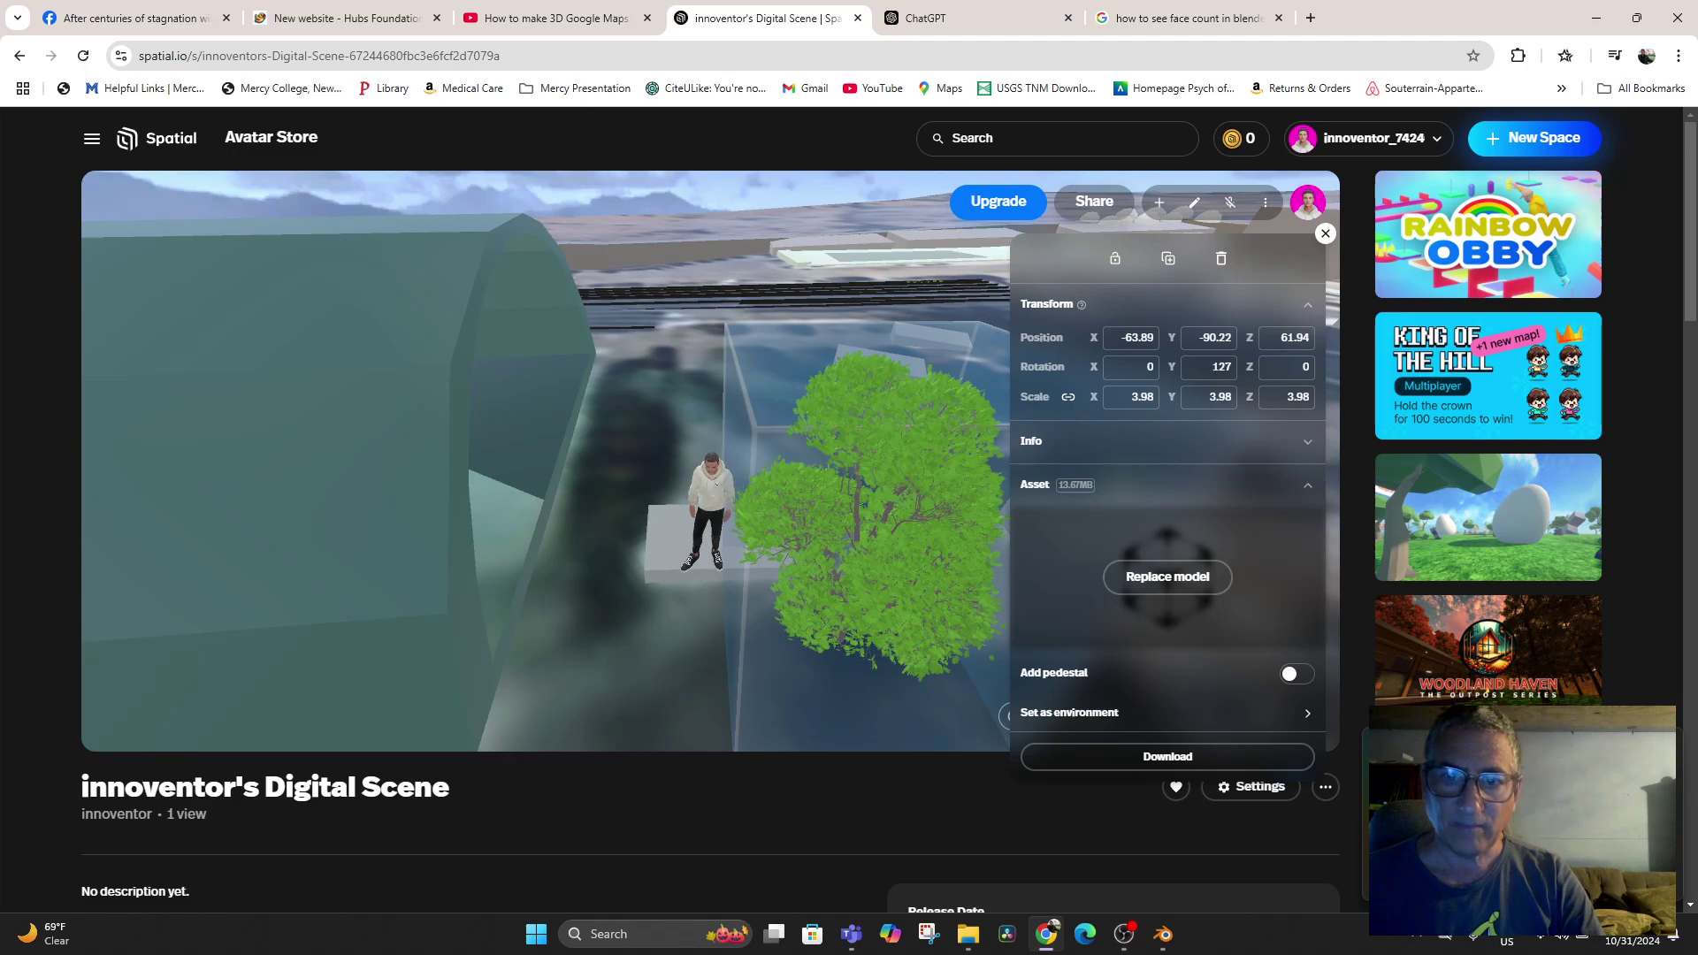
left_click_drag(872, 523, 884, 426, "shift")
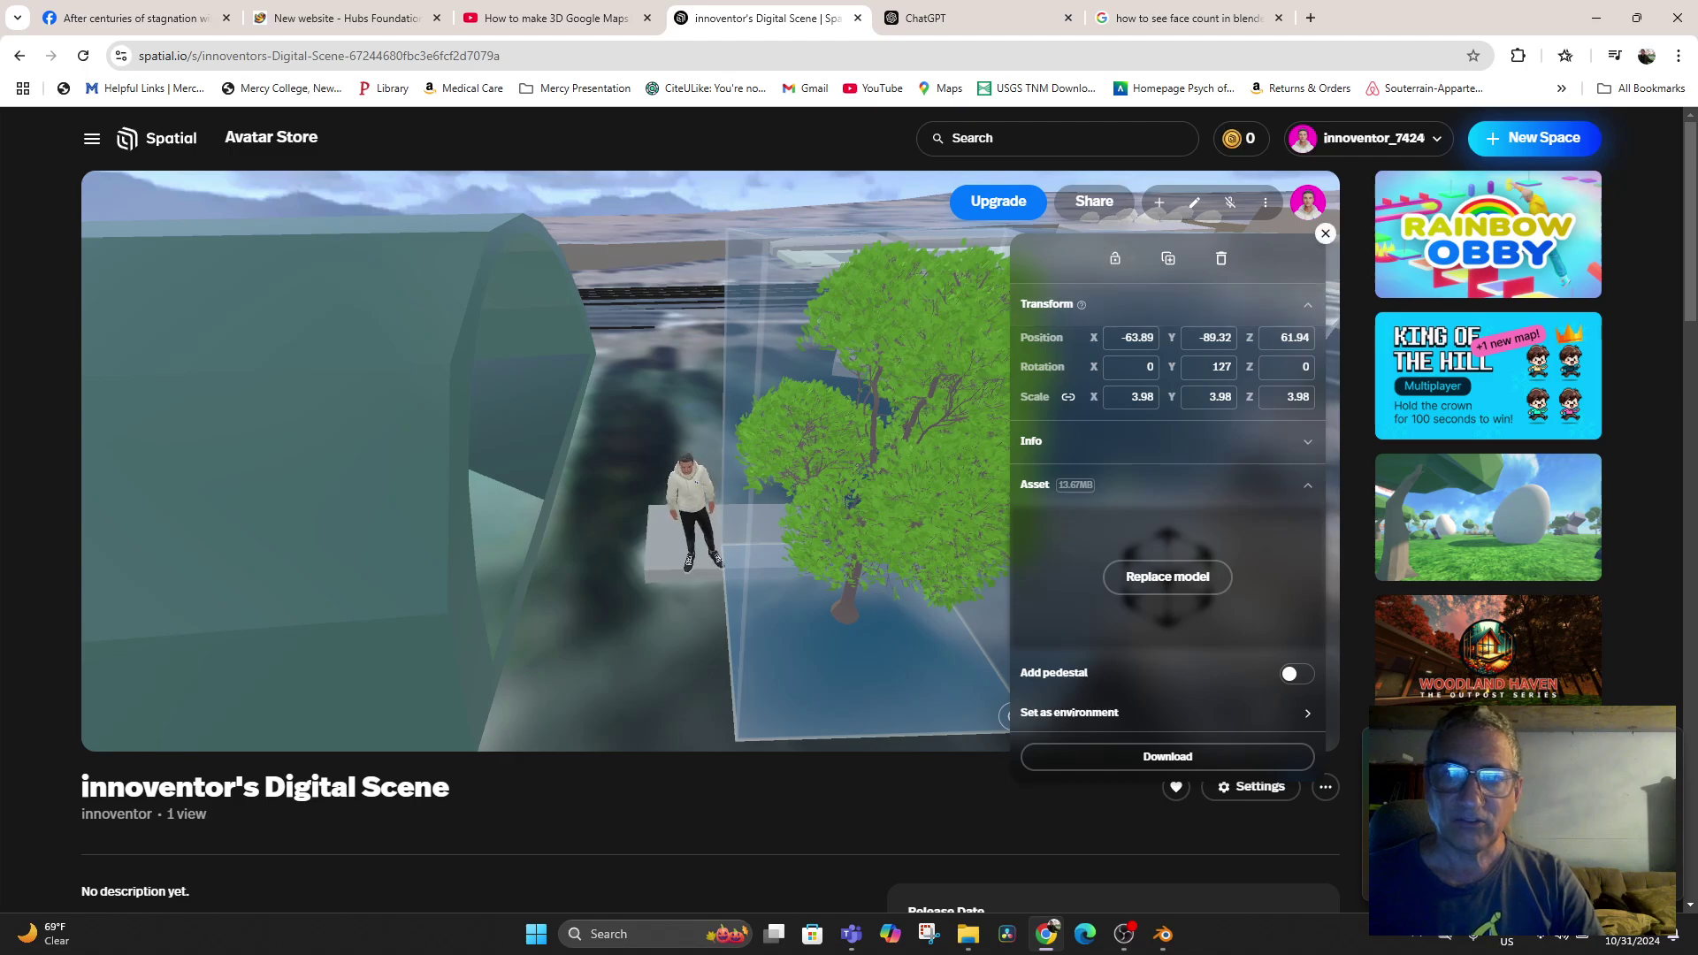
left_click(1168, 258)
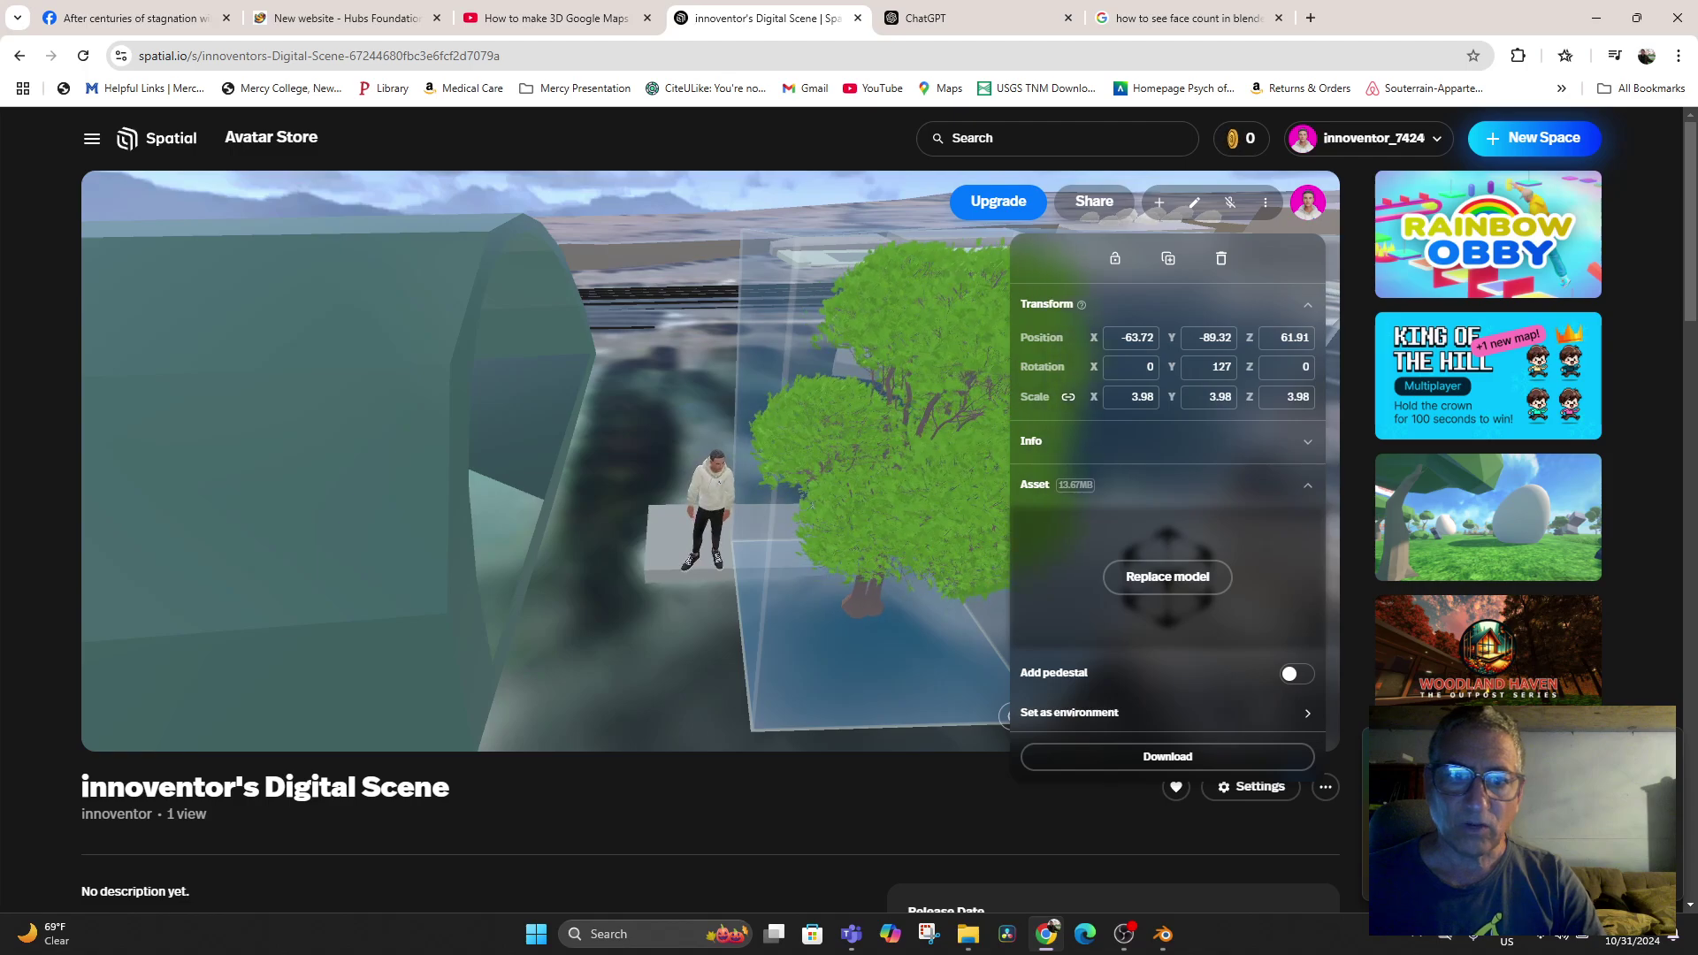
Move the duplicated tree to about X -63.84, Y -89.32, Z 61.35 outside the greenhouse and close its properties
key("w")
key("w")
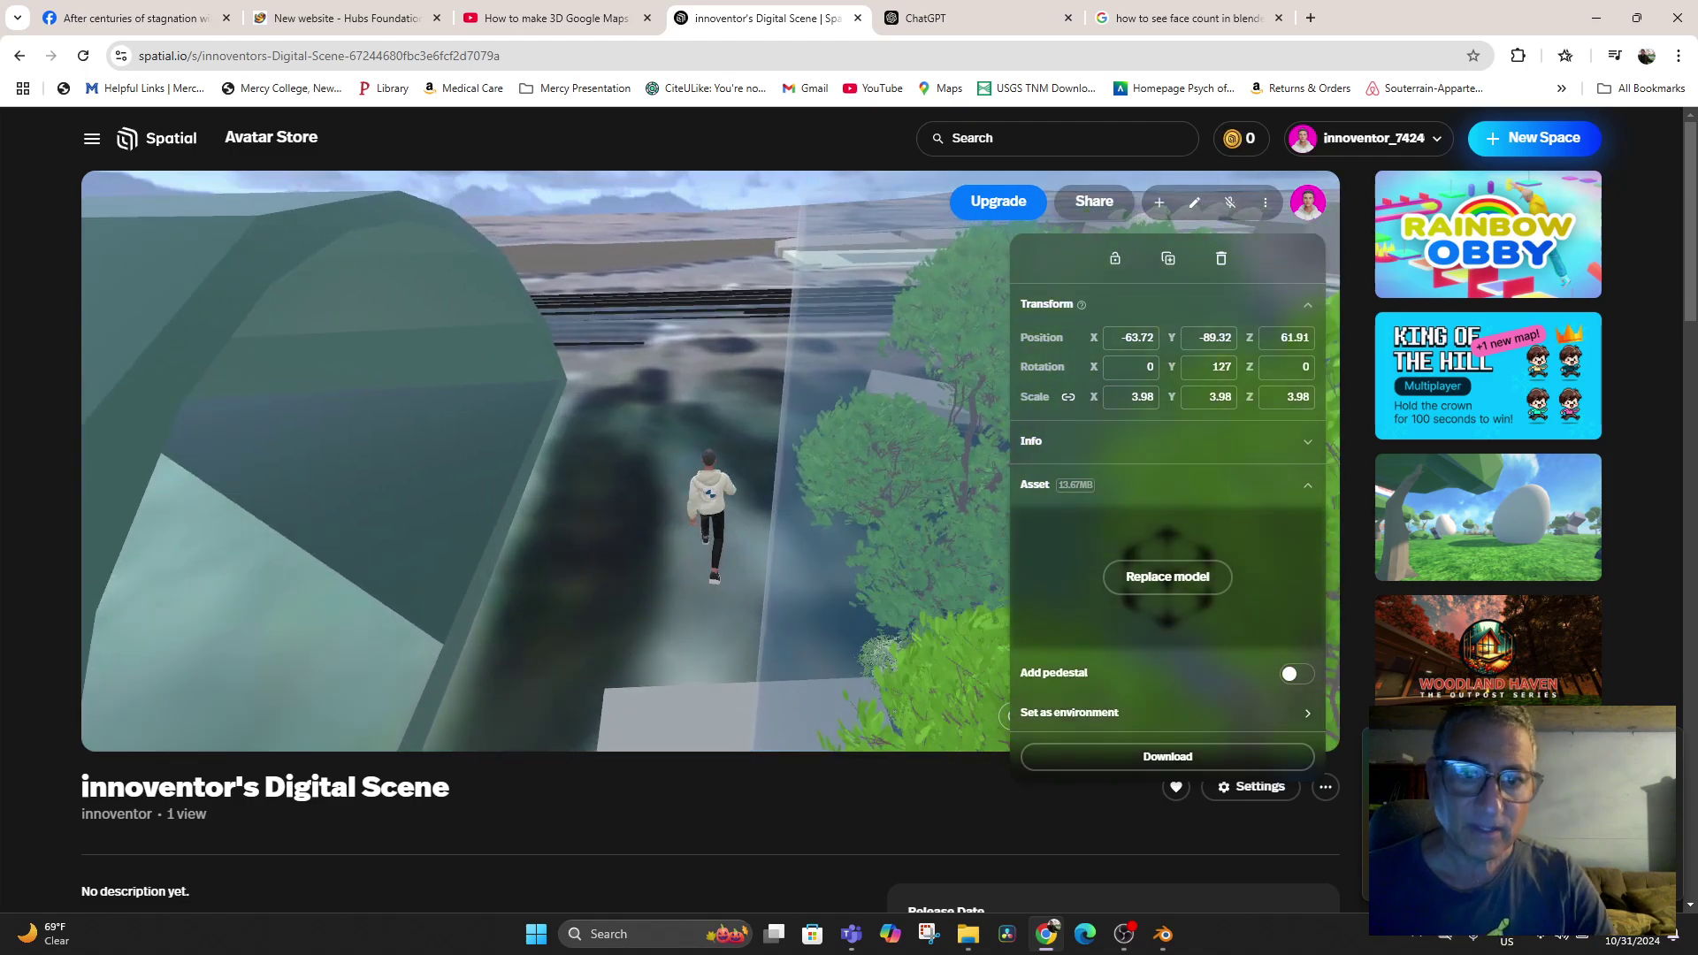
key("d")
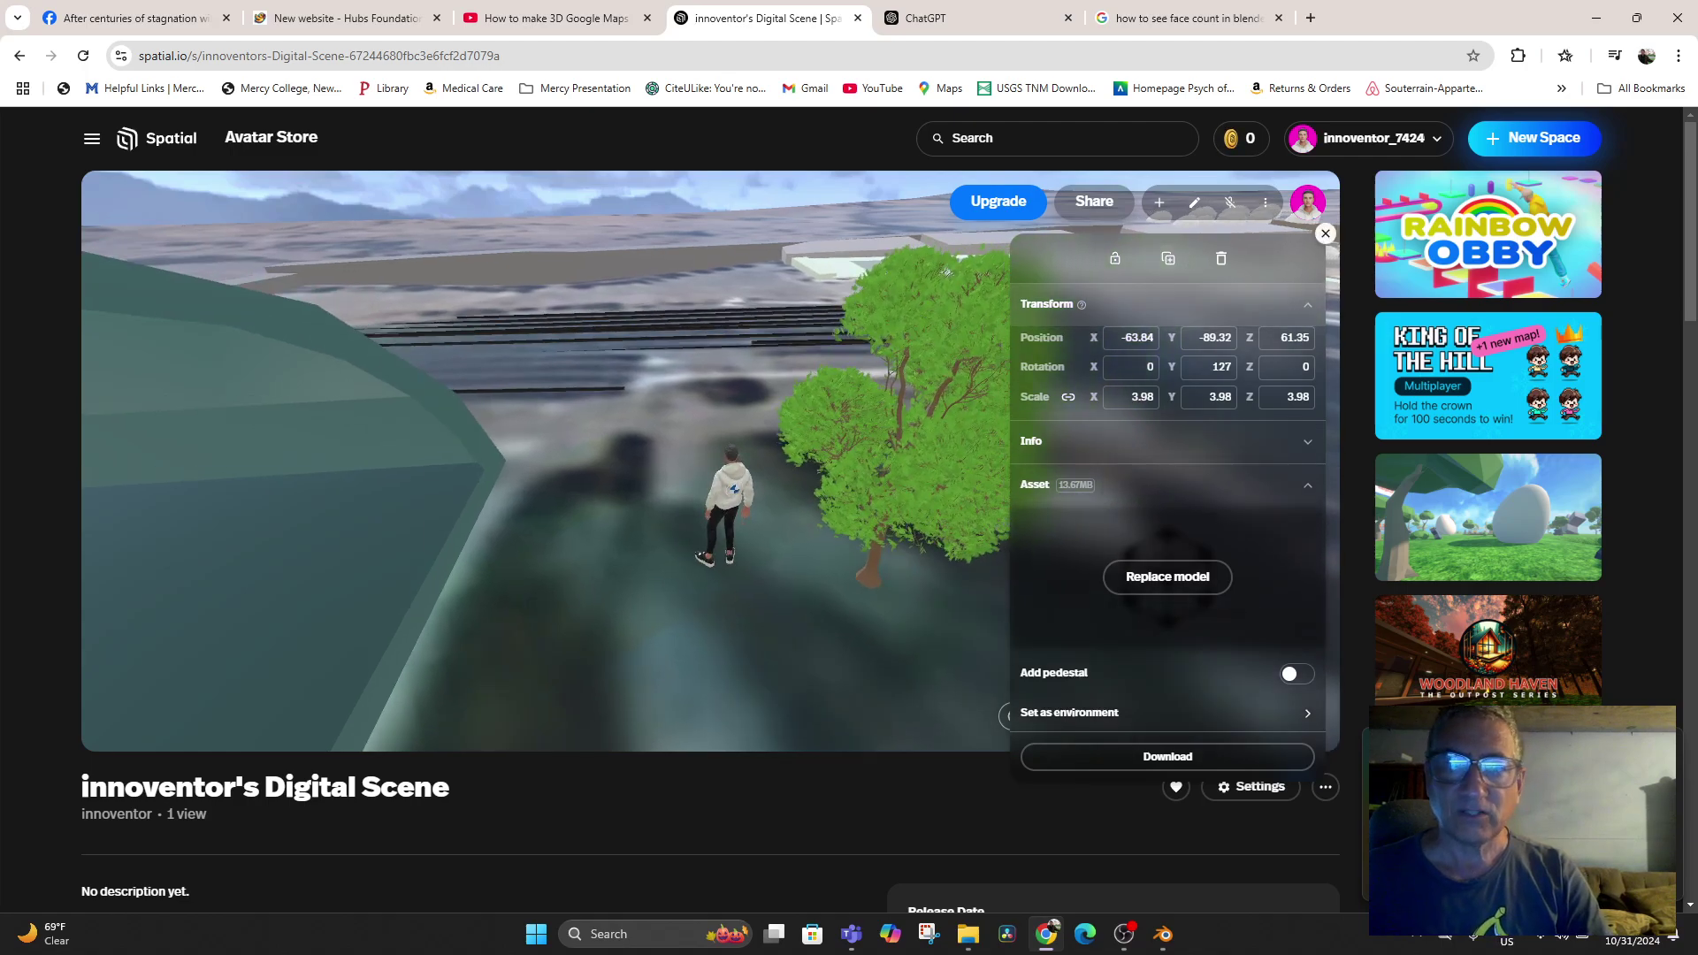
left_click(1324, 233)
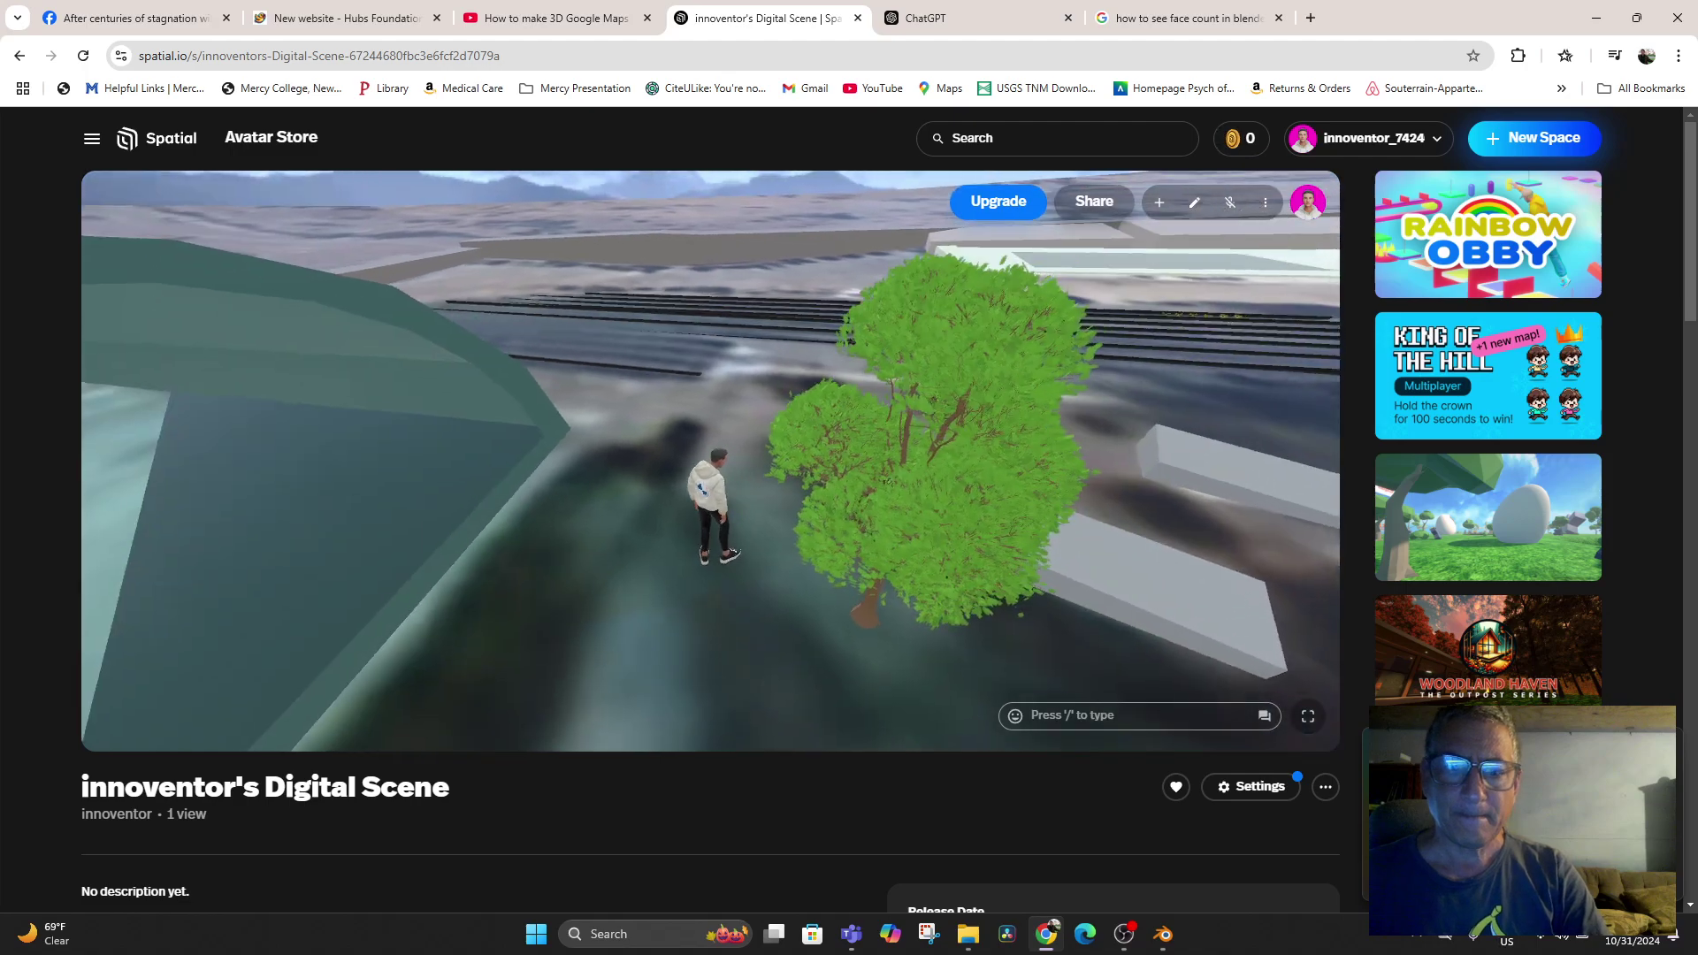
Place the other large tree outside the greenhouse opening at about X -60.07, Y -89.32, Z 68.20, and lock it
key("s")
key("s")
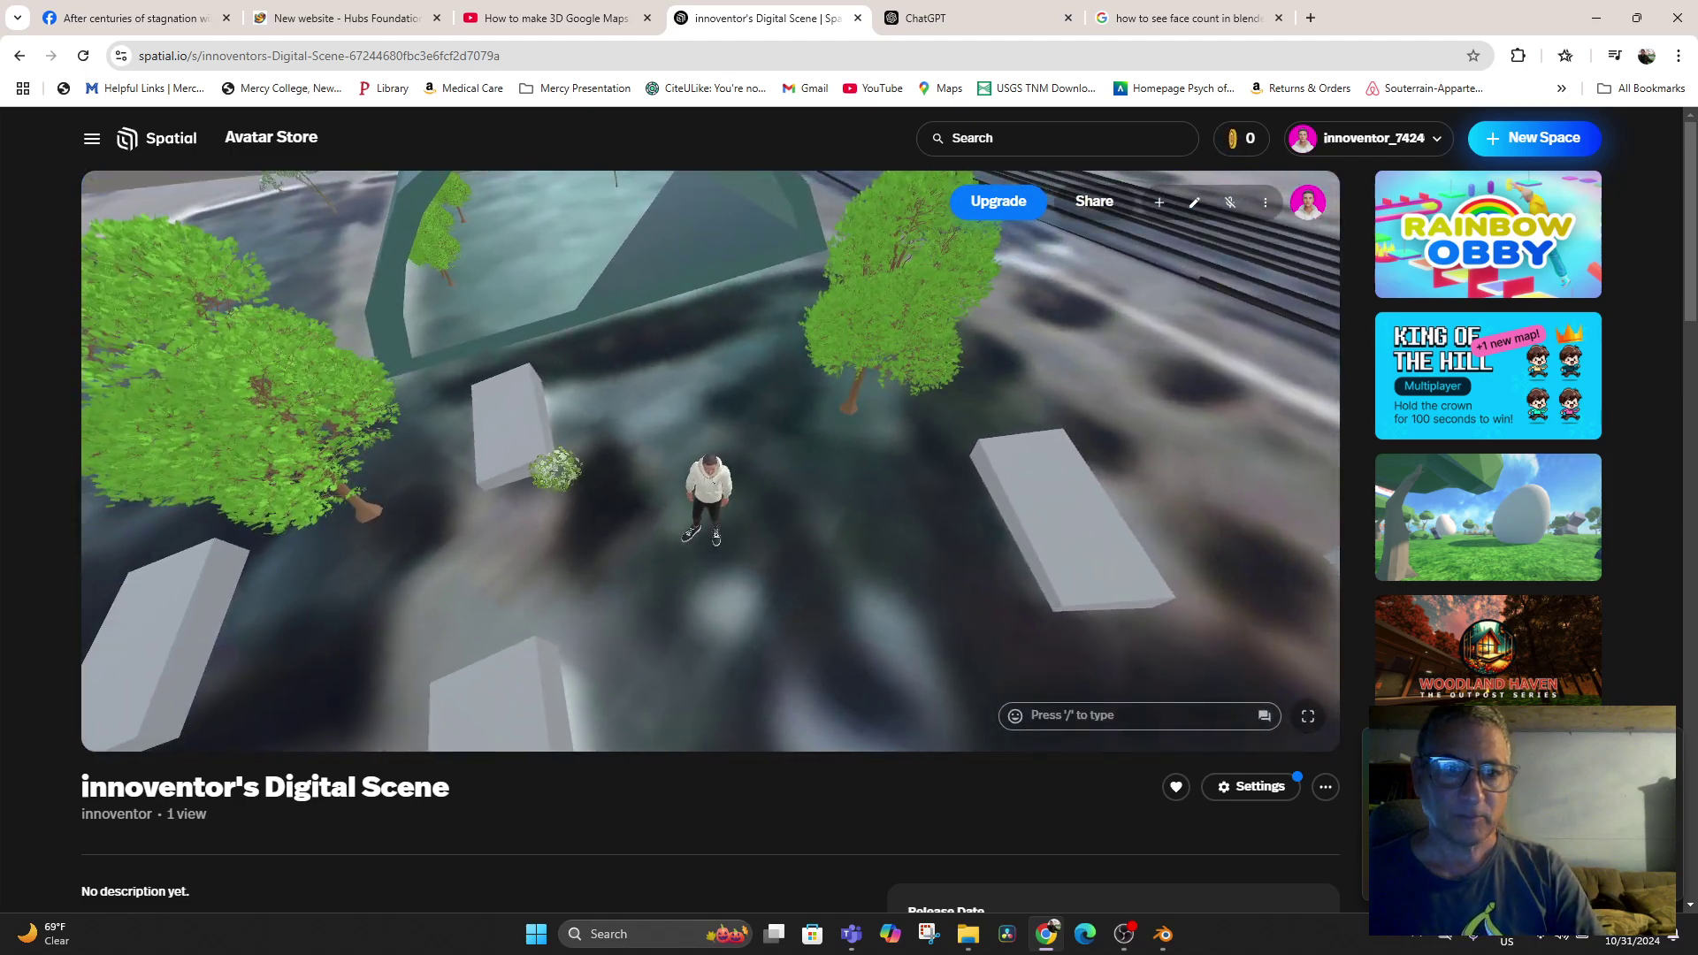
left_click_drag(710, 460, 628, 437)
key("a")
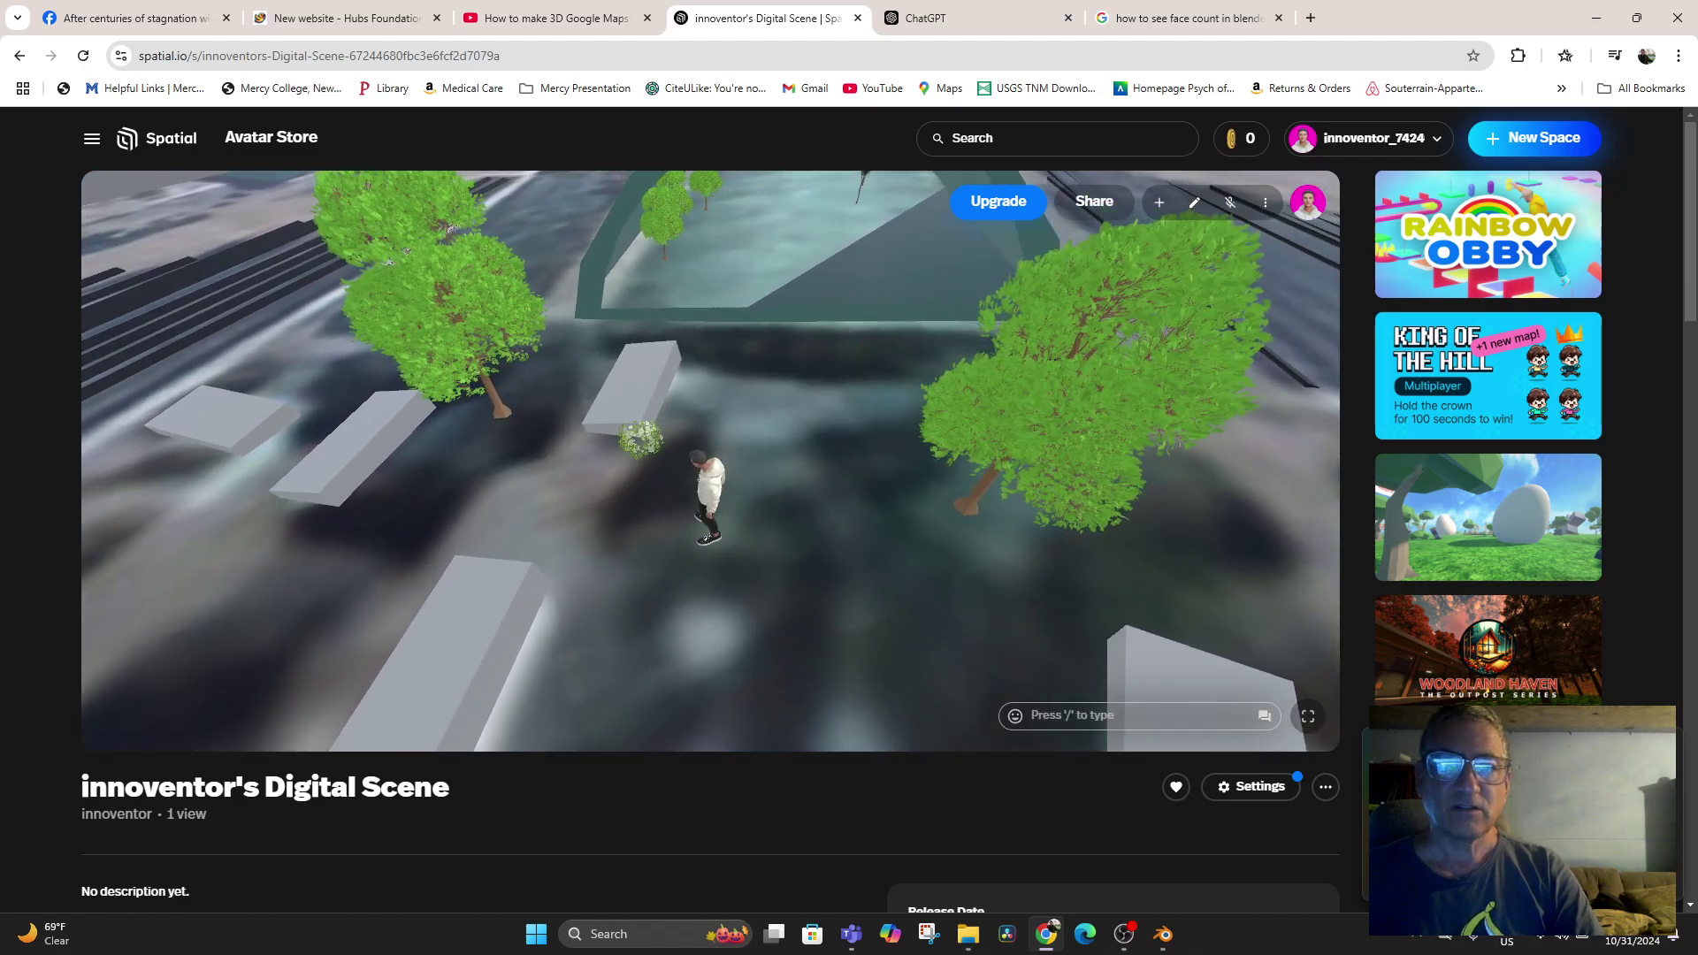
left_click(1068, 397)
key("w")
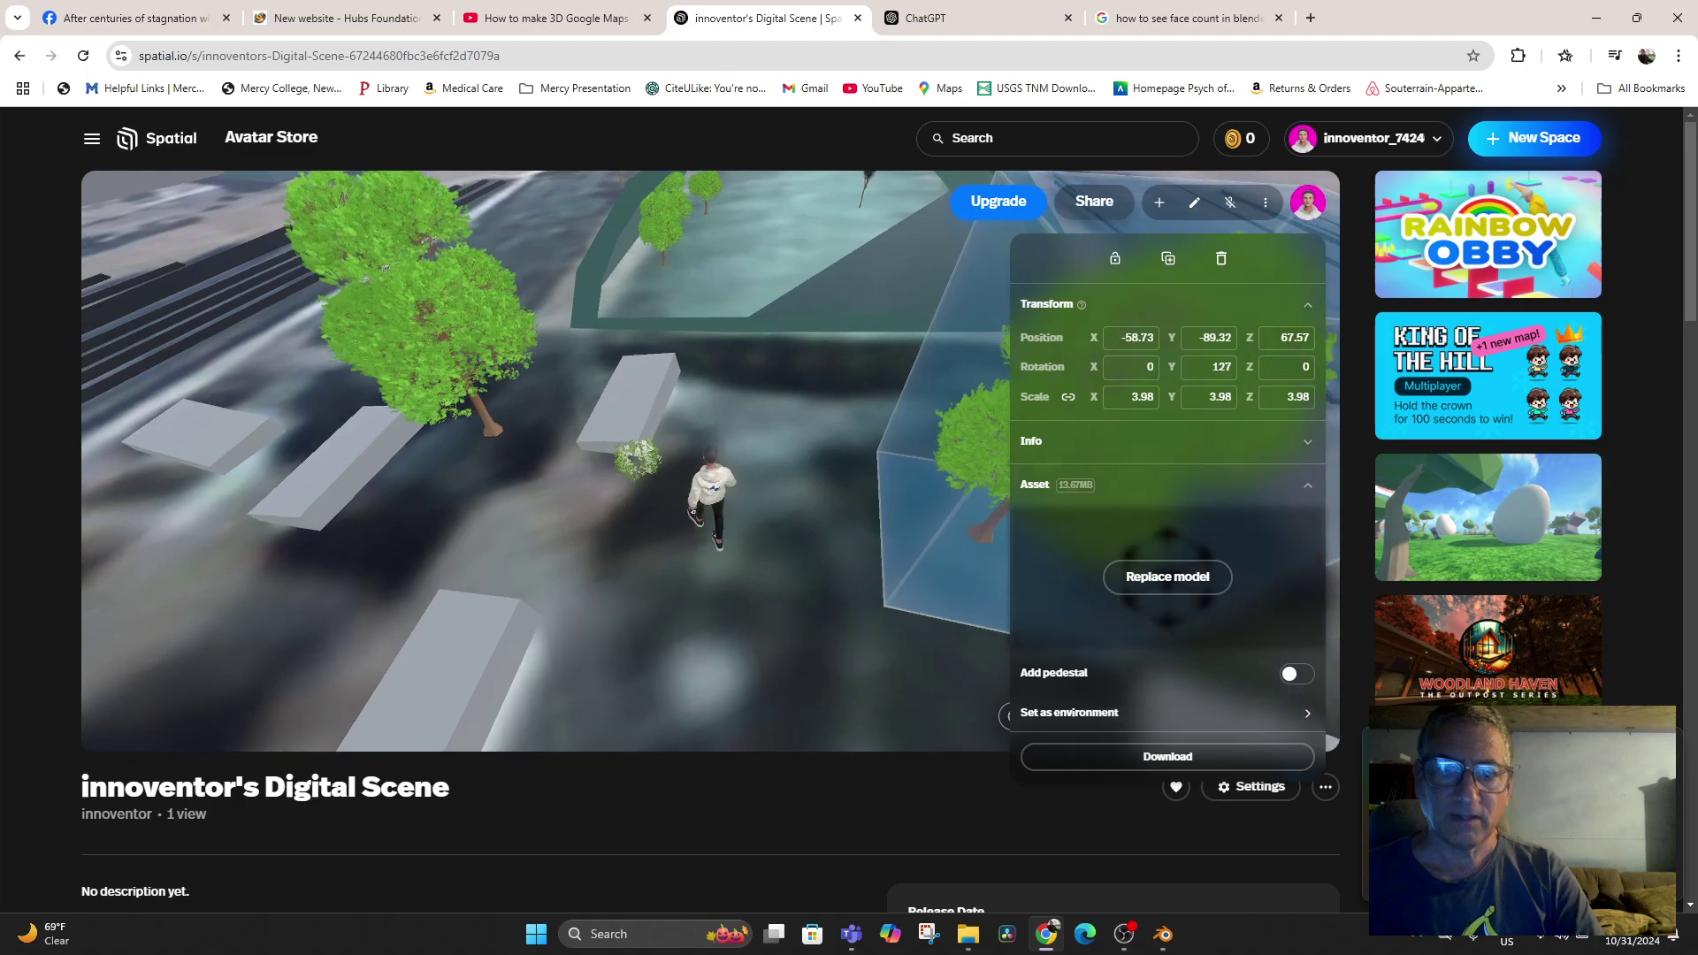
key("w")
key("w")
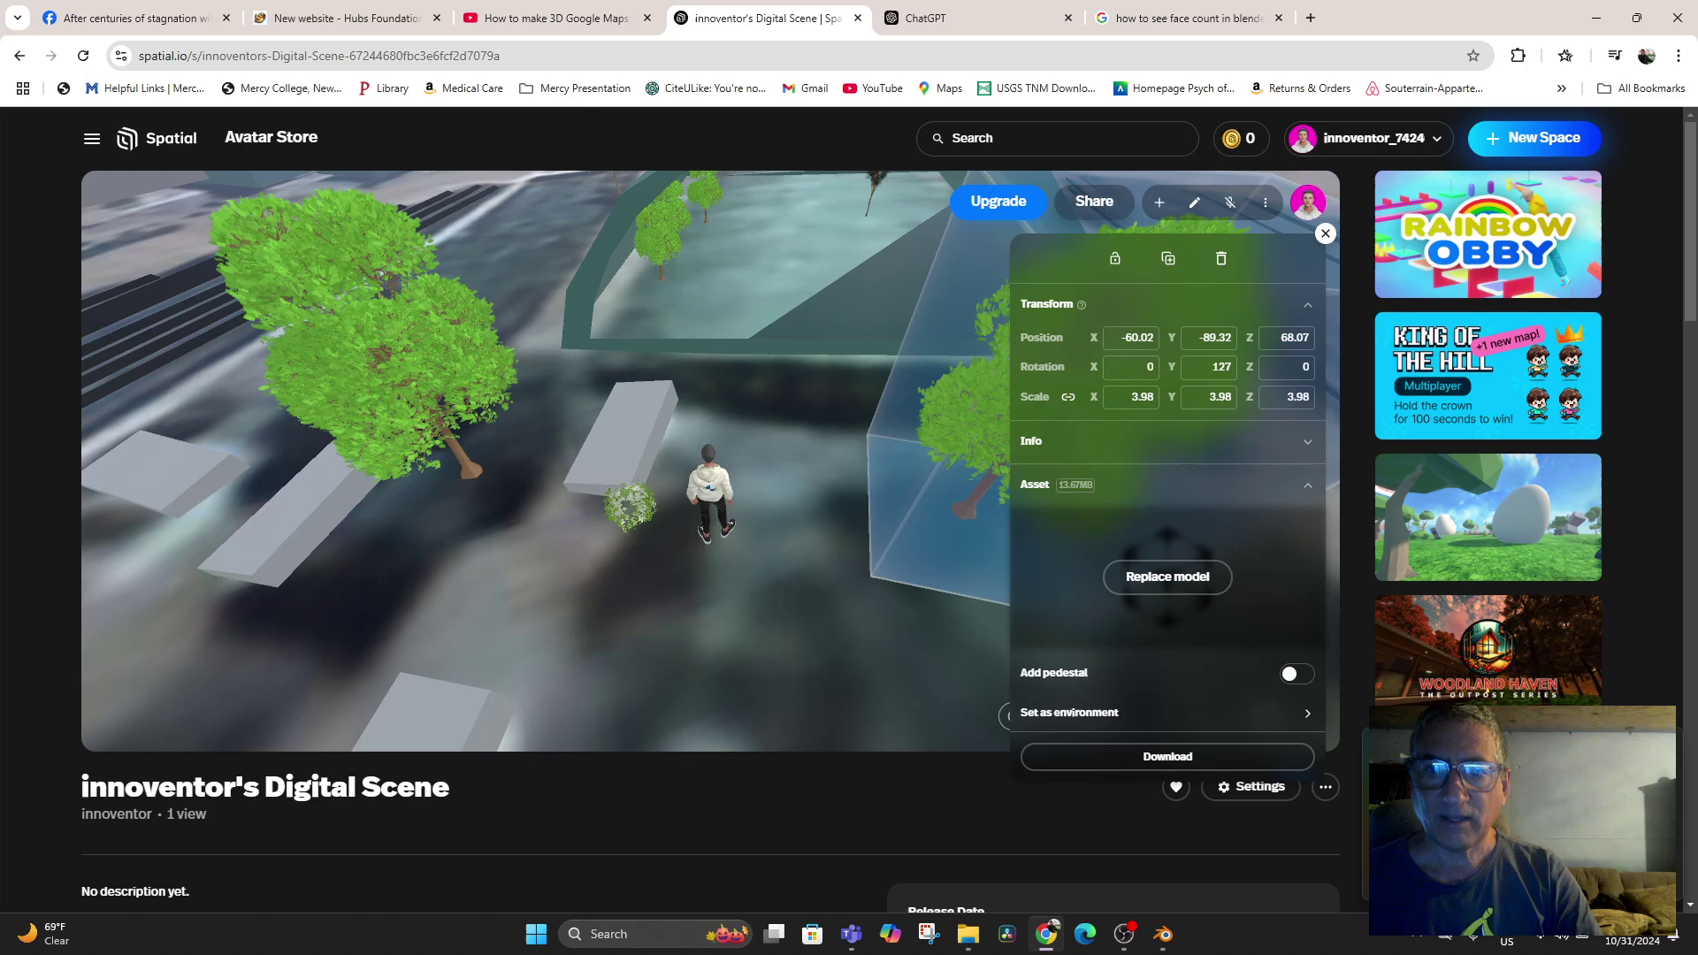
left_click_drag(1061, 398, 1044, 416)
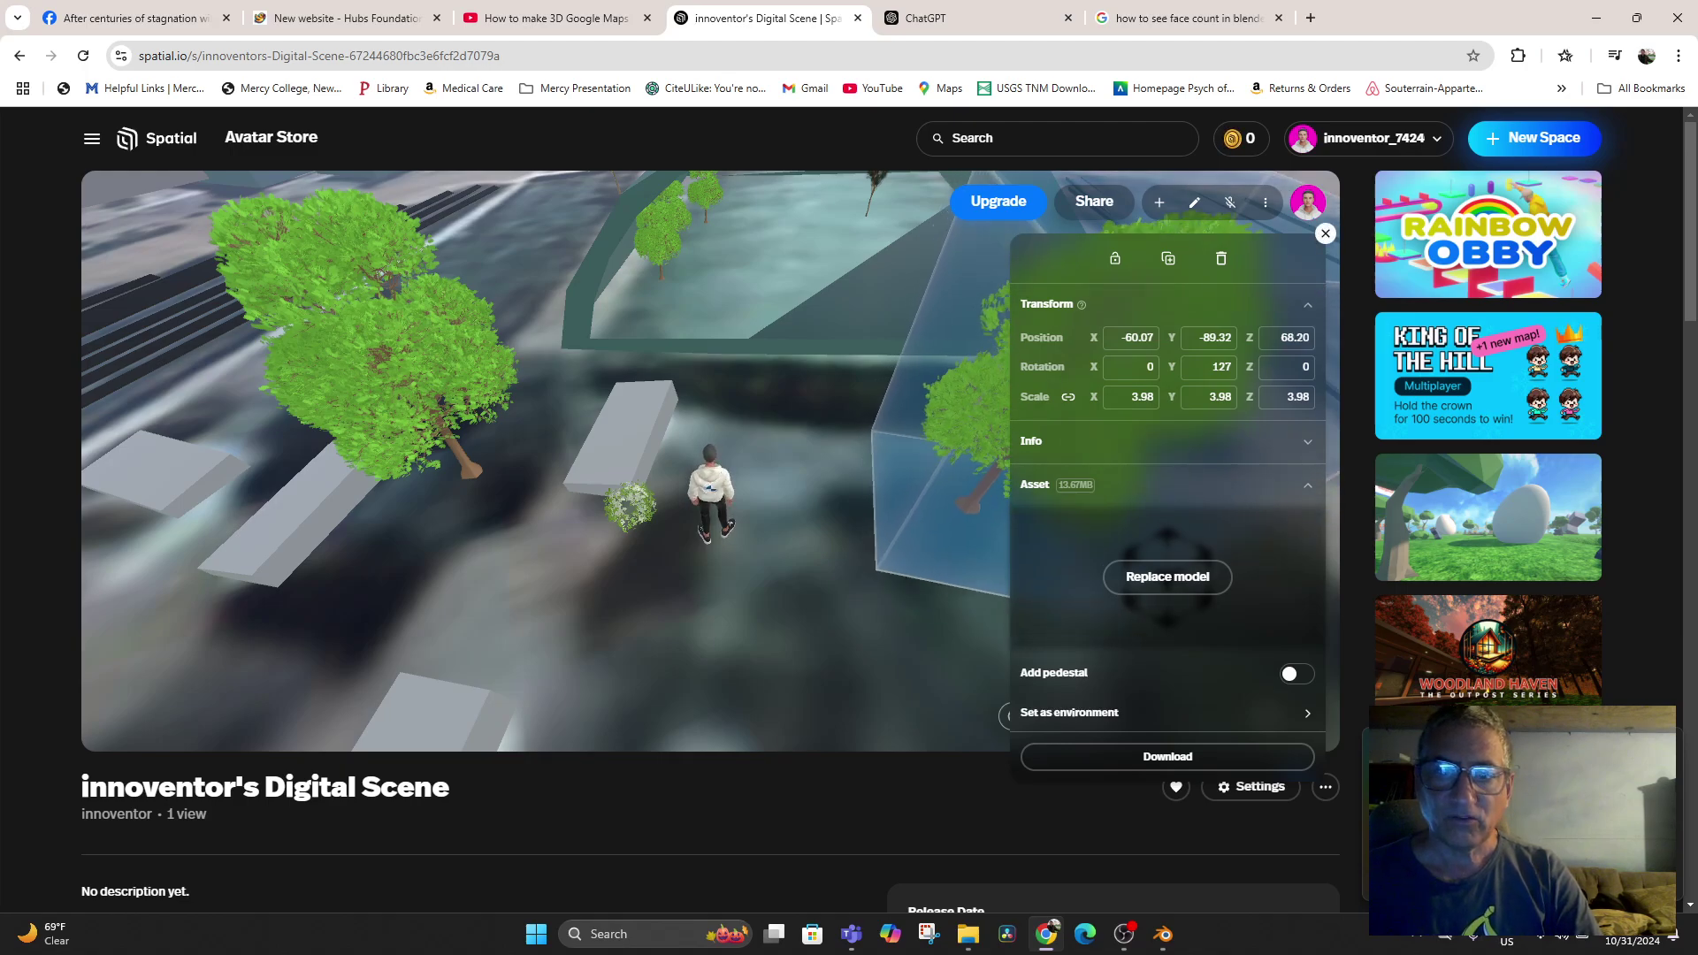
left_click(1114, 259)
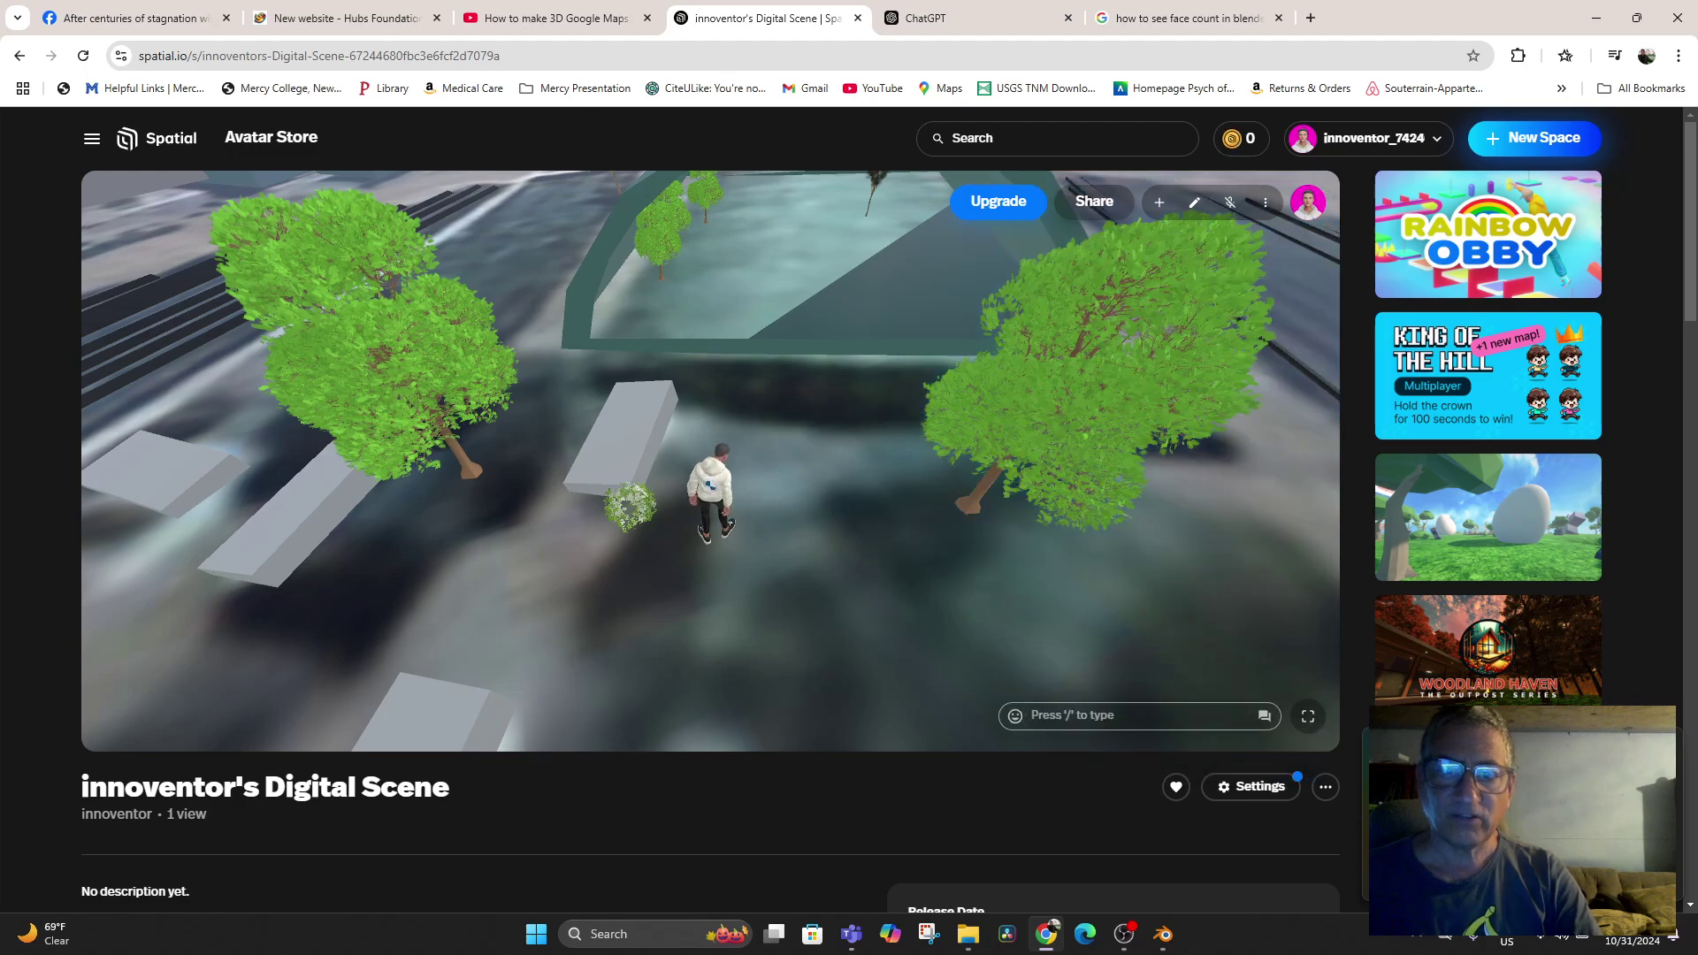
Walk the avatar around the nursery grounds to review the trees, grey blocks and greenhouse from several directions
left_click_drag(710, 548, 929, 411)
key("w")
key("s")
key("s")
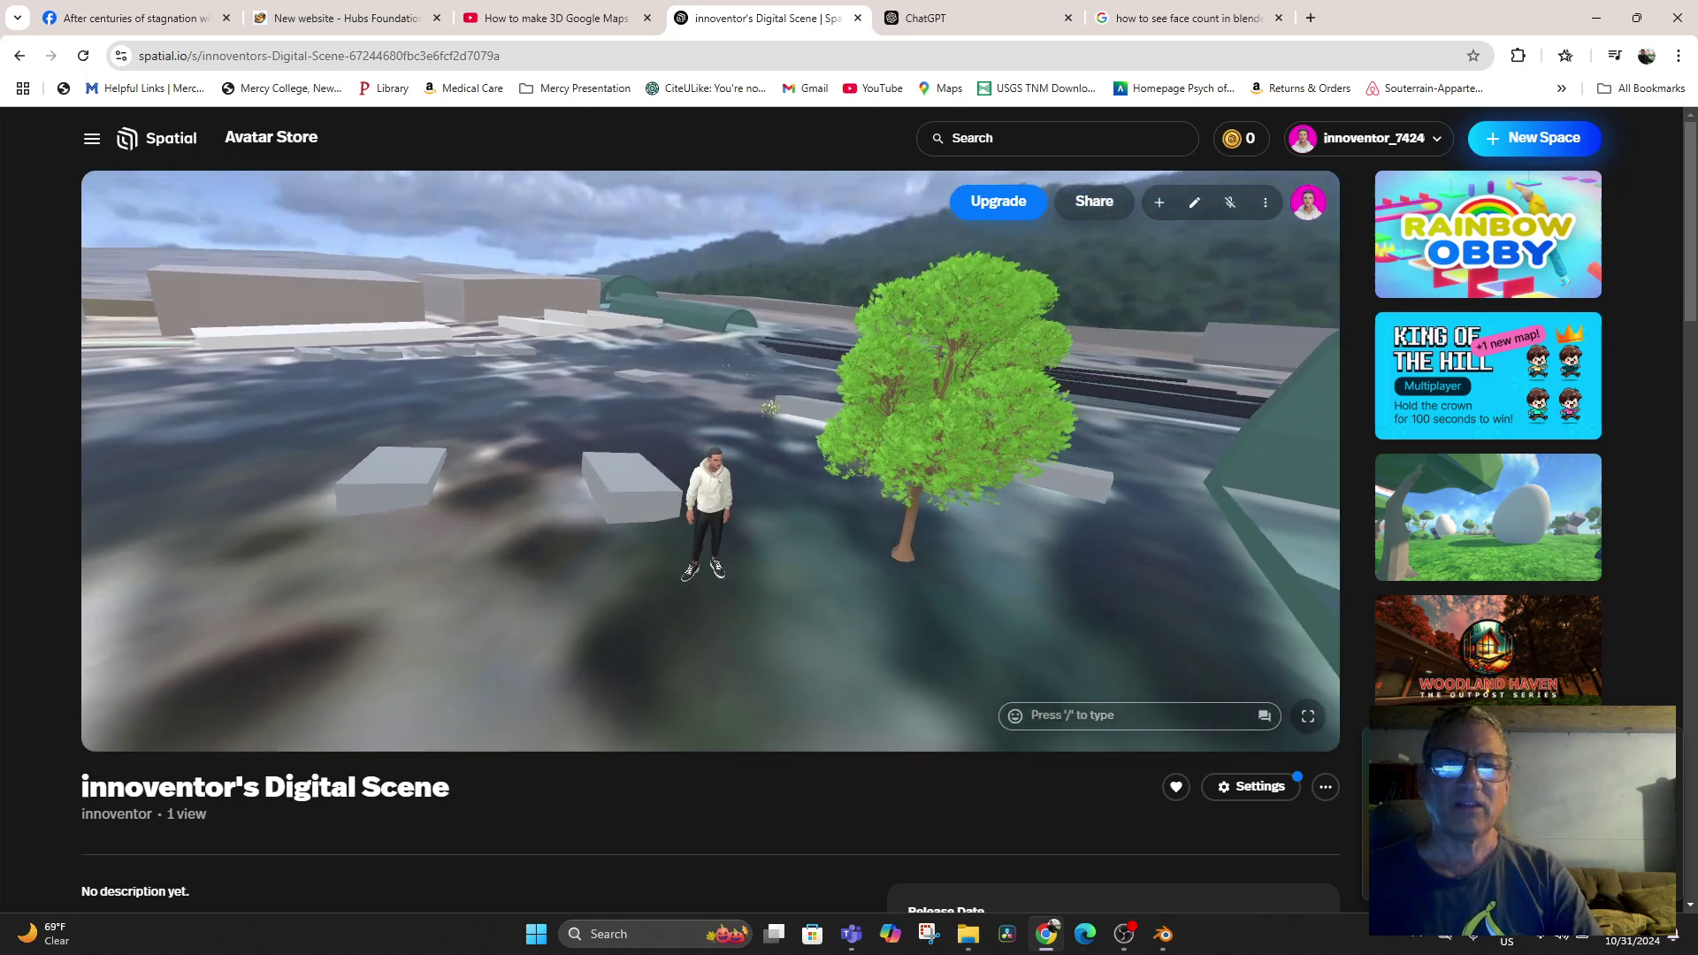
key("s")
key("w")
key("a")
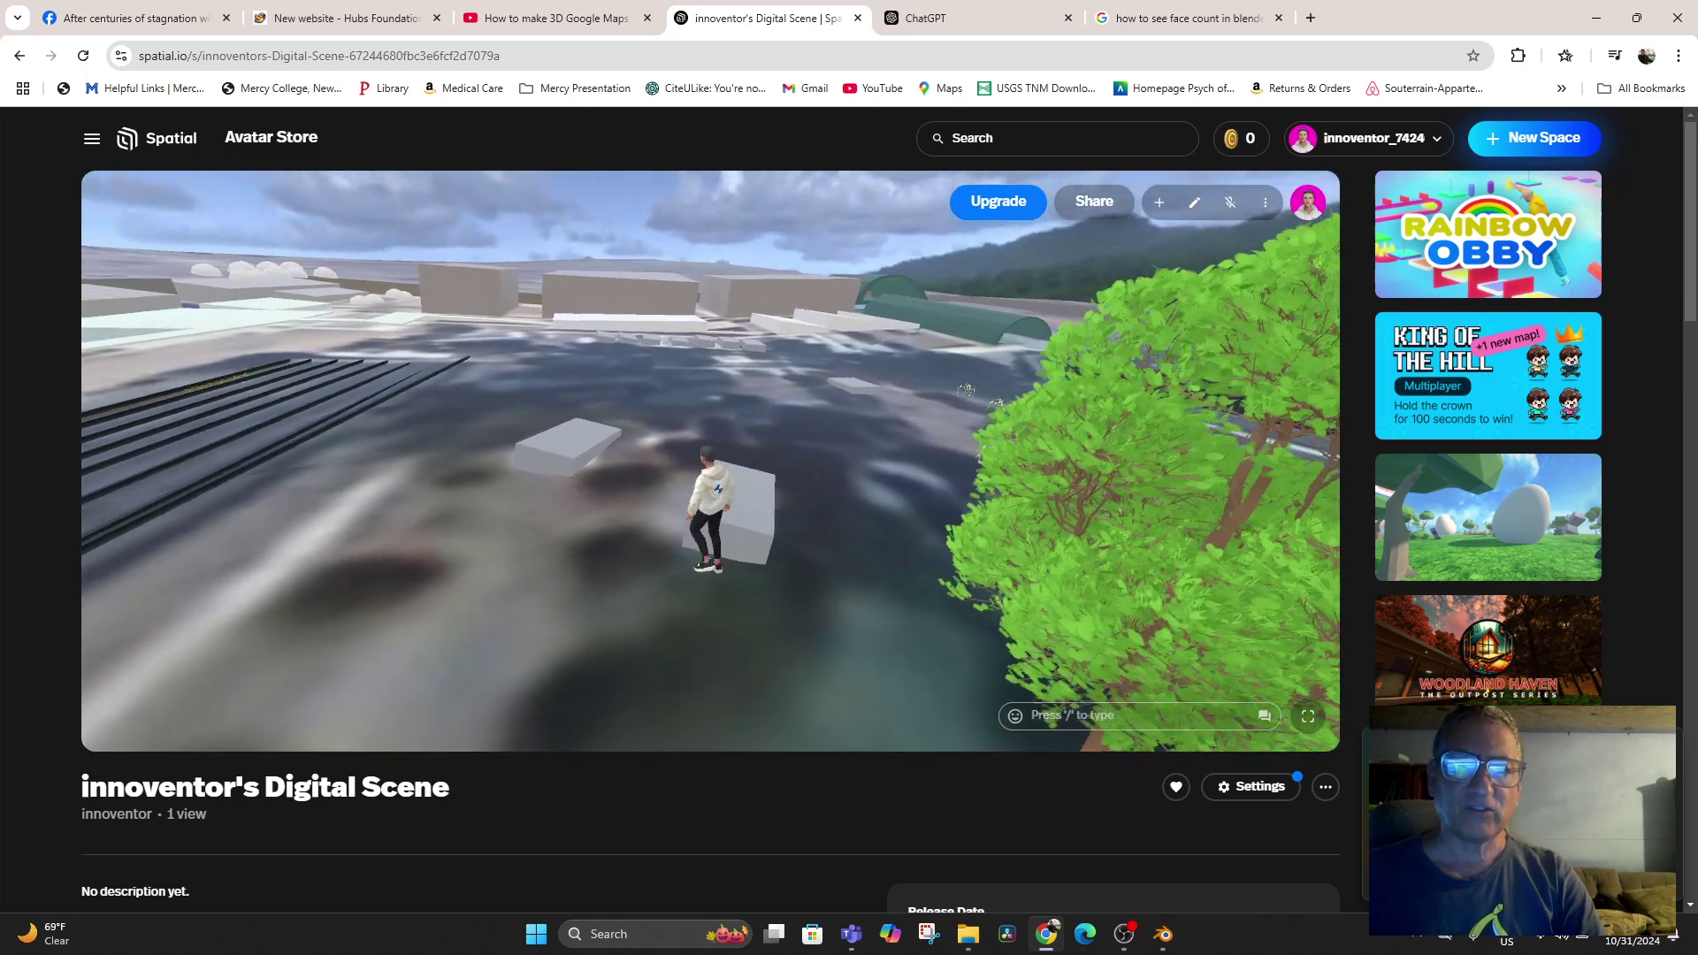
key("a")
key("space")
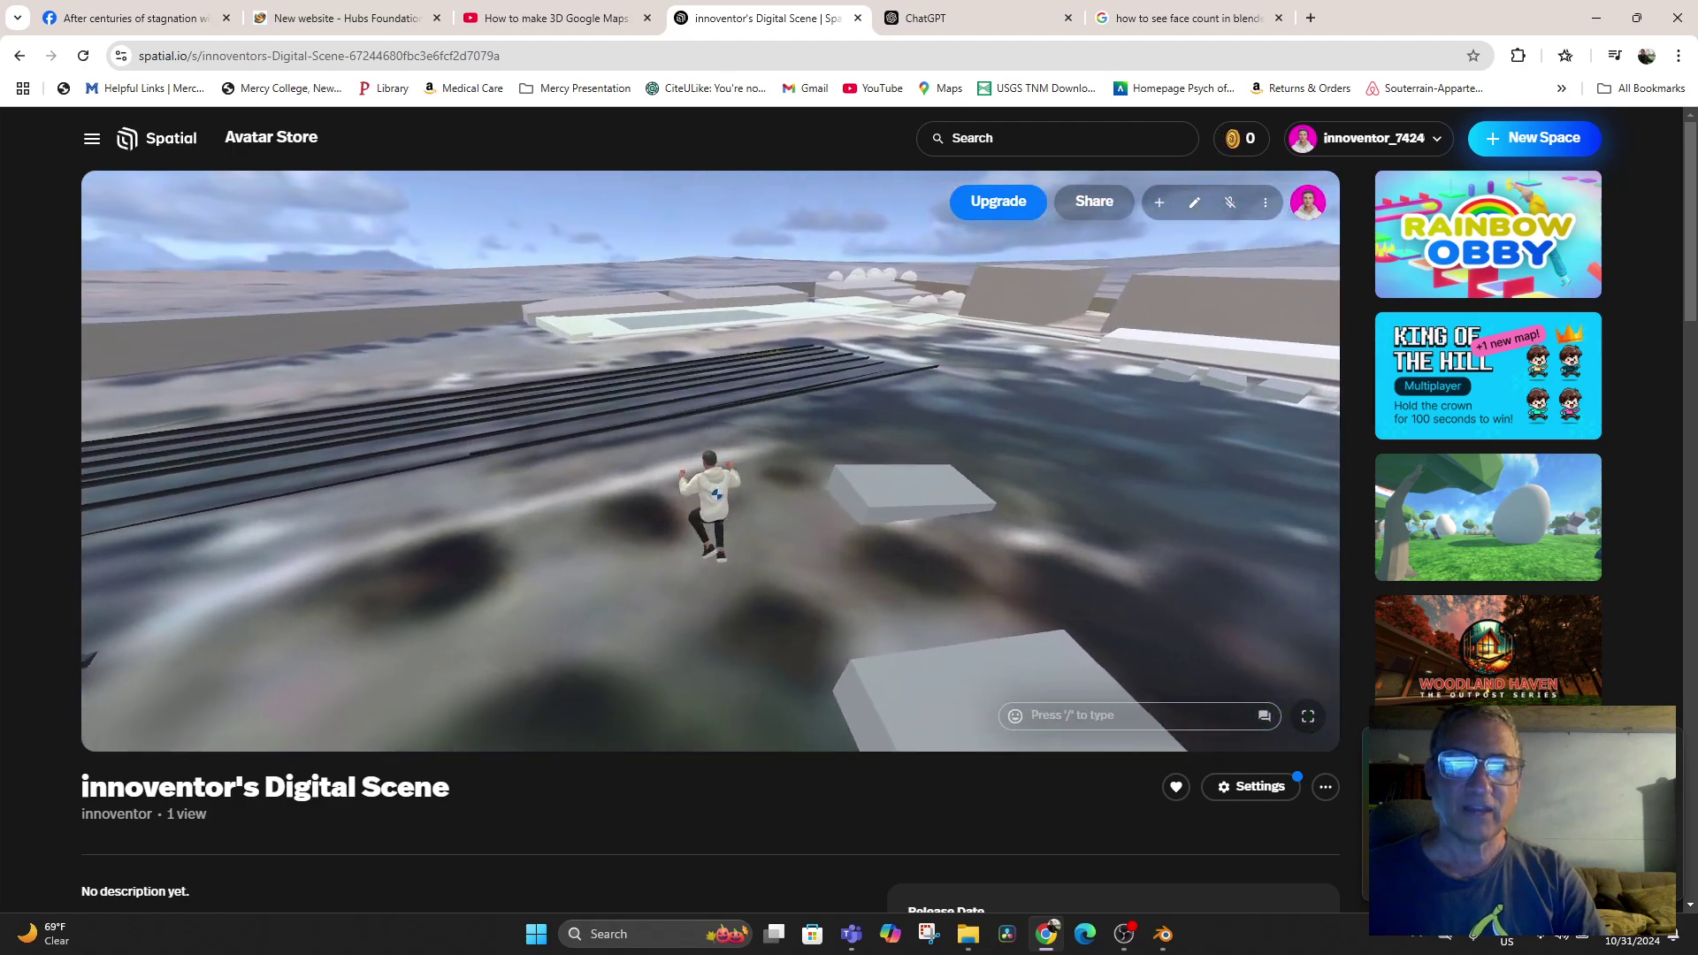
key("d")
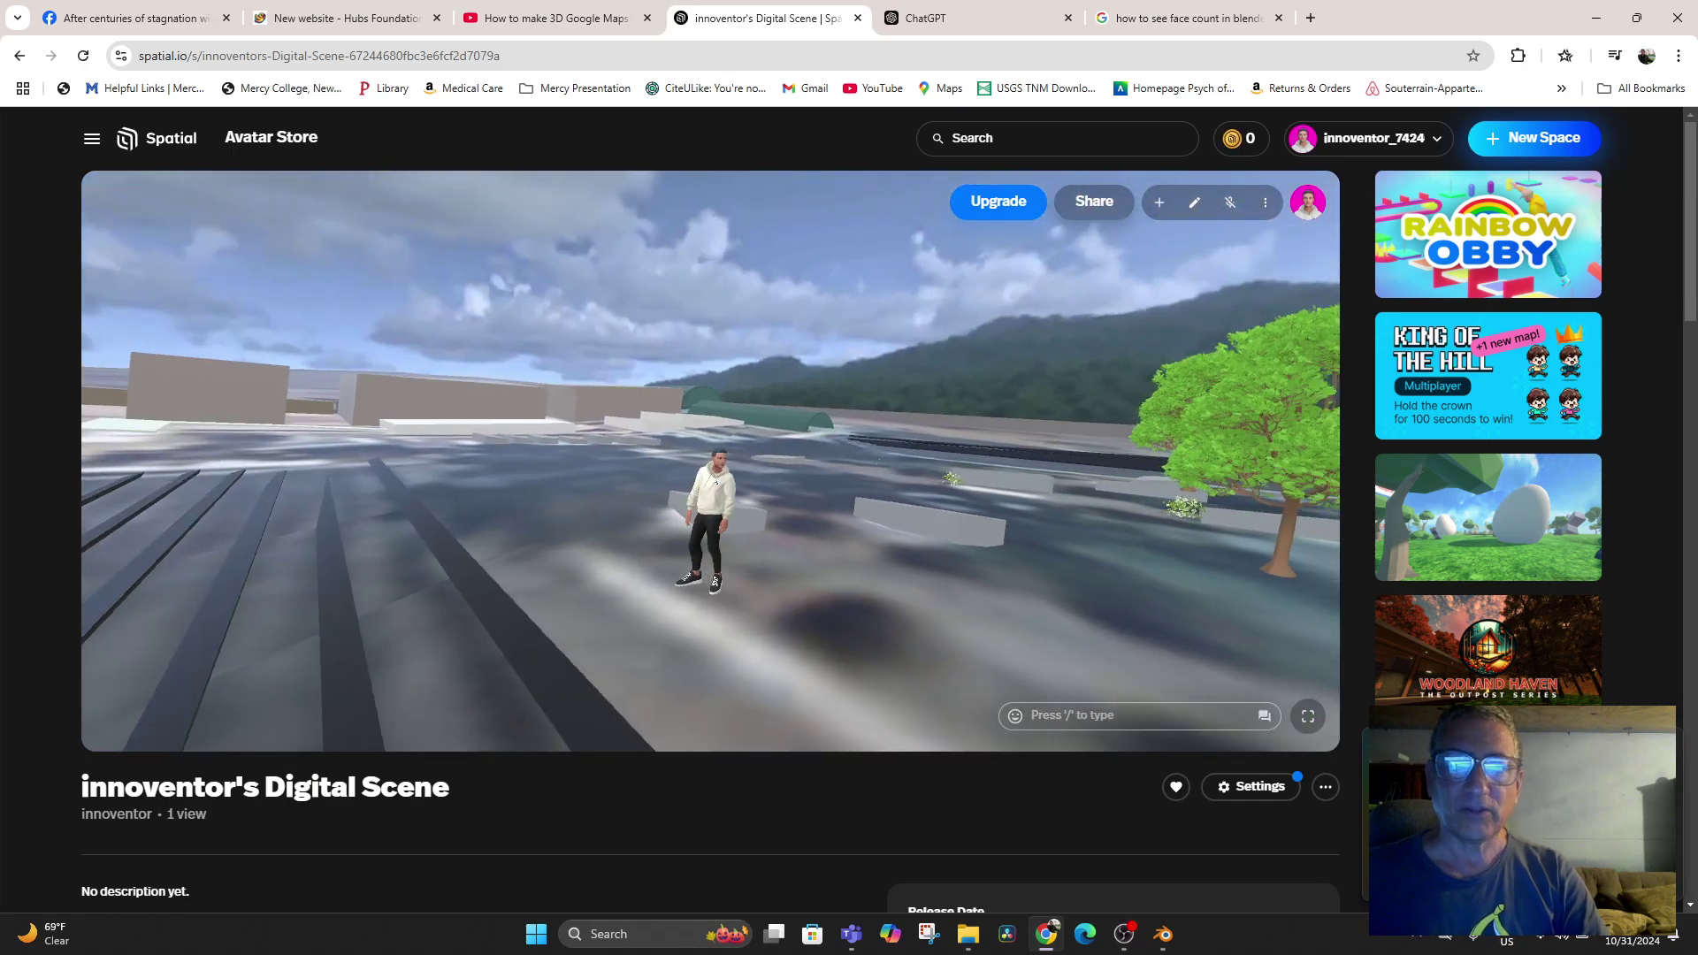
key("Right")
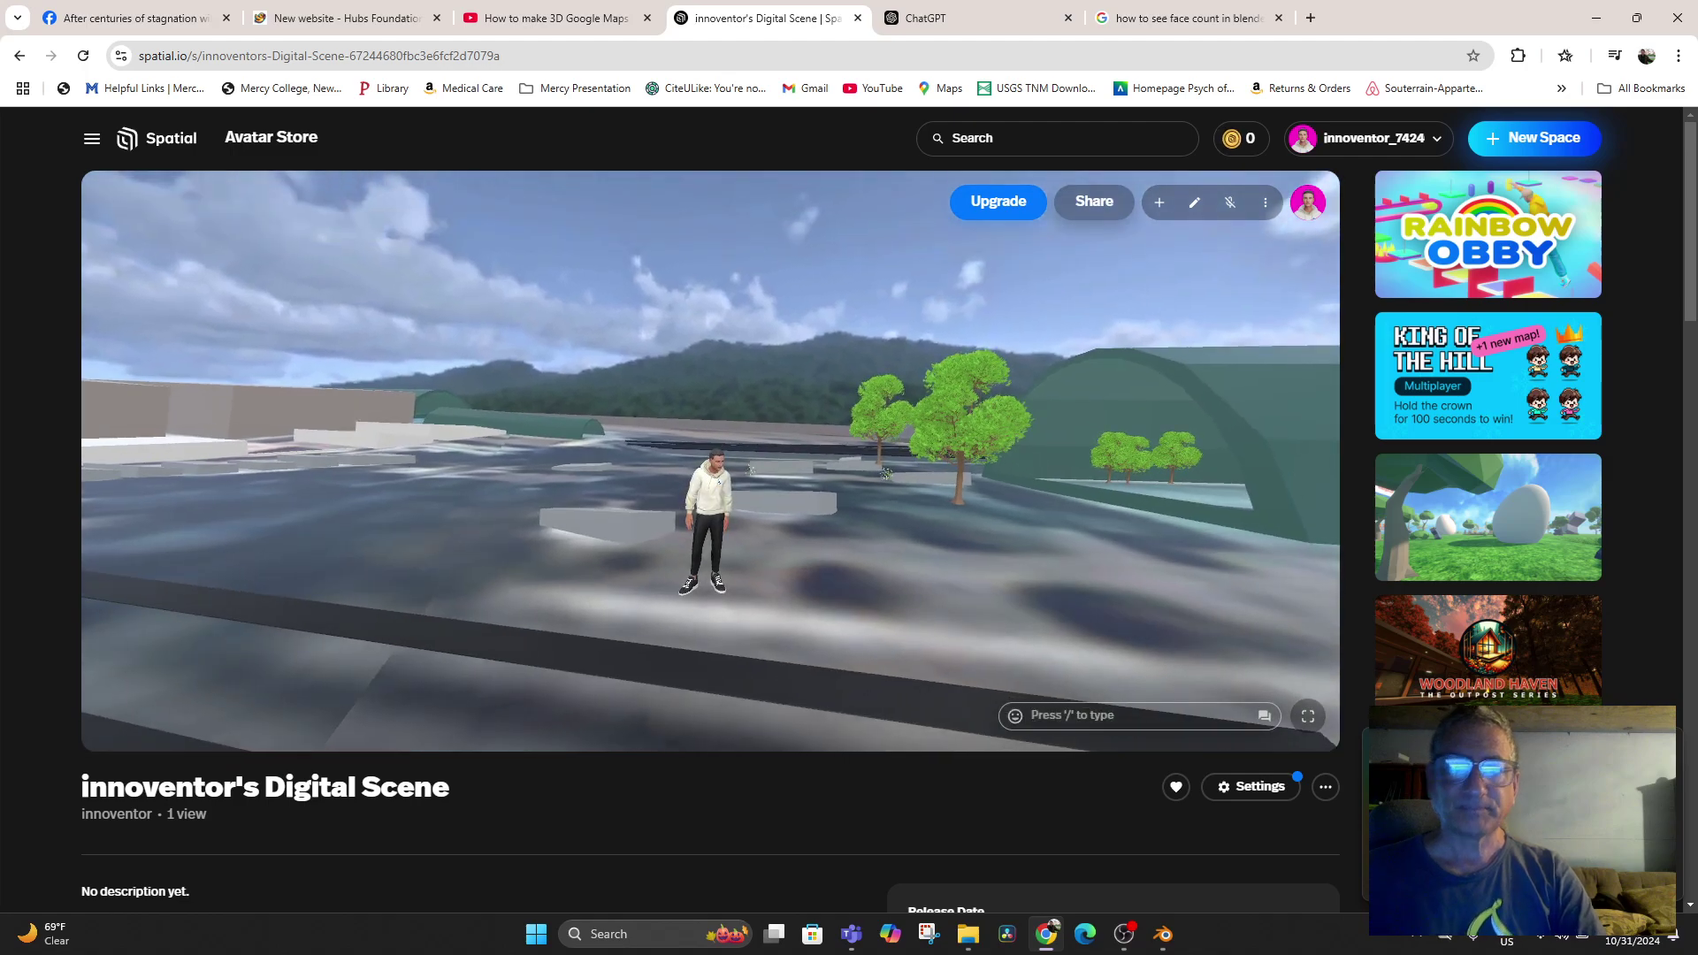
key("w")
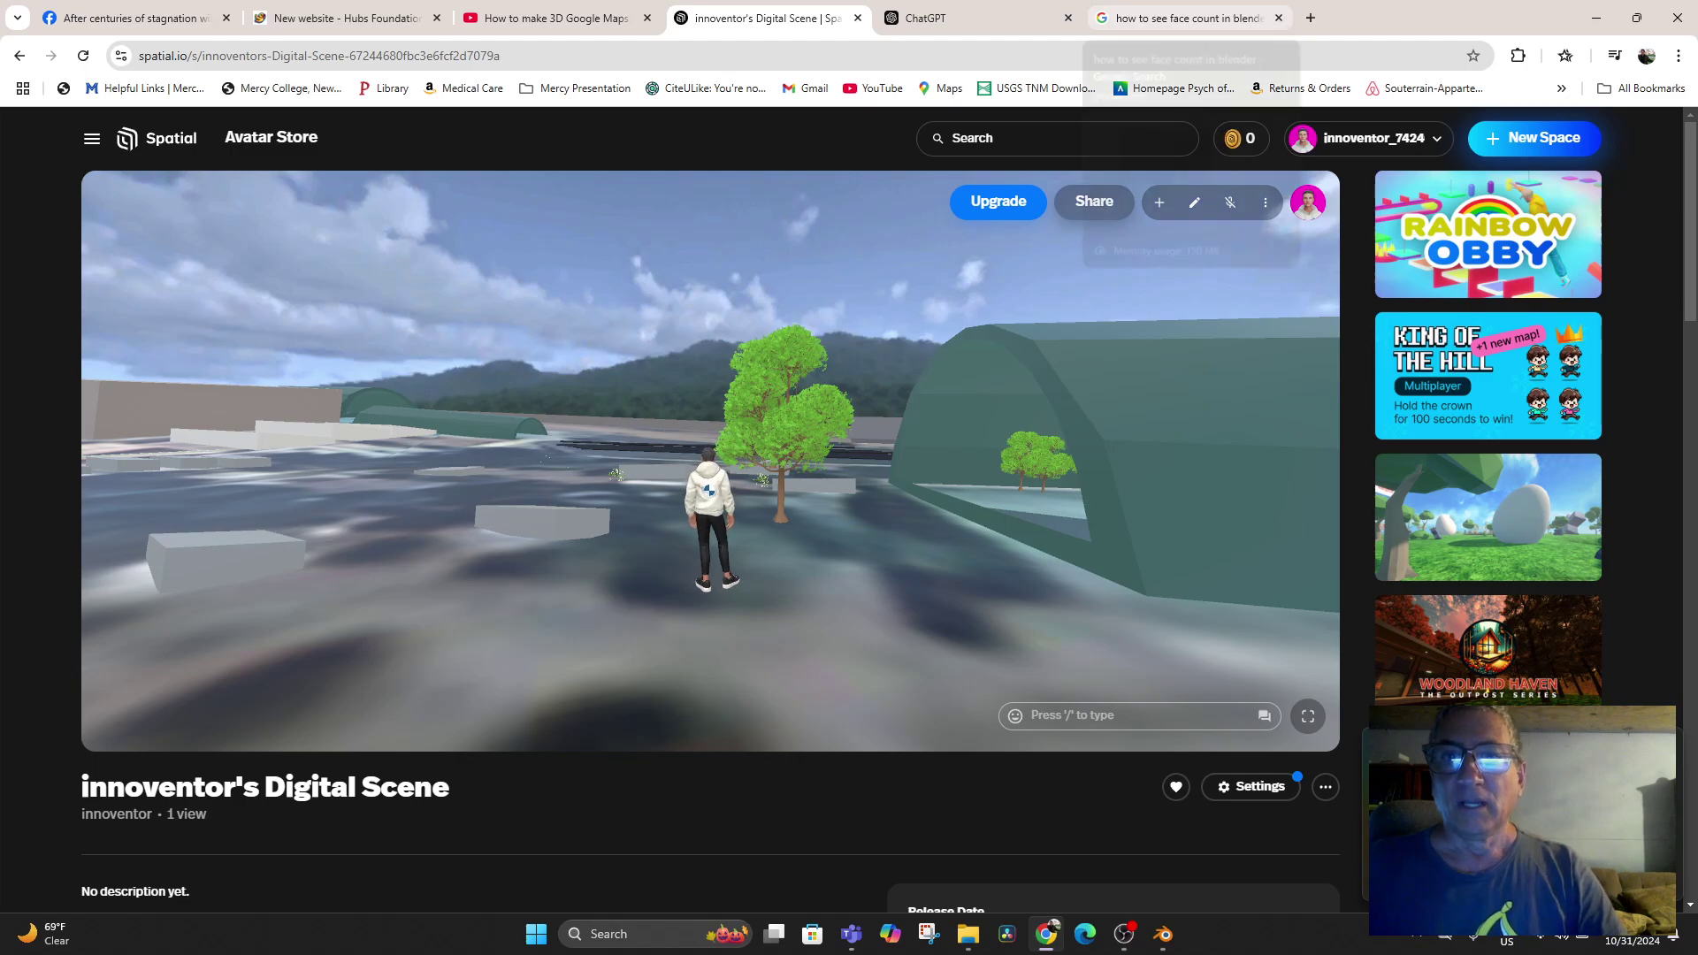
Open Google Maps in a new browser tab and look up Akrich, Morocco
left_click(1311, 18)
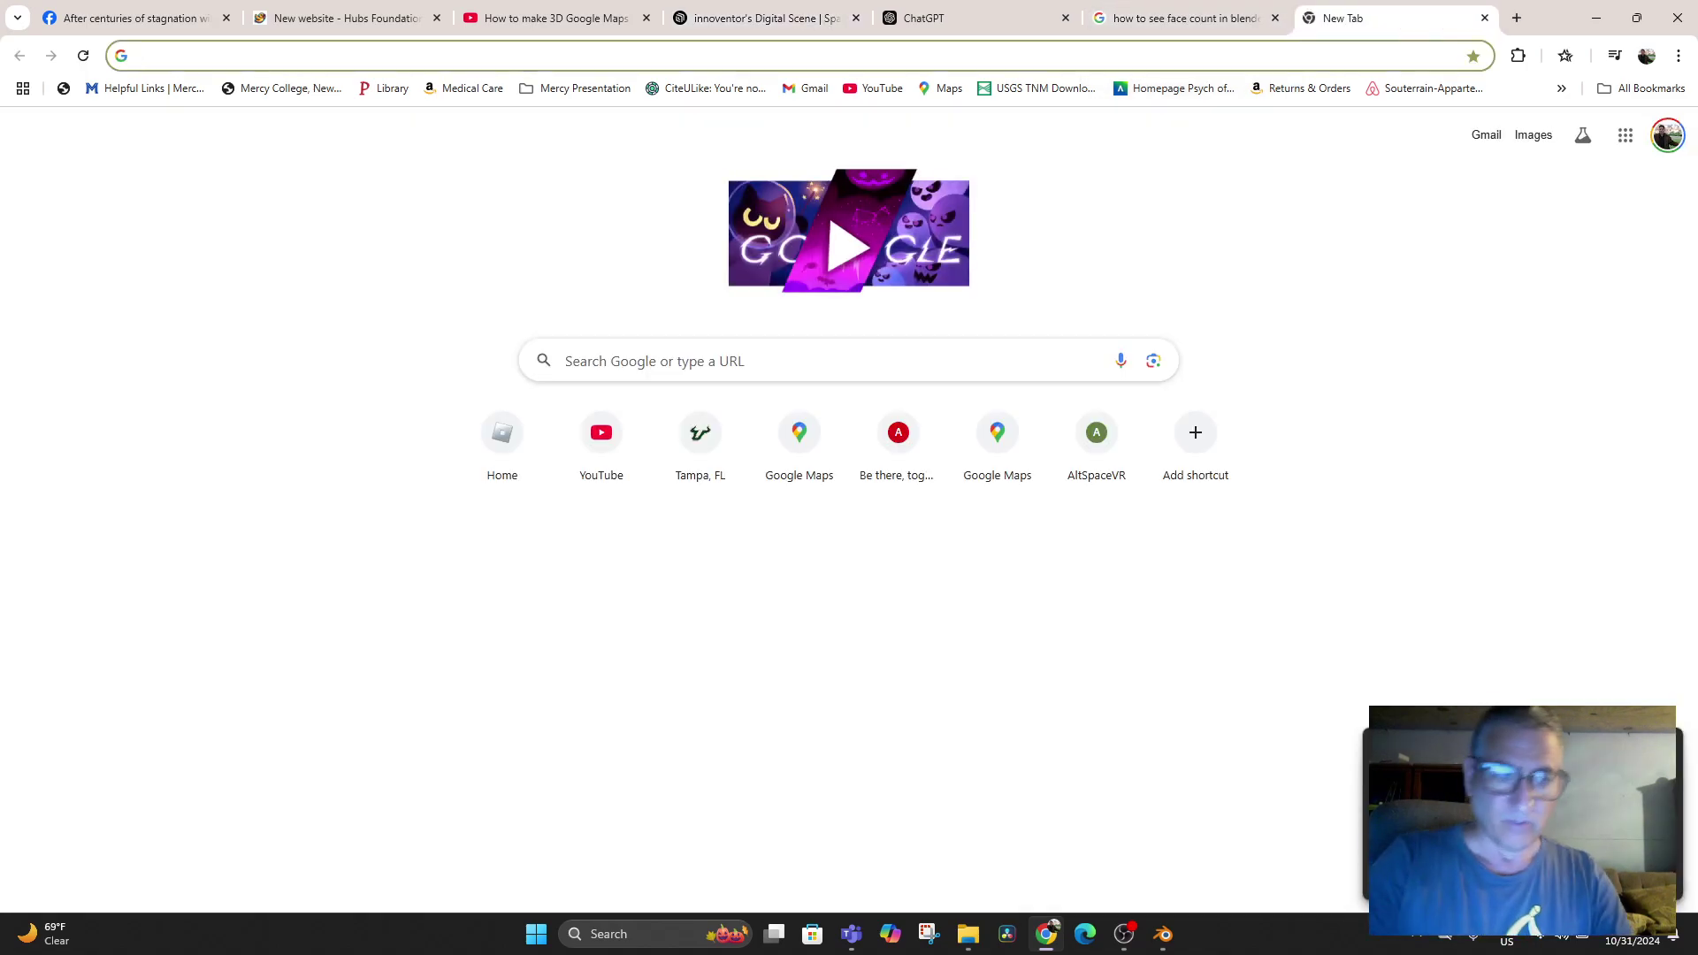
type("maps")
key("Return")
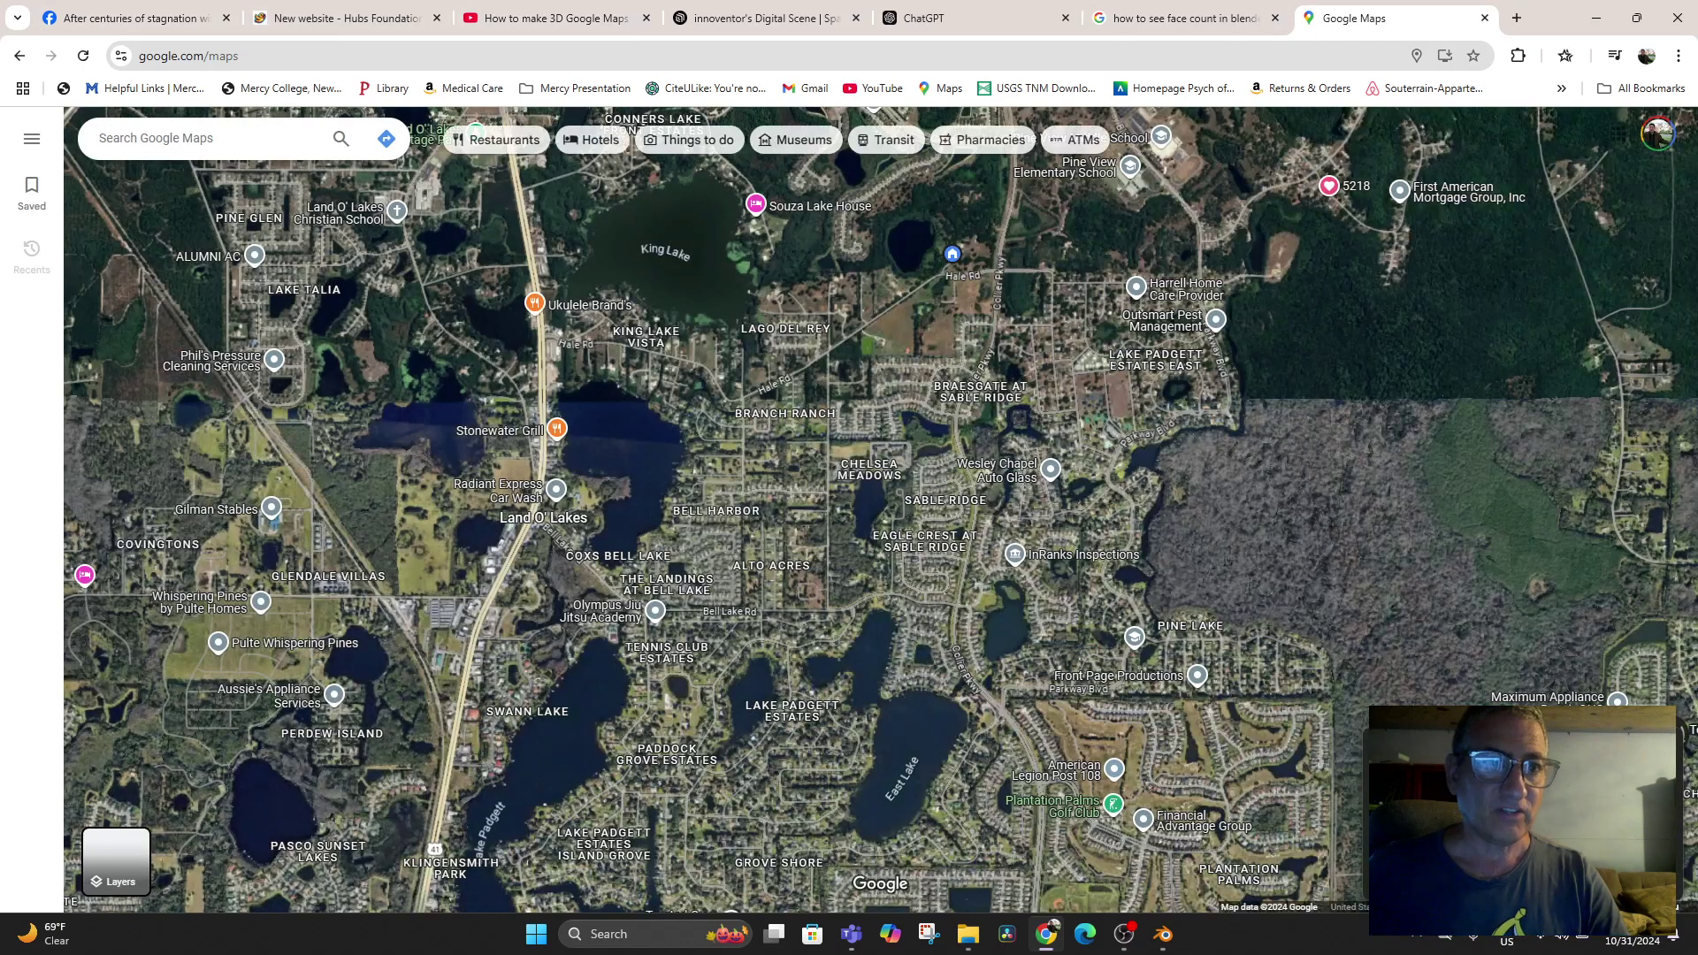
type("akrich")
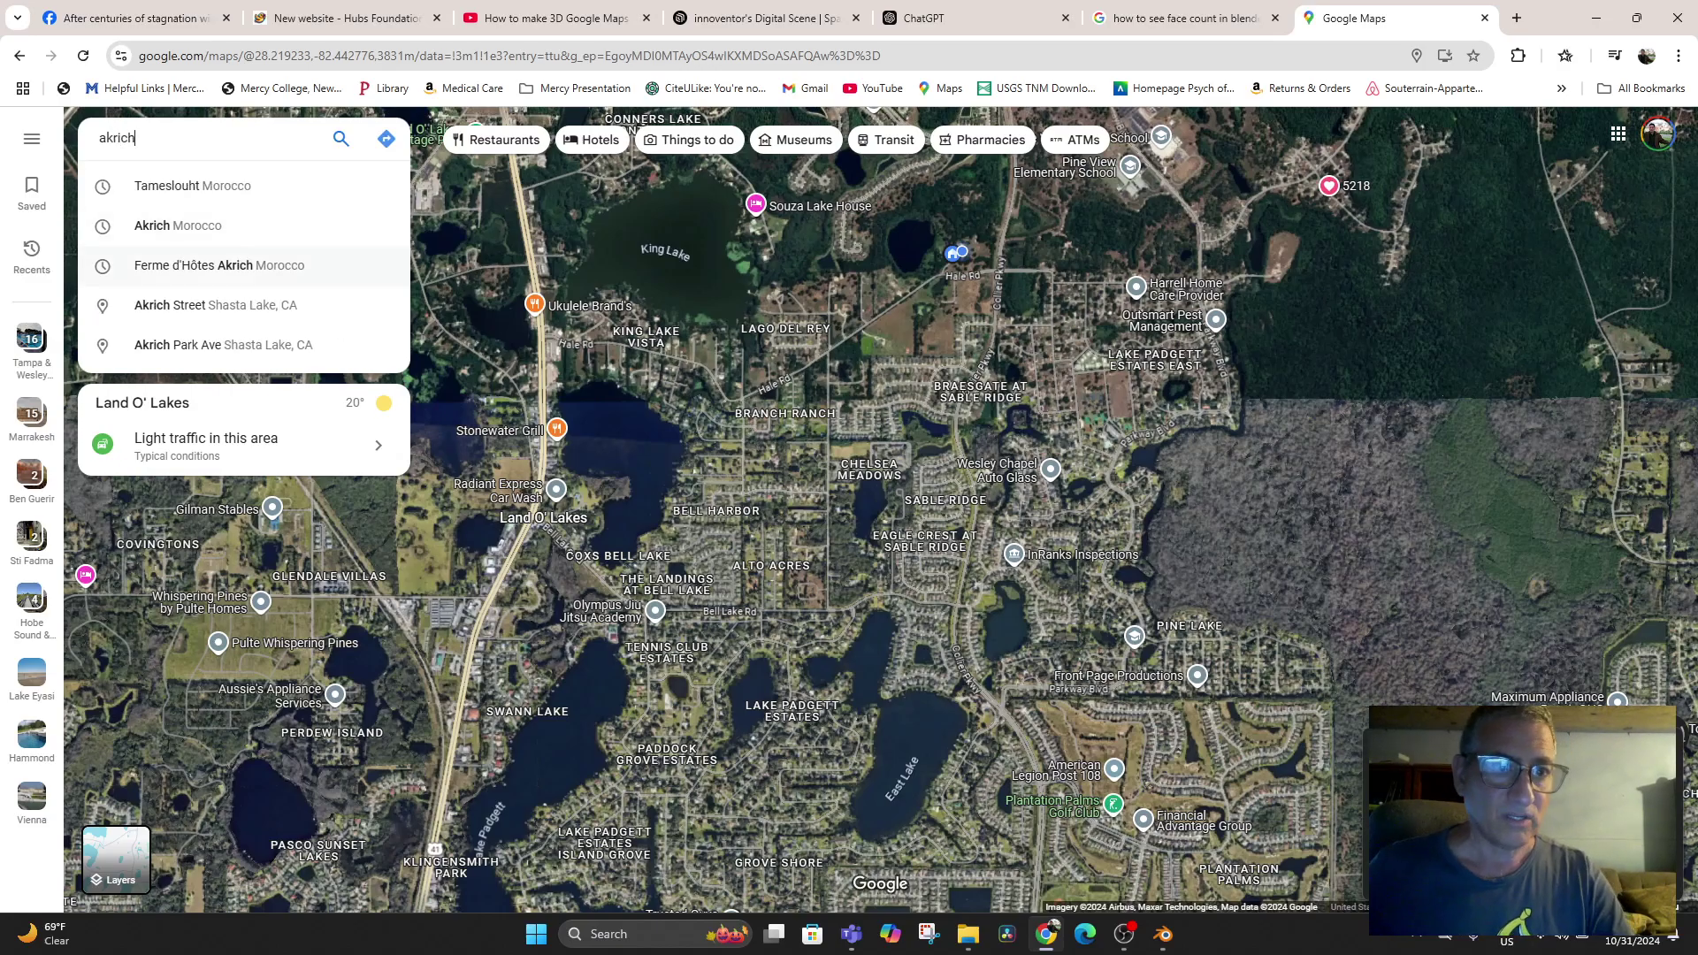
left_click(177, 226)
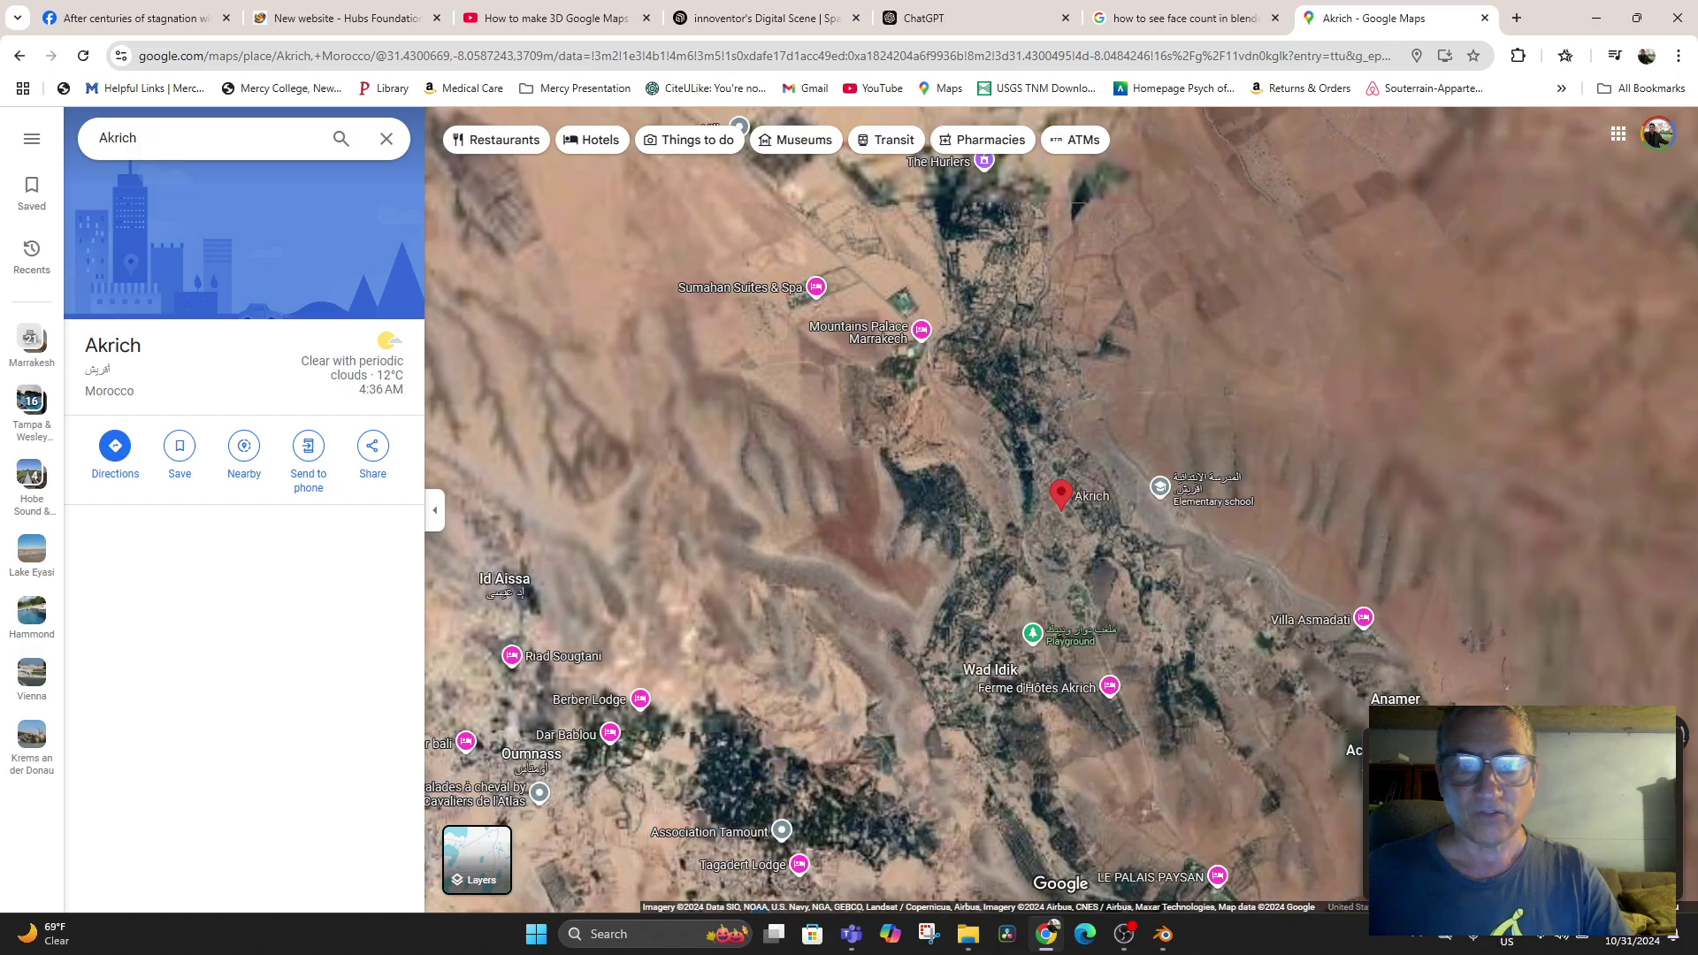
Examine the satellite imagery southeast of Akrich around the elementary school and cemetery, and show the Street View coverage
scroll(1153, 490, "up", 7)
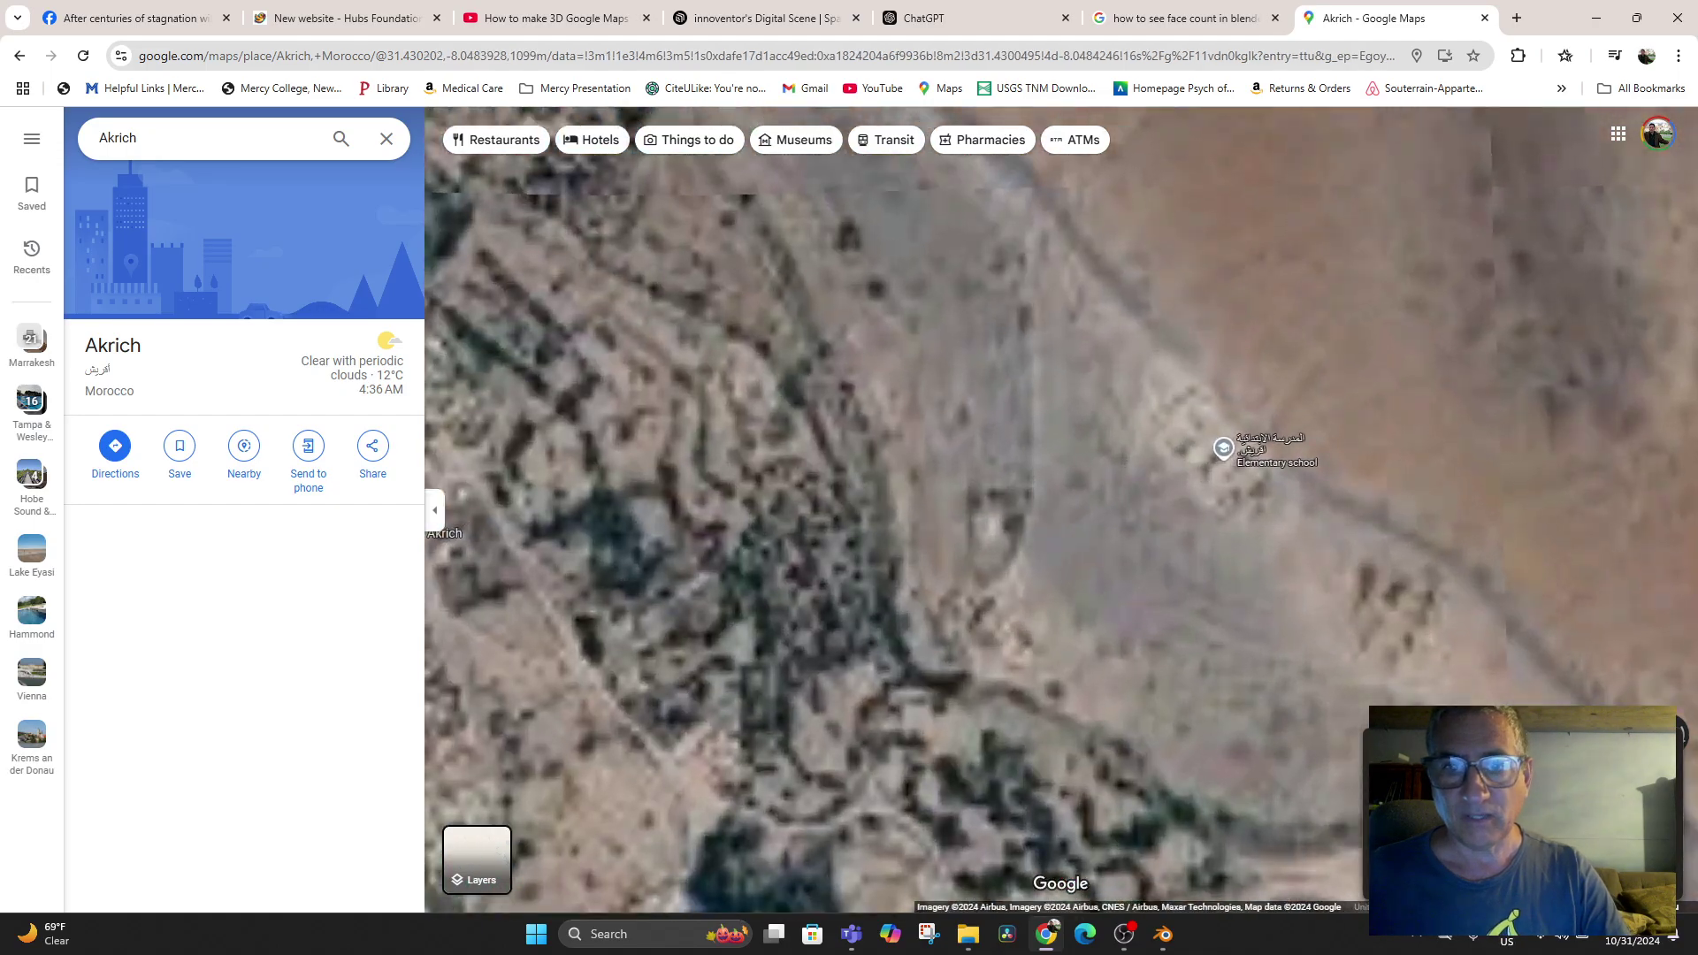
left_click_drag(916, 325, 914, 397)
scroll(1108, 597, "down", 5)
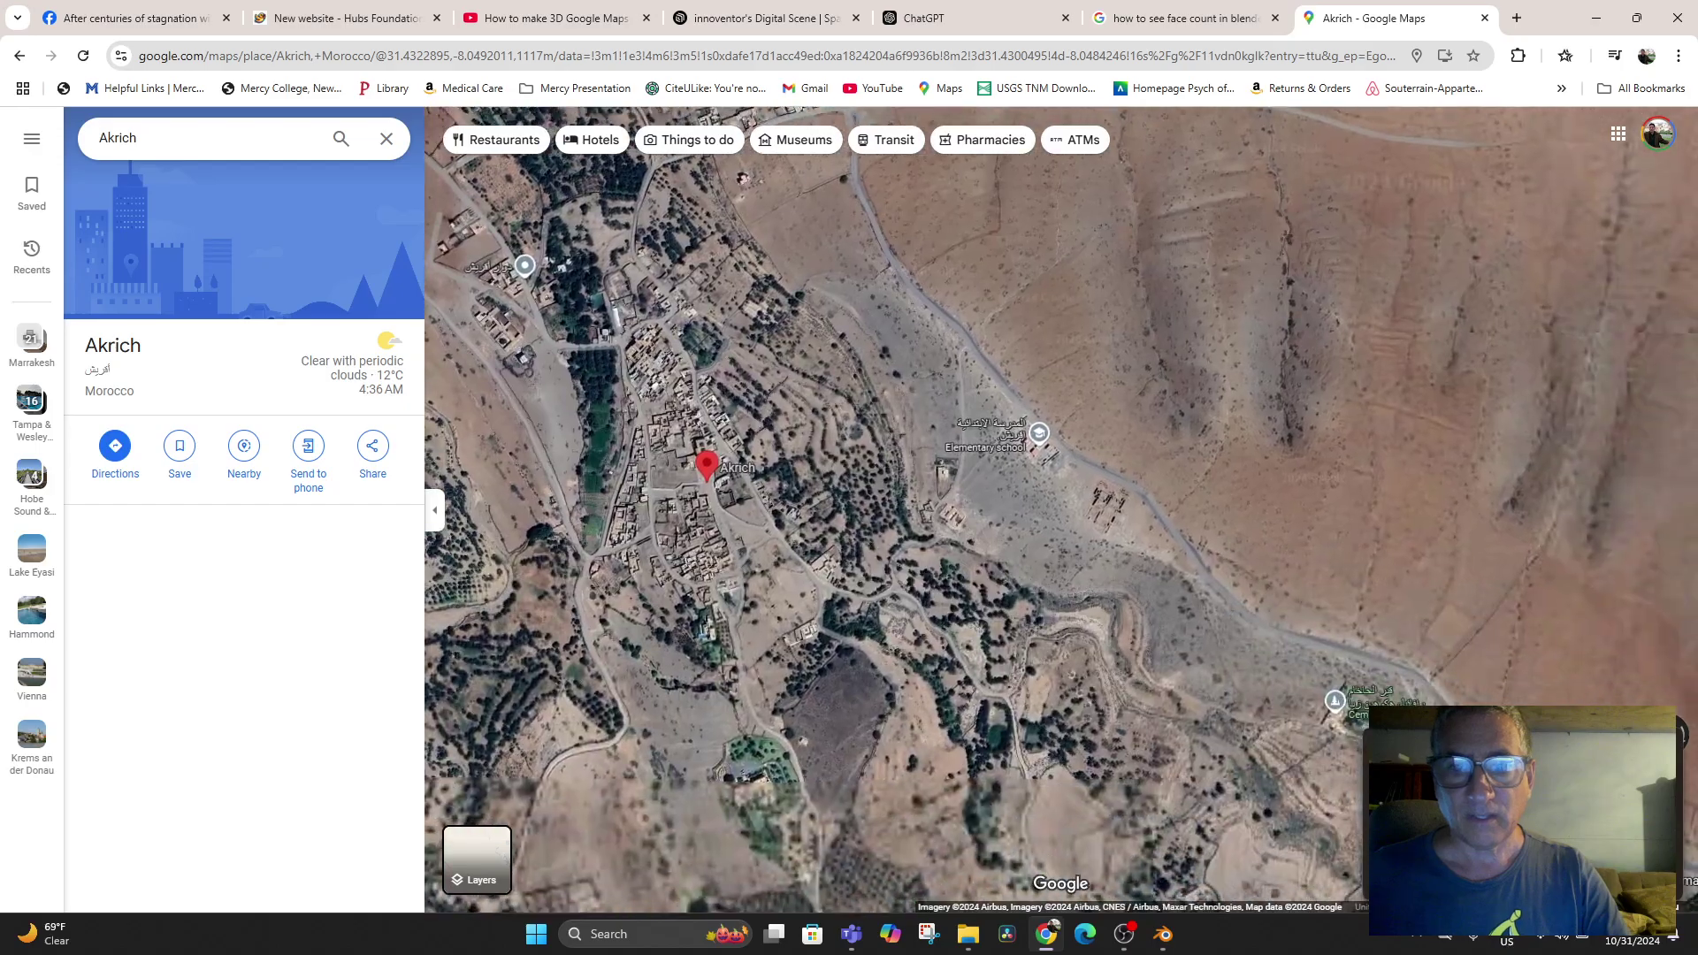
left_click_drag(1292, 723, 1072, 531)
scroll(1072, 530, "up", 2)
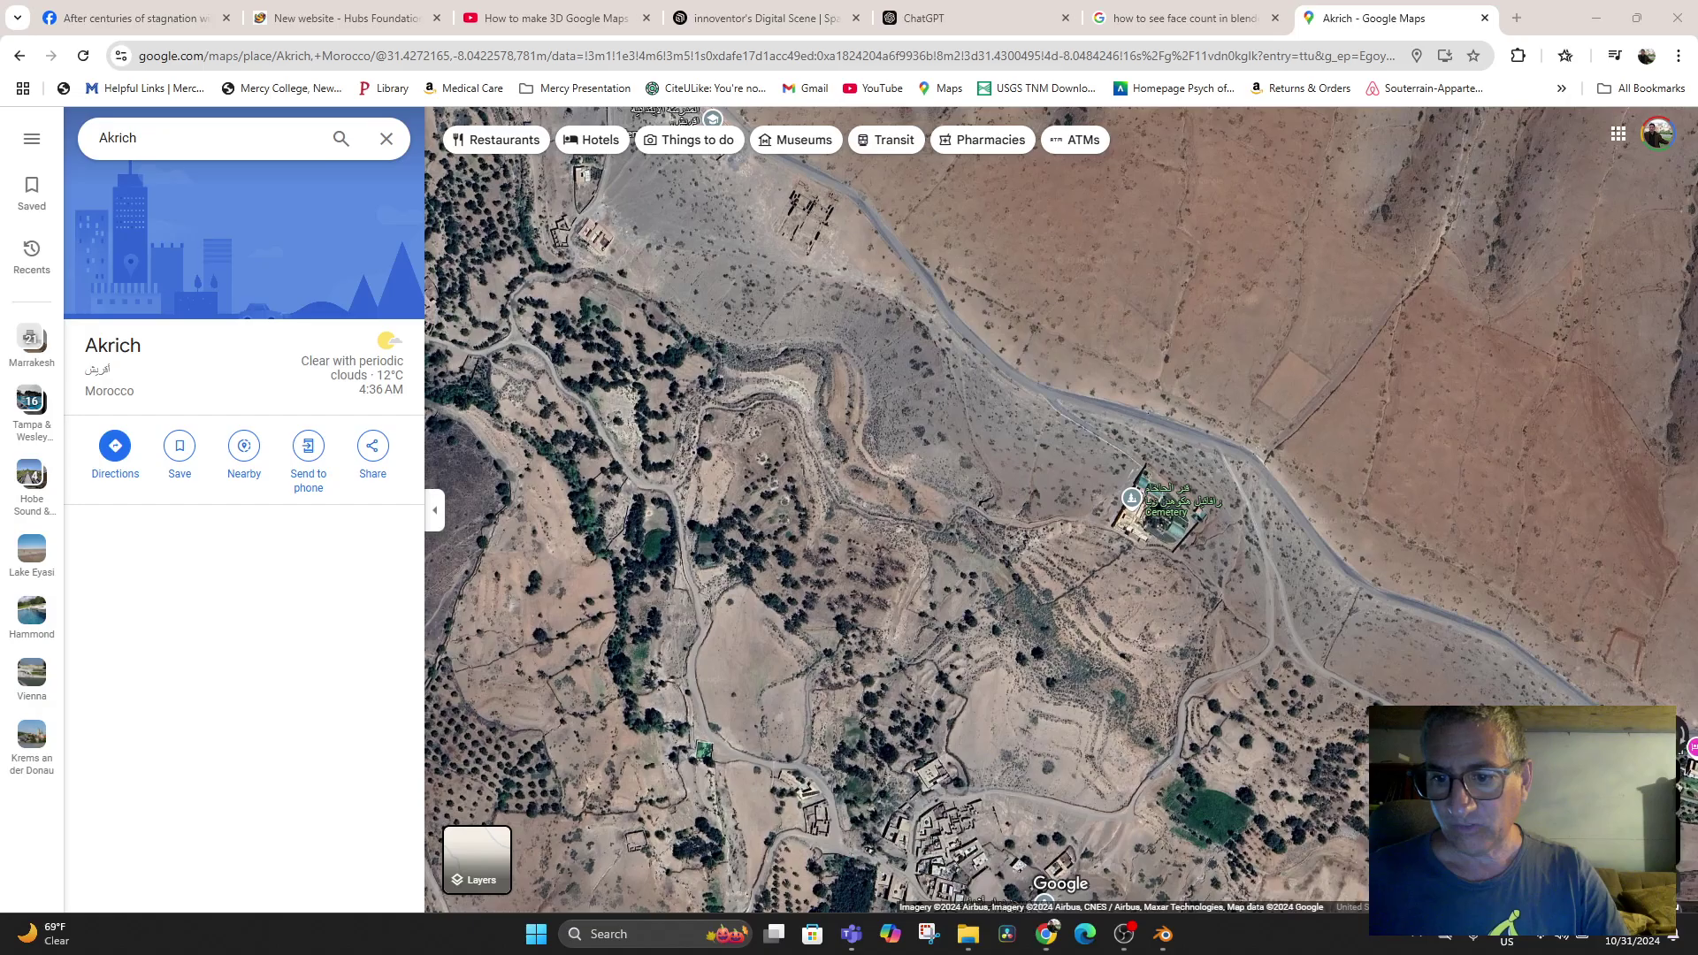
left_click(1662, 882)
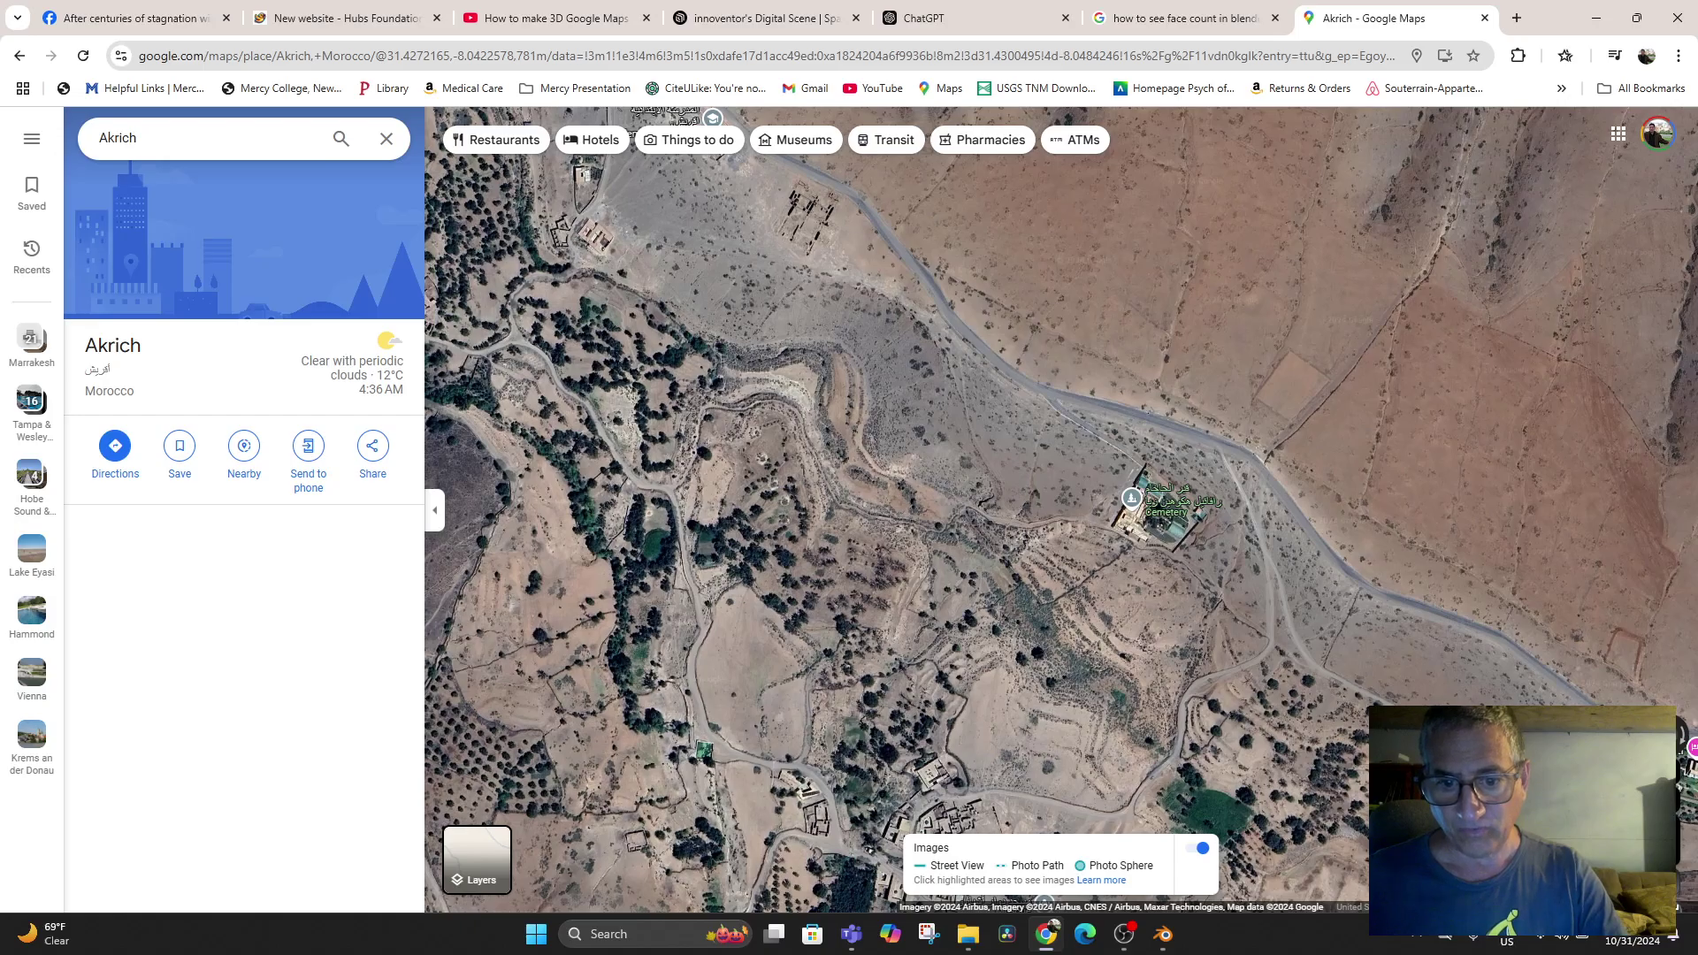
Examine the Street View coverage from Akrich and Marrakesh to the mountain roads around Aghbalou
scroll(1061, 510, "down", 5)
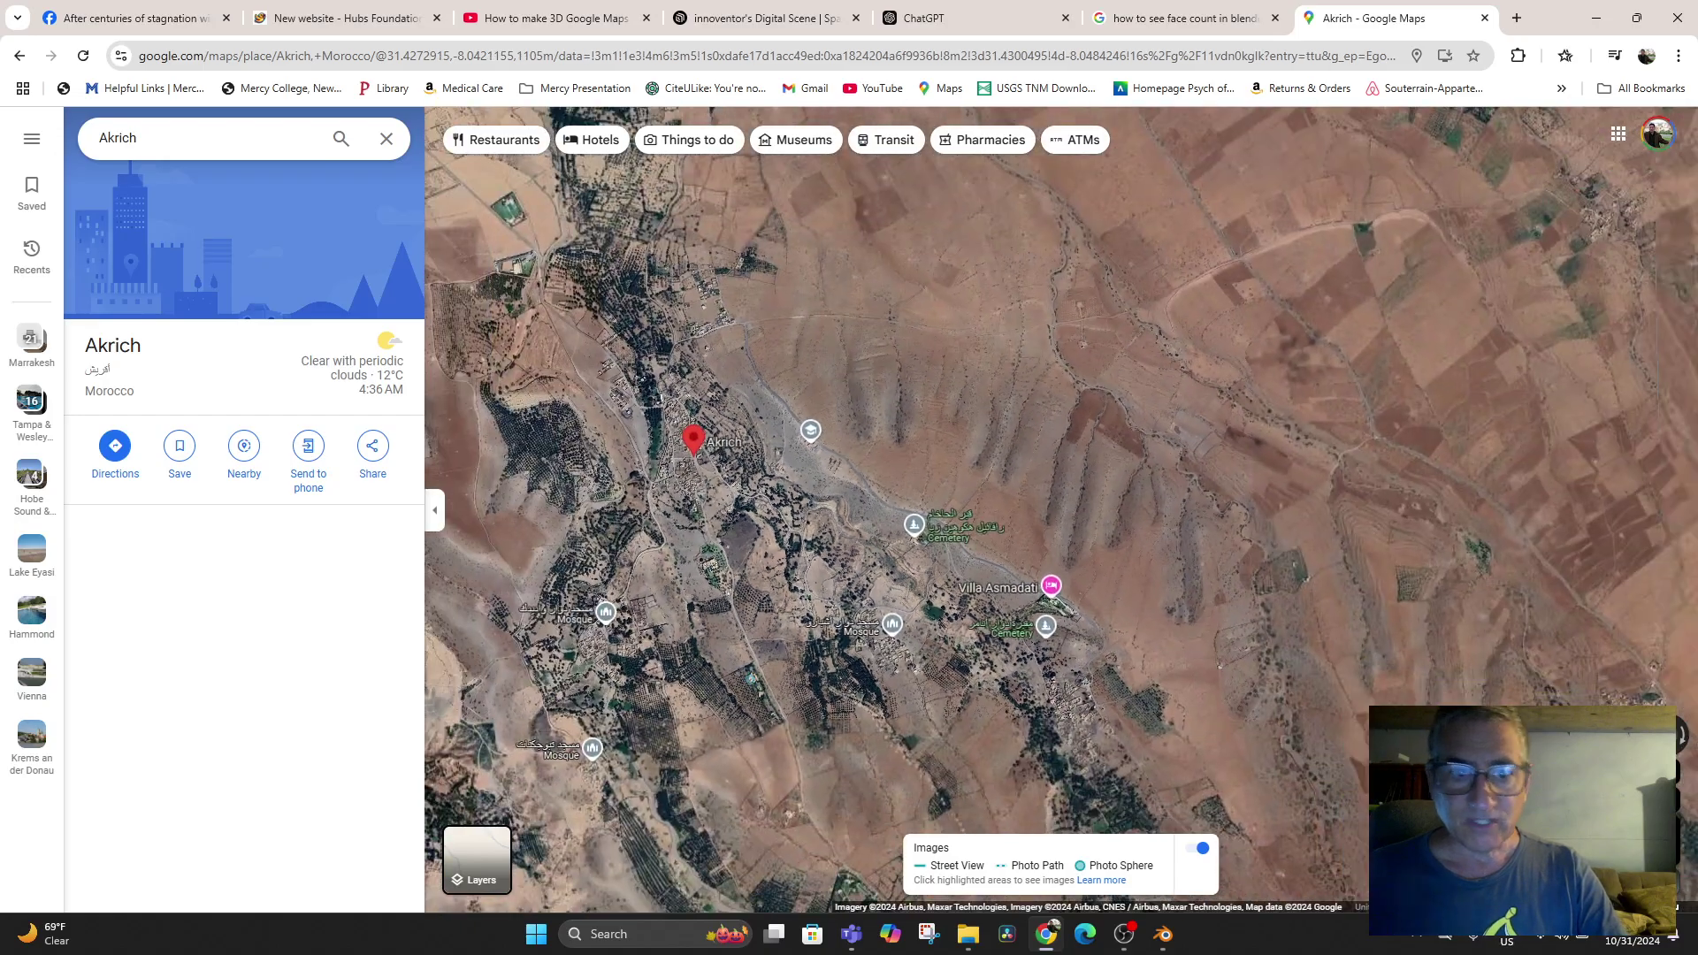
scroll(1061, 509, "down", 2)
scroll(1062, 509, "up", 3)
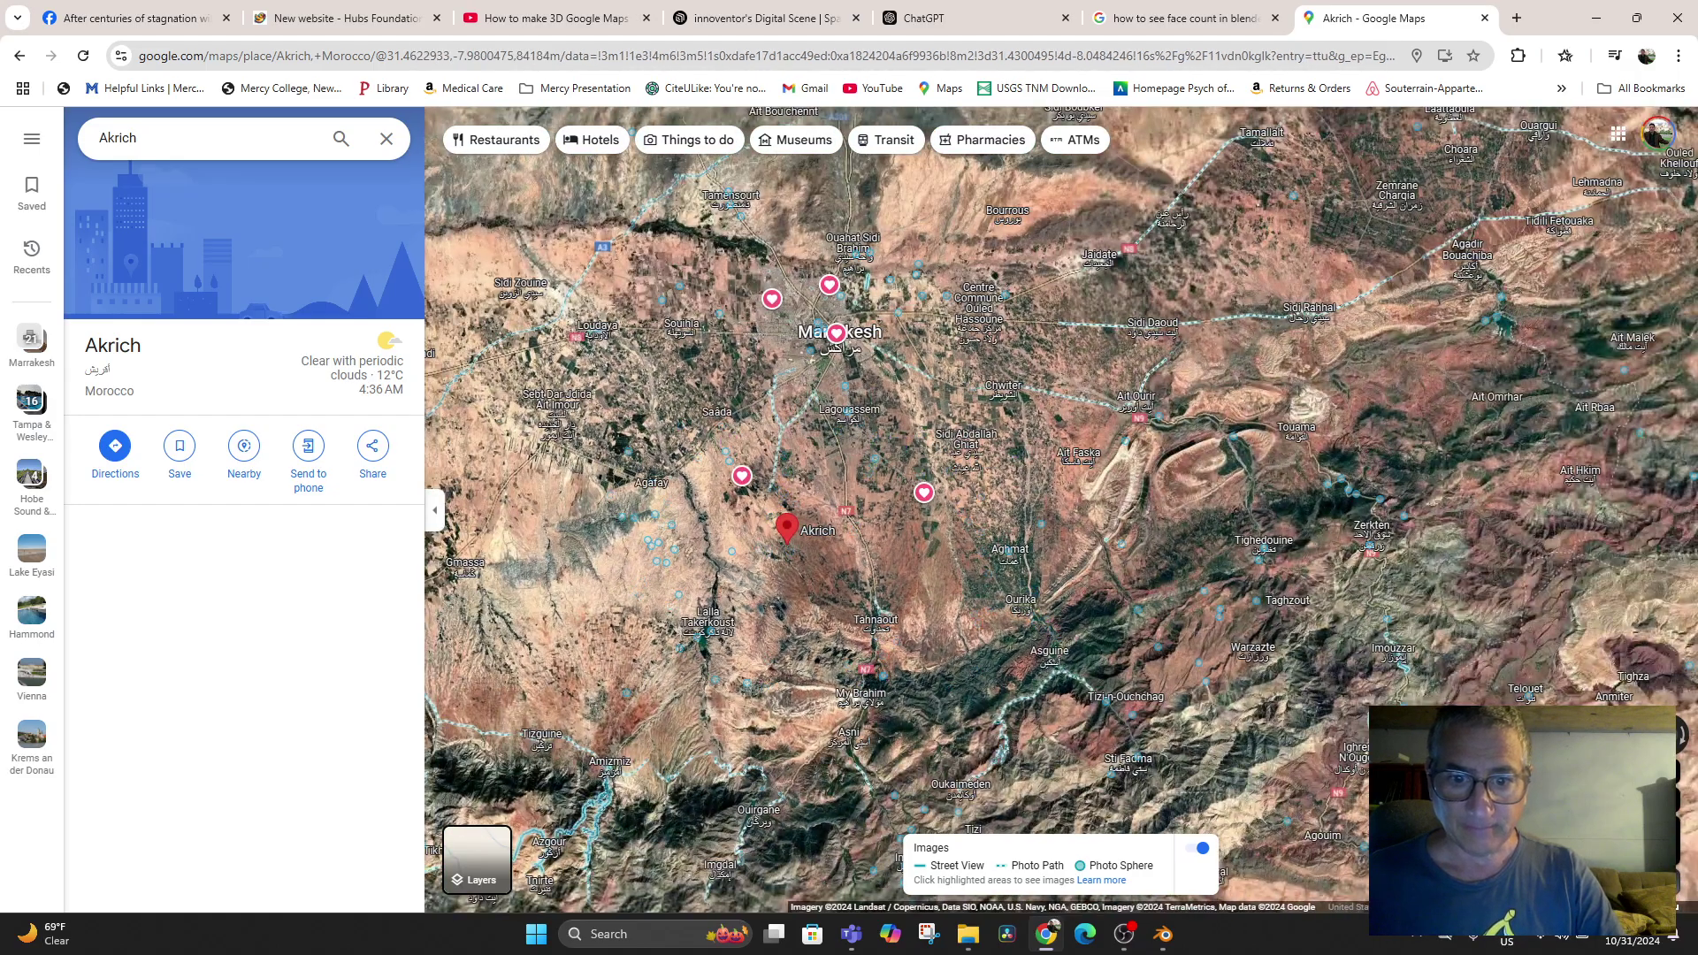
scroll(1021, 659, "up", 1)
left_click_drag(1008, 698, 965, 606)
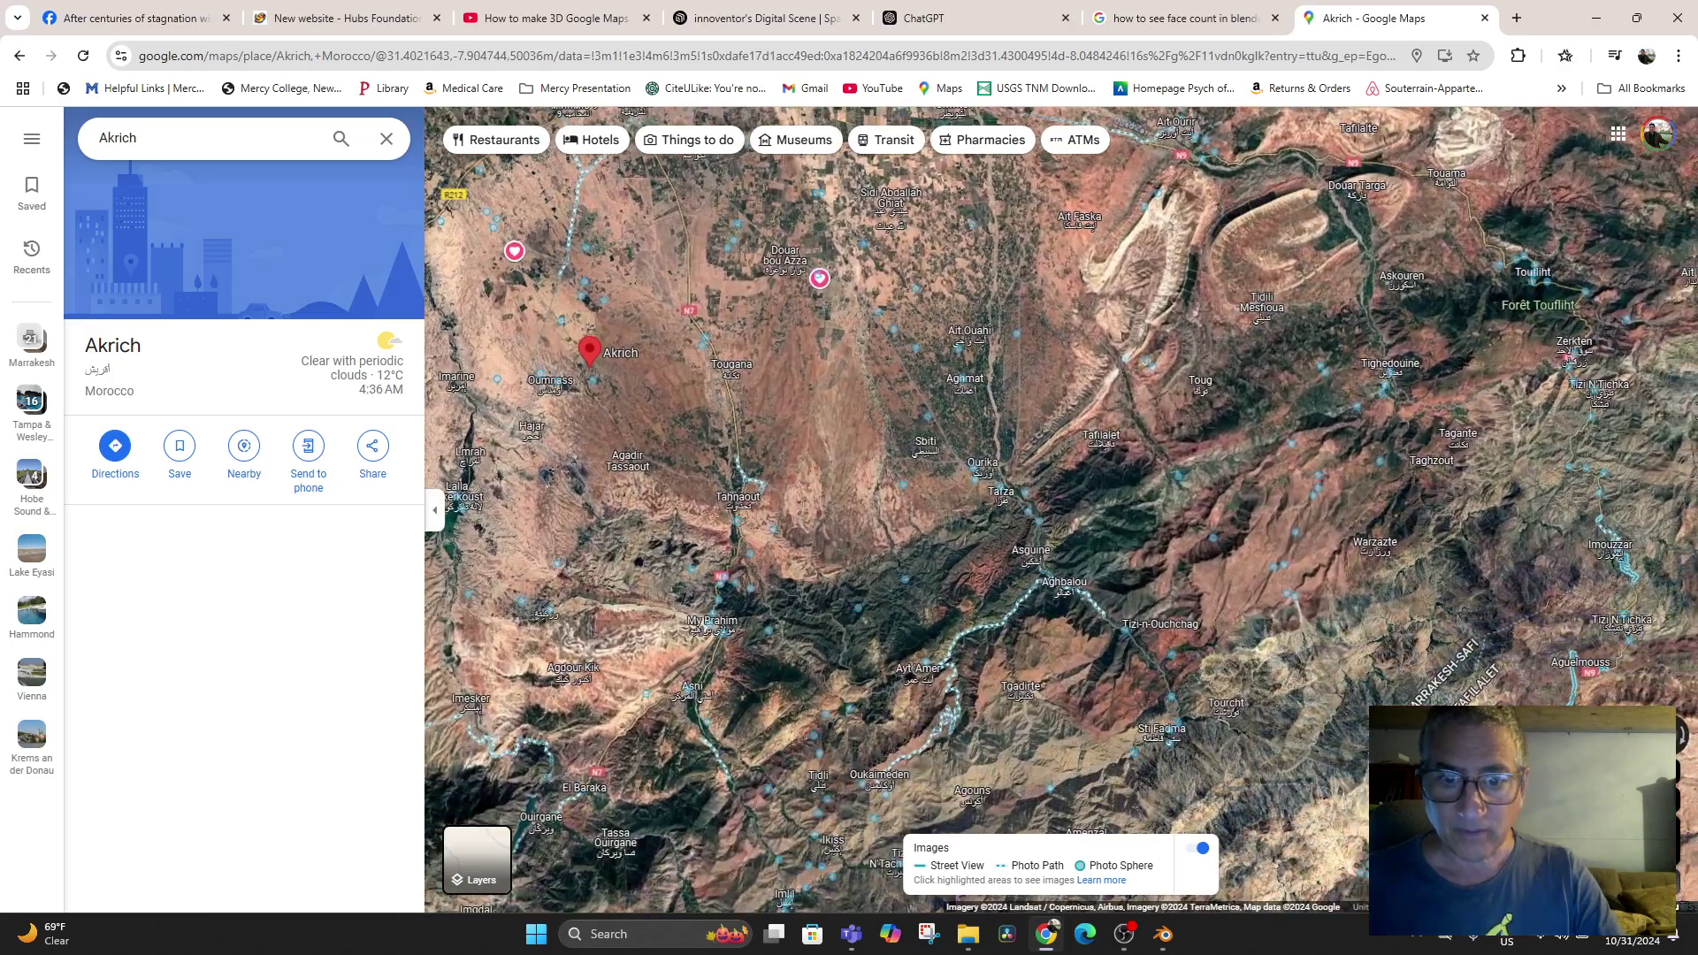
scroll(959, 650, "up", 1)
scroll(933, 631, "up", 2)
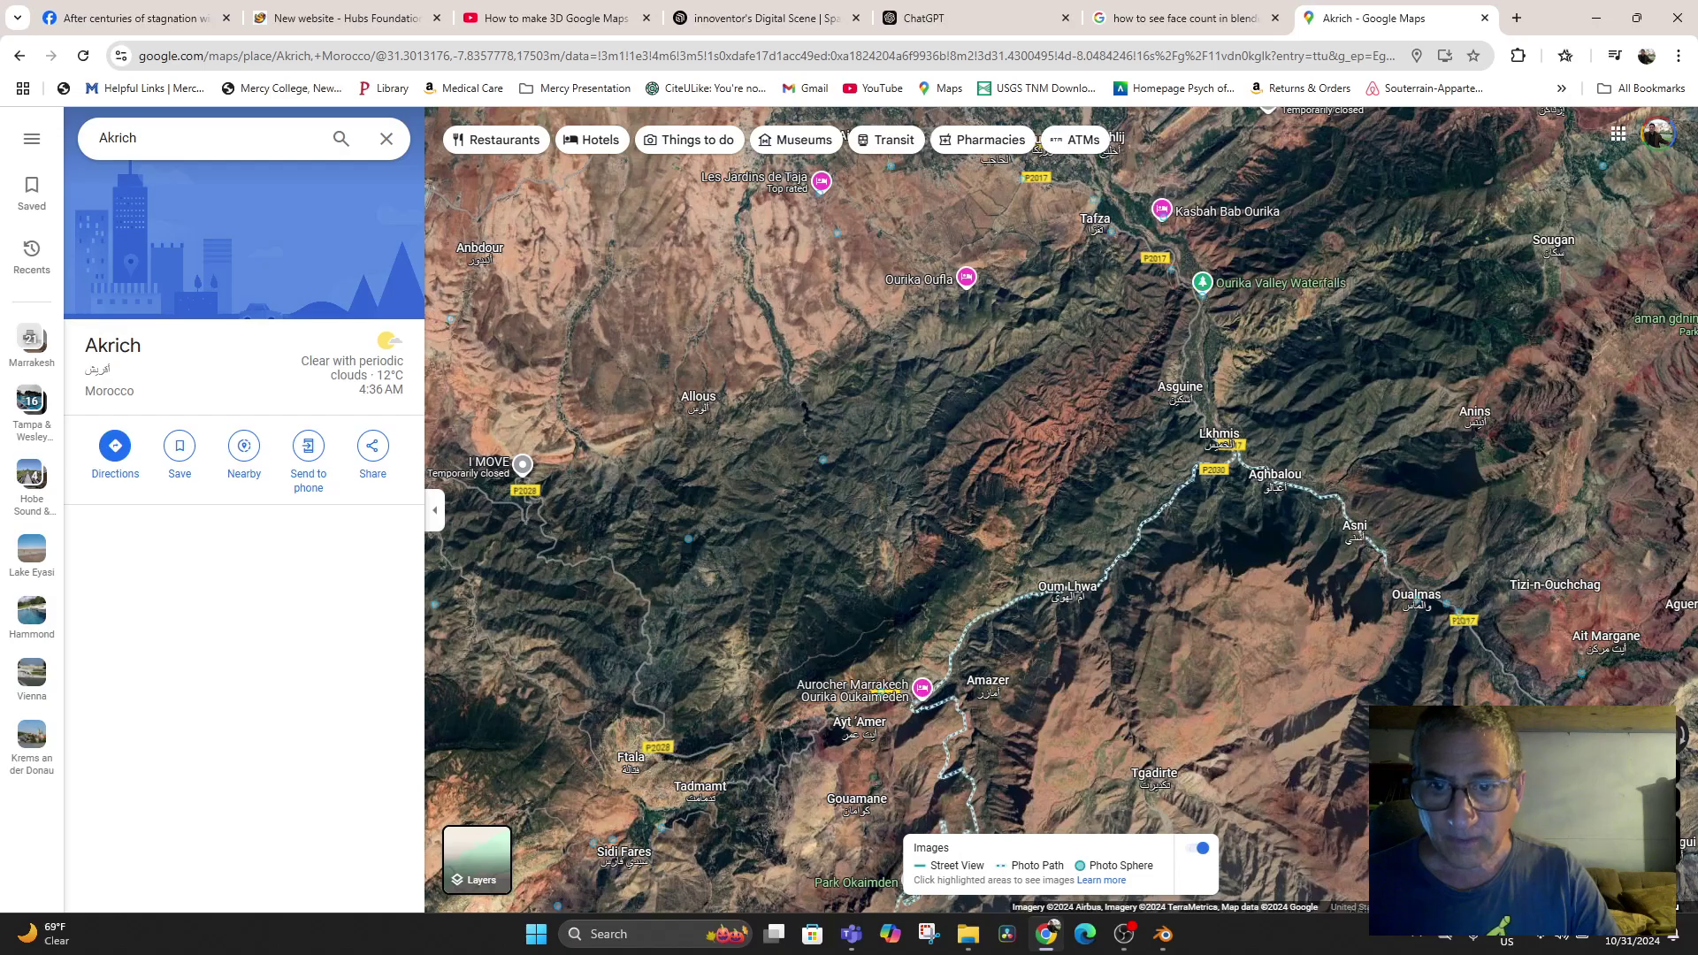
Follow the map north to the Ourika and Lhajb area and open street-level imagery near La muraille de l'Ourika
left_click_drag(1017, 495, 962, 570)
left_click_drag(1006, 321, 1031, 538)
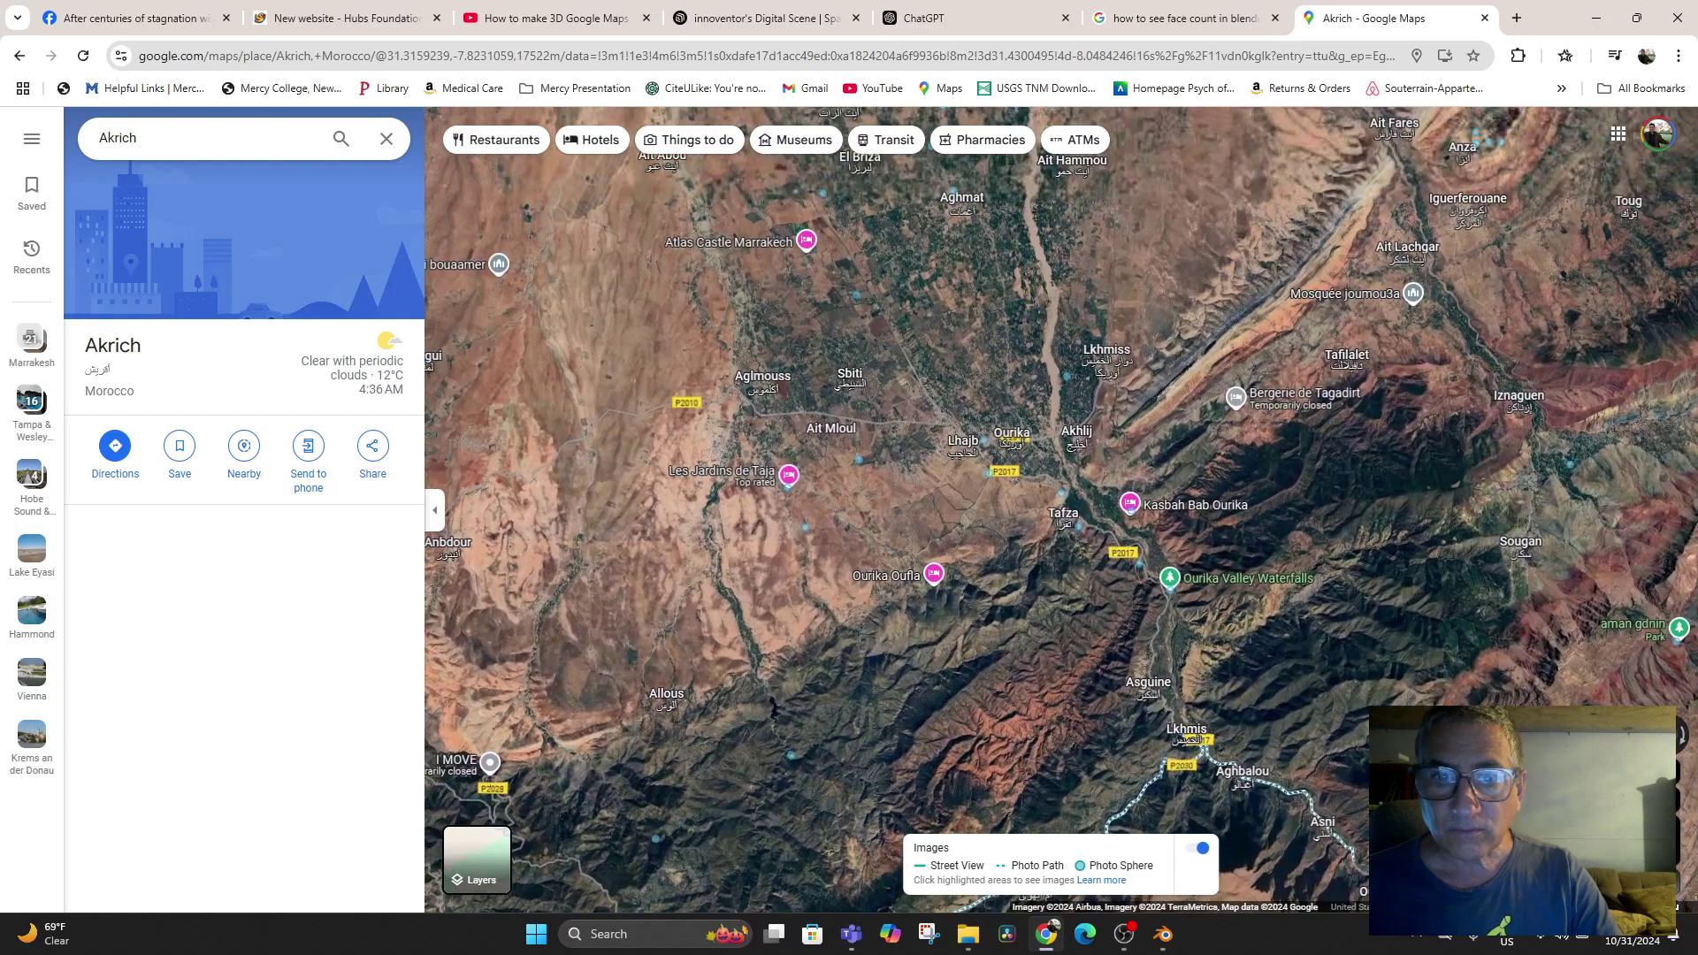
scroll(1033, 541, "up", 1)
scroll(1000, 486, "up", 1)
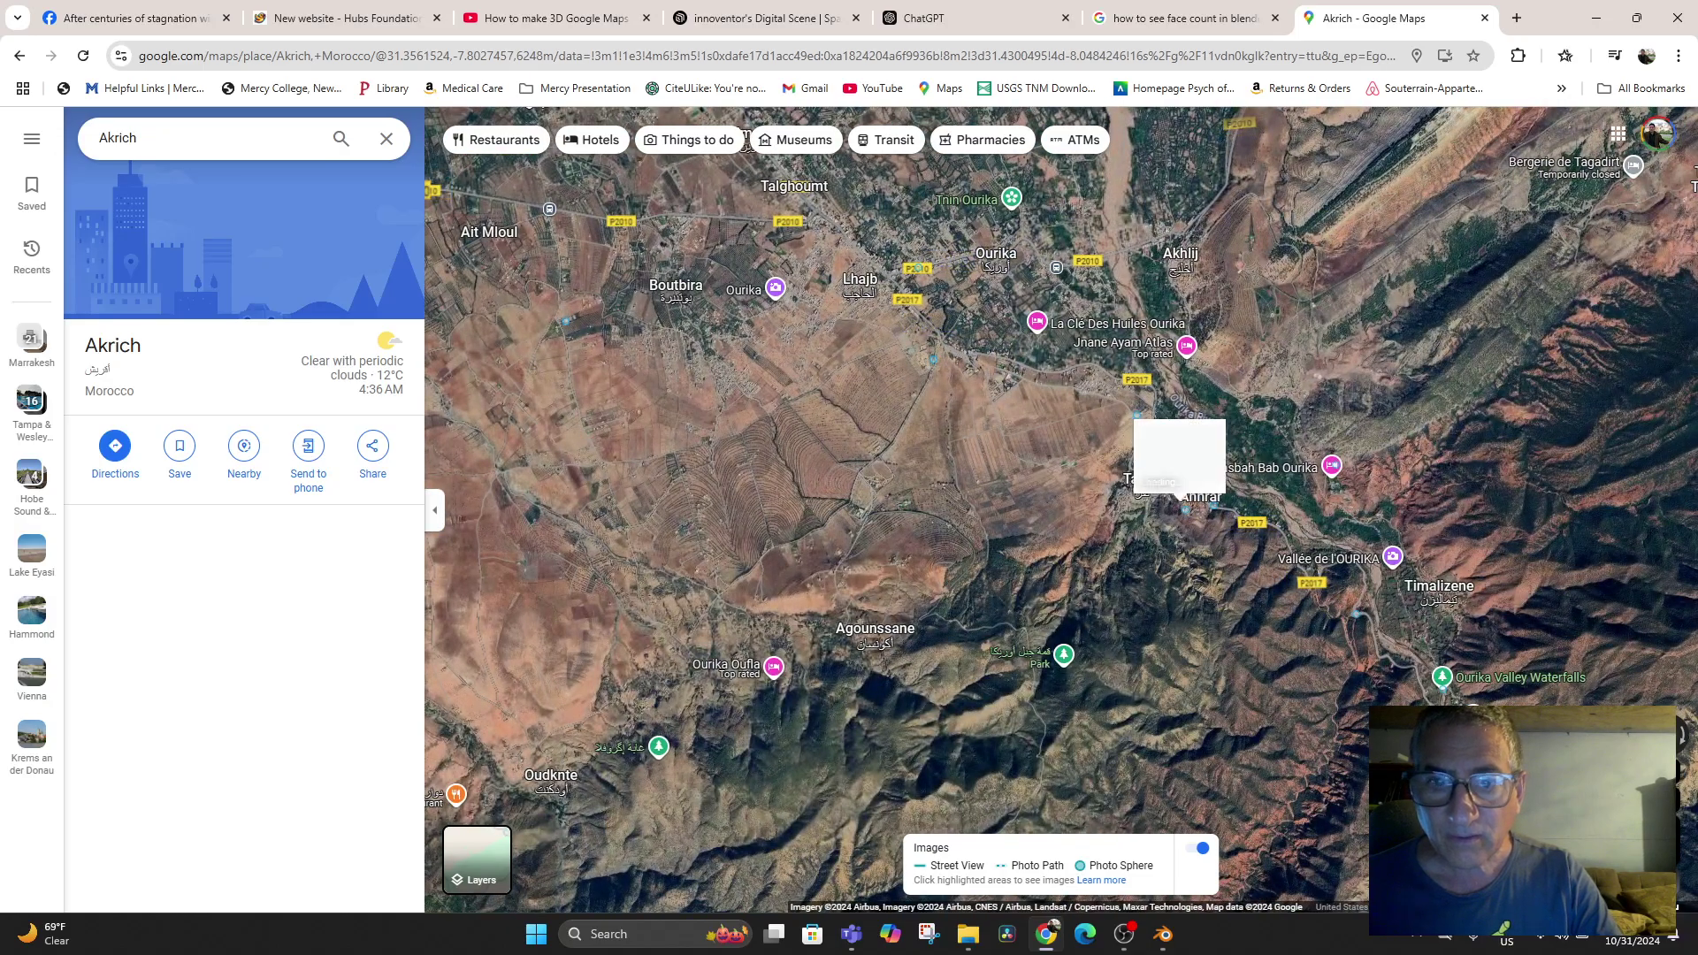
left_click_drag(897, 550, 1154, 722)
scroll(1098, 541, "up", 3)
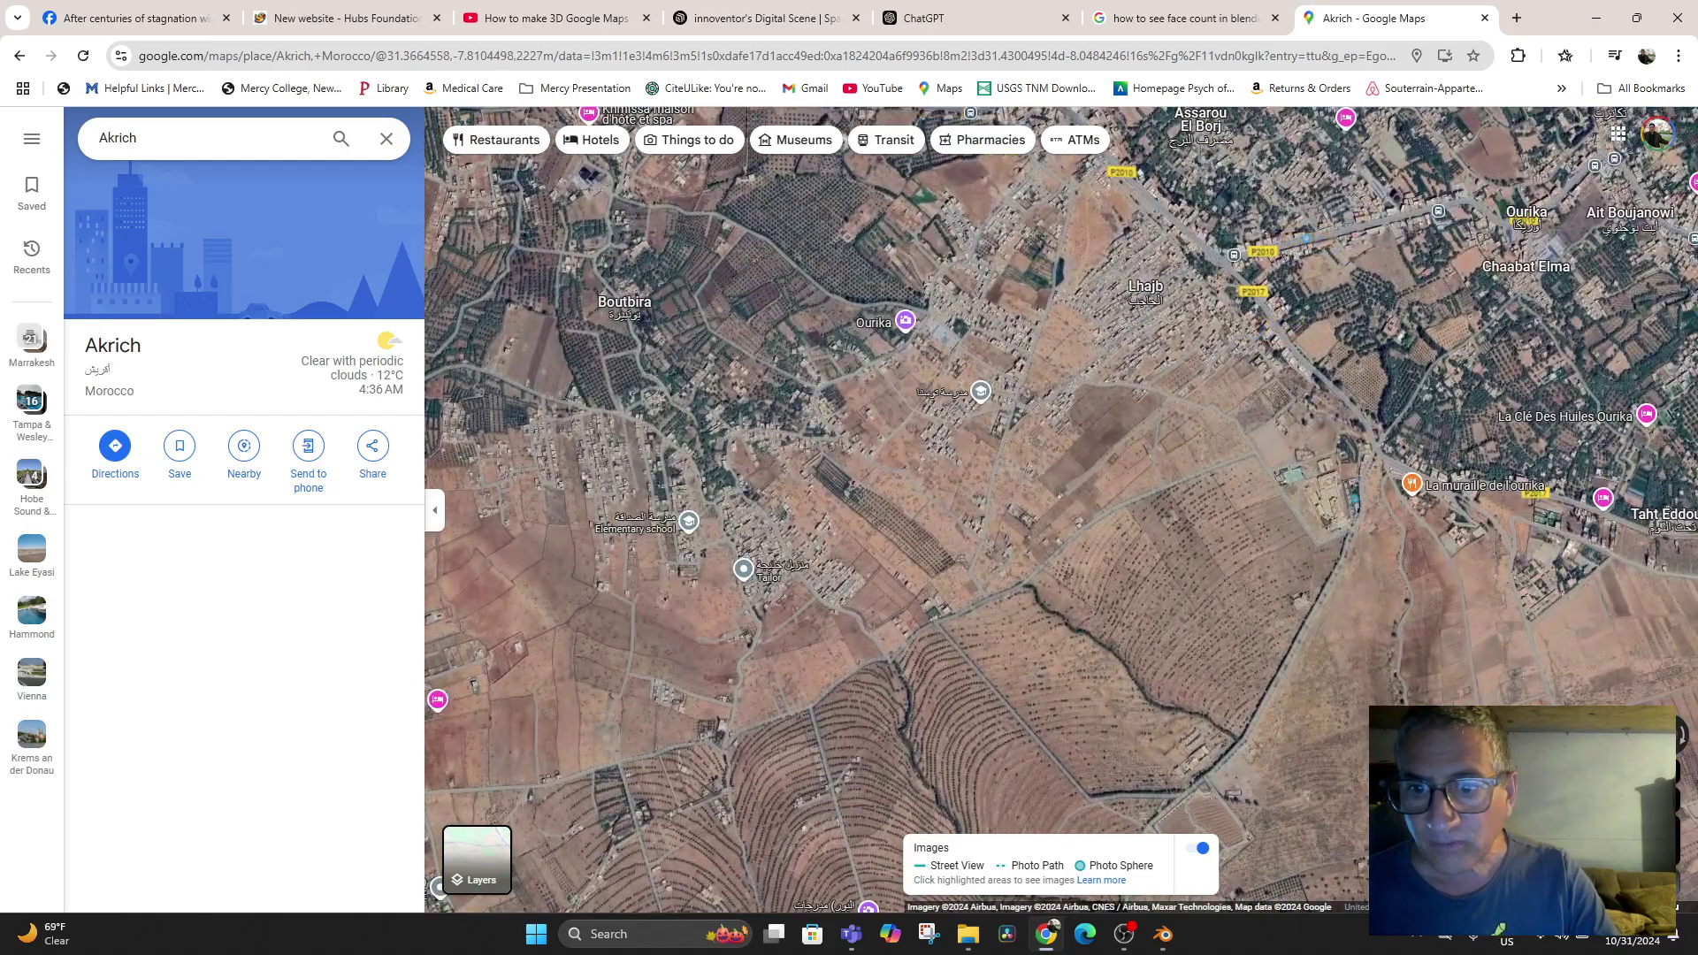
left_click(1352, 506)
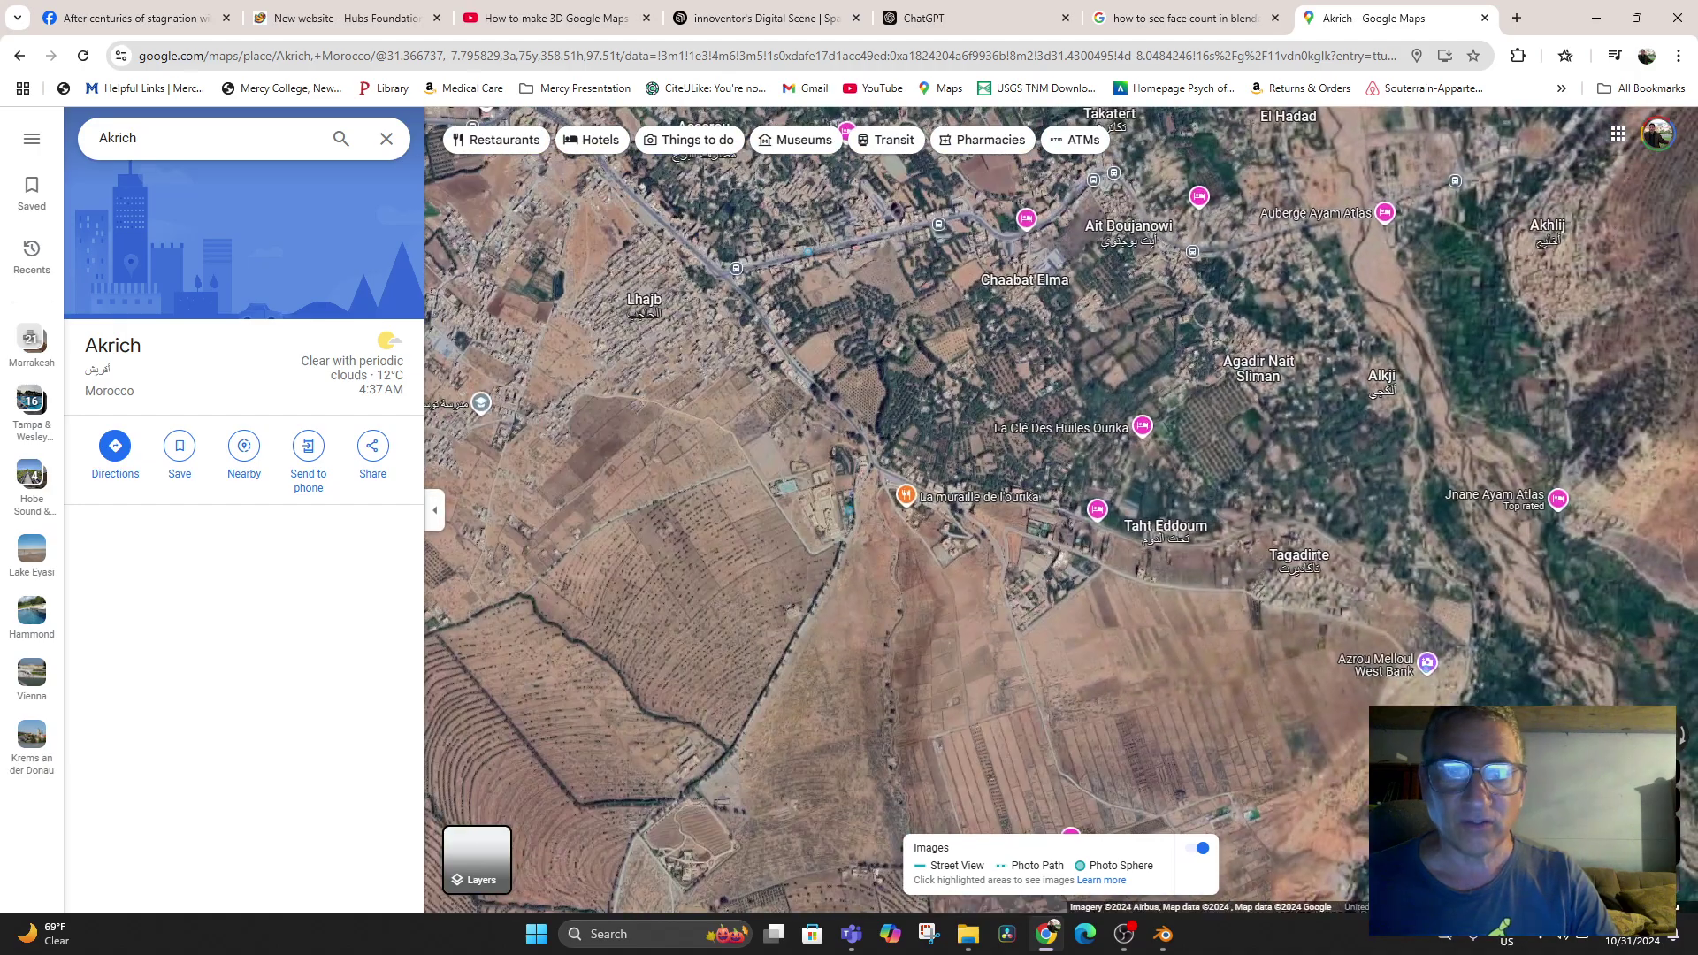
Examine the satellite imagery around Lhajb and Ourika, and view the street-level photo of the village mosque near Sid Chafi
left_click_drag(999, 531, 1110, 454)
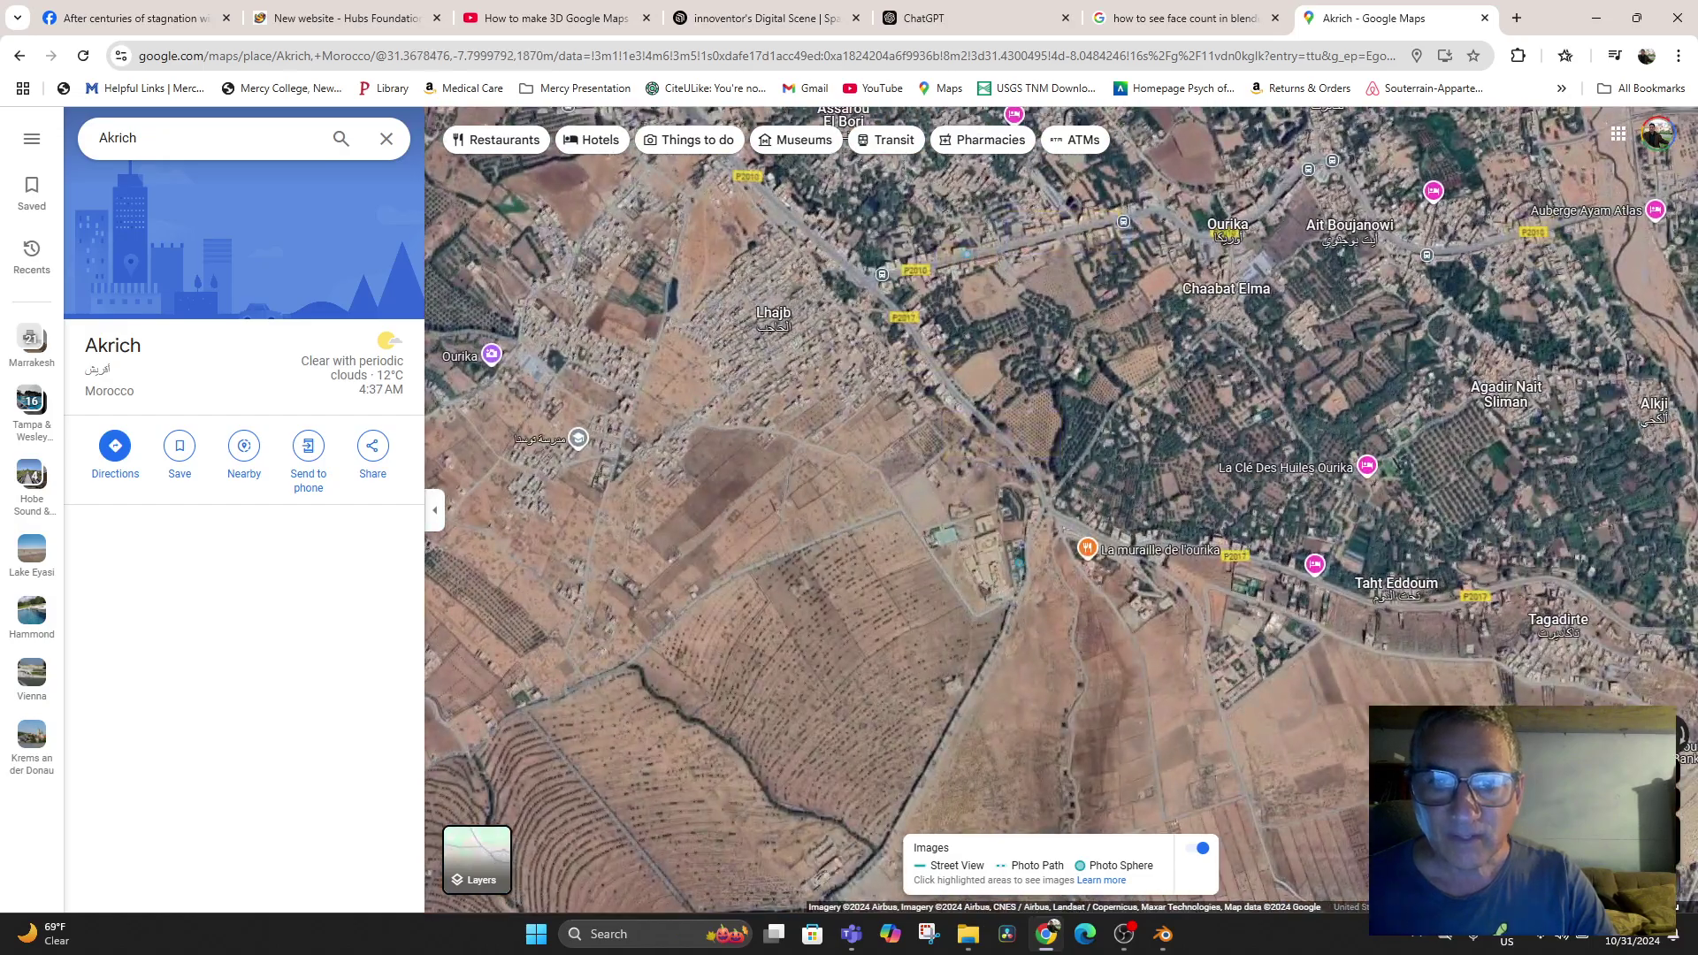
left_click_drag(1185, 416, 916, 575)
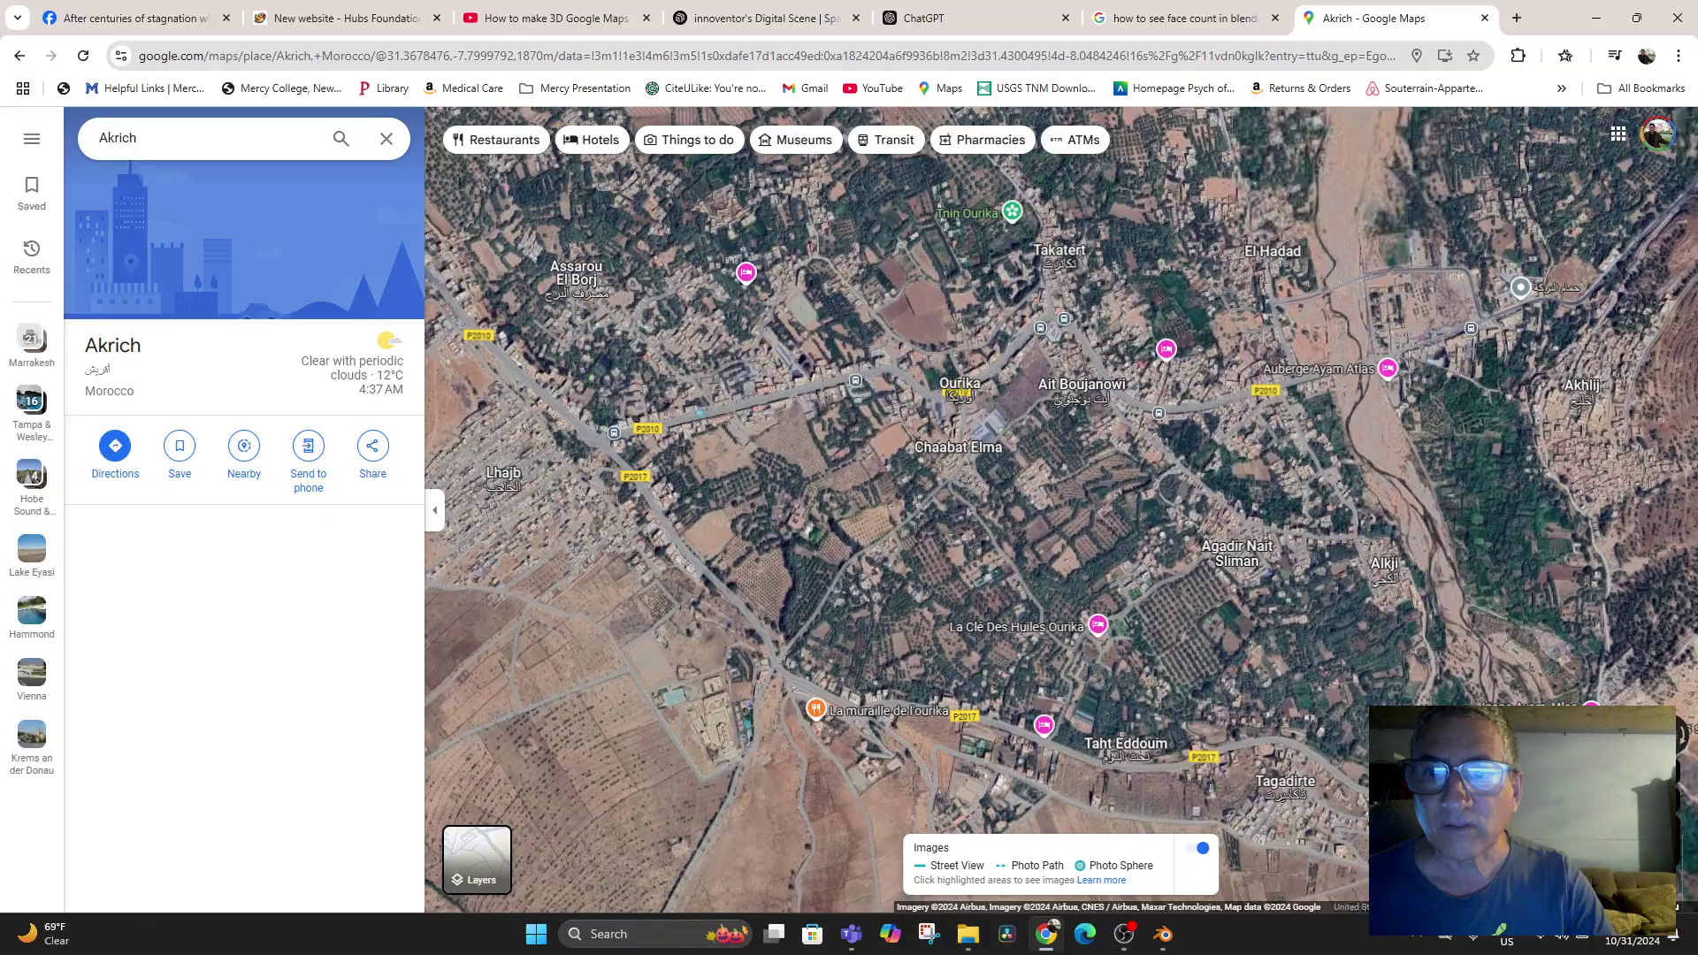
scroll(1146, 501, "down", 5)
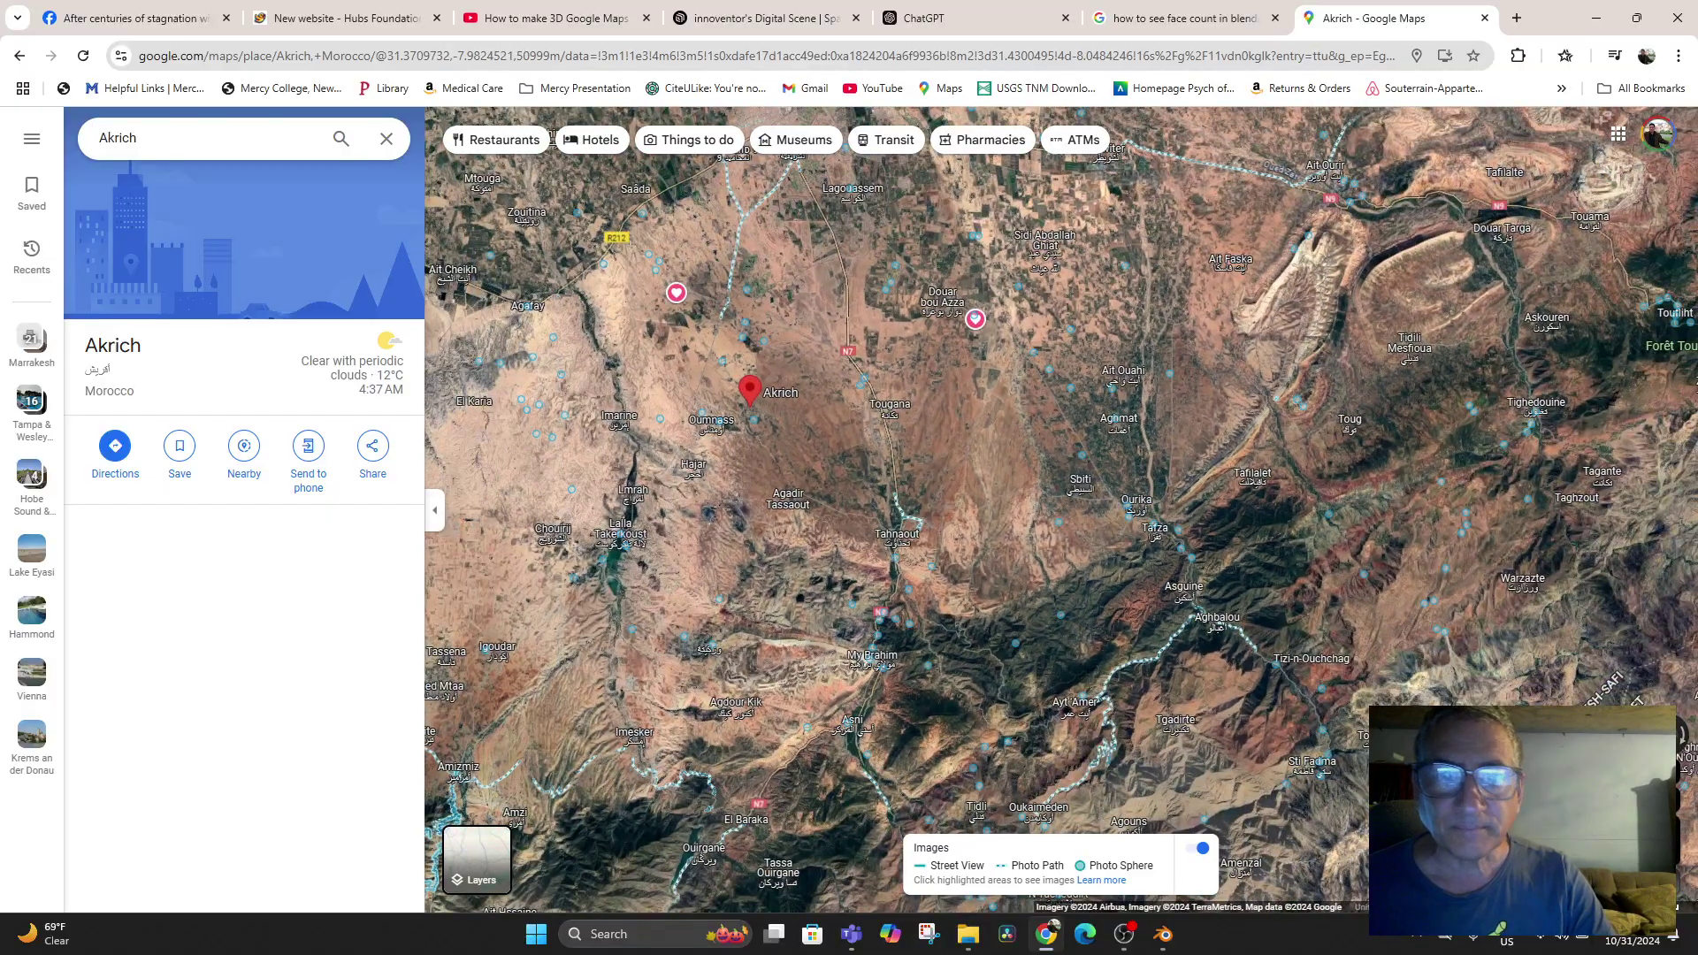
scroll(813, 366, "up", 3)
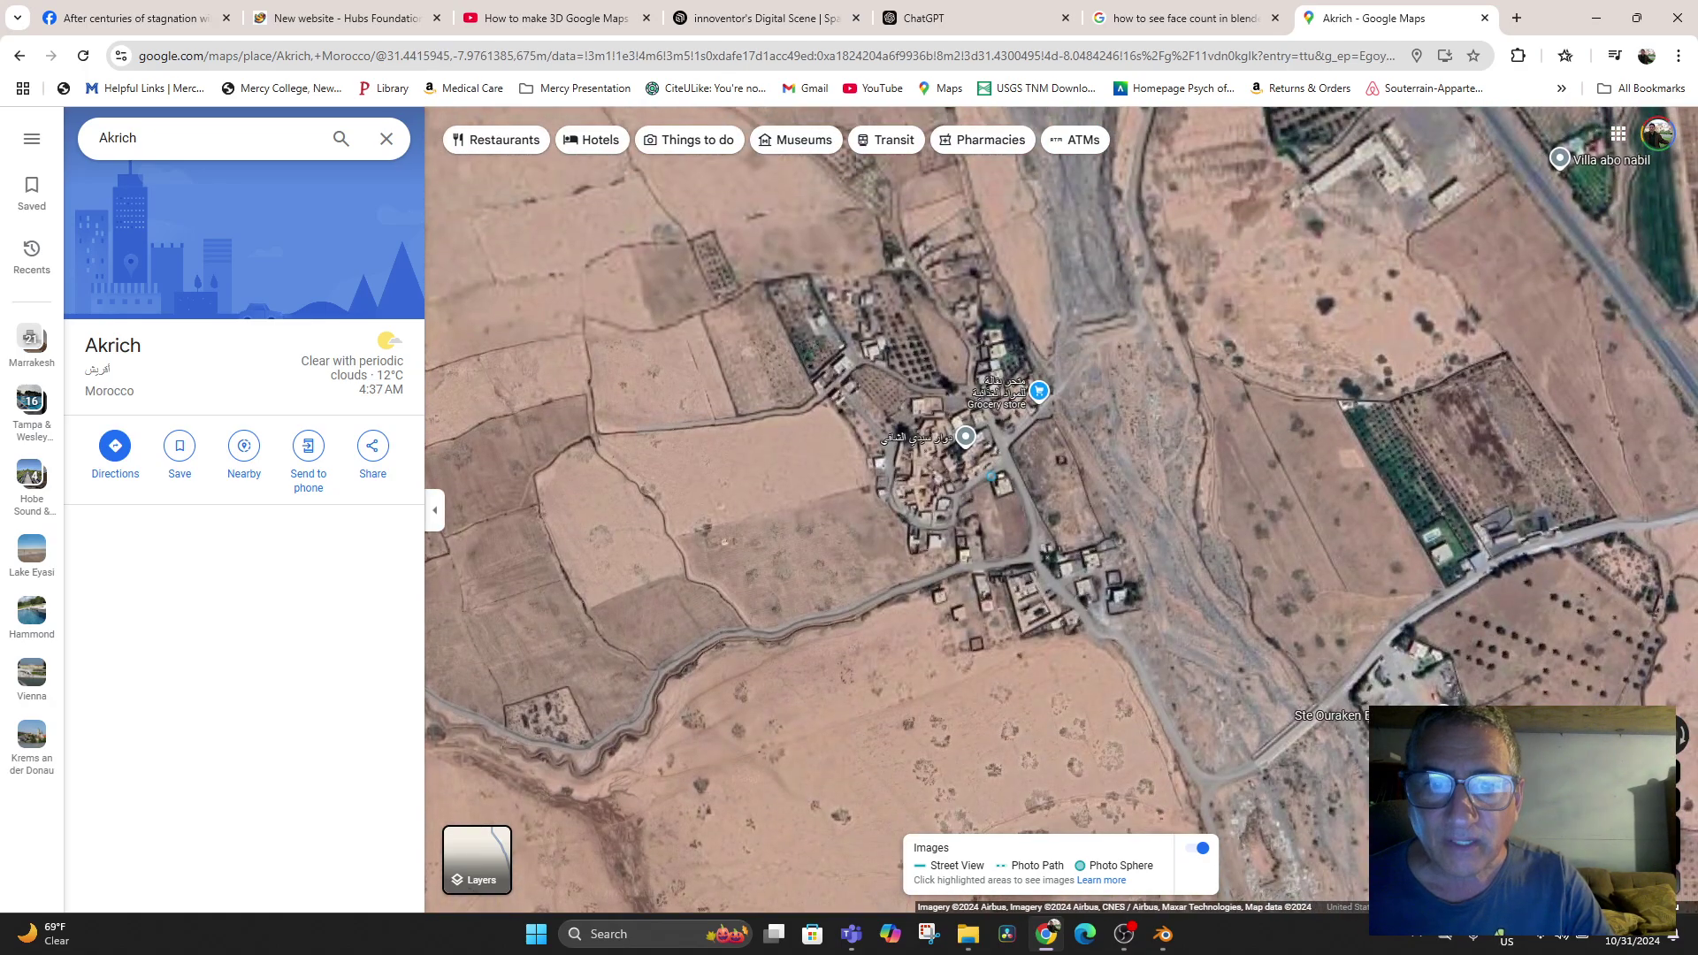
left_click(965, 436)
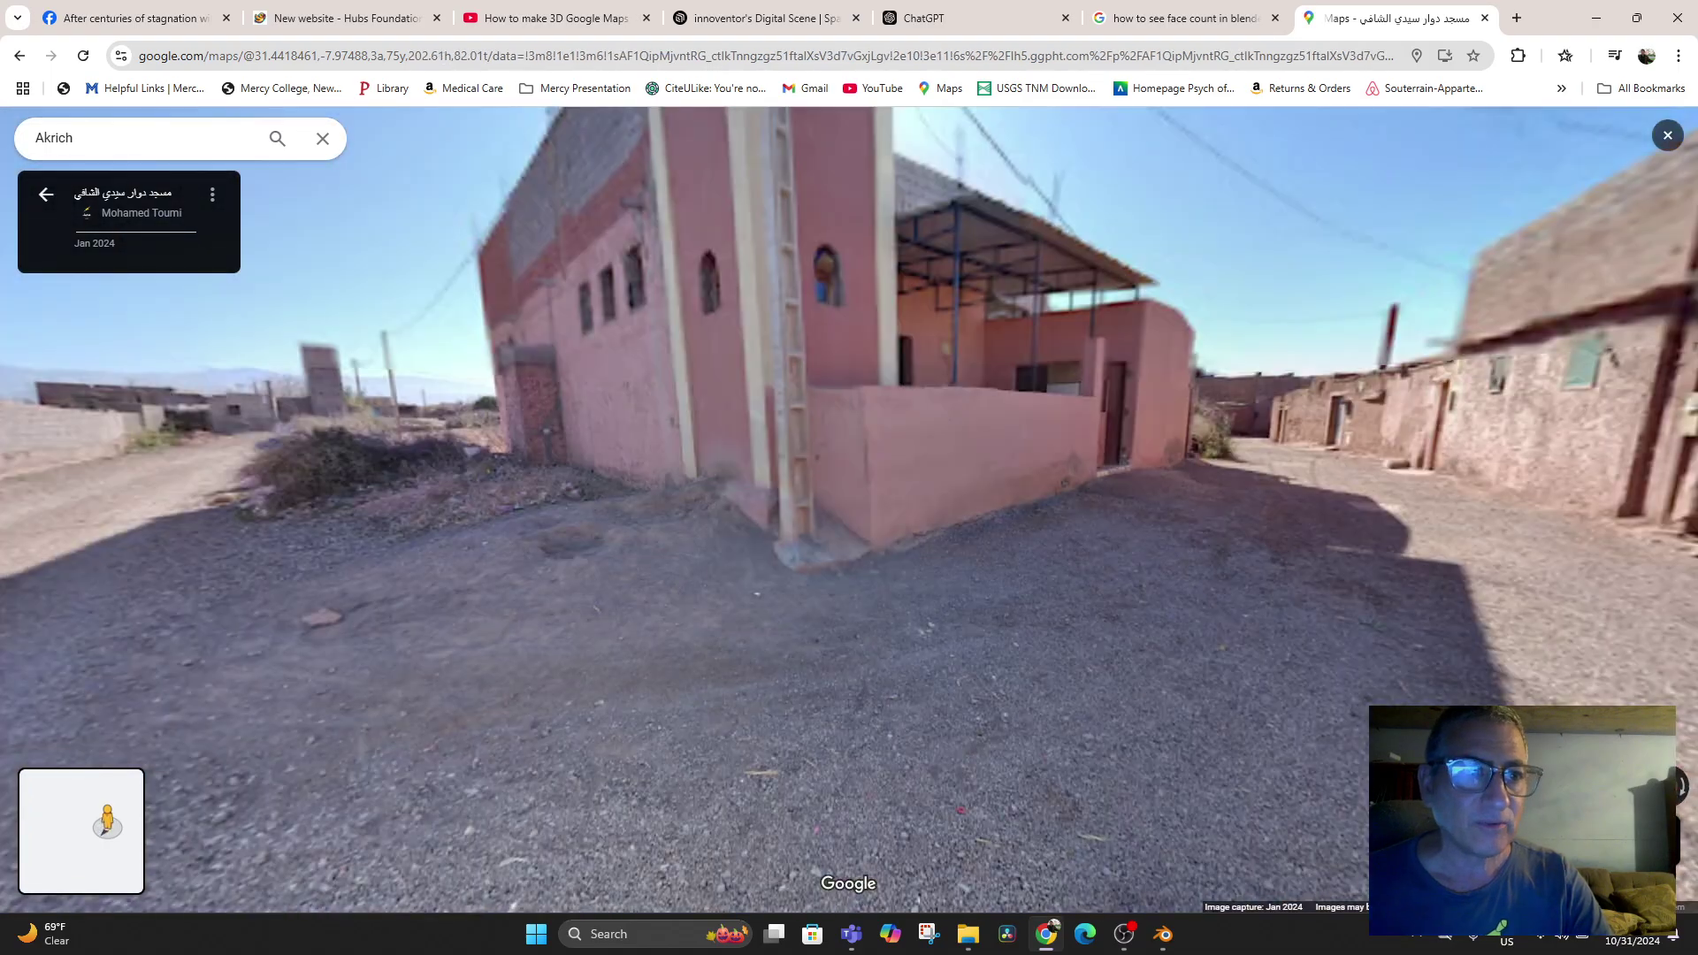
key("Escape")
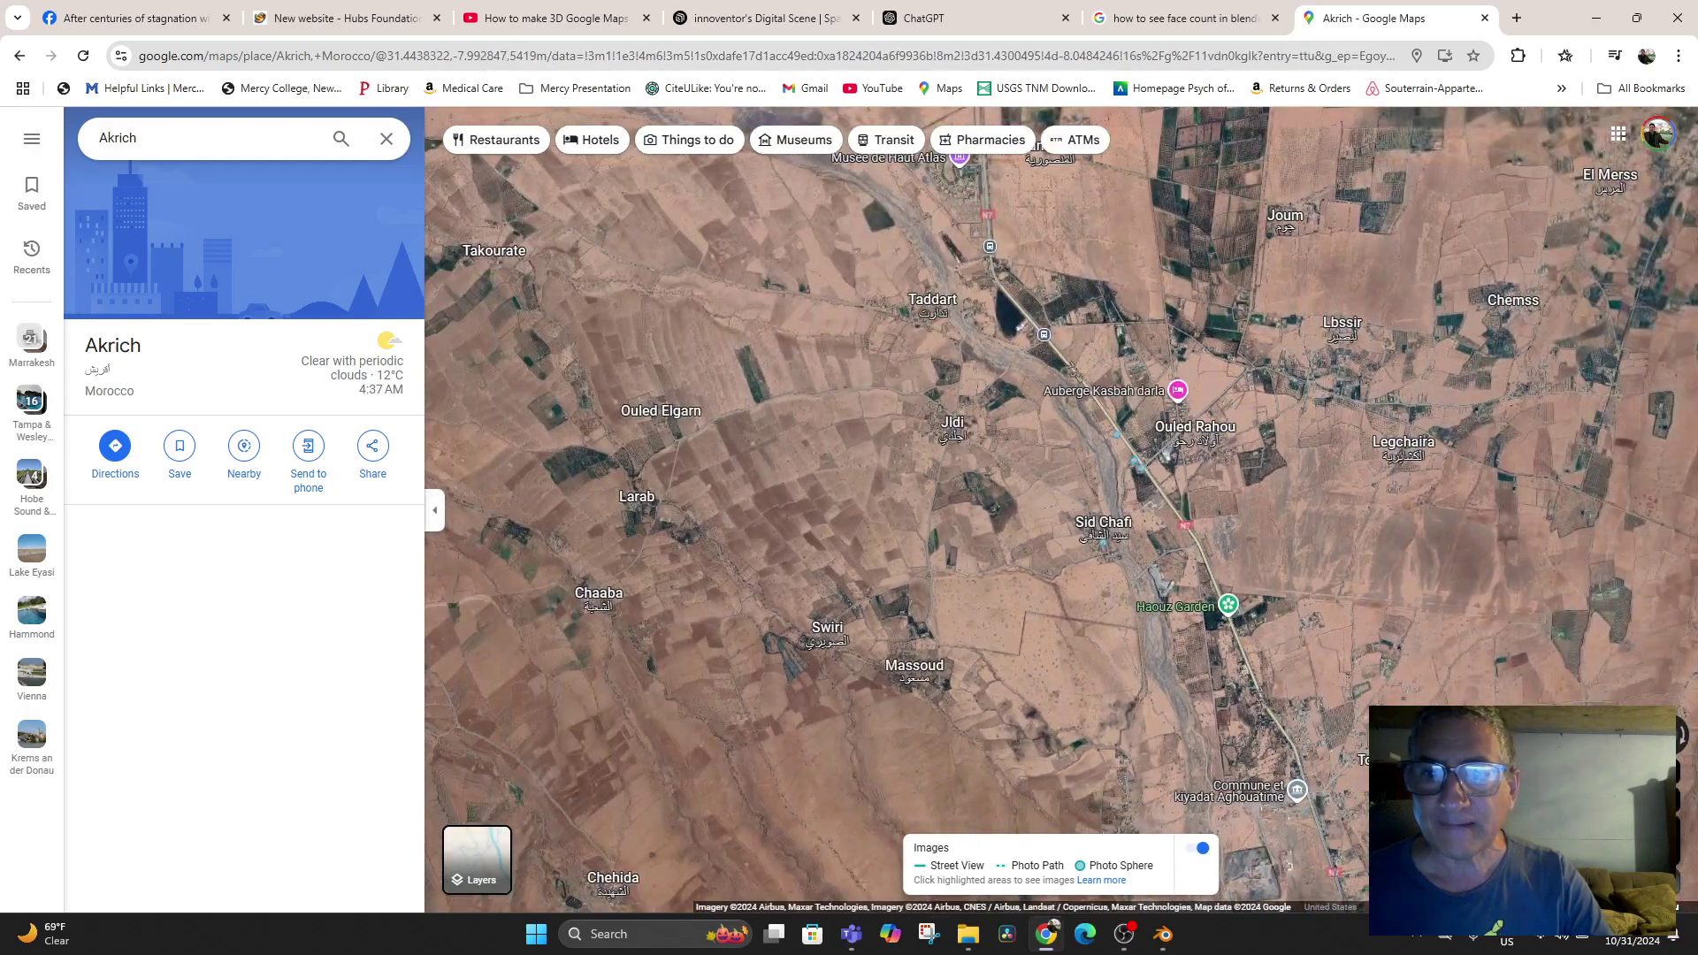
Survey the land from Sid Chafi south to Bouglass, and look up Akrich again to return the map there
left_click_drag(1061, 442, 918, 450)
left_click_drag(1088, 708, 1240, 263)
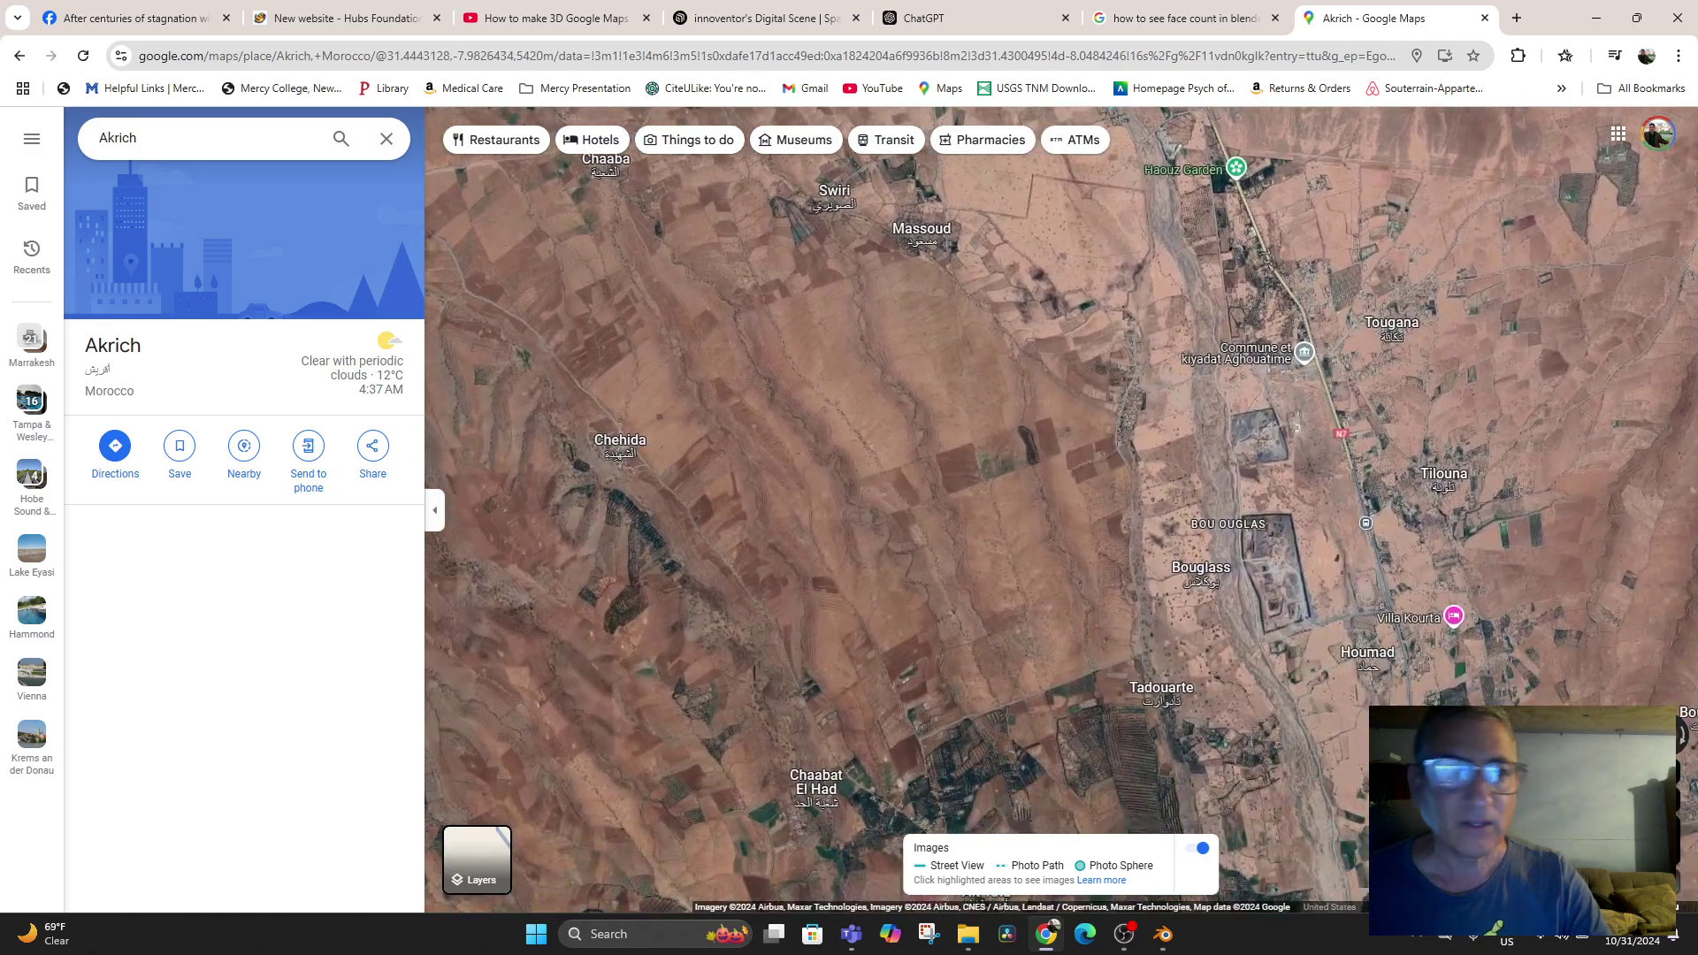
left_click(146, 138)
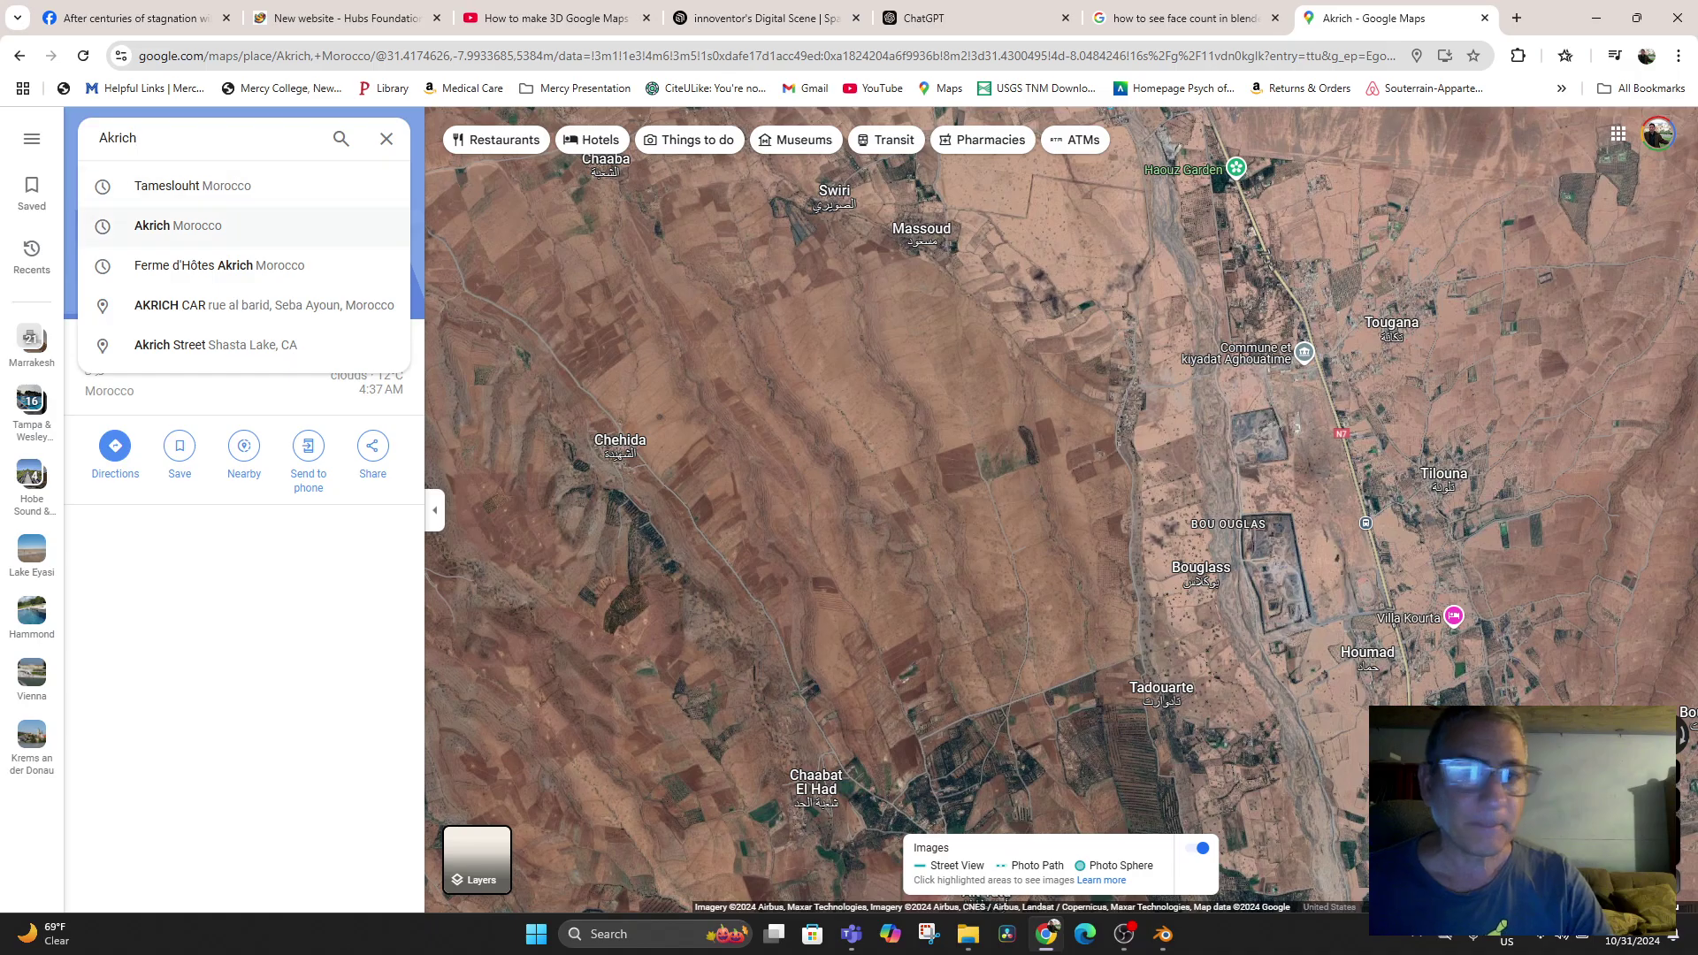
key("Return")
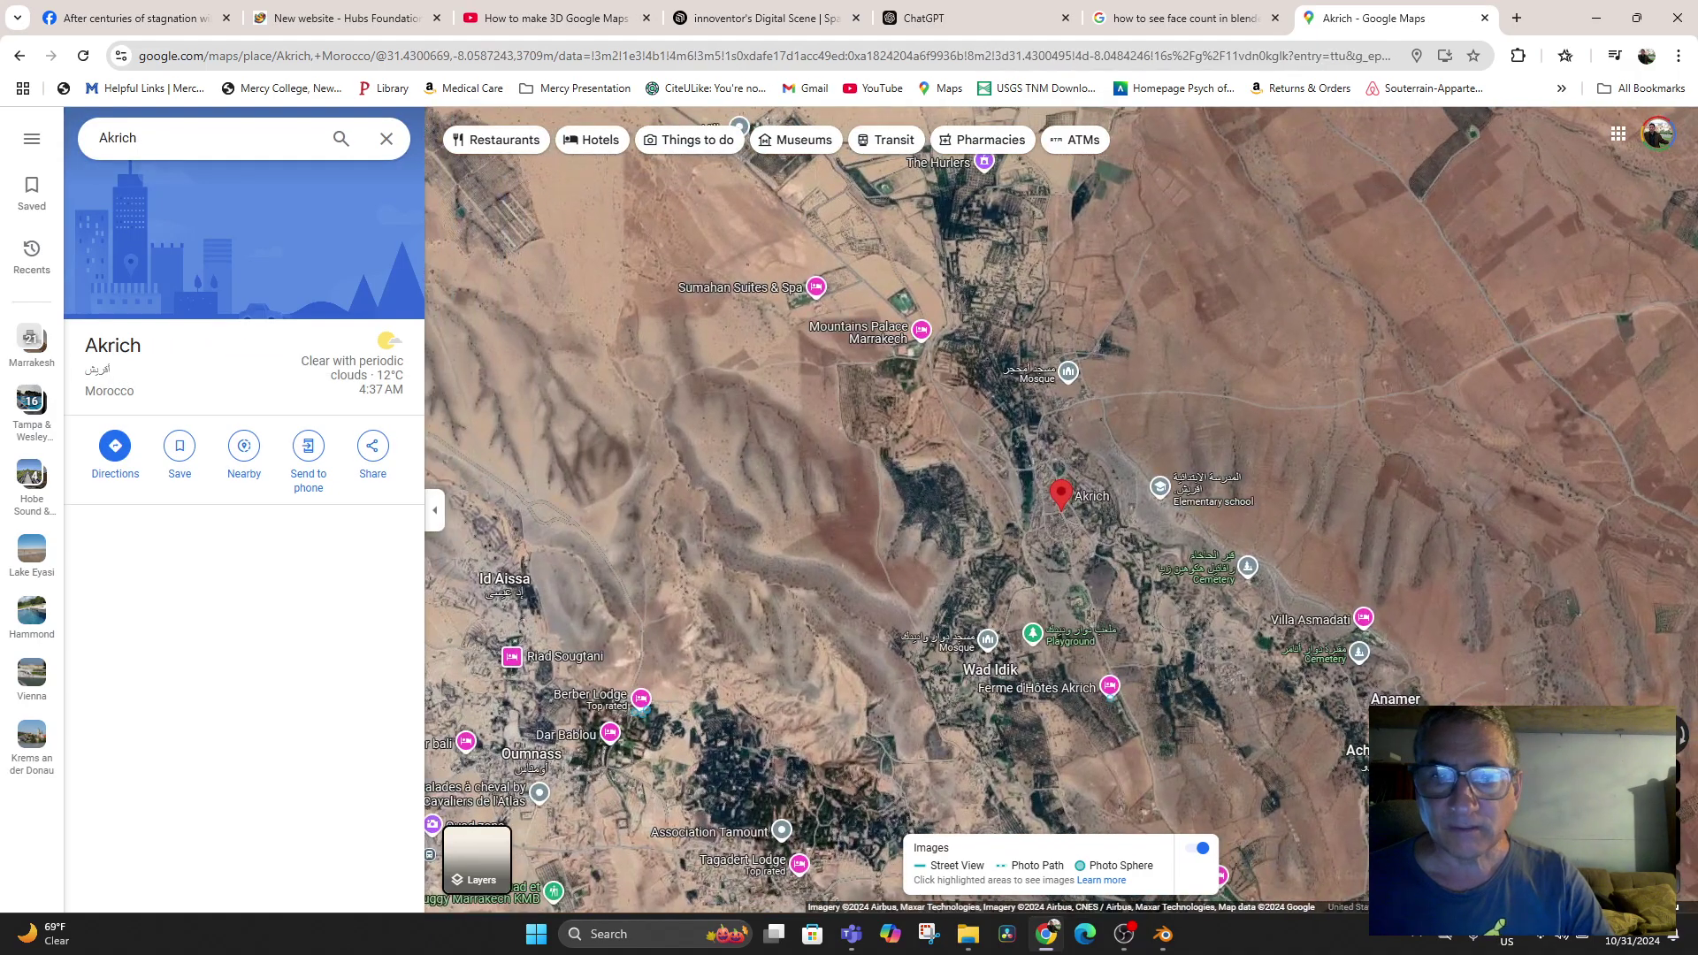
Examine the olive groves and buildings south of Akrich, and open the place details for Ferme d'Hôtes Akrich
scroll(1092, 573, "up", 5)
left_click_drag(1150, 548, 1056, 368)
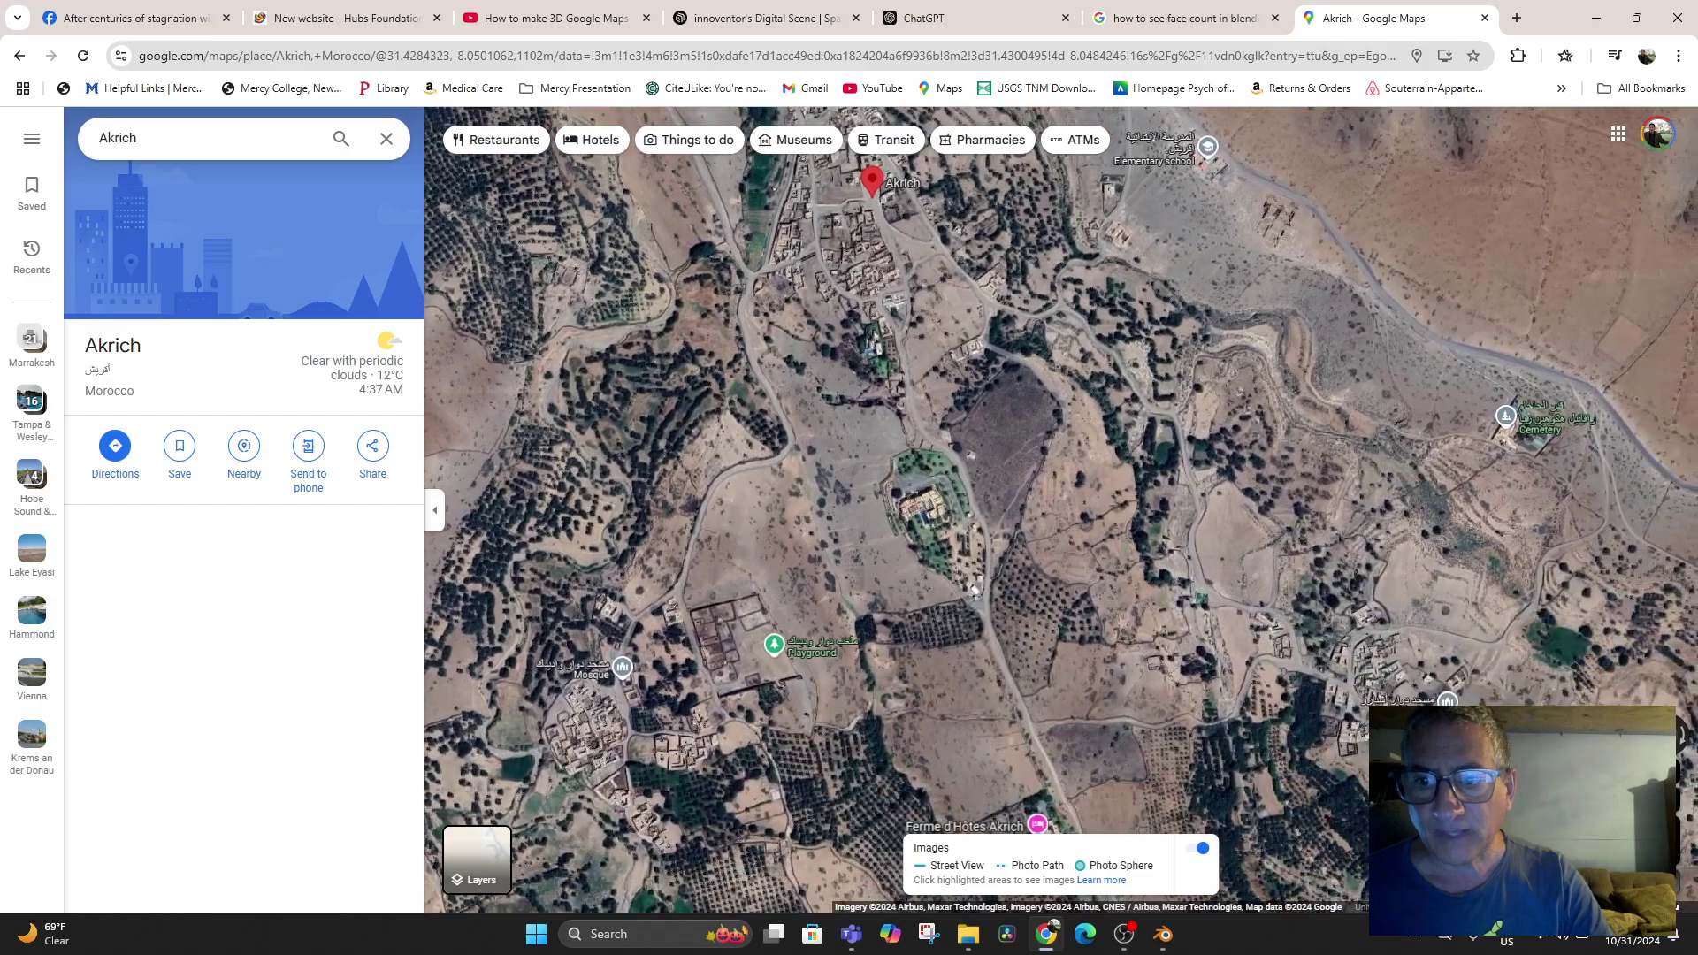
left_click_drag(1061, 637, 974, 335)
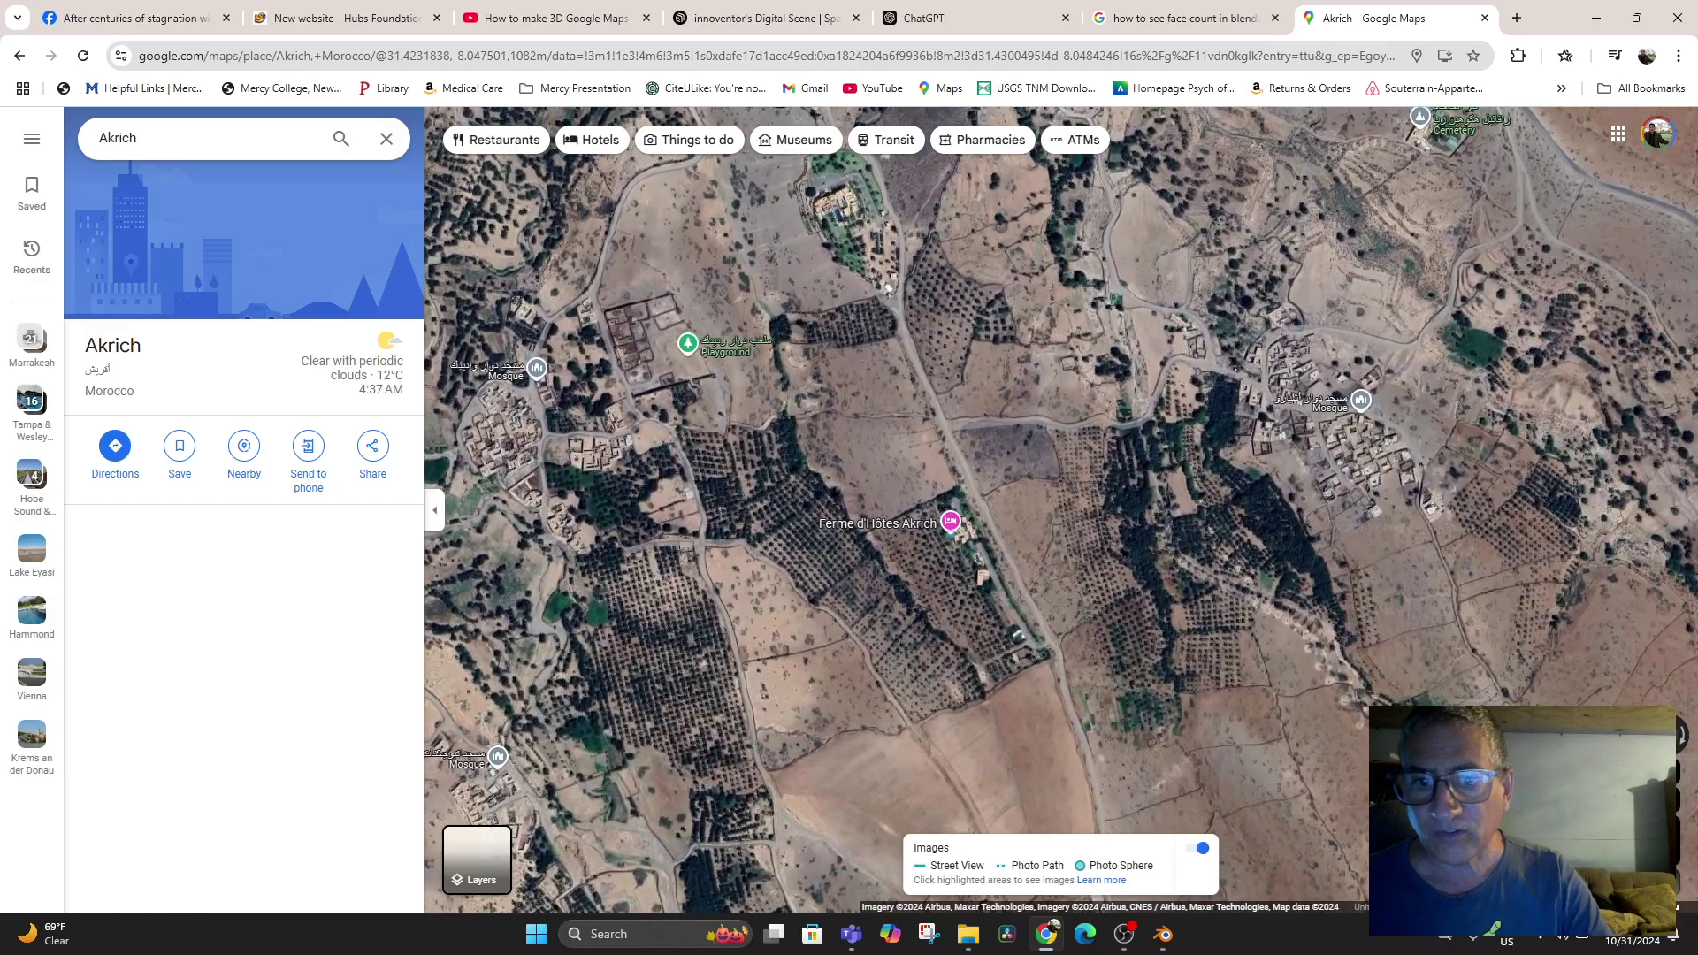
scroll(906, 557, "up", 4)
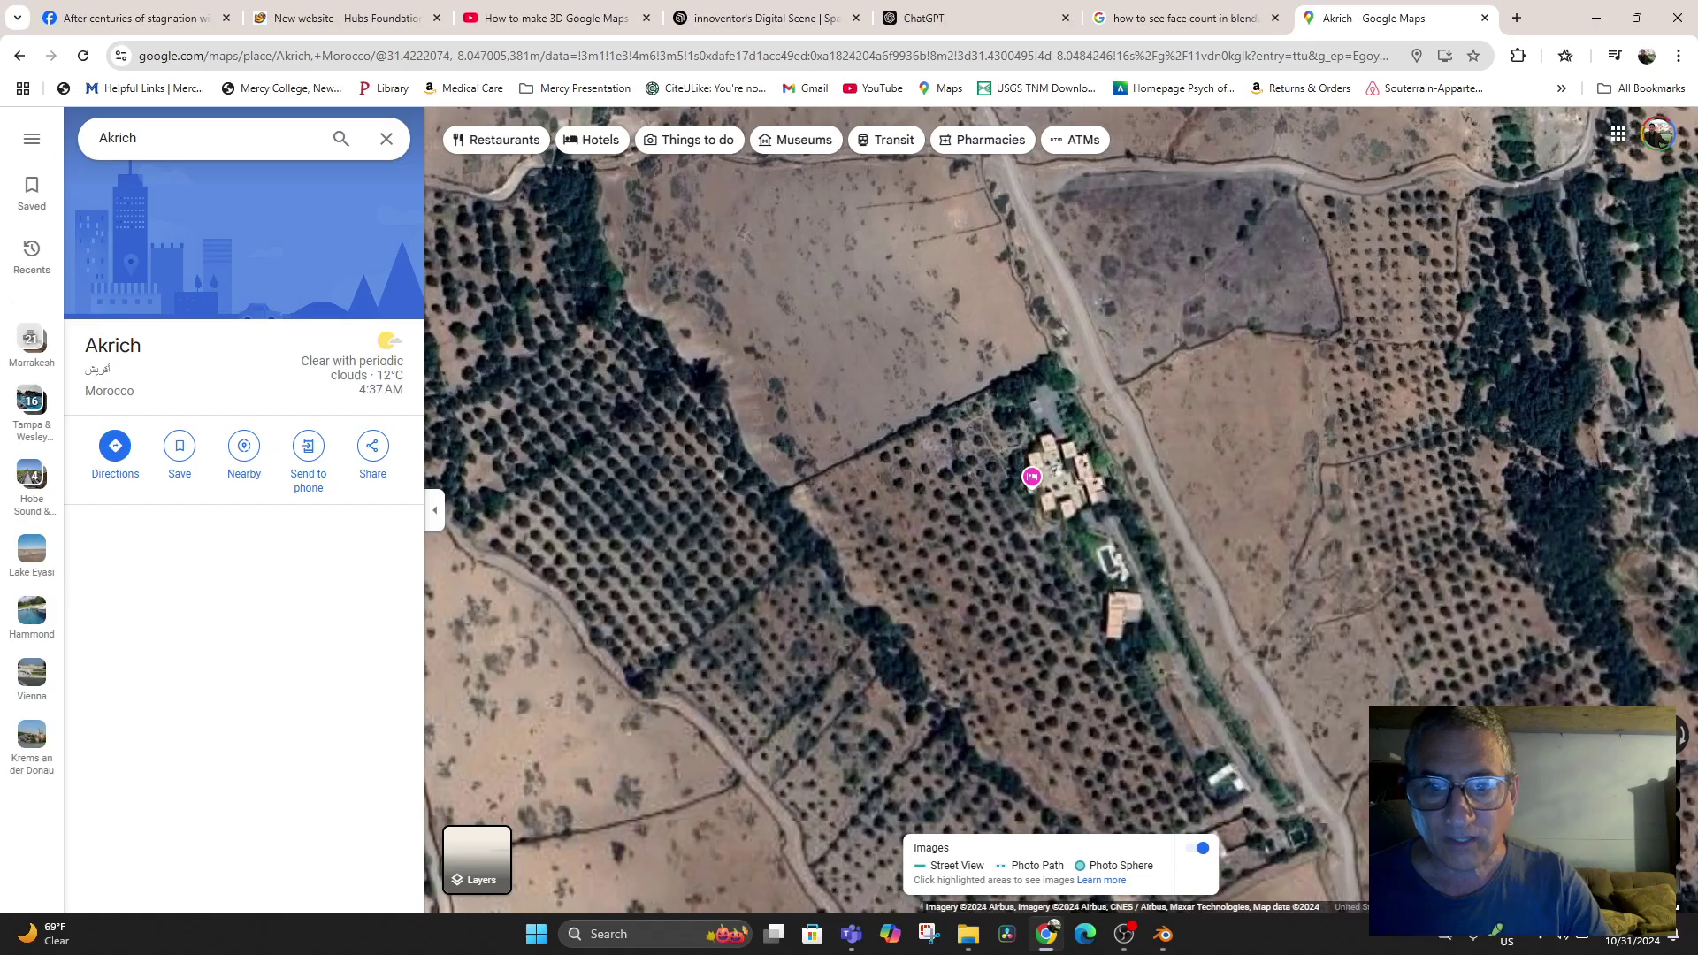
mouse_move(1032, 478)
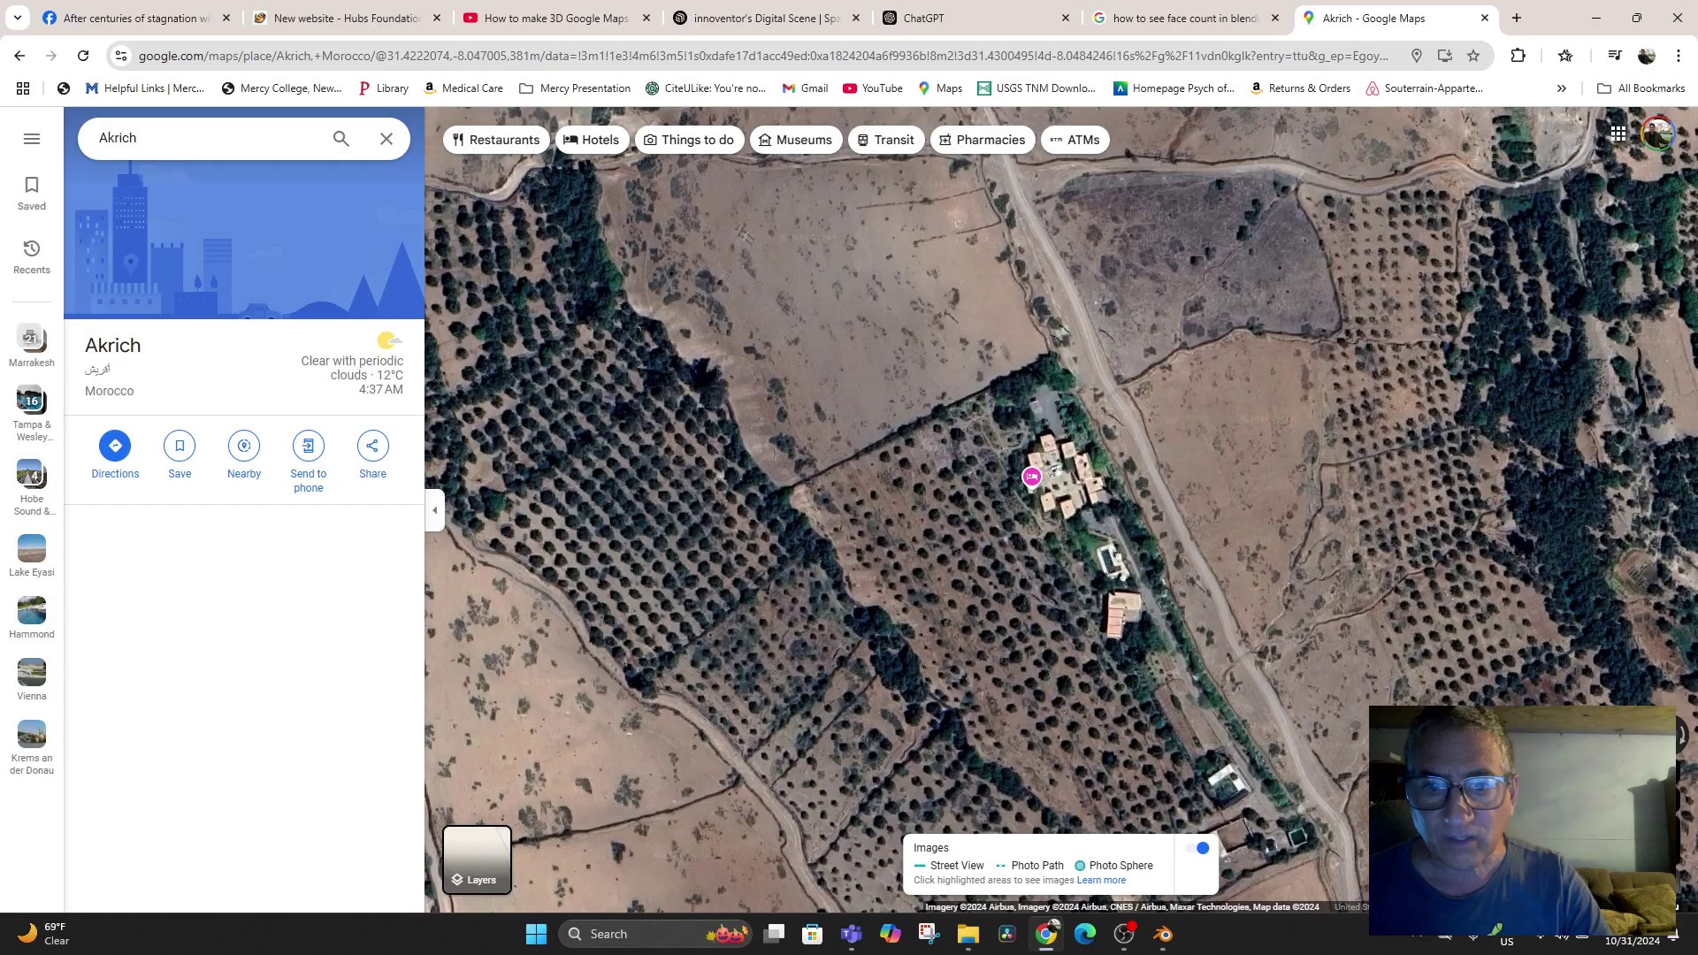
scroll(1076, 566, "up", 2)
scroll(1149, 682, "down", 3)
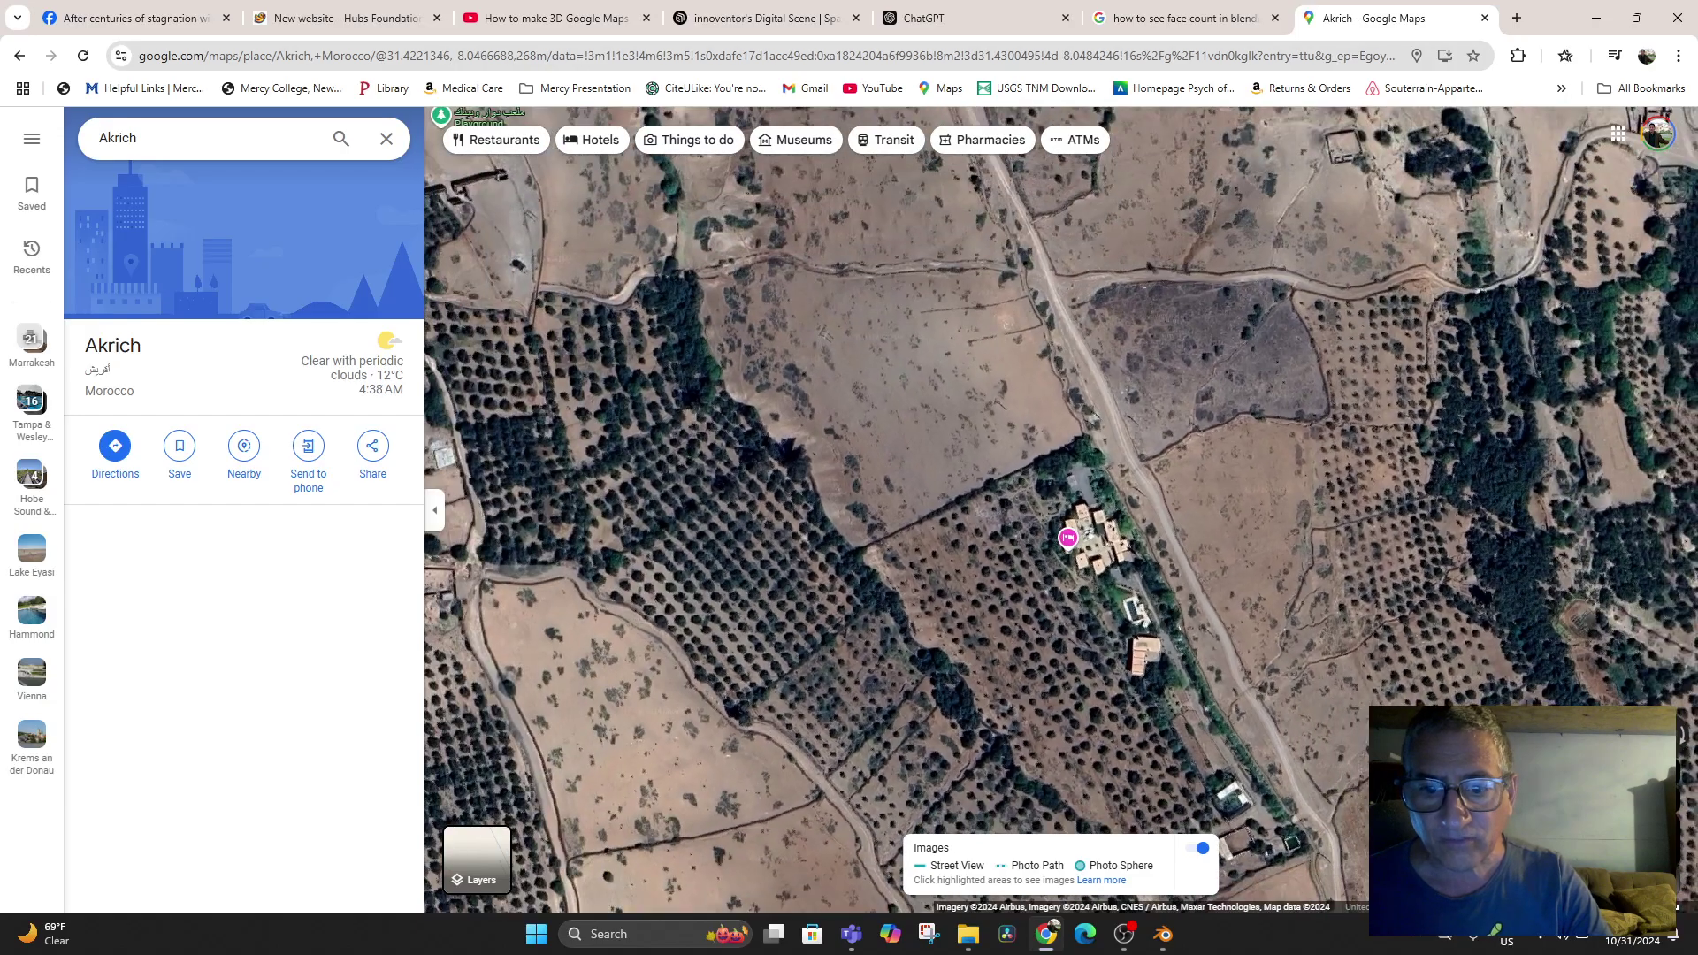
scroll(1137, 651, "down", 3)
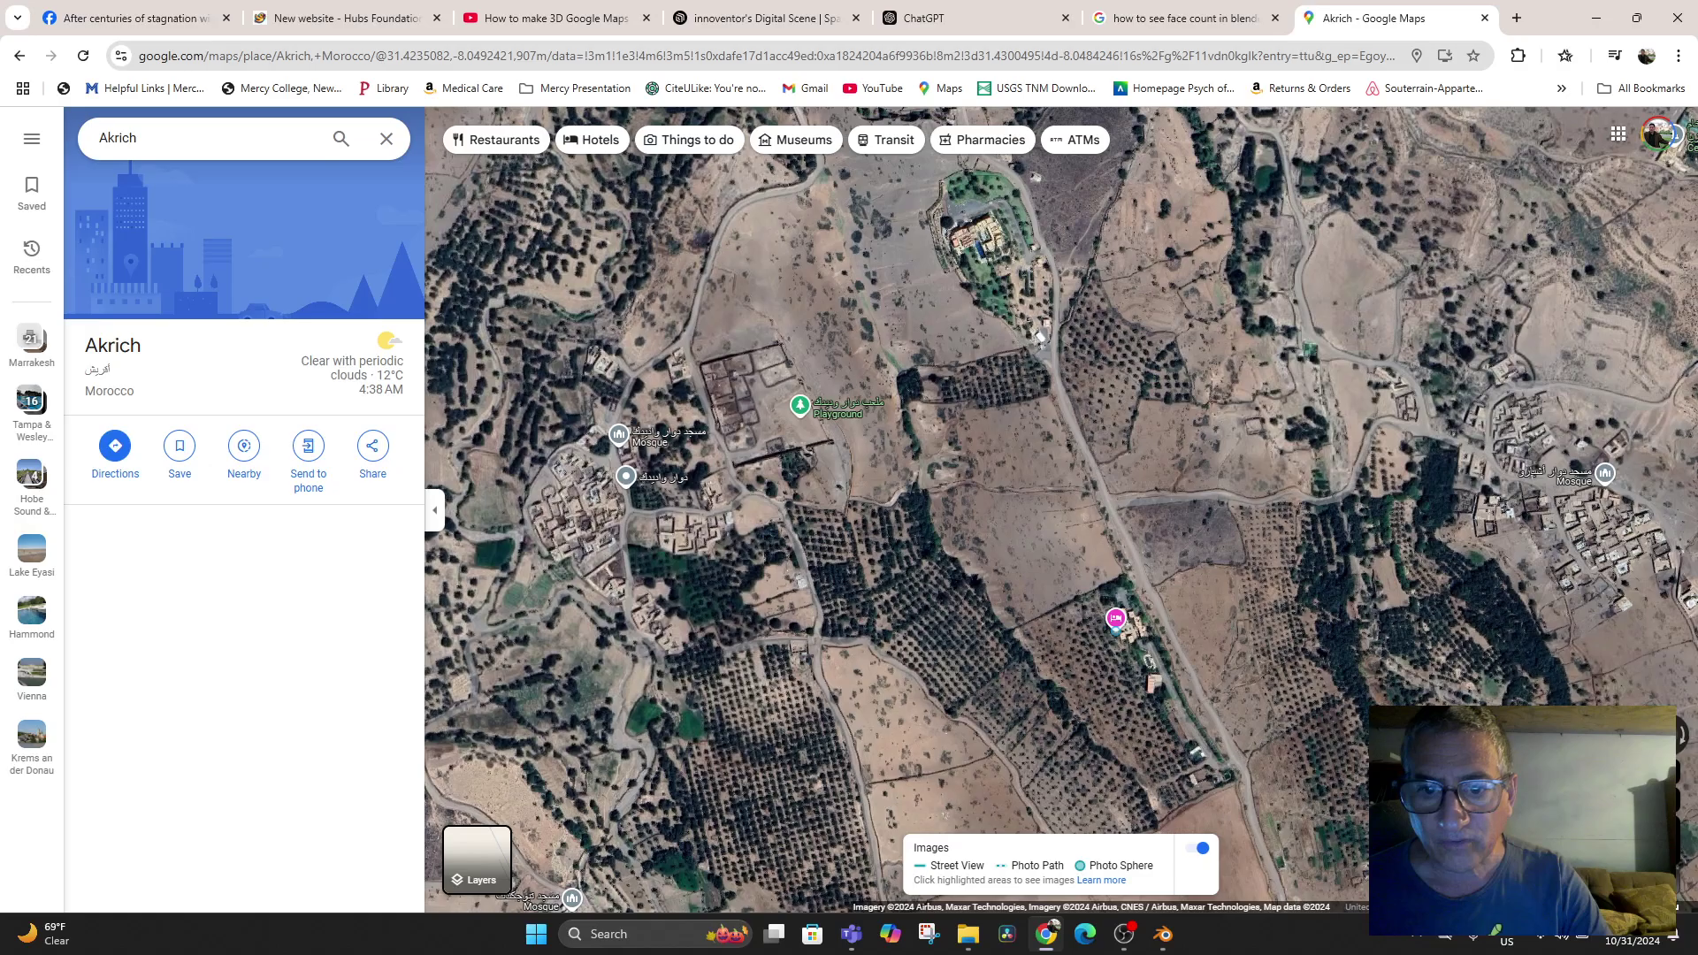
left_click(1115, 618)
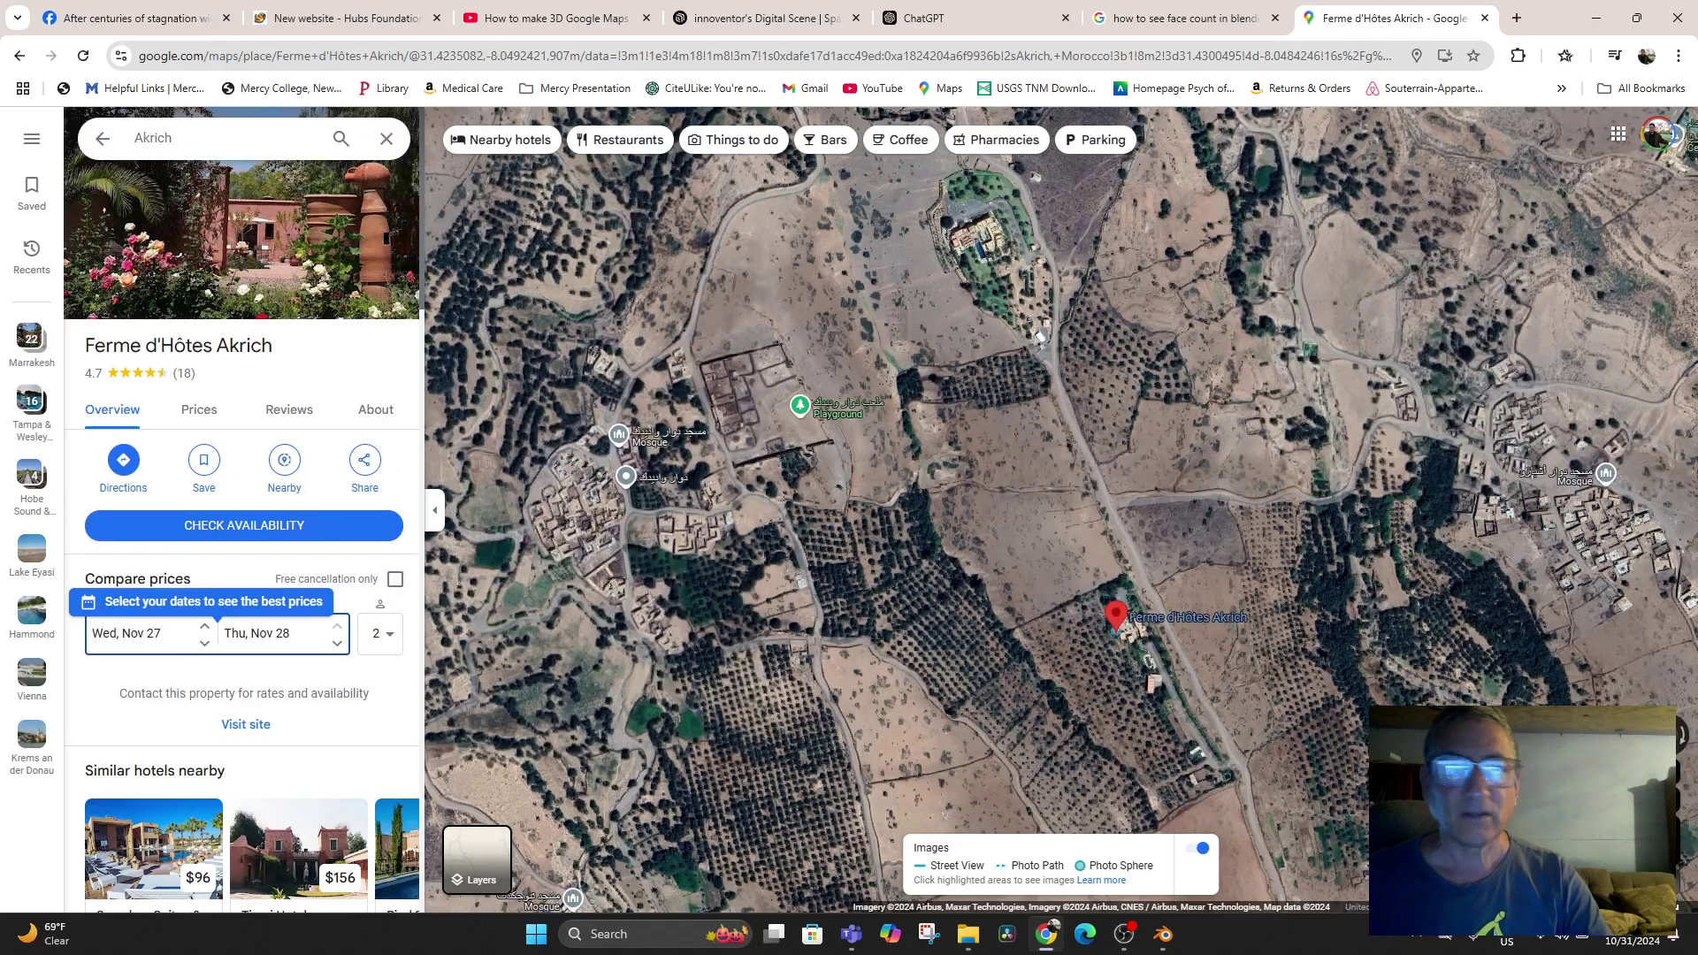
Examine the satellite imagery southeast of Ferme d'Hôtes Akrich around Le Palais Paysan, Achbarou and Anamer
left_click_drag(1116, 618, 732, 230)
left_click_drag(1085, 748, 1098, 615)
scroll(1098, 614, "down", 2)
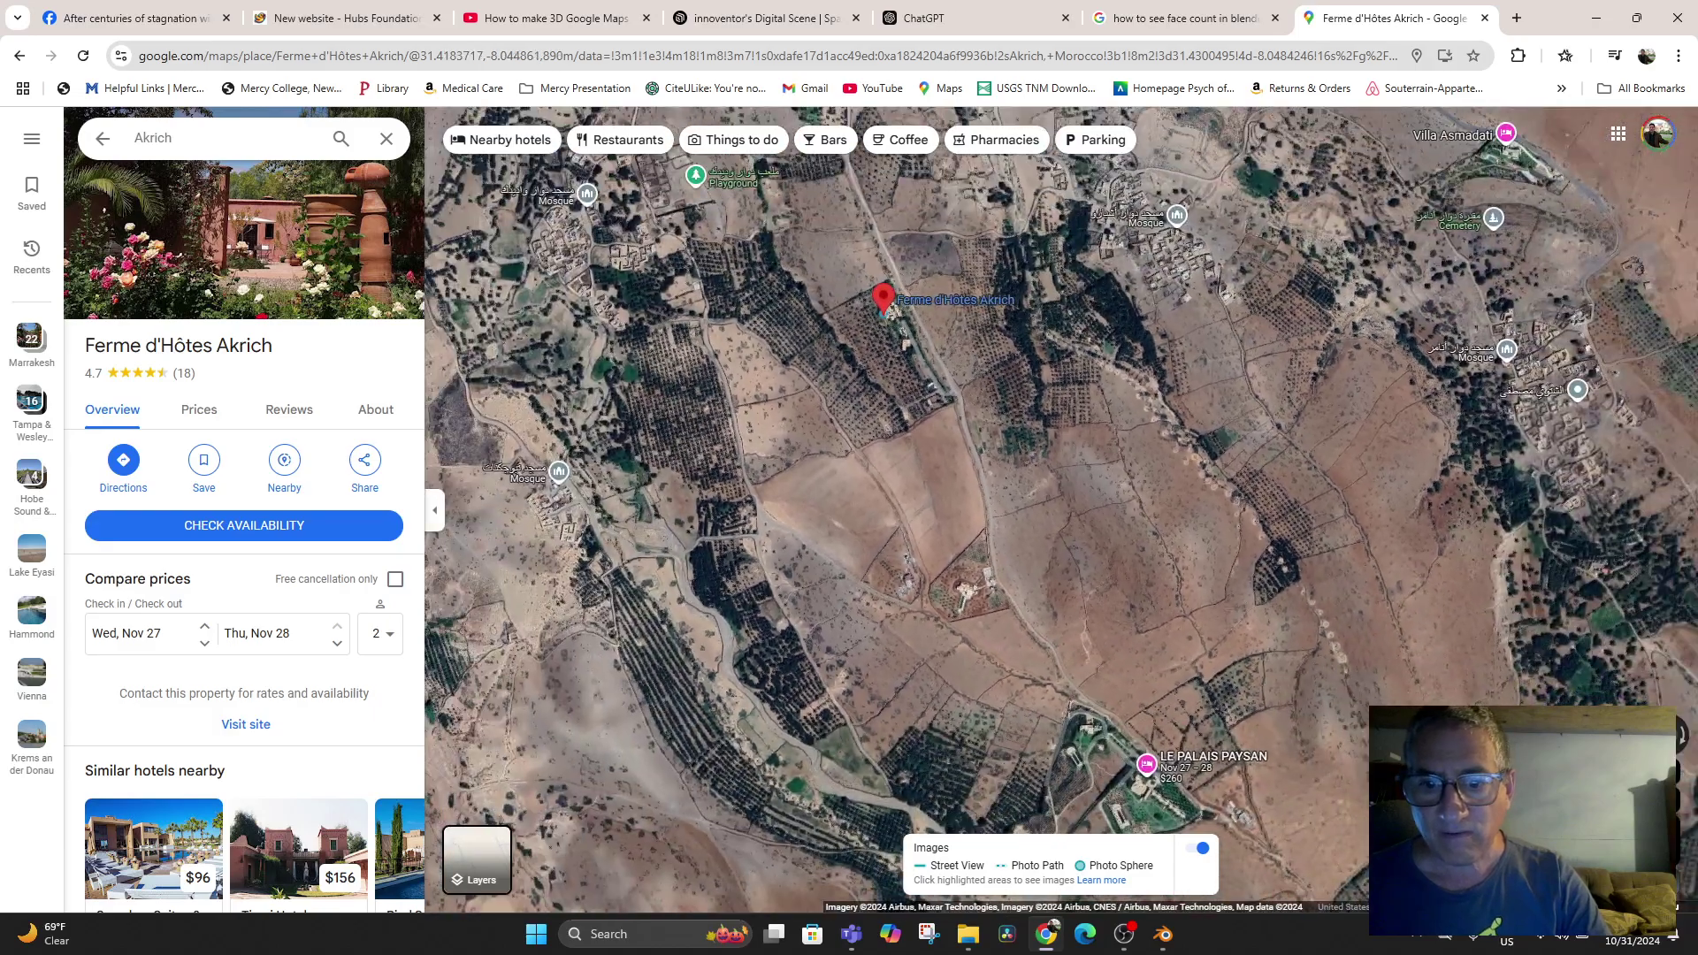
key("Down")
key("Right")
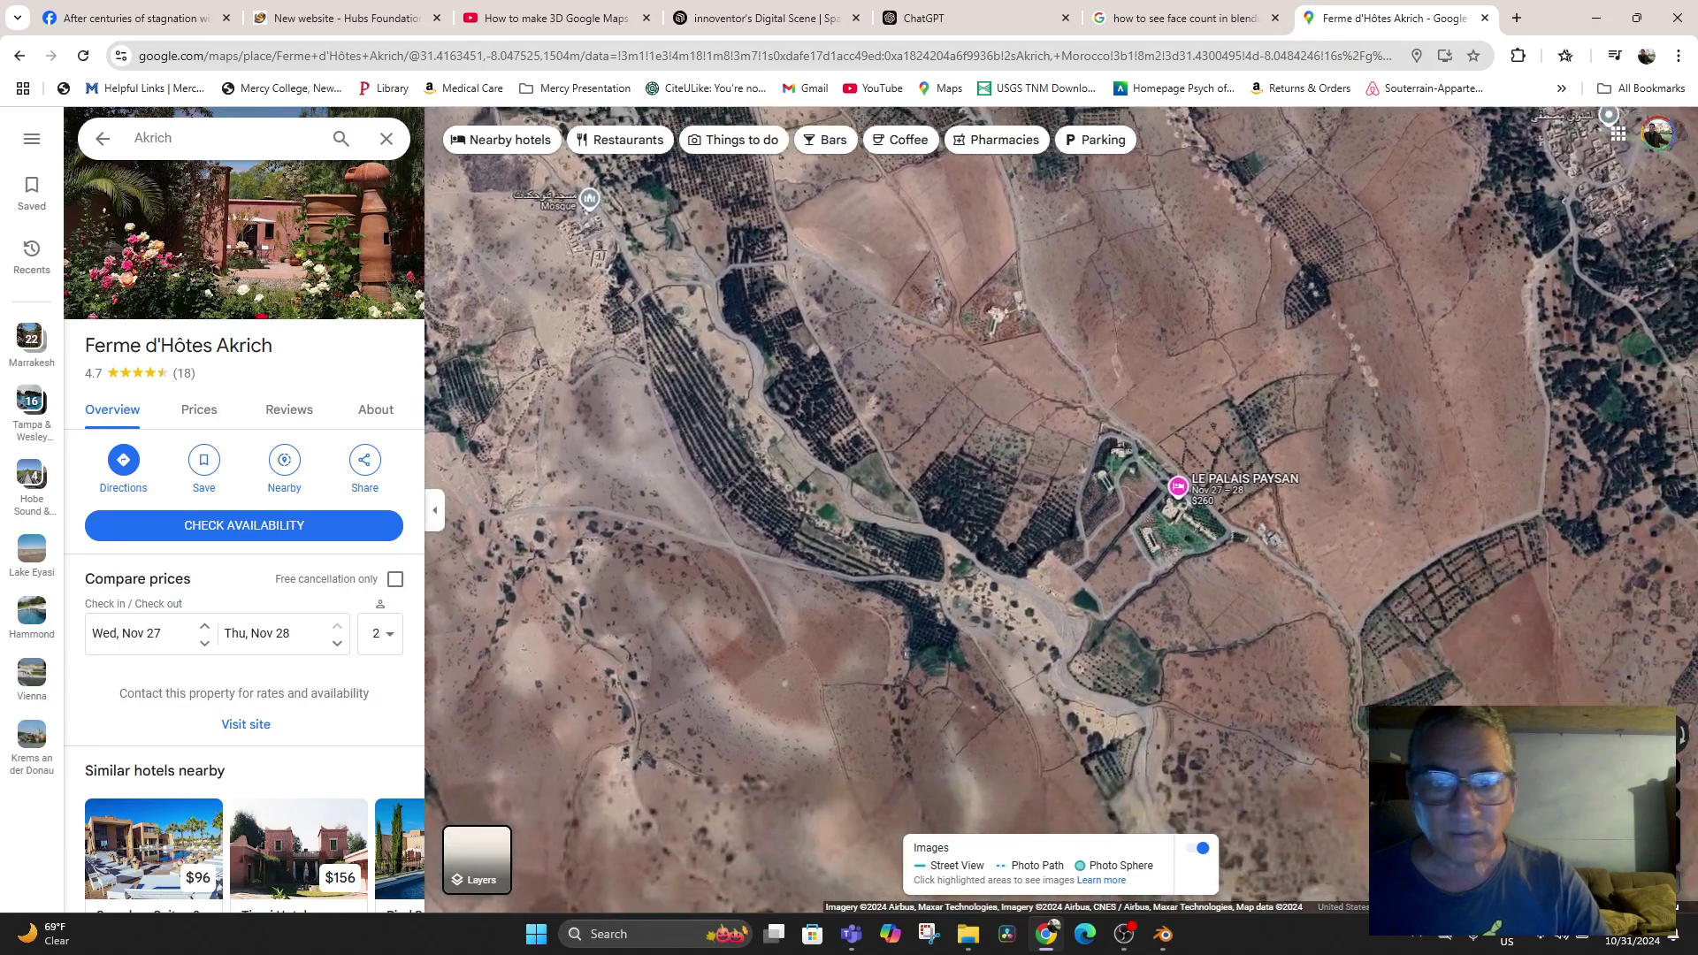
key("Up")
key("Right")
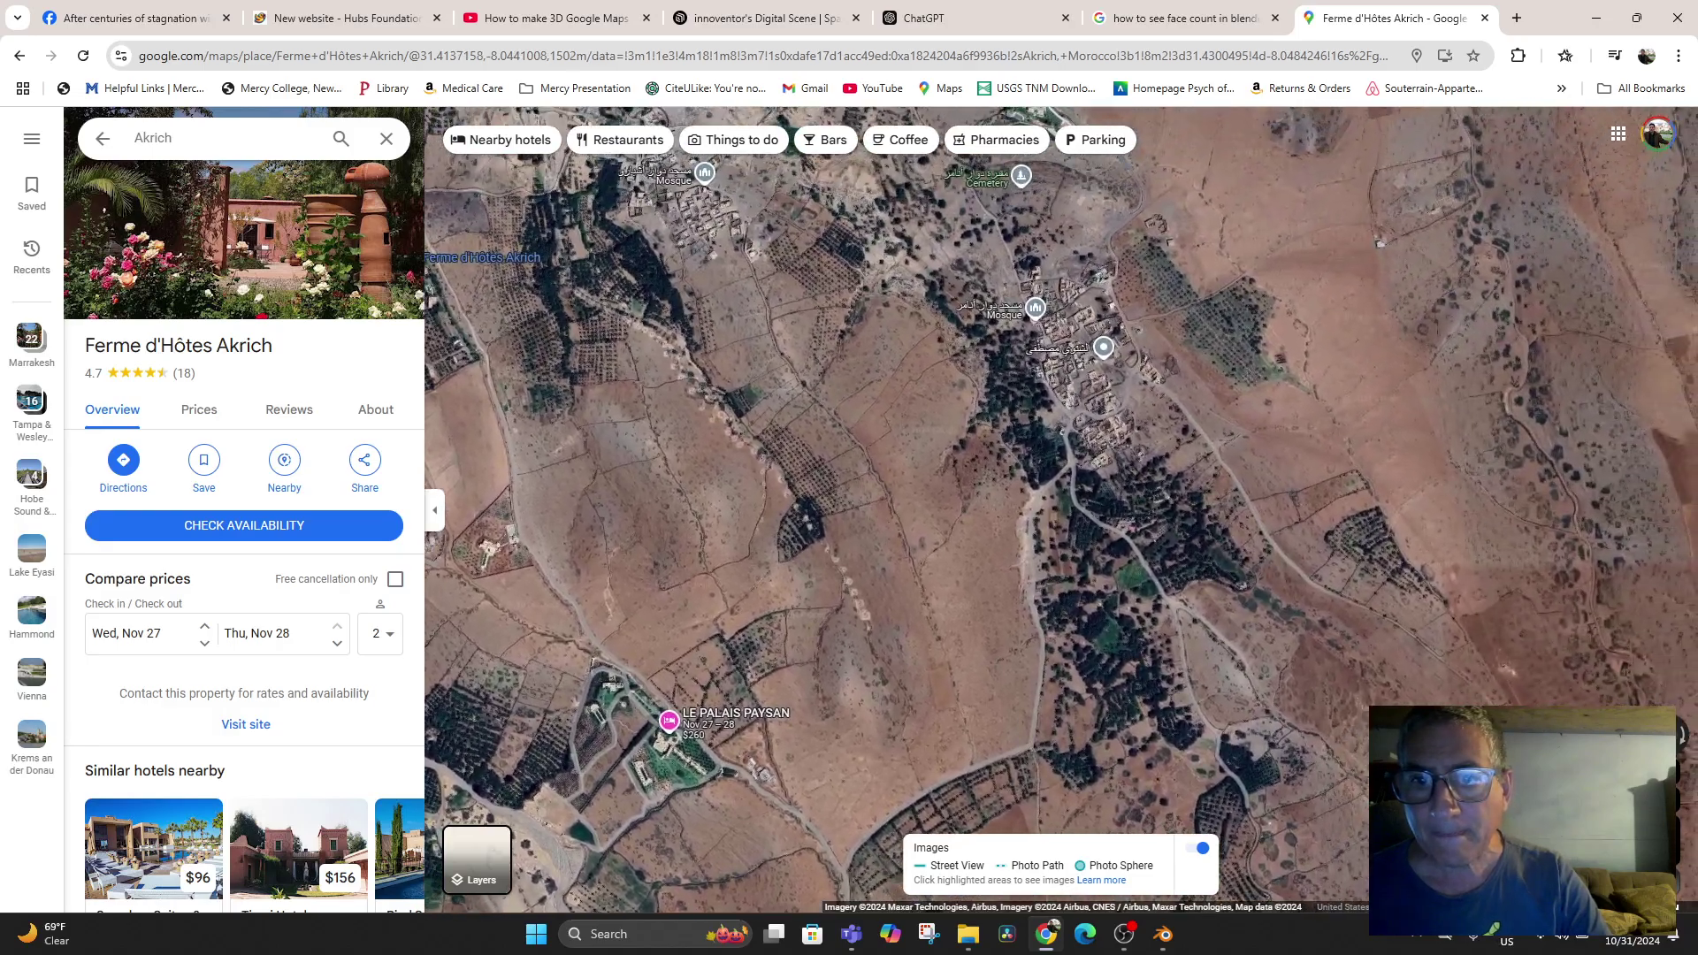
left_click_drag(1245, 484, 1050, 566)
scroll(1050, 566, "down", 2)
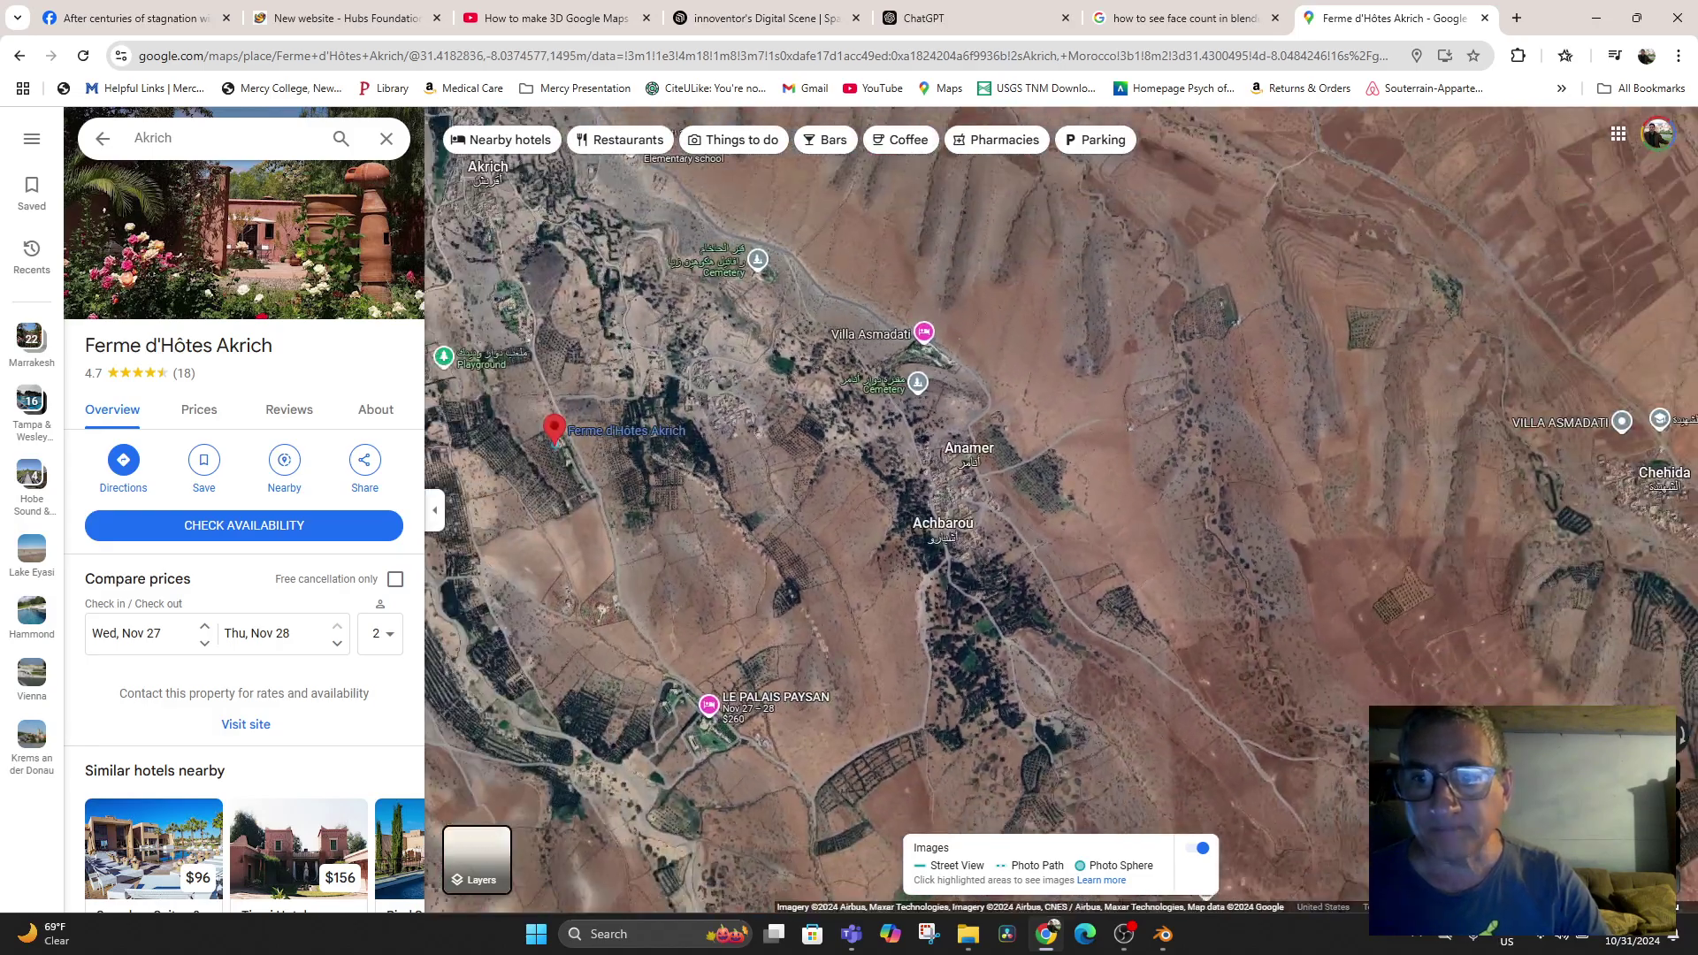
scroll(1263, 488, "down", 4)
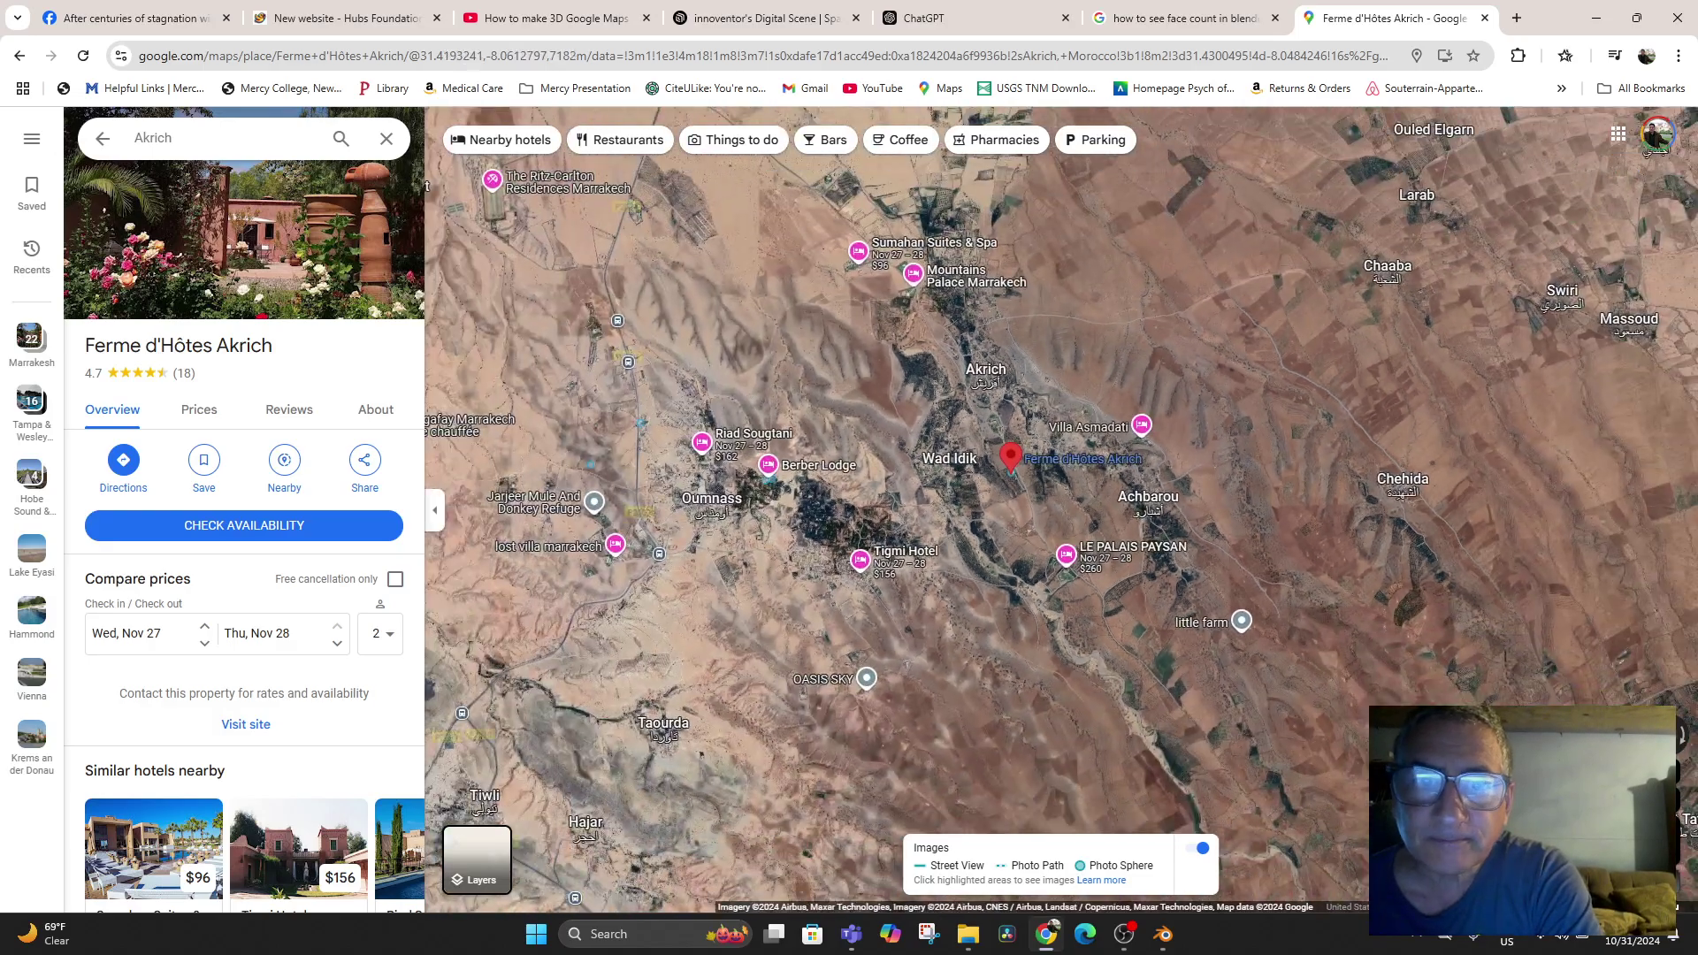
Survey the terrain south of Akrich past Agadir Tassaout, Tala Moumen and Aghbalou to the hills around Ait M'Hand
left_click_drag(906, 665, 933, 349)
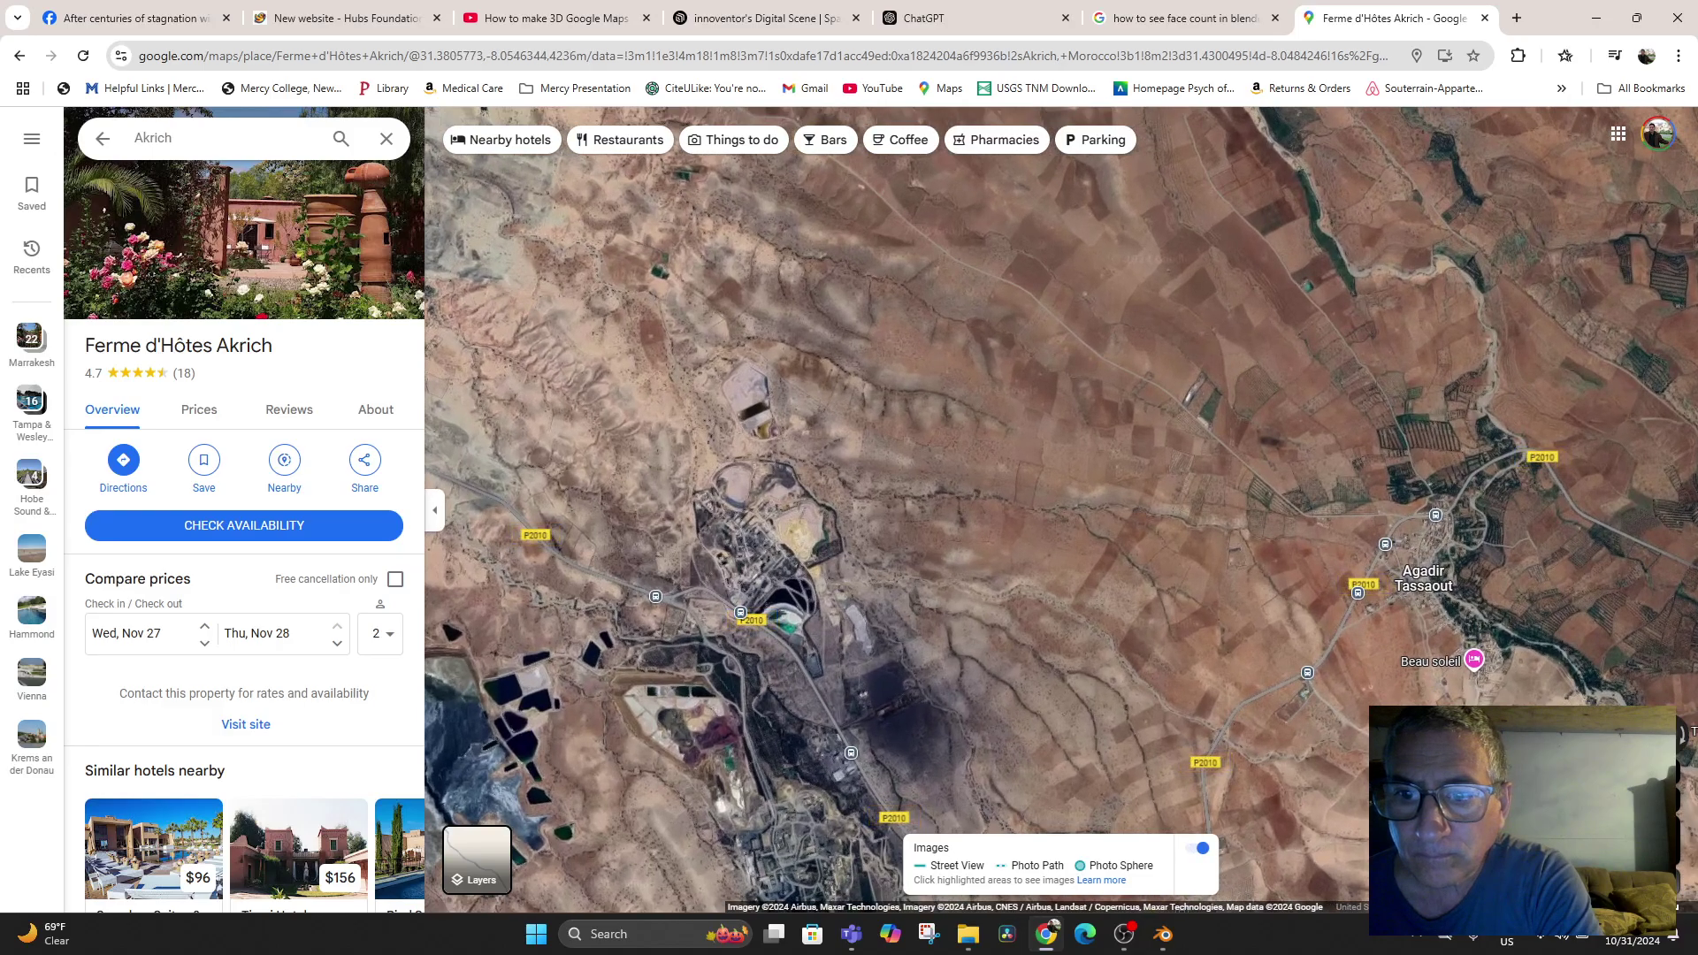
scroll(1262, 561, "up", 2)
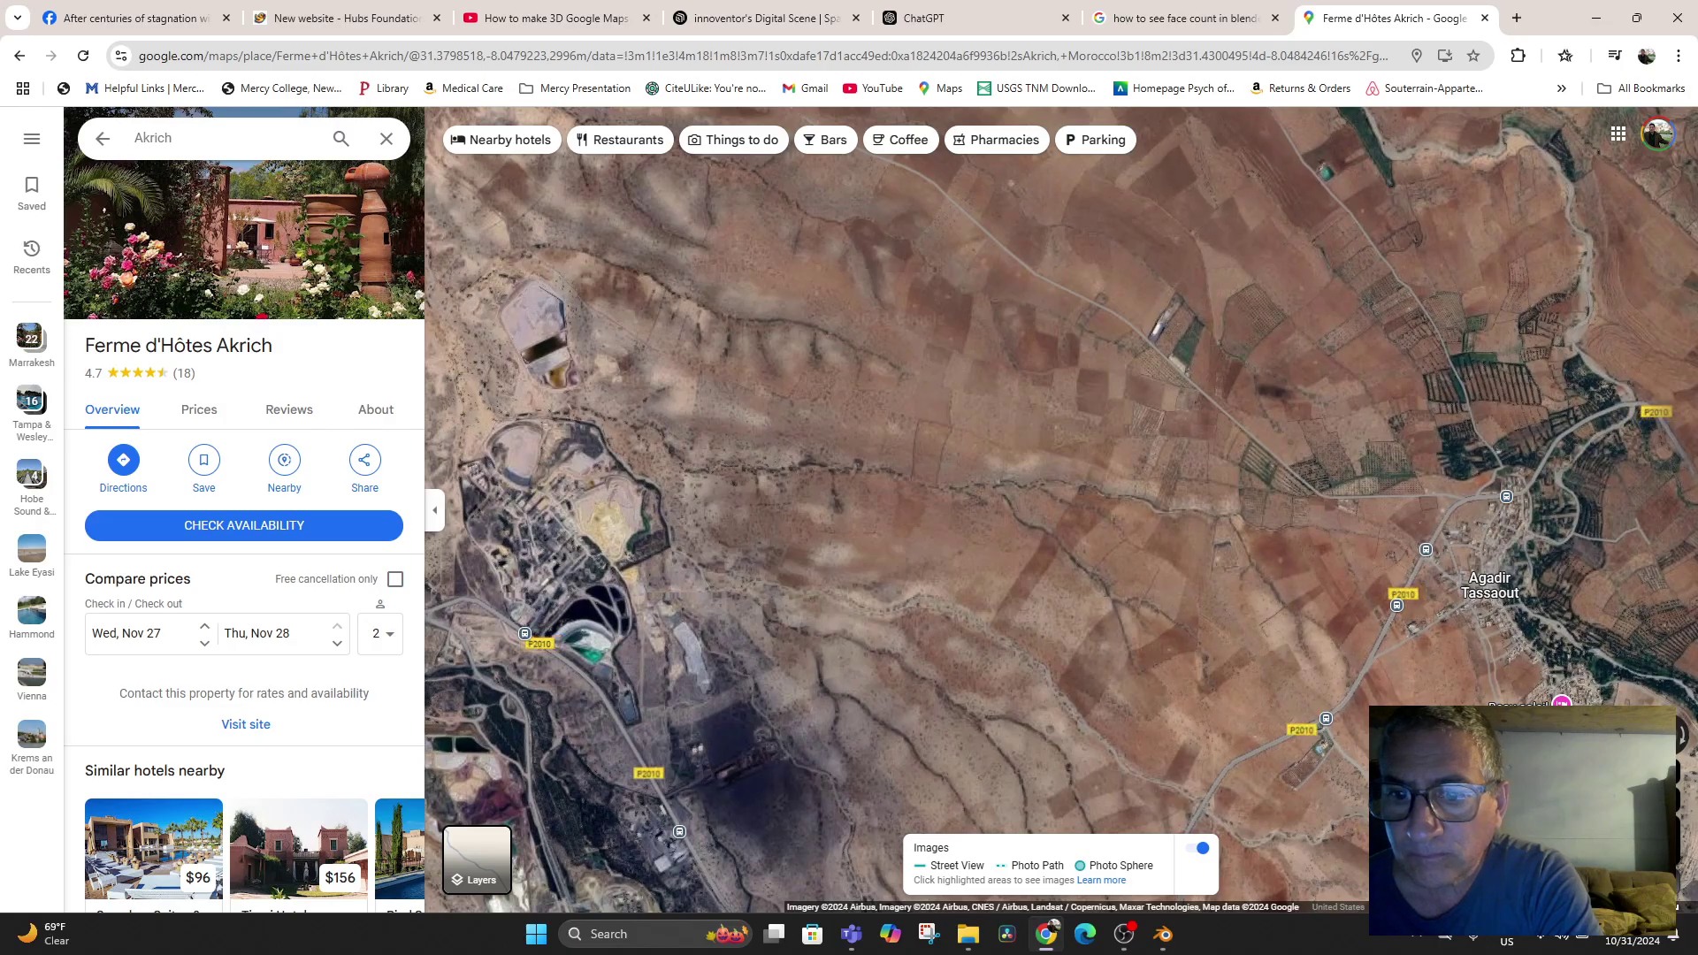
left_click_drag(1150, 787, 1043, 111)
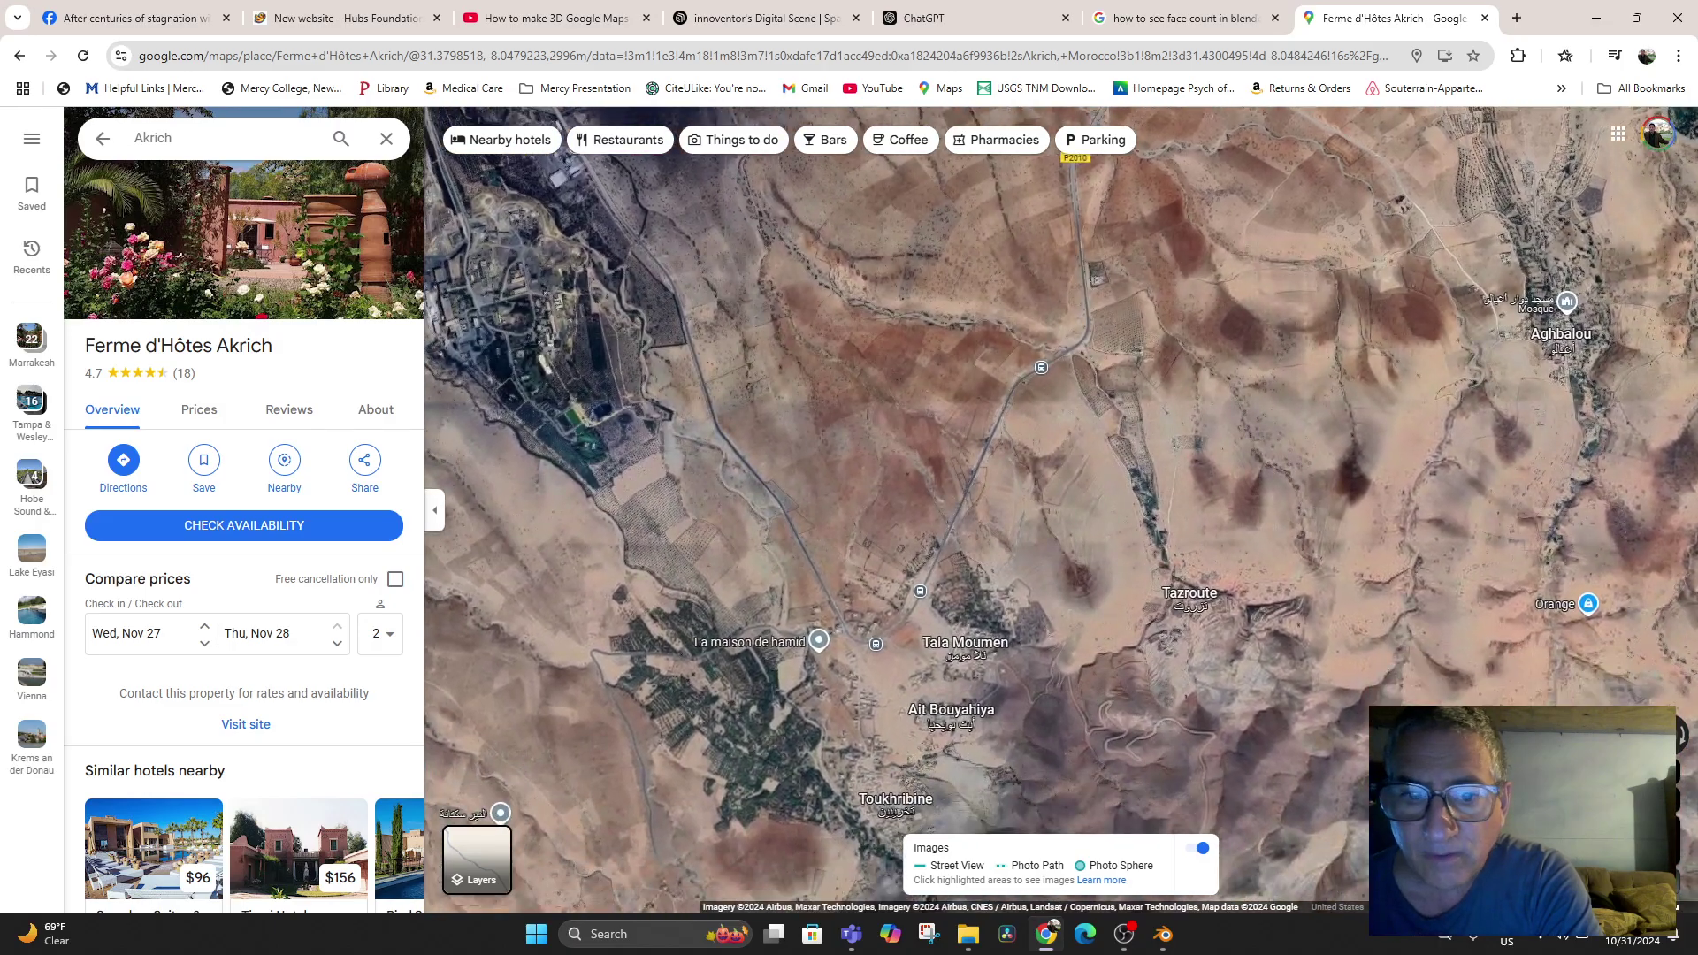
left_click_drag(1149, 531, 972, 500)
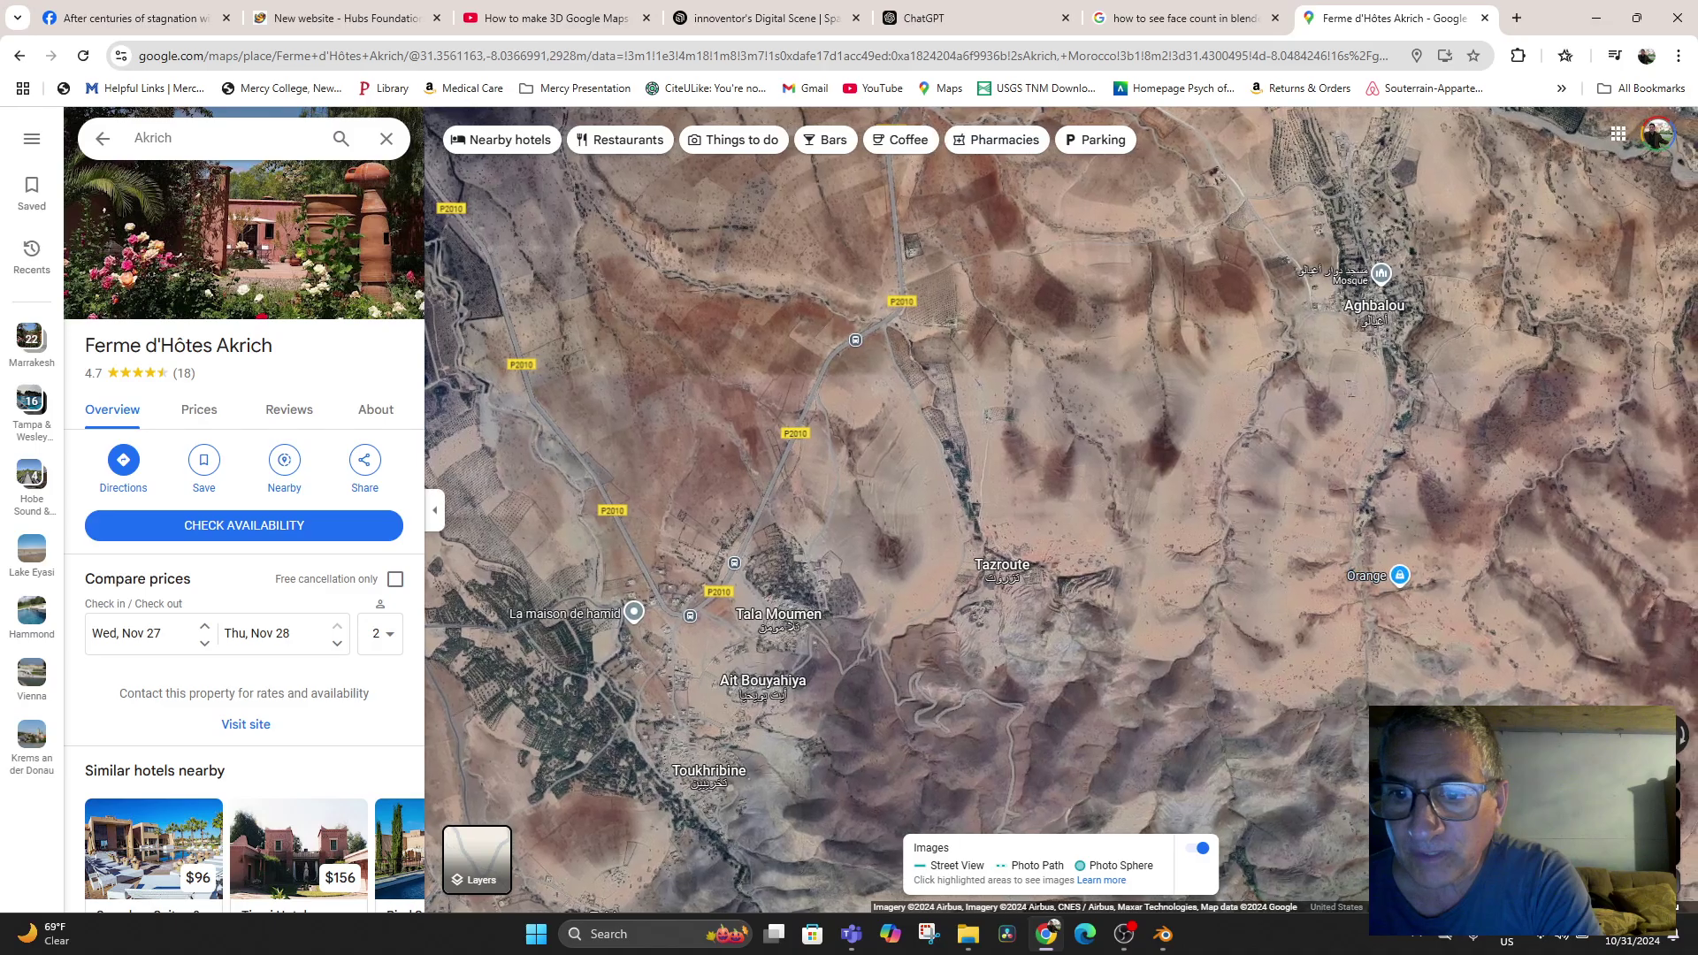
left_click_drag(1150, 495, 1044, 559)
left_click_drag(1149, 530, 884, 515)
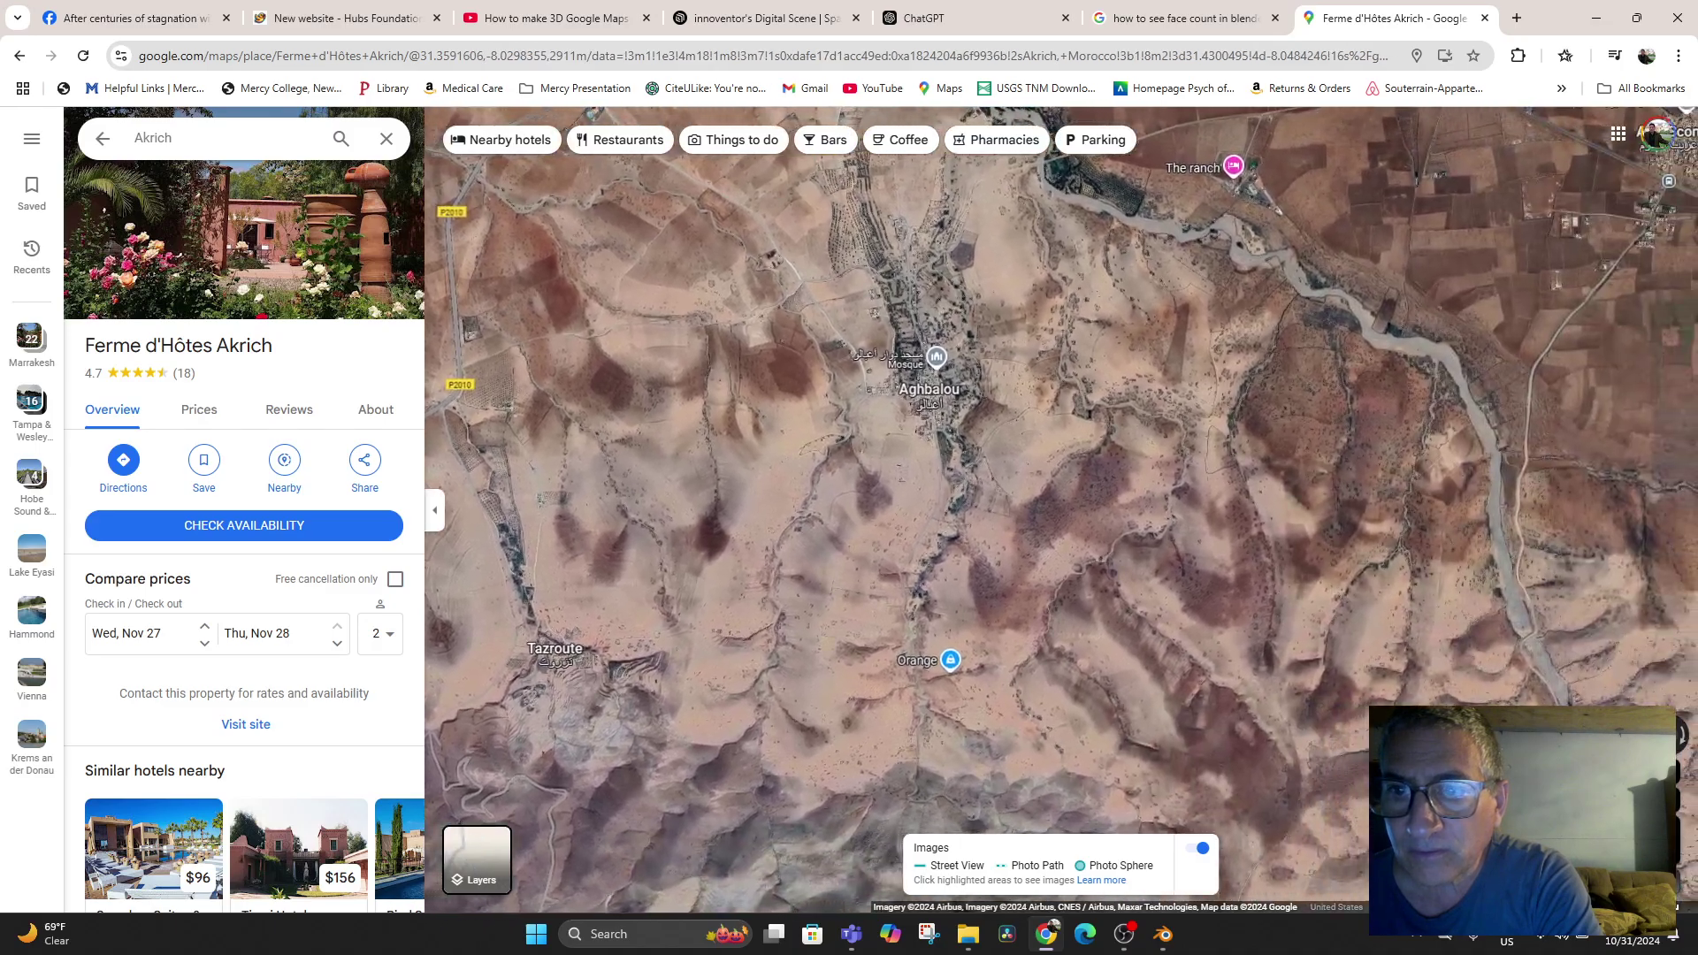
scroll(1195, 518, "down", 4)
left_click_drag(1195, 517, 1294, 304)
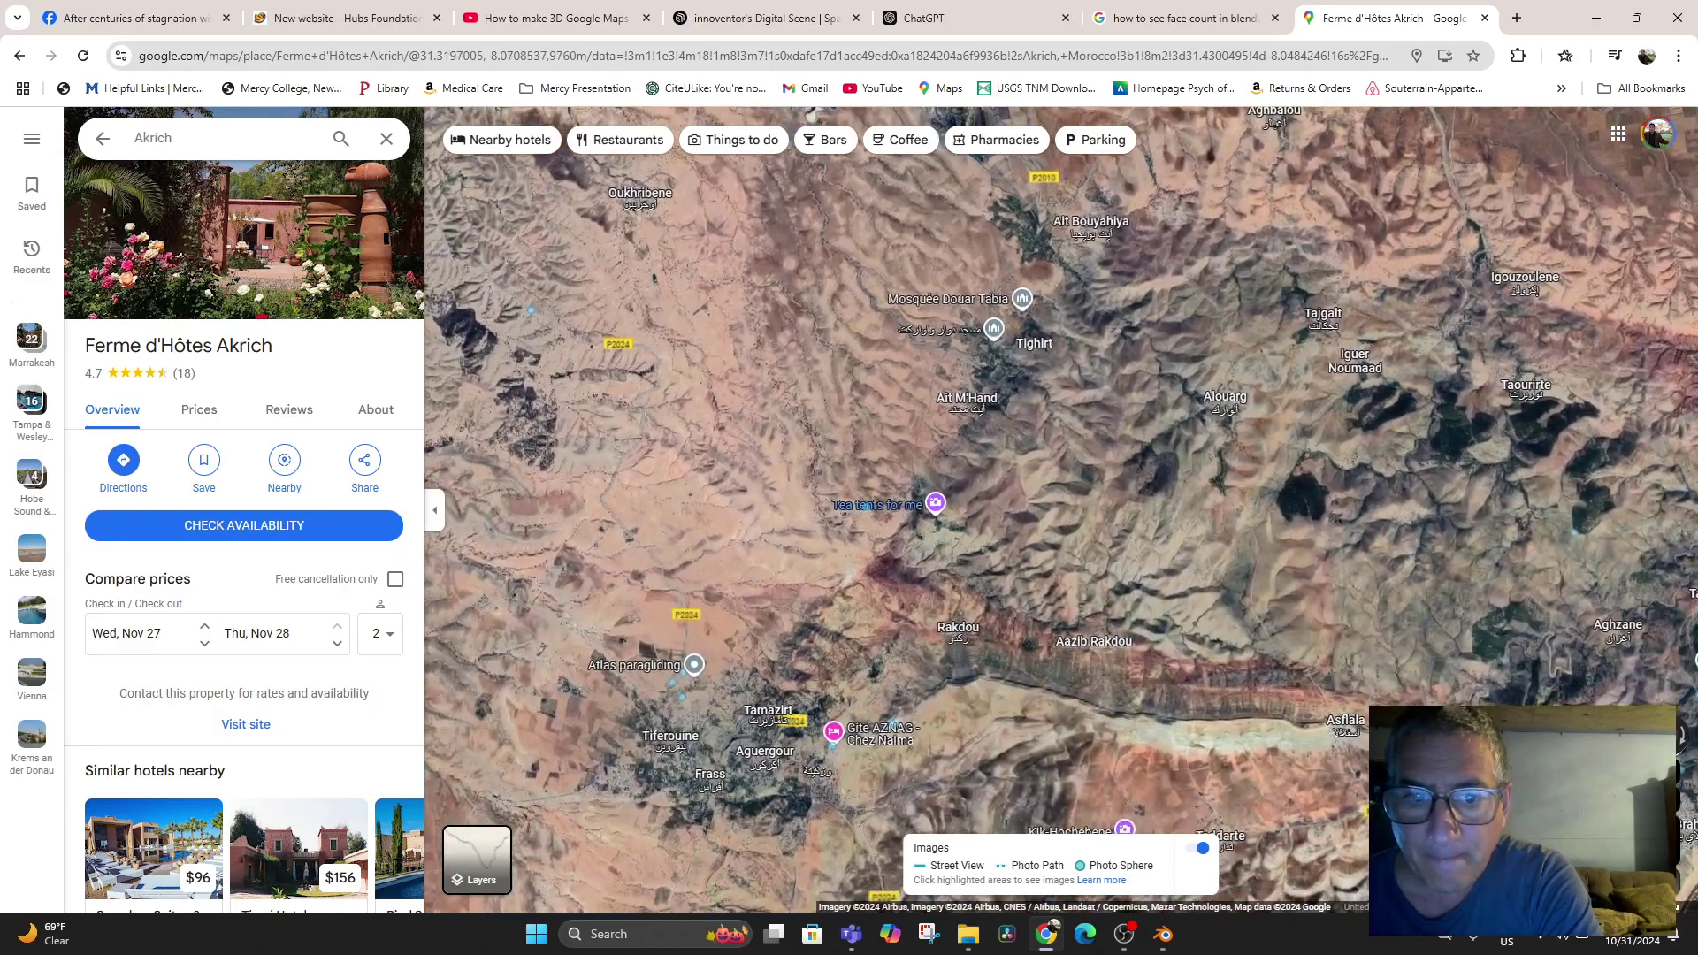
Open the photo sphere just west of Tea tents for me and look around its desert landscape
left_click(877, 505)
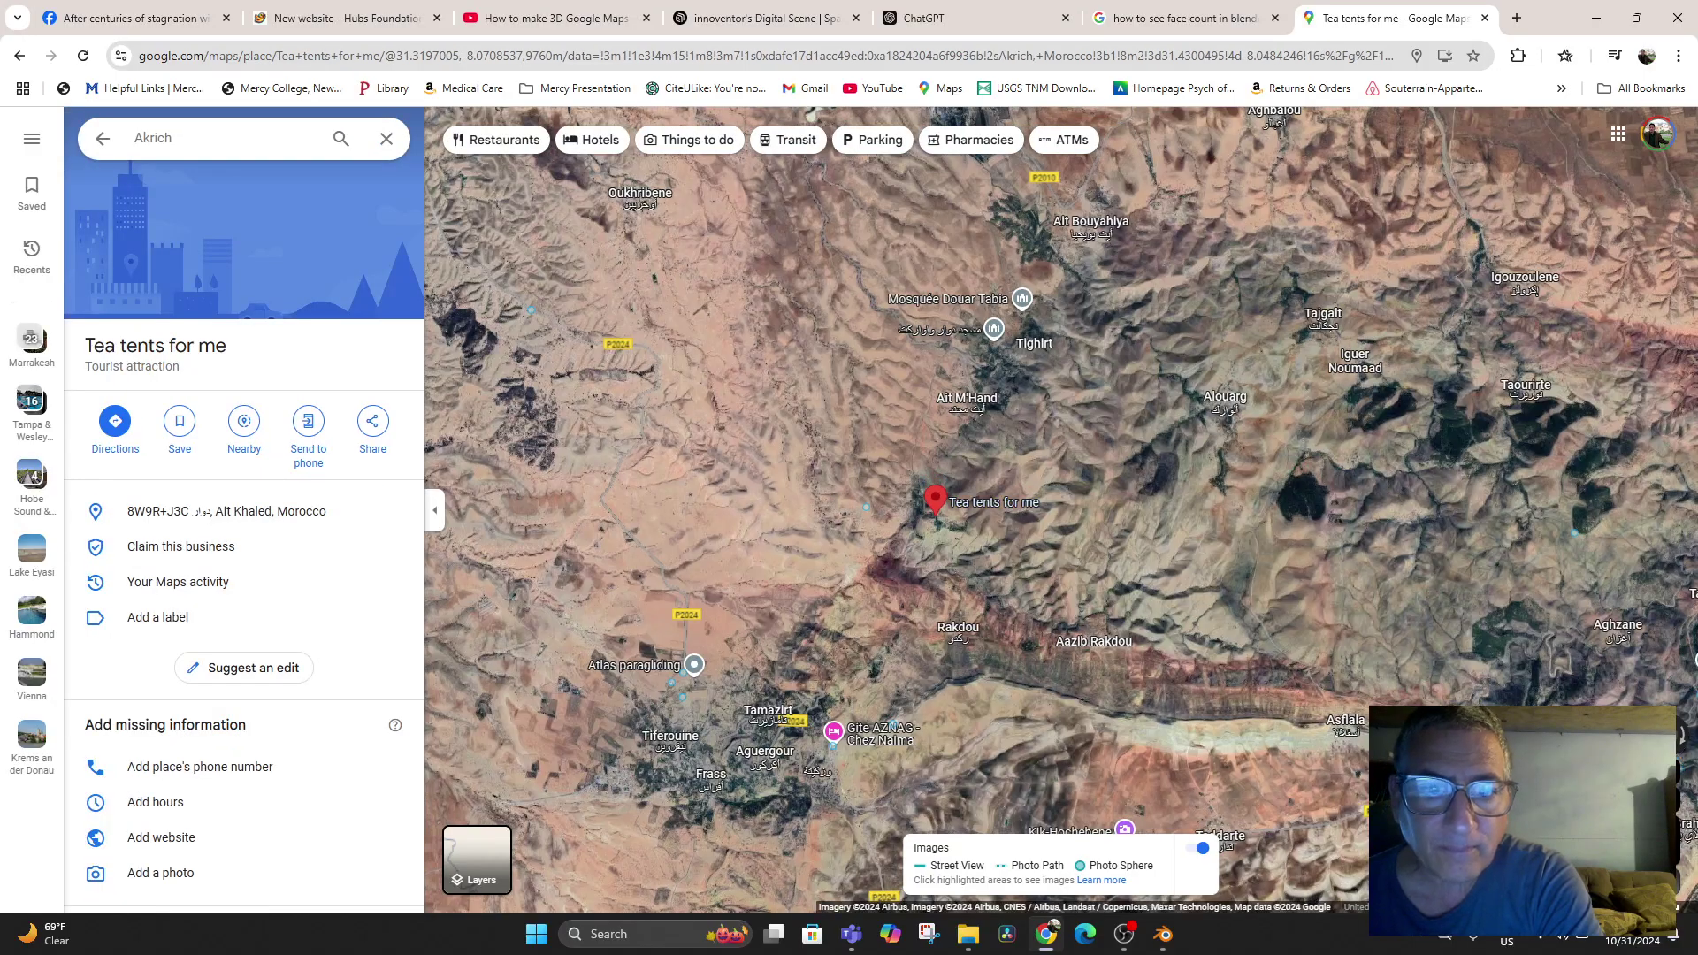
left_click(865, 507)
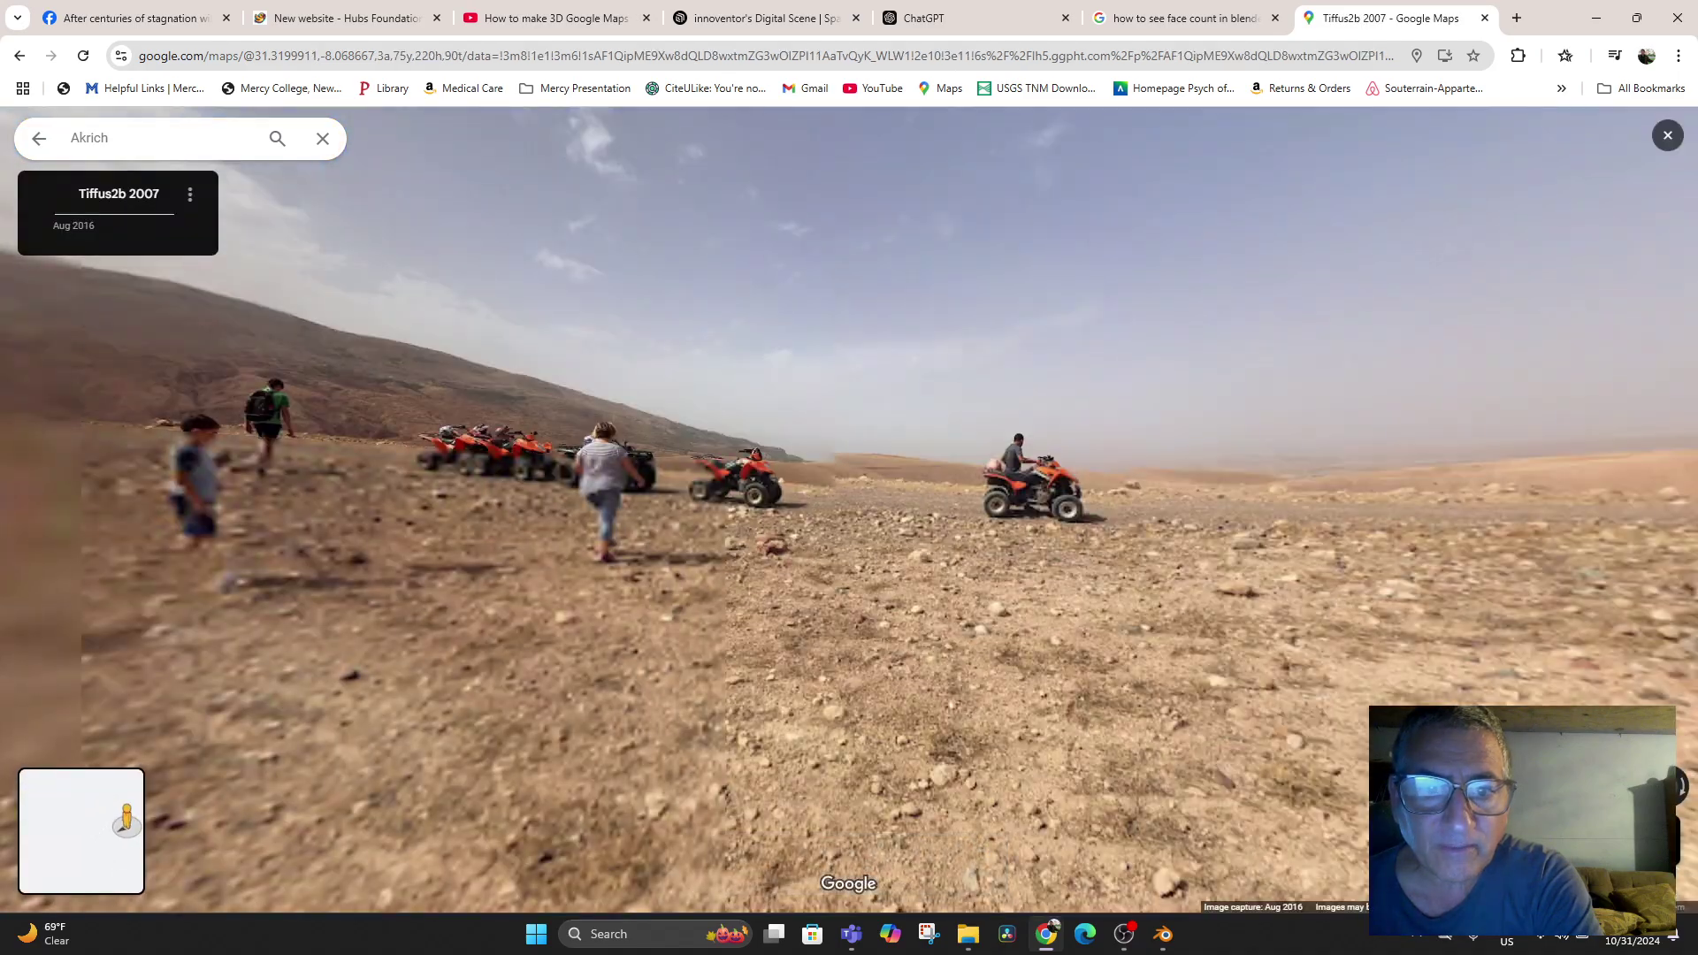
left_click_drag(866, 506, 531, 506)
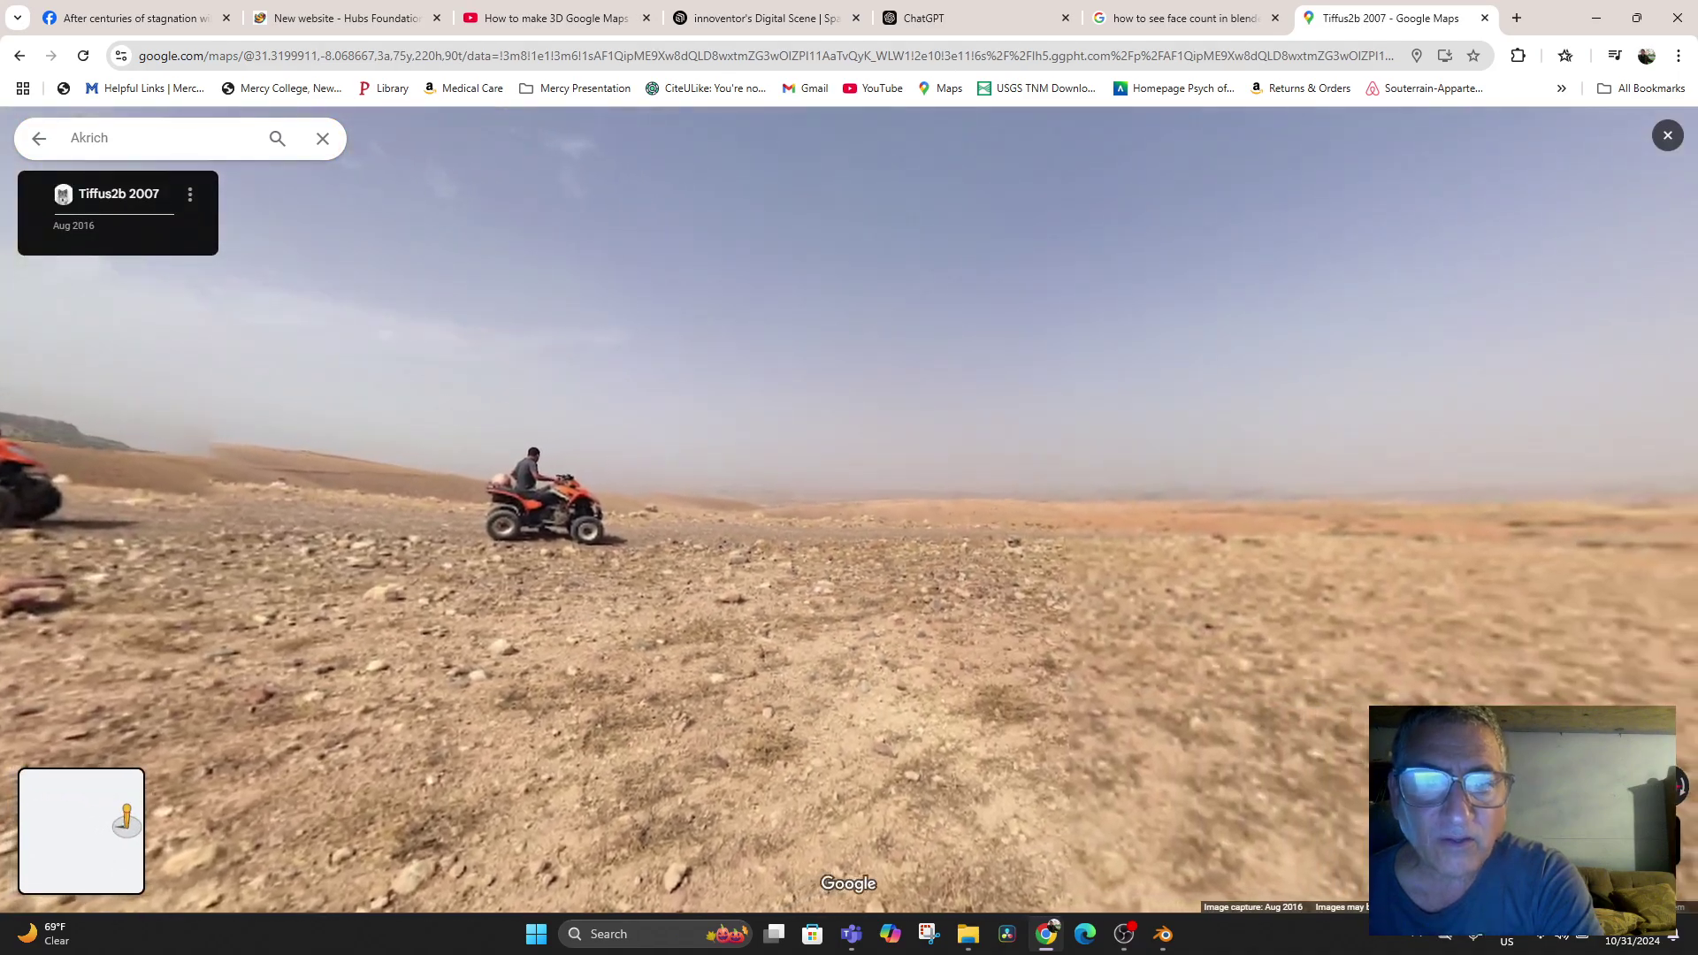
left_click_drag(865, 507, 530, 518)
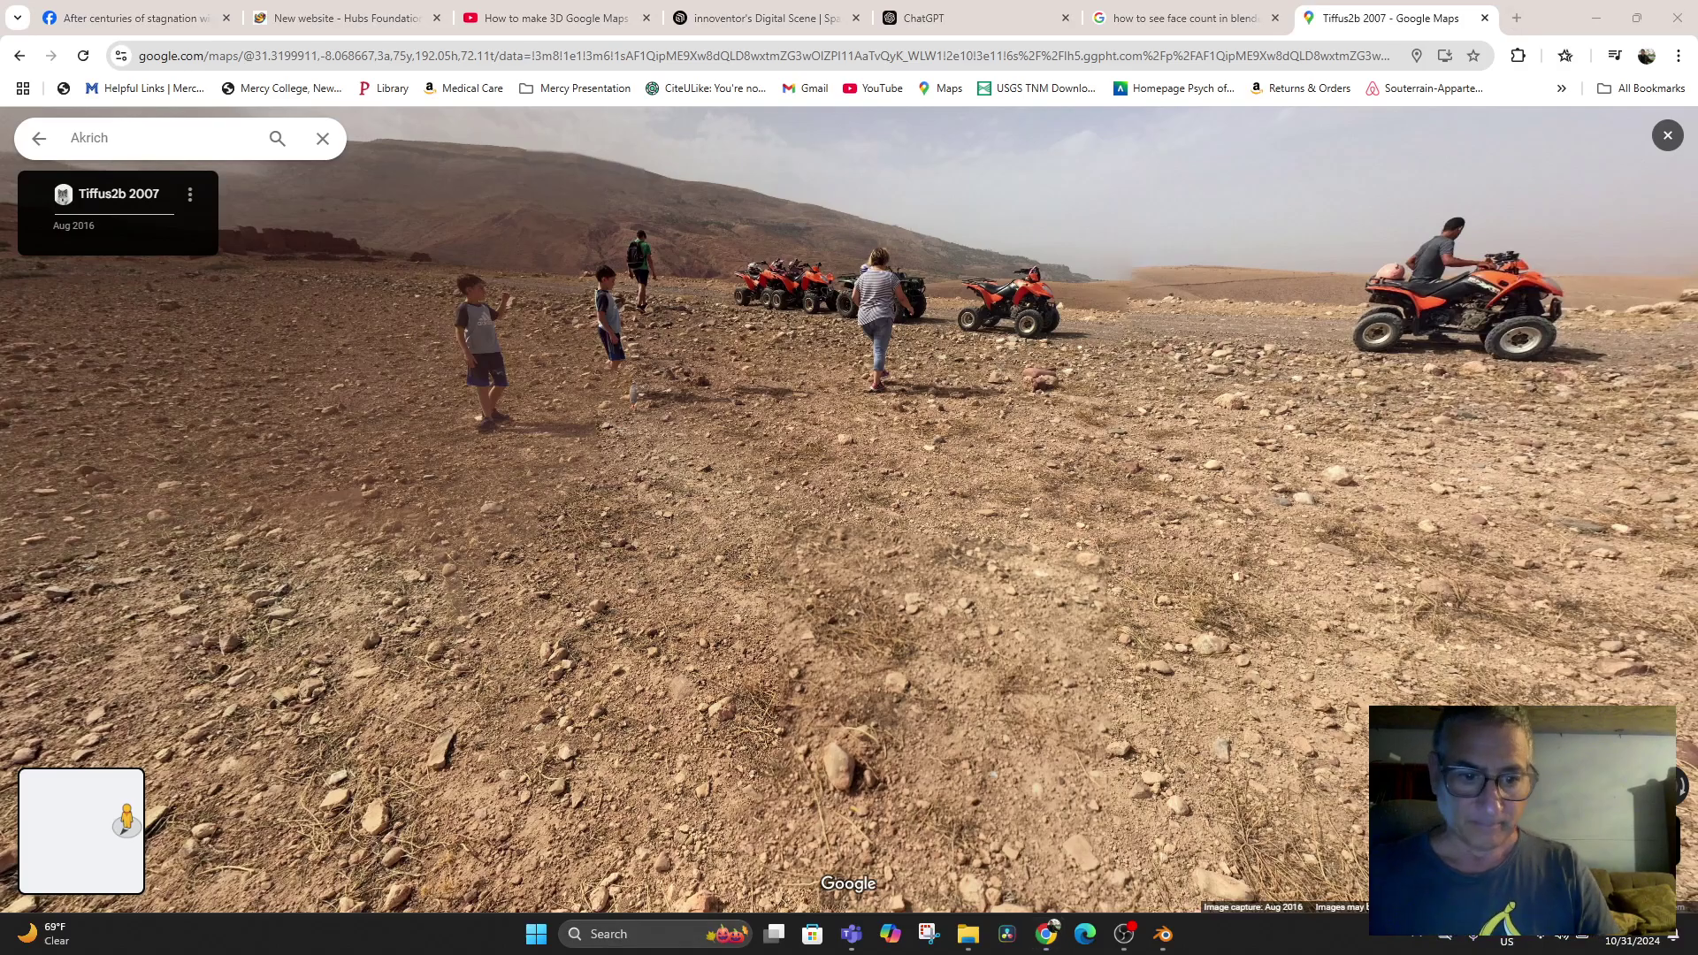
left_click(641, 933)
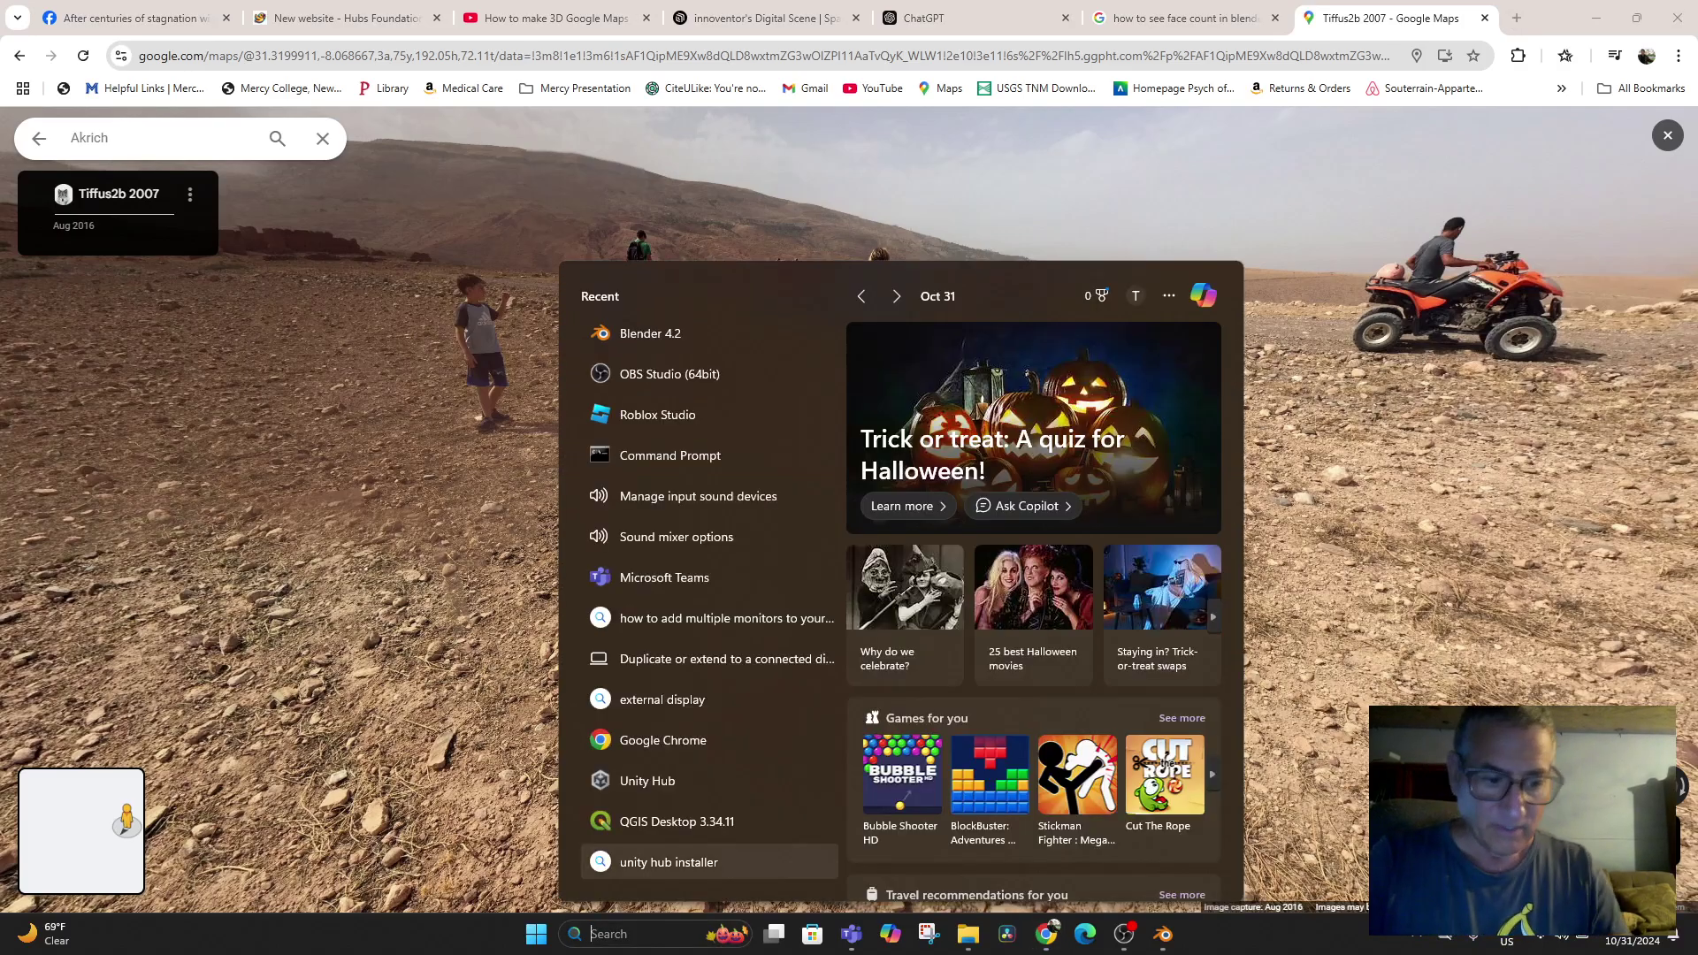
type("360")
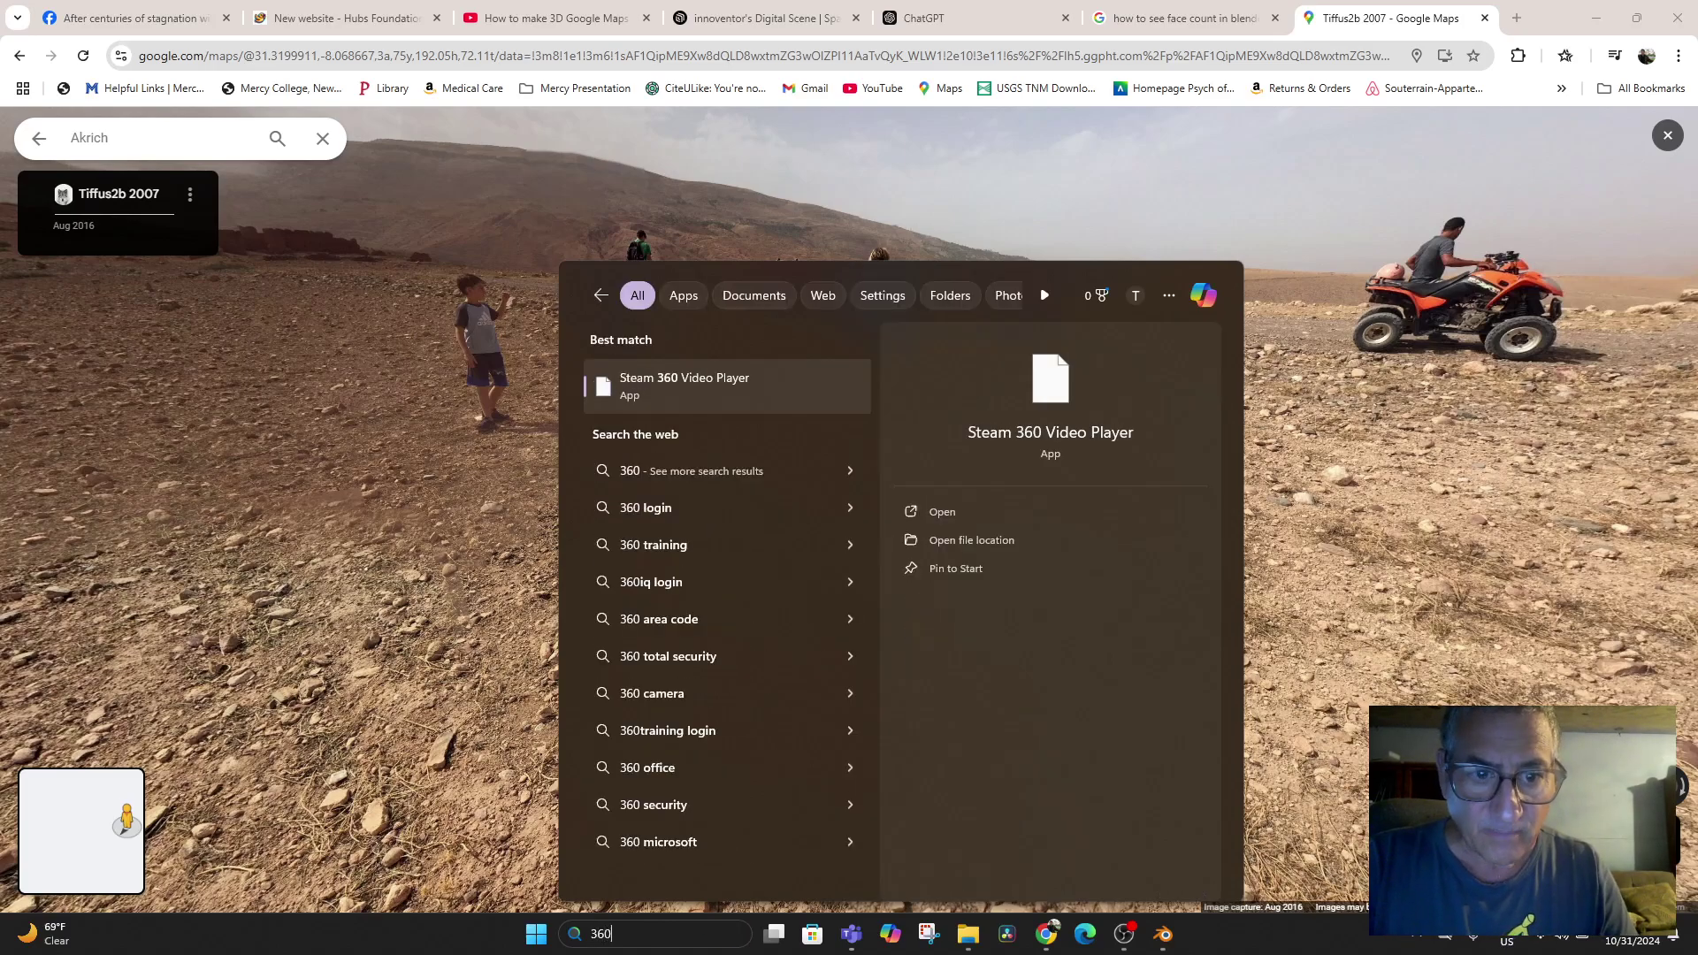
key("BackSpace")
key("BackSpace")
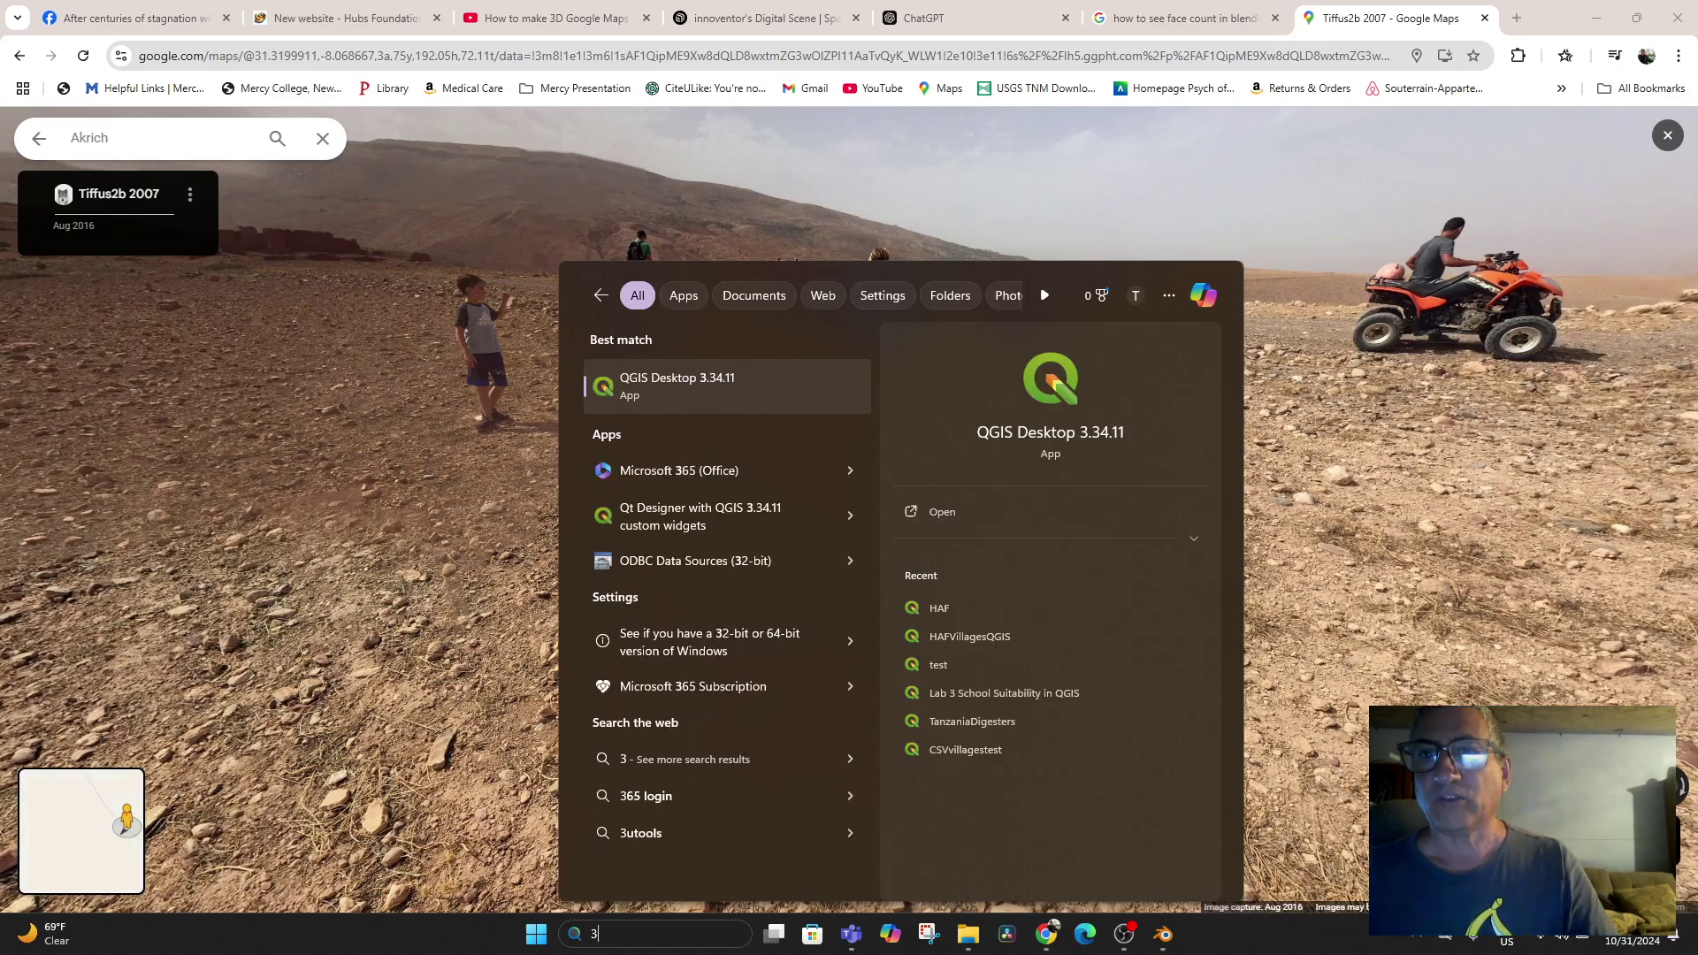
key("Escape")
left_click(1517, 17)
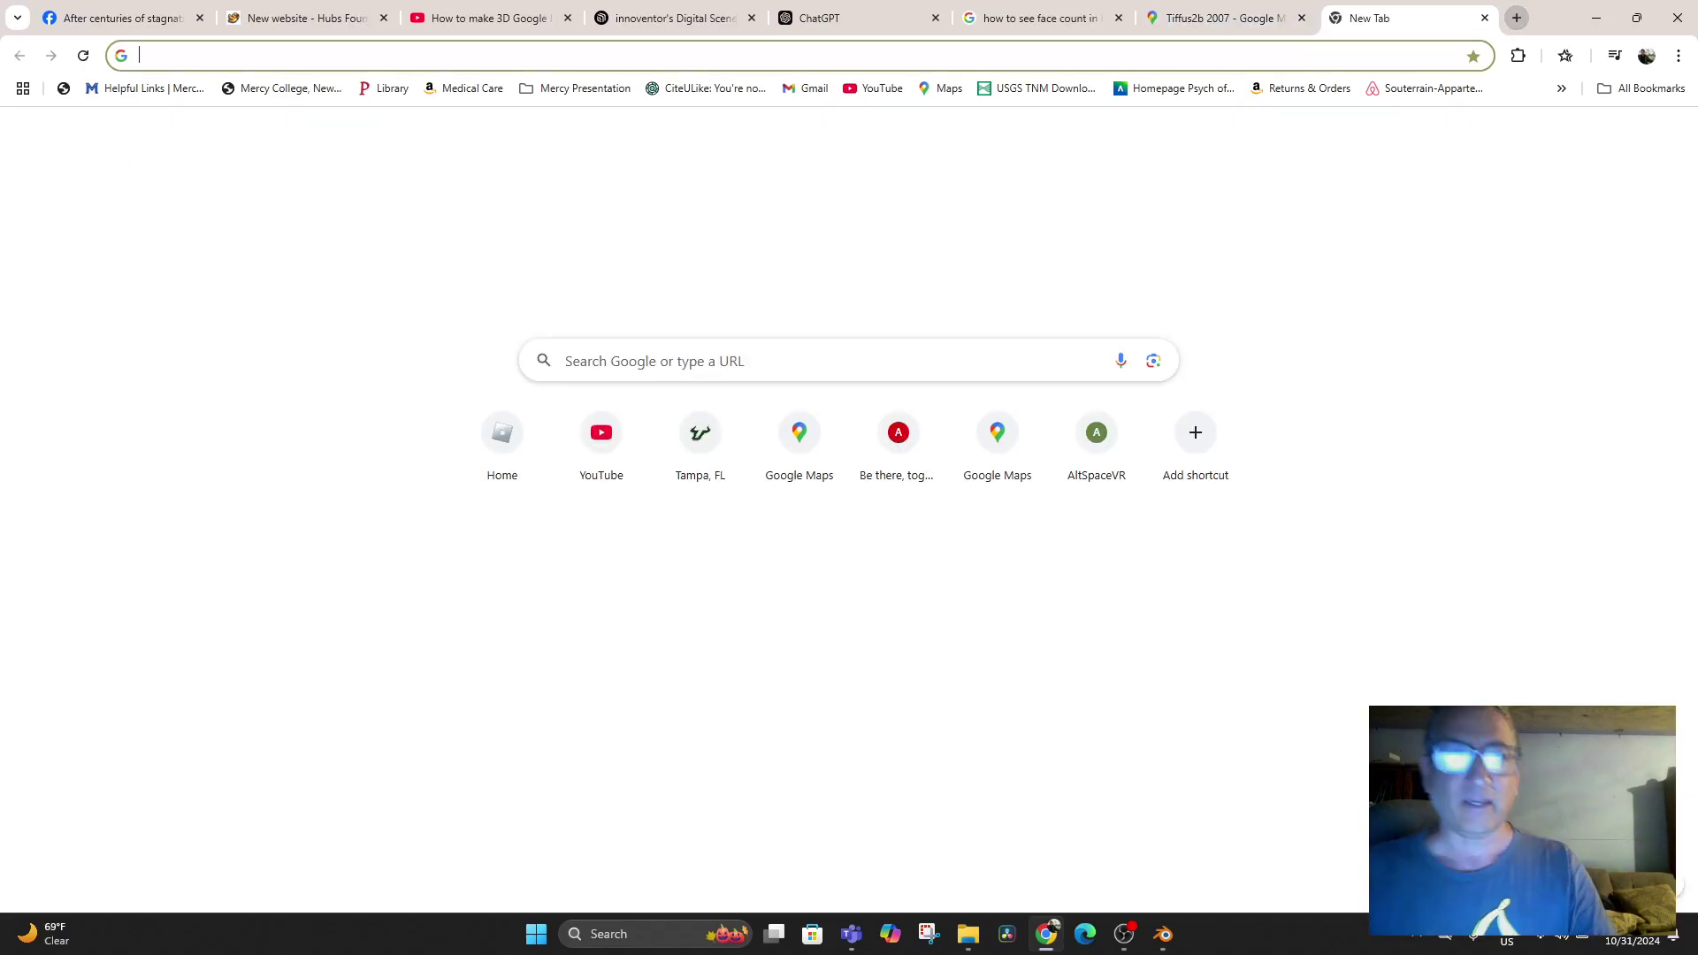
type("photo")
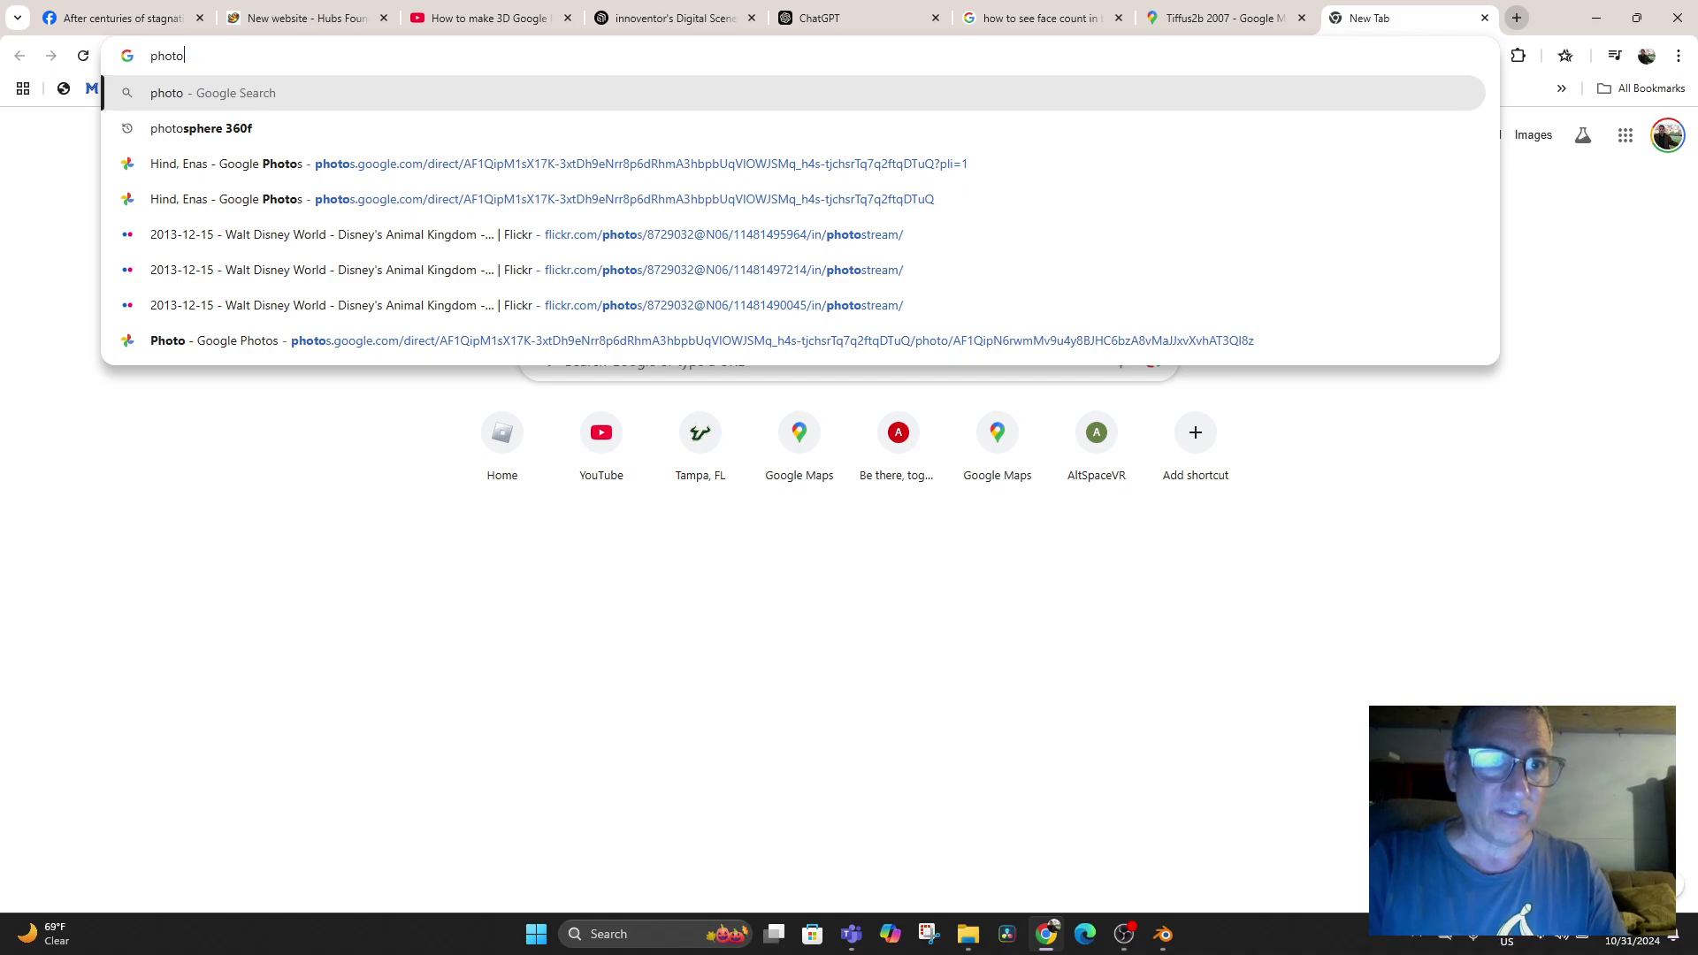
type(" 2")
key("BackSpace")
type("2")
key("BackSpace")
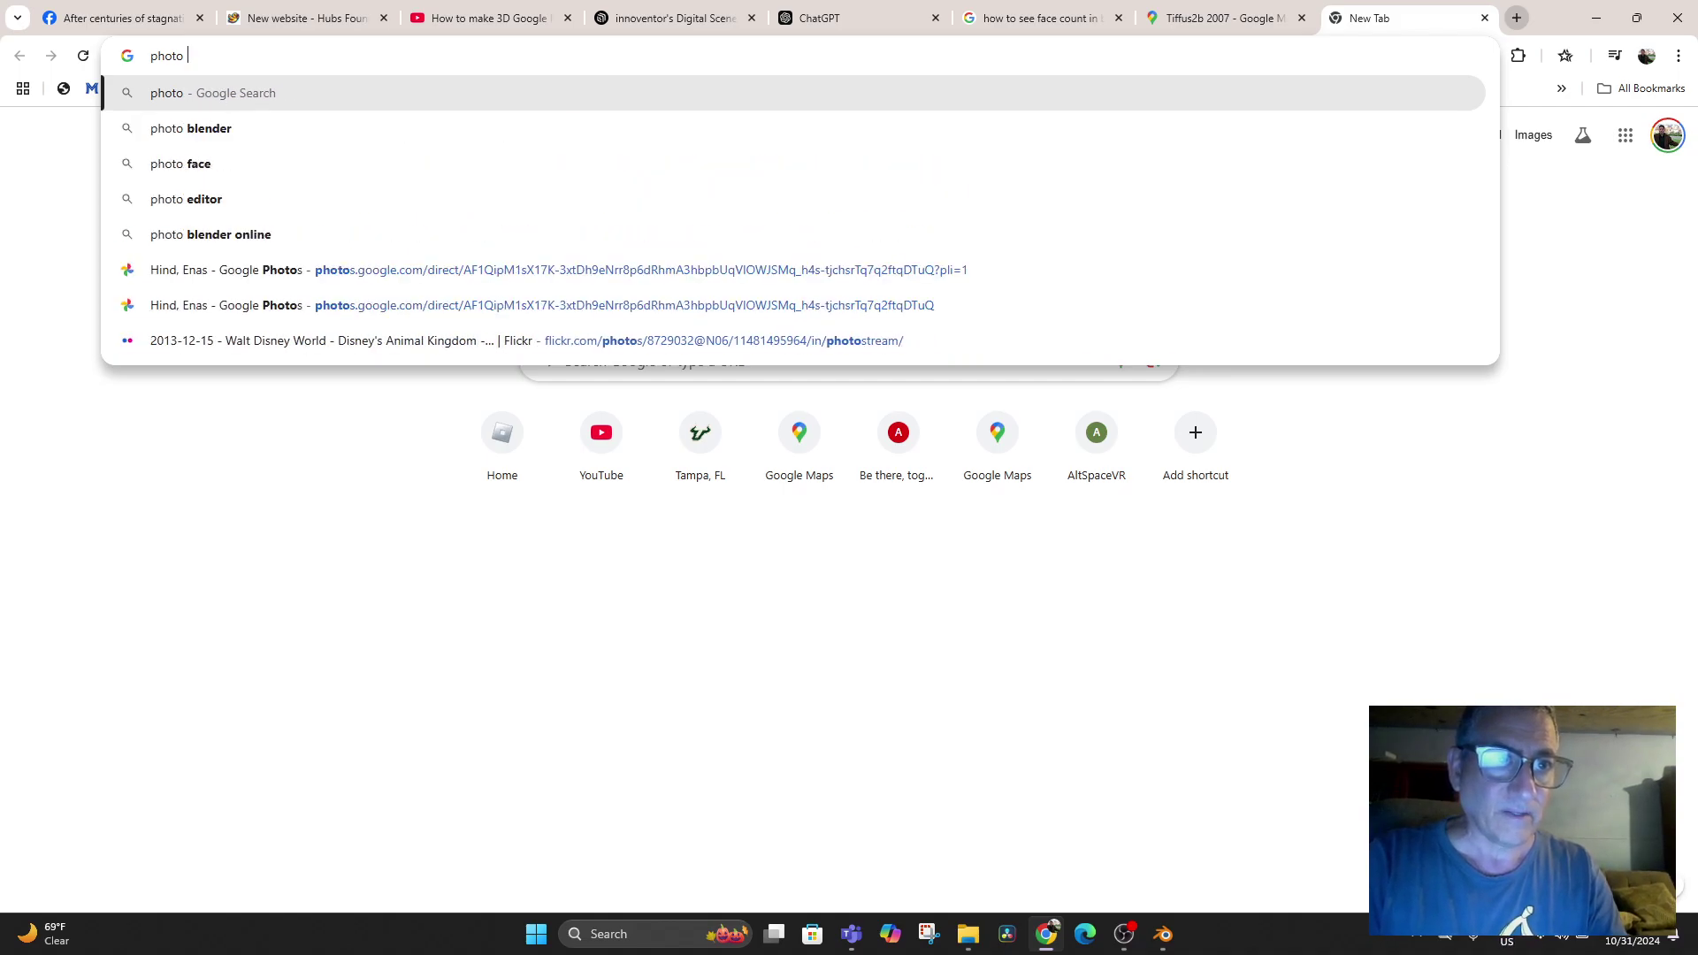
key("BackSpace")
key("BackSpace")
key("BackSpace")
key("BackSpace")
key("BackSpace")
key("BackSpace")
key("Escape")
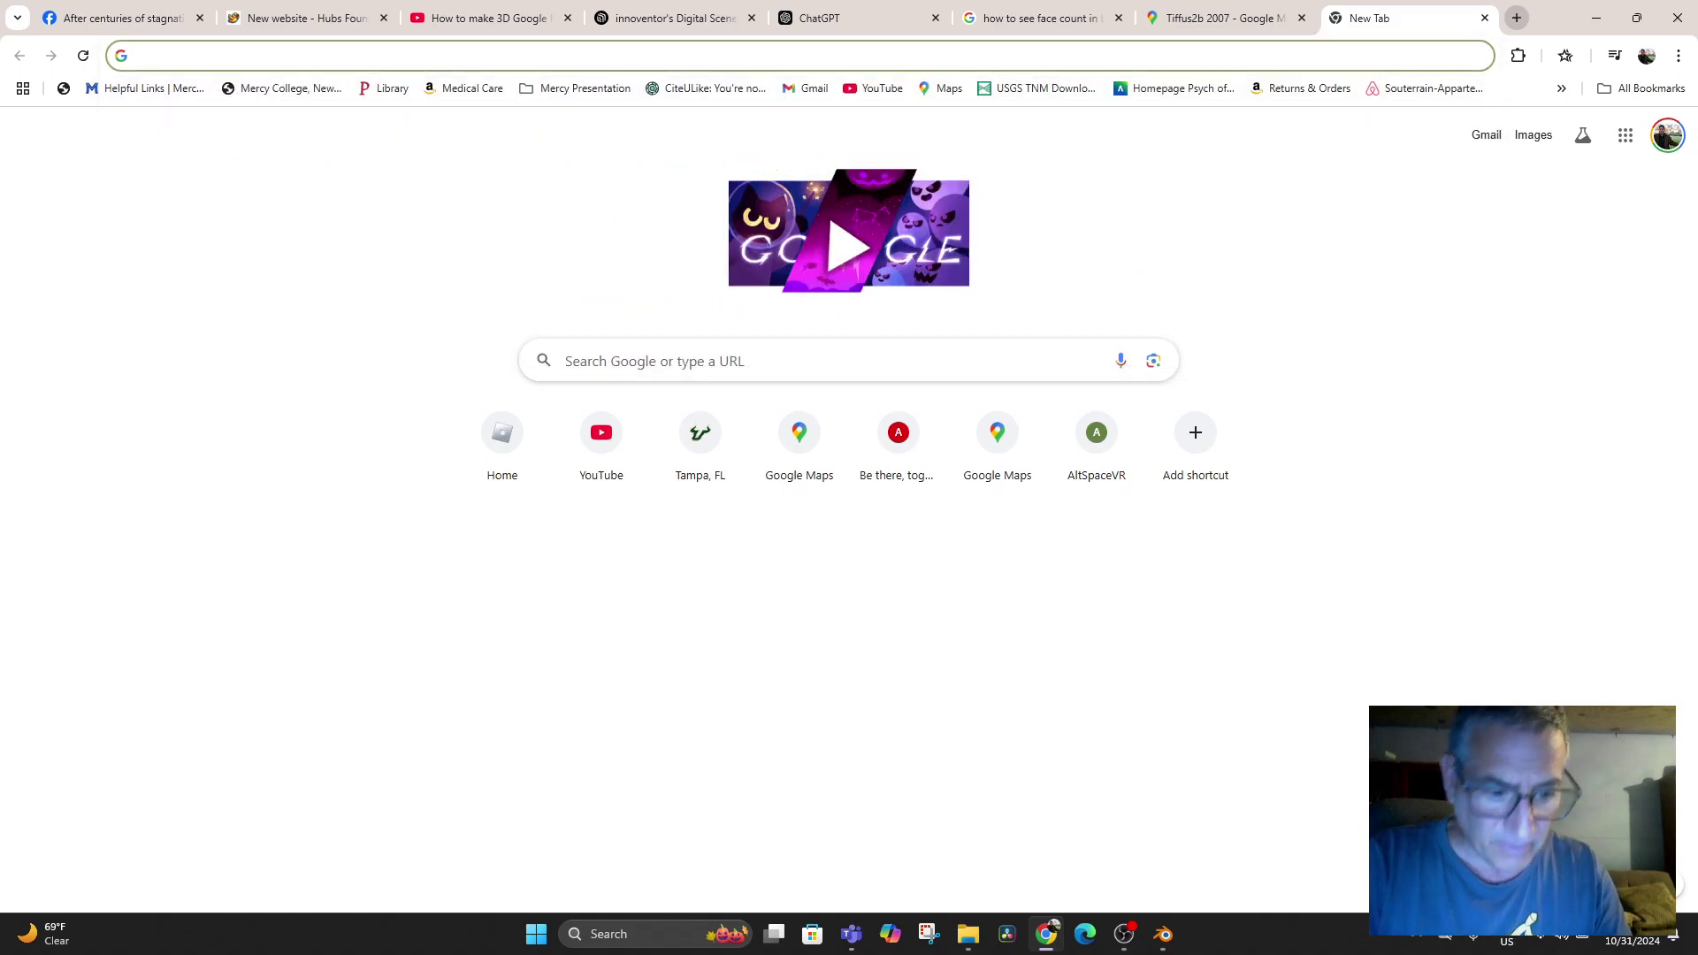
type("360 ")
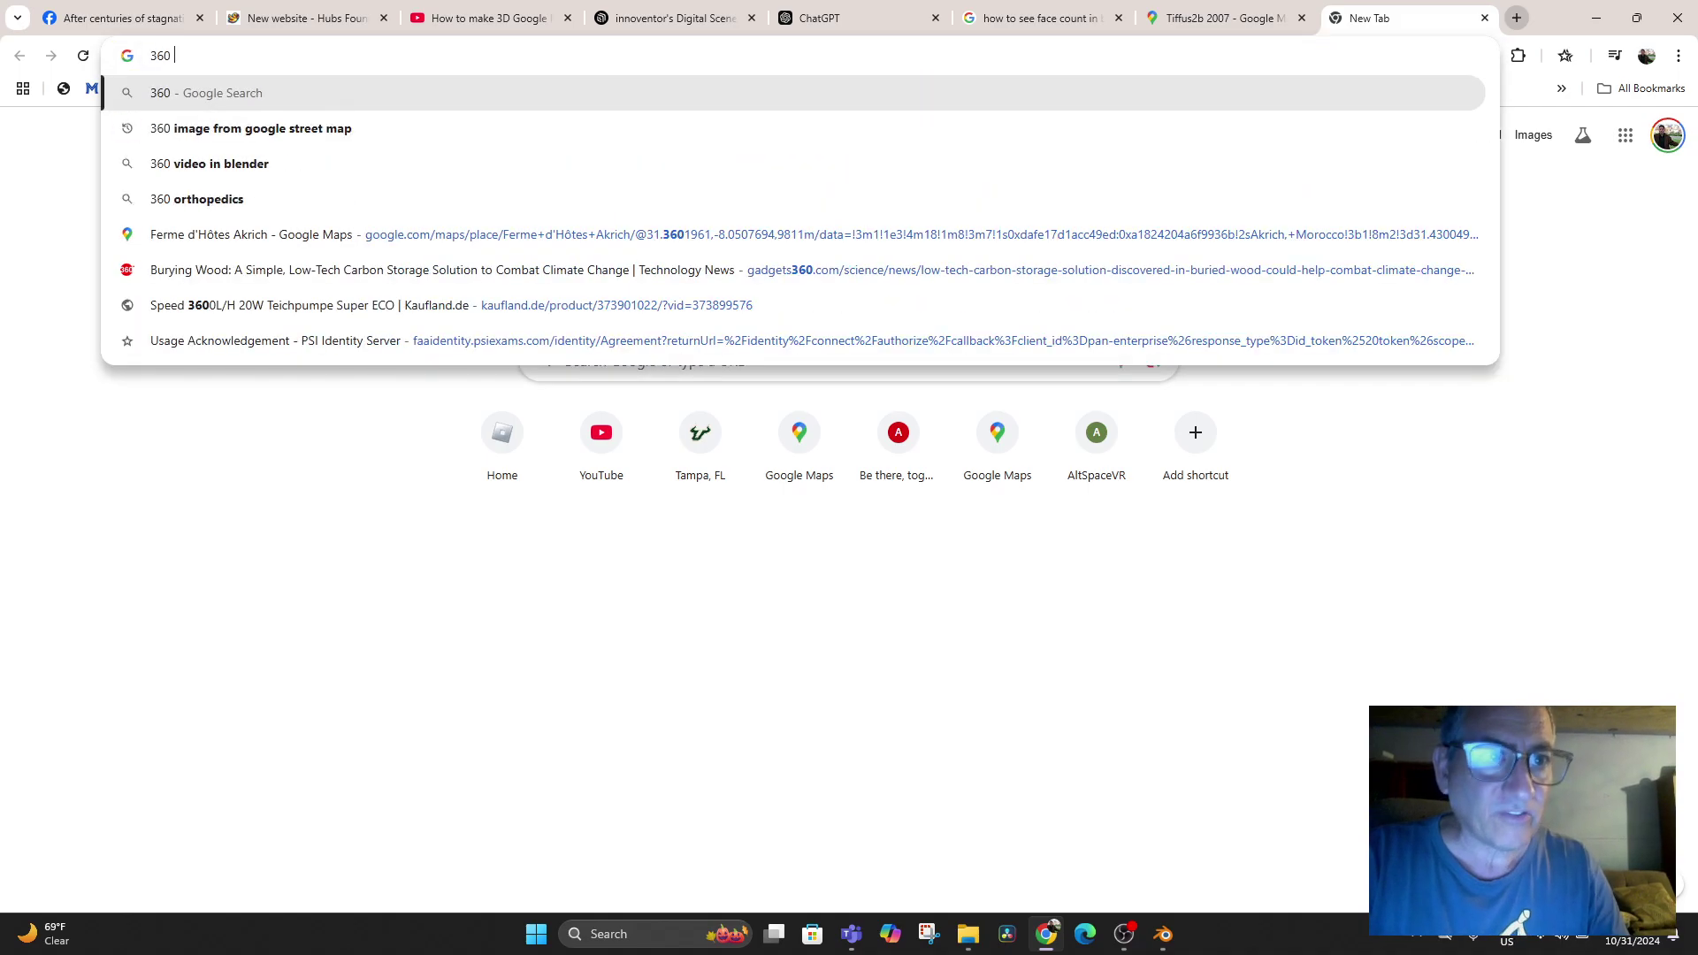
type("dowloa")
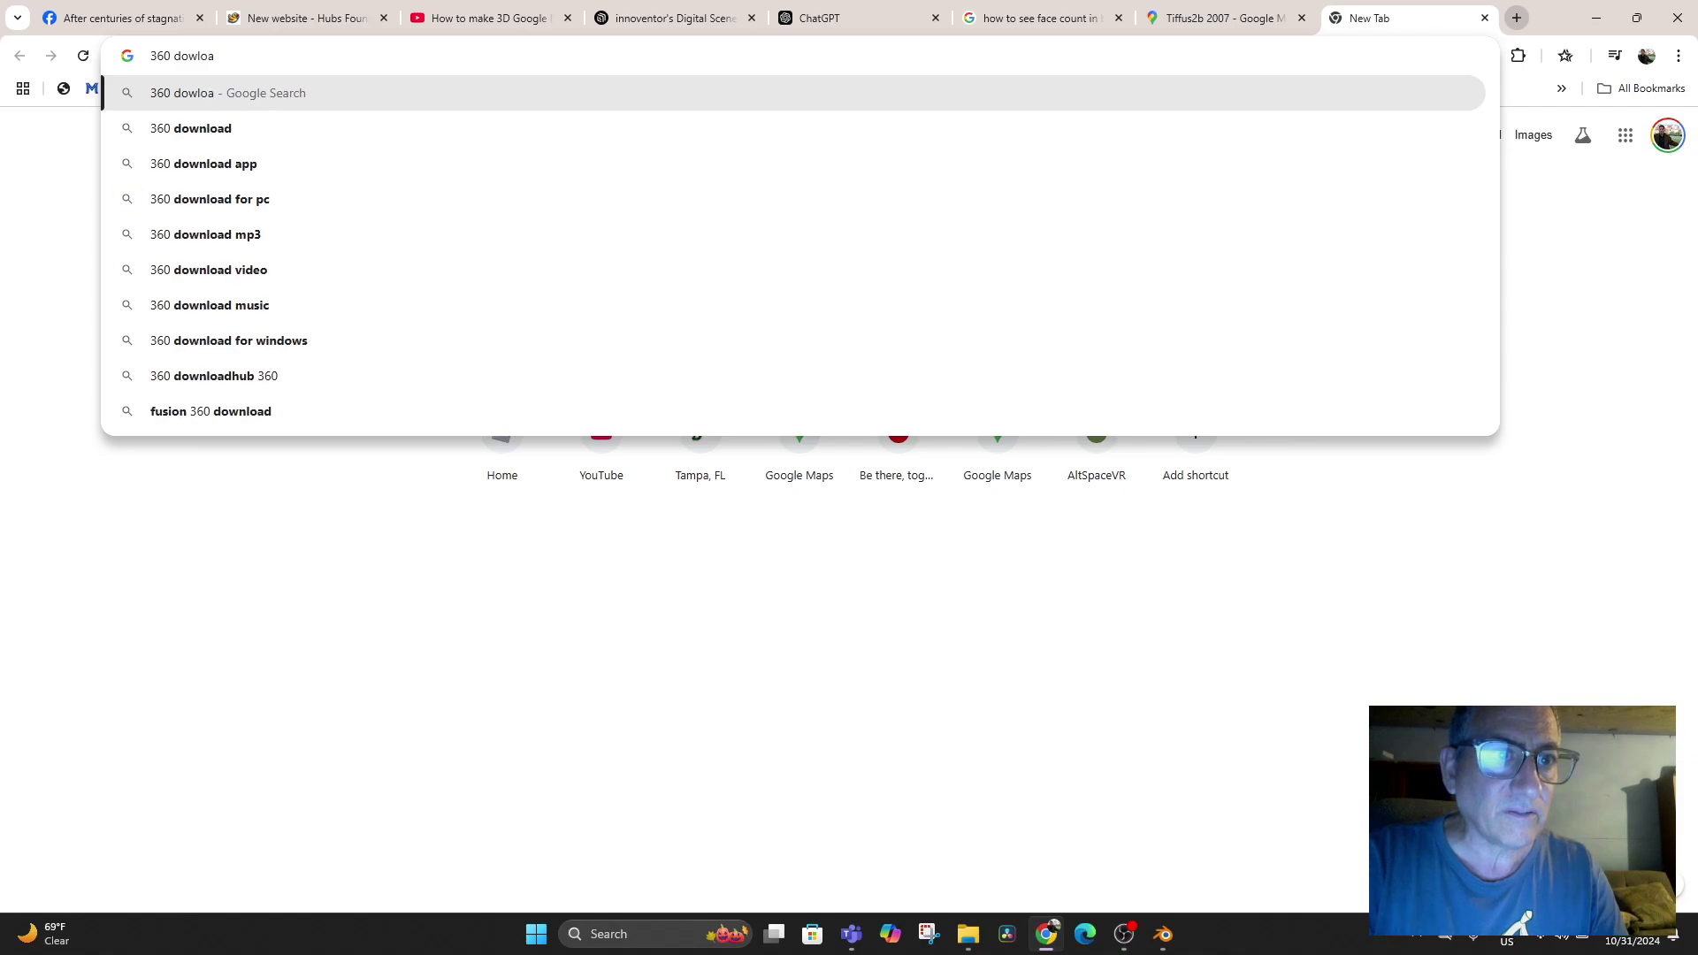
key("BackSpace")
key("BackSpace")
key("BackSpace")
type("n")
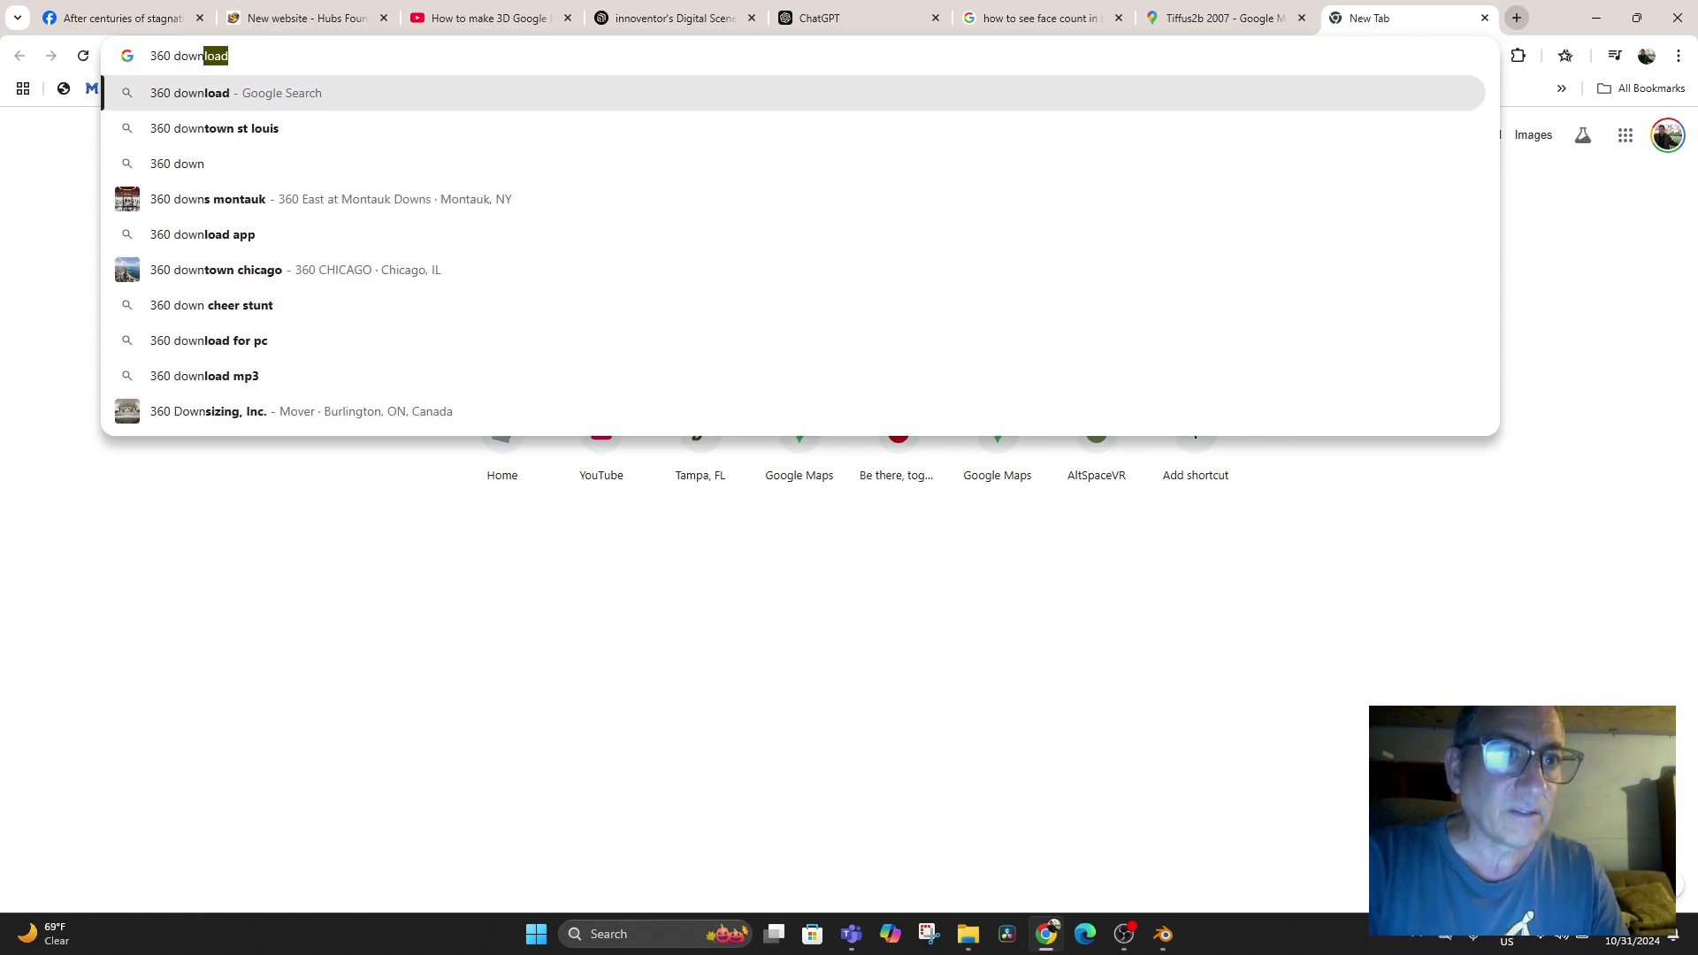
Open a new browser tab and enter a web search query about Google Maps 360 imagery
double_click(1517, 18)
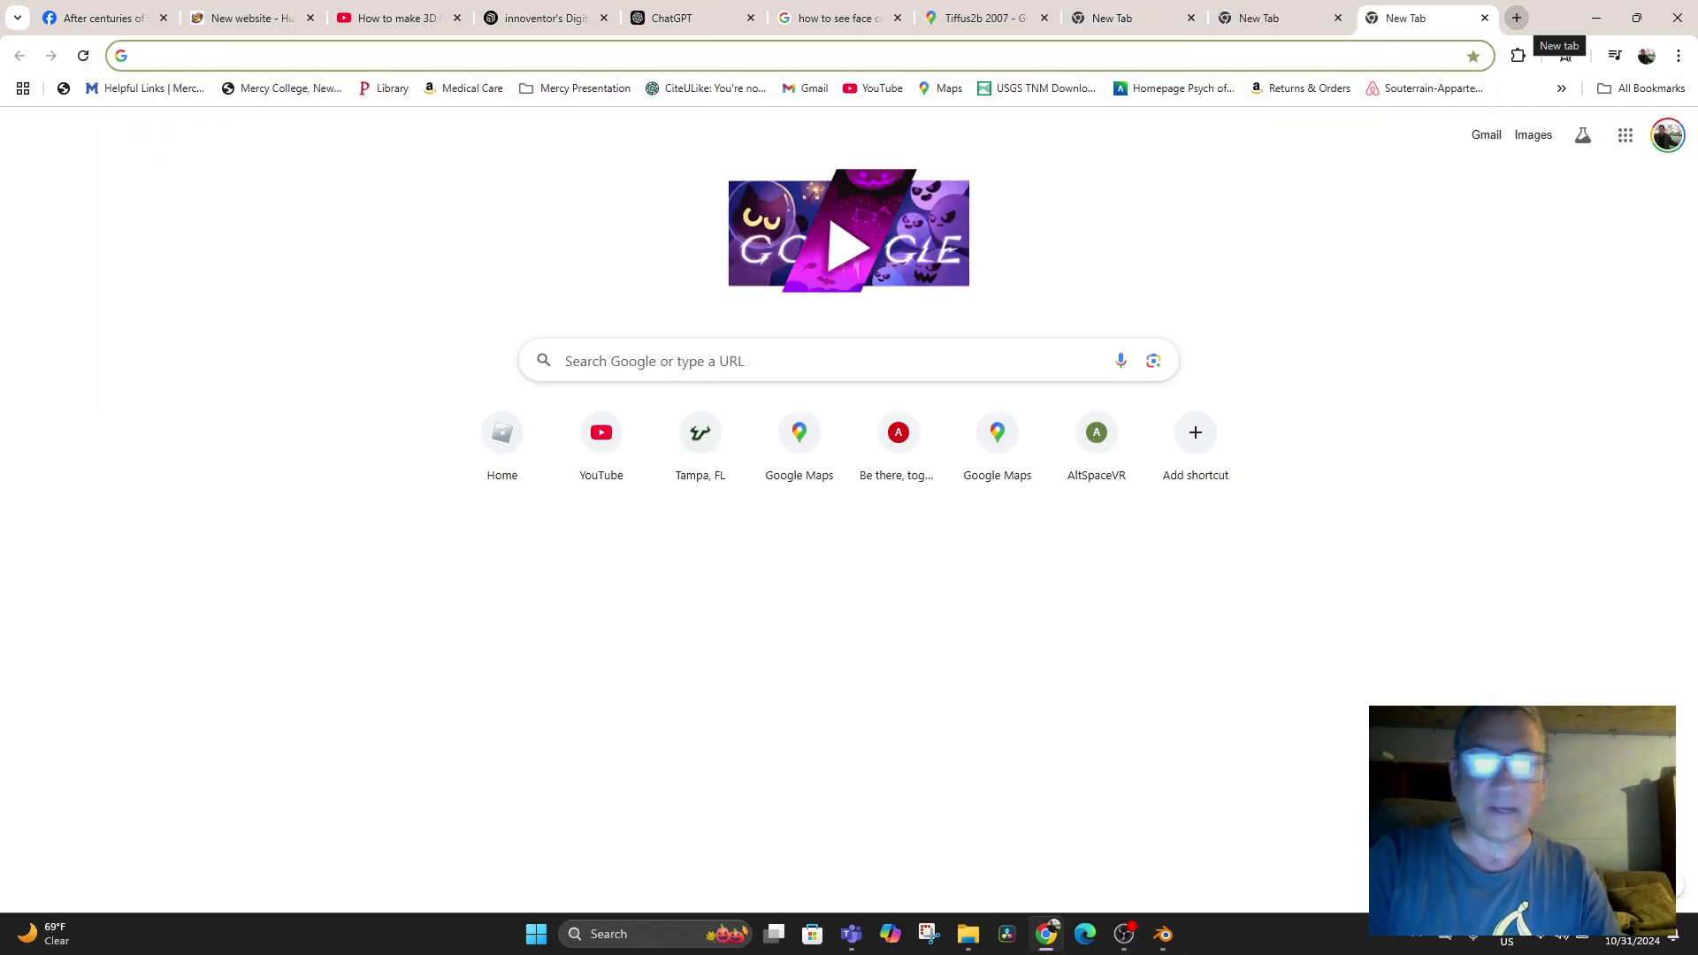
left_click(654, 360)
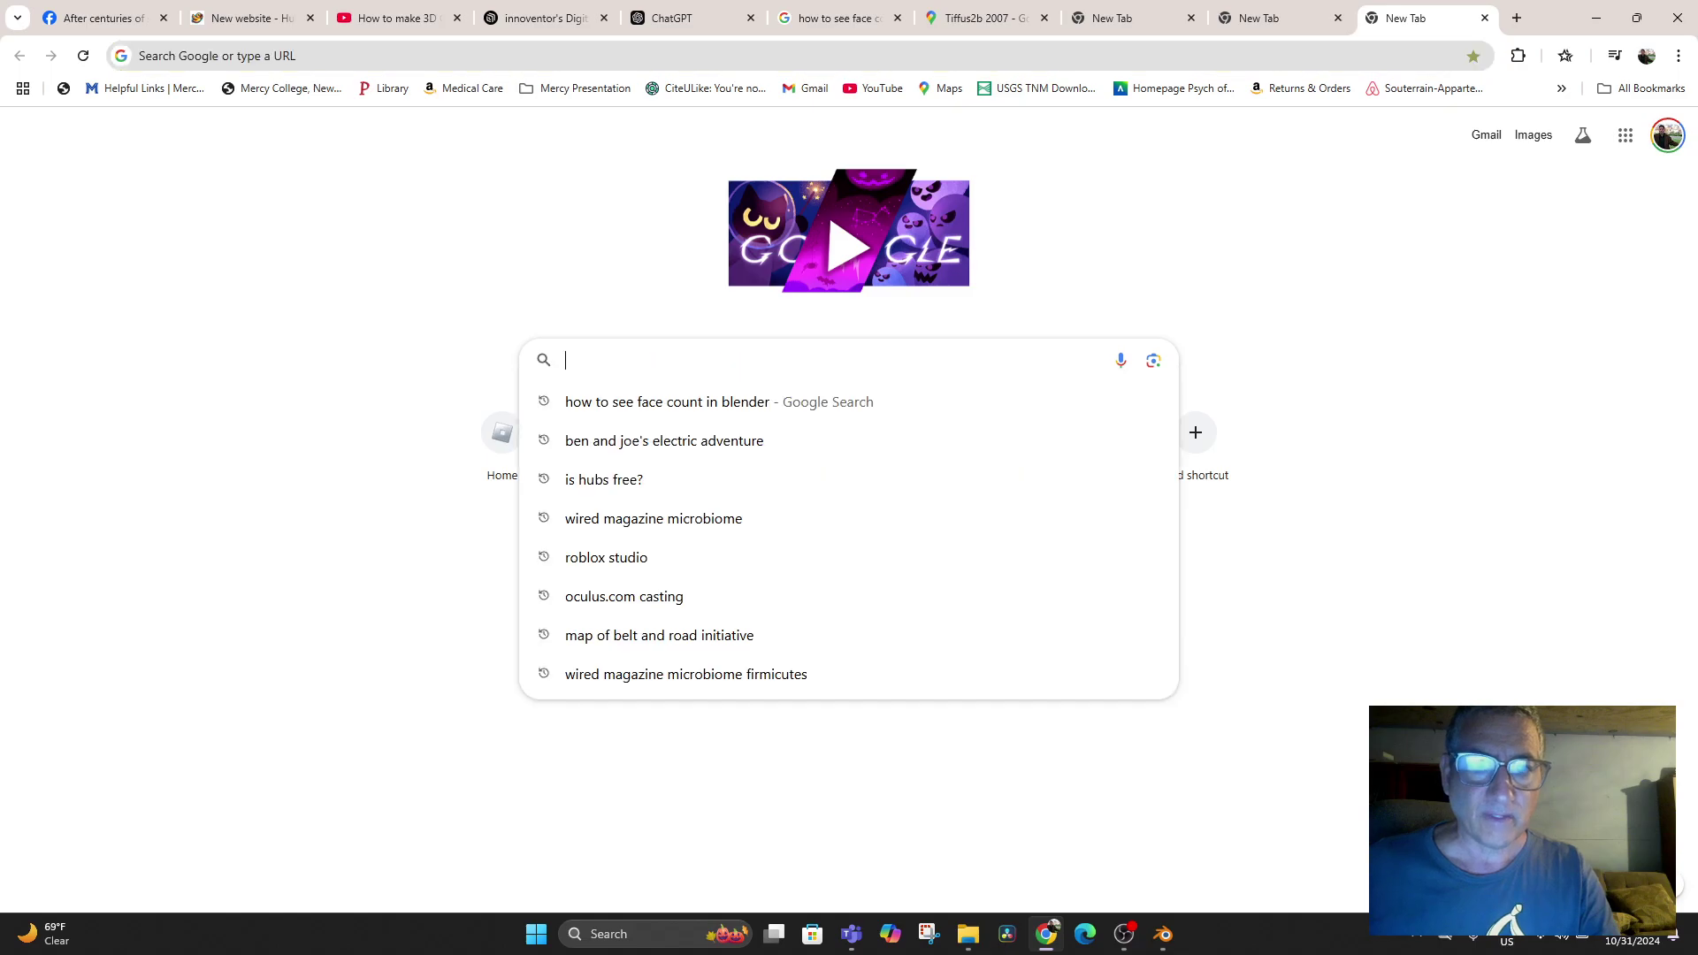
type("k")
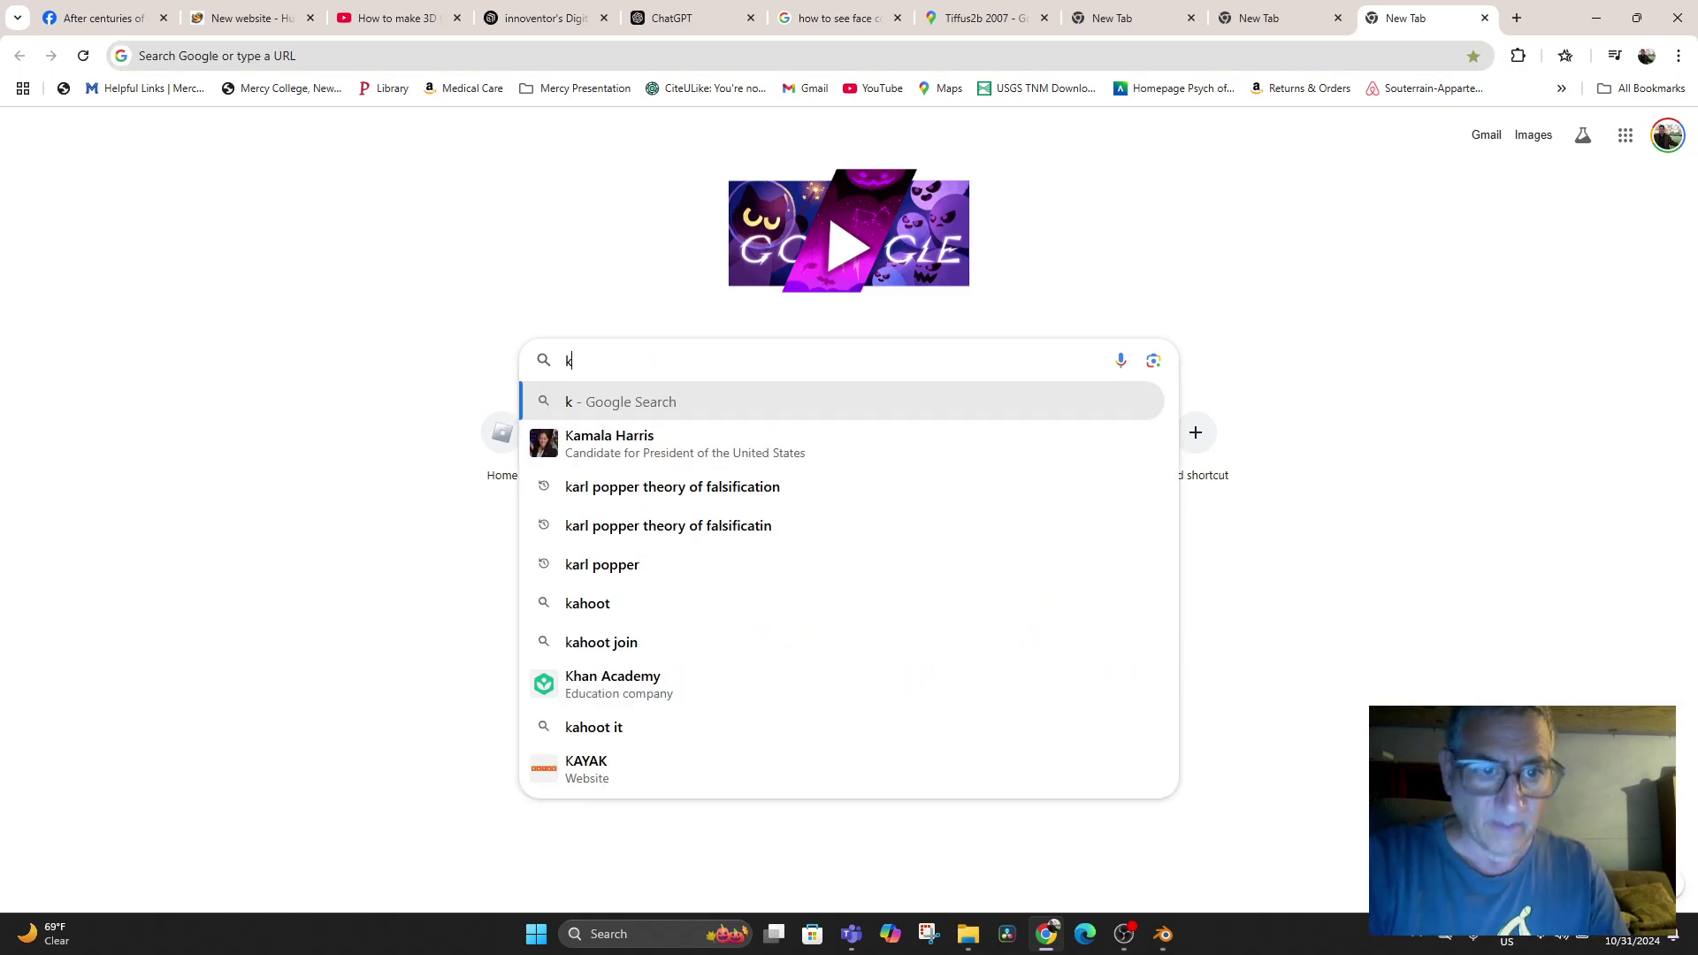
key("Escape")
type("googl")
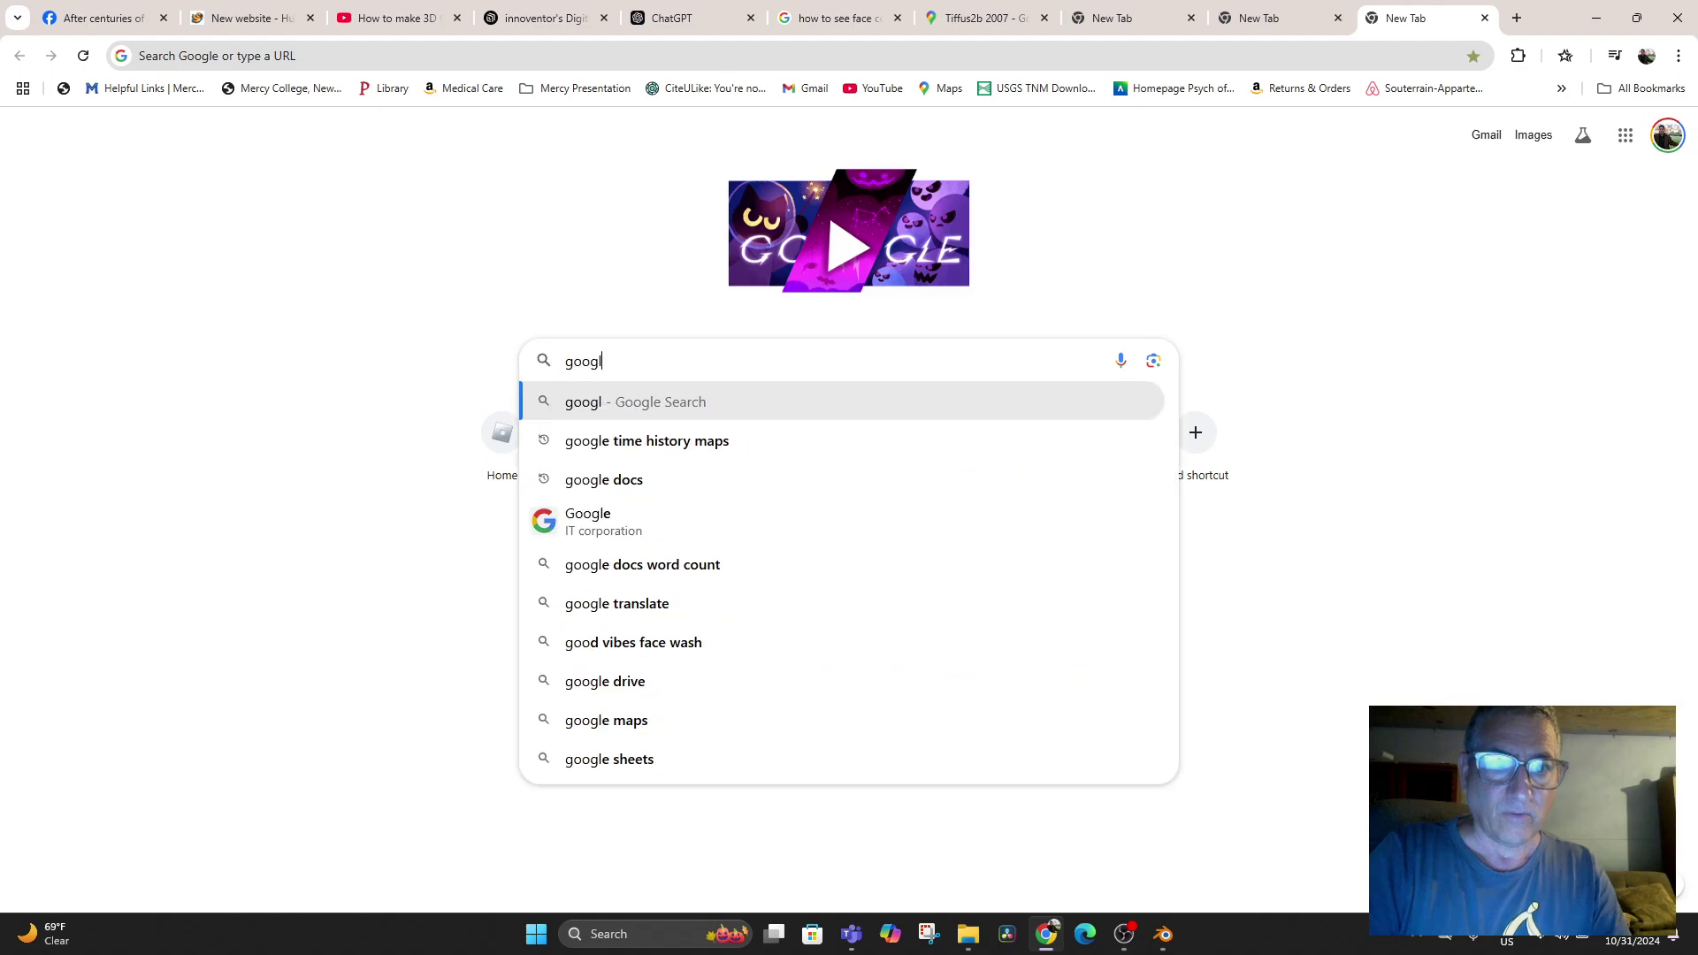
type("e maps 36-")
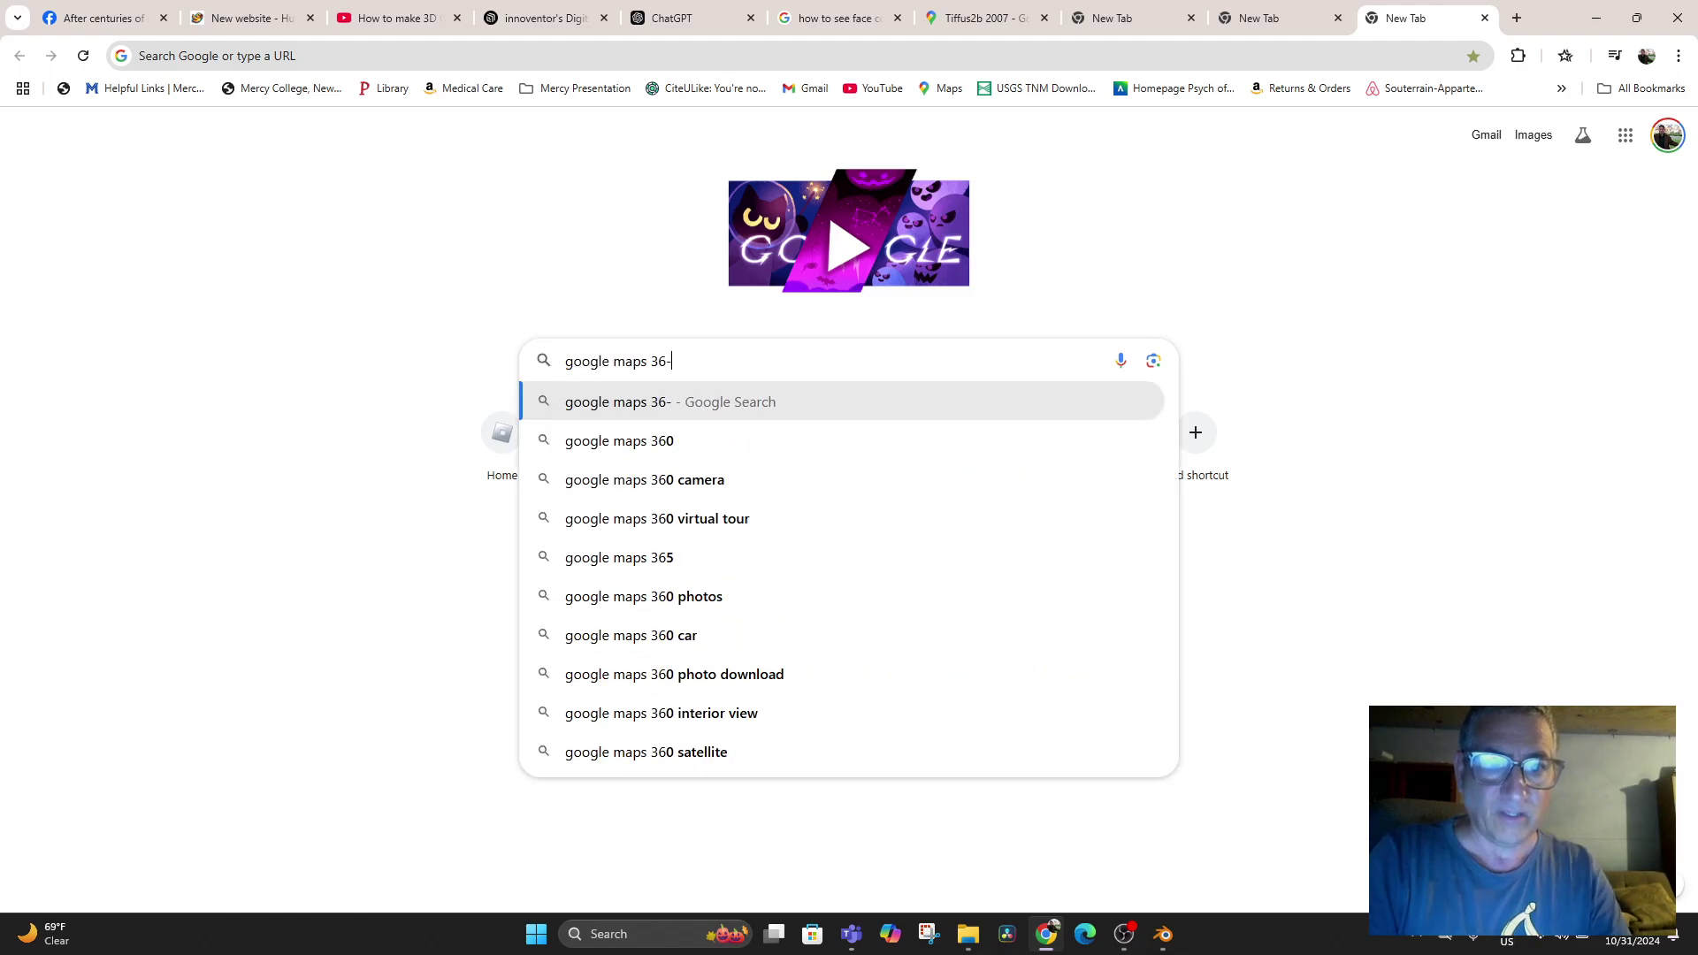
key("BackSpace")
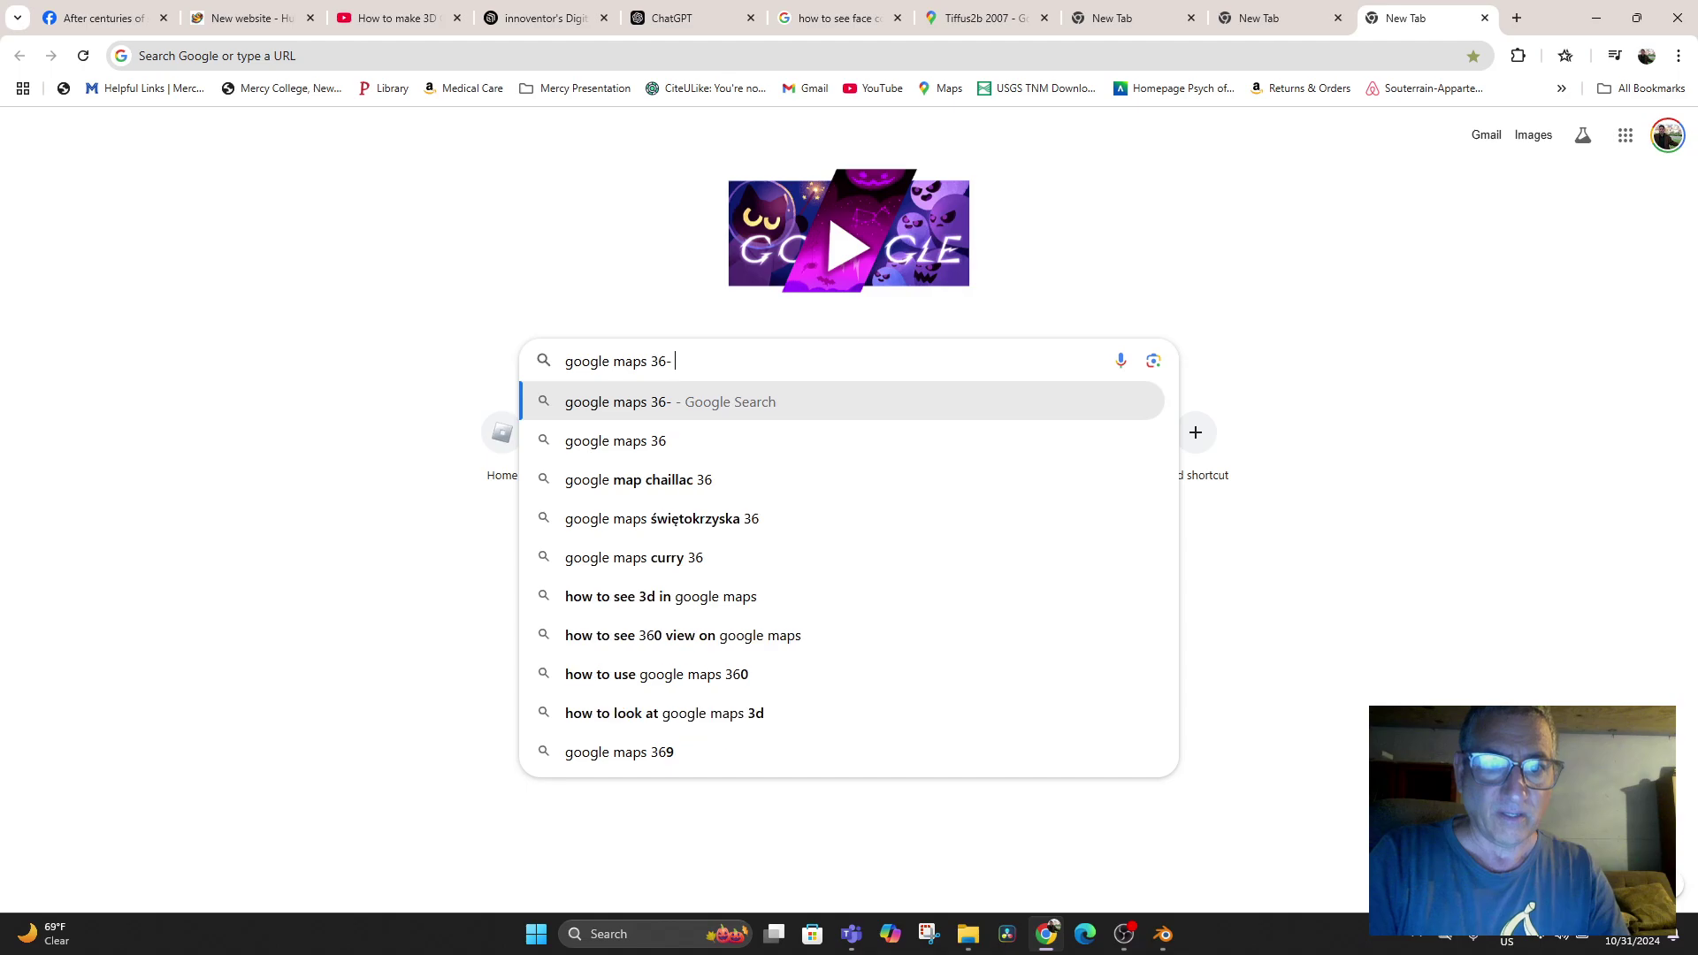
Search the web for "google maps 360 dowload app" and download Street View Download 360 for Windows from svd360.com
type("0 dowl")
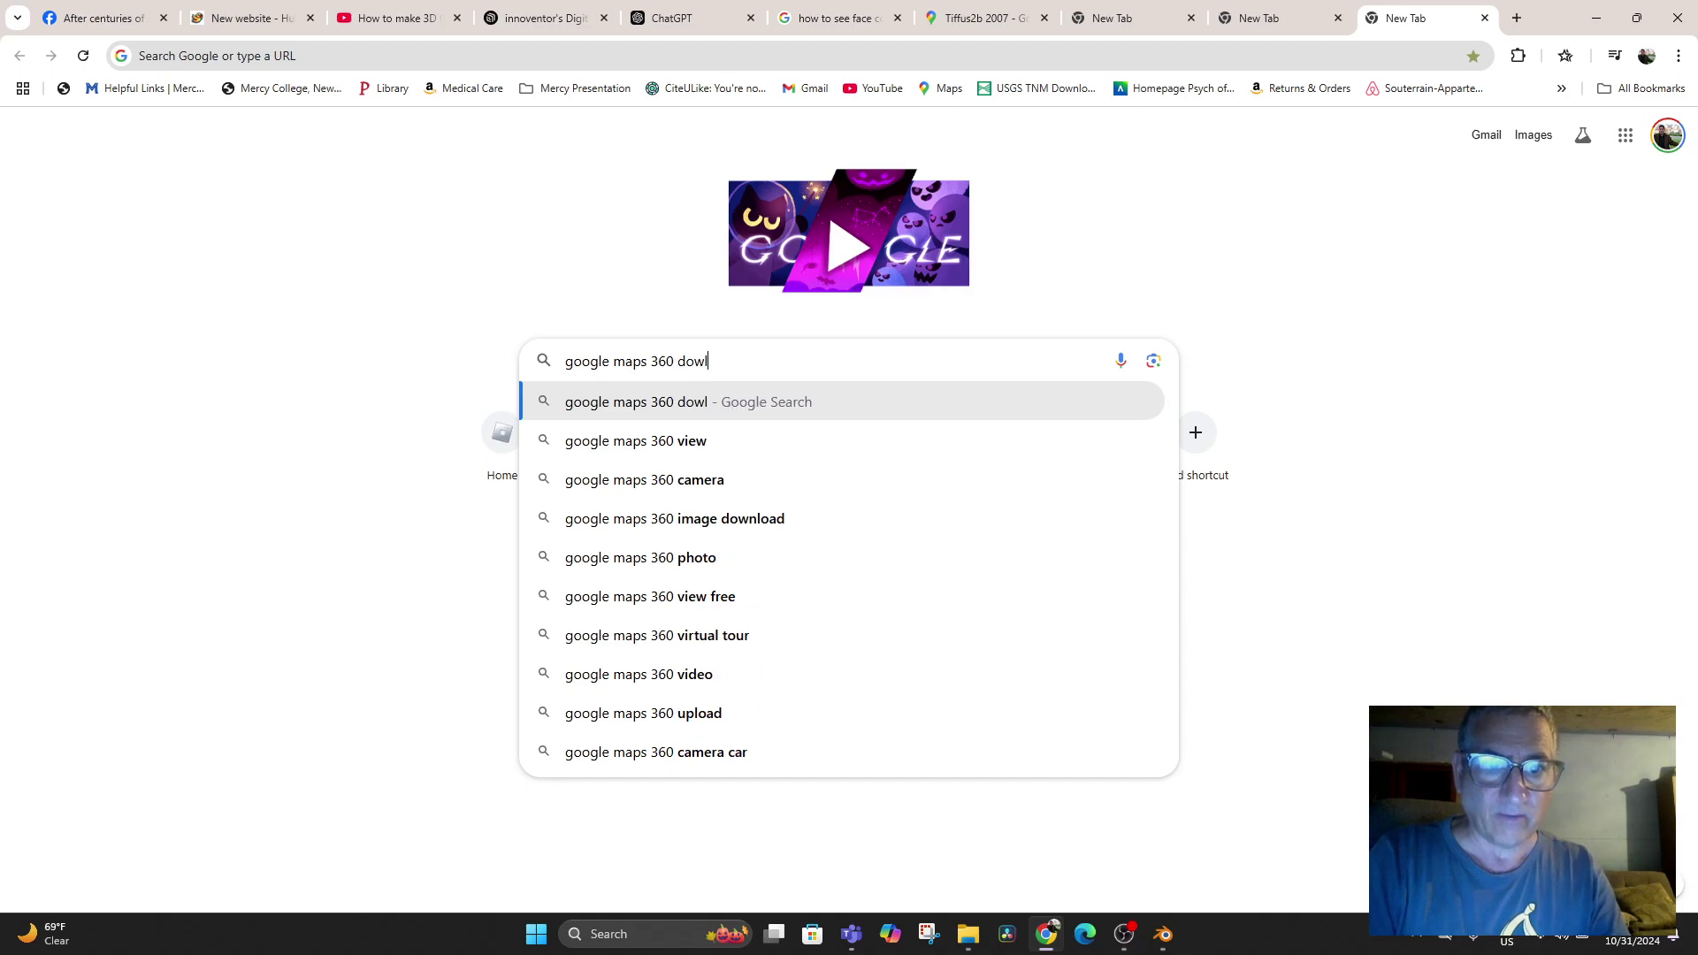
type("oad app")
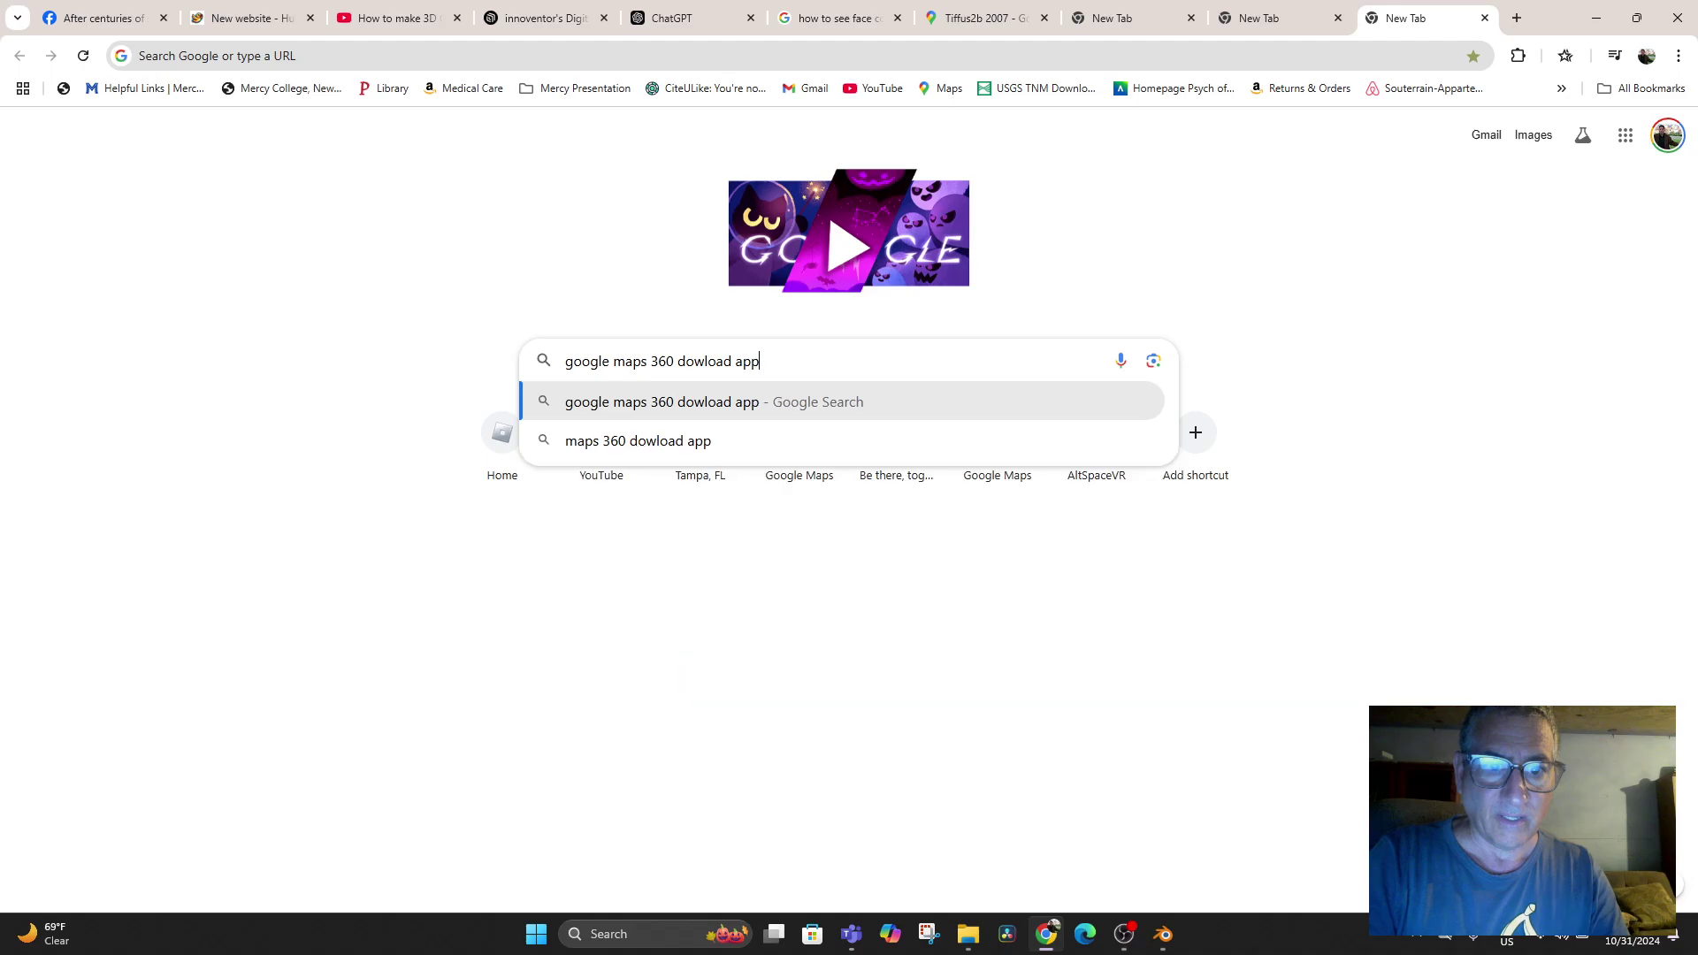
key("Return")
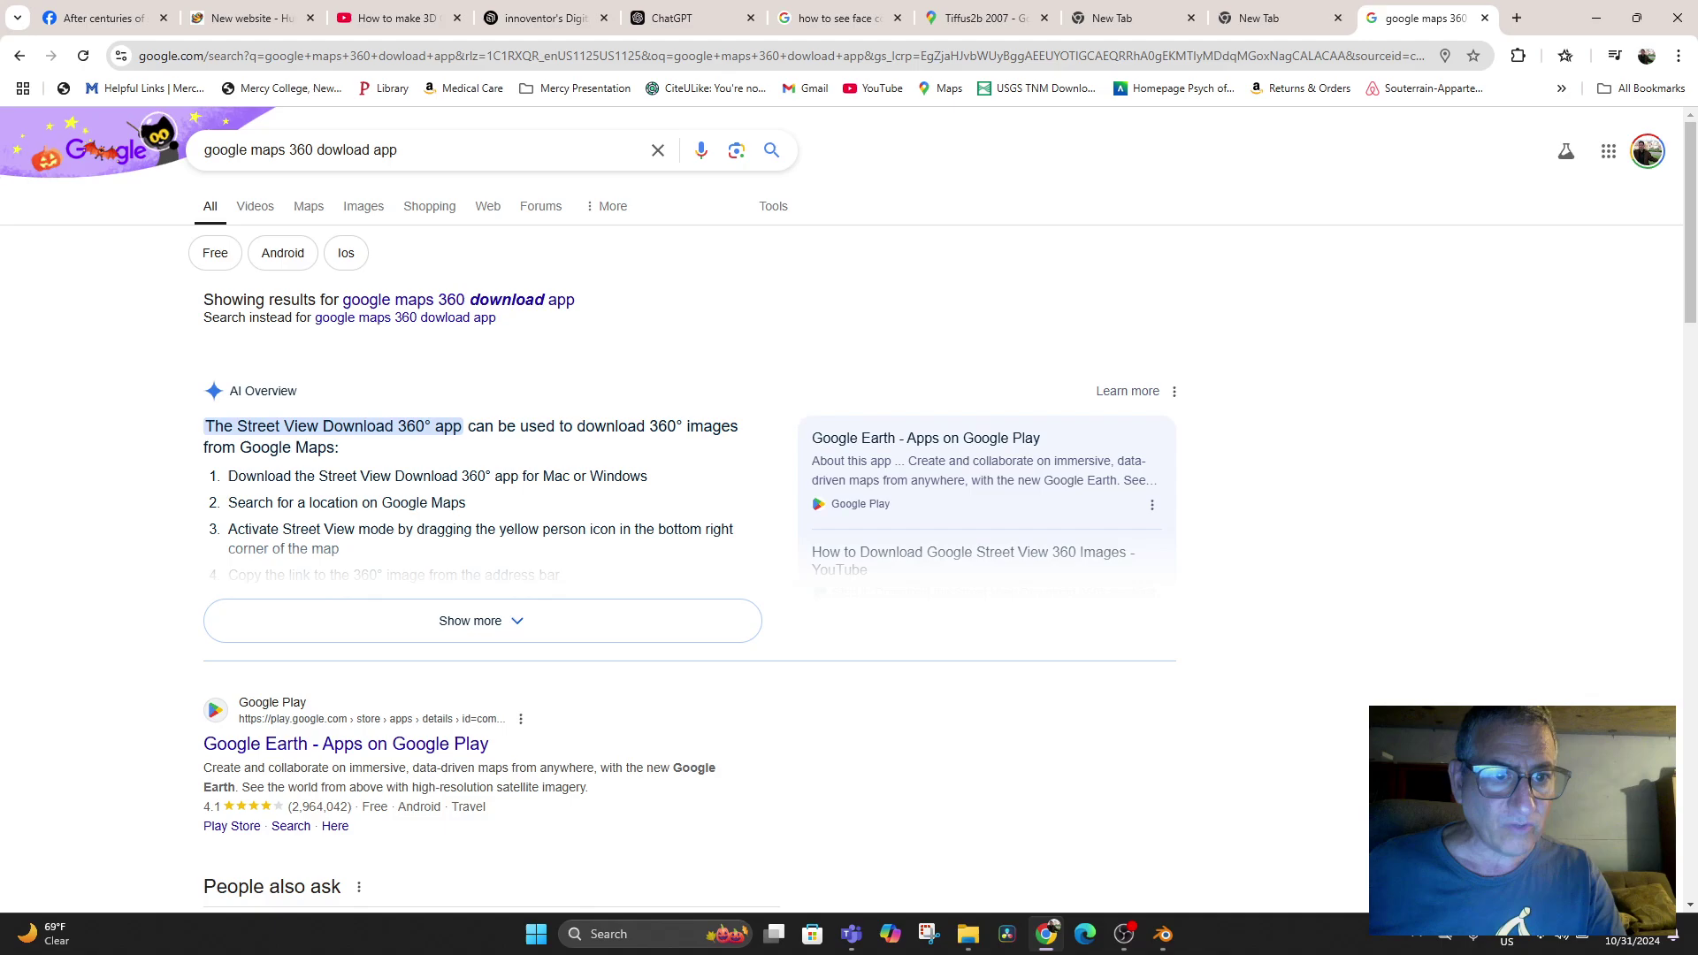
scroll(849, 513, "down", 8)
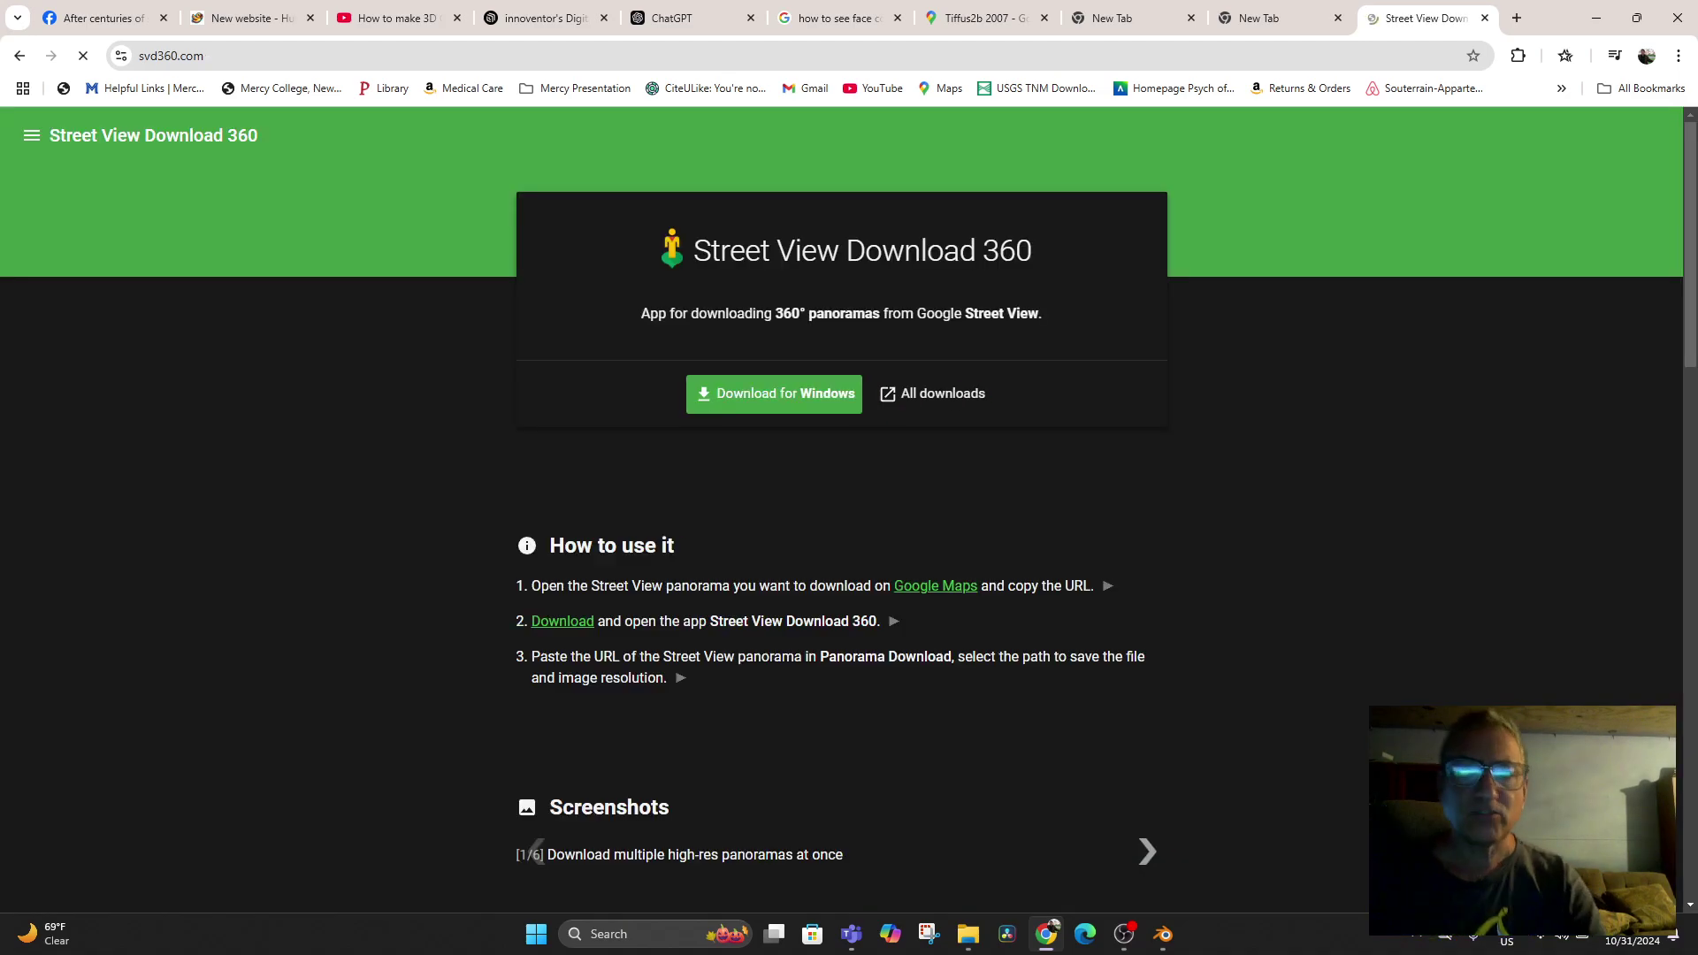
left_click(774, 393)
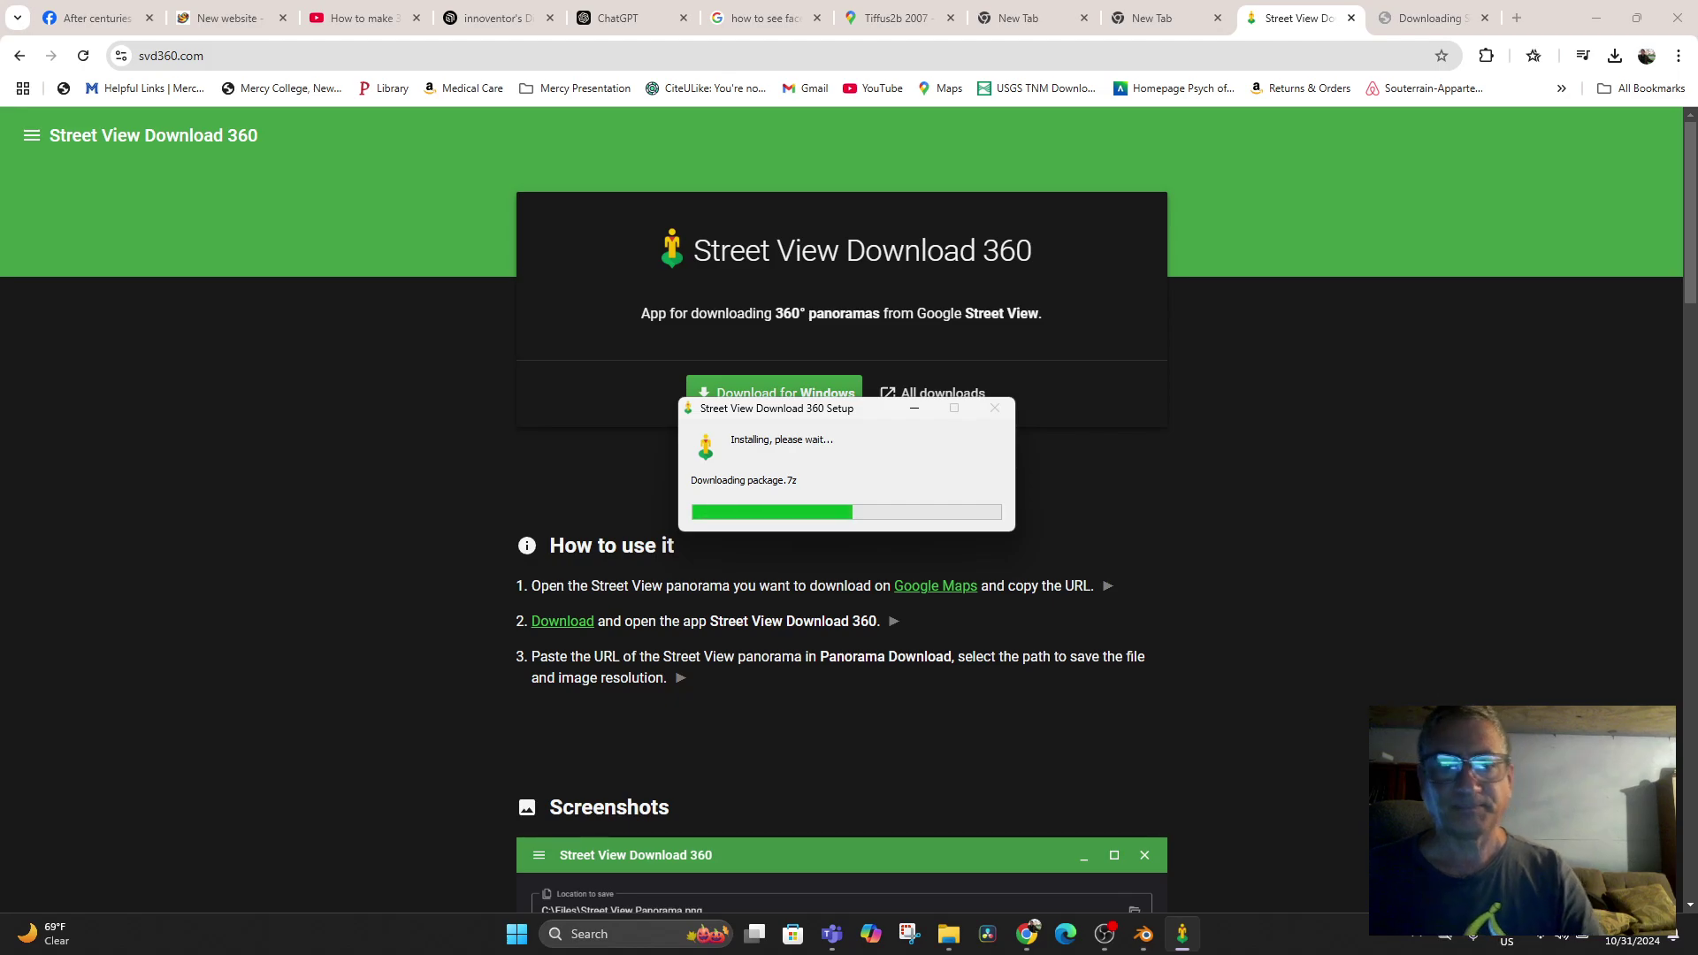
Examine the Street View Download 360 page's usage instructions, sample screenshots and features while the setup runs
scroll(840, 508, "down", 5)
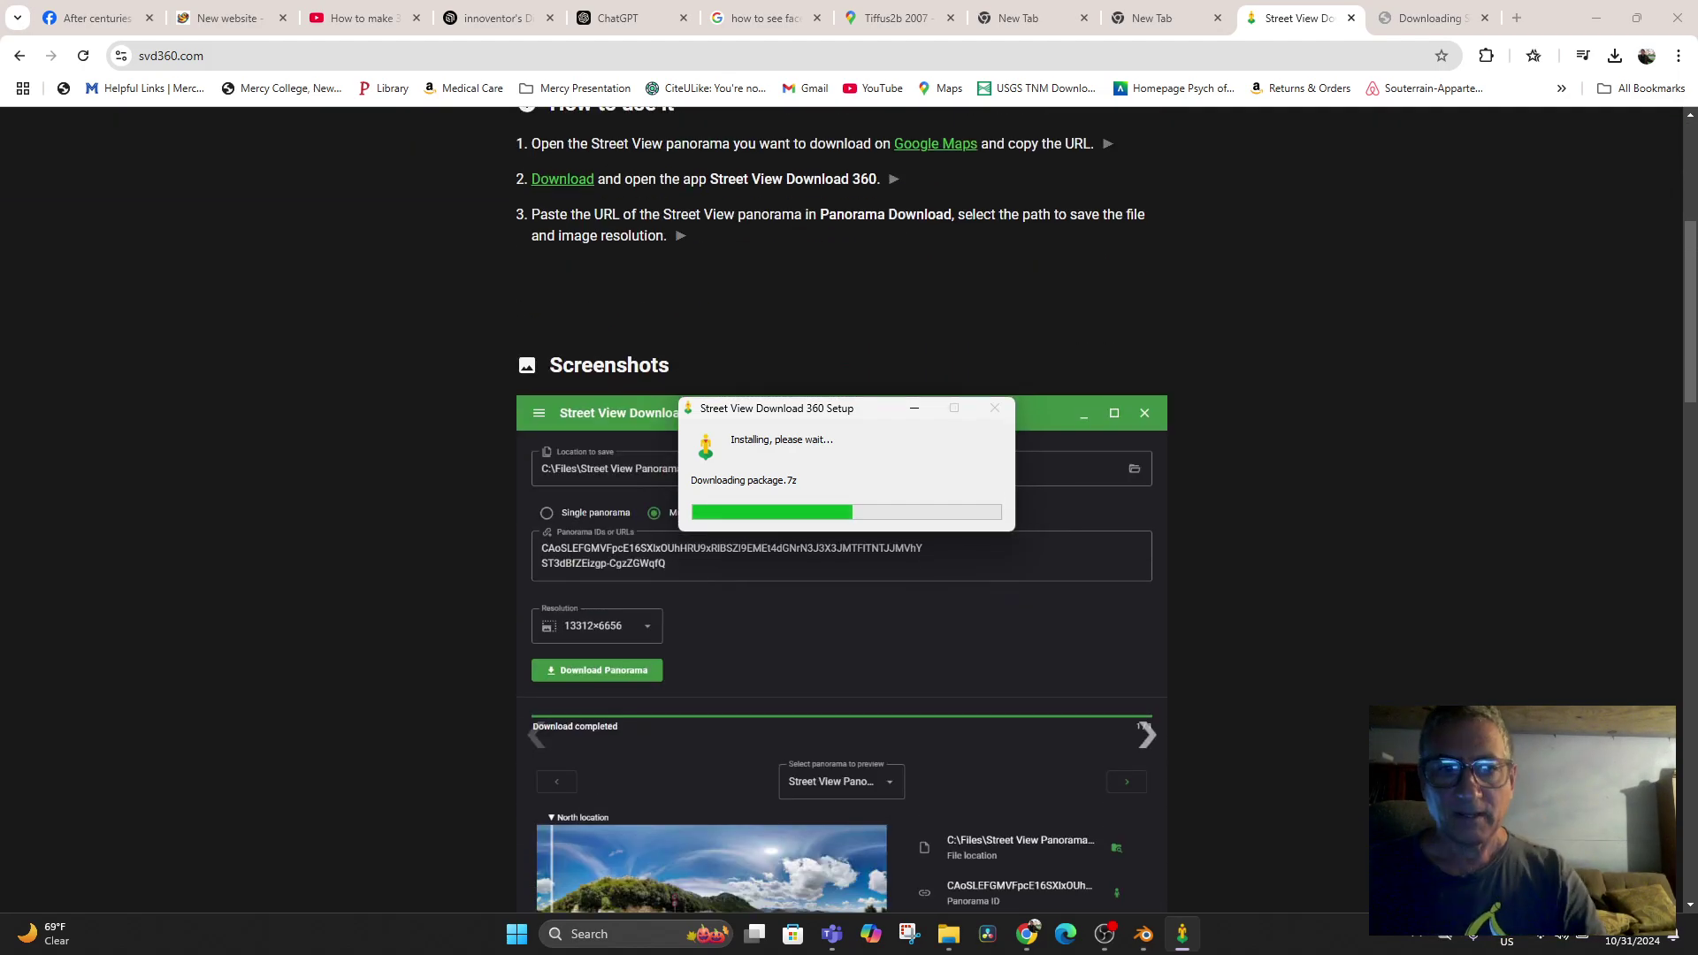
scroll(842, 619, "down", 4)
left_click(842, 619)
scroll(842, 619, "up", 2)
scroll(841, 619, "down", 1)
scroll(842, 619, "up", 1)
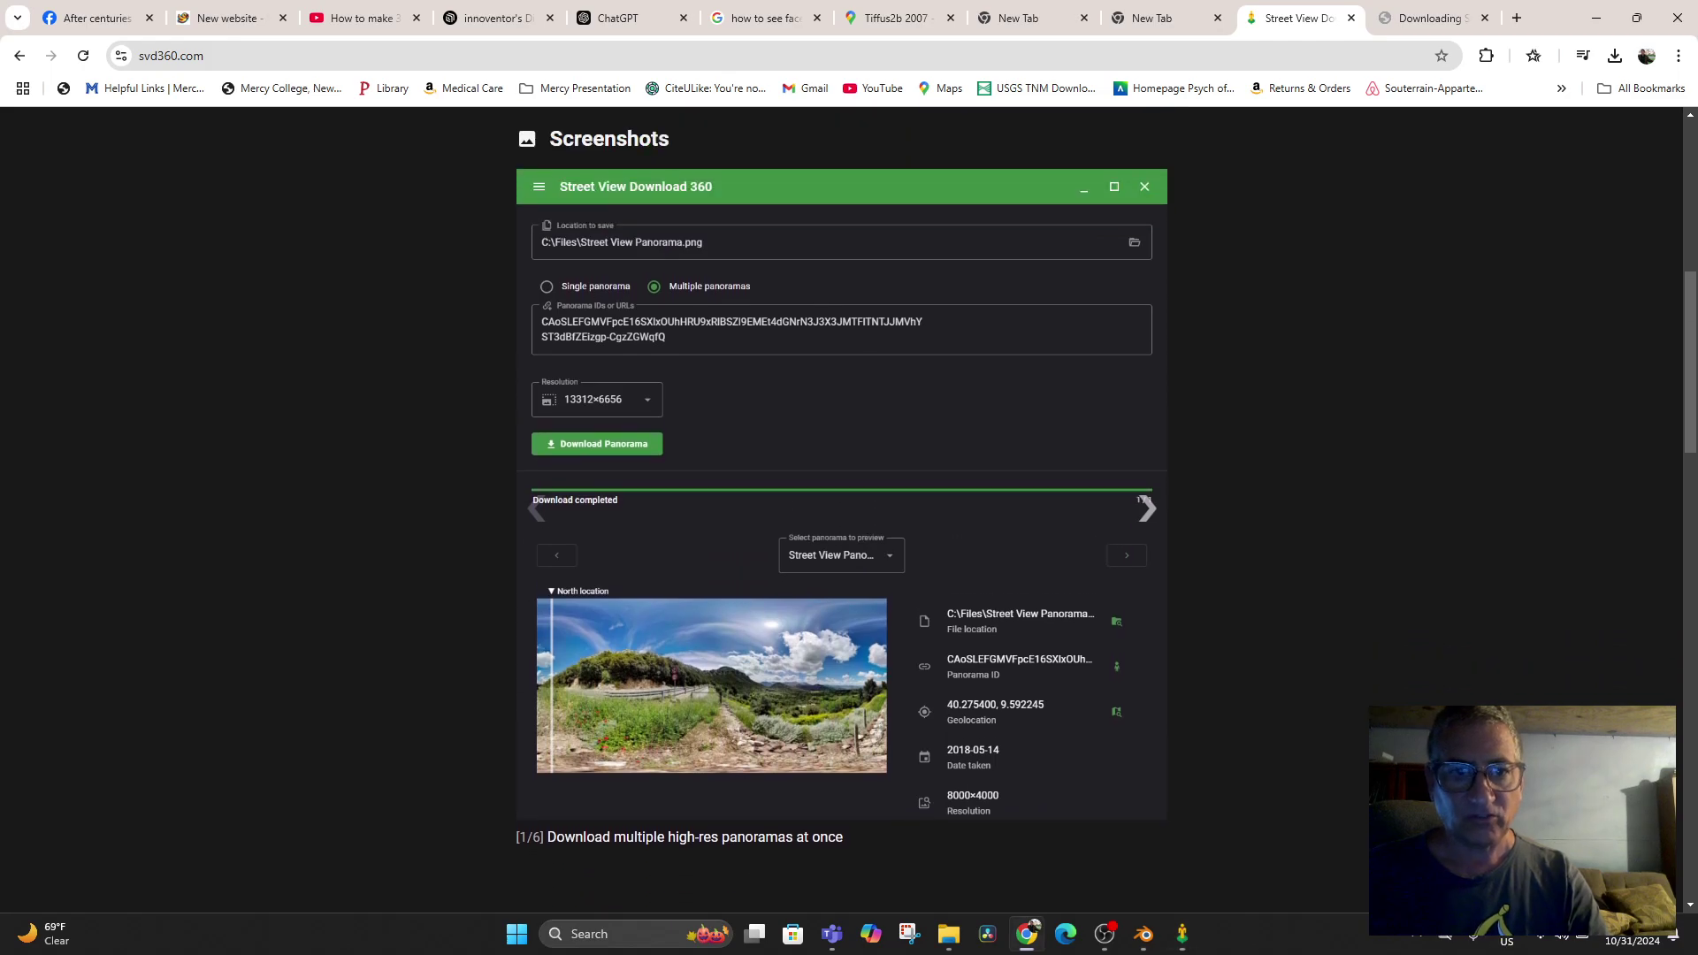
scroll(840, 508, "up", 1)
scroll(840, 509, "down", 2)
scroll(840, 508, "up", 2)
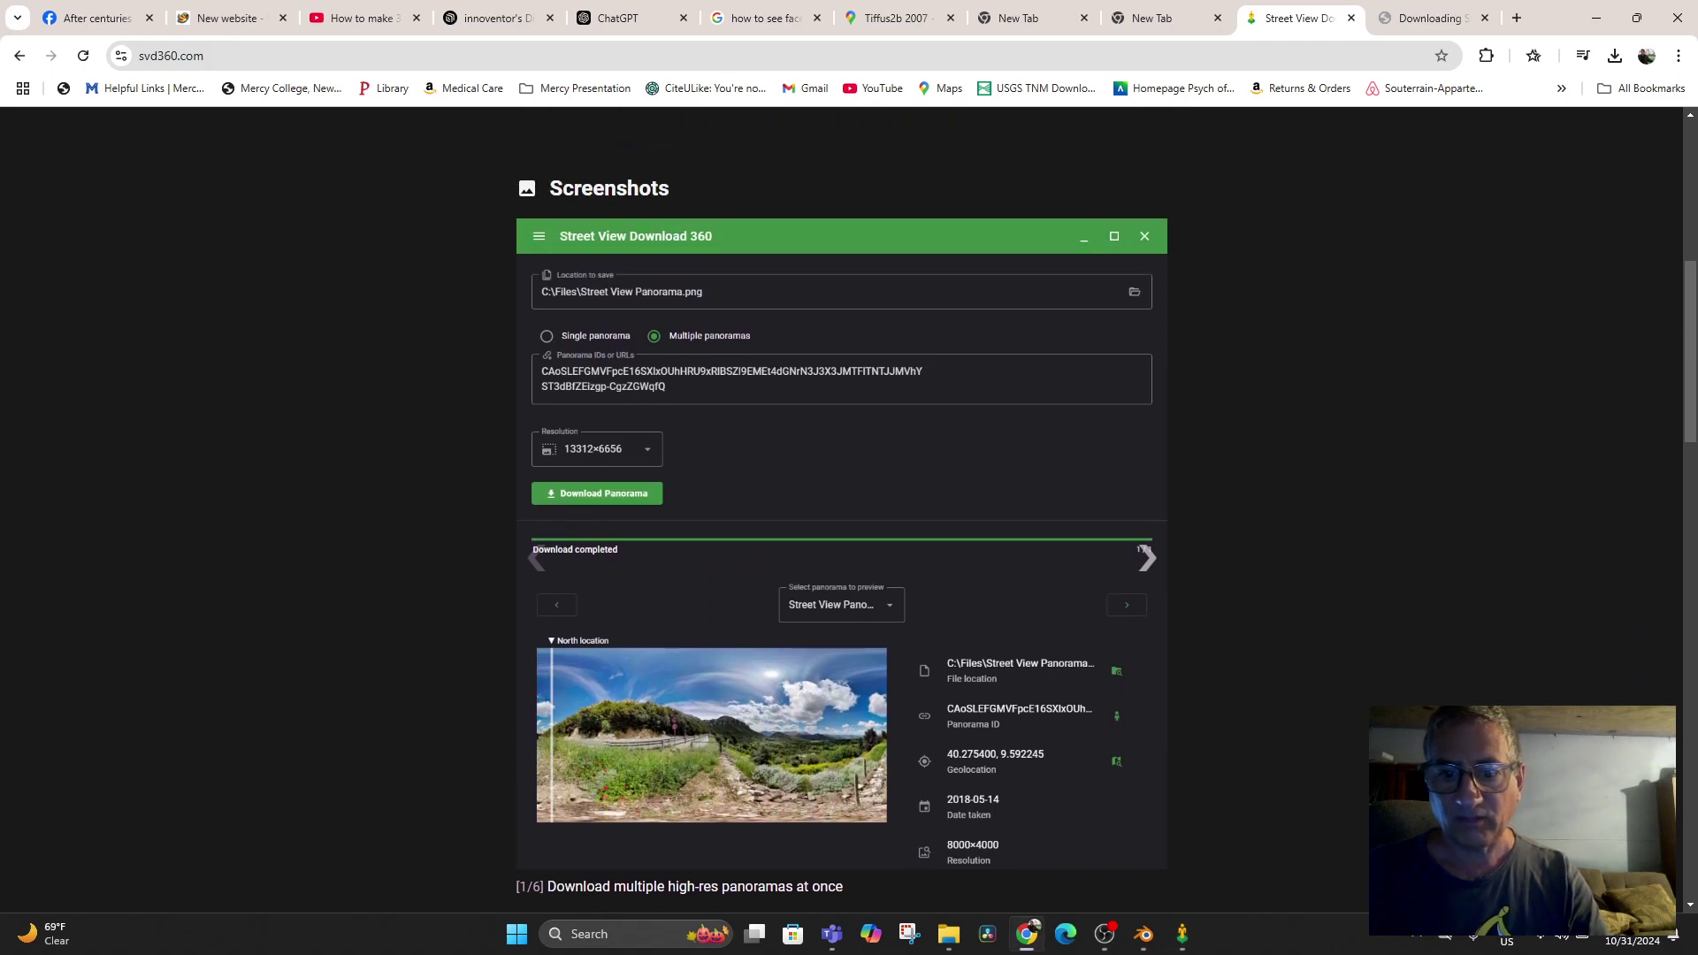
left_click(1182, 934)
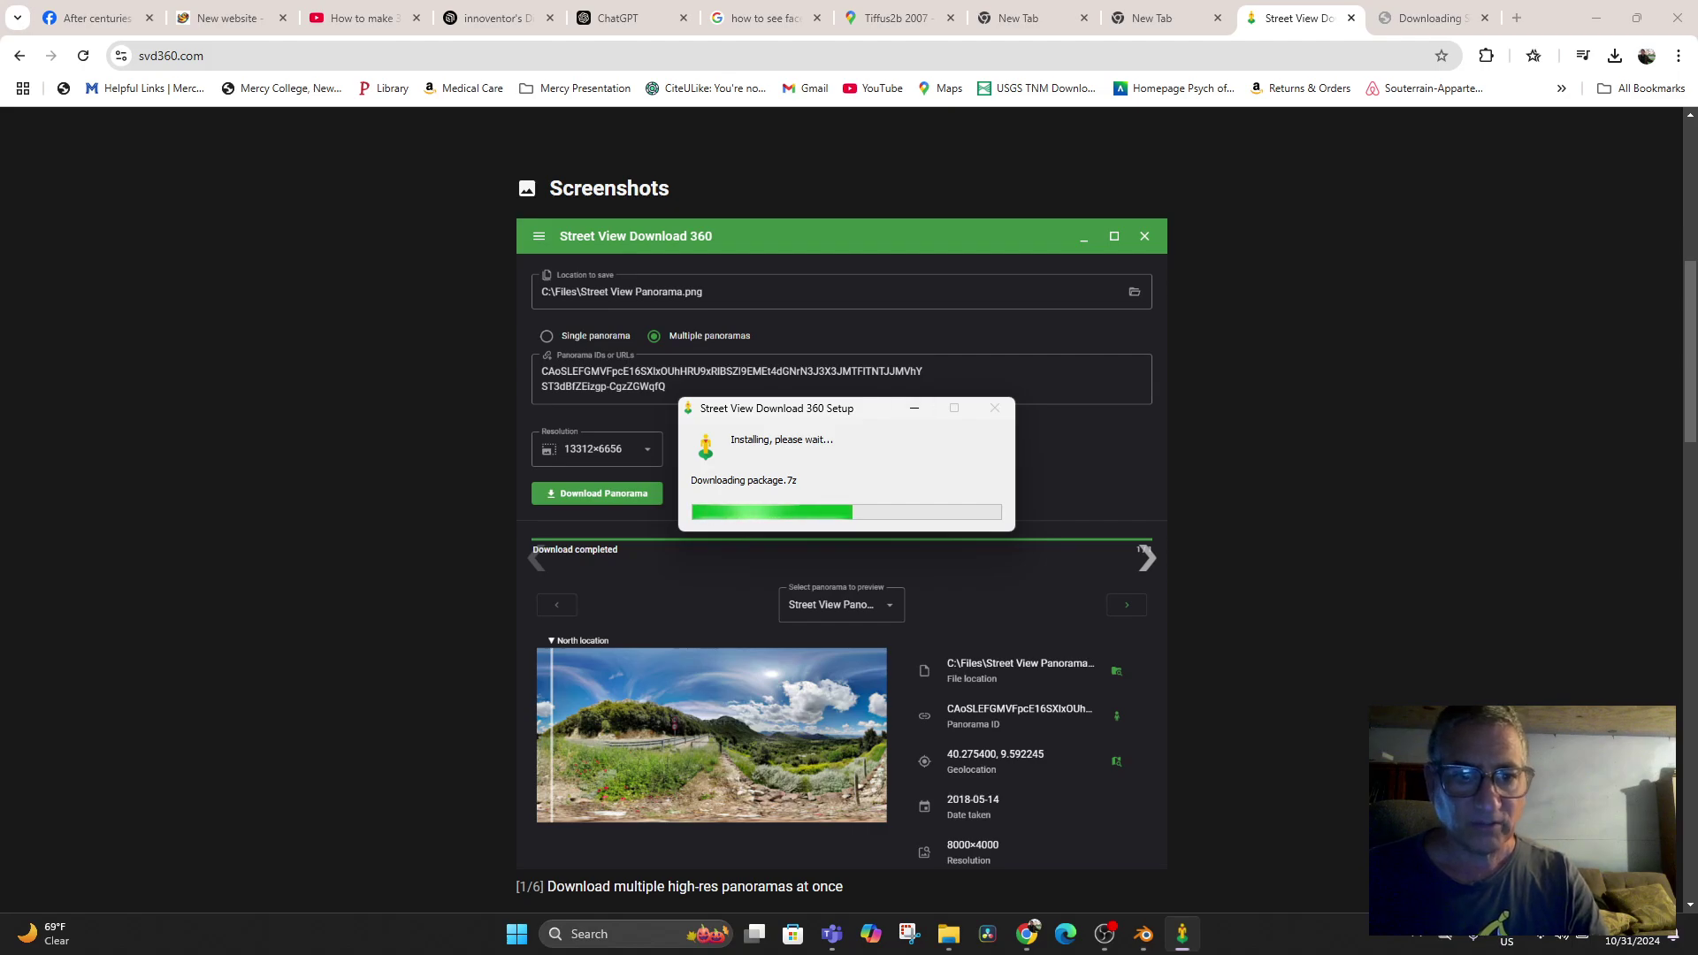
scroll(840, 663, "down", 1)
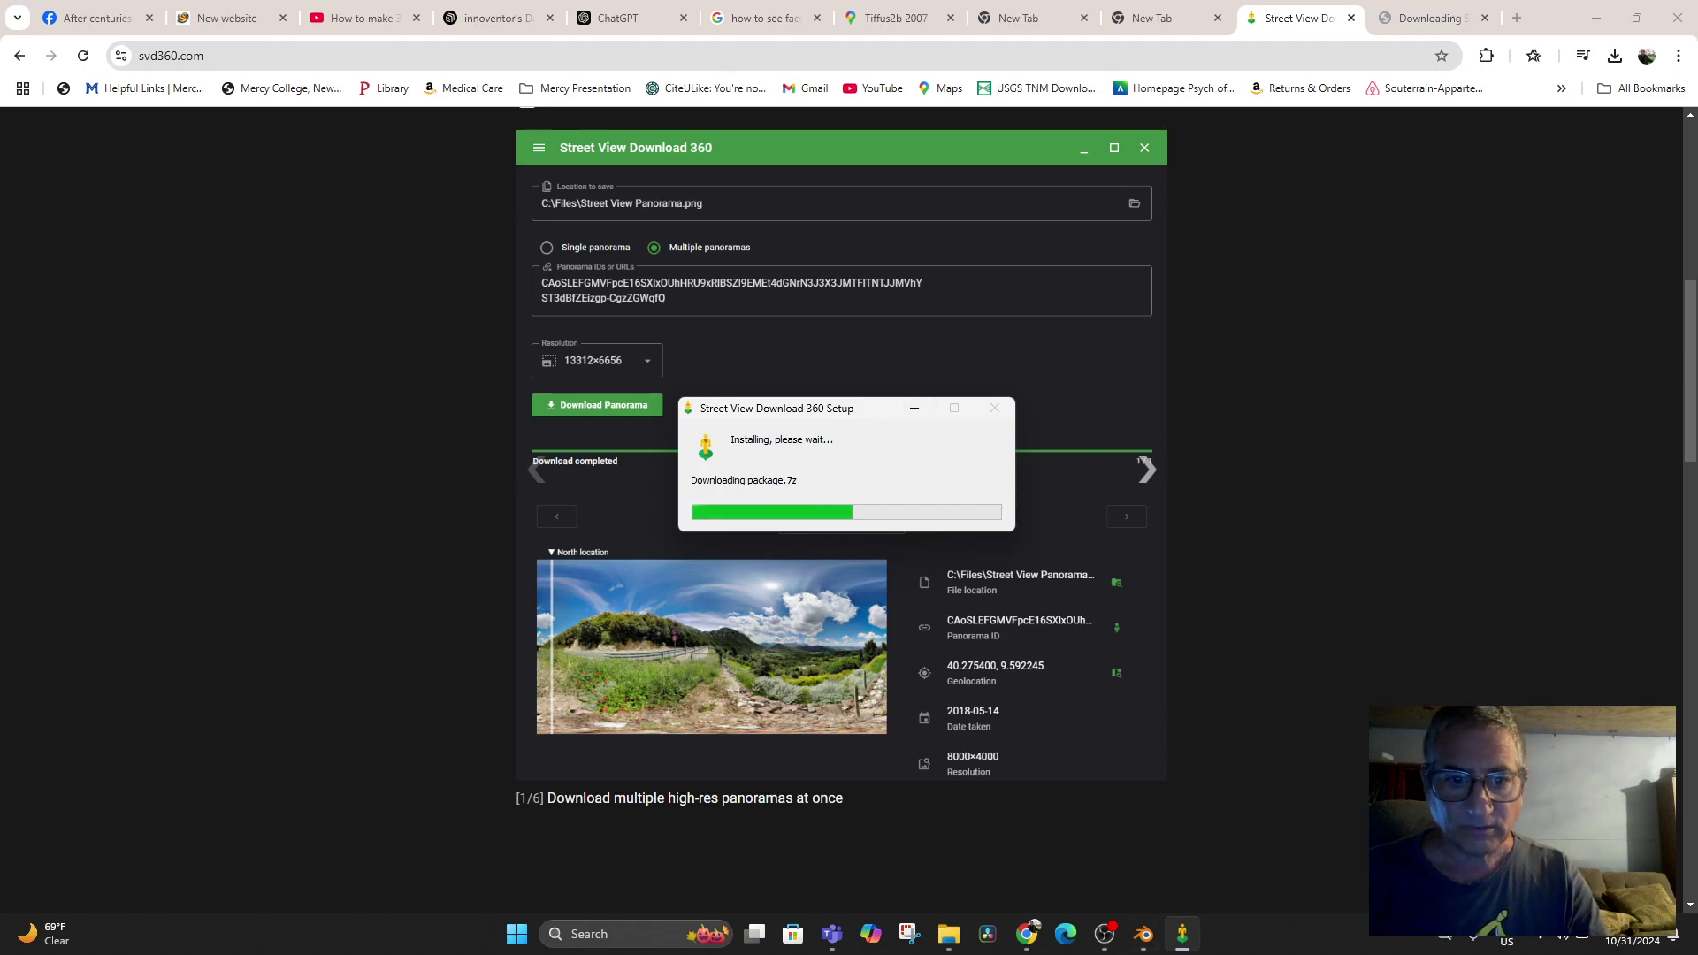
scroll(840, 509, "down", 3)
scroll(840, 509, "up", 2)
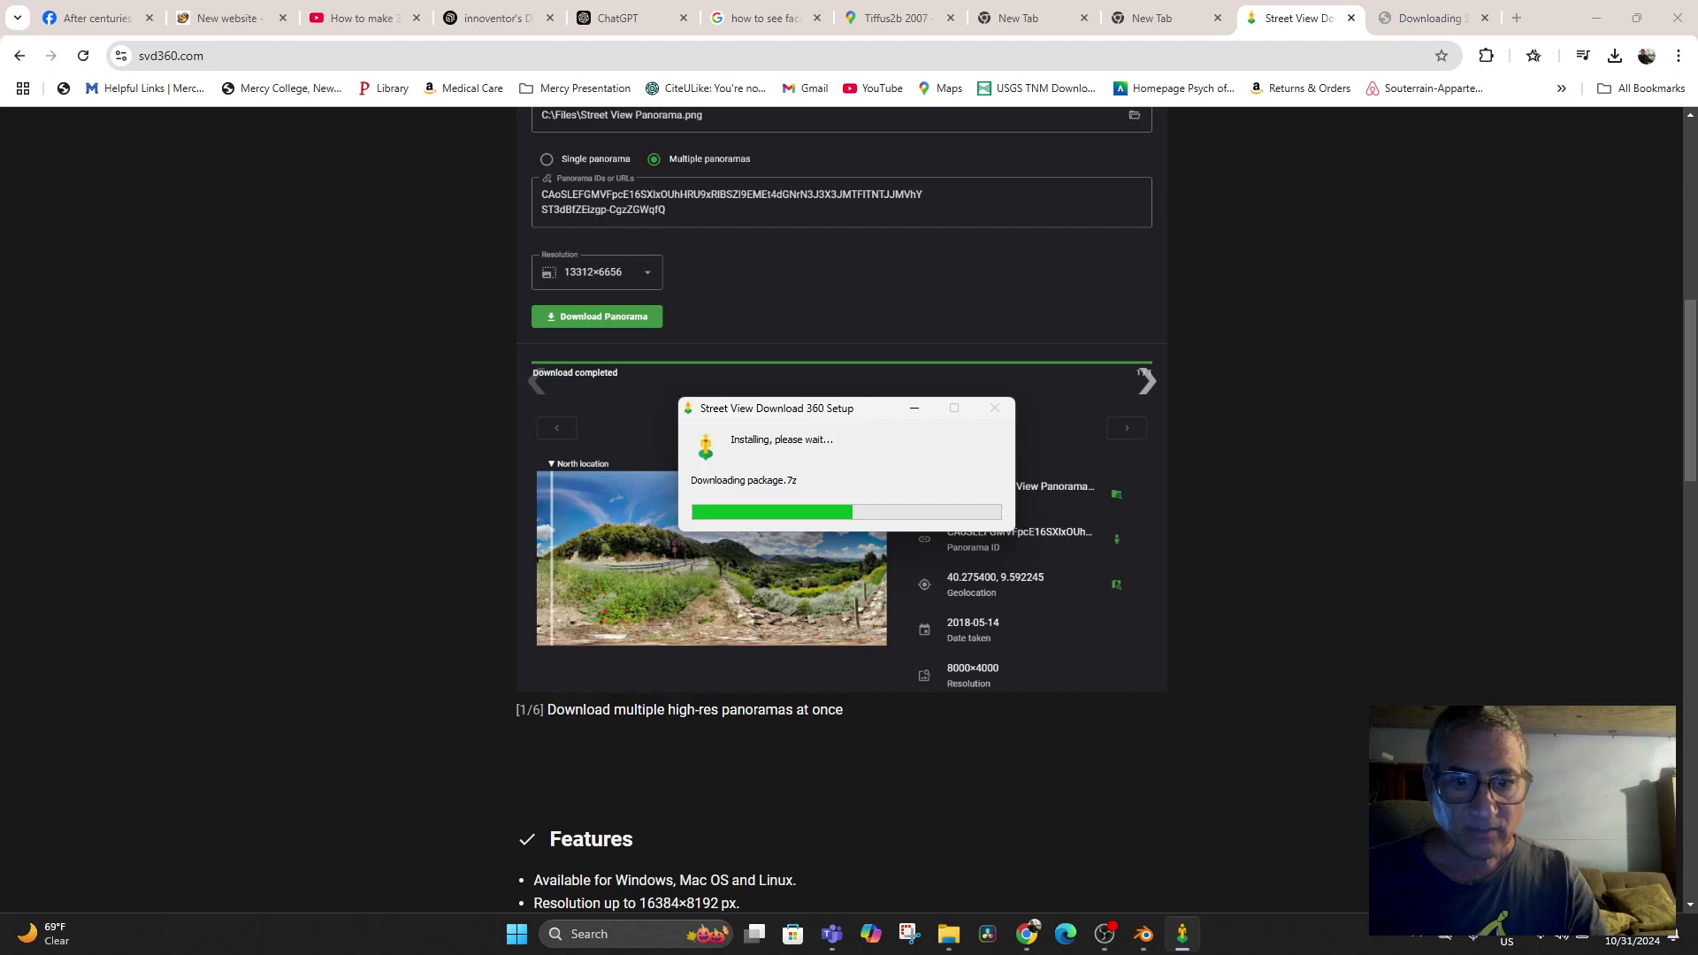
scroll(840, 509, "up", 5)
scroll(841, 509, "up", 2)
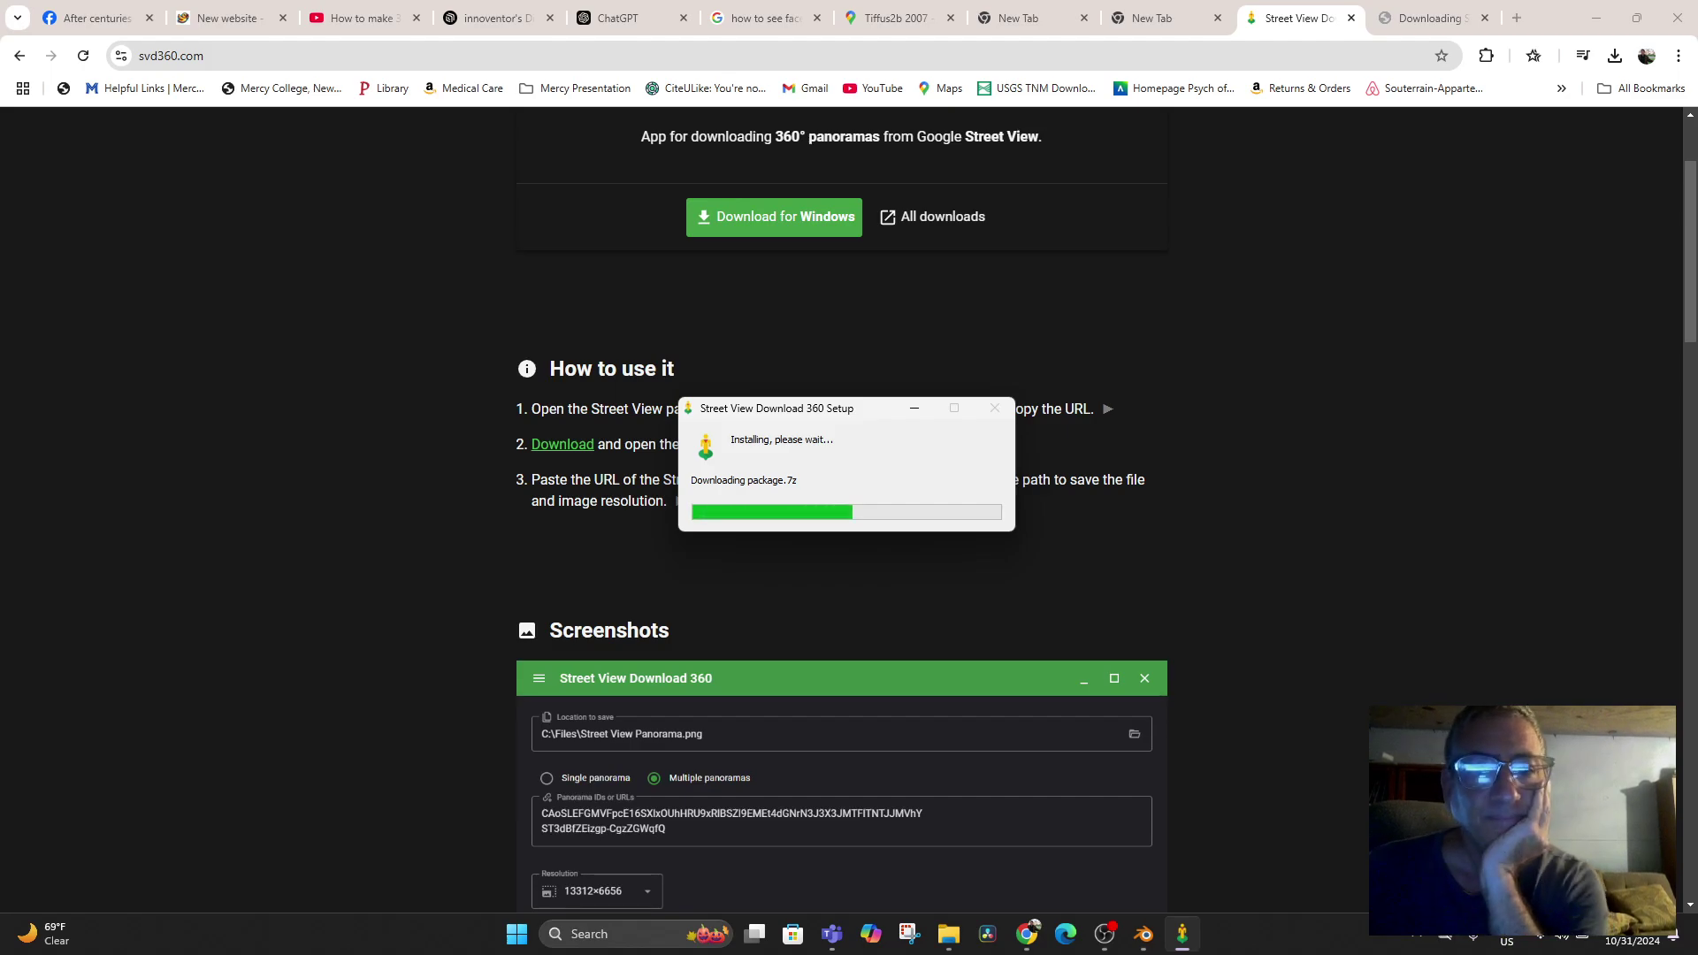
Move the setup window clear of the usage instructions, close the download page and return to the running setup
left_click_drag(776, 412, 1082, 251)
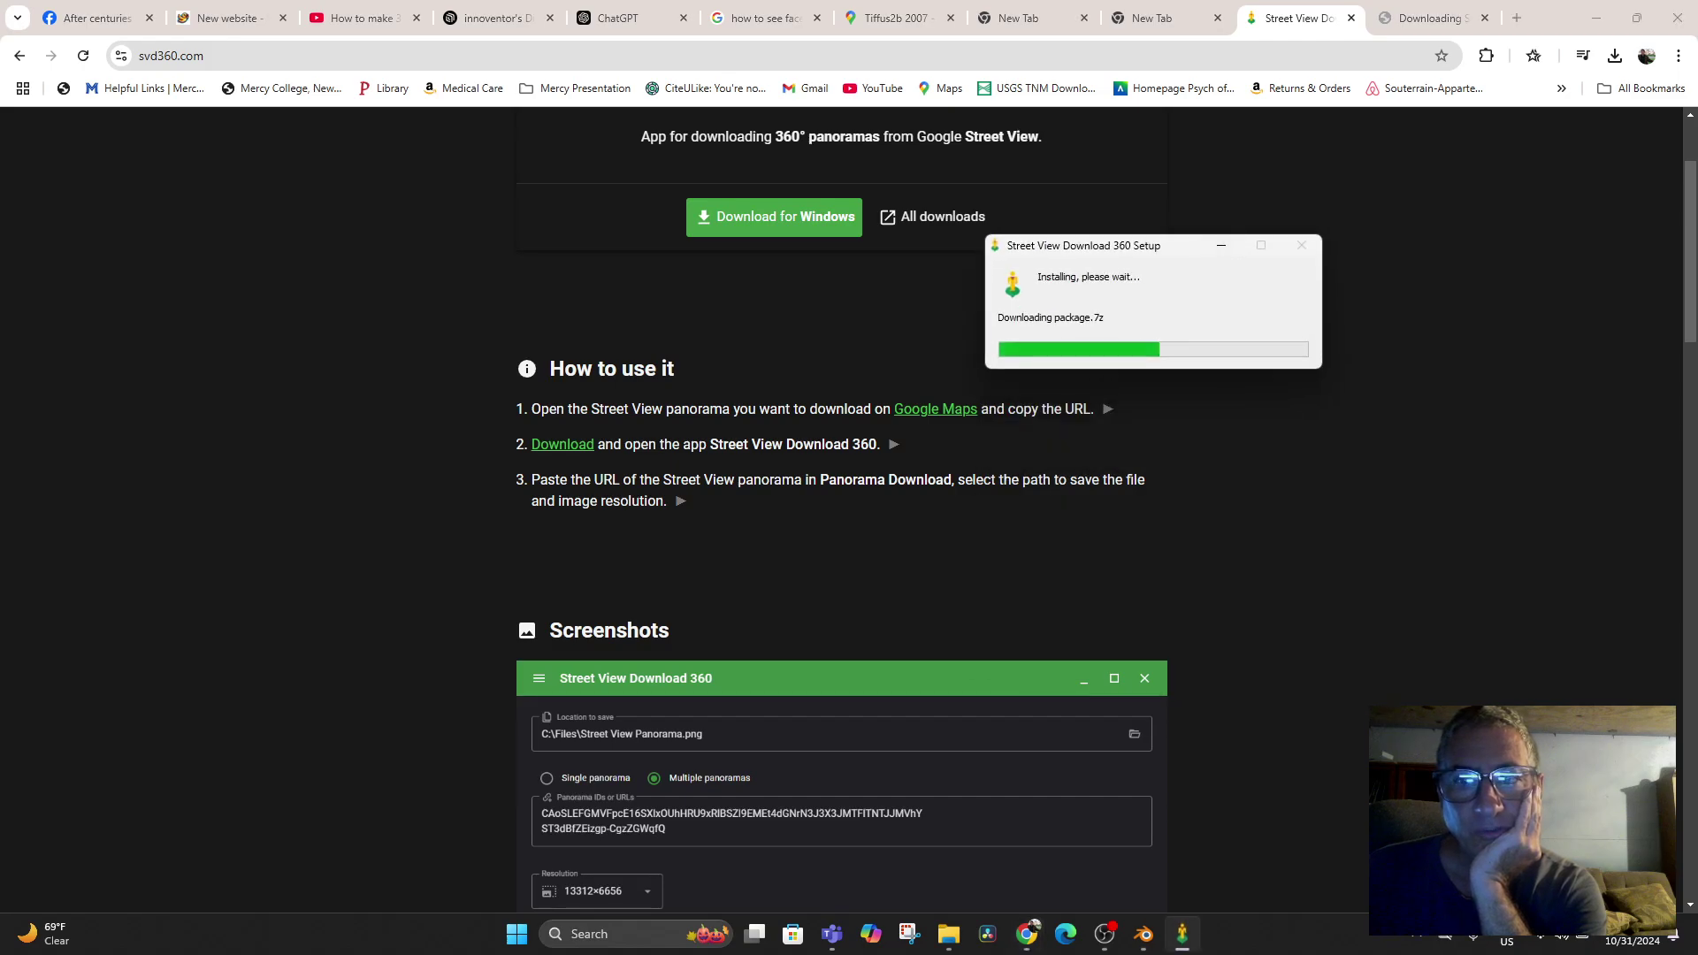
left_click(1427, 19)
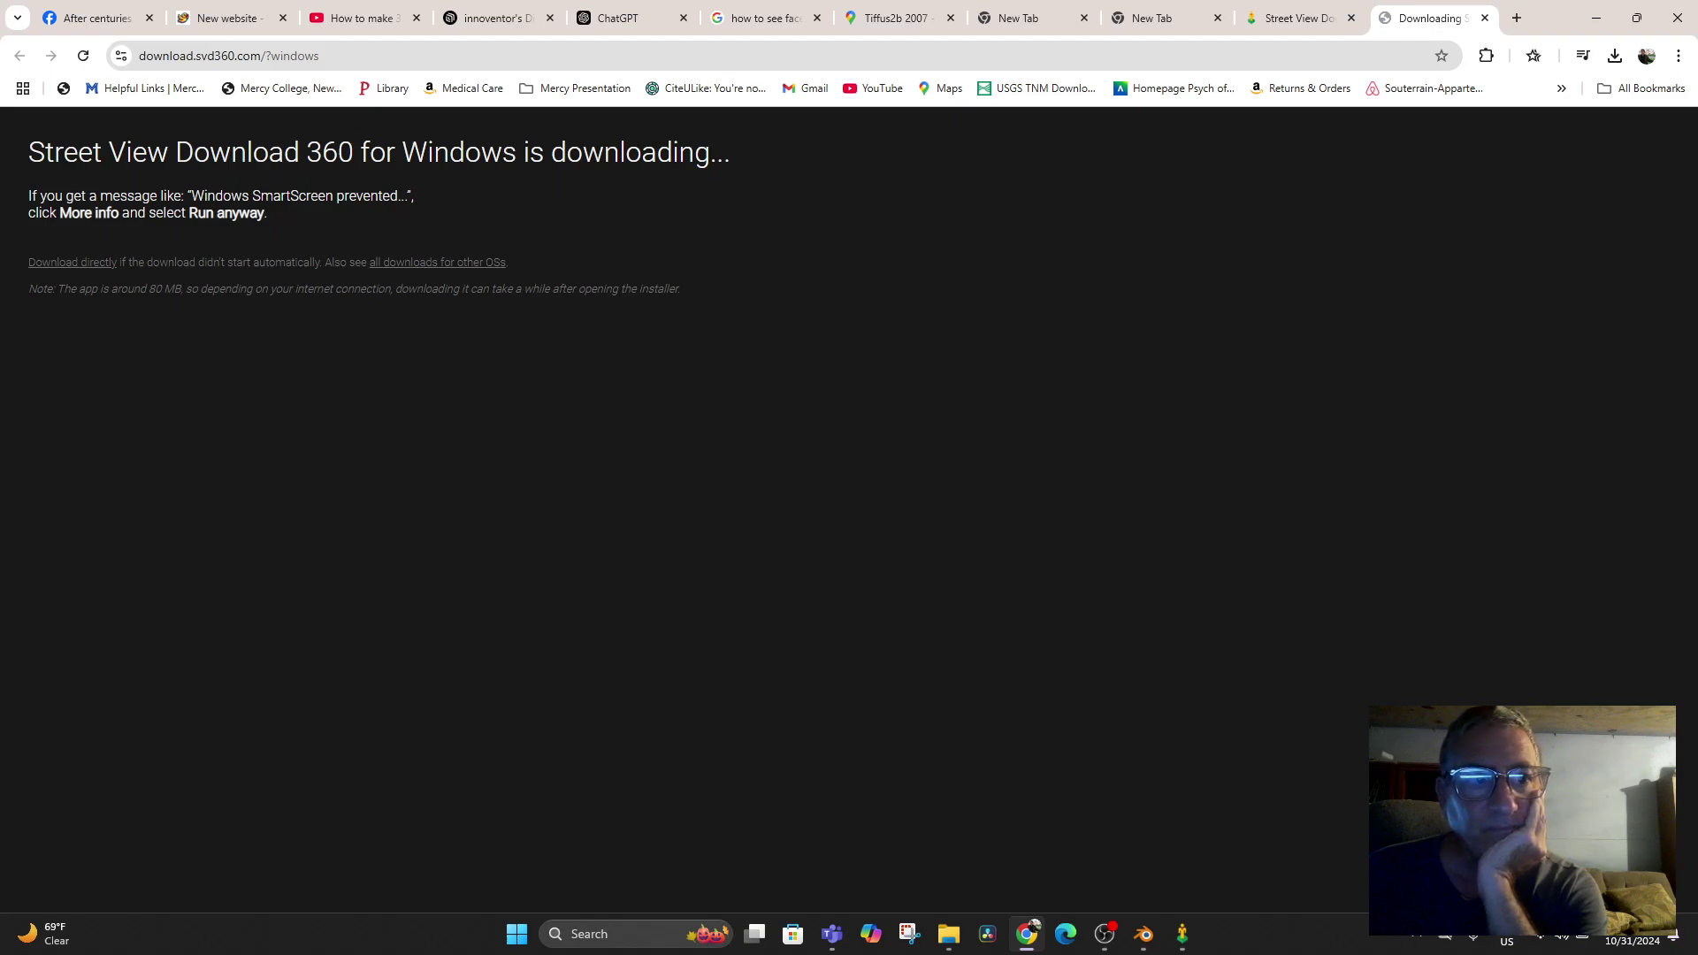
left_click(1485, 18)
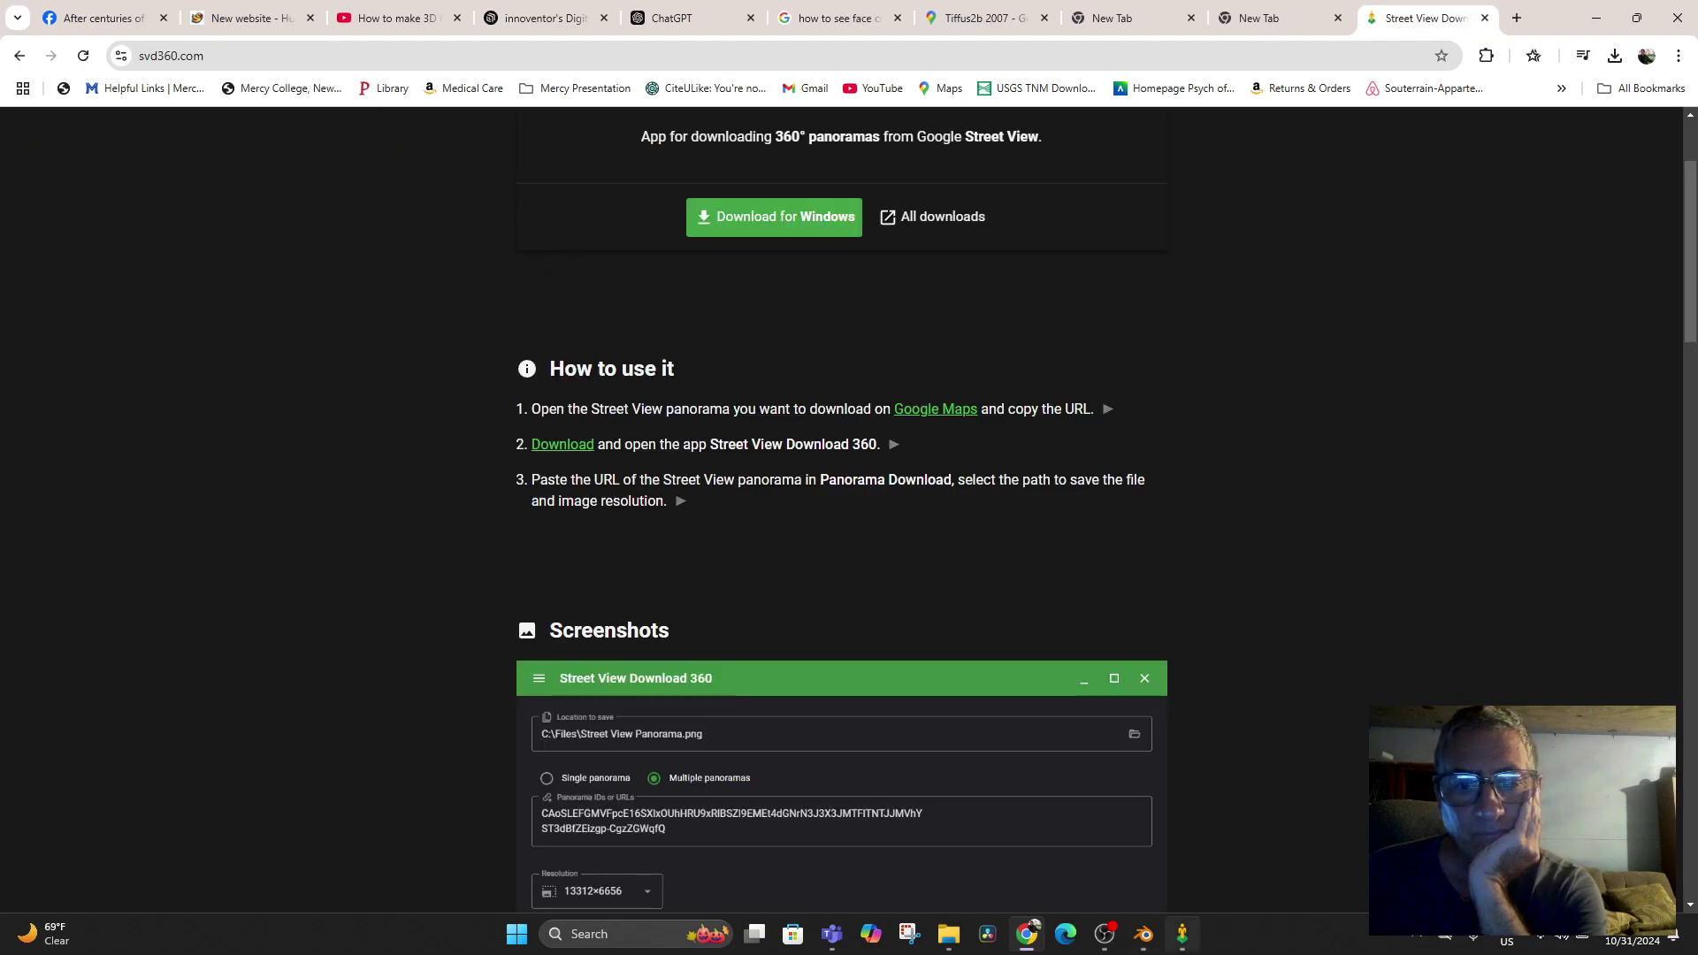
left_click(1183, 935)
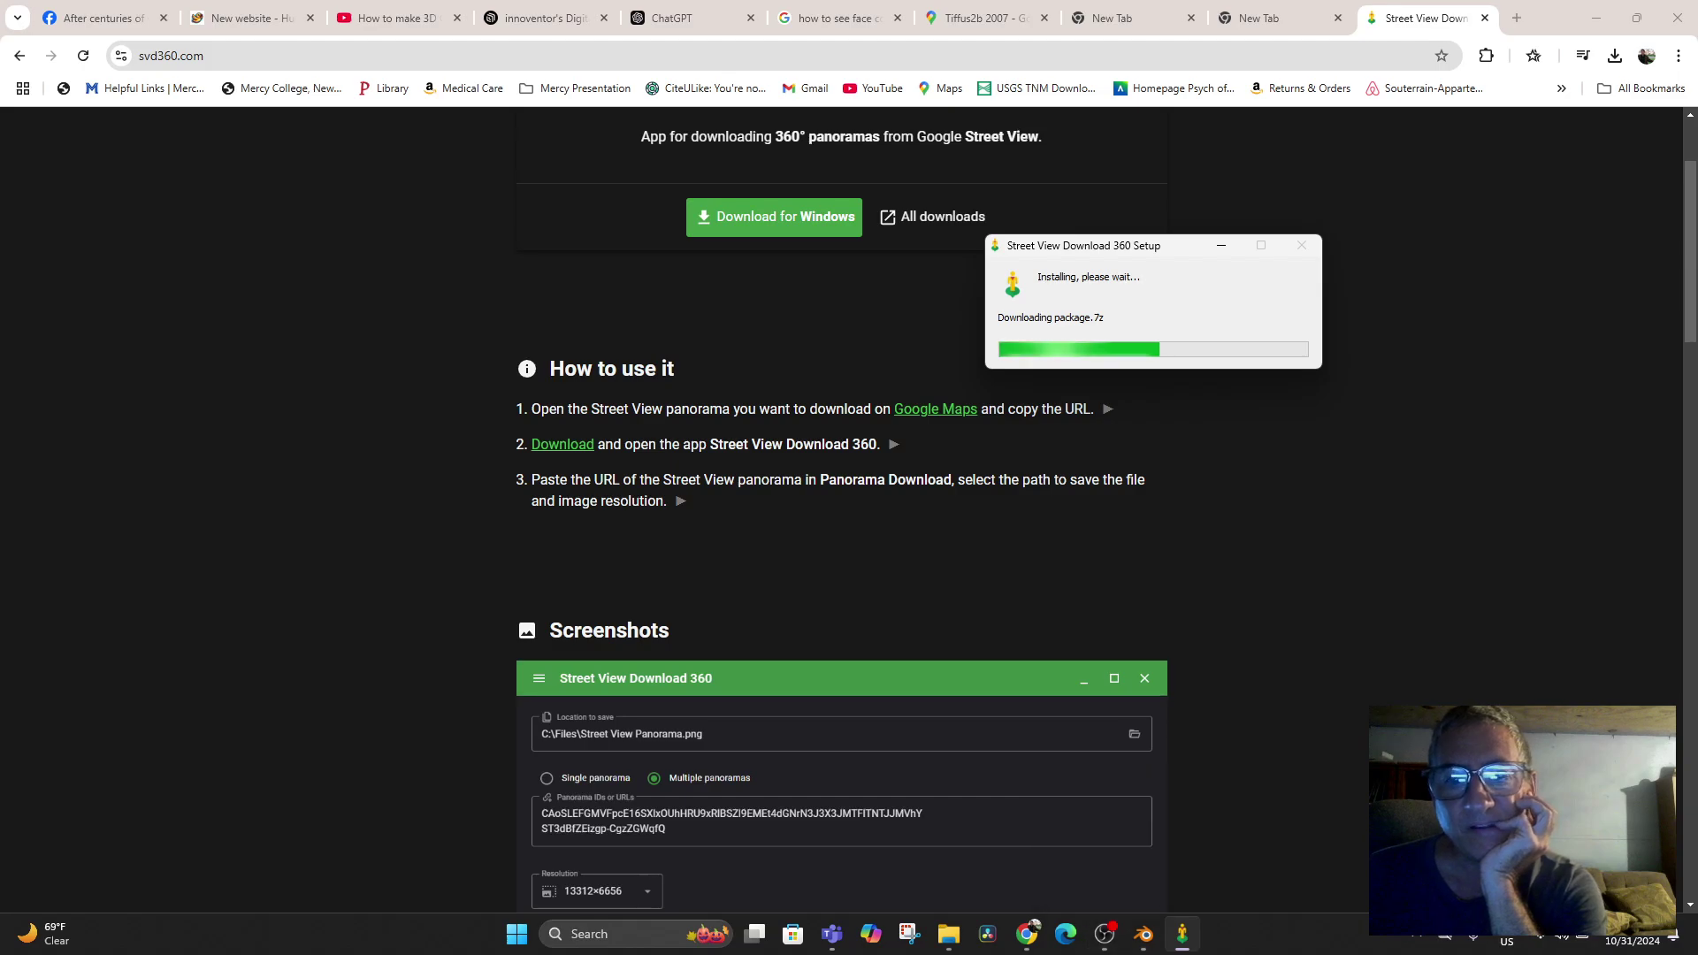
right_click(1182, 934)
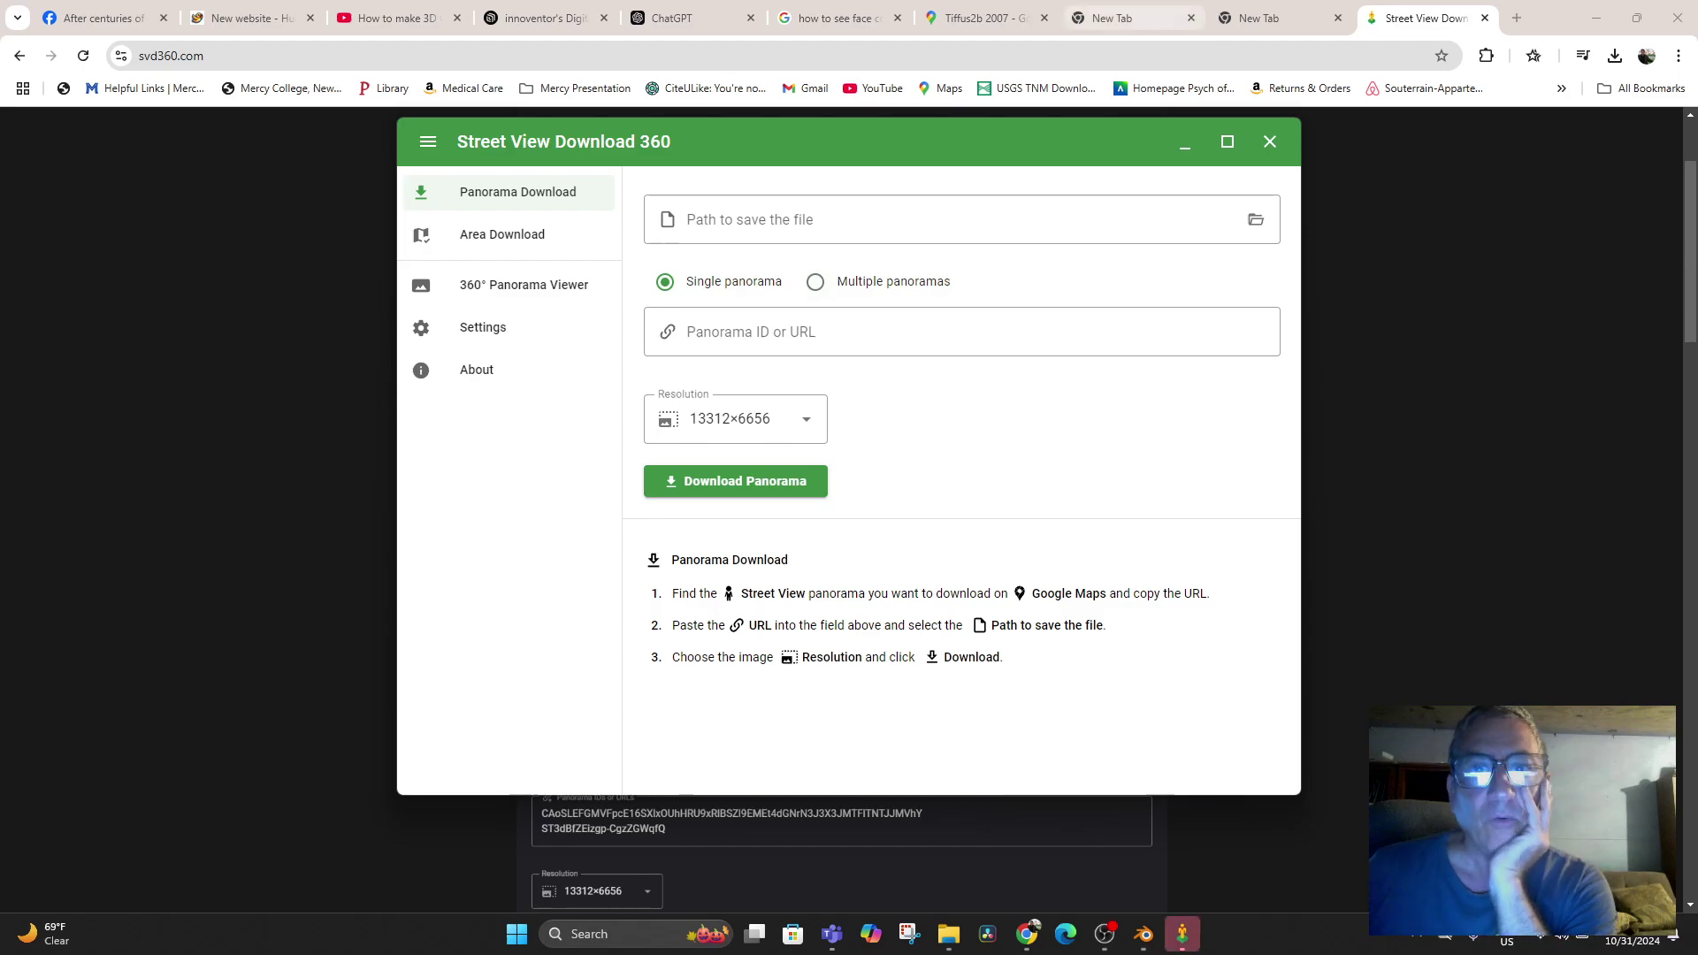
Copy the URL of the desert panorama open in Google Maps and paste it as the panorama URL in Street View Download 360
left_click(986, 18)
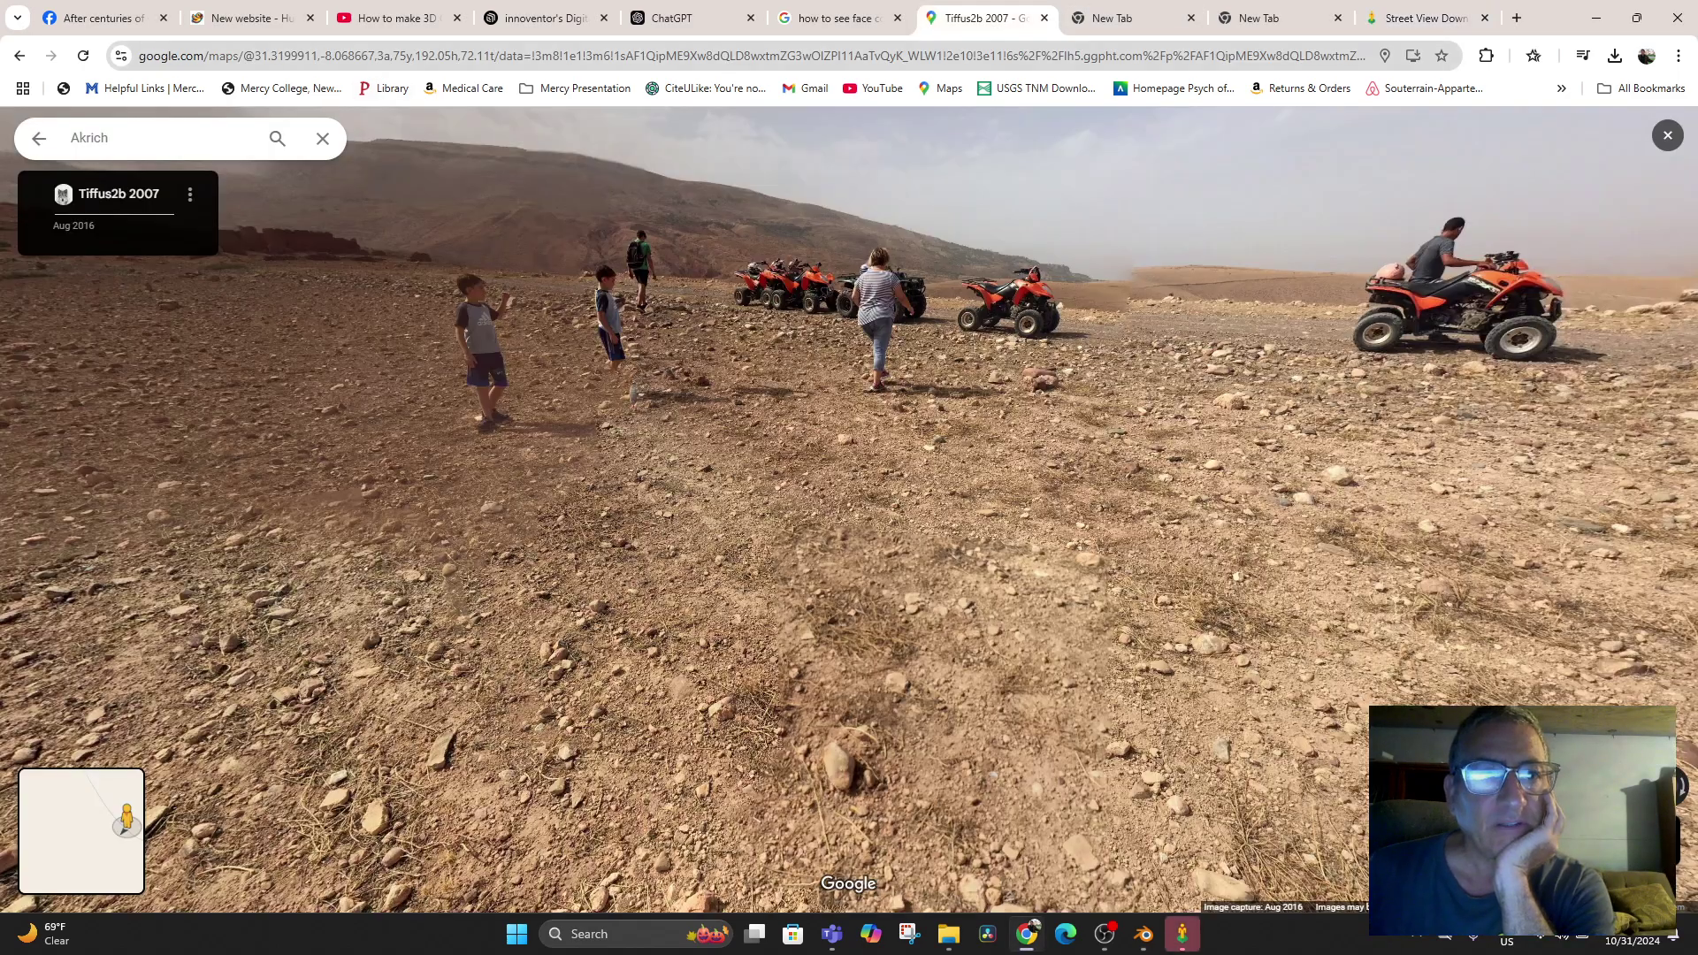
left_click(402, 55)
right_click(402, 55)
left_click(443, 215)
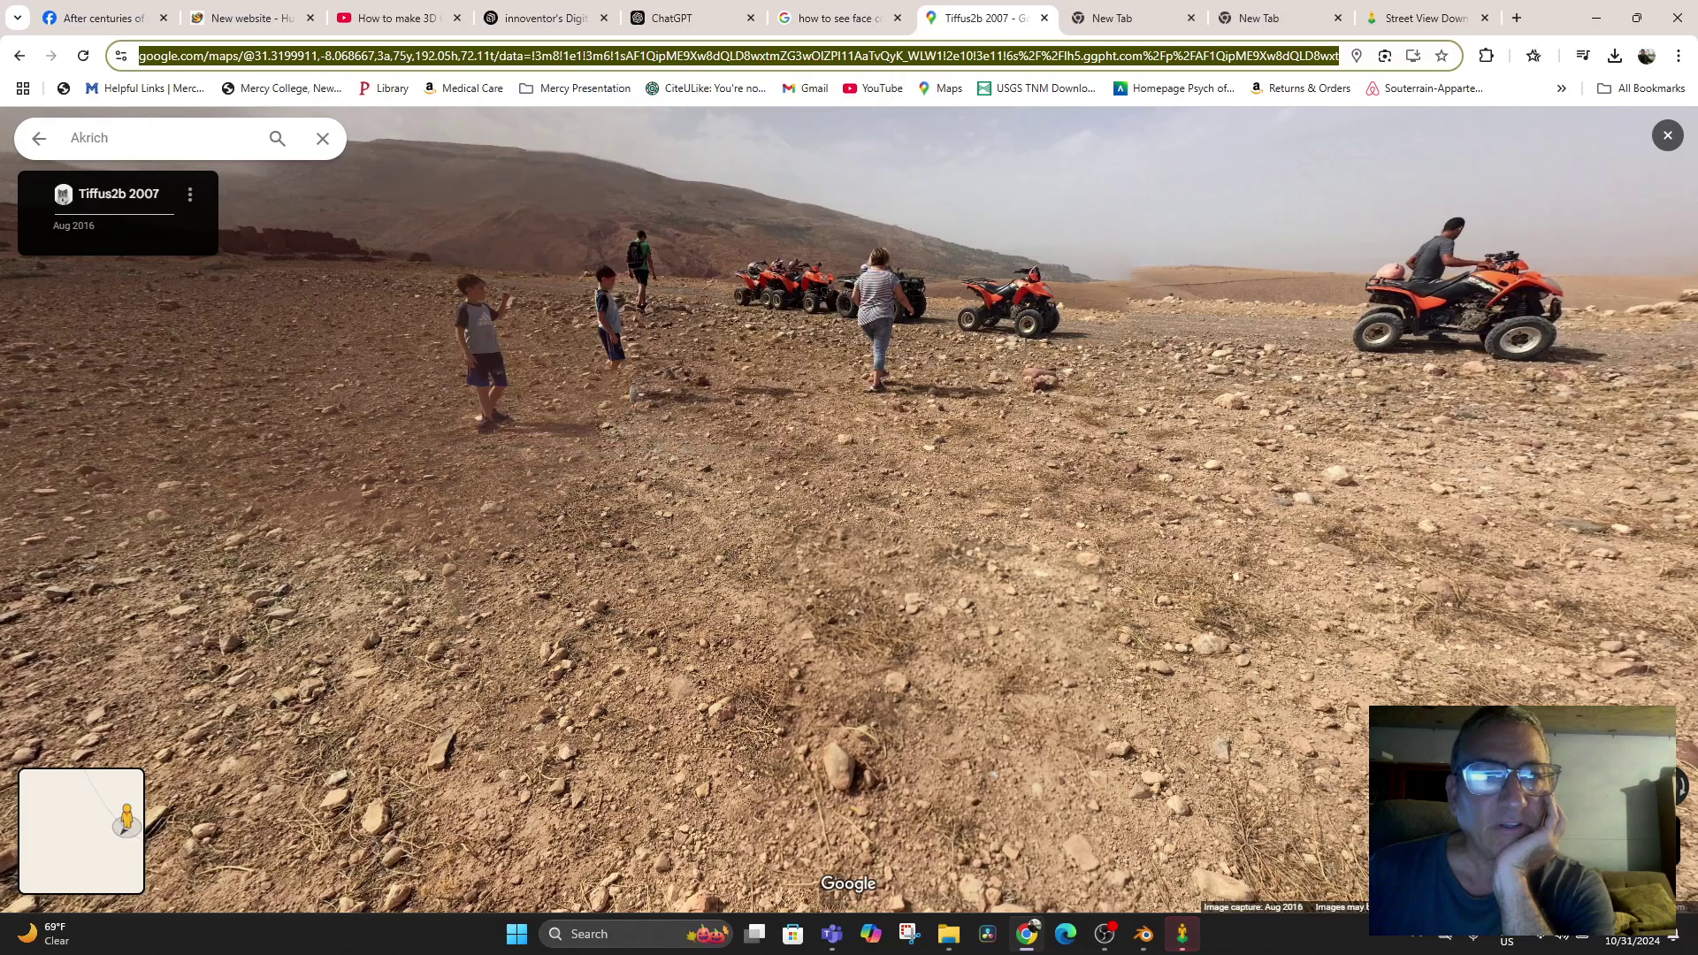
left_click(1183, 934)
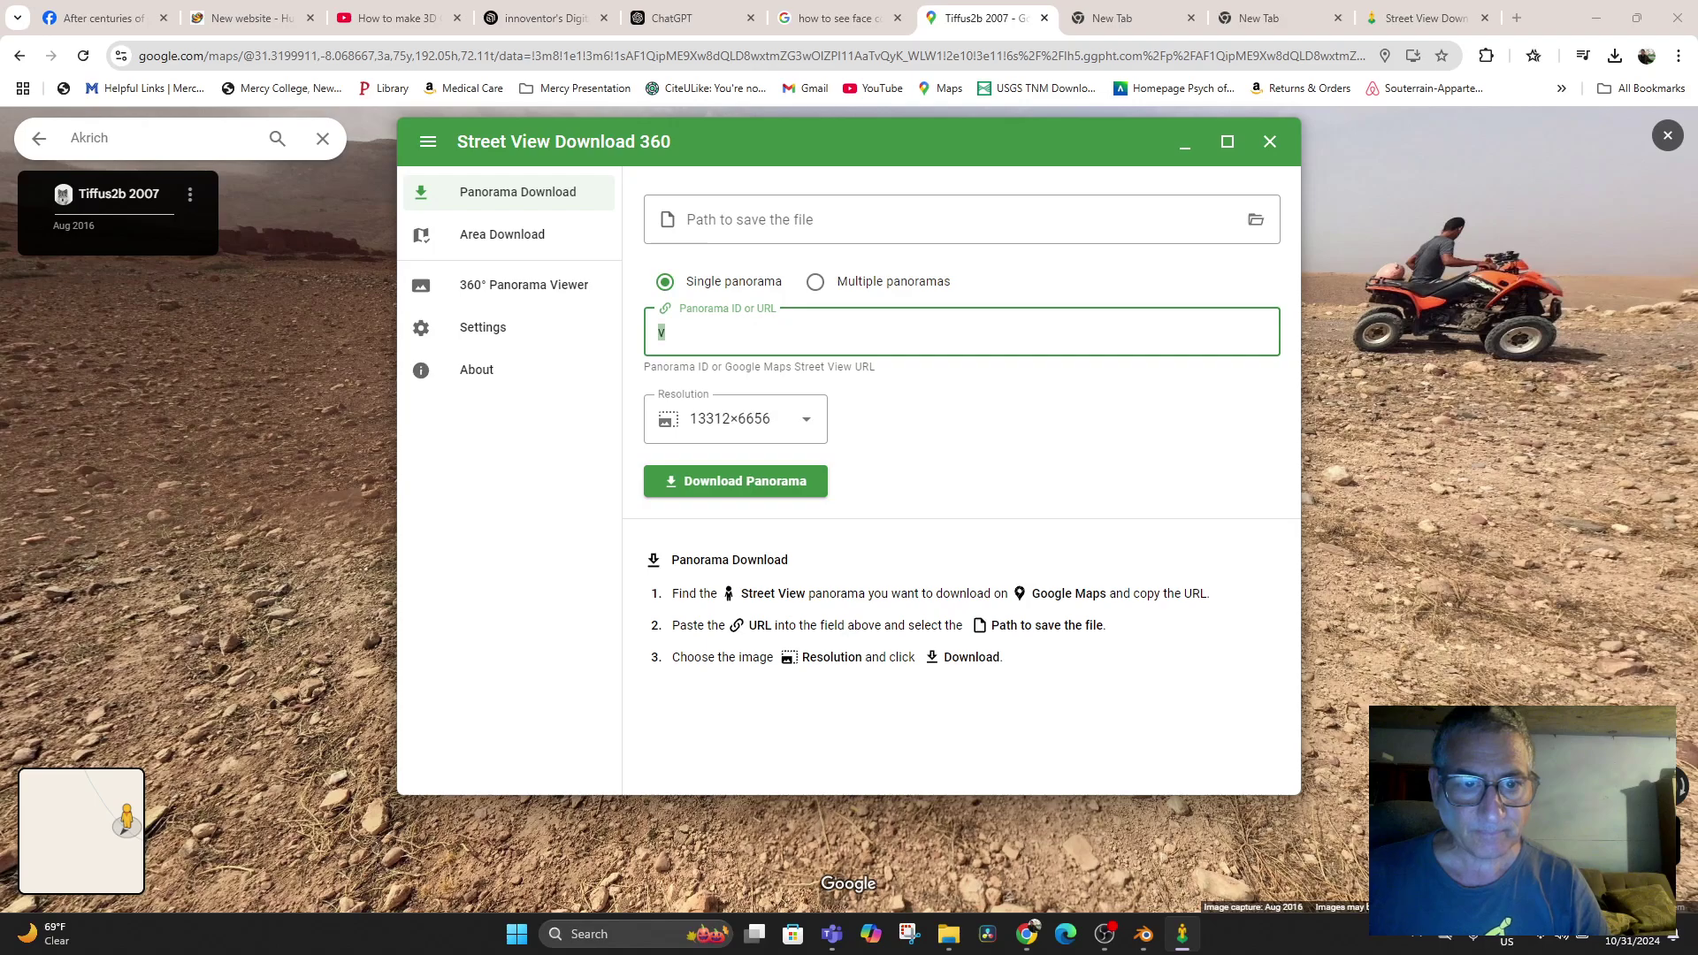
key("ctrl+v")
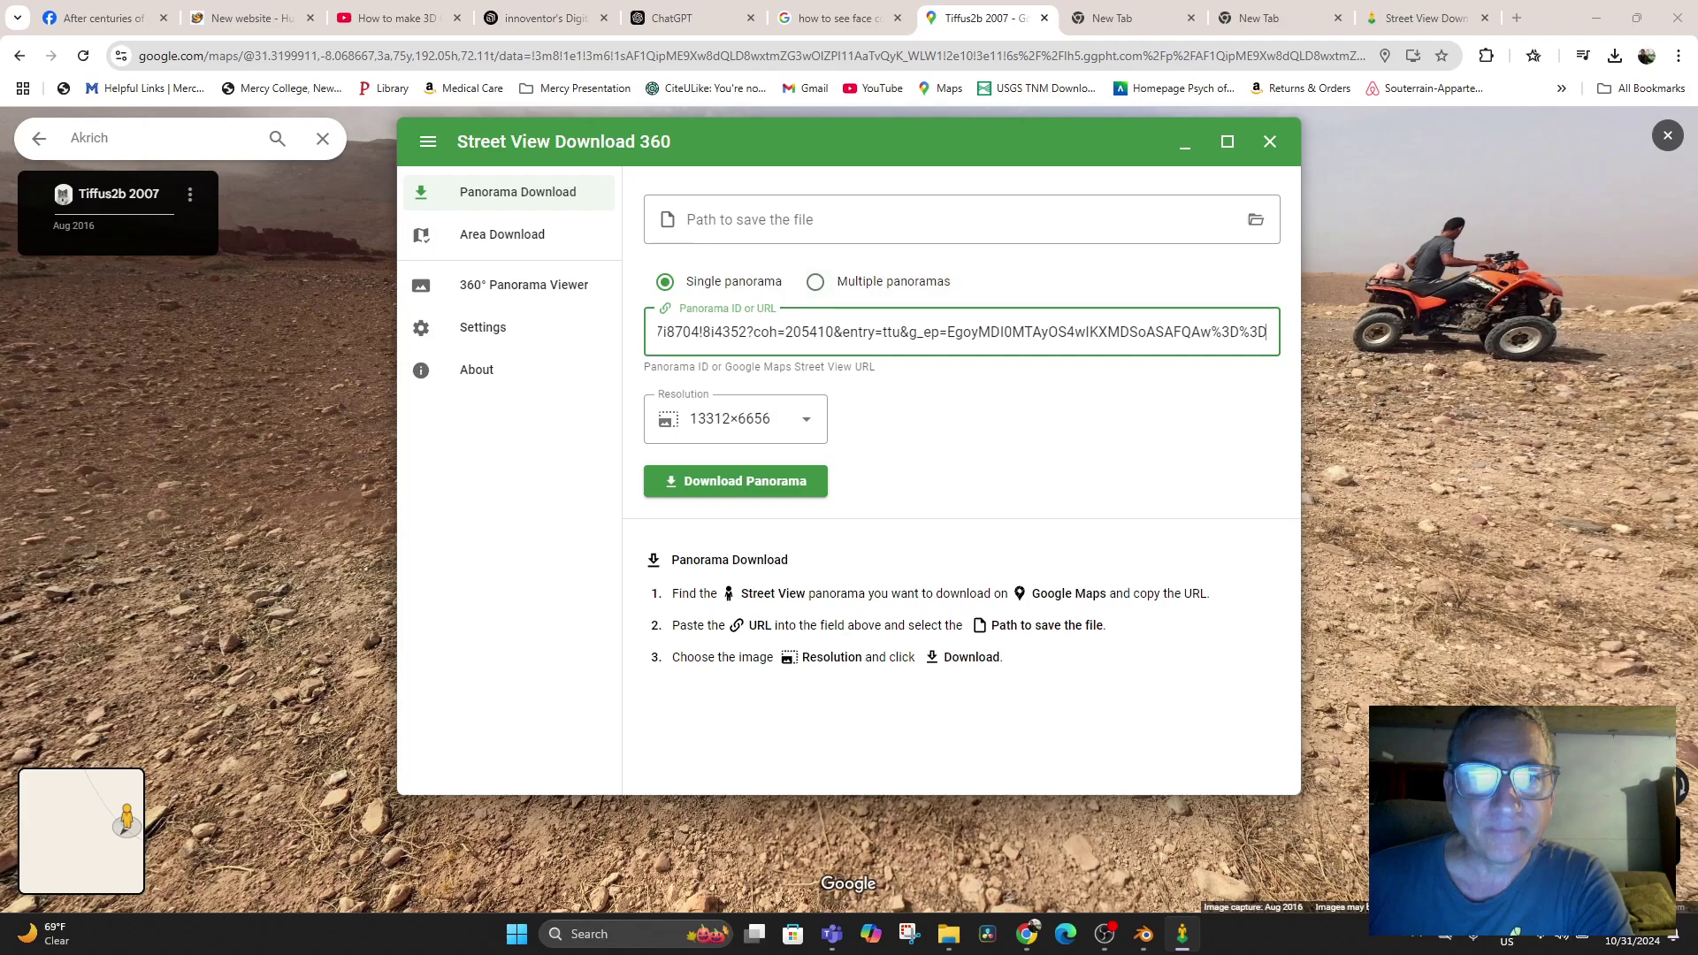
Set the save path to the ShapeFile Exports folder with the JPG file name Tiffus2bMoroccoSkybox1
left_click(885, 220)
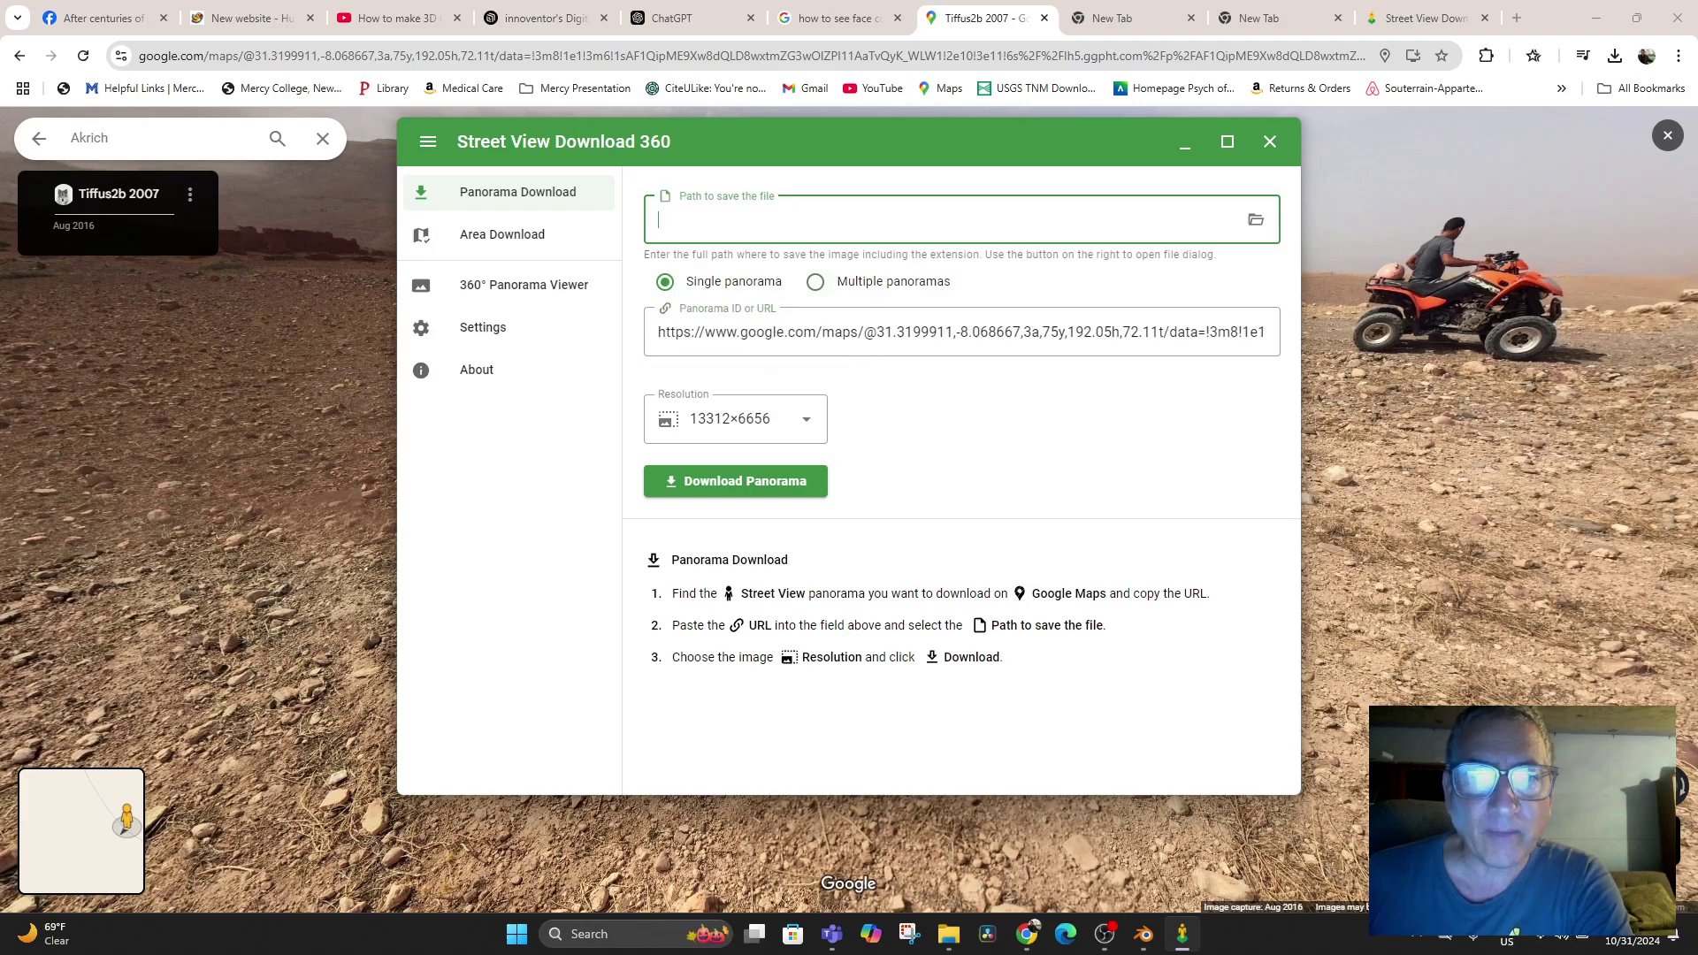
left_click(1255, 219)
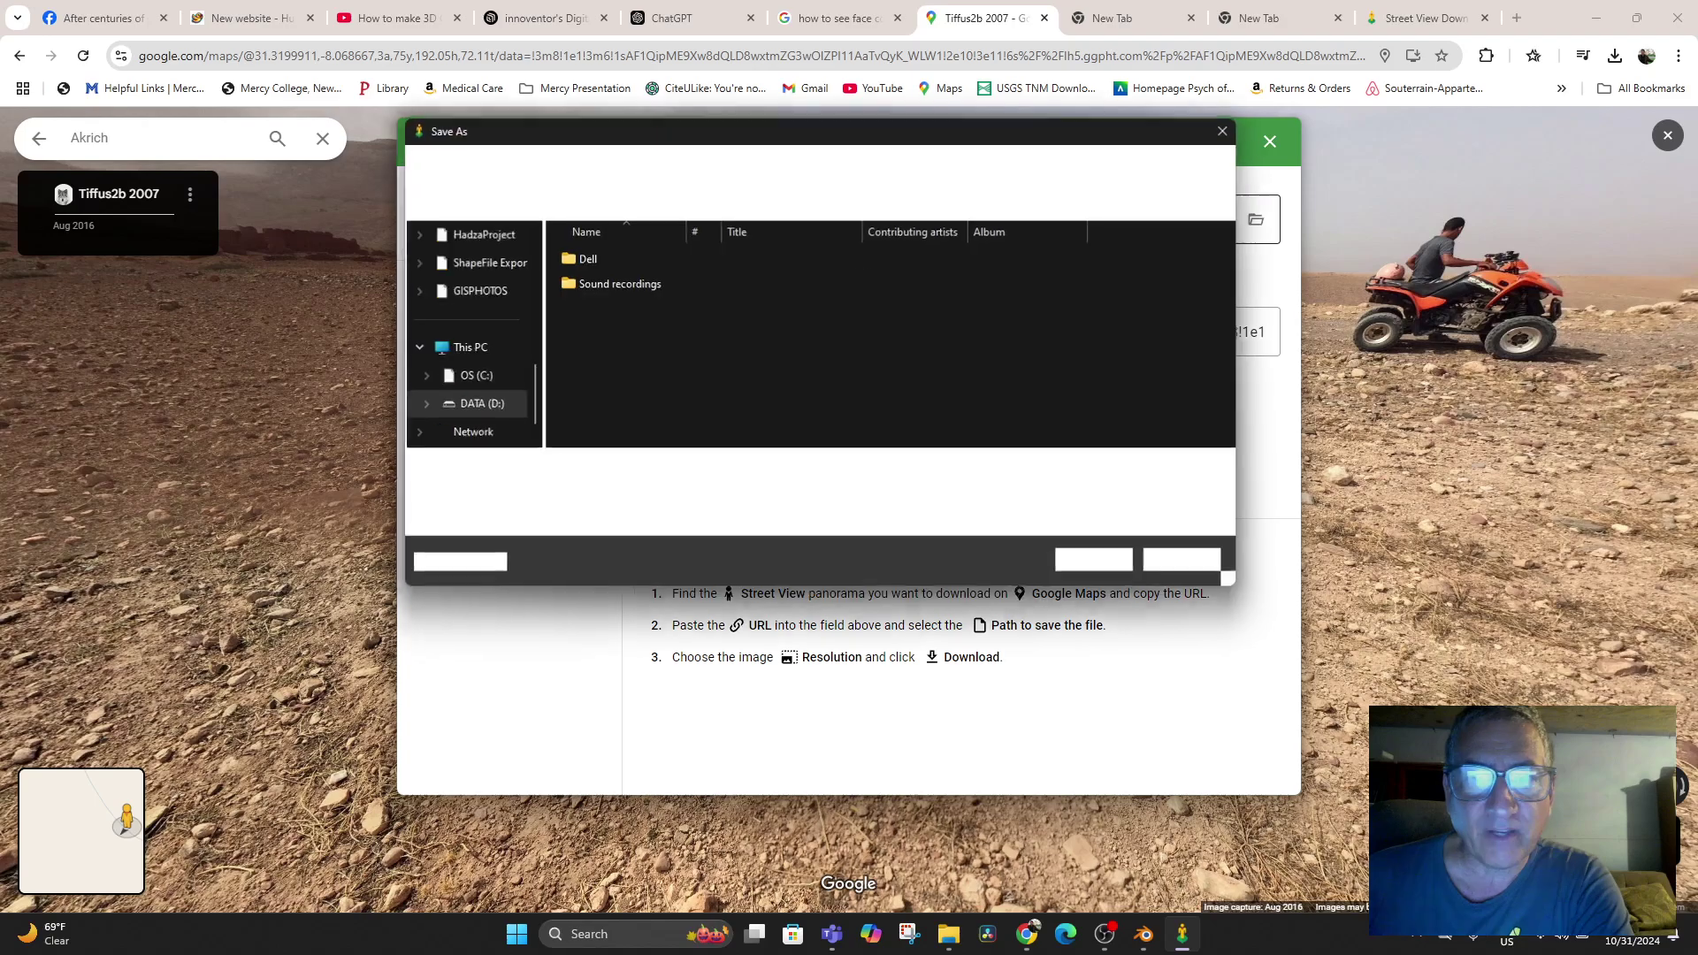
left_click(485, 263)
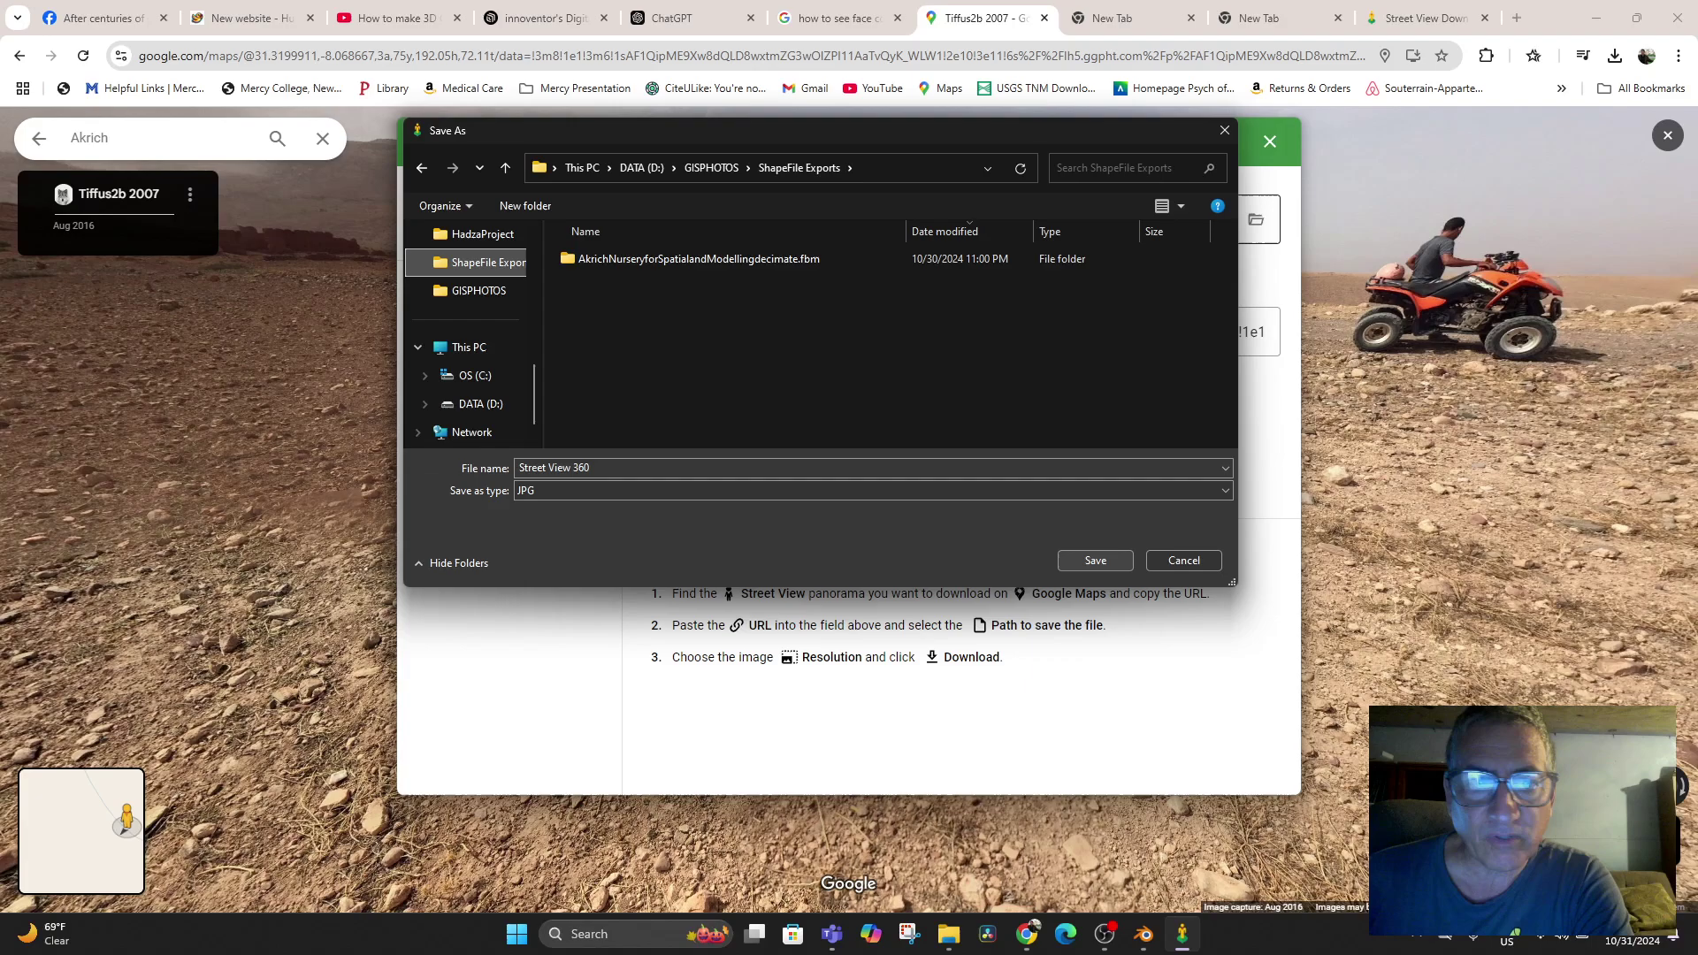
left_click(708, 468)
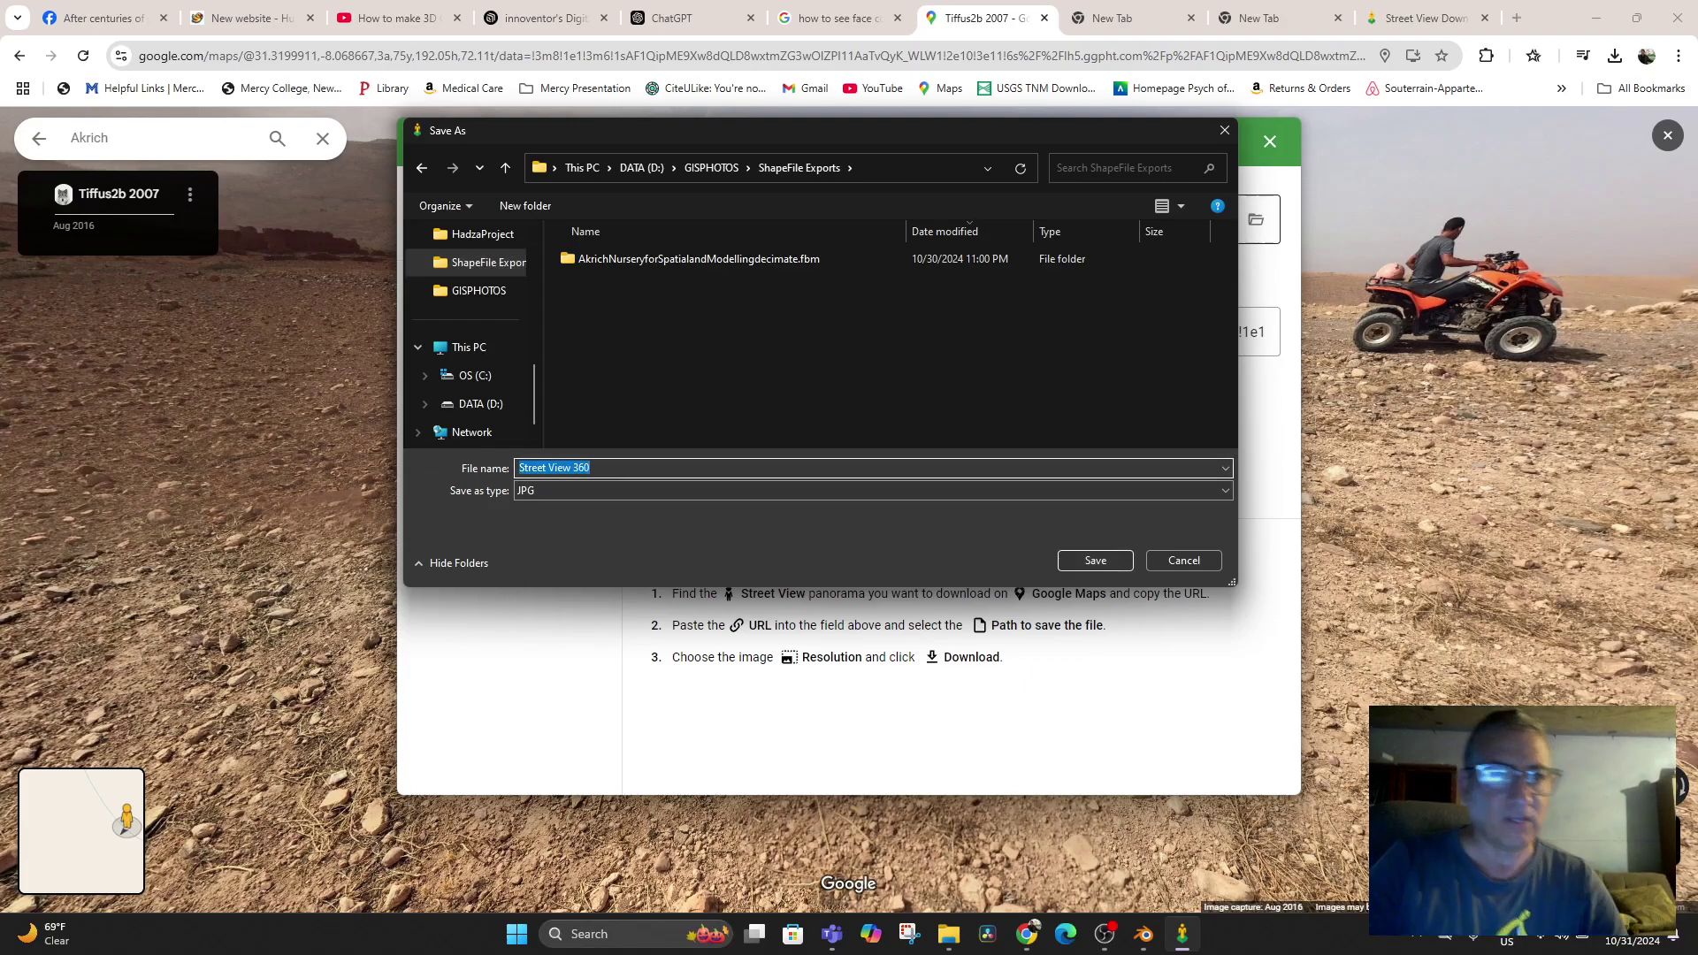
type("g\\")
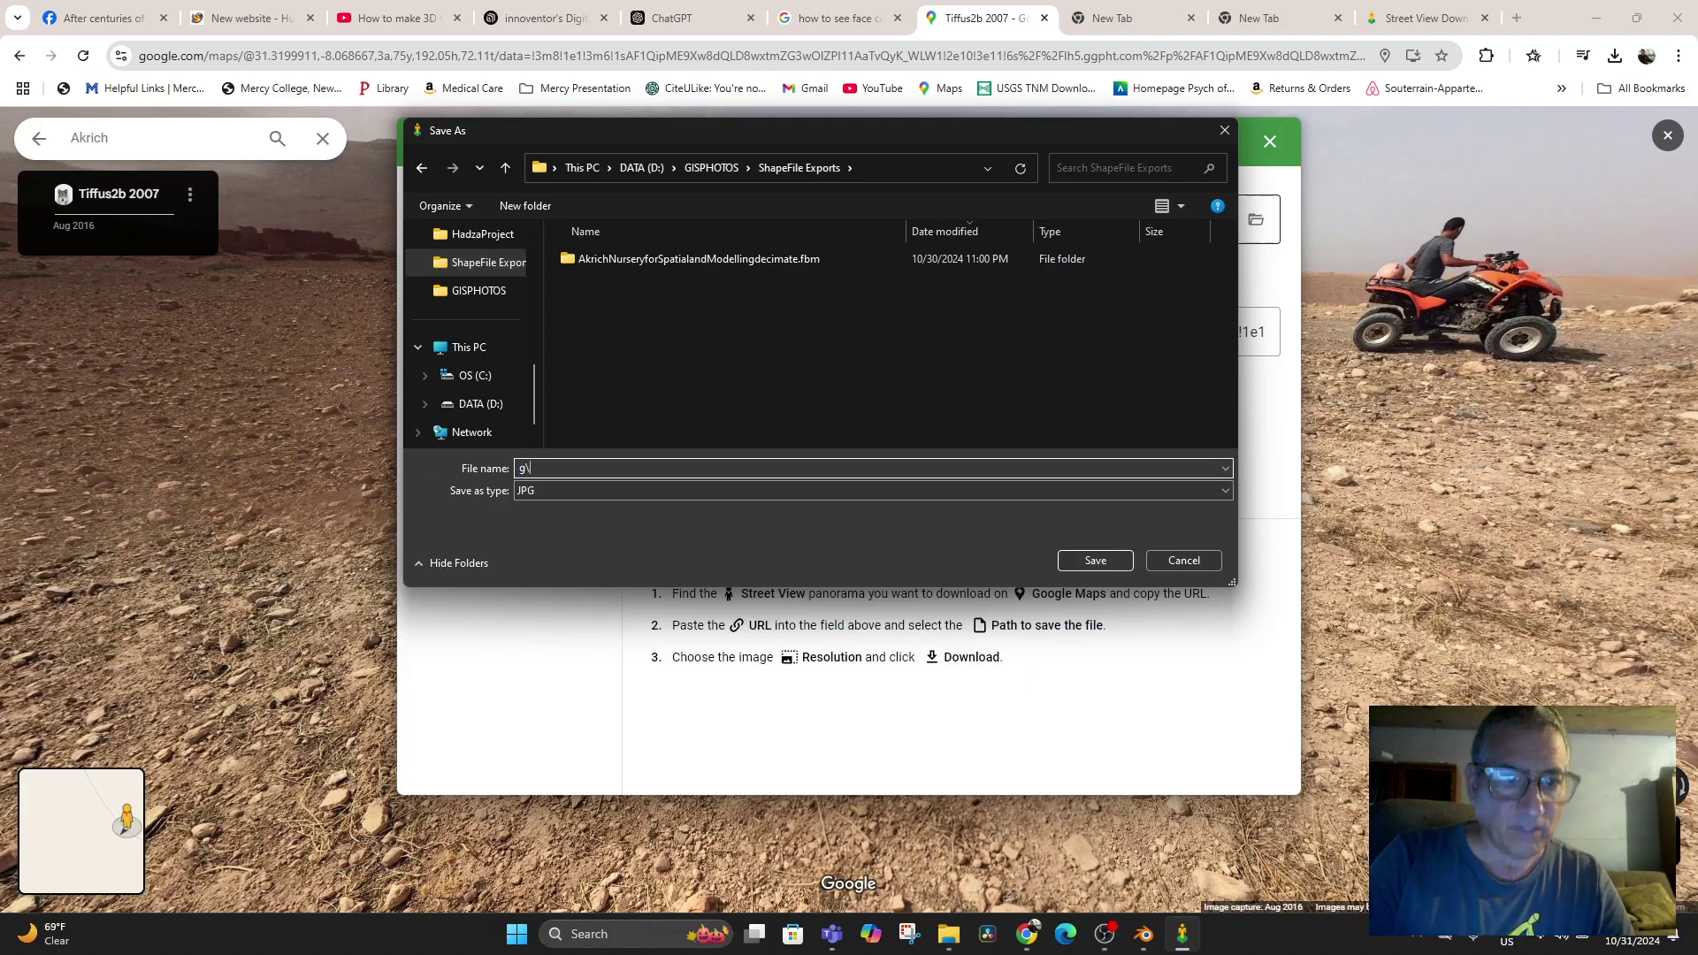
key("BackSpace")
key("BackSpace")
key("BackSpace")
key("BackSpace")
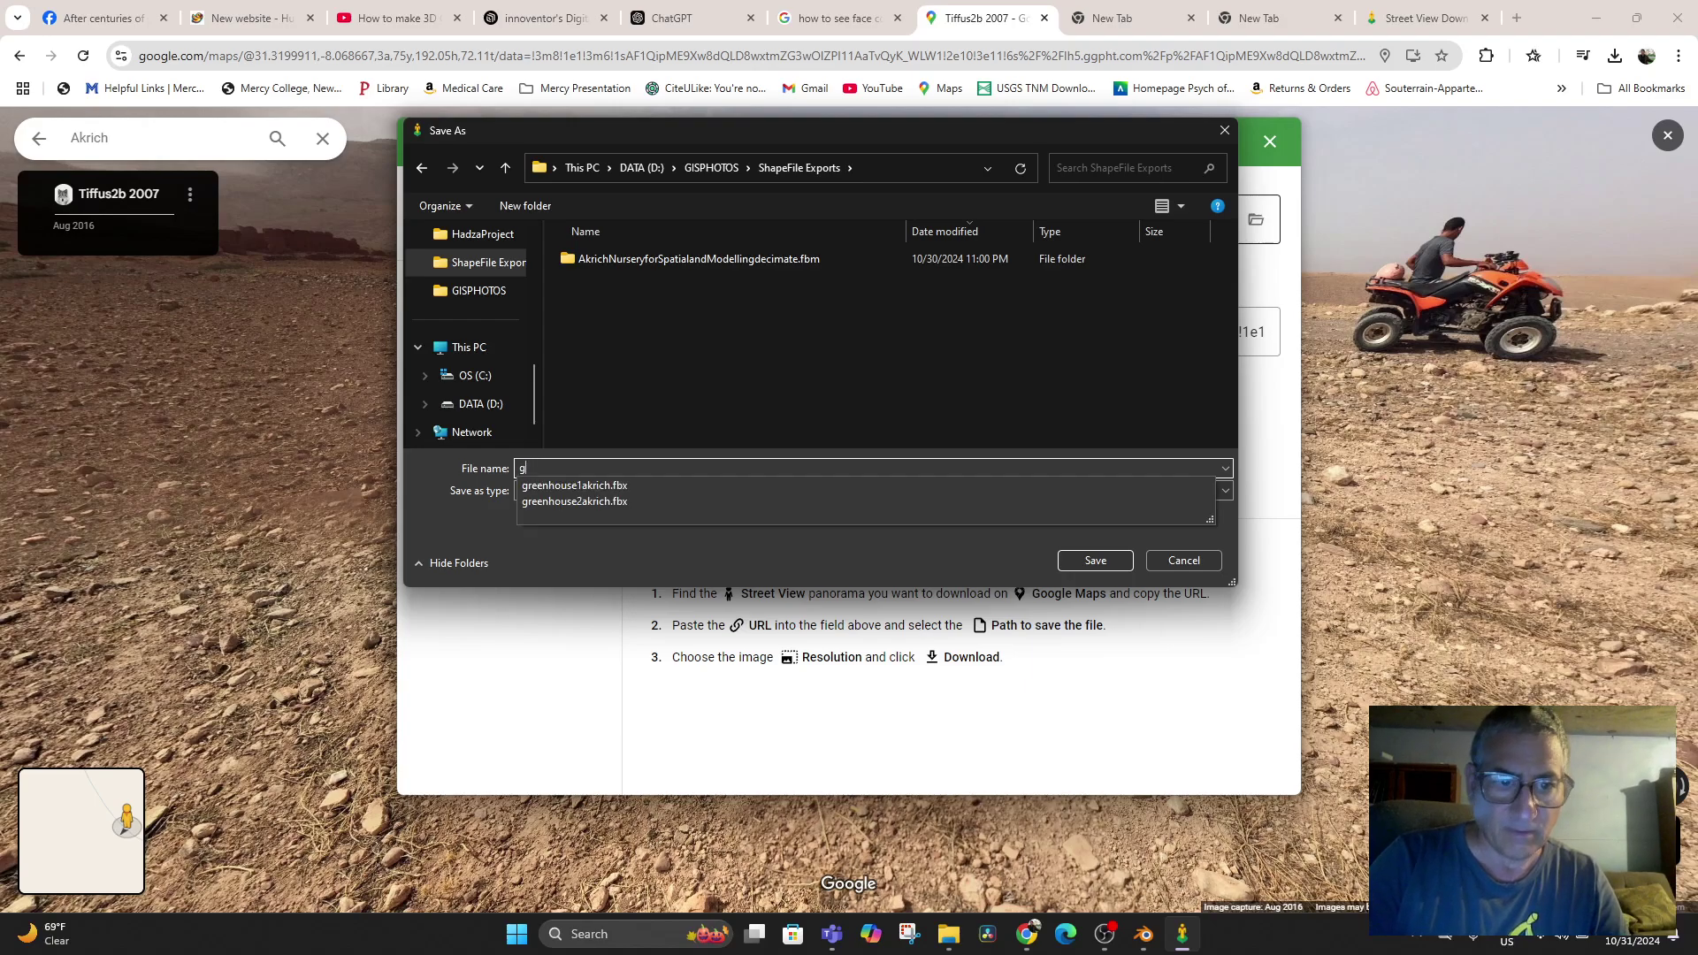
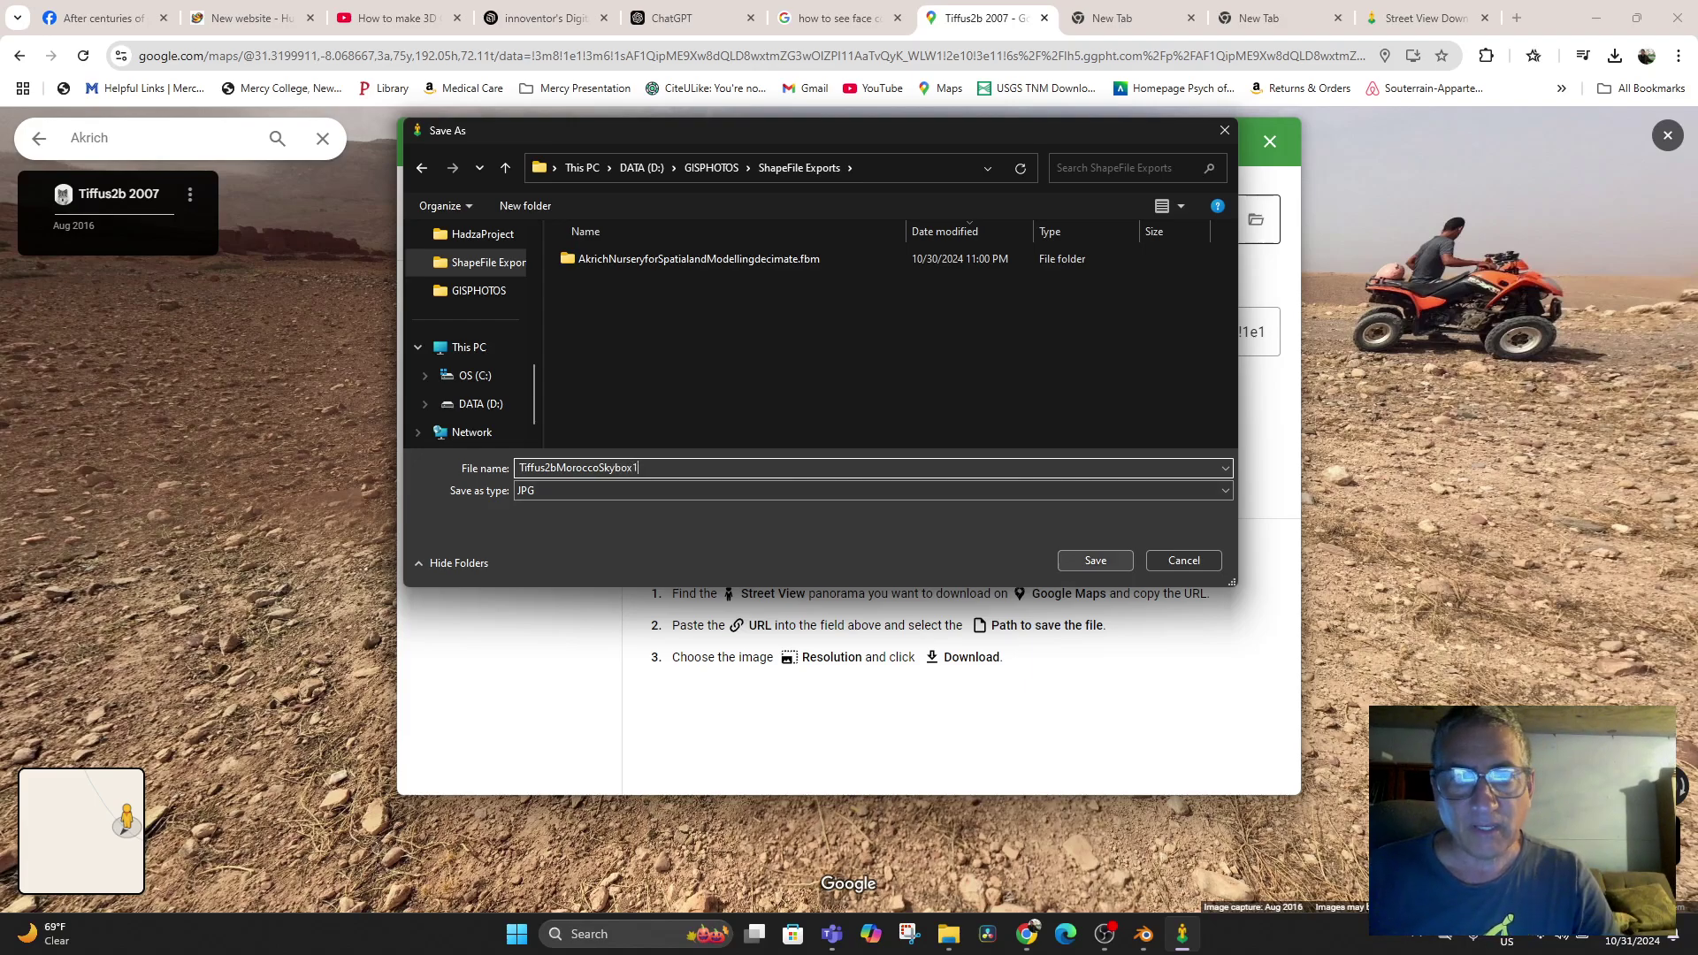
key("Return")
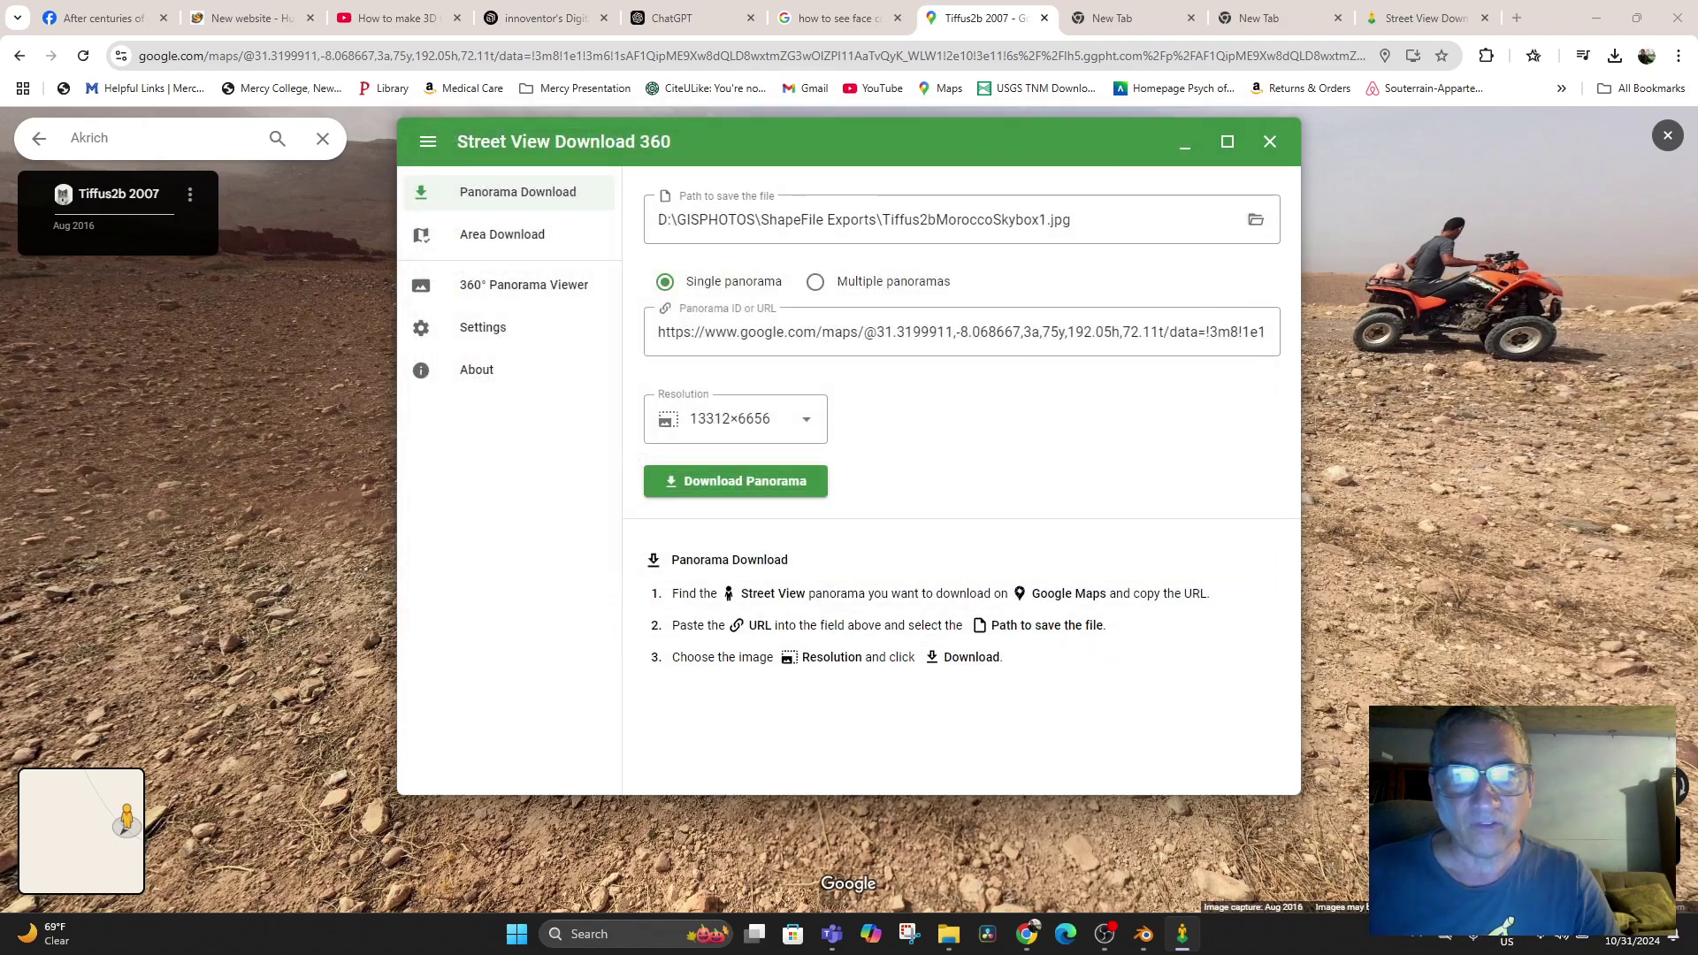
Set the resolution to 1664×832, download the panorama and review its preview and file details
left_click(734, 419)
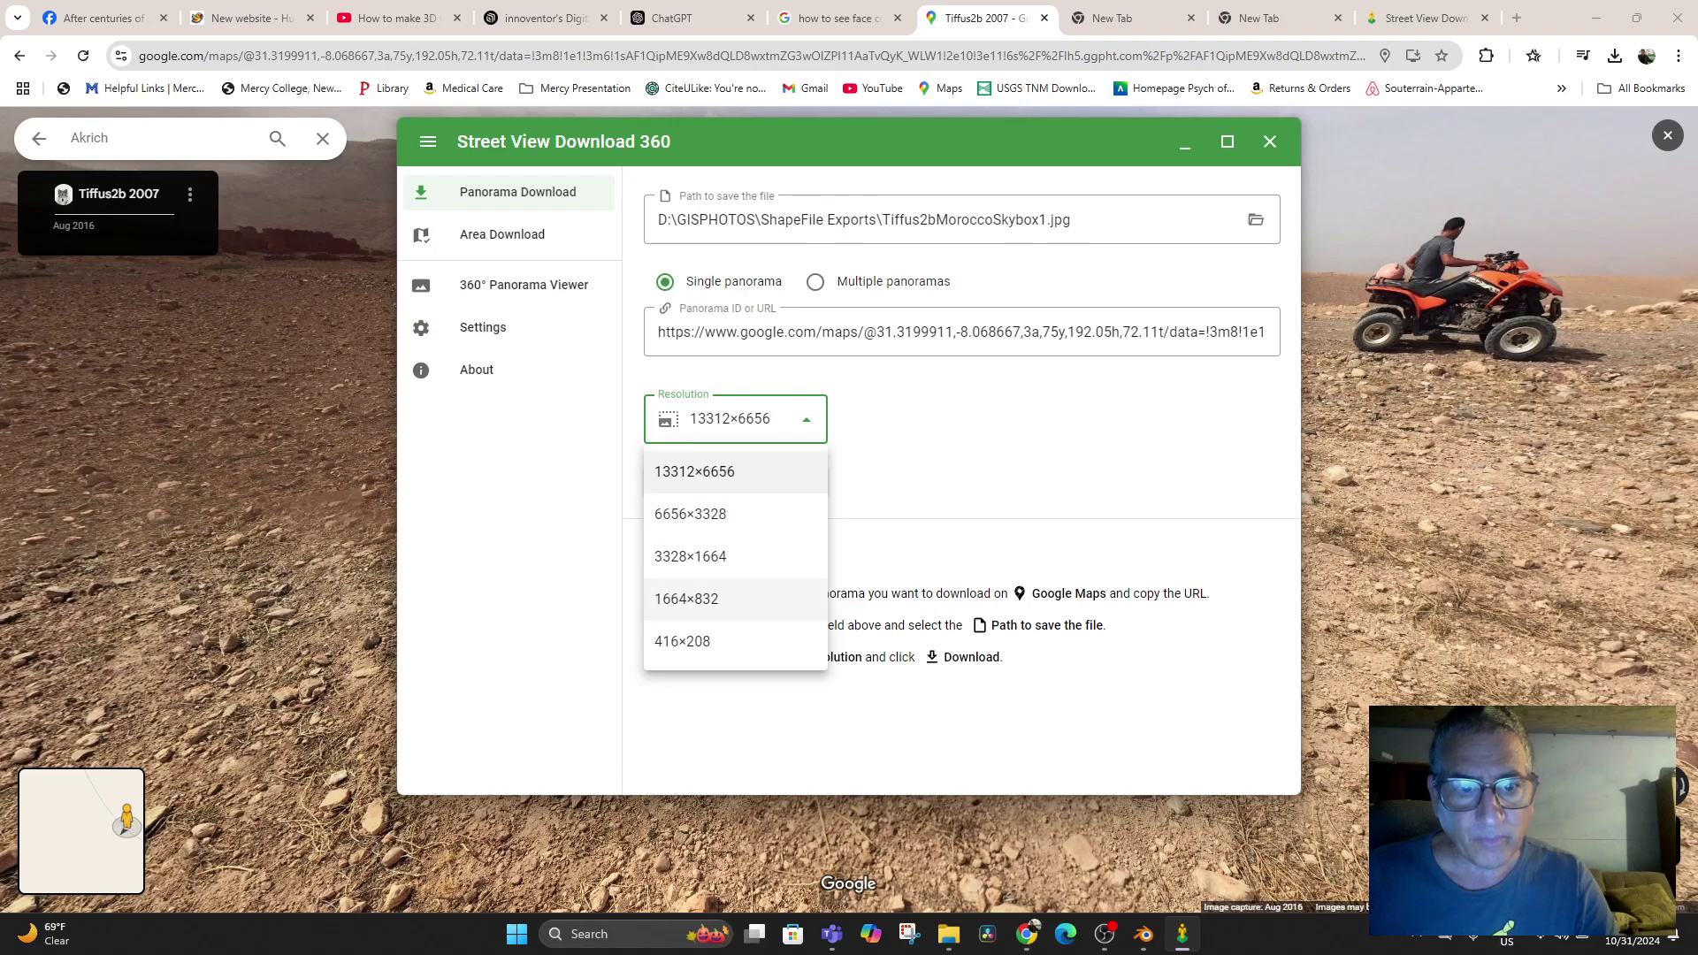
left_click(707, 599)
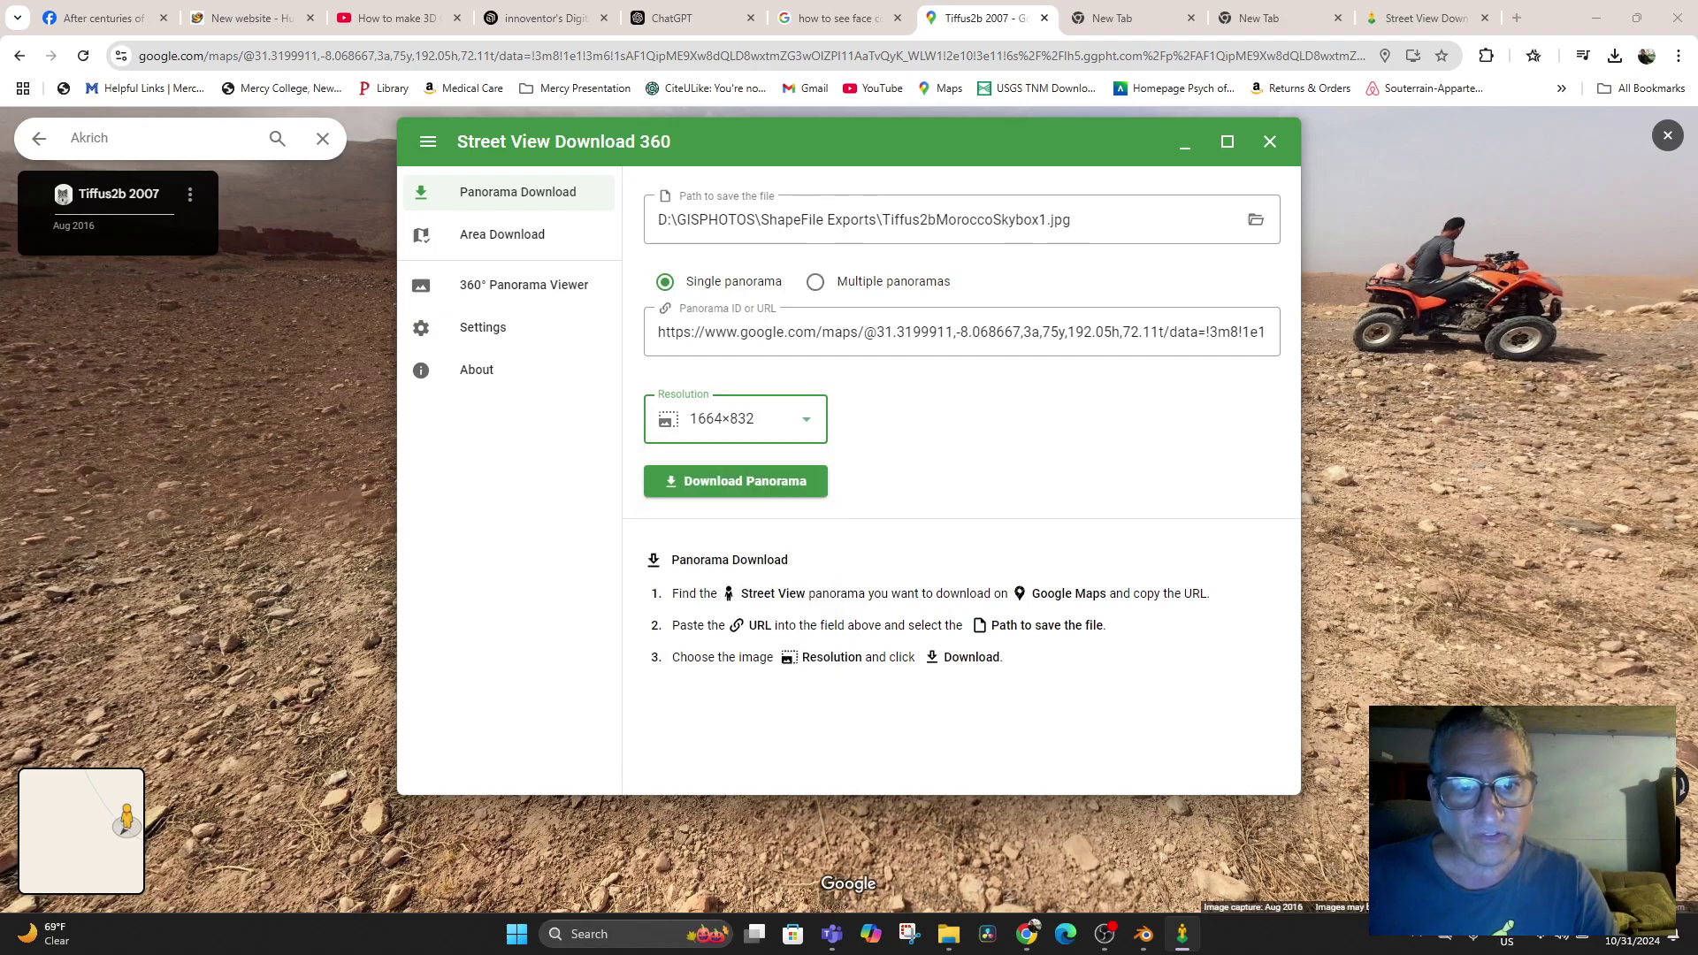
left_click(735, 481)
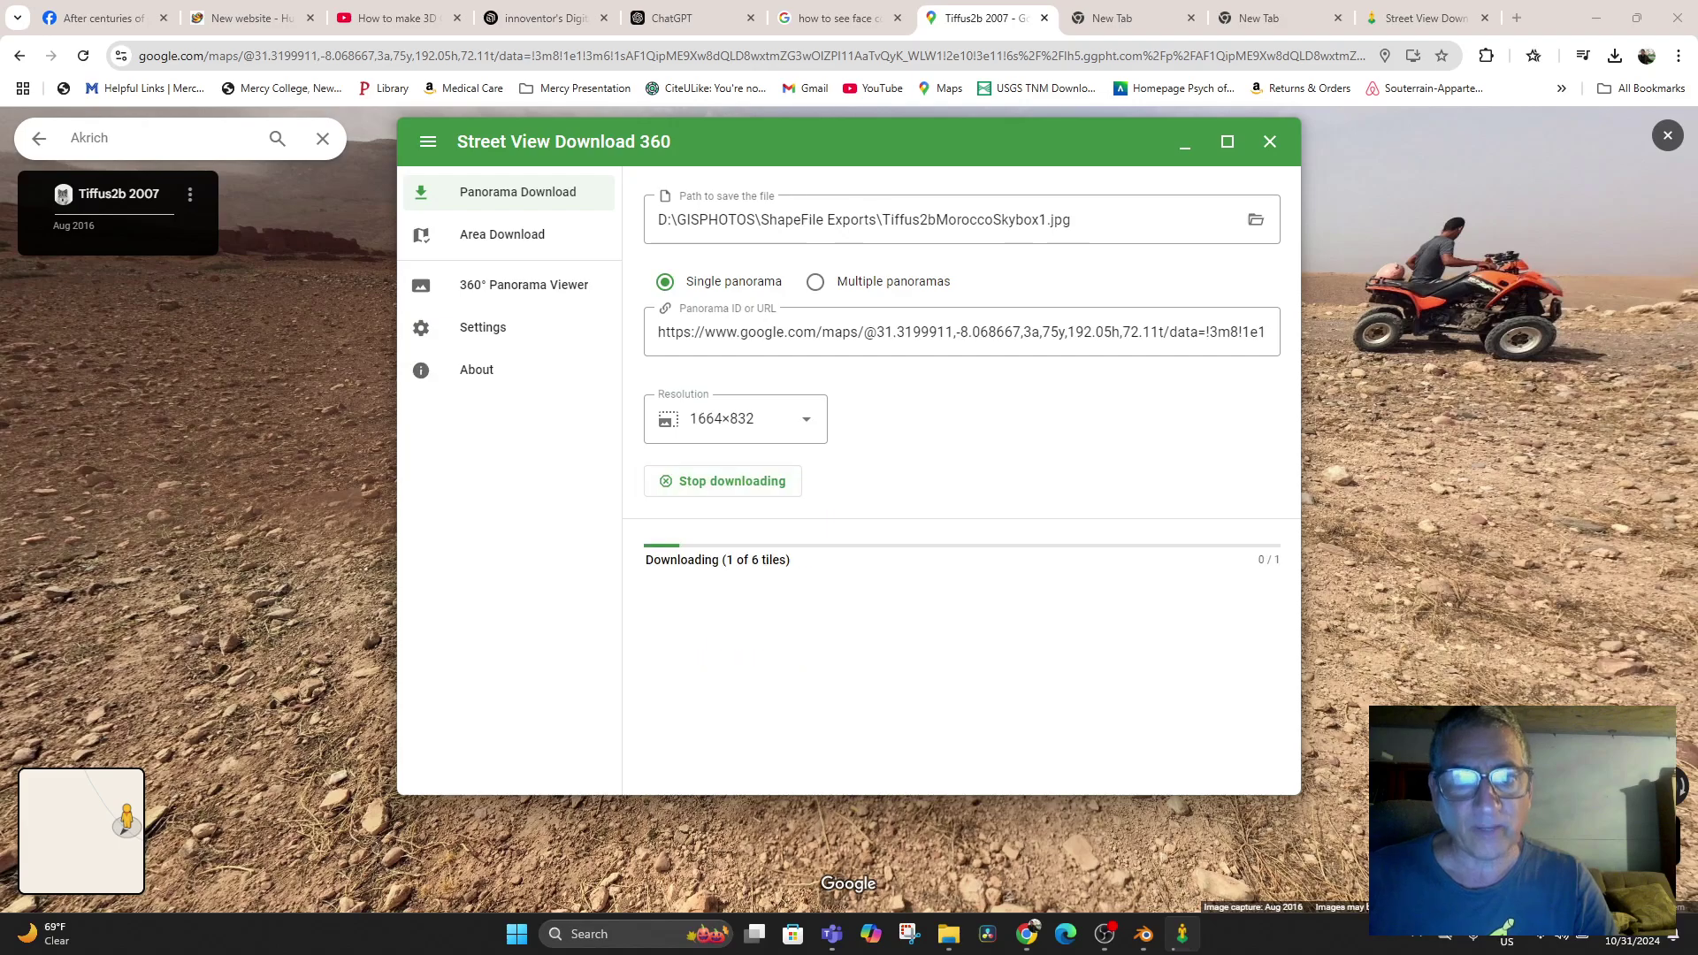
scroll(959, 480, "down", 5)
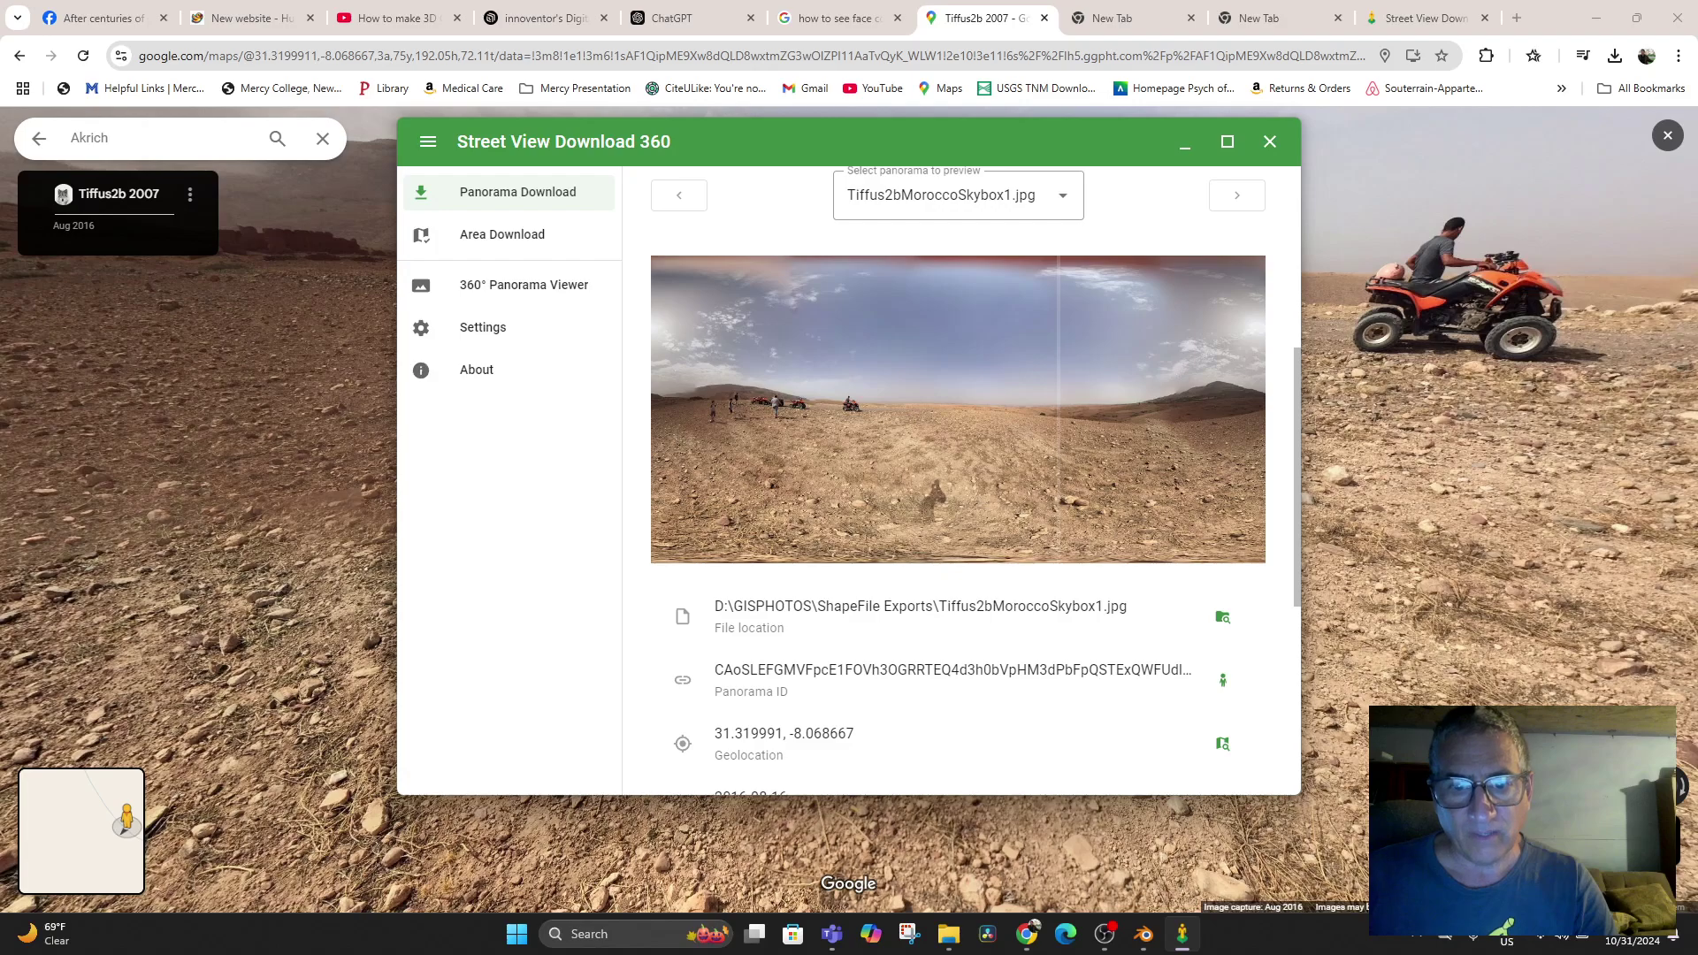
scroll(962, 481, "up", 1)
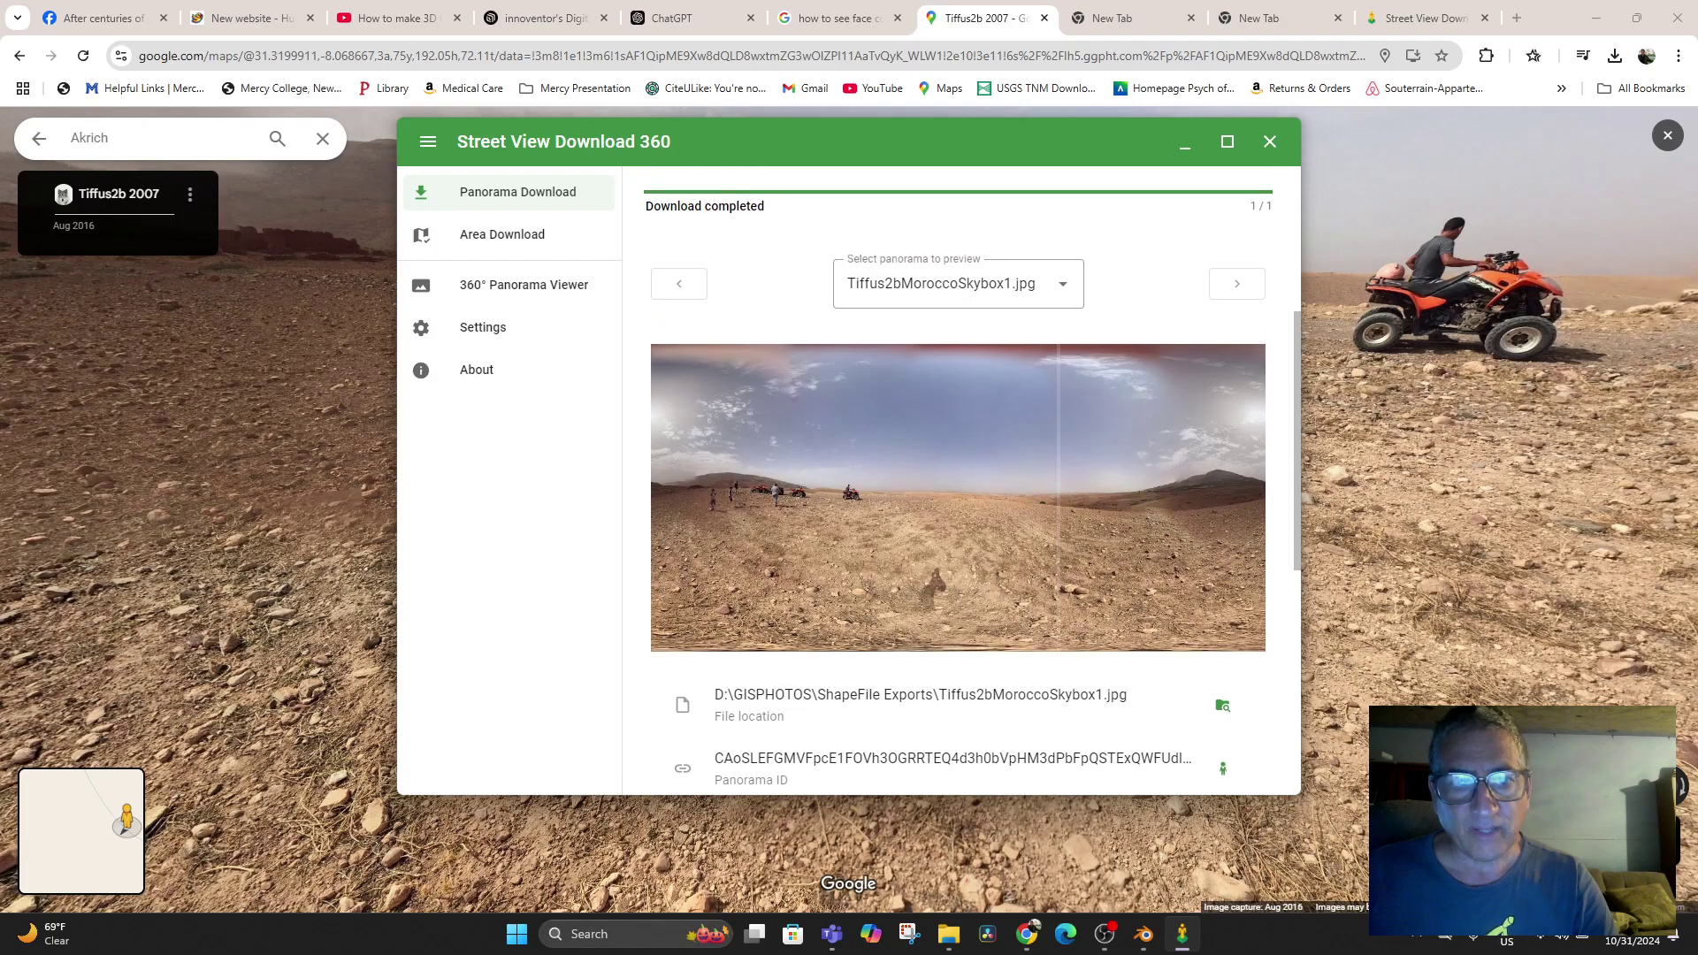
scroll(962, 480, "down", 2)
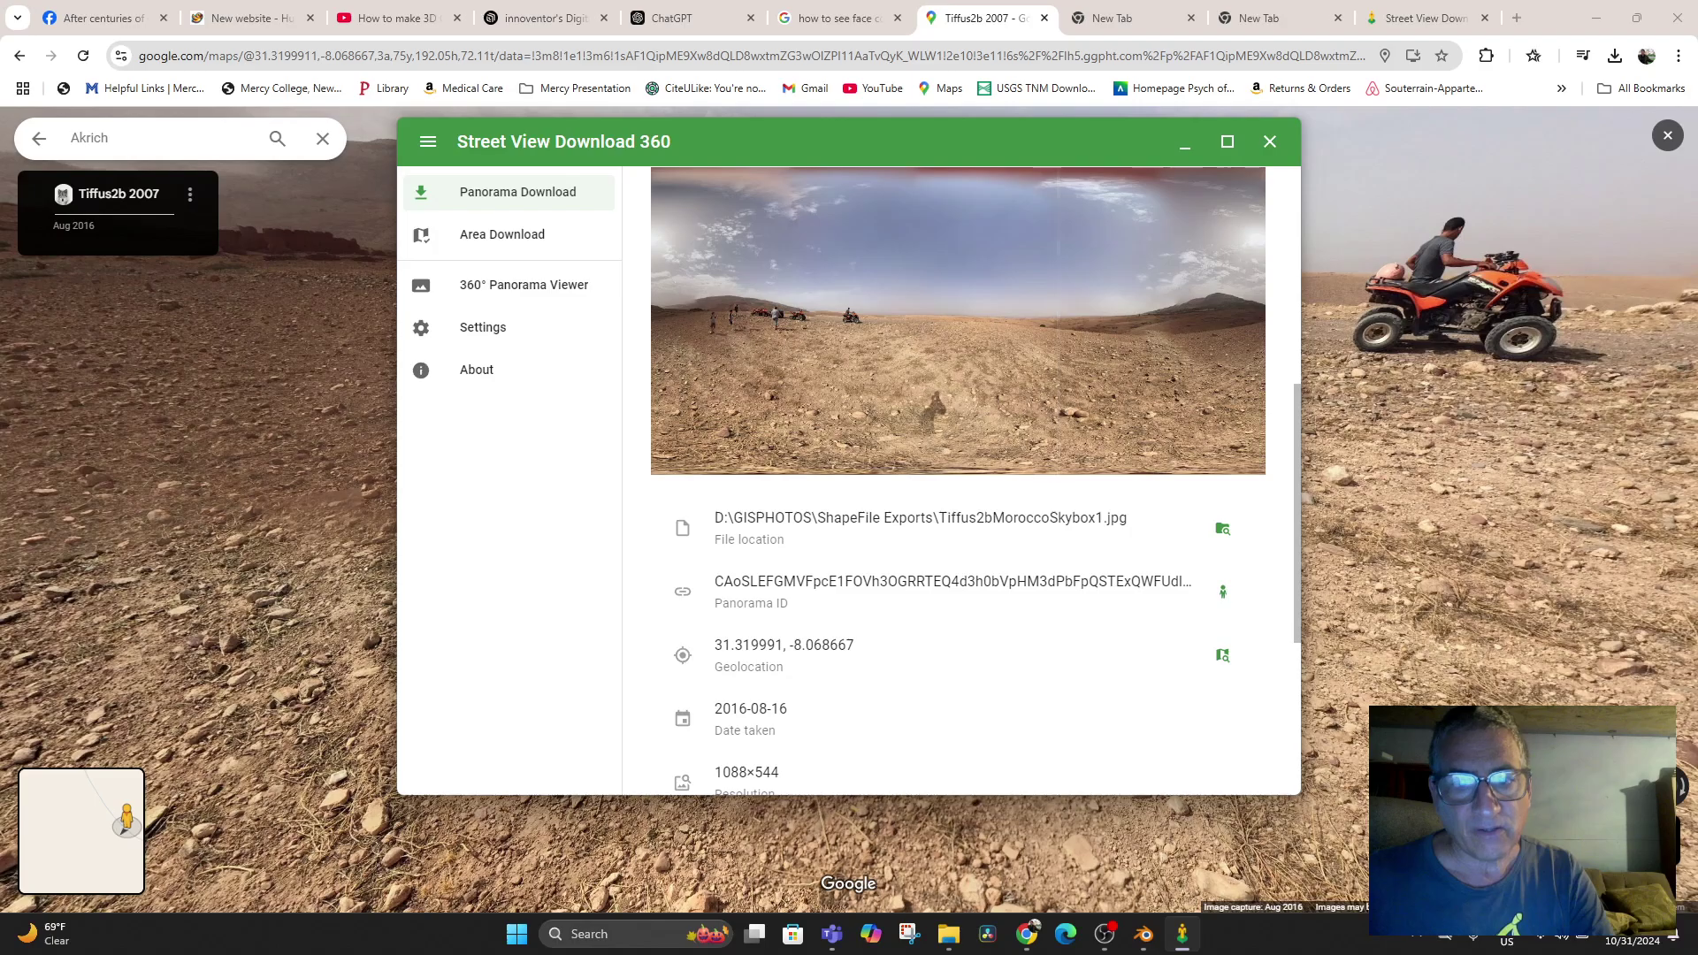
Look around the downloaded desert panorama in the 360° Panorama Viewer and close the viewer
left_click(957, 353)
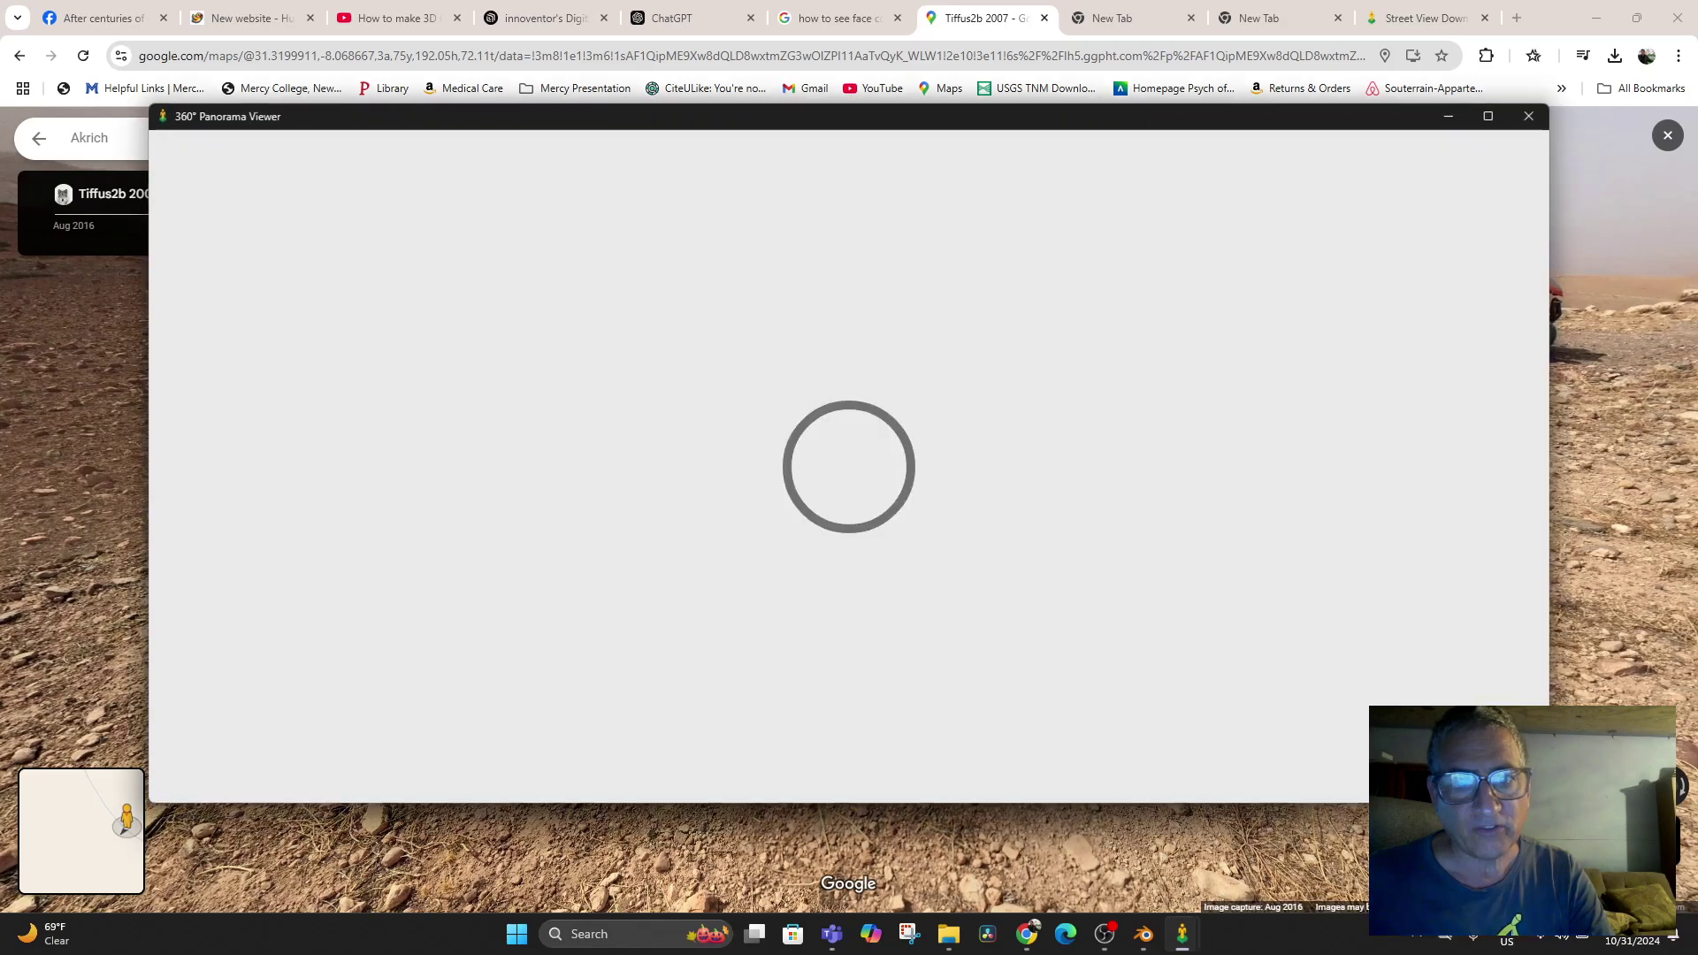
left_click_drag(1044, 495, 530, 305)
left_click_drag(1141, 522, 655, 411)
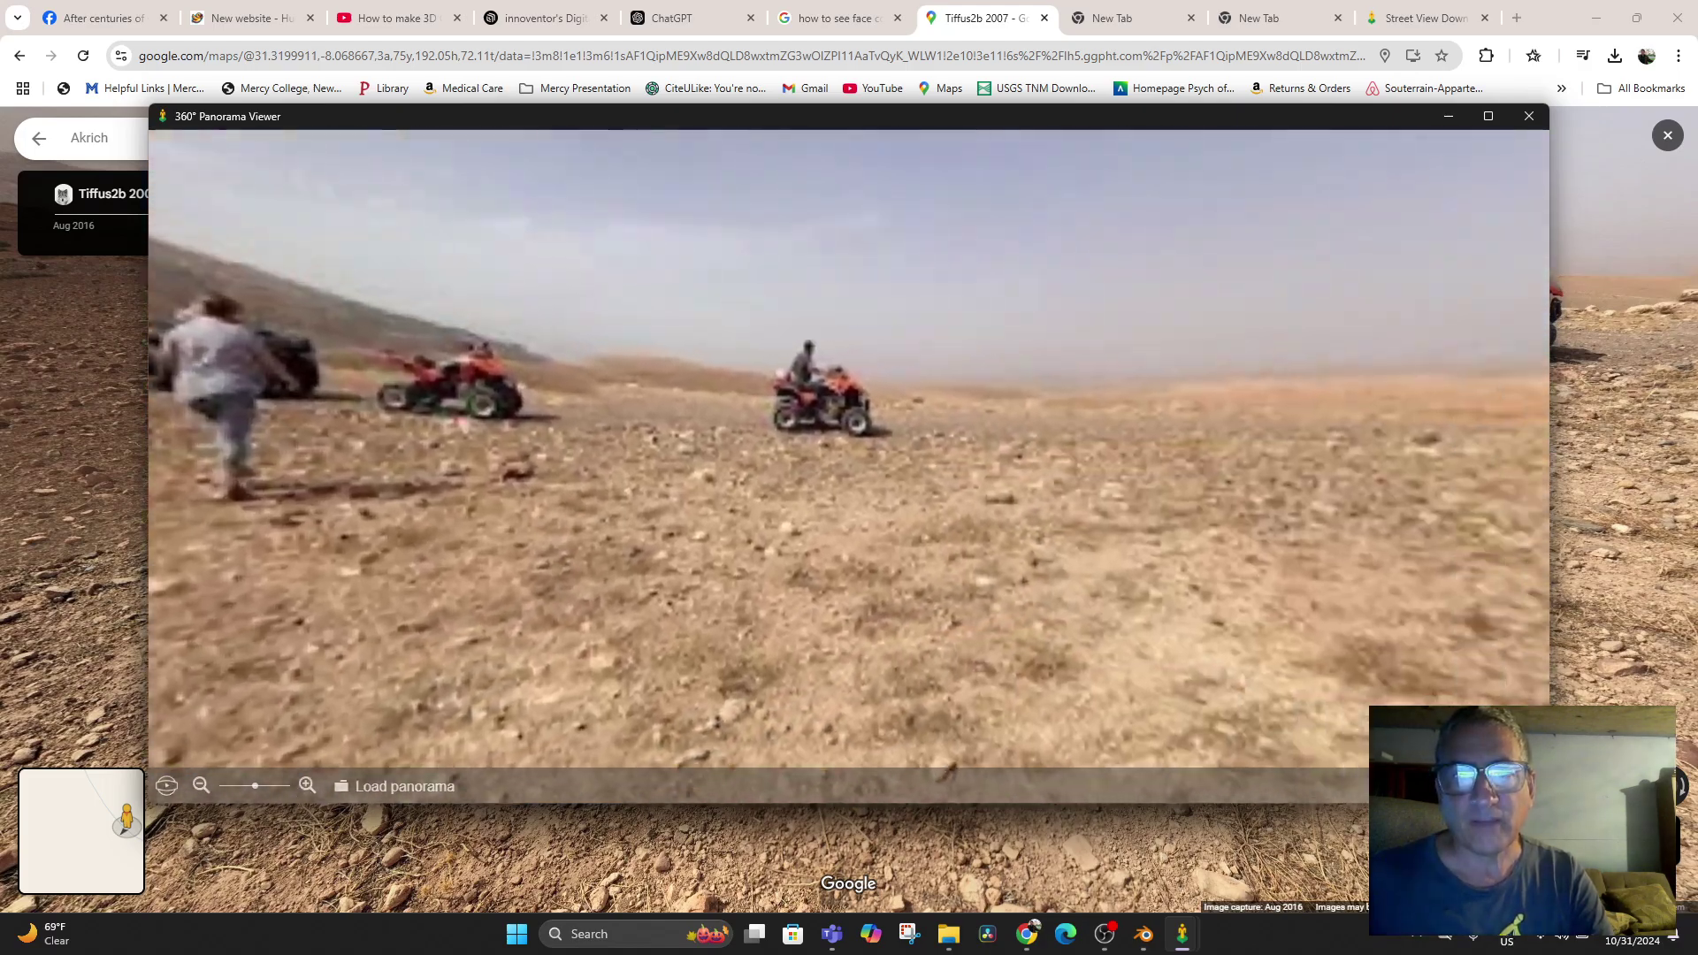
left_click_drag(1106, 460, 566, 433)
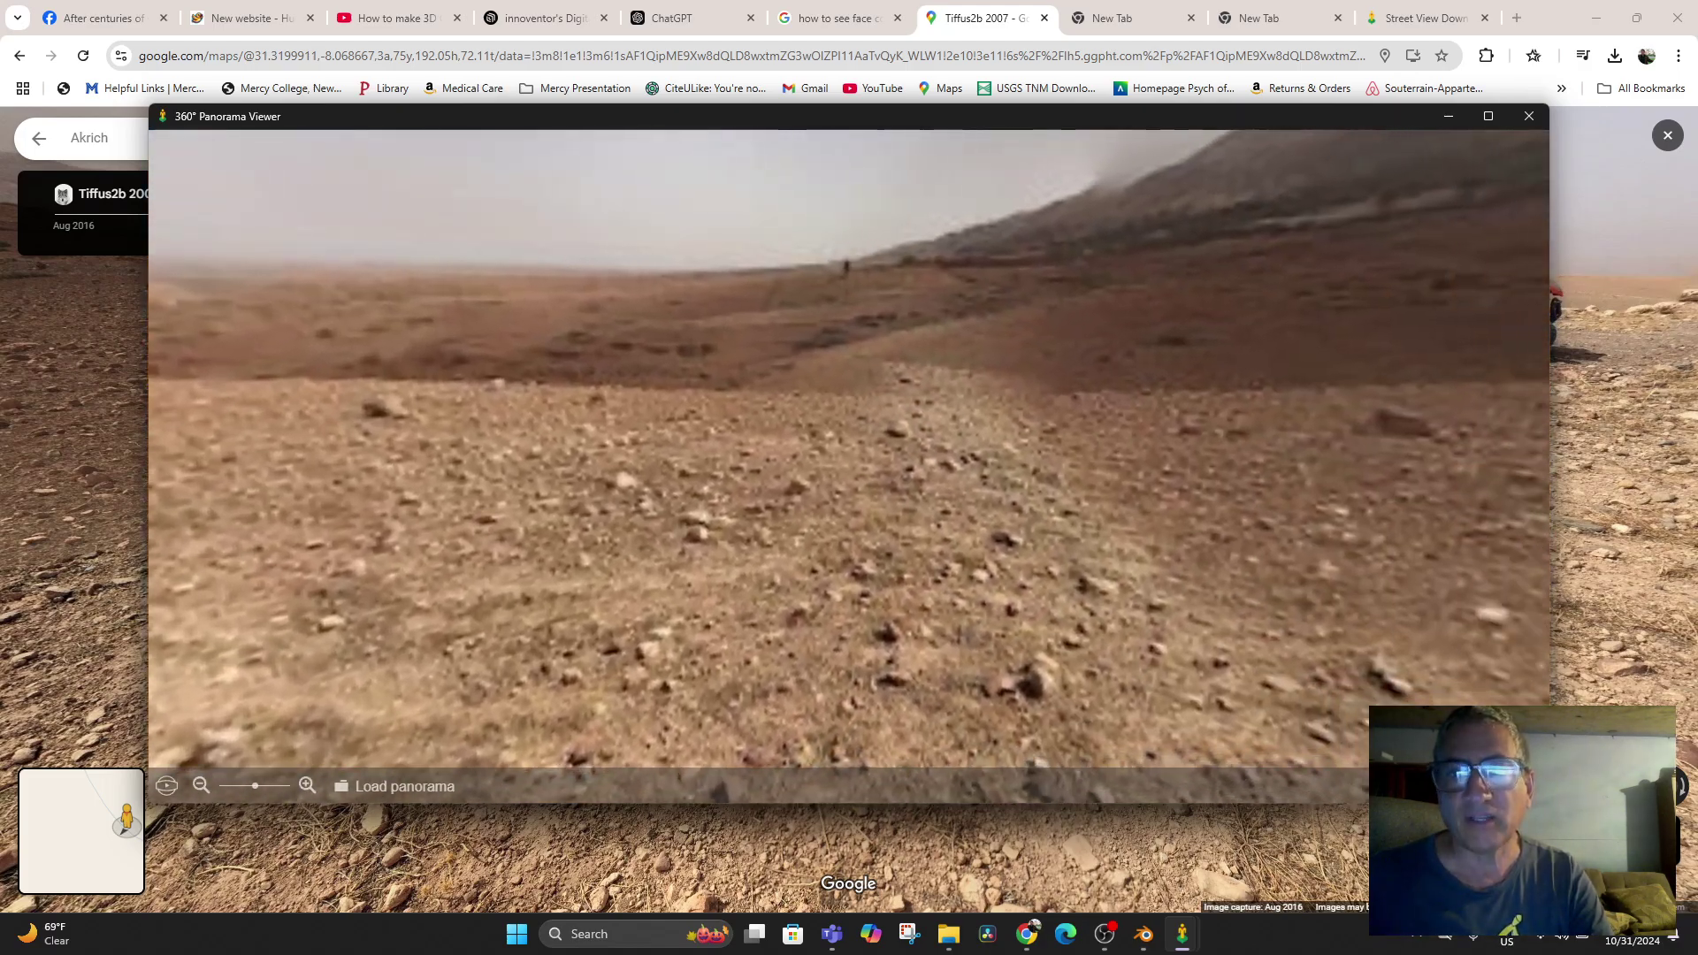
left_click(1528, 116)
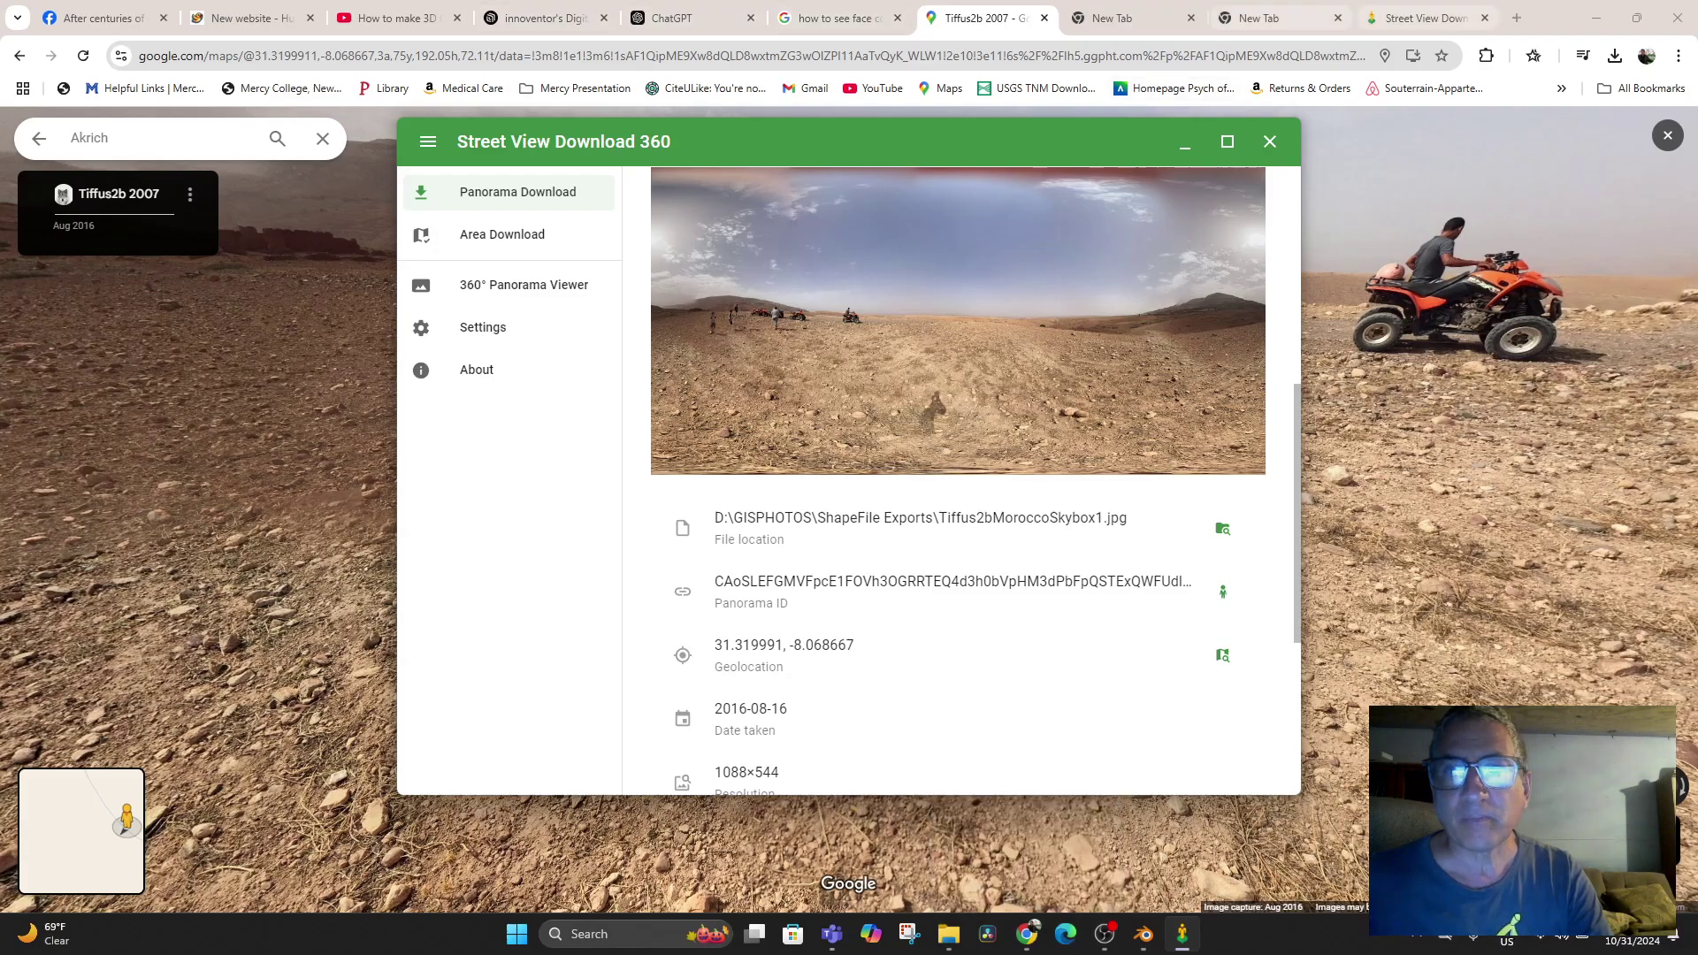
Upload the Tiffus2bMoroccoSkybox1 JPG from the ShapeFile Exports folder into the Spatial scene innoventor's Digital Scene
left_click(546, 18)
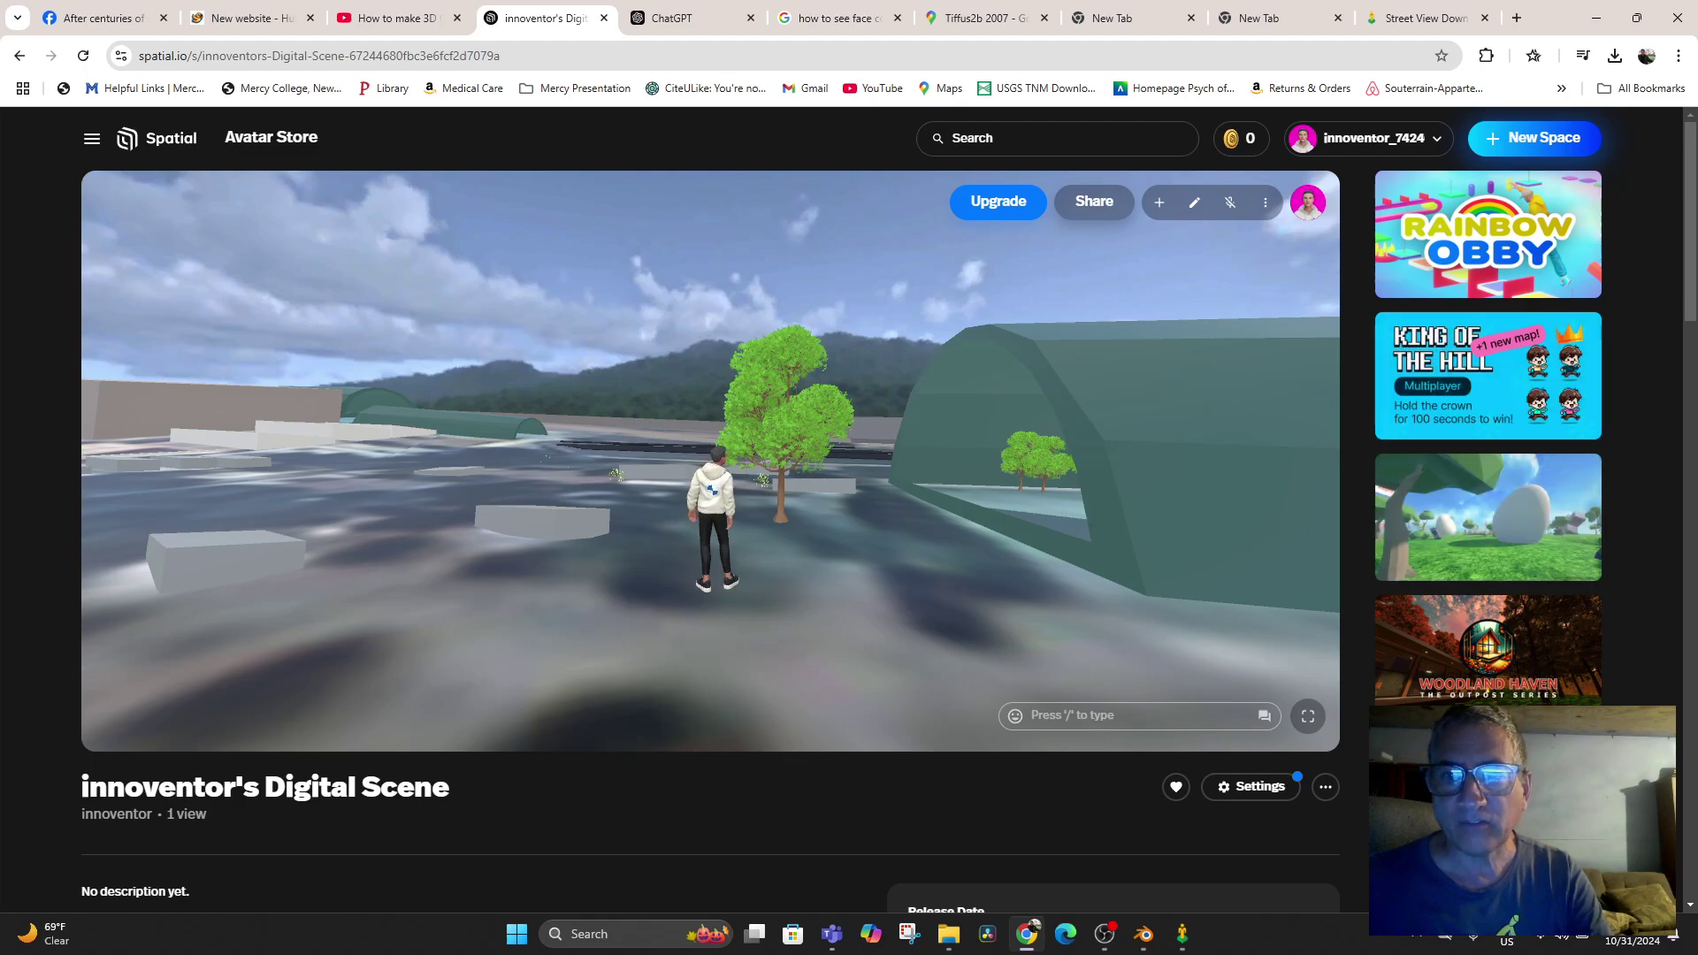
left_click(1265, 202)
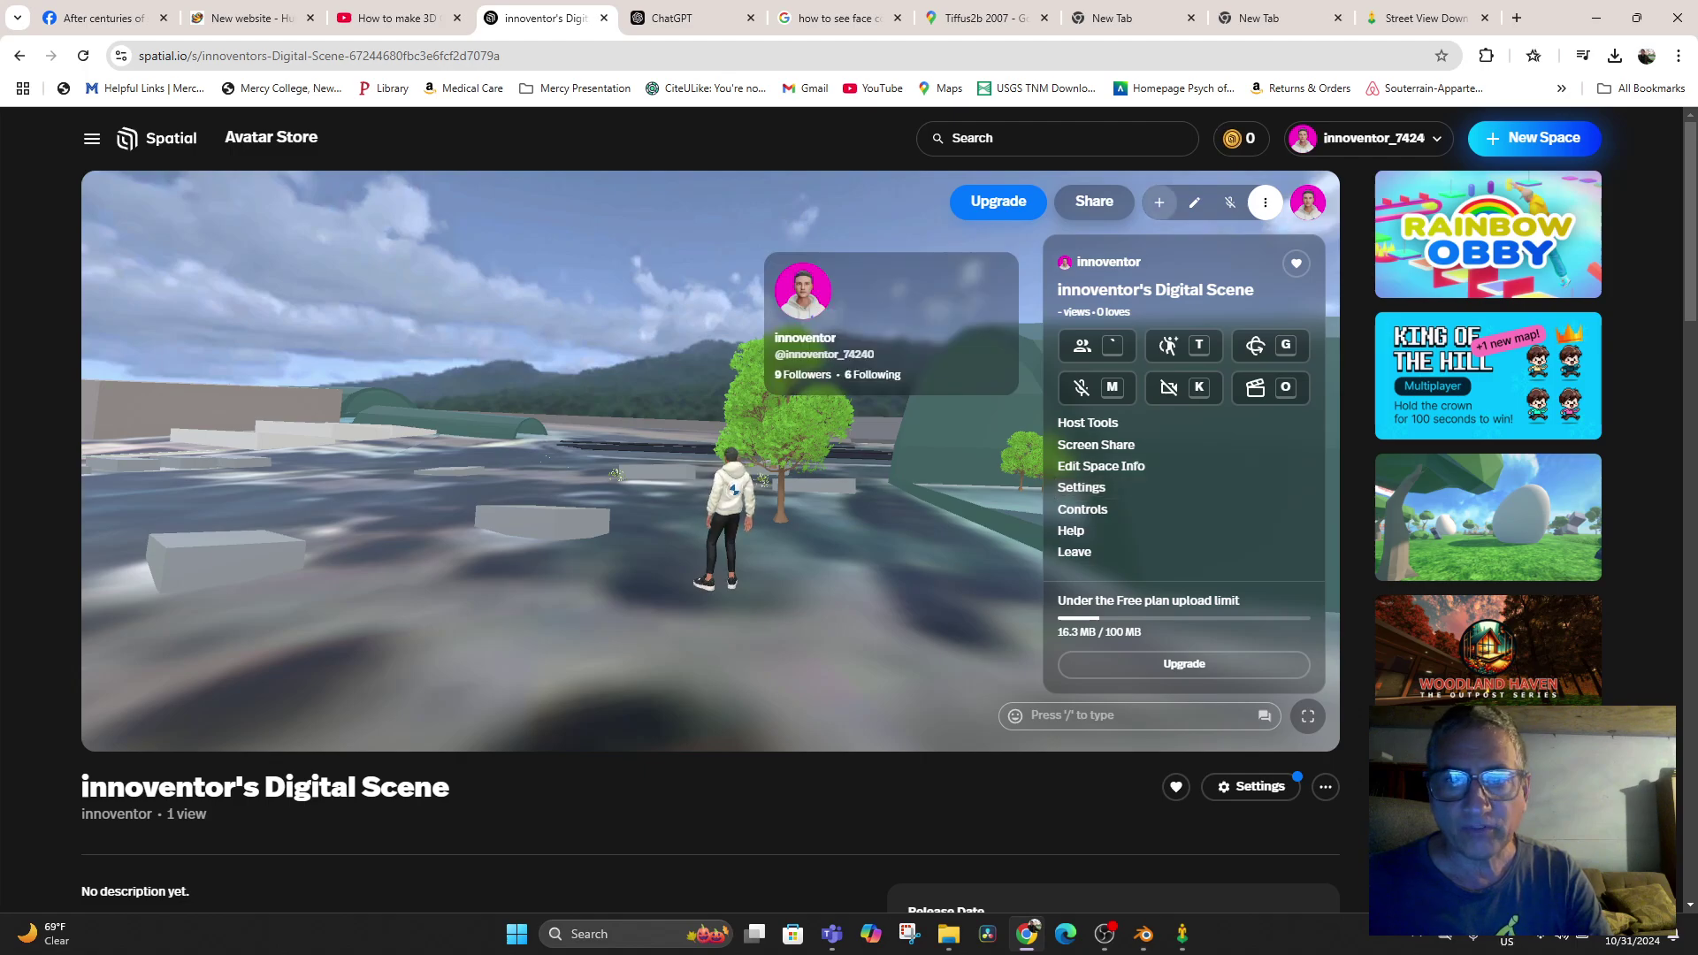
left_click(1159, 201)
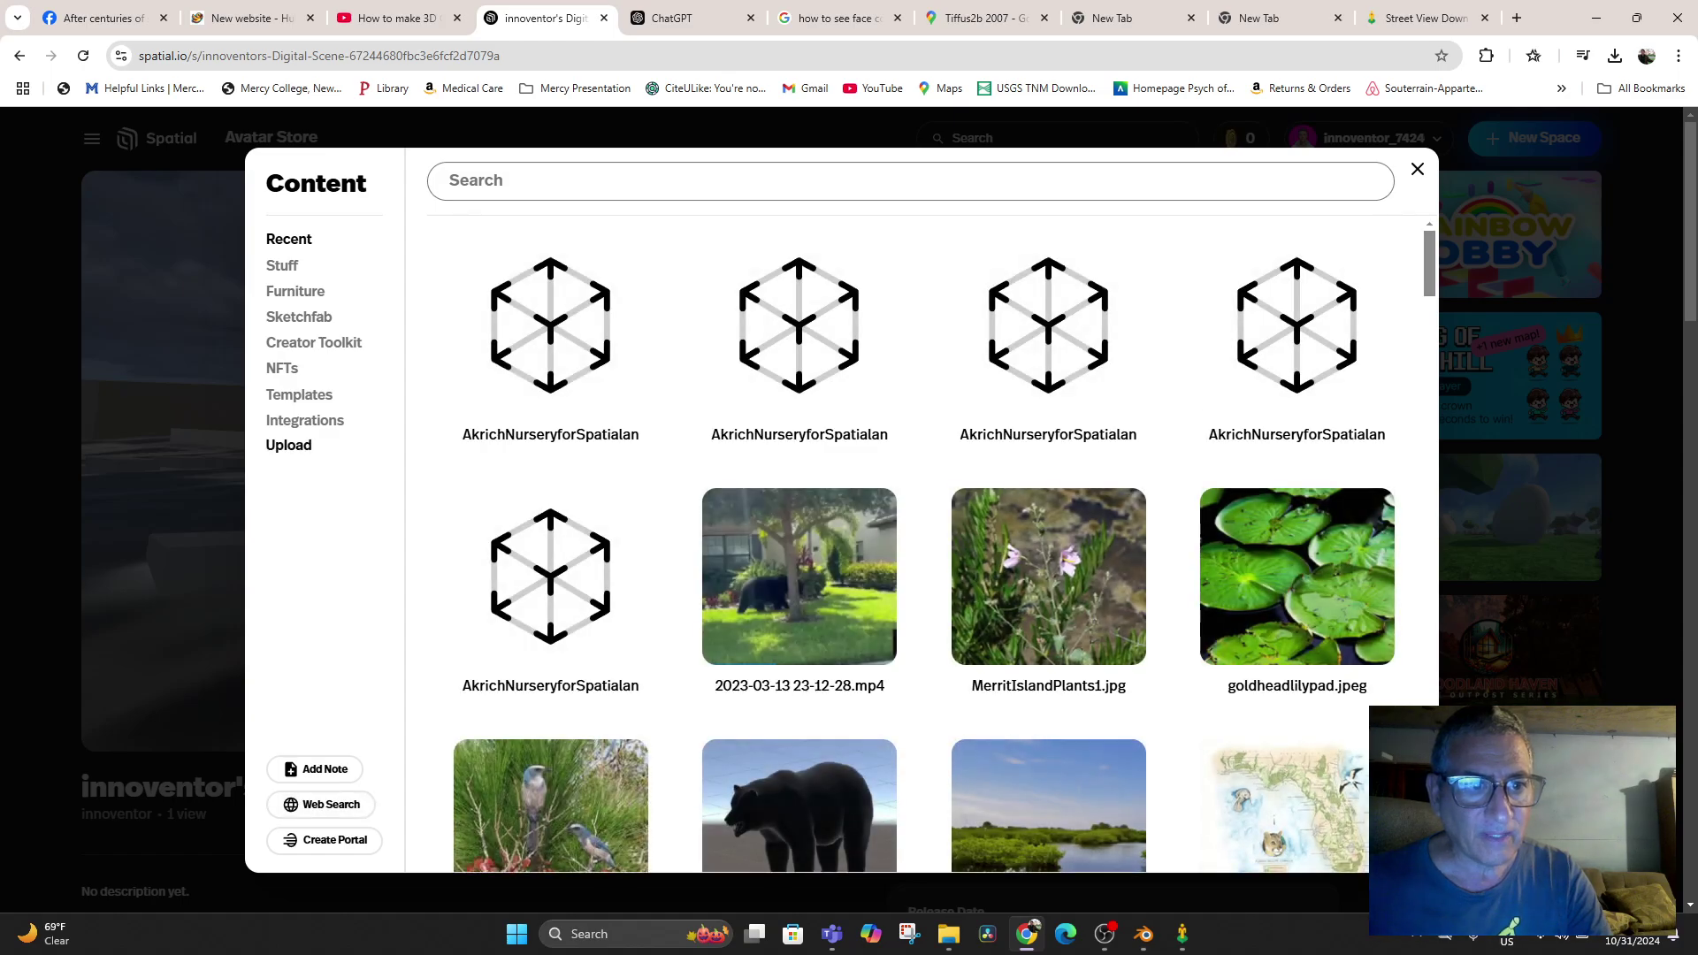
left_click(289, 446)
left_click(931, 559)
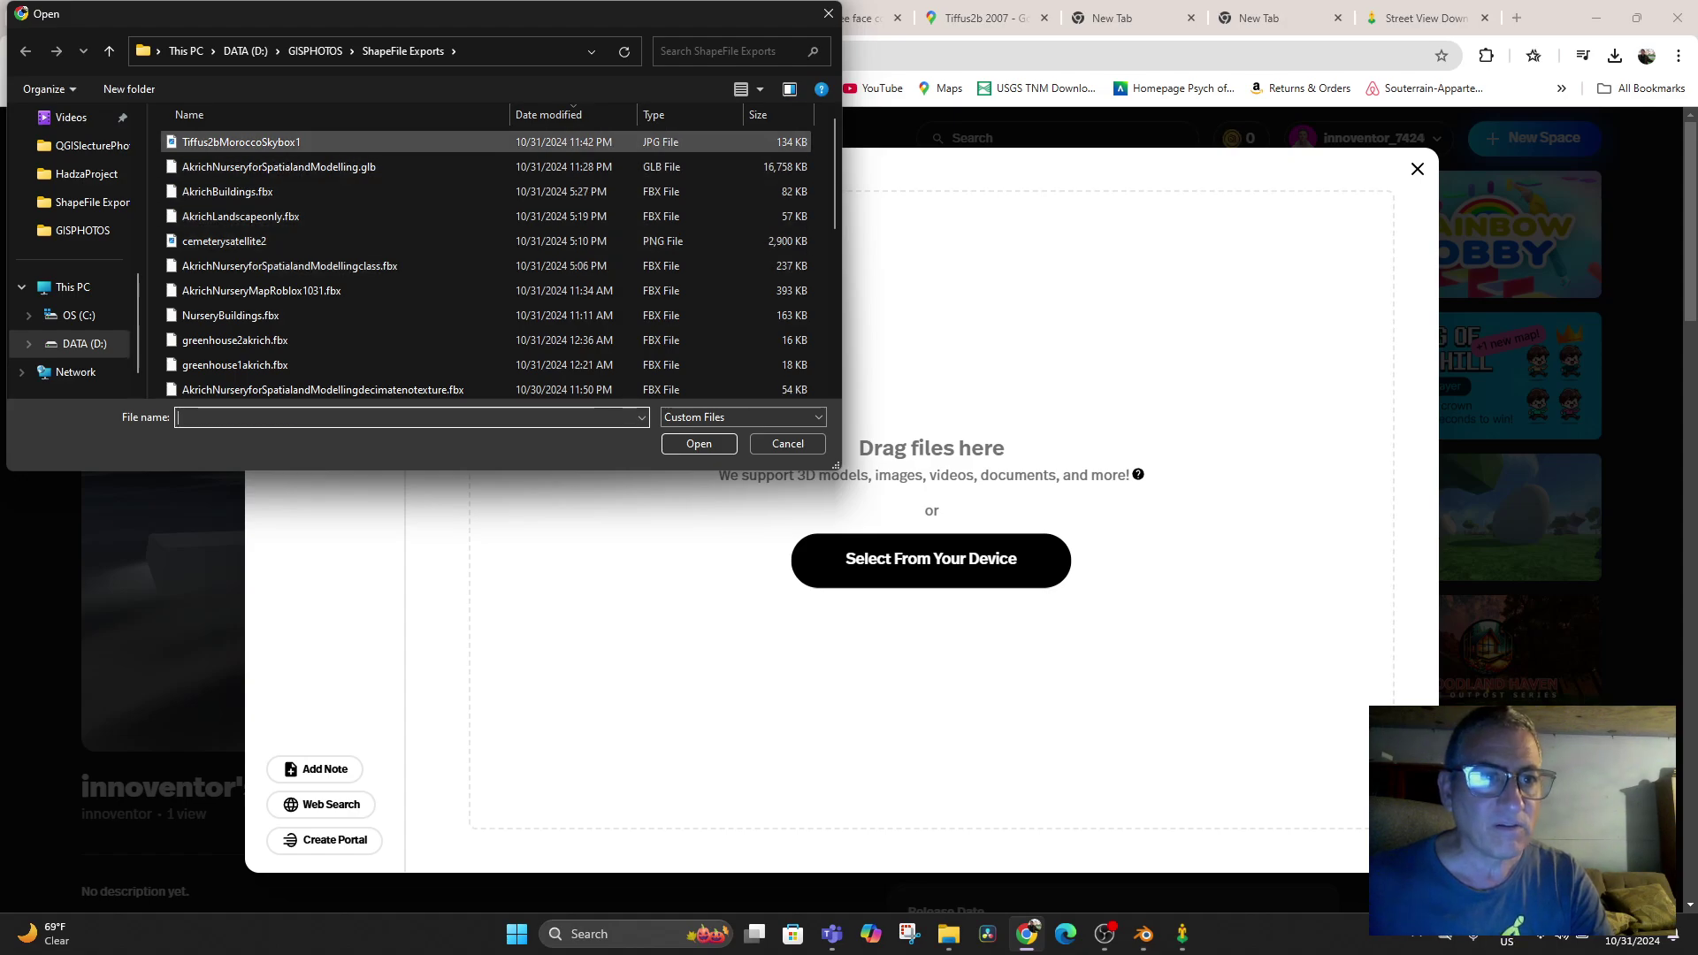
left_click(241, 143)
left_click(698, 444)
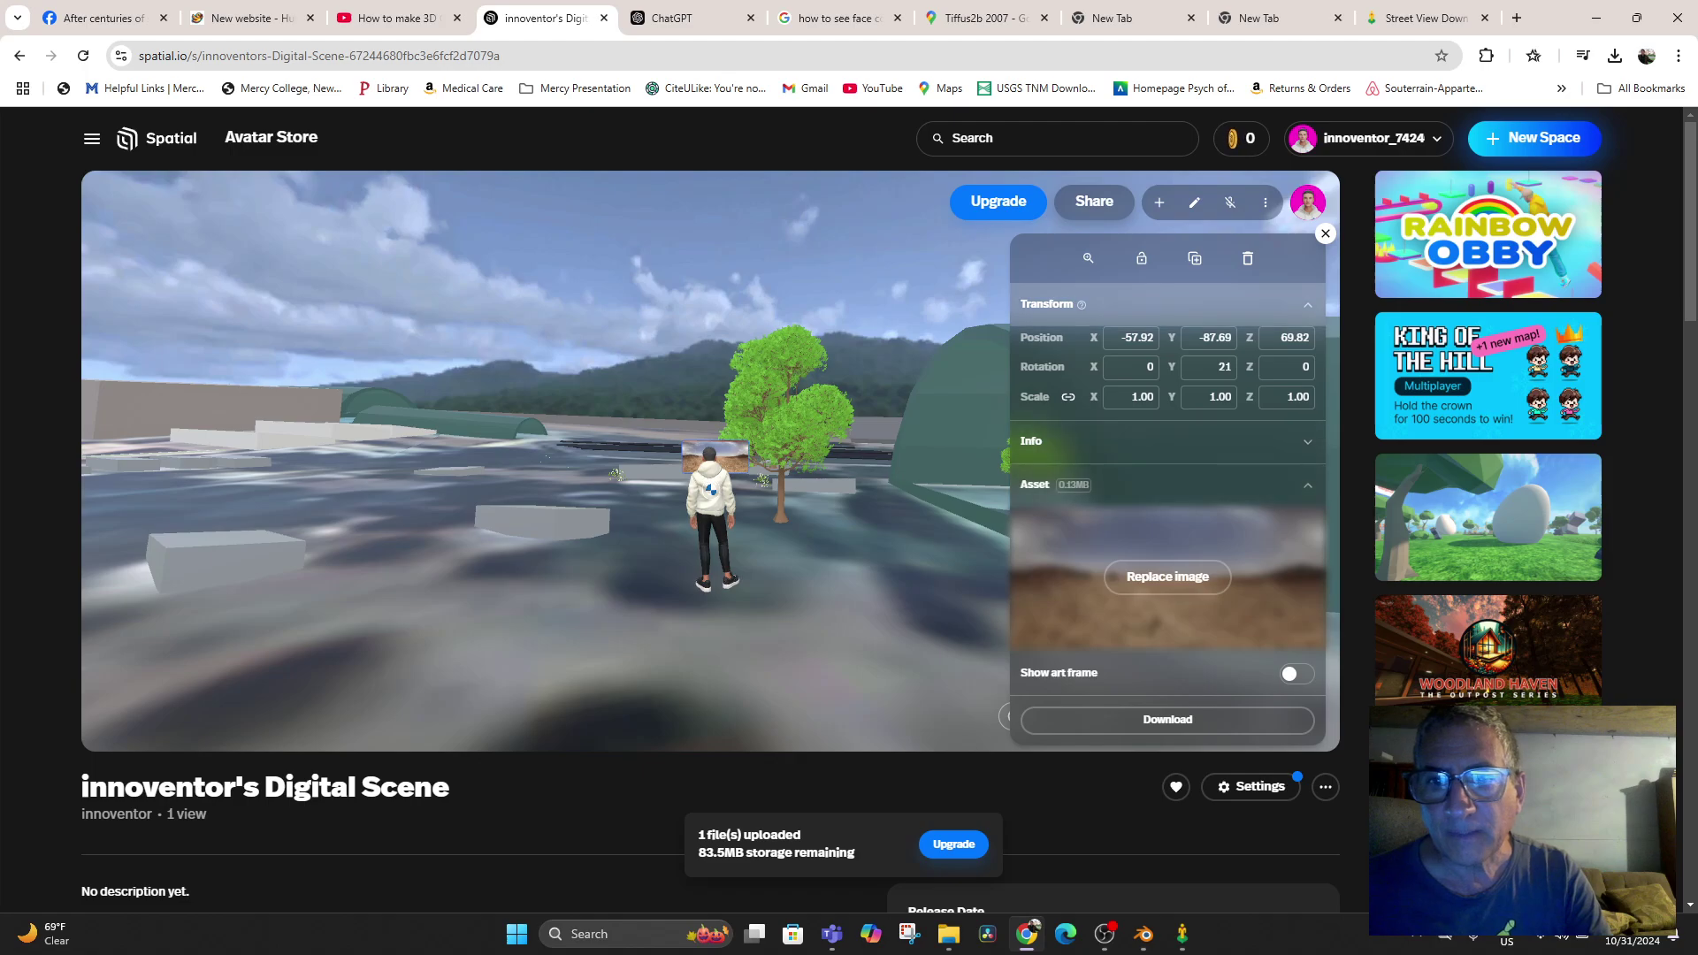
Place the uploaded panorama image in front of the avatar and shift it beside the tree
scroll(707, 531, "down", 2)
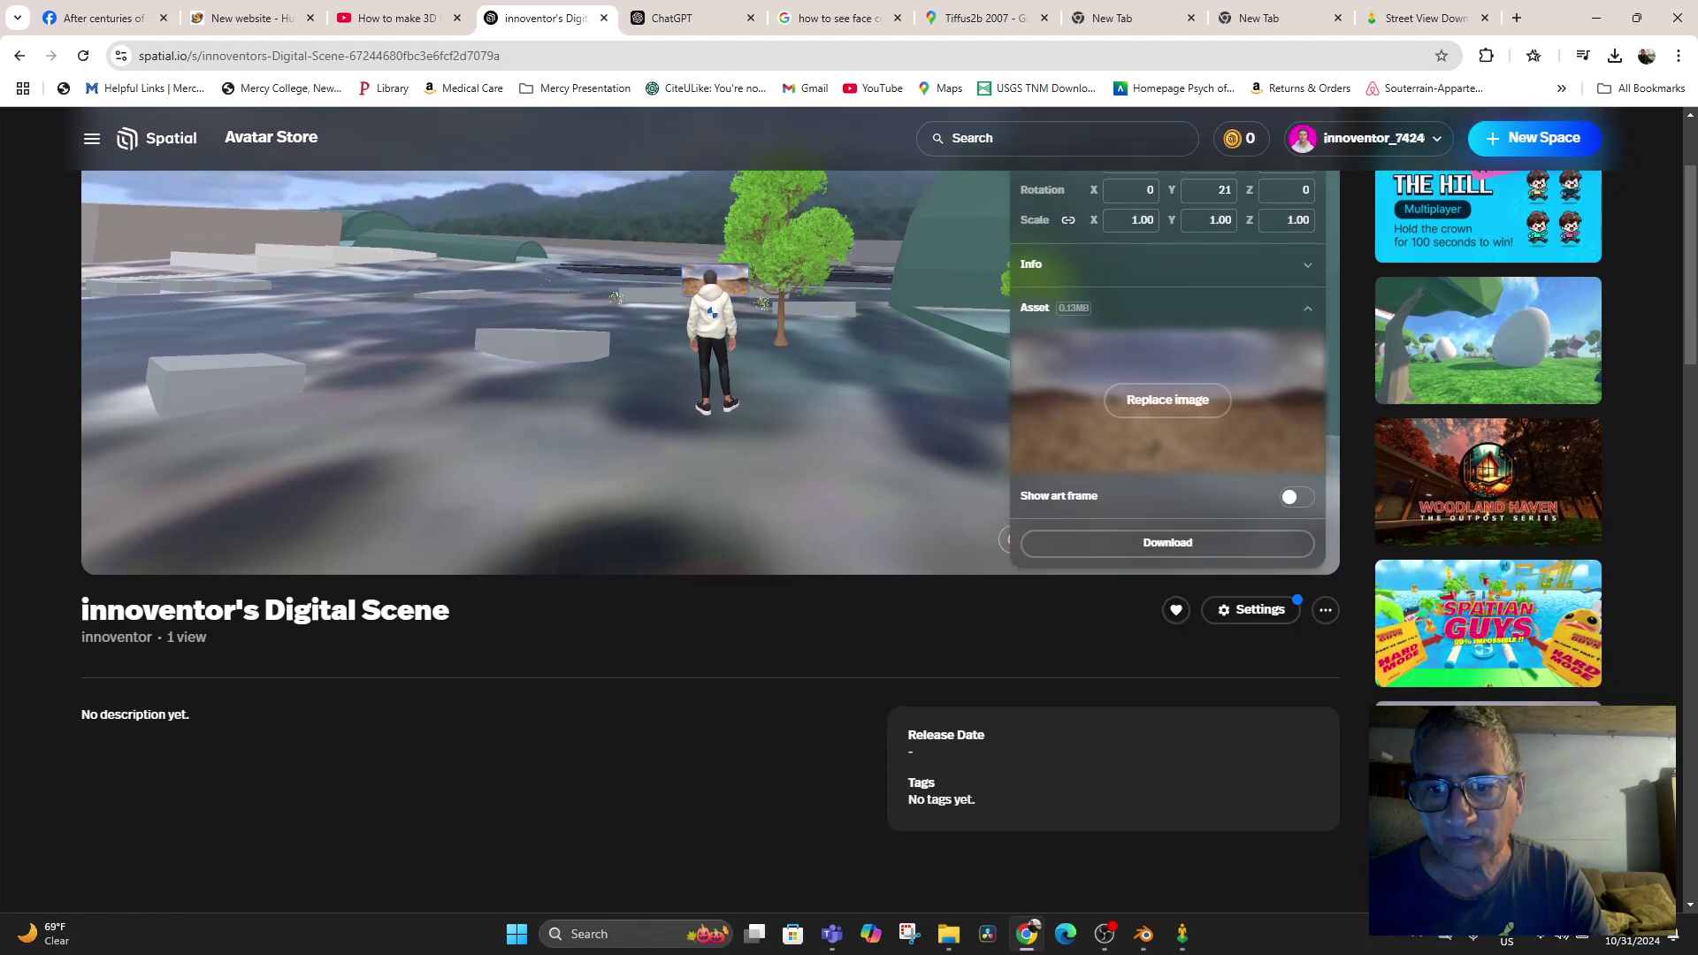
scroll(707, 530, "up", 2)
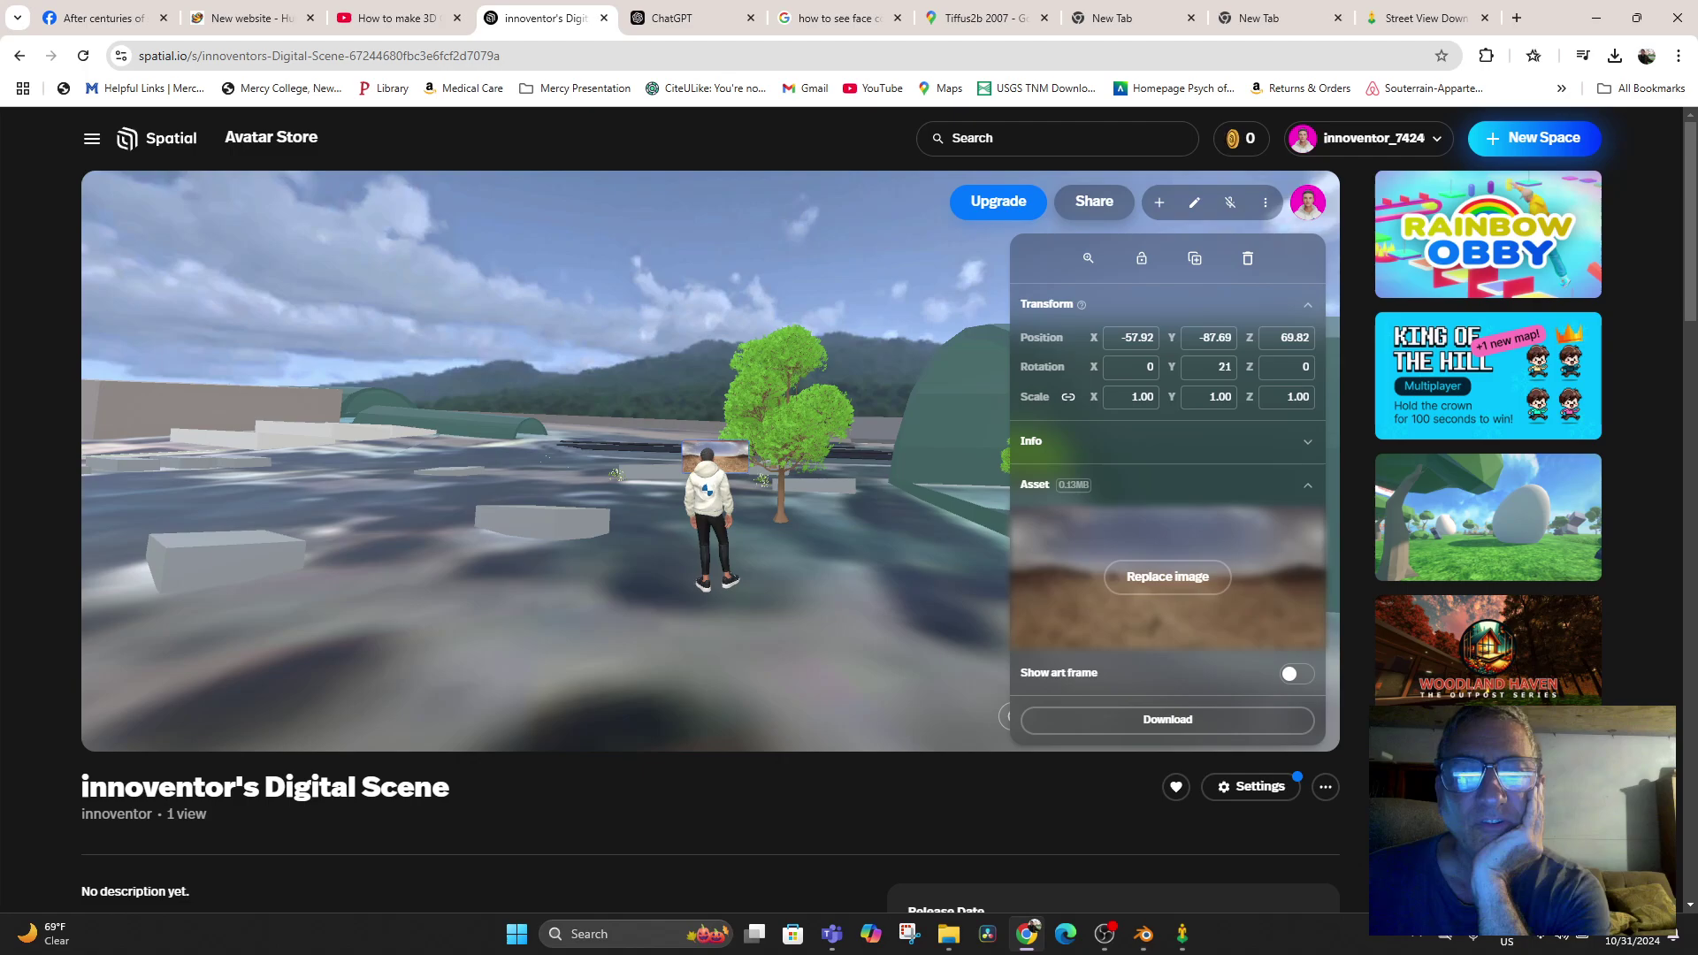
left_click_drag(715, 458, 715, 452)
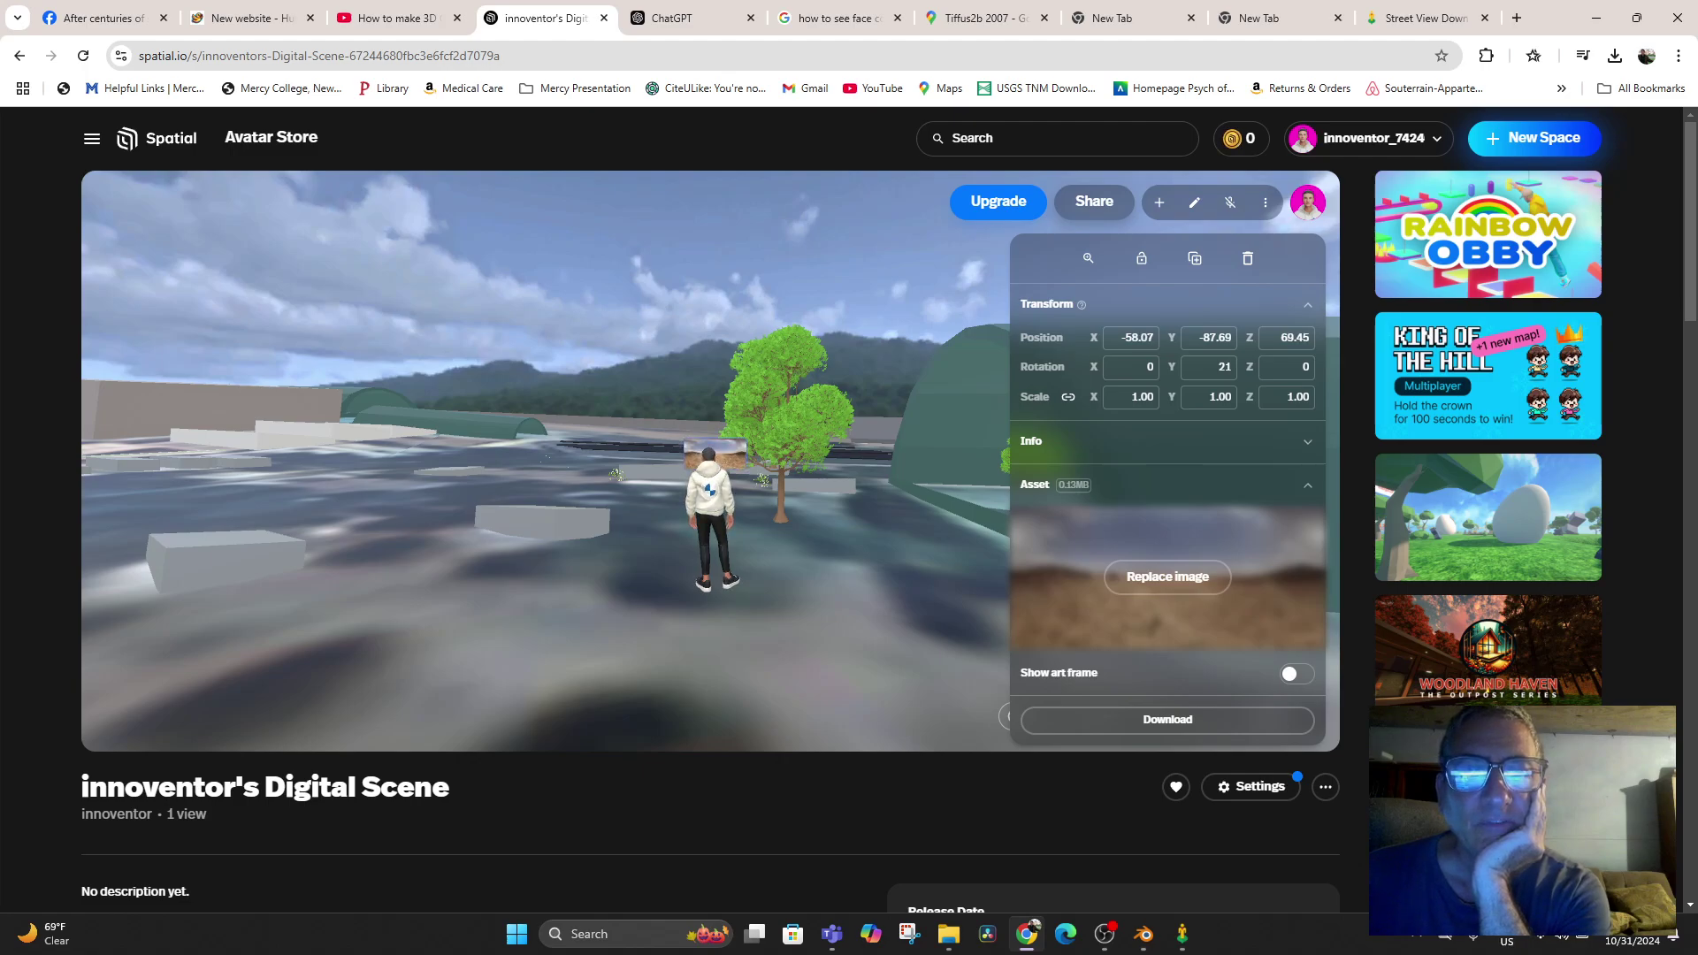
key("Escape")
scroll(710, 460, "up", 5)
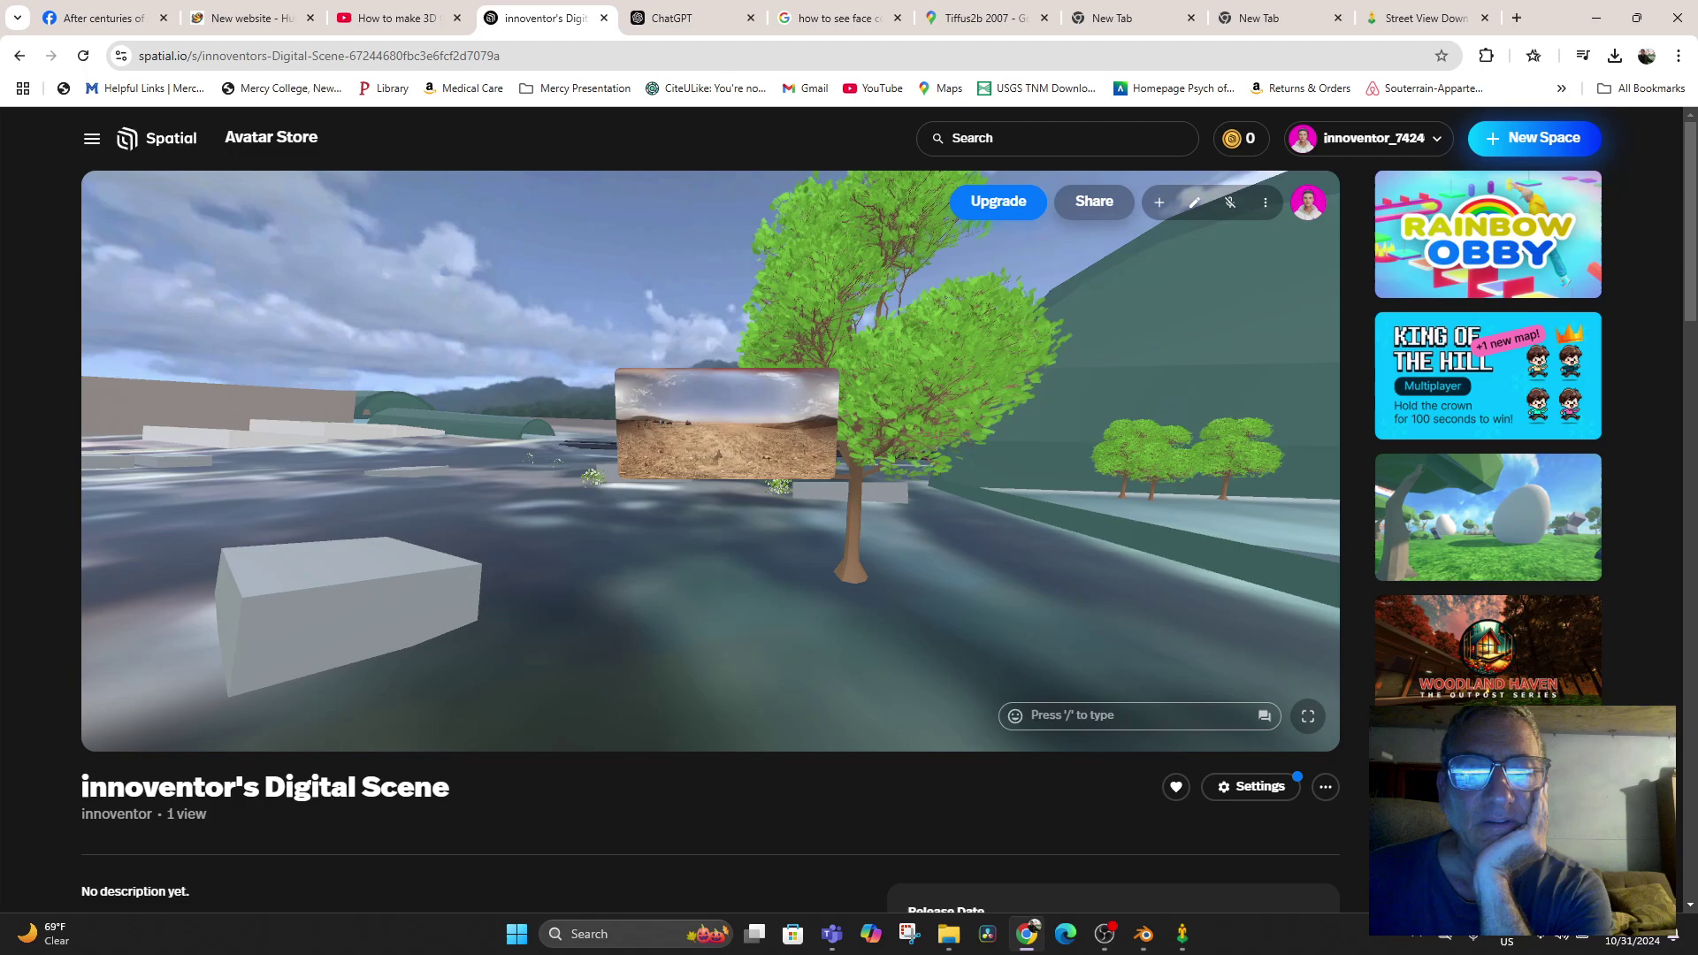
left_click_drag(786, 416, 710, 457)
View the panorama image enlarged and delete it from the scene
left_click(707, 456)
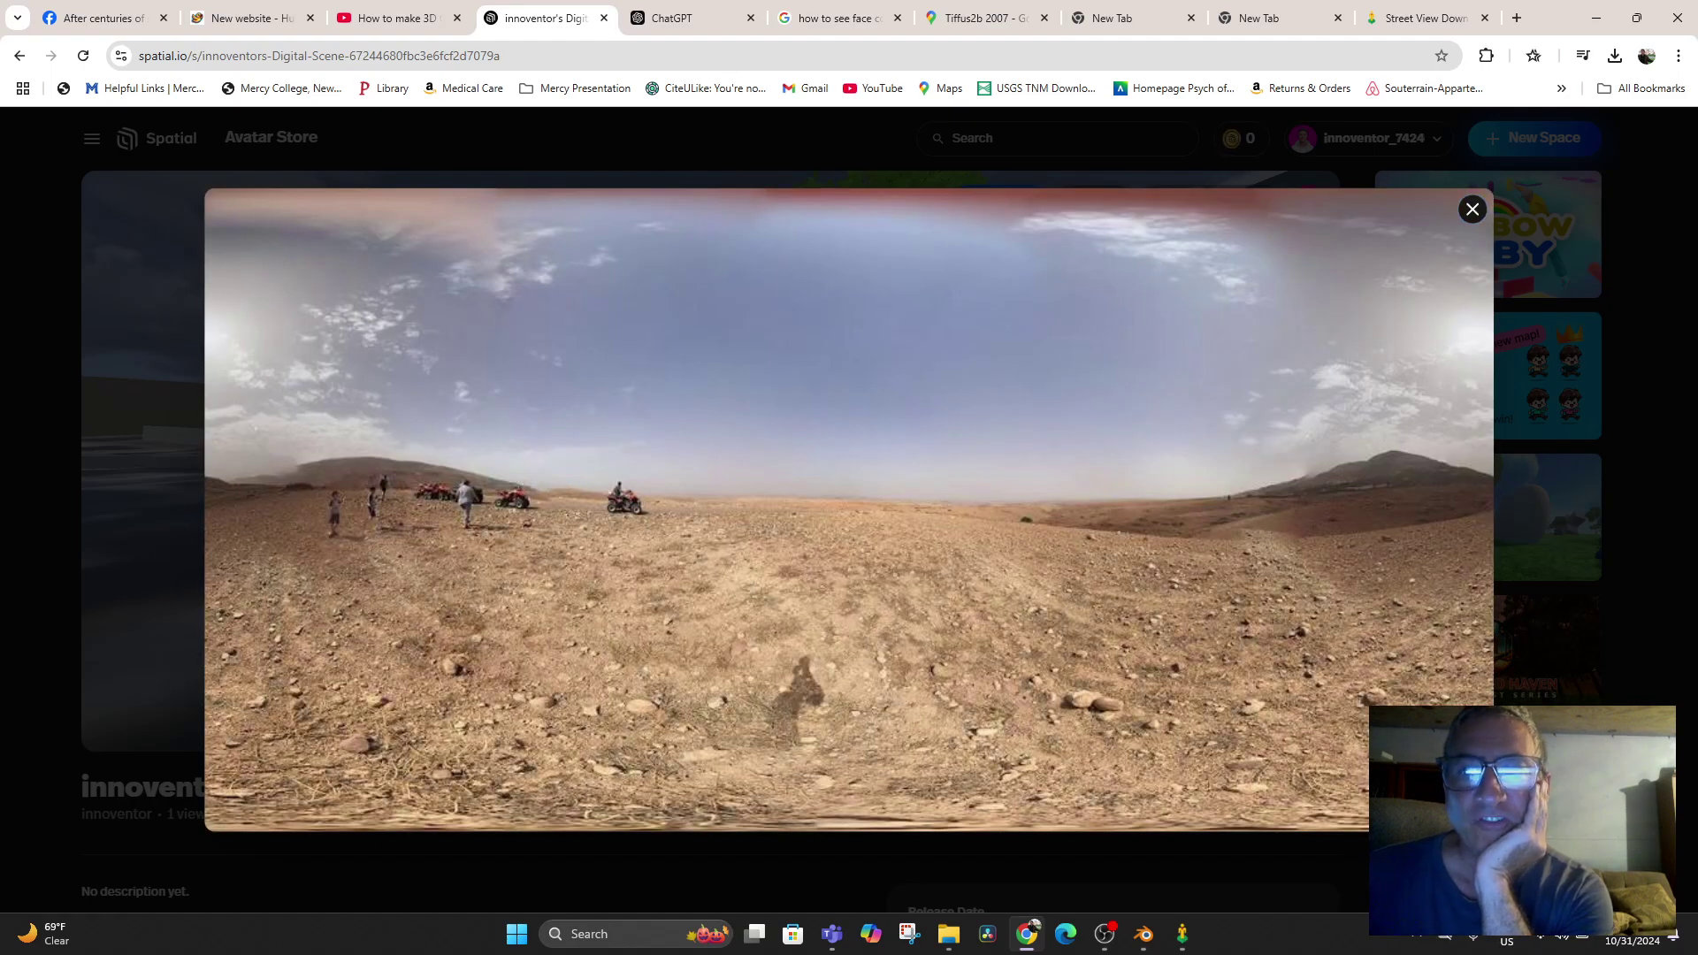
key("Escape")
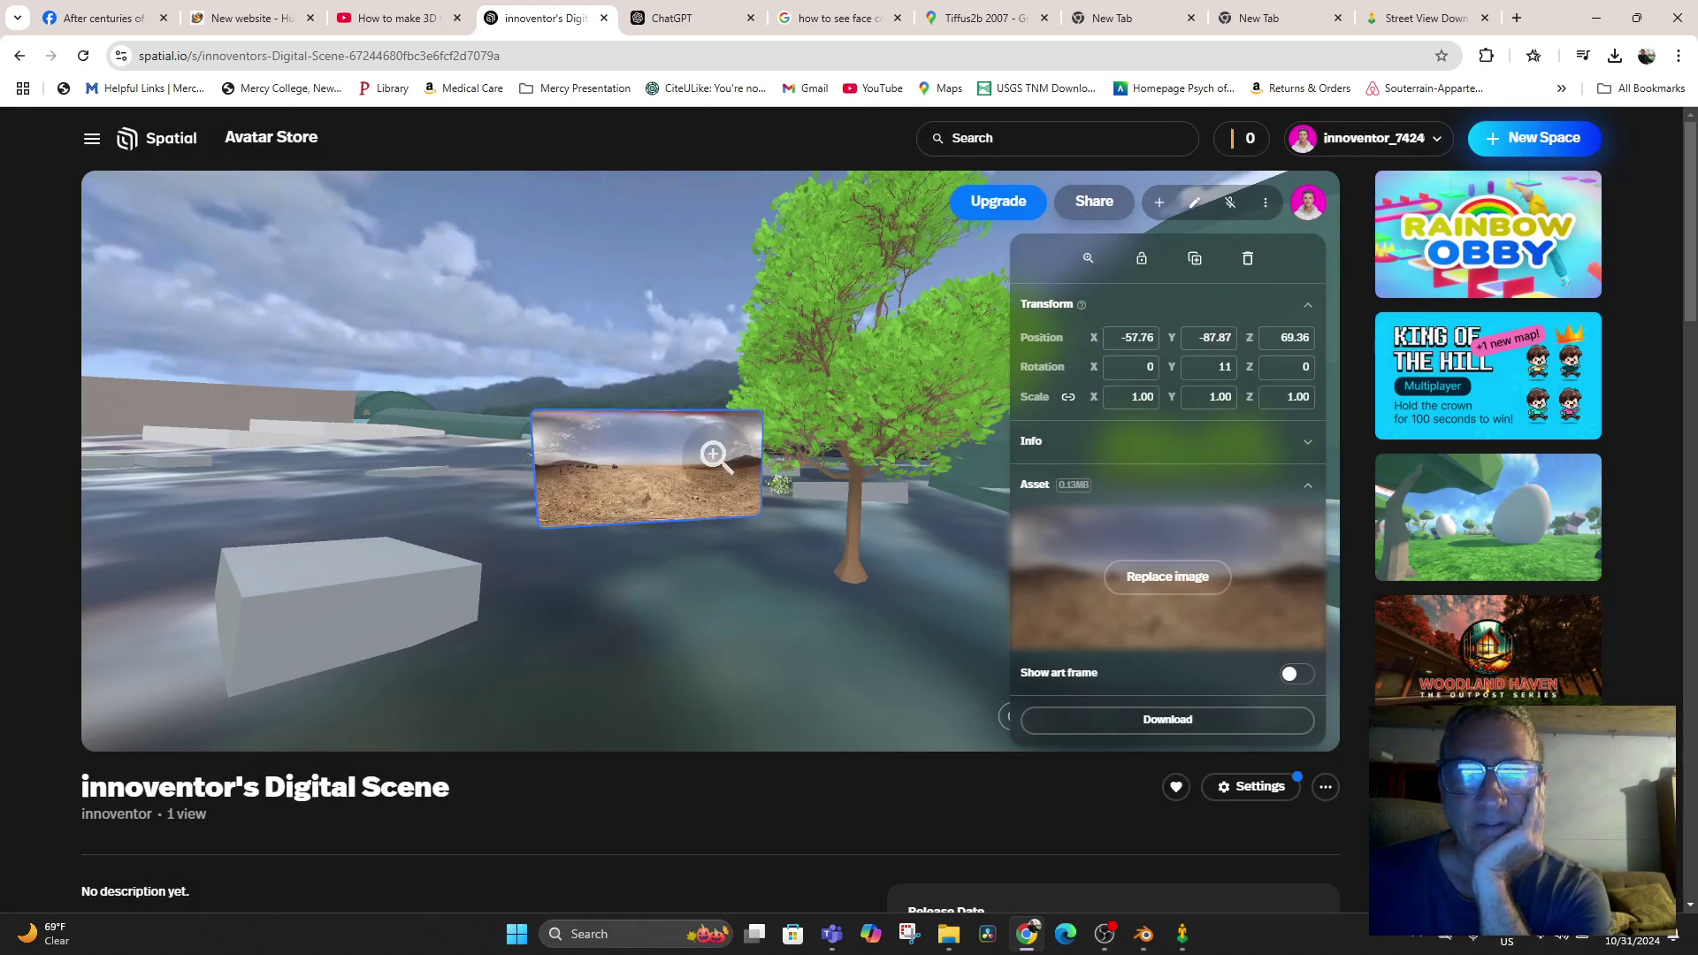
left_click(1248, 258)
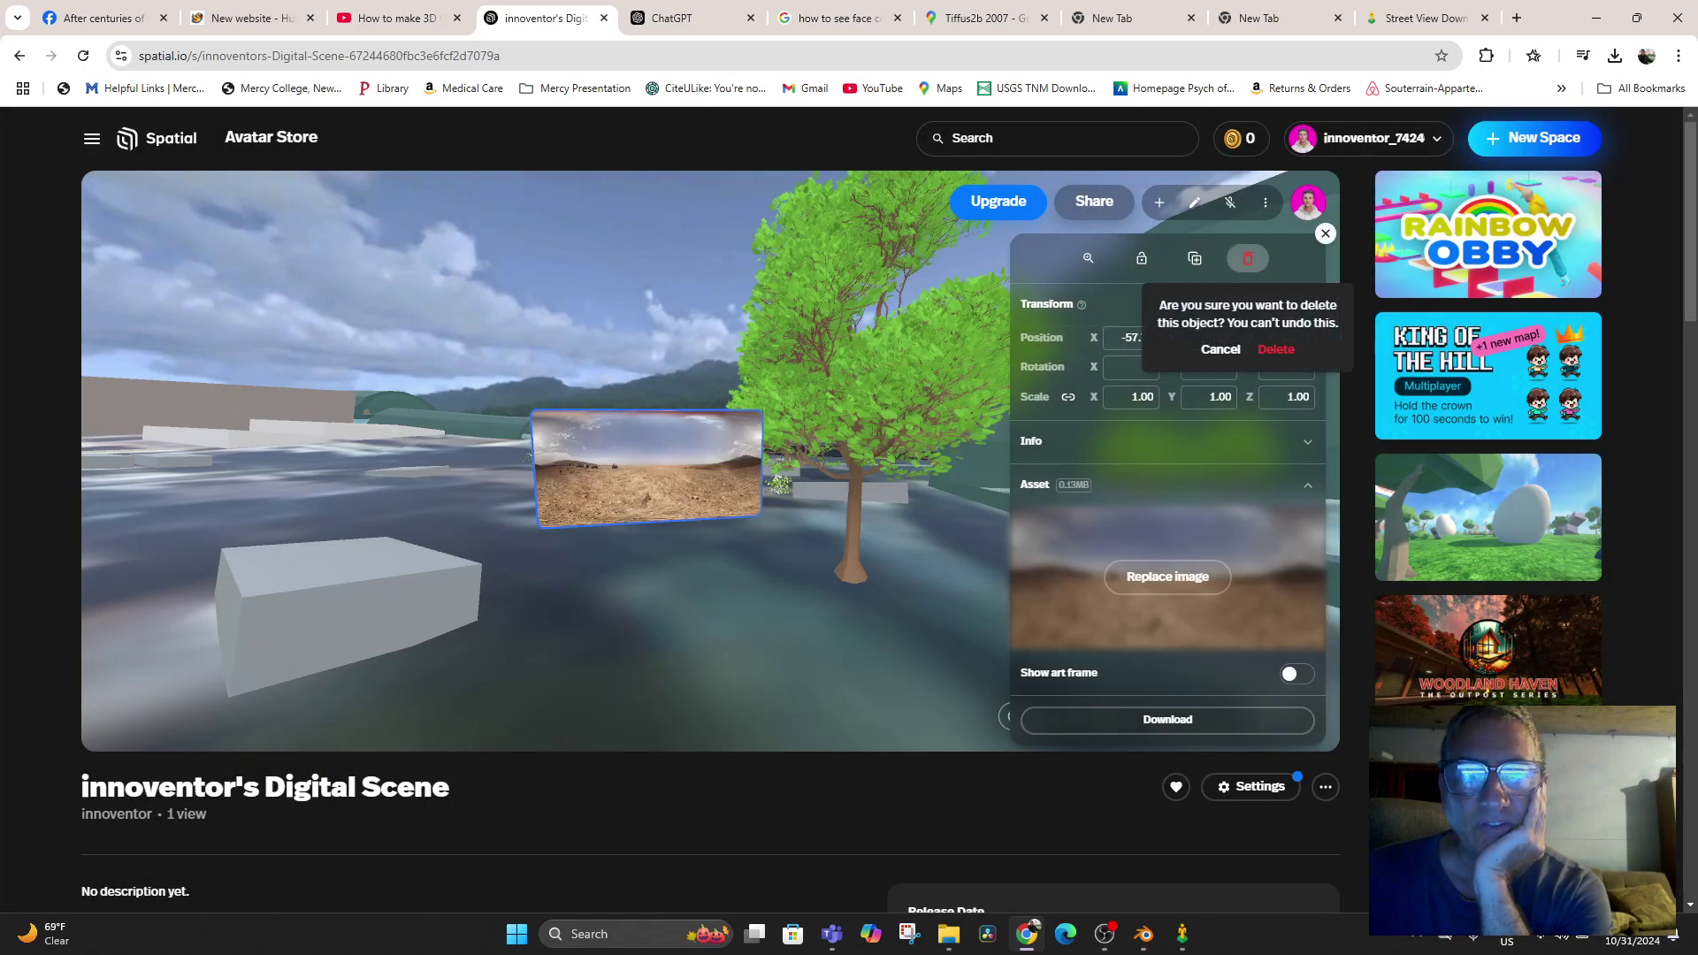
left_click(1276, 350)
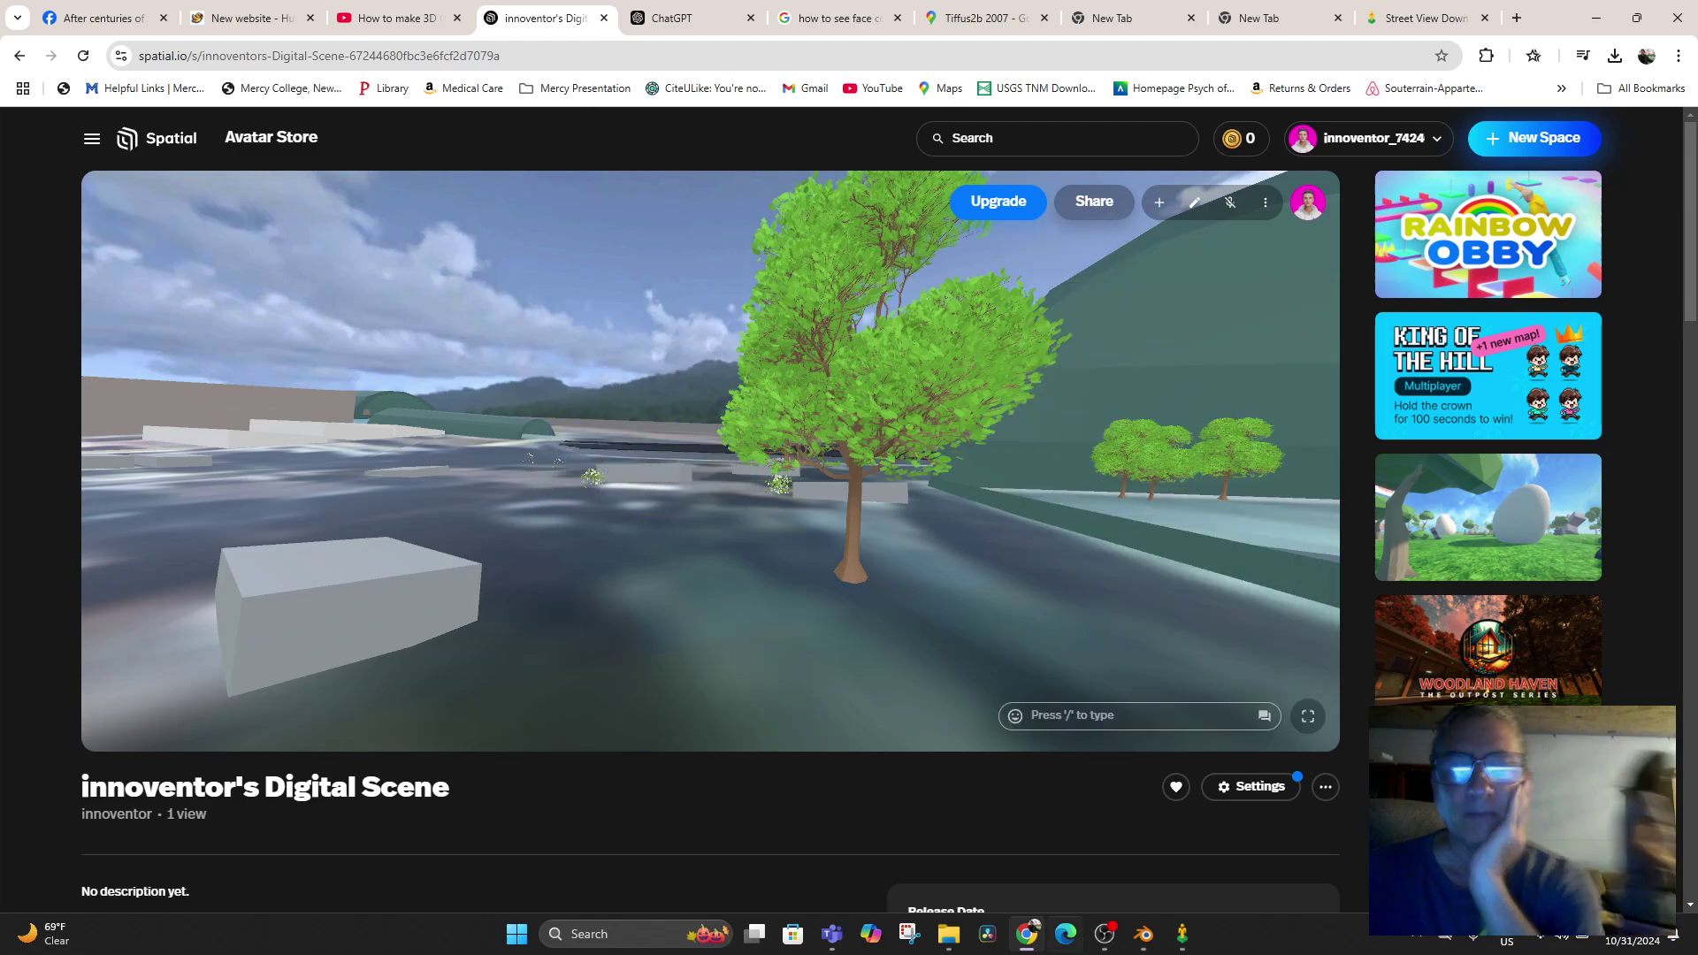
Switch to Blender, deselect all objects and add a UV sphere at the 3D cursor in the nursery model
left_click(1143, 934)
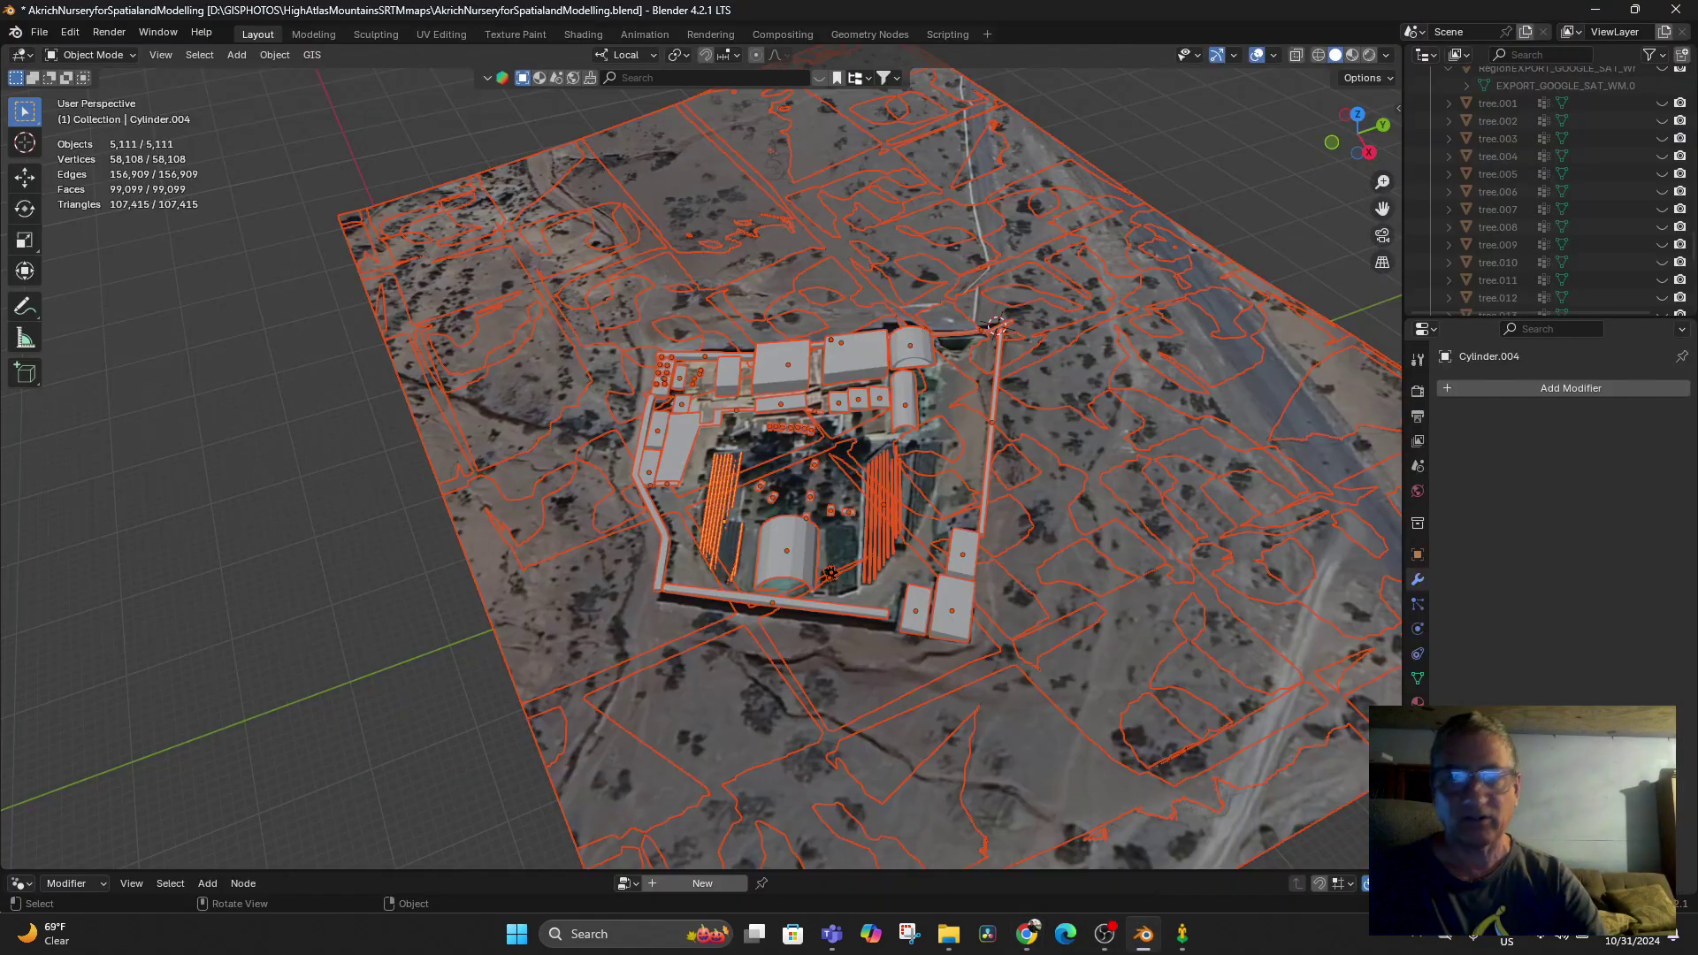
key("alt+a")
middle_click_drag(708, 495, 815, 440)
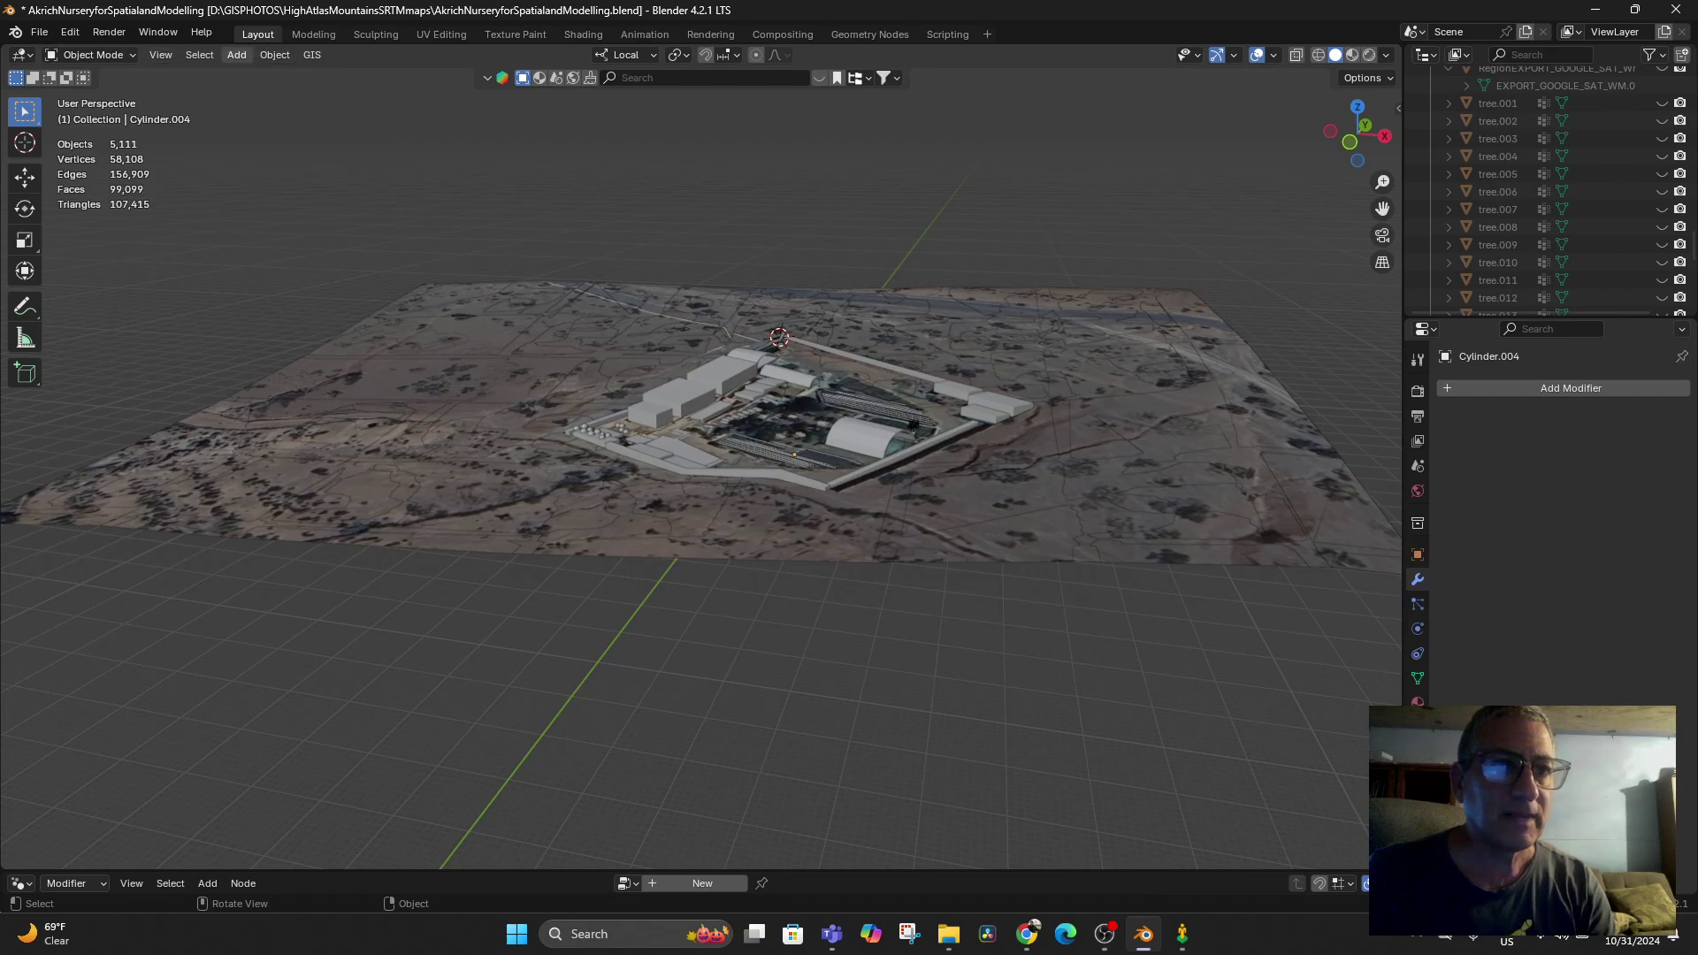
left_click(236, 54)
mouse_move(265, 75)
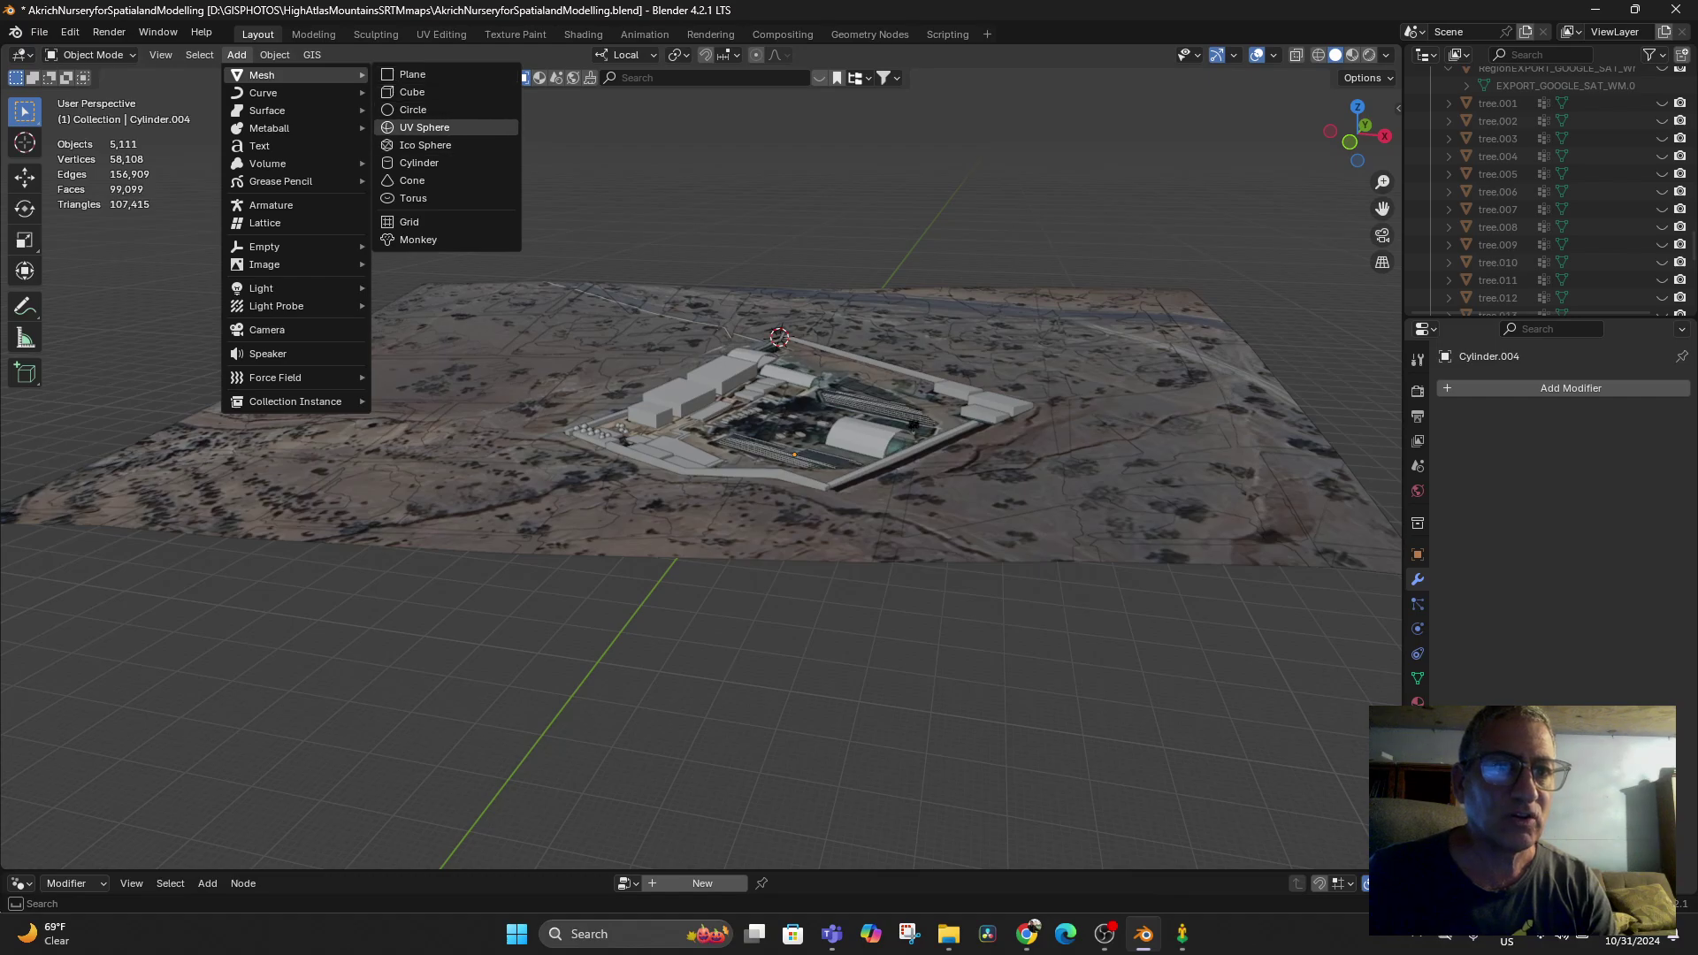
left_click(425, 128)
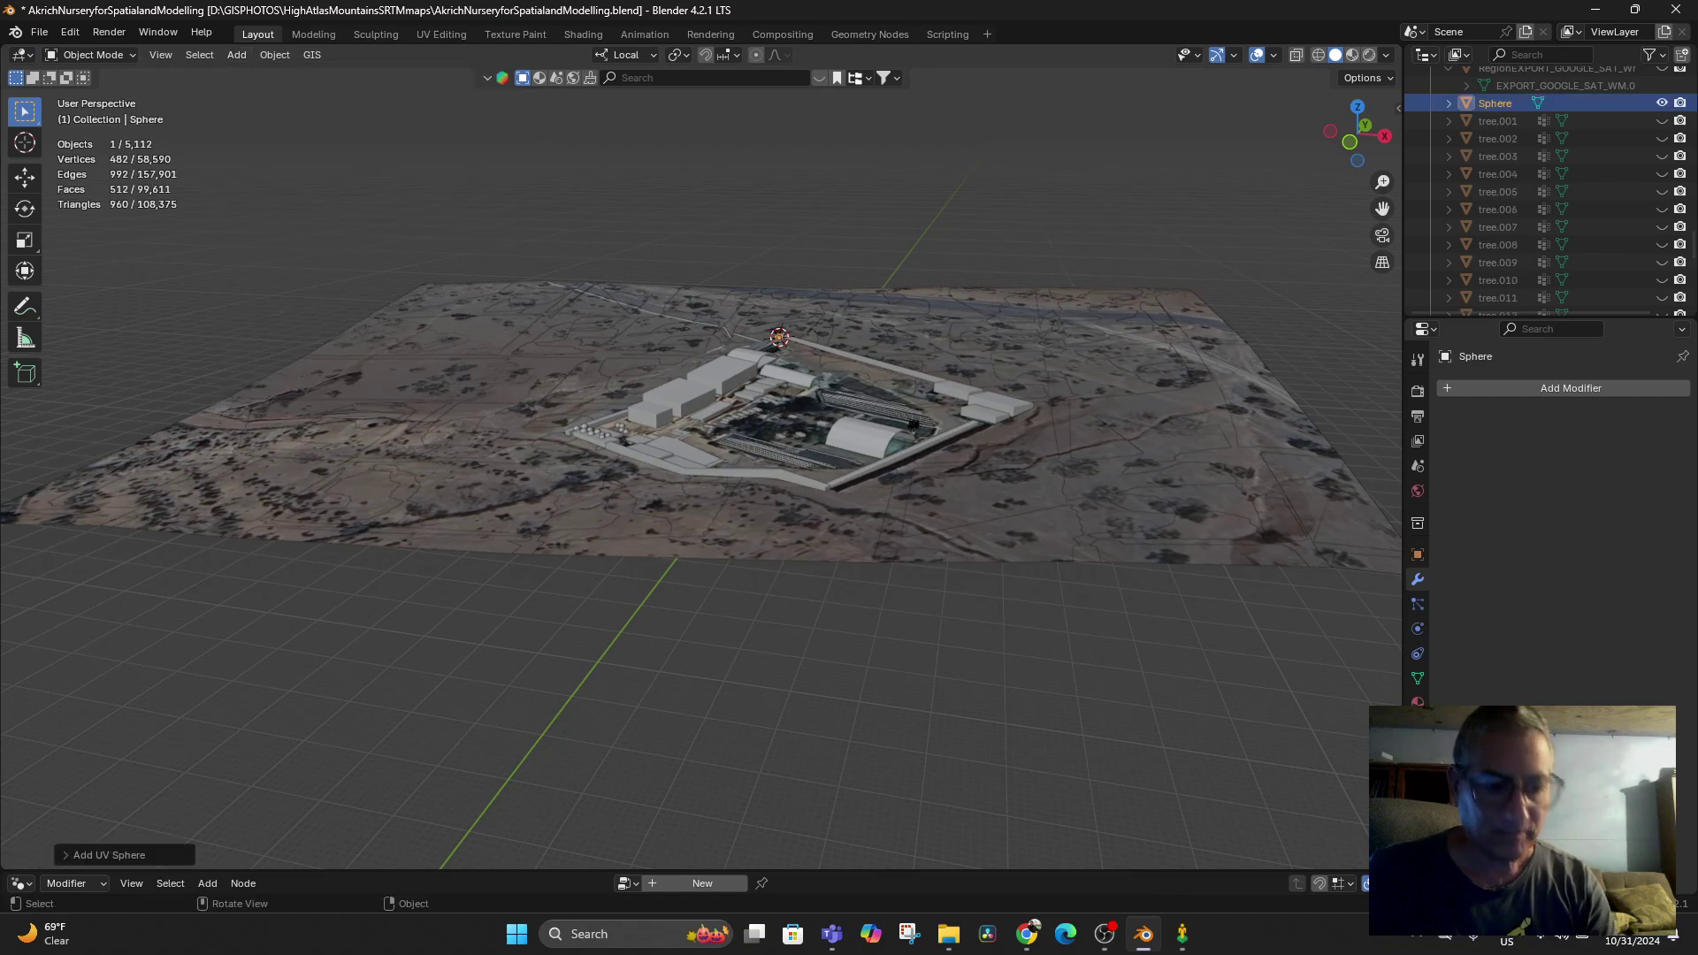
Scale the sphere up to roughly the size of the terrain map and move it about 25 m towards the map's center
key("s")
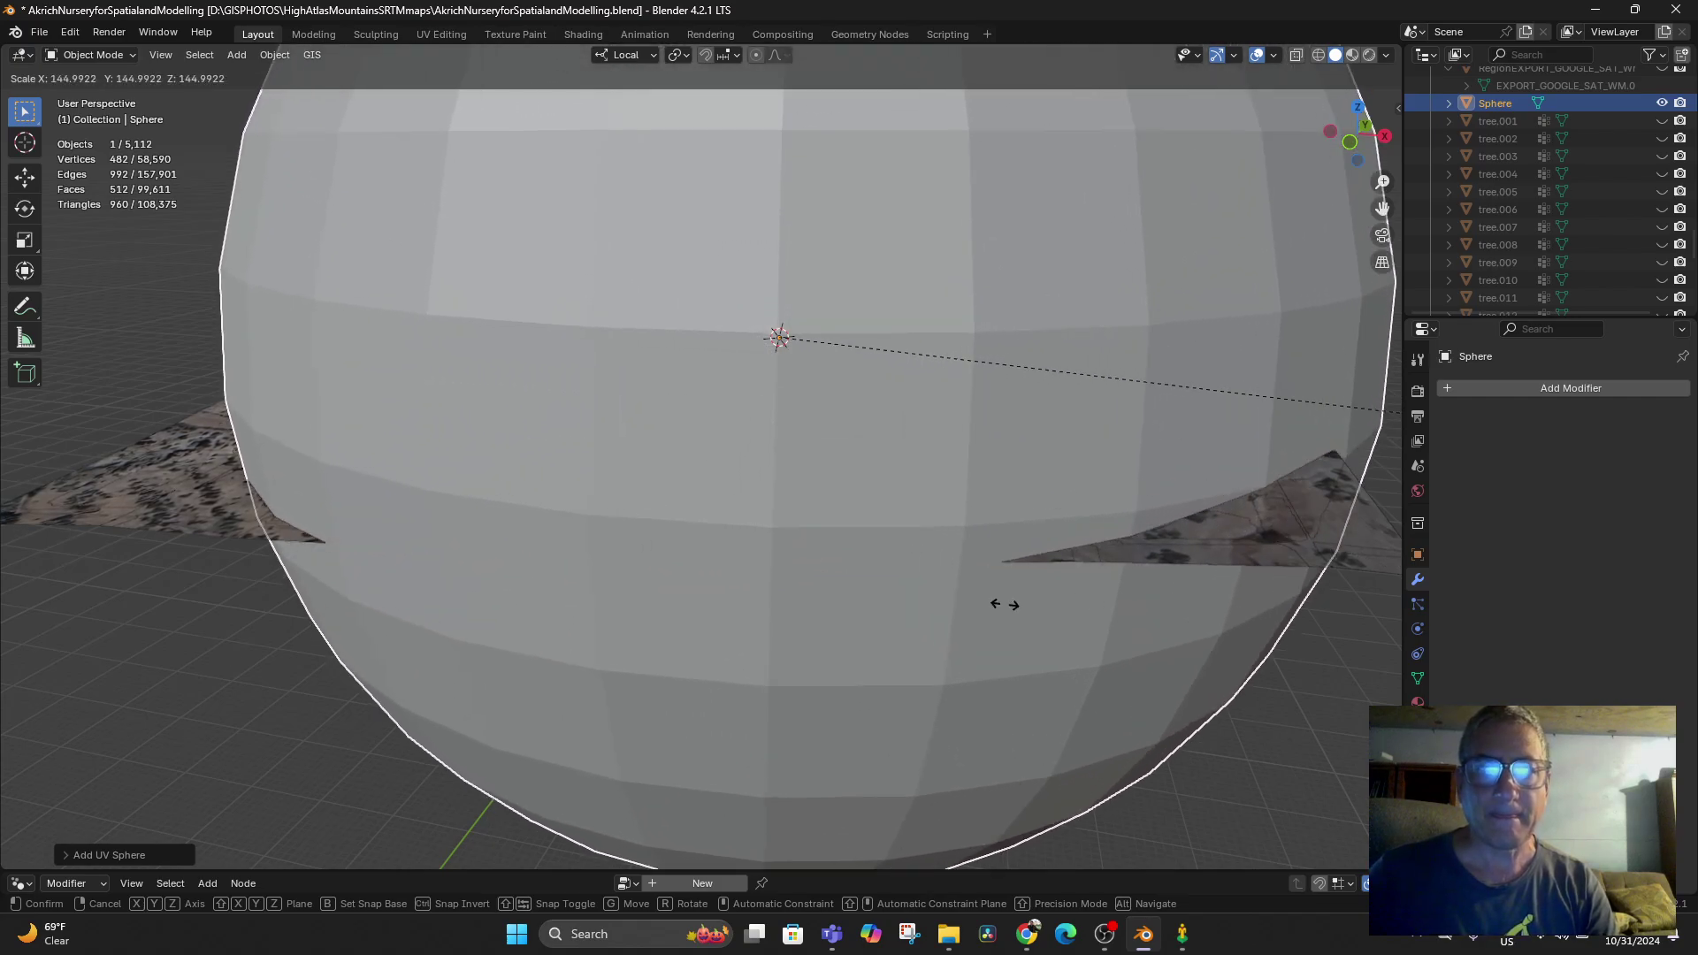
left_click(1311, 364)
scroll(701, 455, "down", 5)
middle_click_drag(701, 455, 738, 486)
key("g")
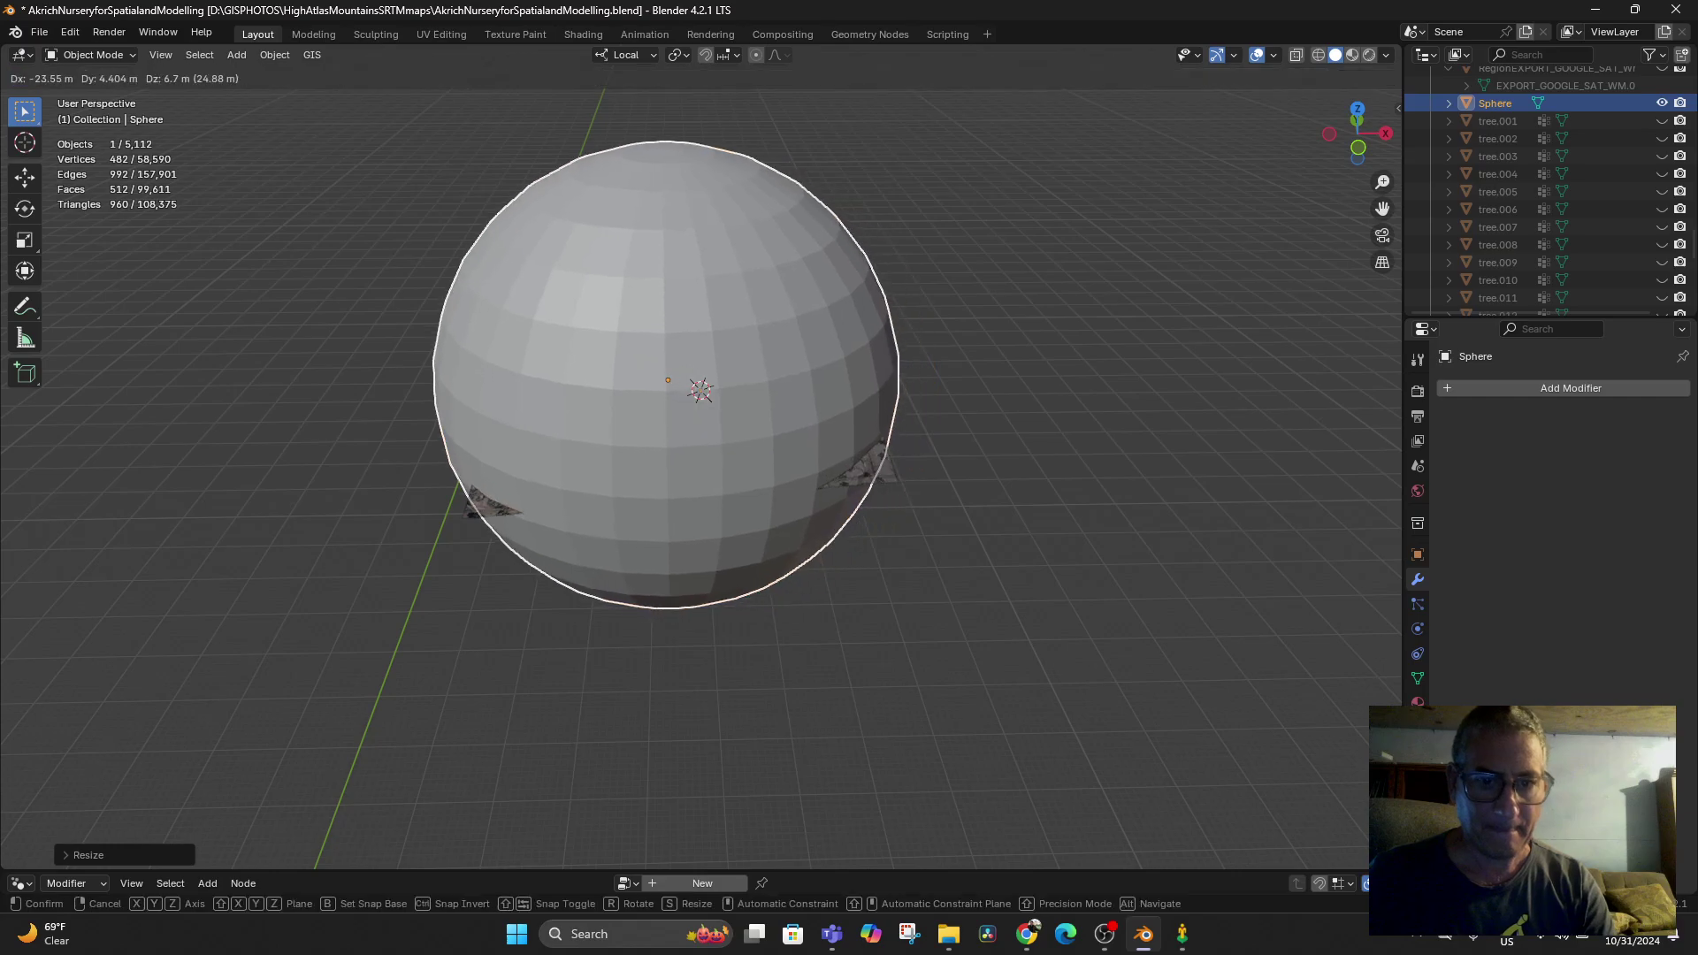
key("Return")
Scale the sphere by about 1.25 so it encloses the whole terrain, and check the fit from inside
key("s")
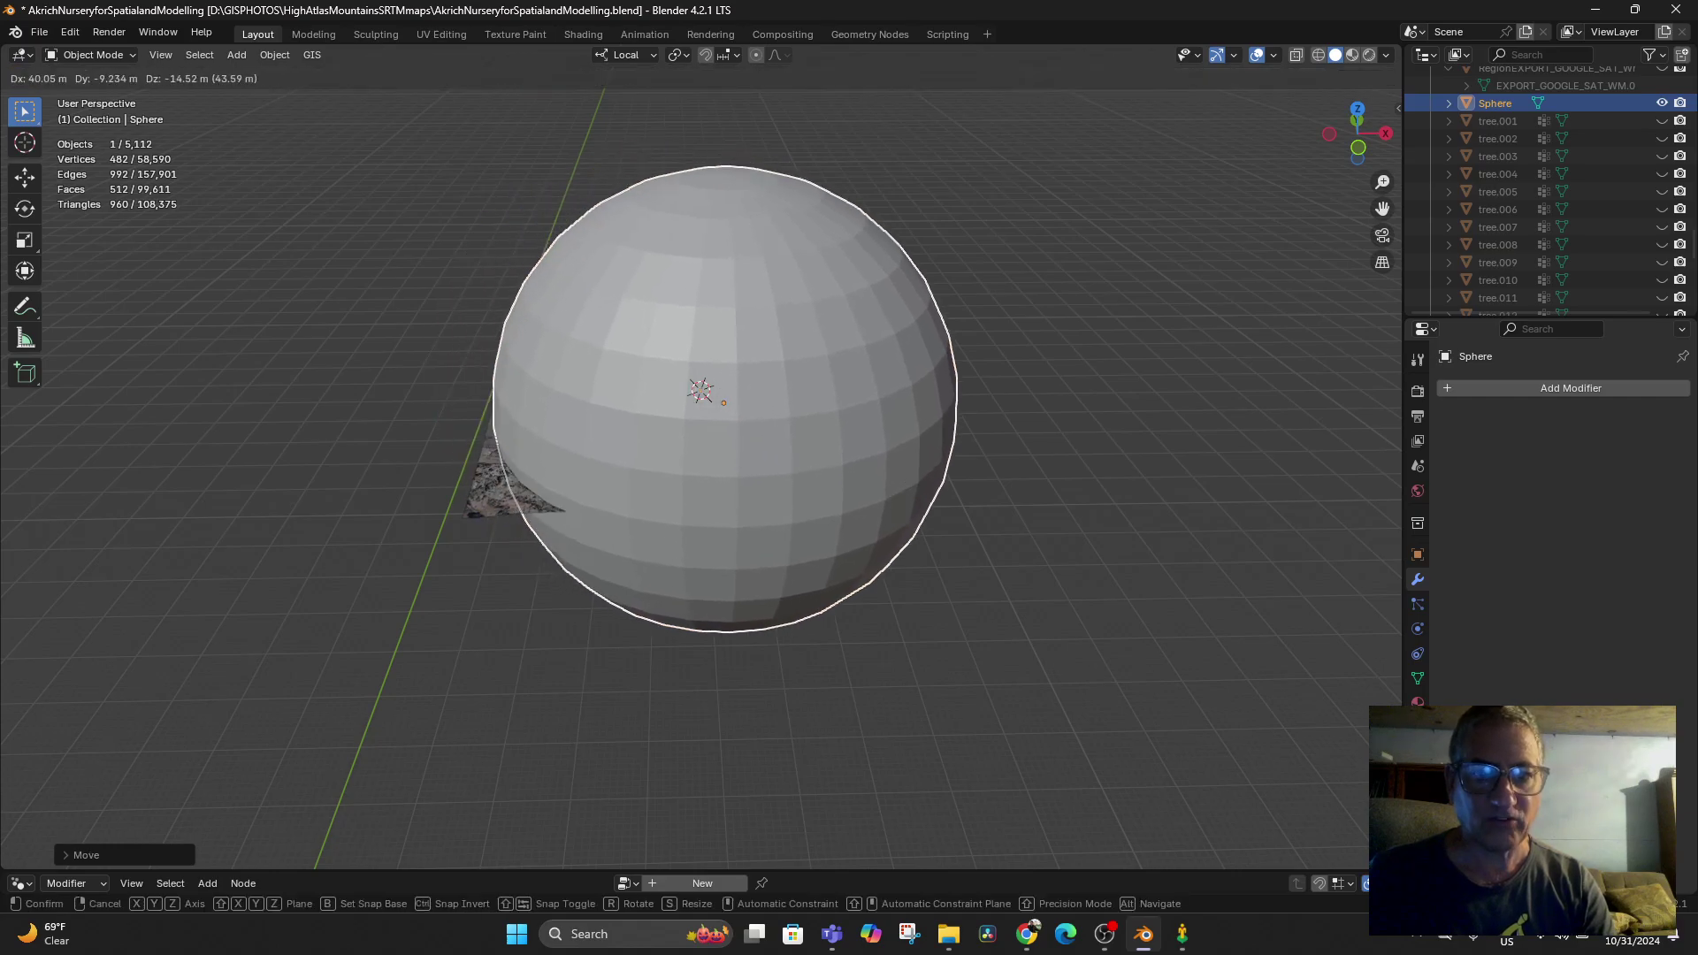
key("Escape")
key("s")
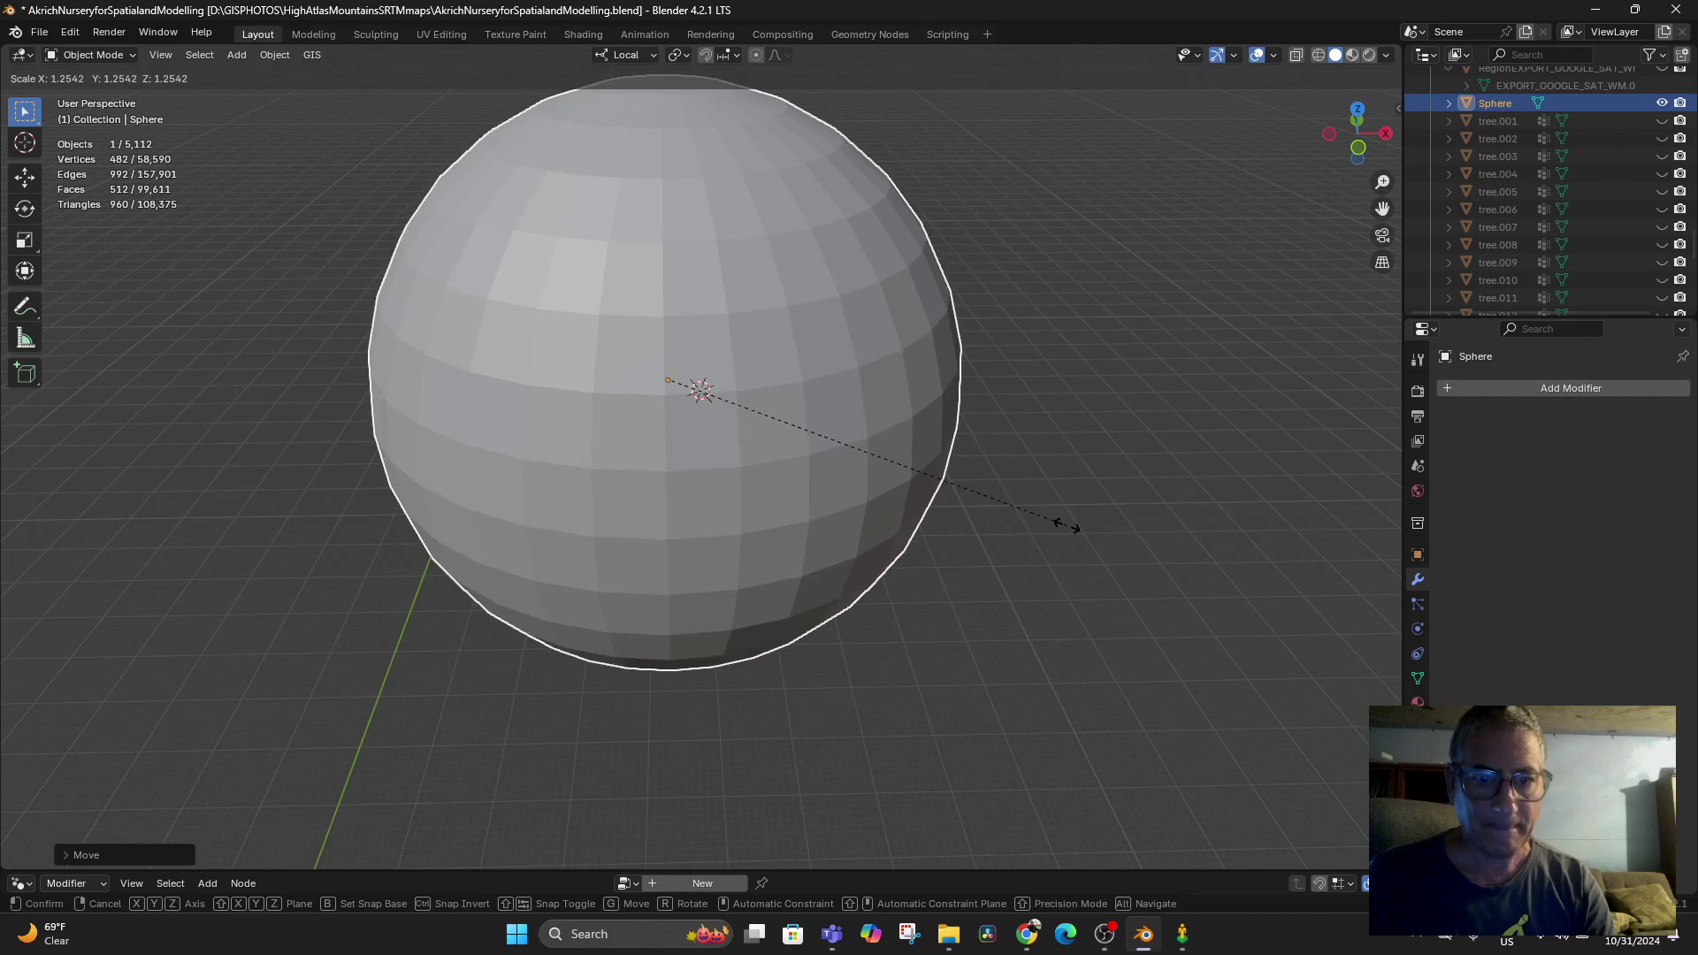
left_click(1065, 522)
scroll(990, 382, "up", 8)
scroll(989, 382, "down", 2)
mouse_move(989, 382)
middle_mouse_down()
mouse_move(997, 325)
mouse_move(1012, 359)
middle_mouse_up()
scroll(1012, 359, "down", 5)
scroll(698, 456, "down", 4)
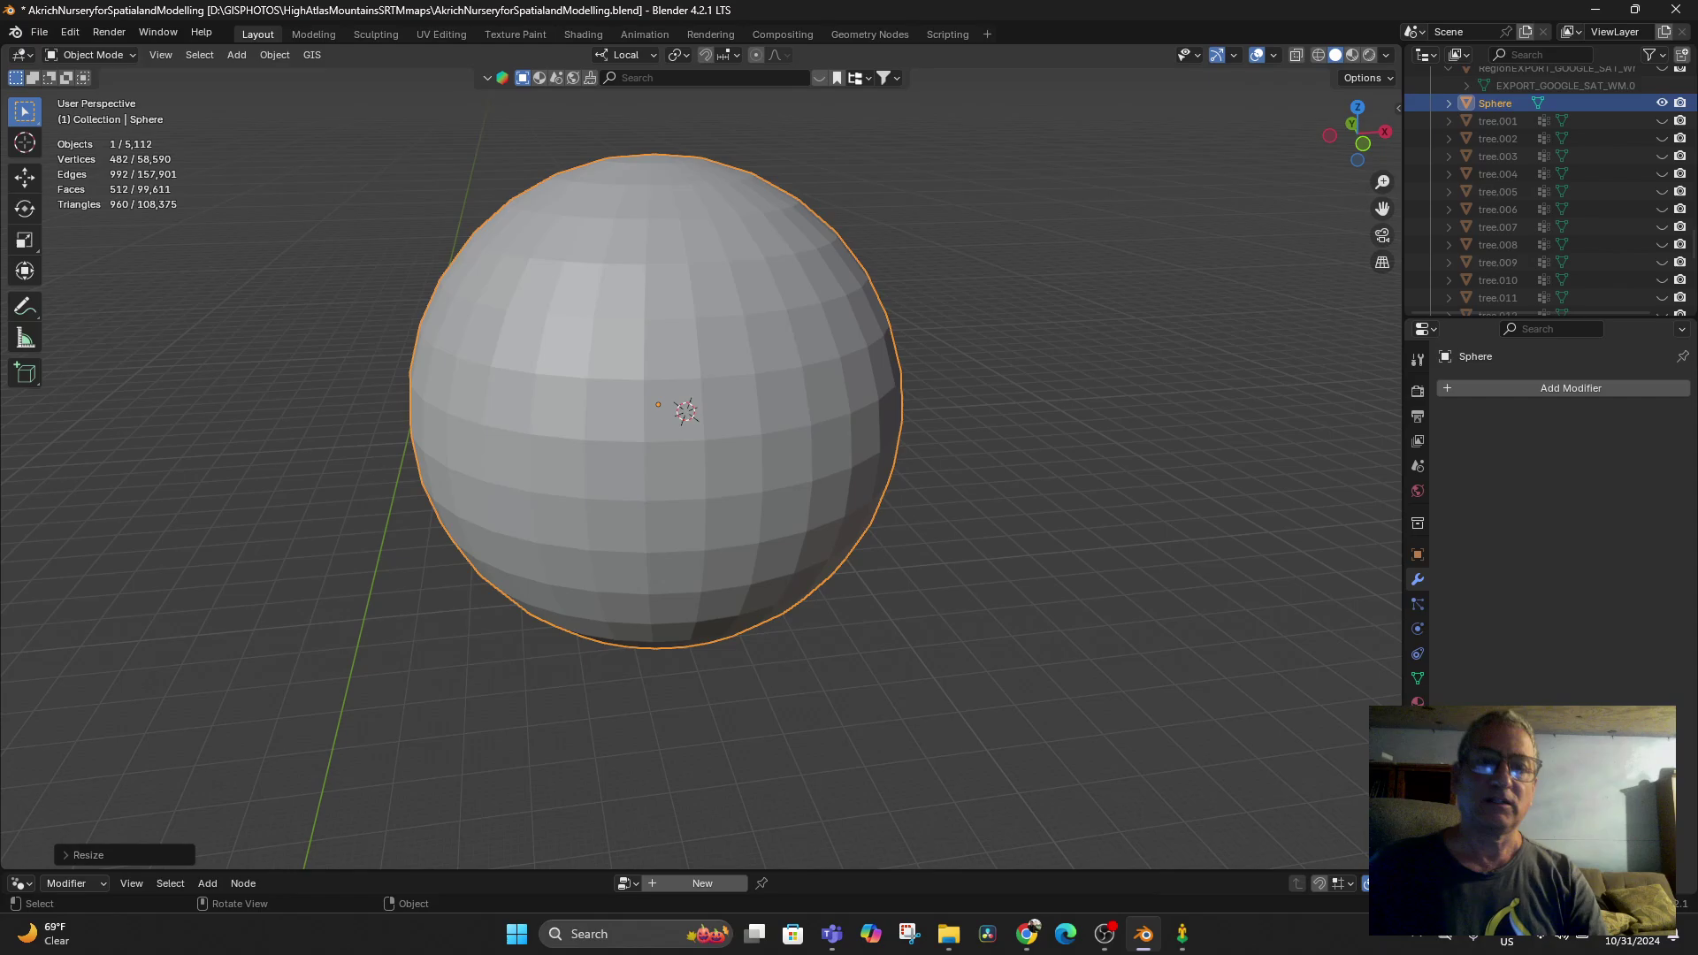
left_click(93, 55)
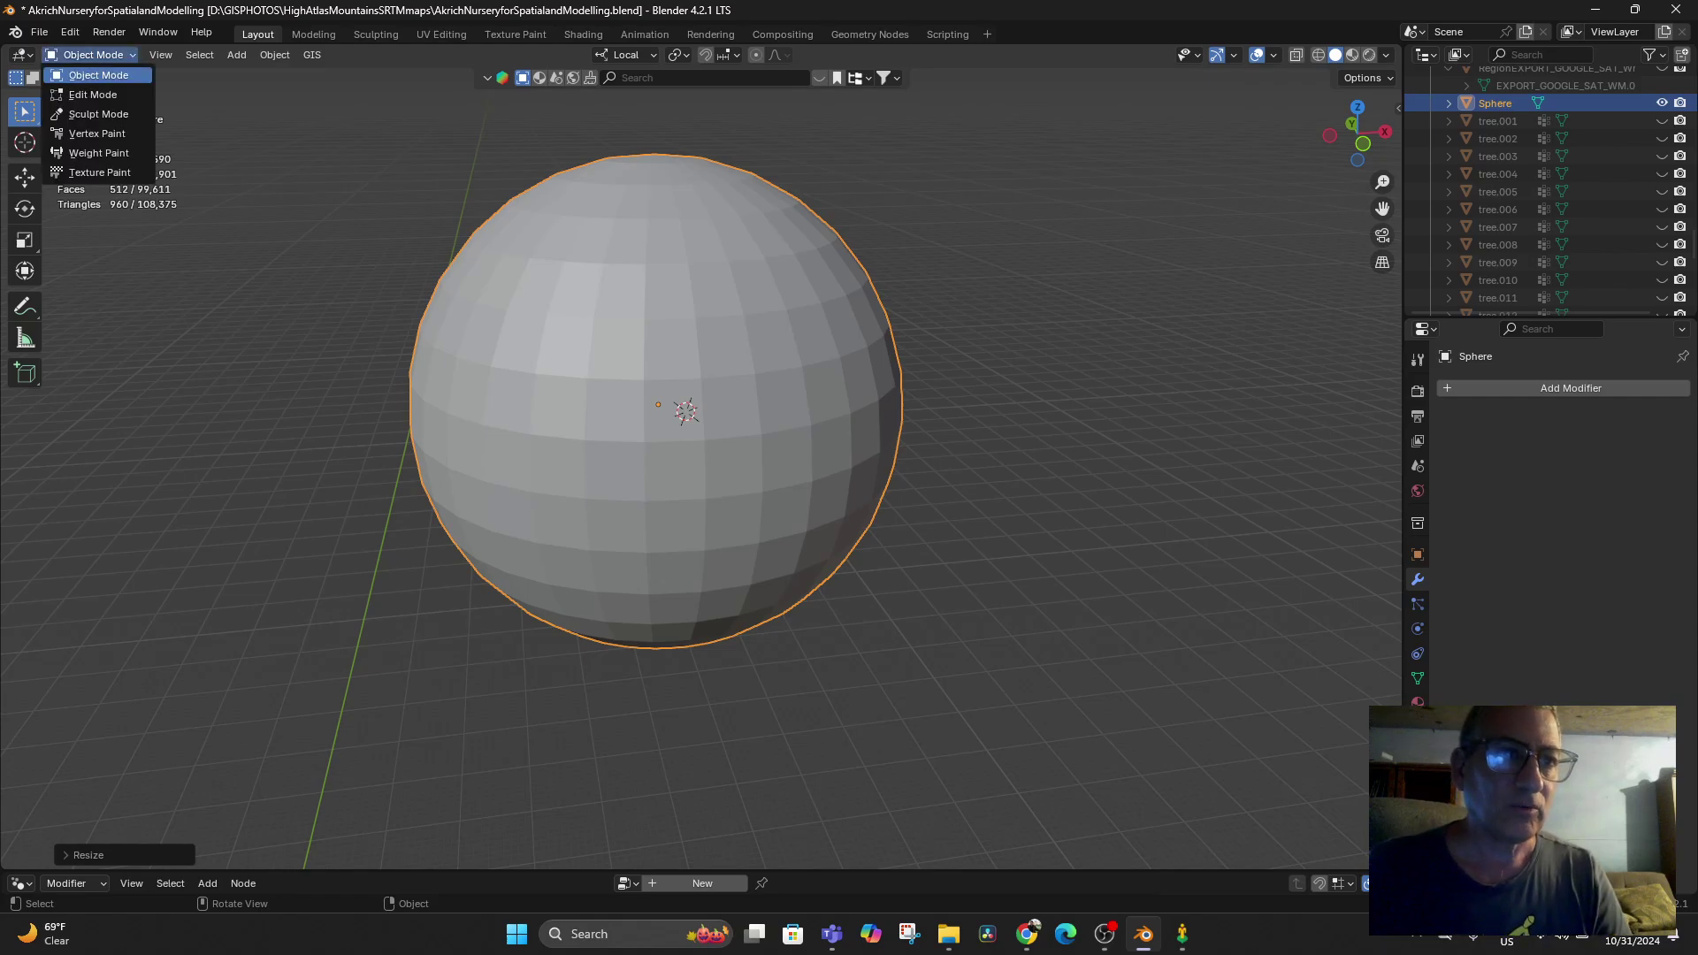
left_click(97, 75)
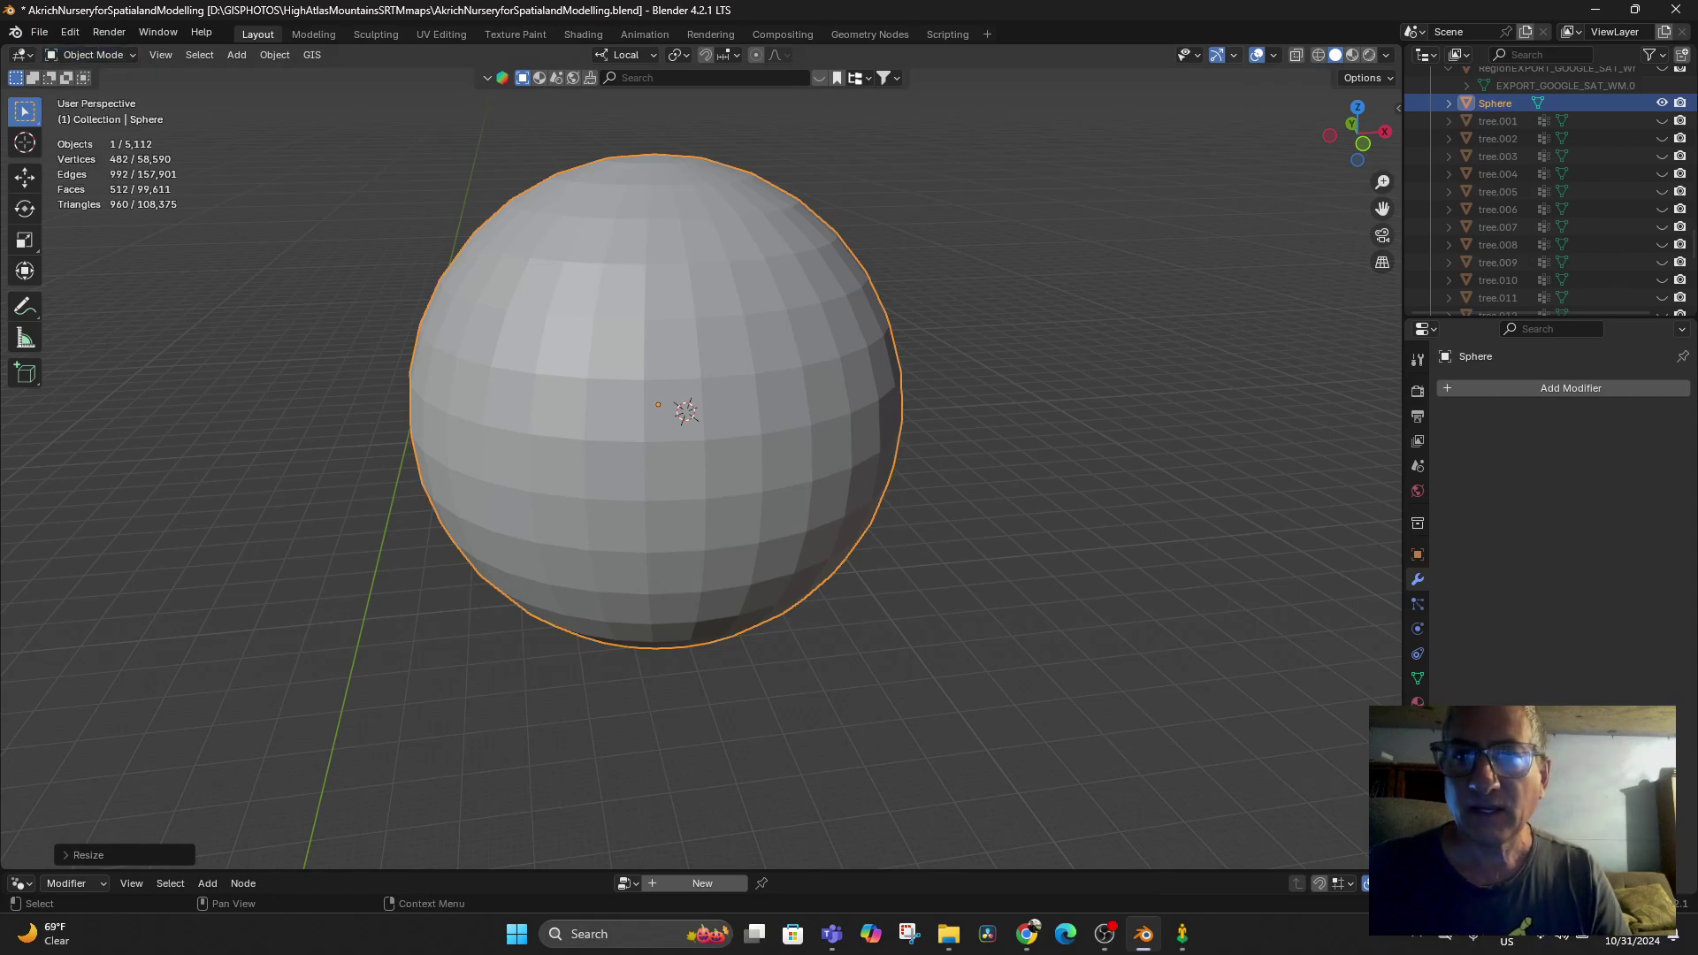
left_click(1274, 54)
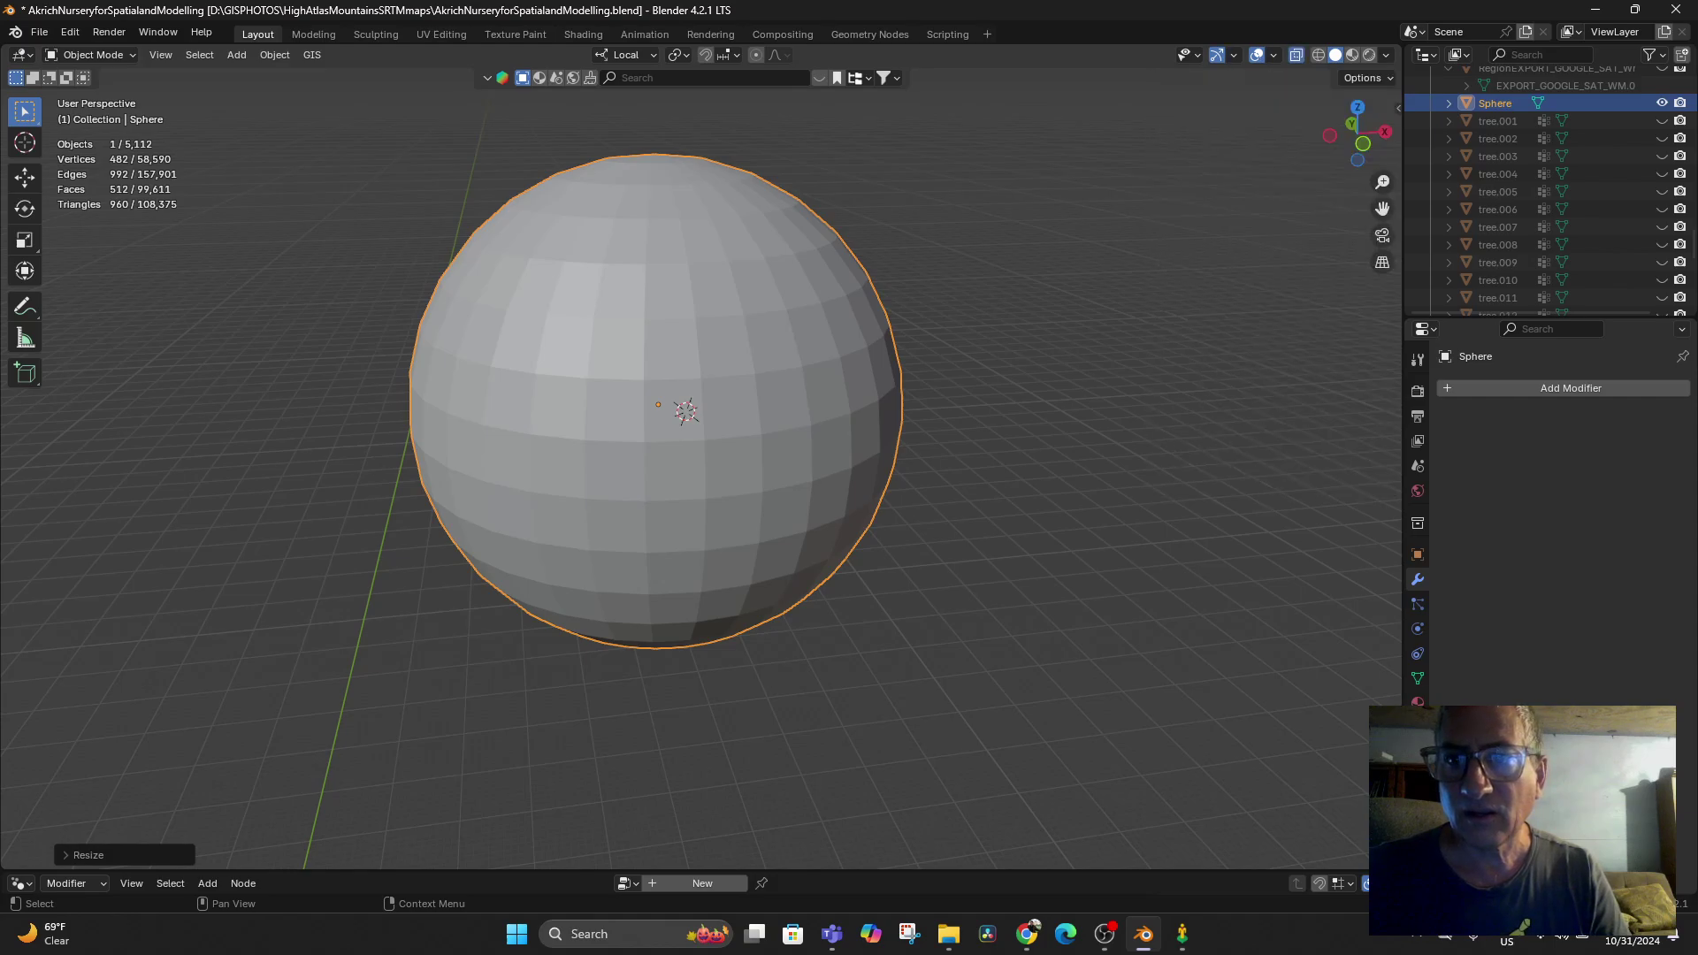
key("alt+z")
key("alt+z")
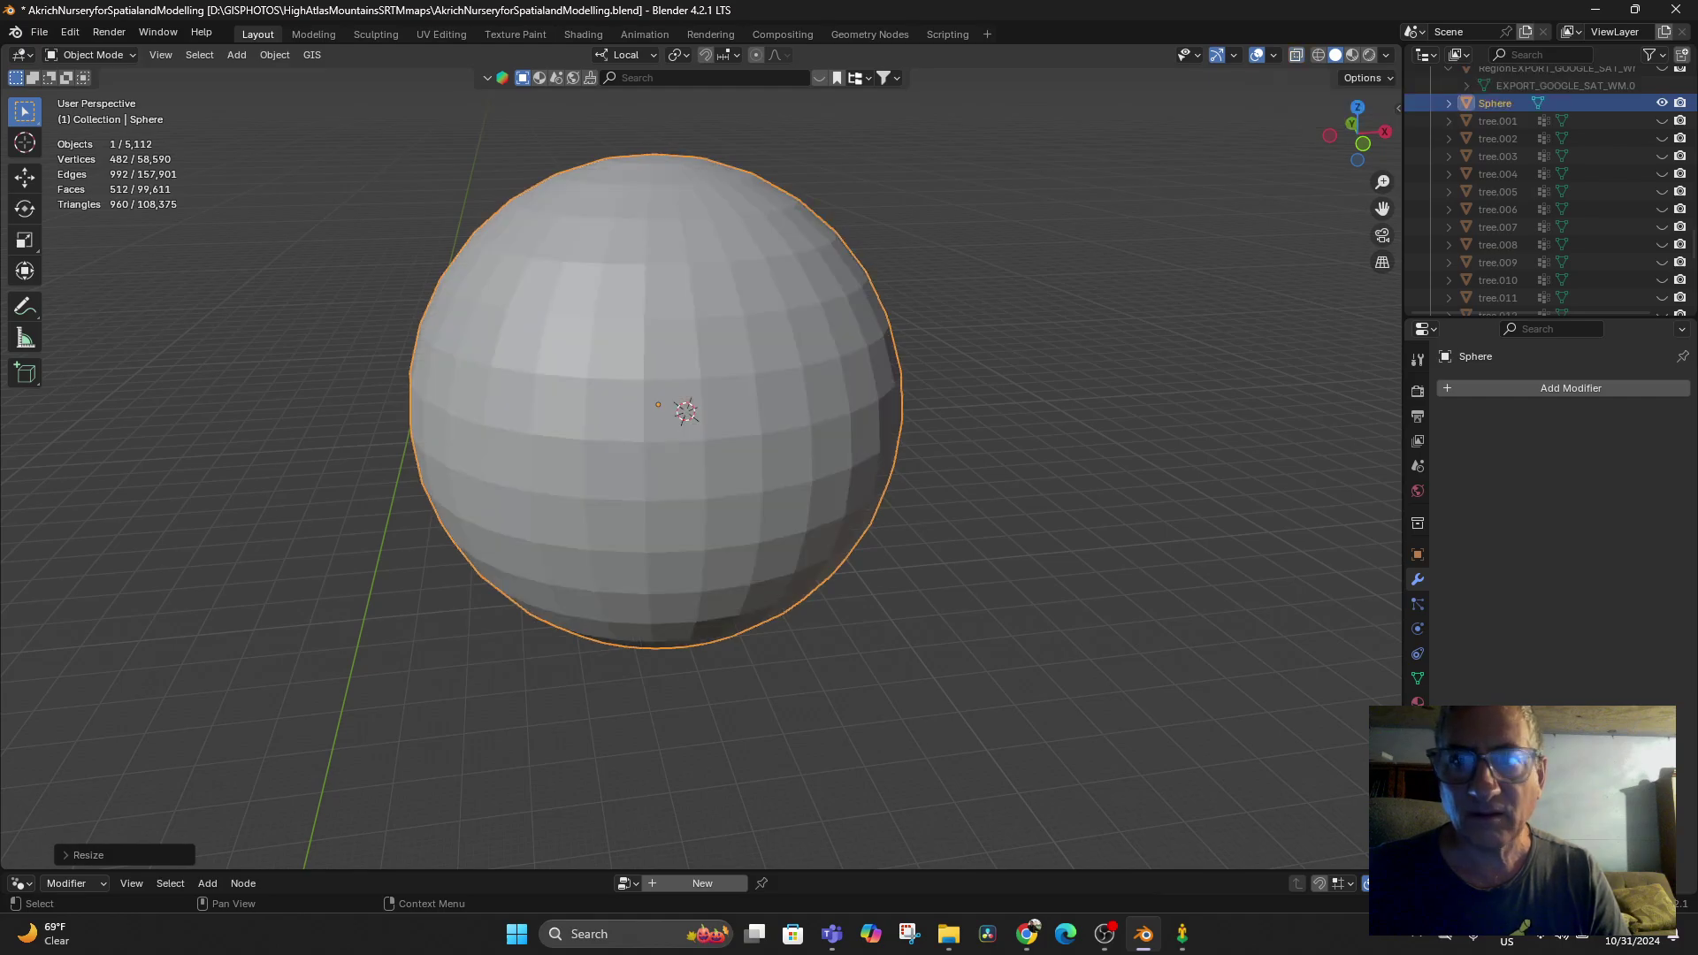
Turn on the Face Orientation overlay and examine the sphere's faces from outside and inside around the terrain
left_click(1274, 55)
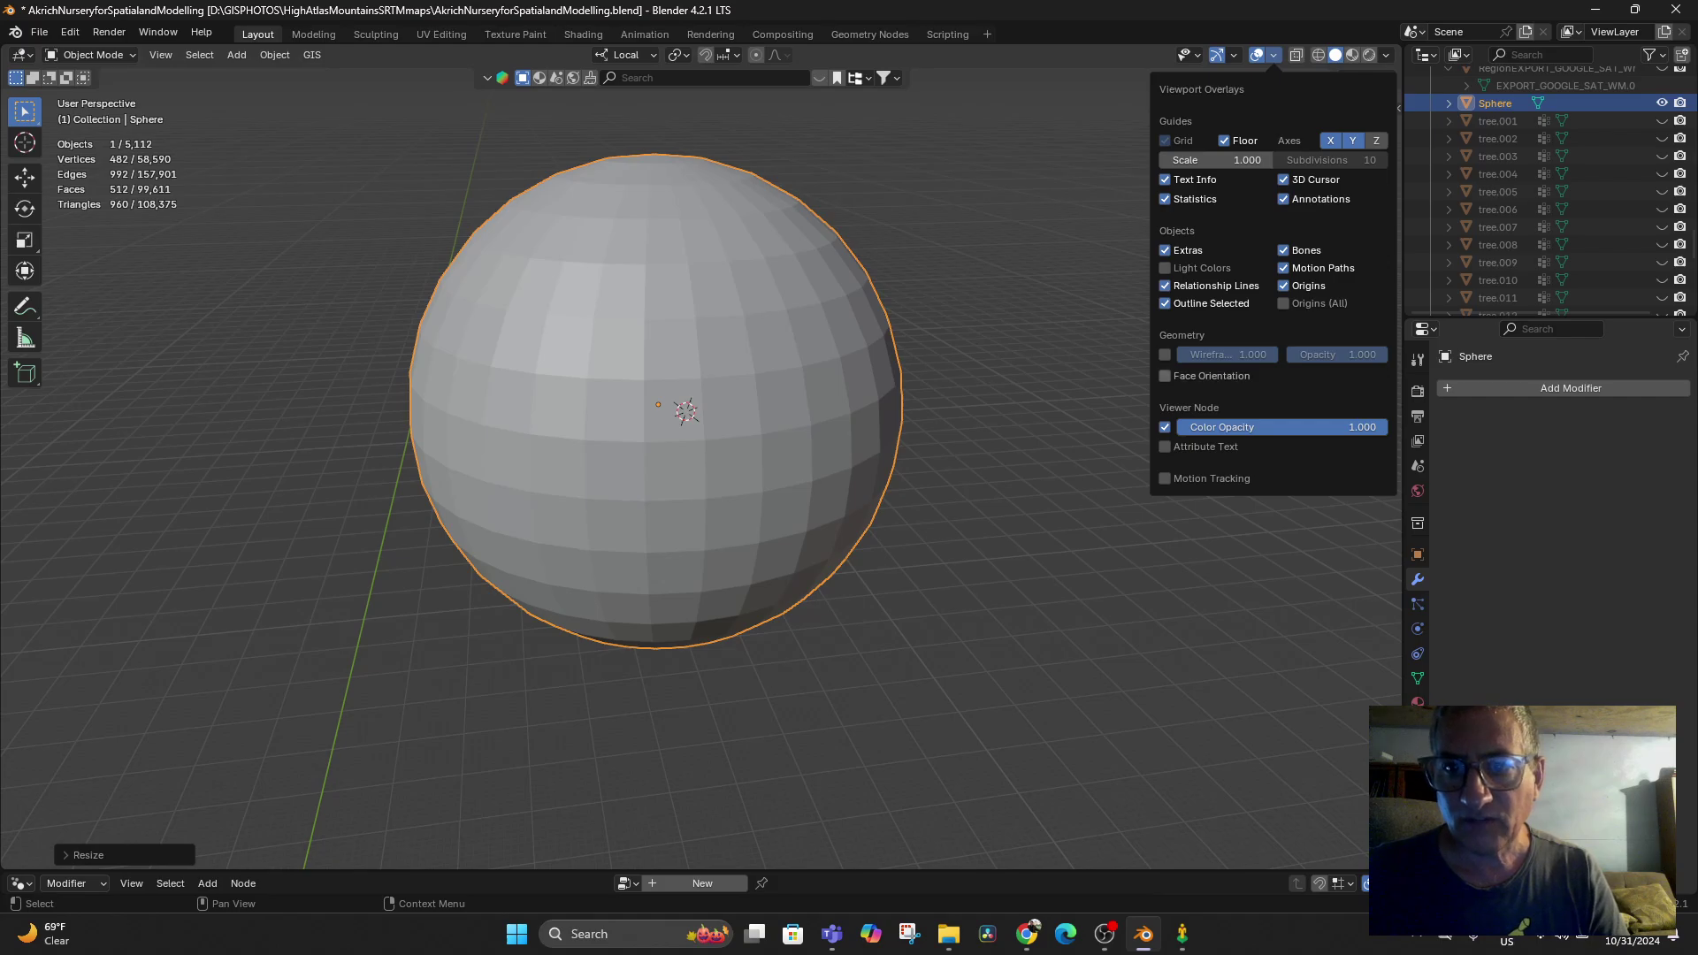
left_click(1210, 376)
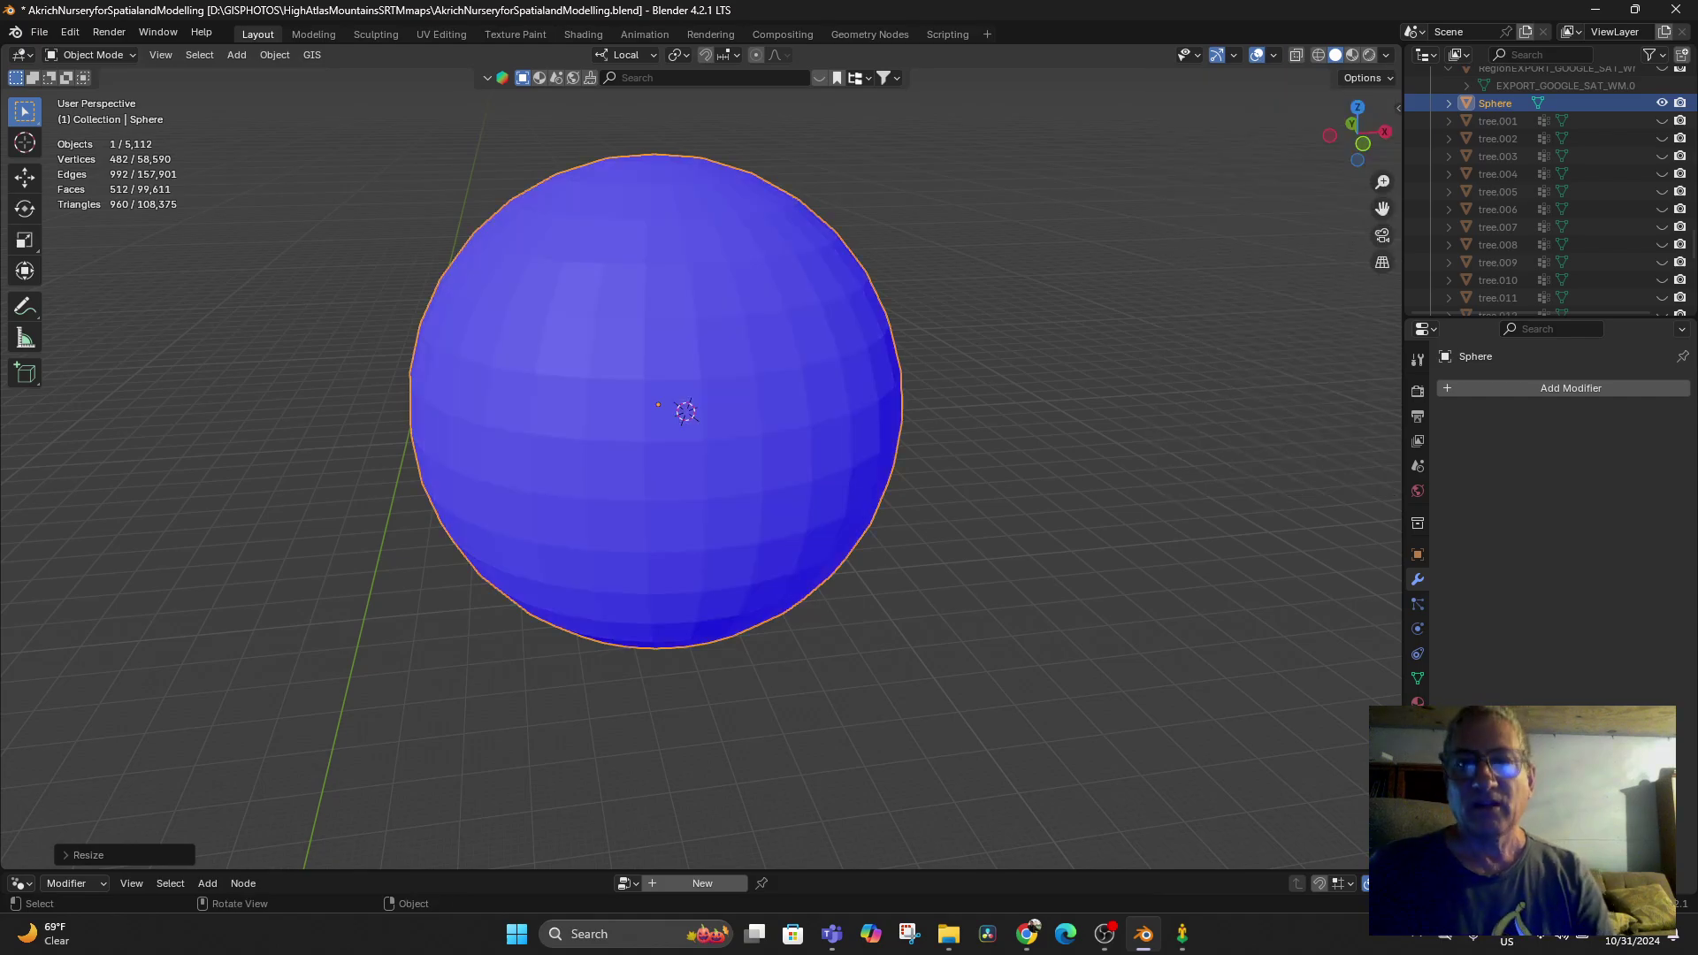
scroll(702, 457, "up", 8)
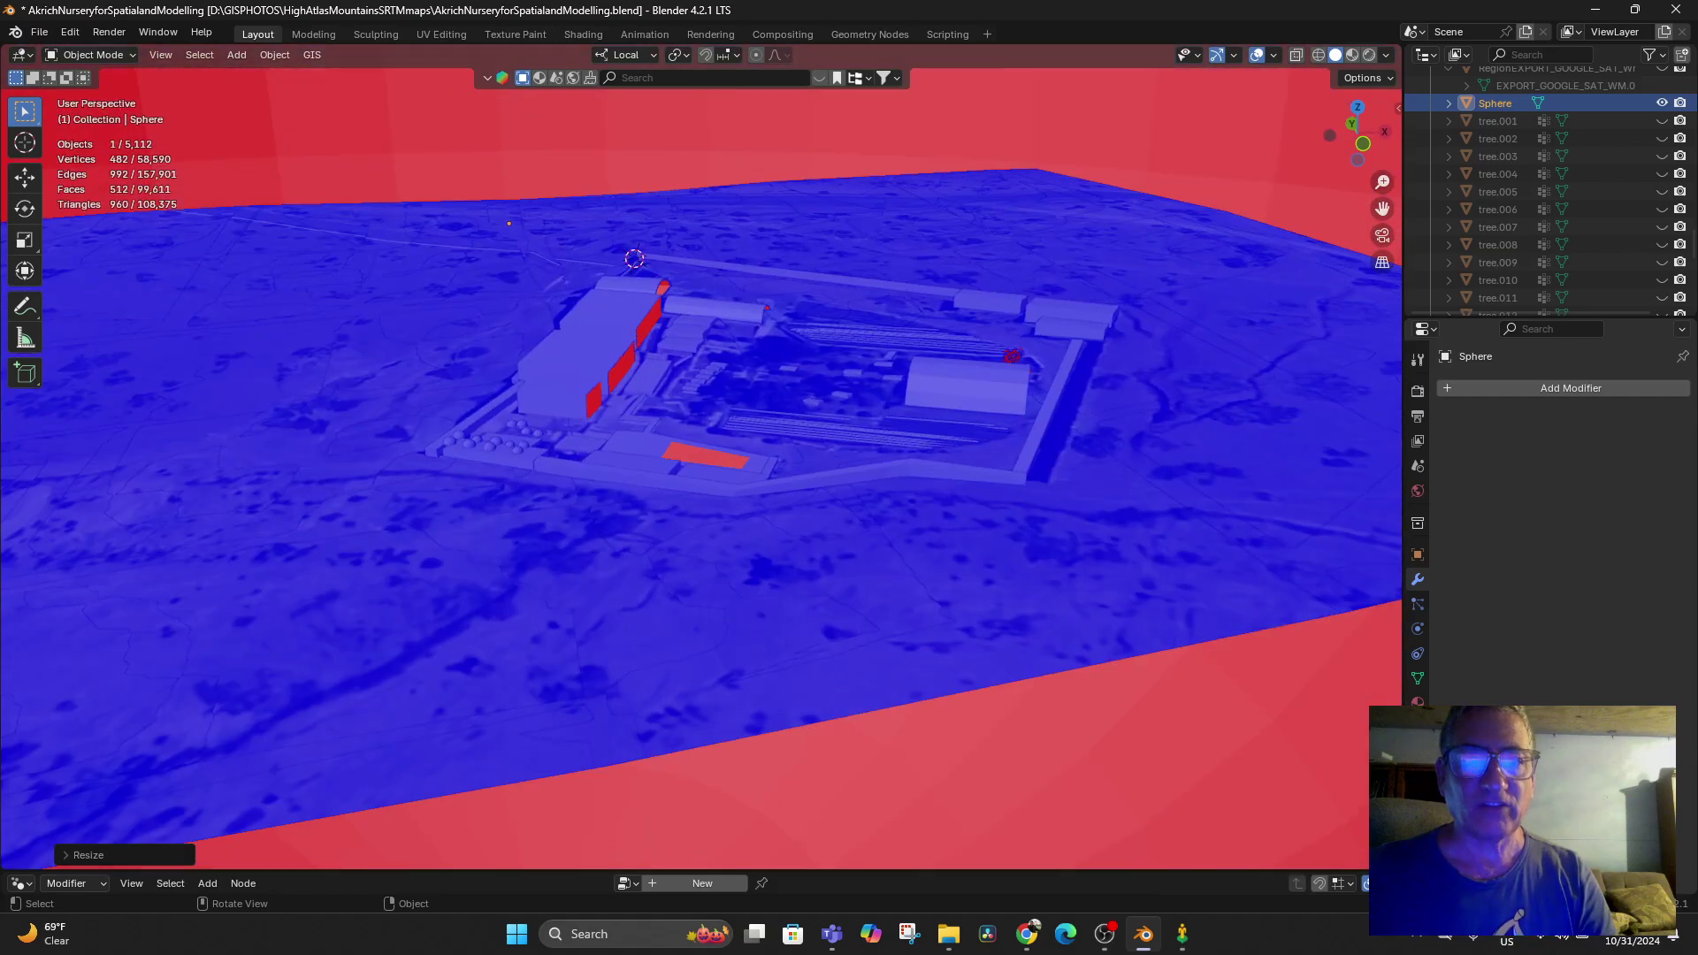
middle_click_drag(702, 457, 636, 454)
scroll(660, 460, "down", 9)
scroll(659, 459, "up", 9)
middle_click_drag(730, 389, 734, 394)
scroll(734, 394, "down", 7)
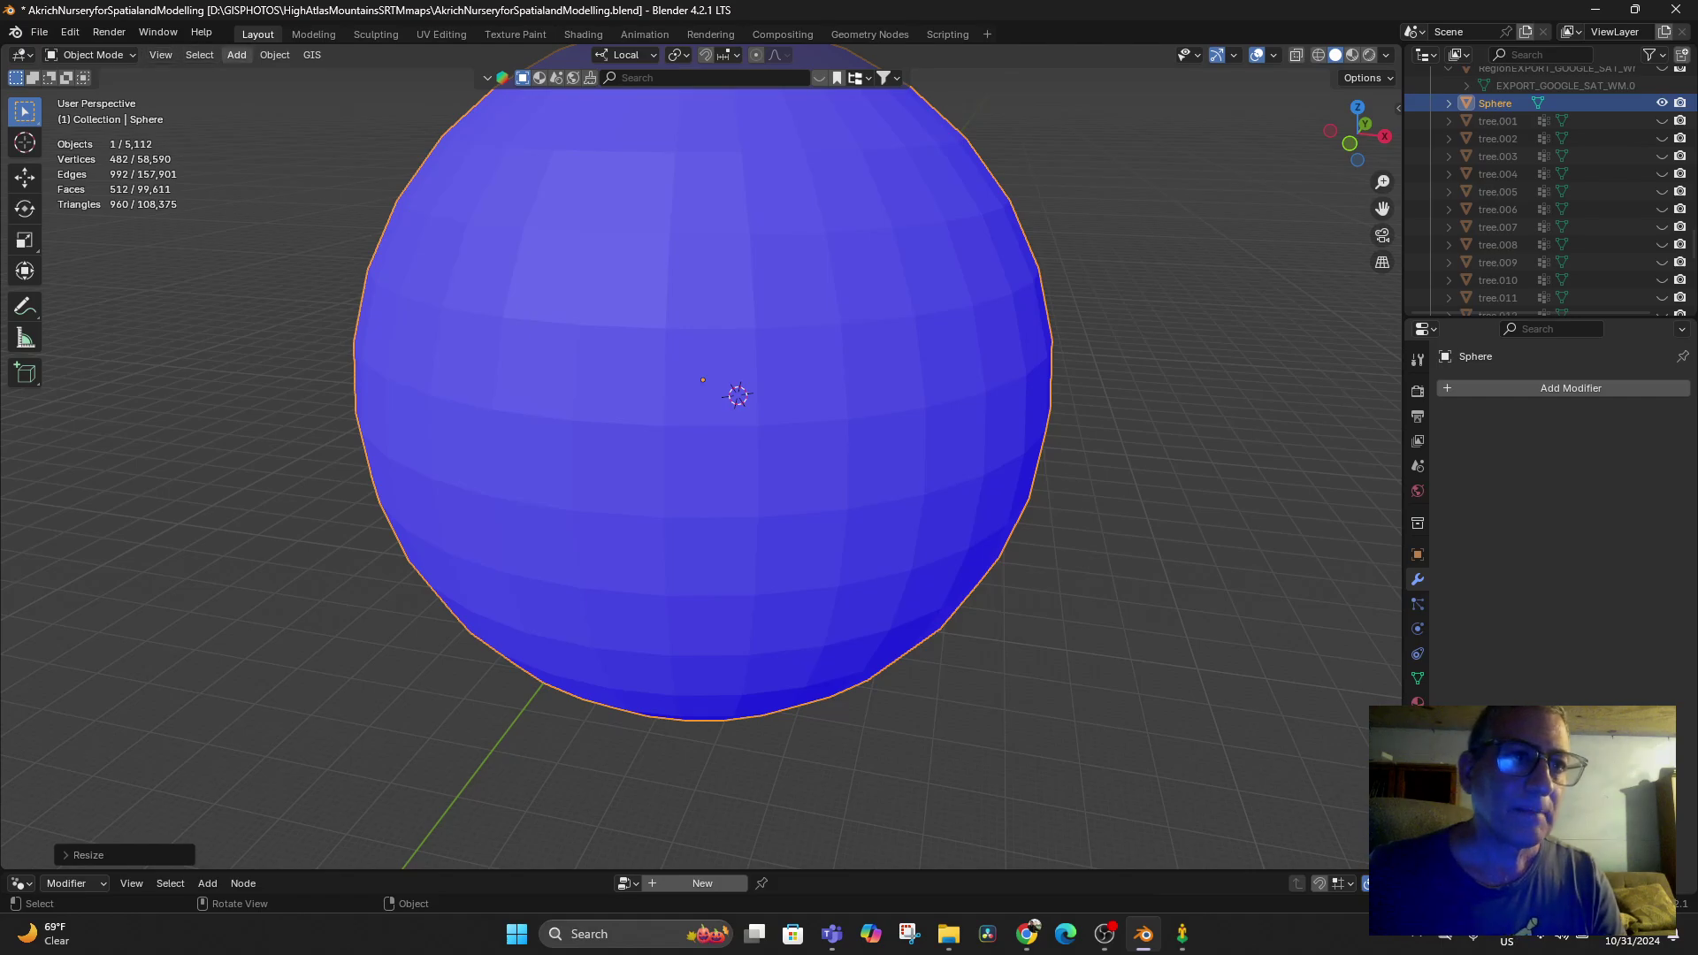
Enter Edit Mode on the sphere and flip the normals of all its faces so they point inward
left_click(274, 54)
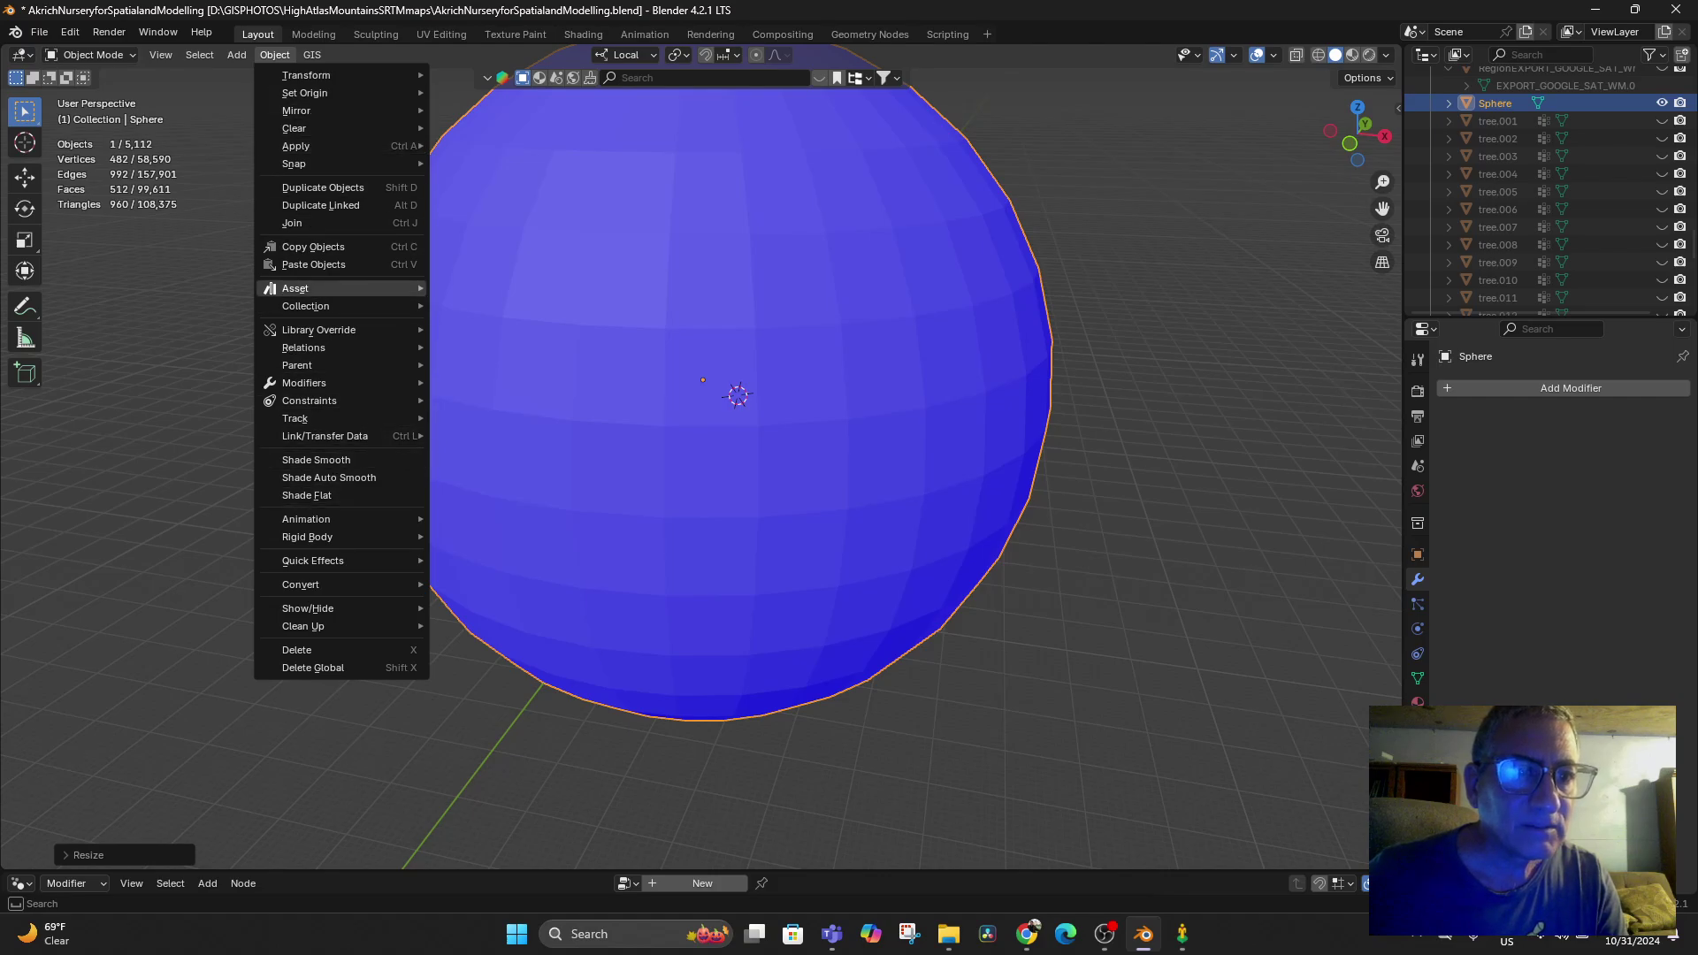
left_click(199, 54)
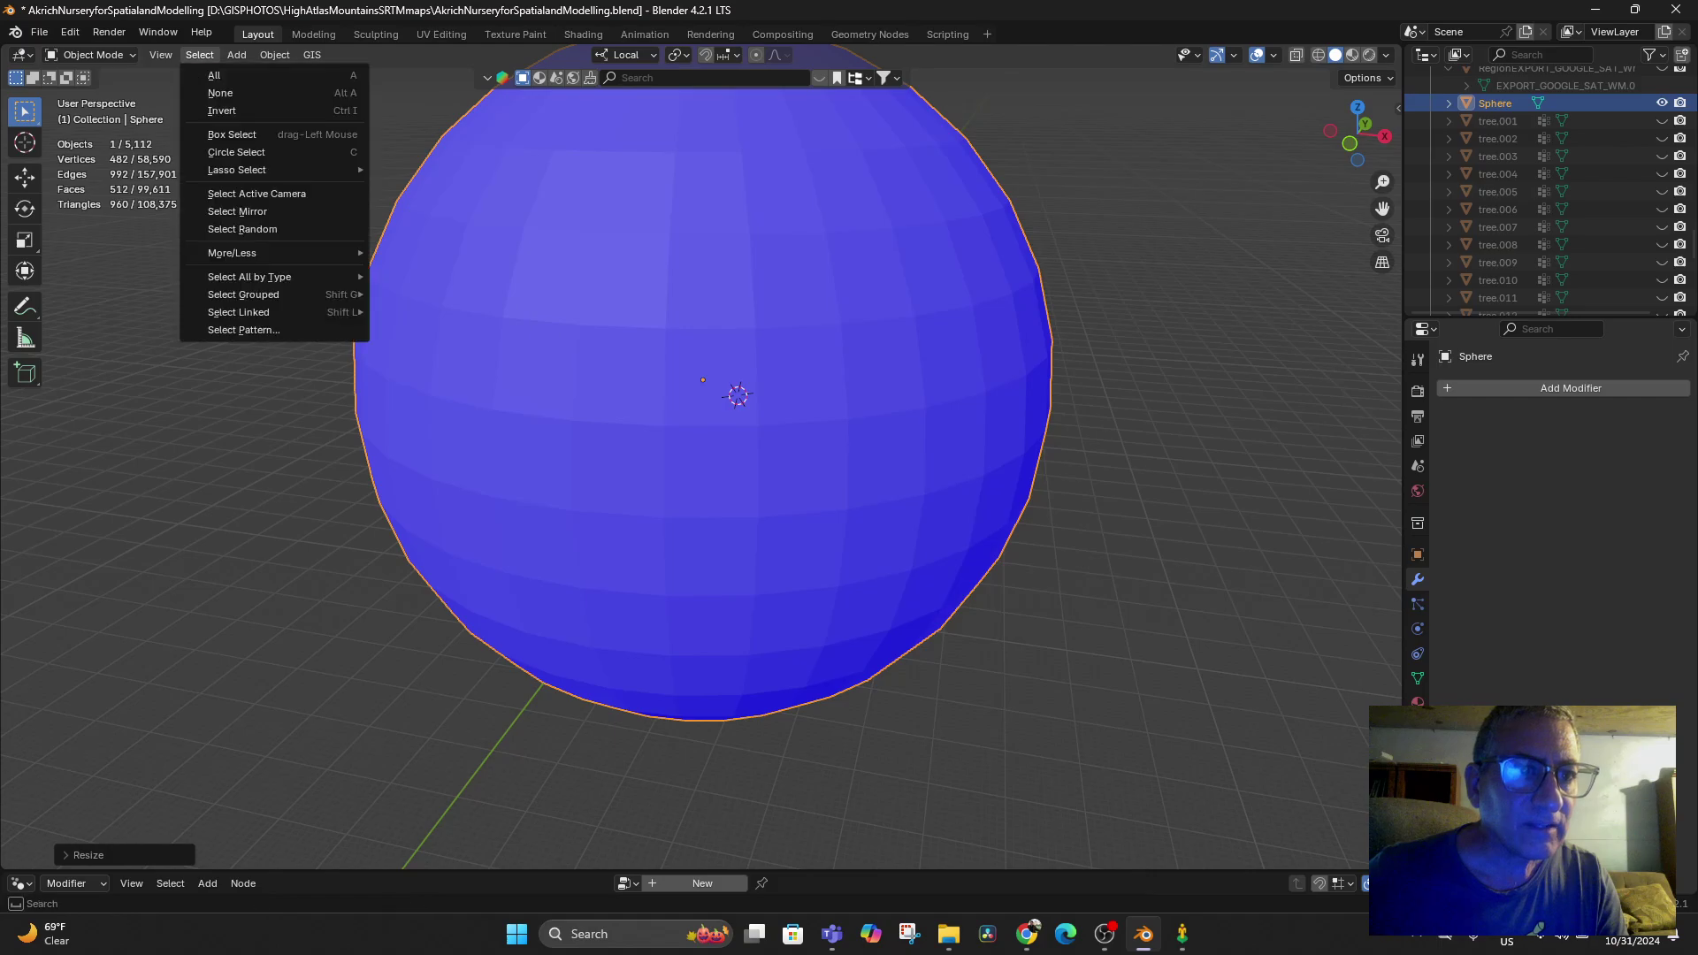
mouse_move(160, 55)
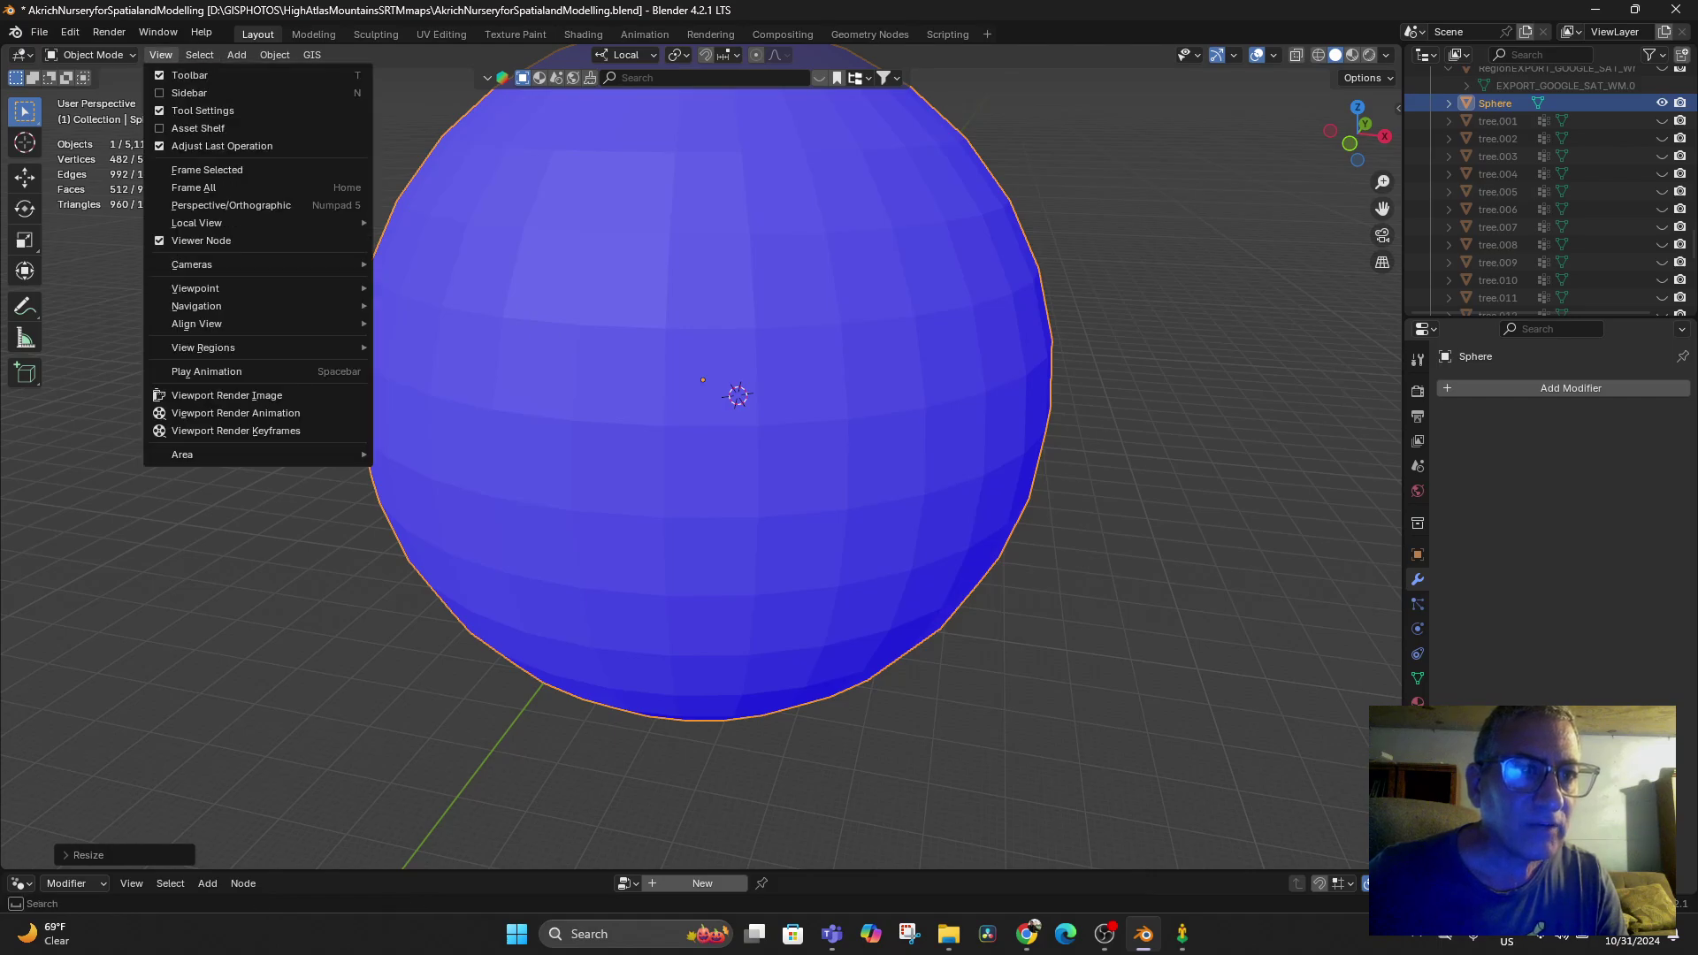
left_click(91, 55)
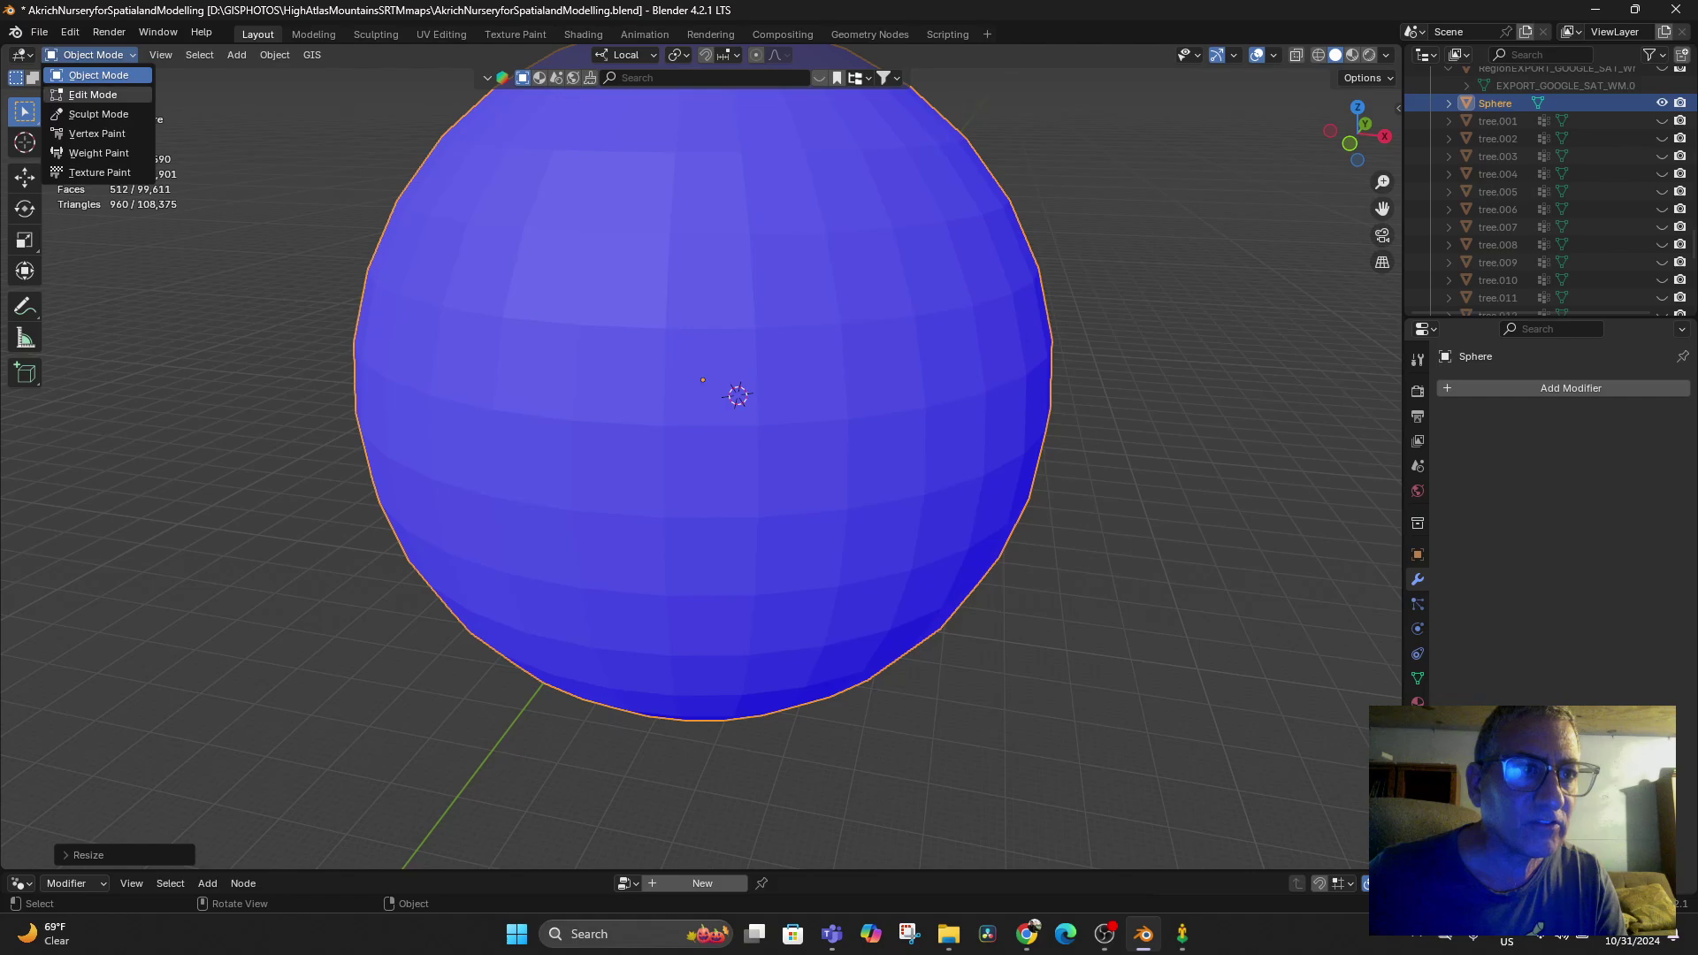
left_click(92, 94)
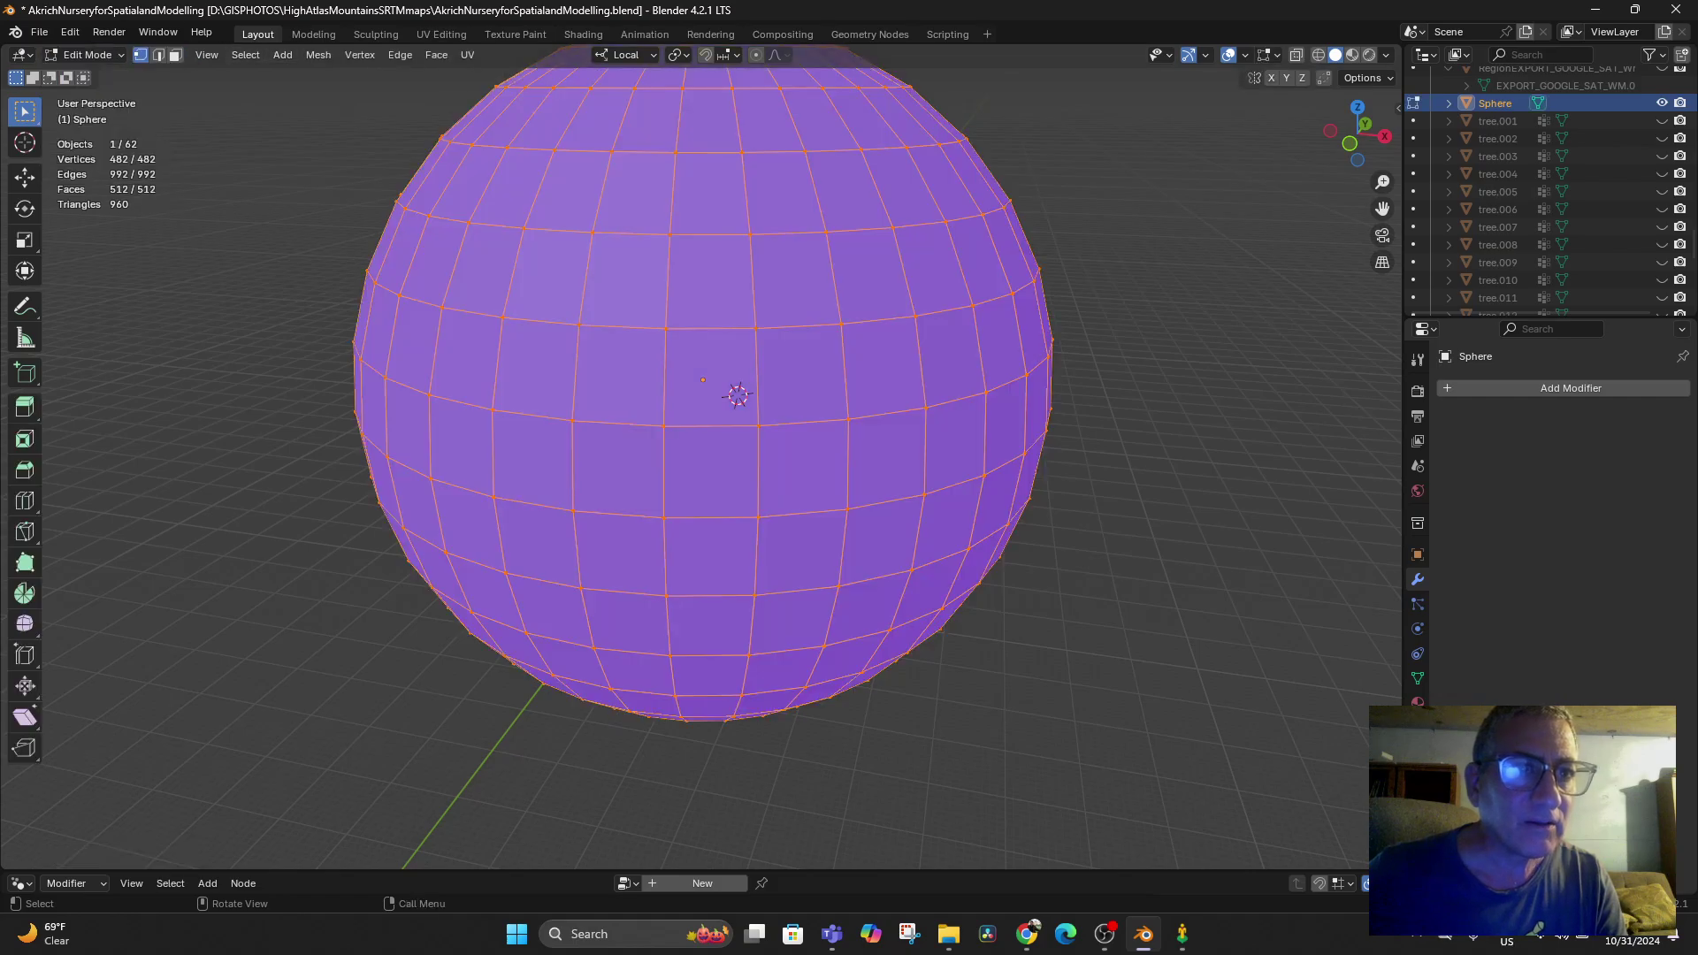
left_click(318, 55)
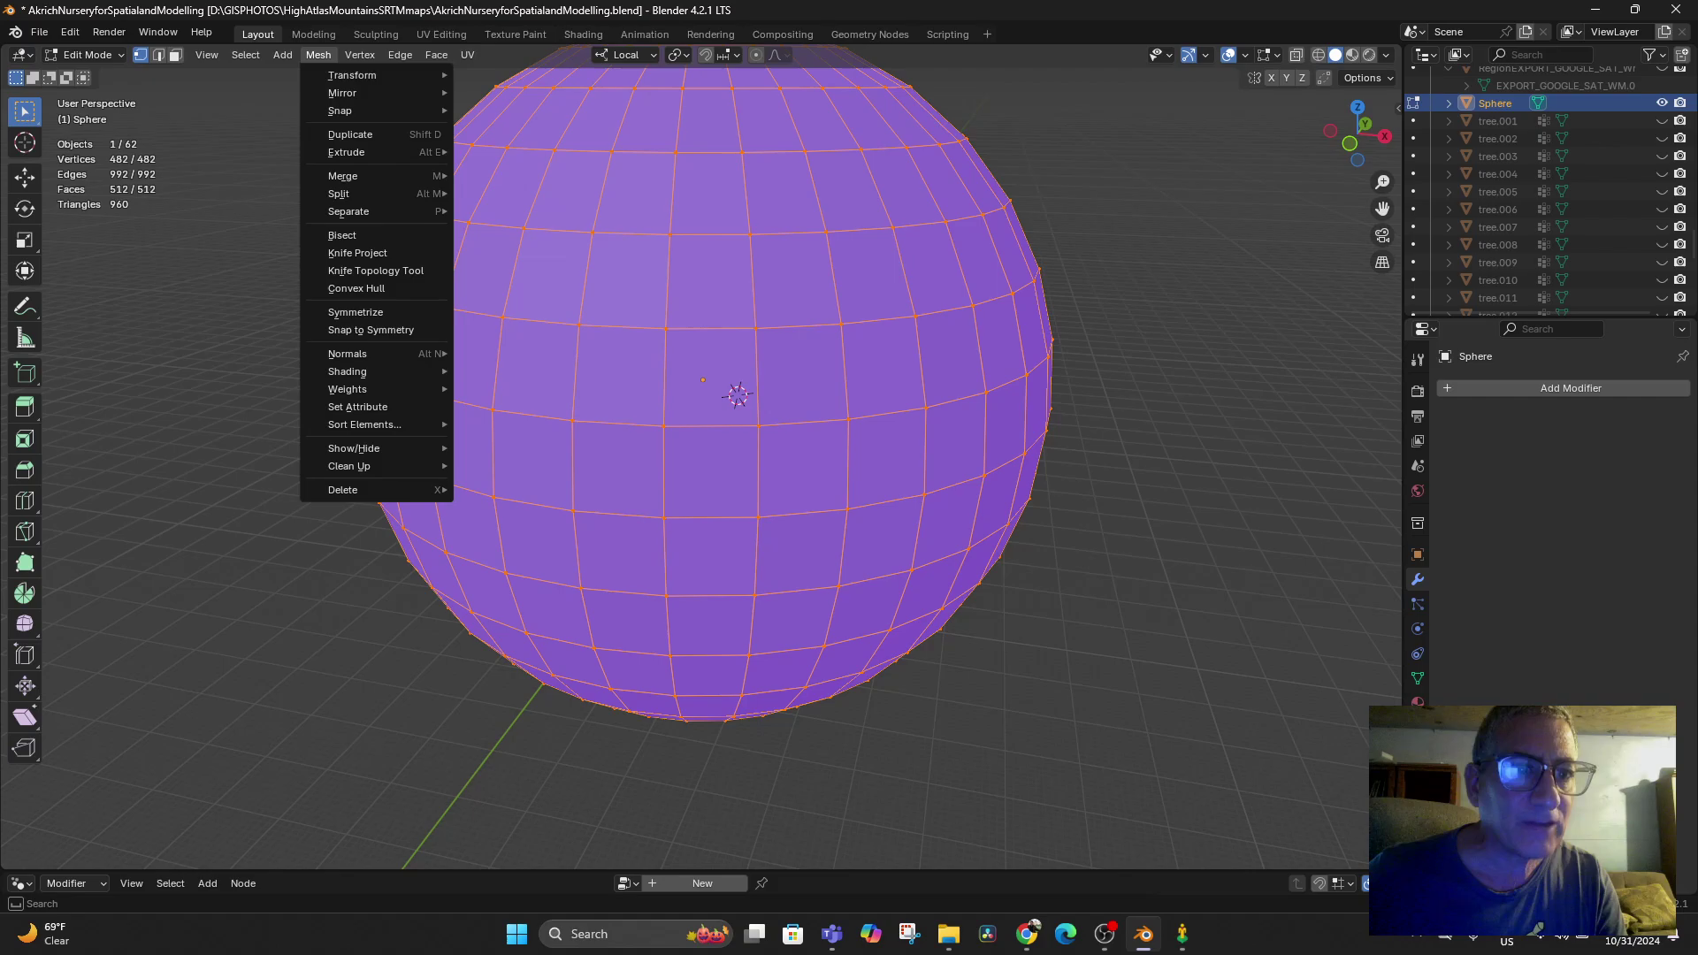
mouse_move(381, 354)
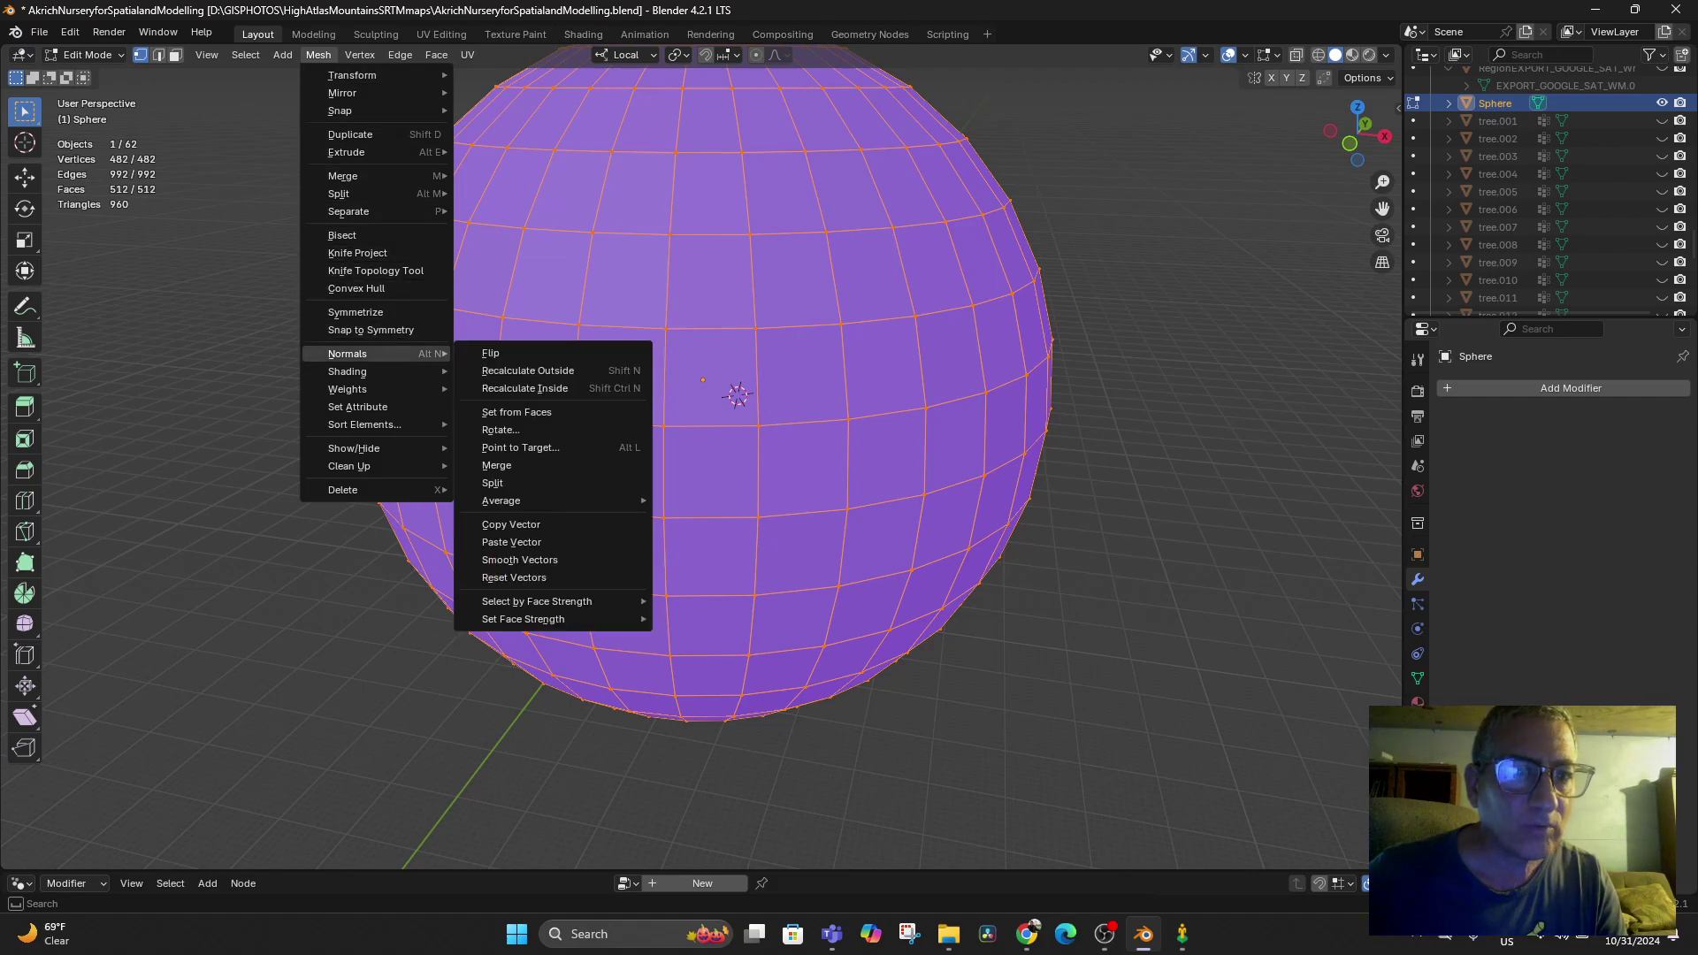
left_click(492, 353)
Check the sphere's flipped face orientation from inside and outside, and return to Object Mode
scroll(701, 457, "up", 7)
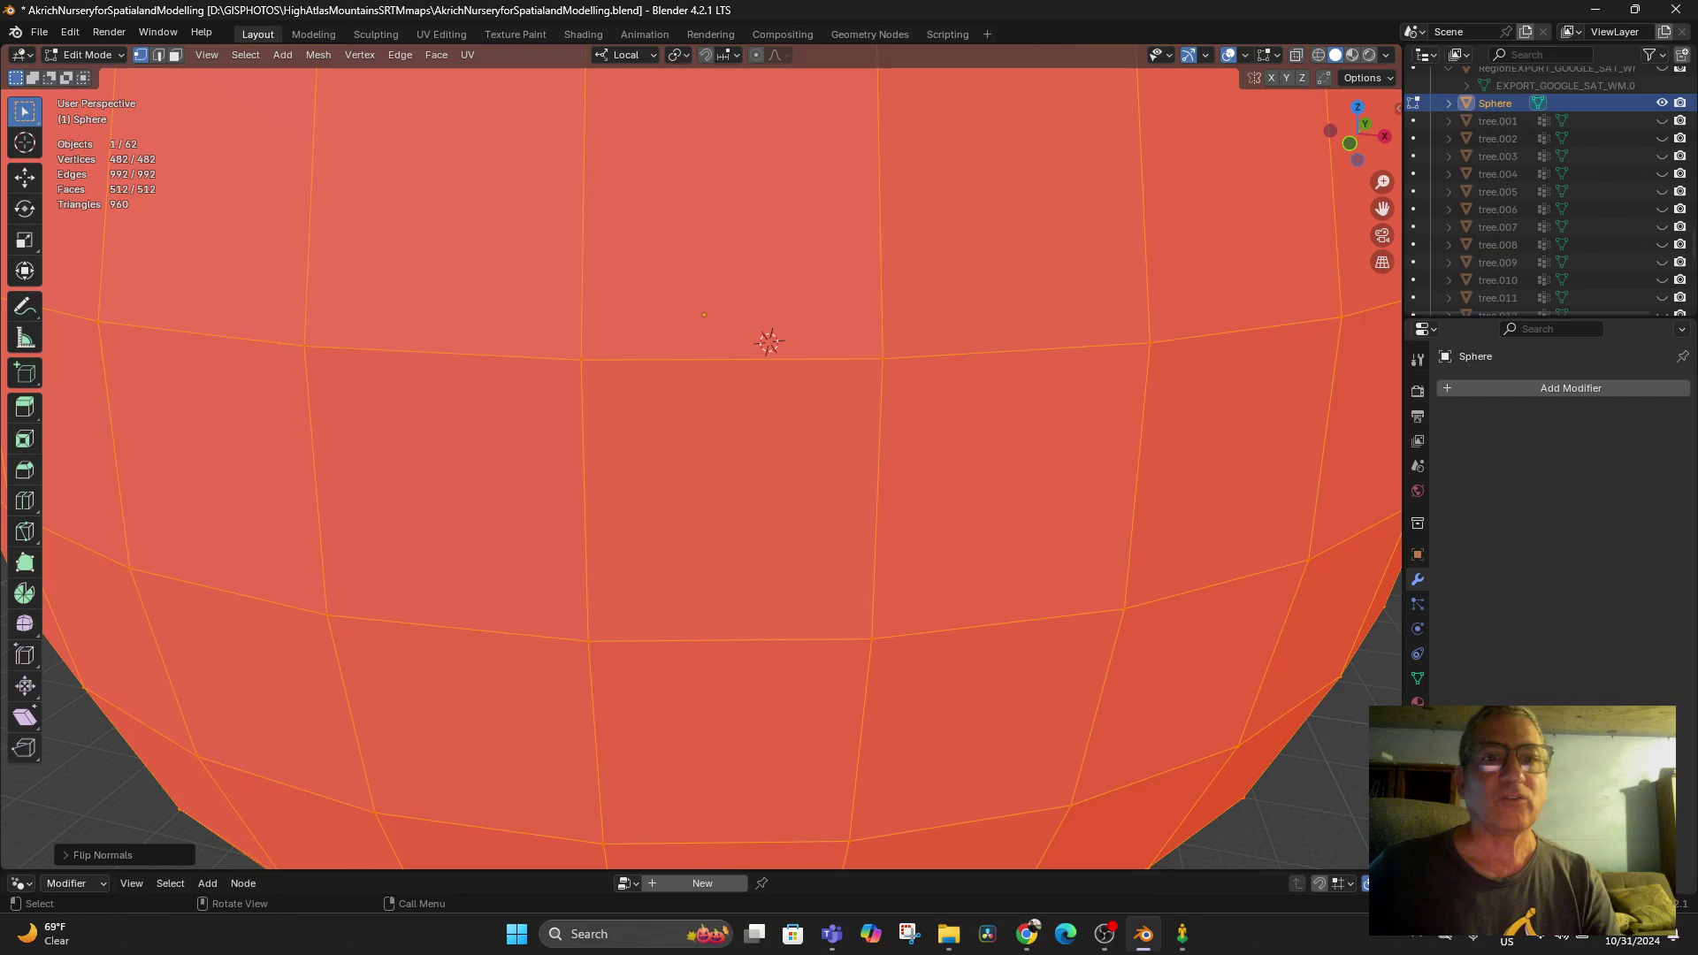
mouse_move(701, 457)
middle_mouse_down()
mouse_move(694, 429)
mouse_move(679, 460)
middle_mouse_up()
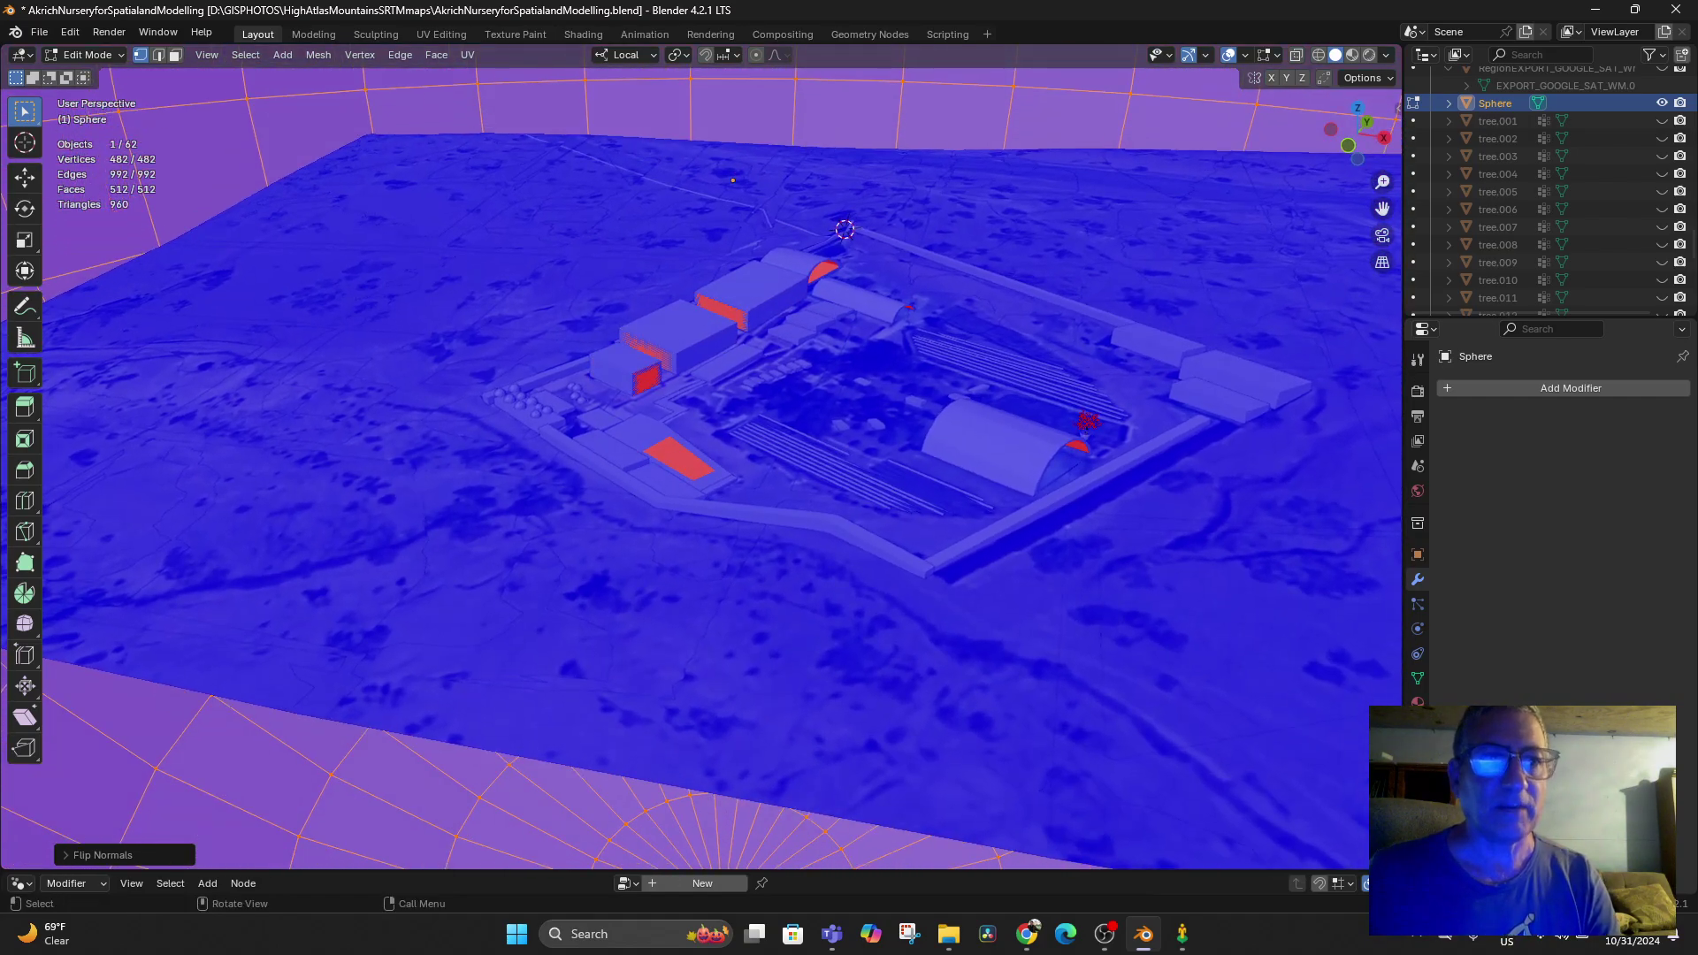
scroll(798, 364, "down", 8)
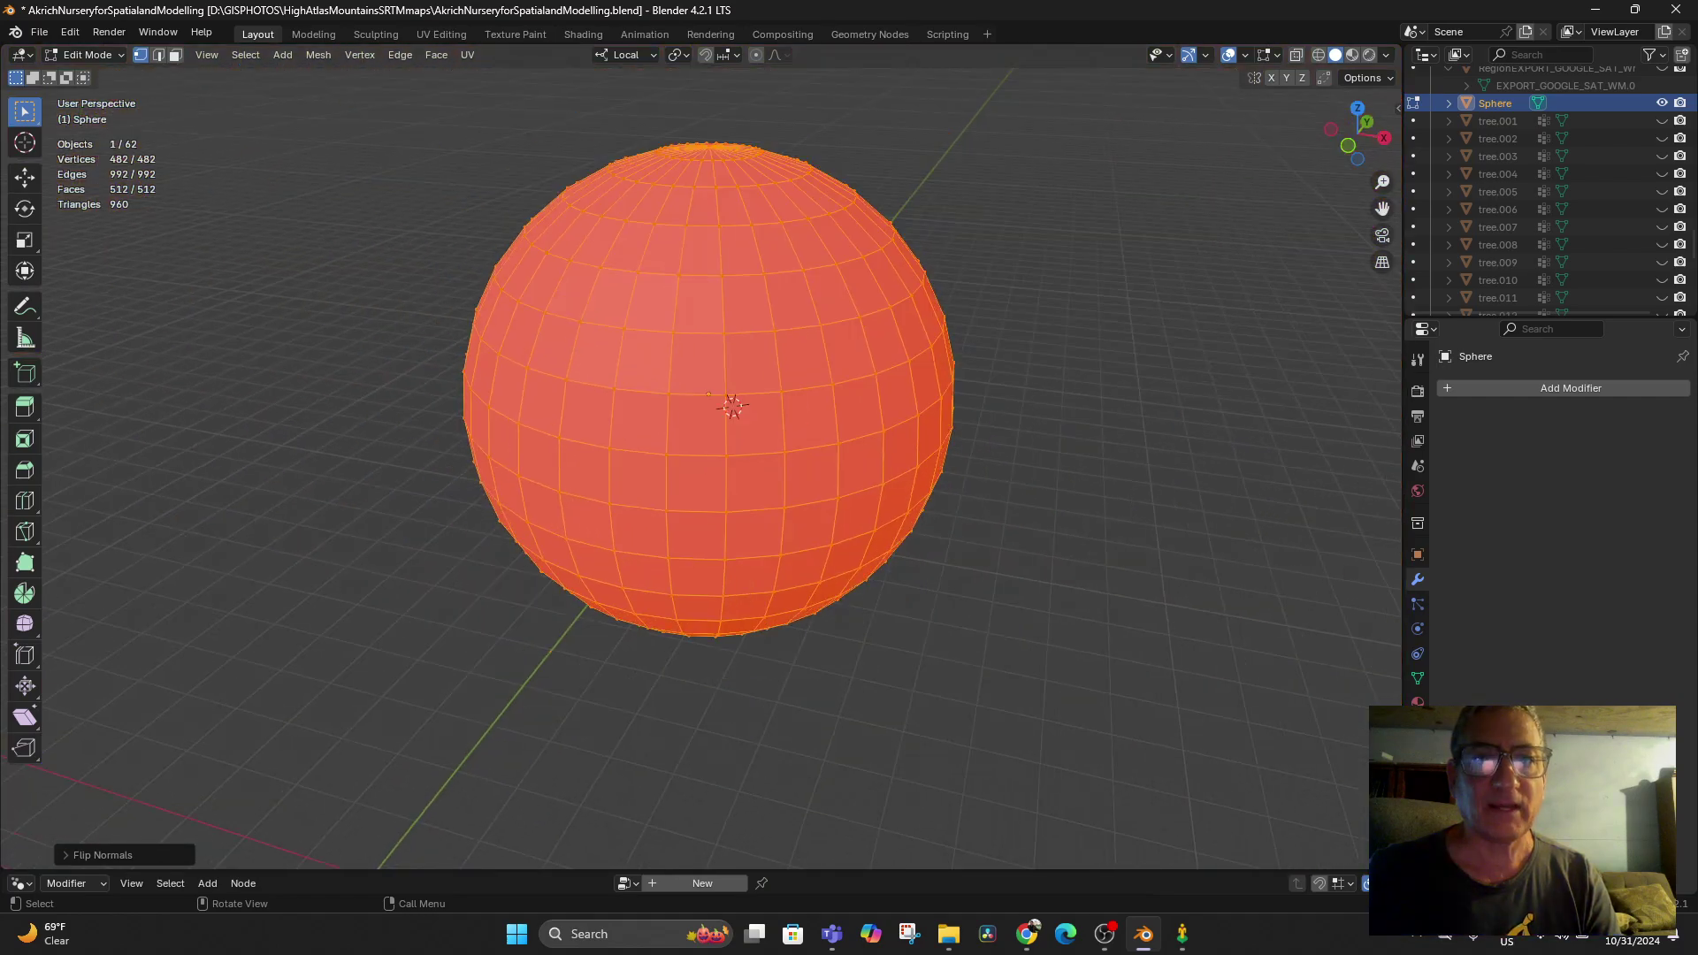
left_click(86, 55)
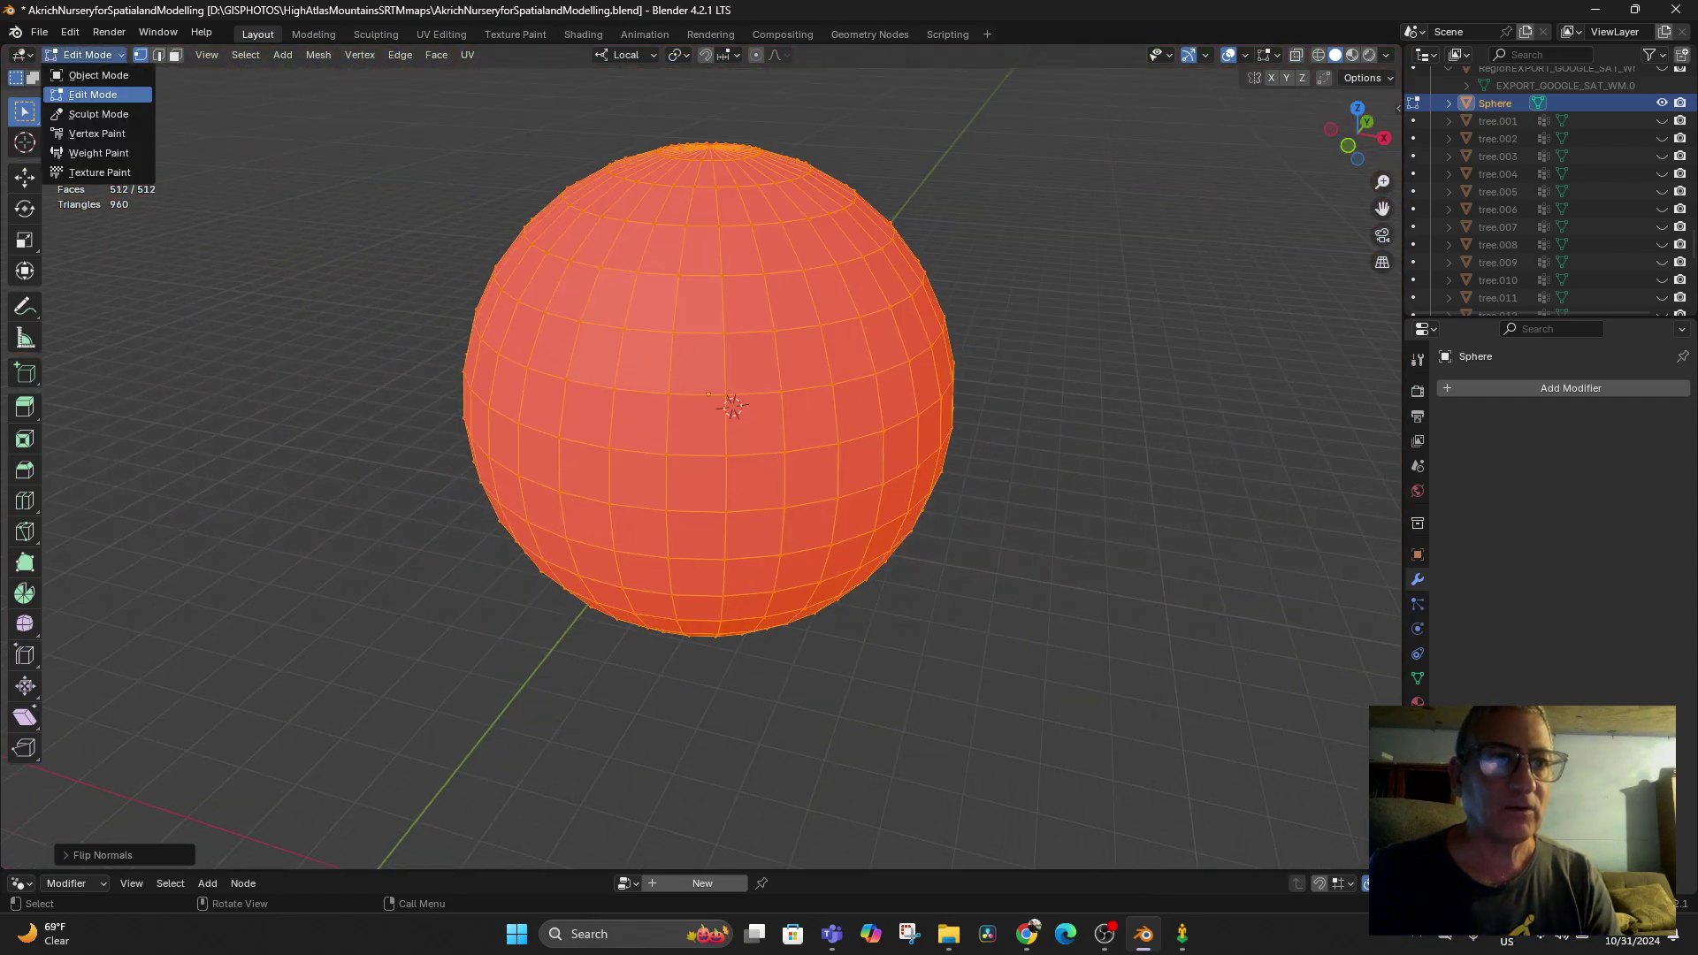
left_click(88, 70)
scroll(797, 364, "up", 8)
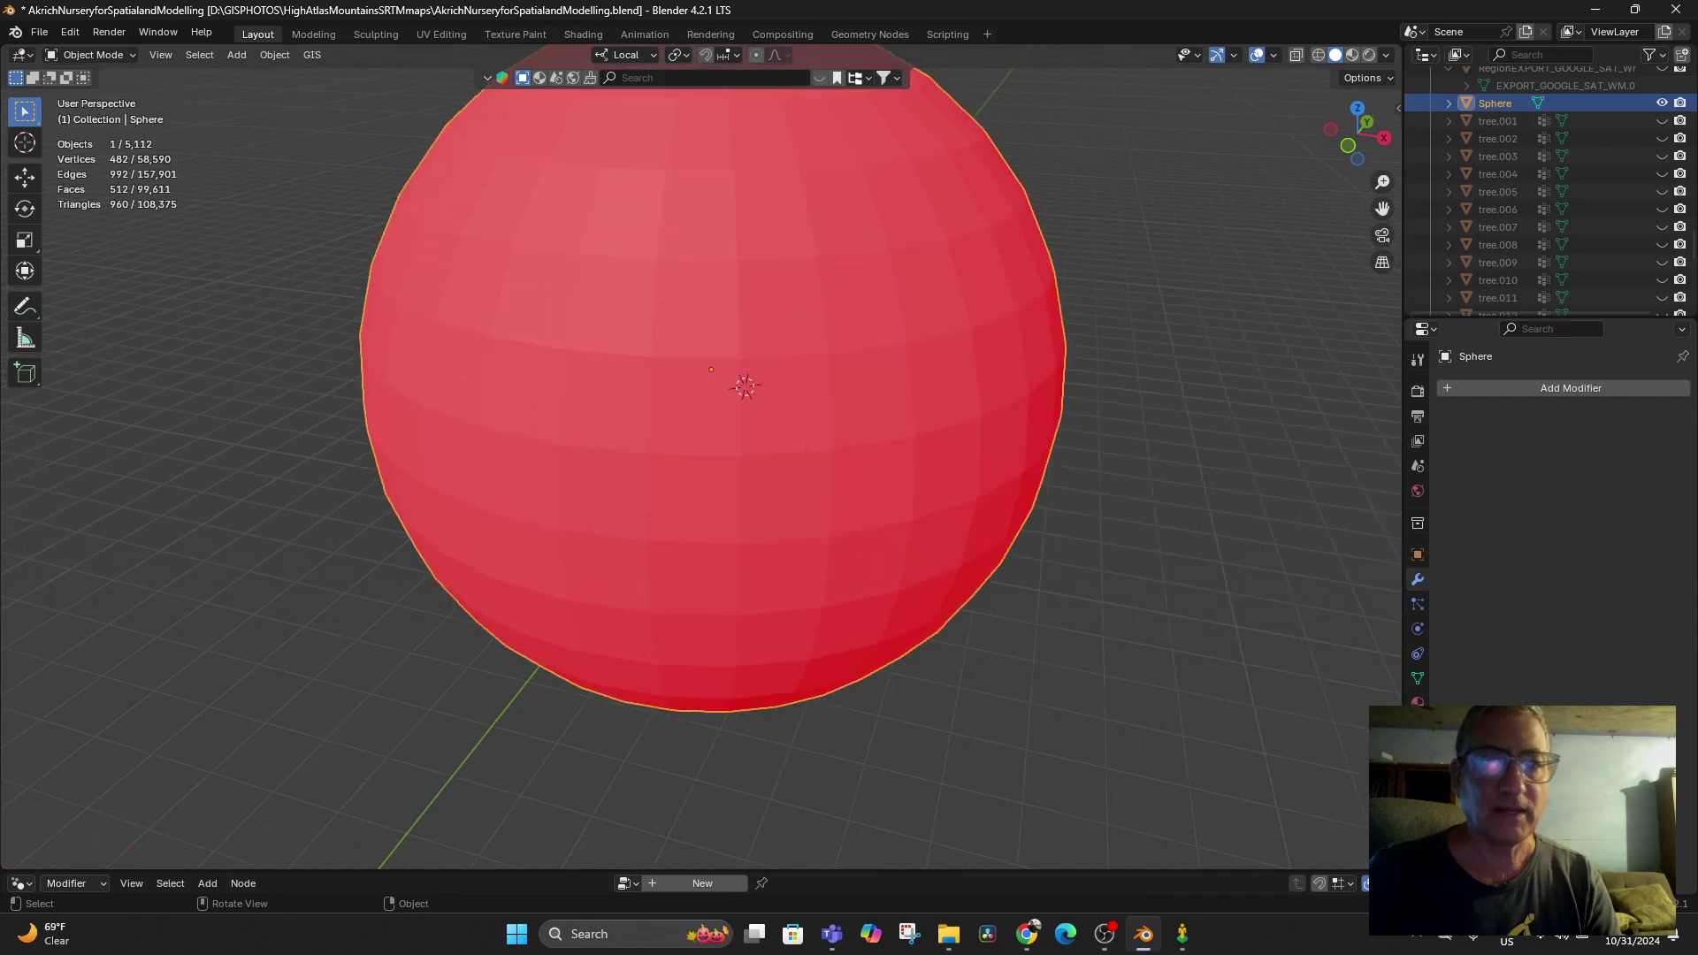
scroll(797, 365, "down", 8)
scroll(708, 390, "down", 3)
middle_click_drag(708, 390, 742, 366)
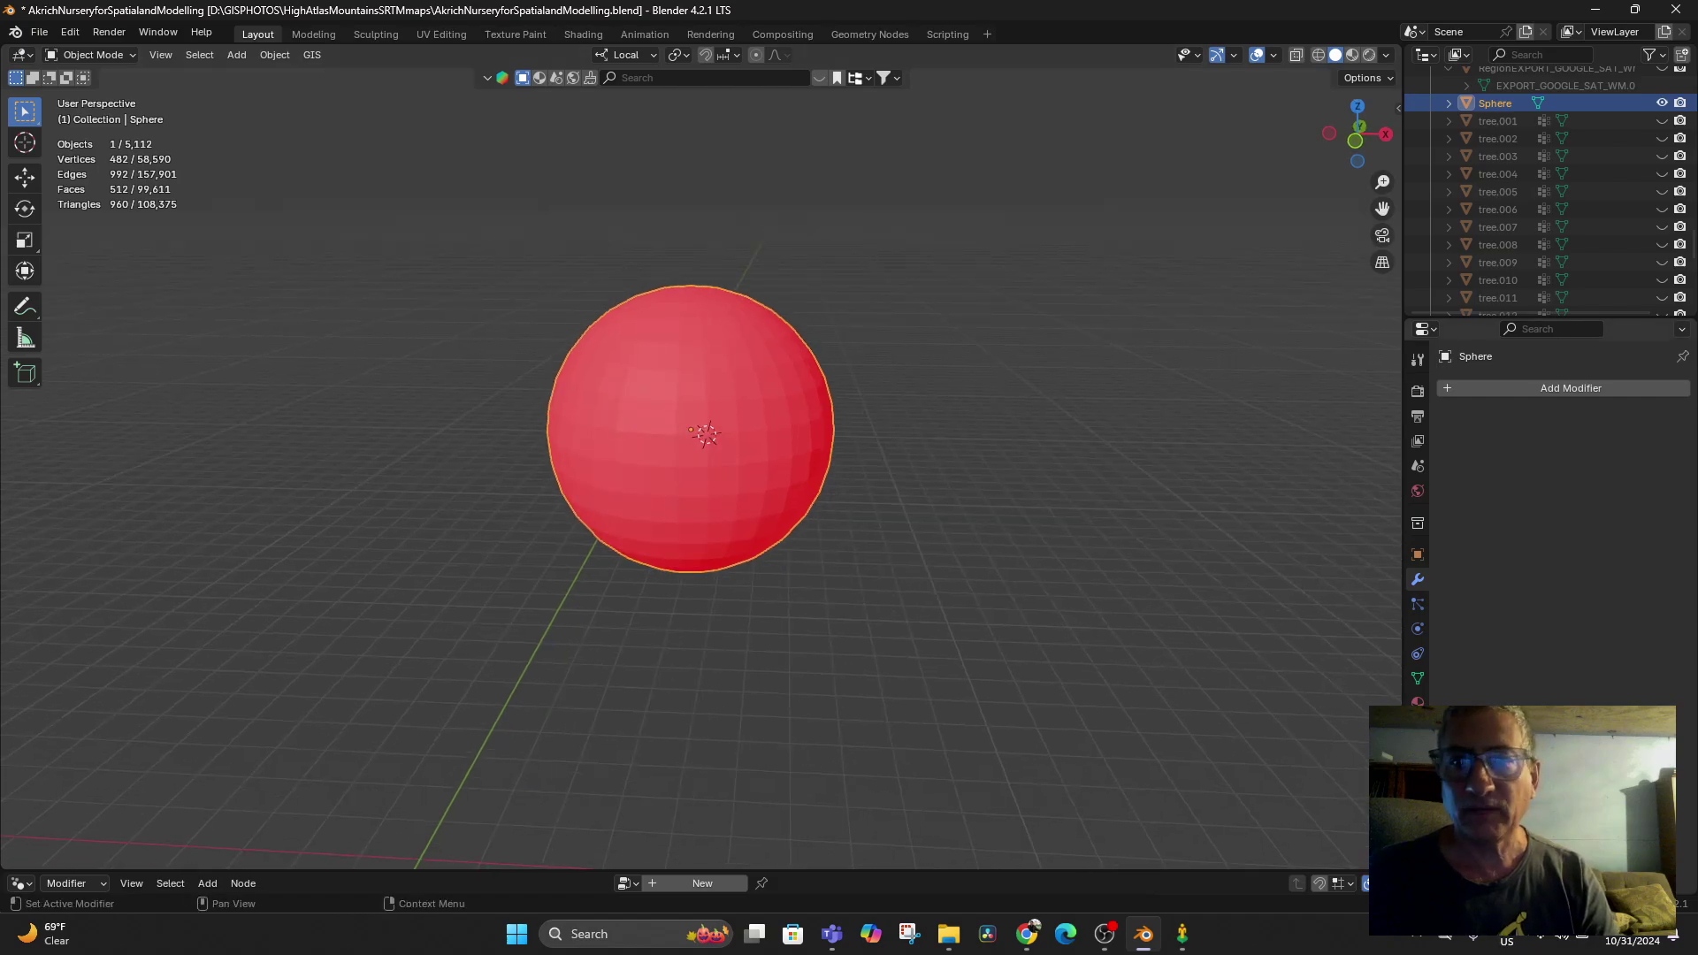
Create a new material for the sphere and assign an Image Texture to its Base Color
left_click(1417, 702)
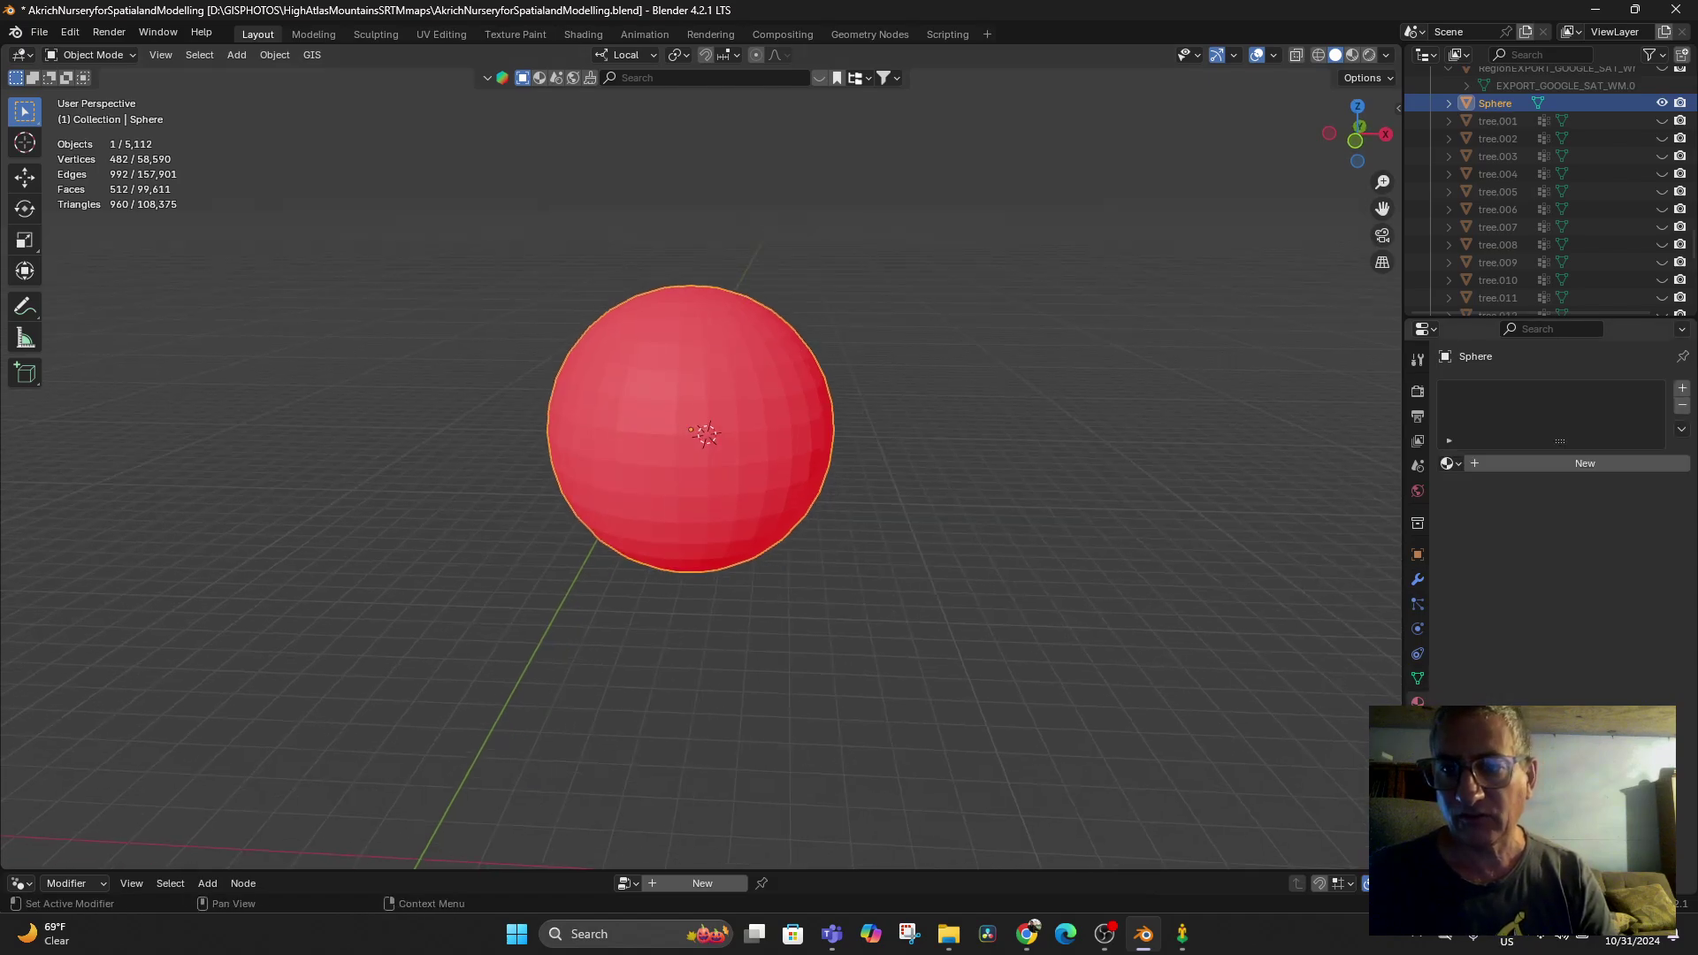
left_click(1585, 463)
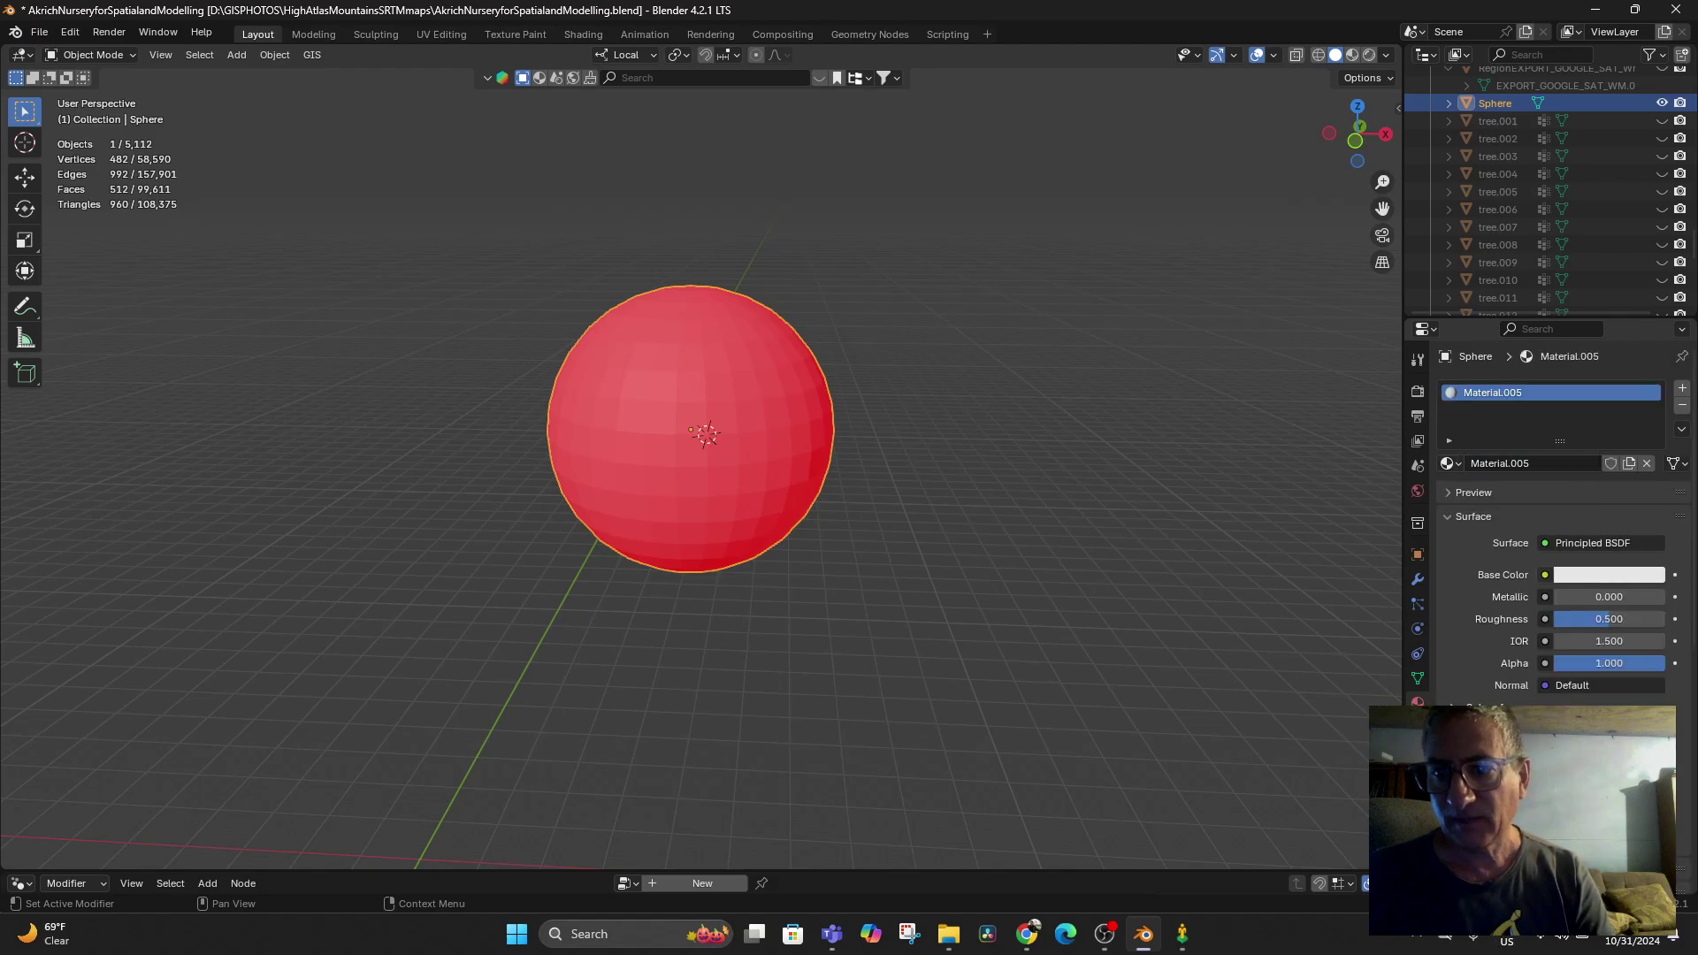
left_click(1545, 575)
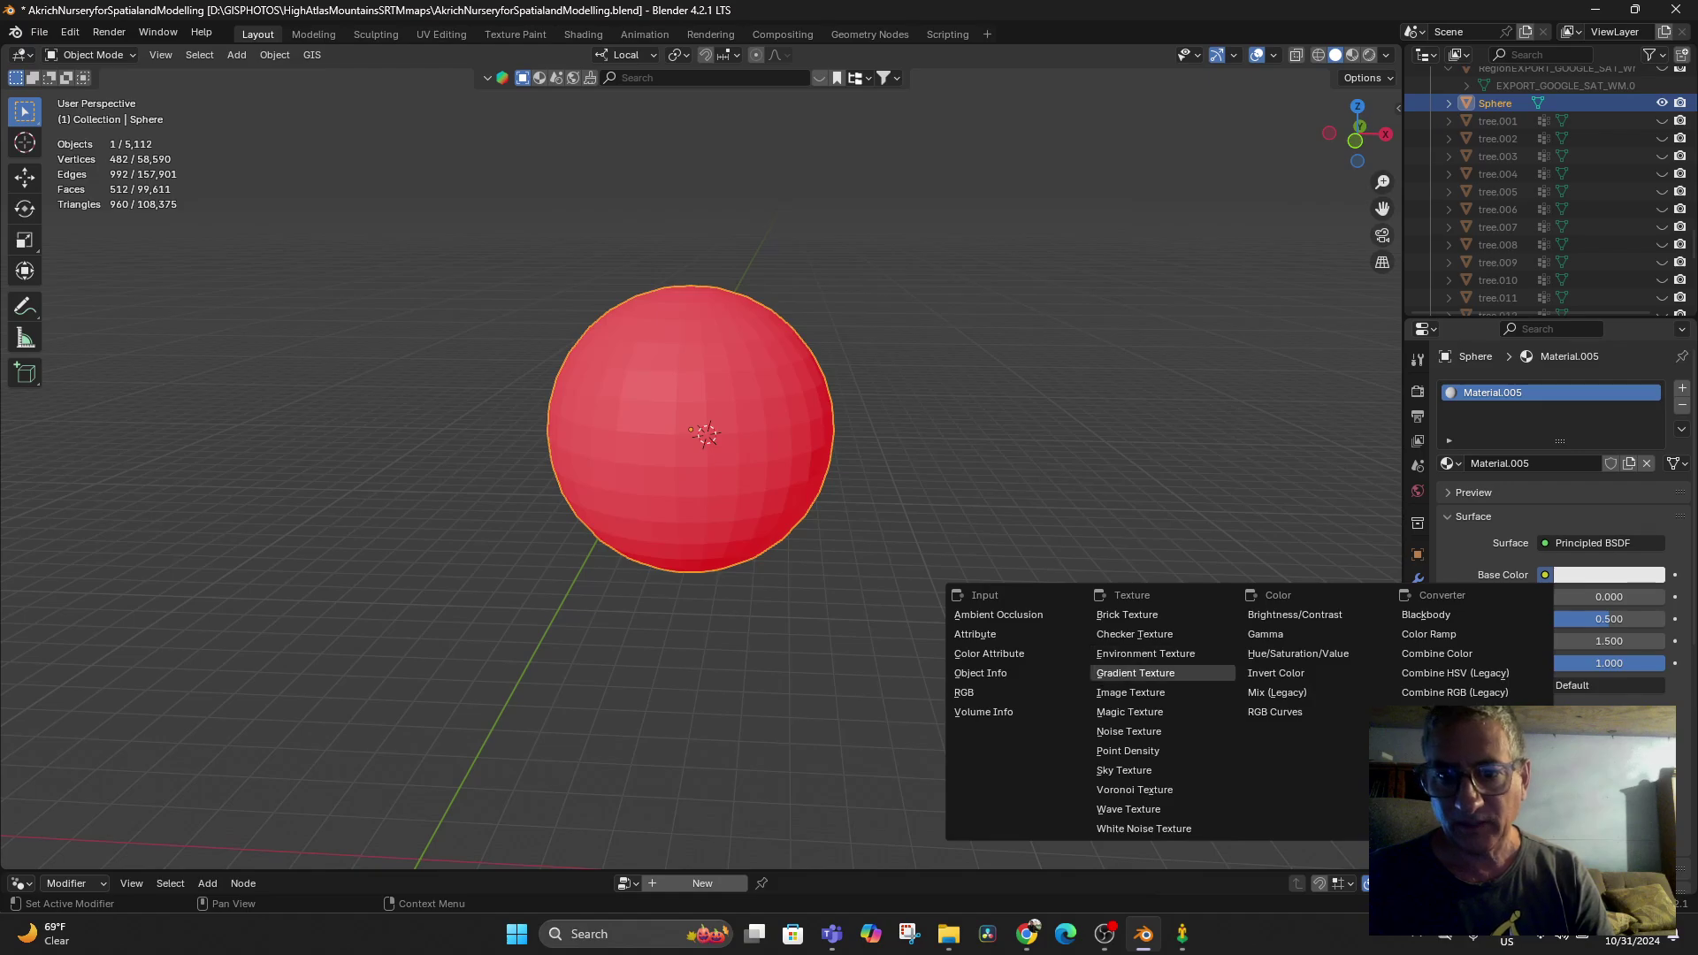
left_click(1130, 692)
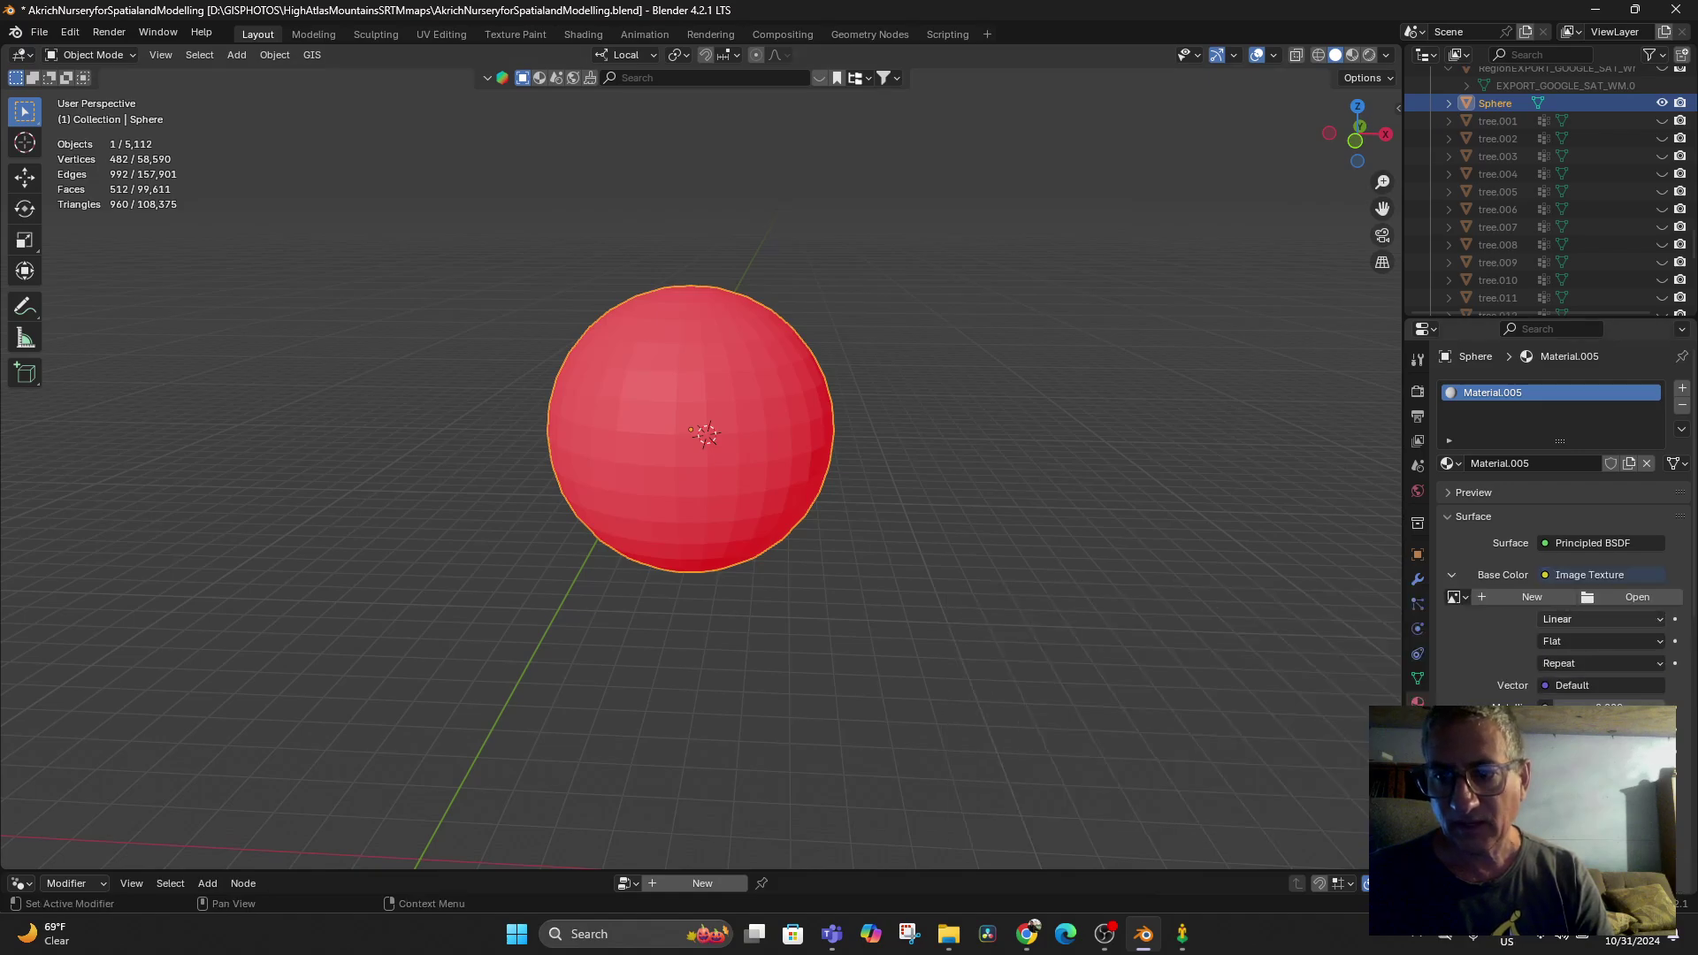
Load Tiffus2bMoroccoSkybox1.jpg from the ShapeFile Exports folder as the sphere's texture image
left_click(1635, 597)
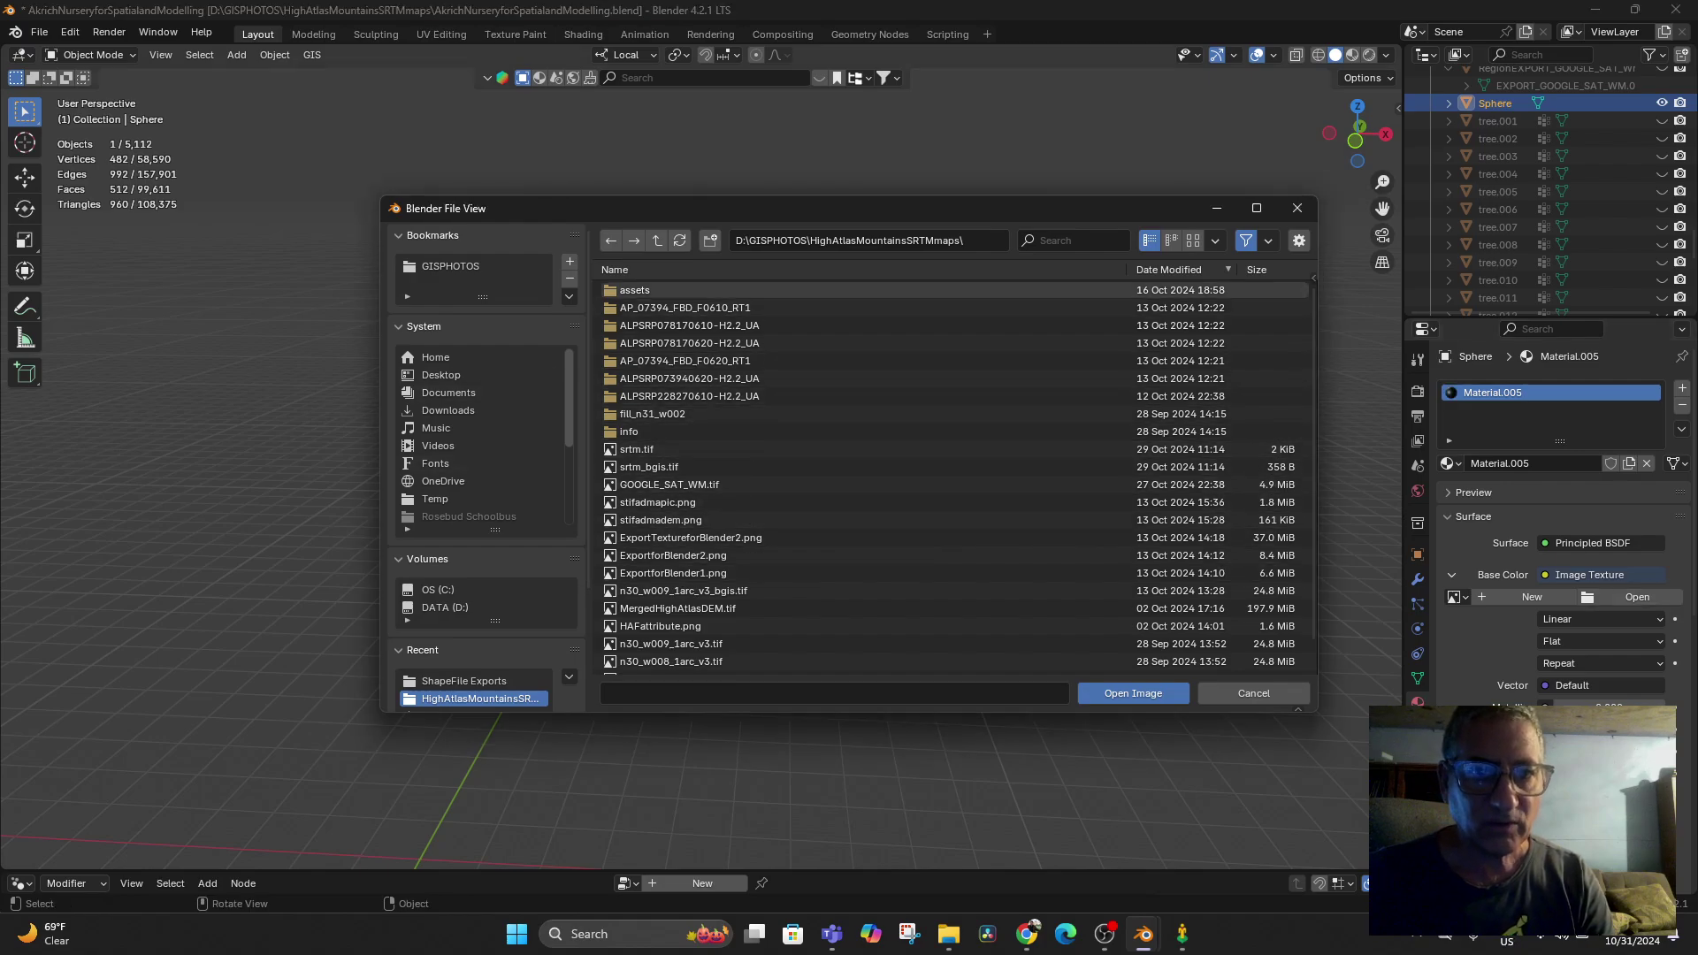
scroll(489, 464, "down", 1)
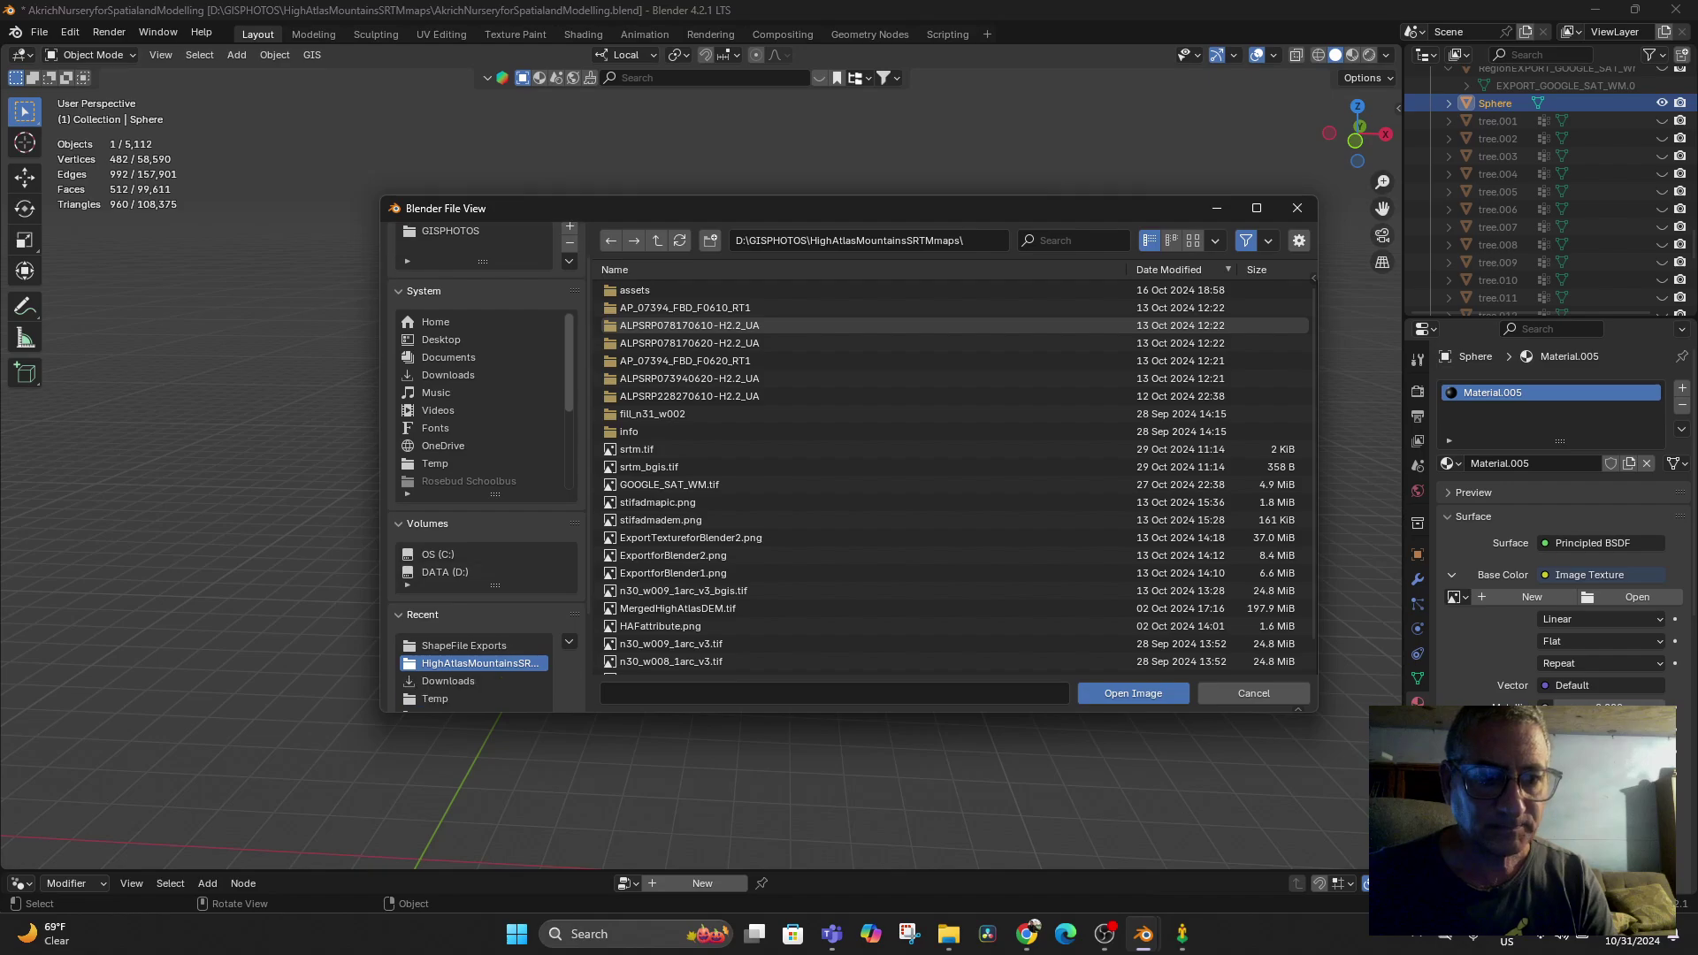
left_click(464, 646)
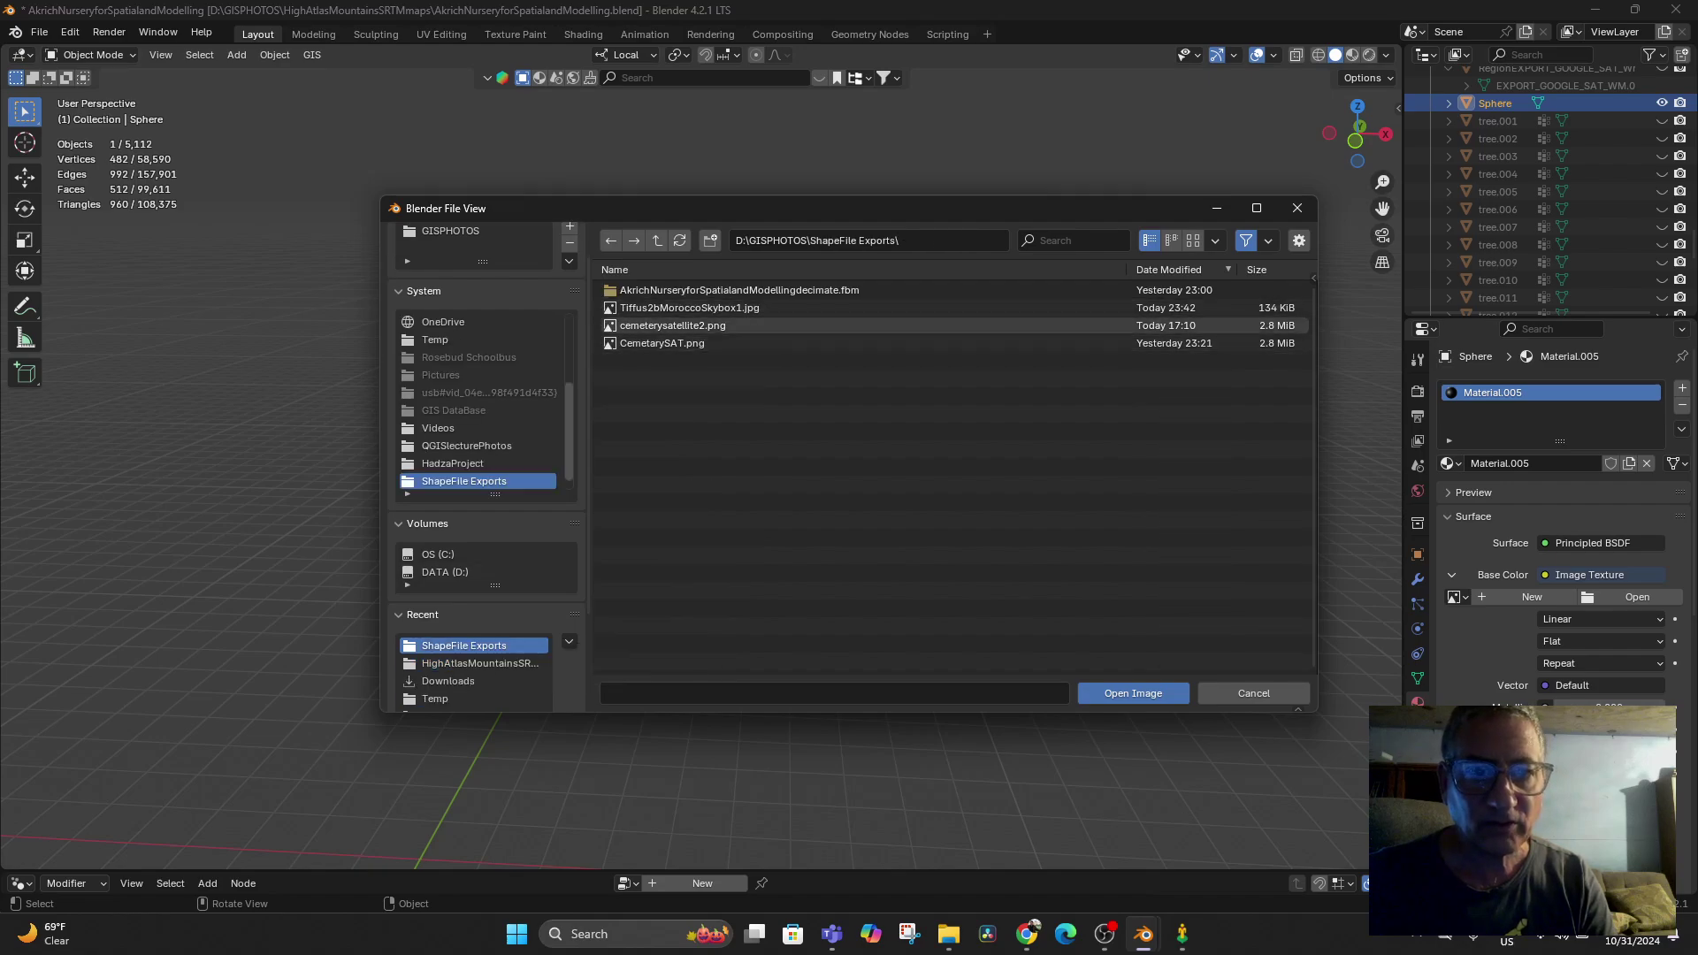
left_click(690, 308)
left_click(1133, 693)
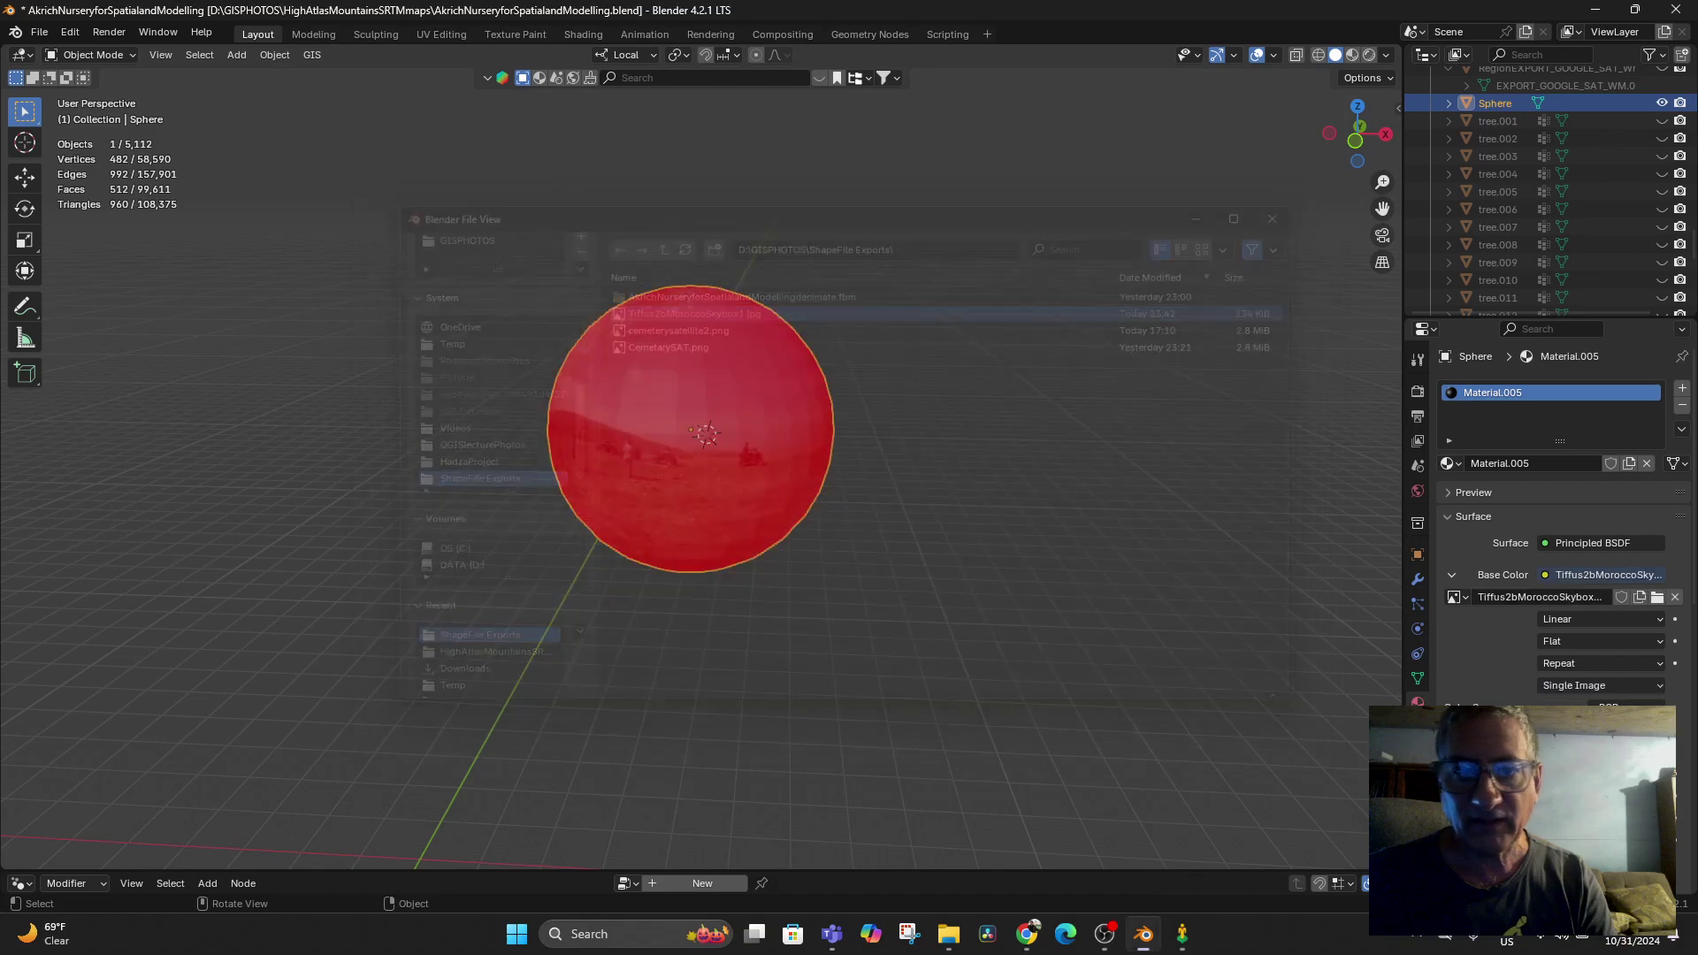
Turn off the Face Orientation overlay and inspect the panorama on the sphere from inside and outside
scroll(700, 456, "up", 10)
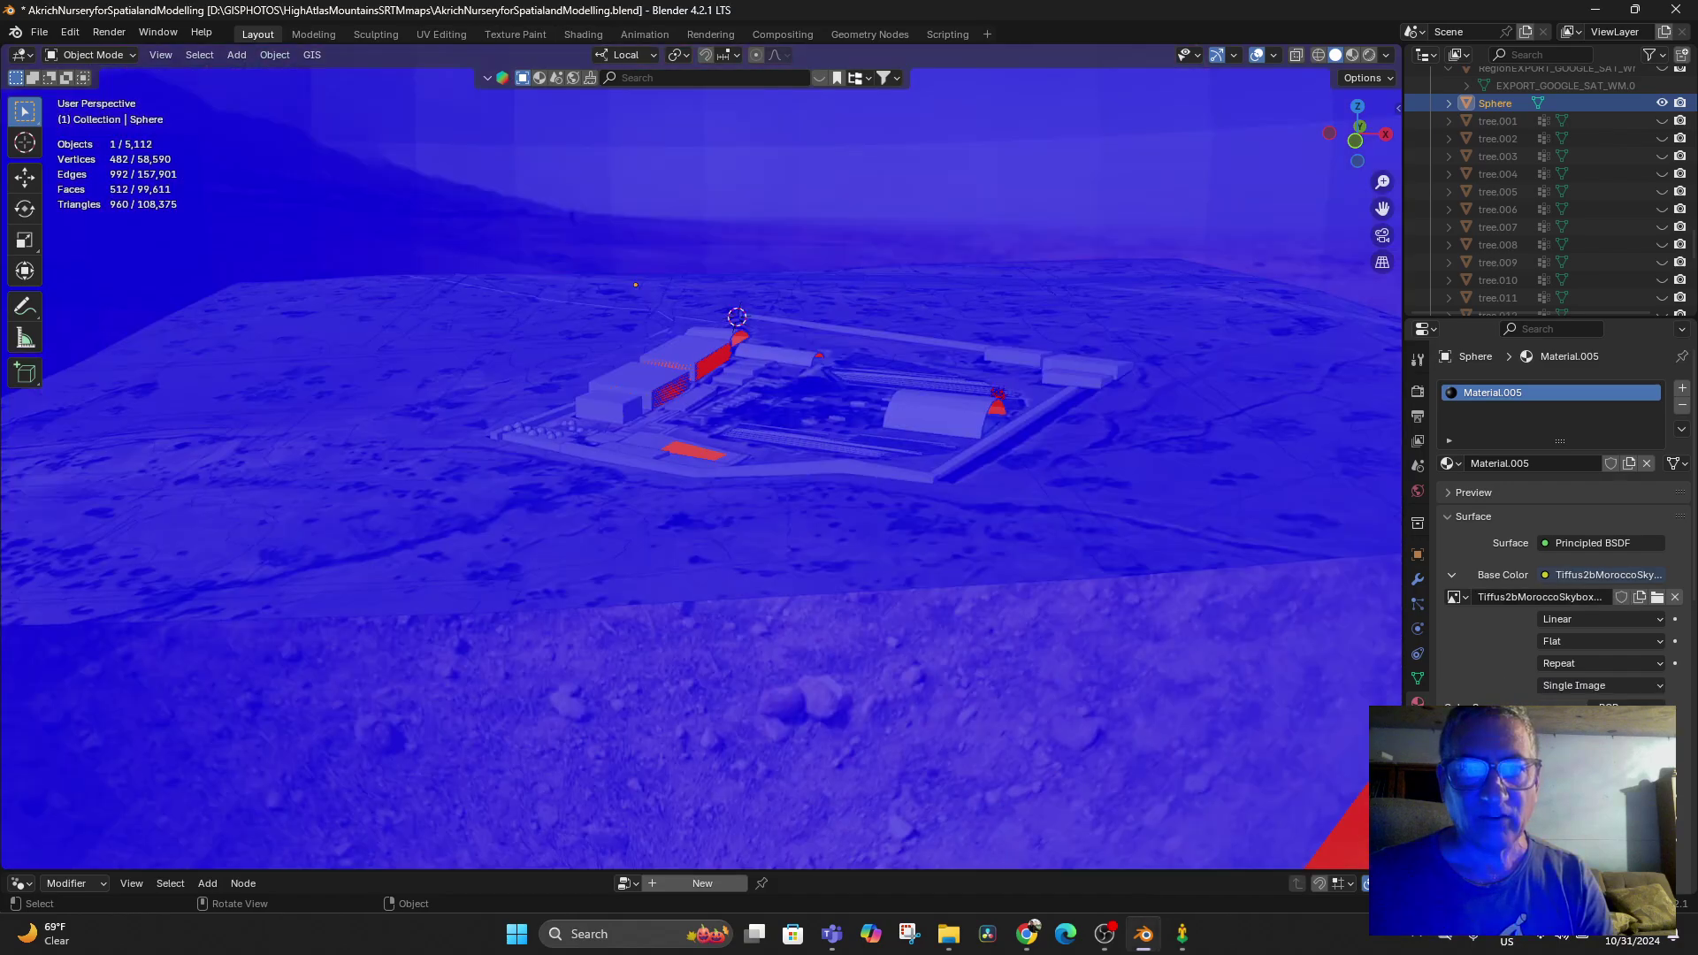
middle_click_drag(701, 456, 911, 433)
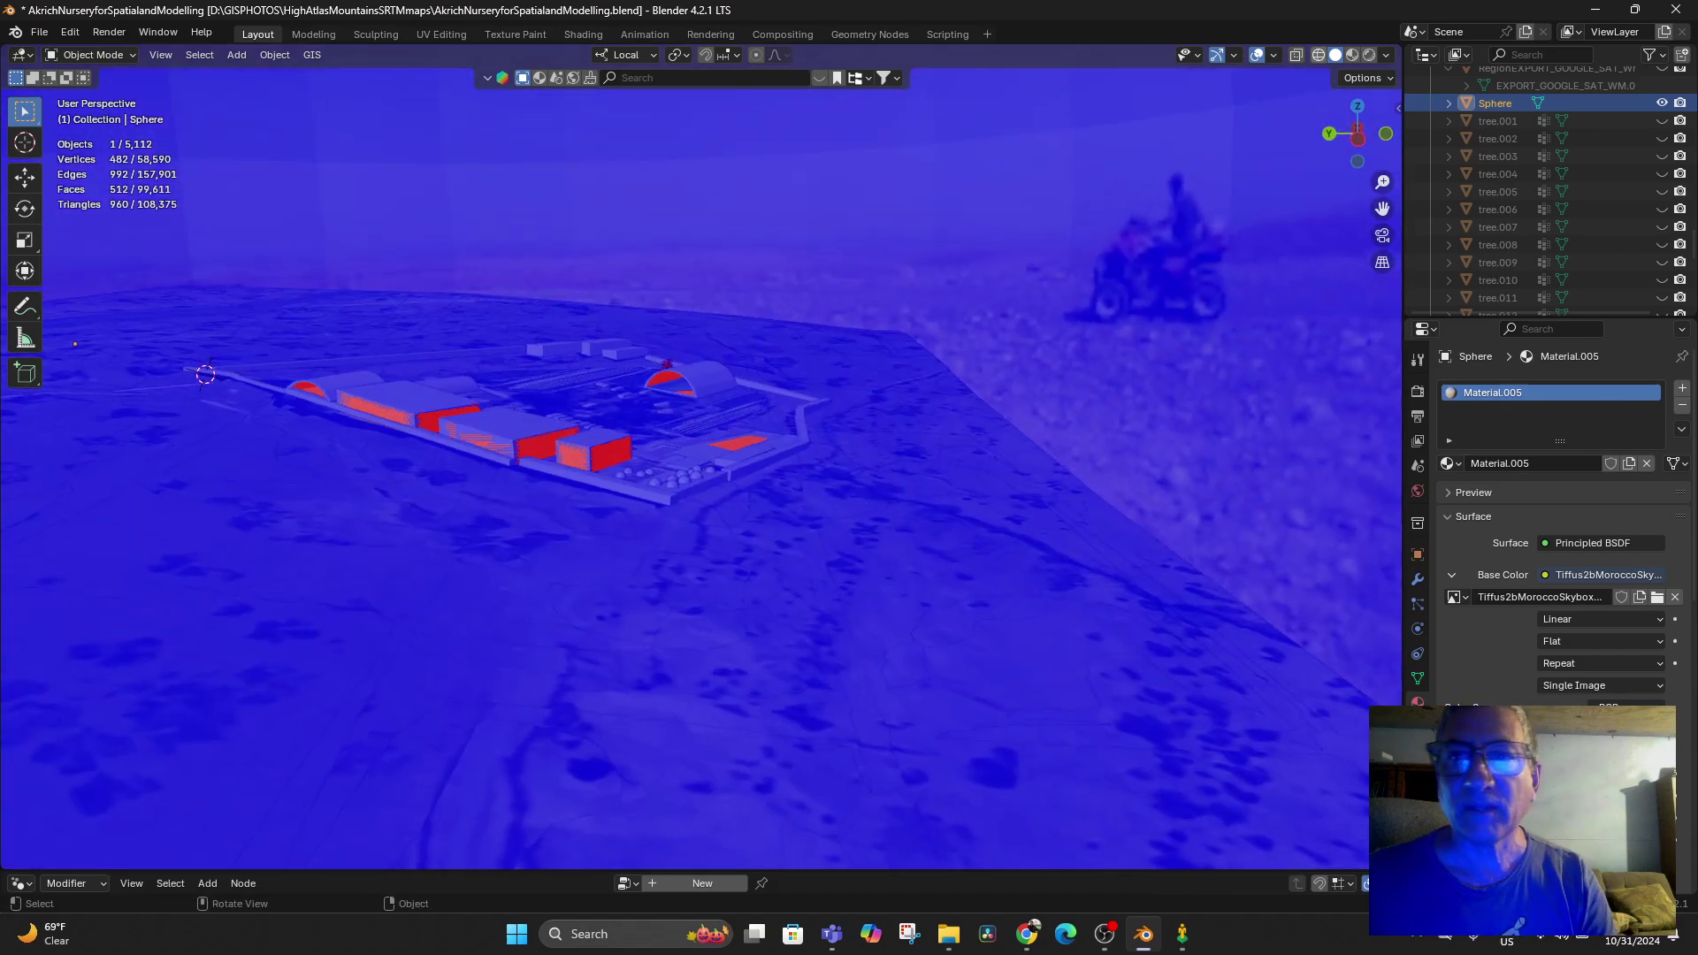
left_click(1273, 54)
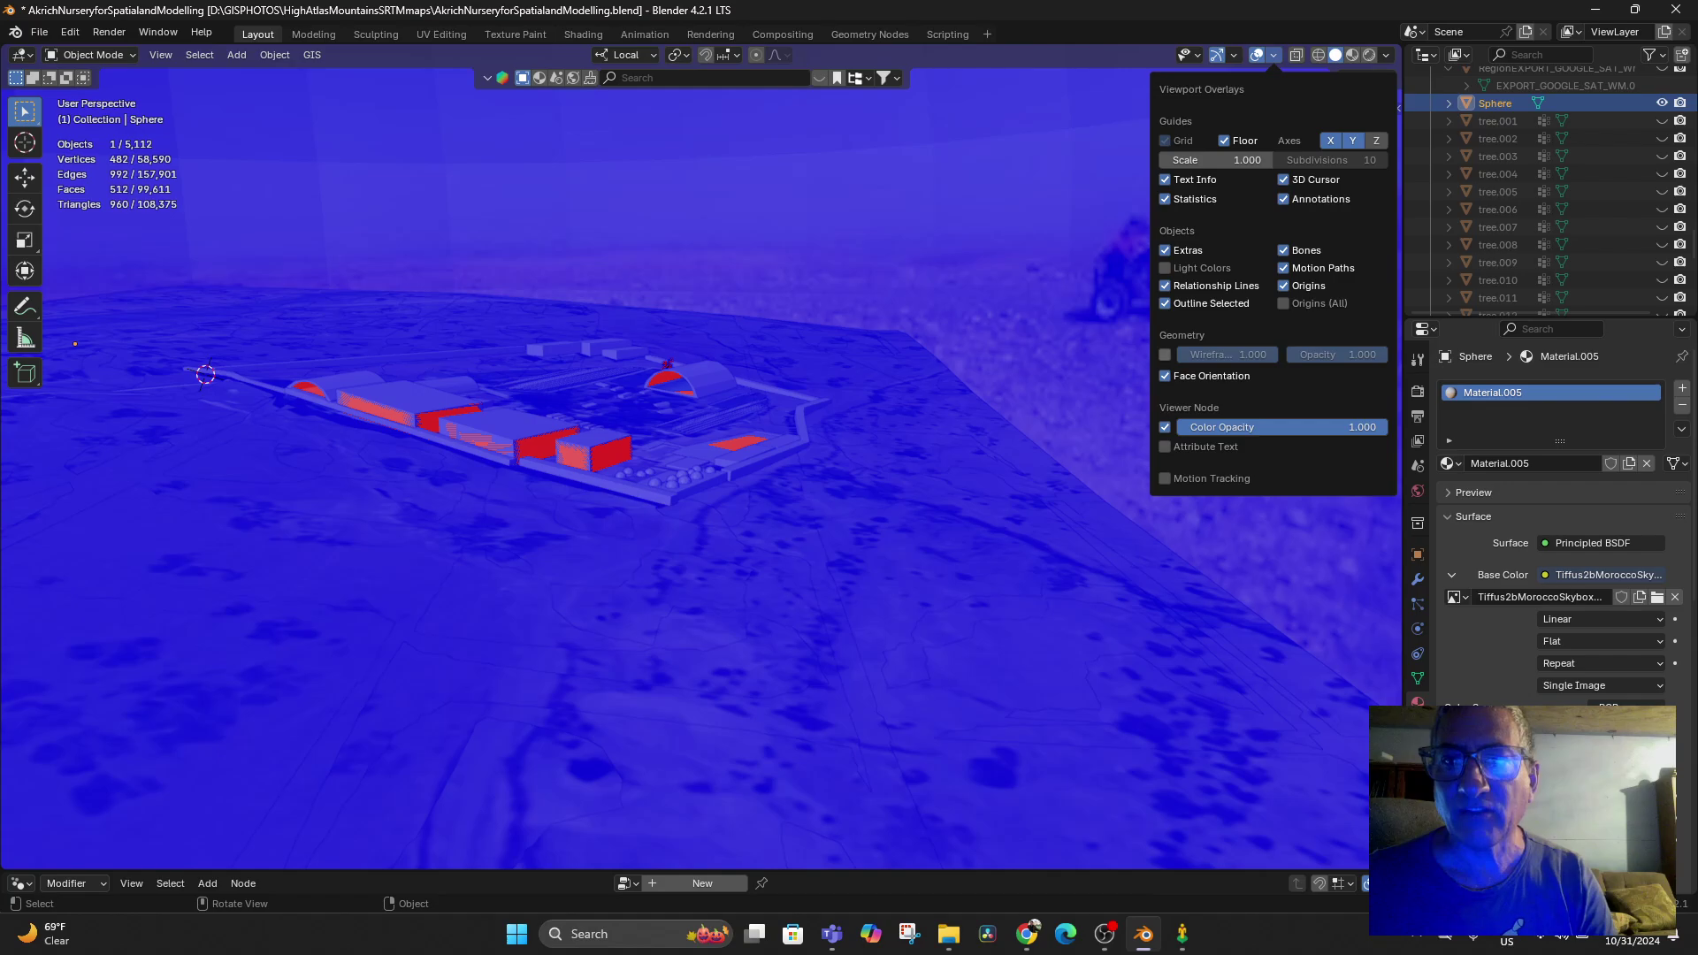
left_click(1165, 376)
middle_click_drag(796, 442, 394, 443)
scroll(663, 456, "up", 7)
scroll(394, 443, "down", 10)
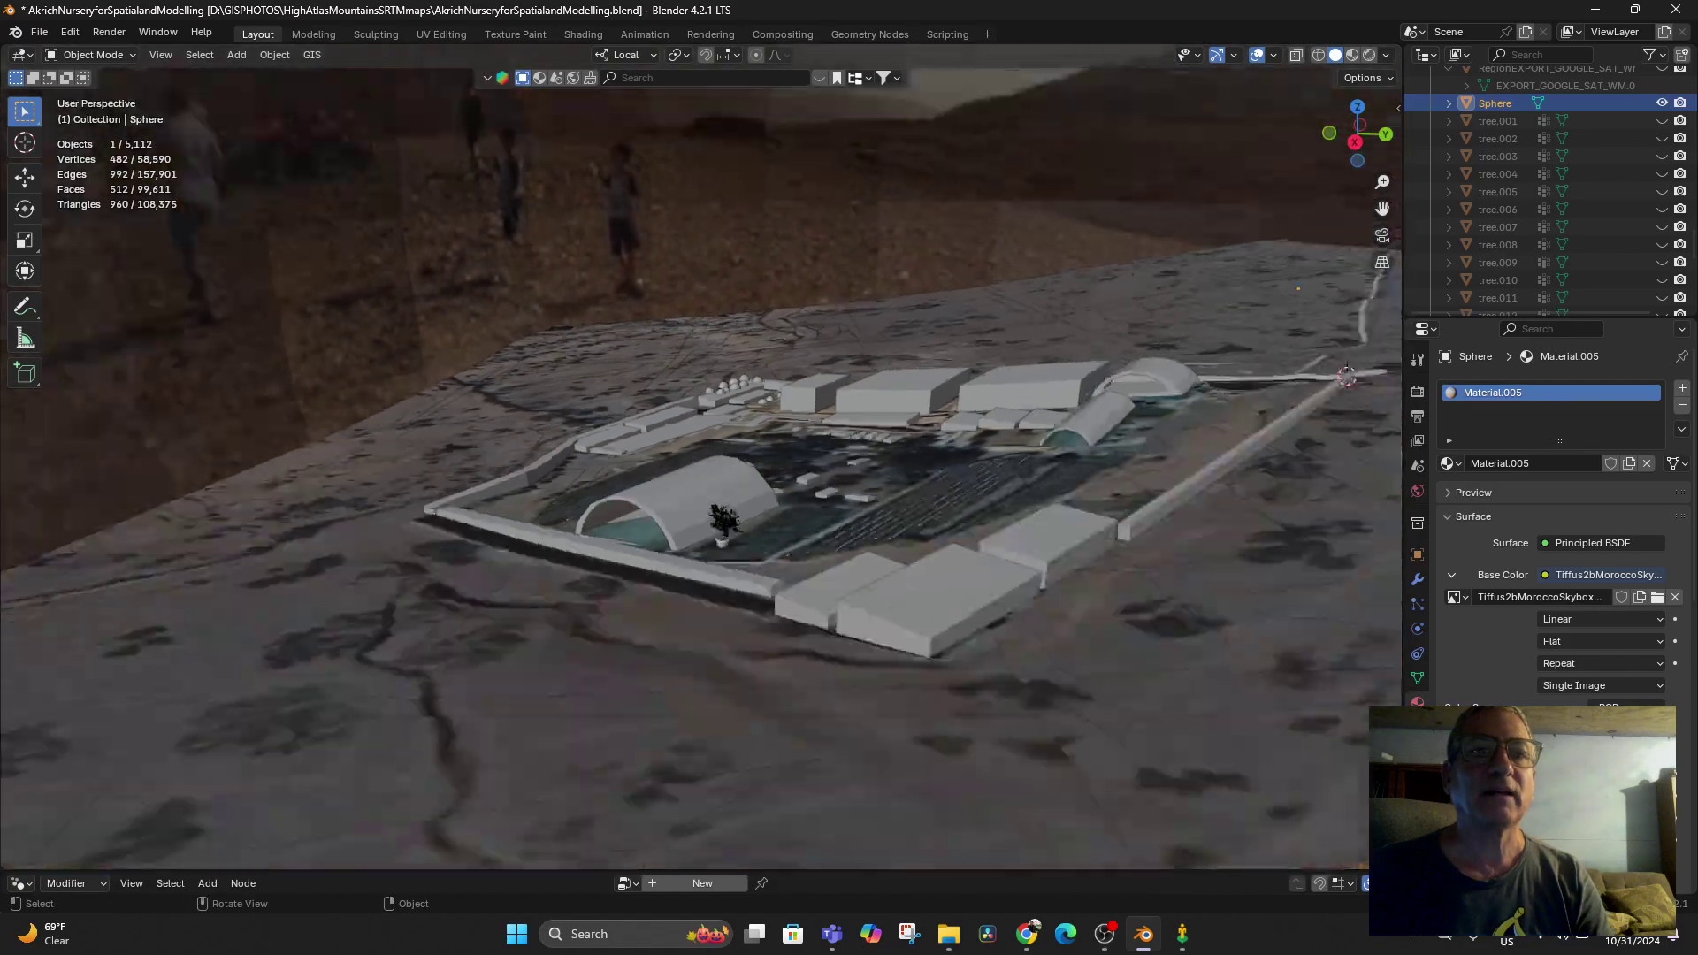
middle_click_drag(751, 460, 777, 526)
scroll(776, 526, "down", 10)
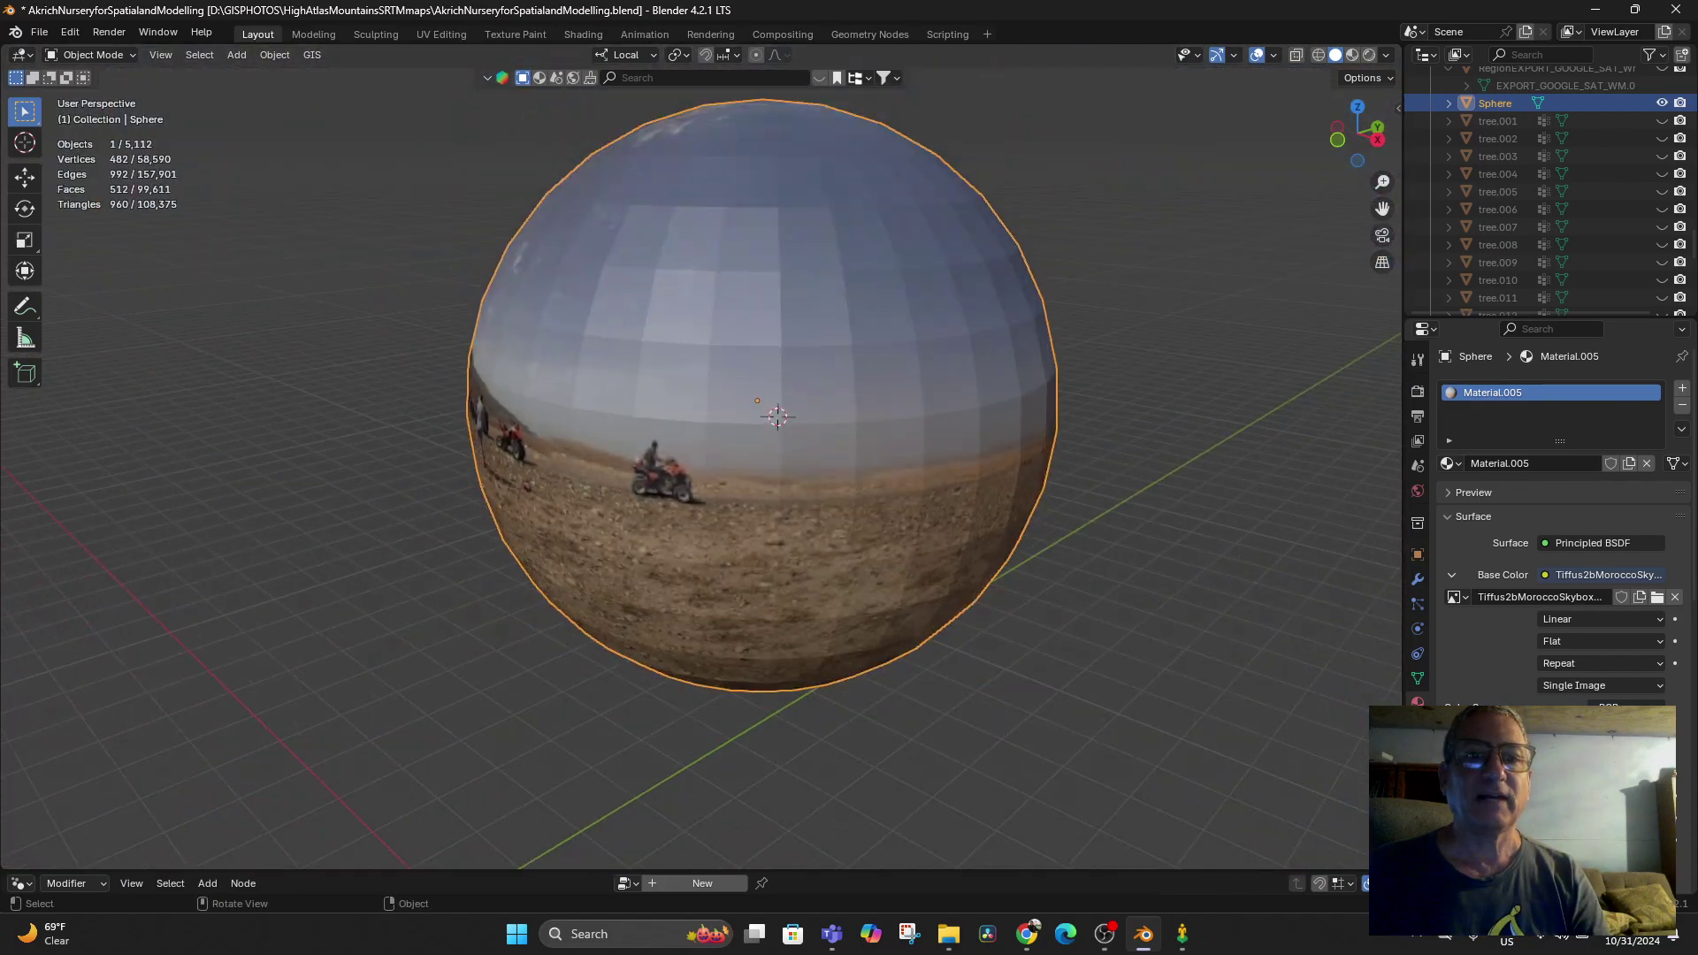
Lower the sphere along the Z axis and check from inside how the panorama's horizon meets the terrain
key("g")
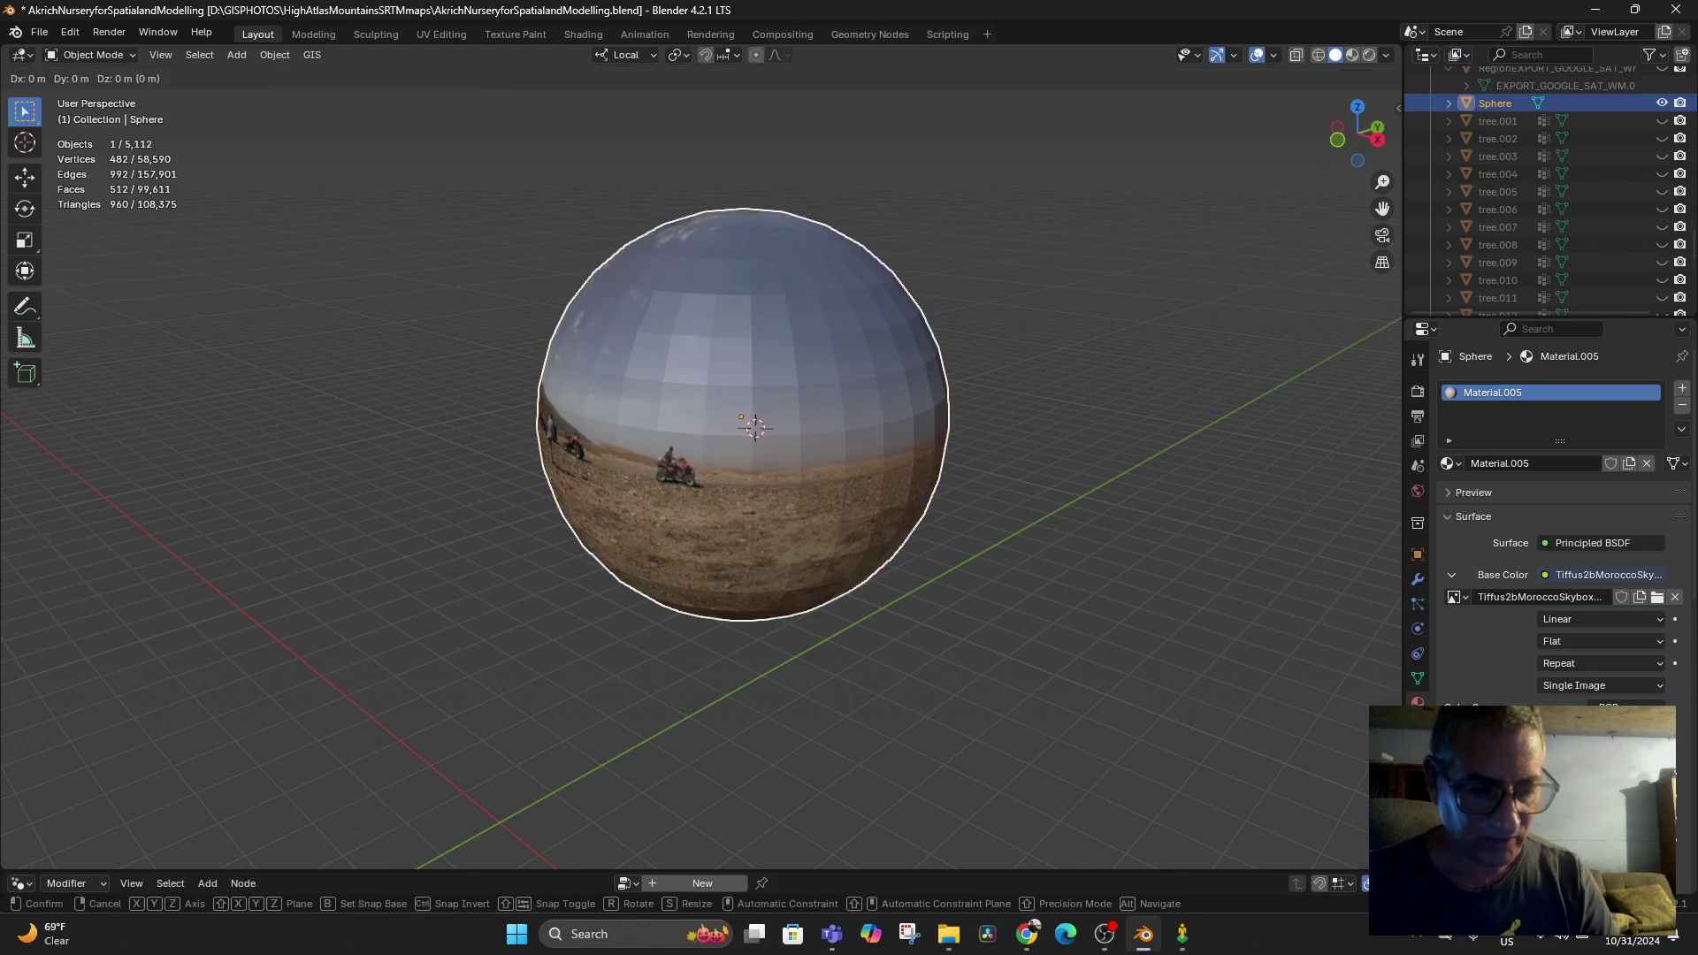
key("z")
key("Return")
scroll(776, 526, "up", 10)
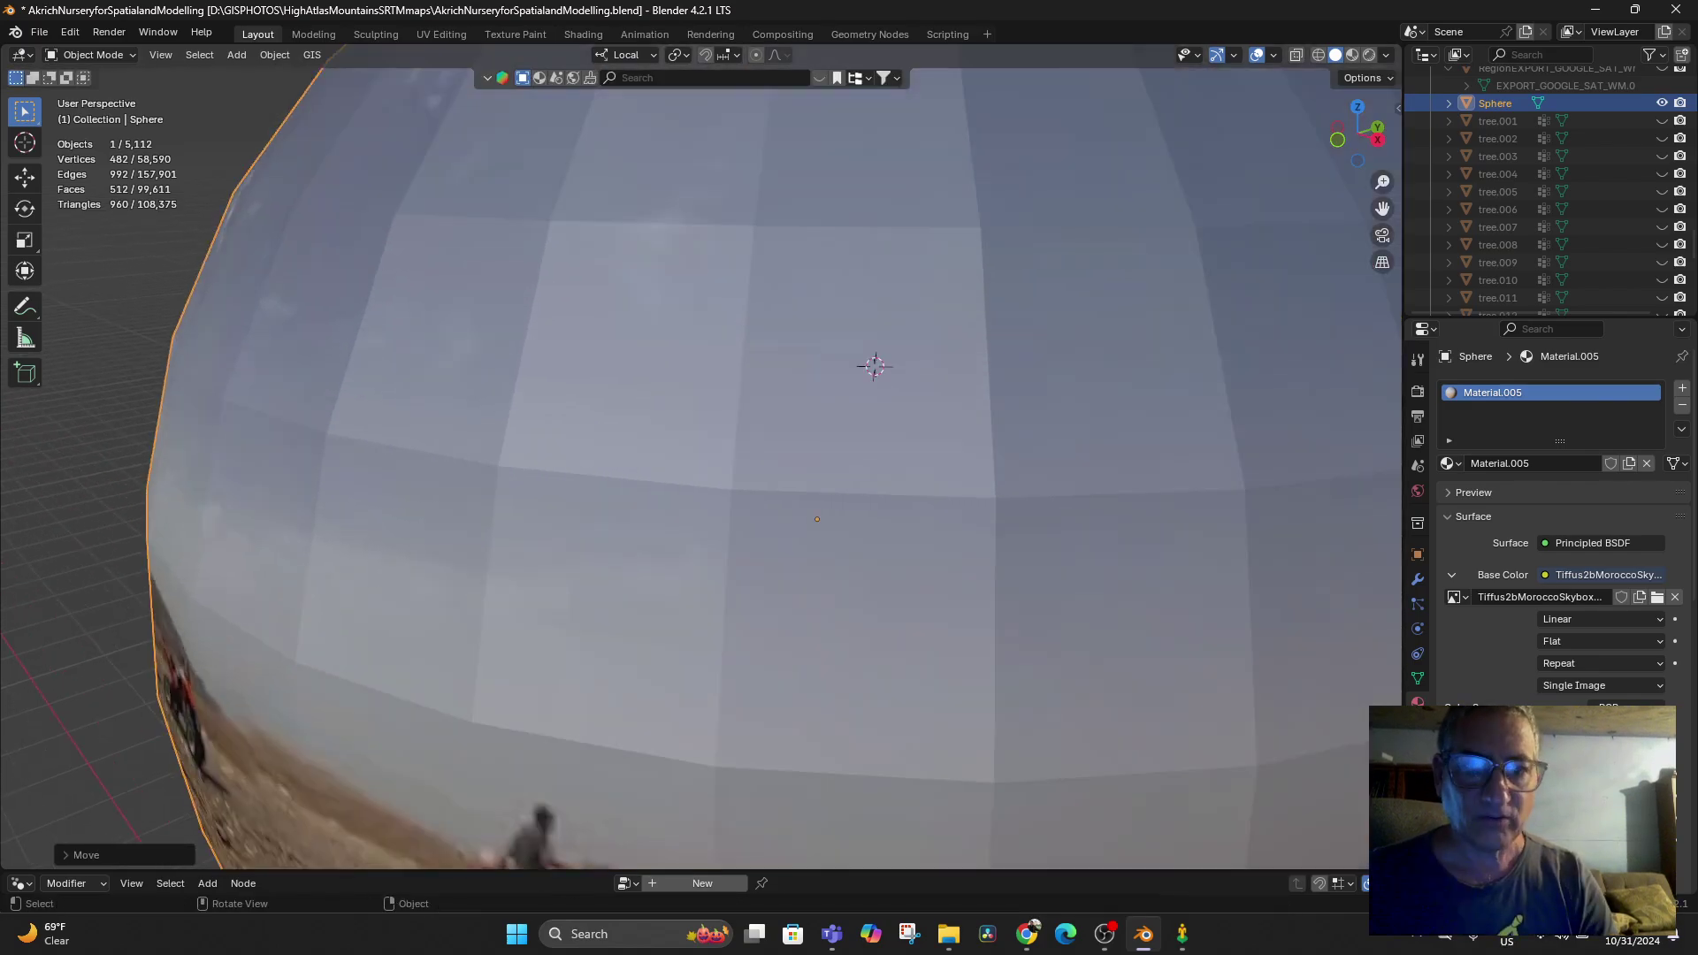
middle_click_drag(777, 526, 876, 487)
middle_click_drag(734, 456, 638, 565)
scroll(636, 460, "down", 1)
scroll(637, 460, "up", 8)
middle_click_drag(610, 495, 626, 677)
middle_click_drag(626, 531, 628, 575)
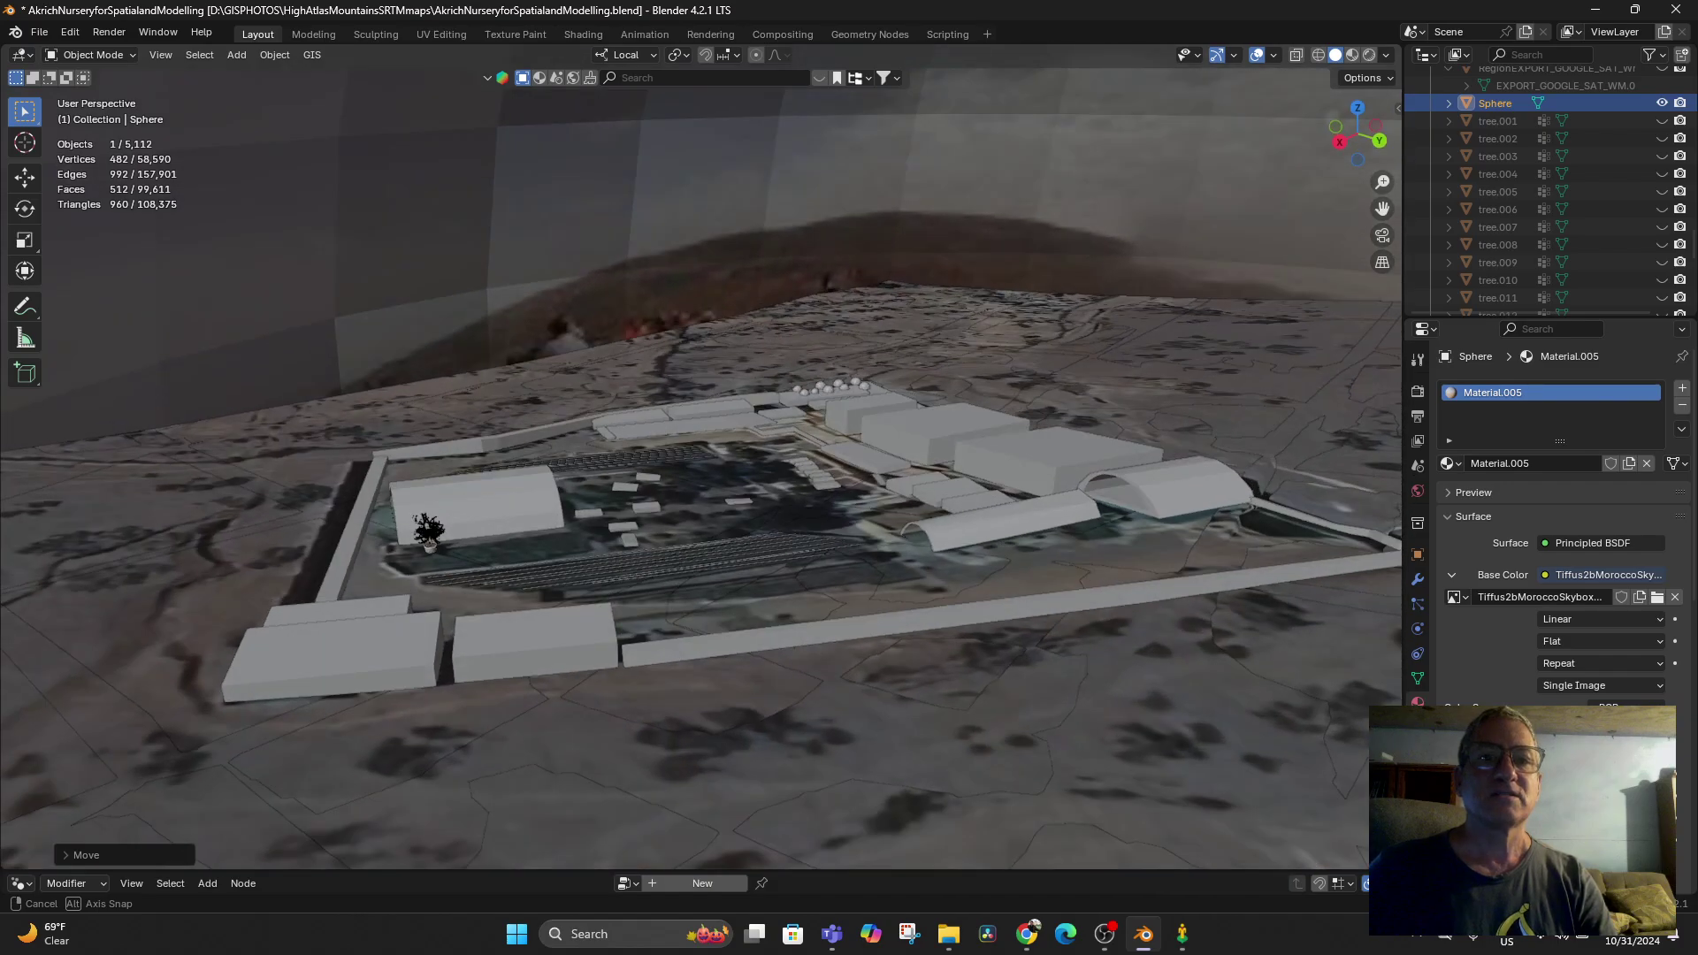
scroll(628, 575, "down", 12)
scroll(699, 469, "down", 3)
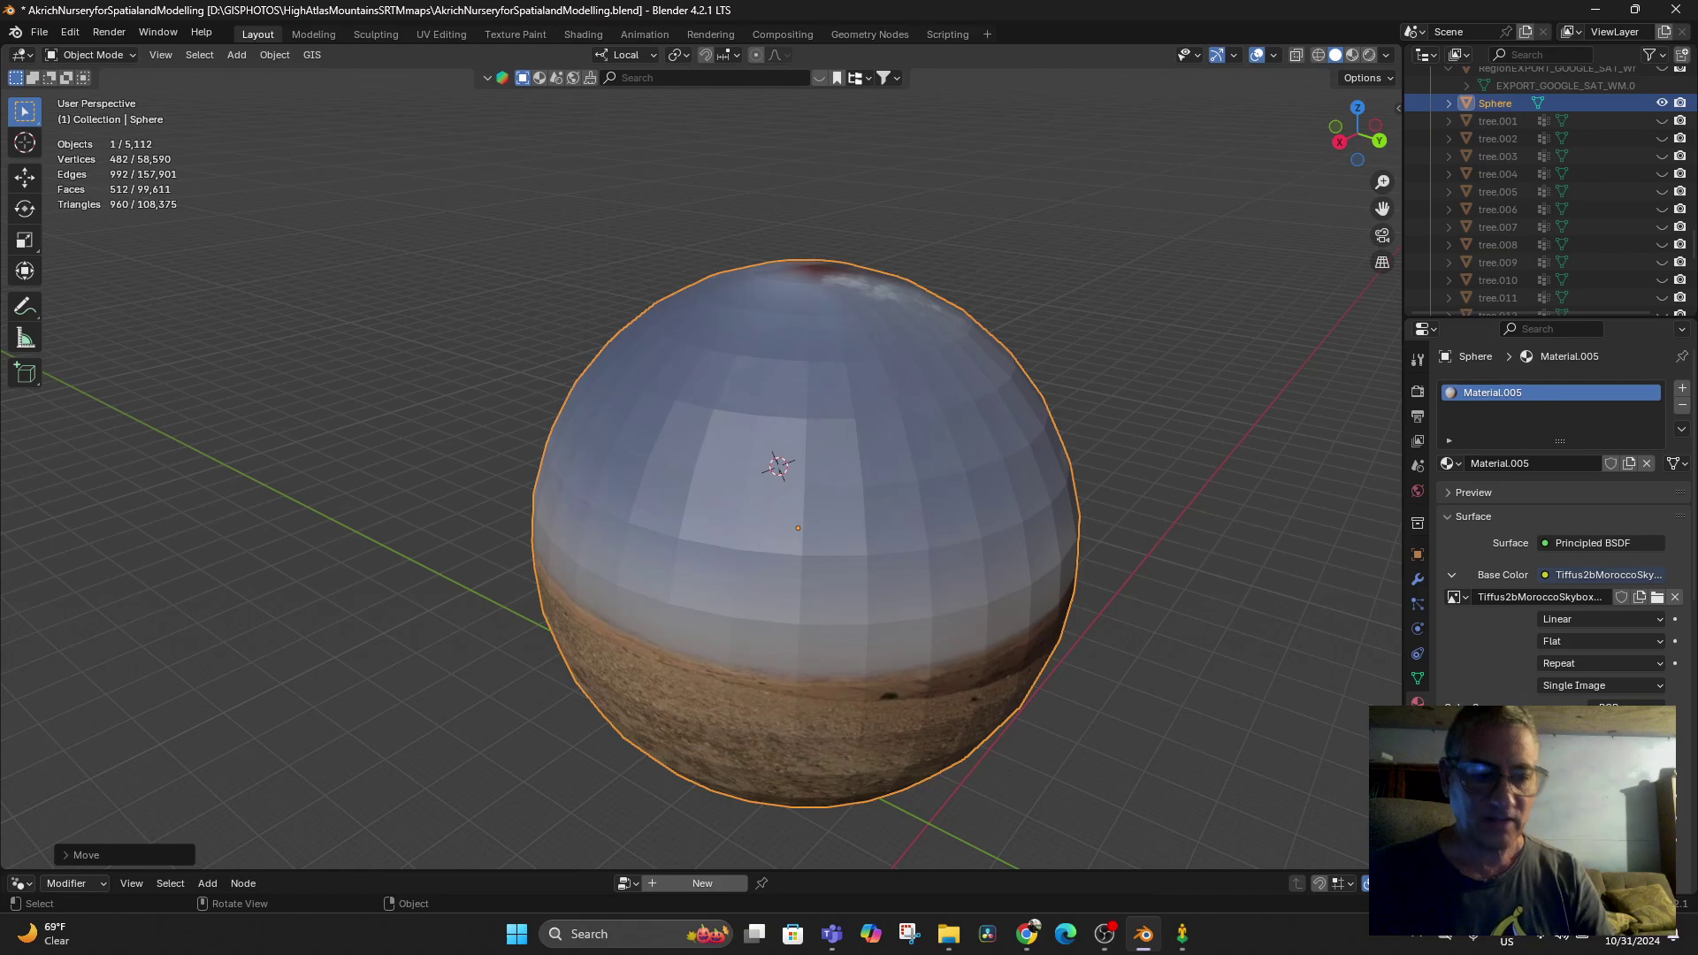
Enlarge the sphere and center it over the terrain map from the top view, checking the fit in wireframe and from inside
key("s")
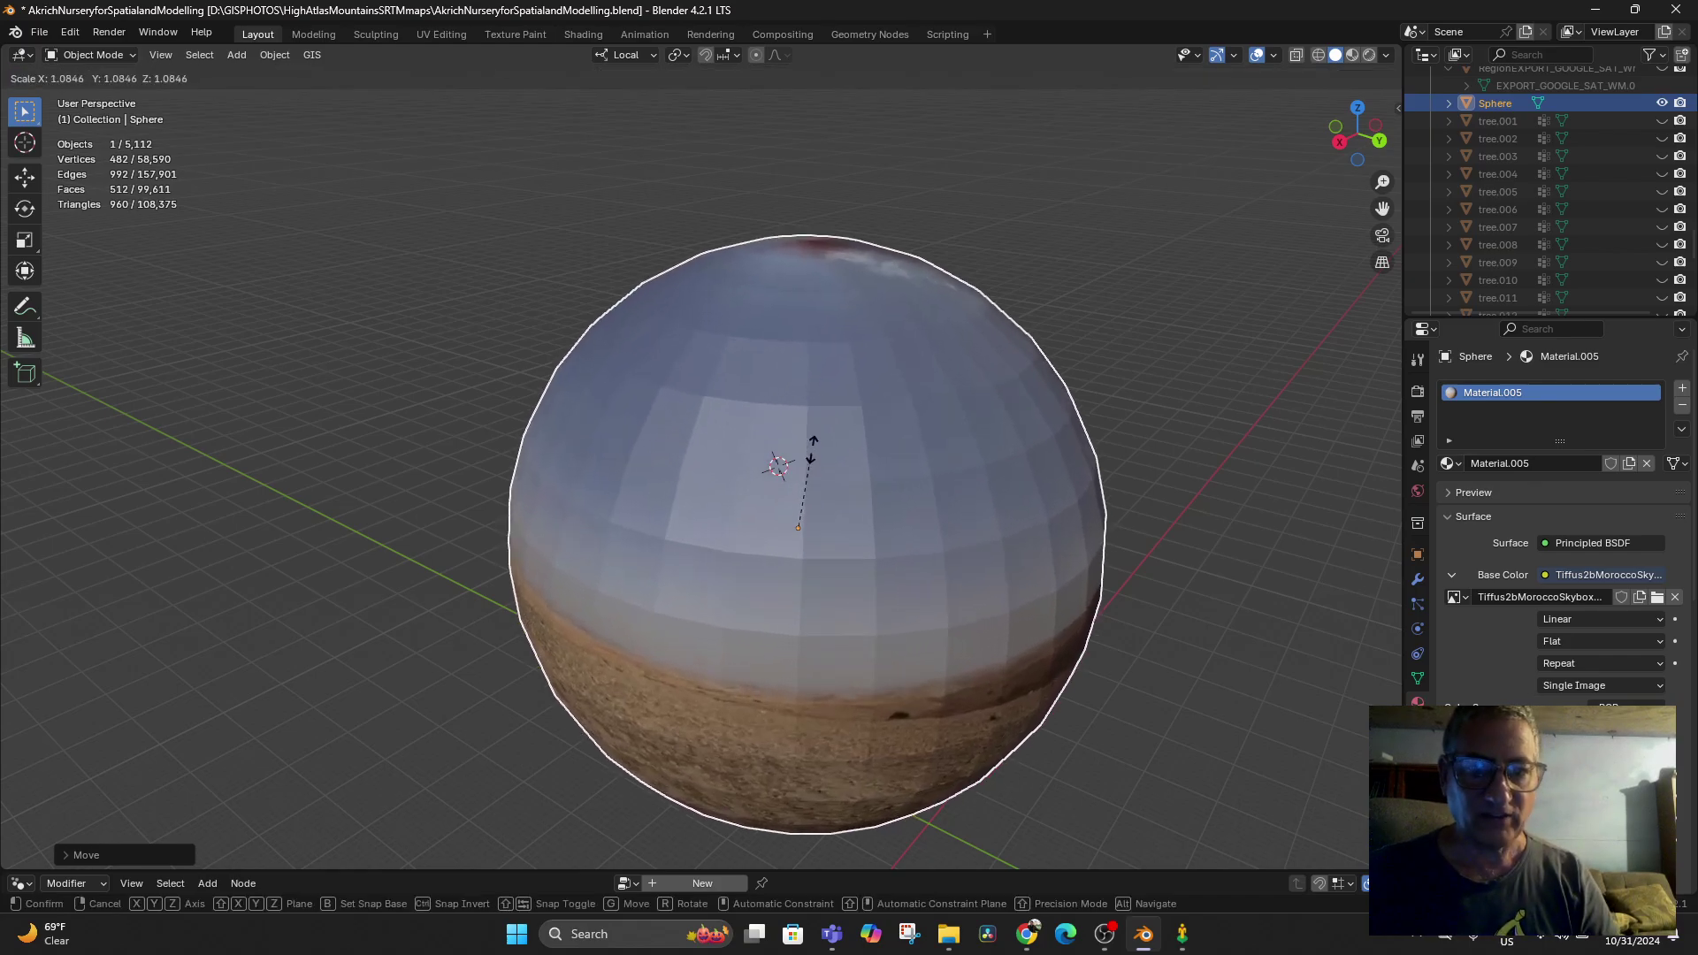
left_click(818, 439)
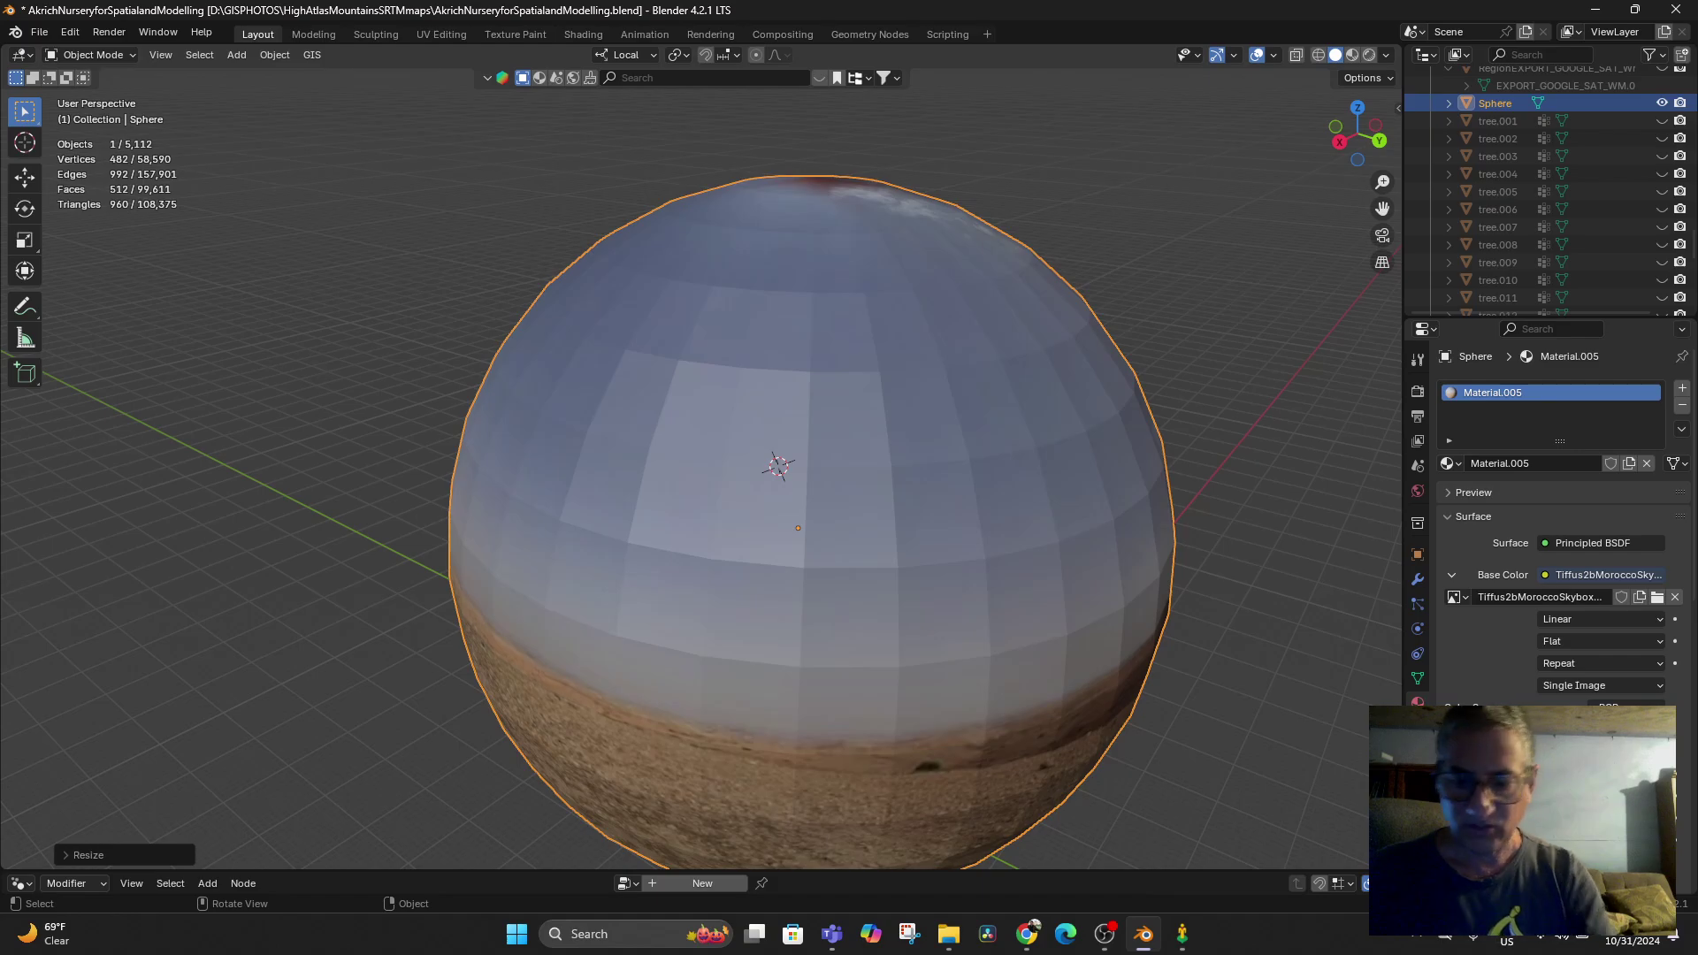
key("KP_7")
key("g")
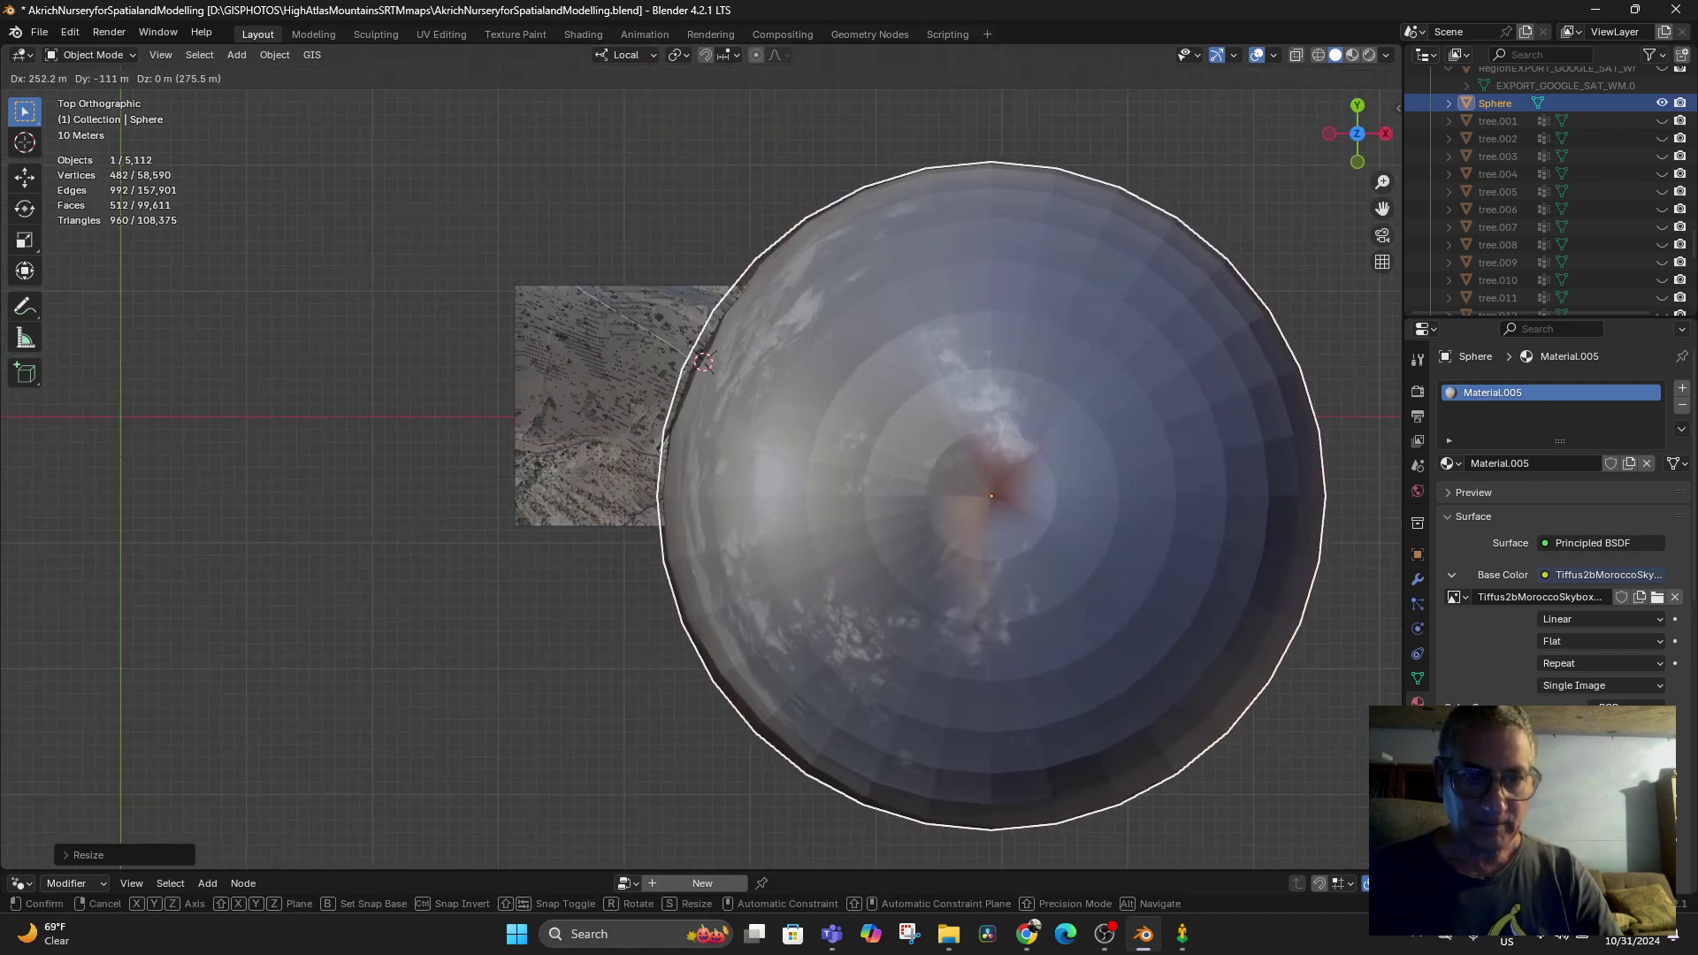
key("Return")
middle_click_drag(778, 478, 772, 349)
key("shift+z")
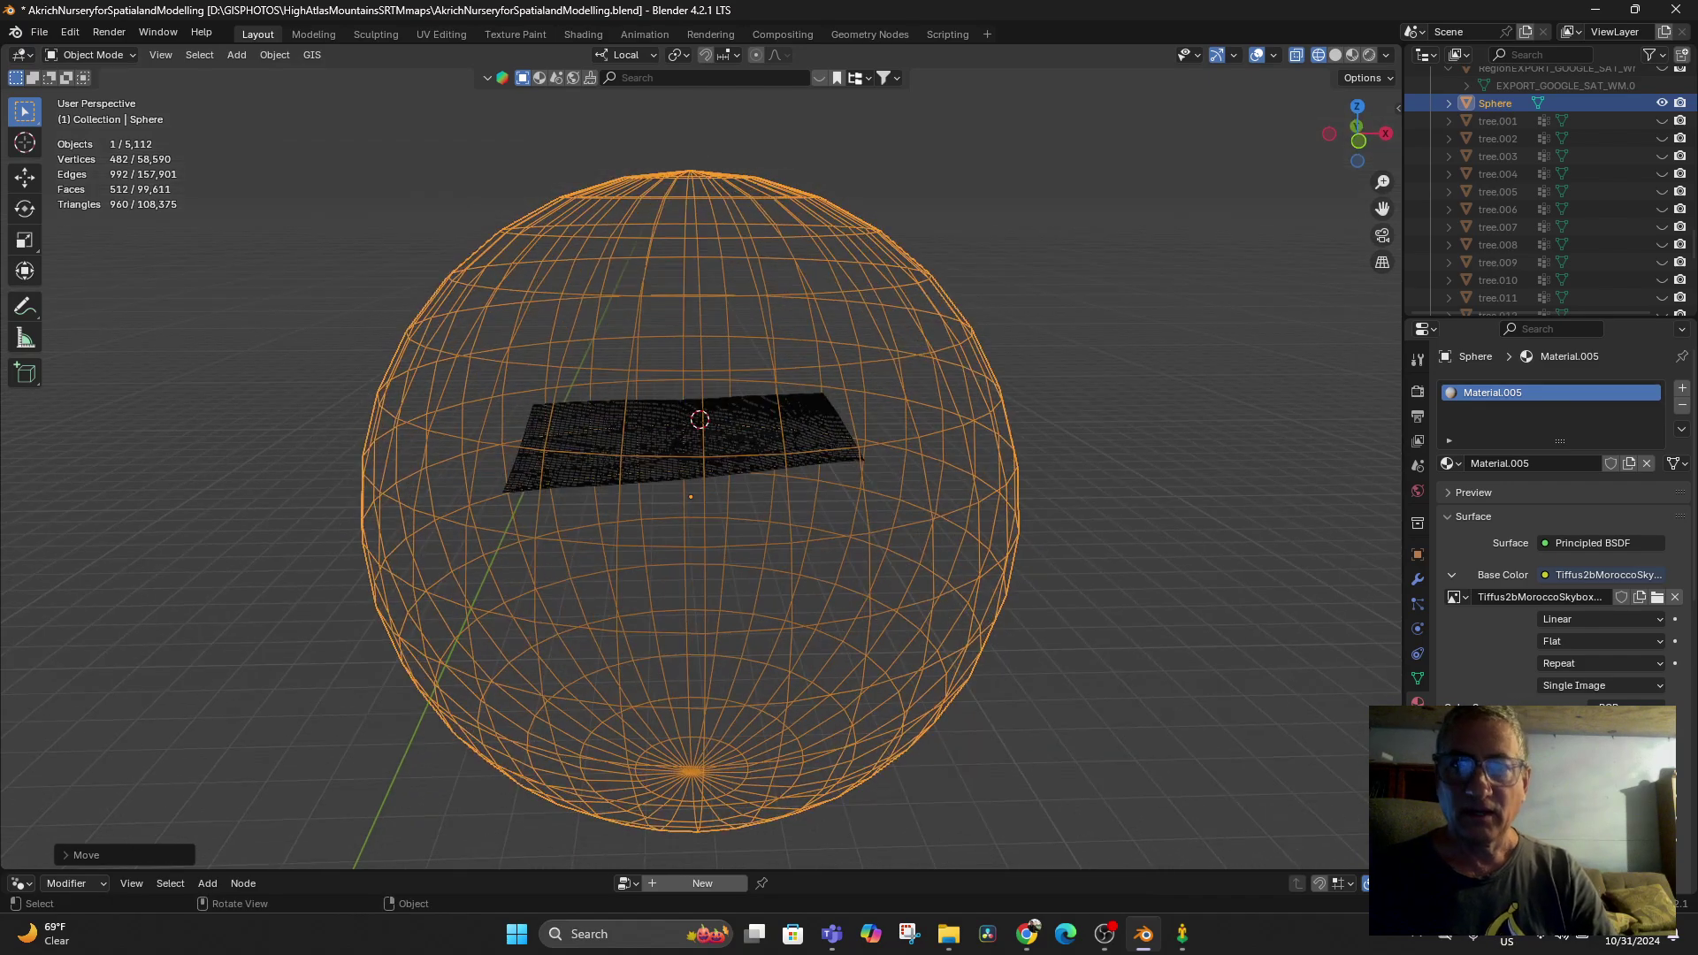
key("shift+z")
scroll(698, 456, "up", 4)
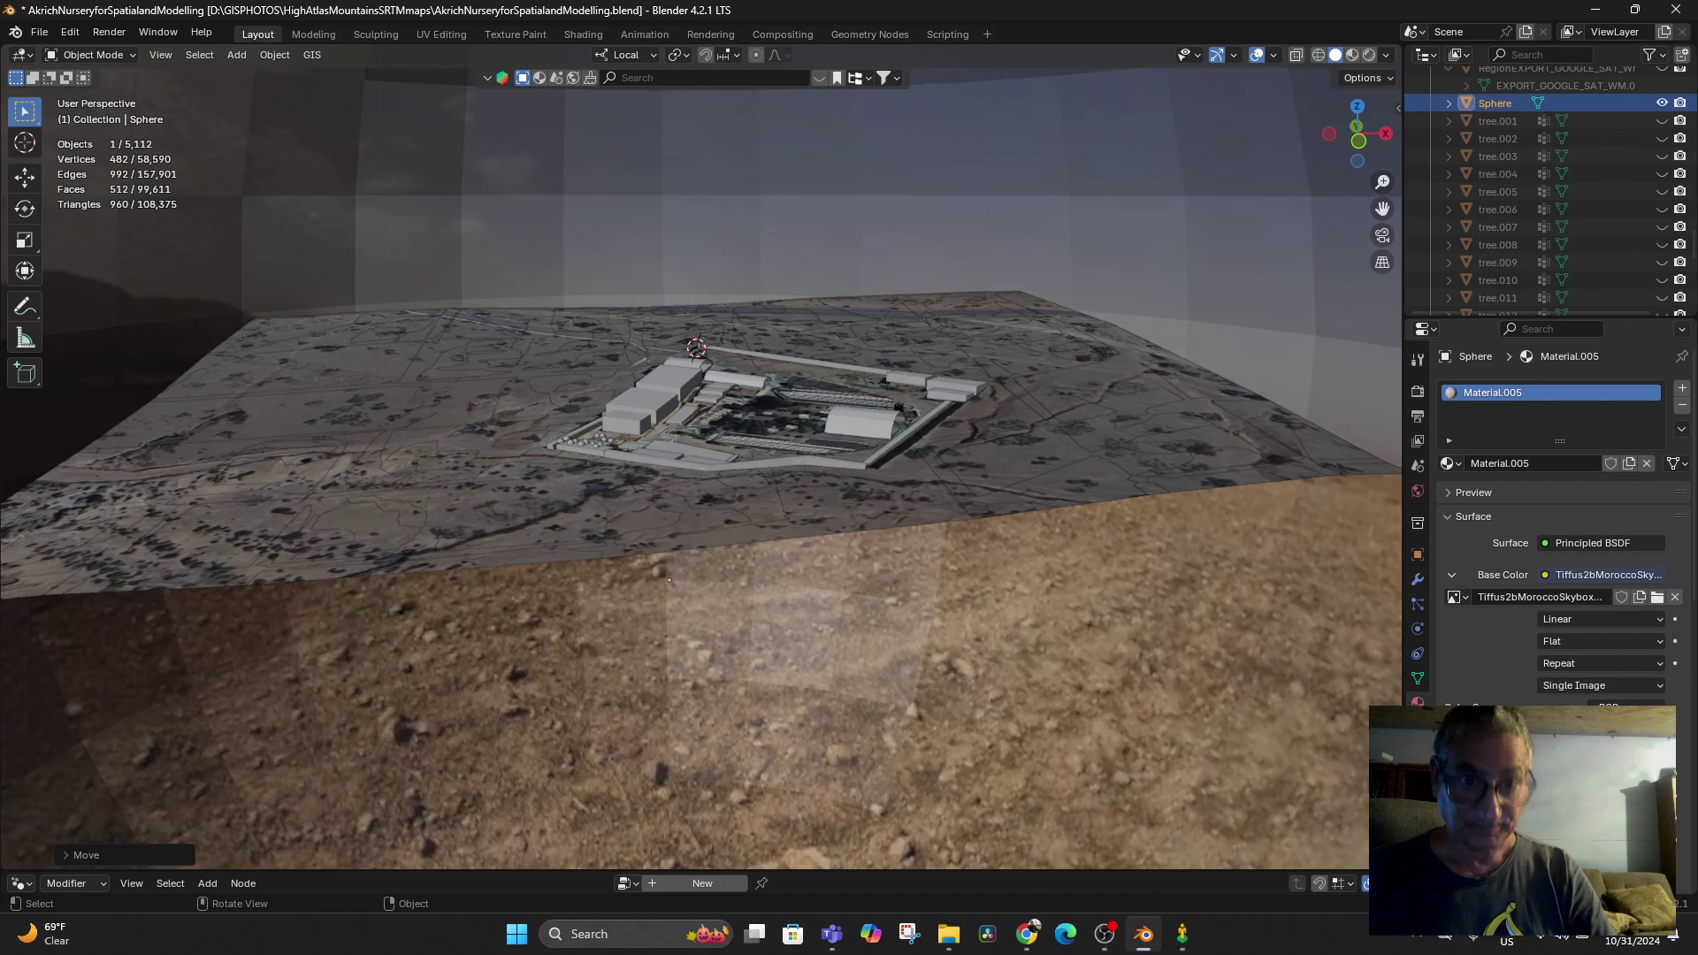
Save the current Blender file with the fitted skybox sphere
mouse_move(899, 407)
middle_mouse_down()
mouse_move(891, 378)
mouse_move(885, 435)
middle_mouse_up()
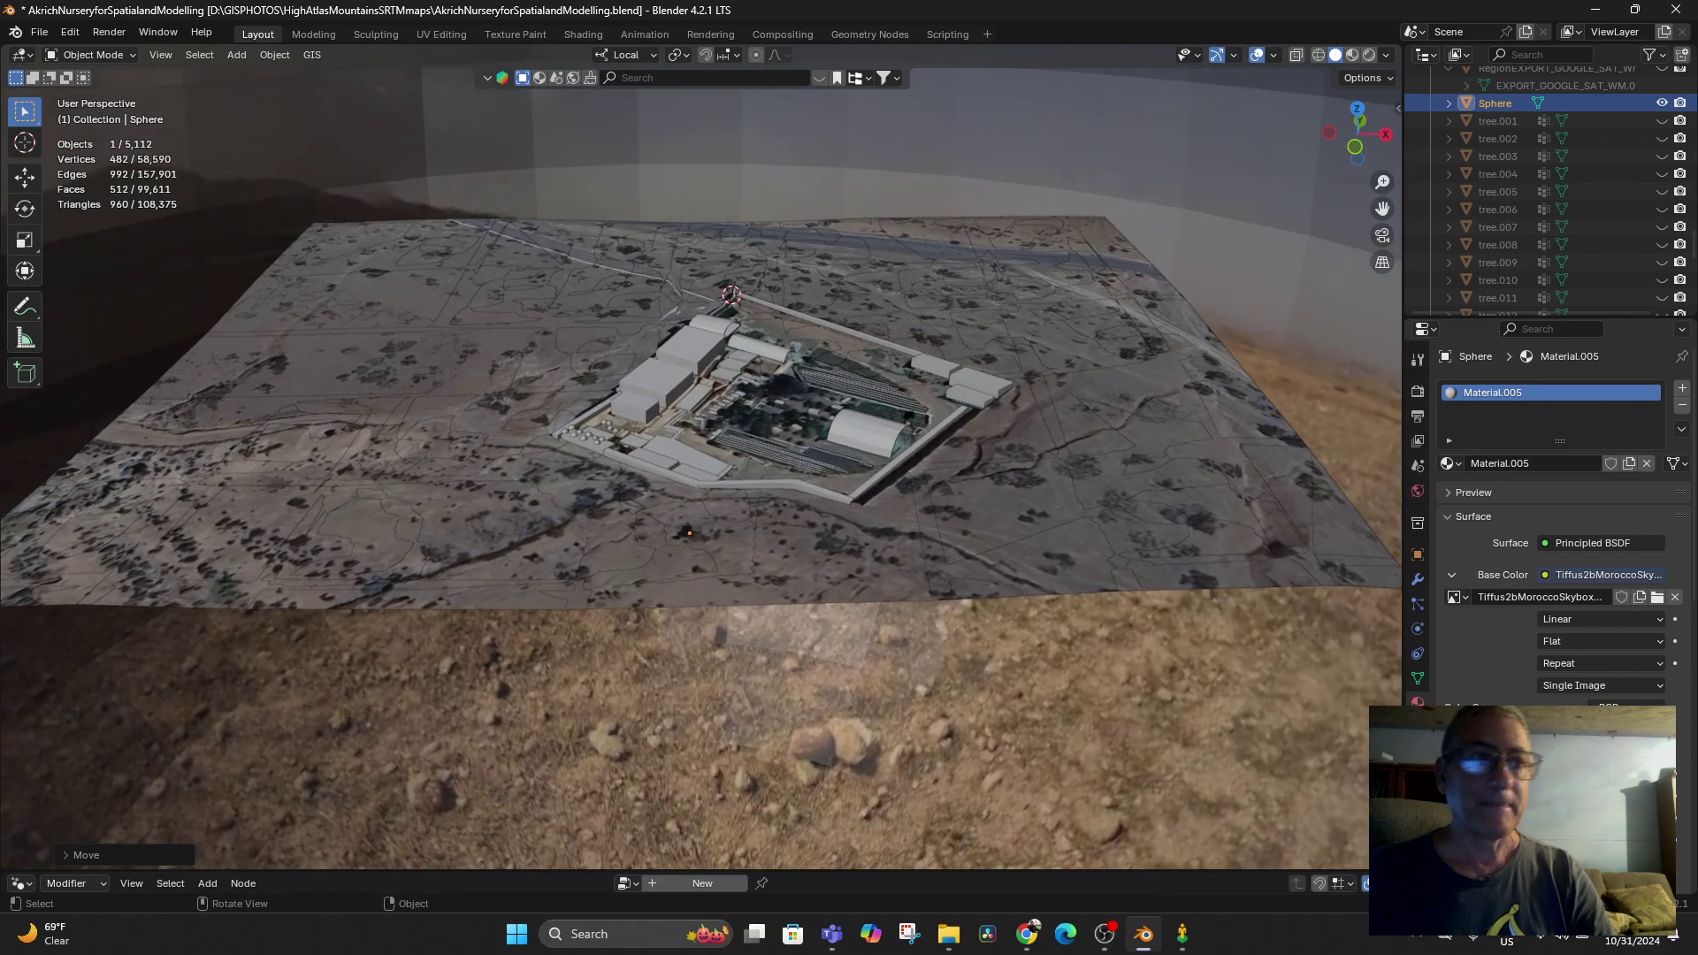
left_click(39, 32)
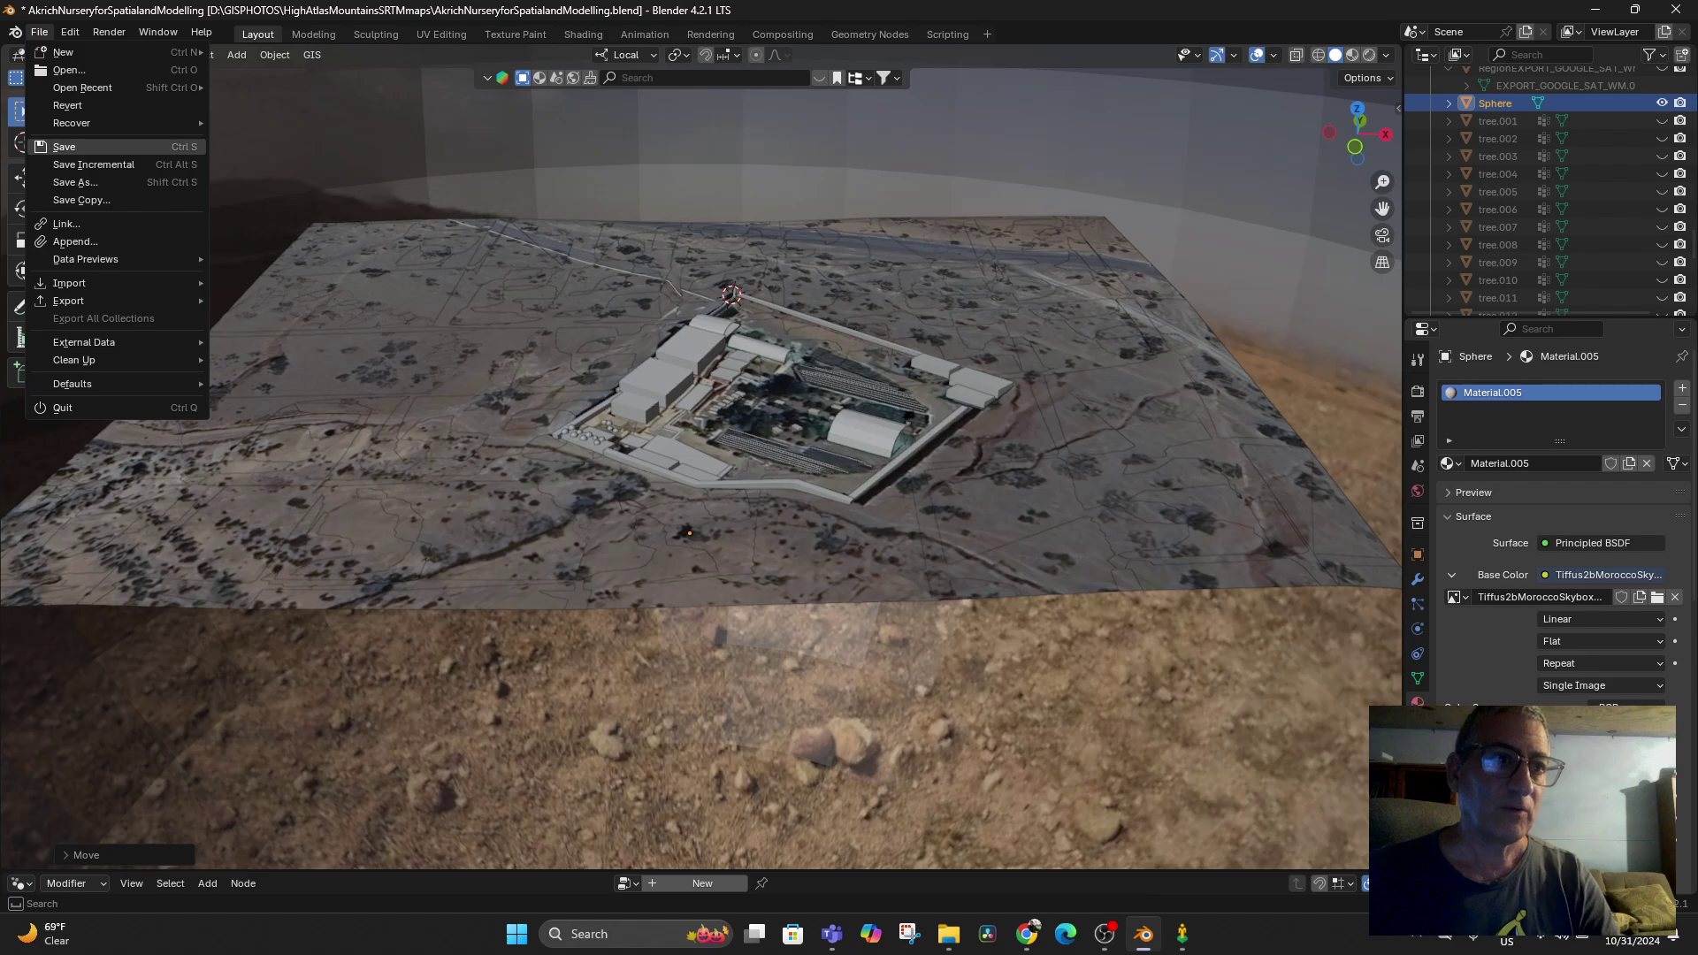
left_click(53, 147)
scroll(698, 456, "down", 8)
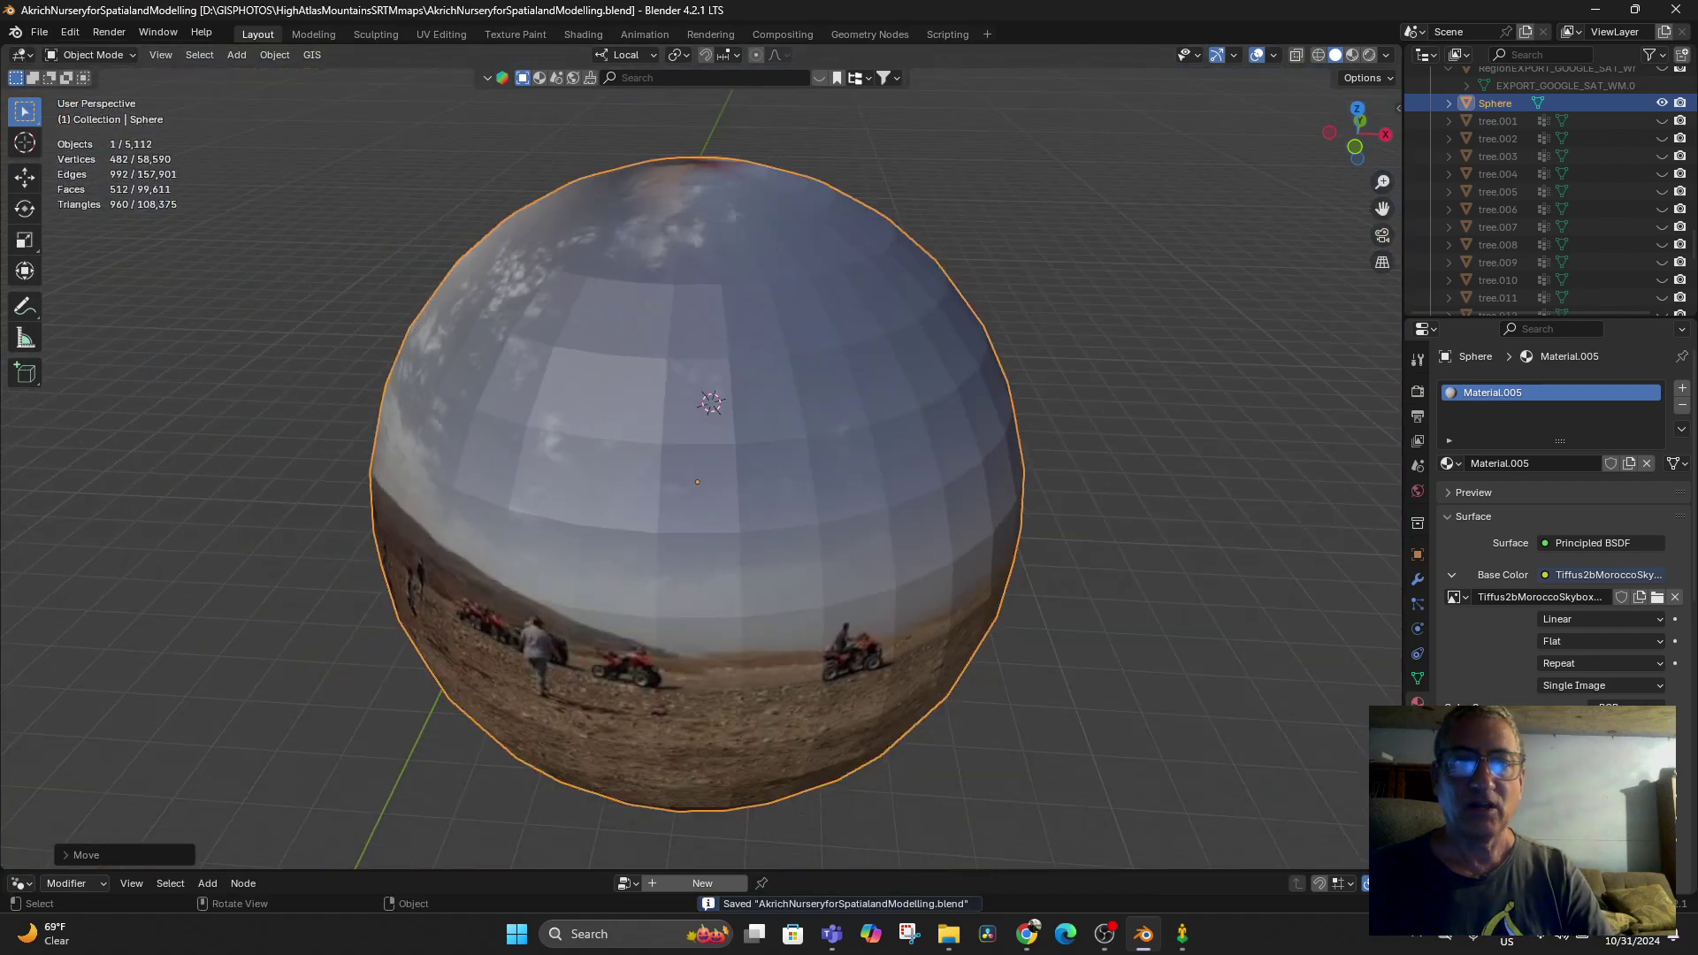
key("alt+a")
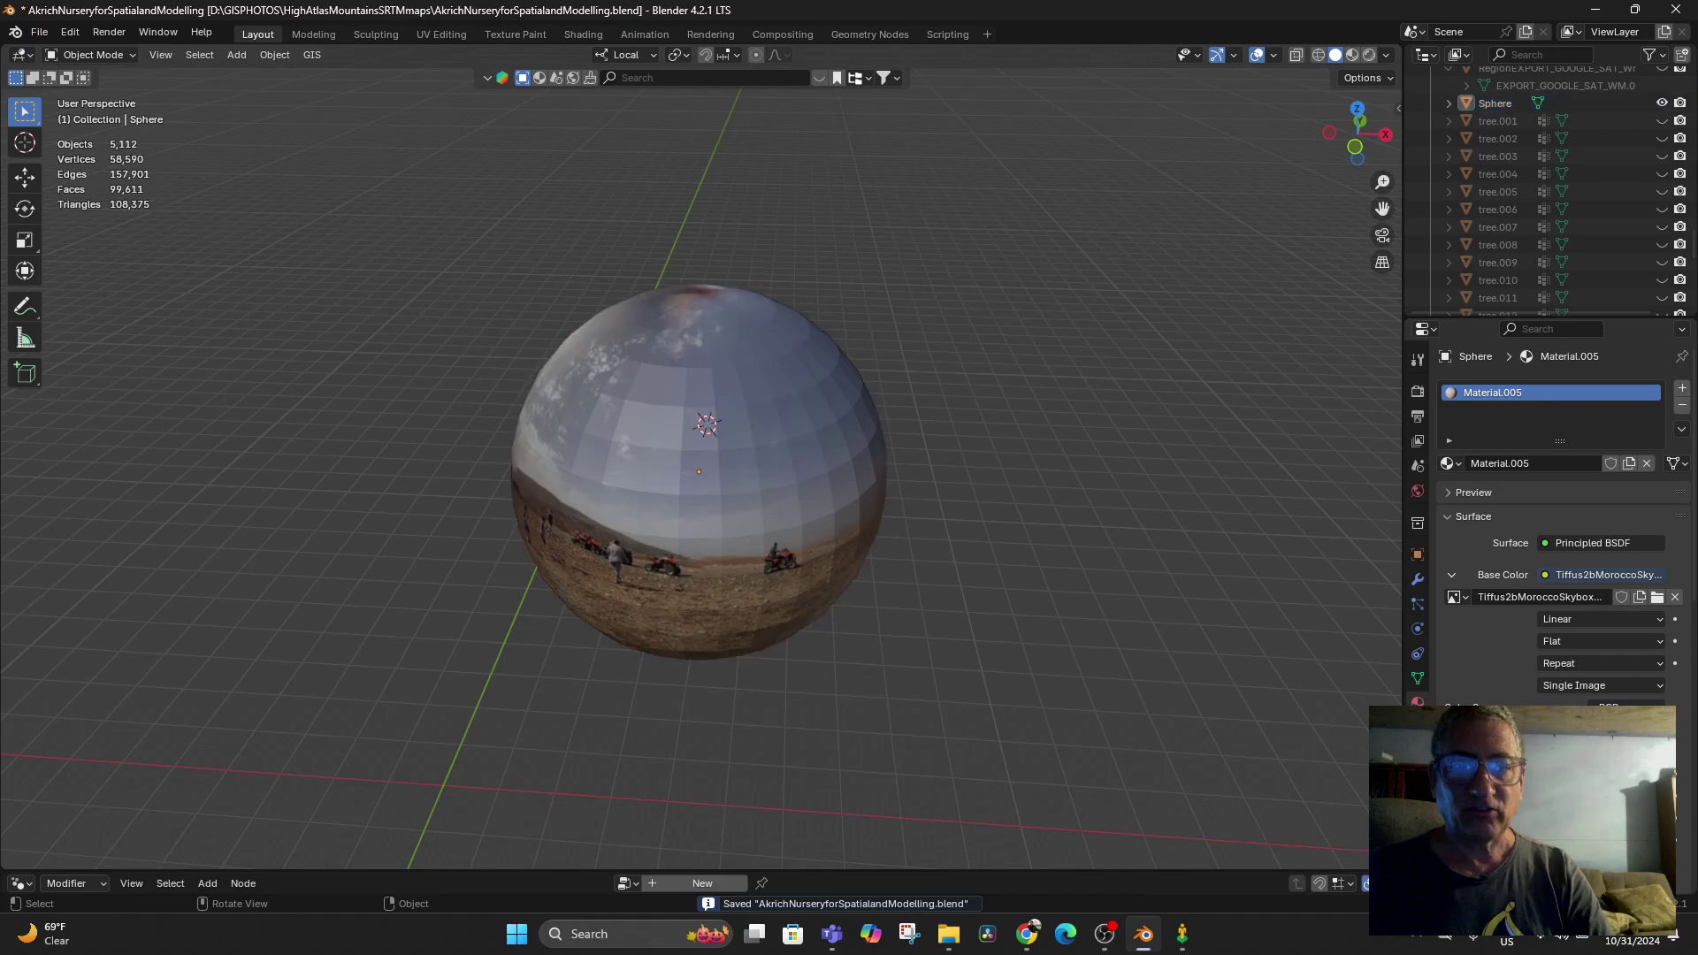
left_click(699, 472)
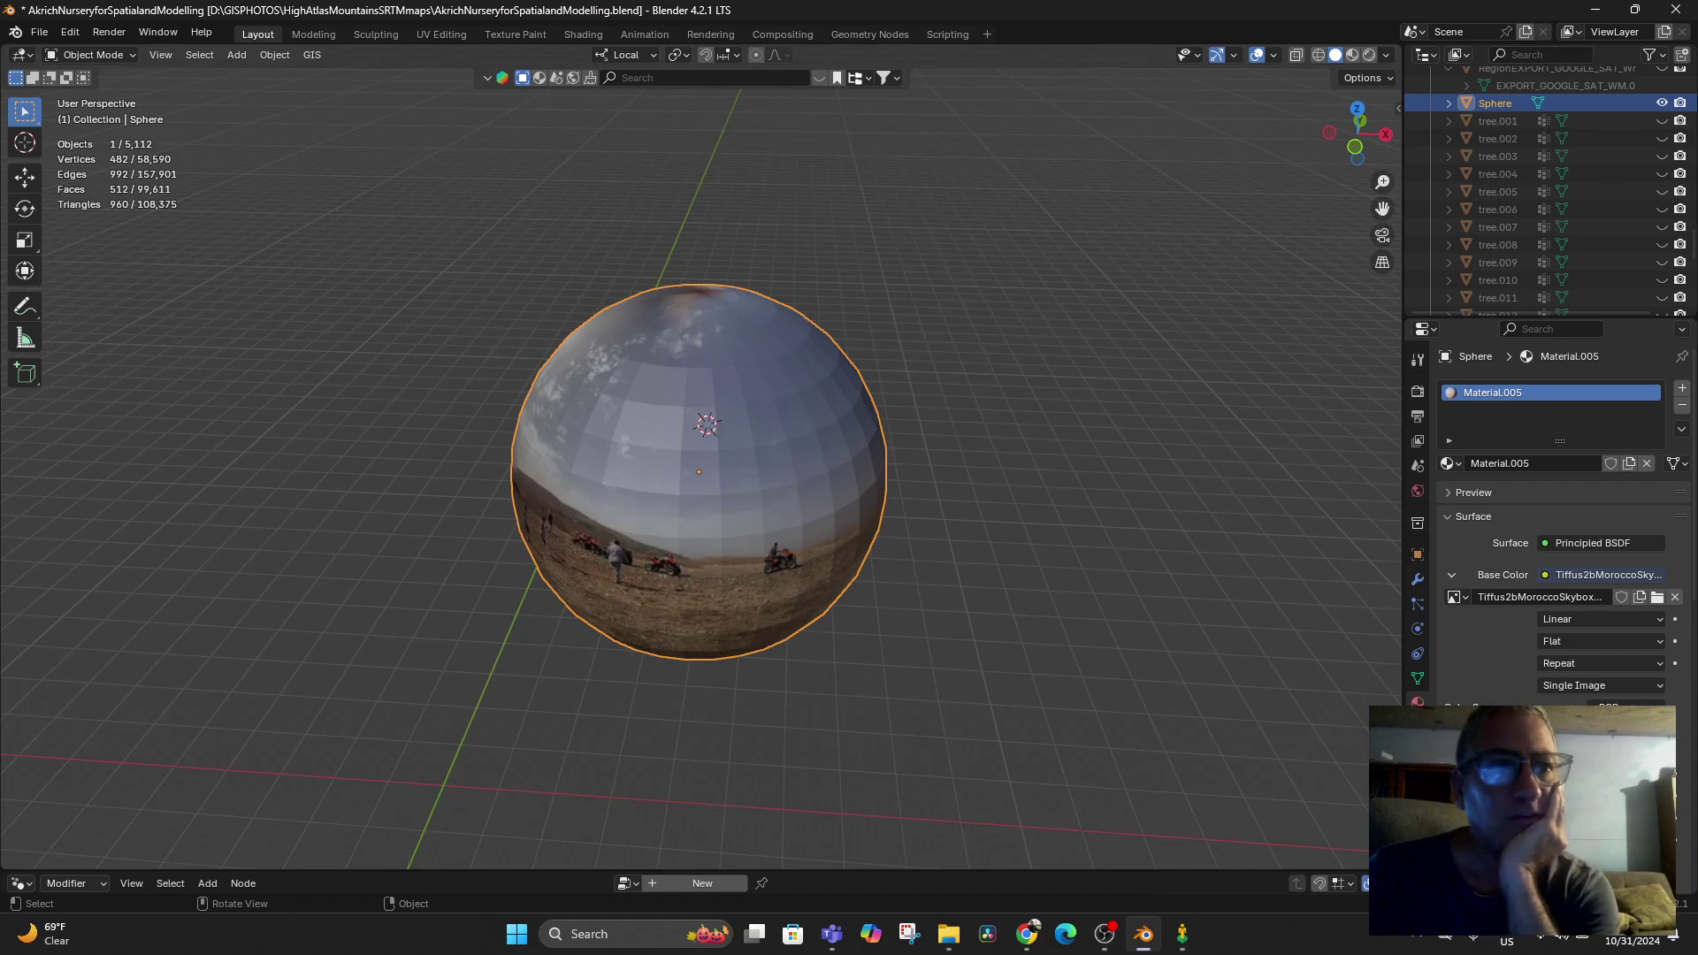
left_click(89, 55)
left_click(93, 94)
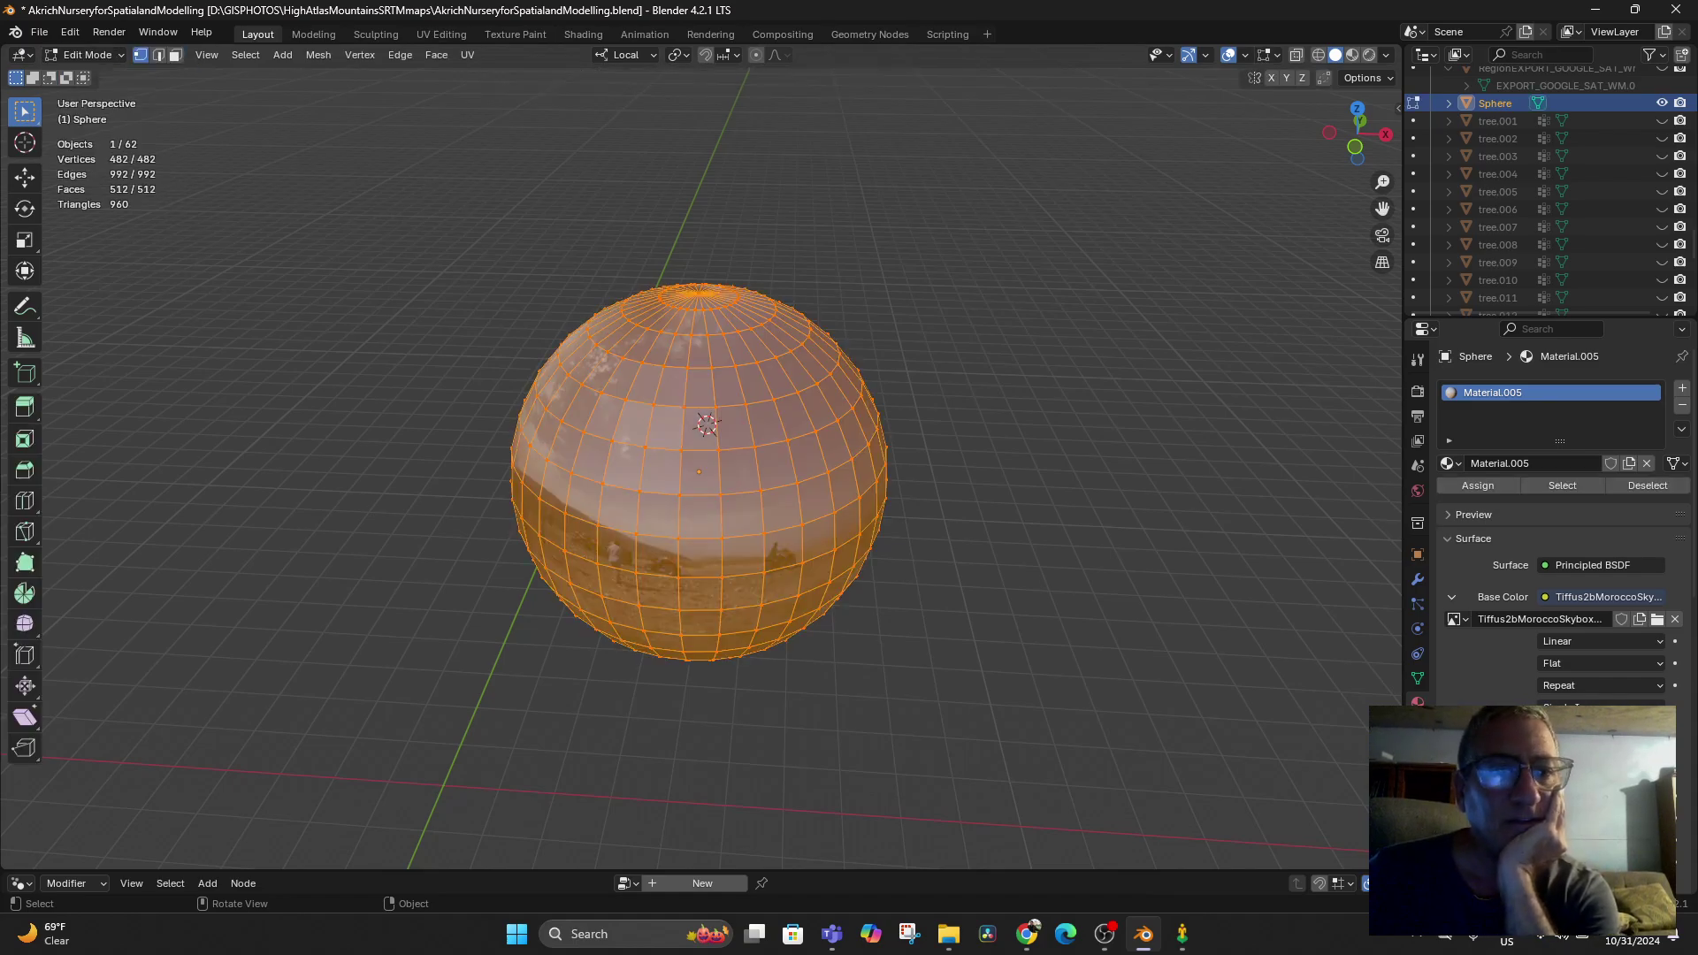
left_click(89, 54)
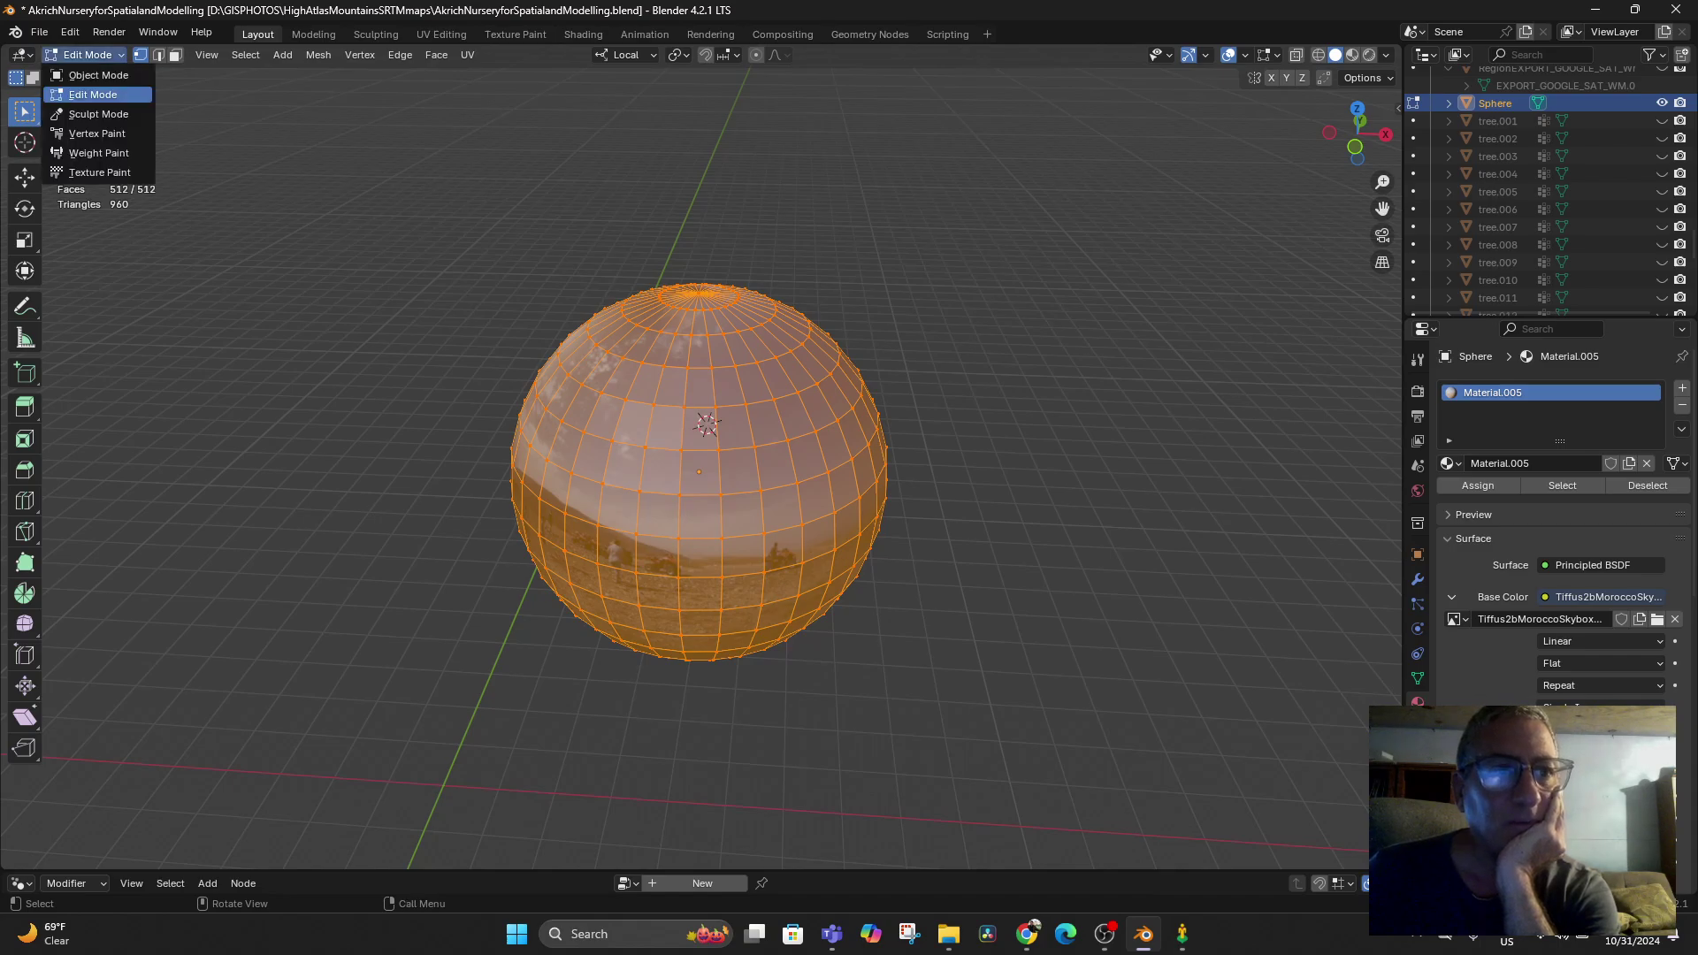
key("Escape")
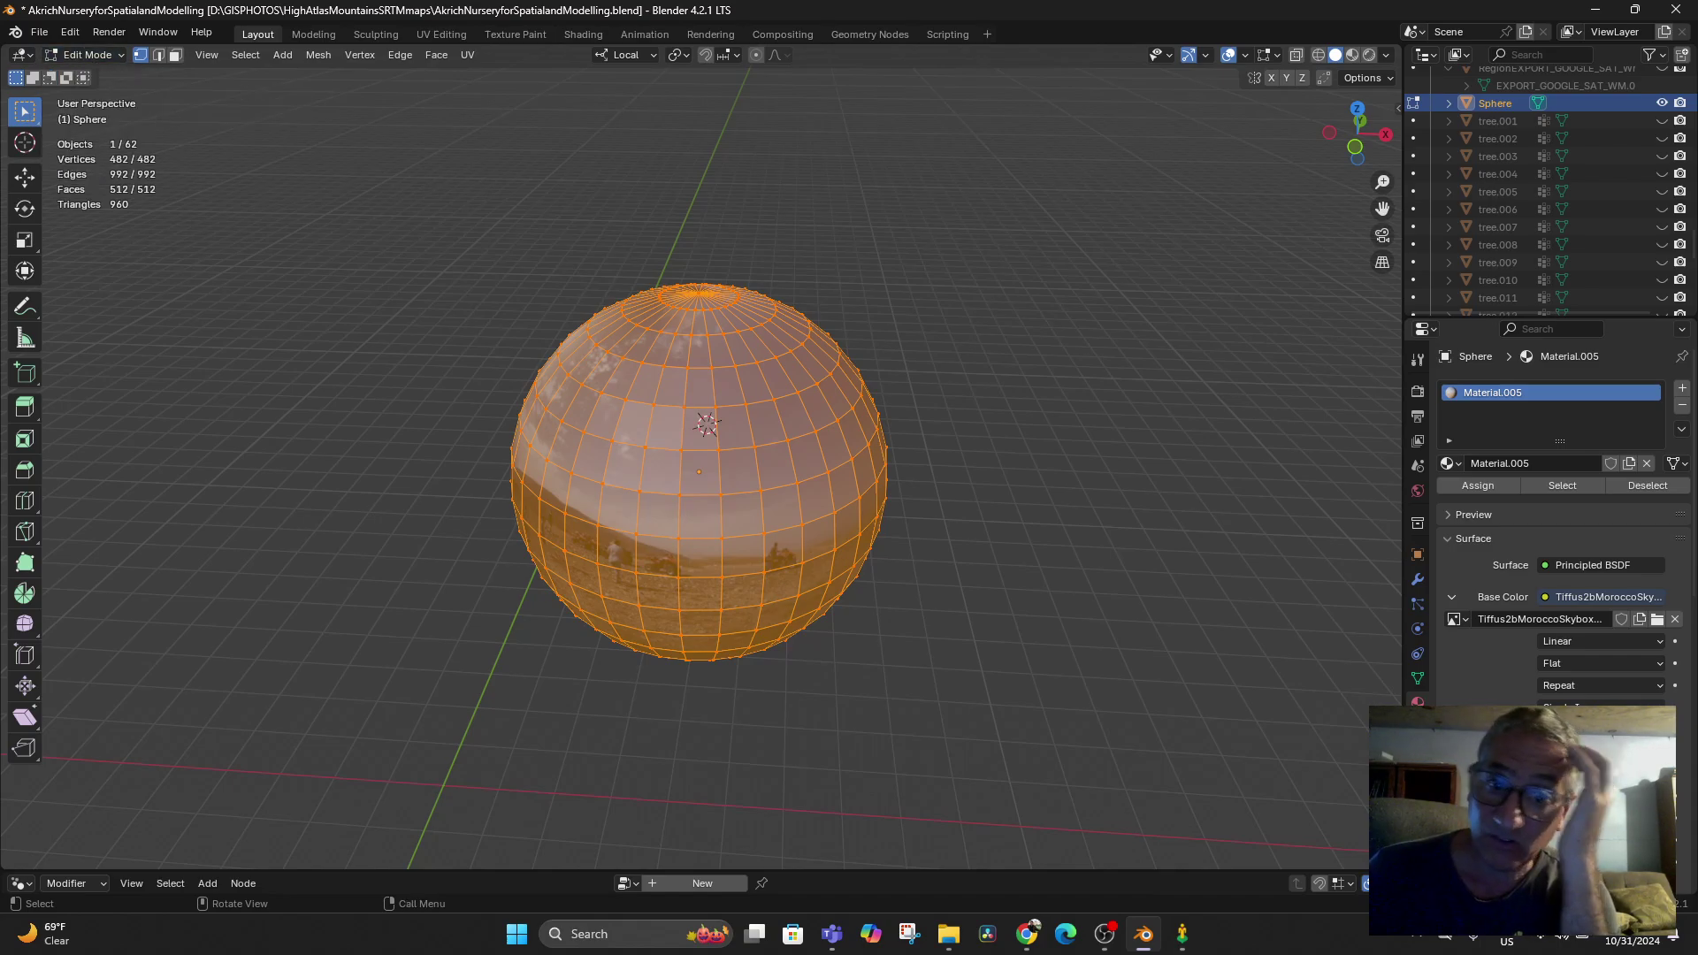
left_click(89, 54)
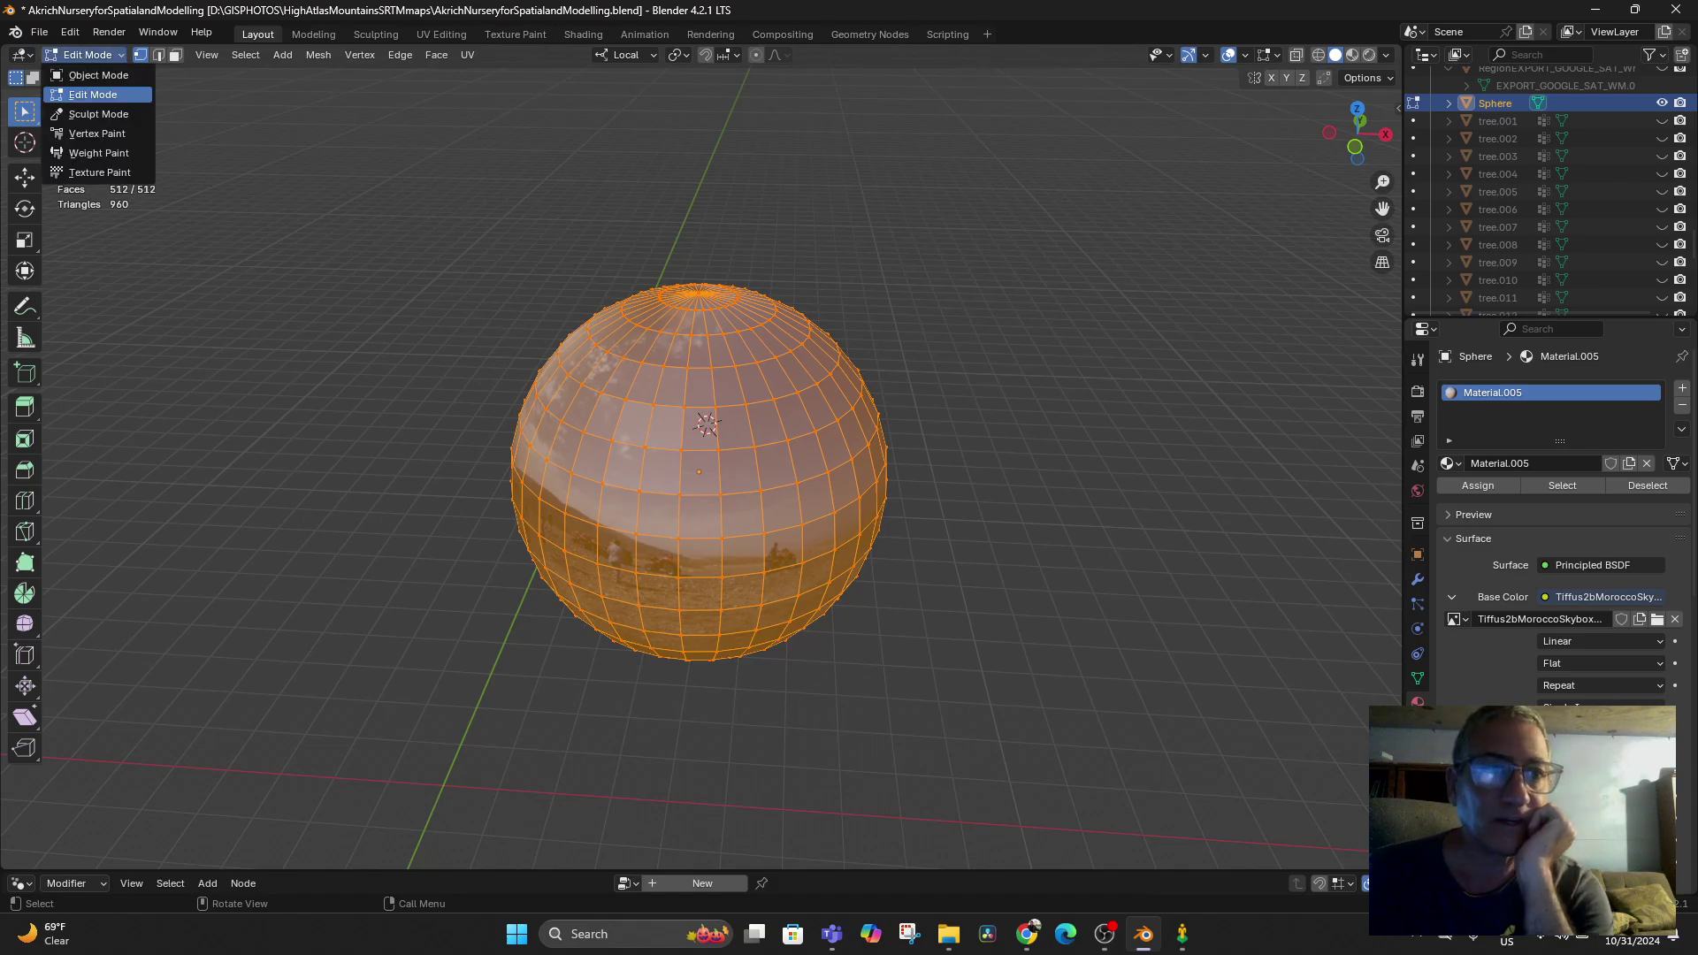
left_click(88, 75)
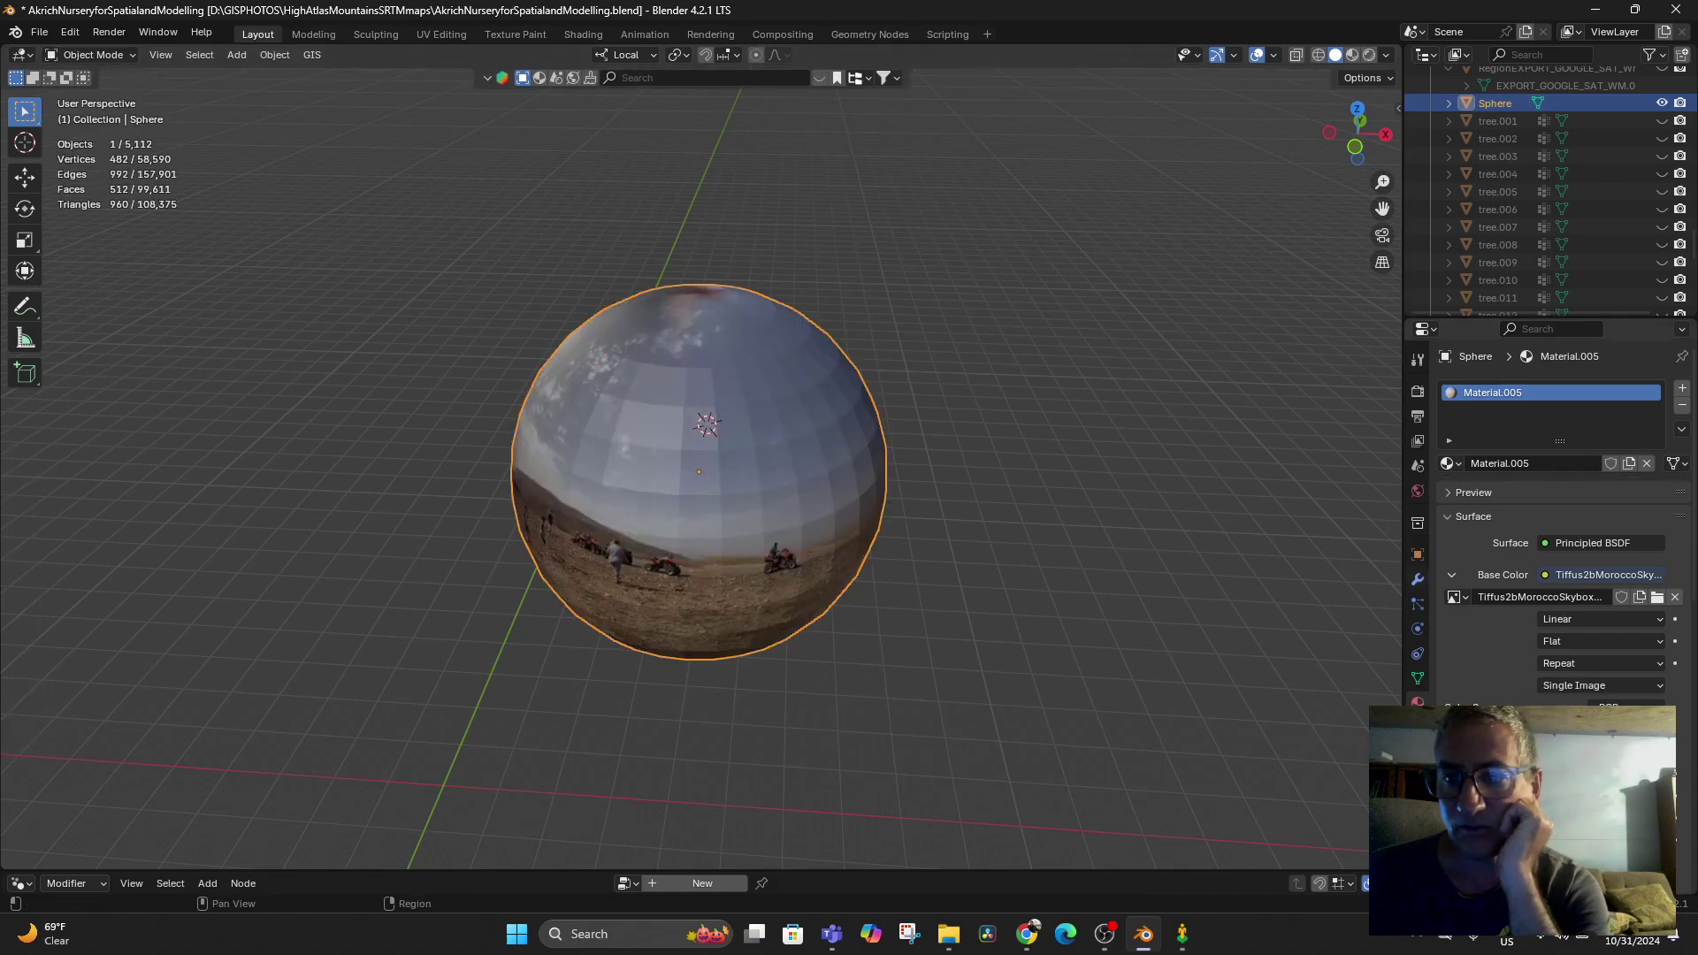
Add a Decimate modifier to the sphere
left_click(1418, 579)
left_click(1521, 388)
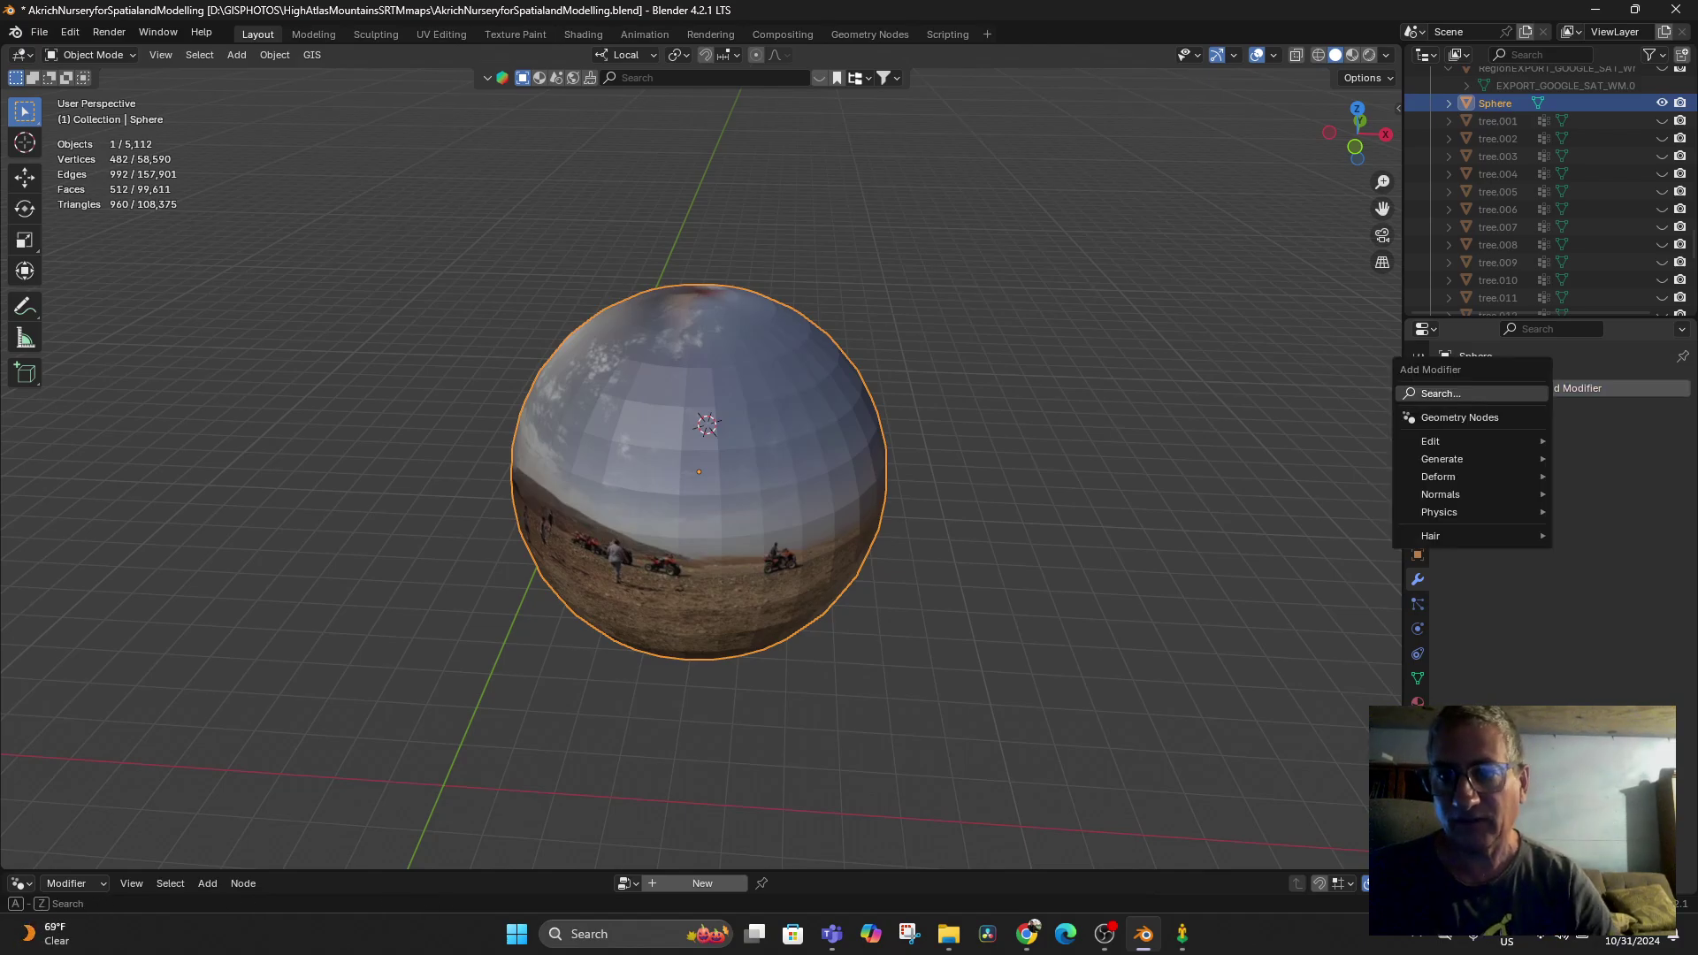
type("dec")
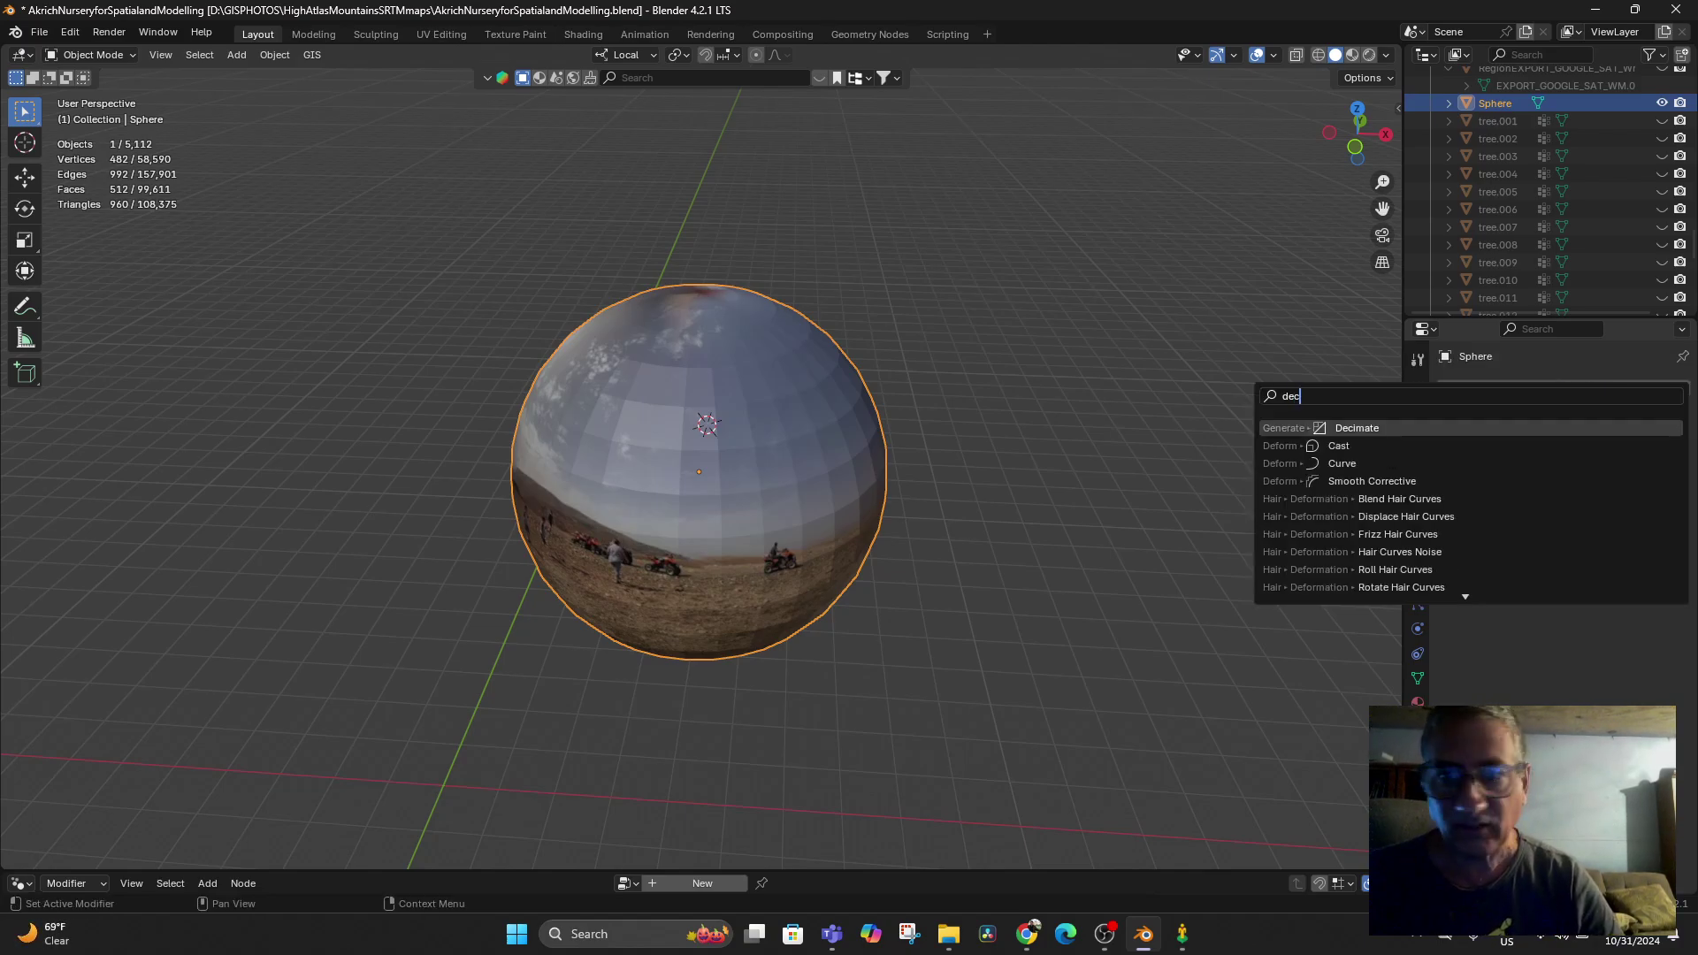
key("Return")
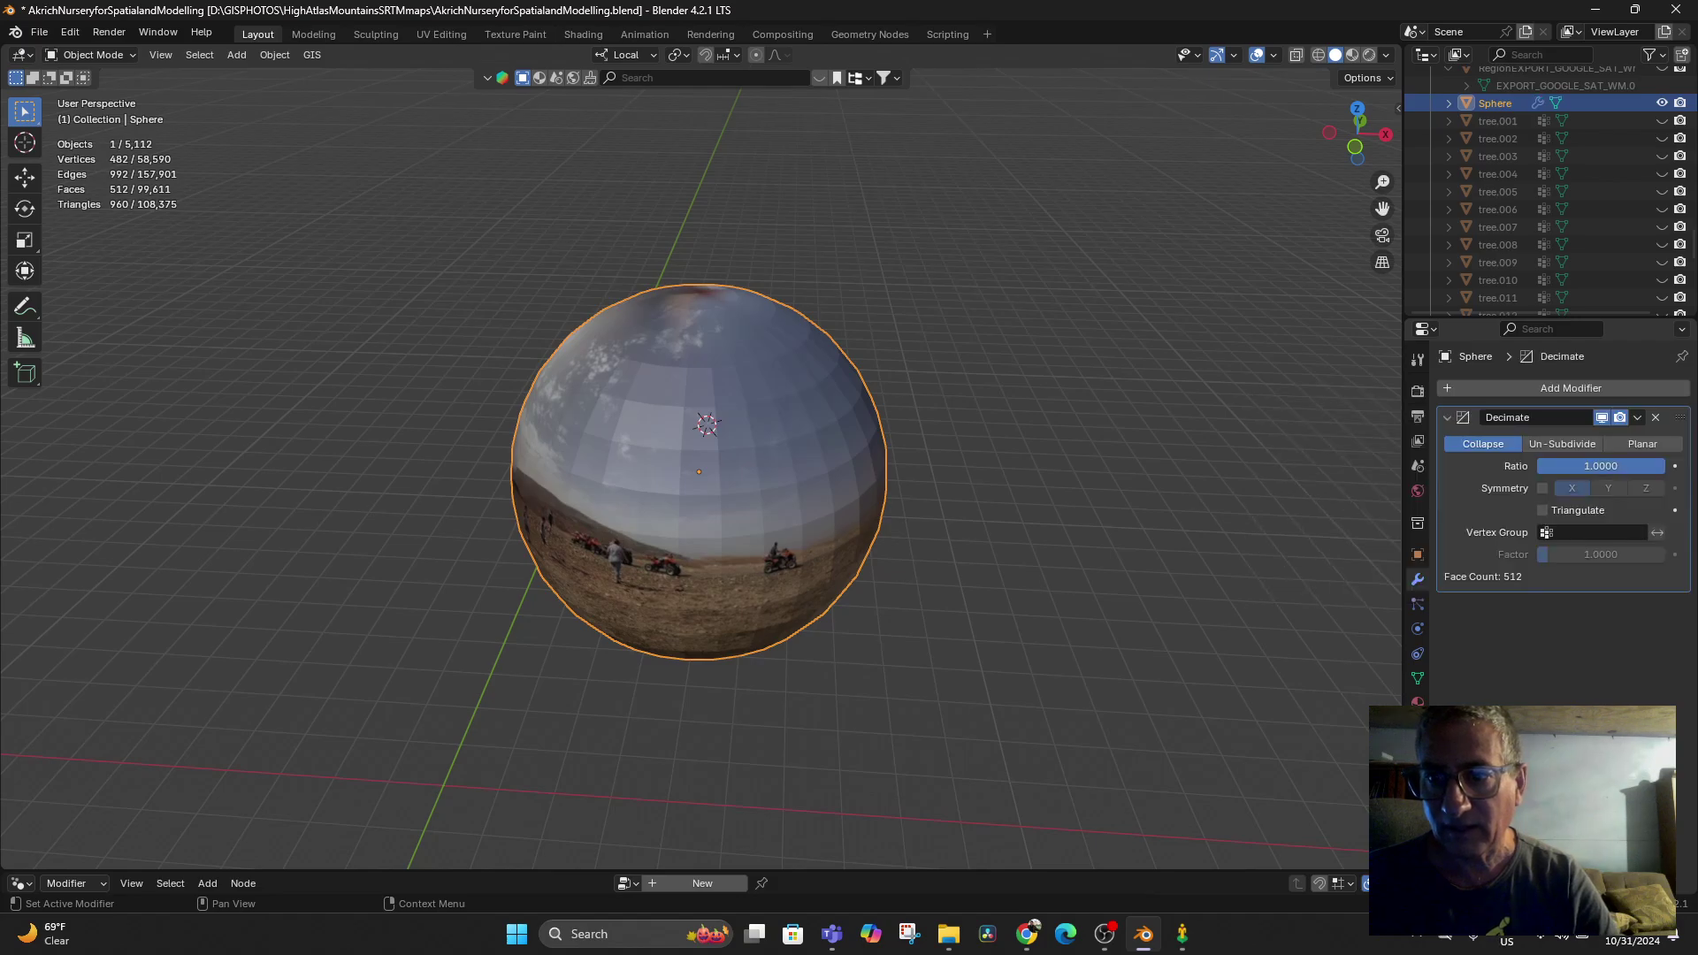
Set the sphere's Decimate ratio to 0.1 in Collapse mode
left_click_drag(1663, 466, 1547, 466)
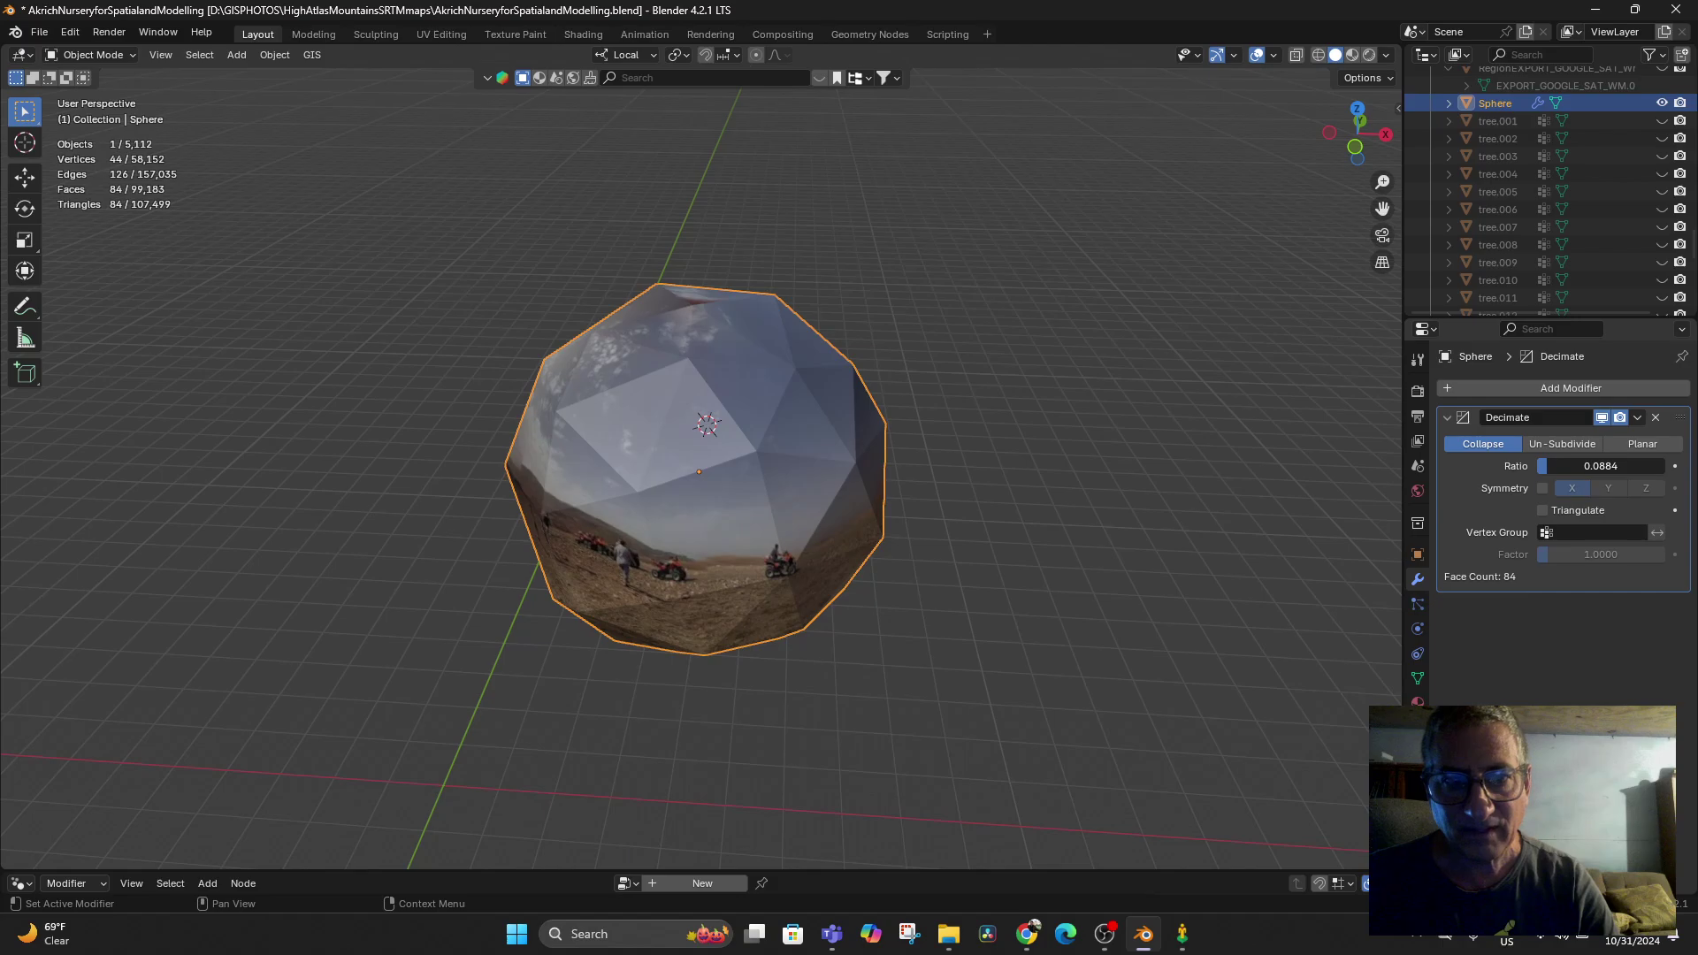
double_click(1600, 466)
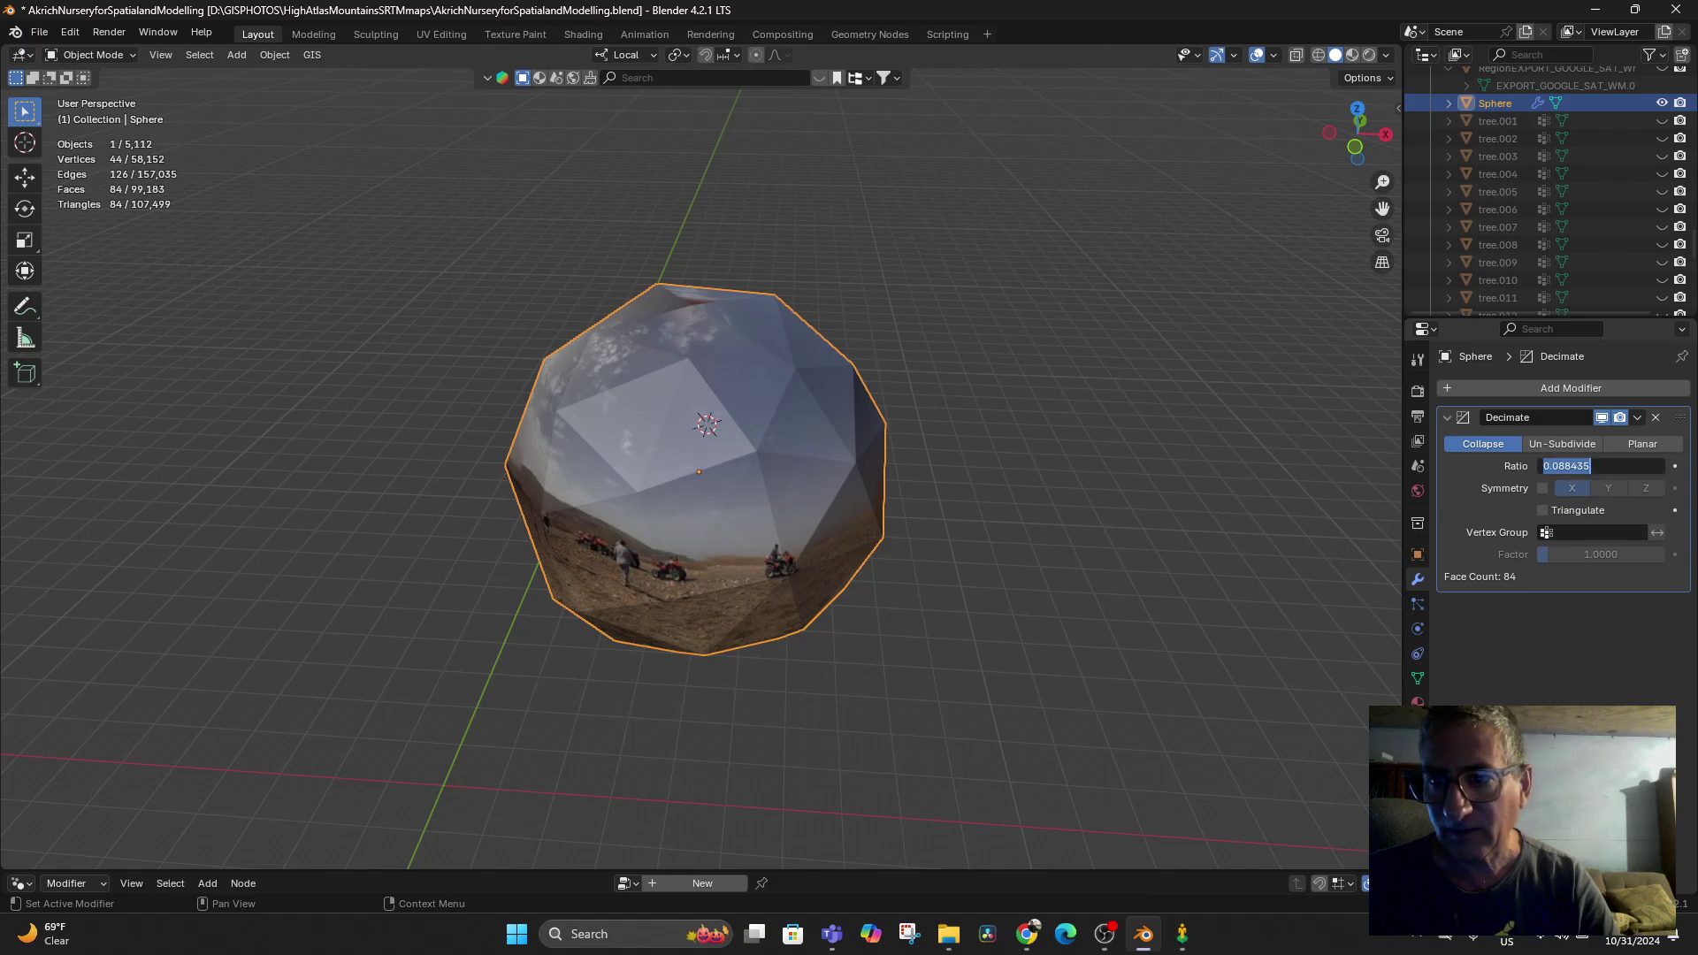
type(".1")
key("Return")
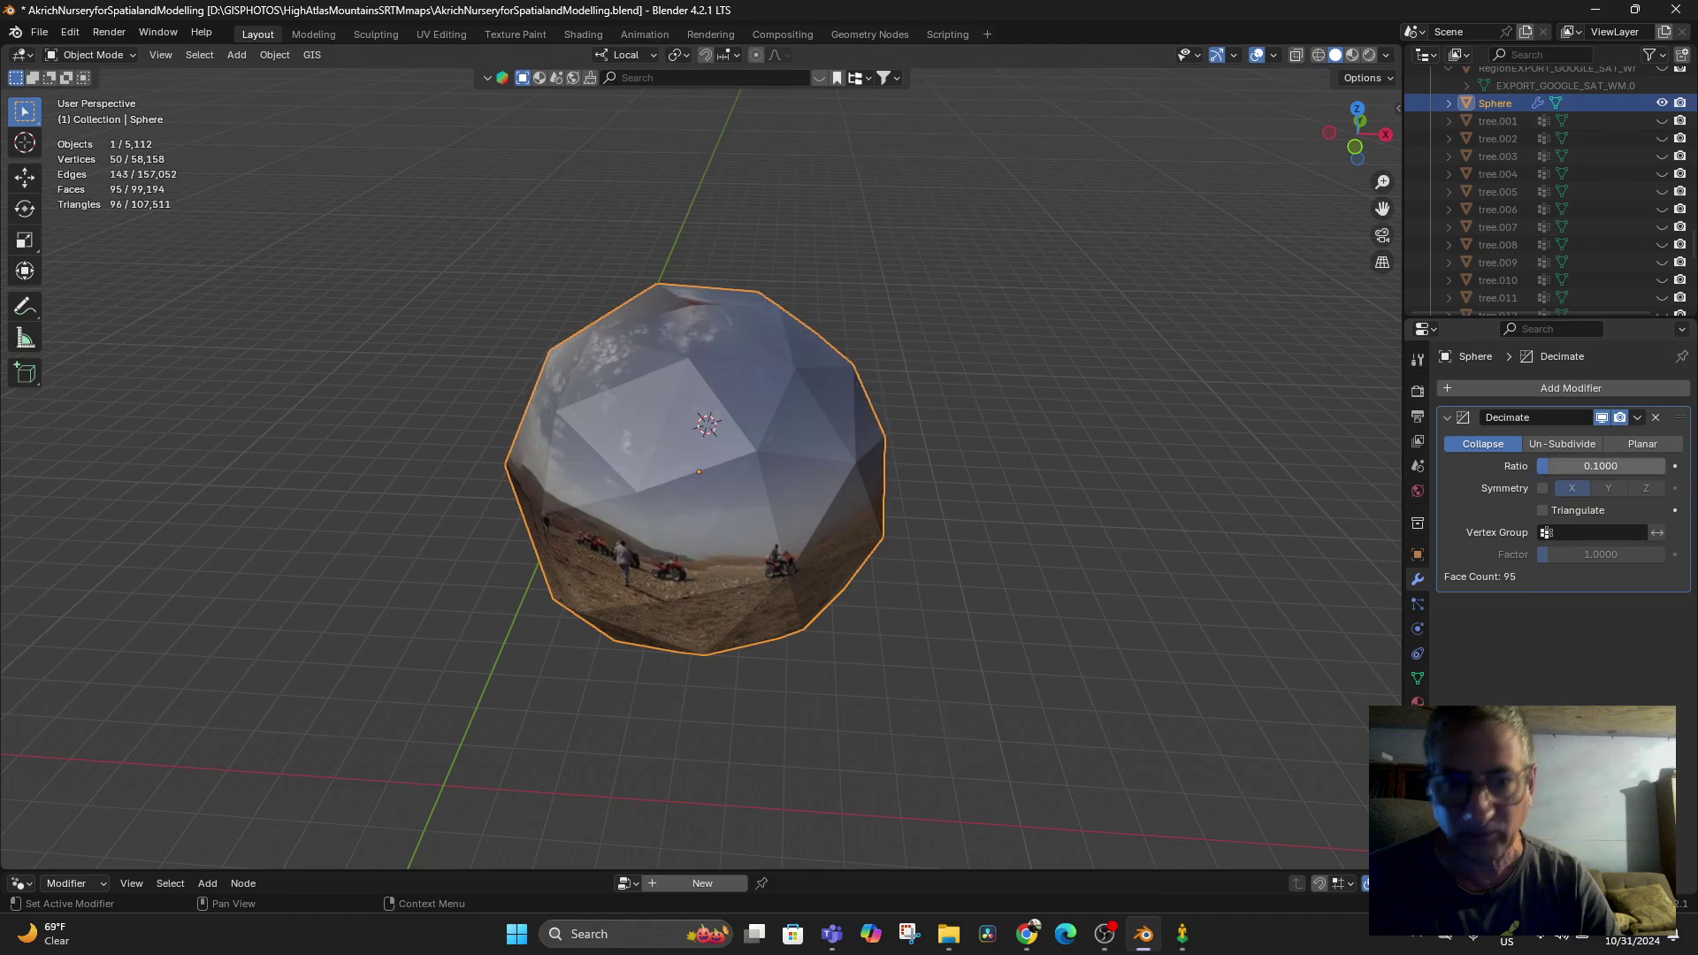
Inspect the decimated sphere's faceting and panorama from inside around the nursery and from outside
scroll(699, 457, "up", 8)
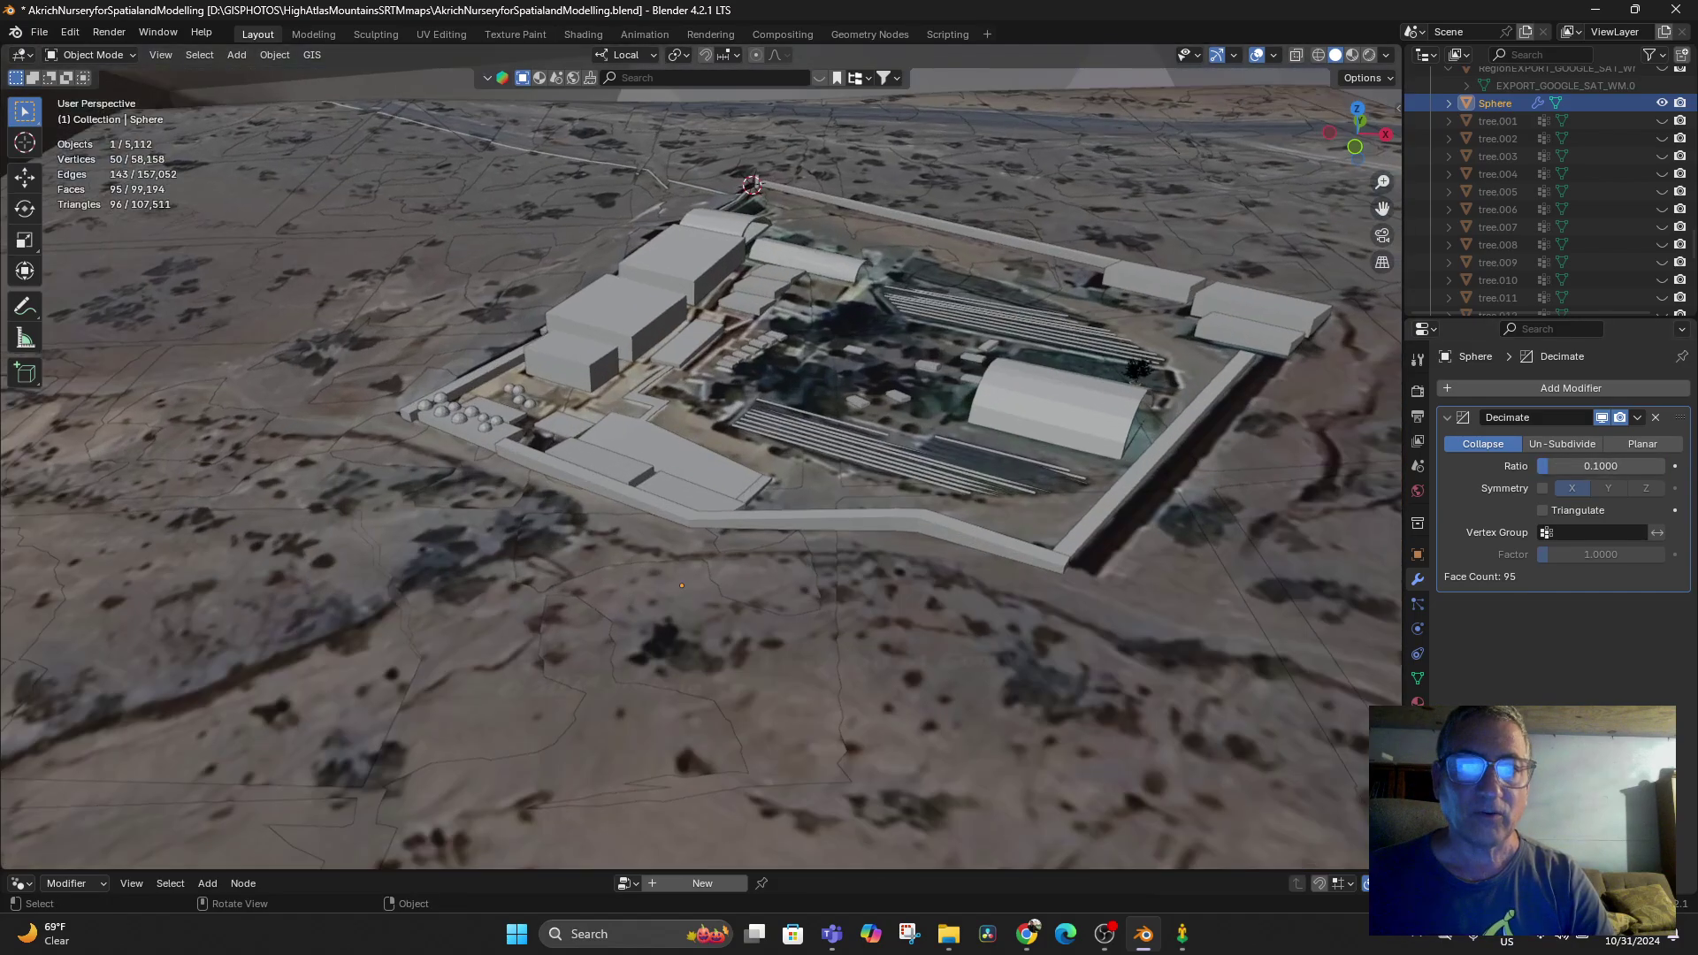
middle_click_drag(698, 456, 874, 416)
scroll(700, 456, "down", 1)
scroll(701, 456, "up", 1)
middle_click_drag(700, 456, 920, 487)
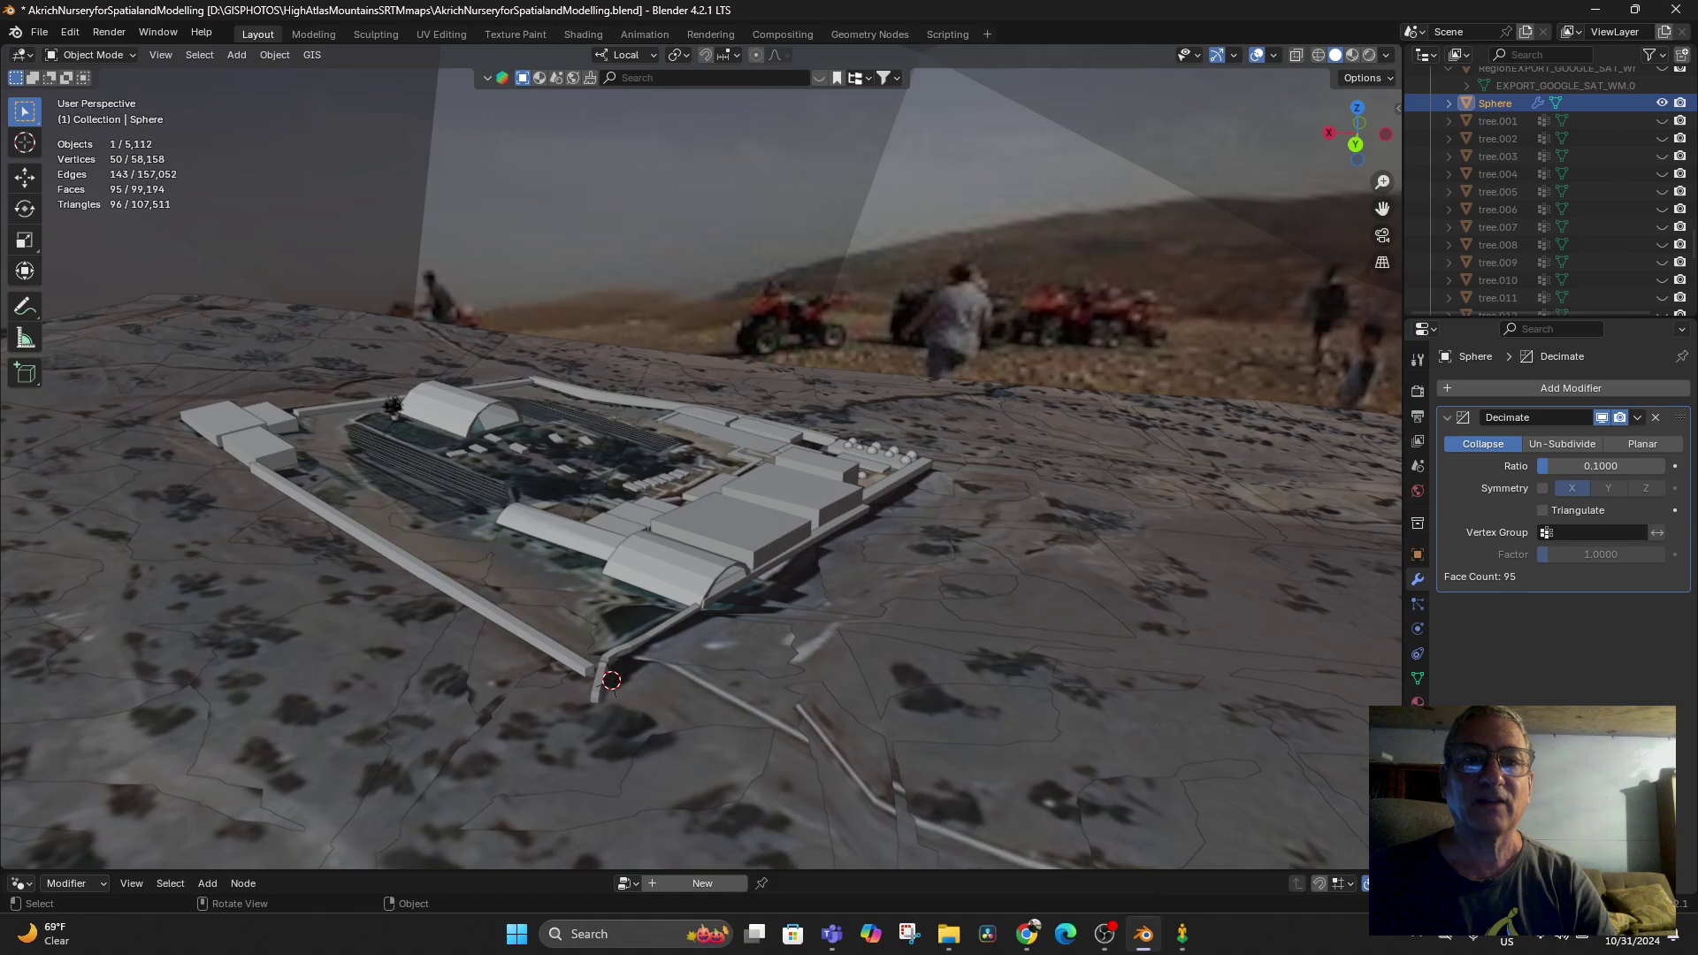
scroll(700, 456, "down", 2)
scroll(700, 456, "down", 7)
scroll(700, 456, "up", 3)
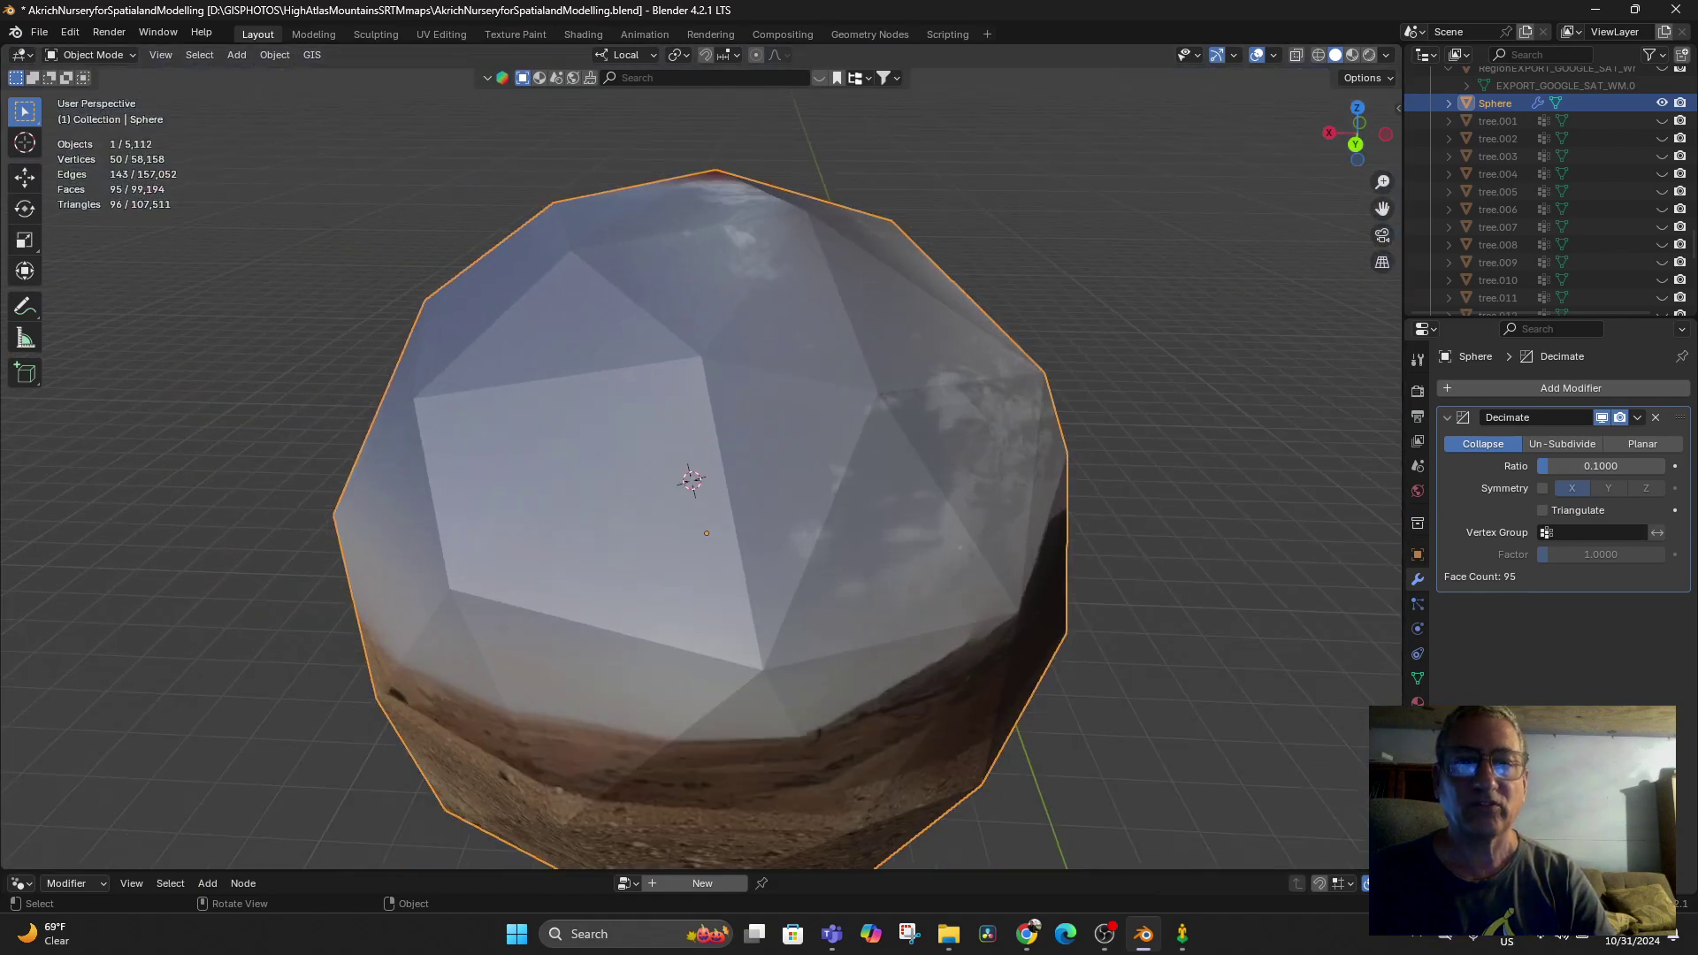
scroll(698, 469, "down", 3)
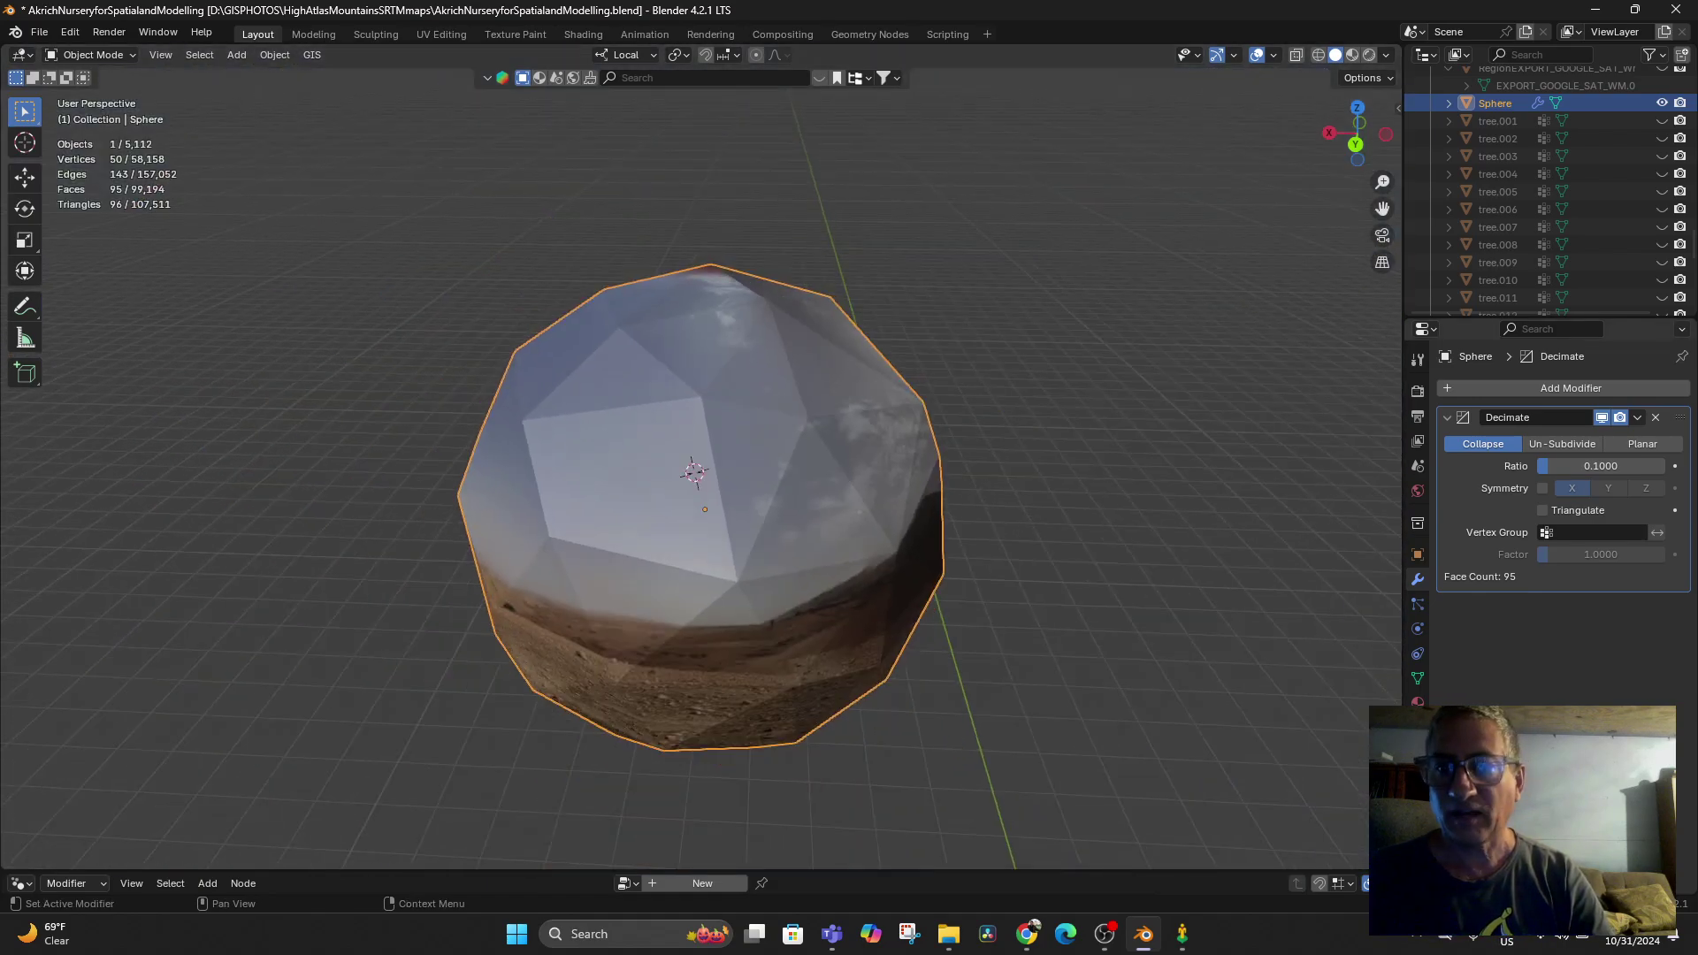
Return the Decimate ratio to 1.0 and apply Shade Smooth to the sphere
left_click_drag(1550, 466, 1665, 466)
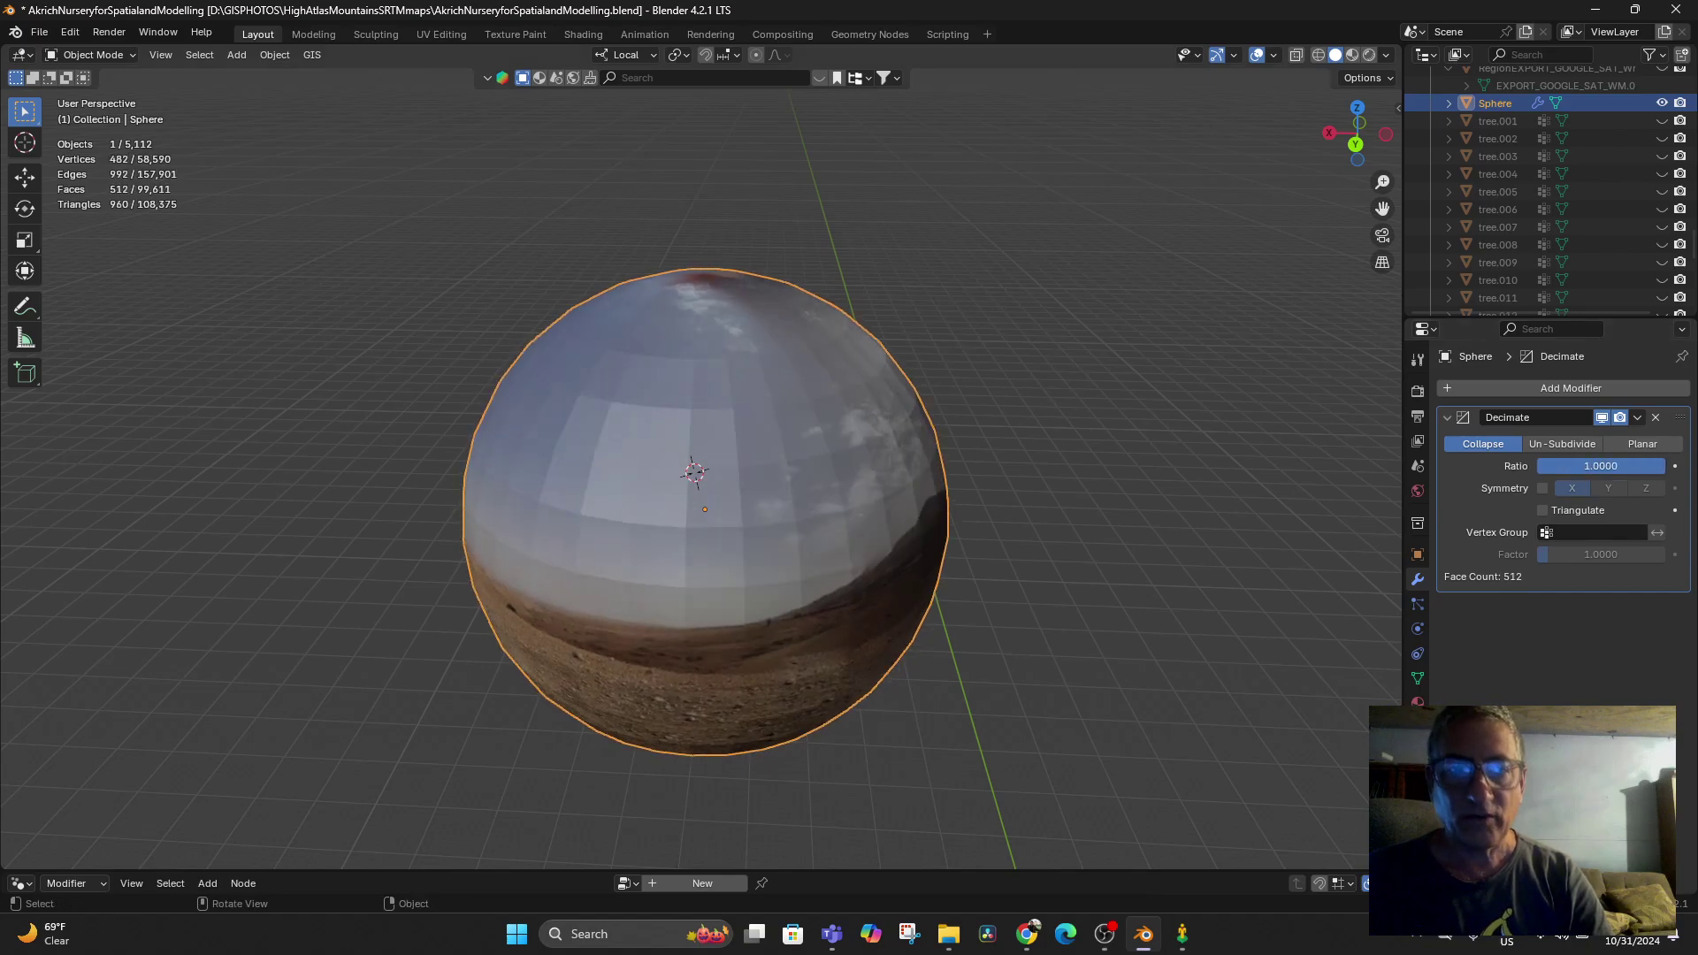
right_click(711, 487)
left_click(717, 486)
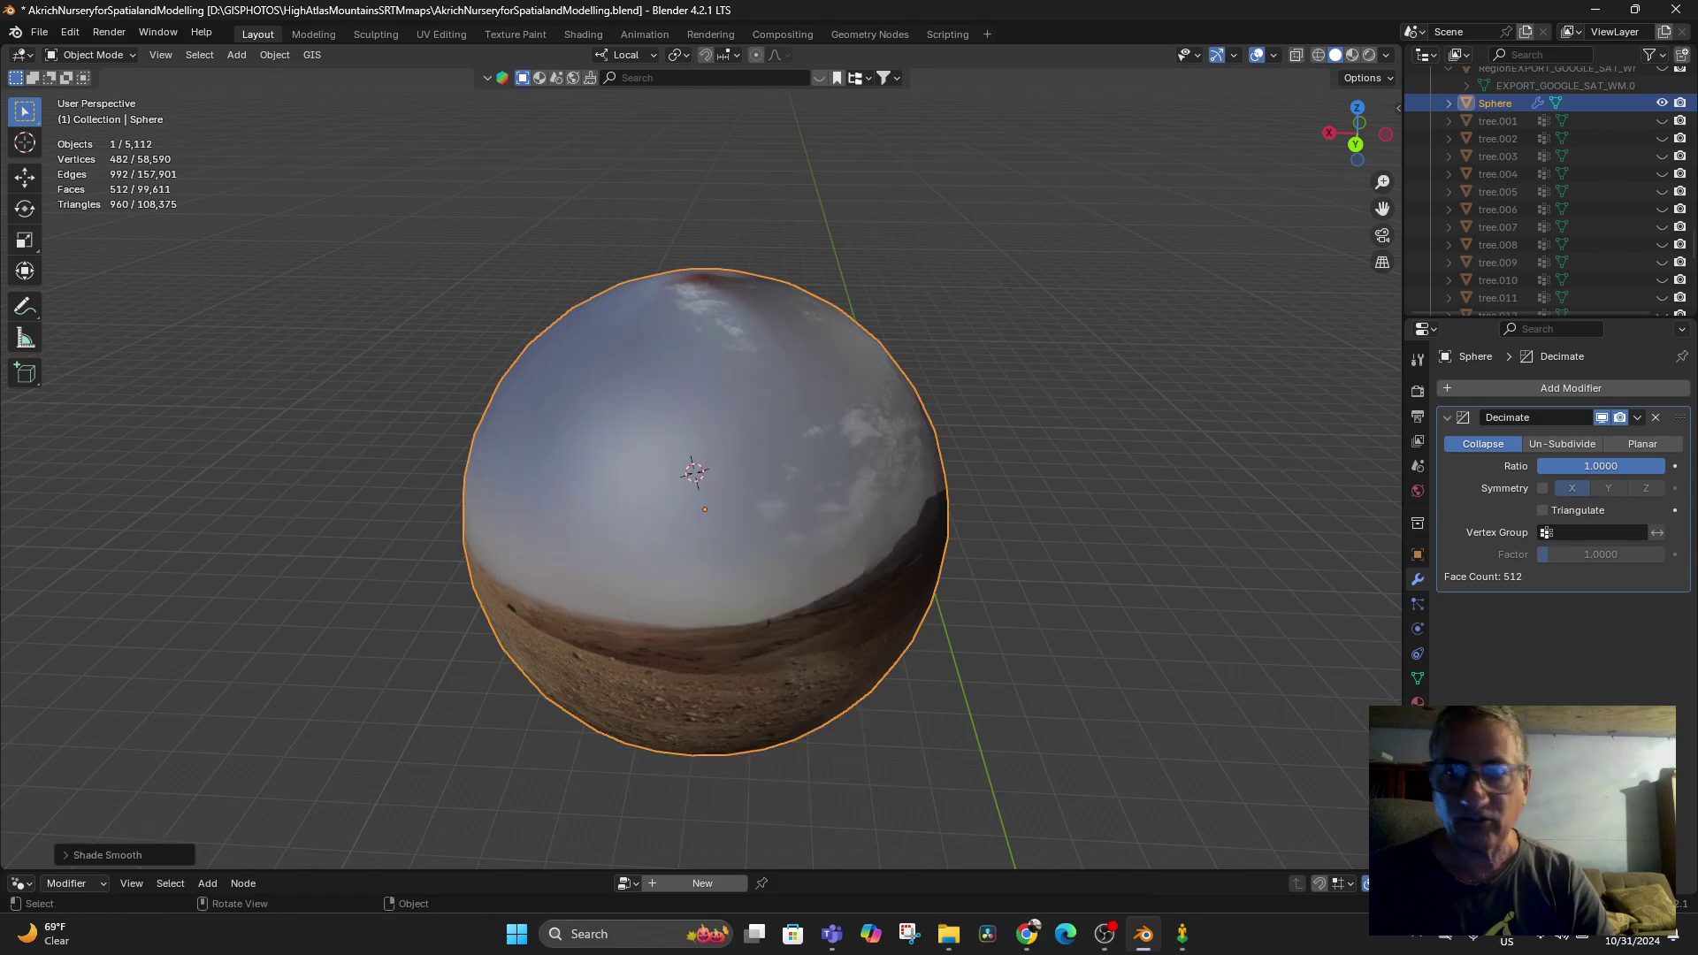
Set the Decimate ratio to 0.2 and check the smooth-shaded sphere from inside and outside
left_click_drag(1600, 466, 1490, 466)
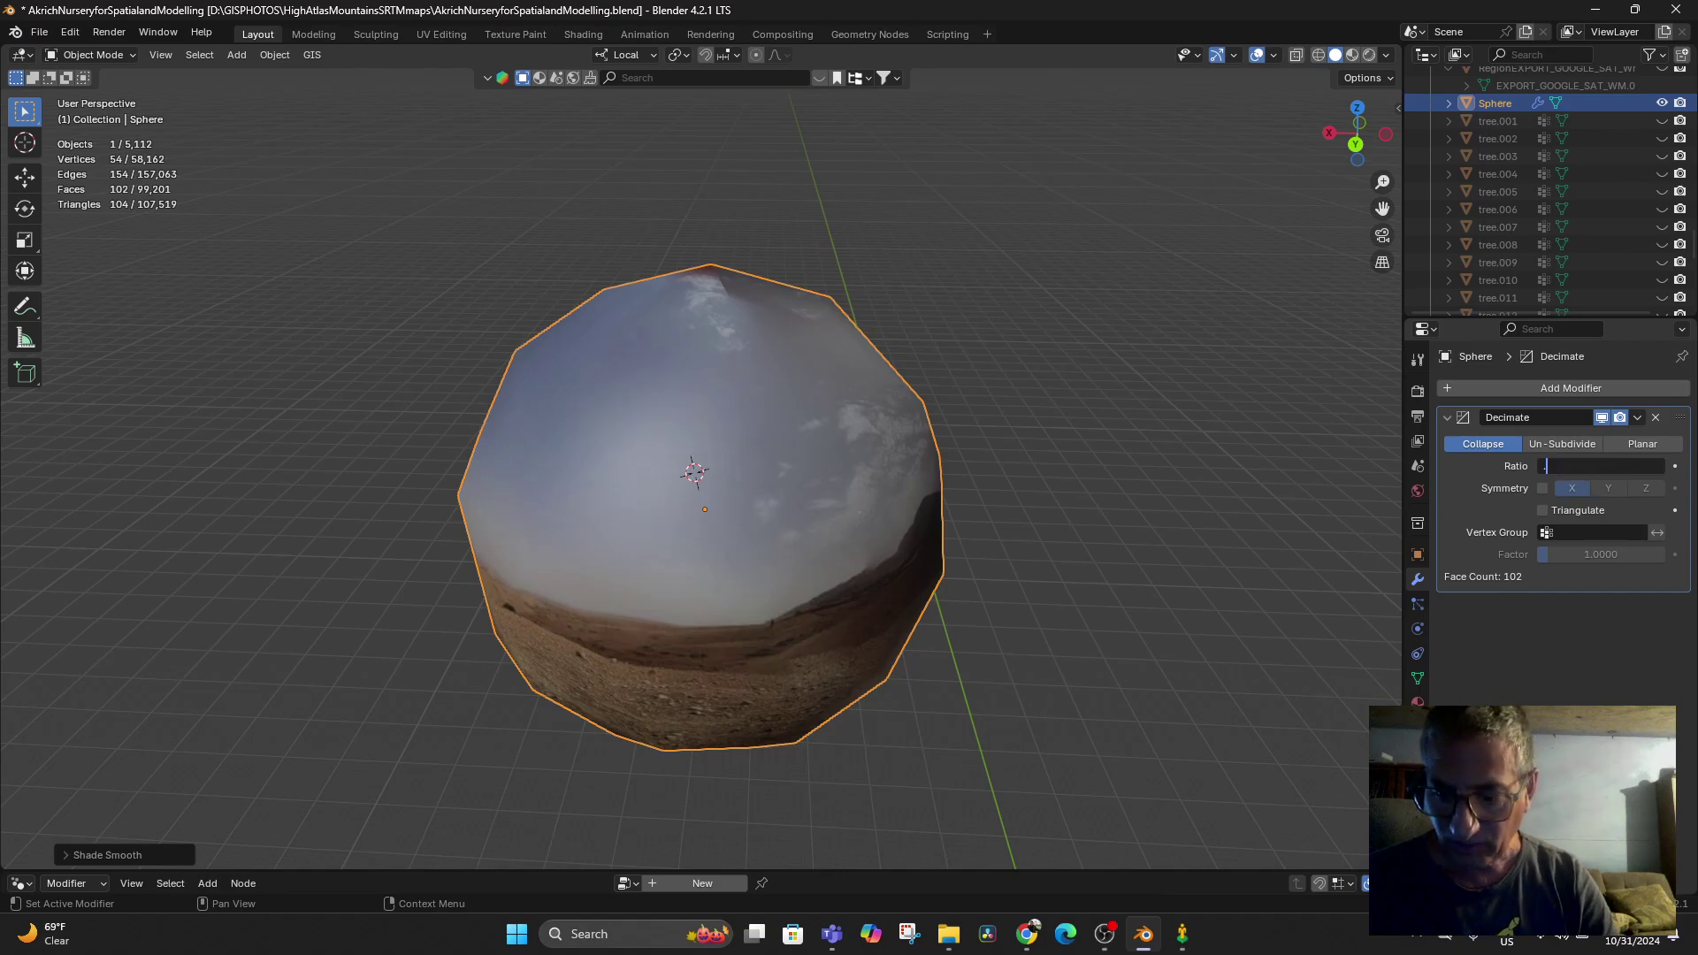
type("0.2")
key("Return")
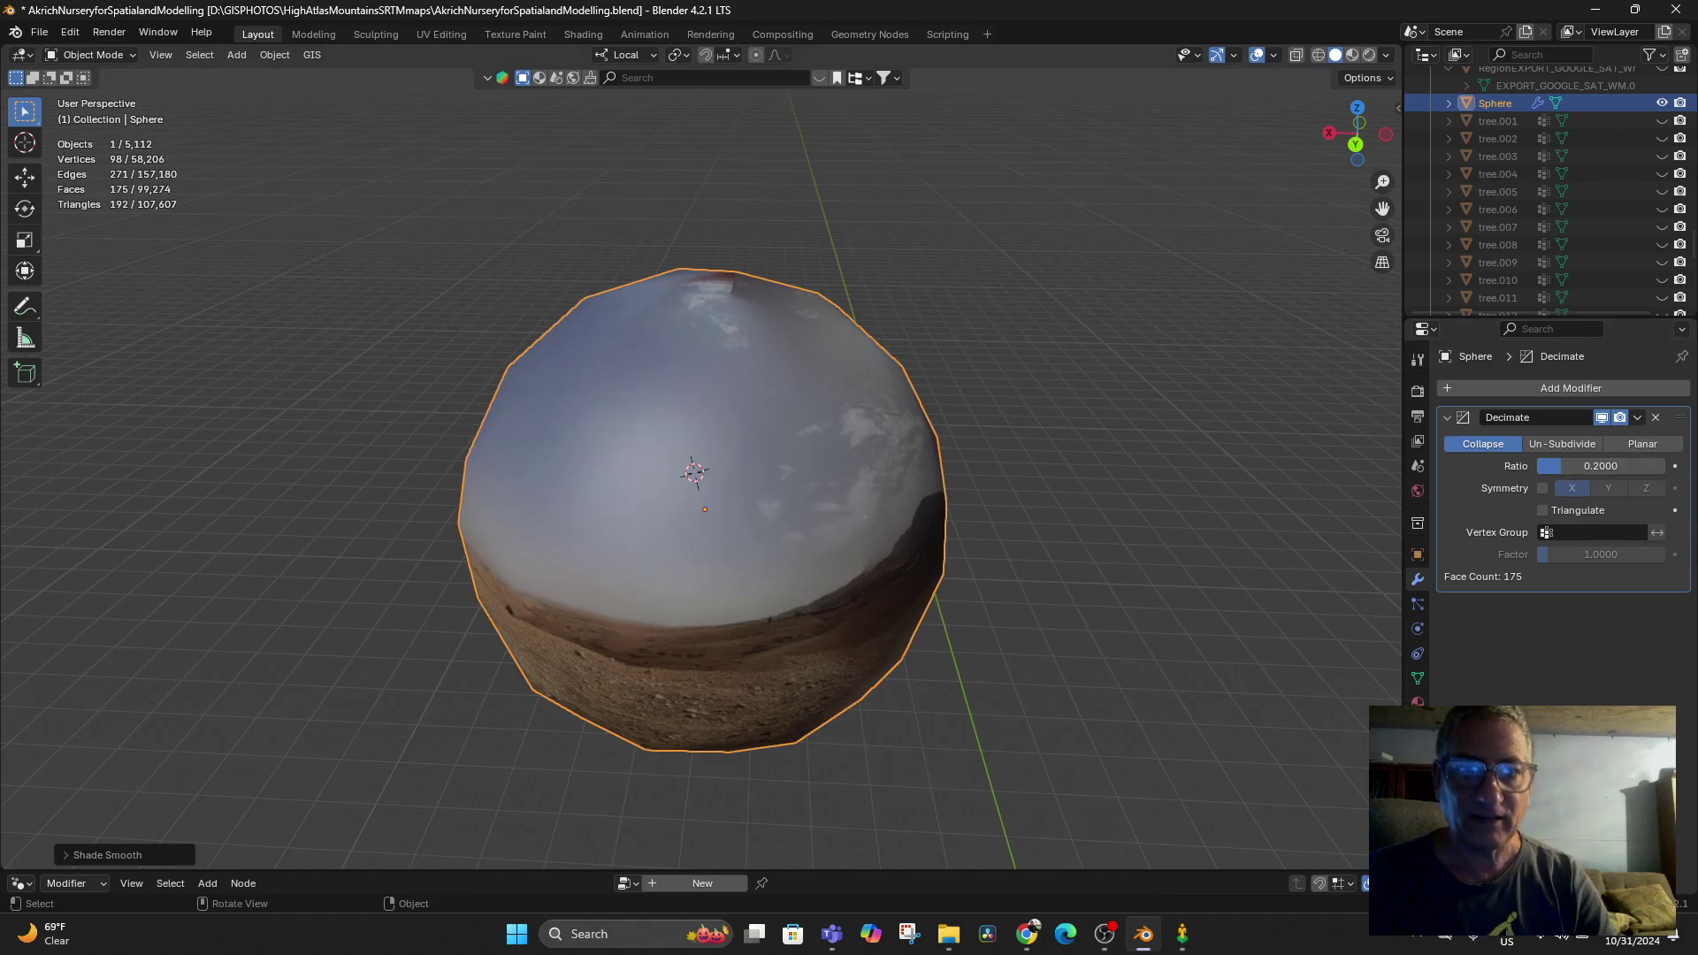
scroll(701, 477, "up", 10)
middle_click_drag(701, 478, 588, 482)
scroll(517, 493, "down", 5)
scroll(588, 482, "down", 7)
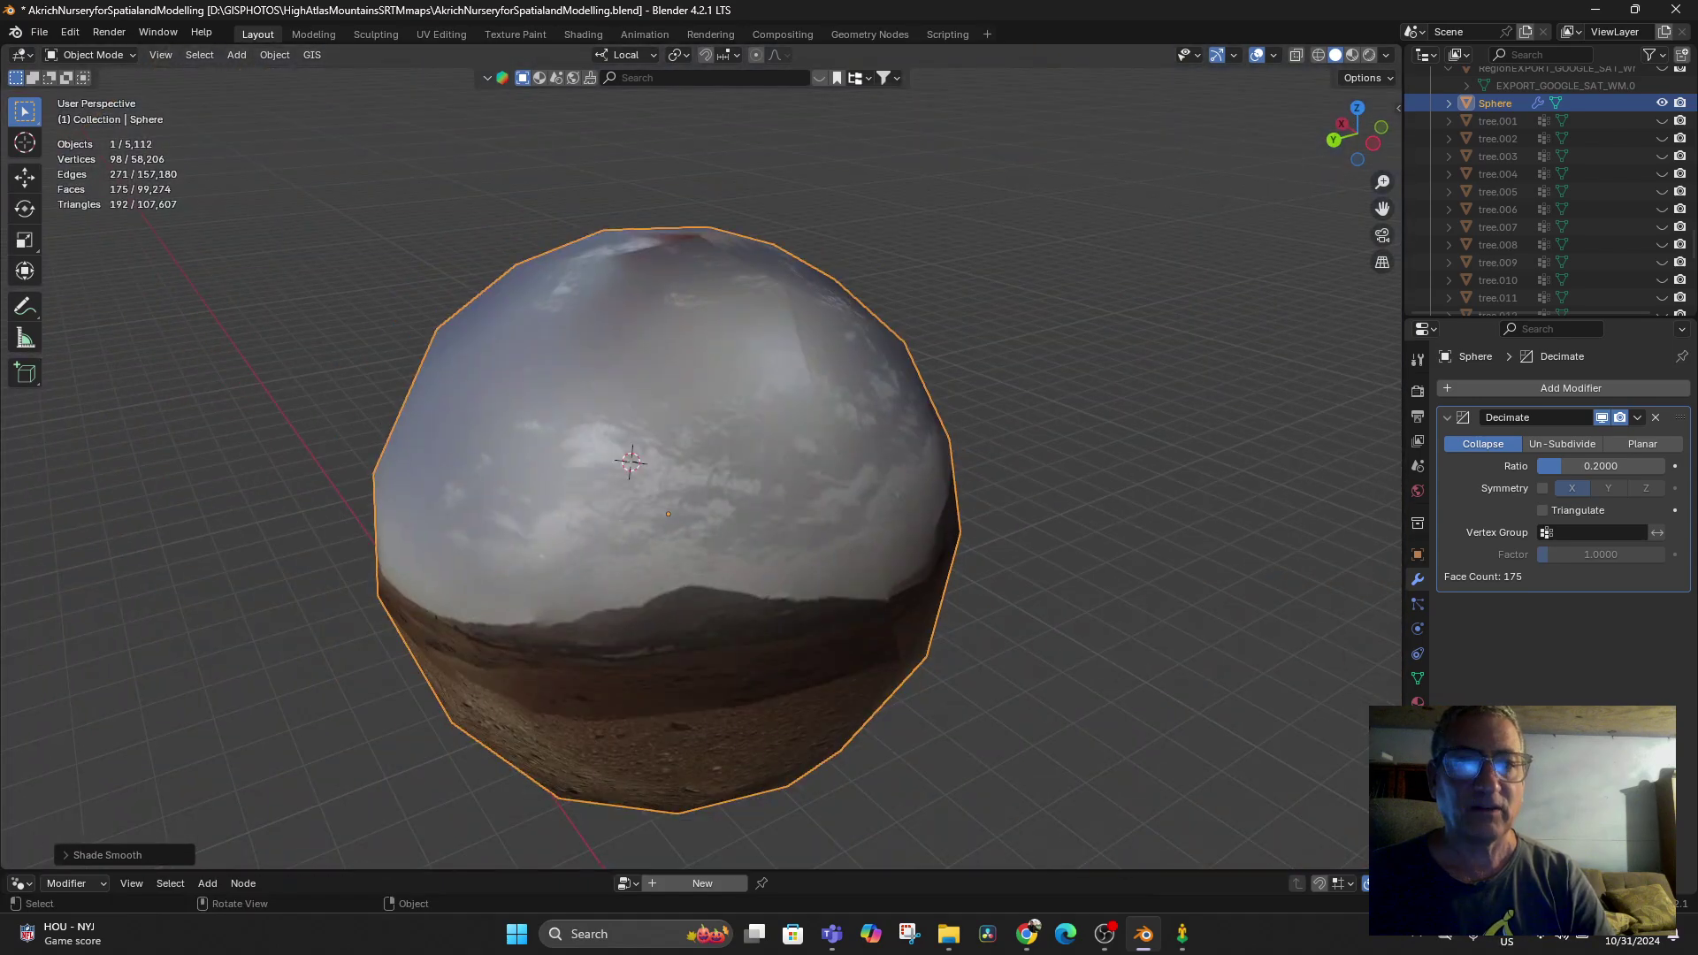
Shift the sphere freehand and check from inside how the panorama sits around the terrain
key("g")
left_click(623, 469)
scroll(623, 469, "up", 8)
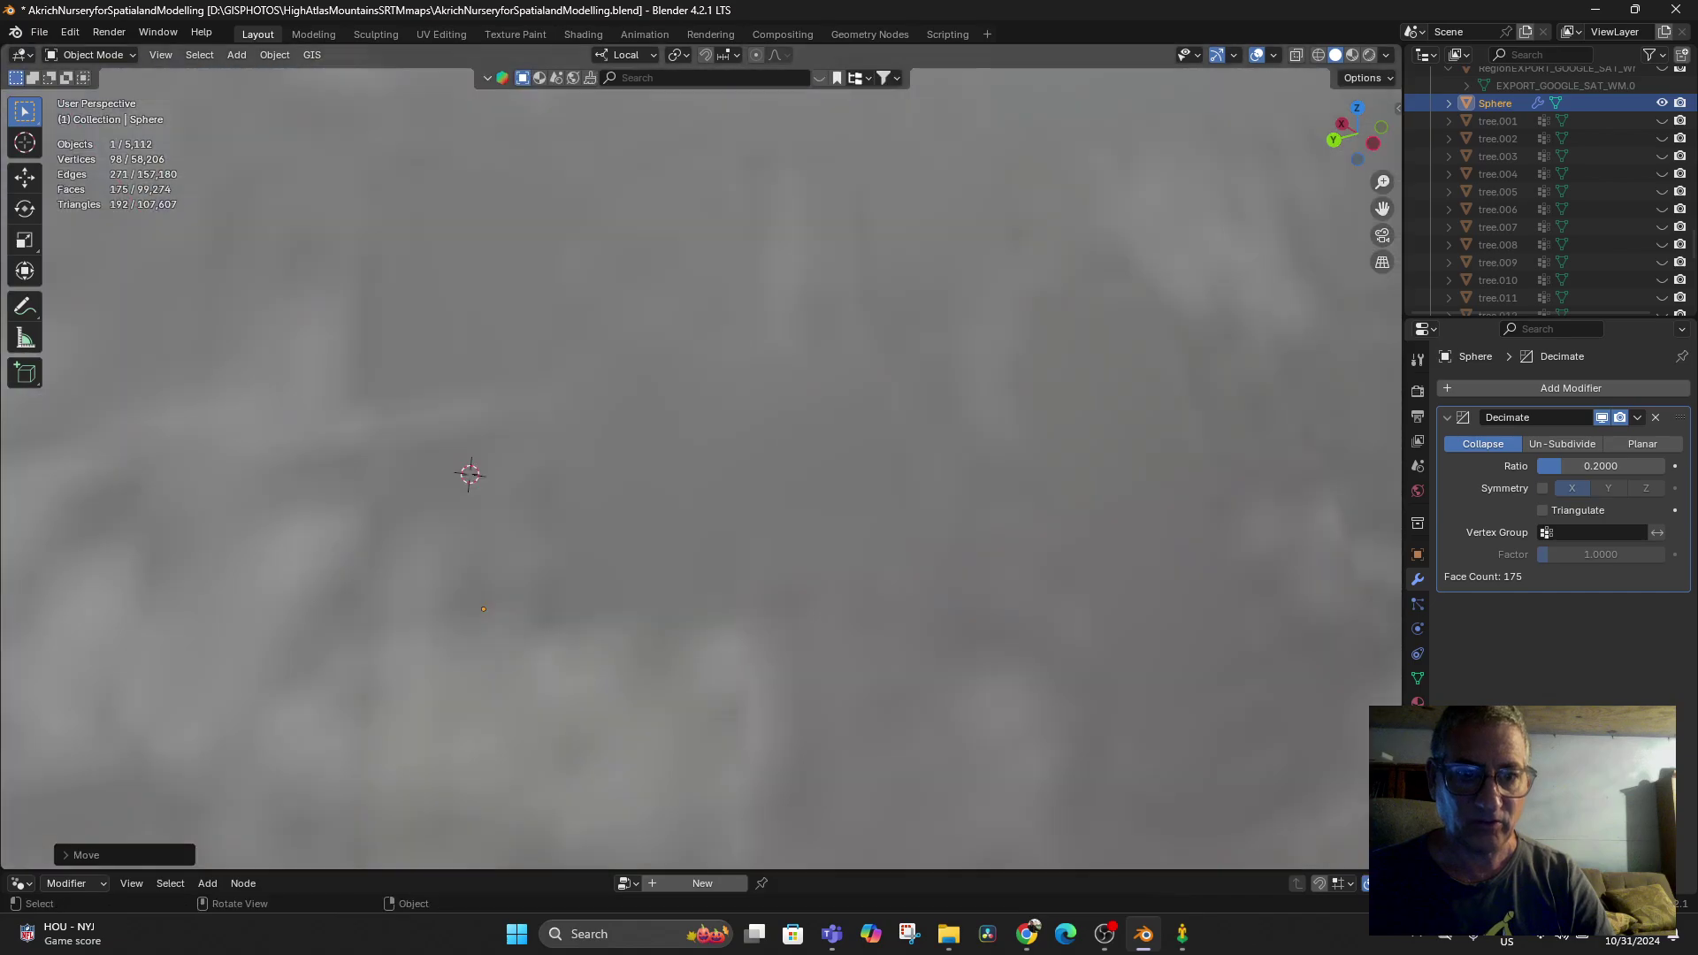
middle_click_drag(623, 468, 464, 435)
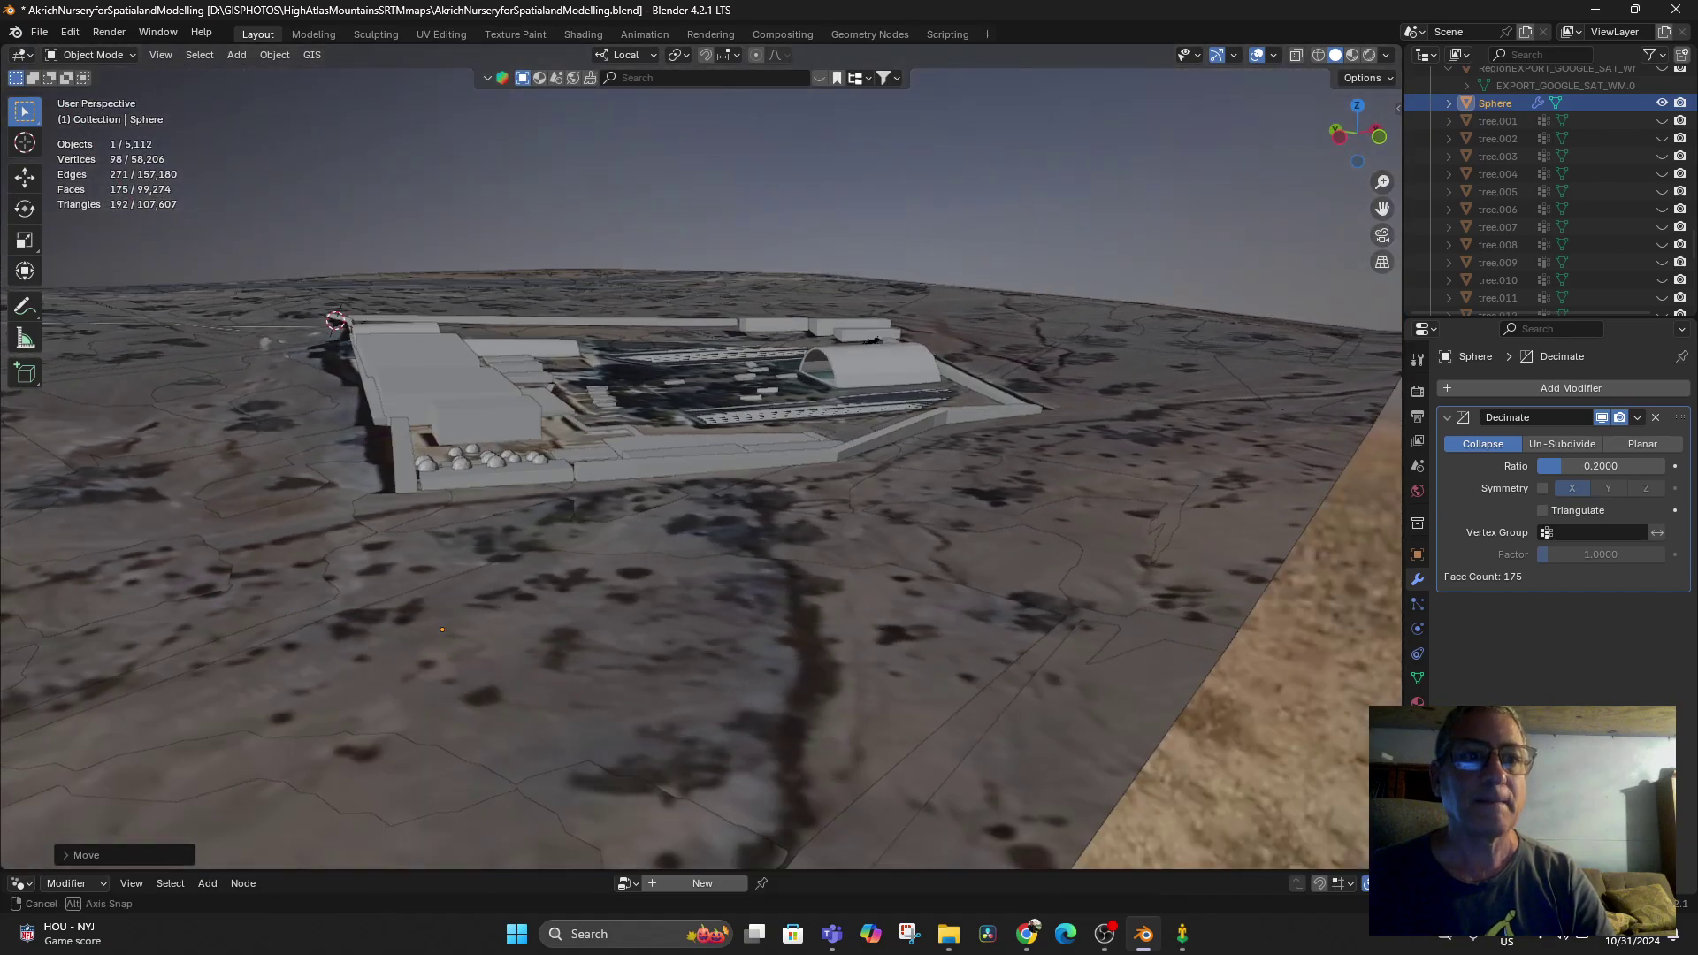
scroll(701, 456, "down", 5)
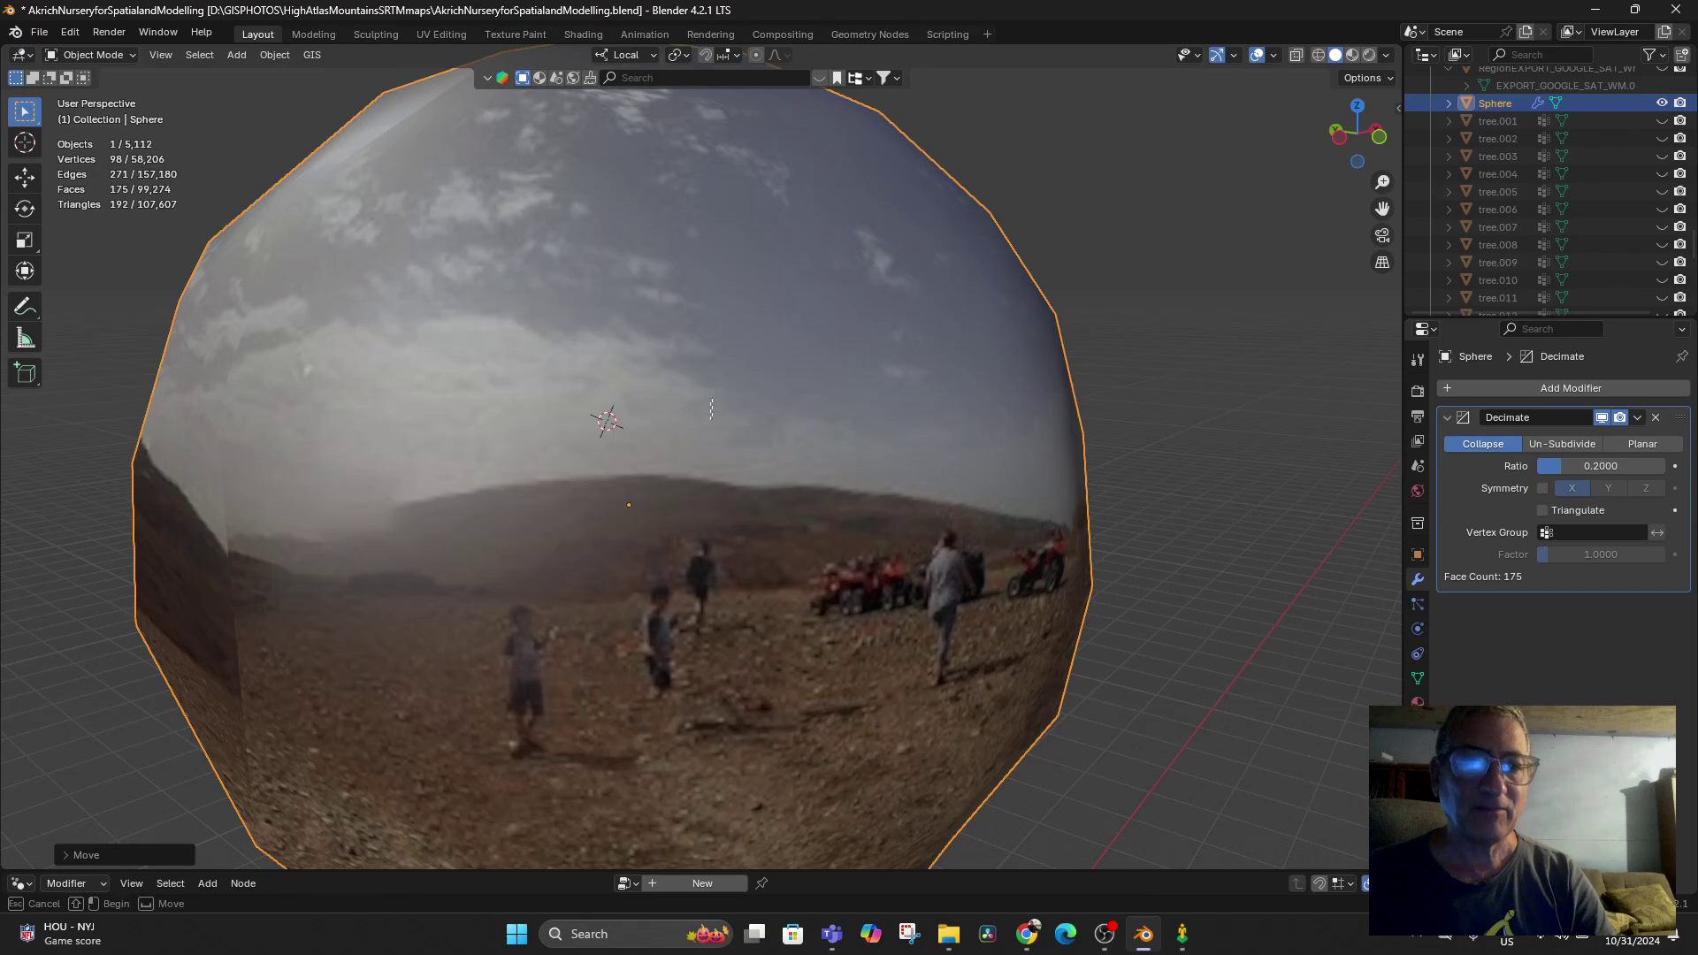
Try to raise the sphere further relative to the terrain and check the panorama around the nursery from inside
left_click_drag(710, 420, 712, 399)
key("g")
left_click(719, 325)
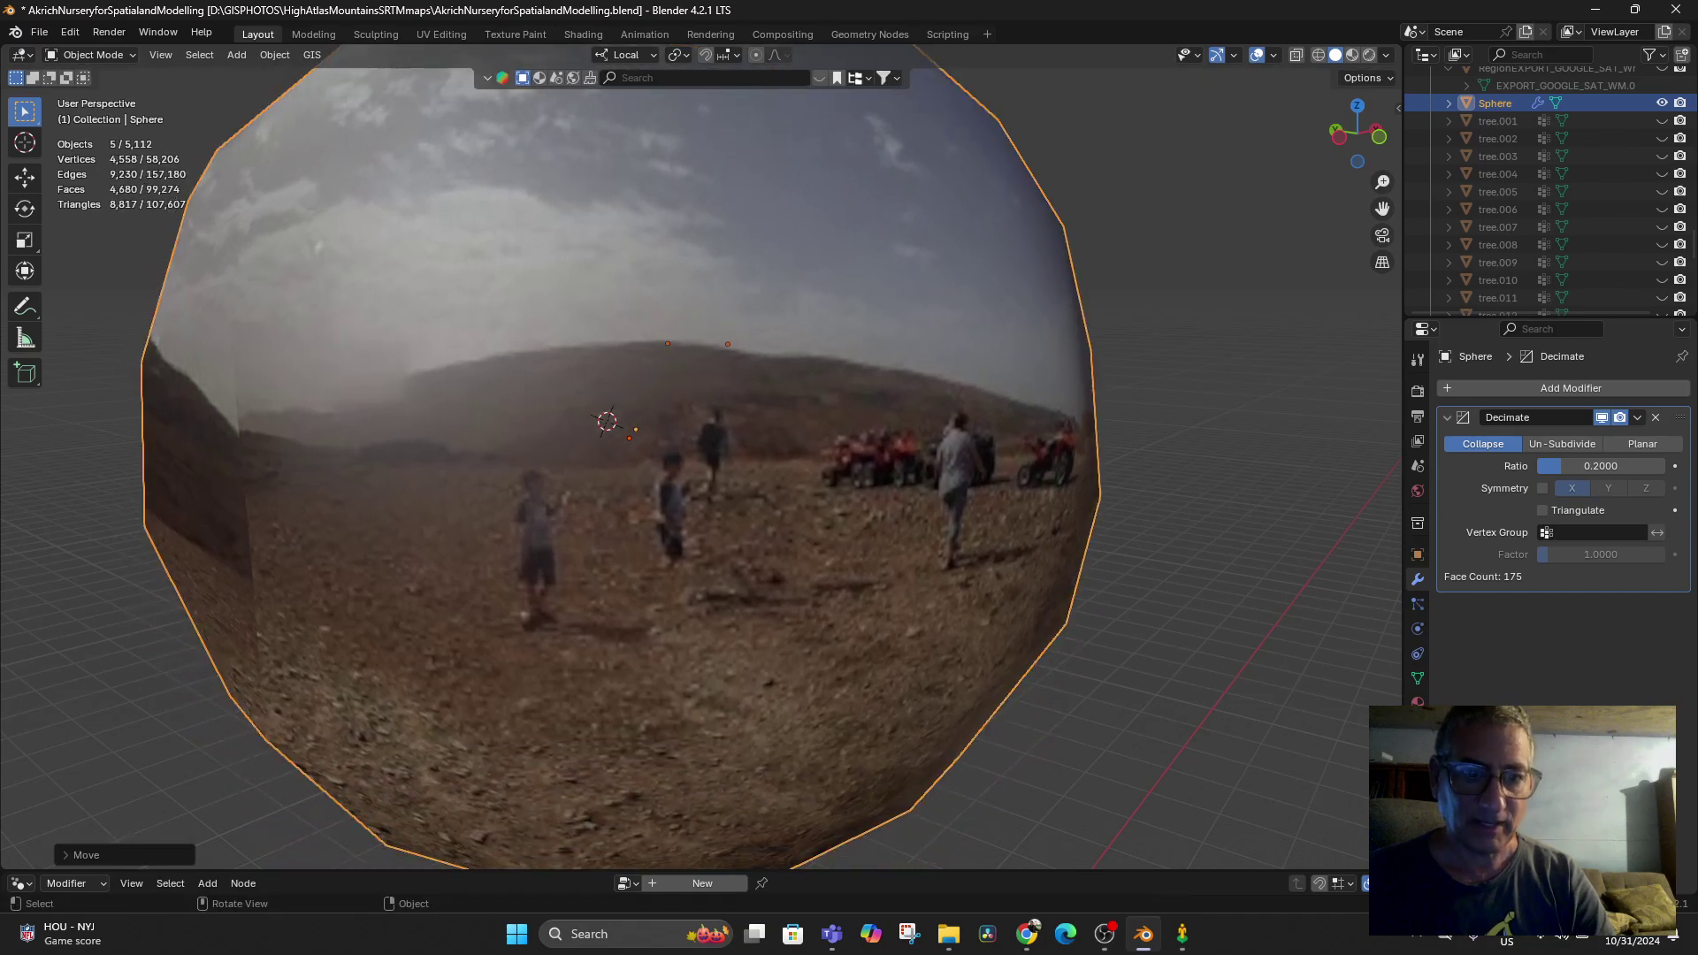
scroll(619, 336, "up", 5)
middle_click_drag(636, 336, 248, 336)
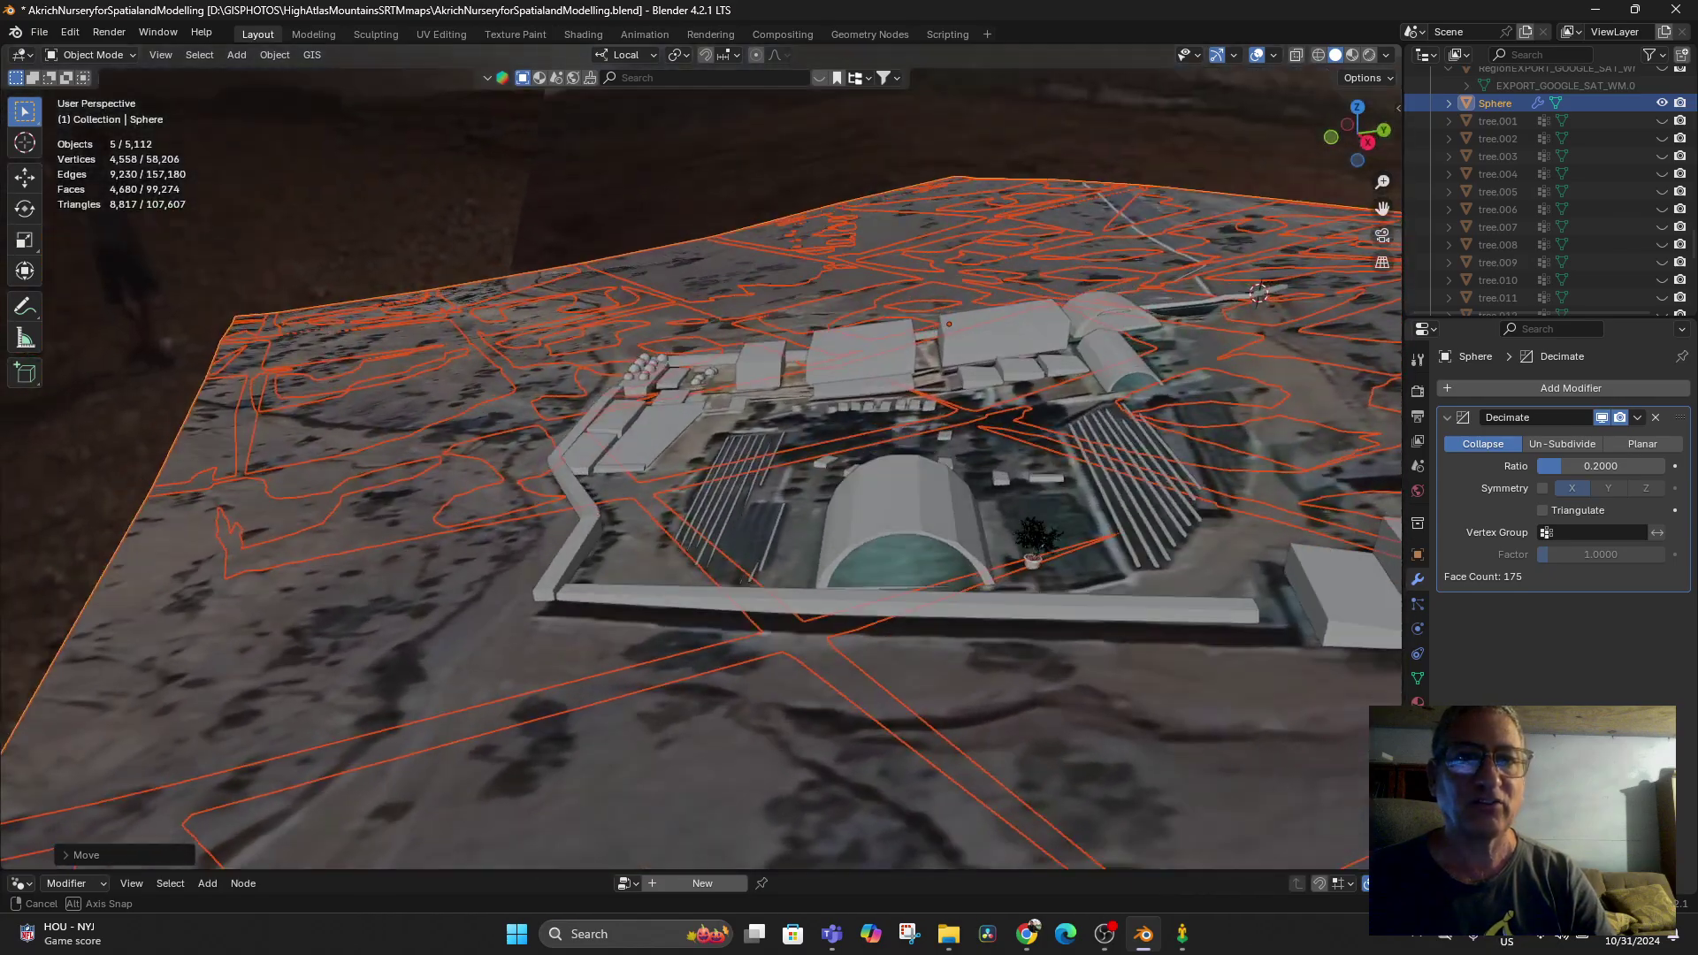
middle_click_drag(849, 332, 1141, 347)
scroll(701, 469, "down", 12)
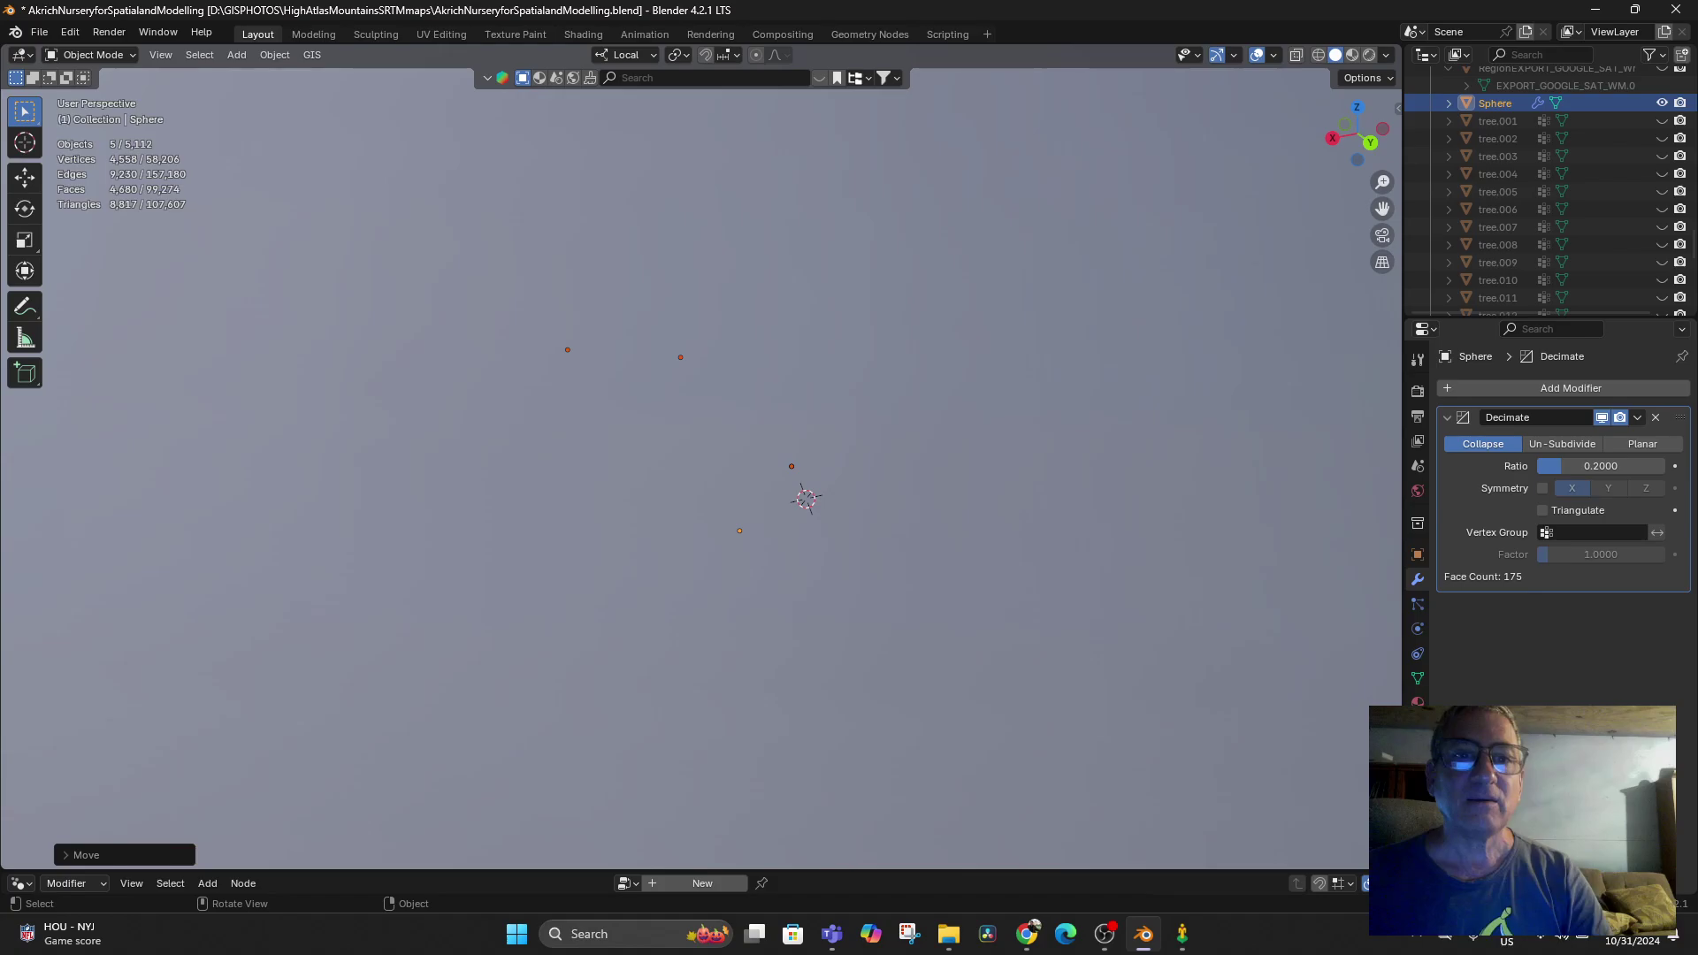
scroll(699, 455, "up", 10)
middle_click_drag(703, 455, 688, 502)
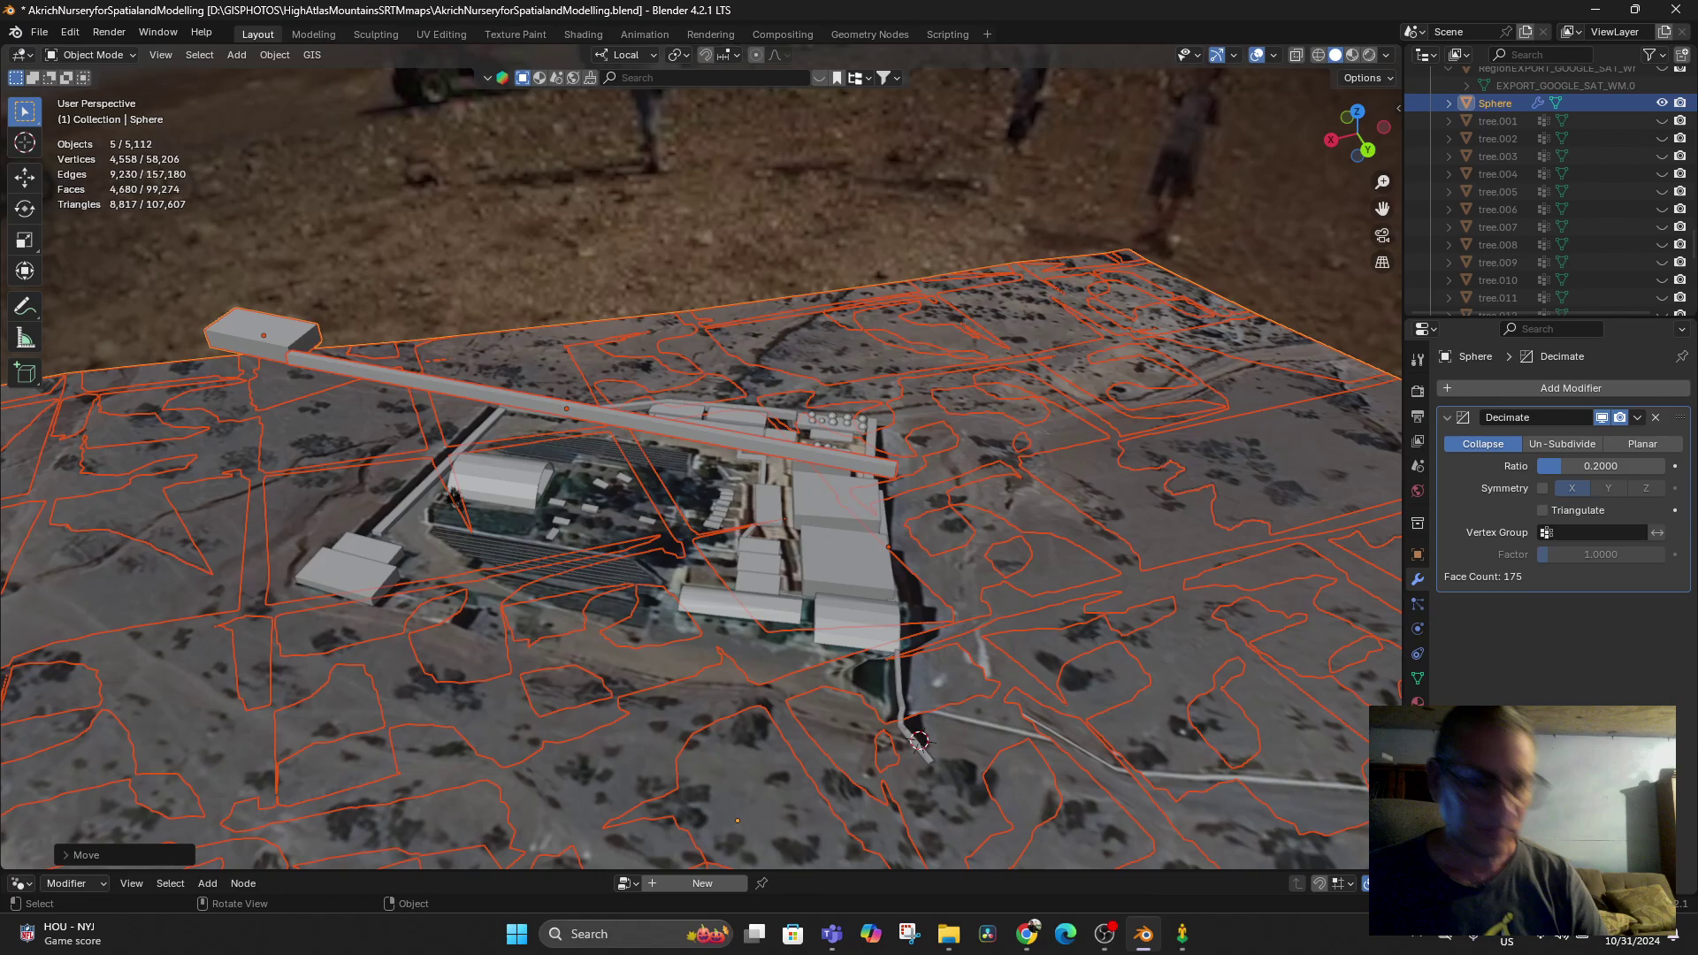
Undo the last move and the multi-object selection, leaving only the sphere selected
key("ctrl+z")
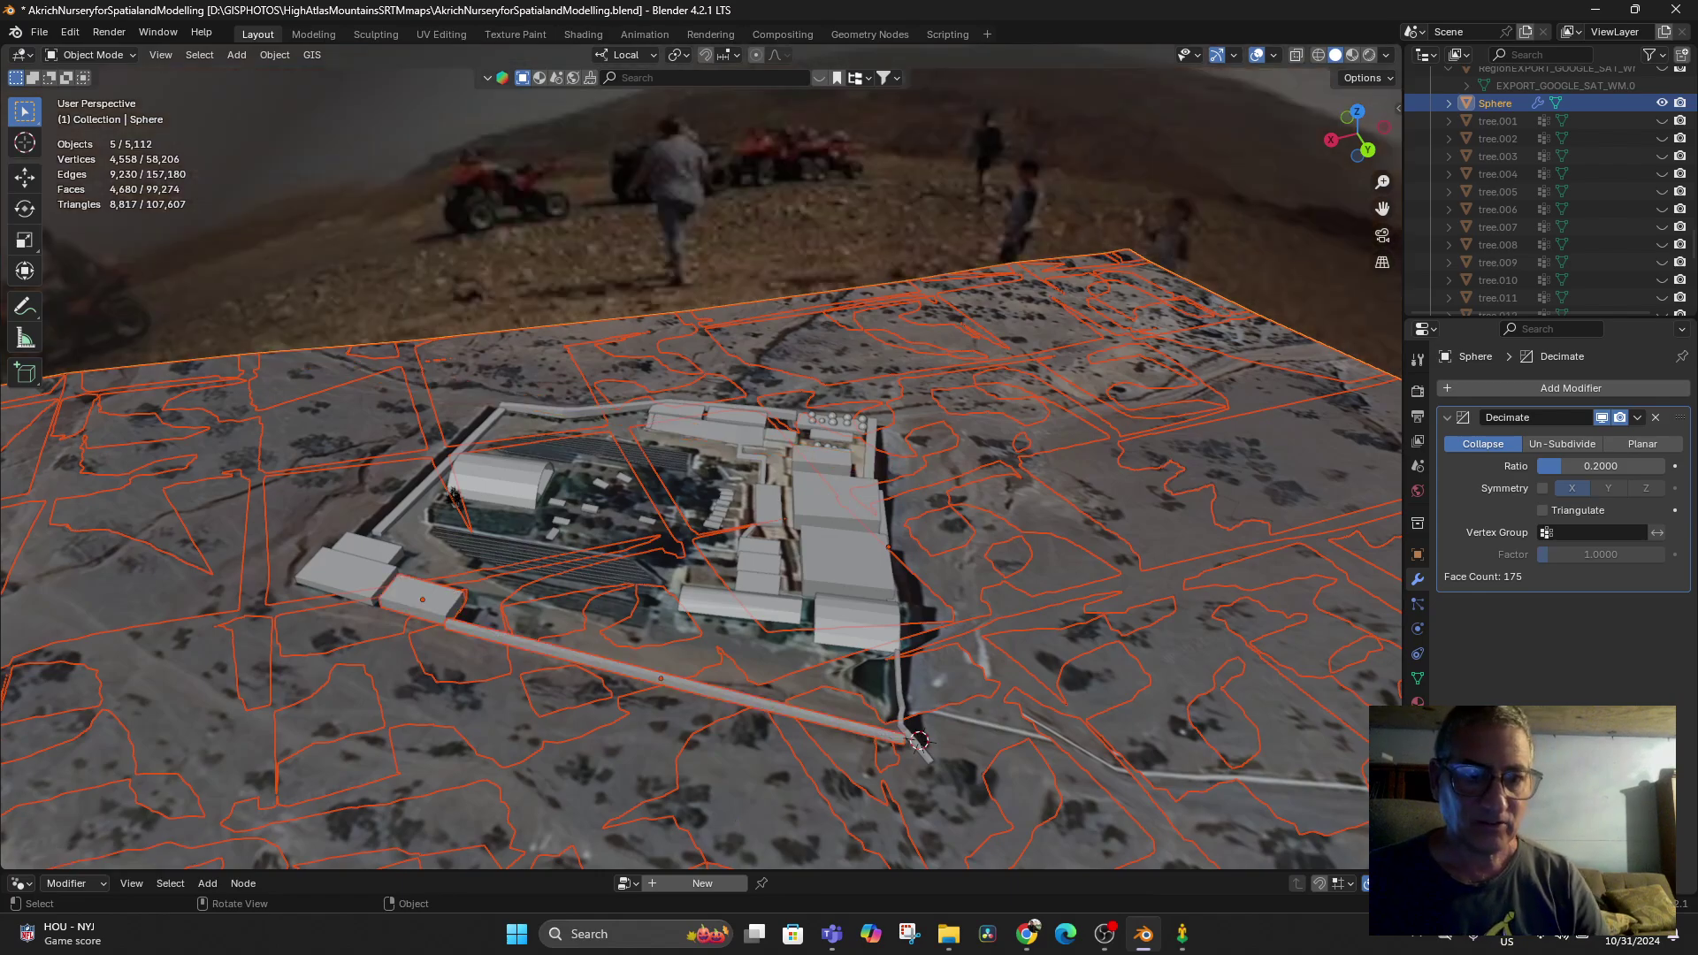
middle_click_drag(690, 500, 717, 460)
key("ctrl+z")
key("KP_Decimal")
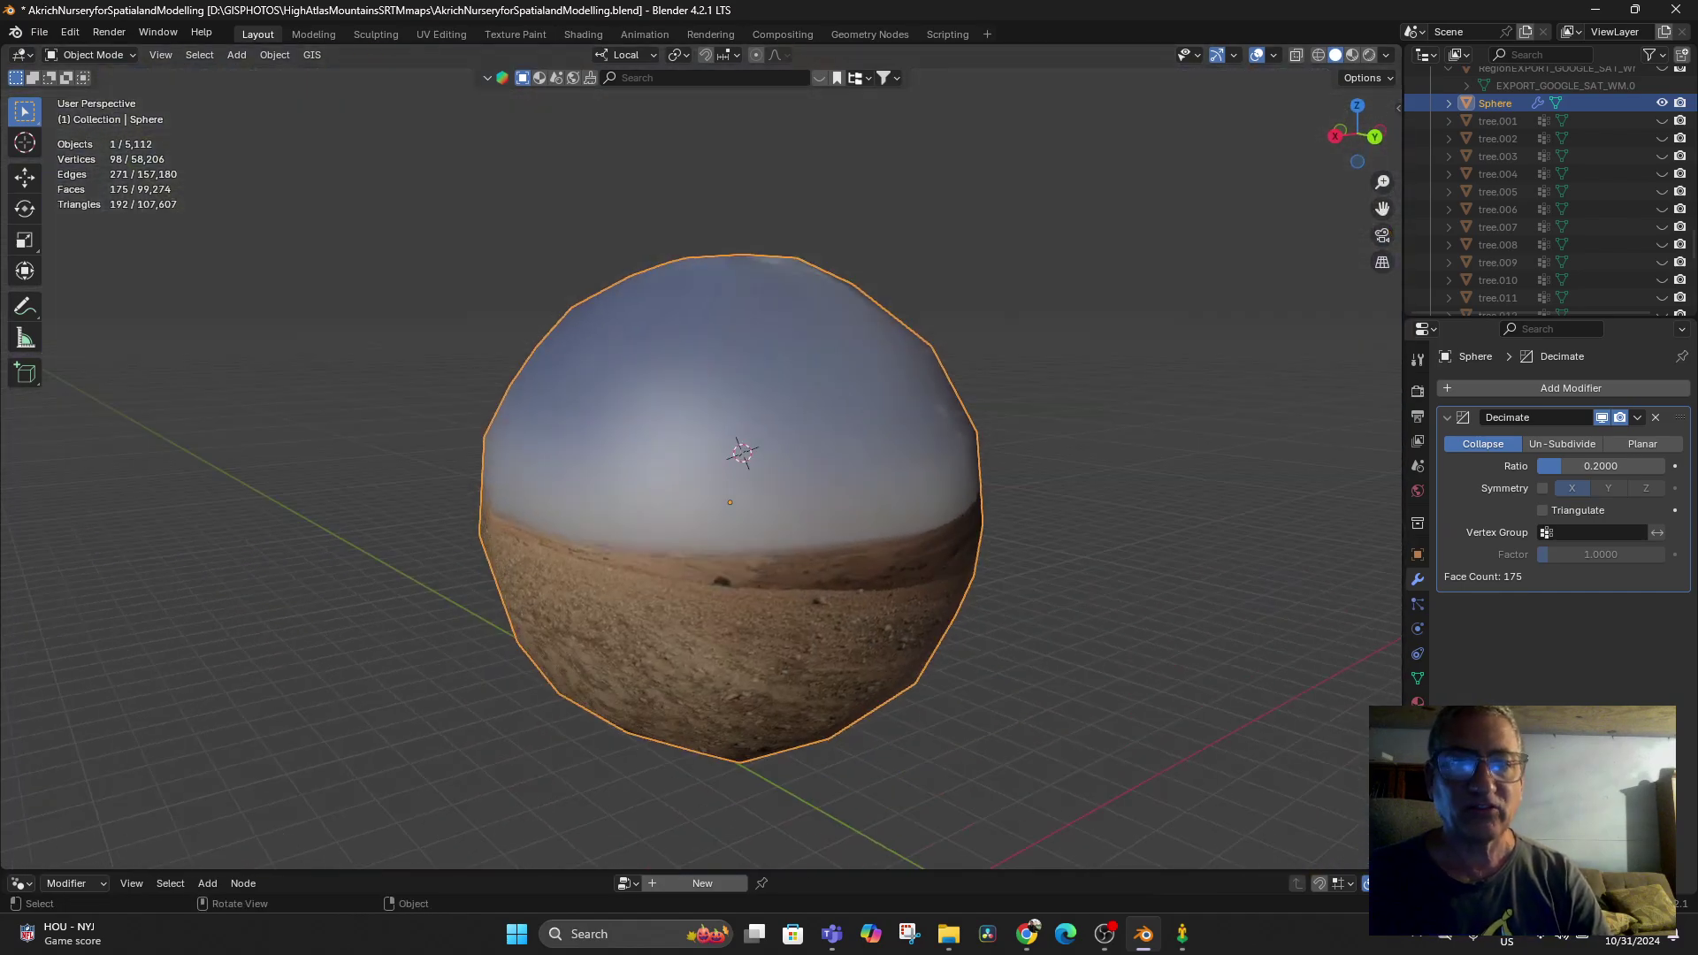
key("alt+a")
key("ctrl+z")
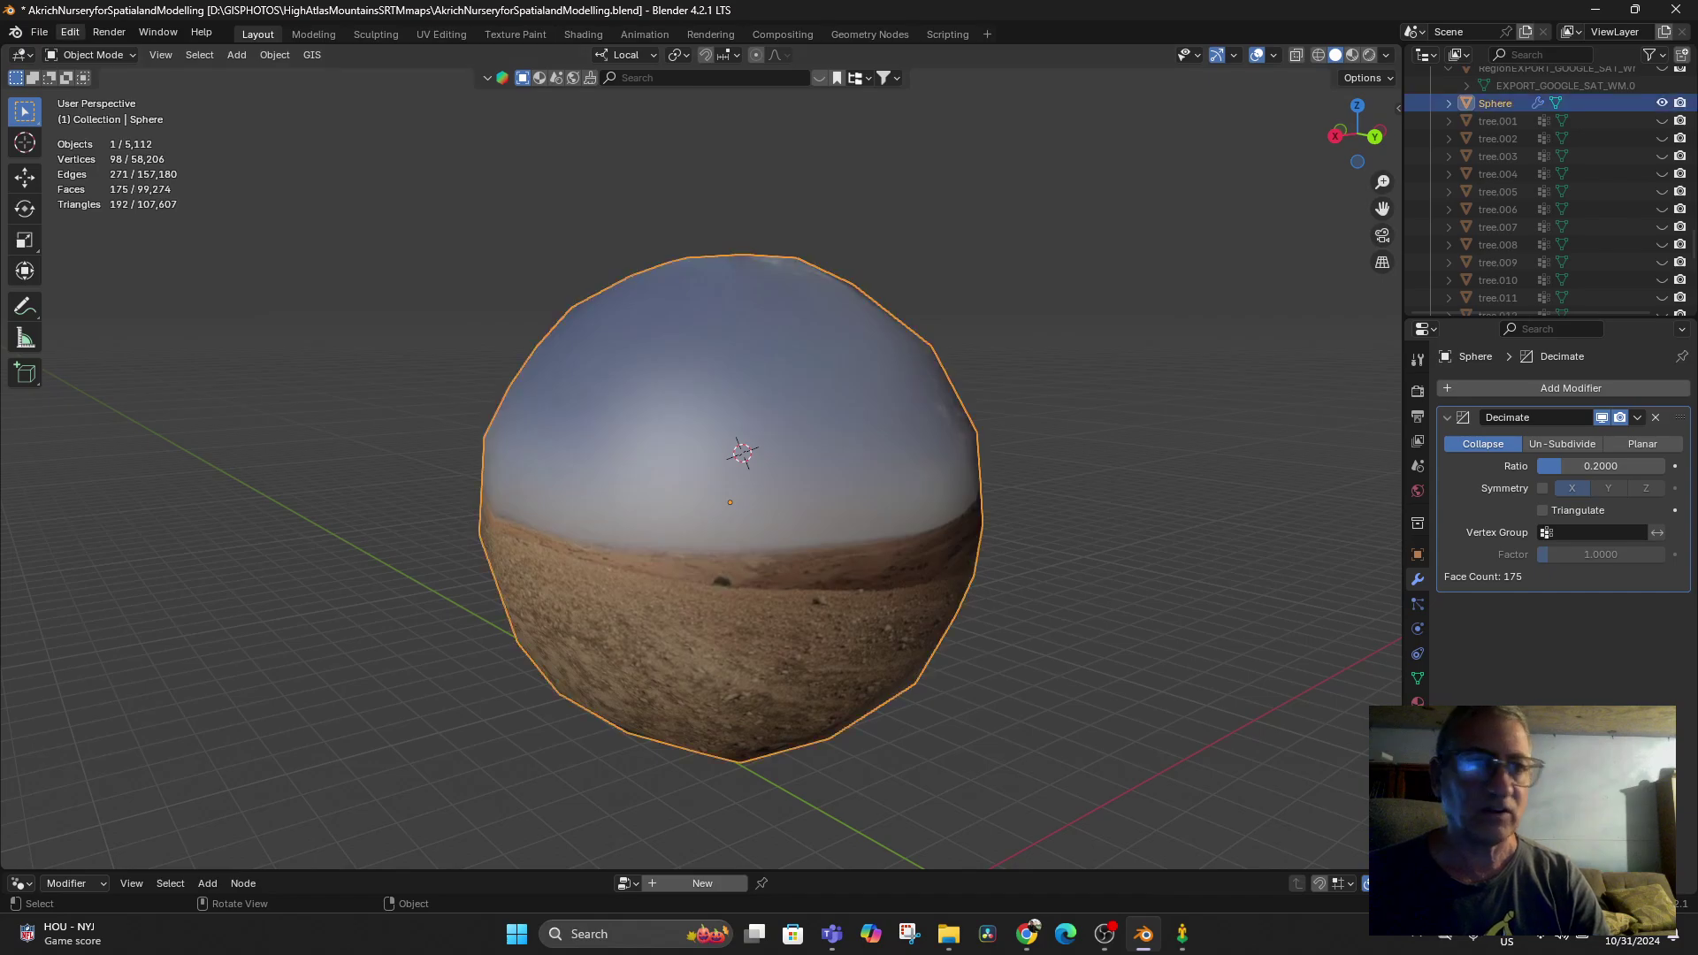
Export only the selected sphere as a glTF Binary file named MoroccoSkybox1 in the ShapeFile Exports folder
left_click(38, 32)
mouse_move(69, 300)
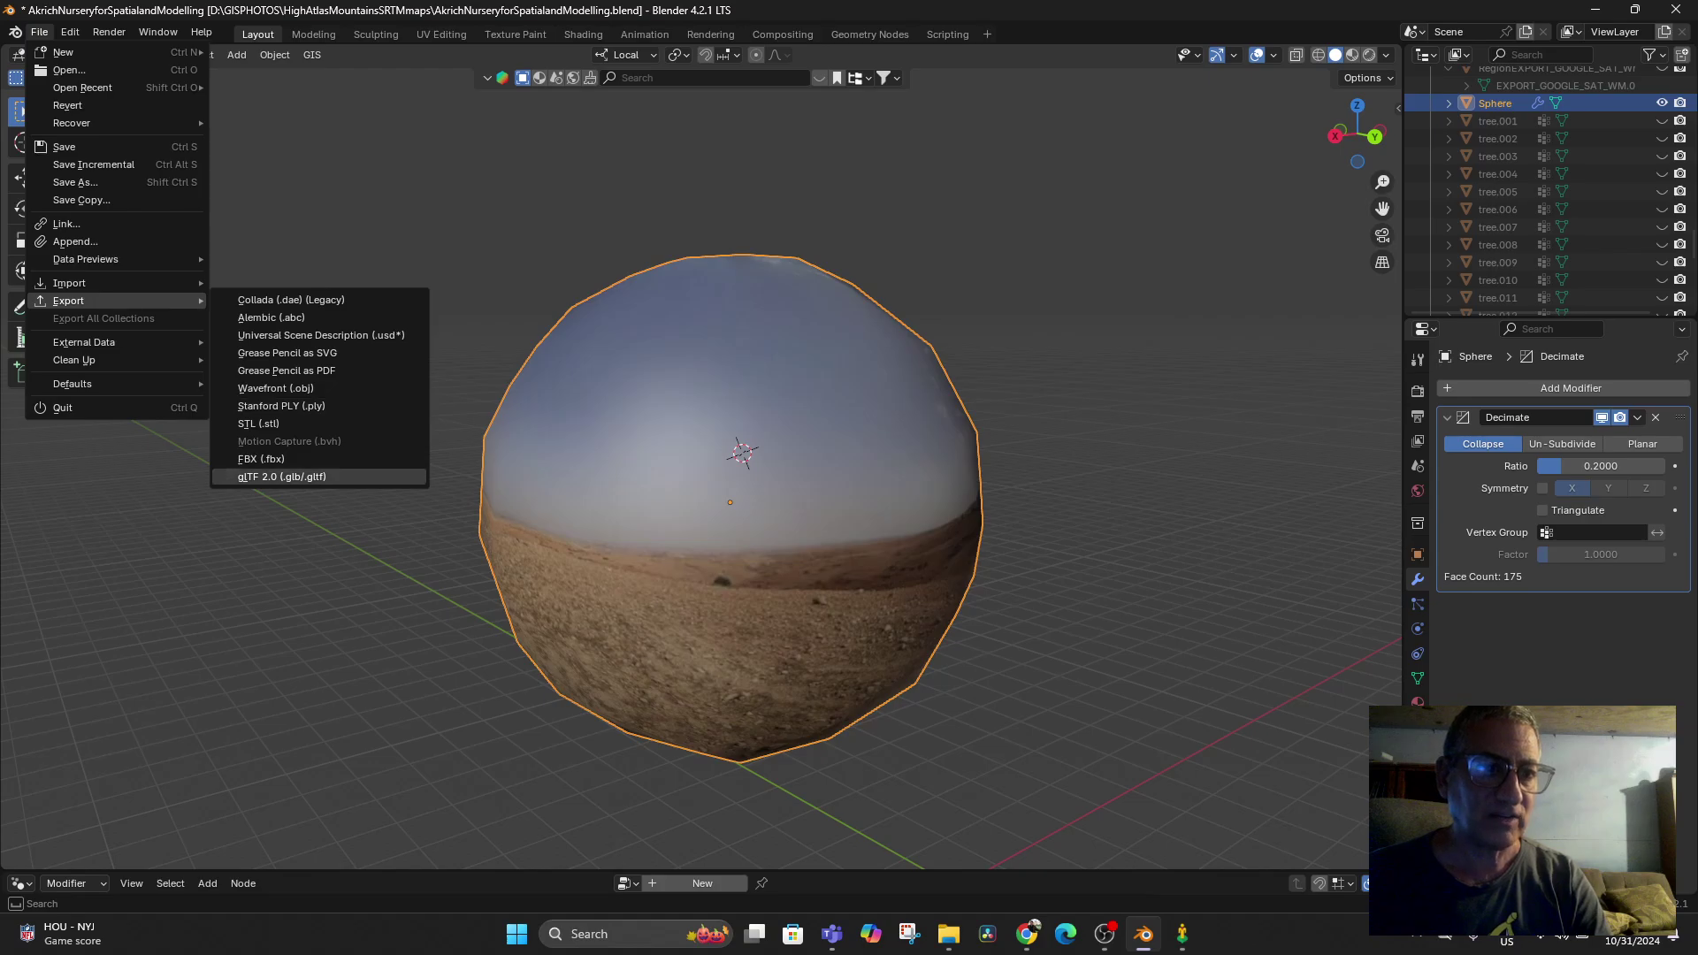
left_click(283, 476)
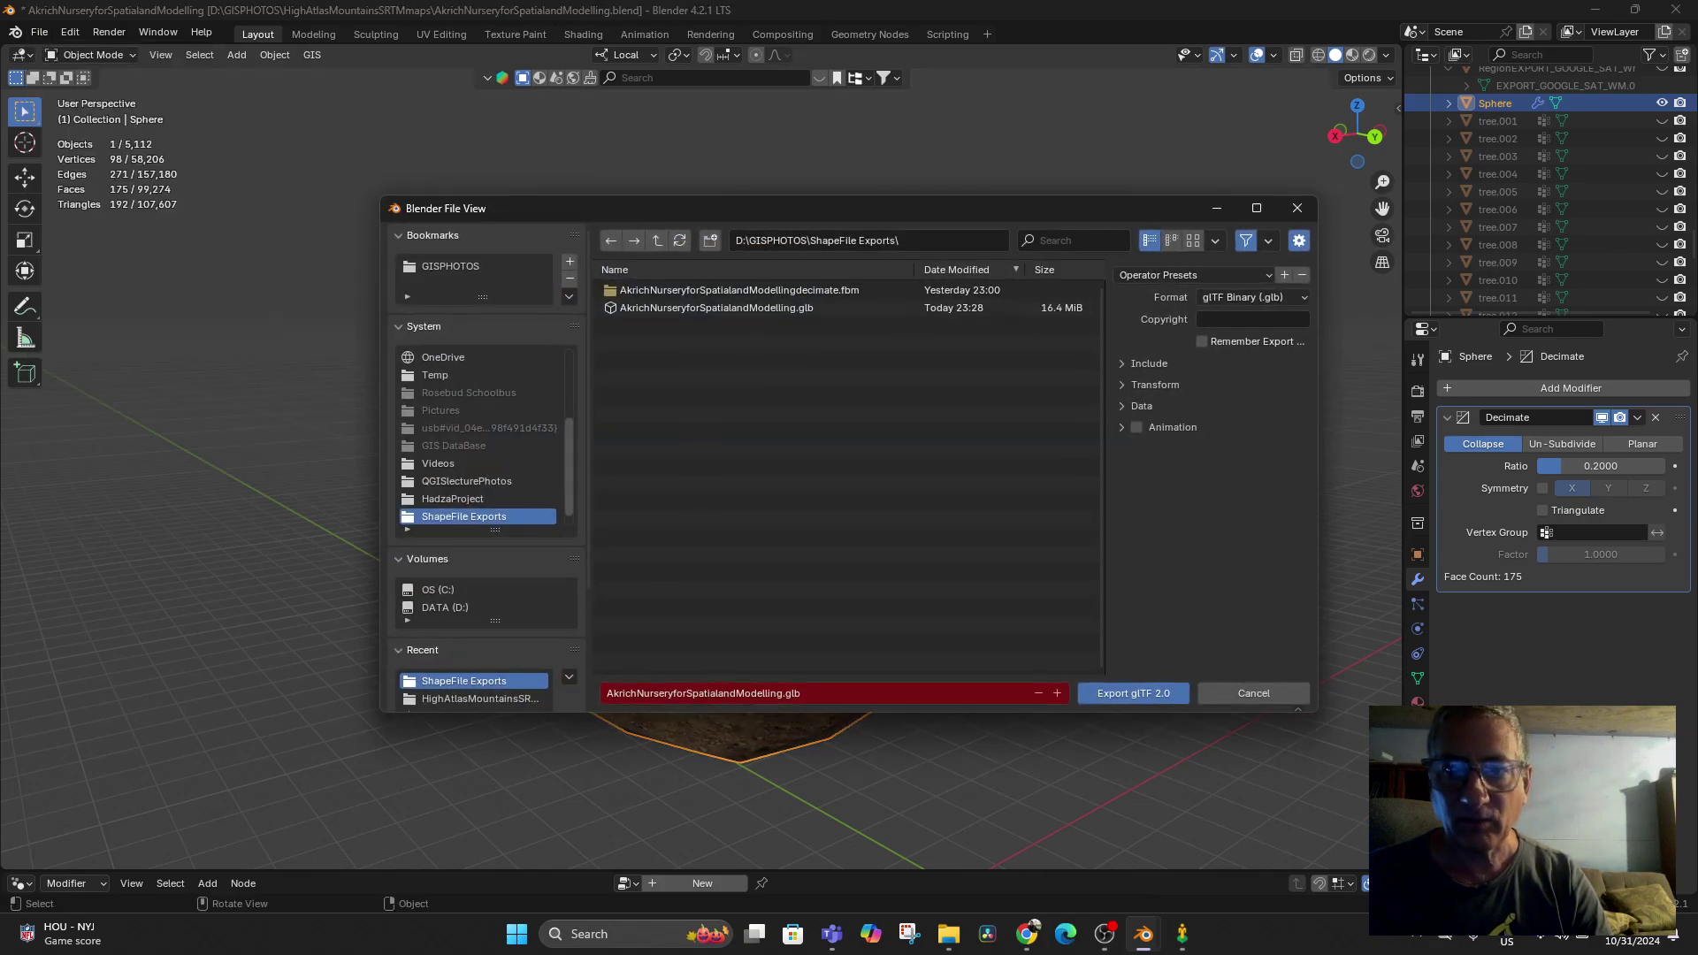
left_click(1122, 363)
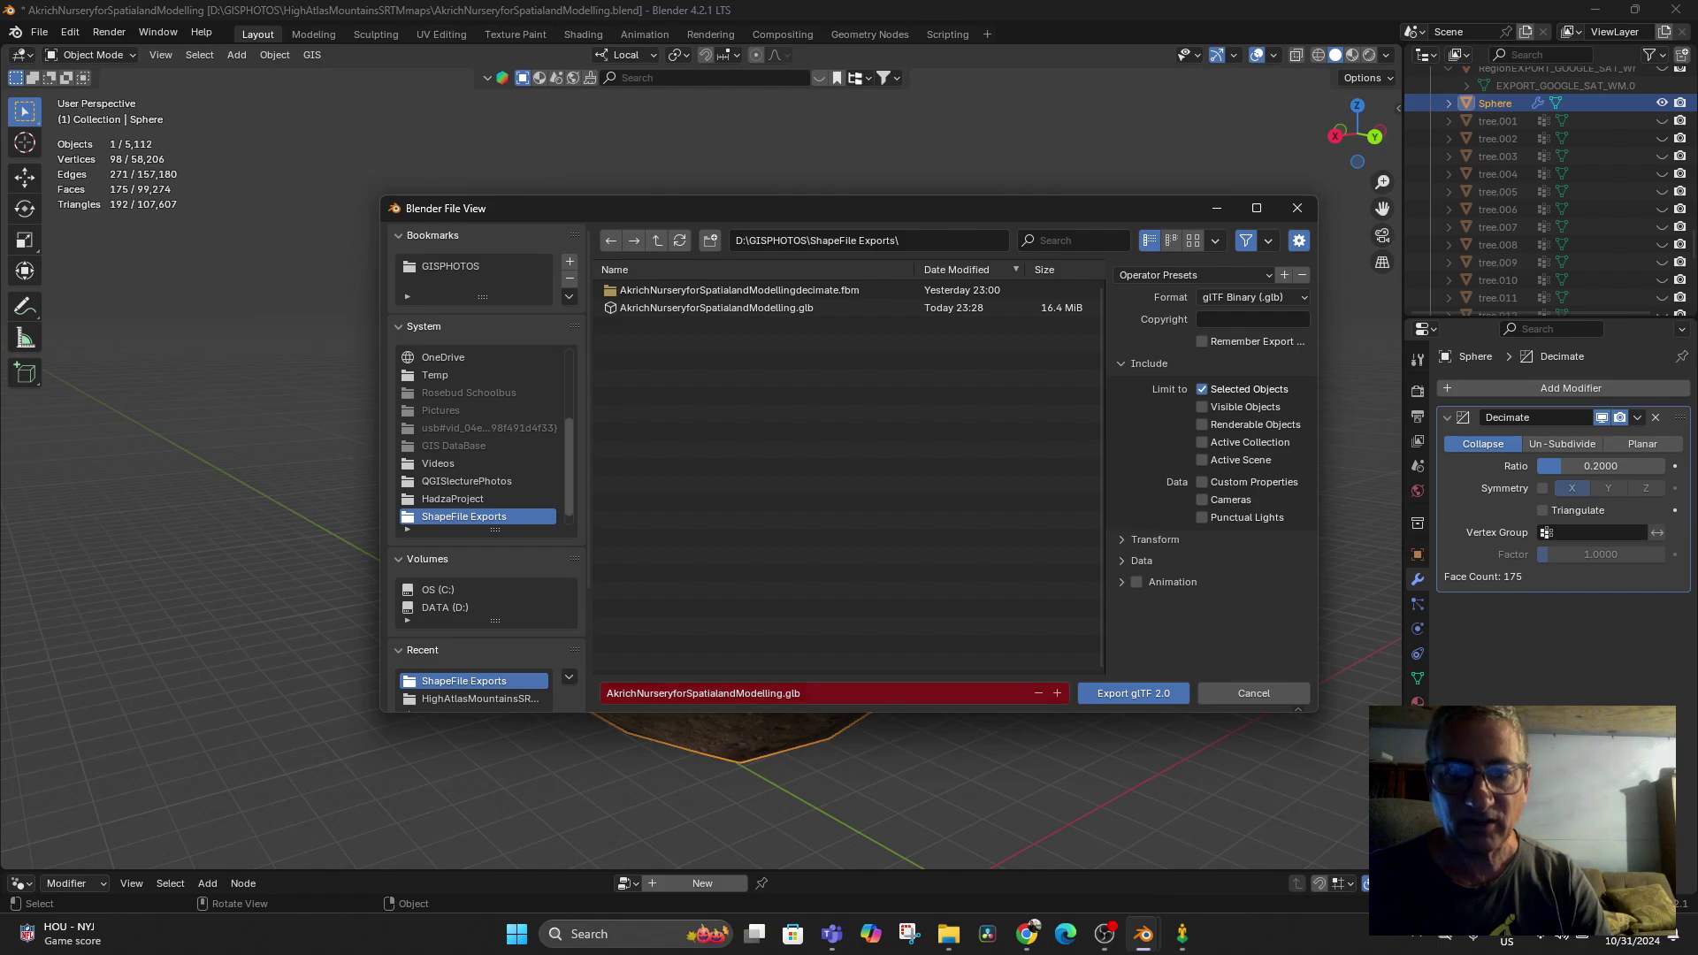
left_click(801, 693)
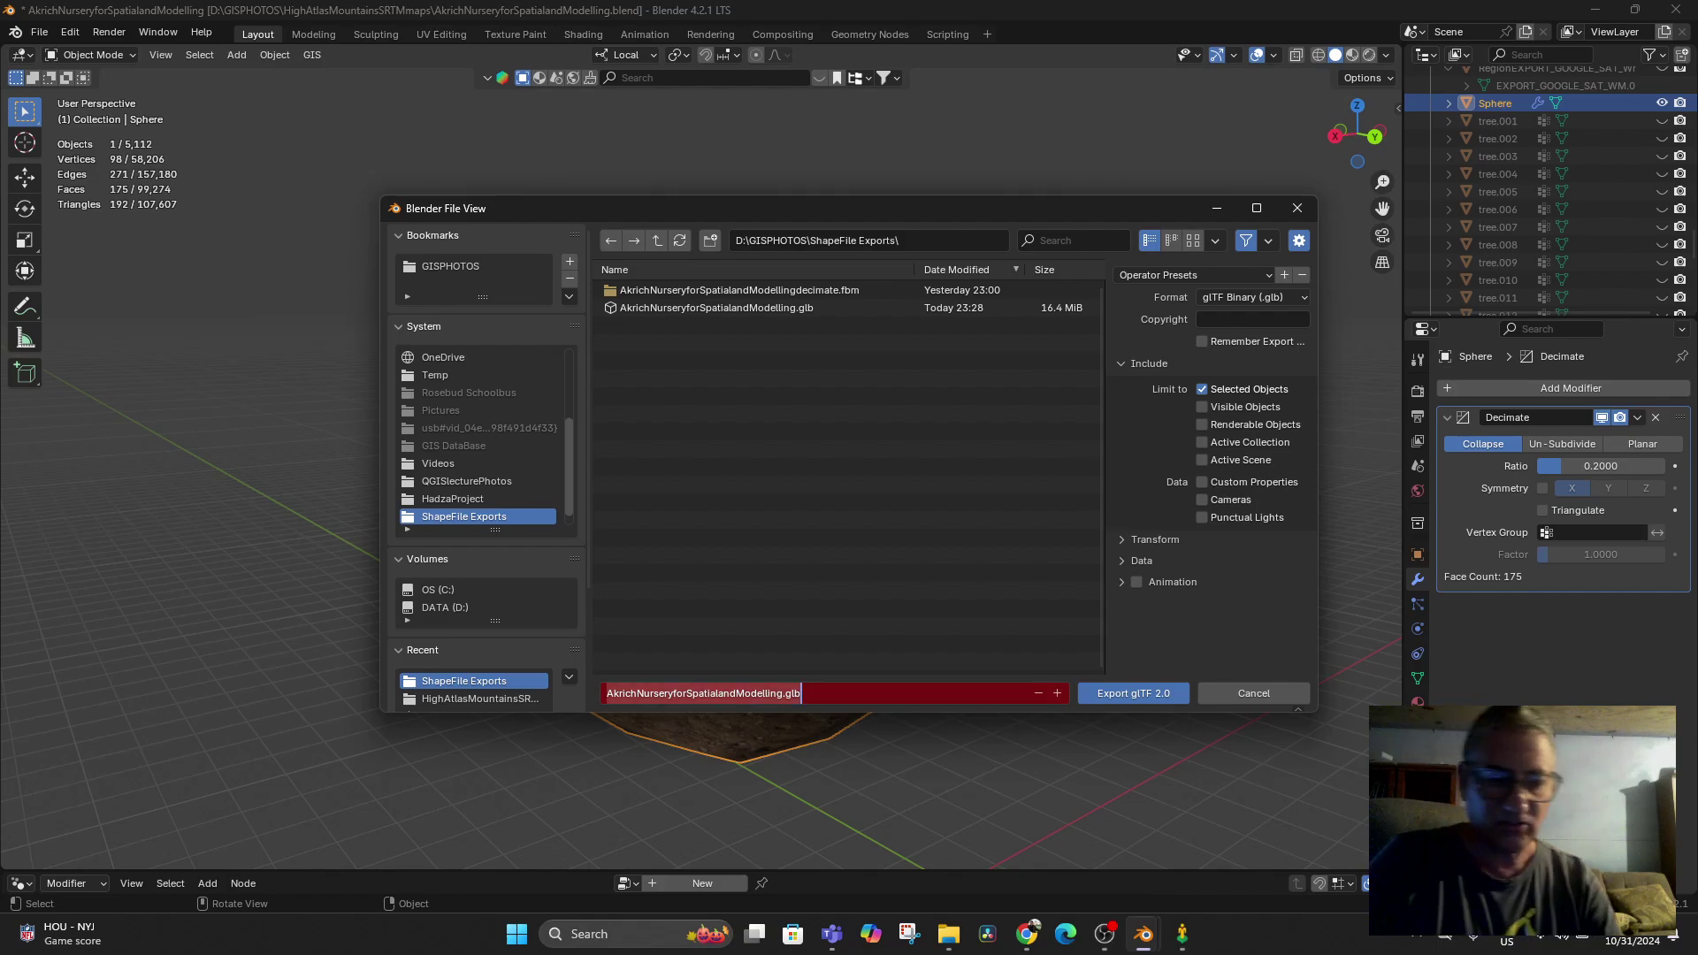
type("MoroccoSkybox1")
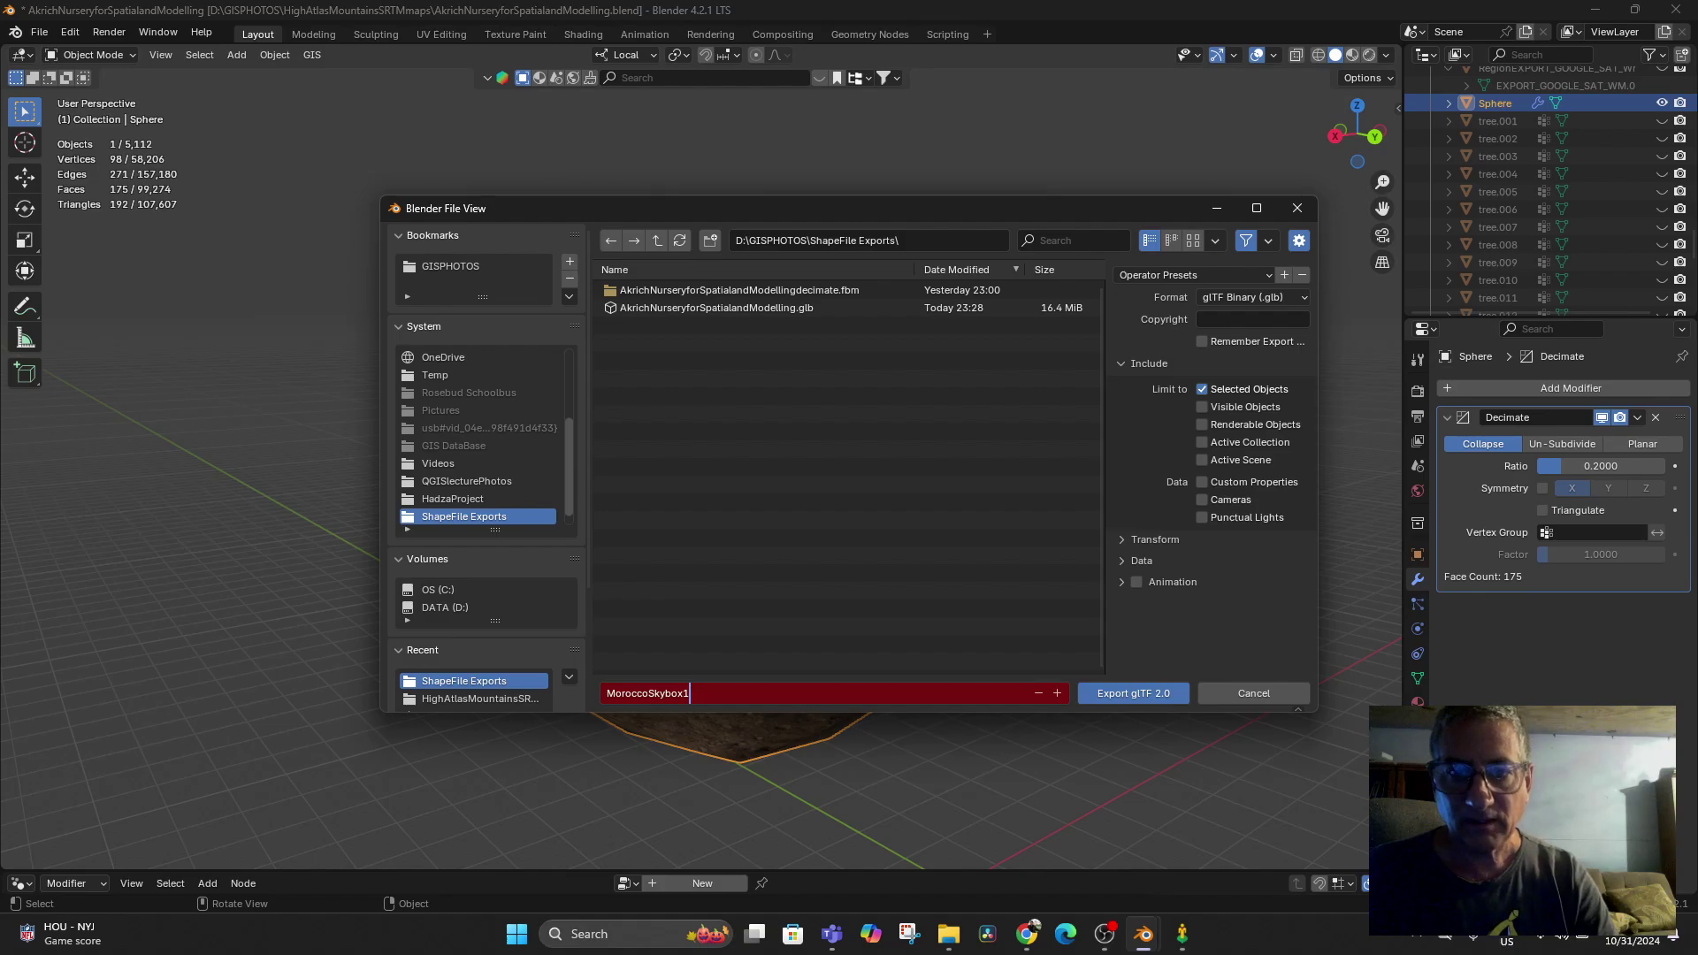
key("Return")
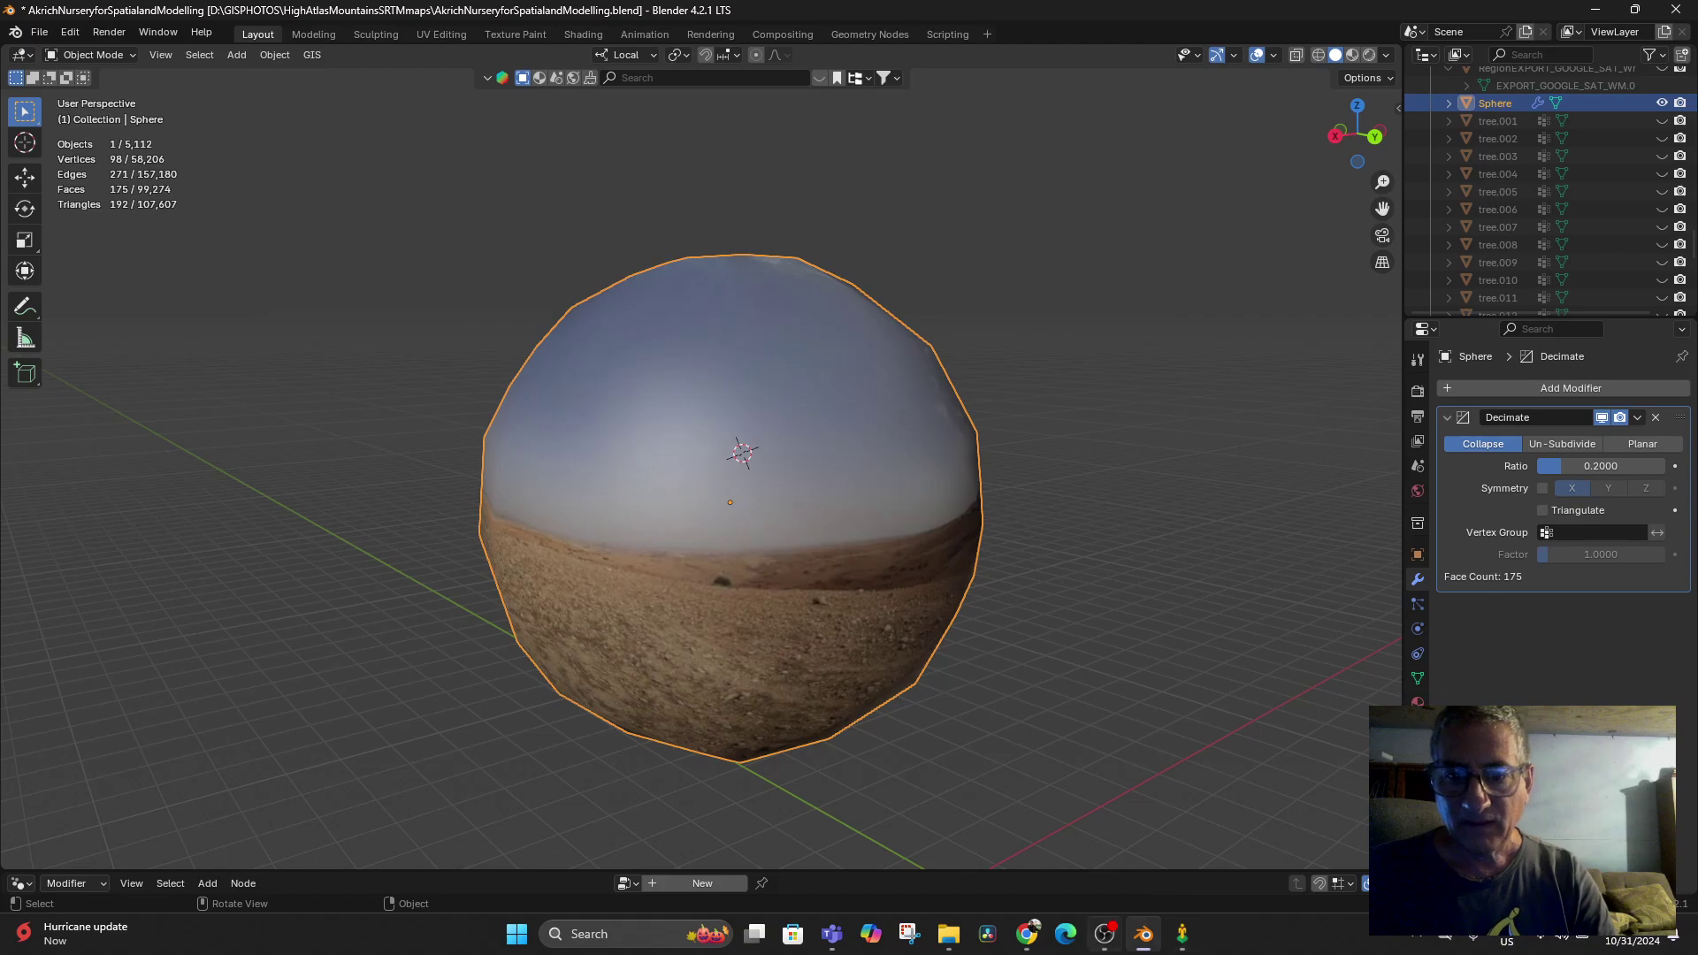
Switch to the Spatial scene in Chrome and upload MoroccoSkybox1.glb from the device
left_click(1035, 840)
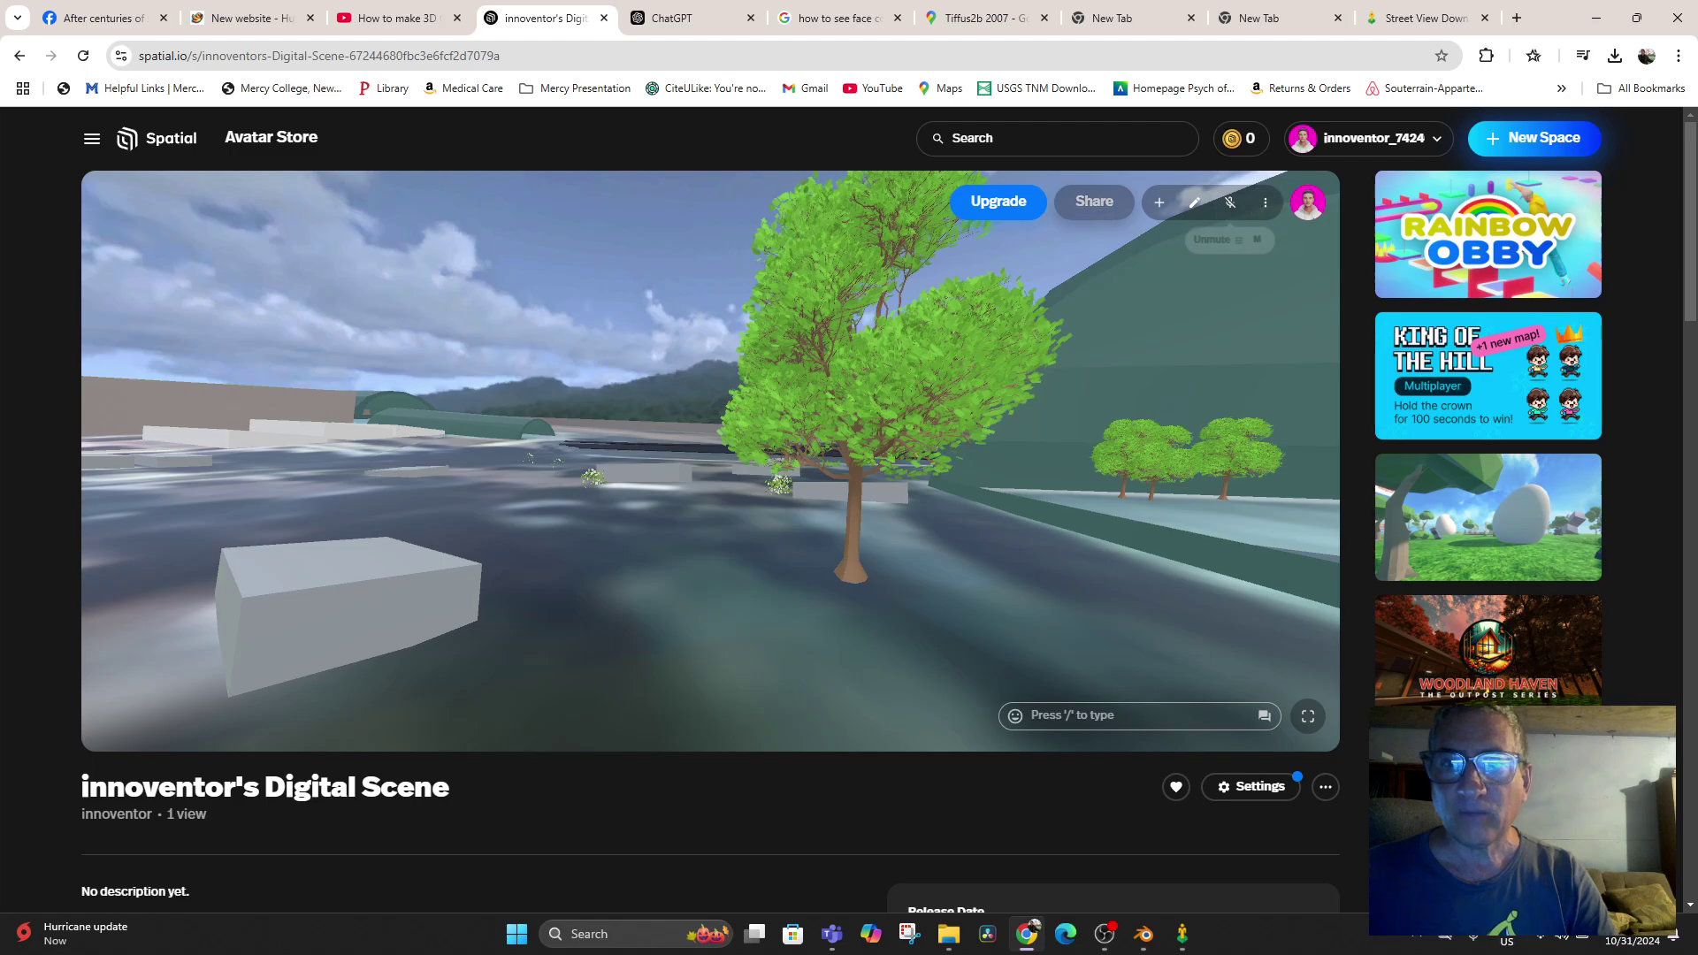
left_click(1158, 202)
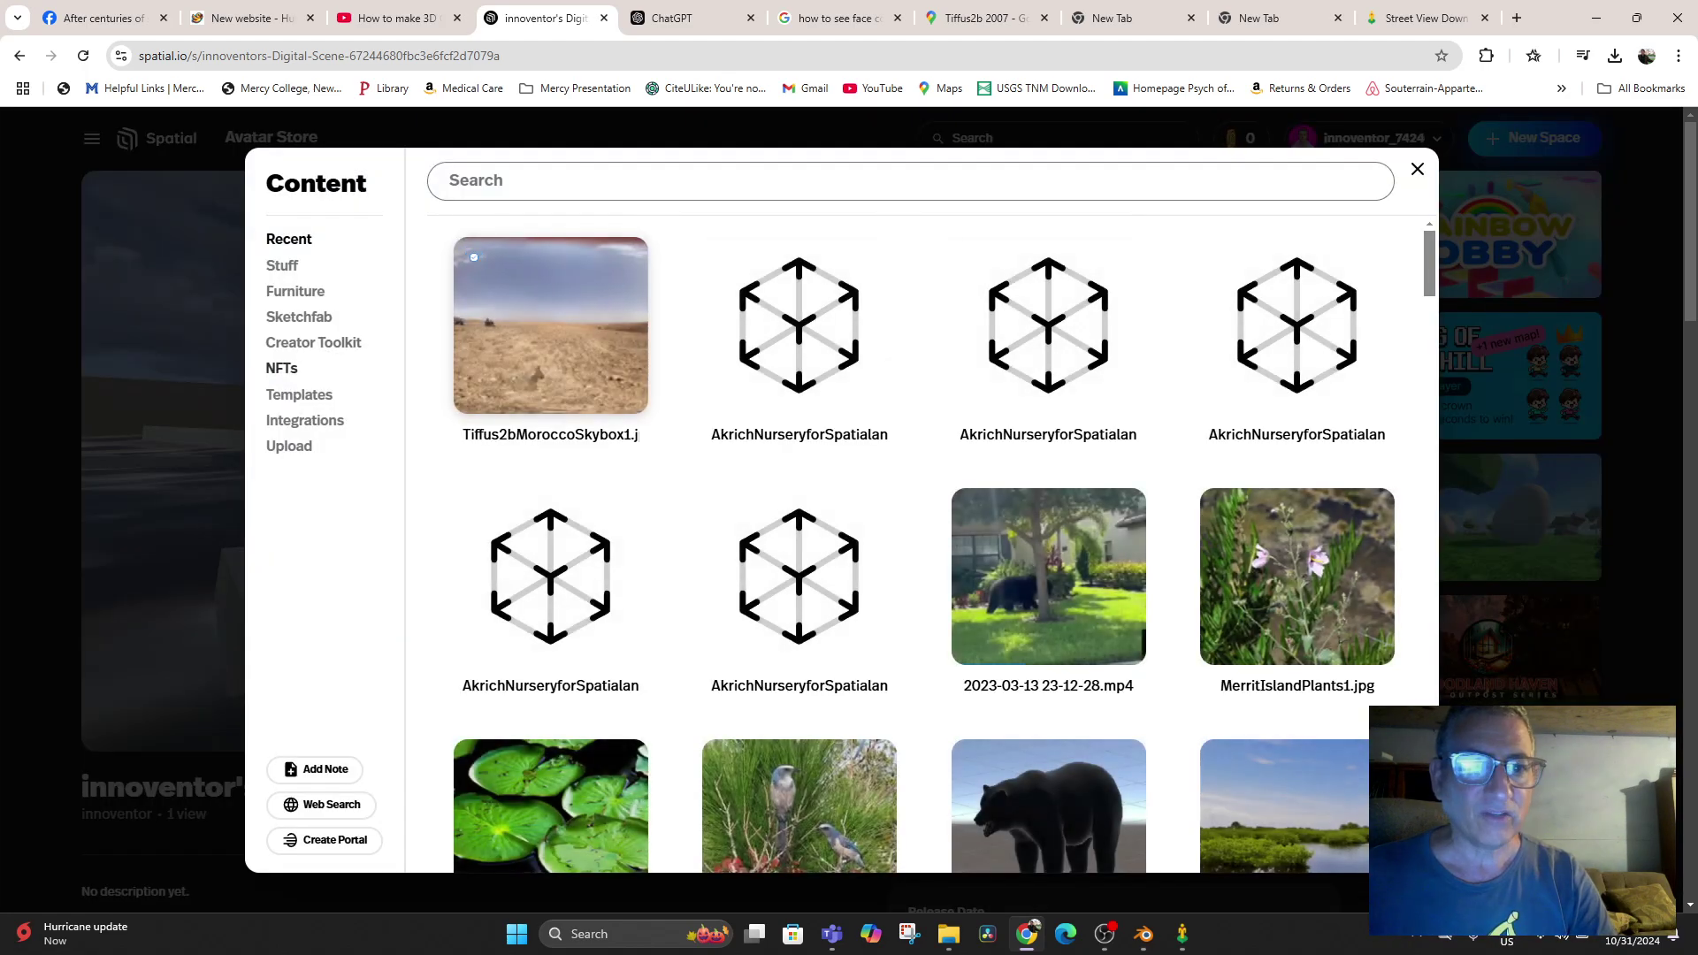
left_click(288, 445)
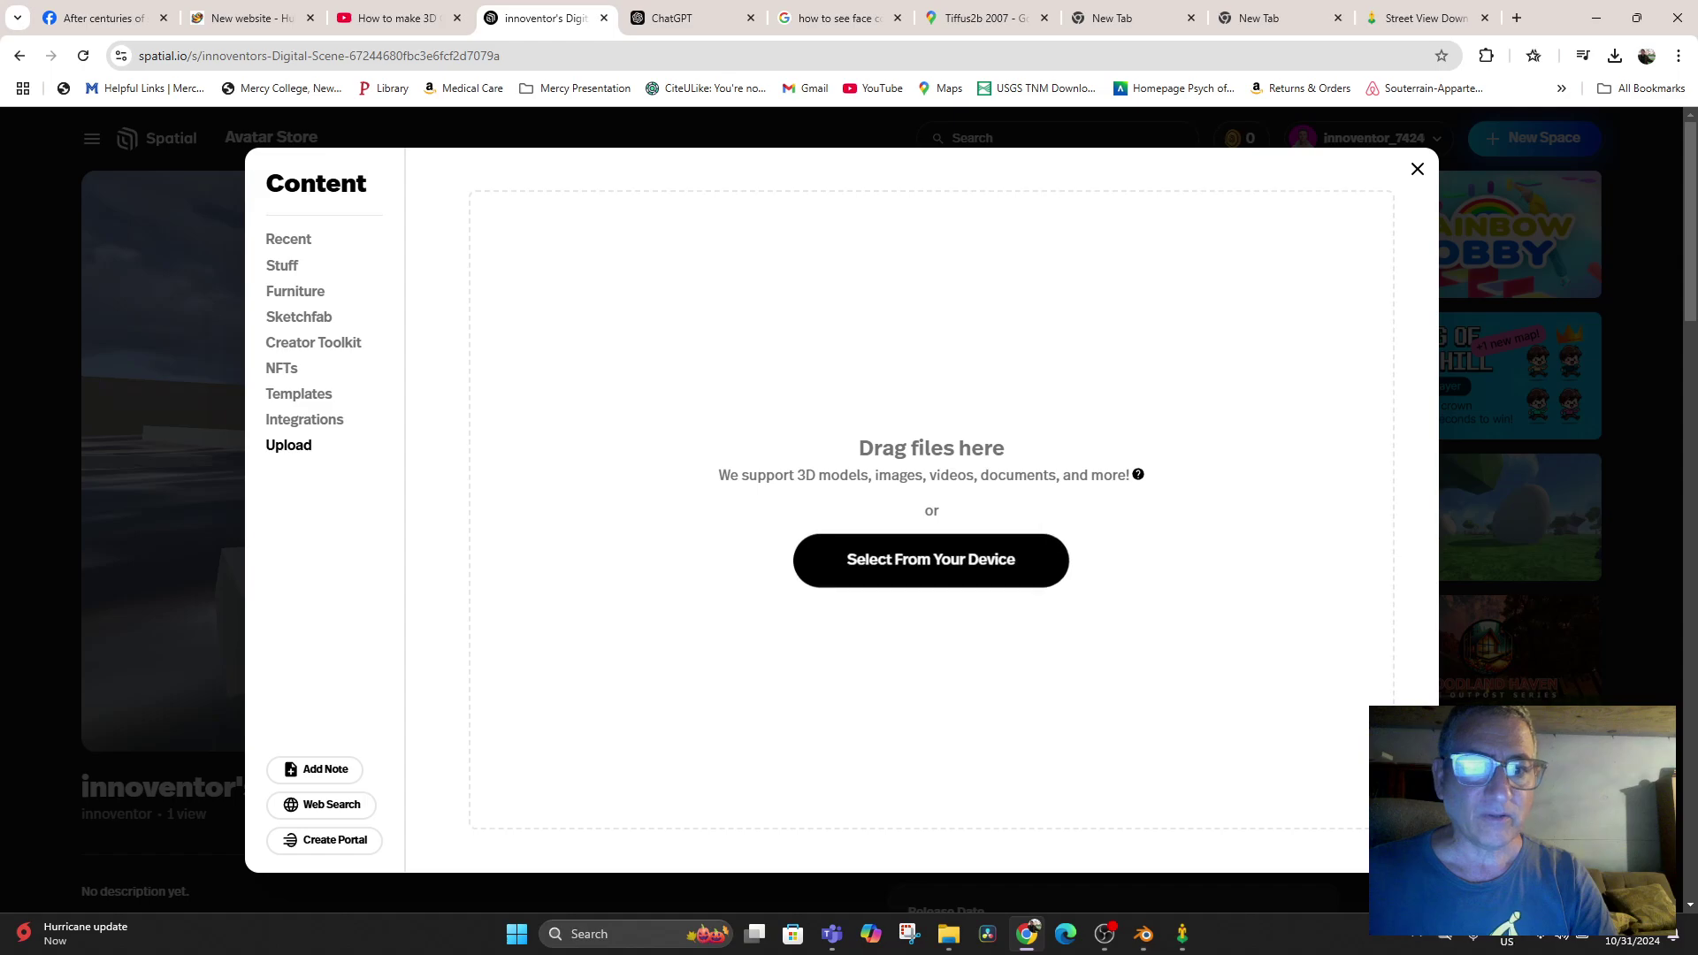
left_click(931, 560)
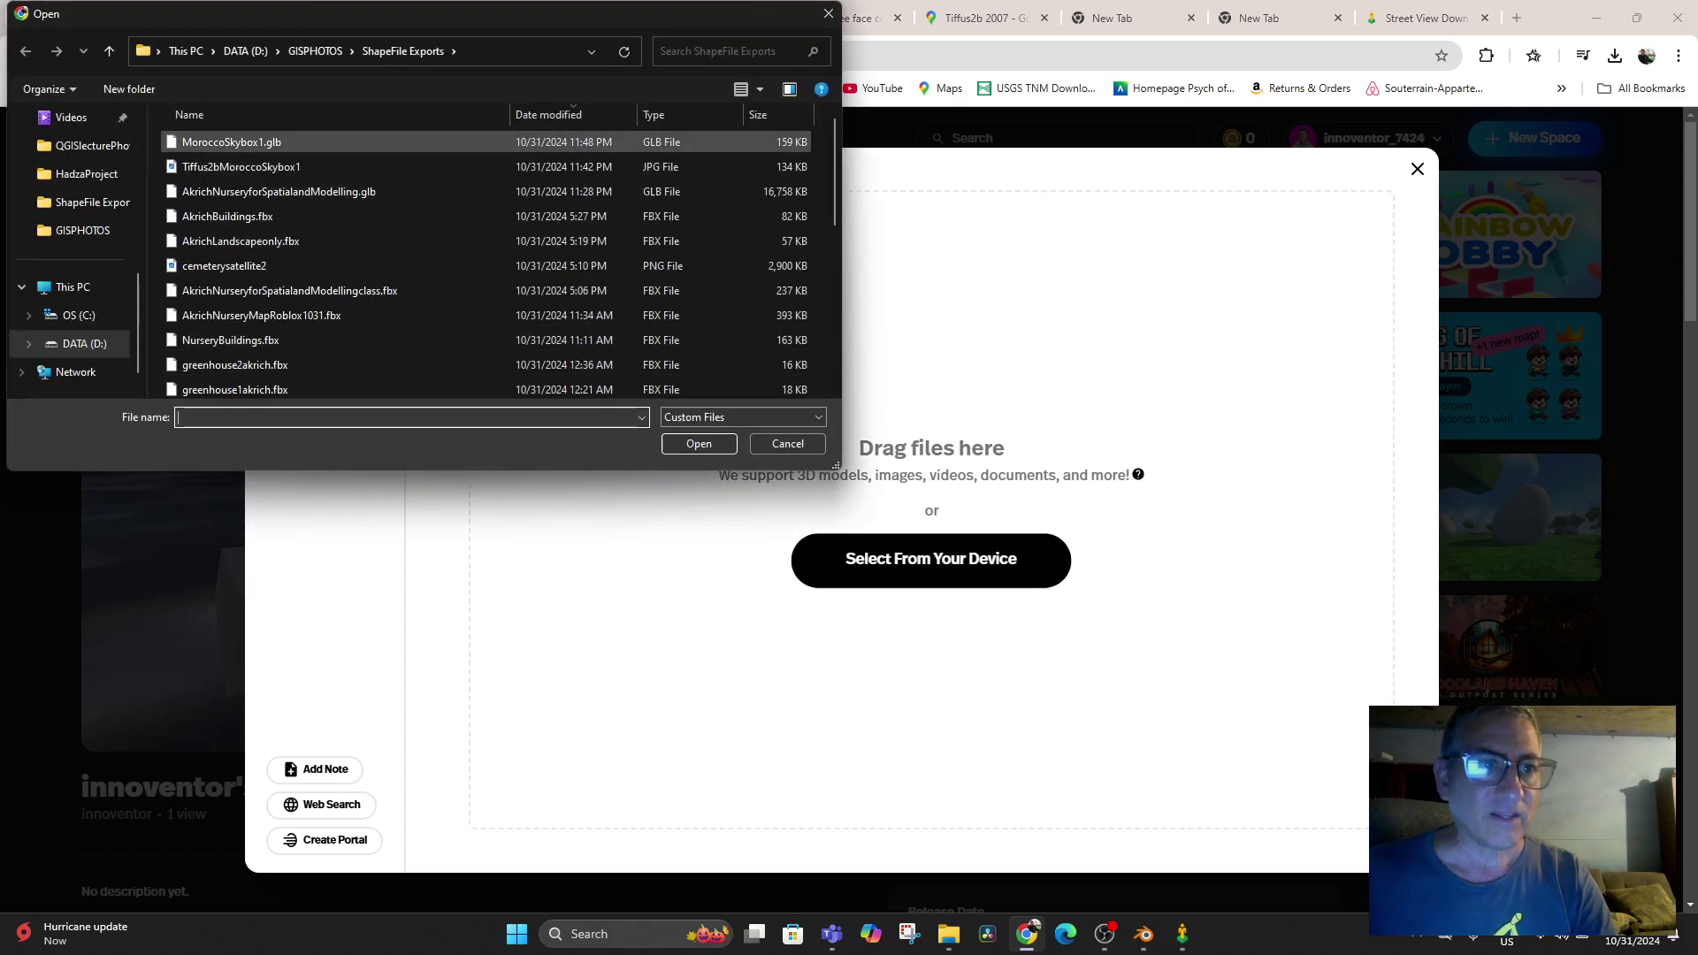
left_click(232, 141)
left_click(699, 443)
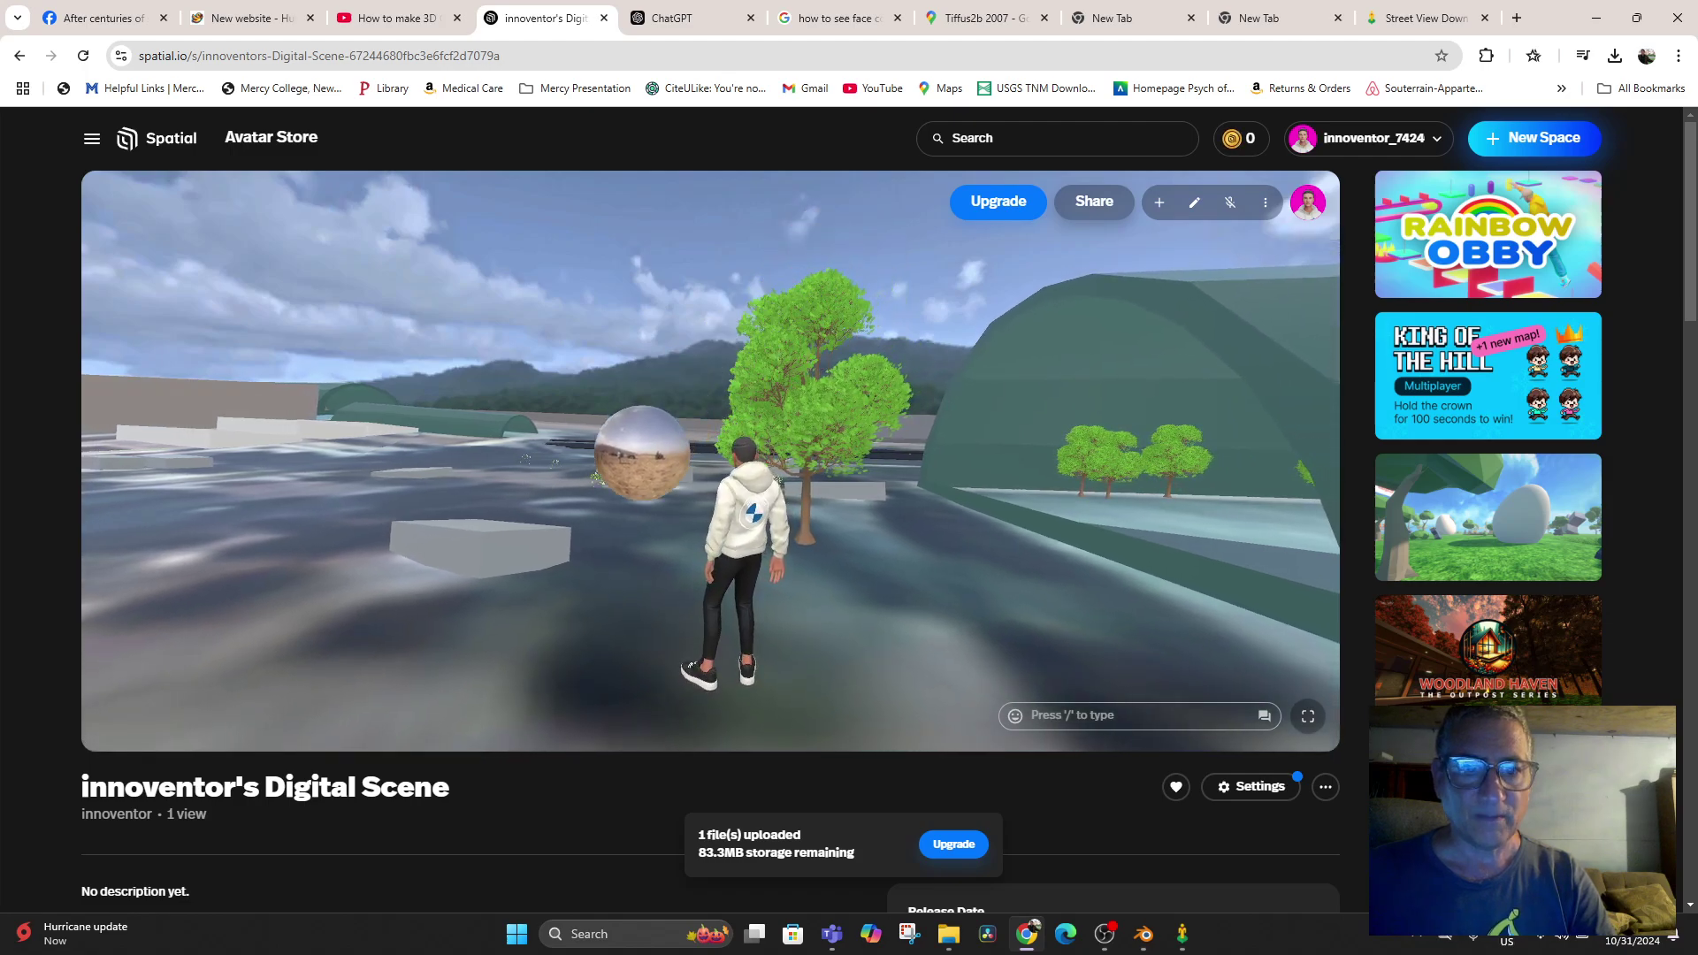
Set the uploaded sphere as the scene's skybox and look around the nursery and overhead to check it
left_click(636, 463)
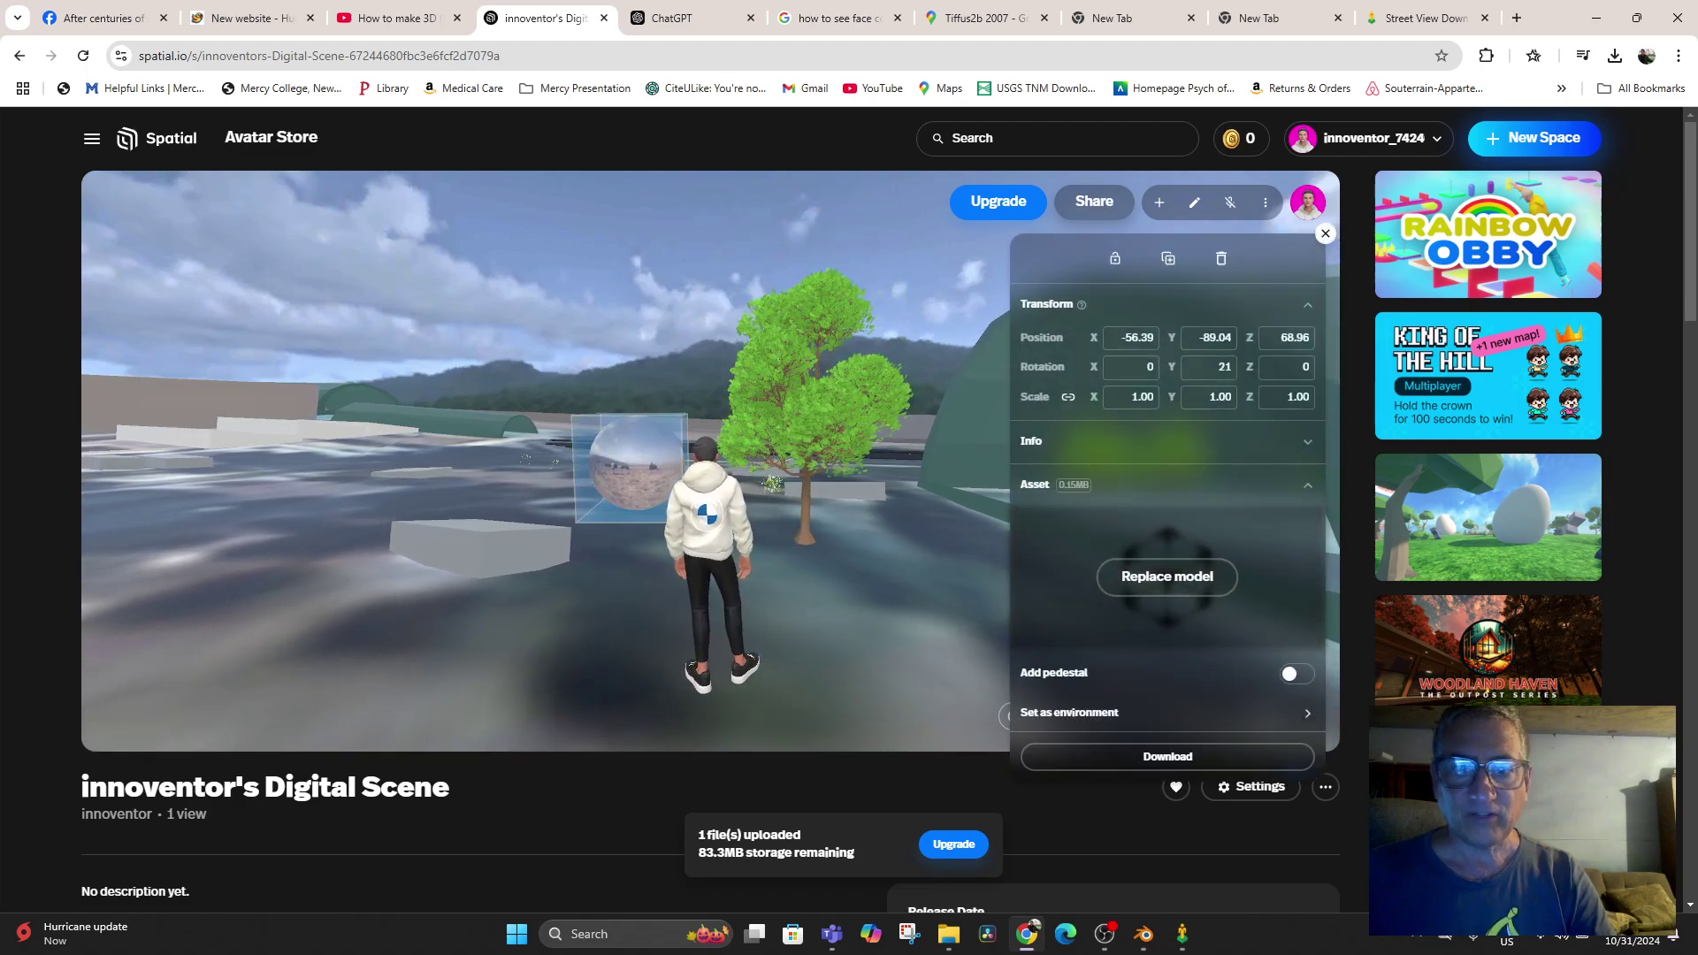
left_click(1158, 713)
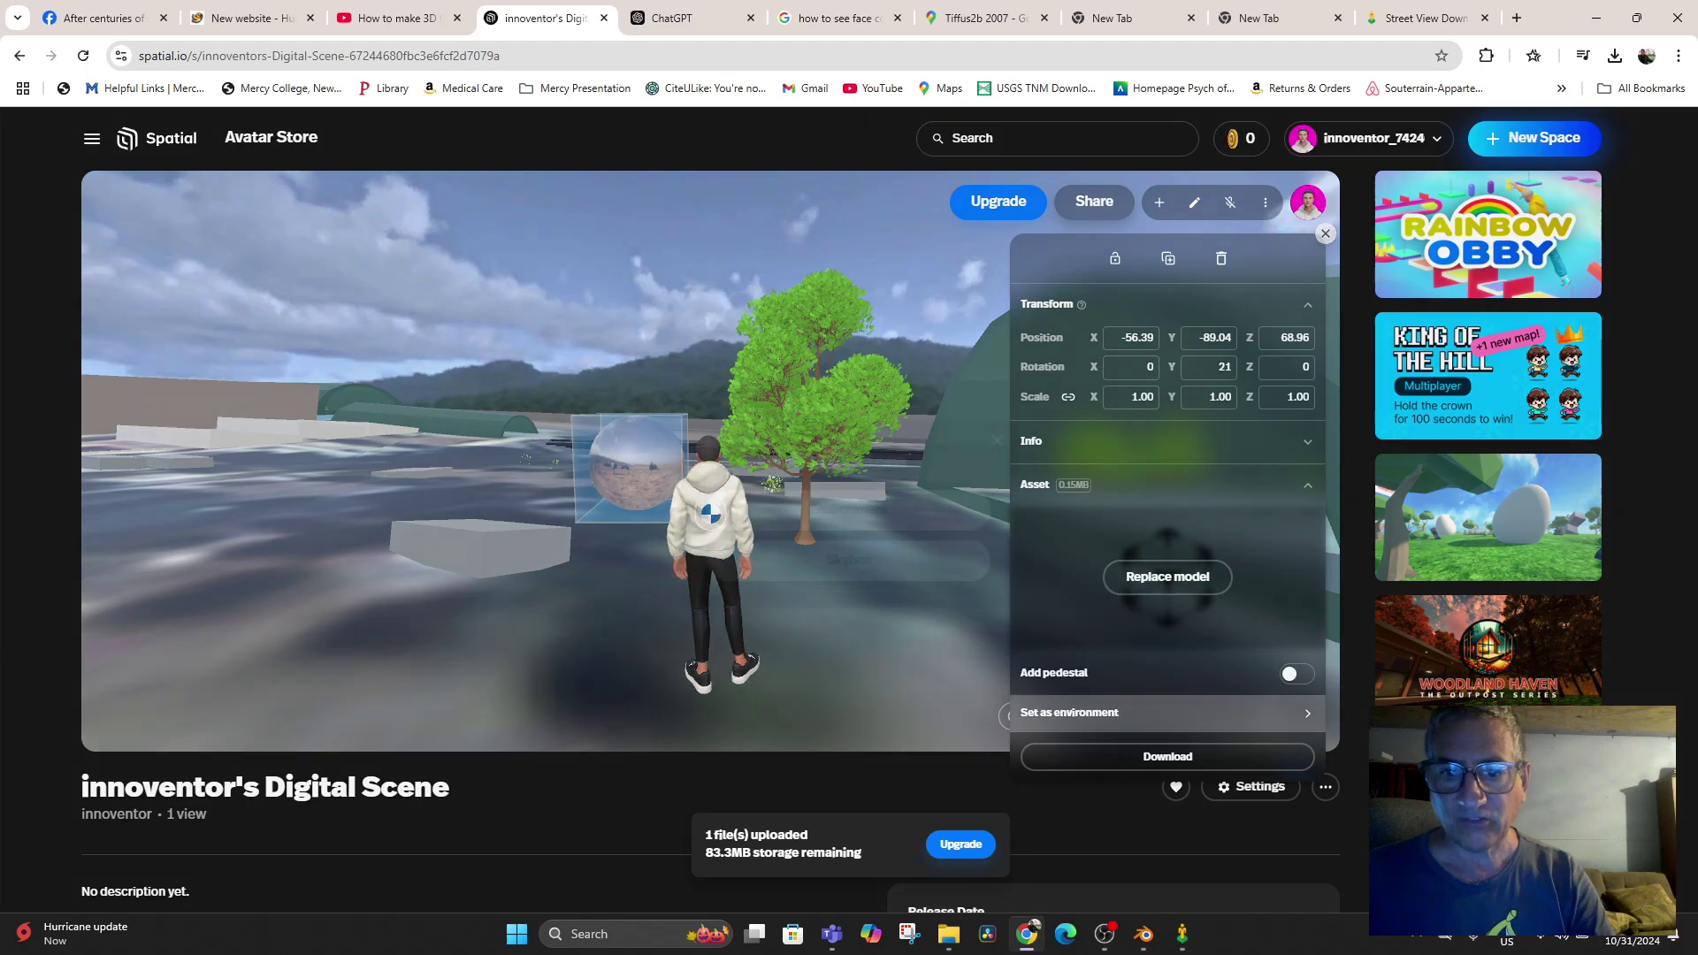
left_click(862, 559)
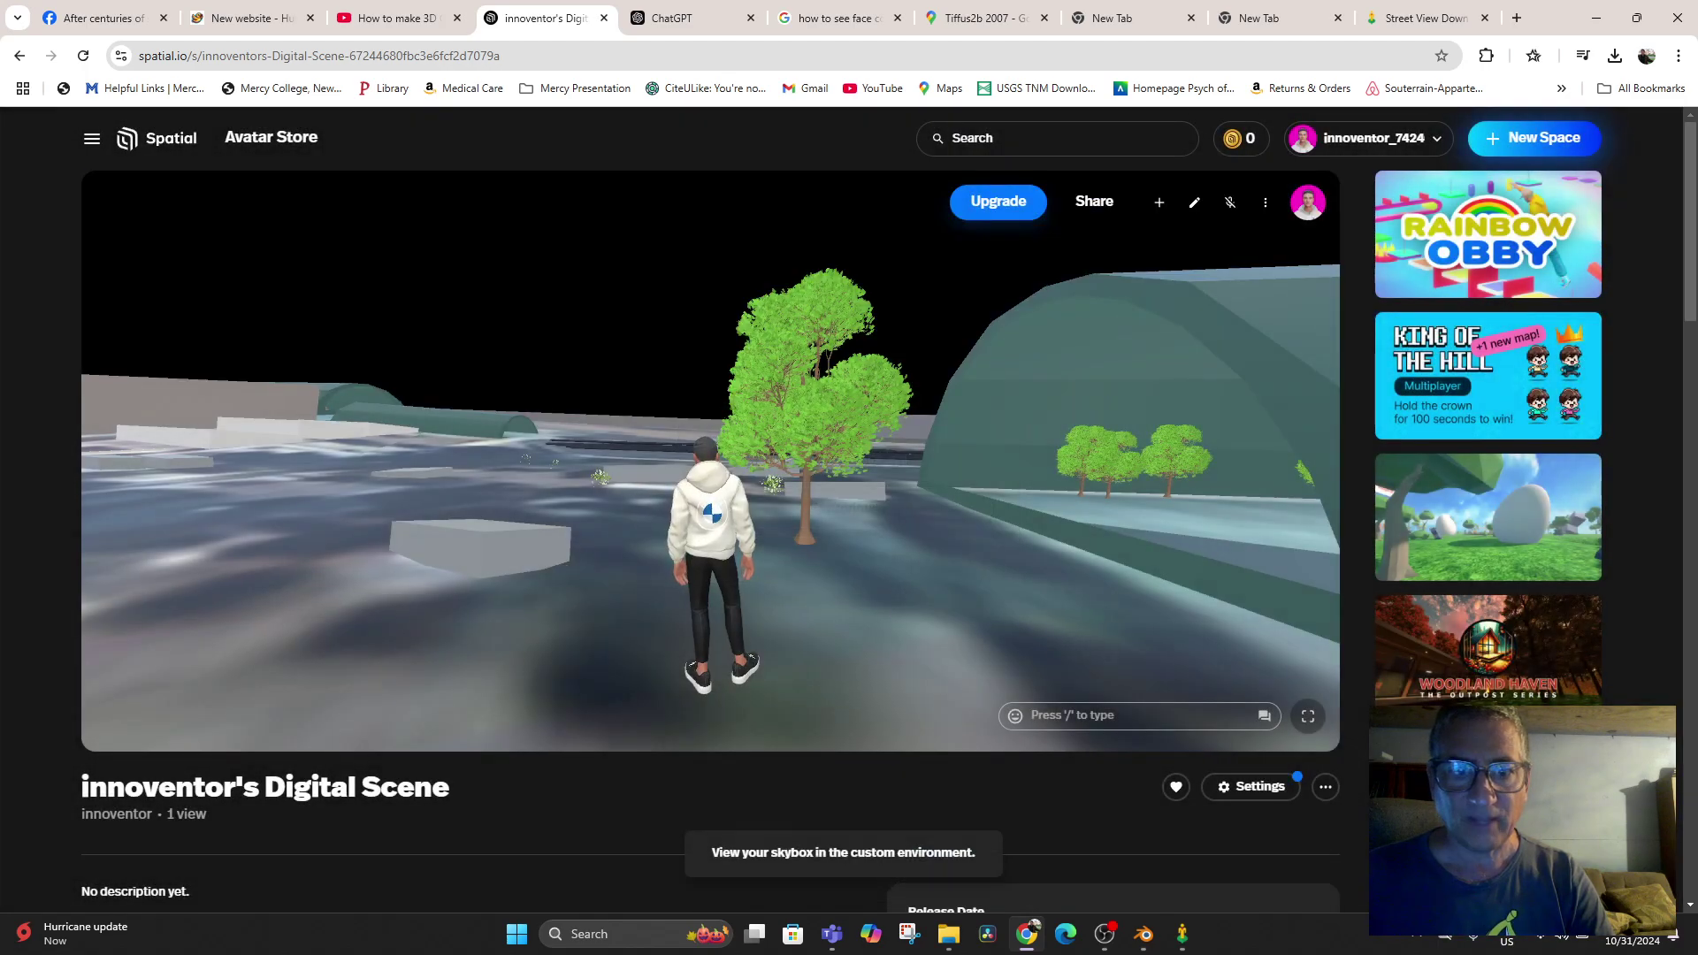
left_click_drag(710, 461, 752, 389)
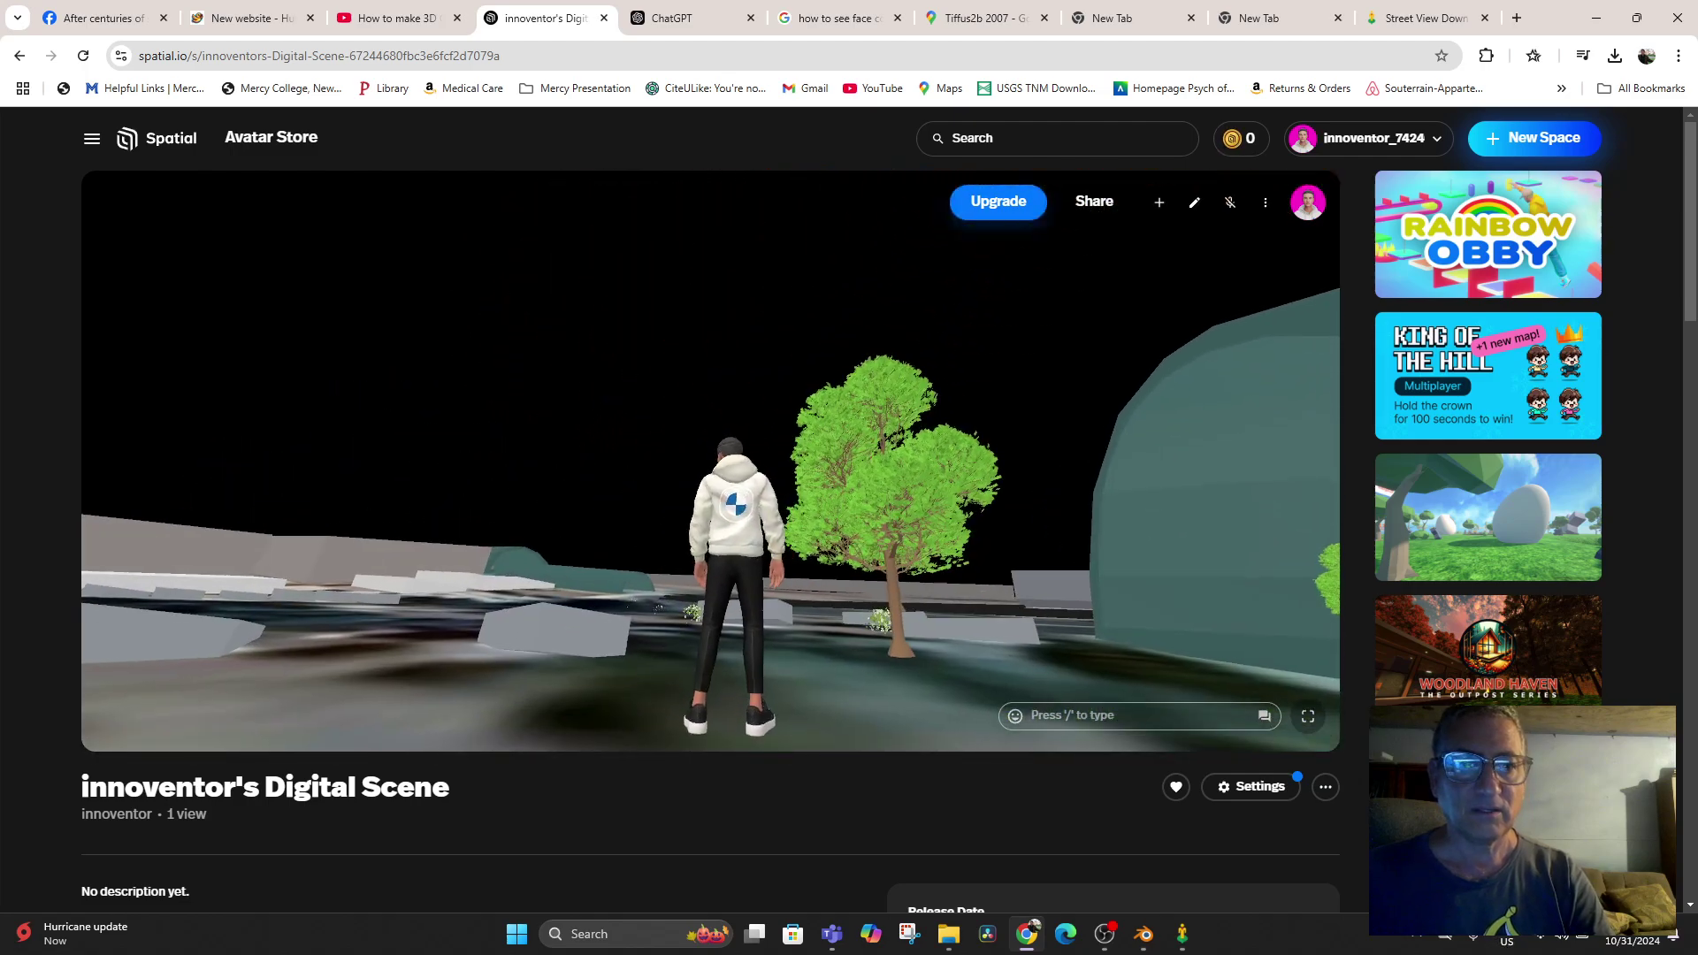
key("s")
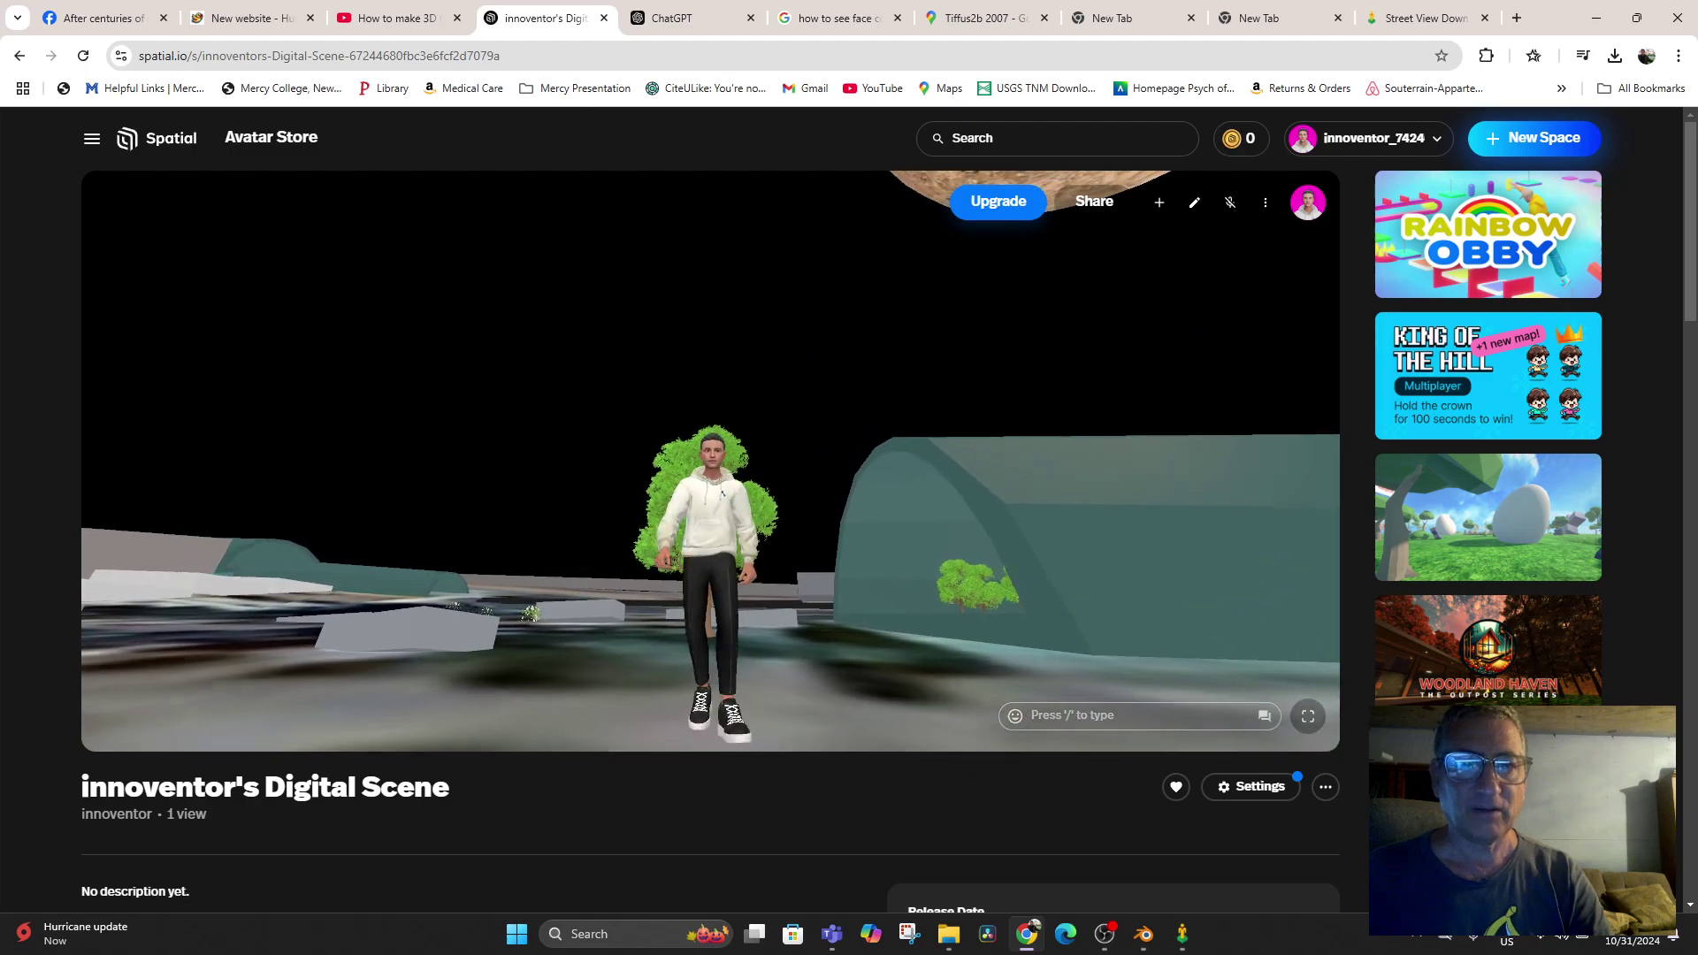
left_click_drag(711, 460, 703, 509)
key("c")
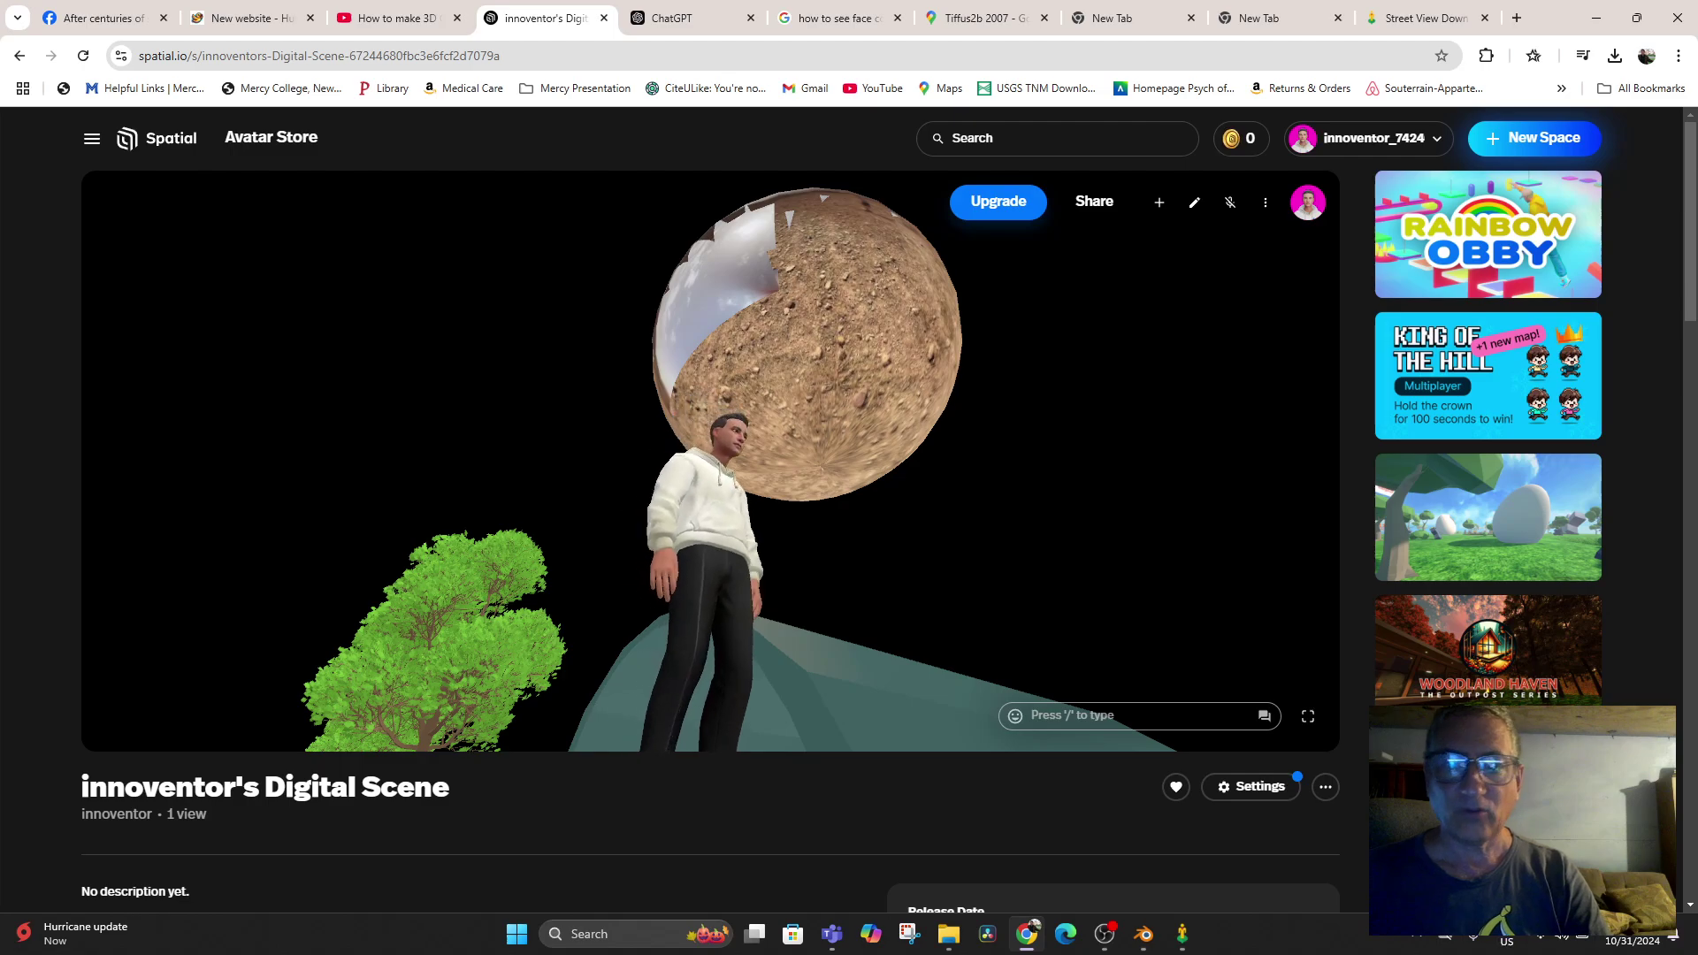
Add MoroccoSkybox1.glb to the scene again from recent content and scale the new sphere uniformly to 3.60
left_click(1159, 202)
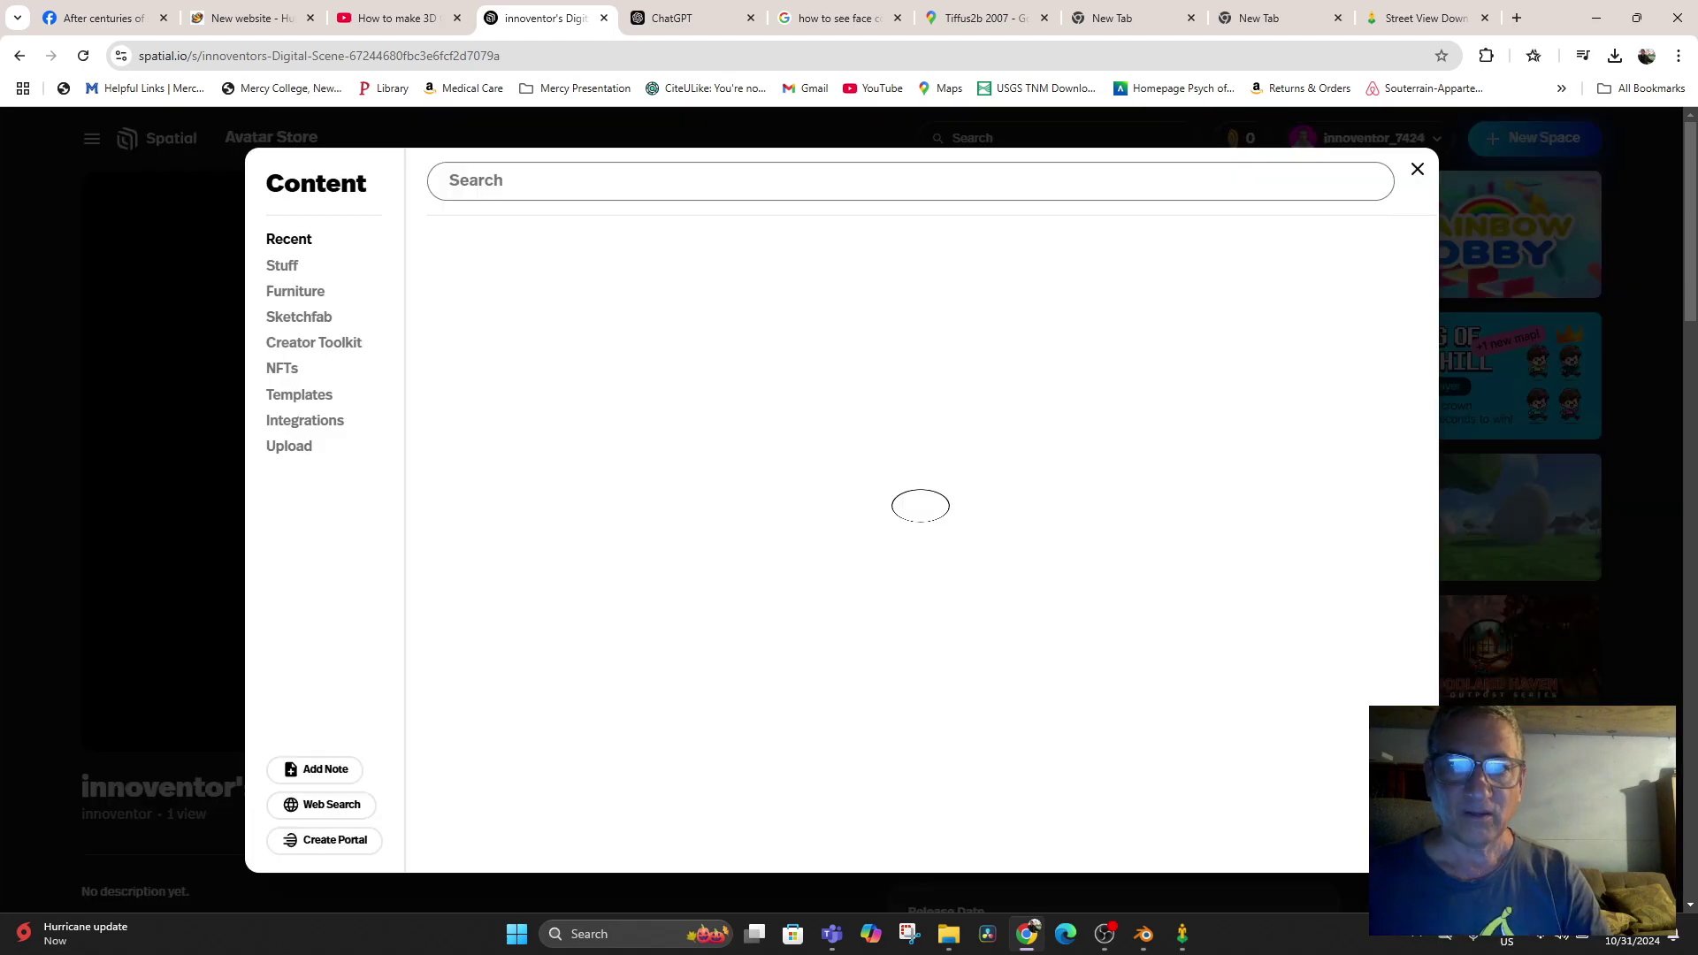
left_click(550, 327)
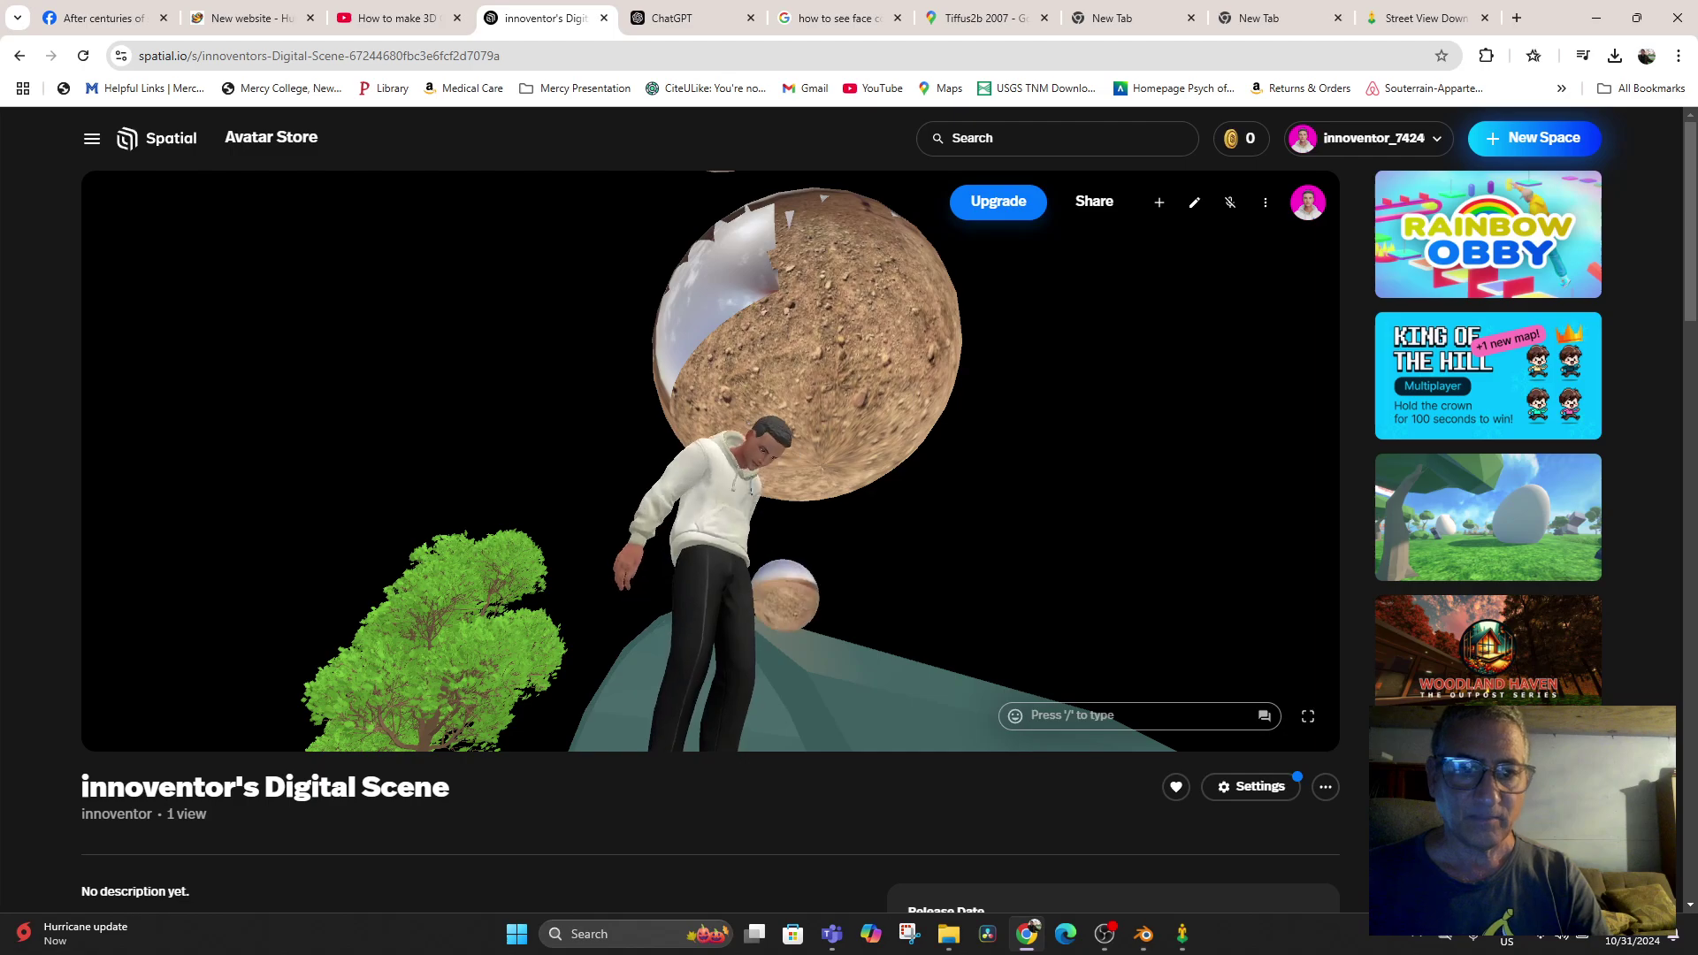
left_click(837, 604)
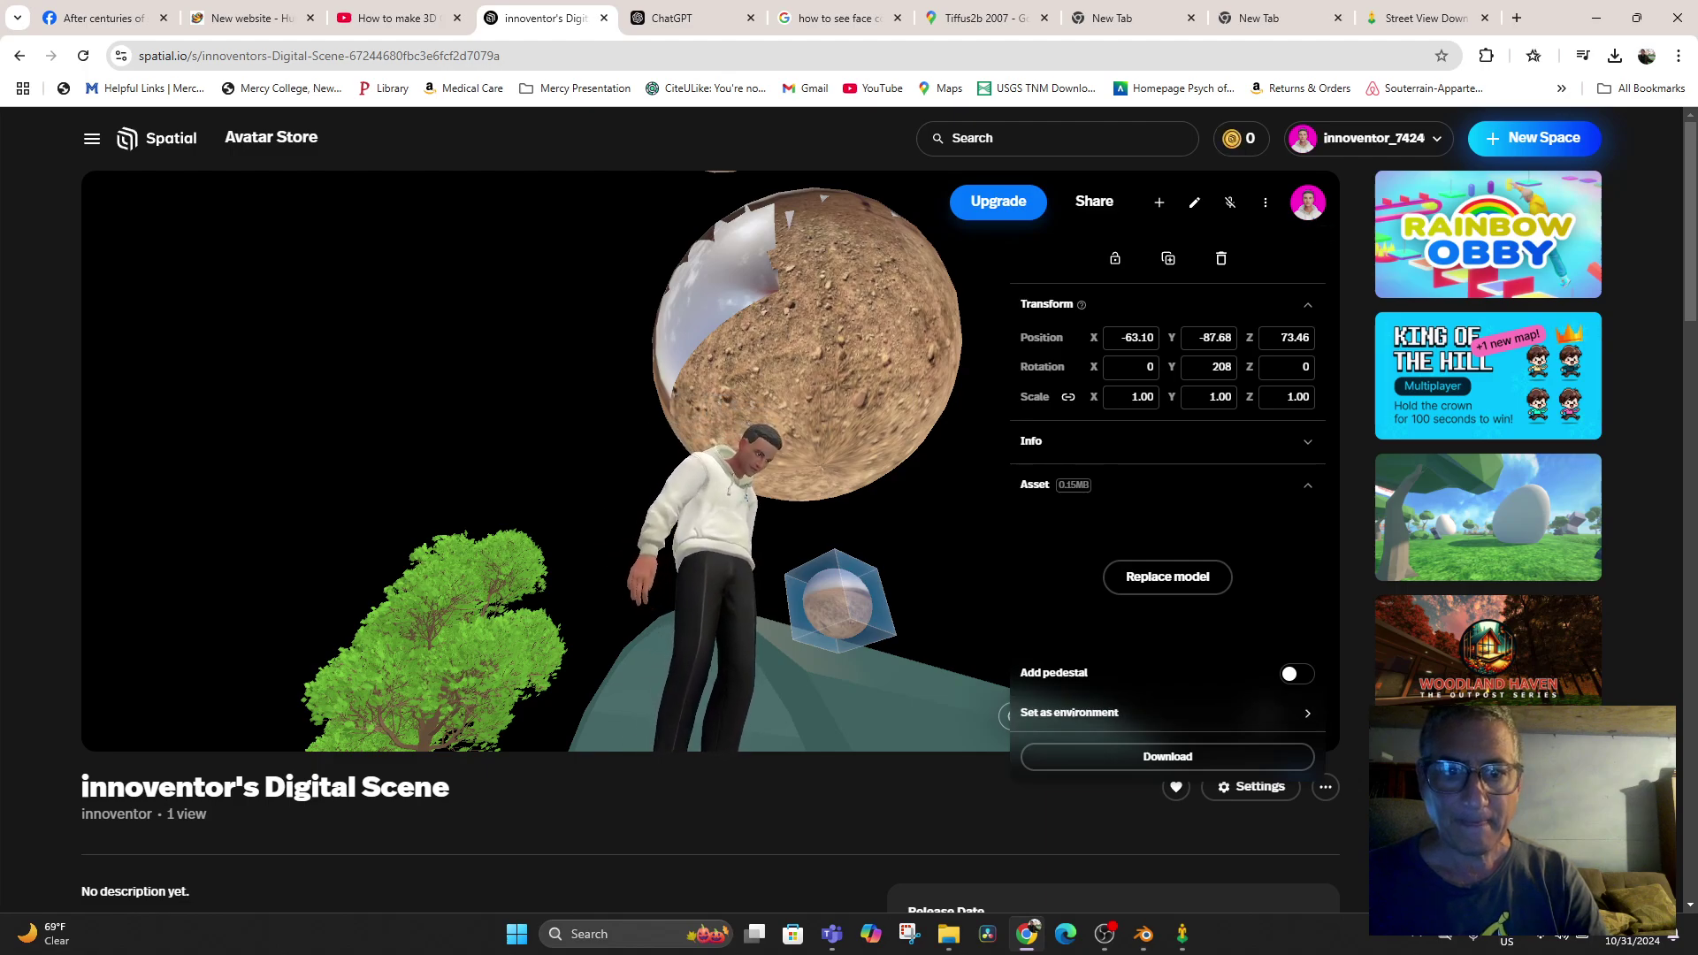
left_click_drag(837, 604, 764, 606)
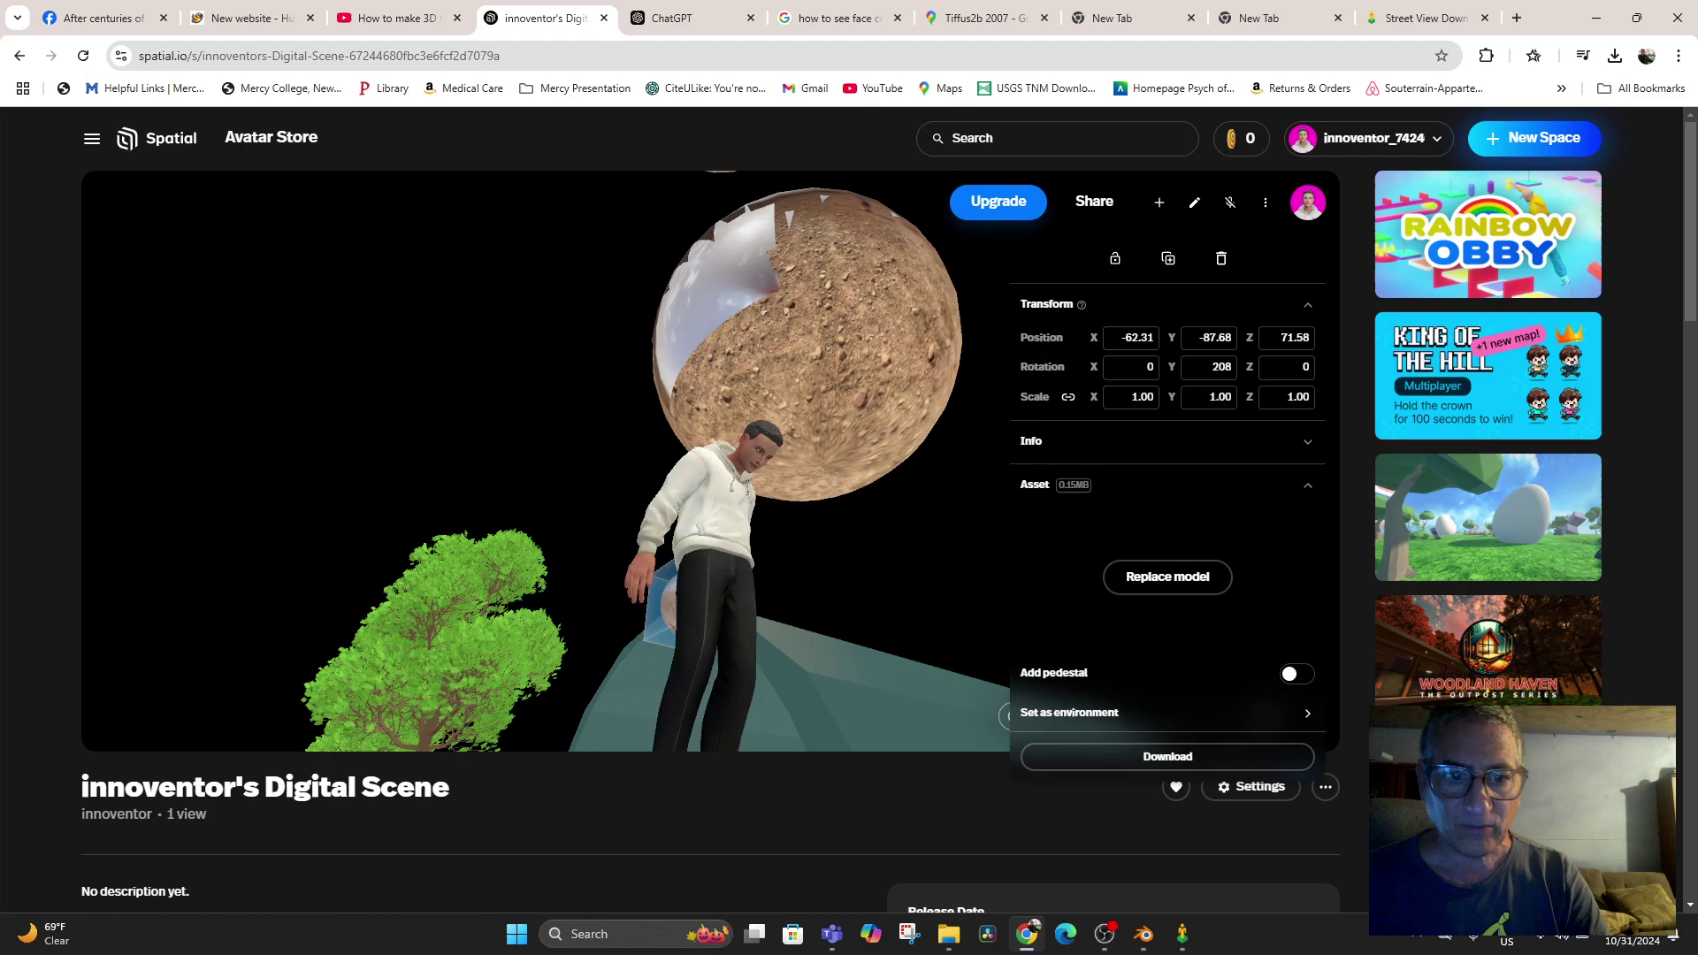
left_click_drag(595, 607, 831, 608)
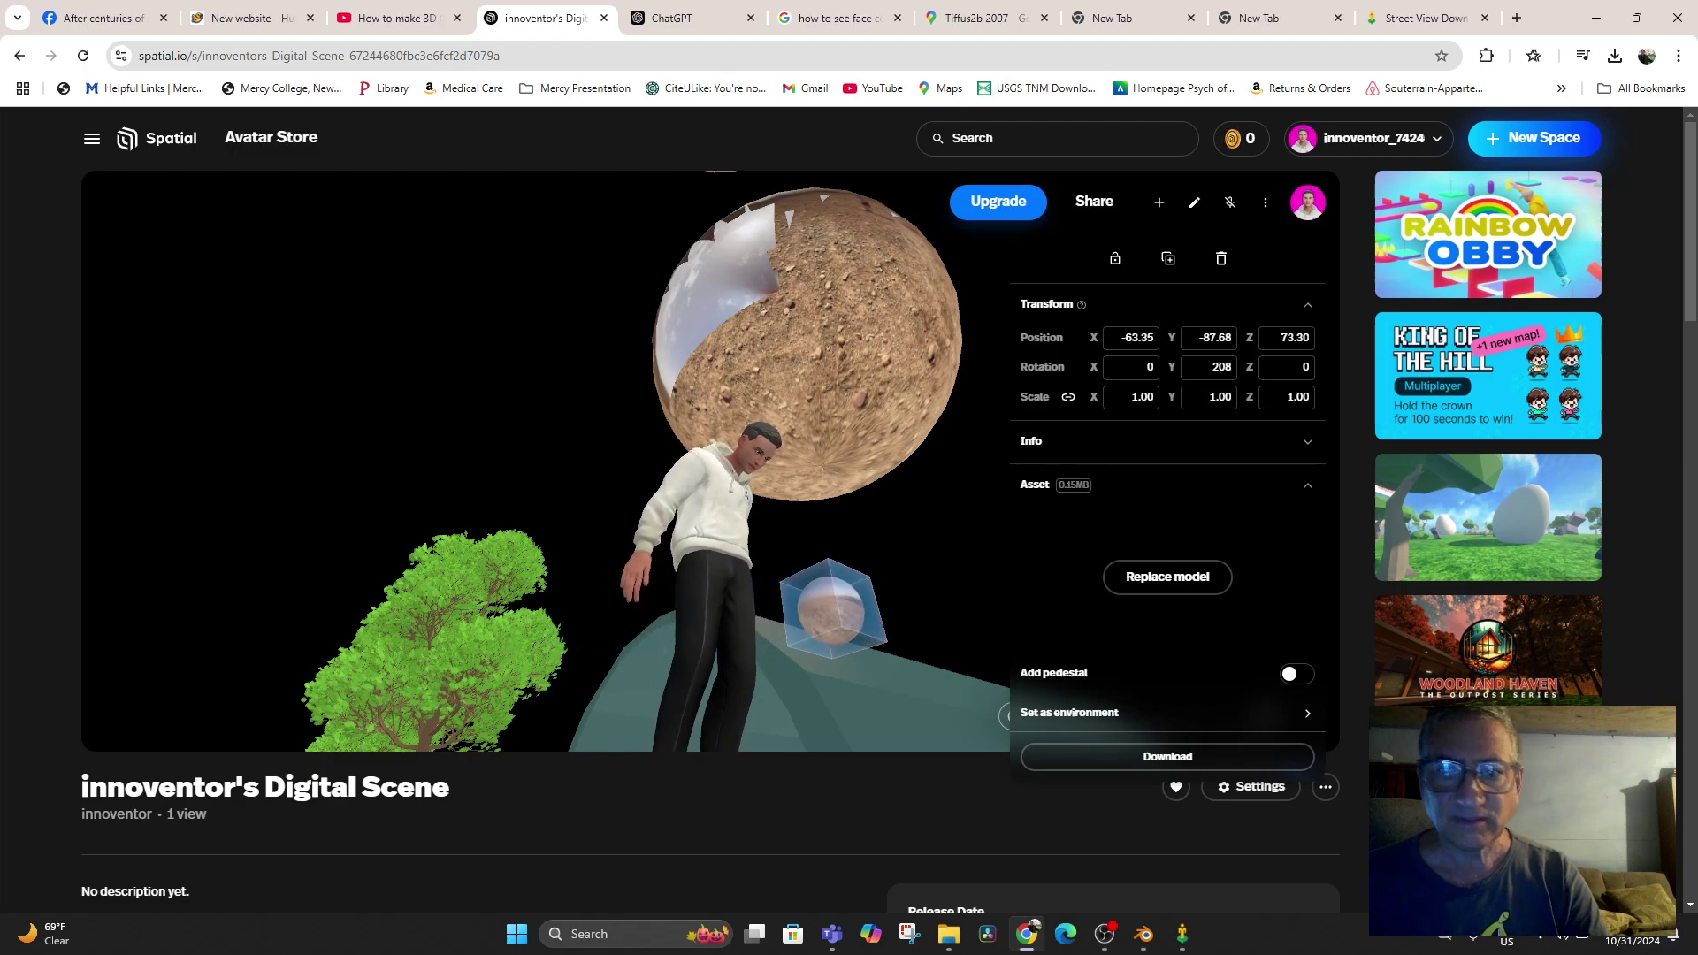
mouse_move(1094, 398)
left_mouse_down()
mouse_move(1192, 397)
mouse_move(1100, 397)
mouse_move(1146, 397)
mouse_move(1117, 397)
left_mouse_up()
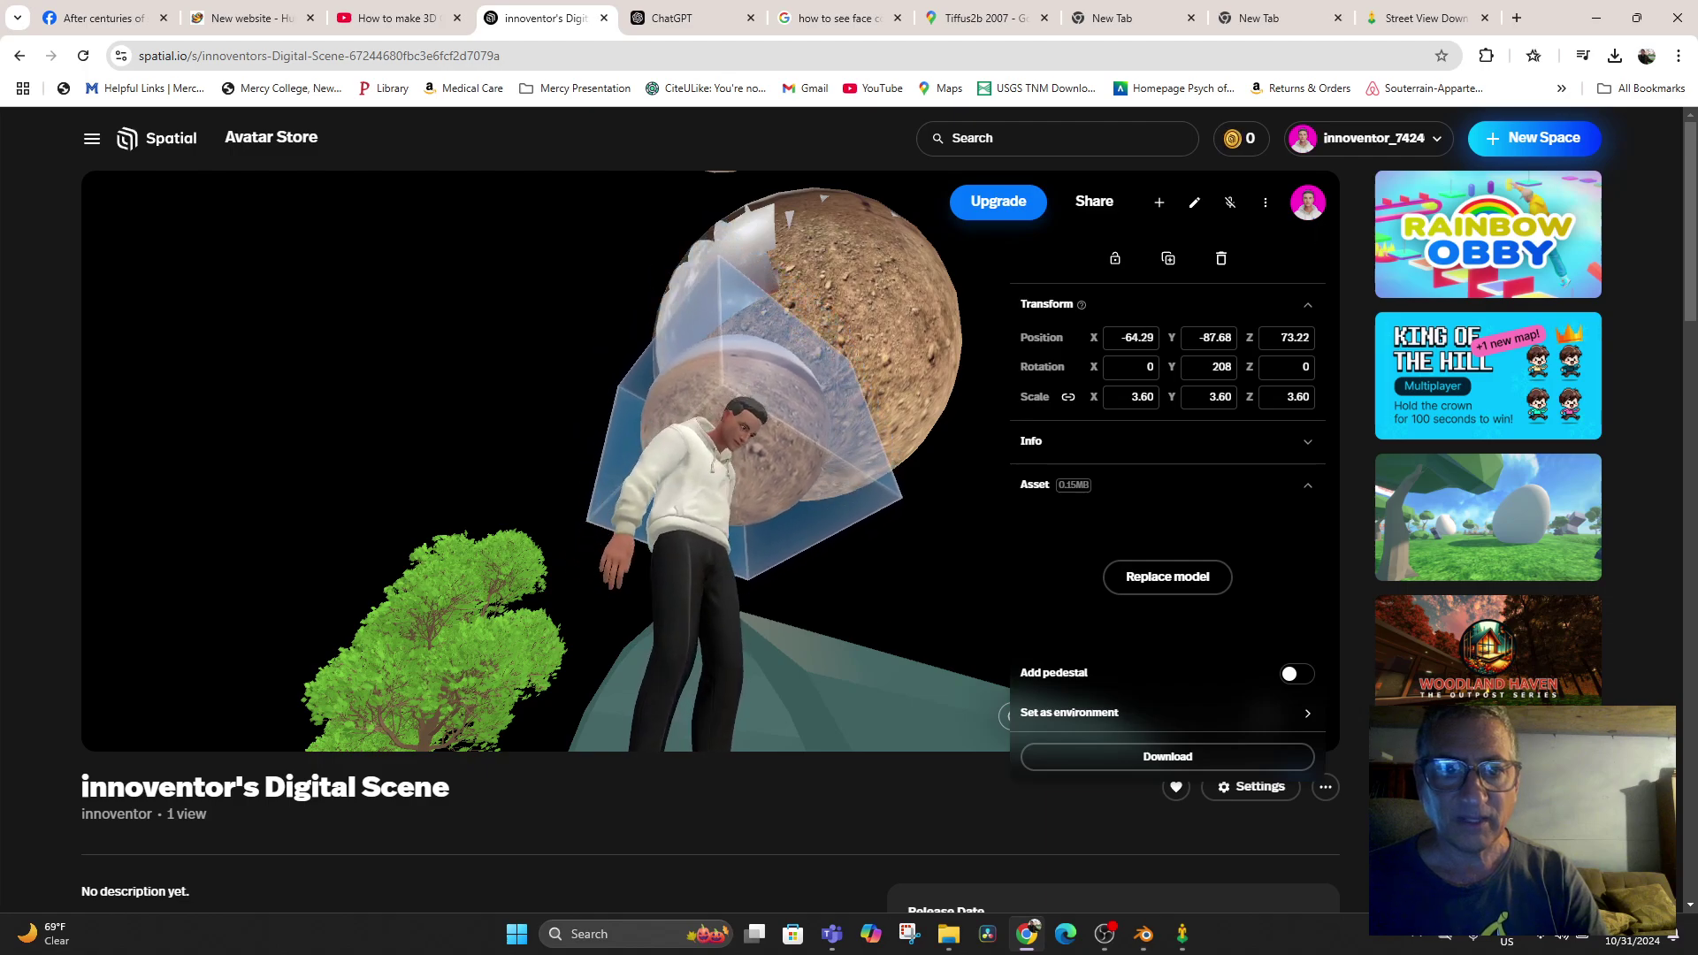
Move the enlarged sphere above the tree and delete the extra sphere that has scale 1.00
key("c")
key("d")
key("s")
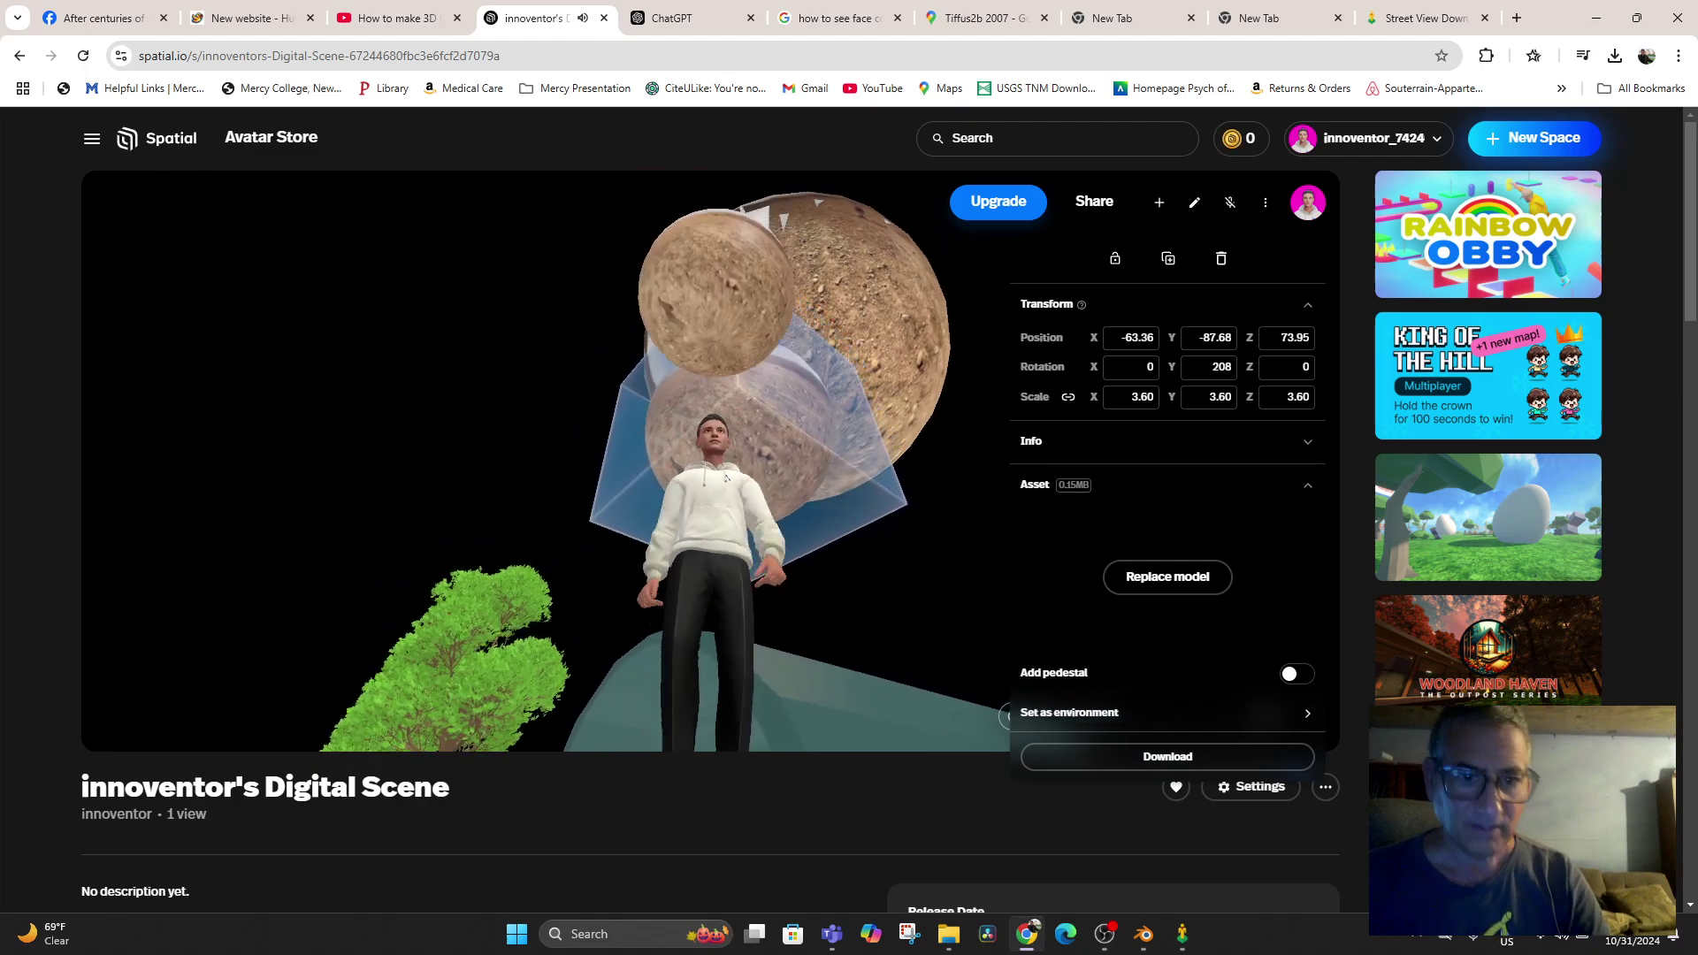
left_click_drag(728, 396, 484, 504)
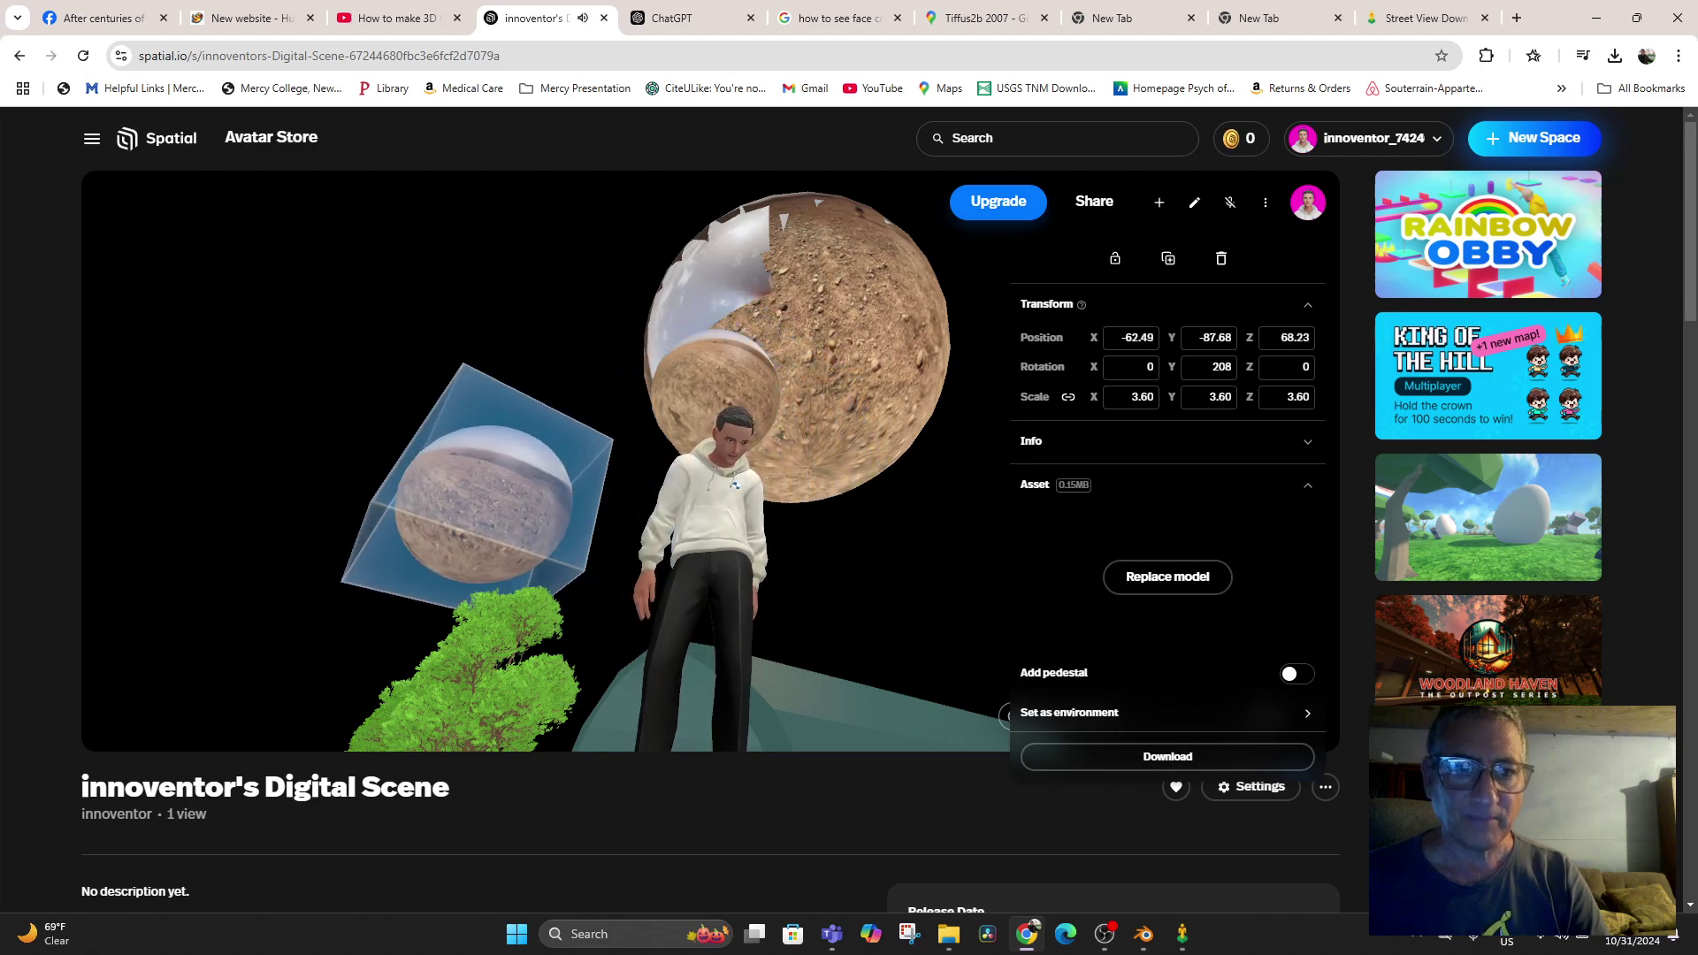
left_click(706, 382)
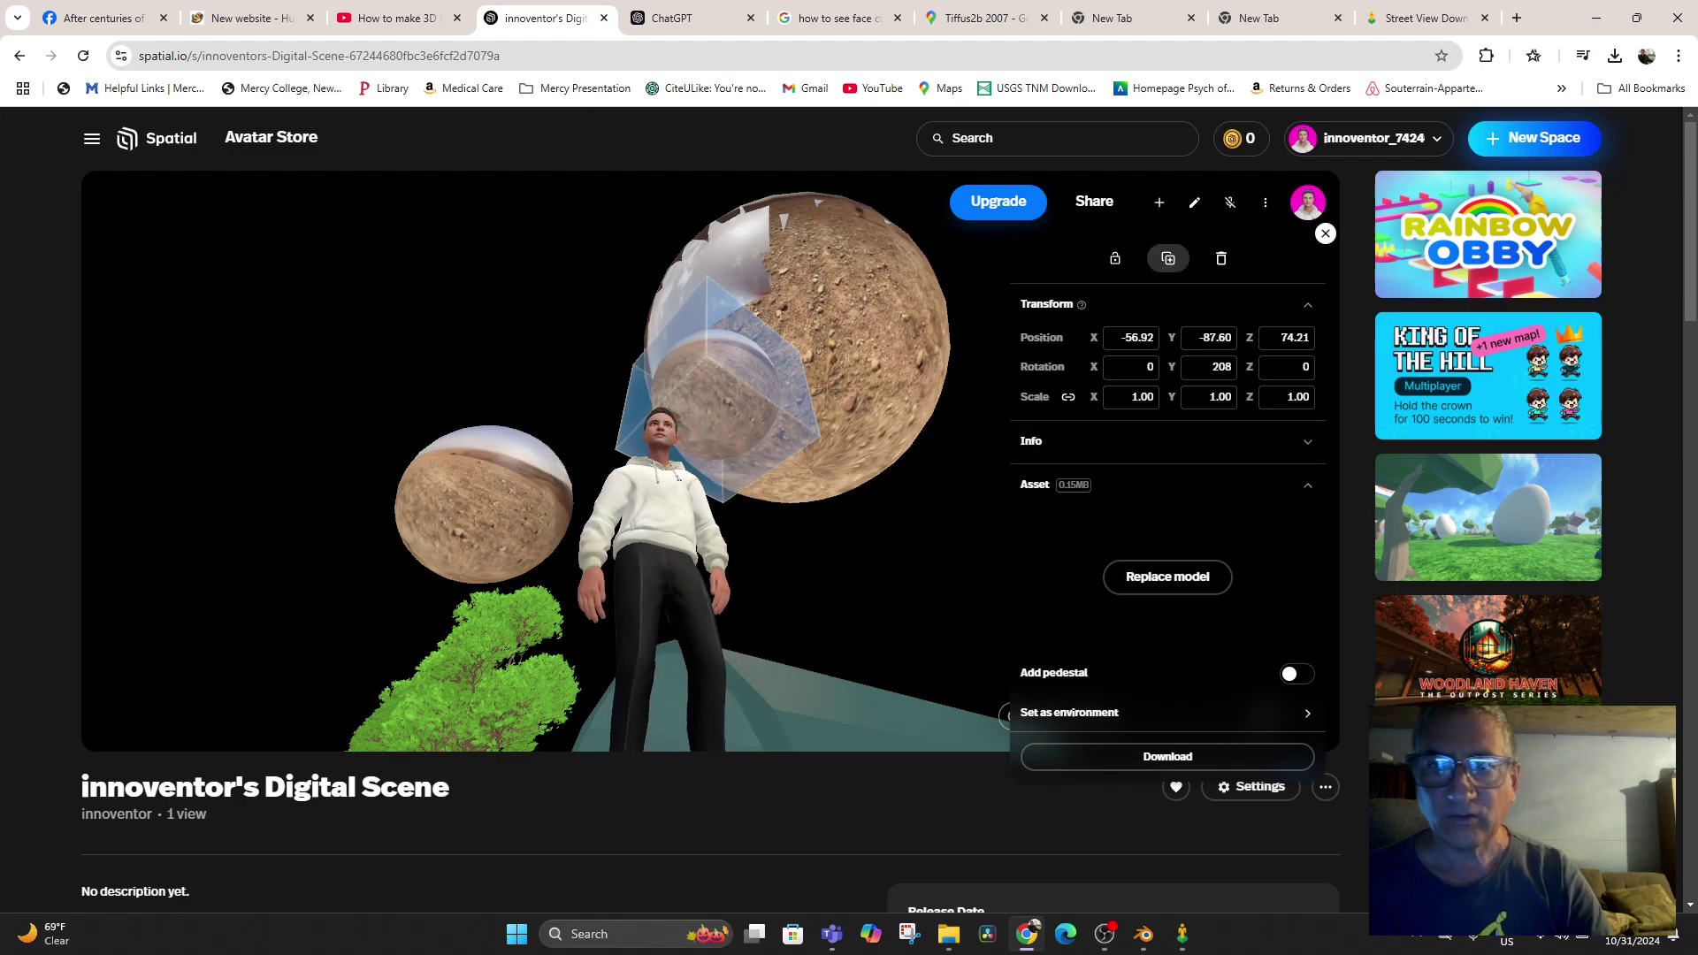
left_click(1221, 258)
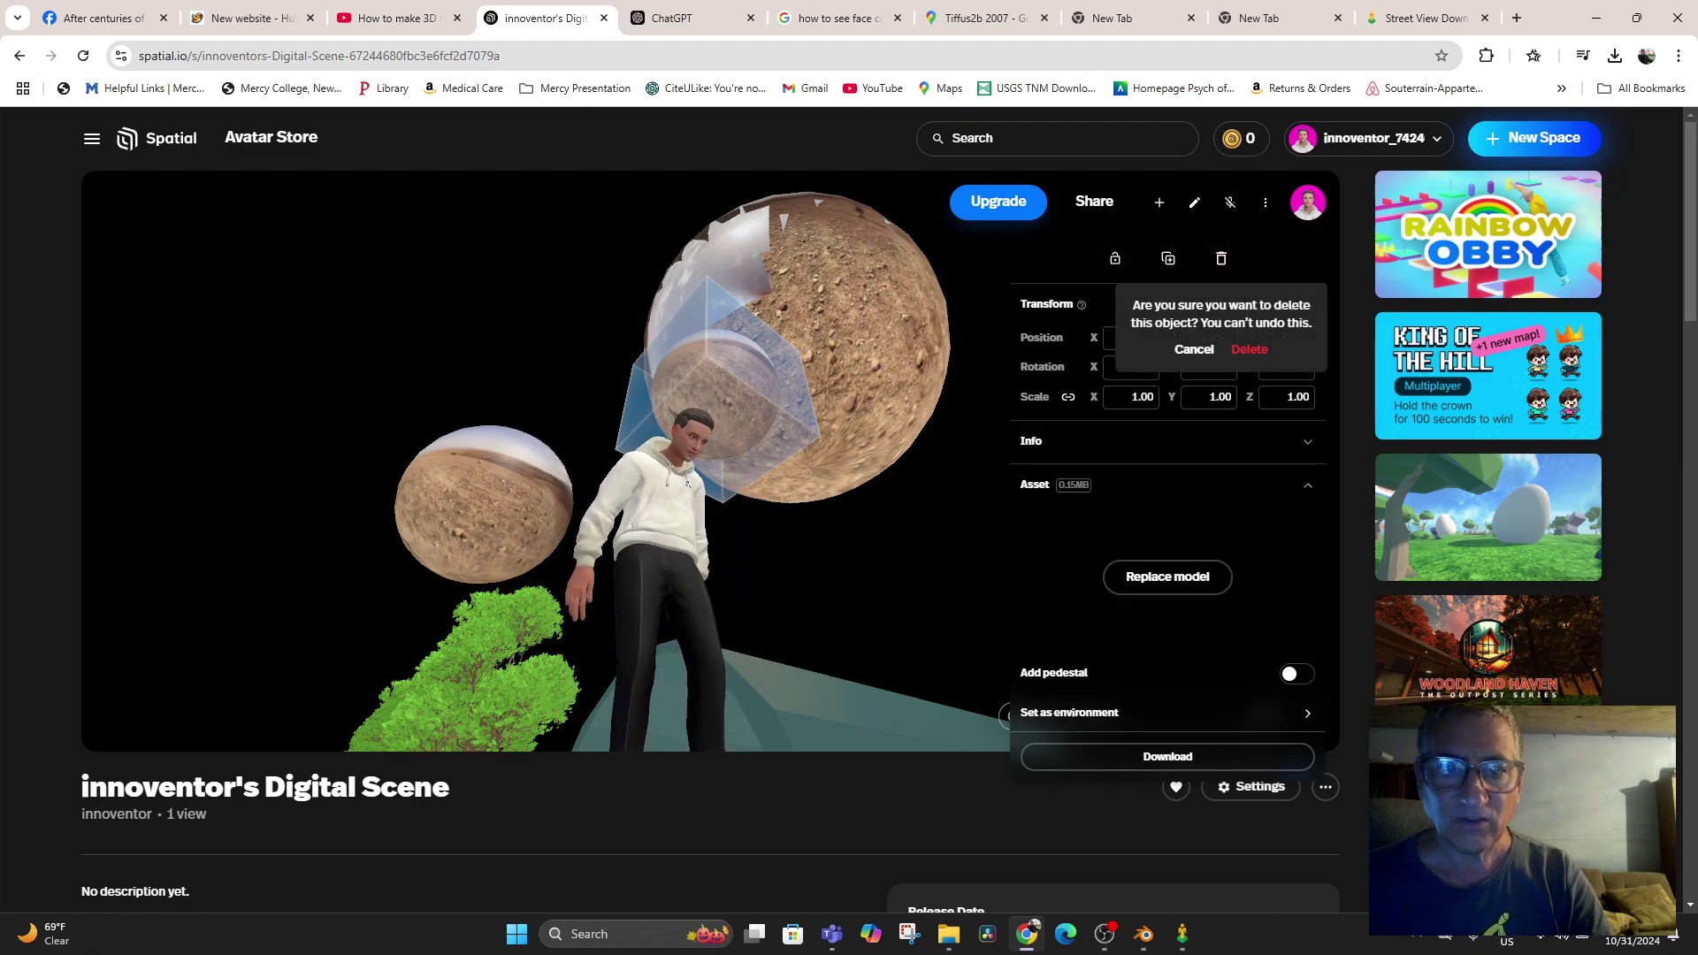
left_click(1249, 349)
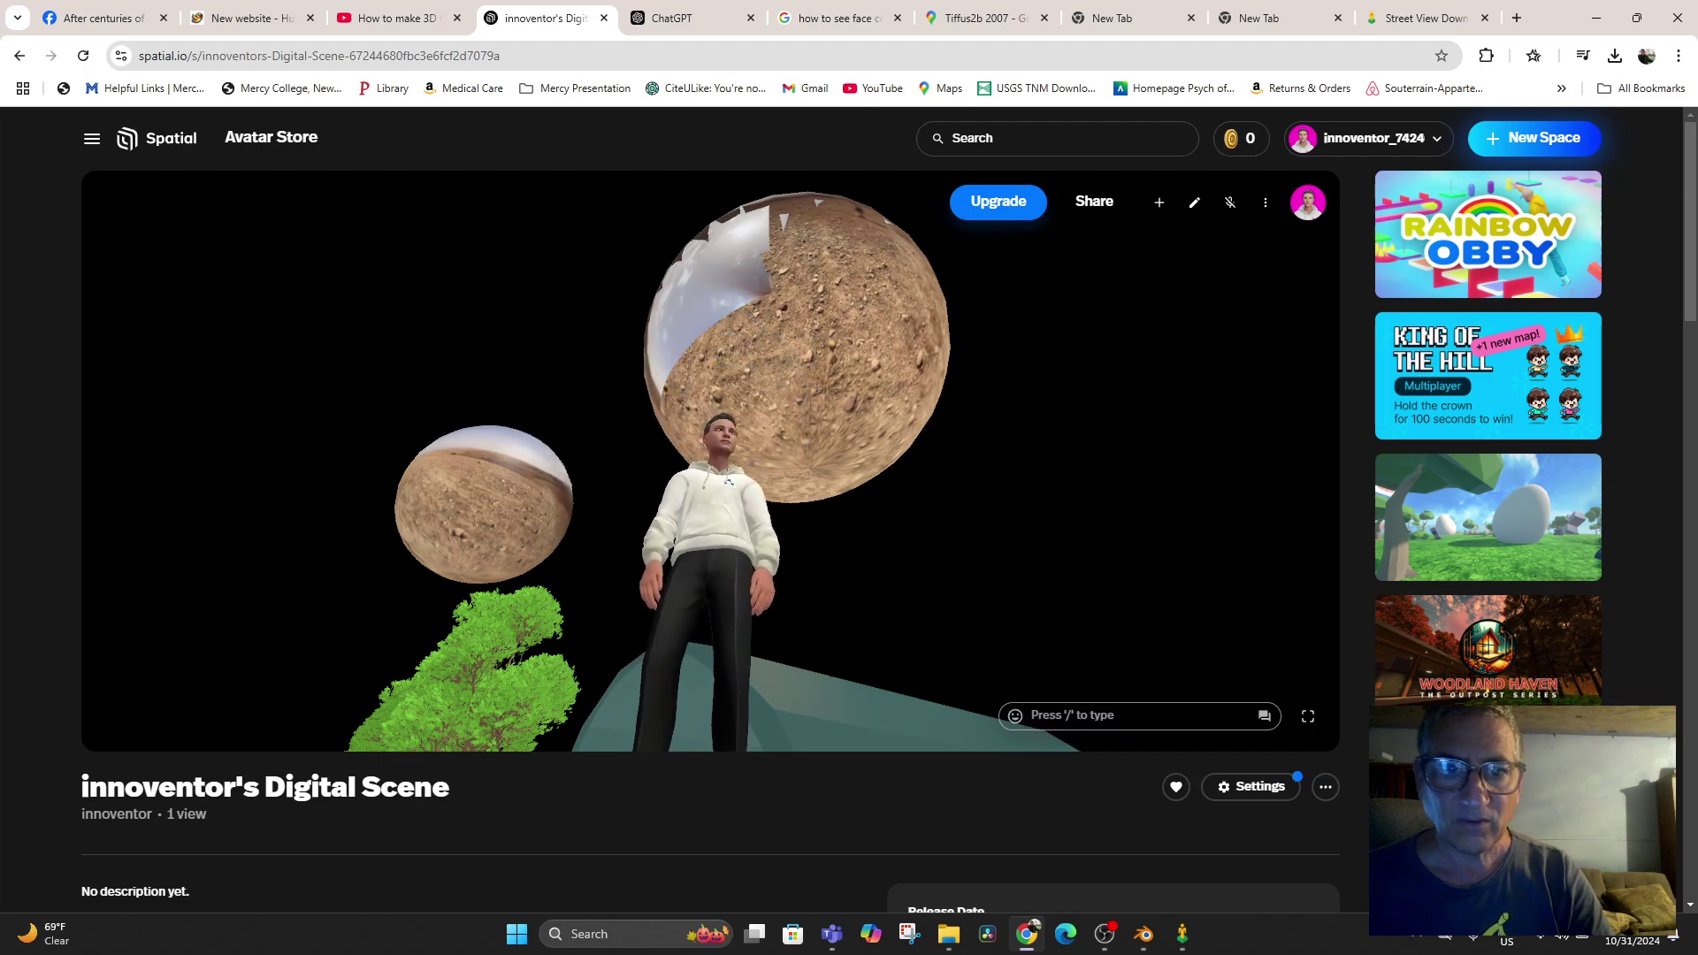
Set the enlarged sphere as the scene's skybox and look around the terrain to check the surroundings
left_click(484, 506)
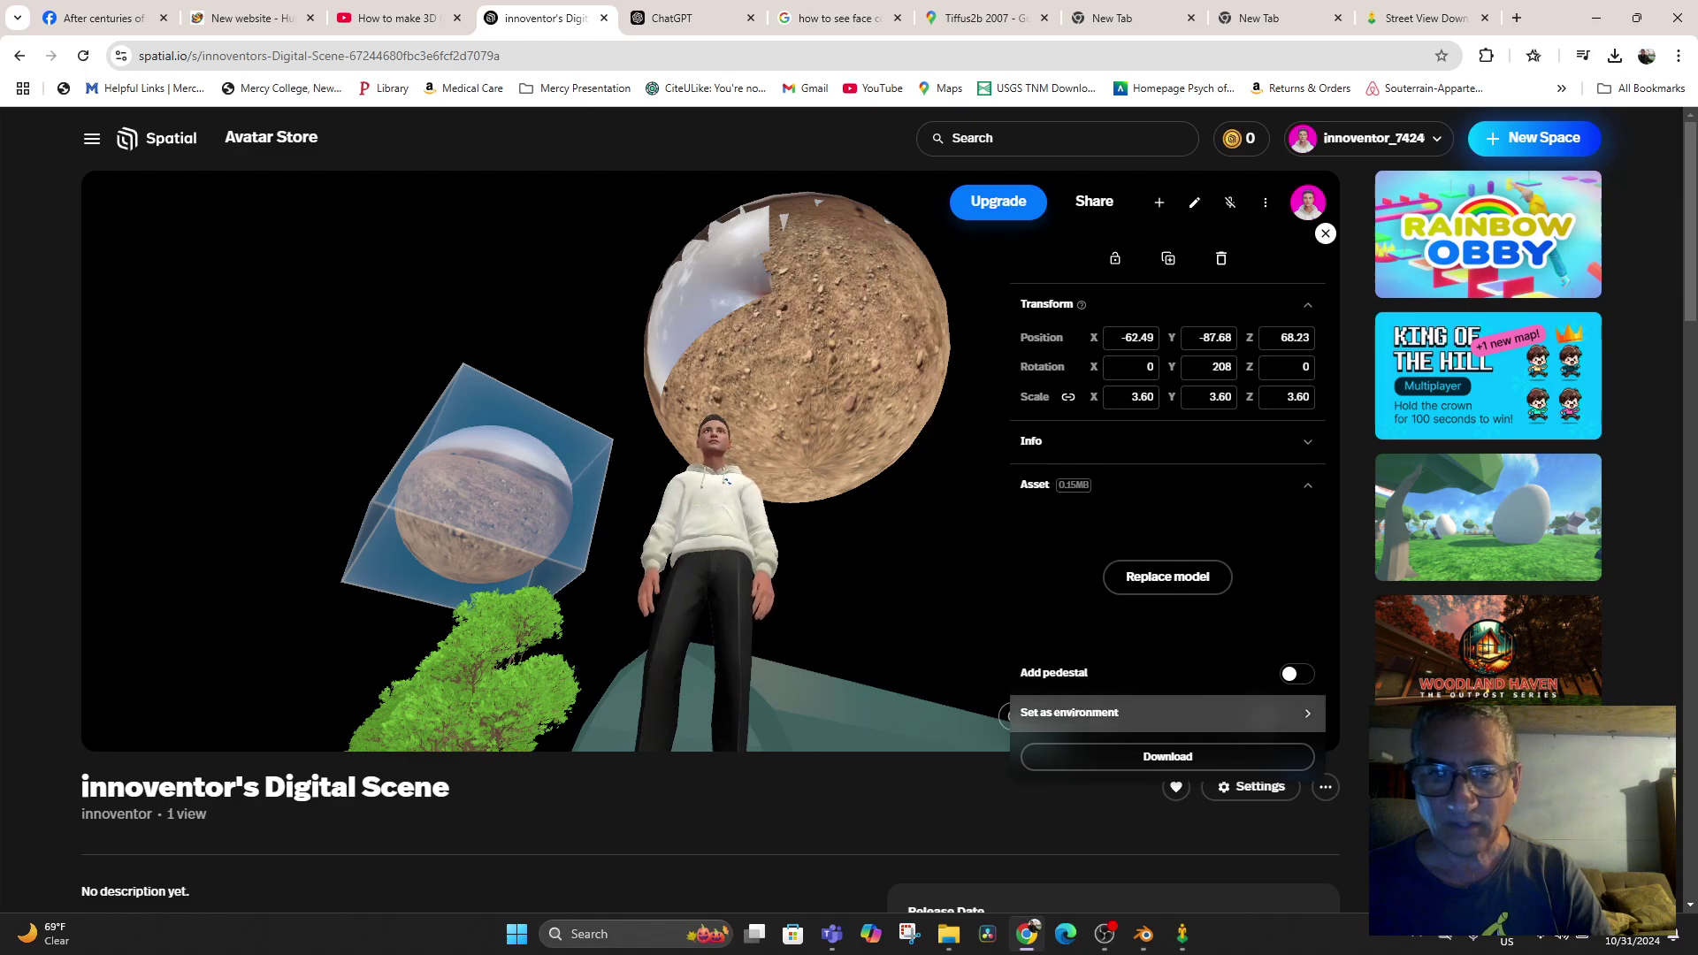
left_click(1150, 712)
left_click(848, 557)
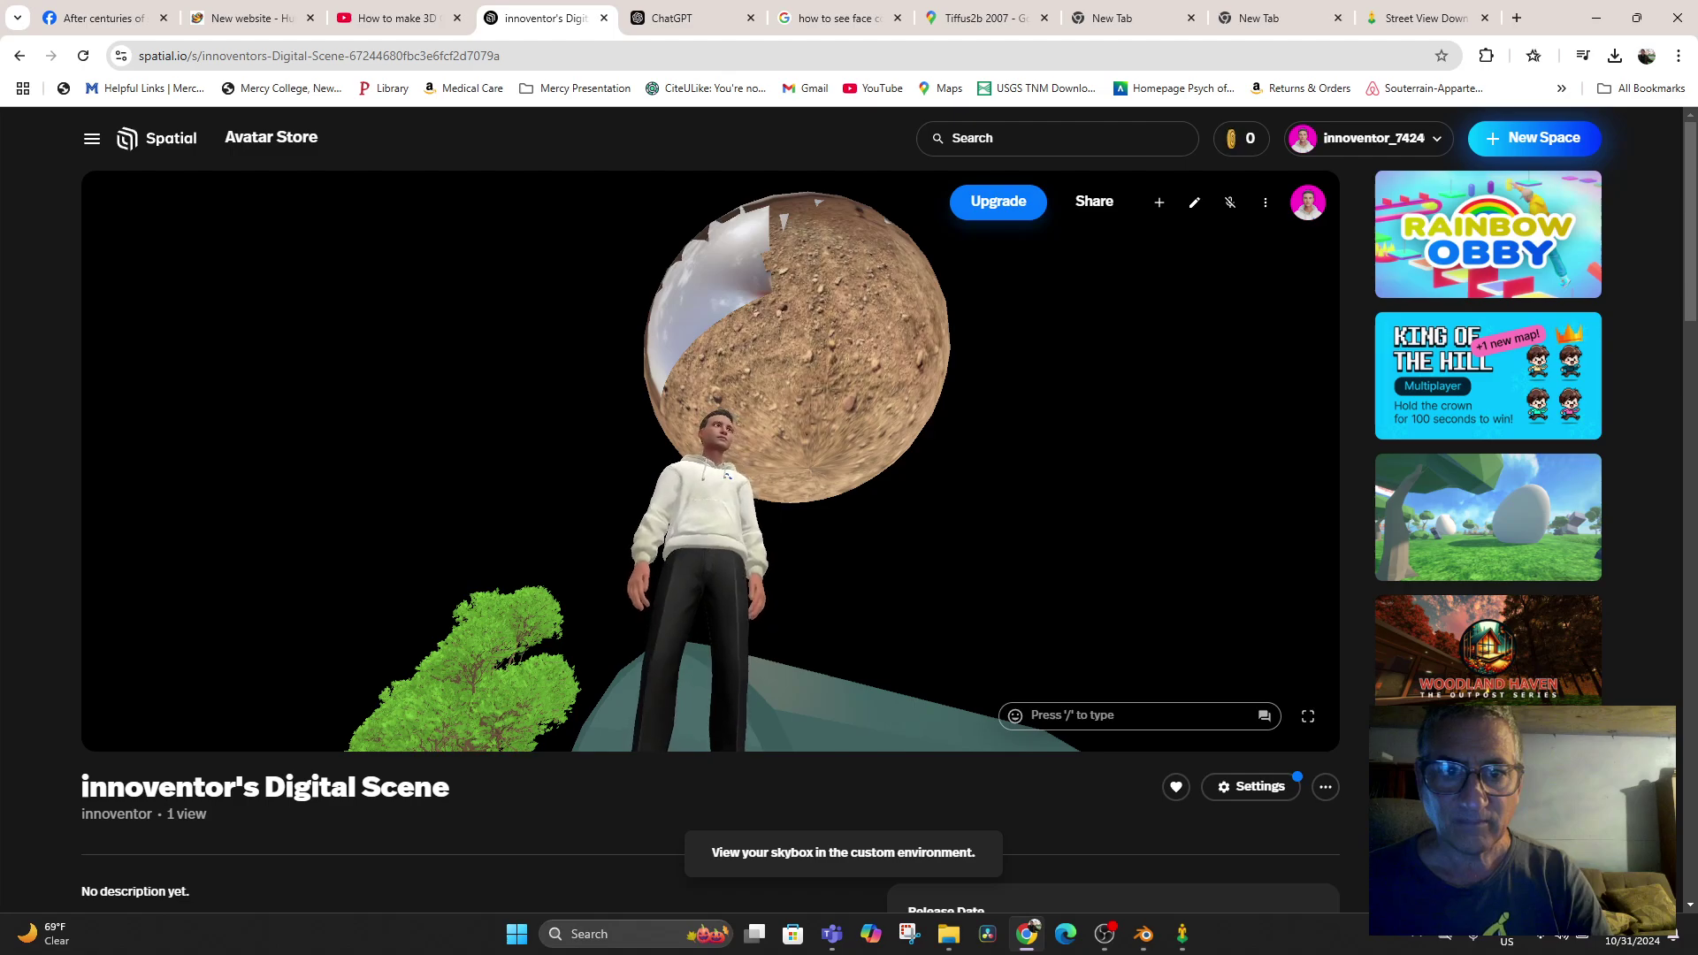
left_click_drag(680, 610, 712, 530)
left_click_drag(710, 460, 723, 553)
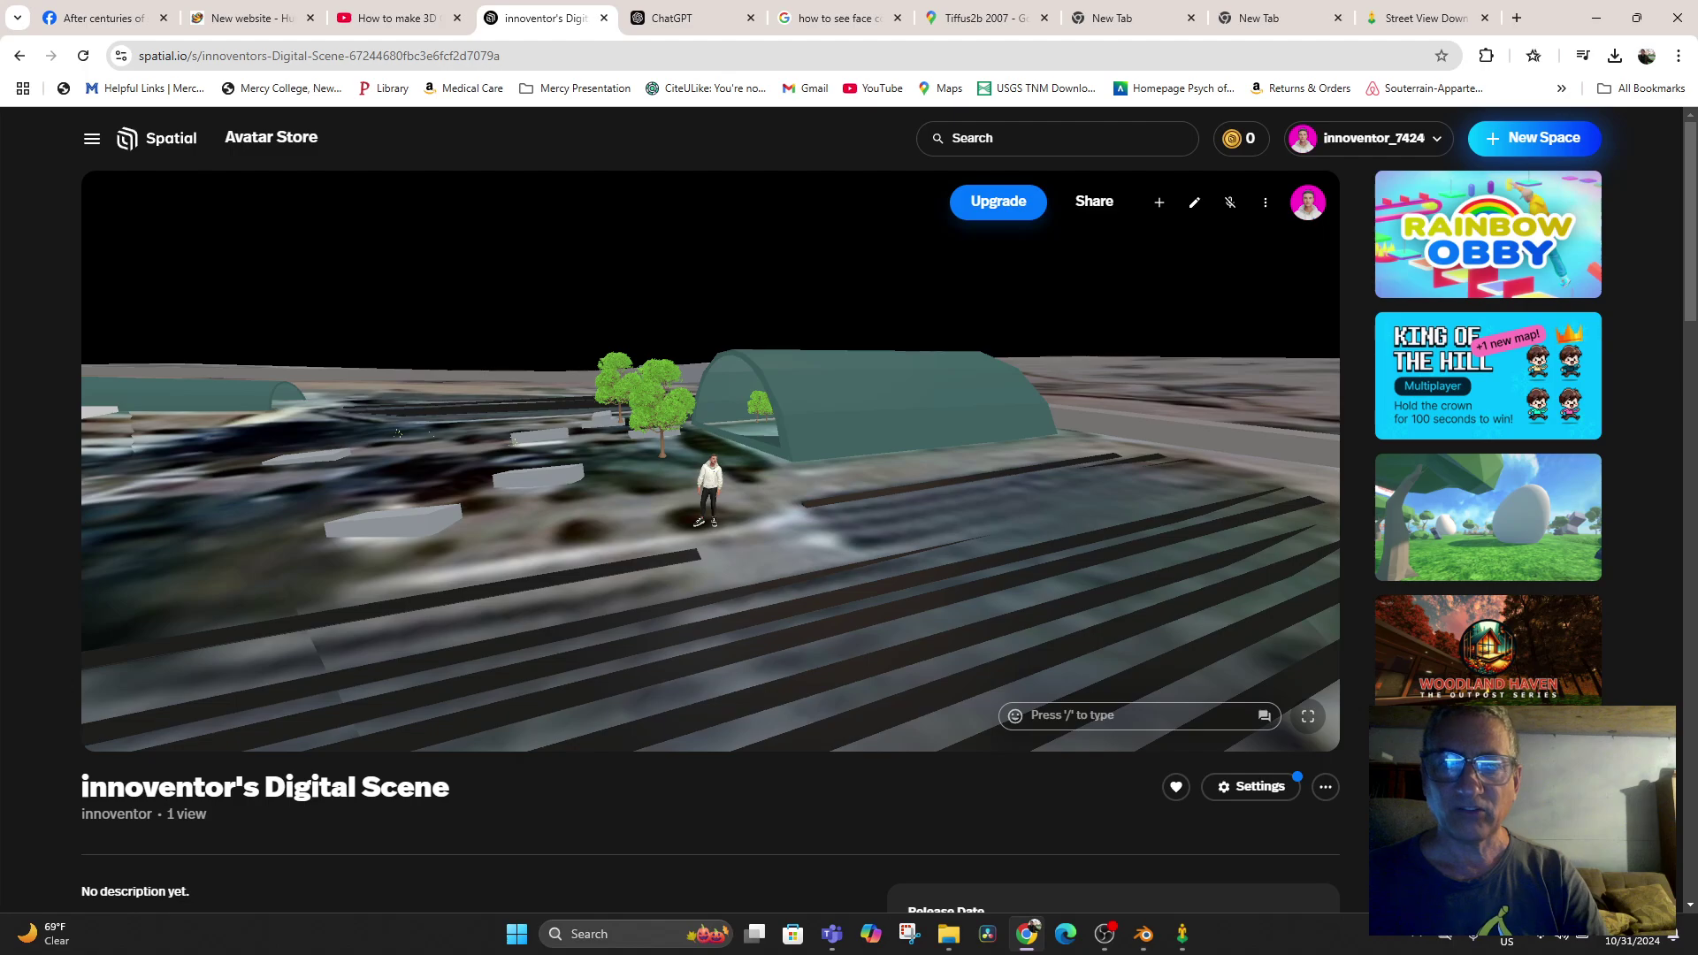
Search the Sketchfab content for "skybox" and add the FREE - SkyBox Basic Sky model to the scene
left_click(1158, 202)
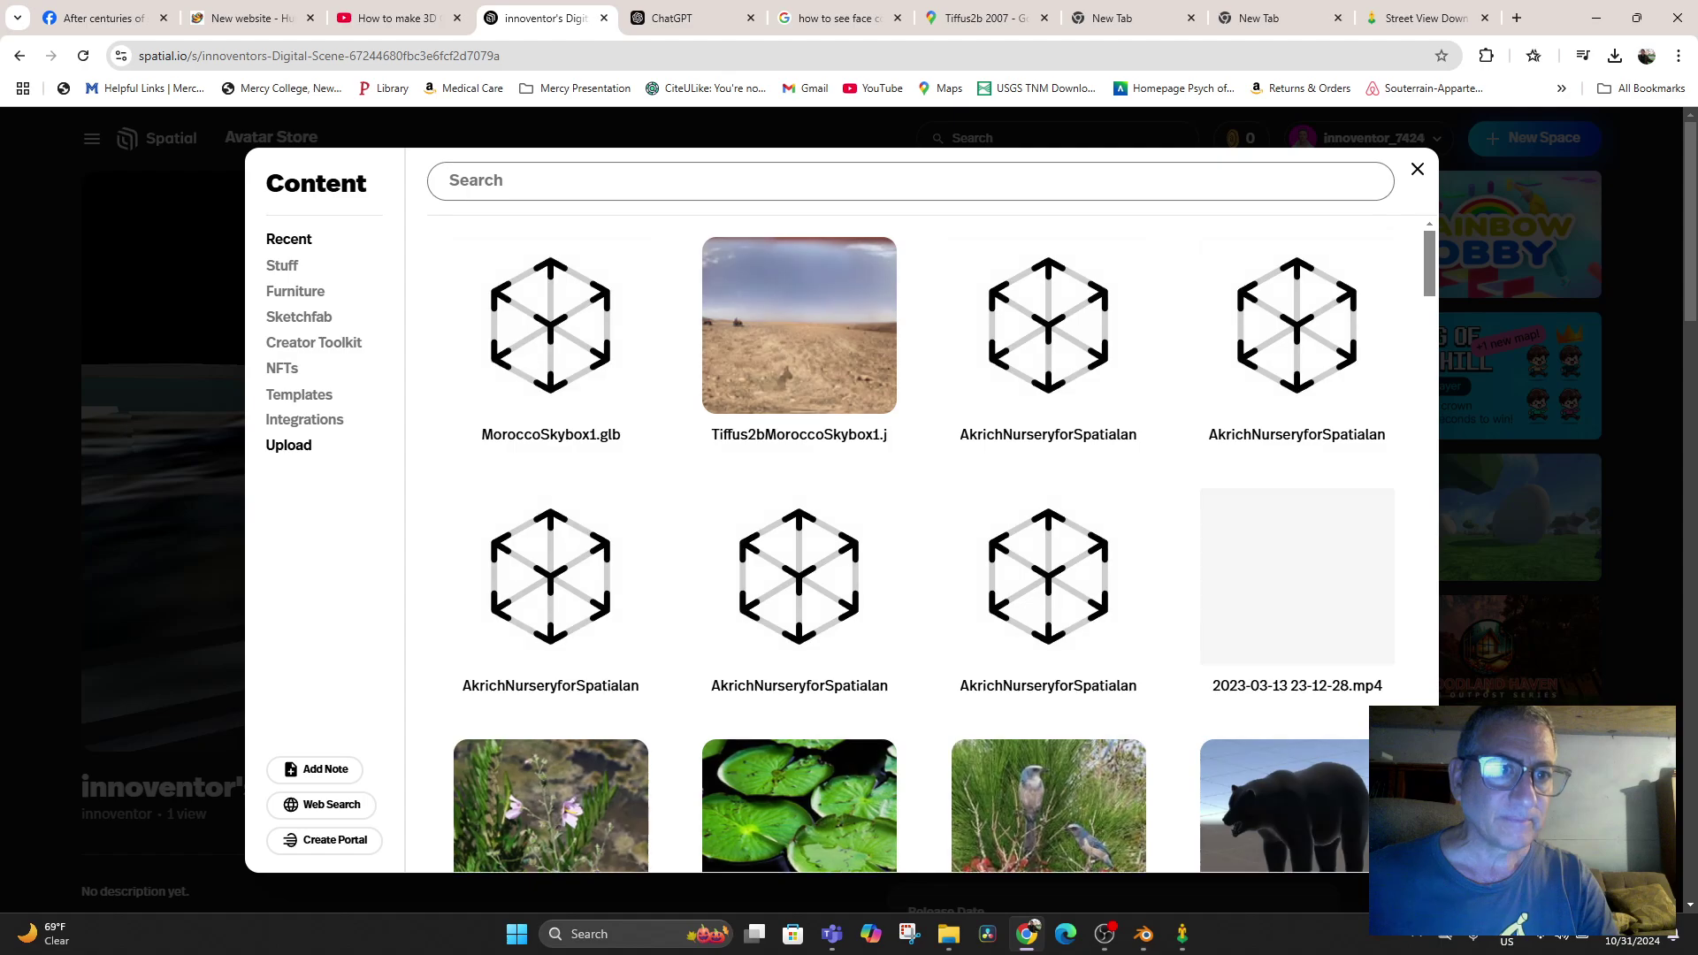
left_click(298, 315)
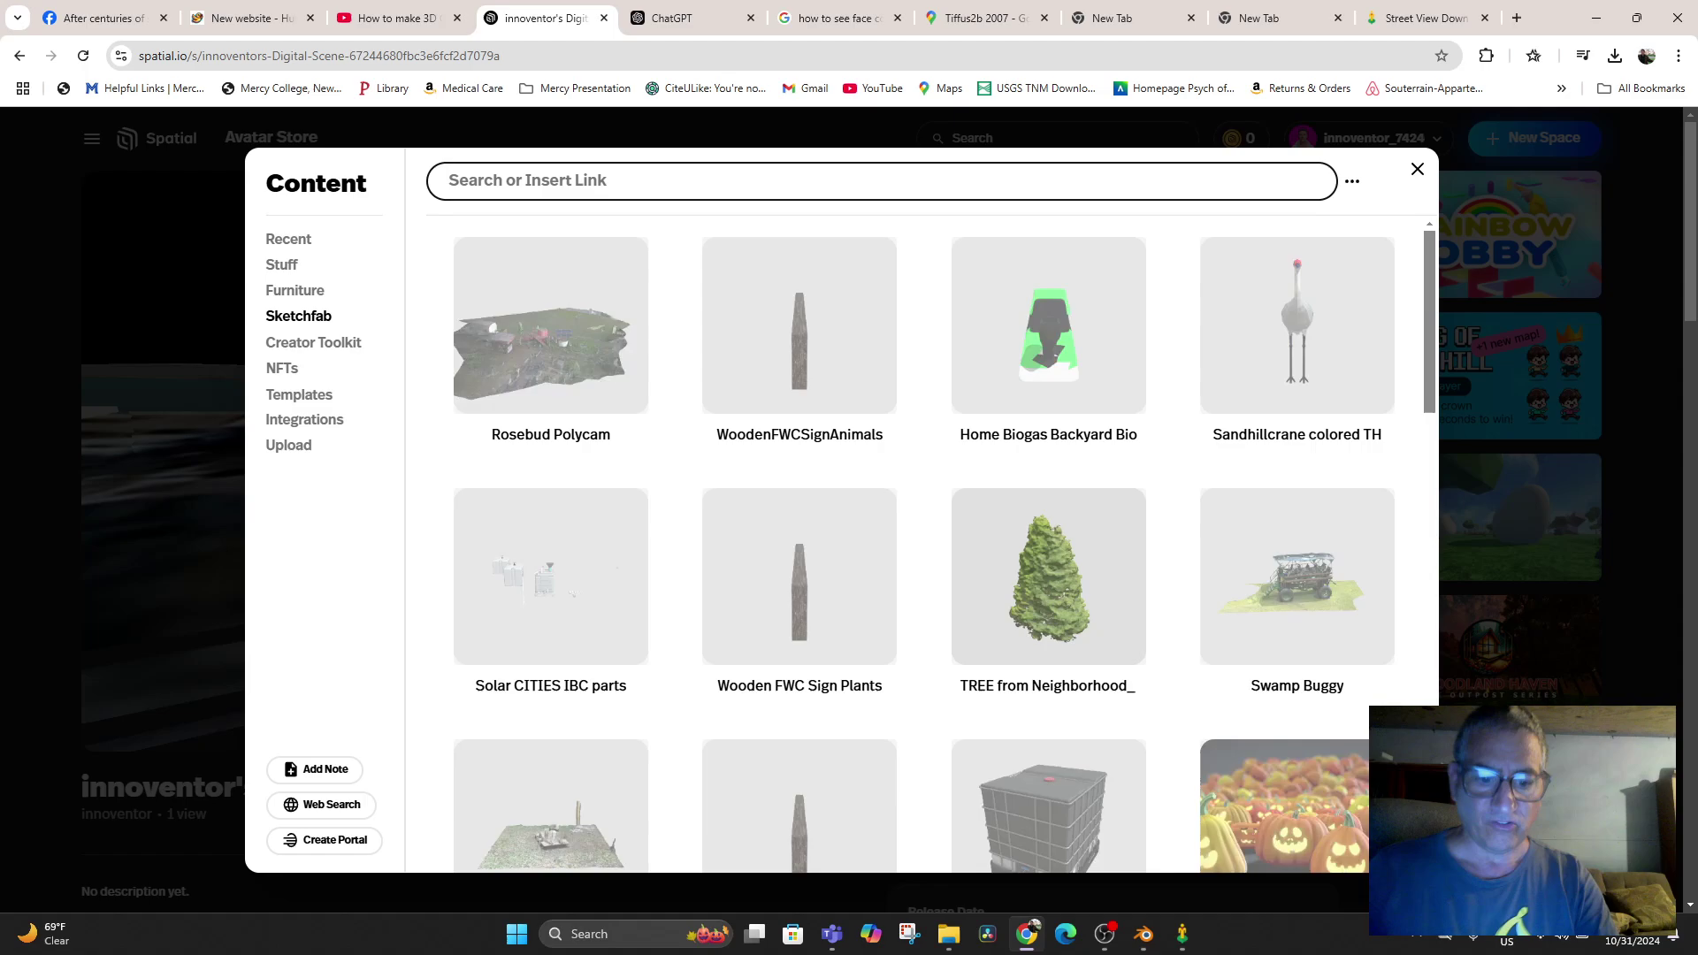
type("skybox")
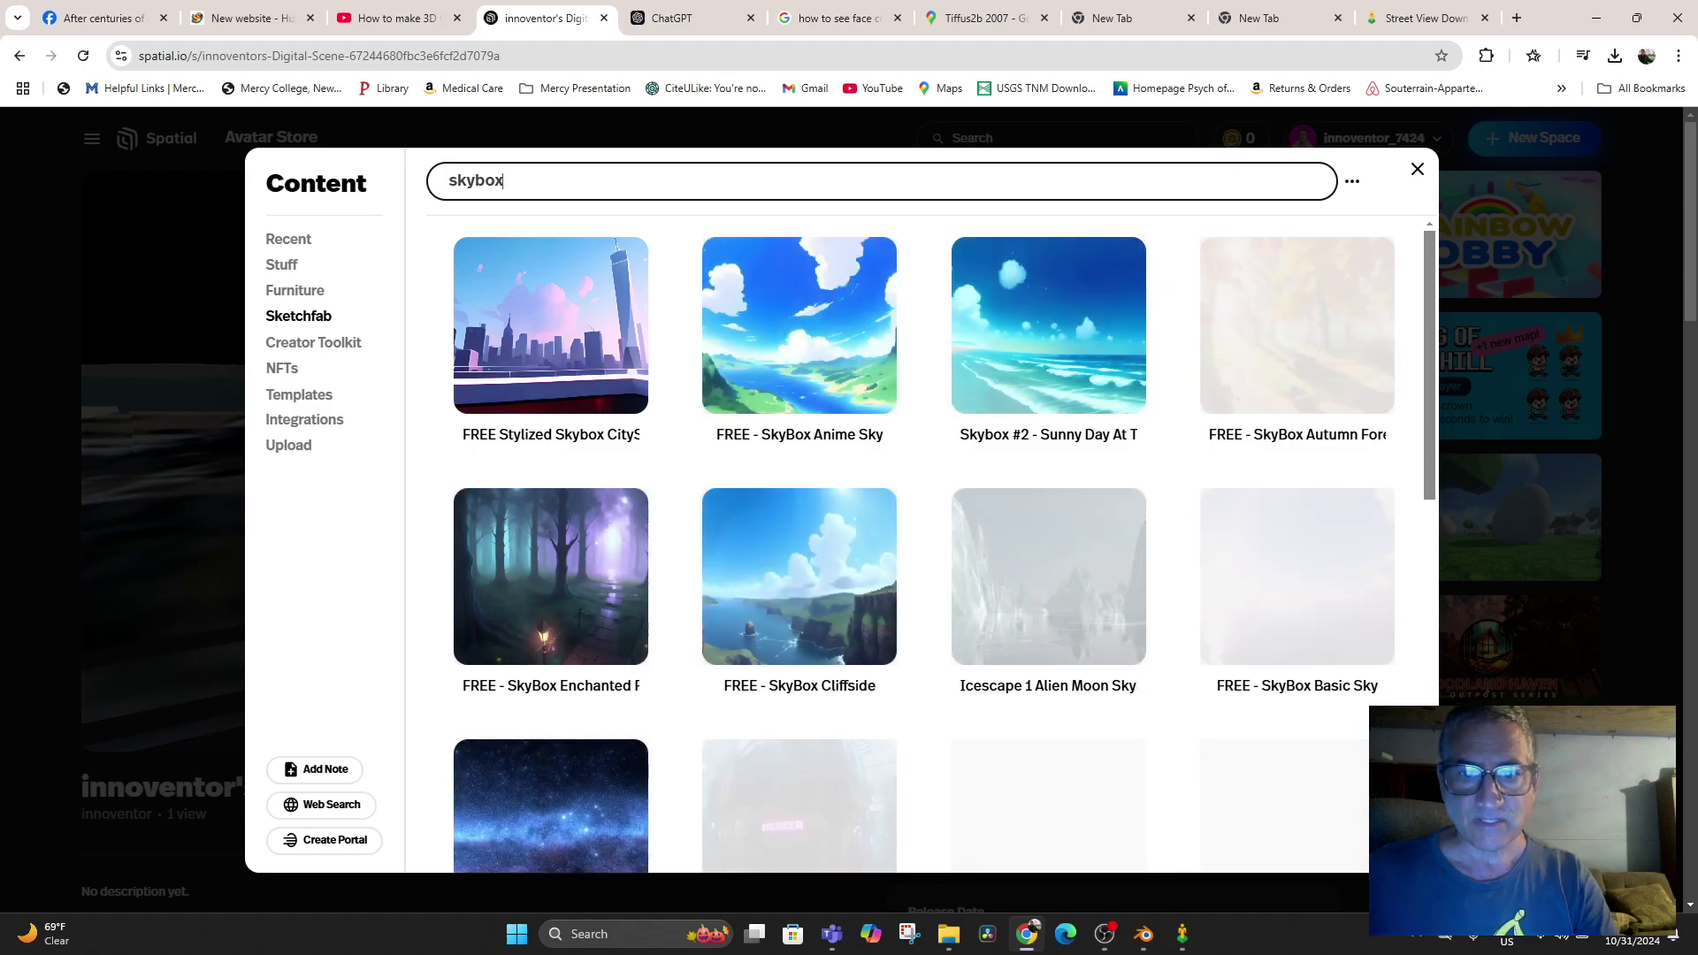
scroll(1296, 531, "down", 1)
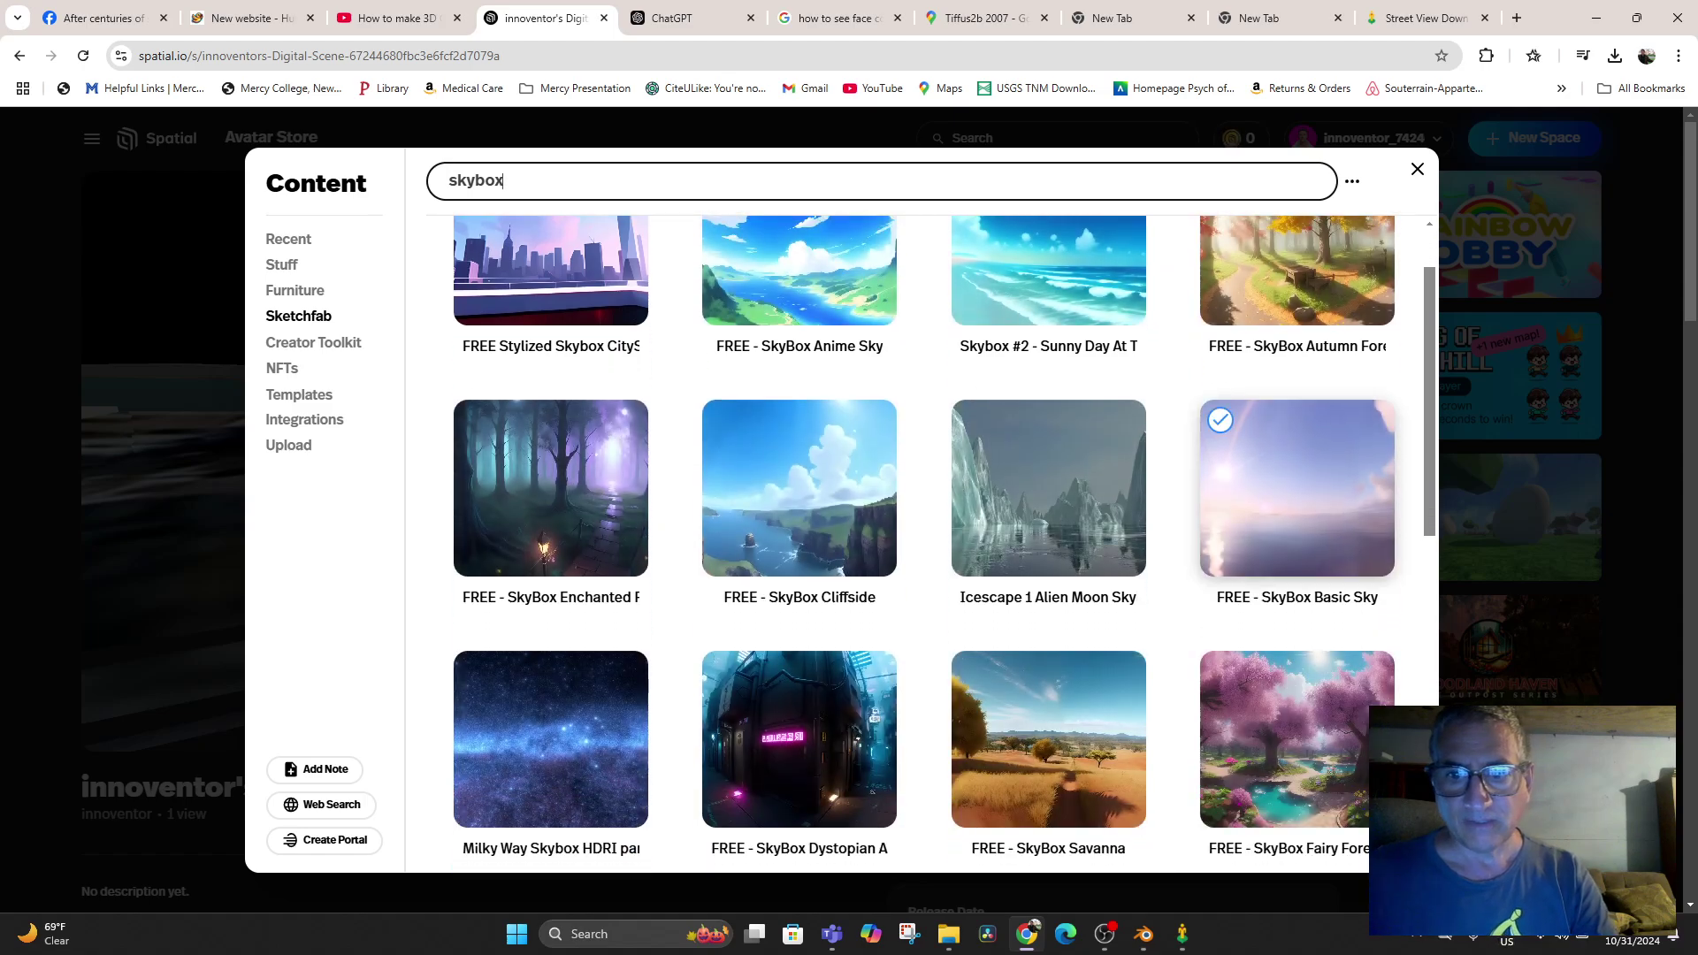
scroll(1296, 489, "down", 2)
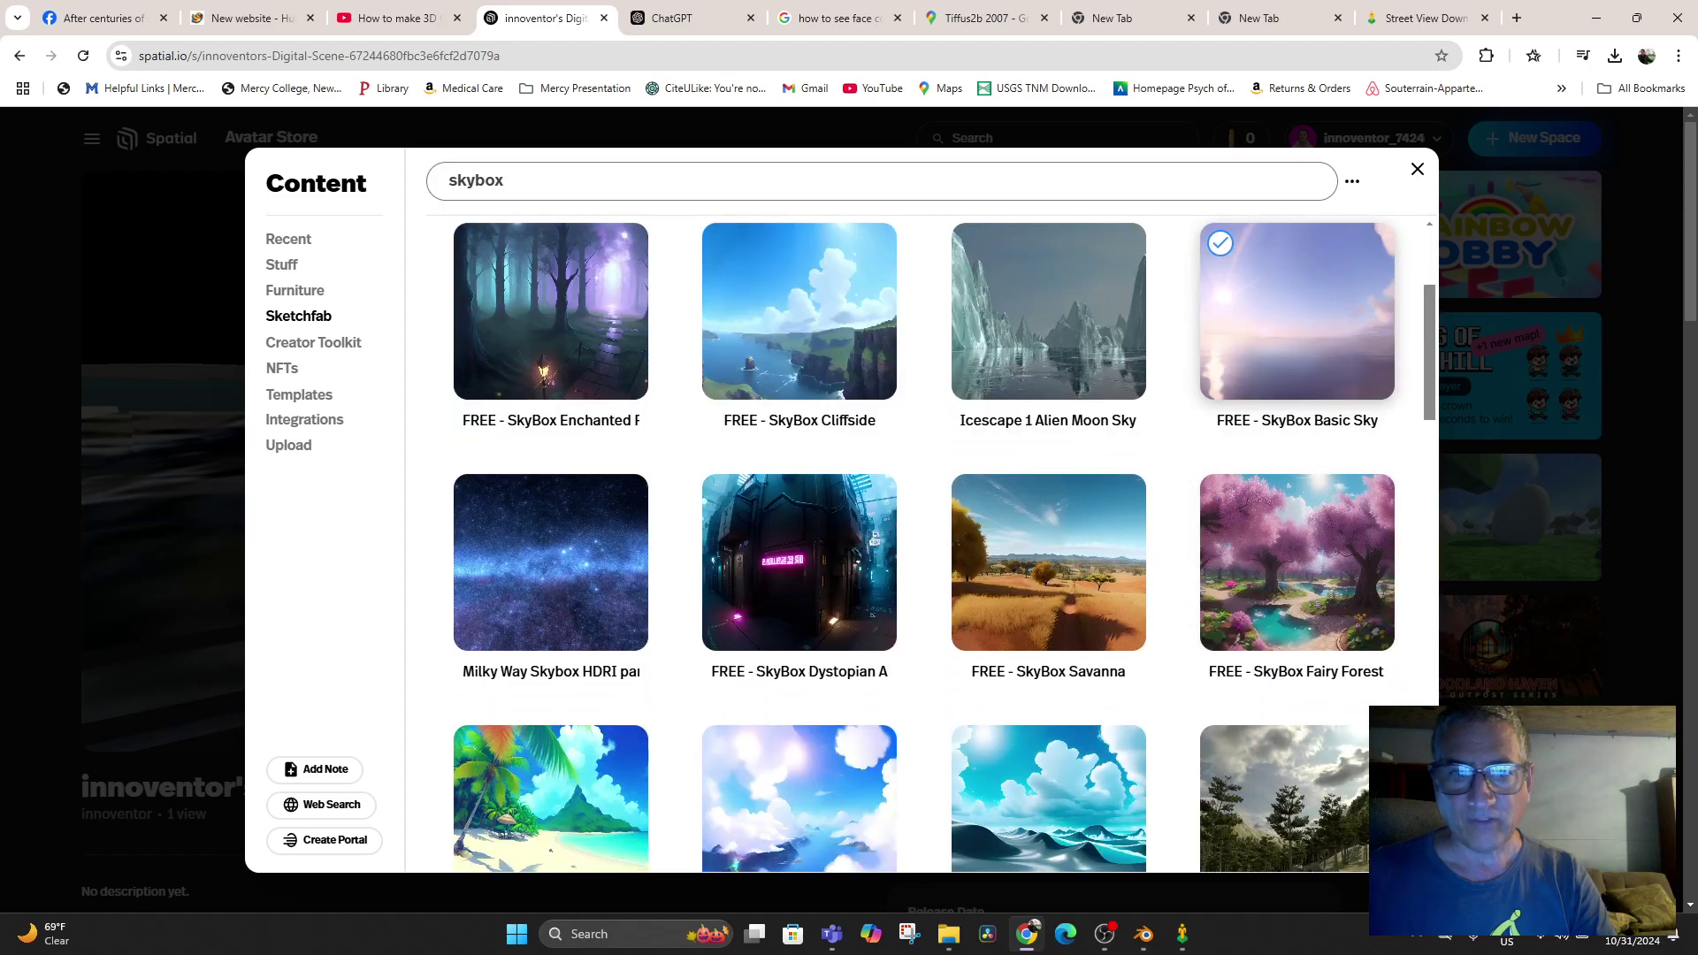
left_click(1296, 322)
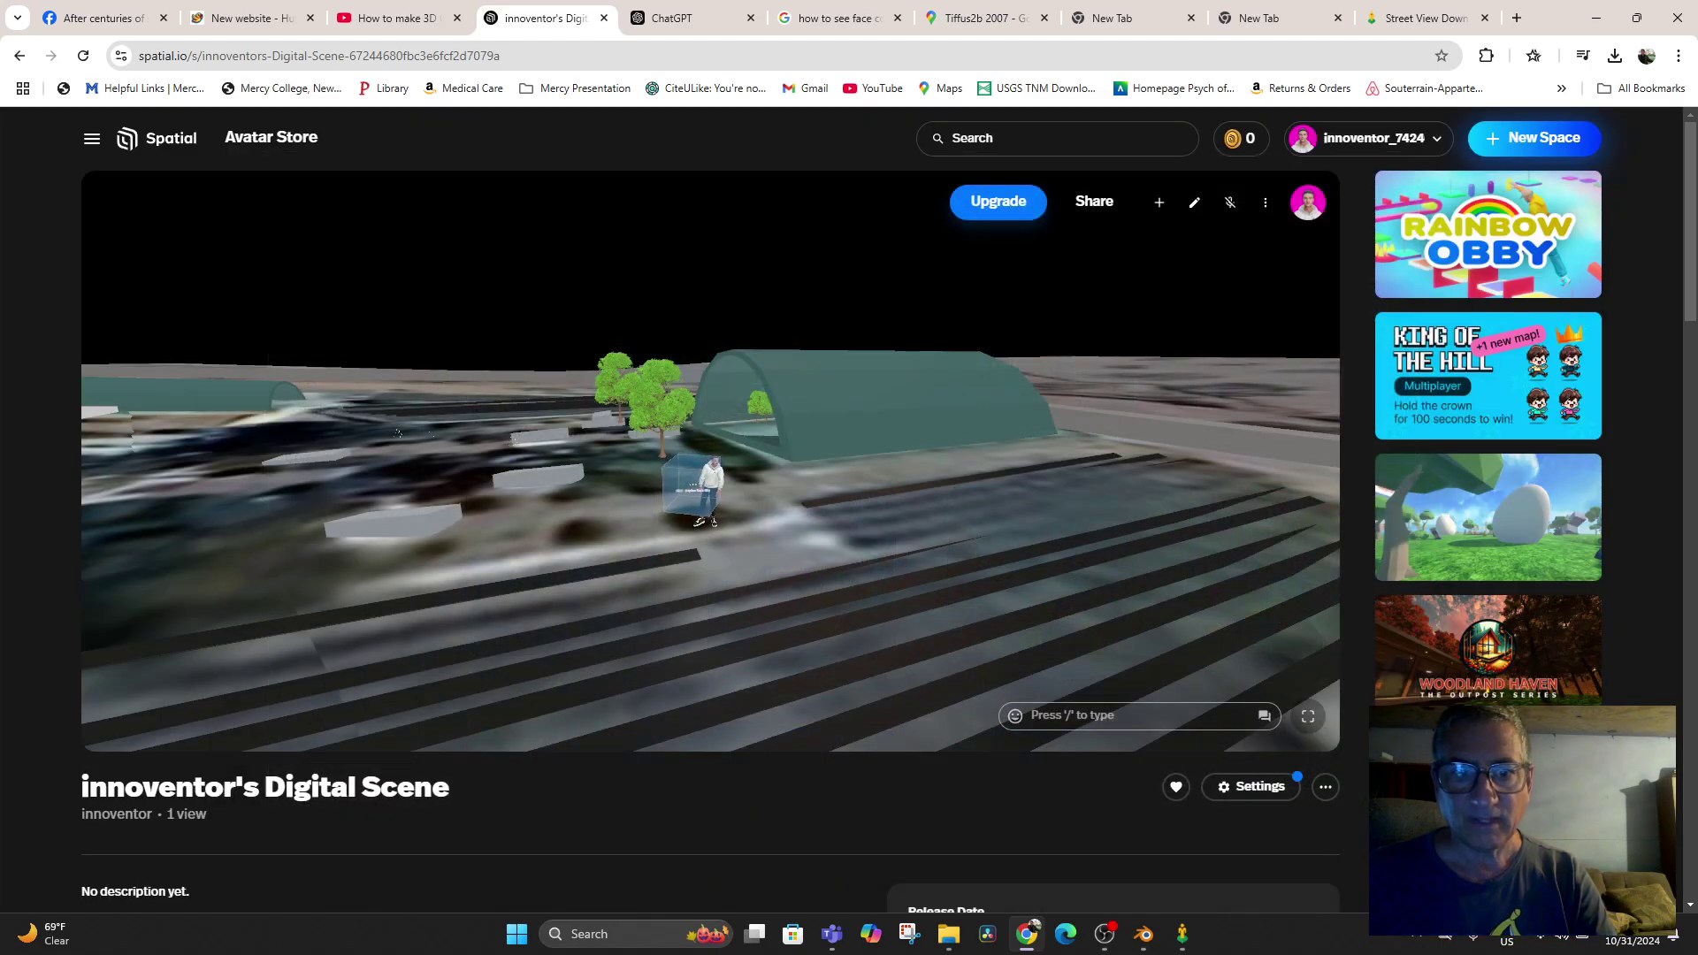
Set the Basic Sky sphere as the scene's skybox and look around the nursery to check the surroundings
scroll(713, 476, "up", 5)
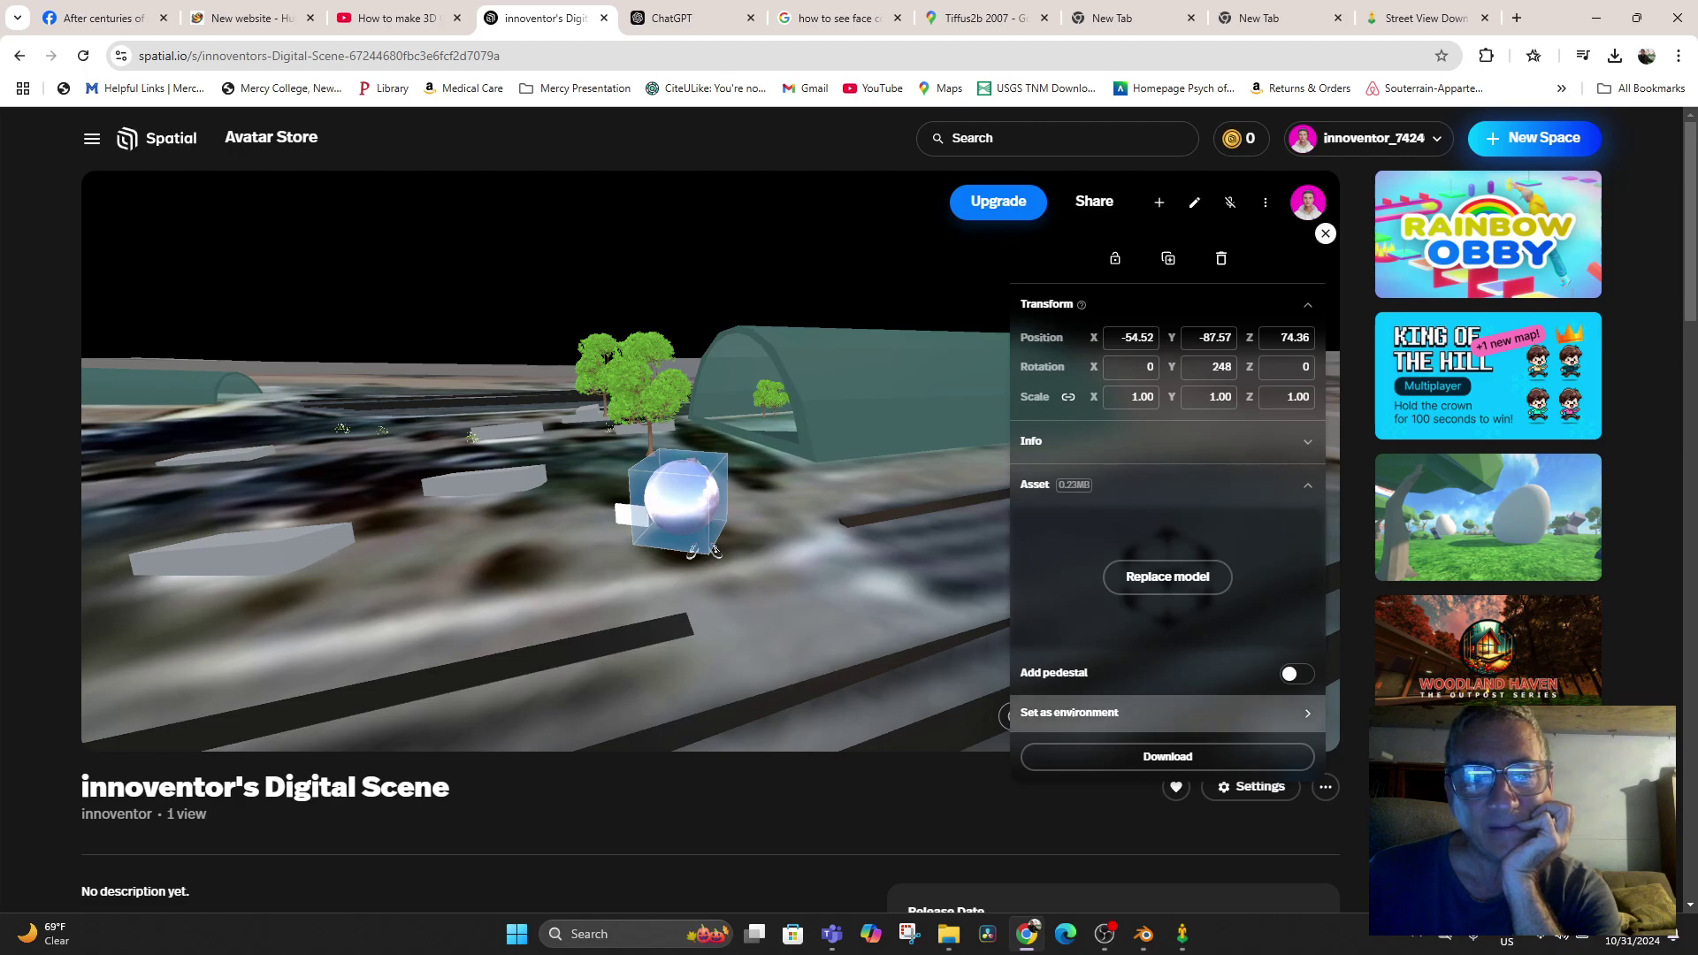
left_click(1105, 713)
left_click(849, 557)
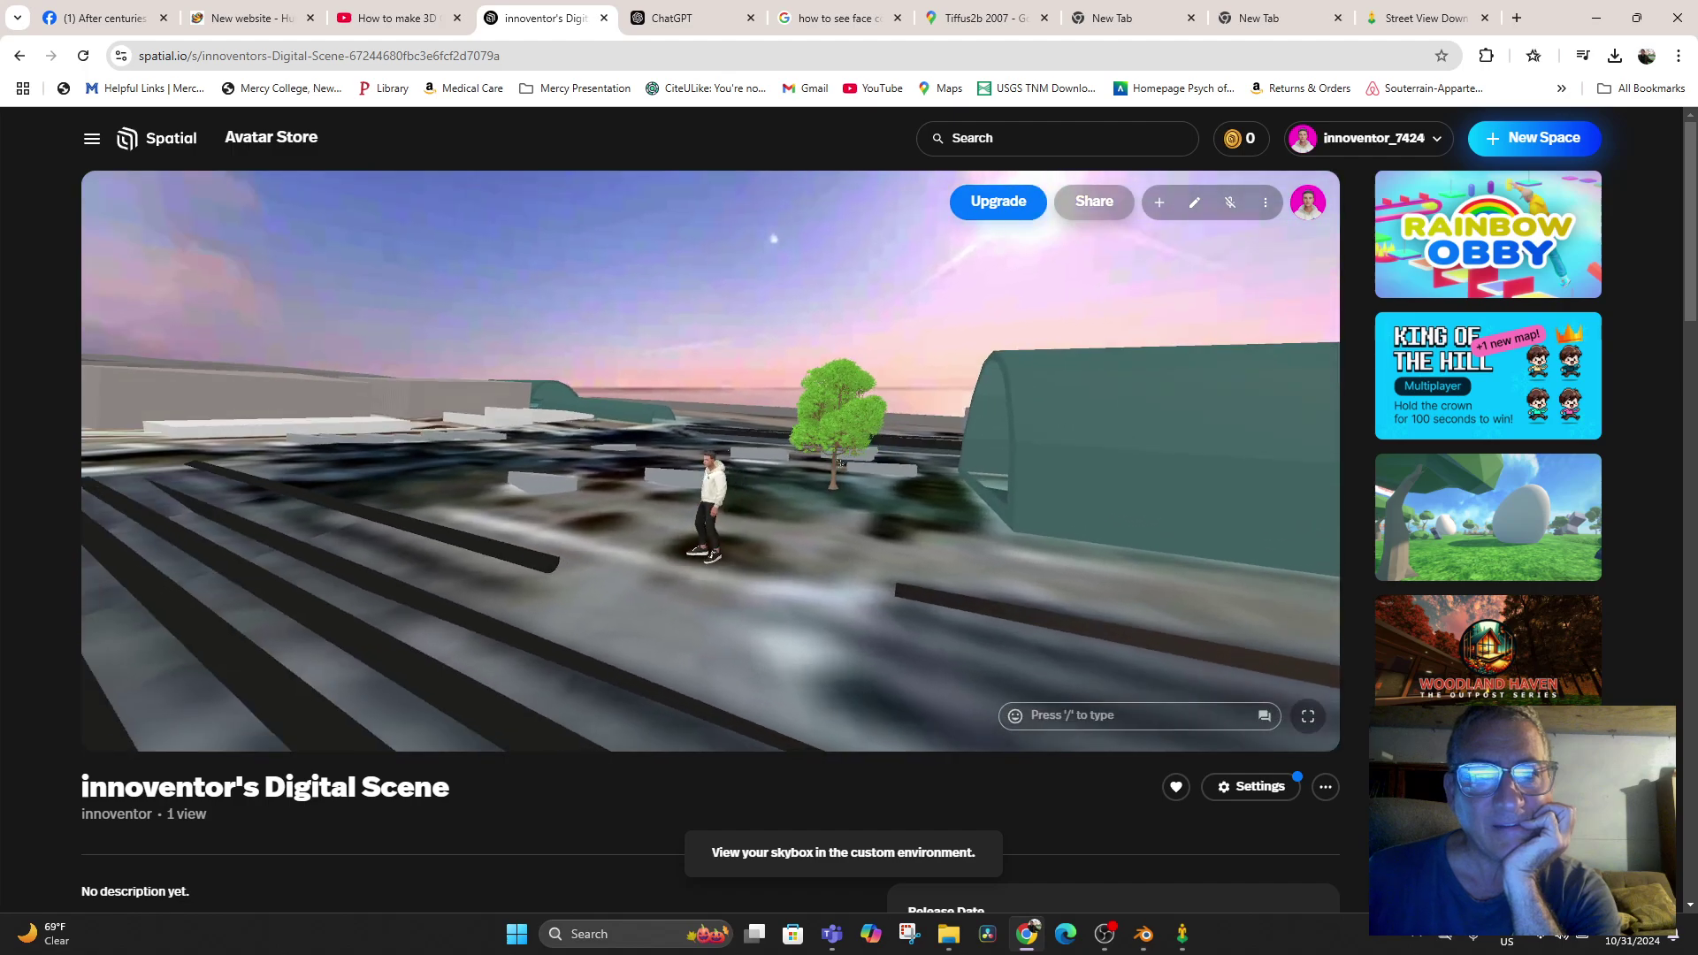
left_click_drag(840, 464, 619, 443)
left_click_drag(649, 566, 902, 637)
scroll(710, 461, "down", 4)
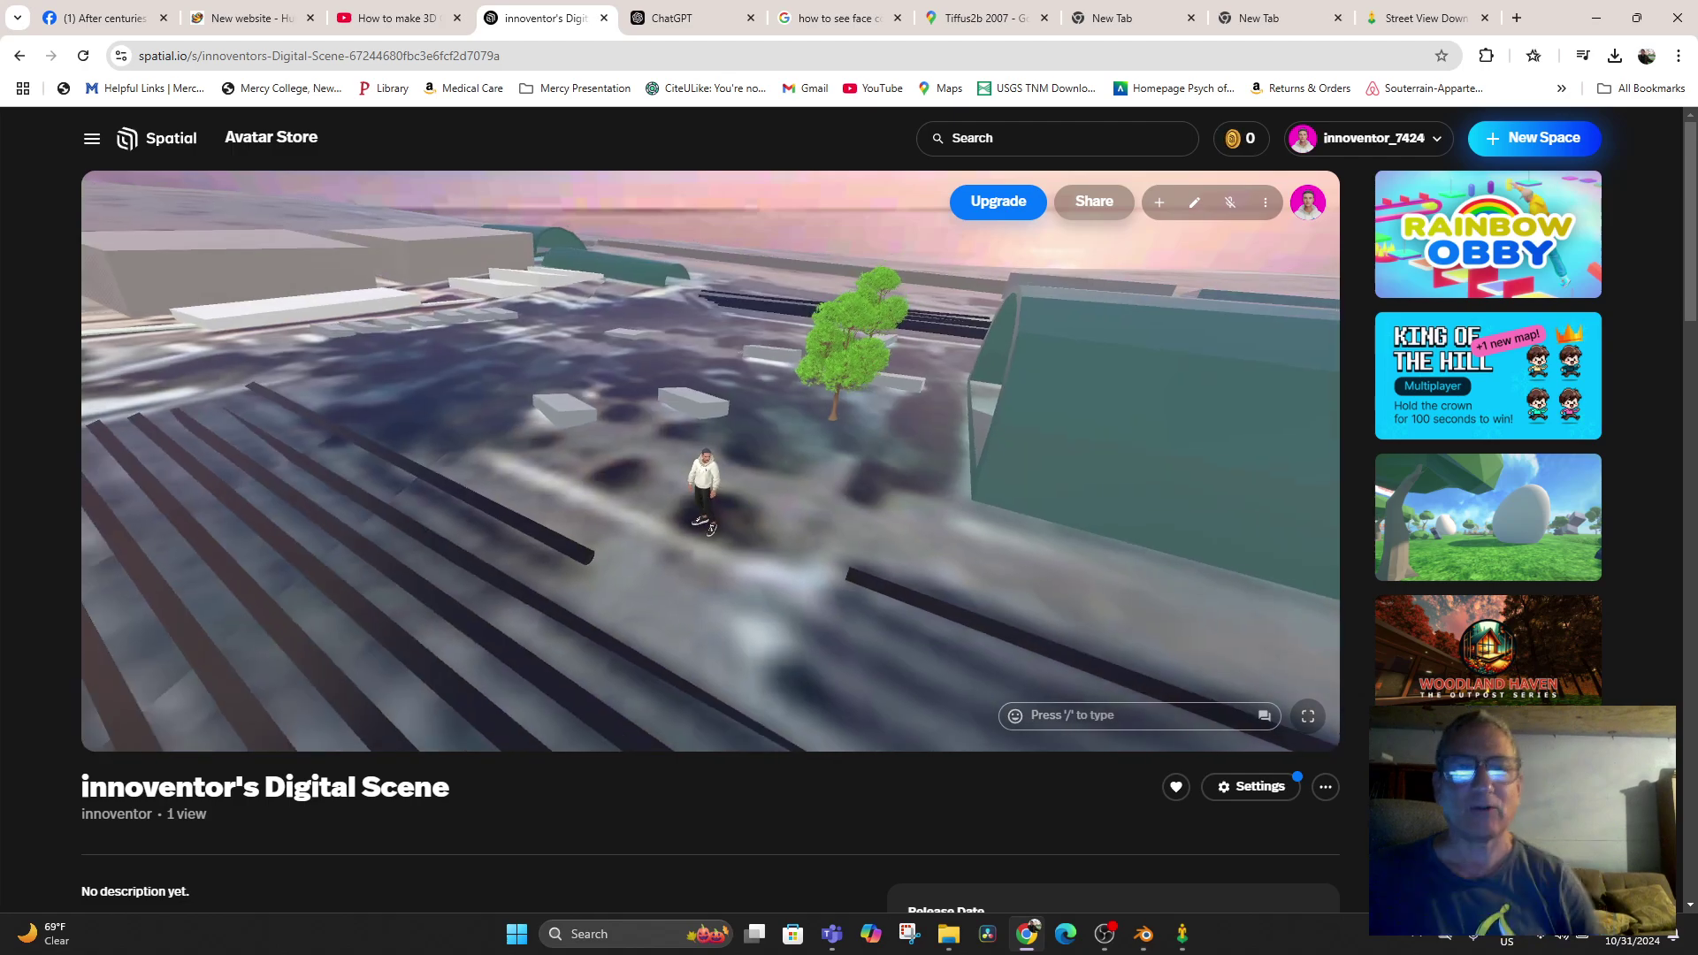
left_click_drag(710, 530, 969, 460)
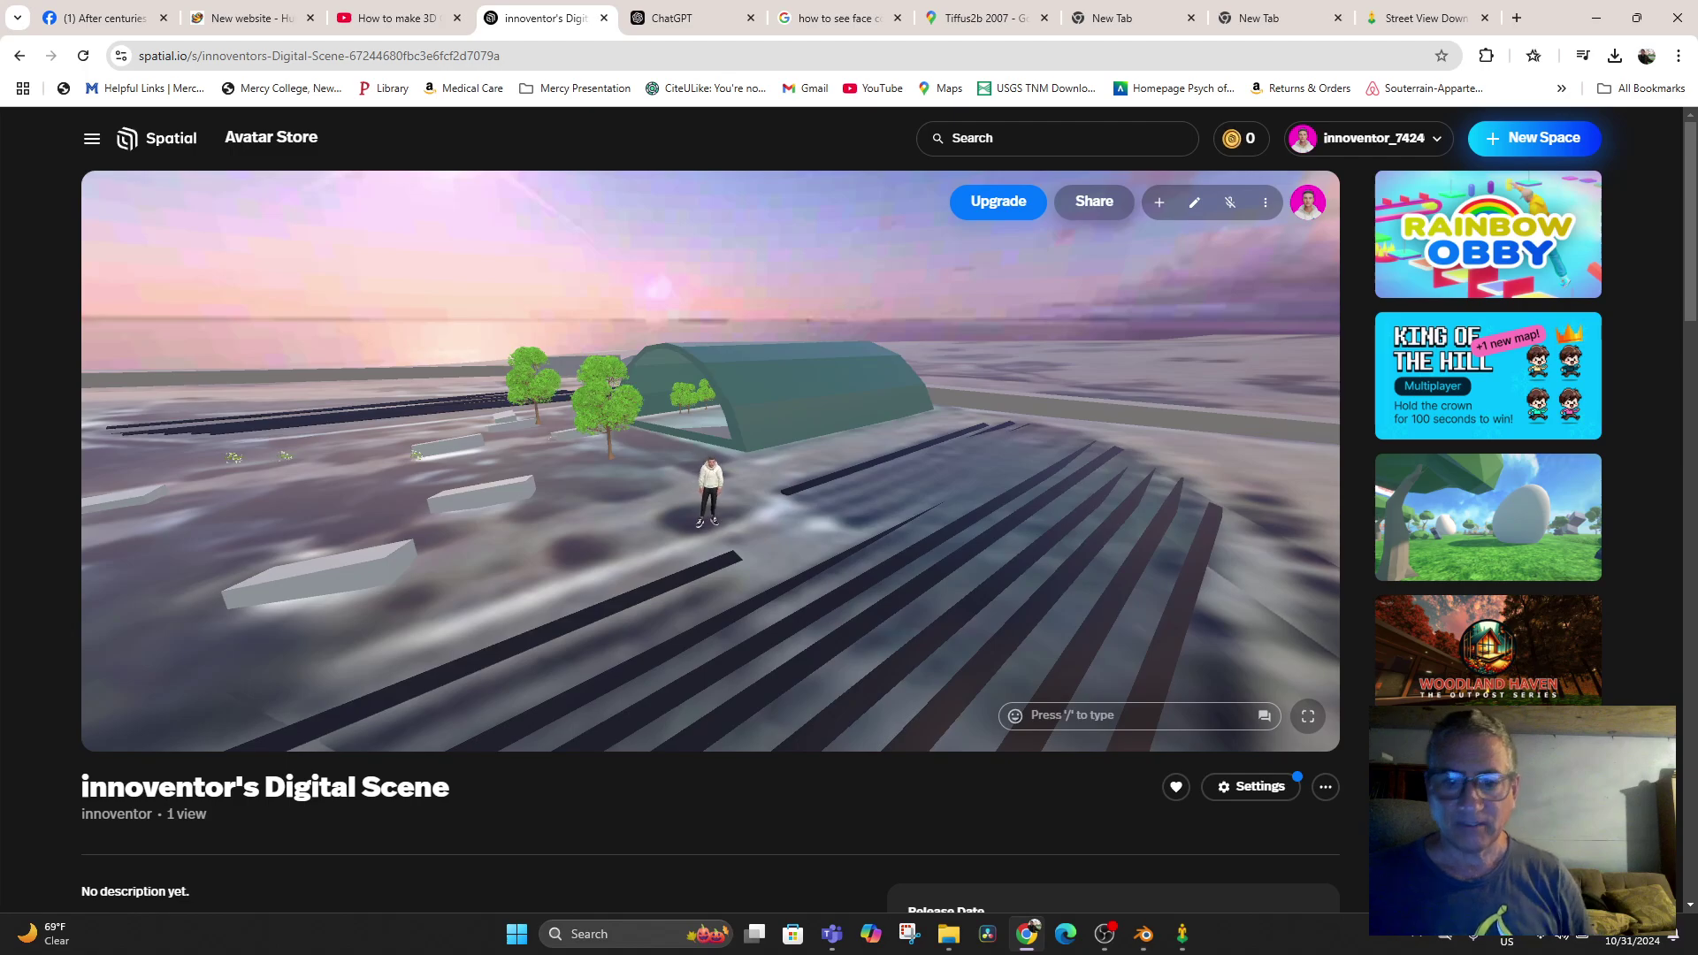
Switch to Blender and delete the decimated Morocco sphere
left_click(1144, 934)
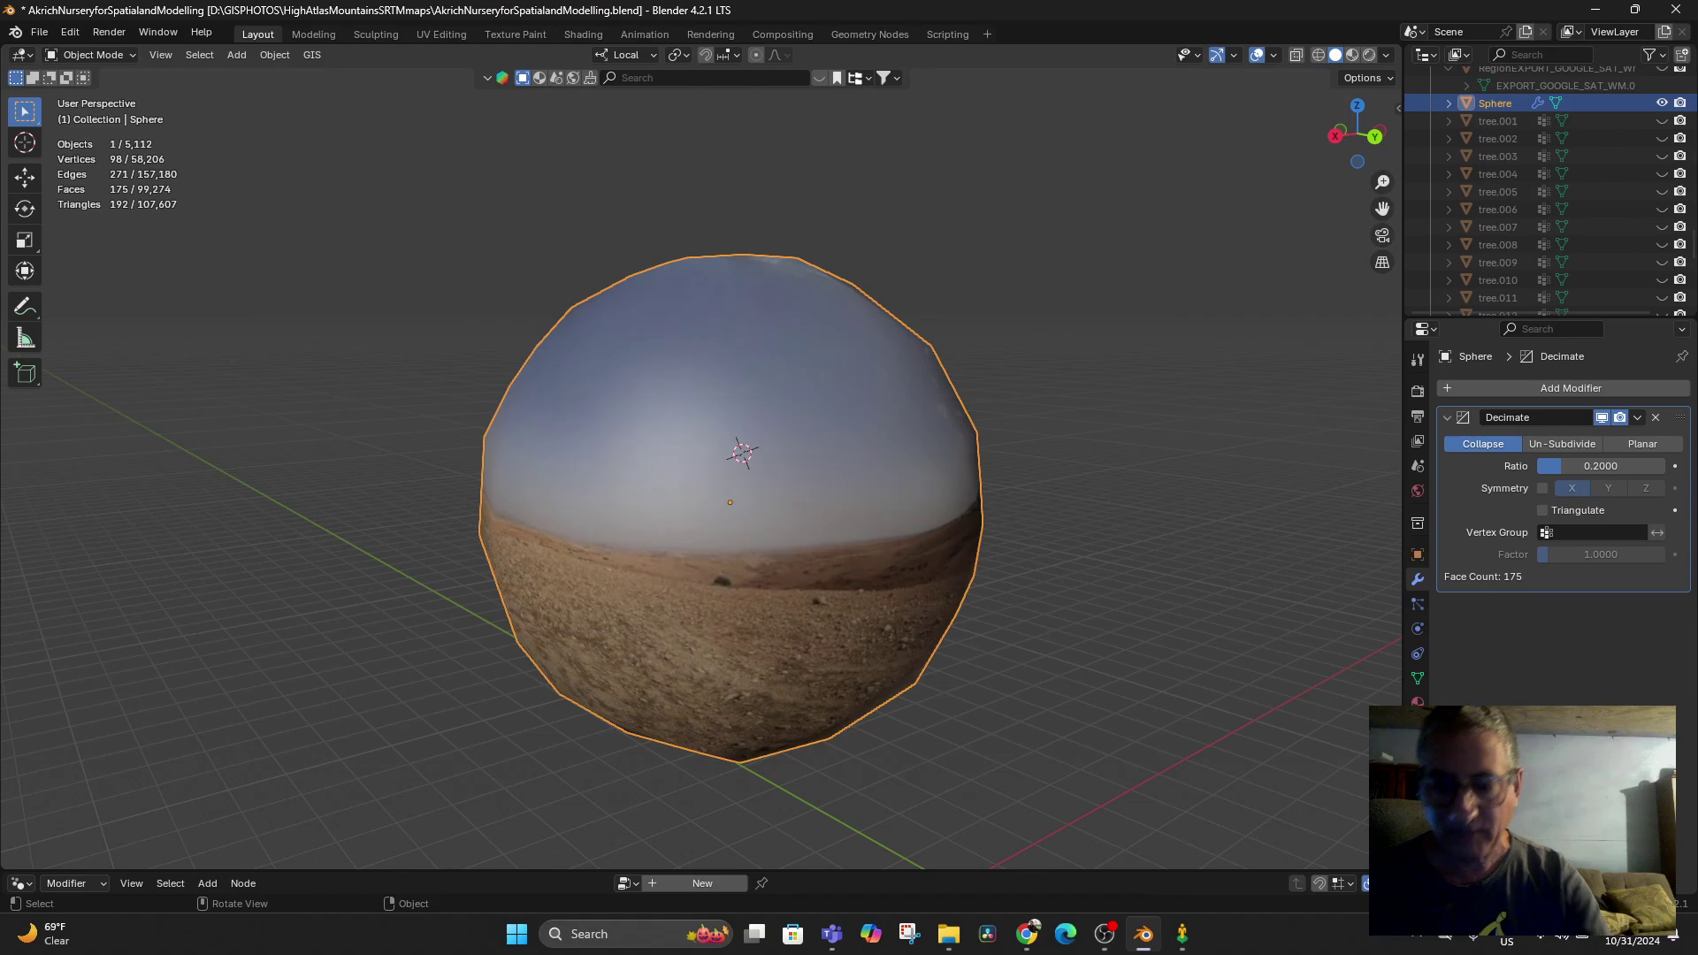
key("Delete")
scroll(700, 456, "up", 7)
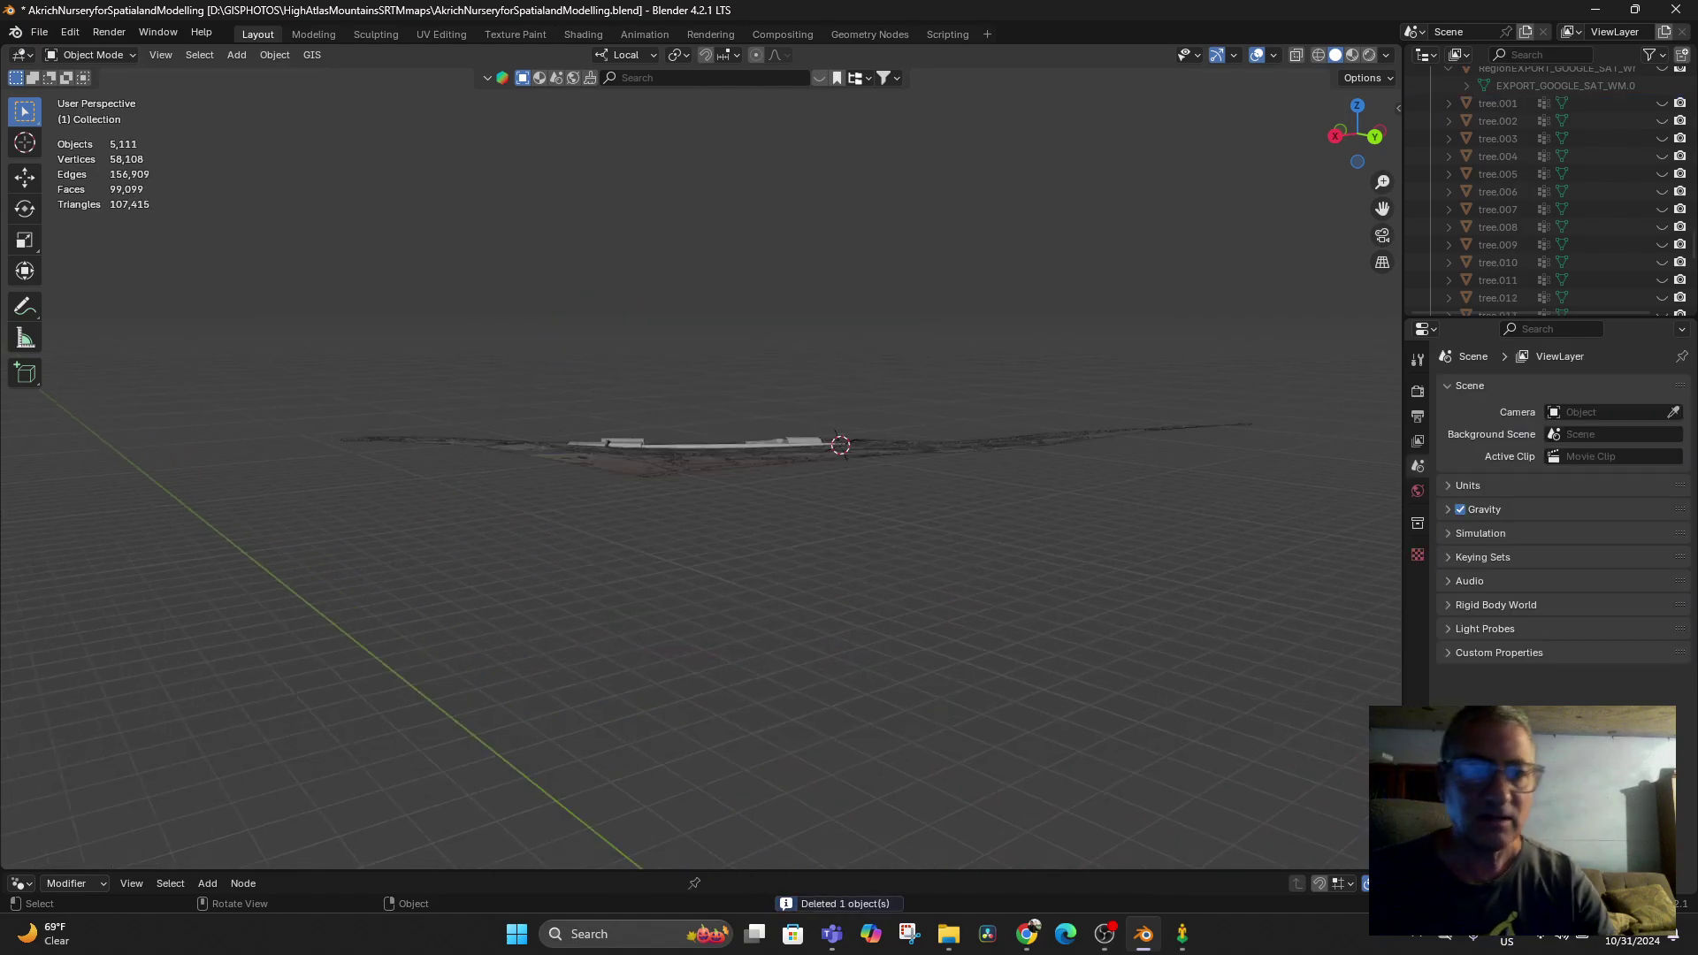
Add a new UV sphere at the 3D cursor and scale it up uniformly well above the terrain
left_click(236, 55)
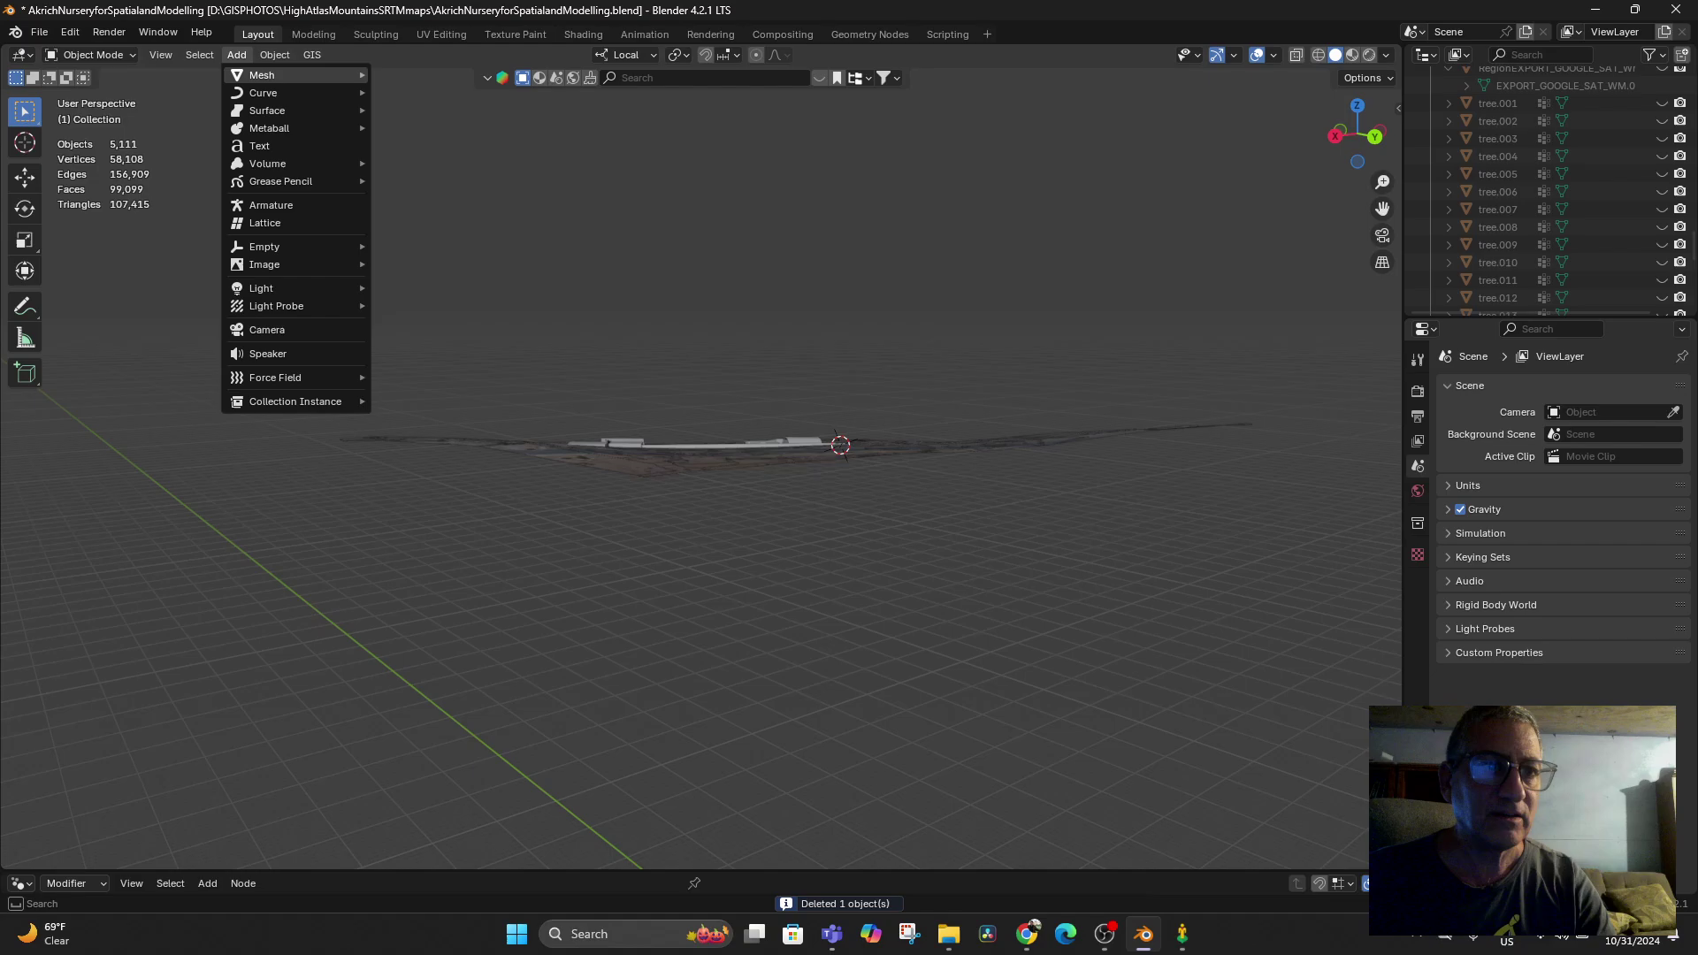
mouse_move(265, 75)
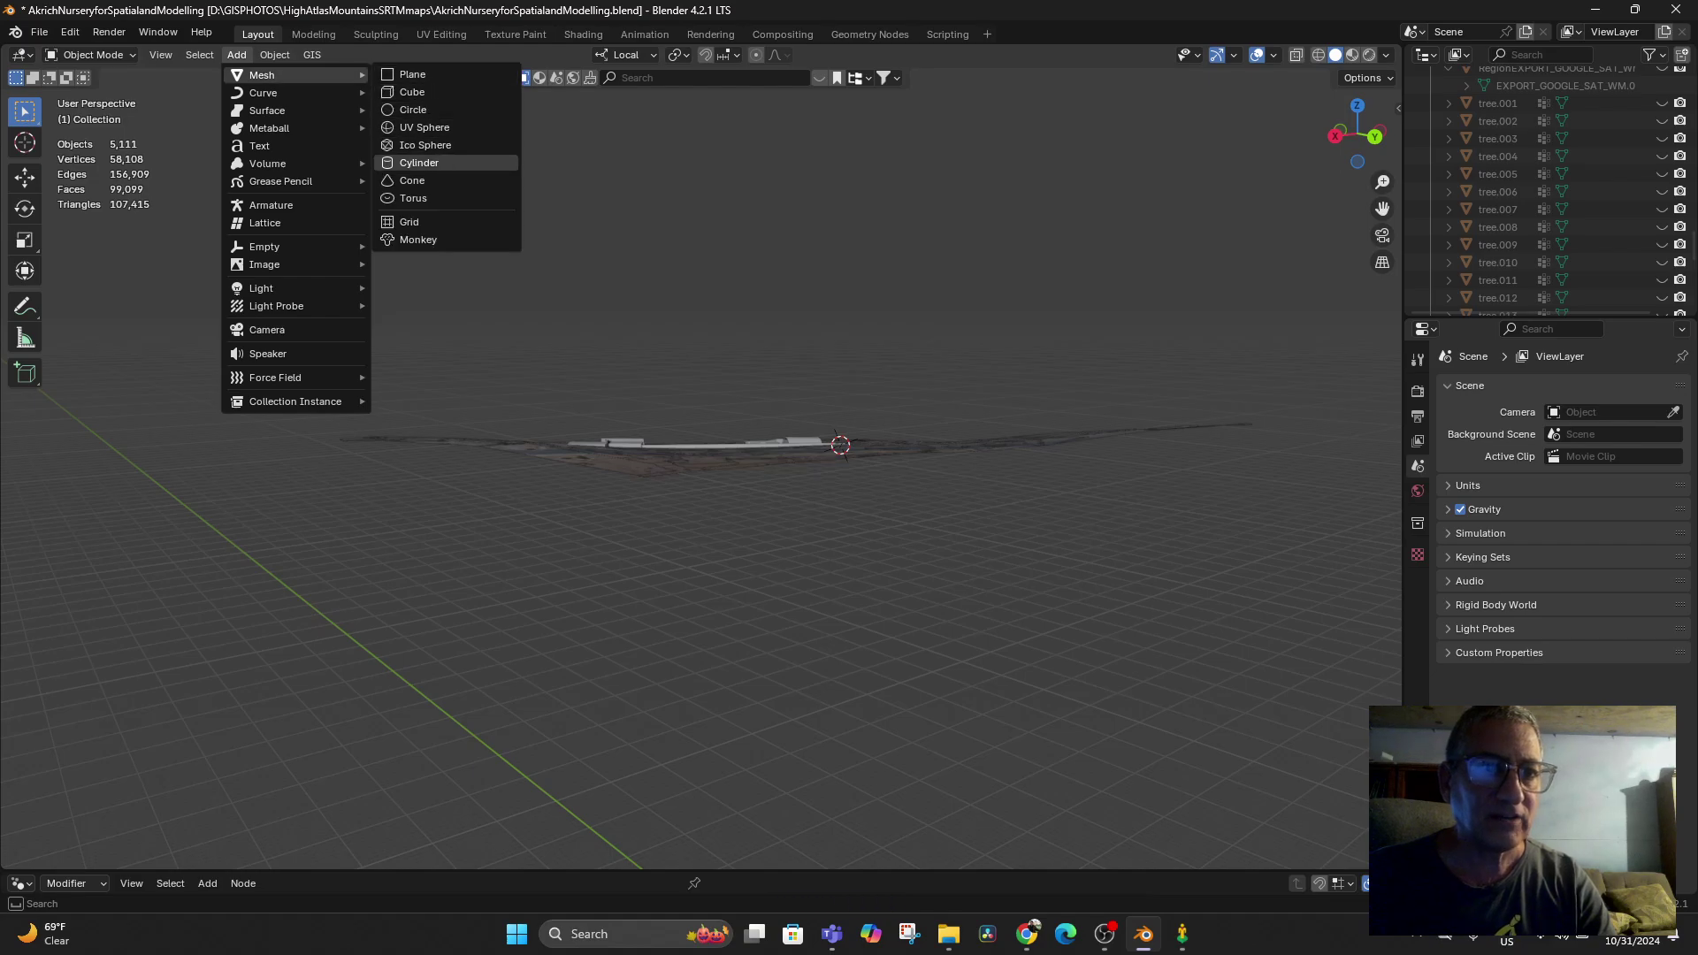
left_click(425, 127)
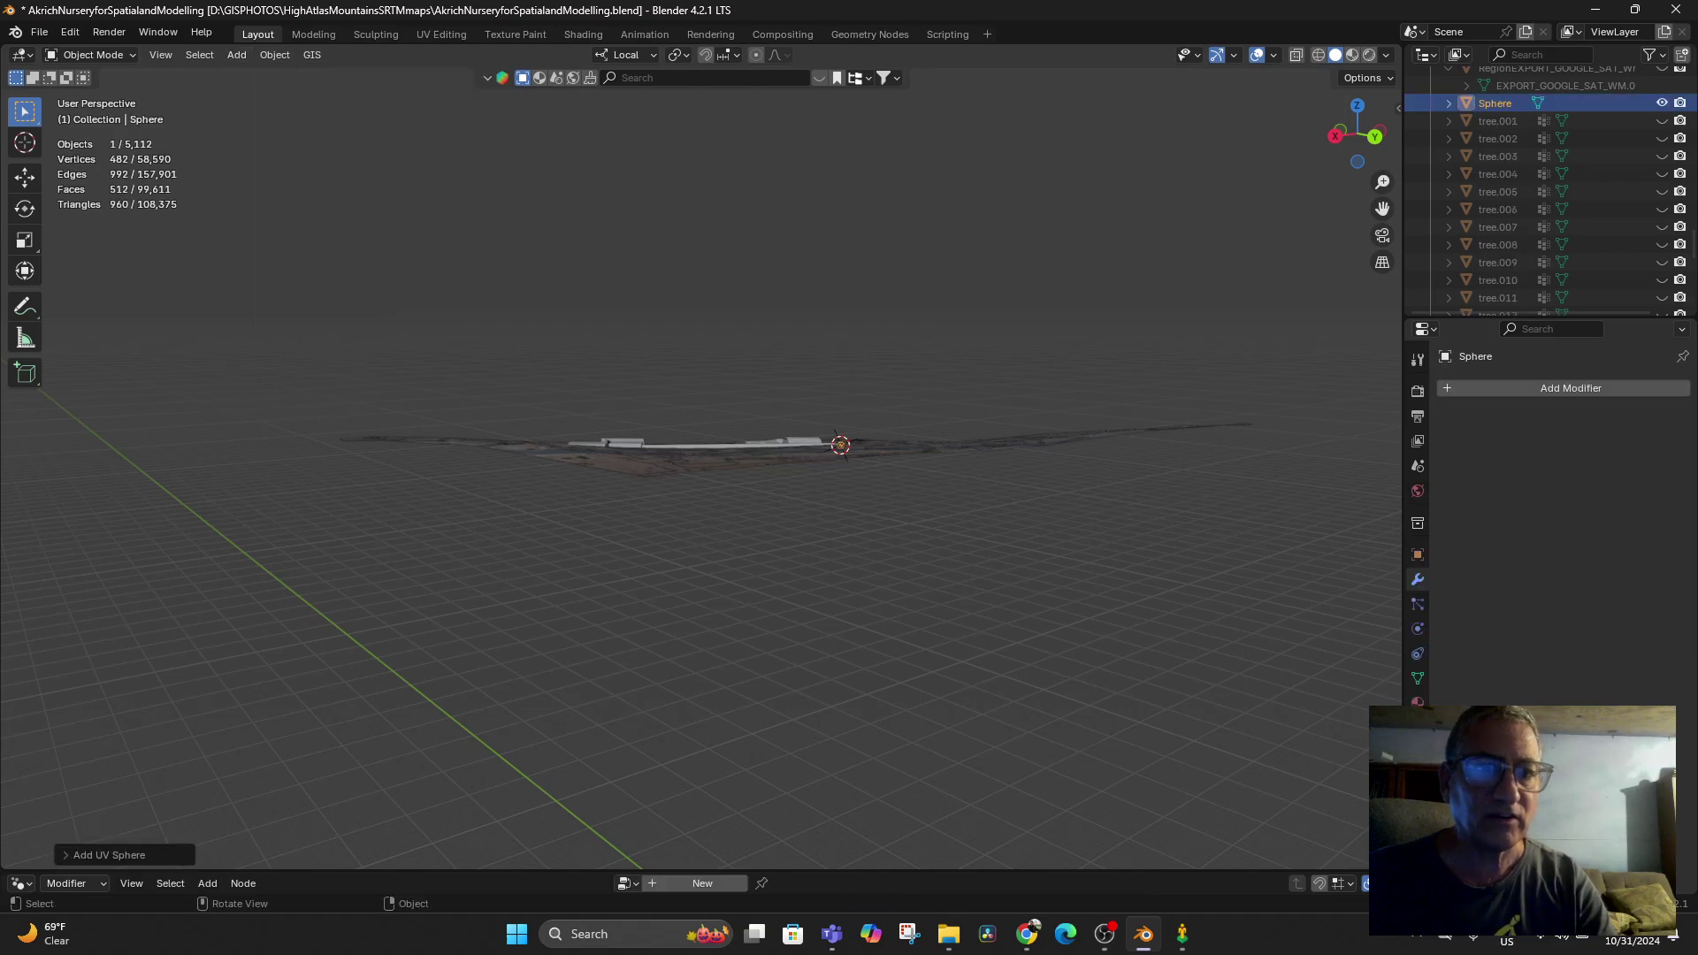
key("s")
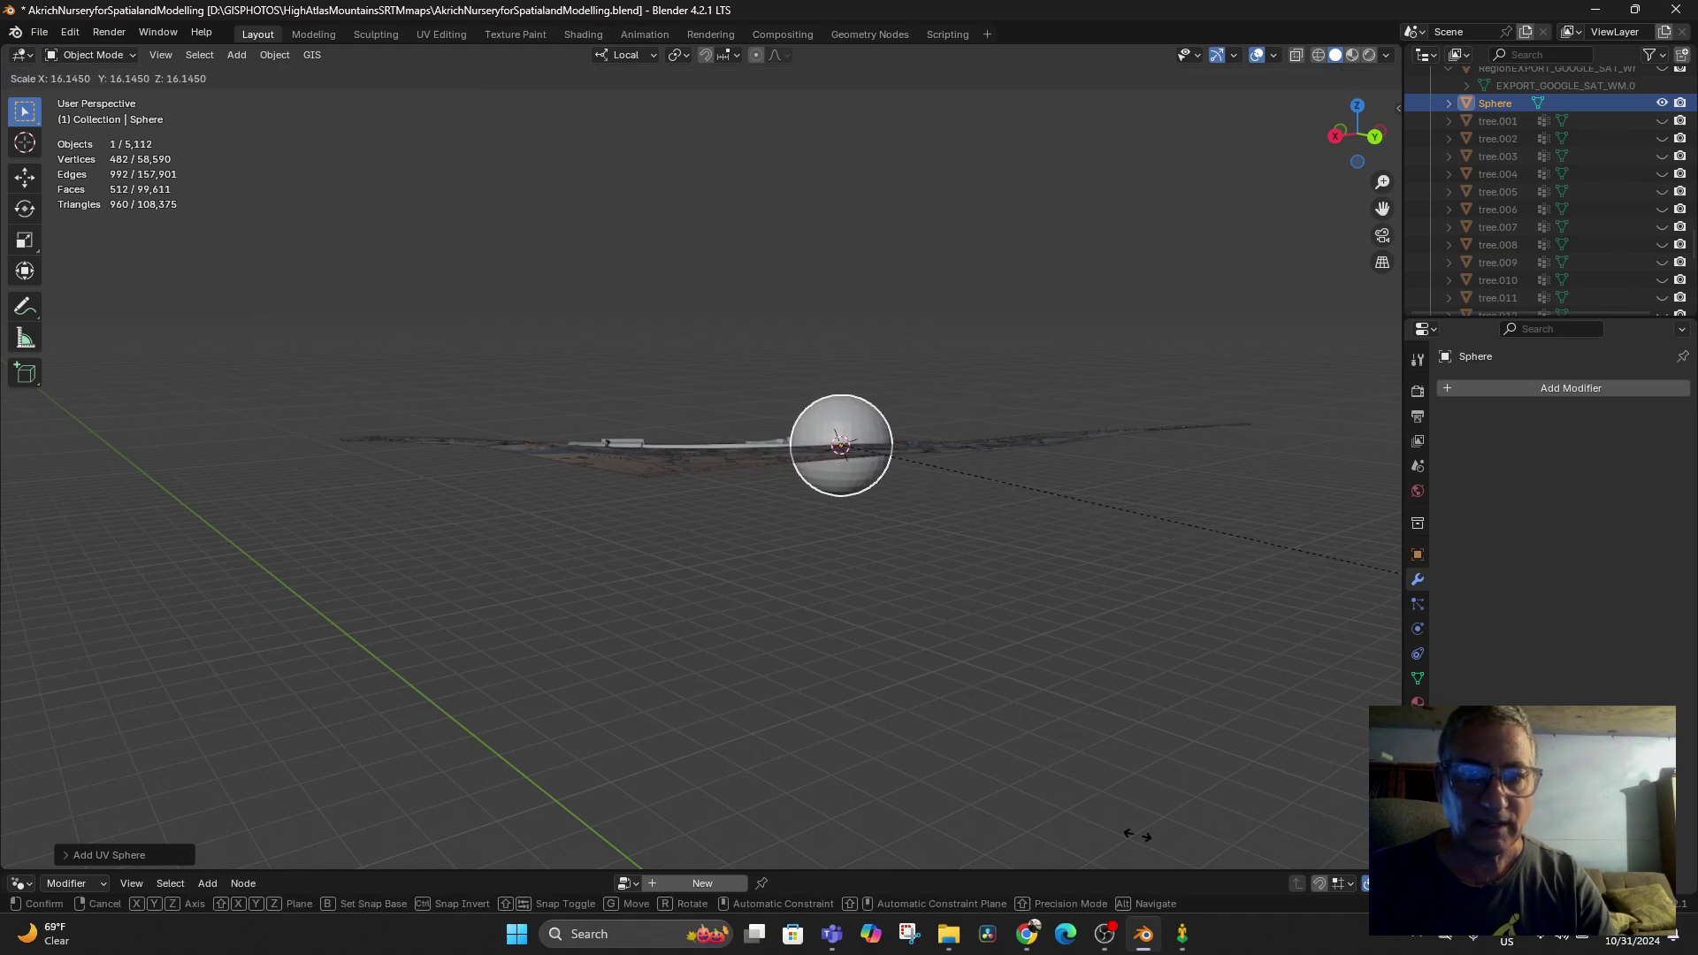
left_click(645, 455)
scroll(840, 442, "up", 1)
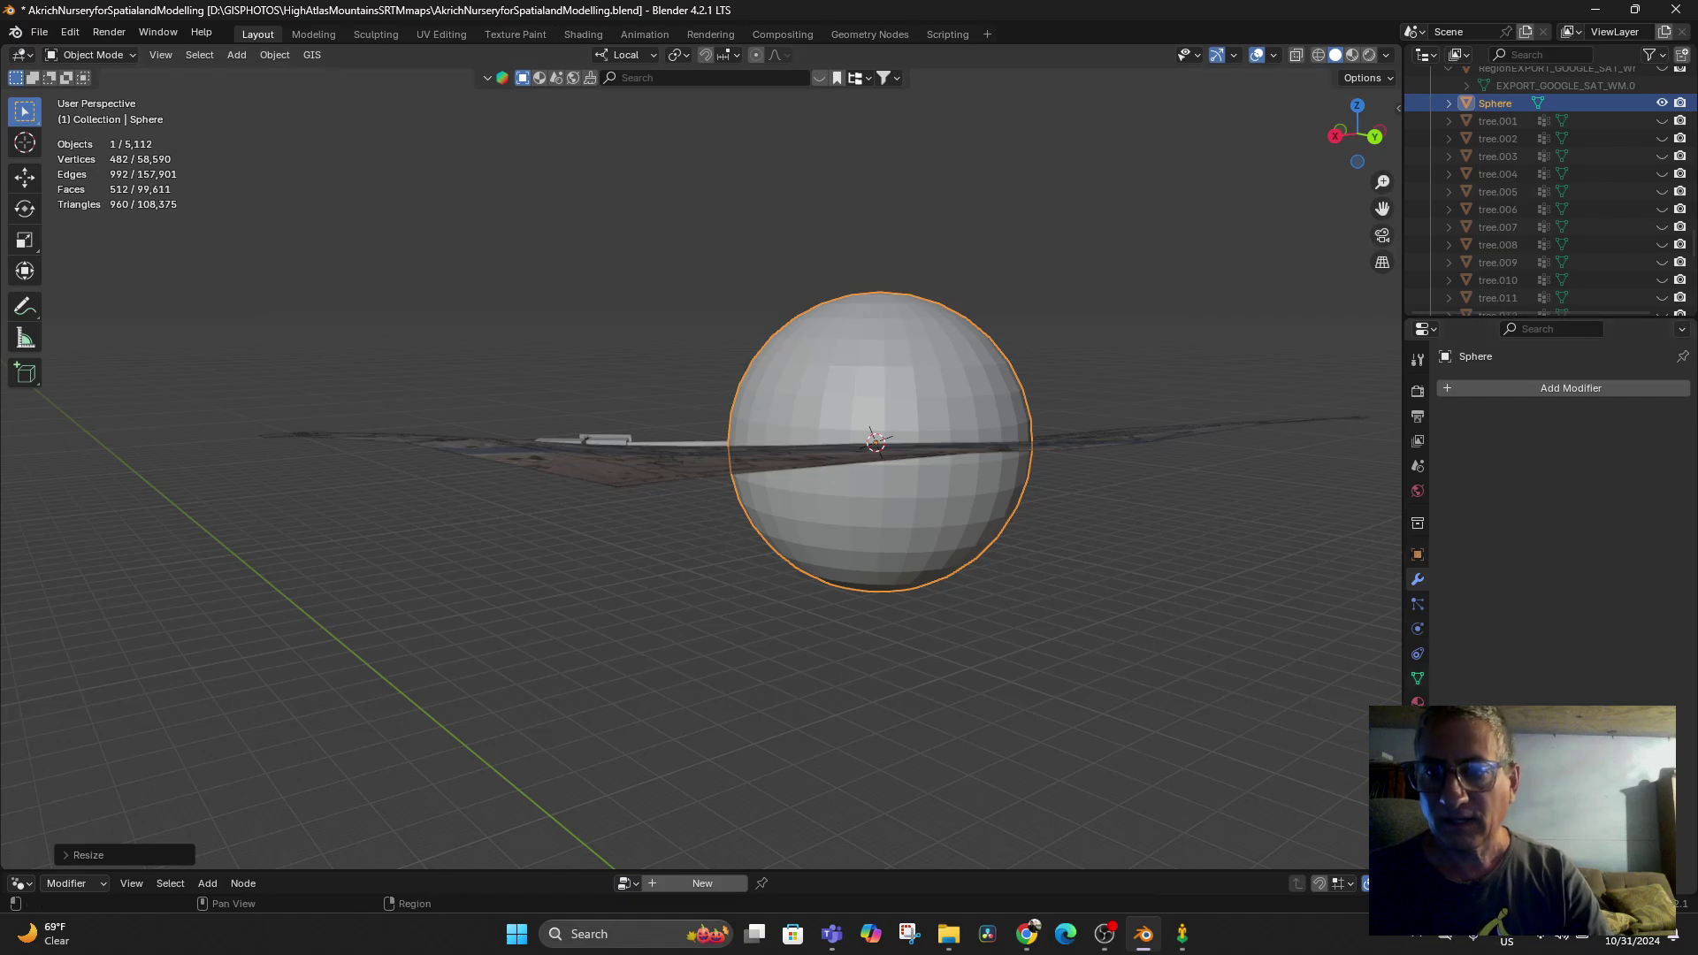
Create a new material for the sphere and set its base color to an Image Texture
left_click(1418, 704)
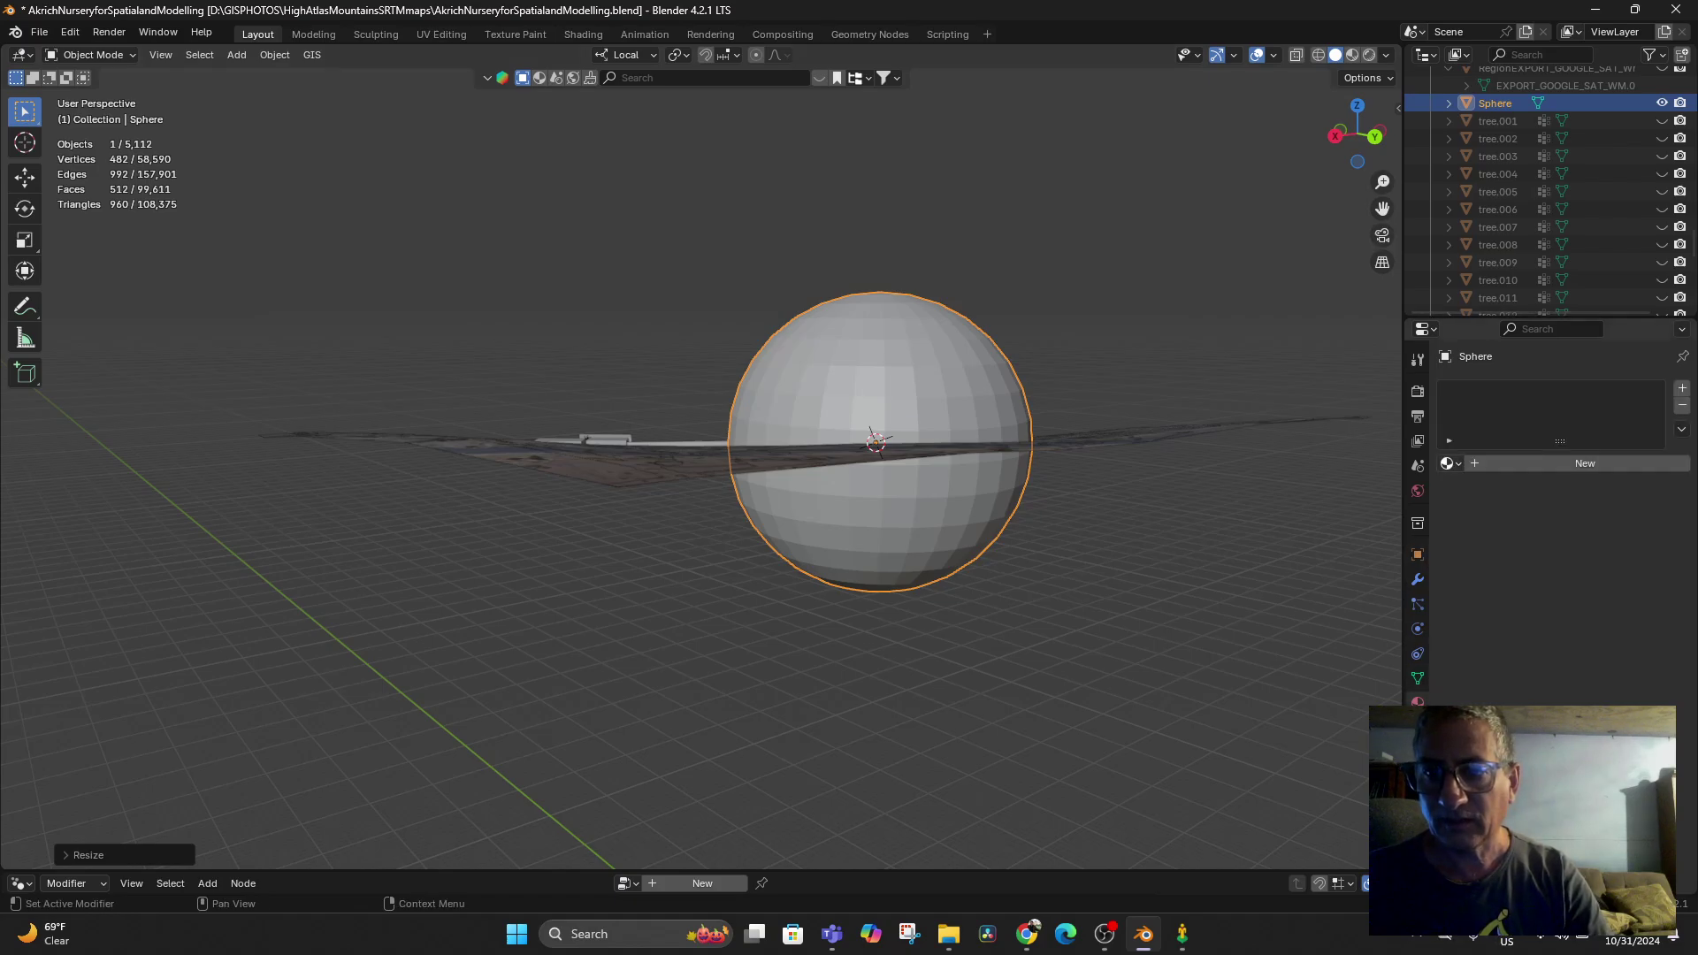
left_click(1448, 463)
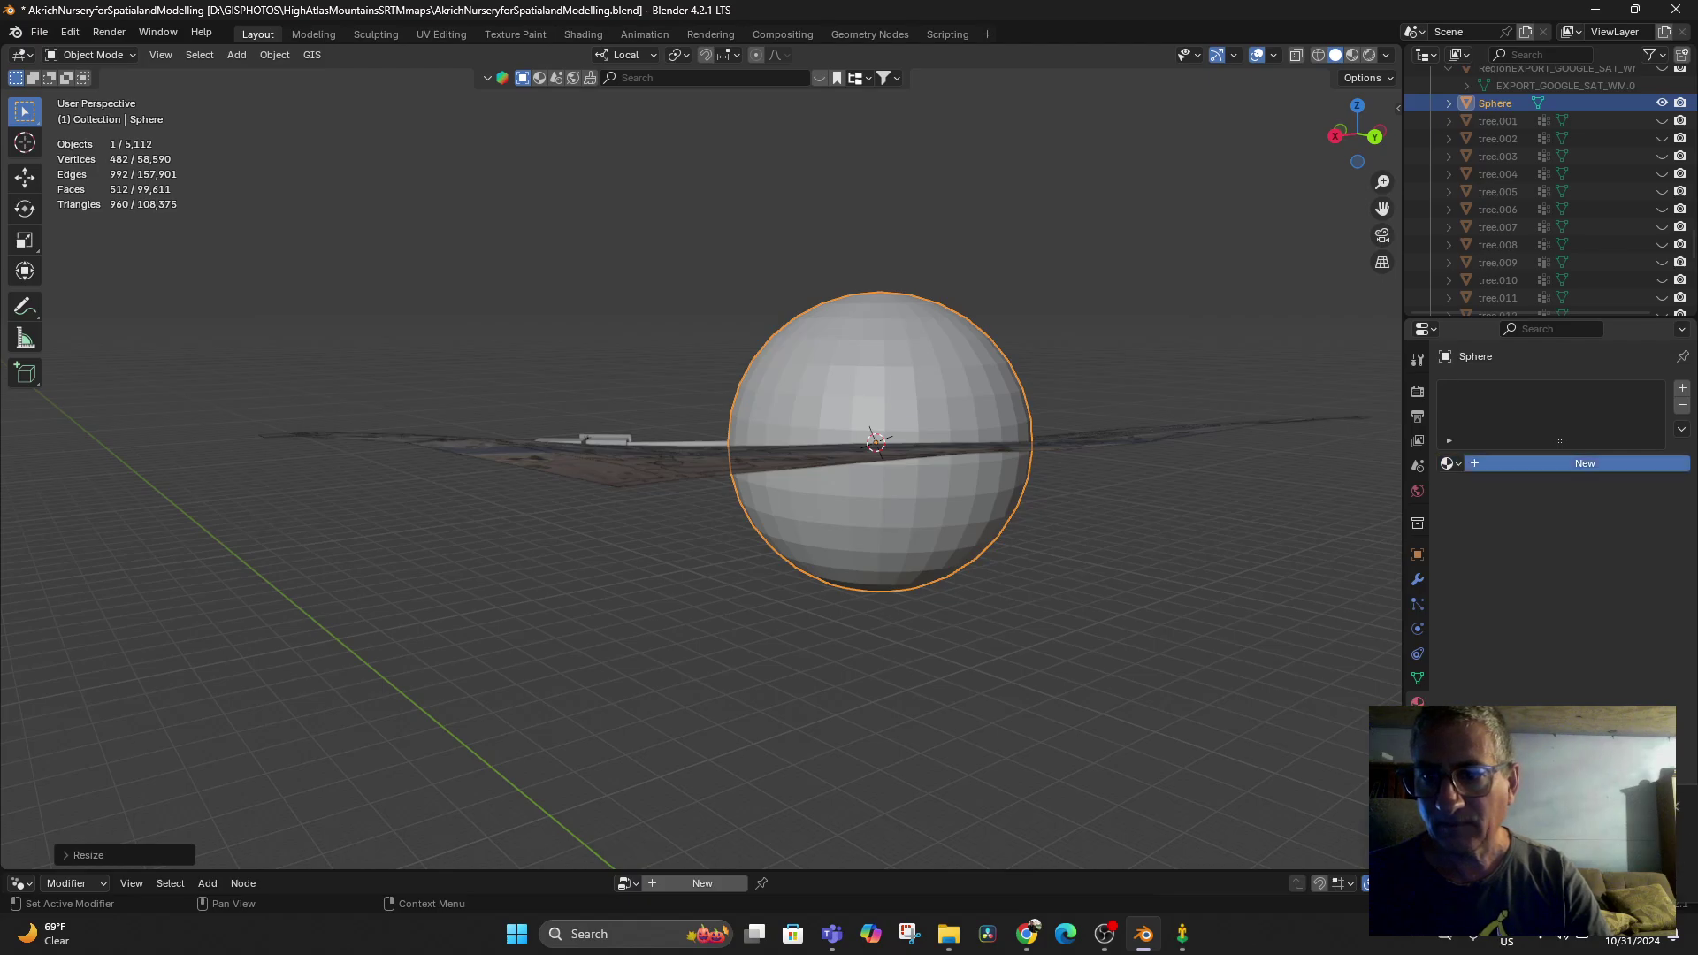
left_click(1585, 463)
left_click(1545, 575)
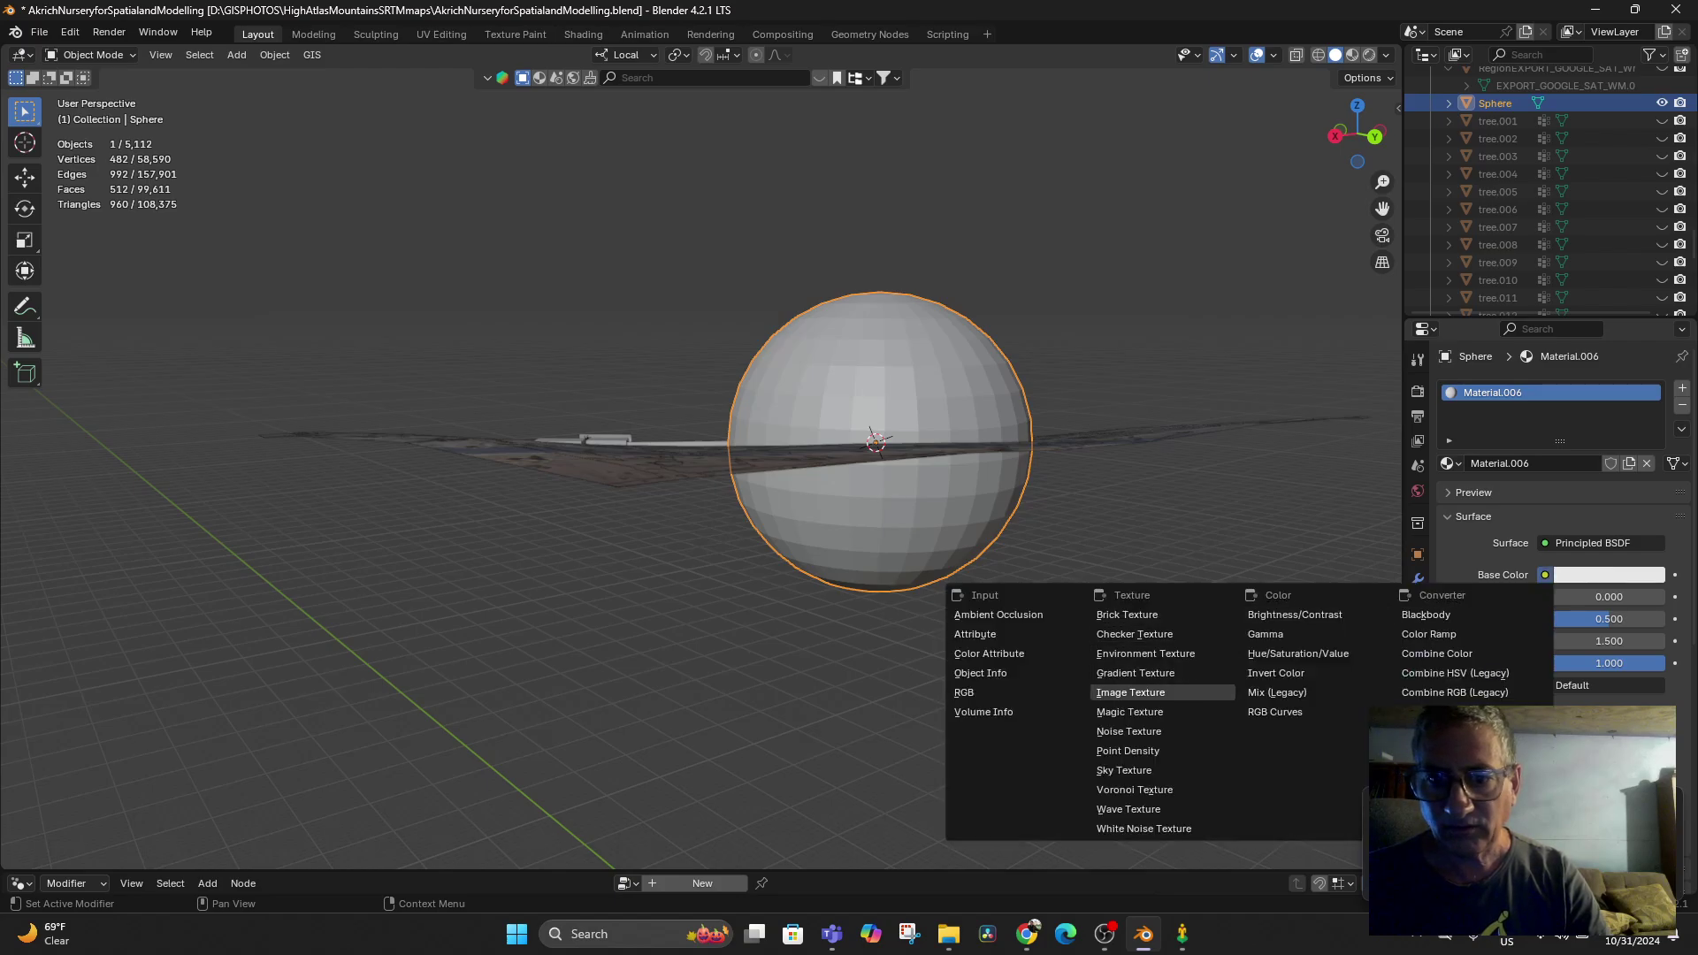
left_click(1130, 693)
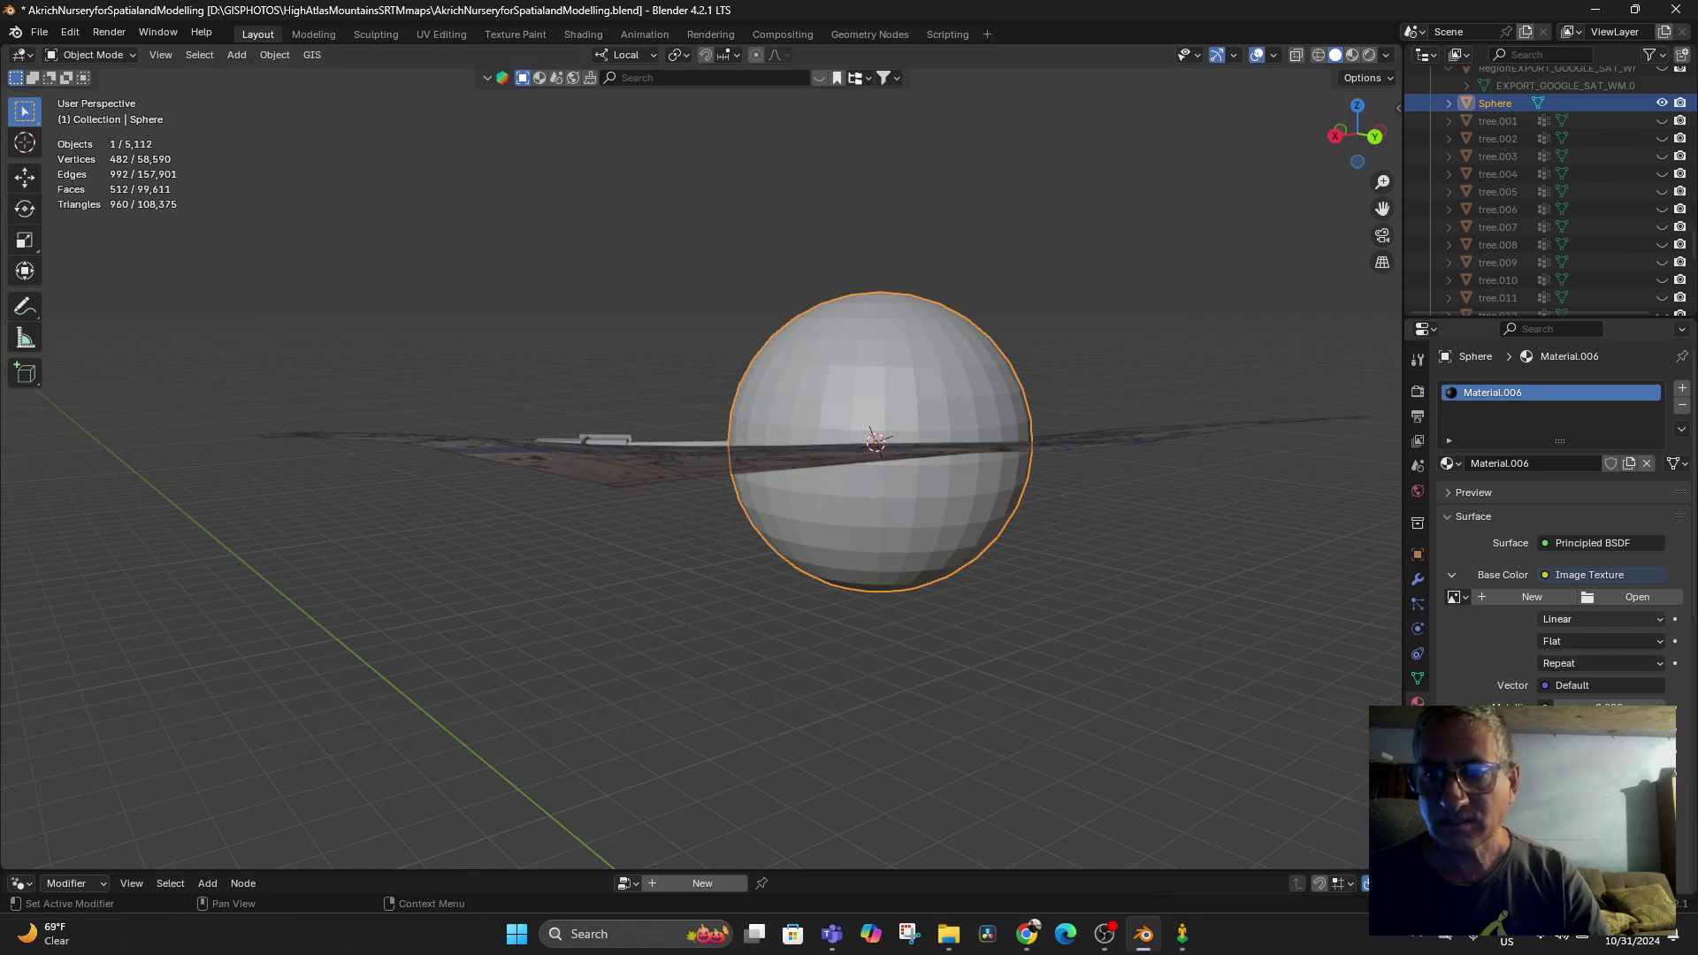
Load Tiffus2bMoroccoSkybox1.jpg from the ShapeFile Exports folder as the sphere's base color image
left_click(1632, 597)
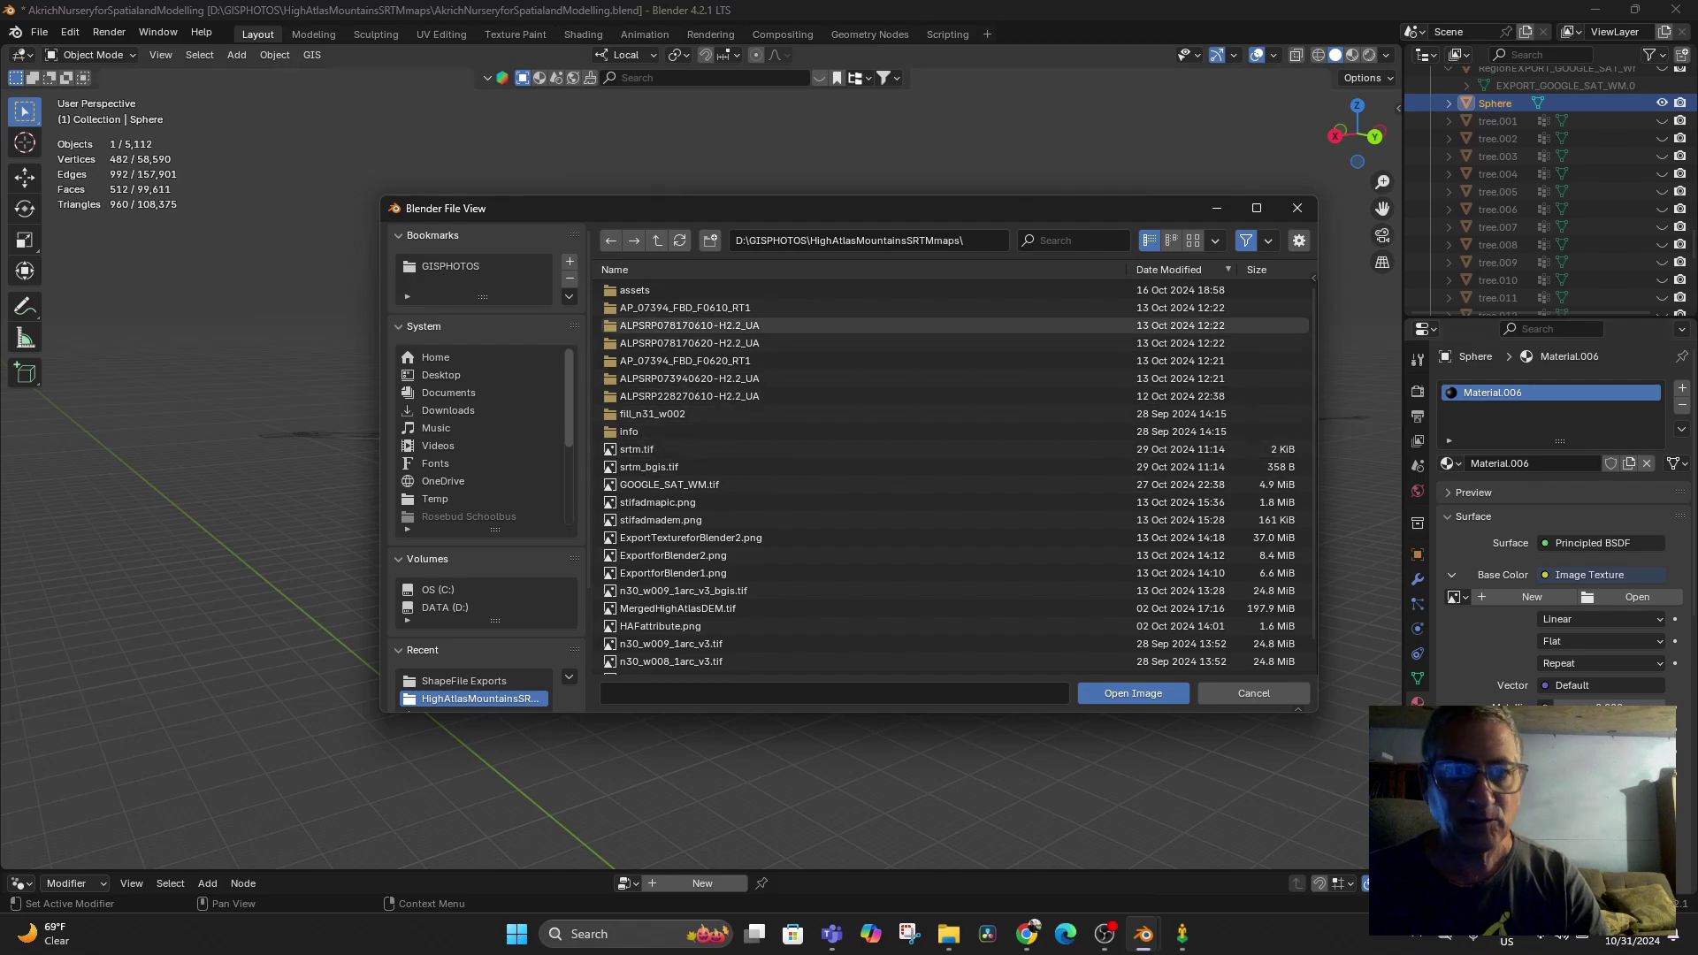
left_click(657, 240)
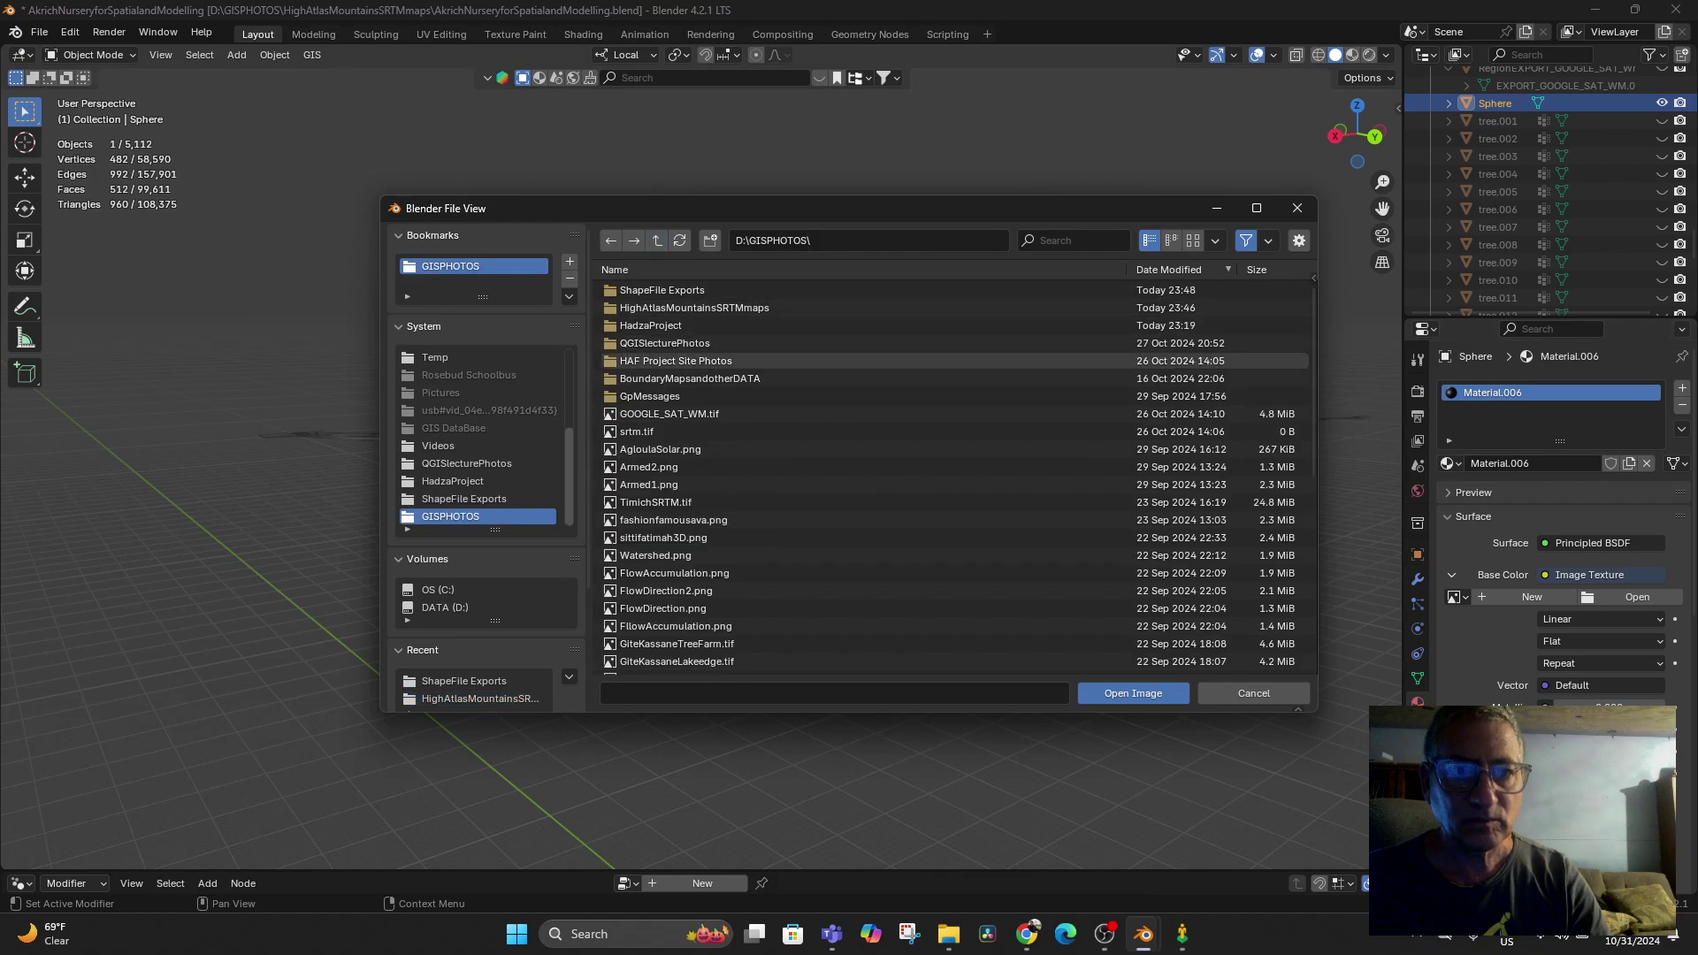
double_click(672, 290)
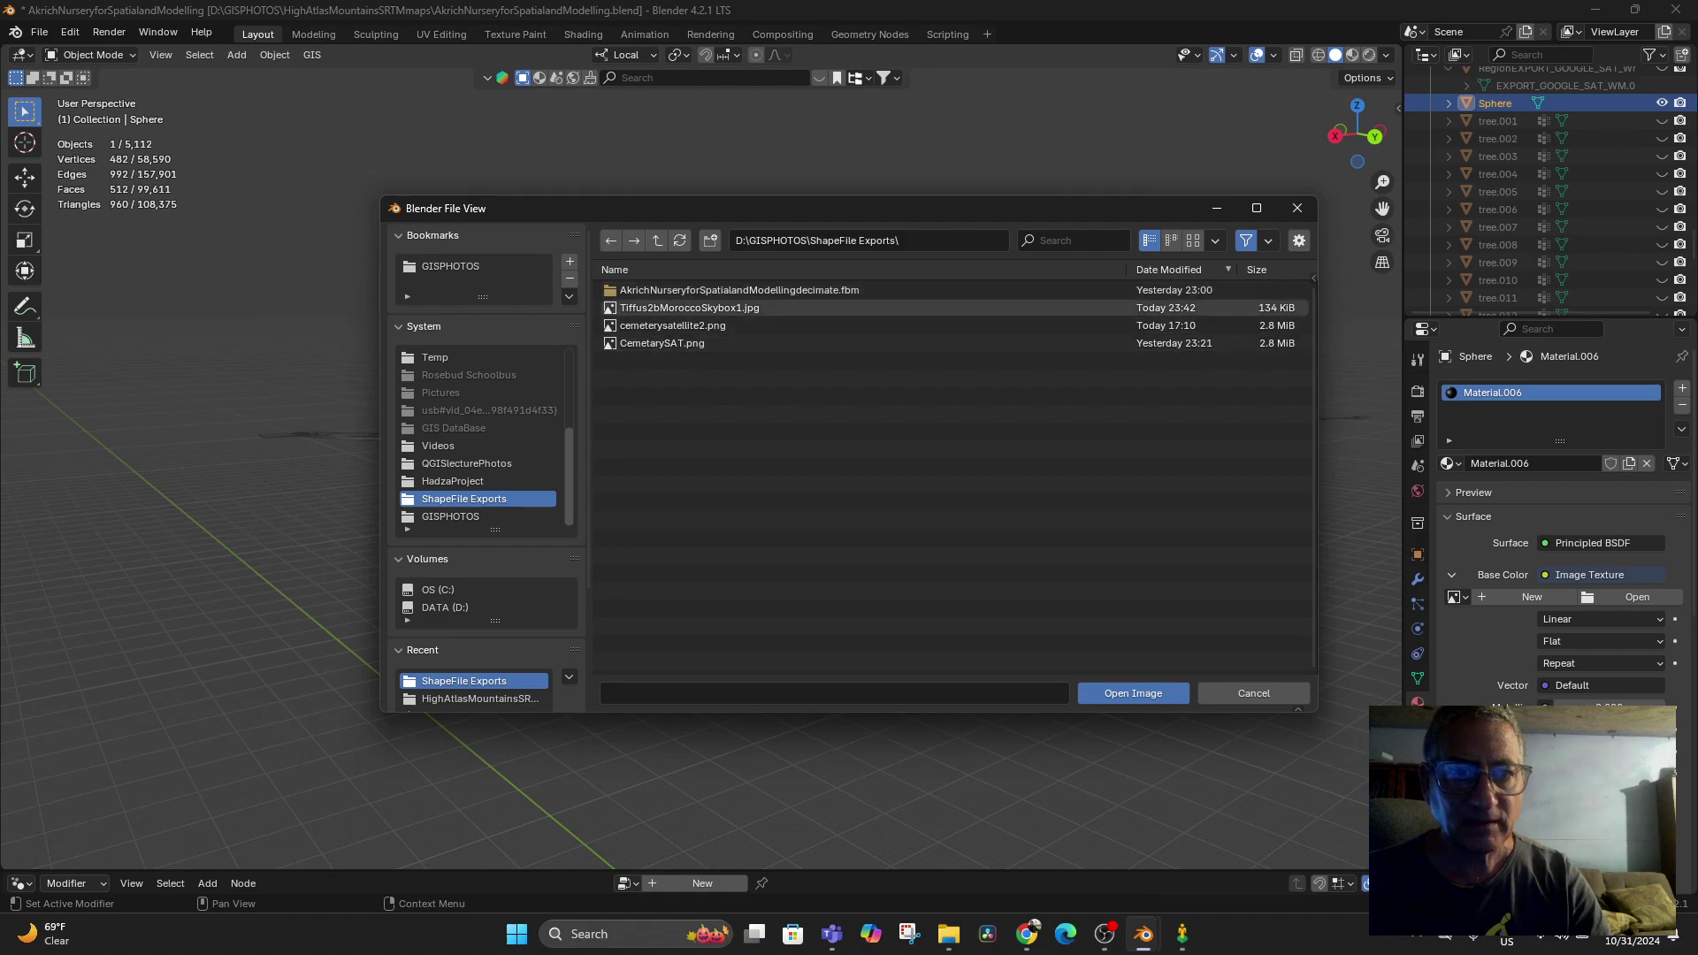
double_click(690, 307)
key("Return")
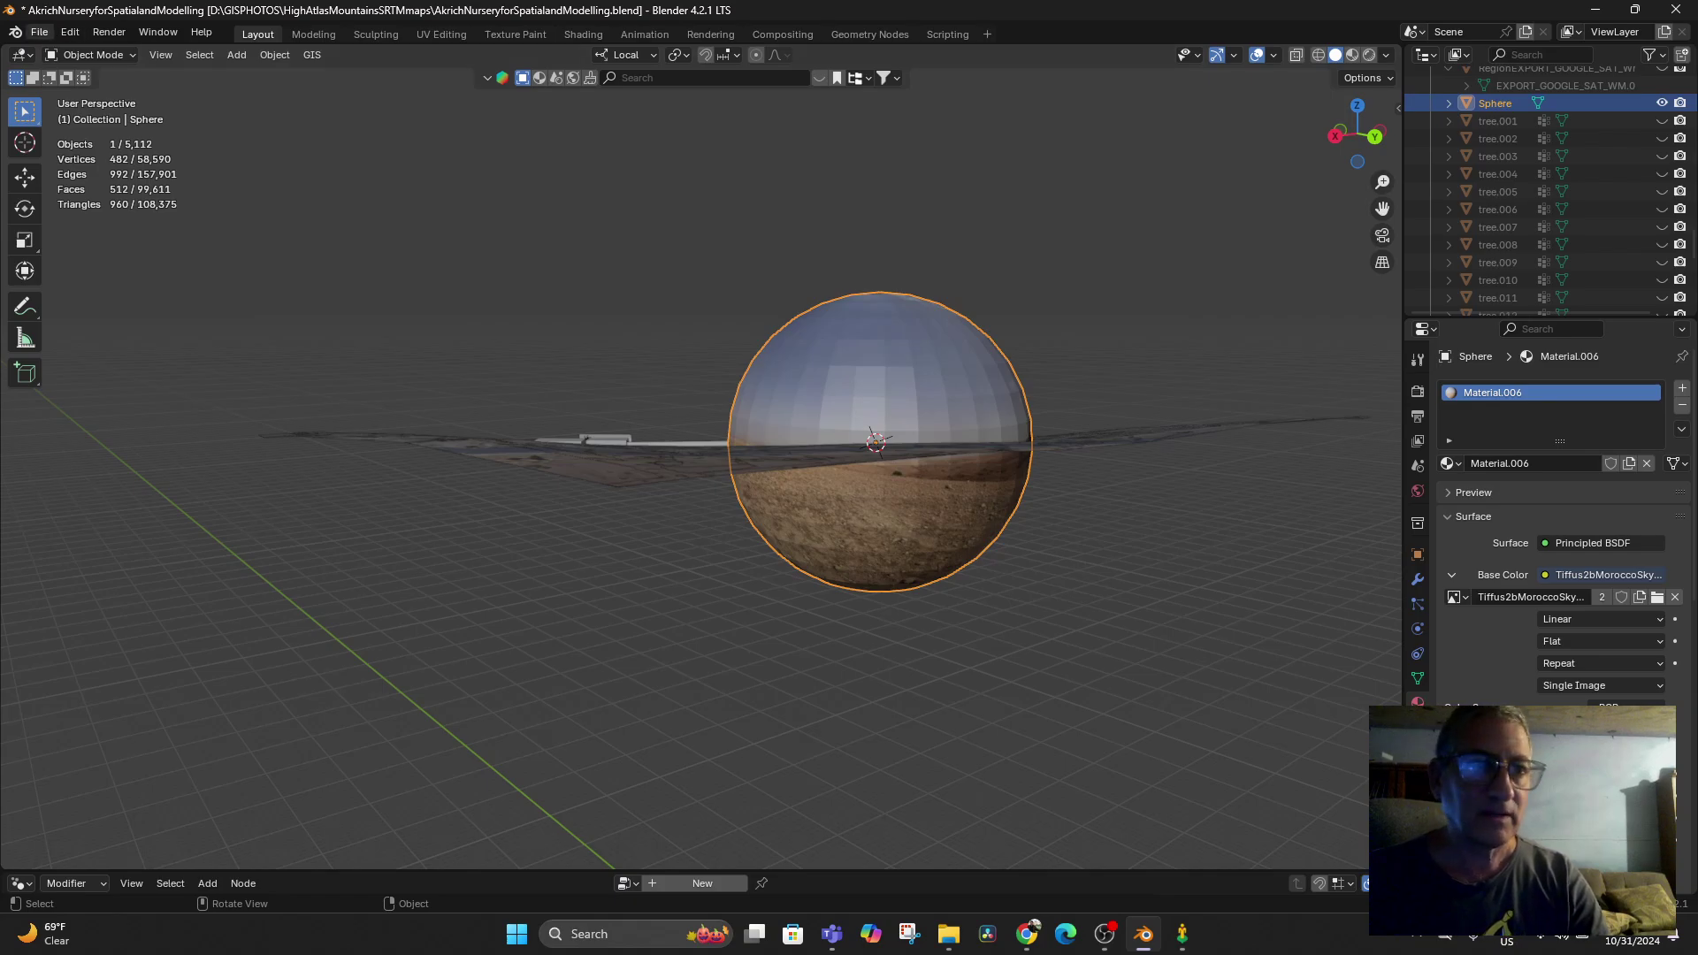
Export the model as glTF Binary to ShapeFile Exports, overwriting MoroccoSkybox1.glb
left_click(39, 31)
mouse_move(115, 283)
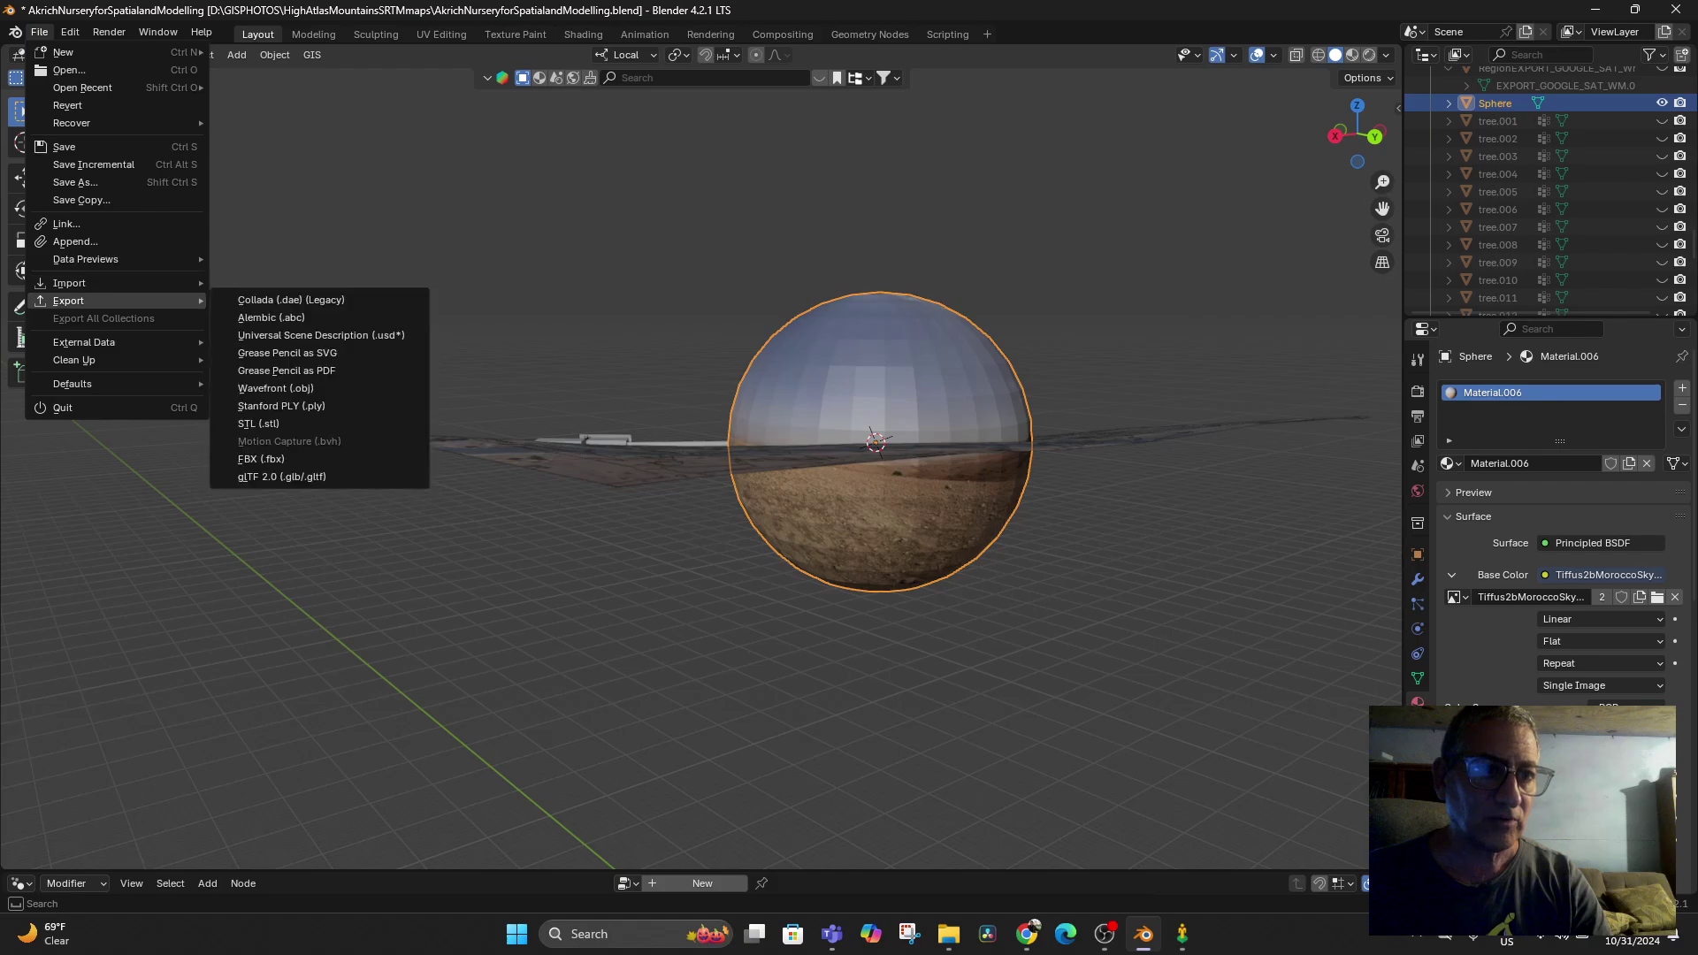
left_click(281, 477)
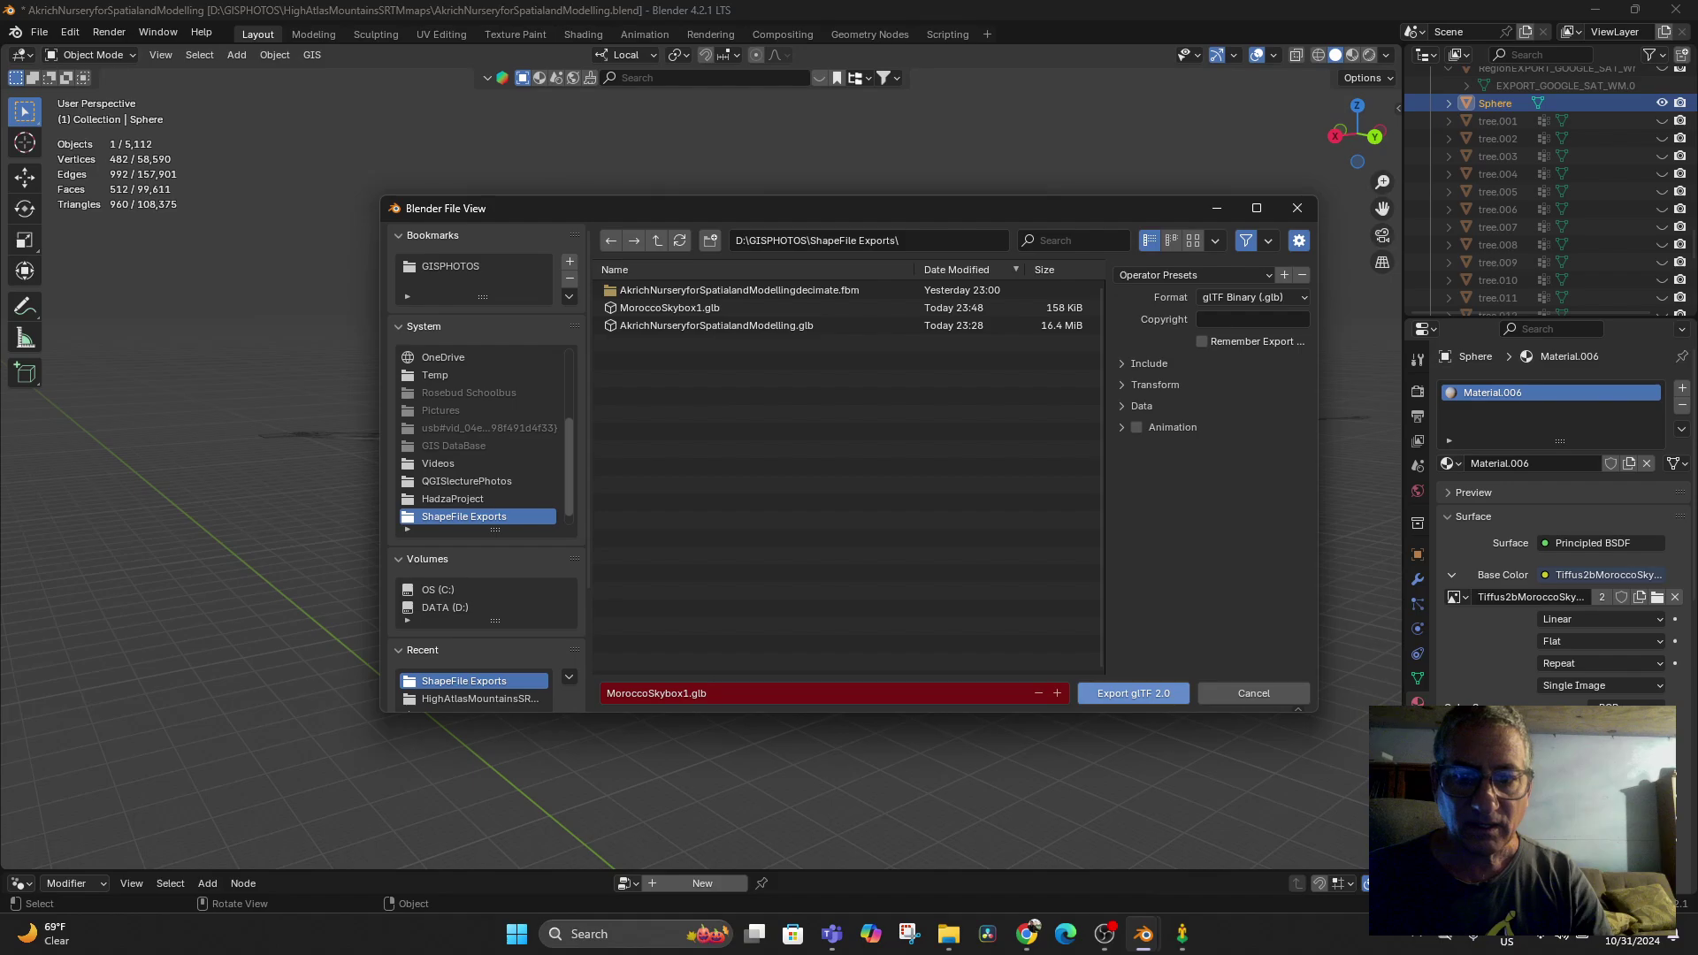
left_click(1132, 693)
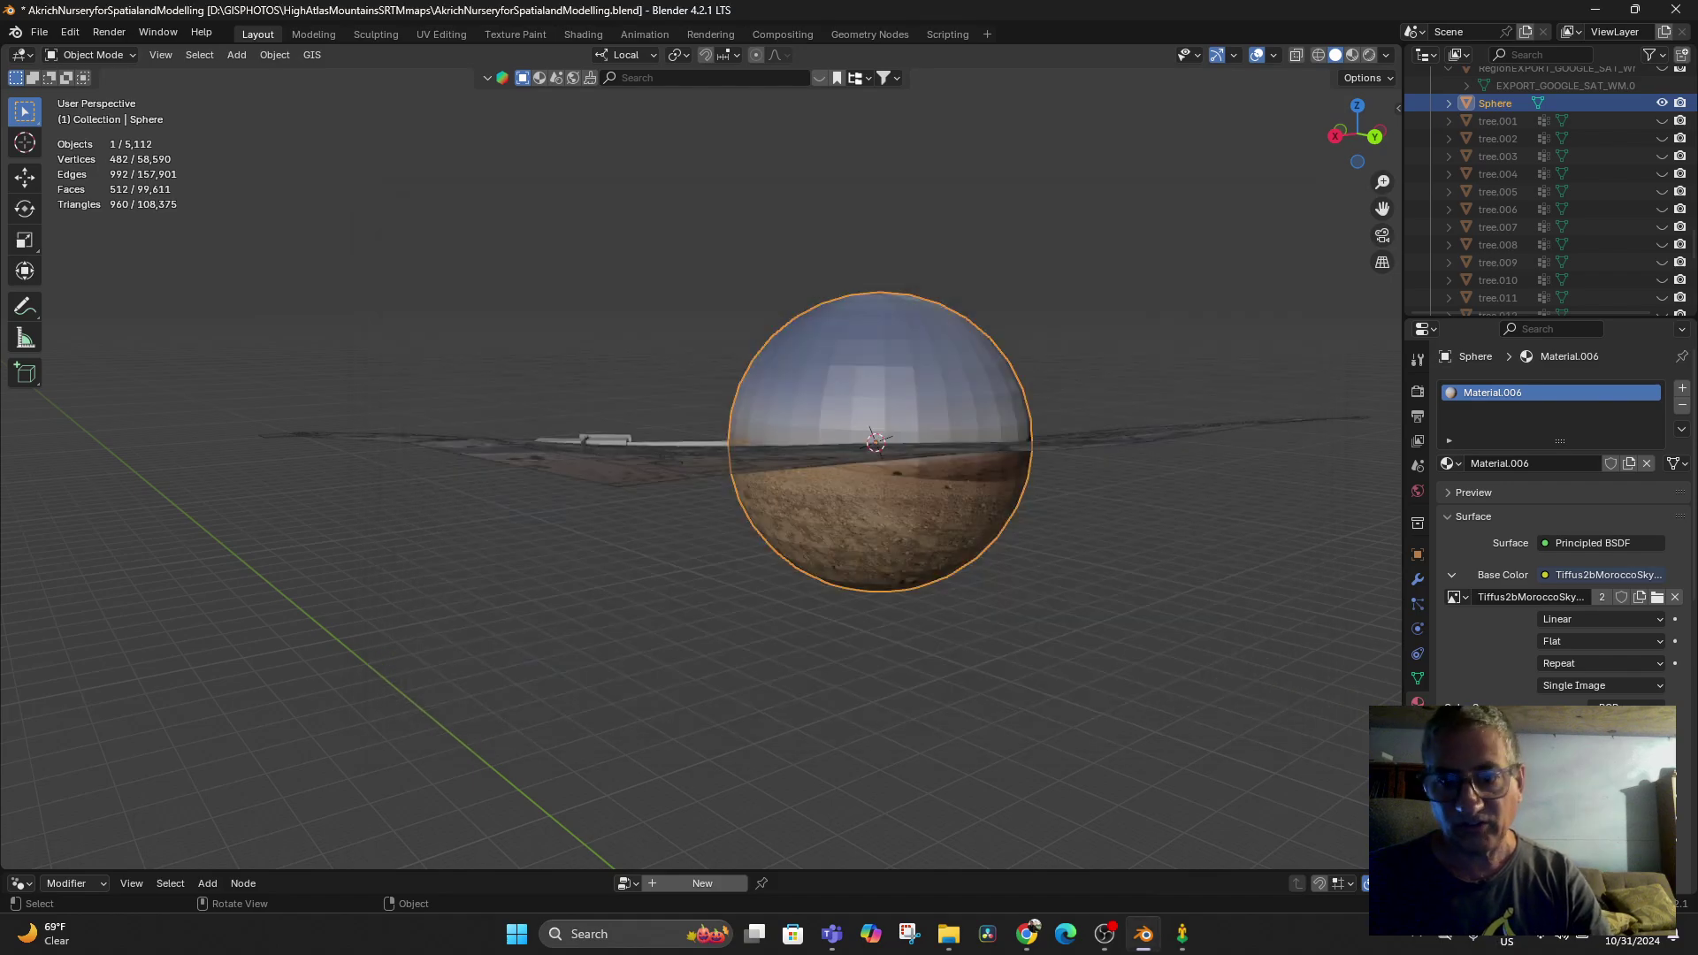
Switch back to Spatial, upload the re-exported MoroccoSkybox1.glb from the device and look around the scene for the new sphere
left_click(1026, 835)
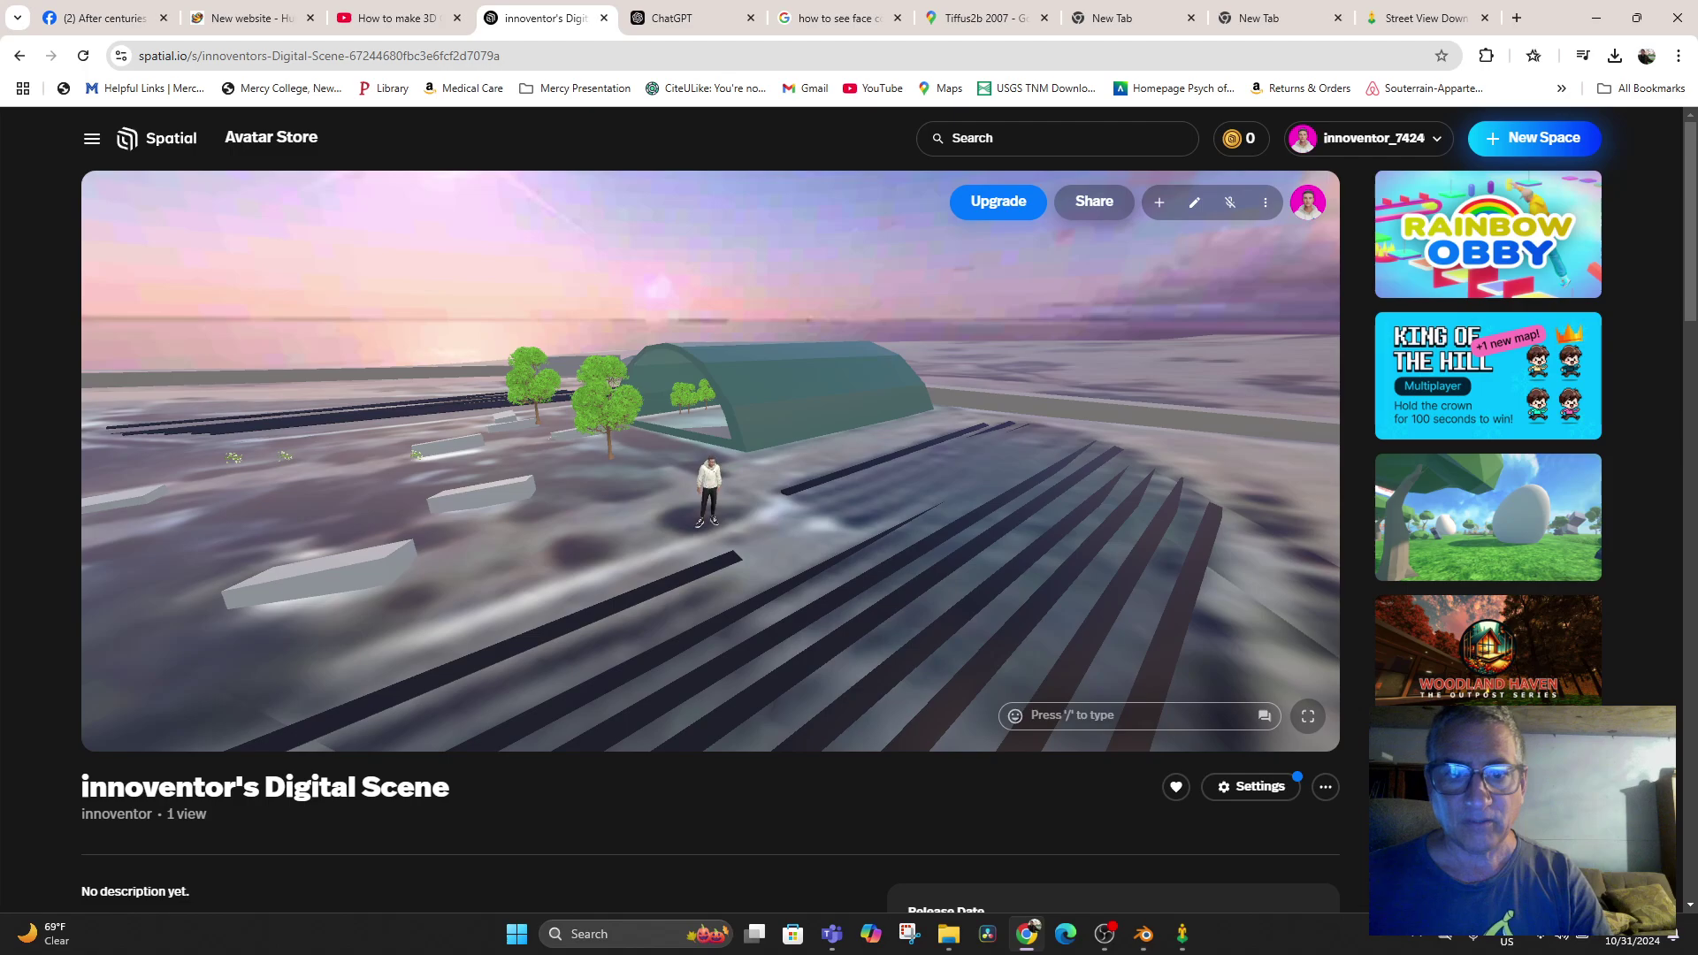
left_click(1159, 202)
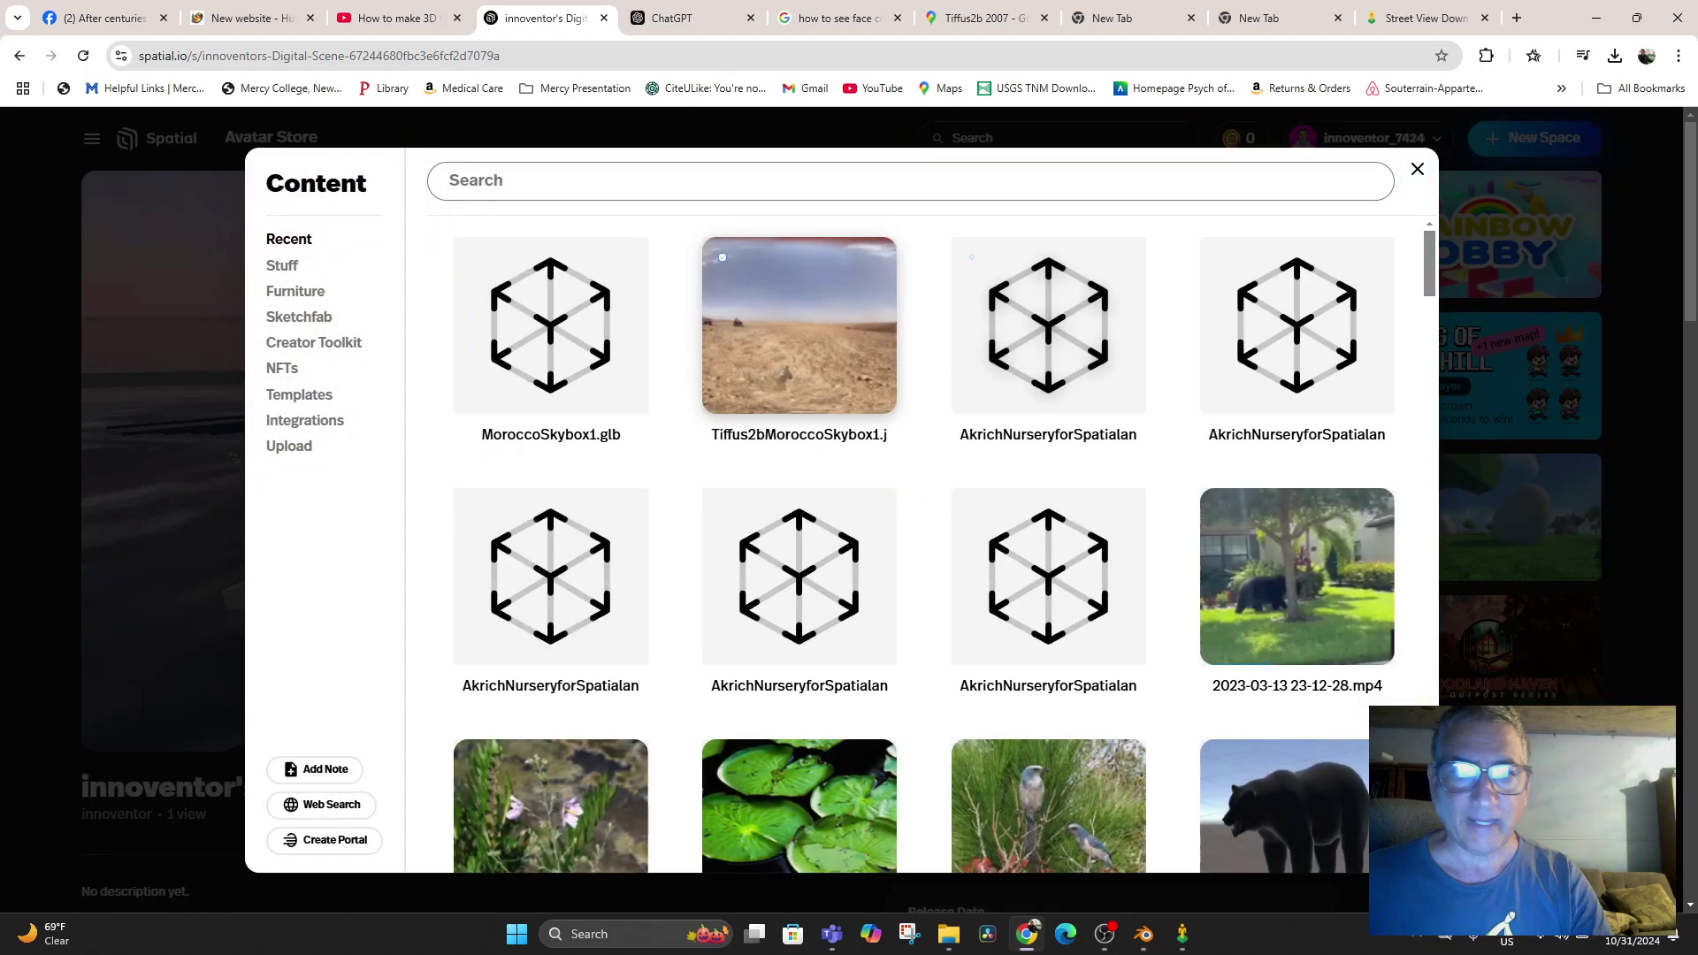
left_click(289, 445)
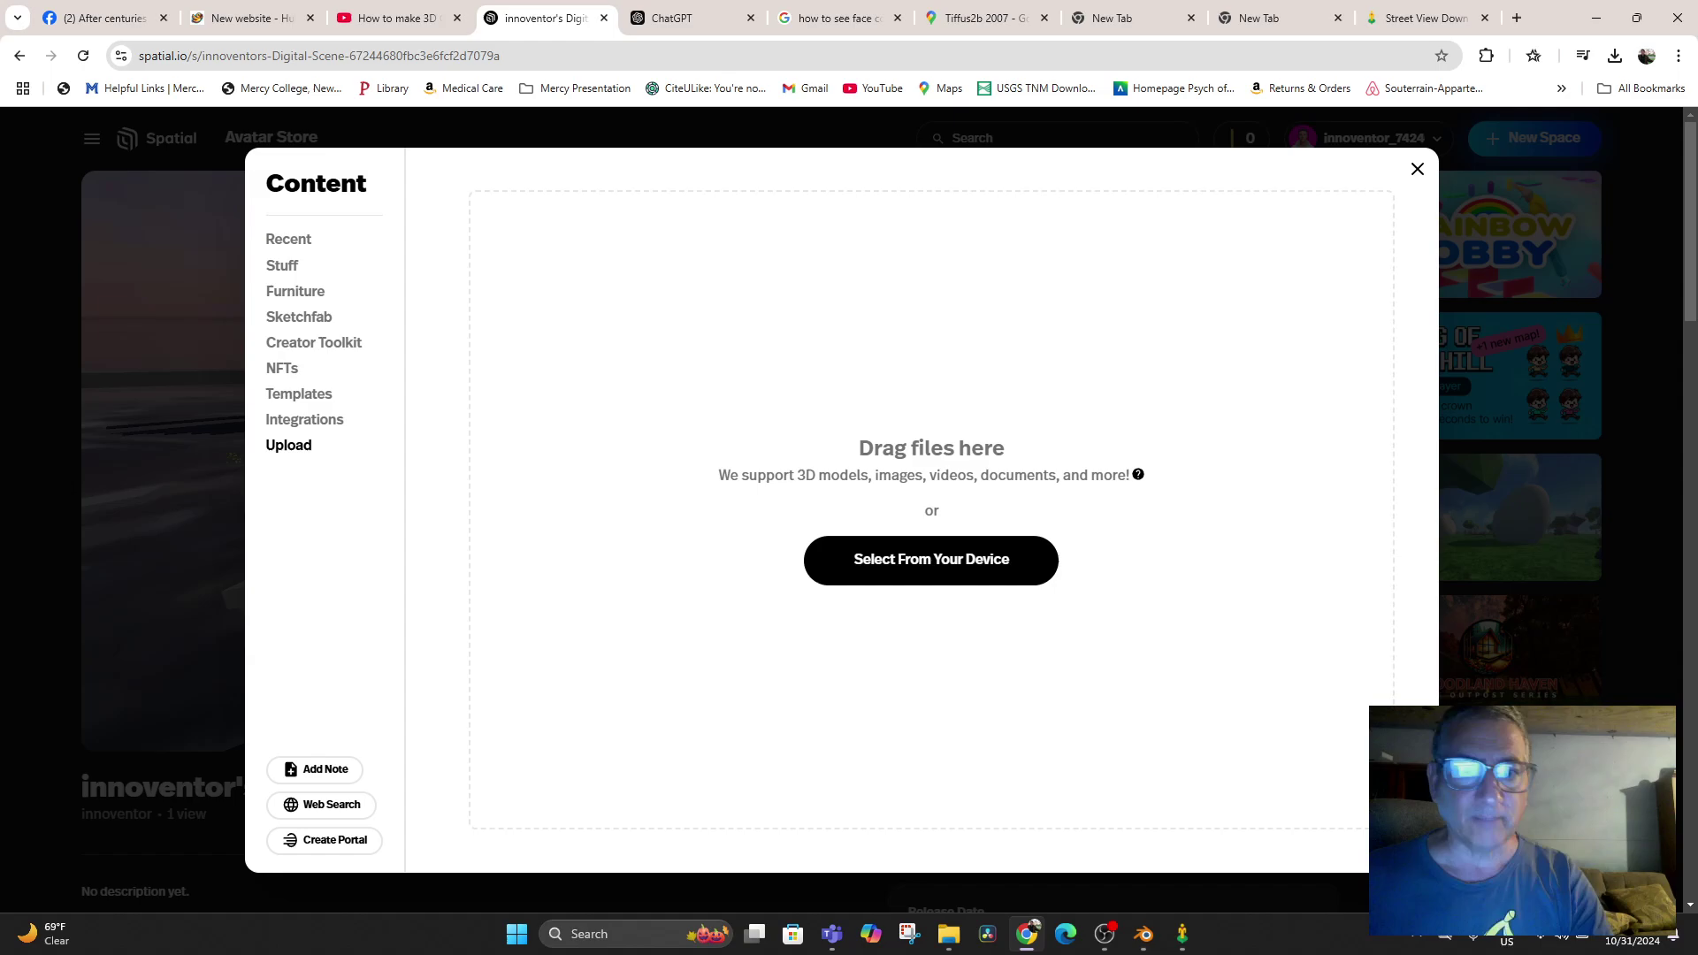
left_click(931, 559)
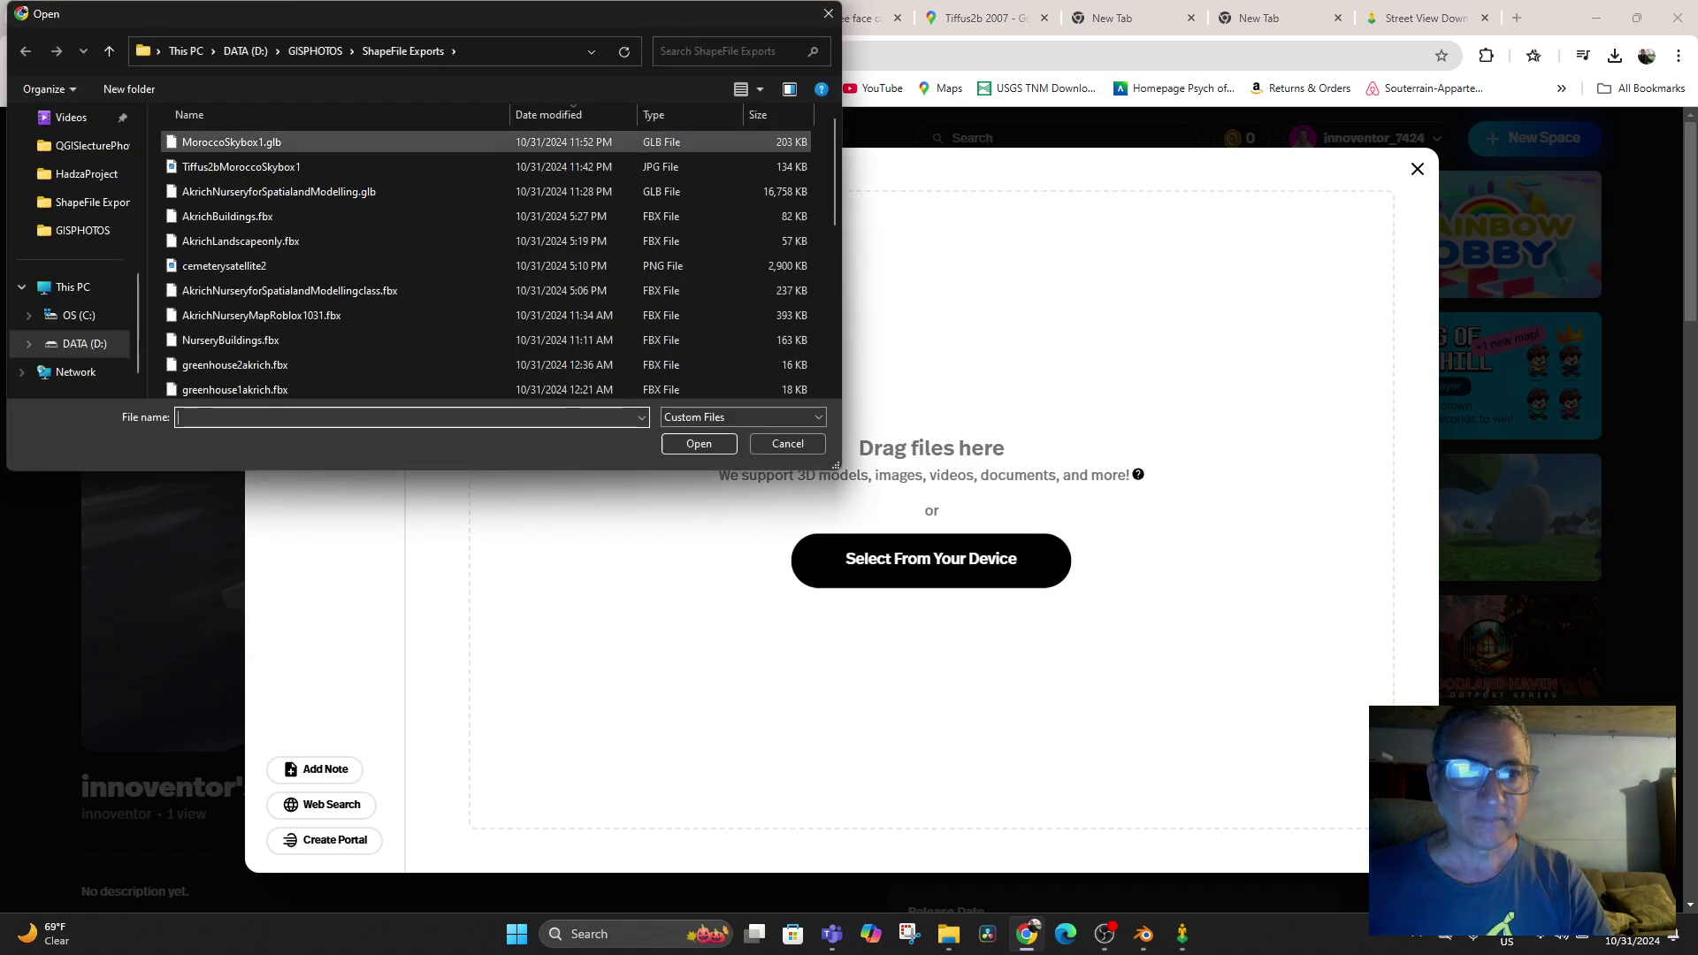
double_click(231, 142)
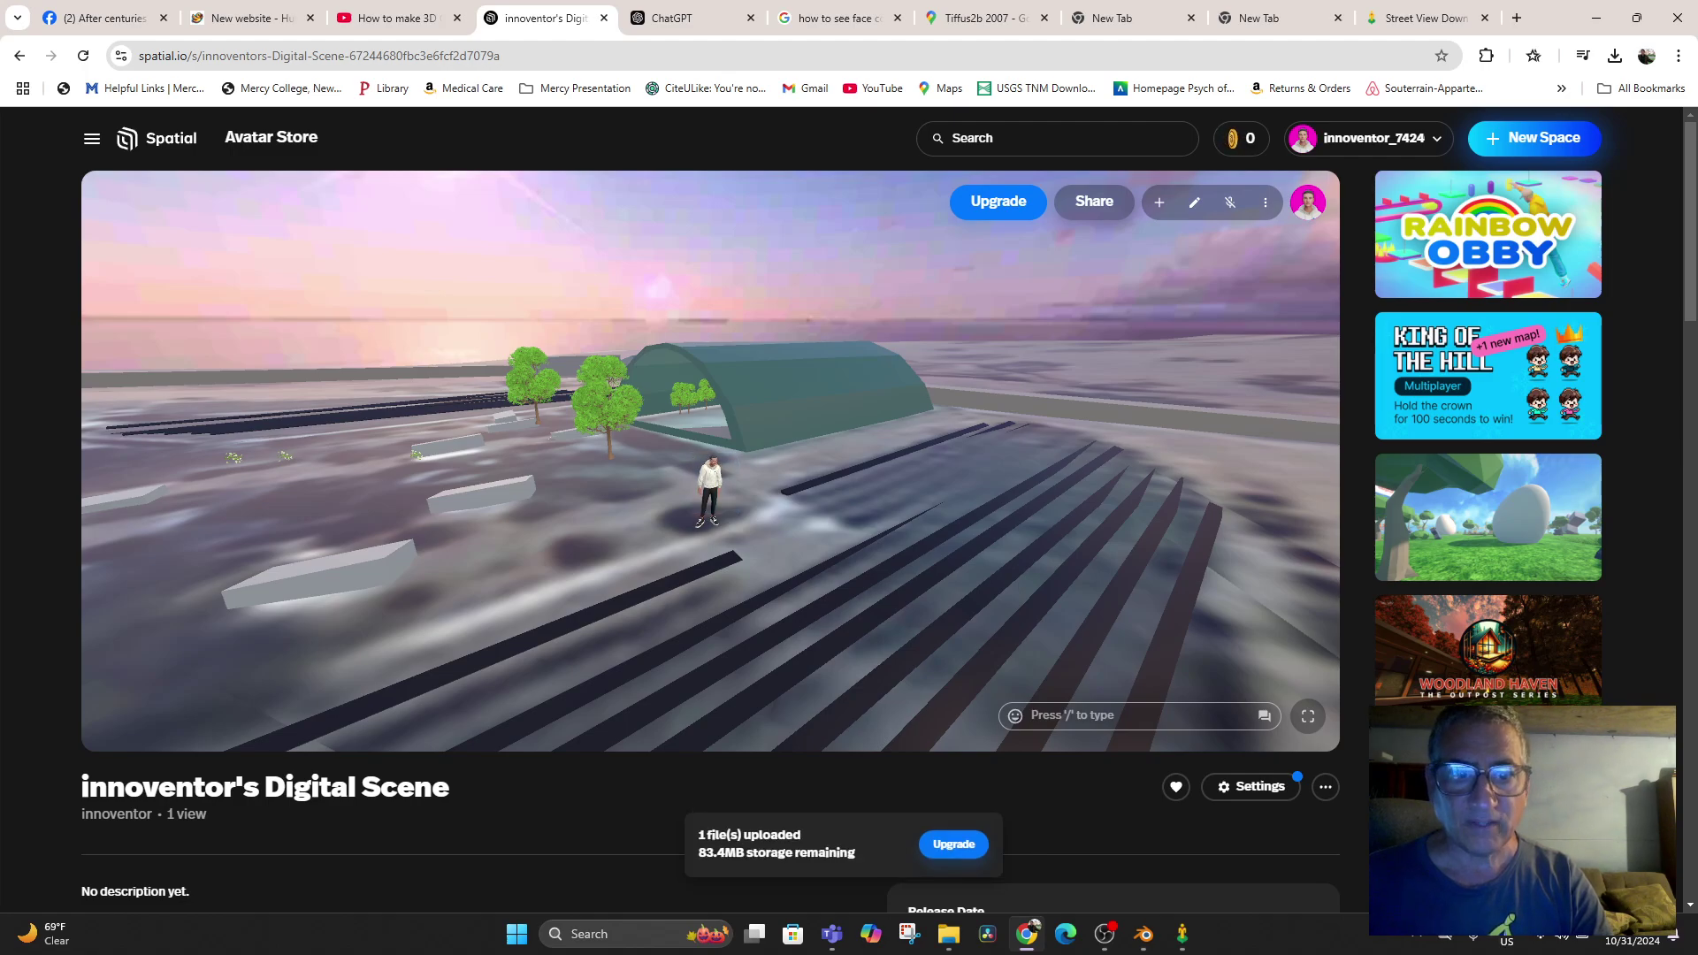
left_click_drag(710, 462, 530, 354)
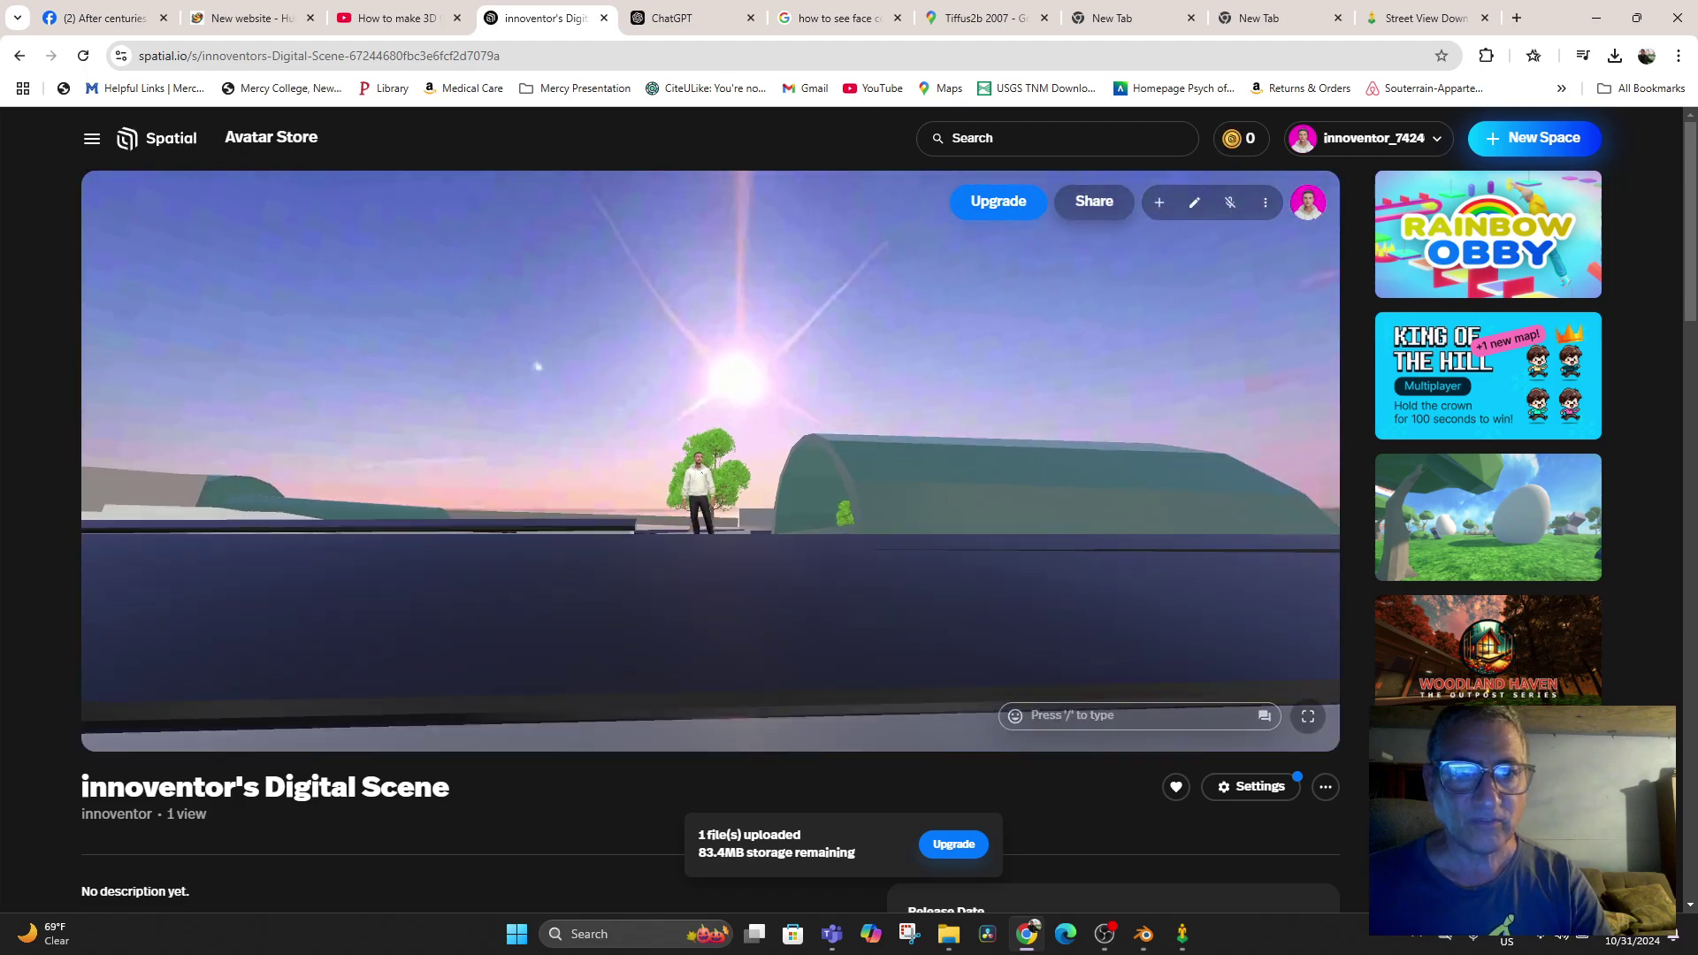
key("Left")
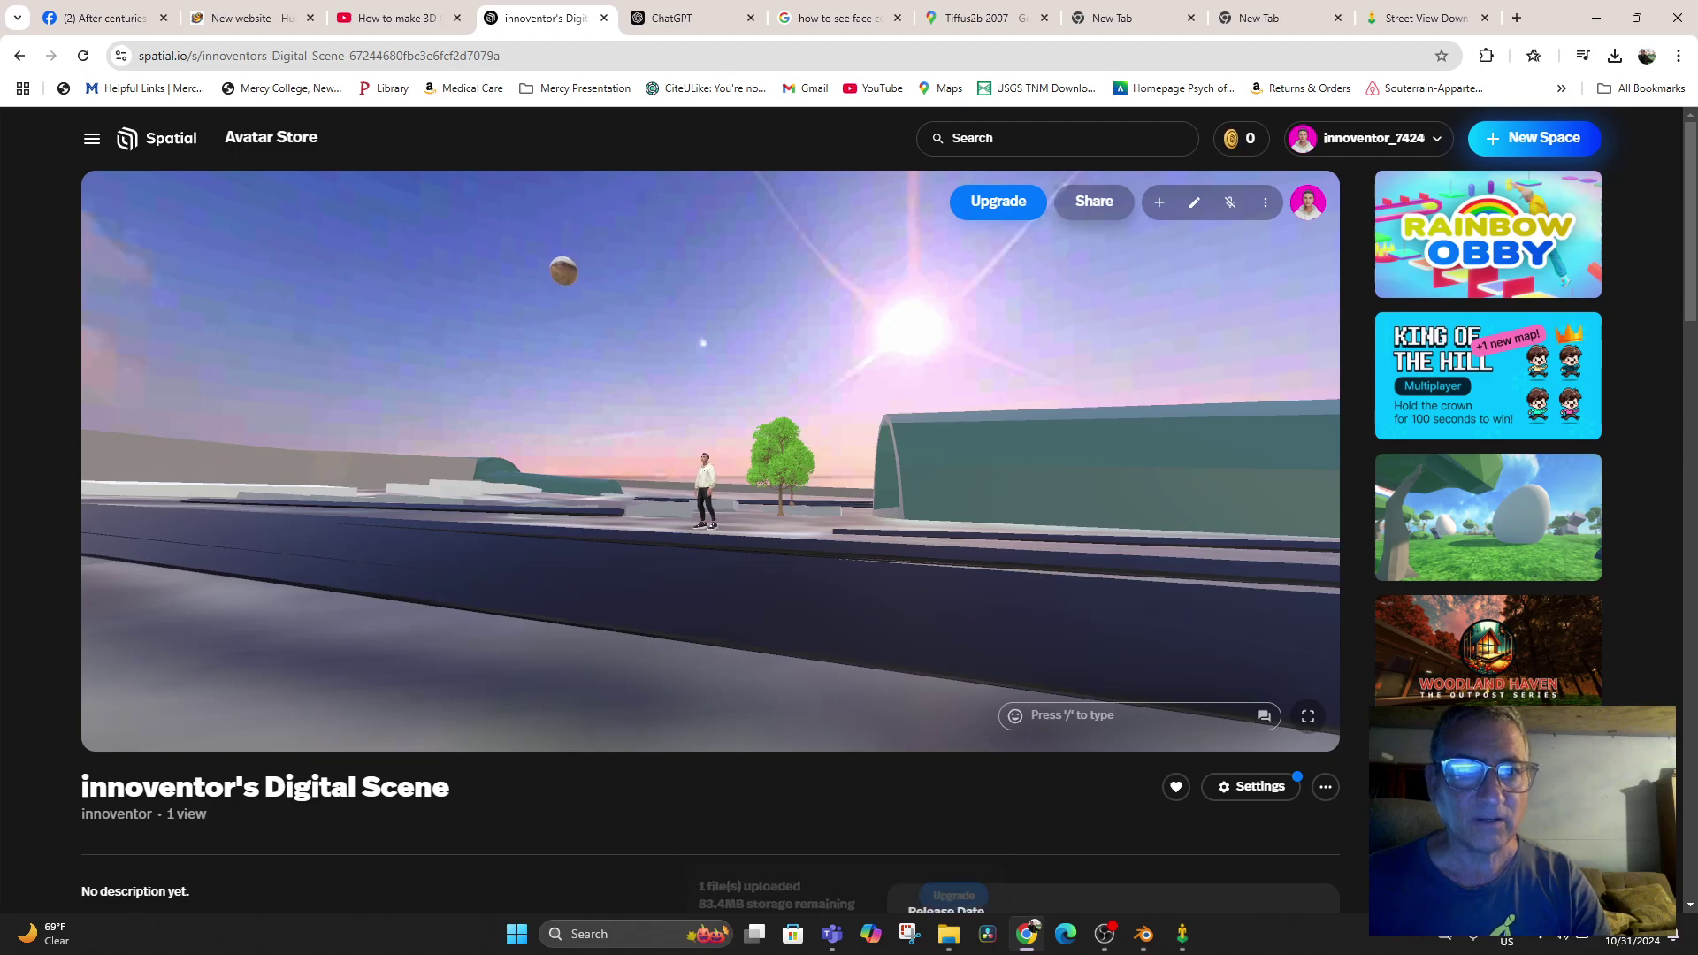
Move the uploaded sphere away from the avatar to about X -59.2, Y -106.5, Z 71.7 and scale it uniformly to 1.96
scroll(703, 343, "up", 10)
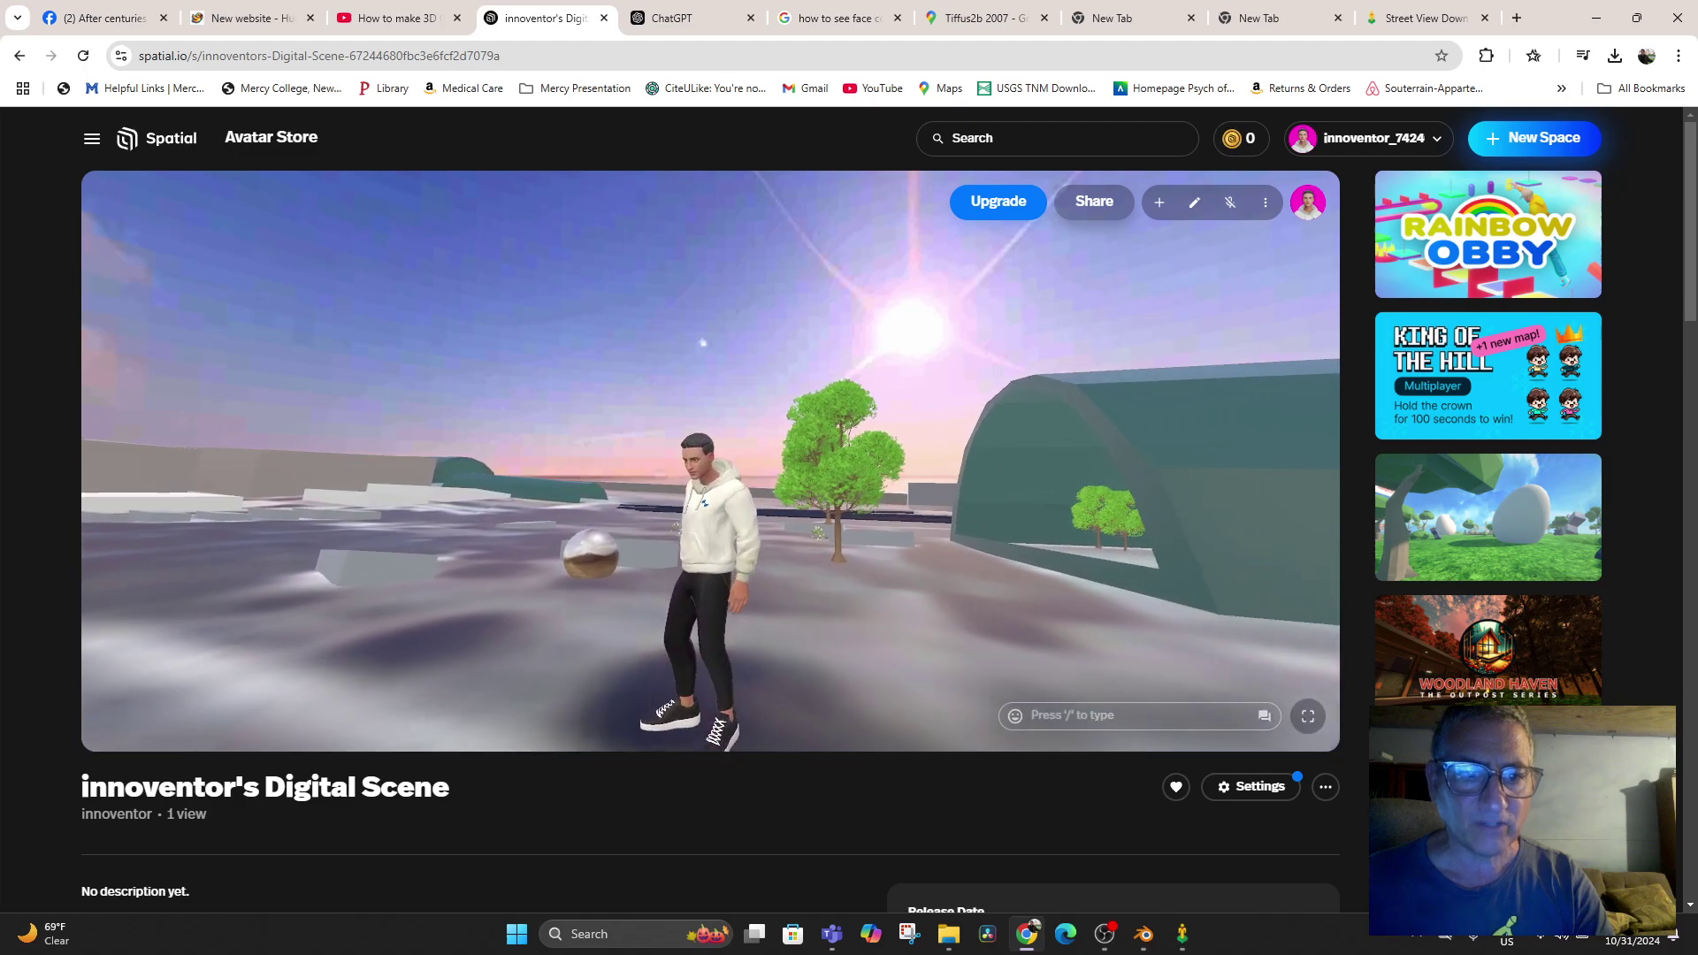
scroll(703, 343, "up", 3)
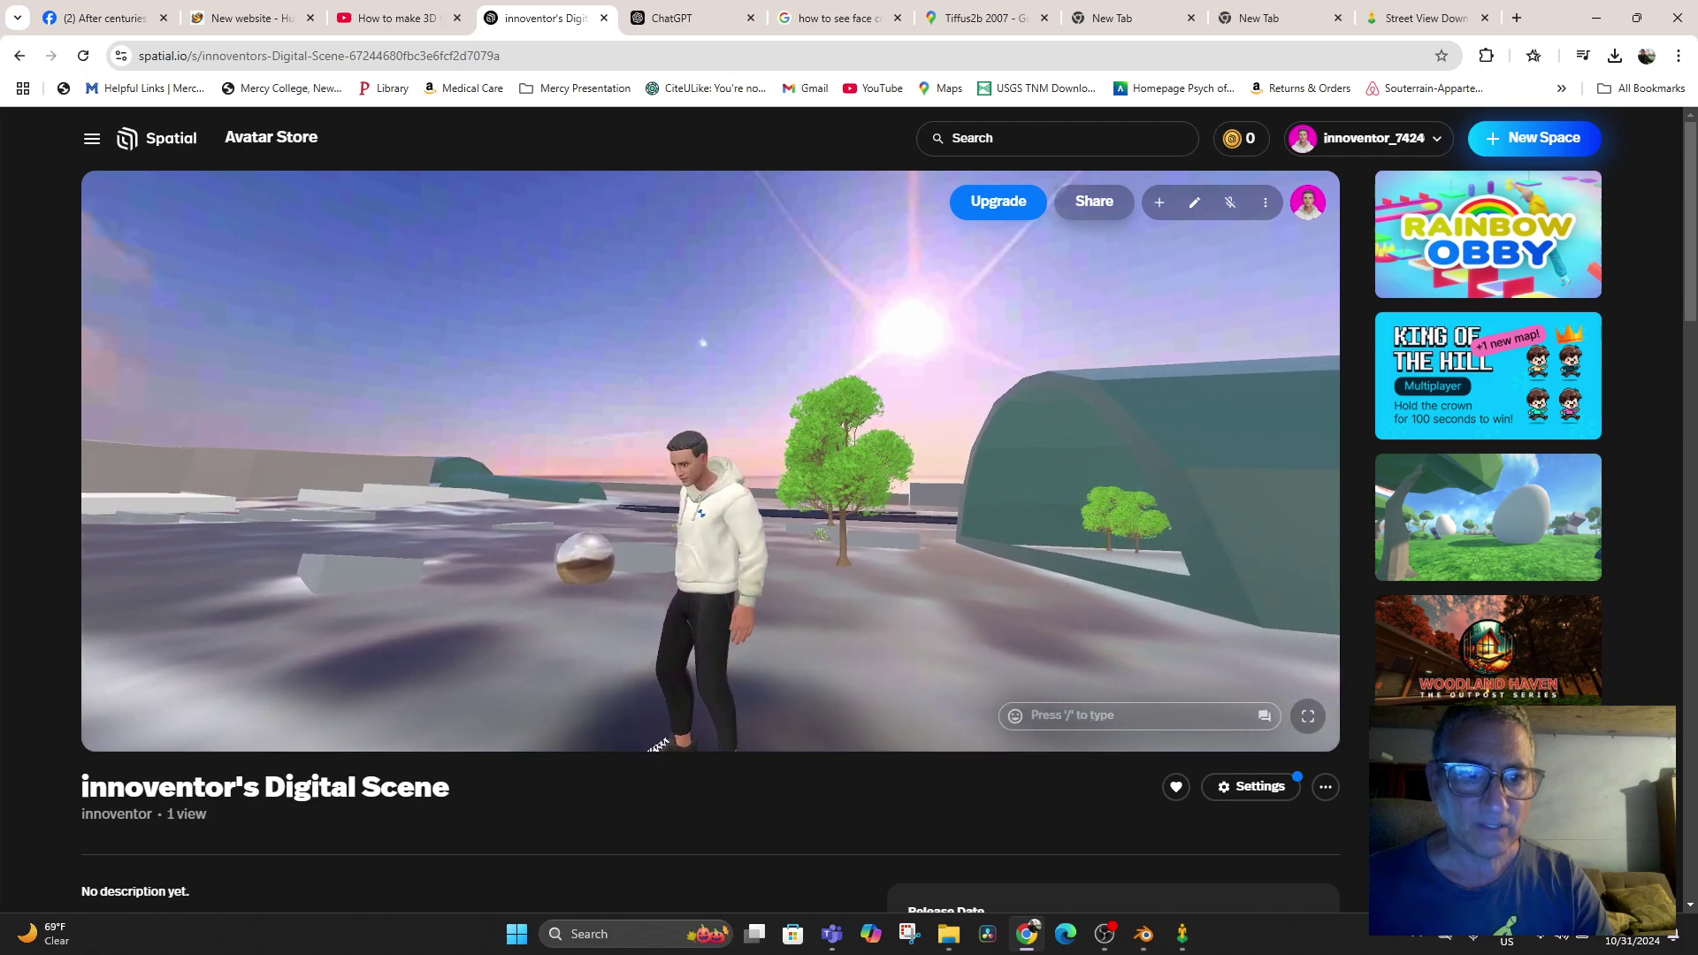
left_click(588, 524)
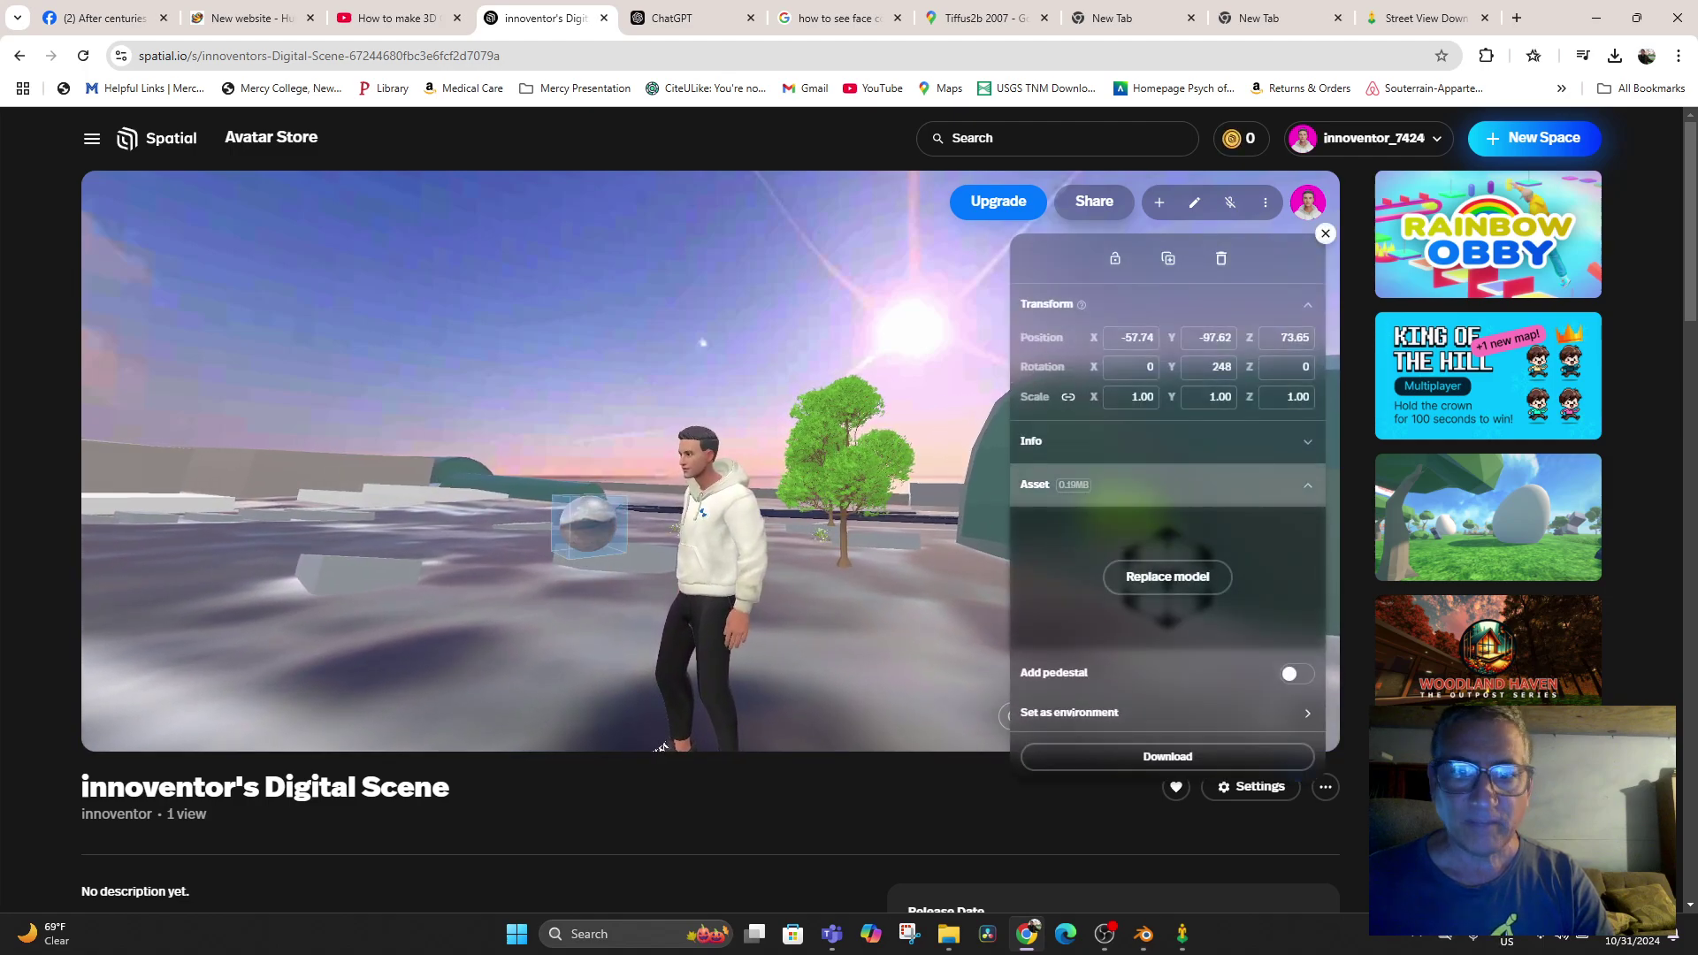
left_click_drag(589, 524, 556, 475)
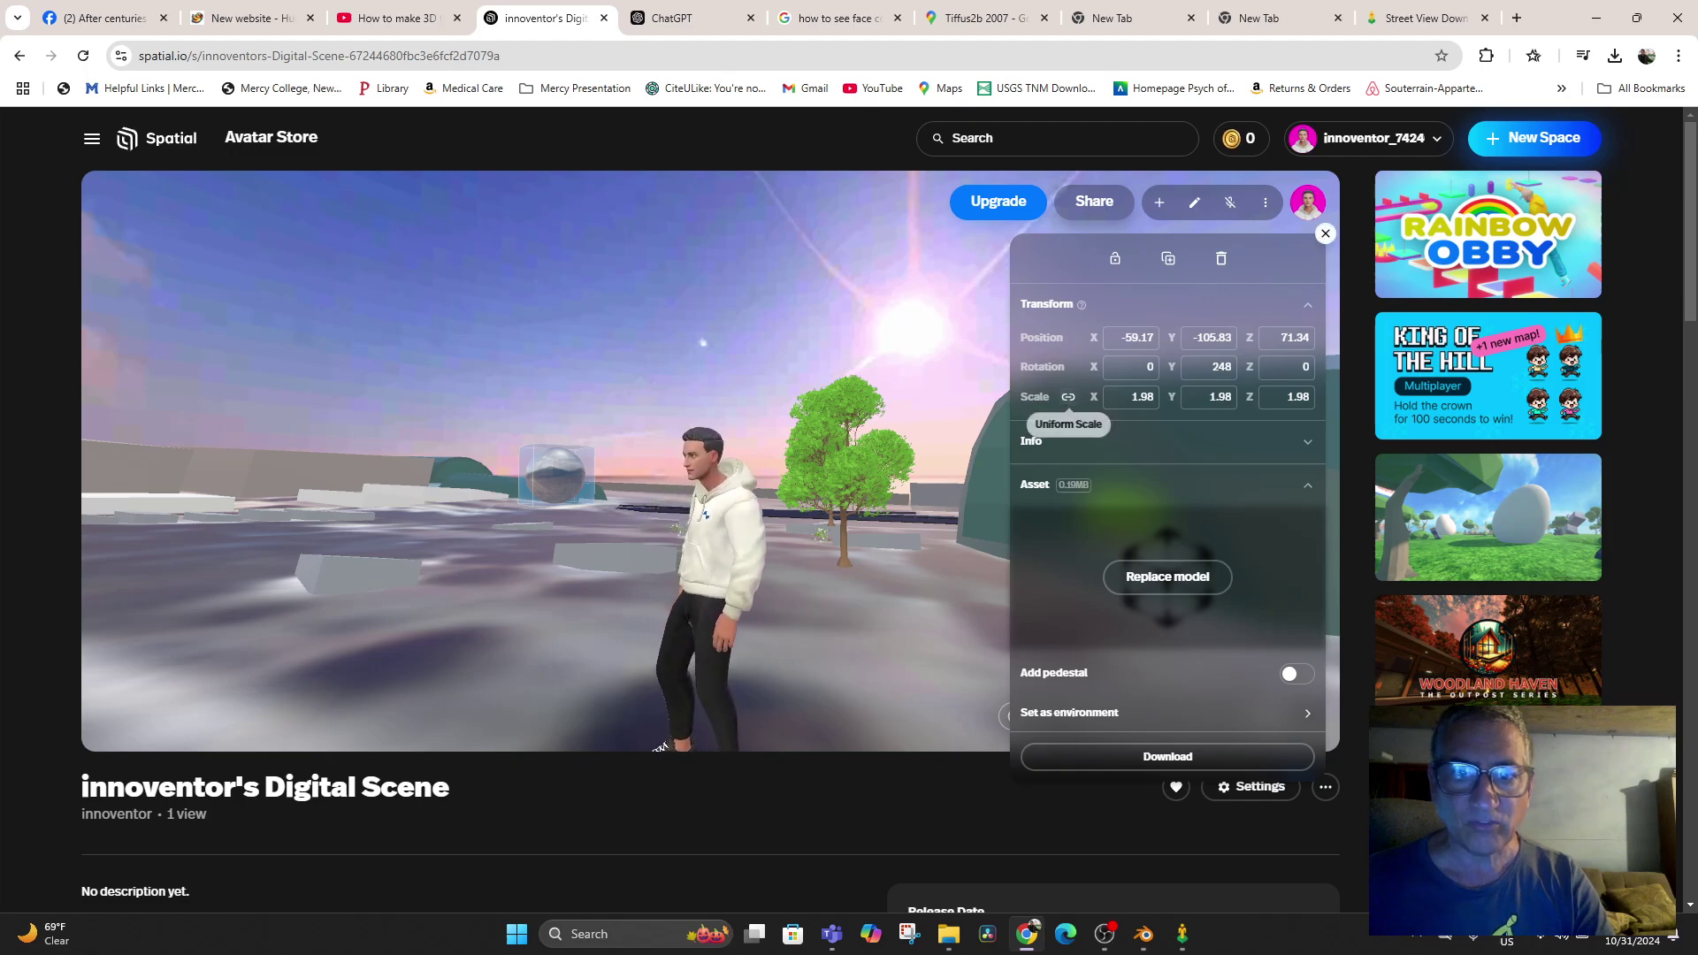
mouse_move(1094, 397)
left_mouse_down()
mouse_move(1148, 397)
mouse_move(1094, 397)
left_mouse_up()
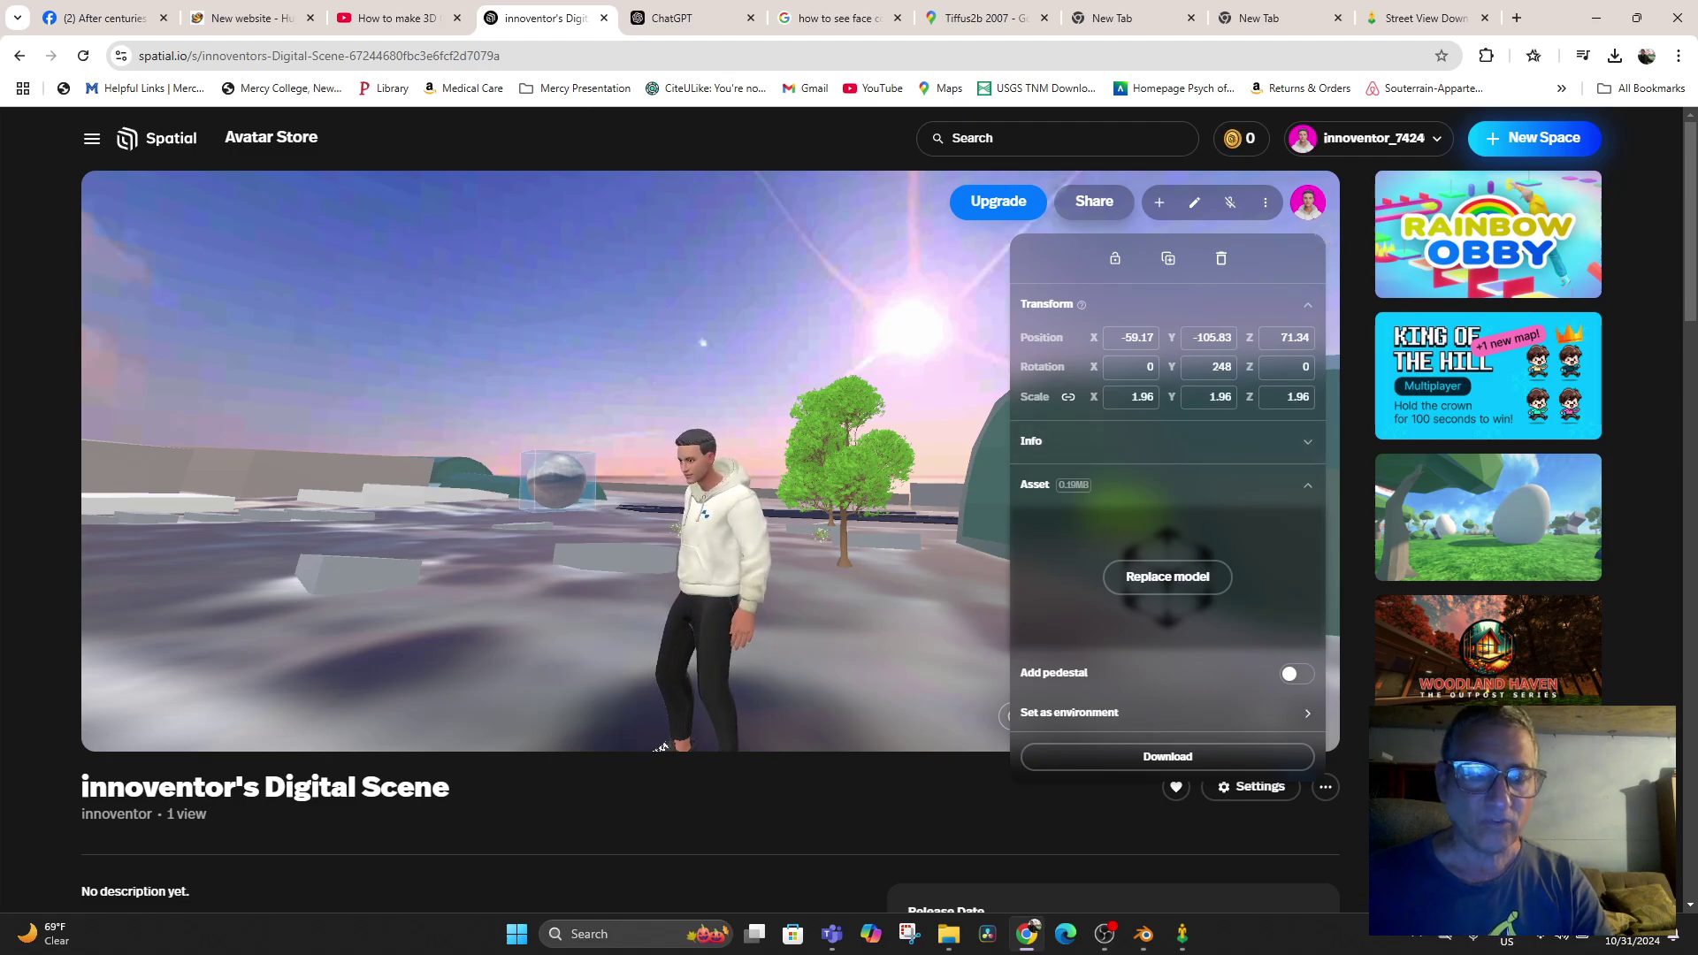
mouse_move(557, 480)
left_mouse_down()
mouse_move(588, 513)
mouse_move(563, 502)
left_mouse_up()
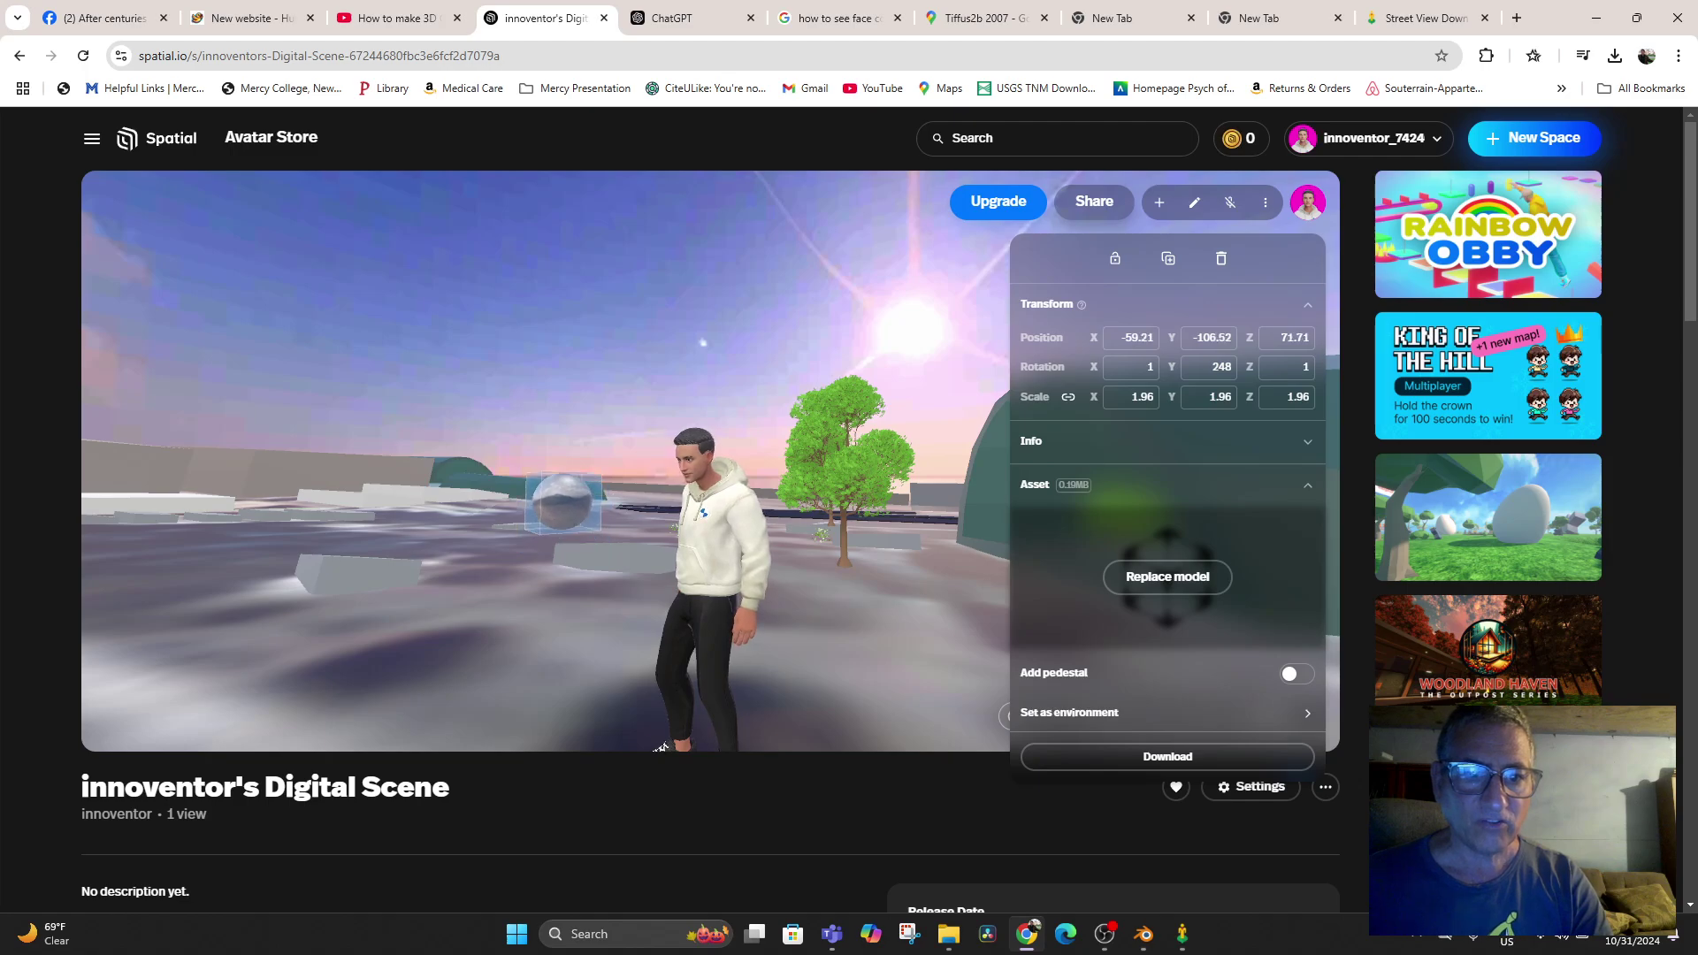
Delete the uploaded sphere from the scene
left_click(1221, 258)
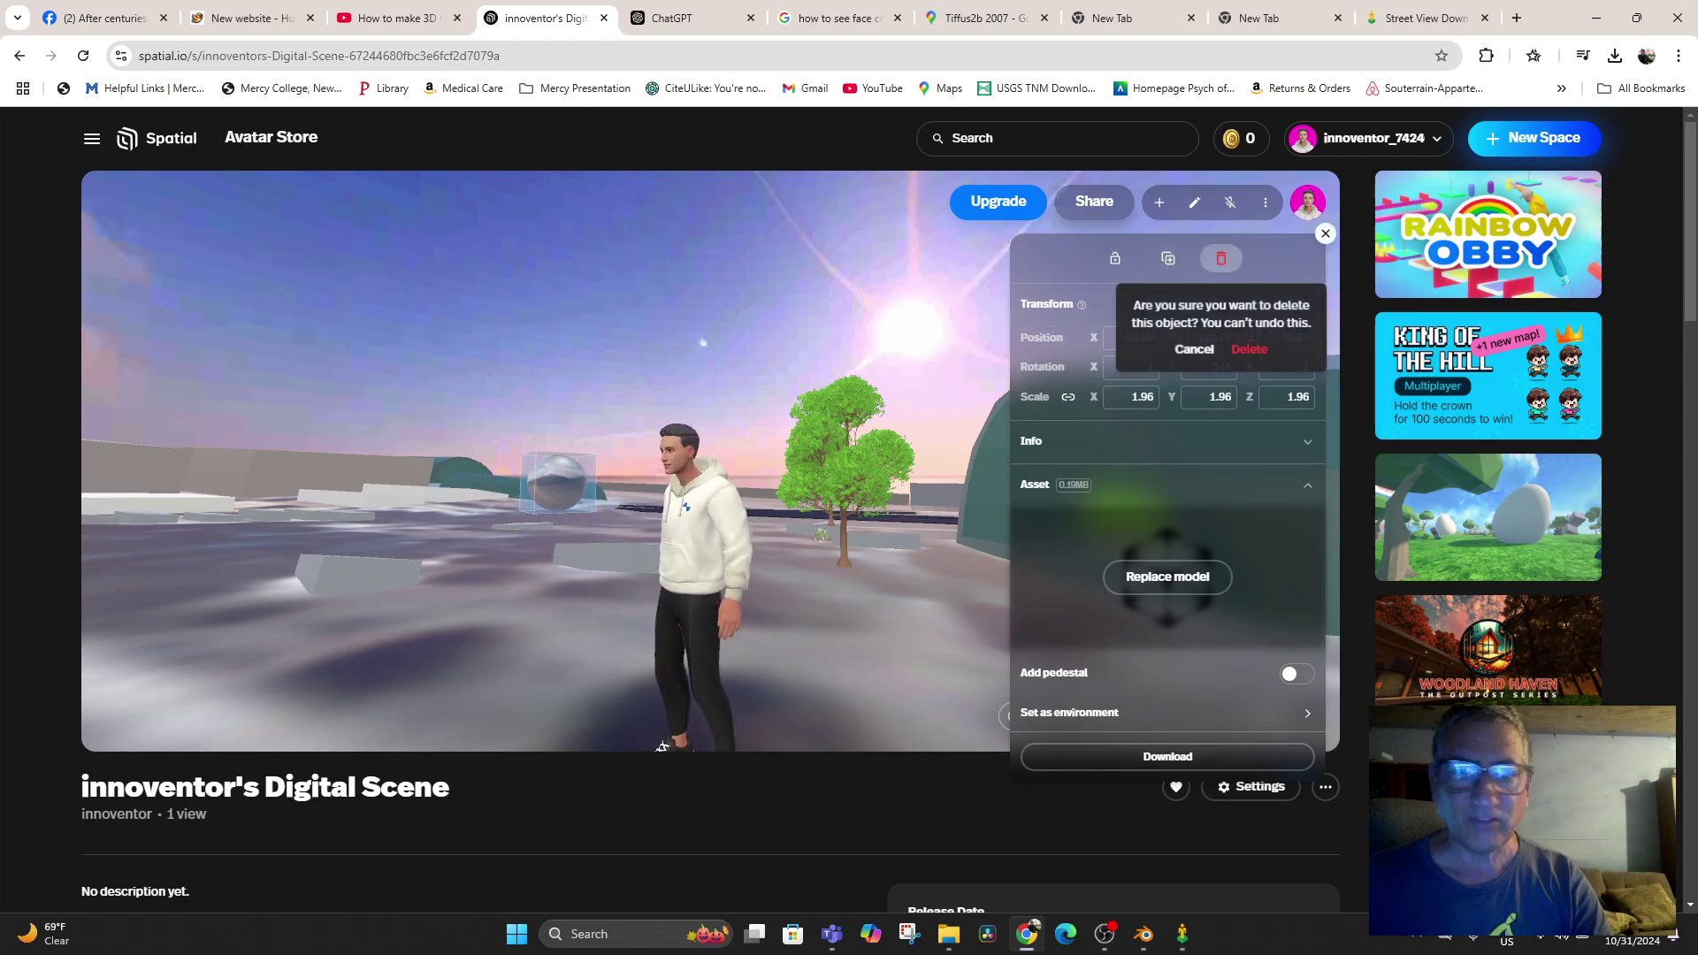
left_click(1249, 350)
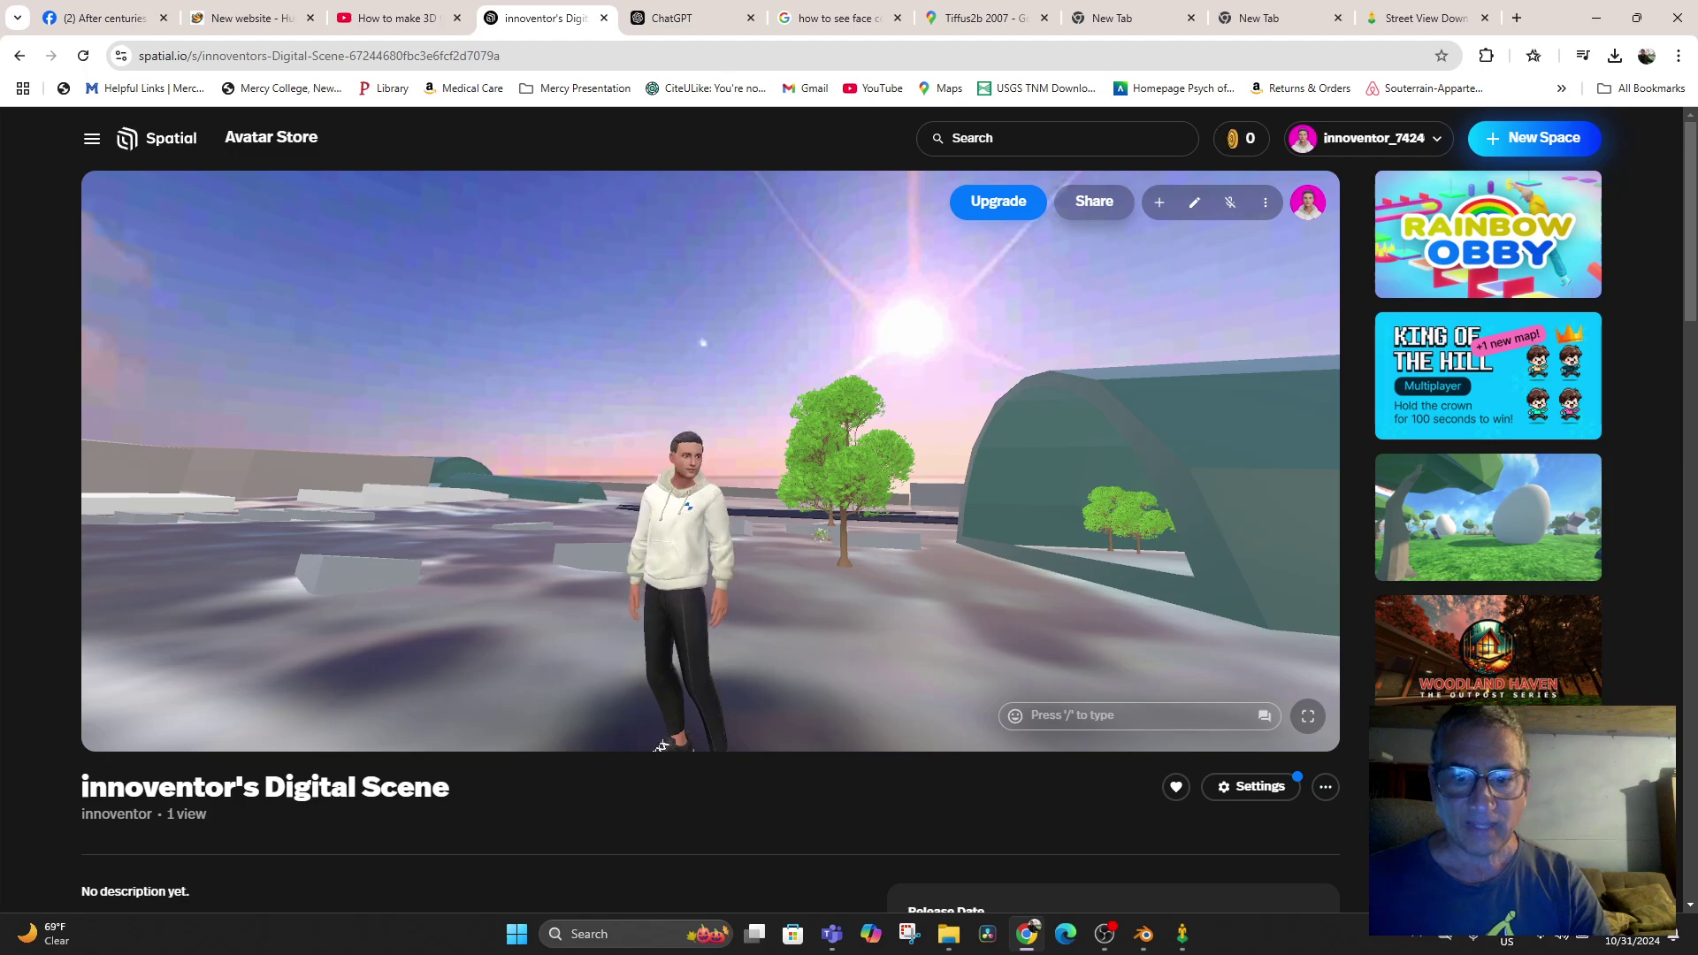
Switch to Blender, set the sphere's origin to its geometry and apply all of its transforms
left_click(1144, 934)
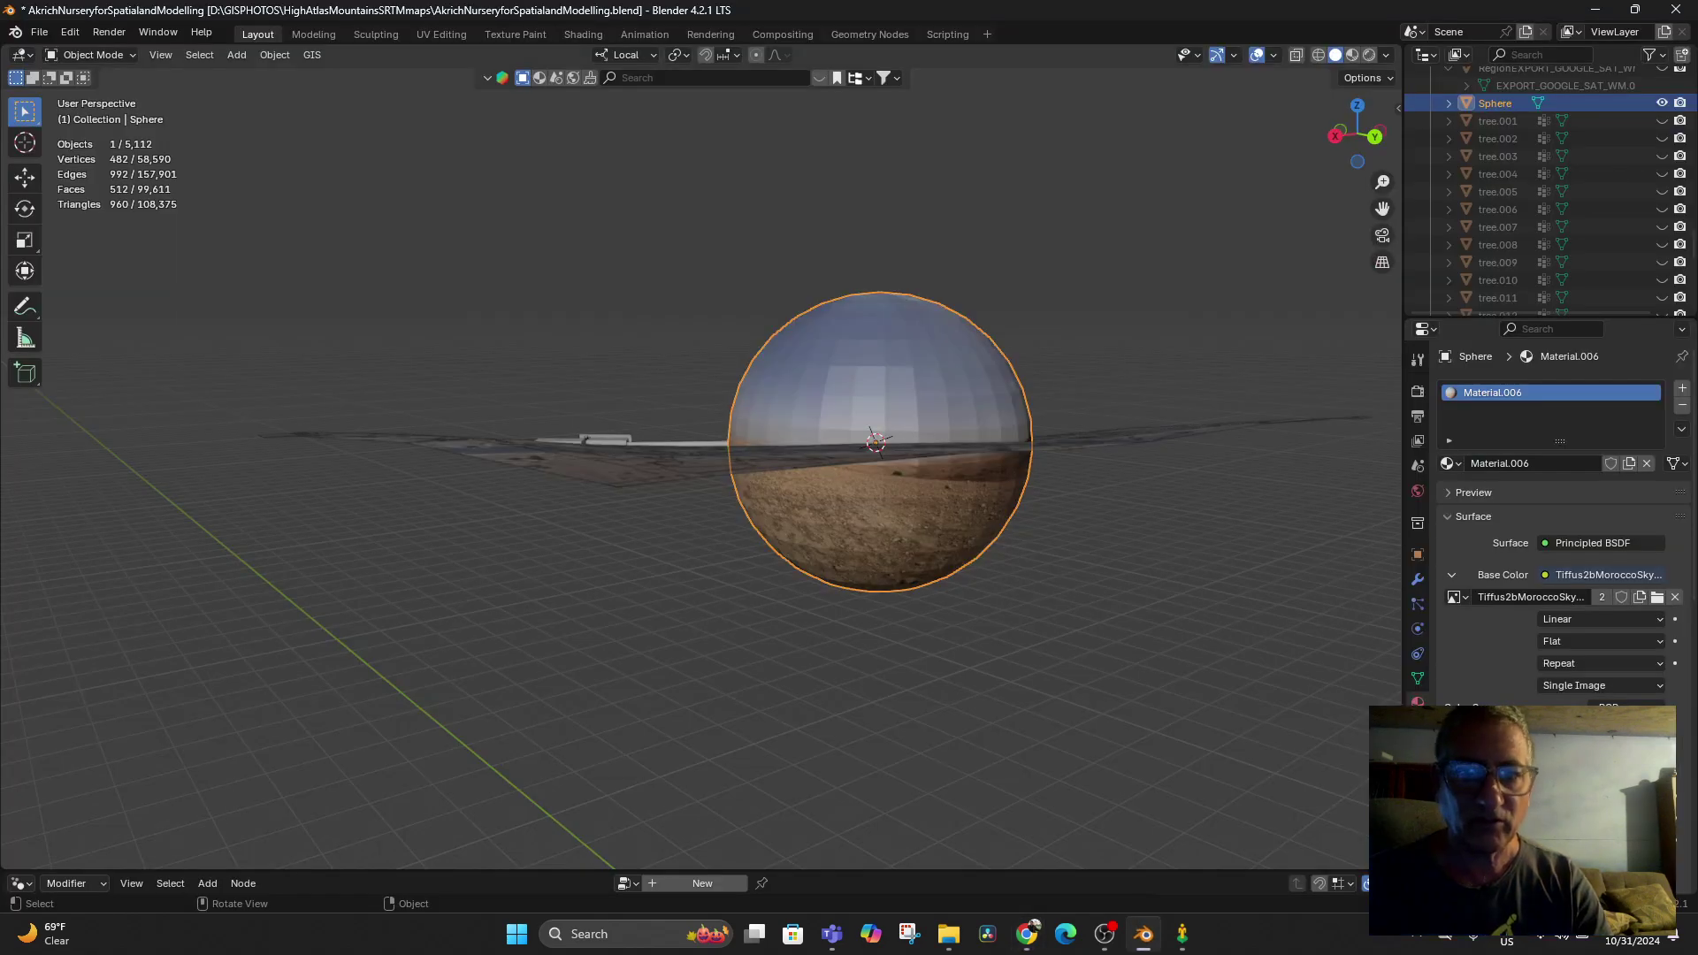
left_click(275, 55)
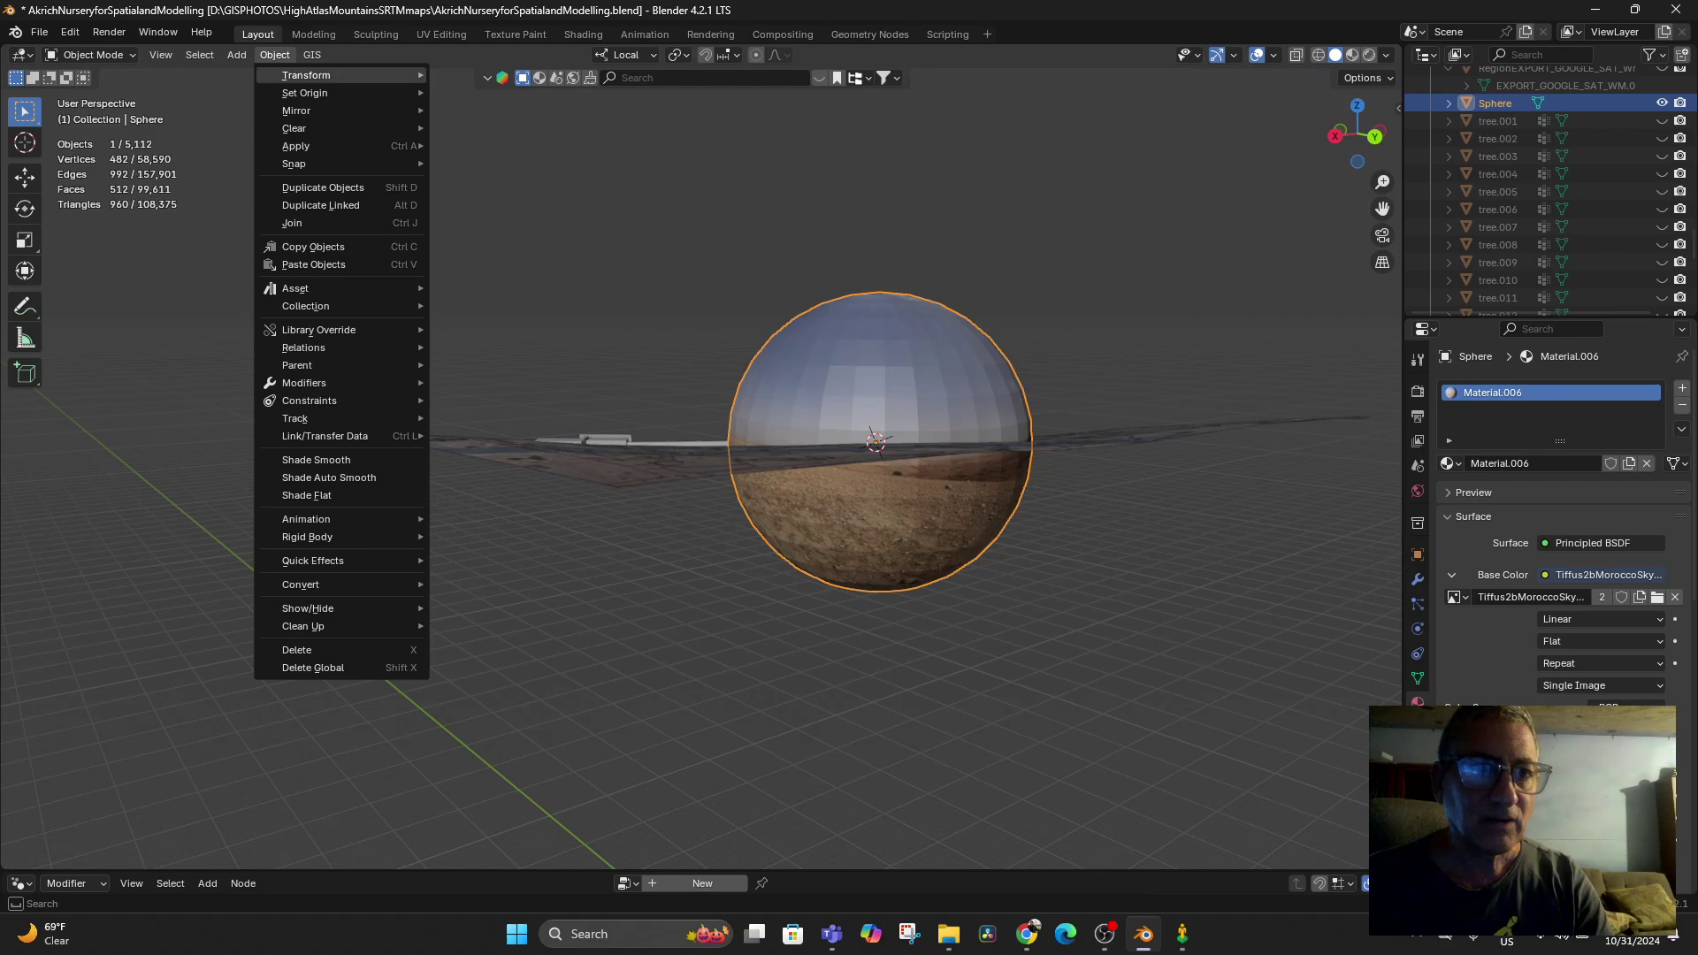
mouse_move(336, 75)
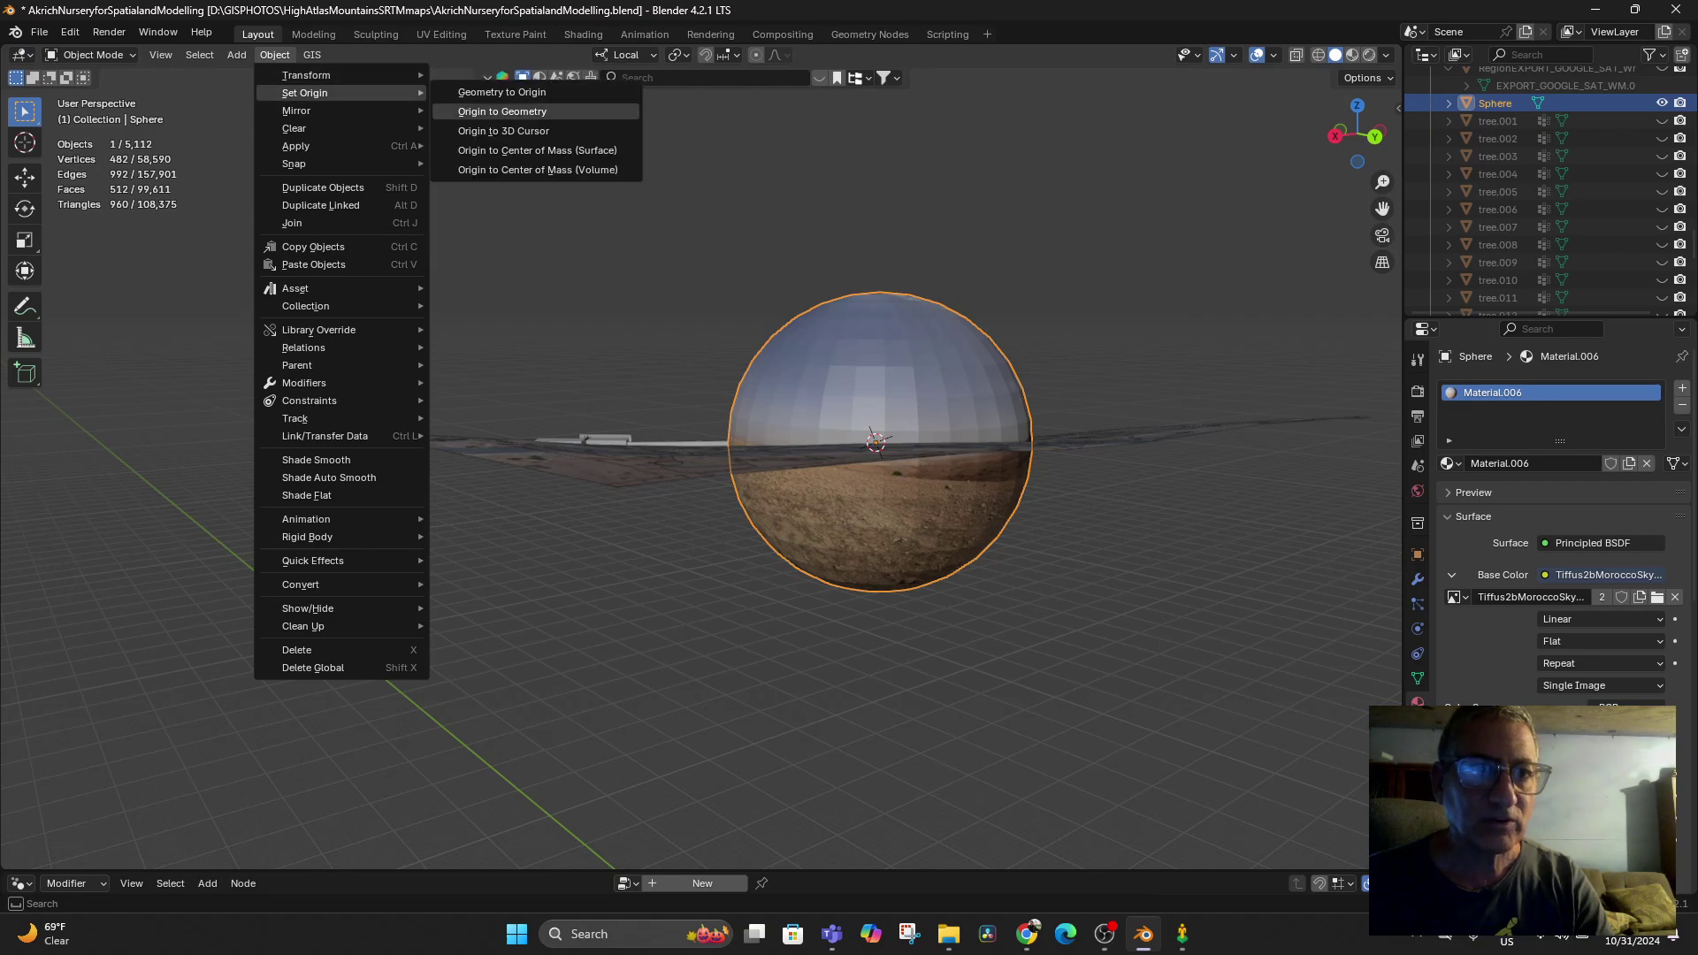
left_click(501, 111)
scroll(501, 111, "up", 4)
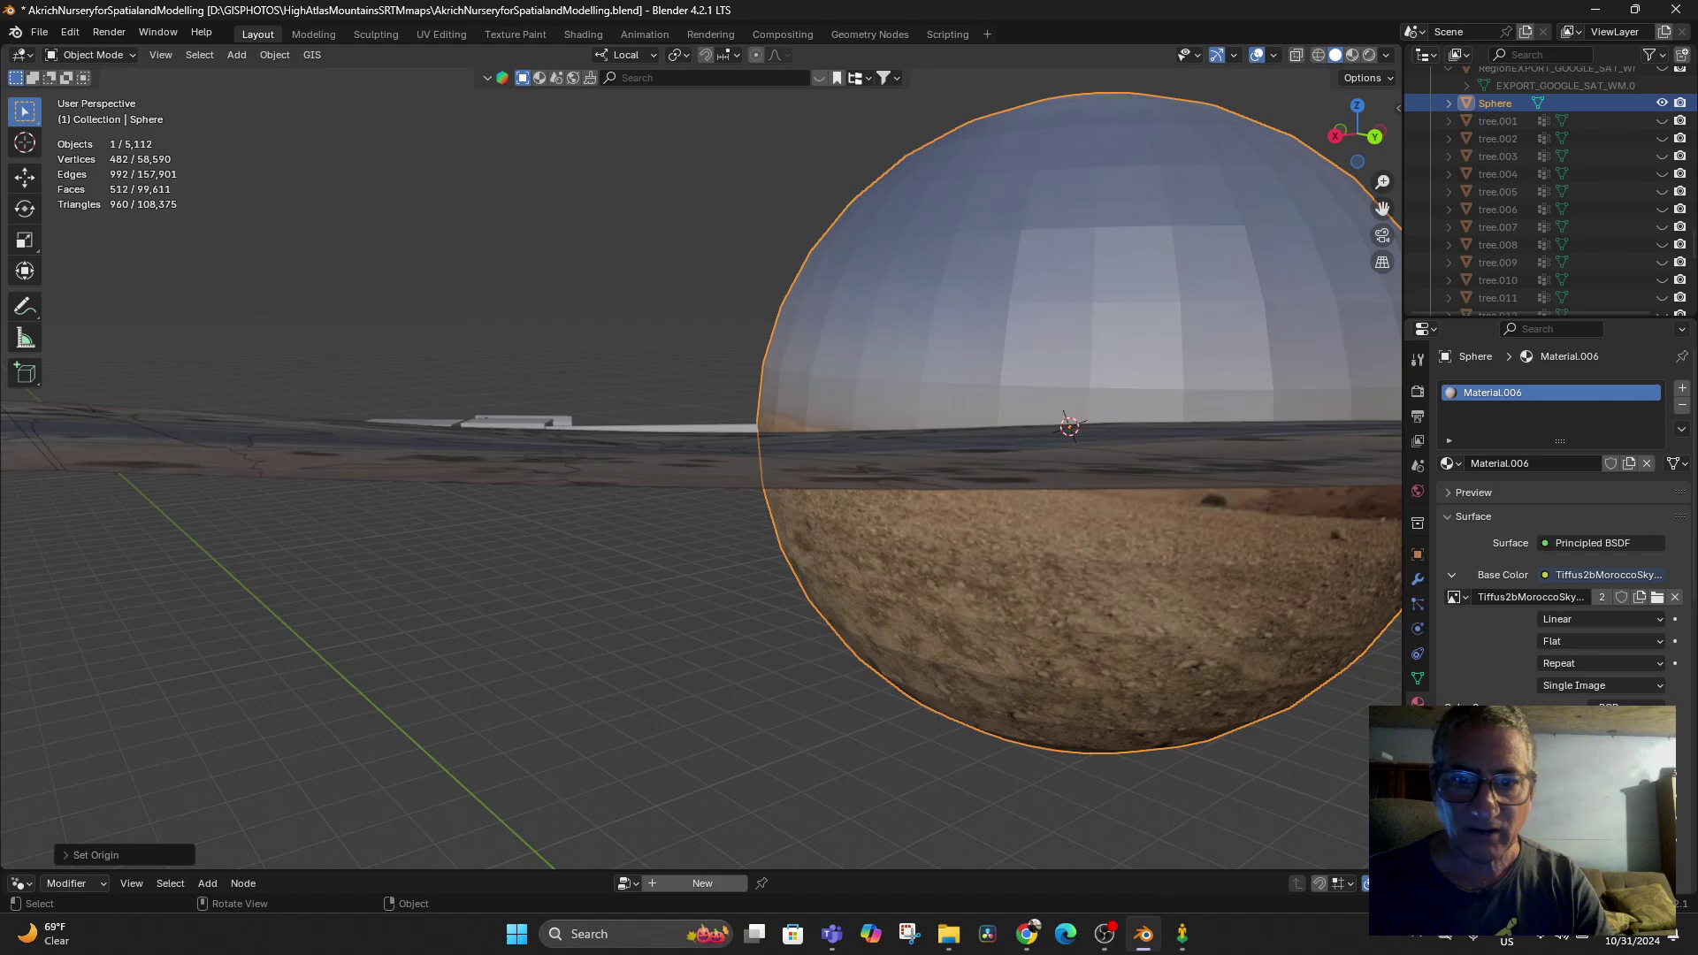
scroll(702, 477, "down", 3)
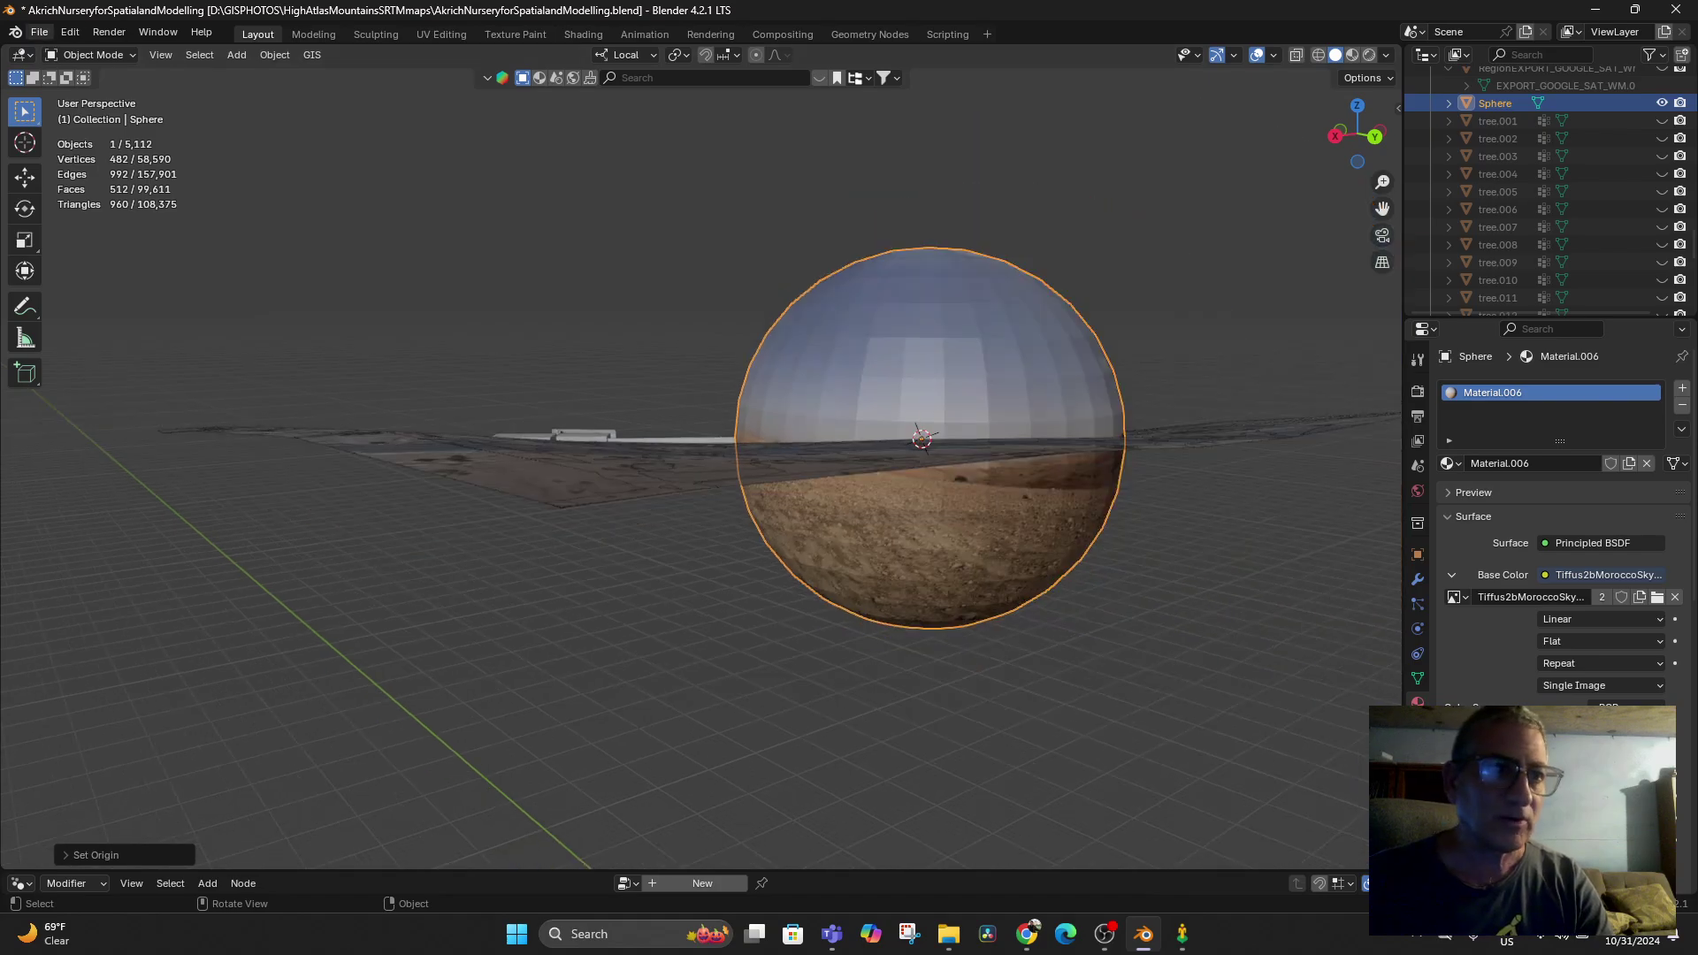
left_click(39, 32)
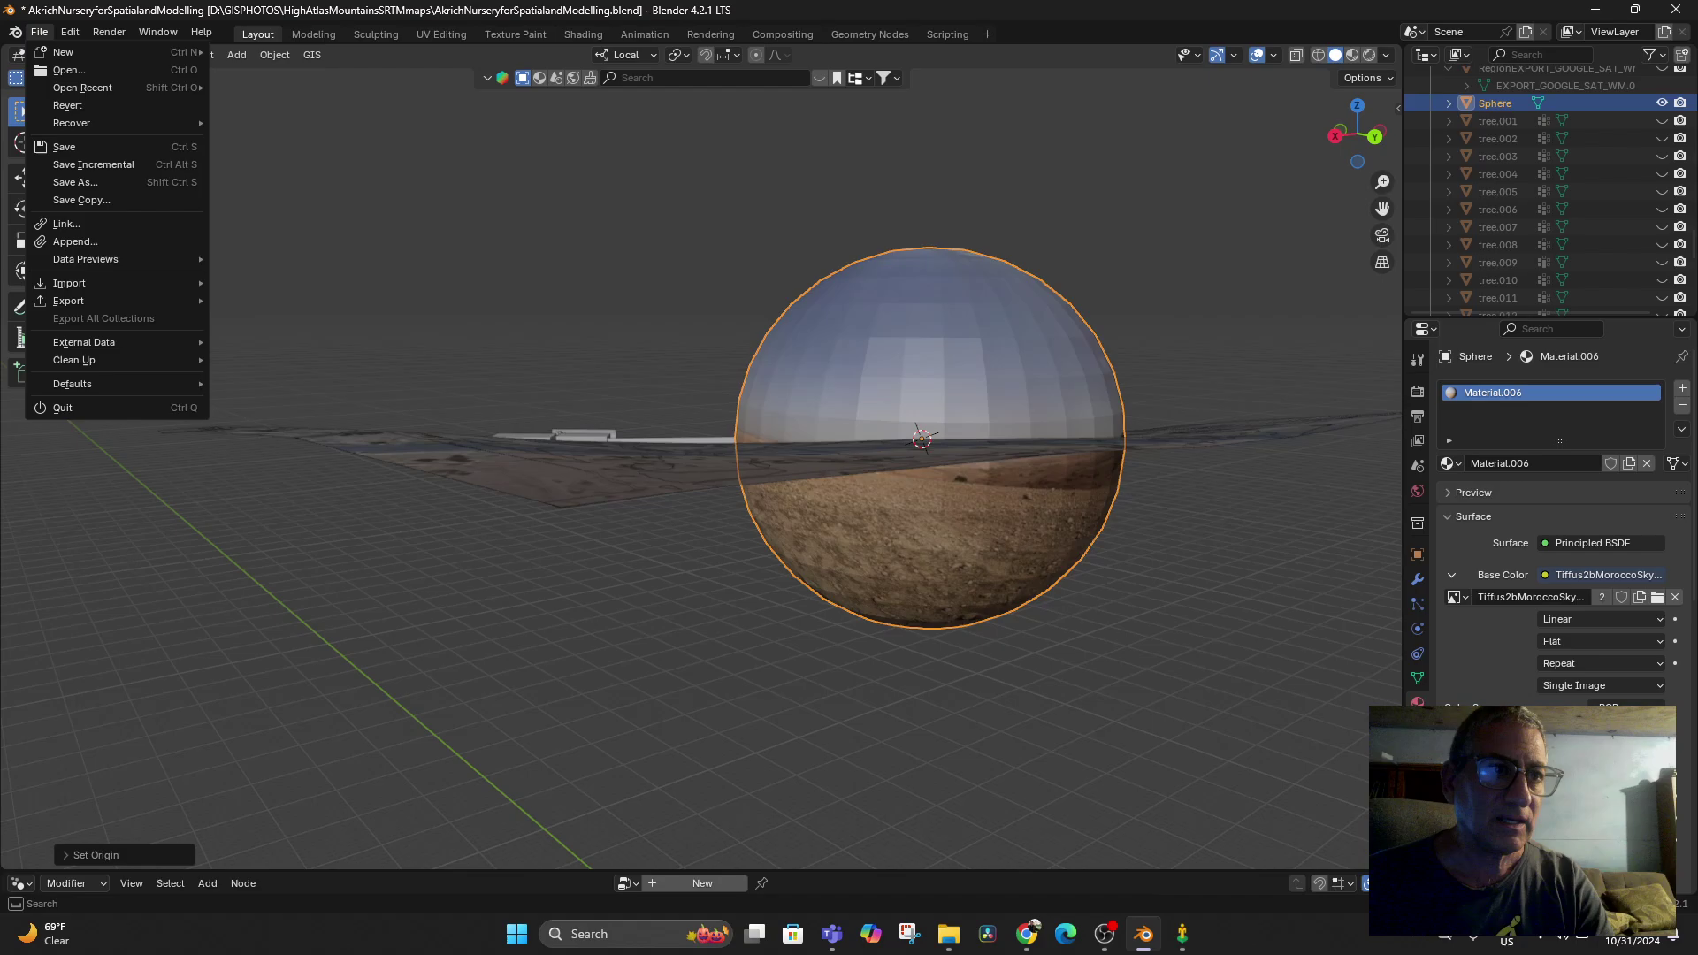
left_click(39, 32)
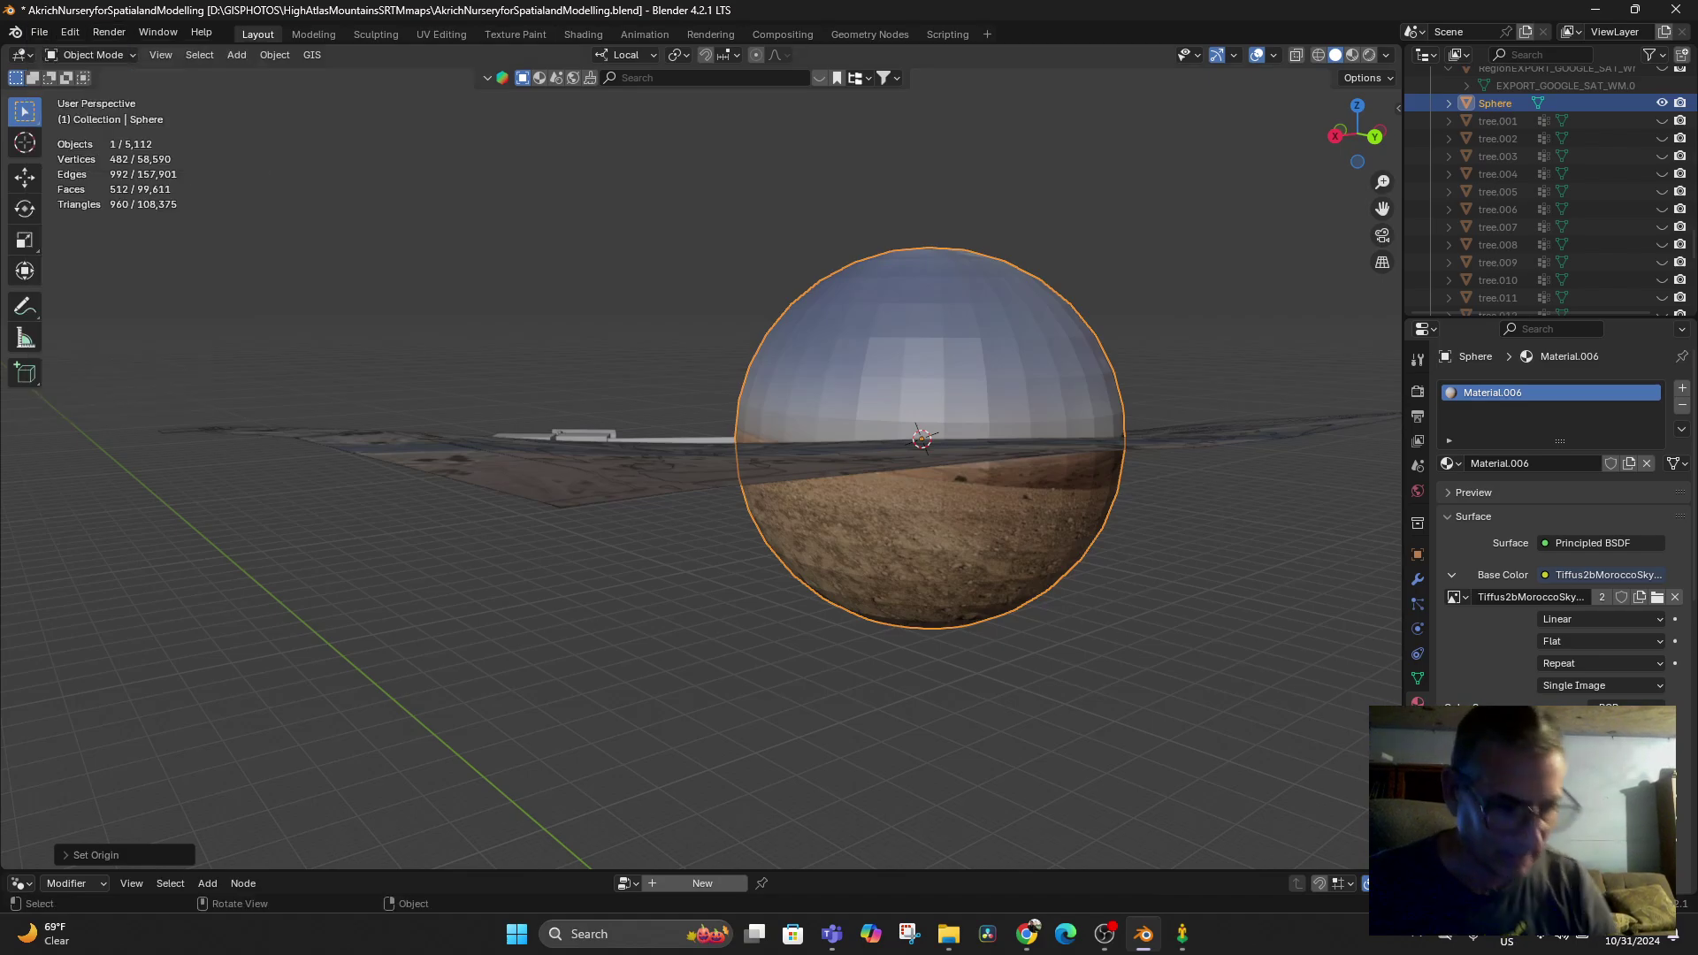
key("ctrl+a")
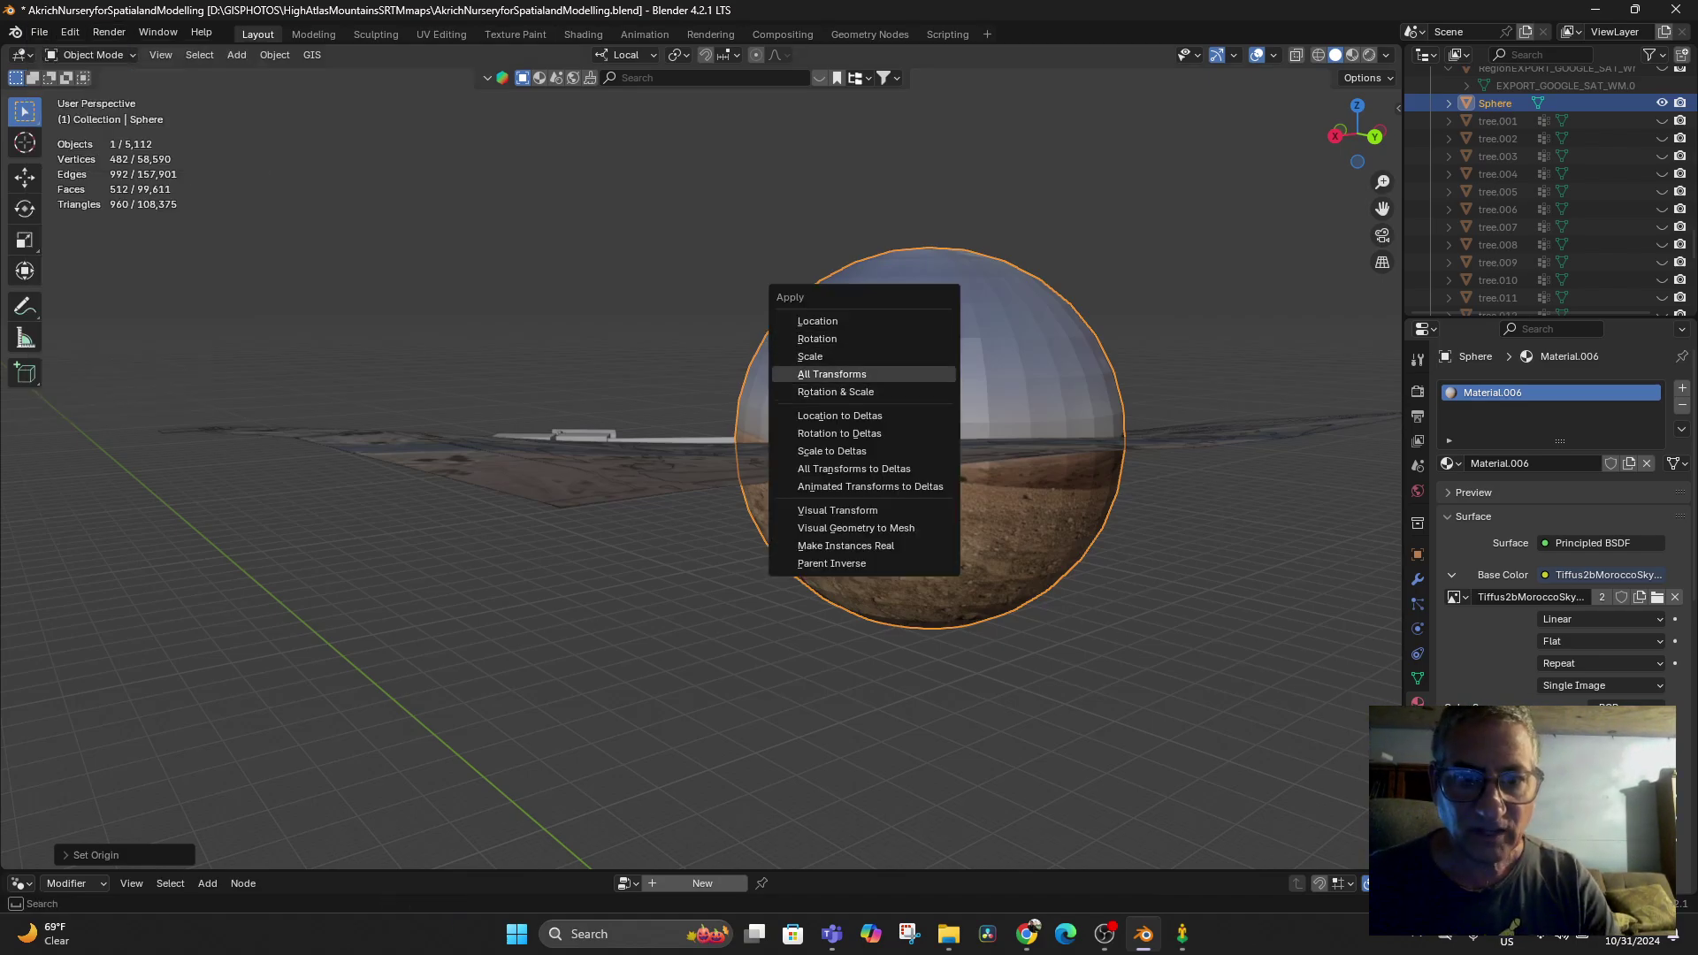
key("Return")
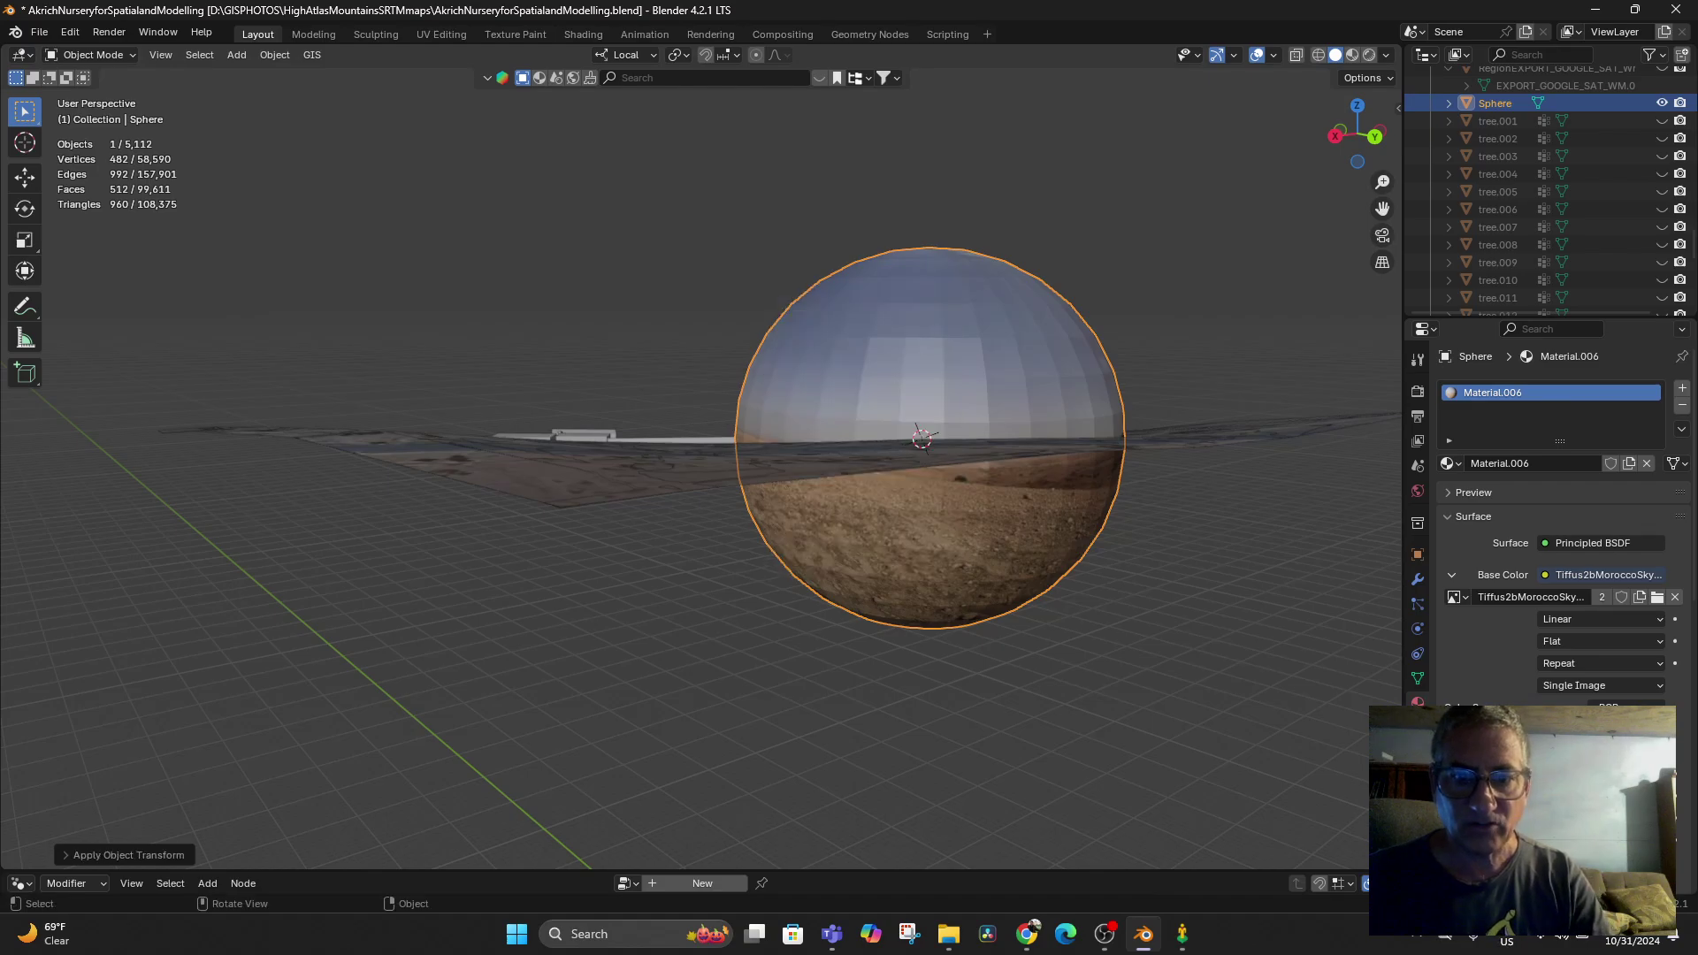
scroll(701, 469, "up", 2)
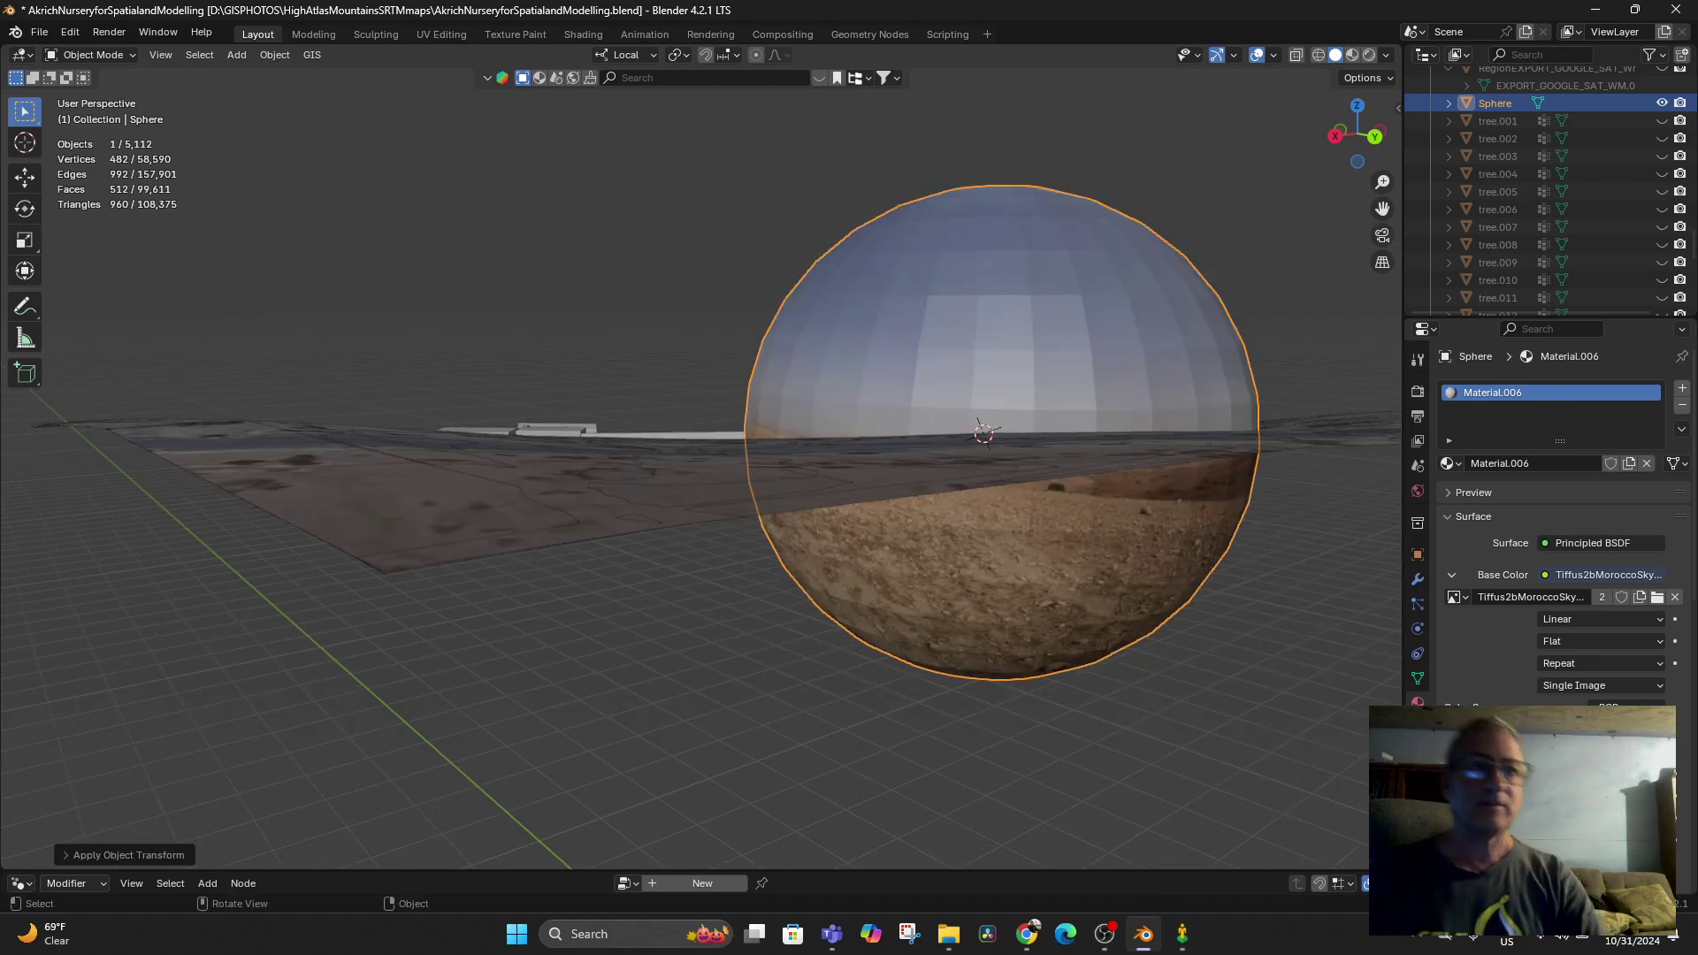
Export the re-centred sphere as glTF Binary to ShapeFile Exports, overwriting MoroccoSkybox1.glb
left_click(39, 31)
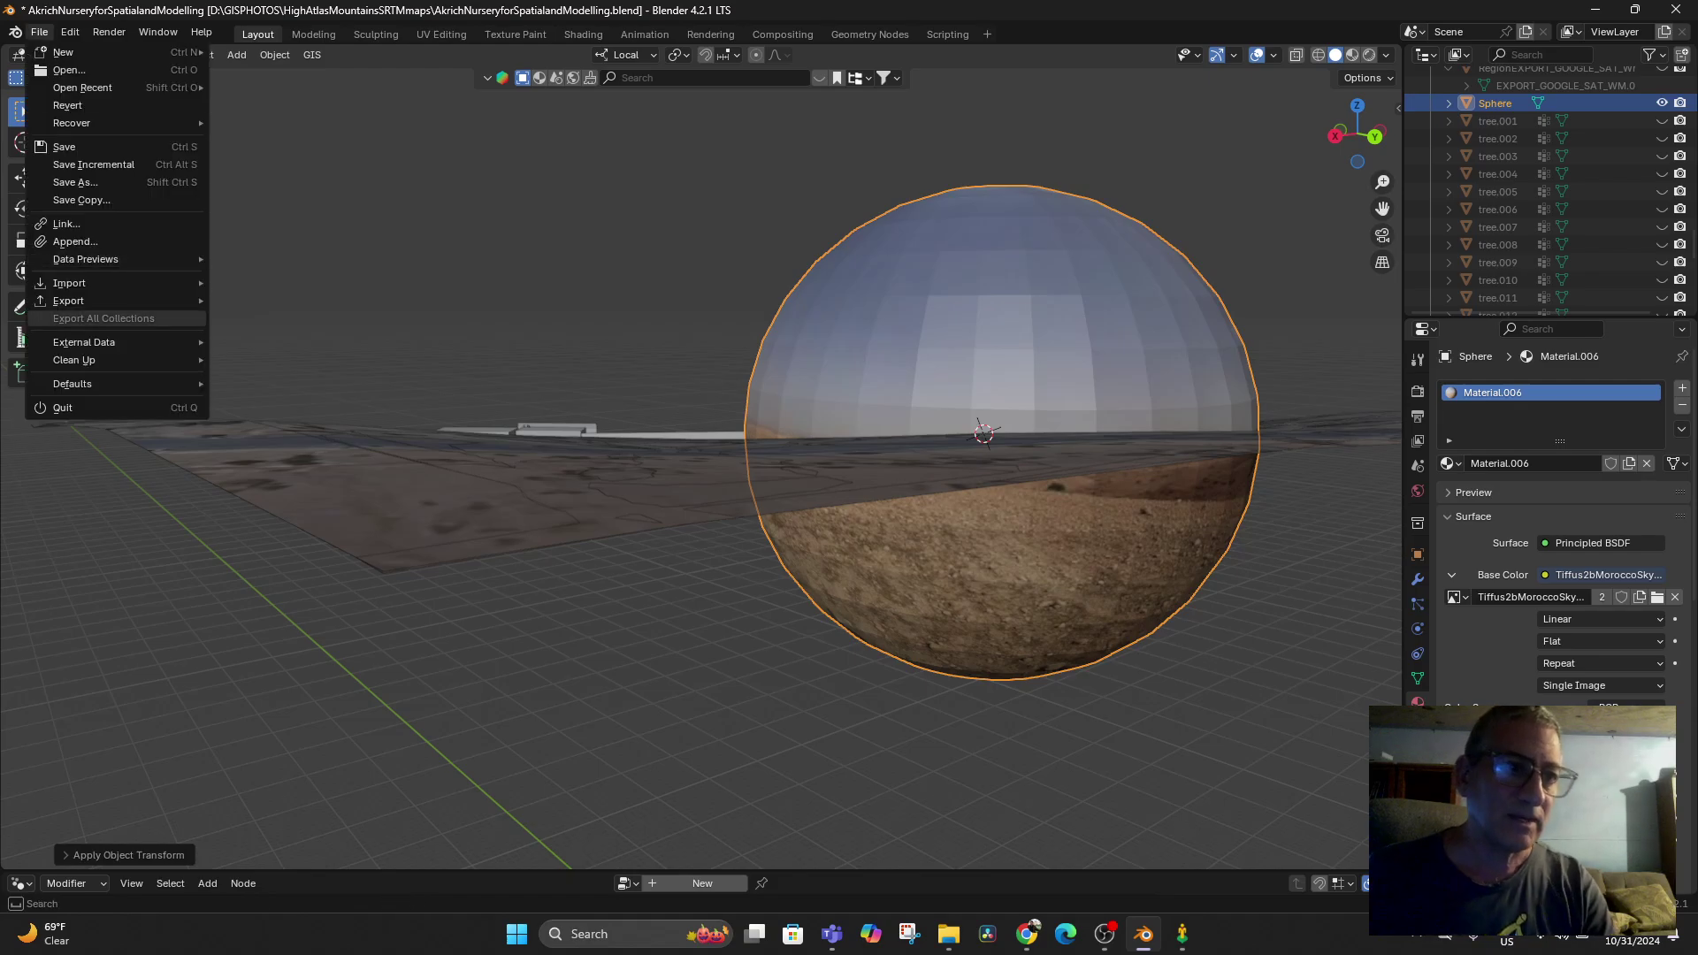
mouse_move(70, 301)
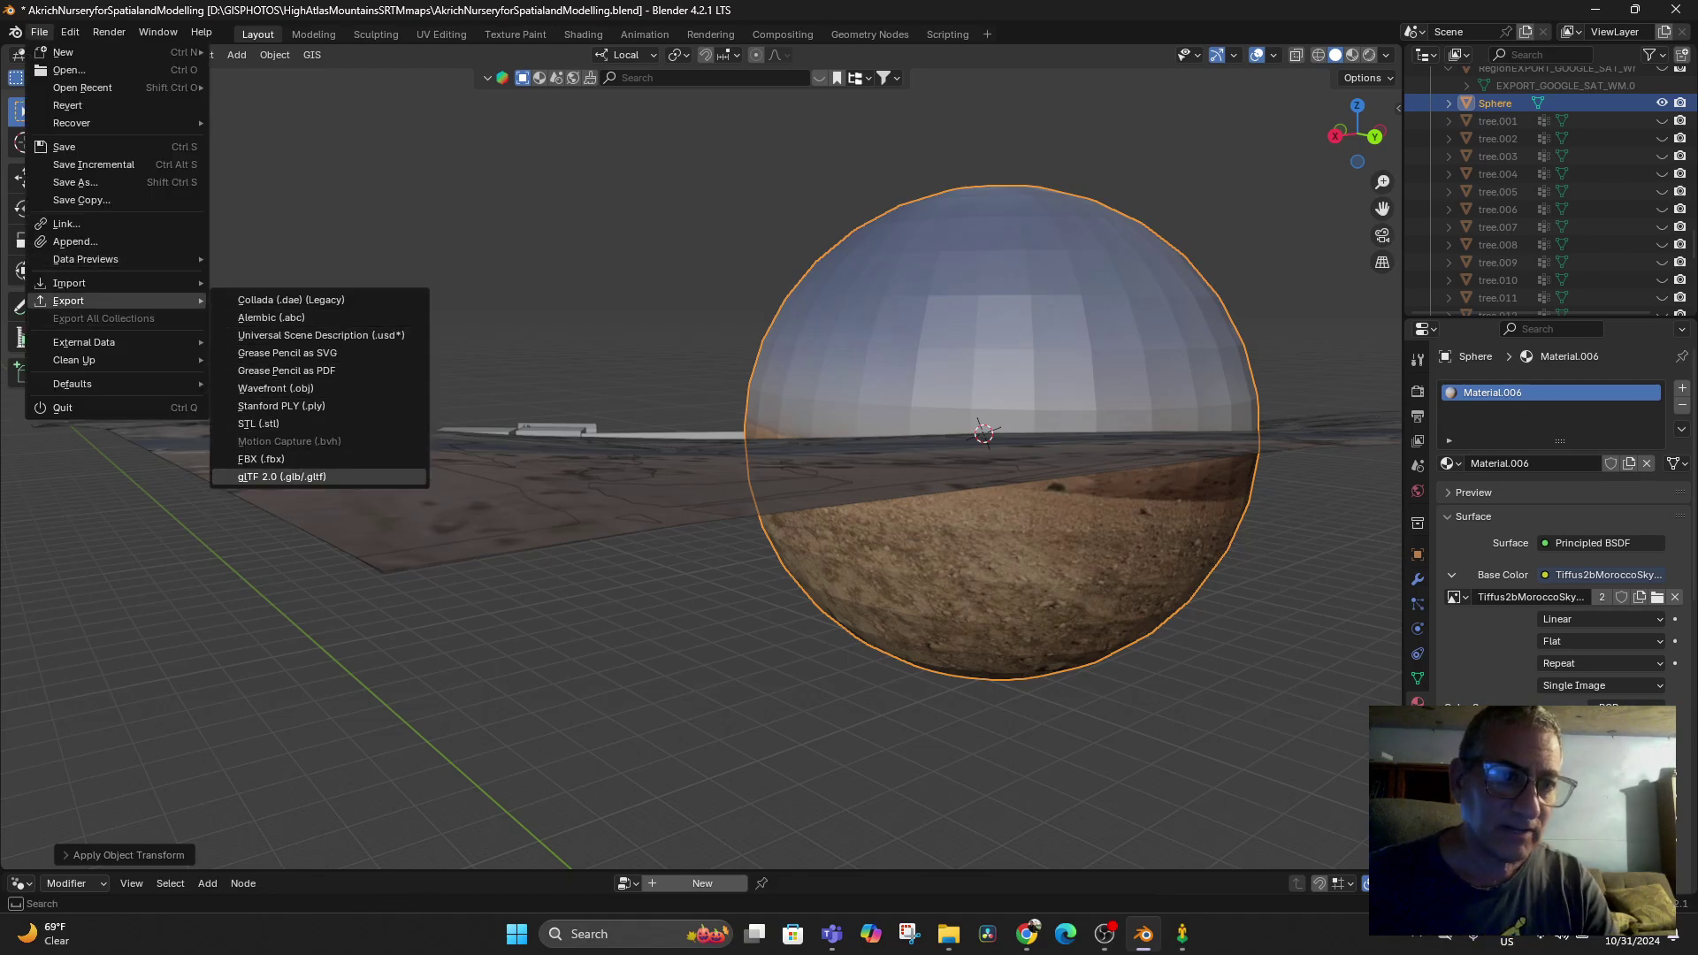
left_click(282, 477)
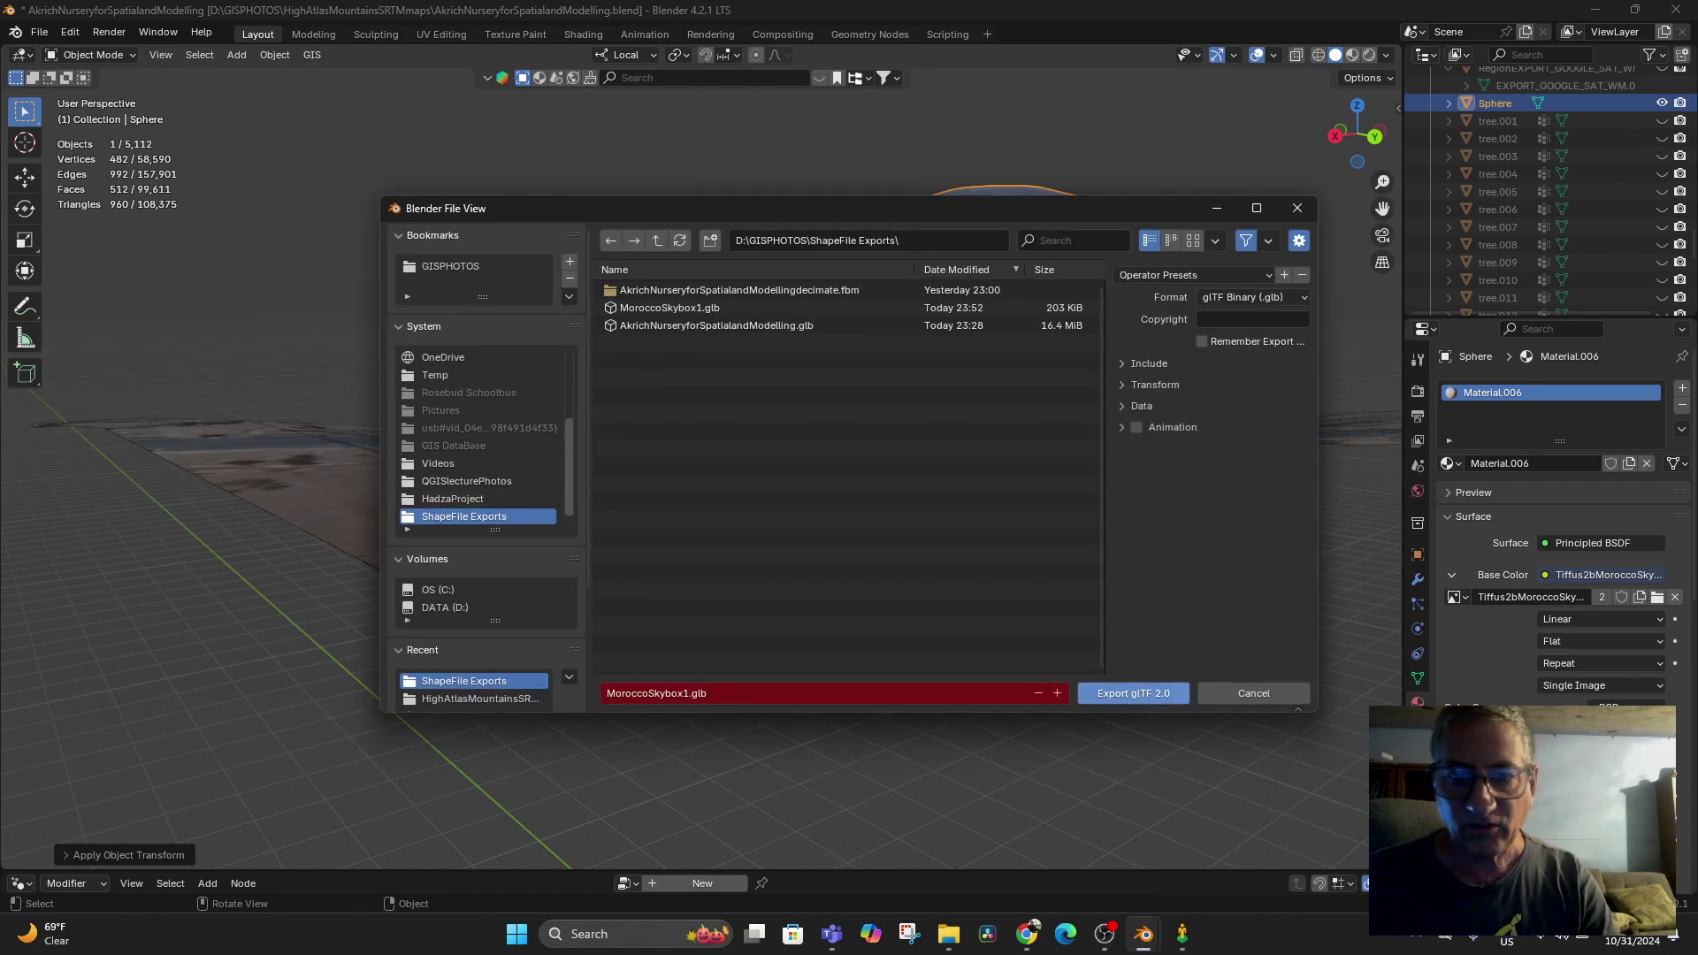
left_click(1132, 694)
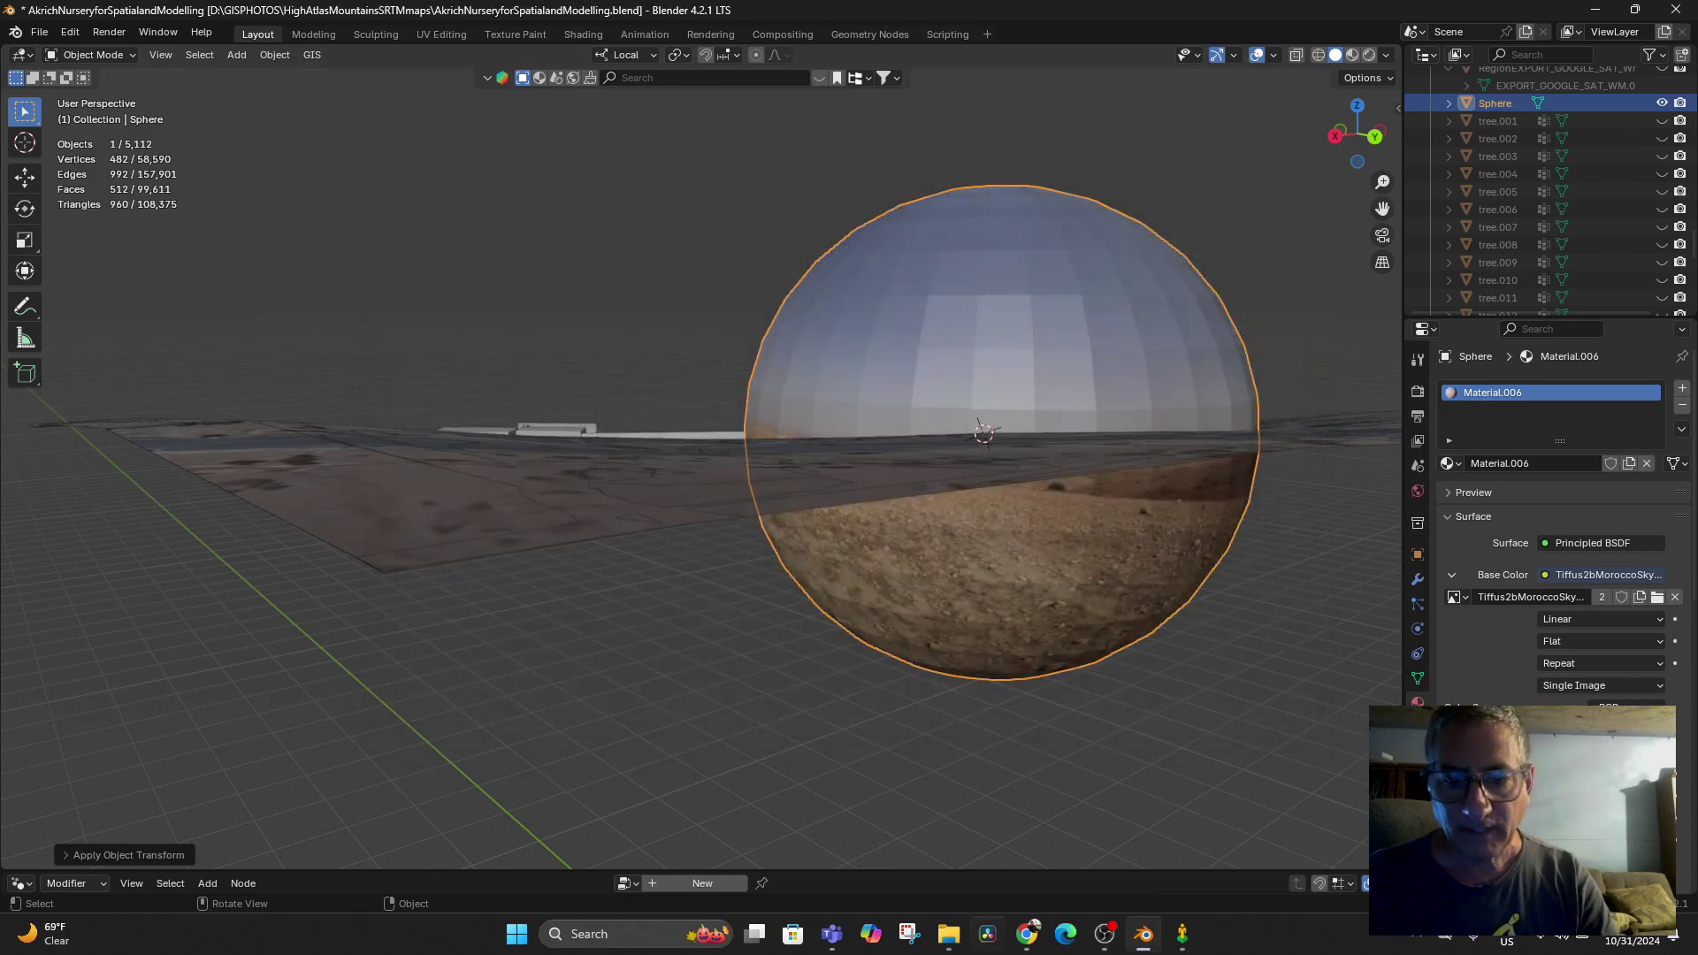
Switch to Spatial and upload MoroccoSkybox1.glb from the ShapeFile Exports folder into the scene
left_click(1026, 933)
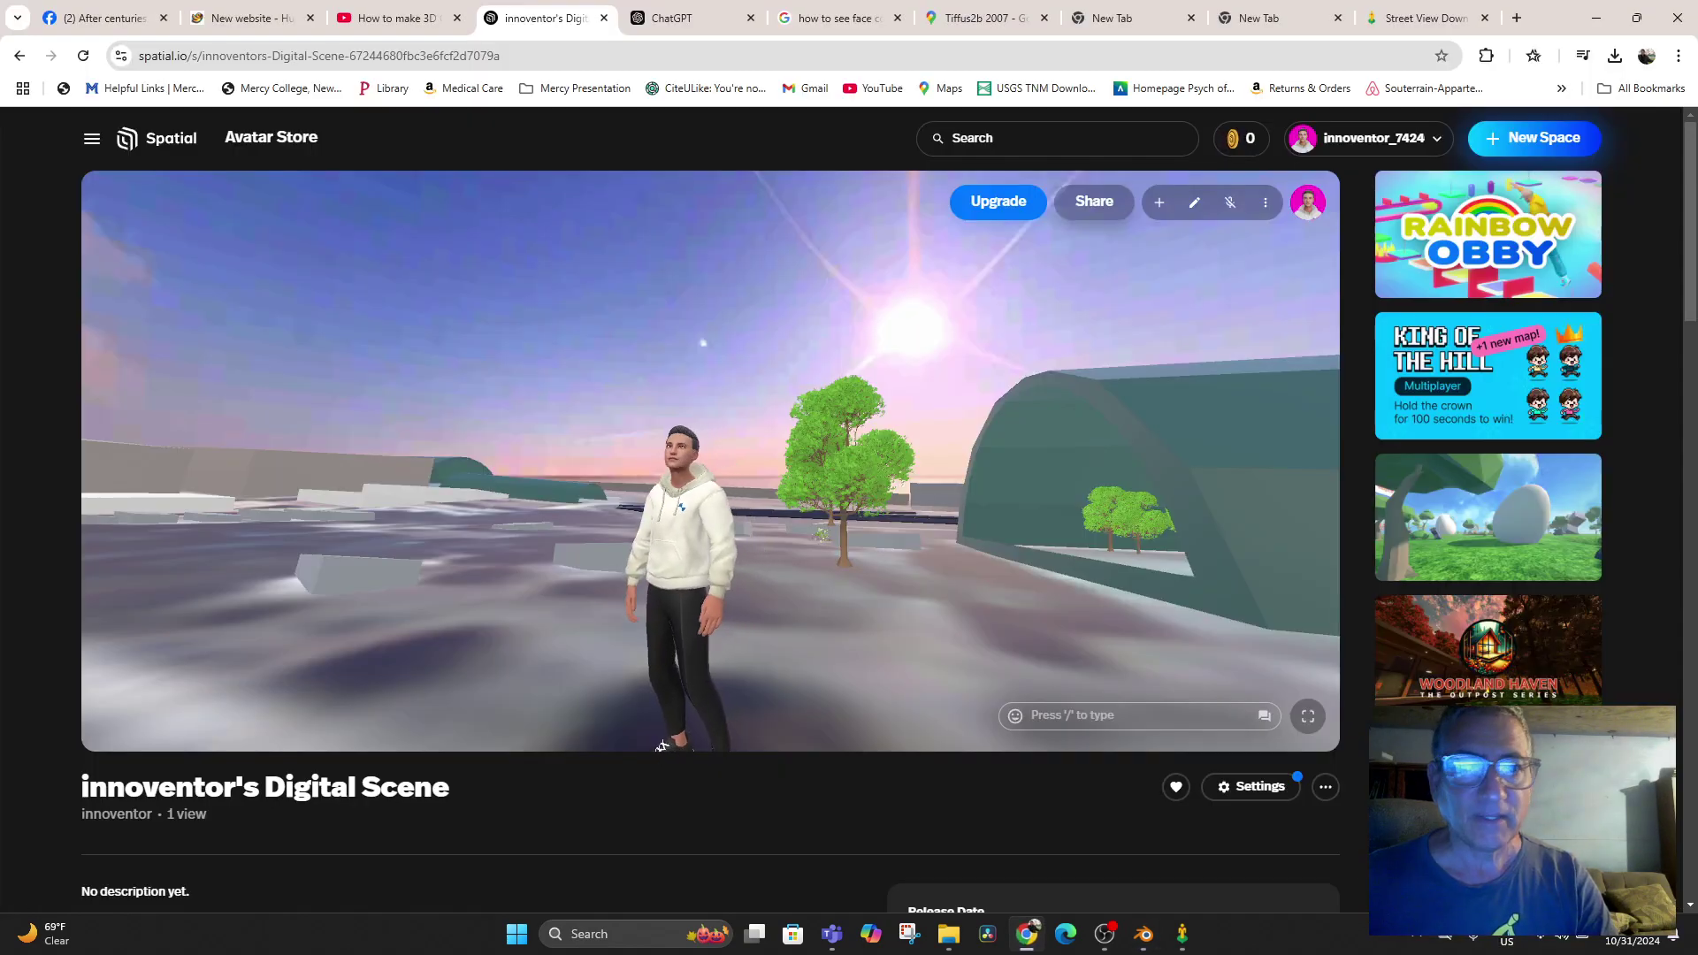
left_click(1159, 203)
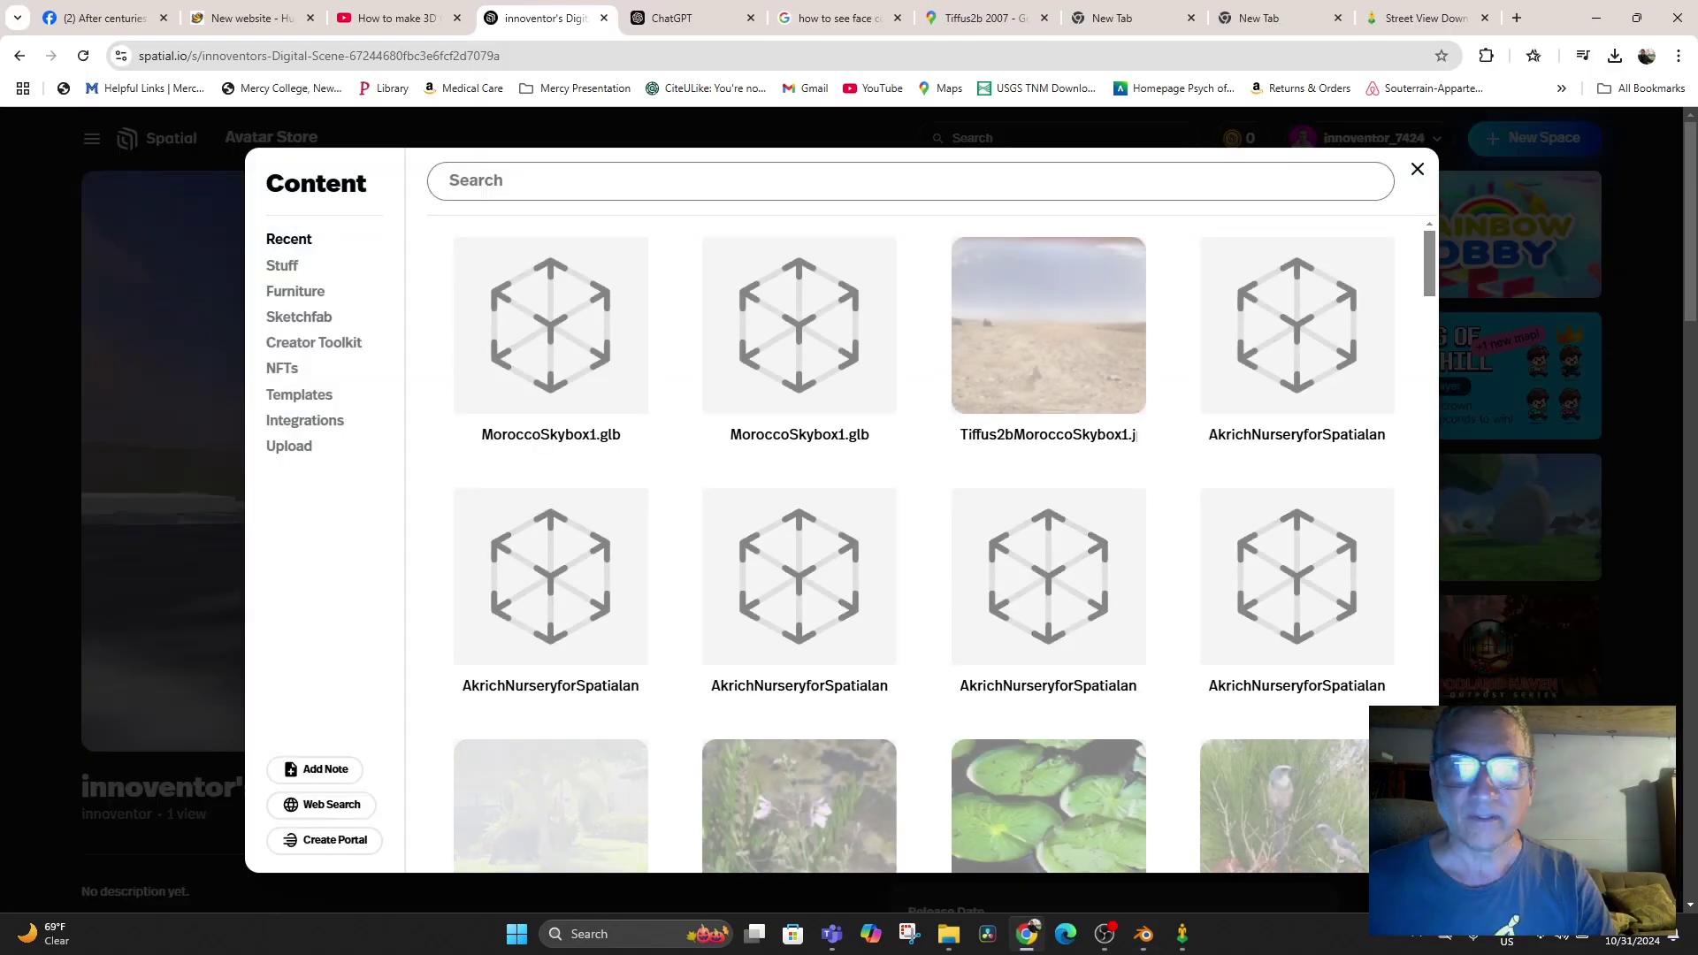
left_click(288, 444)
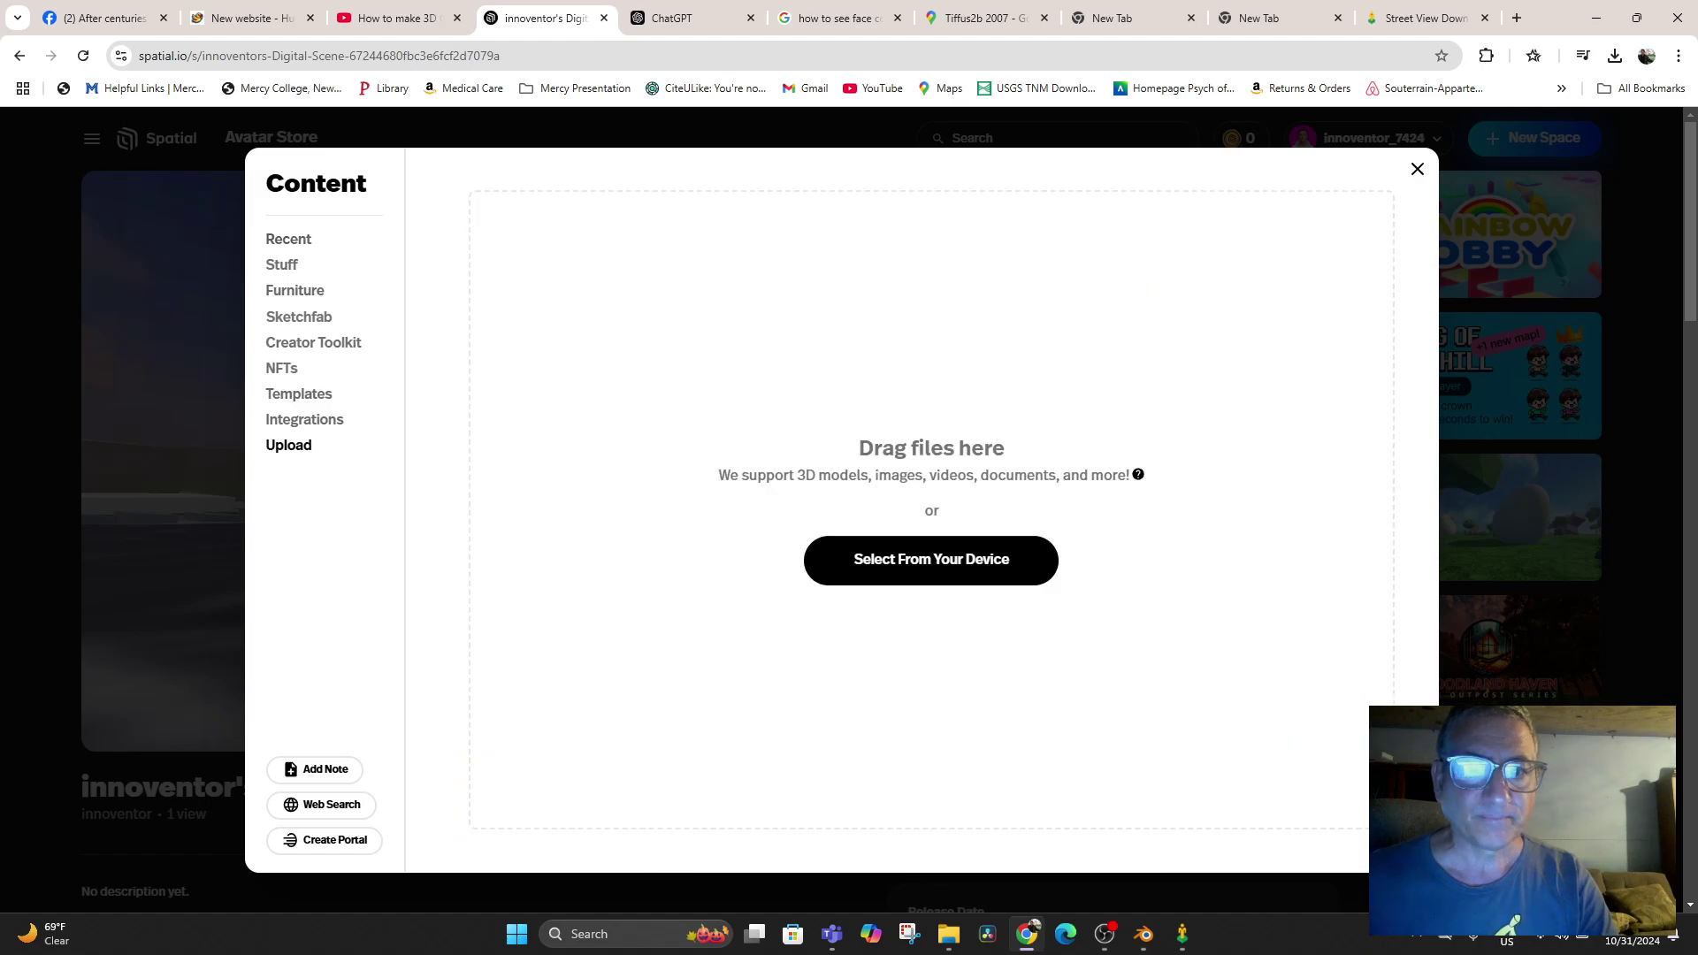
left_click(930, 559)
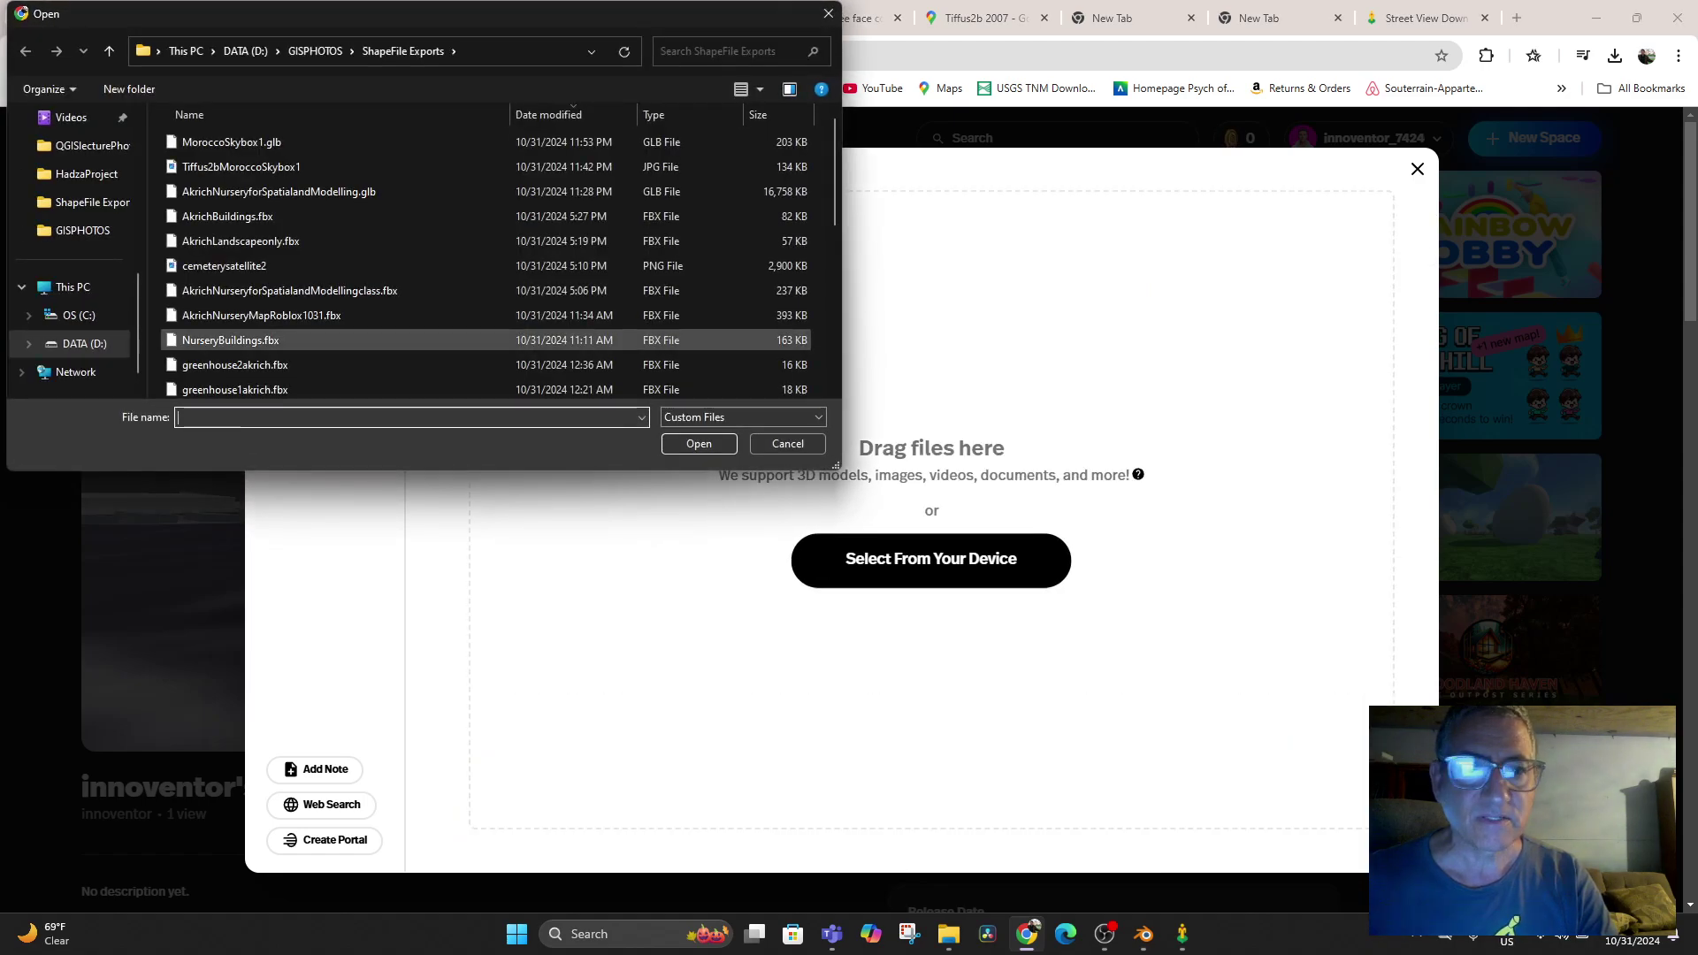
double_click(231, 142)
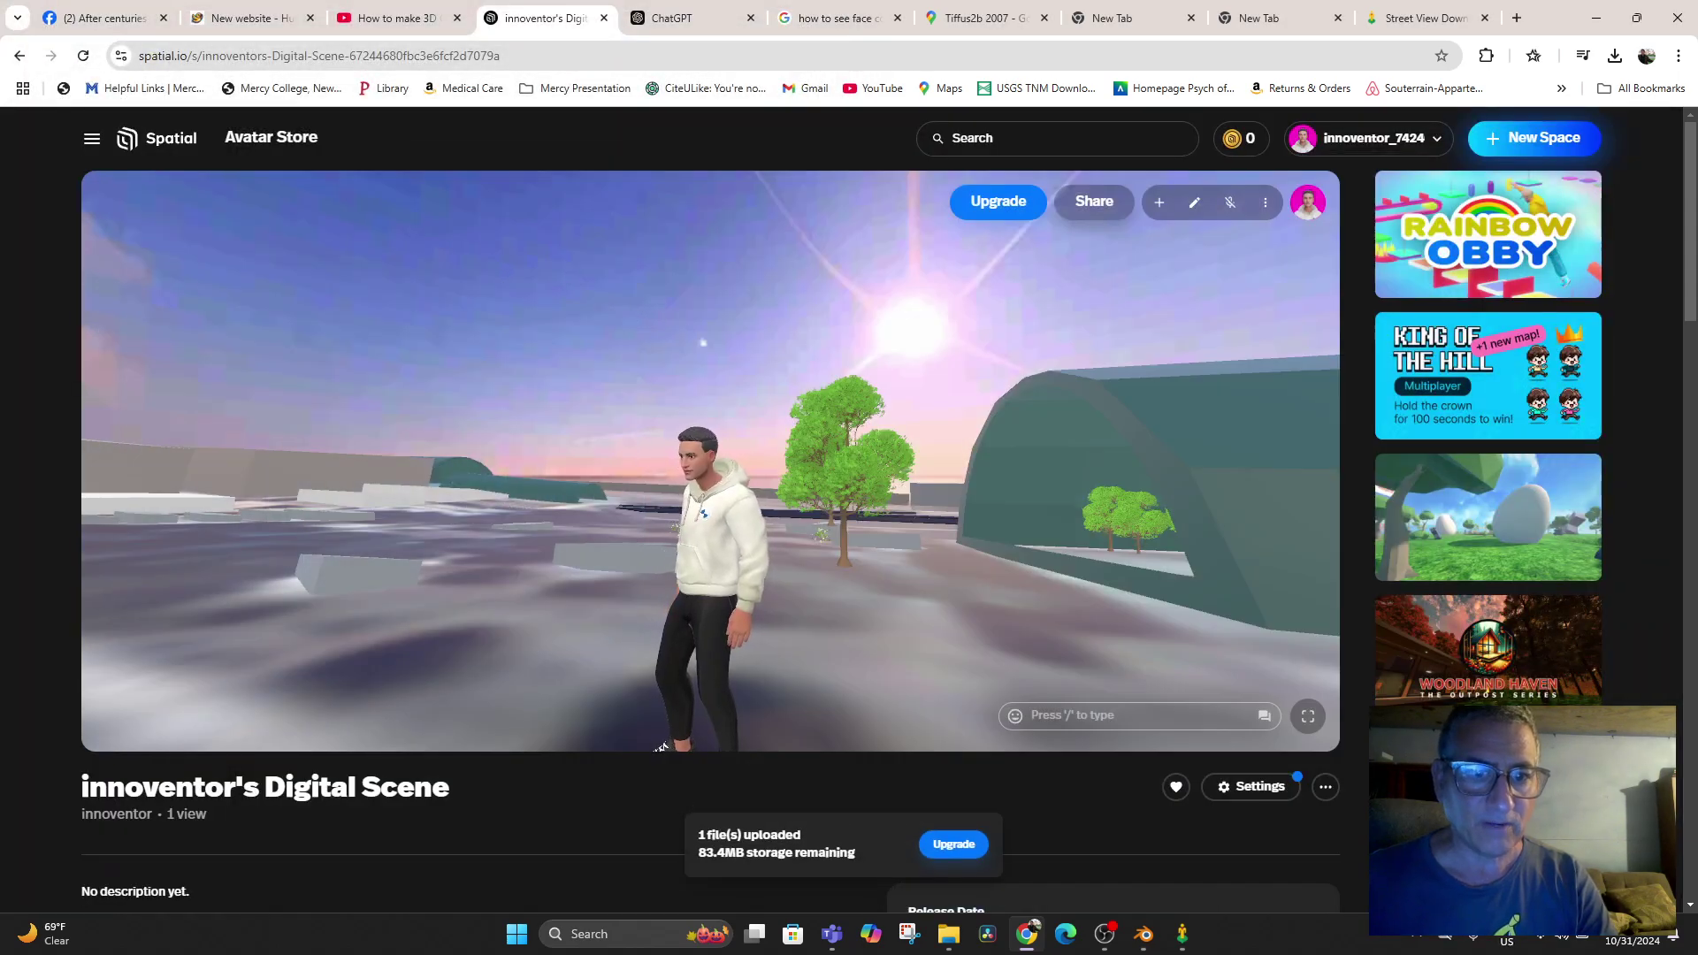
scroll(703, 343, "down", 6)
left_click_drag(703, 342, 749, 476)
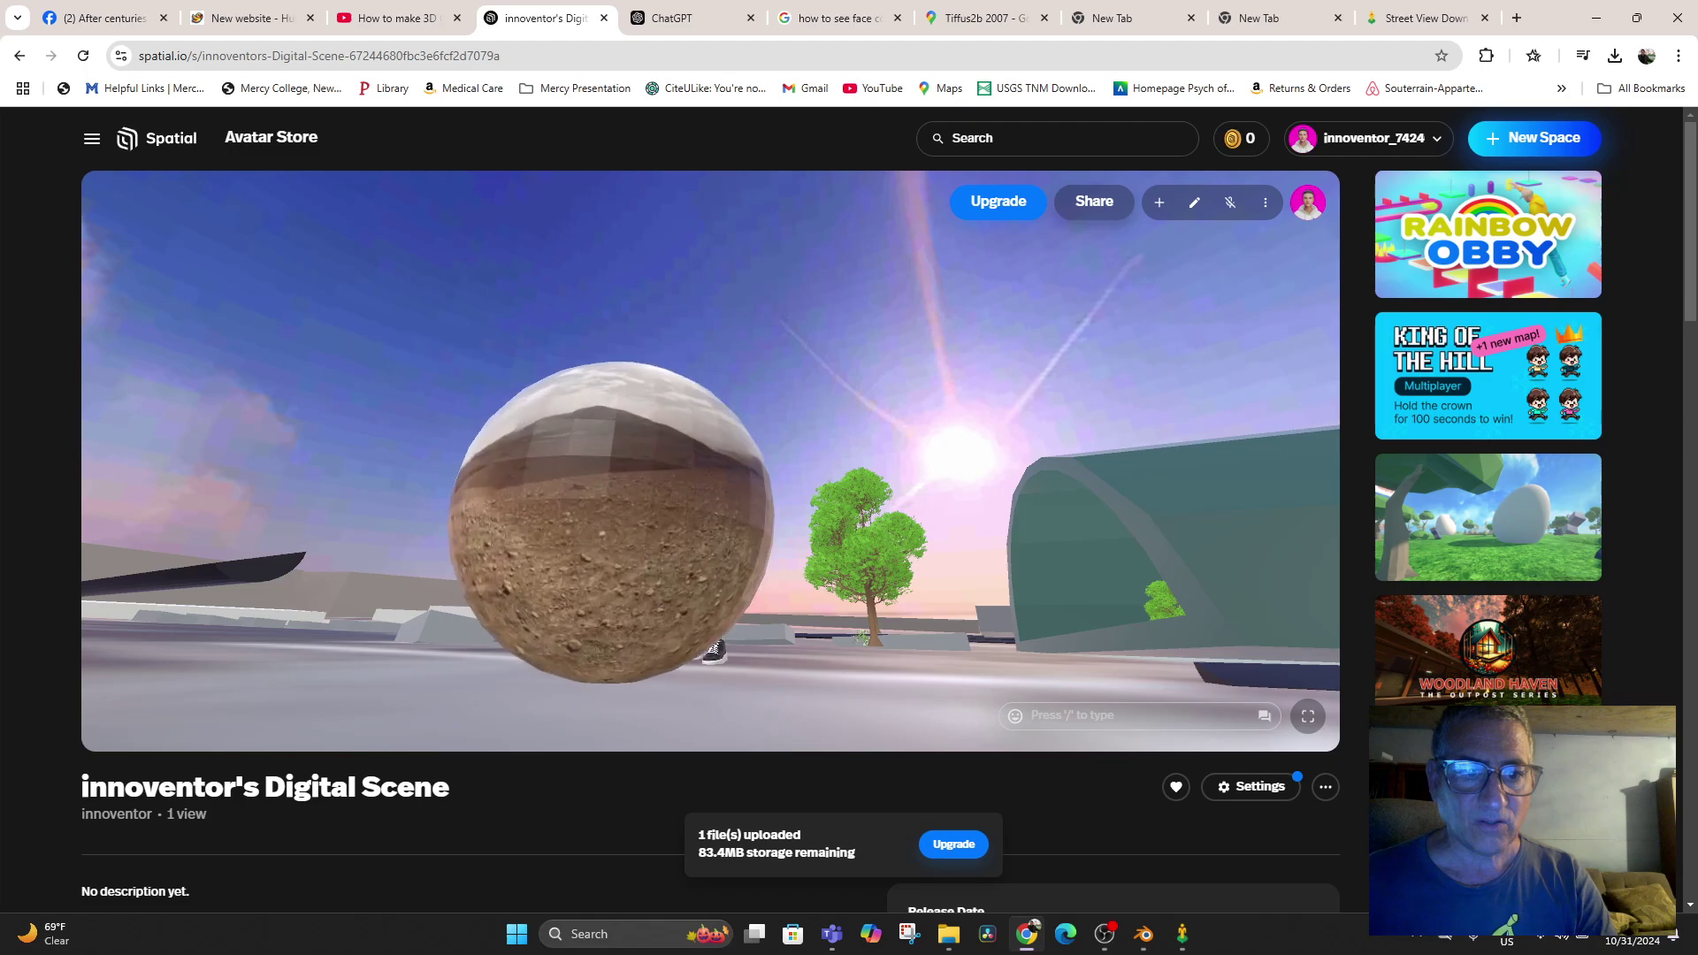
Scale the newly uploaded sphere uniformly to 3.20 and move it to about X -61.6, Y -115.6, Z 72.2
scroll(743, 566, "up", 5)
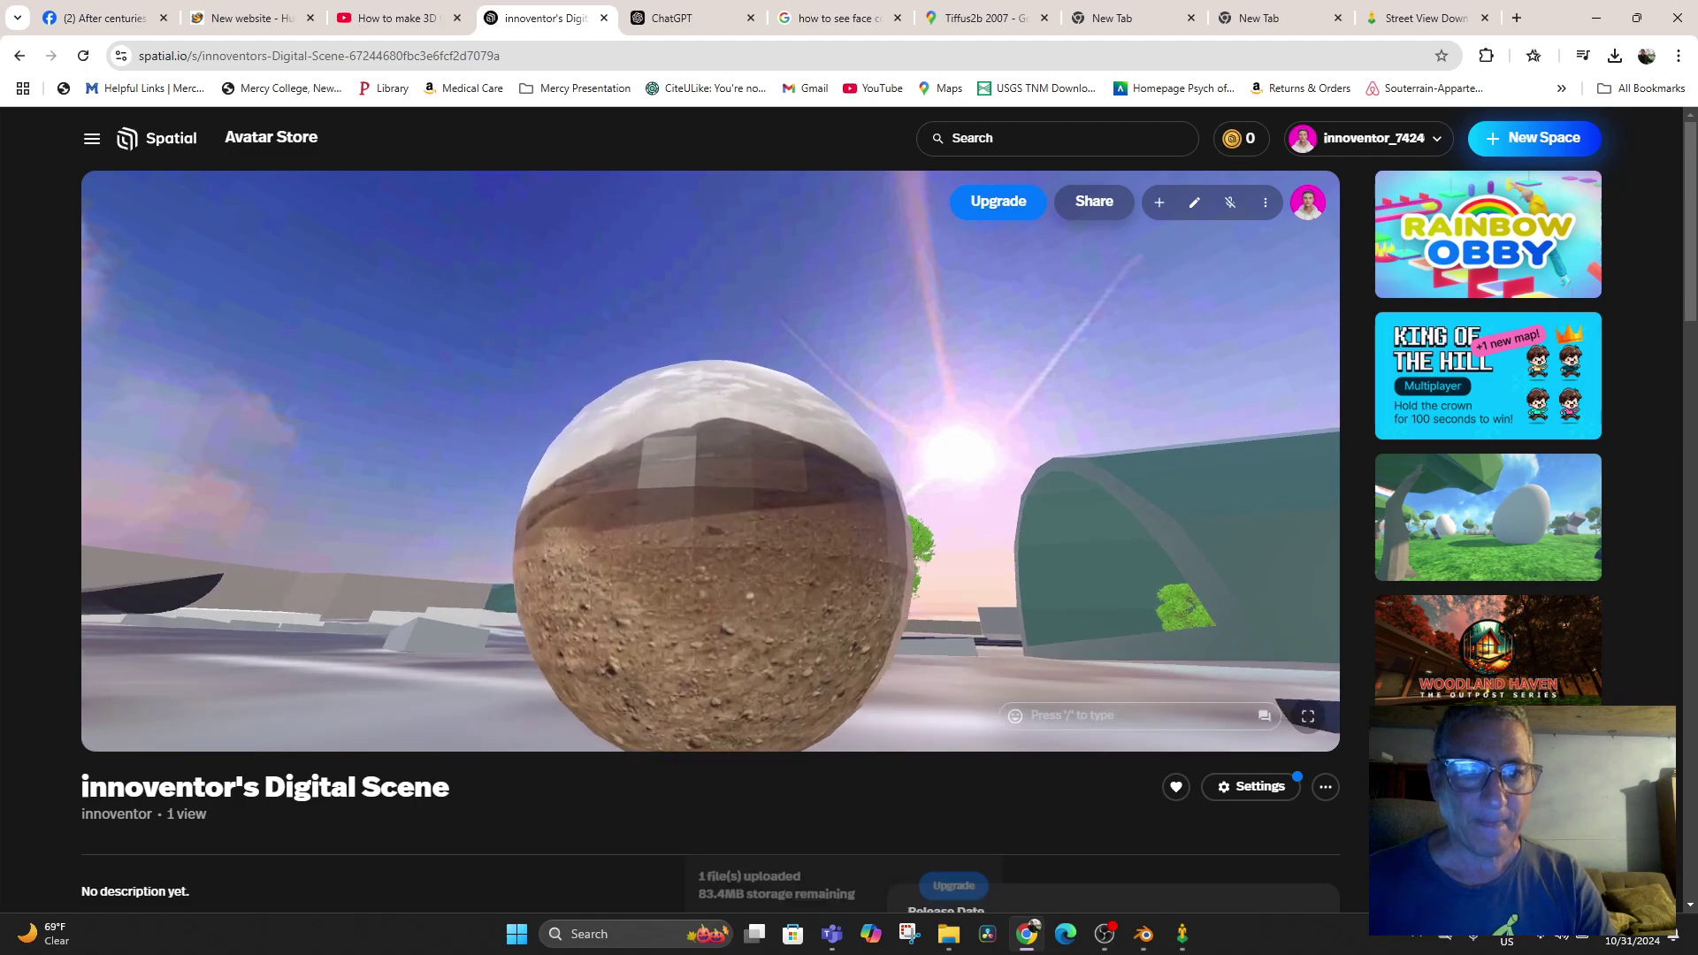
left_click(743, 566)
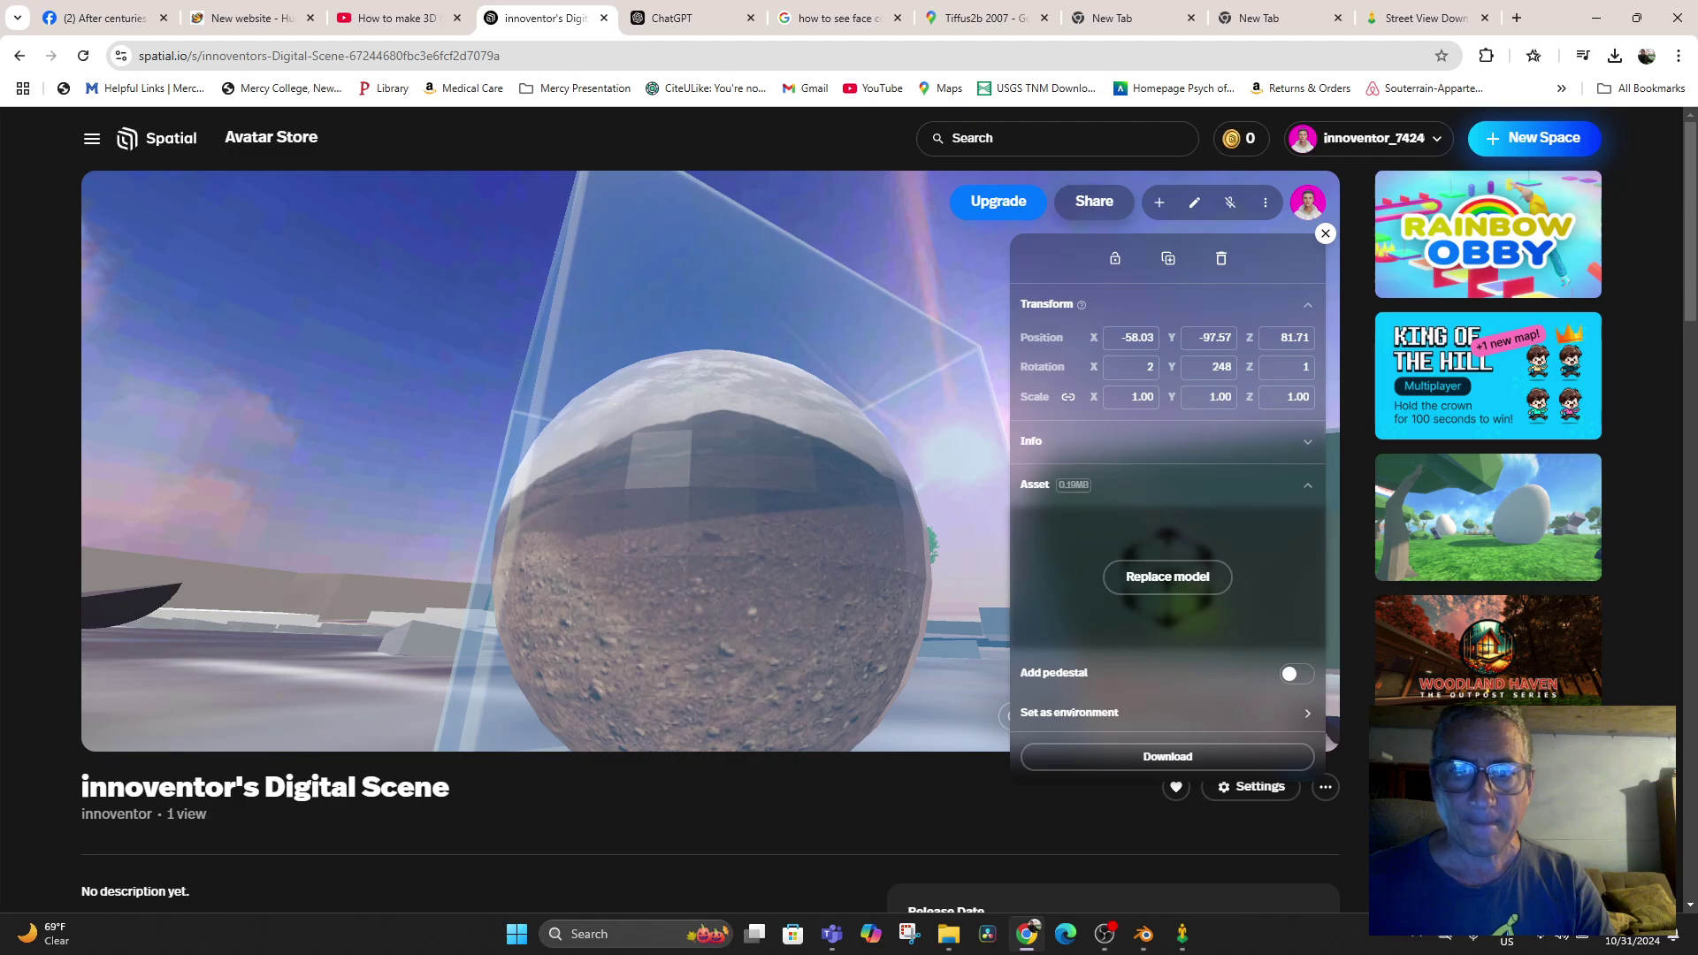
left_click_drag(752, 611, 748, 476)
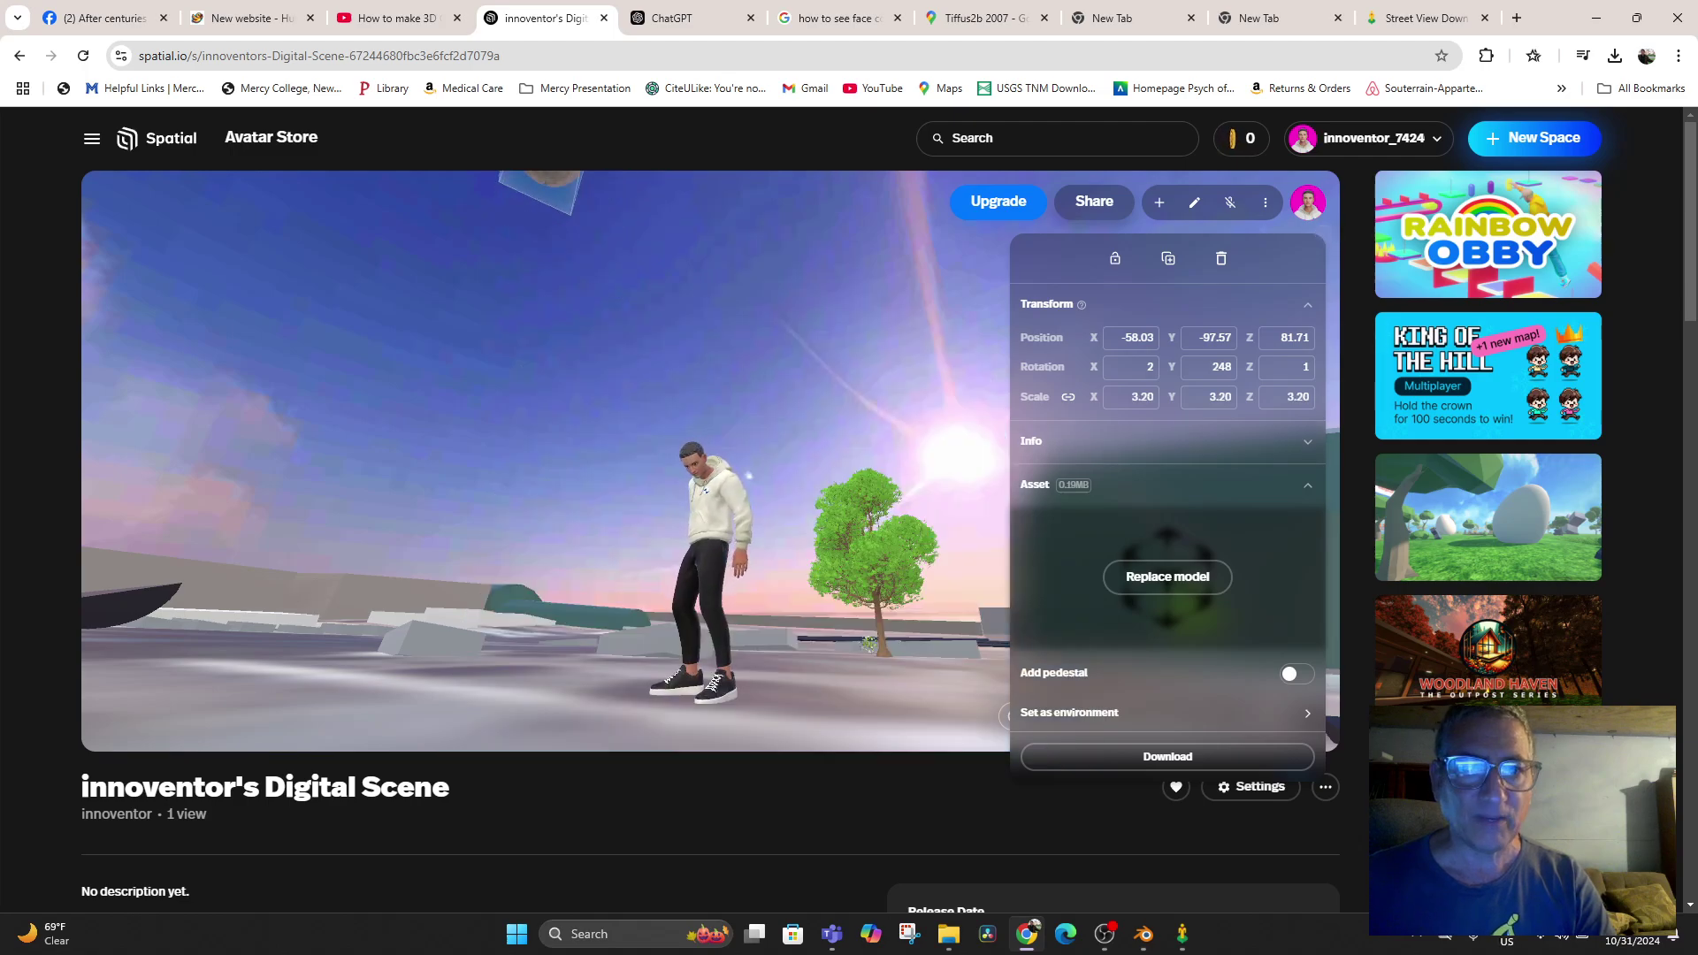
left_click_drag(541, 178, 611, 568)
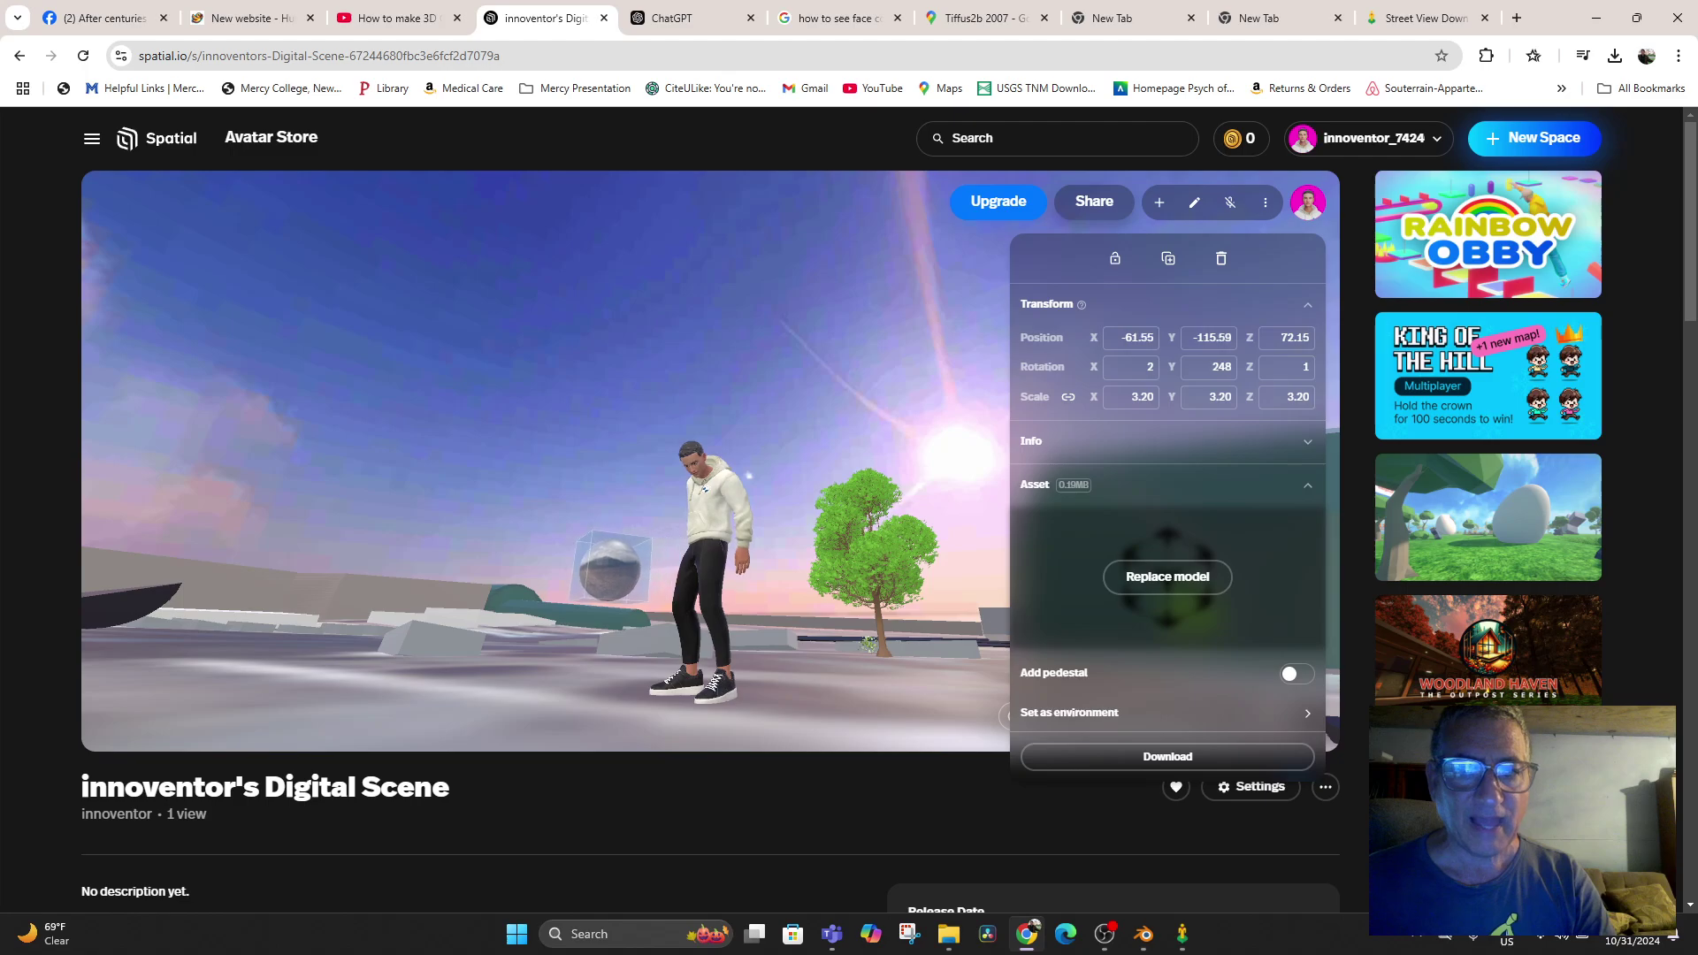
Set the sphere model as the scene's custom skybox and switch back to Blender
left_click(1150, 713)
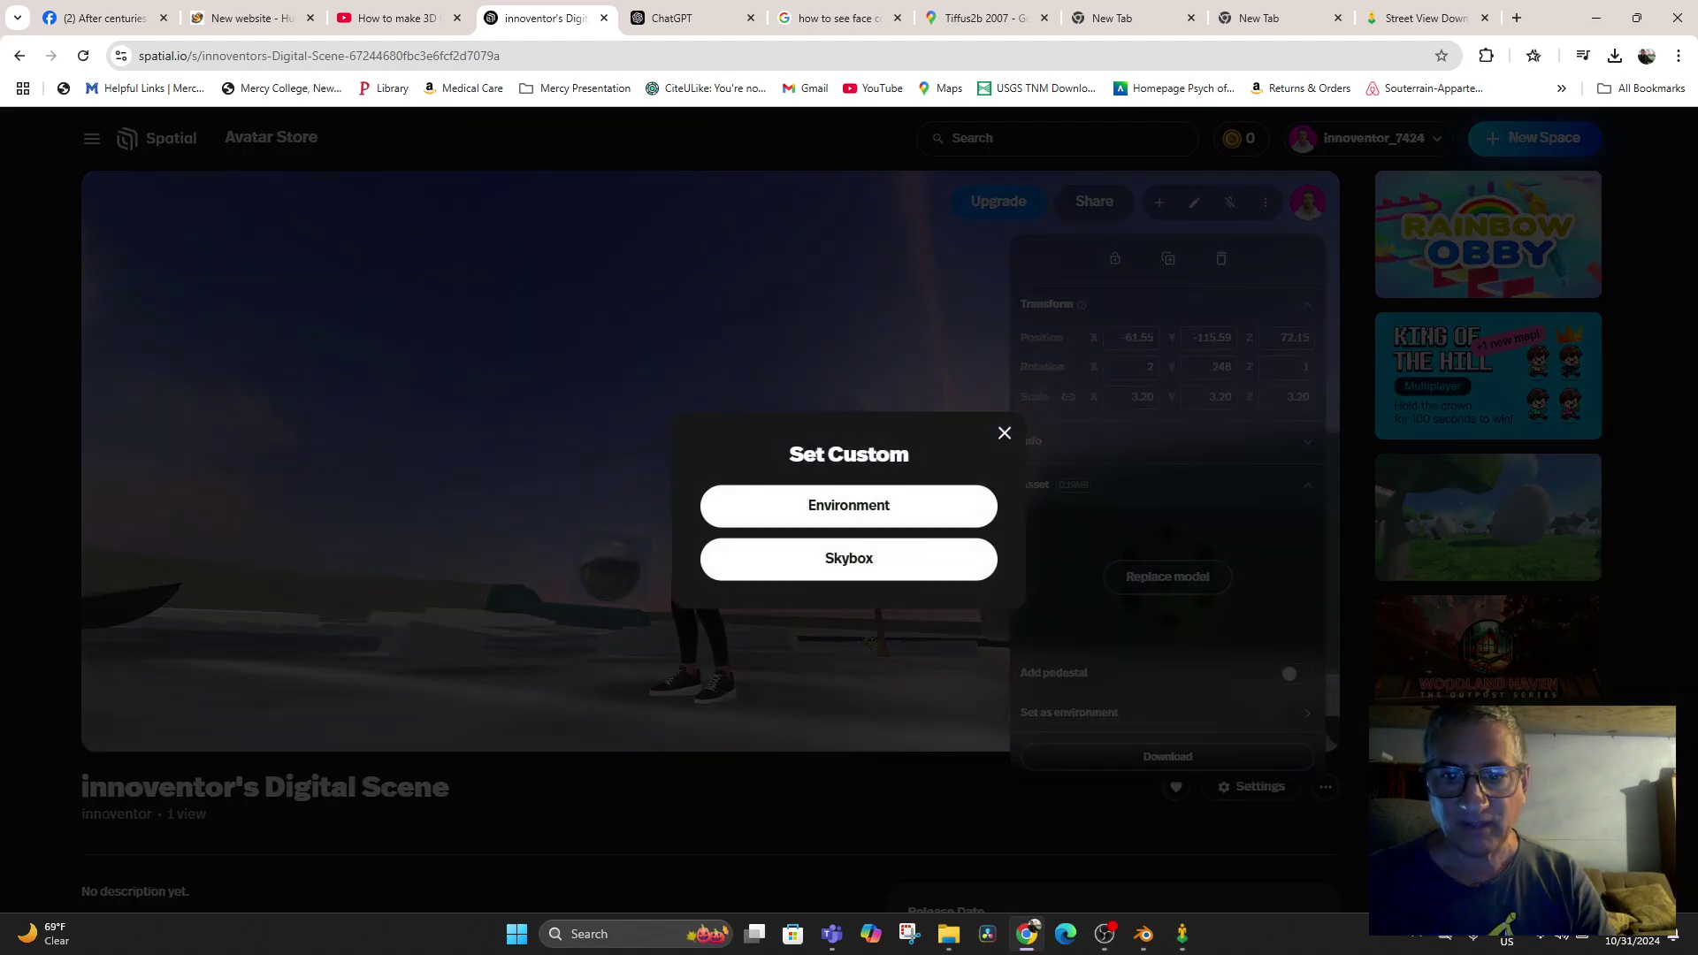
left_click(849, 557)
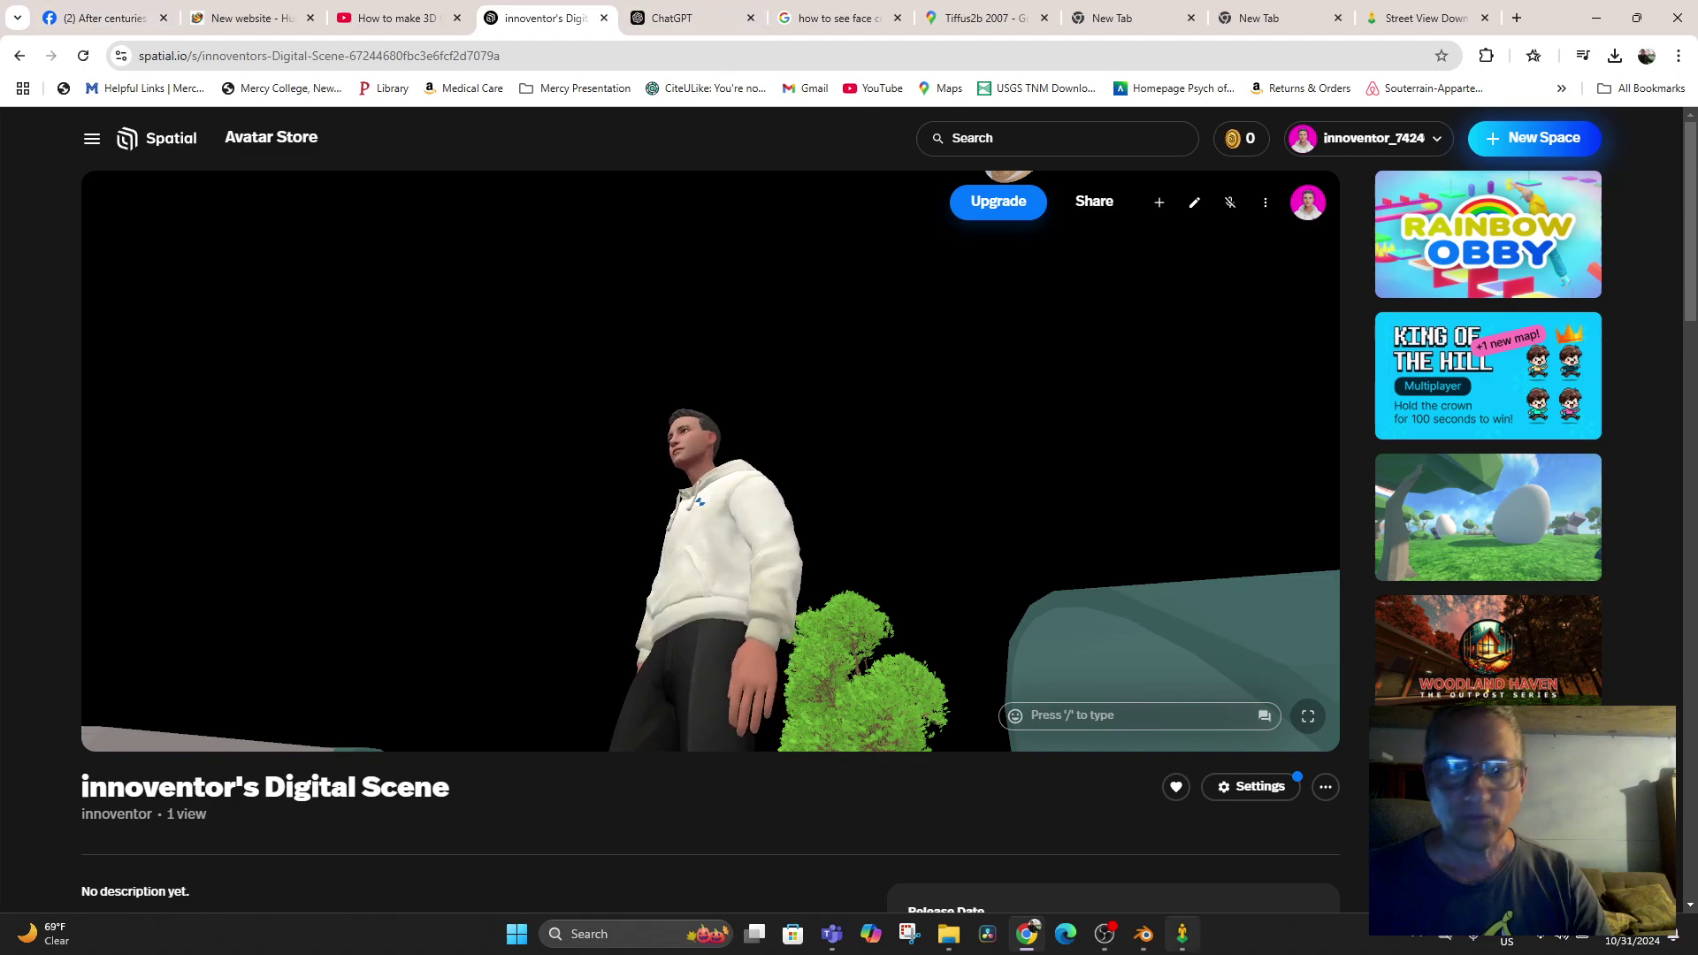
left_click(1144, 934)
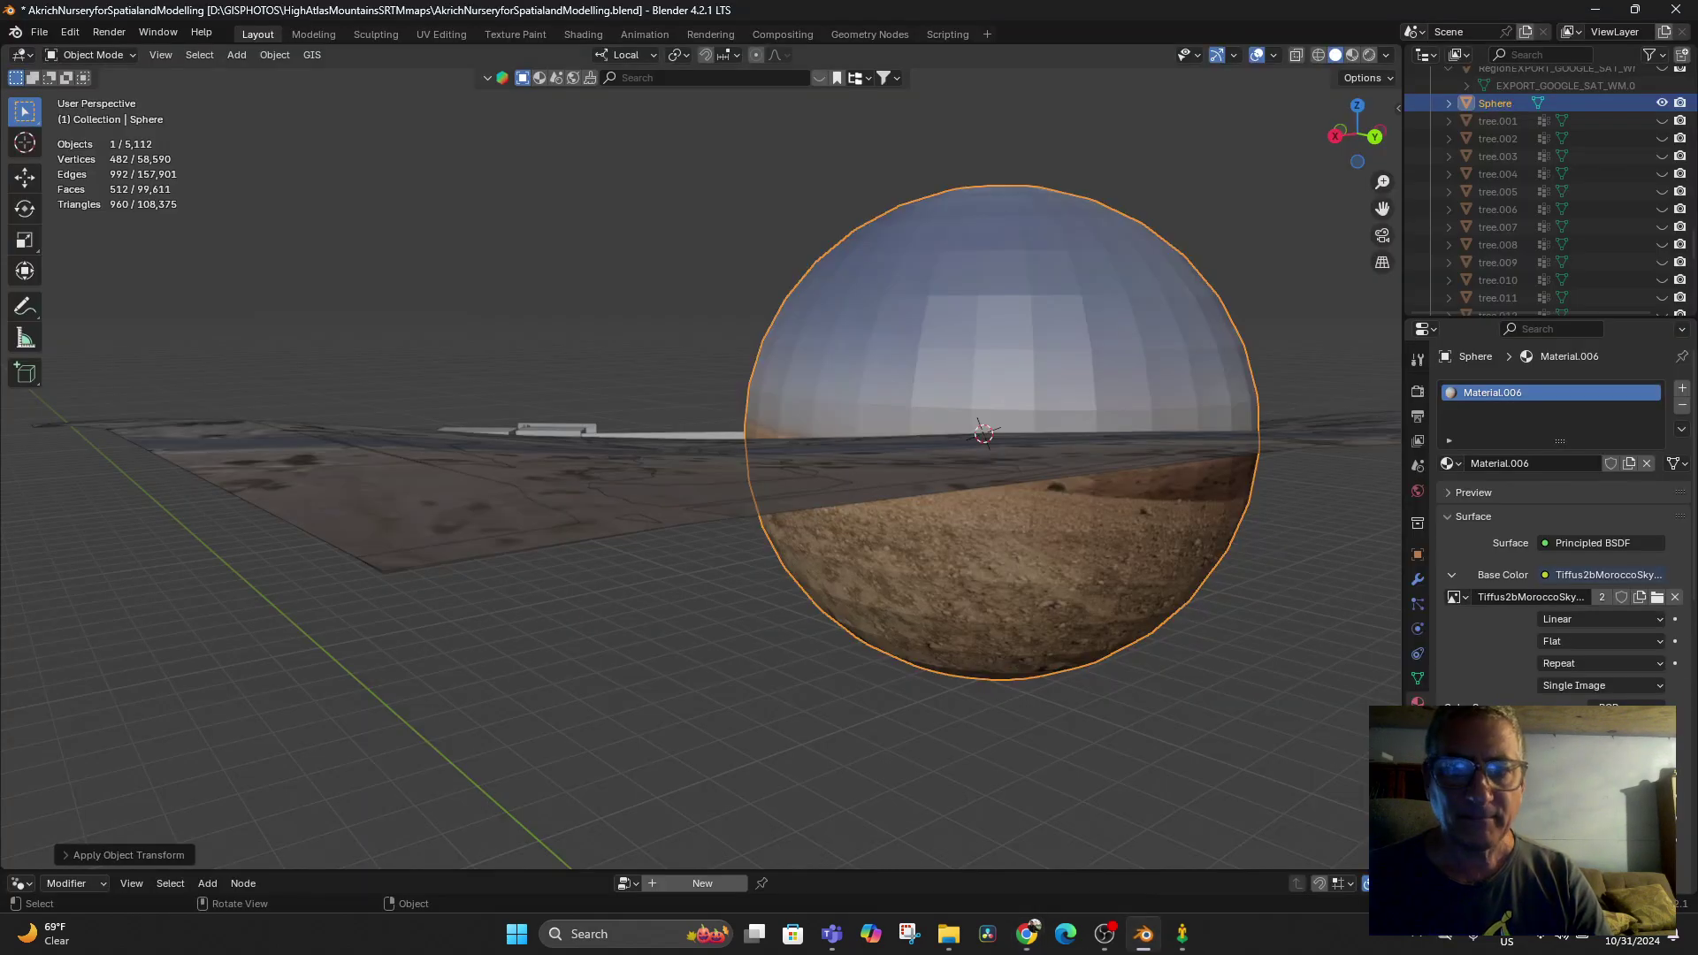
Undo the last transform applied to the sphere
key("ctrl+z")
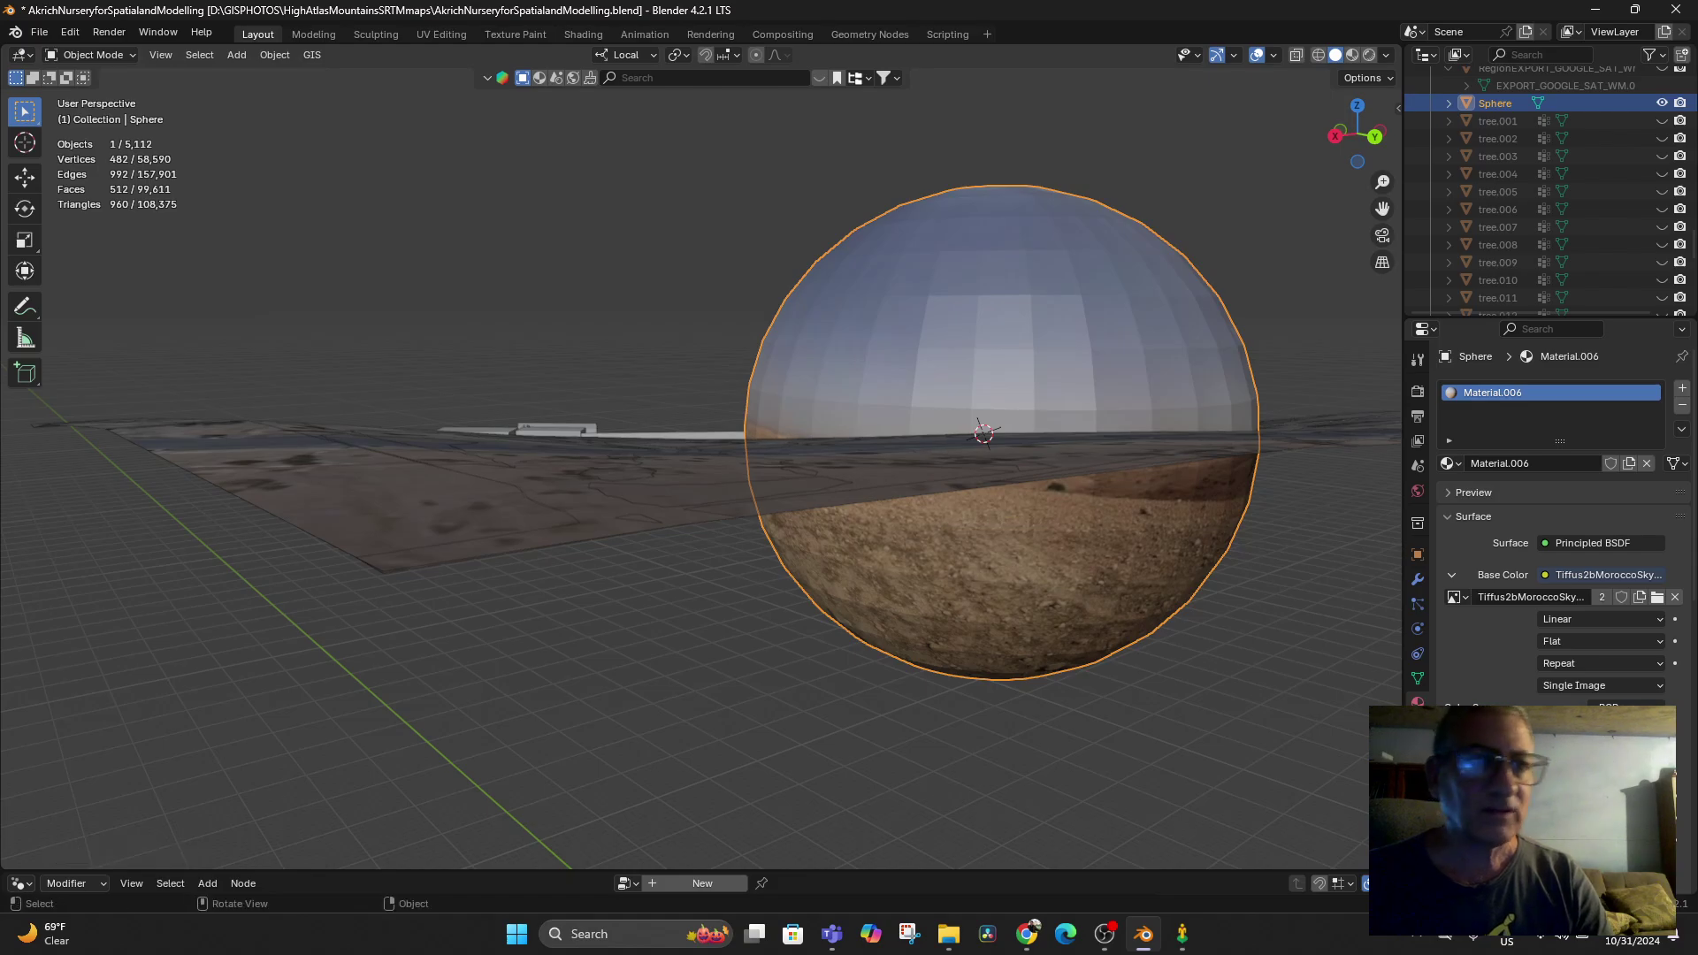
Examine the Include, Transform and Data options of the sphere's glTF 2.0 export, and leave without exporting
left_click(38, 32)
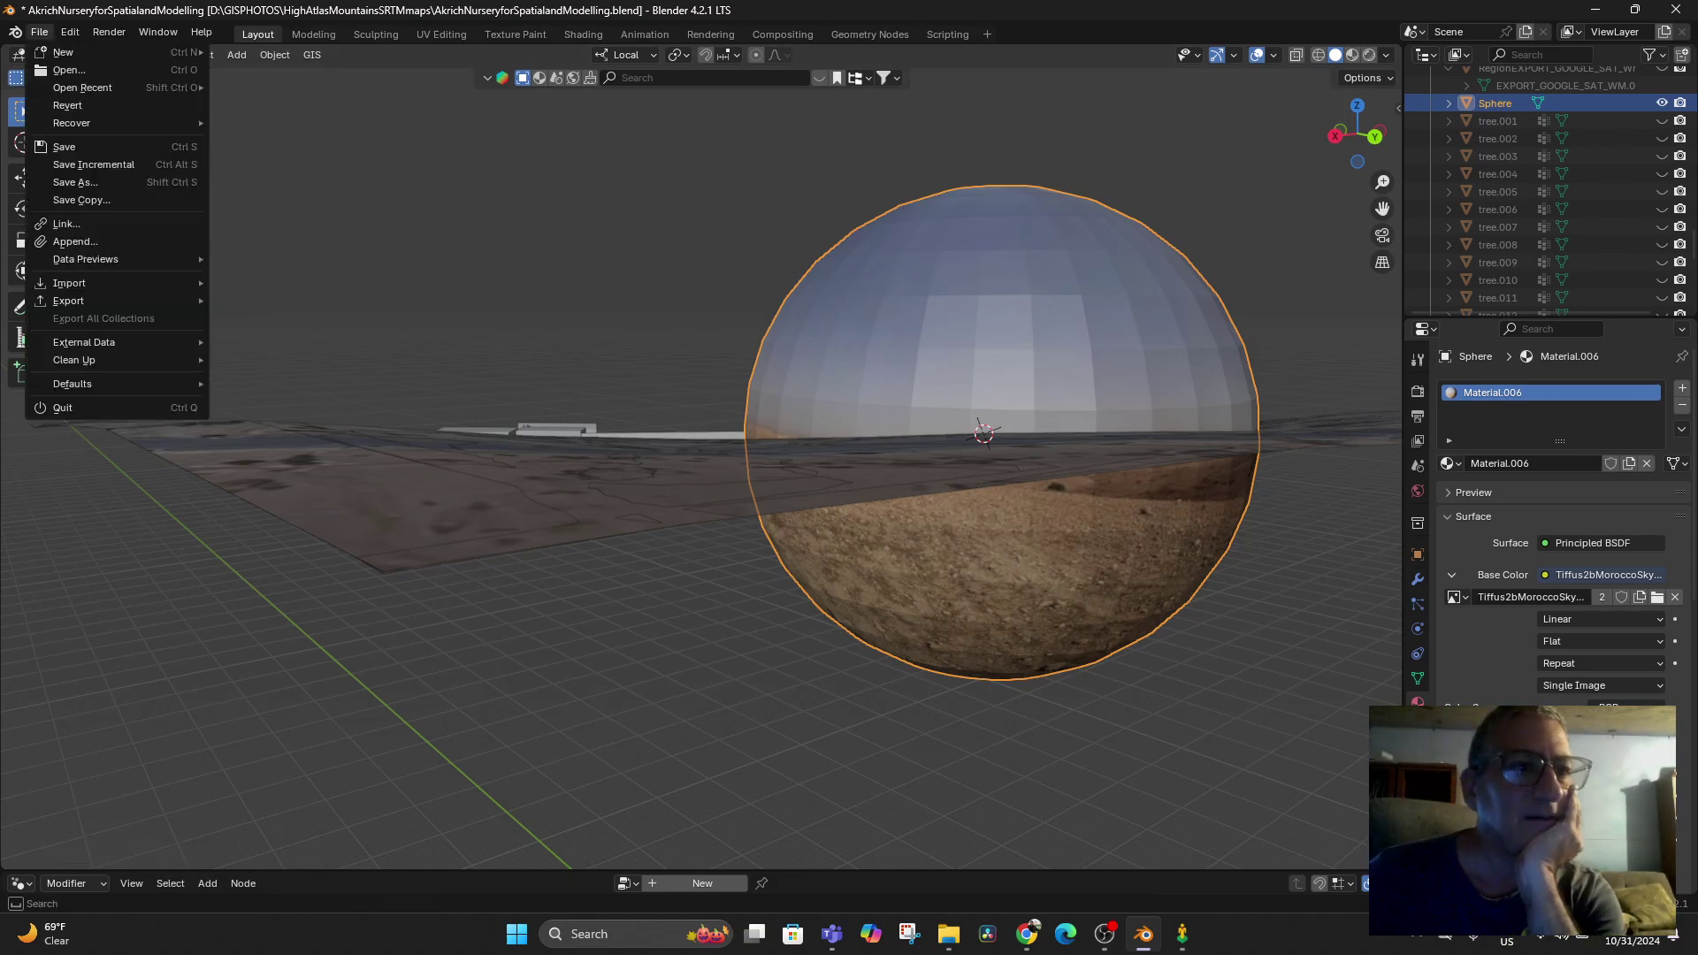
mouse_move(106, 301)
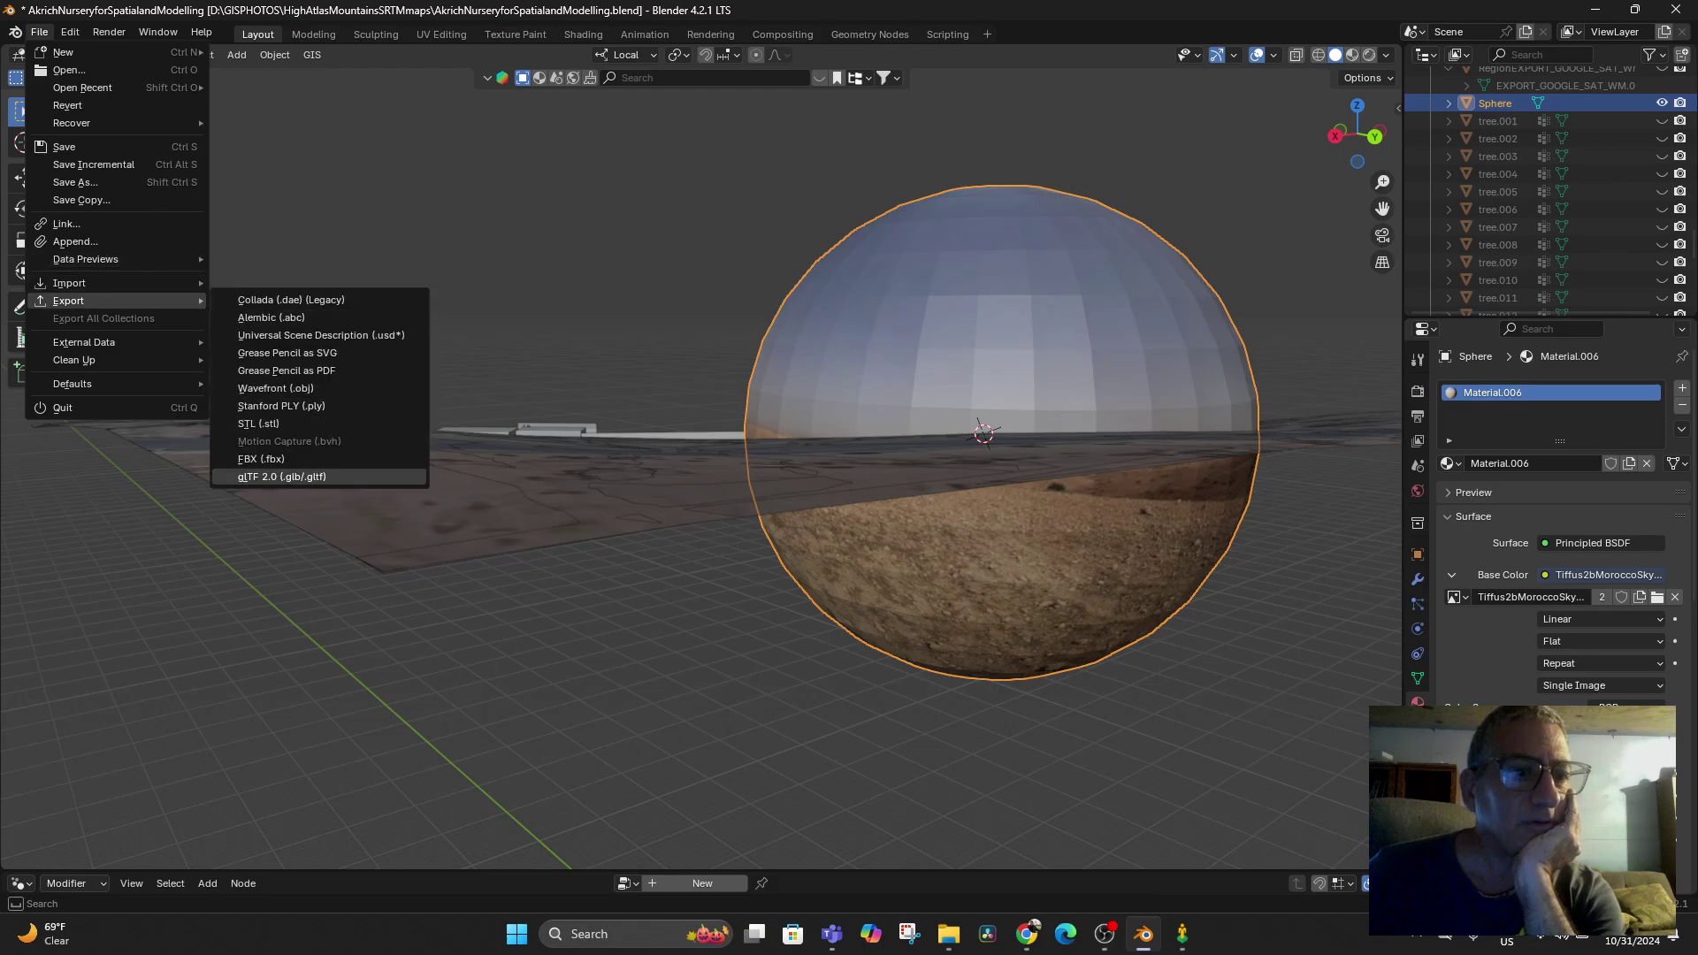
left_click(282, 477)
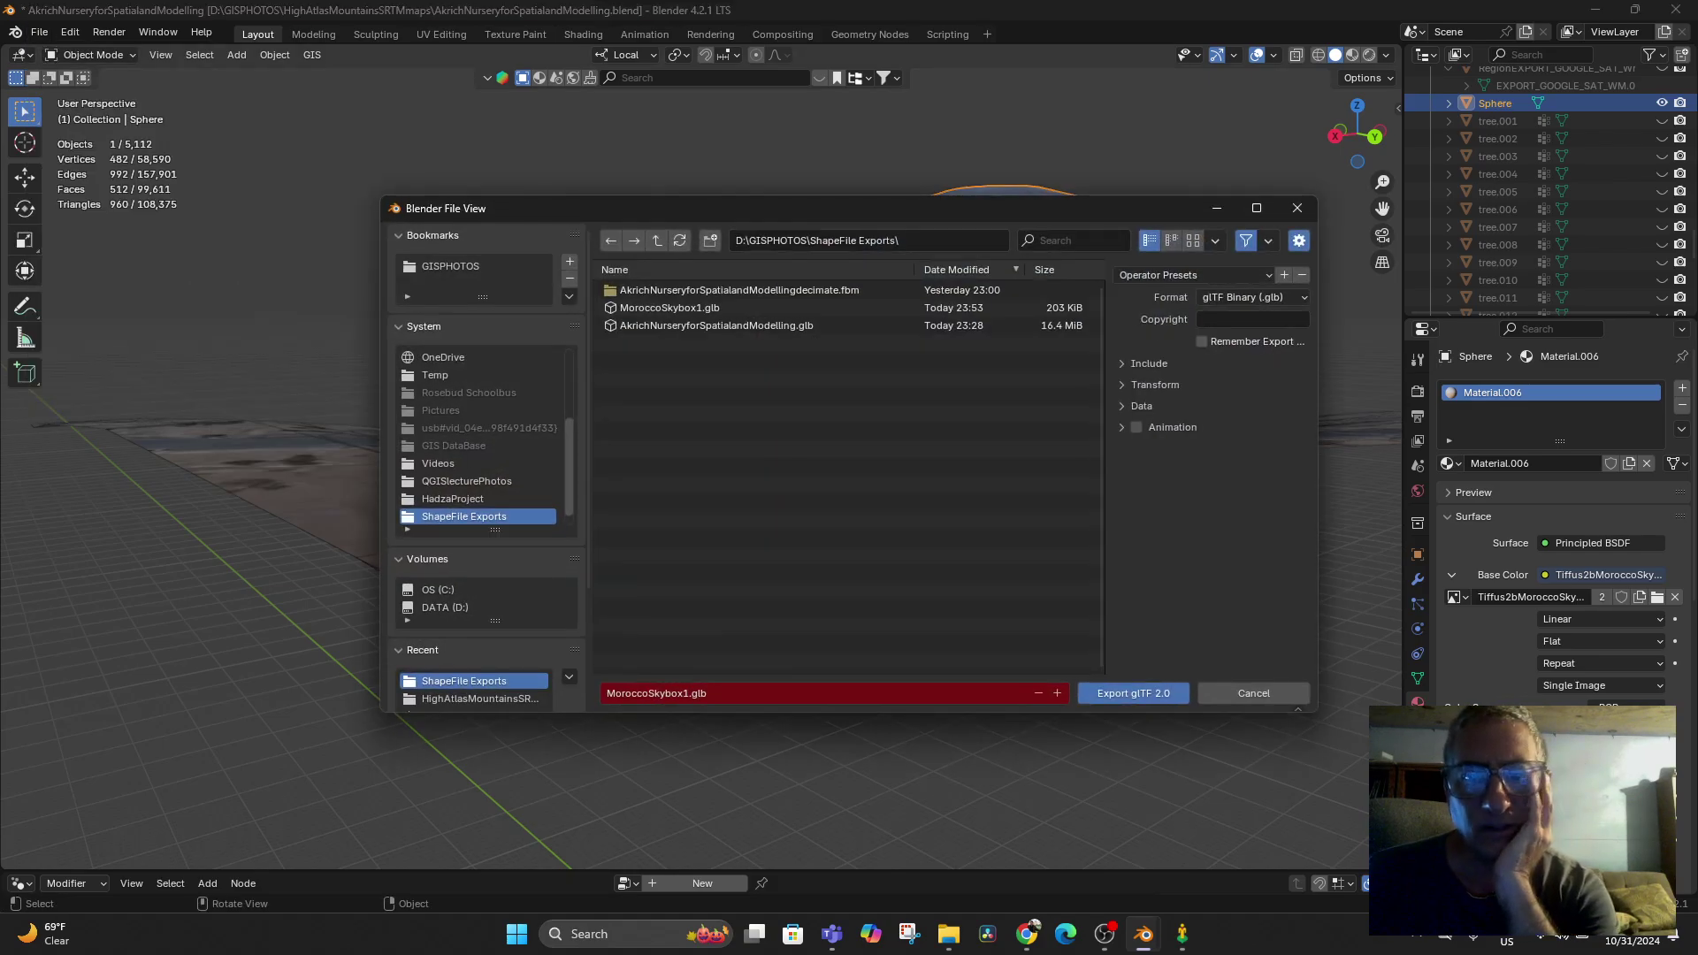
left_click(1123, 363)
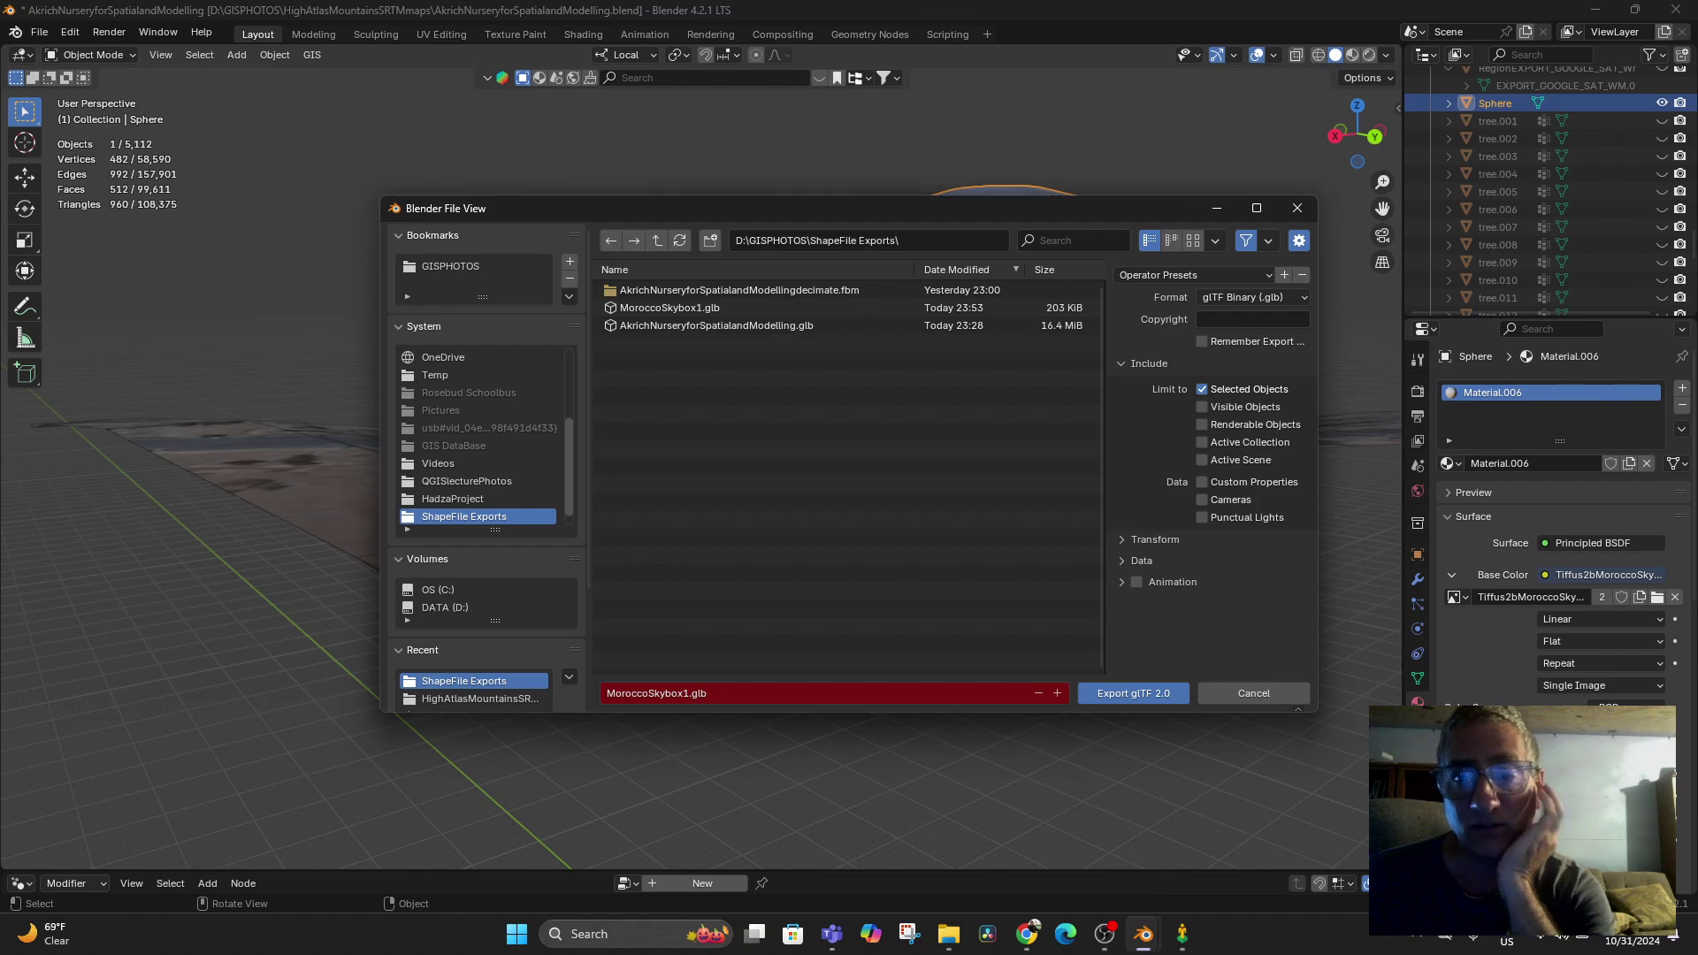
left_click(1123, 539)
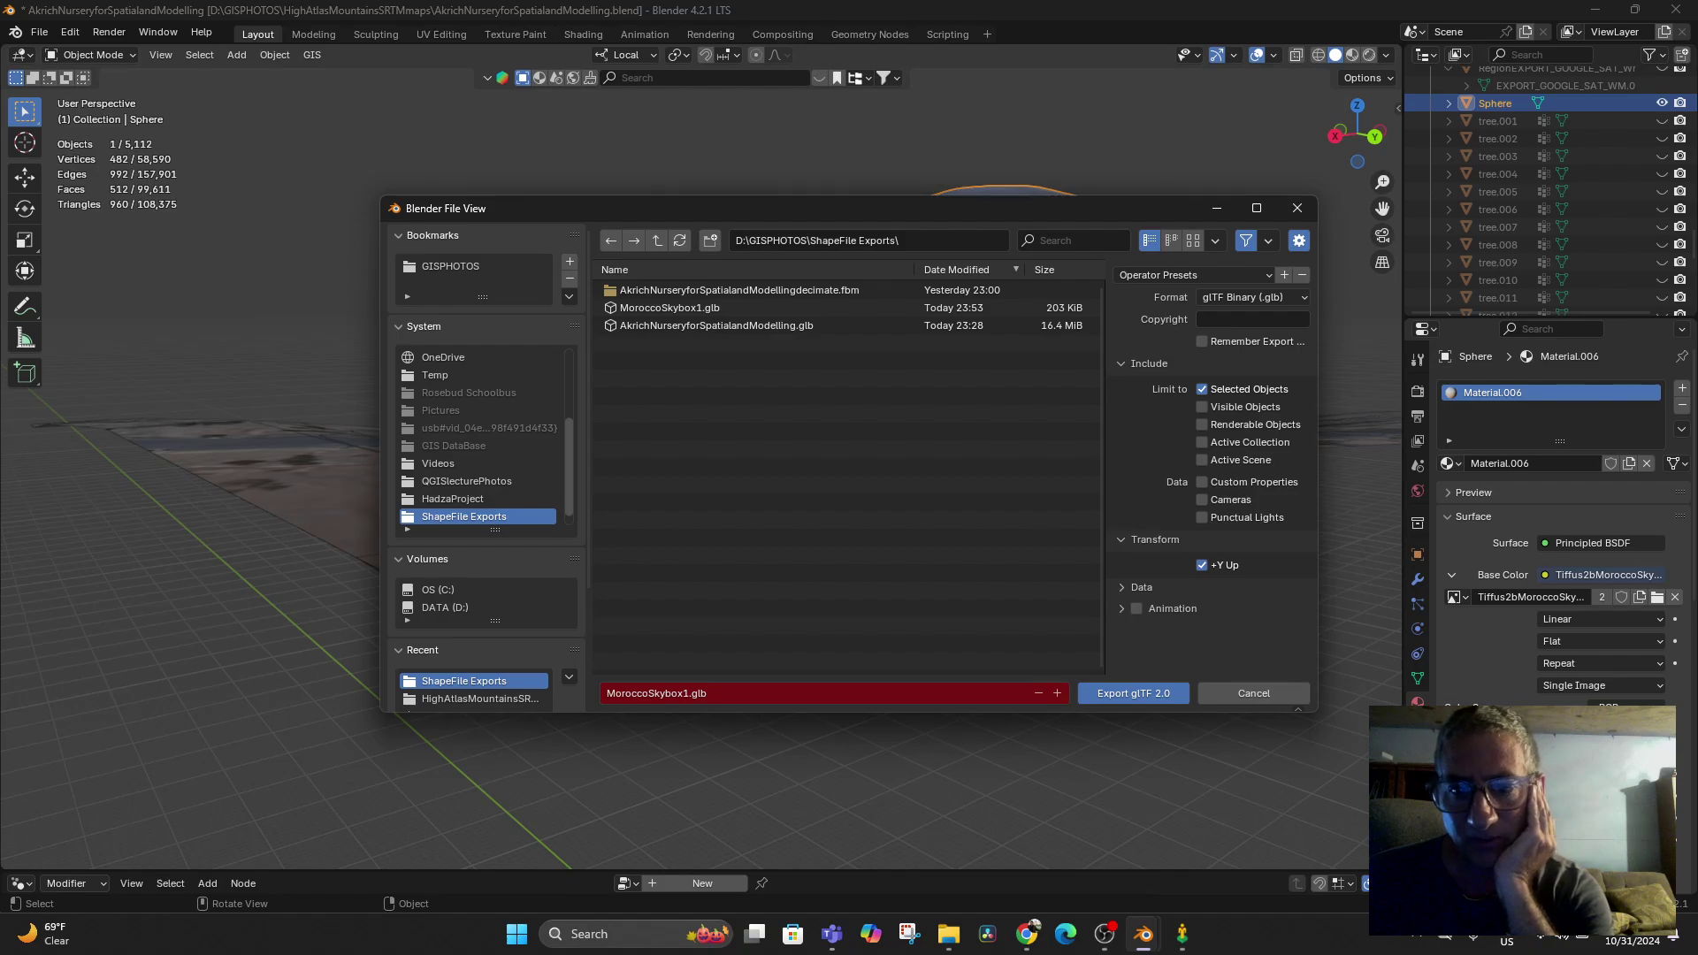
left_click(1141, 587)
scroll(1150, 530, "down", 3)
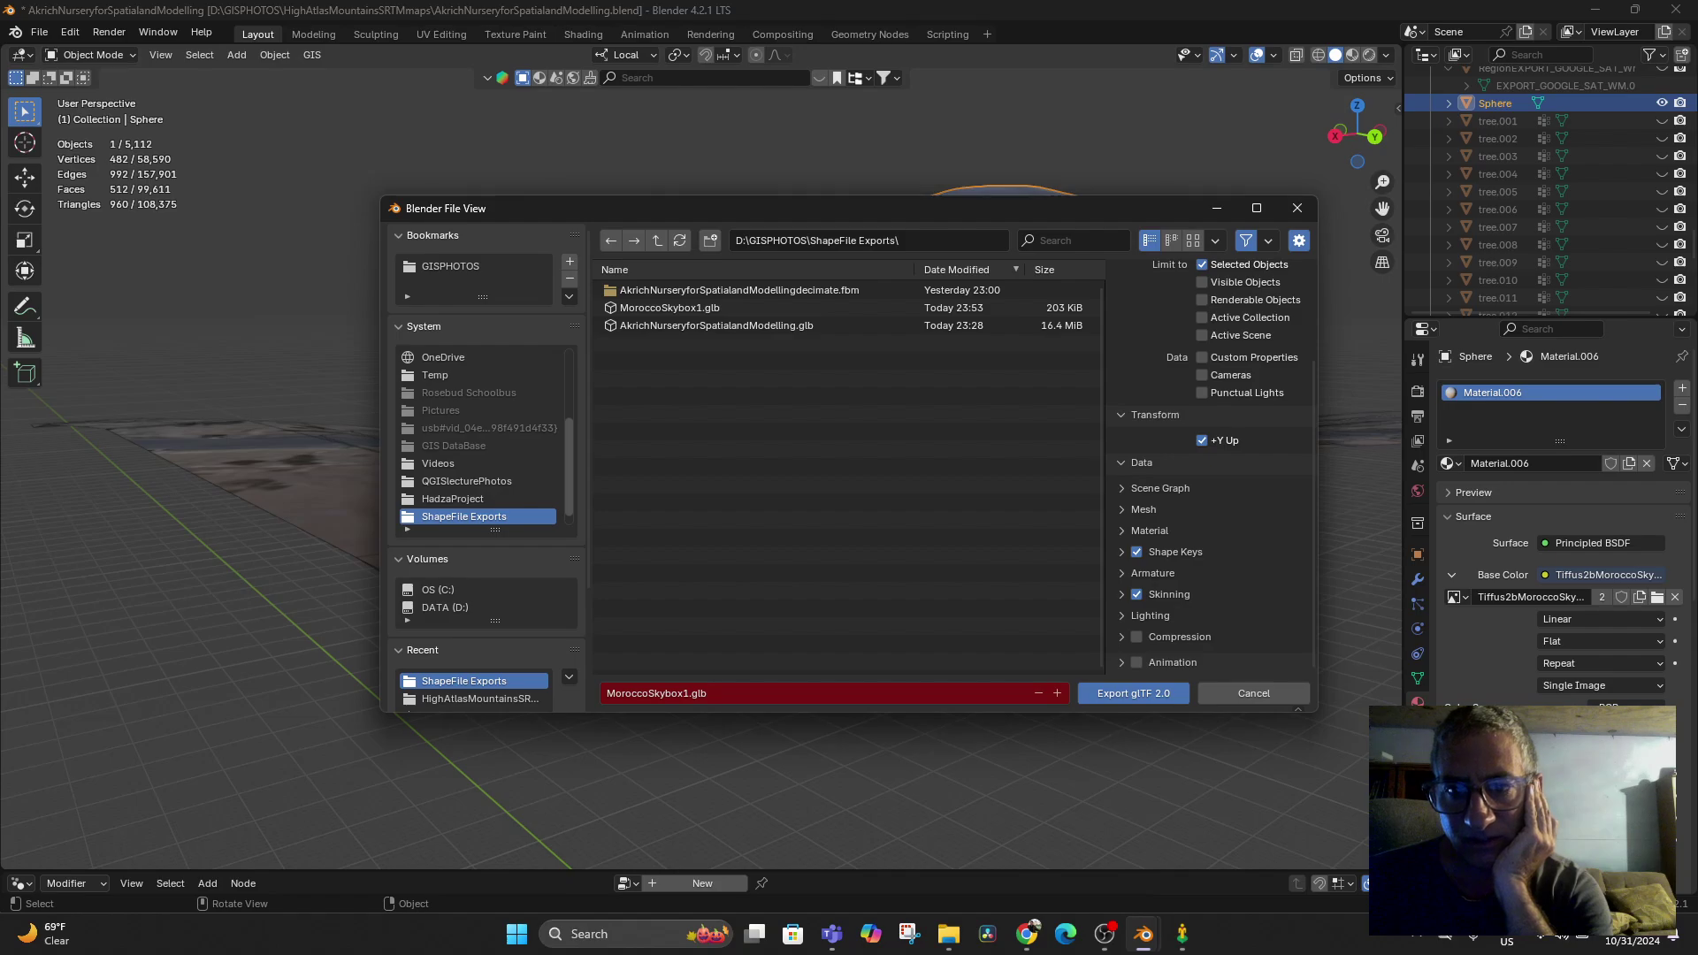
scroll(1207, 460, "up", 3)
scroll(1207, 460, "up", 1)
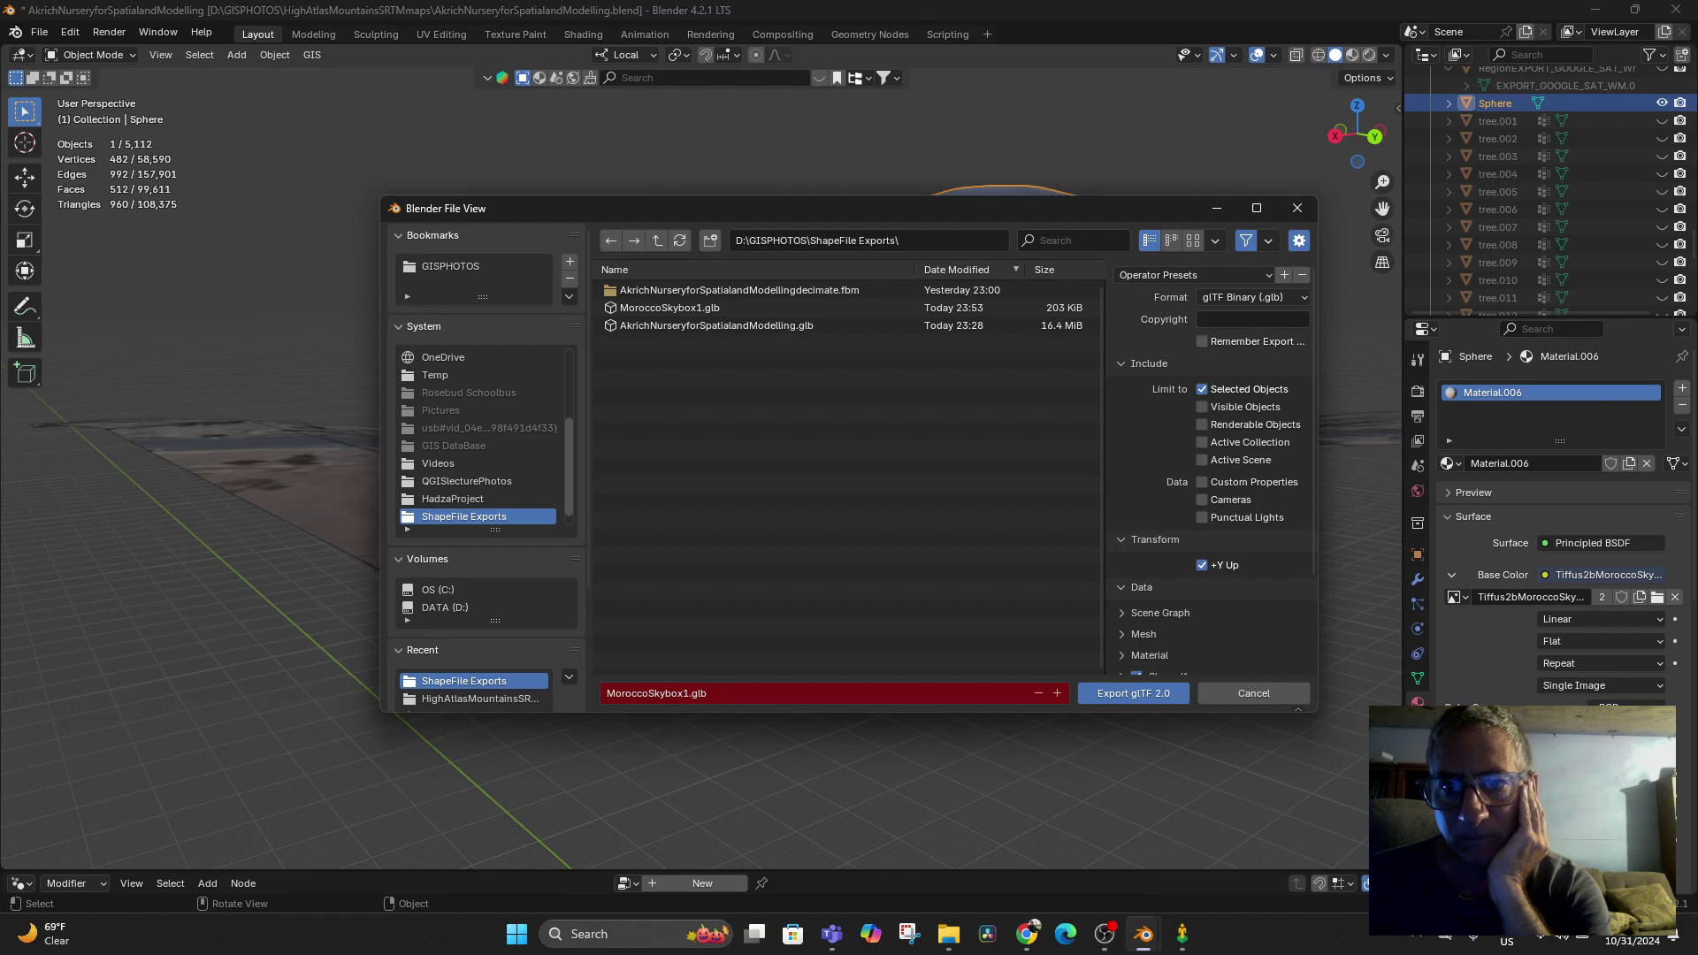
scroll(1207, 460, "down", 2)
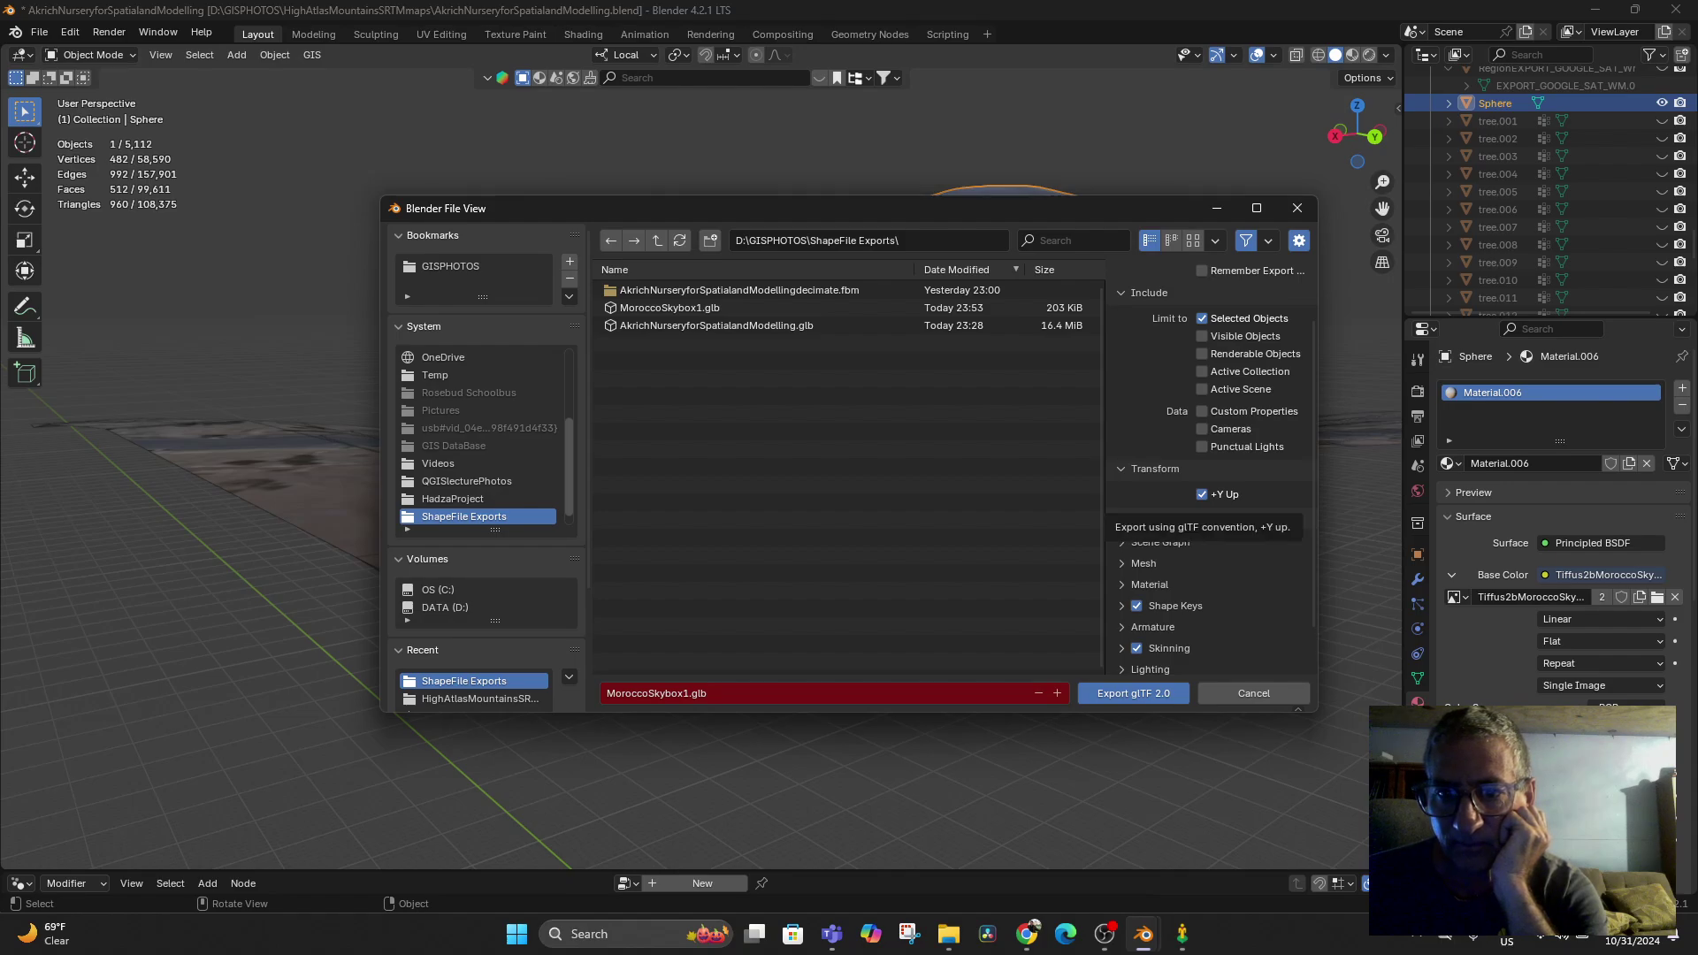
left_click(1203, 495)
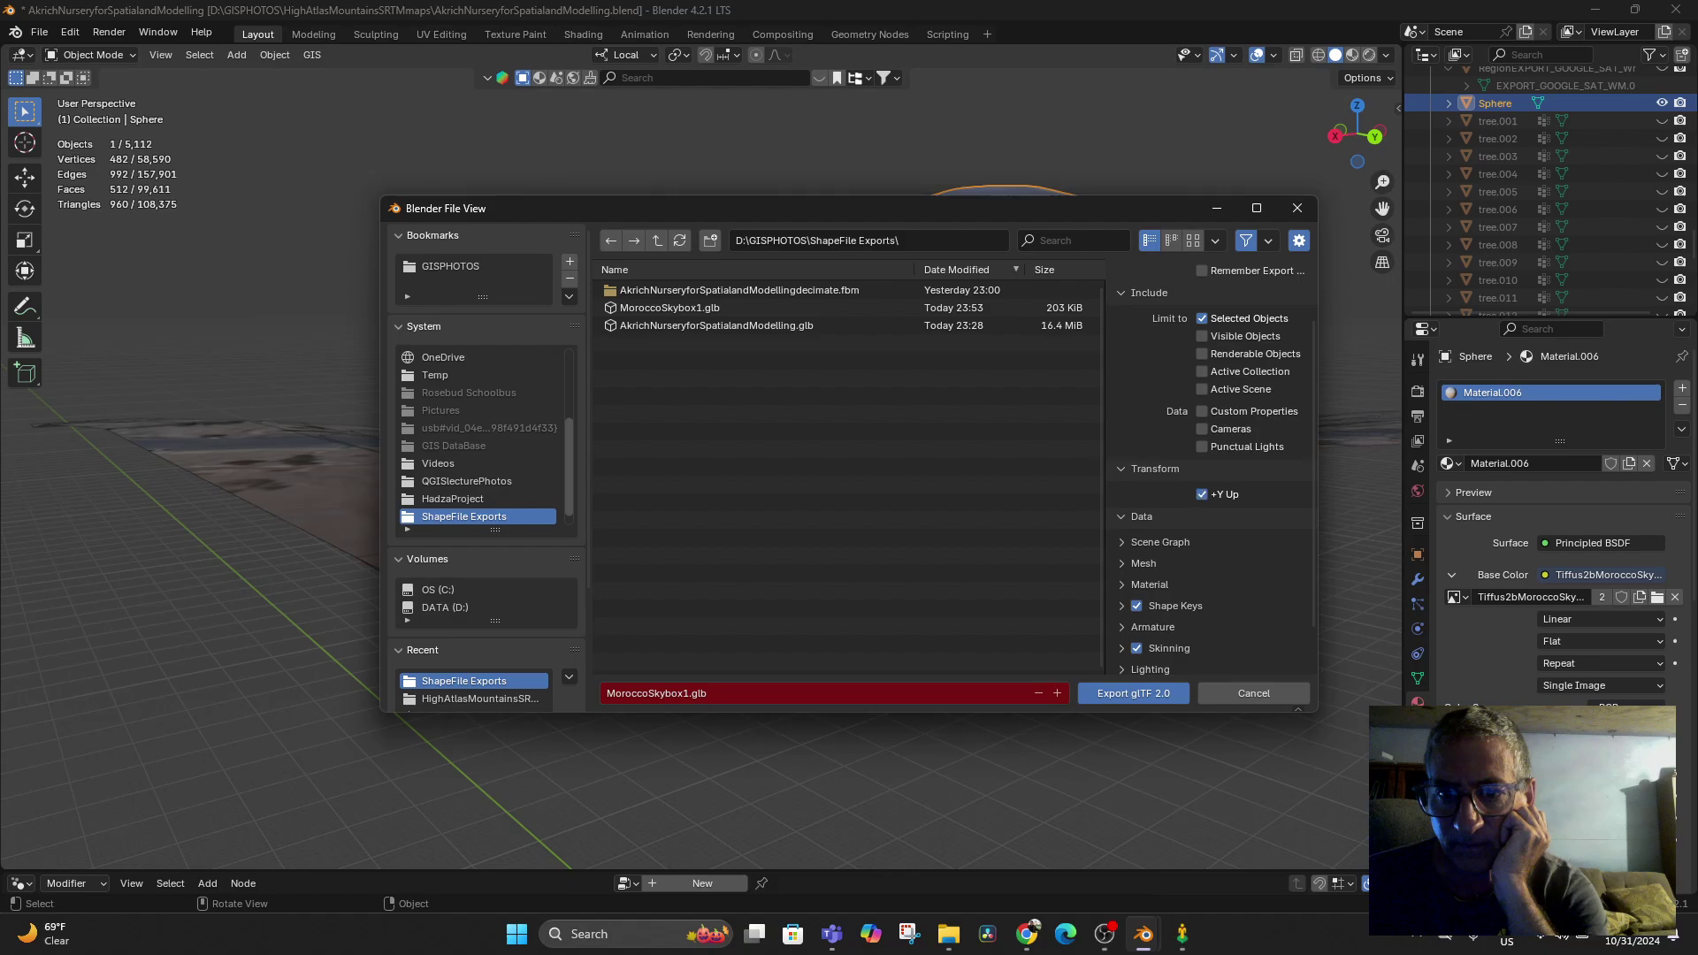
left_click(1123, 516)
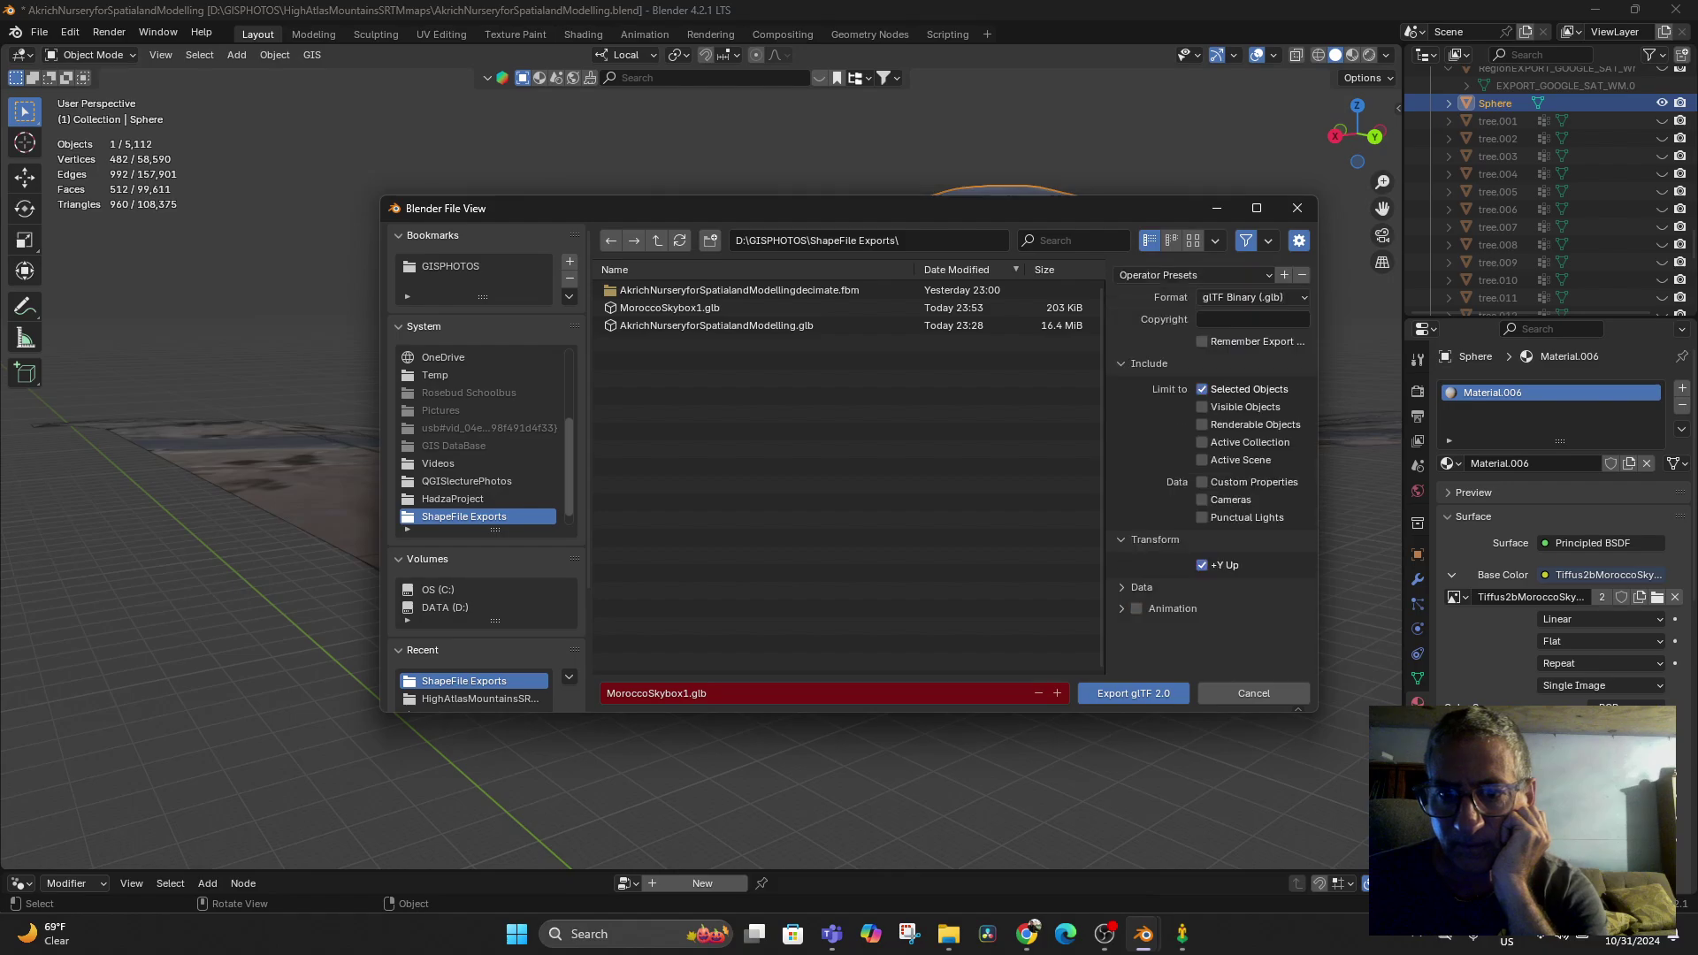
left_click(1122, 587)
scroll(1150, 587, "down", 3)
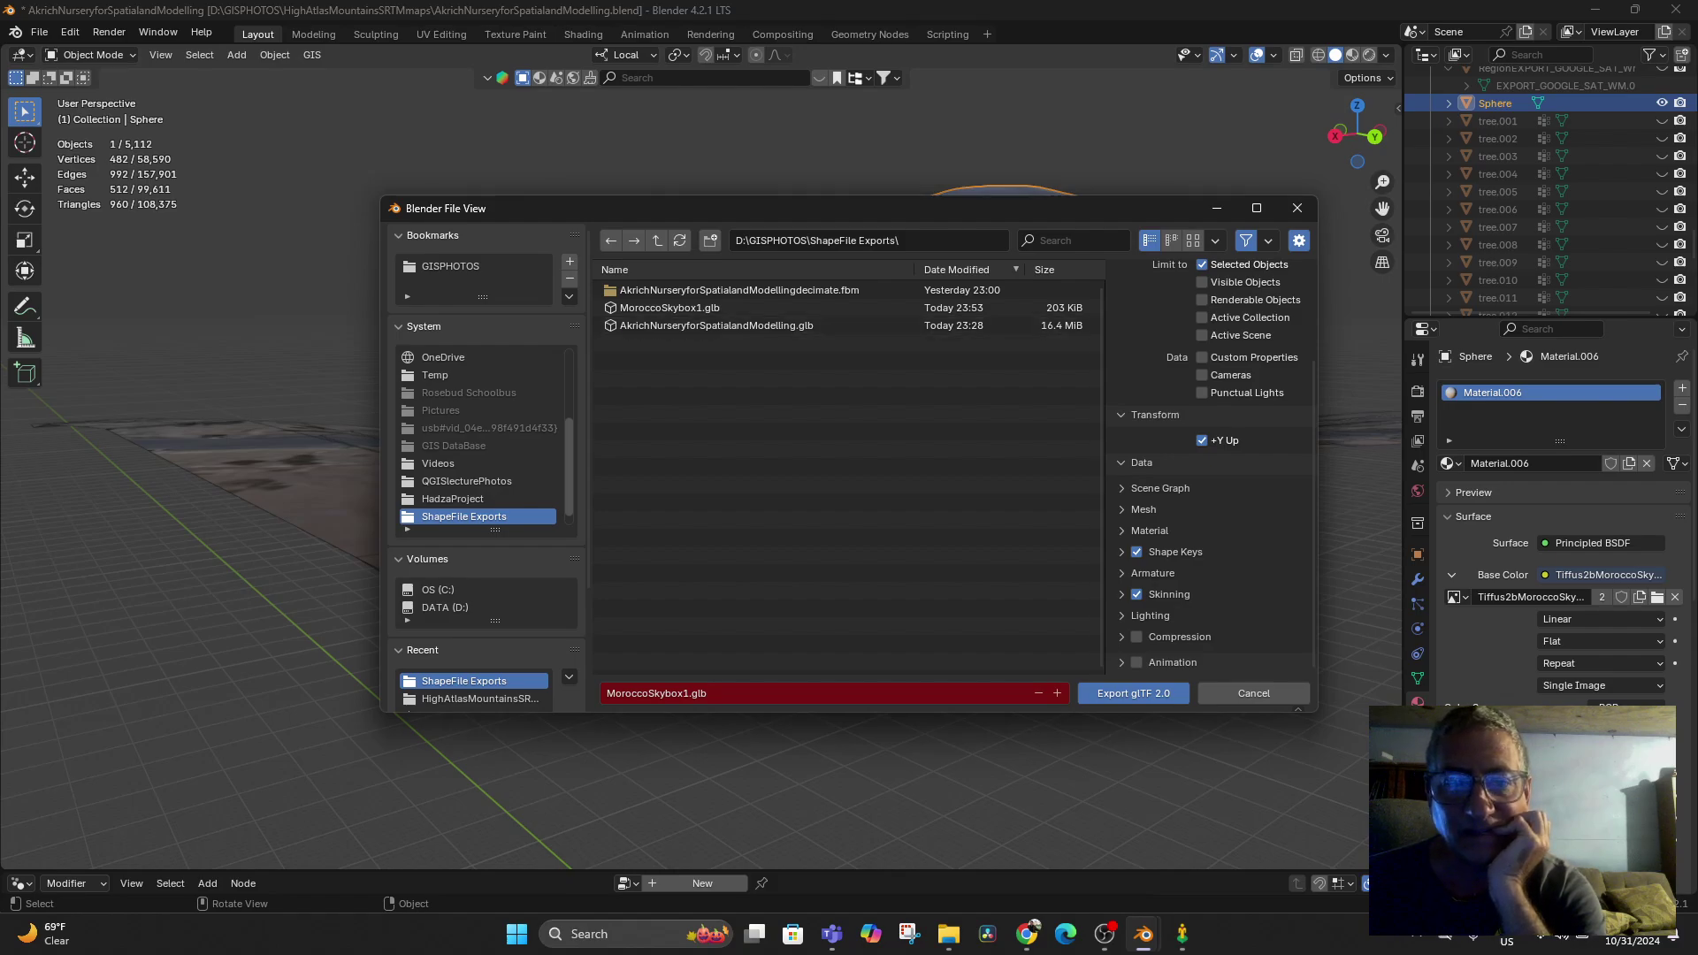
left_click(1253, 694)
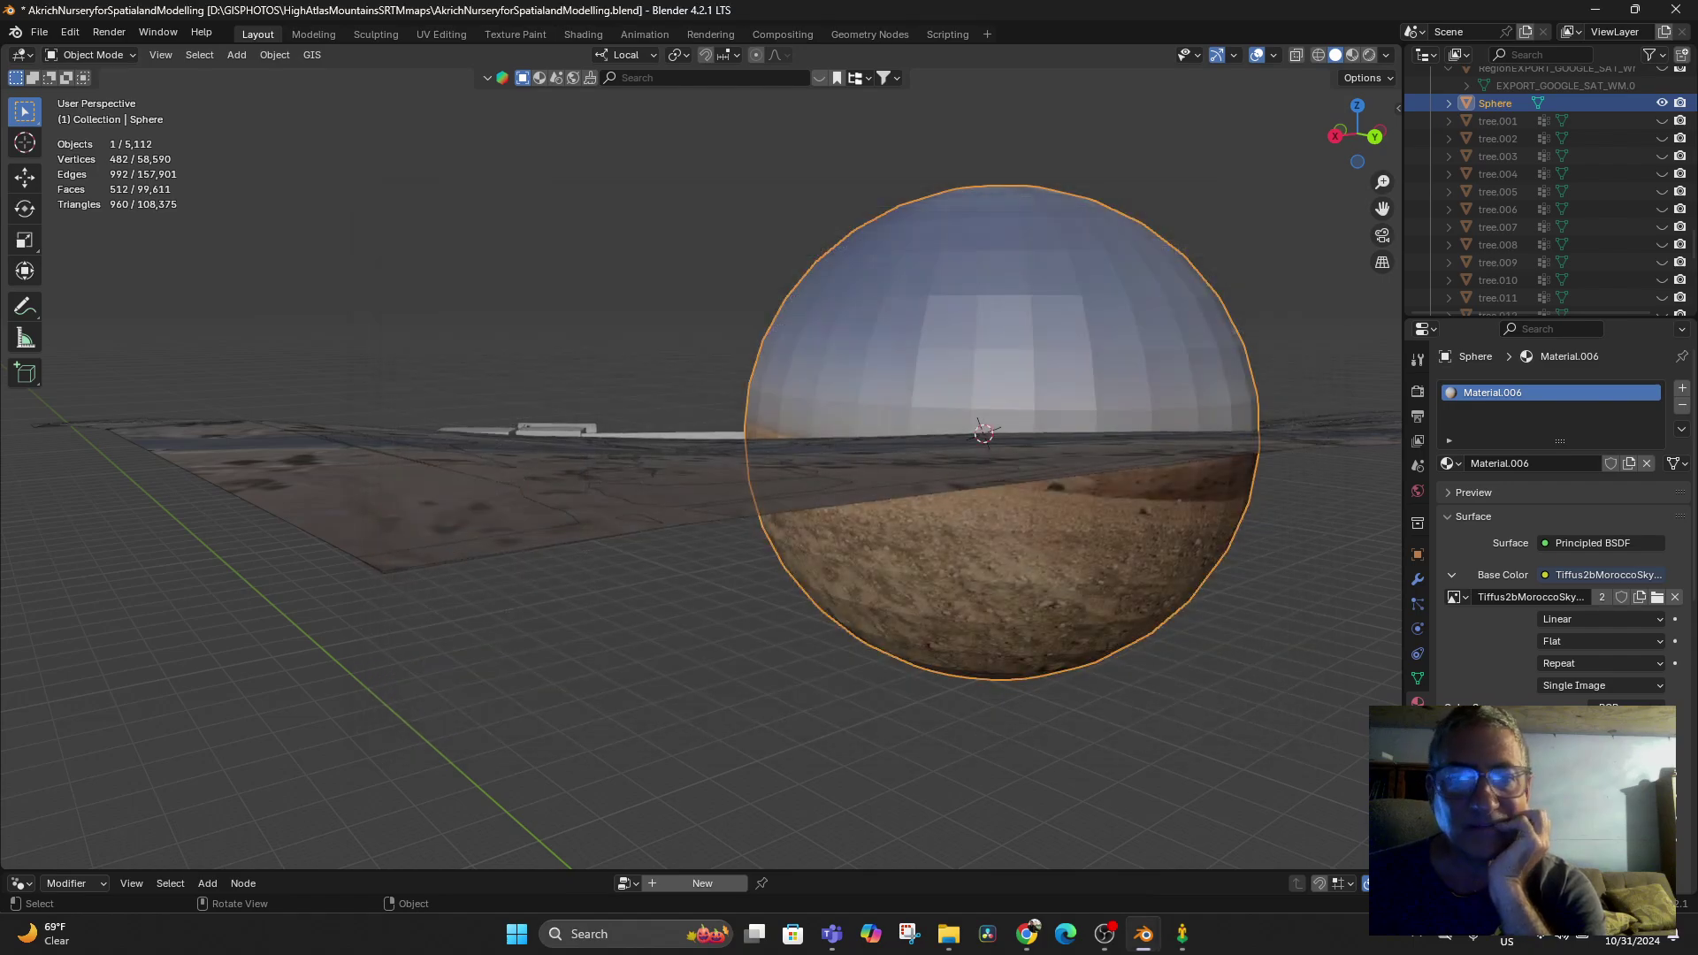
Move the sphere clear of the terrain so it stands in empty space beside it
scroll(701, 469, "down", 14)
mouse_move(702, 468)
middle_mouse_down()
mouse_move(748, 438)
mouse_move(725, 482)
middle_mouse_up()
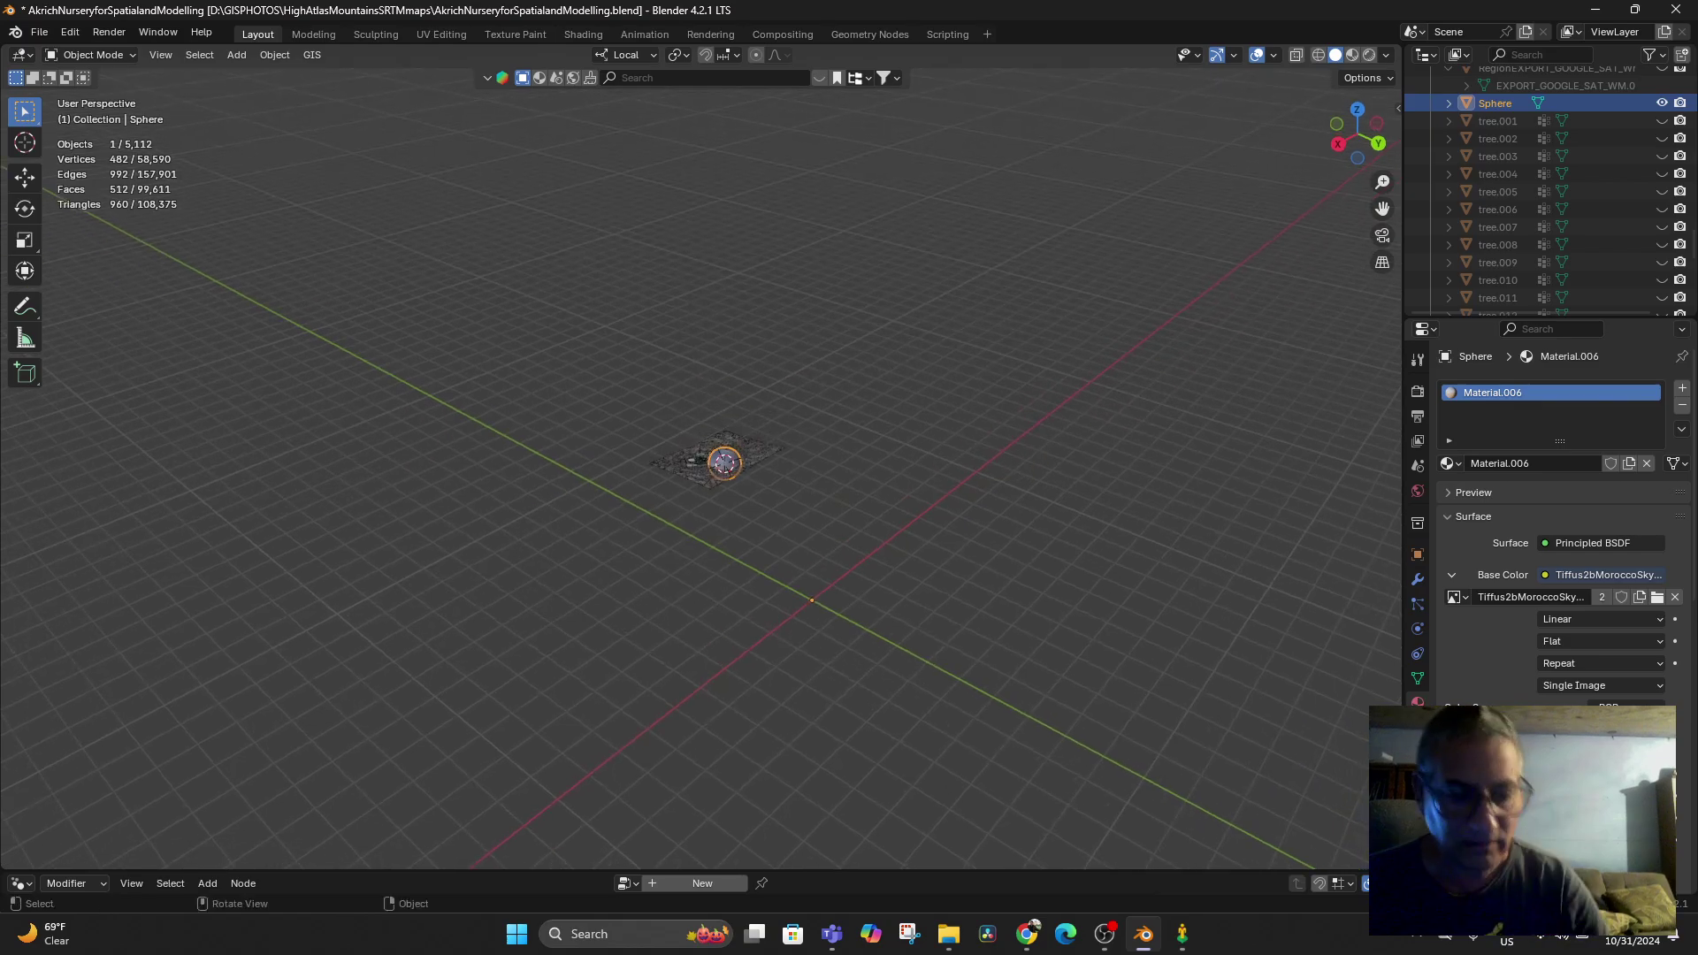
key("g")
left_click(925, 484)
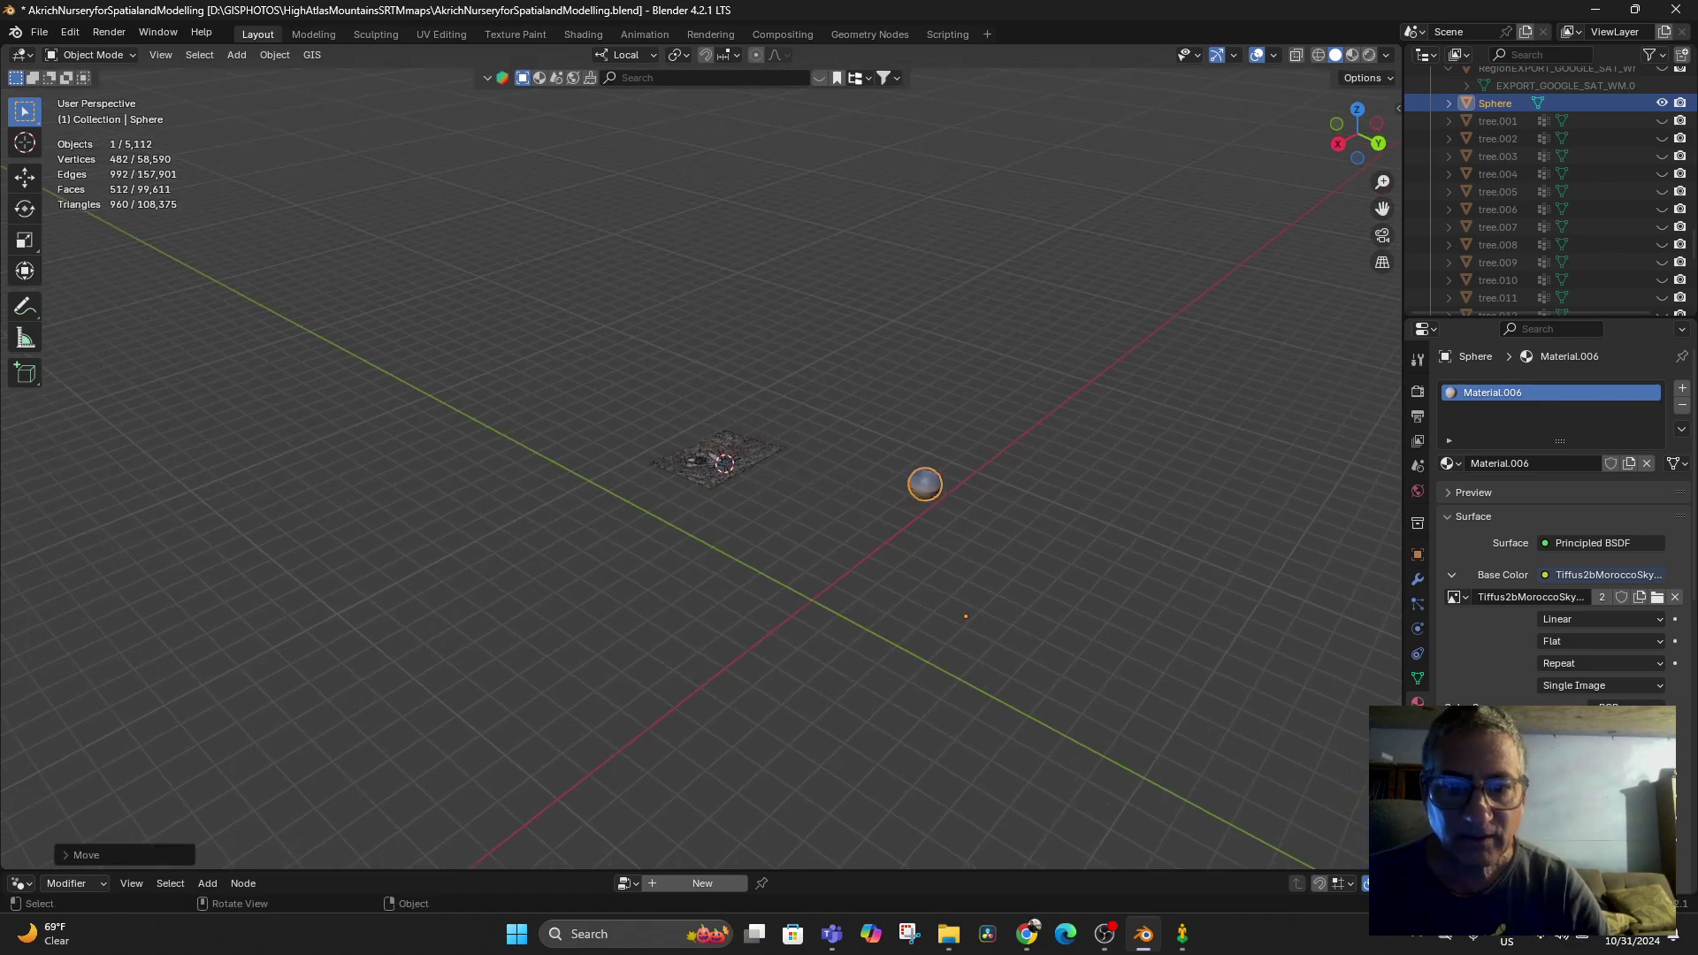
Set the sphere's origin to its geometry and apply all of its transforms
middle_click_drag(925, 483, 933, 416)
middle_click_drag(940, 597, 893, 582)
left_click(274, 55)
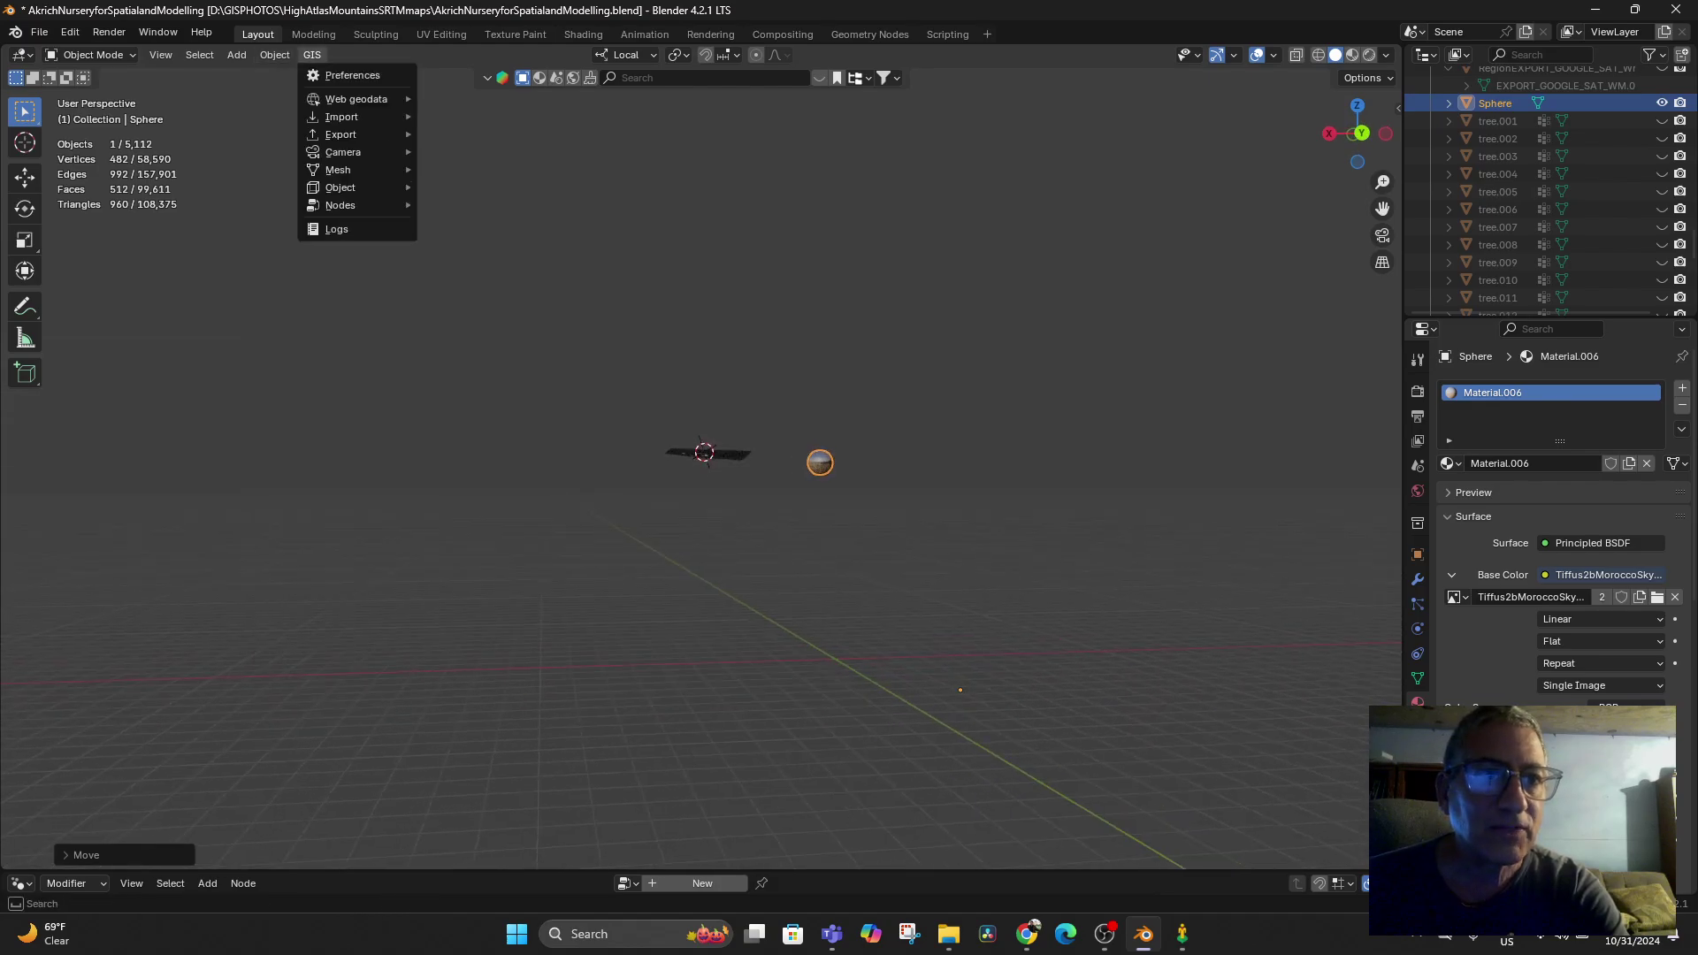
mouse_move(354, 93)
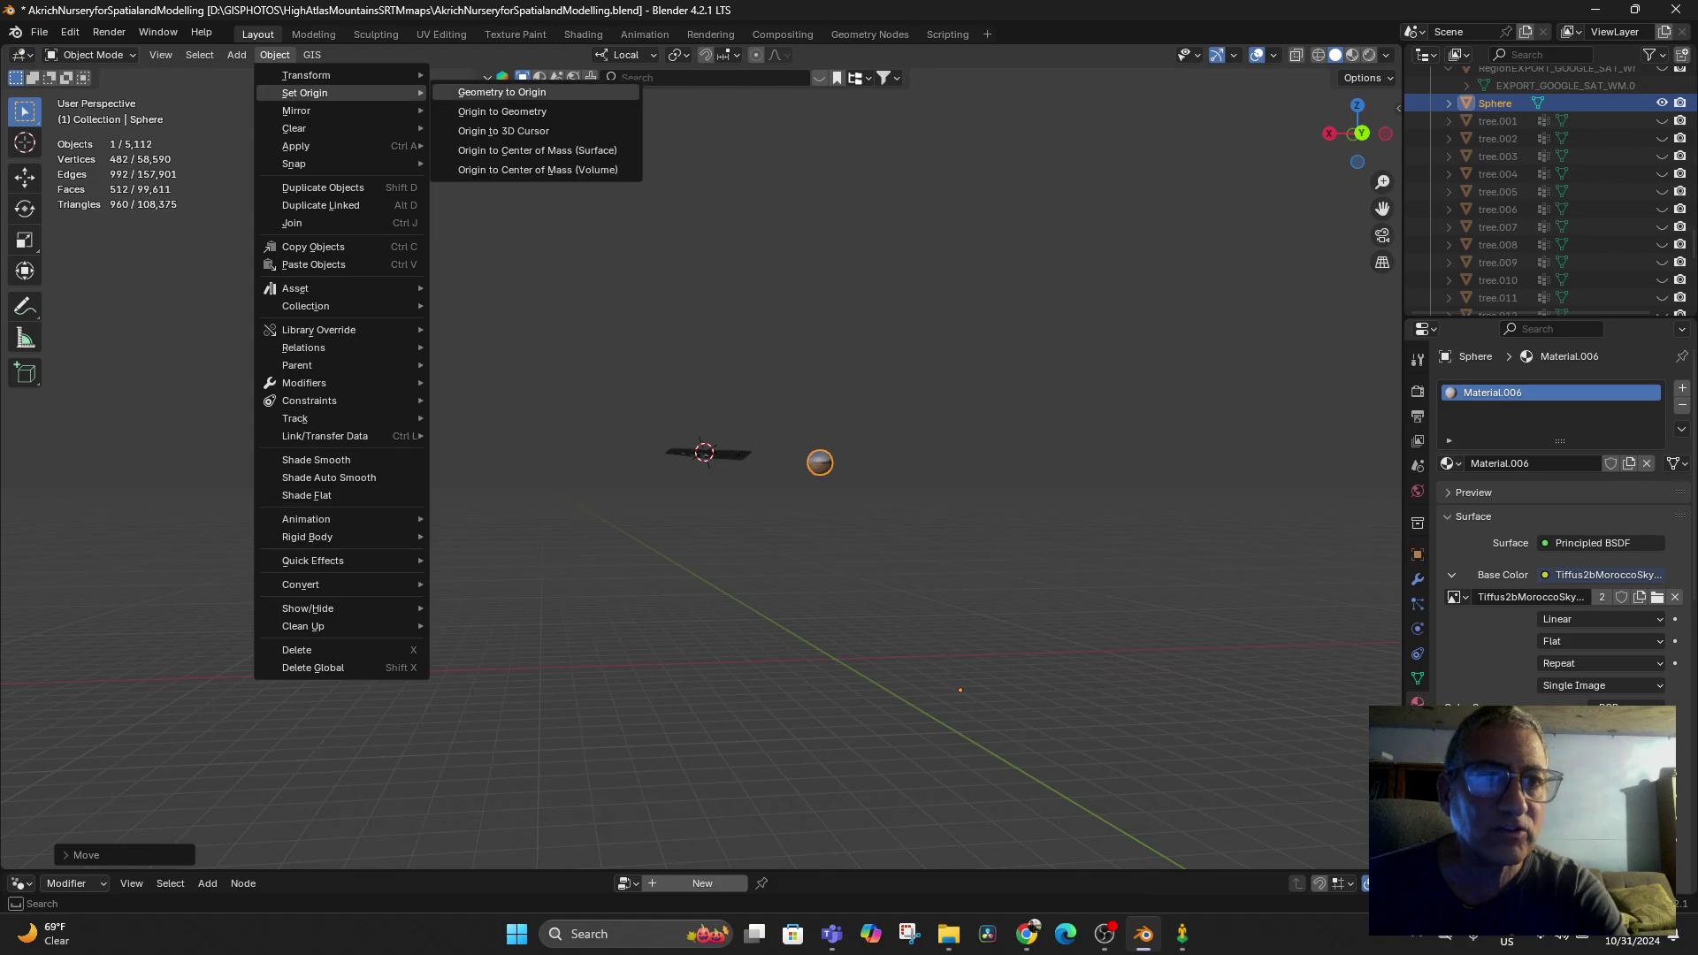
left_click(495, 109)
scroll(707, 468, "up", 3)
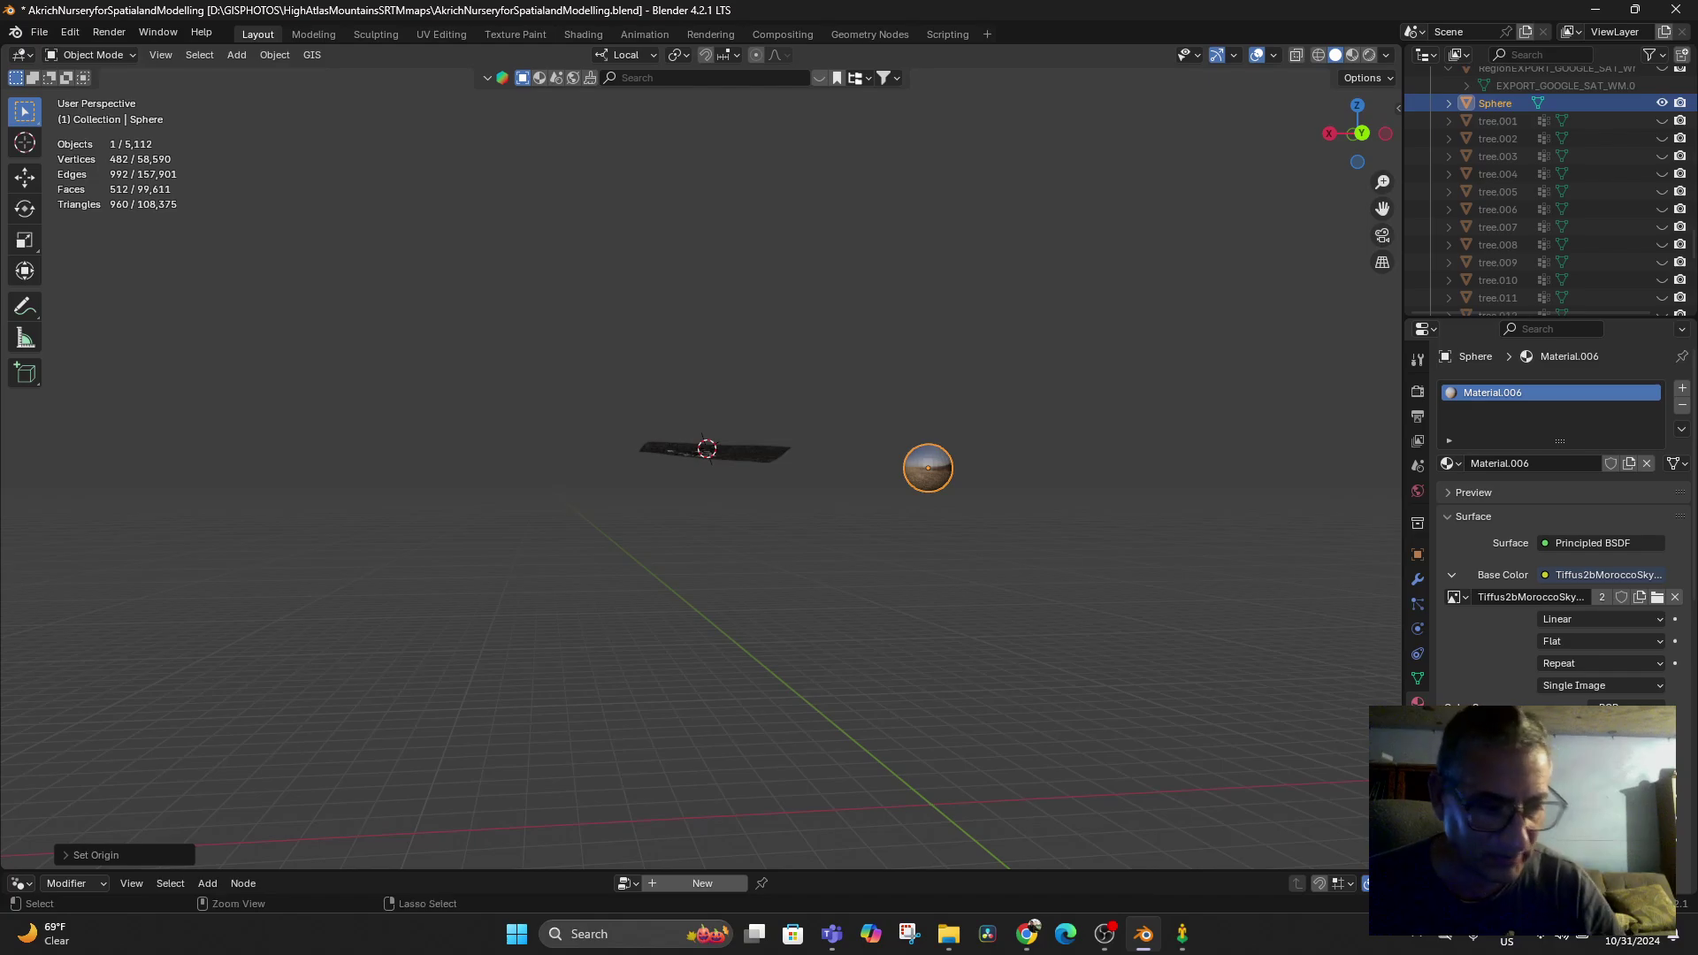
key("ctrl+a")
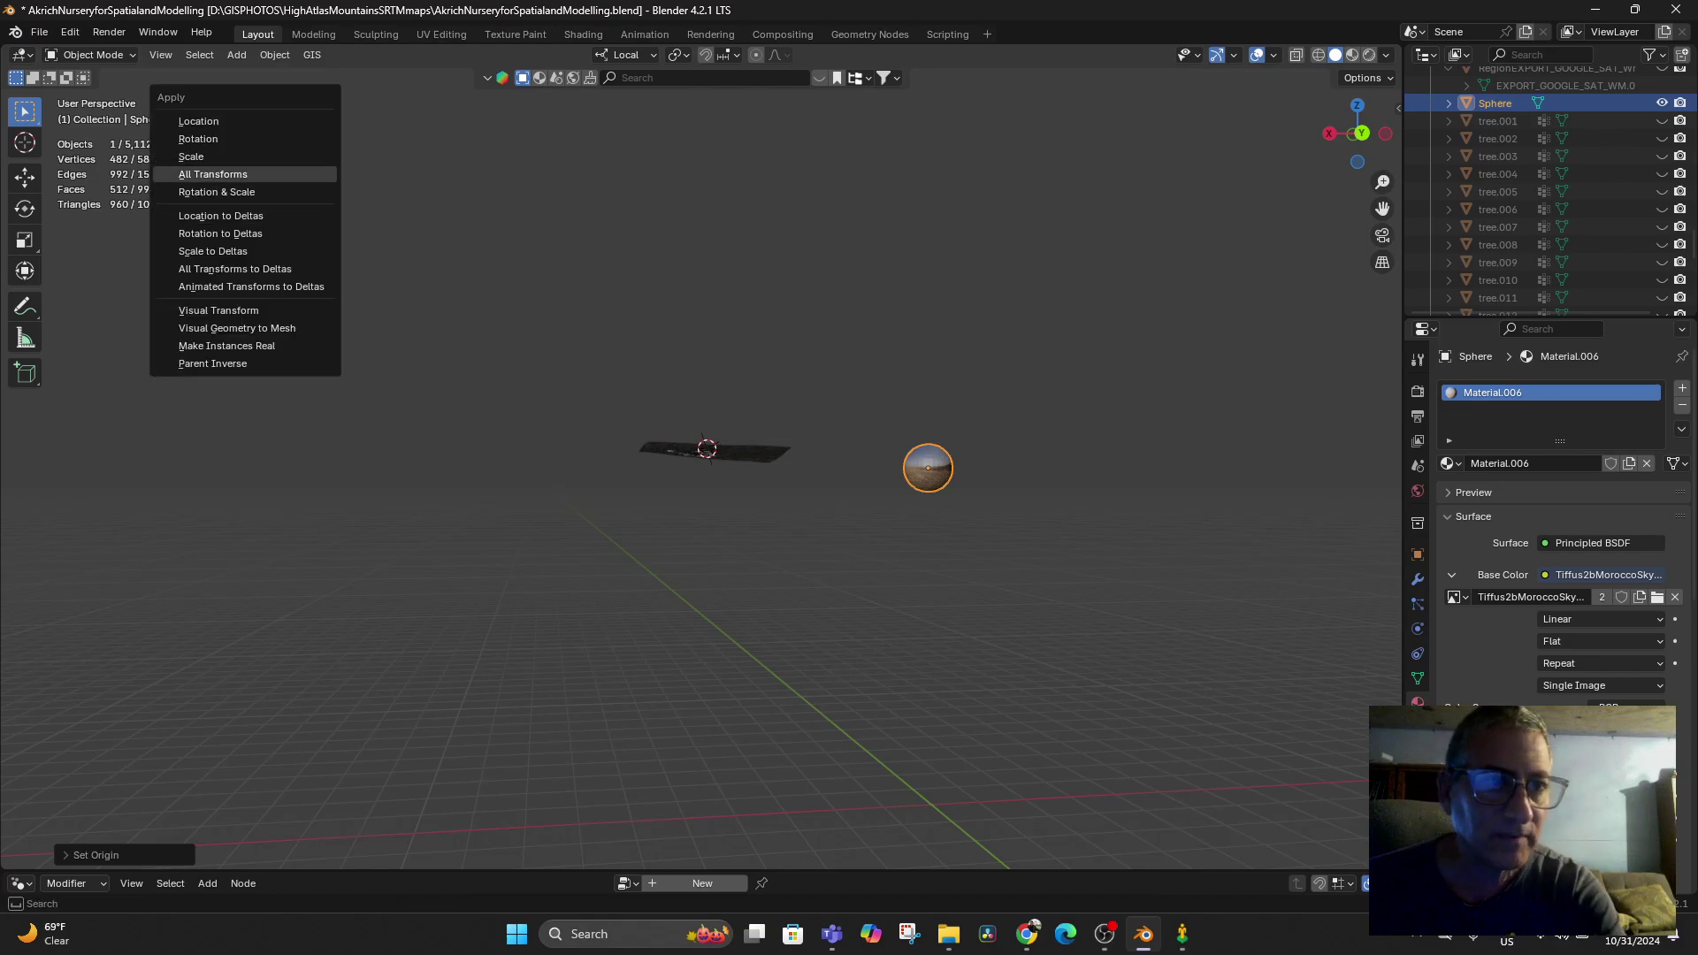
key("Return")
Set the sphere's origin to its geometry again after applying the transforms
scroll(699, 478, "down", 2)
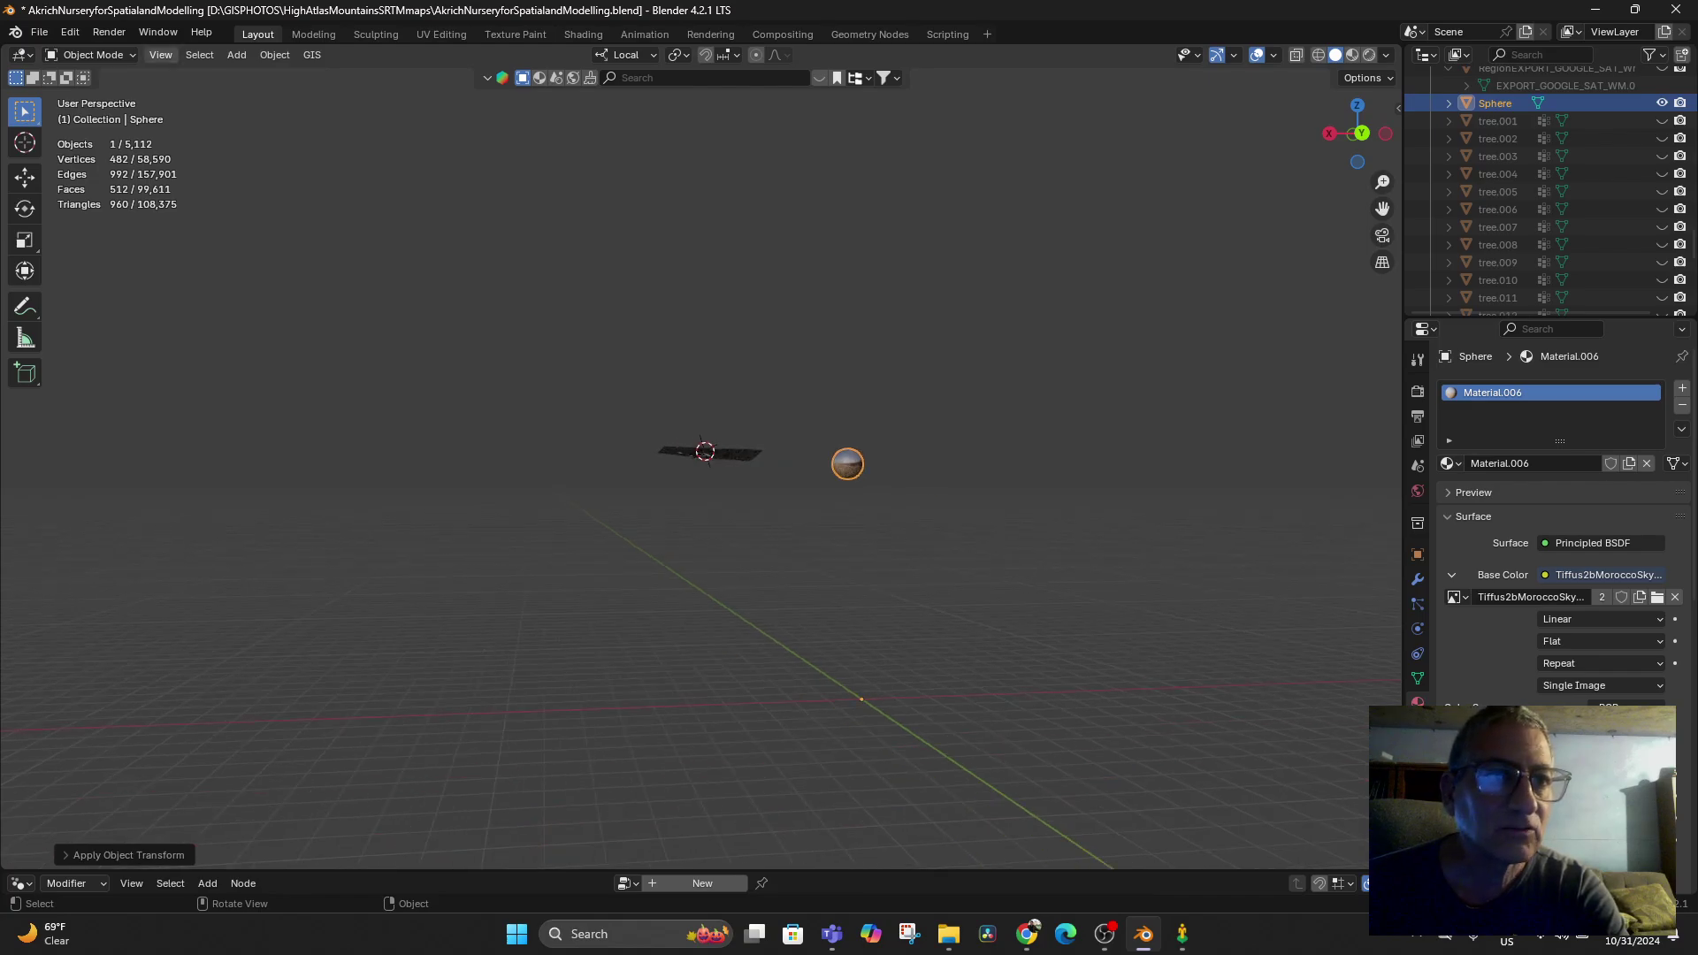
left_click(274, 54)
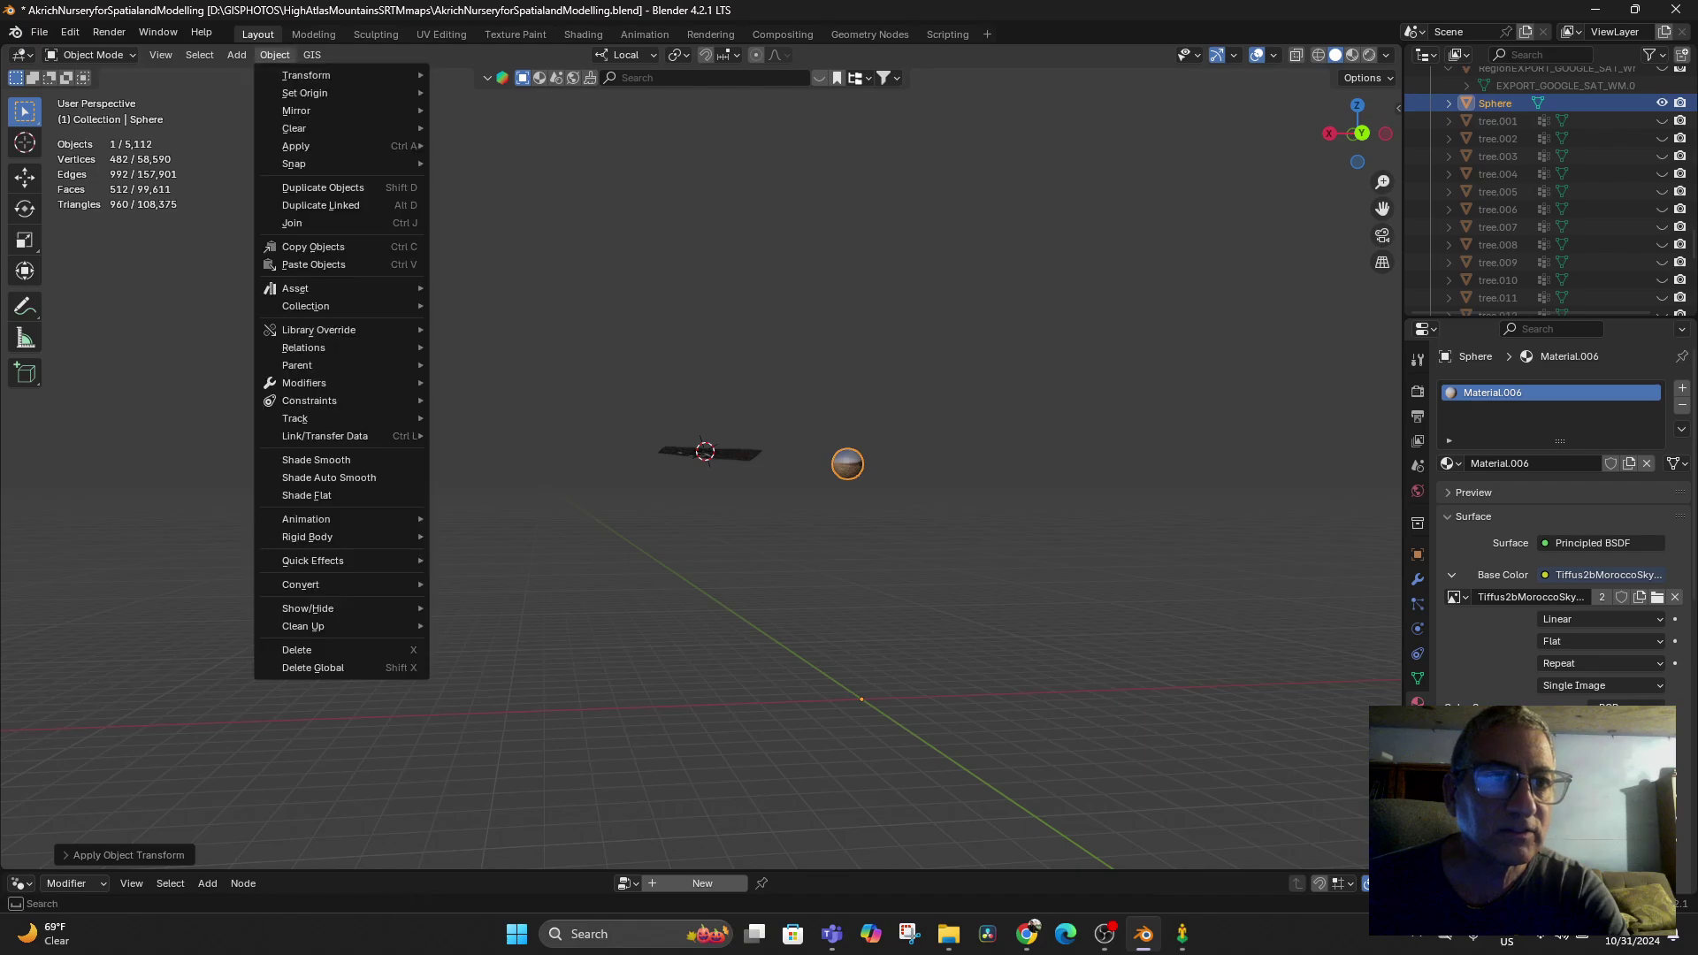
mouse_move(336, 93)
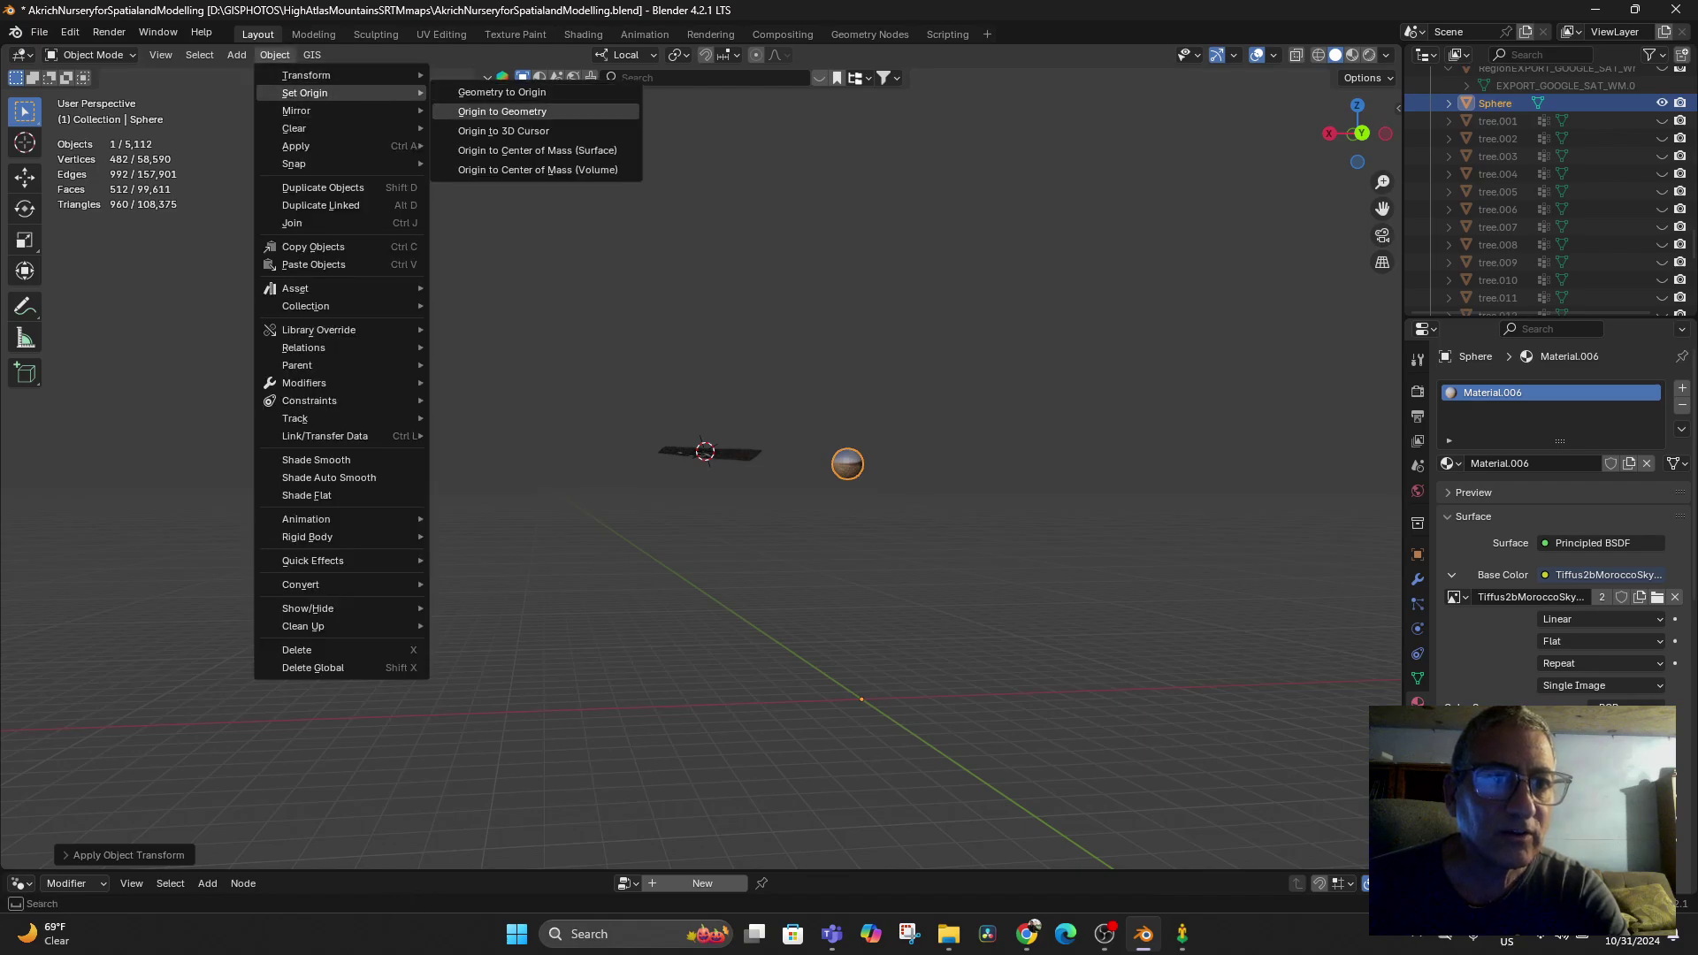
left_click(502, 111)
scroll(699, 460, "up", 4)
middle_click_drag(699, 460, 610, 465)
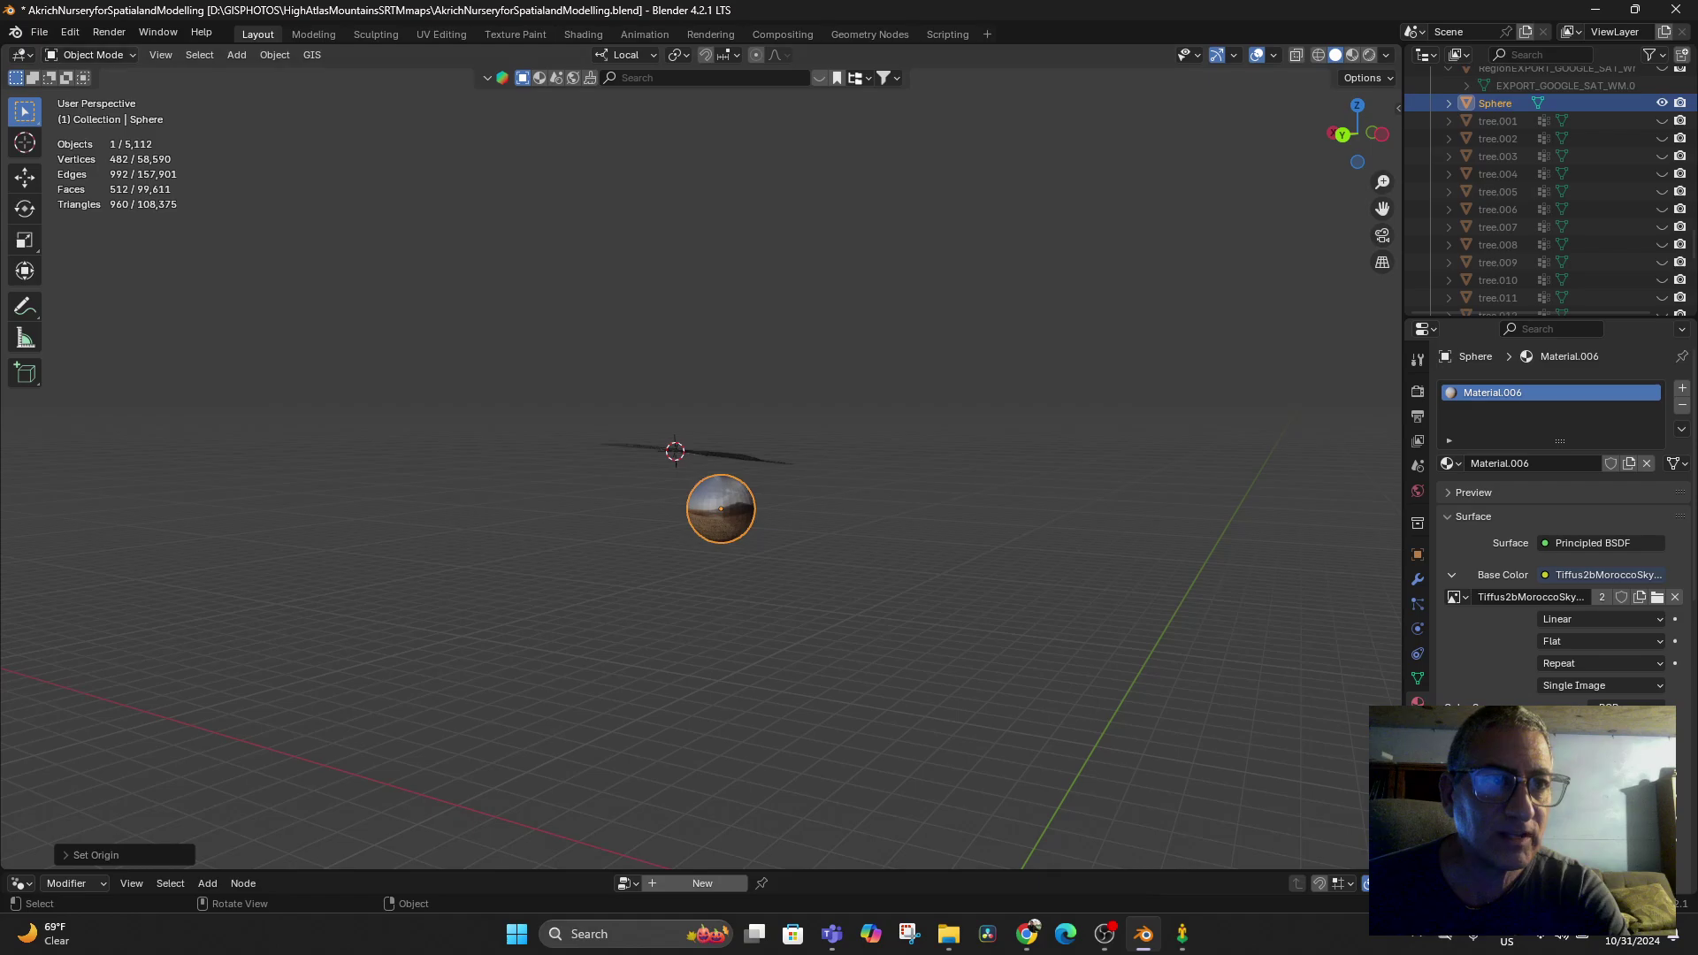
Export the sphere as glTF Binary with +Y Up to ShapeFile Exports, overwriting MoroccoSkybox1.glb
left_click(39, 31)
mouse_move(79, 300)
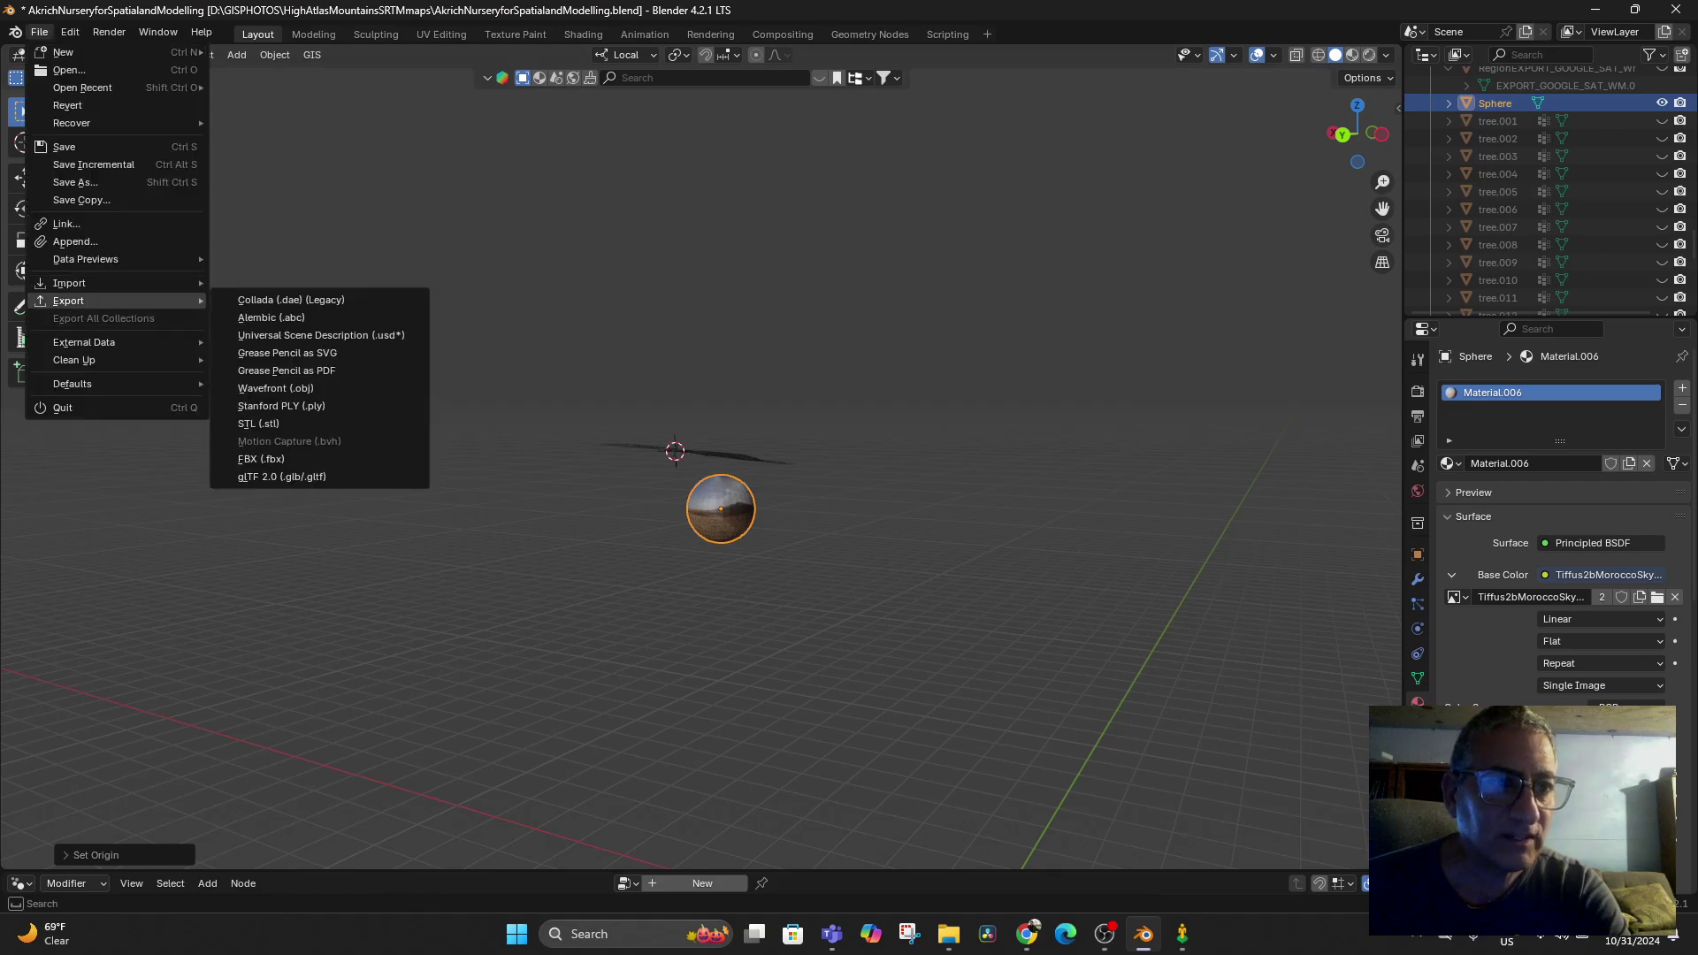
left_click(281, 477)
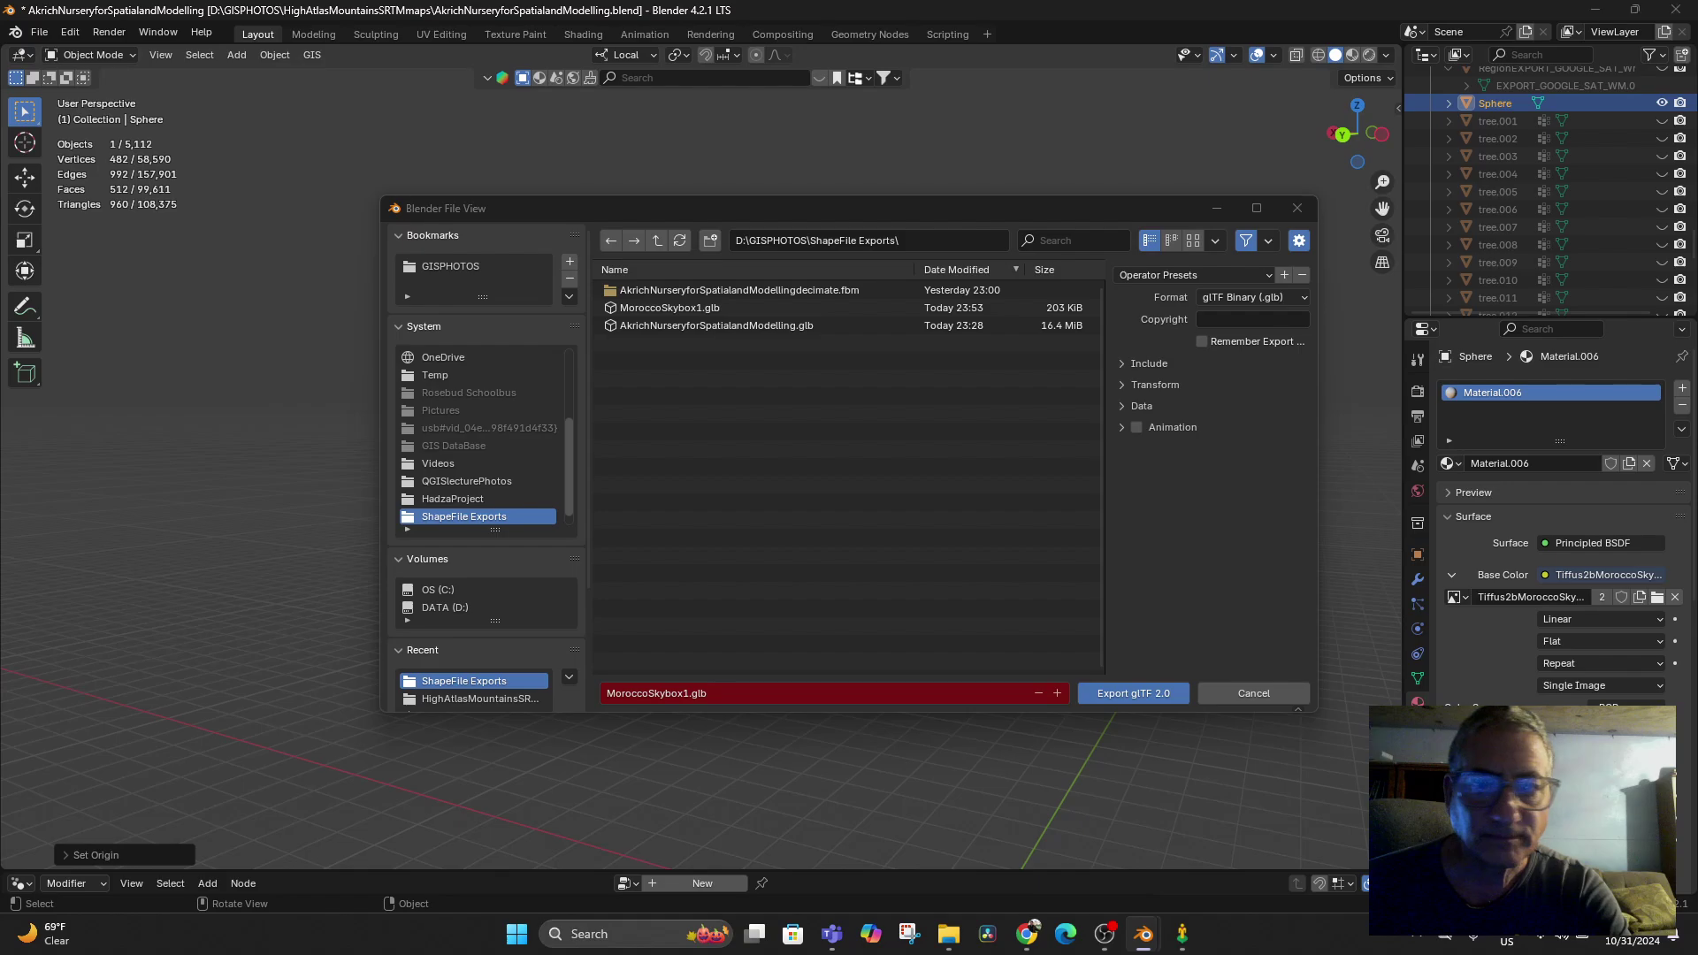
left_click(1150, 385)
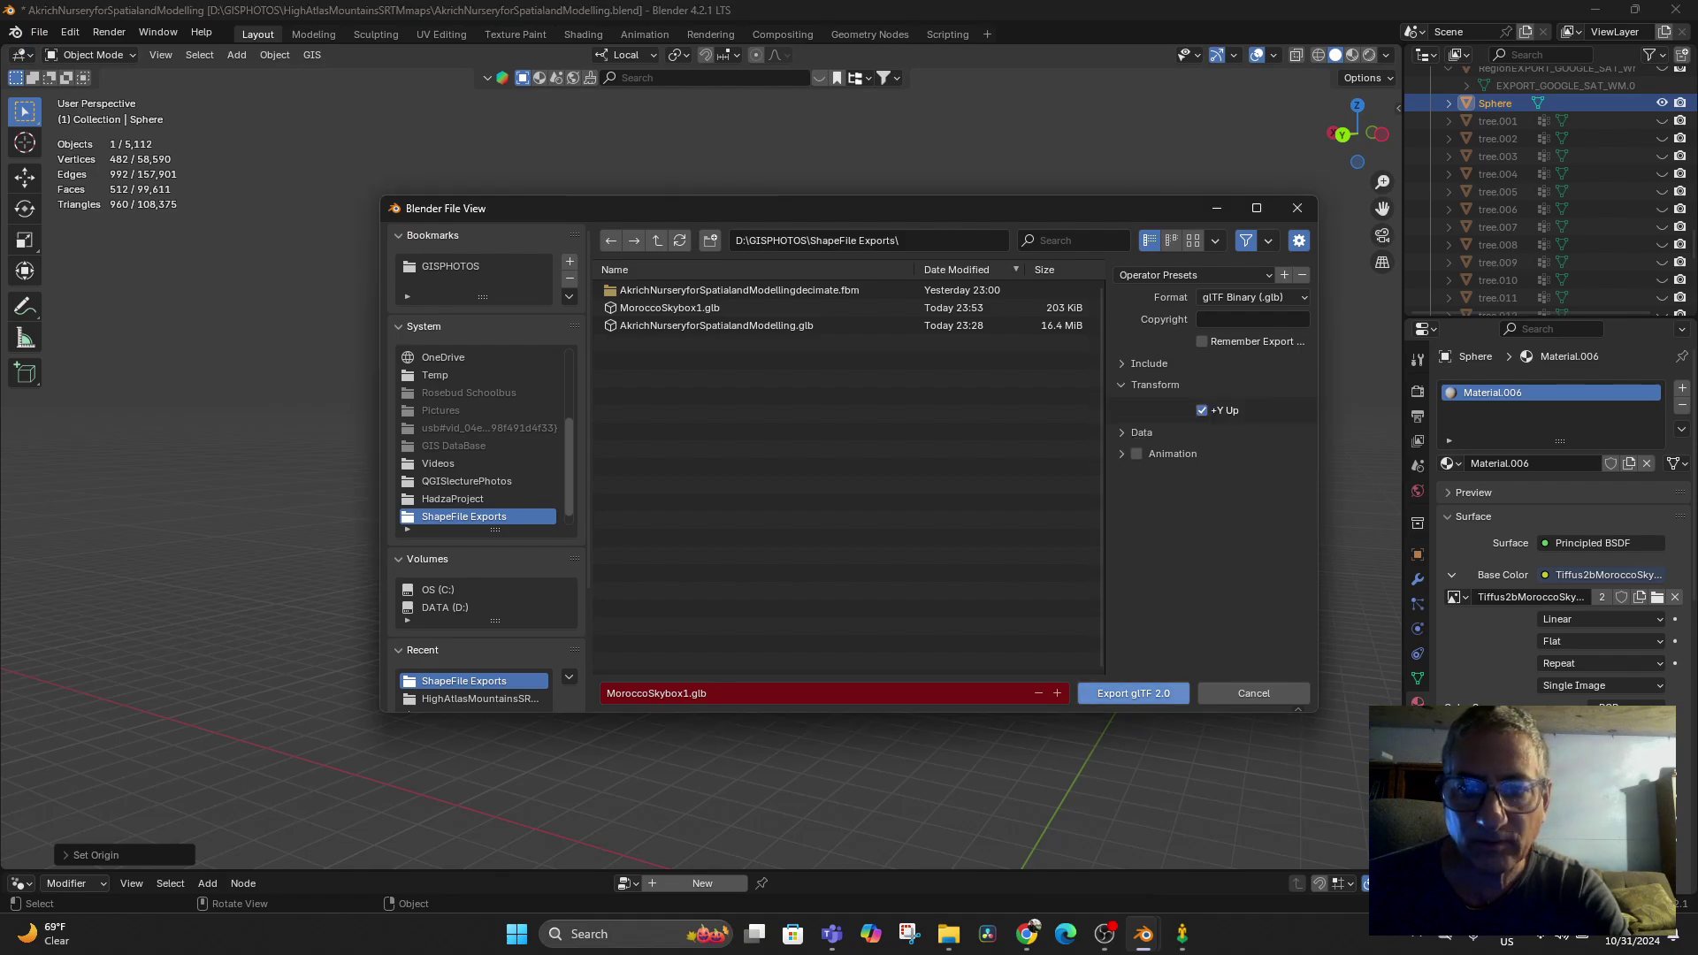
left_click(1133, 693)
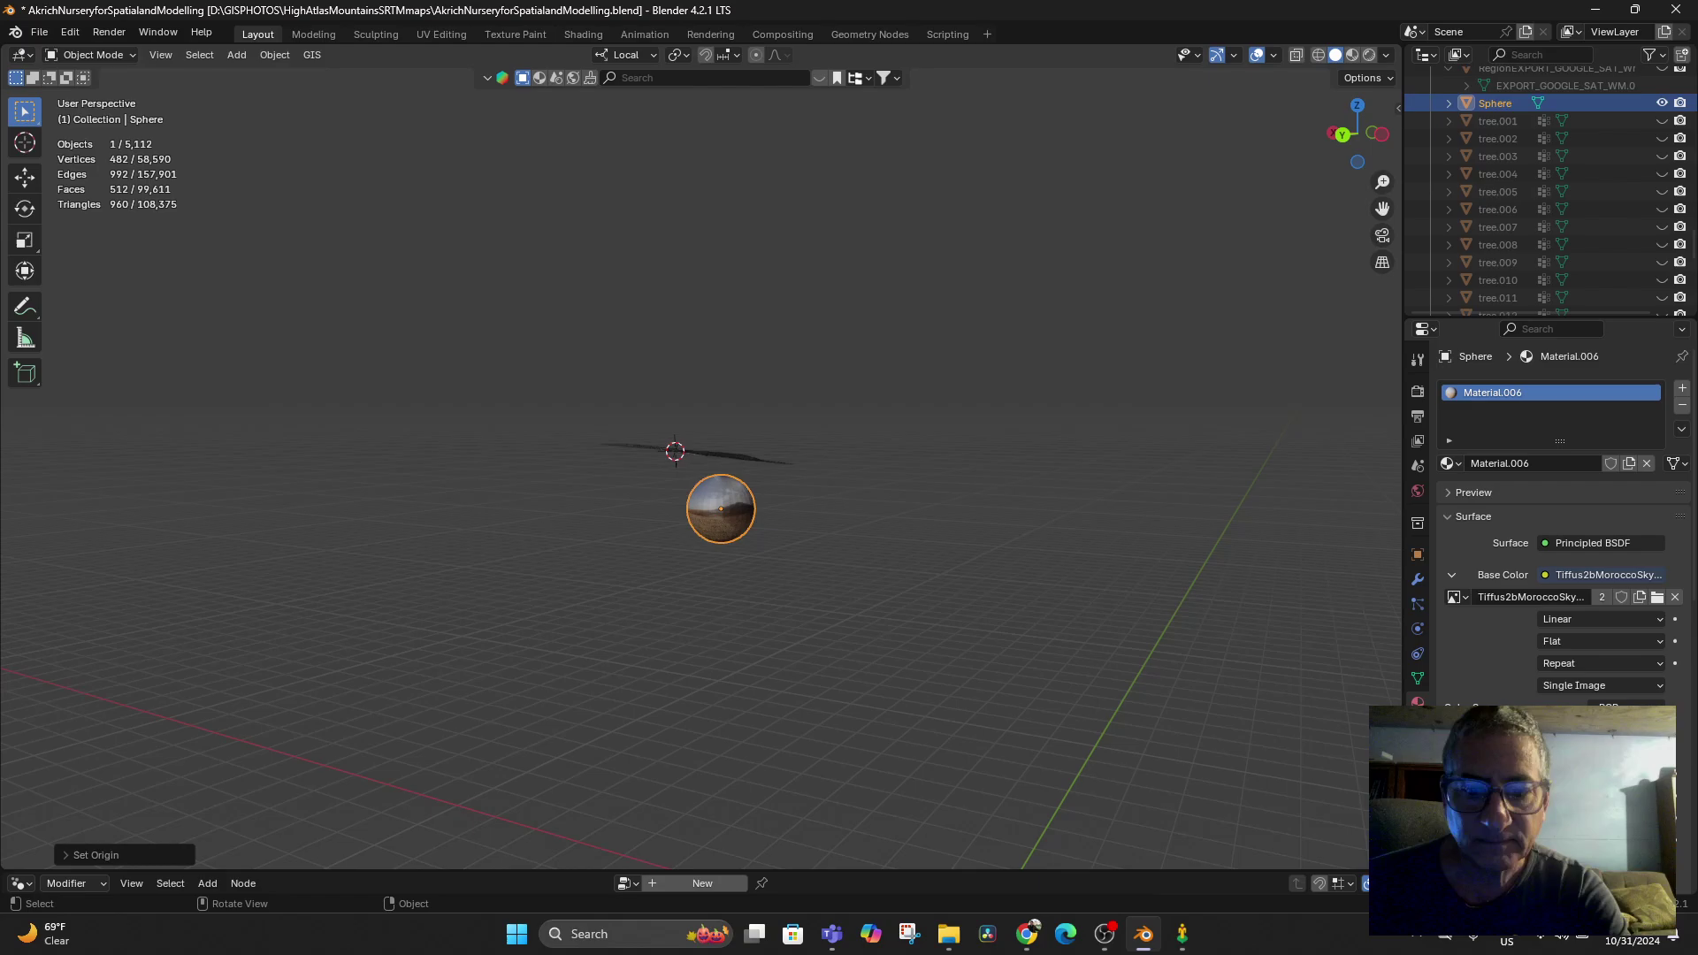
Switch to the Spatial scene in Chrome and upload the re-exported MoroccoSkybox1.glb from the ShapeFile Exports folder
mouse_move(1026, 934)
left_click(1026, 840)
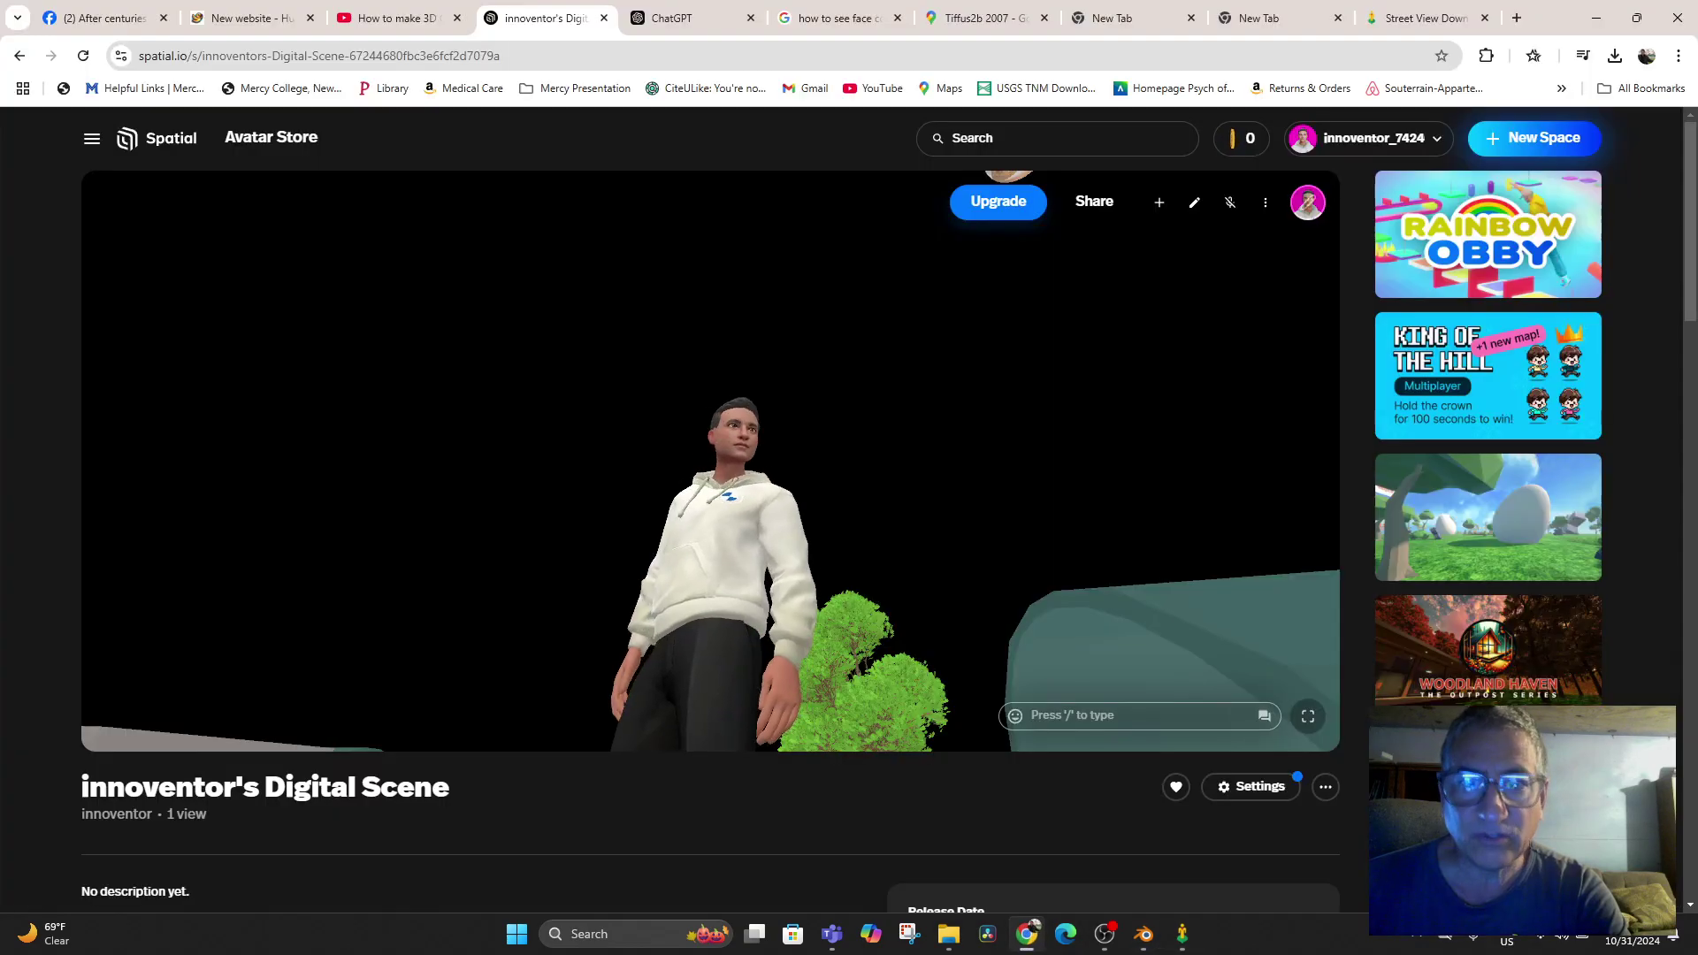
left_click(1159, 202)
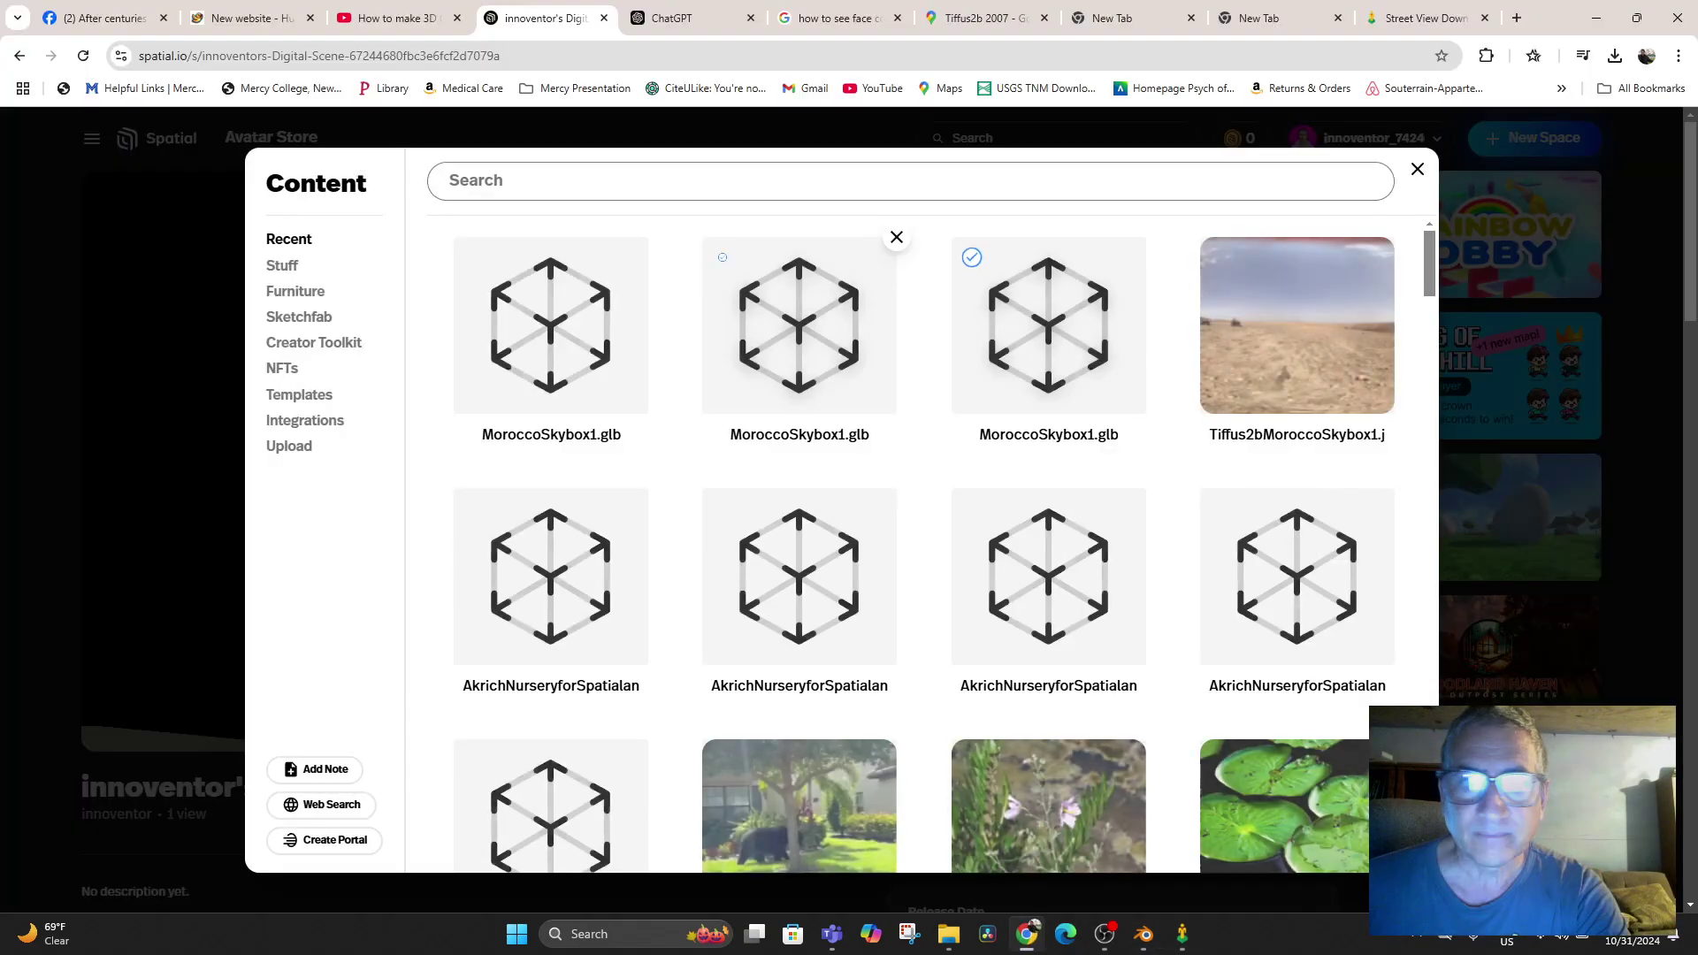
left_click(289, 445)
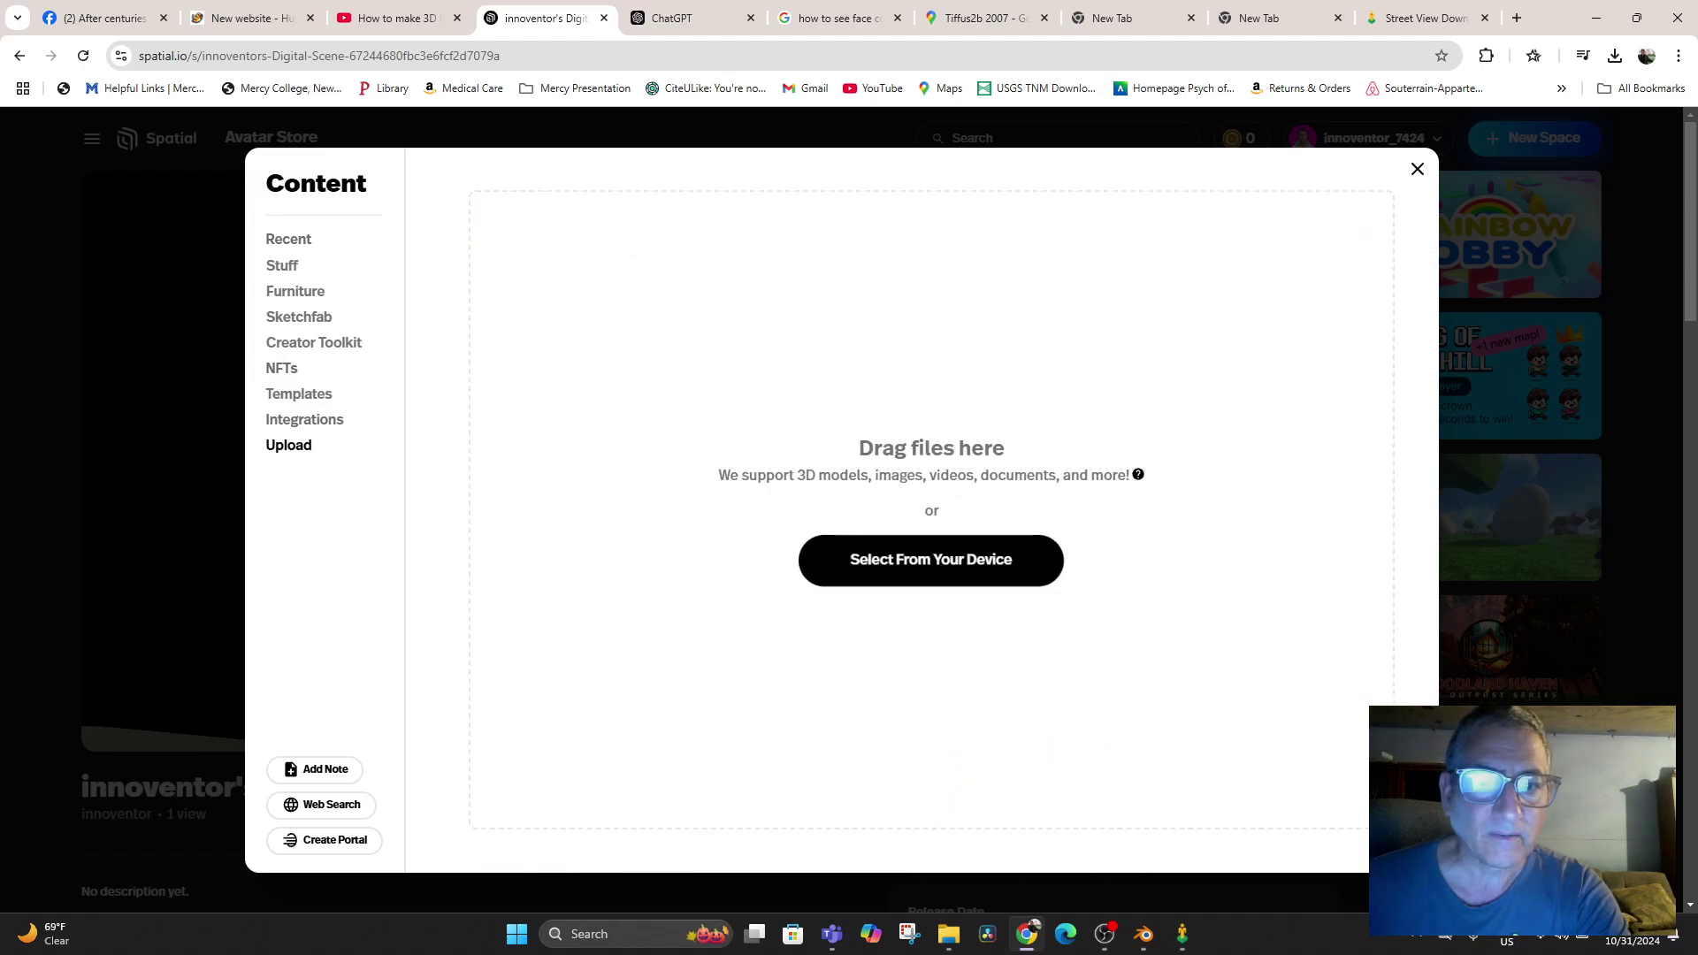
left_click(931, 559)
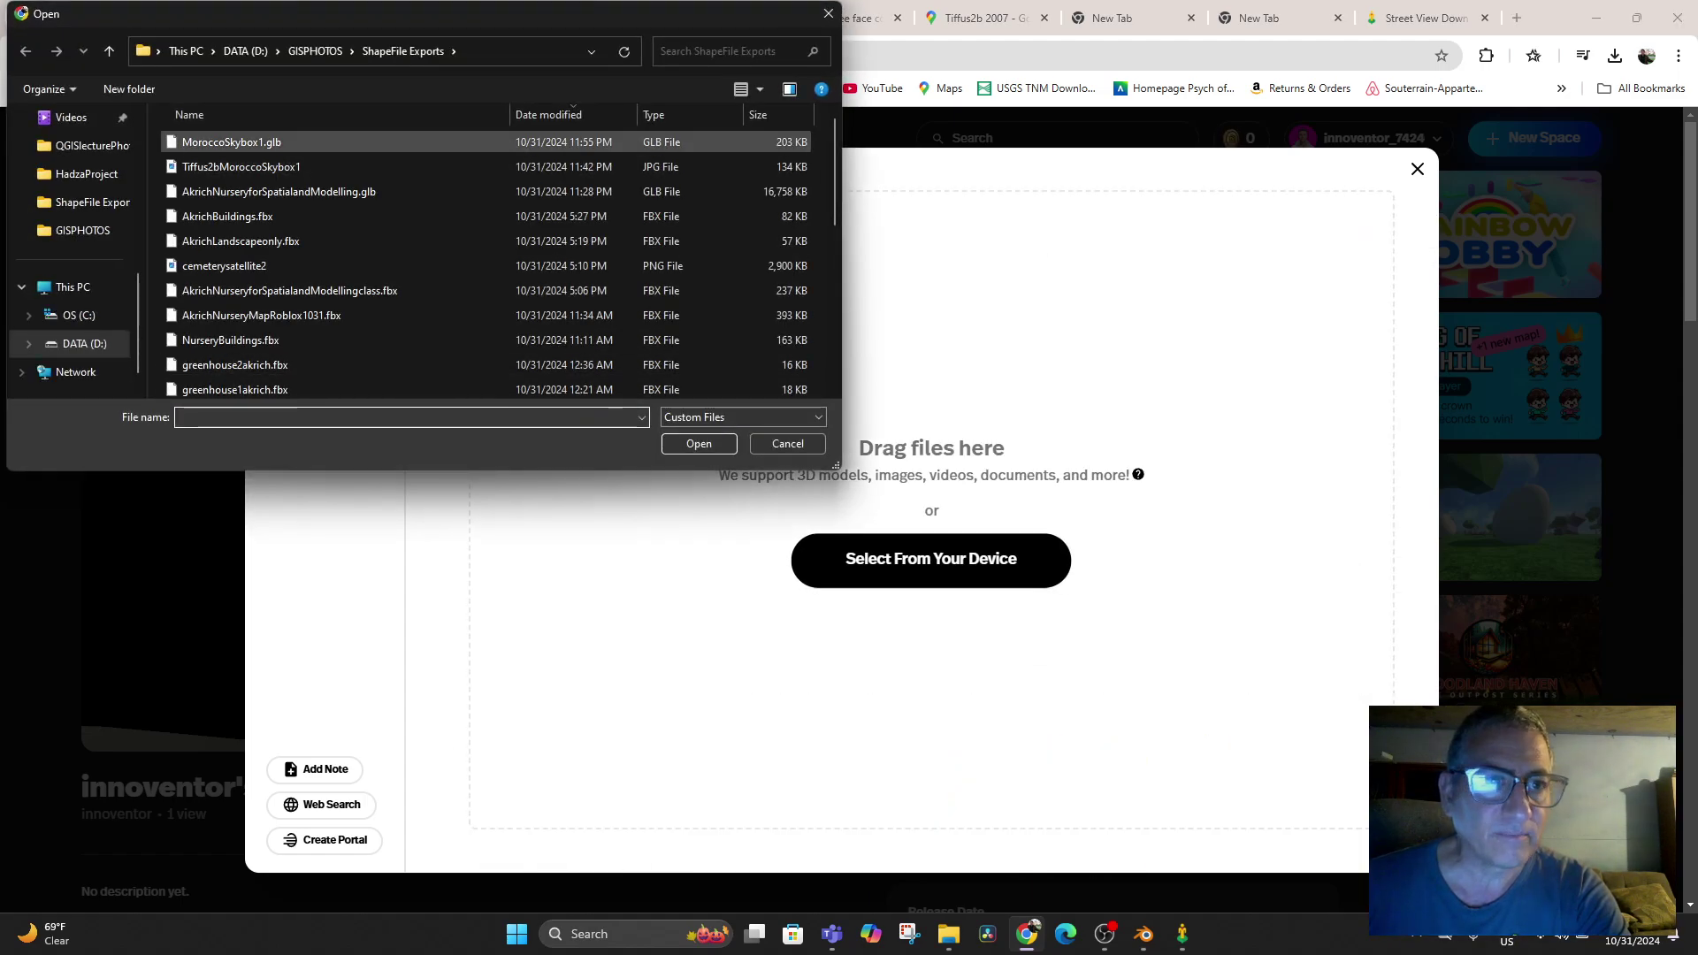
left_click(231, 143)
double_click(232, 142)
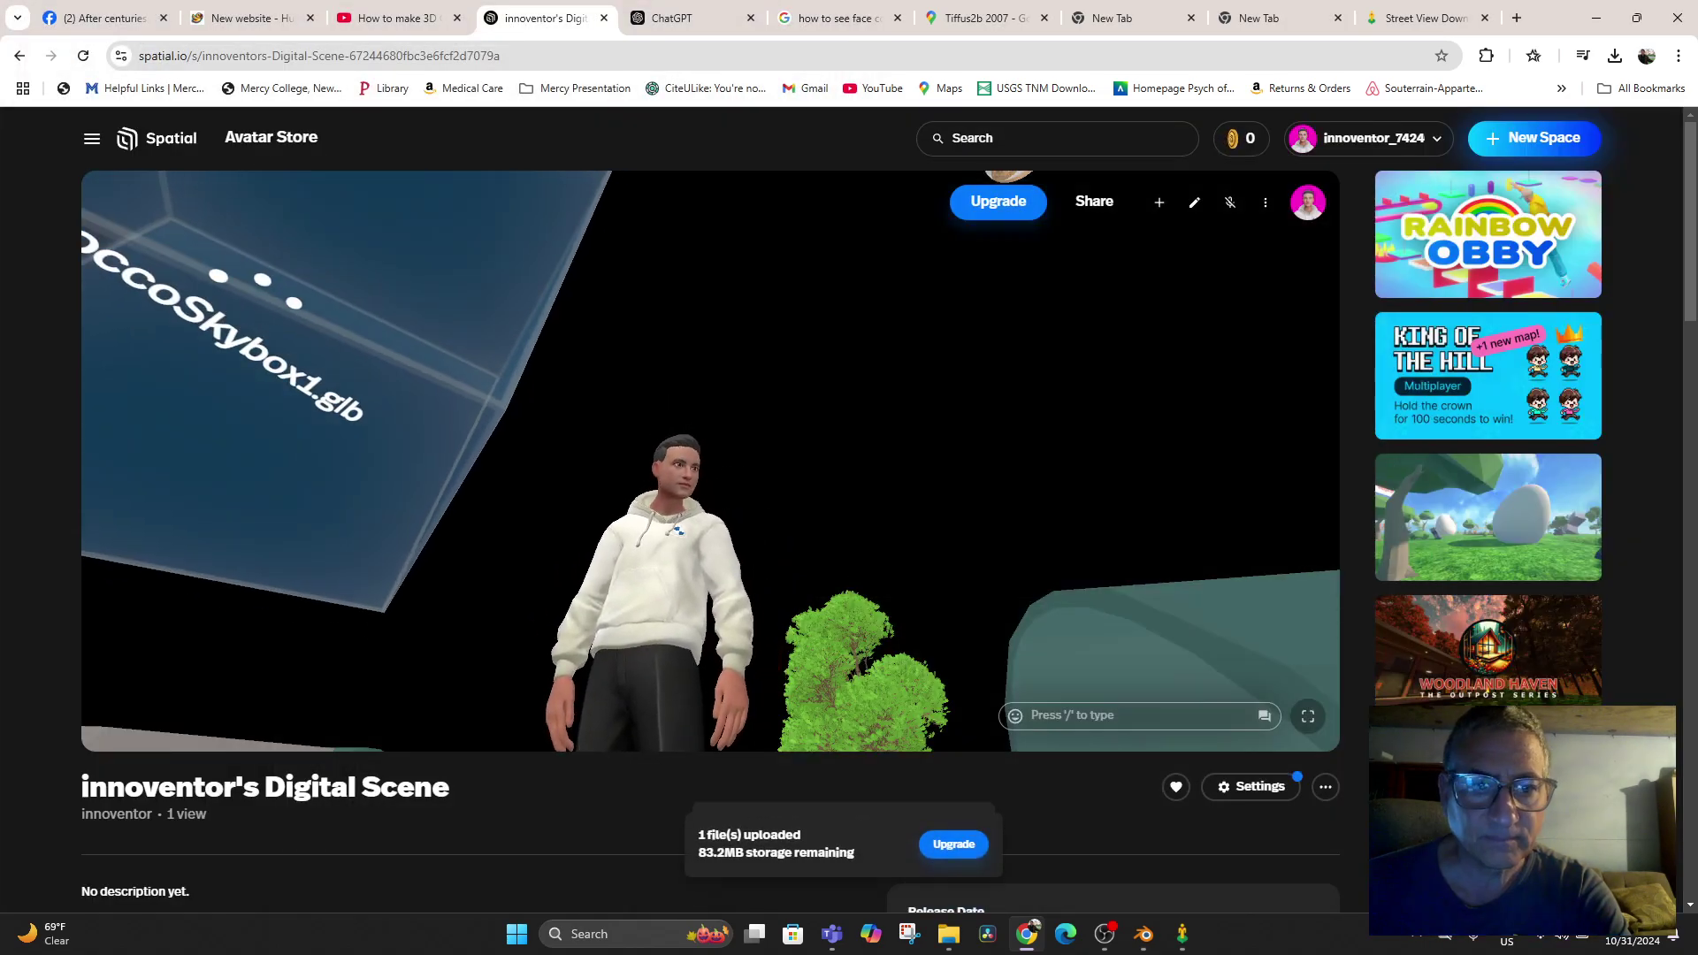
Locate the uploaded MoroccoSkybox1 sphere in the scene and try to set it as the environment skybox
scroll(710, 461, "down", 2)
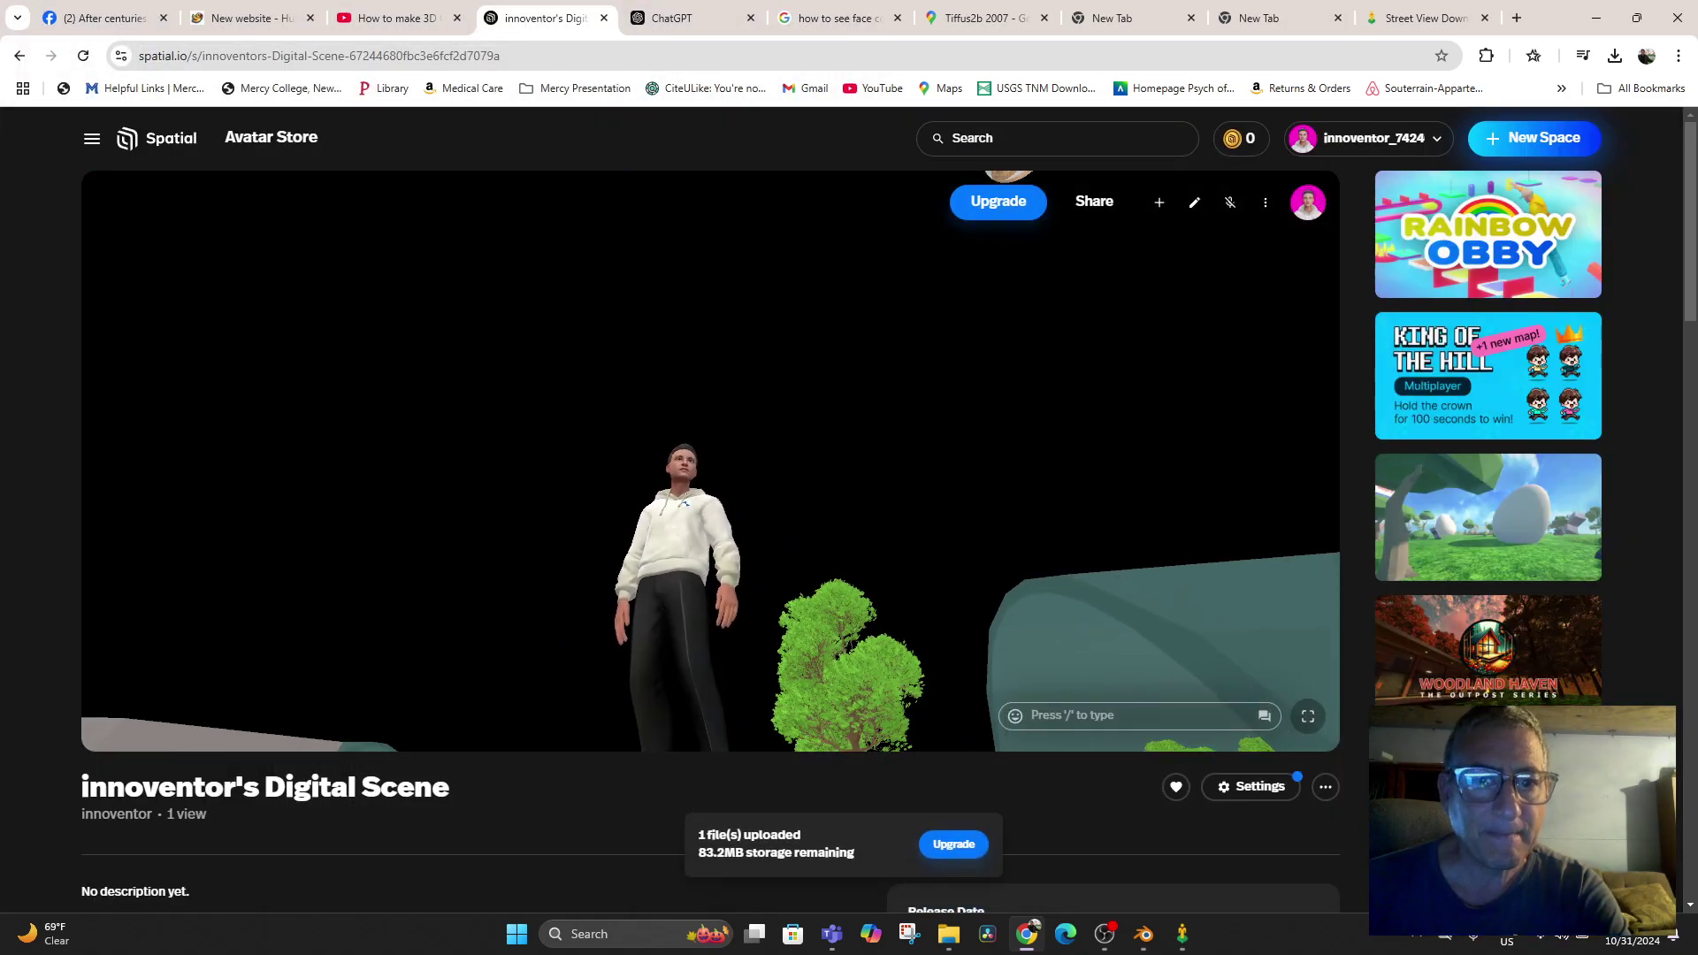
left_click_drag(711, 461, 635, 457)
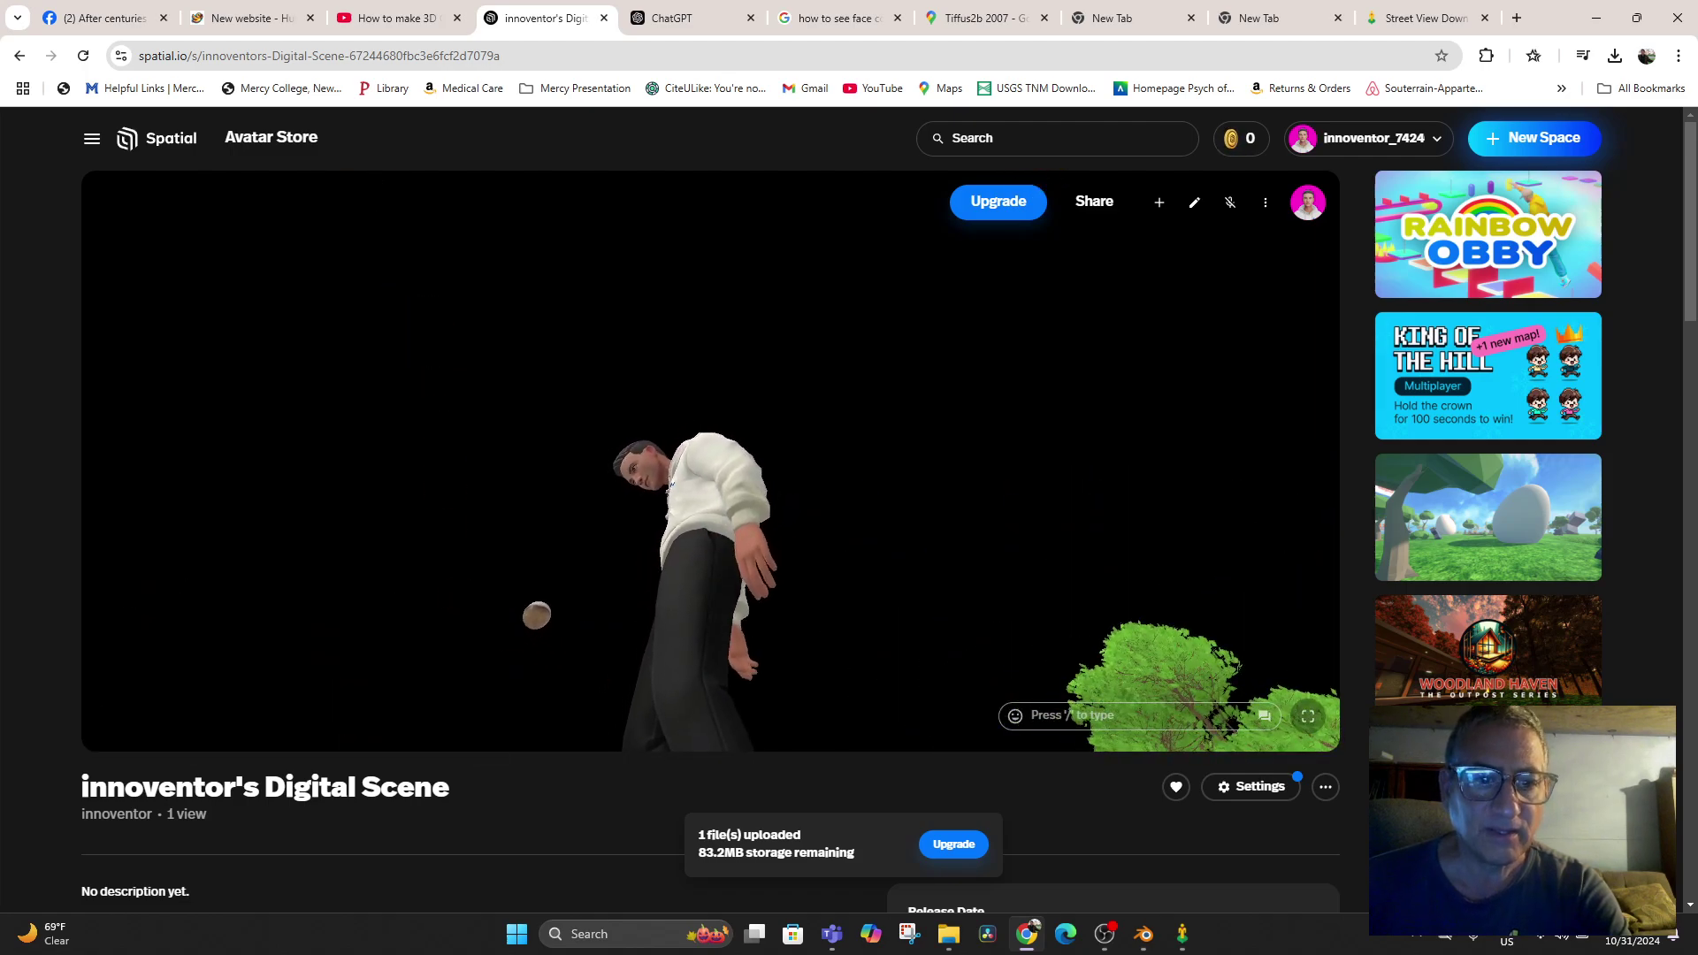
left_click(535, 614)
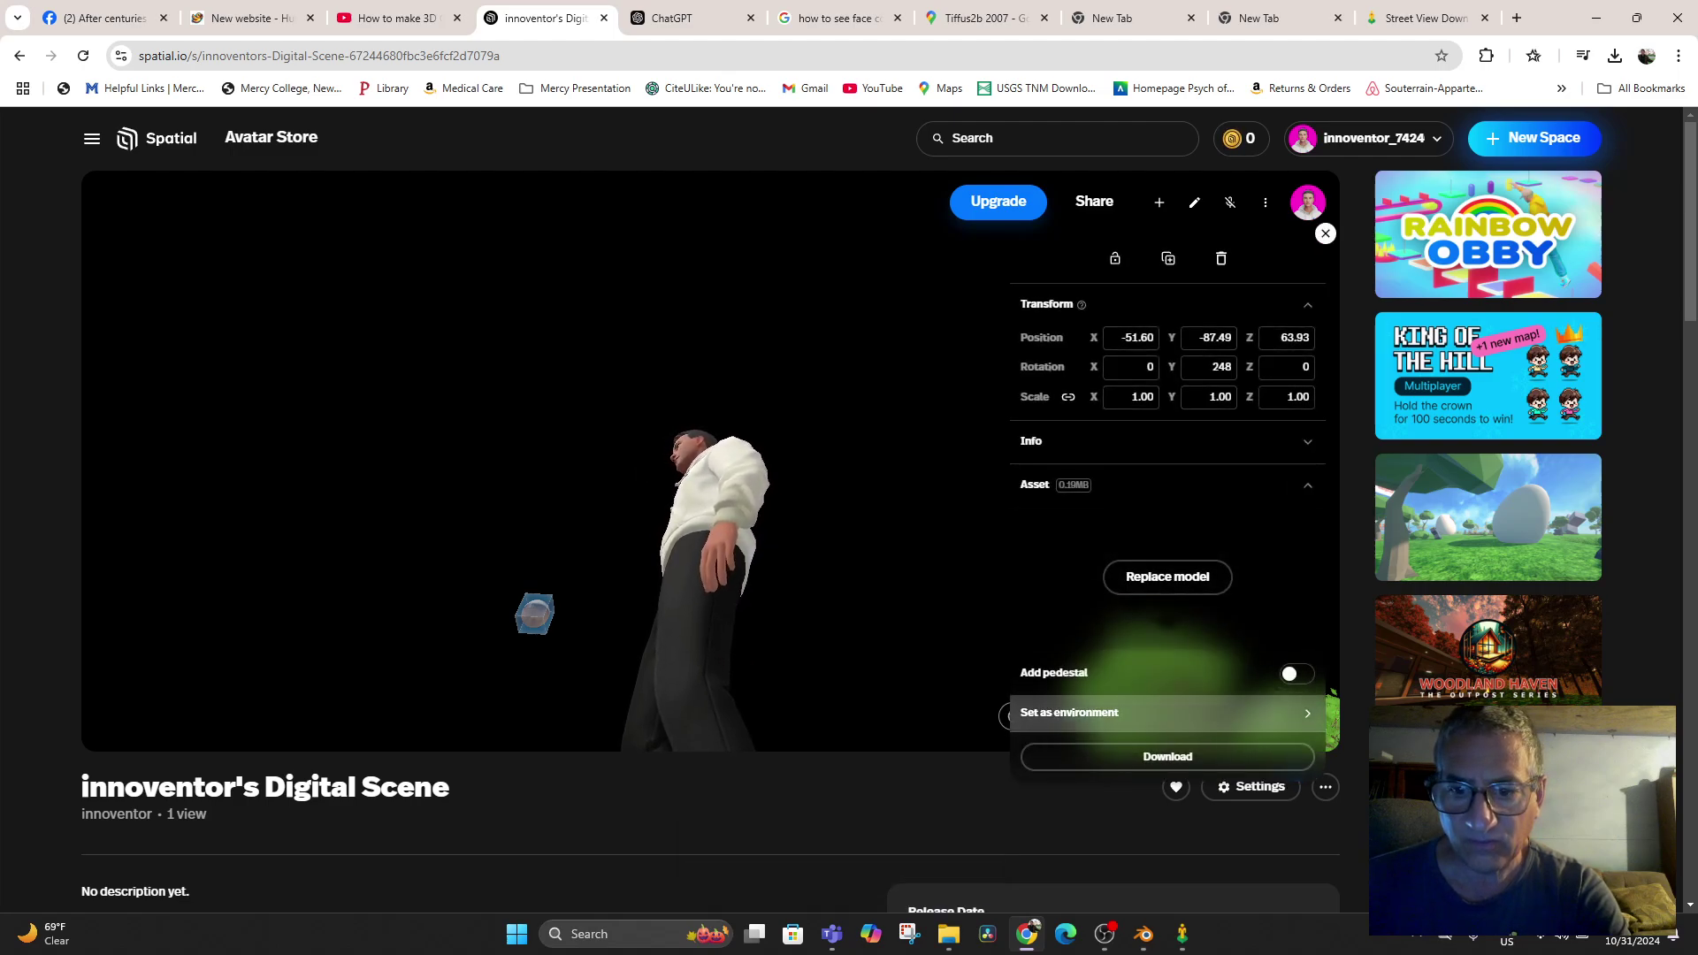
left_click(1150, 713)
left_click(849, 558)
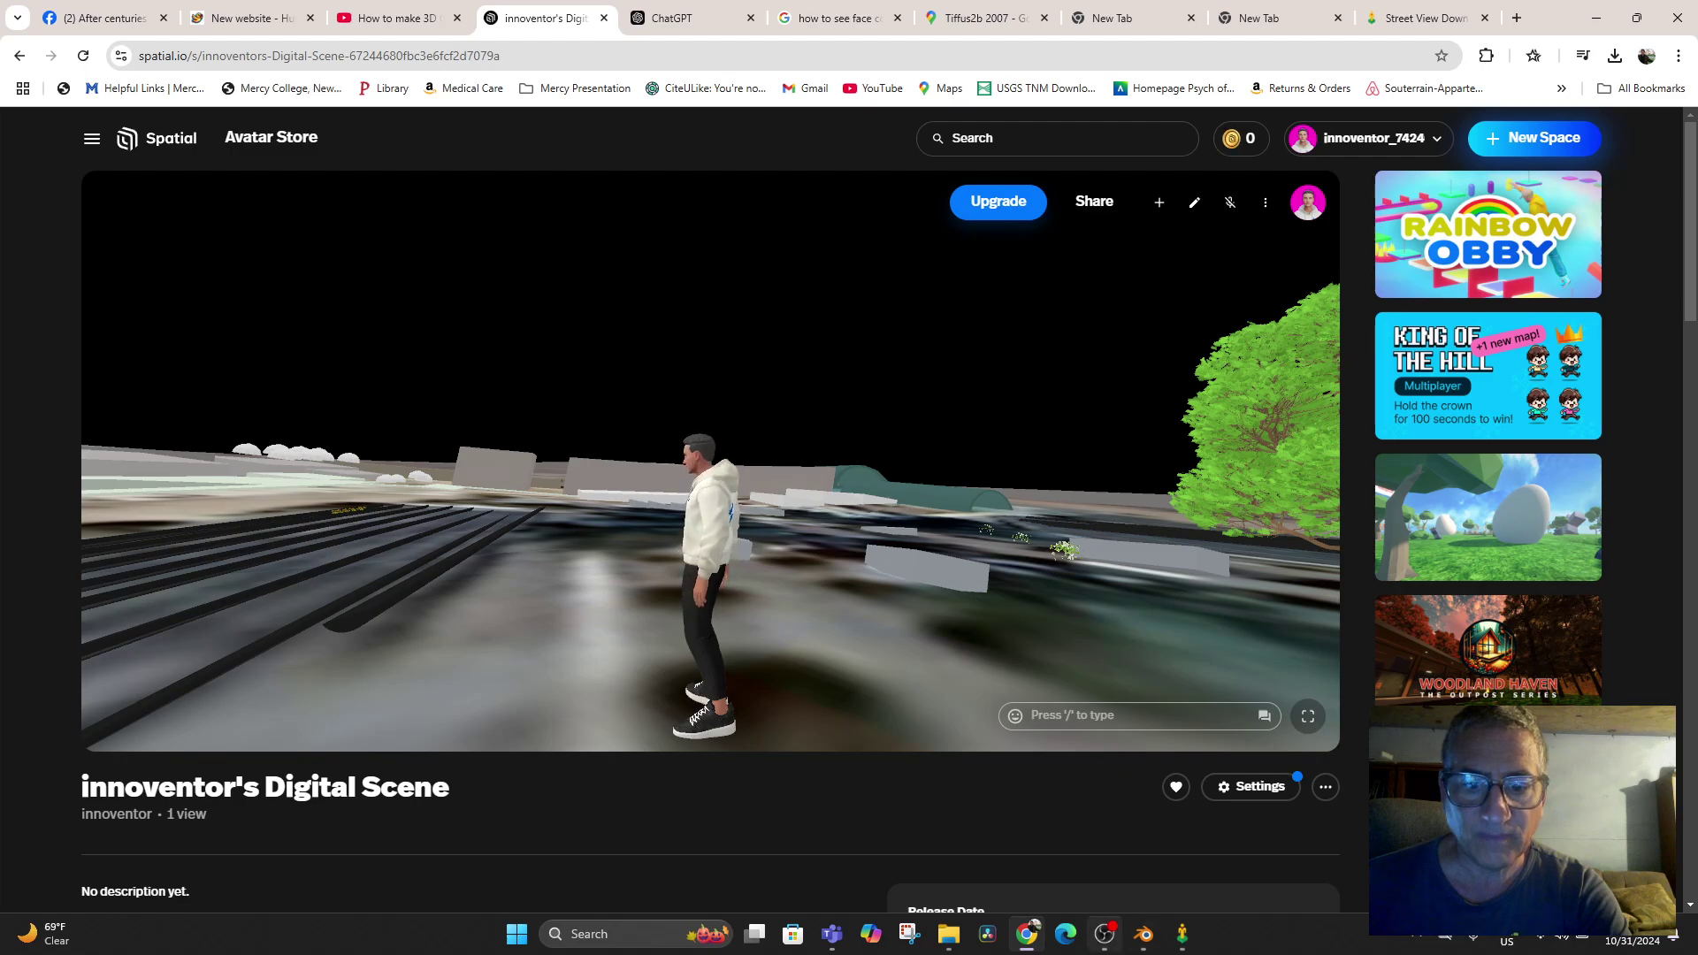
Switch to Blender and set the sphere's location to X 0, Y 0 and Z 0
left_click(1144, 934)
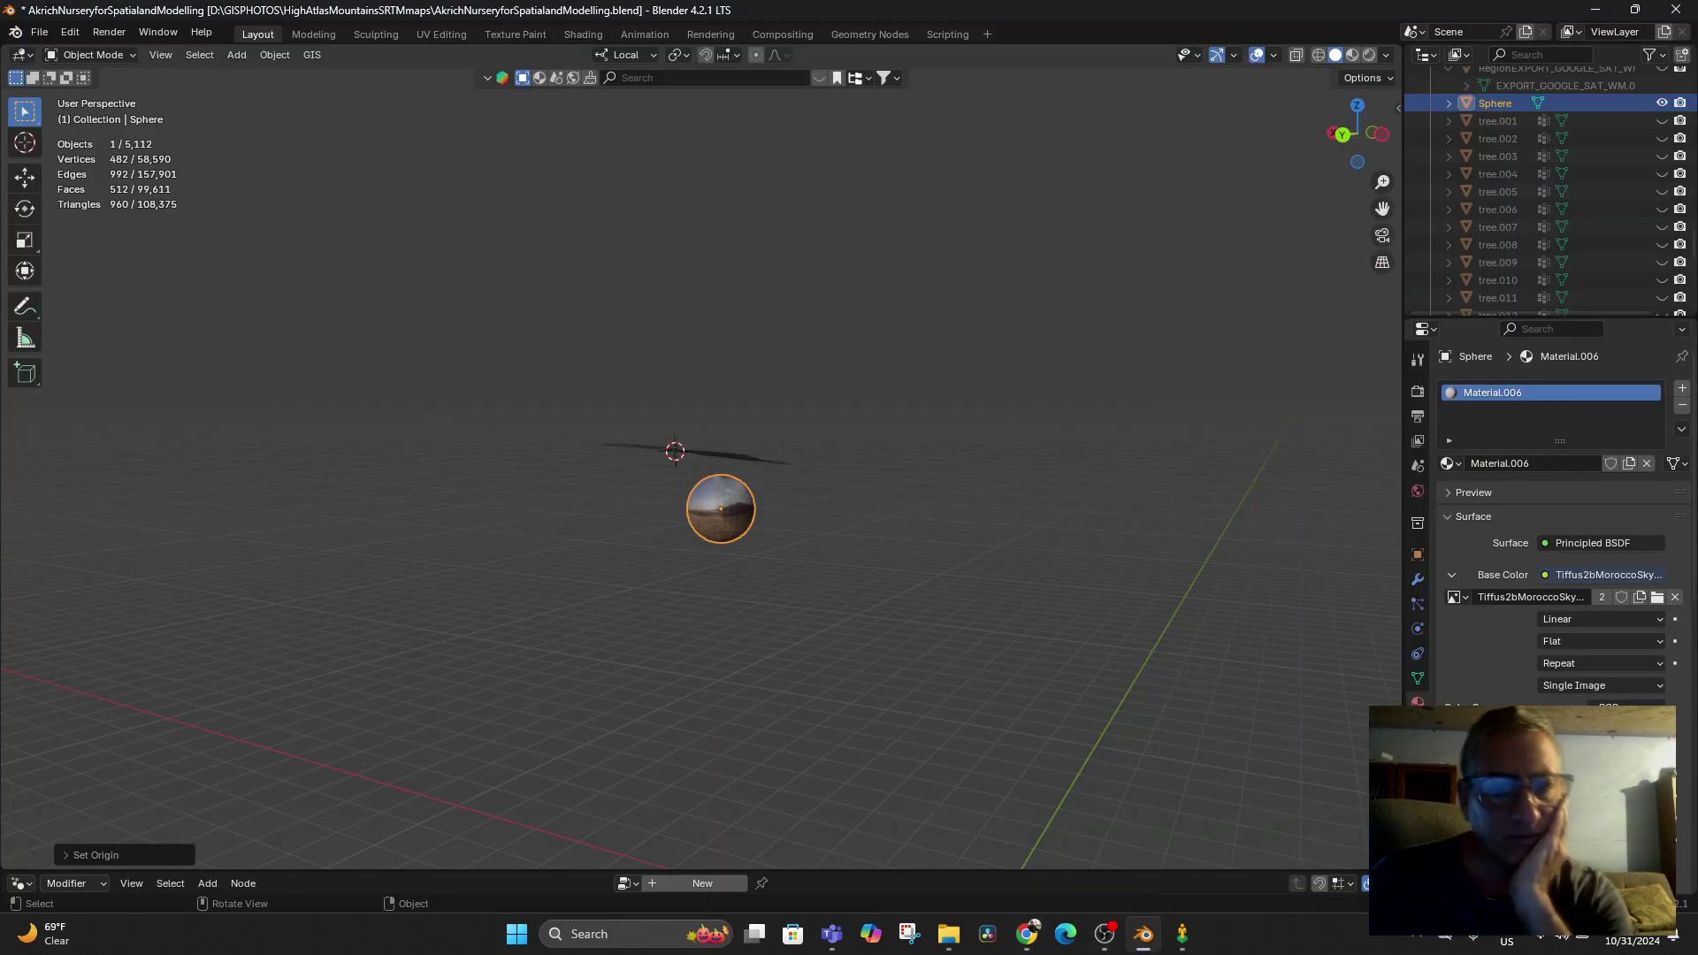
scroll(701, 456, "down", 7)
middle_click_drag(701, 456, 713, 492)
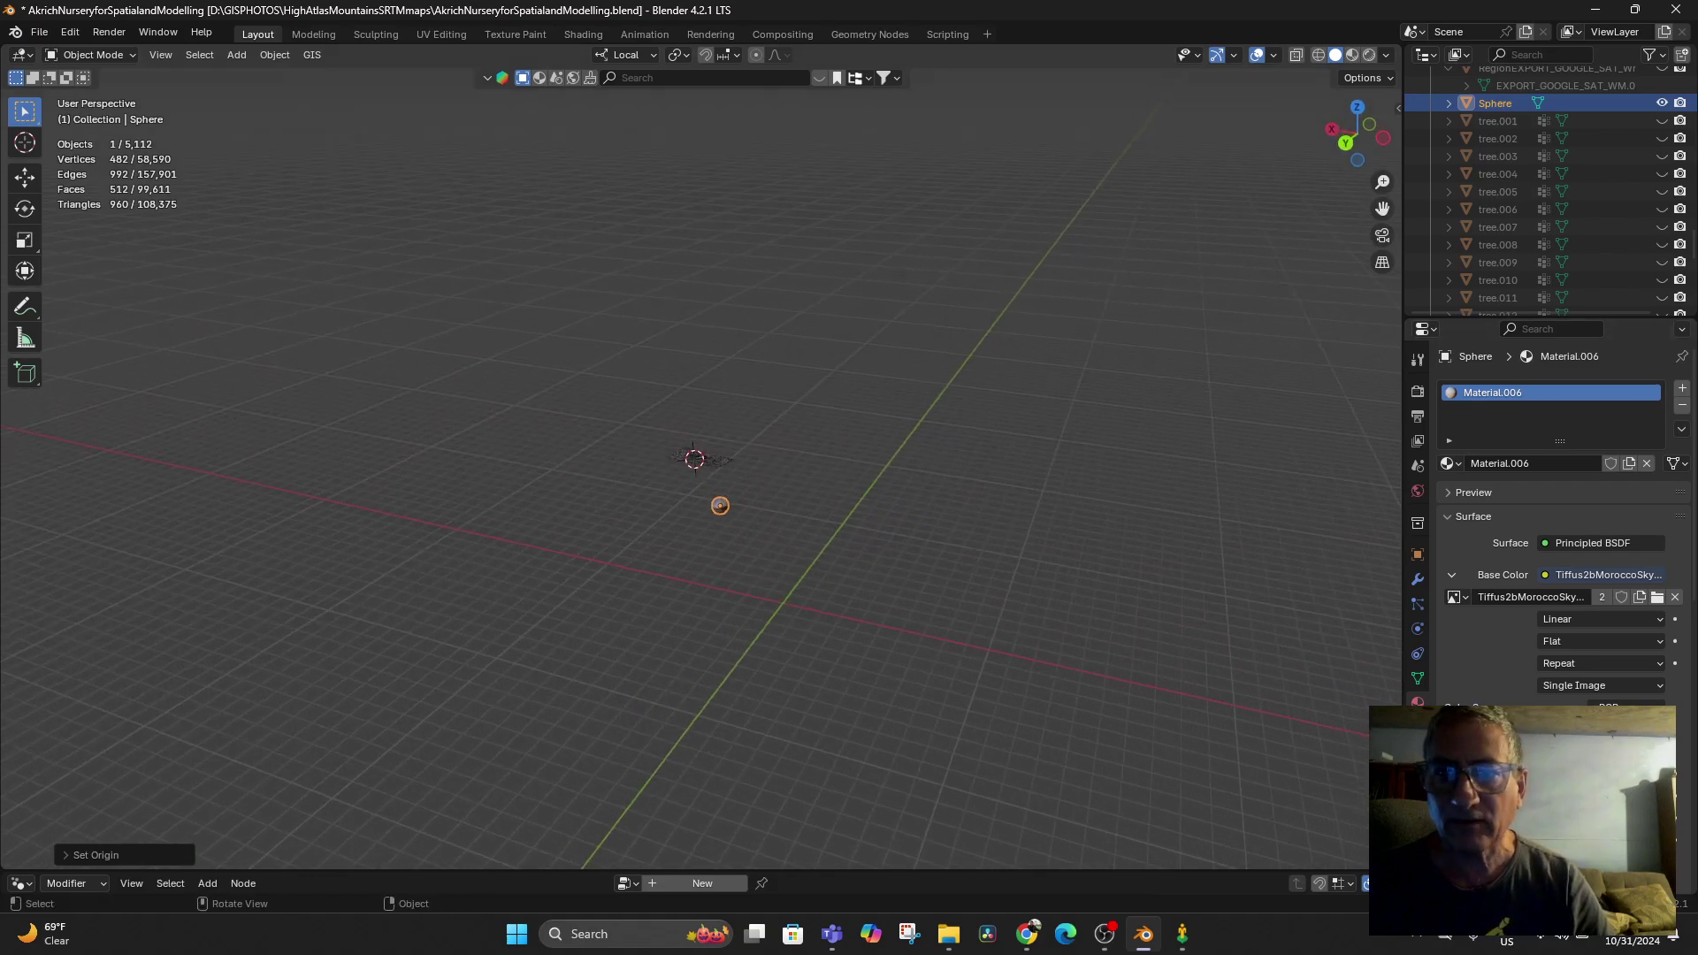
key("n")
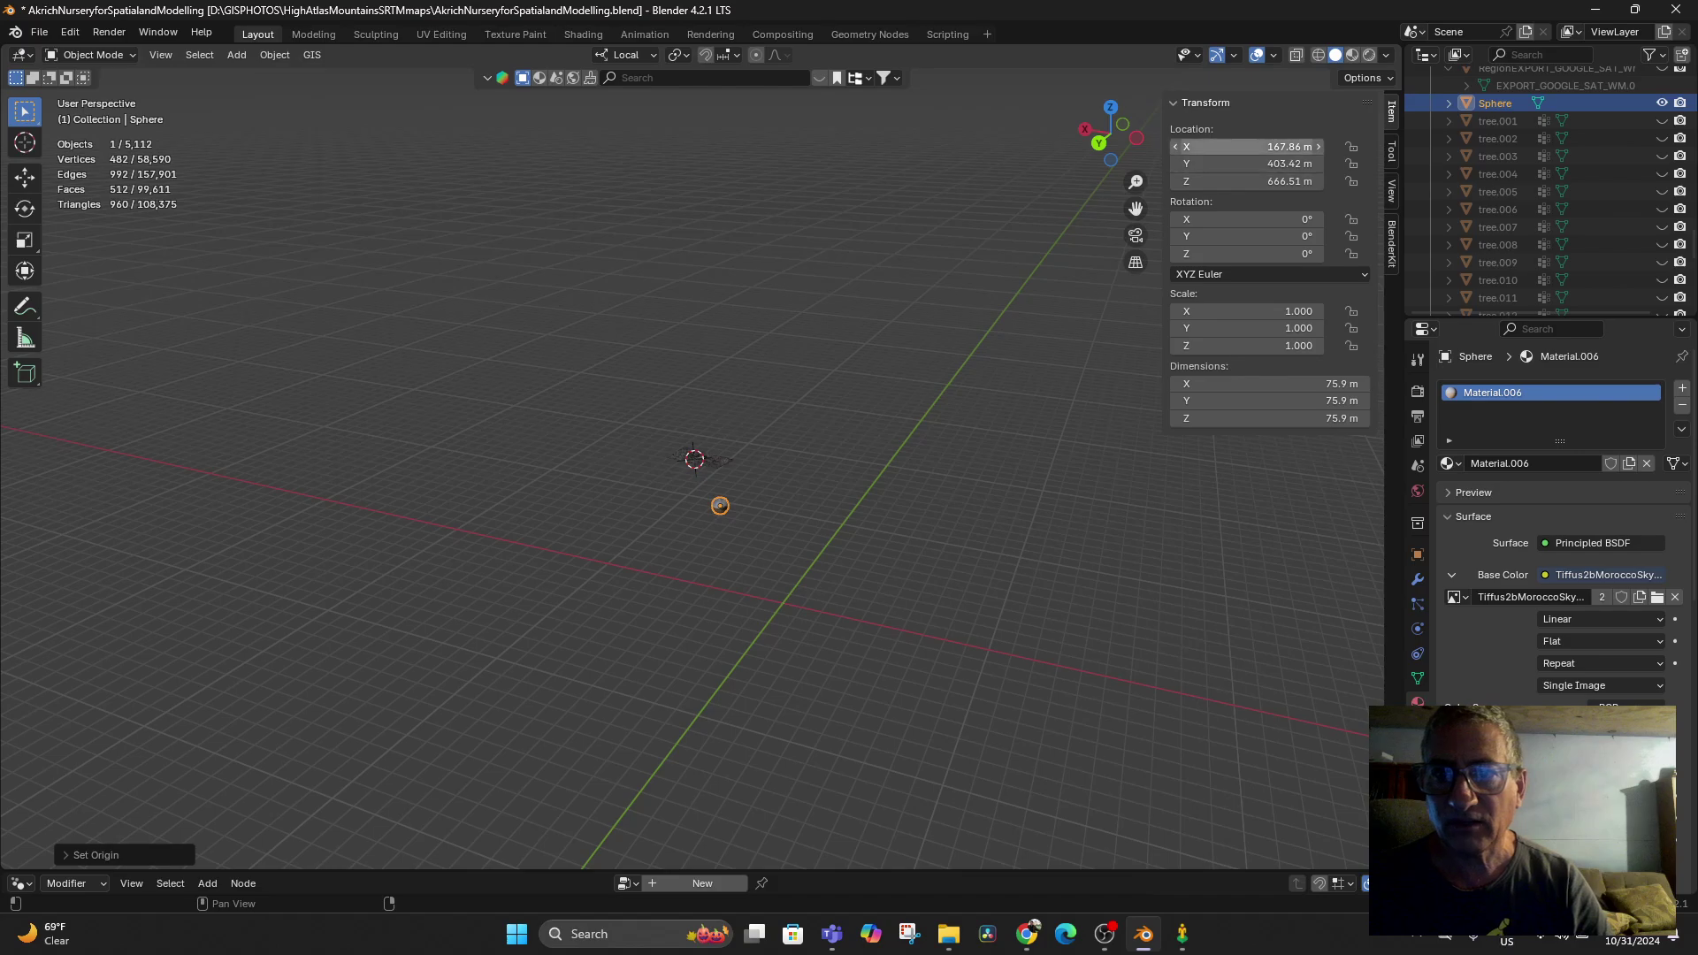
left_click(1247, 147)
type("0")
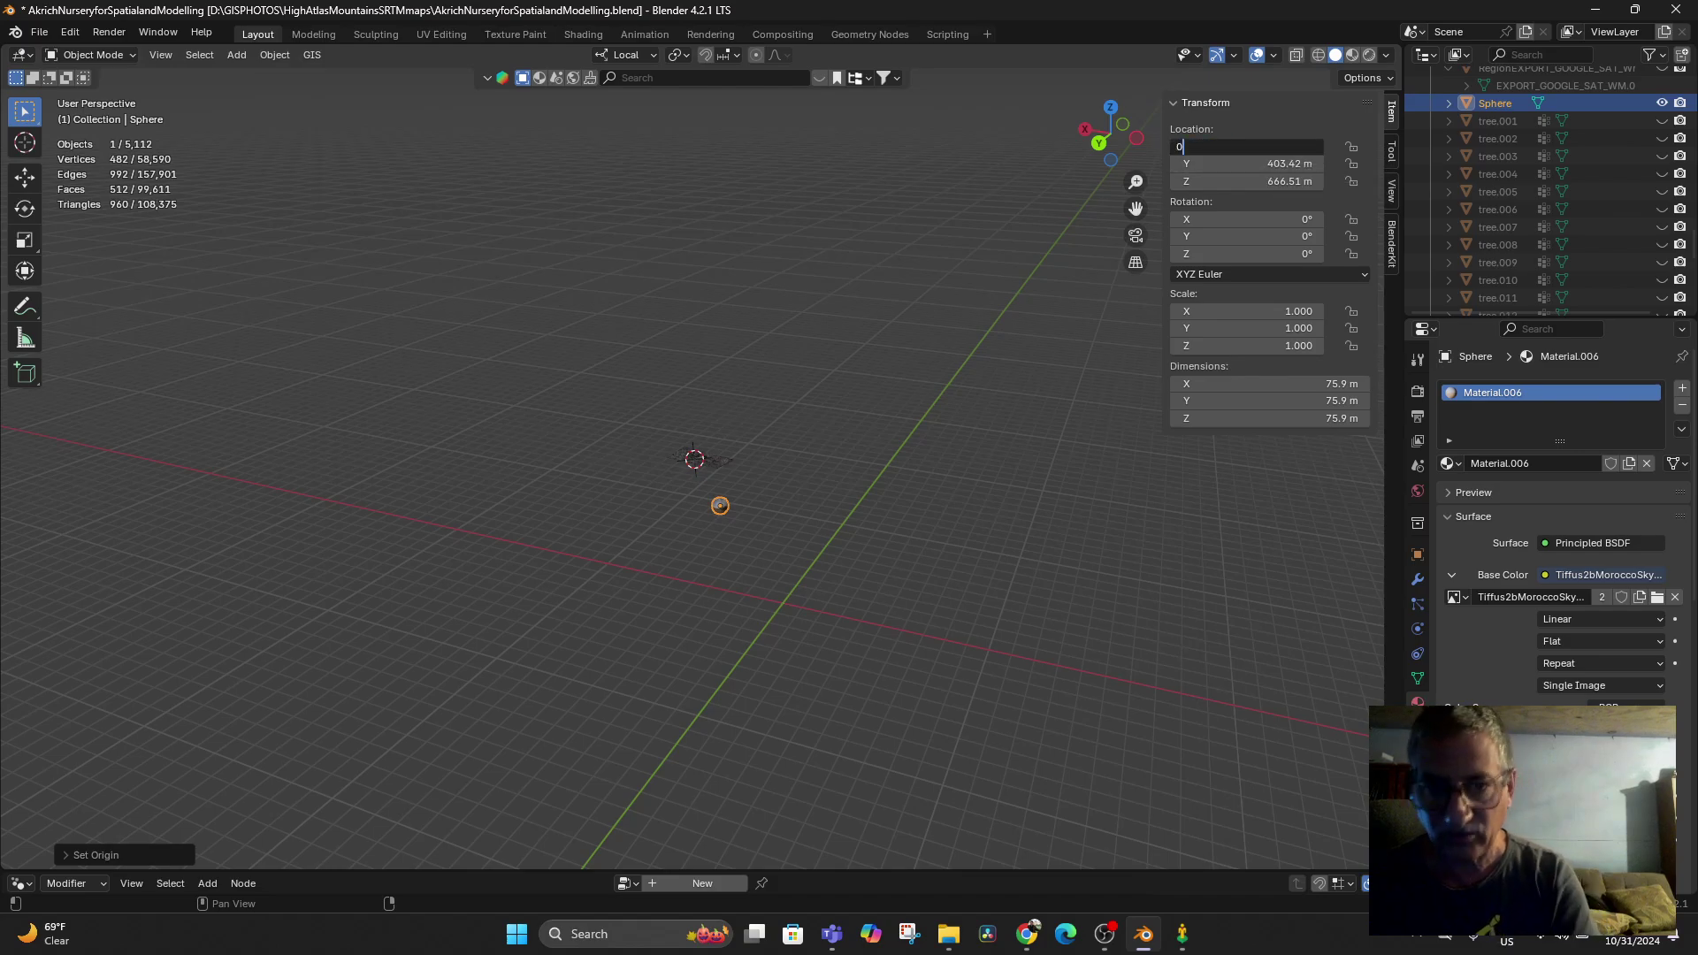
key("Return")
left_click(1247, 164)
type("0")
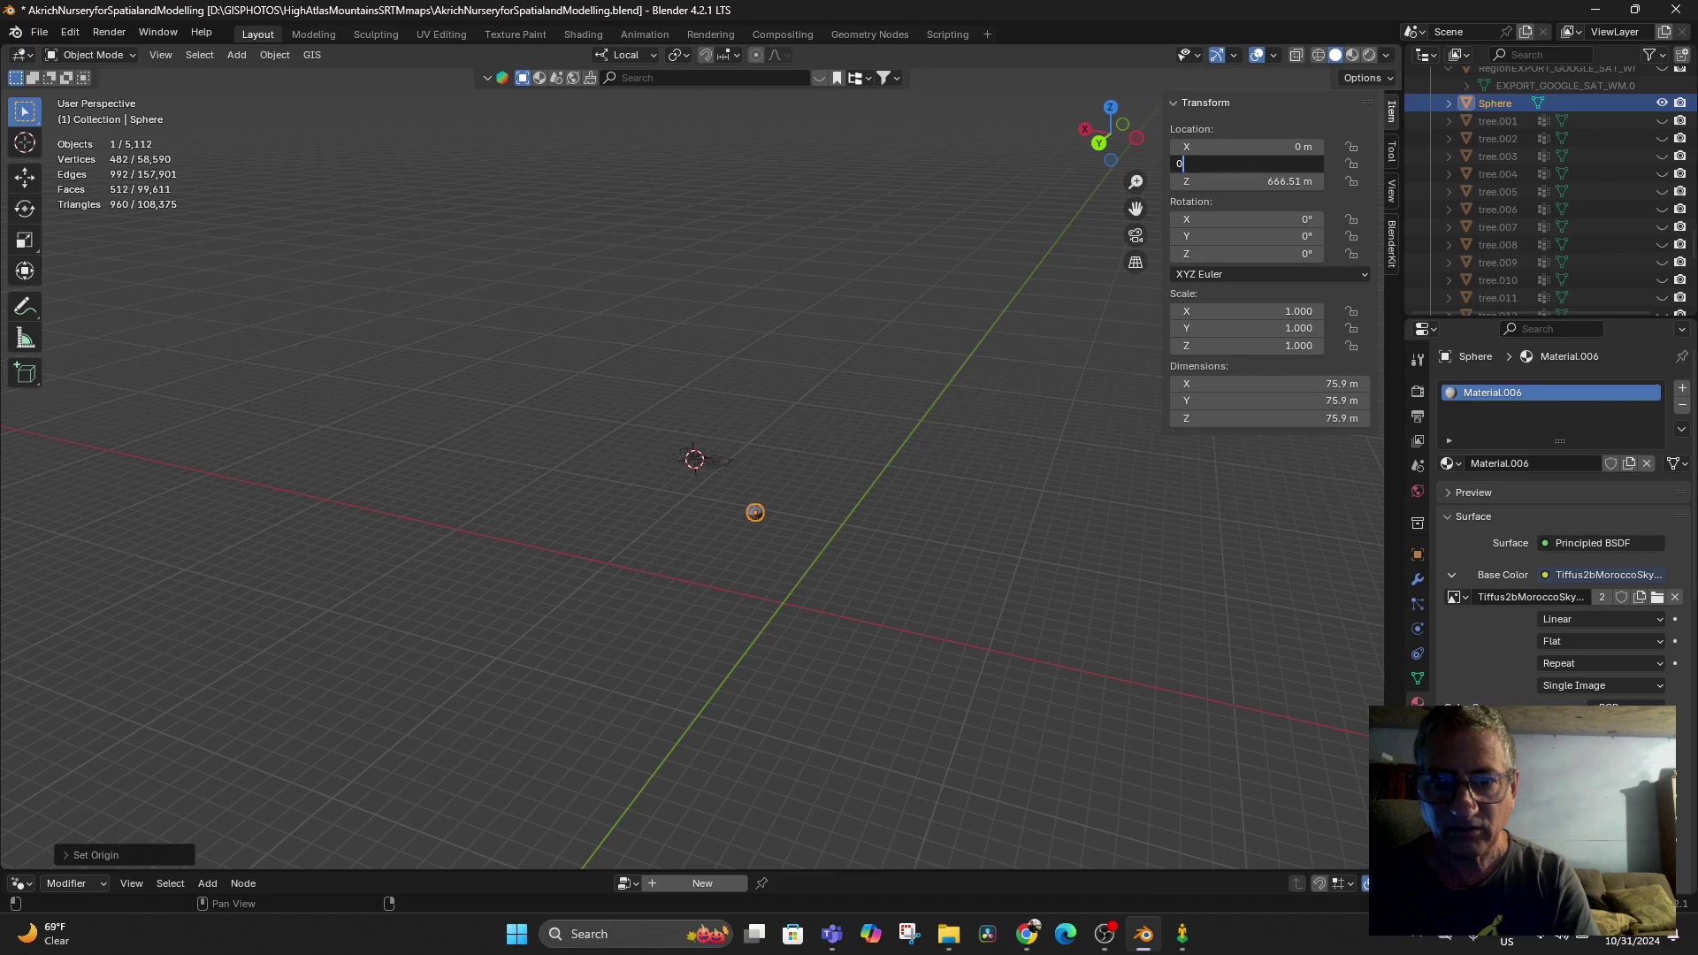
key("Return")
left_click(1247, 181)
type("0")
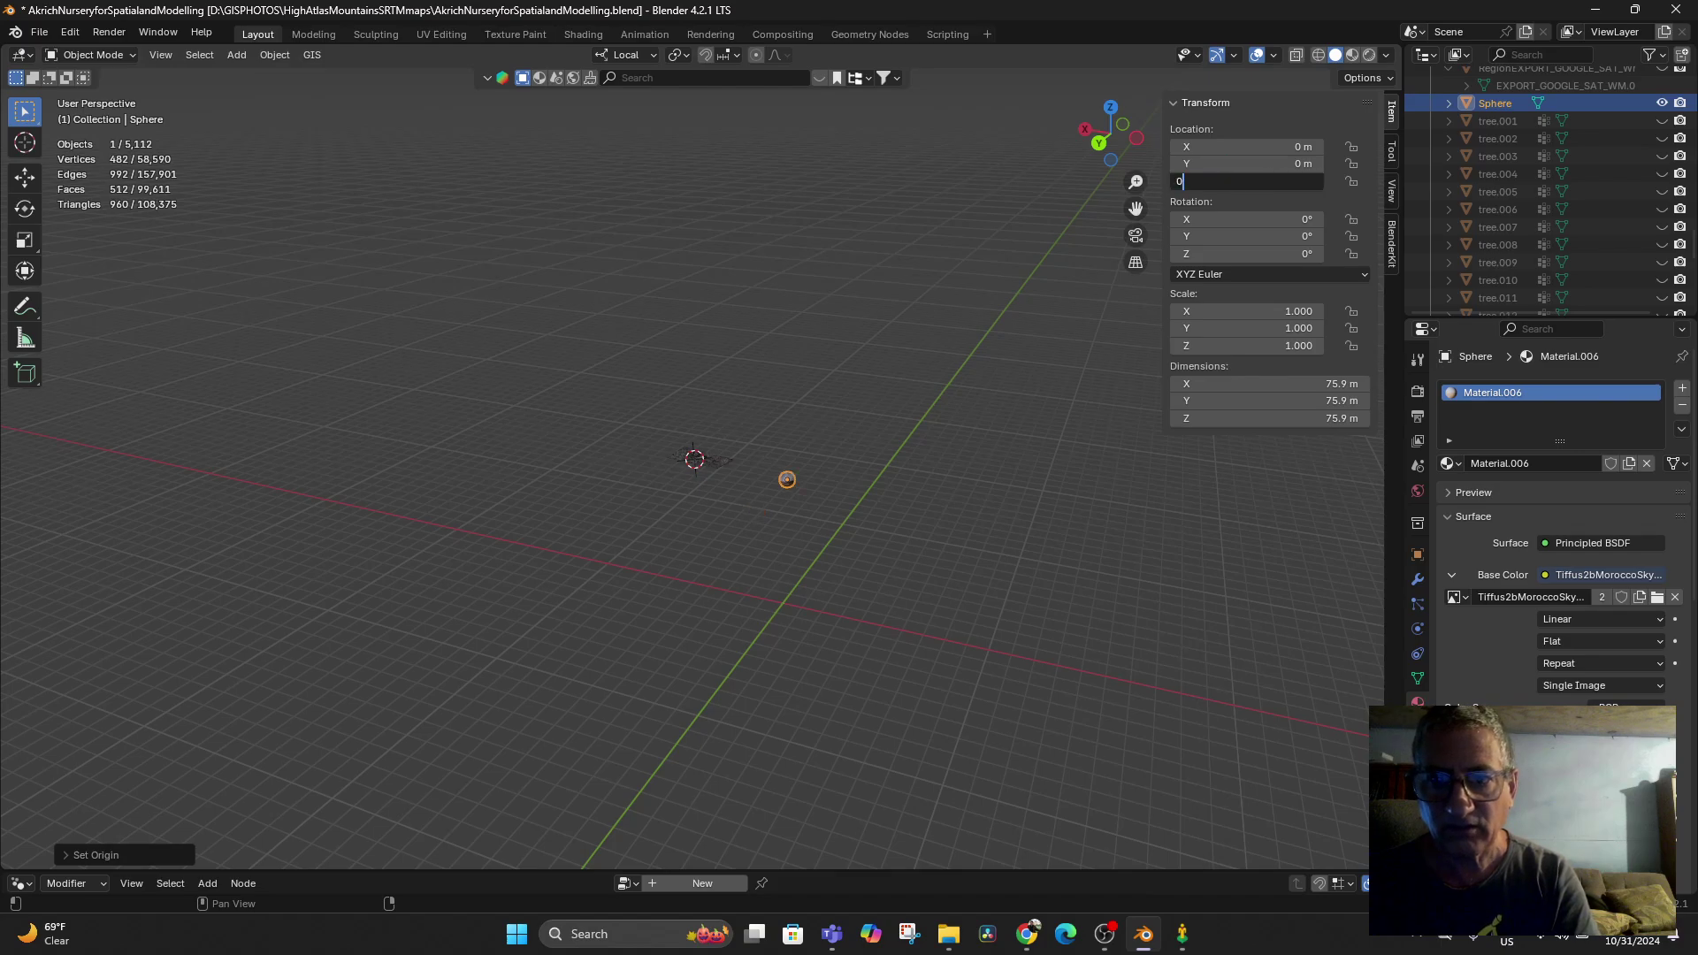
key("Return")
Reselect the sphere at the world origin and apply its object transforms
middle_click_drag(849, 513, 915, 279)
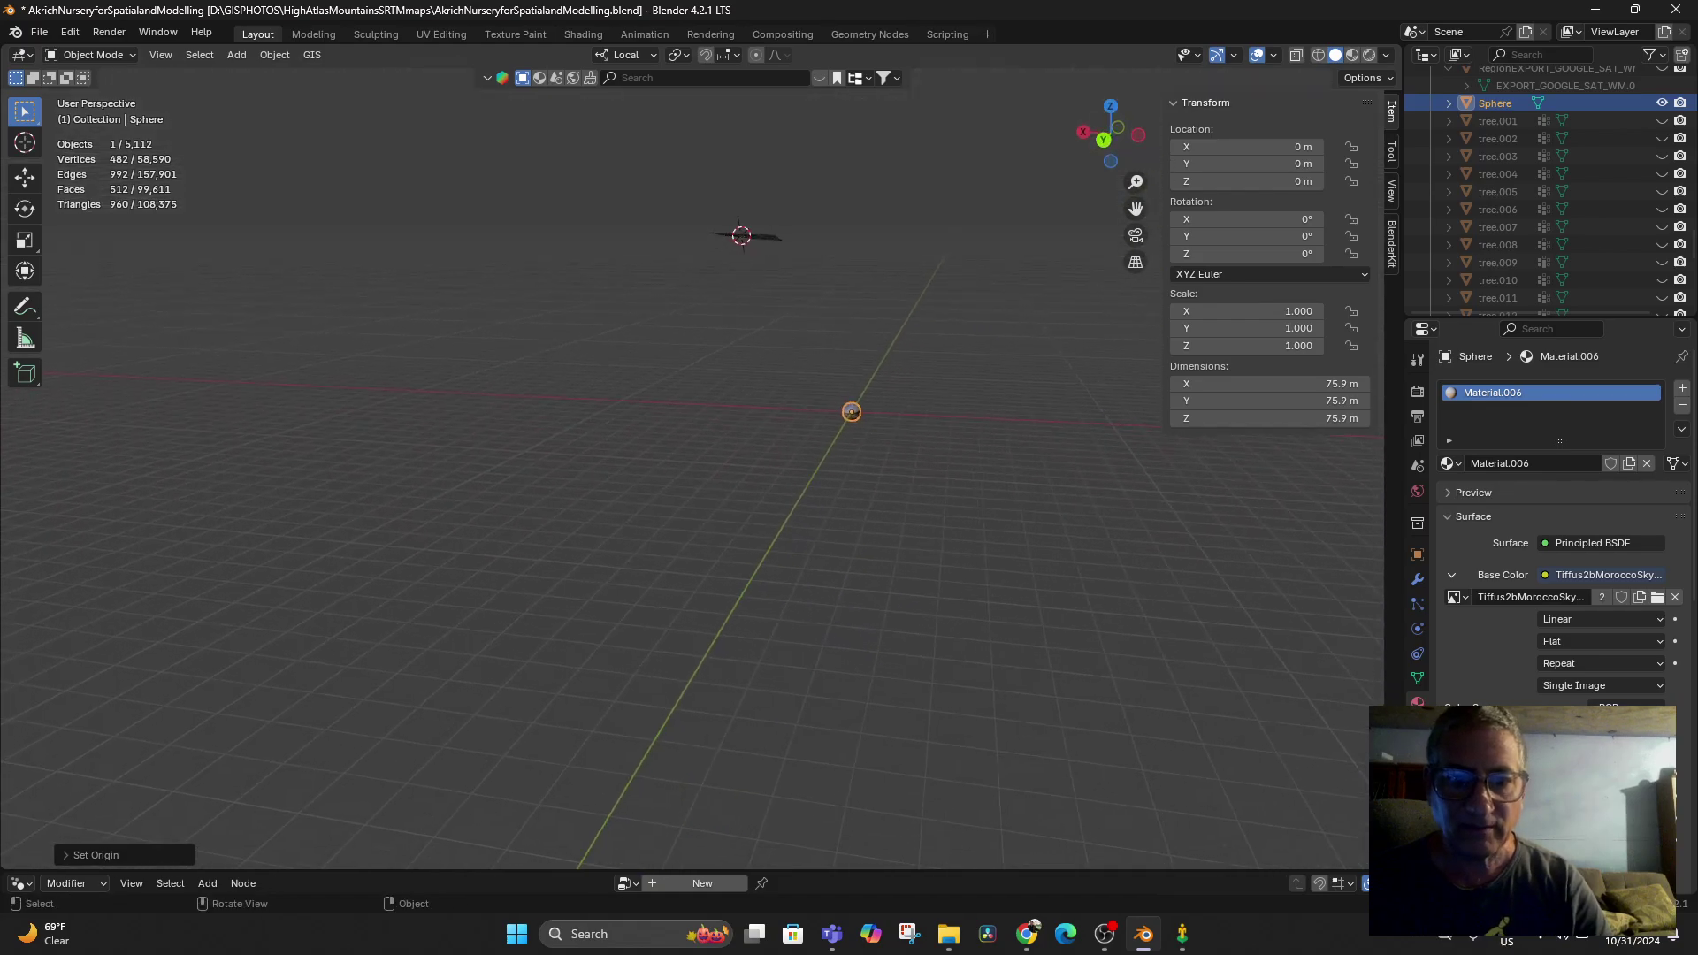
scroll(916, 280, "up", 3)
middle_click_drag(920, 354, 715, 429, "shift")
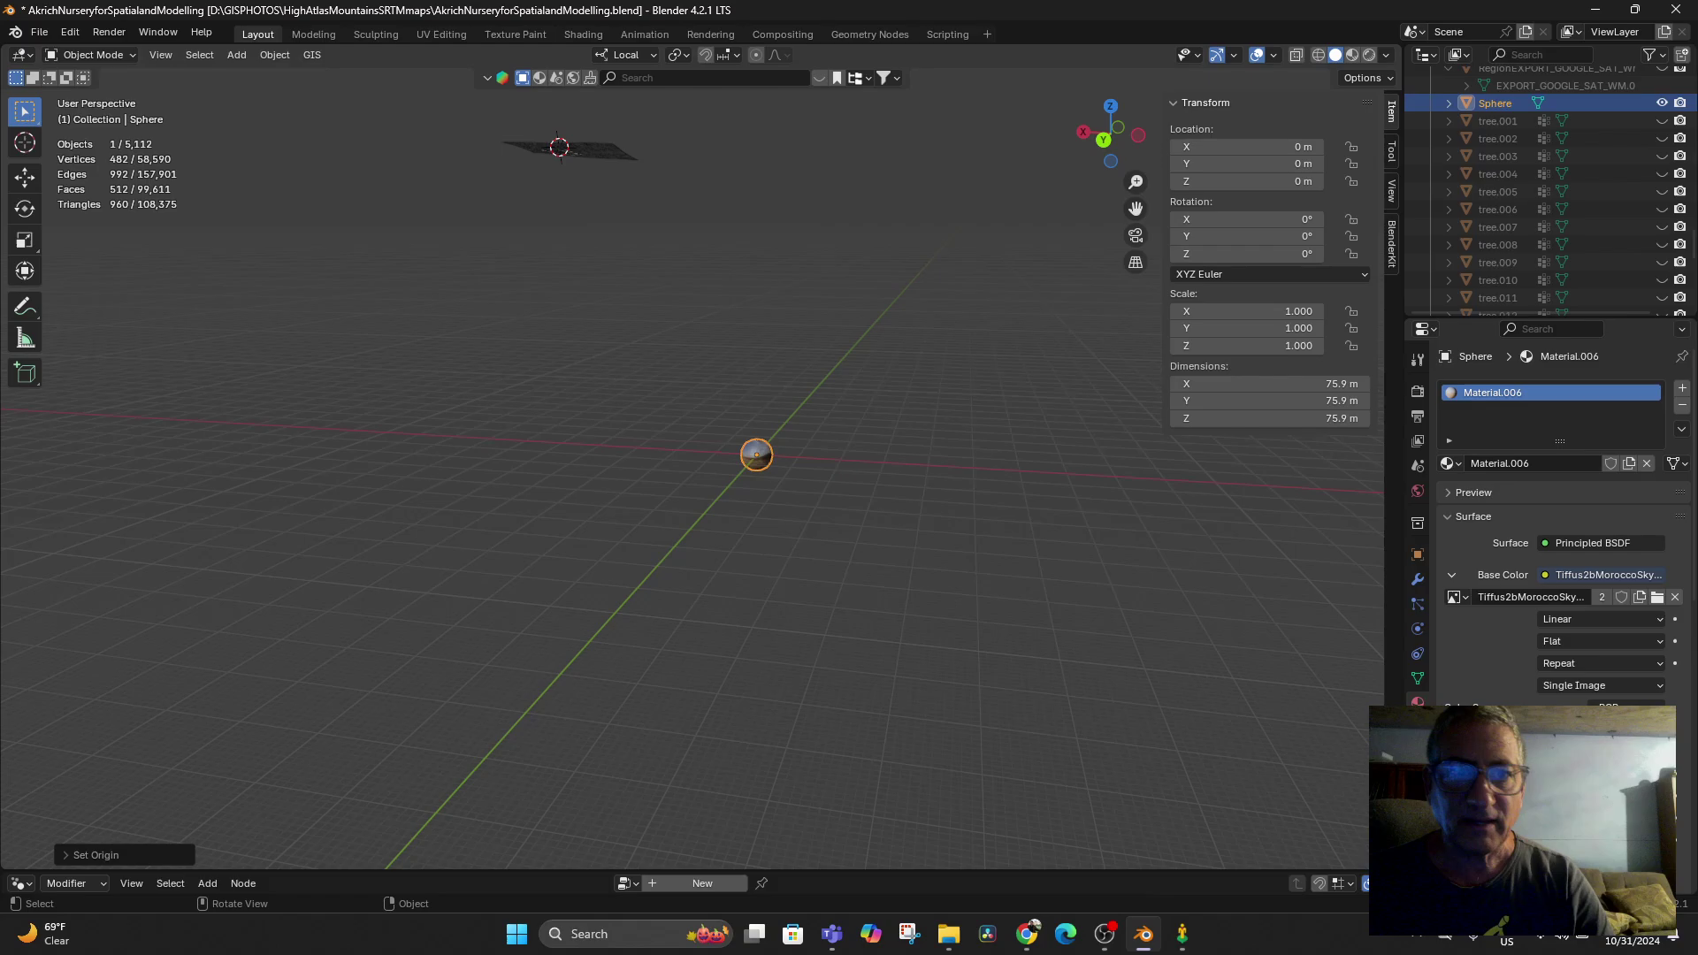
left_click(39, 31)
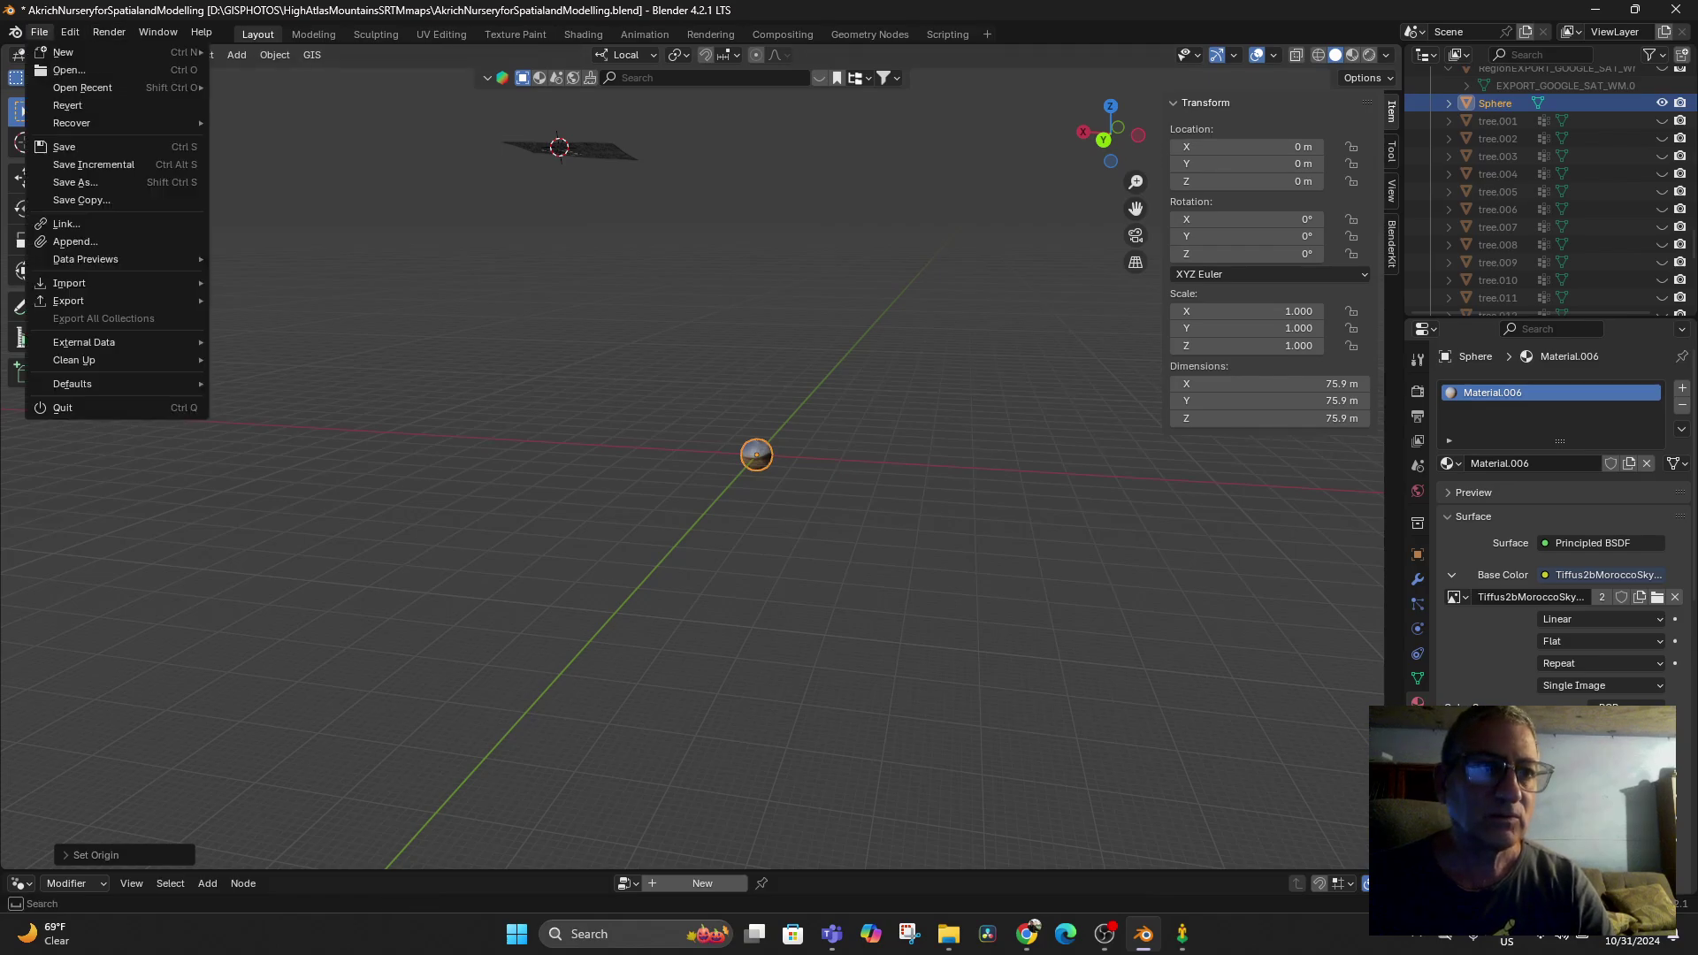
left_click(699, 416)
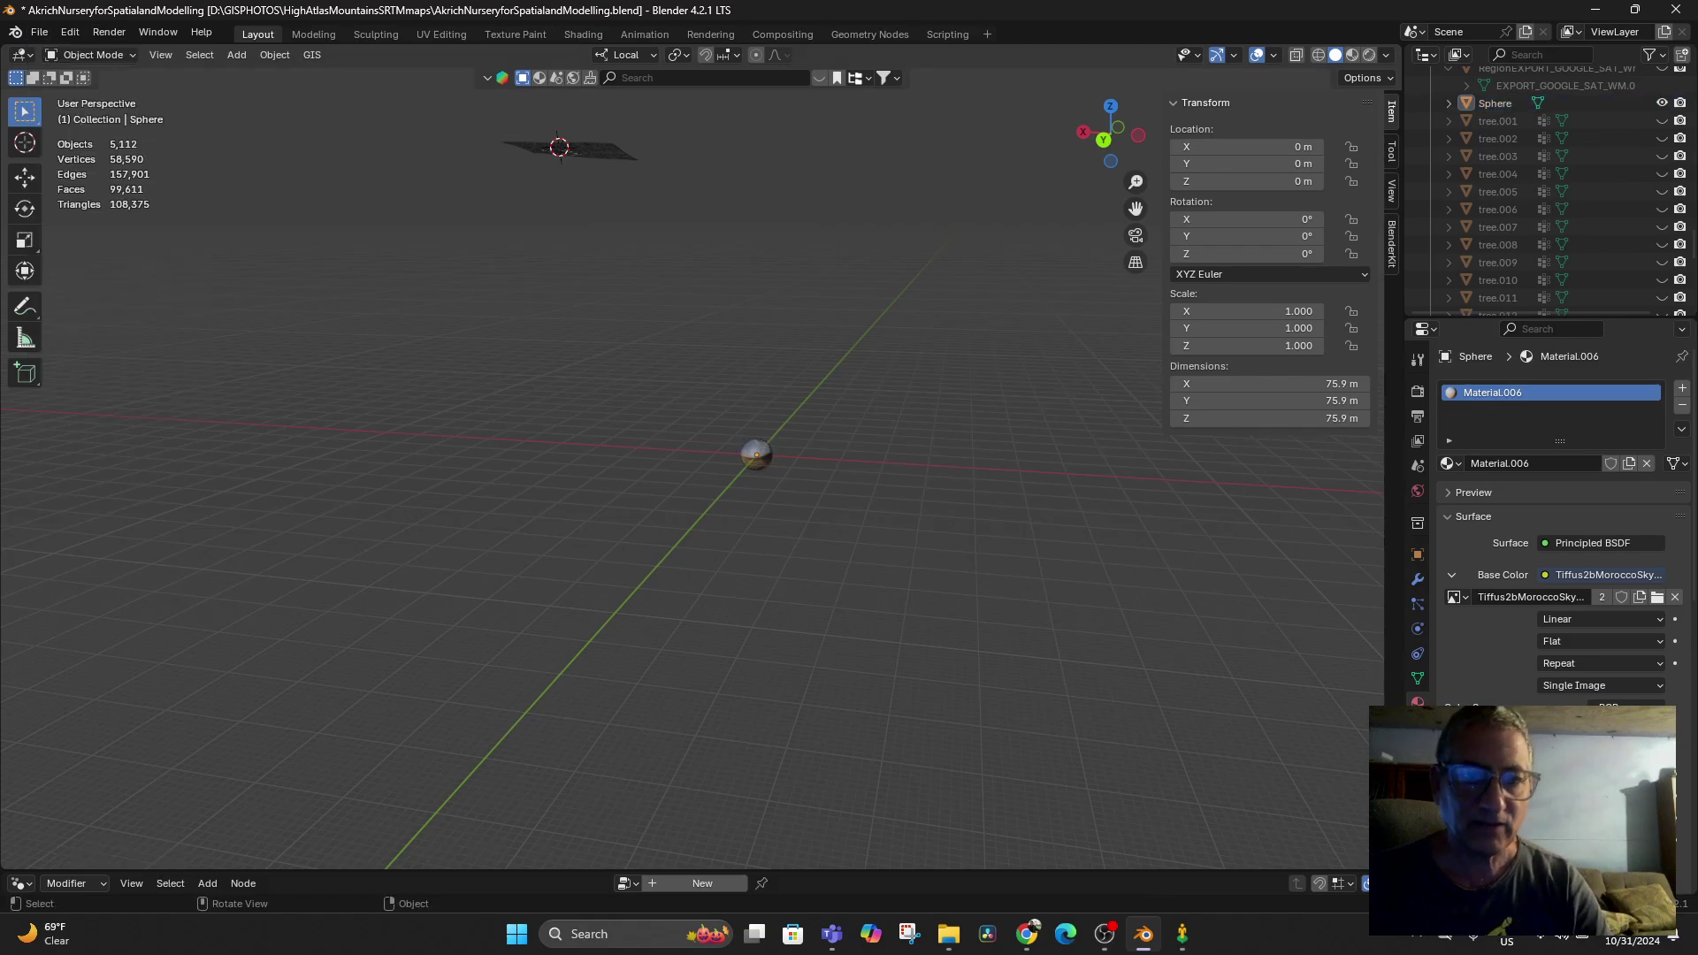
left_click(756, 454)
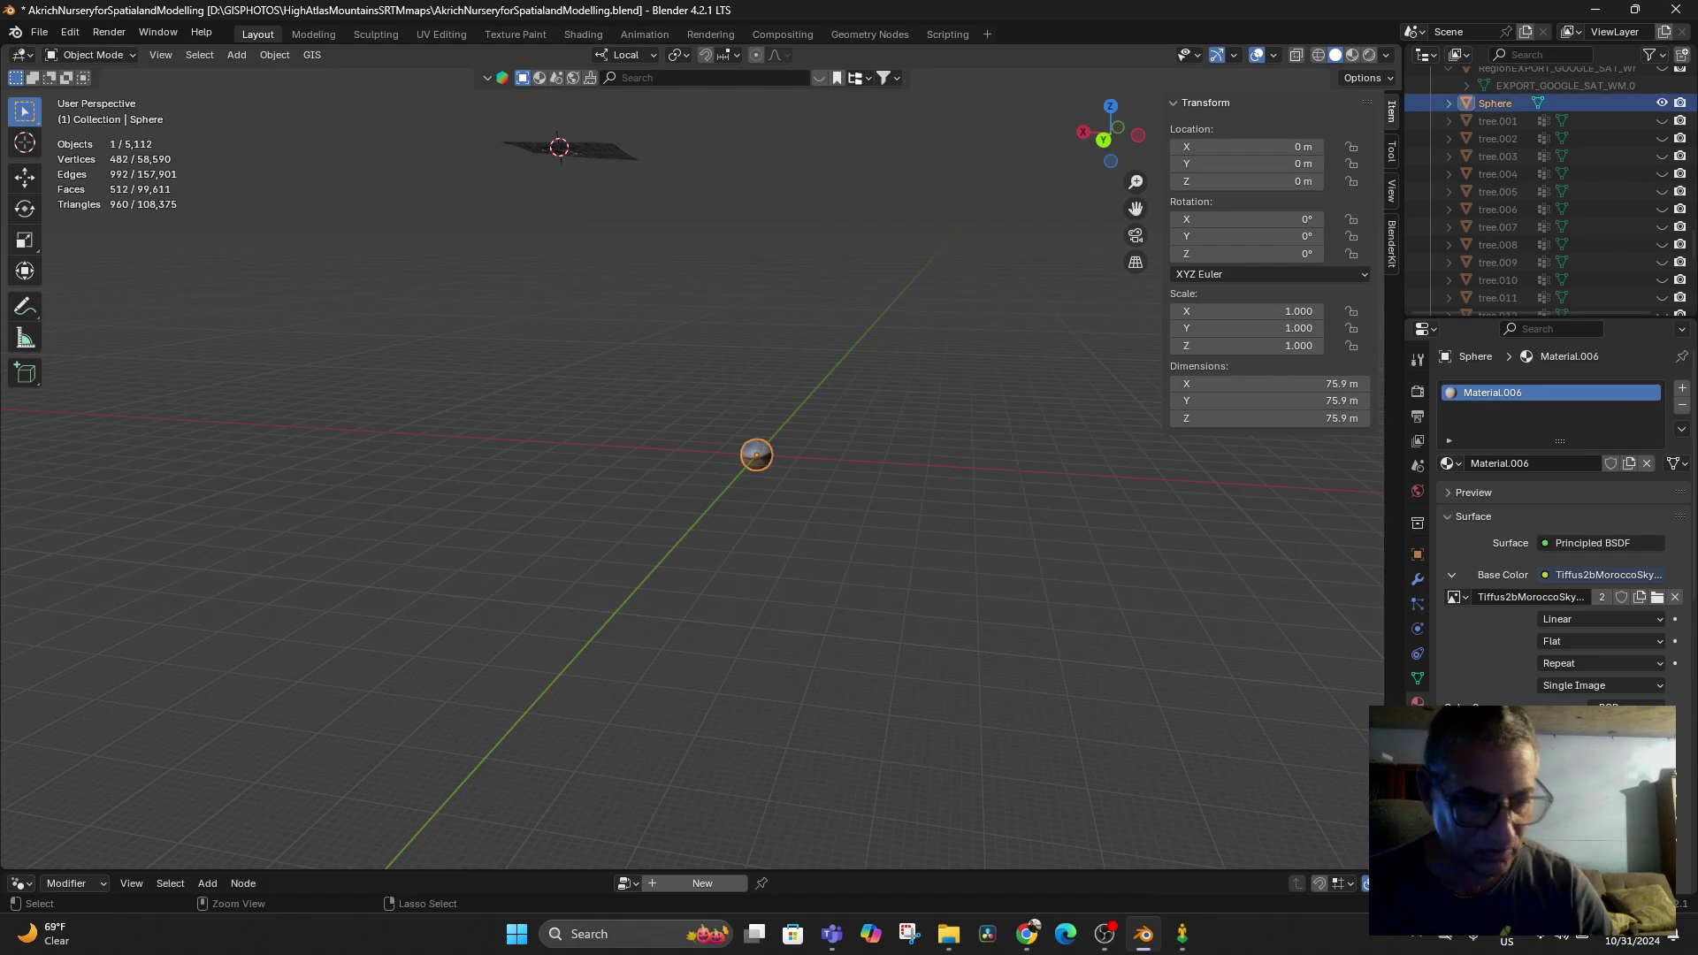
key("ctrl+a")
key("Return")
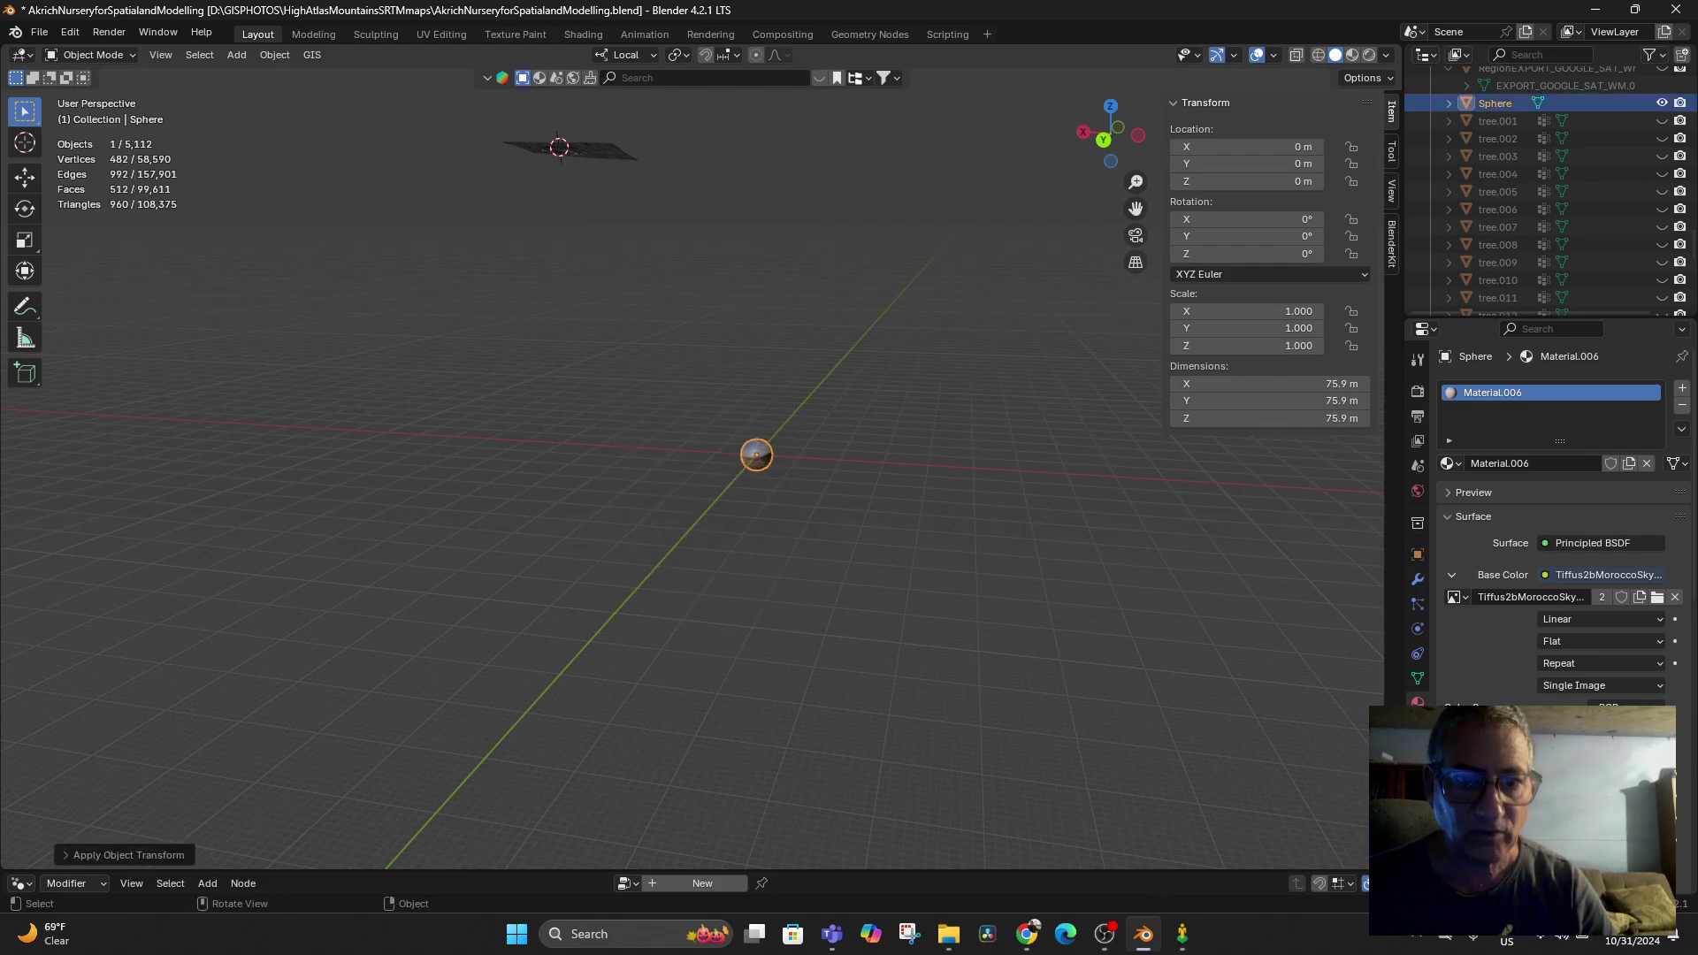
Export the sphere as glTF Binary to the ShapeFile Exports folder under the name MoroccoSkybox2.glb
scroll(690, 468, "up", 6)
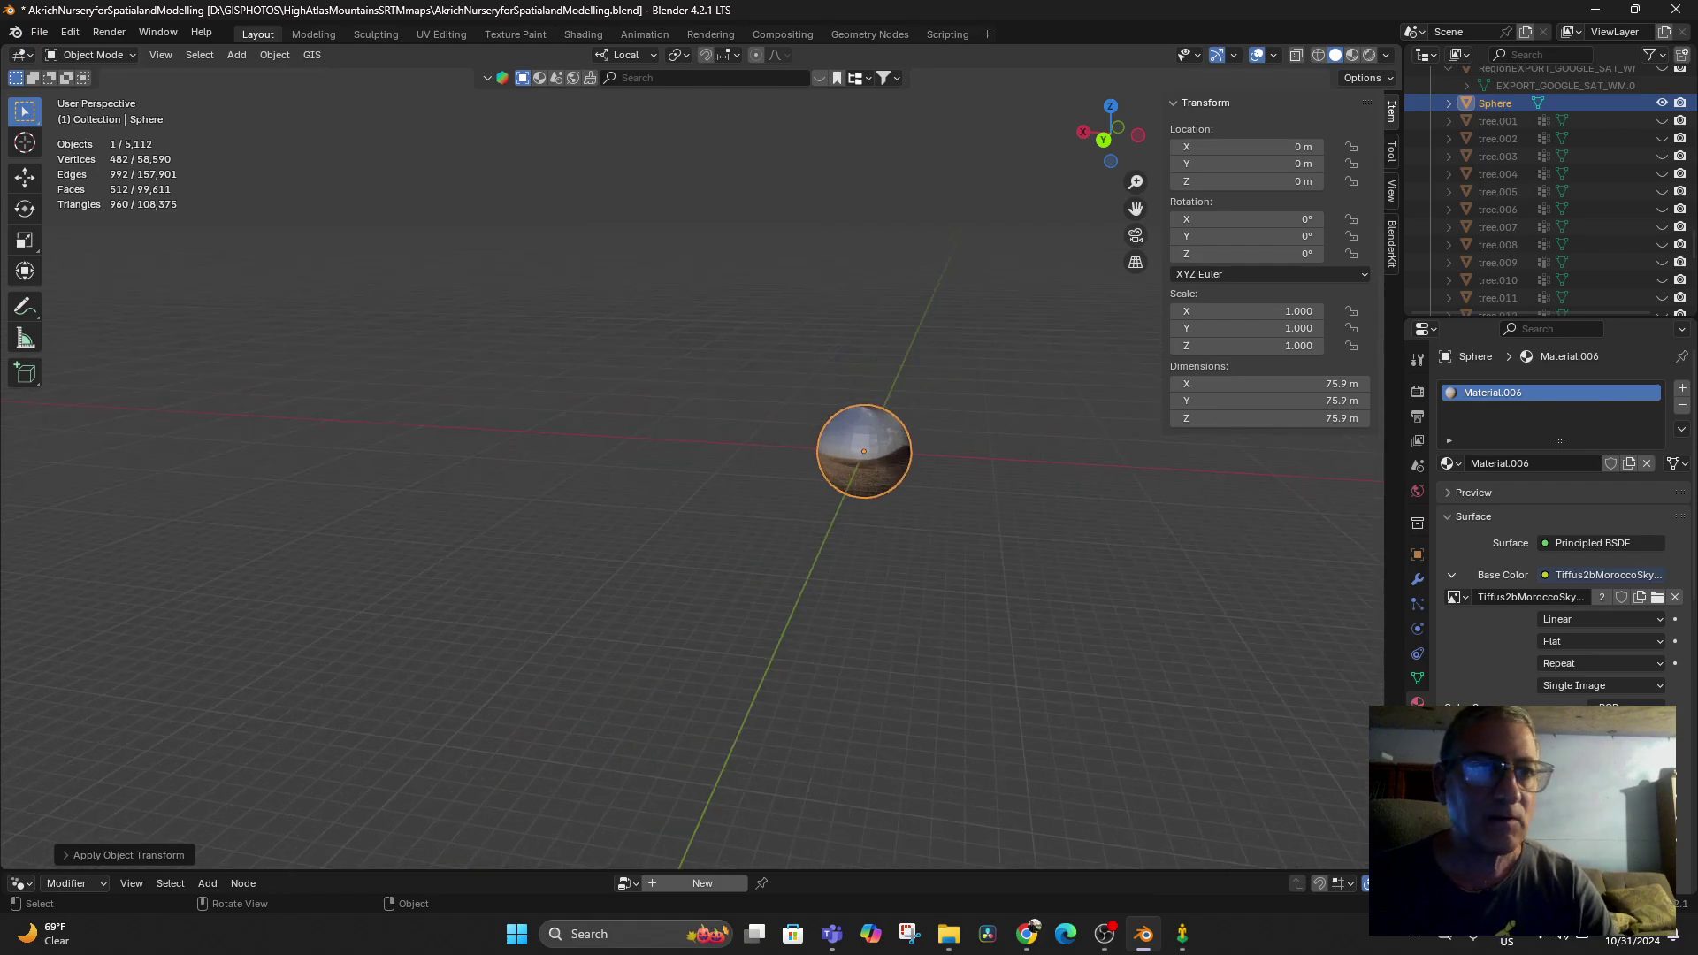
left_click(39, 32)
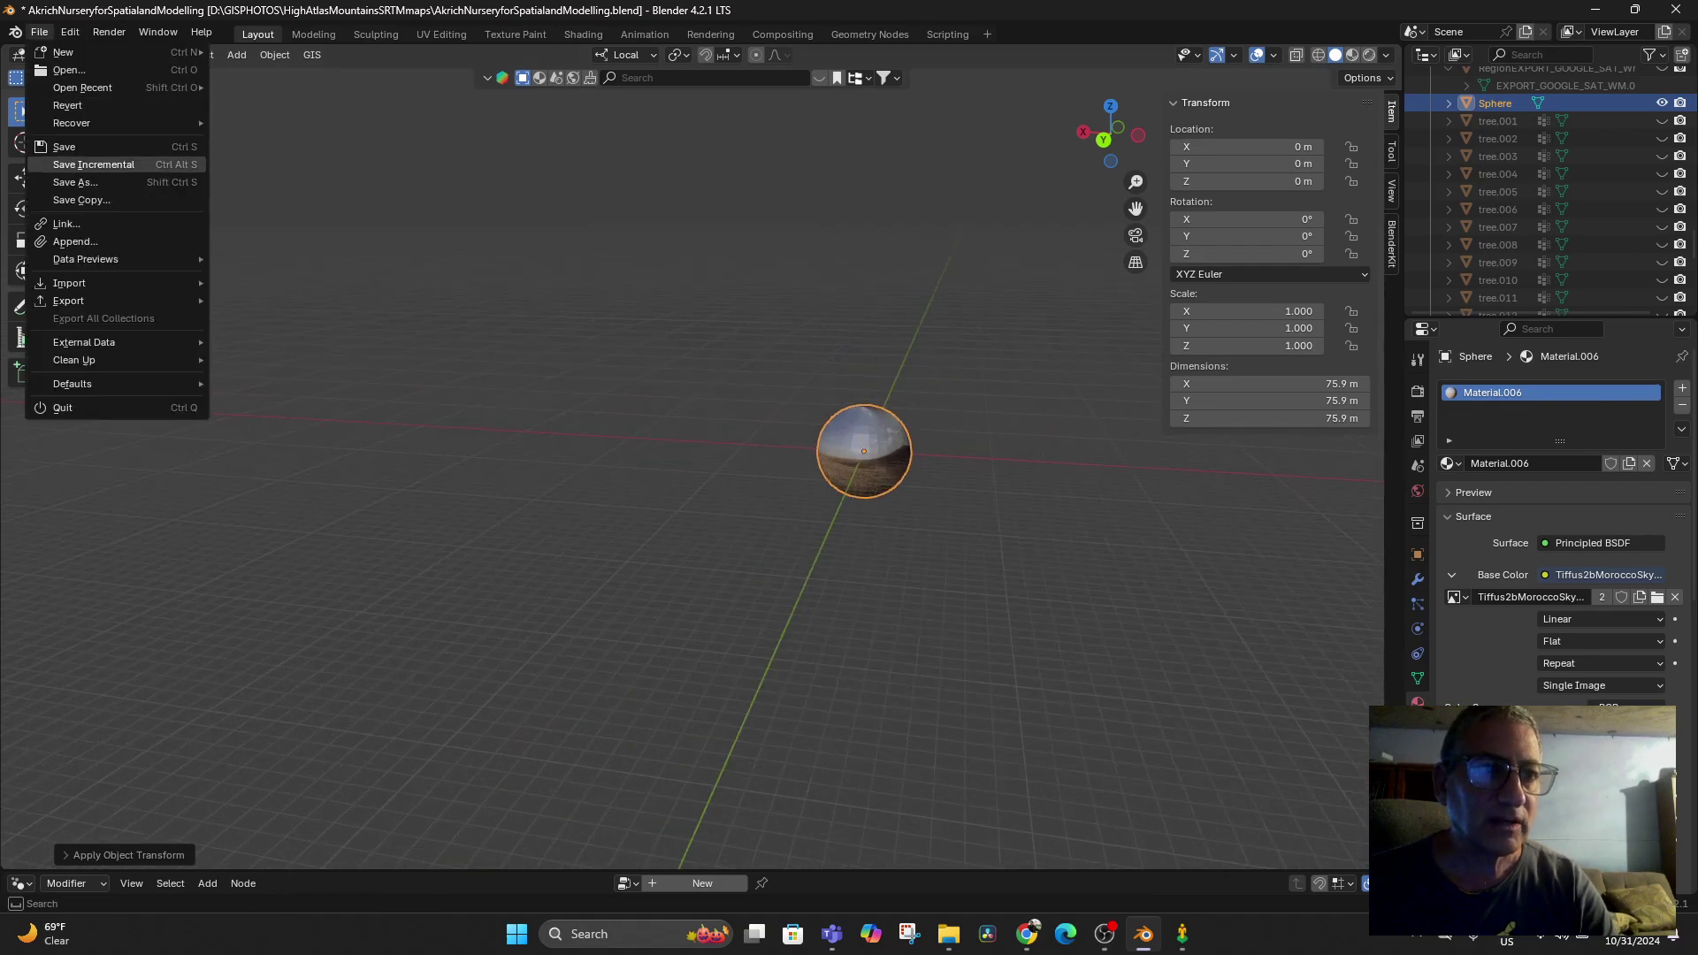
mouse_move(89, 301)
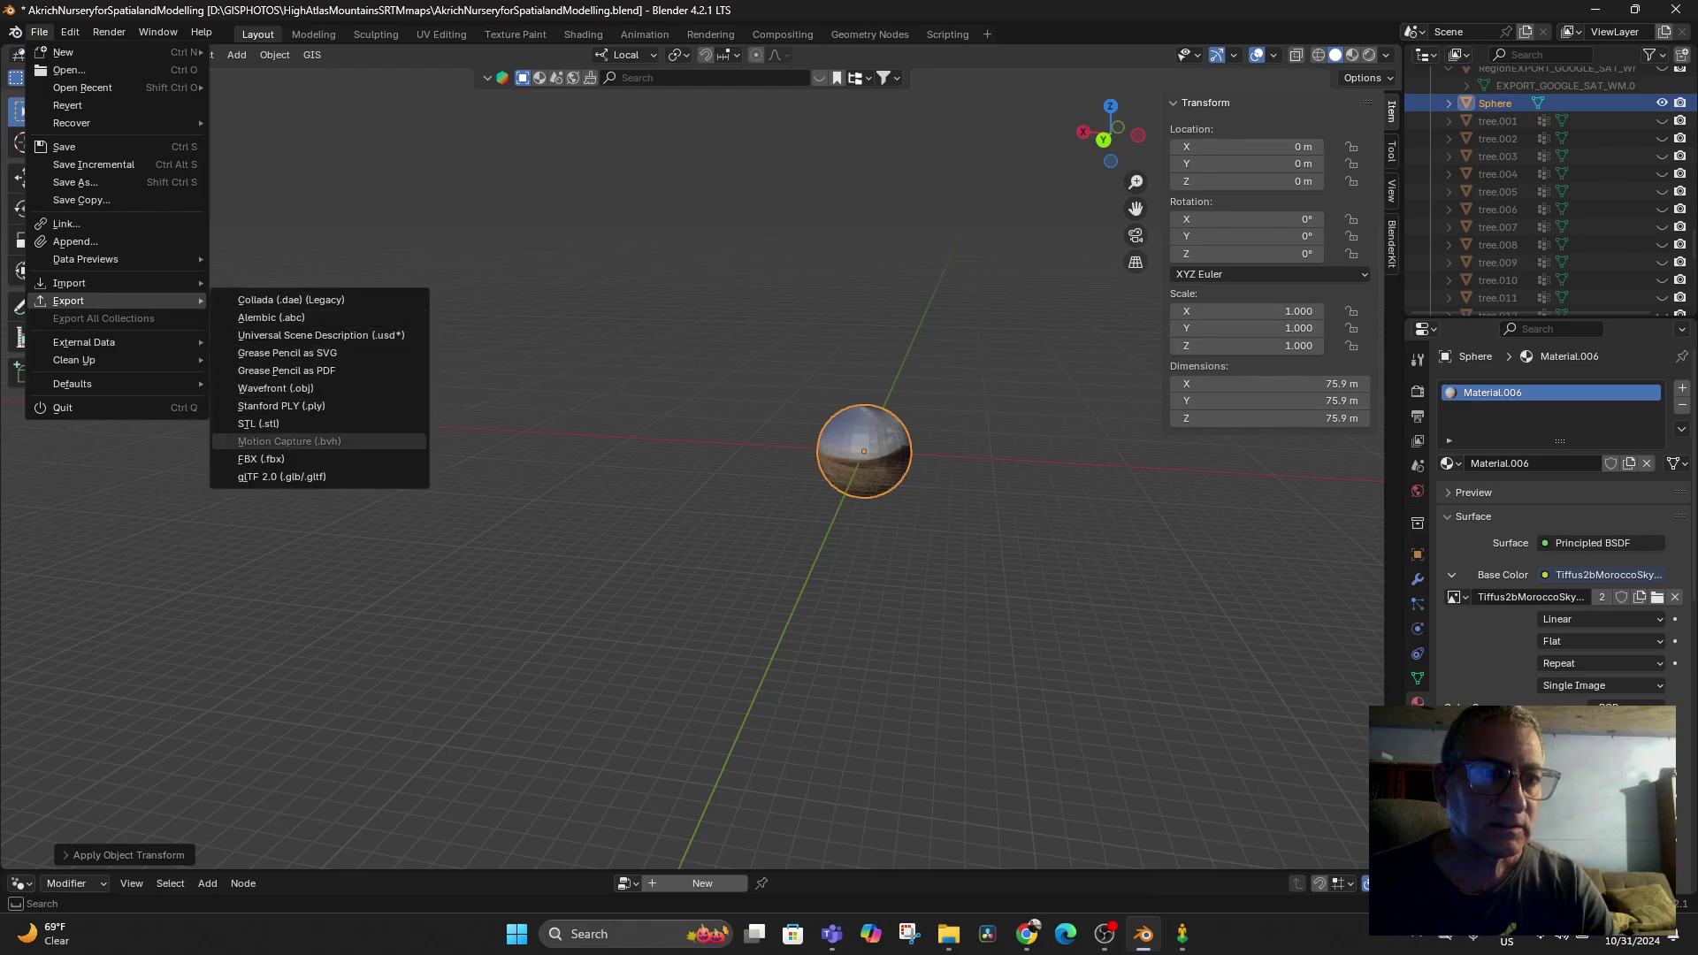
left_click(282, 477)
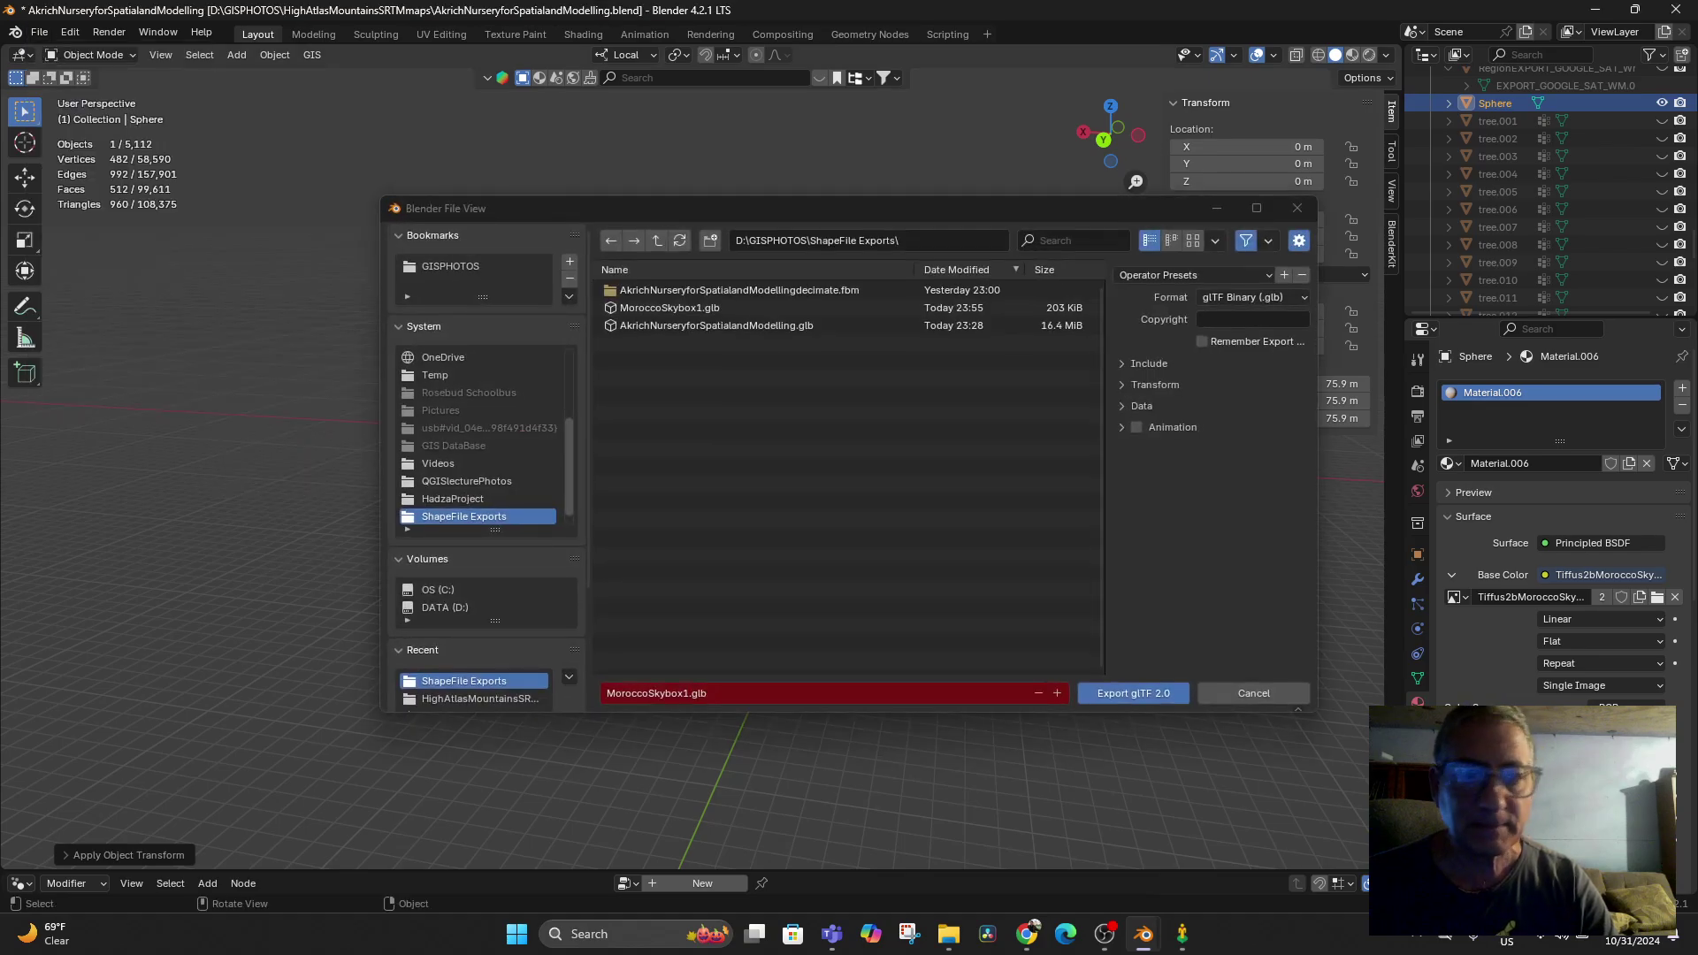
left_click(683, 693)
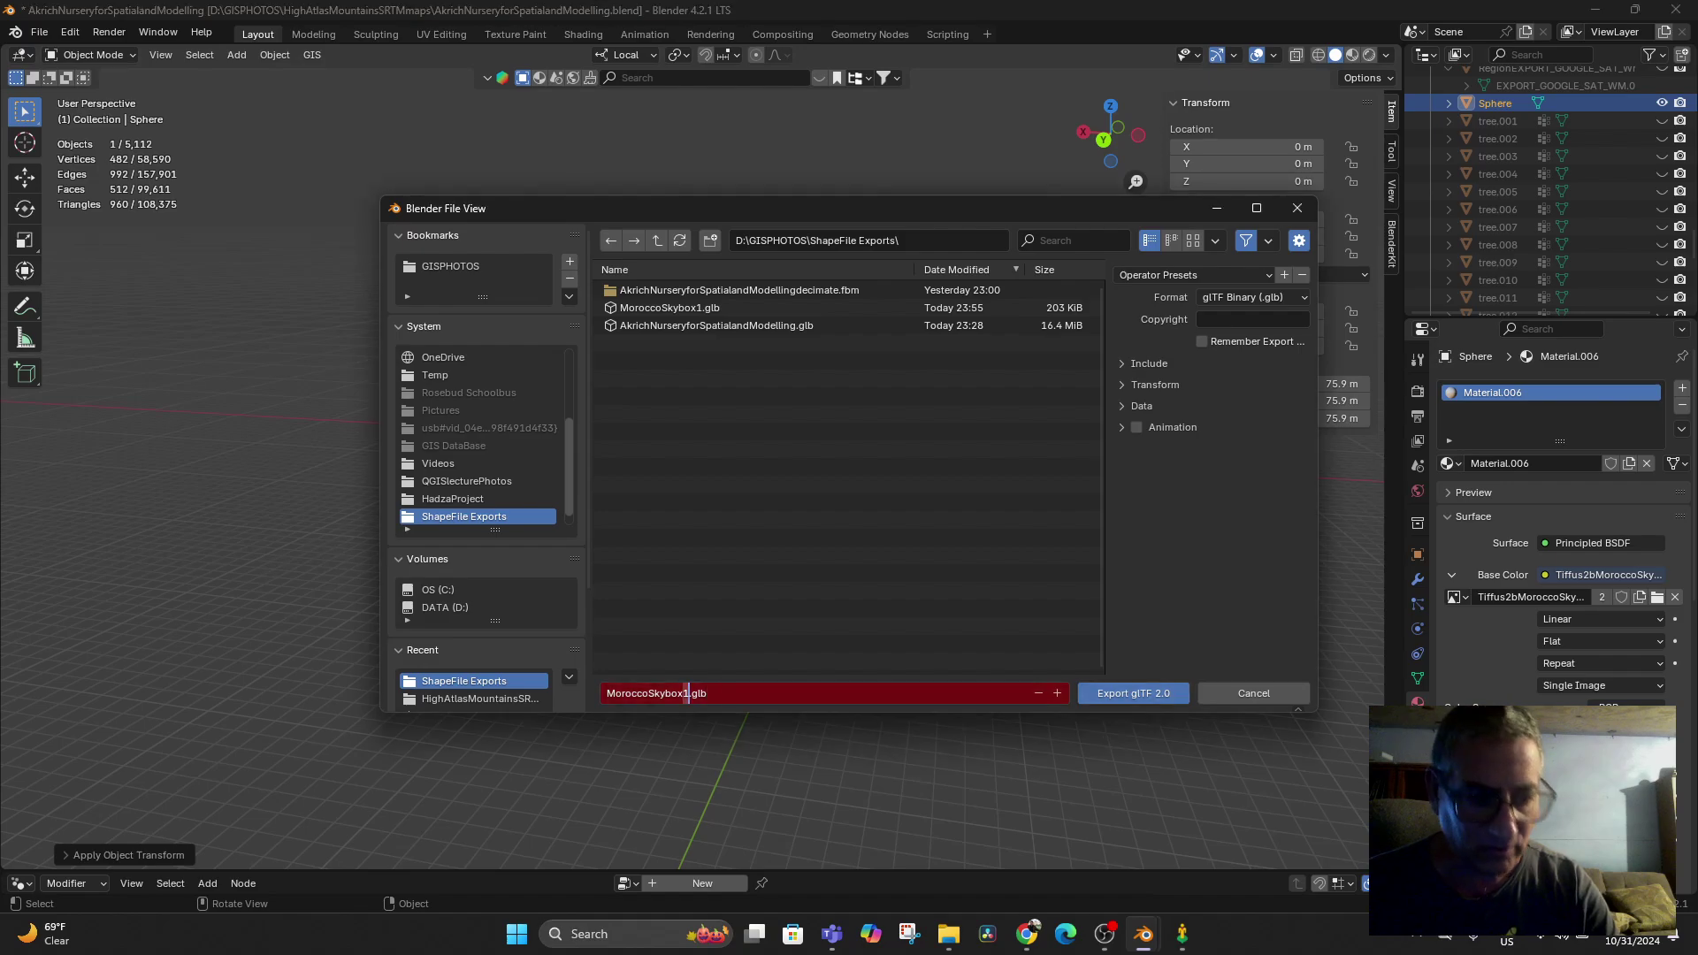
type("2")
left_click(708, 693)
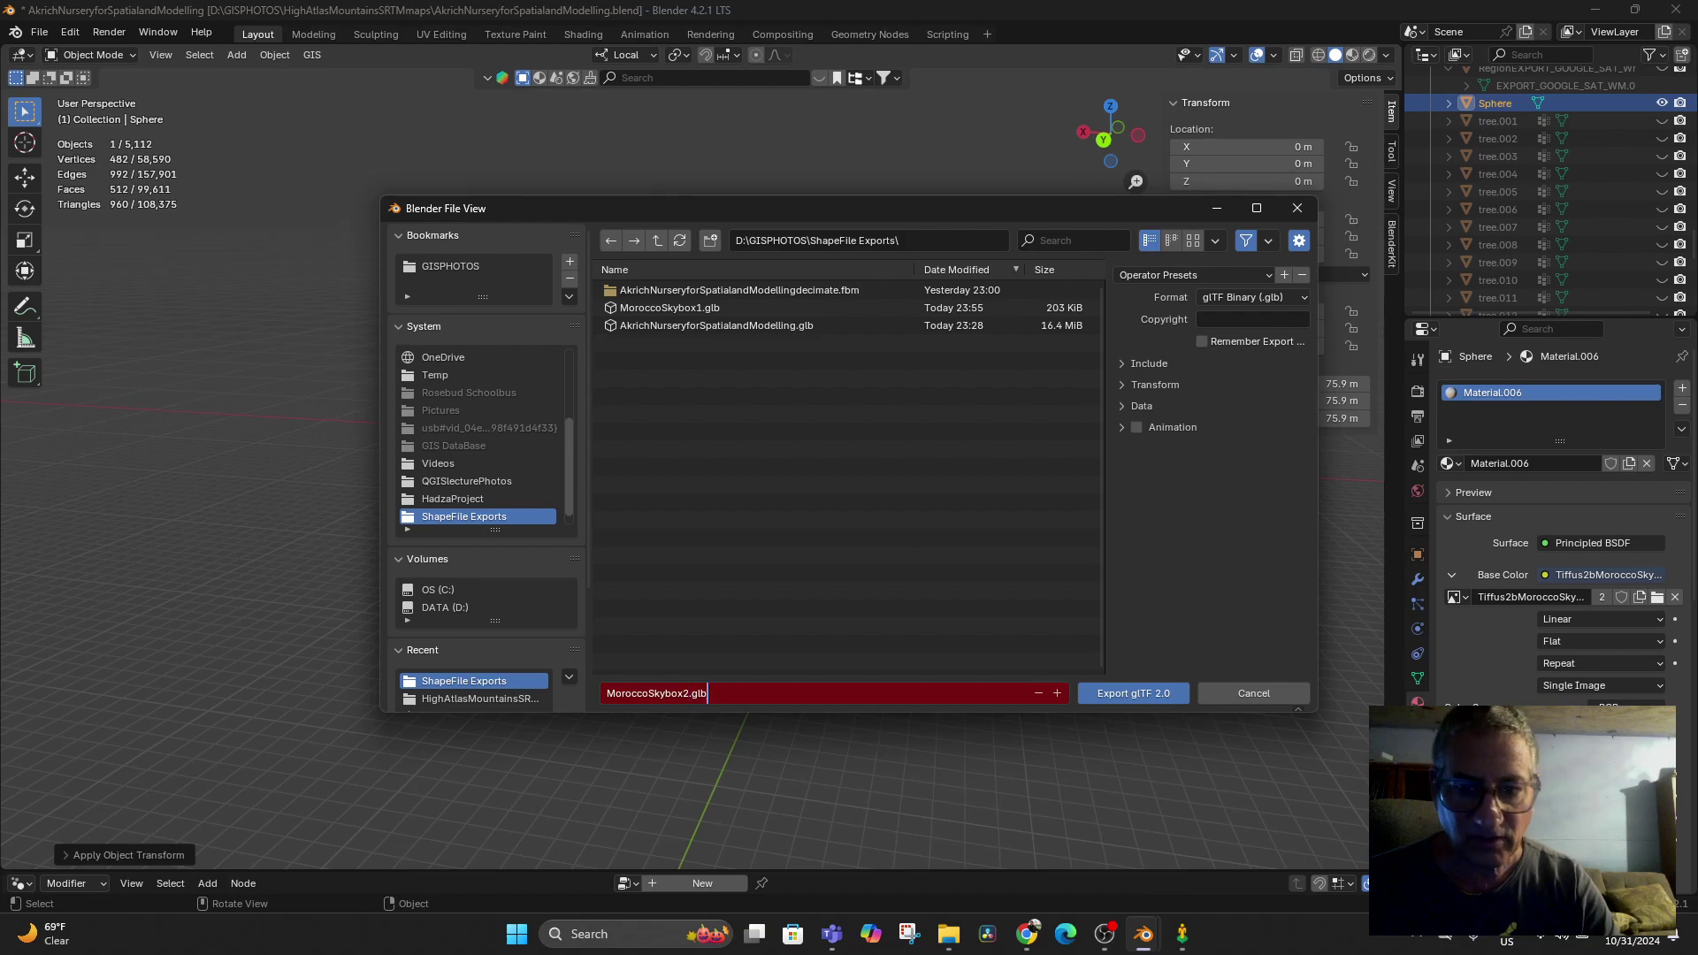
key("Return")
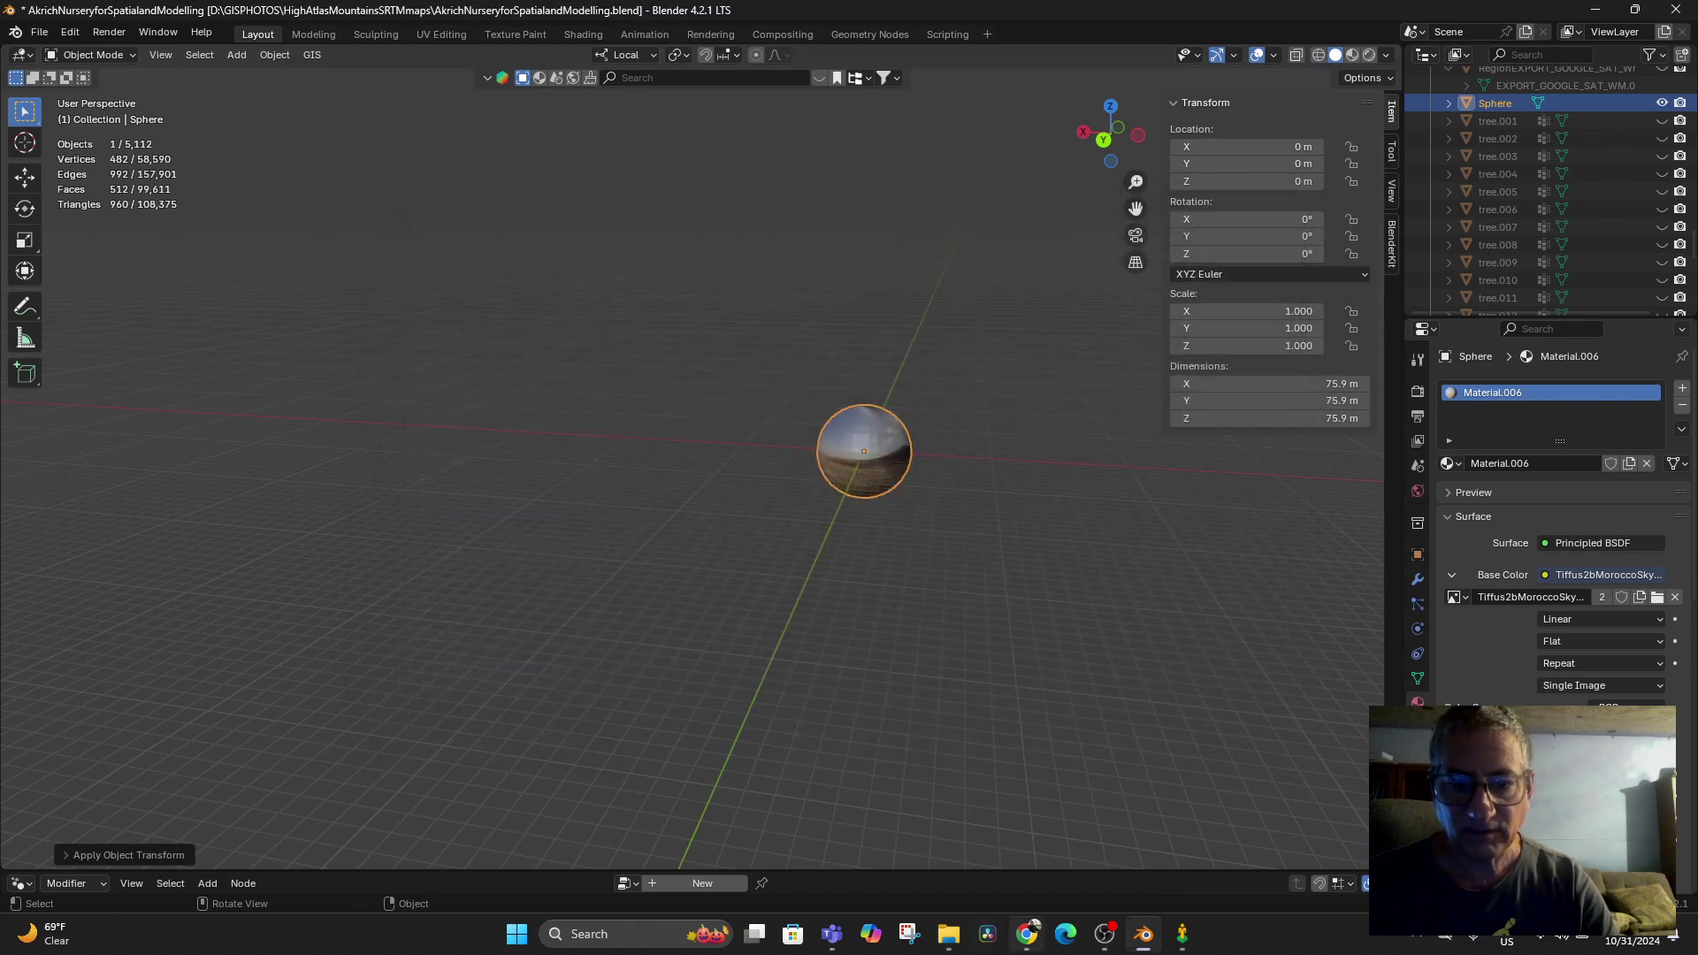
Switch to the Spatial scene in Chrome and upload MoroccoSkybox2.glb from the device
left_click(1026, 934)
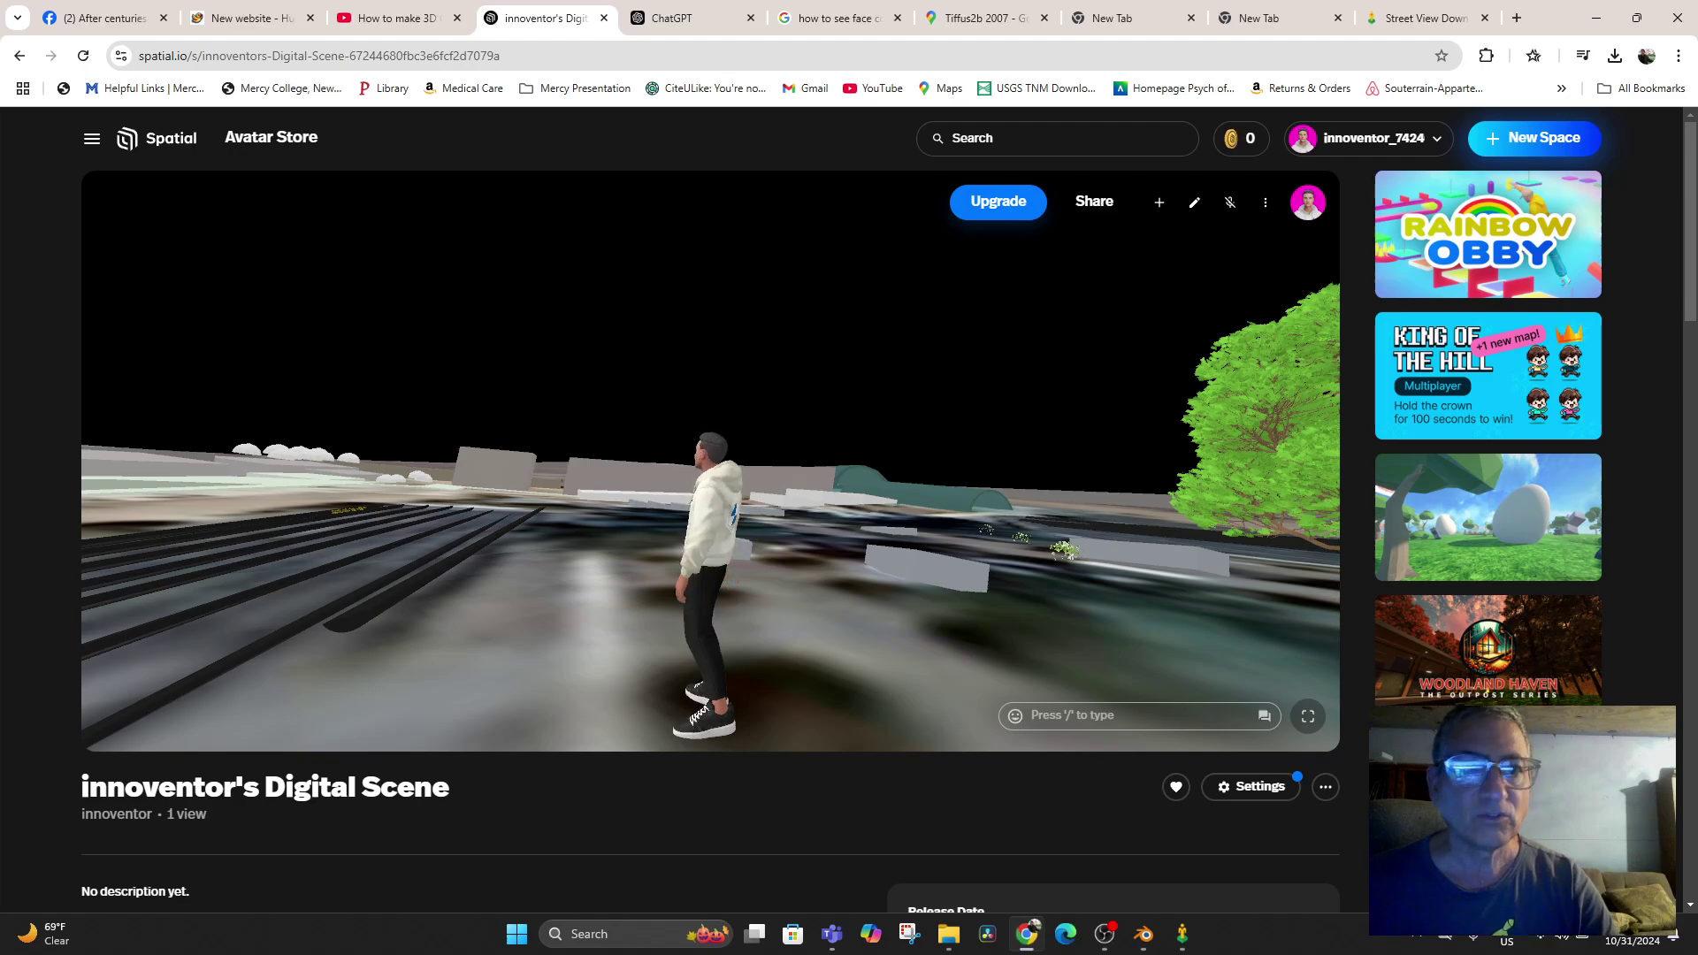
left_click(1158, 202)
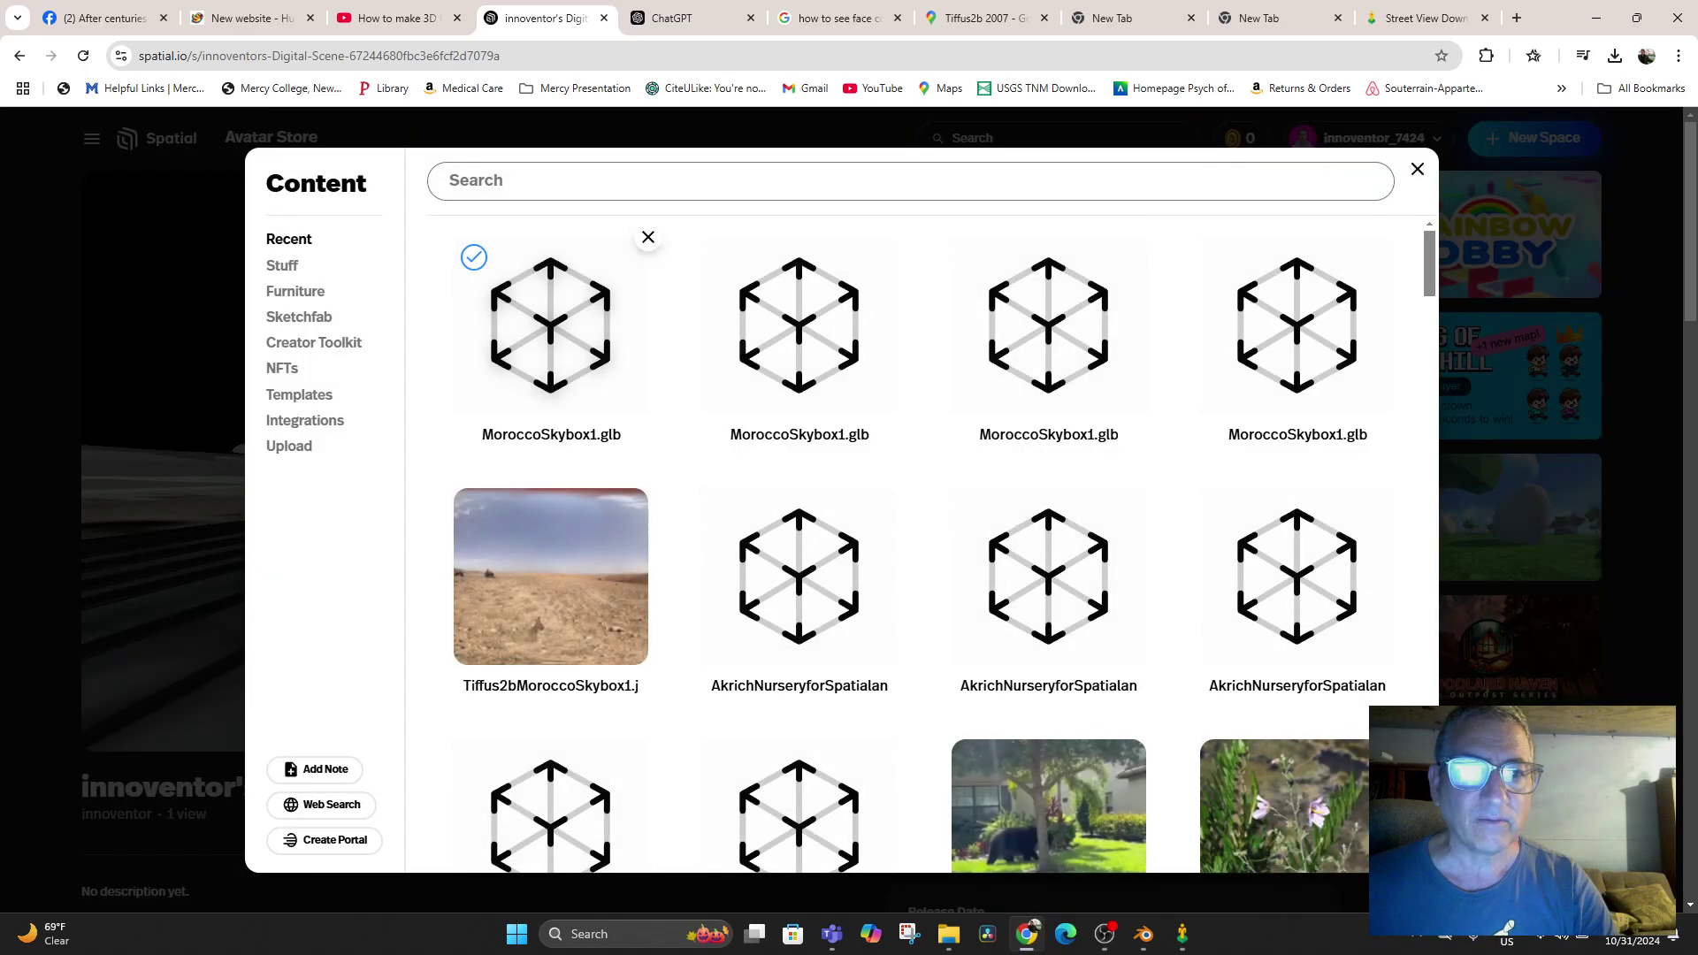
left_click(289, 445)
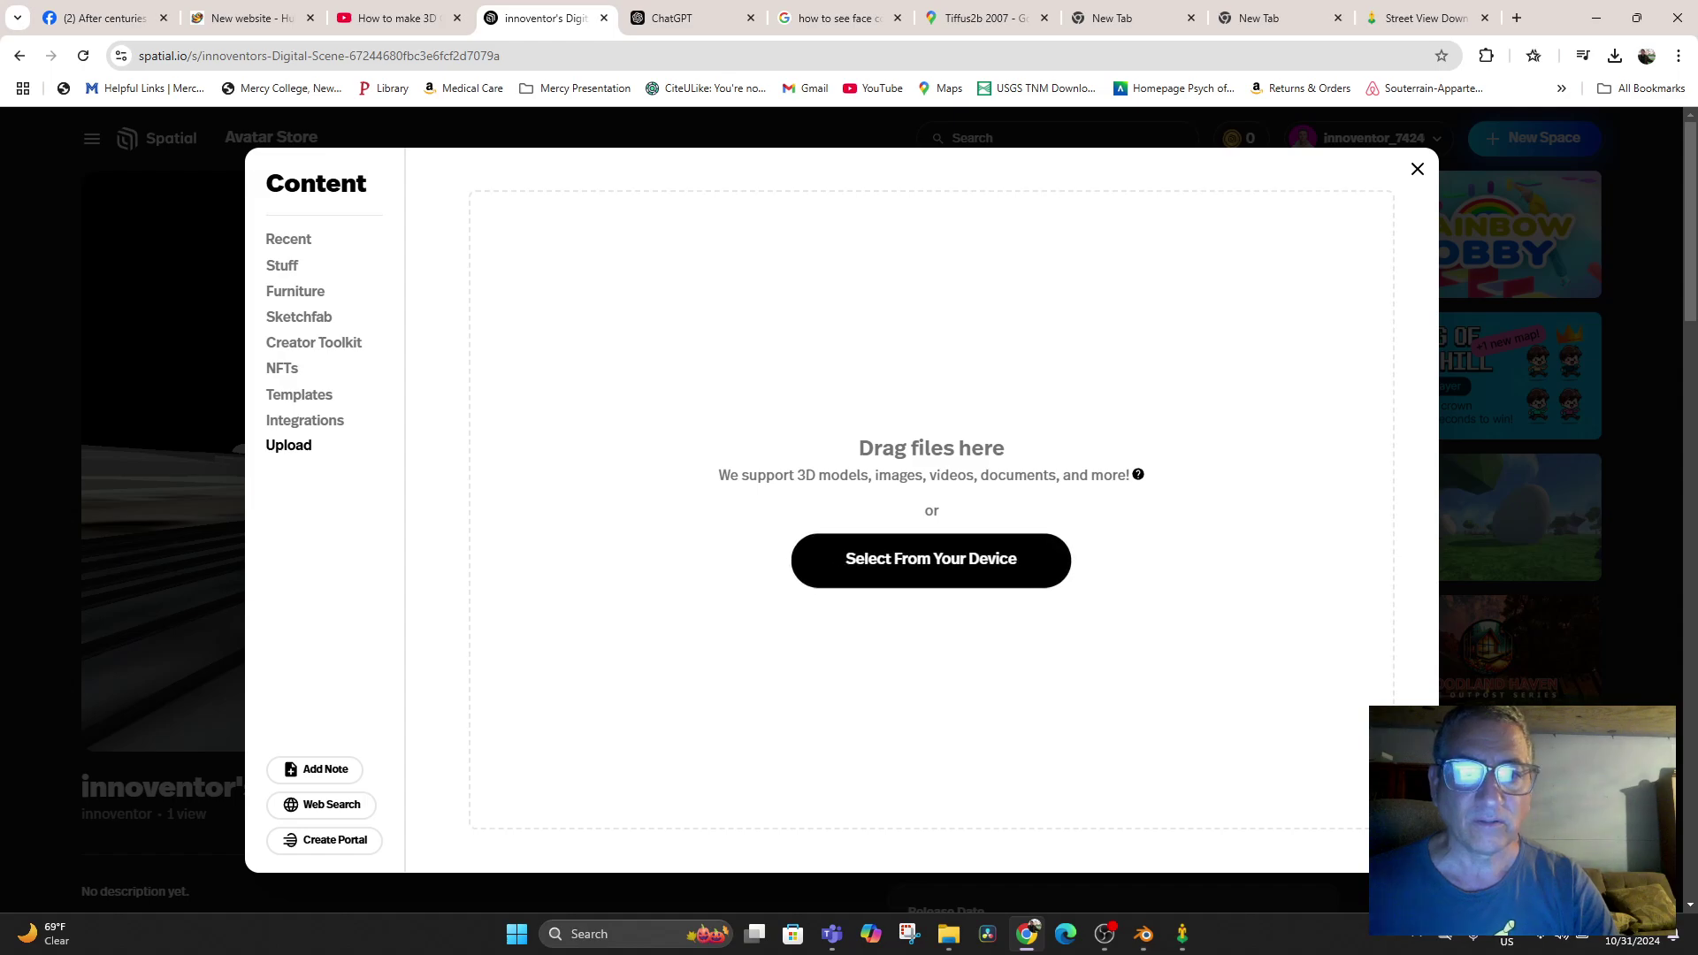
left_click(930, 560)
double_click(283, 142)
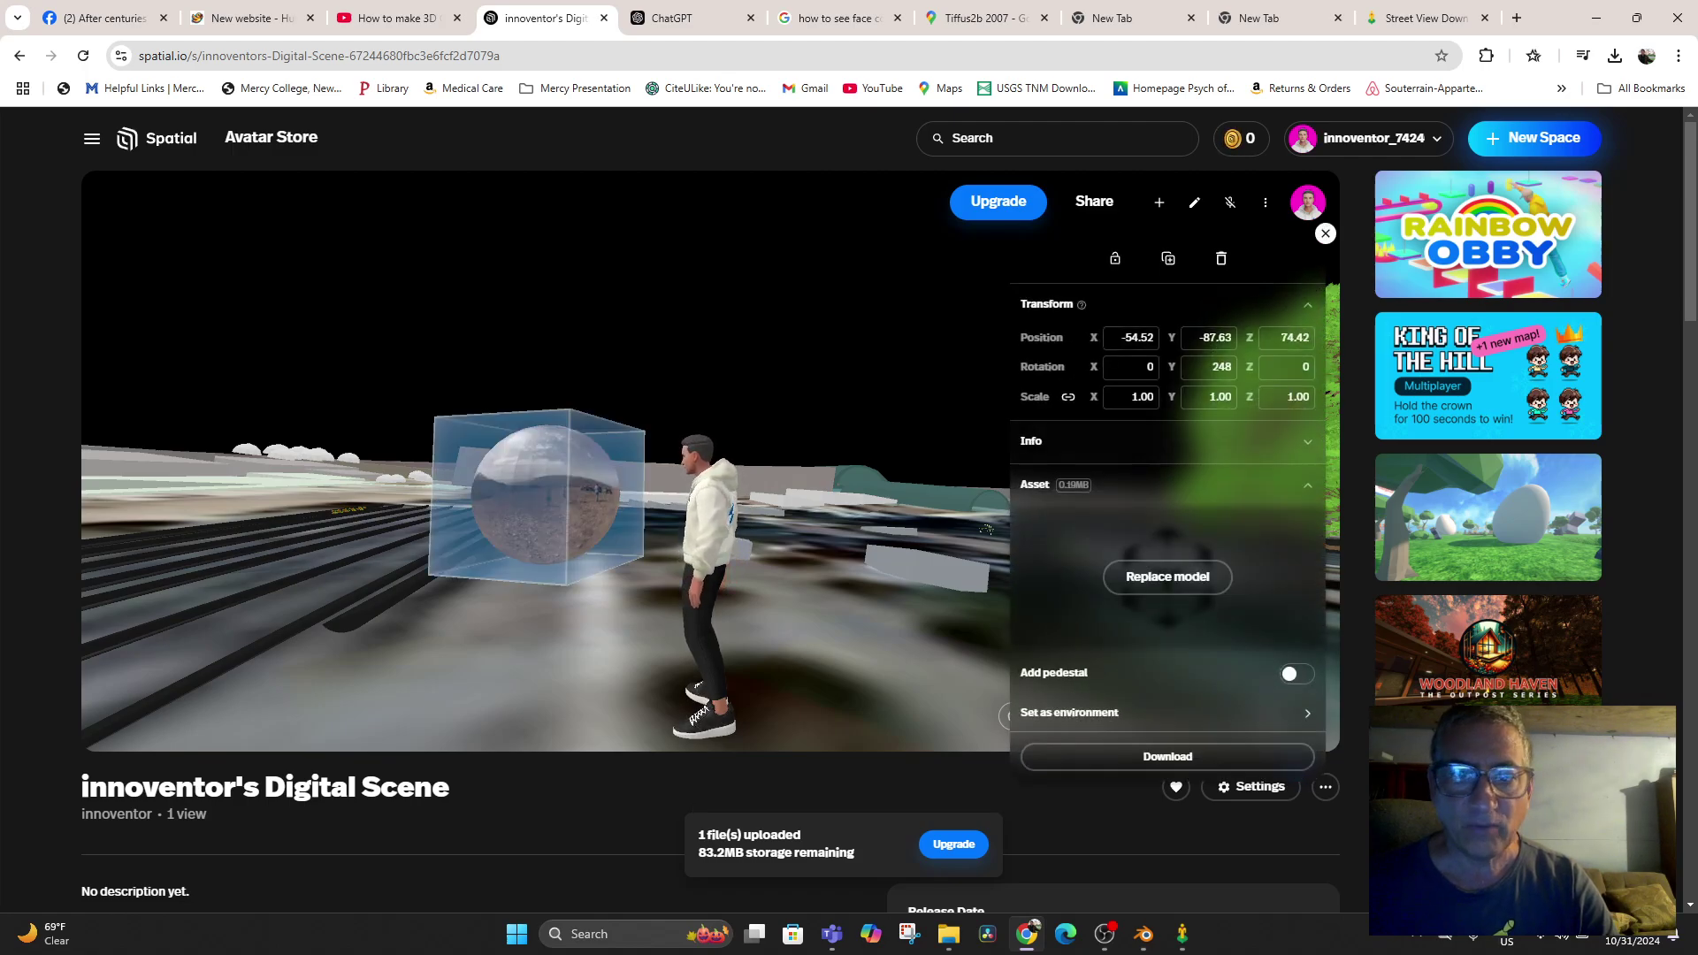
Scale the uploaded sphere uniformly to 22 and set it as the scene's environment skybox
left_click_drag(1094, 397, 1262, 397)
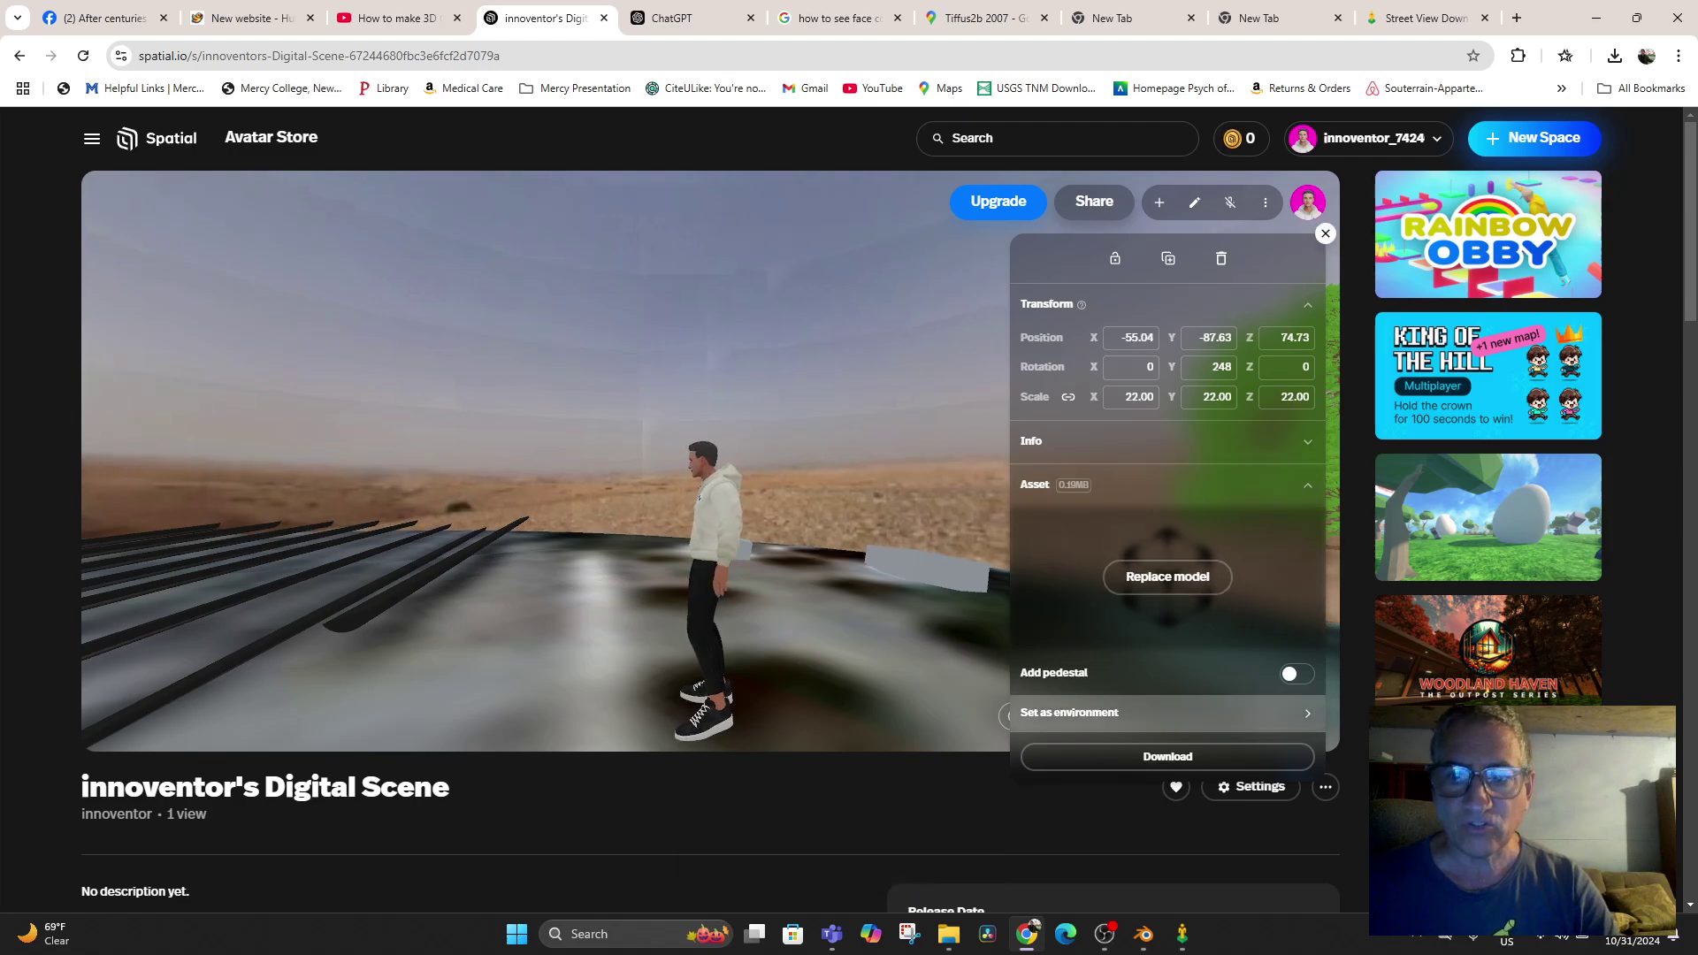
left_click(1168, 712)
left_click(849, 557)
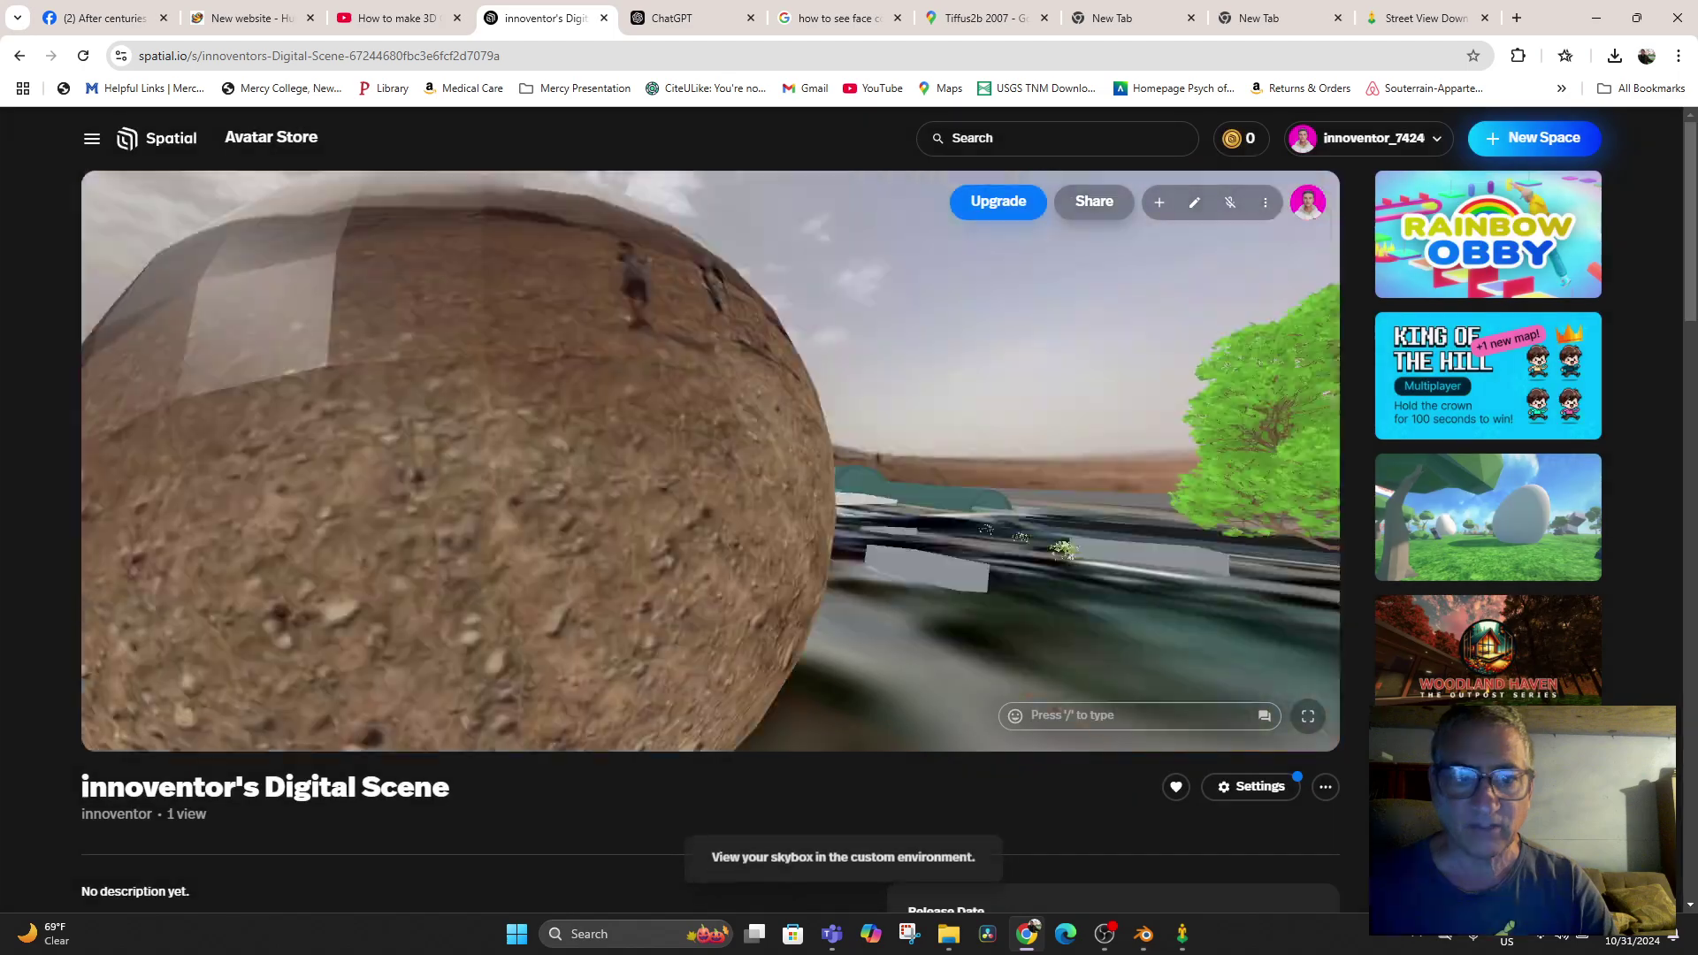
Walk the avatar around the nursery terrain and examine how the Morocco skybox surrounds it in different directions
key("Left")
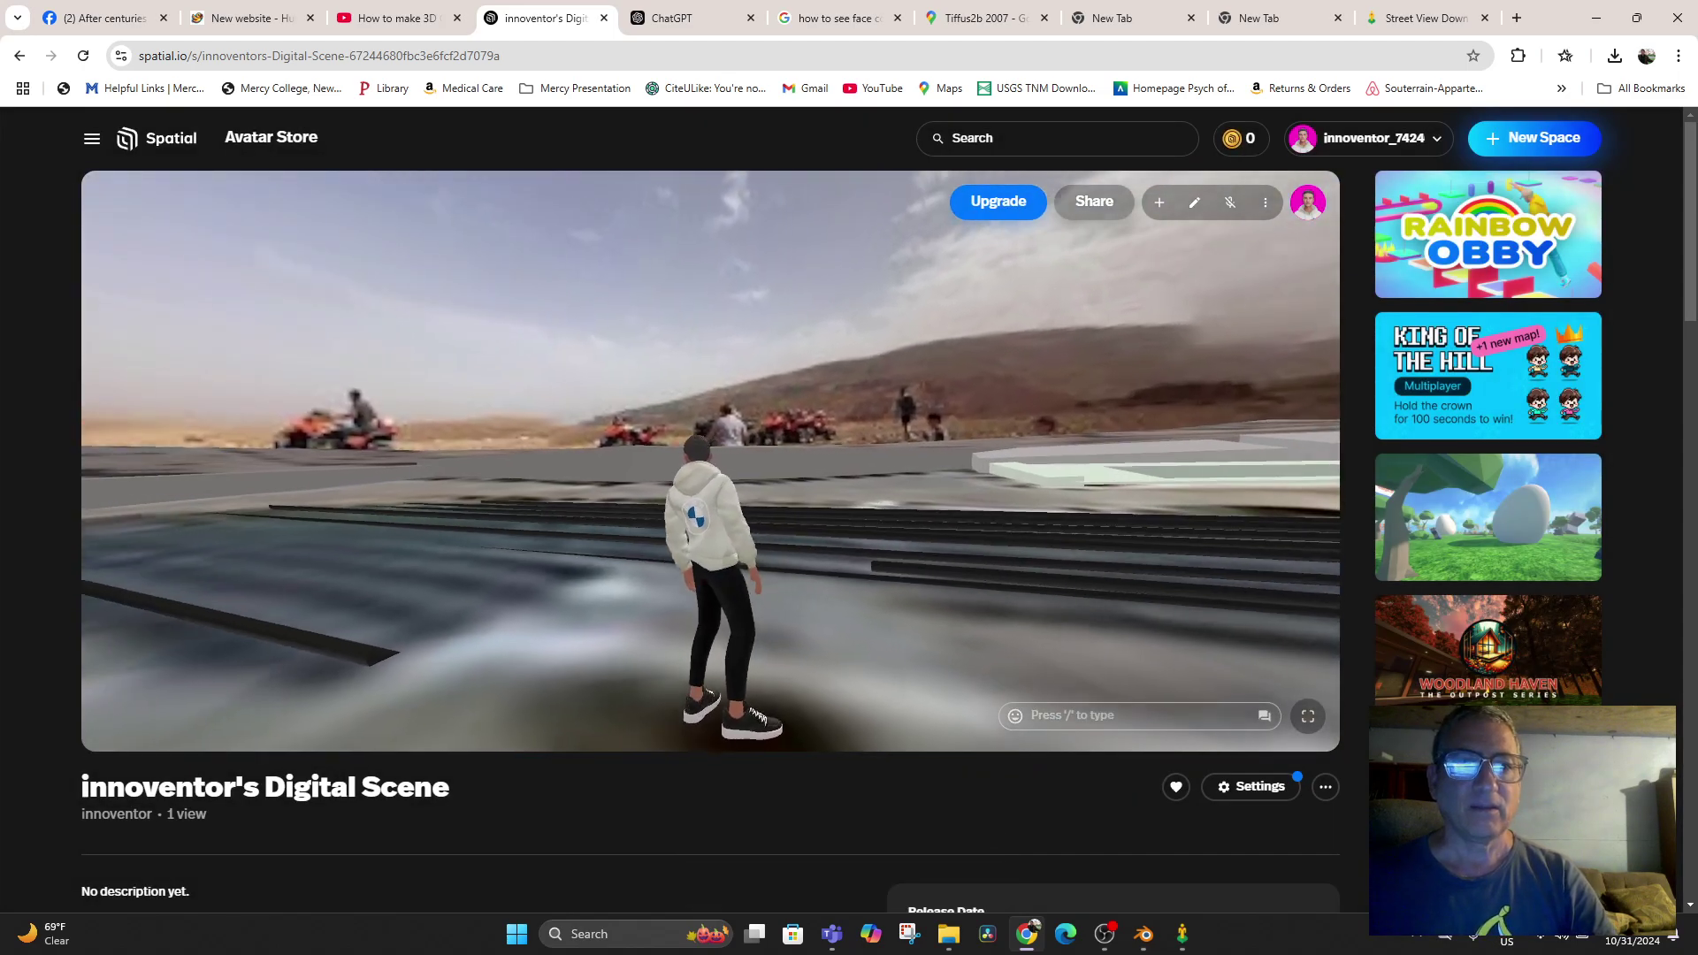
left_click_drag(549, 443, 929, 381)
key("Up")
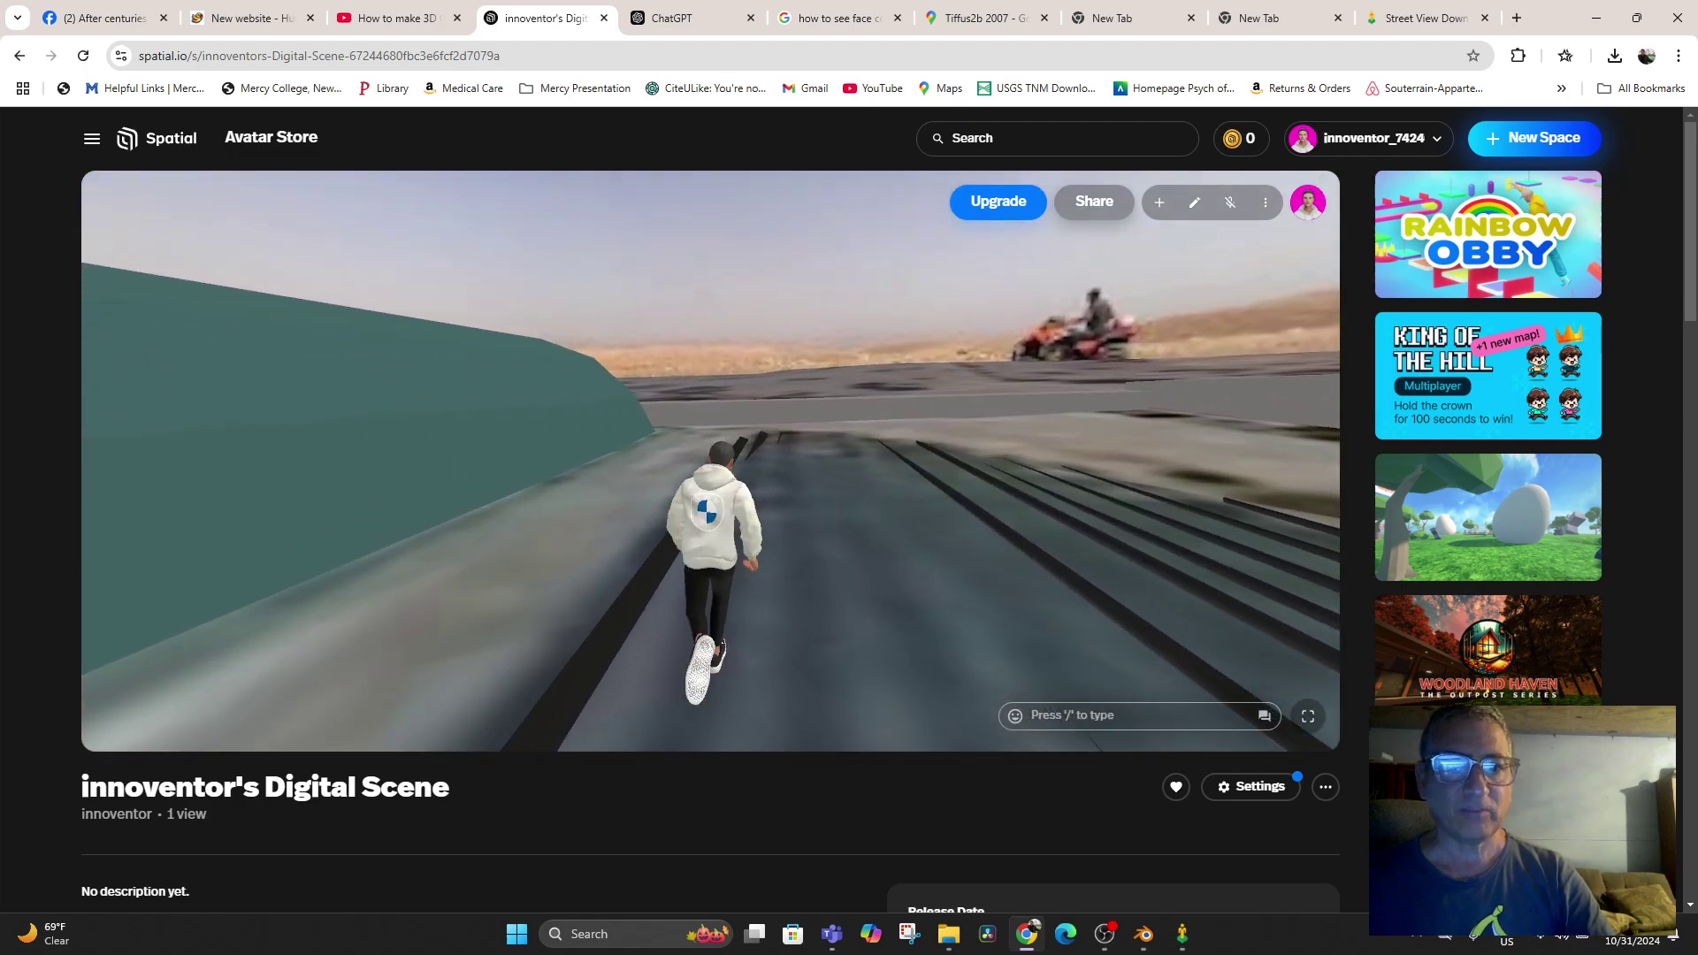
key("Up")
key("Left")
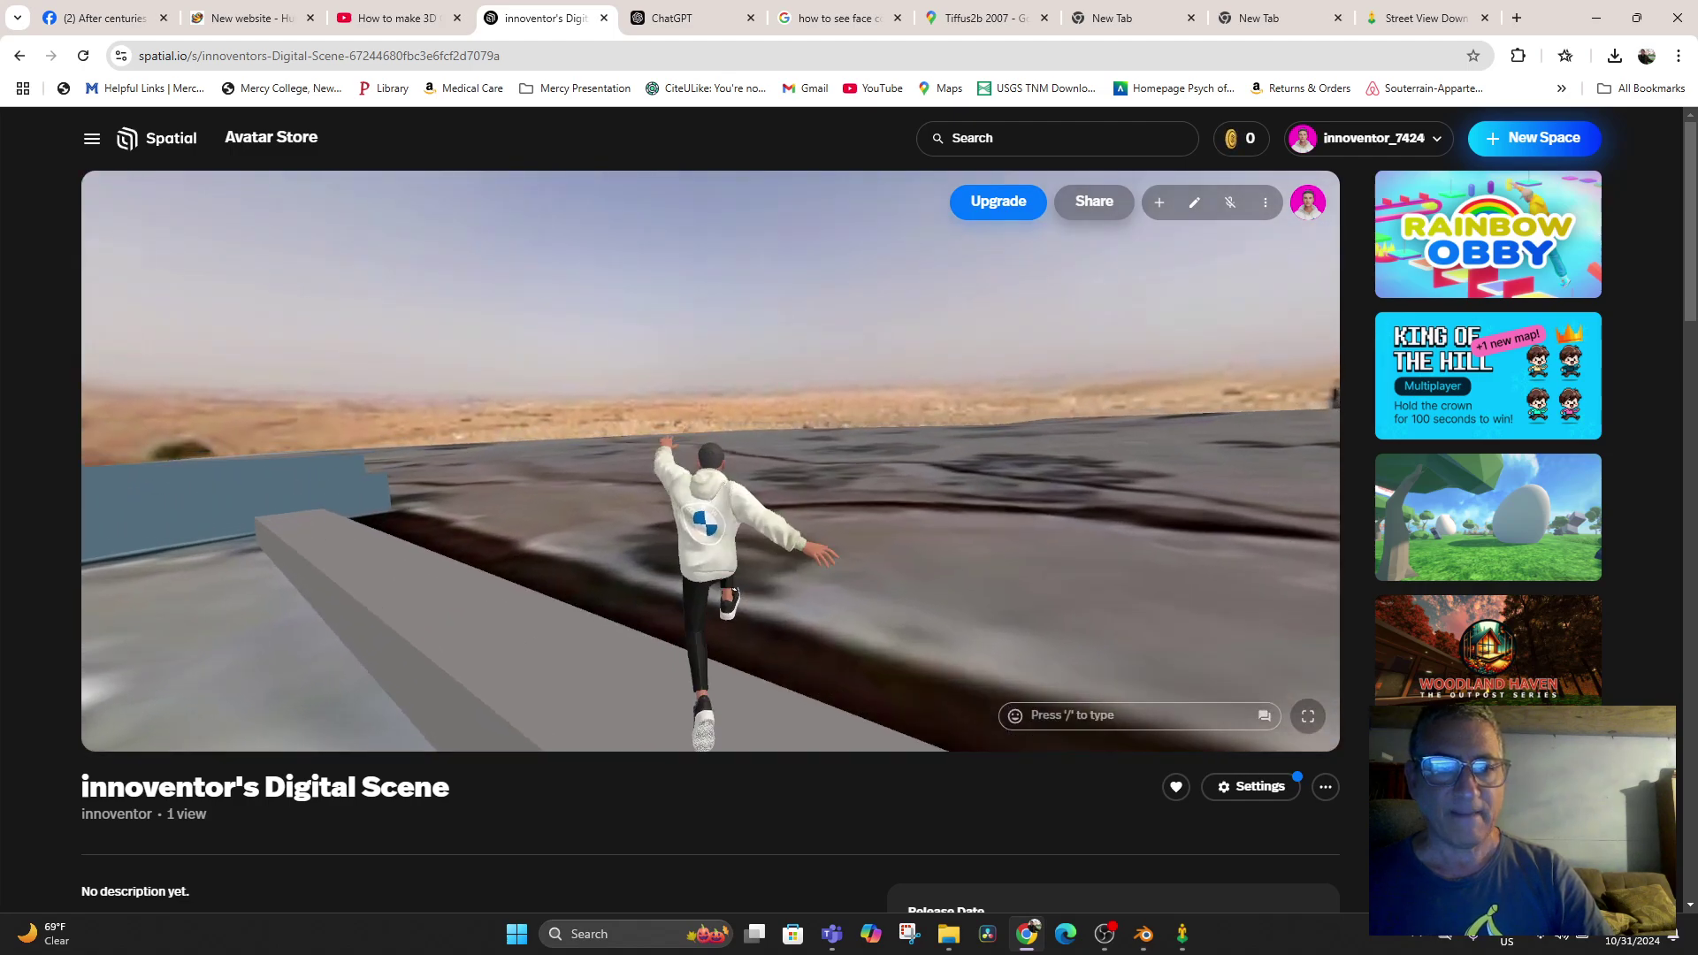
key("Left")
key("space")
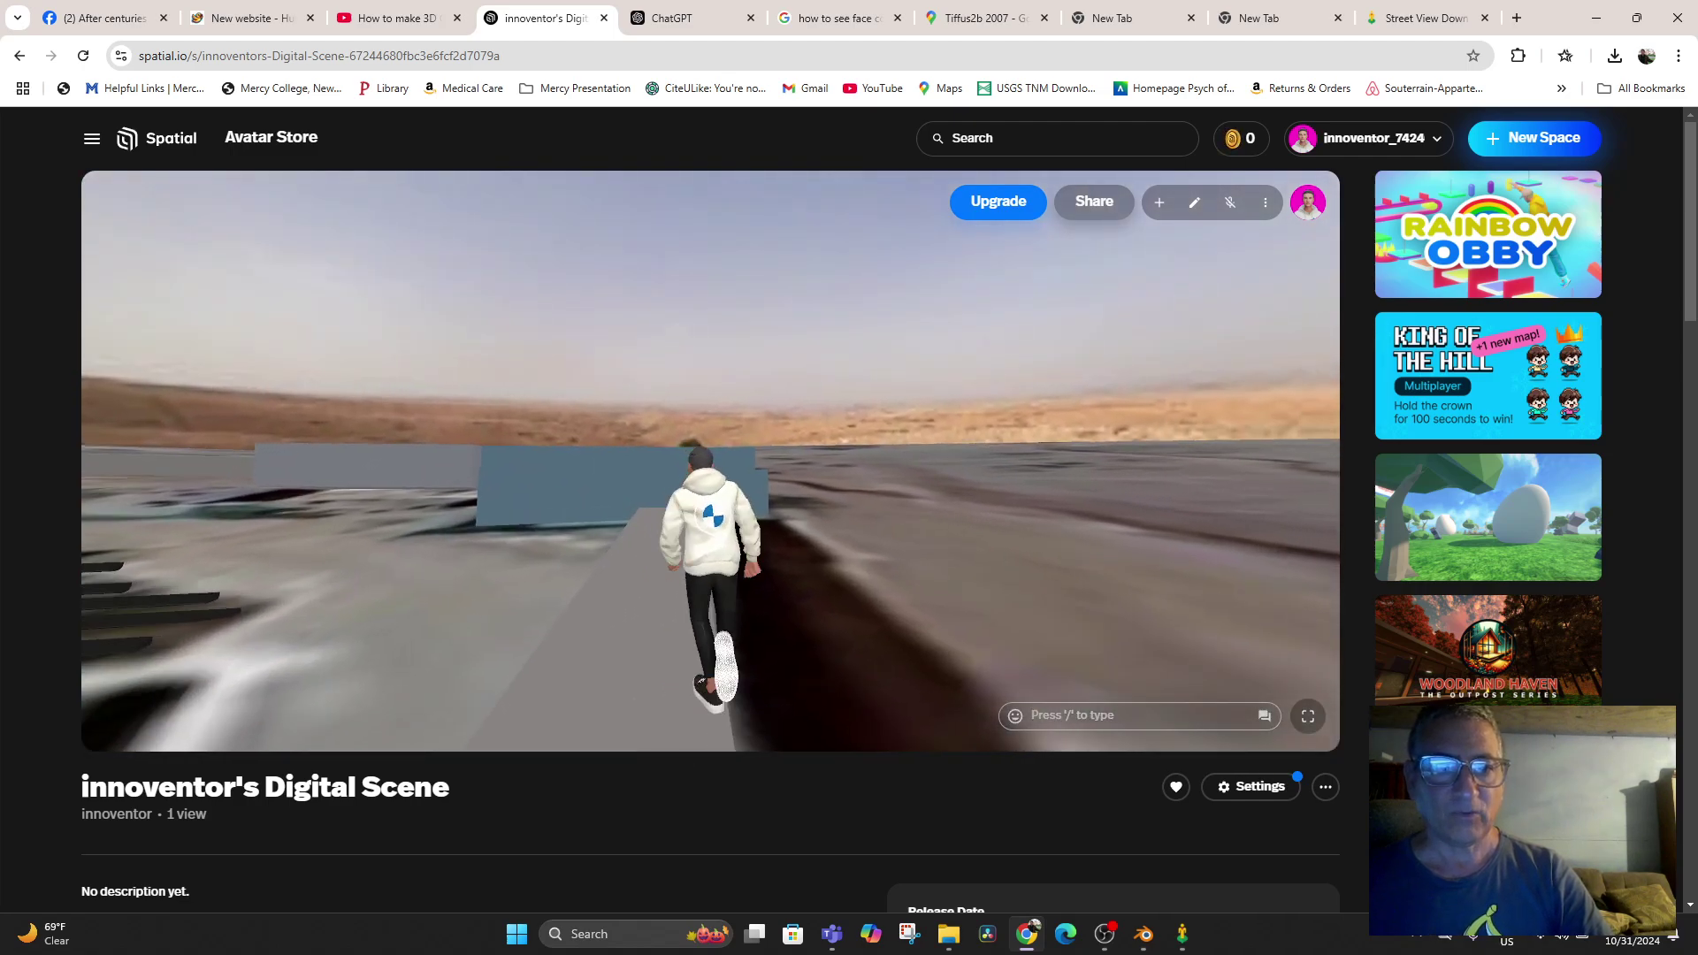
key("Right")
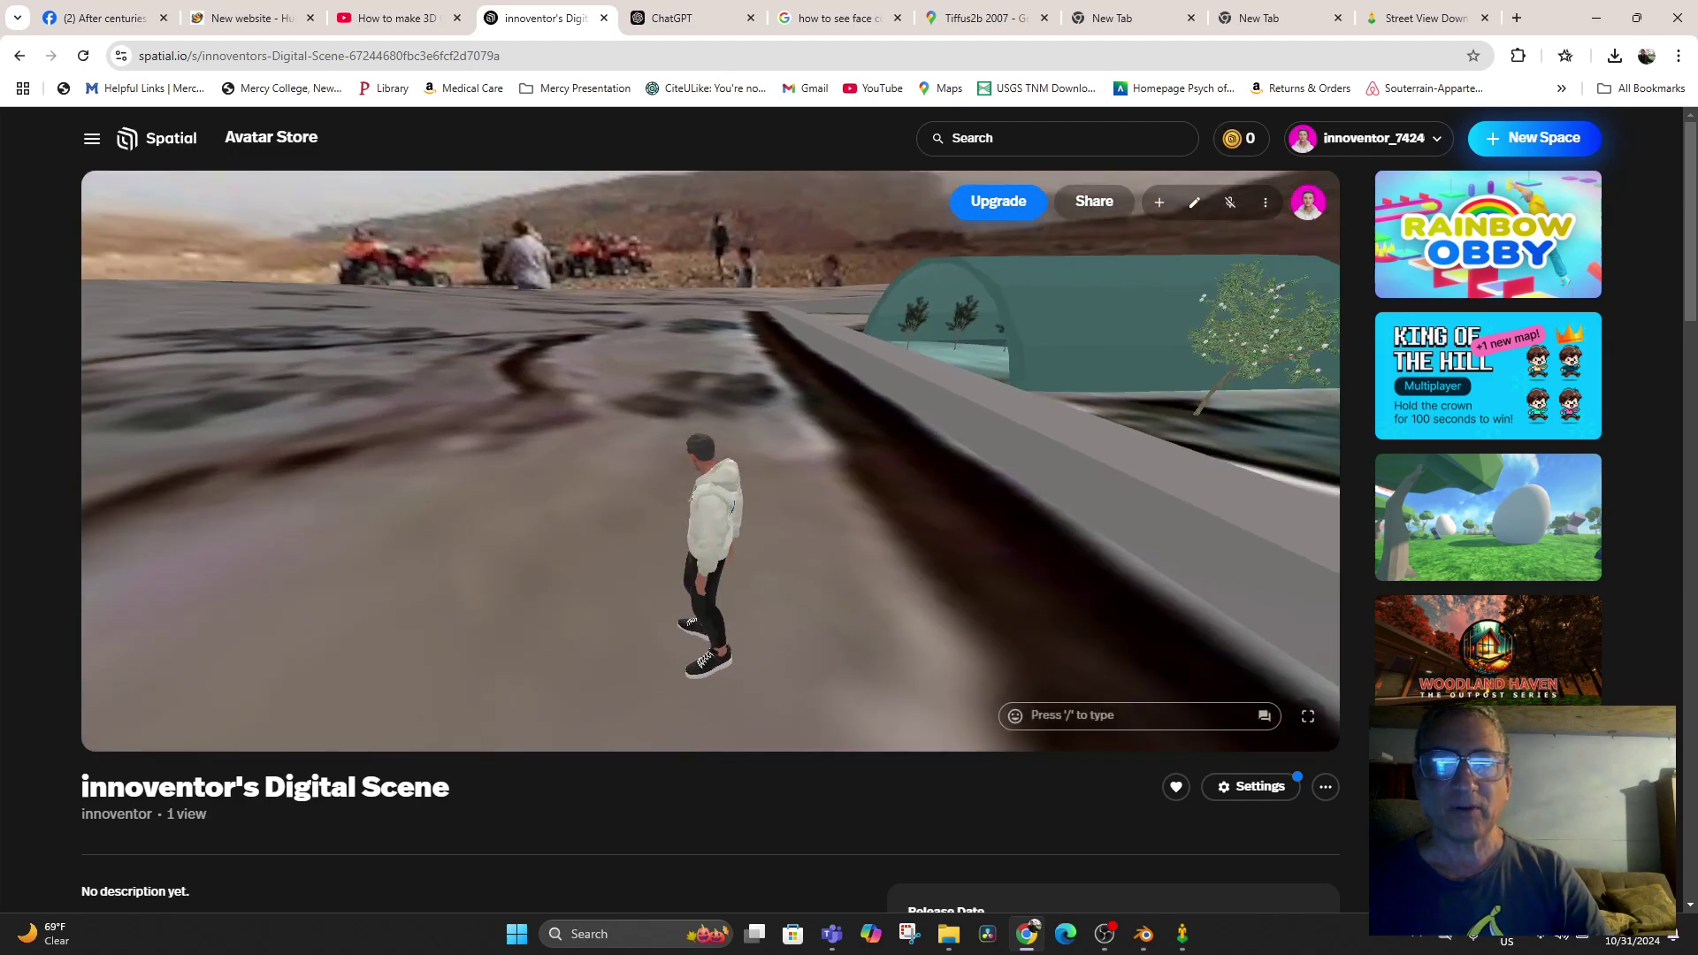
key("Up")
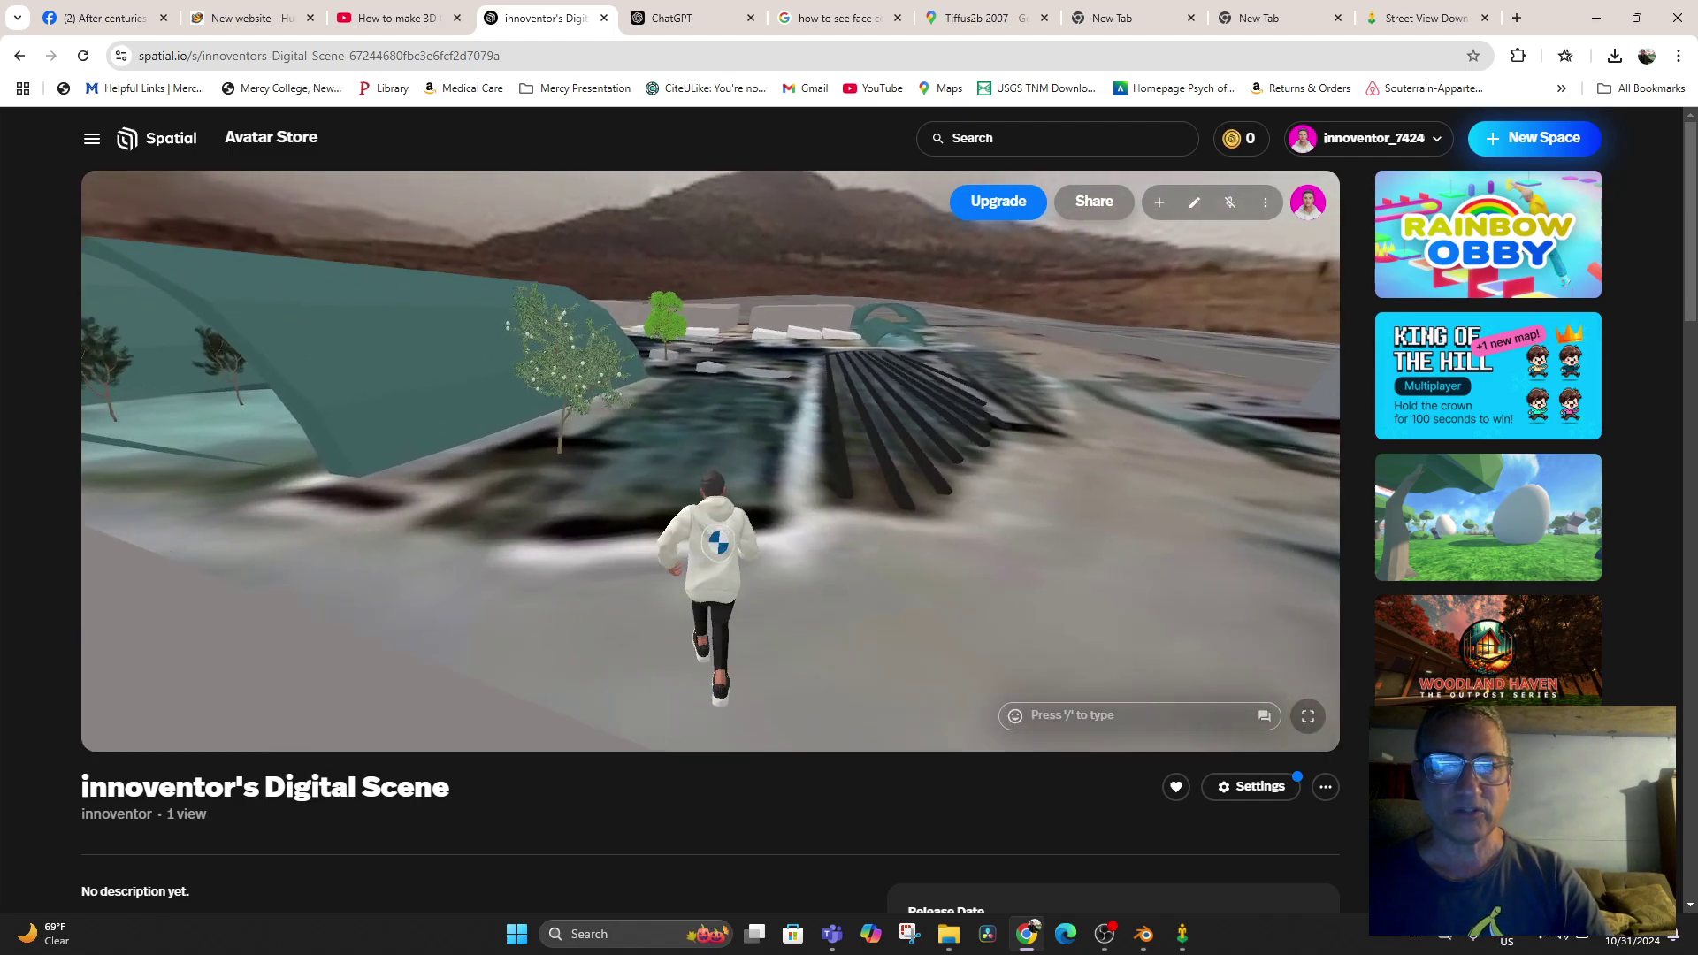
Run the avatar over the nursery rows and past the greenhouses, examining the mountain and desert backdrop around them
key("Up")
key("Up")
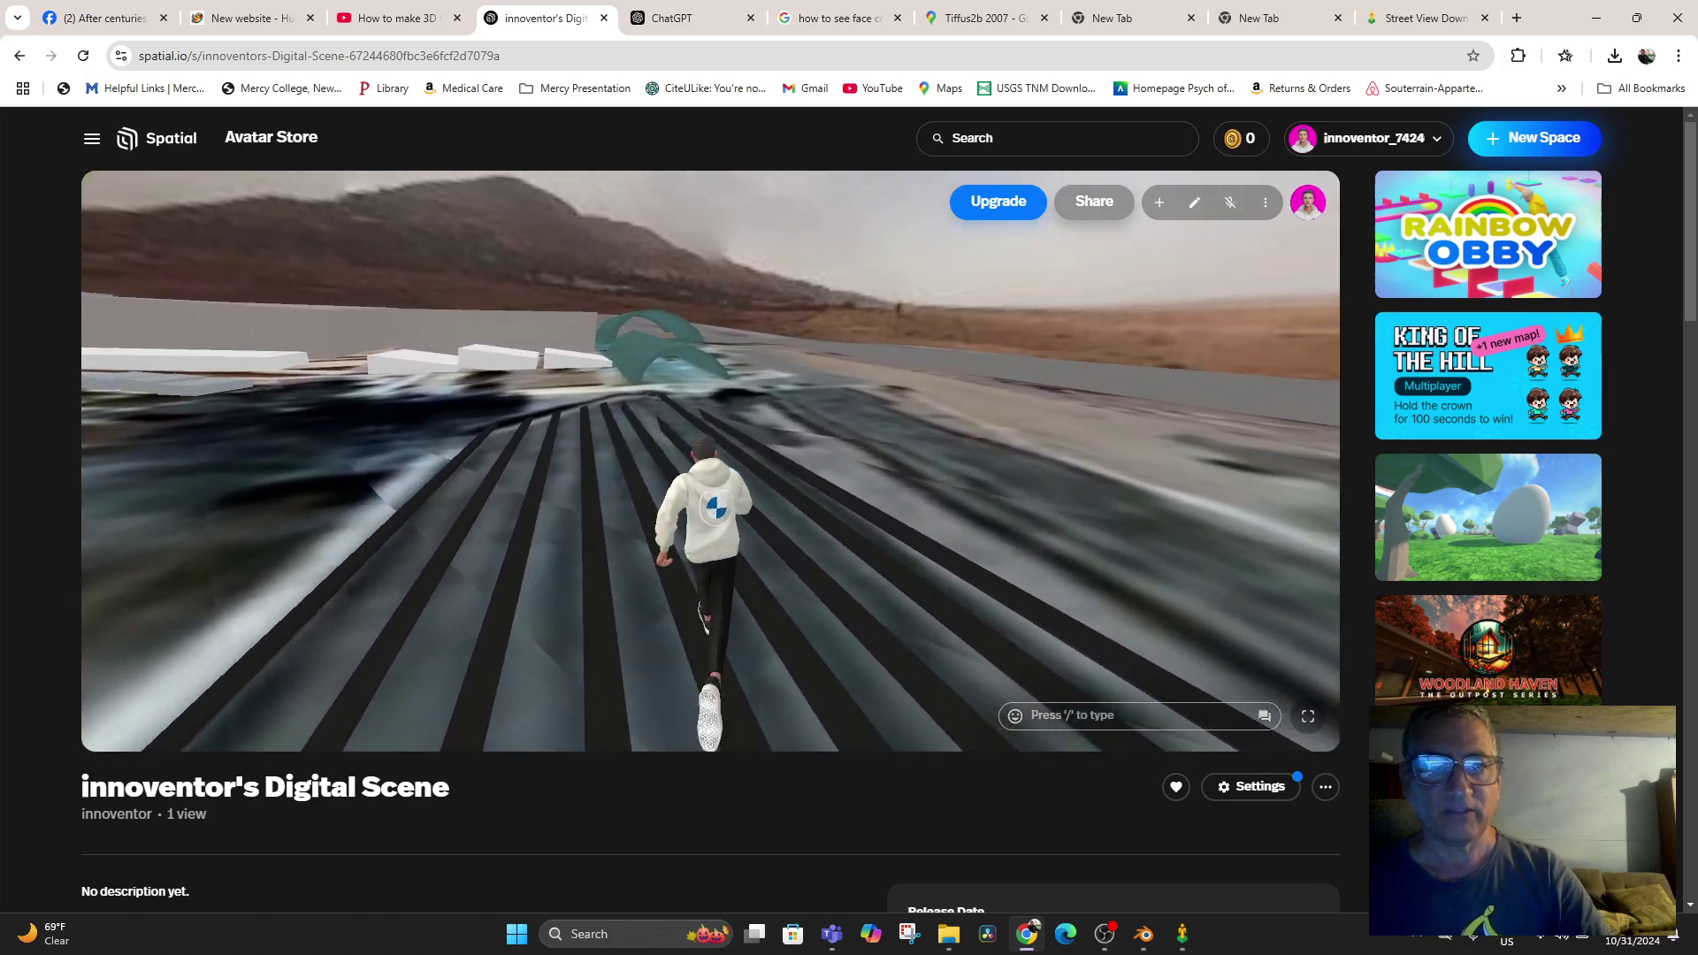
key("Left")
key("Up")
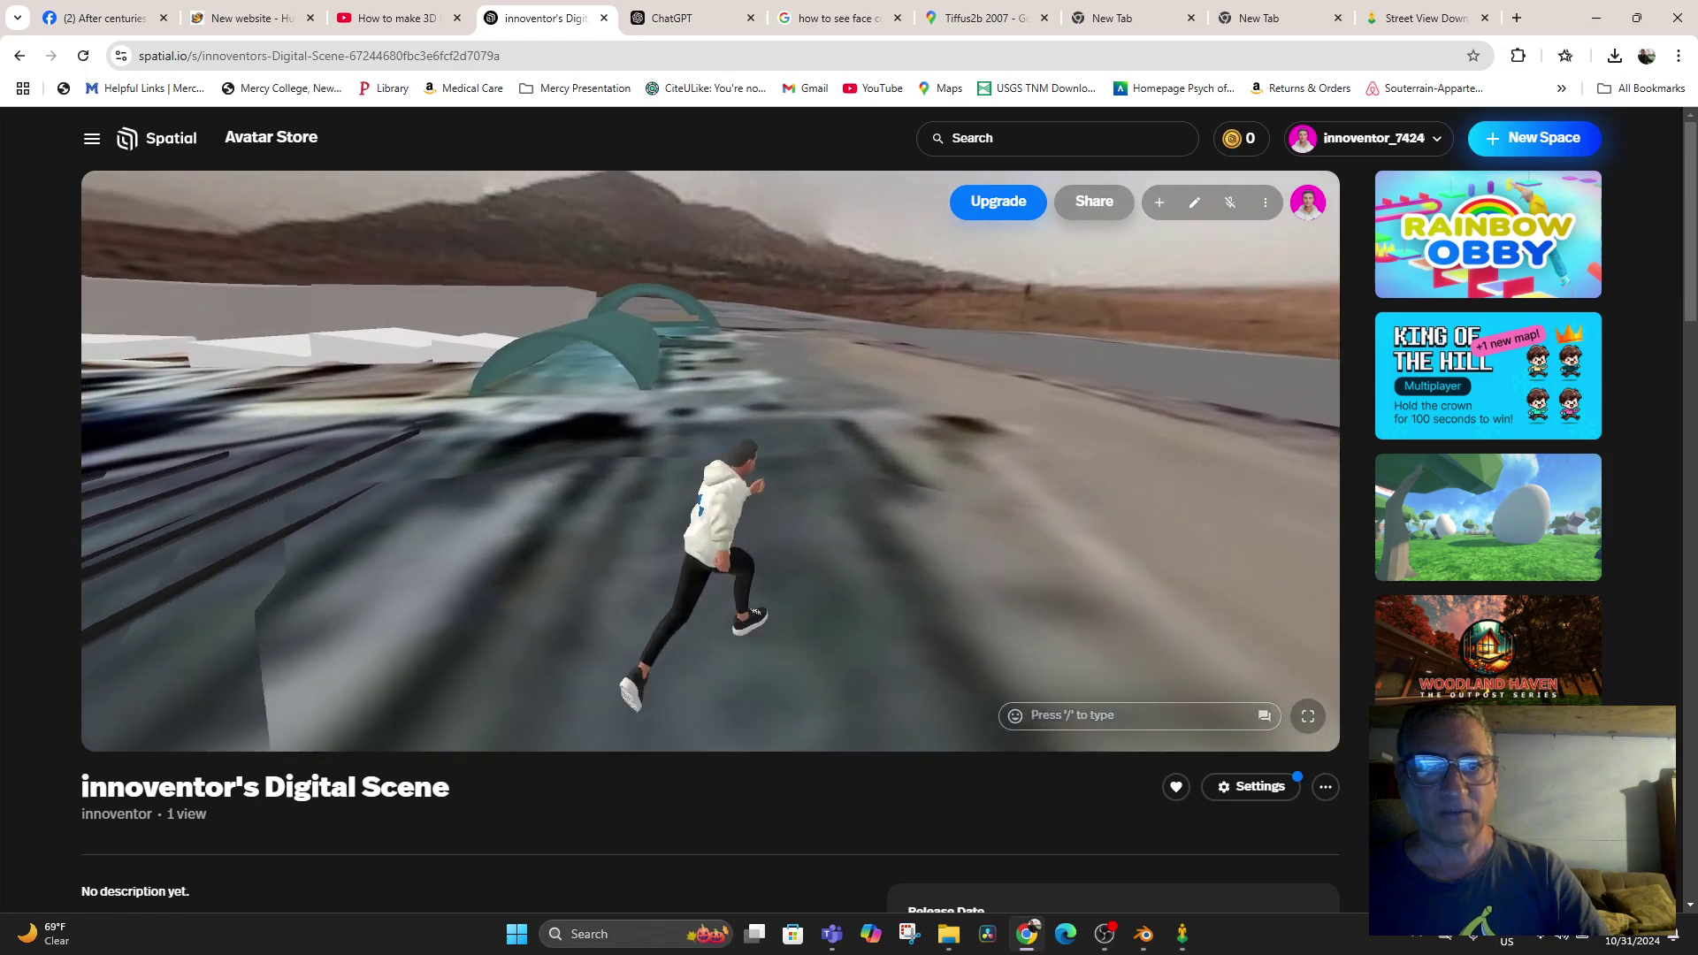
key("Up")
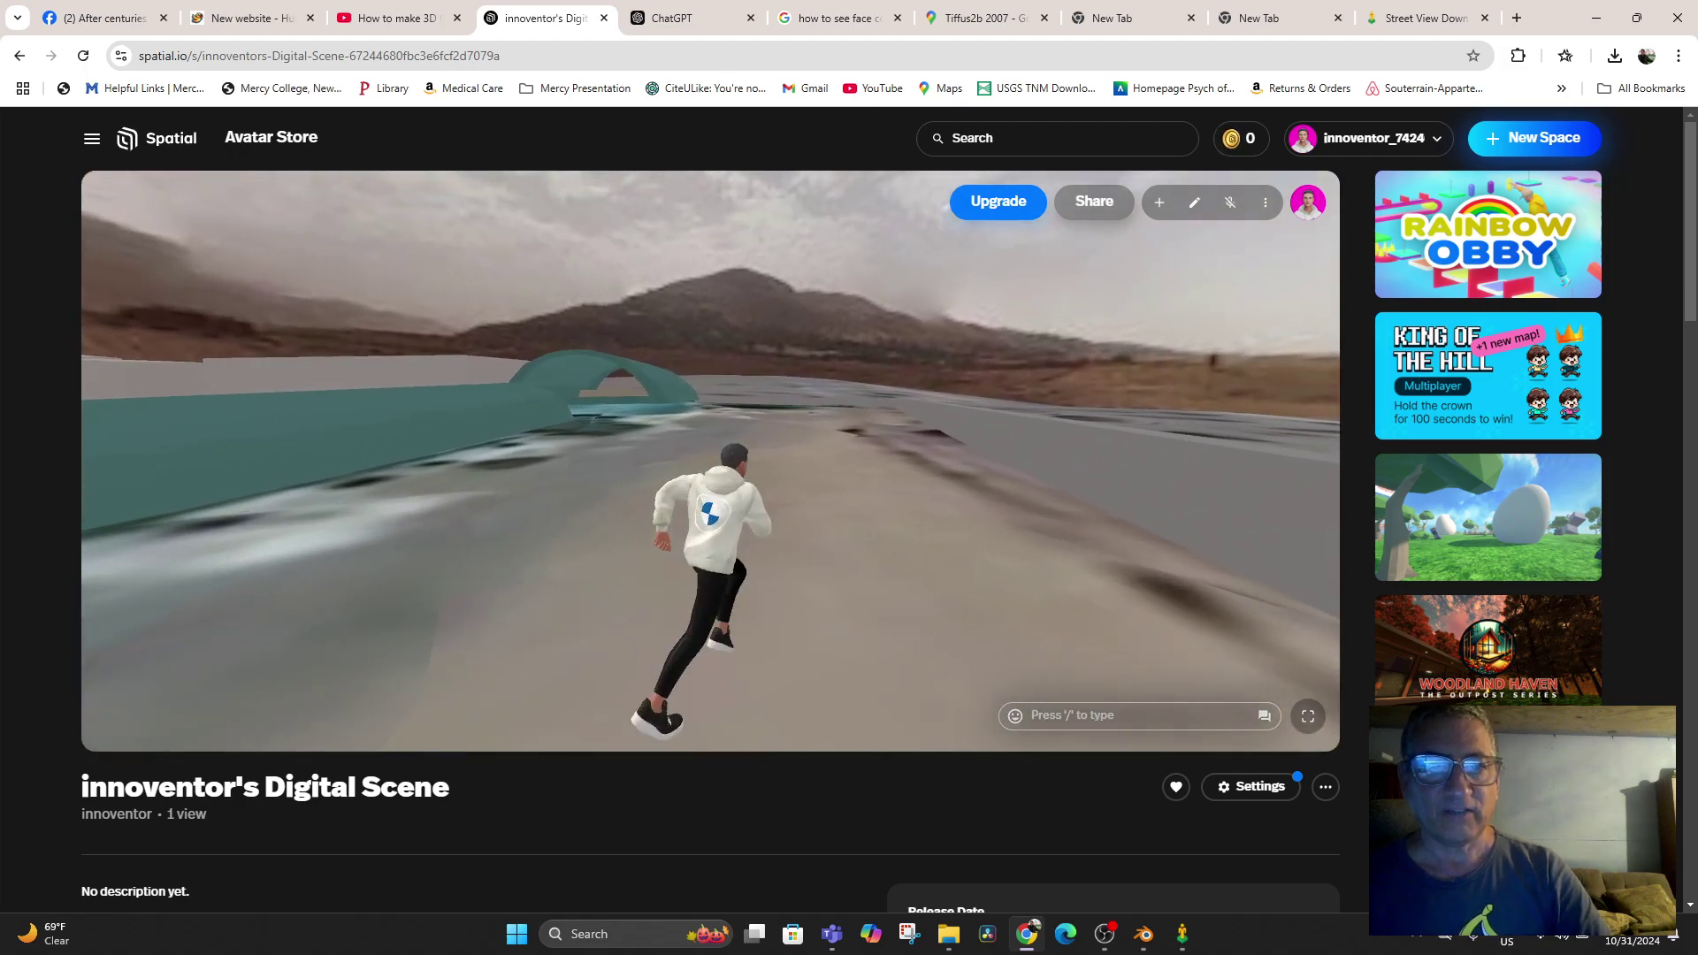
key("Right")
key("Up")
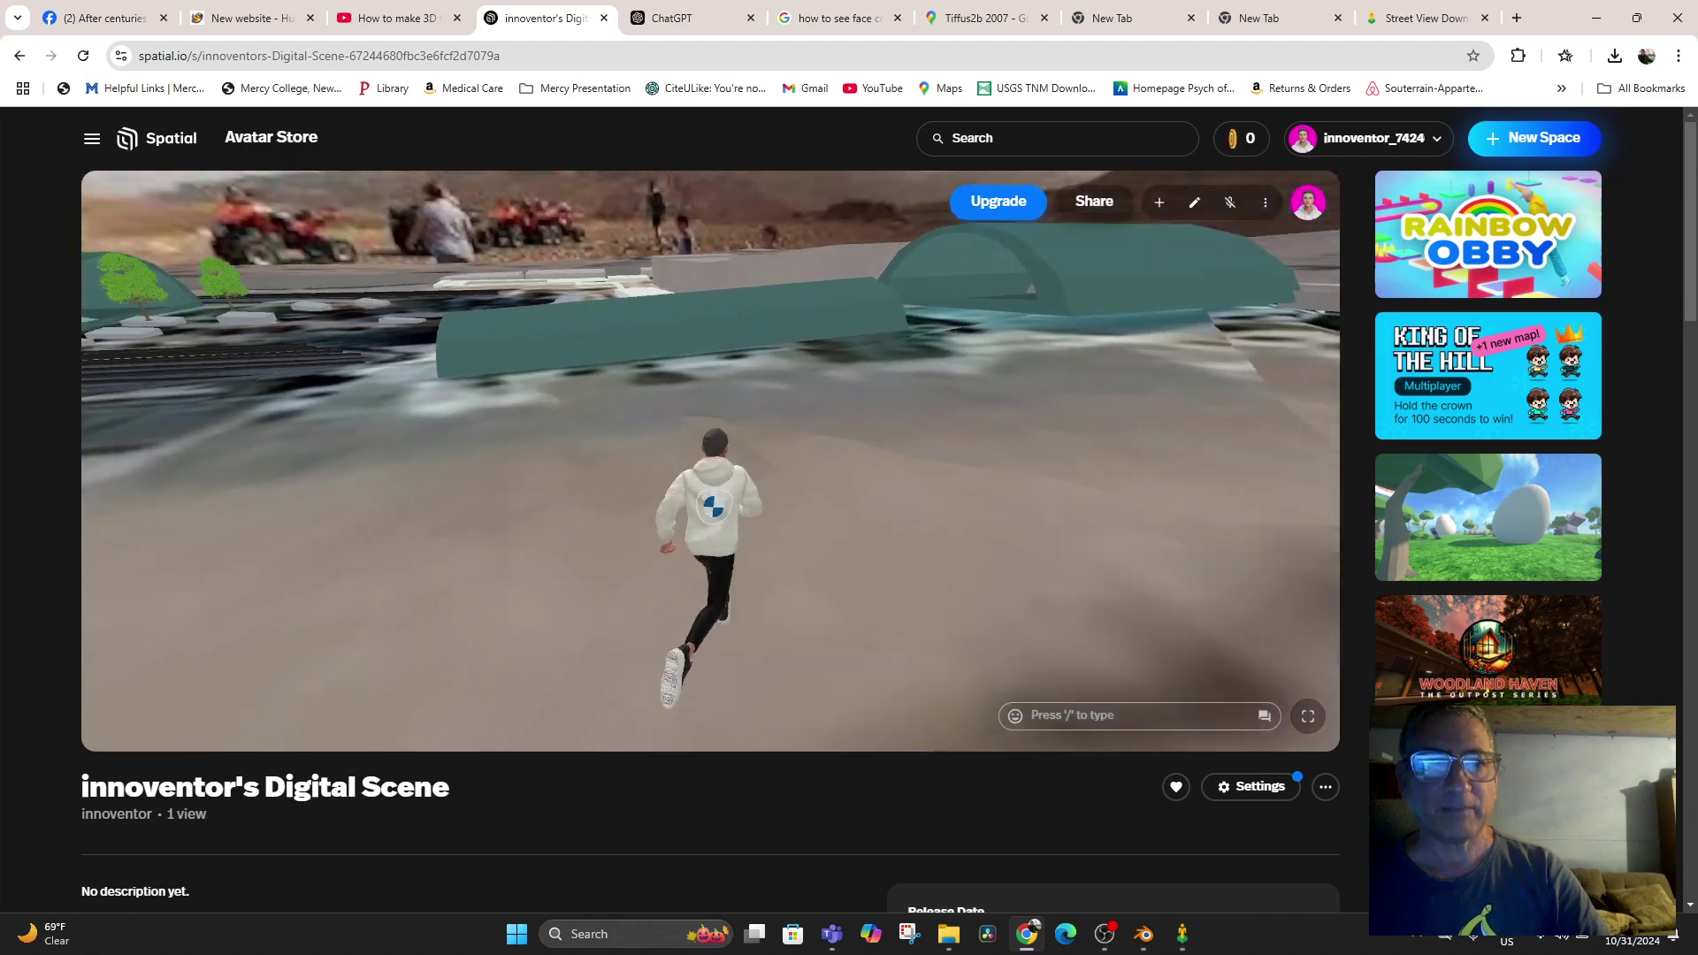
key("Right")
key("Up")
key("Up")
key("Right")
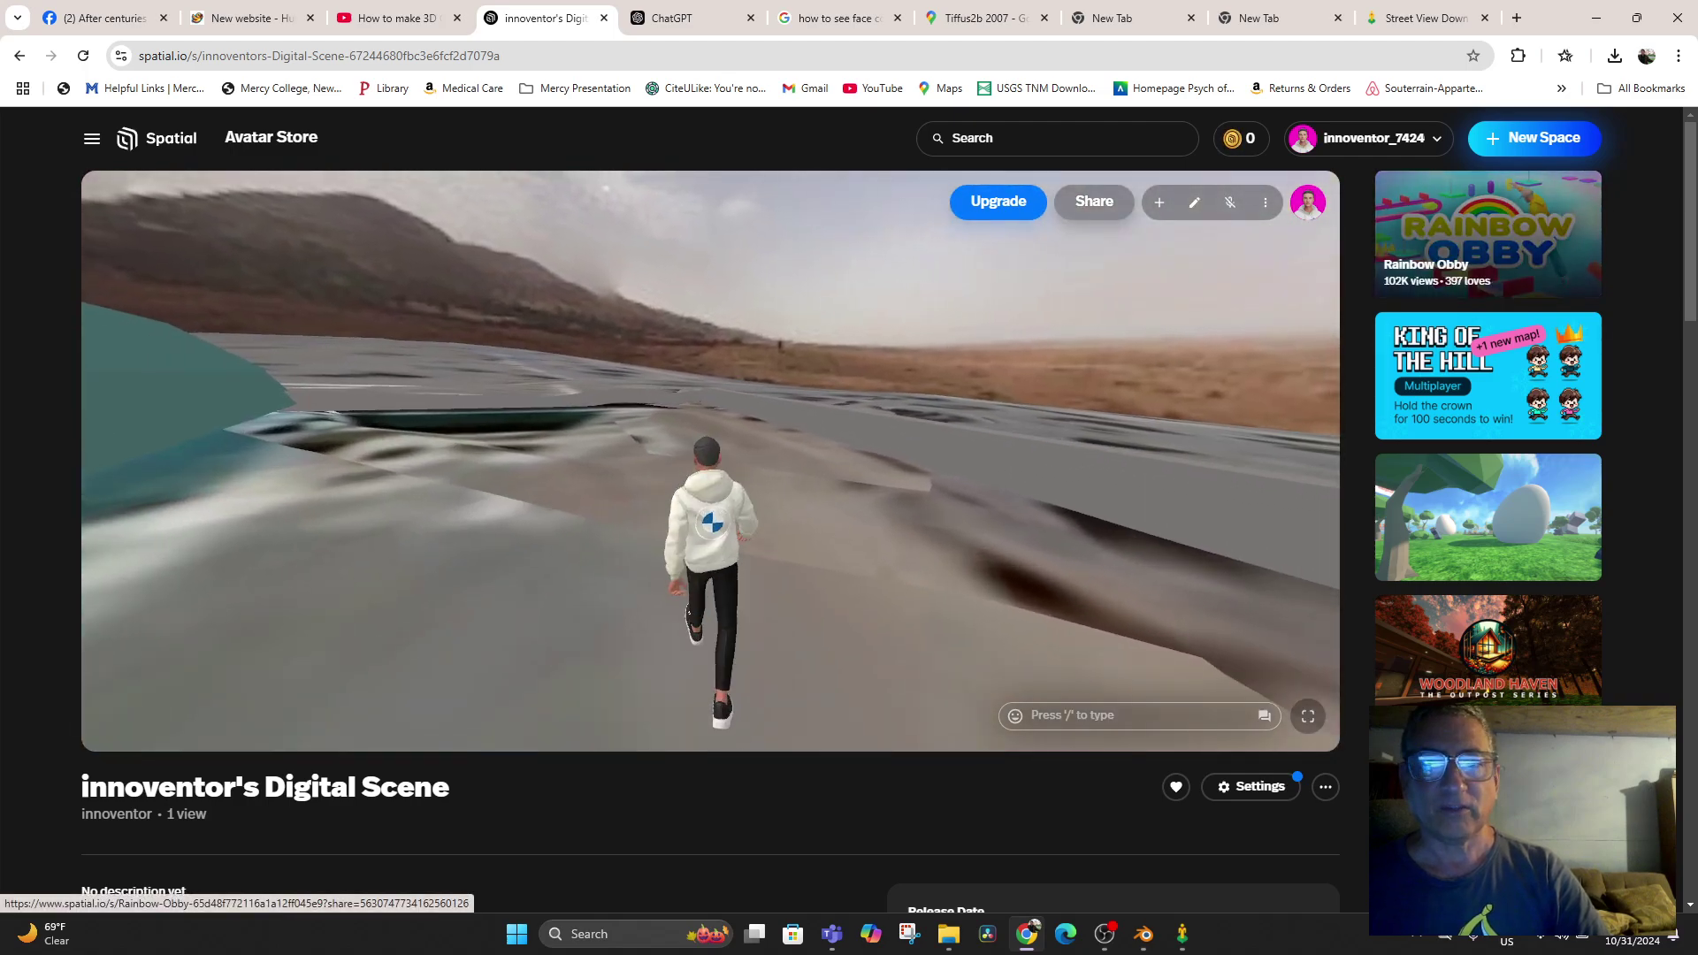
key("Up")
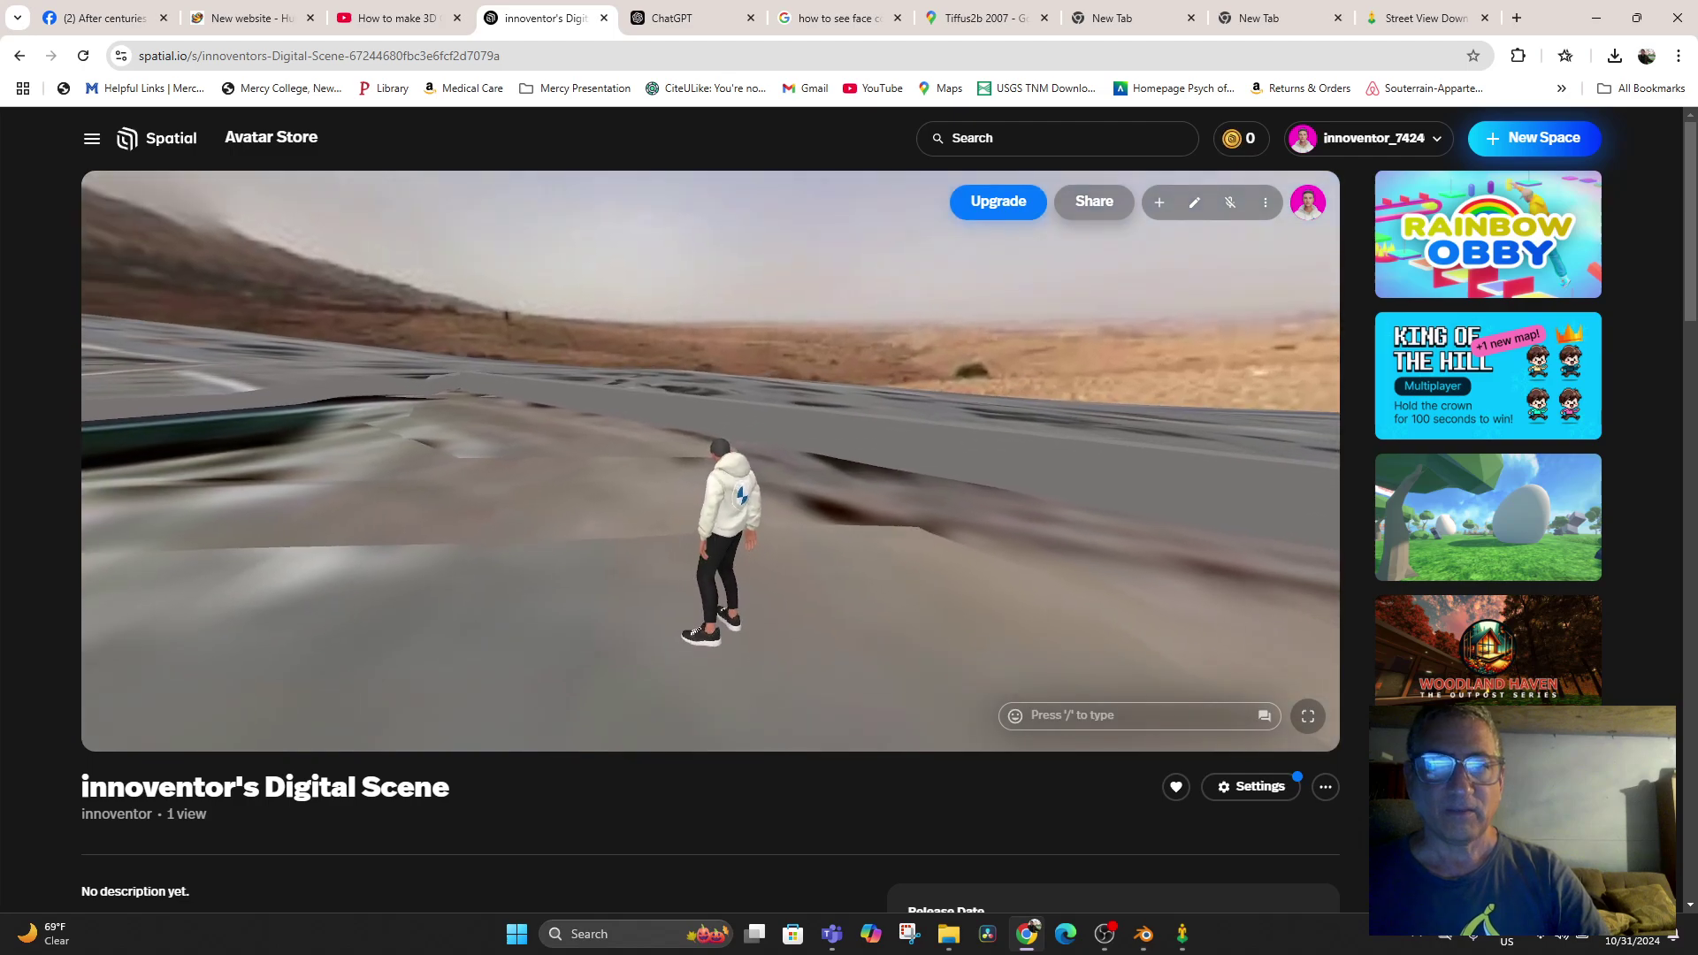
Move the avatar out past the nursery onto the surrounding ground and look back at the nursery against the skybox's quad bikes
key("Left")
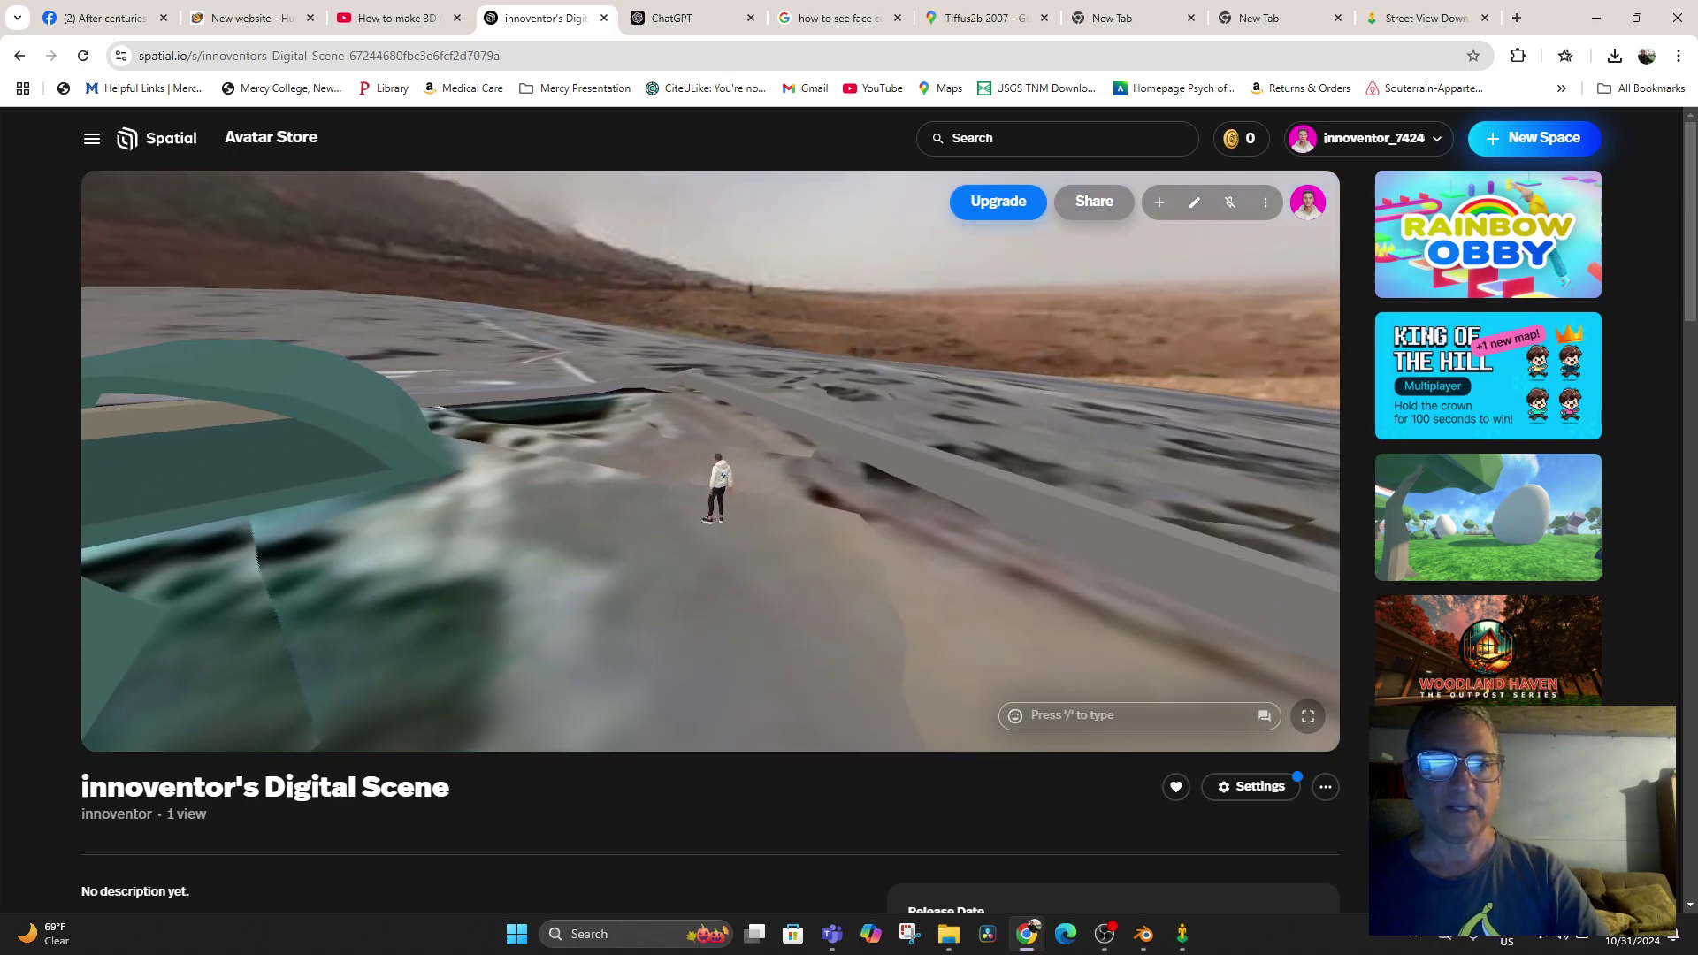
key("Up")
key("Up")
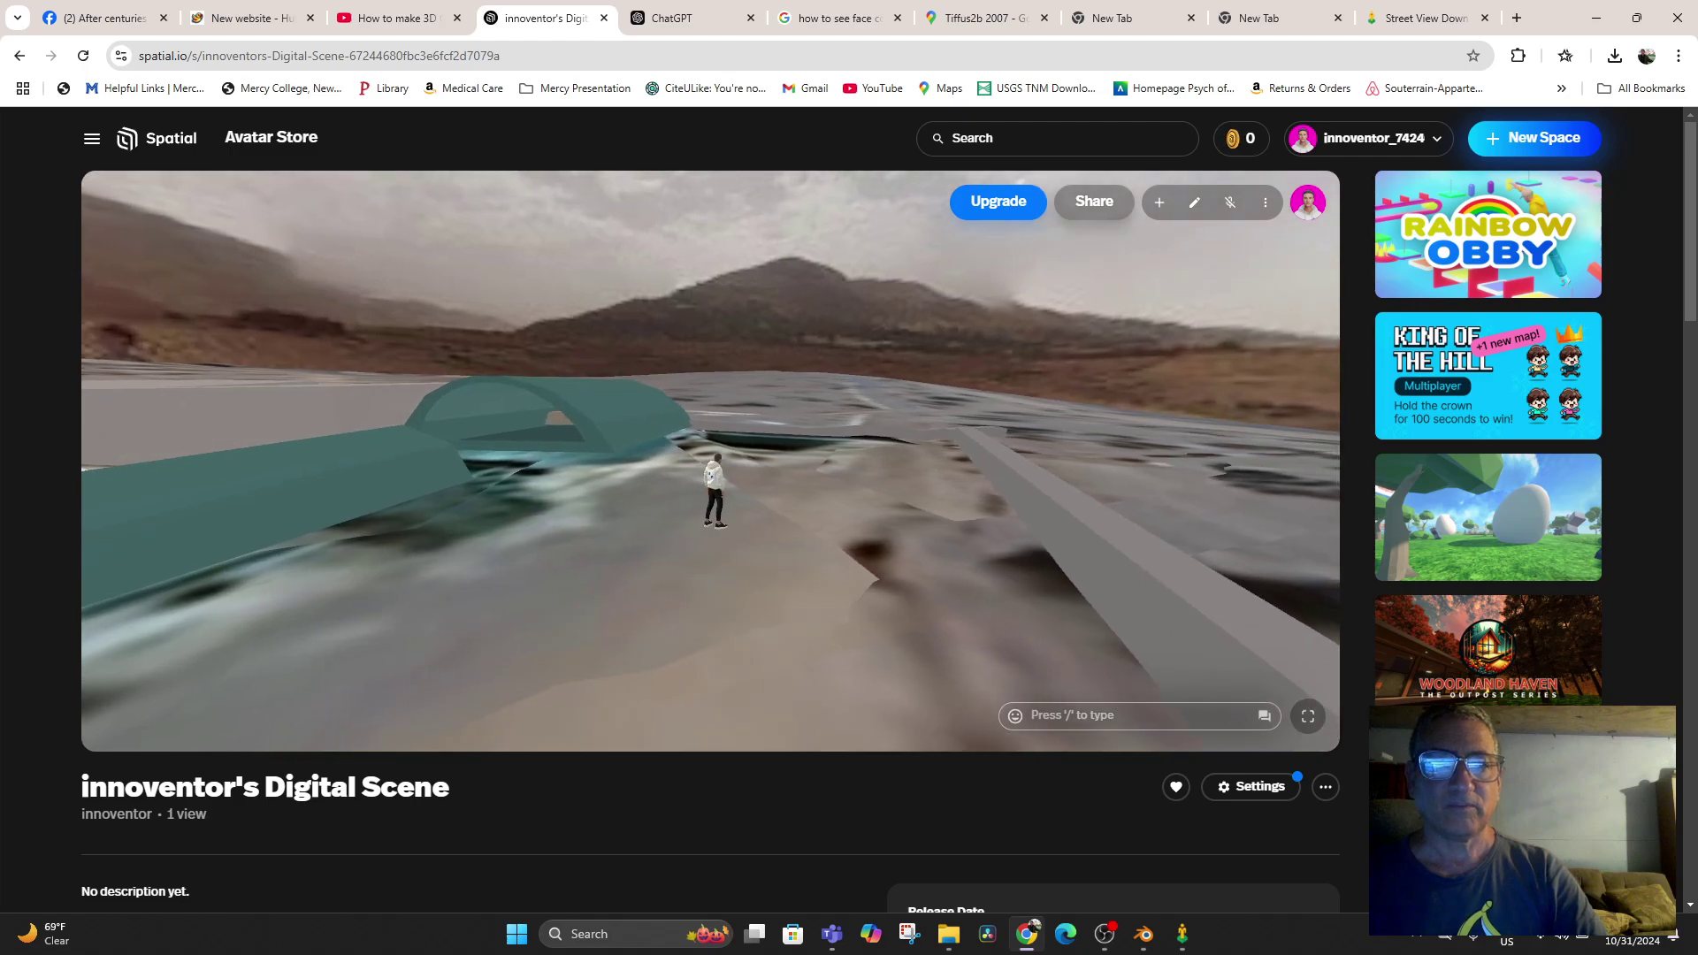
key("Up")
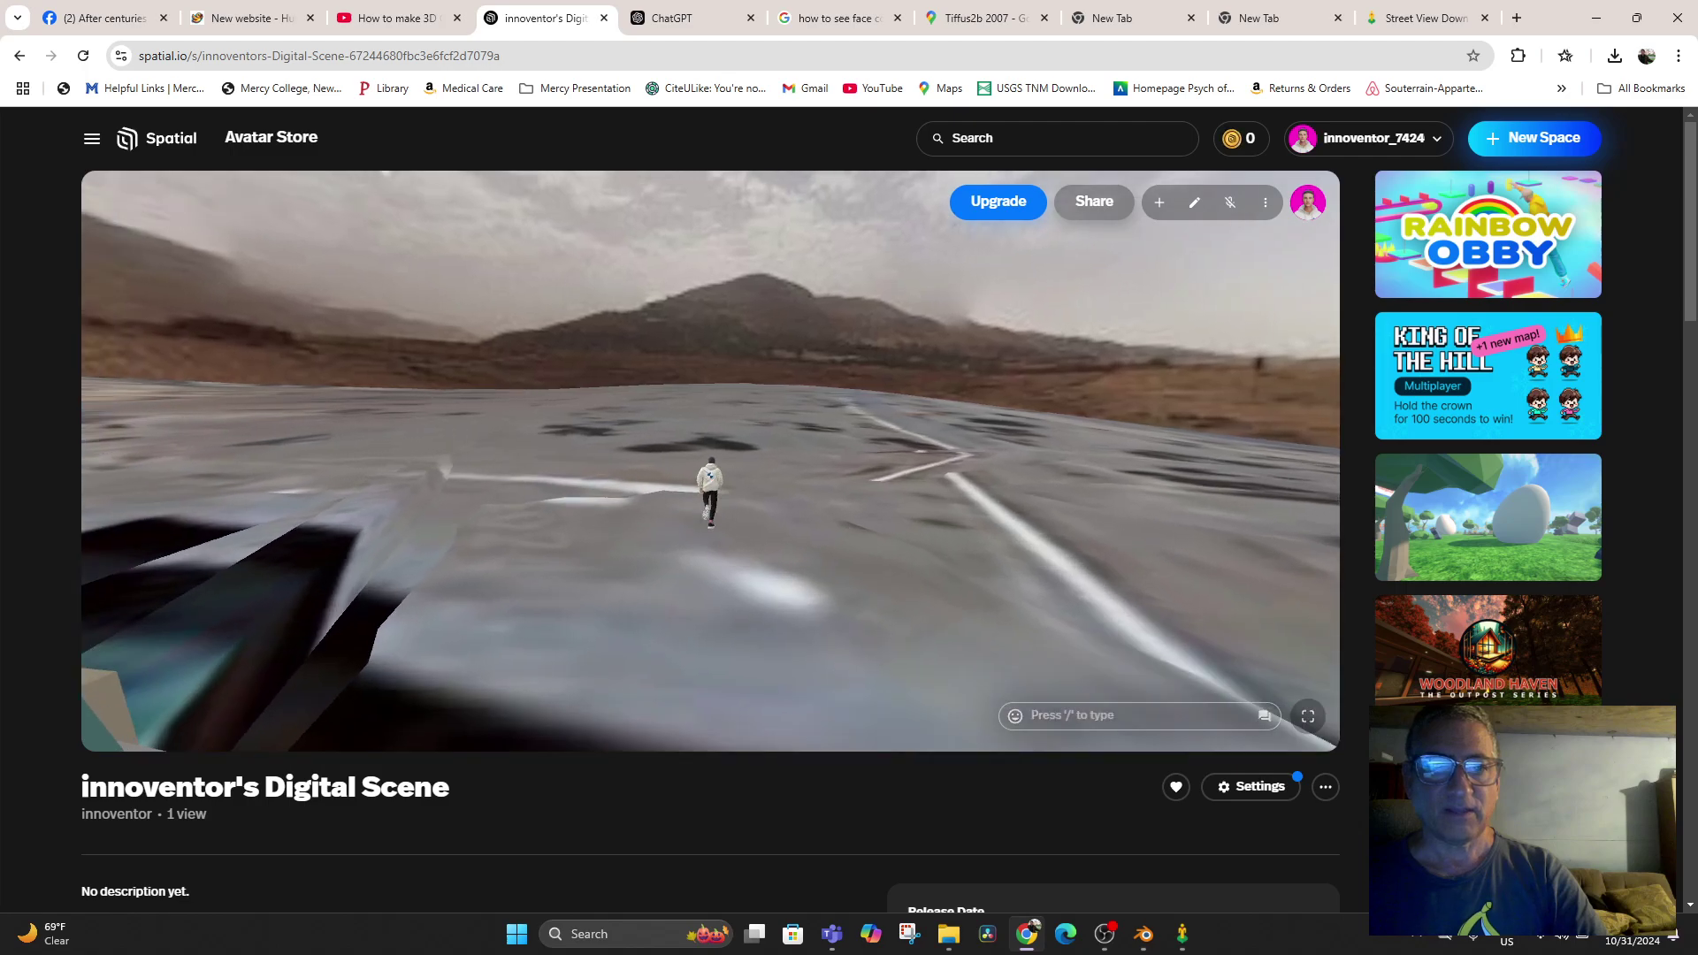
key("Left")
key("Left")
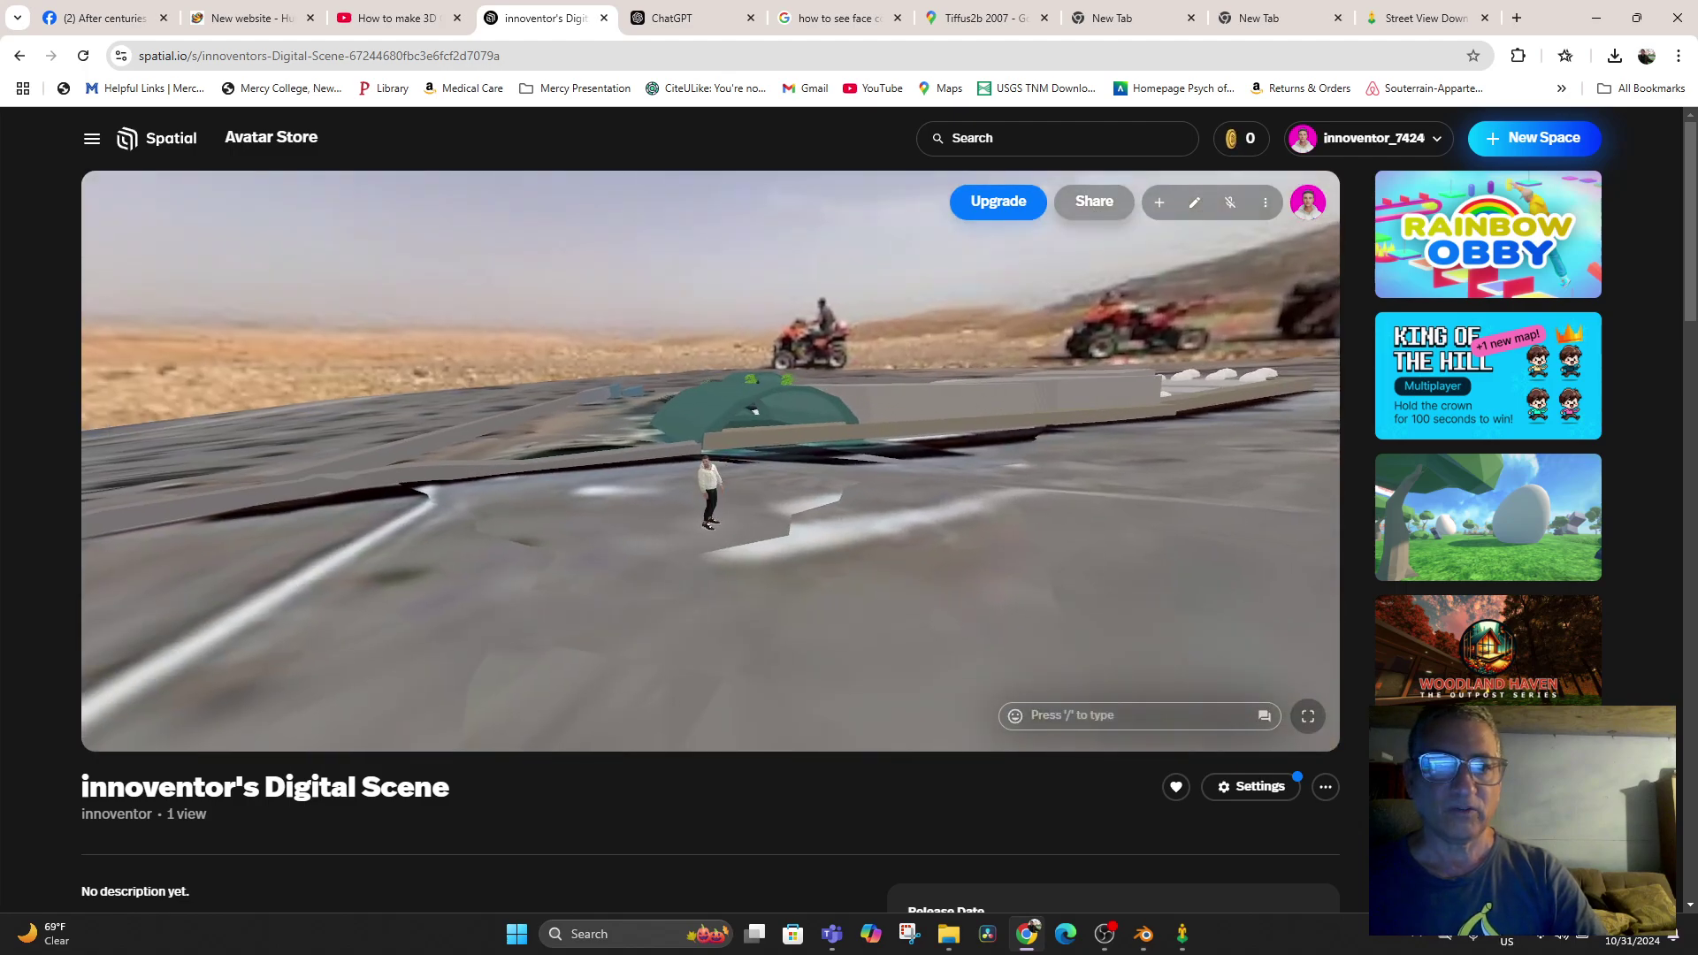
key("Right")
key("Right")
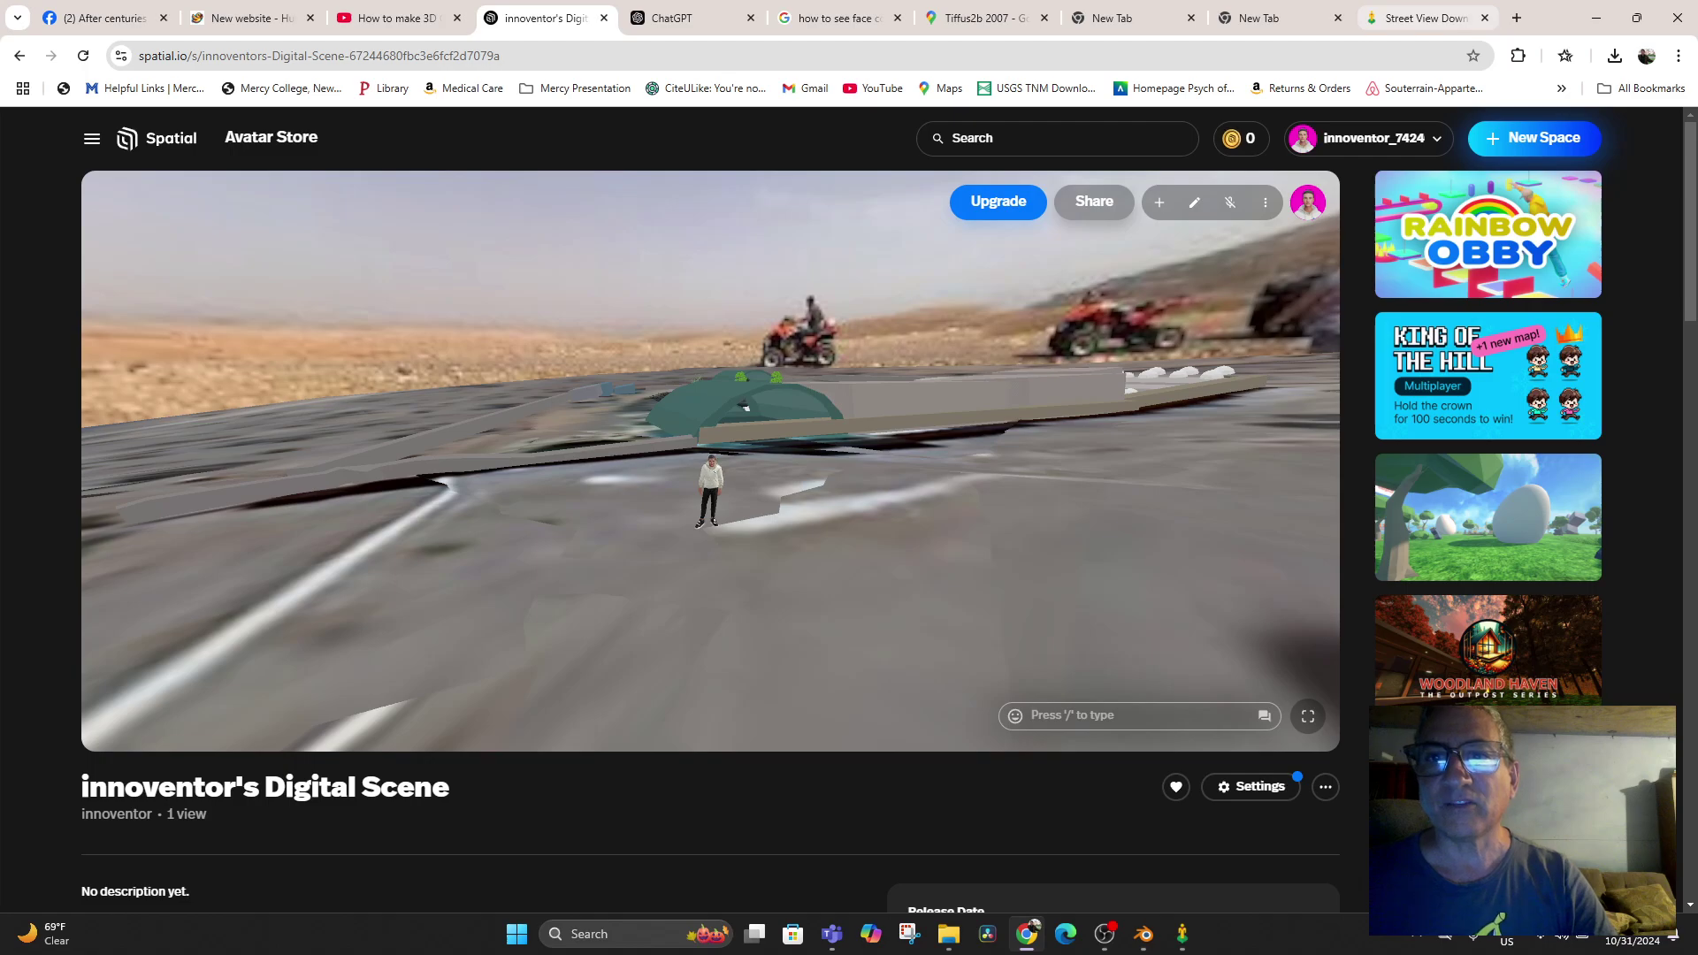
Switch to Google Maps in Chrome, leave the current panorama, and show the area around Akrich as satellite imagery
left_click(978, 17)
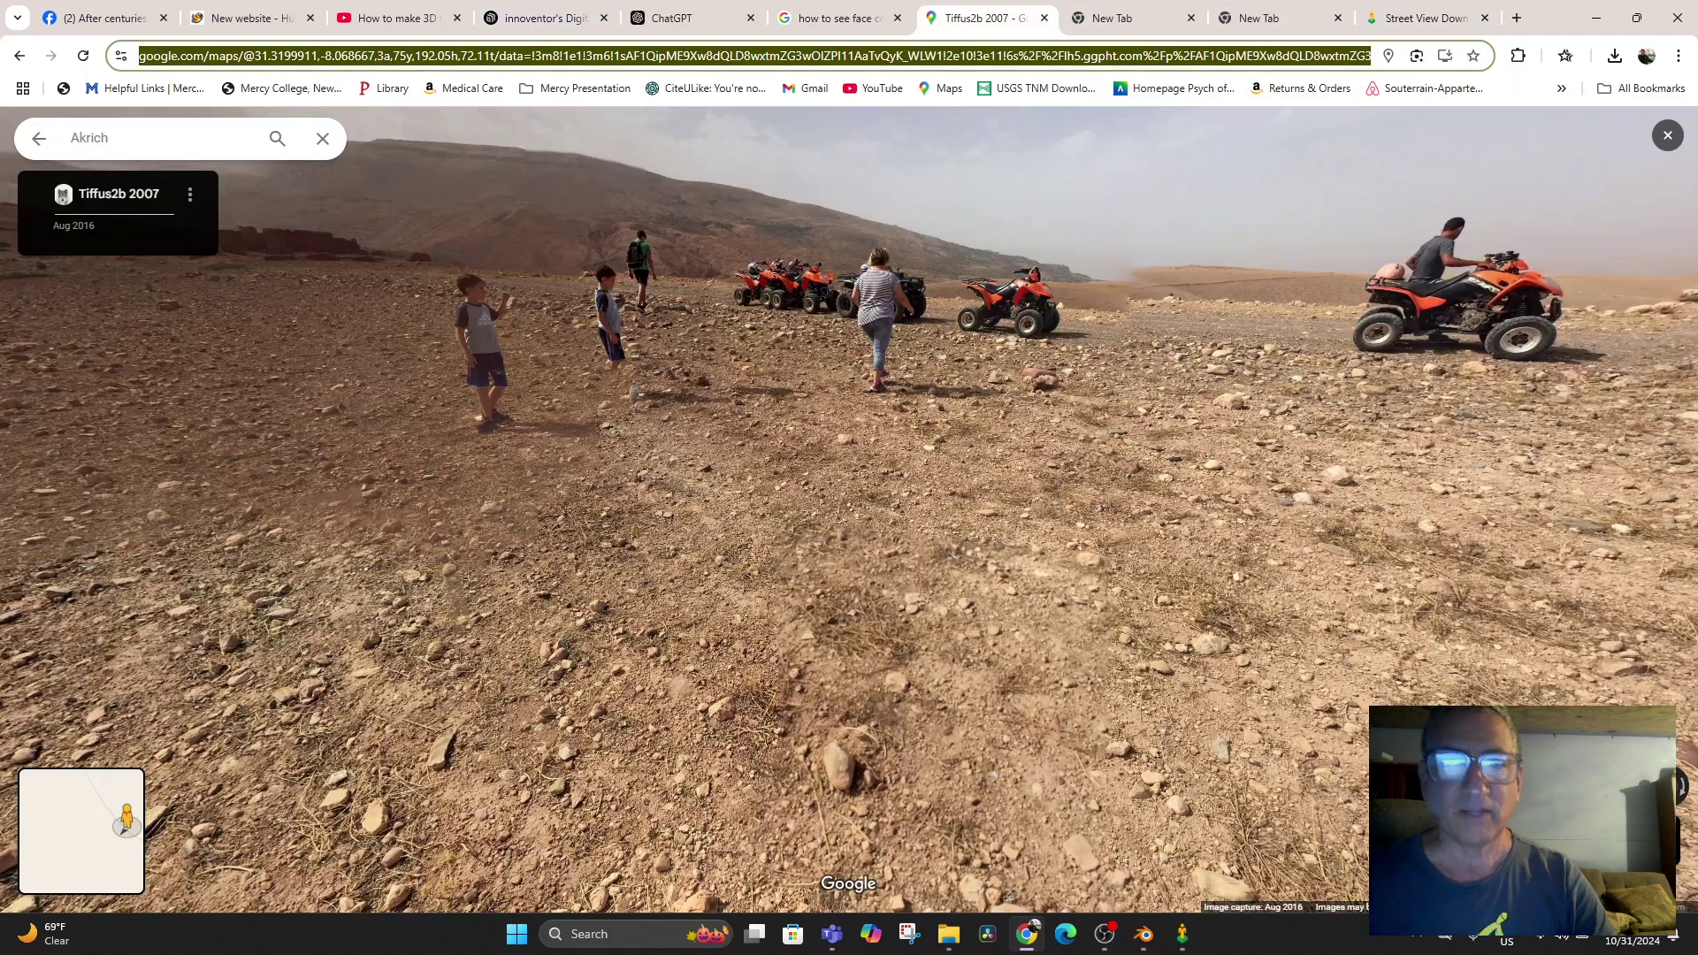
scroll(957, 512, "down", 2)
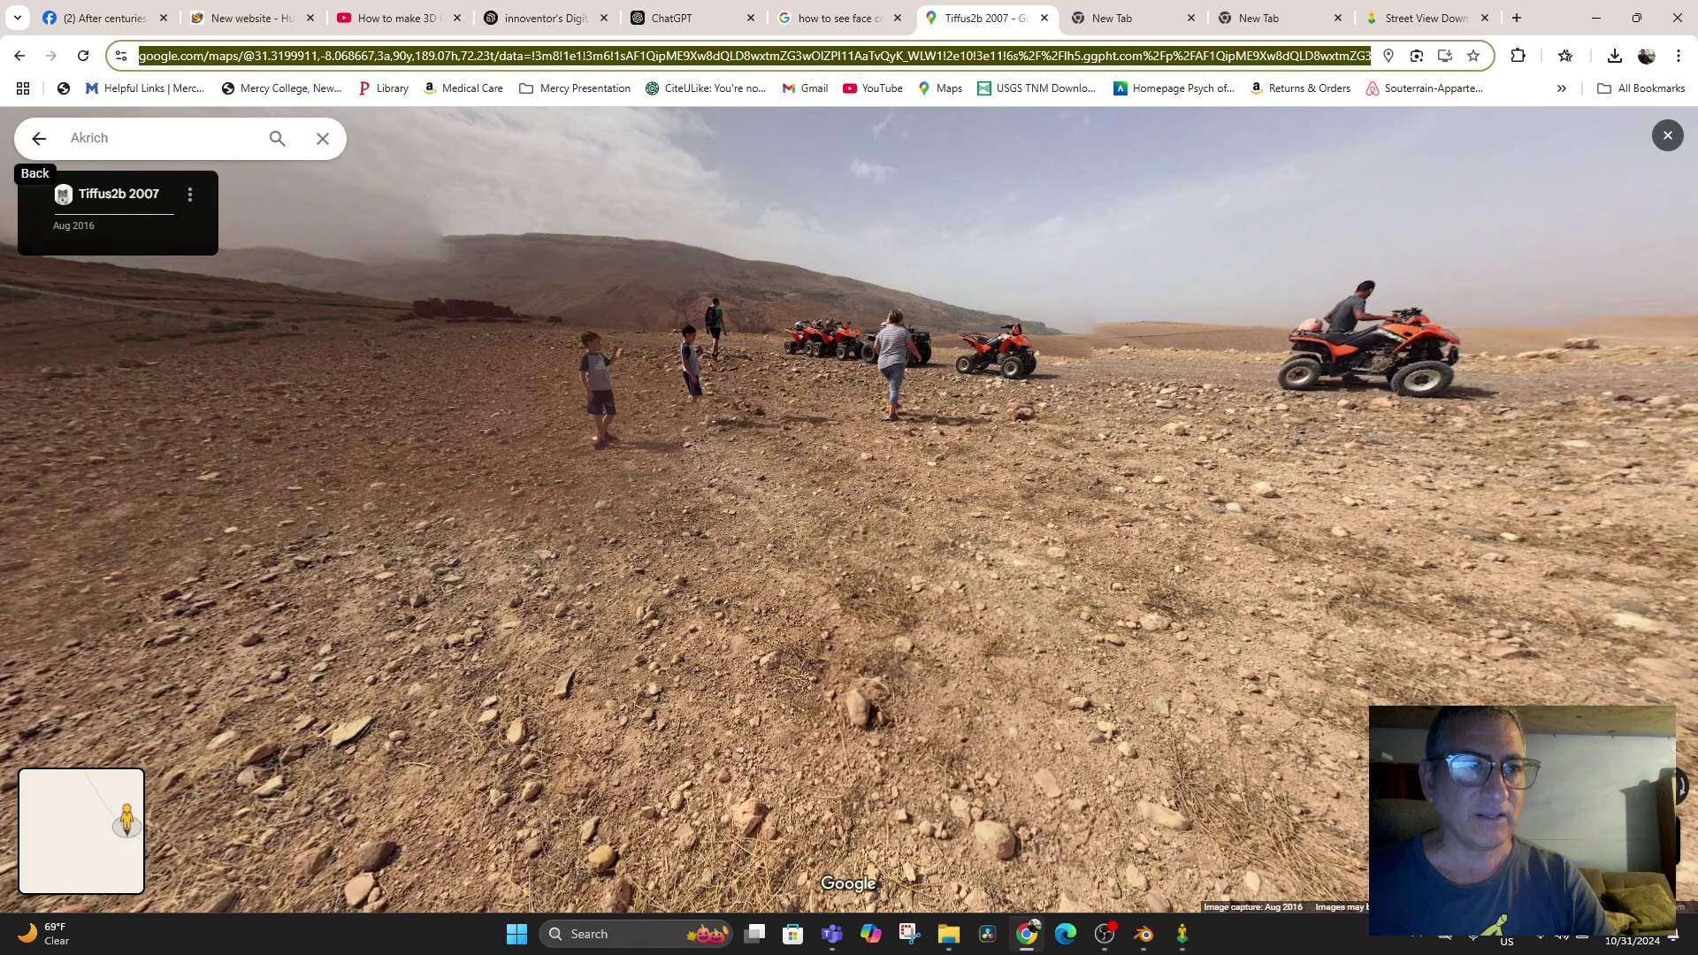
left_click(39, 138)
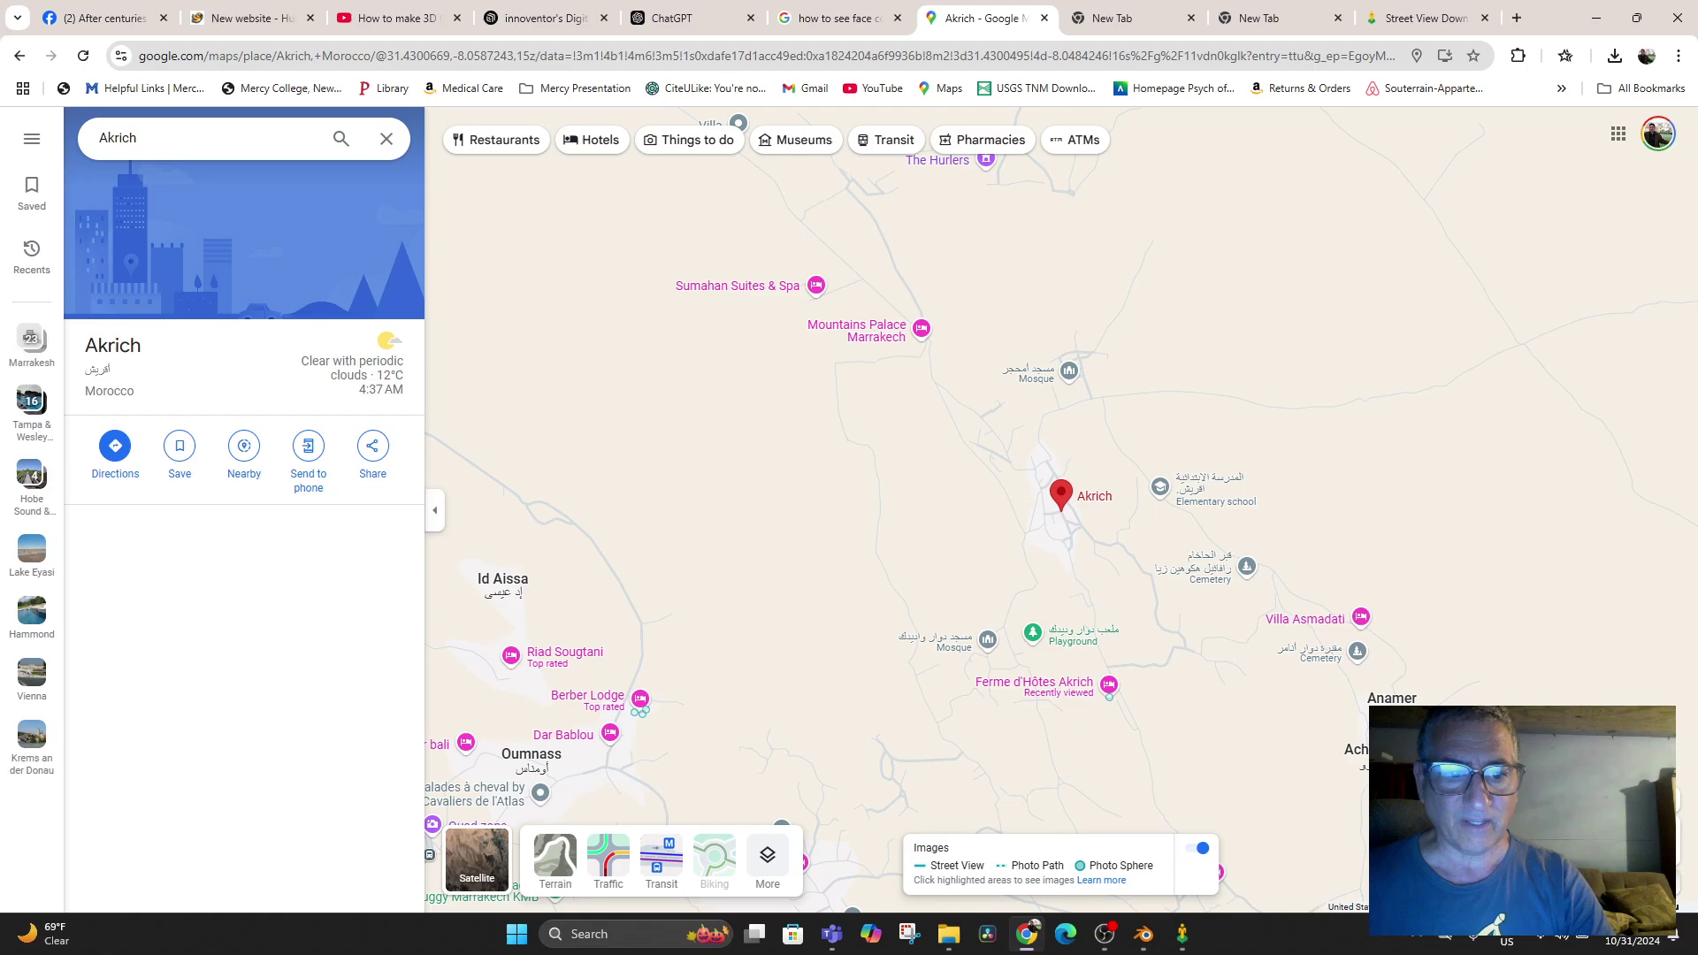
left_click(477, 858)
scroll(1201, 678, "up", 2)
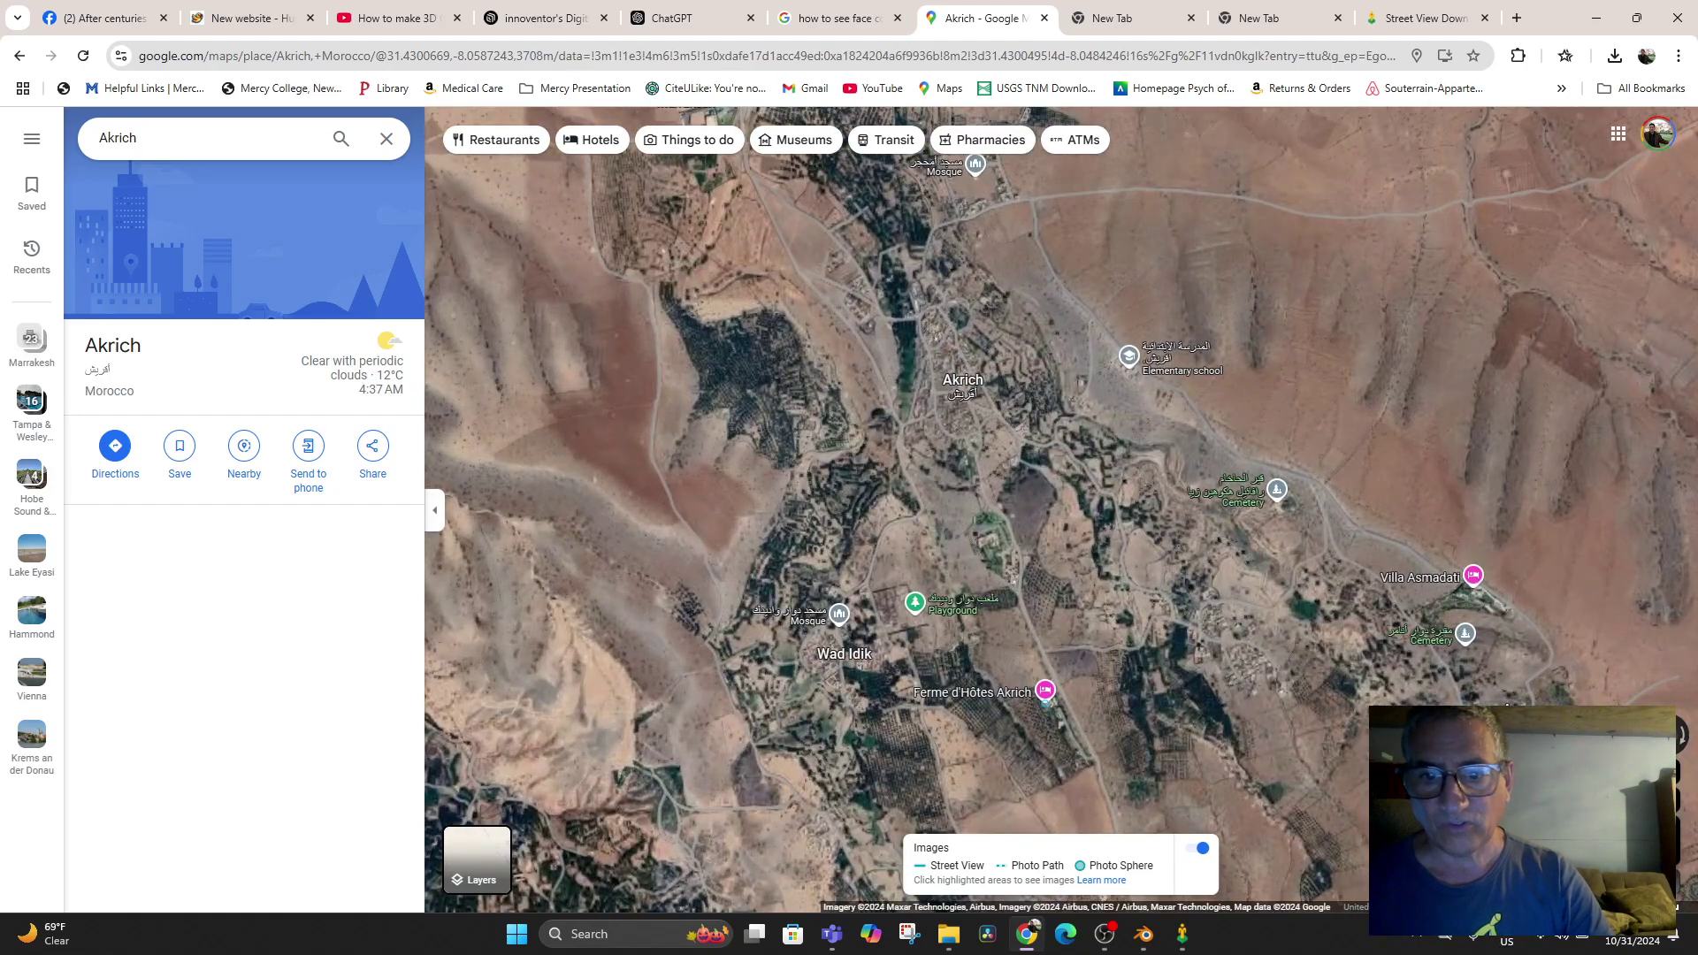
left_click_drag(1379, 292, 482, 696)
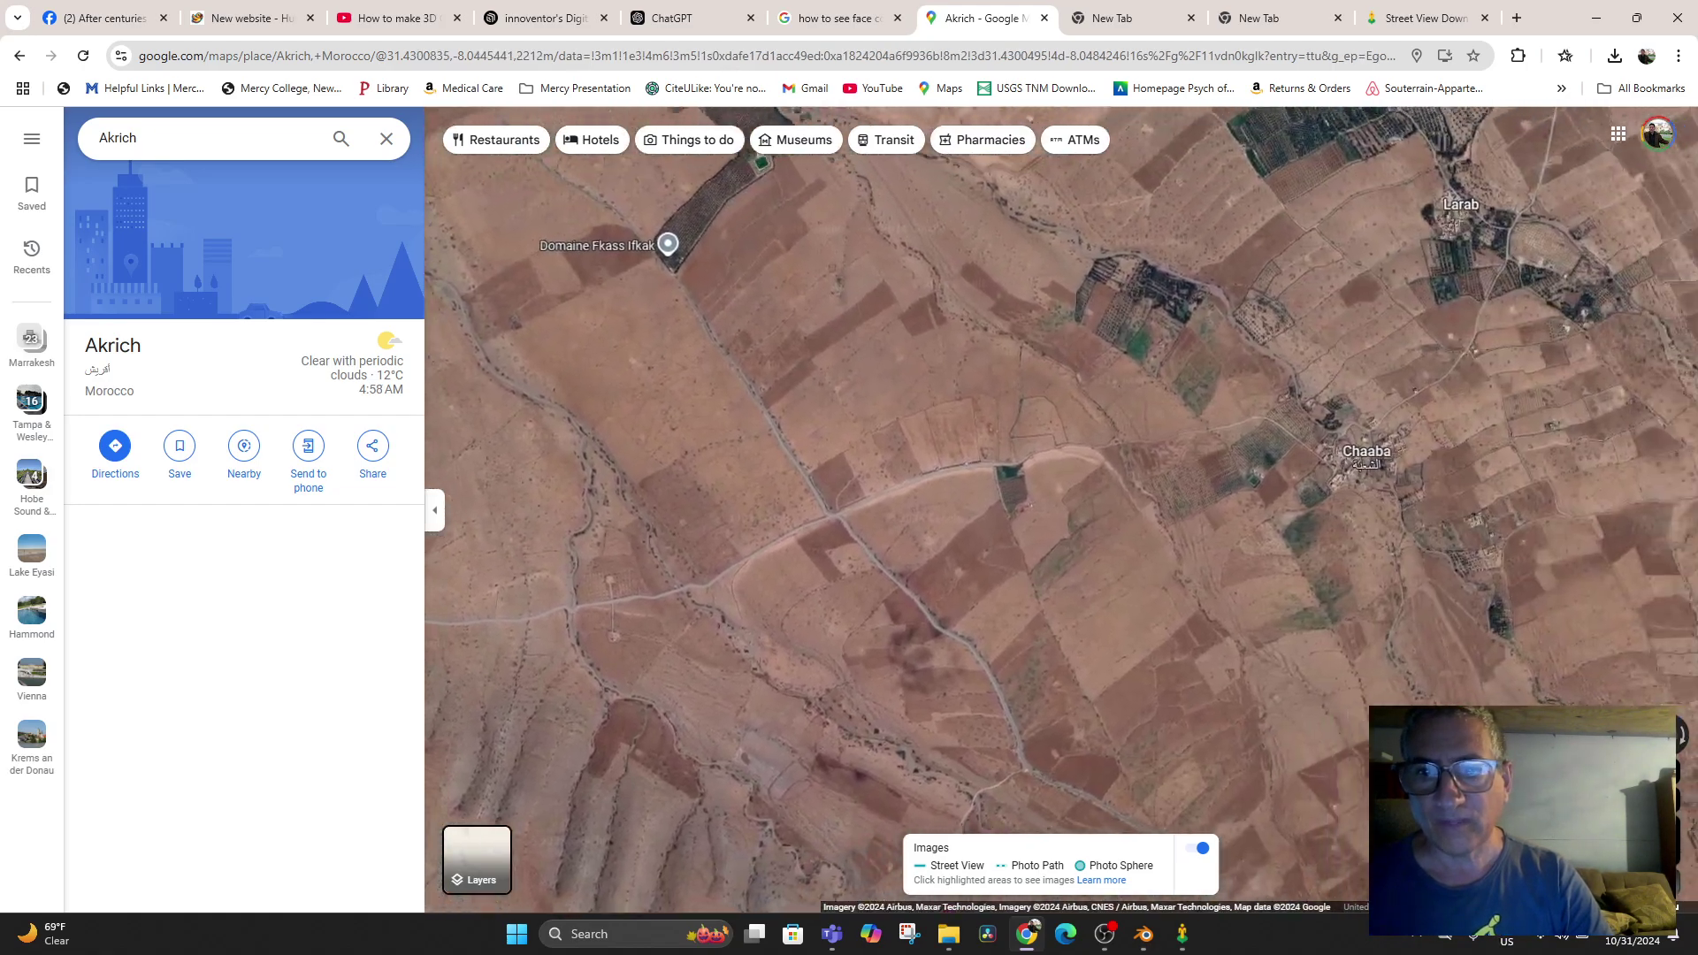
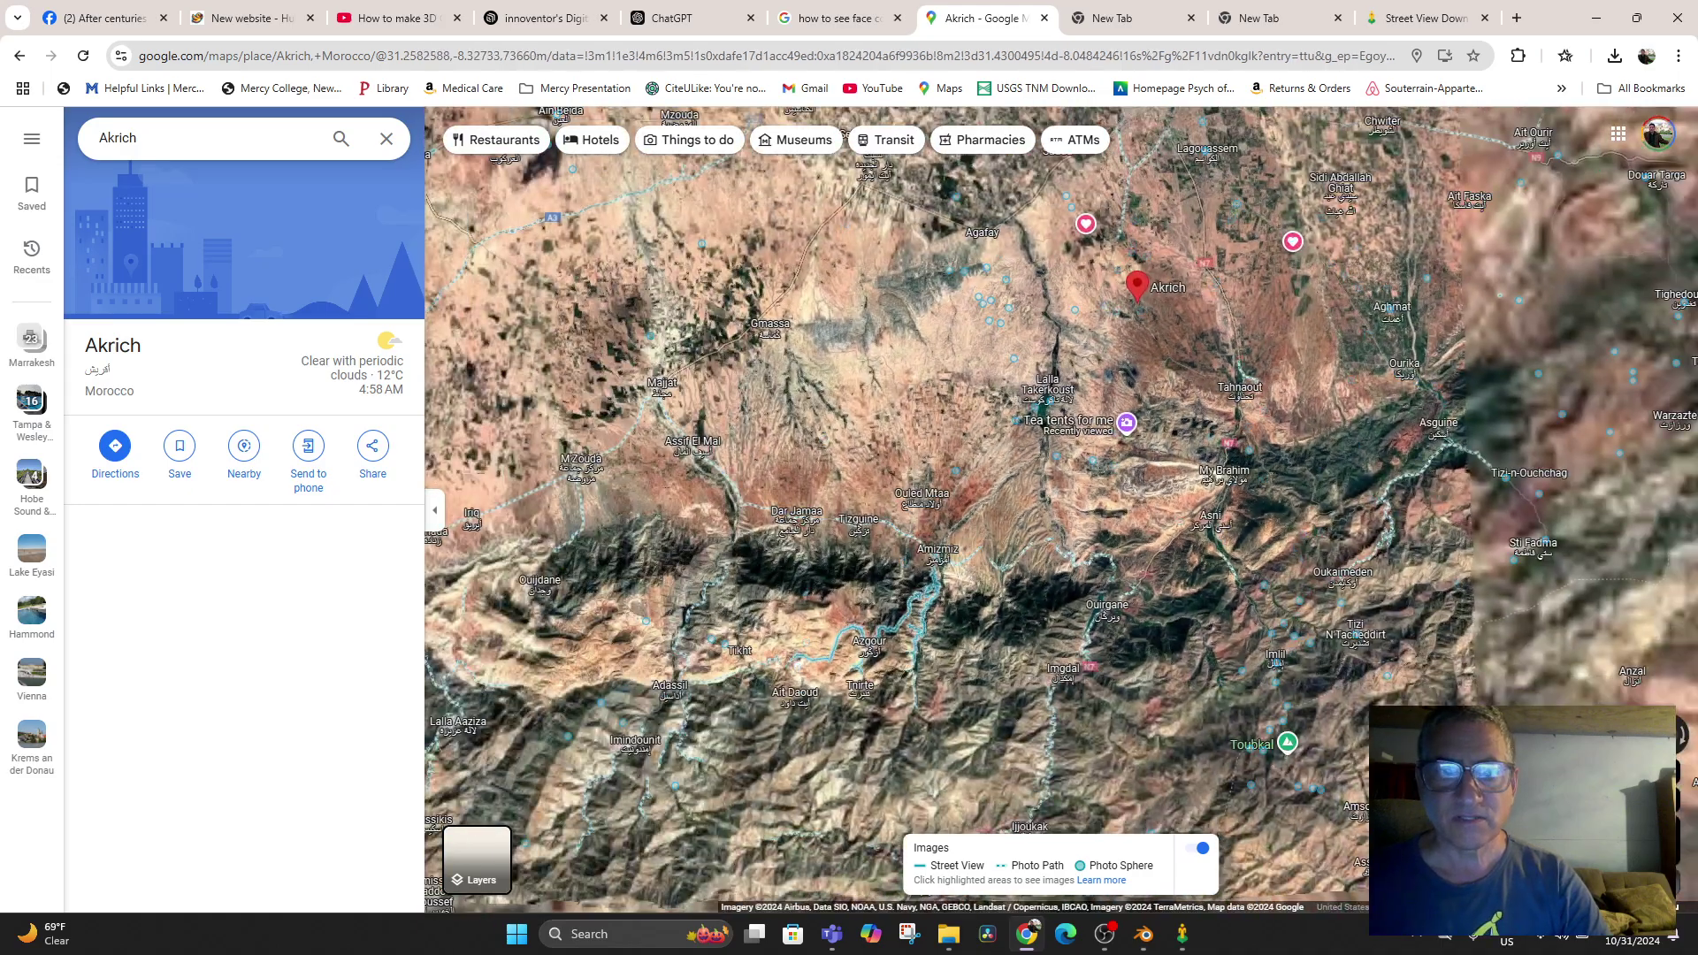
Open the photo sphere on the winding mountain road south of Akrich, examine its scenery, and return to the map
scroll(1303, 703, "up", 2)
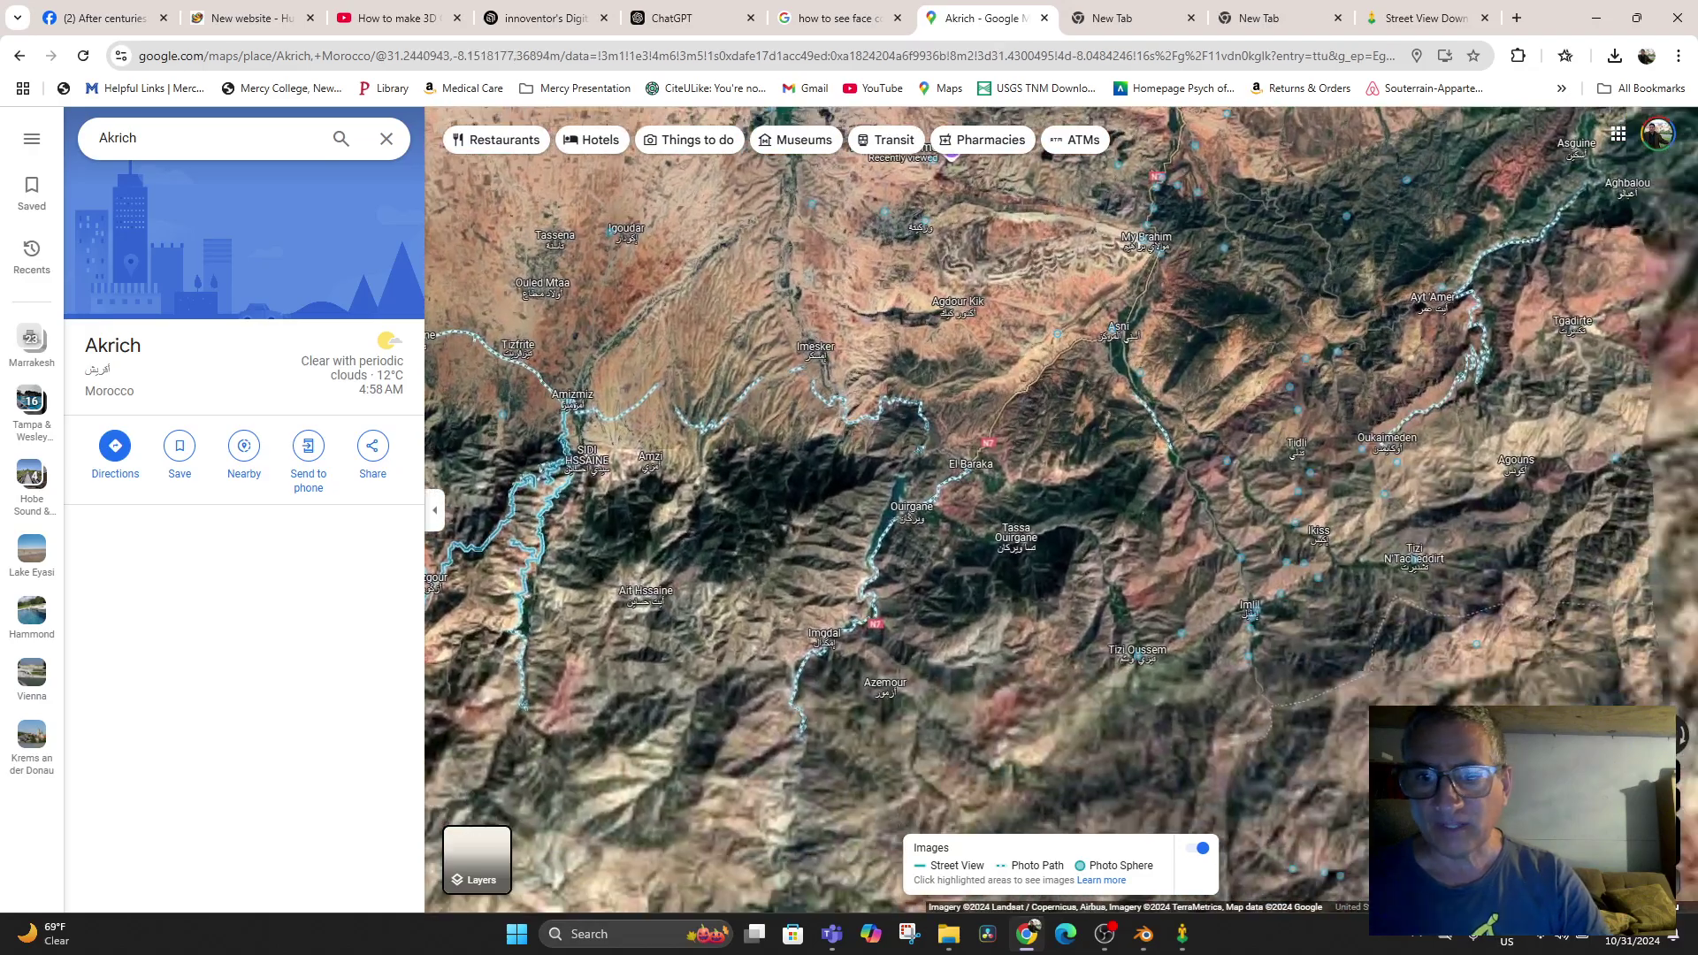
scroll(1207, 445, "up", 2)
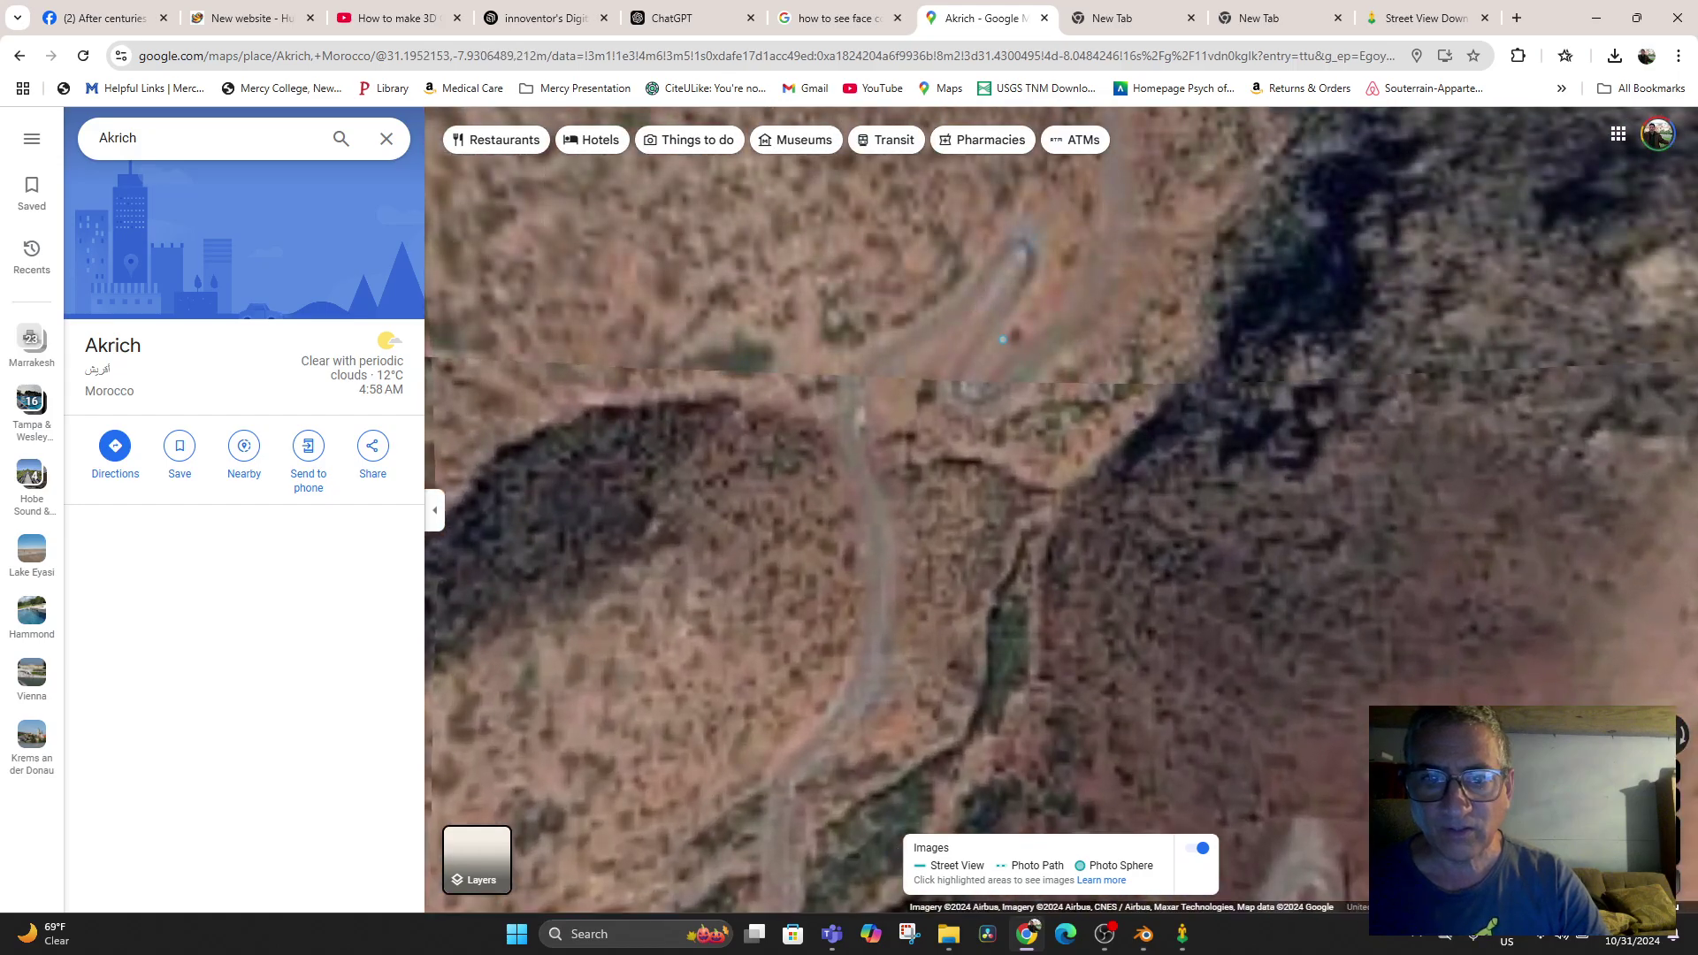
left_click(1001, 339)
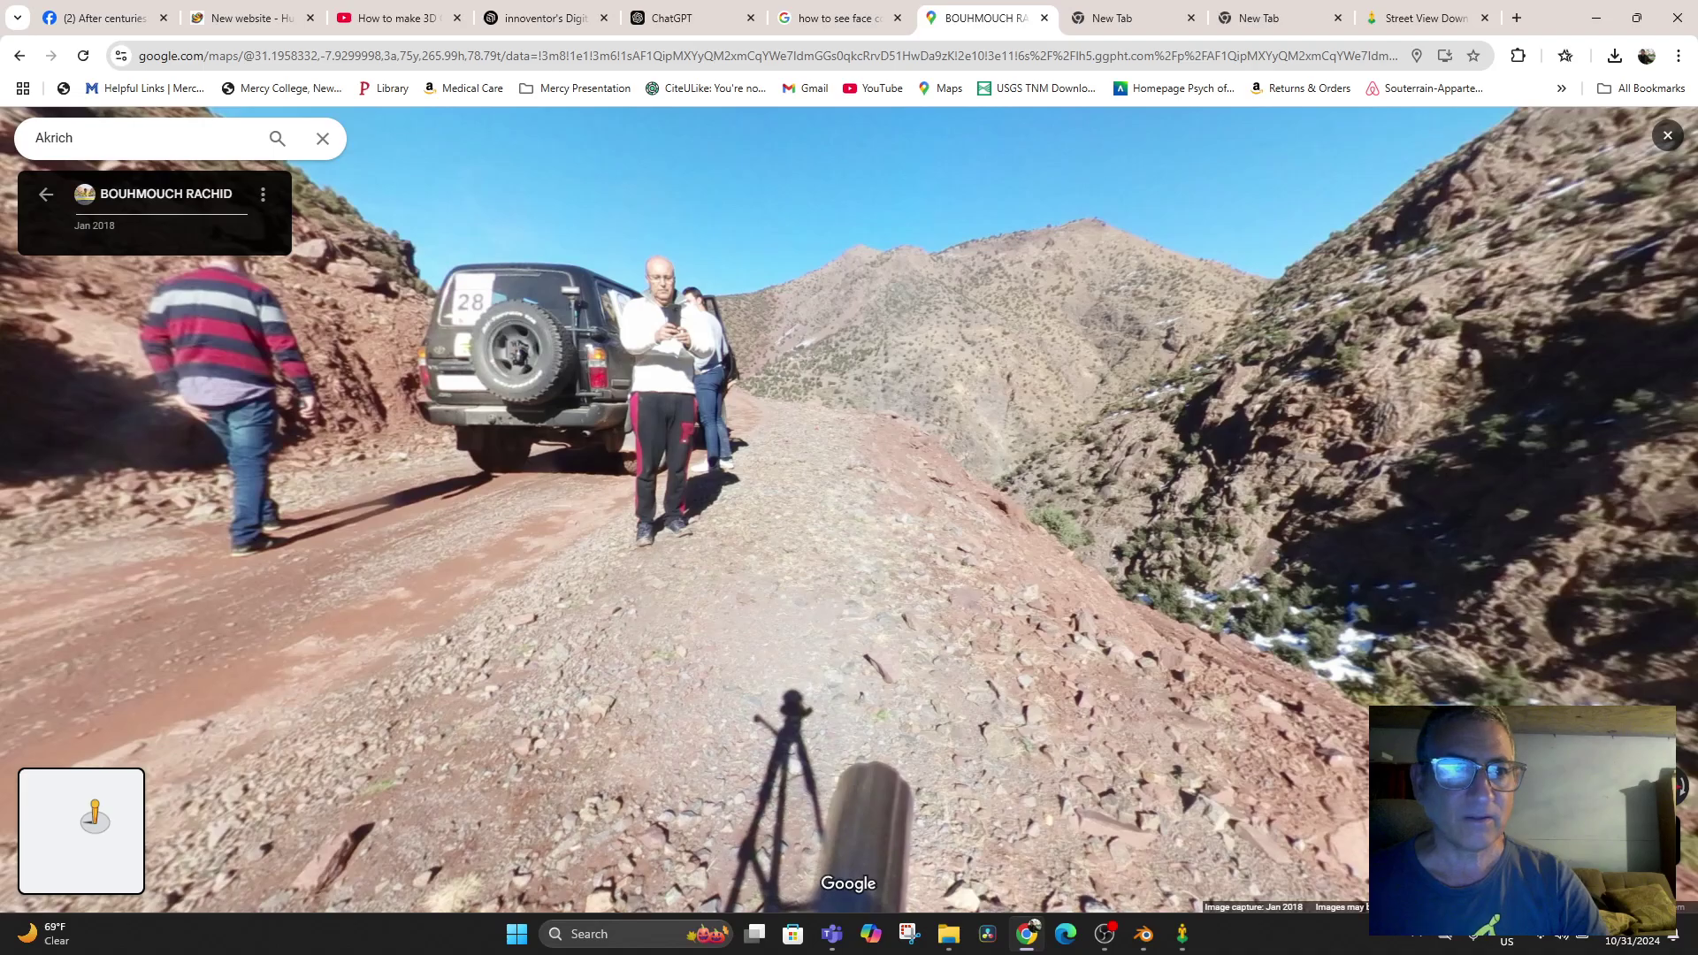
key("Escape")
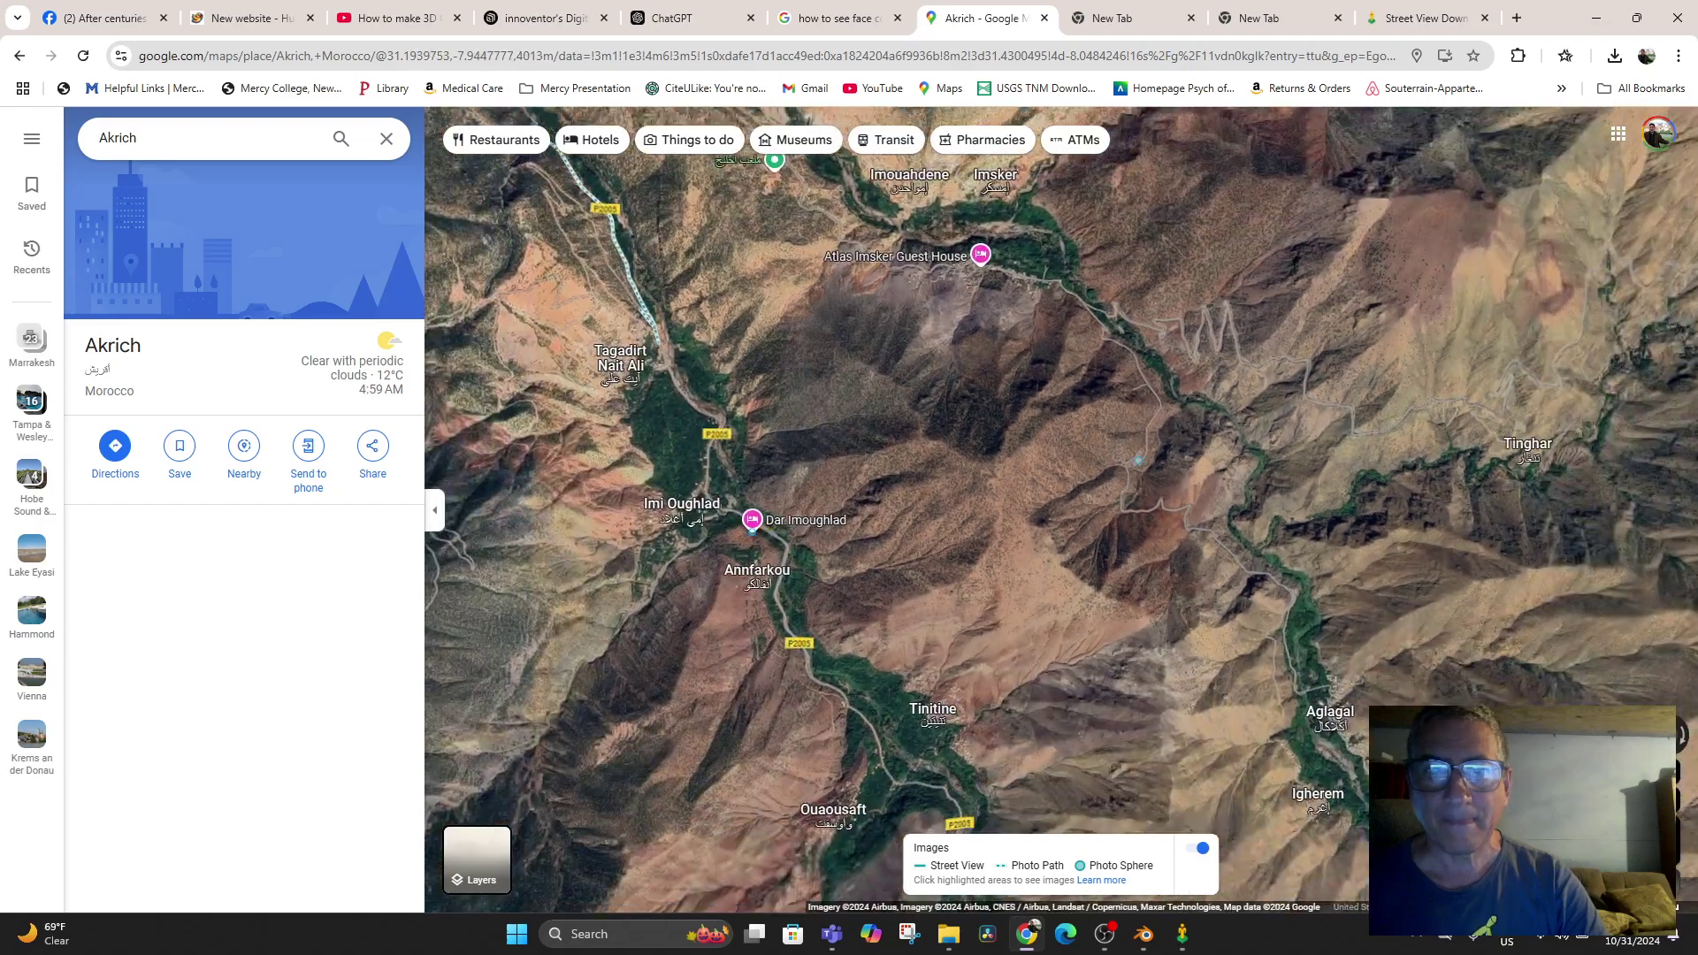
Open the November 2016 photo sphere on the wooded mountain slope southwest of Ouaousaft and copy its URL
left_click_drag(1061, 531, 971, 476)
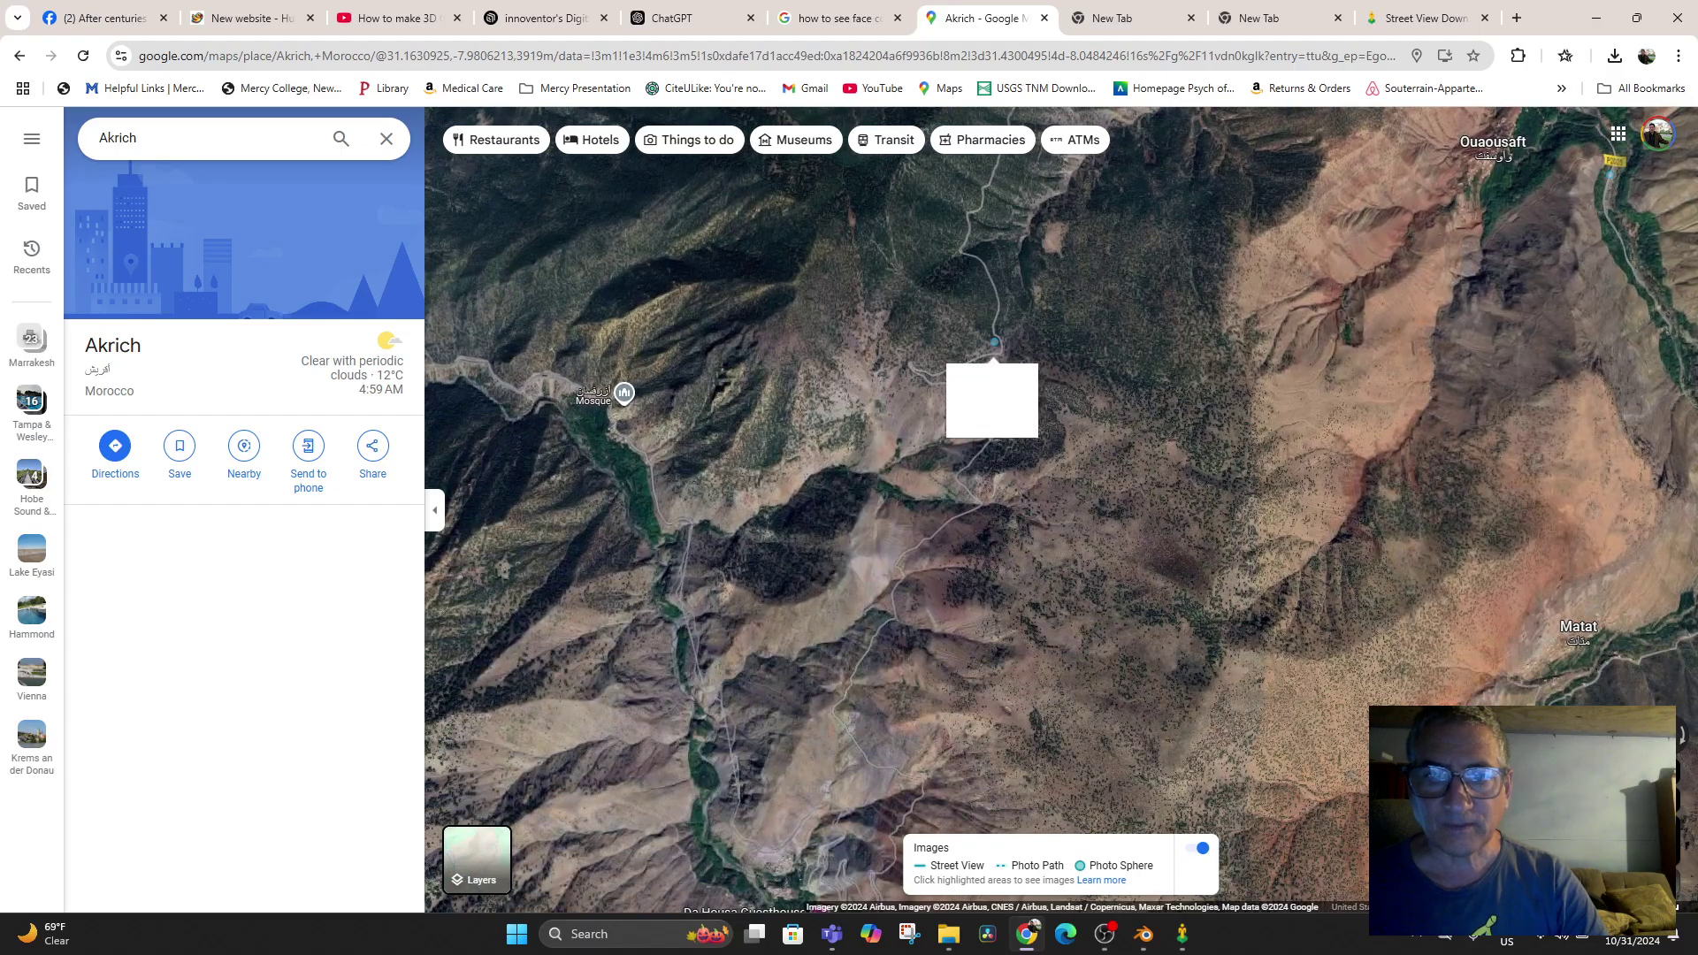
left_click(994, 342)
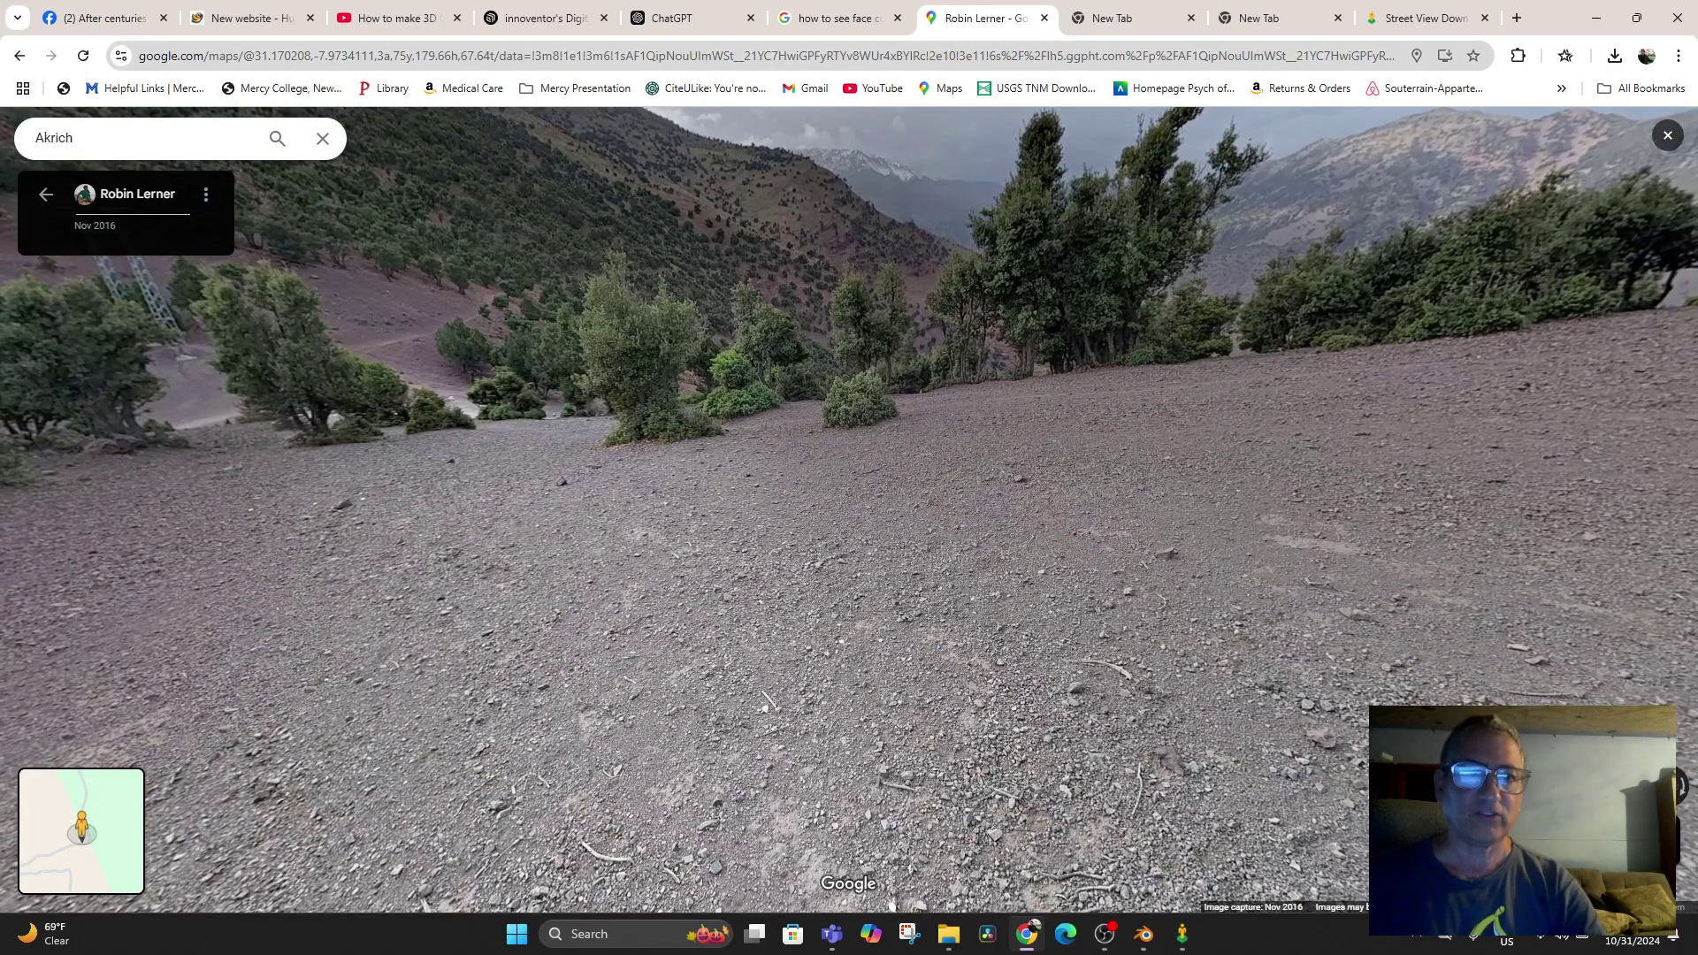
key("ctrl+l")
right_click(528, 58)
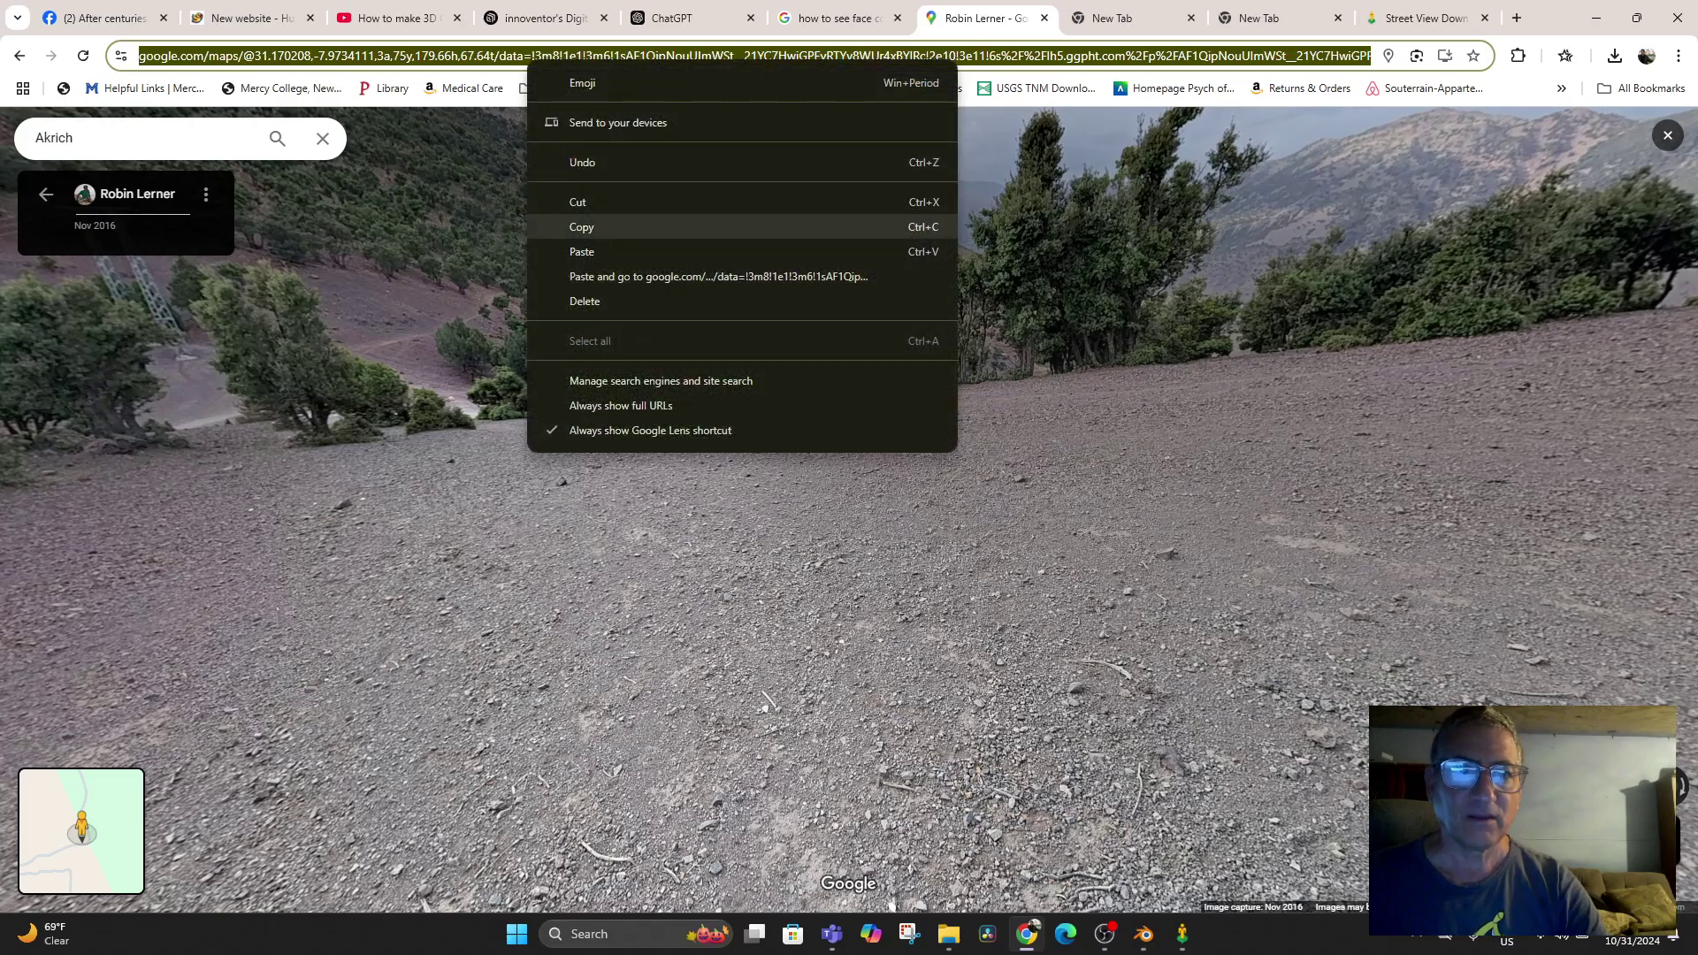
left_click(581, 226)
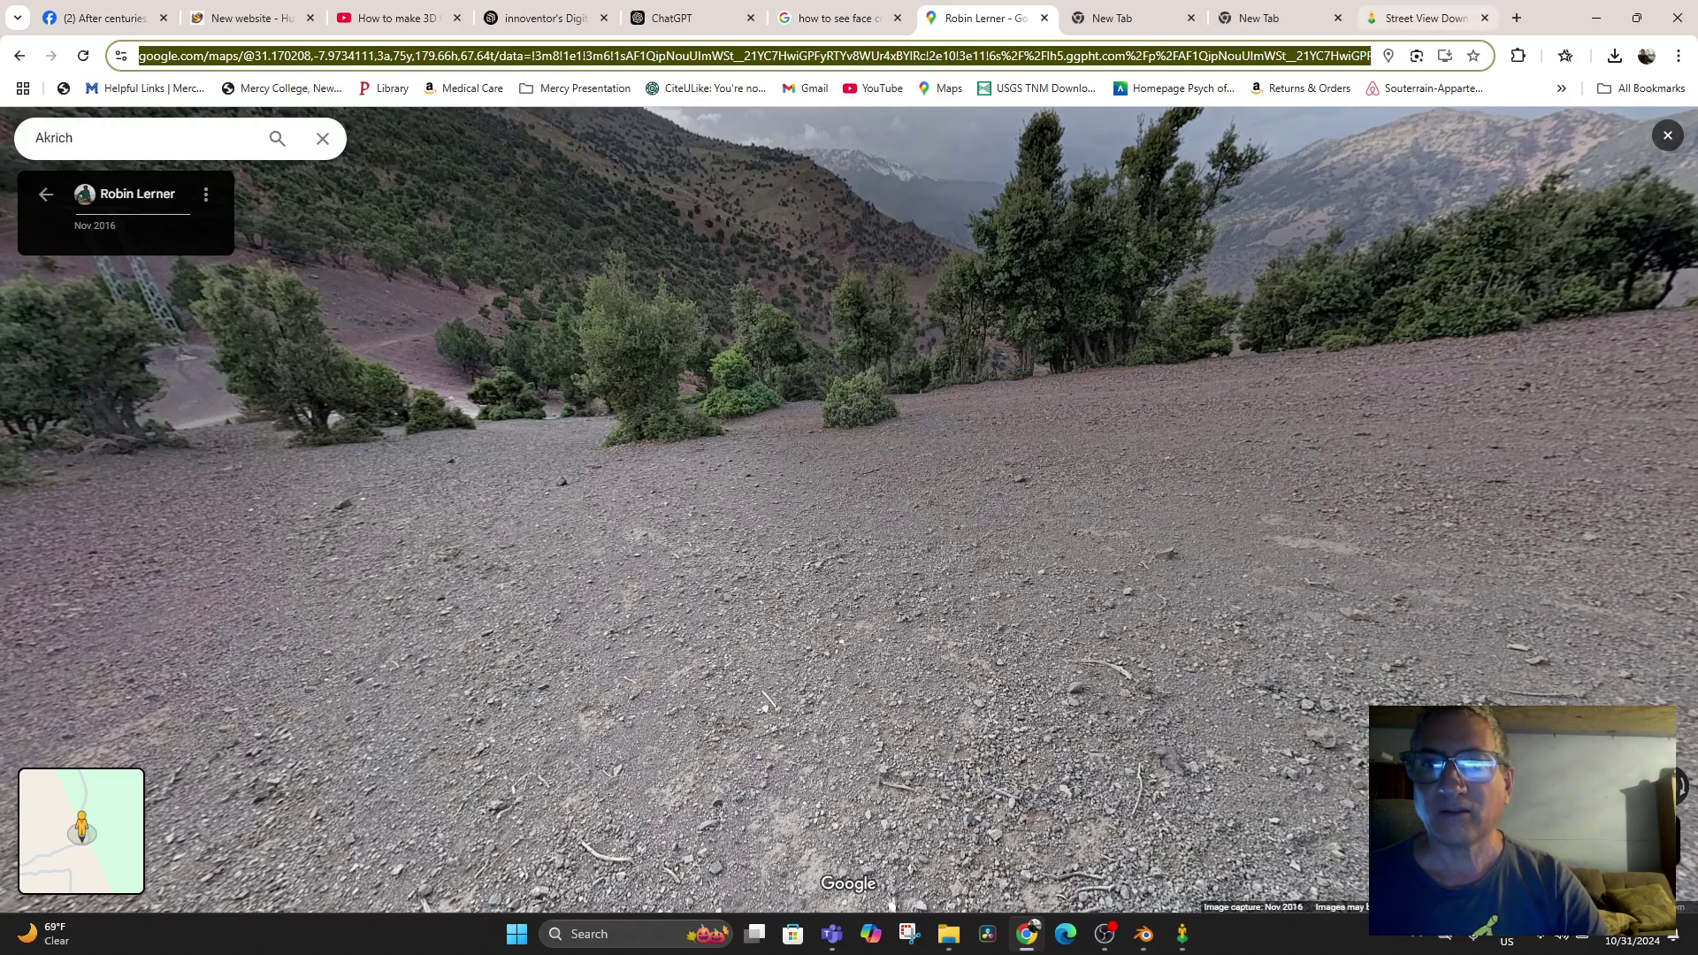
Switch to the Street View Download 360 app and replace the panorama URL with the copied one
left_click(1424, 17)
scroll(849, 509, "up", 2)
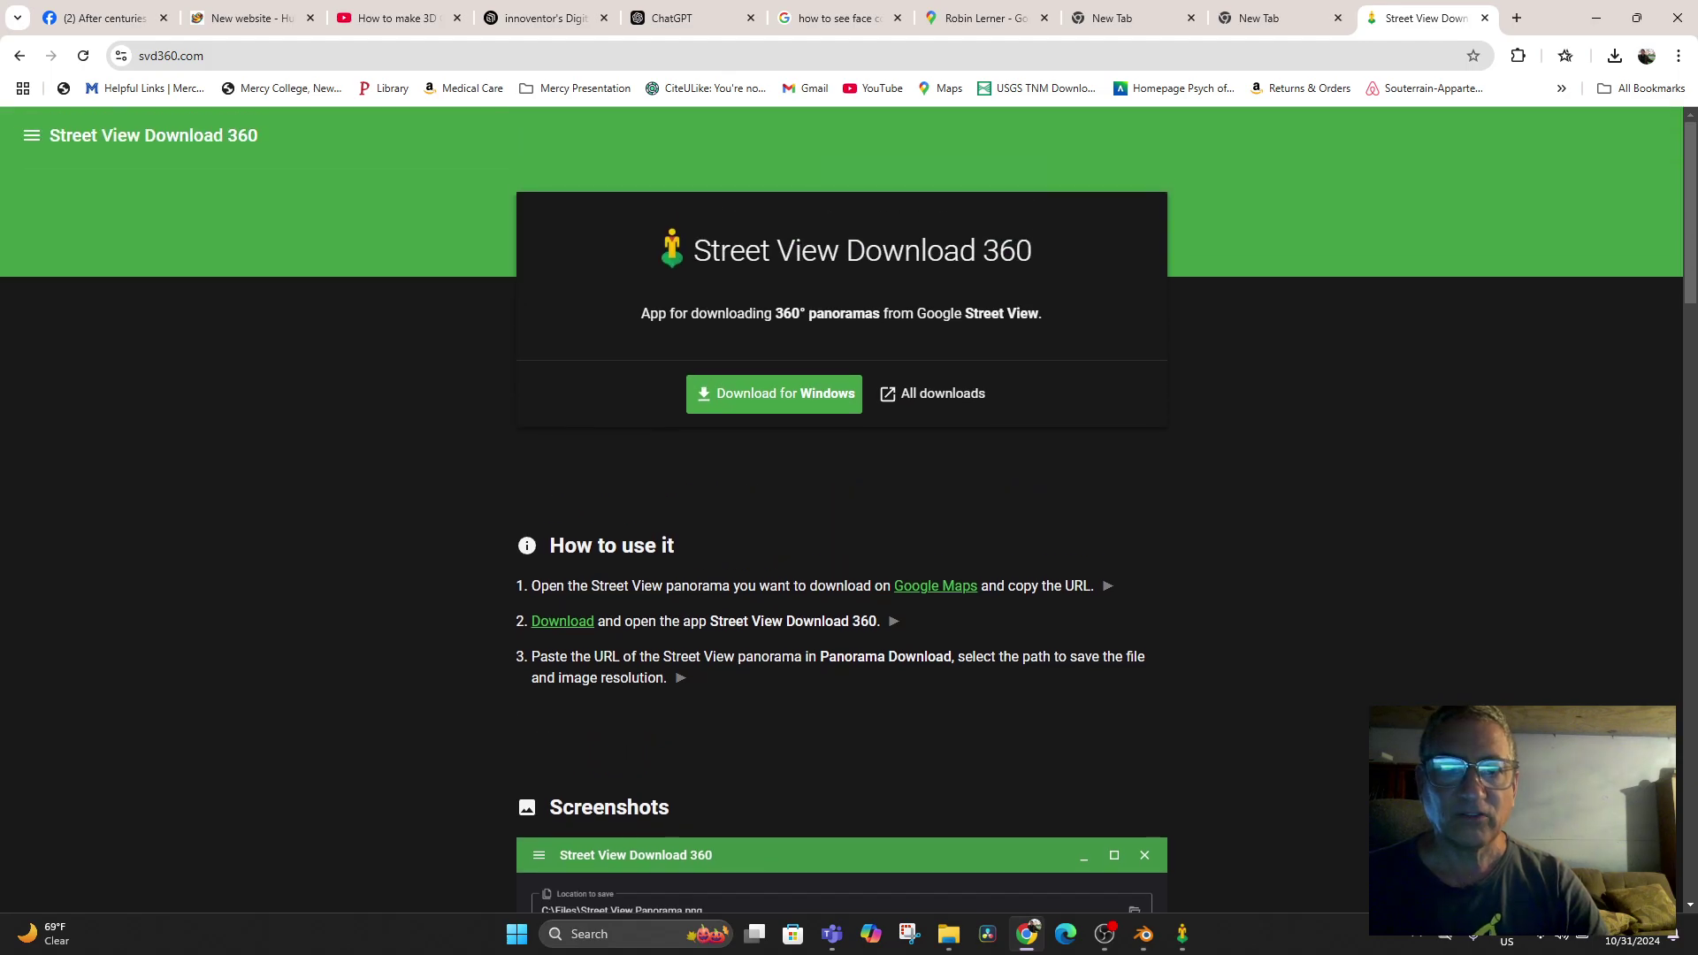
left_click(1182, 934)
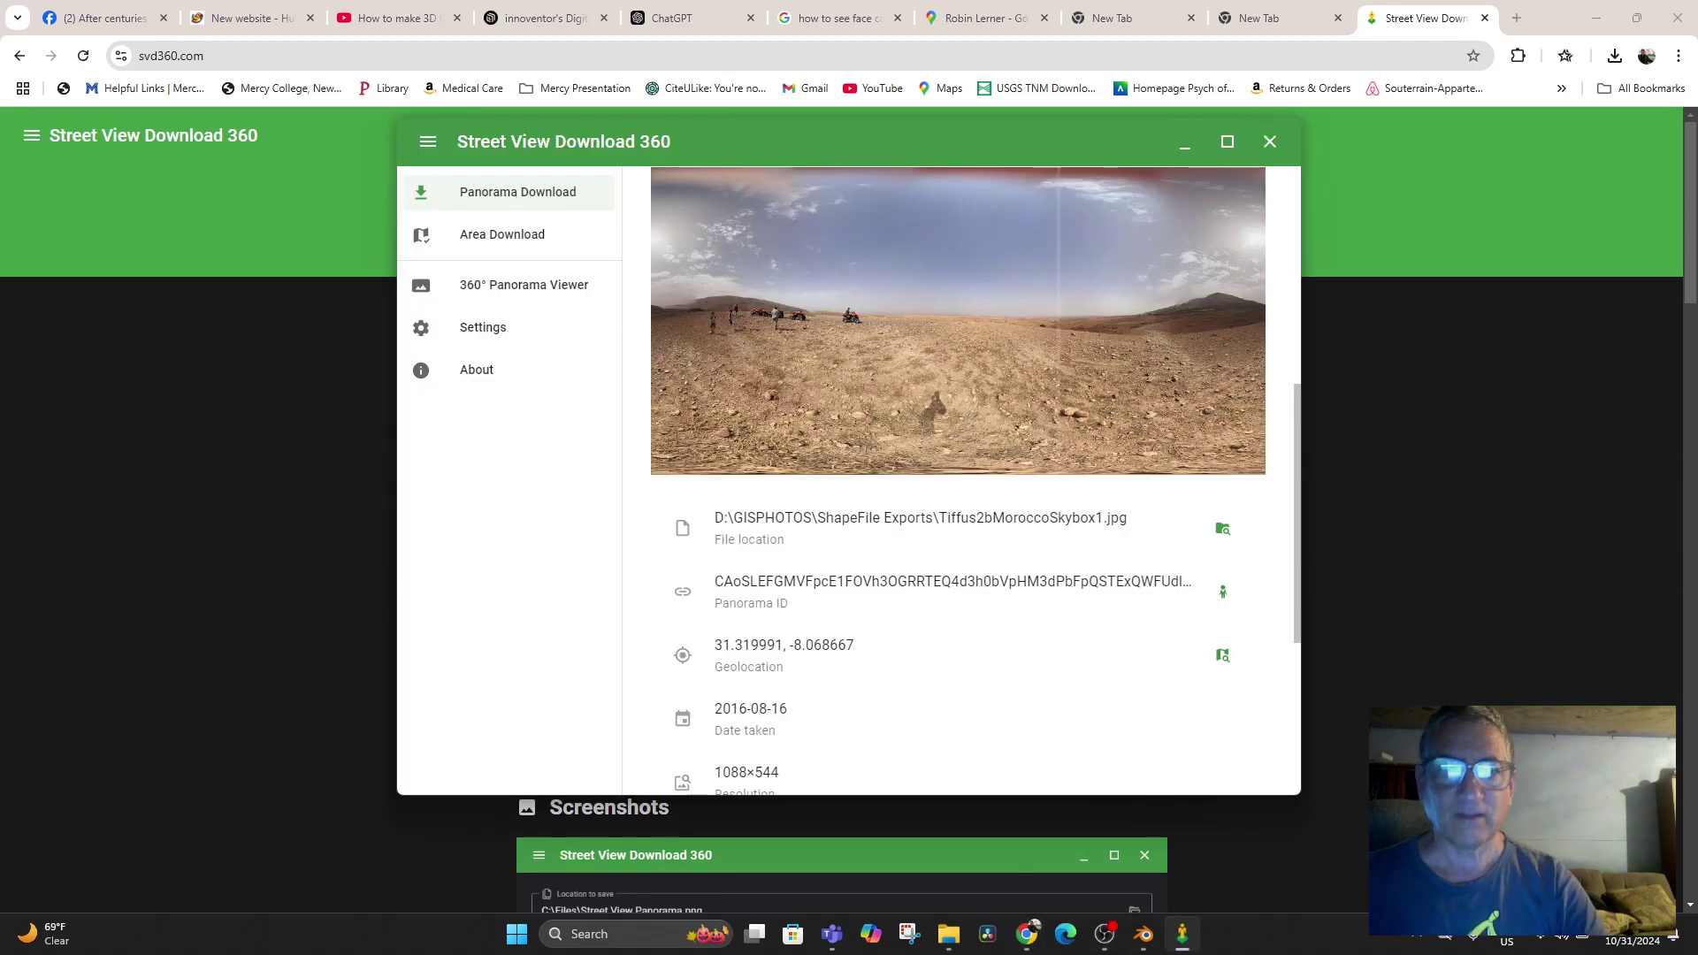
scroll(958, 480, "up", 5)
scroll(958, 477, "up", 1)
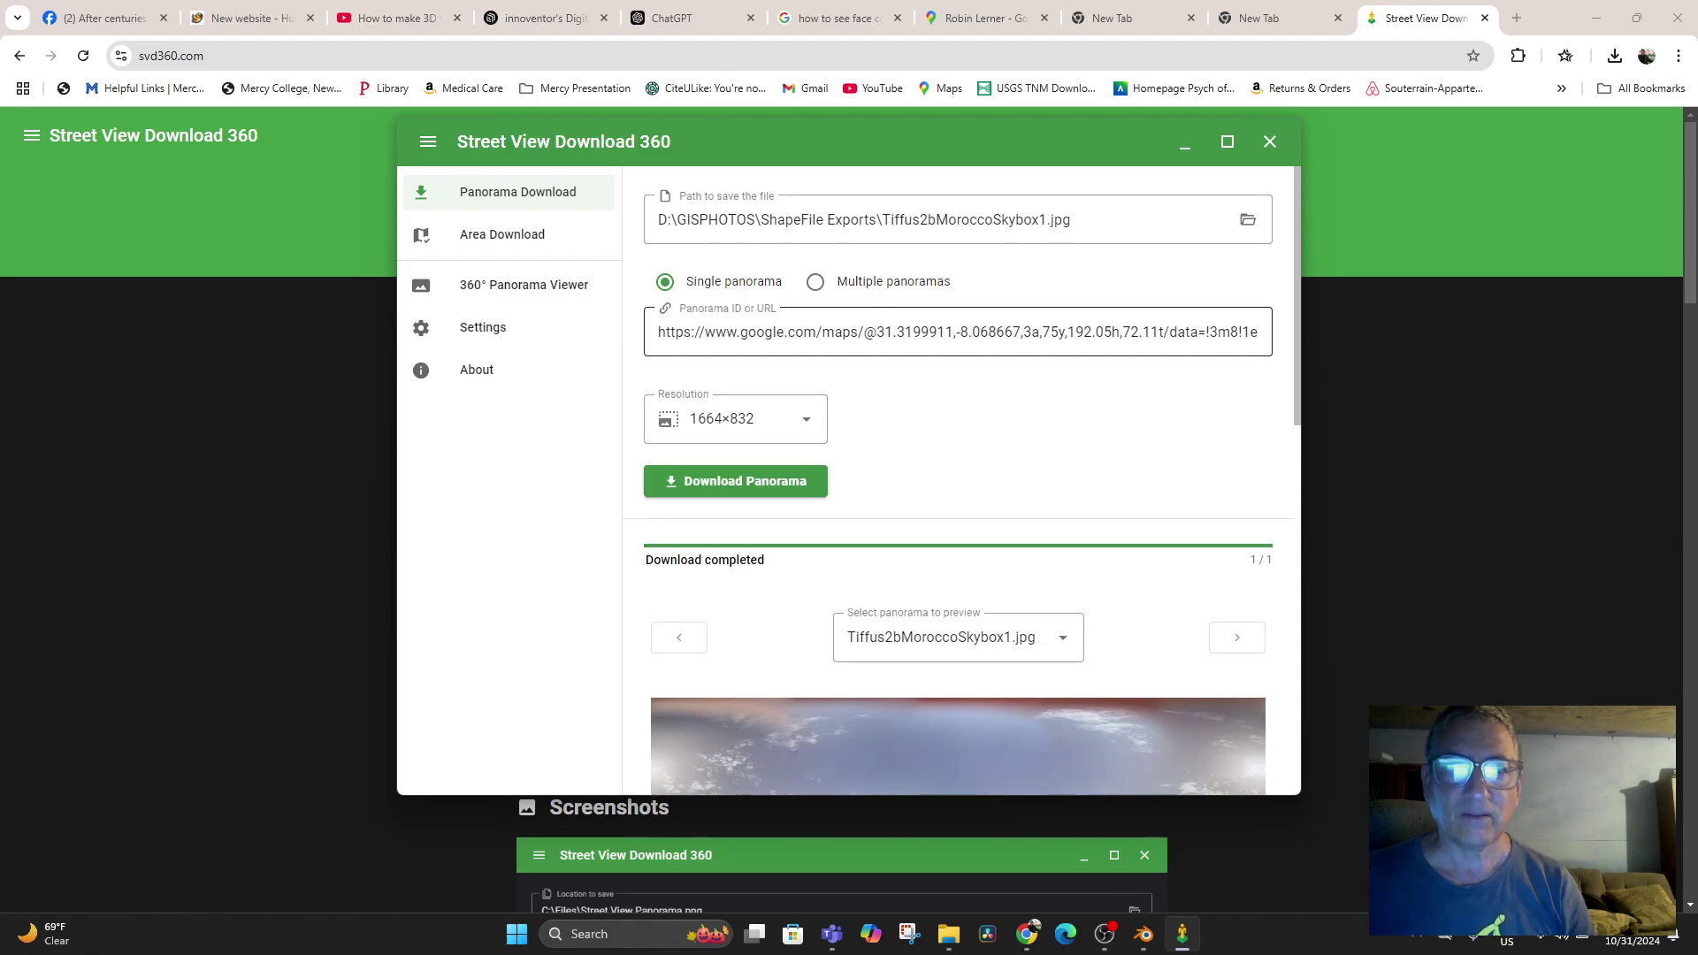
triple_click(957, 333)
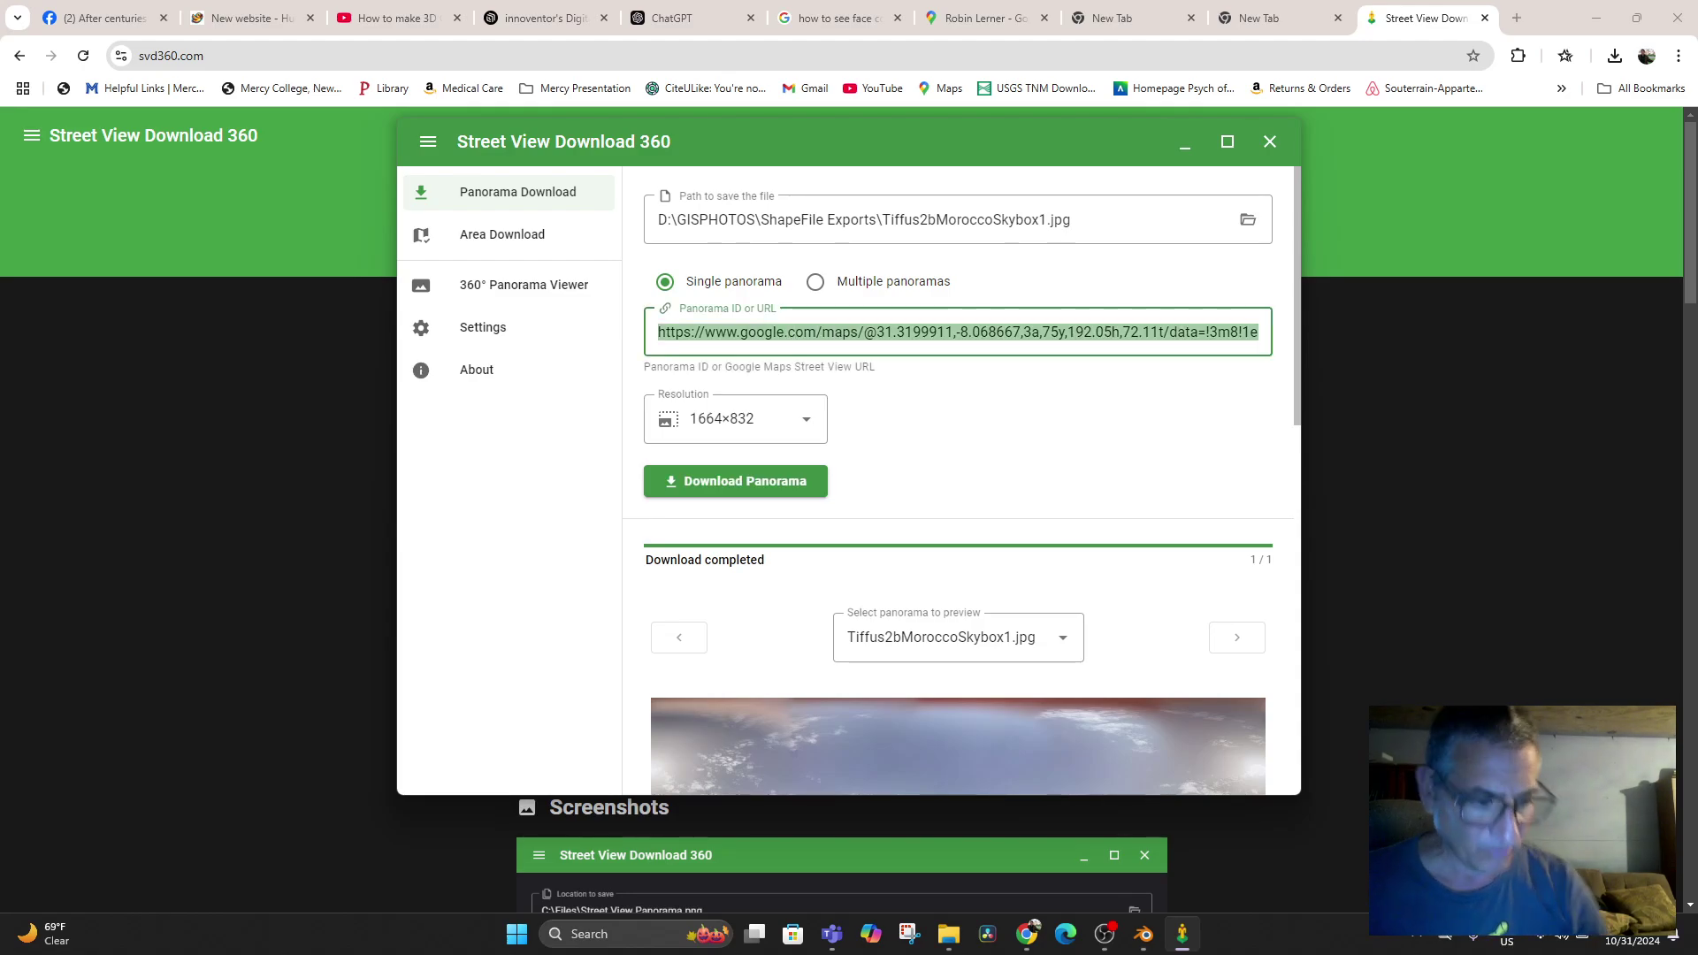
key("ctrl+v")
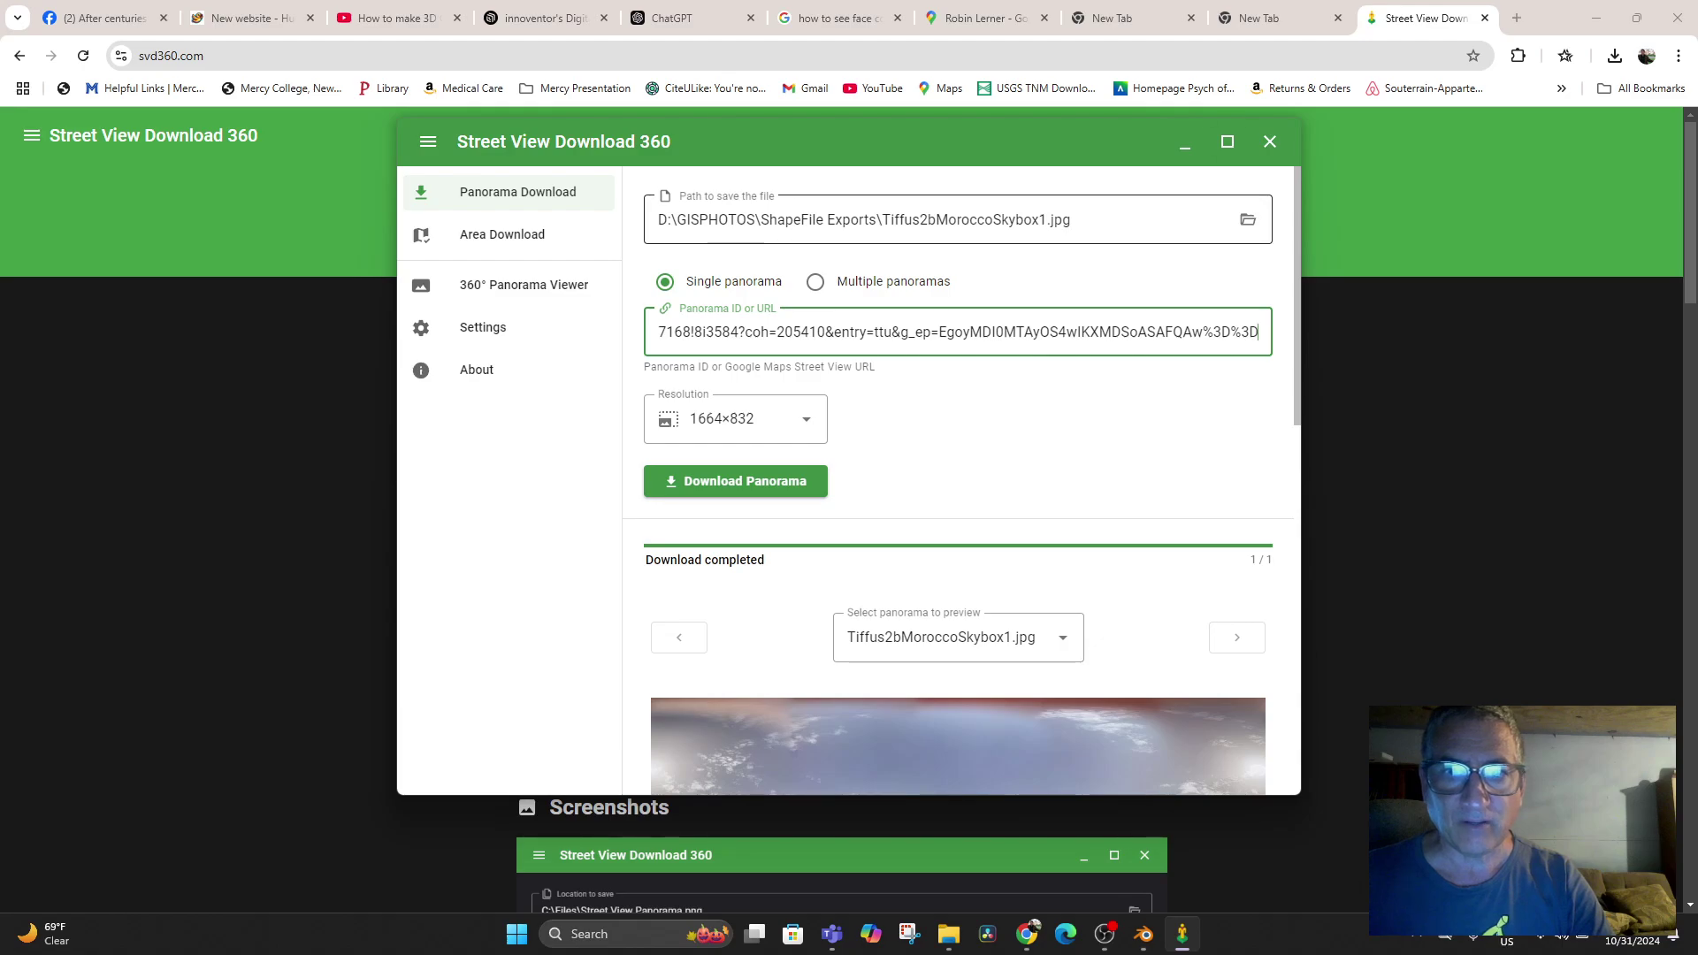
Try to download the panorama with the save path set to D:\GISPHOTOS\ShapeFile Exports\ without a file name
left_click(1039, 220)
left_click_drag(1072, 220, 878, 220)
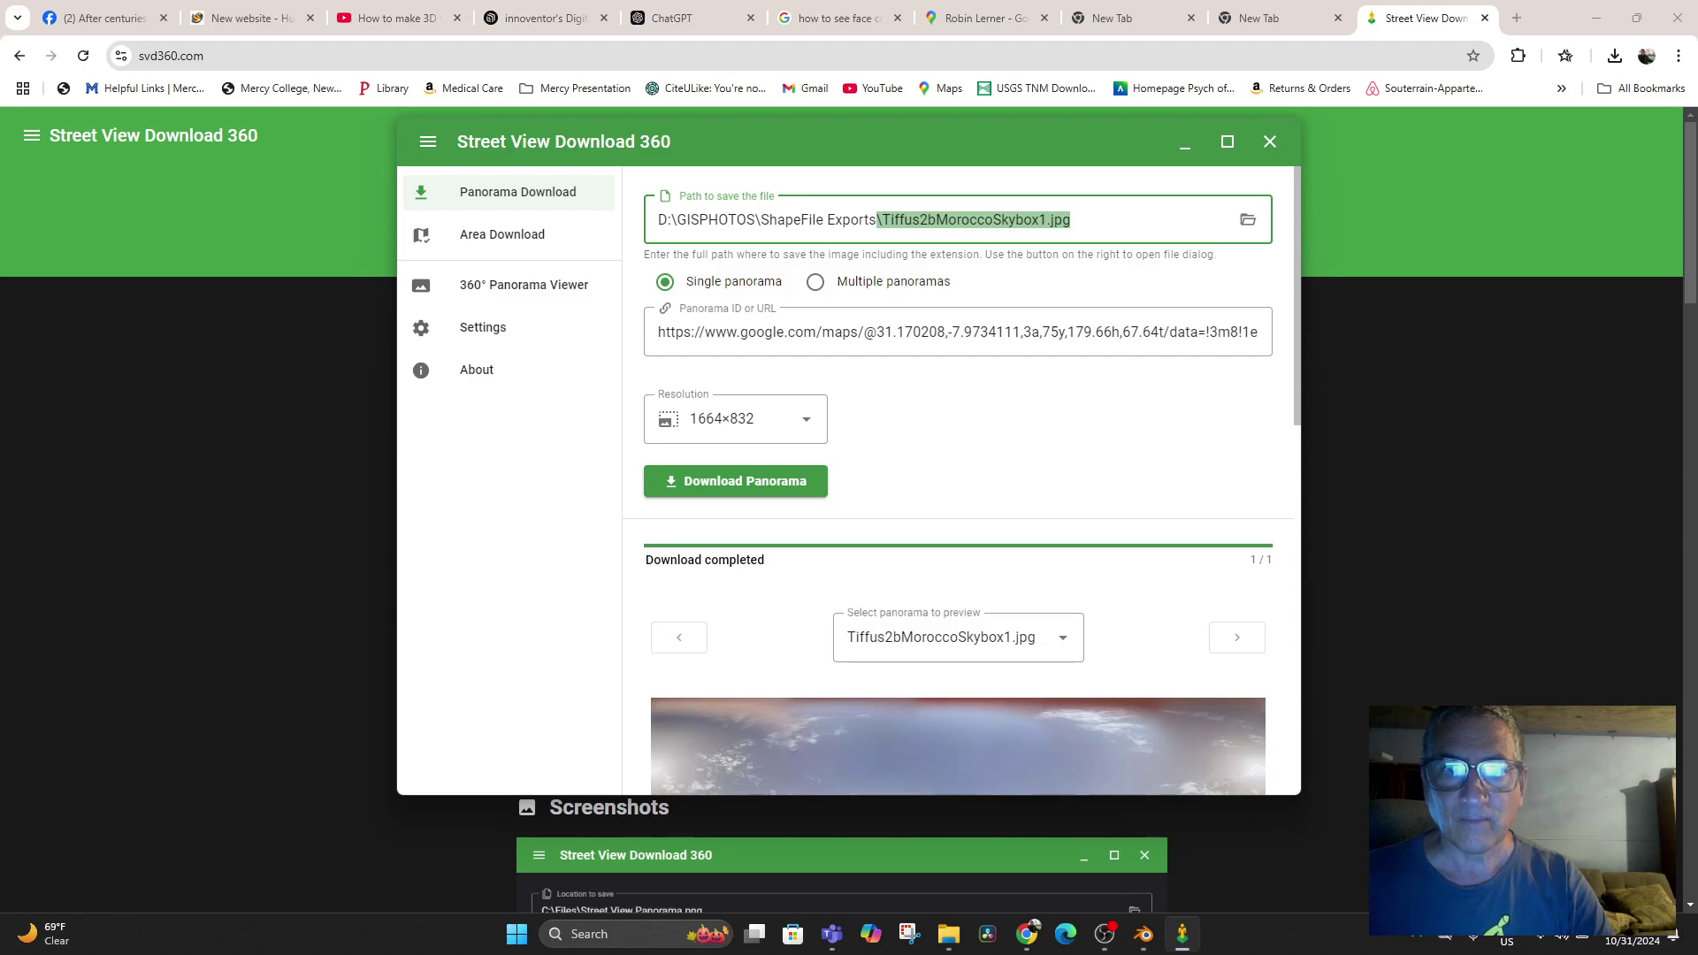
key("BackSpace")
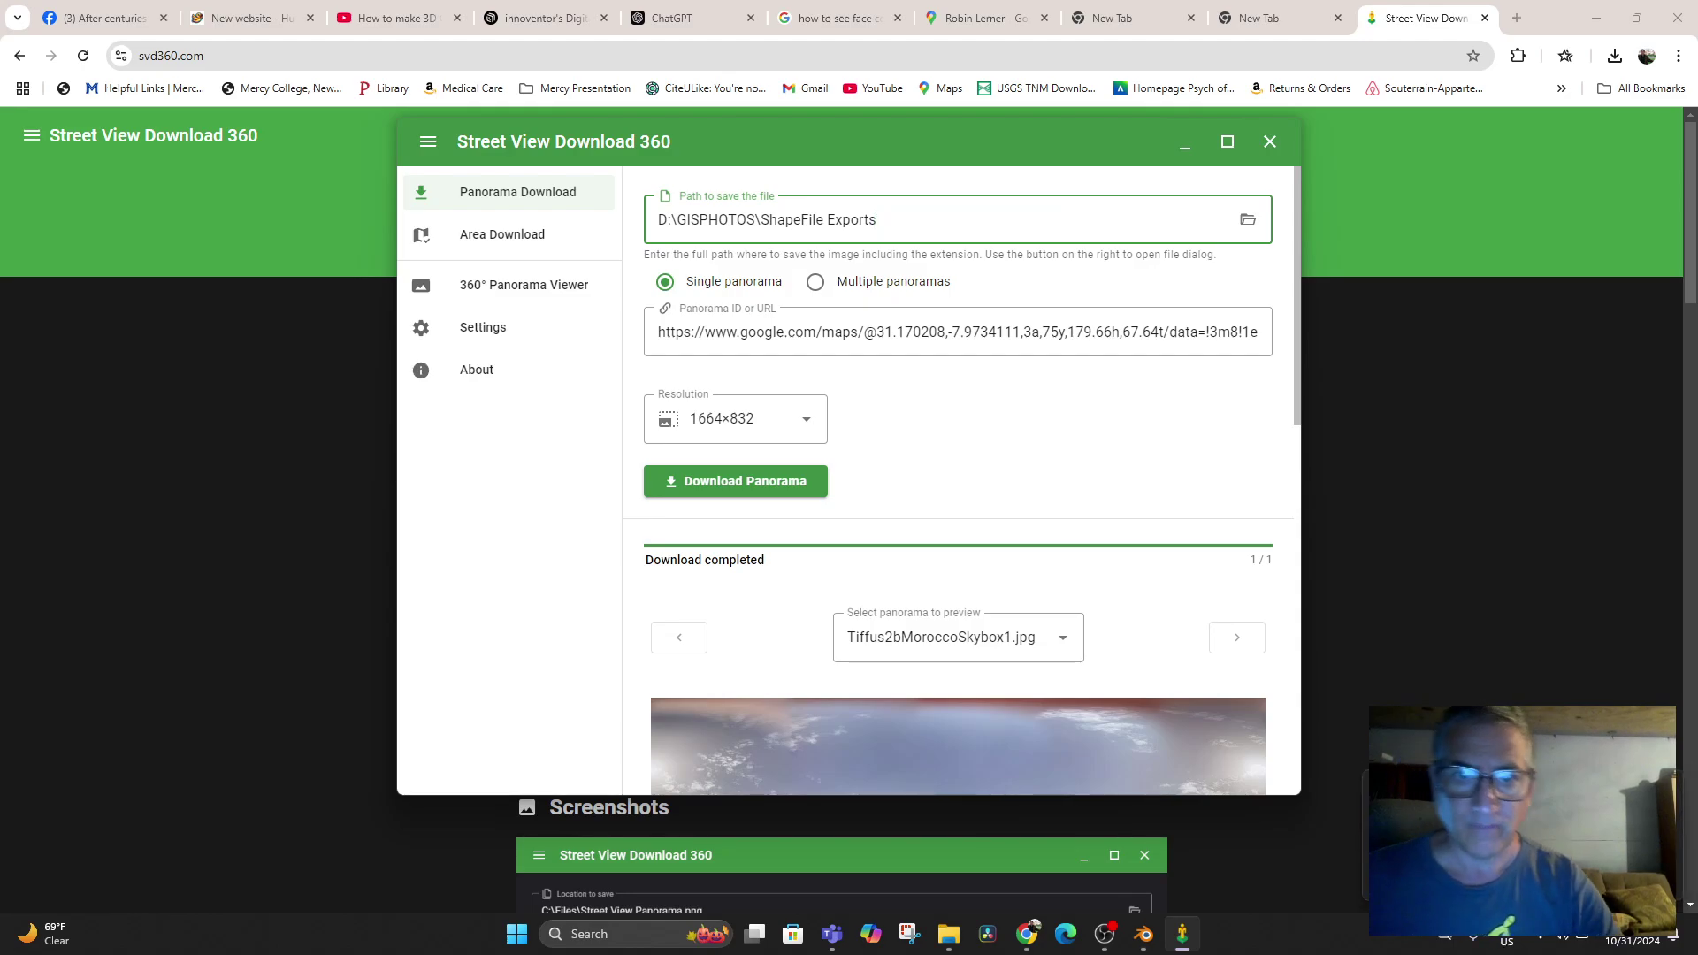
type("\\")
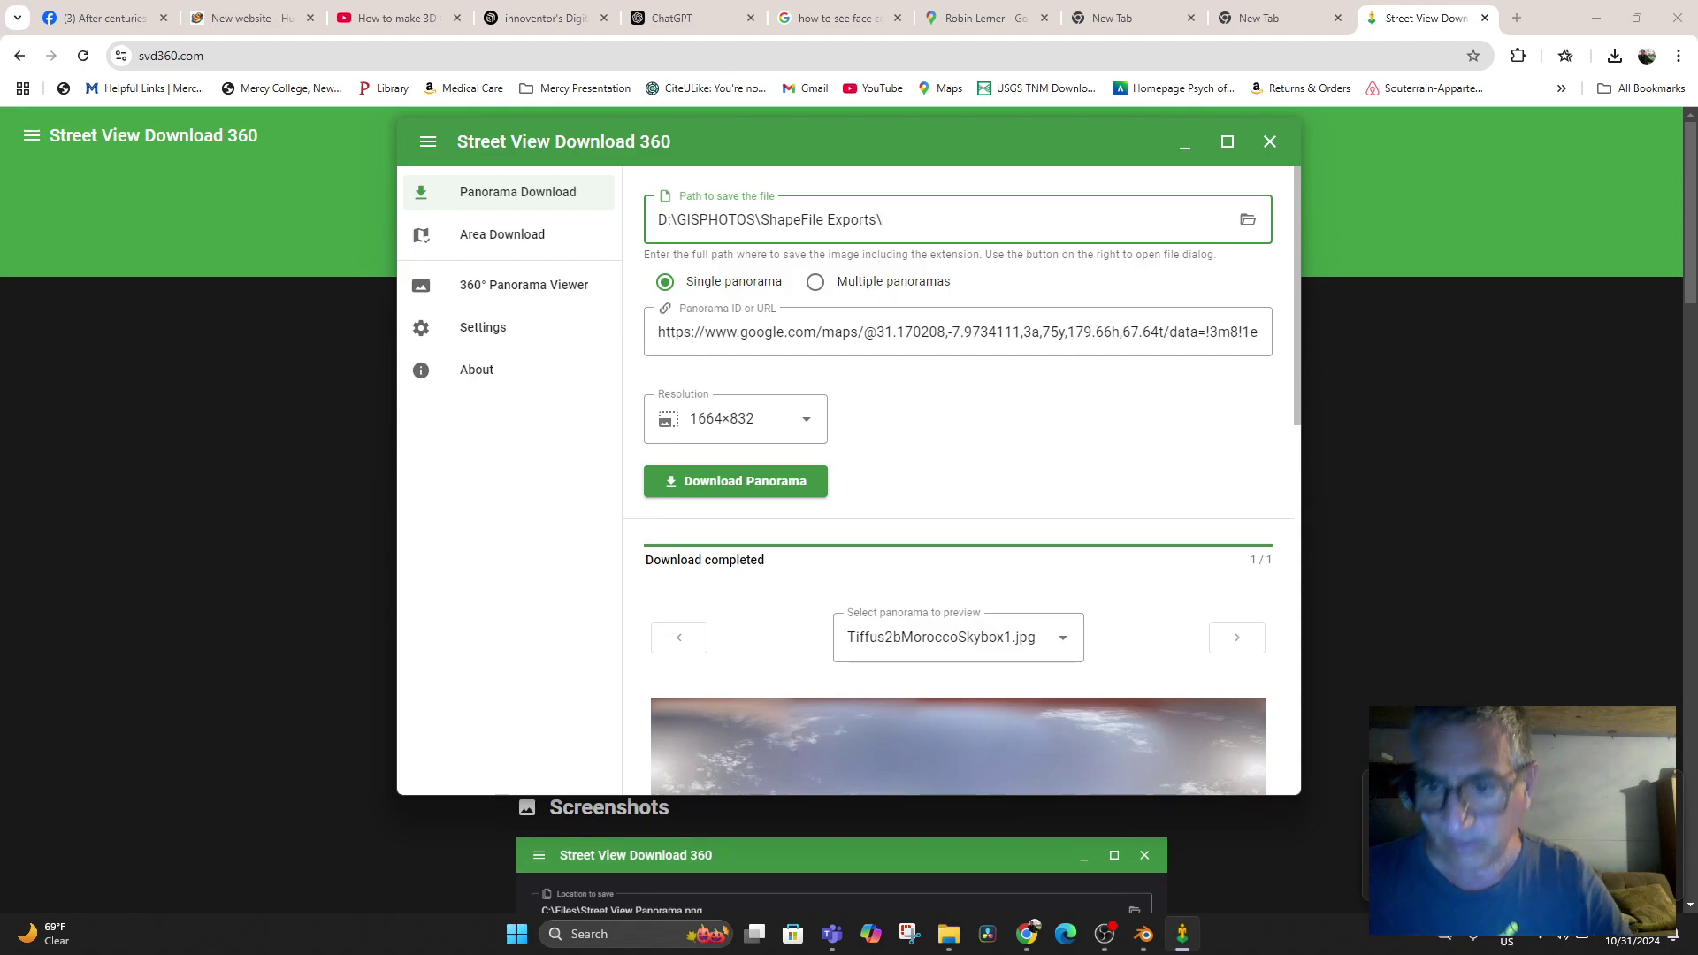
left_click(735, 481)
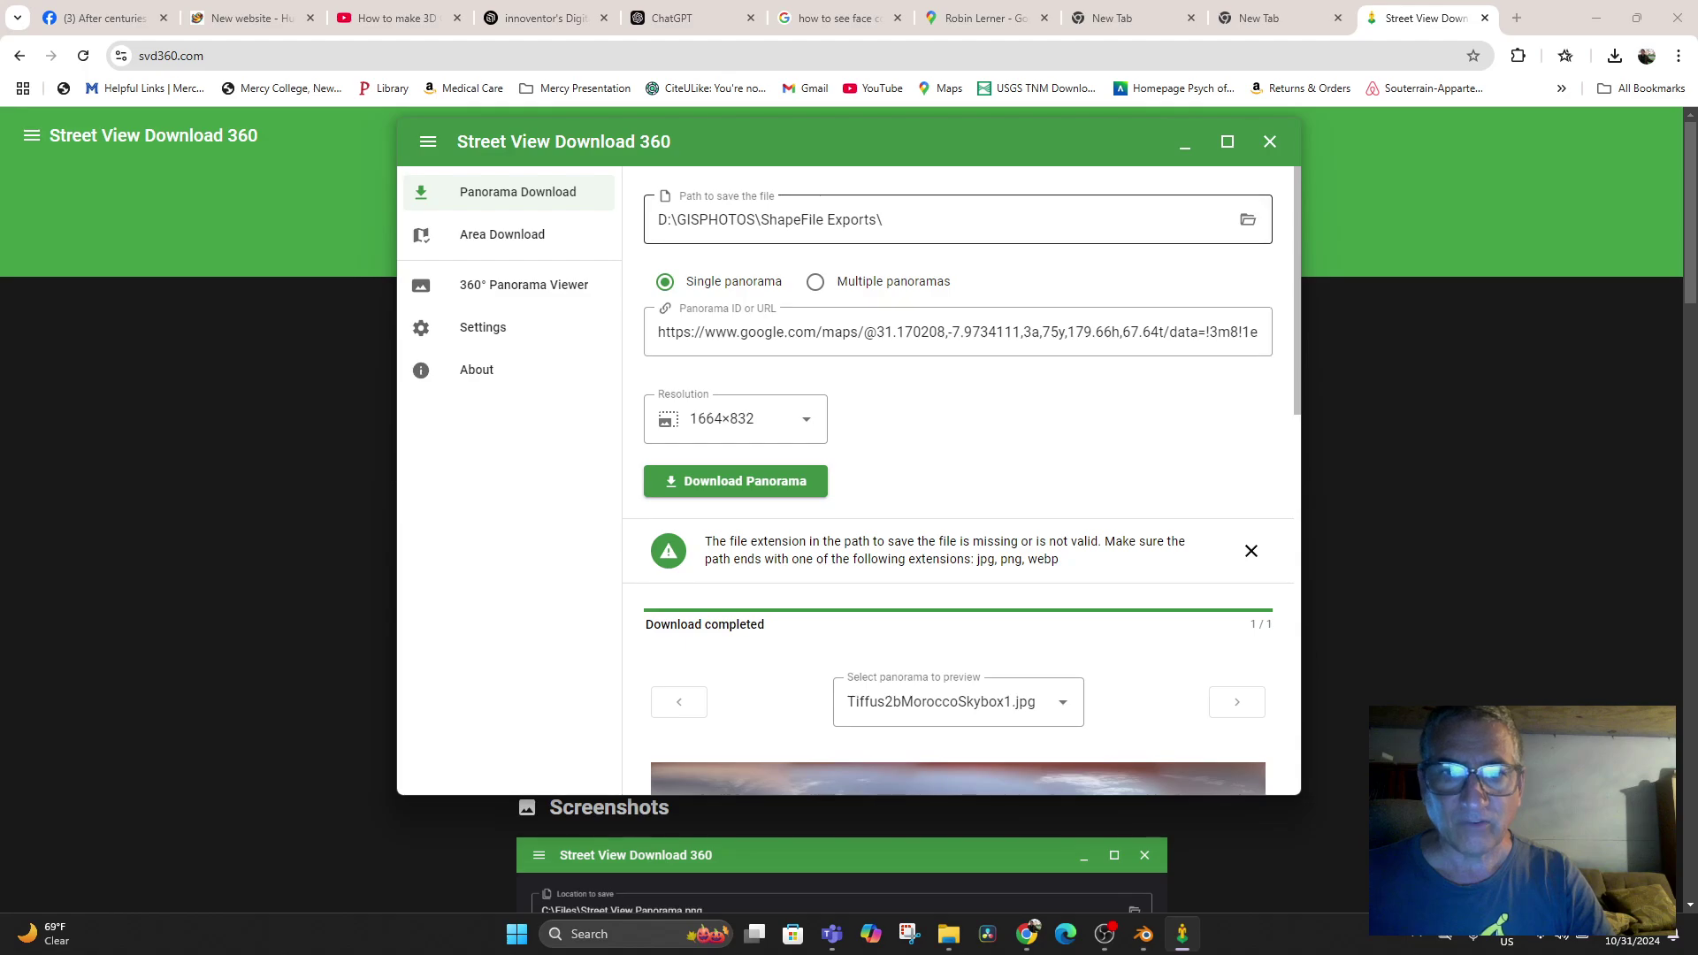
Set the save file to MoroccoNatureSkybox as JPG in the ShapeFile Exports folder and download the panorama
left_click(885, 219)
left_click(1248, 220)
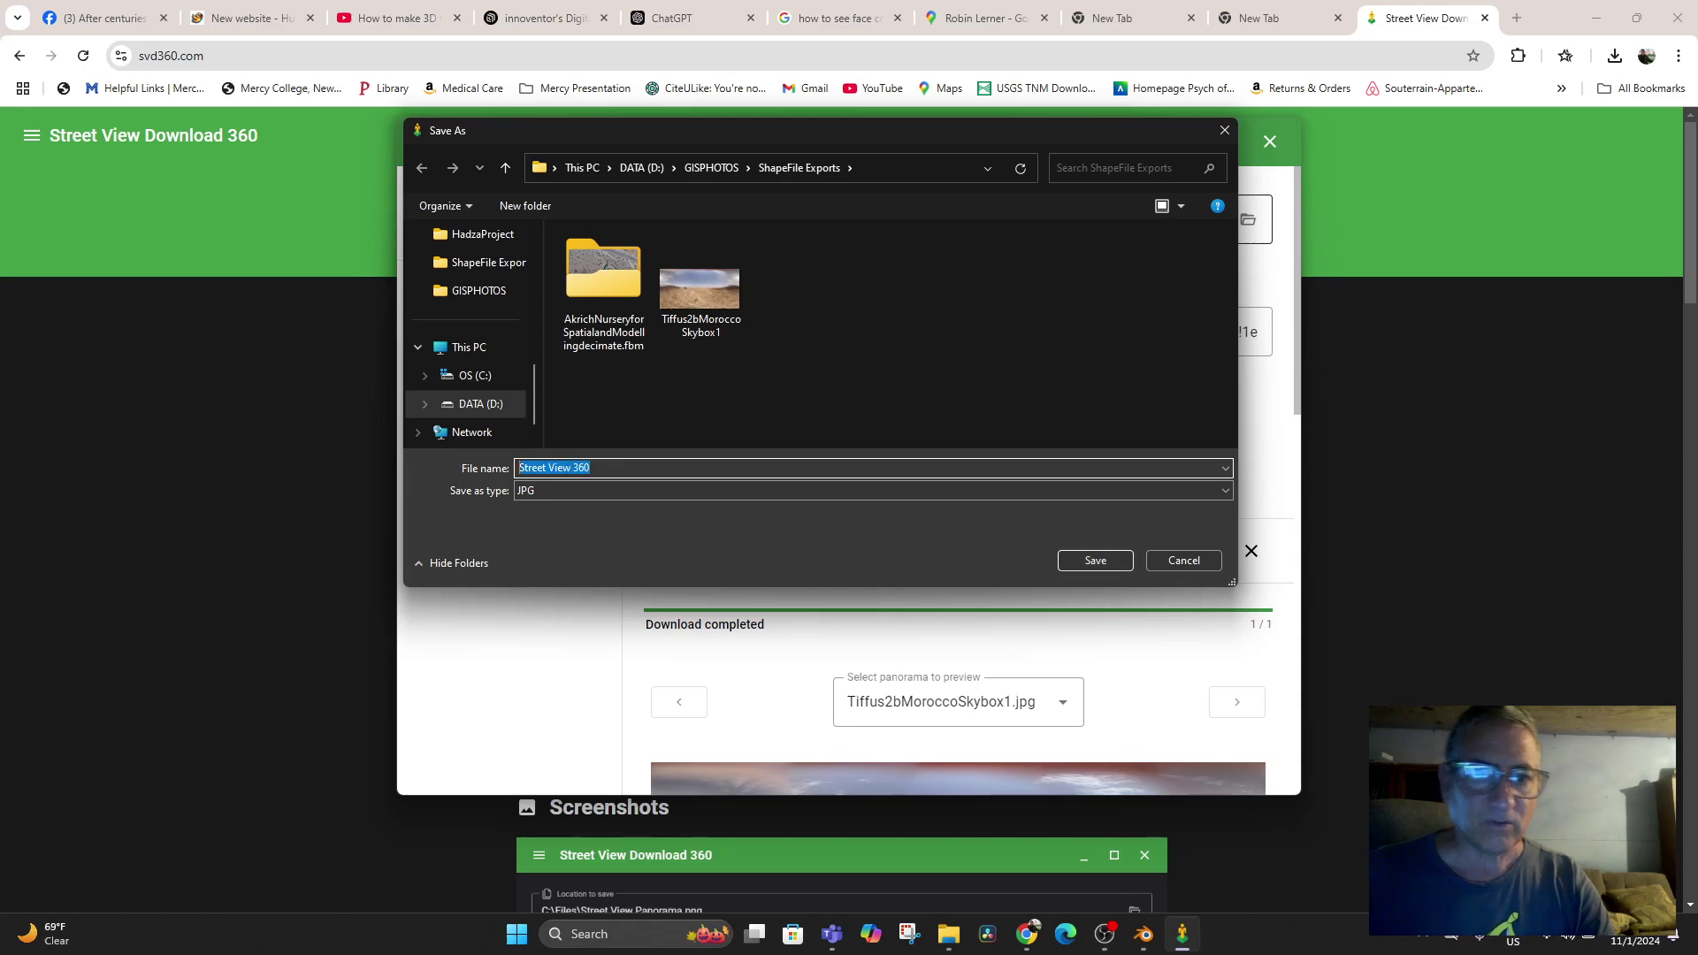
type("Moroc")
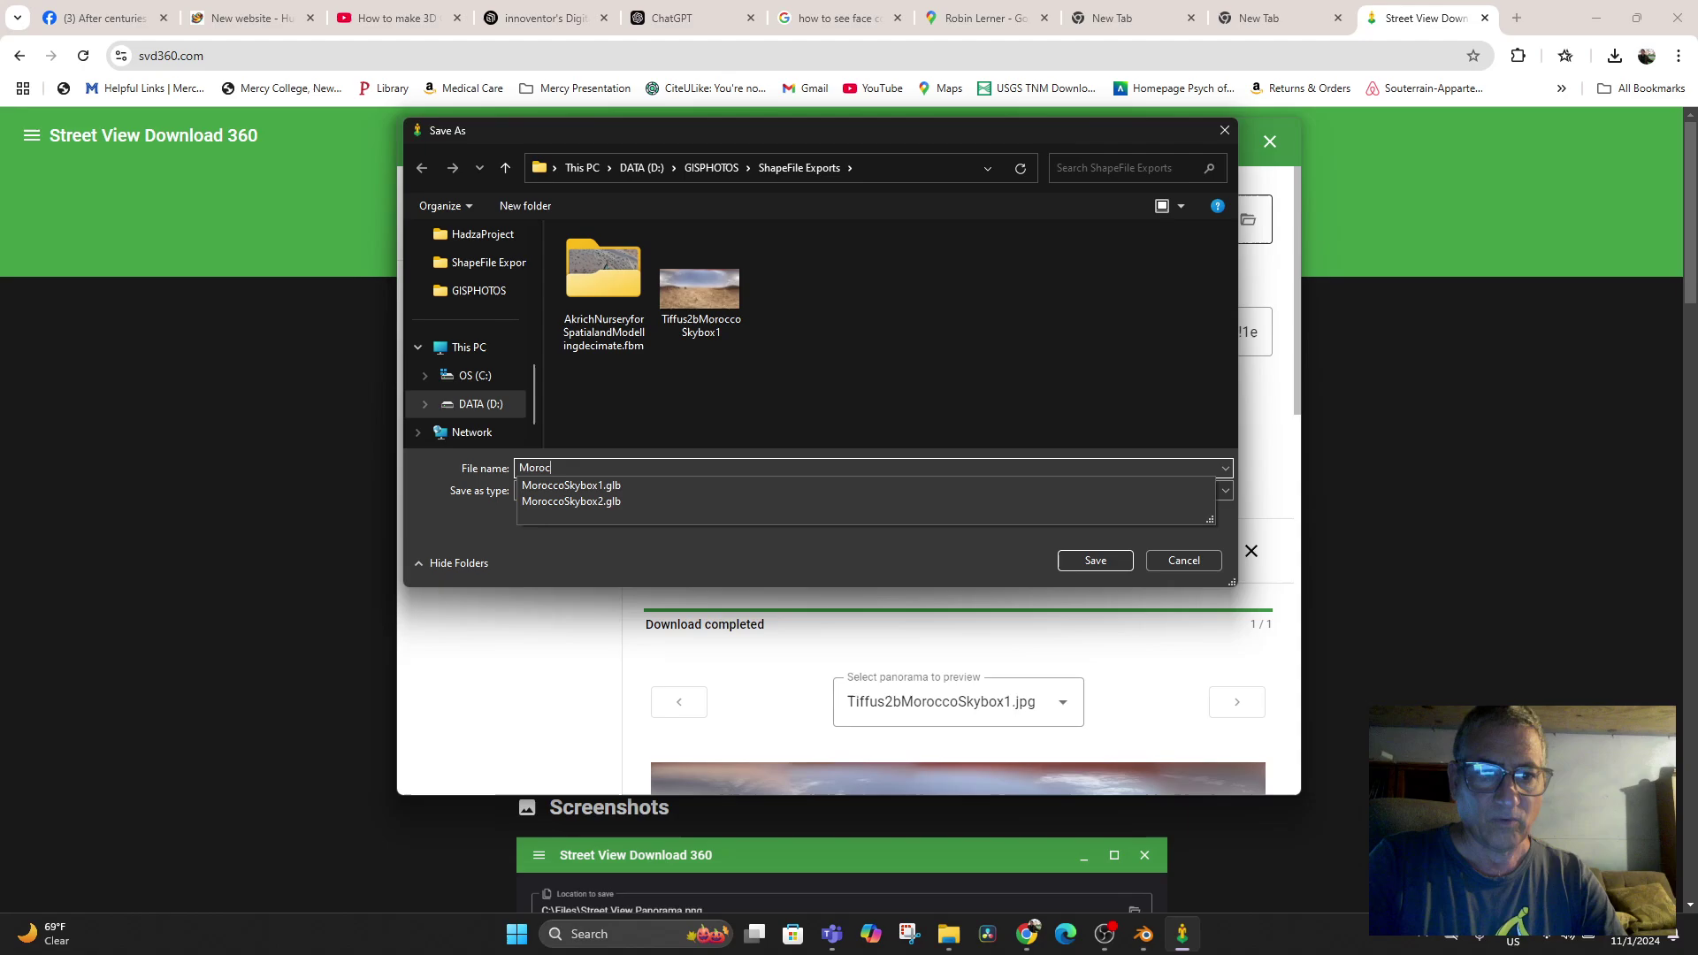
type("co")
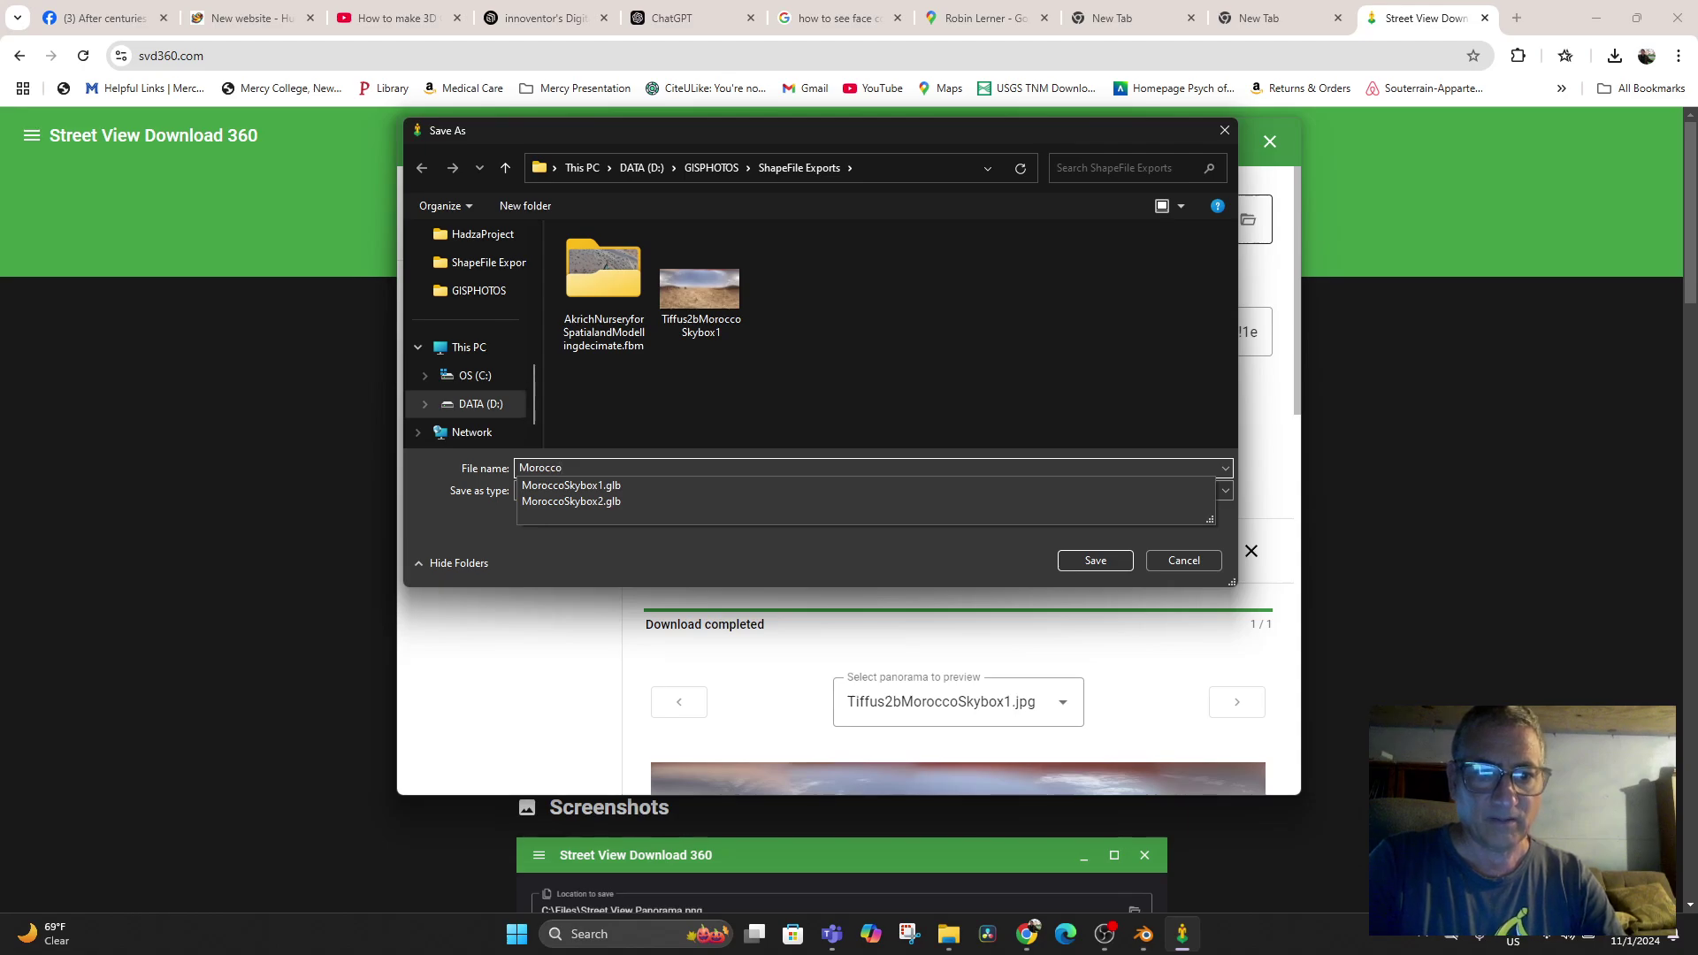
type("NatureSk")
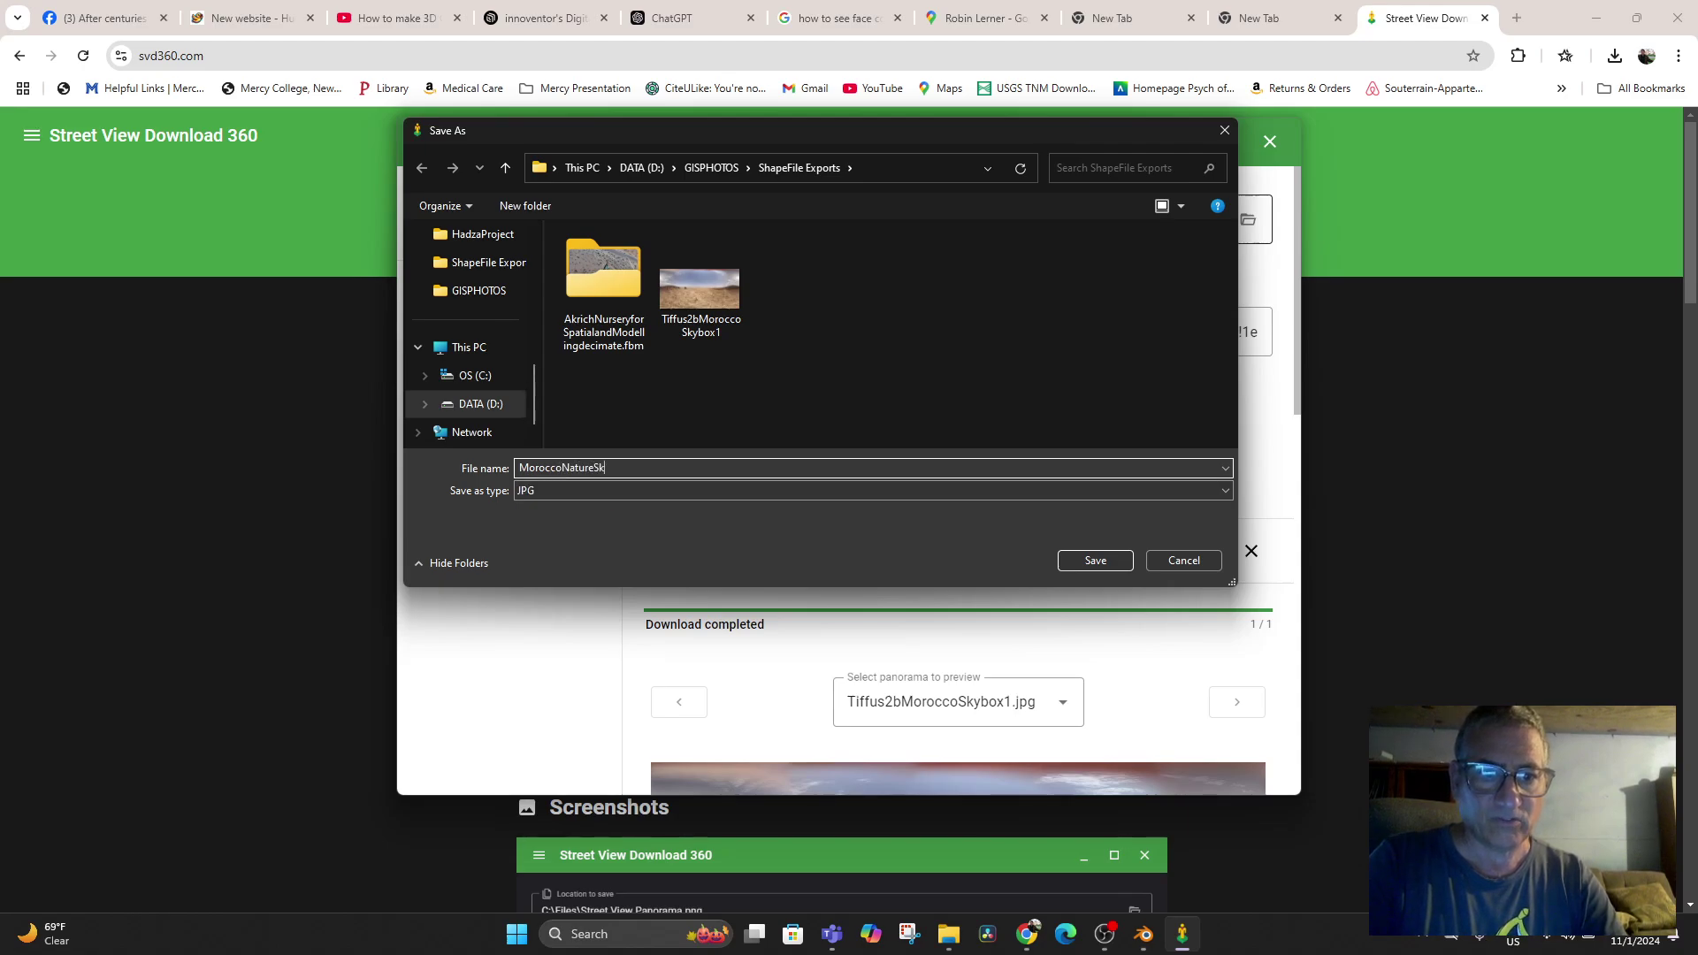
type("ybox")
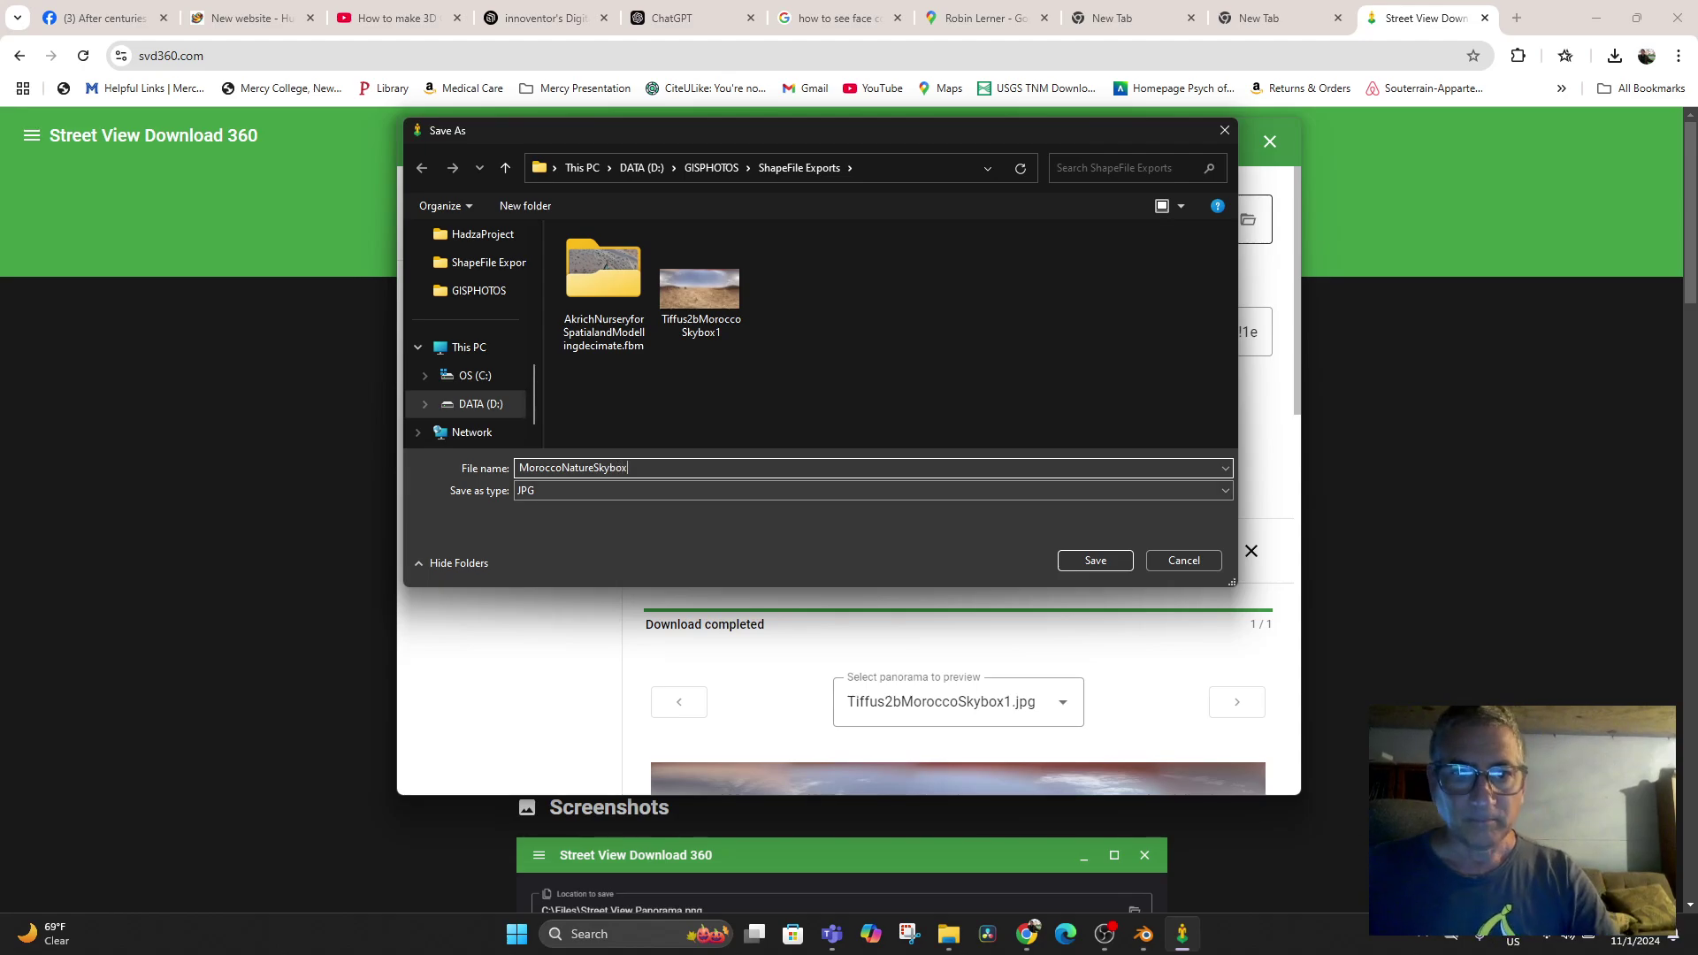
key("Return")
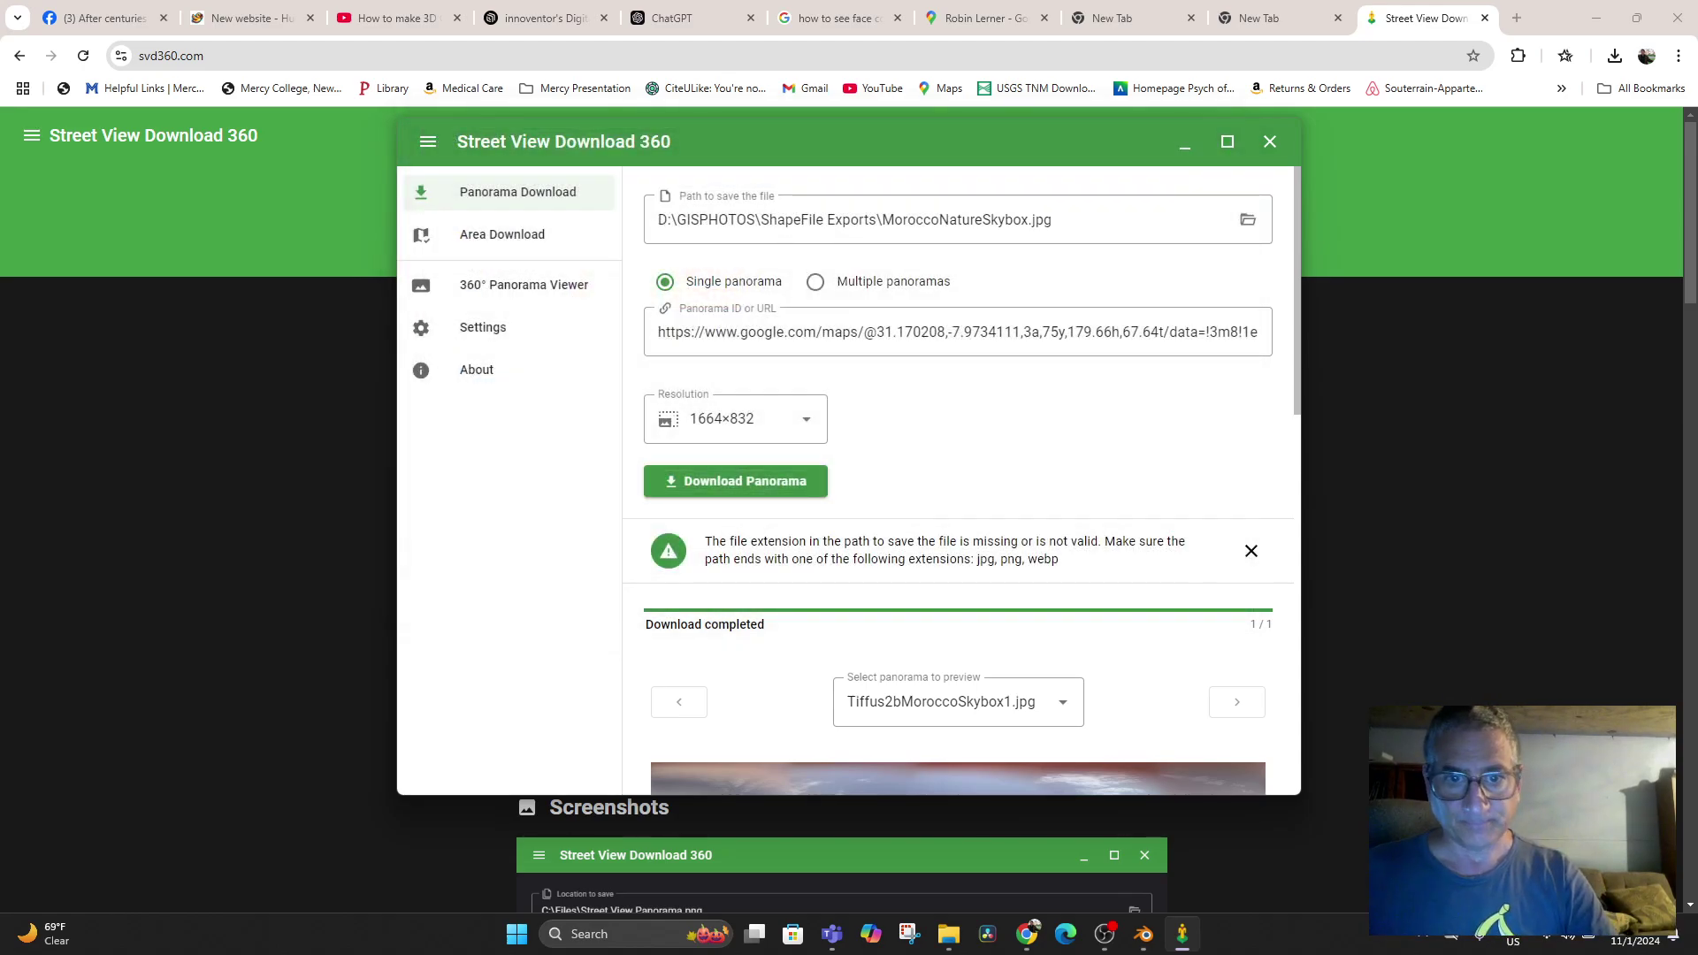
left_click(736, 482)
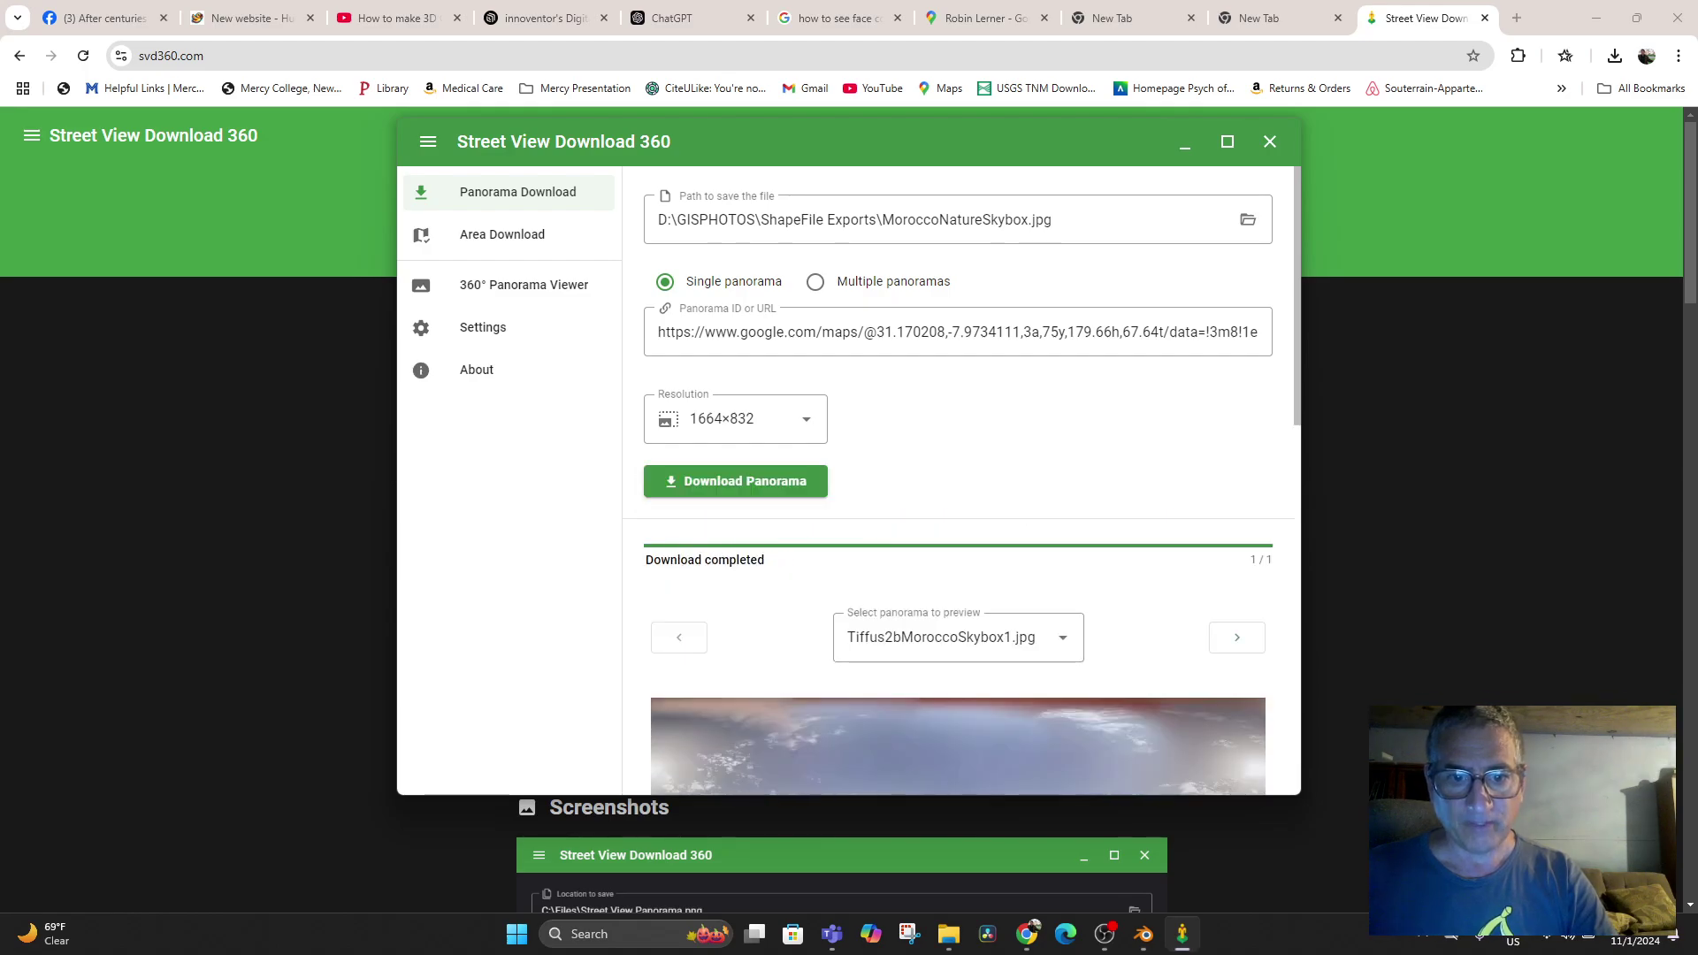
Preview the downloaded MoroccoNatureSkybox.jpg panorama and examine its image and file details
scroll(959, 531, "down", 4)
scroll(959, 530, "up", 1)
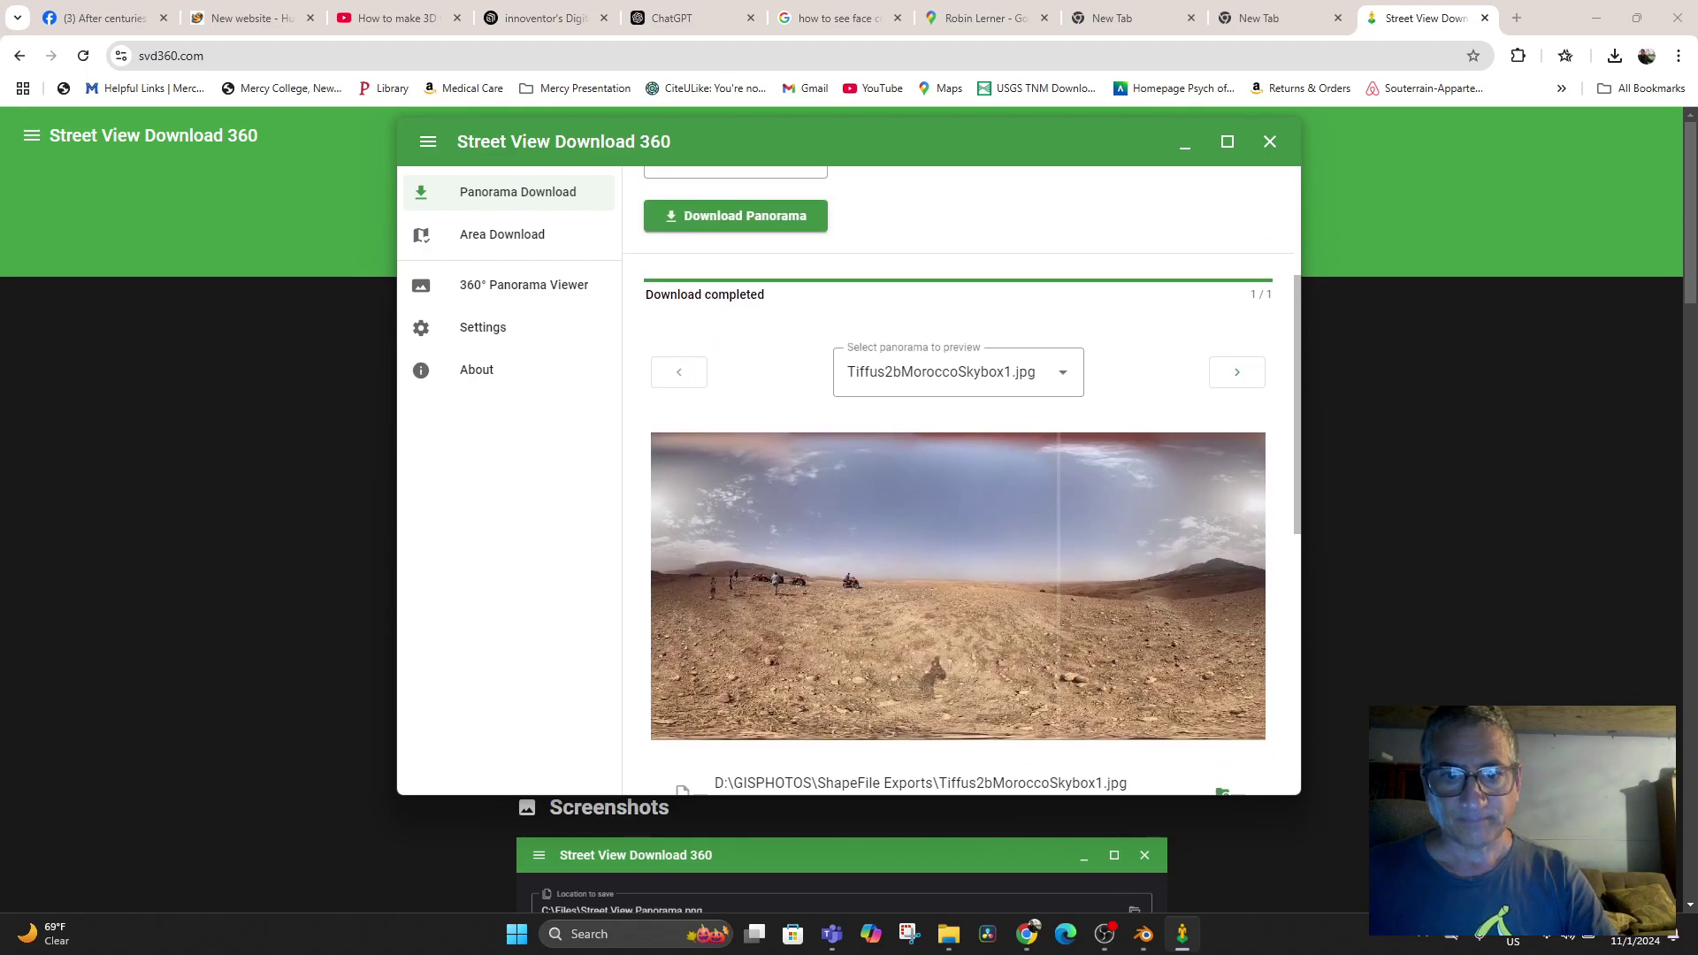
left_click(957, 371)
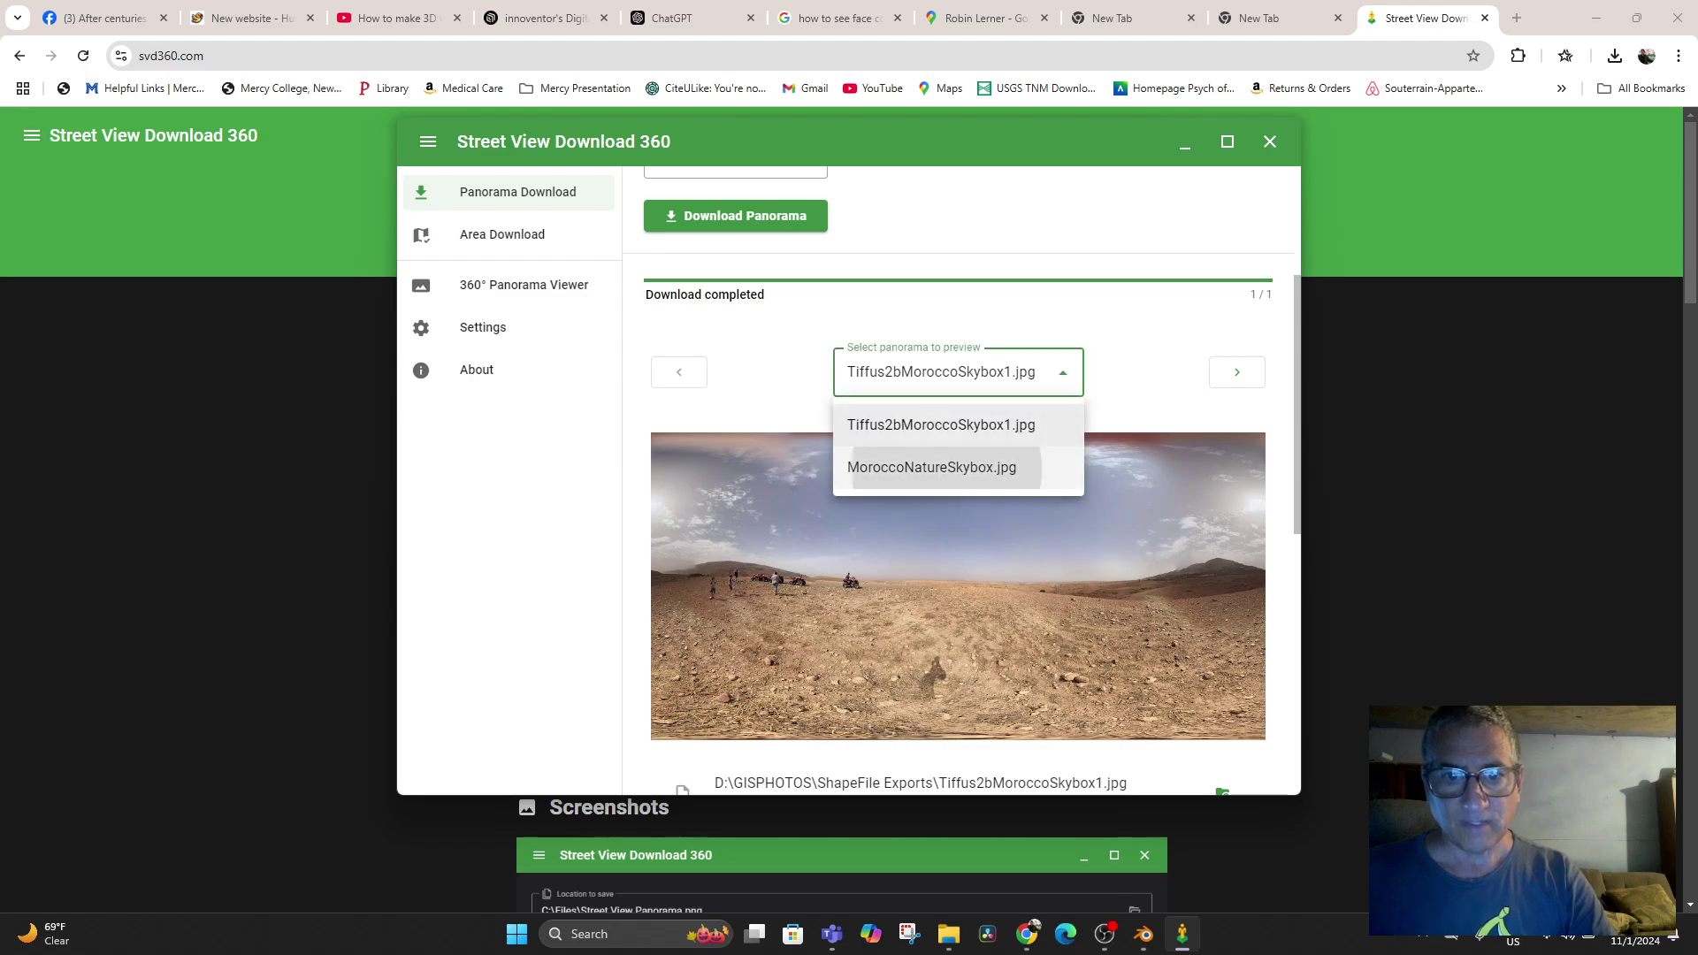
left_click(929, 466)
scroll(958, 495, "down", 2)
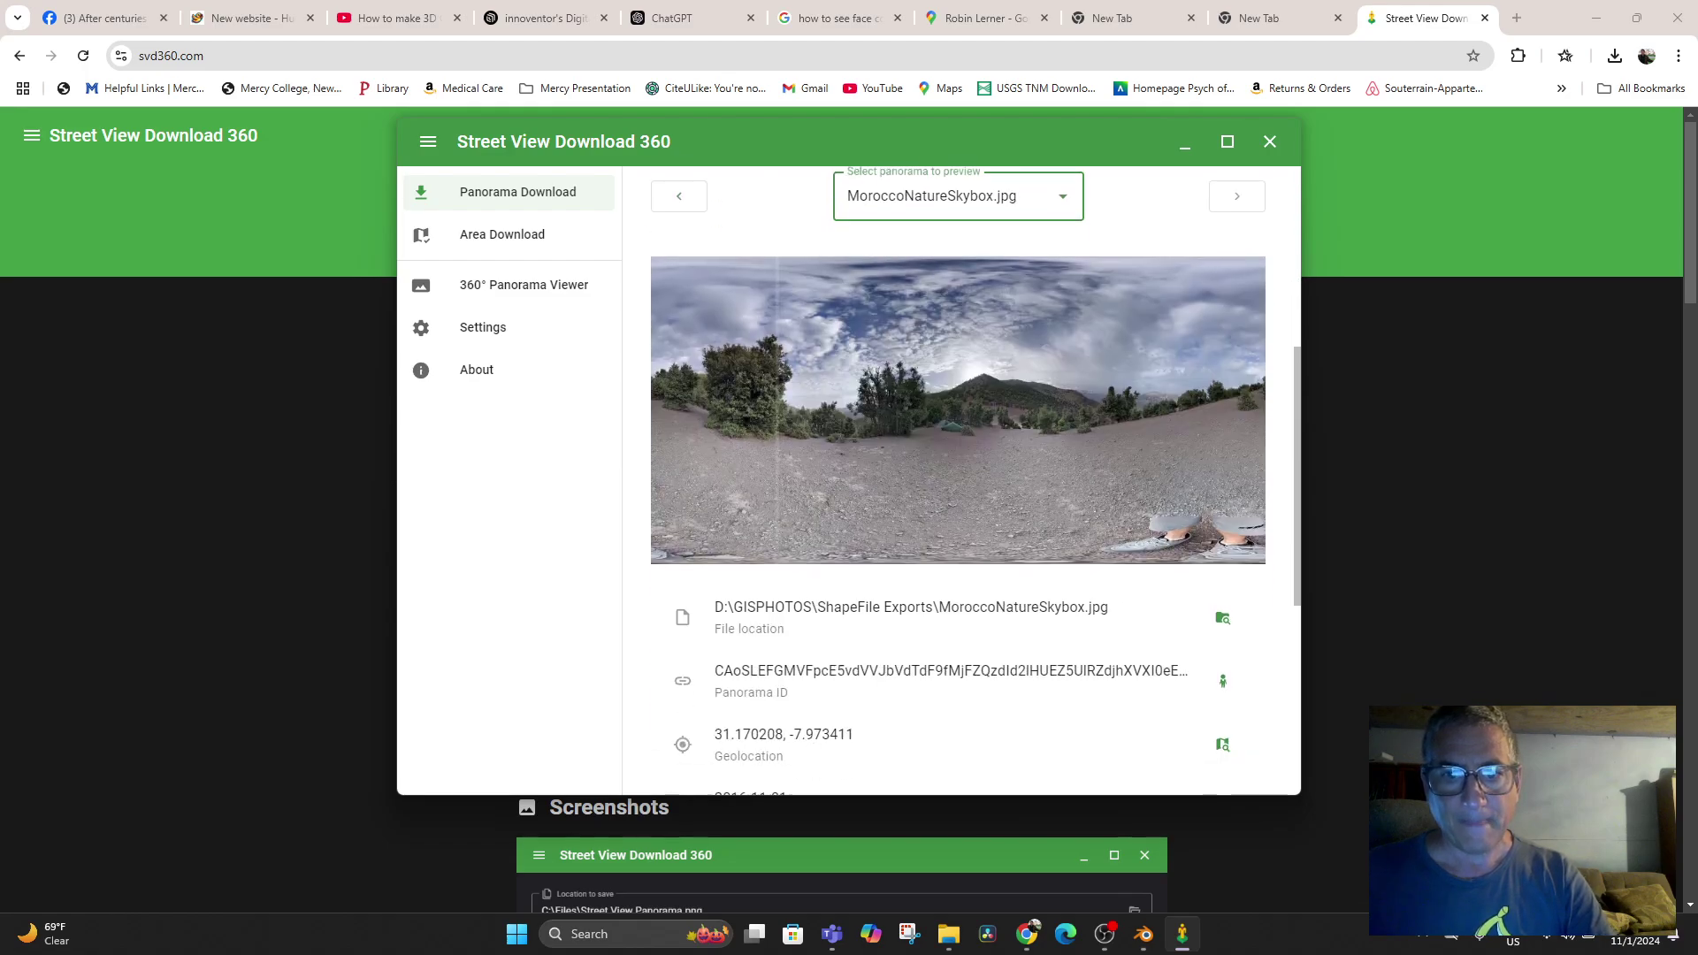
scroll(958, 495, "up", 1)
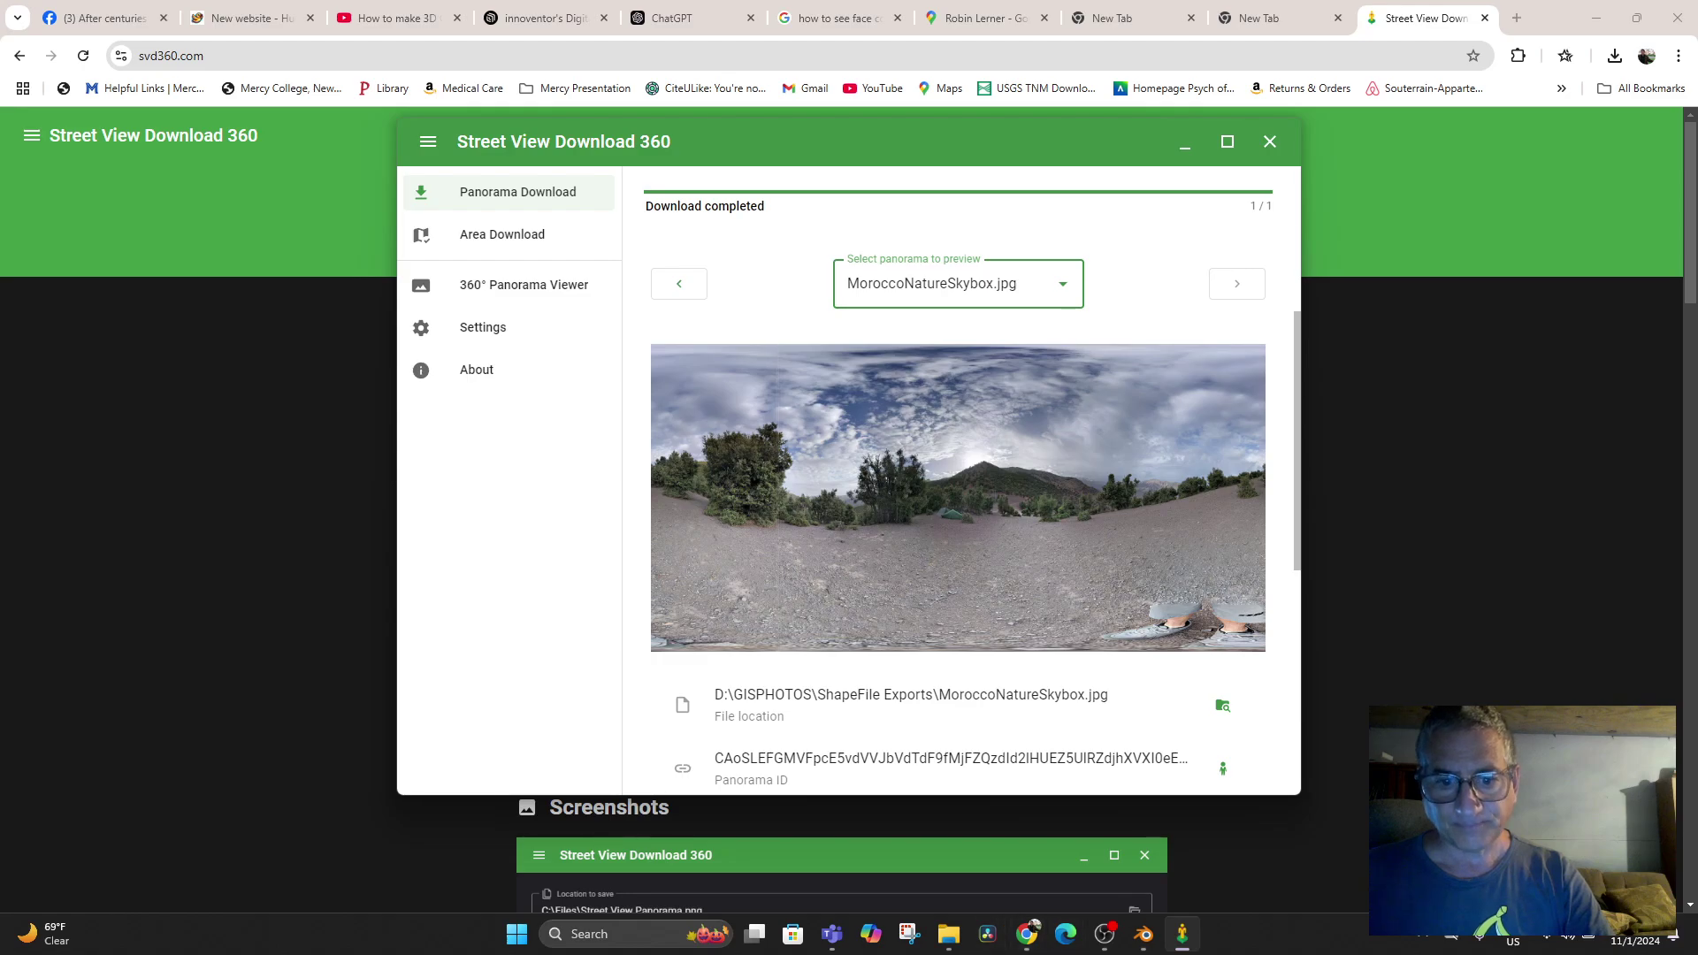
Switch to Blender, replace the sphere's base color image with MoroccoNatureSkybox.jpg, and inspect the texture up close
left_click(1144, 934)
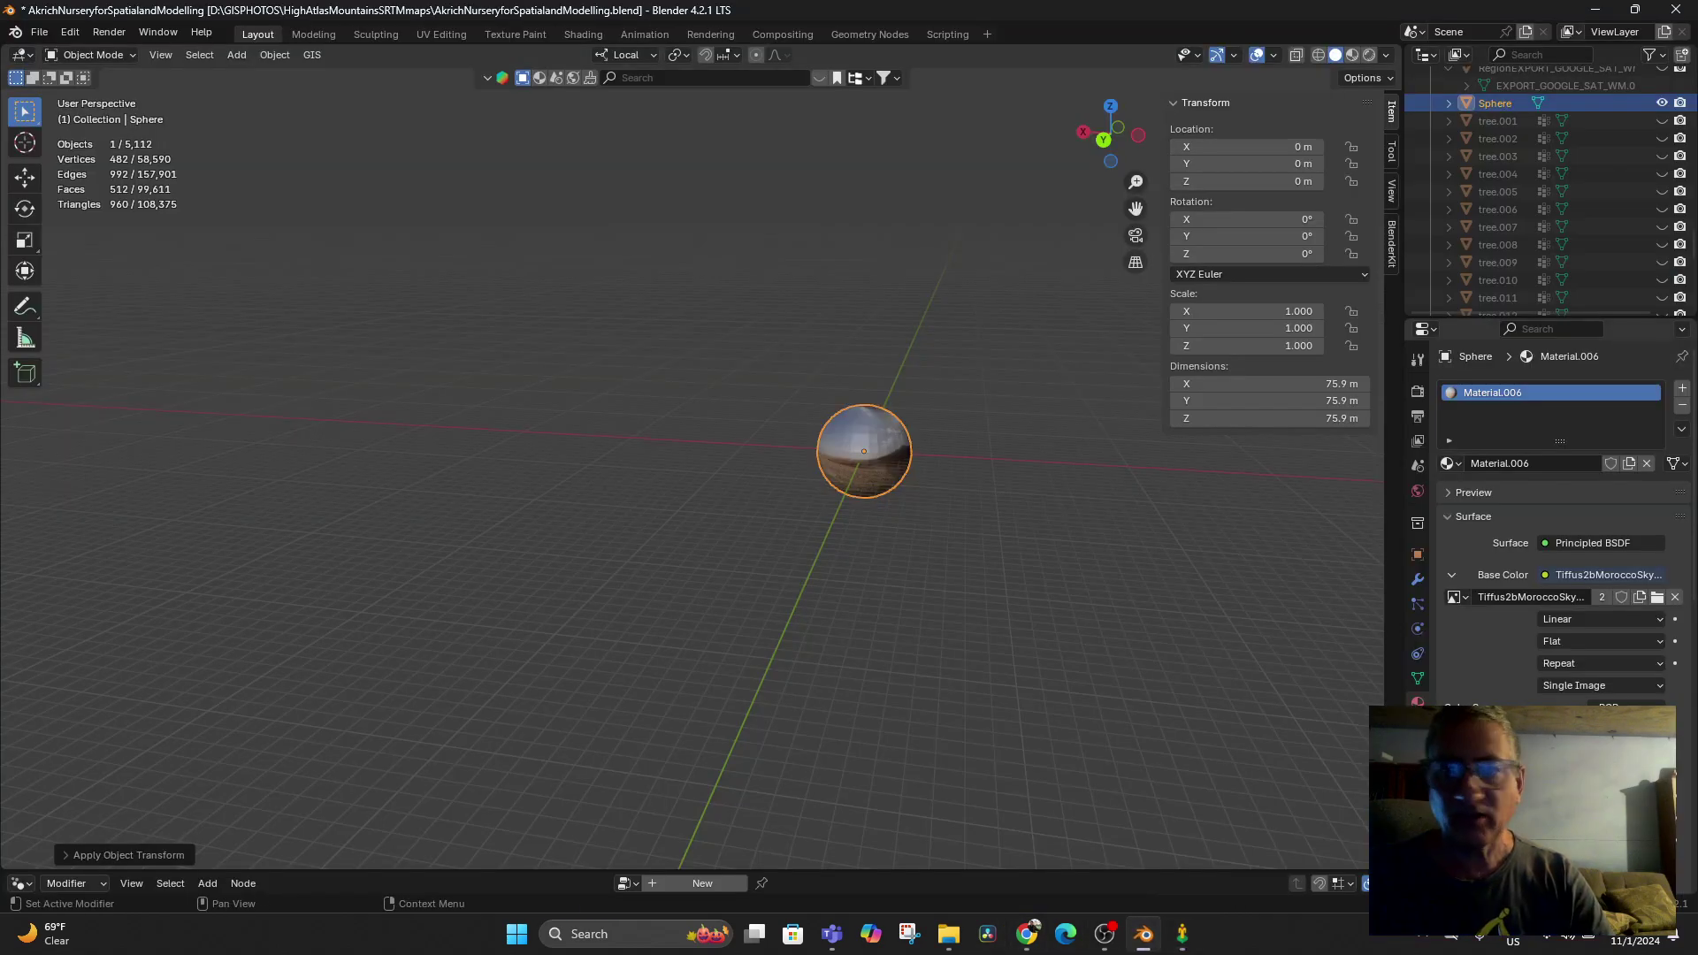
left_click(1657, 597)
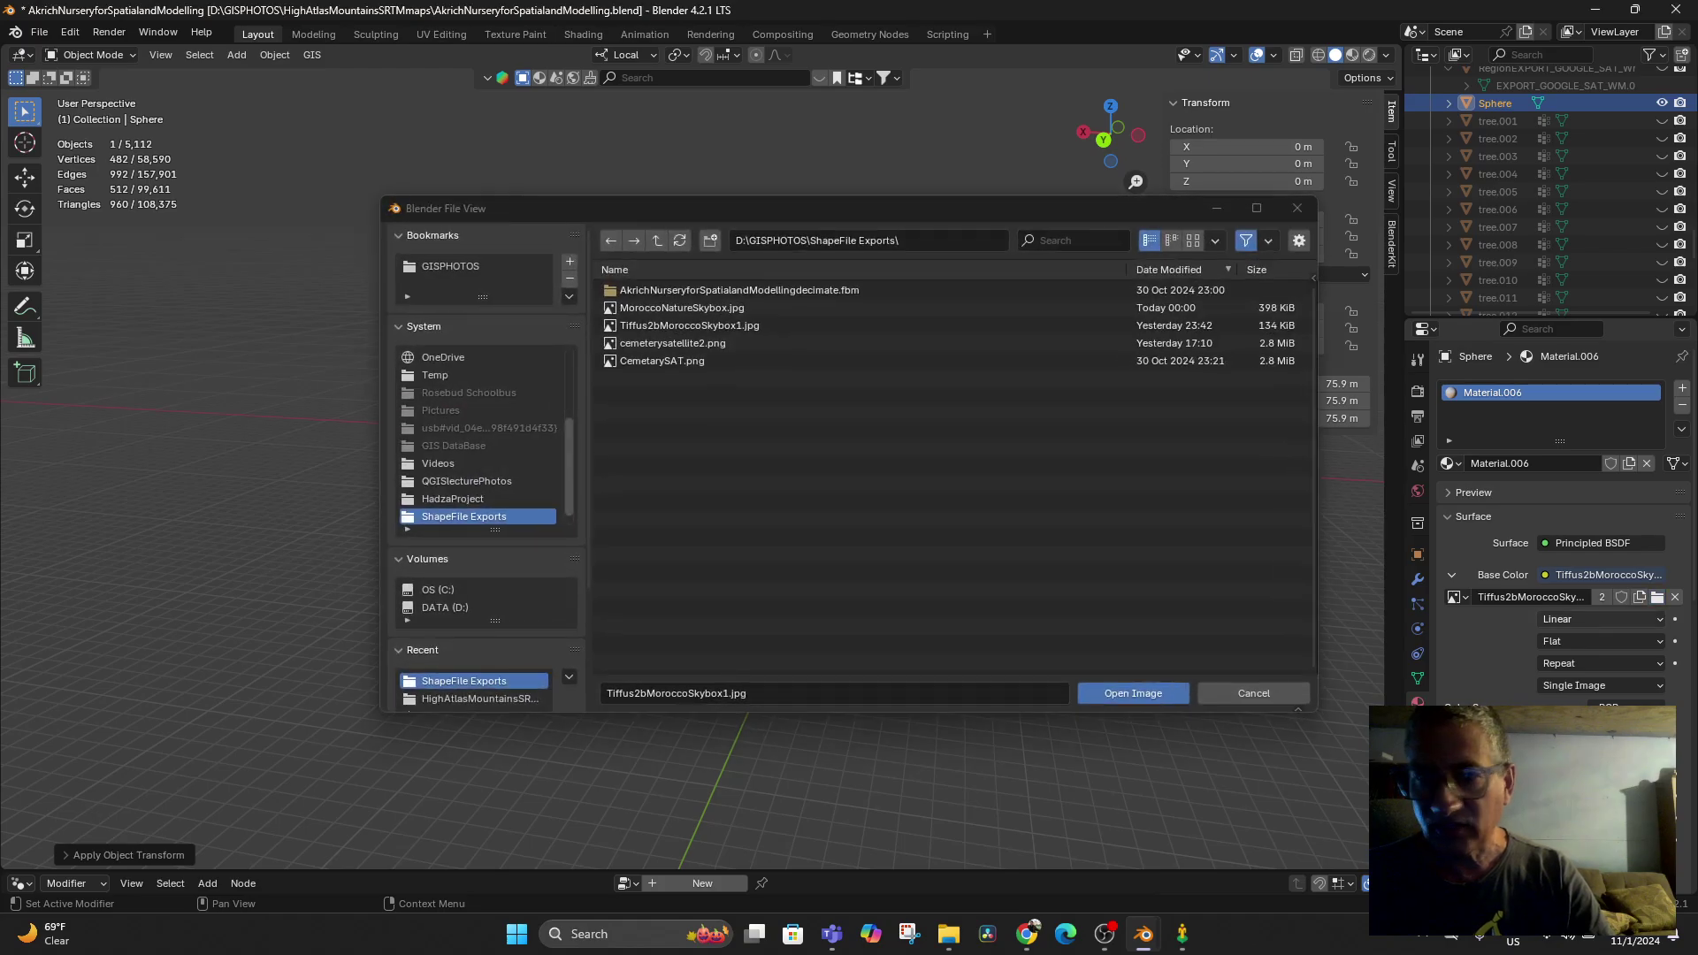
left_click(699, 308)
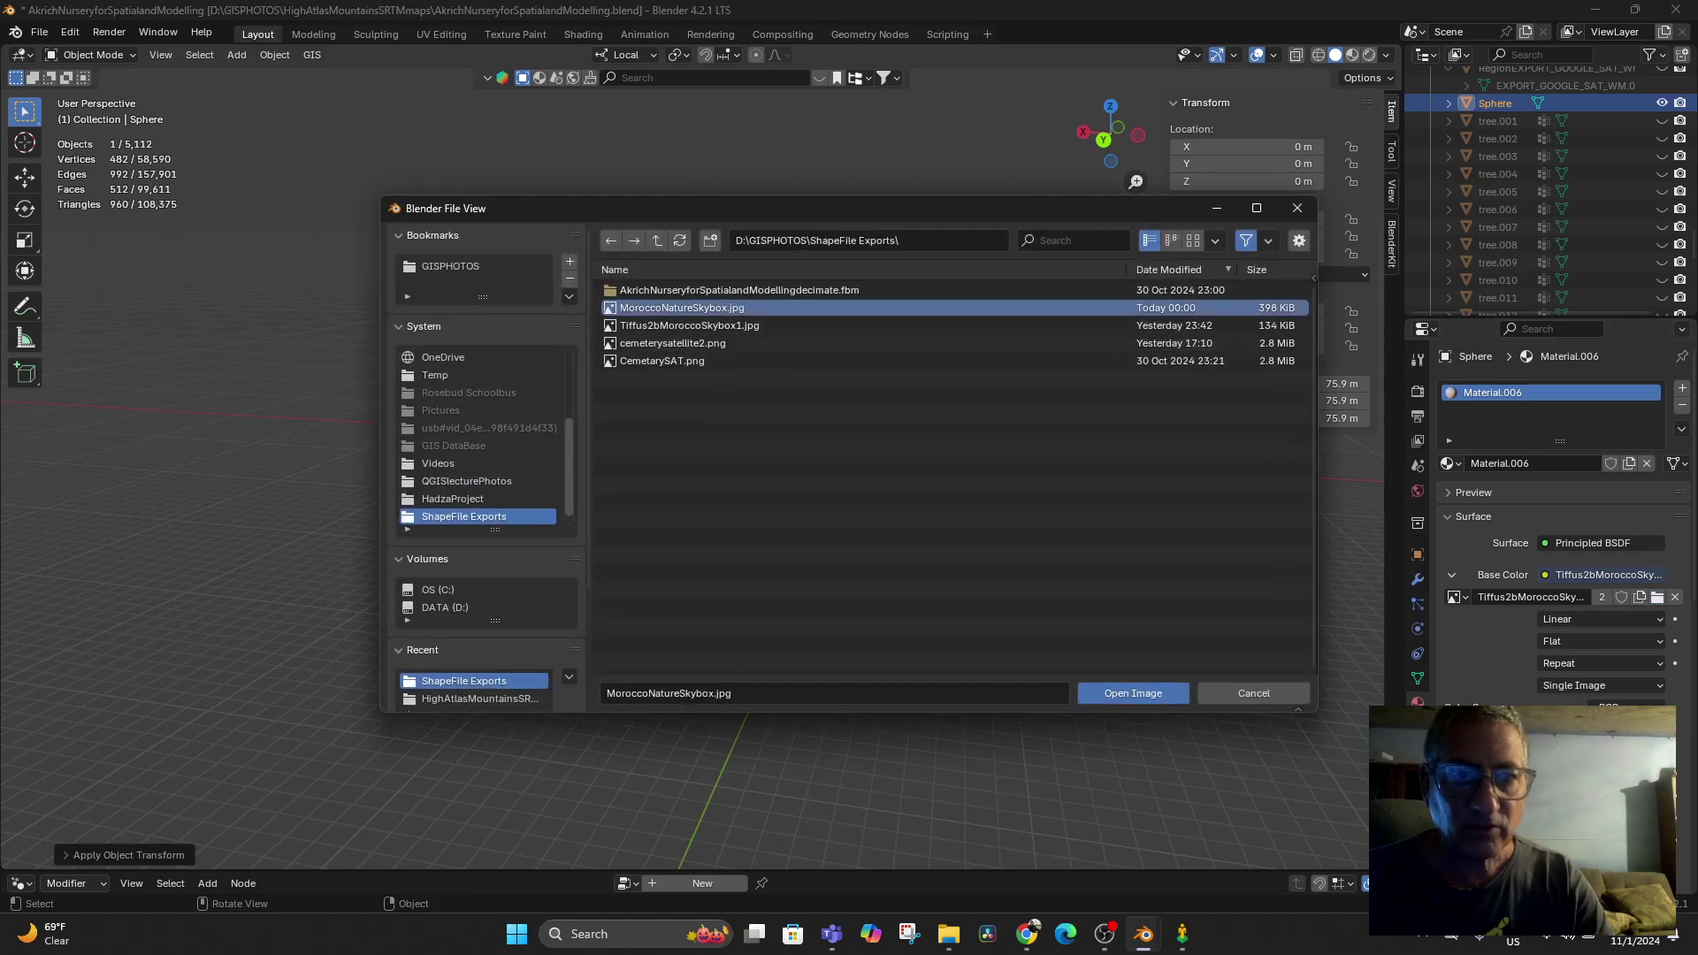
left_click(1133, 693)
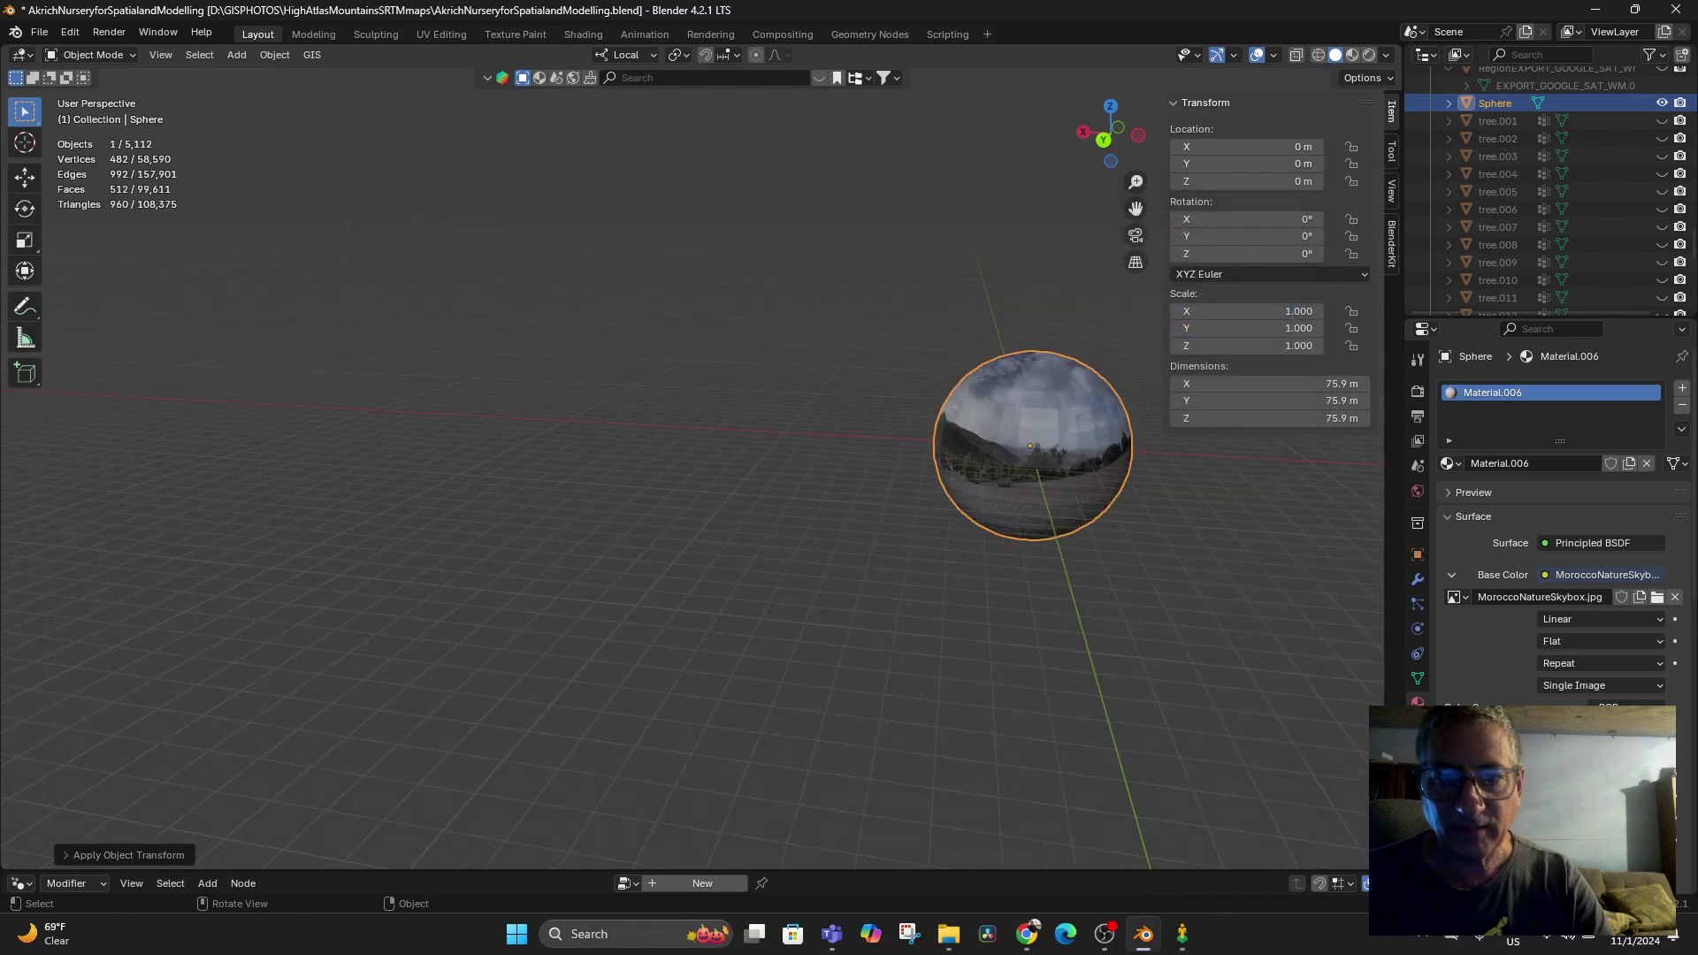
middle_click_drag(1061, 549, 393, 518, "shift")
scroll(856, 592, "up", 7)
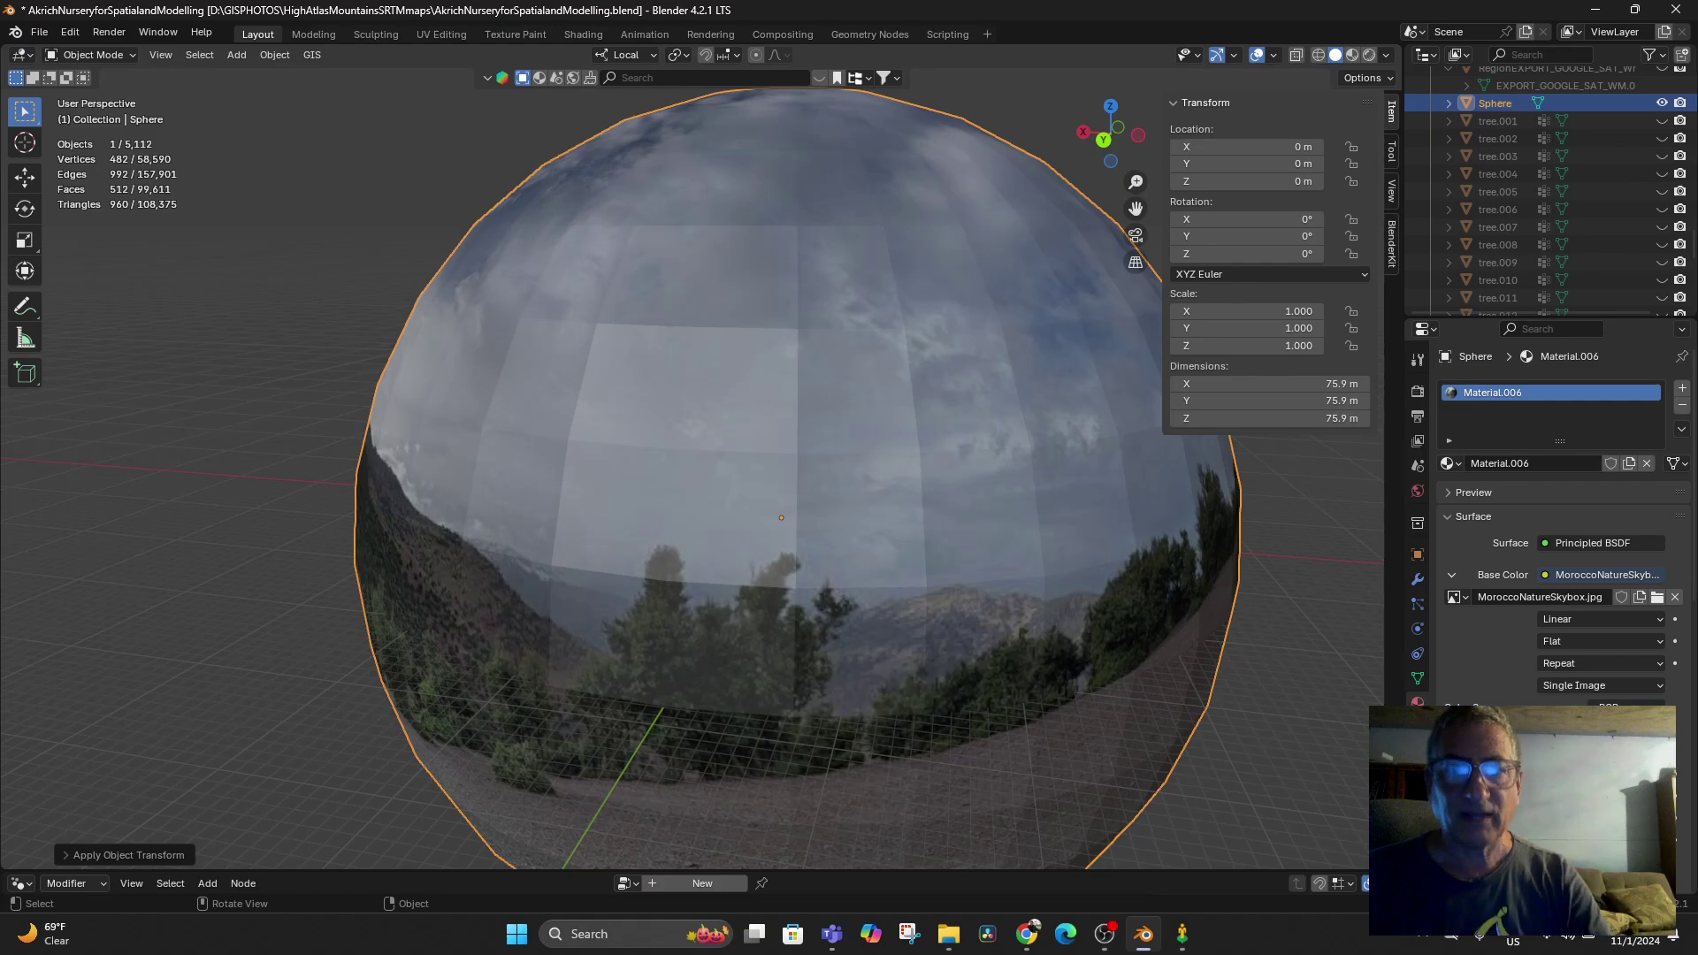
scroll(732, 481, "down", 5)
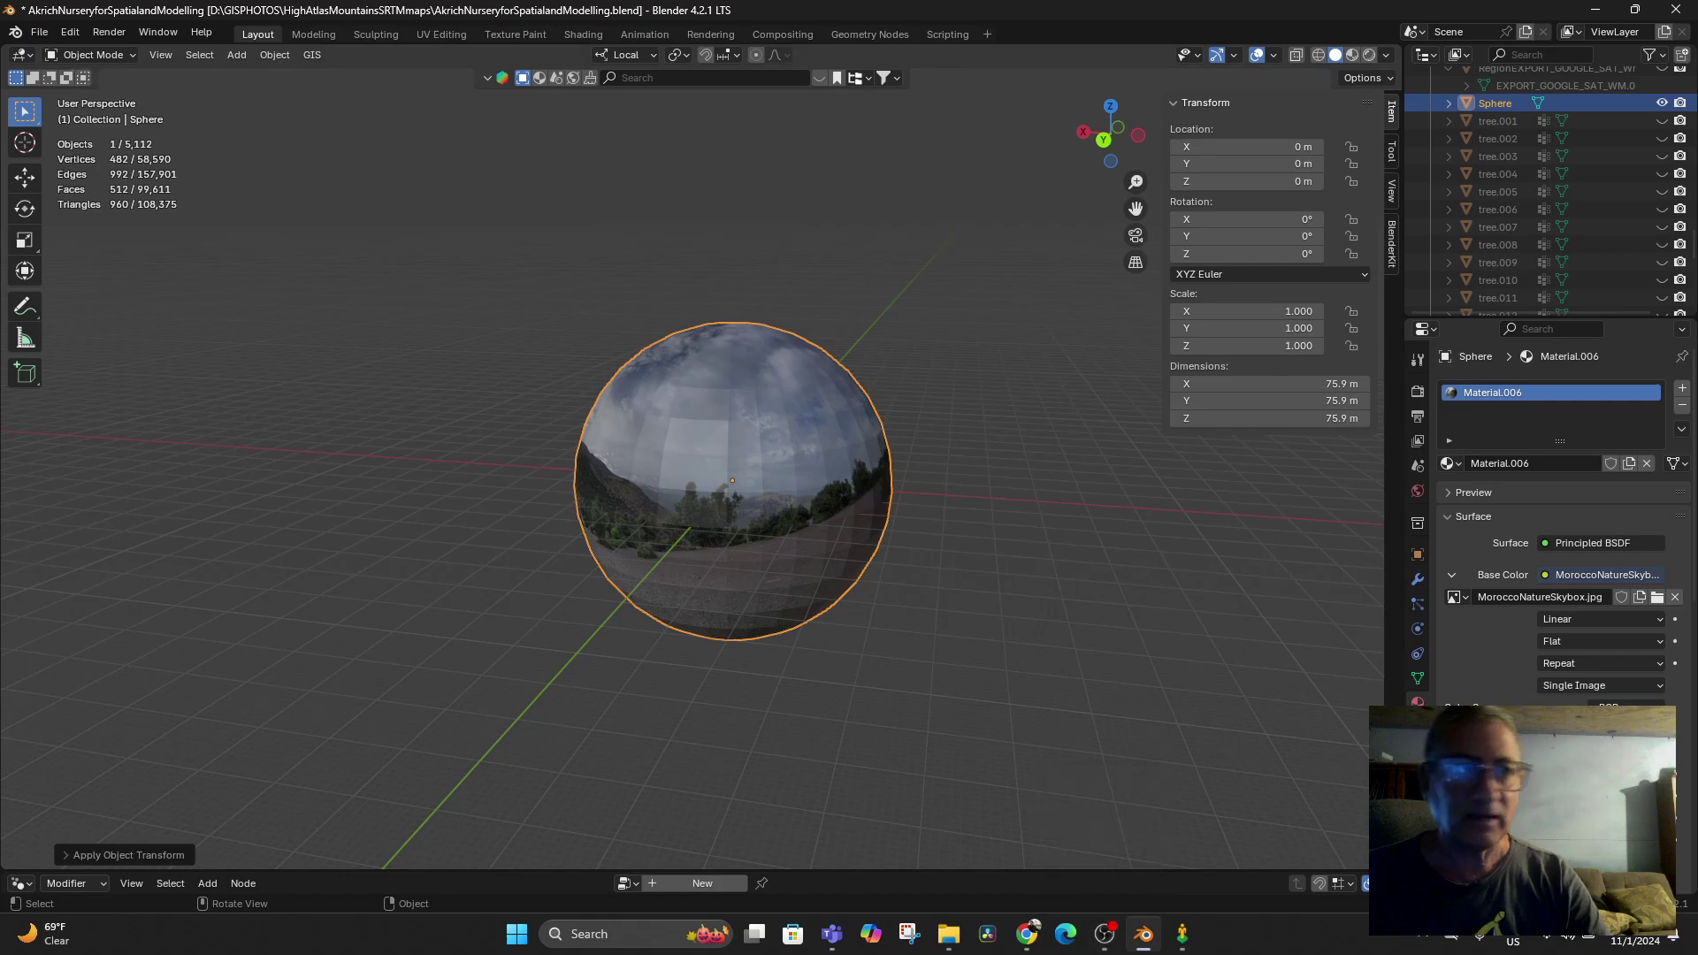
Export the sphere as glTF Binary (.glb) to the ShapeFile Exports folder, overwriting MoroccoSkybox1.glb
left_click(38, 32)
mouse_move(68, 301)
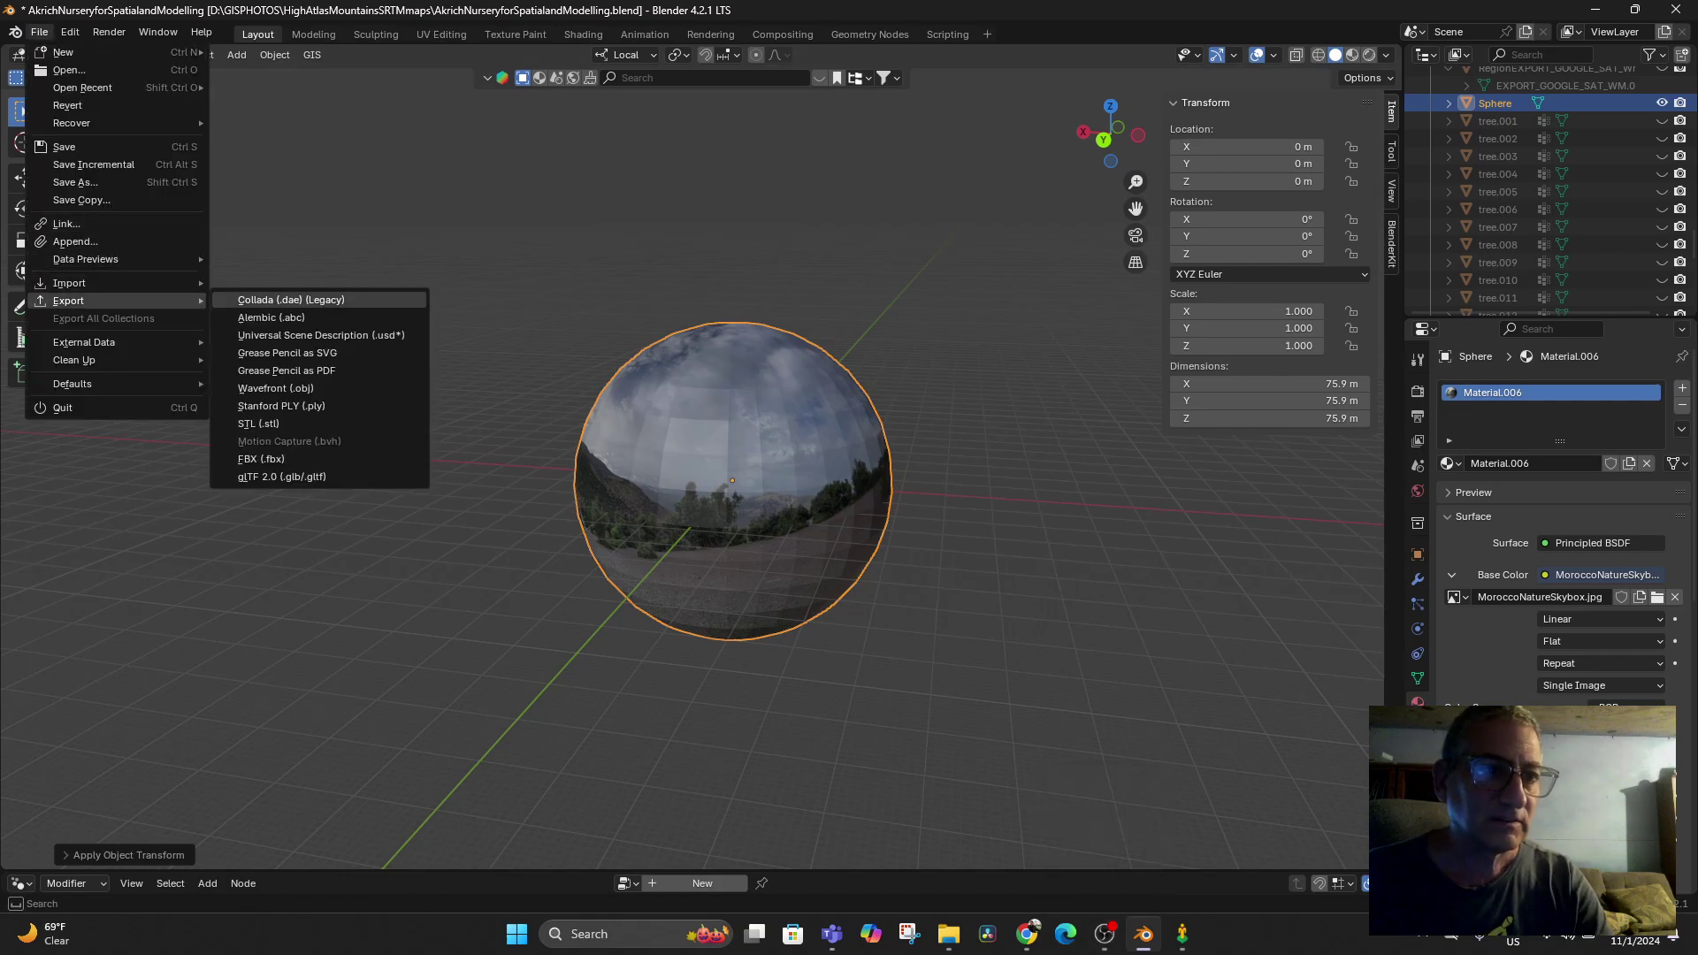
left_click(281, 476)
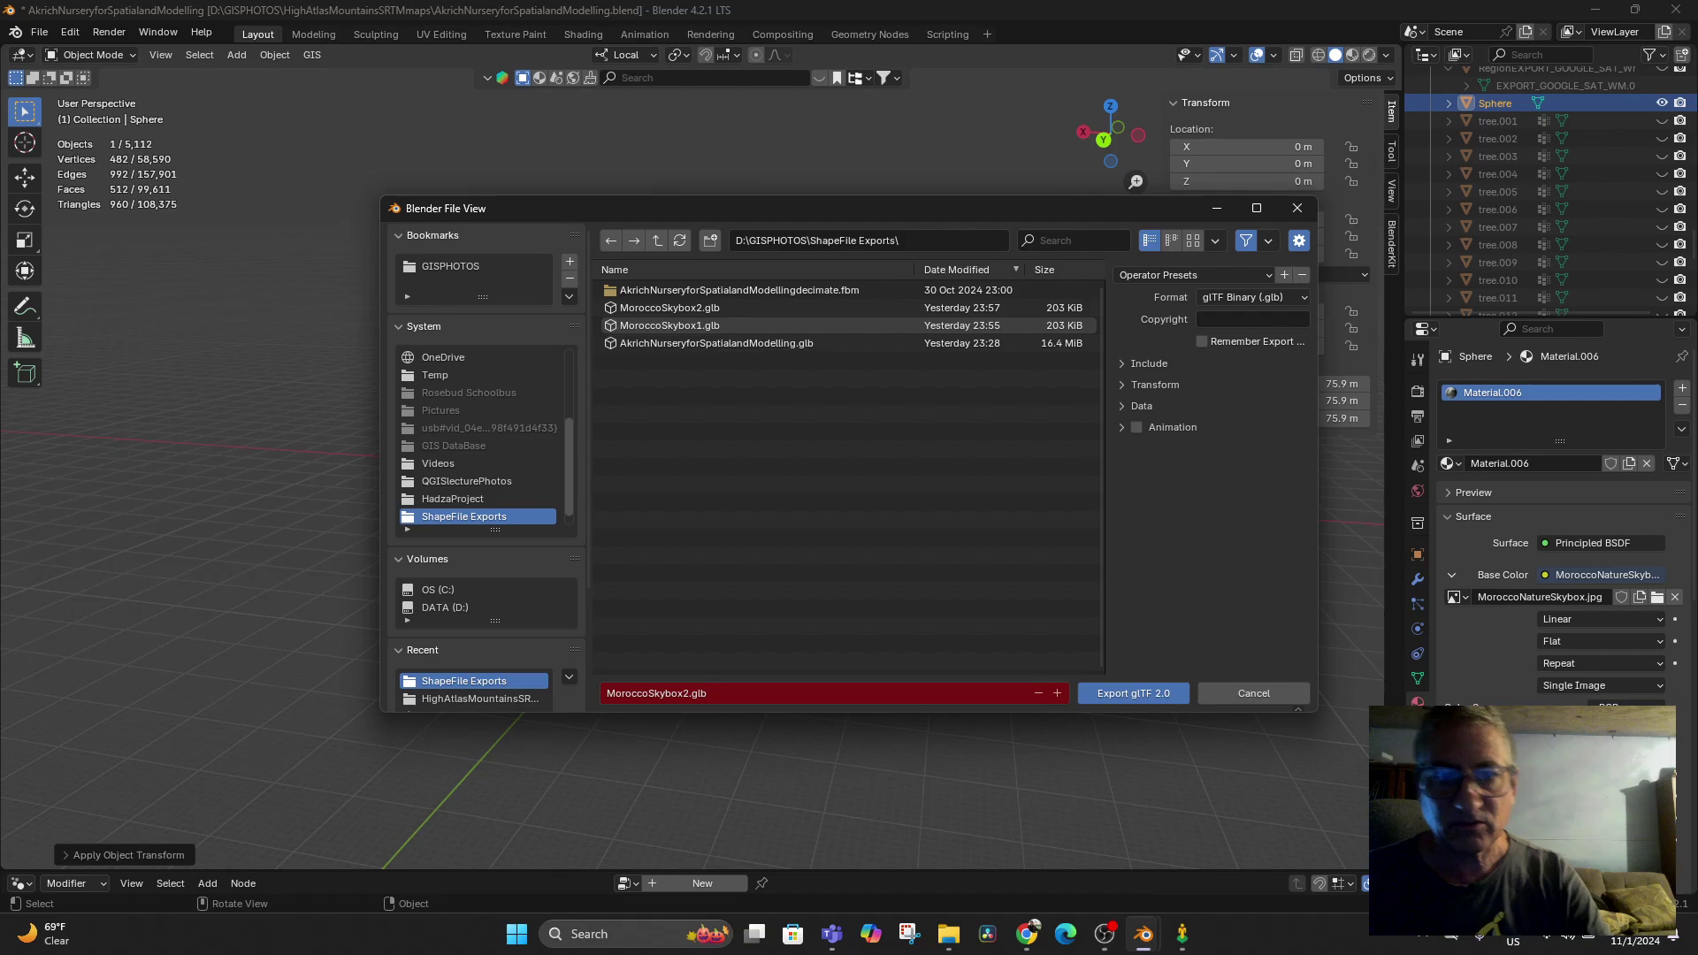
left_click(670, 325)
left_click(1133, 693)
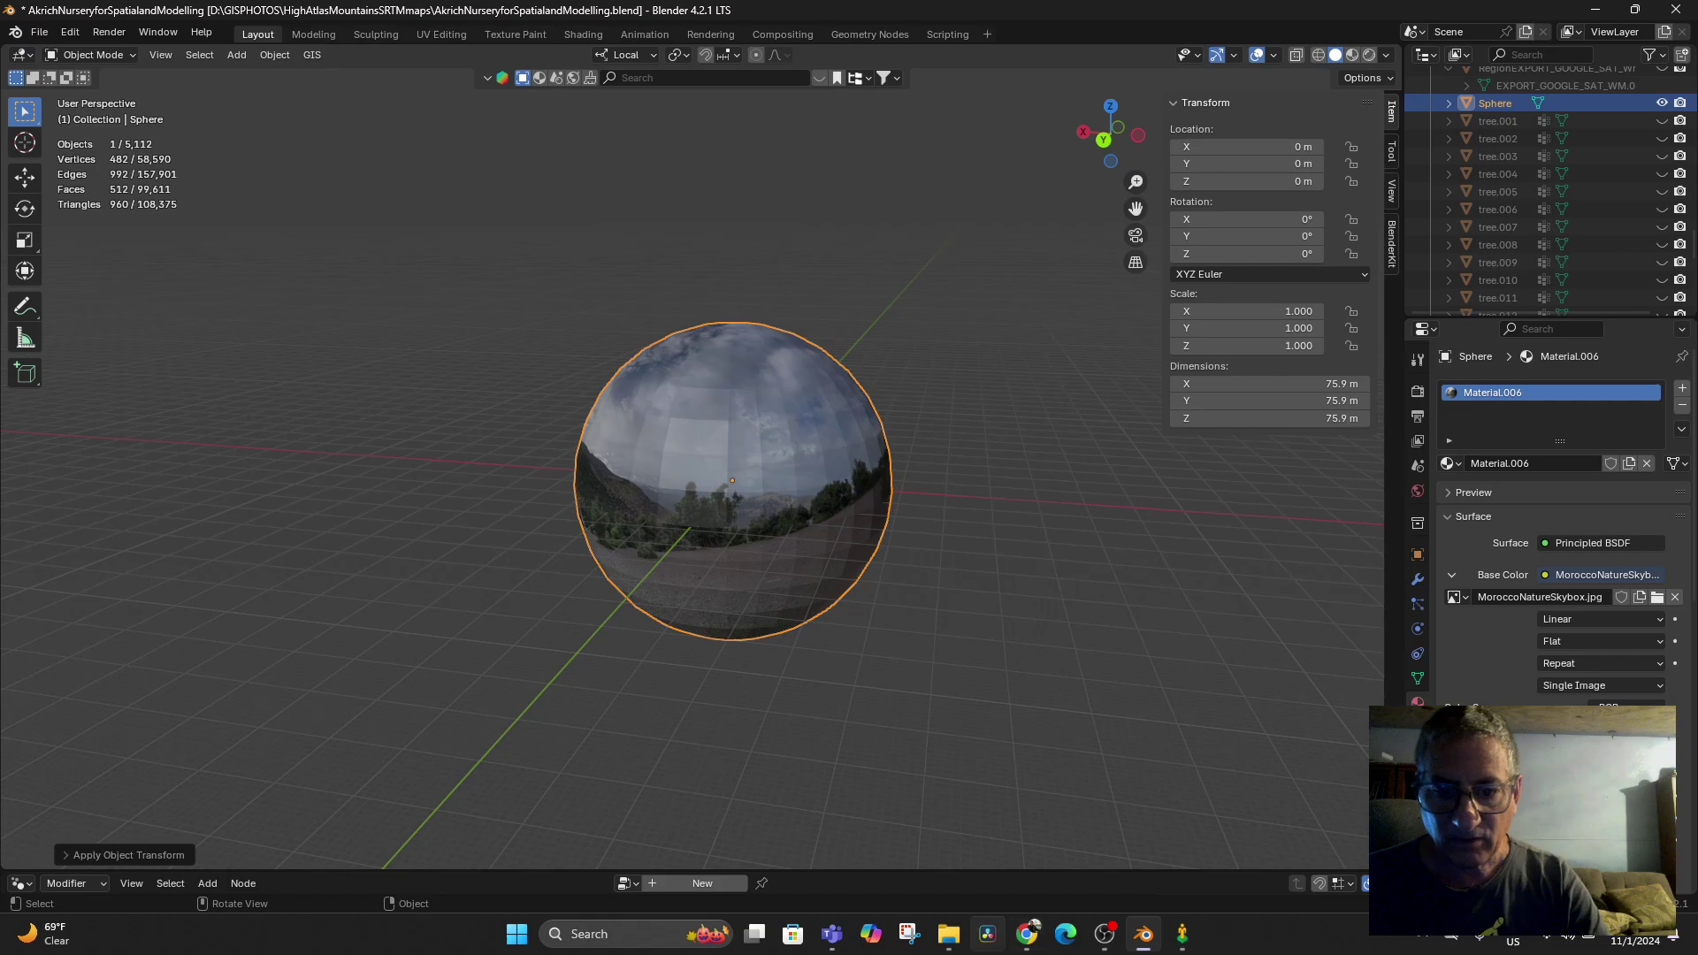
Switch to the Spatial scene in Chrome and upload MoroccoSkybox1.glb from the ShapeFile Exports folder into it
left_click(1026, 934)
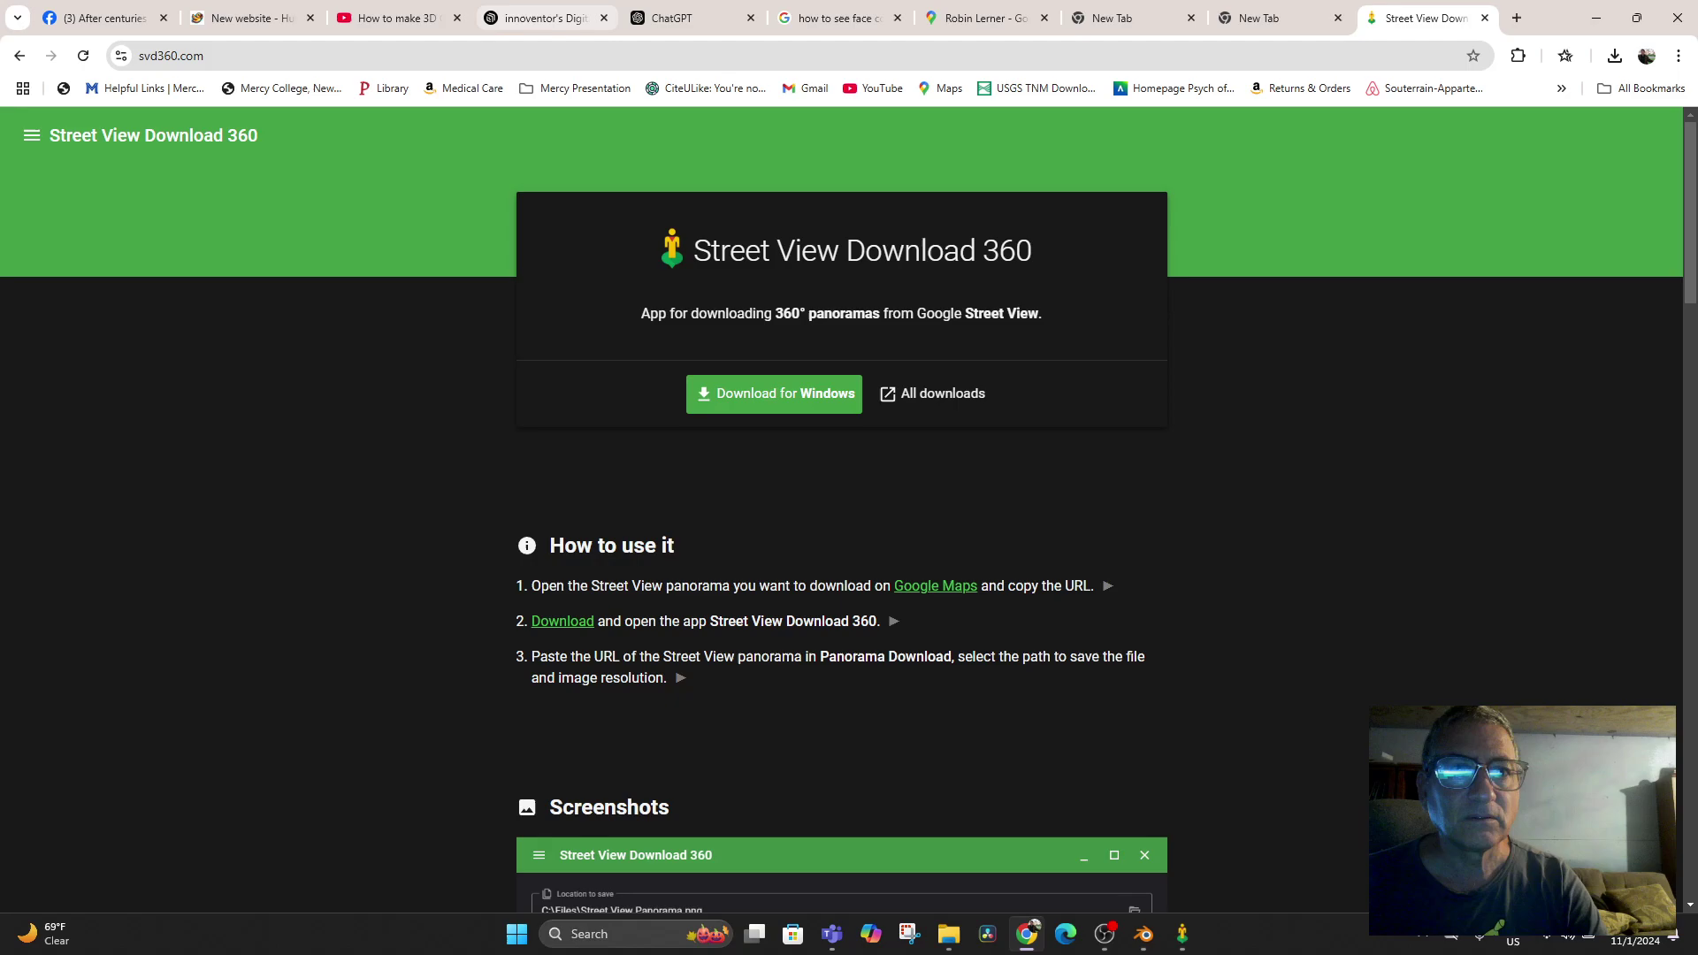
left_click(541, 17)
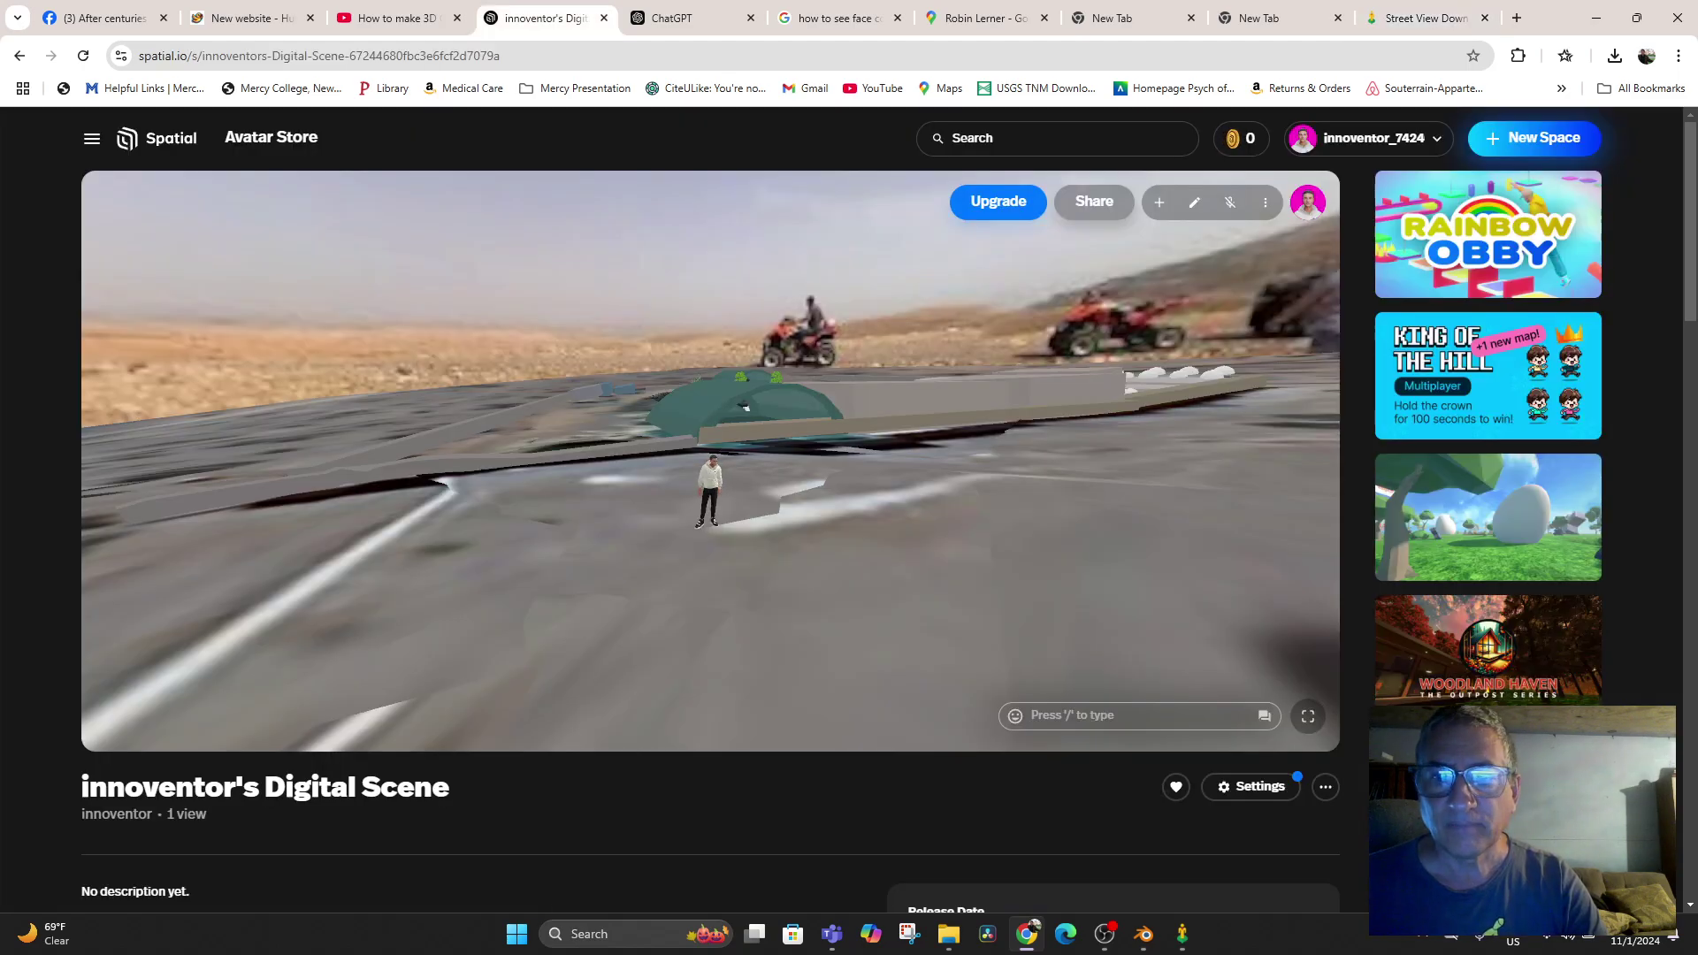
left_click(1158, 202)
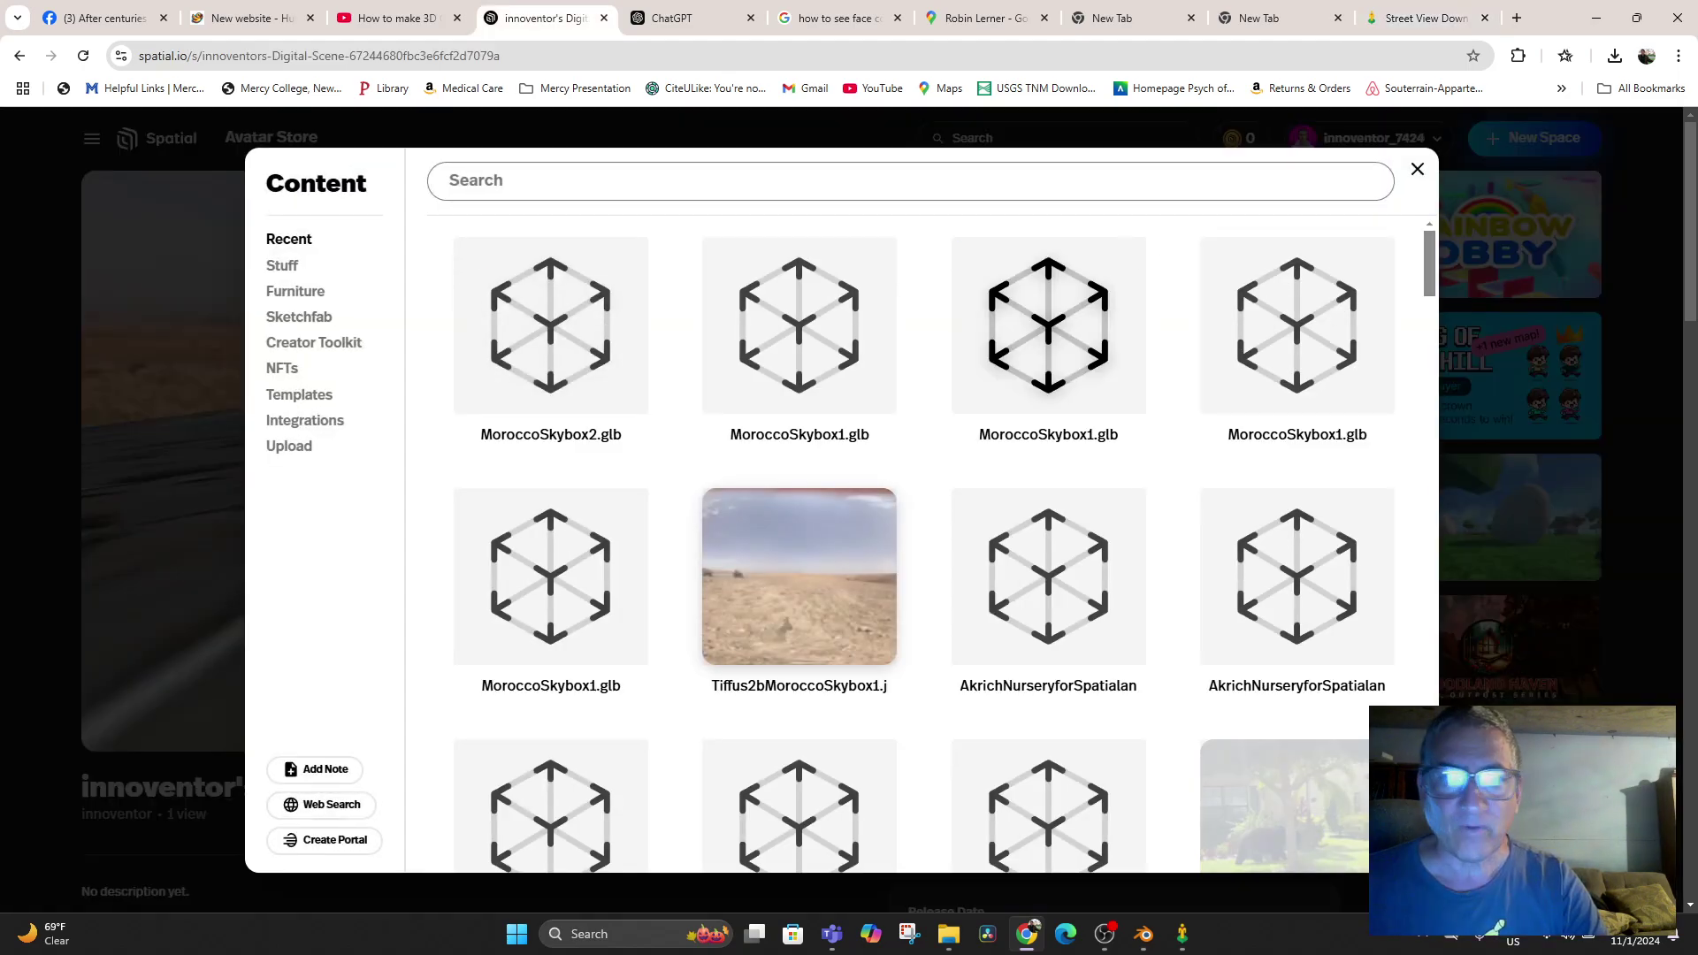
left_click(288, 444)
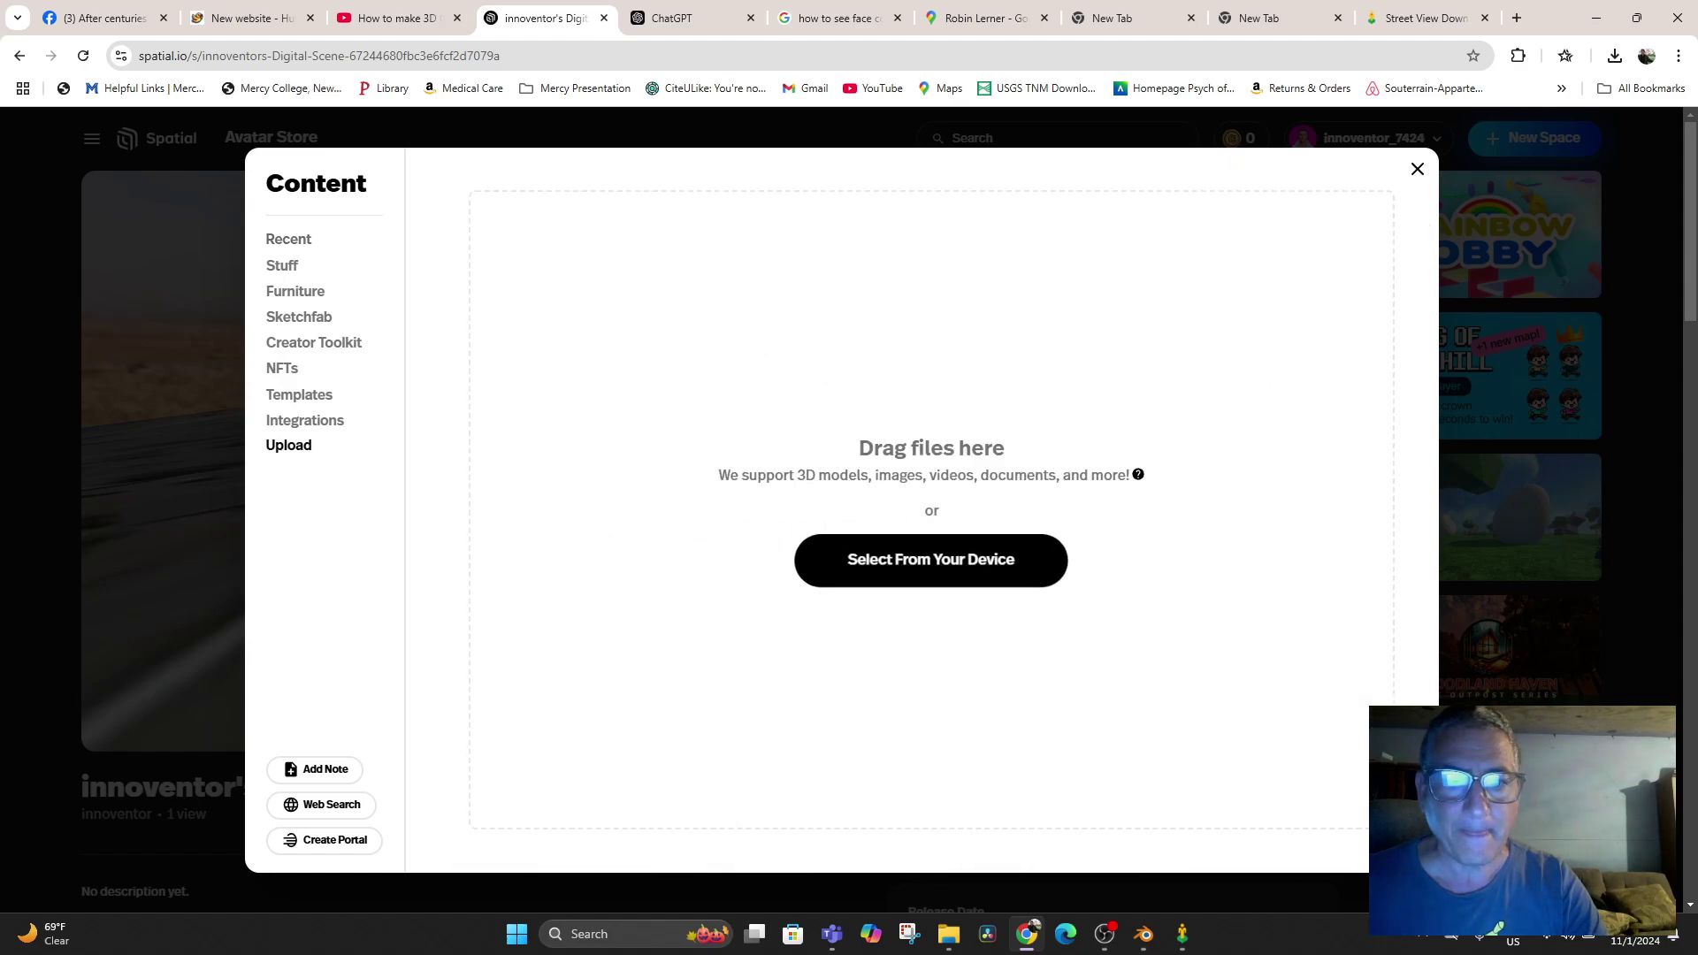
left_click(931, 559)
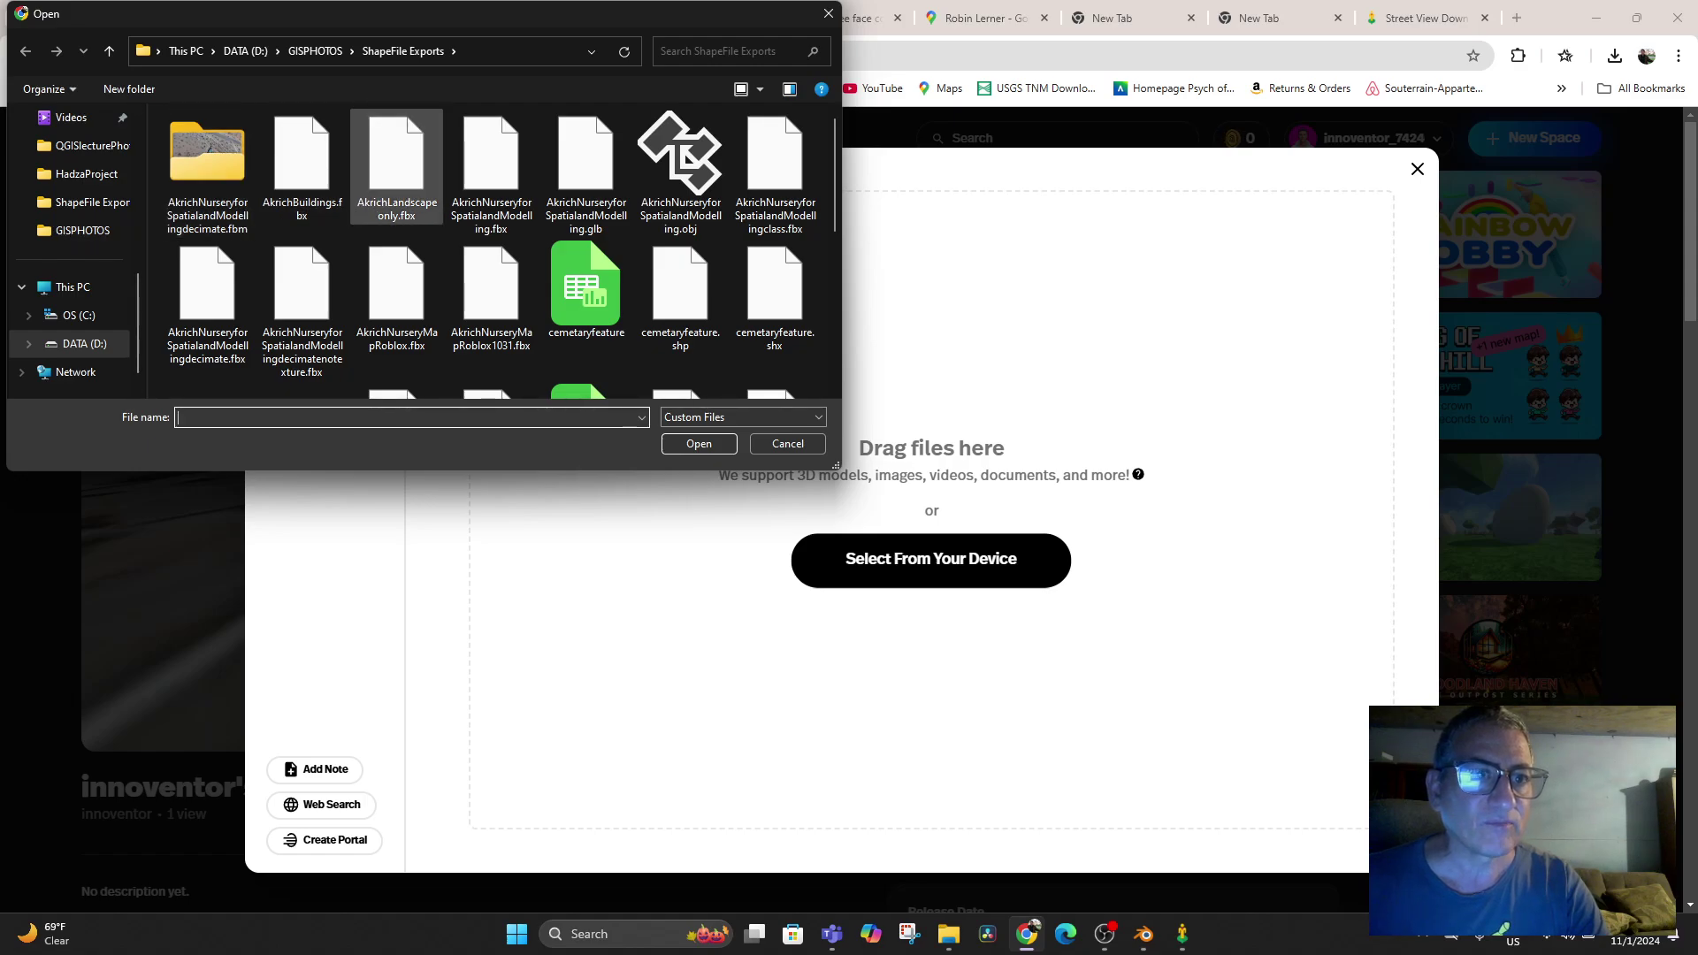
scroll(399, 210, "down", 2)
scroll(400, 250, "up", 2)
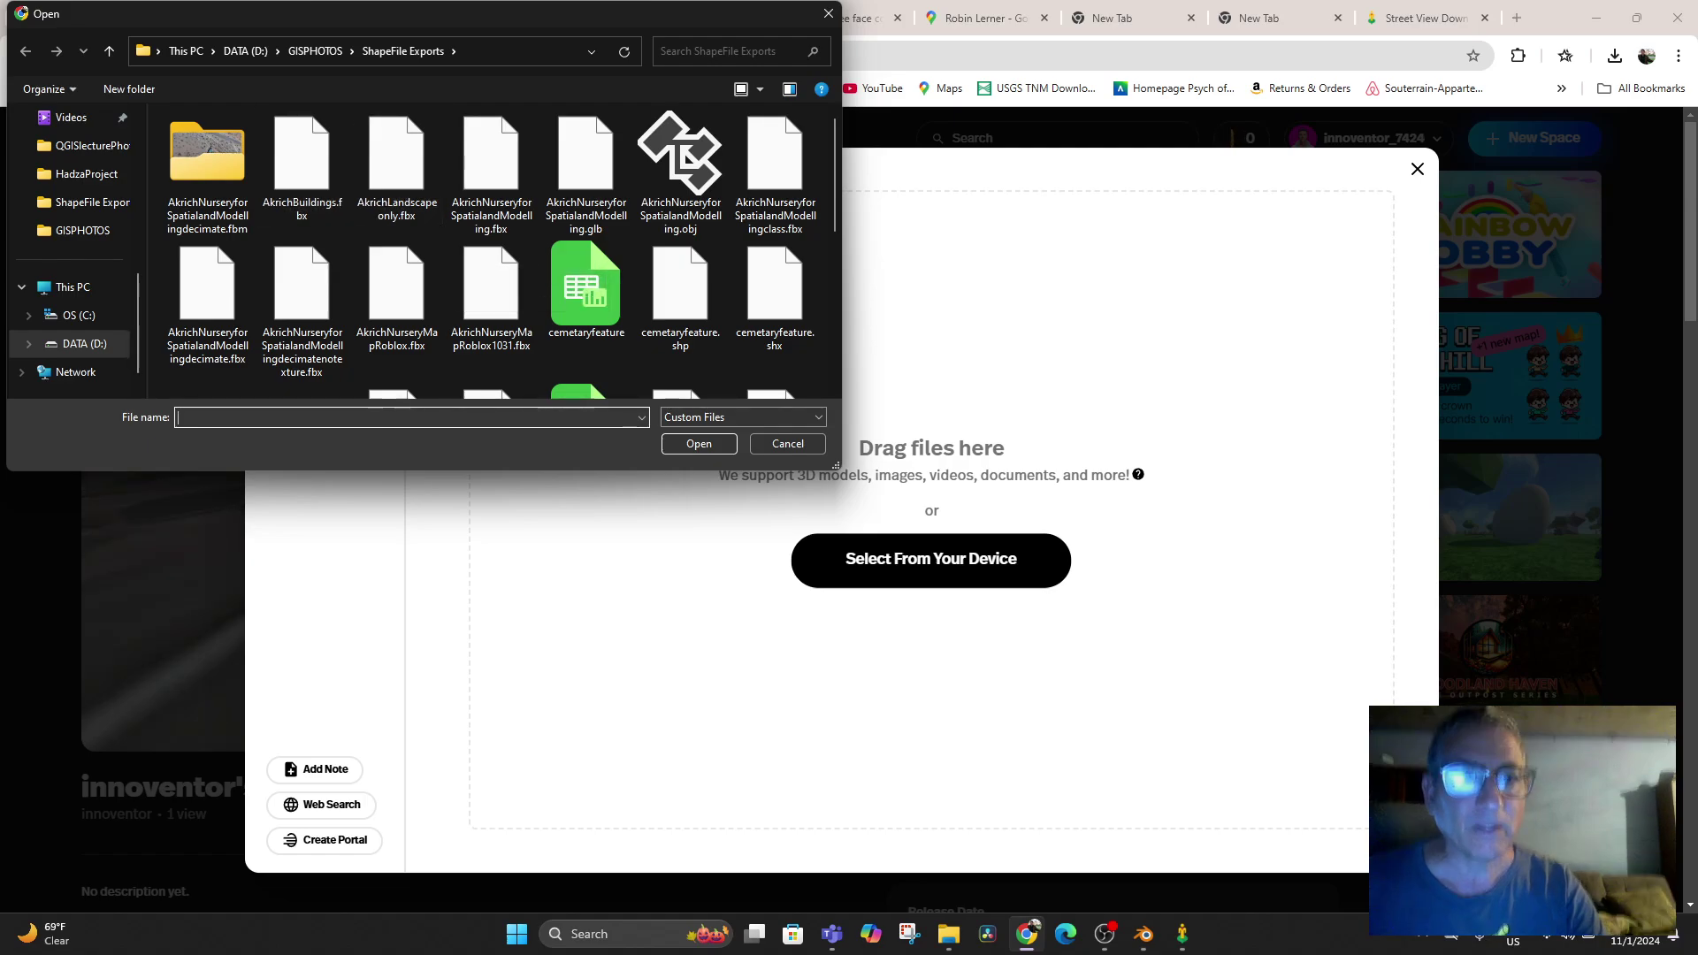
scroll(397, 204, "down", 3)
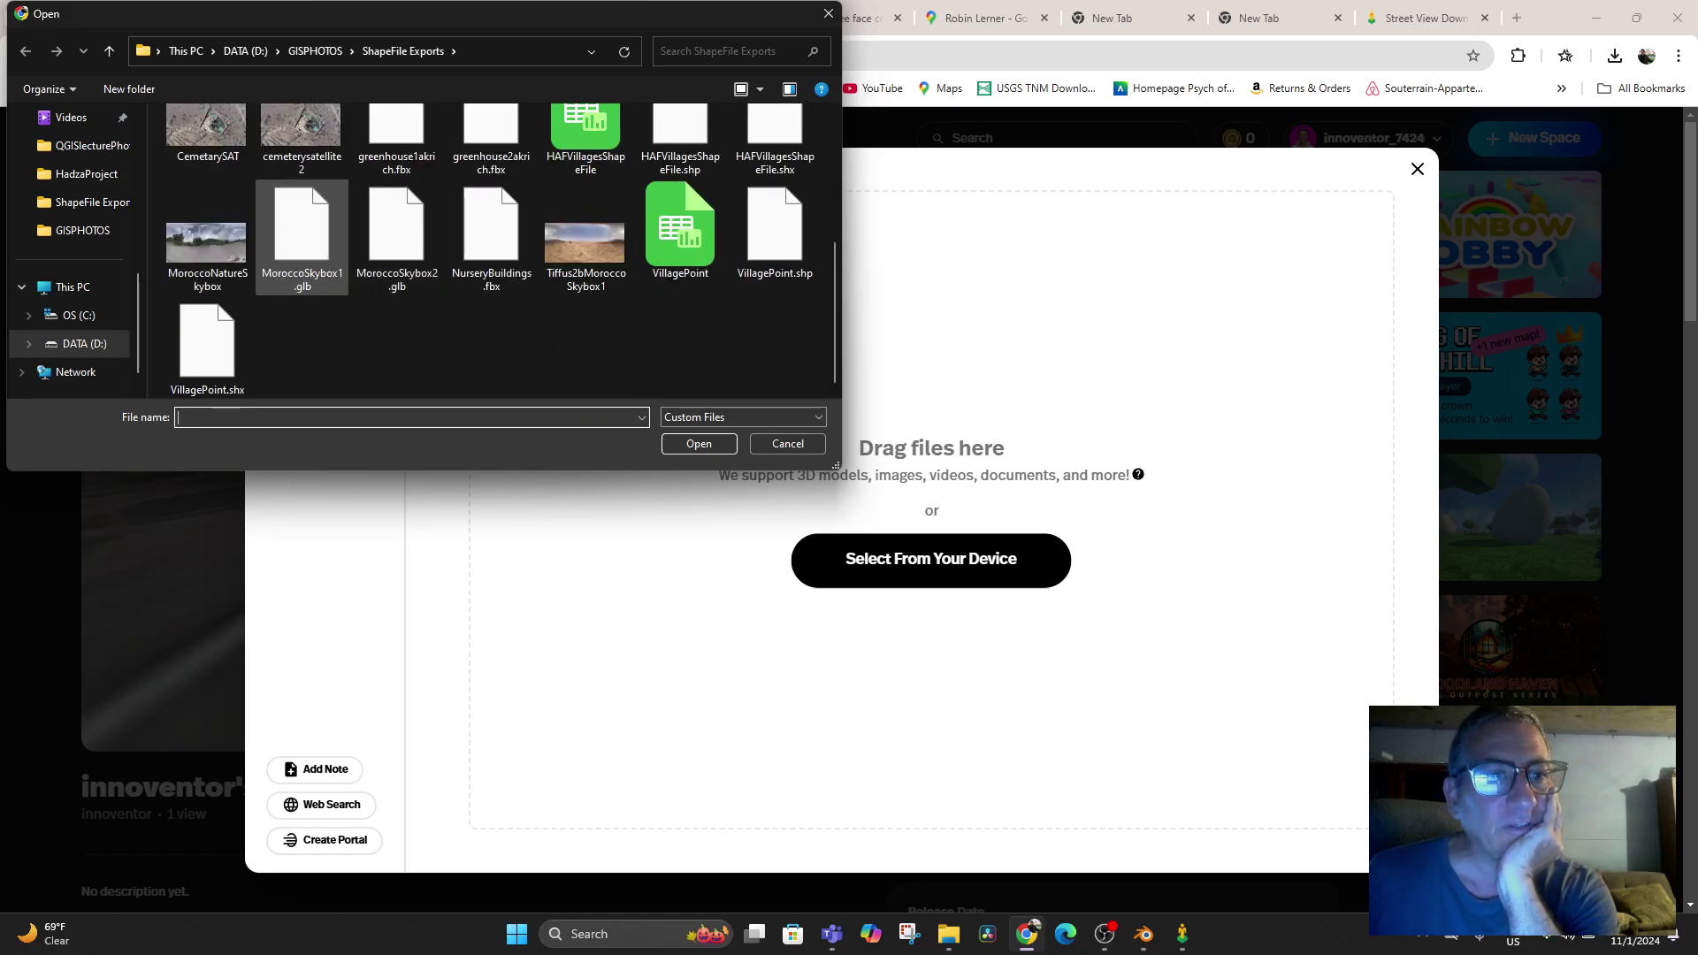
left_click(302, 237)
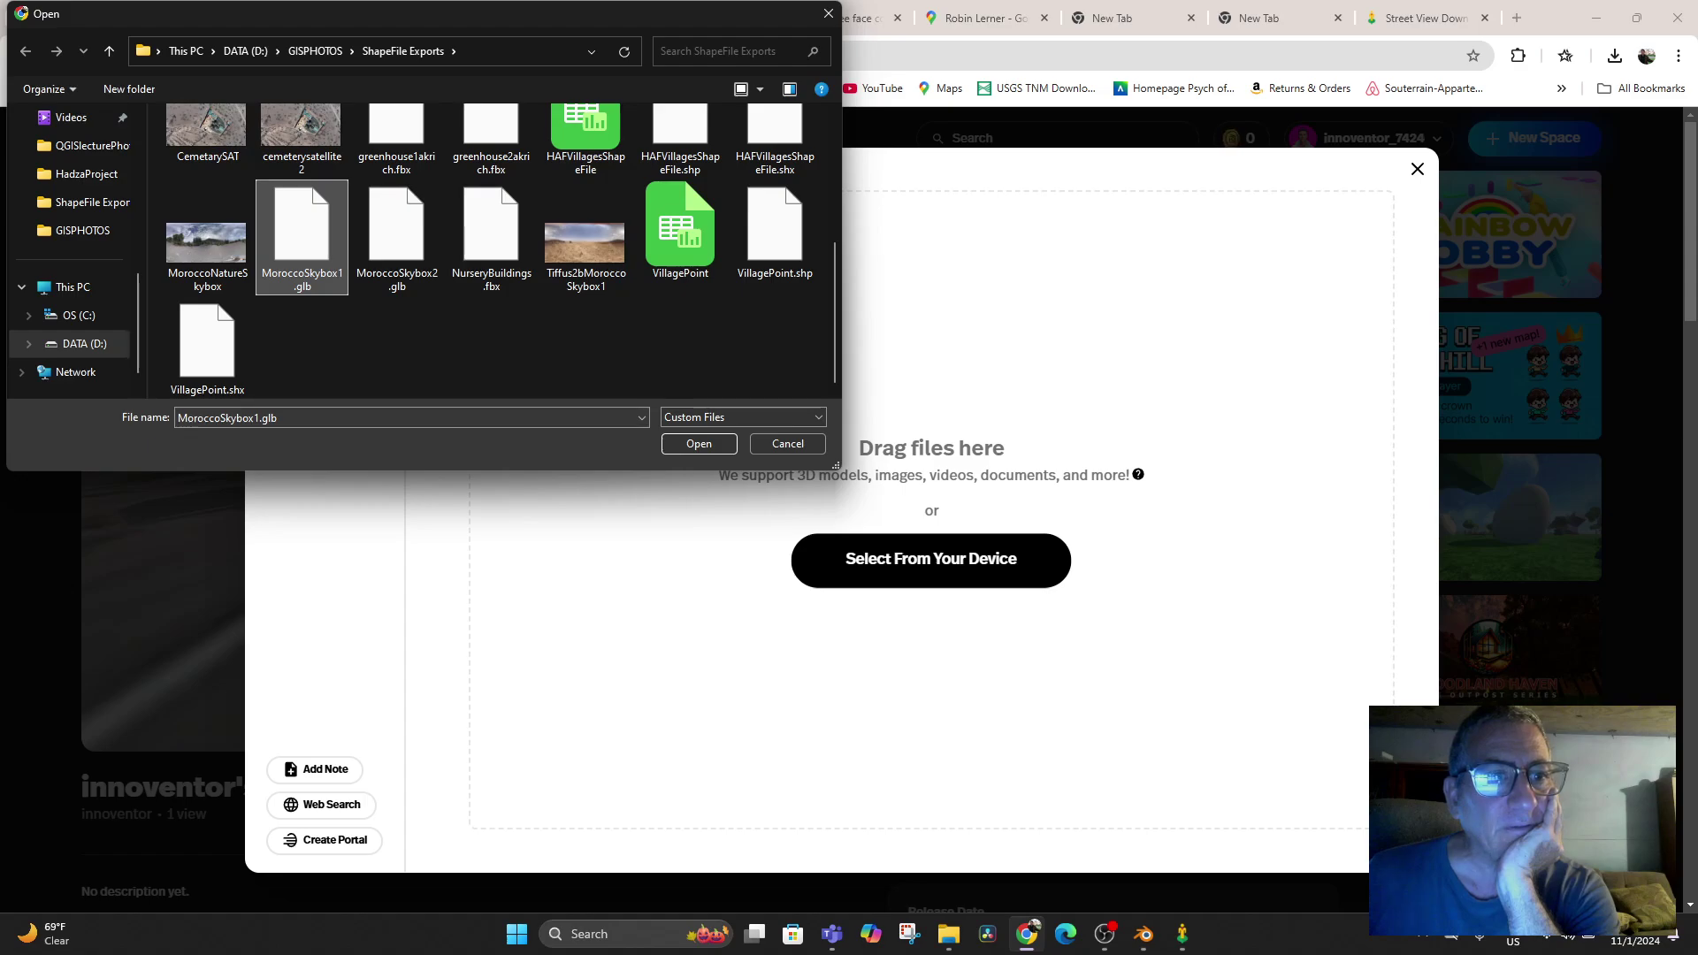
left_click(699, 443)
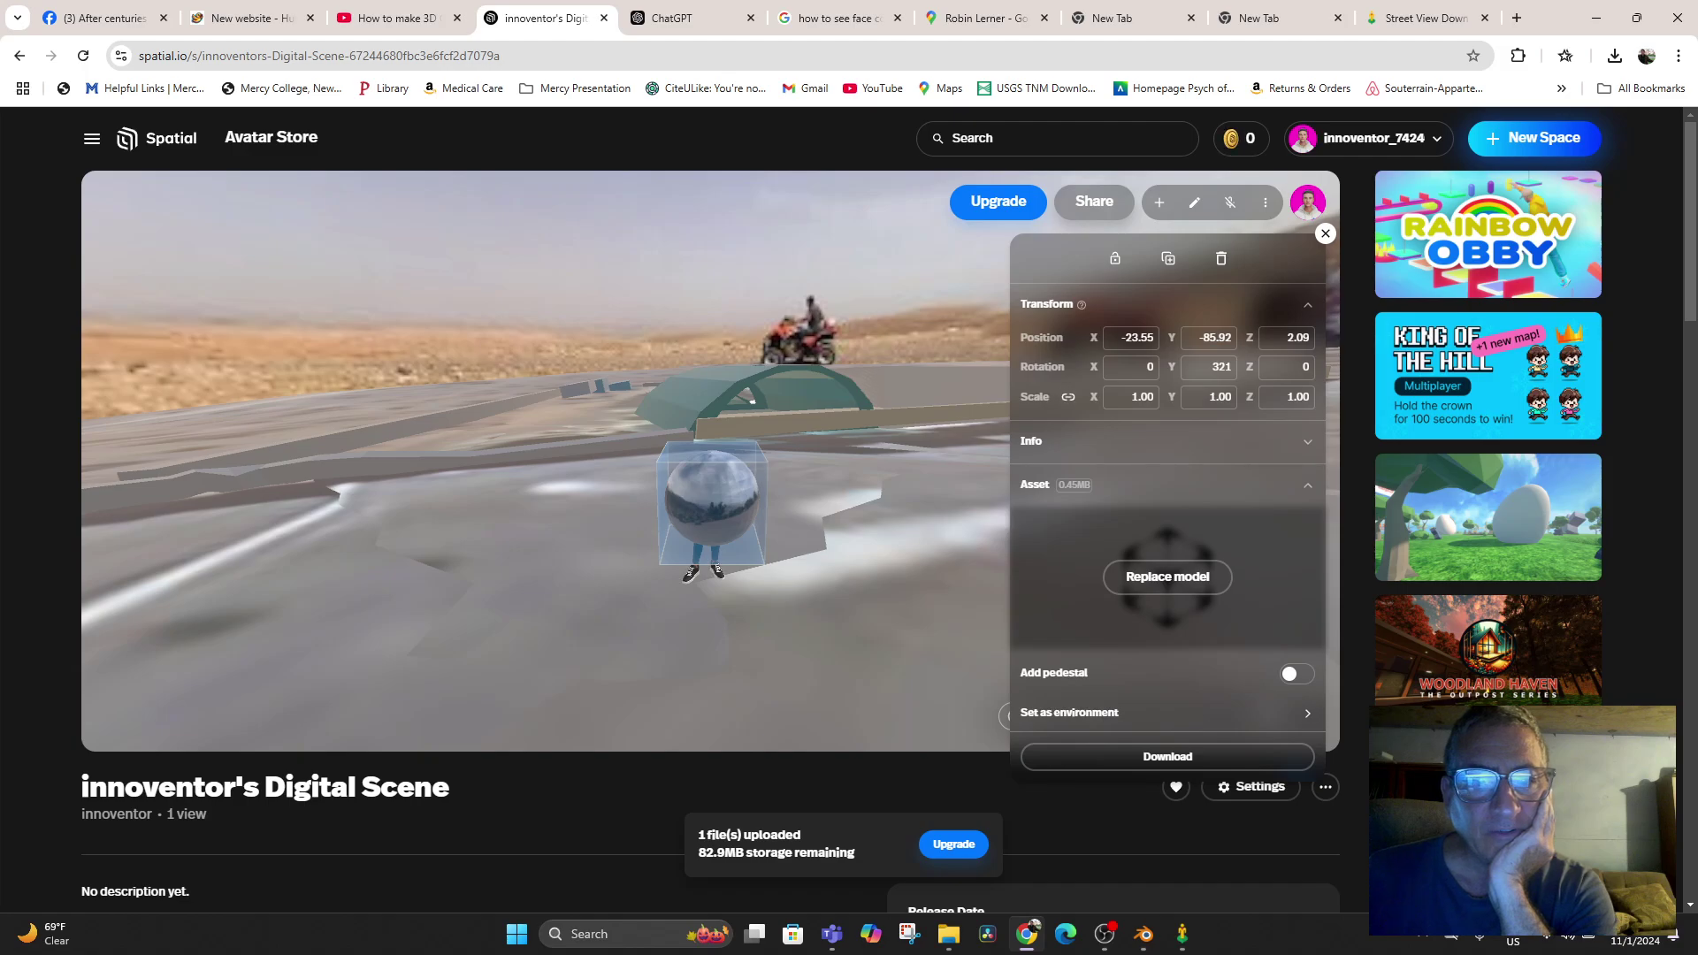
Adjust the uploaded sphere's scale to 1.18 and set the model as the environment's skybox
scroll(1130, 397, "up", 12)
scroll(1130, 397, "down", 2)
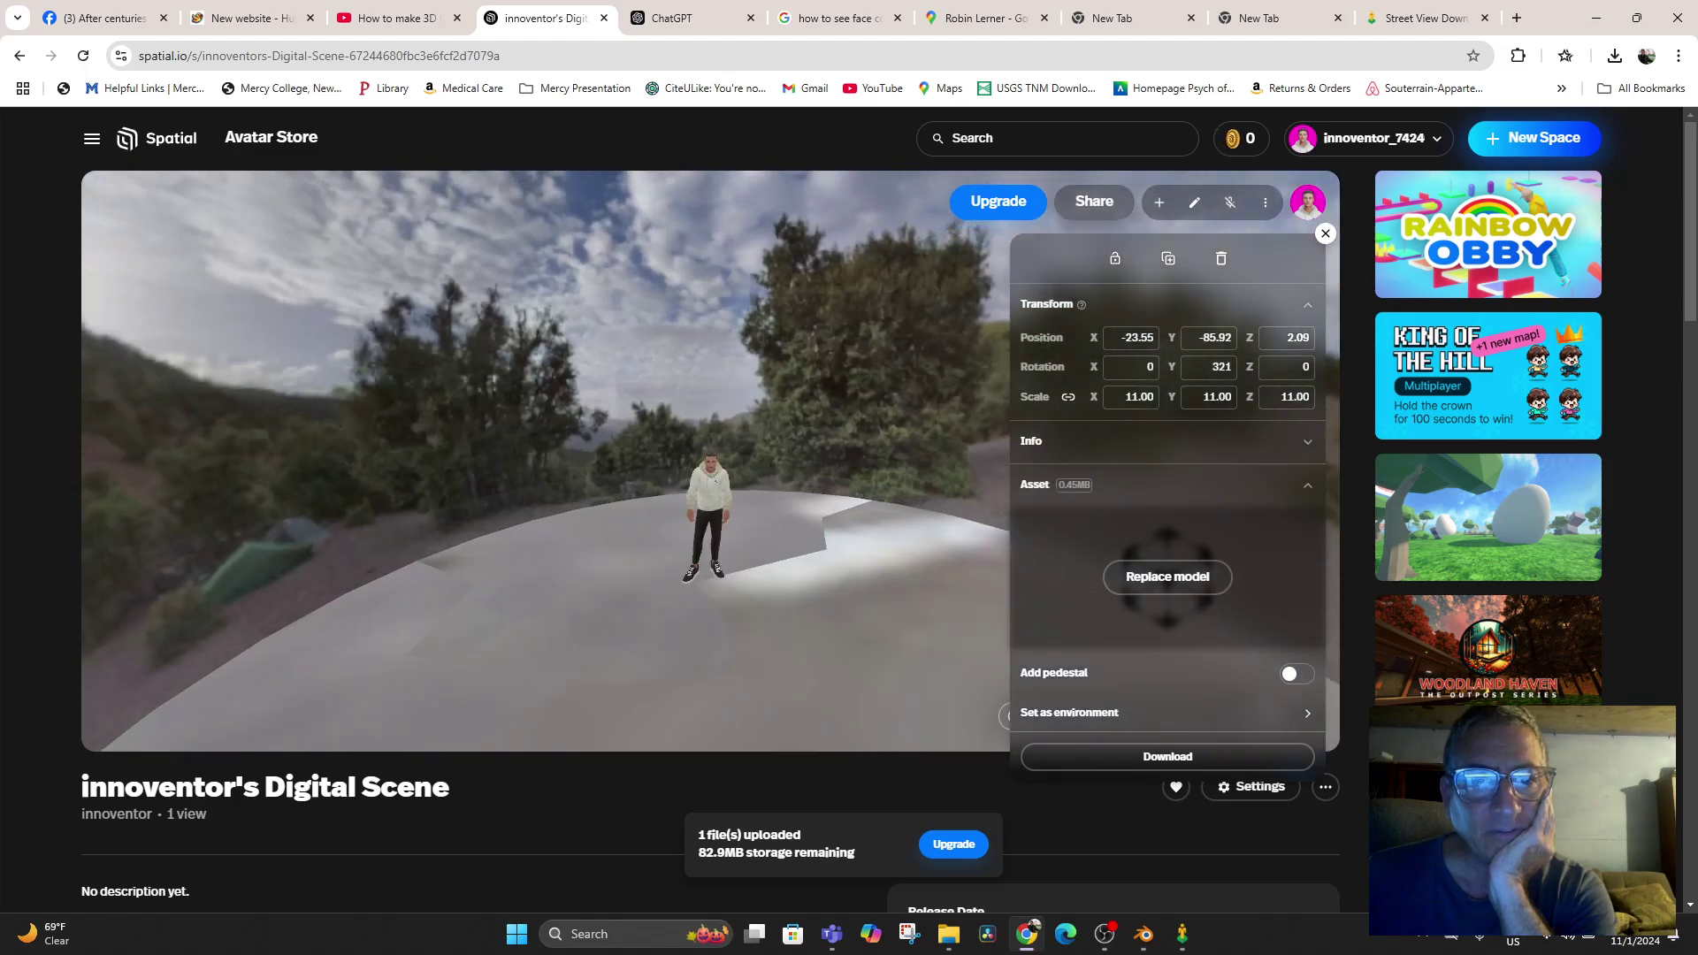
left_click_drag(1094, 397, 911, 397)
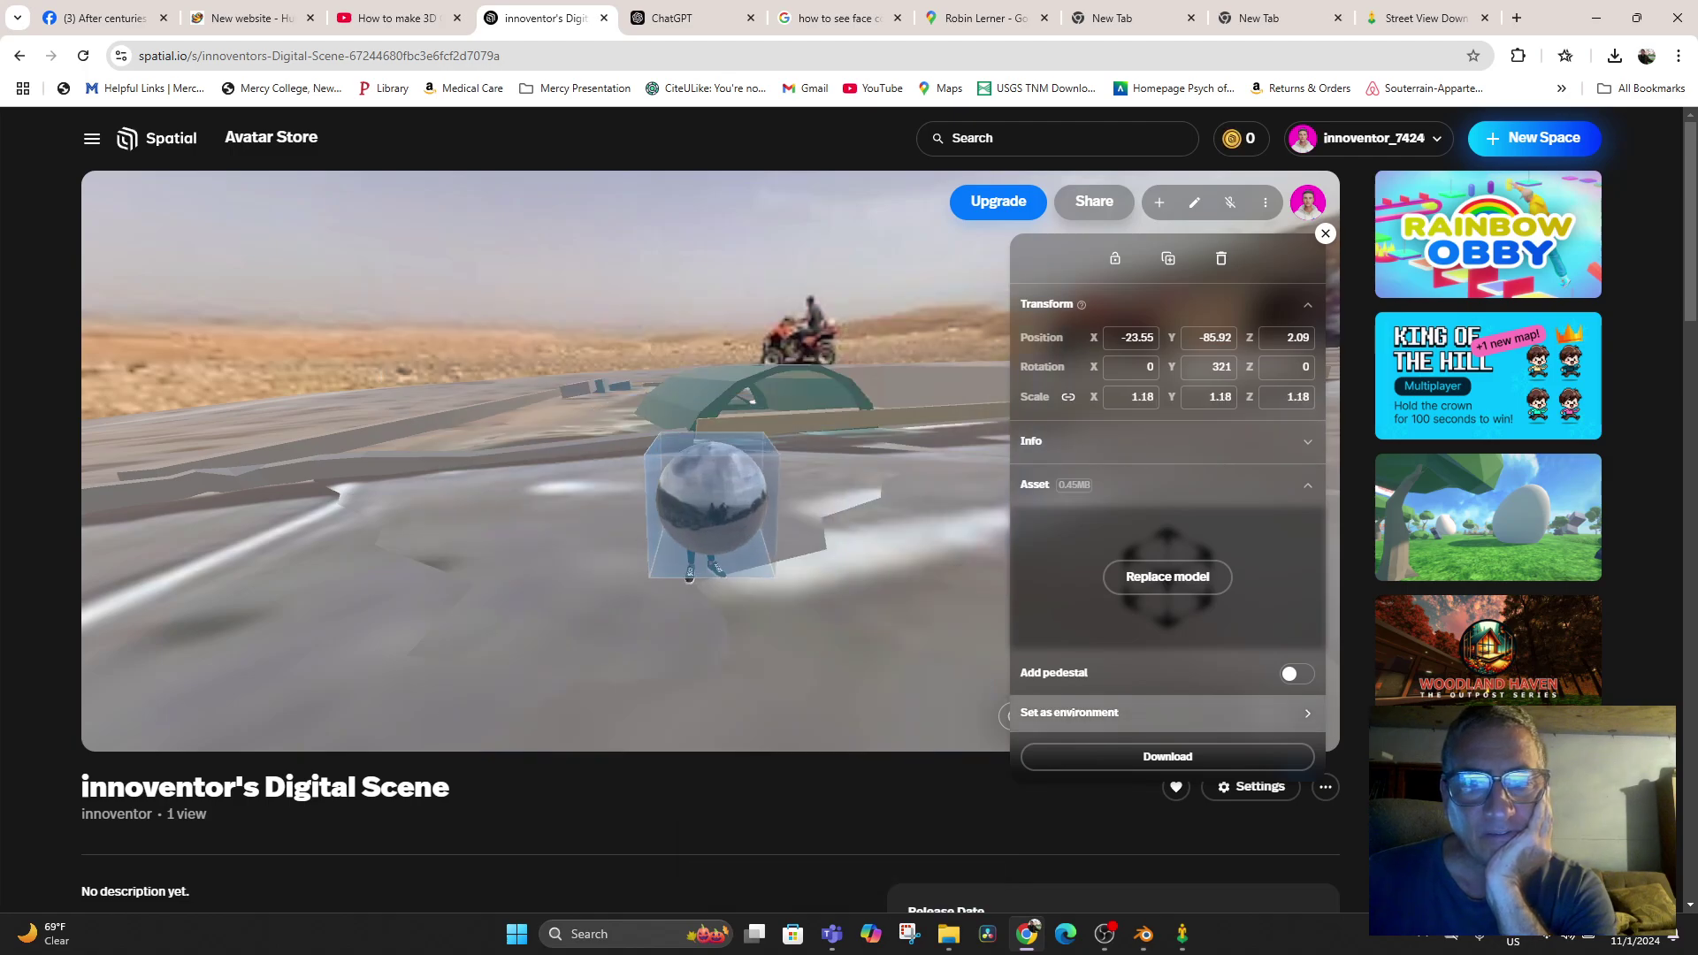
left_click(1150, 713)
left_click(848, 558)
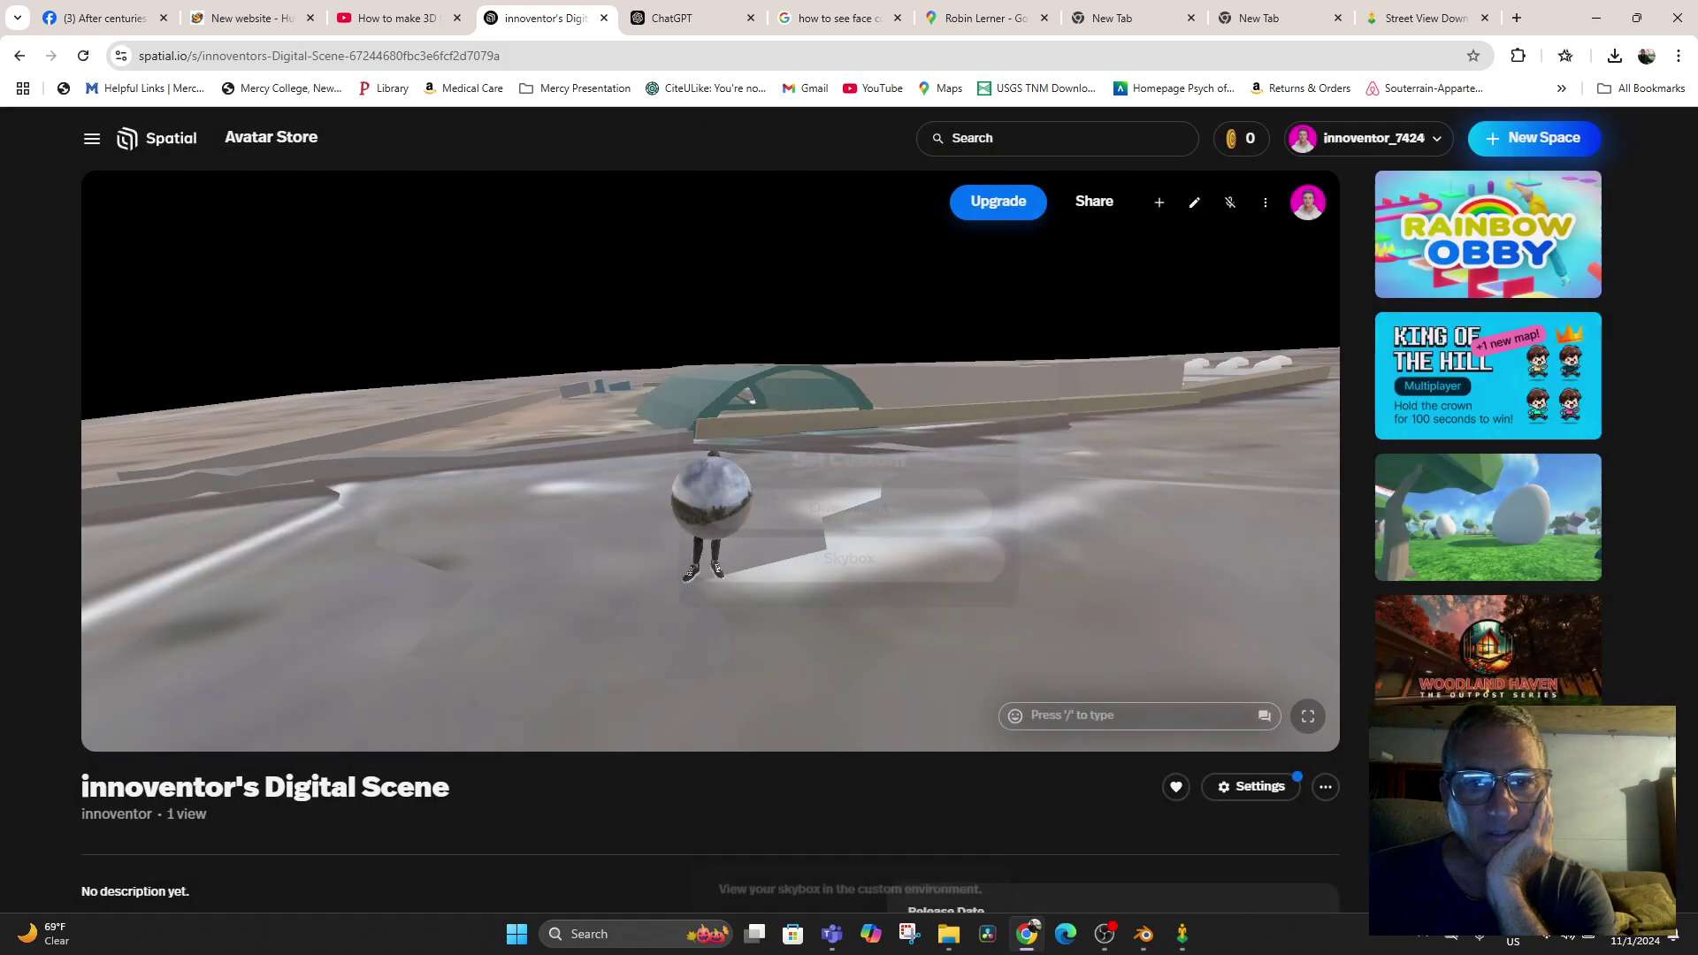
Look around the nursery terrain from several directions to examine the new mountain skybox behind it
left_click_drag(849, 557, 1357, 557)
scroll(710, 461, "down", 5)
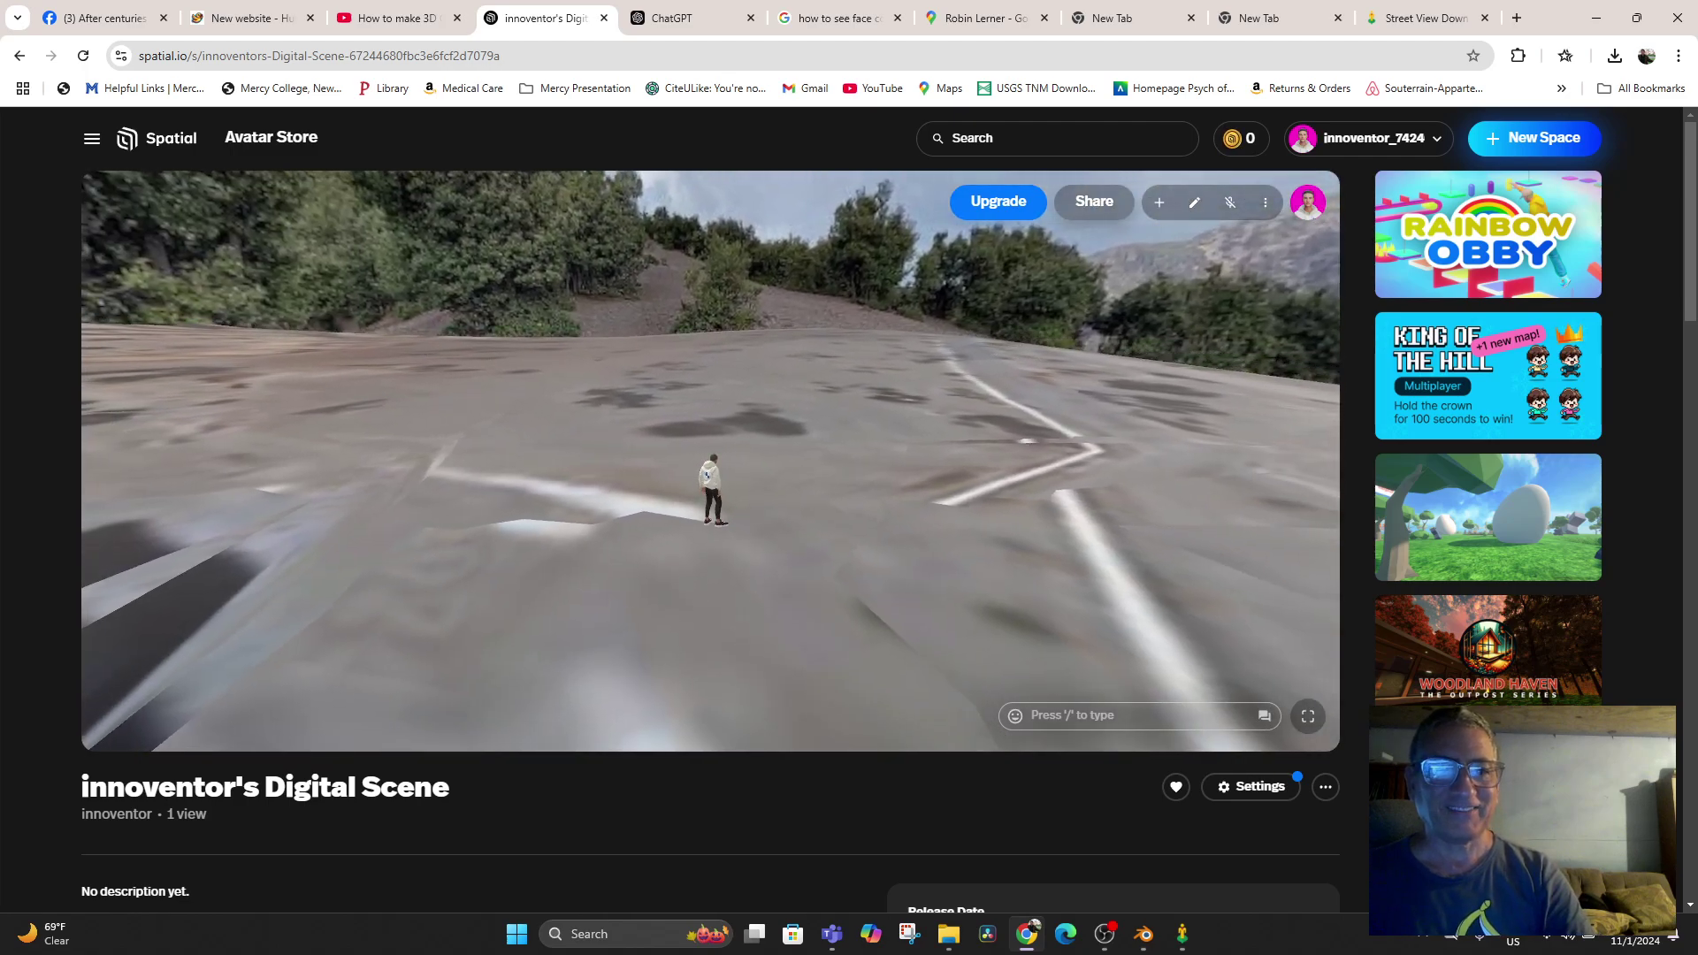
left_click_drag(710, 461, 257, 497)
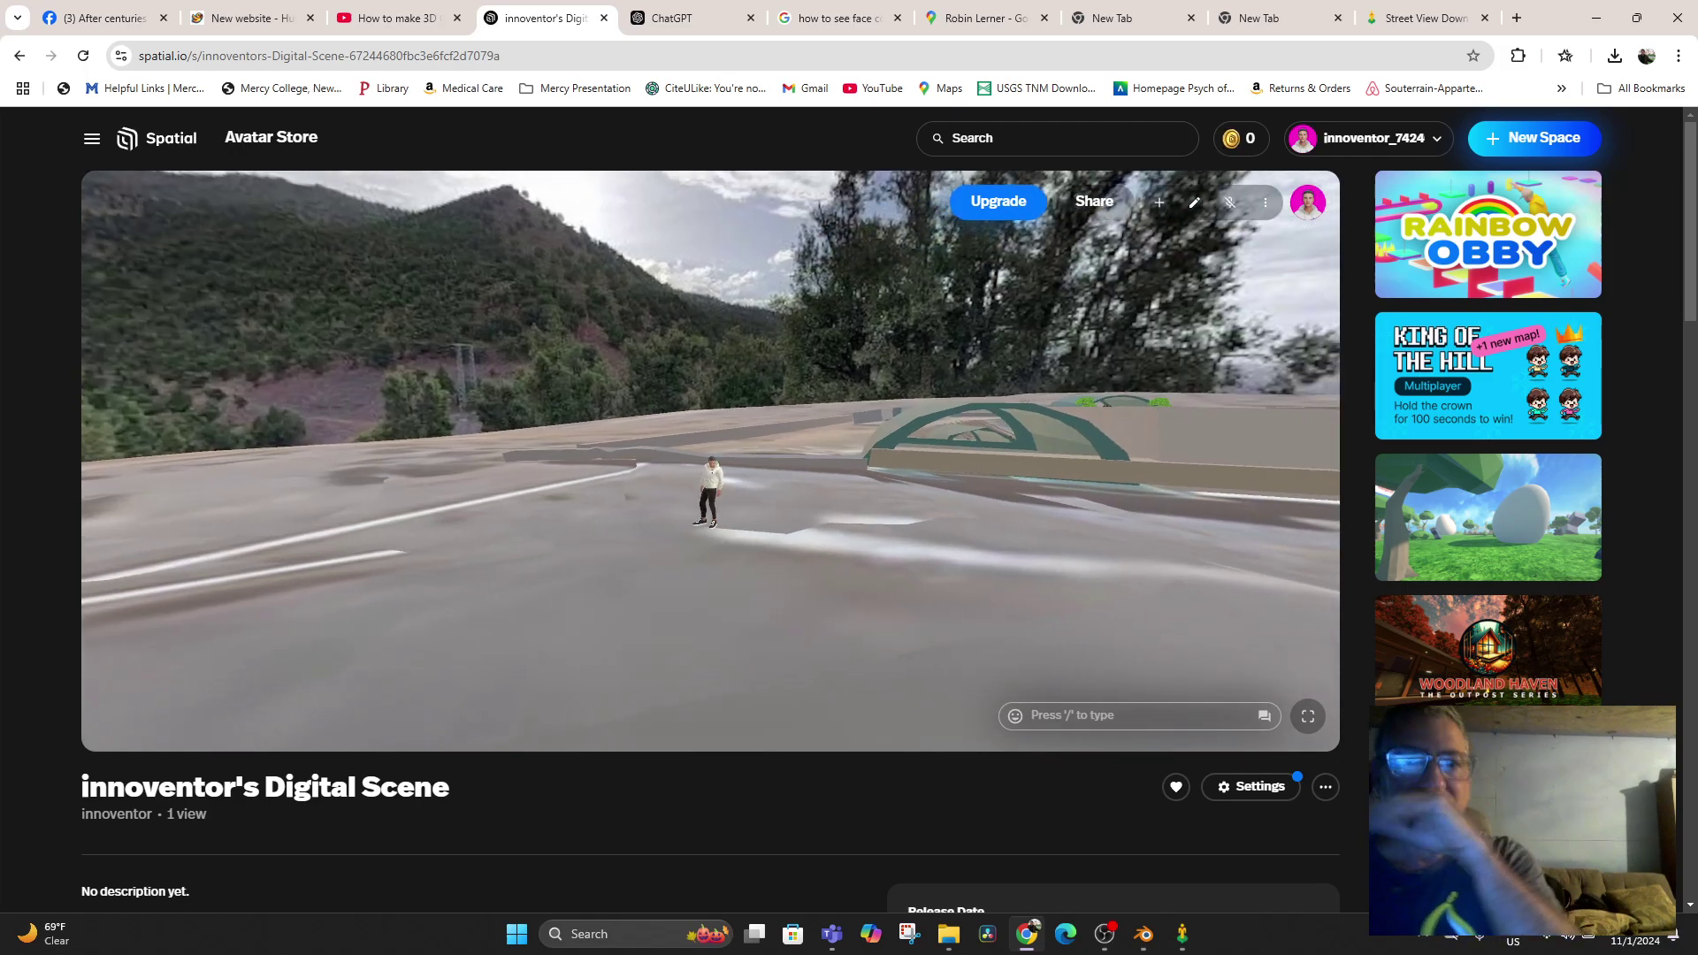
left_click_drag(710, 496, 703, 449)
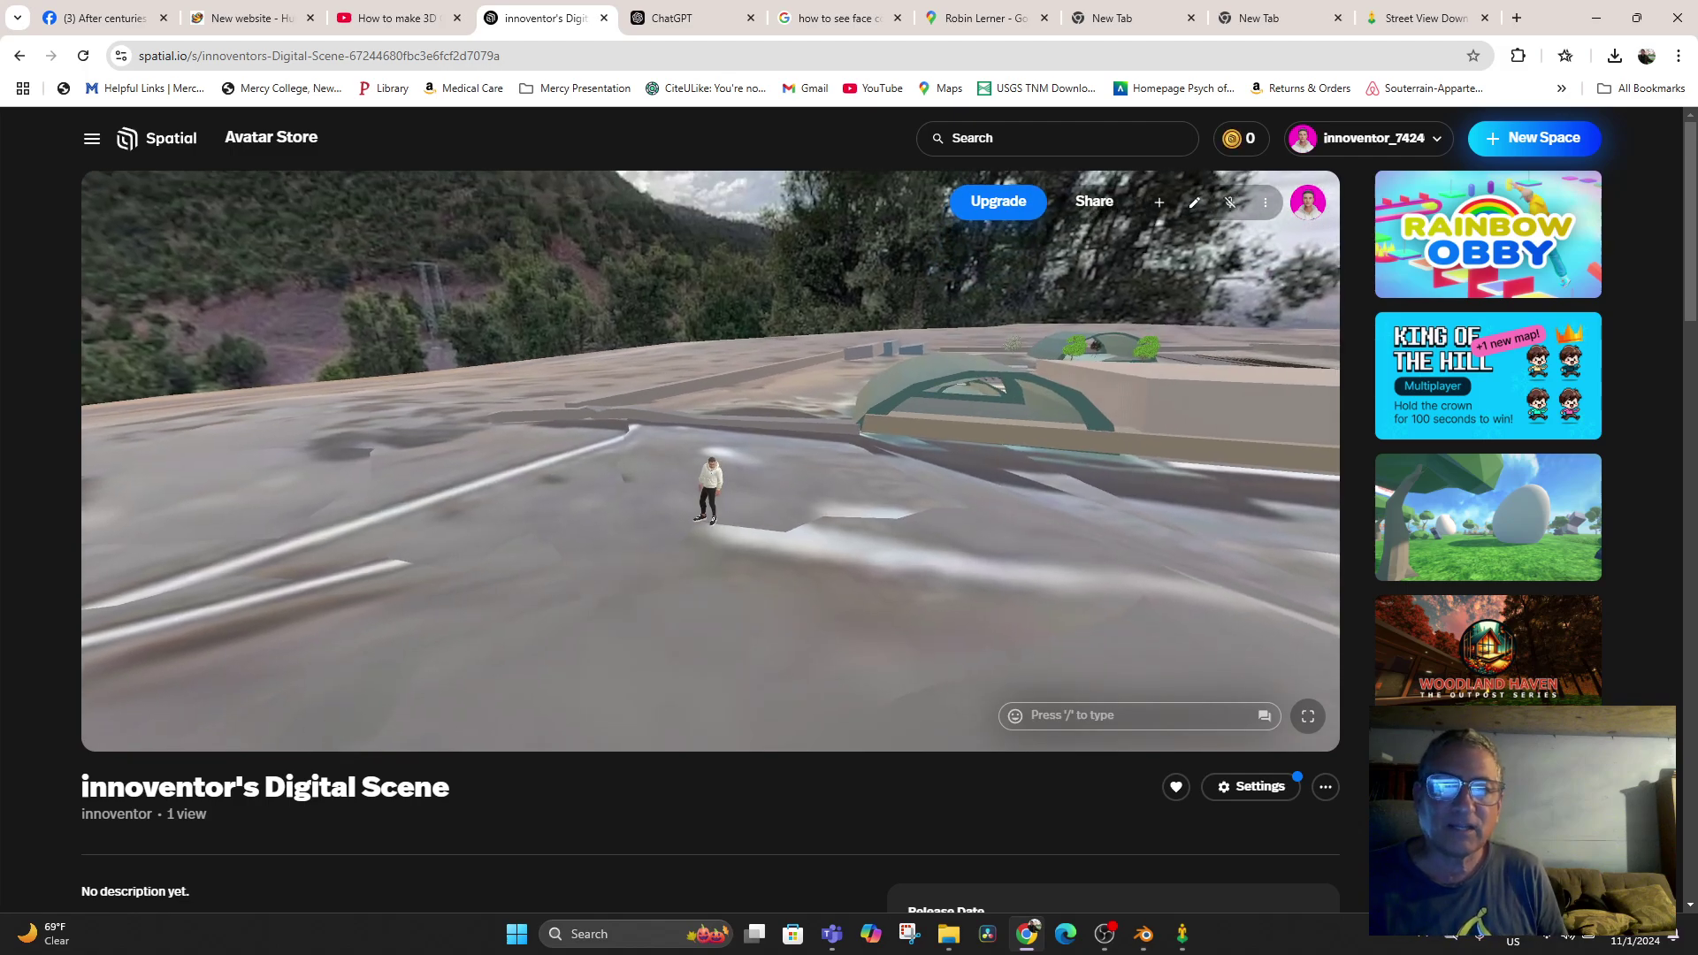
left_click_drag(708, 456, 705, 513)
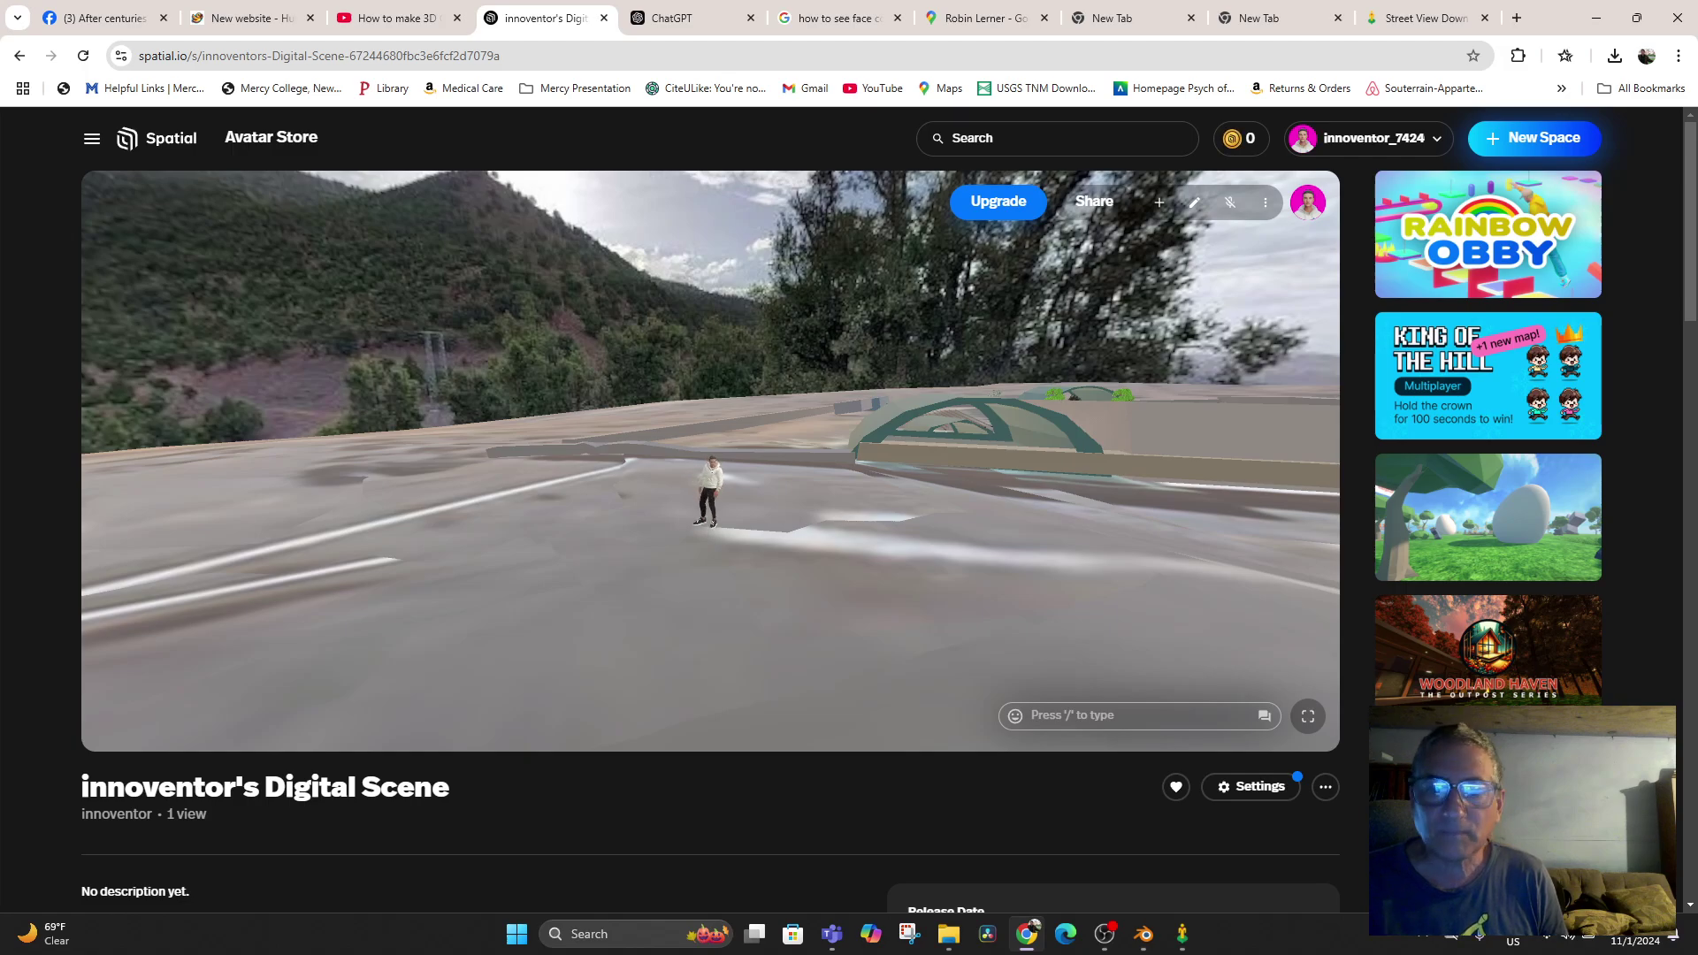
left_click(1104, 934)
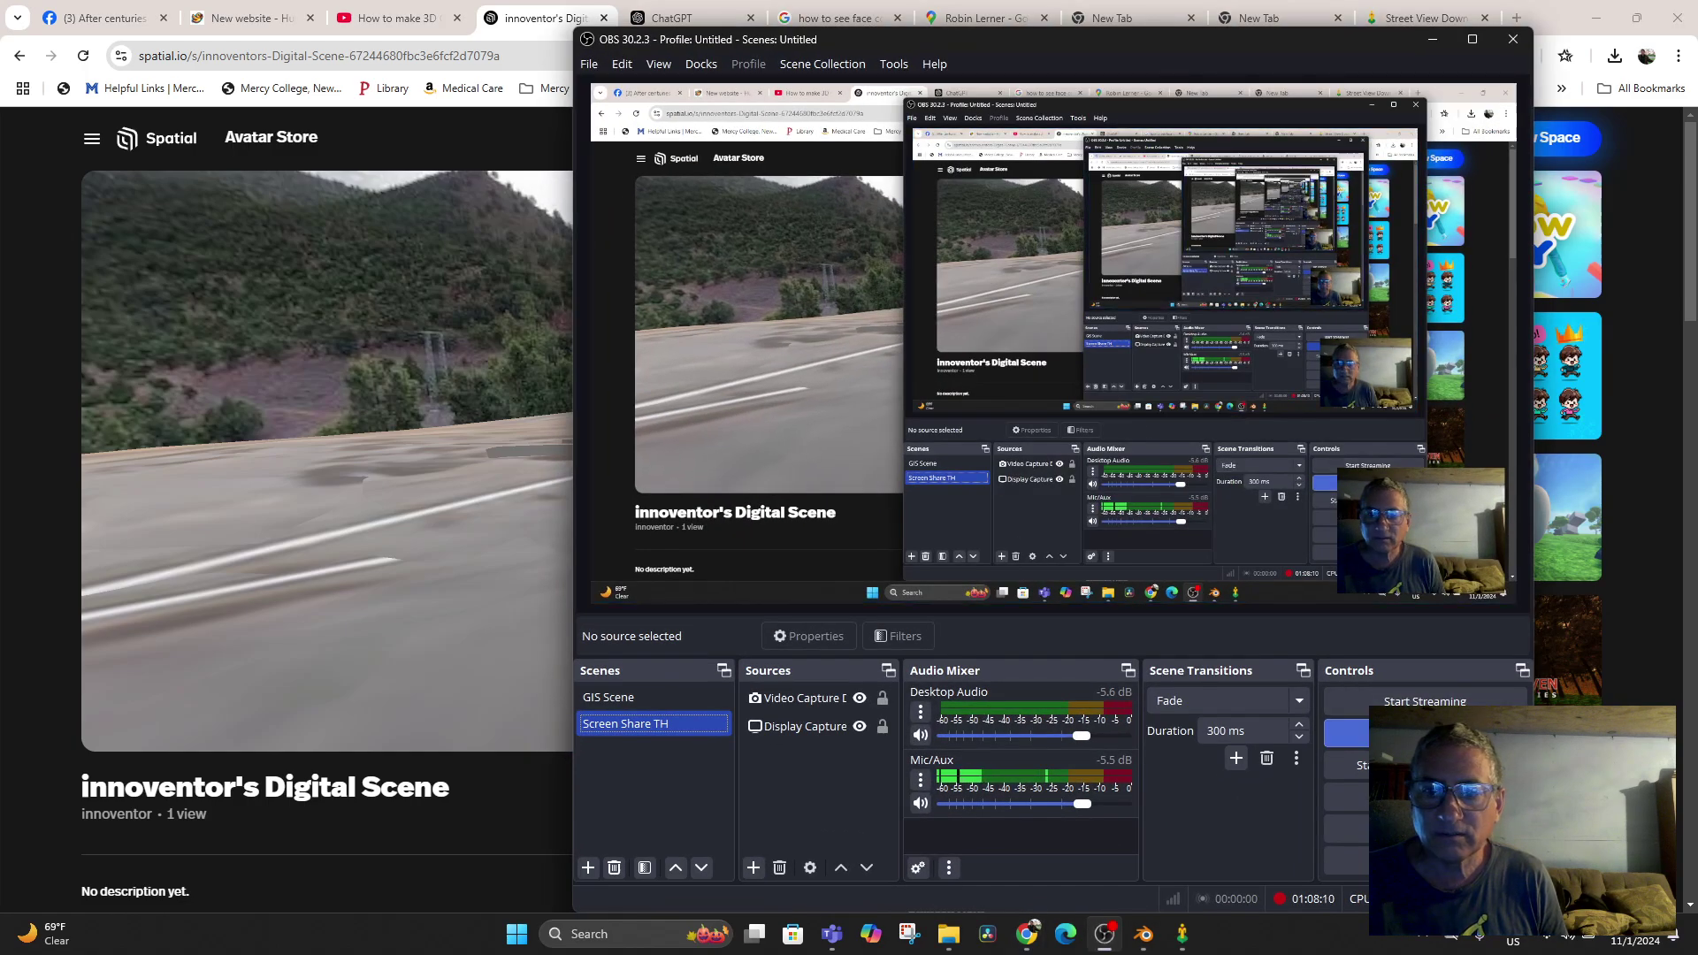